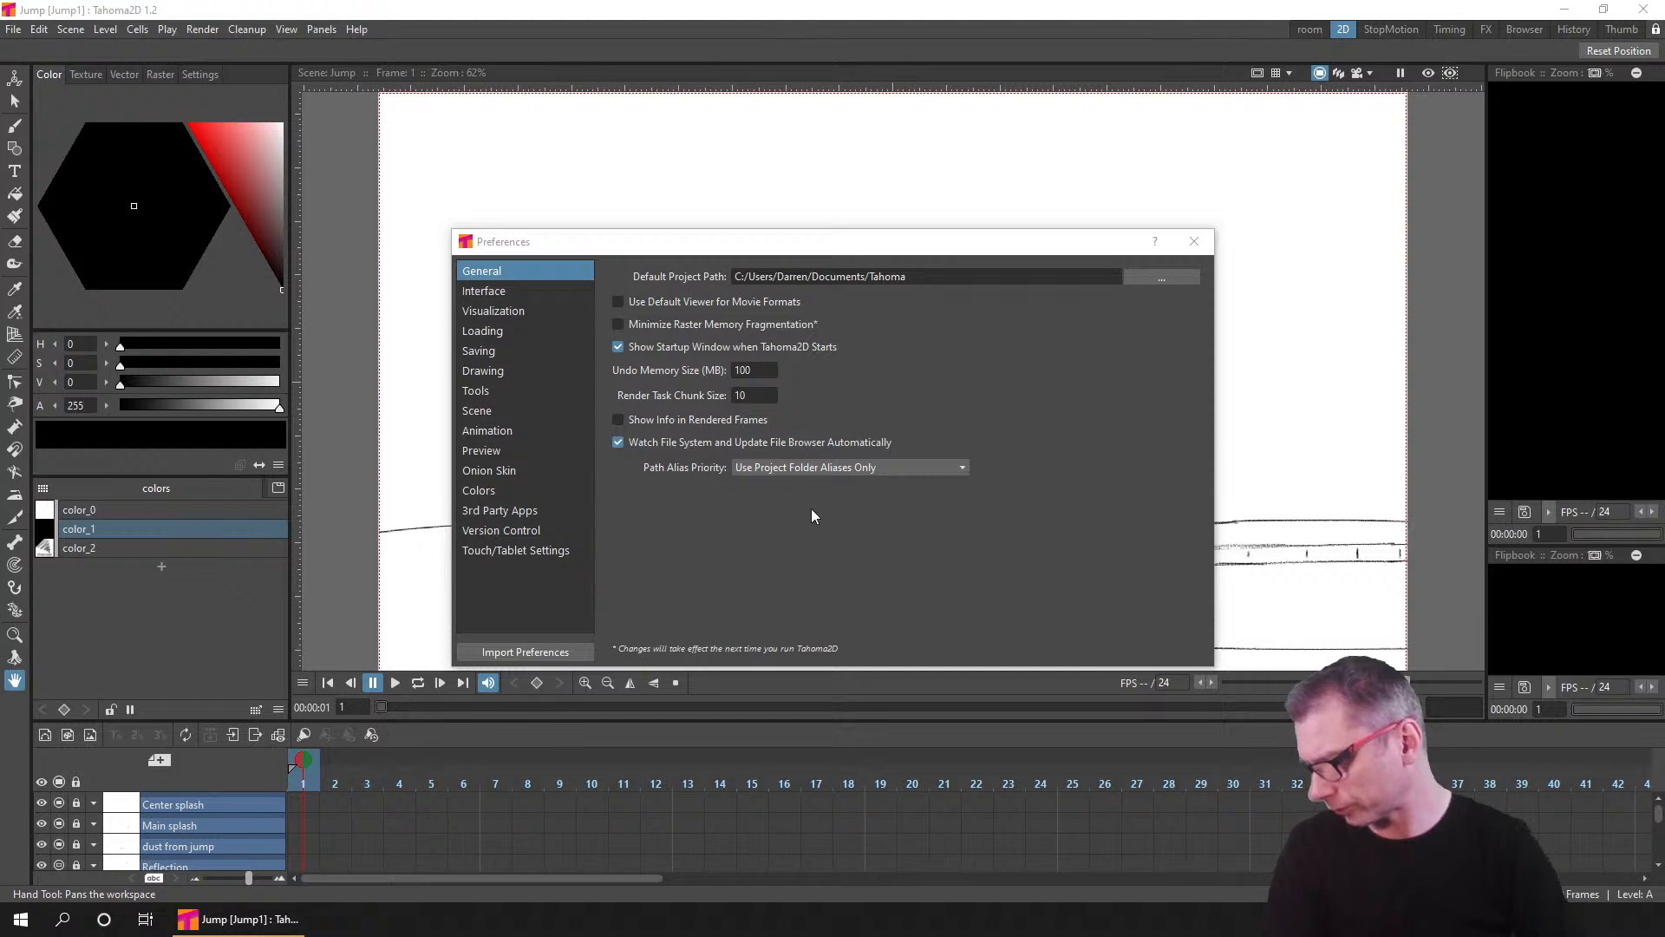
# - Review the Drawing and Preview pages of the preferences and close them without changes
pyautogui.click(506, 371)
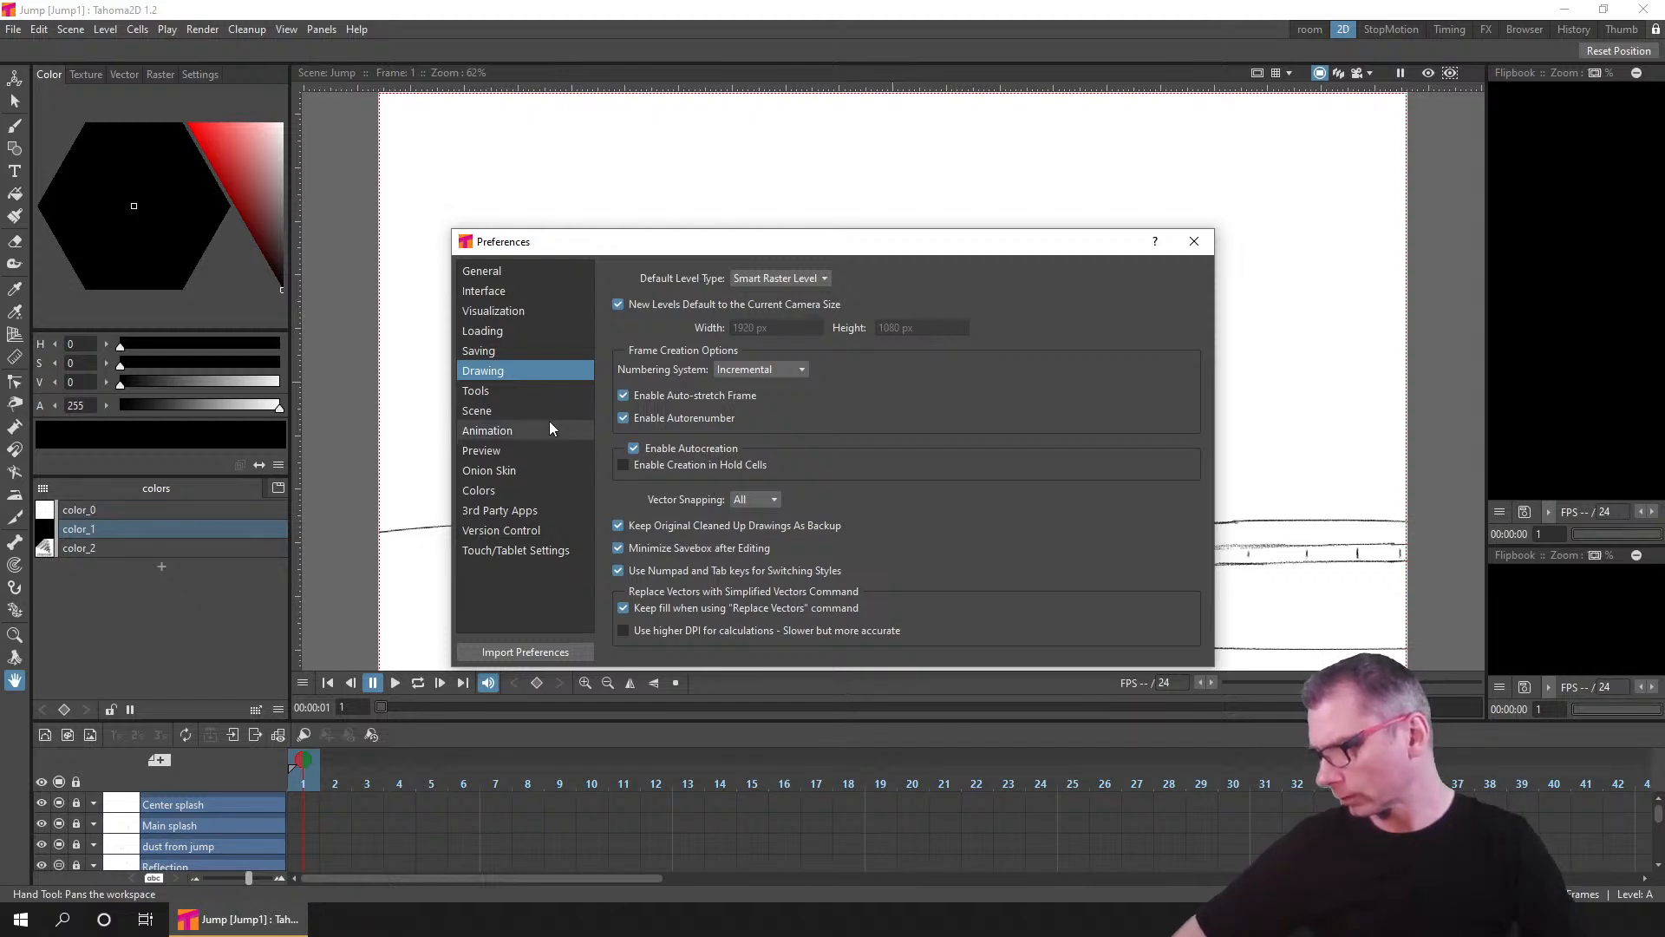
pyautogui.click(525, 454)
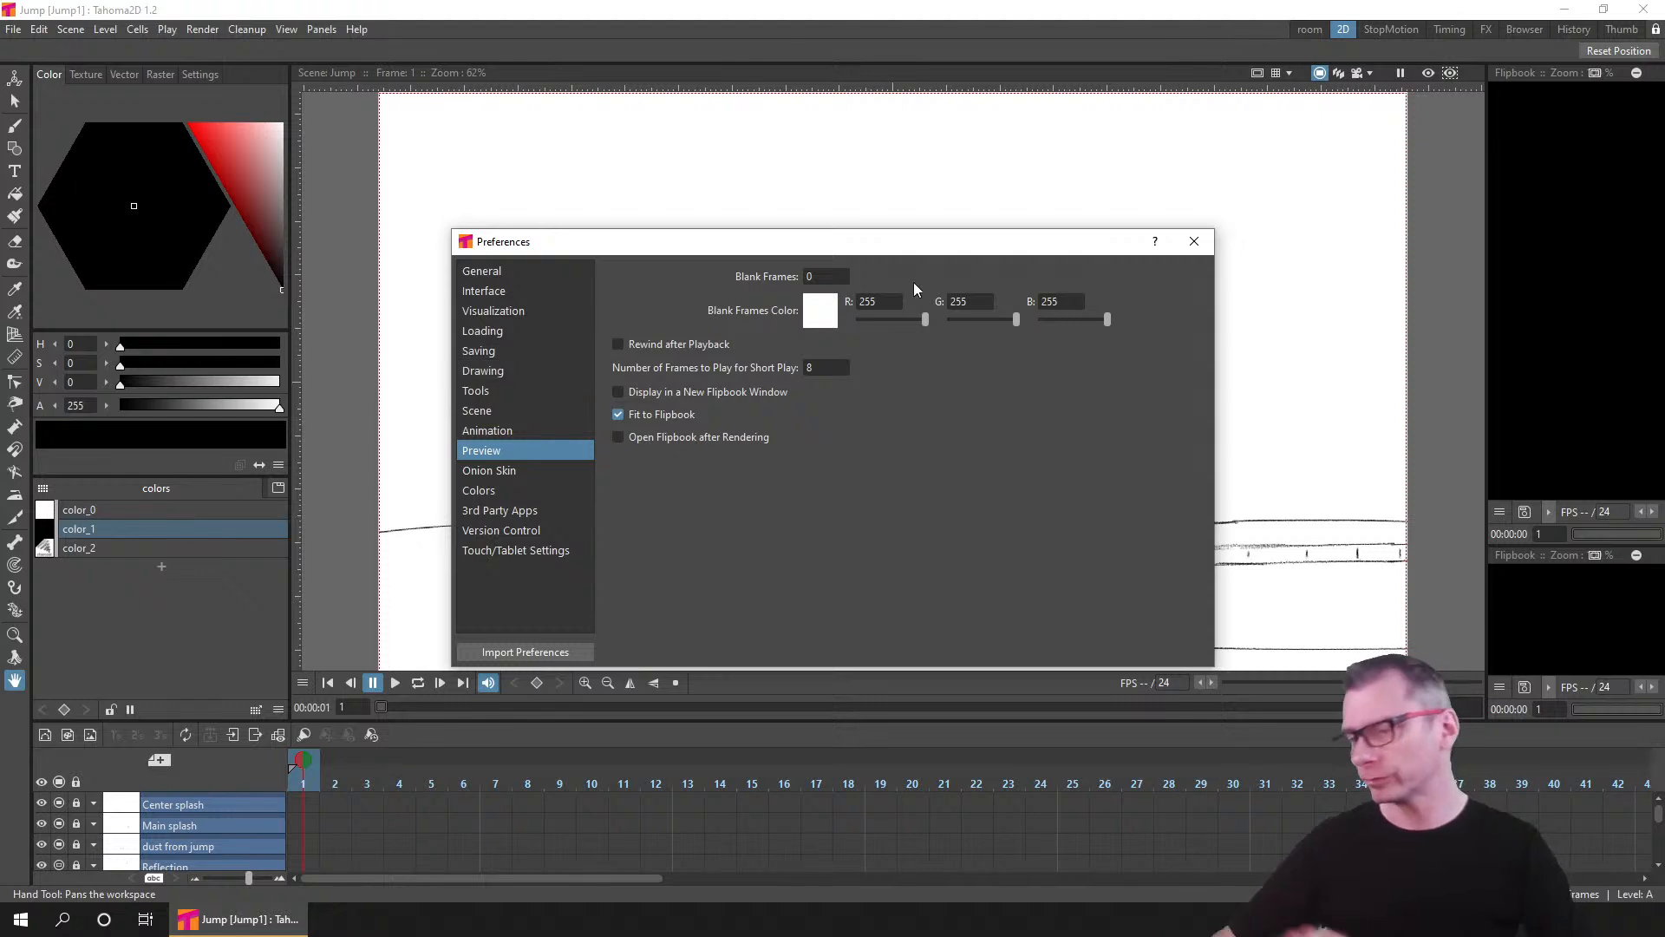
pyautogui.click(1194, 241)
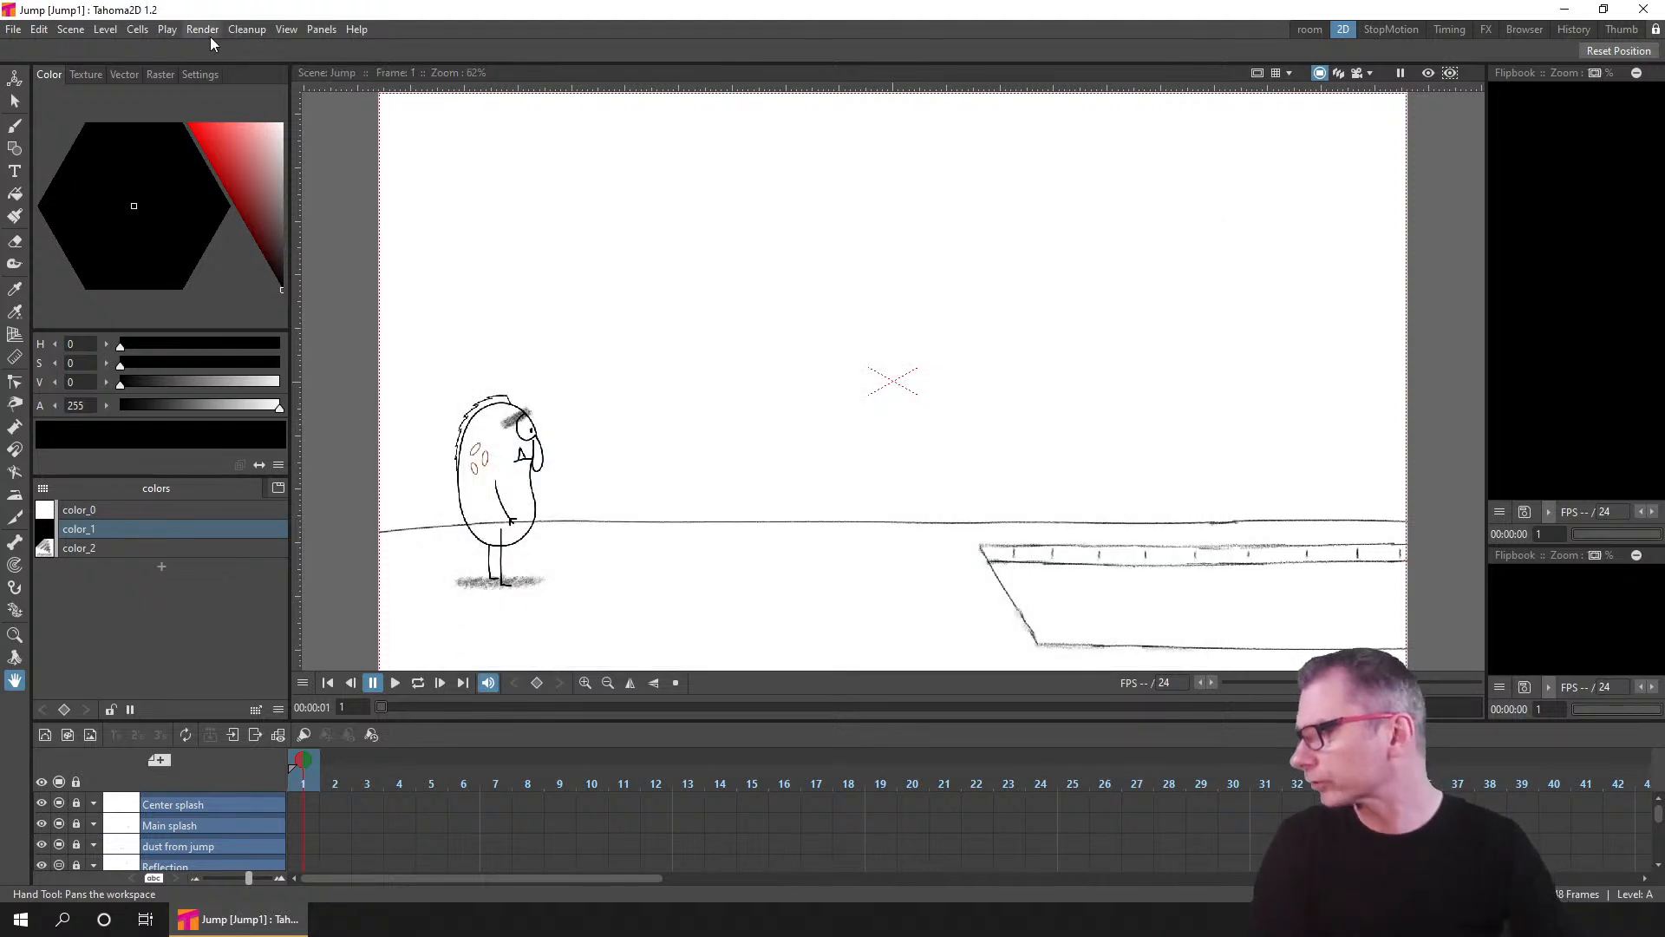
# - Set the preview's Shrink to 2 and apply the shrink to the main viewer
pyautogui.click(198, 29)
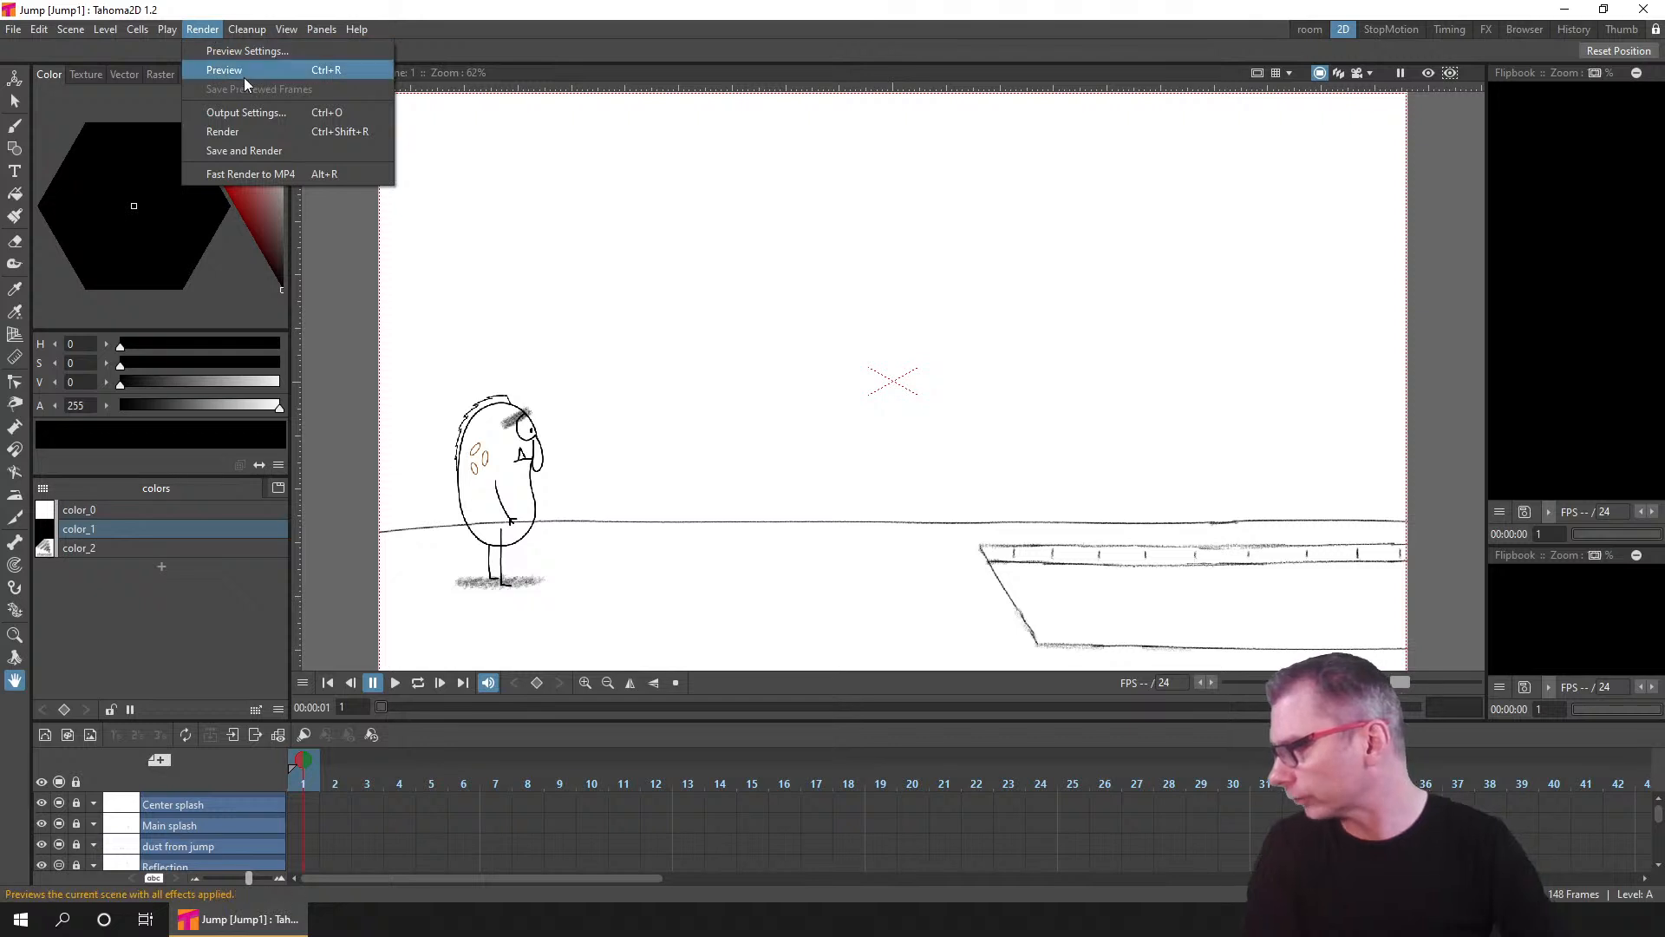
pyautogui.click(268, 52)
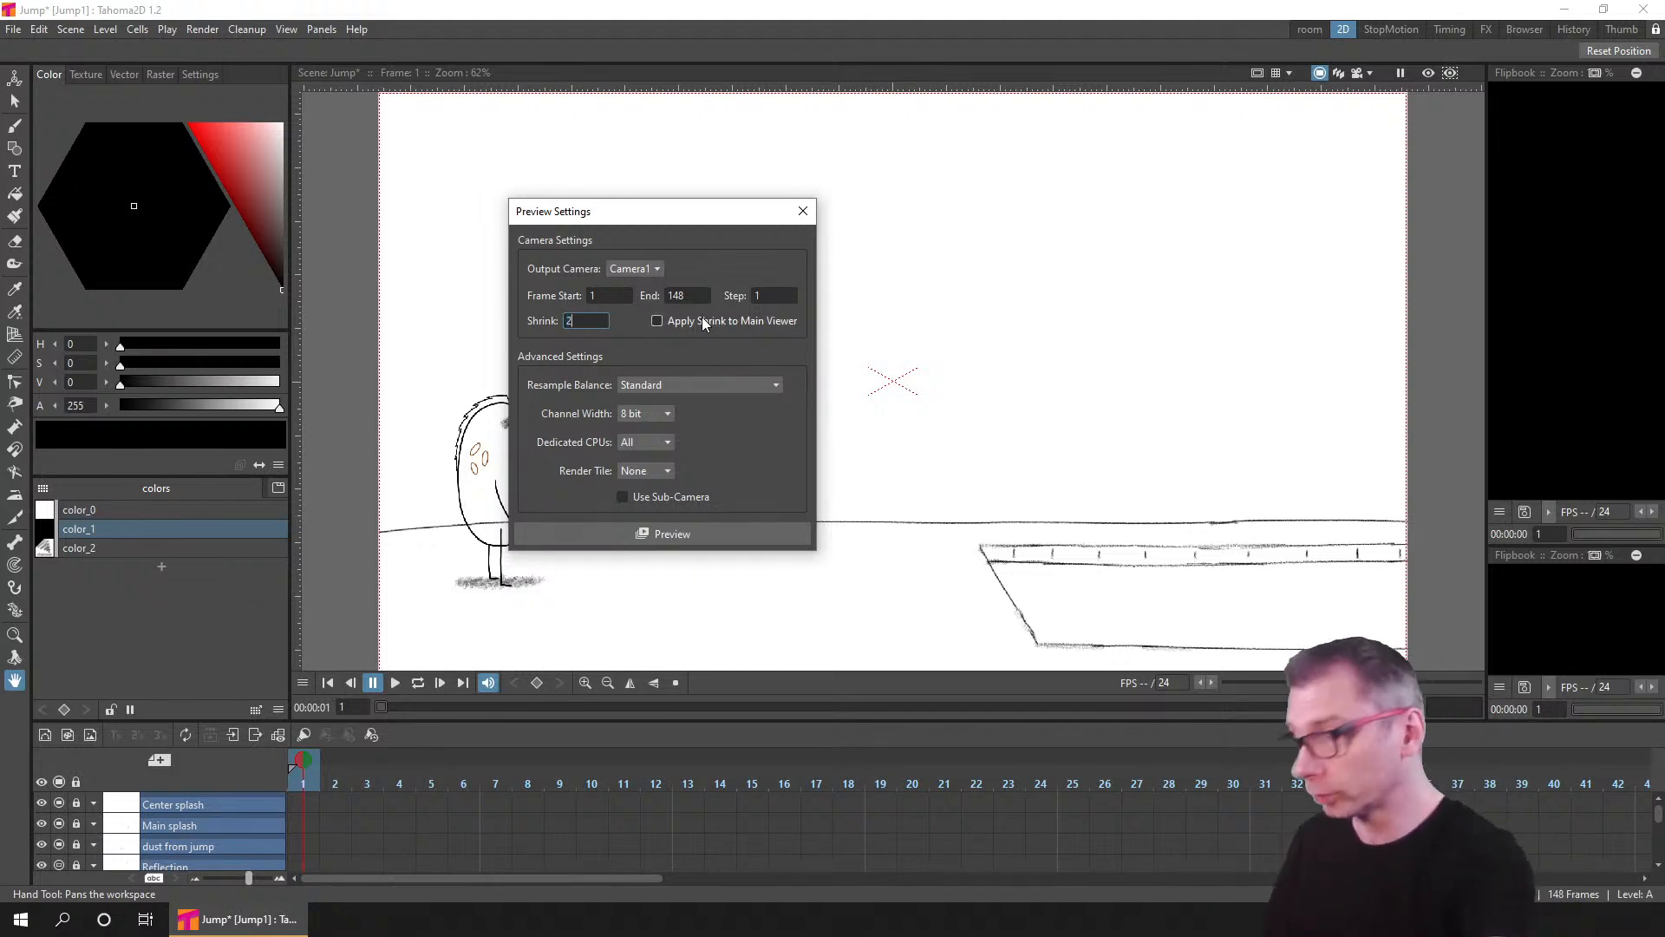
pyautogui.write('2')
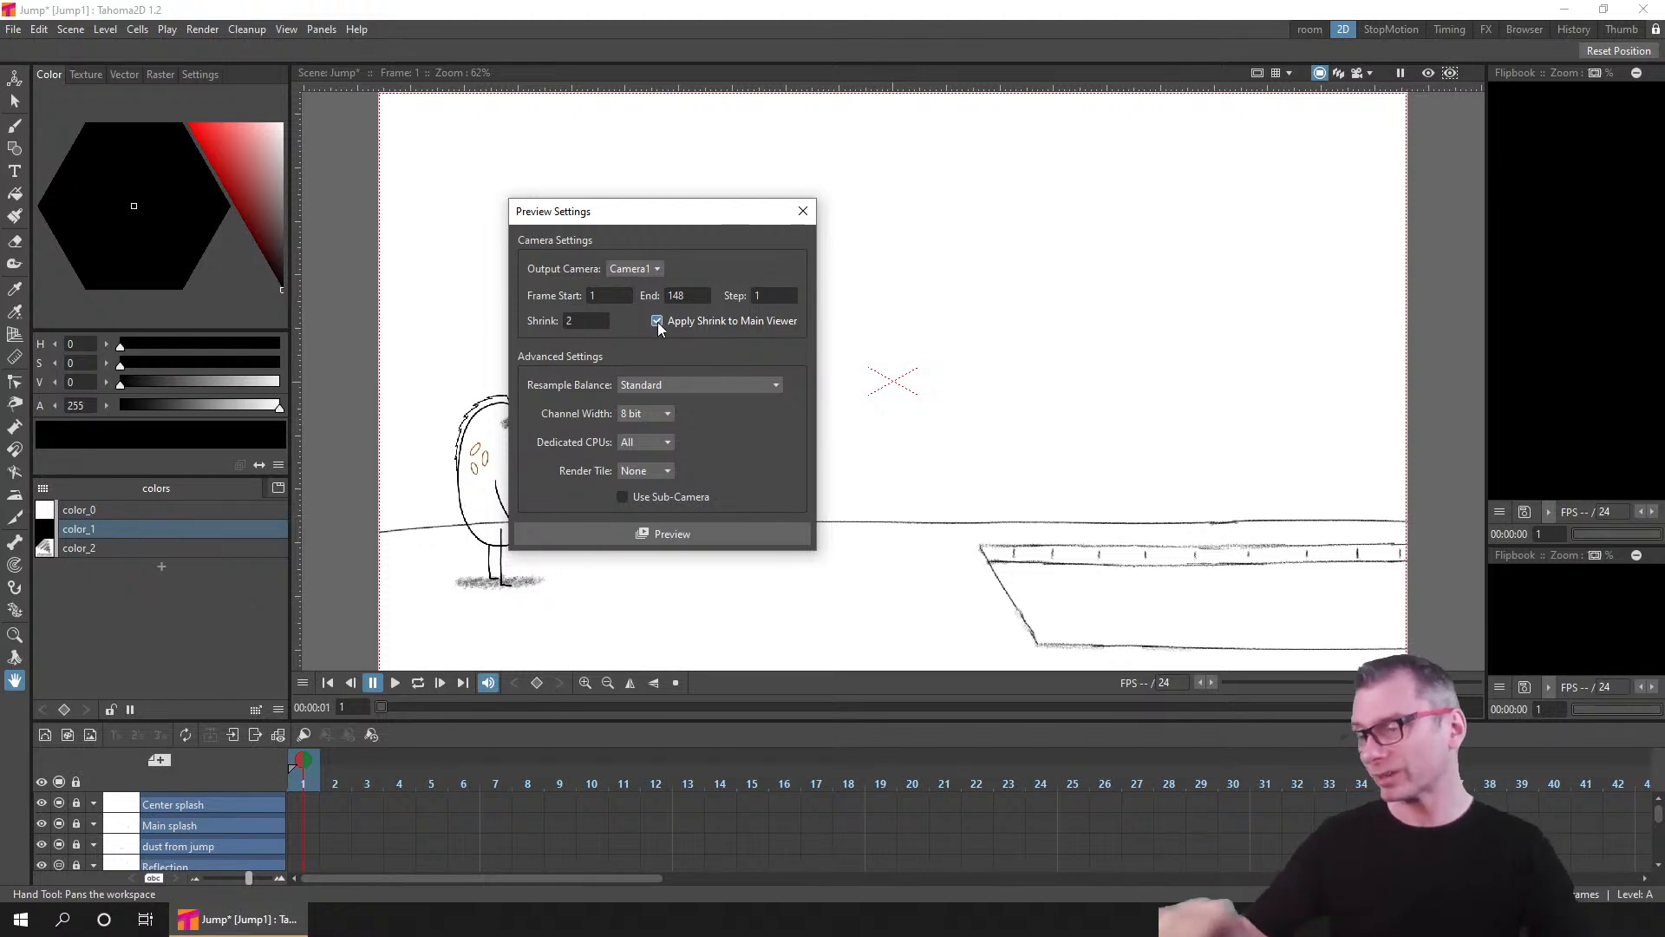
# - Set the preview's Shrink to 1 without applying it to the main viewer, and save the scene
pyautogui.click(585, 322)
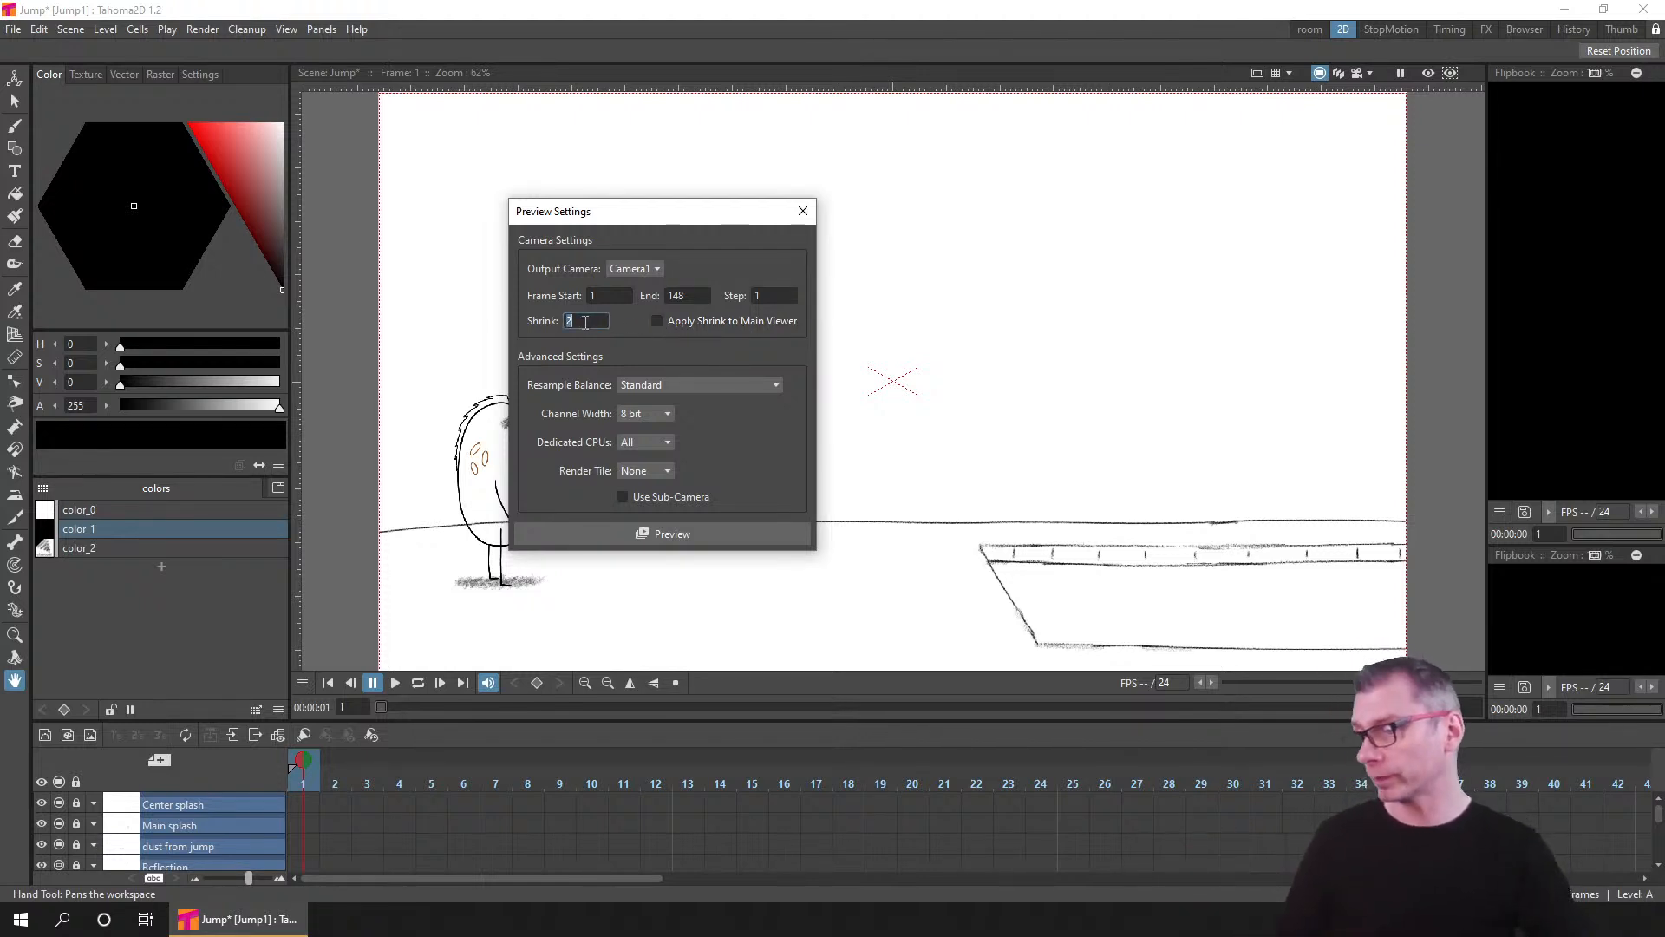
pyautogui.write('1')
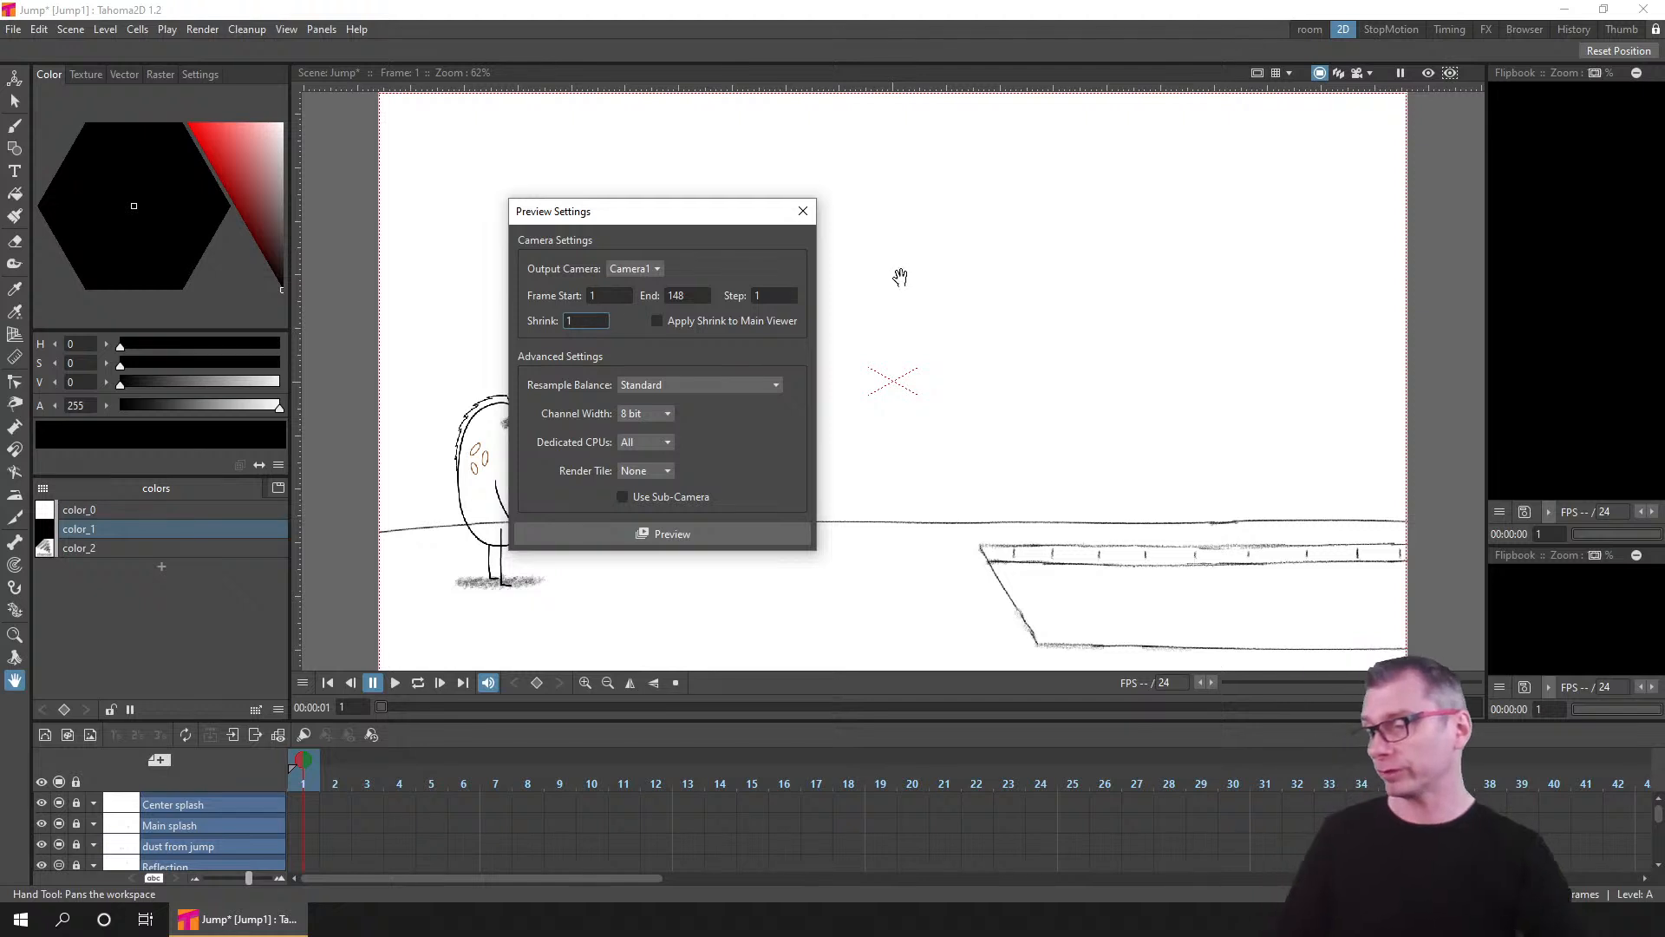
pyautogui.click(803, 212)
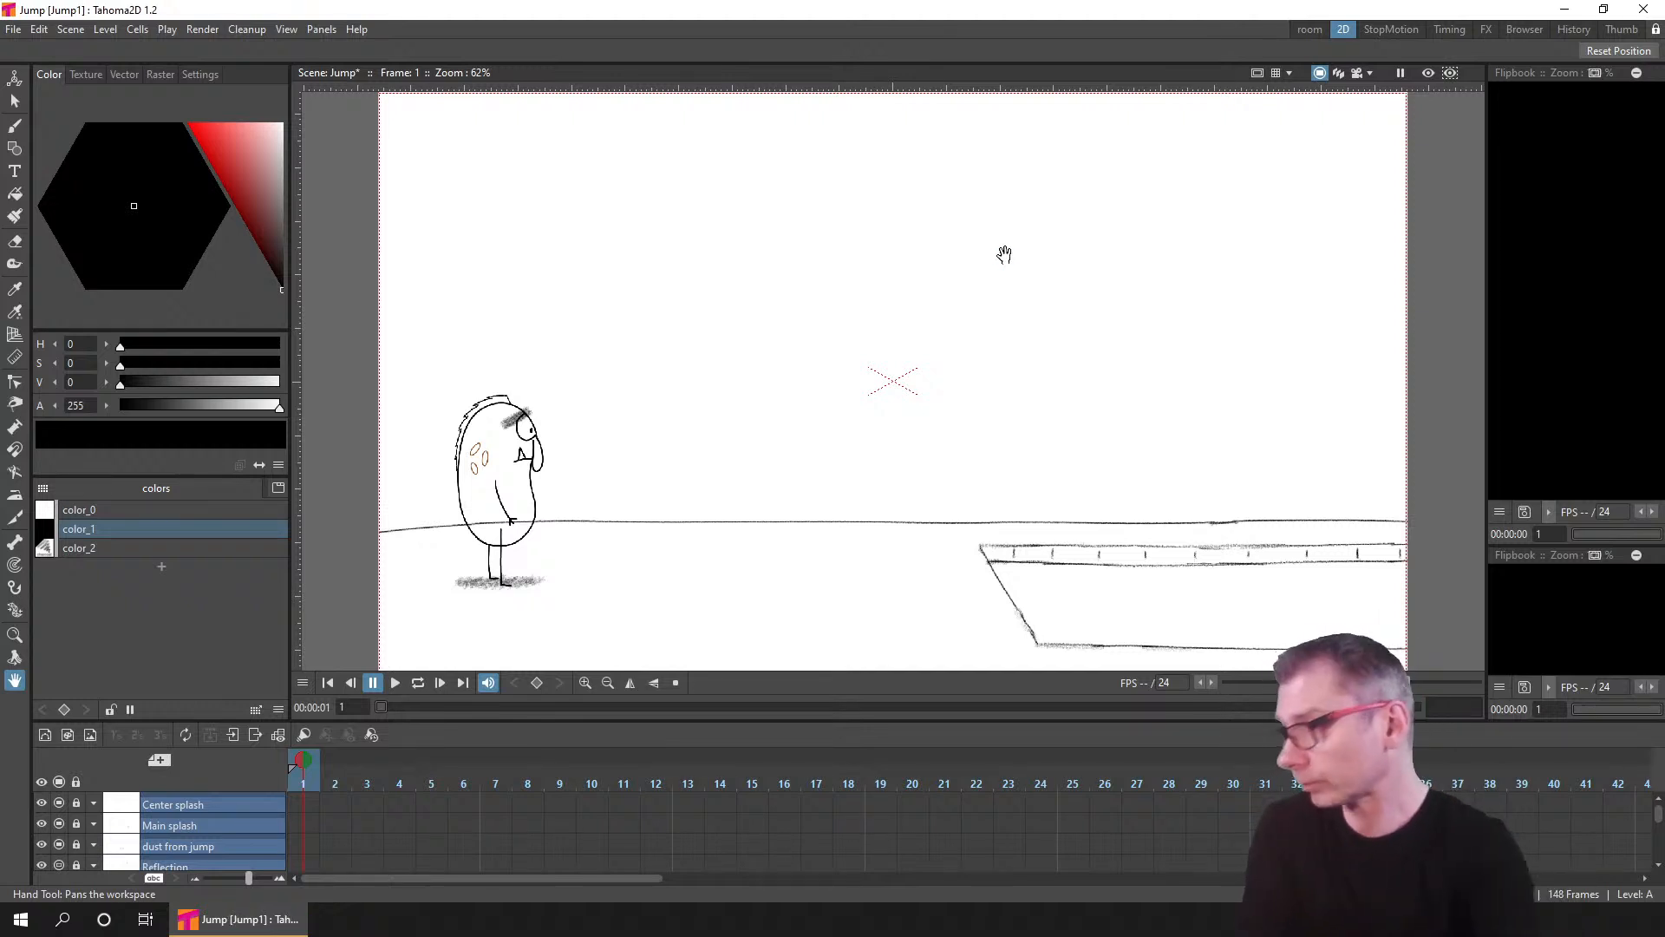
pyautogui.hotkey('ctrl', 's')
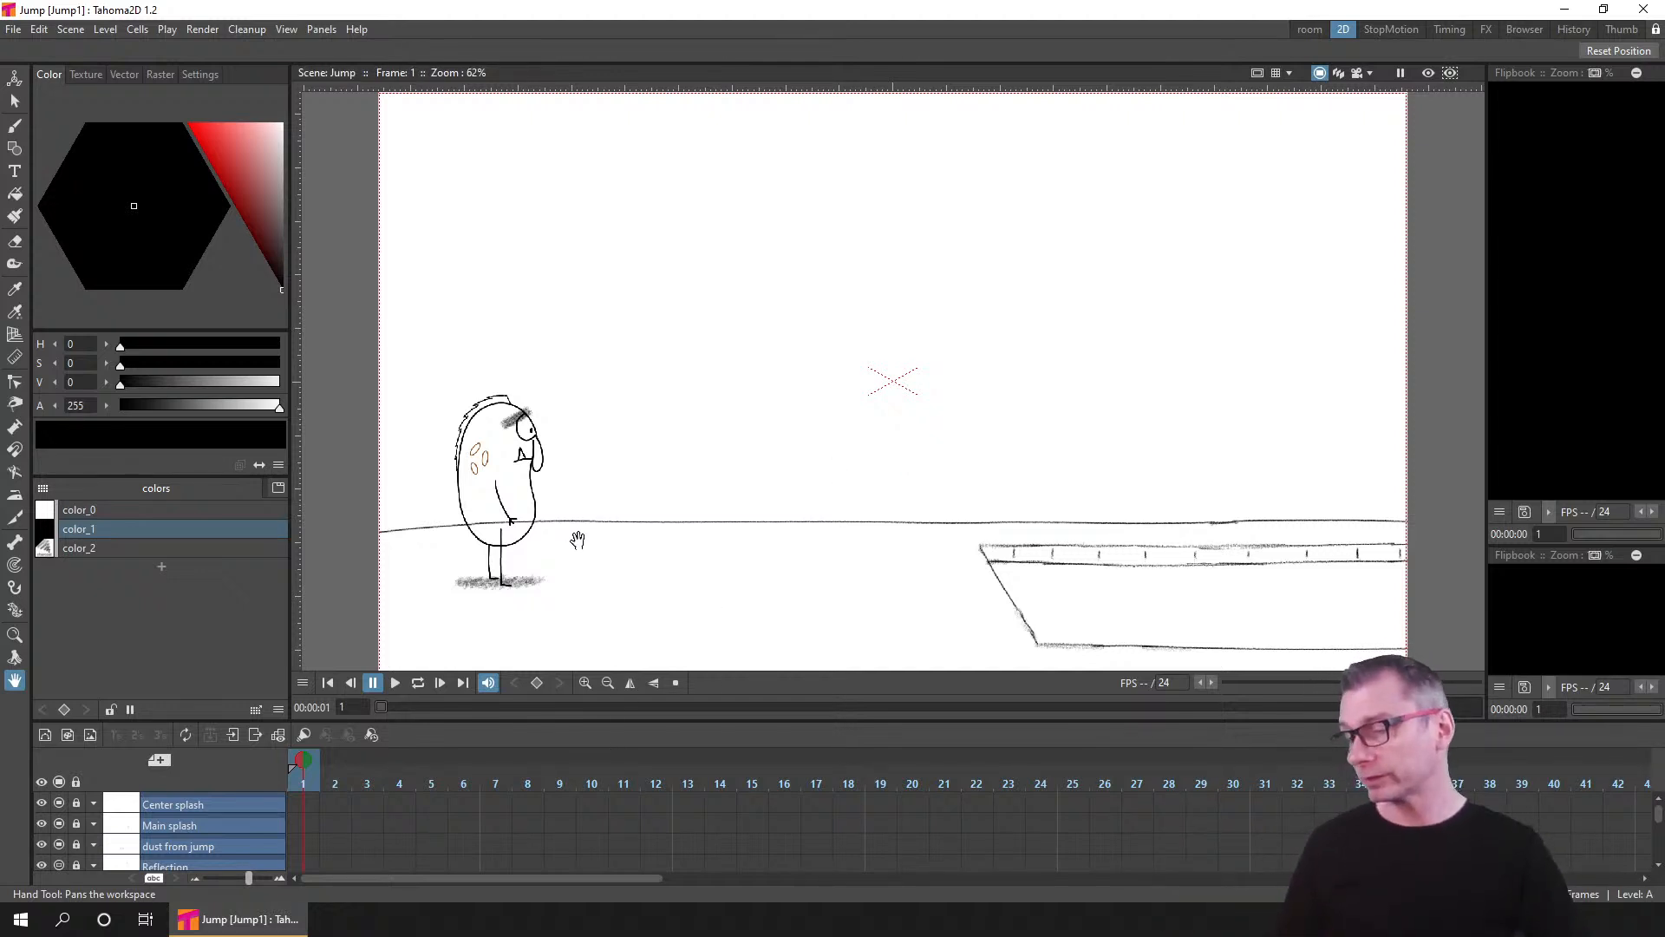
# - Play the jump animation in a loop, stop it and return to the first frame
pyautogui.click(417, 682)
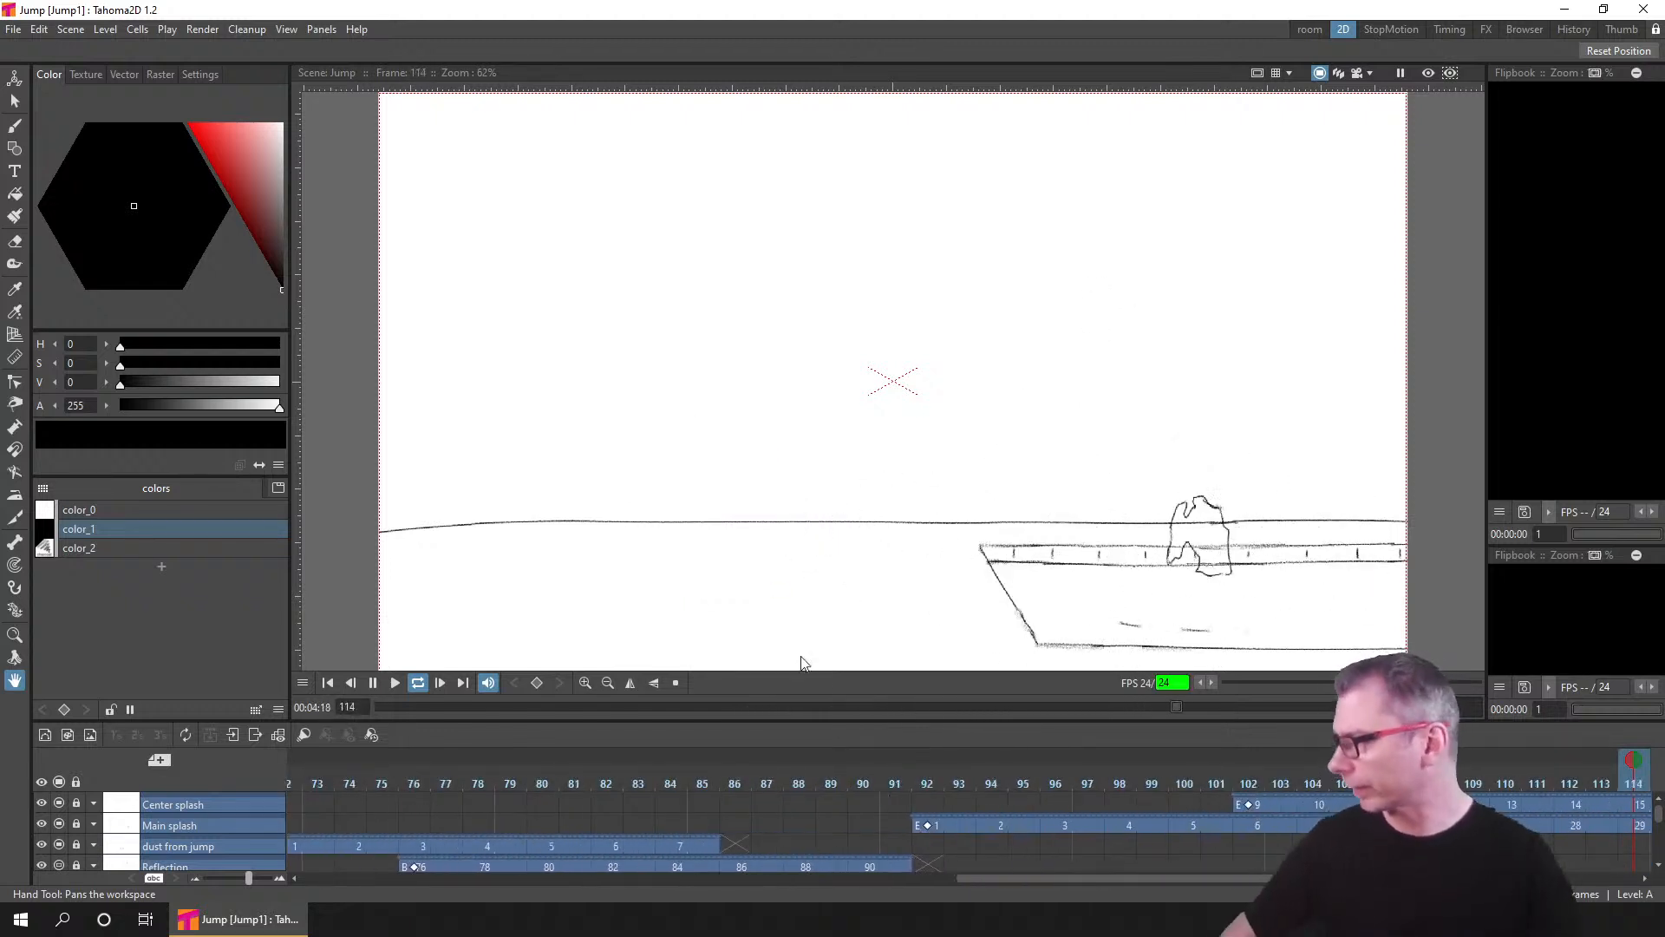
pyautogui.click(374, 684)
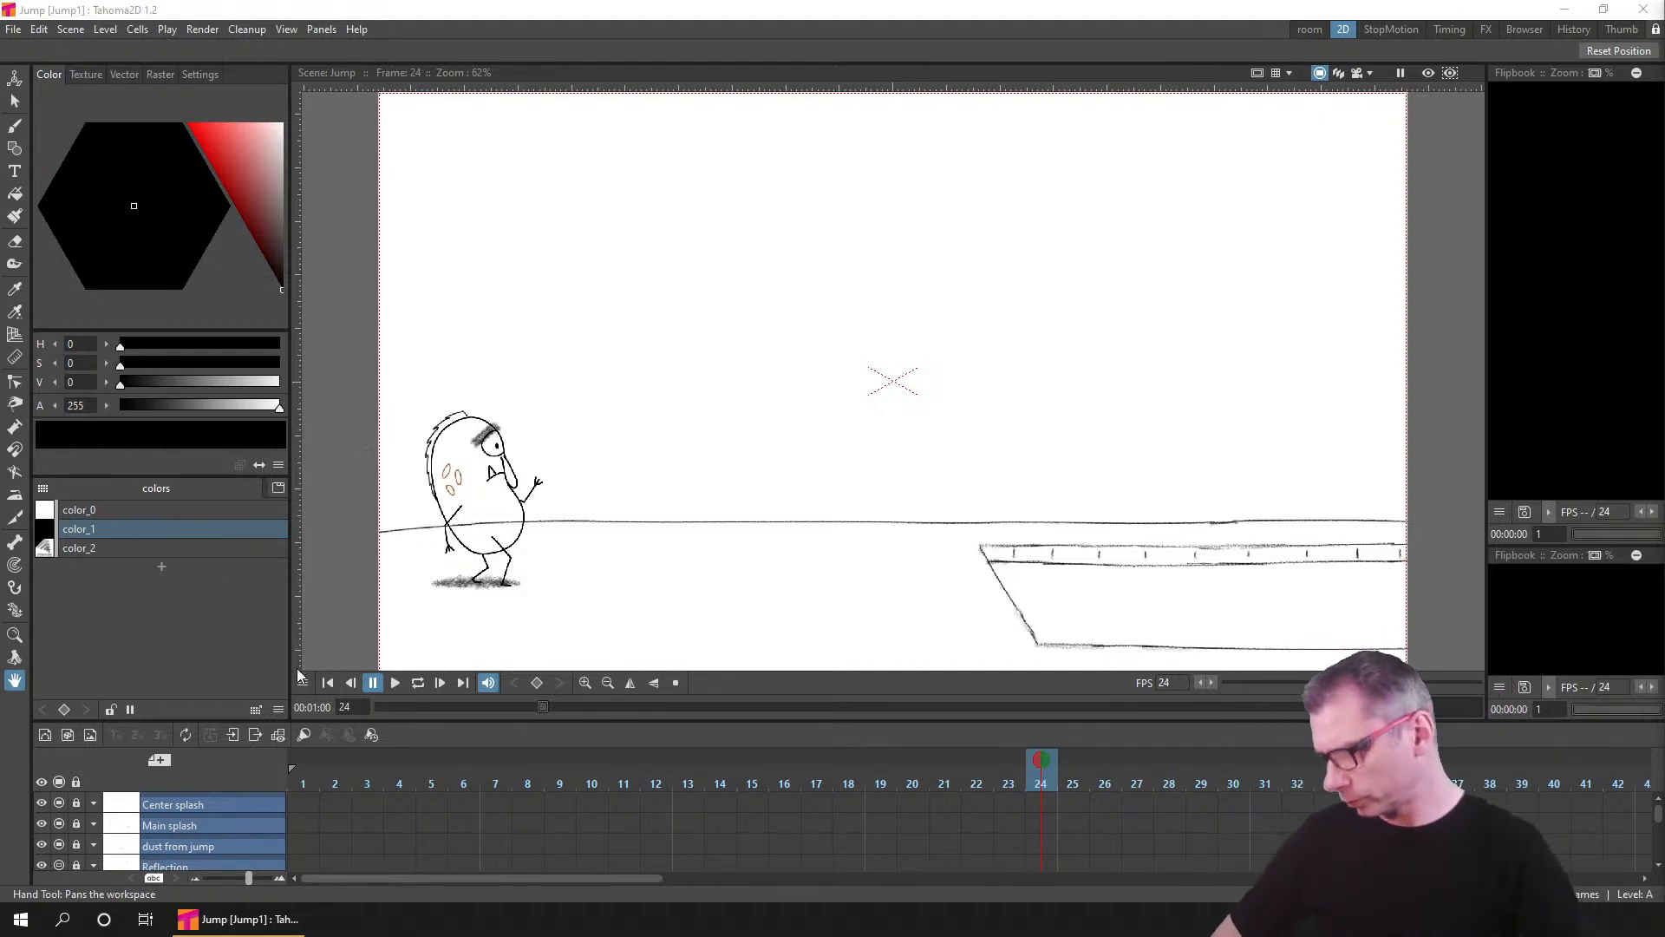
pyautogui.click(327, 682)
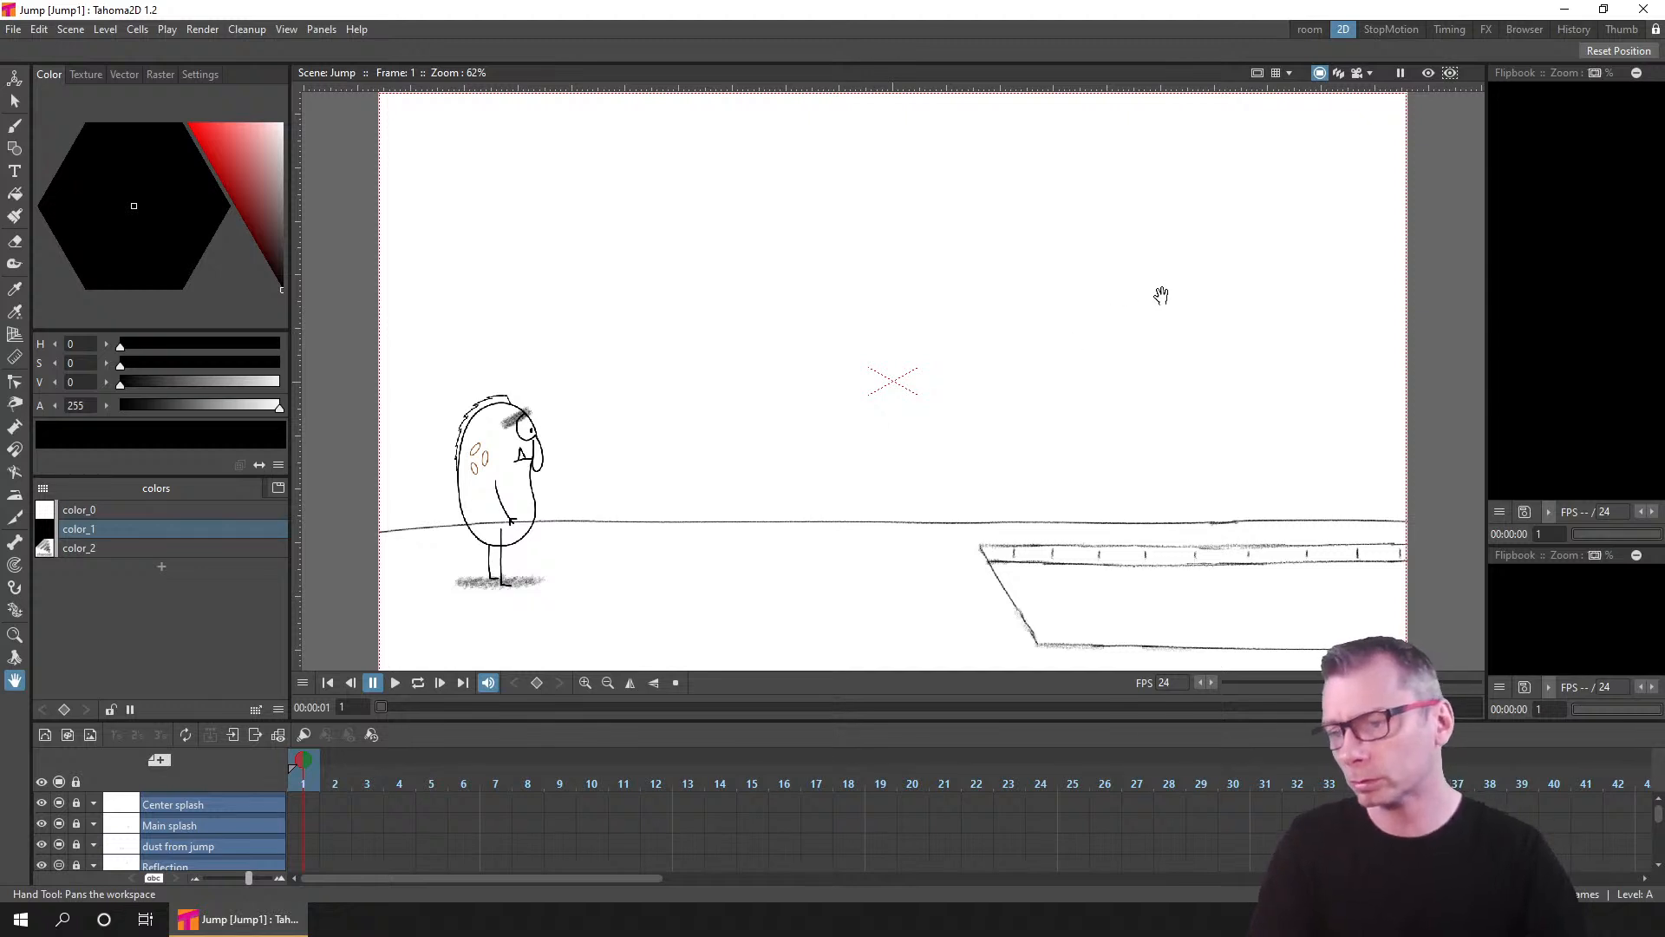
# - Widen the flipbook area and start loading images into the upper flipbook
pyautogui.moveTo(1485, 245); pyautogui.dragTo(1275, 252)
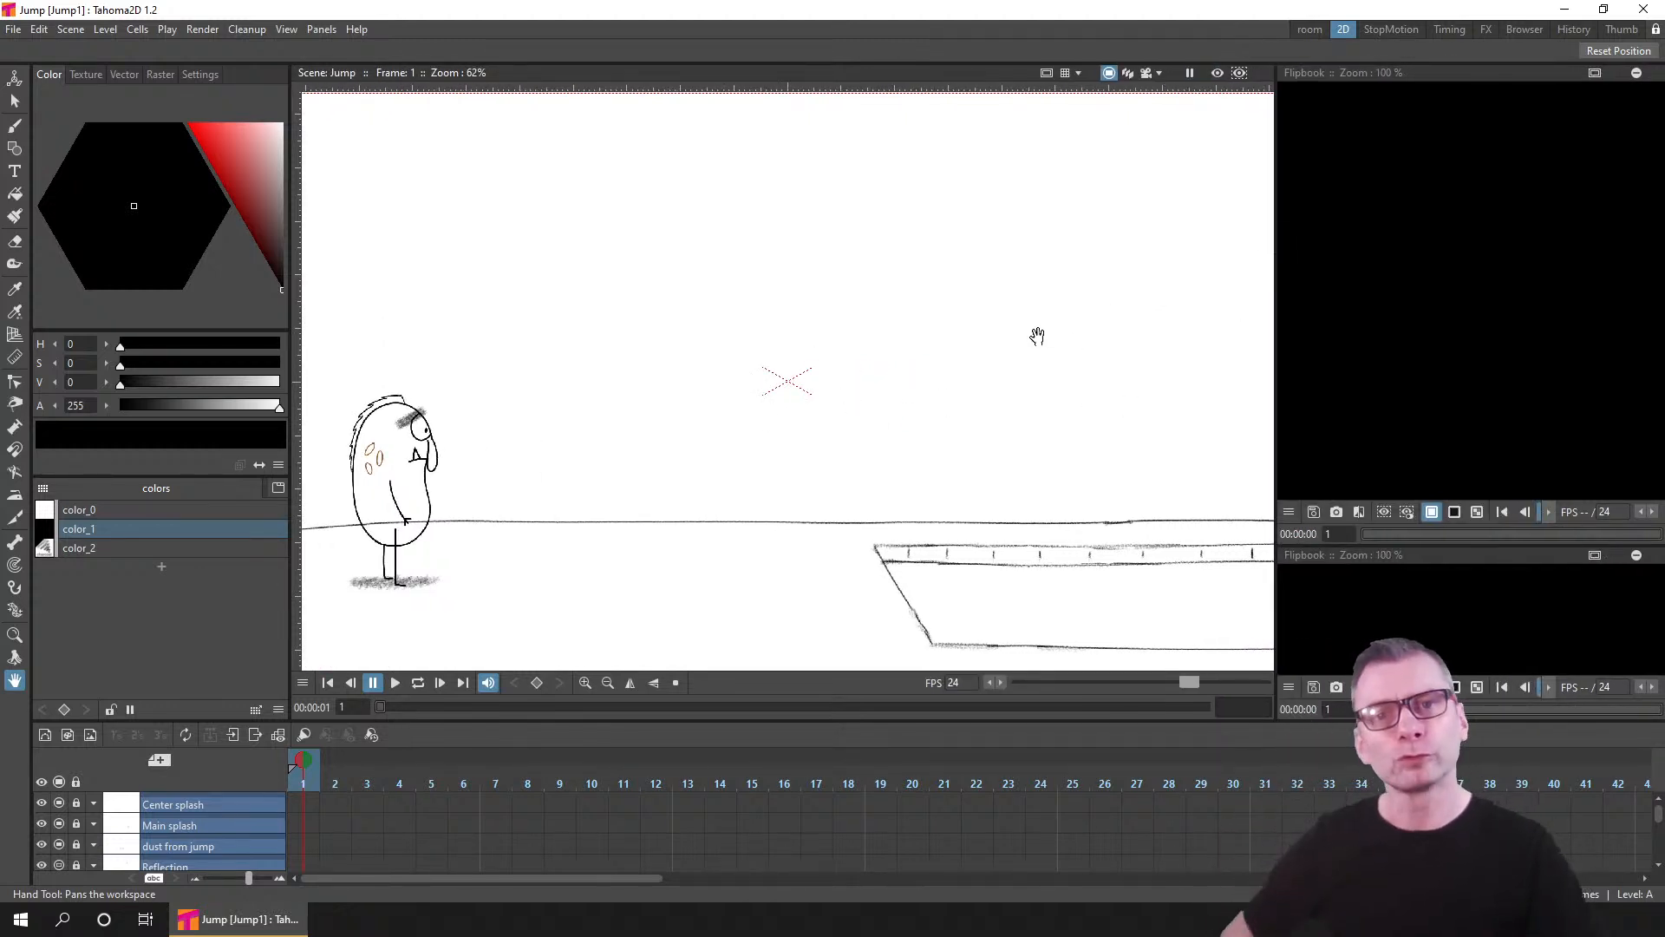
pyautogui.rightClick(1352, 244)
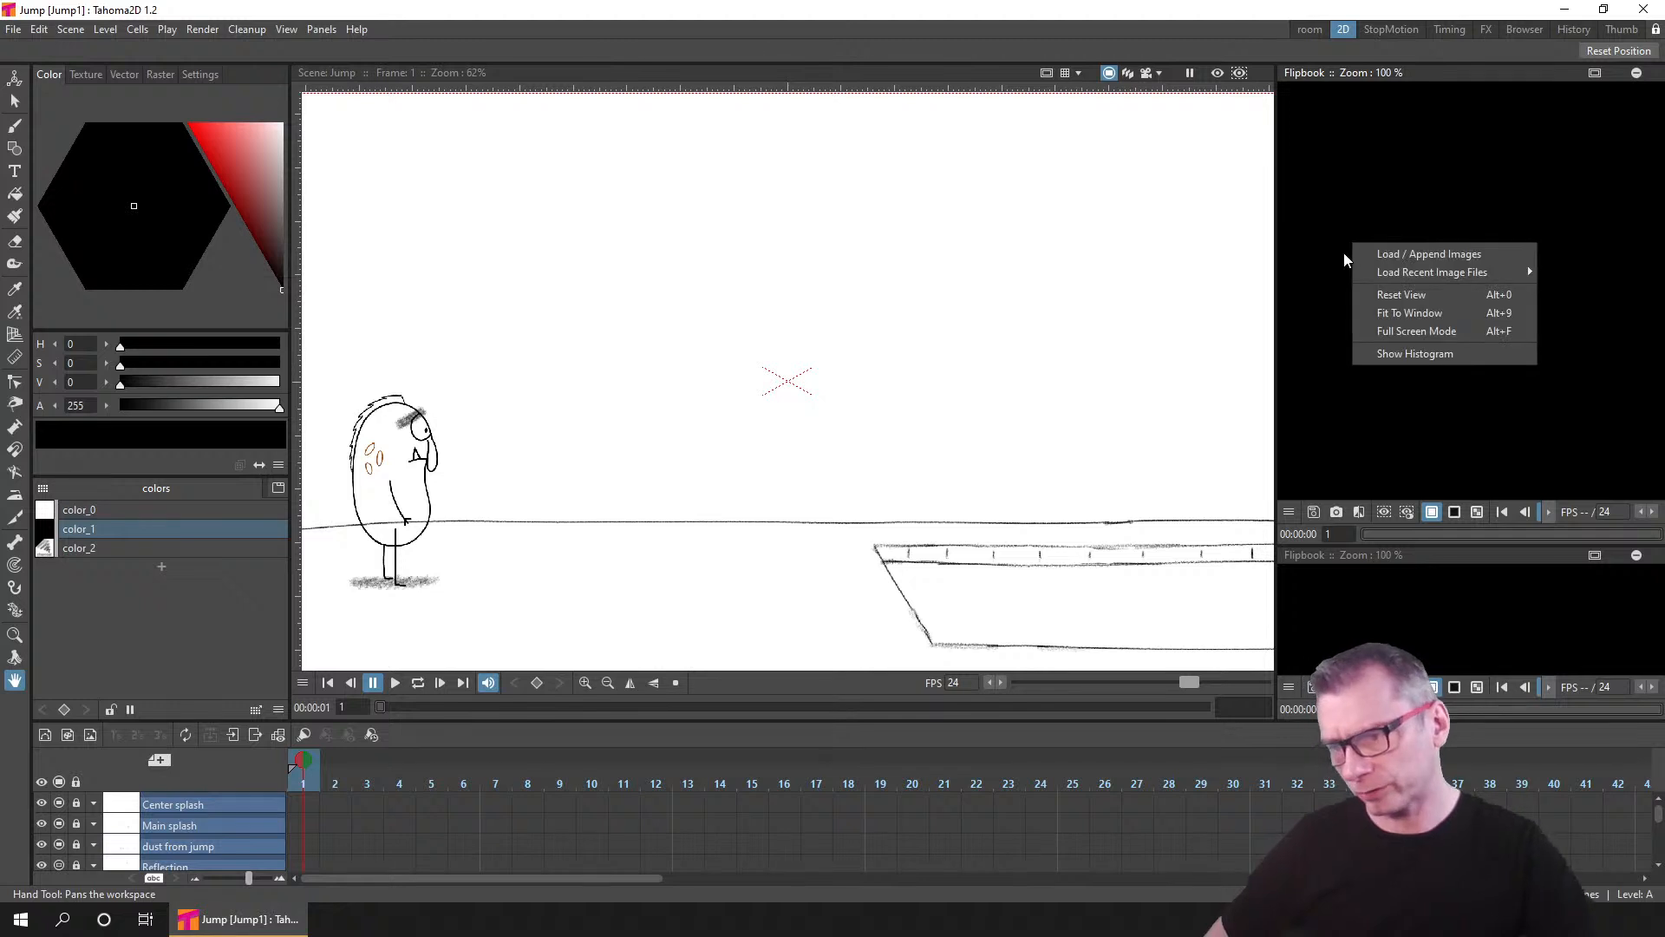
pyautogui.click(1476, 255)
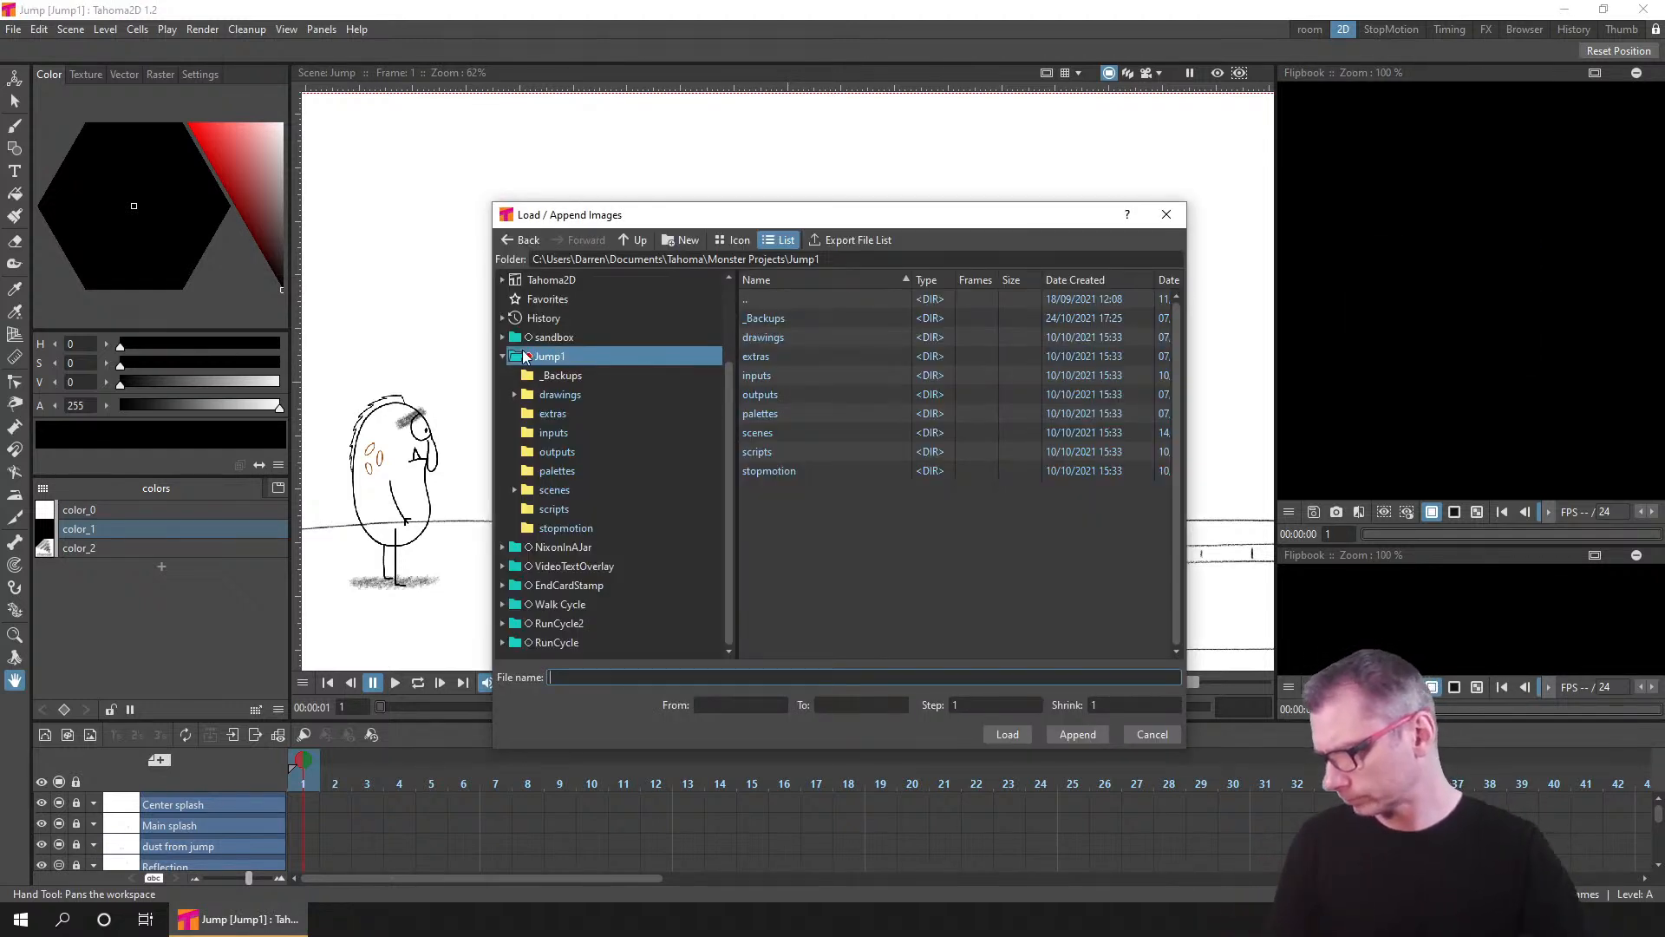
# - Browse to the _AnimatedReference folder inside Tahoma\Monster Projects in the documents folder
pyautogui.click(504, 357)
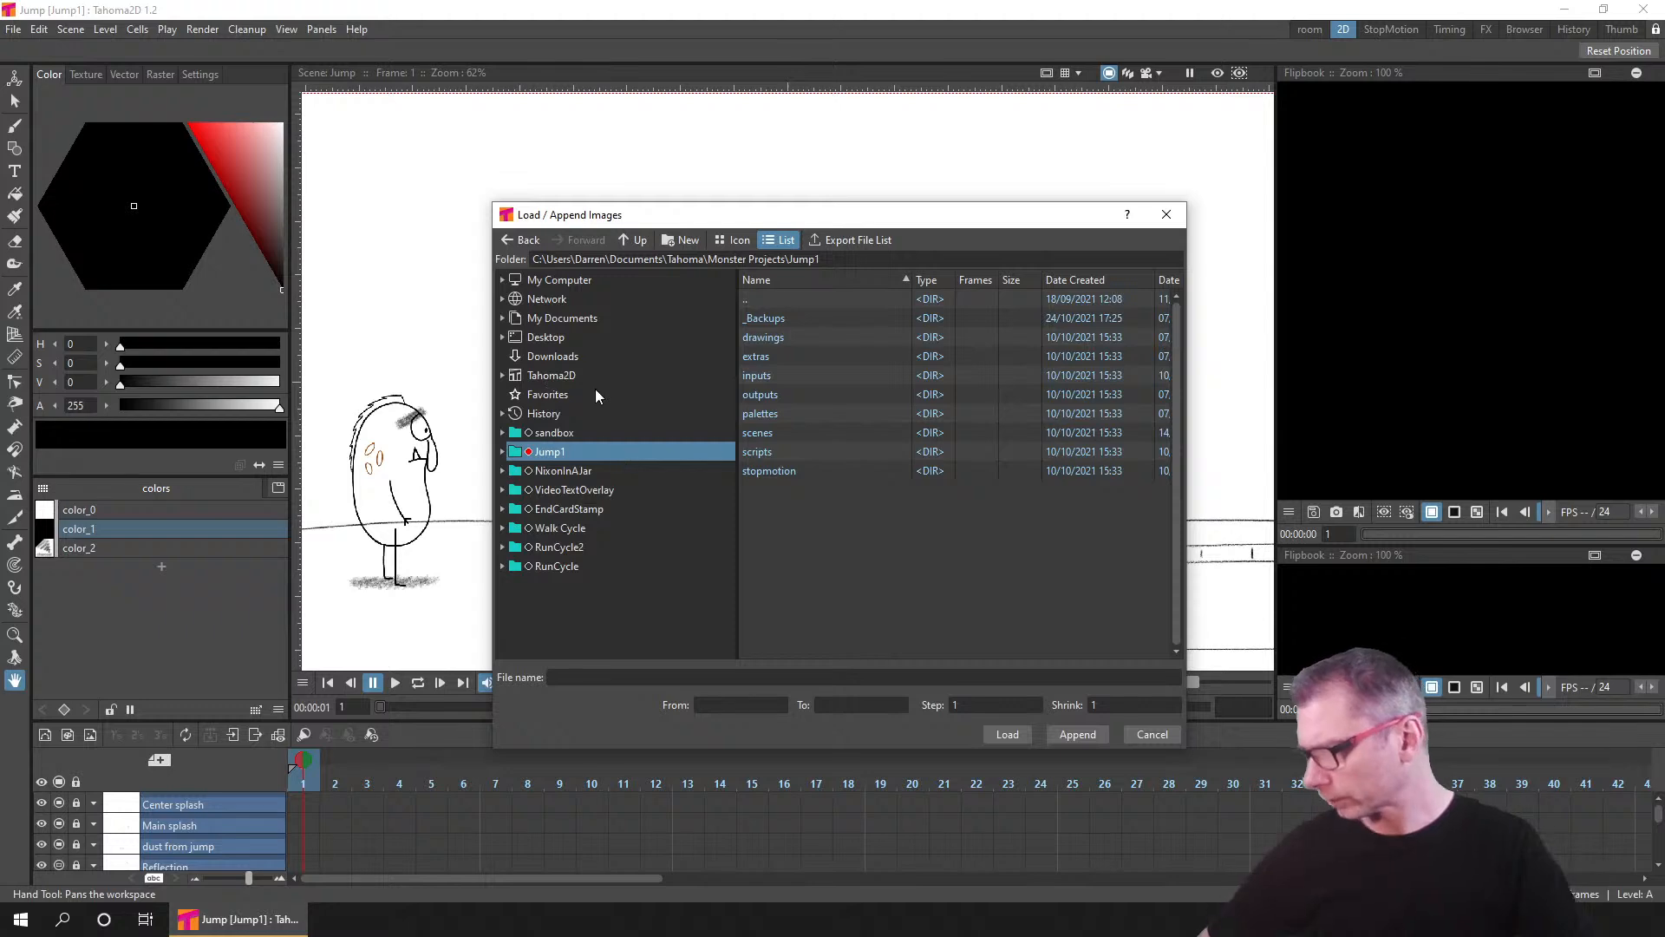
pyautogui.click(503, 318)
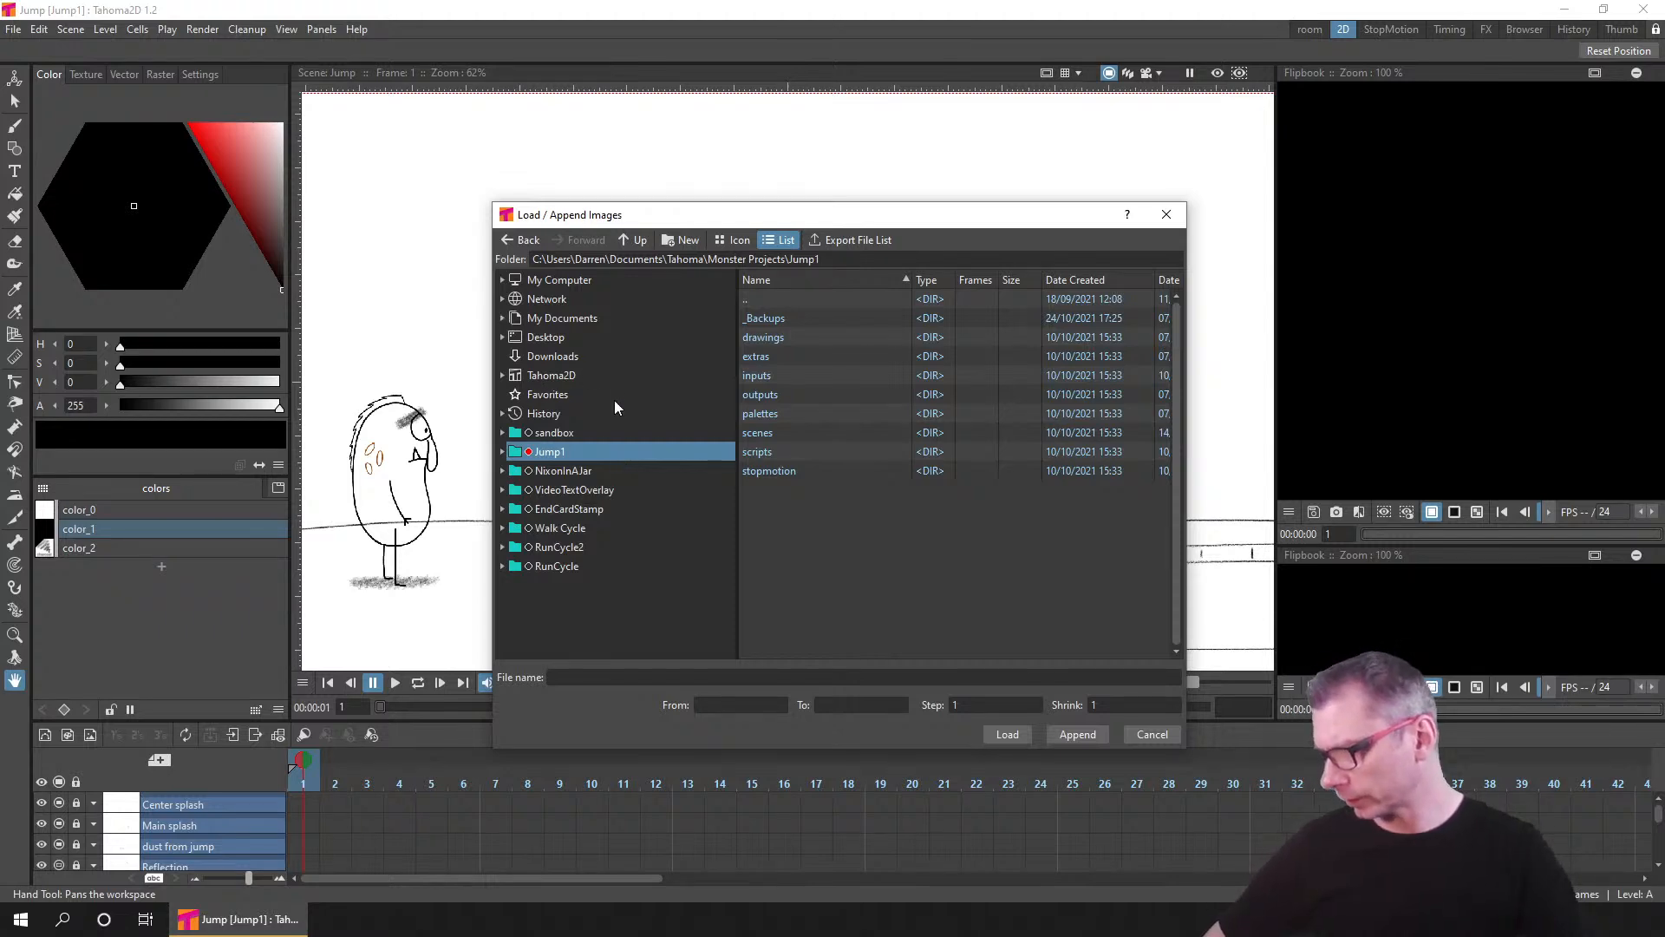
pyautogui.scroll(-3, 599, 433)
pyautogui.click(555, 452)
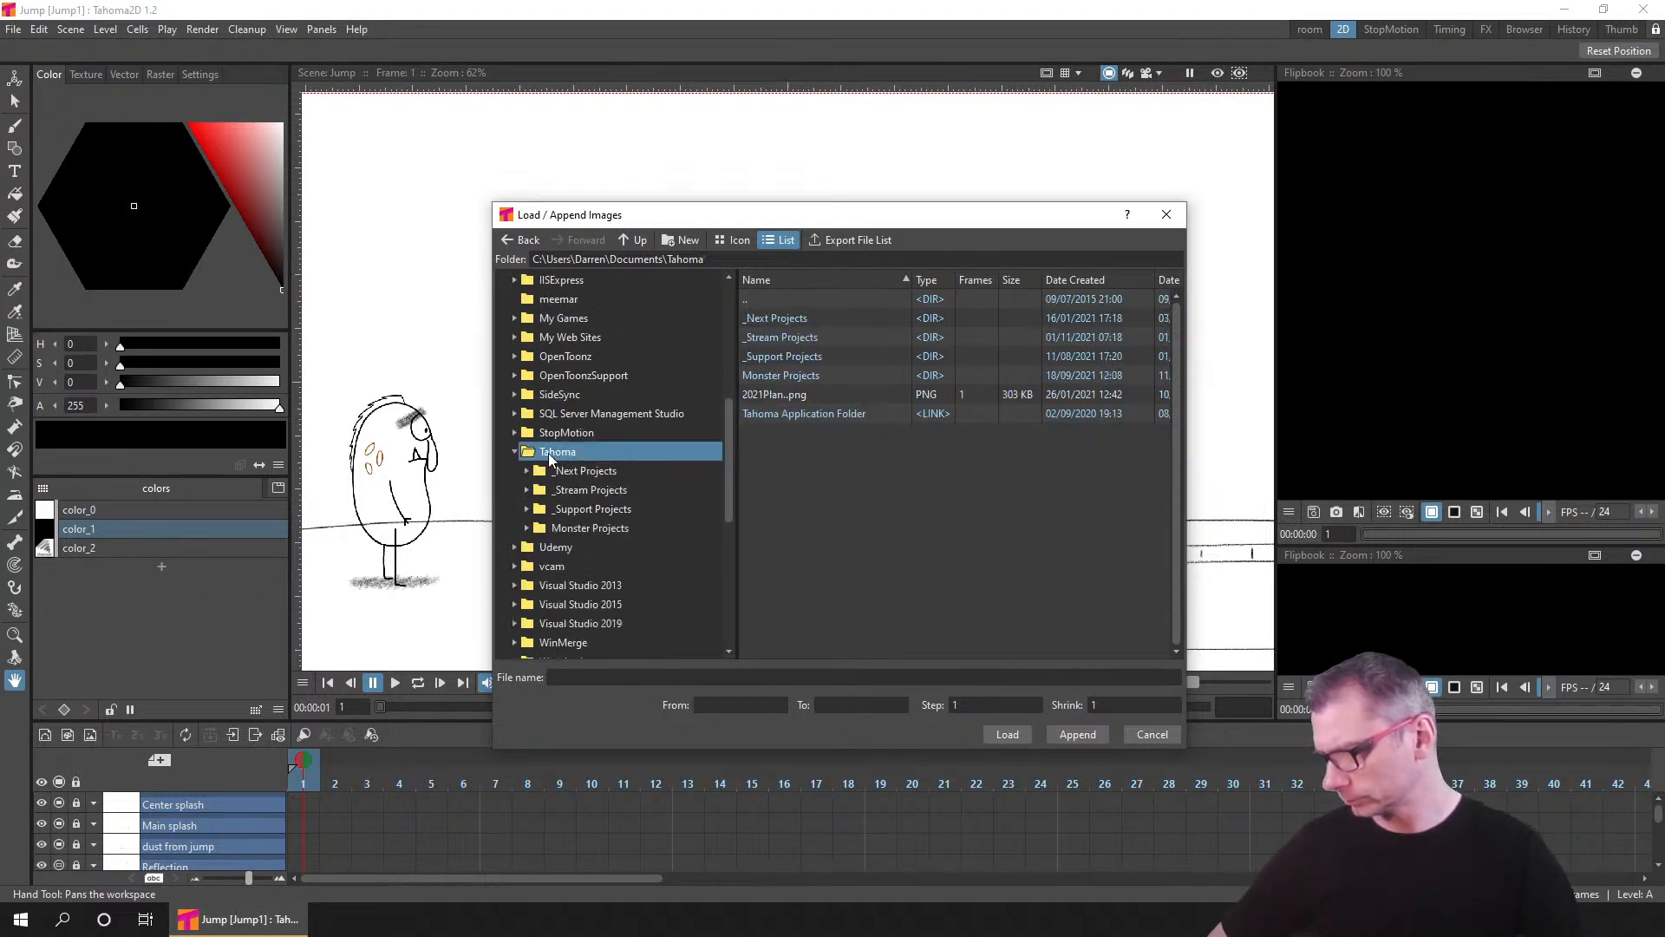
pyautogui.click(593, 528)
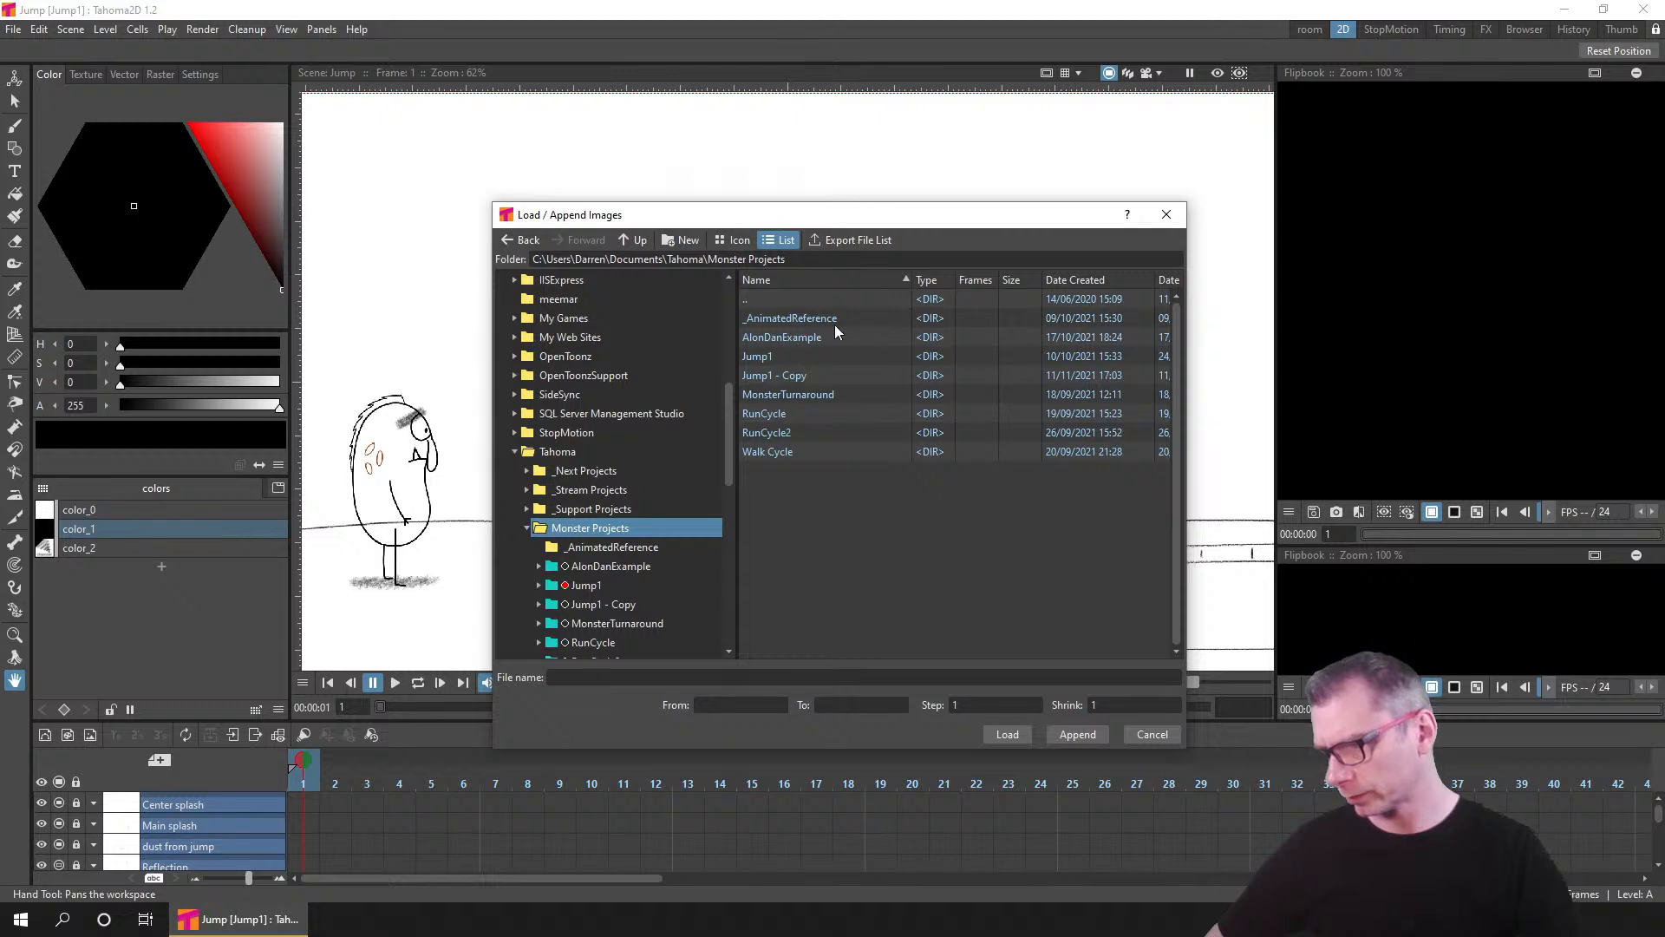
pyautogui.doubleClick(804, 317)
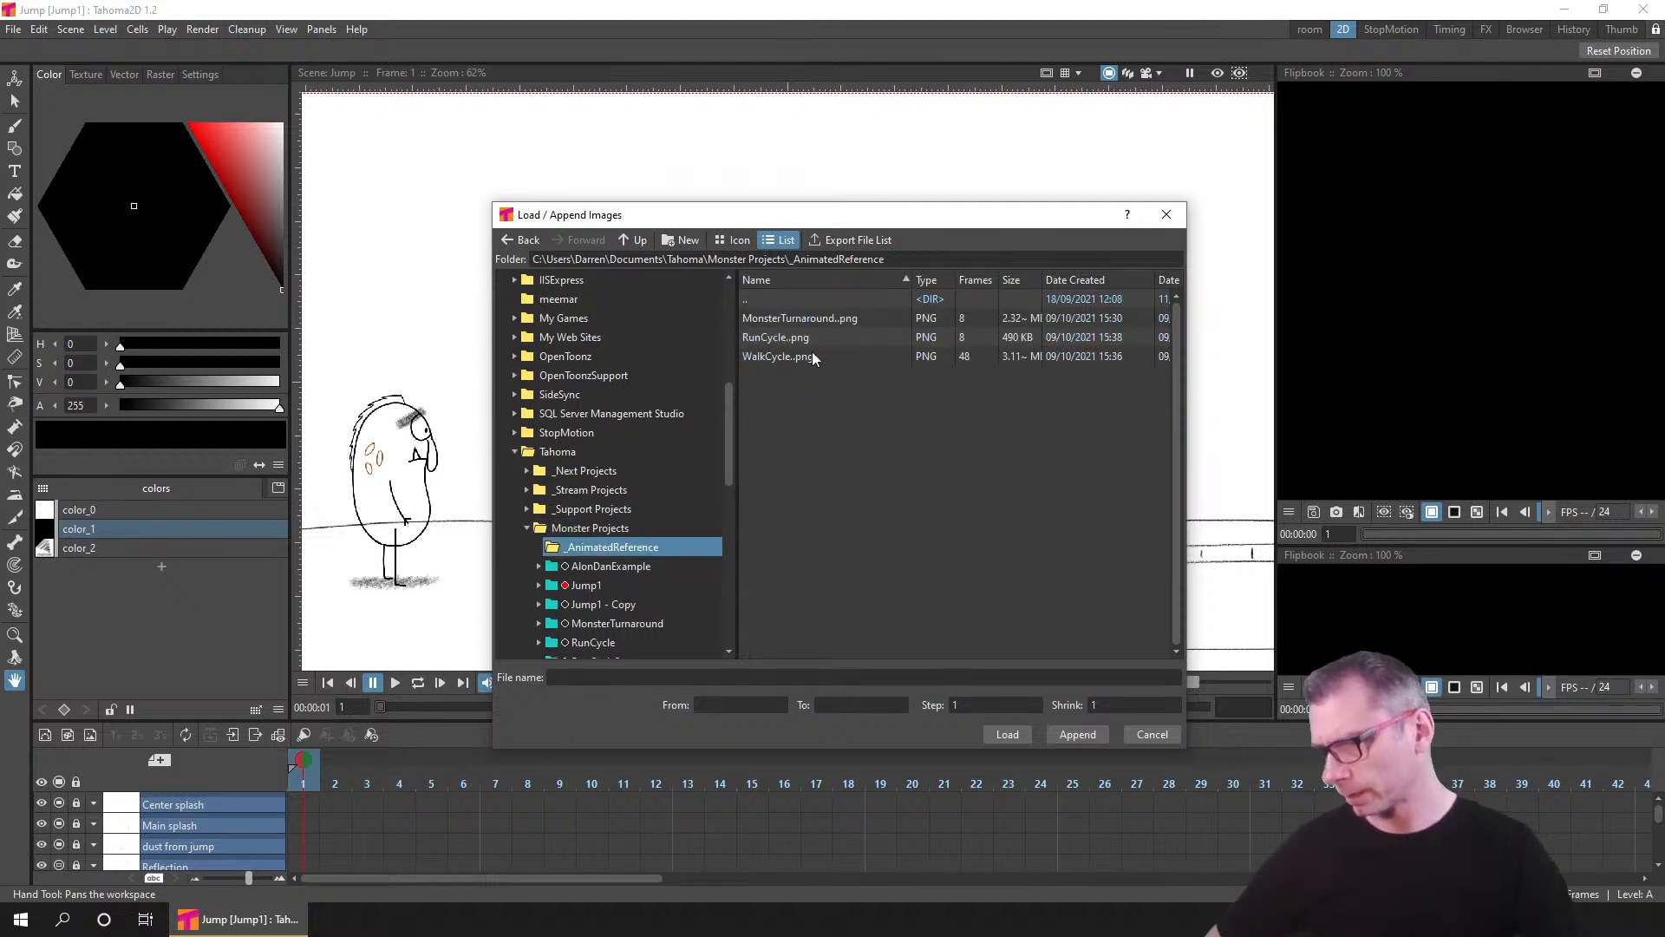
# - Append the RunCycle..png sequence, frames 1 to 8, to the upper flipbook and close the file browser
pyautogui.click(762, 340)
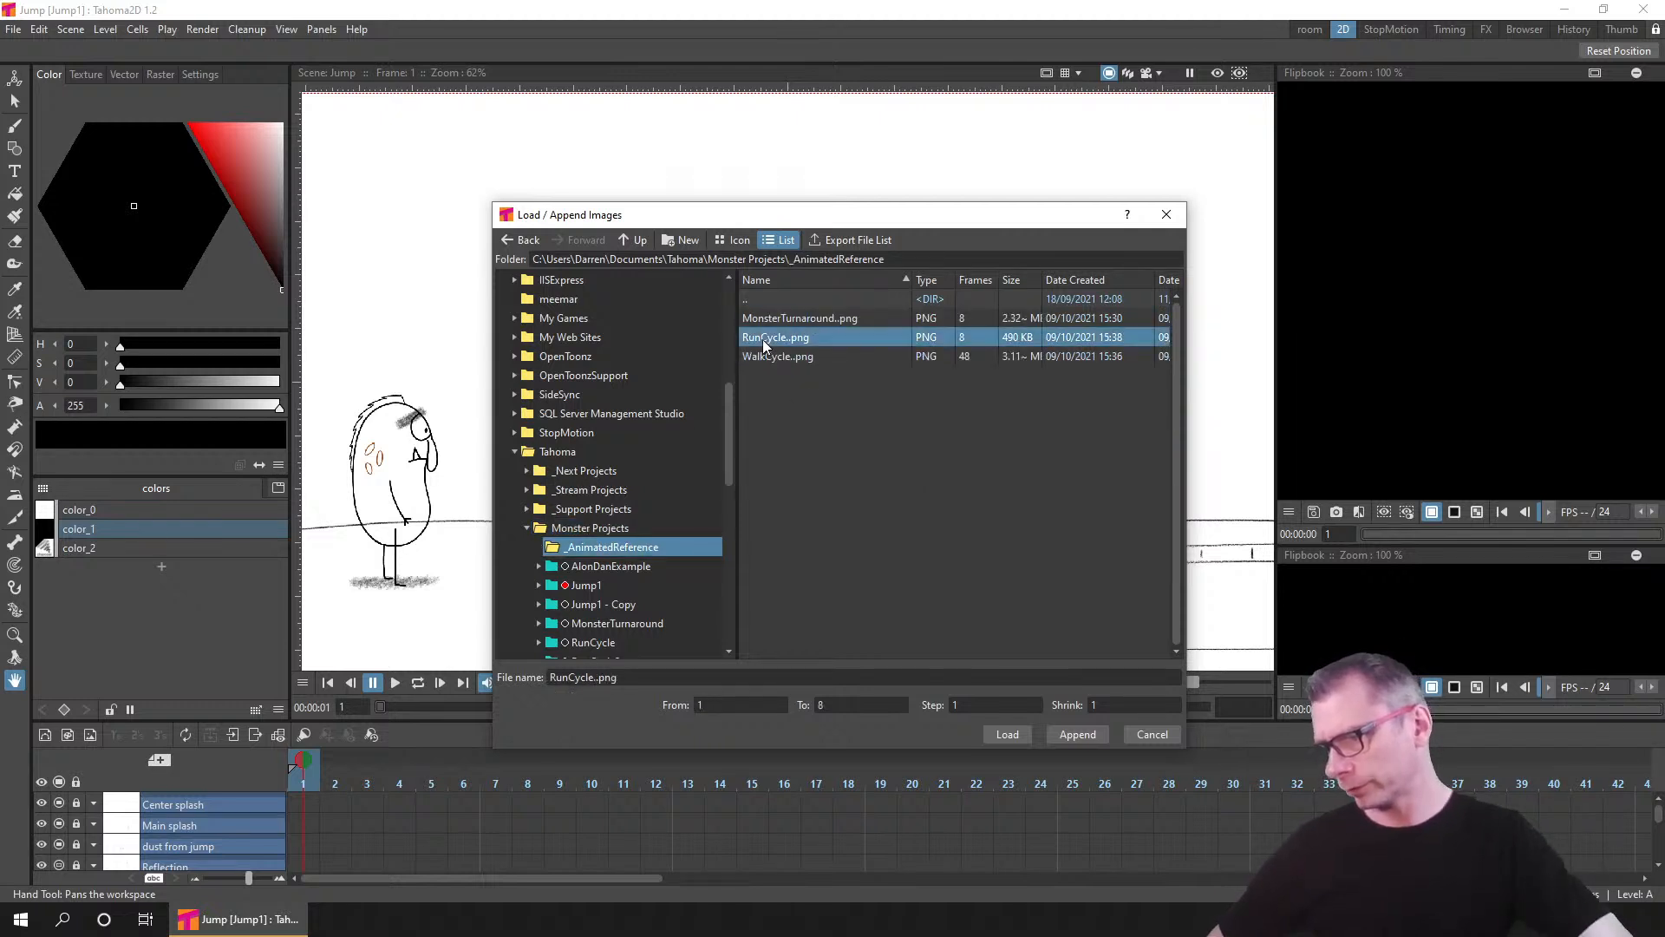
pyautogui.click(1069, 735)
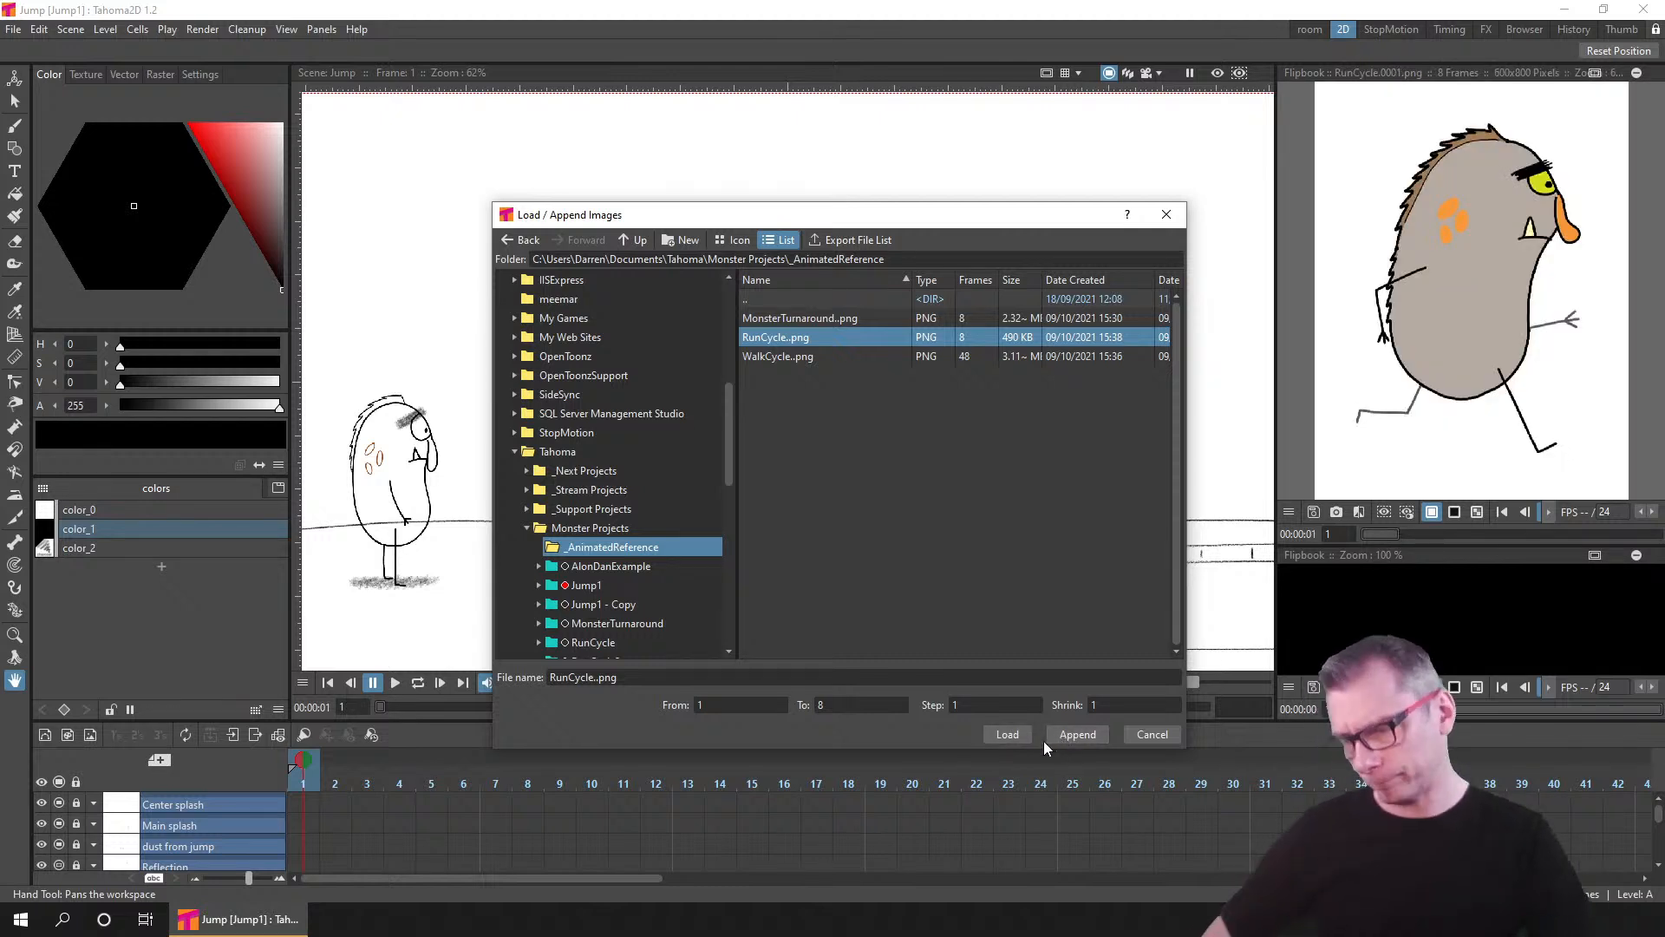
pyautogui.click(1149, 736)
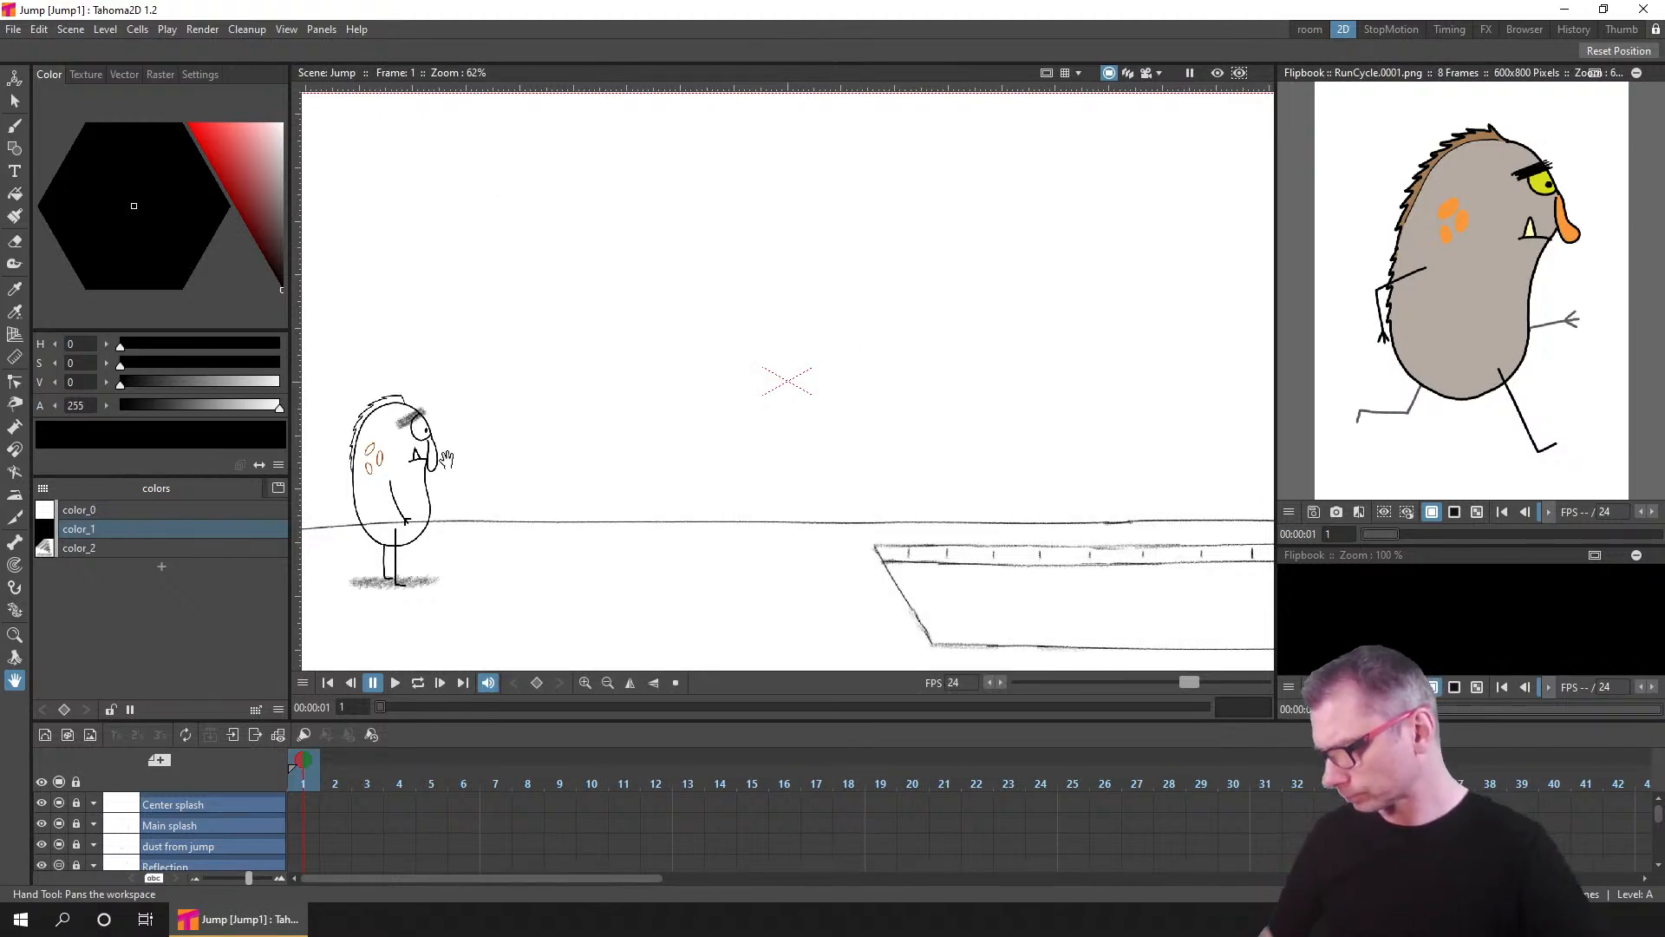
# - Activate the Fill tool and narrow the flipbook area so the whole camera frame fits in the viewer
pyautogui.scroll(4, 438, 464)
pyautogui.scroll(-3, 613, 498)
pyautogui.moveTo(698, 498); pyautogui.dragTo(736, 417)
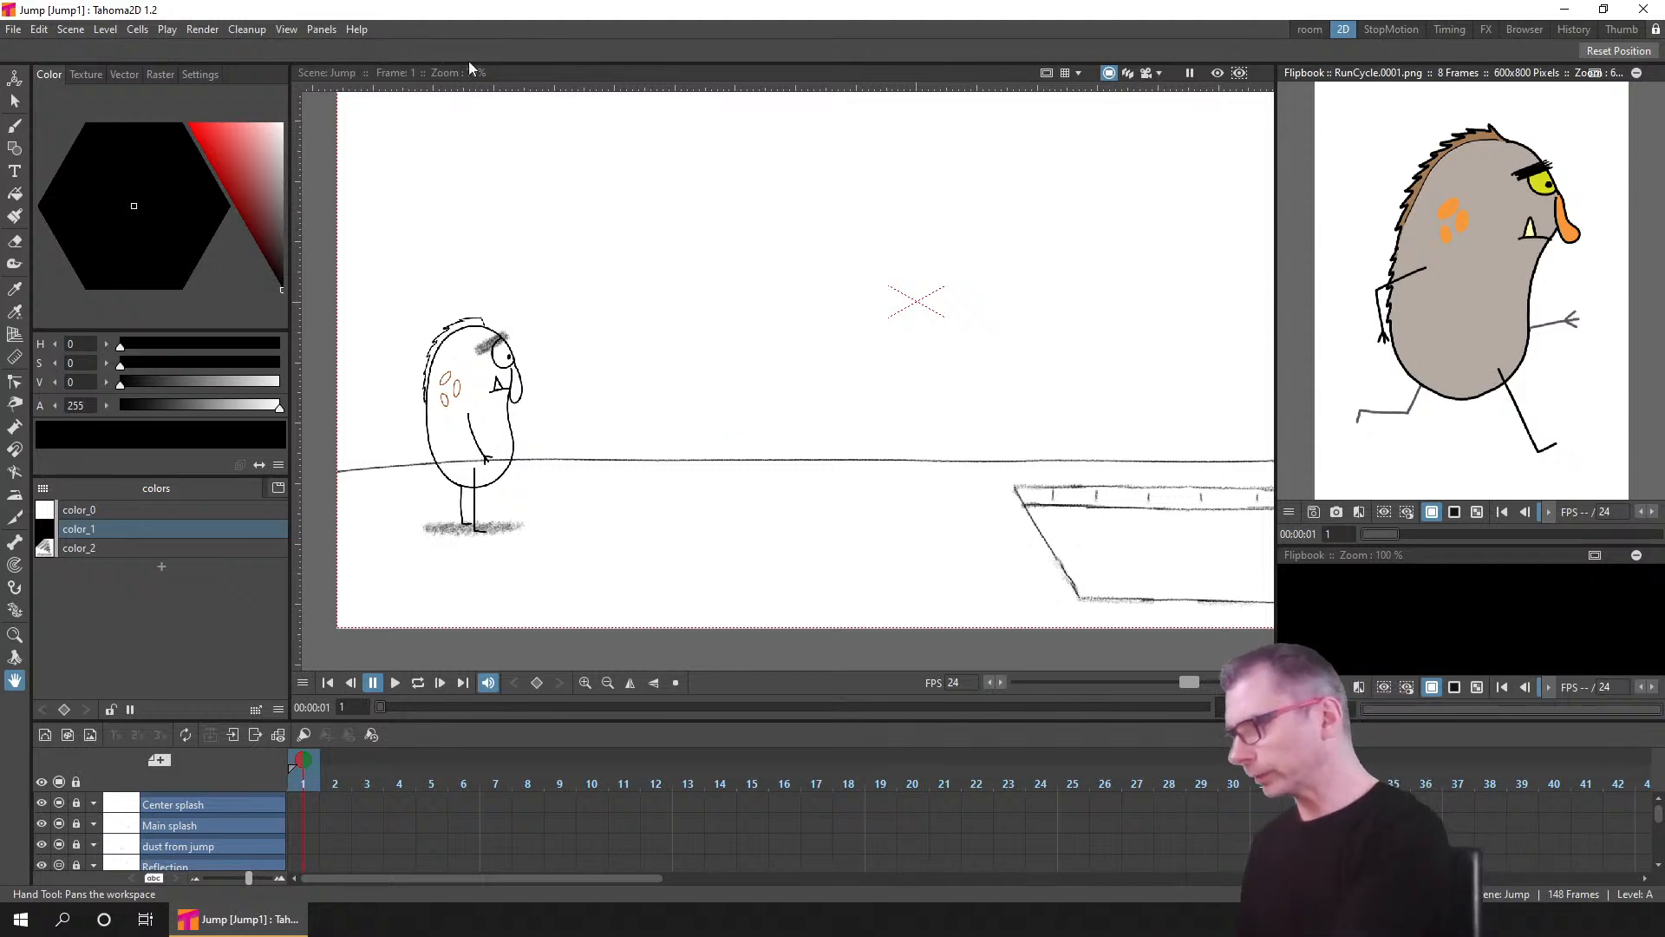
pyautogui.click(15, 194)
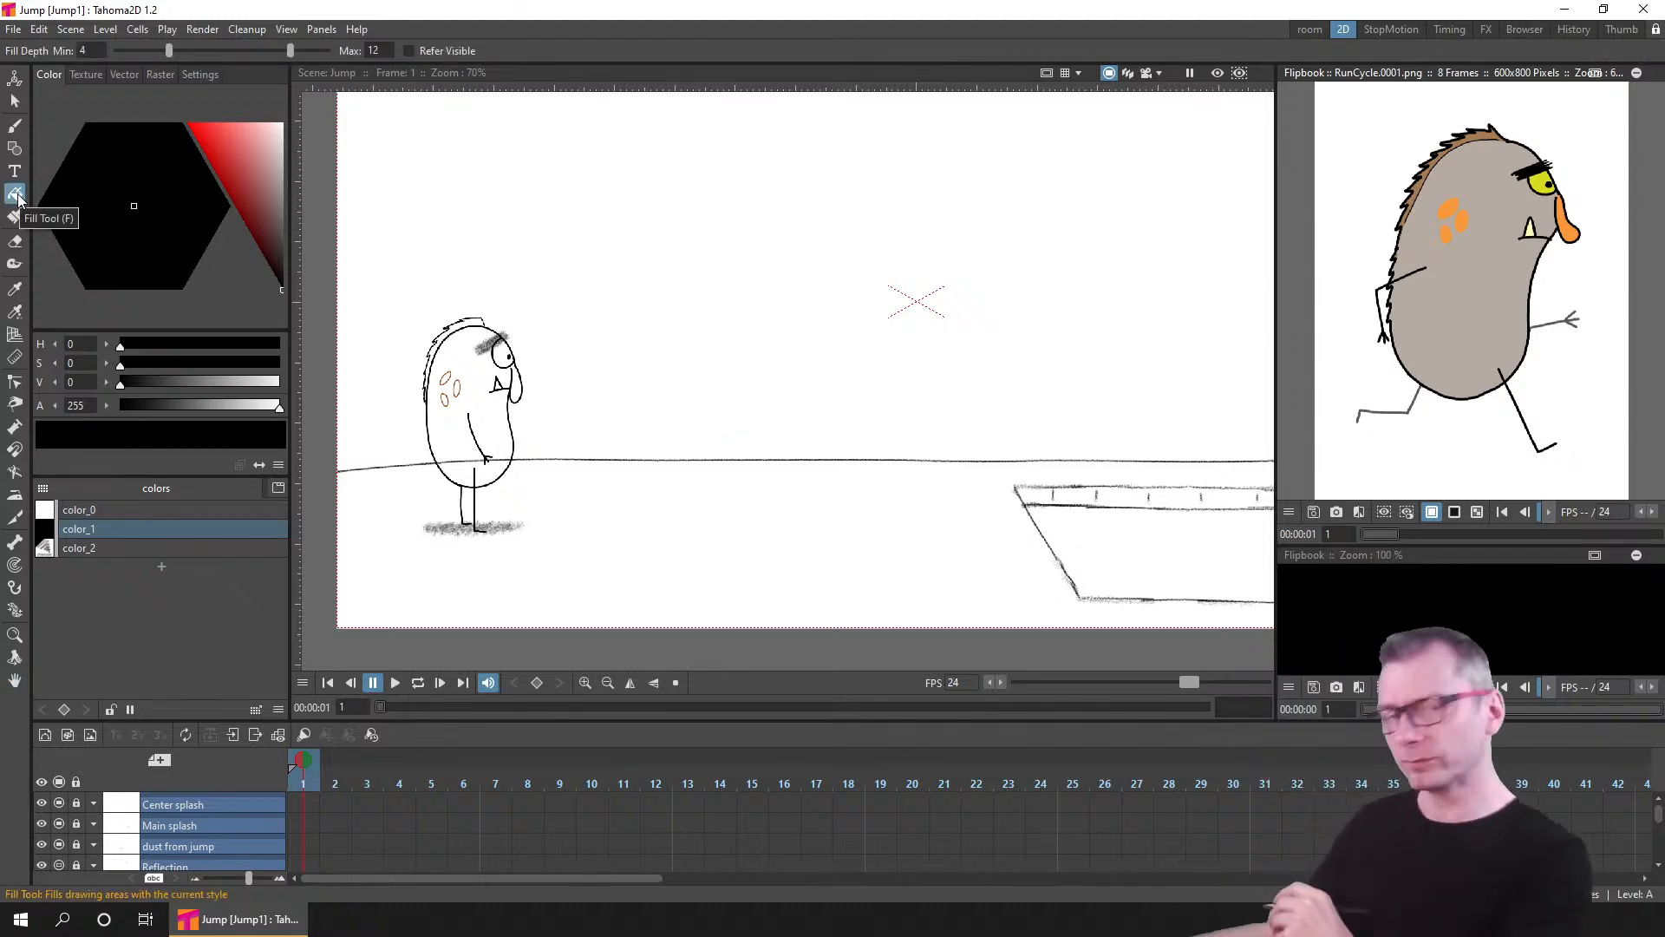
pyautogui.scroll(-1, 737, 410)
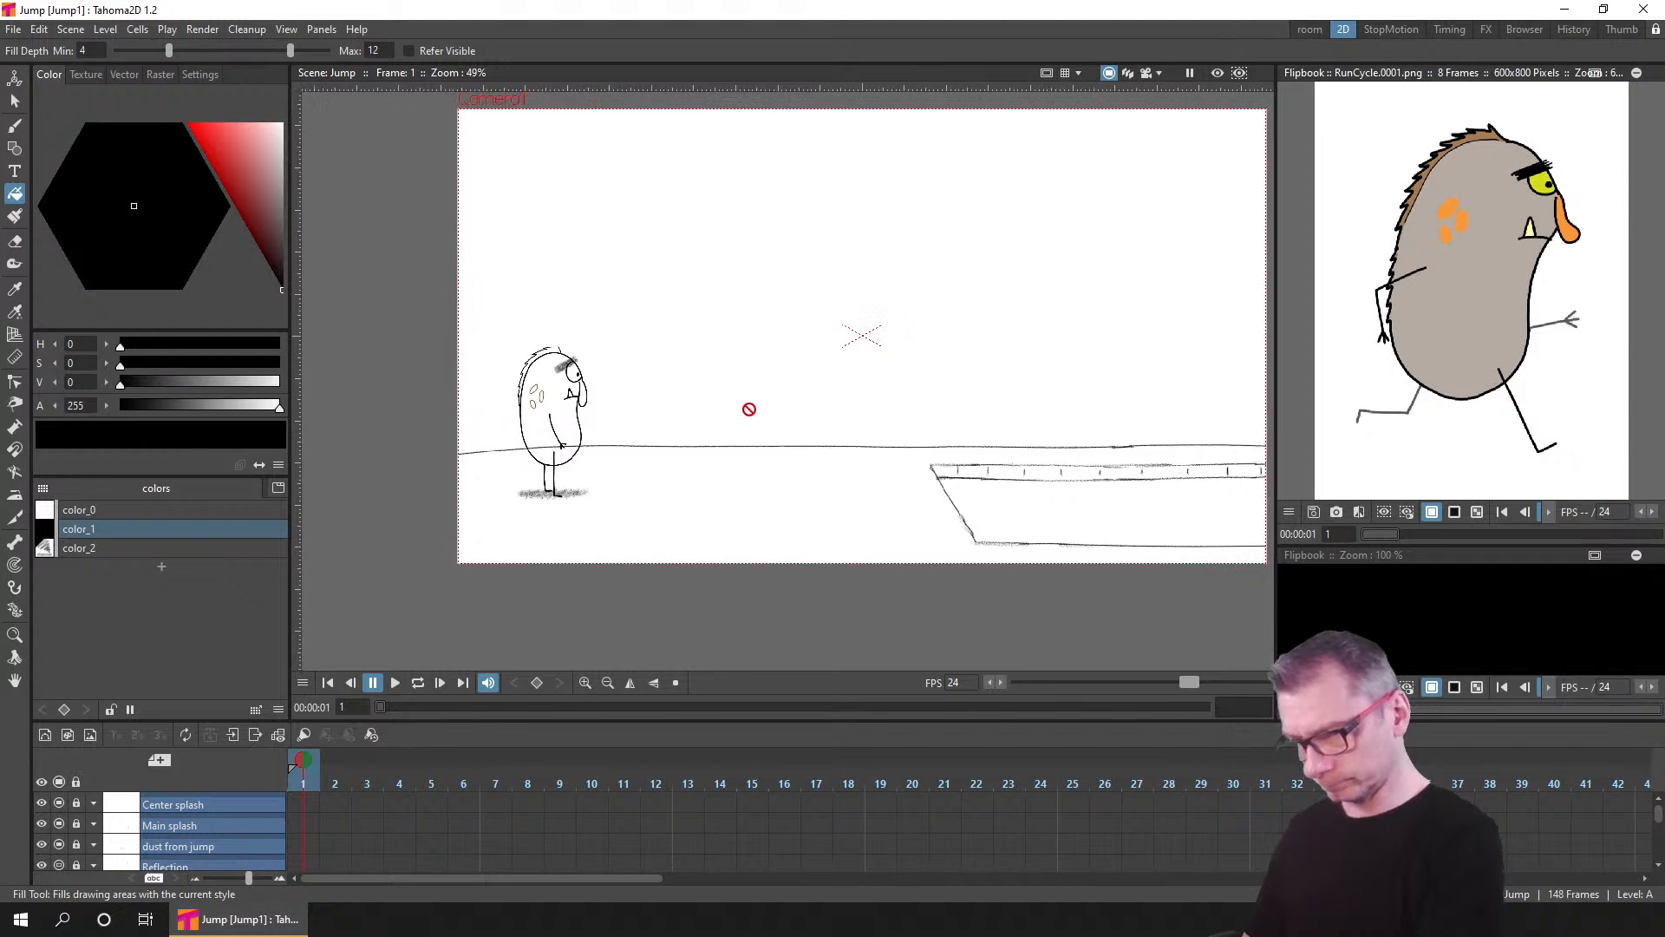
pyautogui.moveTo(749, 409); pyautogui.dragTo(653, 444)
pyautogui.moveTo(1275, 595); pyautogui.dragTo(1358, 580)
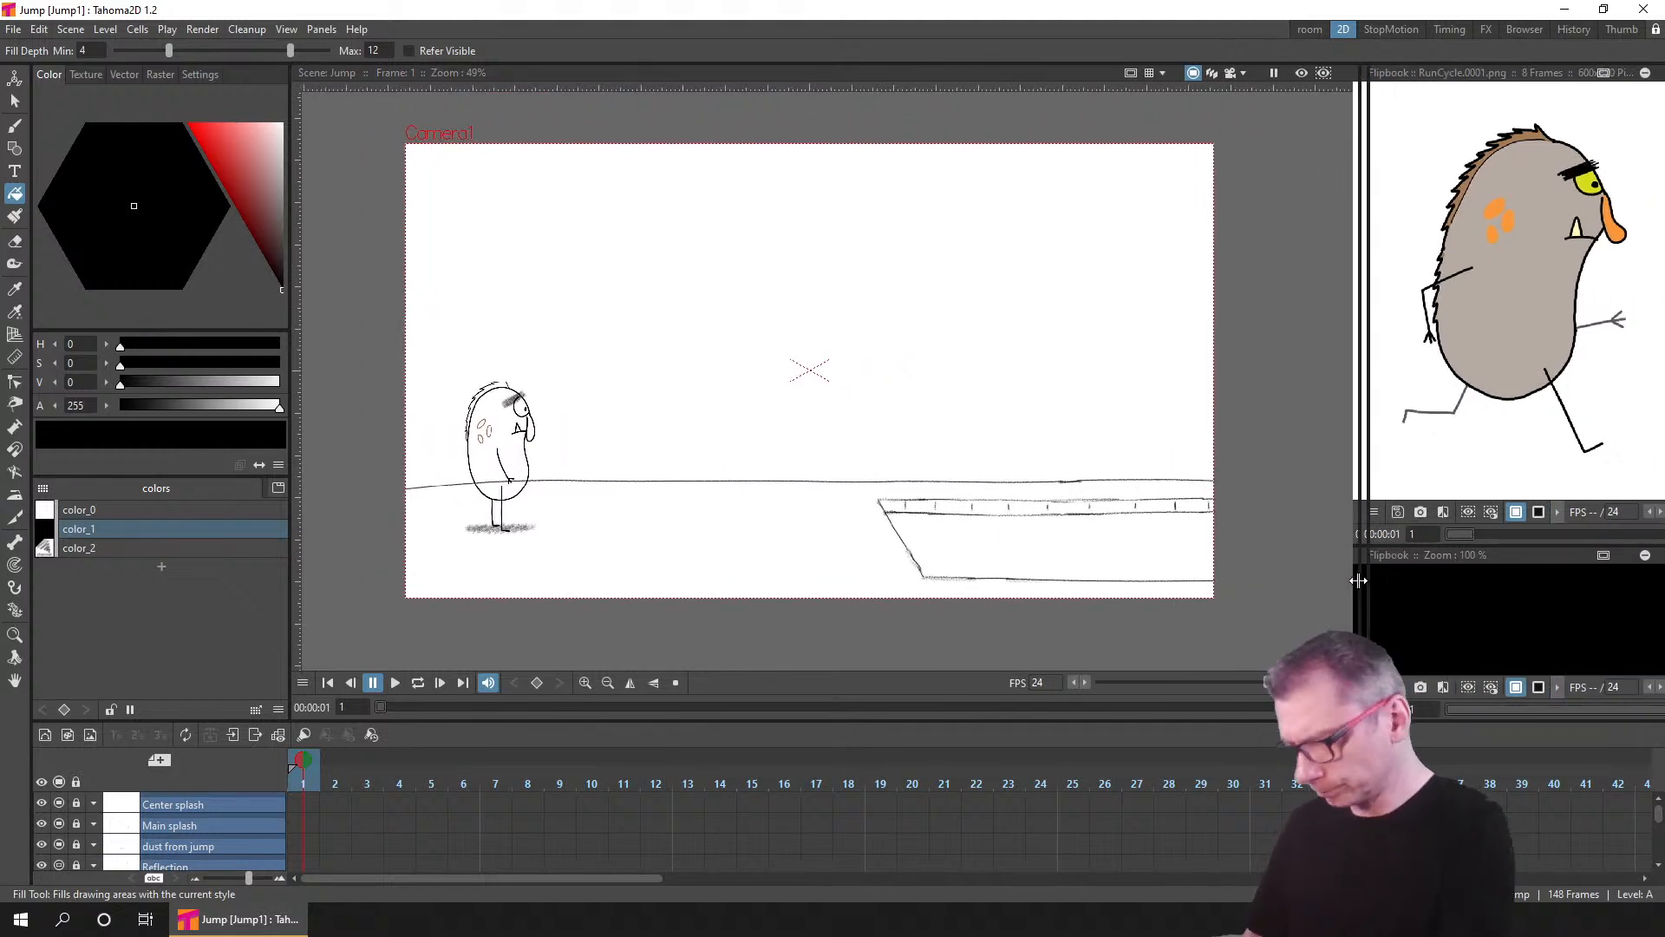
# - Select the Monster Ink level in the timeline for filling
pyautogui.scroll(-1, 425, 815)
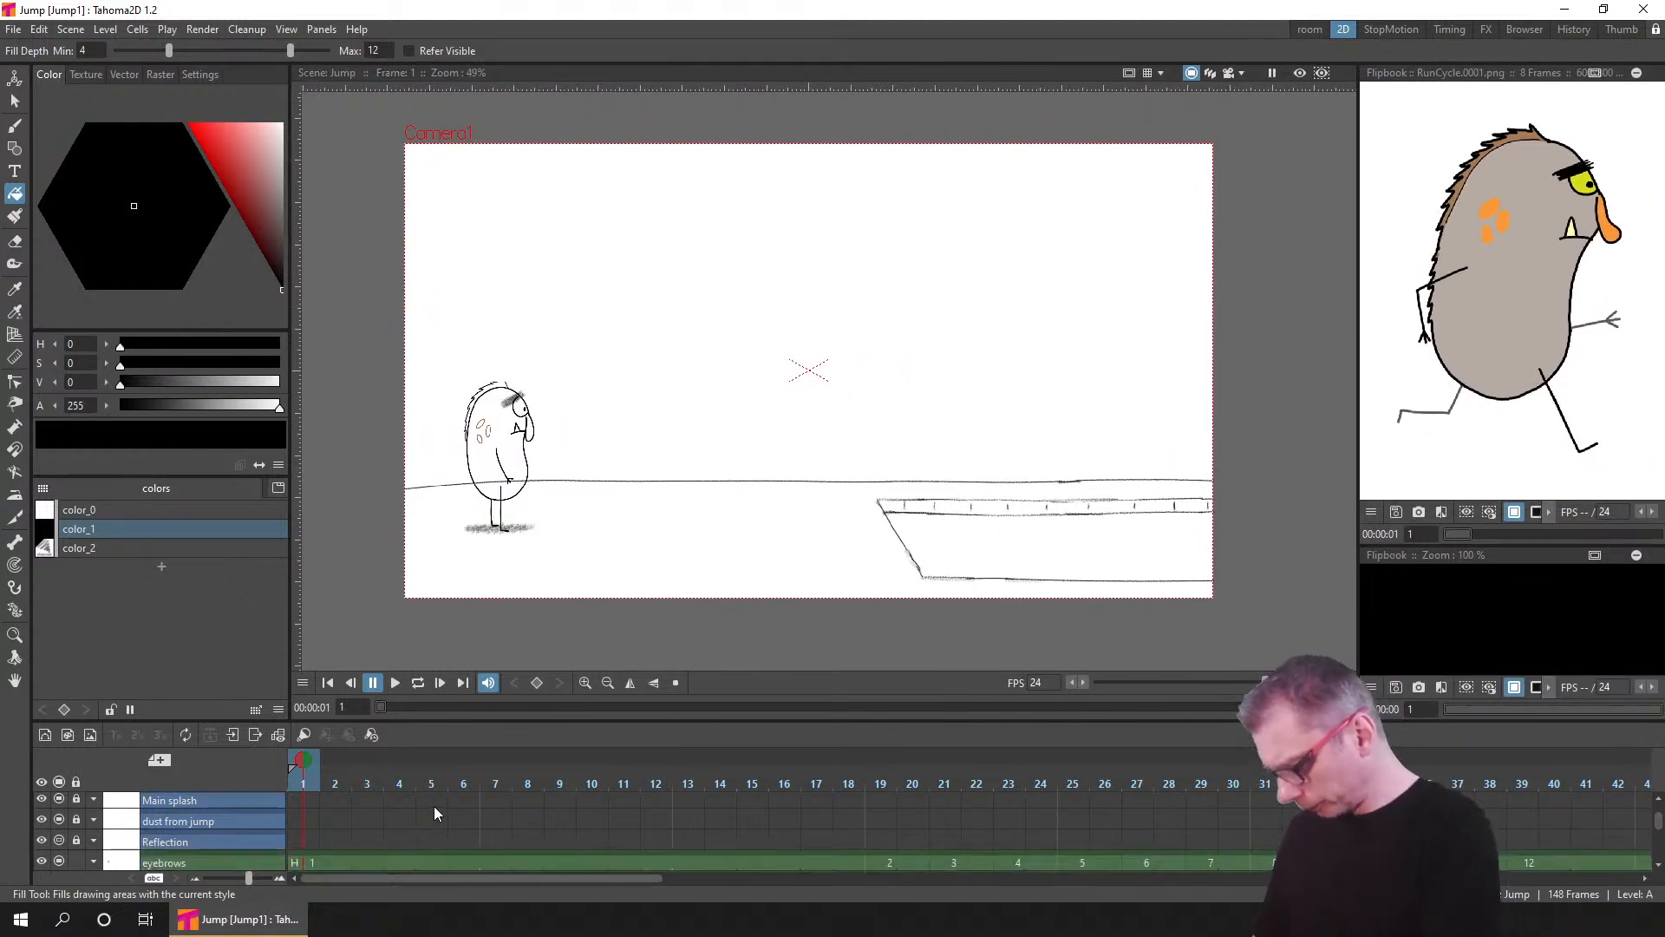
pyautogui.scroll(-1, 443, 793)
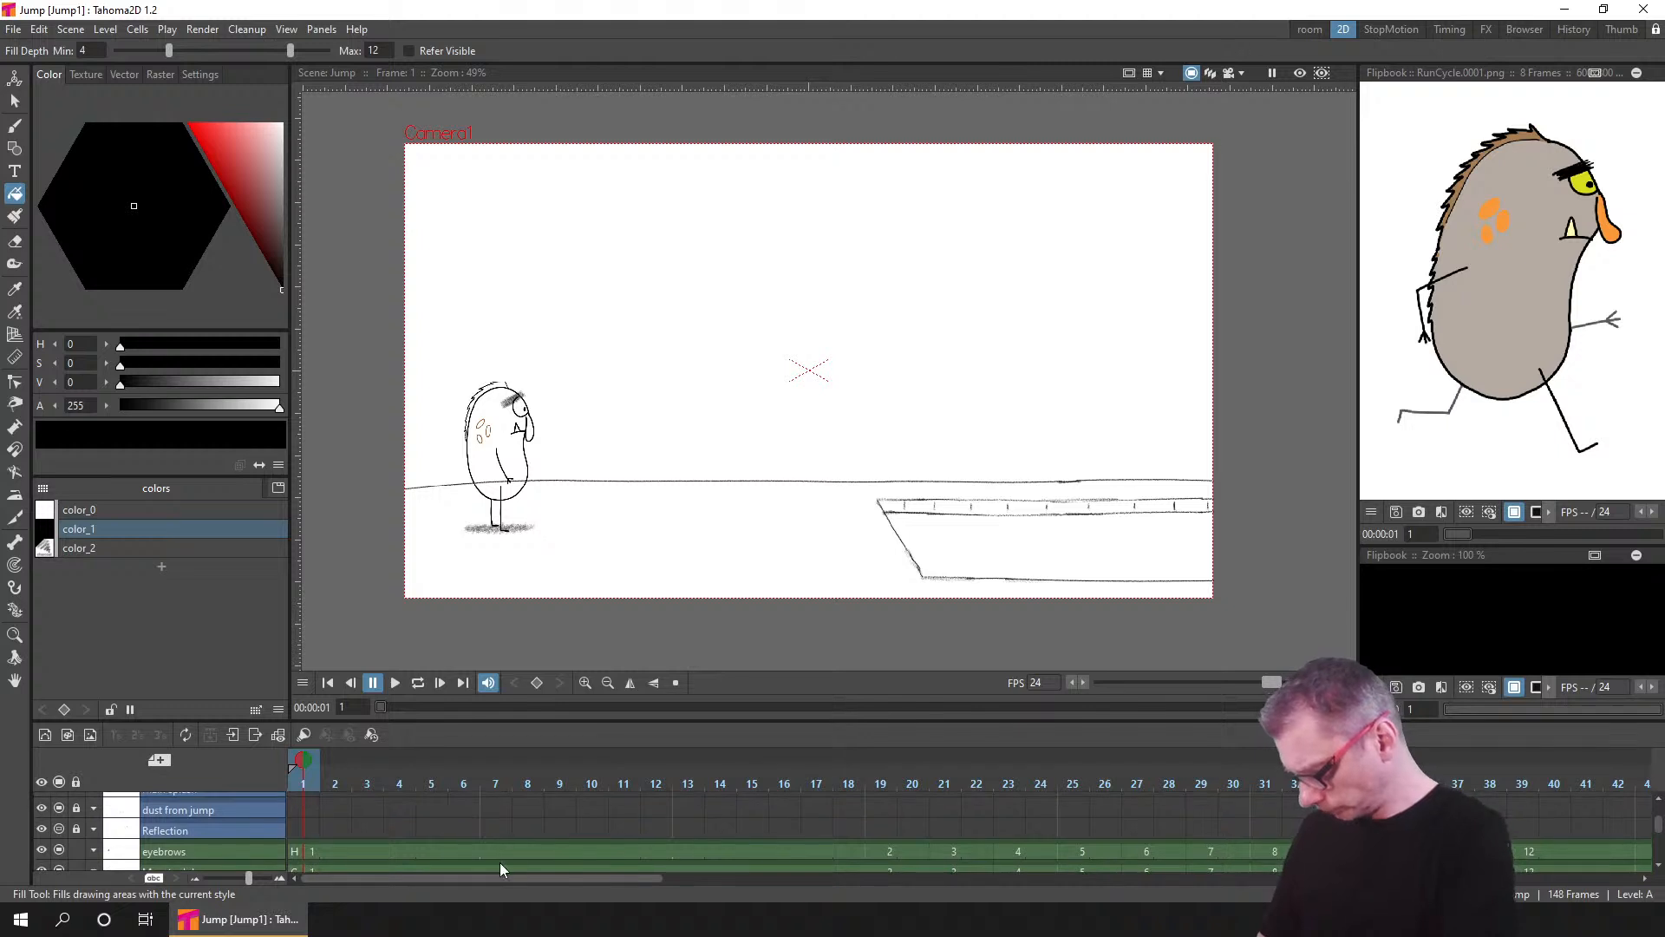
pyautogui.scroll(3, 535, 840)
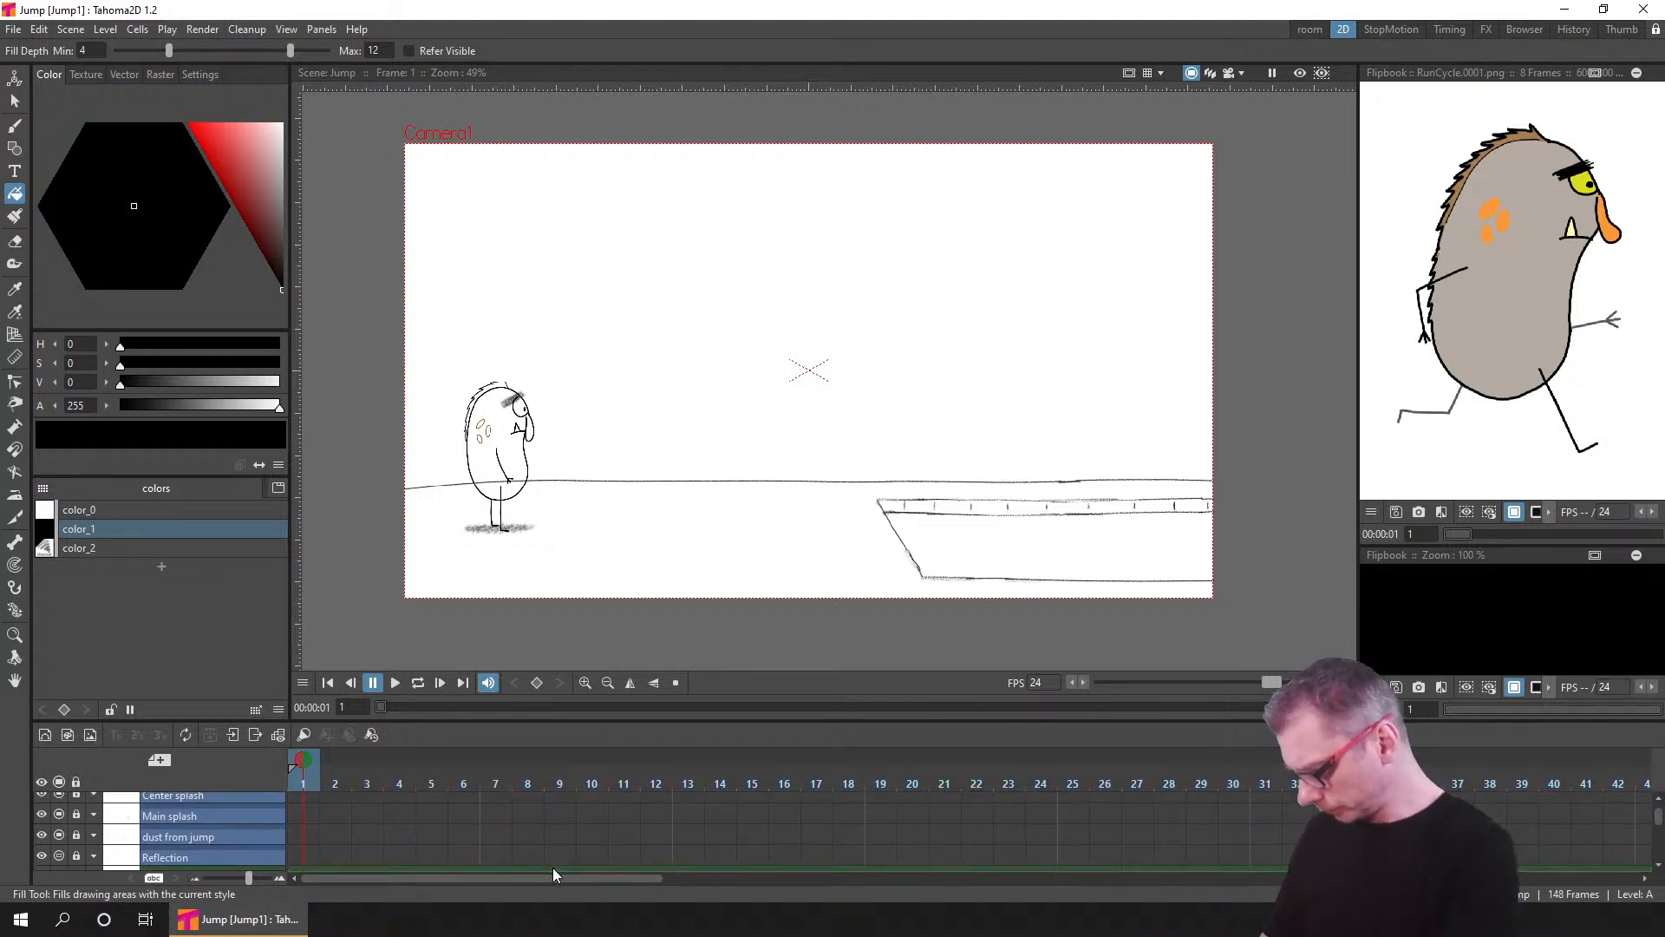
pyautogui.scroll(-3, 576, 845)
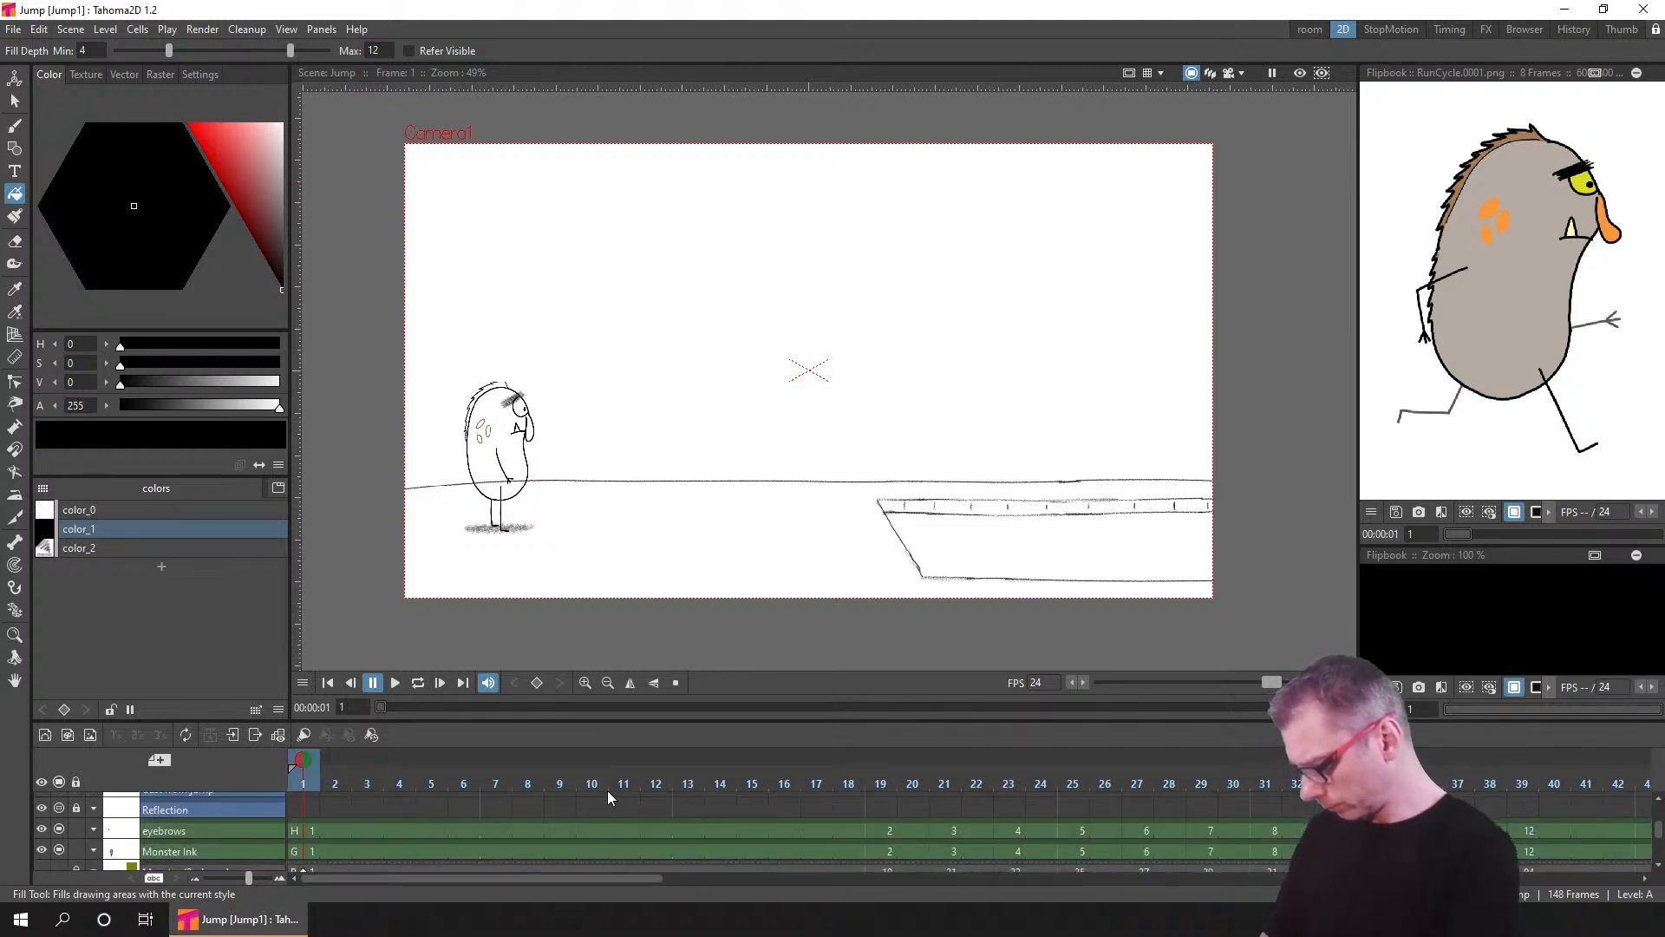
pyautogui.scroll(-1, 623, 779)
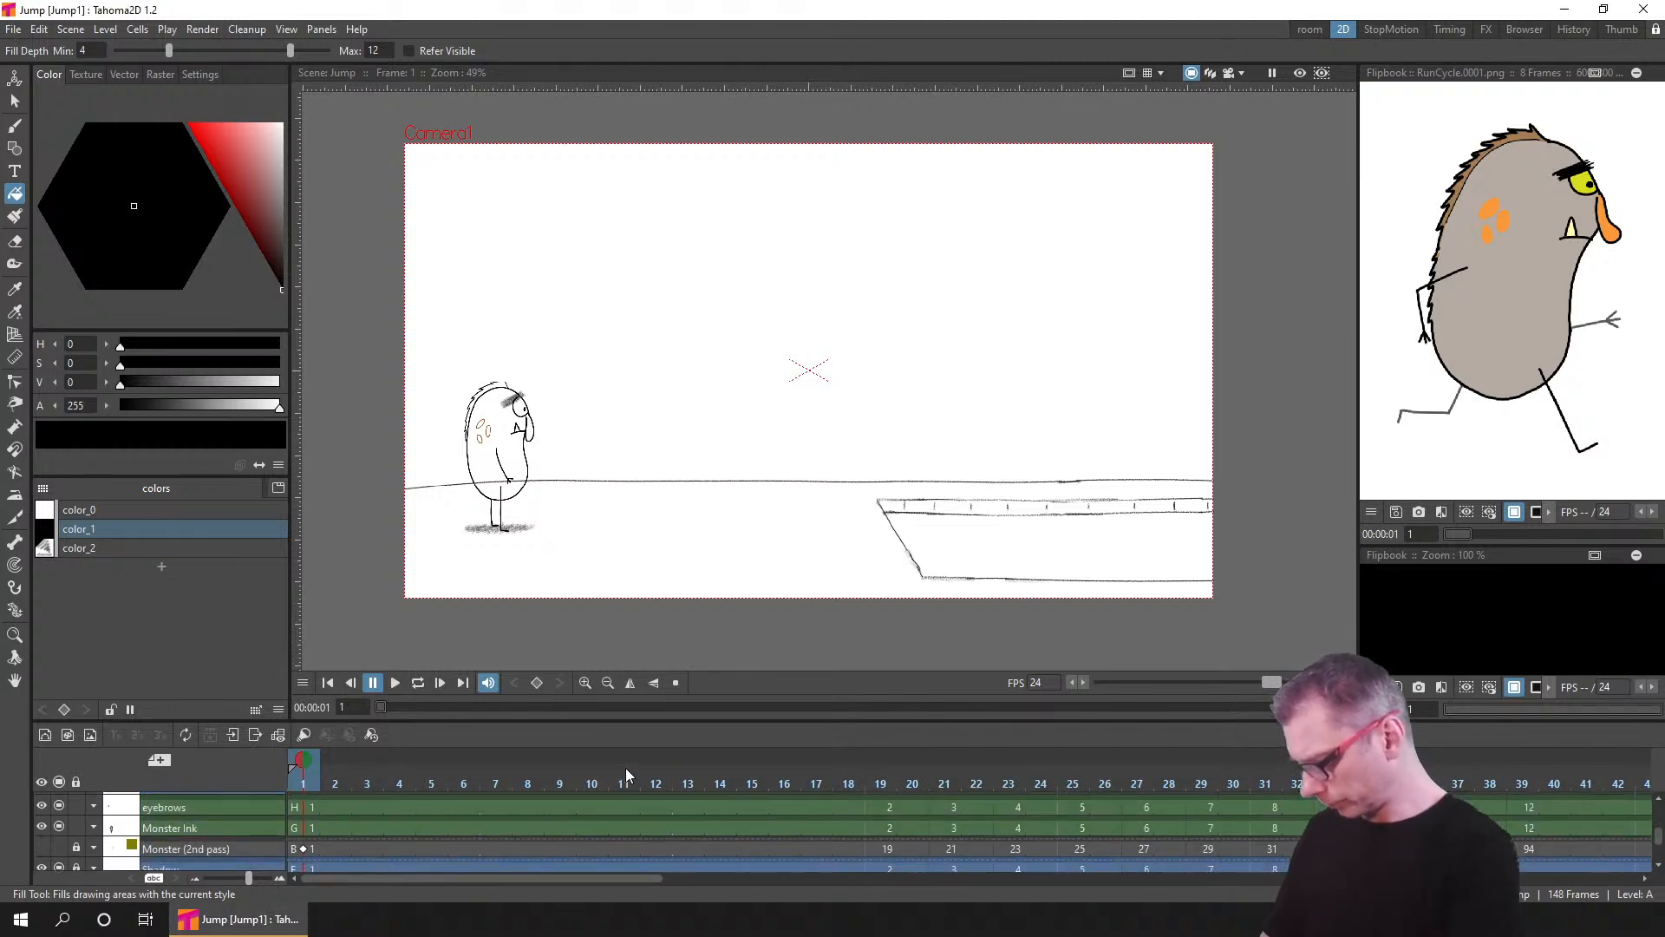
pyautogui.click(205, 829)
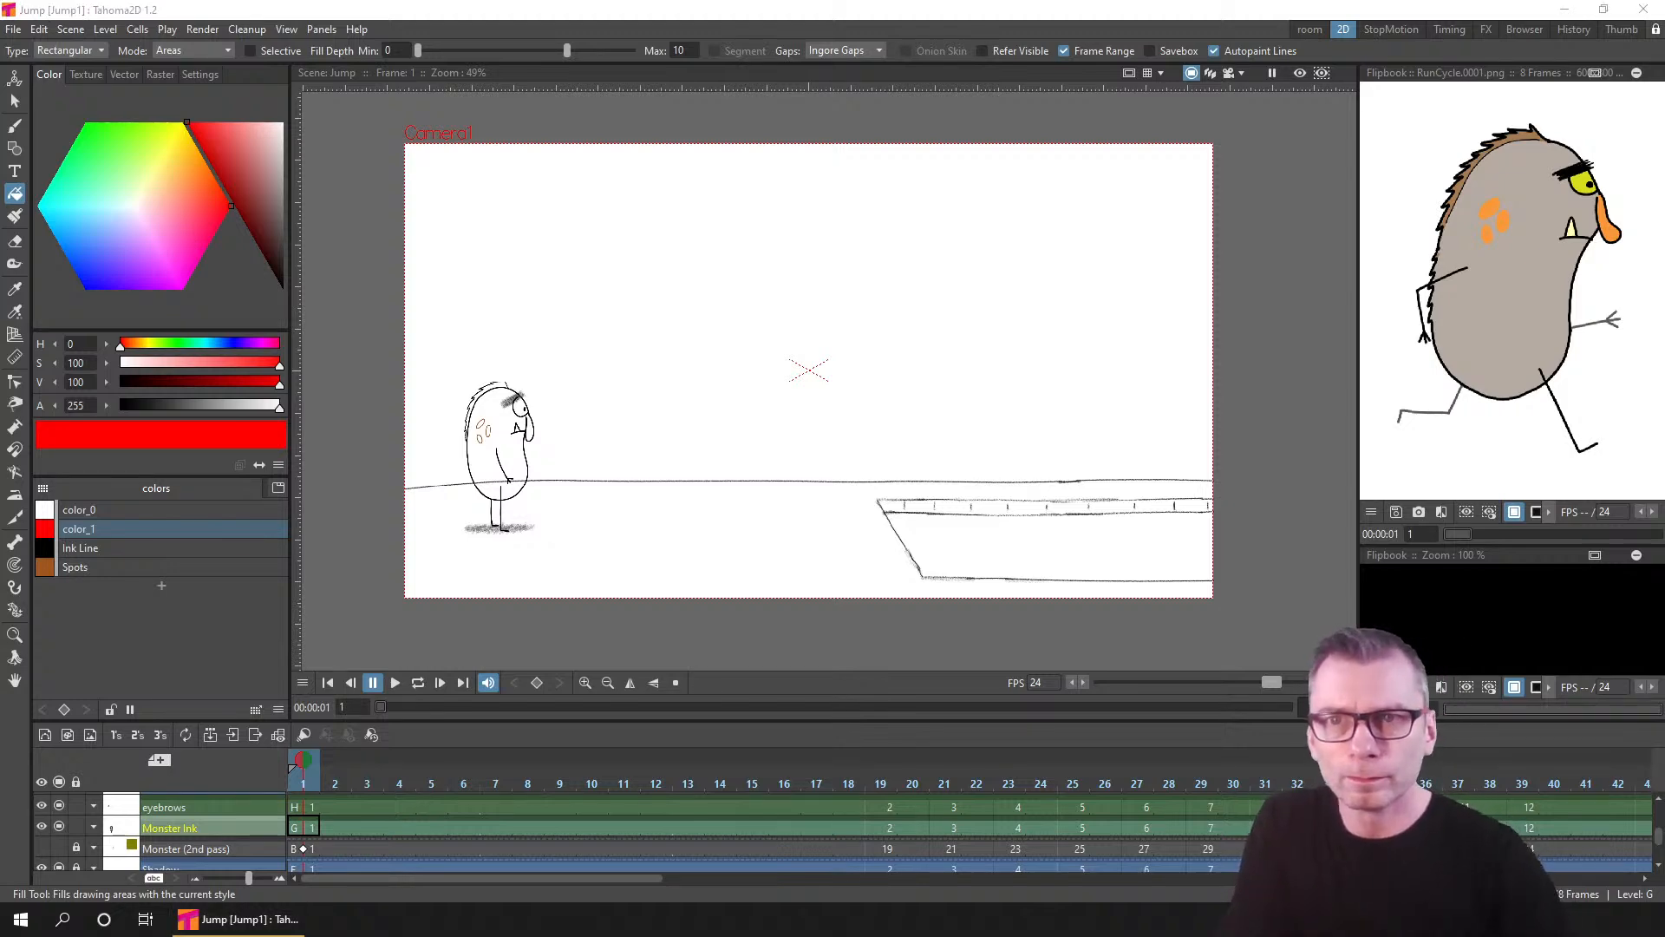
# - In the OpenToonz Backup Tool, start monitoring the Tahoma\Monster Projects folder for project saves
pyautogui.moveTo(1297, 285); pyautogui.dragTo(994, 368)
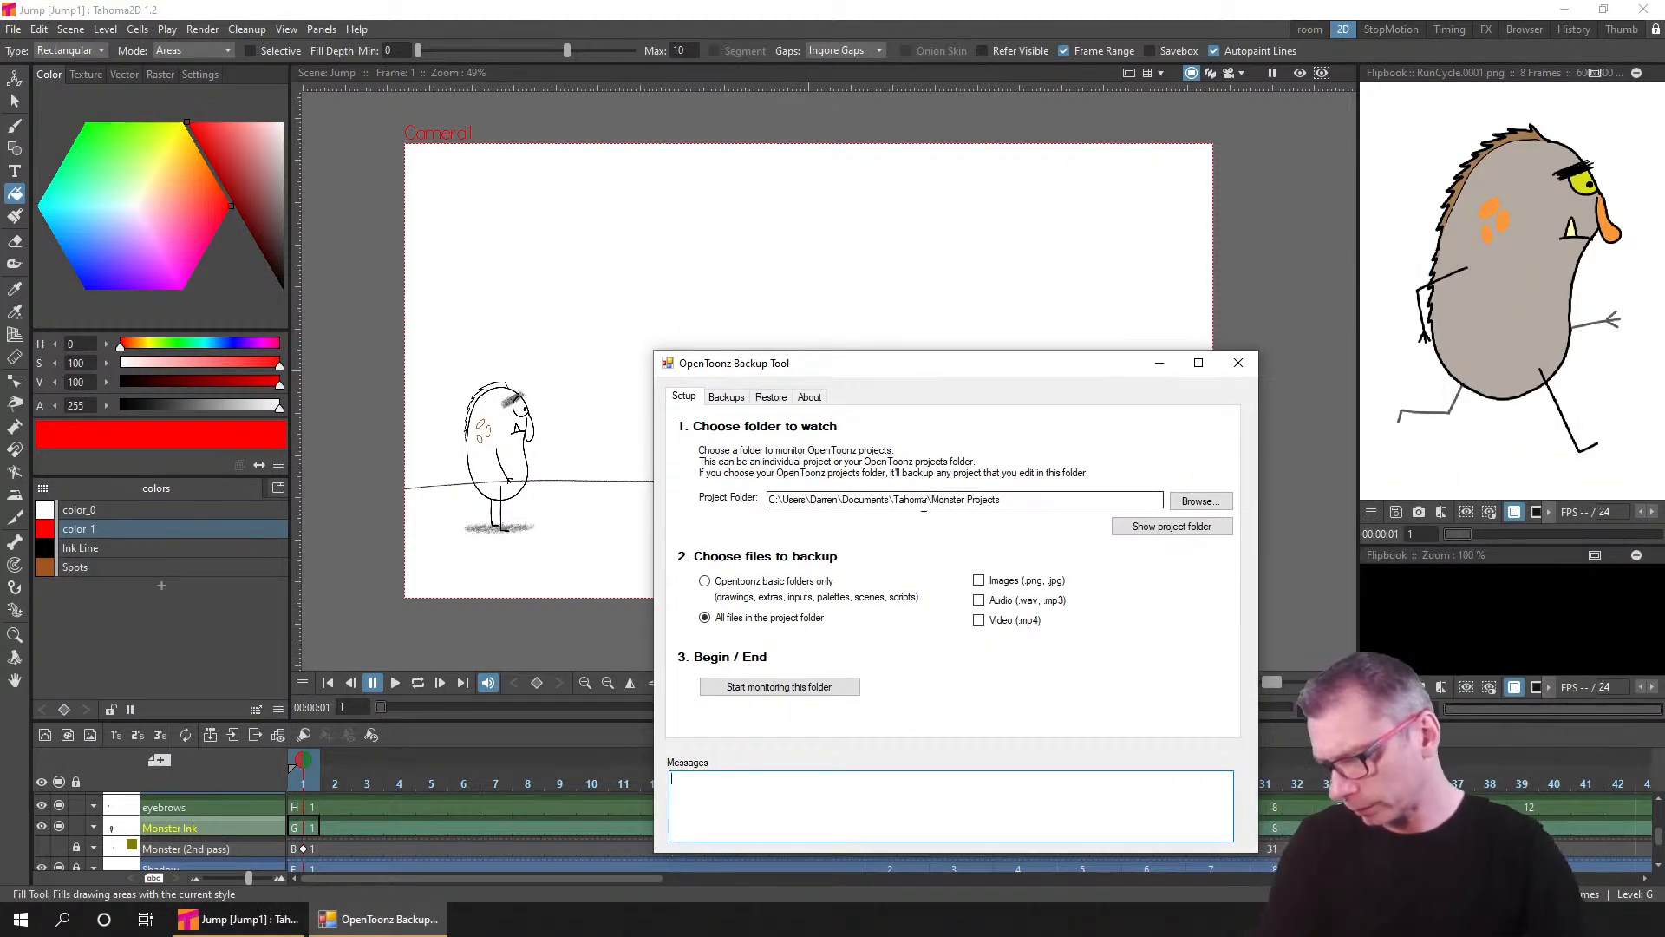
pyautogui.moveTo(922, 499); pyautogui.dragTo(1008, 504)
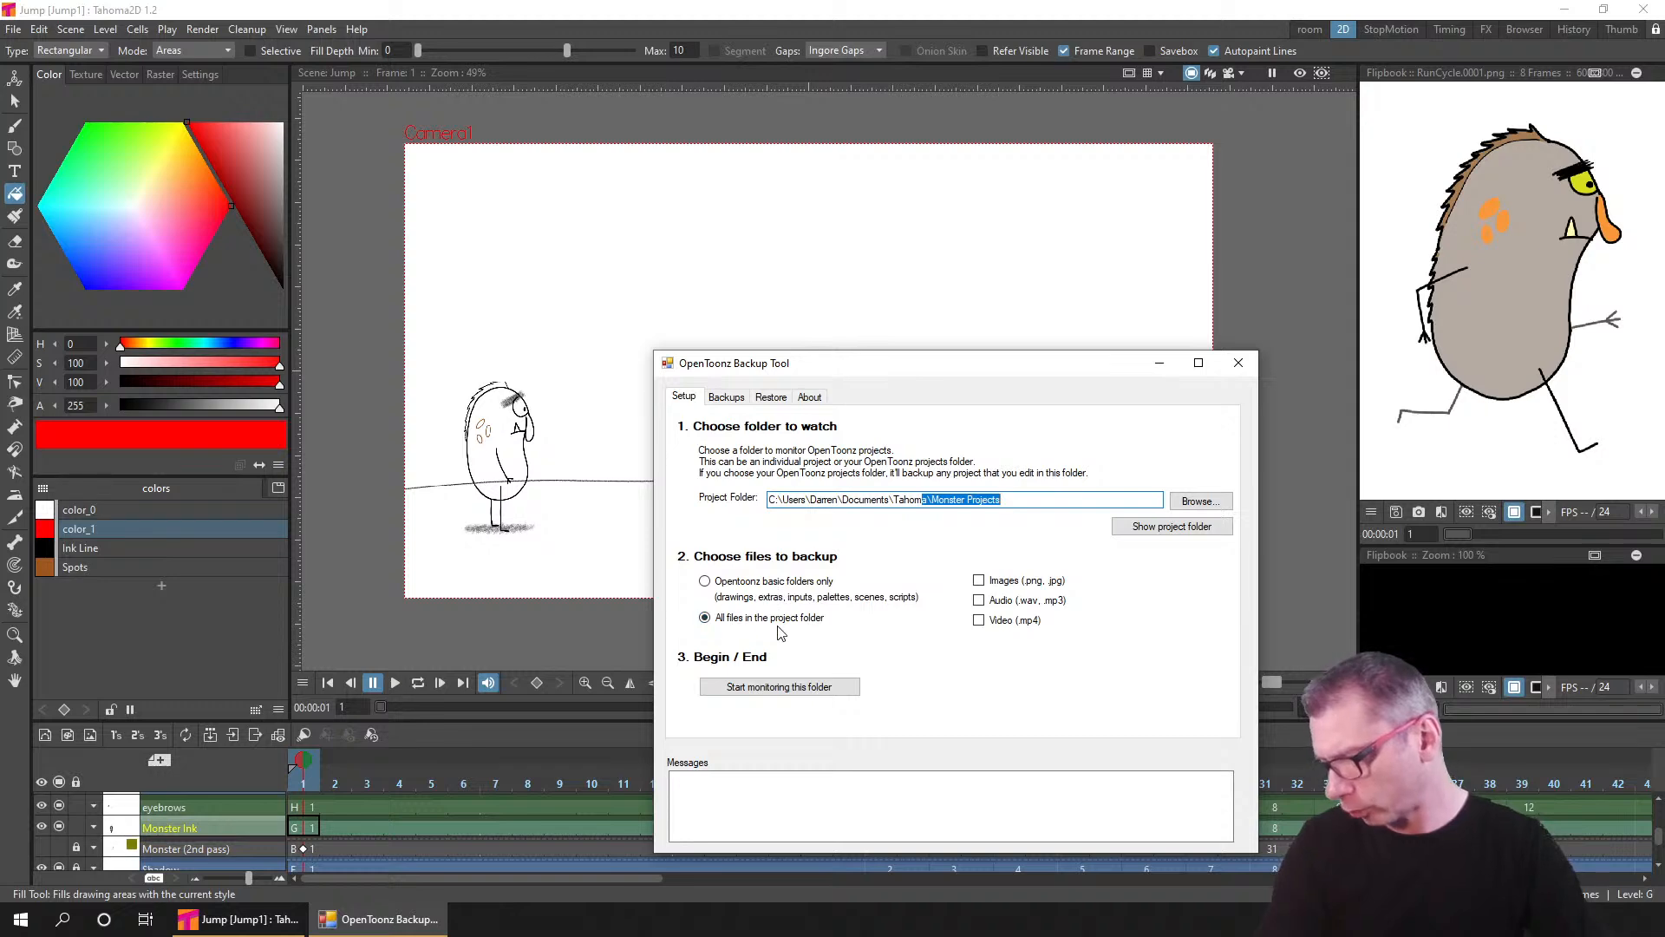
pyautogui.click(758, 689)
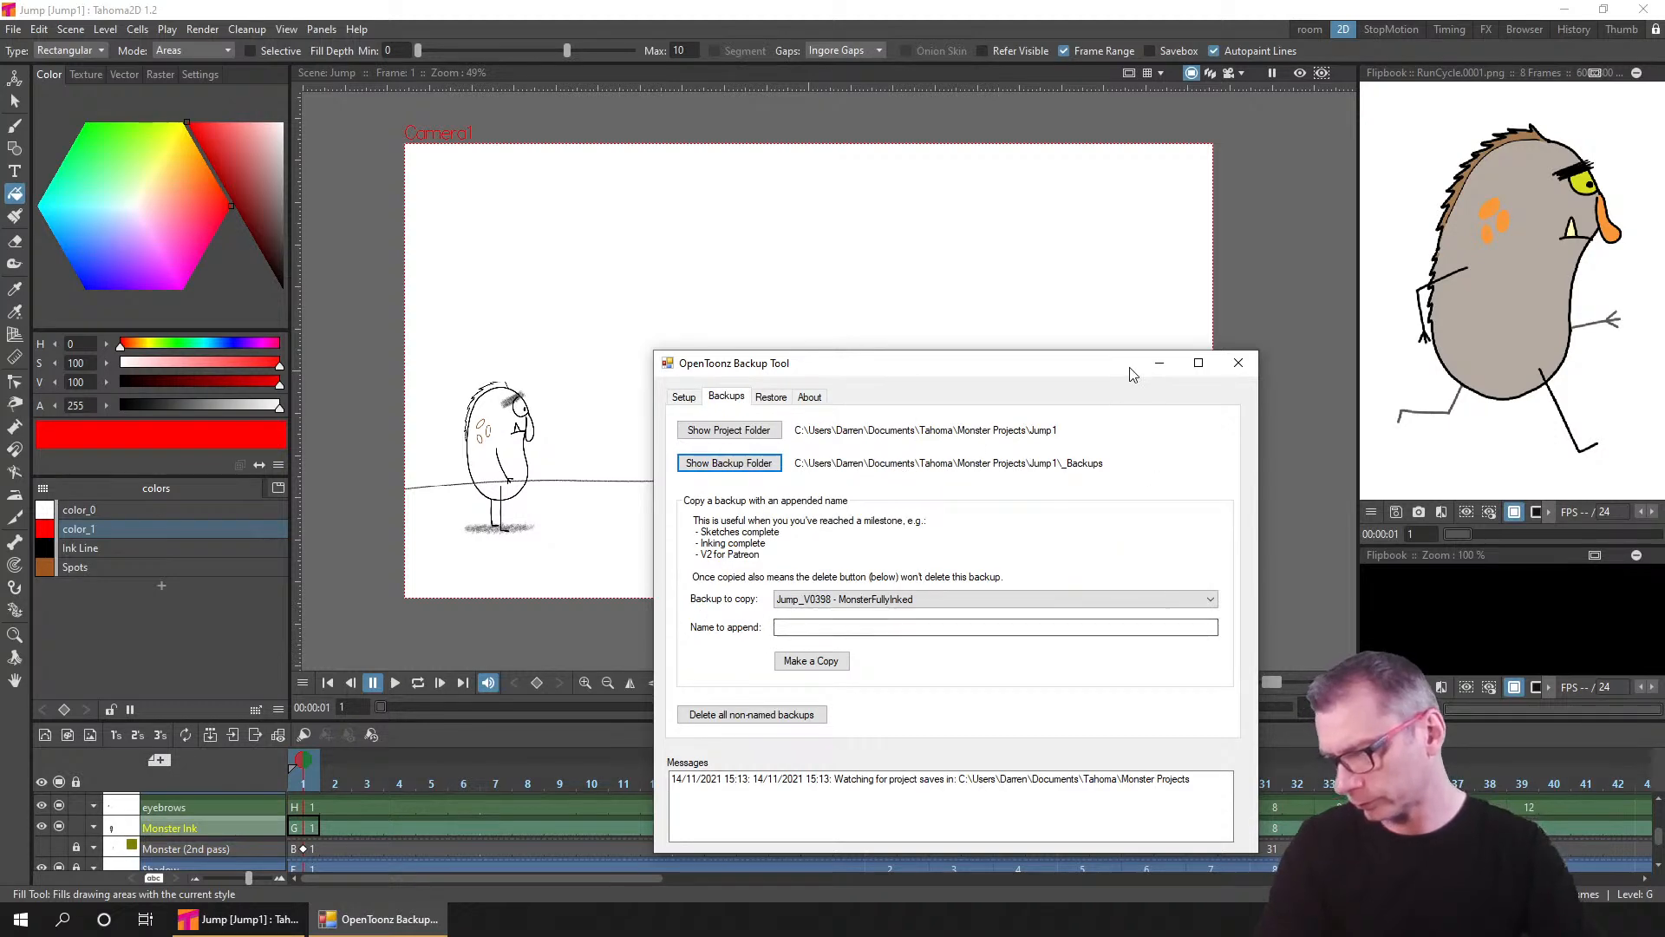
# - Save everything in the Jump scene in Tahoma2D, and check the backup message in the OpenToonz Backup Tool
pyautogui.click(168, 15)
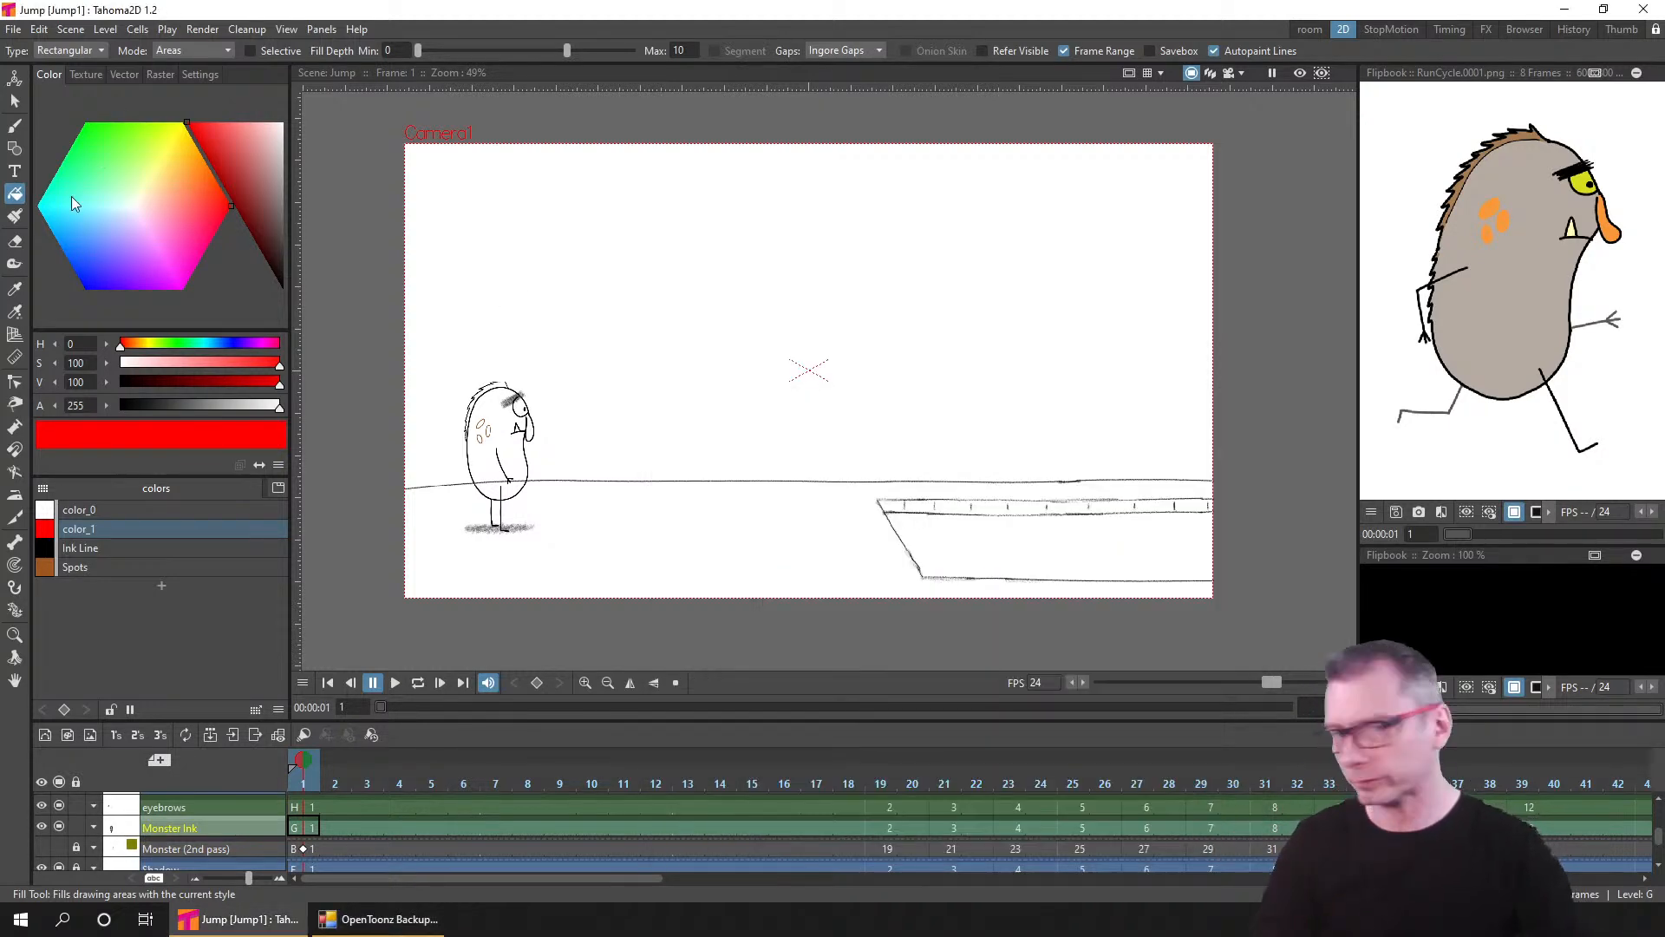
pyautogui.click(13, 28)
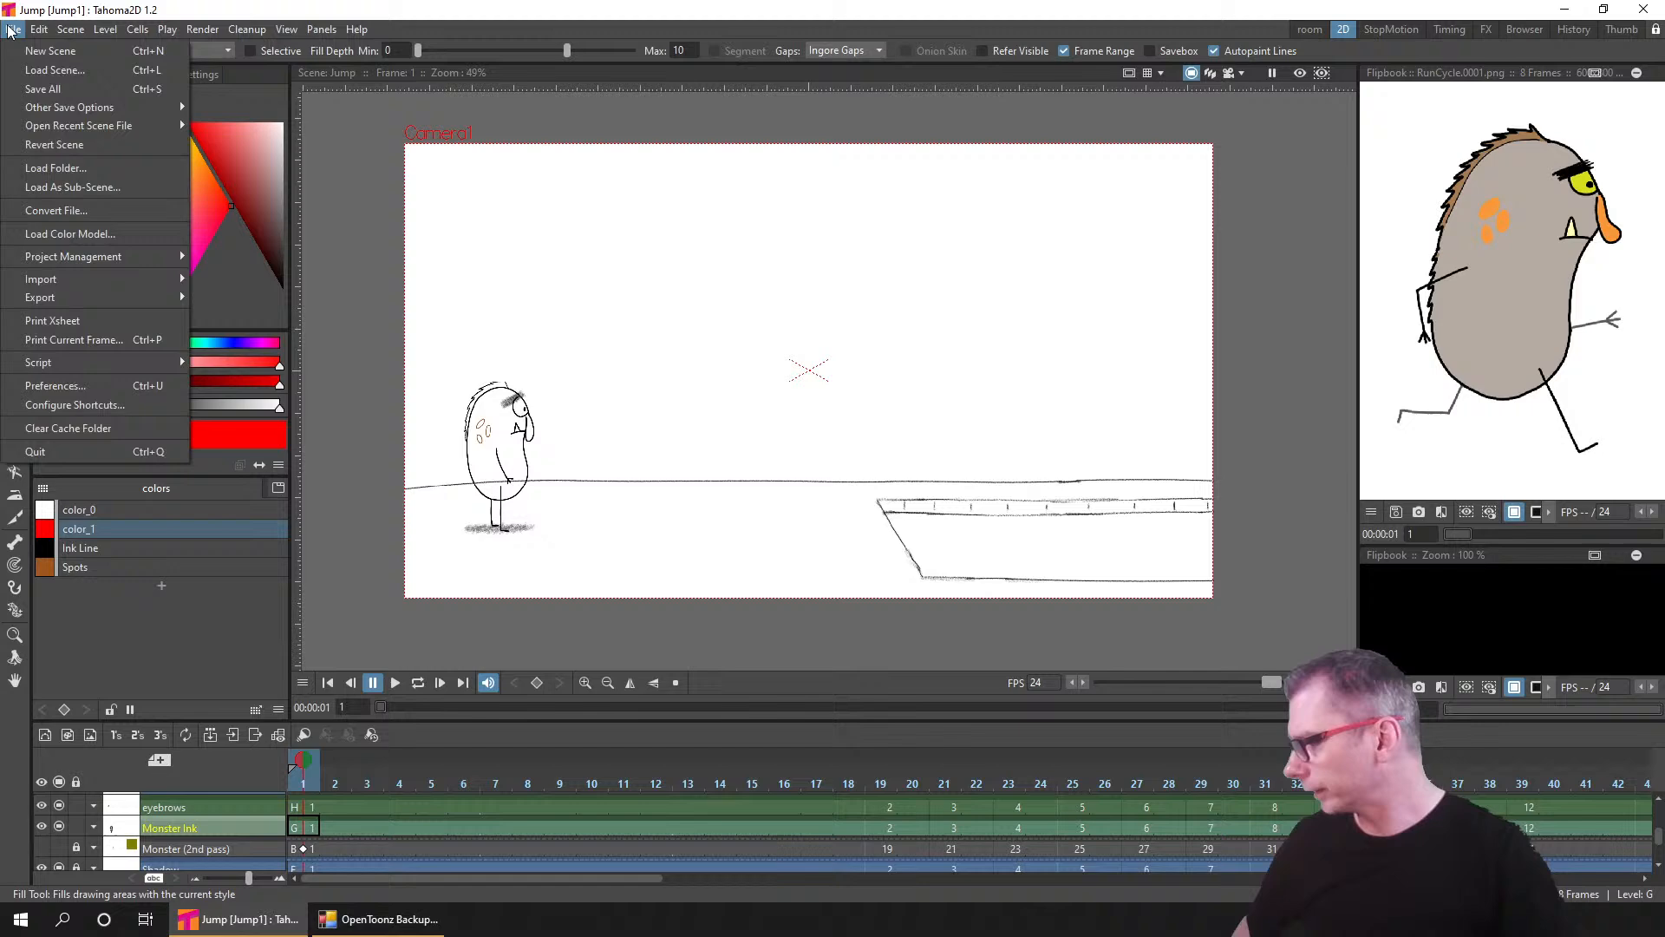
pyautogui.click(52, 84)
pyautogui.click(377, 918)
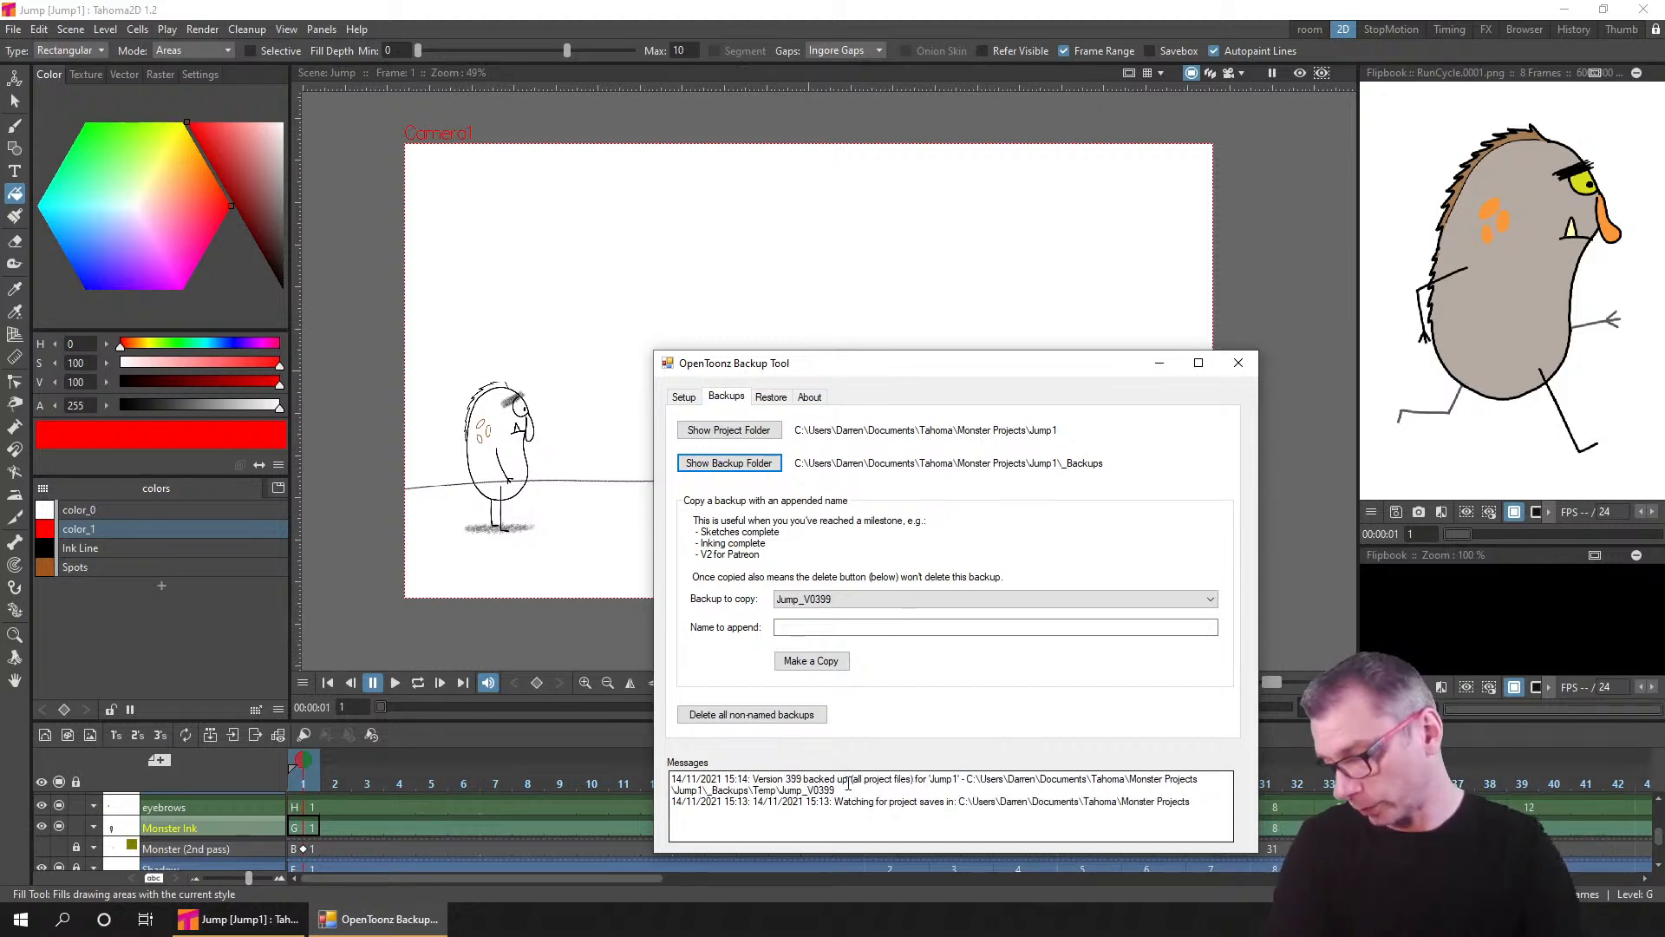
pyautogui.moveTo(815, 780); pyautogui.dragTo(926, 780)
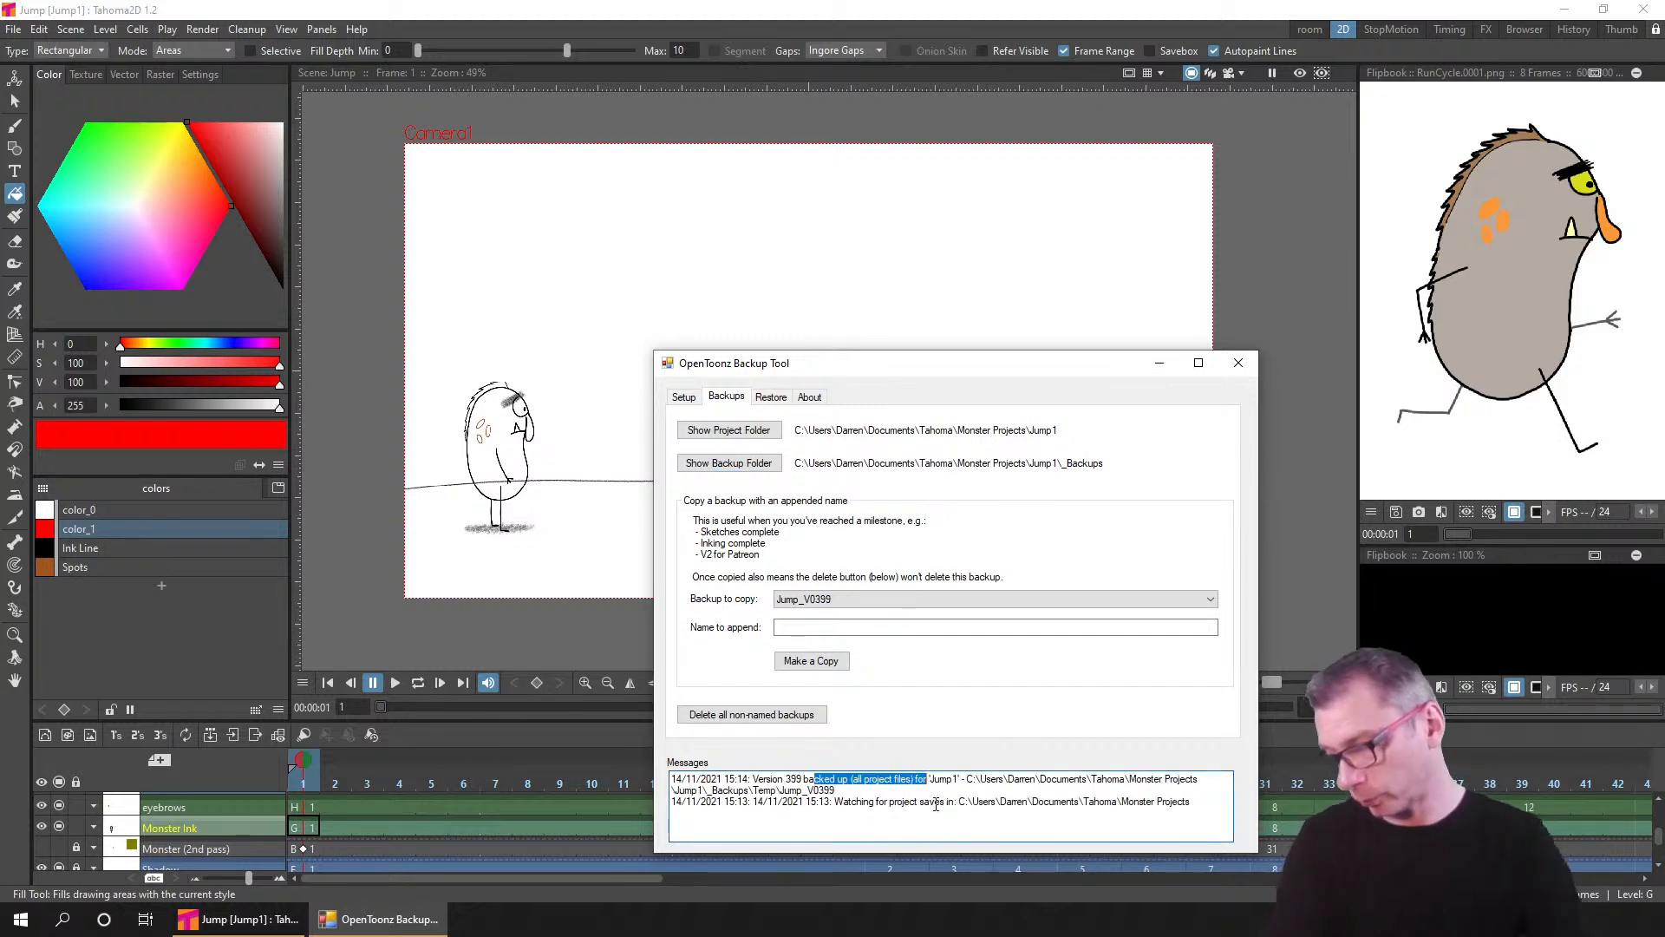
# - Copy backup Jump_V0399 with the appended name "Before adding any colour", and delete all non-named backups before minimising the backup tool
pyautogui.click(819, 627)
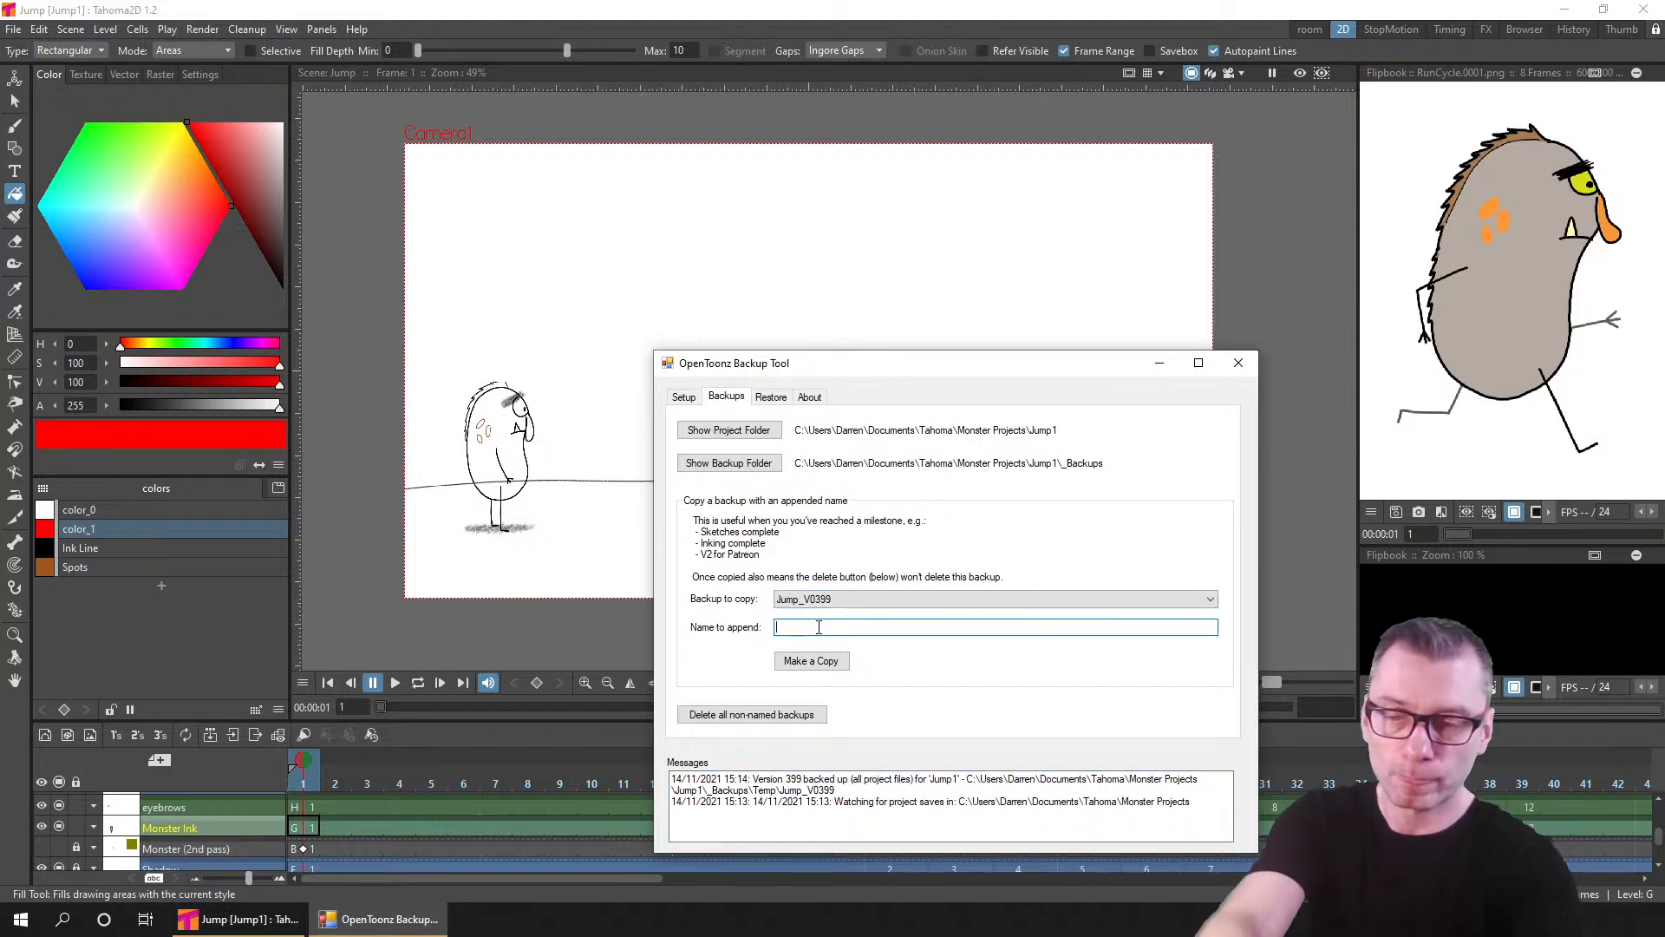
pyautogui.write('Before')
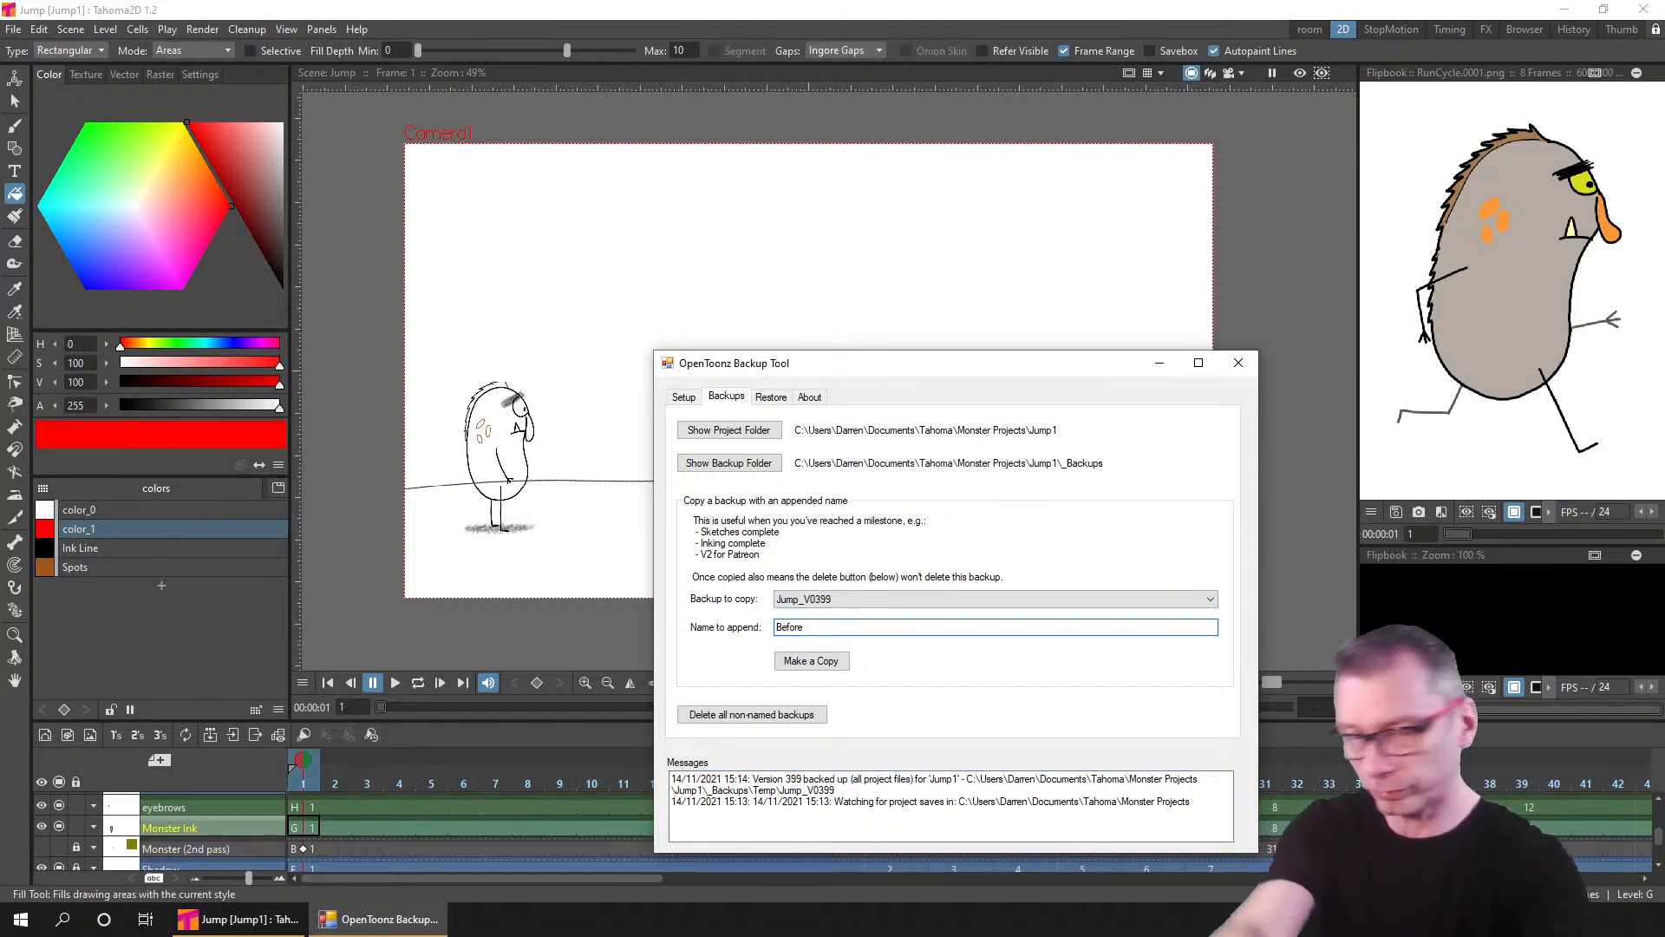
pyautogui.write(' adding ')
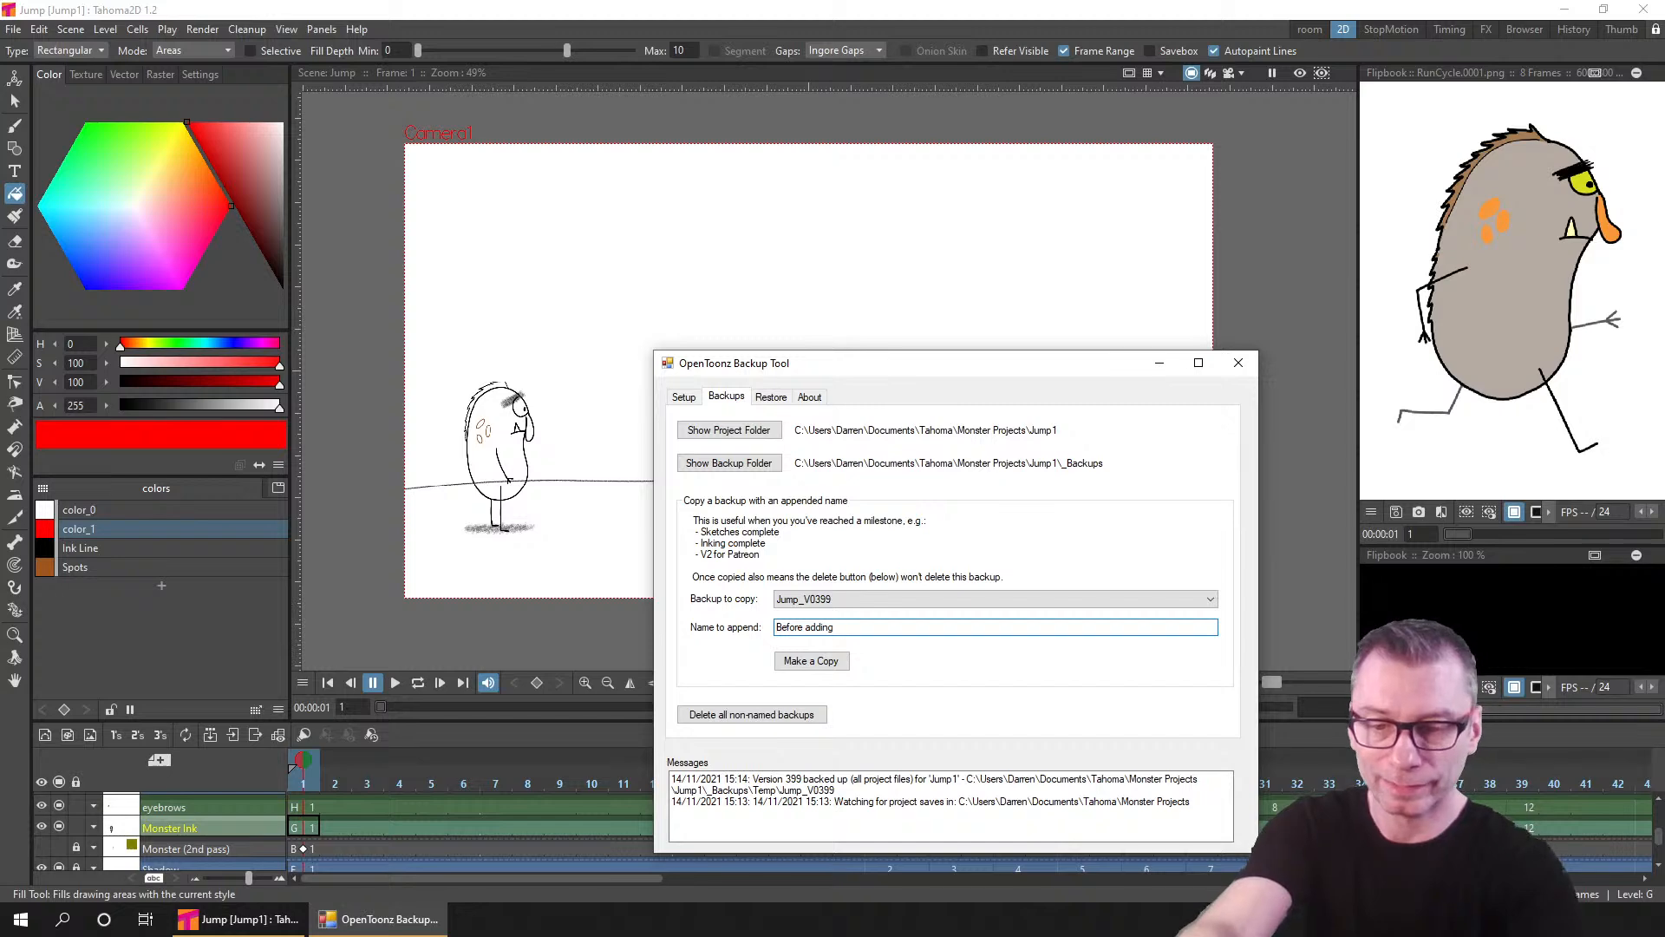
pyautogui.write('any colour')
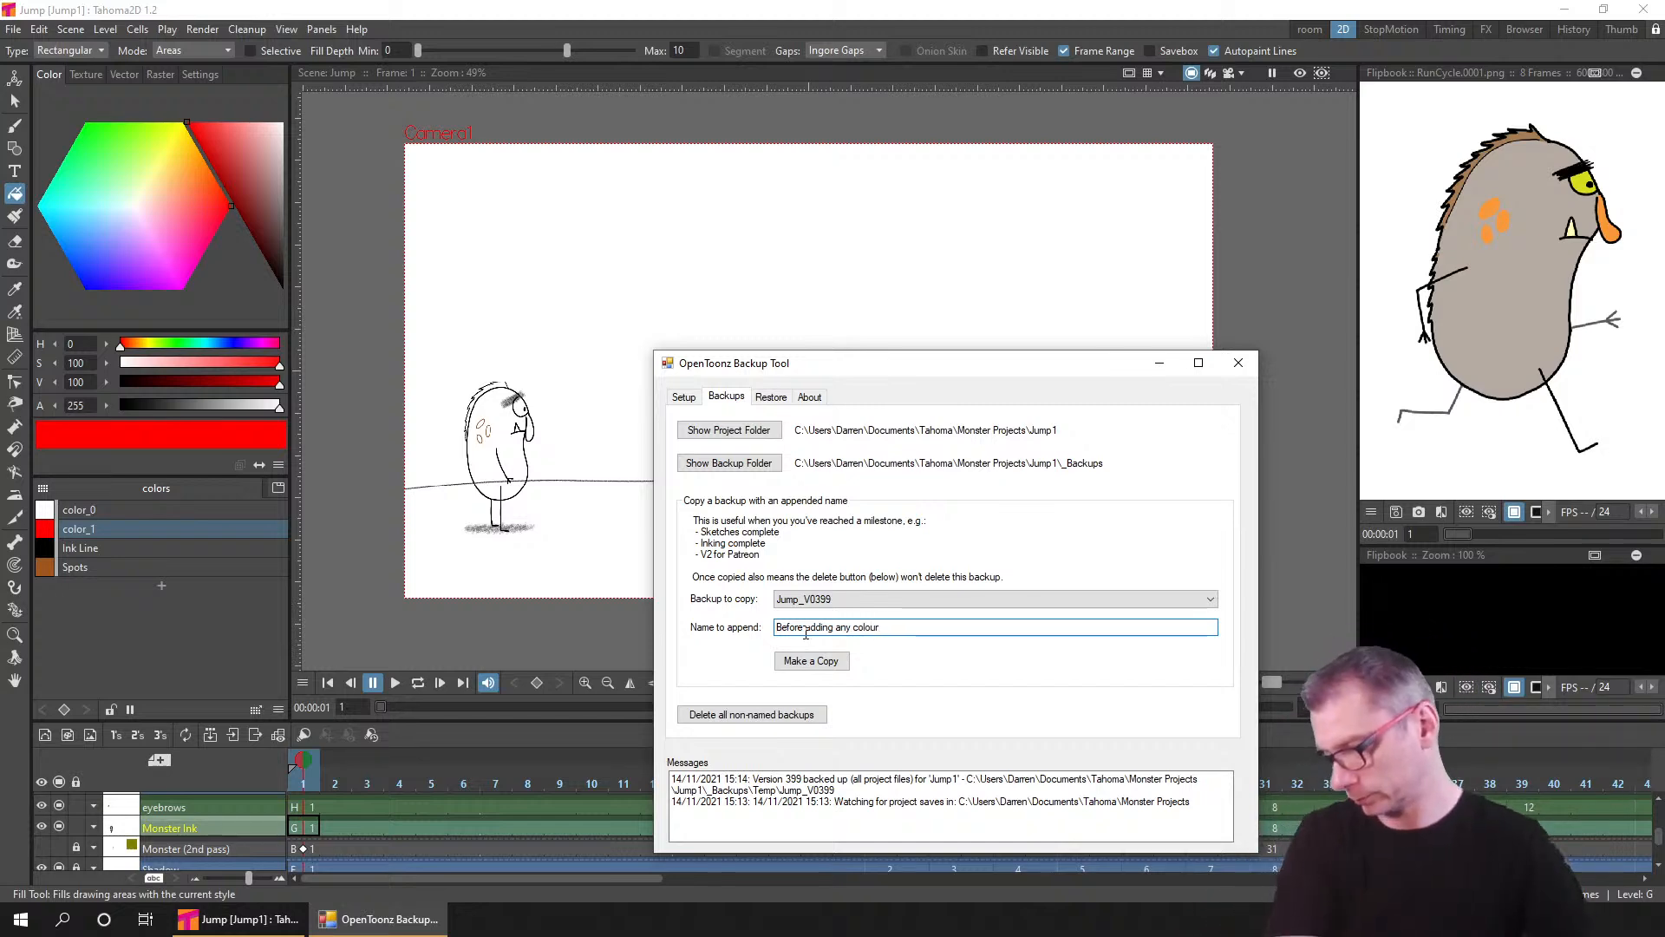
pyautogui.click(805, 663)
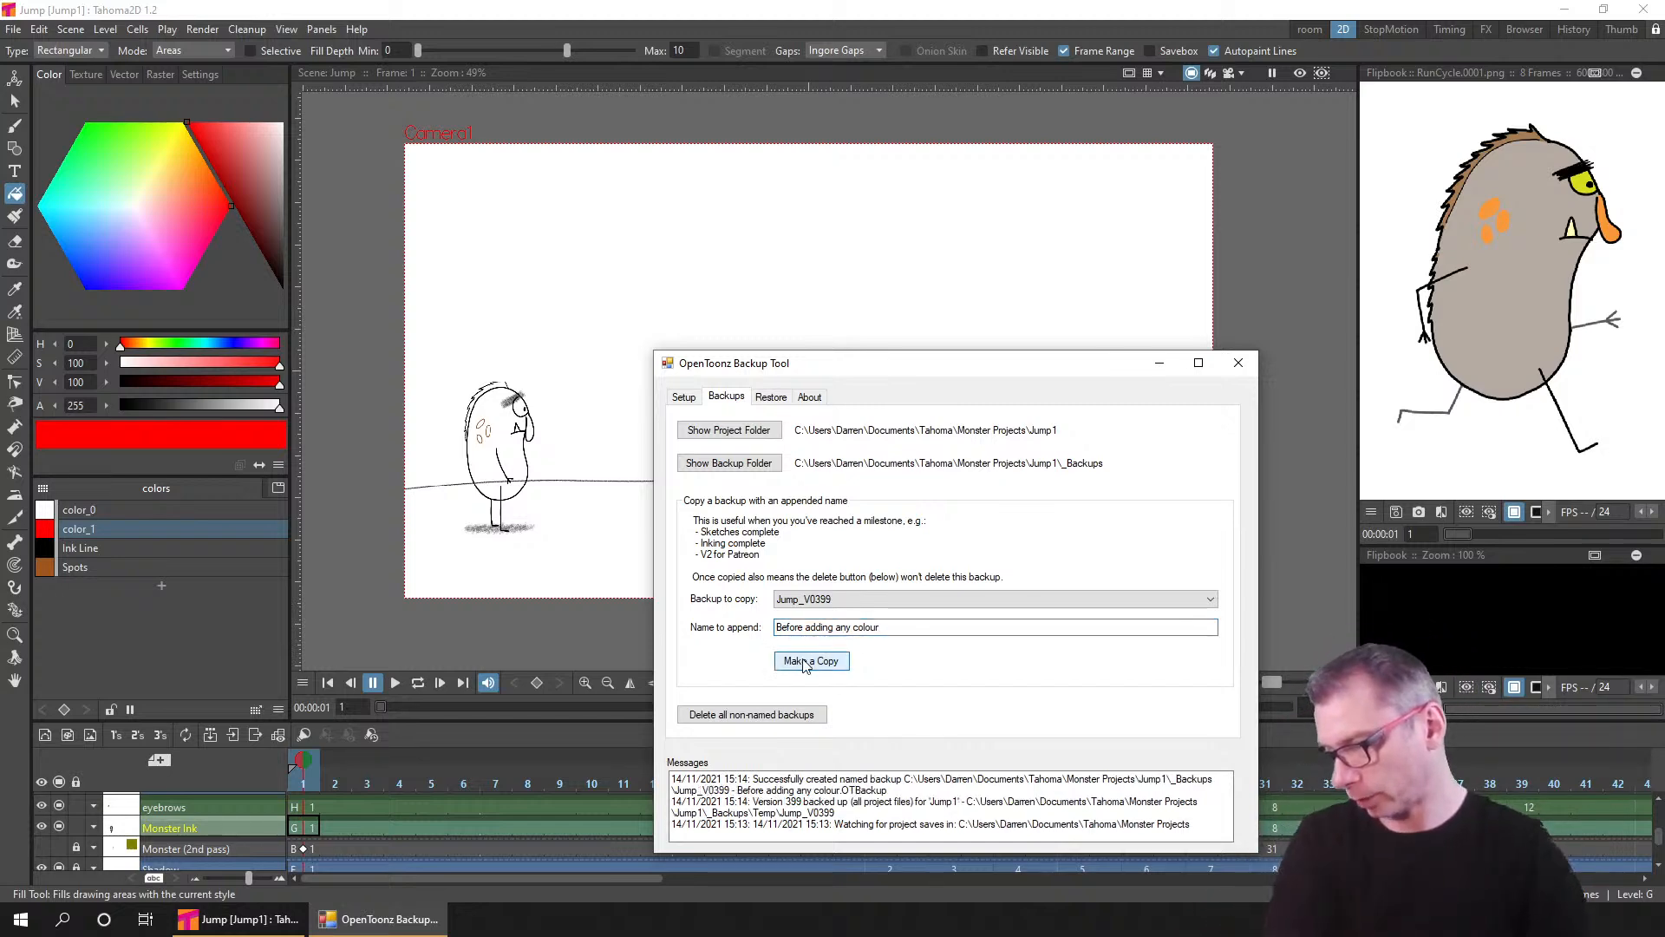
pyautogui.click(784, 716)
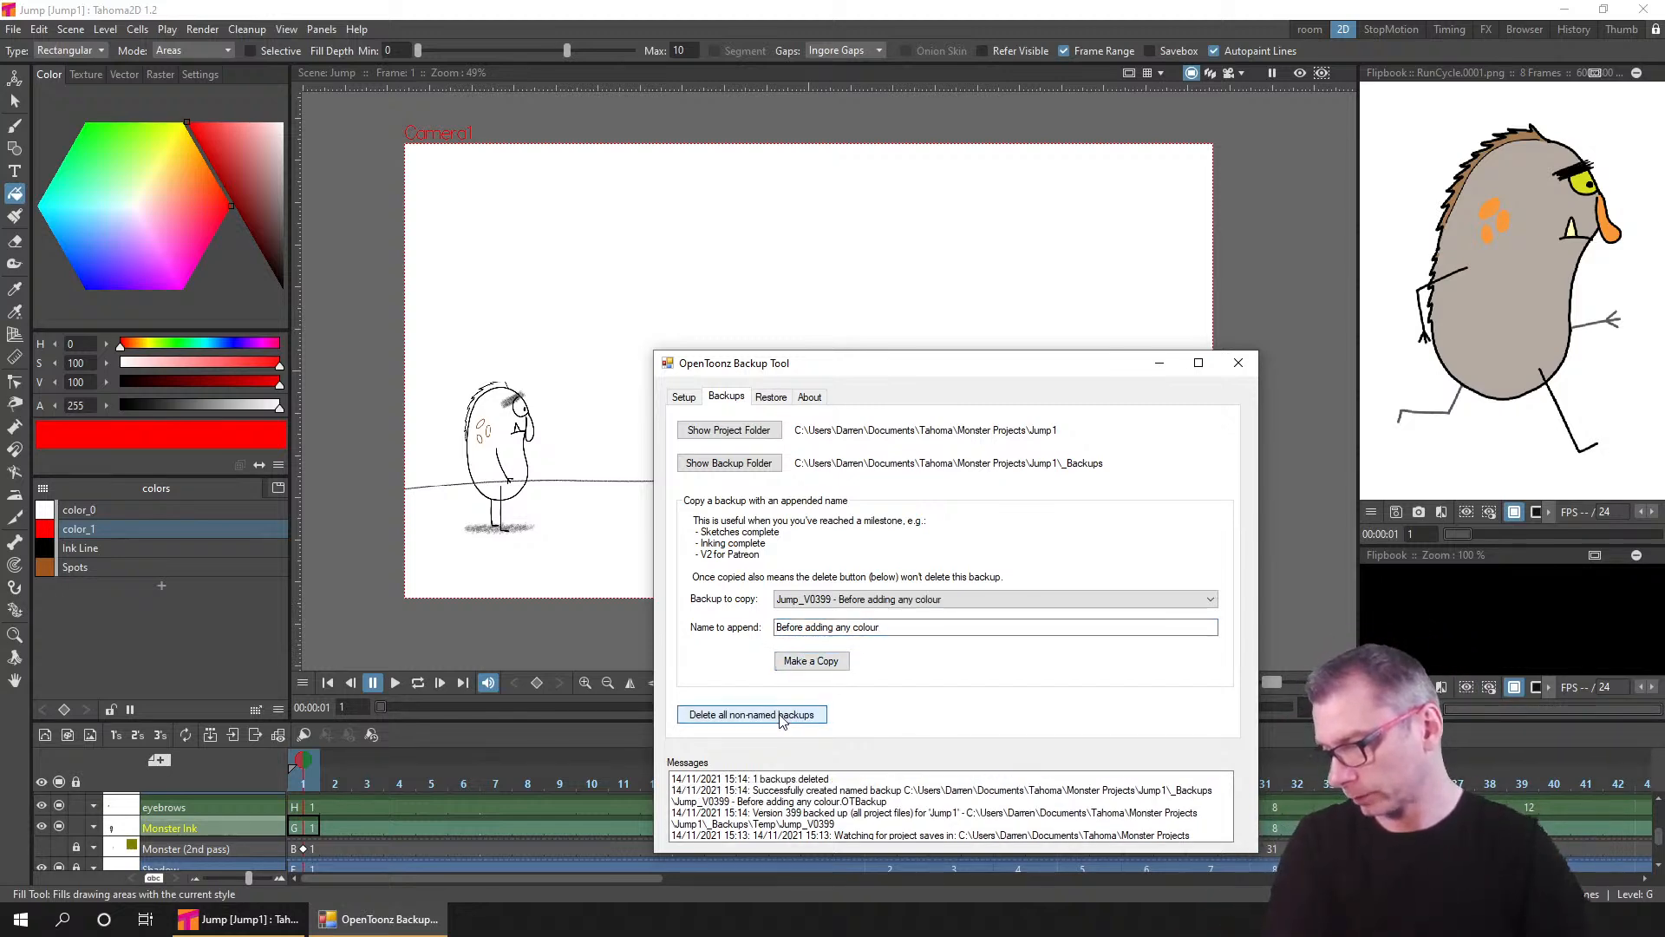
pyautogui.click(1160, 362)
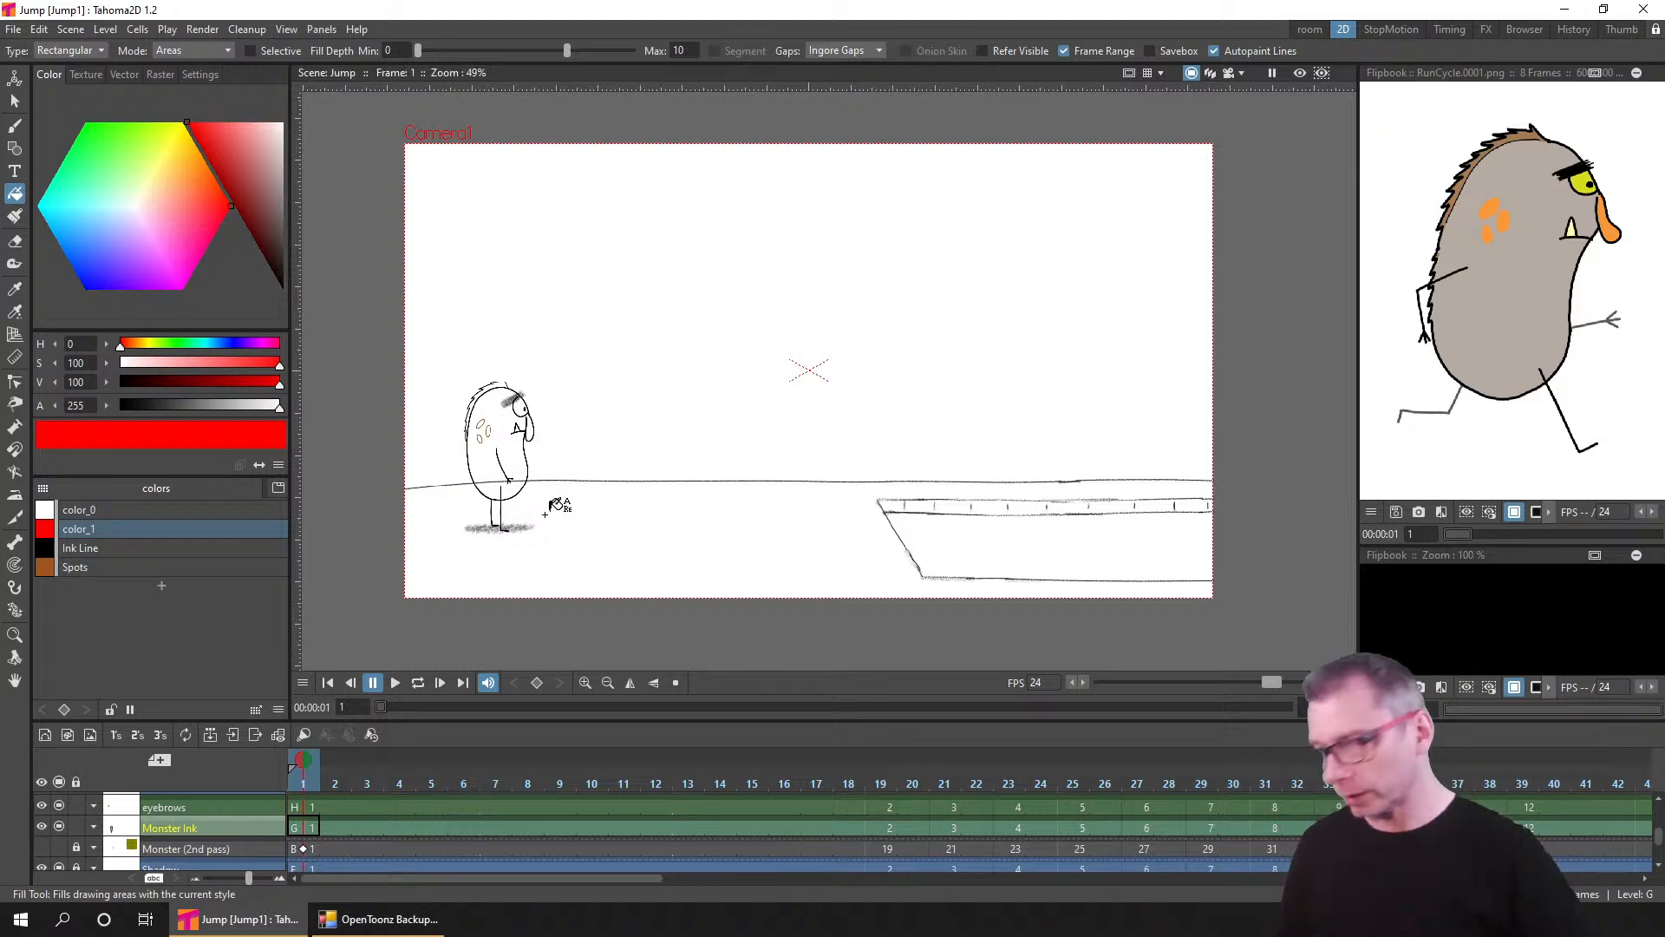
# - Add a new style to the Monster Ink palette and import the RunCycle..png reference sequence into the scene
pyautogui.click(163, 584)
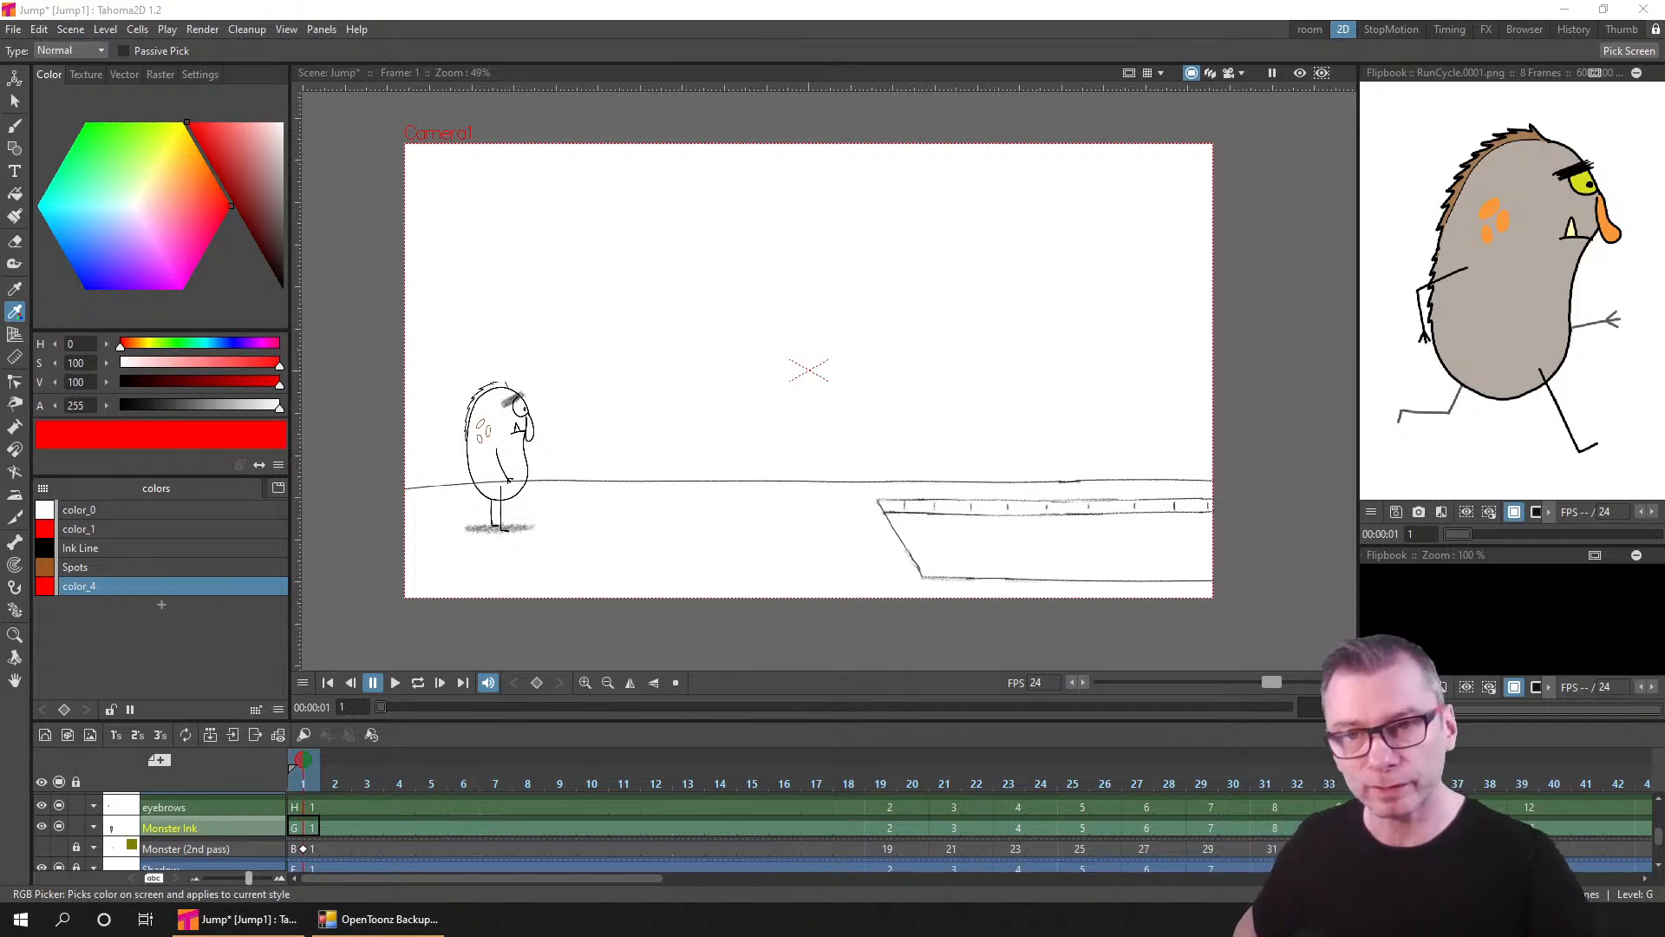
pyautogui.moveTo(1011, 442); pyautogui.dragTo(640, 311)
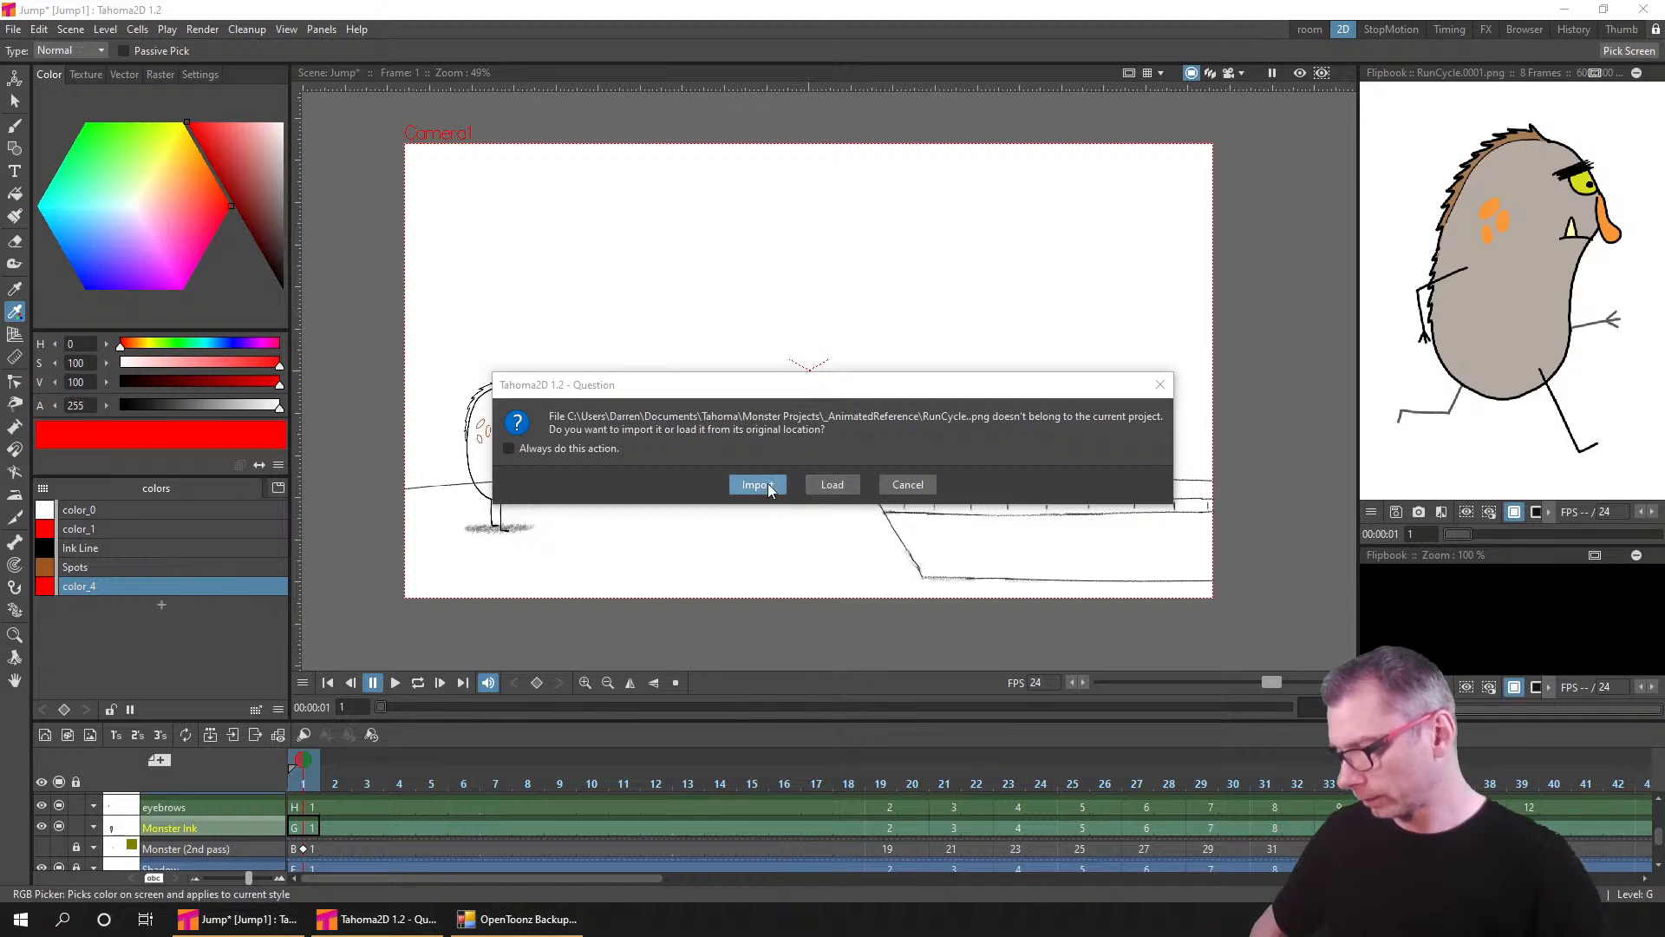
pyautogui.click(763, 484)
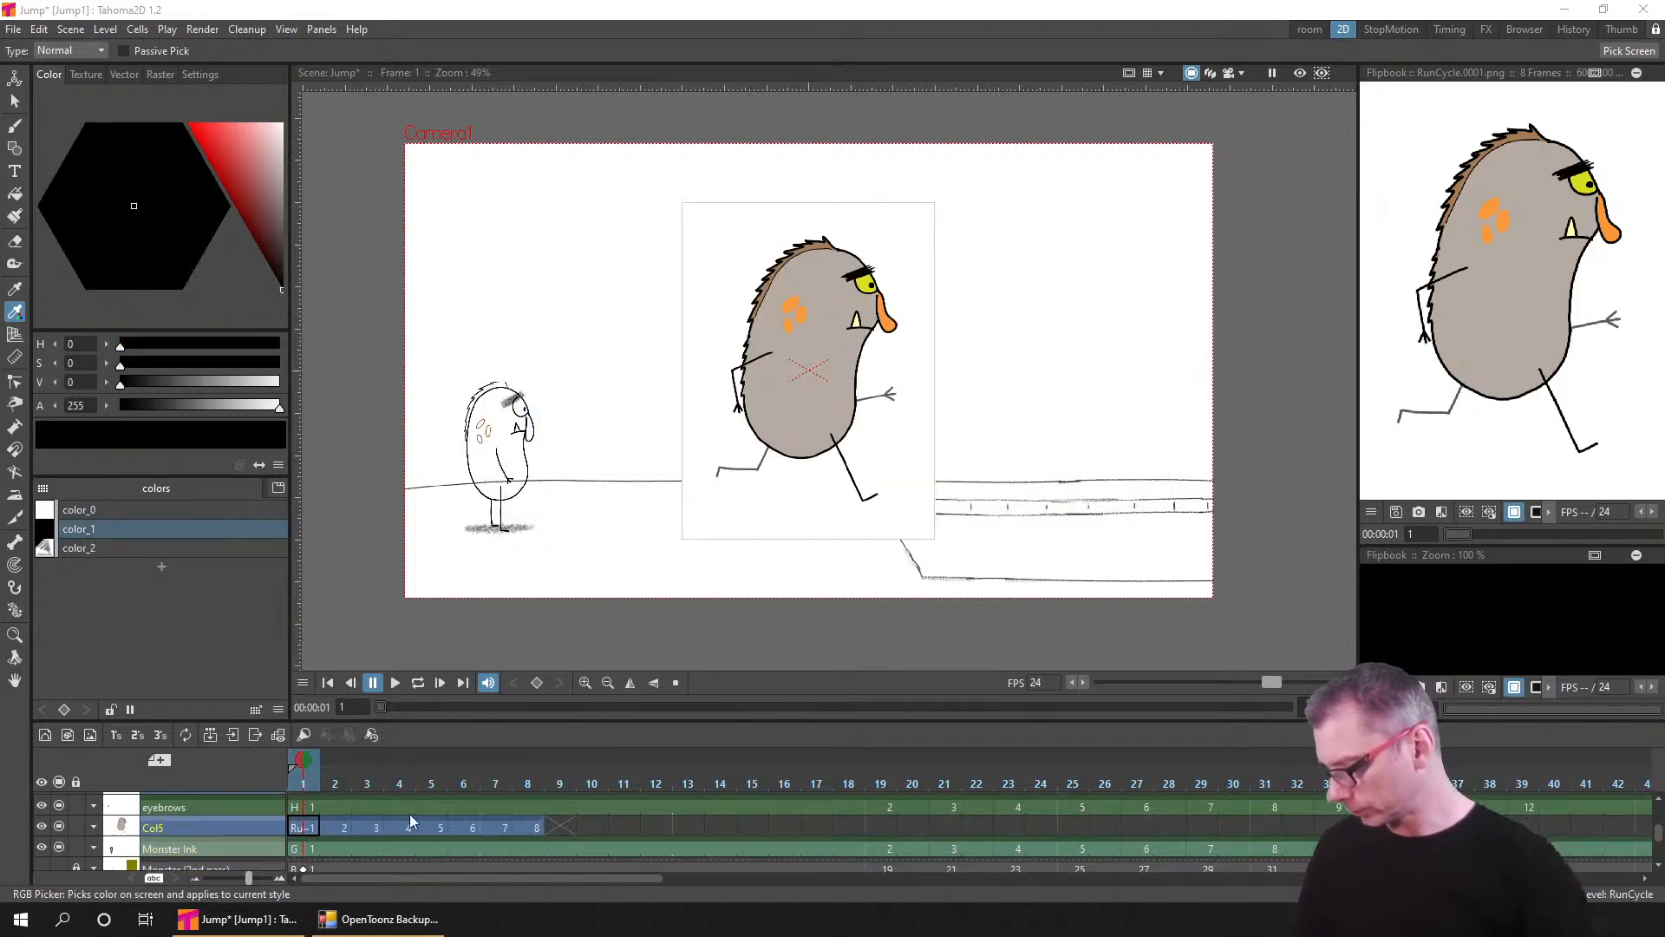
# - Turn off preview visibility for the RunCycle column and move it outside the camera frame to about X -1299 px, Y -175 px
pyautogui.click(42, 824)
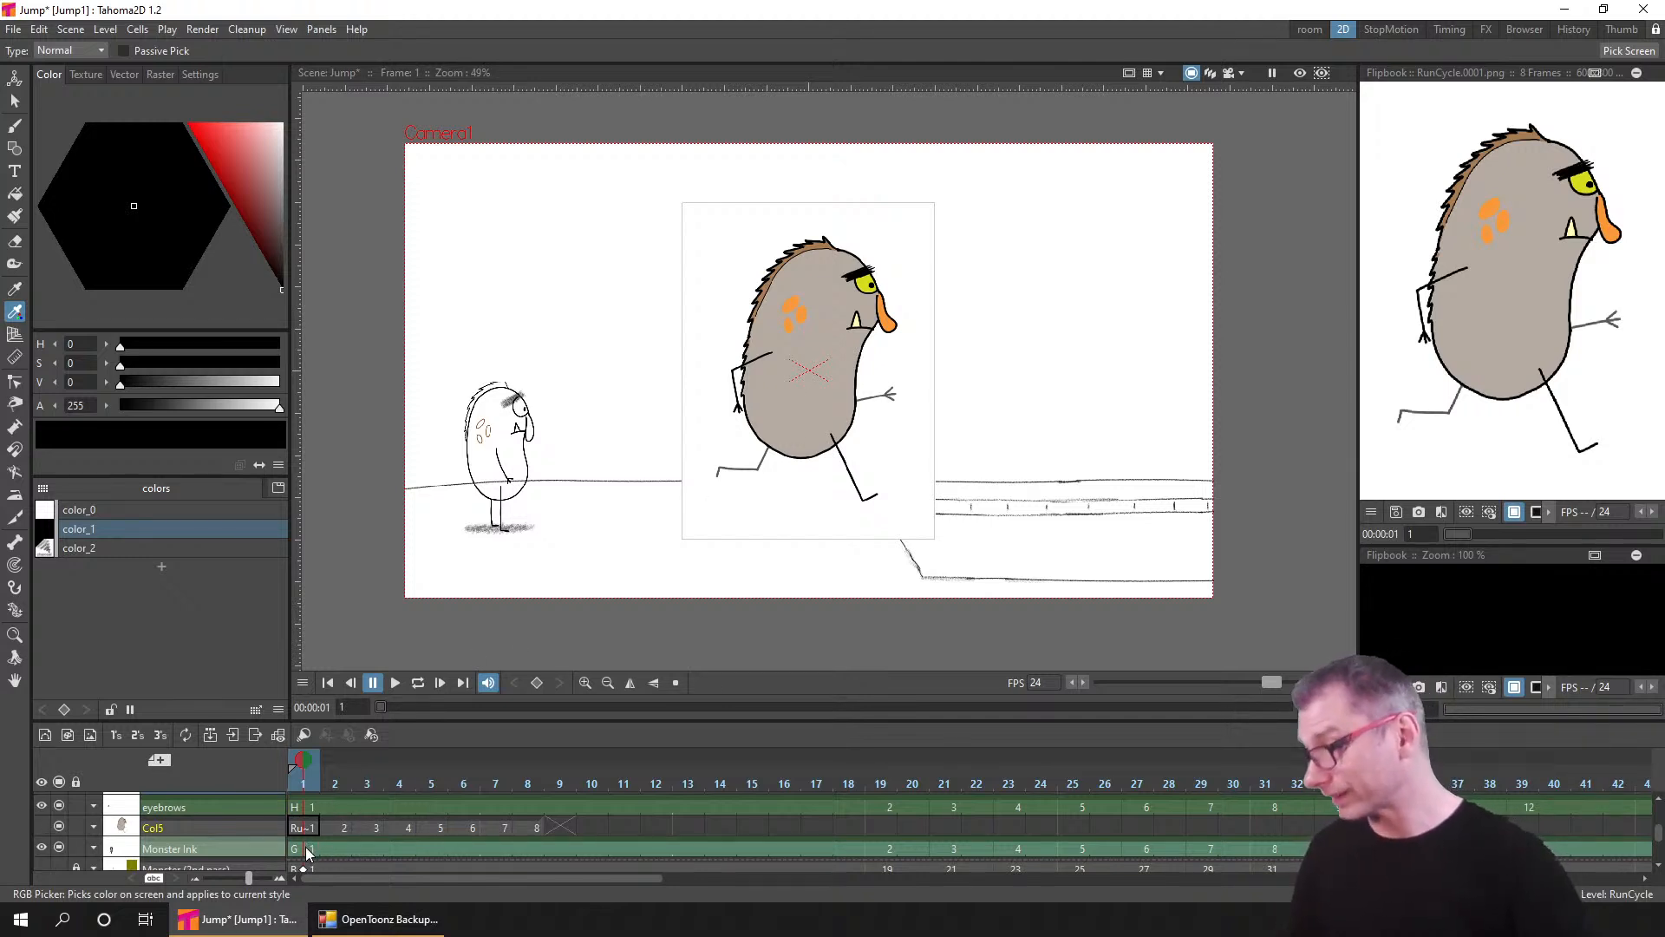
pyautogui.click(15, 79)
pyautogui.moveTo(438, 331); pyautogui.dragTo(649, 290)
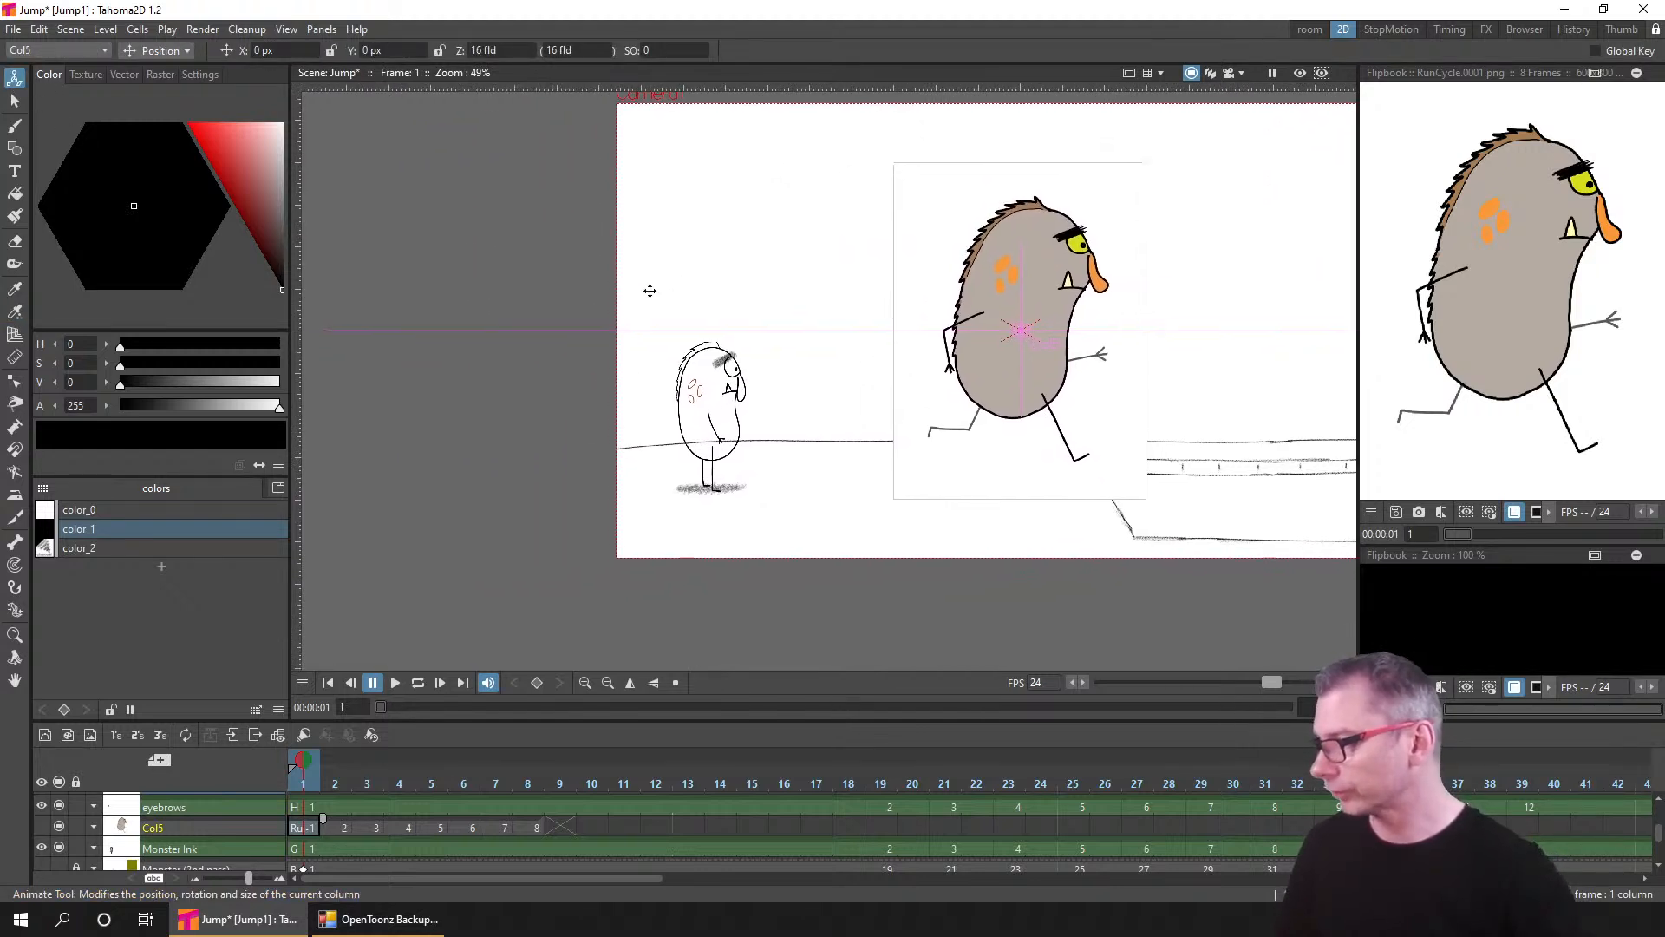
pyautogui.moveTo(1032, 368); pyautogui.dragTo(497, 446)
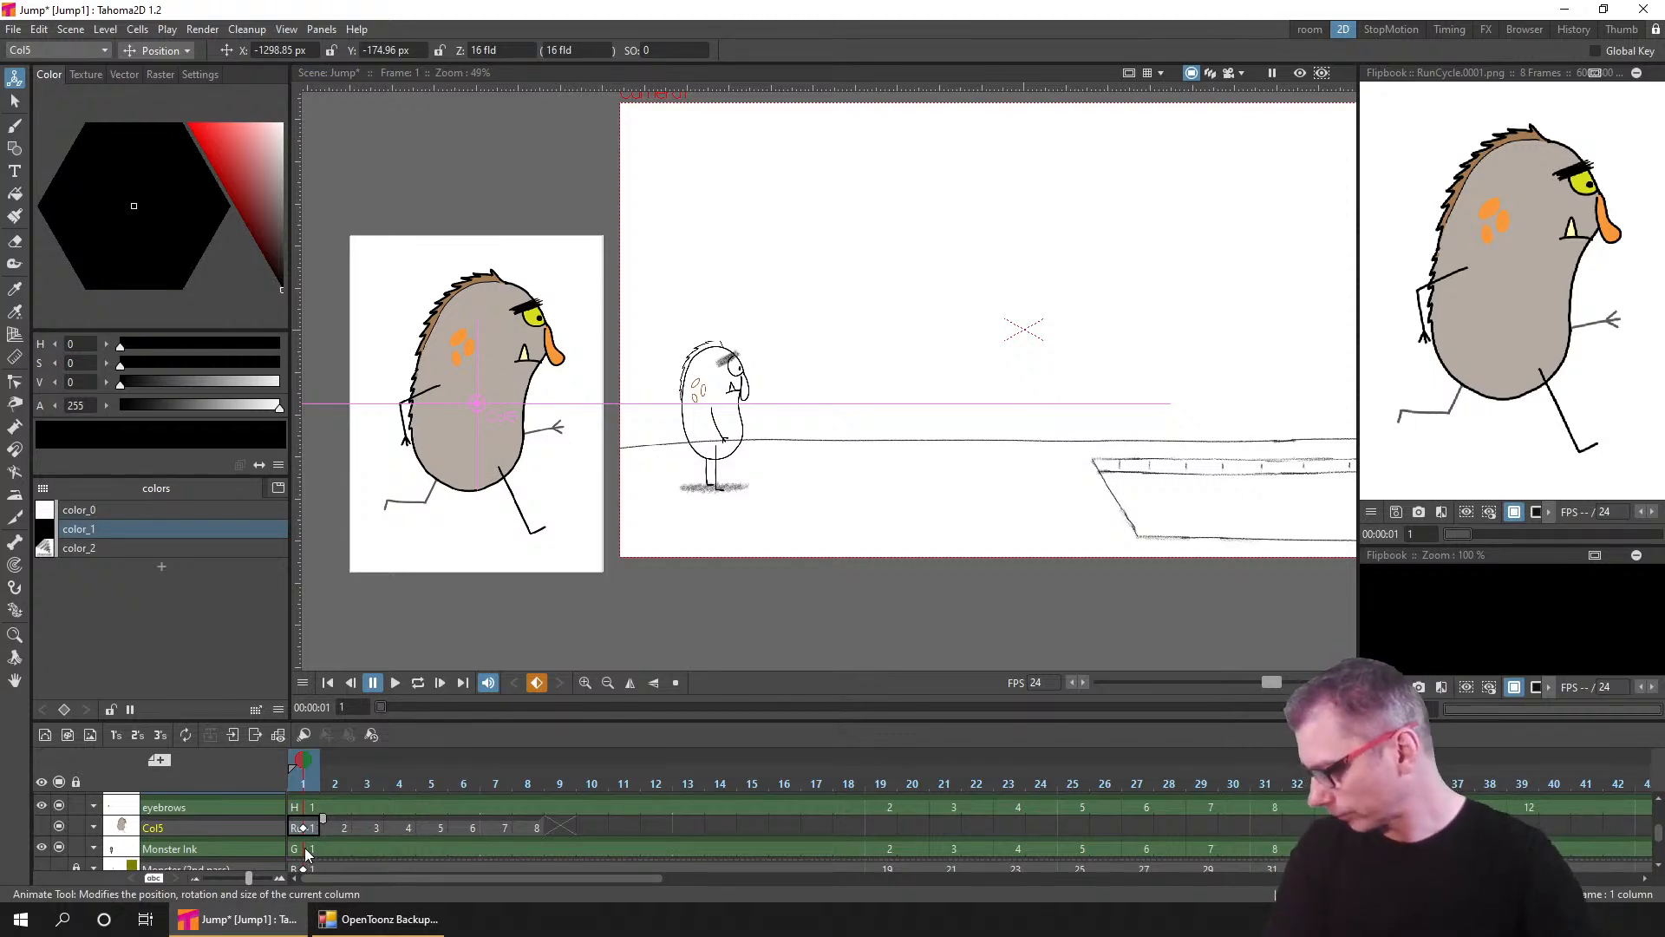
# - Sample the reference monster's grey-brown body colour with the RGB Picker into the Monster Ink style color_4, and rename that style Fur
pyautogui.click(305, 850)
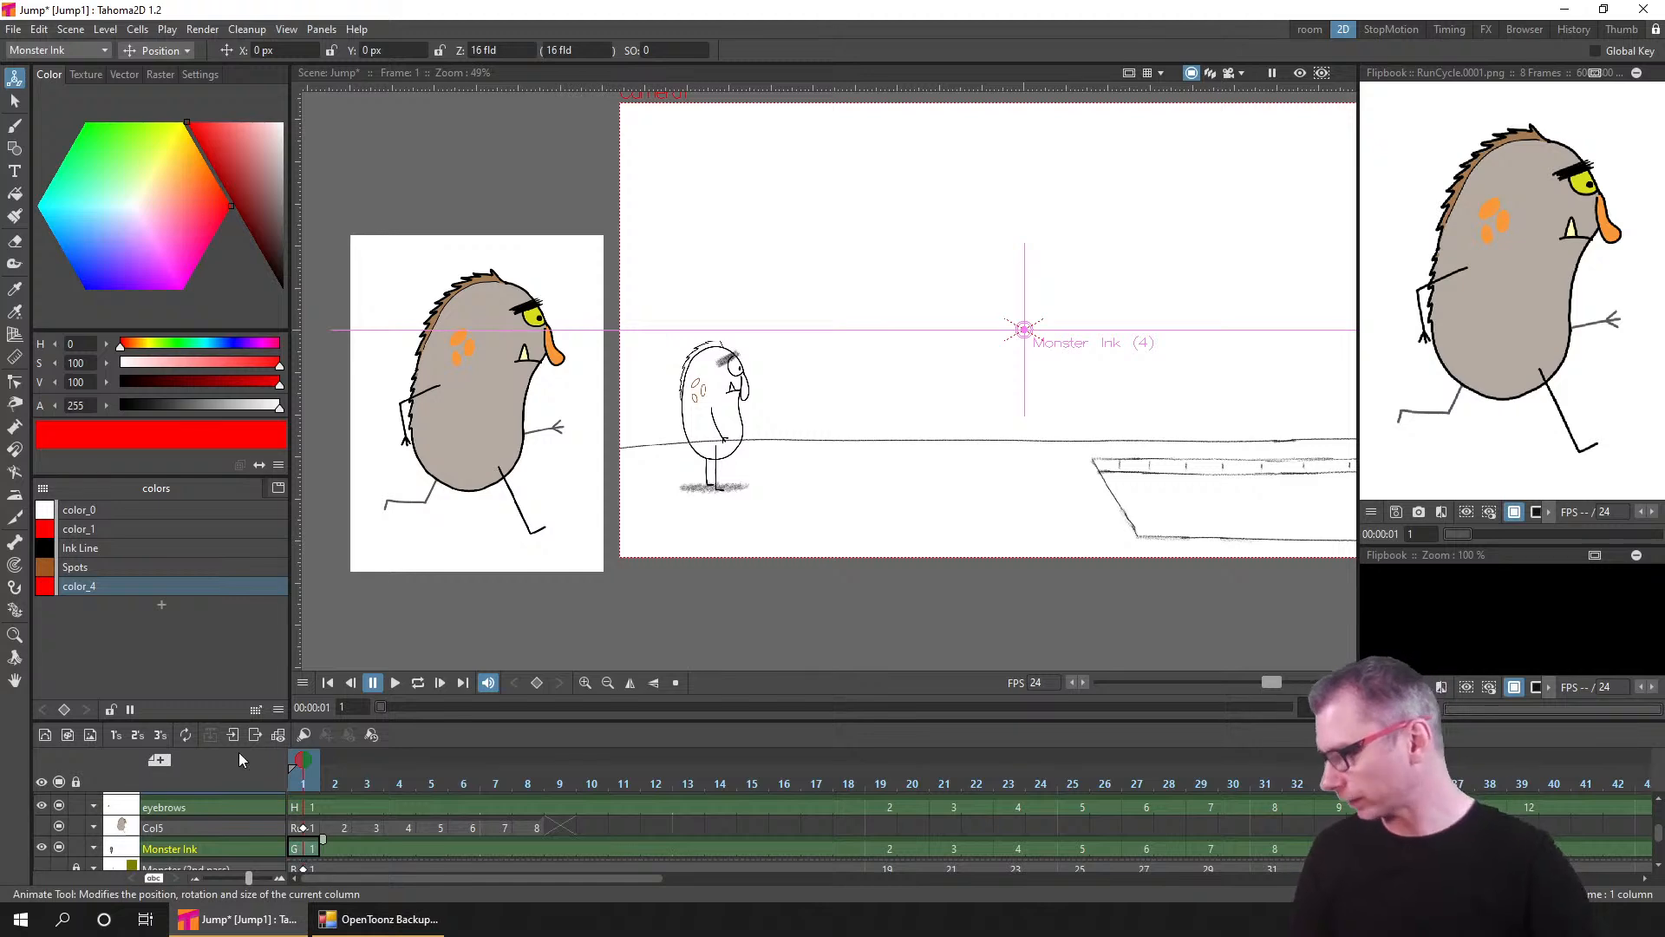
pyautogui.click(194, 586)
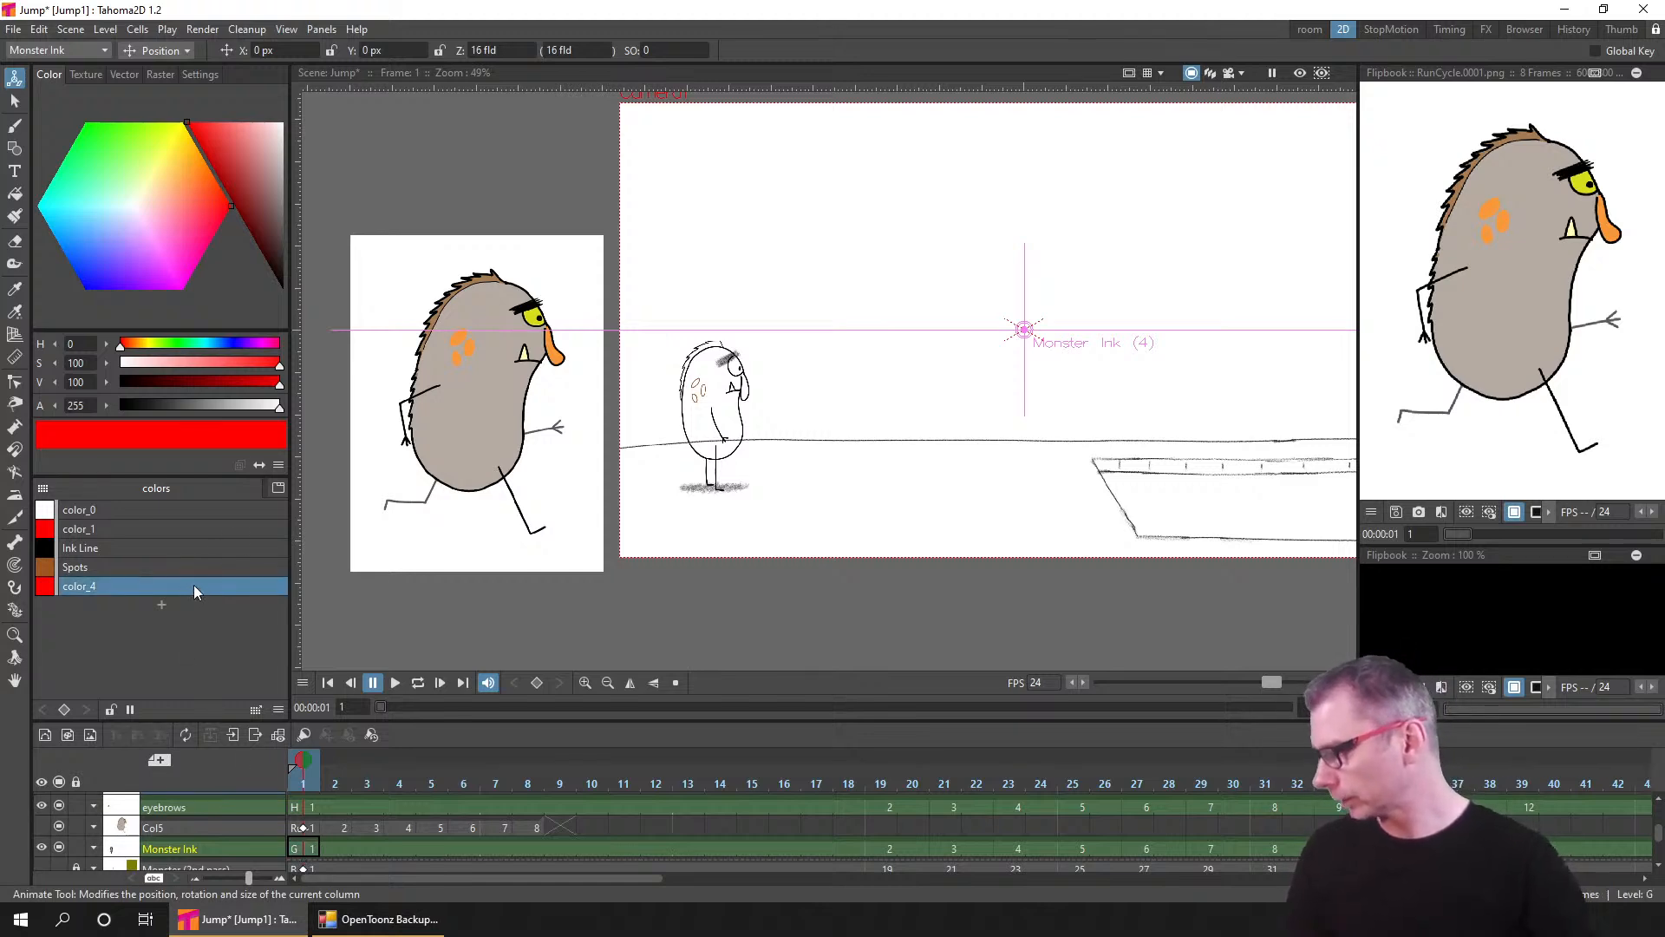
pyautogui.click(16, 312)
pyautogui.click(463, 408)
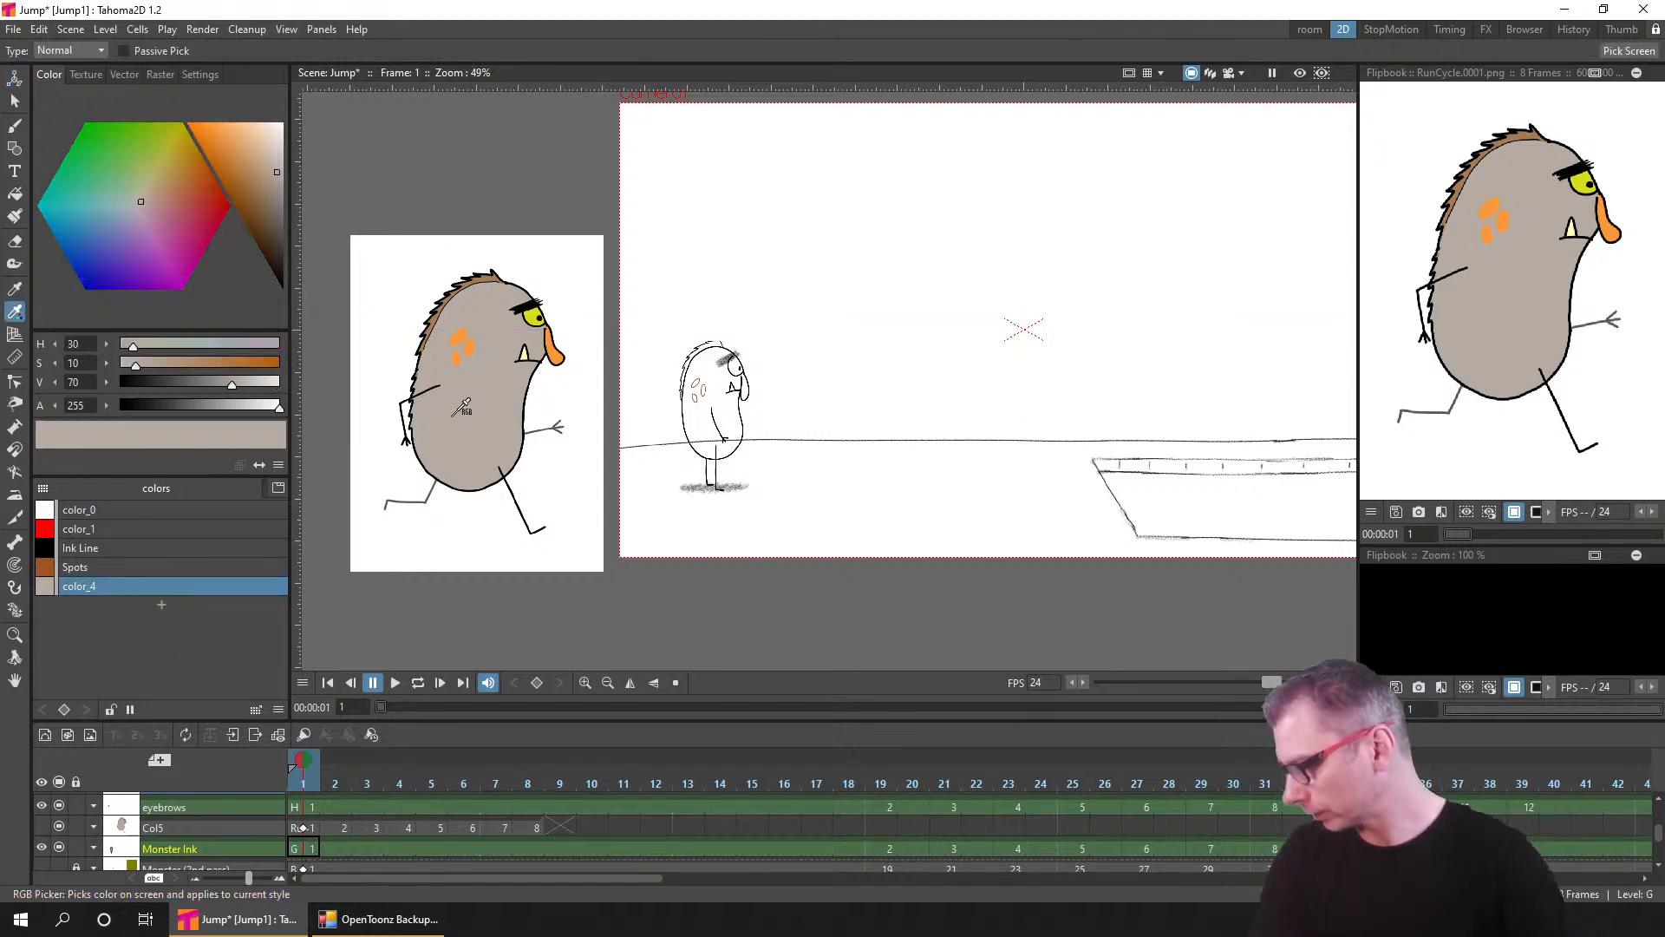
pyautogui.doubleClick(104, 586)
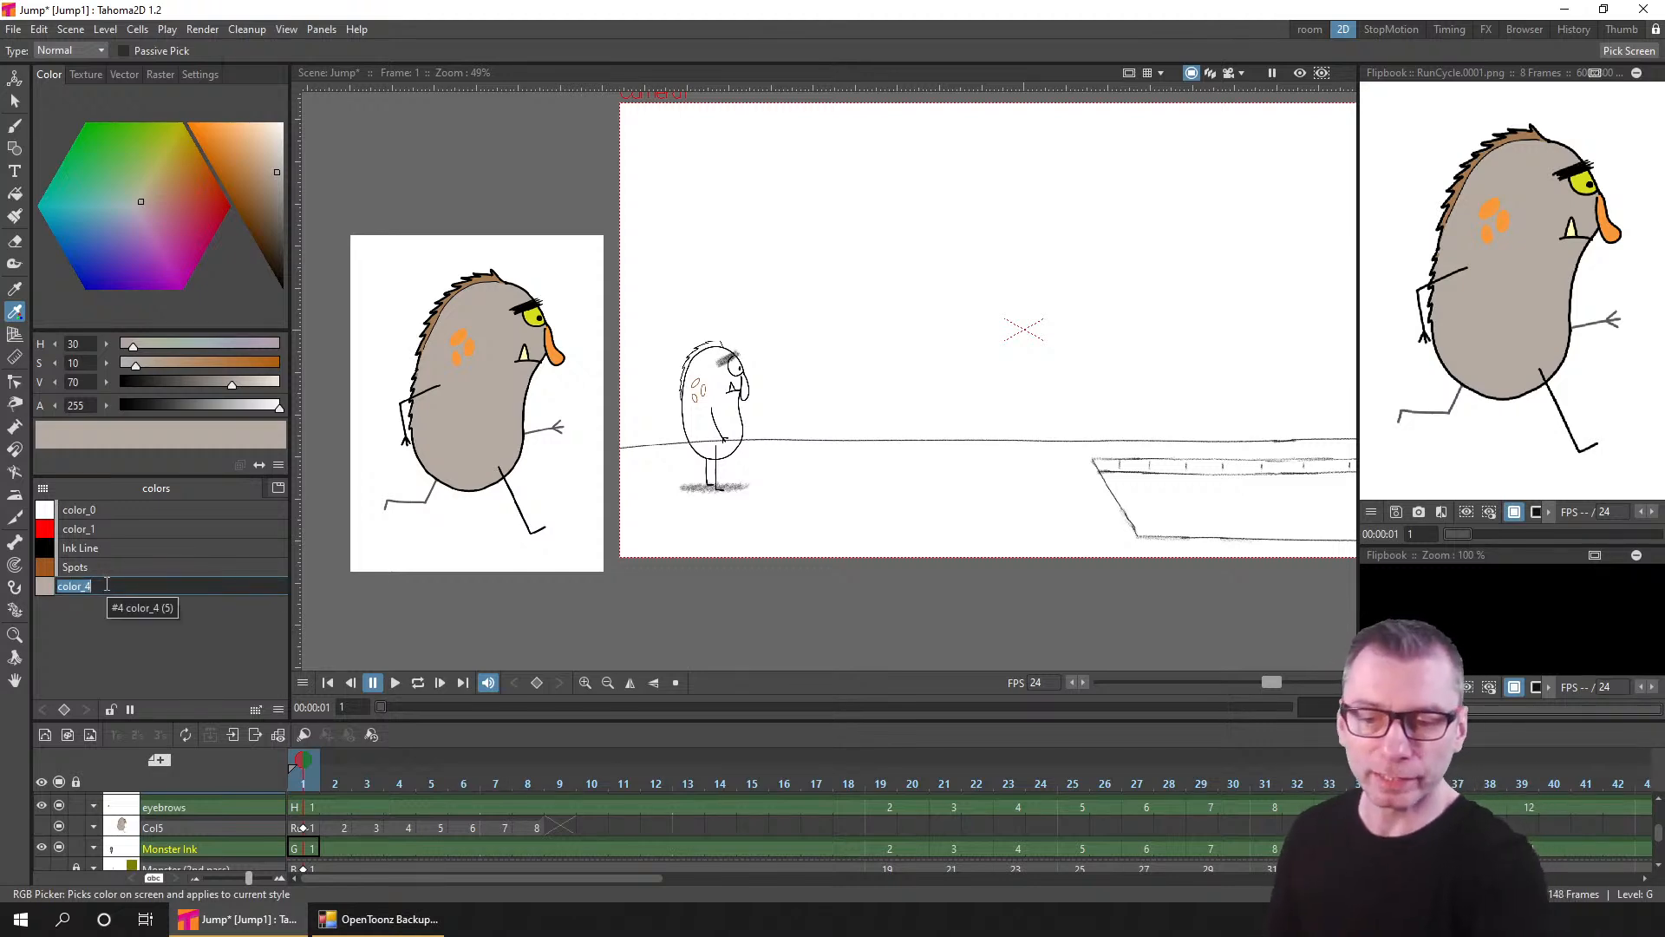
pyautogui.write('Fur')
pyautogui.press('Return')
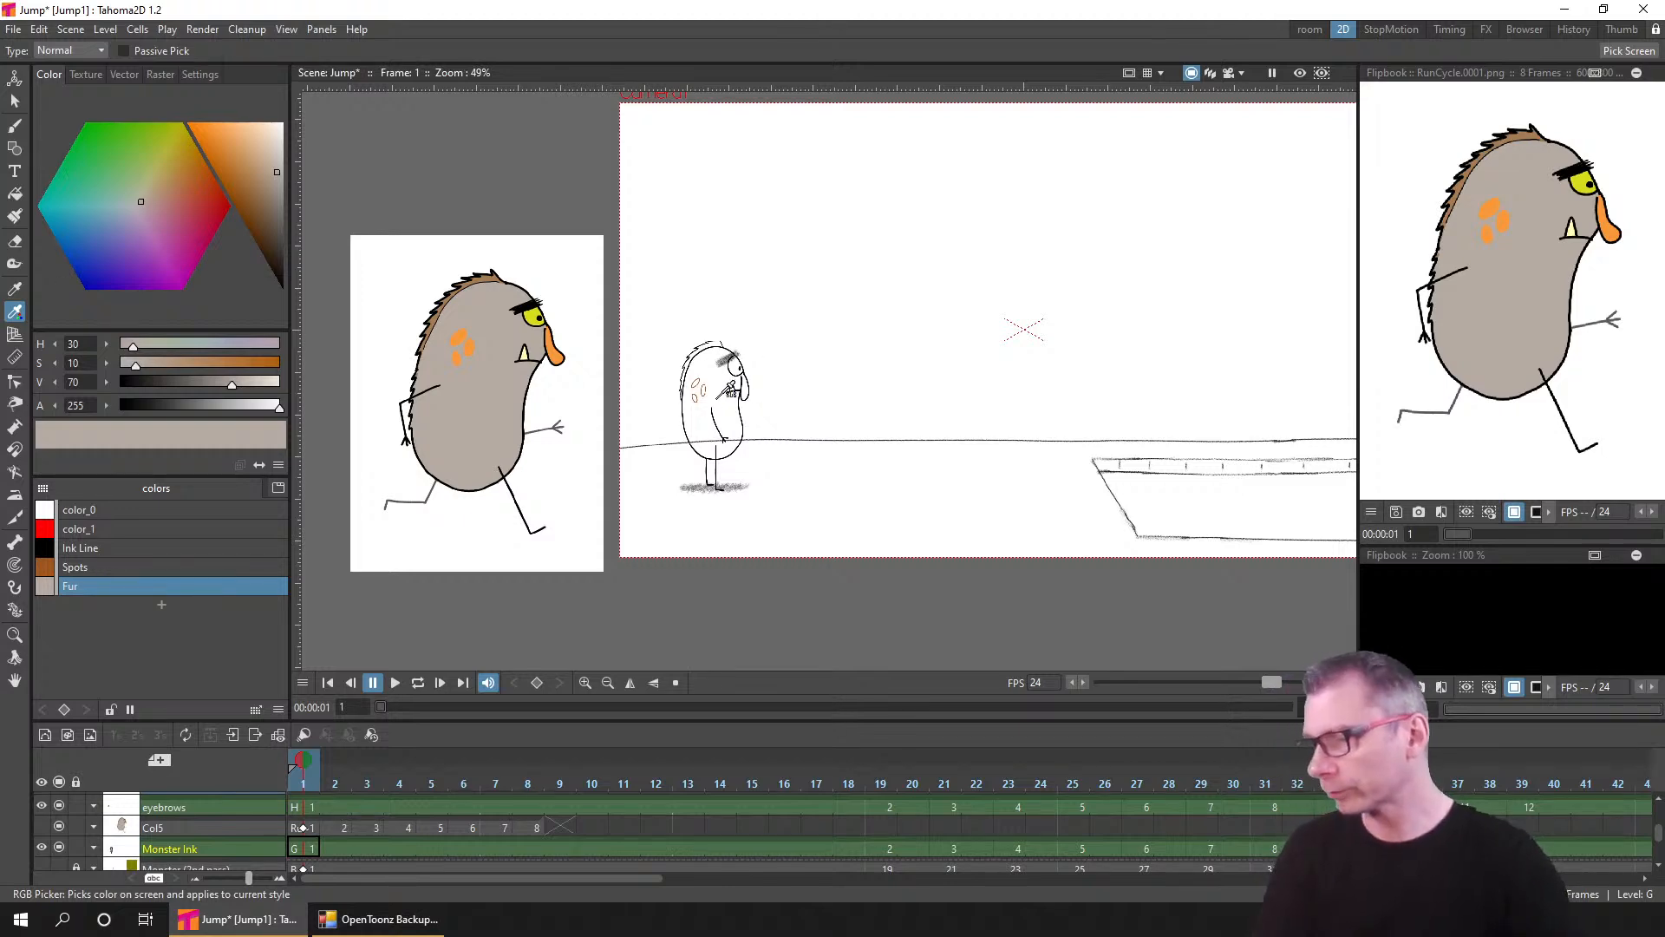
# - Set the Fill tool to the Rectangular type on Monster Ink's first frame, and save the scene
pyautogui.moveTo(893, 409); pyautogui.dragTo(691, 433)
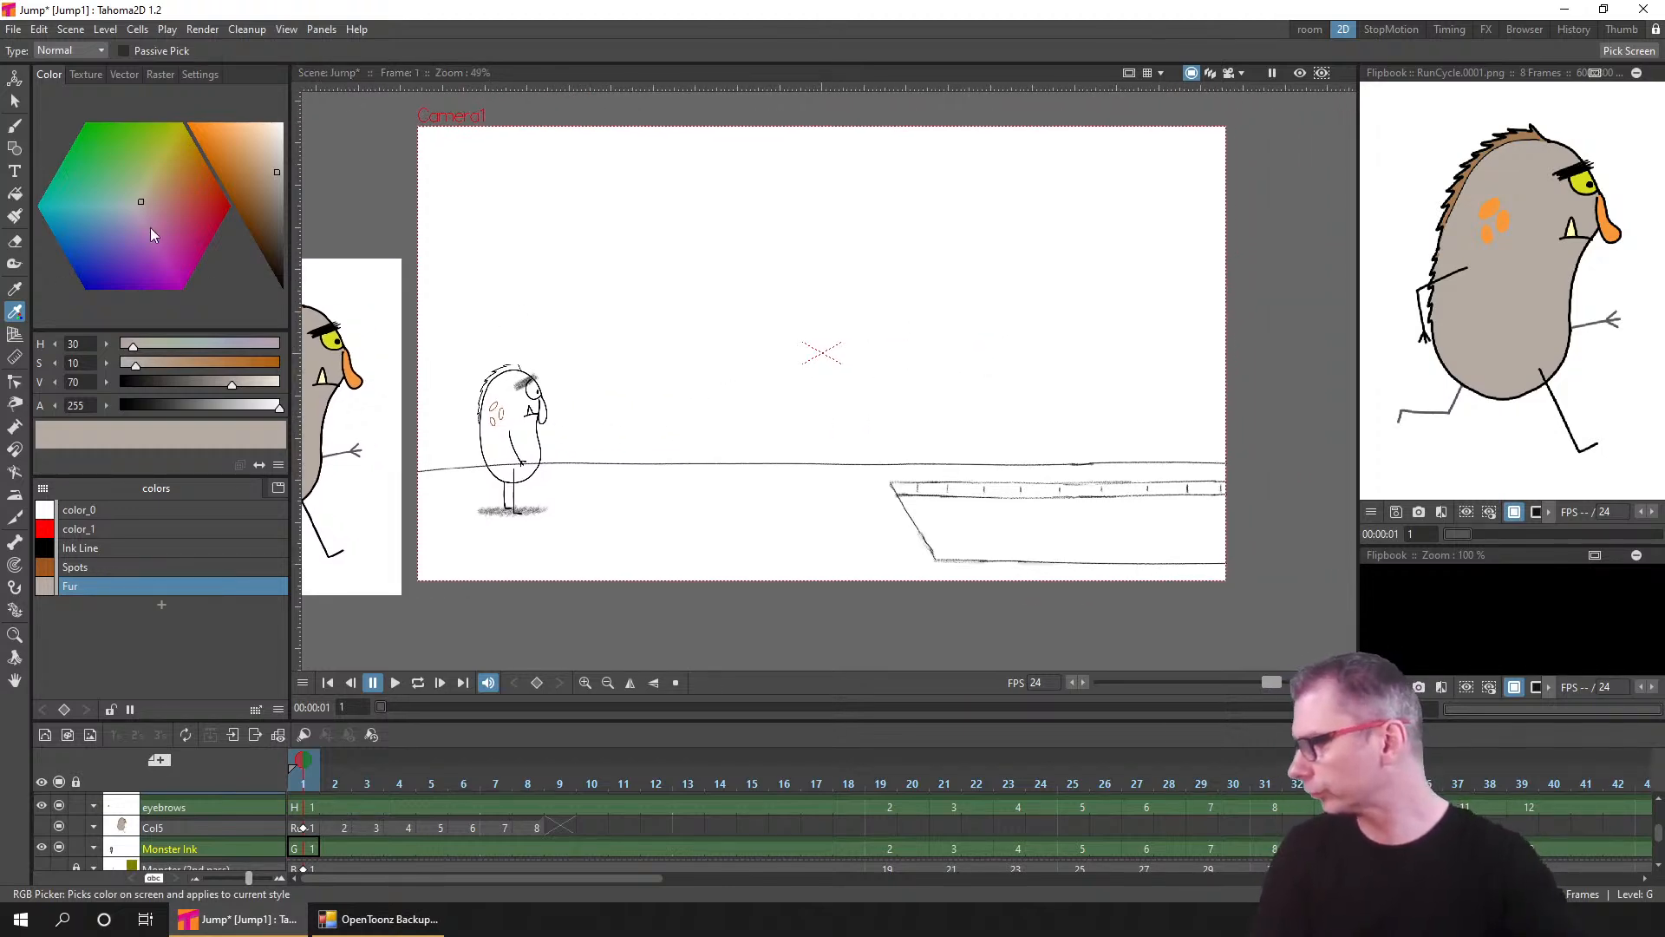
pyautogui.click(15, 194)
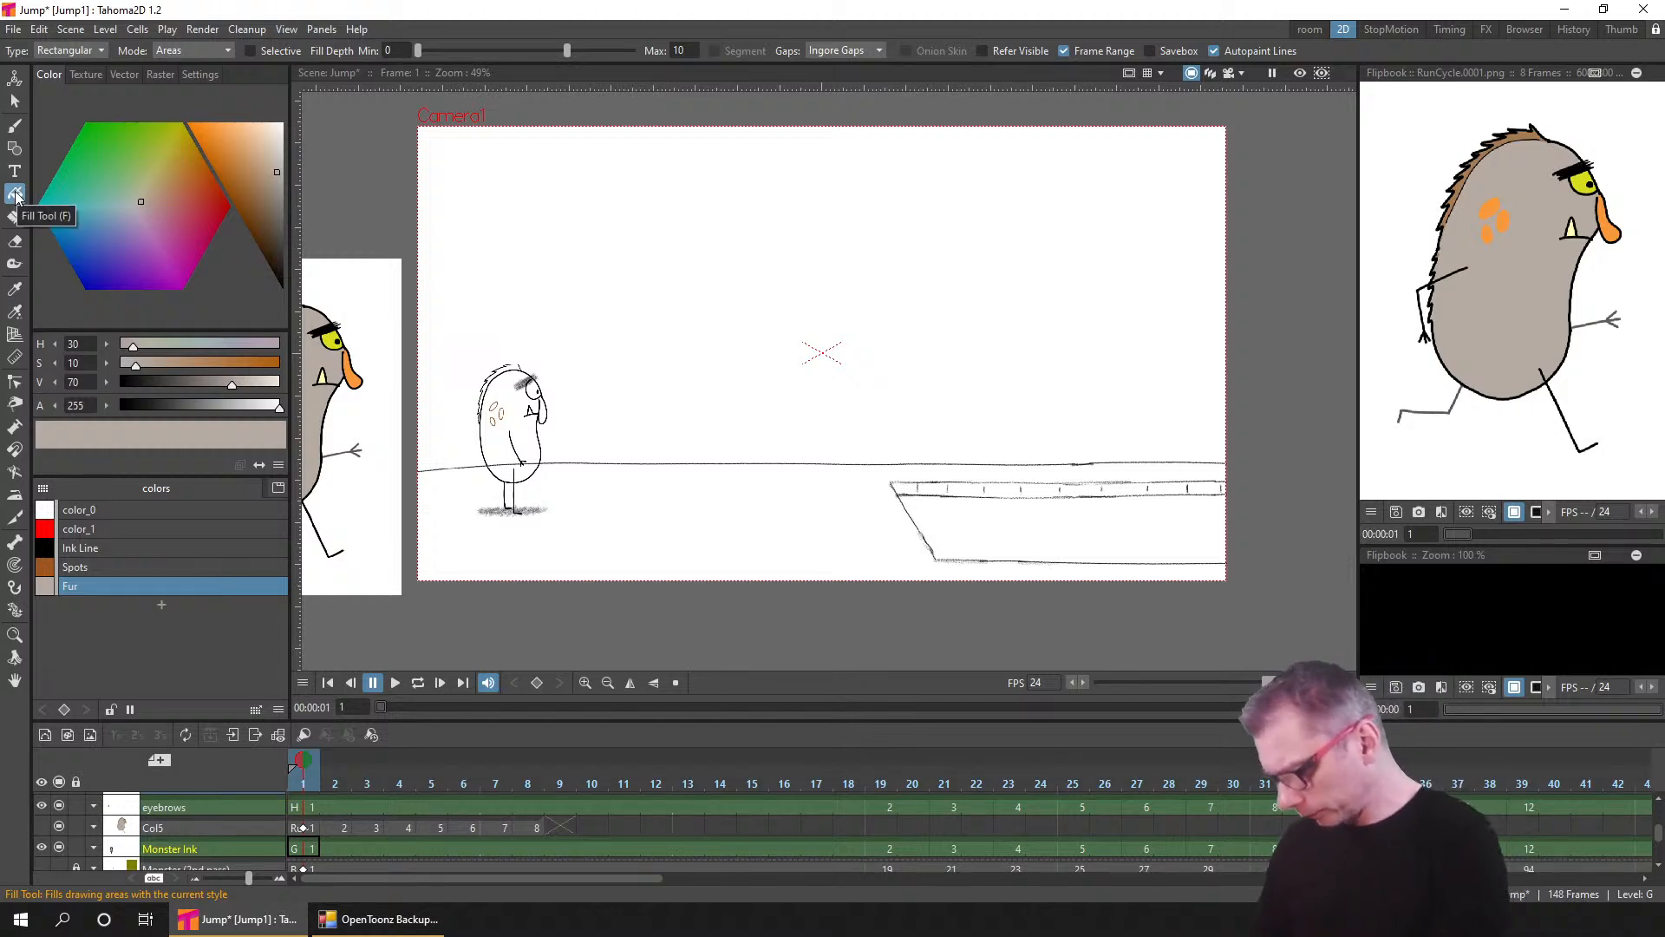
pyautogui.click(306, 851)
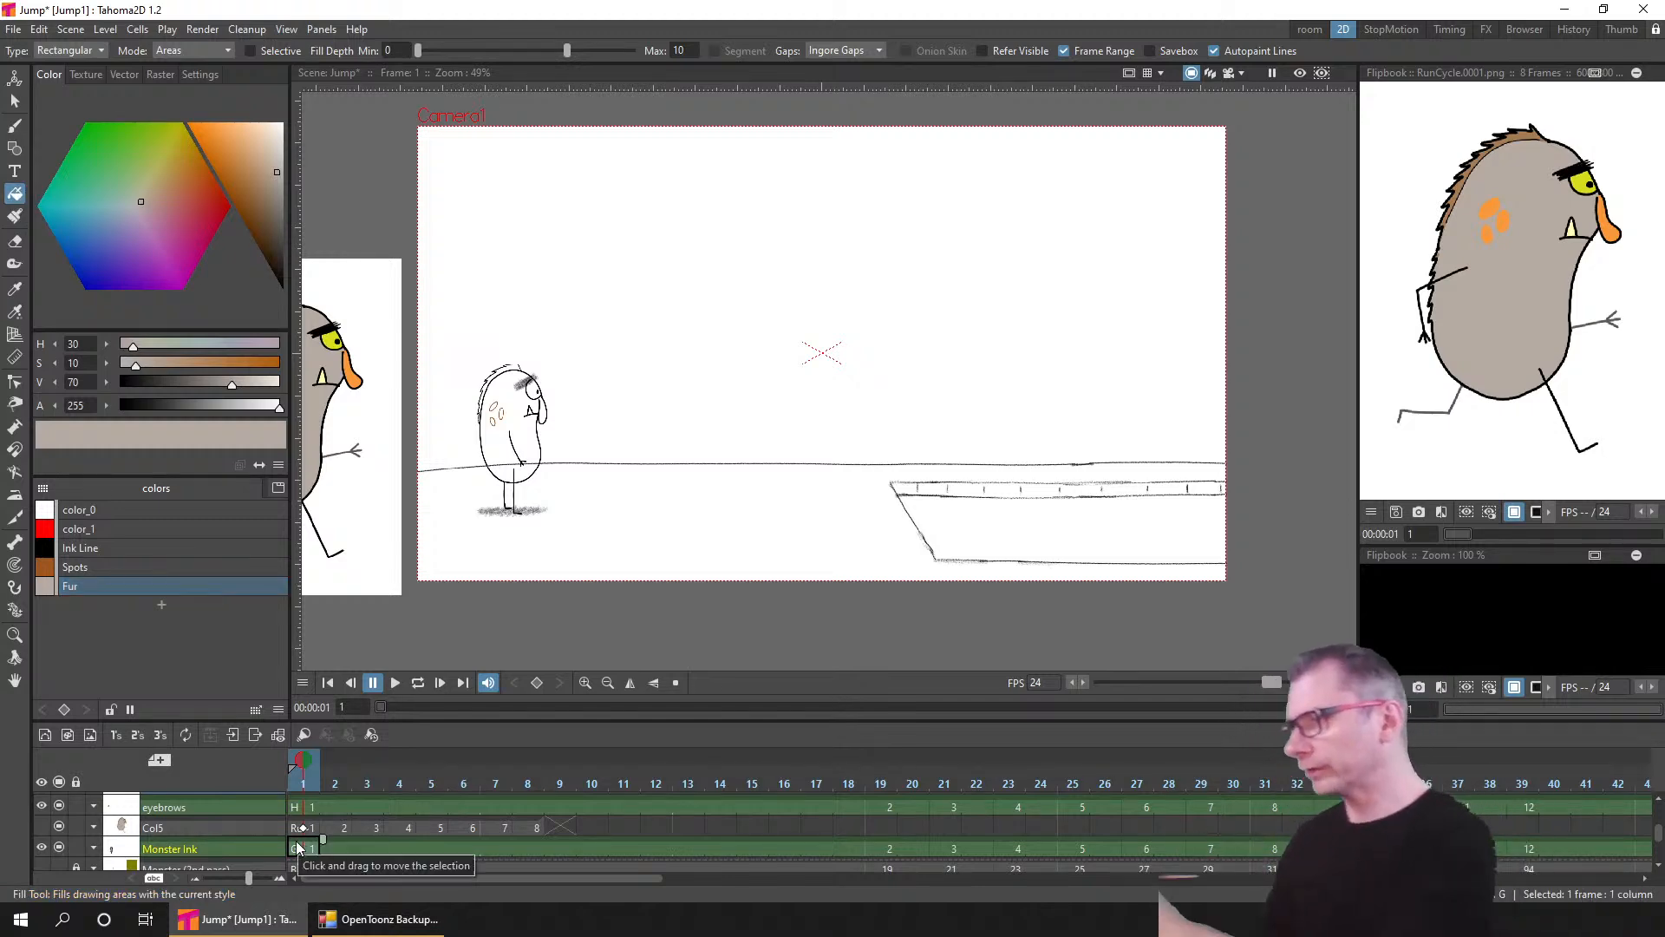
pyautogui.click(85, 52)
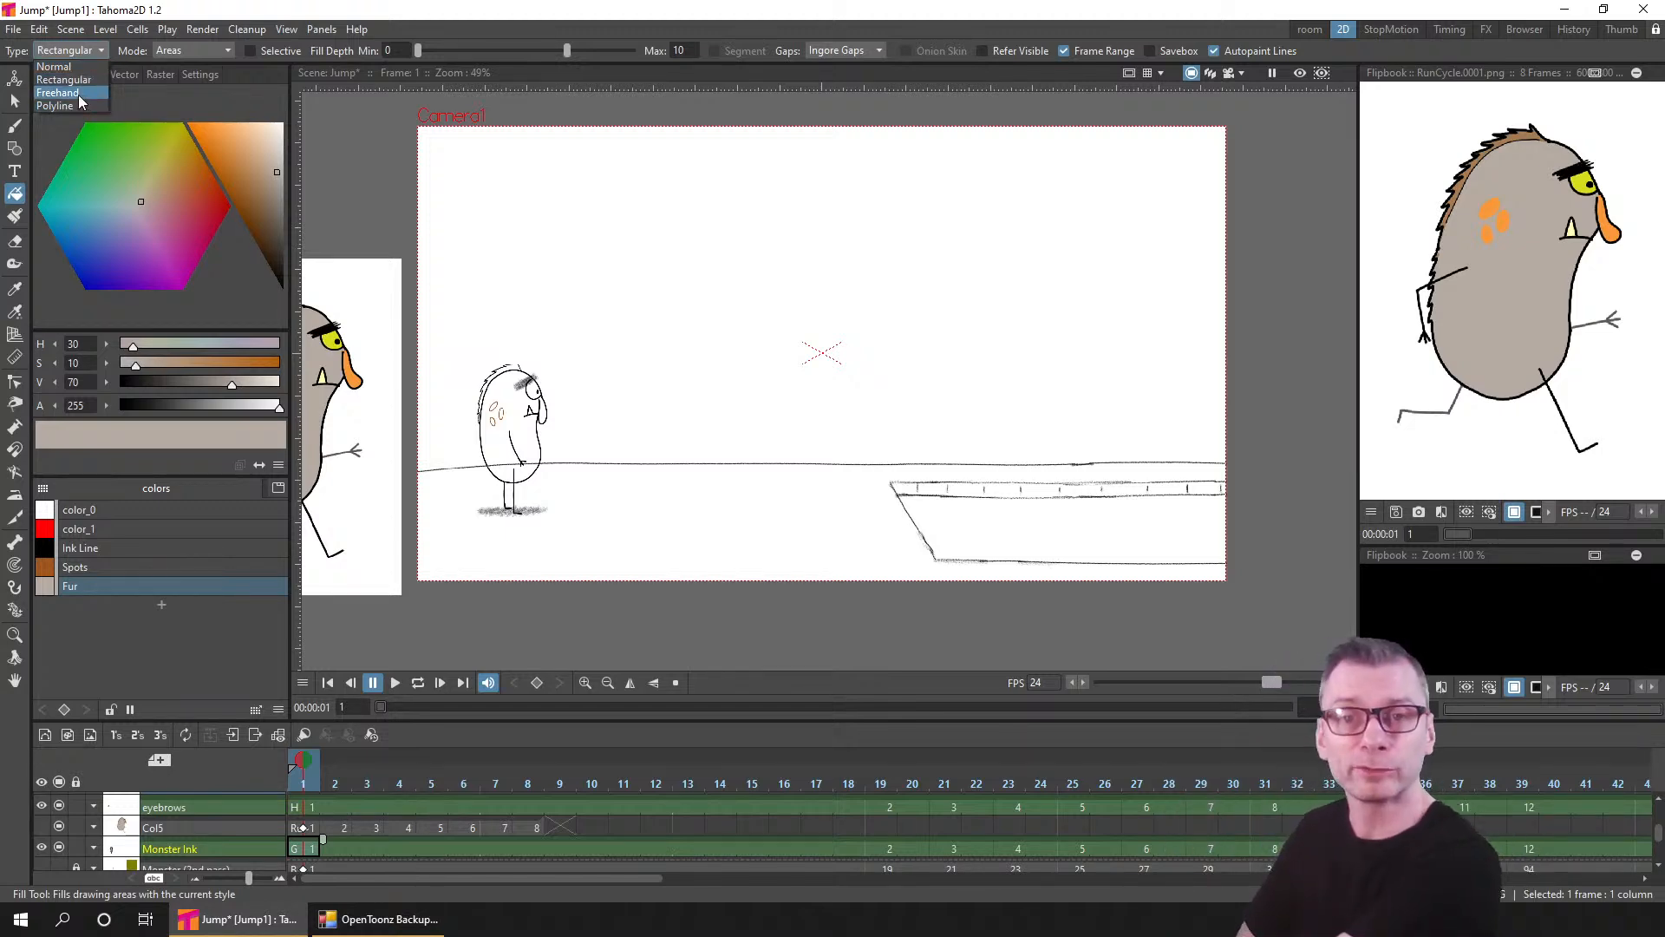
pyautogui.click(94, 82)
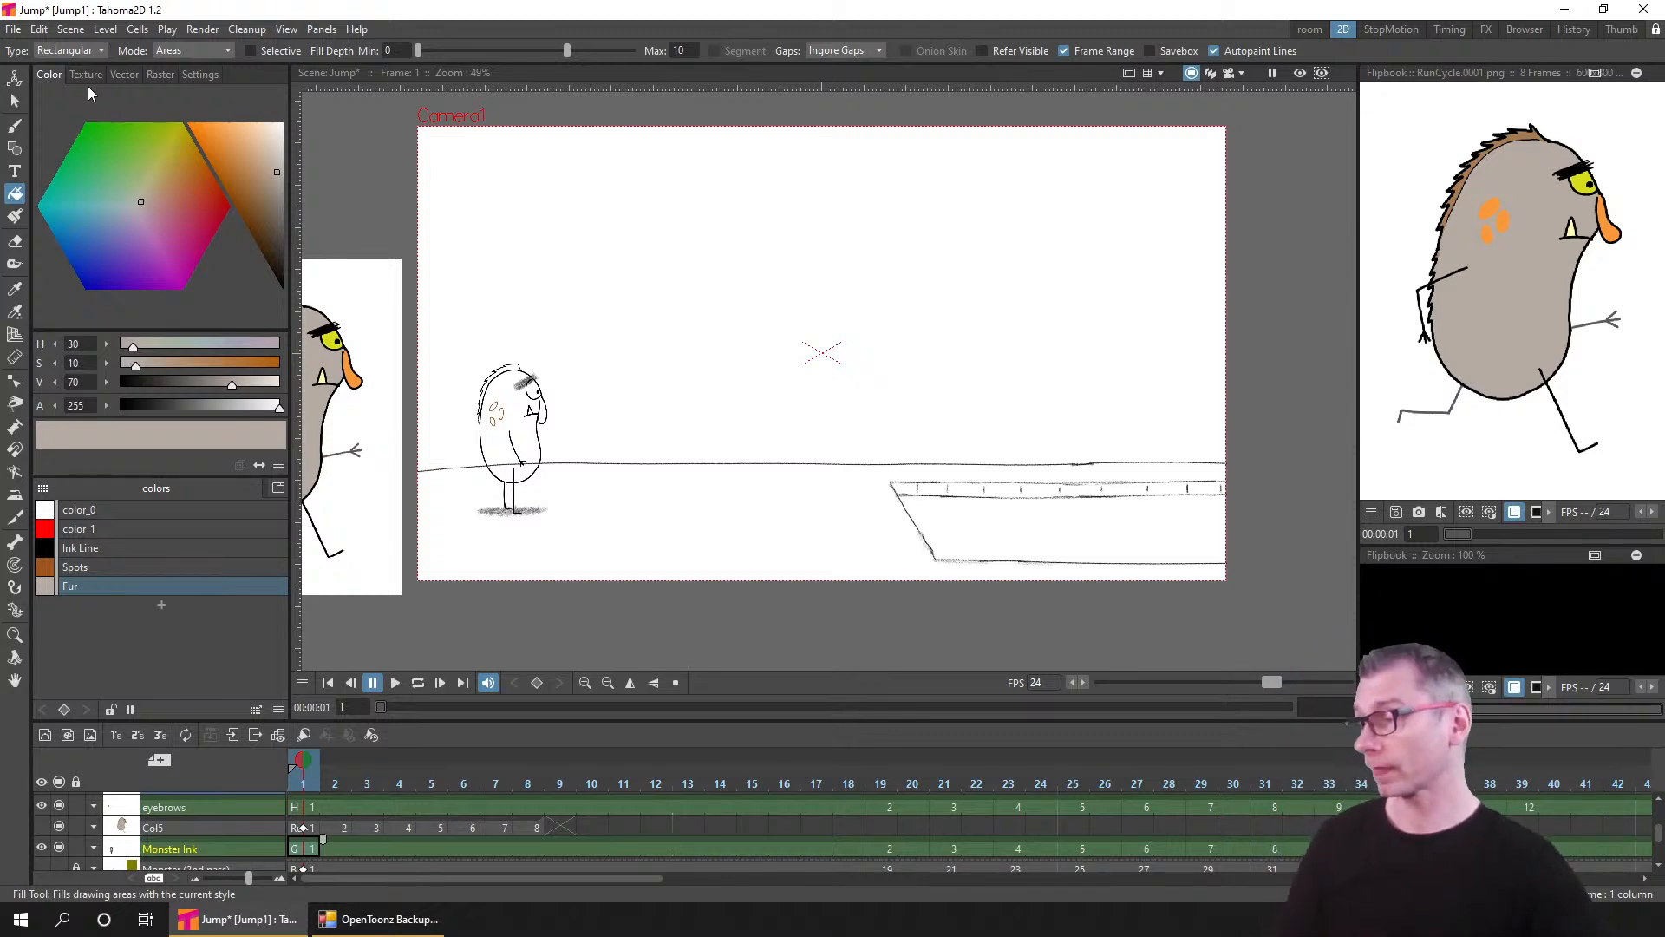
pyautogui.hotkey('ctrl', 's')
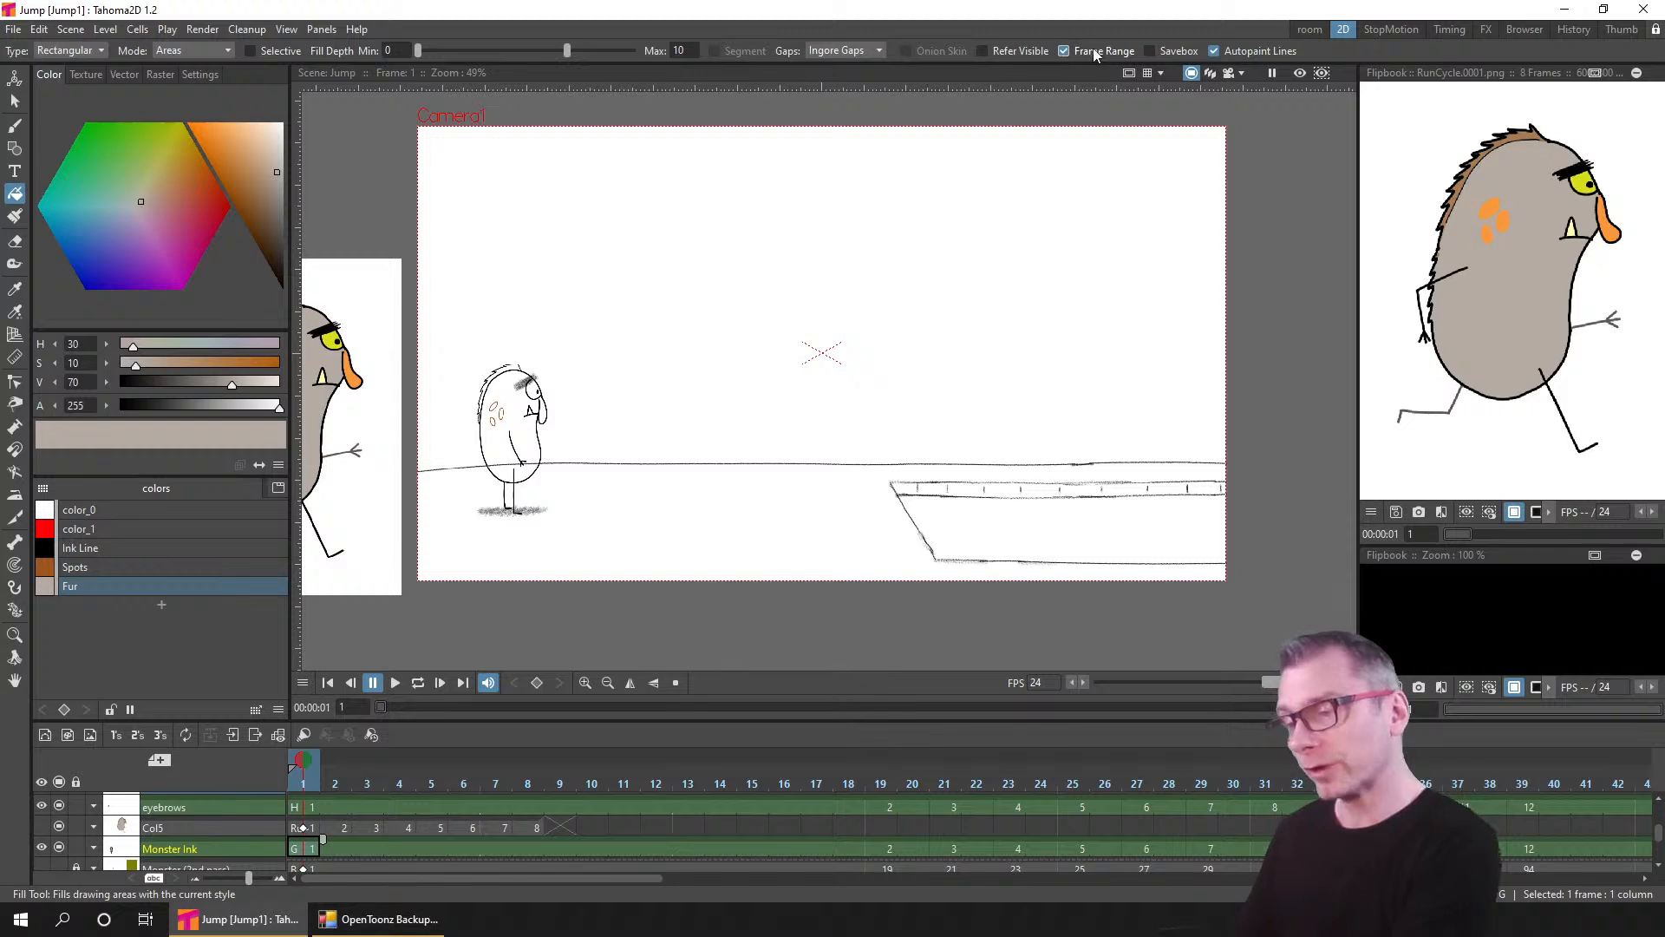
# - Enable the Frame Range option for the rectangular fill
pyautogui.click(1063, 51)
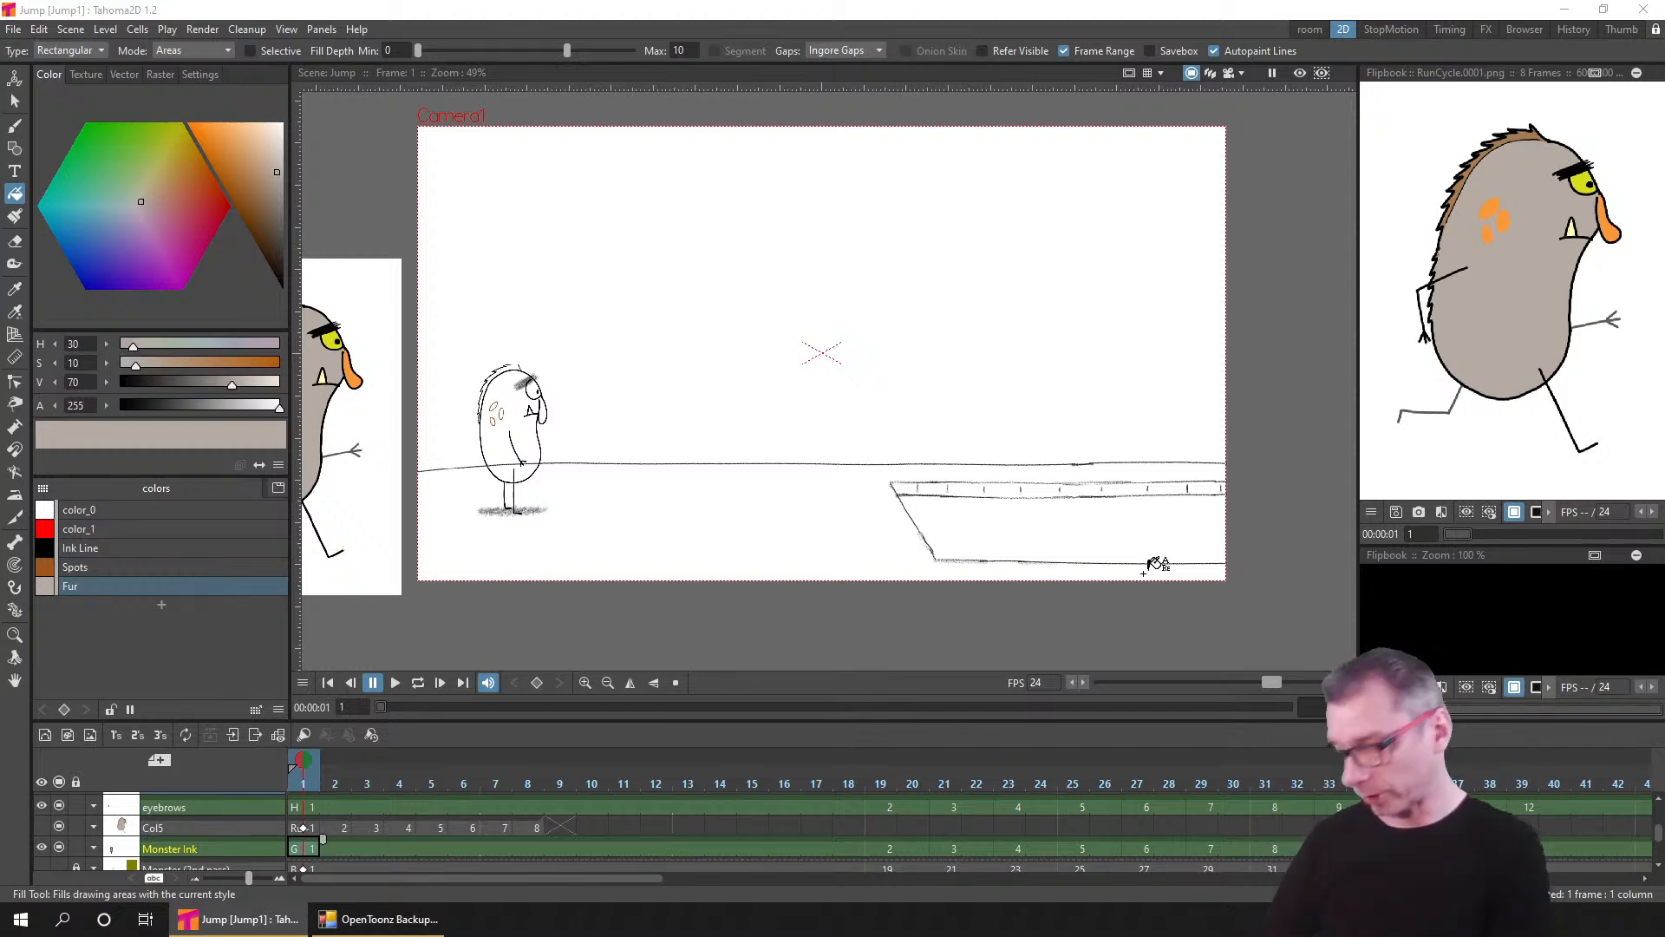
# - Autorenumber the Monster Ink cells from frame 1 through frame 90 and save the scene
pyautogui.moveTo(388, 883); pyautogui.dragTo(1043, 880)
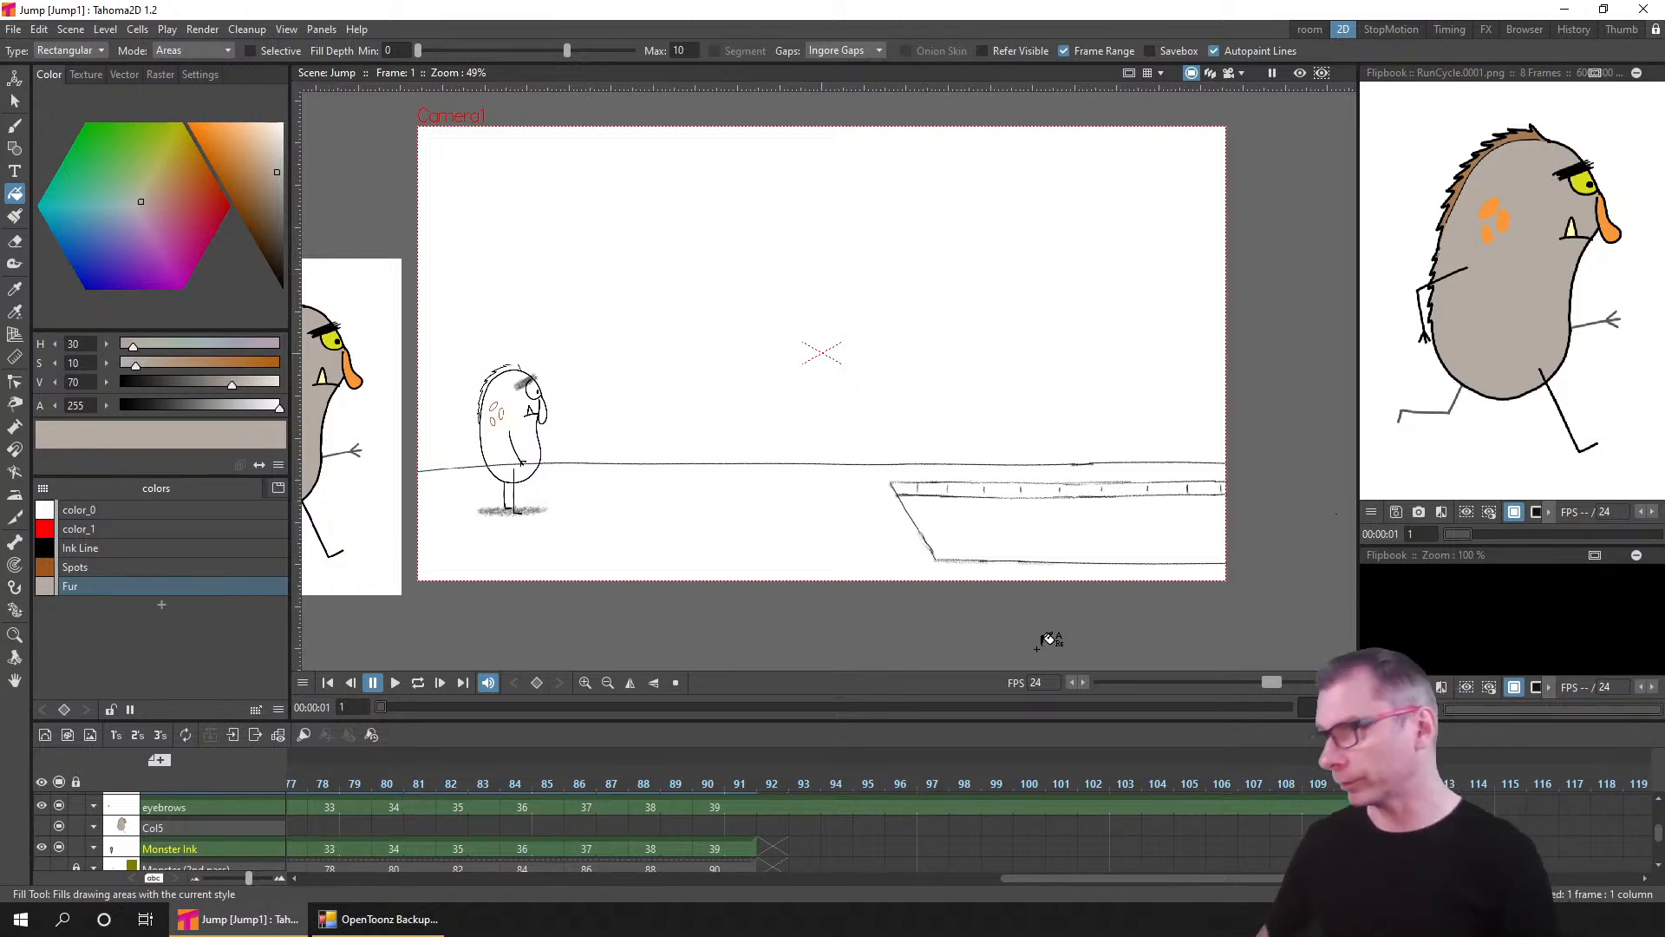
pyautogui.keyDown('shift'); pyautogui.click(711, 848); pyautogui.keyUp('shift')
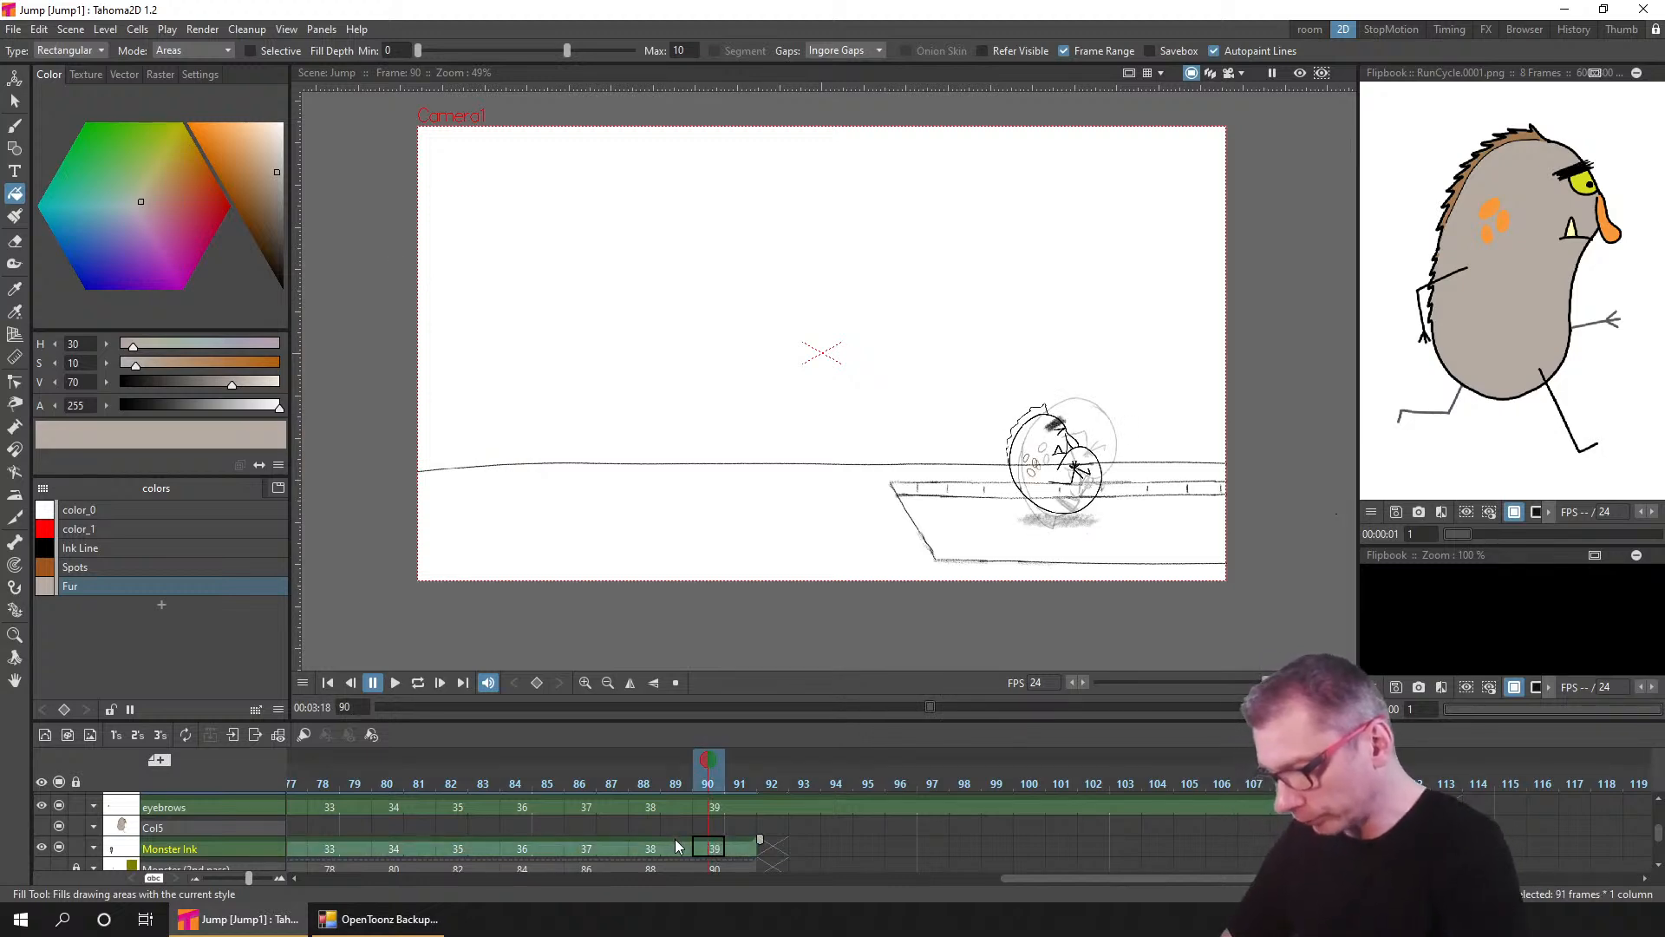
pyautogui.rightClick(675, 839)
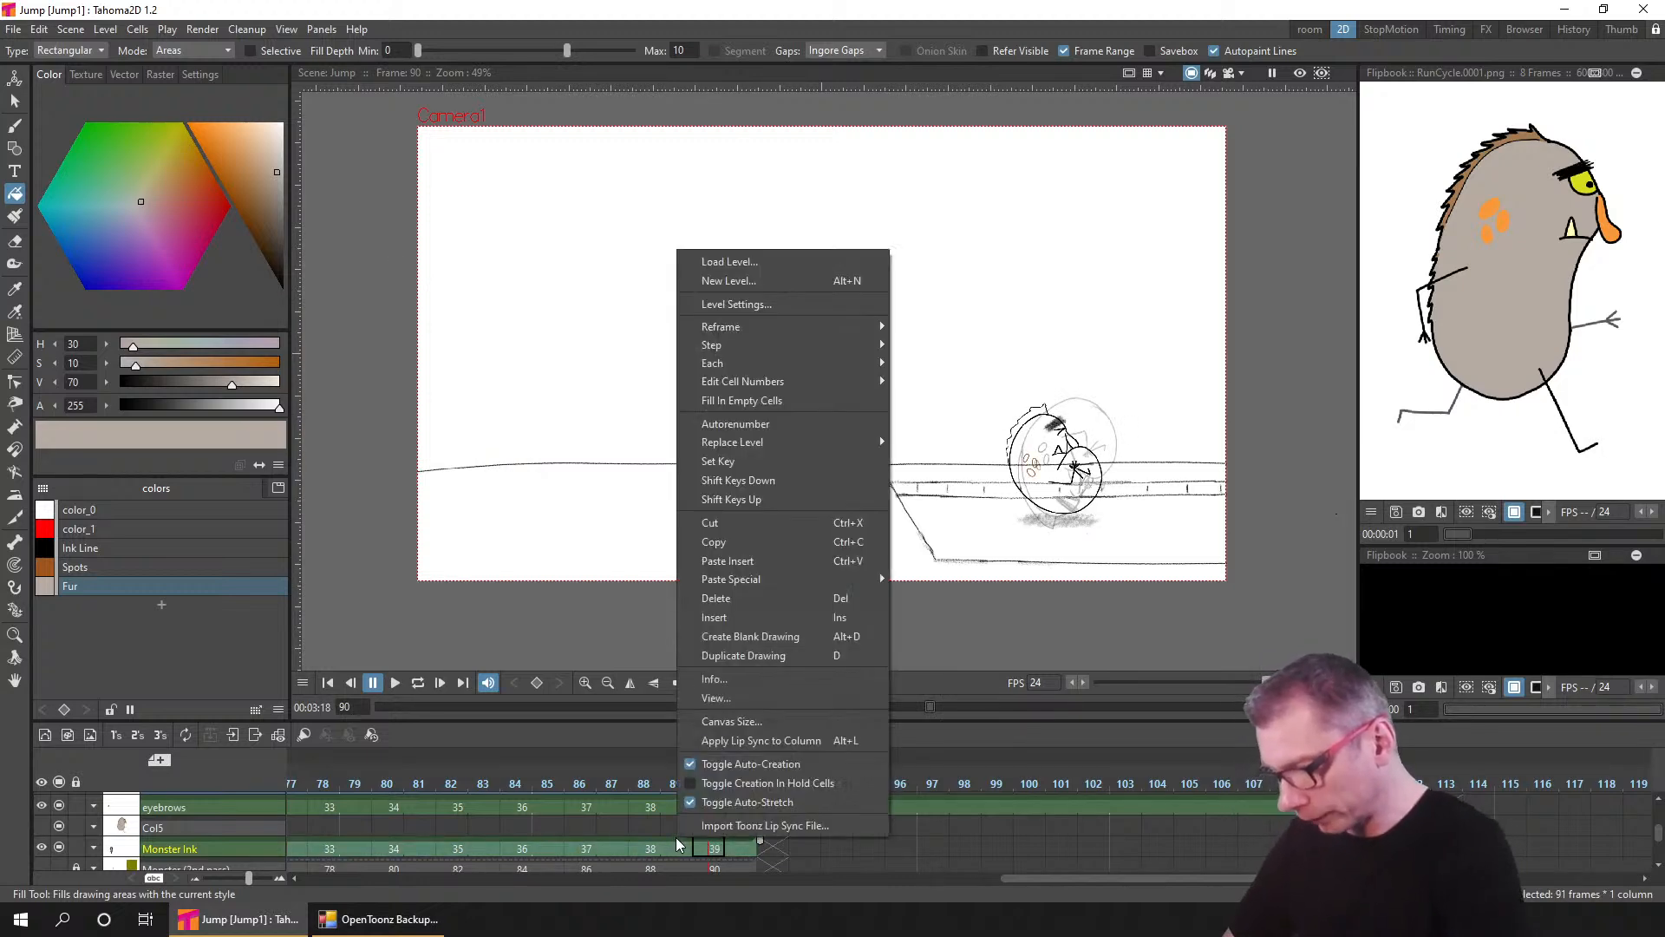
pyautogui.click(794, 421)
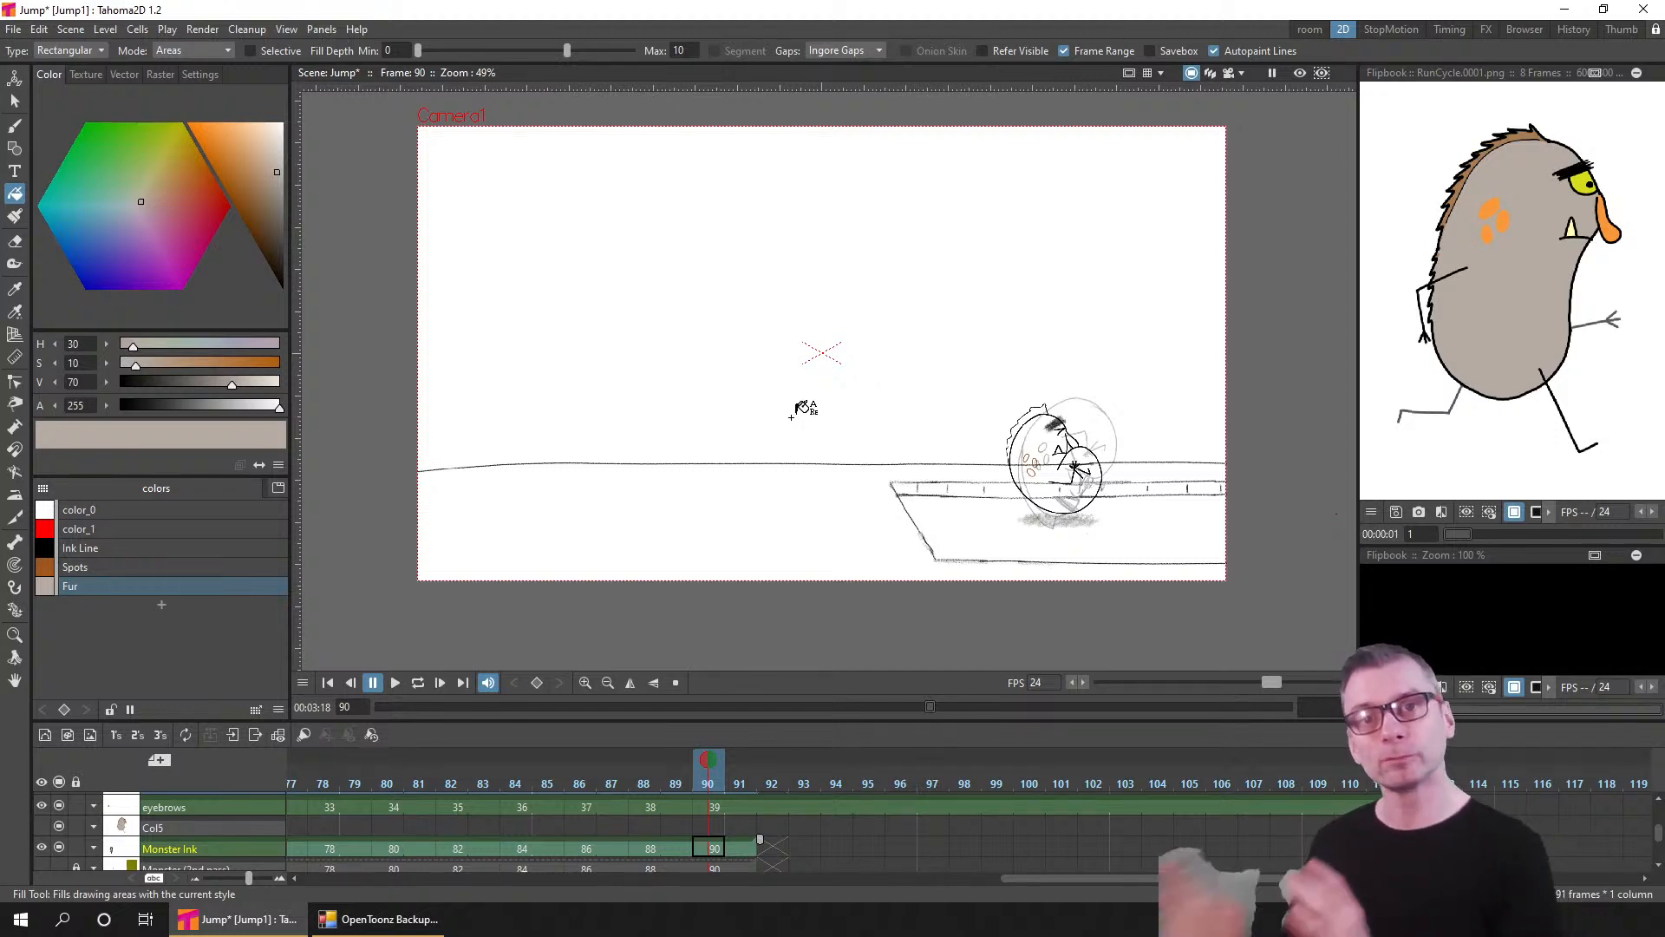
pyautogui.moveTo(1075, 881); pyautogui.dragTo(300, 880)
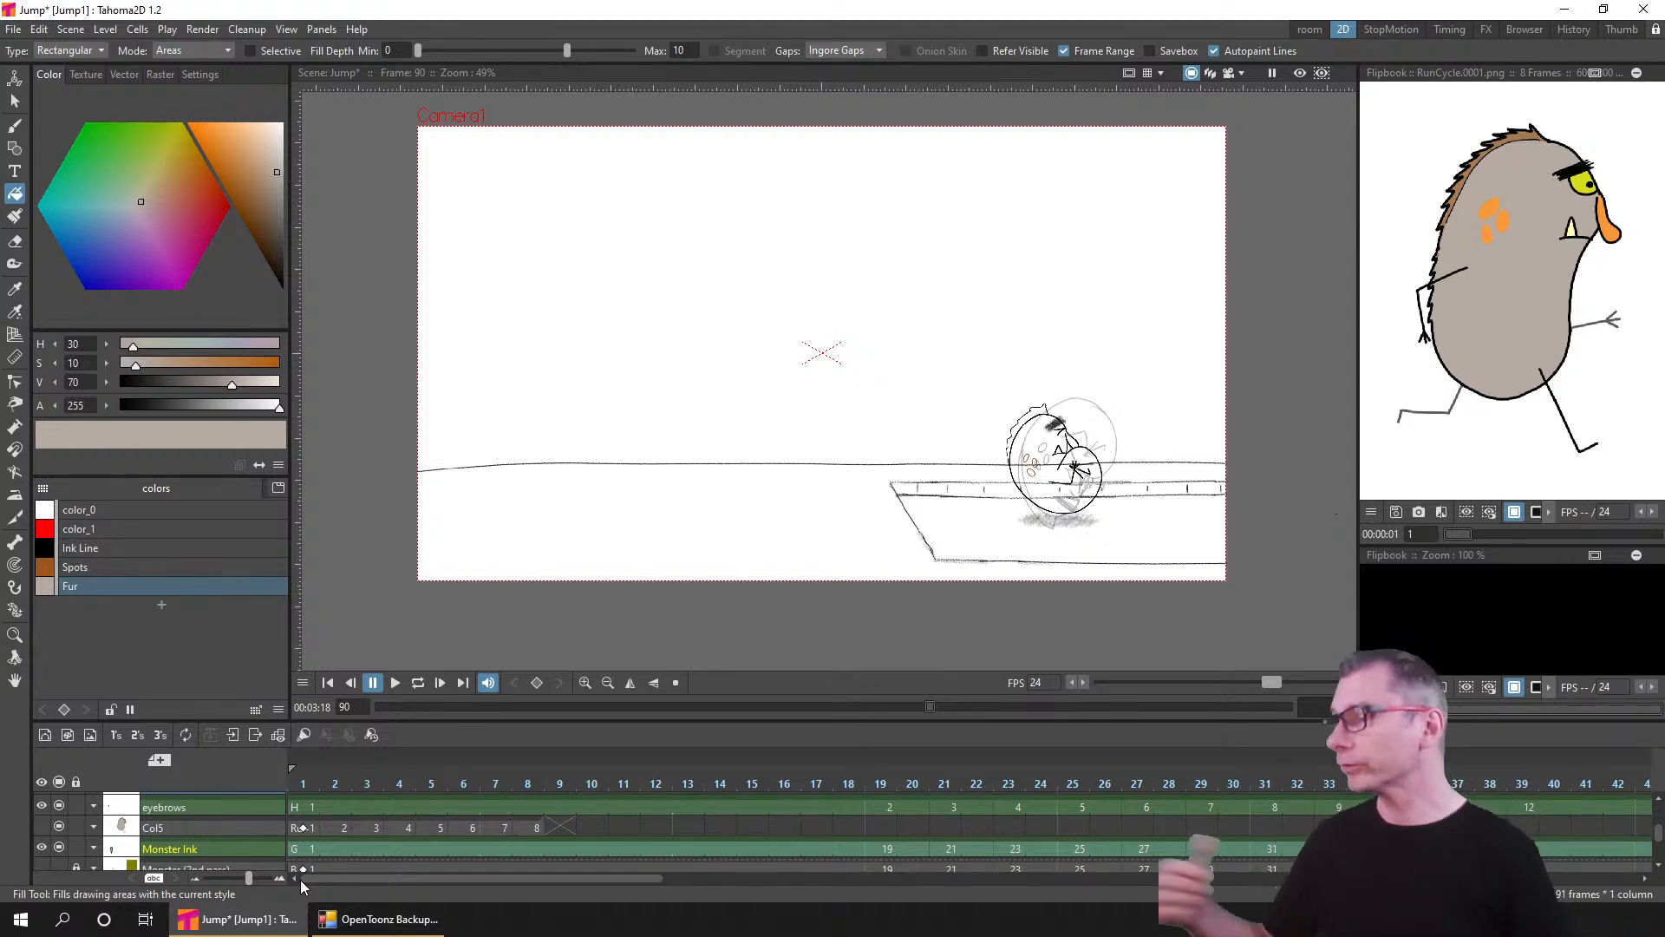
pyautogui.hotkey('ctrl', 's')
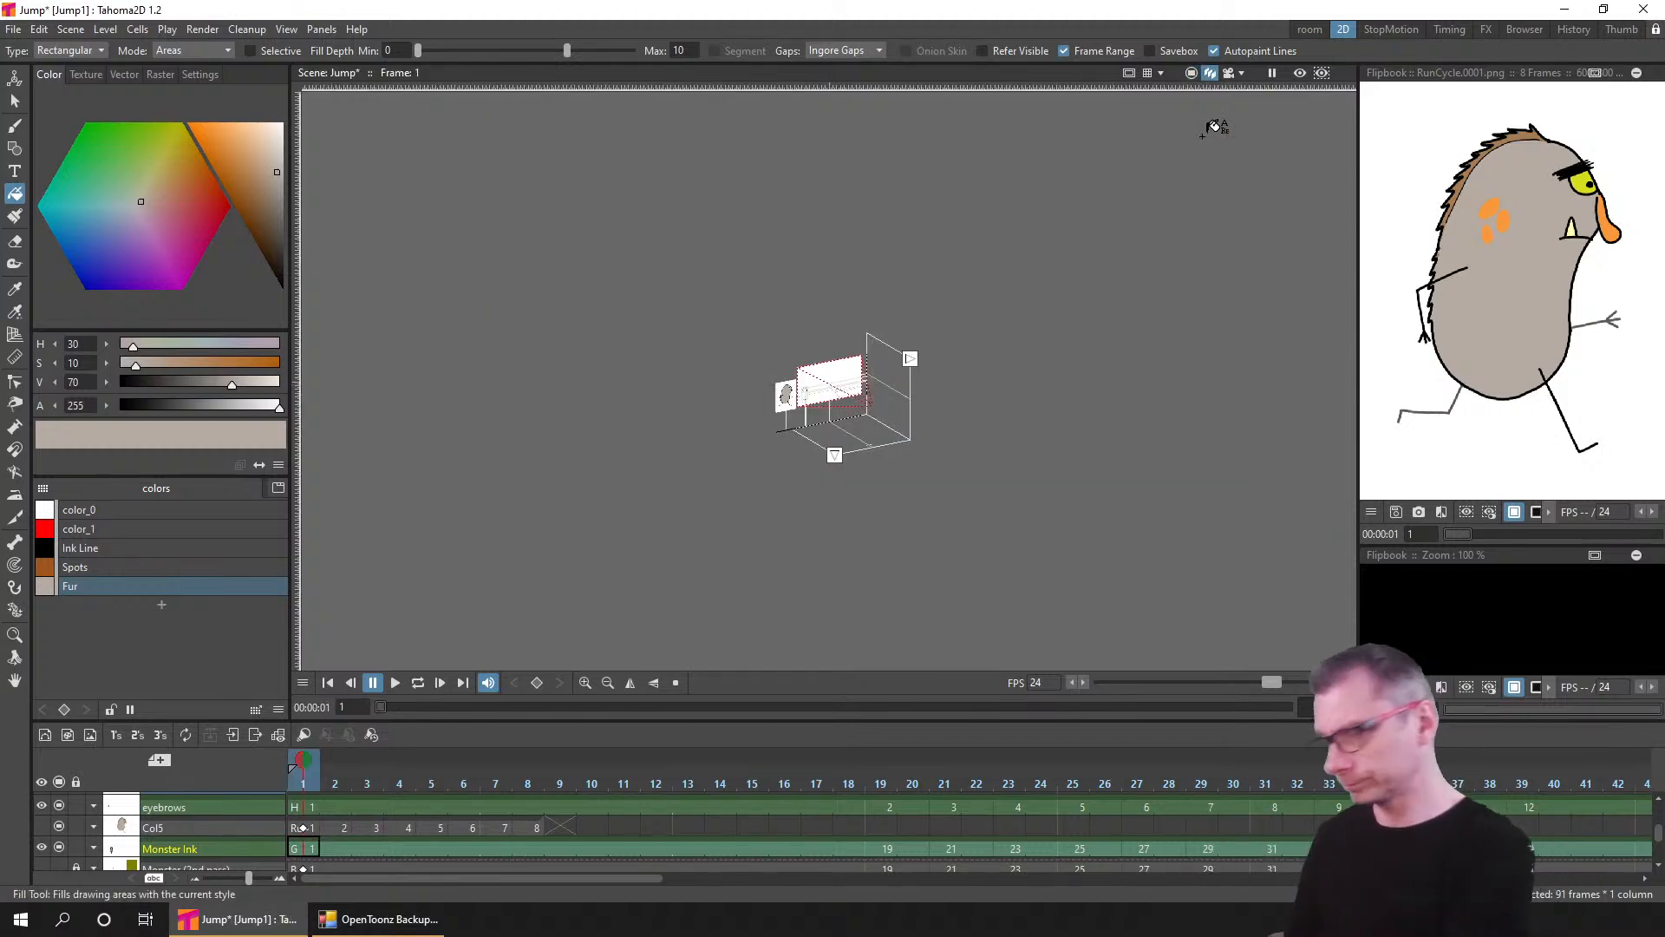
# - Look at the scene's layers in the 3D view and return to the camera stand view
pyautogui.scroll(4, 899, 404)
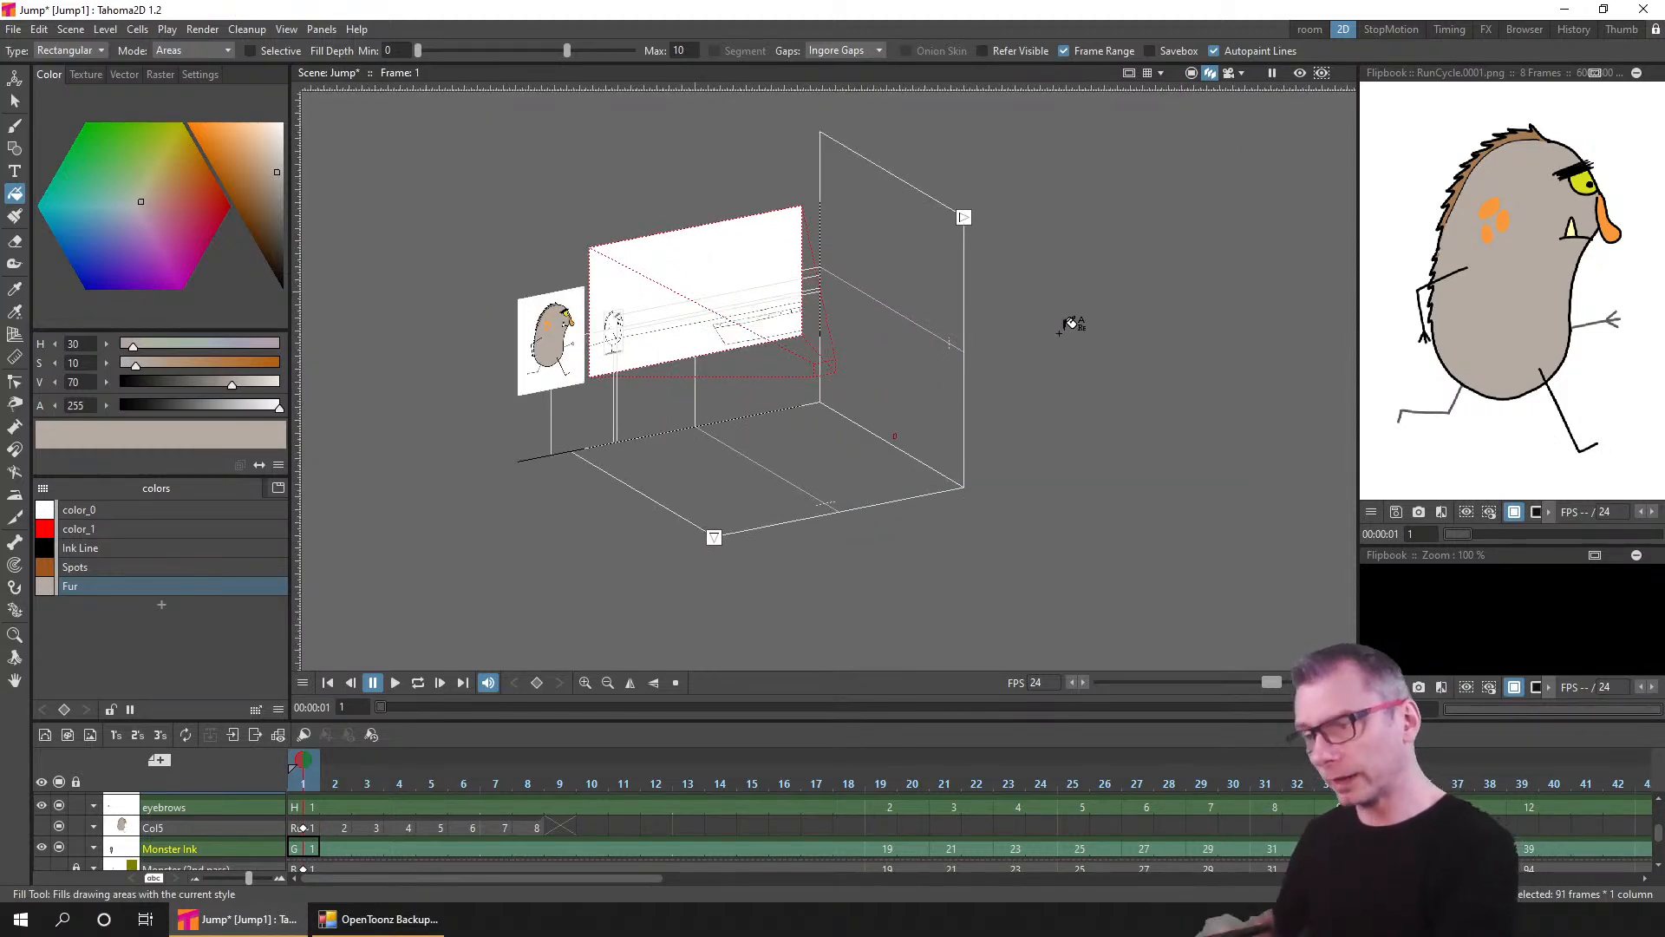
pyautogui.click(1193, 76)
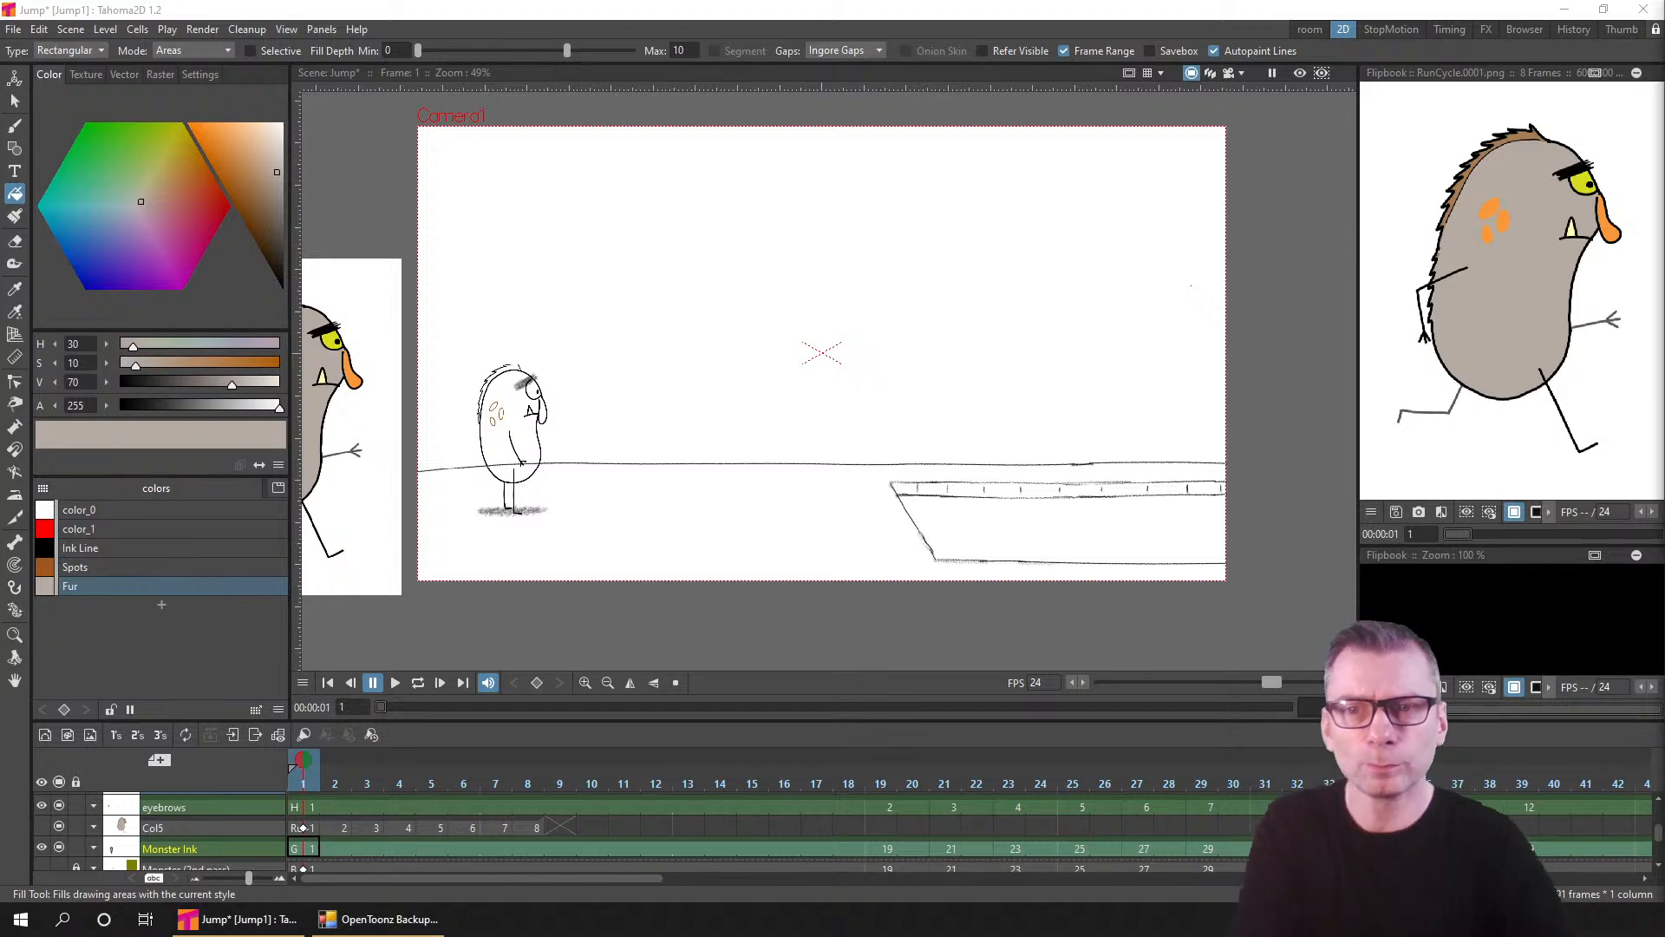
# - Switch to Chrome, examine the Windows and macOS builds on the OpenToonz download page, and close the page
pyautogui.moveTo(1664, 252); pyautogui.dragTo(969, 35)
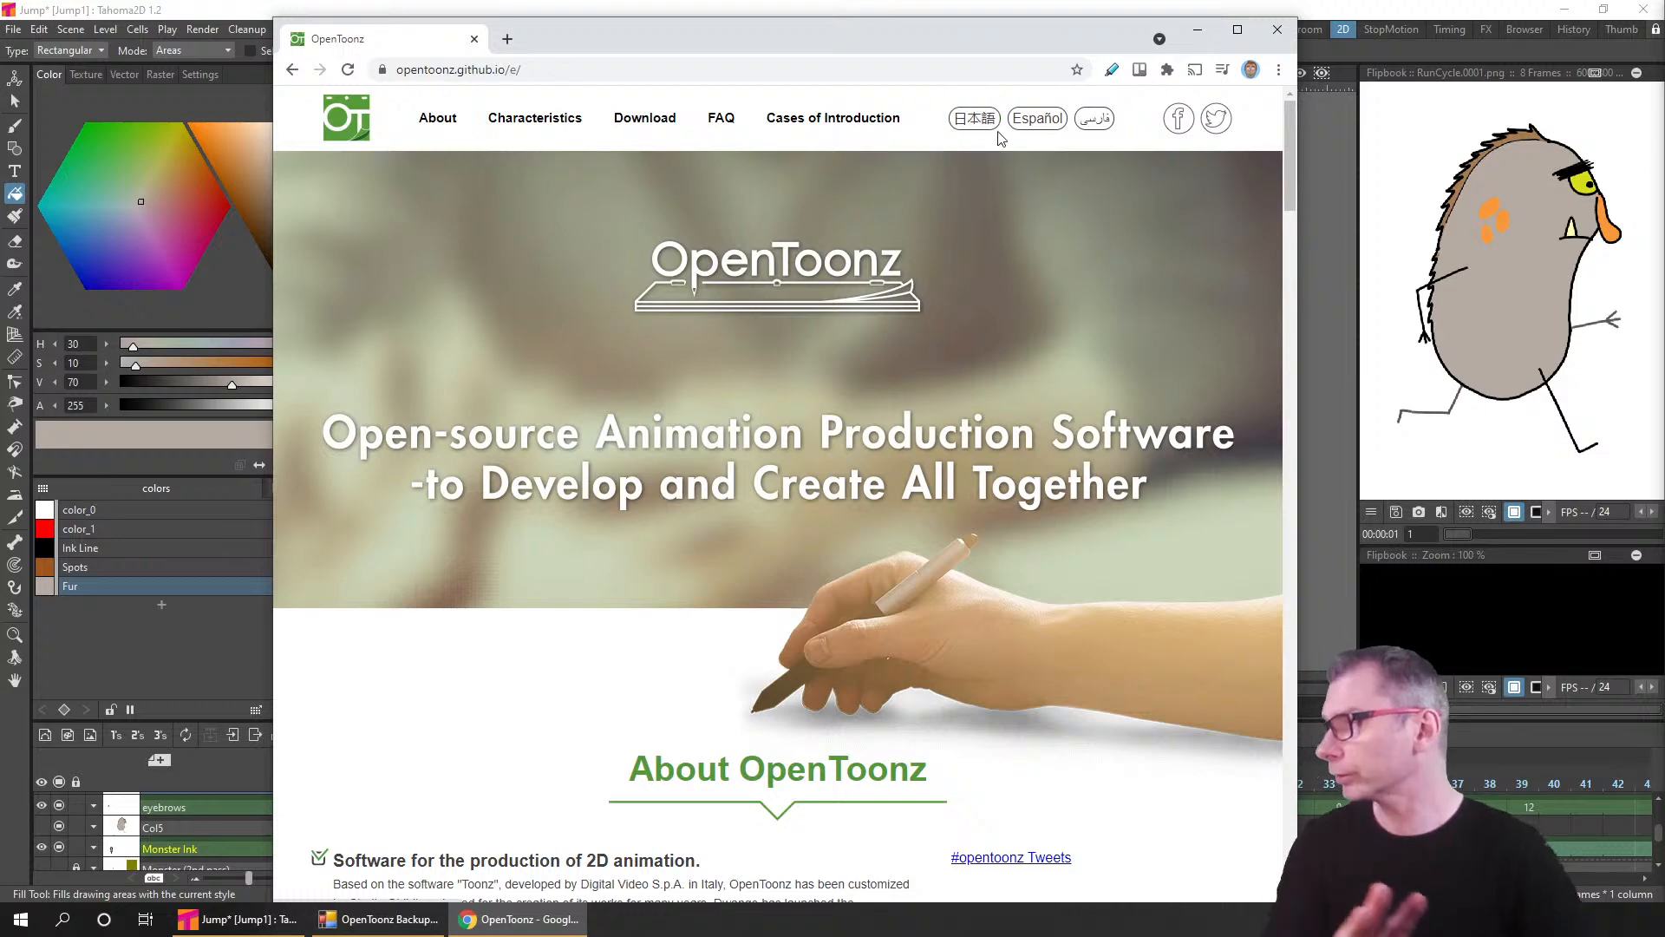
pyautogui.click(644, 117)
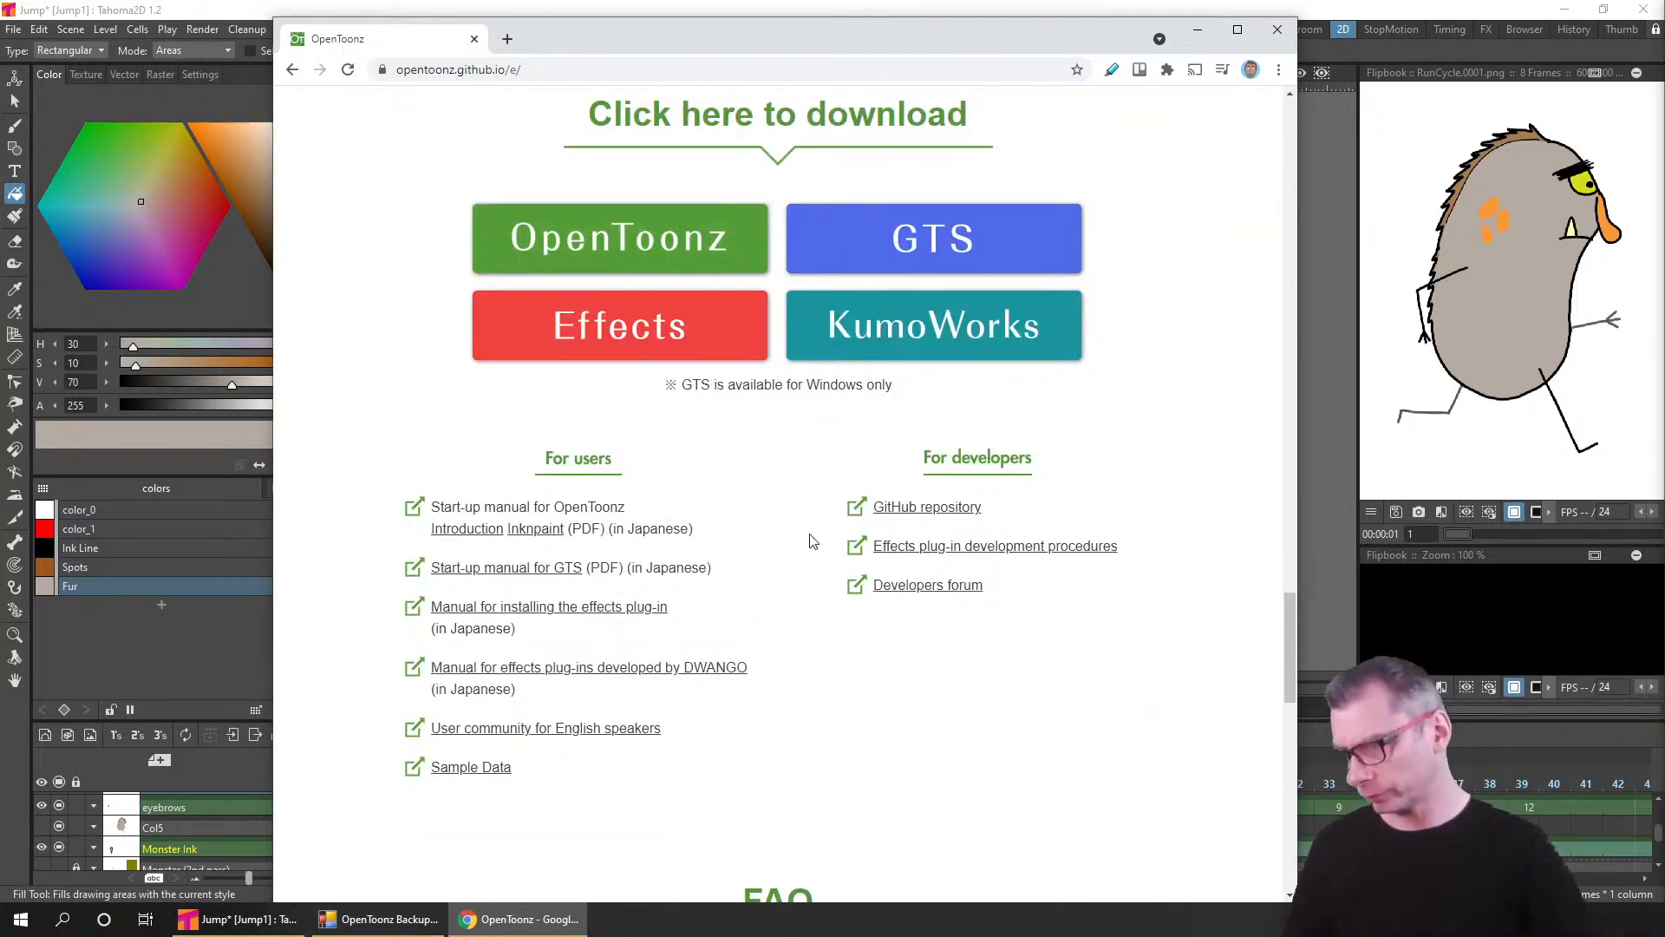
pyautogui.click(652, 252)
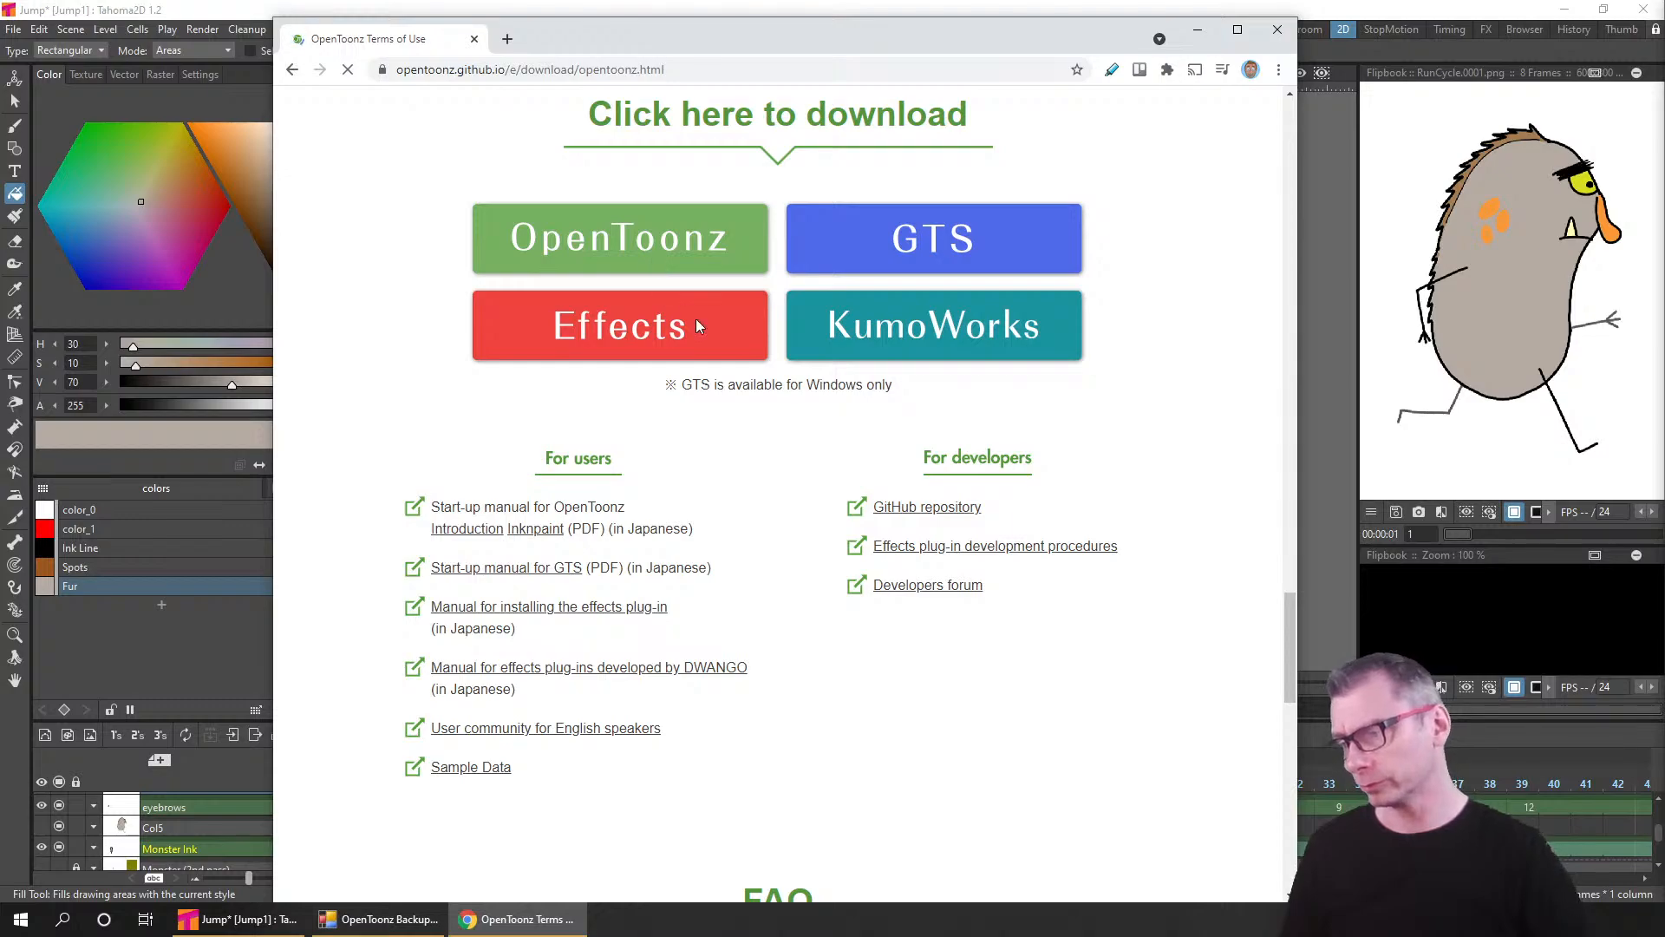
pyautogui.scroll(-3, 954, 434)
pyautogui.scroll(-10, 1141, 493)
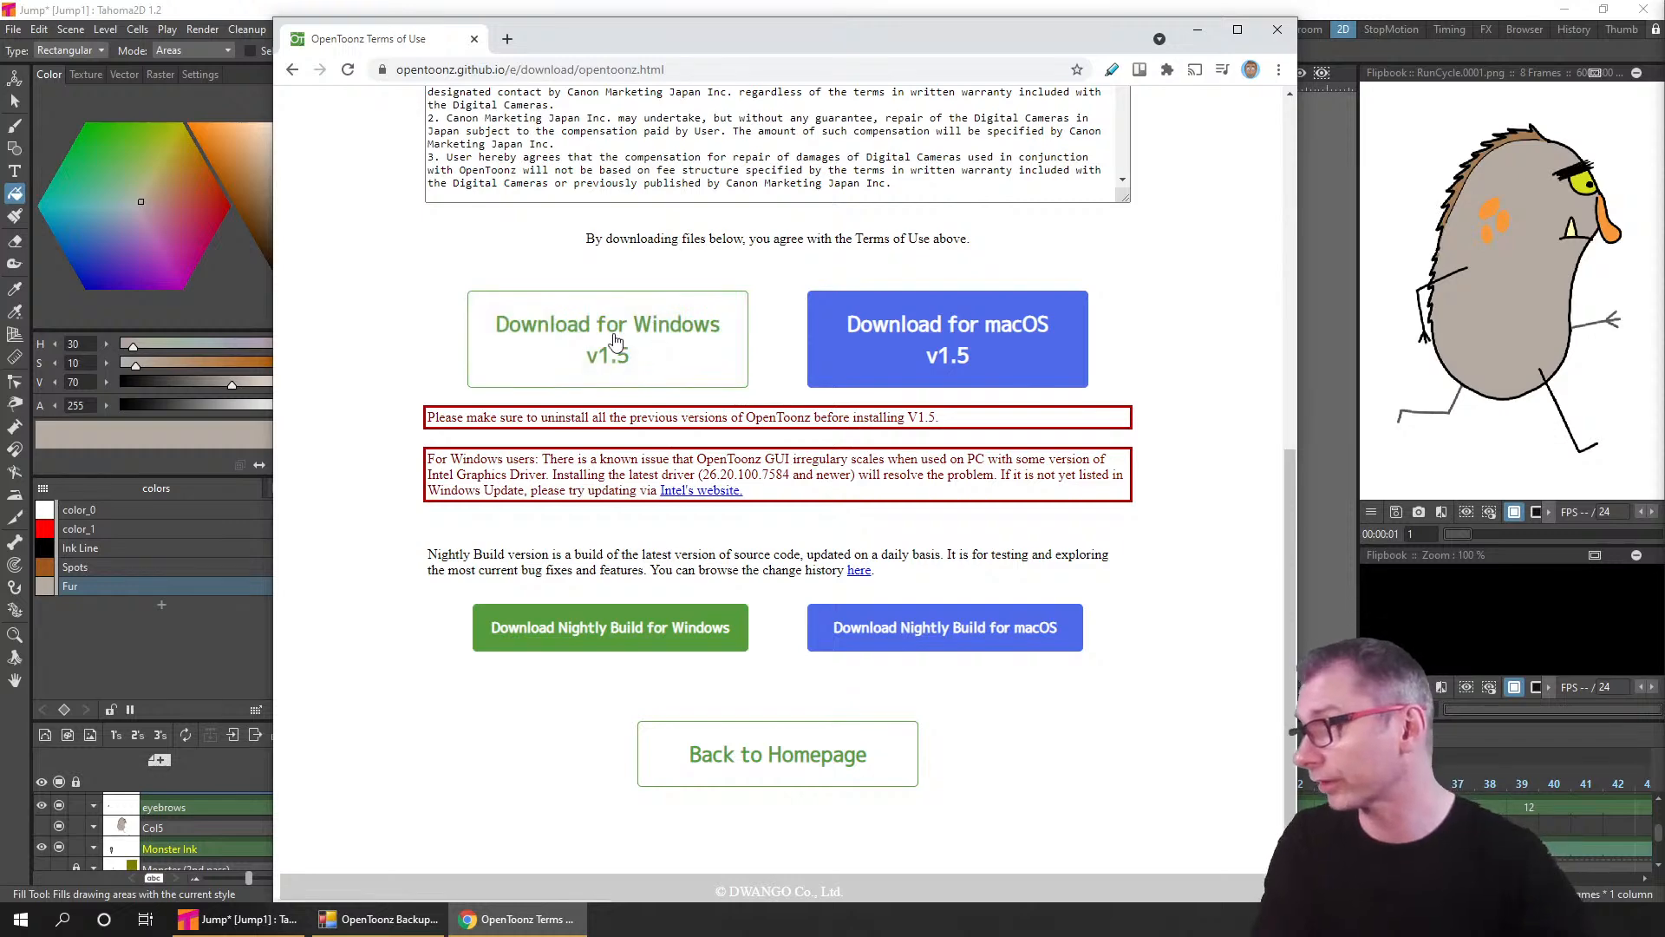
pyautogui.click(475, 38)
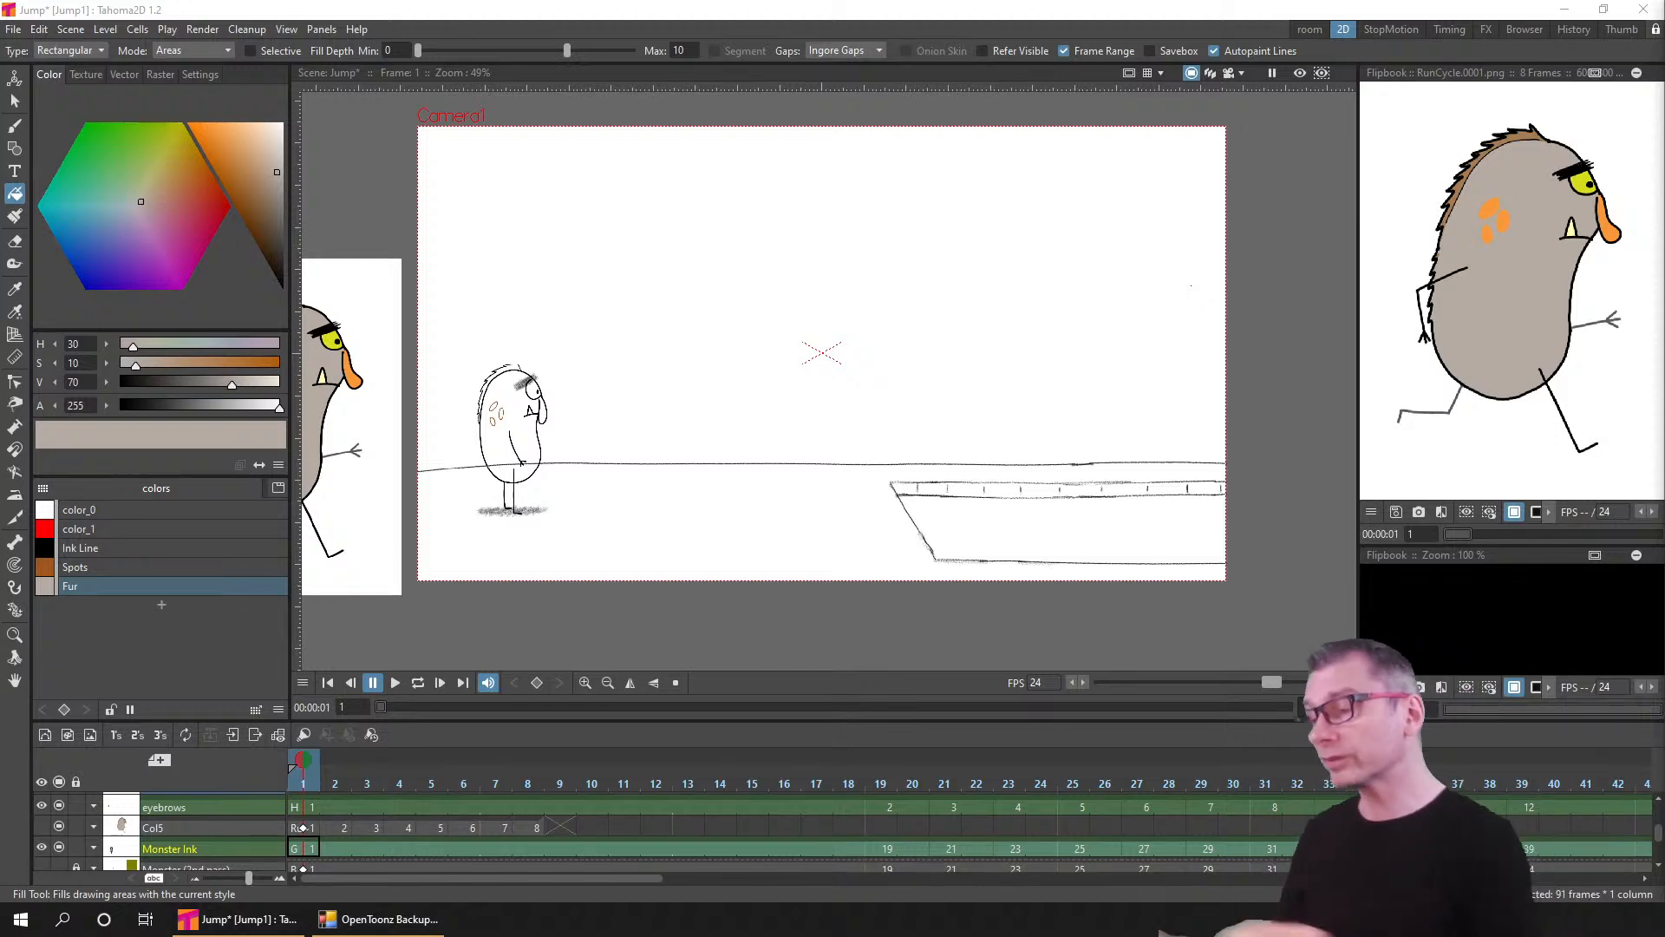
# - Save the Jump scene before filling the monster's drawings
pyautogui.hotkey('ctrl', 's')
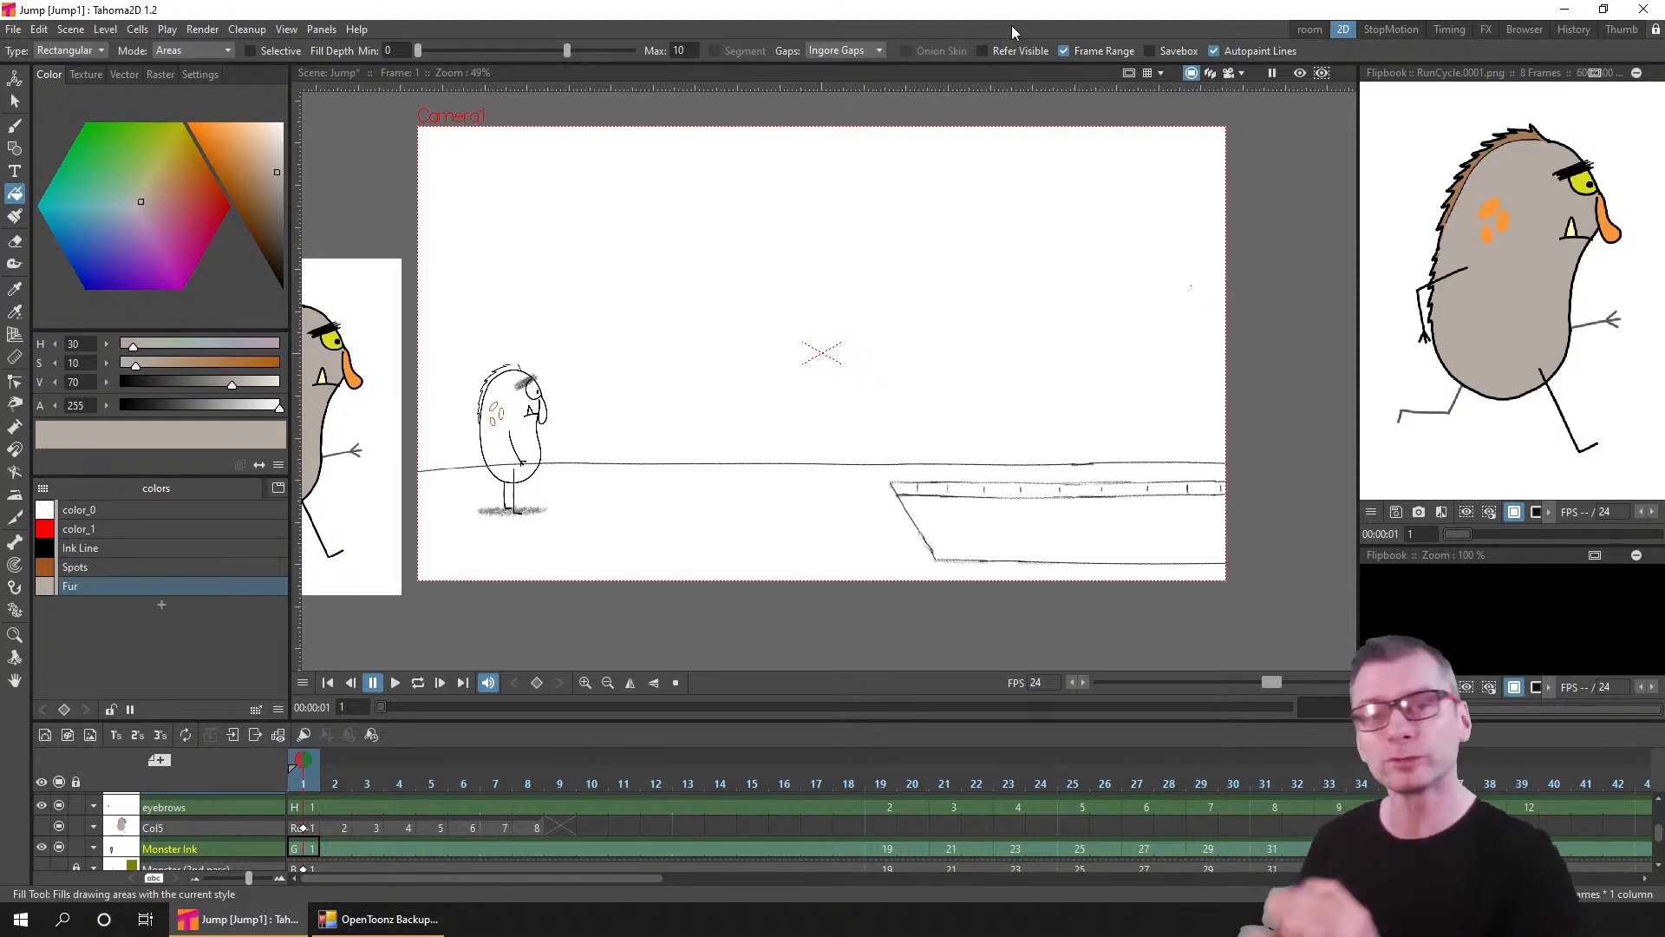
pyautogui.hotkey('ctrl', 's')
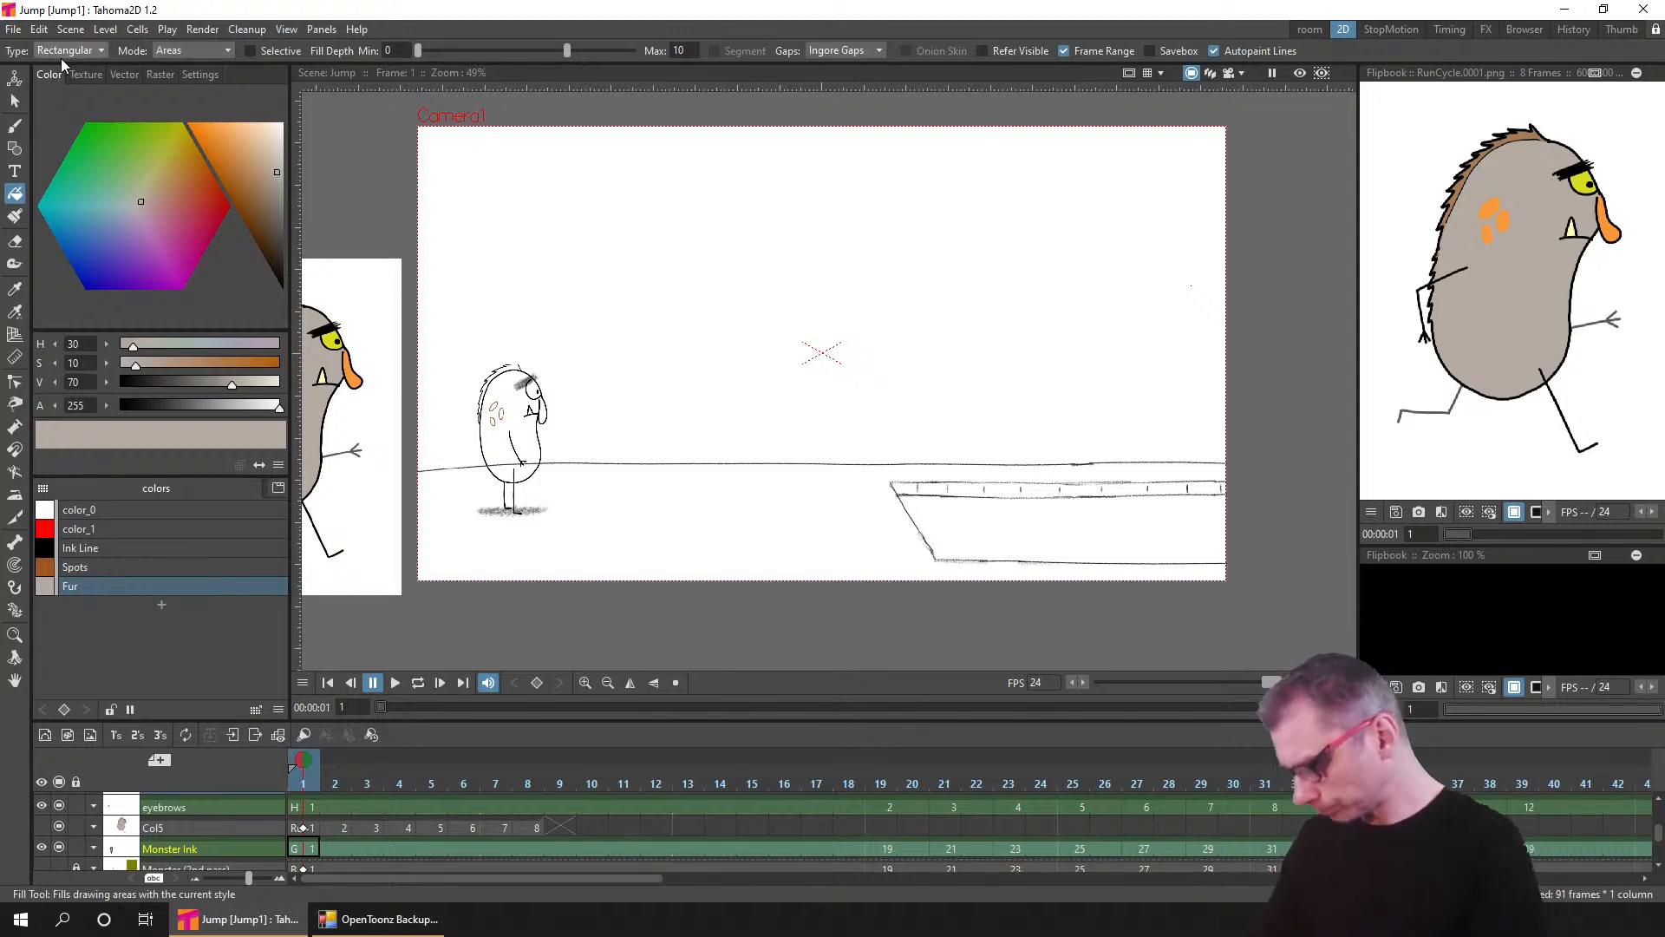
# - Try a rectangular Fur fill across the Monster Ink frame range, enclosing the monster on frame 1 and on frame 90
pyautogui.click(303, 850)
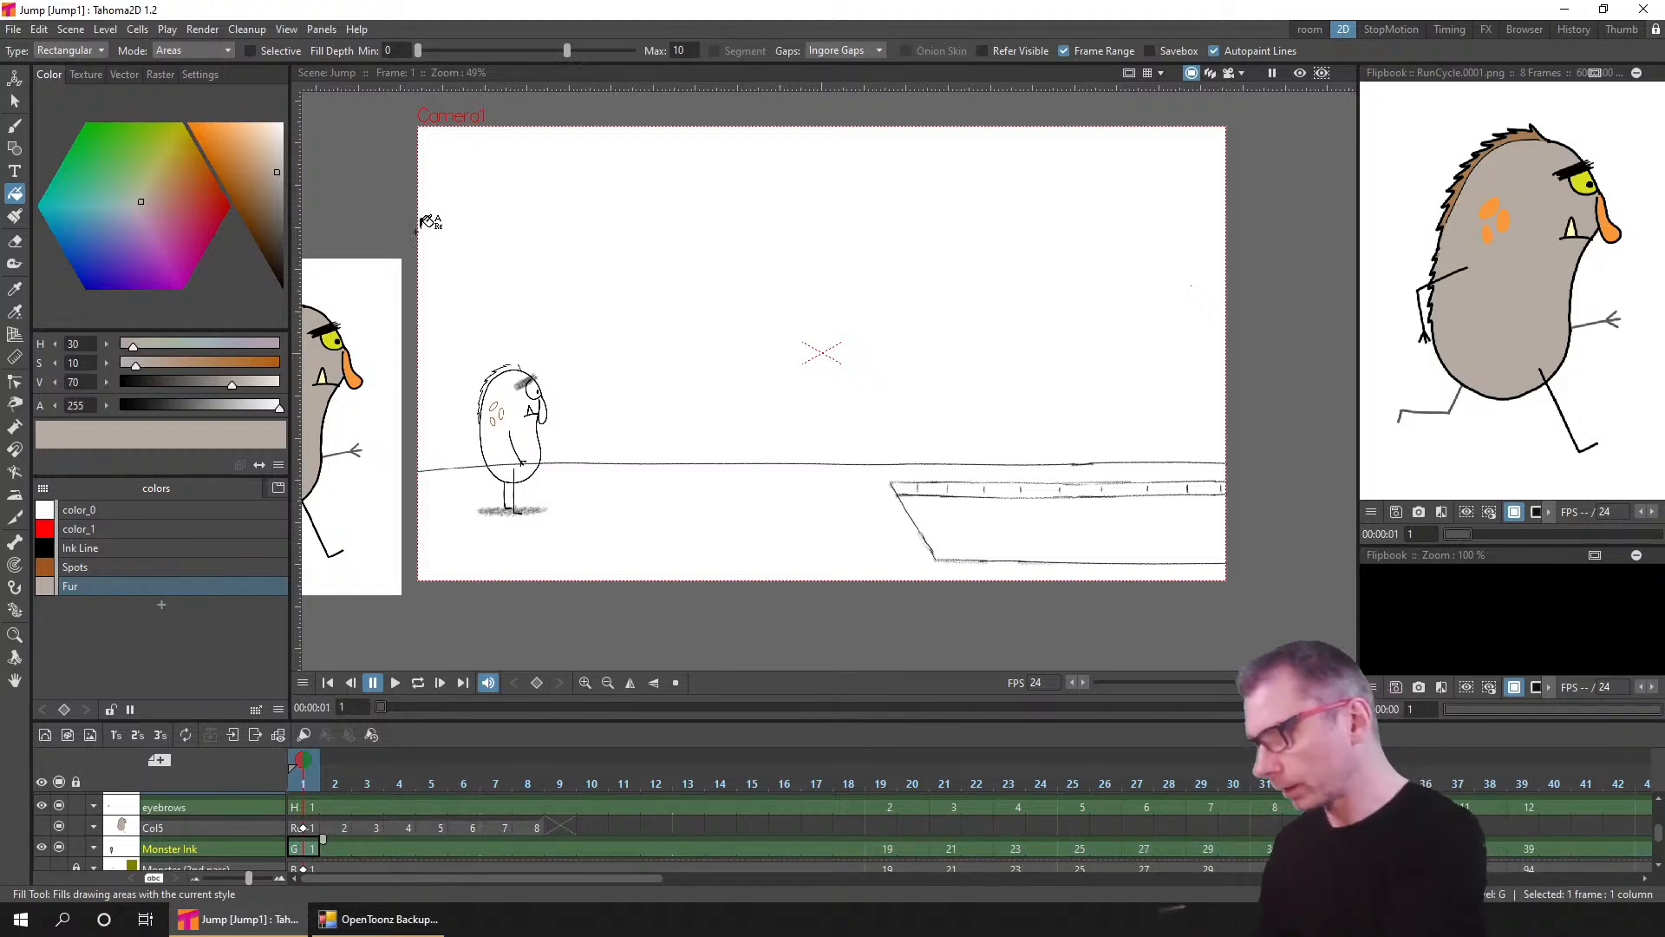
pyautogui.moveTo(597, 529); pyautogui.dragTo(1280, 187)
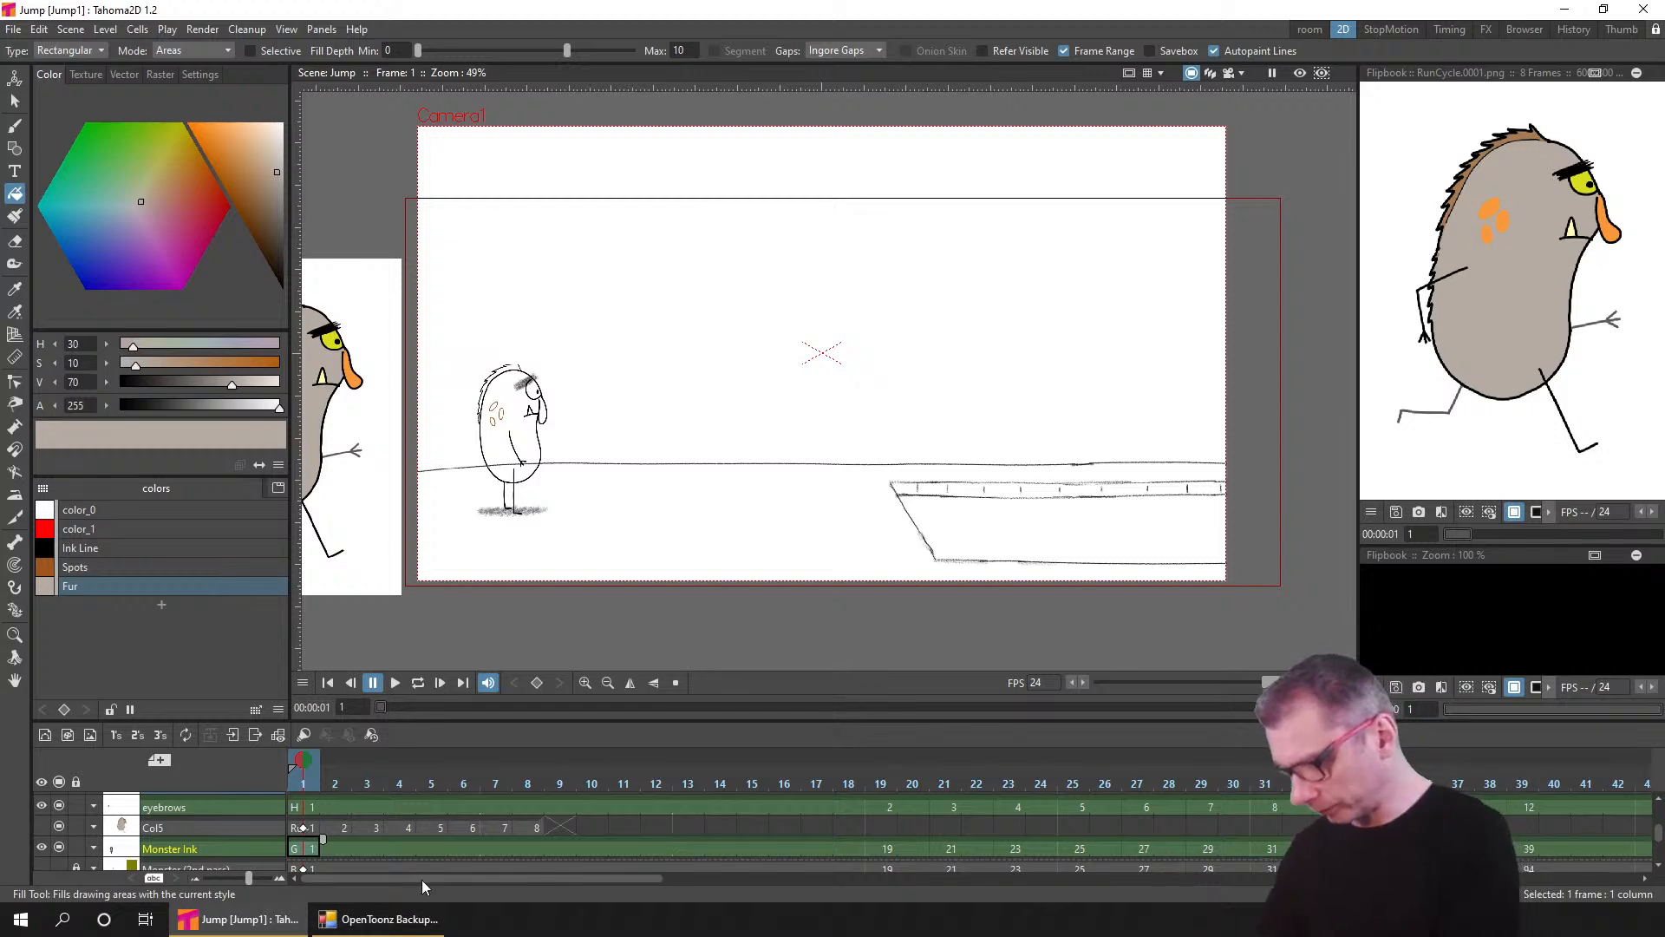
pyautogui.moveTo(422, 880)
pyautogui.mouseDown()
pyautogui.moveTo(1075, 914)
pyautogui.moveTo(1197, 898)
pyautogui.mouseUp()
pyautogui.click(635, 847)
pyautogui.moveTo(503, 569); pyautogui.dragTo(1267, 229)
pyautogui.hotkey('alt', ',')
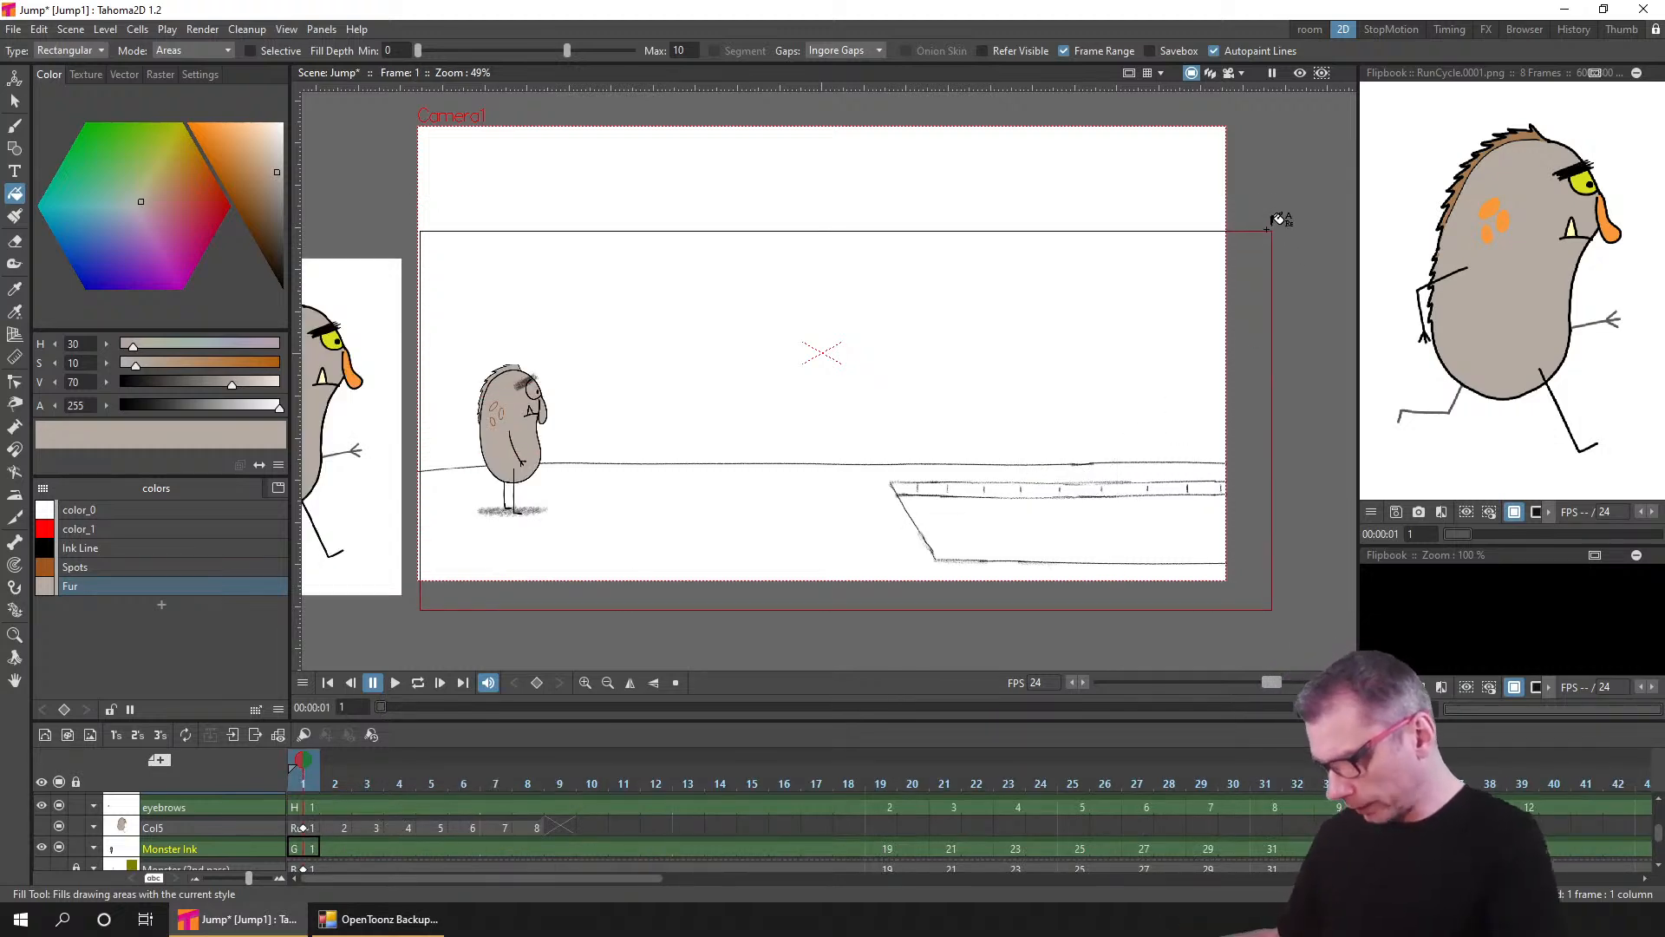
# - Check the monster's body fill on frames 86 and 90
pyautogui.moveTo(389, 877); pyautogui.dragTo(1032, 898)
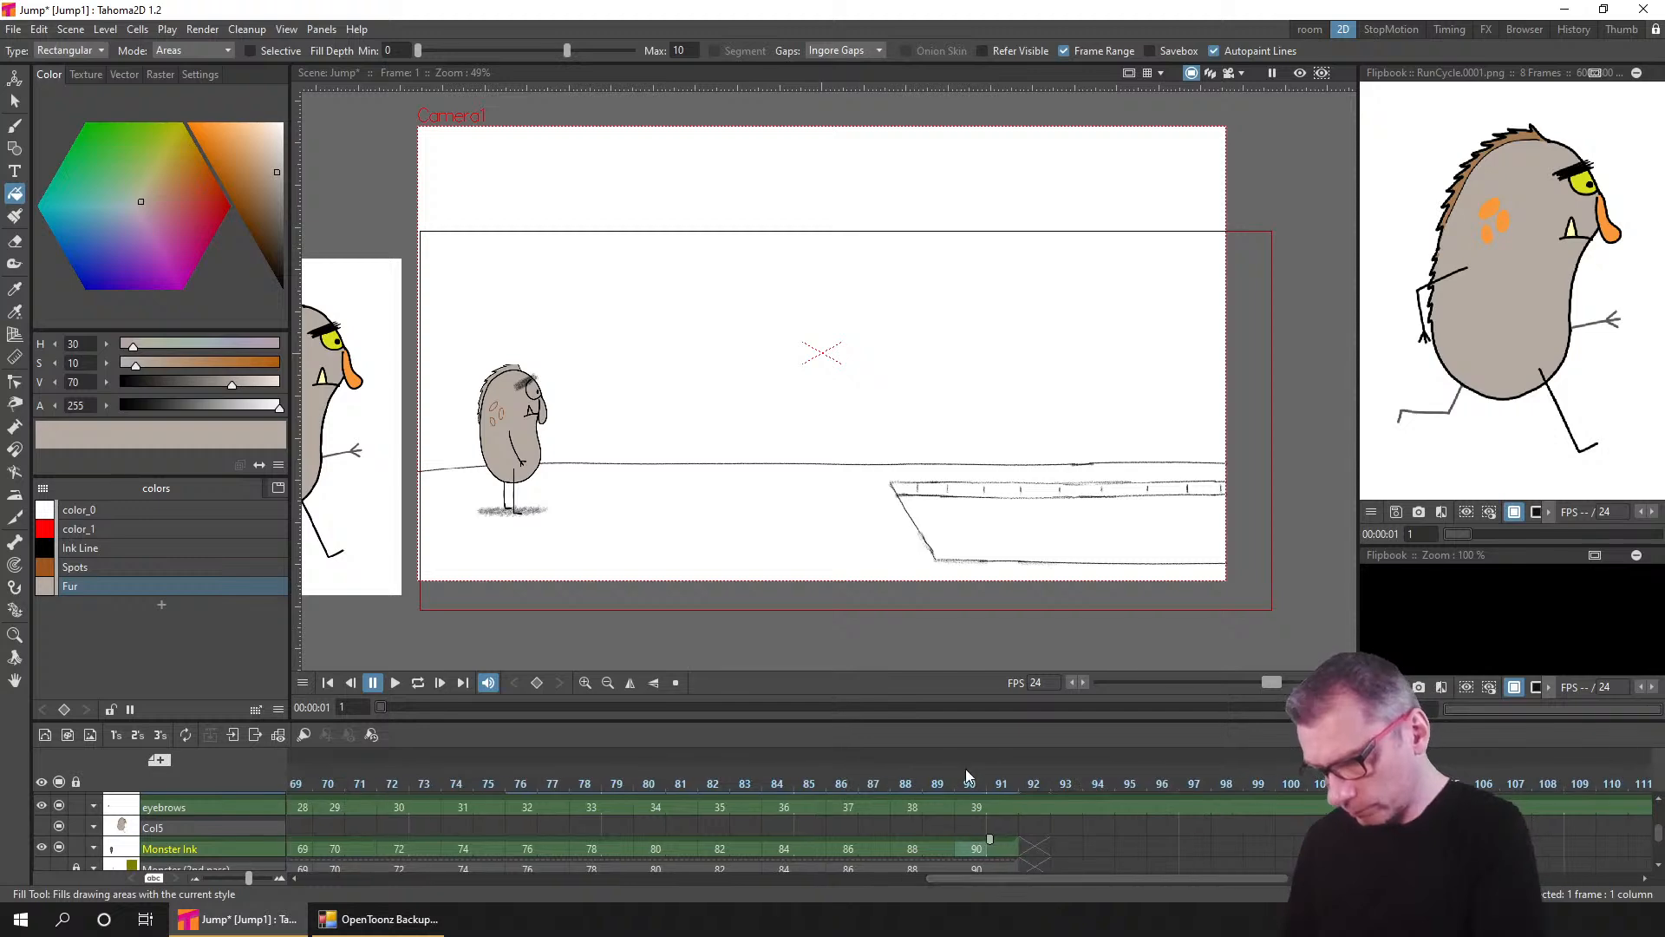
pyautogui.click(860, 779)
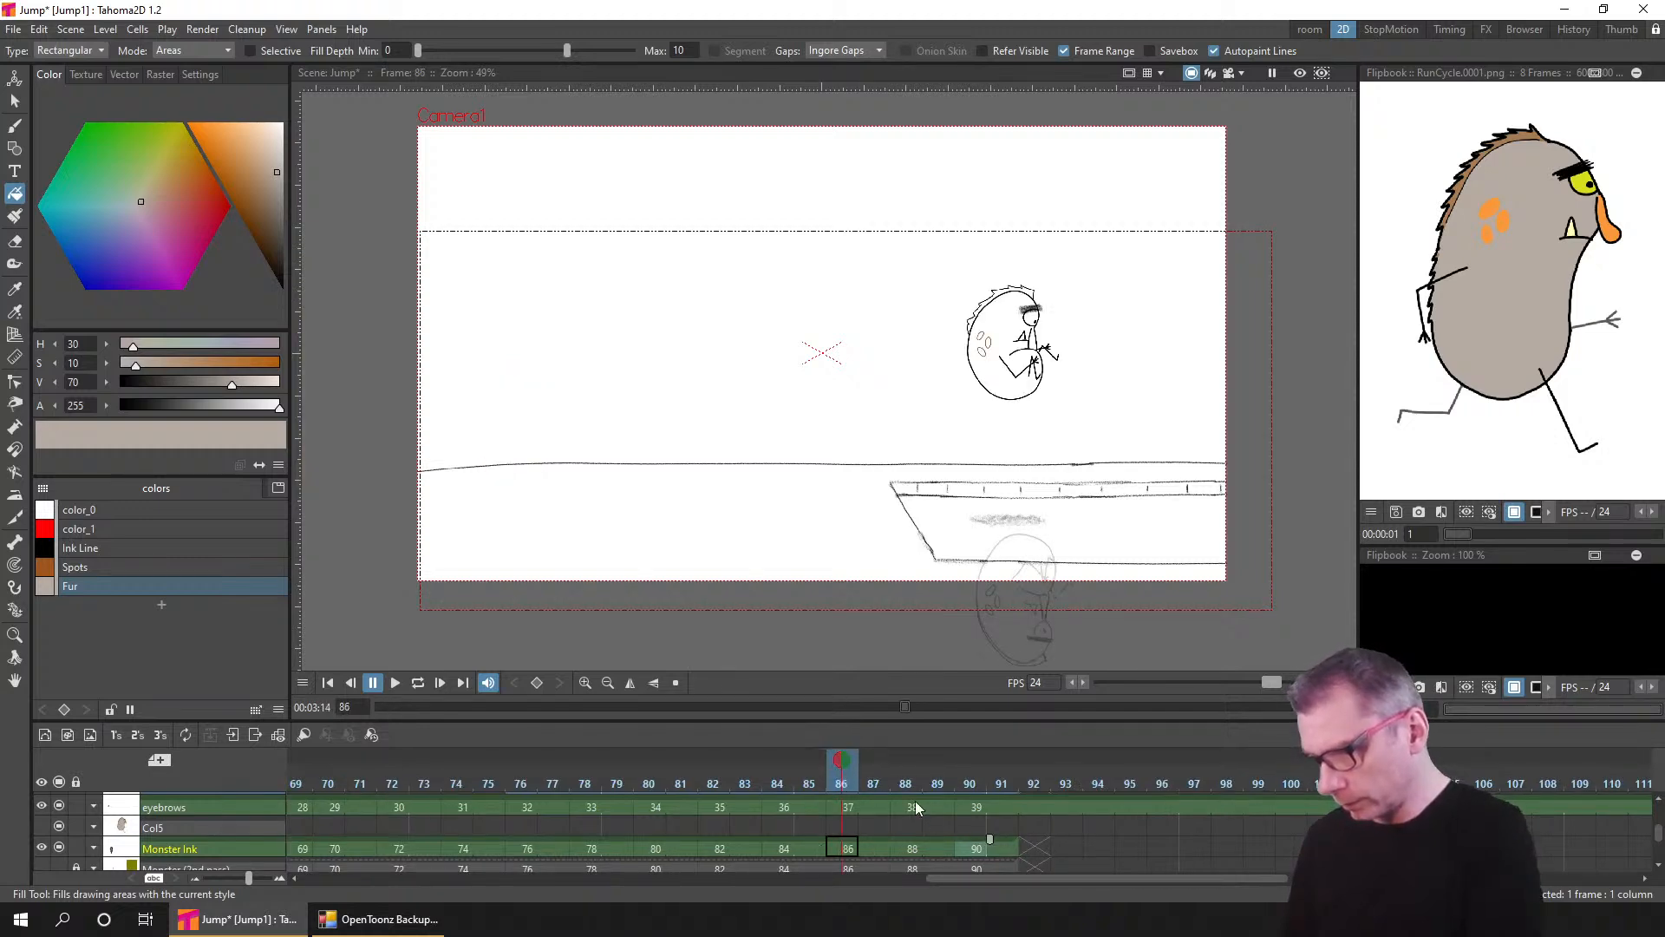
pyautogui.click(961, 779)
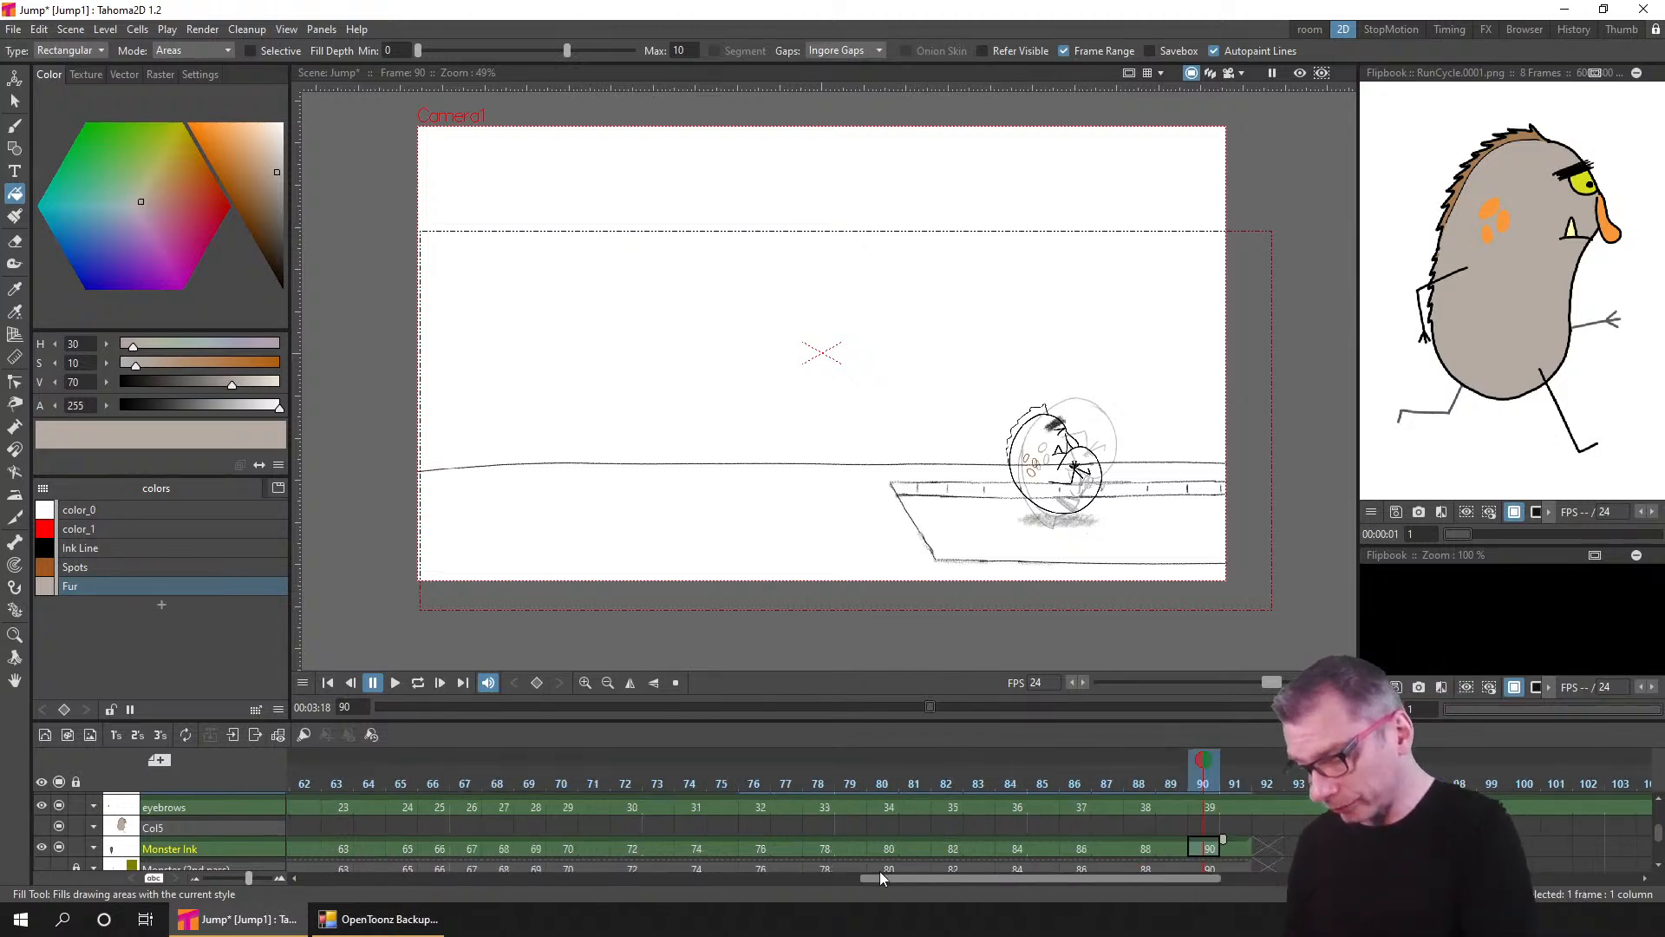
# - Go back to frame 1 and undo the Fur fill and the renumbering of Monster Ink's cells
pyautogui.moveTo(879, 875); pyautogui.dragTo(316, 877)
pyautogui.click(309, 778)
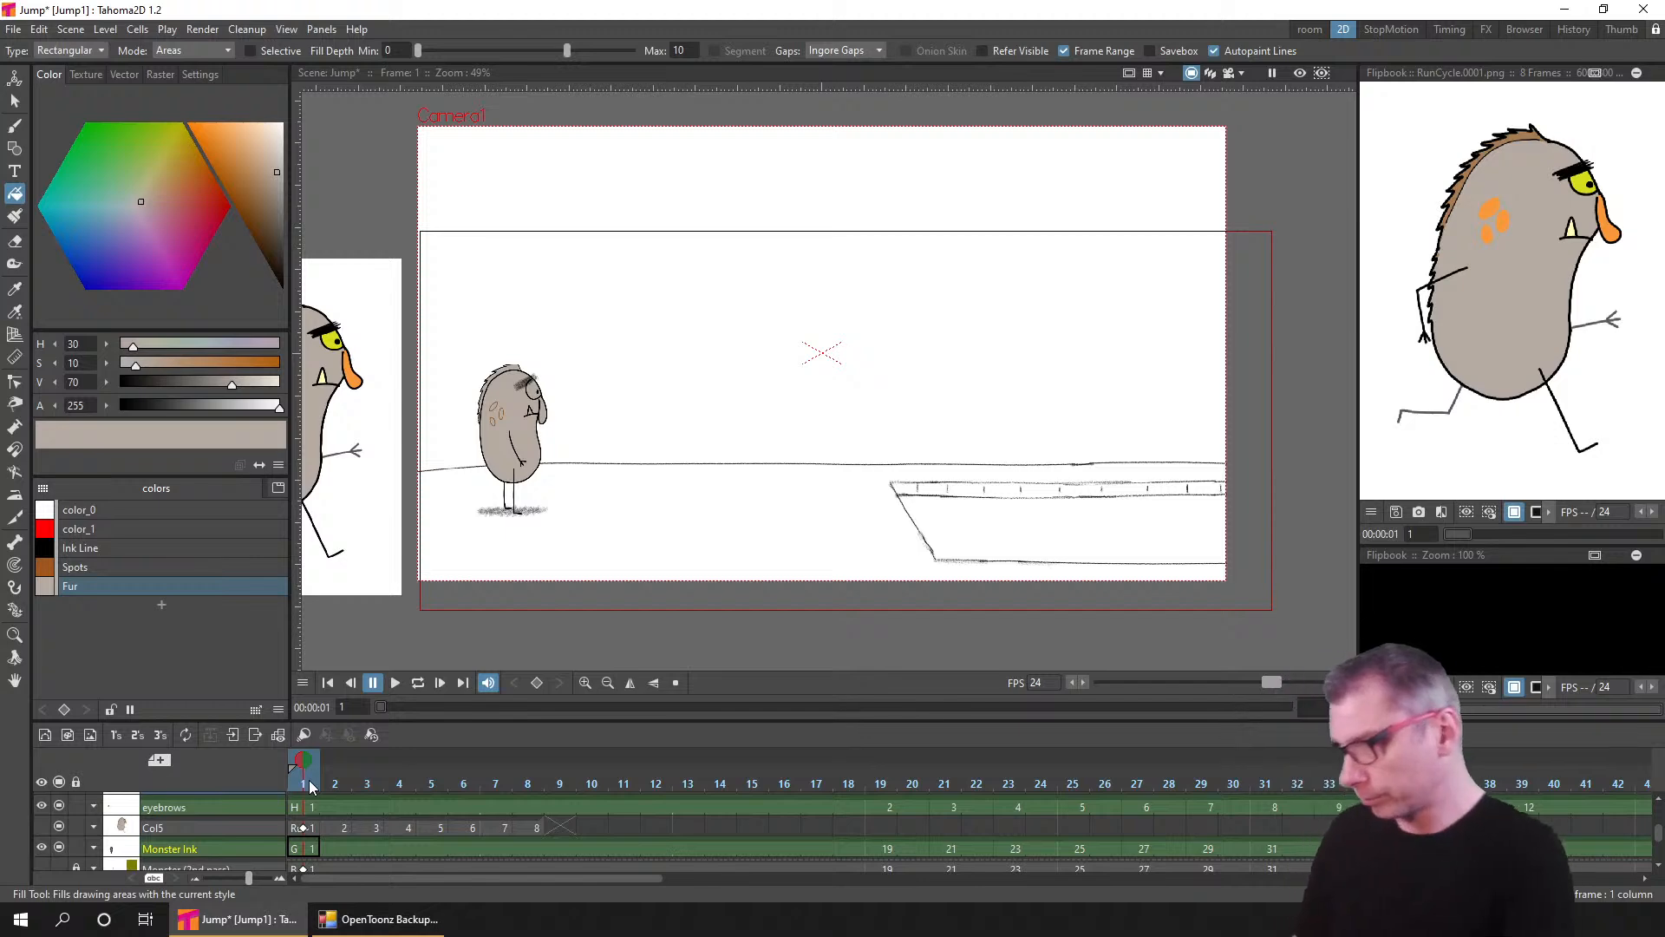
pyautogui.hotkey('ctrl', 'z')
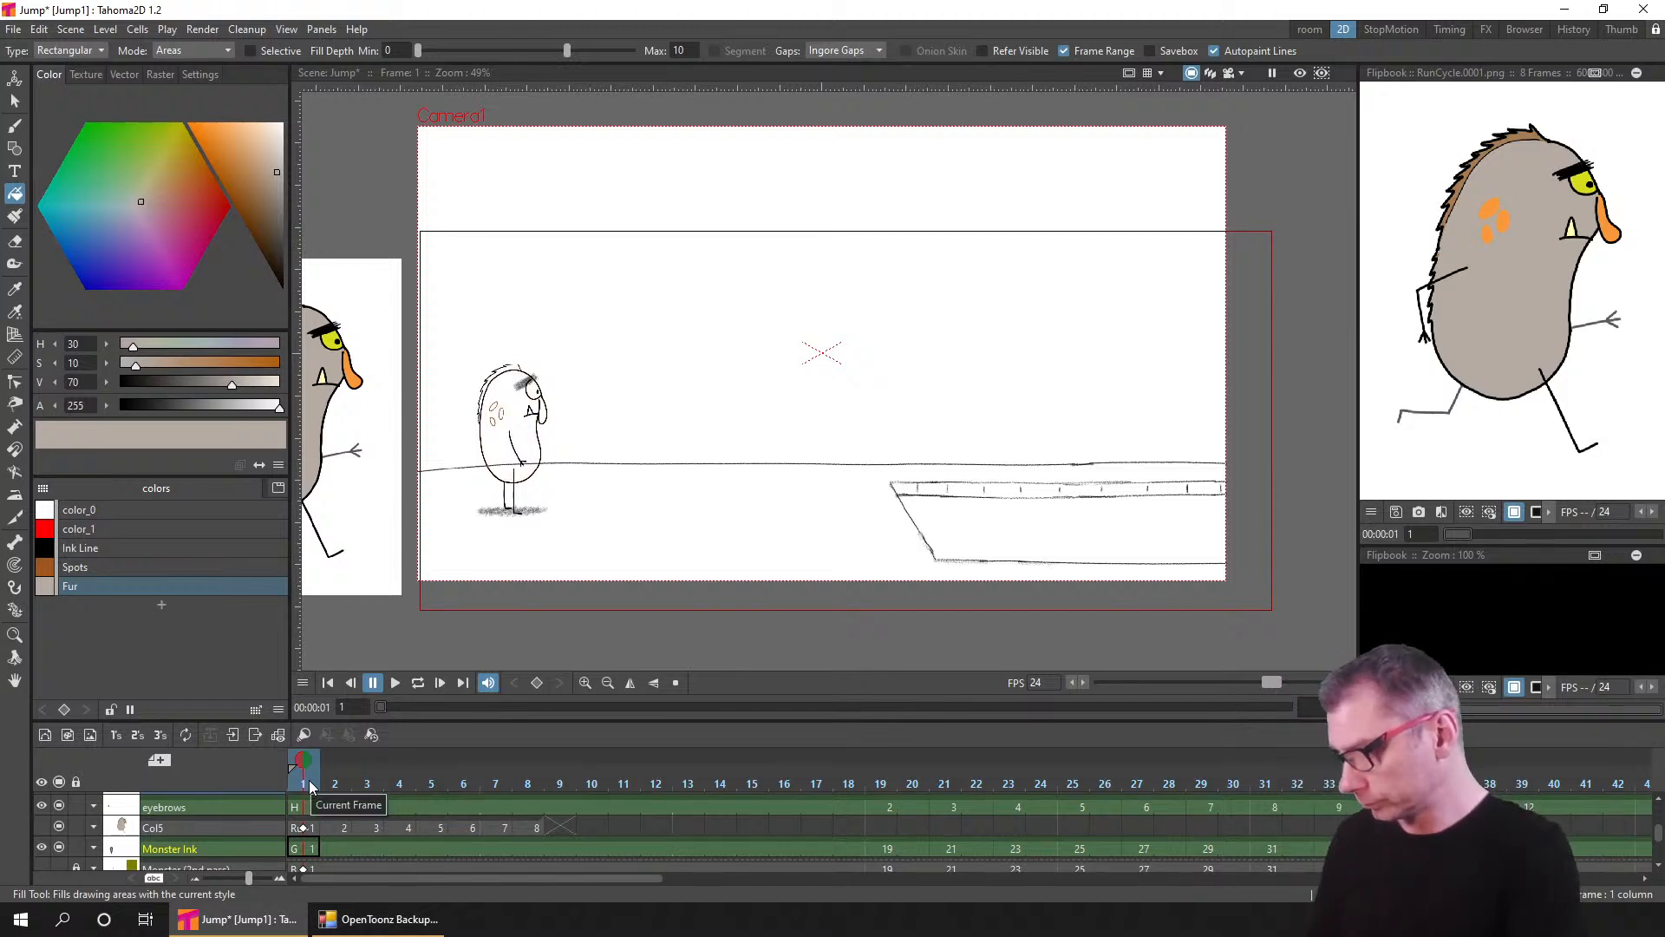
# - Fill the monster's body with Fur across Monster Ink's frames 1 to 90, using large rectangles on the first and last drawings
pyautogui.click(304, 850)
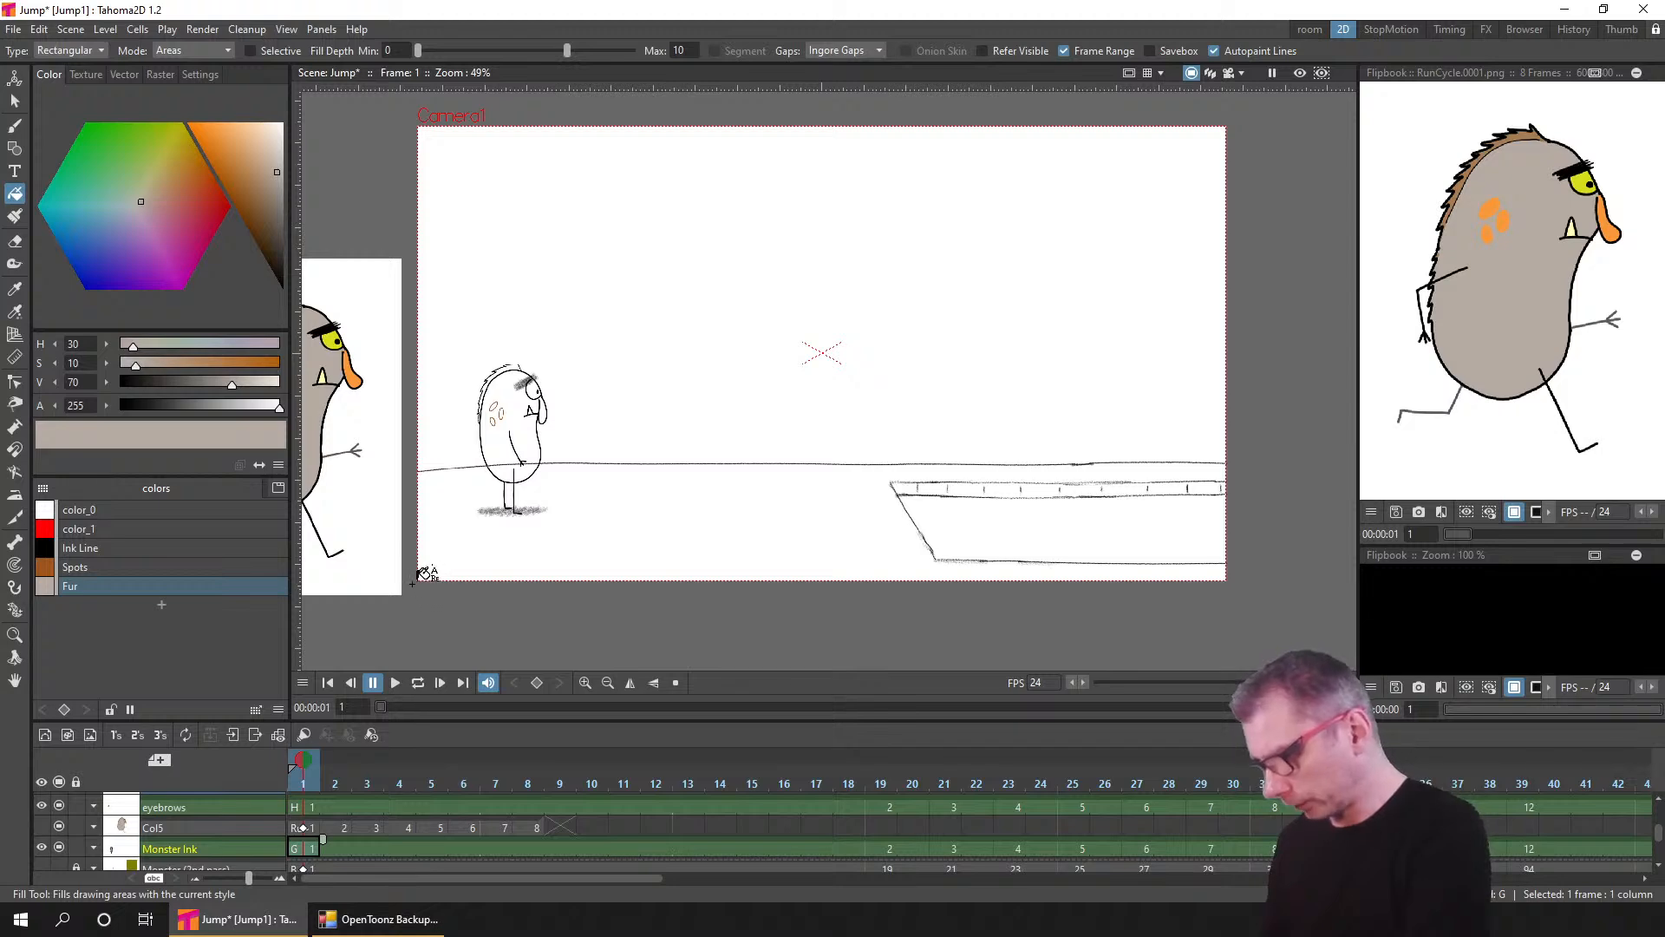
pyautogui.moveTo(413, 584); pyautogui.dragTo(1271, 210)
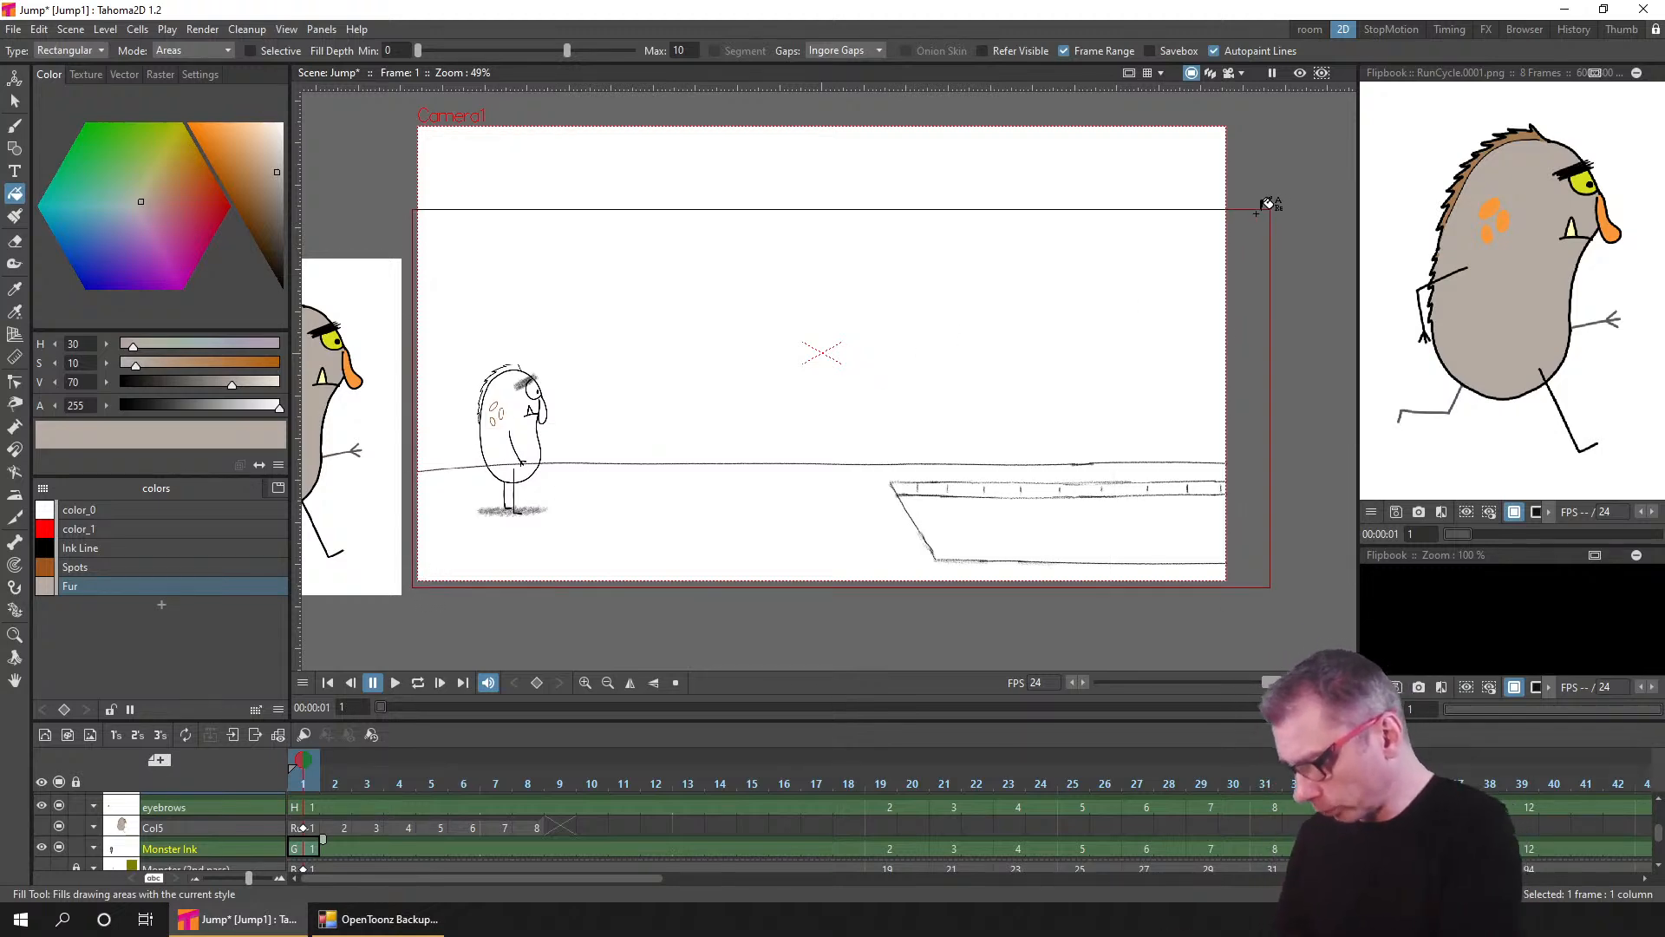
pyautogui.moveTo(352, 877); pyautogui.dragTo(1016, 888)
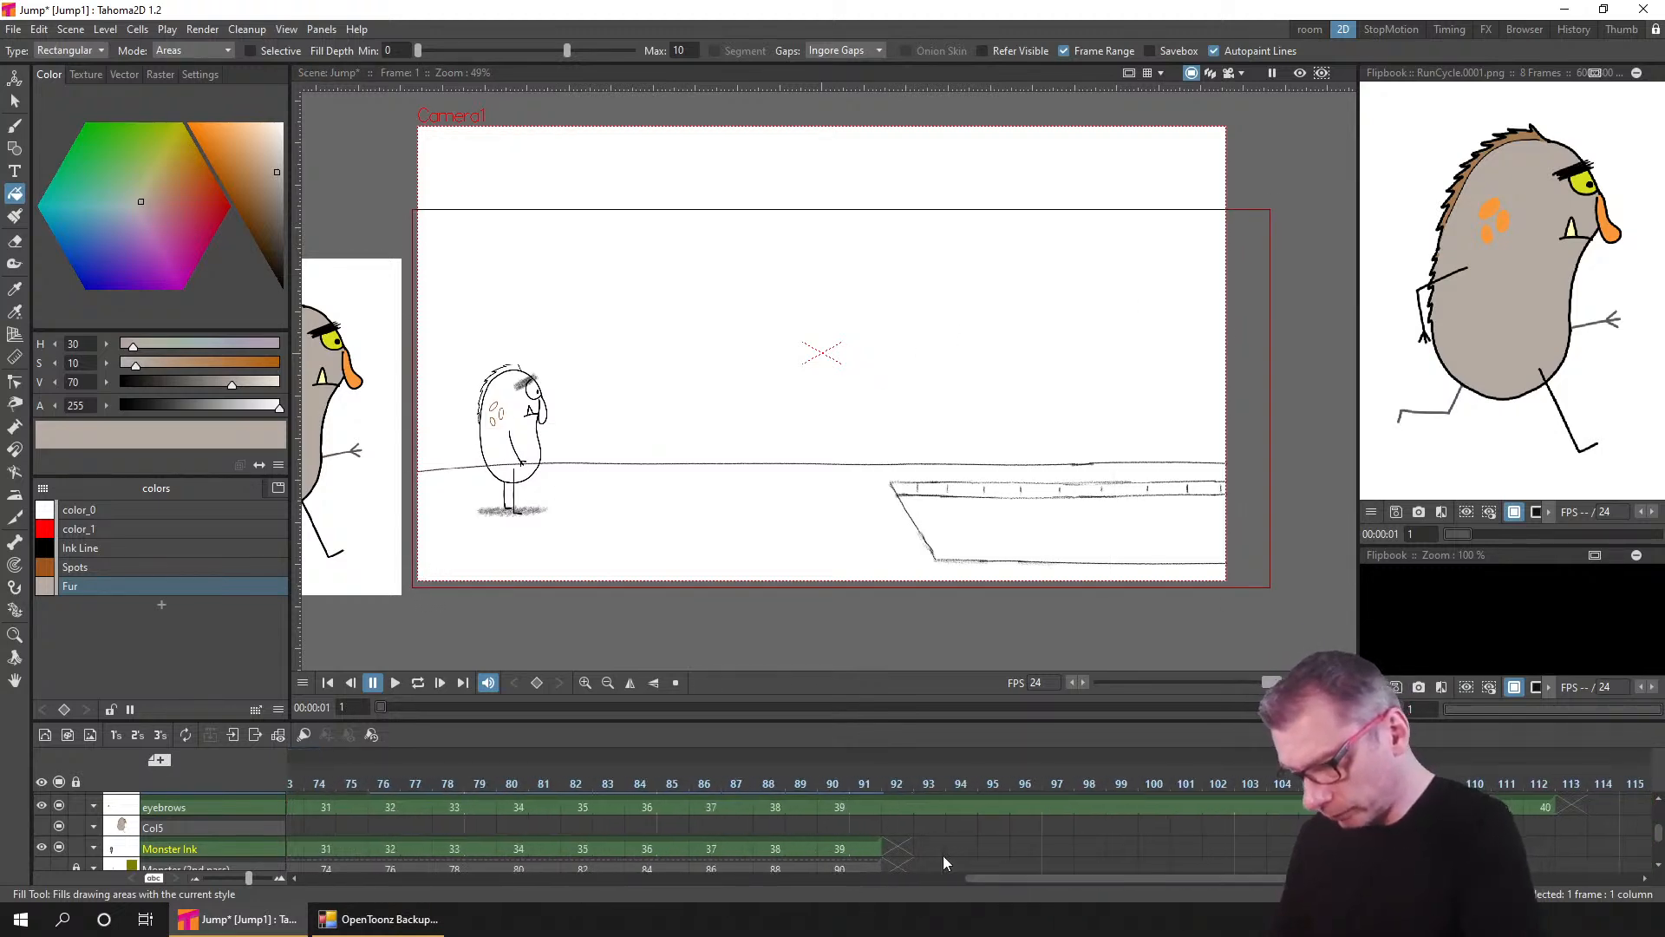
pyautogui.click(833, 849)
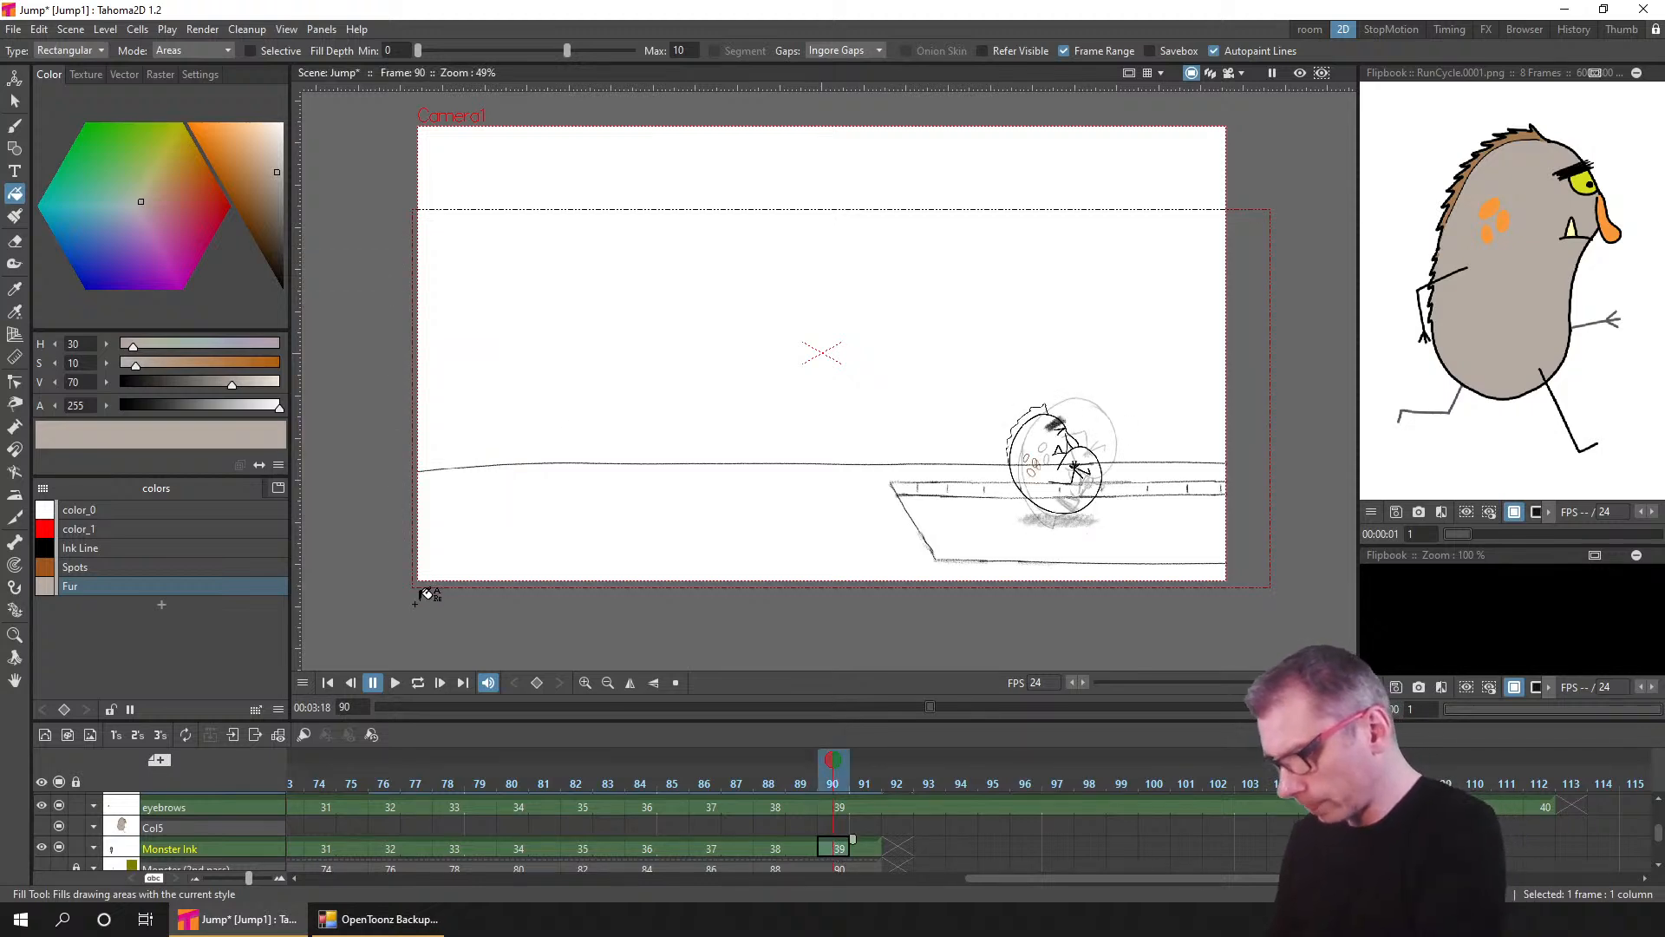
pyautogui.moveTo(933, 494); pyautogui.dragTo(1273, 232)
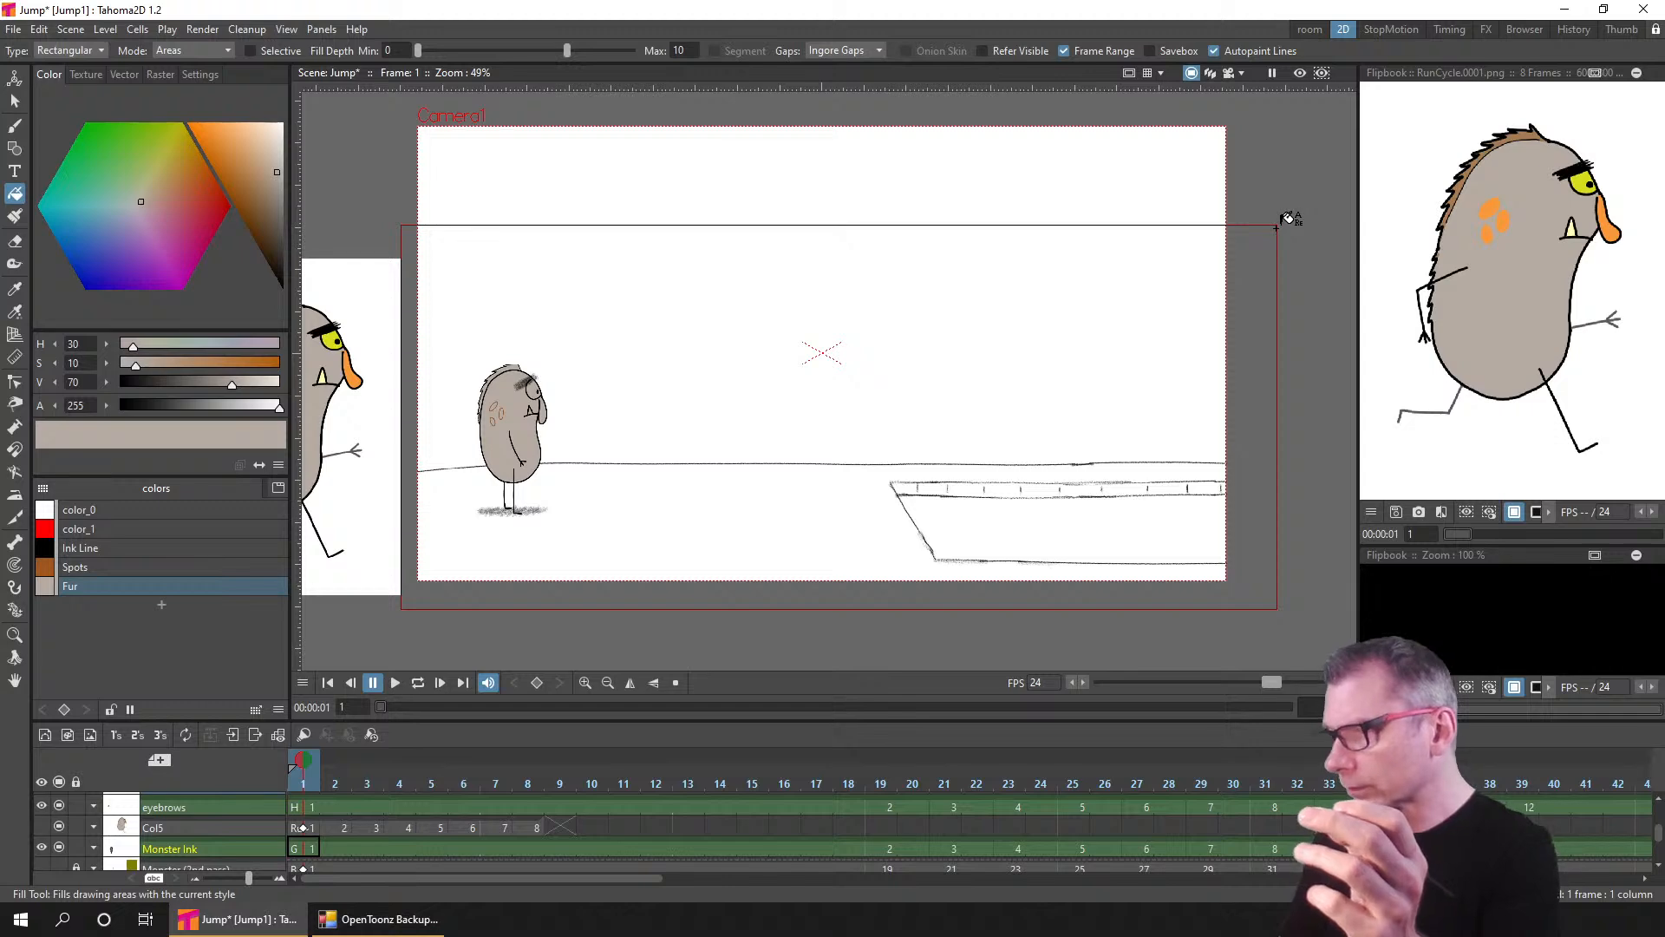
pyautogui.moveTo(1277, 226); pyautogui.dragTo(1275, 217)
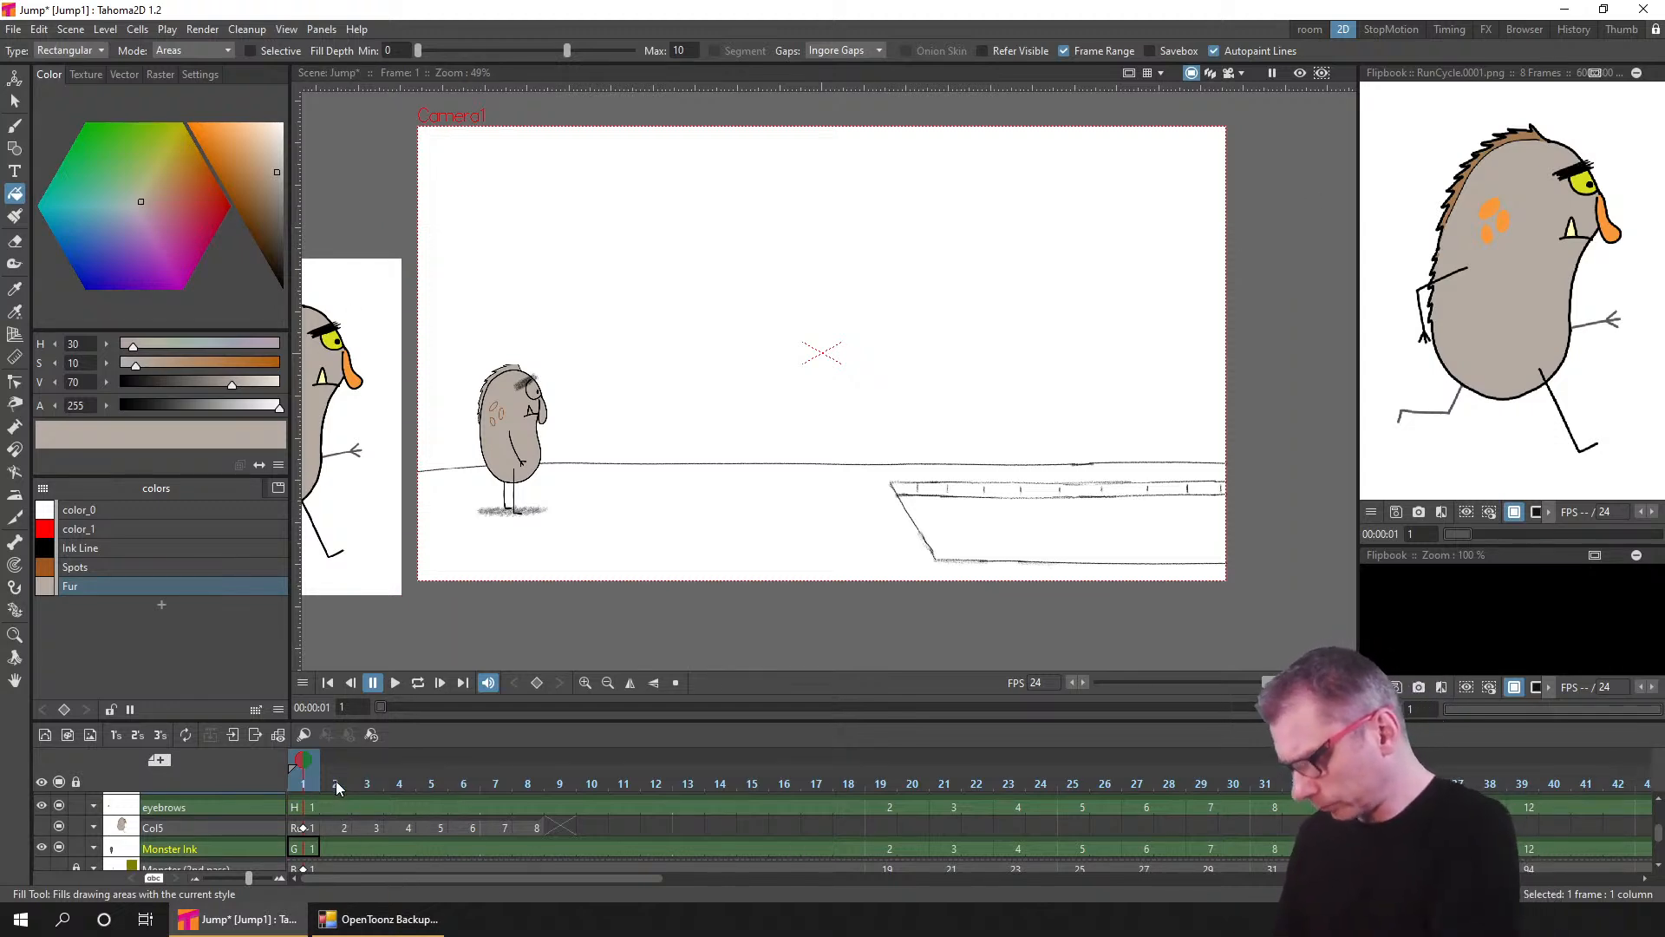
# - Scrub from frame 1 to frame 46 to check the Fur fill on the monster
pyautogui.click(463, 783)
pyautogui.moveTo(502, 783); pyautogui.dragTo(1554, 760)
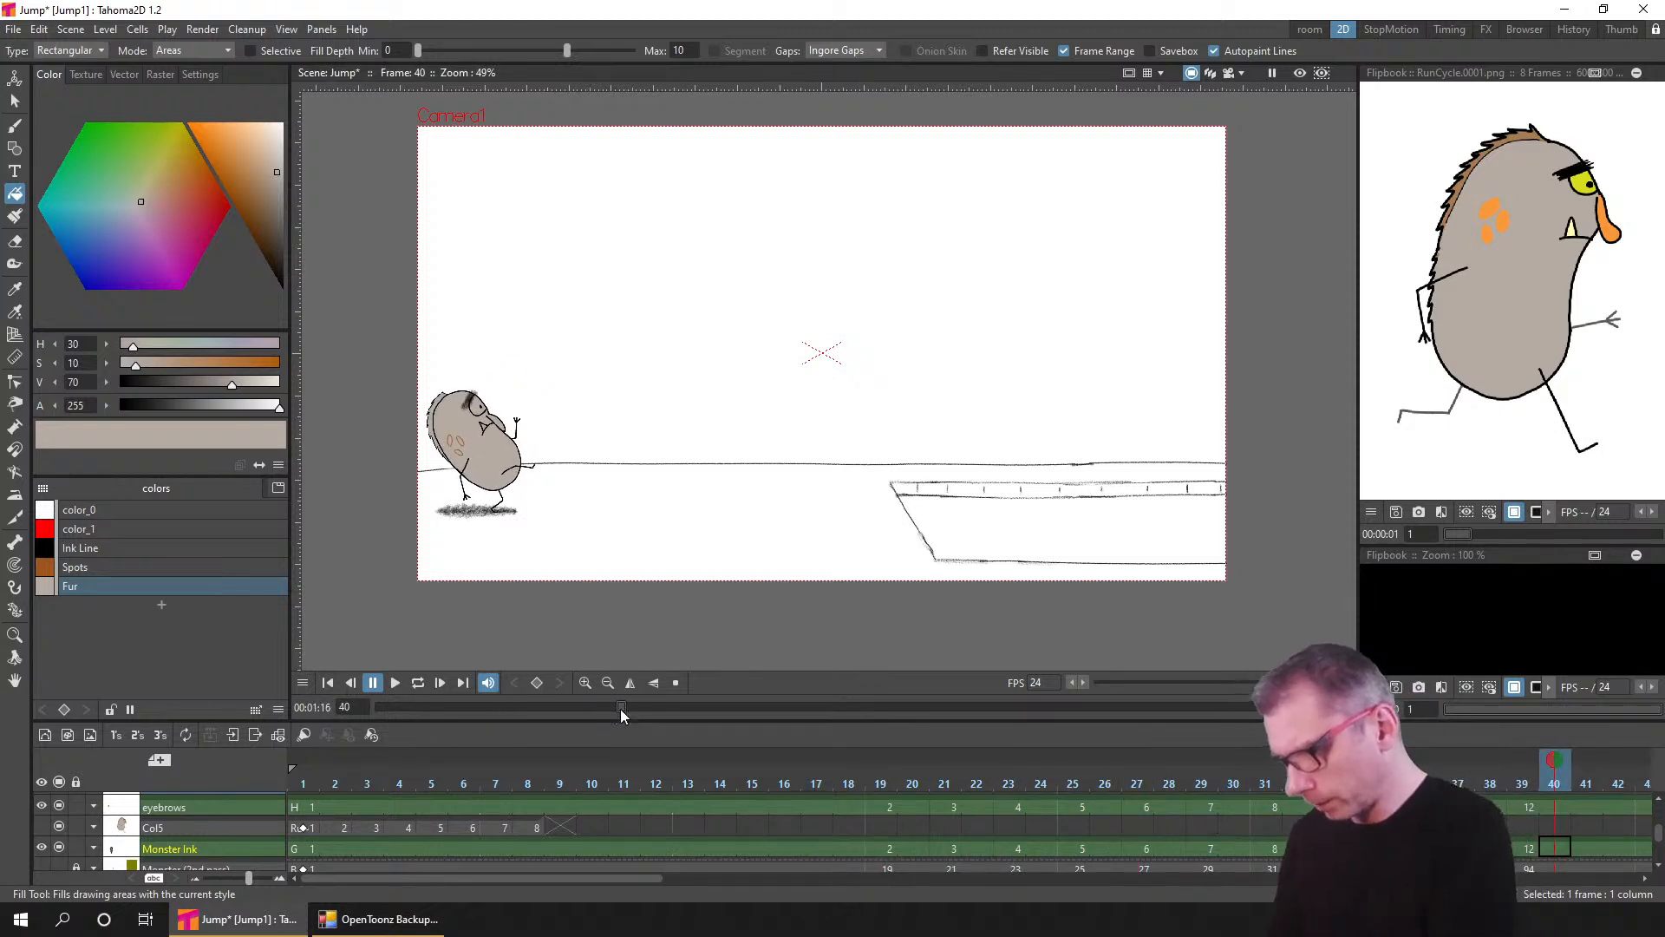
pyautogui.moveTo(622, 708); pyautogui.dragTo(675, 721)
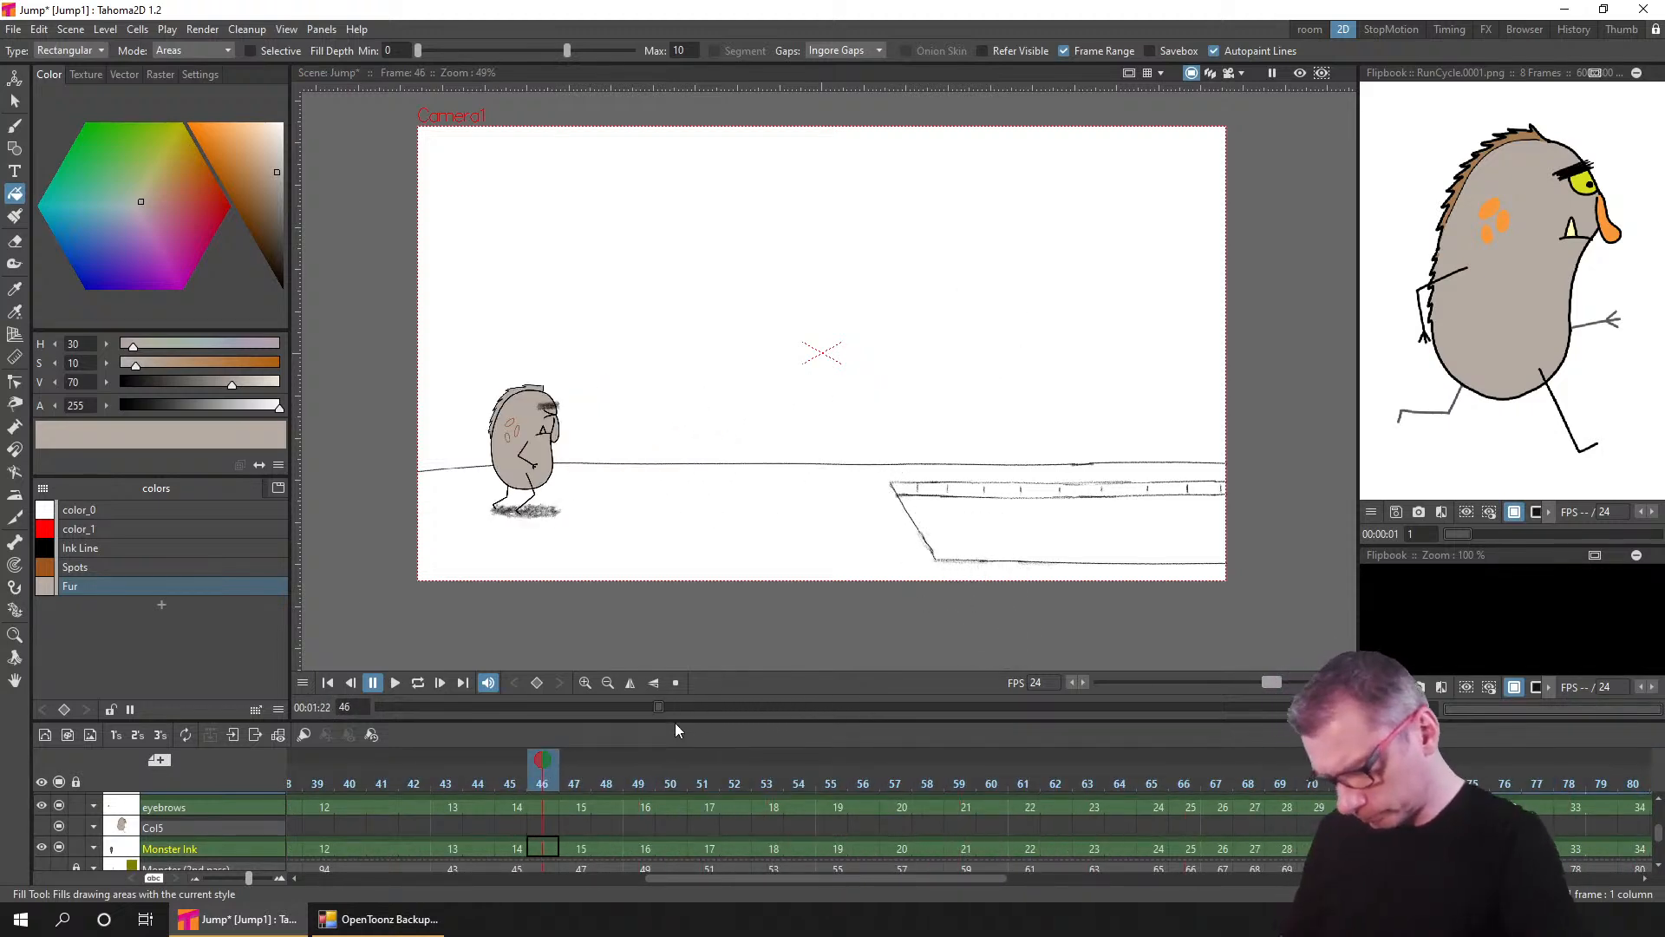
# - Go back to frame 1, undo the Fur fill on Monster Ink and turn off Autopaint Lines
pyautogui.moveTo(948, 880); pyautogui.dragTo(467, 878)
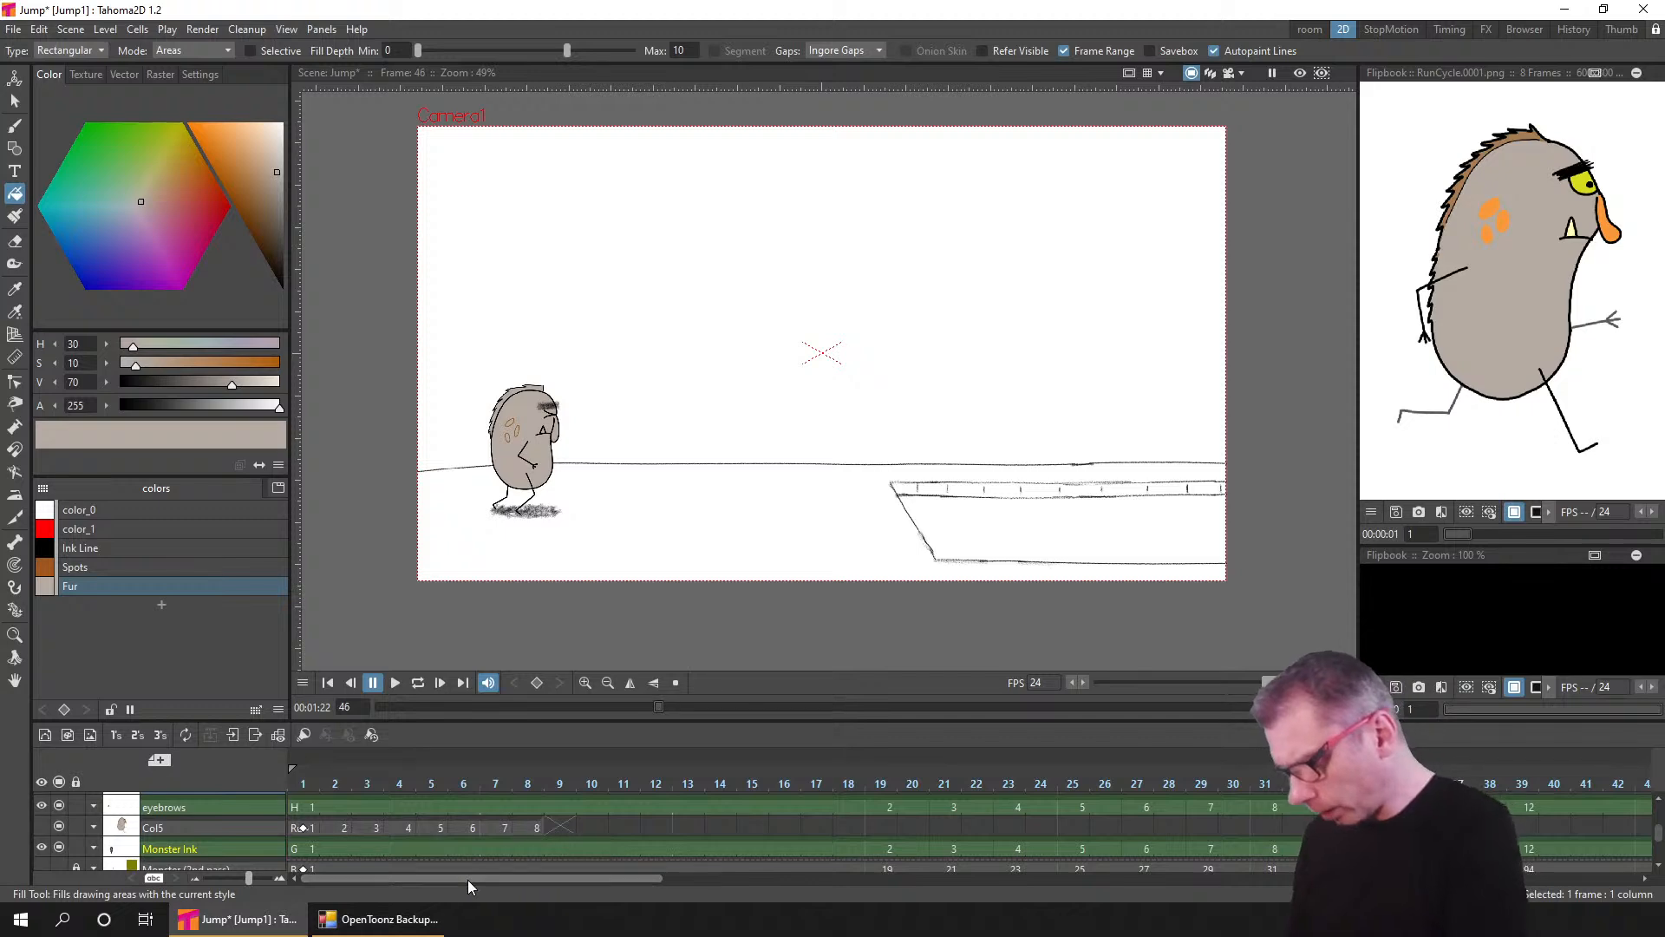
pyautogui.click(303, 784)
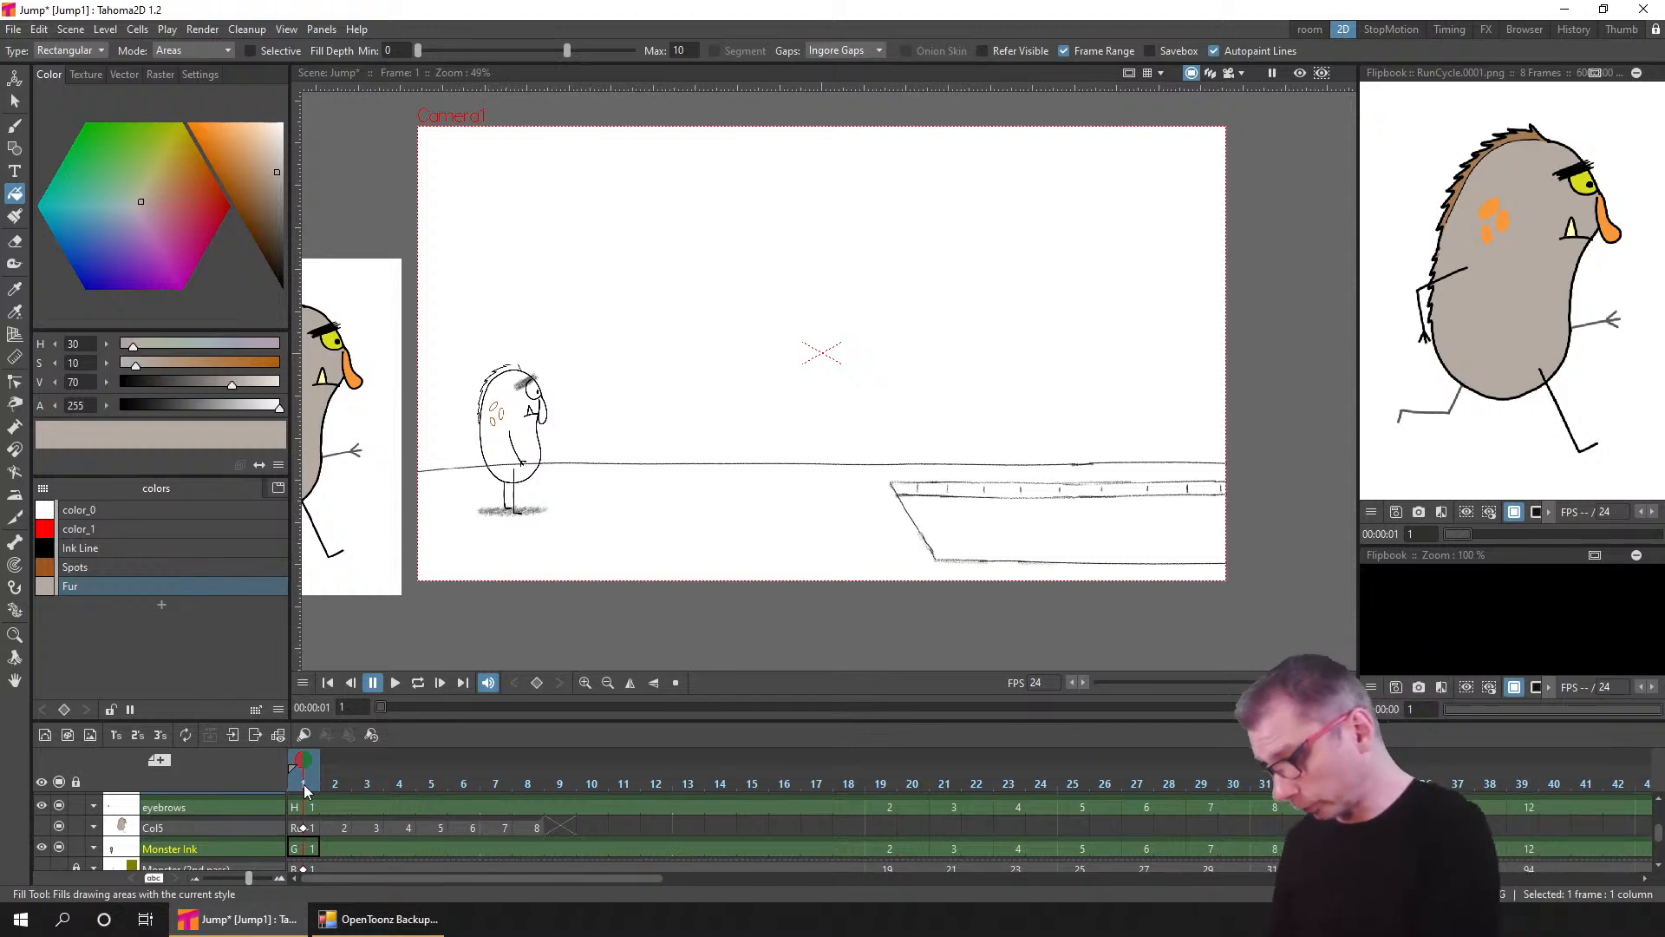
pyautogui.click(310, 849)
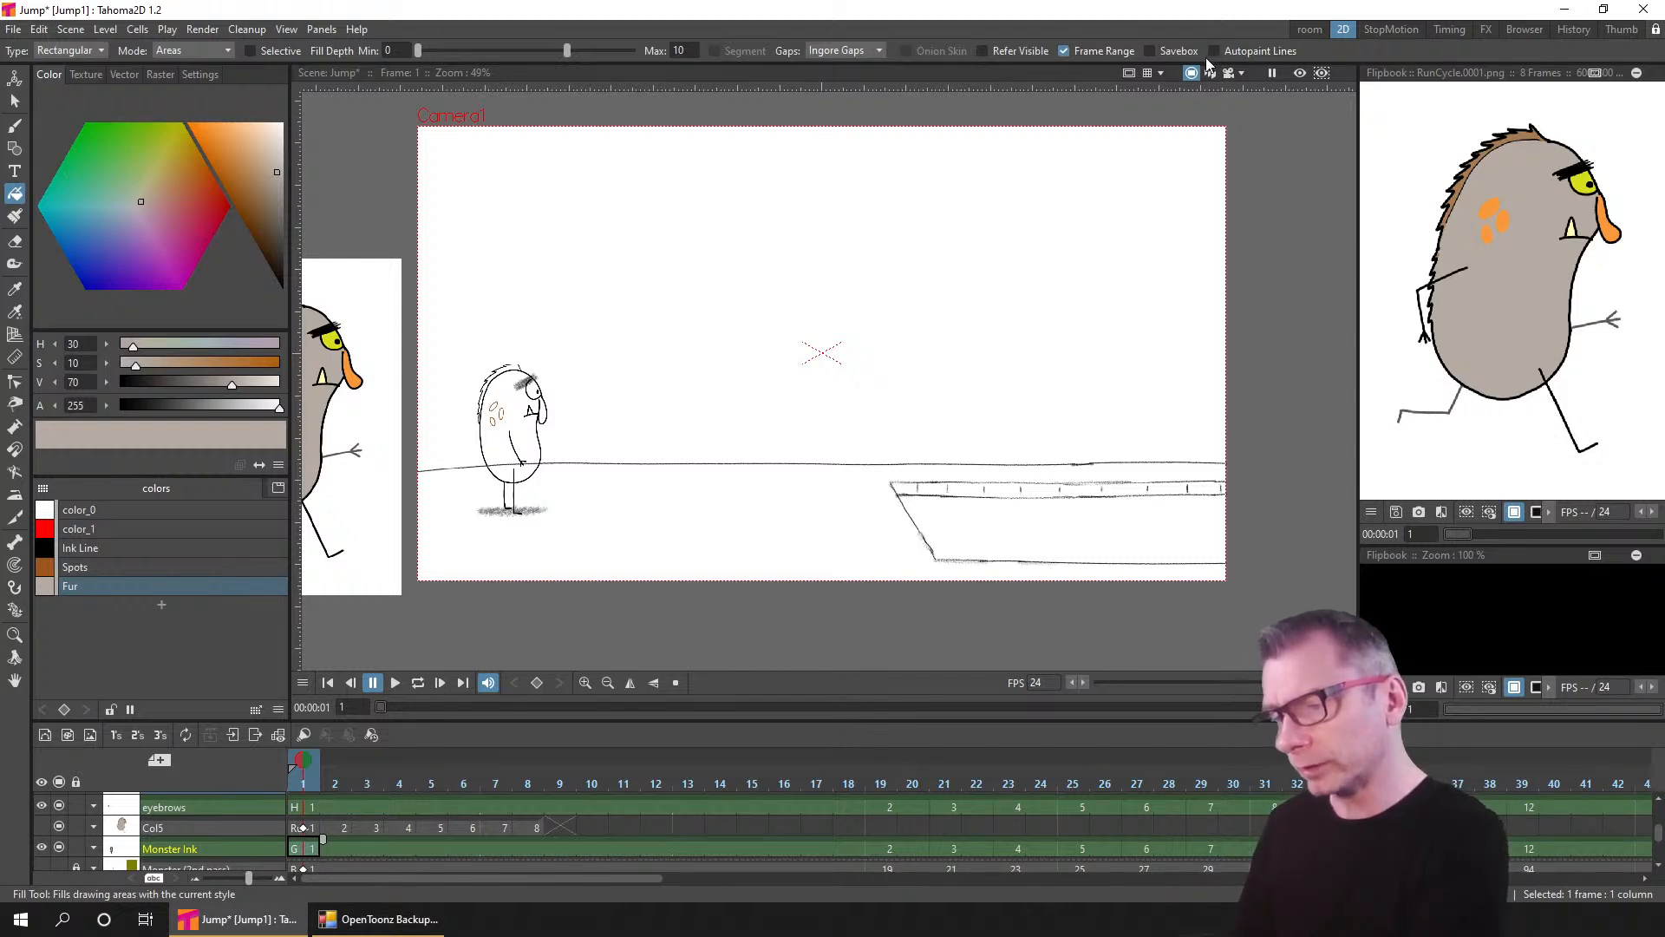
pyautogui.click(871, 50)
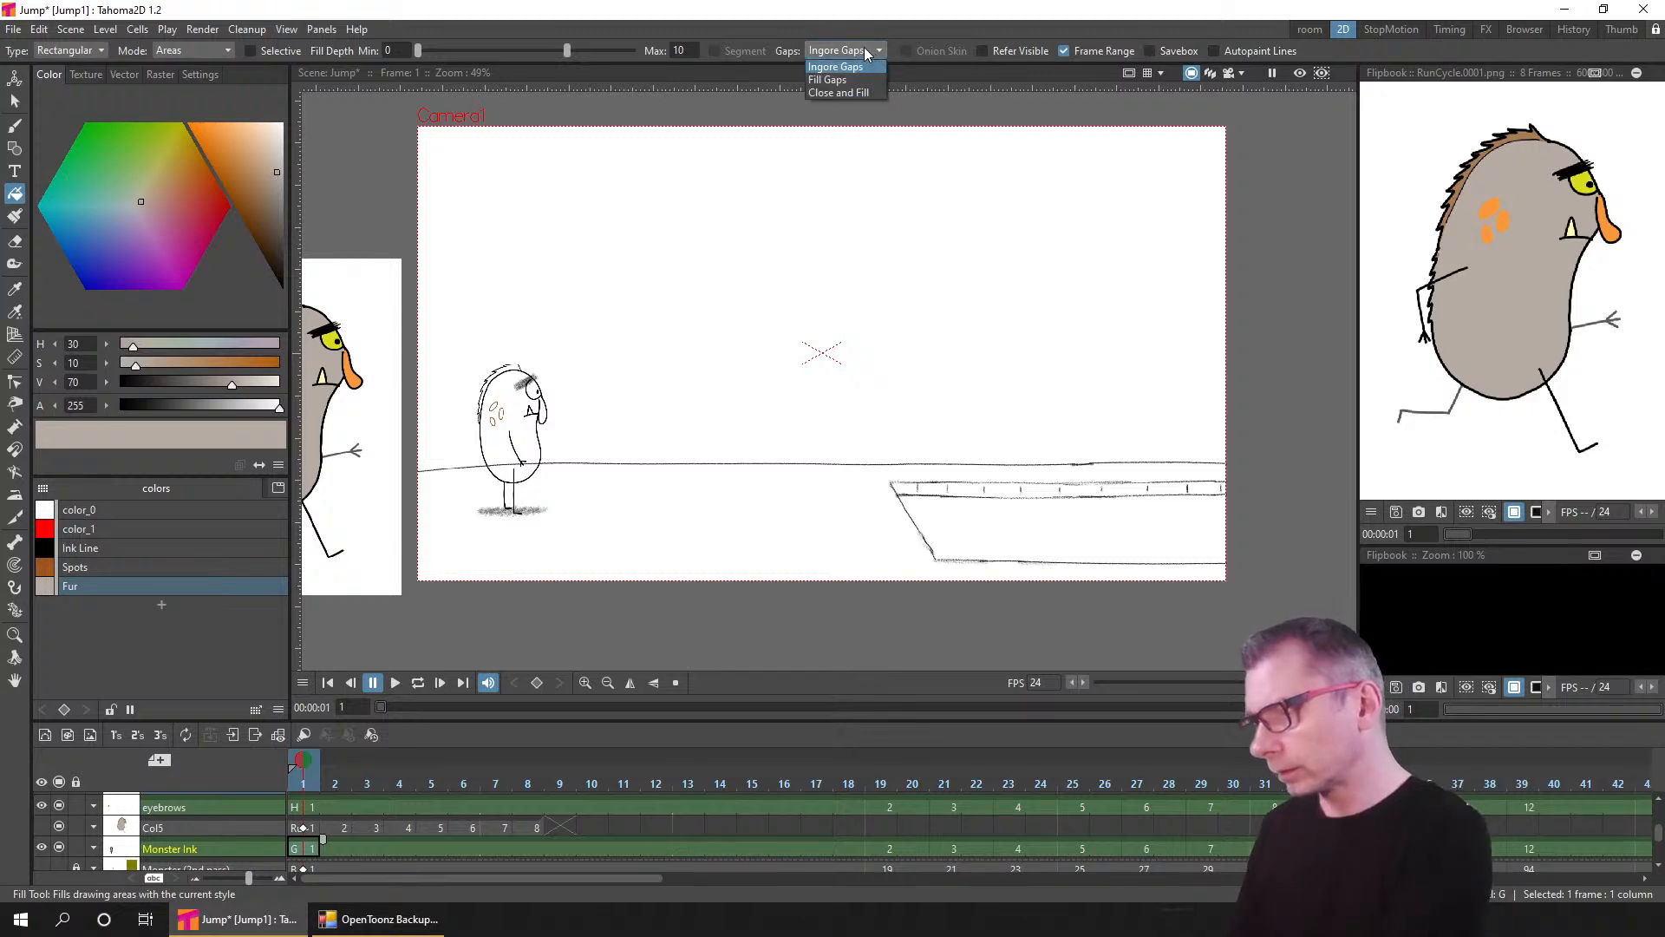
pyautogui.click(863, 48)
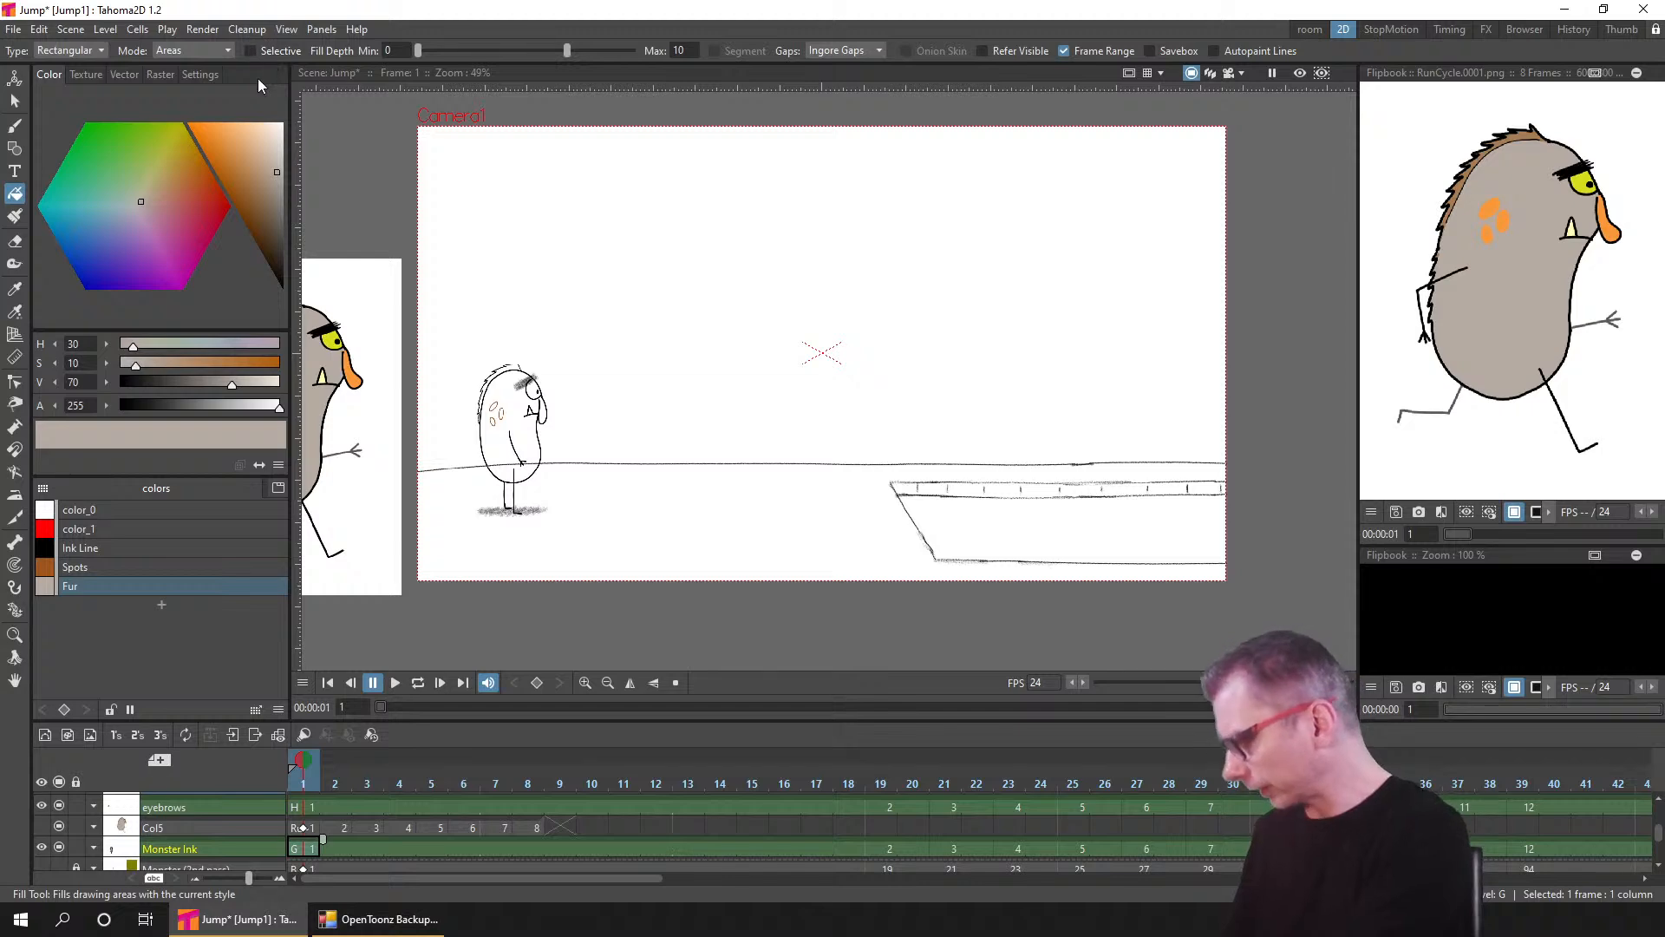
pyautogui.click(61, 588)
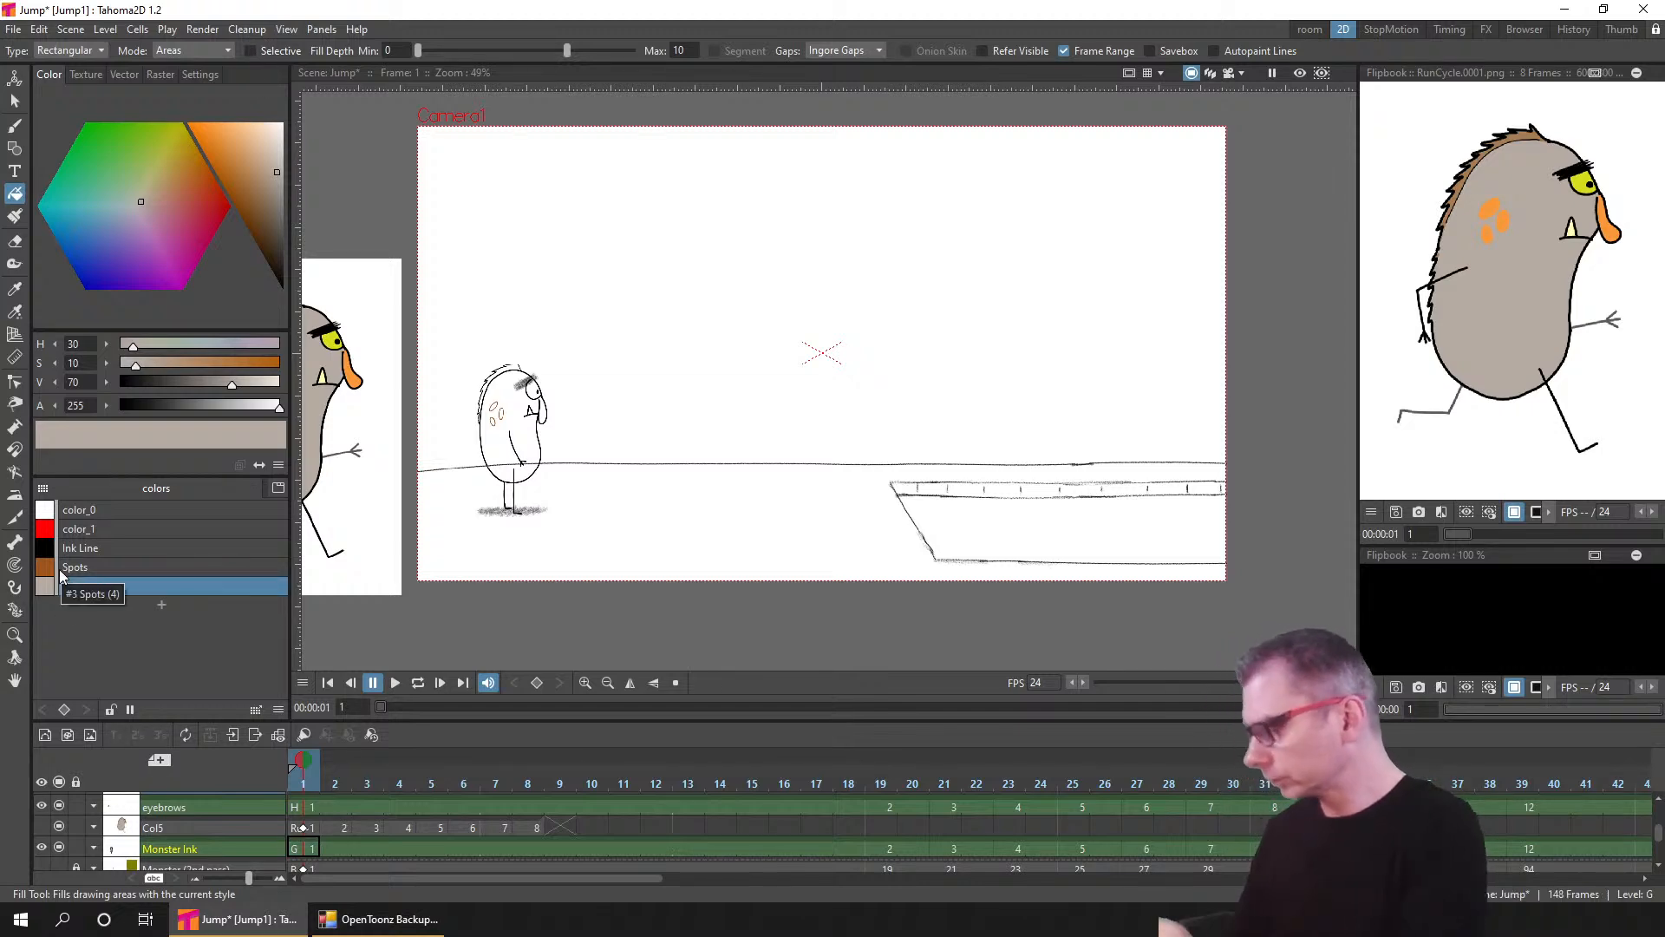
# - Autorenumber all of Monster Ink's cells from frame 1 to the end and save the scene
pyautogui.click(308, 848)
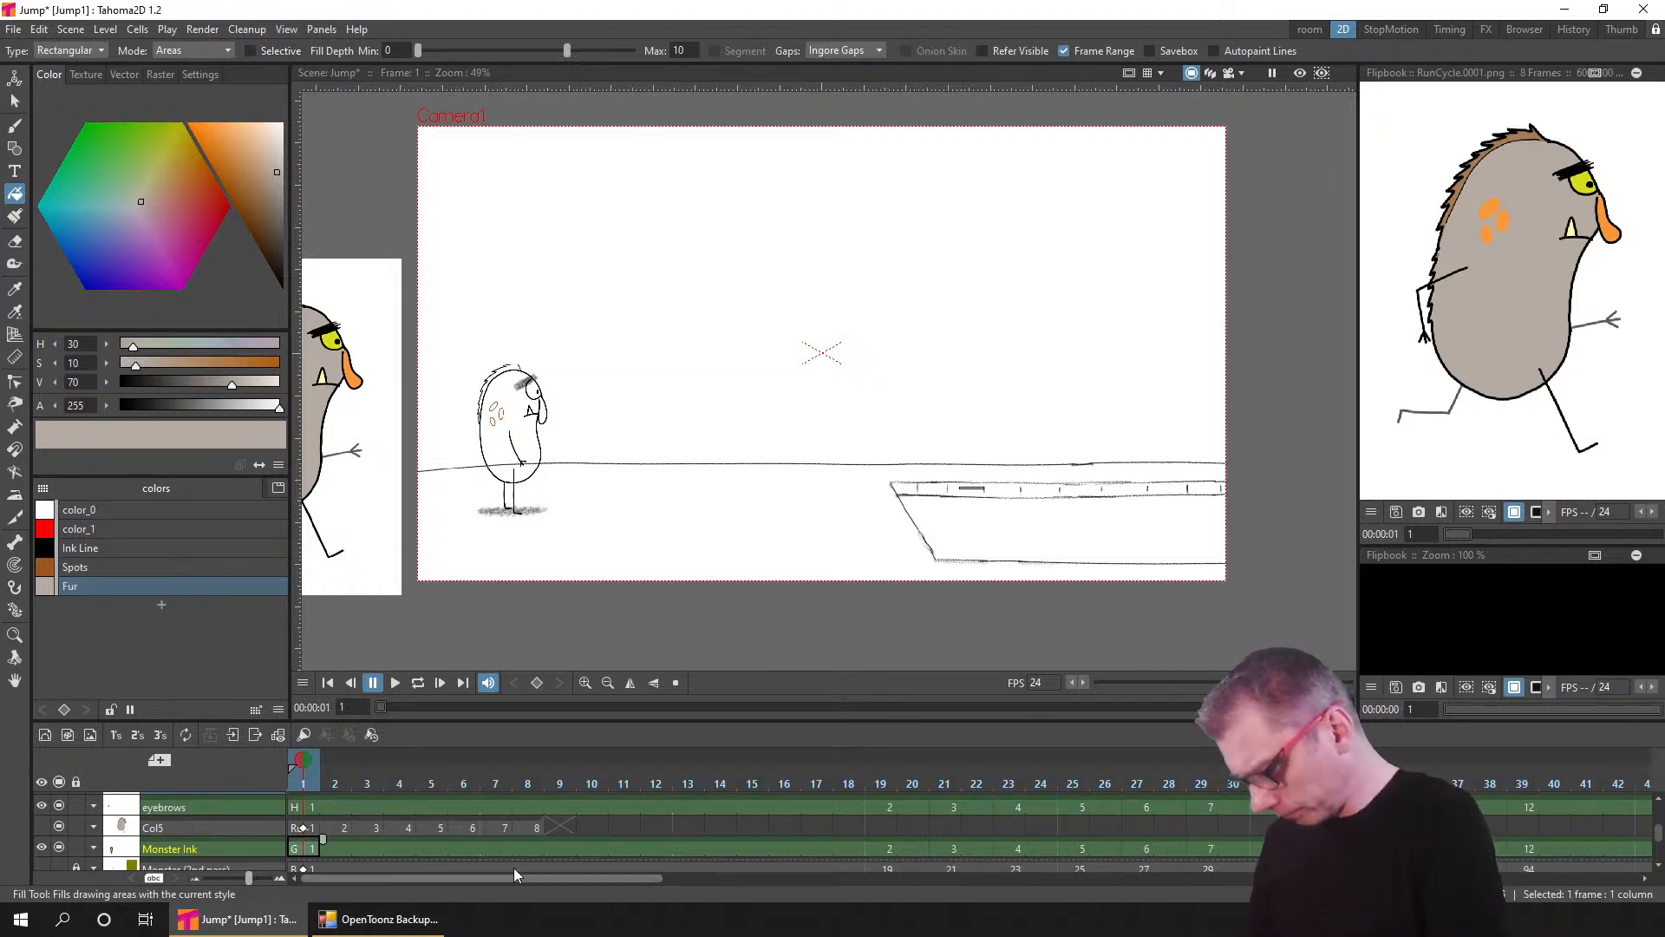
pyautogui.moveTo(246, 872)
pyautogui.mouseDown()
pyautogui.moveTo(224, 874)
pyautogui.moveTo(237, 876)
pyautogui.mouseUp()
pyautogui.moveTo(502, 879); pyautogui.dragTo(1028, 892)
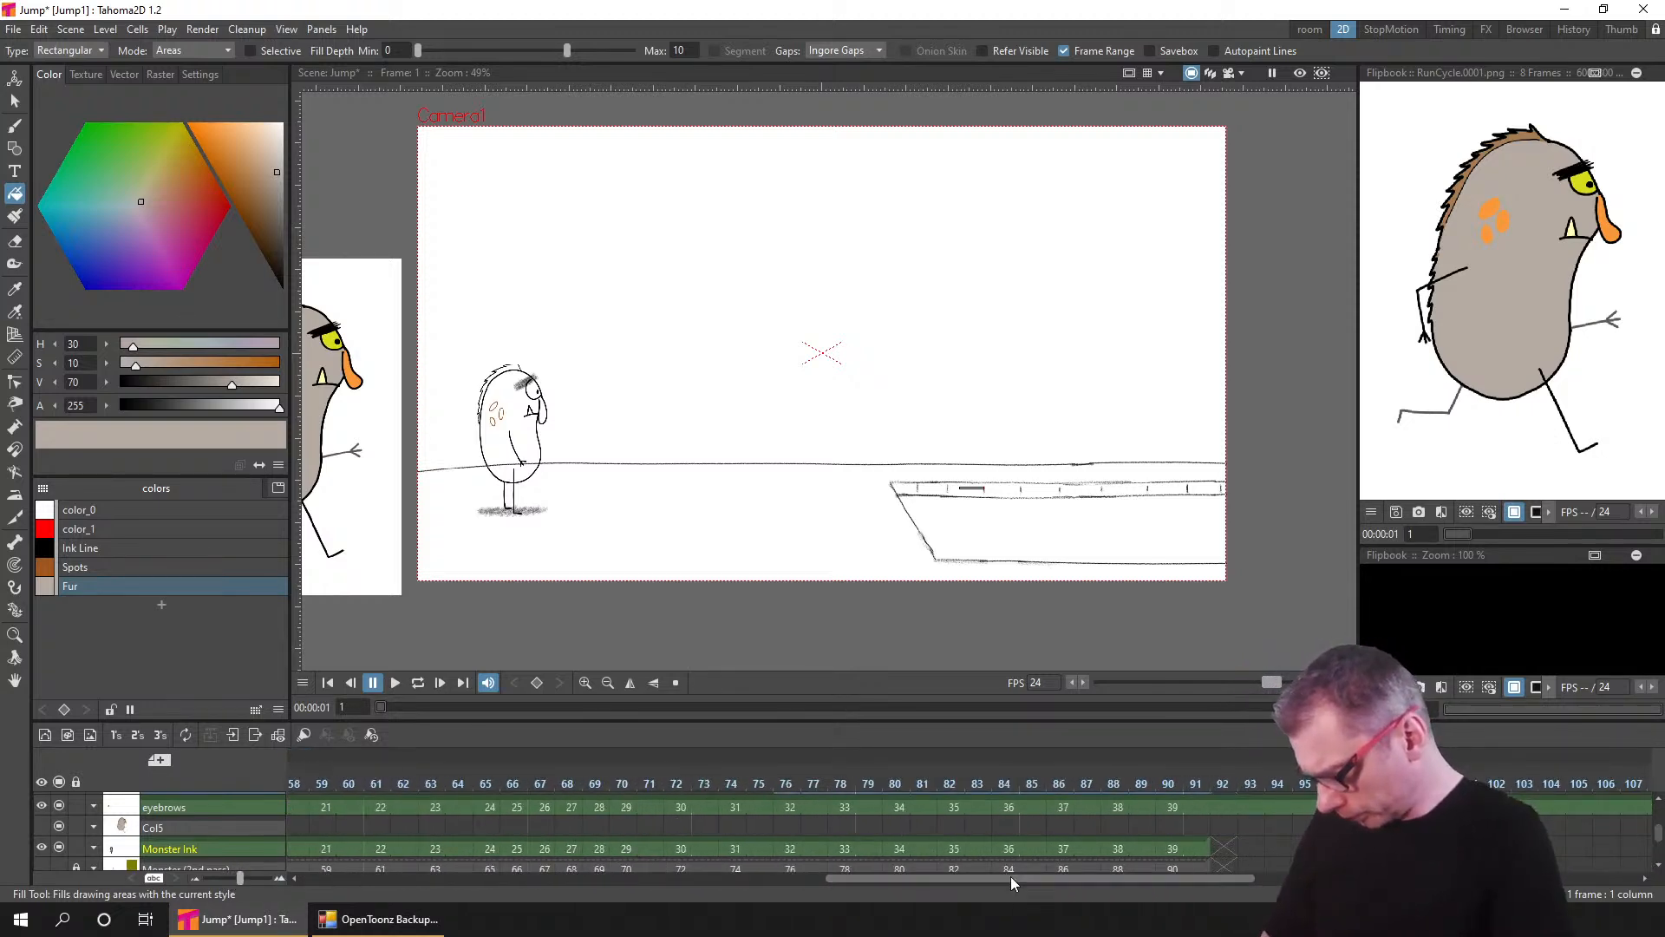
pyautogui.keyDown('shift'); pyautogui.click(1147, 839); pyautogui.keyUp('shift')
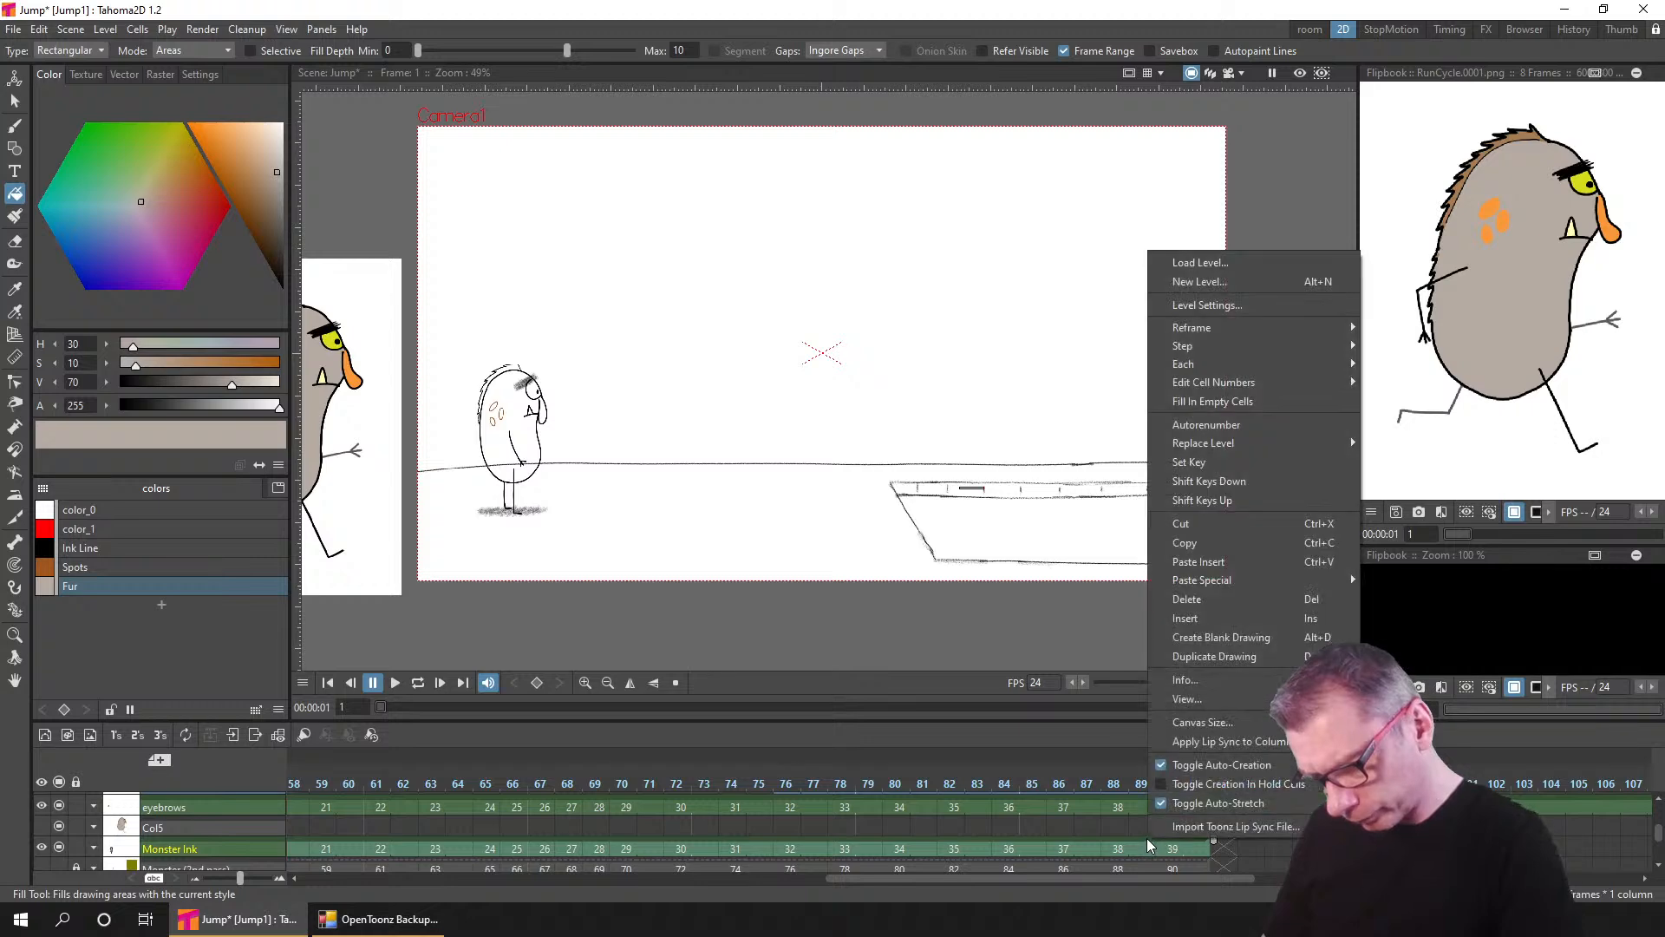
pyautogui.rightClick(1147, 839)
pyautogui.click(1240, 424)
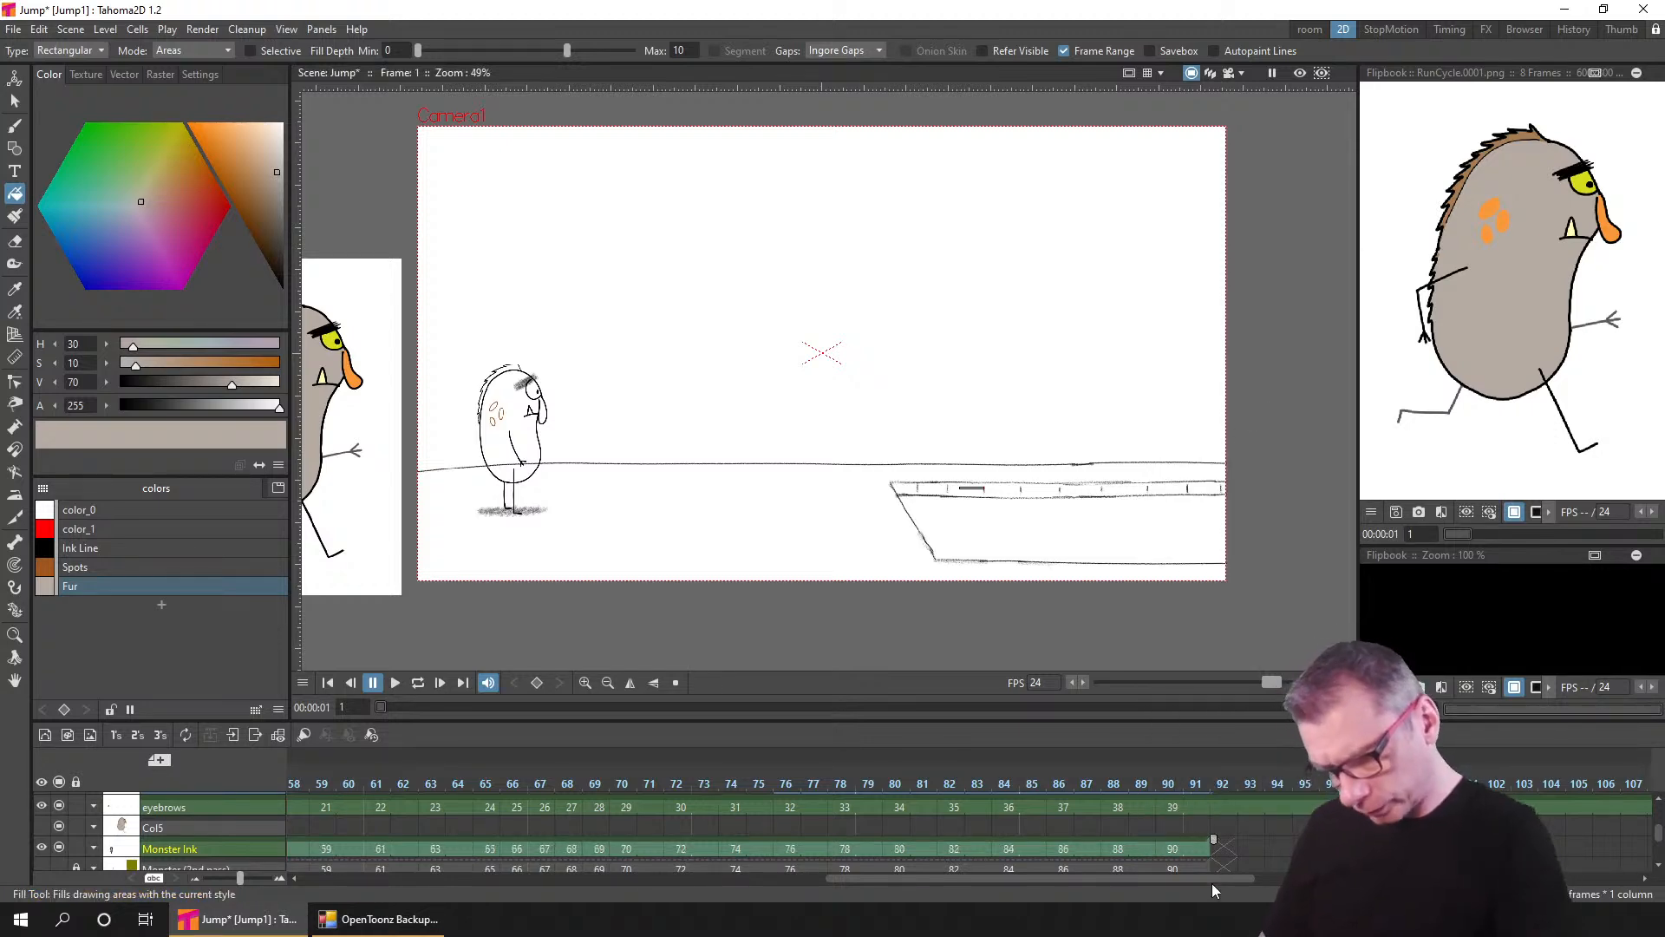
pyautogui.hotkey('ctrl', 's')
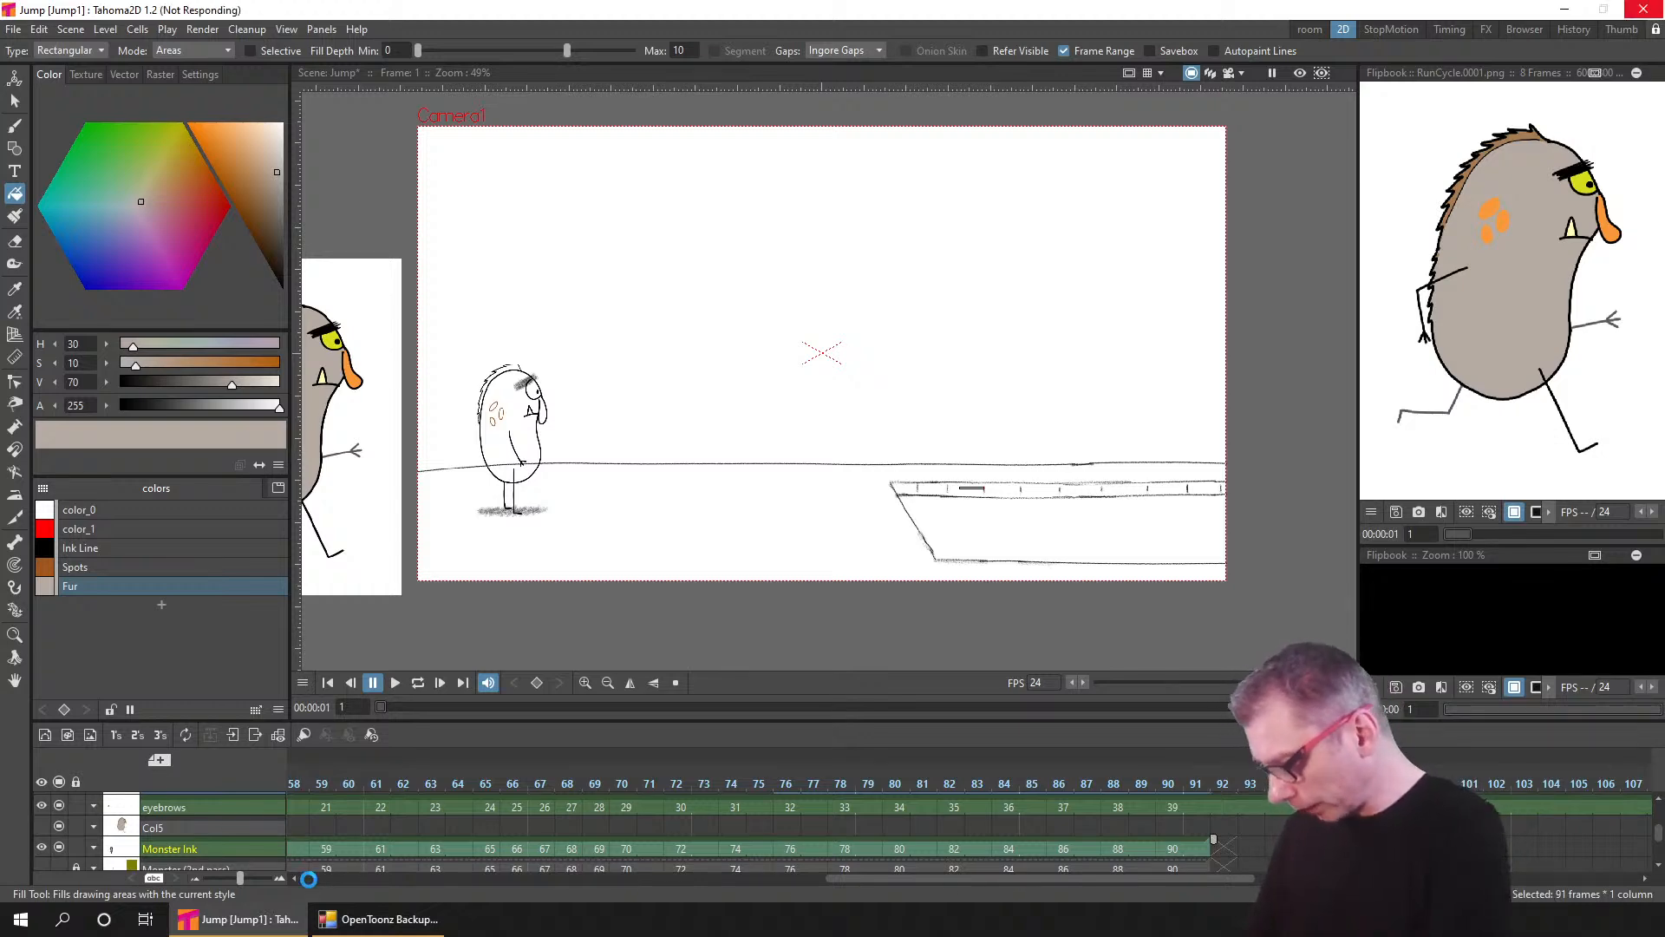
# - Fill the monster with Fur from frame 1 to 90, enclosing the whole scene in rectangles with Autopaint Lines off
pyautogui.click(341, 878)
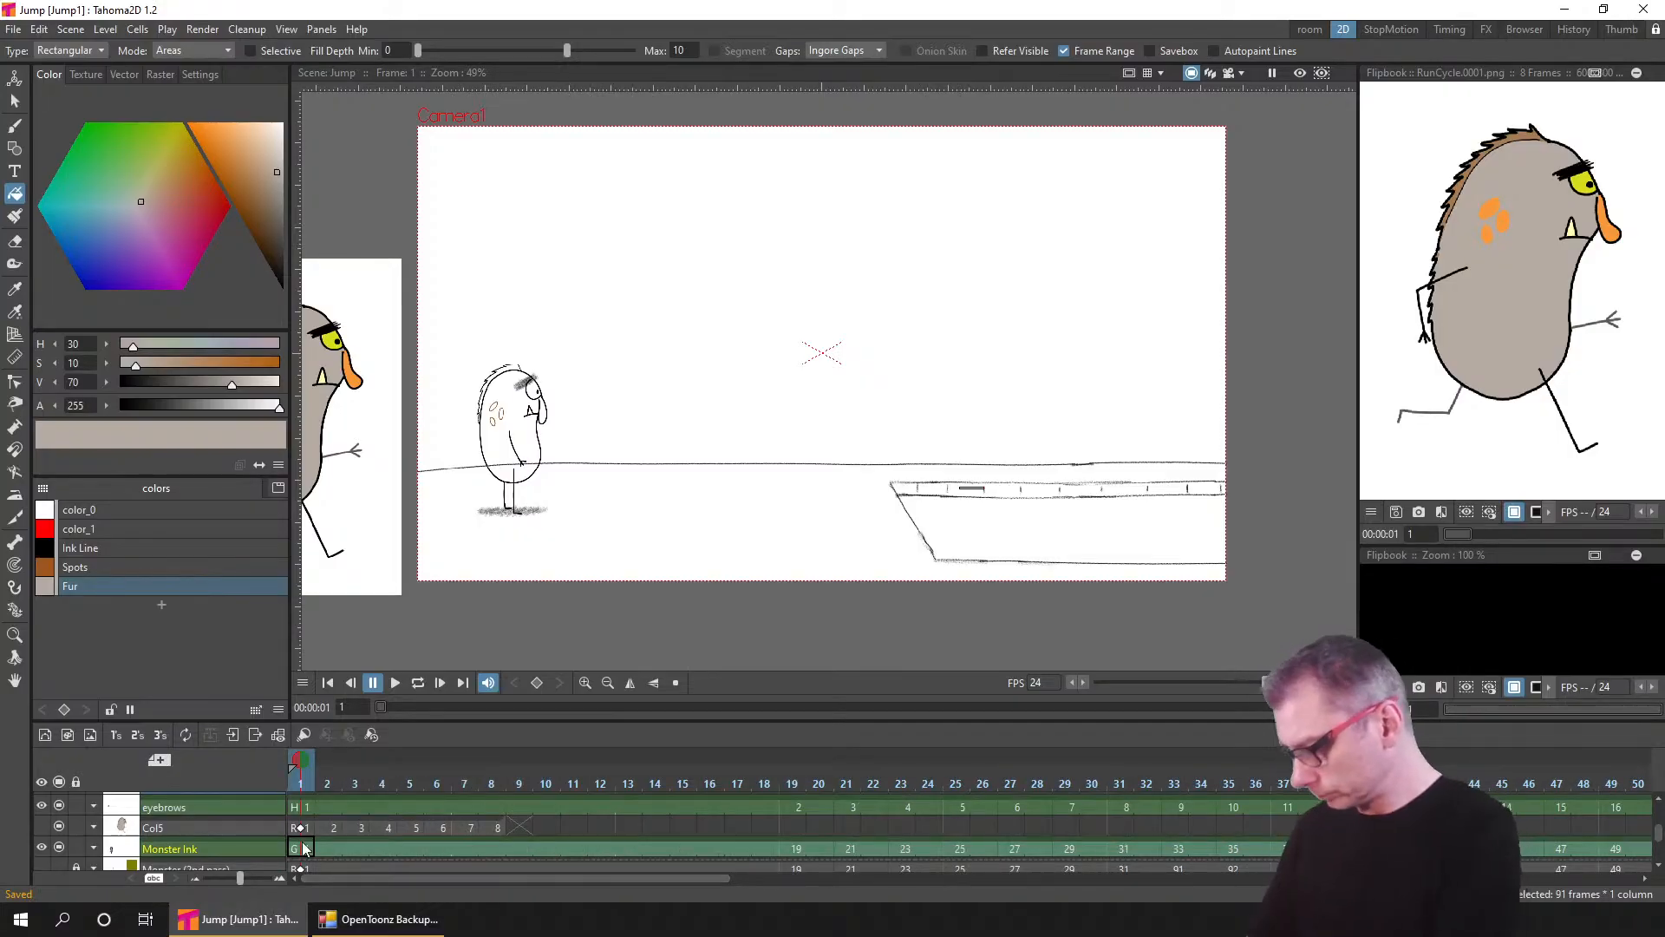
pyautogui.click(302, 850)
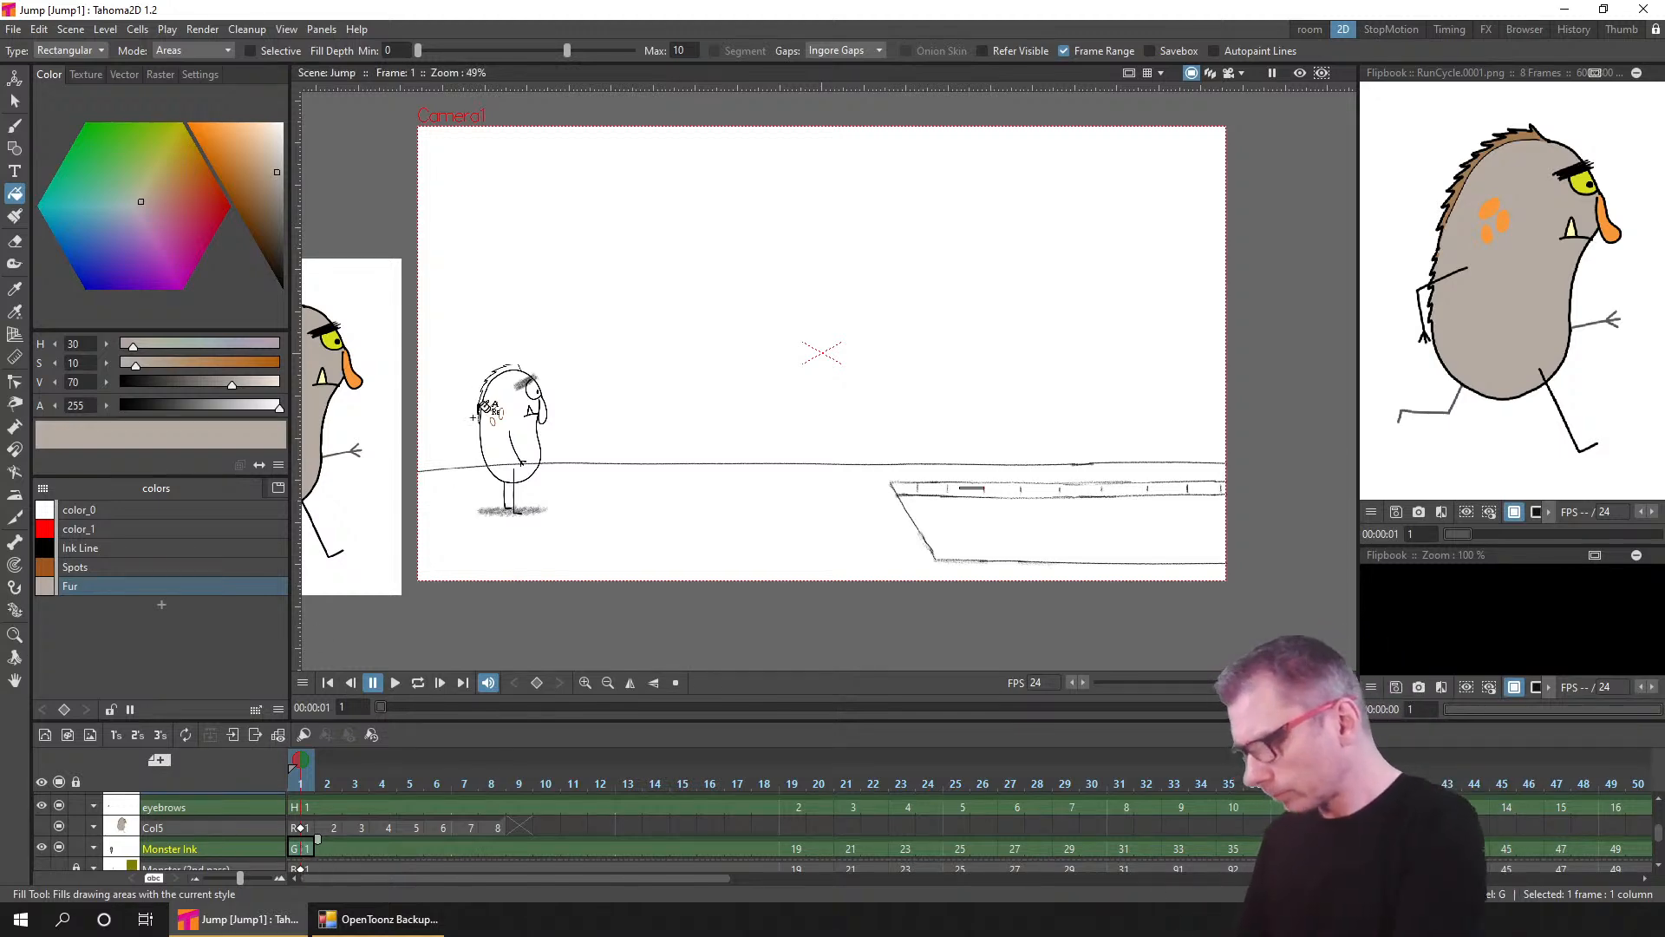
pyautogui.moveTo(403, 133); pyautogui.dragTo(1218, 612)
pyautogui.moveTo(455, 881)
pyautogui.mouseDown()
pyautogui.moveTo(995, 881)
pyautogui.moveTo(1091, 902)
pyautogui.mouseUp()
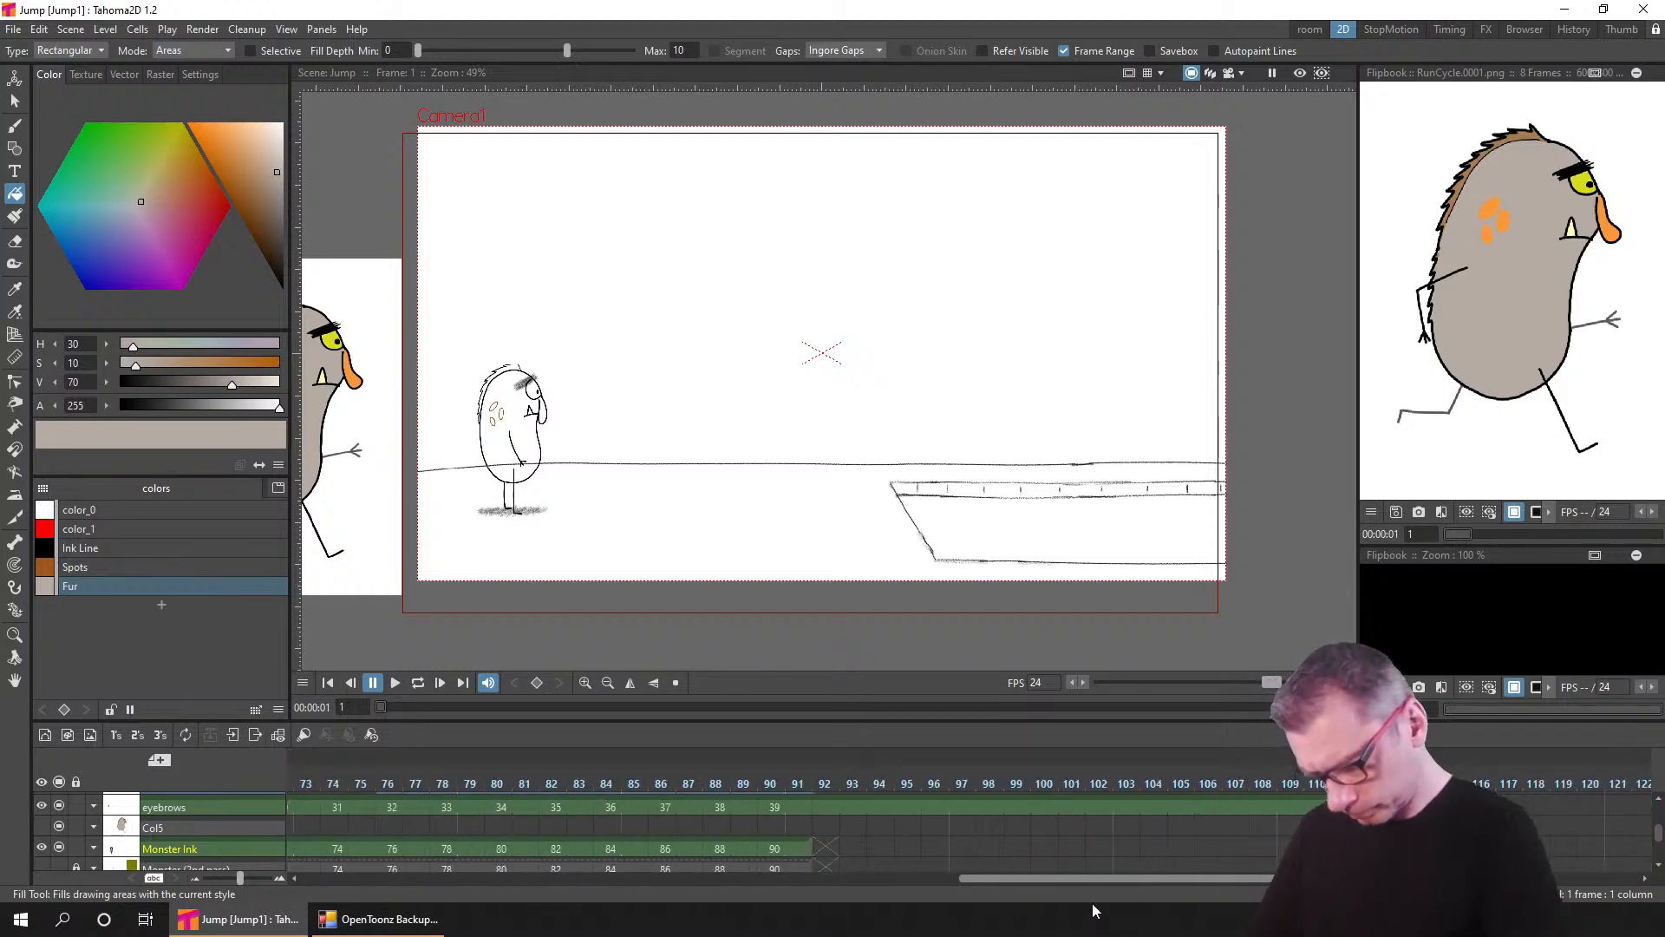
pyautogui.click(772, 844)
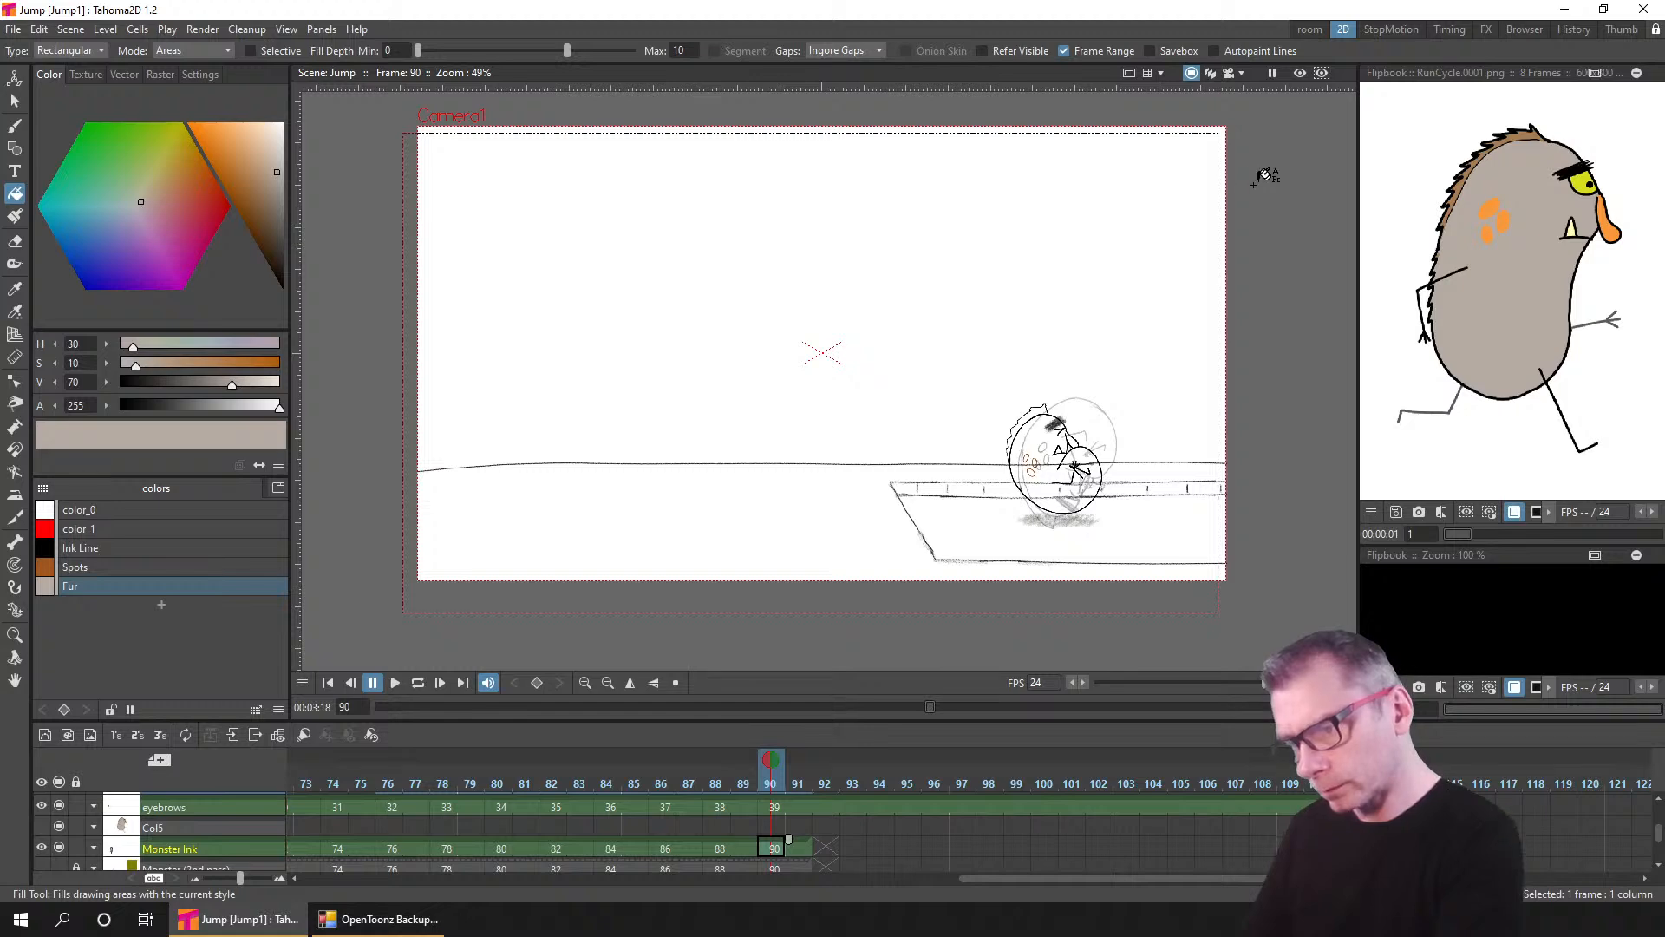
pyautogui.moveTo(380, 189); pyautogui.dragTo(1288, 595)
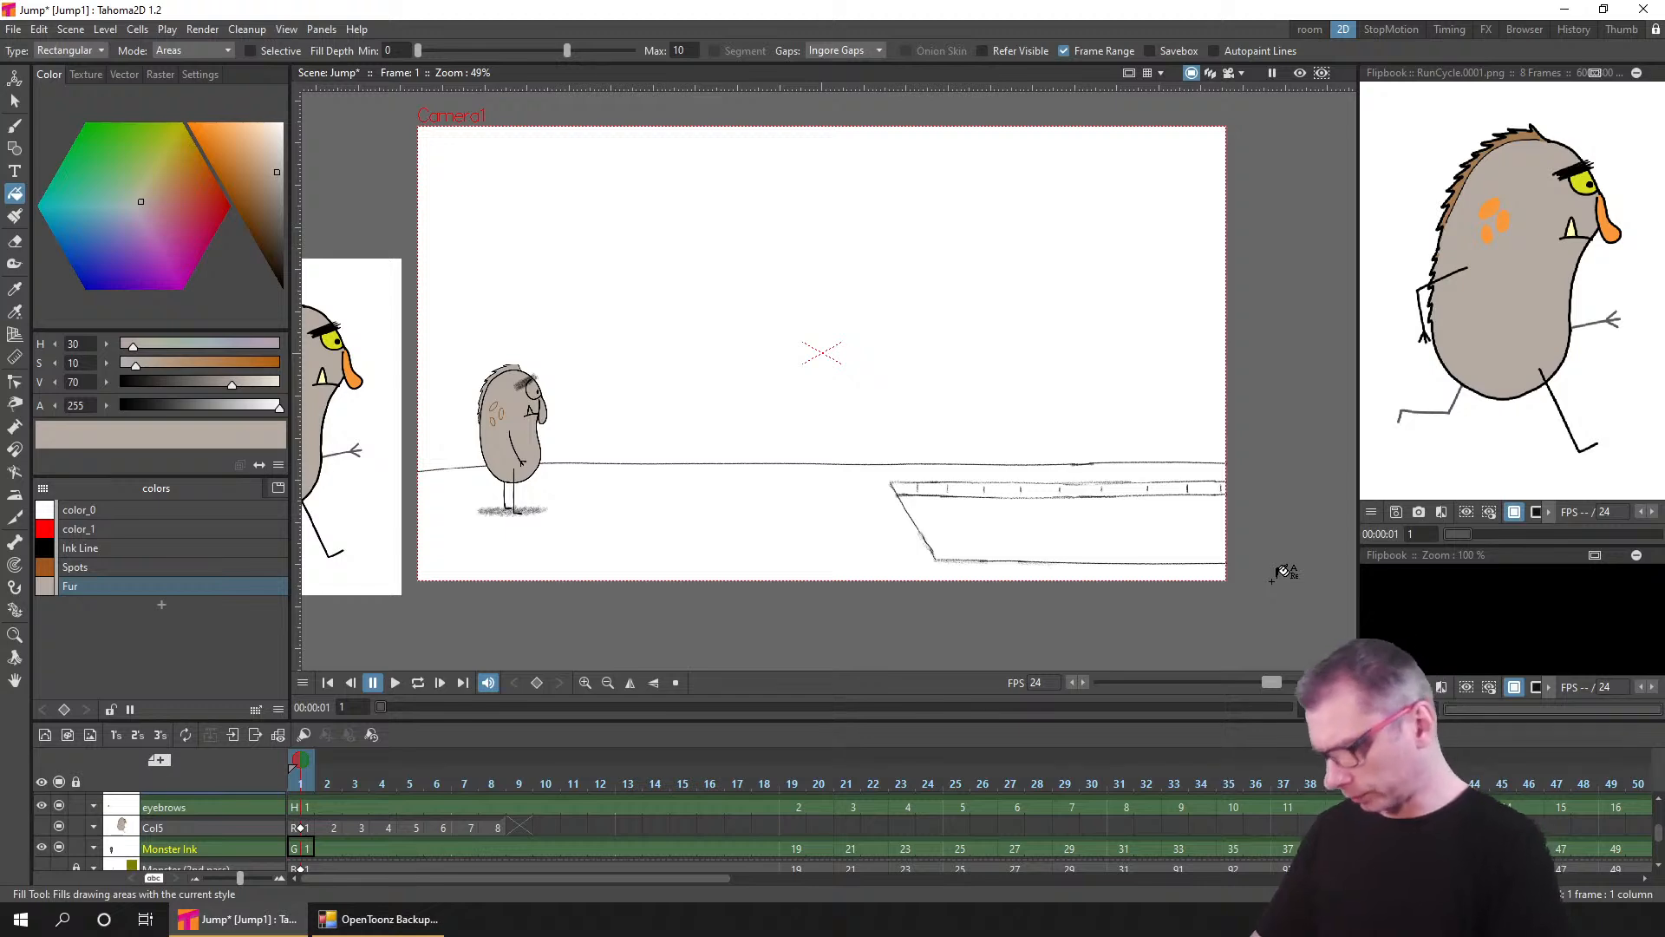
# - Scrub through the shot and back to frame 1 to check the Fur fill, and save the scene
pyautogui.moveTo(375, 706); pyautogui.dragTo(742, 707)
pyautogui.moveTo(766, 700); pyautogui.dragTo(307, 710)
pyautogui.hotkey('ctrl', 's')
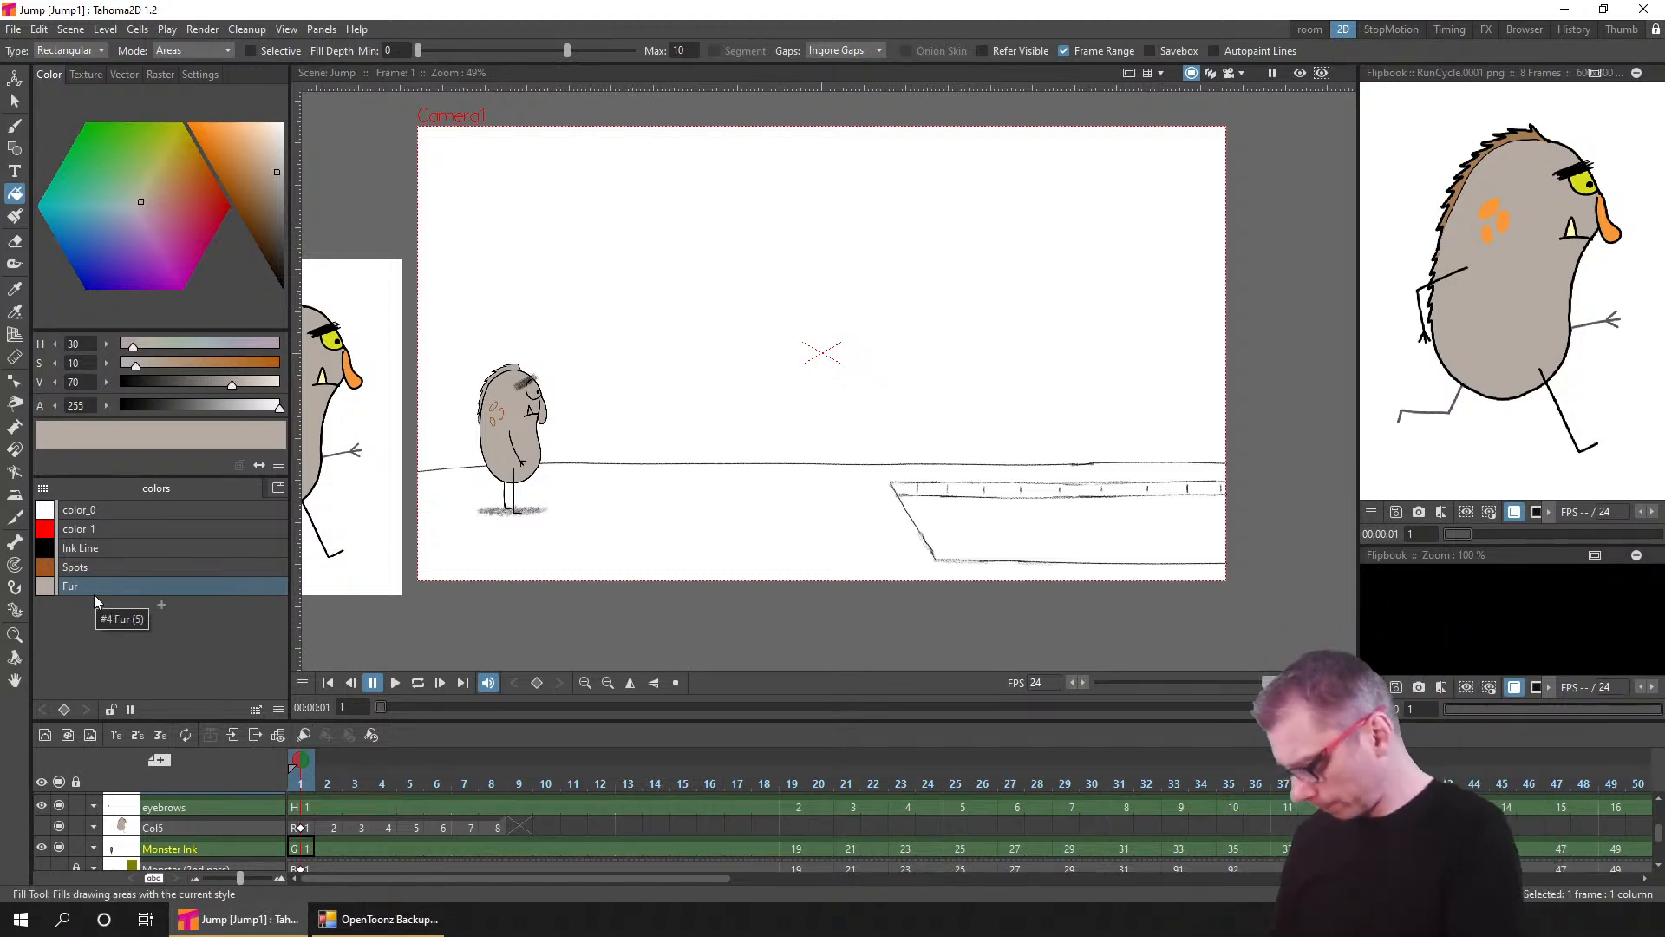
# - Add a new palette style and sample the orange of the run-cycle monster's spots into it with the RGB Picker
pyautogui.scroll(9, 495, 438)
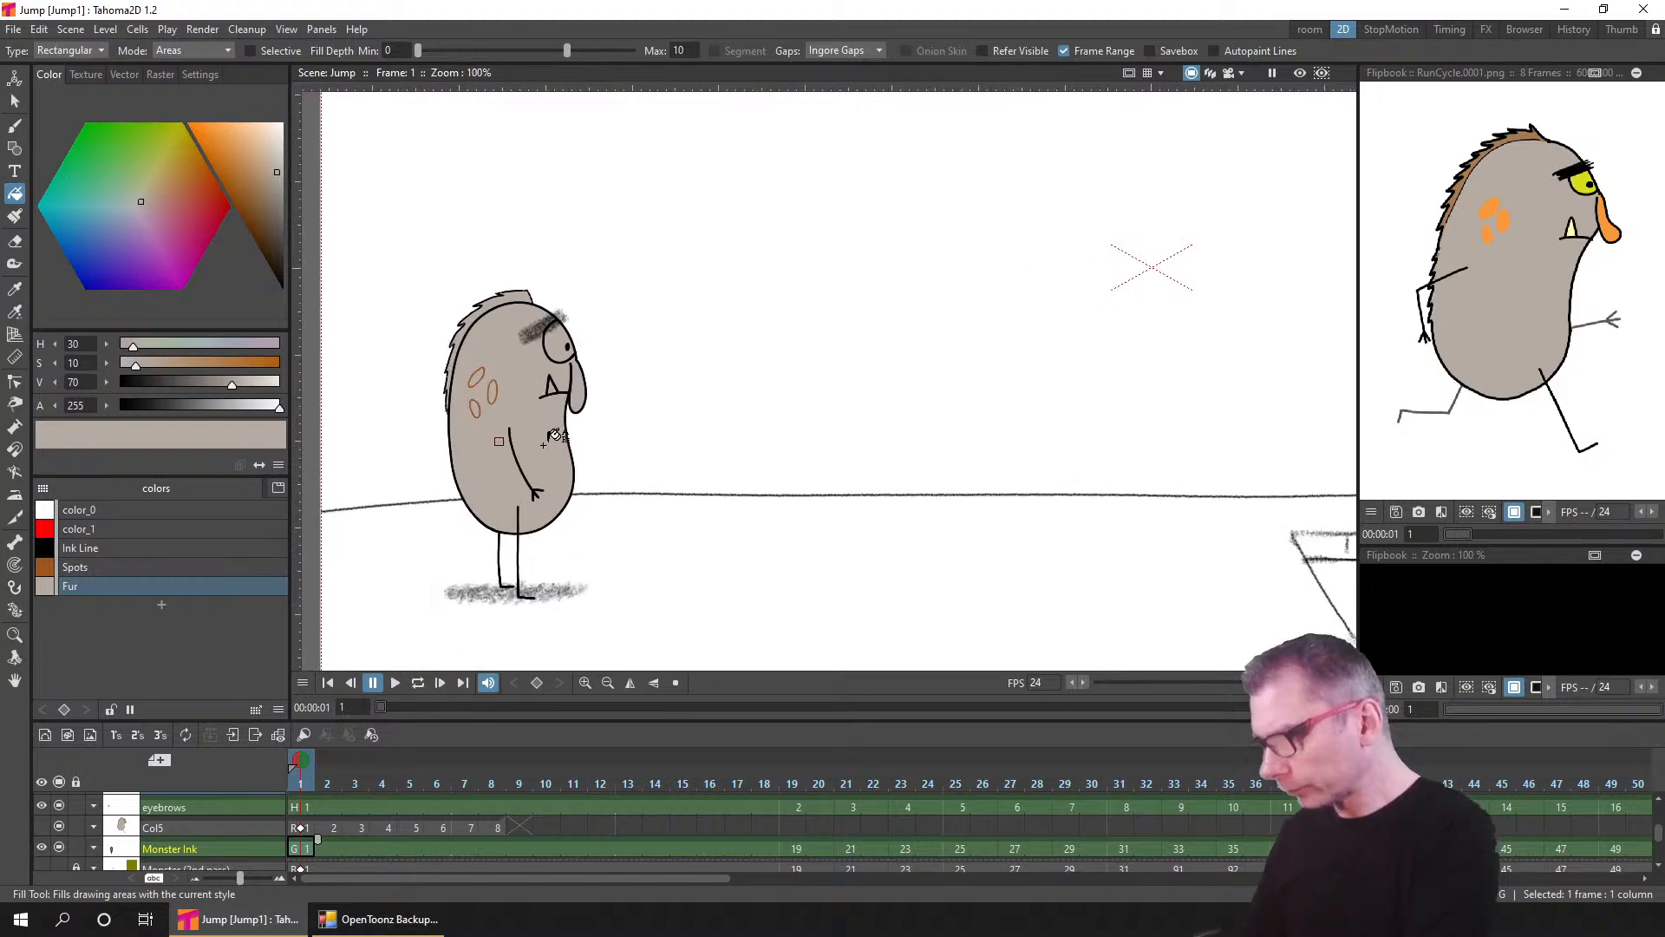
pyautogui.moveTo(520, 442); pyautogui.dragTo(741, 485)
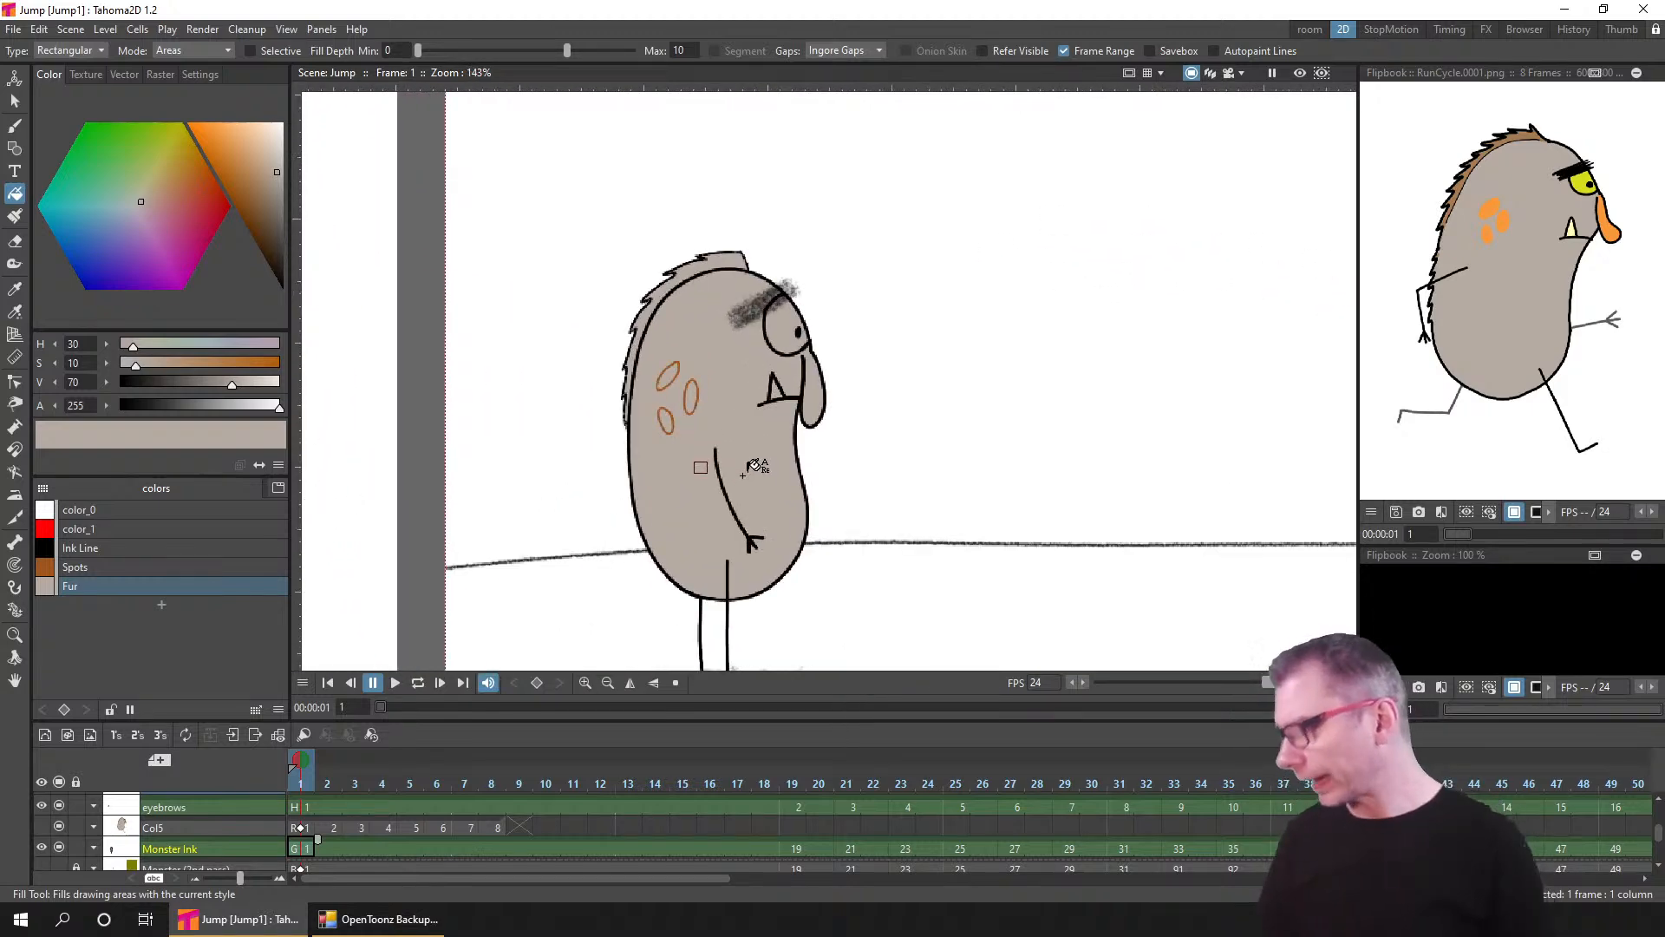
pyautogui.click(96, 568)
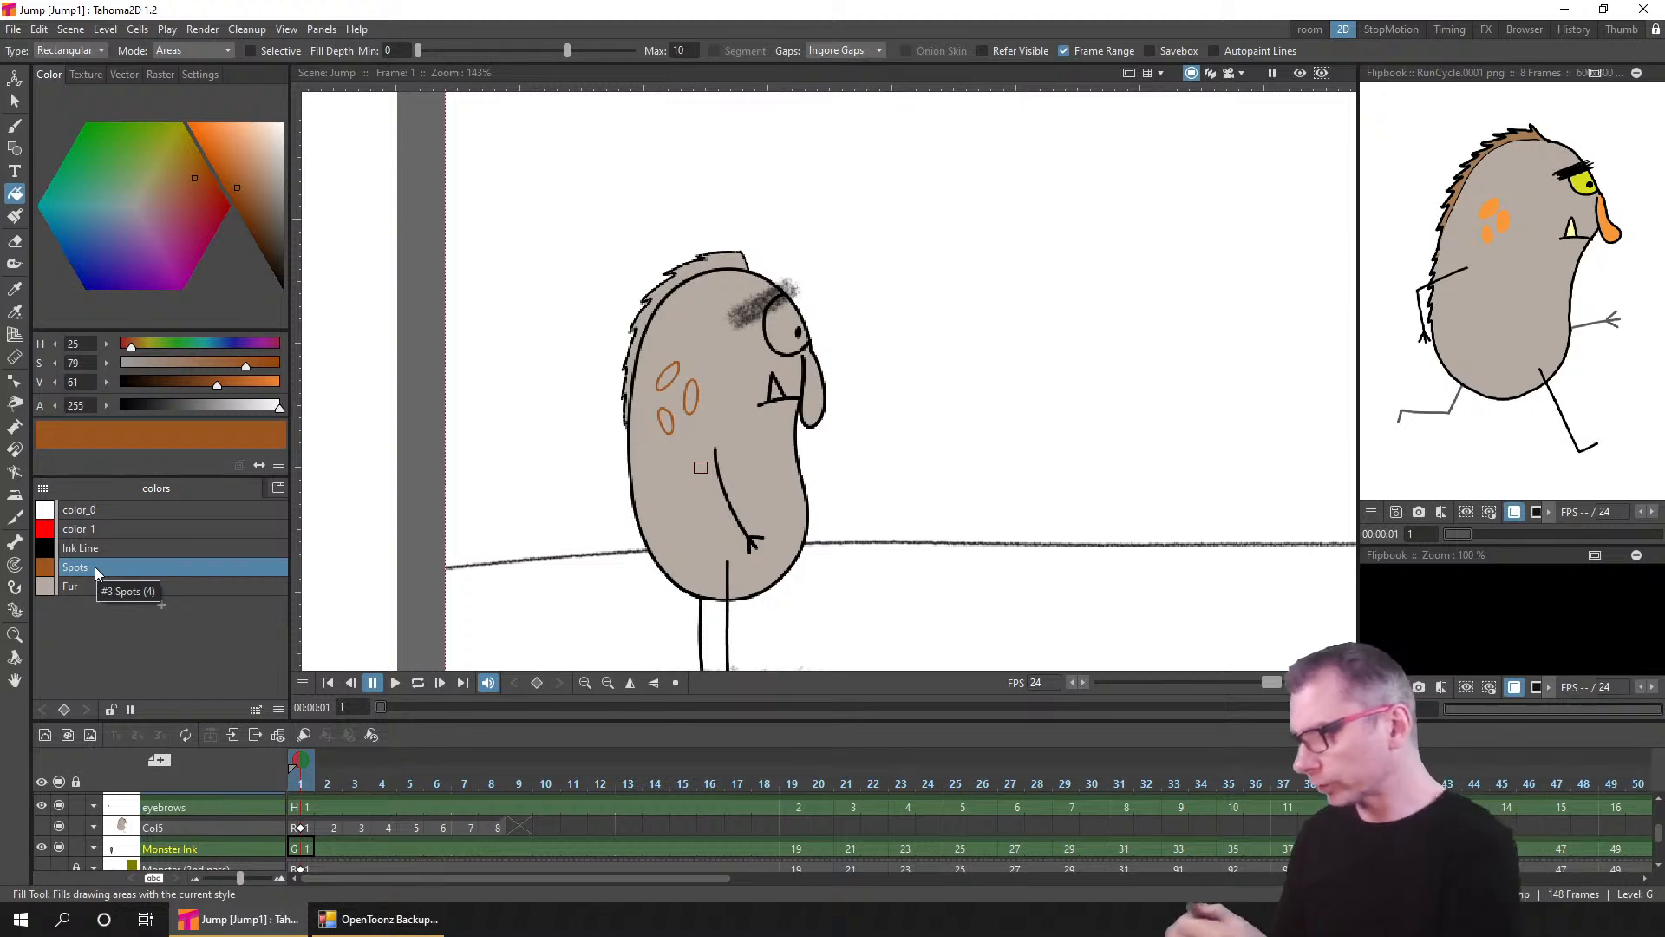
pyautogui.click(160, 610)
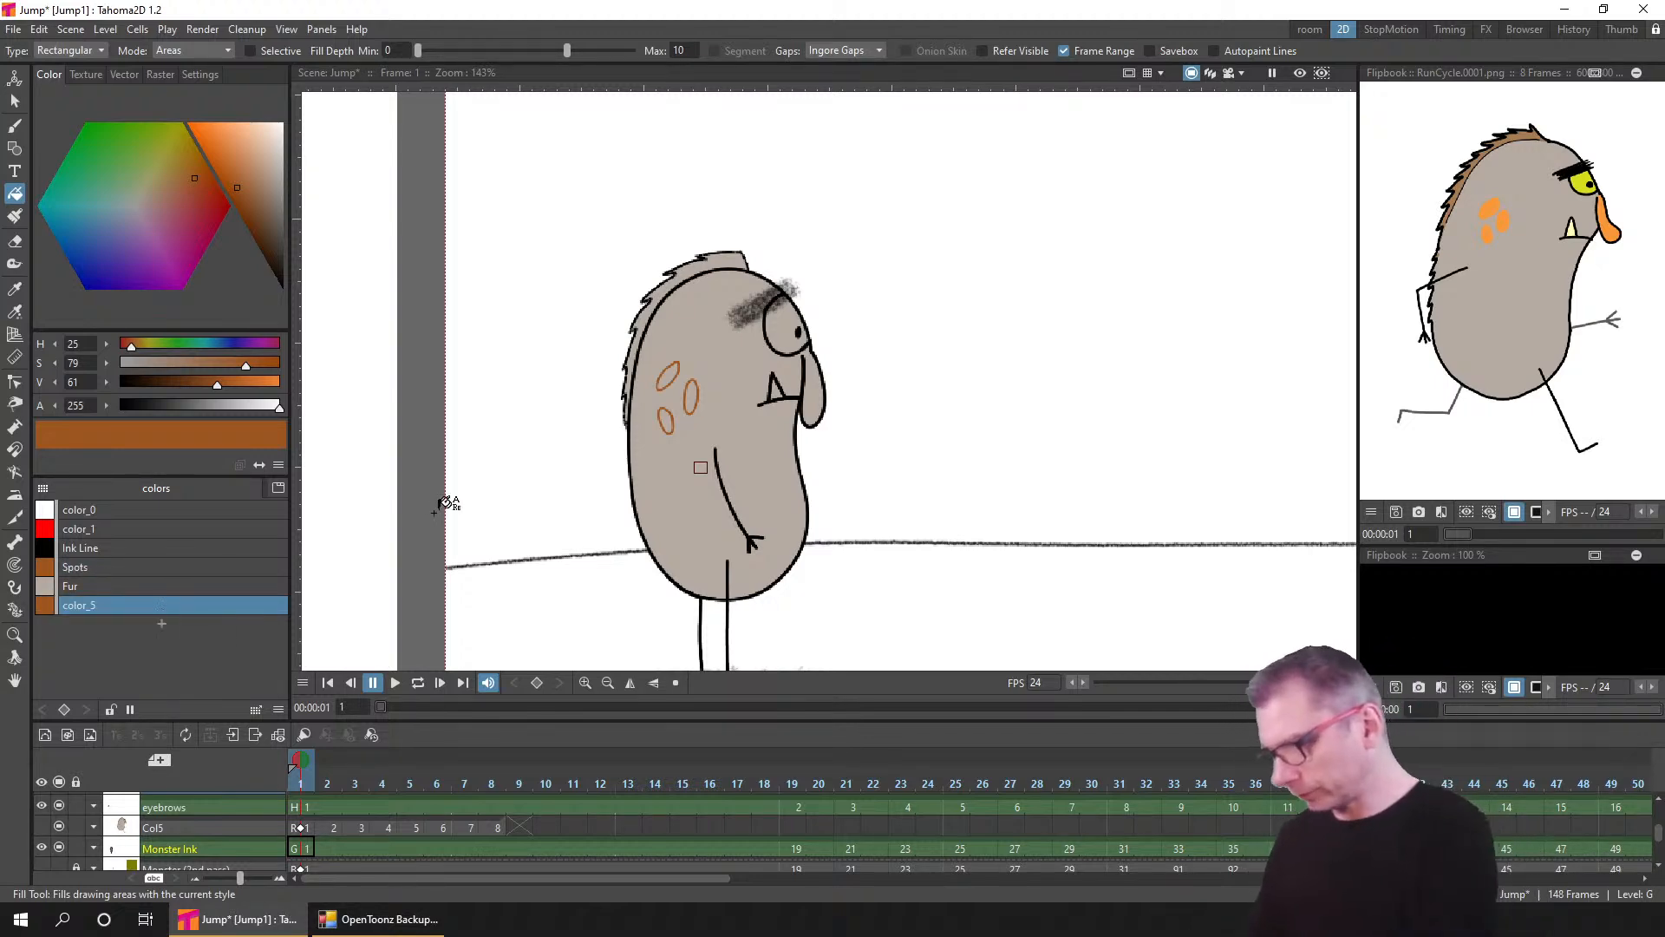
pyautogui.moveTo(481, 513); pyautogui.dragTo(952, 455)
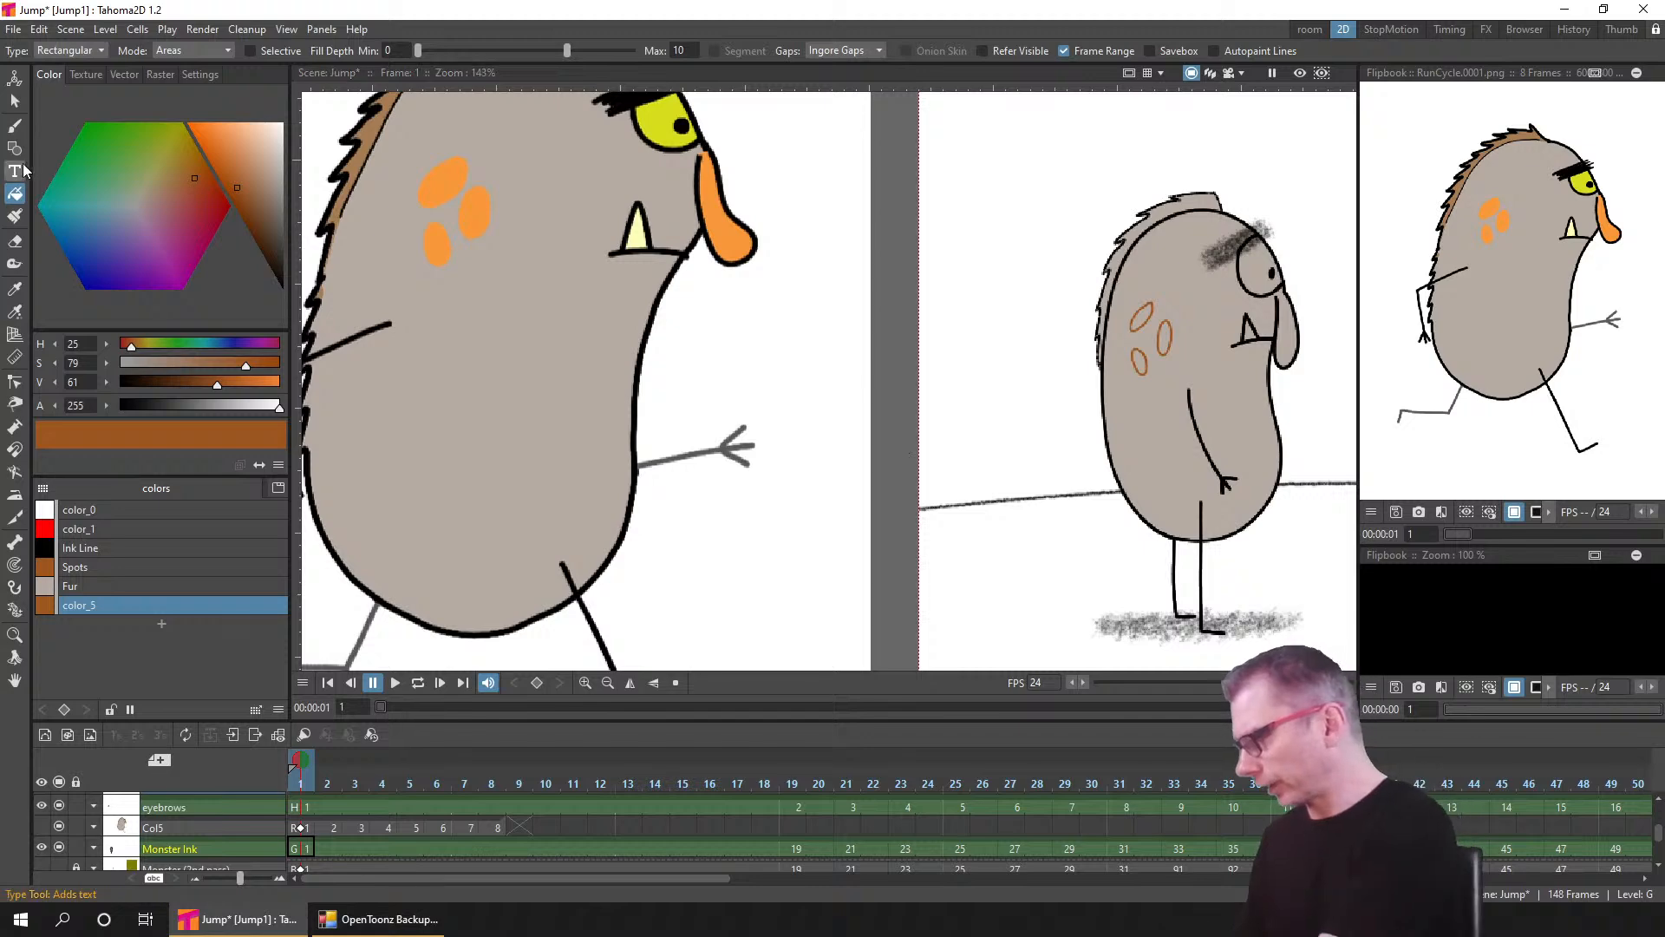
pyautogui.click(14, 312)
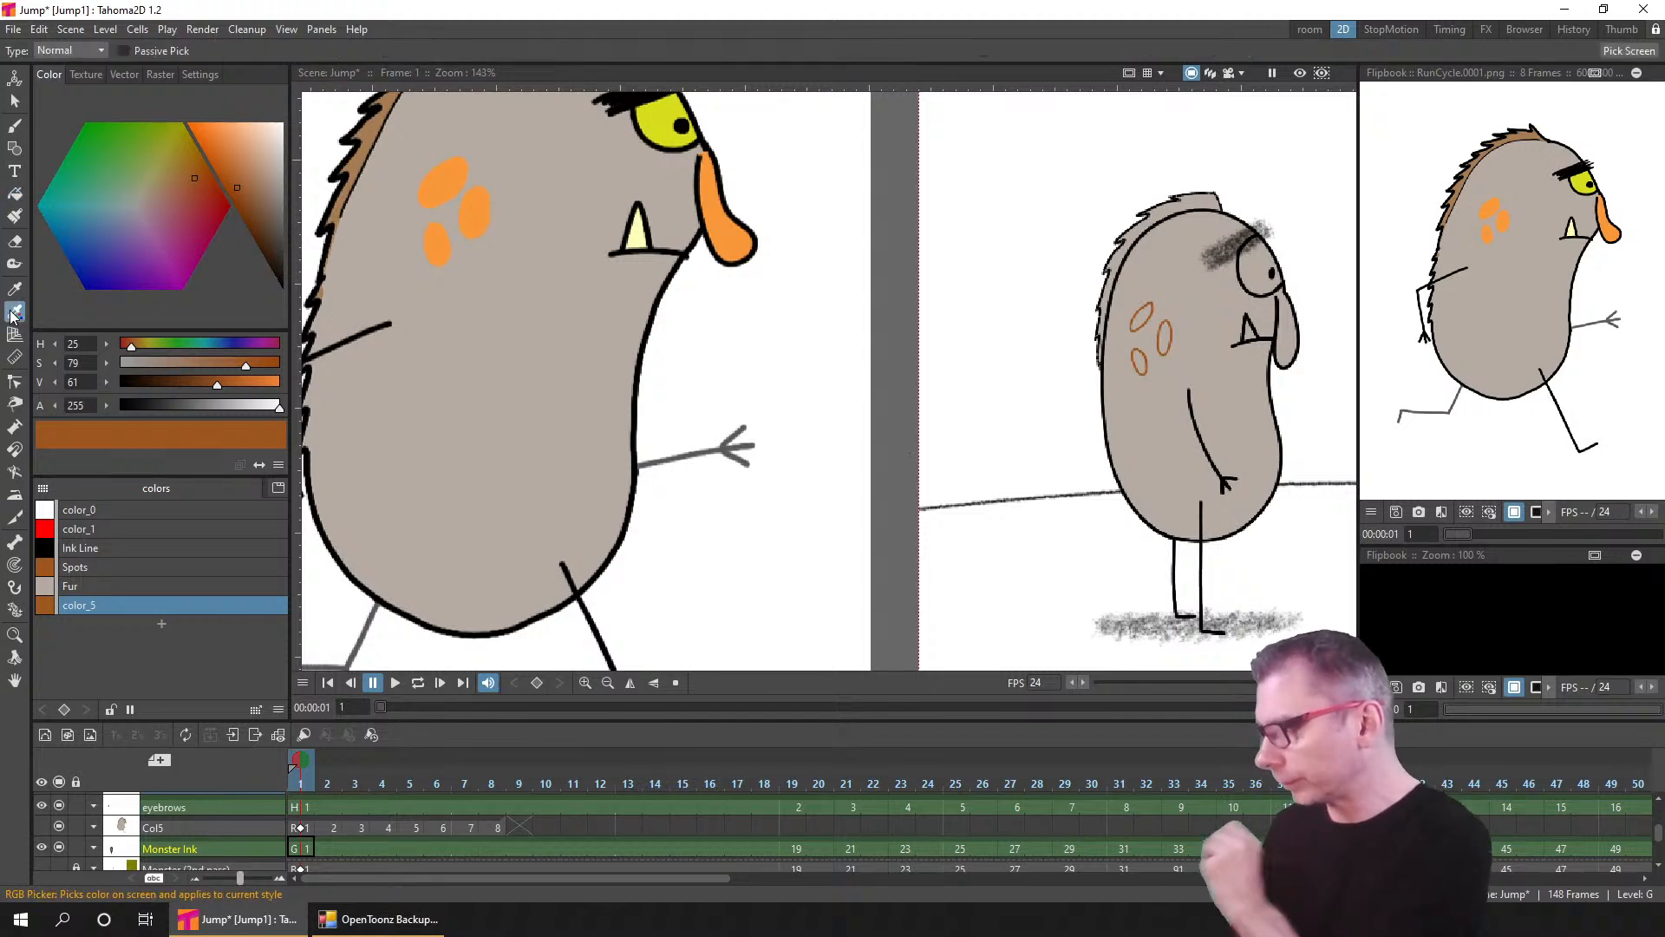
pyautogui.click(491, 202)
pyautogui.click(464, 217)
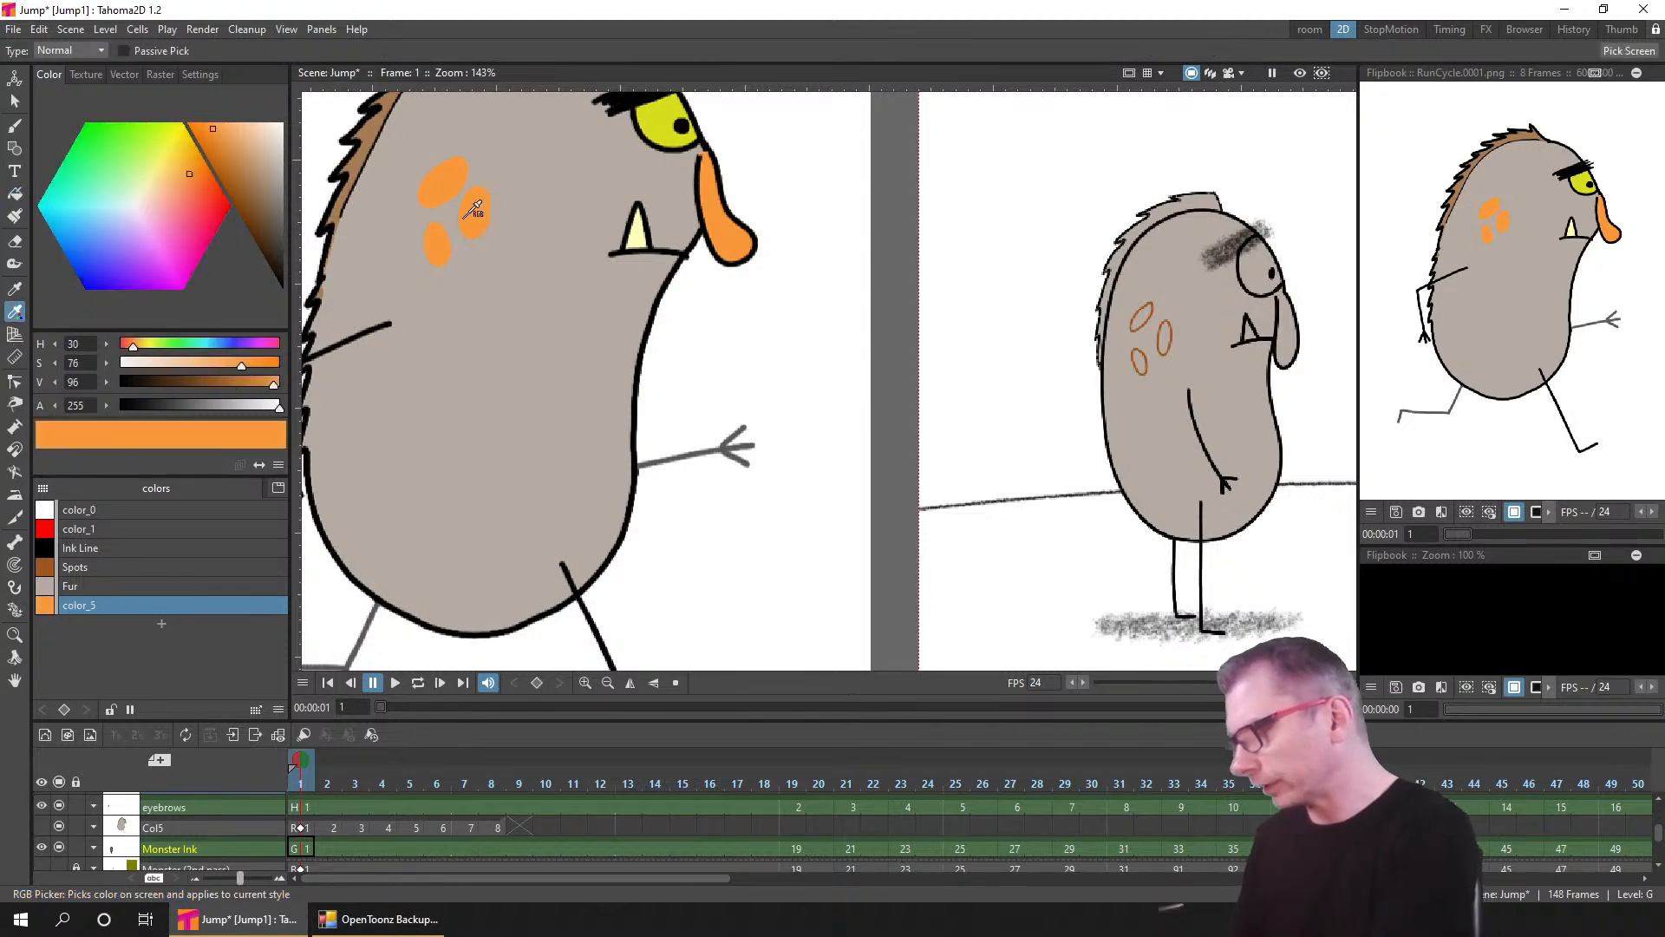
# - Return to the Fill tool and set its type to Freehand
pyautogui.click(14, 193)
pyautogui.scroll(-1, 1158, 490)
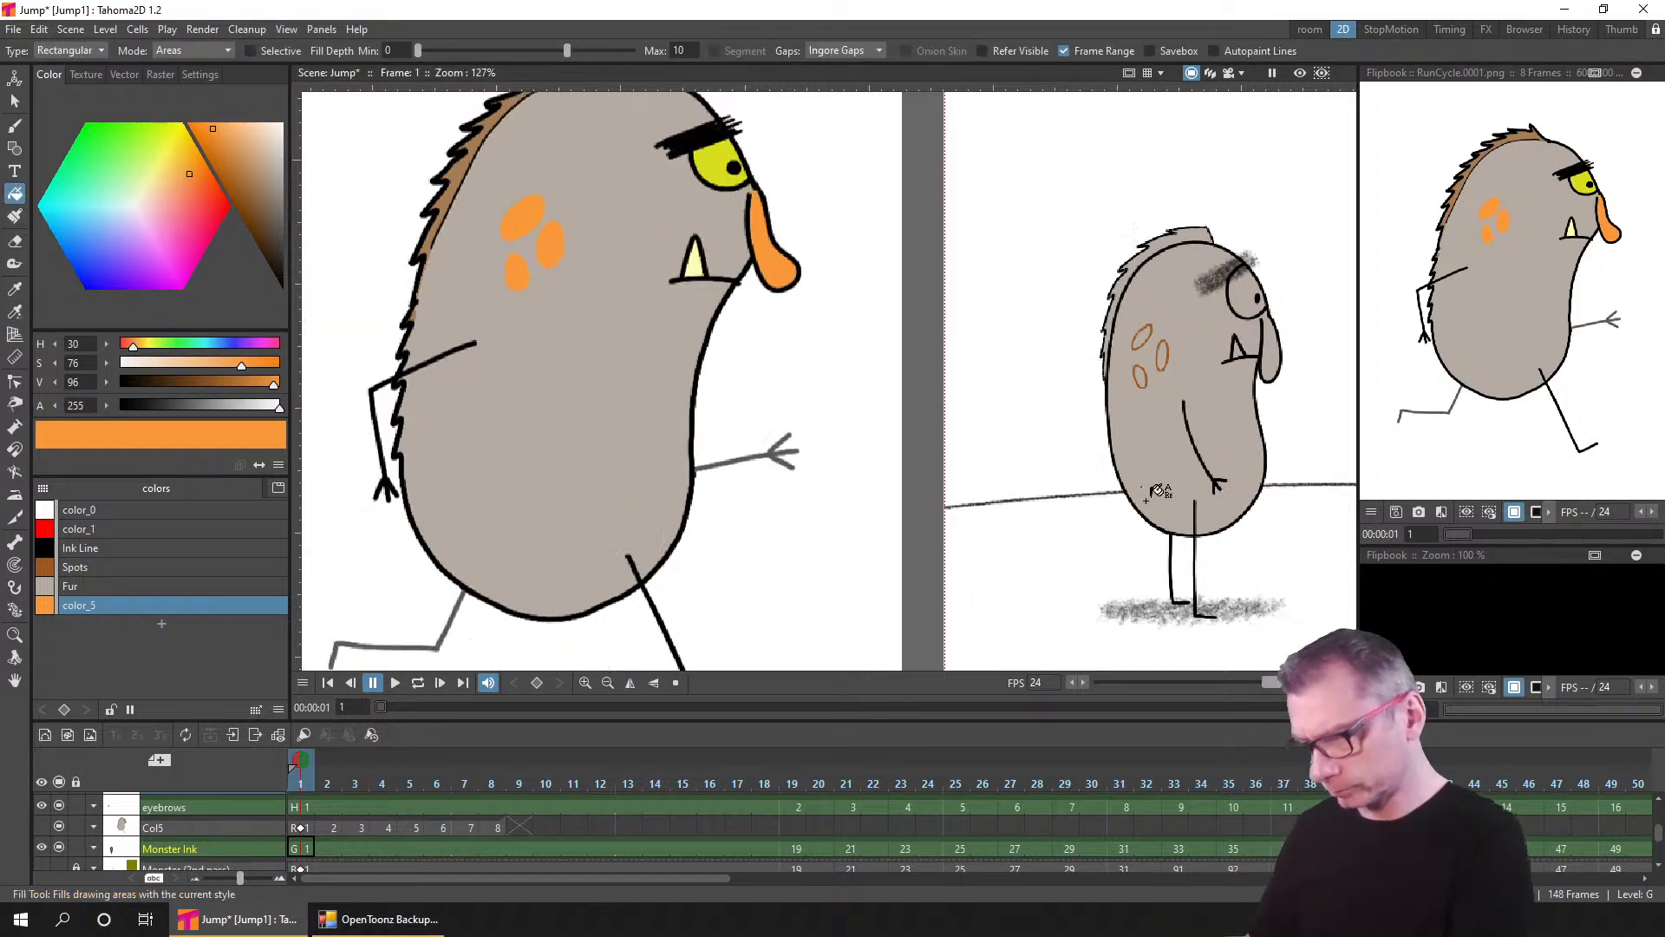
pyautogui.scroll(-1, 1158, 490)
pyautogui.moveTo(1157, 490); pyautogui.dragTo(535, 499)
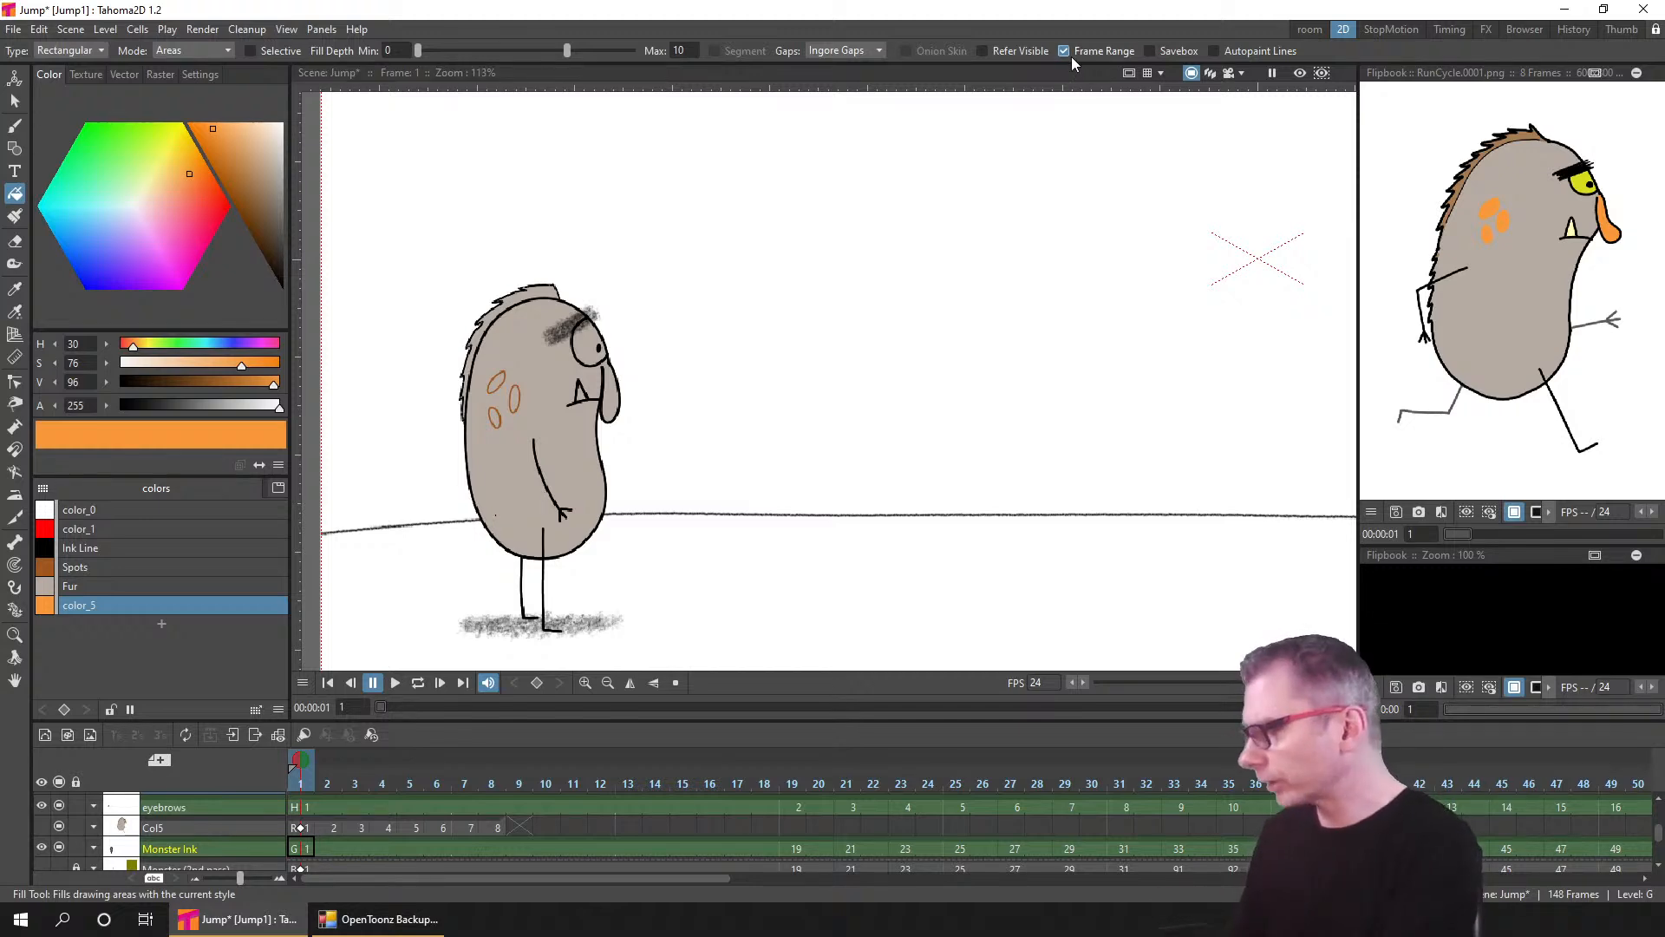
pyautogui.click(81, 93)
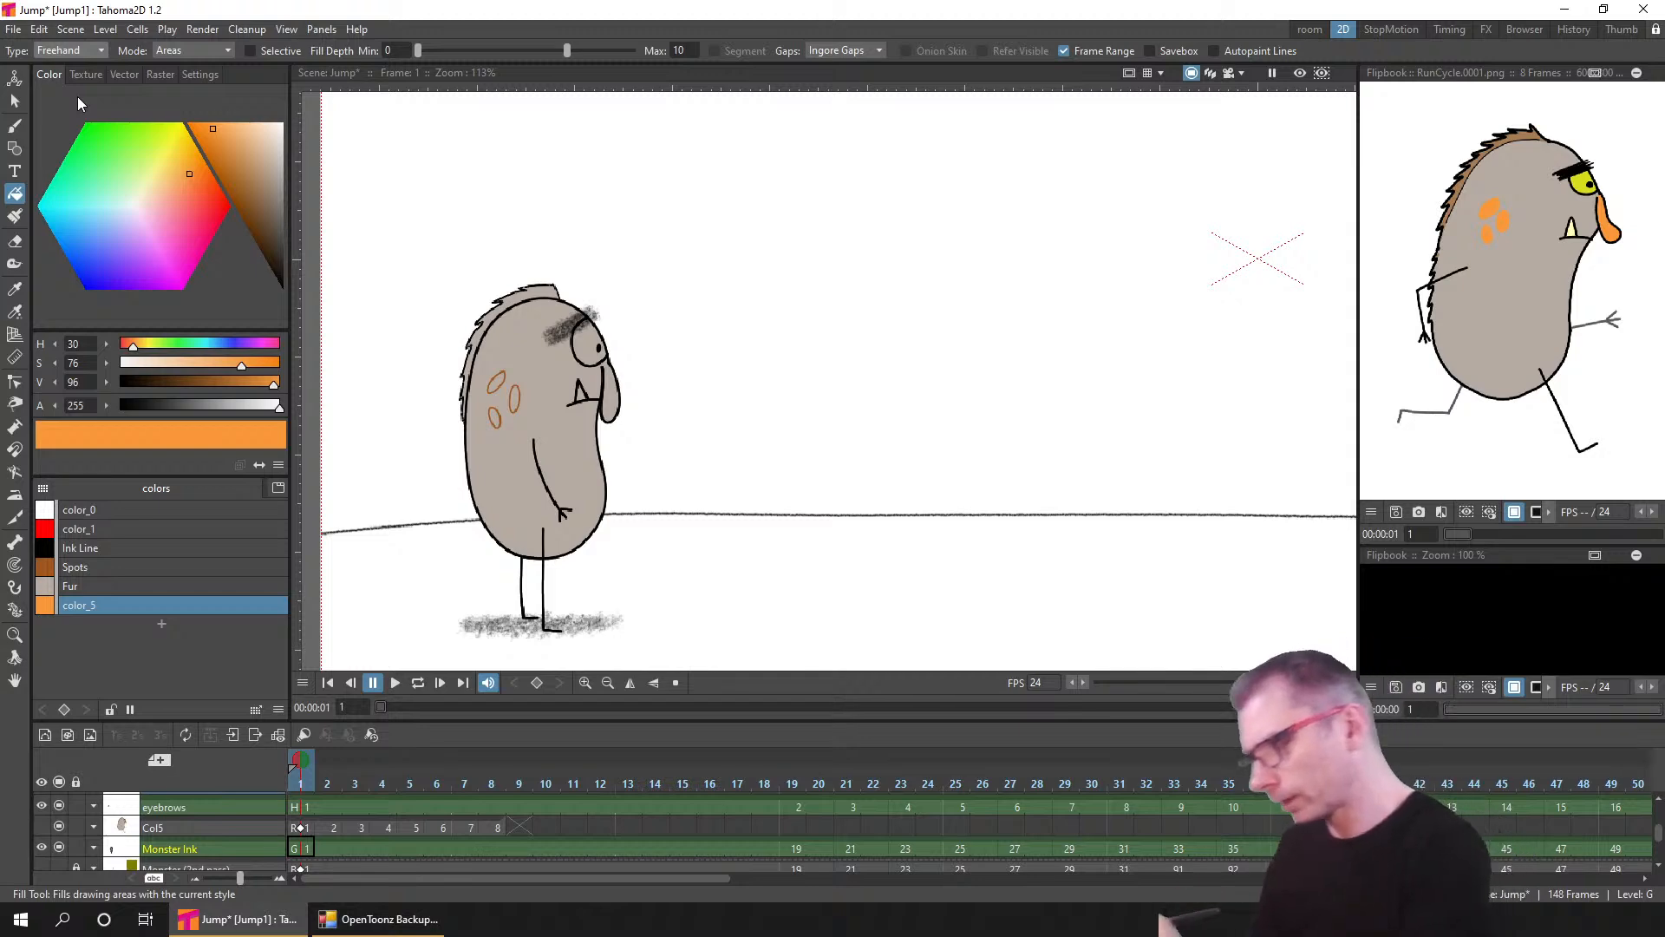
# - Try a freehand Frame Range fill of the spots with orange color_5 from frame 1 to frame 40, and undo it
pyautogui.moveTo(497, 354)
pyautogui.mouseDown()
pyautogui.moveTo(470, 413)
pyautogui.moveTo(500, 448)
pyautogui.moveTo(542, 389)
pyautogui.moveTo(514, 354)
pyautogui.mouseUp()
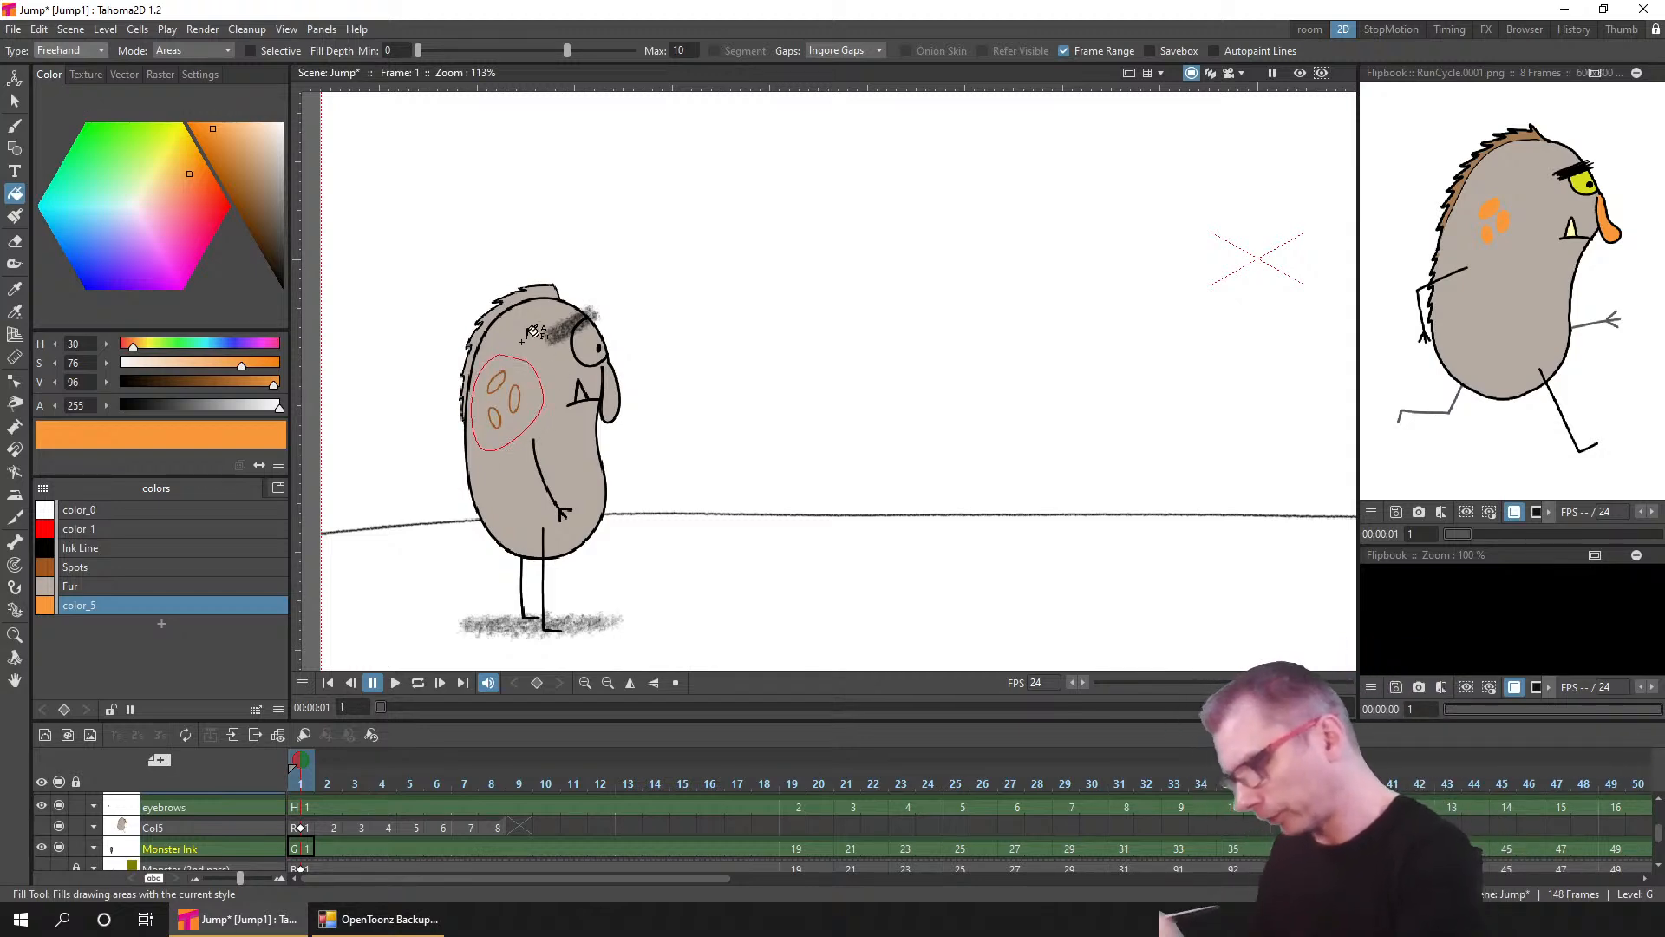
pyautogui.moveTo(303, 782)
pyautogui.mouseDown()
pyautogui.moveTo(960, 767)
pyautogui.moveTo(1391, 780)
pyautogui.mouseUp()
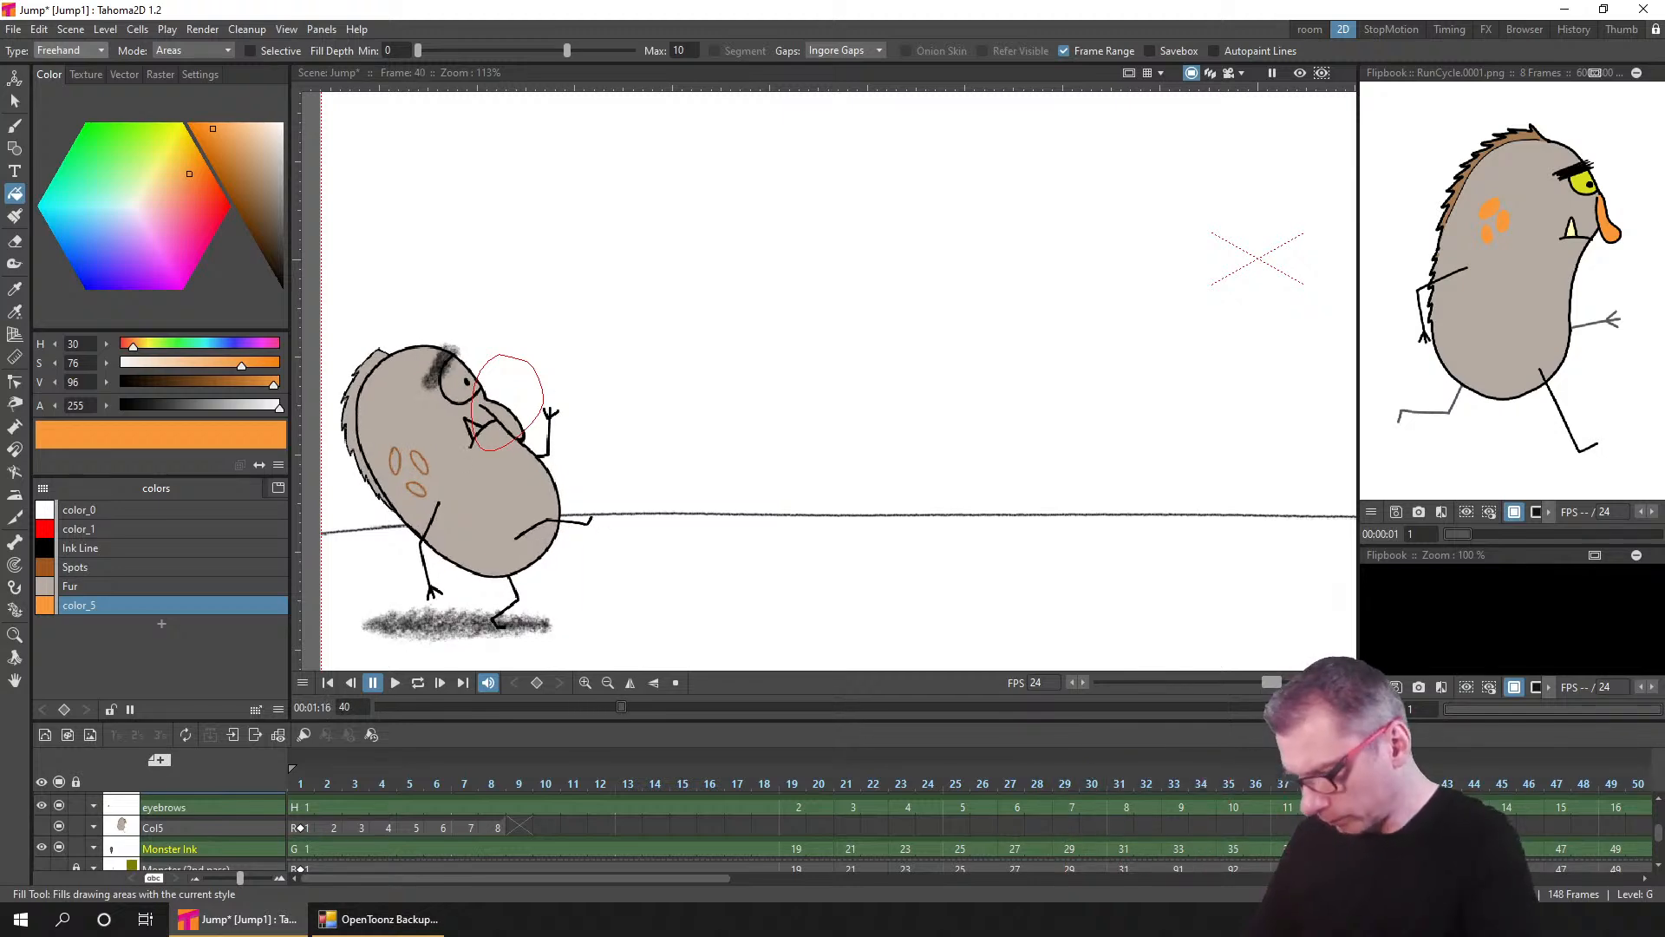
pyautogui.click(397, 429)
pyautogui.moveTo(396, 430)
pyautogui.mouseDown()
pyautogui.moveTo(379, 457)
pyautogui.moveTo(394, 502)
pyautogui.mouseUp()
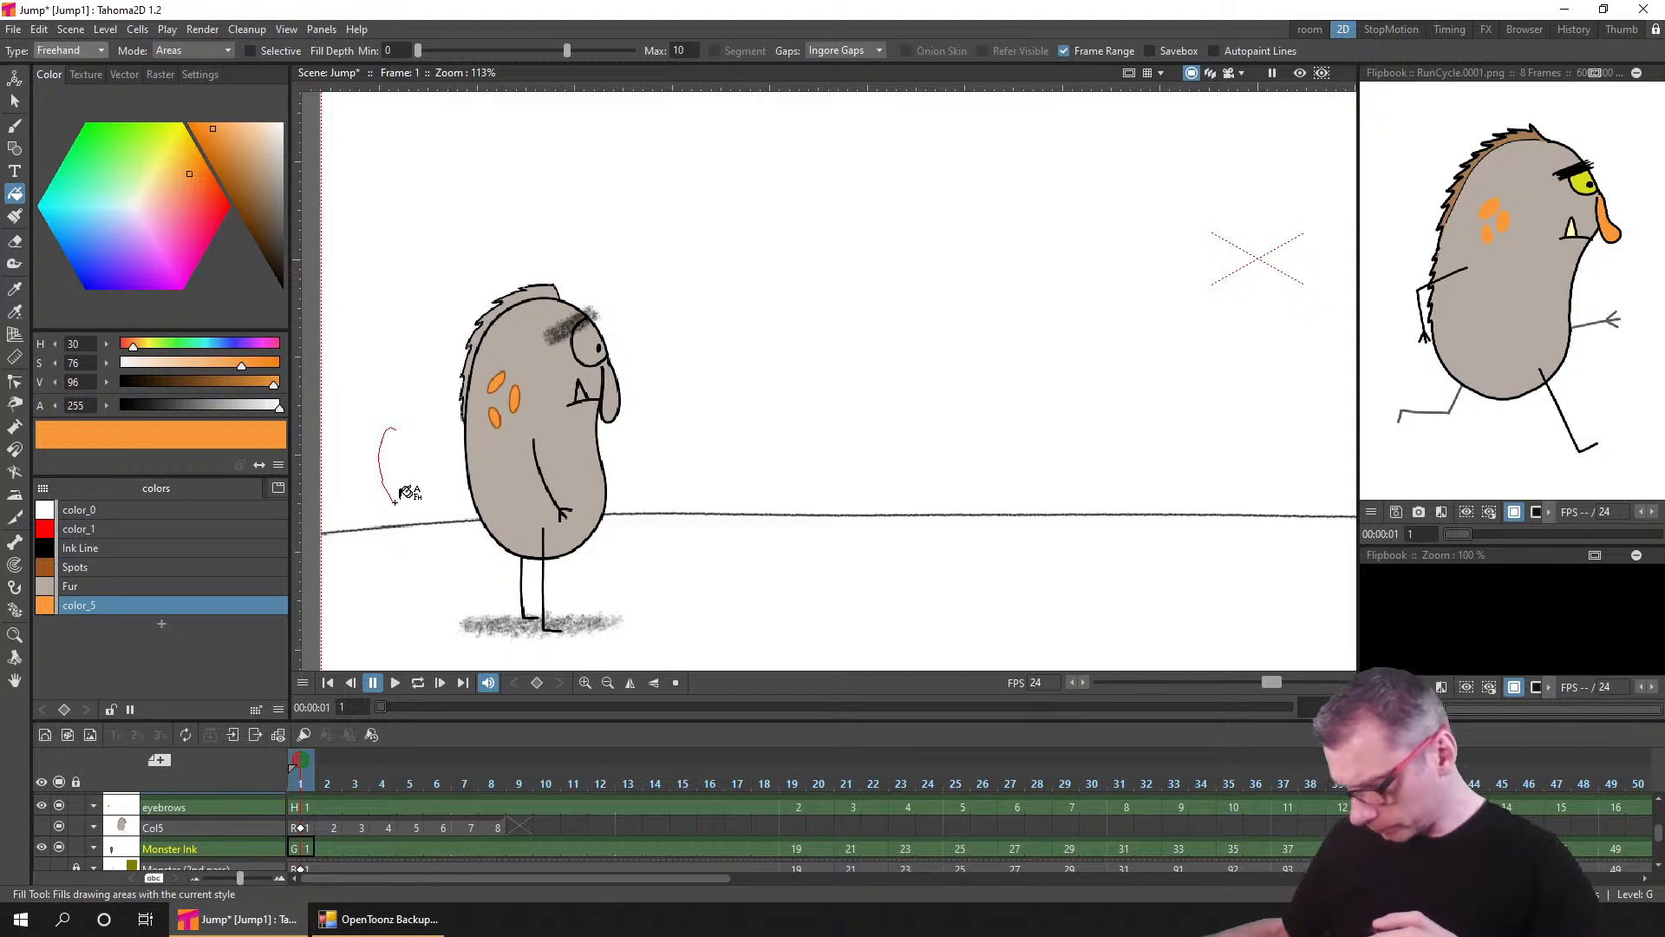
pyautogui.hotkey('ctrl', 'z')
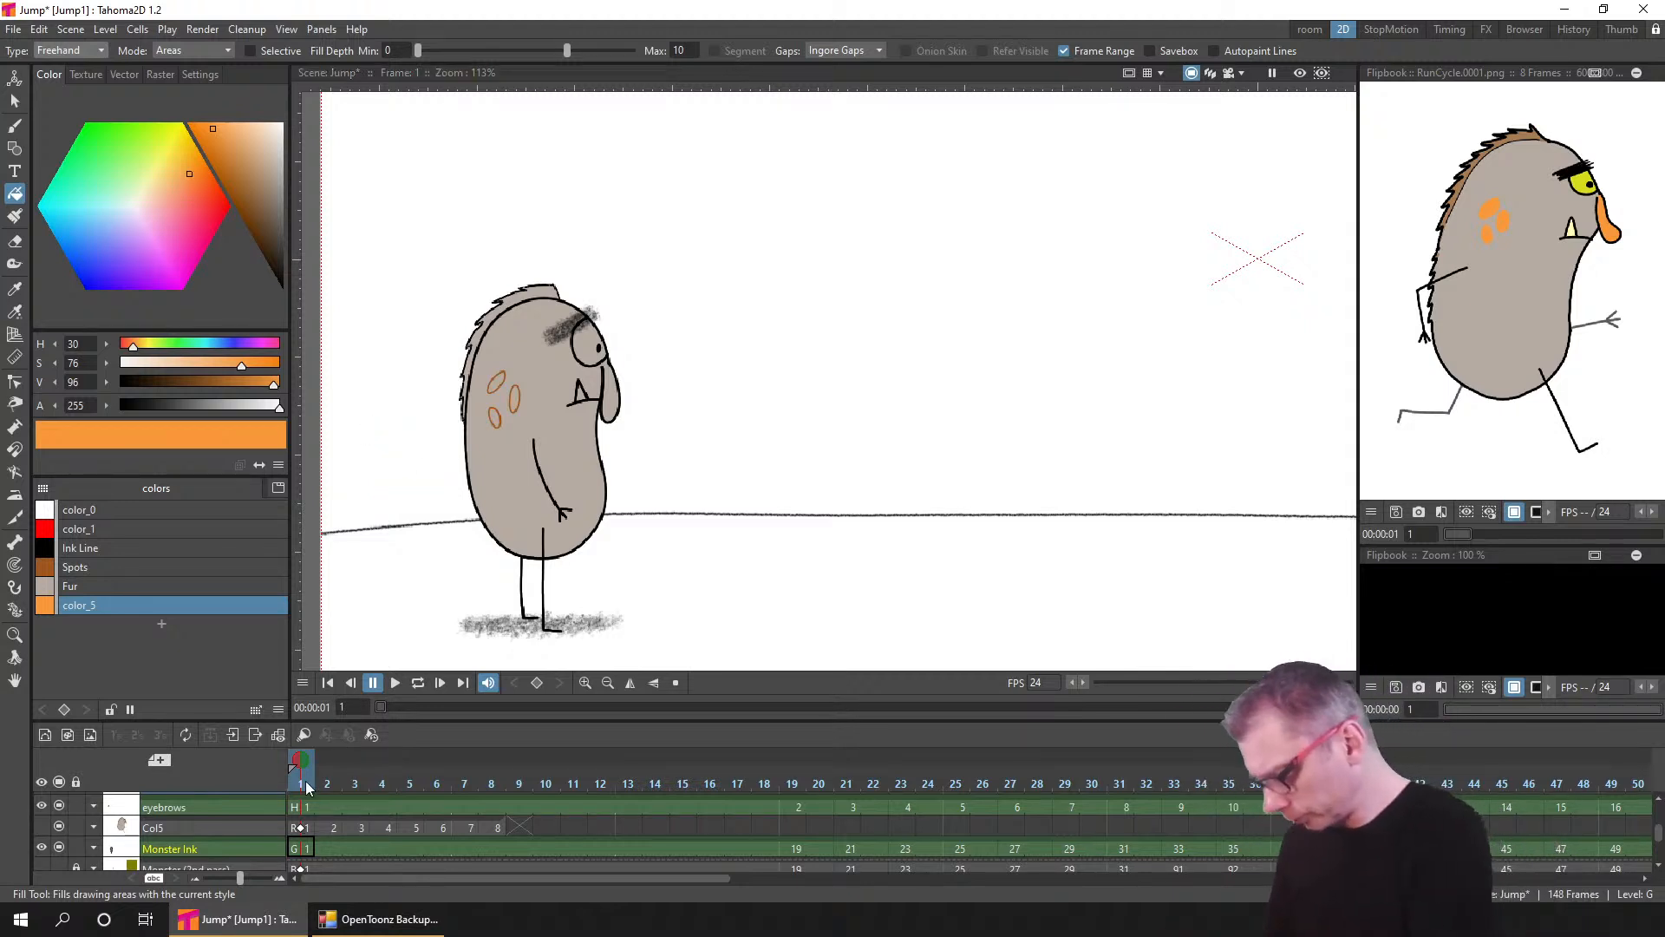
# - Save the scene and fill the three spots on frame 1 with orange color_5, using a freehand fill without Frame Range
pyautogui.click(307, 851)
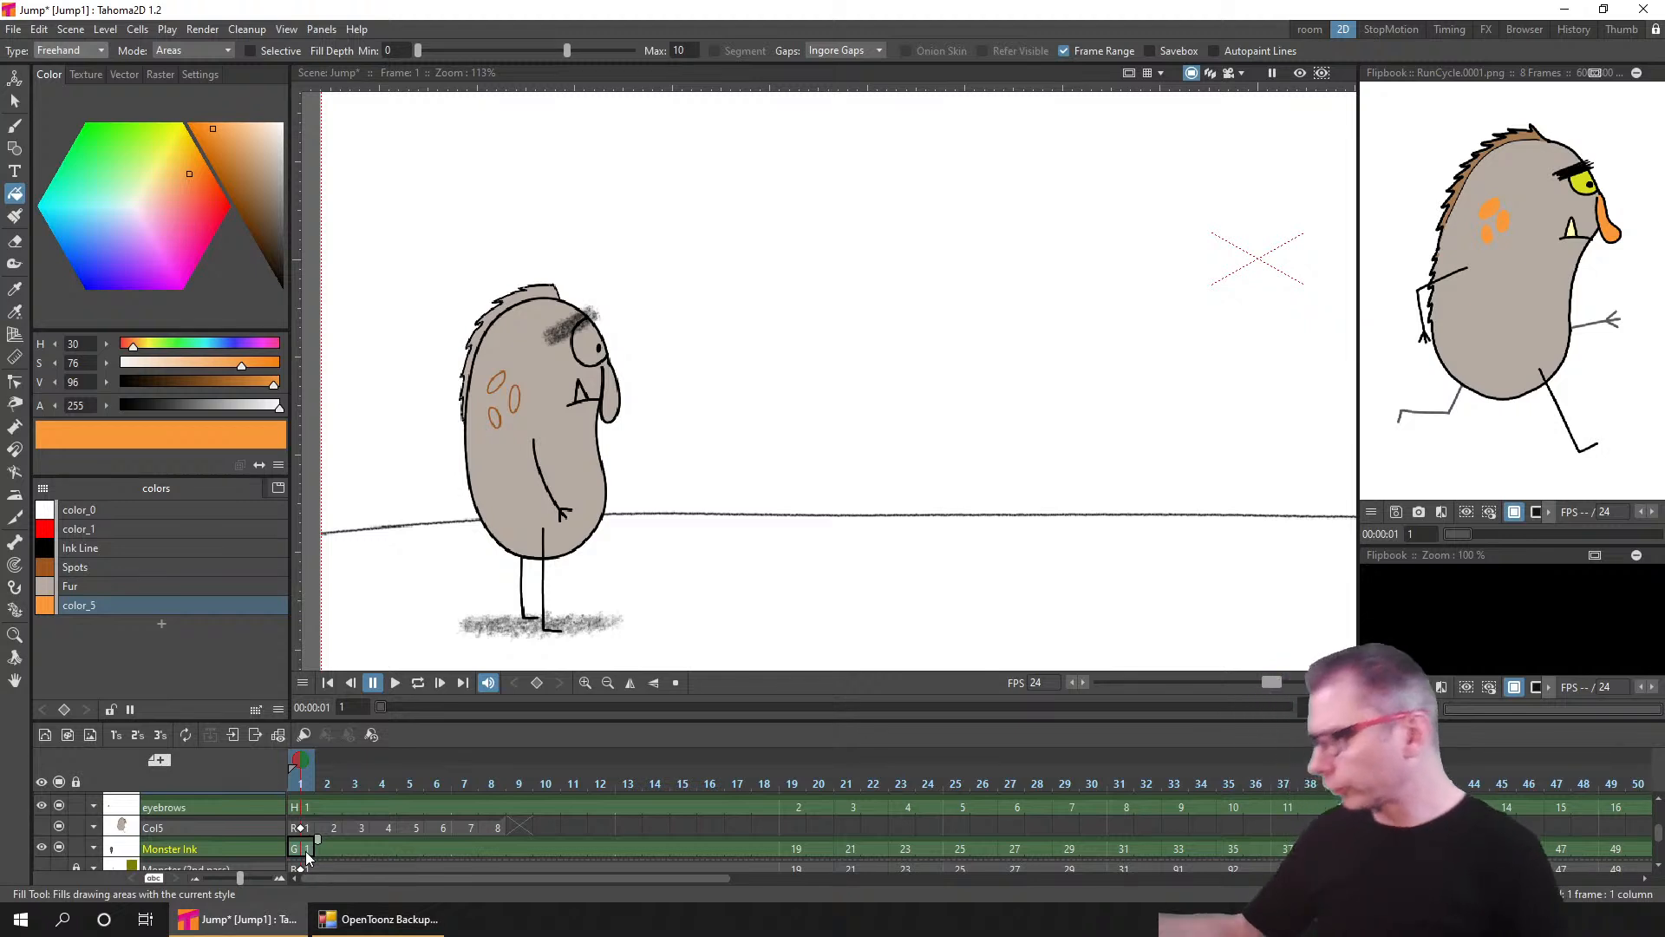
pyautogui.hotkey('ctrl', 's')
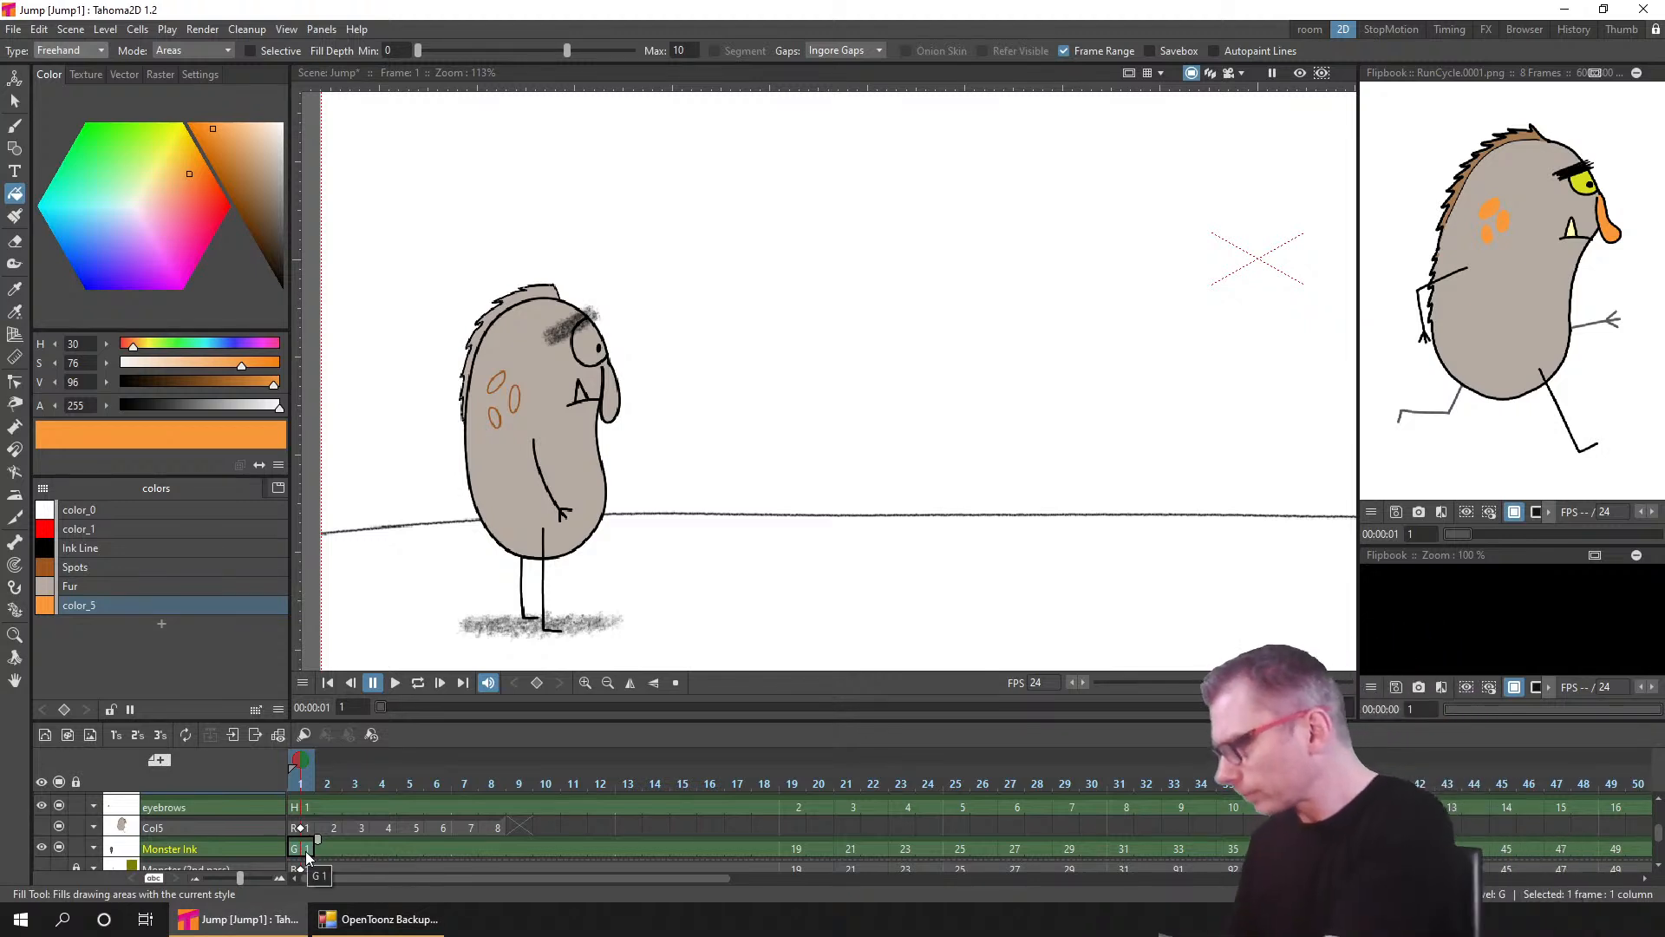
pyautogui.click(1061, 52)
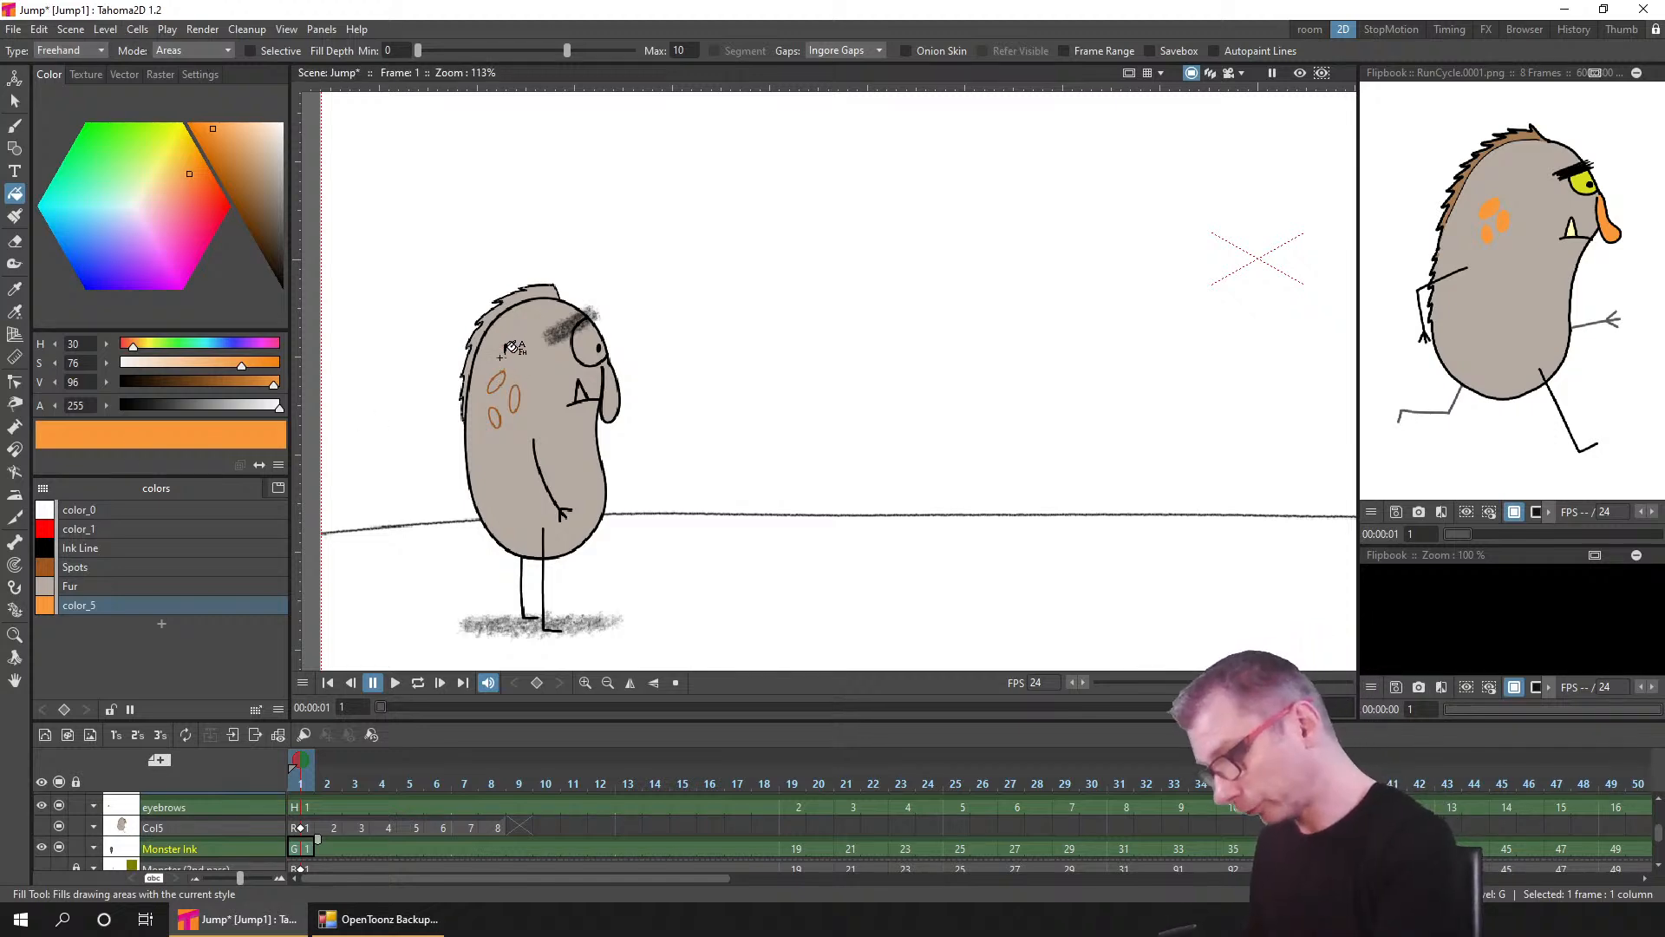
pyautogui.moveTo(503, 358)
pyautogui.mouseDown()
pyautogui.moveTo(496, 443)
pyautogui.moveTo(538, 363)
pyautogui.mouseUp()
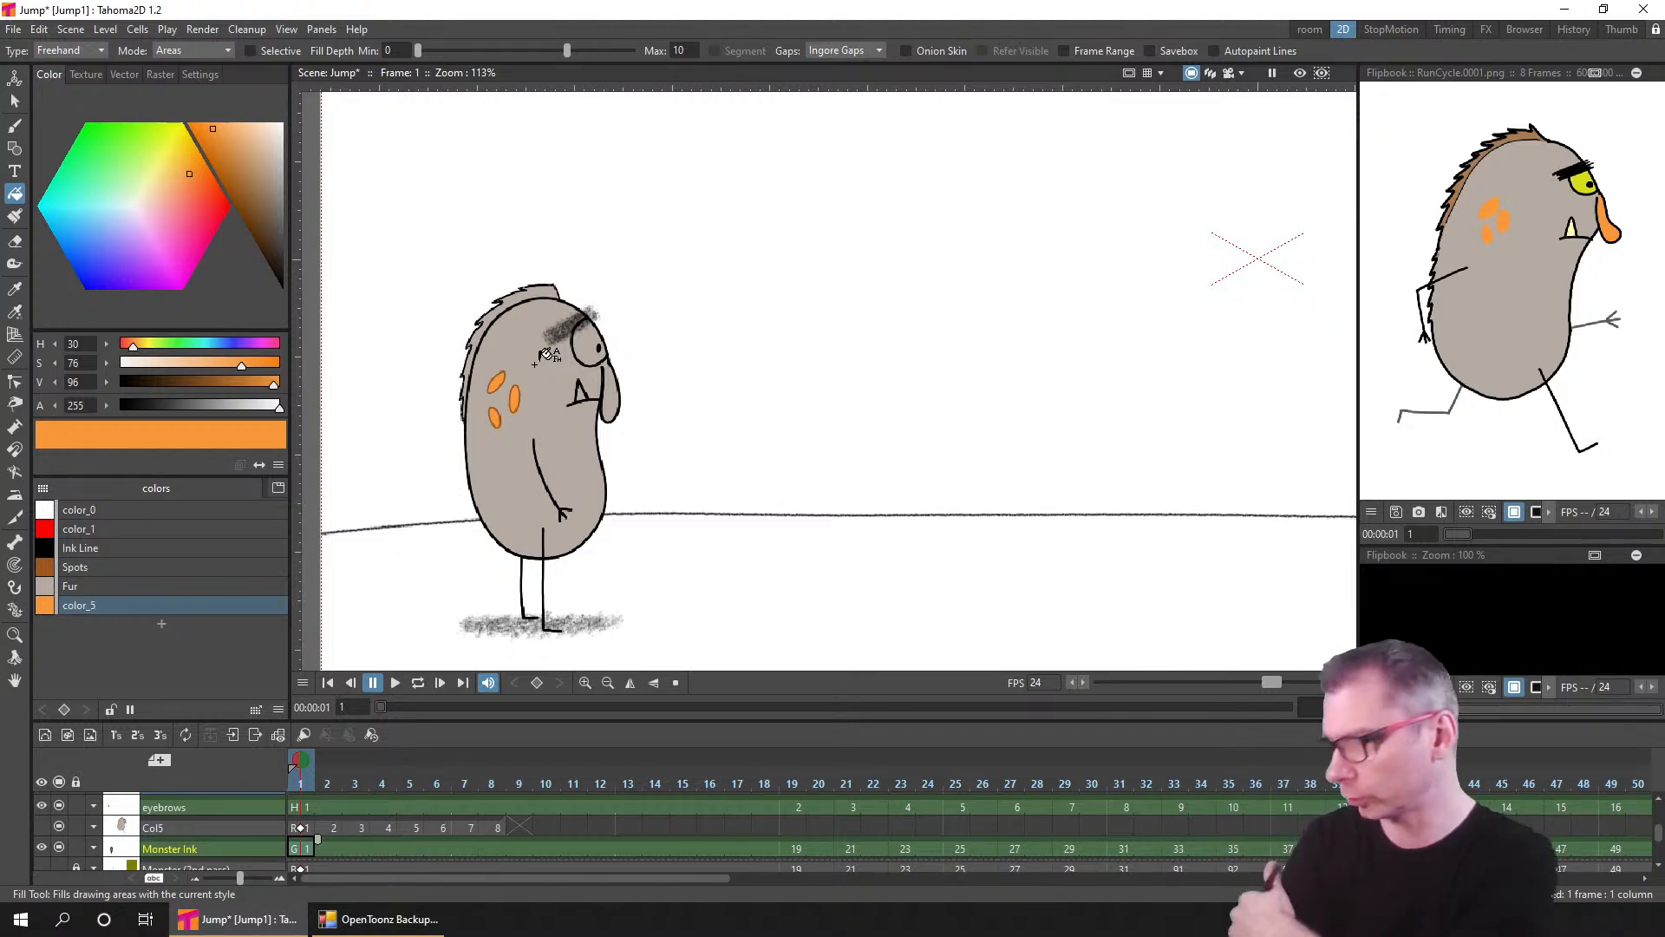
# - Rename the brown palette style as Spot outline and the orange color_5 style as Spots
pyautogui.doubleClick(92, 565)
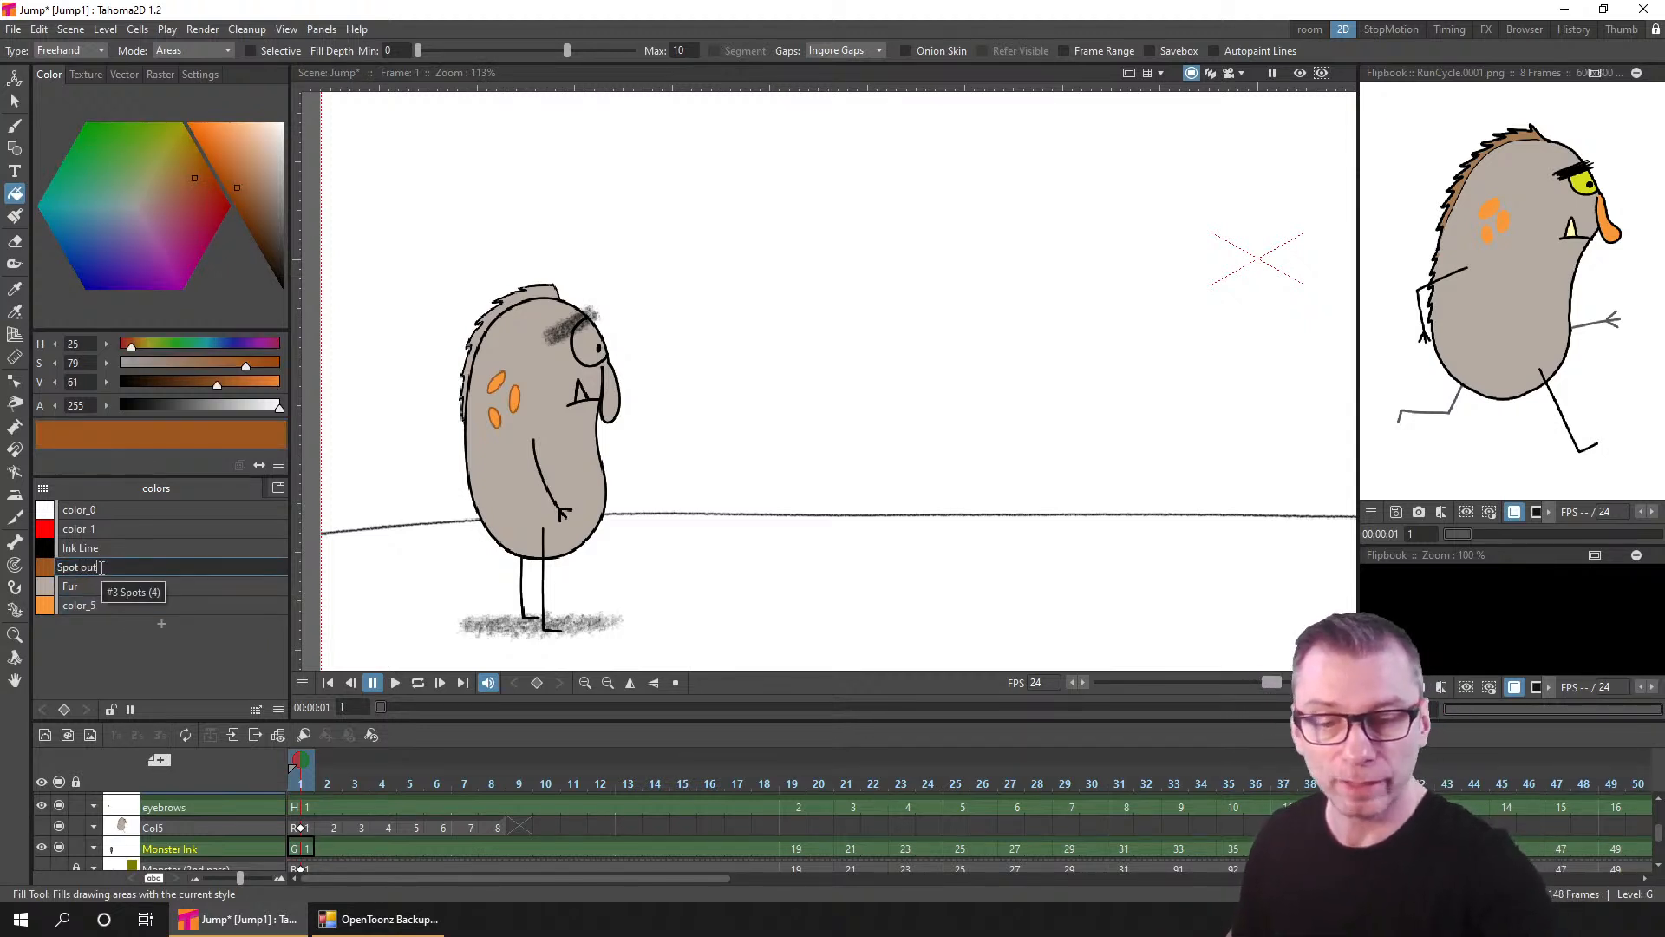
pyautogui.write('Spot outline')
pyautogui.press('Return')
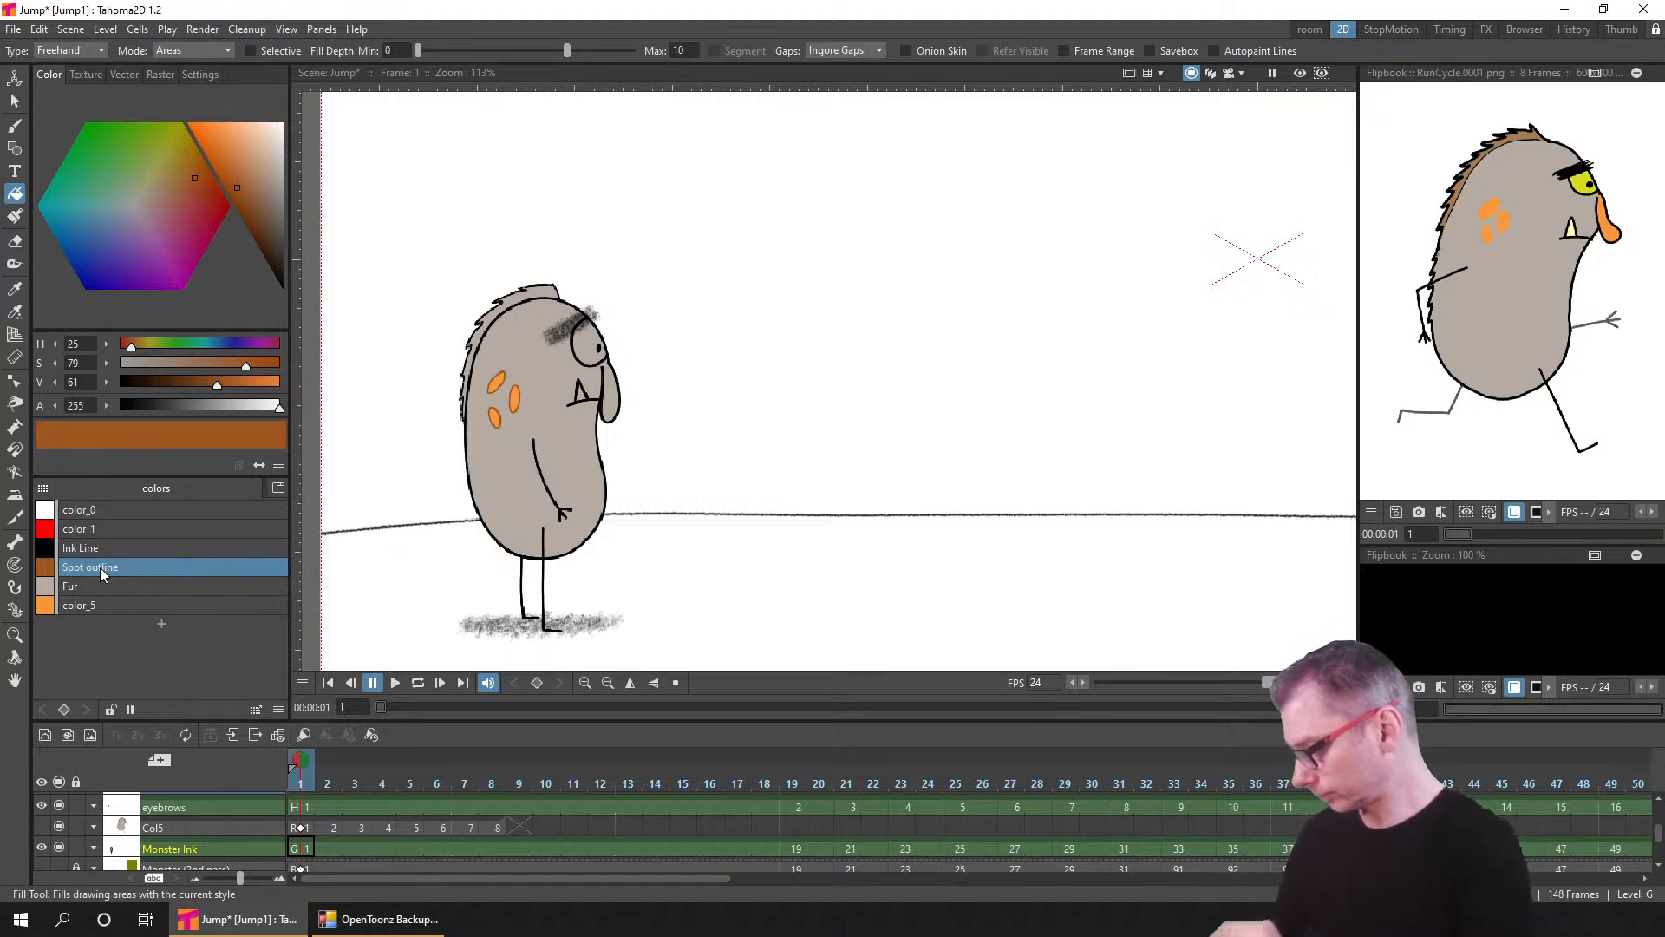
pyautogui.doubleClick(129, 606)
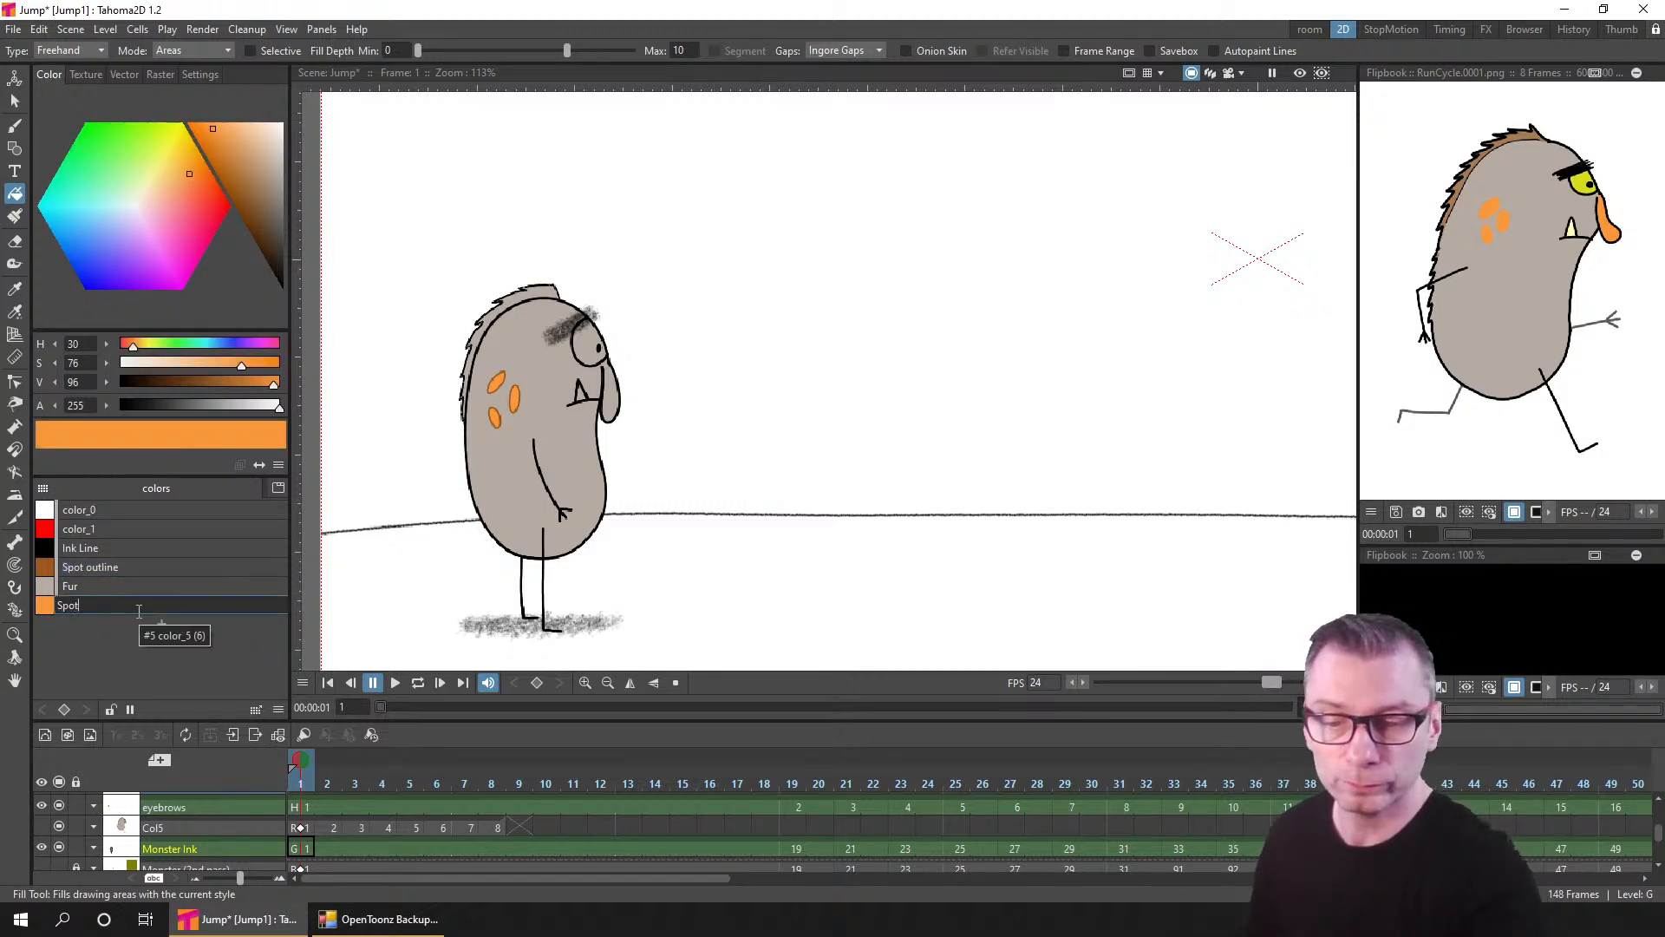
pyautogui.press('Return')
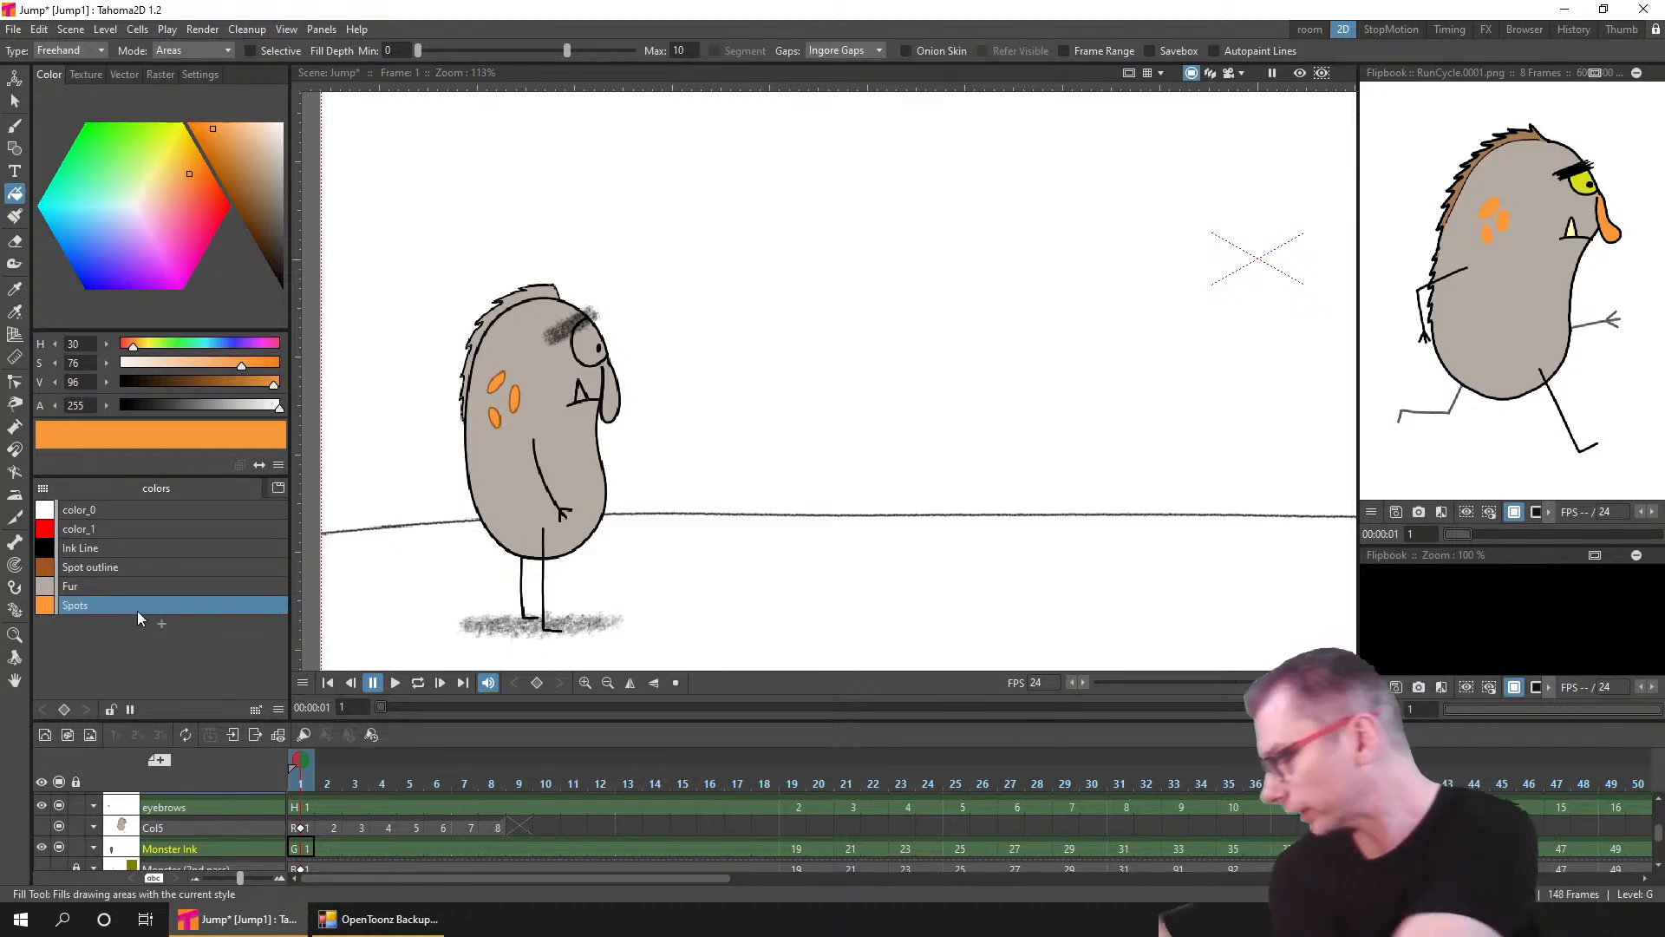
# - Reorder the palette so that the Spot outline style sits between Fur and Spots
pyautogui.click(171, 569)
pyautogui.moveTo(172, 571); pyautogui.dragTo(173, 606)
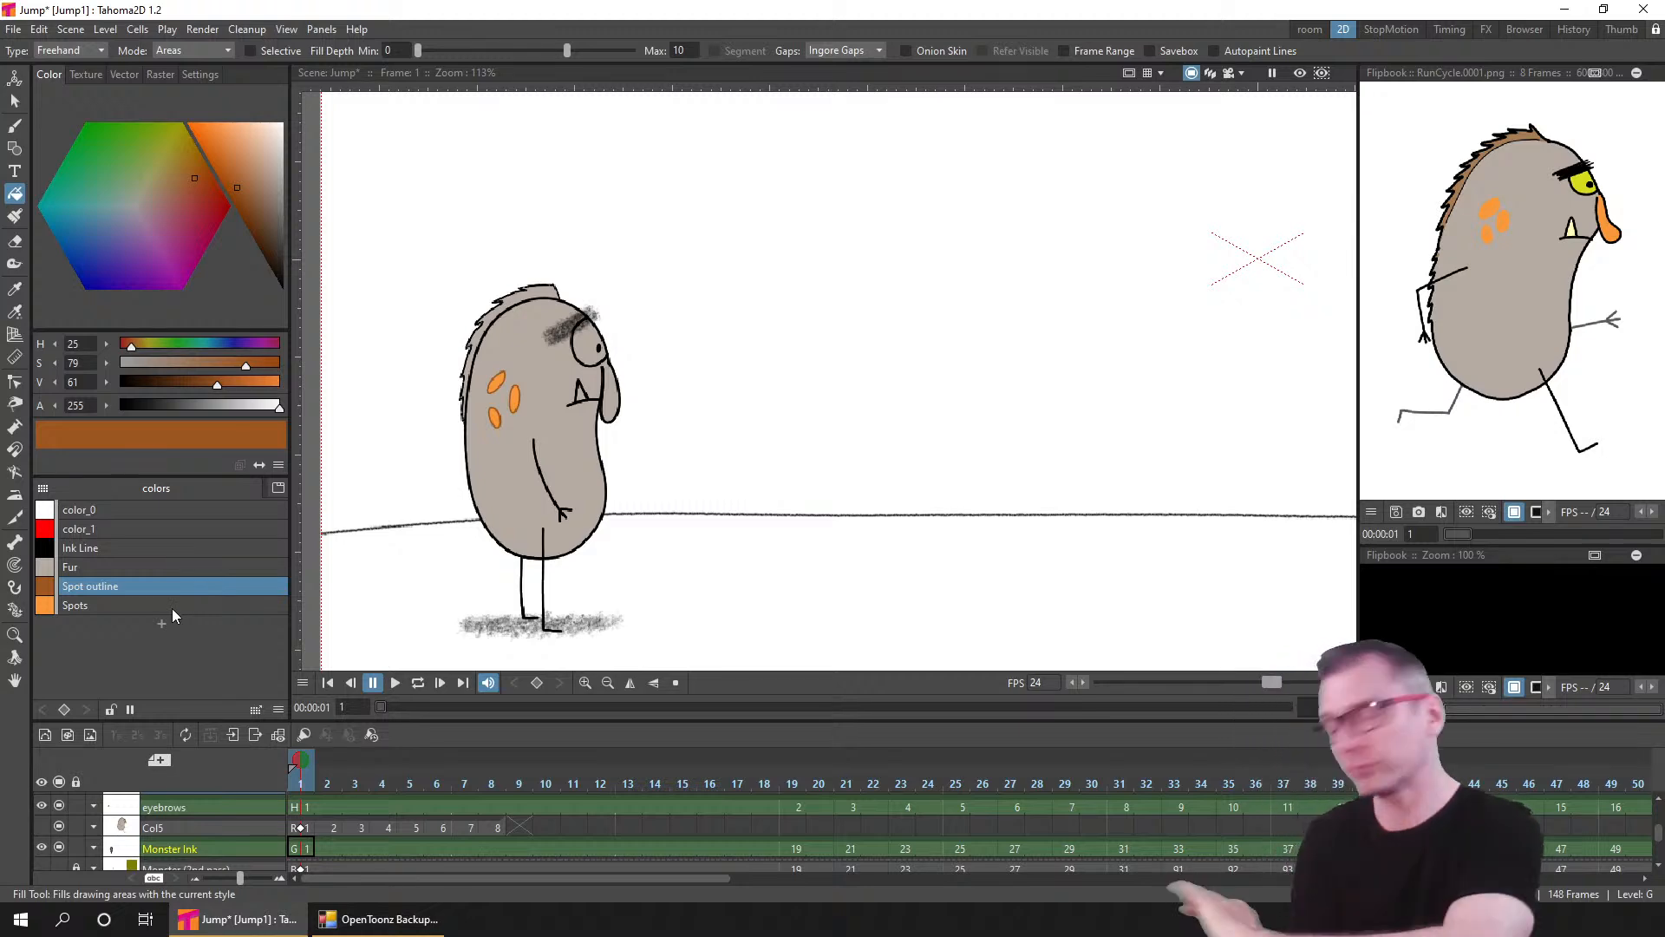
pyautogui.click(127, 610)
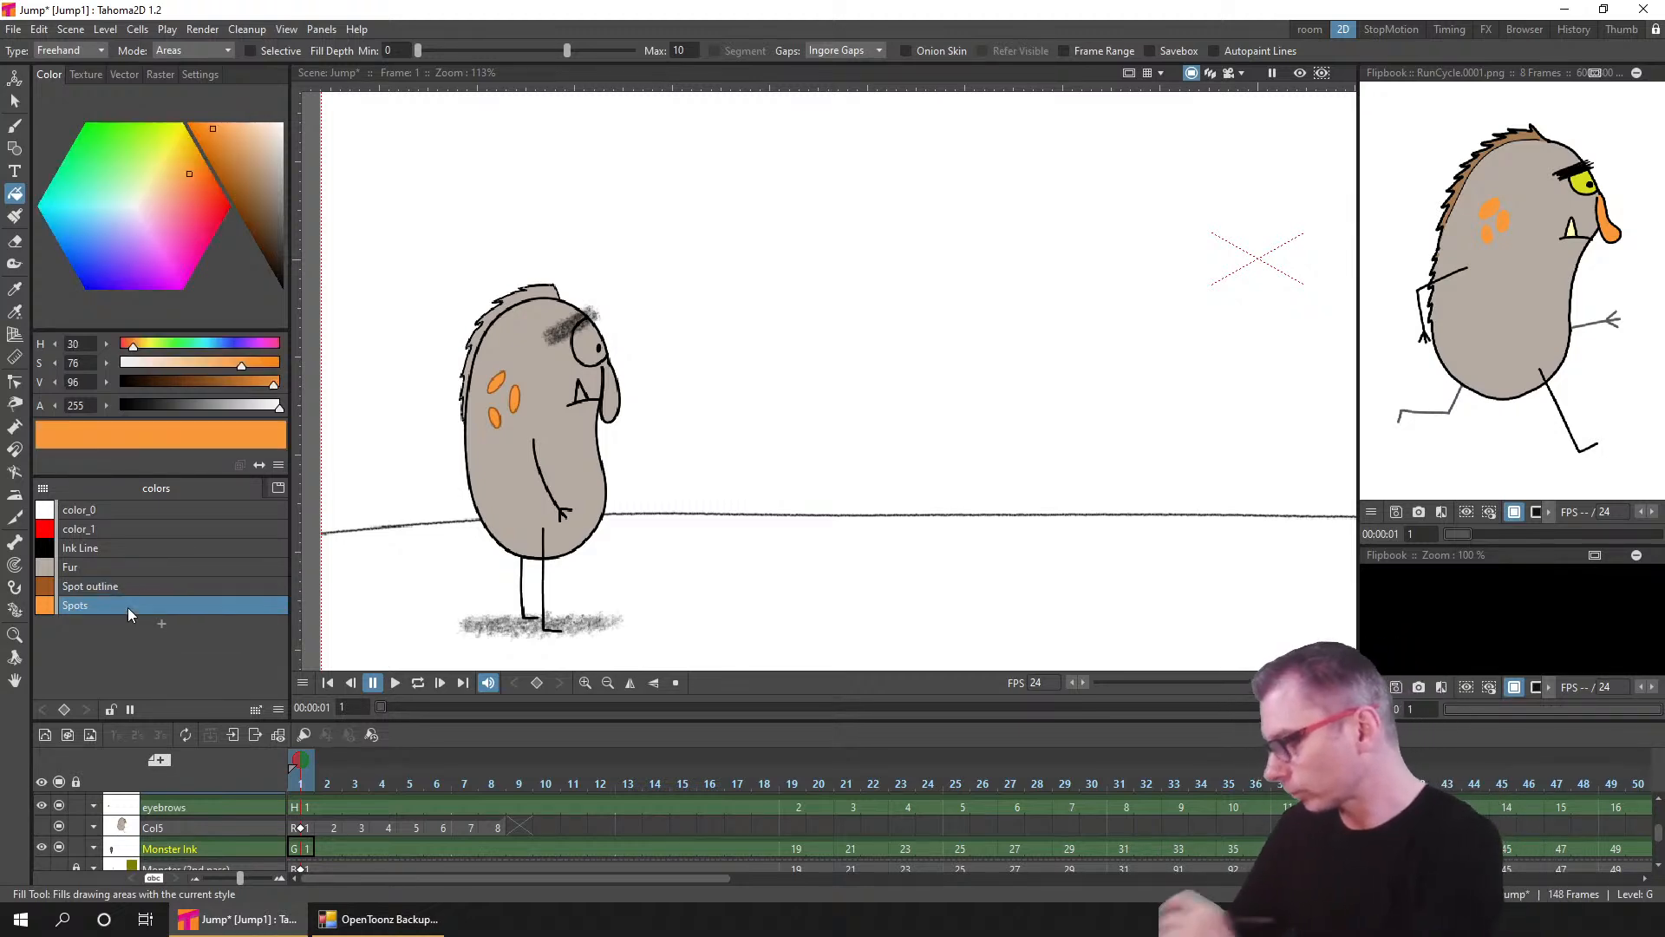
pyautogui.click(123, 587)
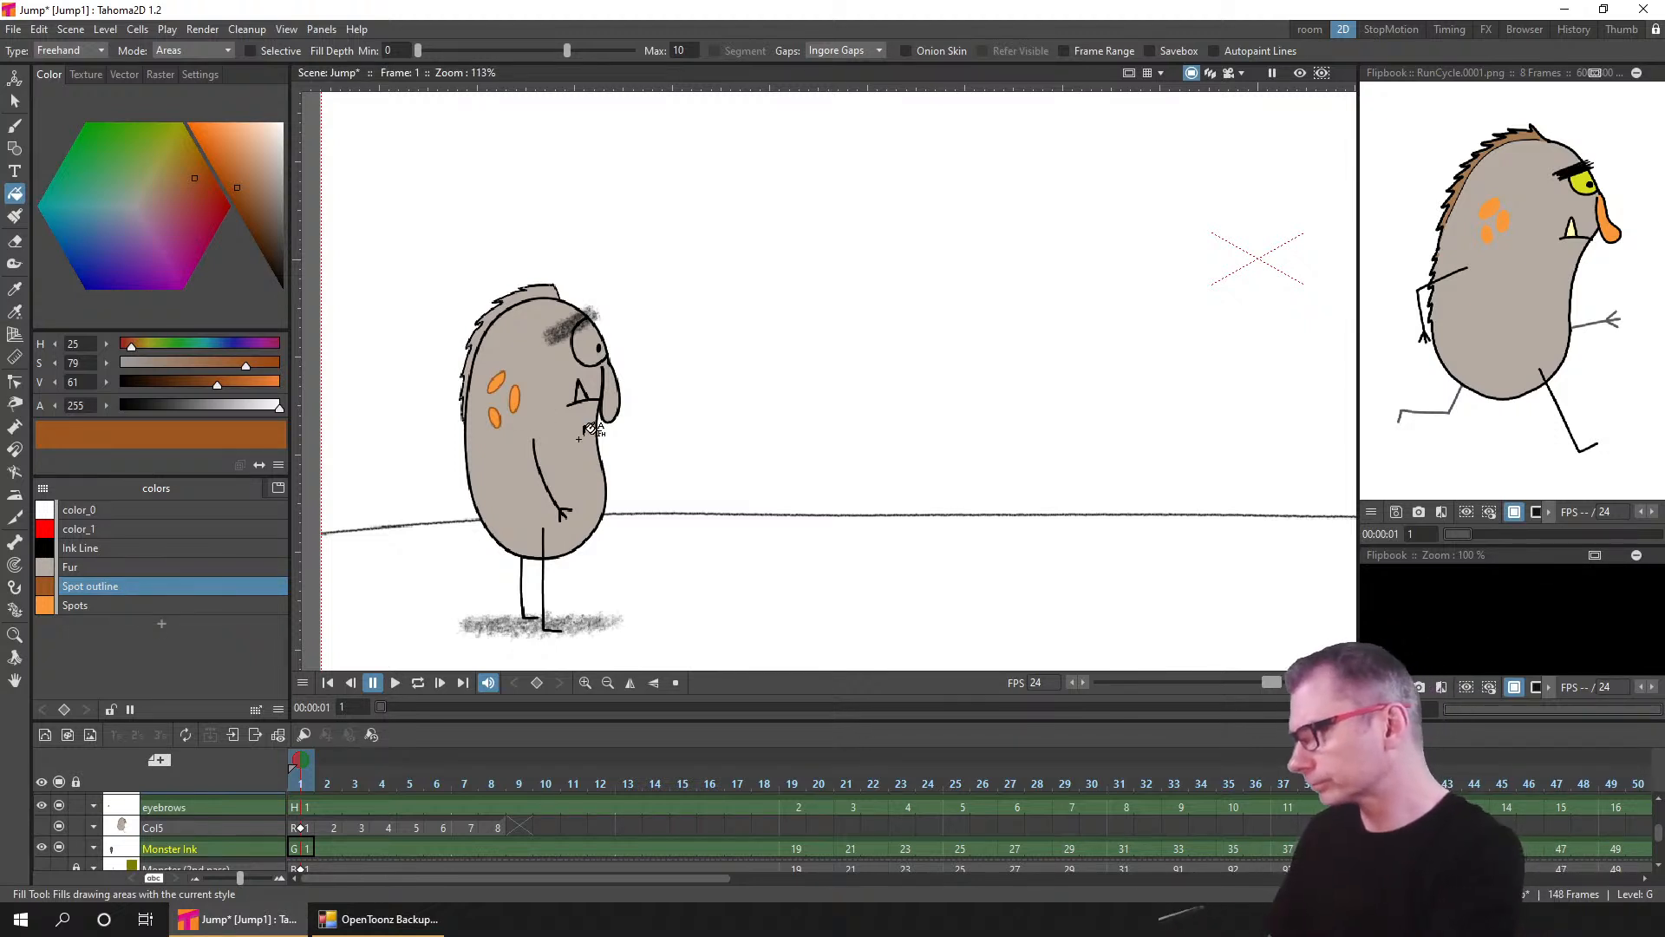
# - Fill the monster's spots on frames 19 and 21 with the orange Spots style, using freehand fills
pyautogui.moveTo(570, 426); pyautogui.dragTo(1044, 417)
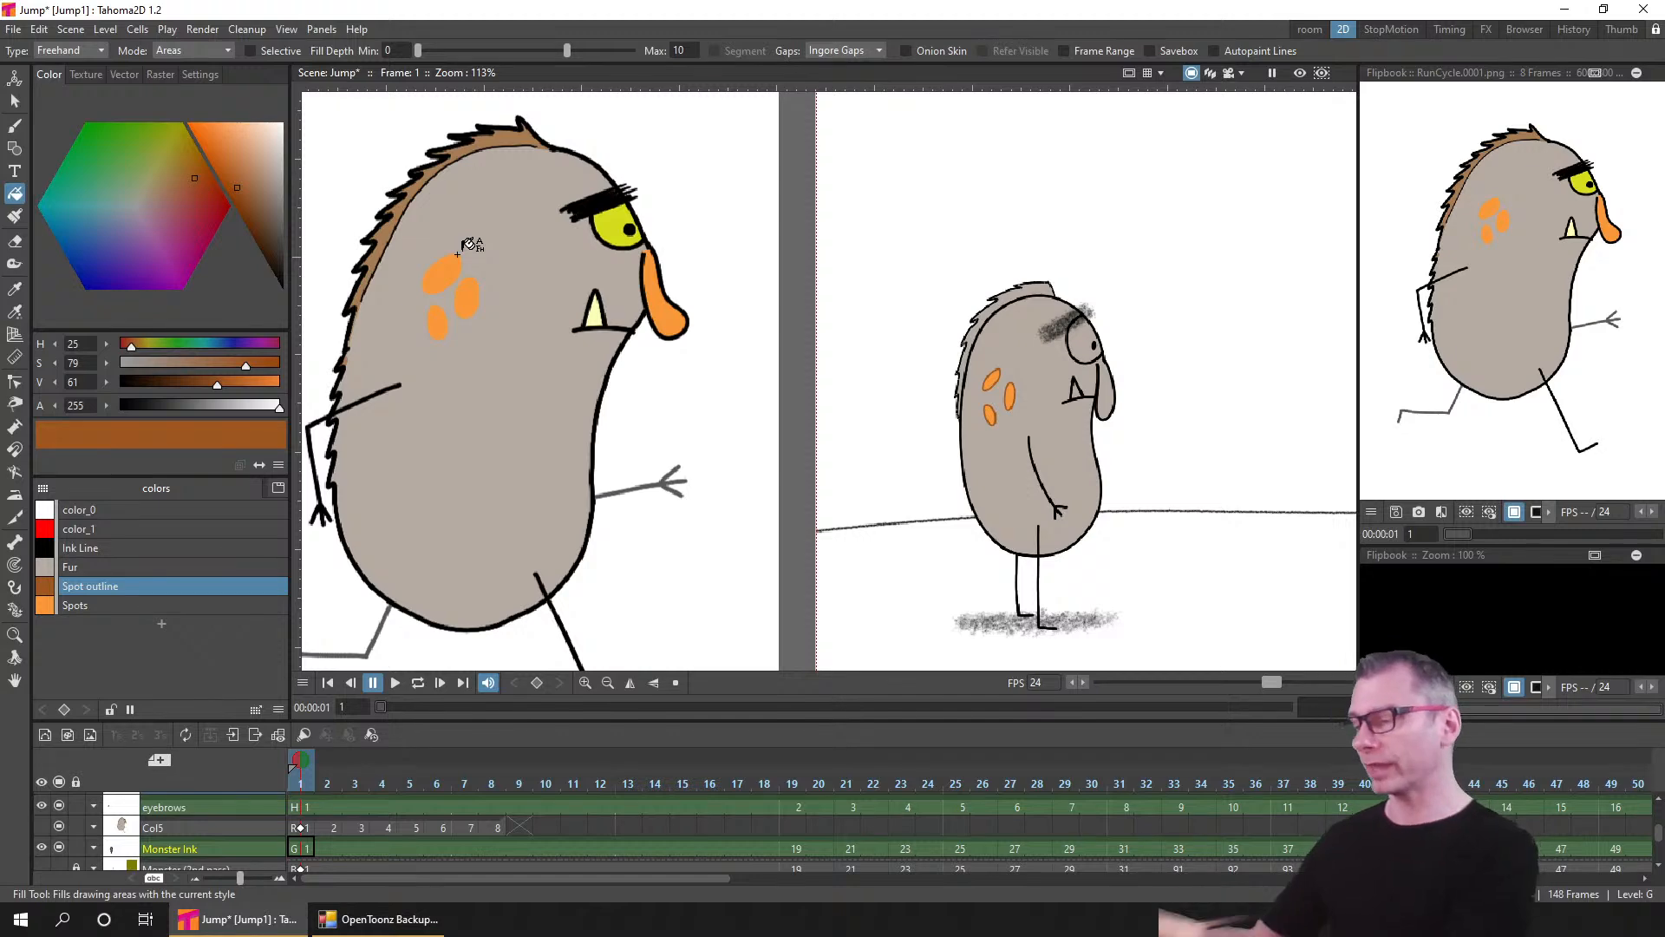
pyautogui.scroll(-5, 563, 319)
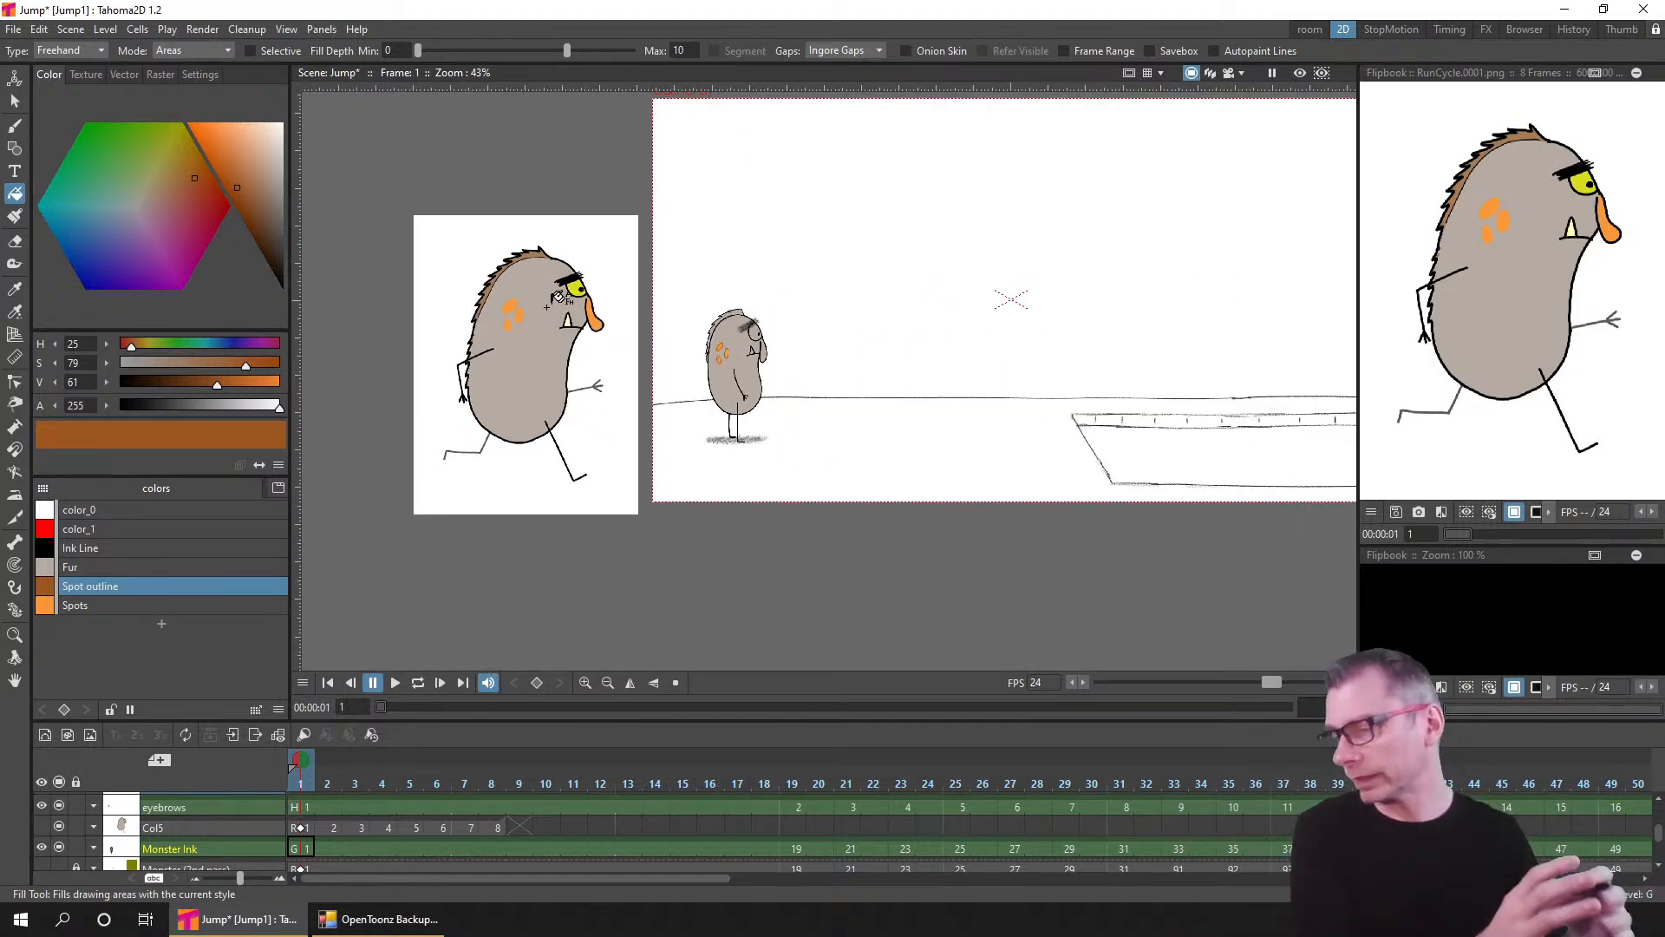
pyautogui.scroll(3, 752, 319)
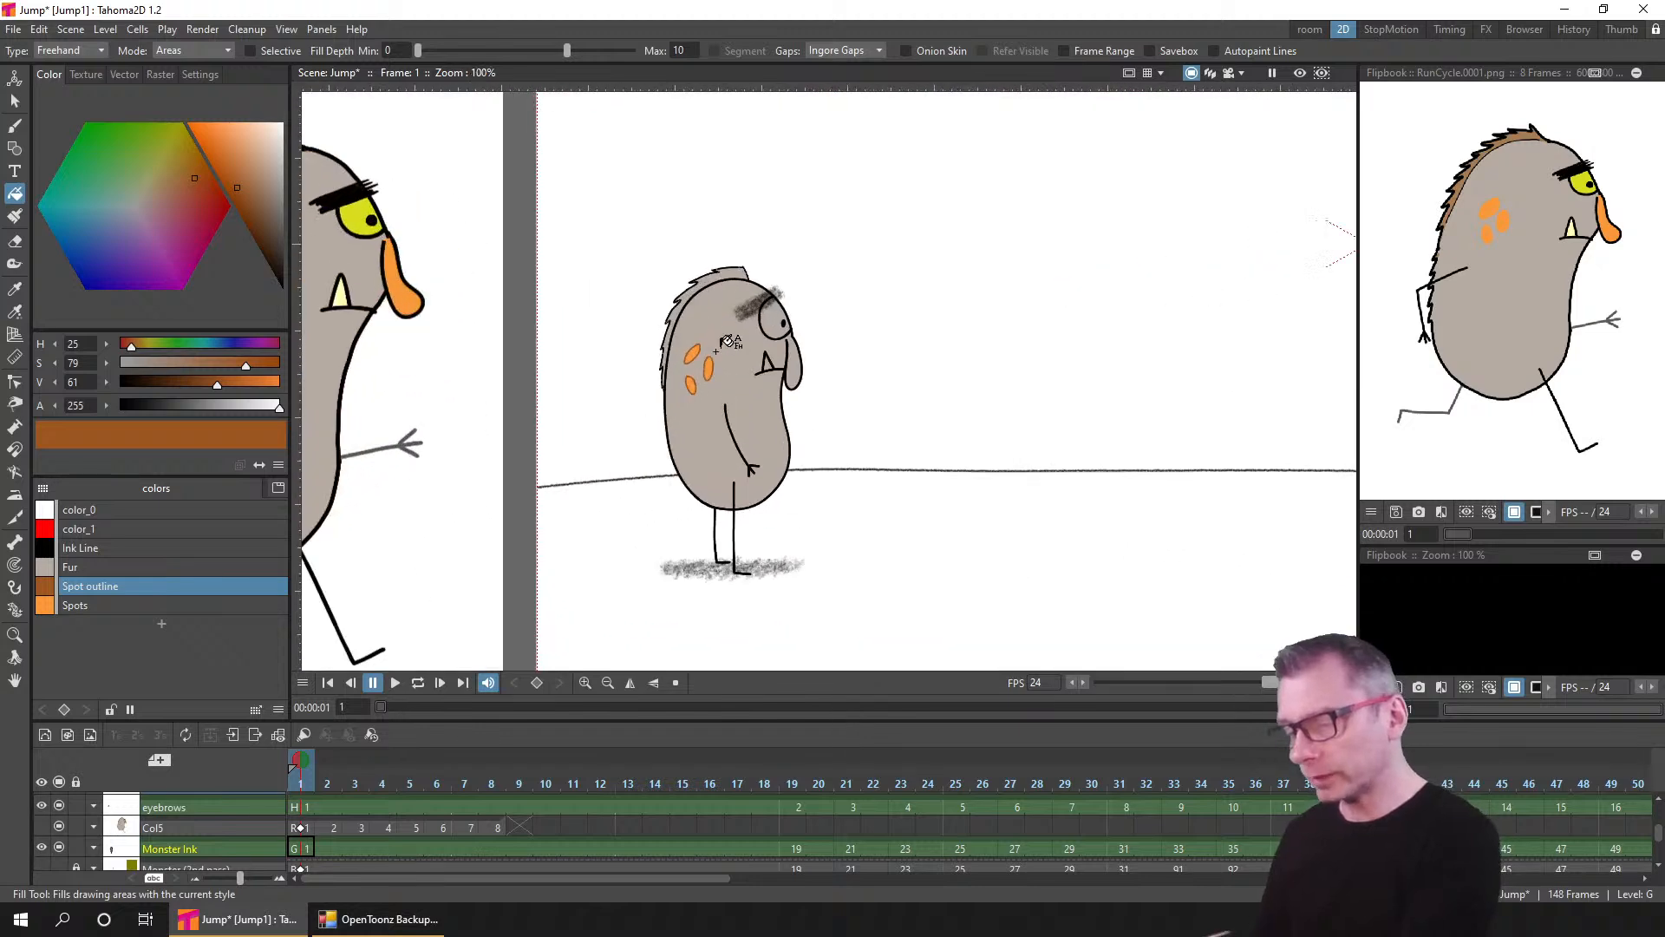
pyautogui.scroll(2, 702, 395)
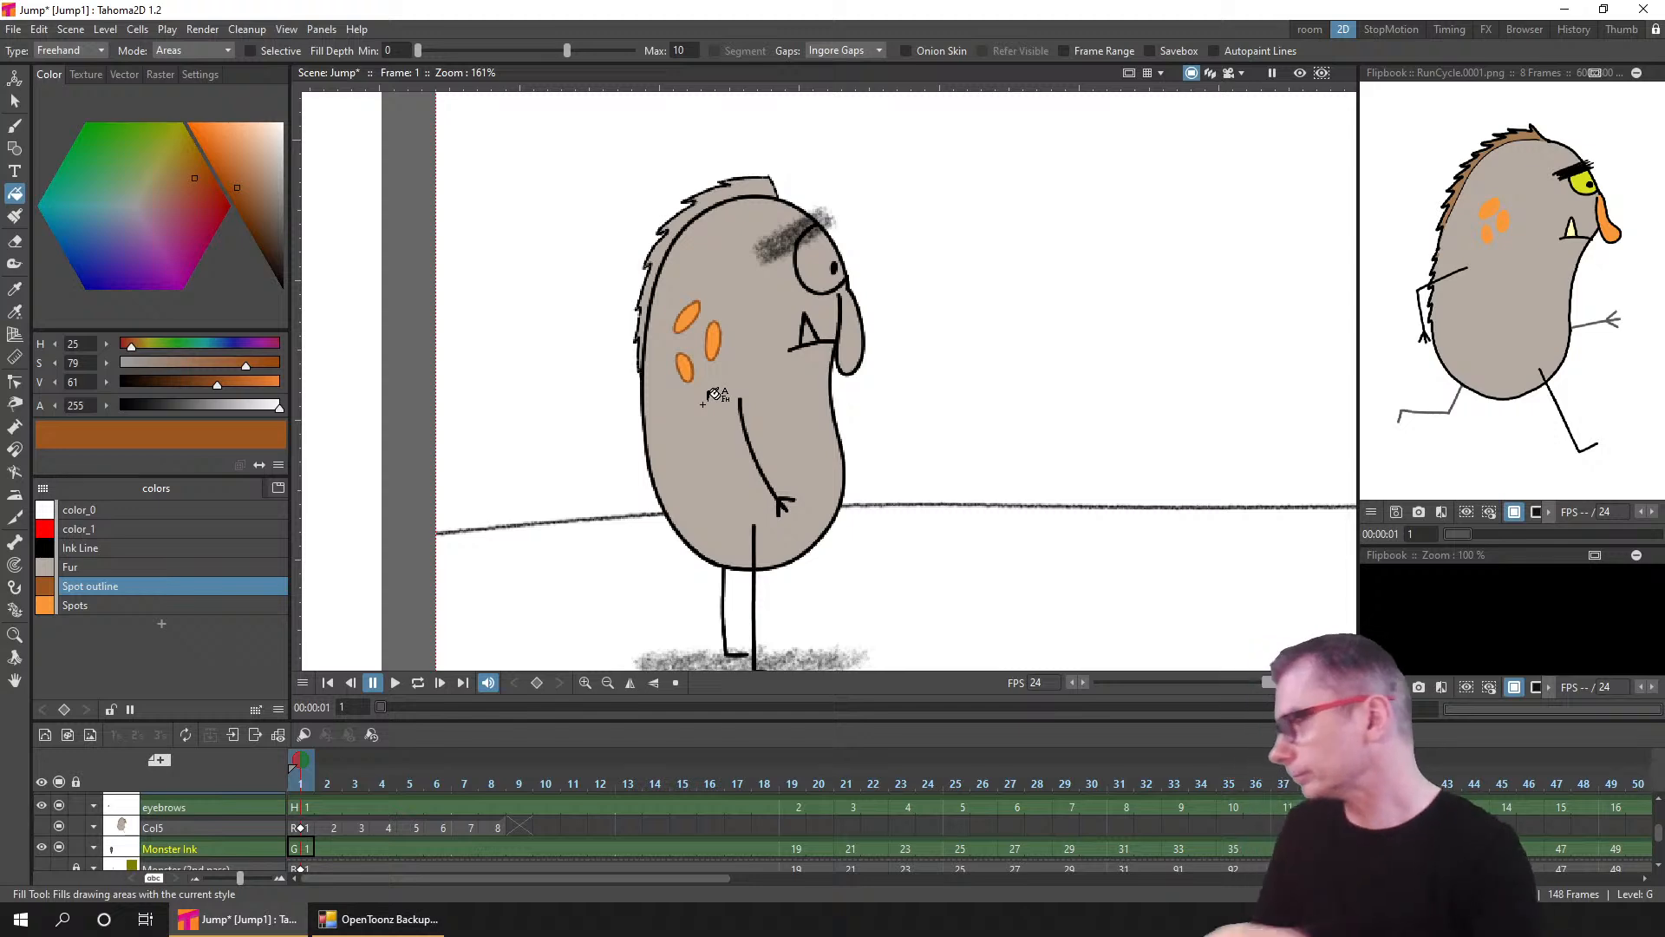
pyautogui.moveTo(921, 409); pyautogui.dragTo(792, 342)
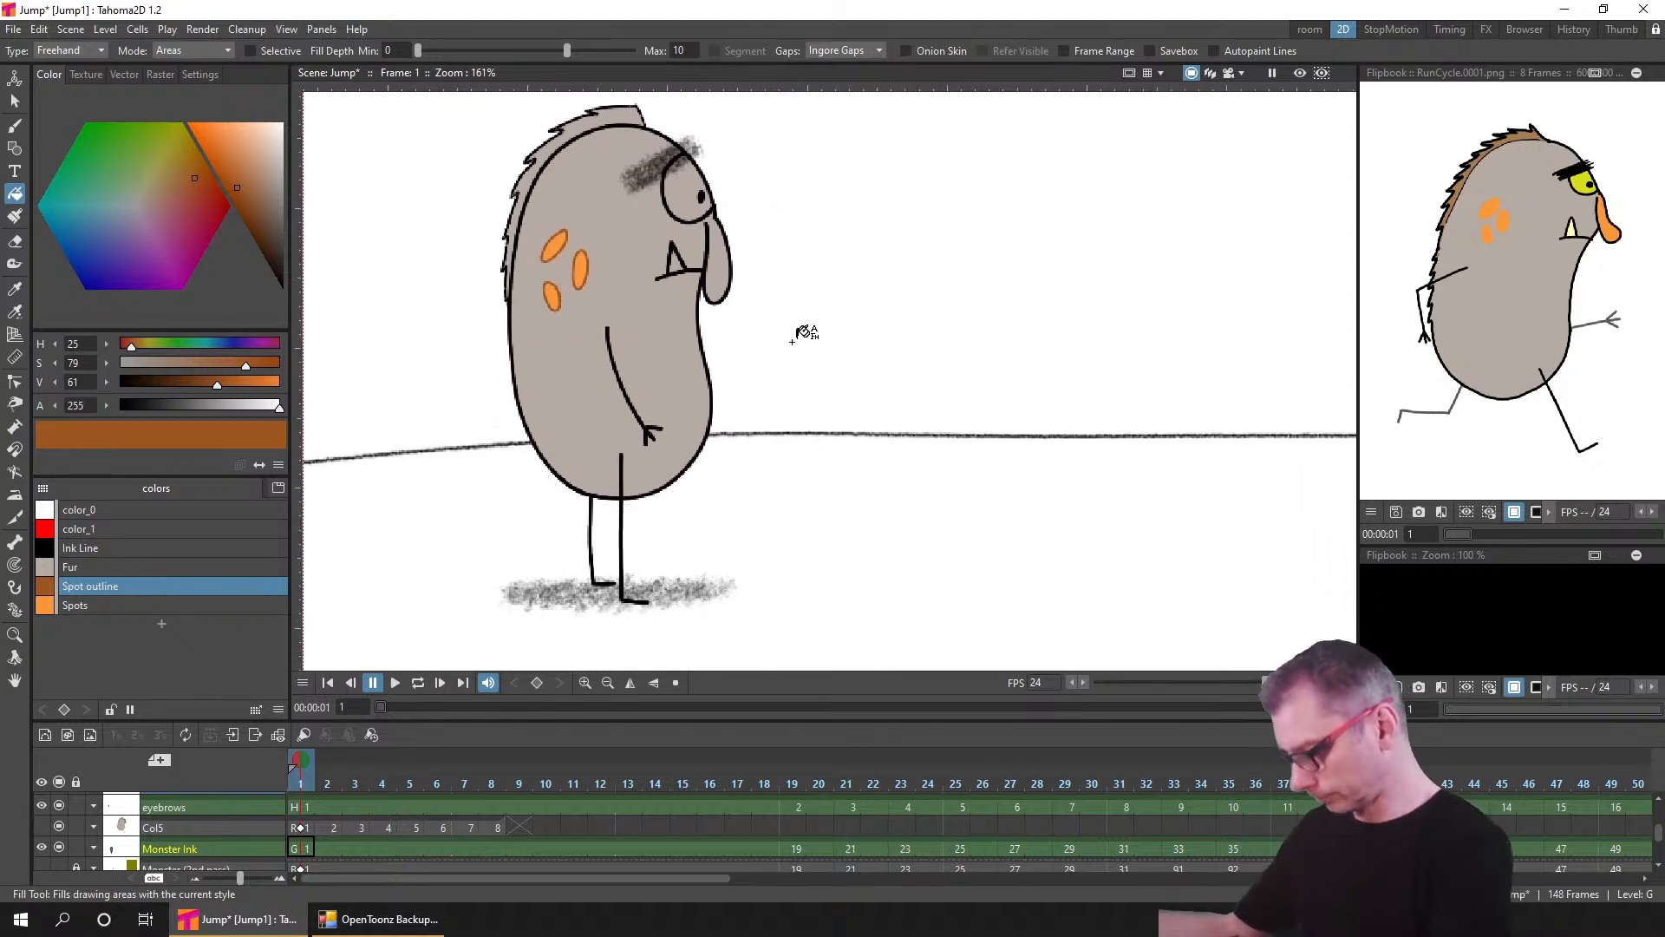
pyautogui.click(794, 847)
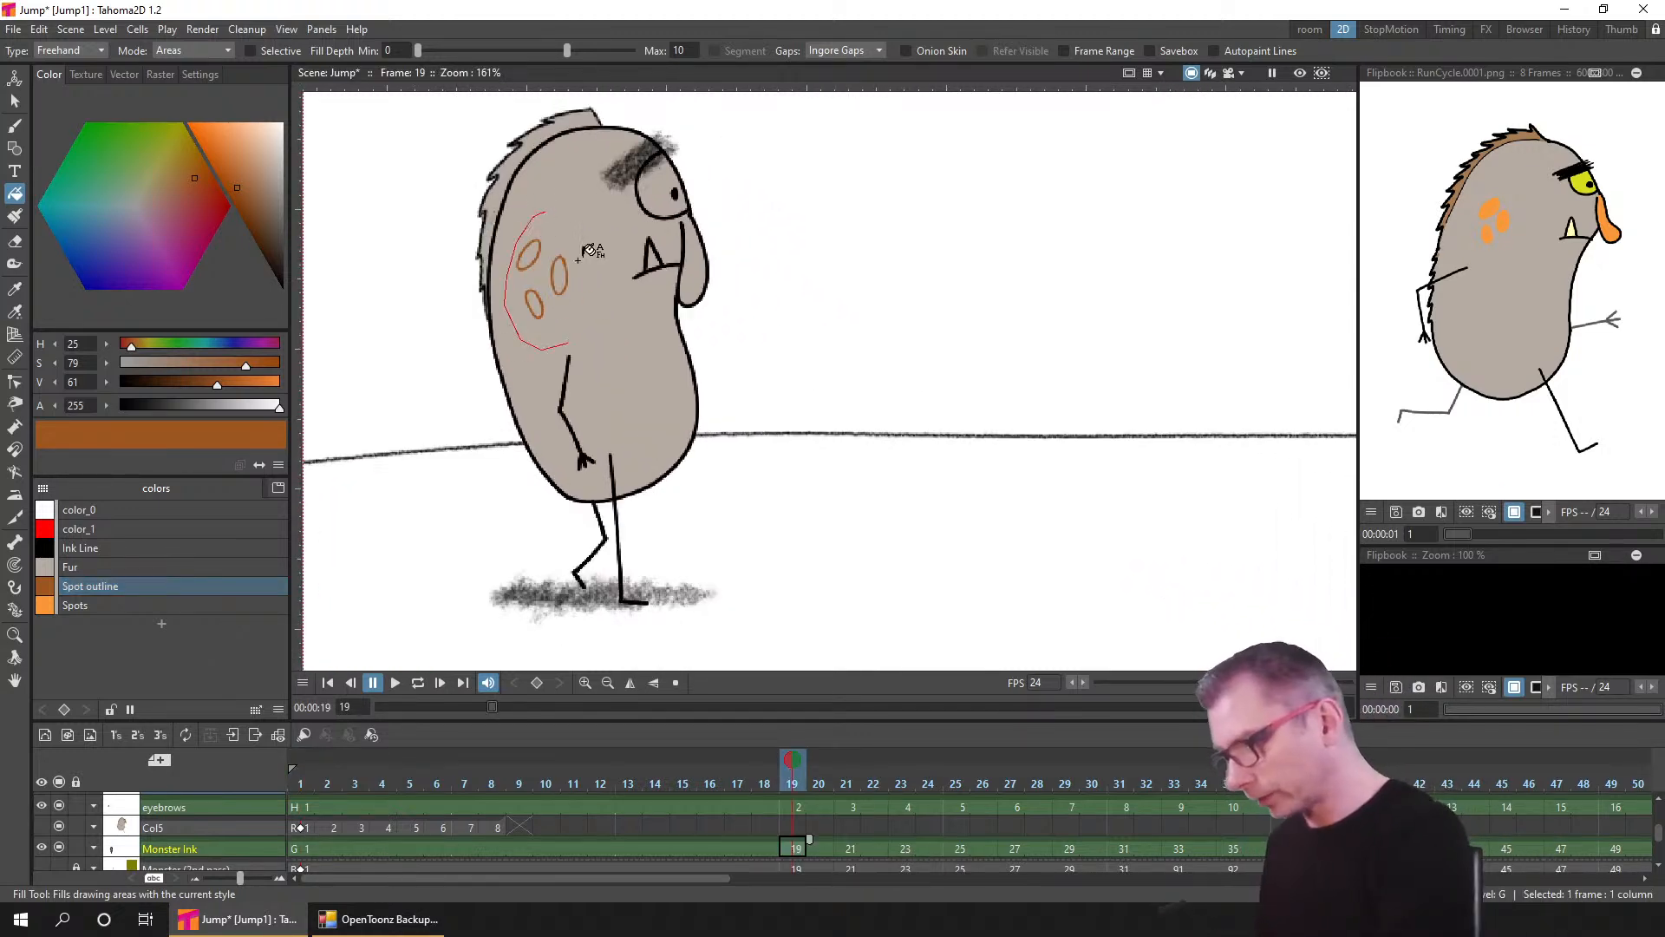
pyautogui.click(116, 606)
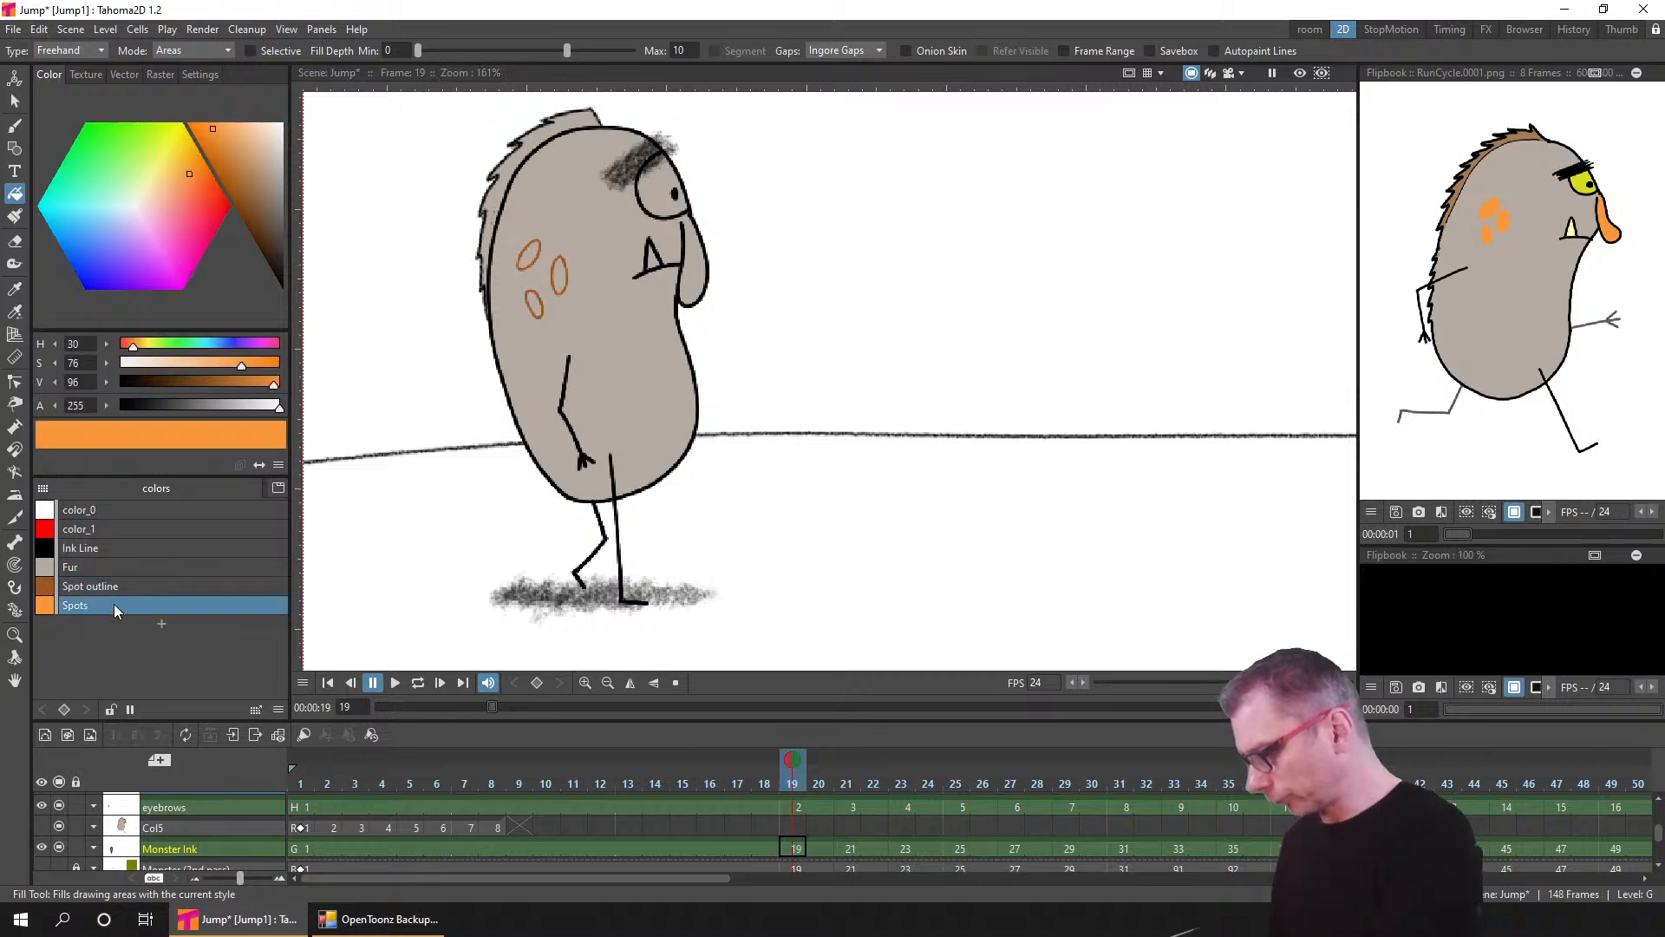
pyautogui.click(850, 845)
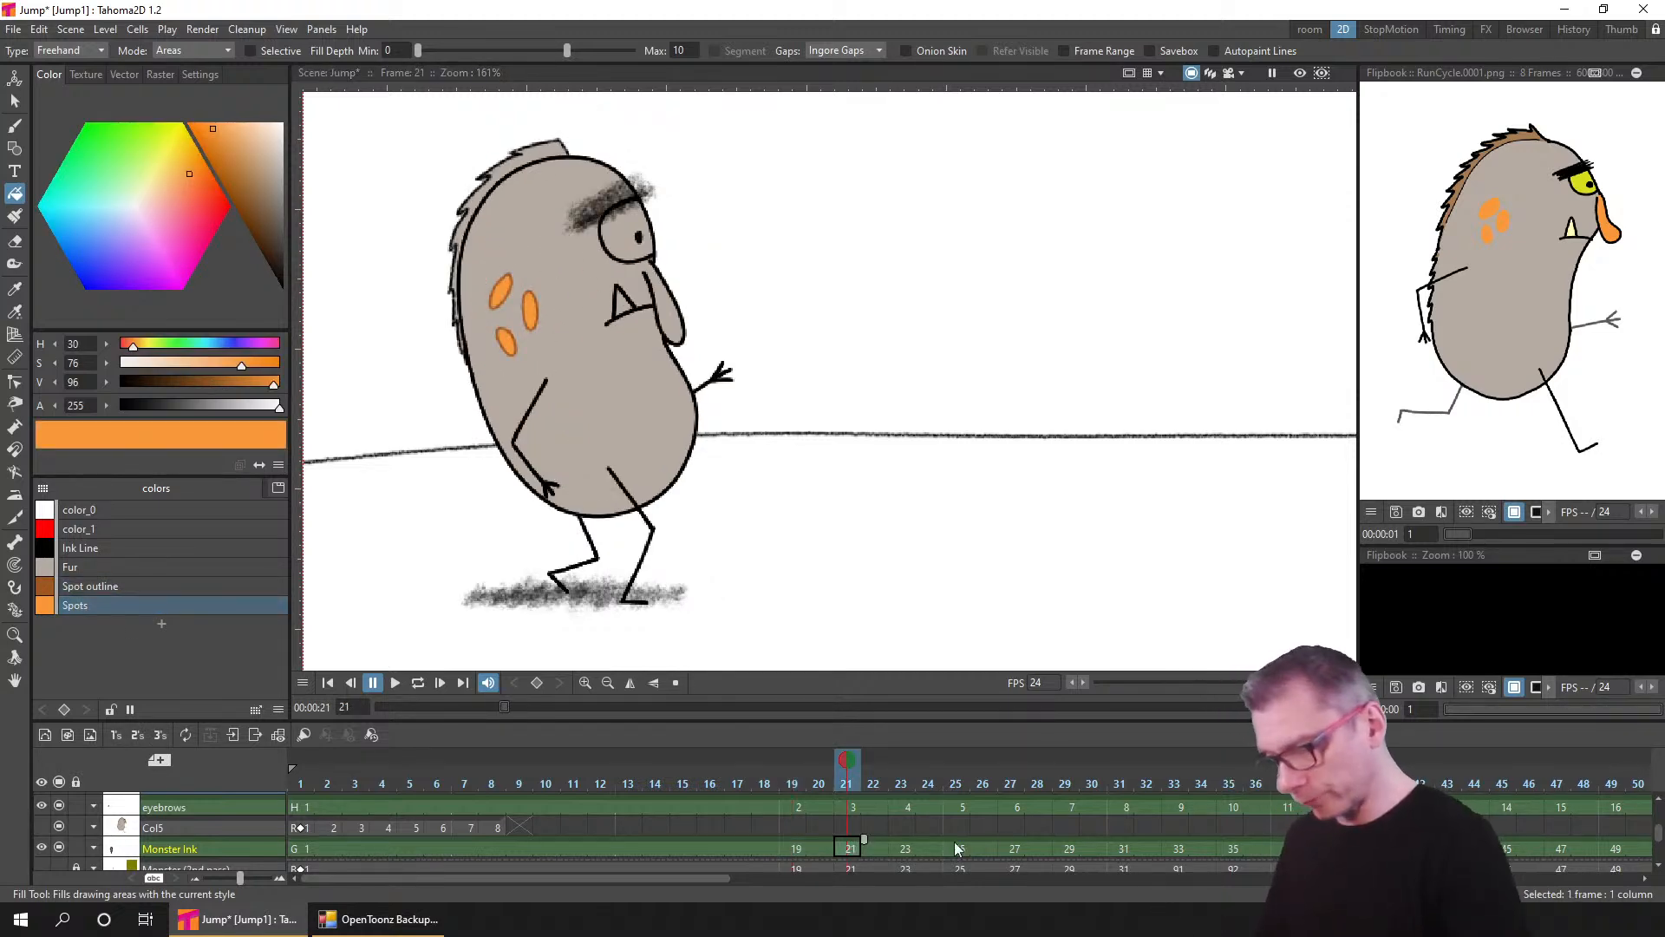
# - Fill the spots orange on the Monster Ink drawings at frames 23, 25, 27 and 29 with freehand fills
pyautogui.click(905, 848)
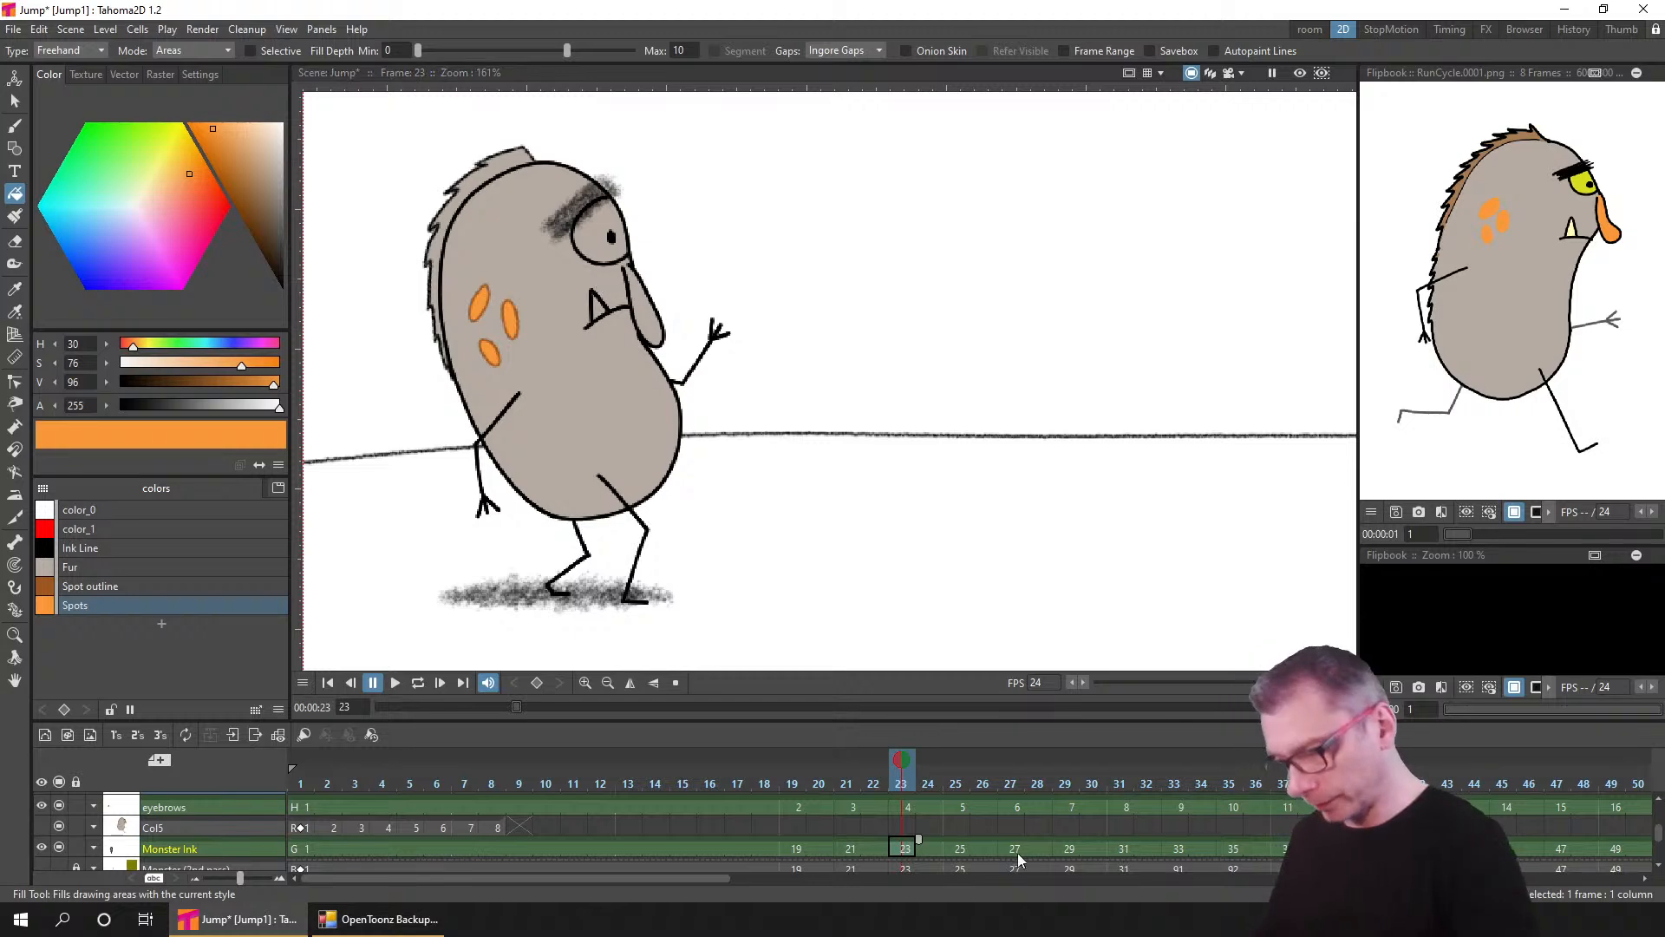
pyautogui.click(959, 848)
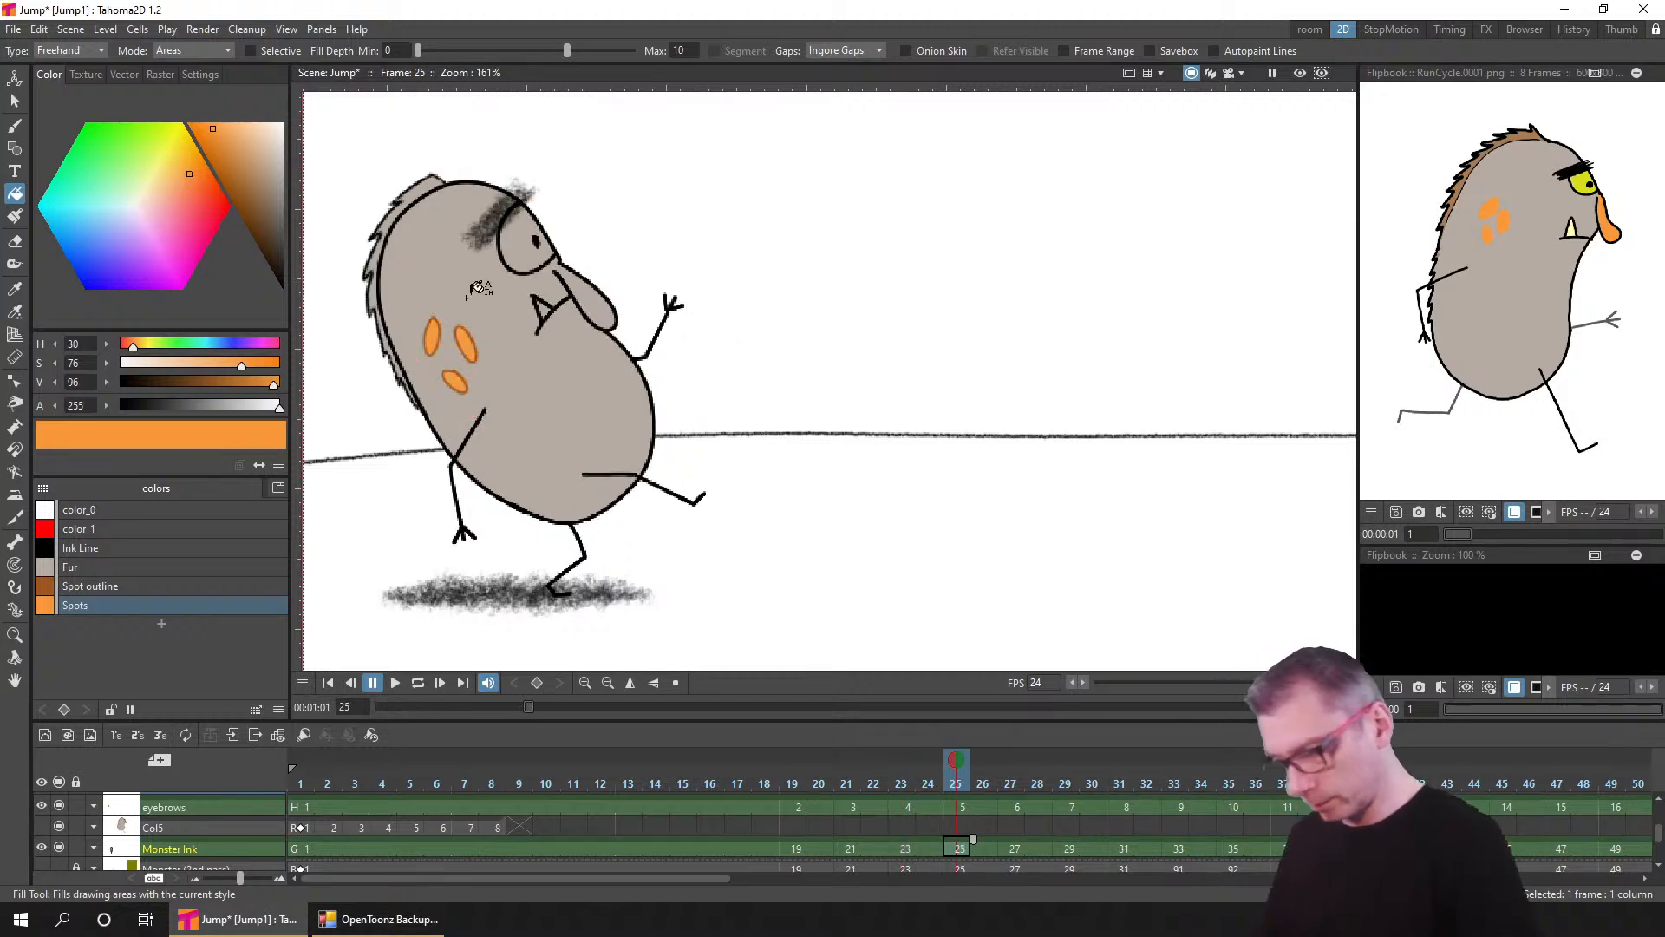
pyautogui.press('.')
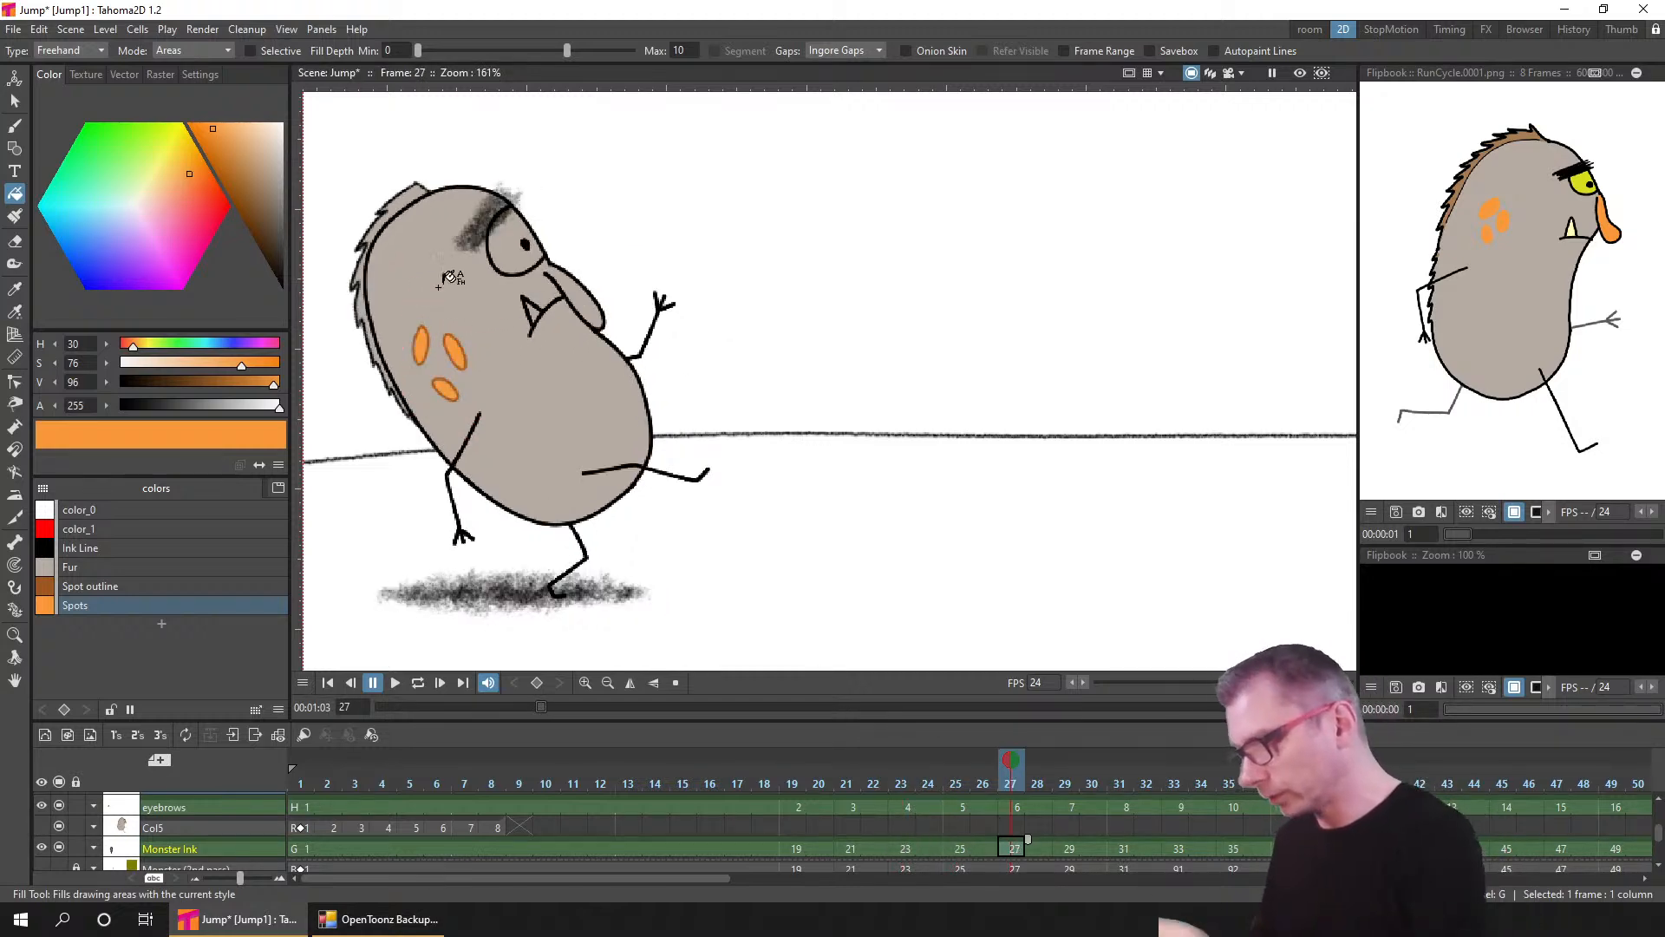
pyautogui.click(1069, 849)
pyautogui.moveTo(421, 314)
pyautogui.mouseDown()
pyautogui.moveTo(464, 314)
pyautogui.moveTo(421, 315)
pyautogui.moveTo(473, 334)
pyautogui.moveTo(417, 315)
pyautogui.mouseUp()
# - Fill the spots with the Spots style on the drawings at frames 31, 33, 35, 37 and 39
pyautogui.click(1123, 848)
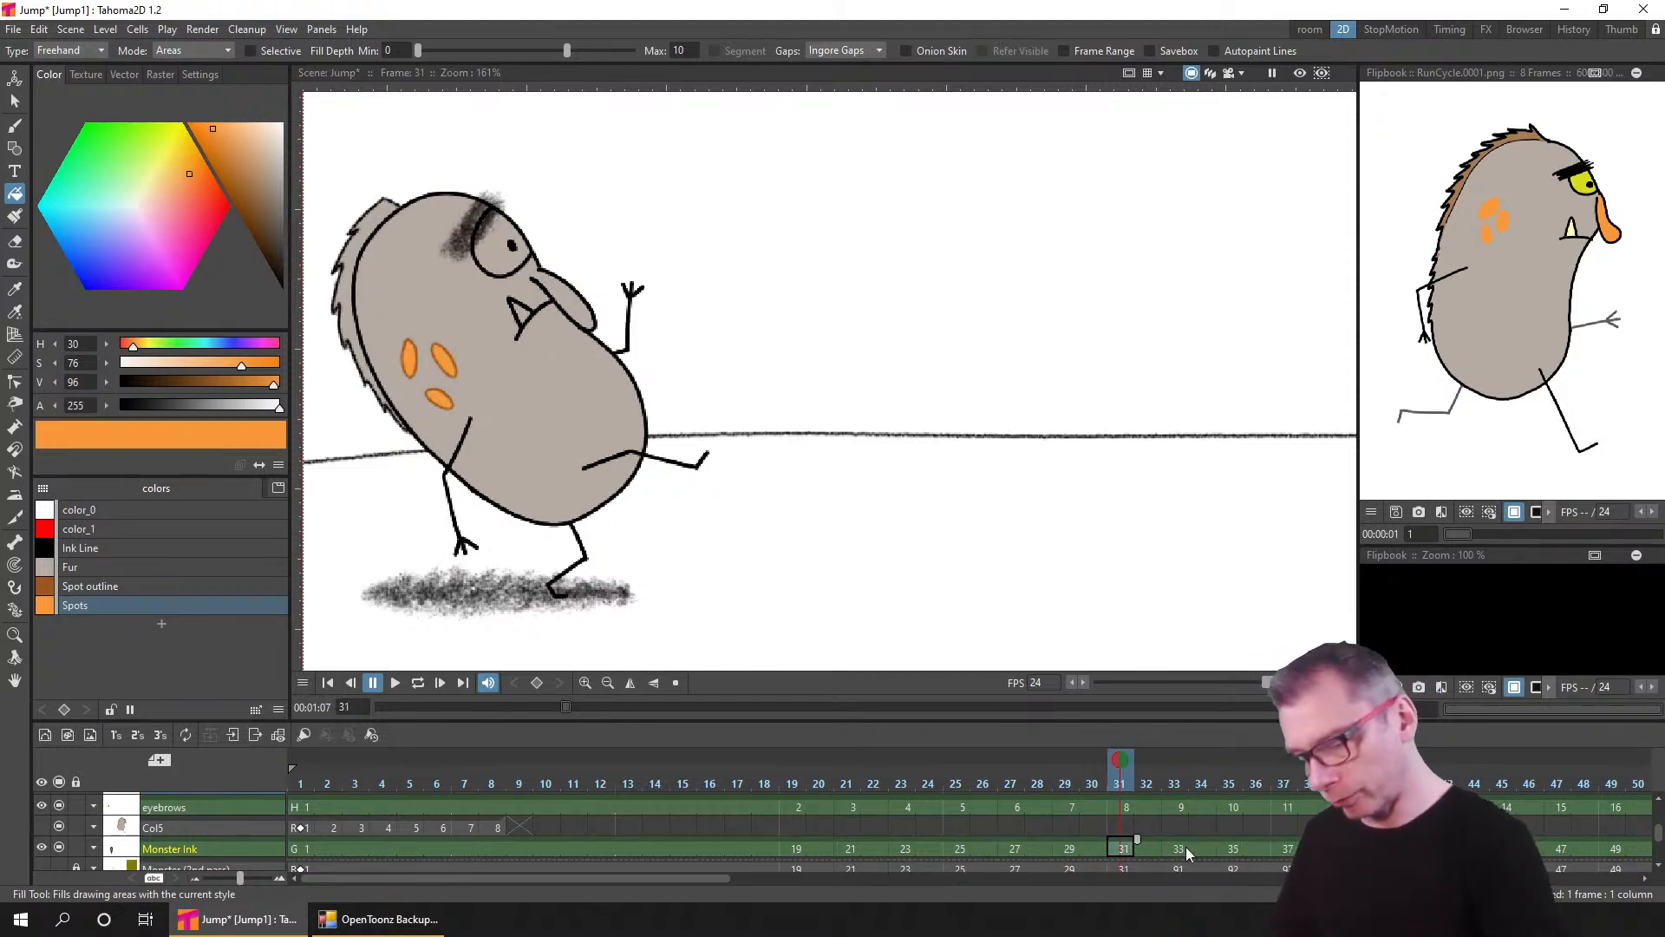
pyautogui.click(1178, 848)
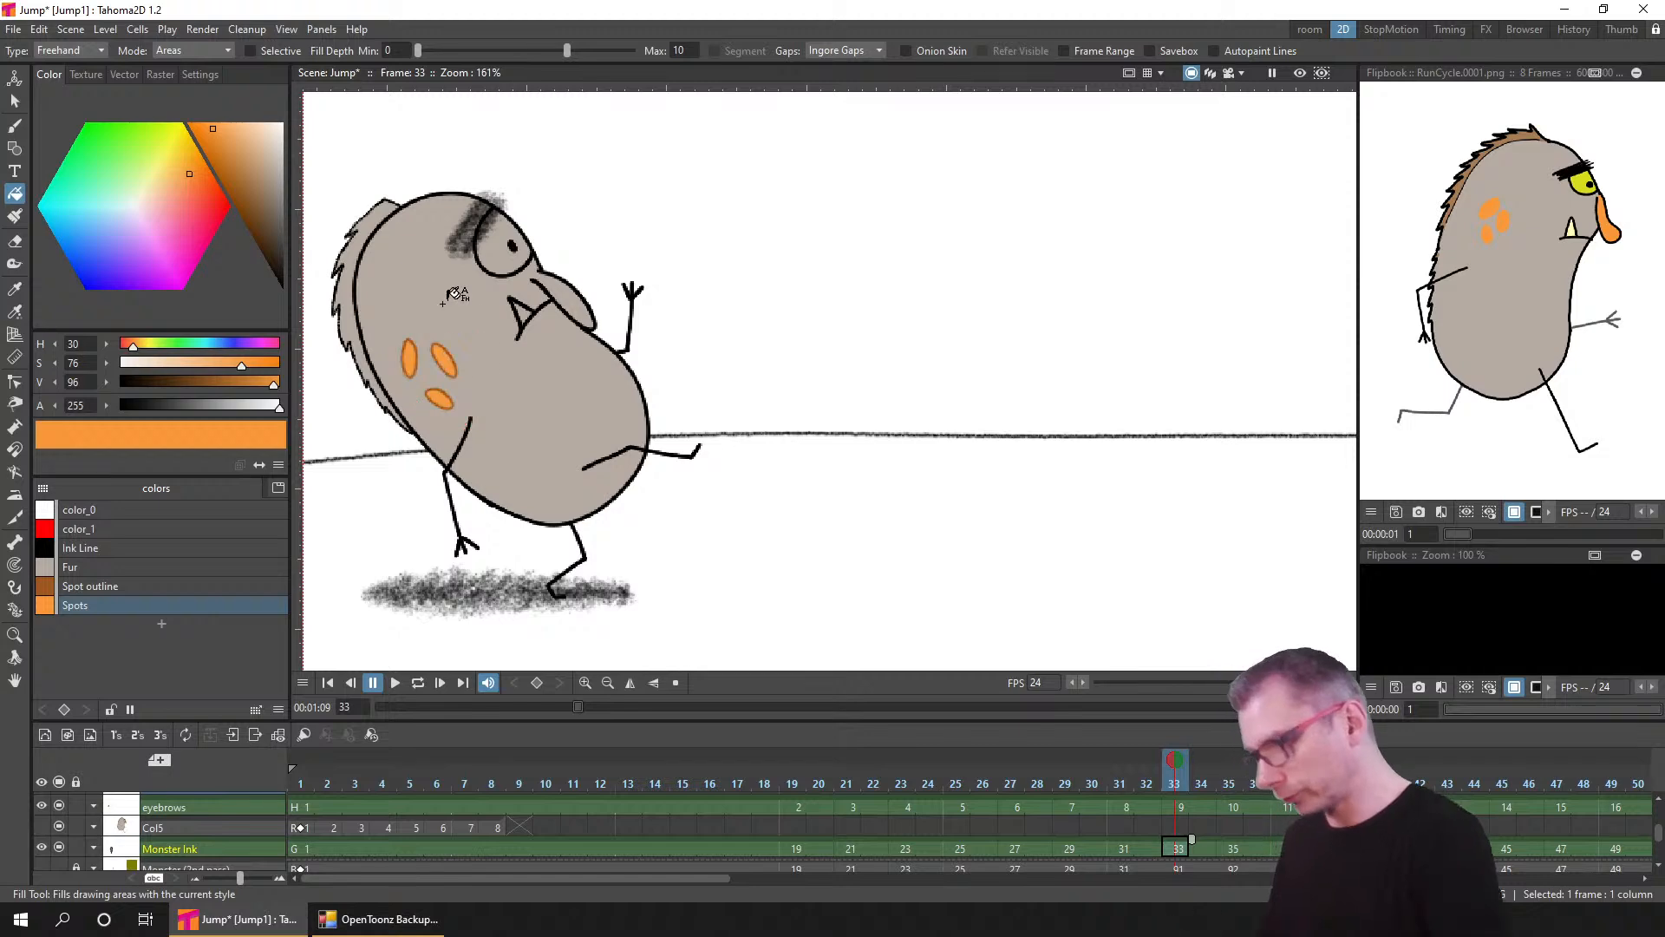
pyautogui.click(1233, 848)
pyautogui.moveTo(413, 315)
pyautogui.mouseDown()
pyautogui.moveTo(415, 406)
pyautogui.moveTo(465, 343)
pyautogui.moveTo(440, 441)
pyautogui.moveTo(547, 369)
pyautogui.moveTo(401, 322)
pyautogui.moveTo(521, 373)
pyautogui.mouseUp()
pyautogui.click(1286, 848)
pyautogui.click(1340, 848)
# - Fill the spots with the Spots style on the drawings at frames 43, 45 and 47
pyautogui.click(1447, 848)
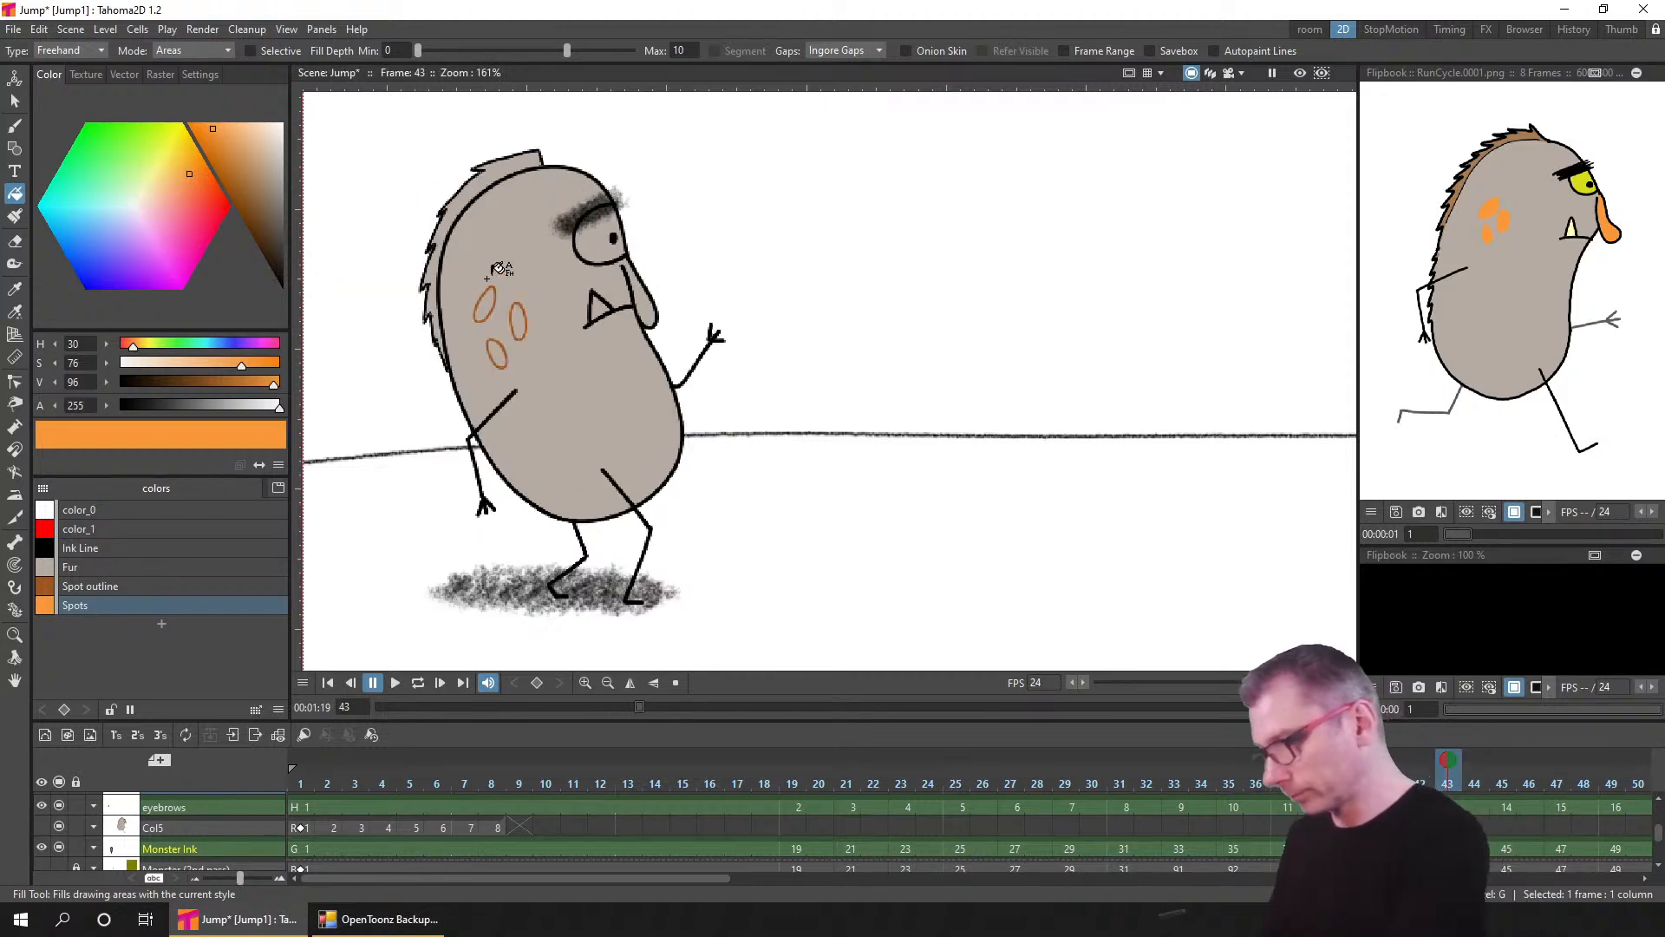
pyautogui.moveTo(487, 278)
pyautogui.mouseDown()
pyautogui.moveTo(521, 286)
pyautogui.moveTo(612, 373)
pyautogui.moveTo(581, 286)
pyautogui.mouseUp()
pyautogui.click(1502, 848)
pyautogui.click(1558, 848)
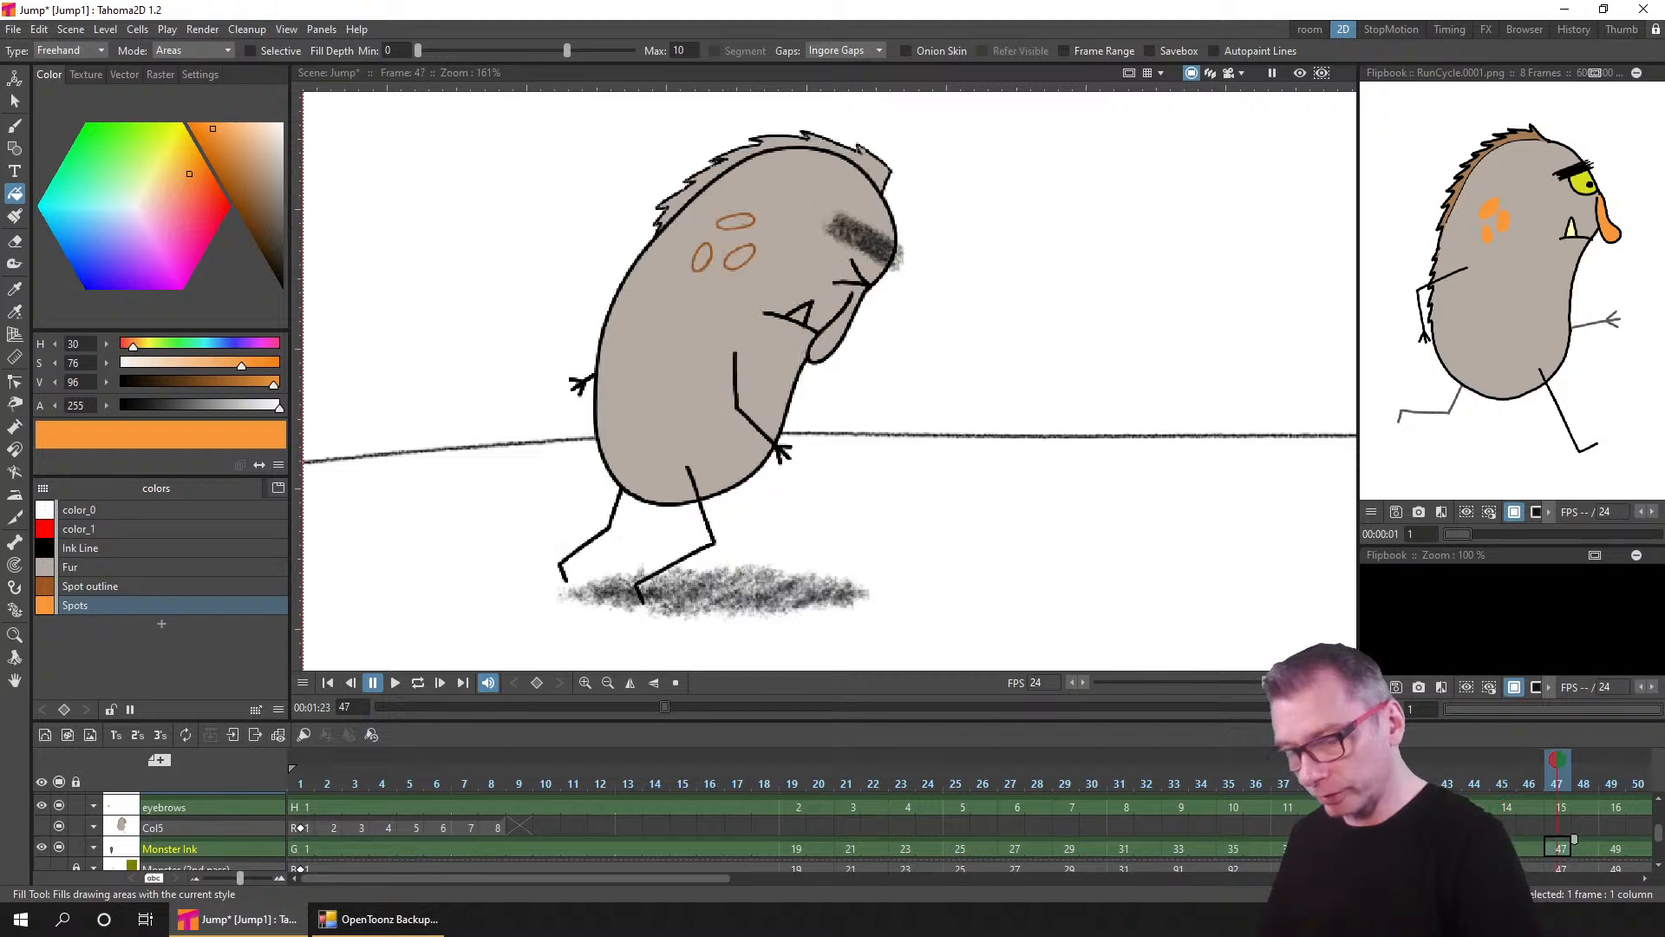
pyautogui.moveTo(1405, 846); pyautogui.dragTo(555, 852)
pyautogui.moveTo(749, 196); pyautogui.dragTo(780, 201)
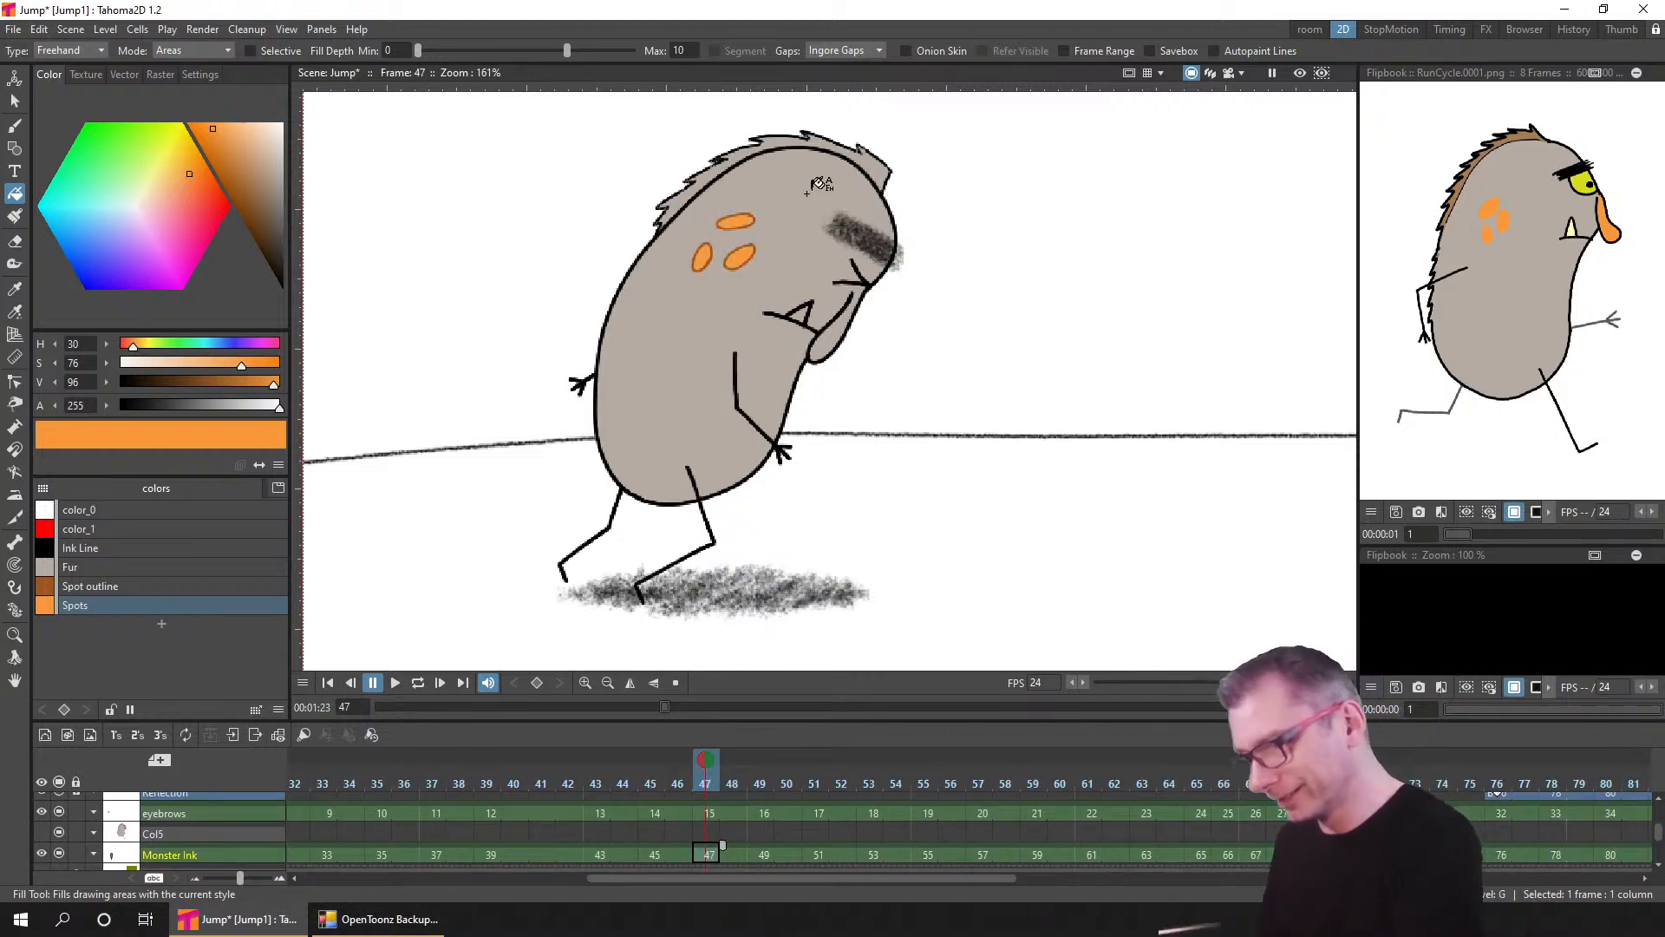
pyautogui.click(769, 846)
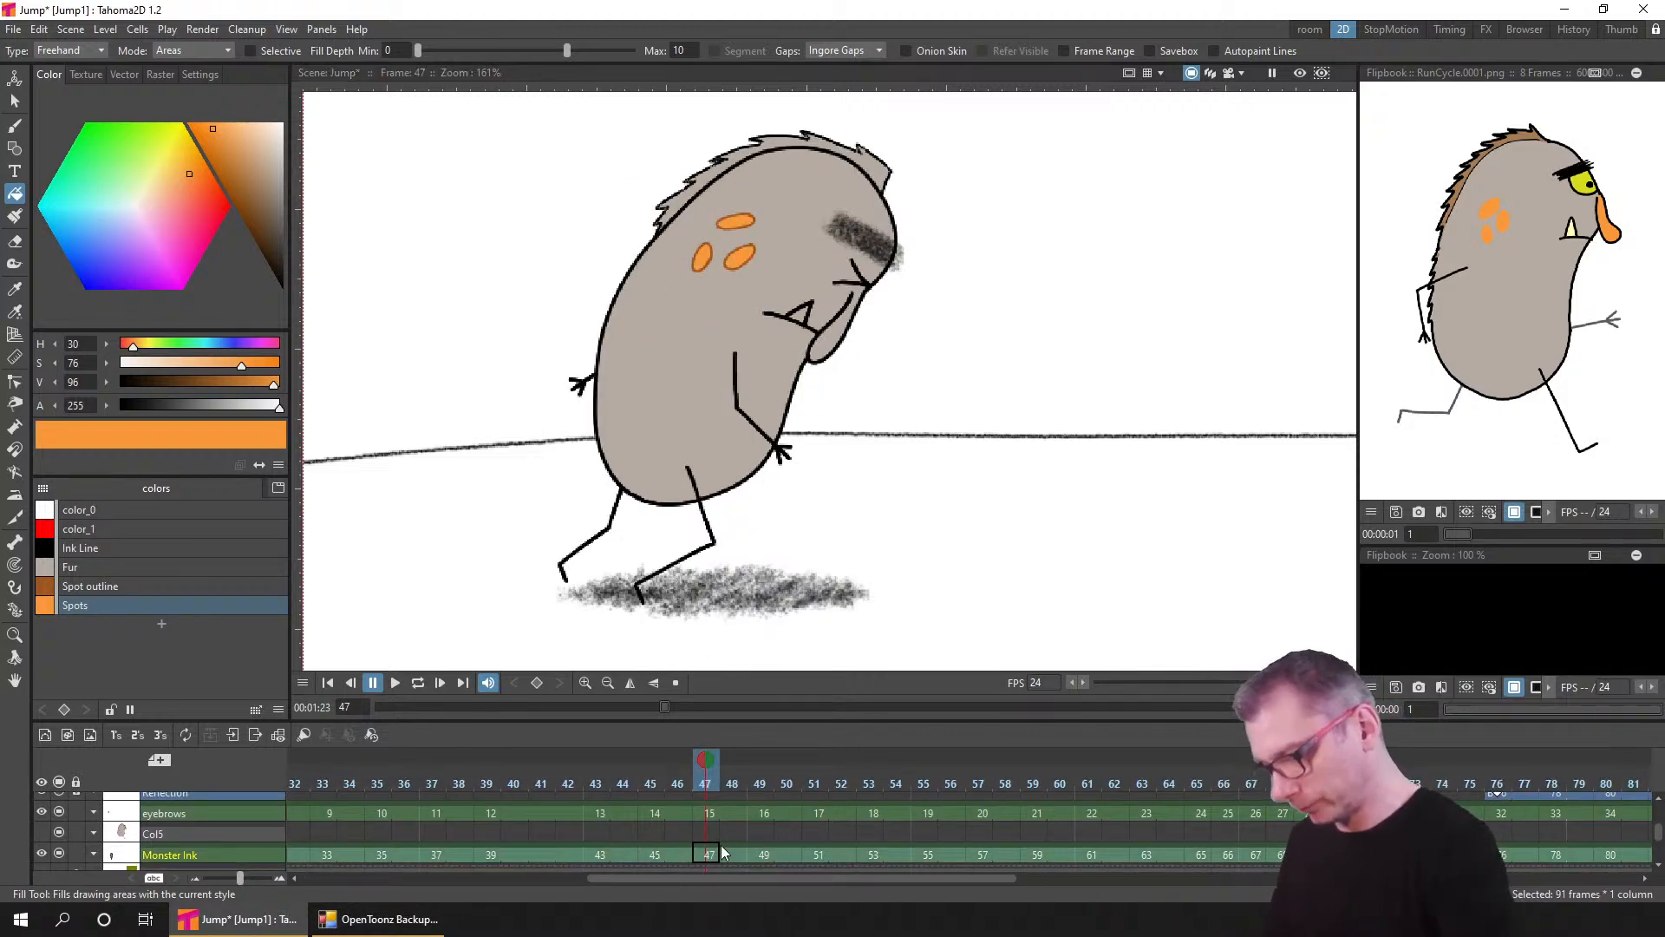
pyautogui.click(655, 855)
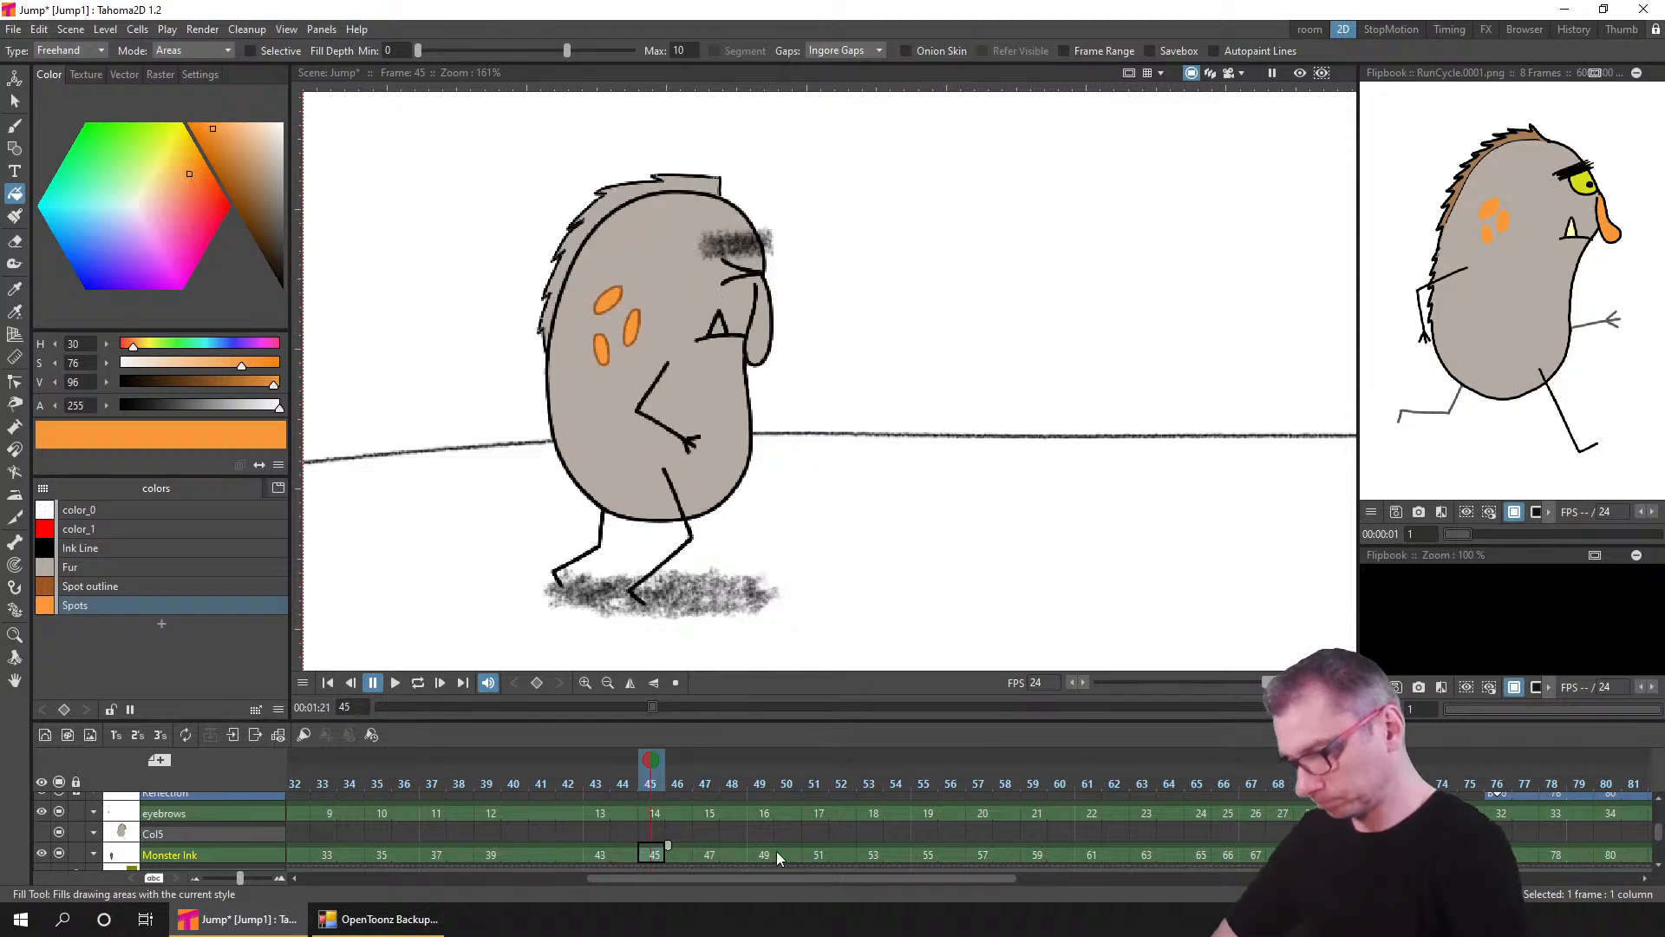
# - Fill the spots orange on frames 49, 51, 53 and 55, and save the scene
pyautogui.click(763, 851)
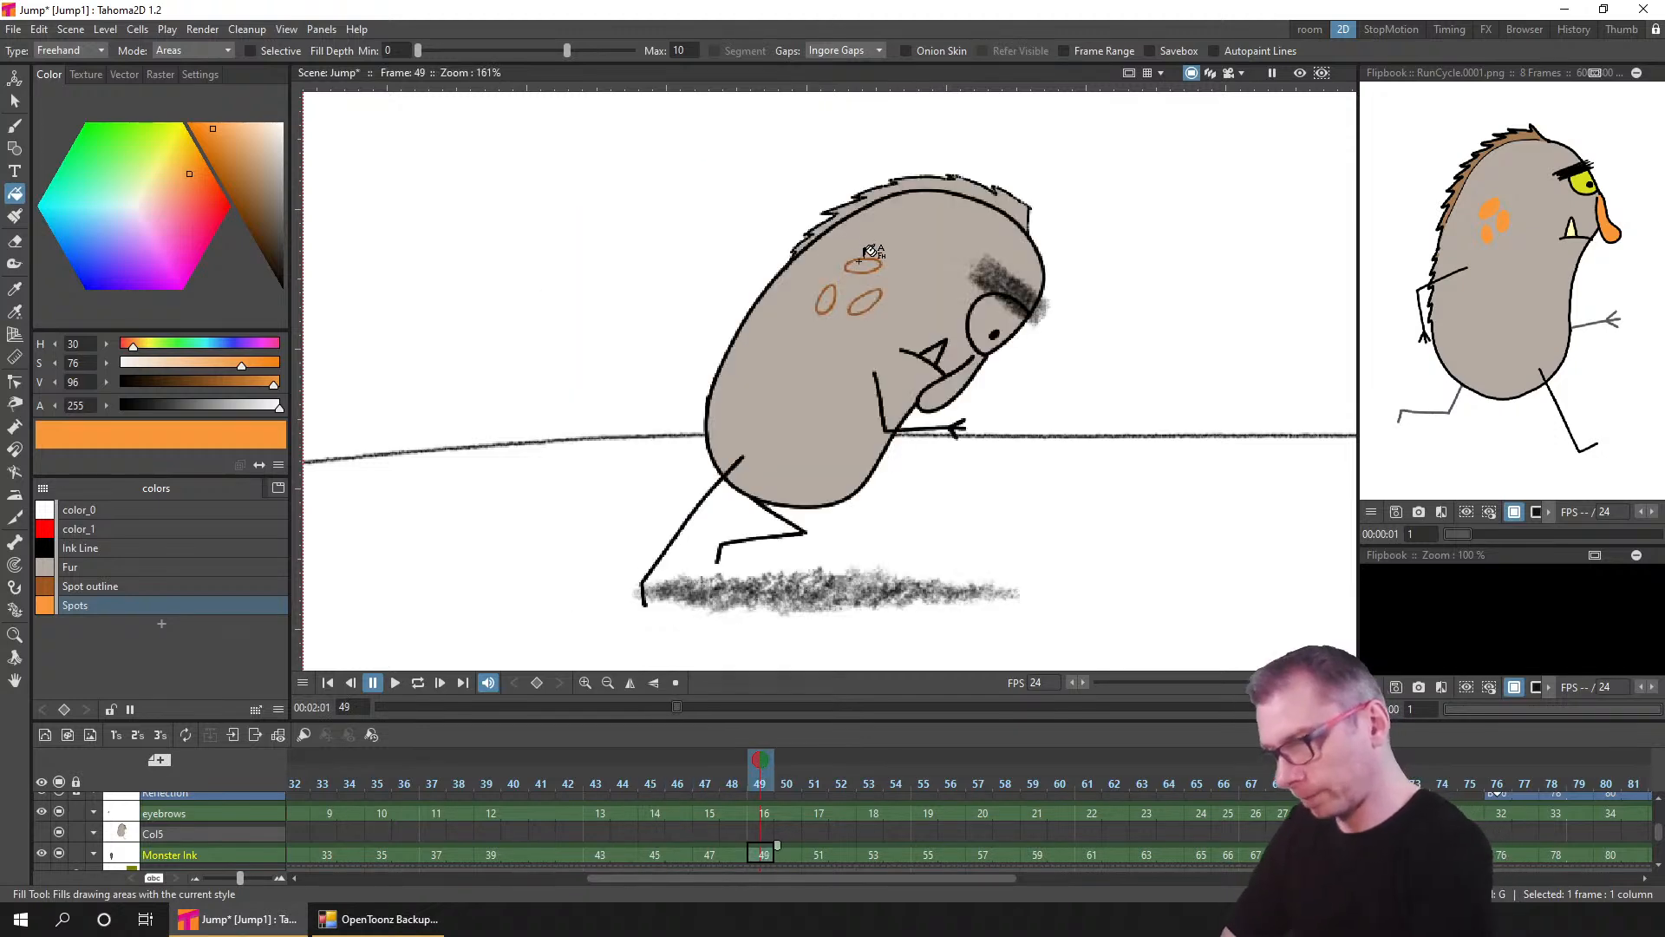
pyautogui.click(819, 854)
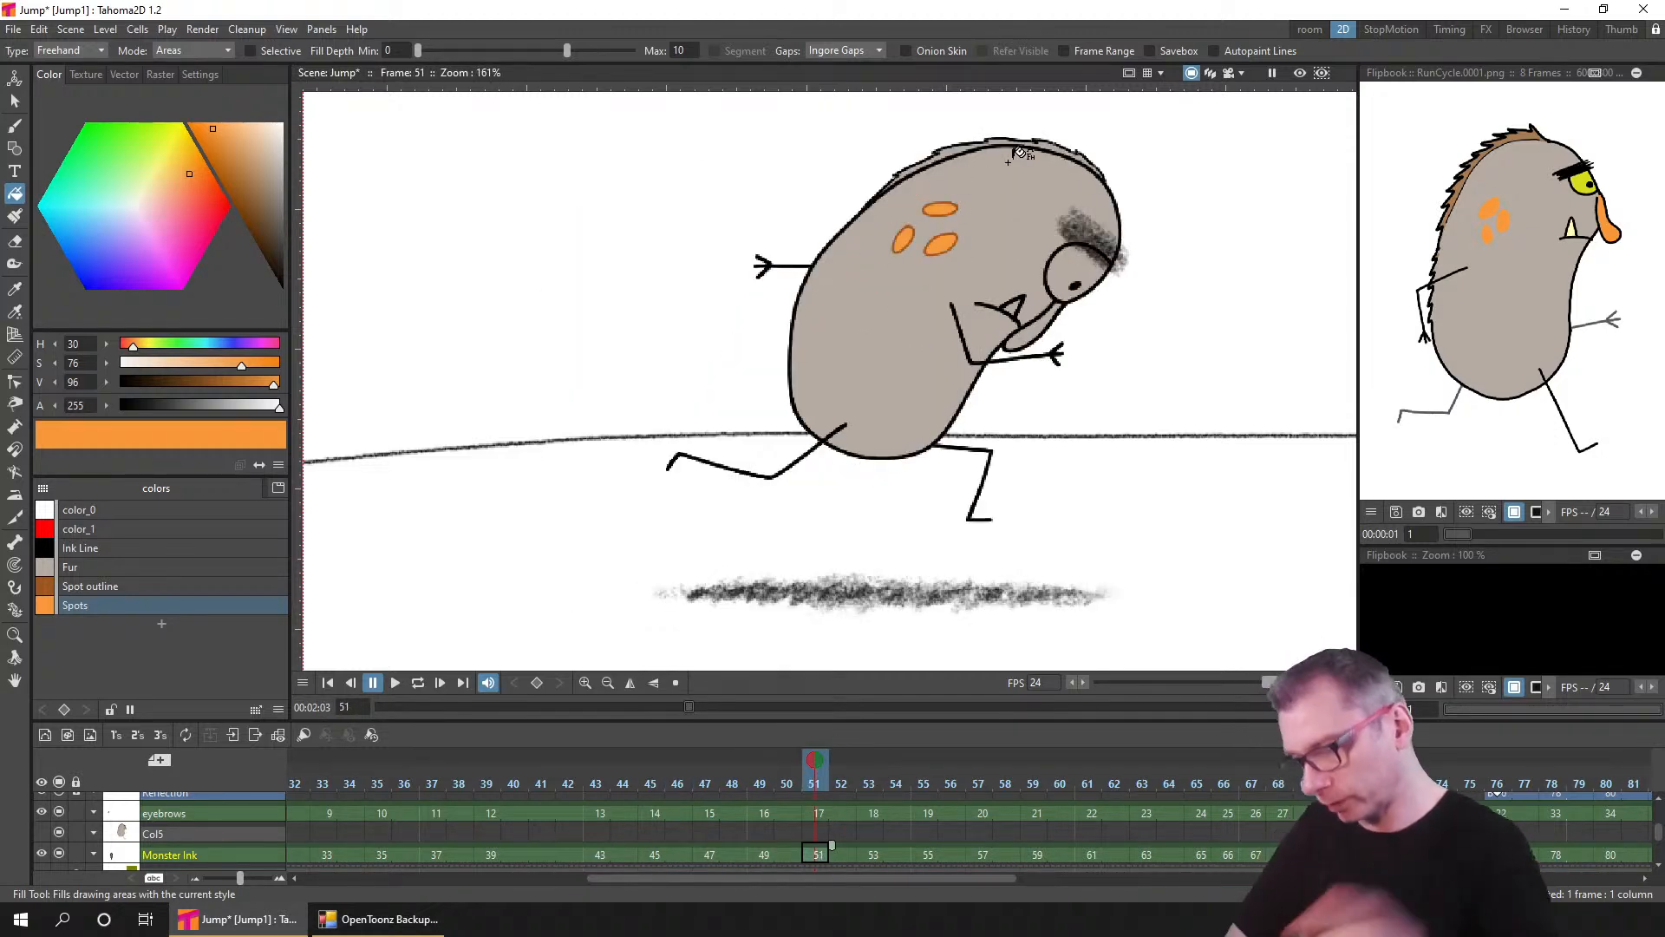
pyautogui.click(872, 854)
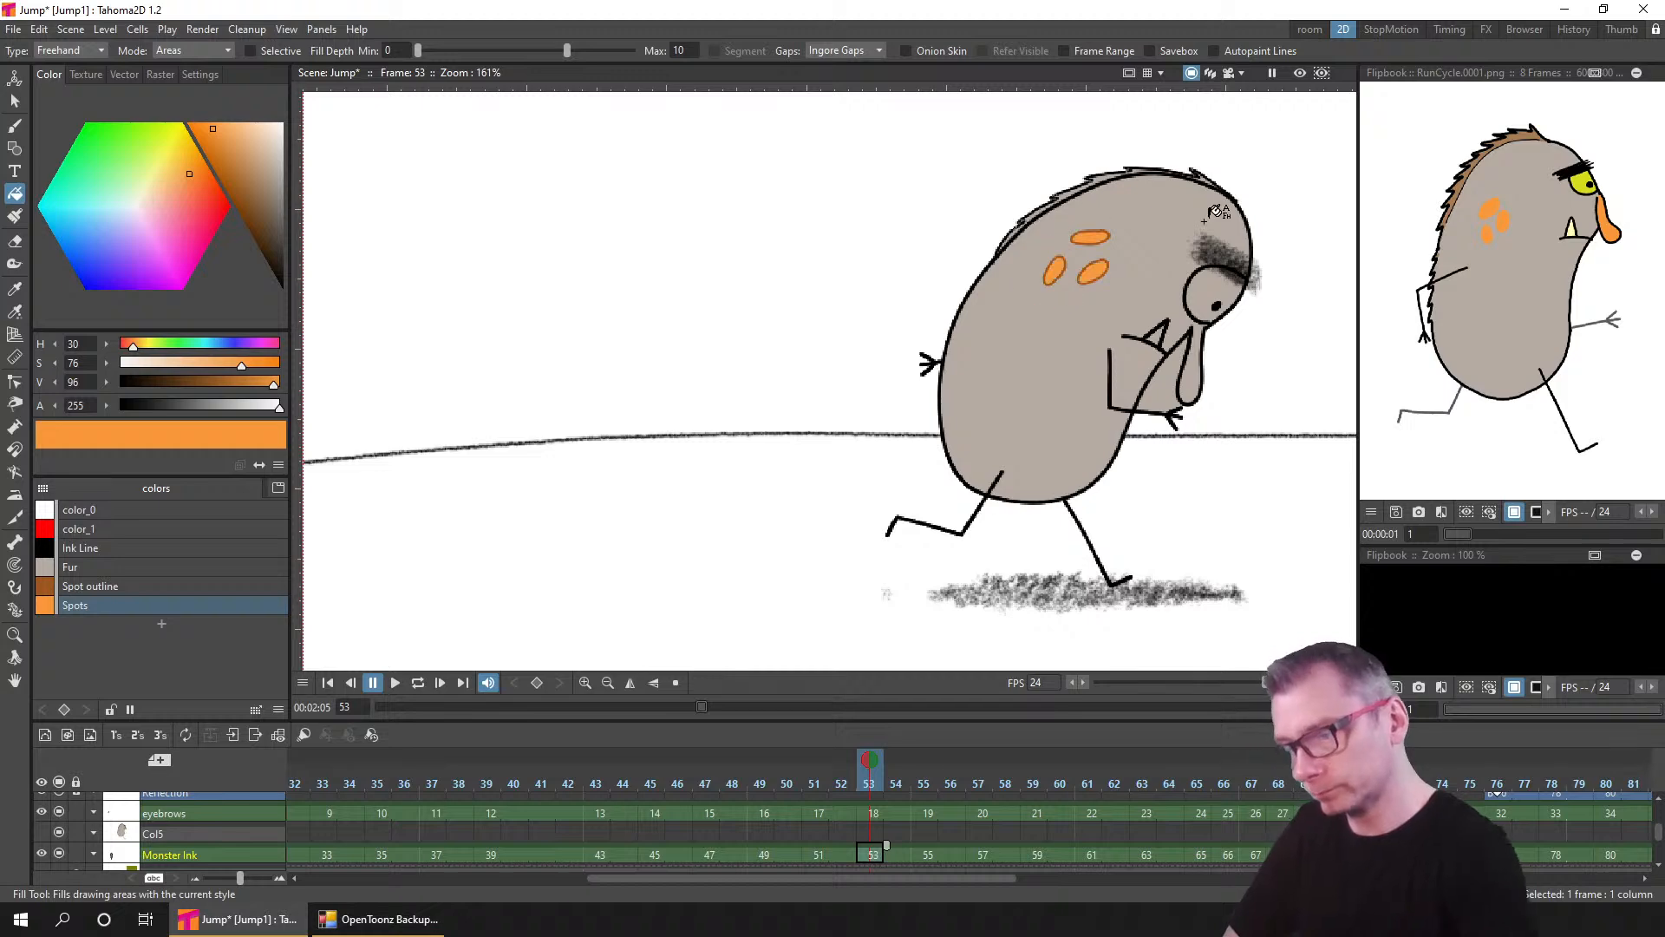
pyautogui.click(928, 853)
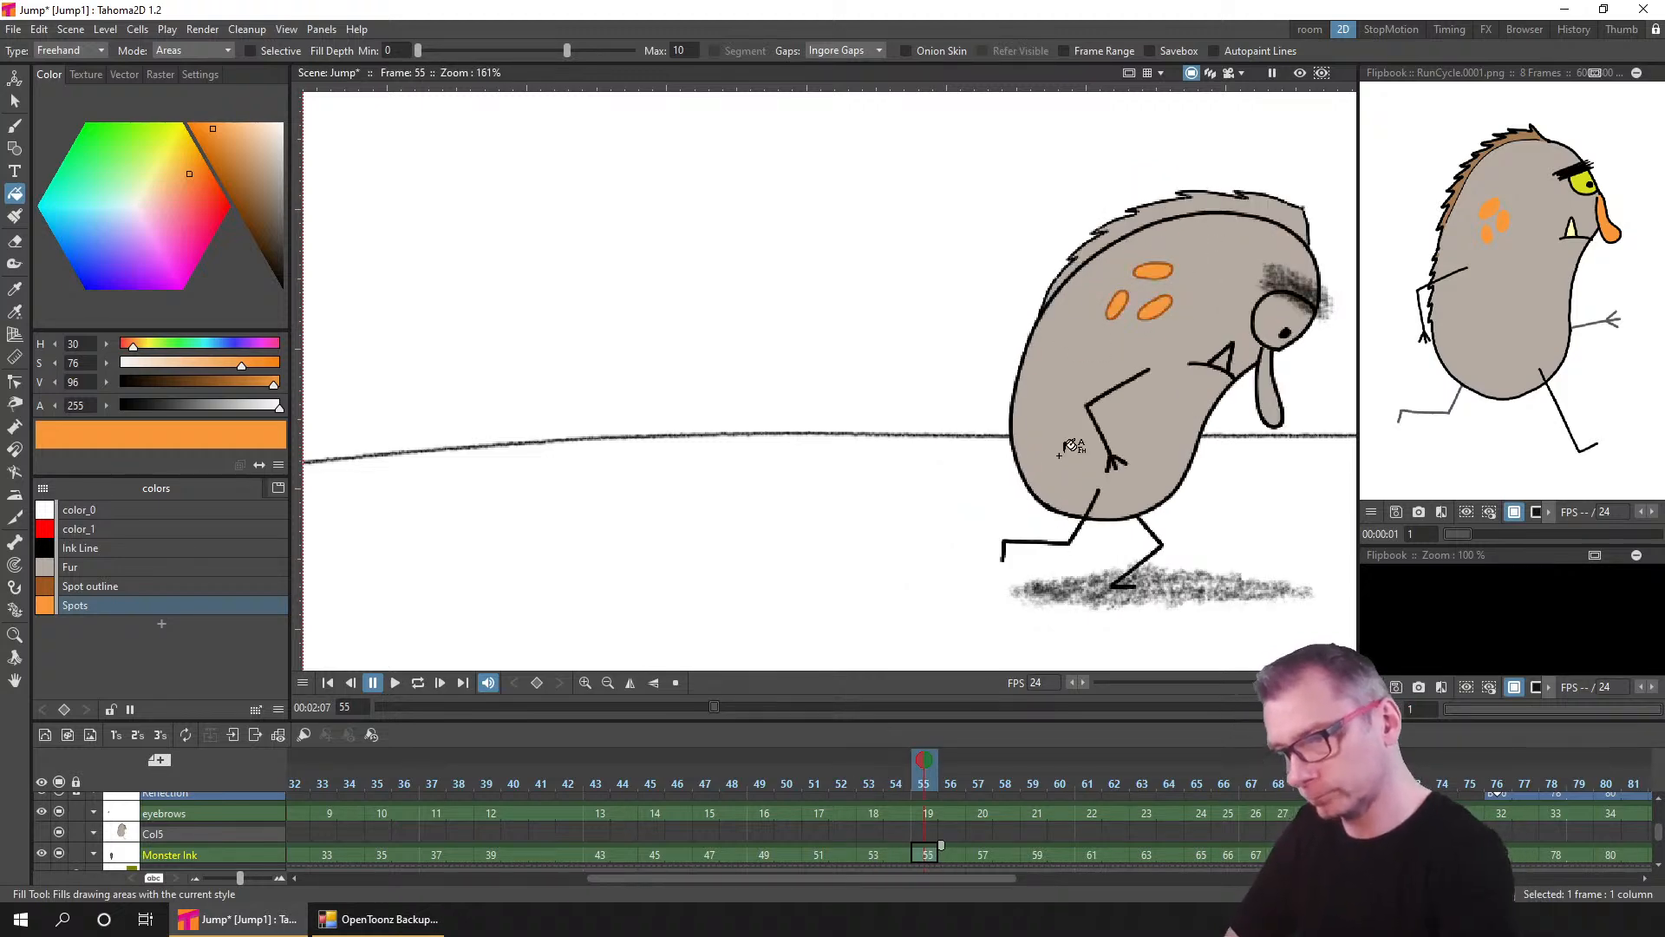
pyautogui.hotkey('ctrl', 's')
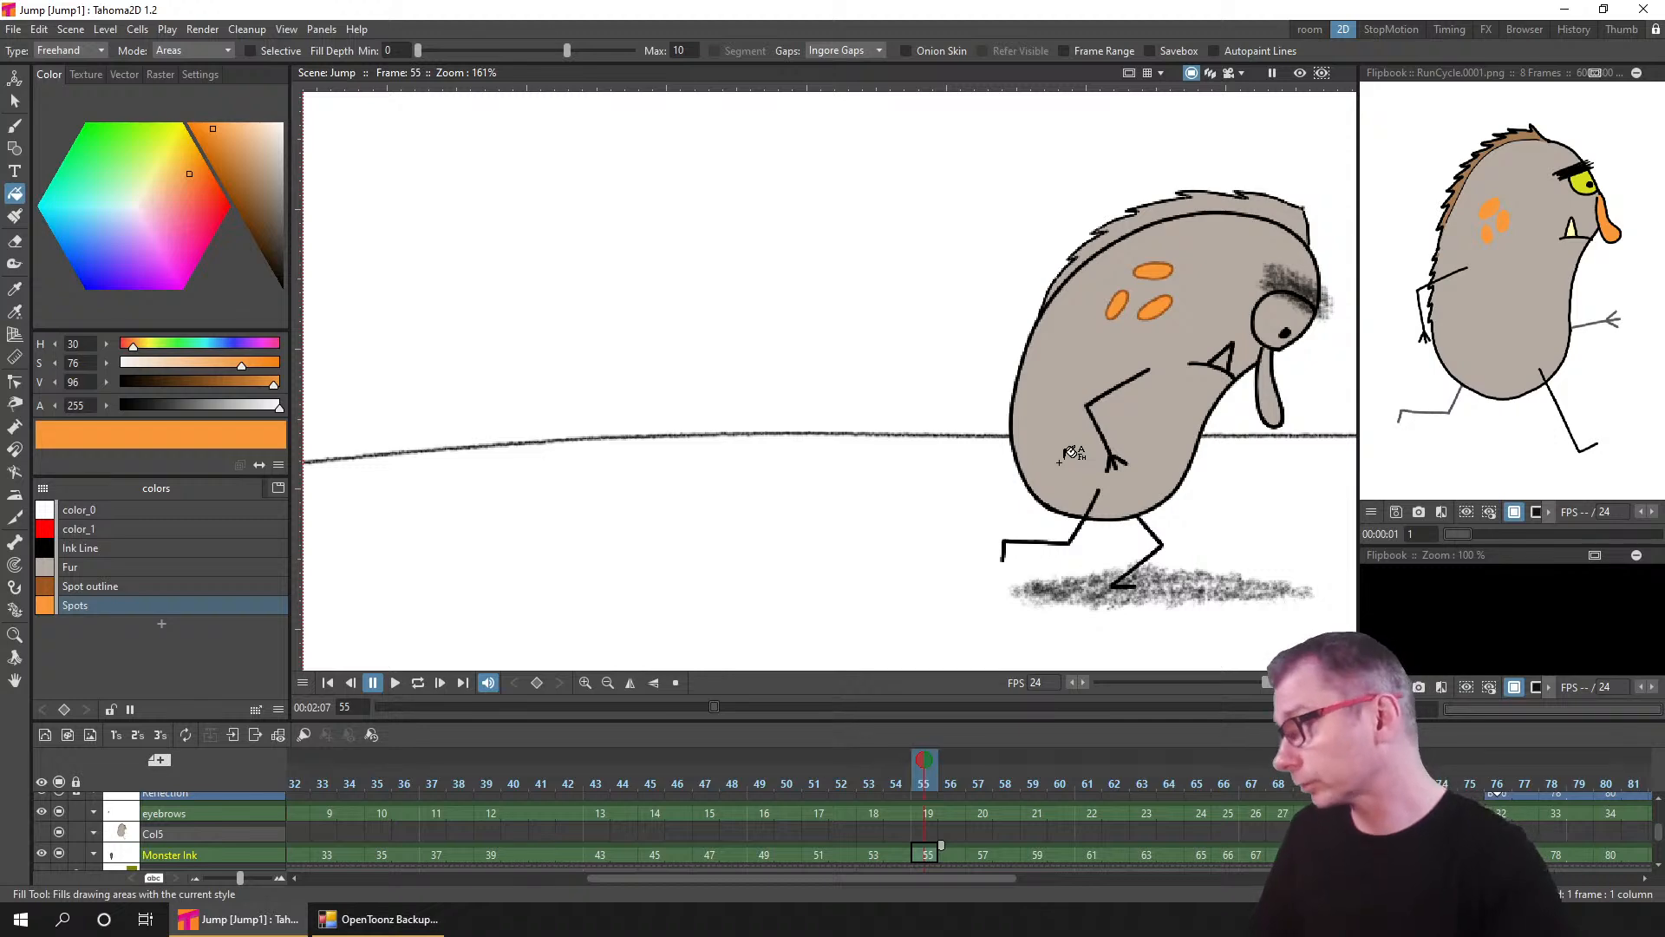
# - Fill the three spots with the Spots style on frames 57 and 59 using freehand fills
pyautogui.click(981, 852)
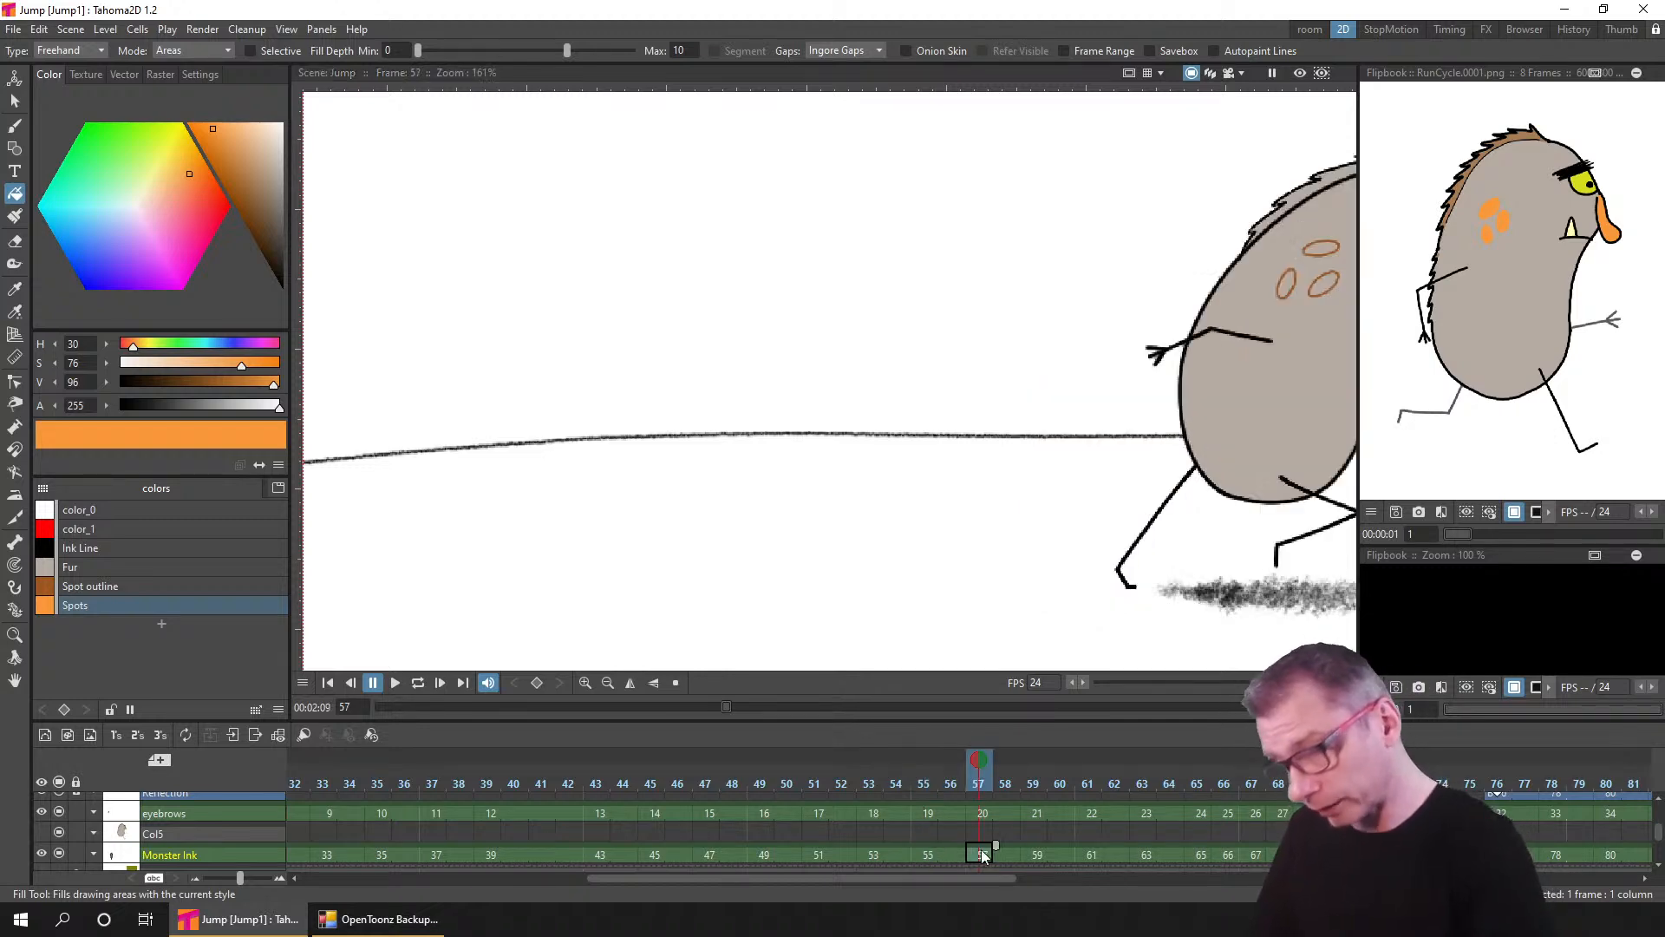
pyautogui.moveTo(1239, 306)
pyautogui.mouseDown()
pyautogui.moveTo(815, 427)
pyautogui.moveTo(595, 462)
pyautogui.mouseUp()
pyautogui.moveTo(767, 359)
pyautogui.mouseDown()
pyautogui.moveTo(738, 455)
pyautogui.moveTo(813, 351)
pyautogui.mouseUp()
pyautogui.click(1032, 854)
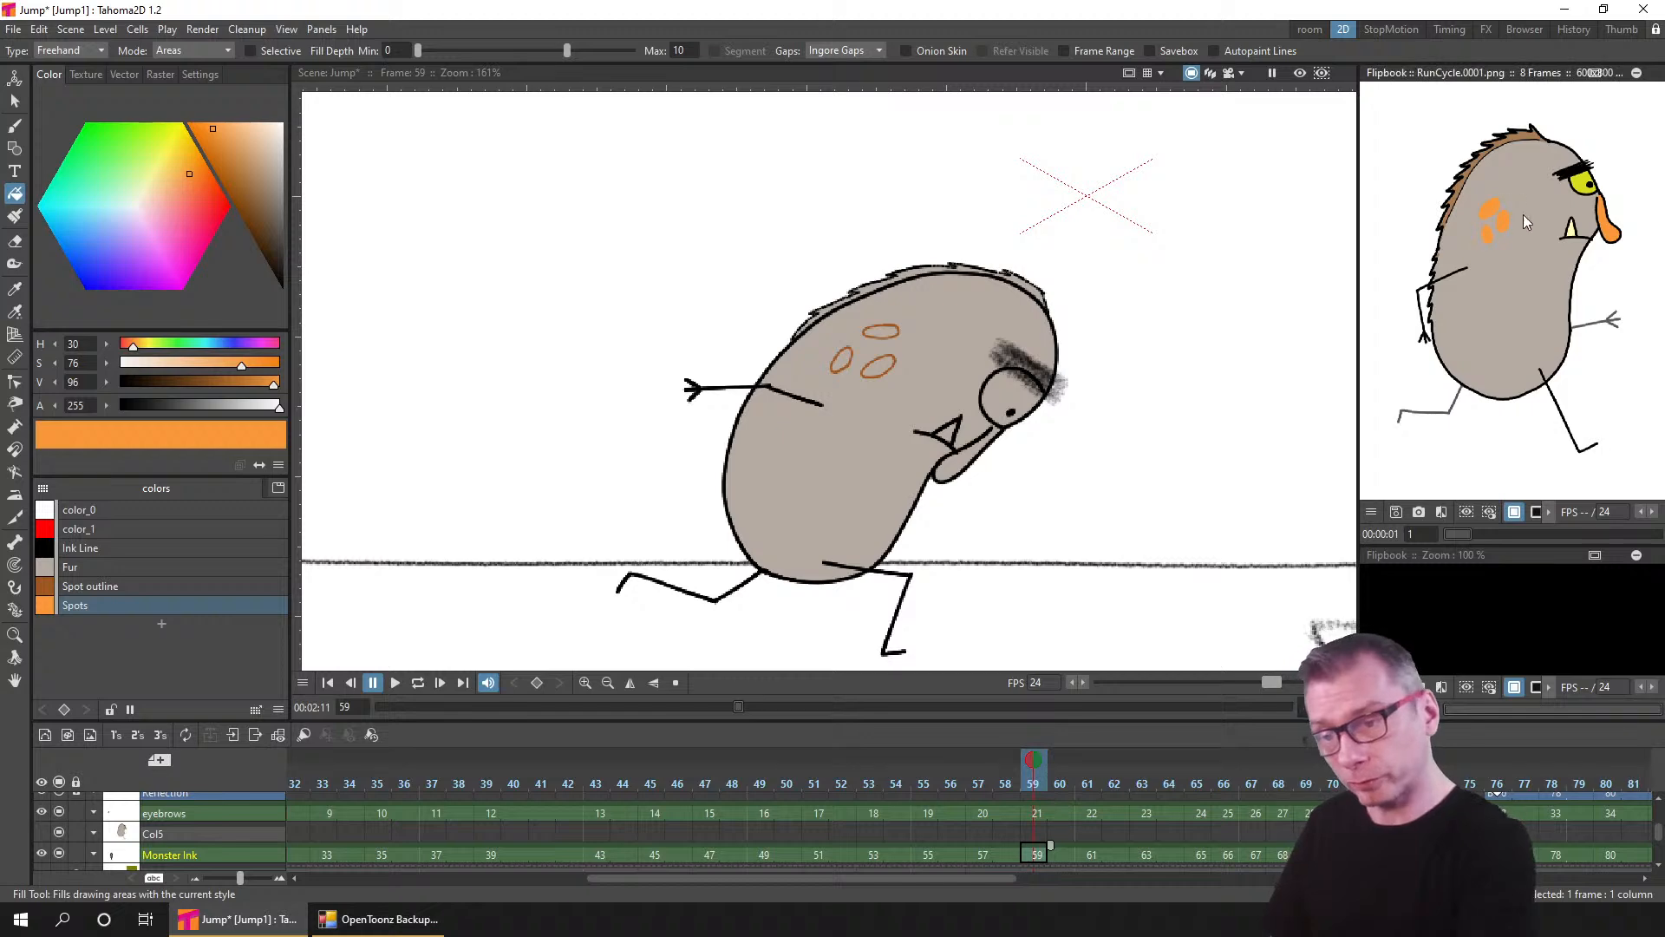
pyautogui.moveTo(855, 421)
pyautogui.mouseDown()
pyautogui.moveTo(887, 453)
pyautogui.moveTo(1021, 350)
pyautogui.mouseUp()
# - Fill the spots with the Spots style on the crouching drawings at frames 61, 63 and 65
pyautogui.click(1091, 854)
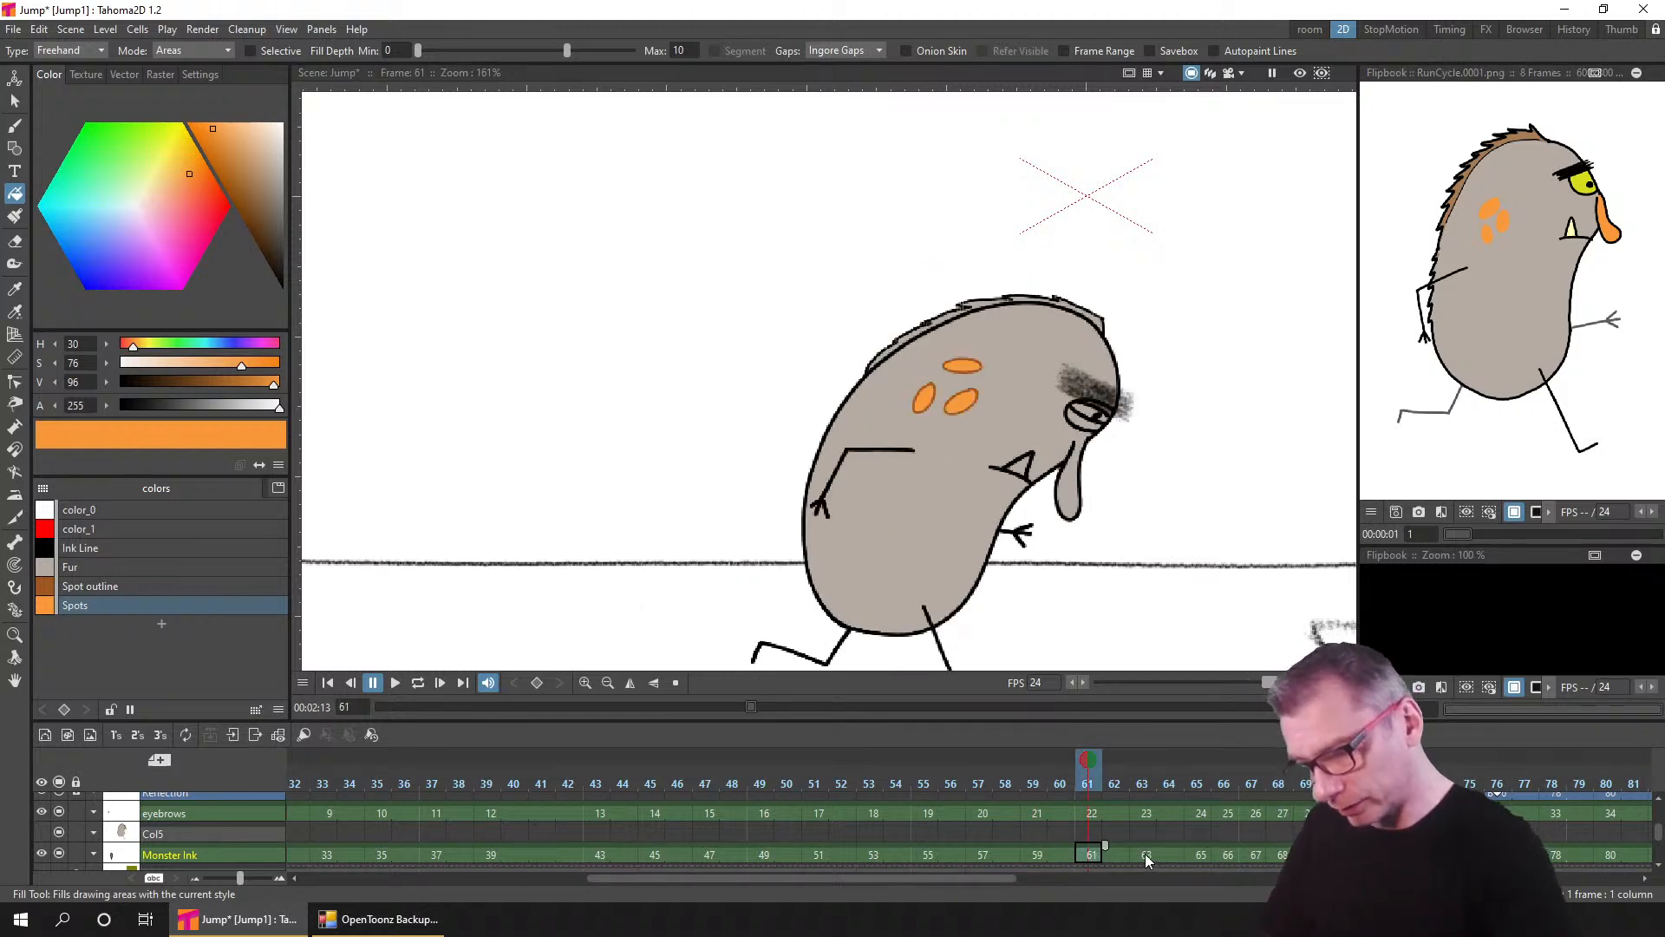
pyautogui.click(1145, 854)
pyautogui.moveTo(1091, 459)
pyautogui.mouseDown()
pyautogui.moveTo(1054, 570)
pyautogui.moveTo(1119, 465)
pyautogui.mouseUp()
pyautogui.click(1200, 855)
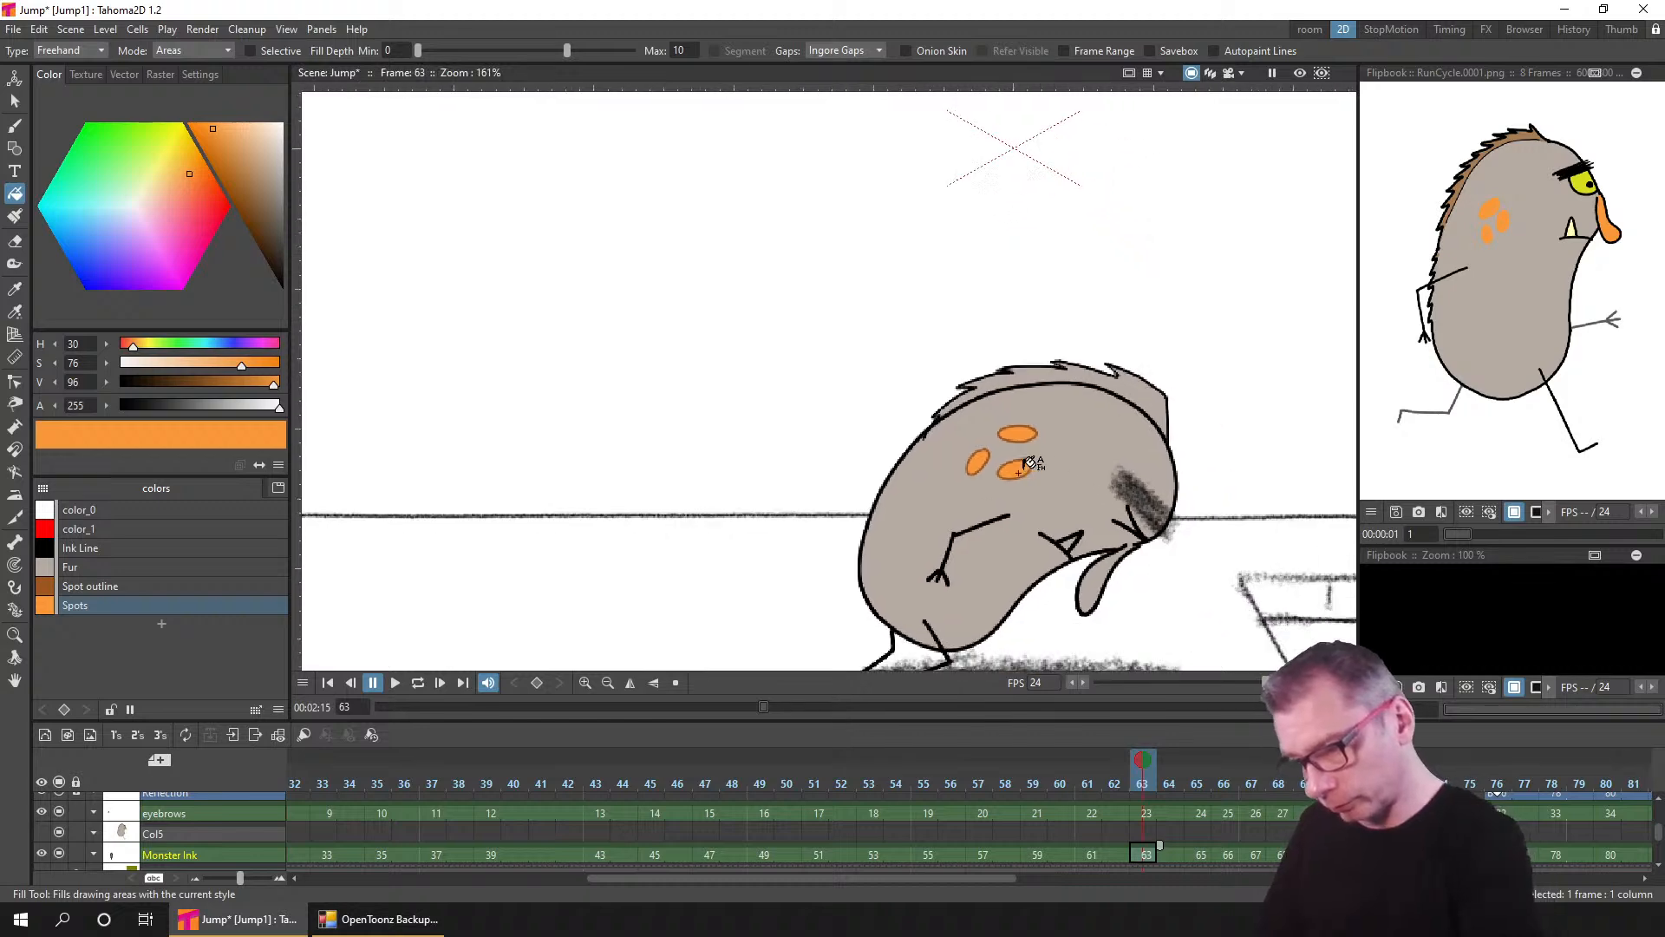
pyautogui.moveTo(988, 457)
pyautogui.mouseDown()
pyautogui.moveTo(902, 520)
pyautogui.moveTo(993, 459)
pyautogui.mouseUp()
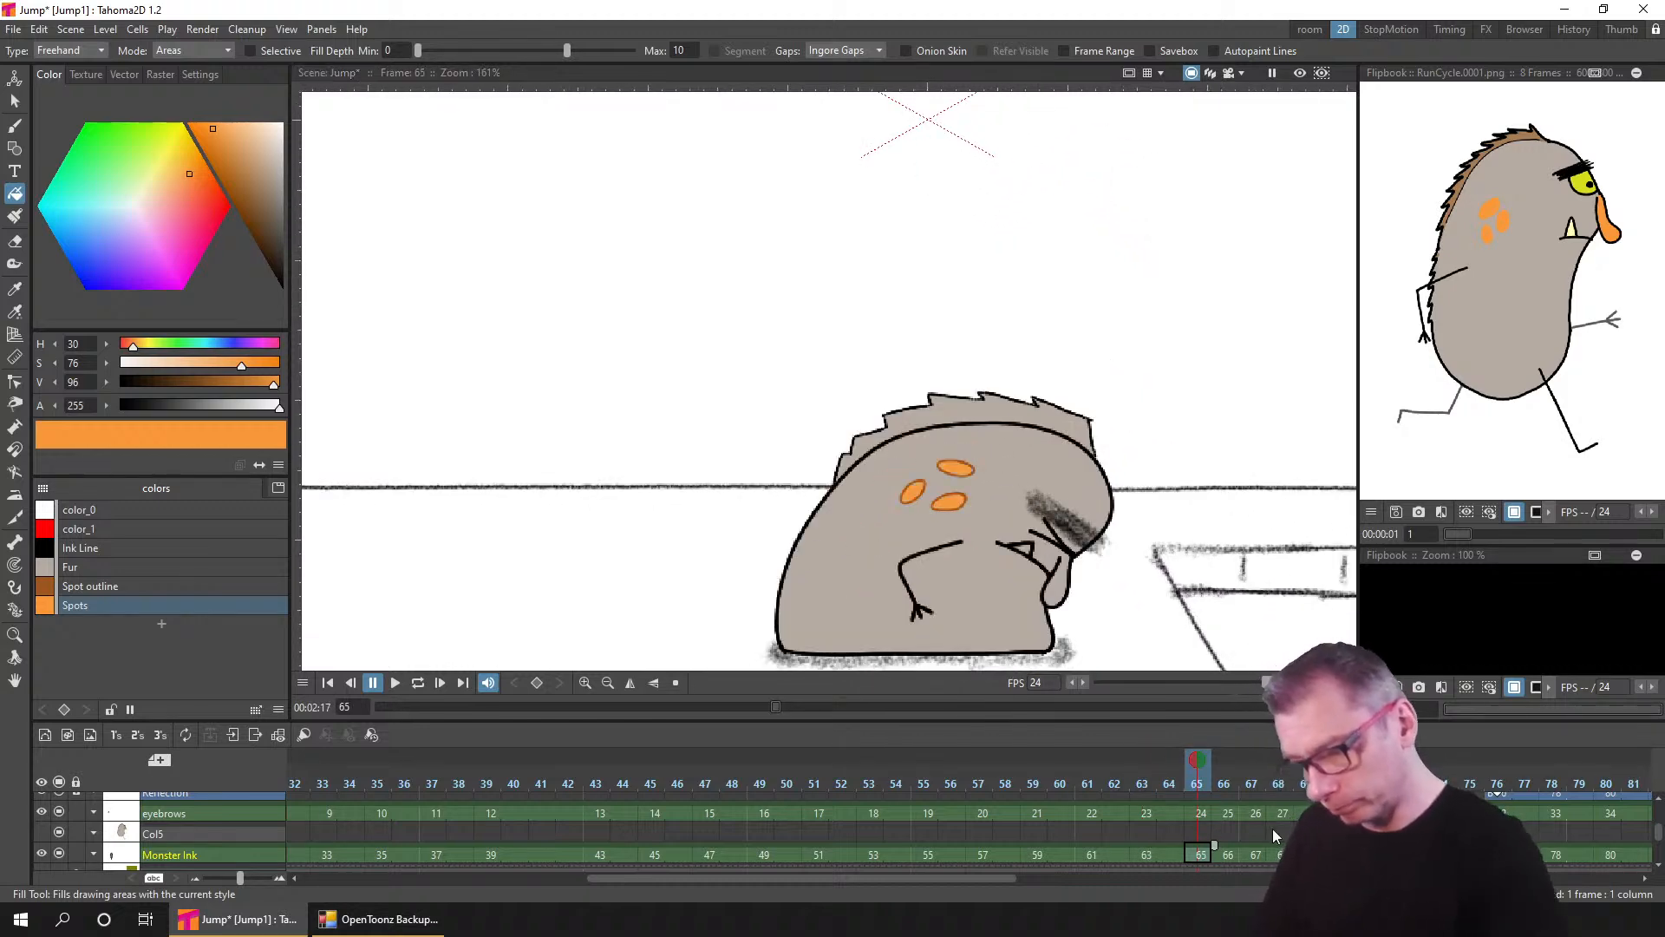
# - Fill the spots with the Spots style on the squashed monster drawings at frames 66, 67, 68, 69 and 70
pyautogui.click(1227, 854)
pyautogui.moveTo(947, 536)
pyautogui.mouseDown()
pyautogui.moveTo(993, 542)
pyautogui.moveTo(893, 607)
pyautogui.moveTo(998, 563)
pyautogui.moveTo(929, 562)
pyautogui.moveTo(988, 568)
pyautogui.moveTo(898, 577)
pyautogui.moveTo(993, 607)
pyautogui.mouseUp()
pyautogui.click(1255, 854)
pyautogui.click(1278, 855)
pyautogui.click(1306, 854)
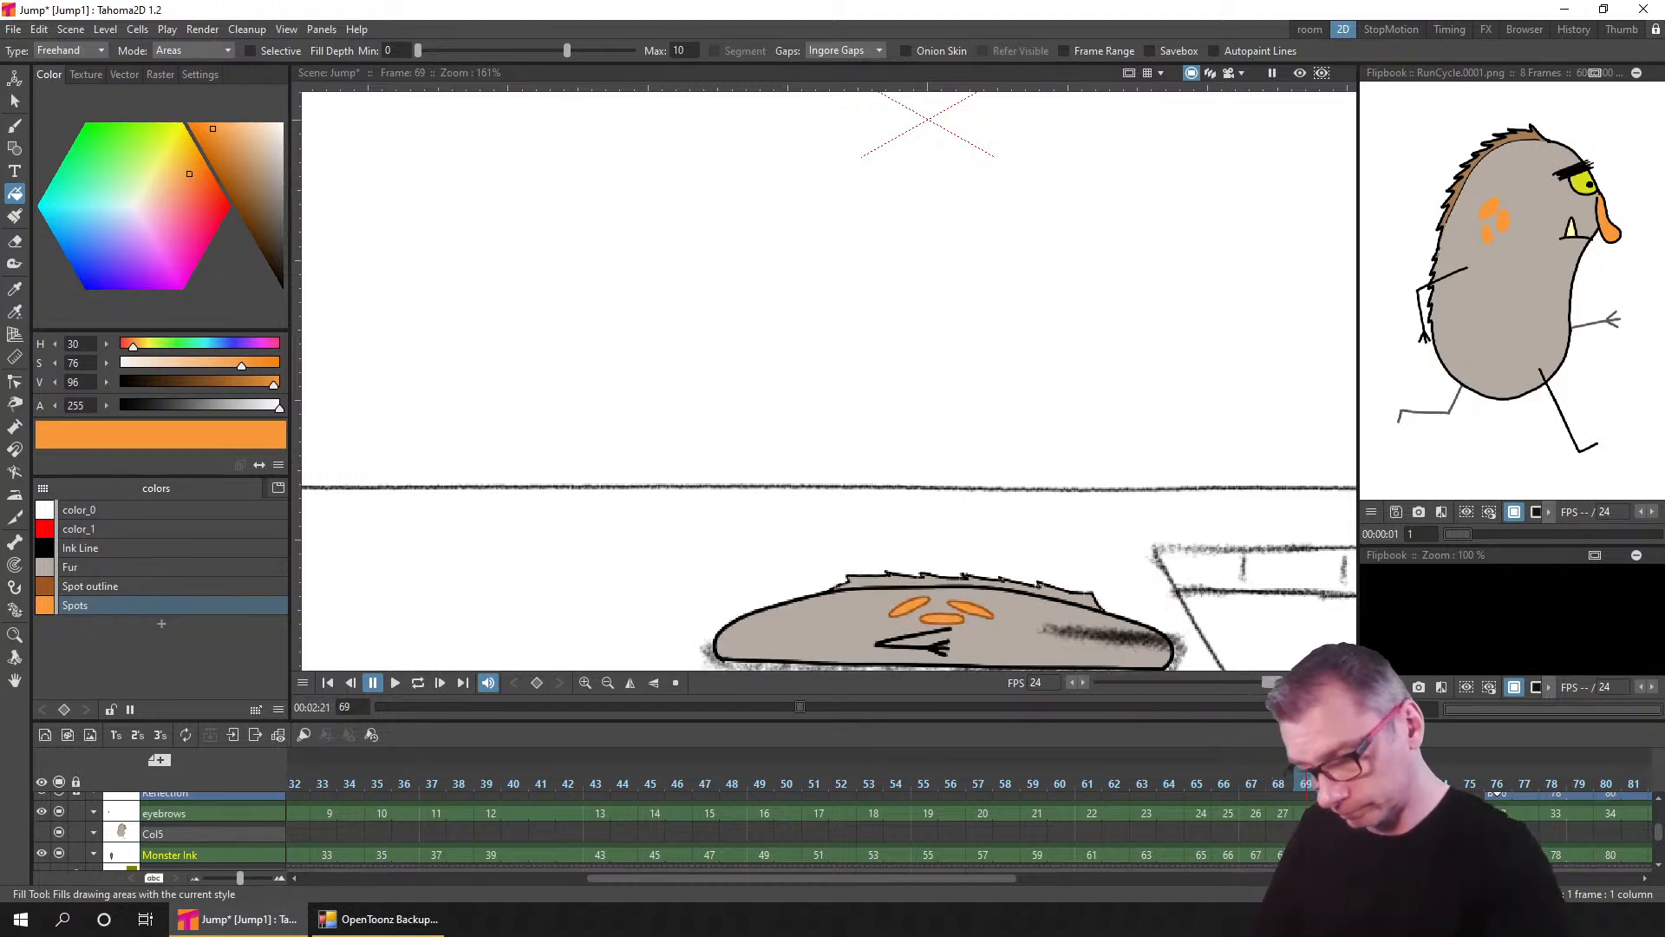
pyautogui.press('.')
pyautogui.moveTo(883, 635); pyautogui.dragTo(1005, 619)
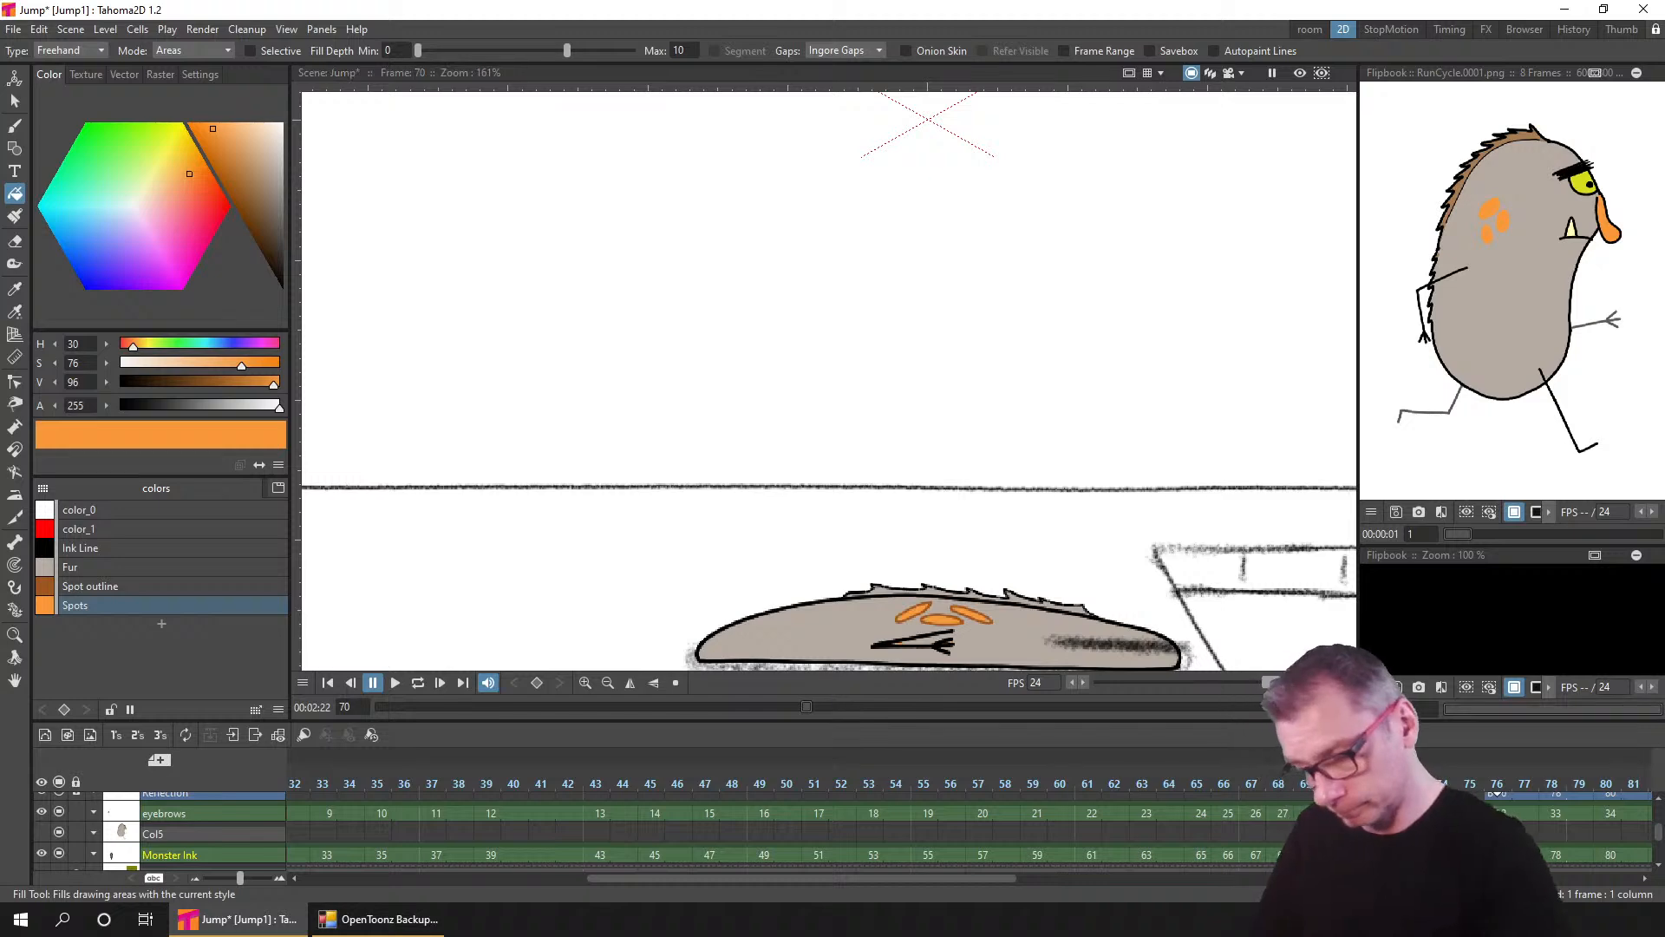
# - Fill the three spots with the Spots style on the leaping drawings at frames 72 and 74
pyautogui.press('.')
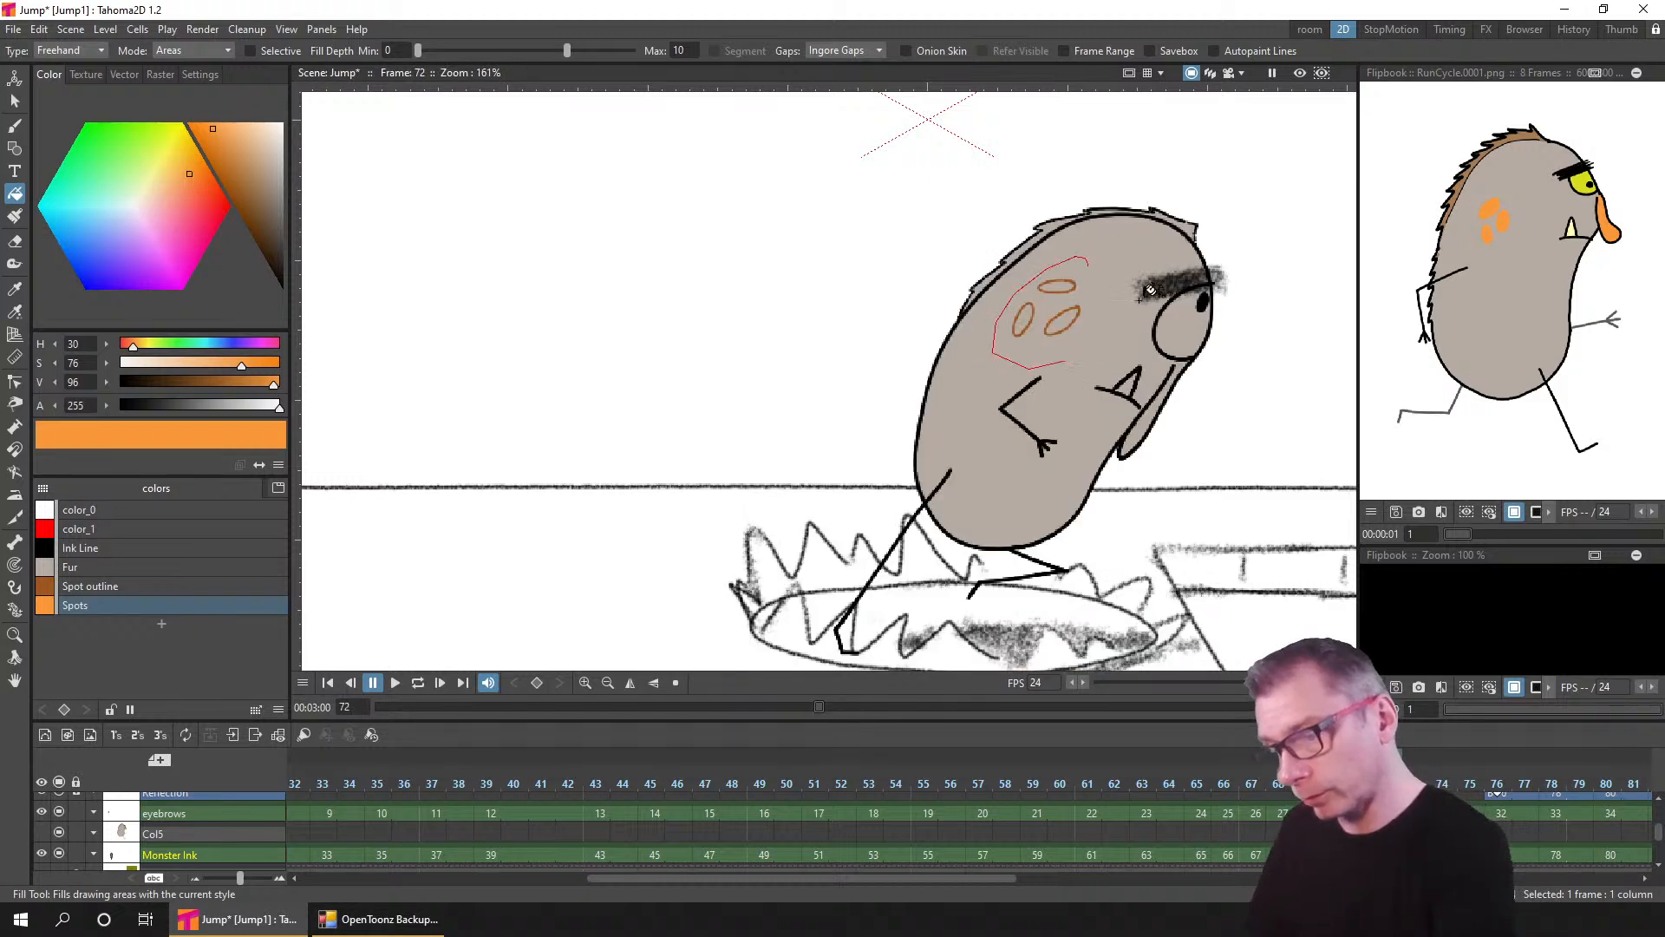
pyautogui.moveTo(1143, 294); pyautogui.dragTo(1119, 277)
pyautogui.press('.')
pyautogui.press('.')
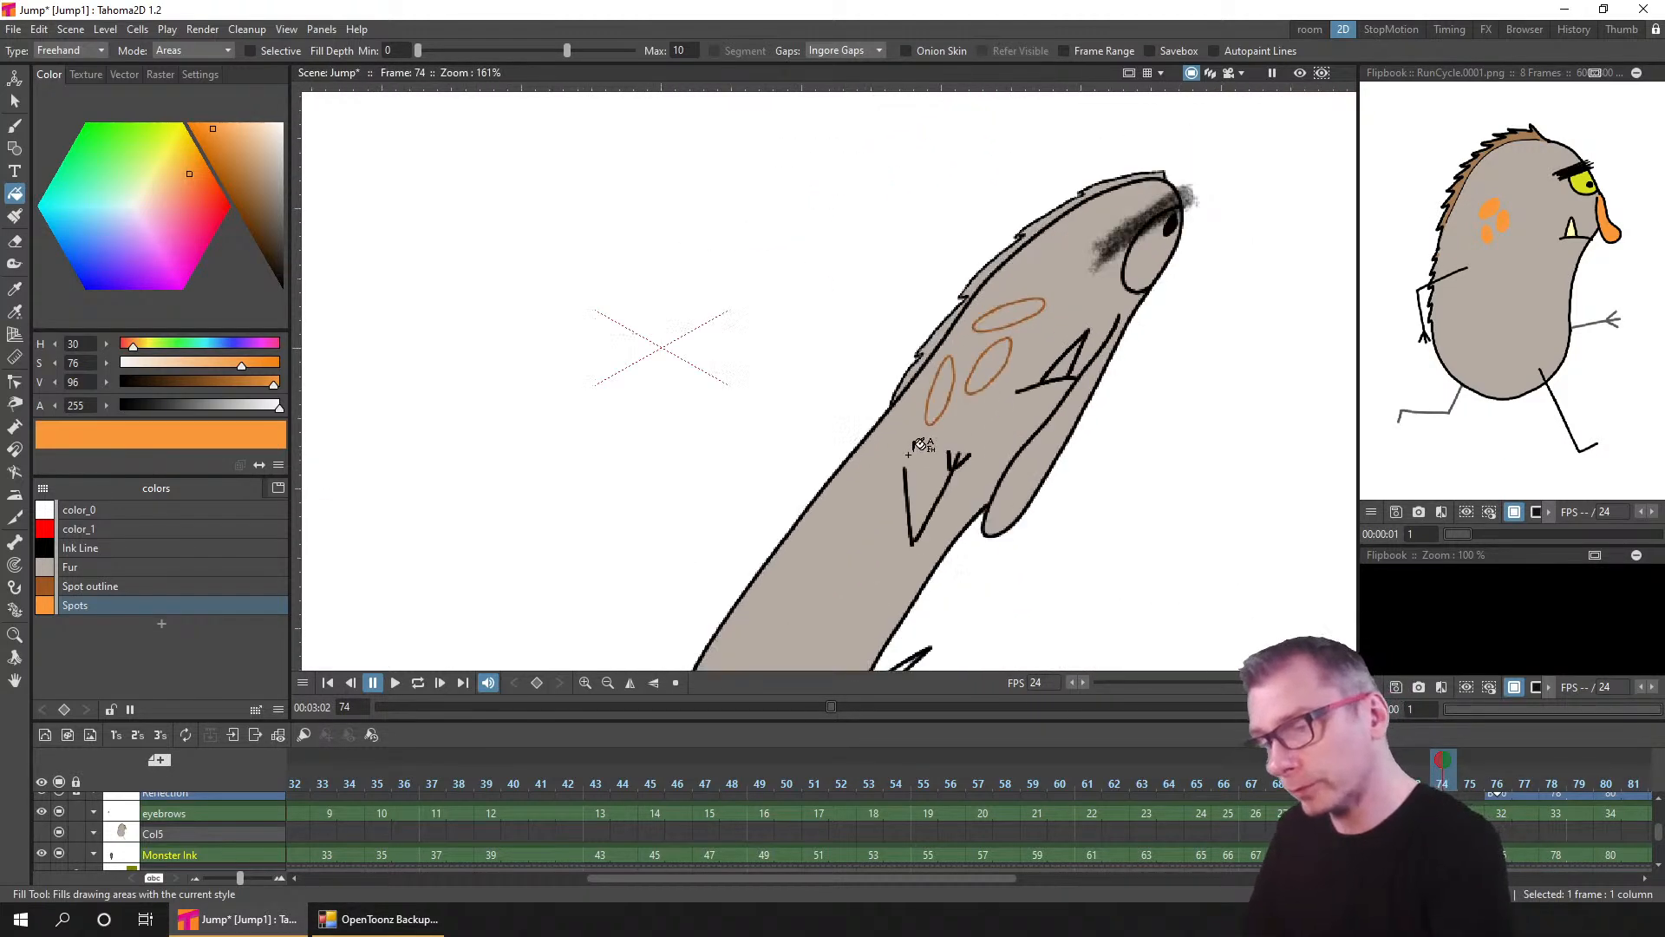
pyautogui.moveTo(908, 454); pyautogui.dragTo(874, 491)
pyautogui.moveTo(993, 316); pyautogui.dragTo(953, 339)
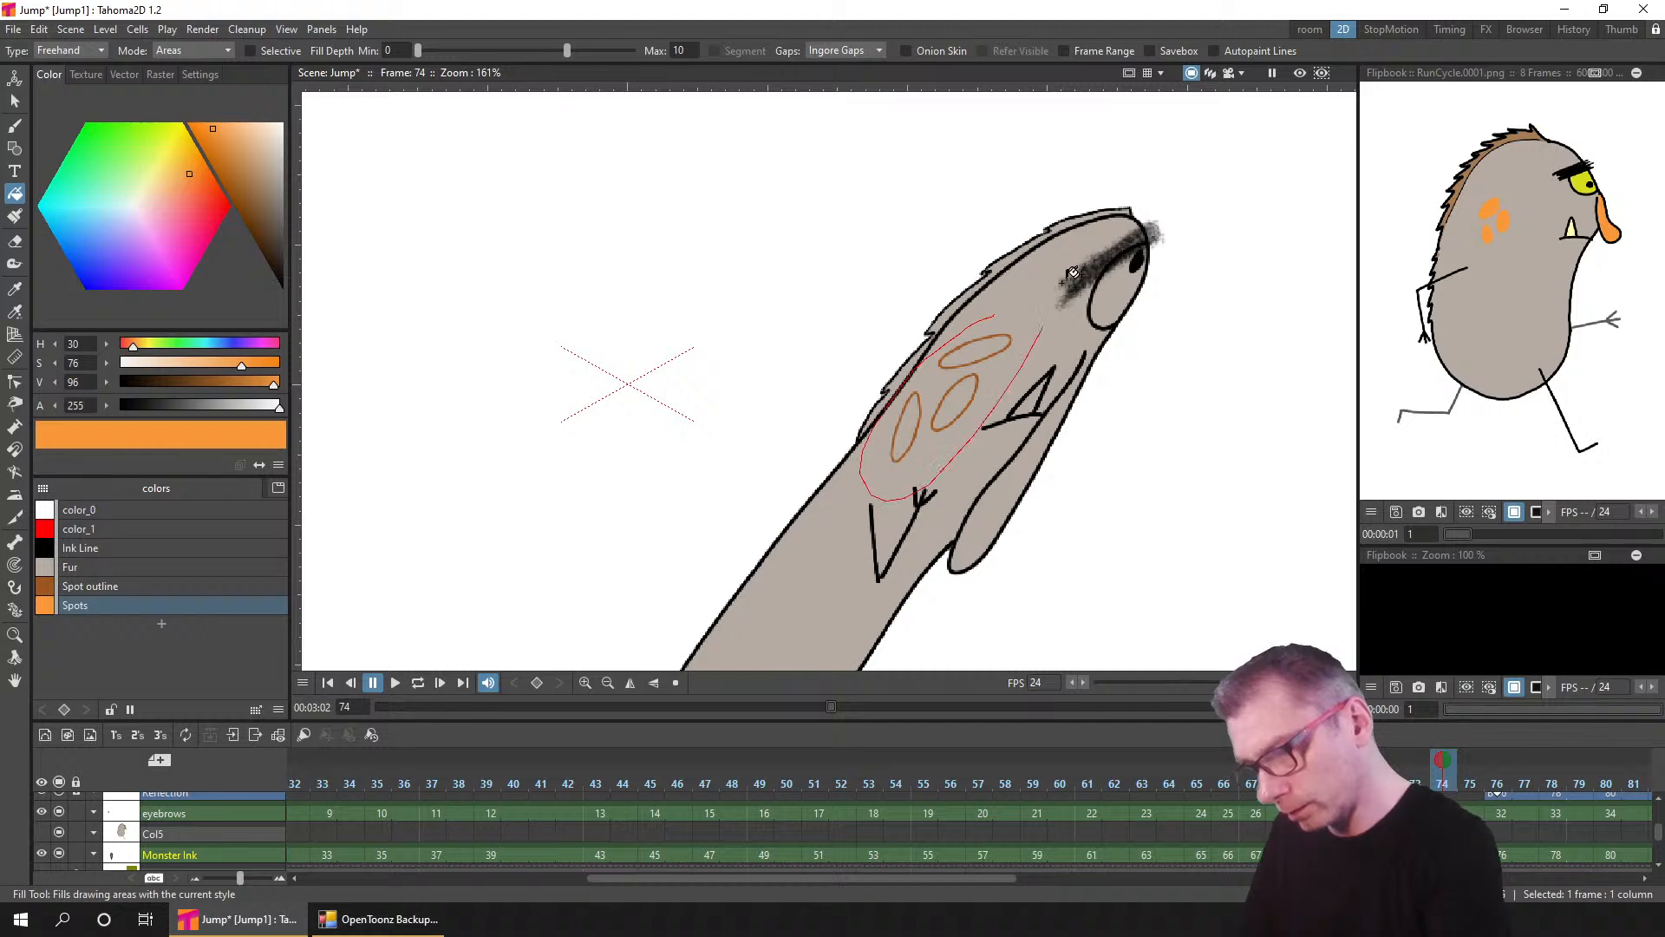
pyautogui.moveTo(1073, 272); pyautogui.dragTo(1064, 277)
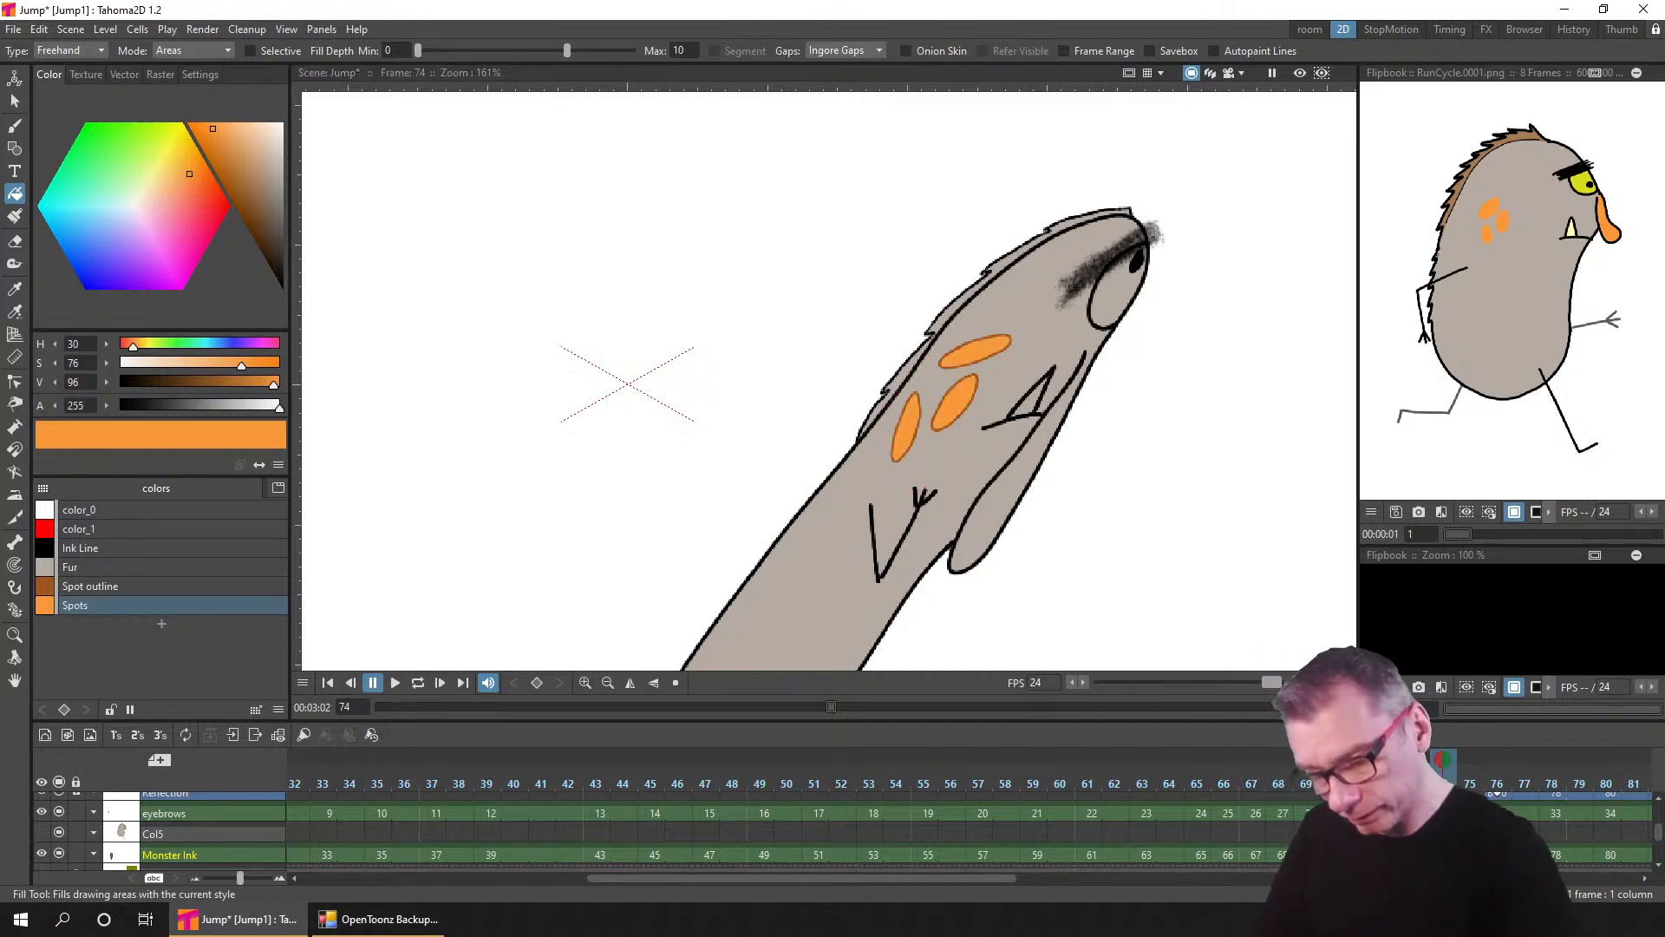
# - Fill the spots orange on the airborne monster drawings at frames 76, 78, 80 and 82
pyautogui.press('.')
pyautogui.press('.')
pyautogui.moveTo(1442, 824)
pyautogui.mouseDown()
pyautogui.moveTo(1292, 809)
pyautogui.moveTo(934, 825)
pyautogui.moveTo(786, 792)
pyautogui.mouseUp()
pyautogui.moveTo(1035, 268)
pyautogui.mouseDown()
pyautogui.moveTo(951, 380)
pyautogui.moveTo(1075, 282)
pyautogui.mouseUp()
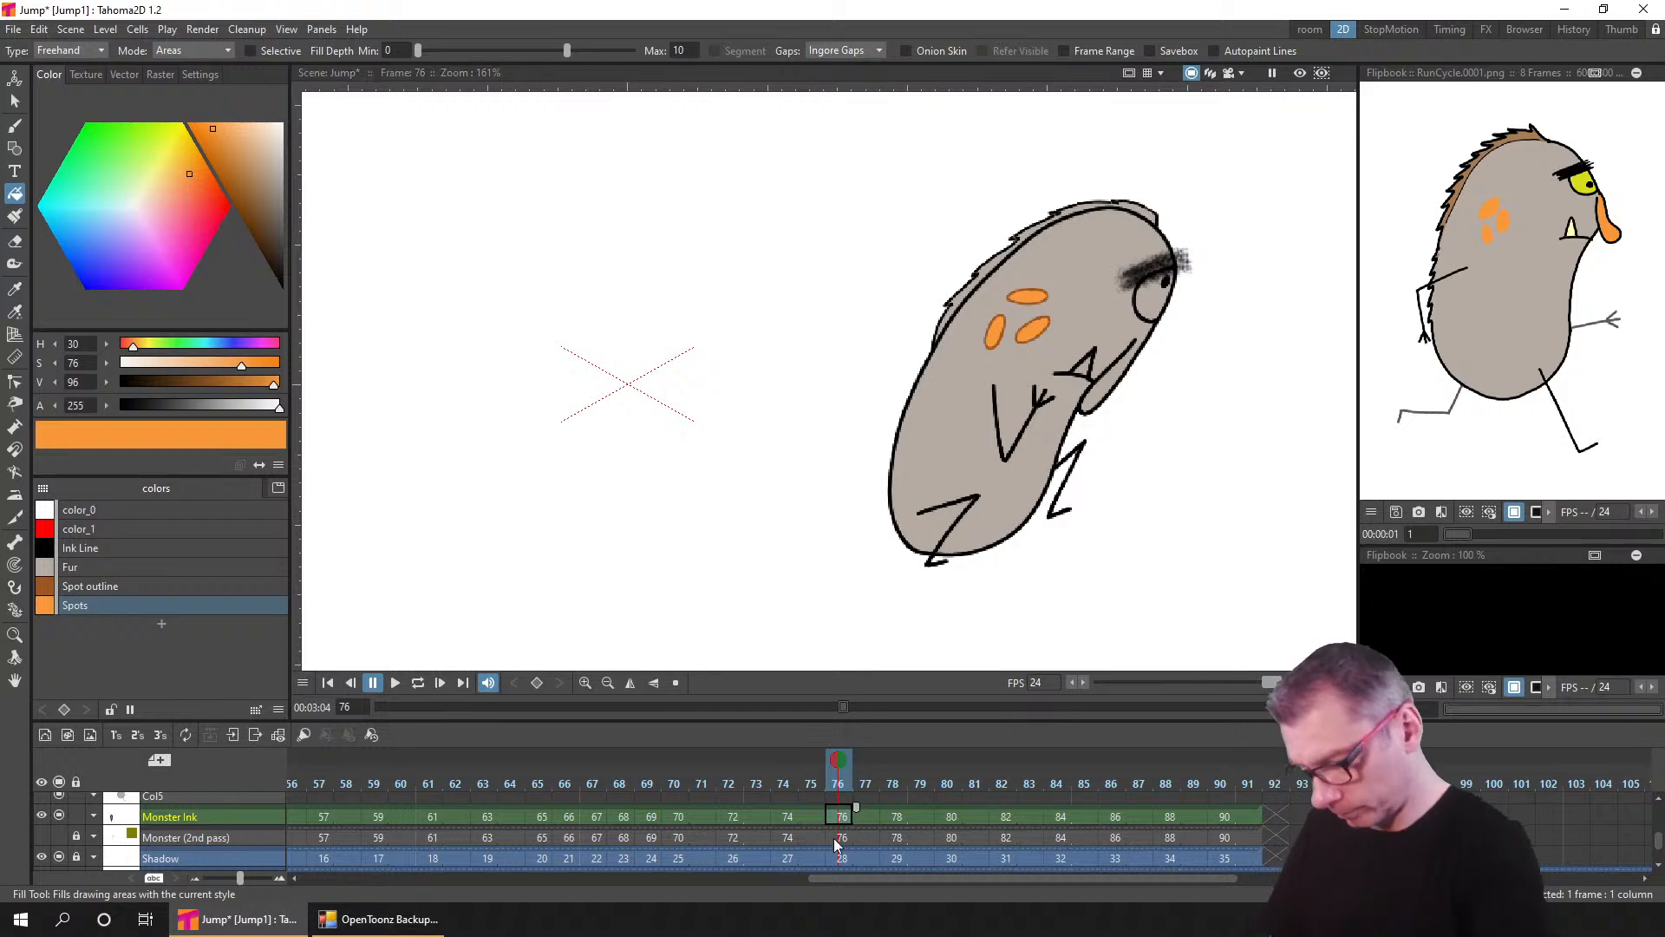
pyautogui.click(897, 816)
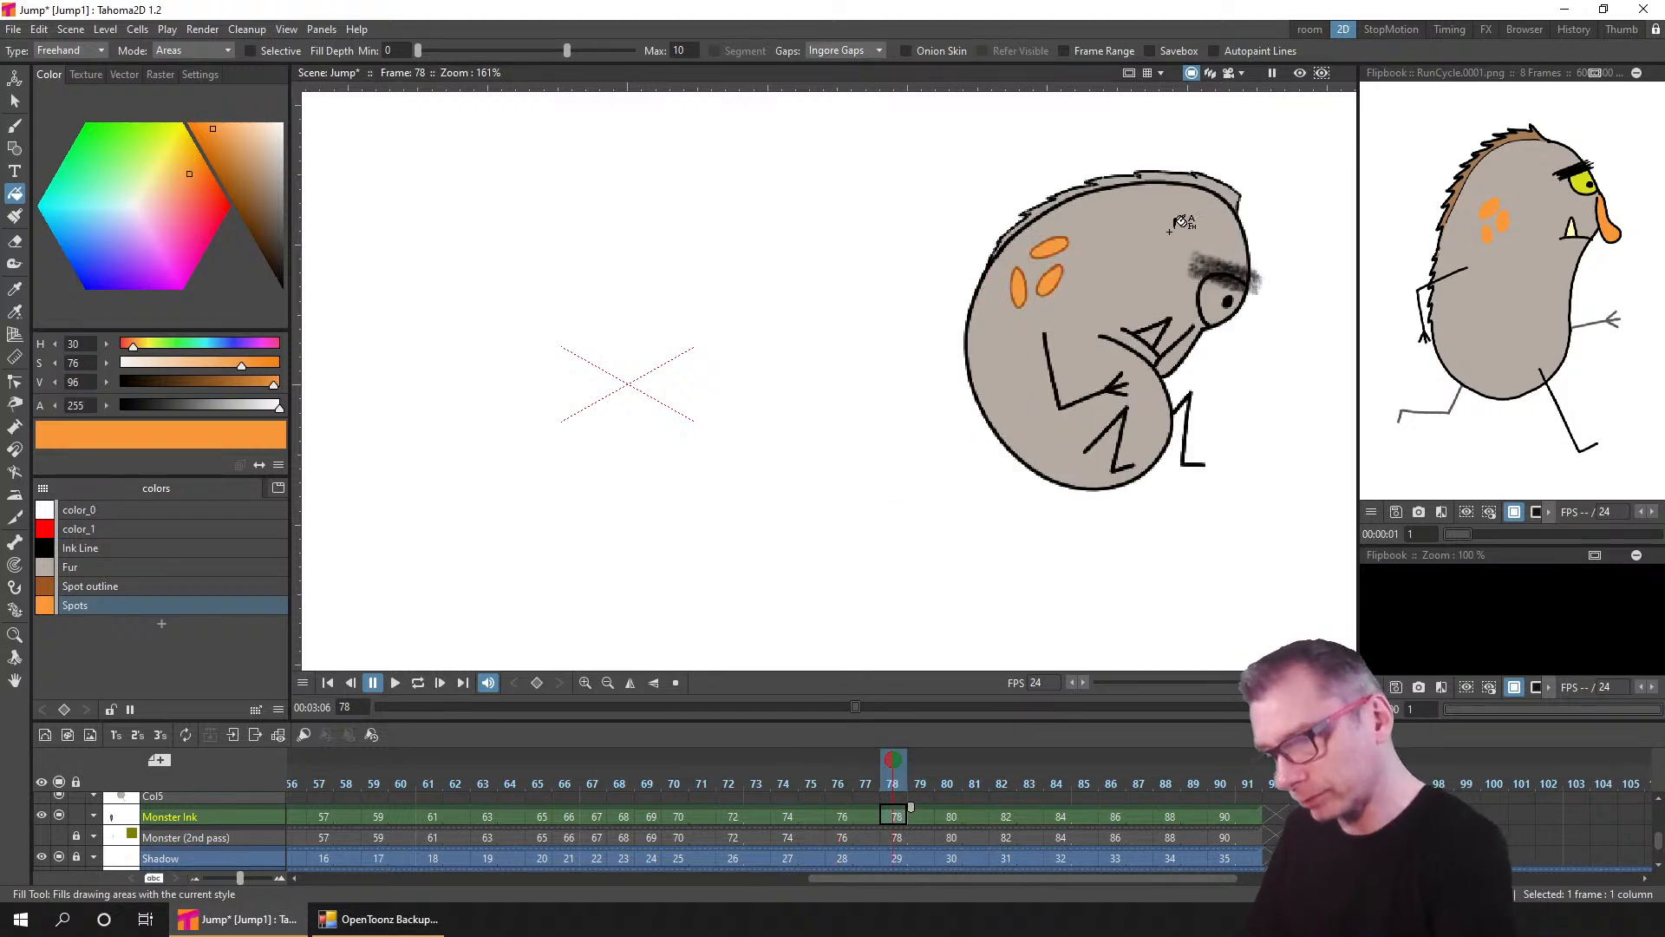
pyautogui.click(951, 817)
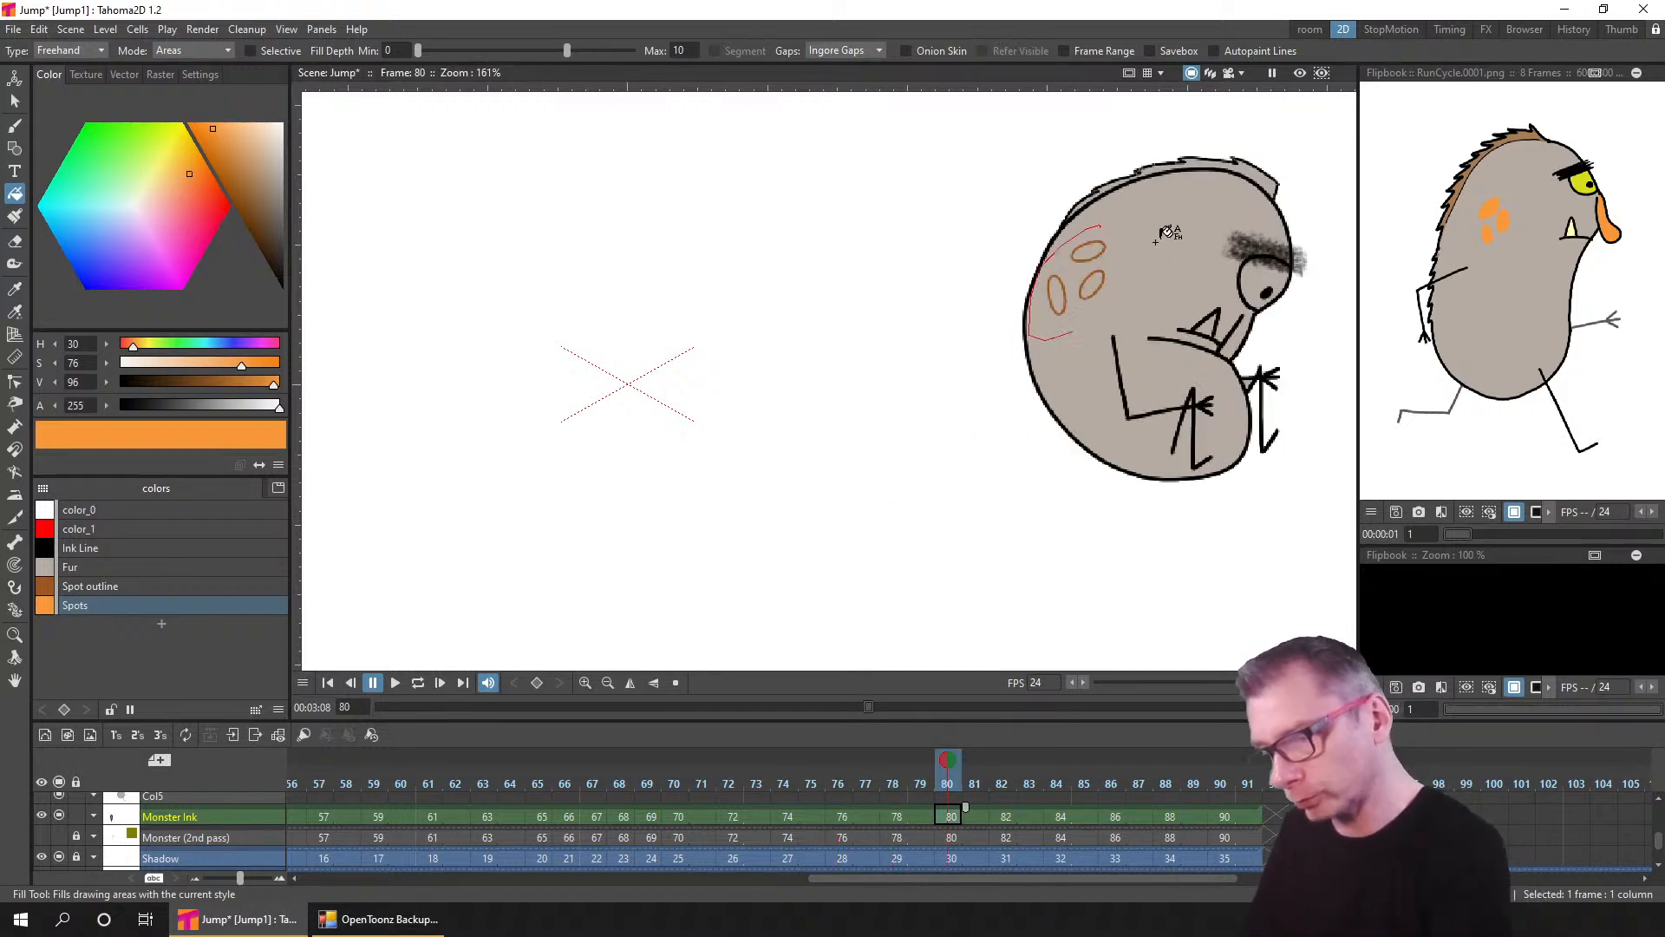
pyautogui.click(1004, 816)
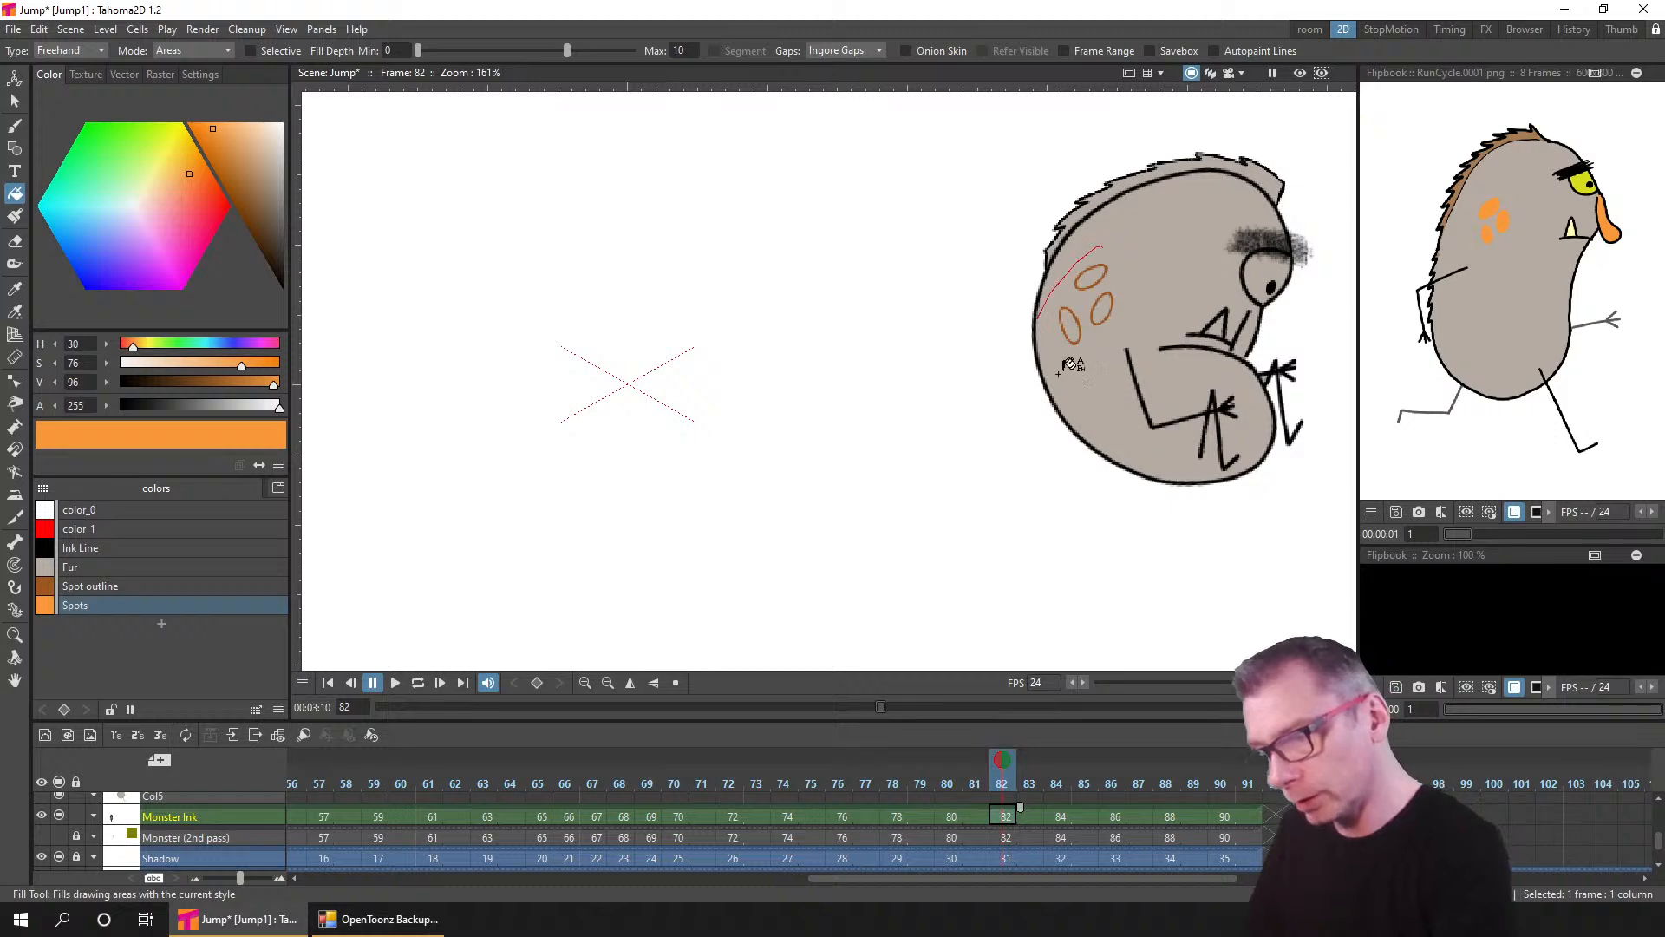
pyautogui.moveTo(1072, 362); pyautogui.dragTo(1115, 253)
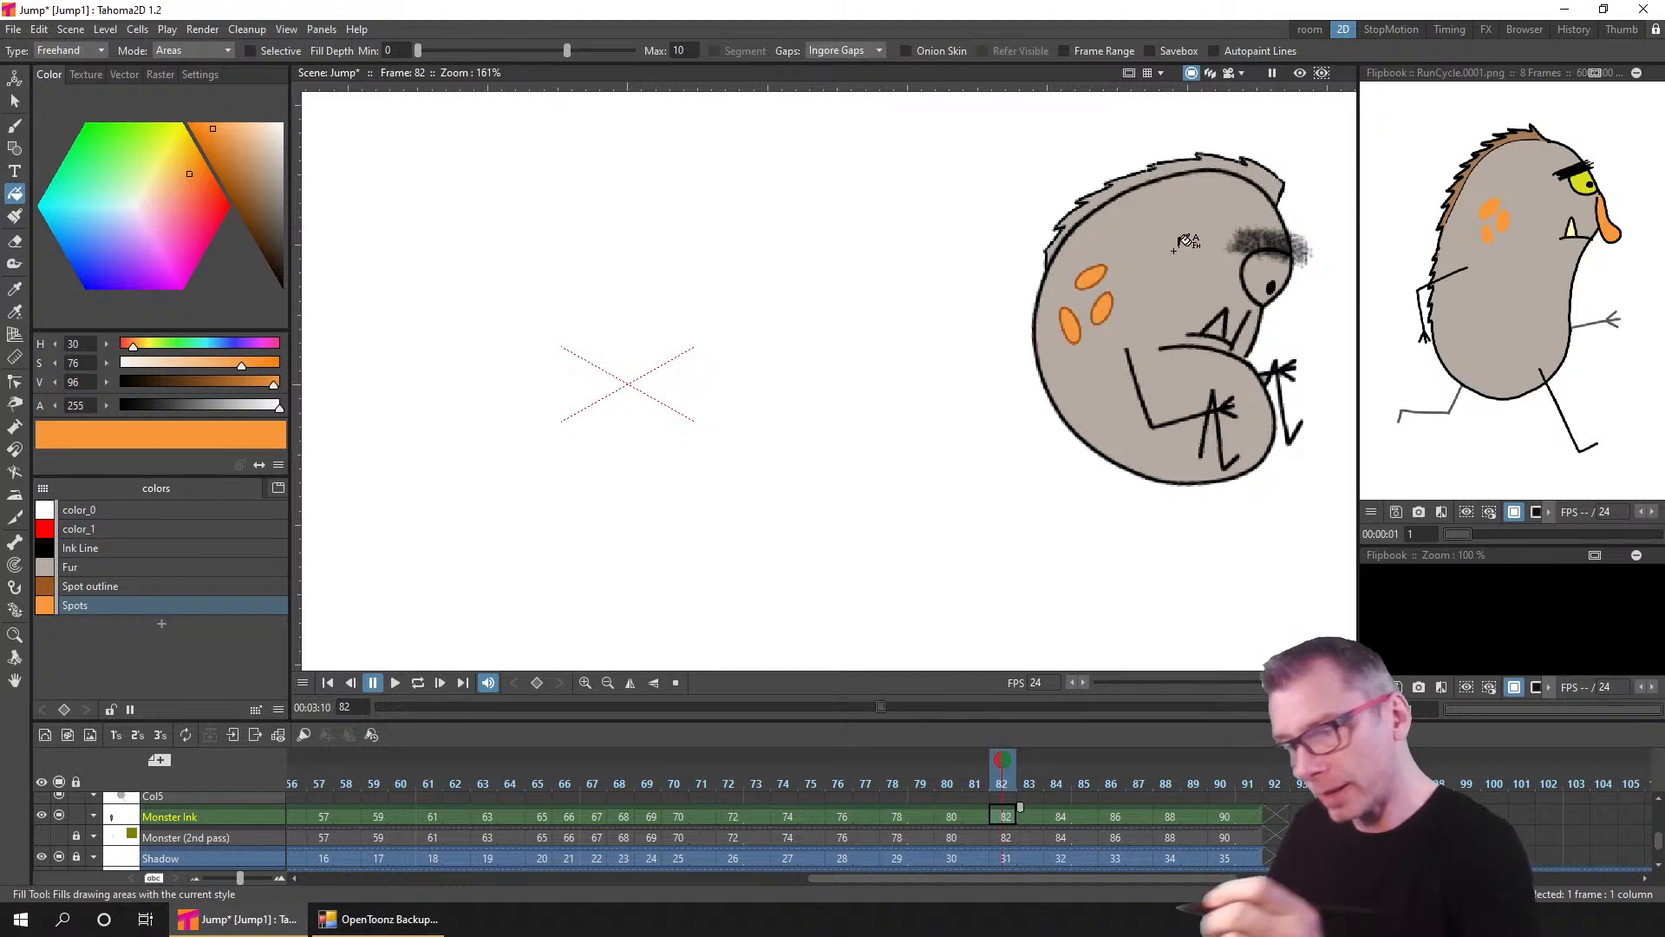
# - Fill the spots with the Spots style on frames 84, 86, 88 and 90, and save the scene
pyautogui.click(1060, 816)
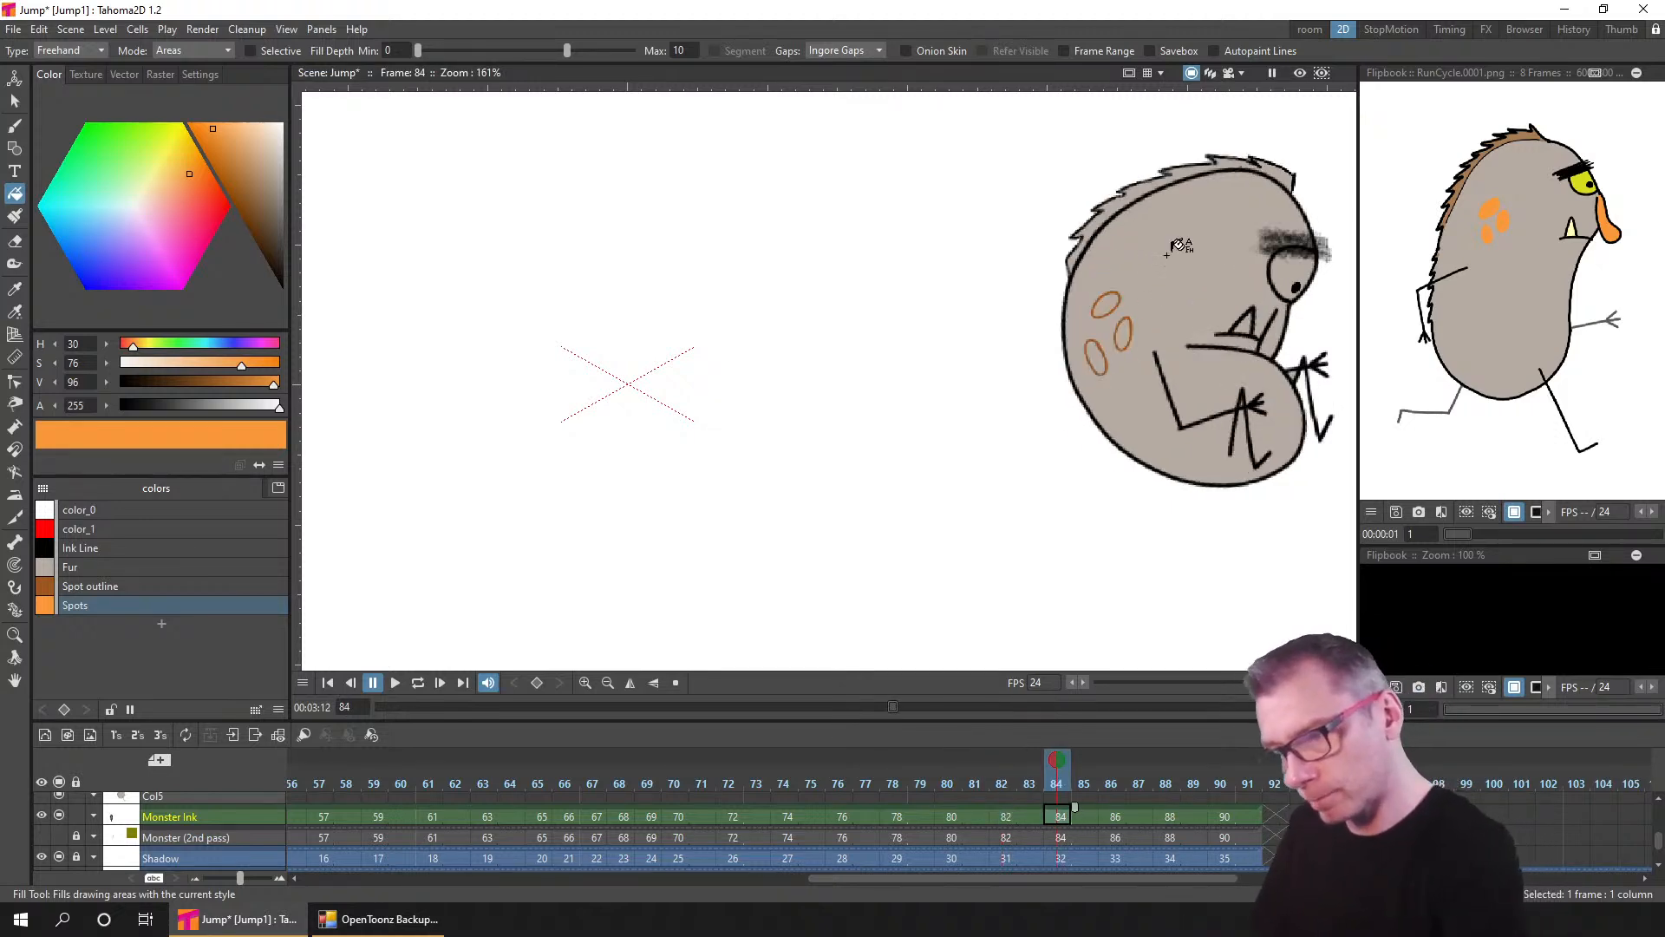
pyautogui.click(1119, 818)
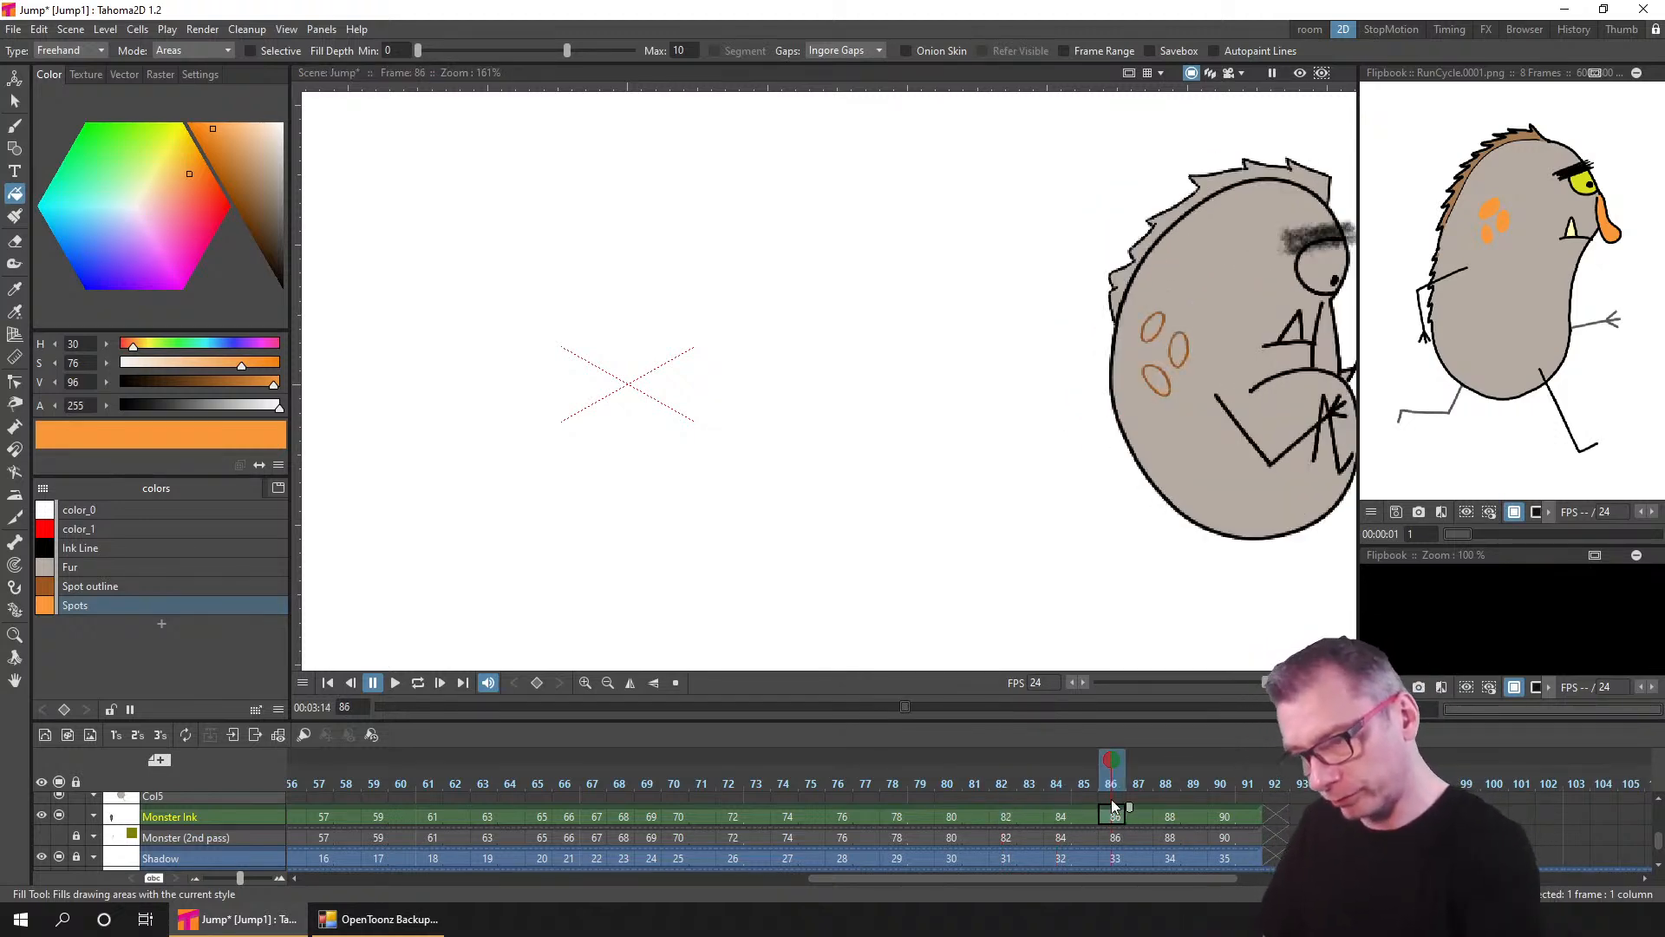
pyautogui.click(1164, 818)
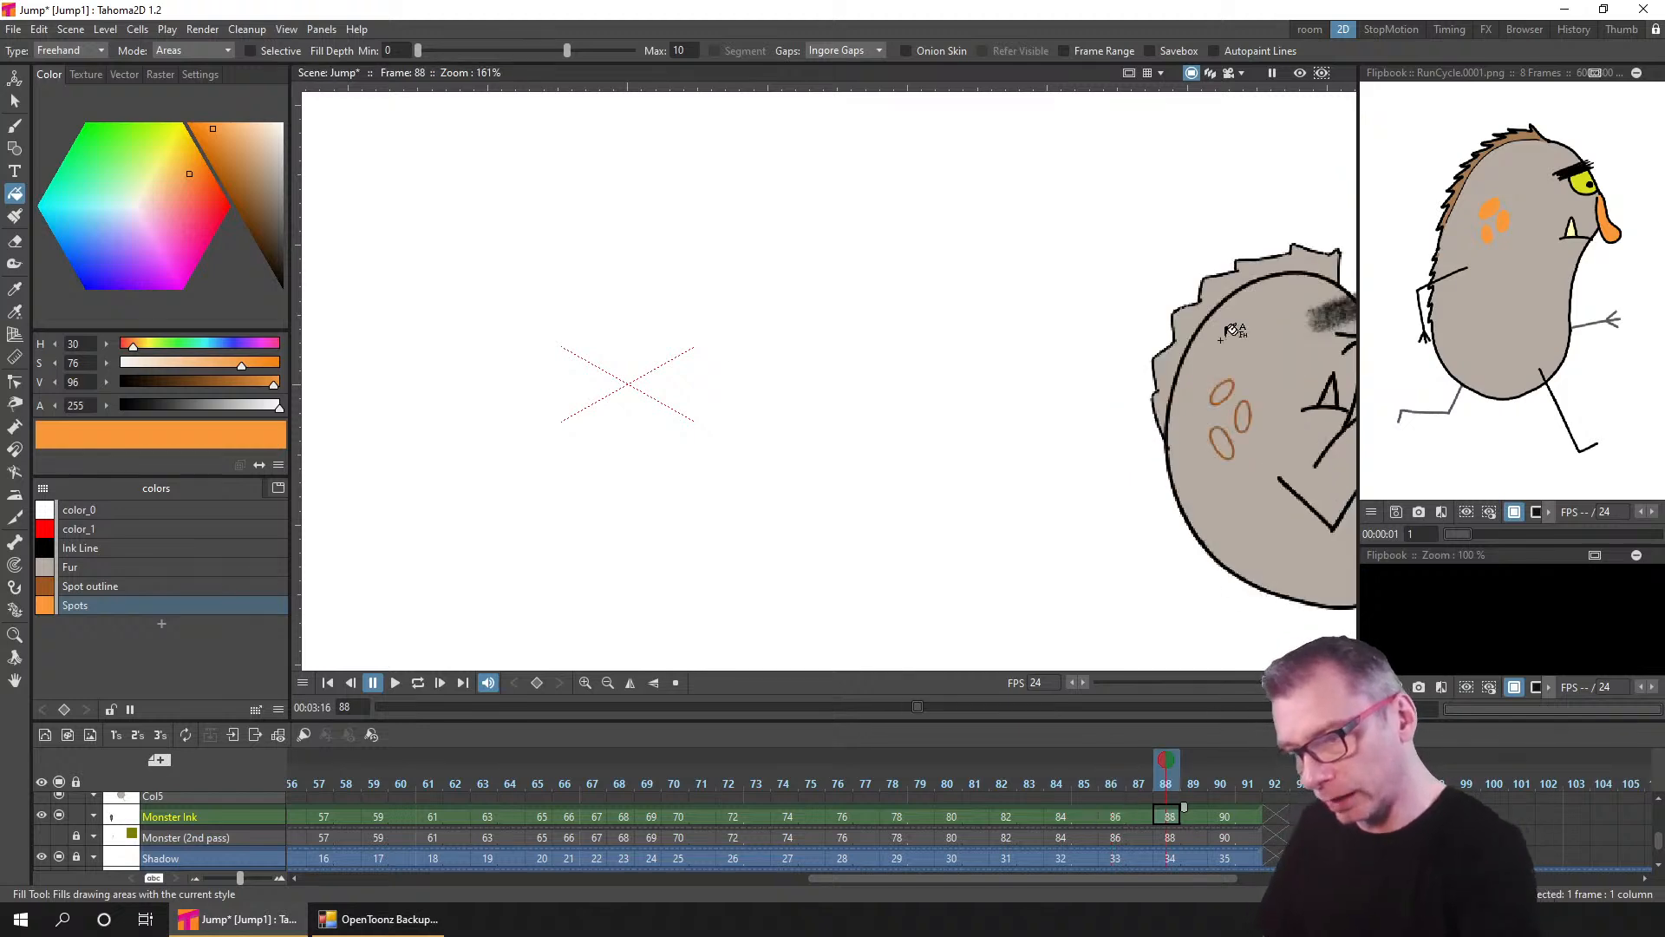
pyautogui.click(1226, 815)
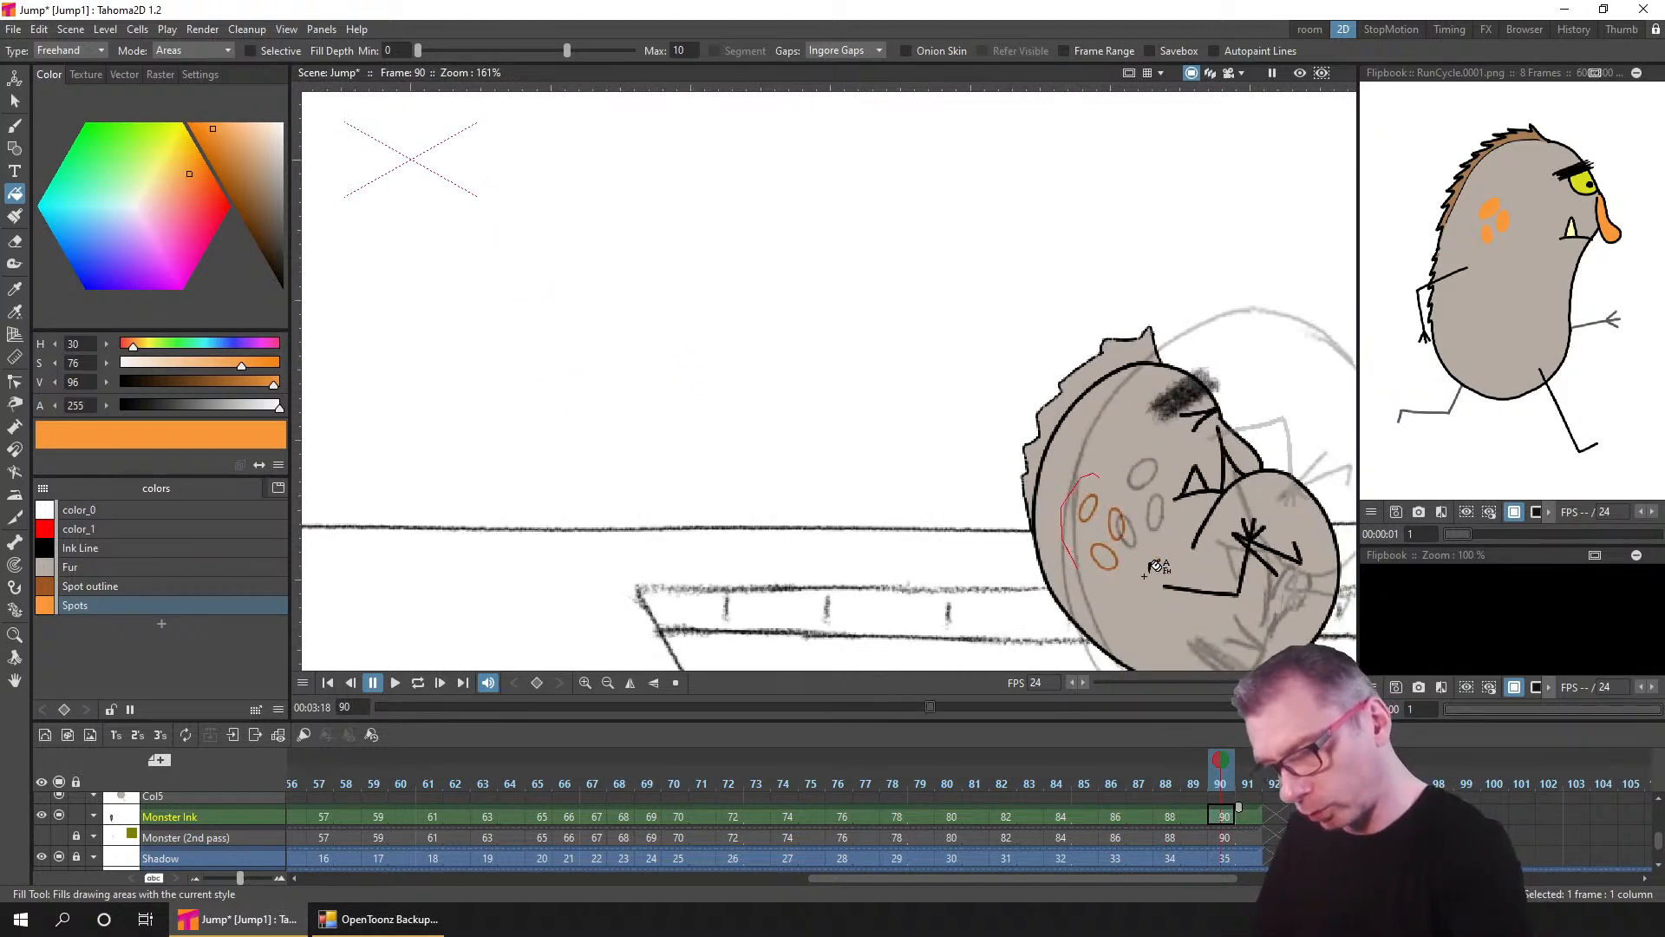
pyautogui.moveTo(1156, 565); pyautogui.dragTo(1118, 472)
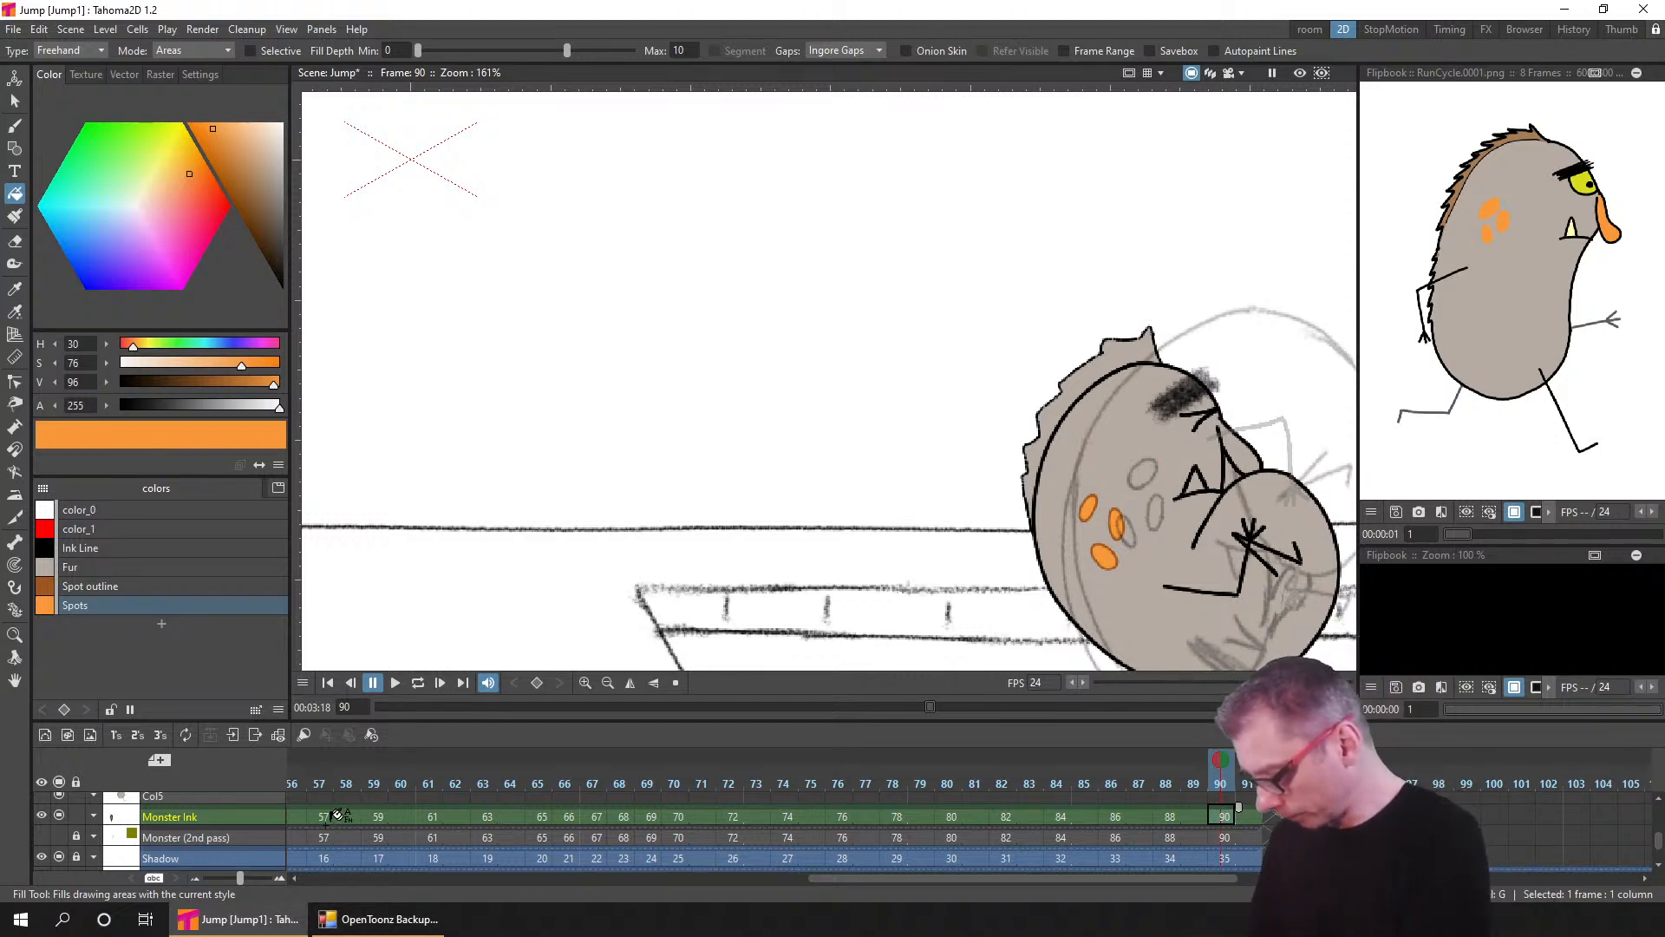
pyautogui.hotkey('ctrl', 's')
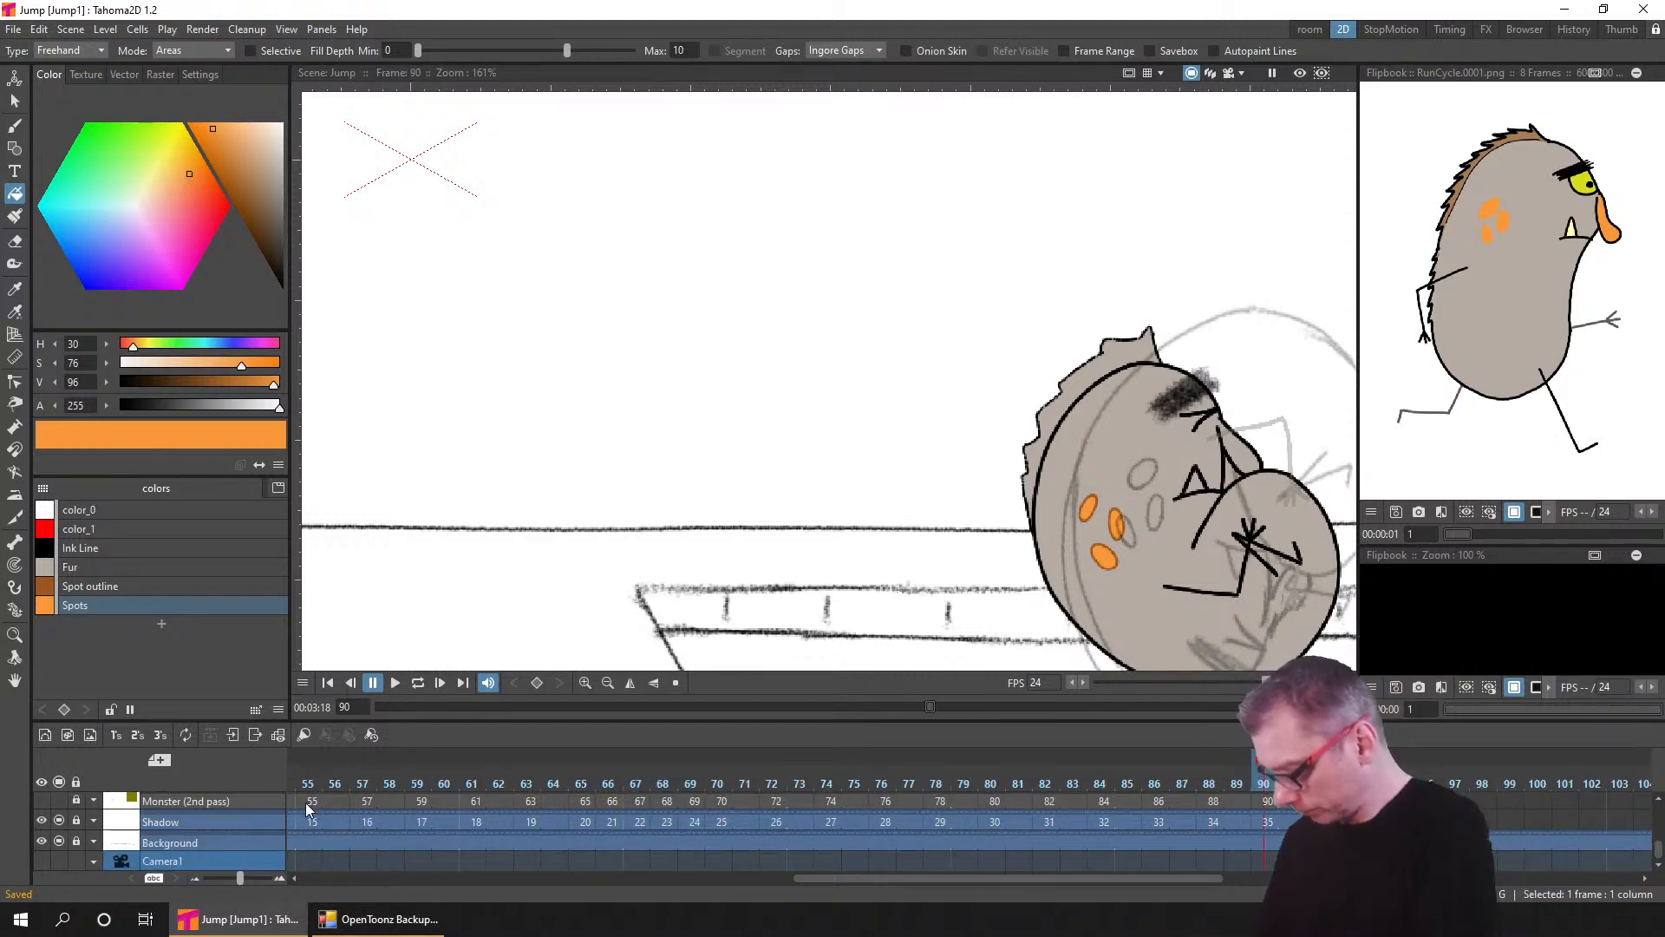
# - Return to the Monster Ink drawing at frame 1
pyautogui.moveTo(365, 838); pyautogui.dragTo(363, 872)
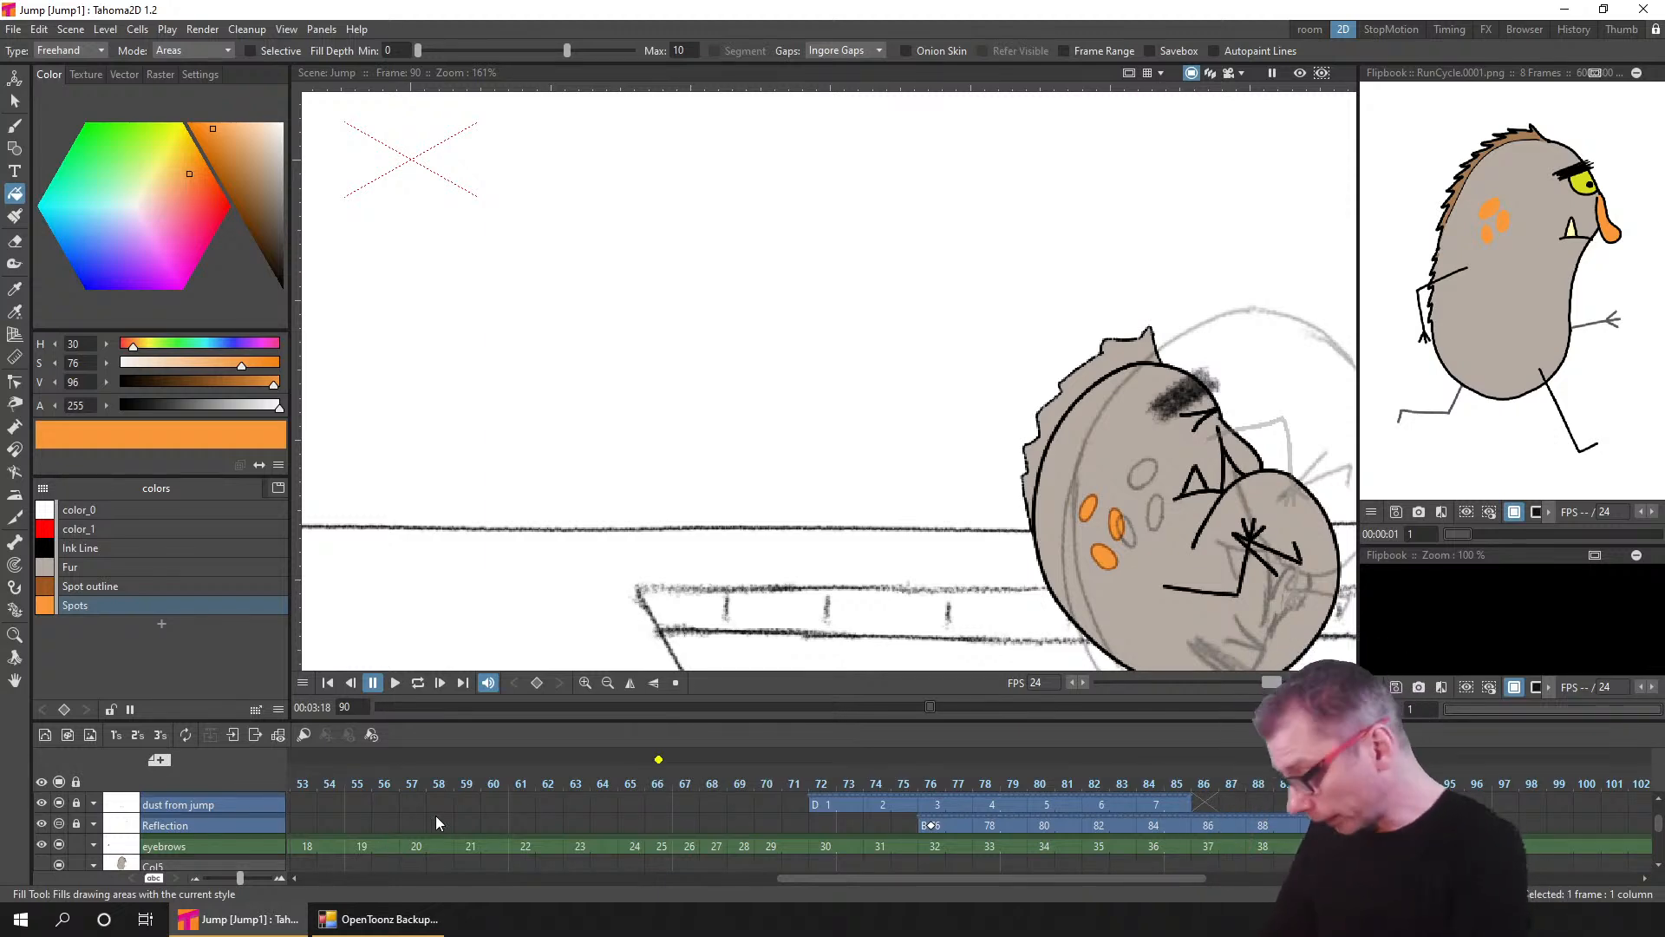
pyautogui.scroll(2, 507, 843)
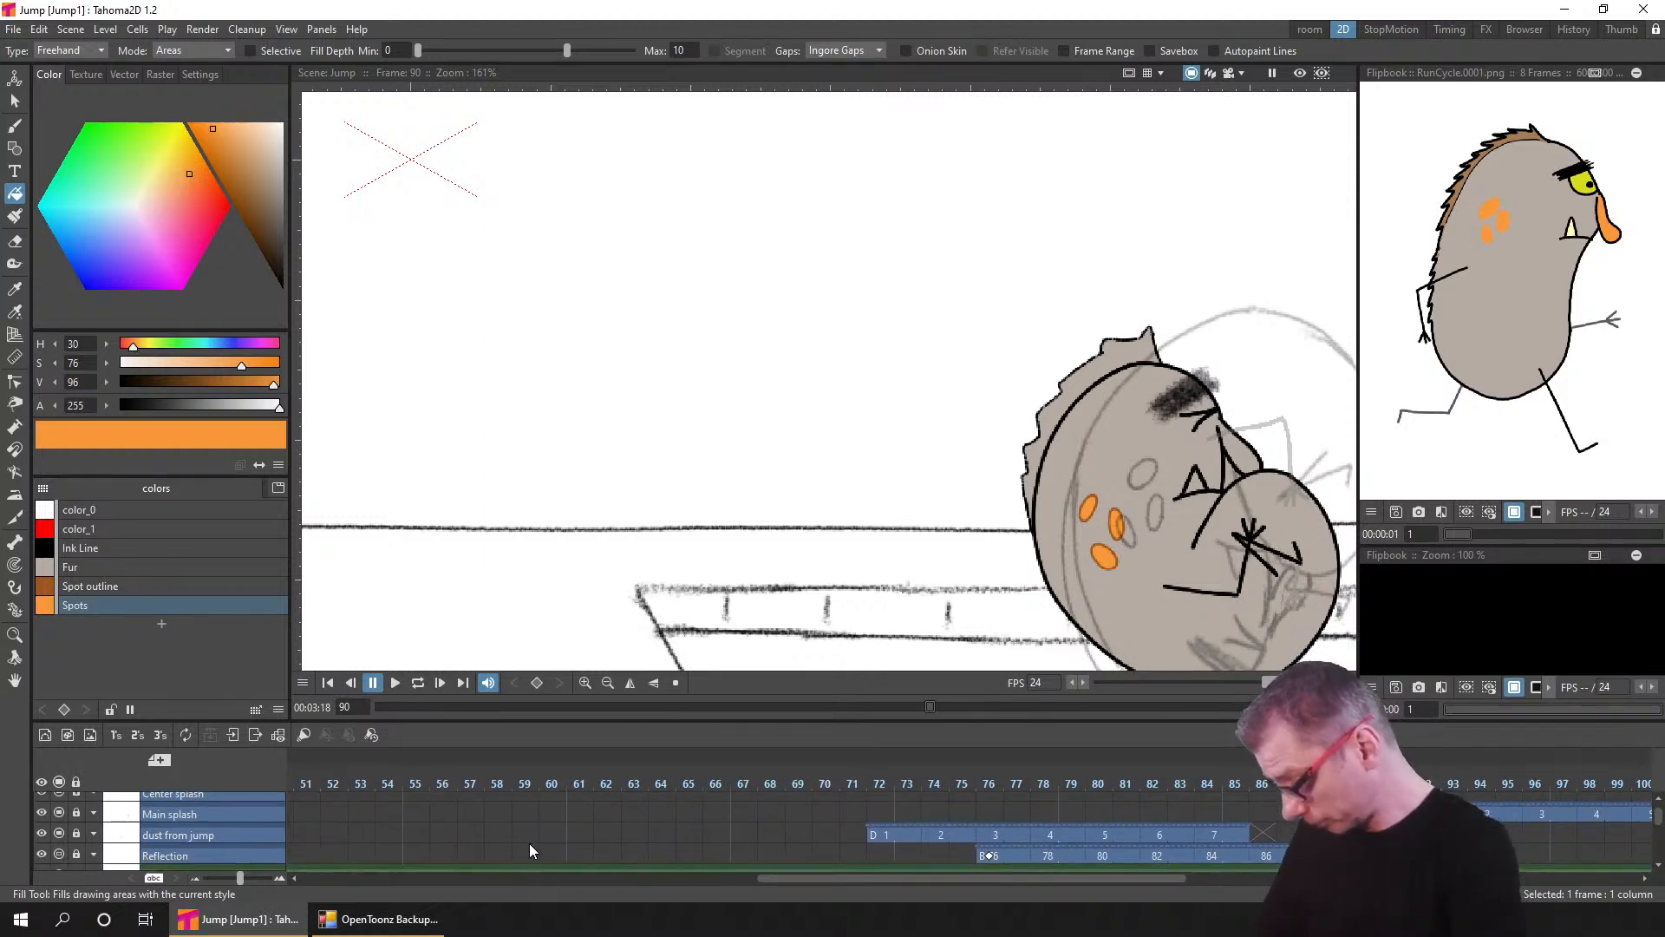
pyautogui.scroll(-5, 527, 824)
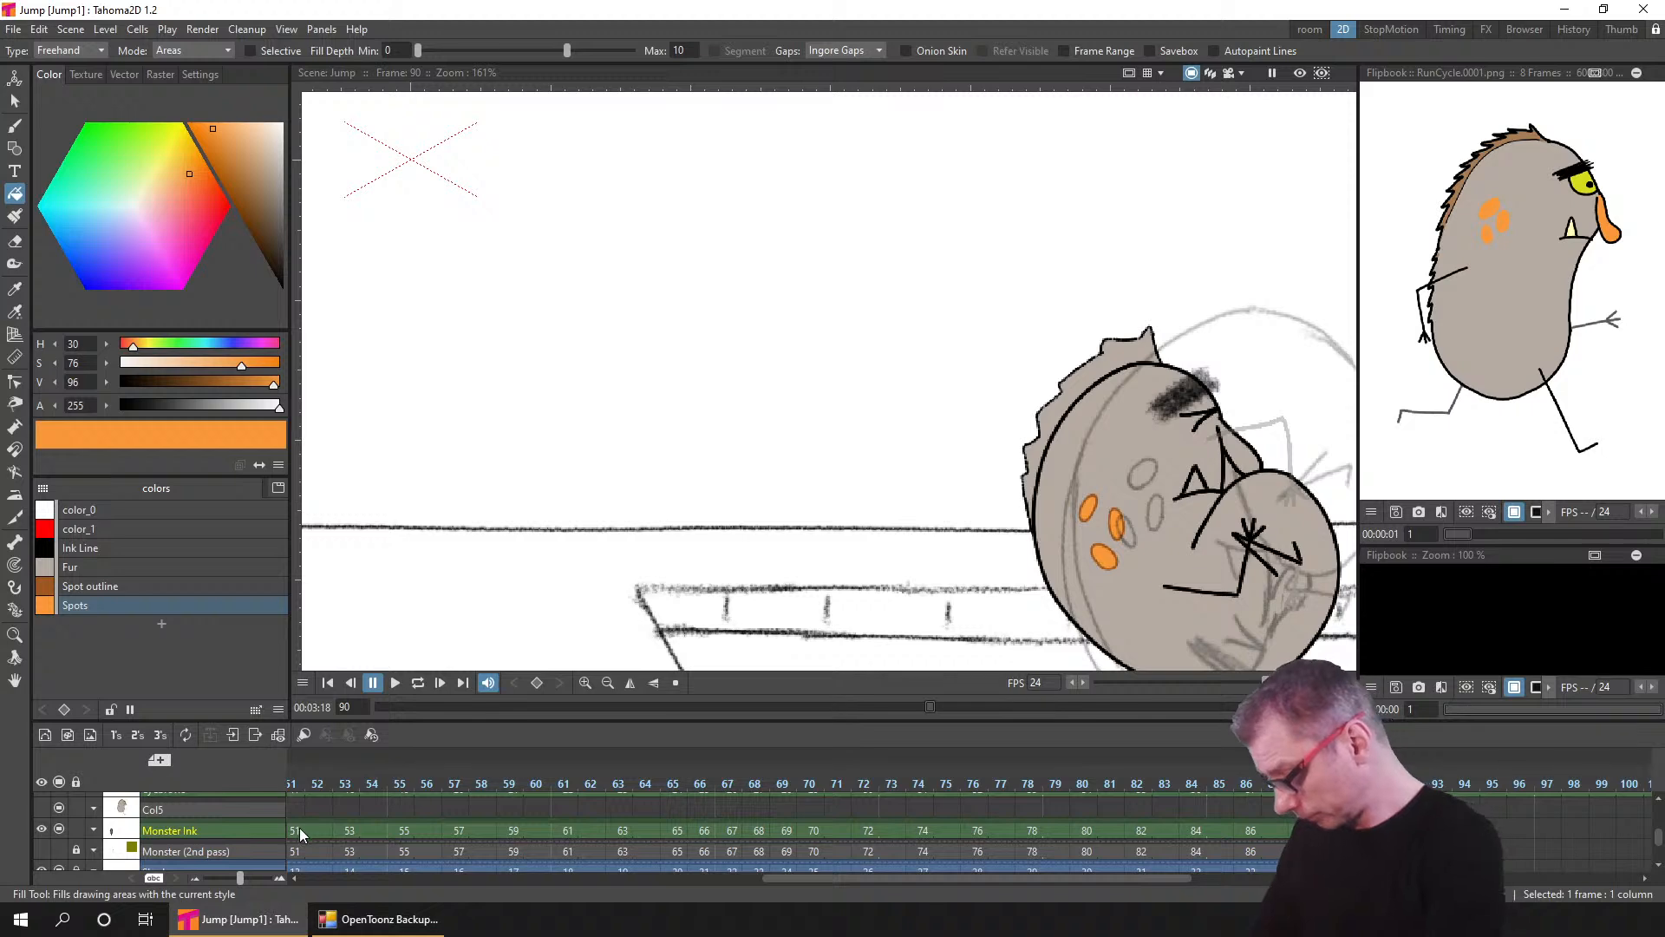
pyautogui.click(297, 832)
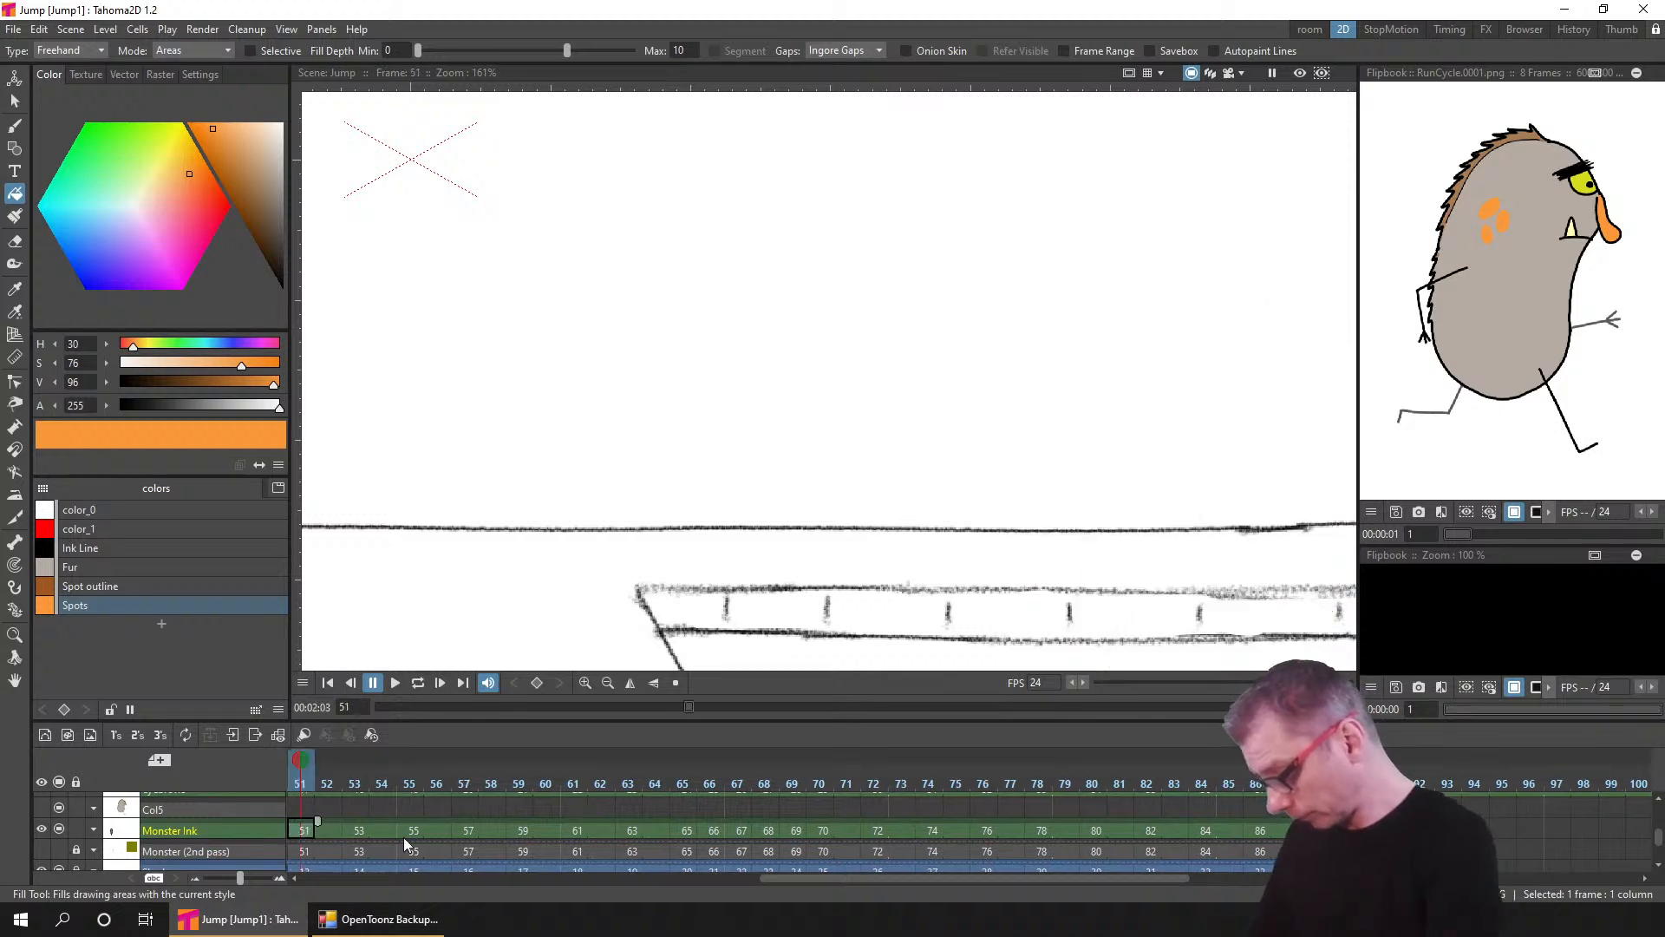
pyautogui.click(327, 682)
pyautogui.scroll(-4, 539, 550)
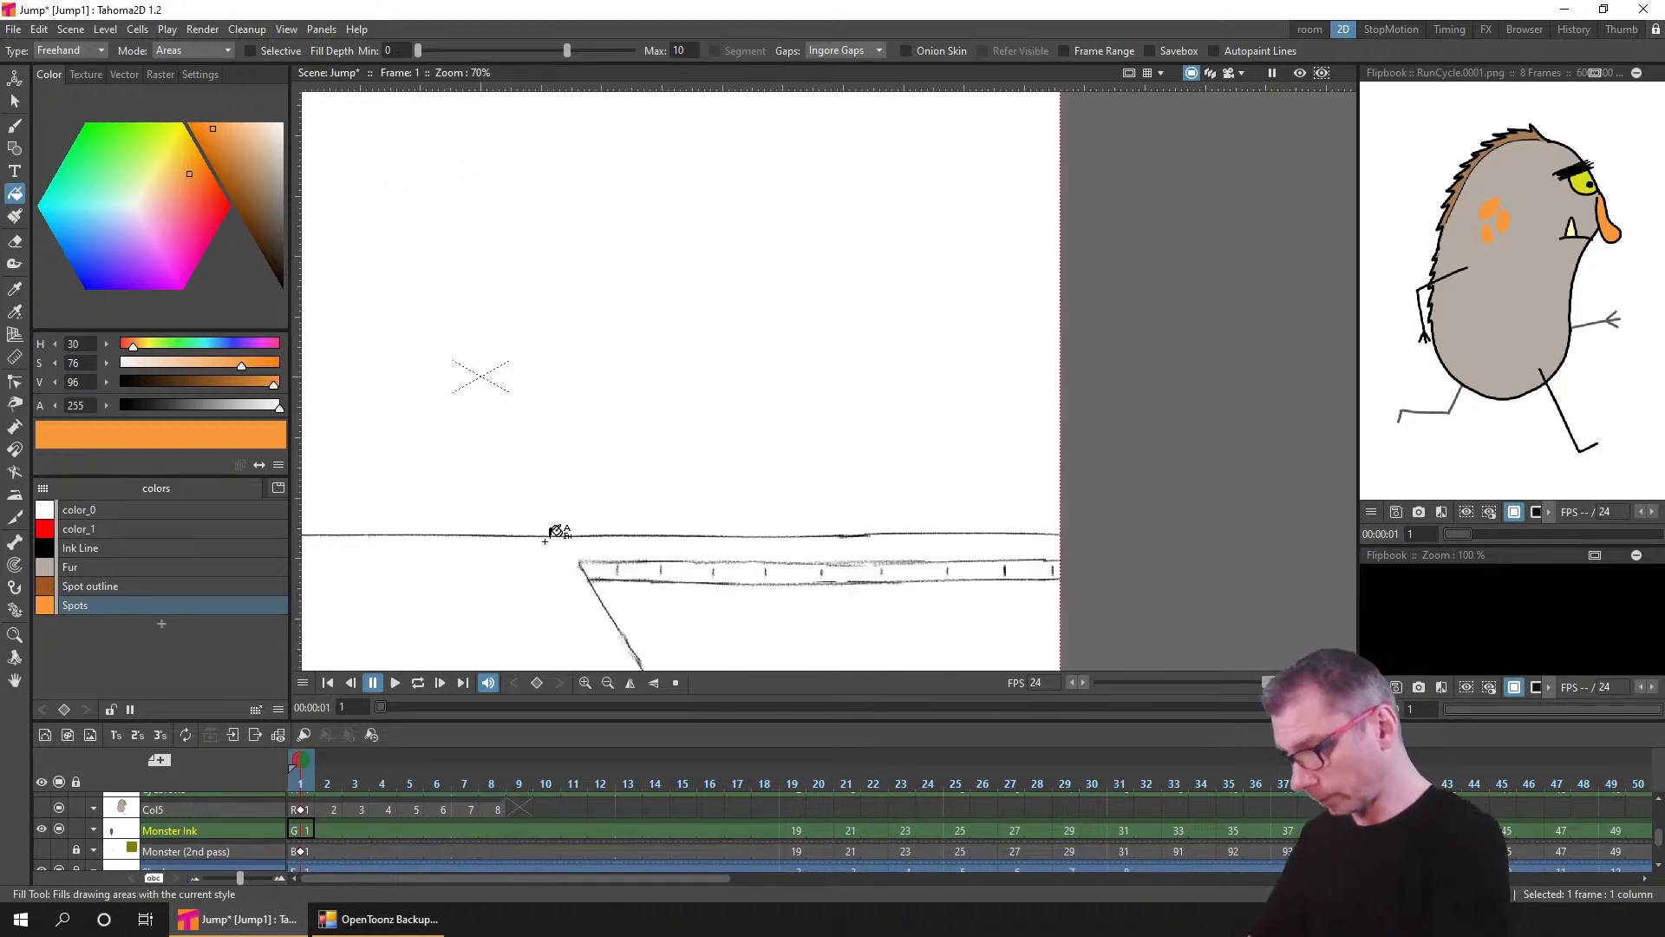
pyautogui.scroll(4, 685, 494)
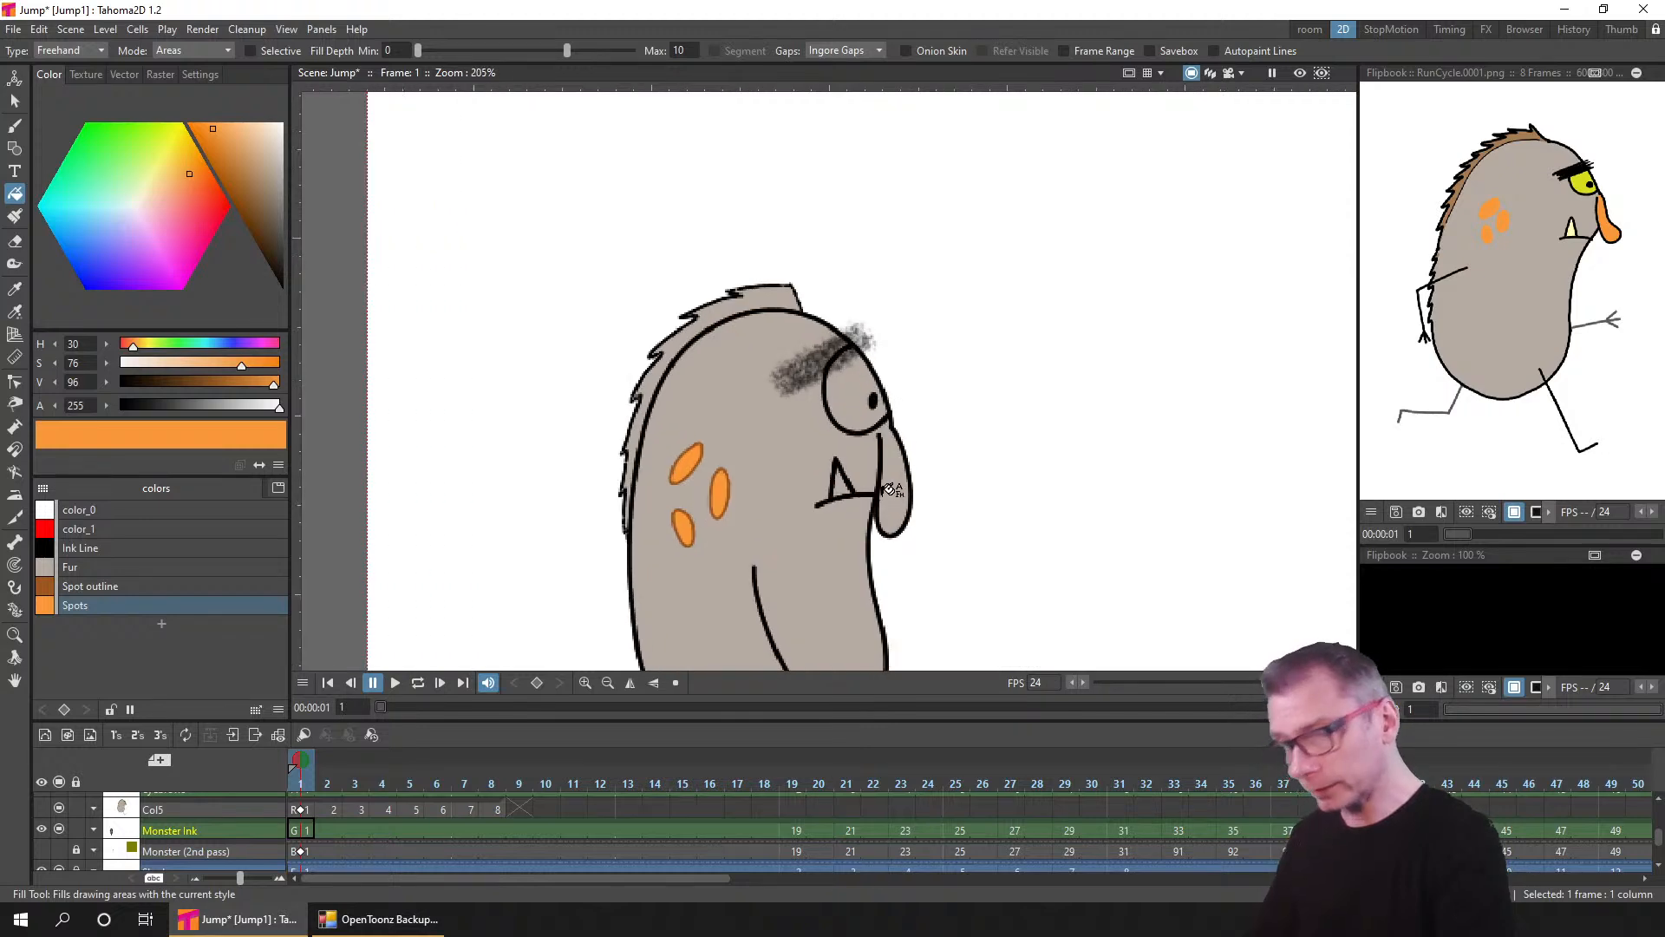
# - Add a palette style named Eyes with the yellow sampled from the run-cycle monster's eye
pyautogui.moveTo(559, 466); pyautogui.dragTo(999, 437)
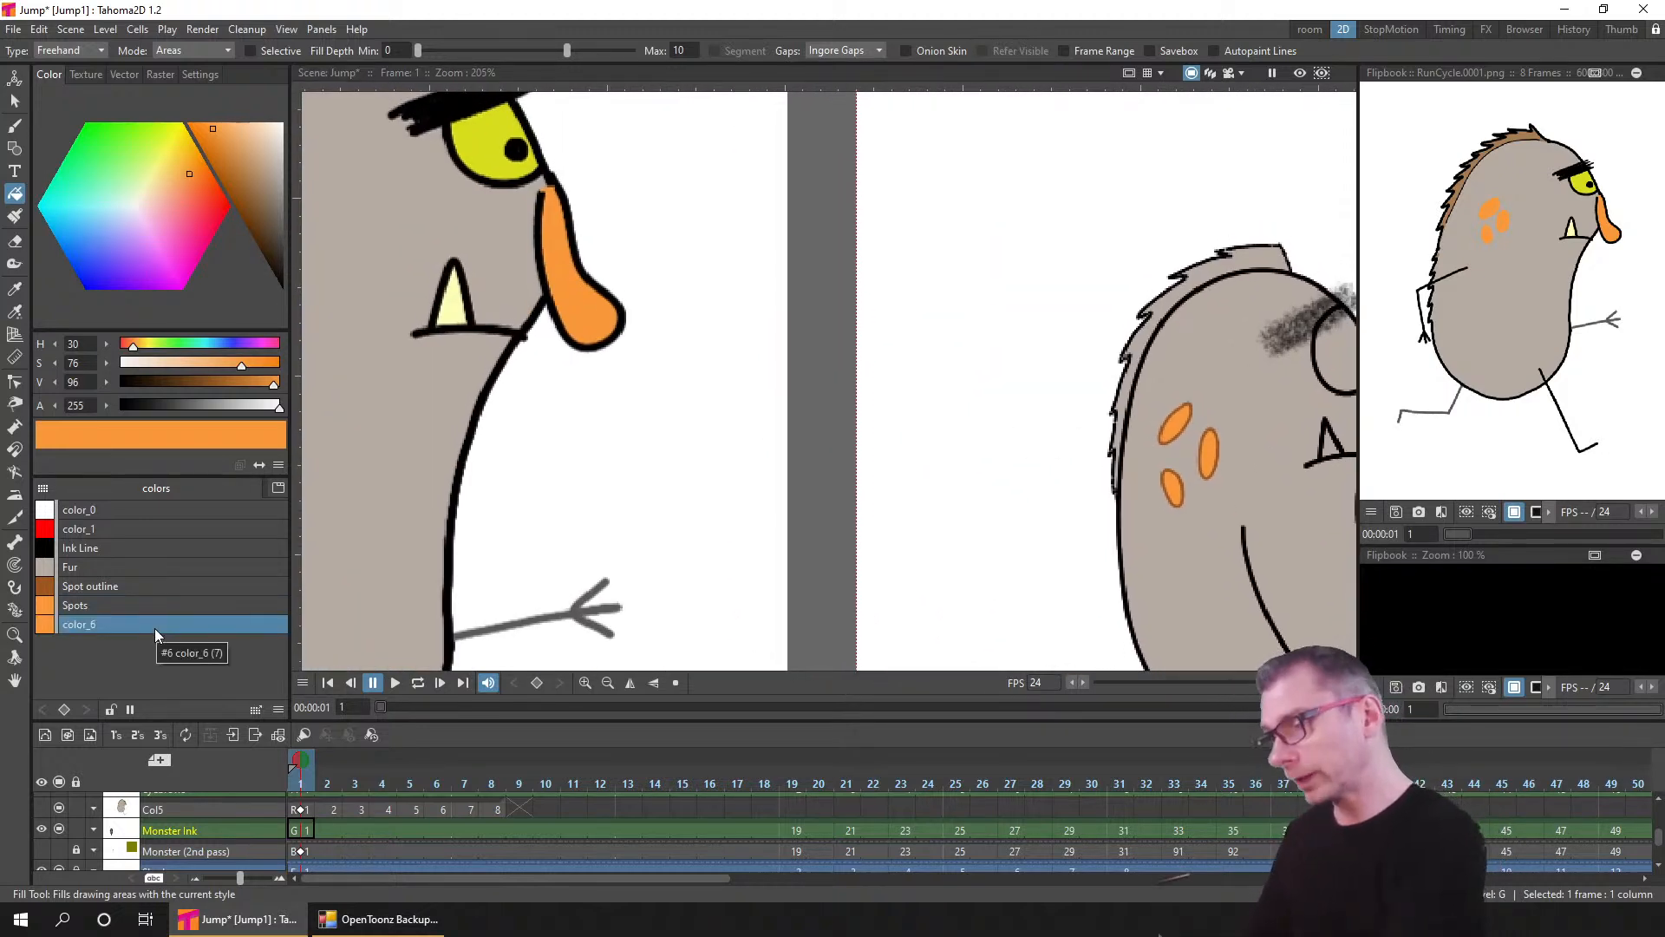
pyautogui.click(18, 311)
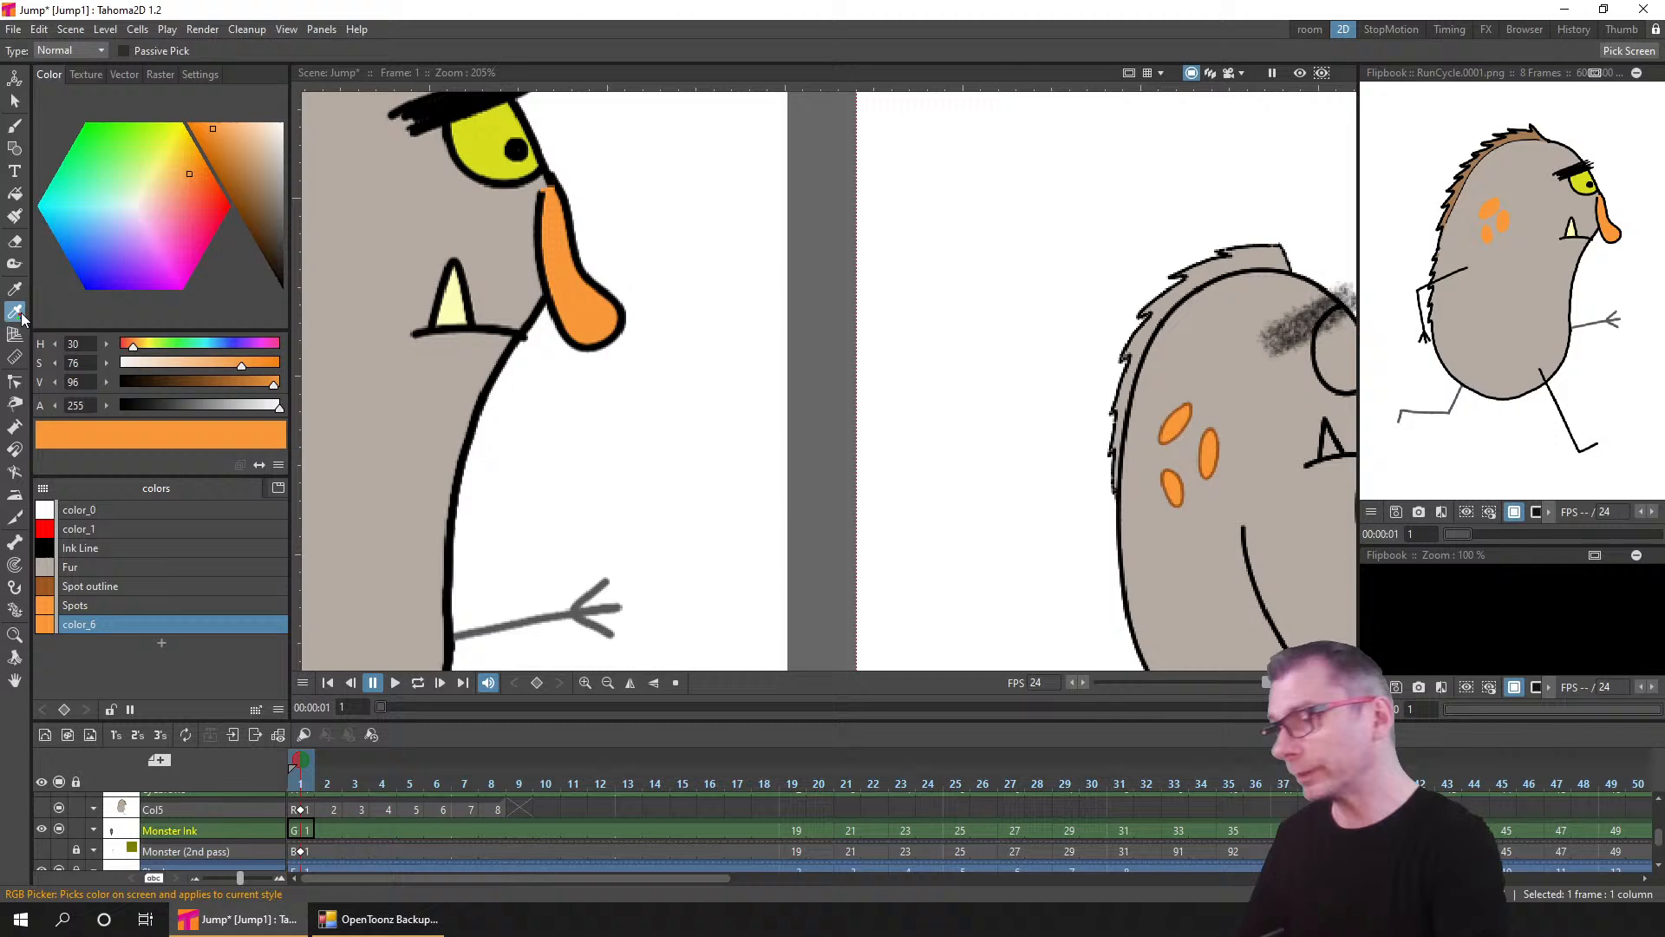
pyautogui.click(488, 132)
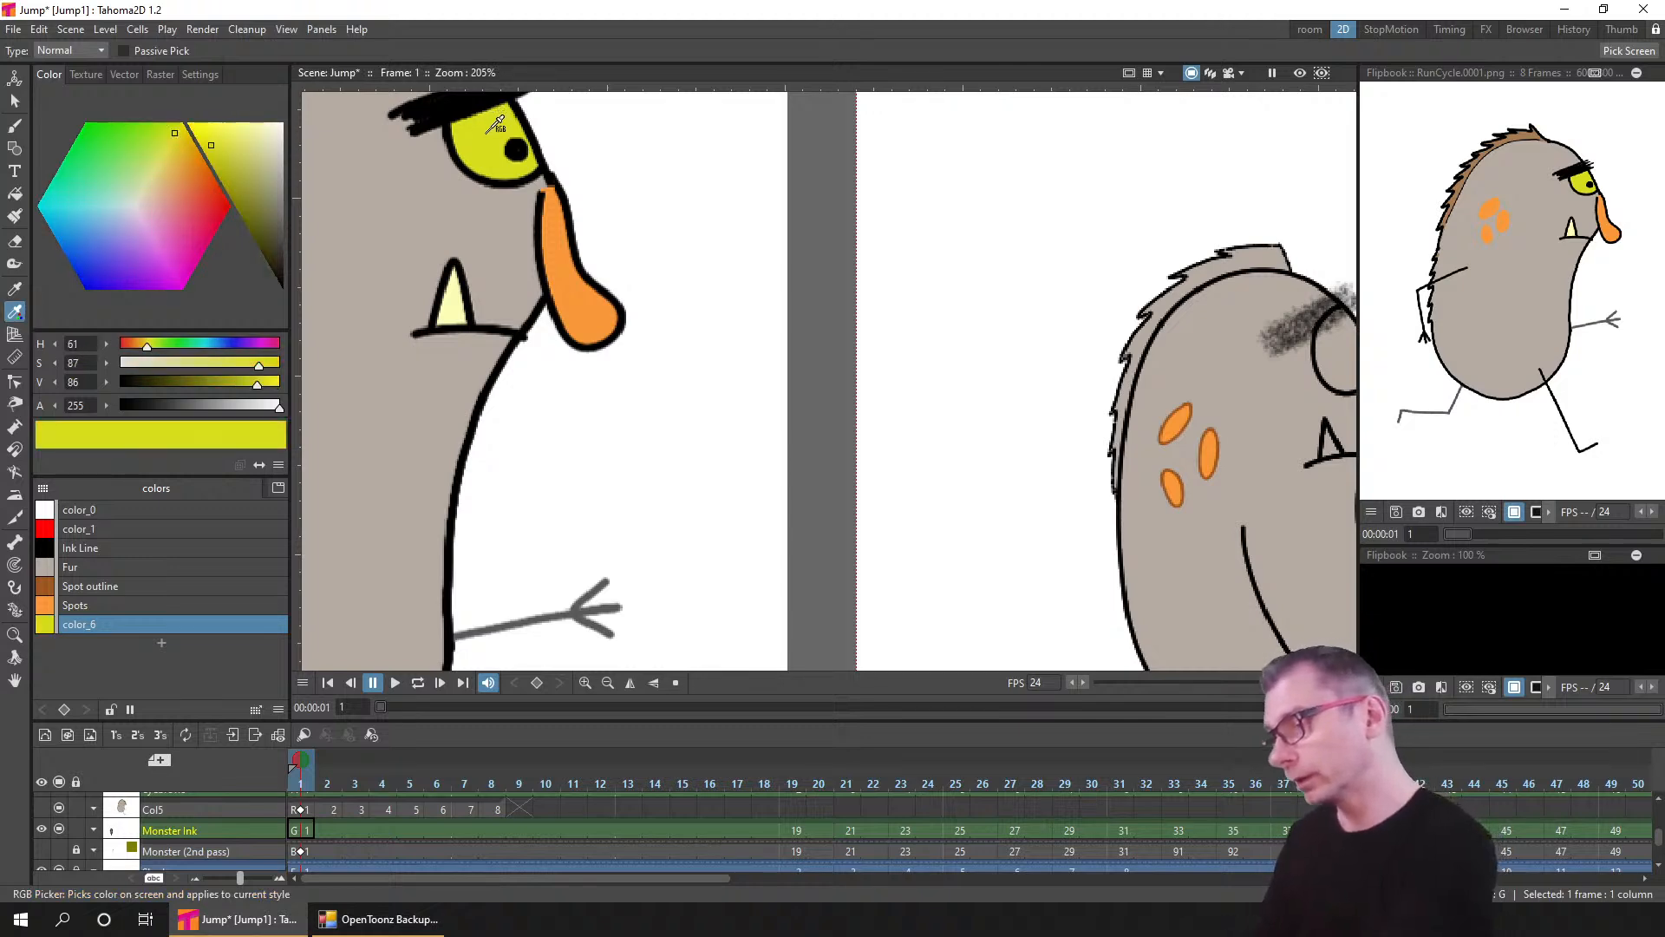
pyautogui.doubleClick(107, 625)
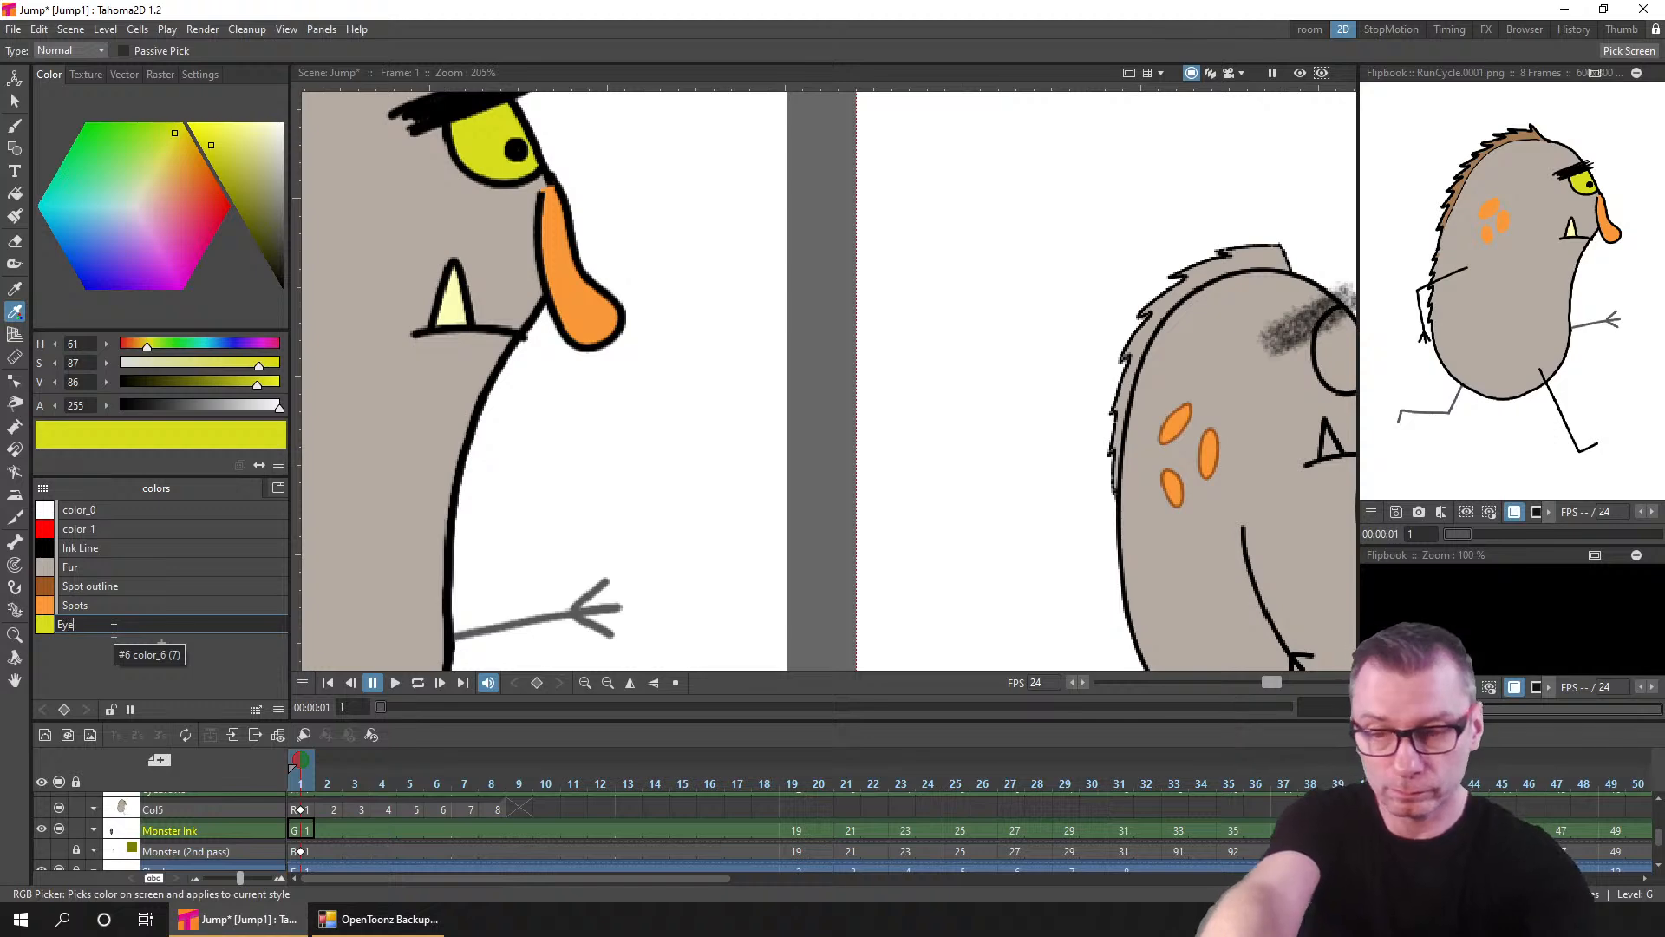
pyautogui.write('Eyes')
pyautogui.press('Return')
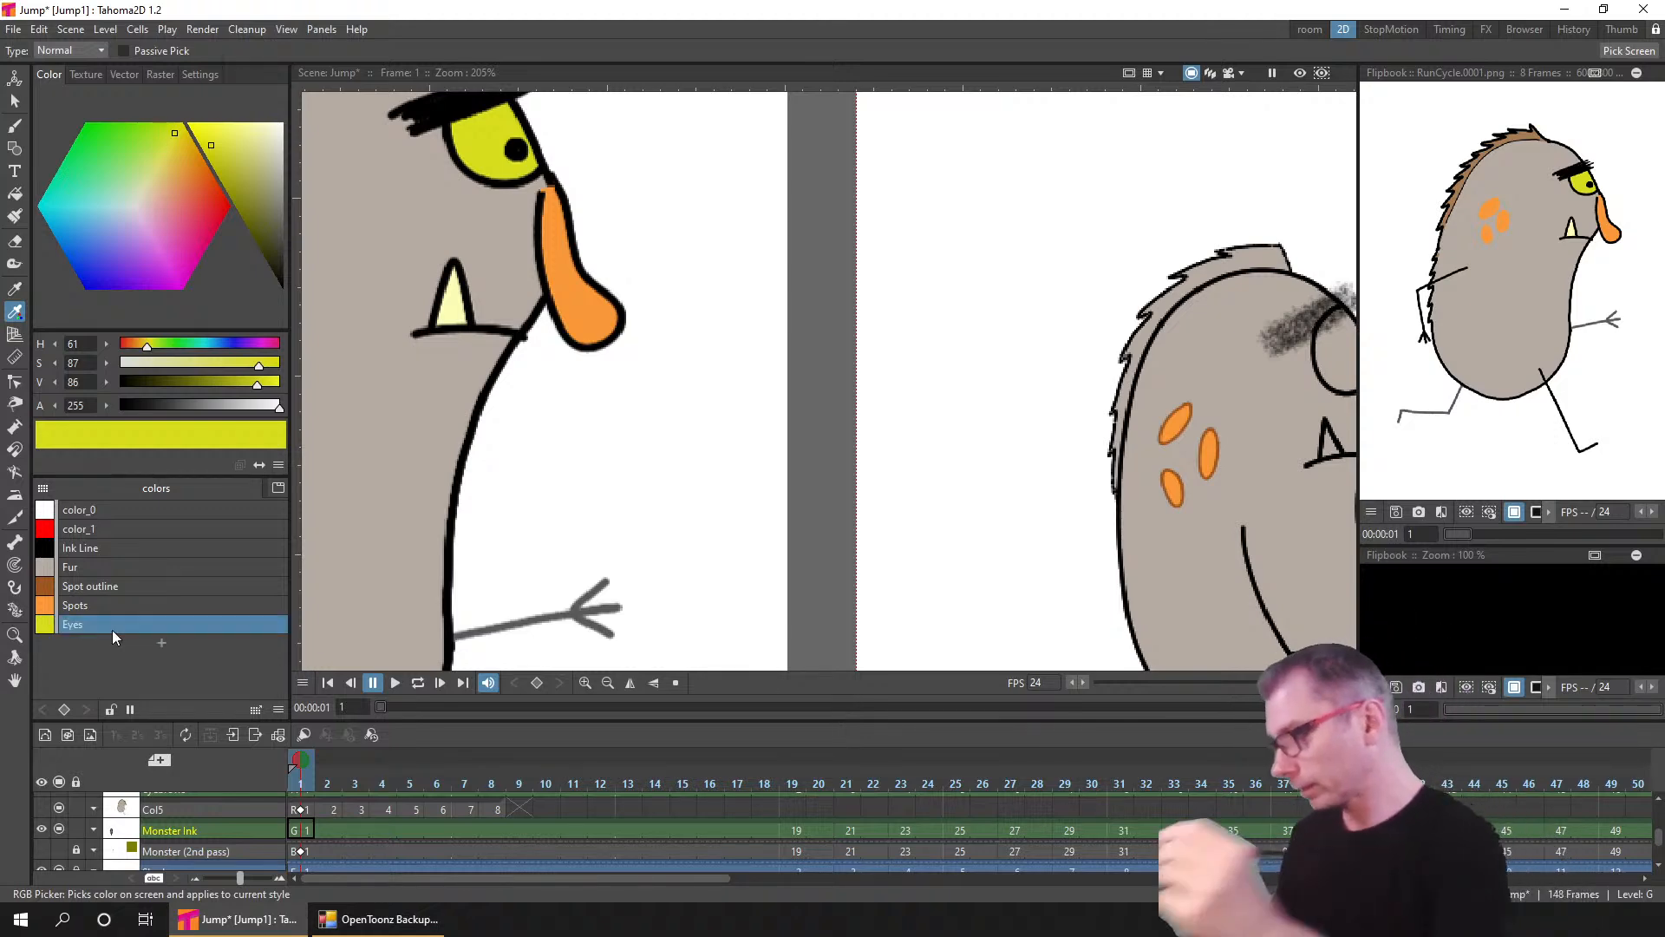
# - Add a palette style named Tooth with the pale yellow sampled from the run-cycle monster's tooth
pyautogui.click(161, 643)
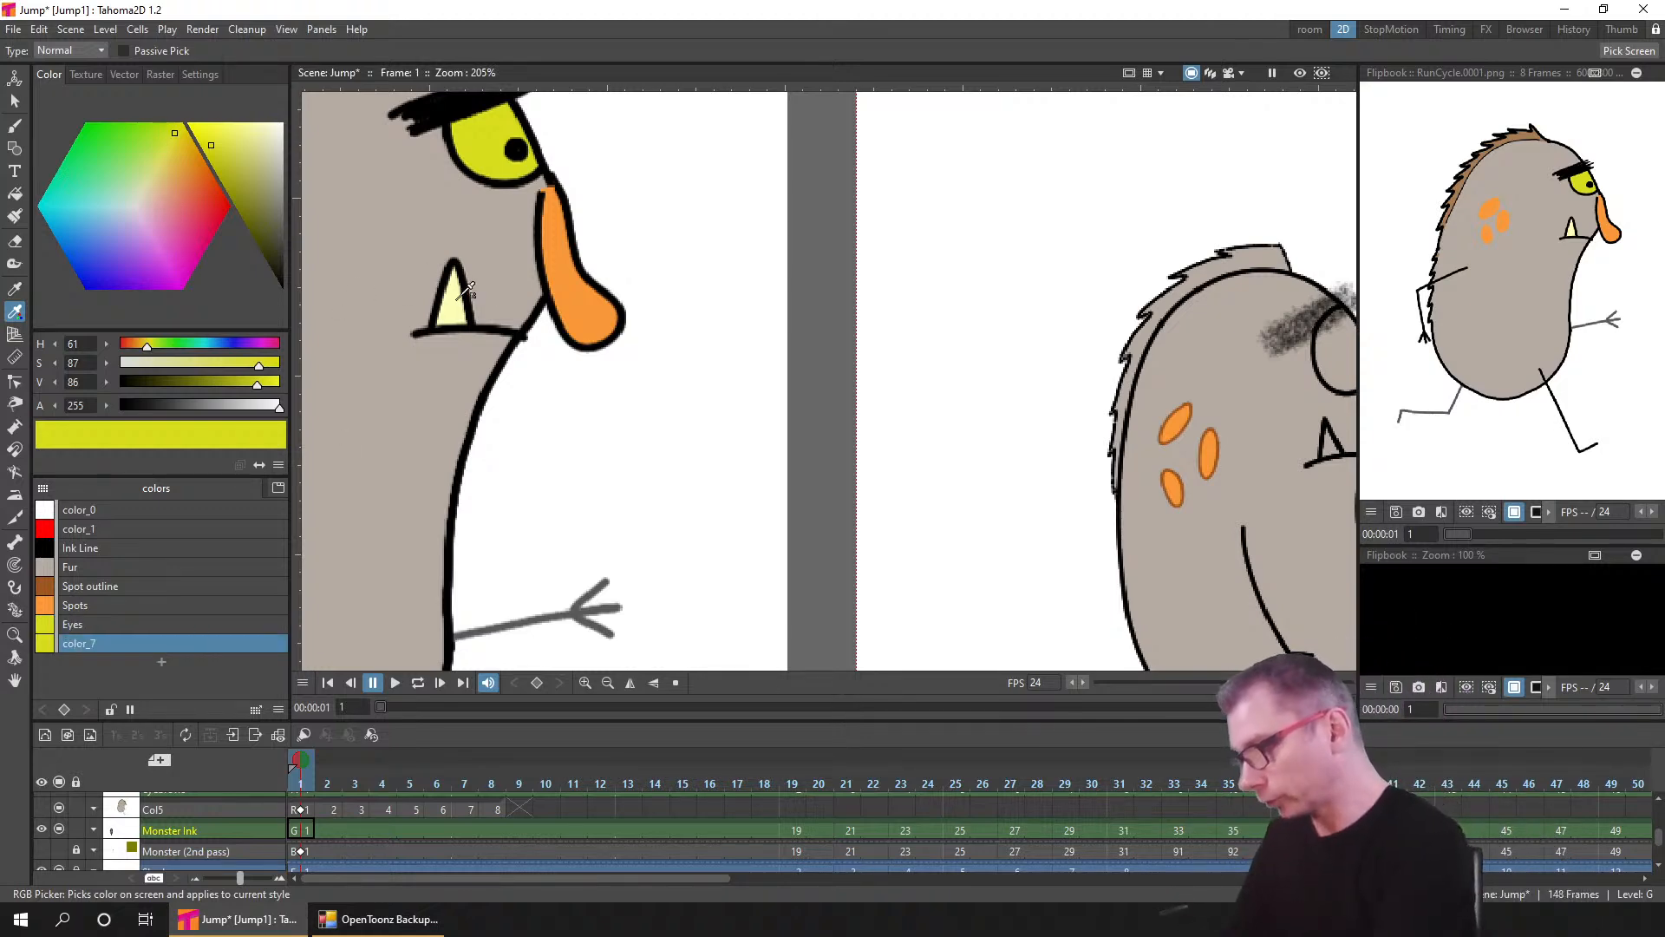
pyautogui.click(460, 297)
pyautogui.doubleClick(100, 644)
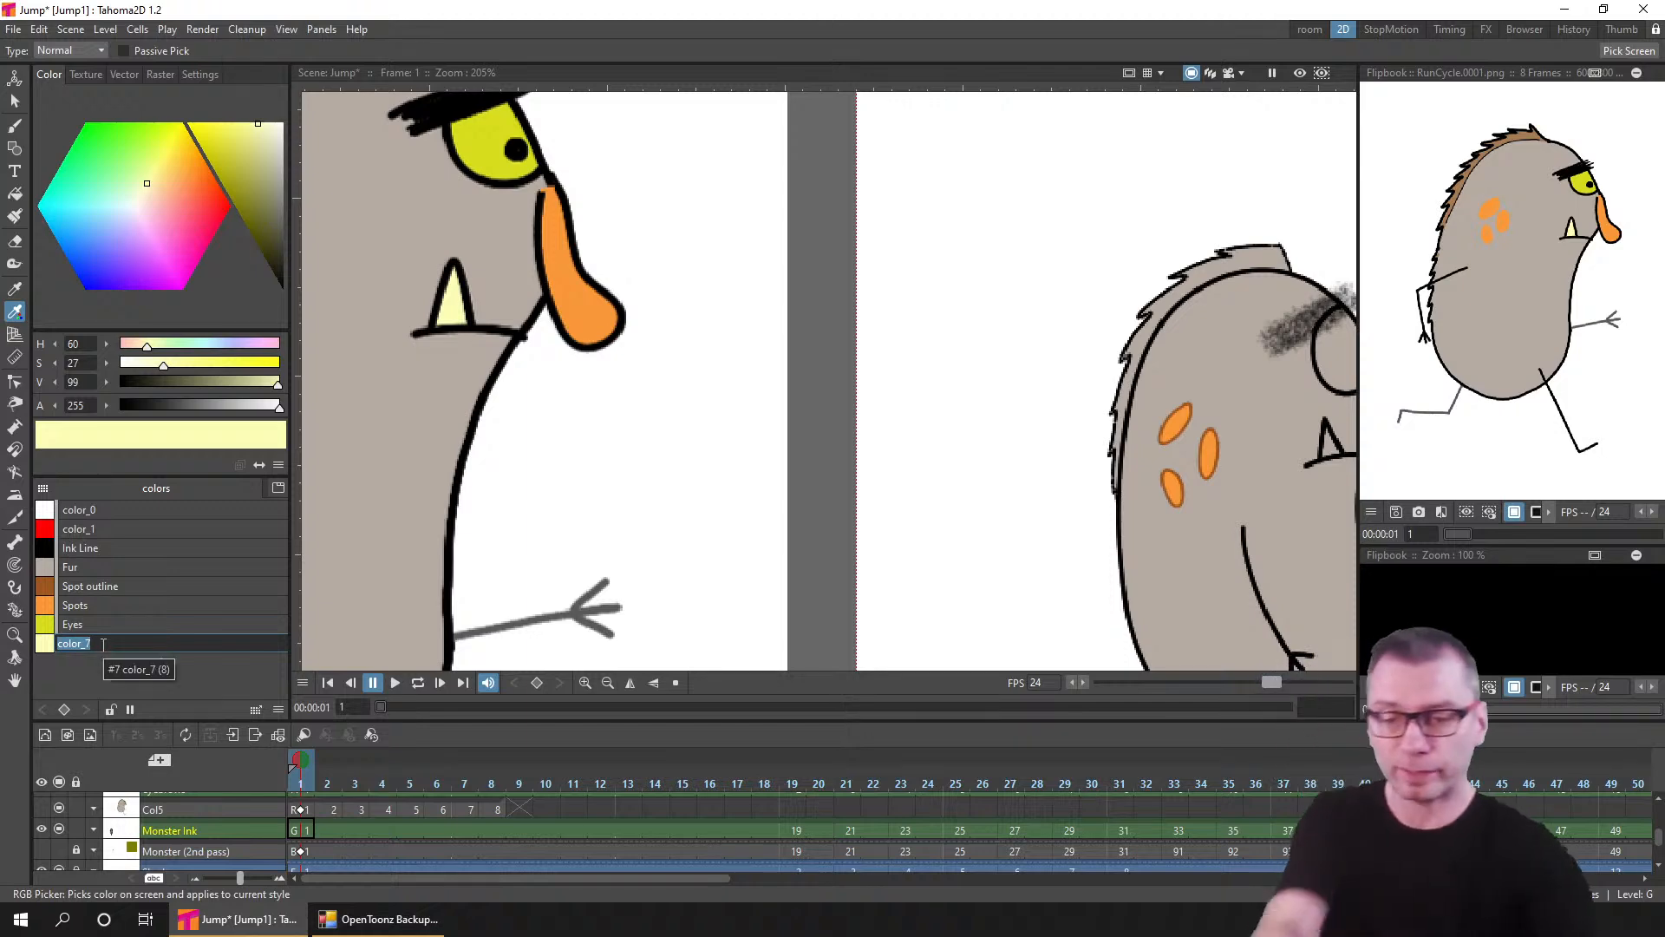
pyautogui.write('Tooth')
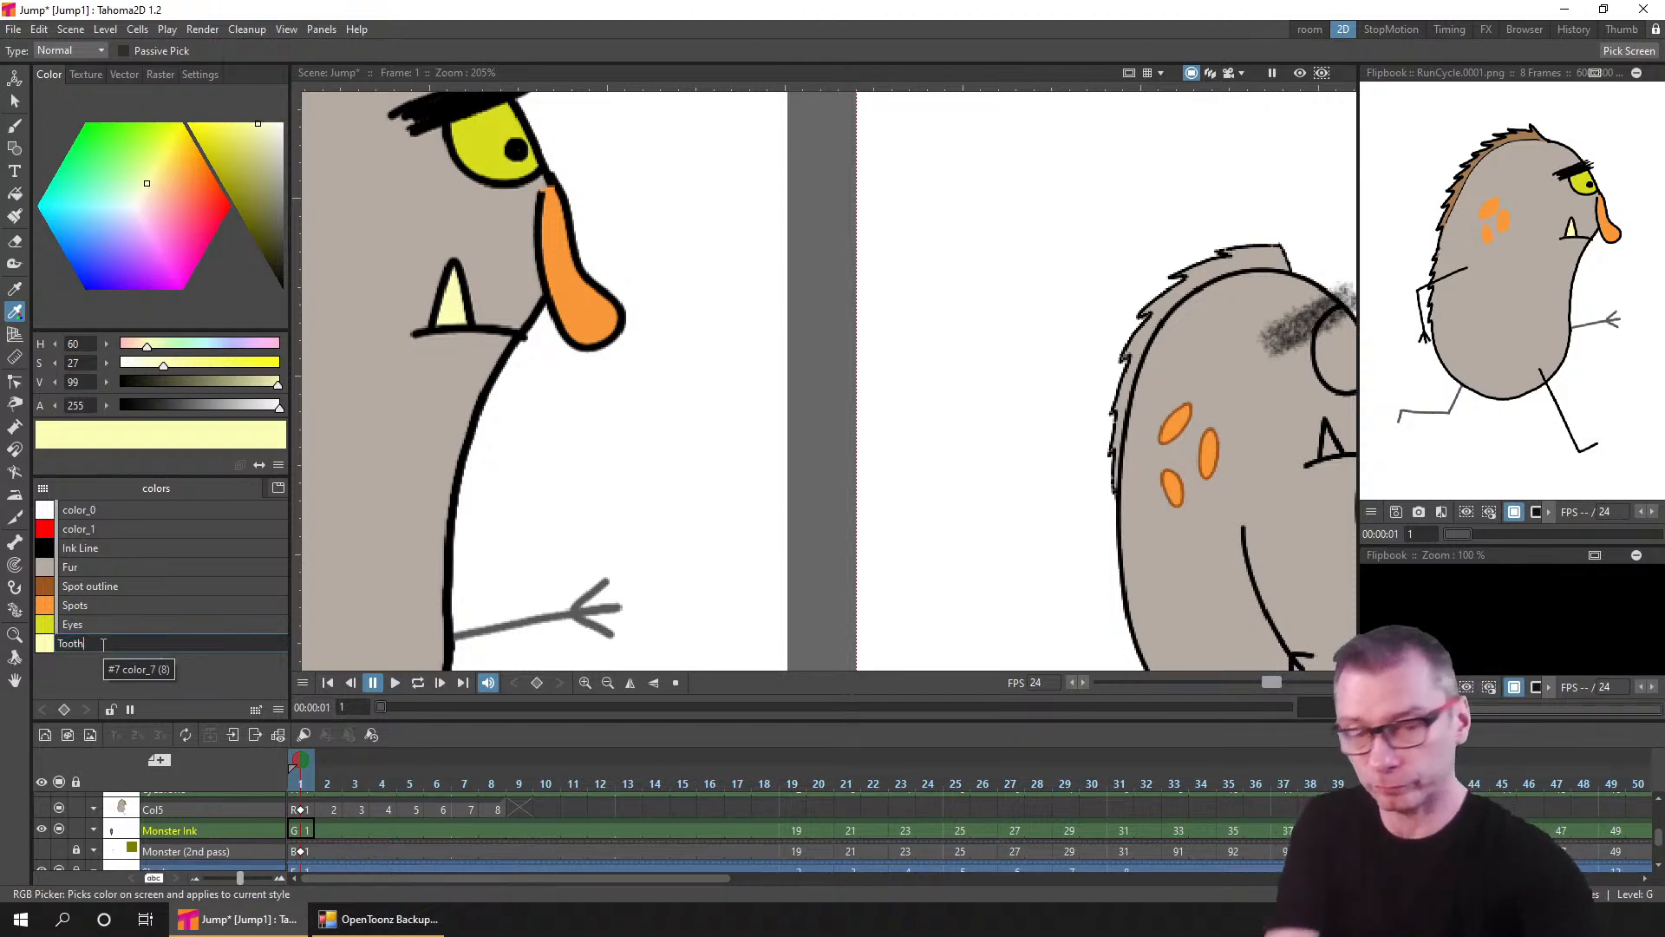
pyautogui.press('Return')
# - Add a palette style named Nose with the orange sampled from the run-cycle monster's nose
pyautogui.click(161, 662)
pyautogui.click(567, 301)
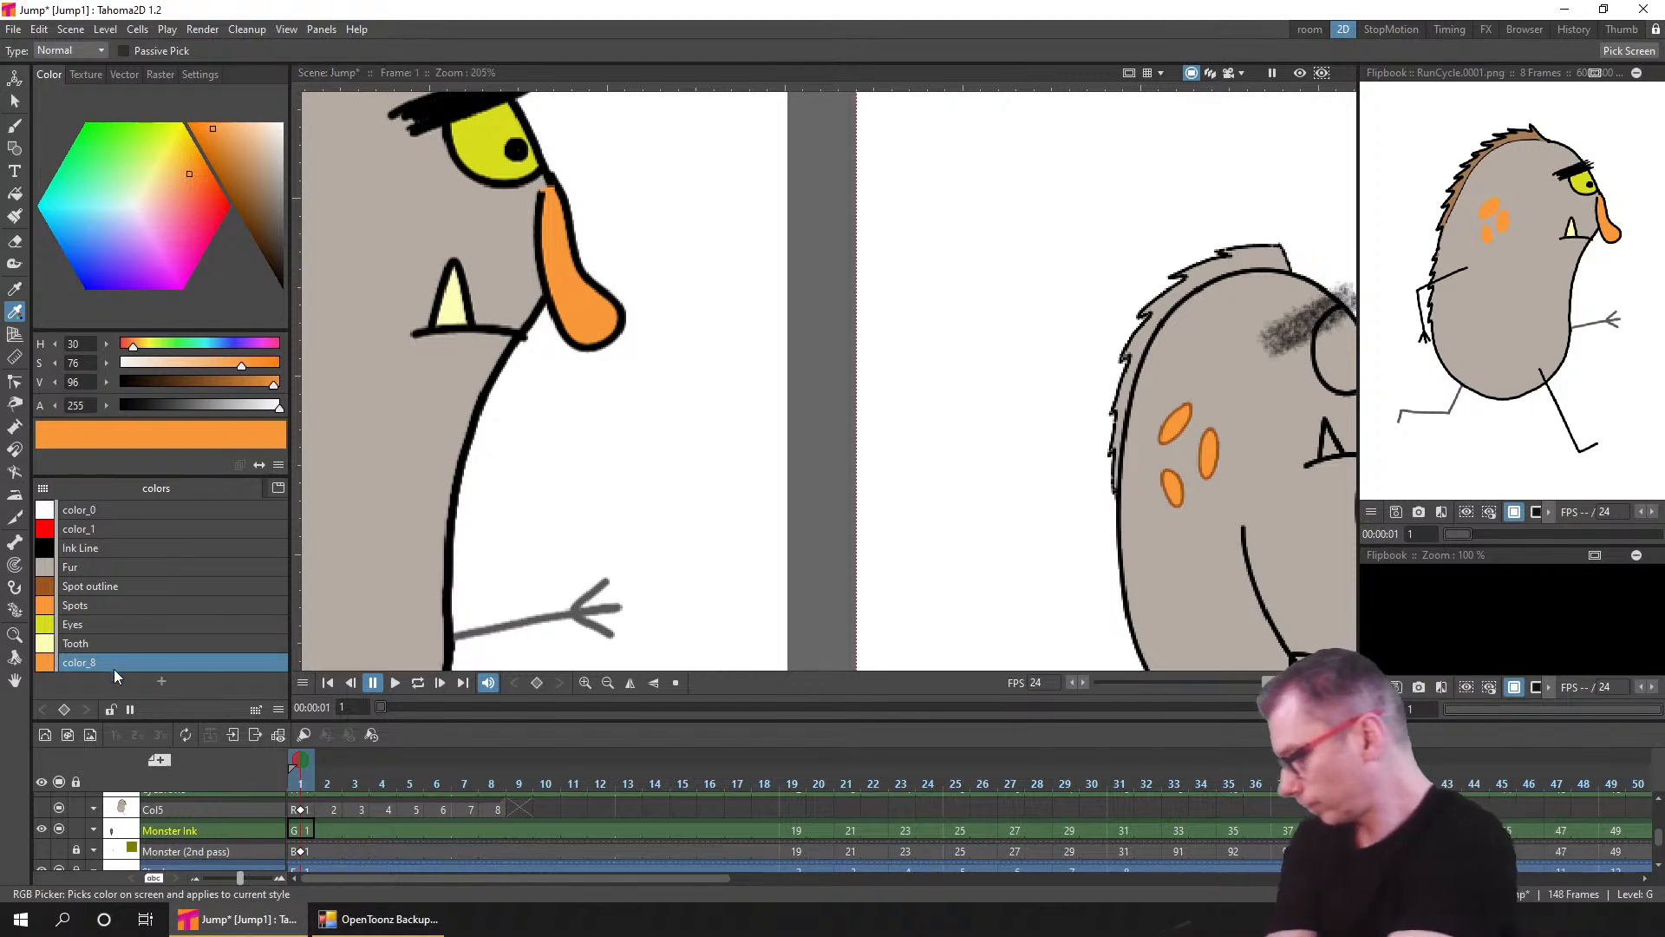
pyautogui.doubleClick(130, 665)
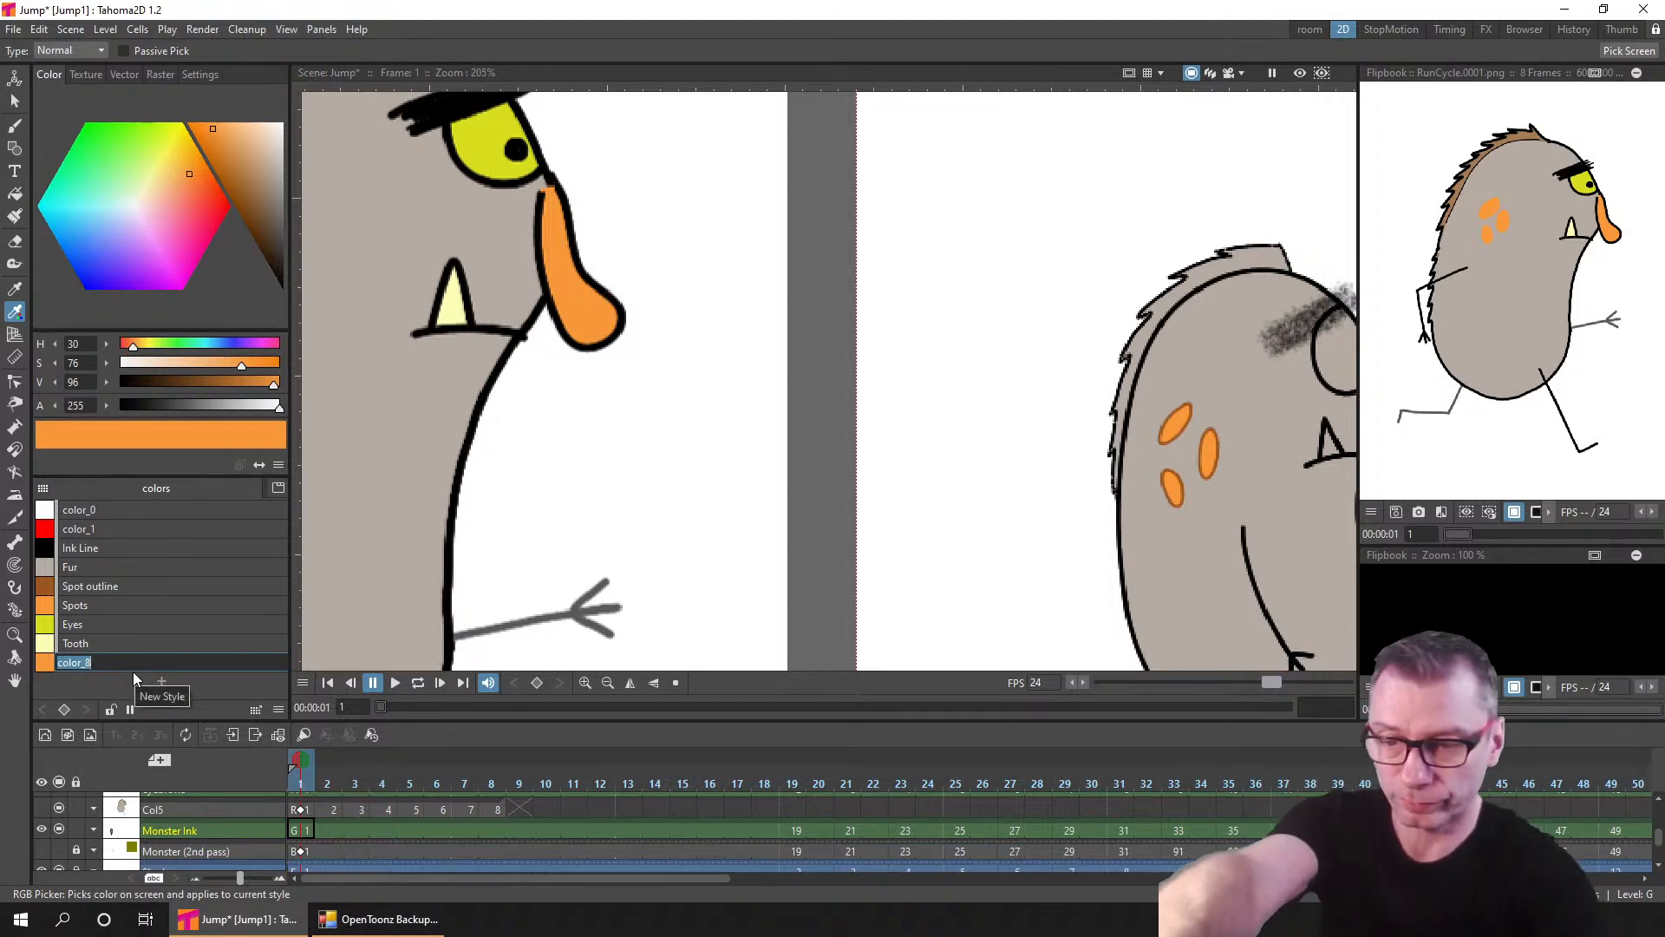
pyautogui.write('Nose')
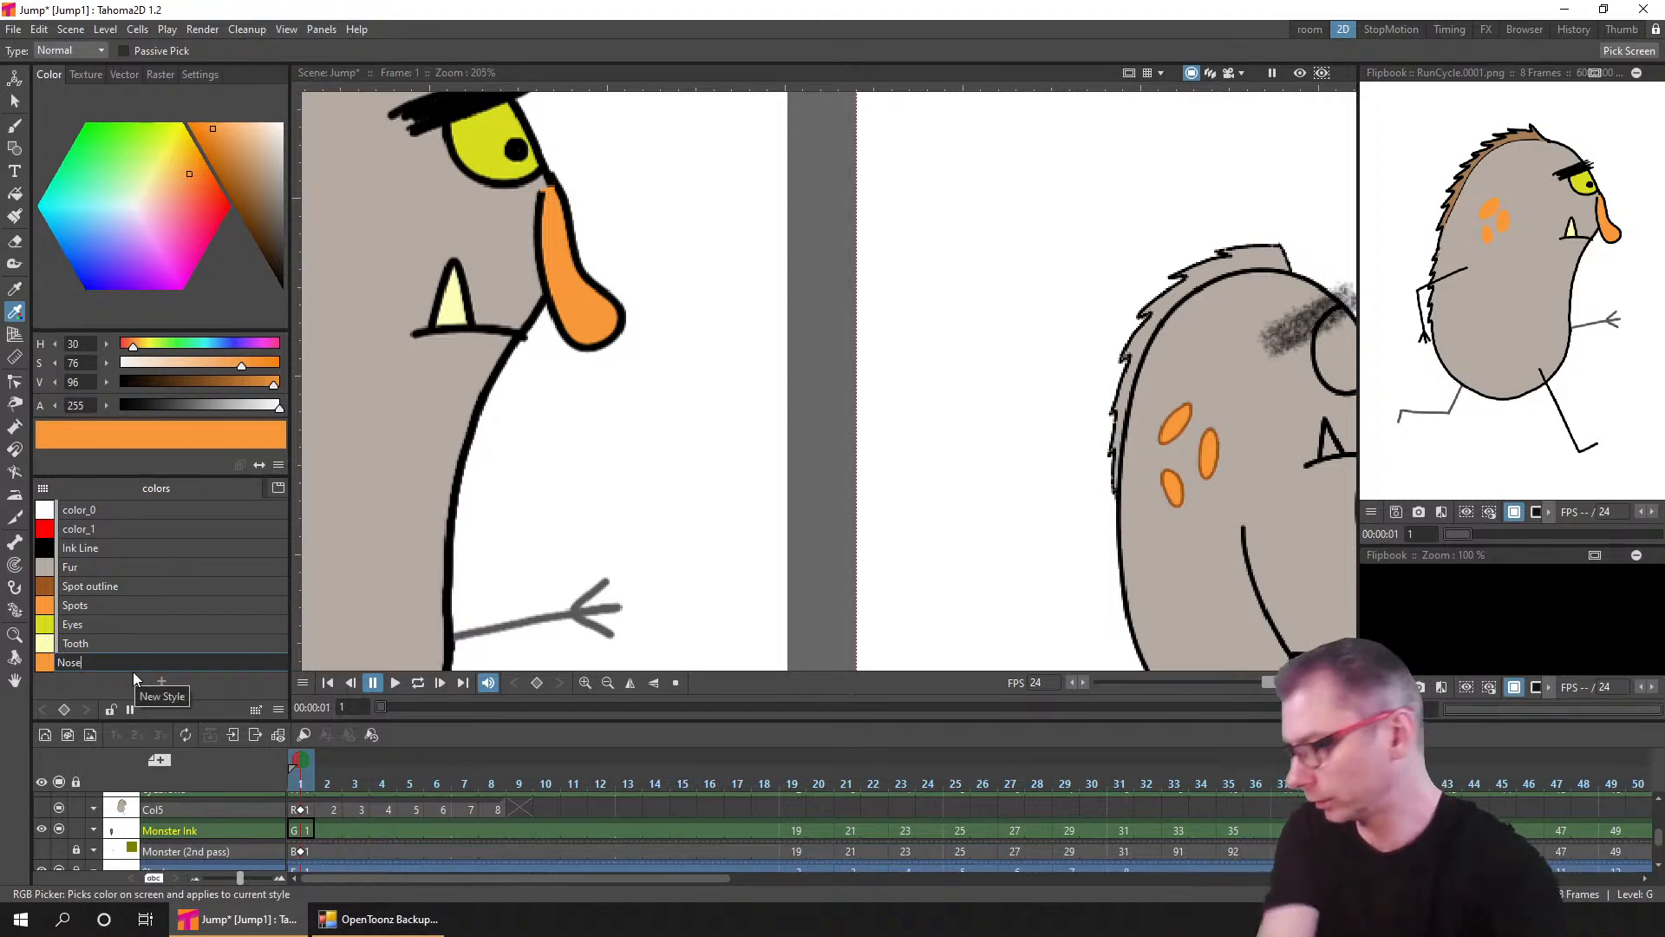
pyautogui.press('Return')
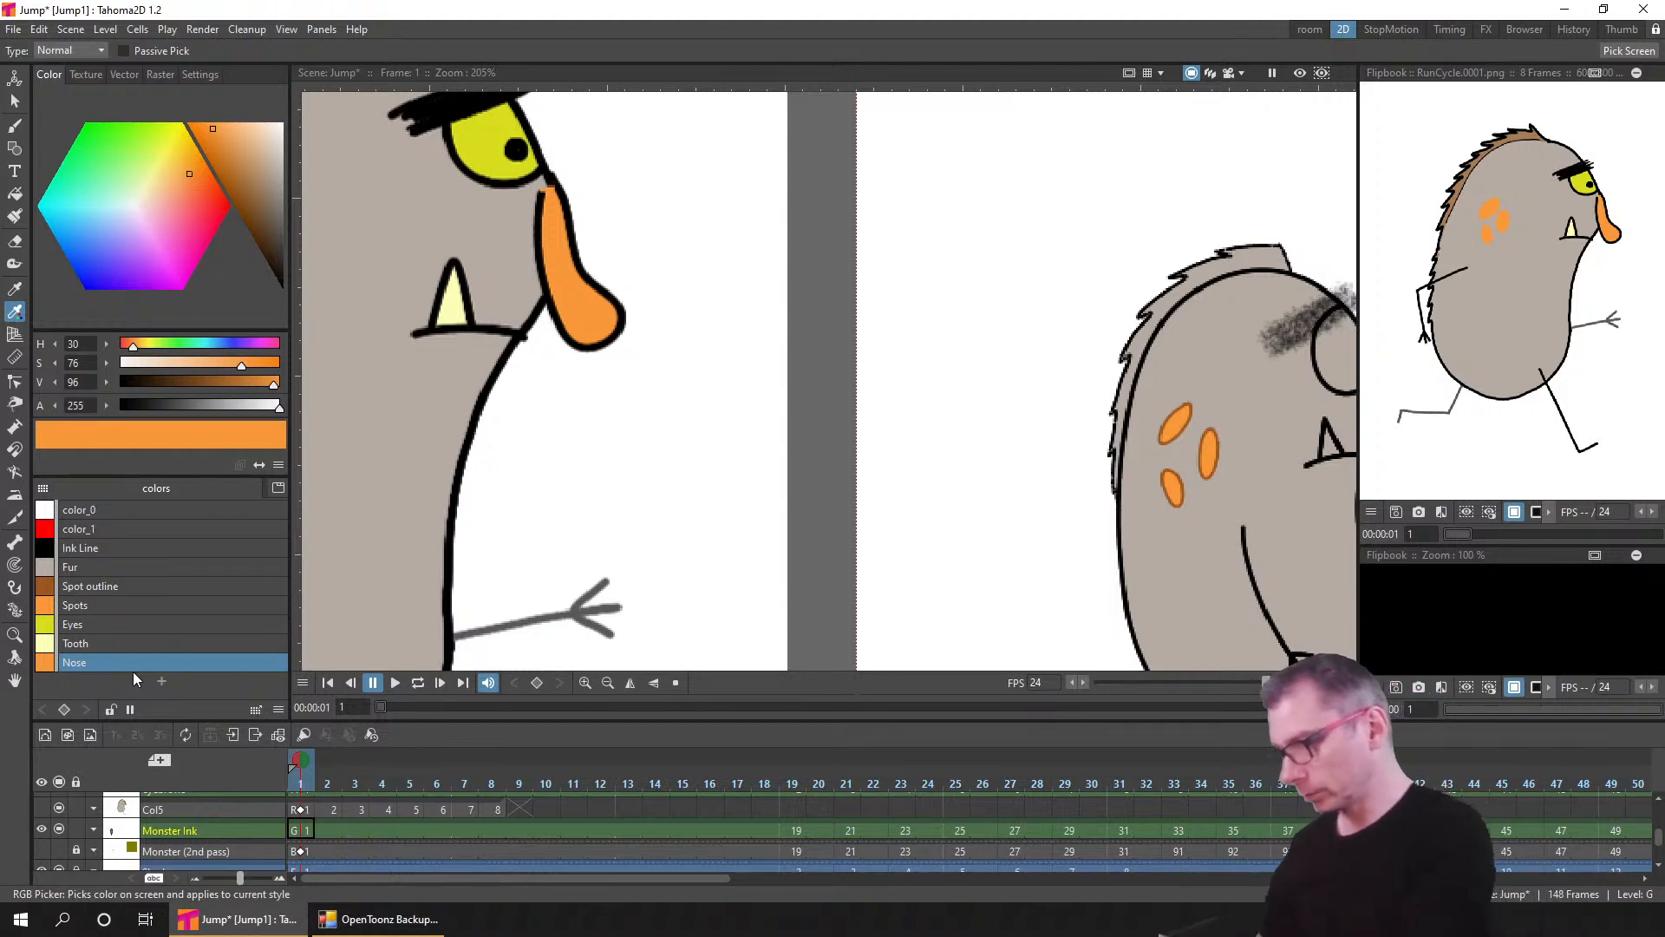
# - Add a palette style named Mane with the brown sampled from the run-cycle monster's mane, and save the scene
pyautogui.moveTo(415, 470); pyautogui.dragTo(885, 564)
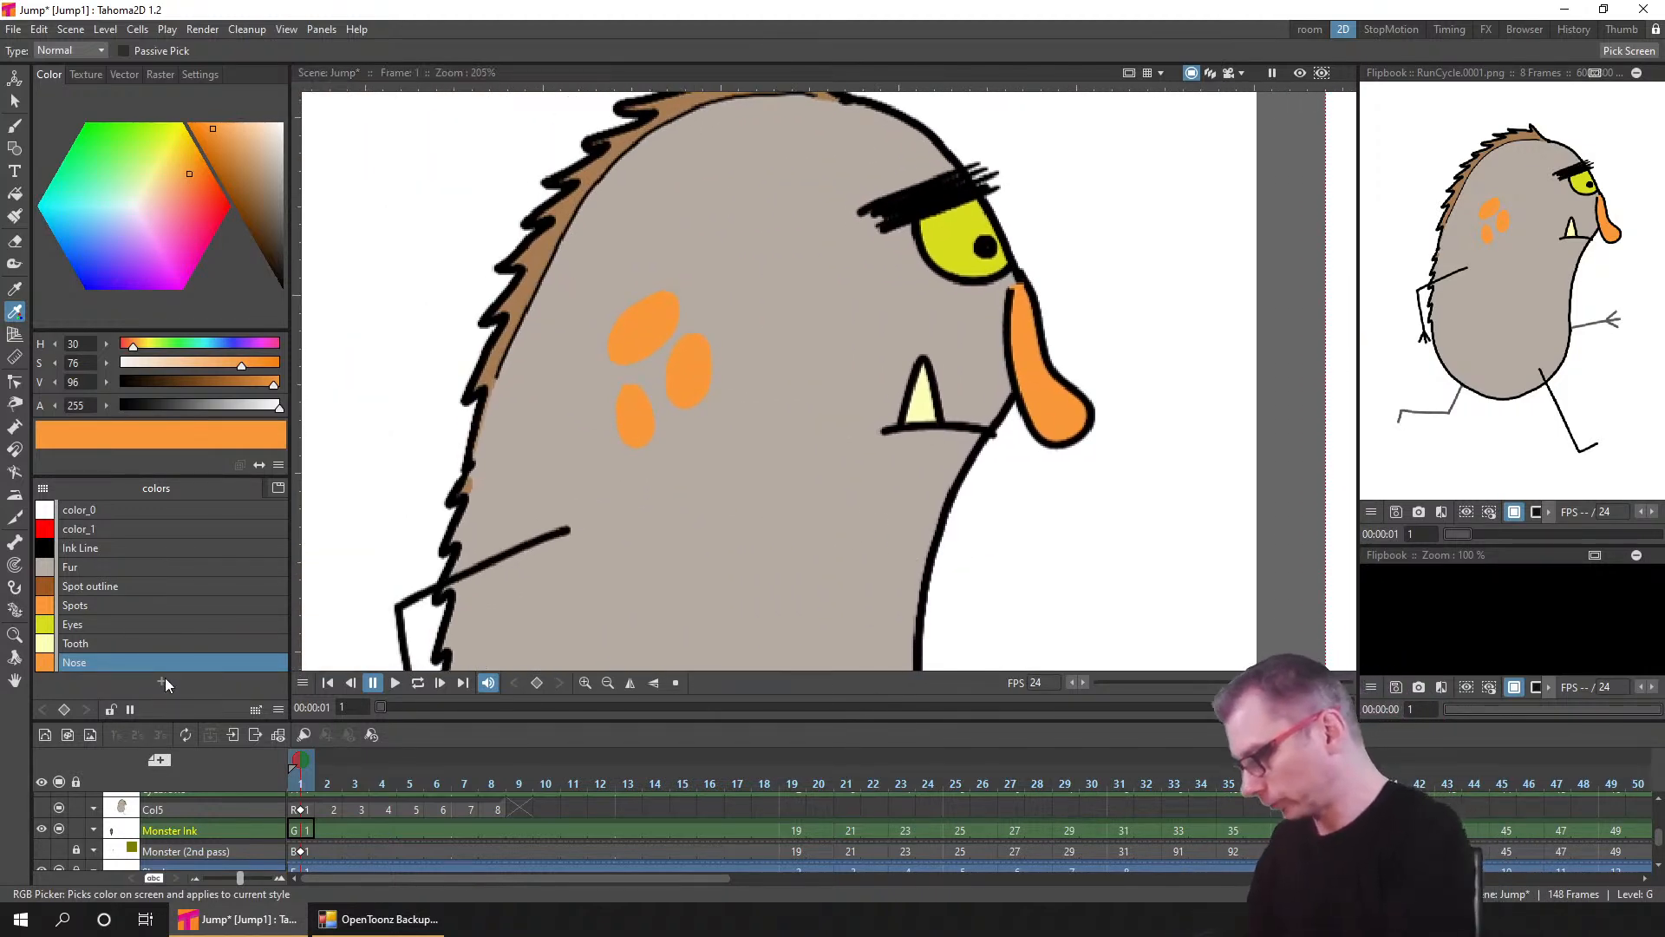
pyautogui.click(162, 680)
pyautogui.click(97, 679)
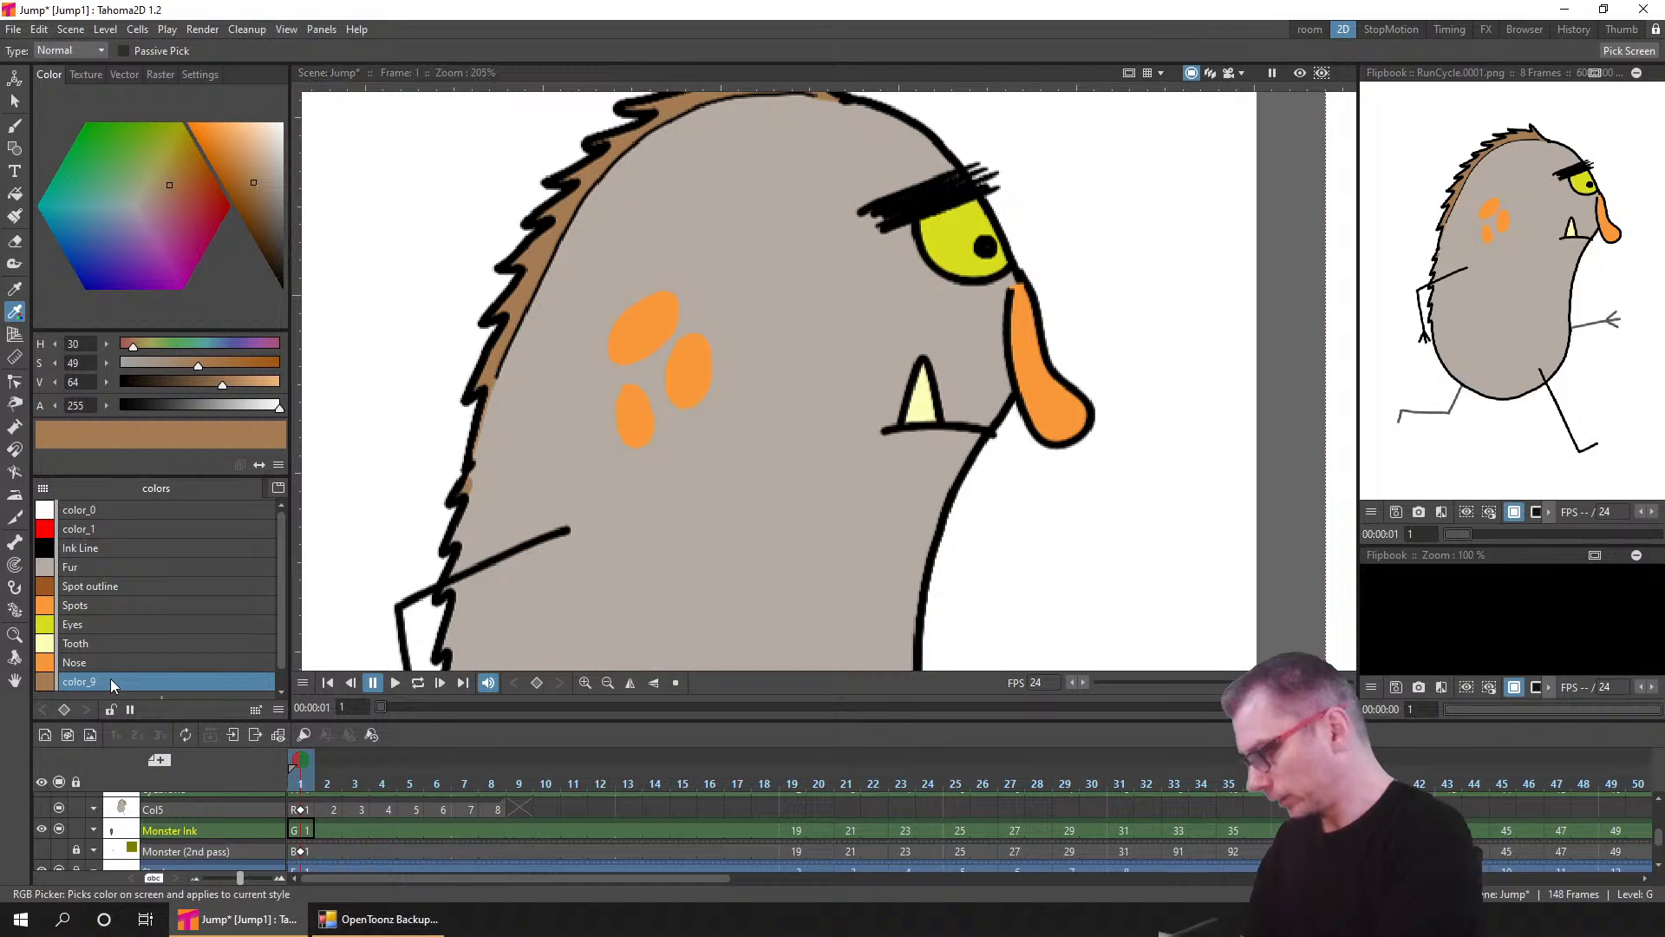
pyautogui.doubleClick(114, 681)
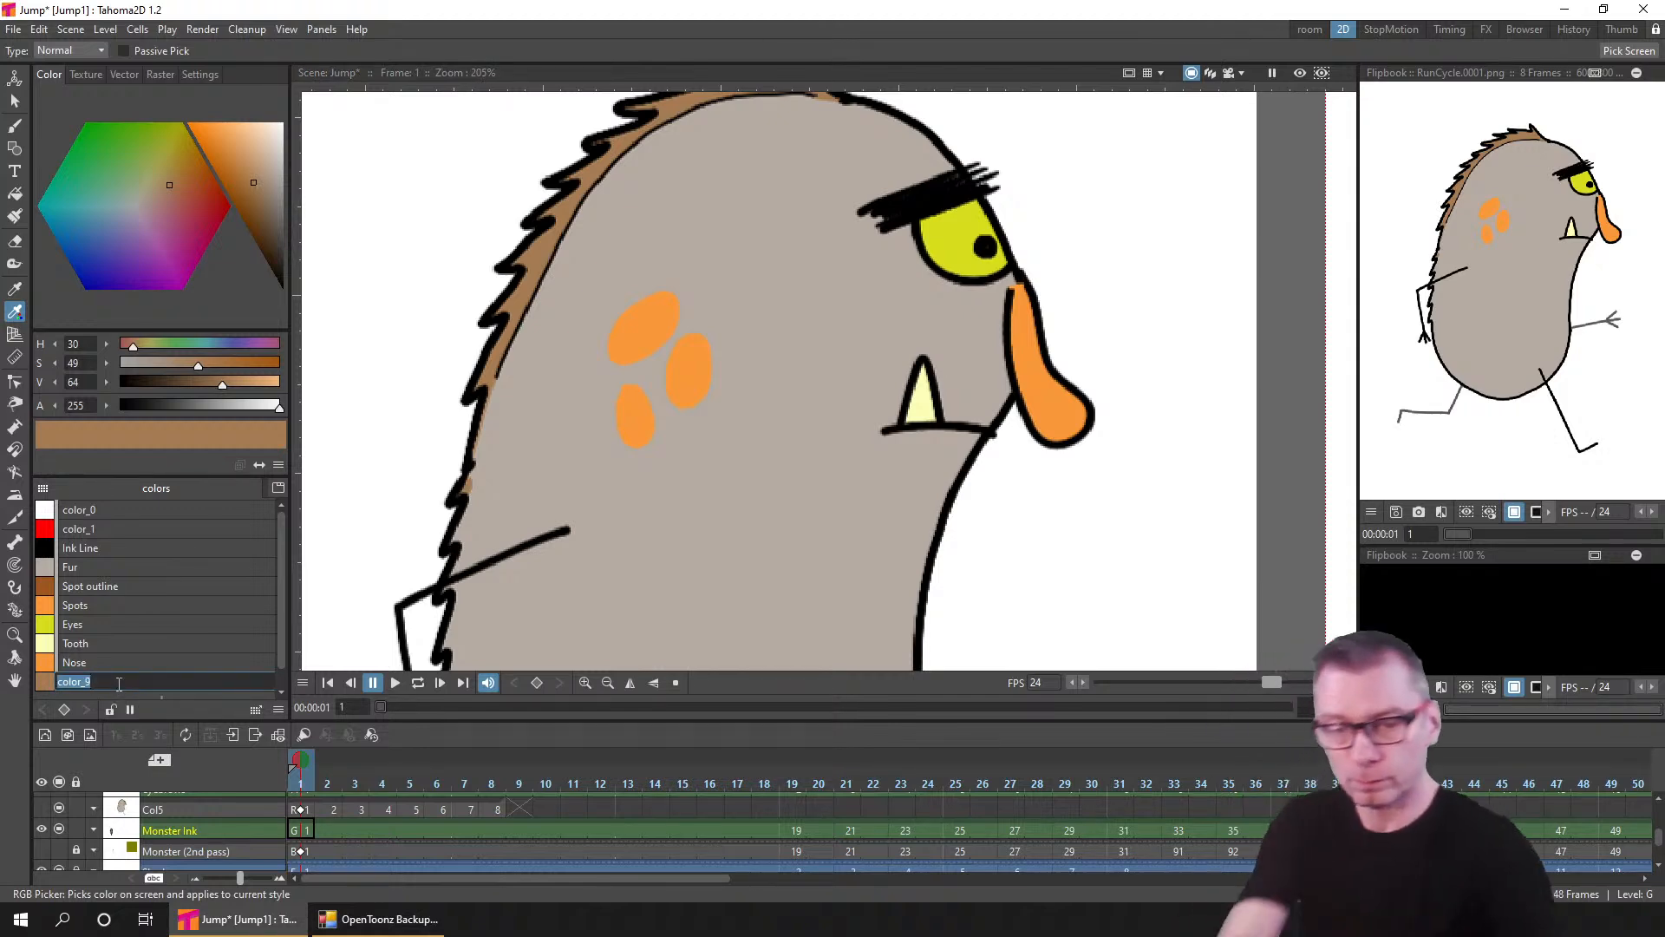
pyautogui.write('Man')
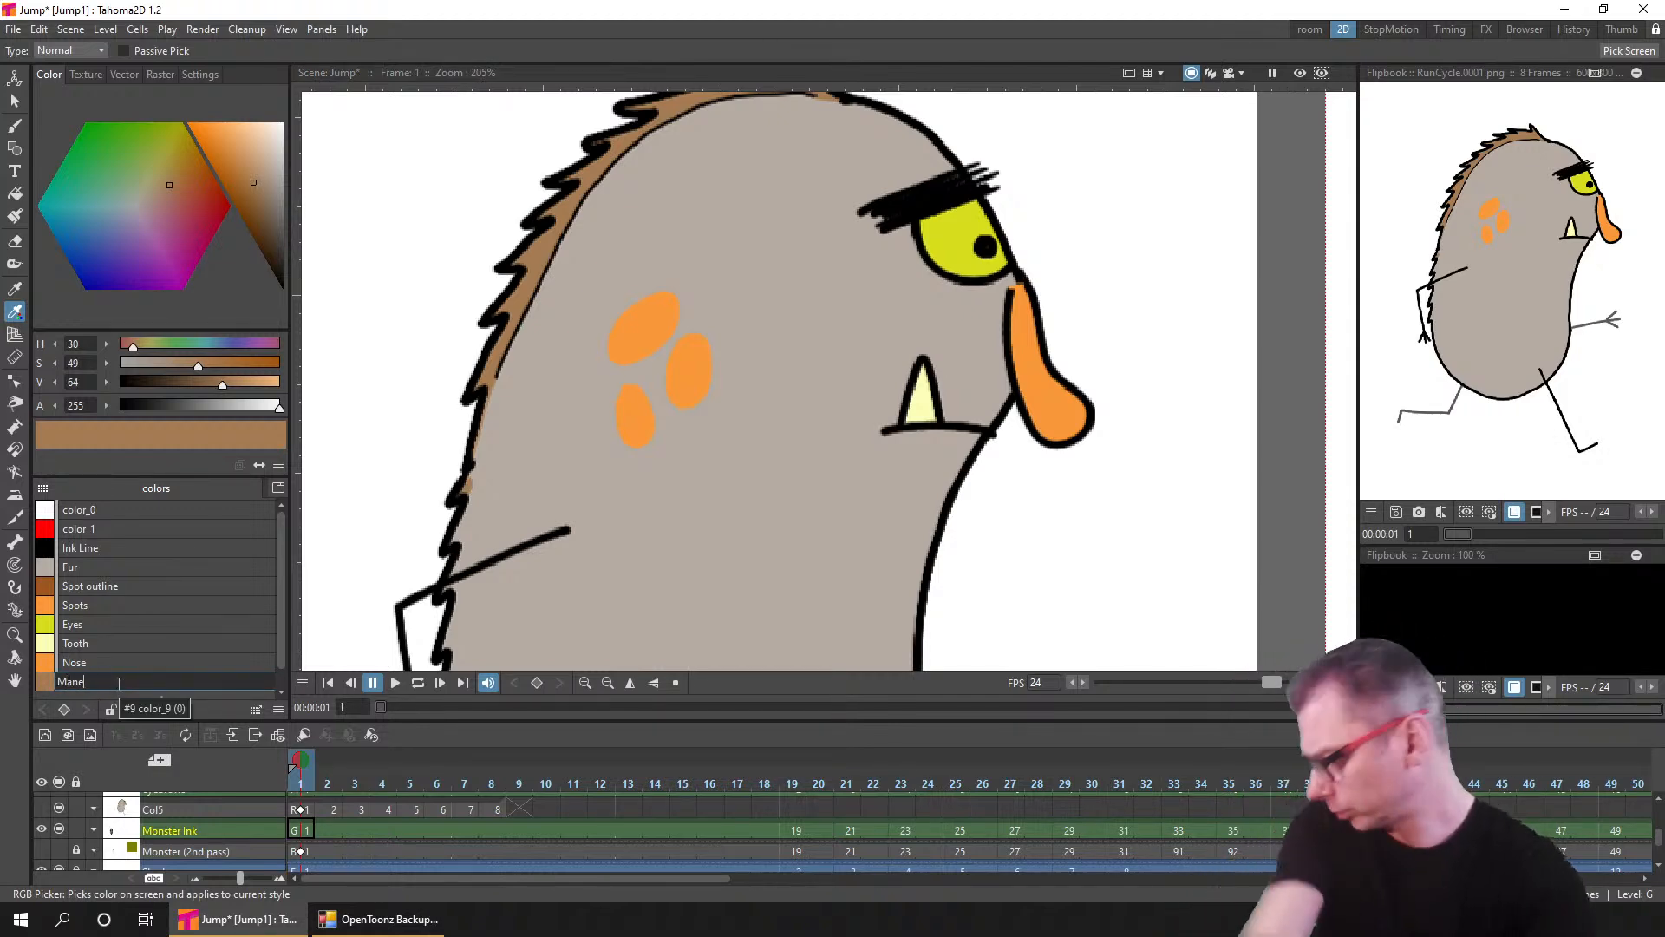
pyautogui.write('e')
pyautogui.press('Return')
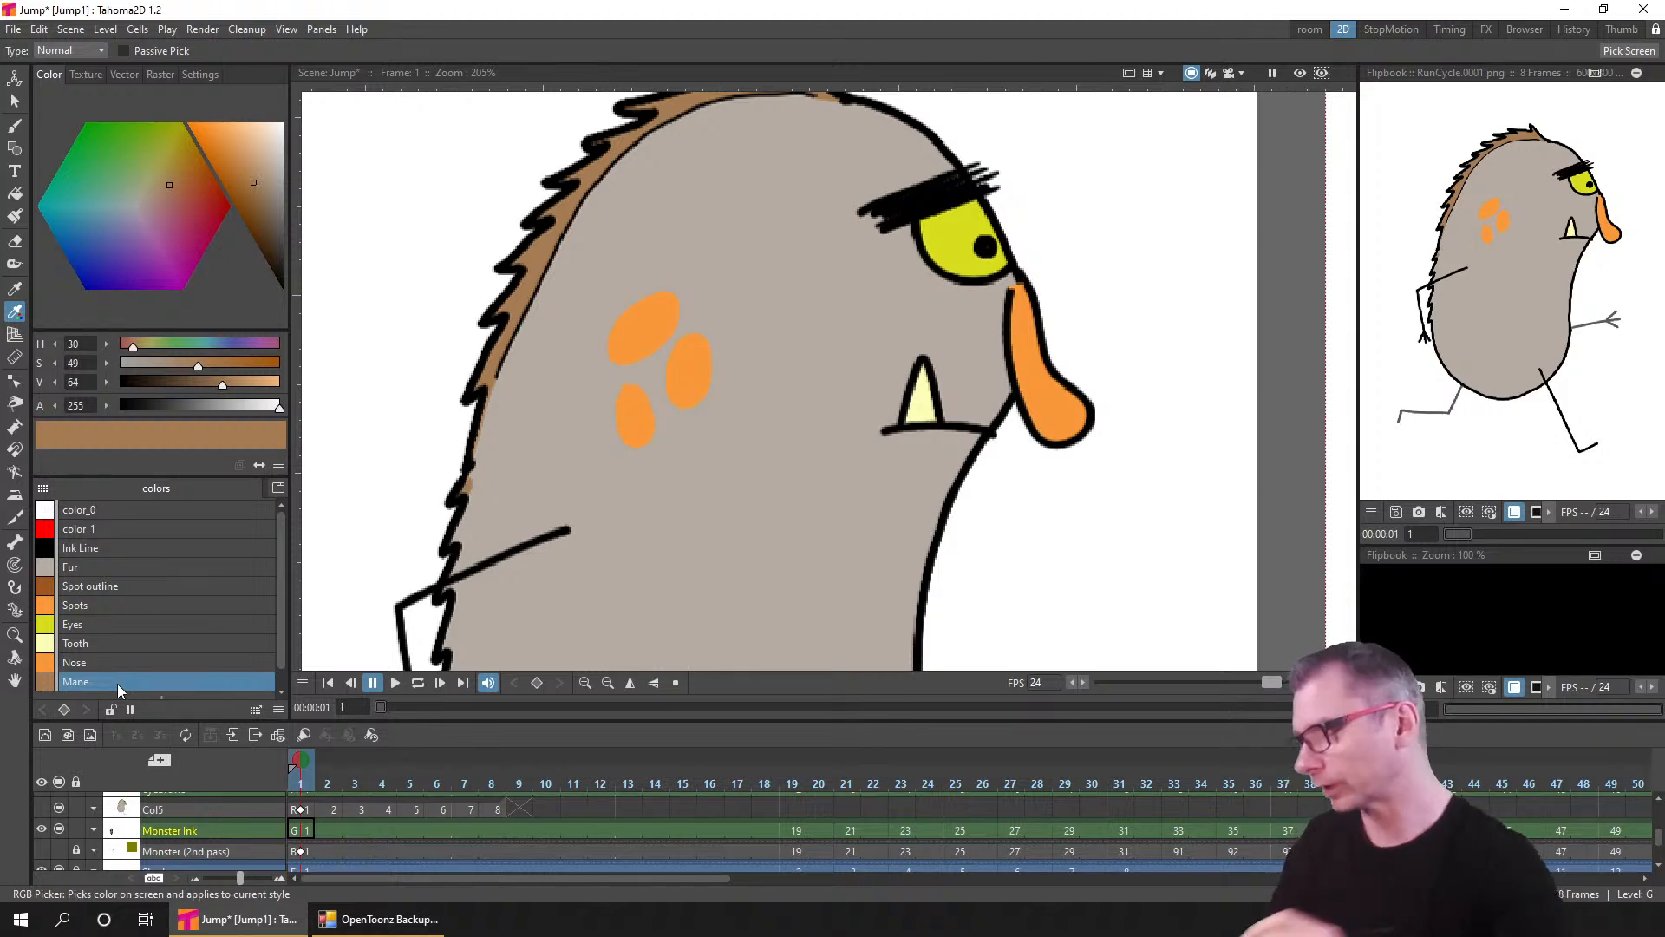
pyautogui.click(123, 625)
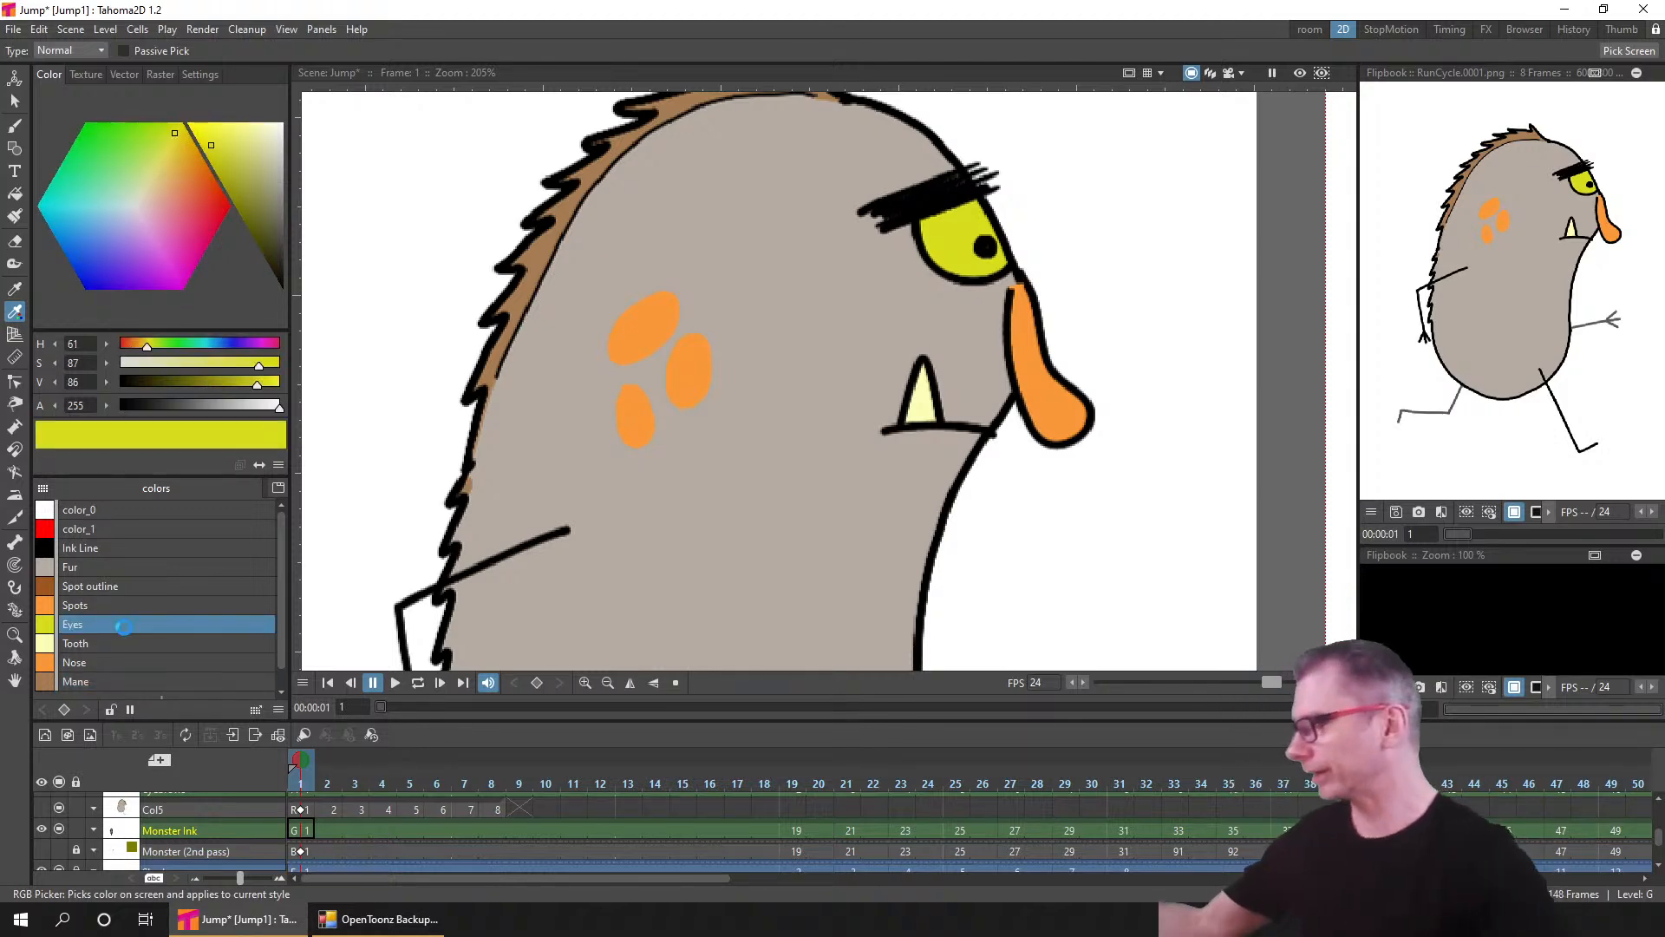
pyautogui.hotkey('ctrl', 's')
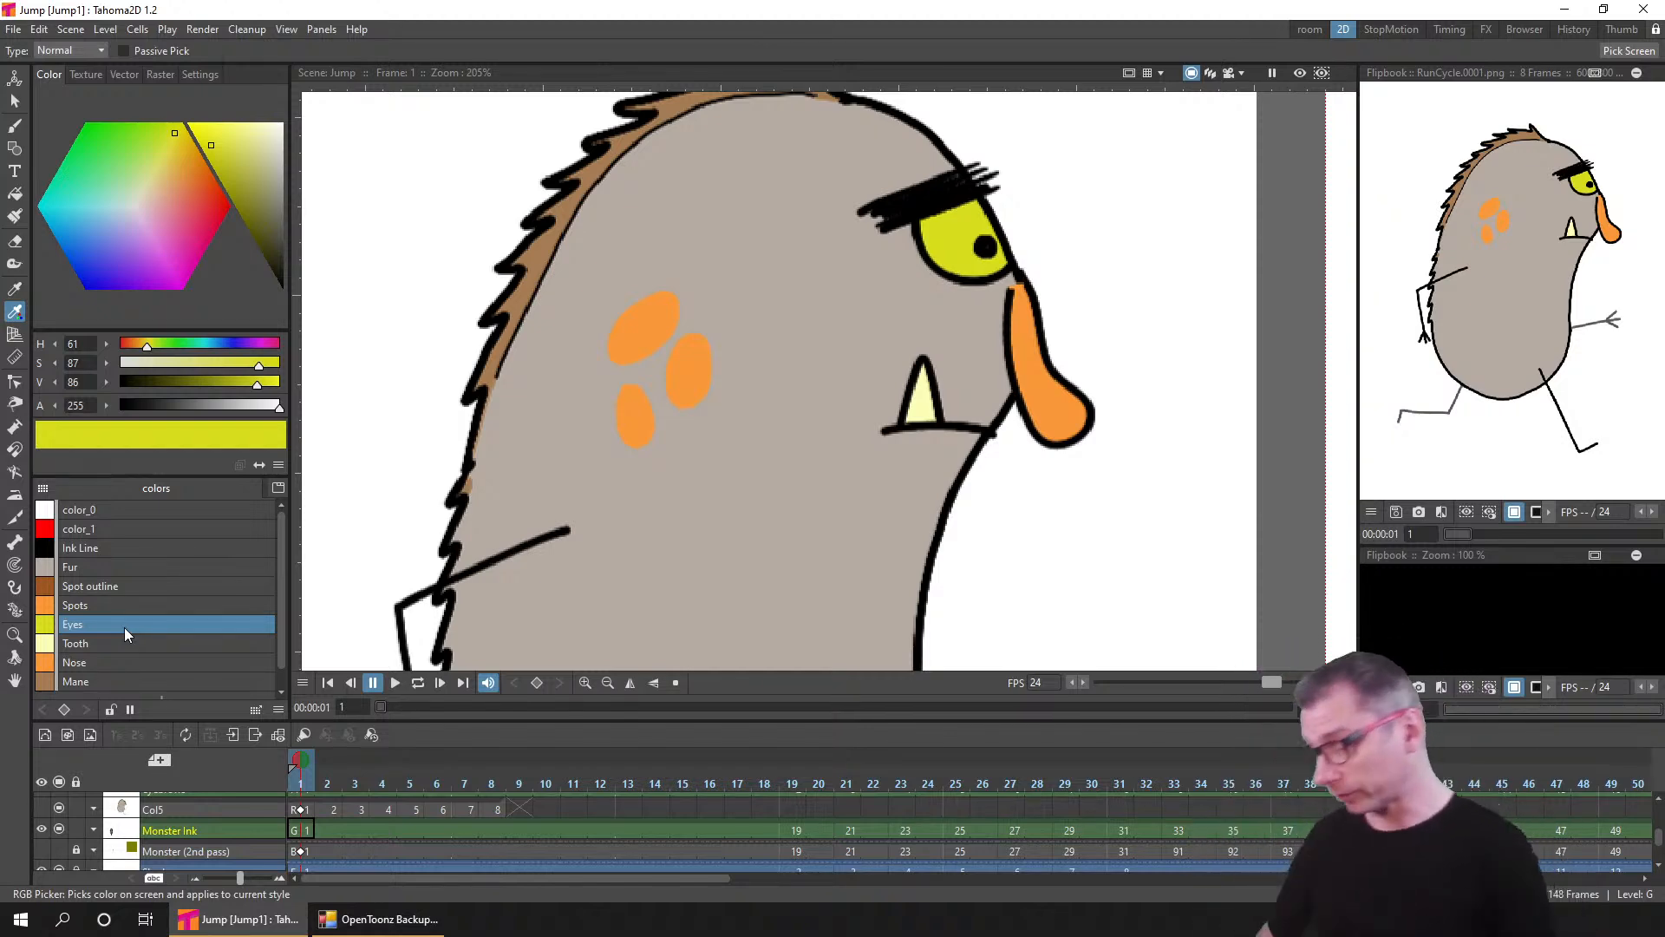
# - Undo the last accidental colour sample in the Eyes style and set the Fill tool's type to Normal at frame 1
pyautogui.click(304, 826)
pyautogui.click(1159, 474)
pyautogui.moveTo(1026, 469)
pyautogui.mouseDown()
pyautogui.moveTo(772, 454)
pyautogui.moveTo(404, 484)
pyautogui.mouseUp()
pyautogui.moveTo(1128, 511); pyautogui.dragTo(844, 325)
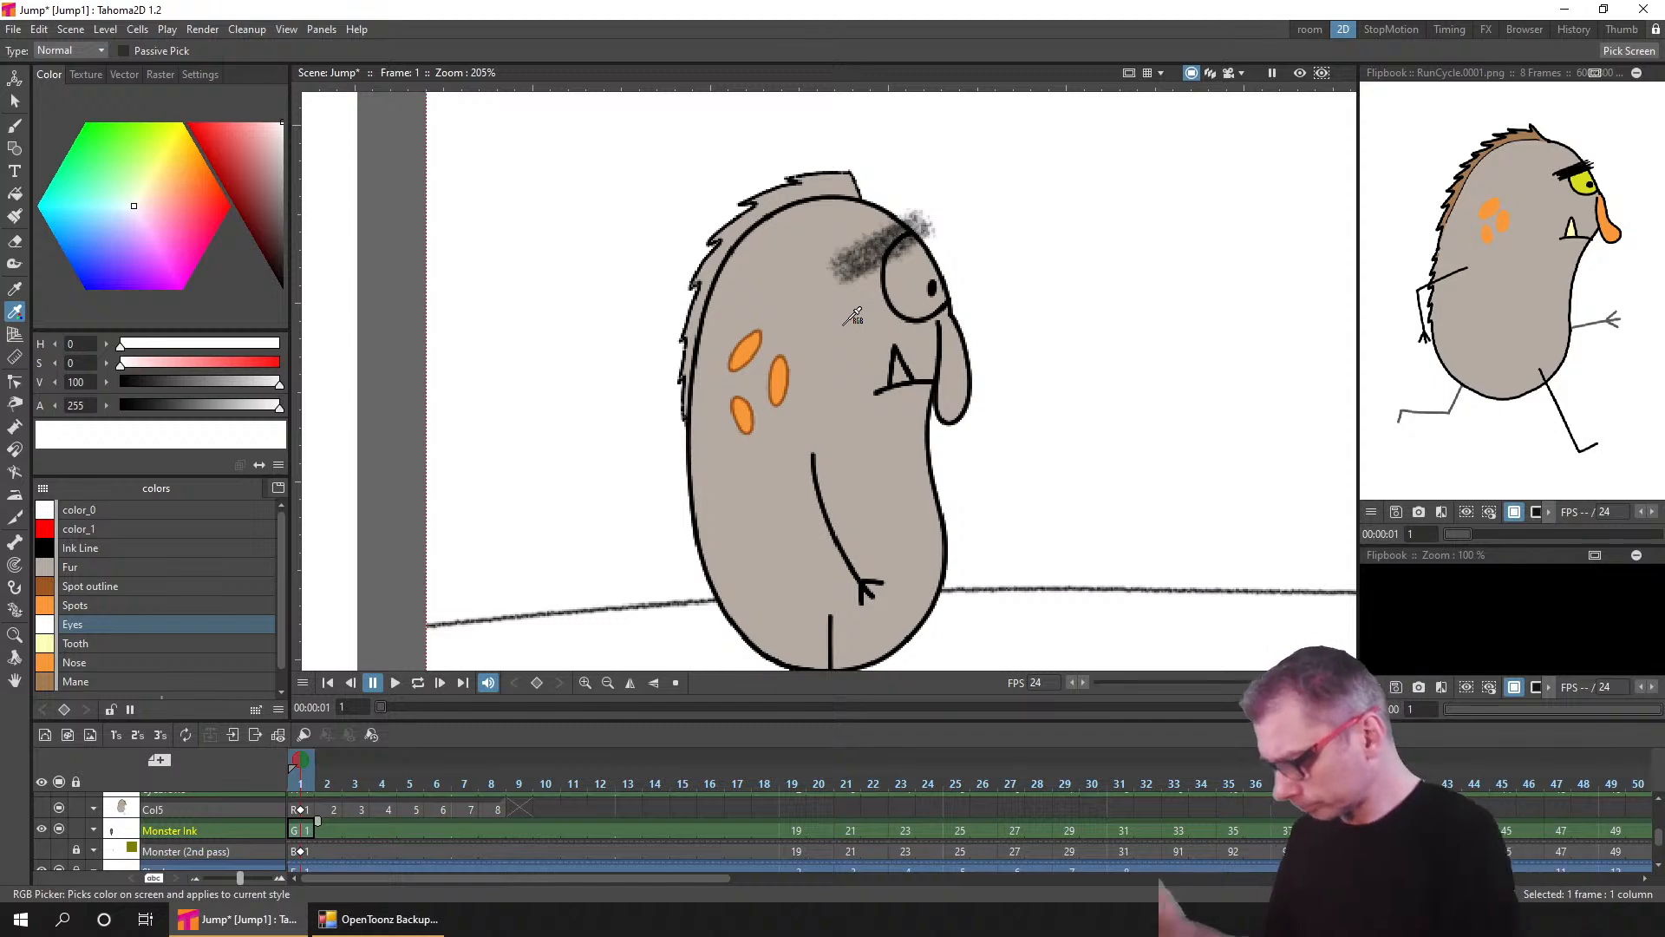
pyautogui.click(139, 626)
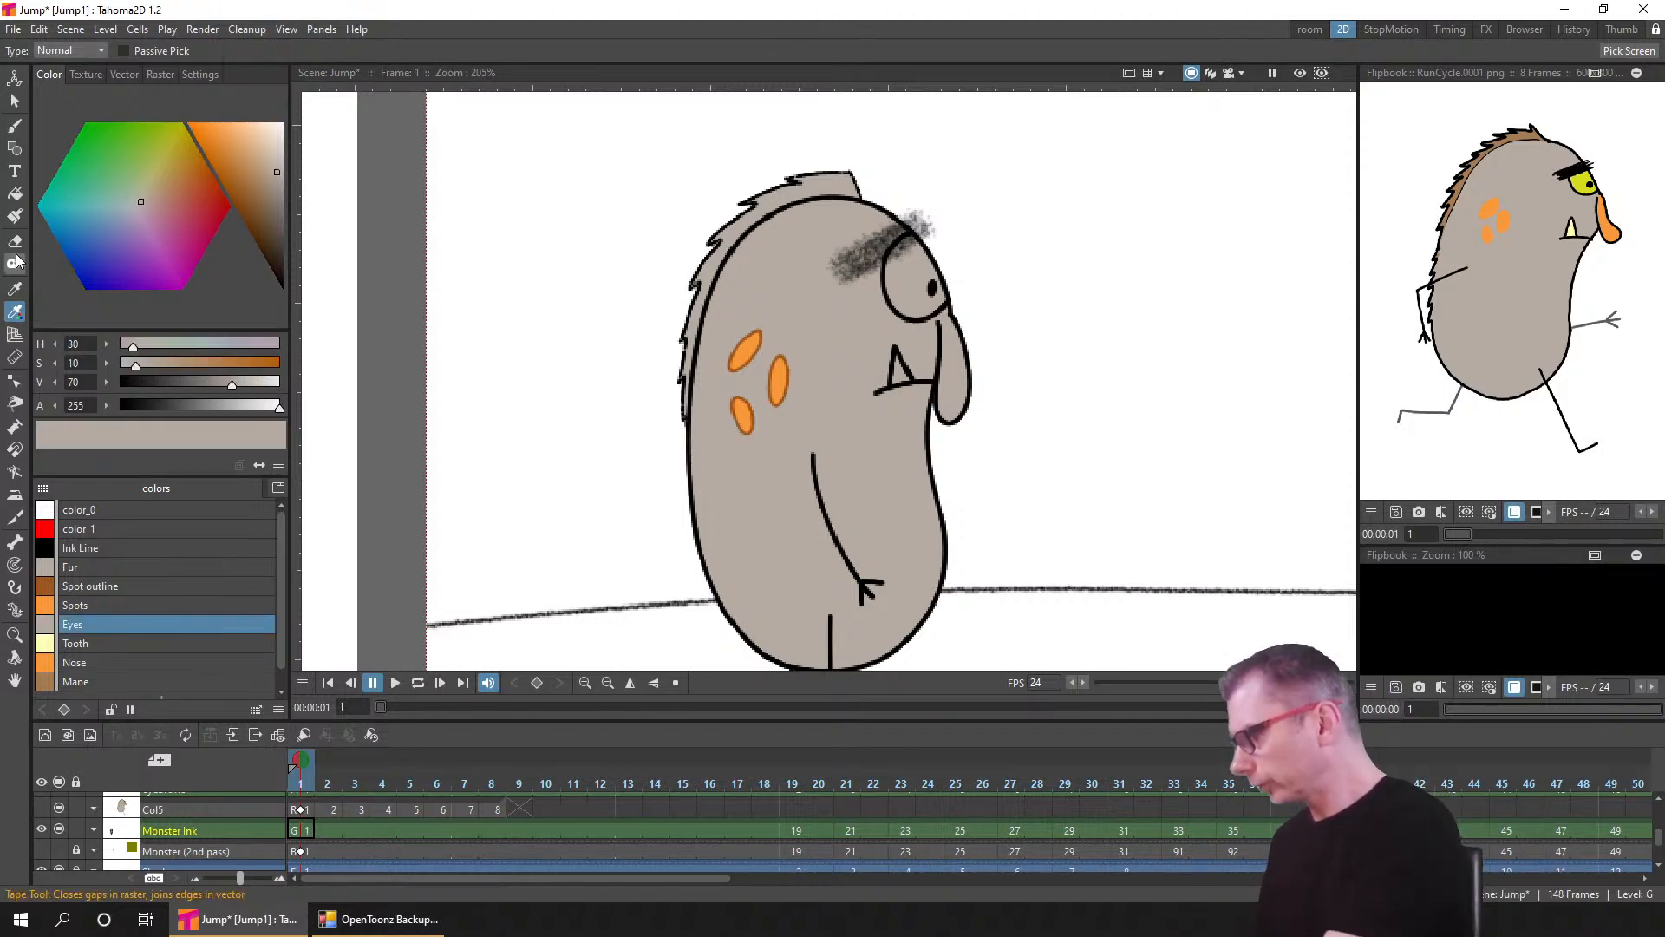
pyautogui.click(15, 193)
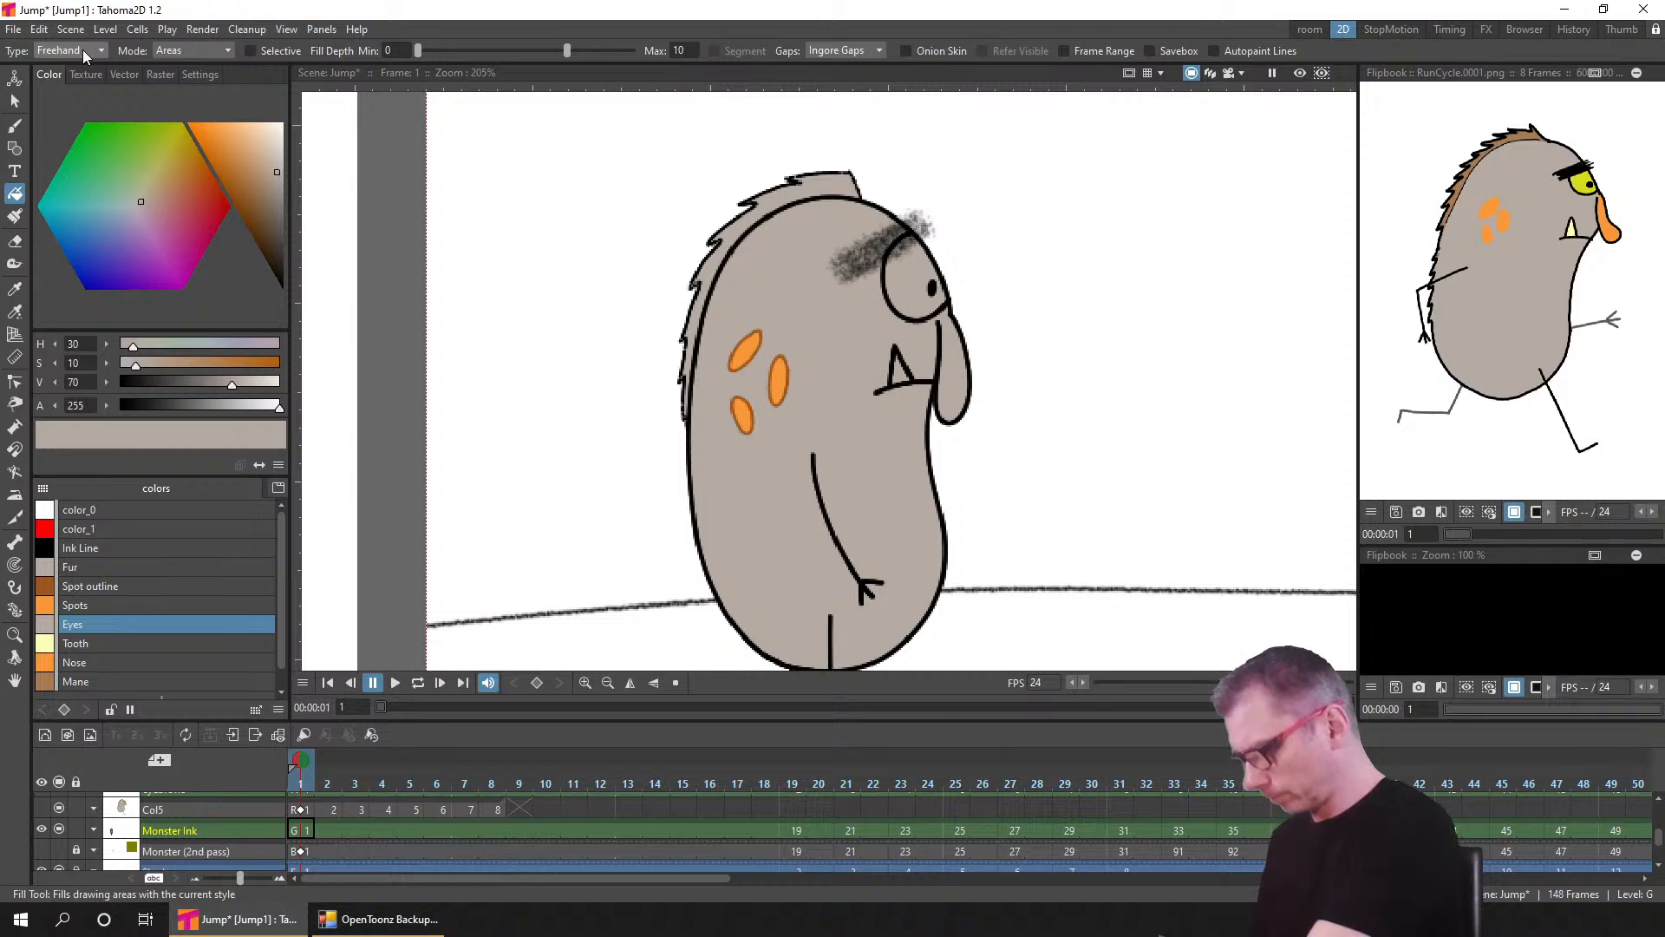
pyautogui.hotkey('ctrl', 'z')
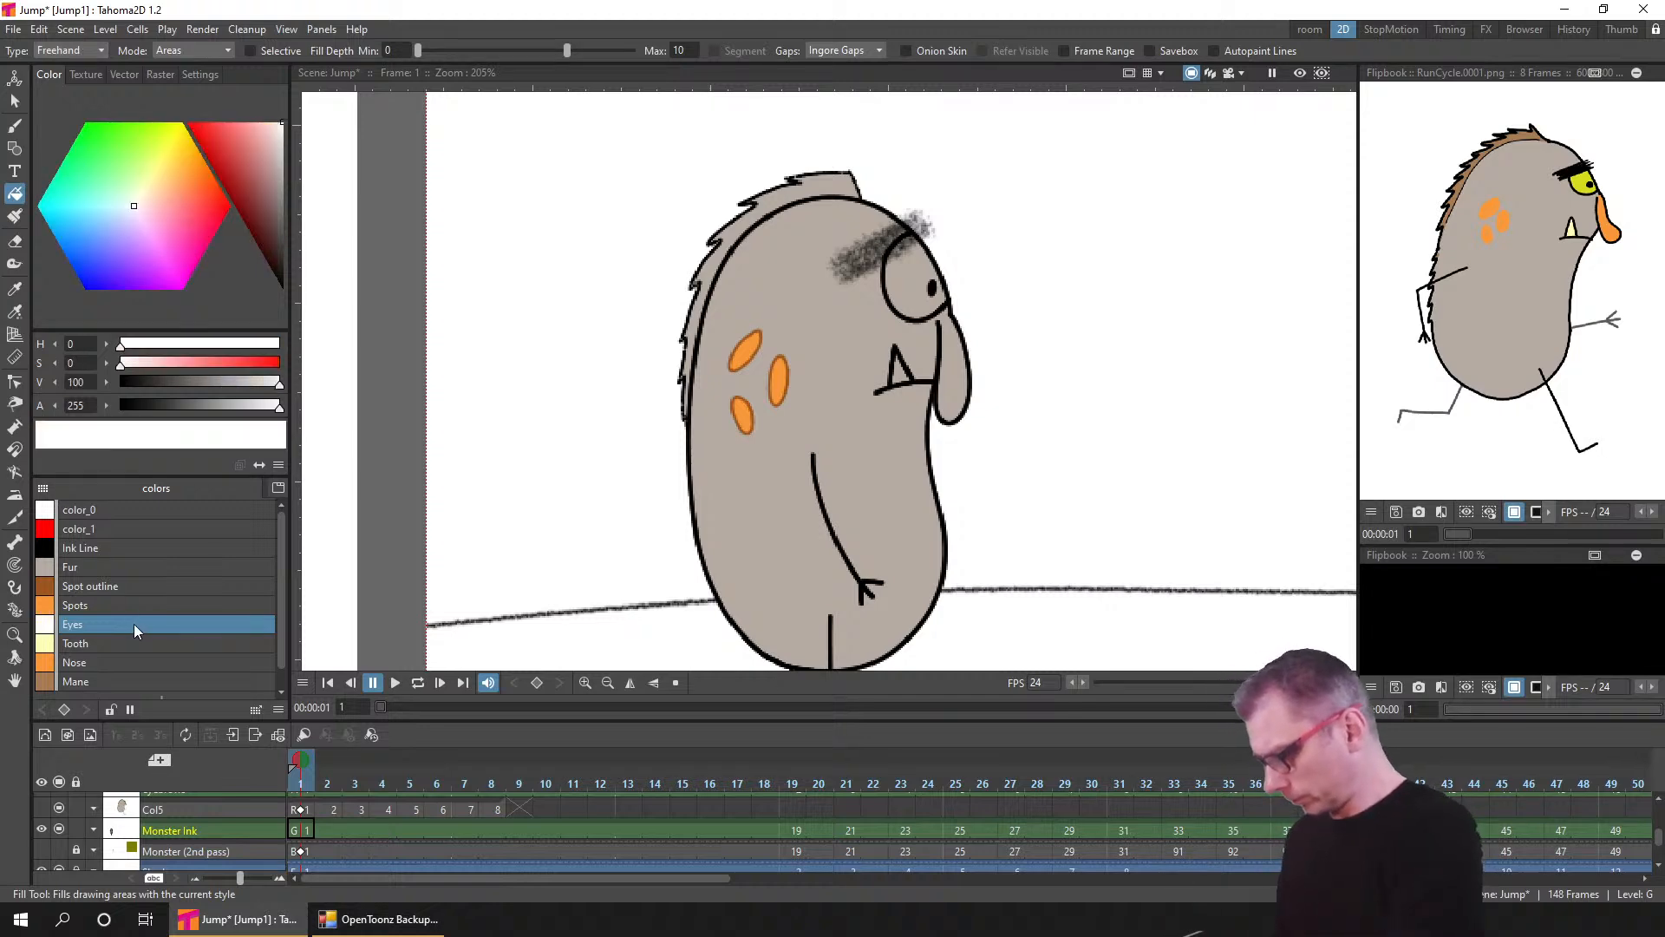
pyautogui.click(56, 45)
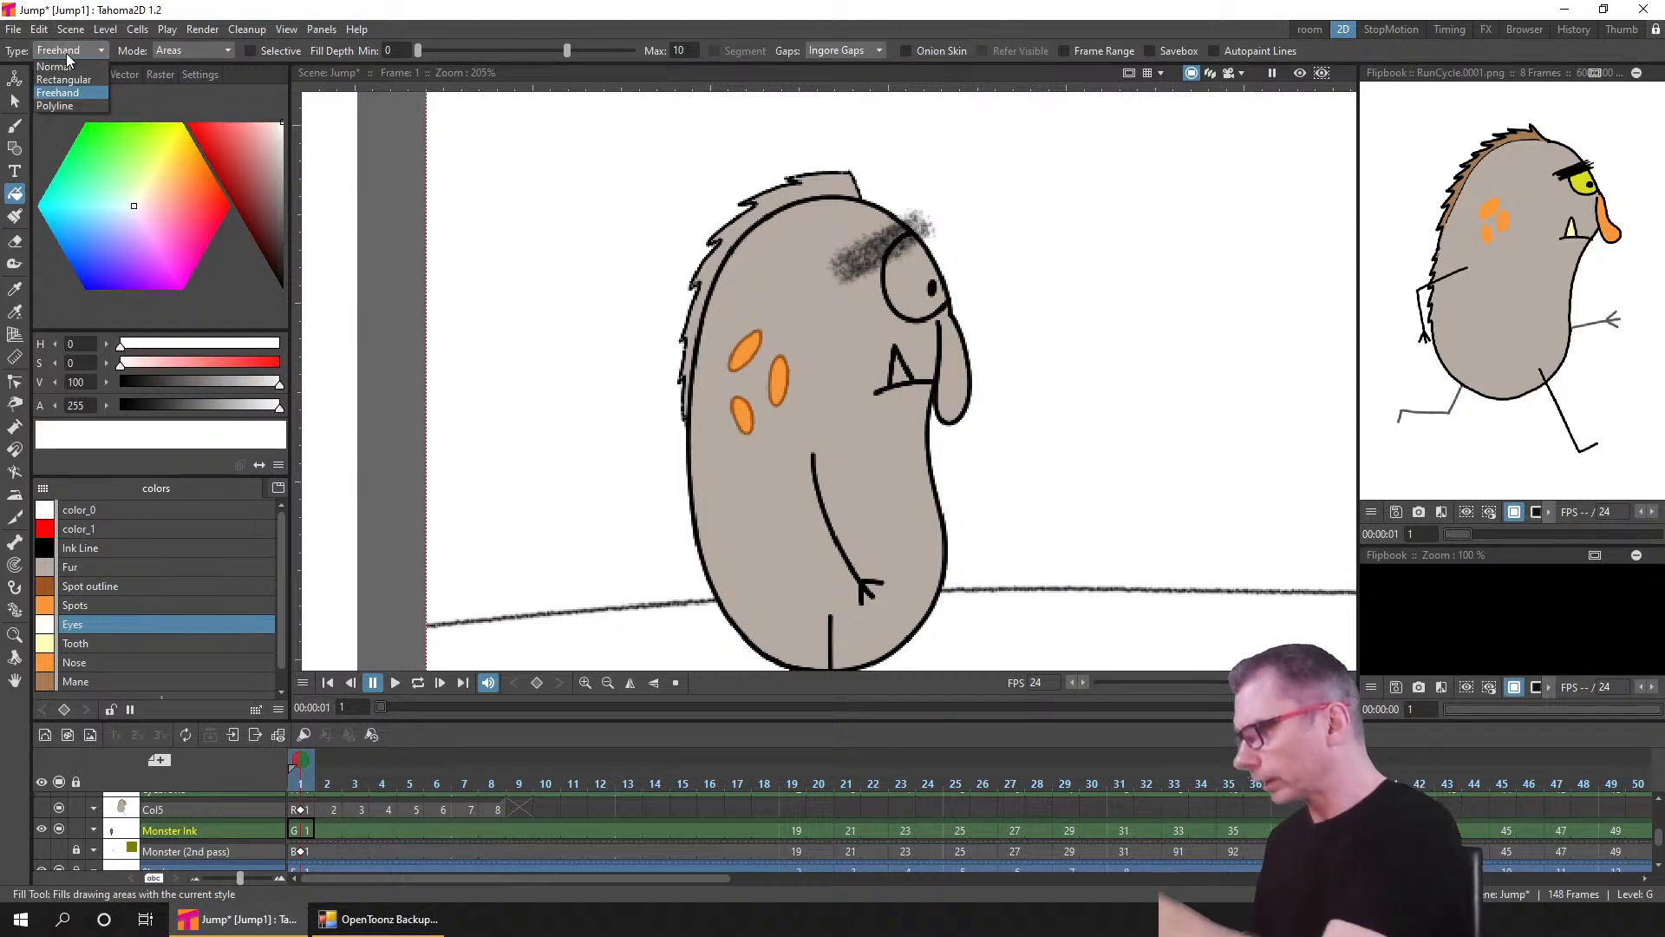
pyautogui.click(76, 69)
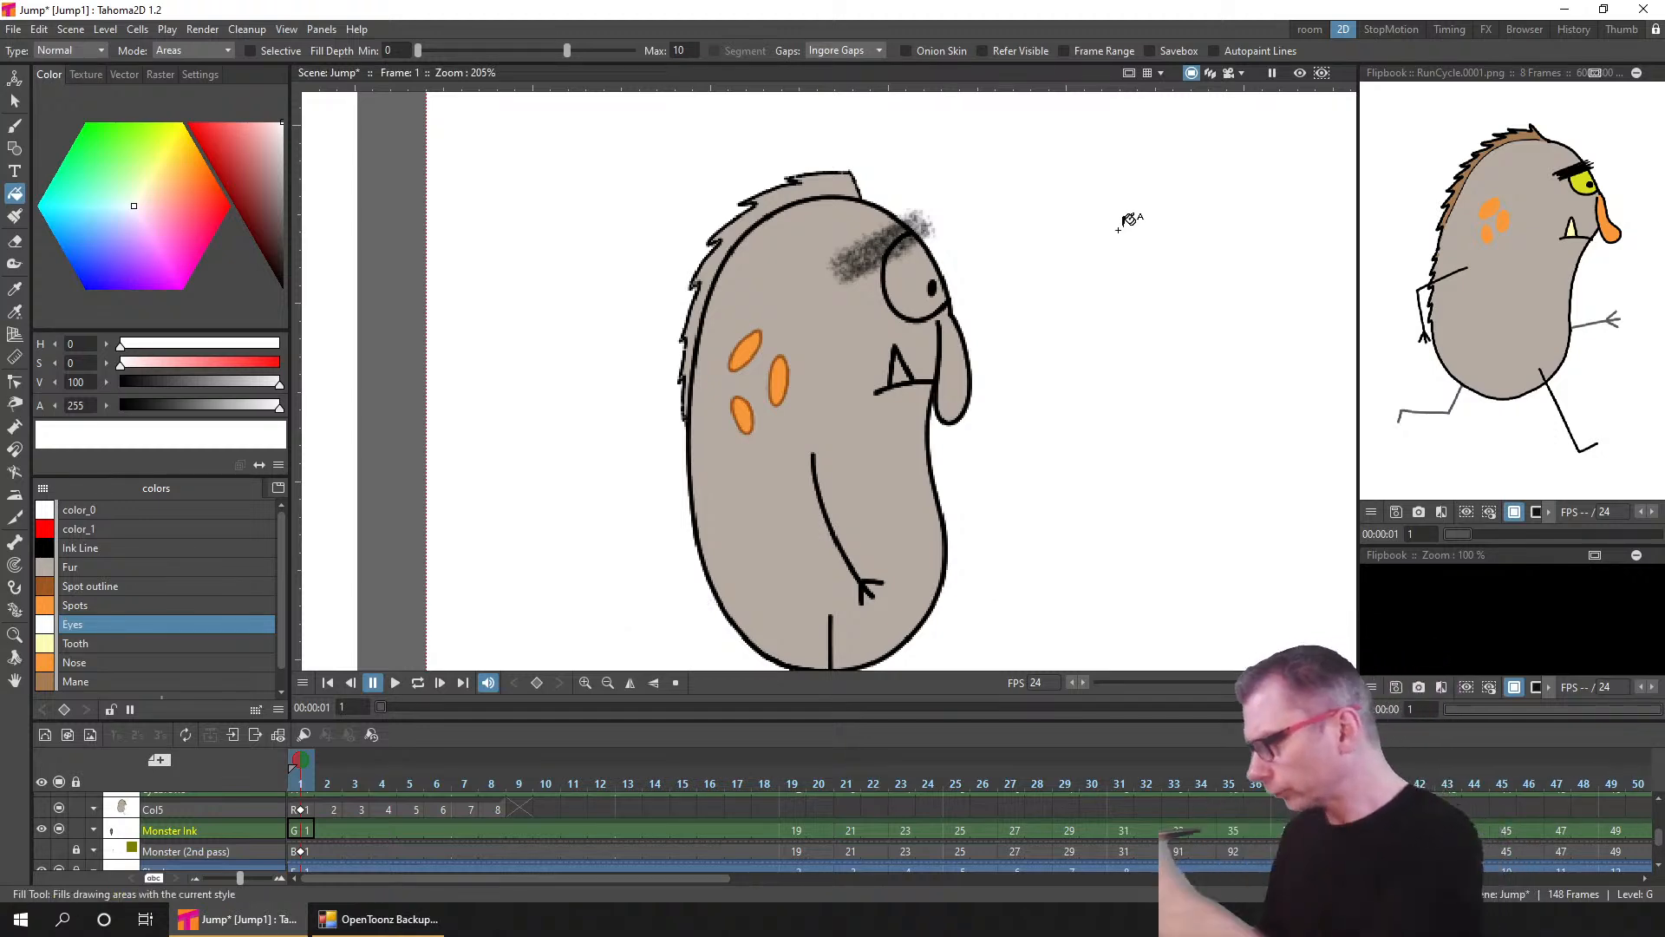
# - Paint a few test brush dots in the Spot outline style beside the monster at frame 1, and undo them
pyautogui.click(17, 127)
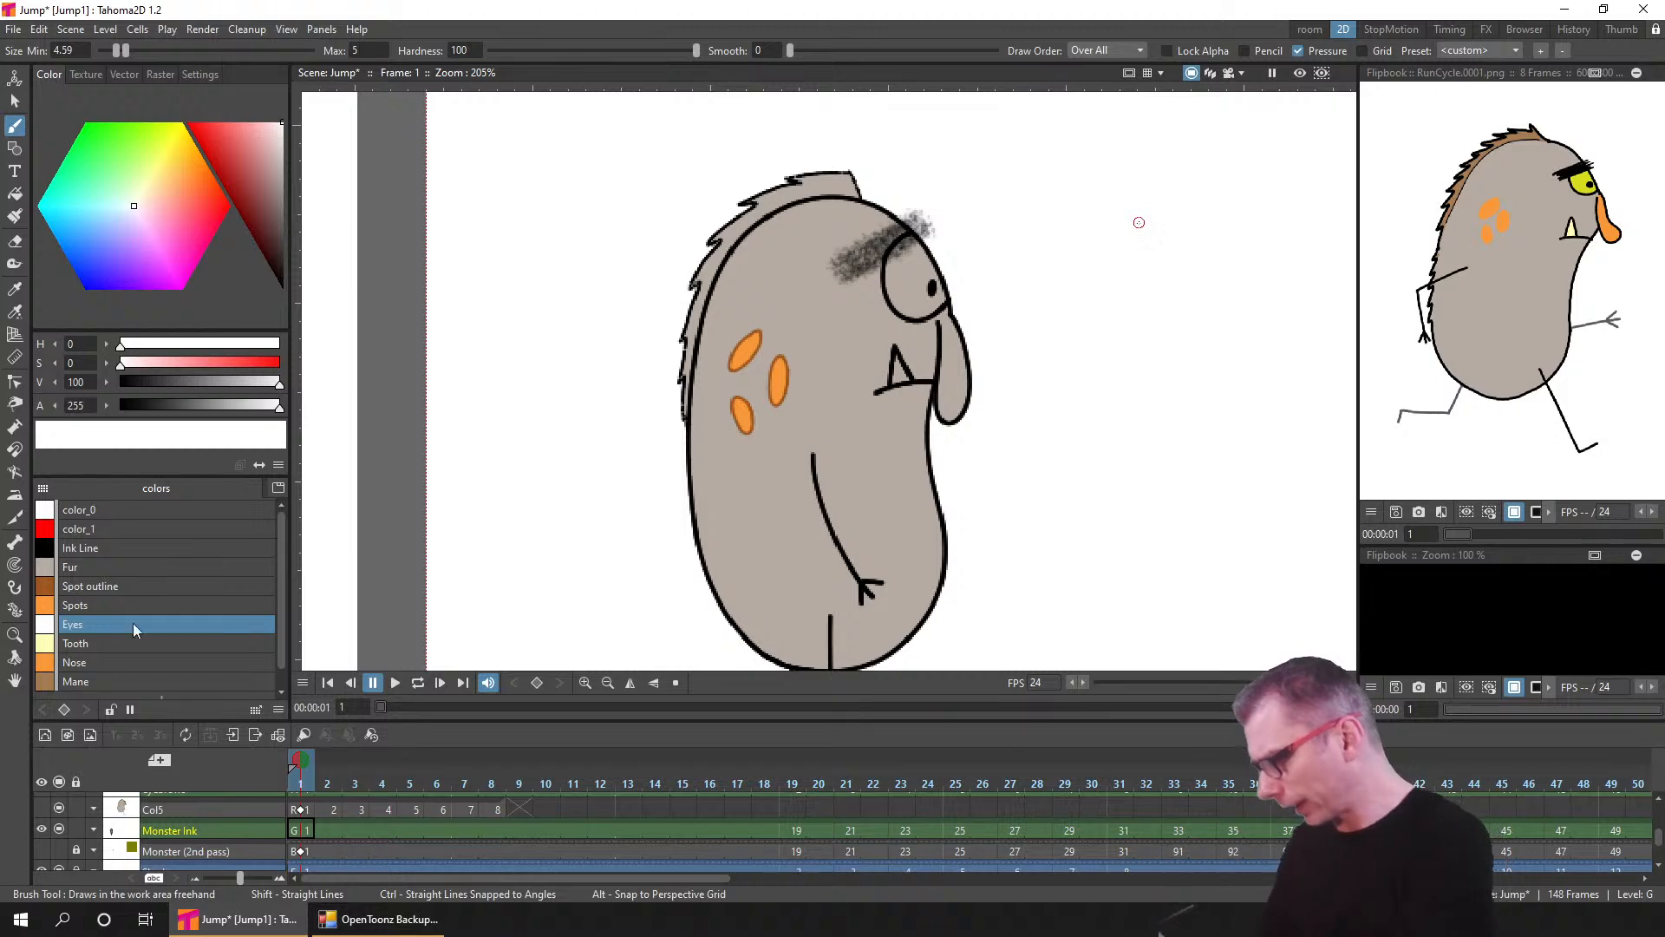
pyautogui.click(116, 585)
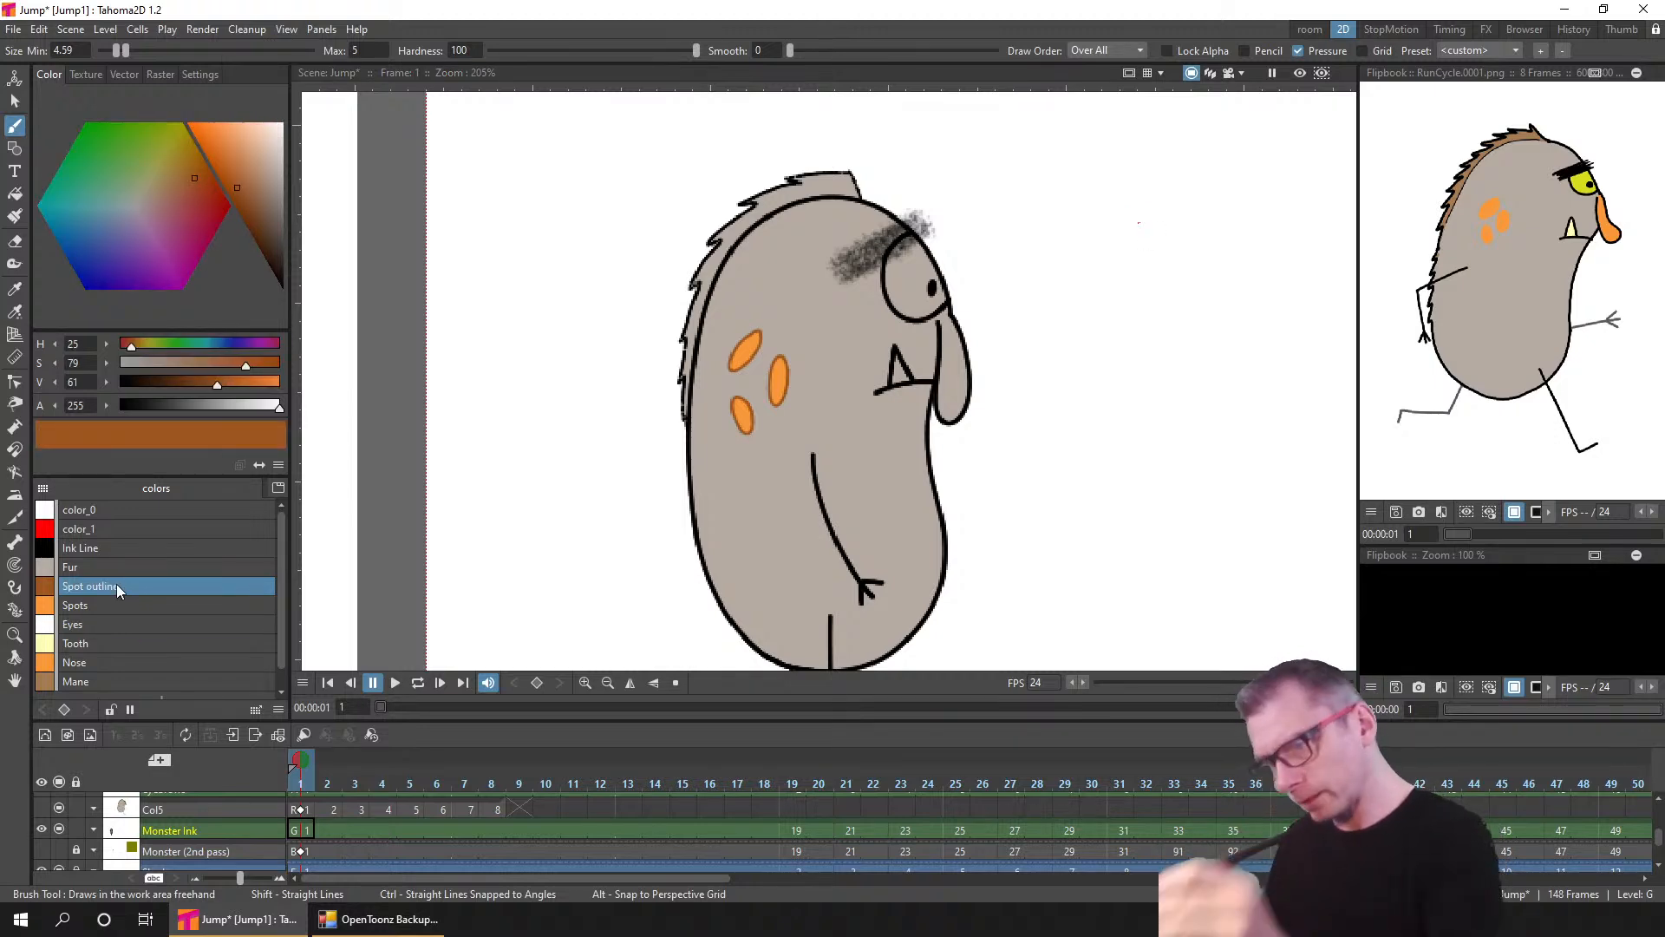
pyautogui.click(1127, 303)
pyautogui.click(1170, 319)
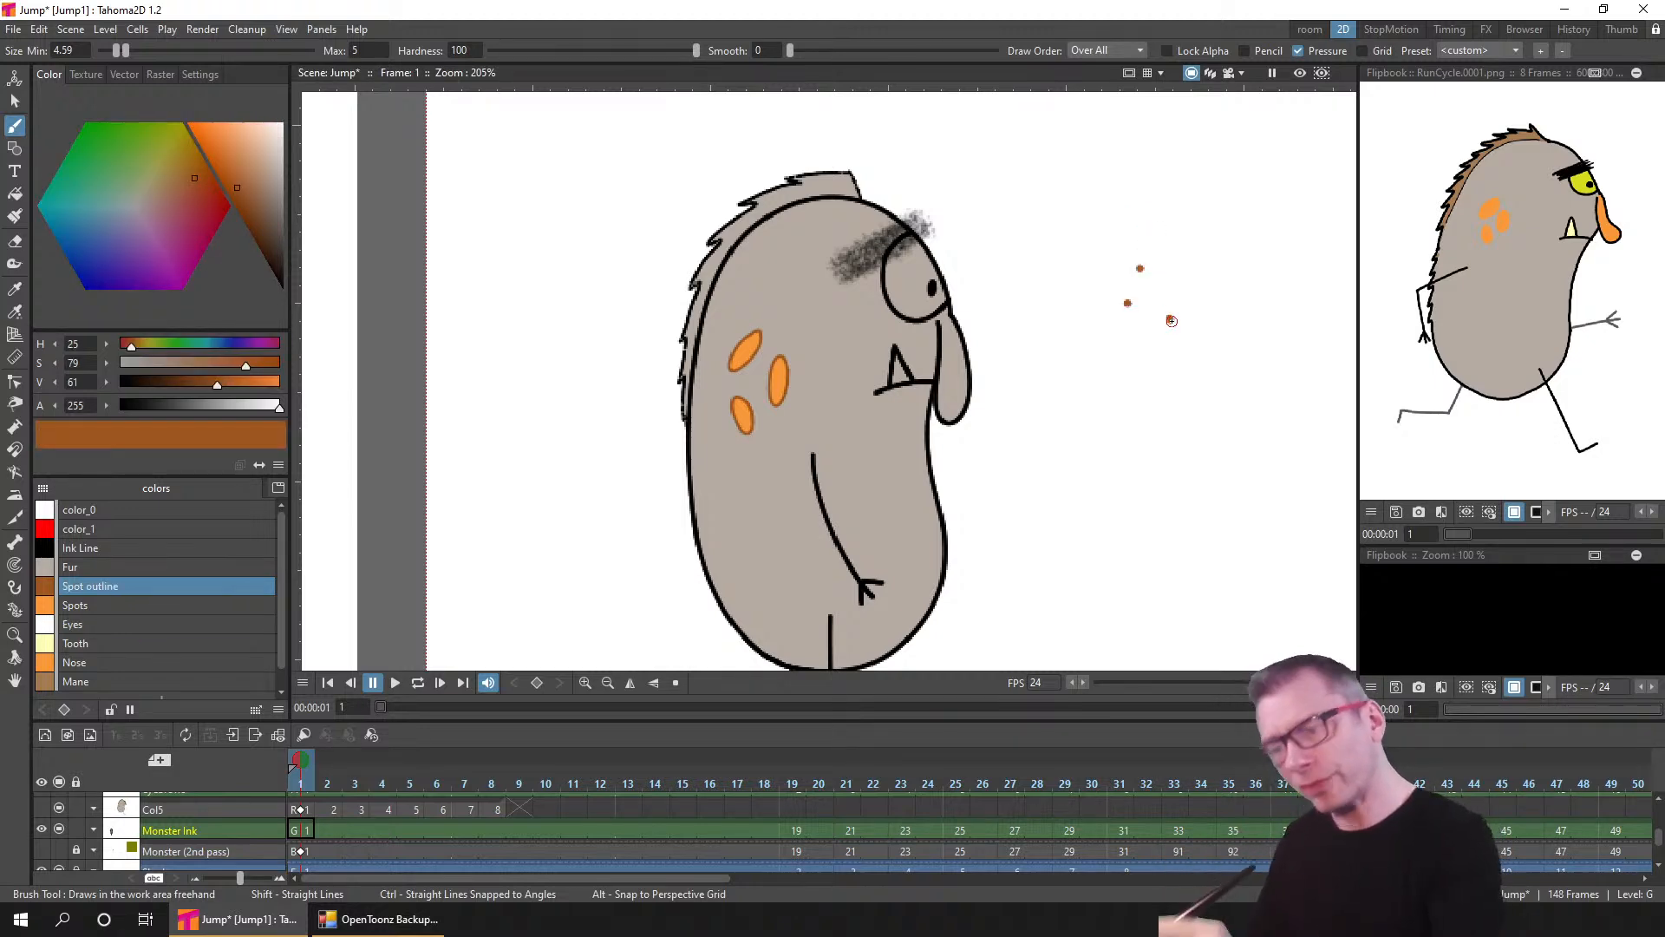
pyautogui.click(1140, 398)
pyautogui.click(1192, 379)
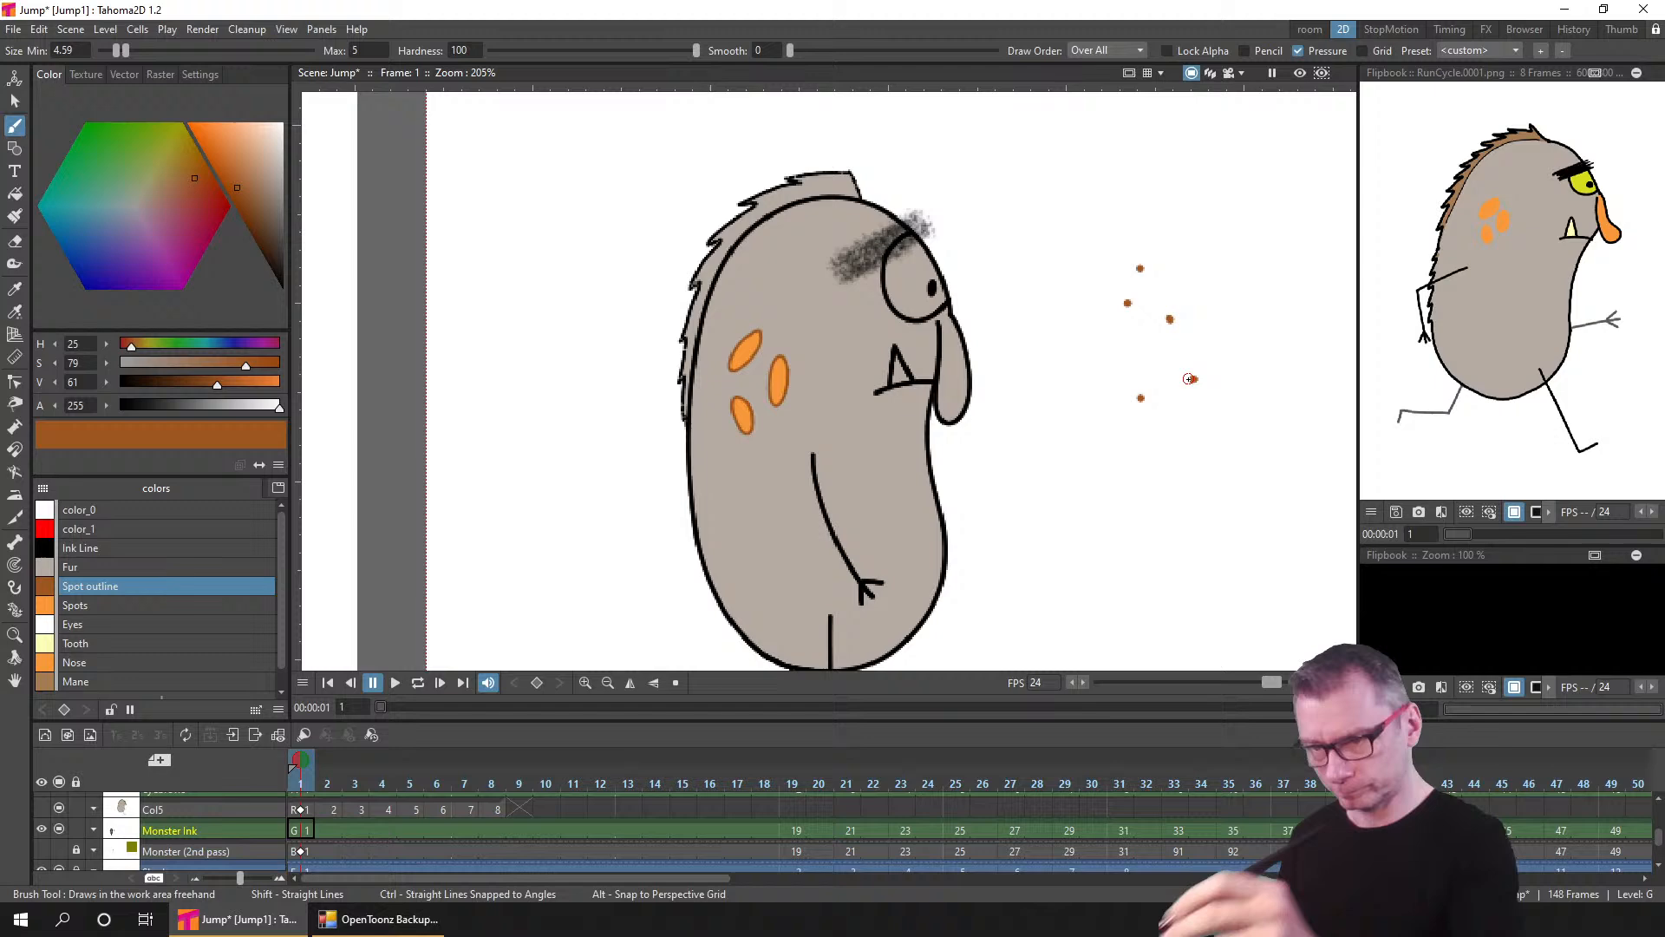
pyautogui.click(1212, 326)
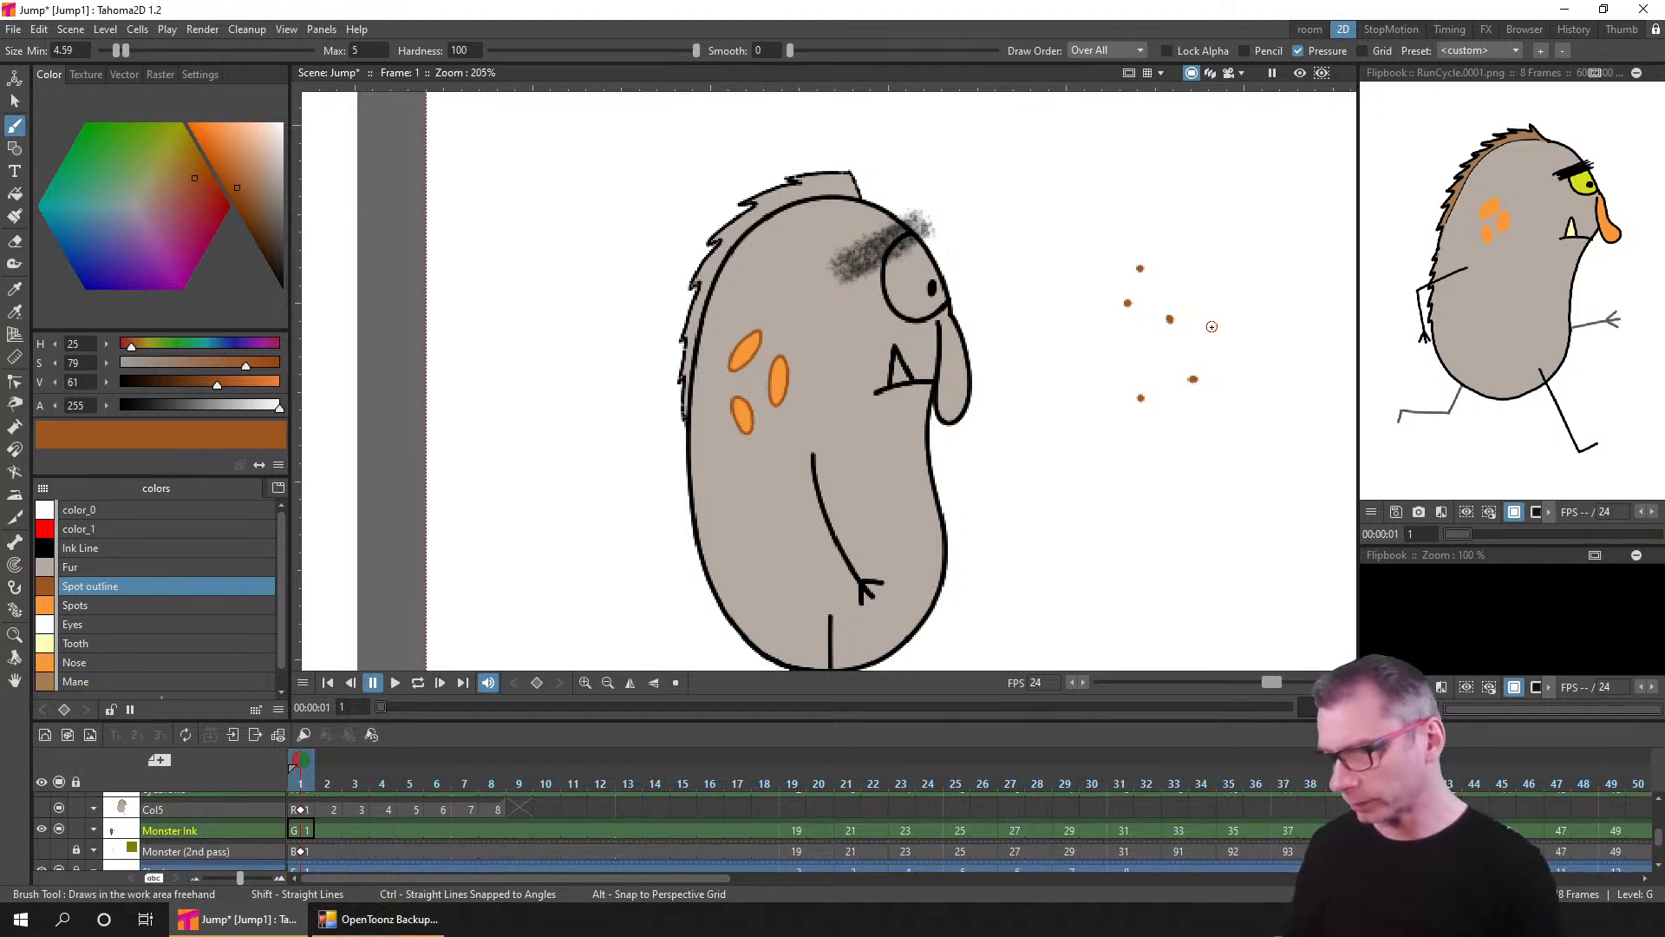
pyautogui.hotkey('ctrl', 'z')
pyautogui.hotkey('ctrl', 'z')
pyautogui.hotkey('ctrl', 'z')
pyautogui.hotkey('ctrl', 'z')
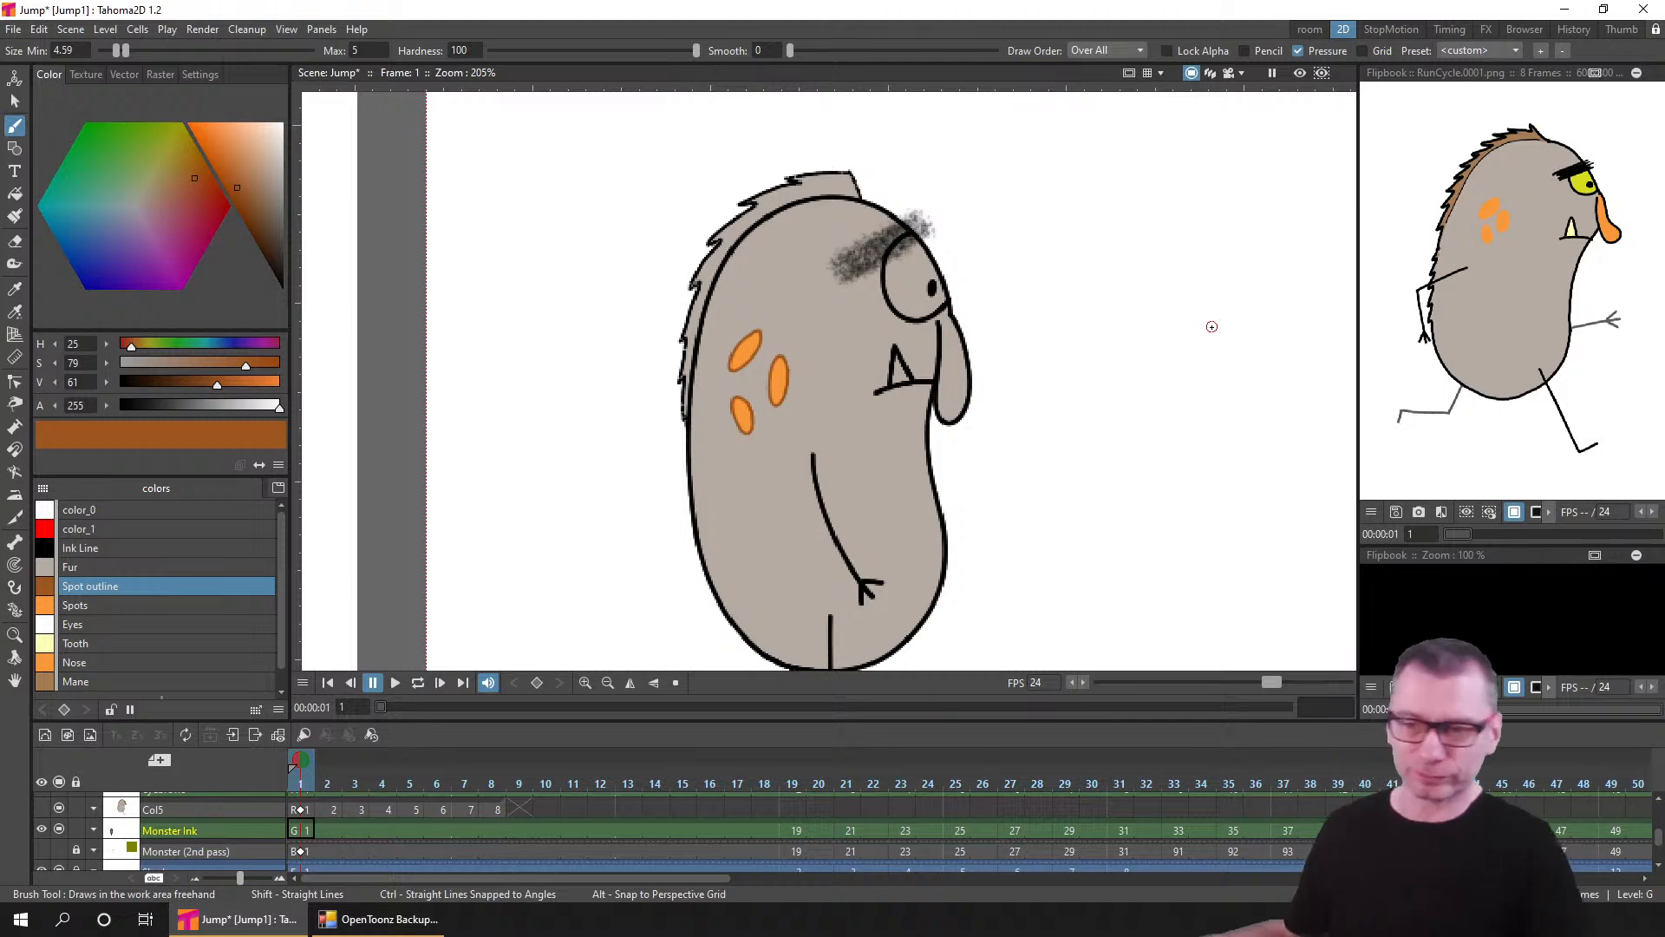
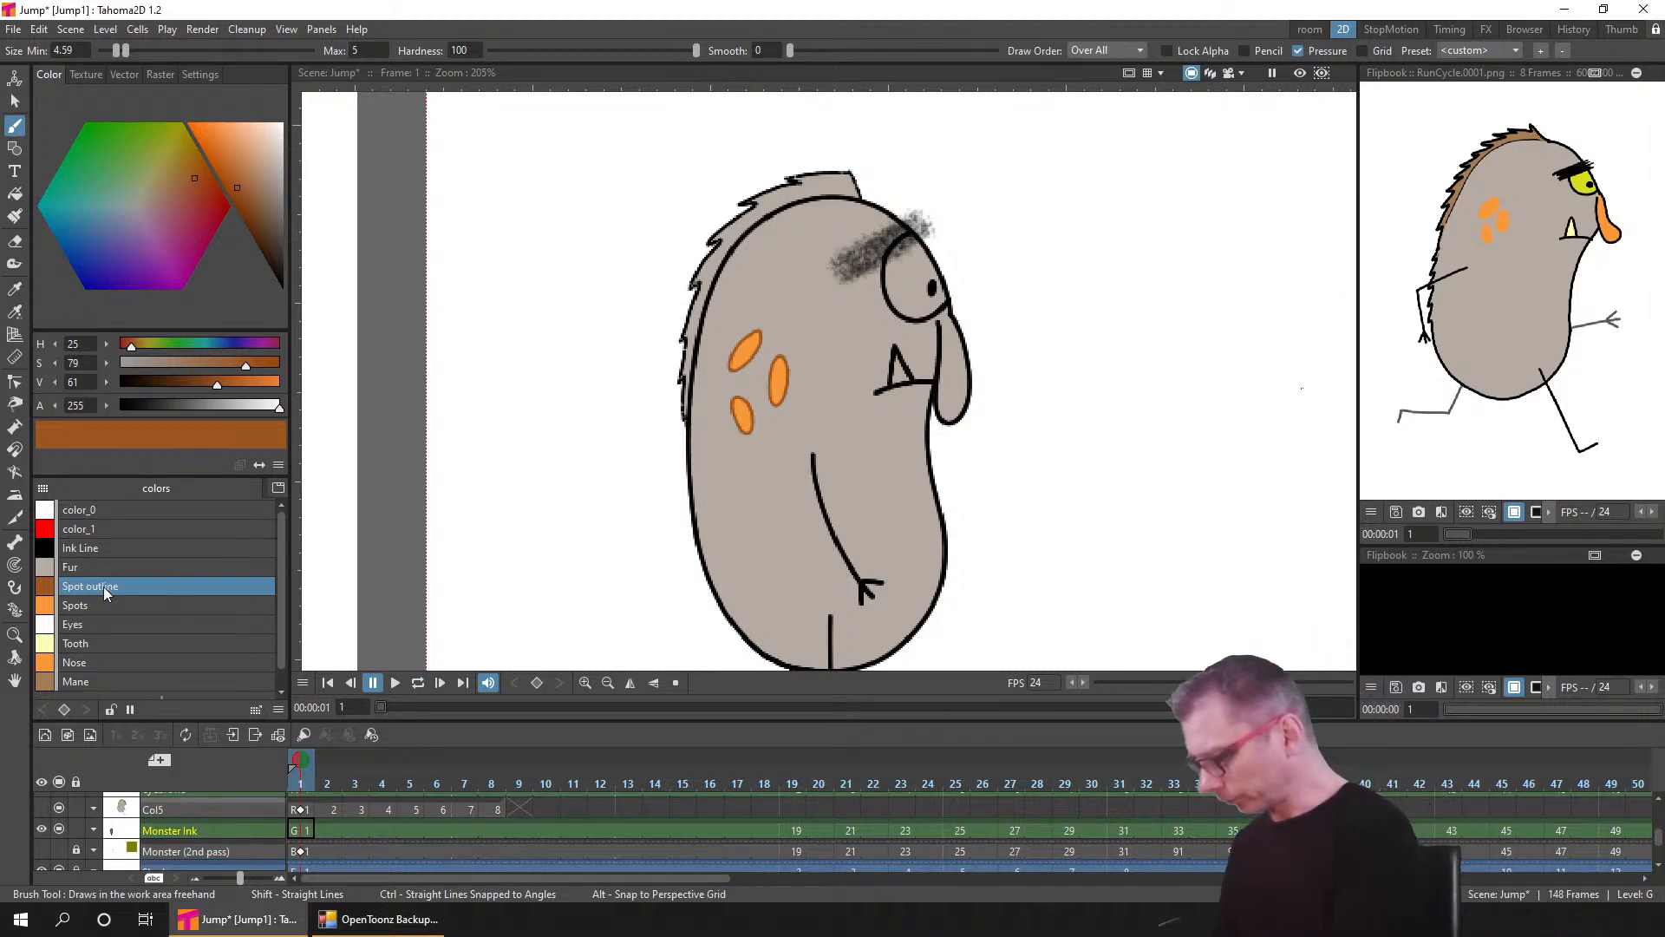
# - Fill the Jump monster's eye at frame 1 with the Eyes style, using the Normal fill type
pyautogui.click(95, 624)
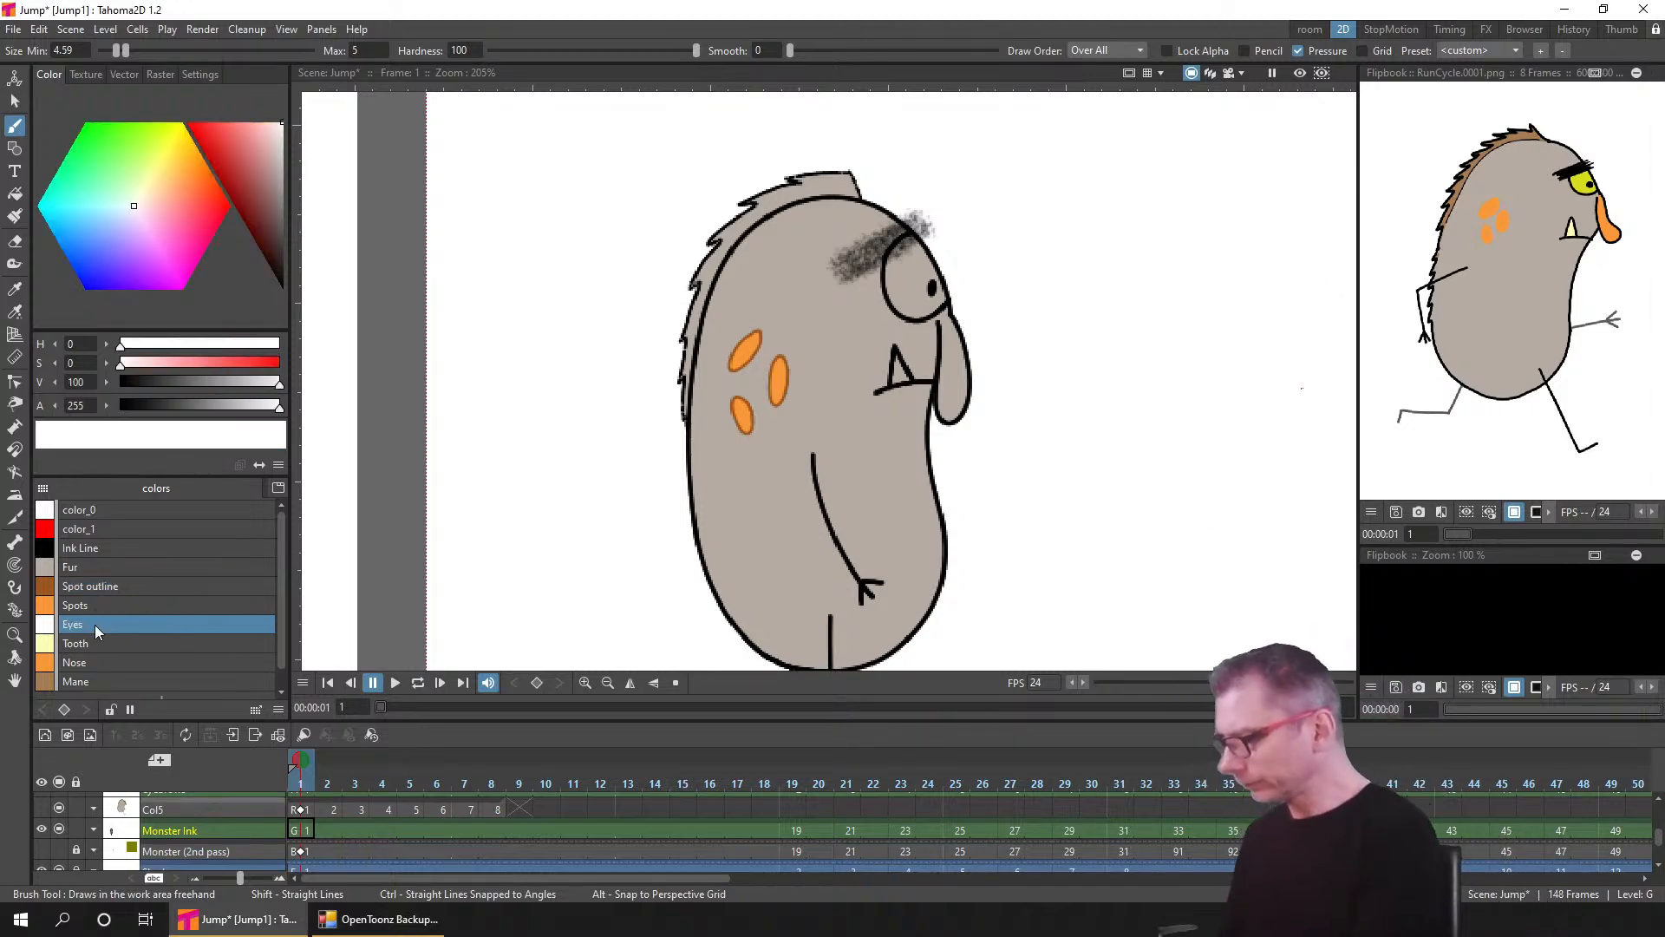
pyautogui.click(19, 195)
pyautogui.click(76, 52)
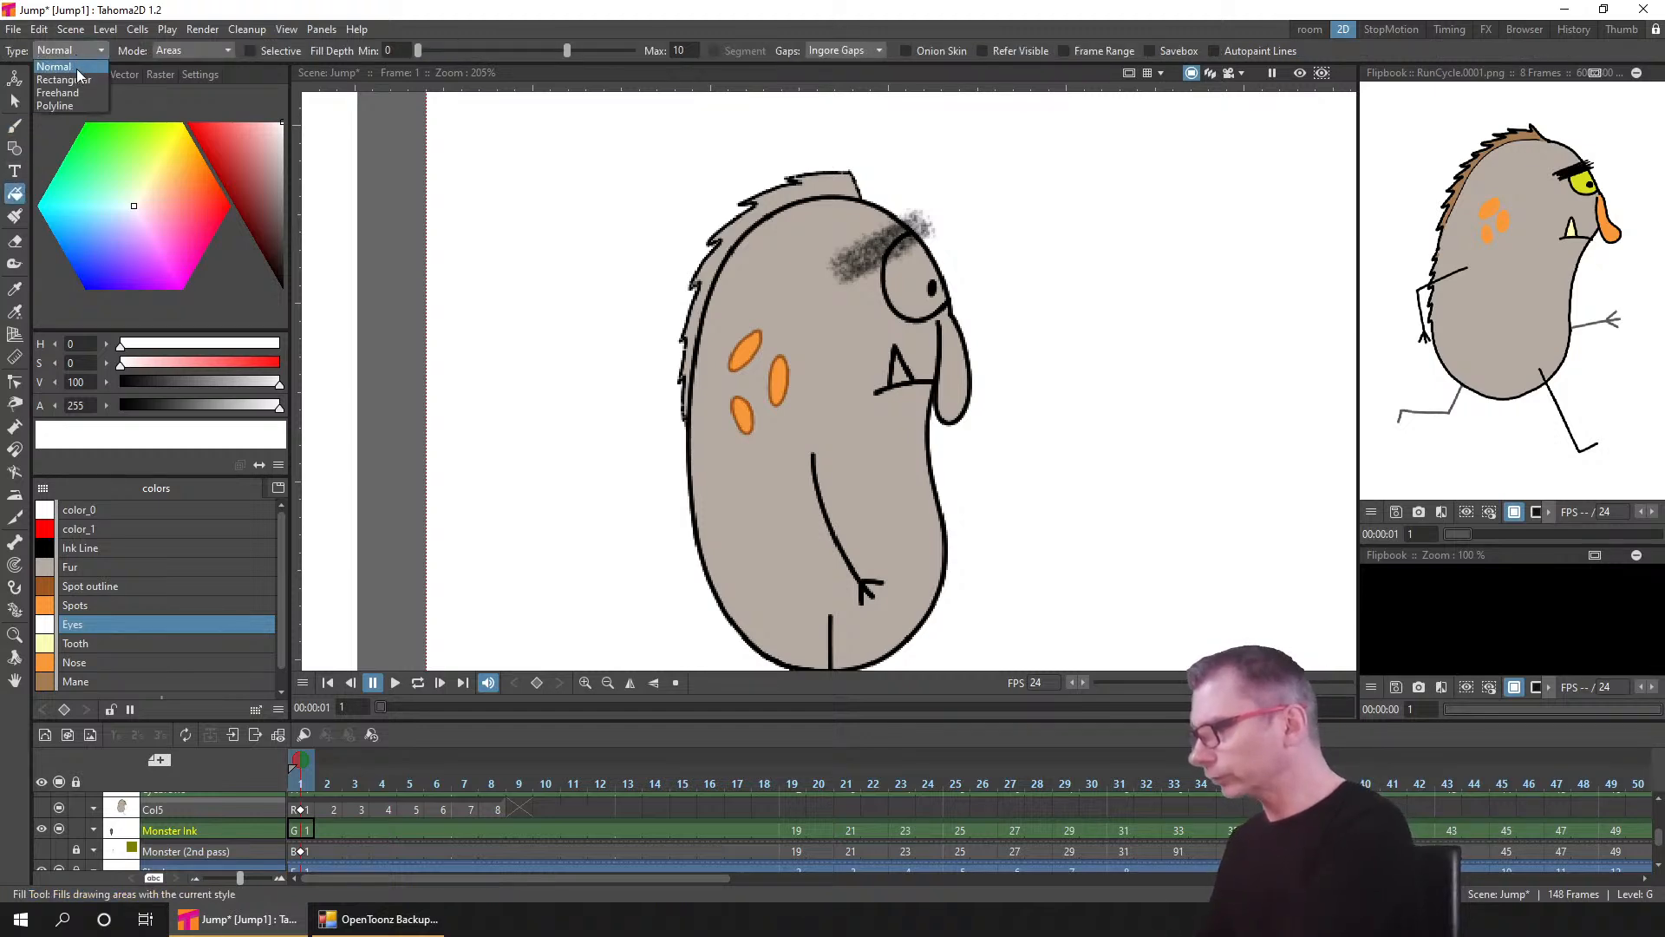
pyautogui.click(80, 69)
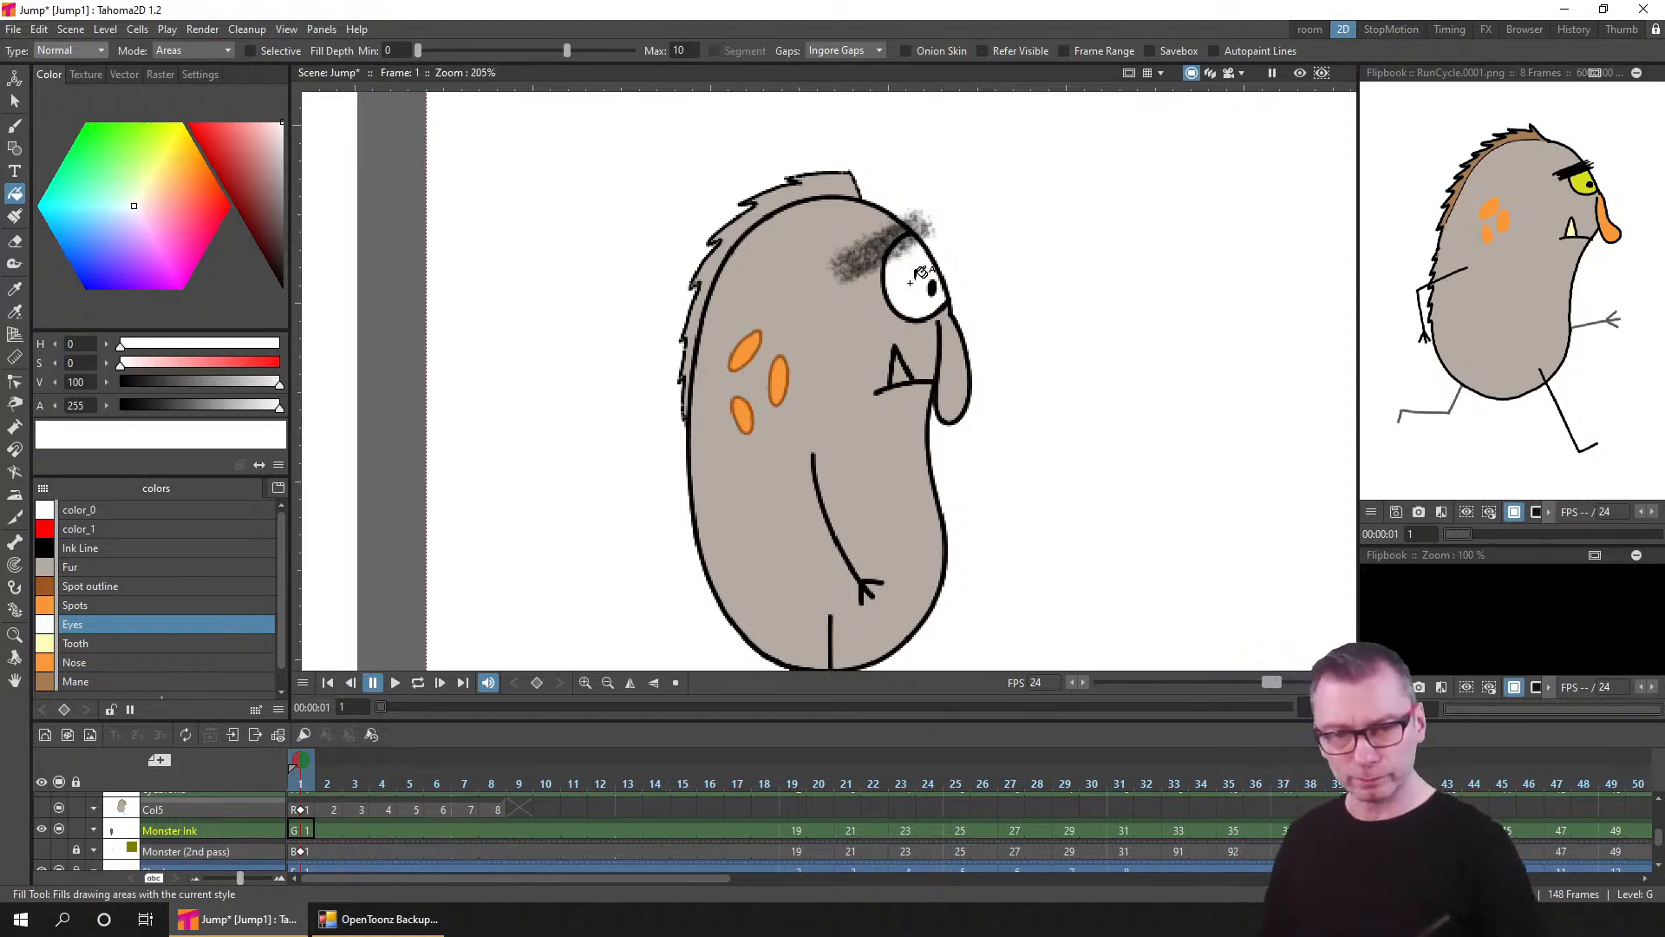
# - Fill the monster's eye with the Eyes style in the Monster Ink drawings at frames 19, 21, 23, 25, 27 and 29
pyautogui.click(803, 830)
pyautogui.click(850, 831)
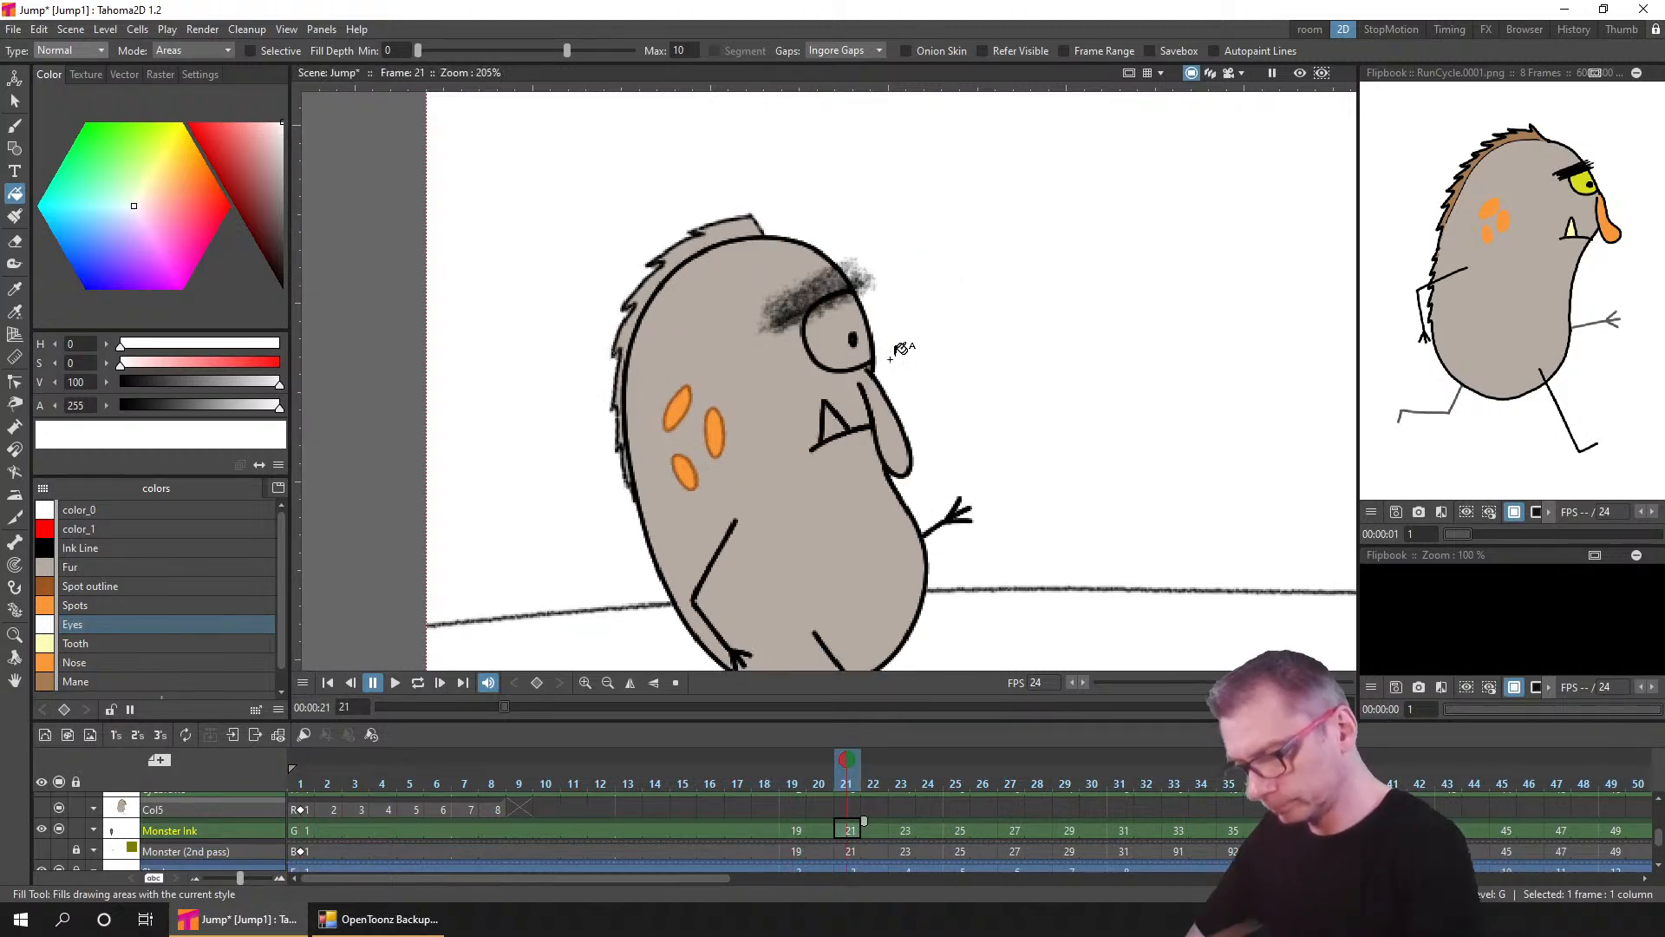
pyautogui.click(837, 336)
pyautogui.click(905, 831)
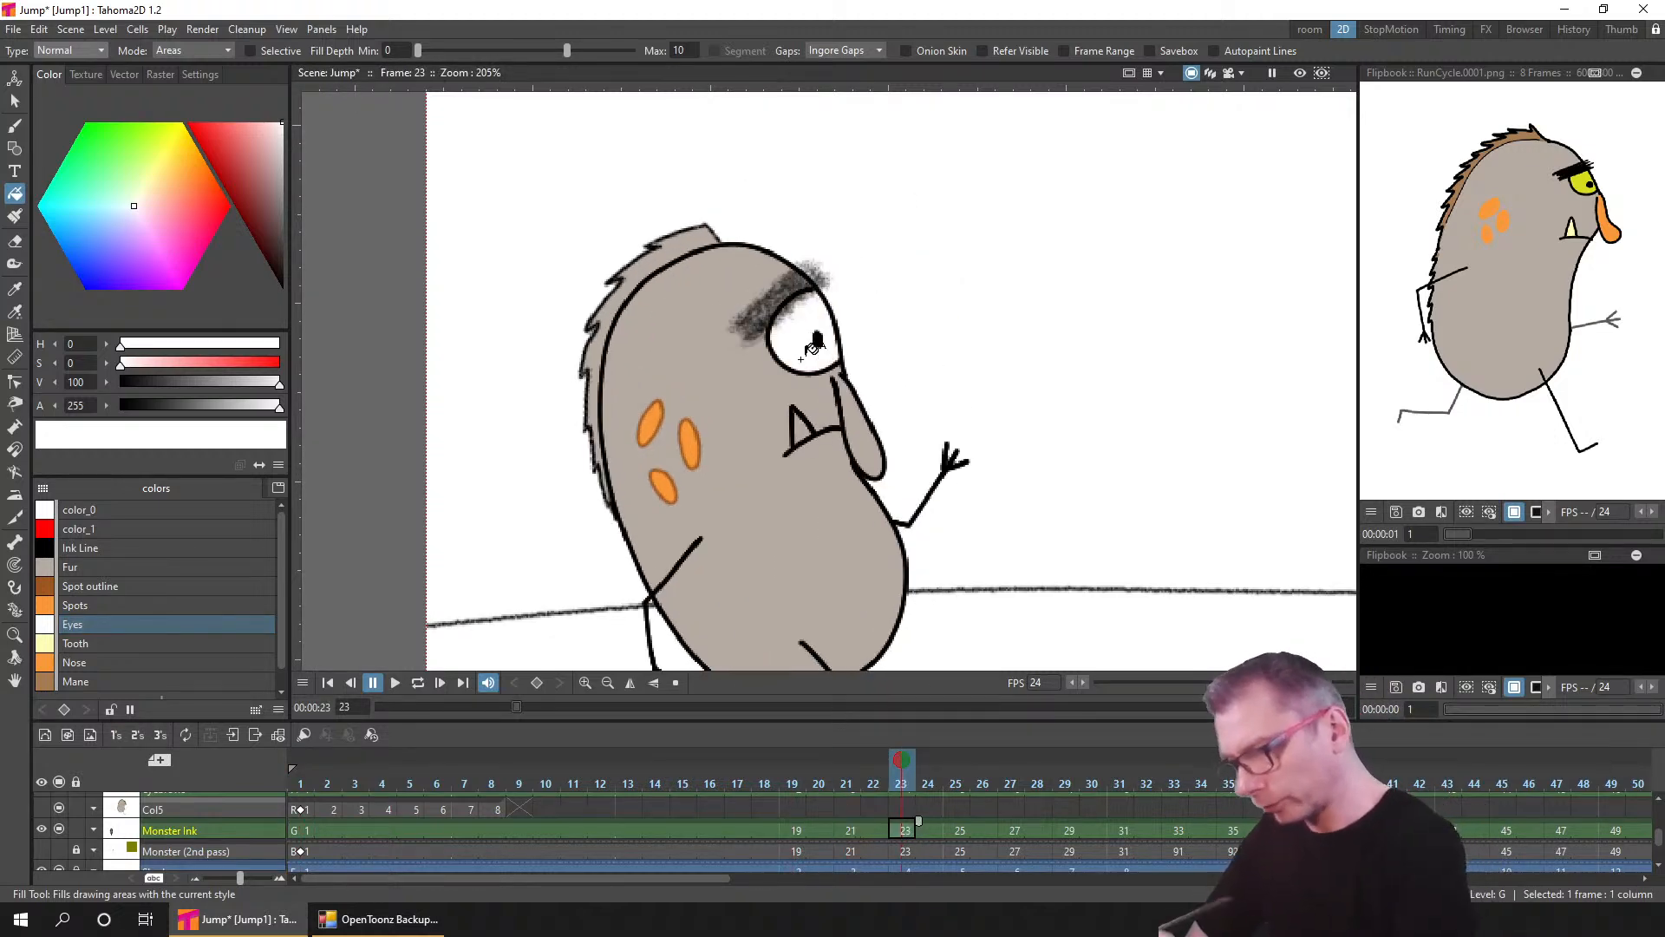
pyautogui.click(961, 831)
pyautogui.click(709, 340)
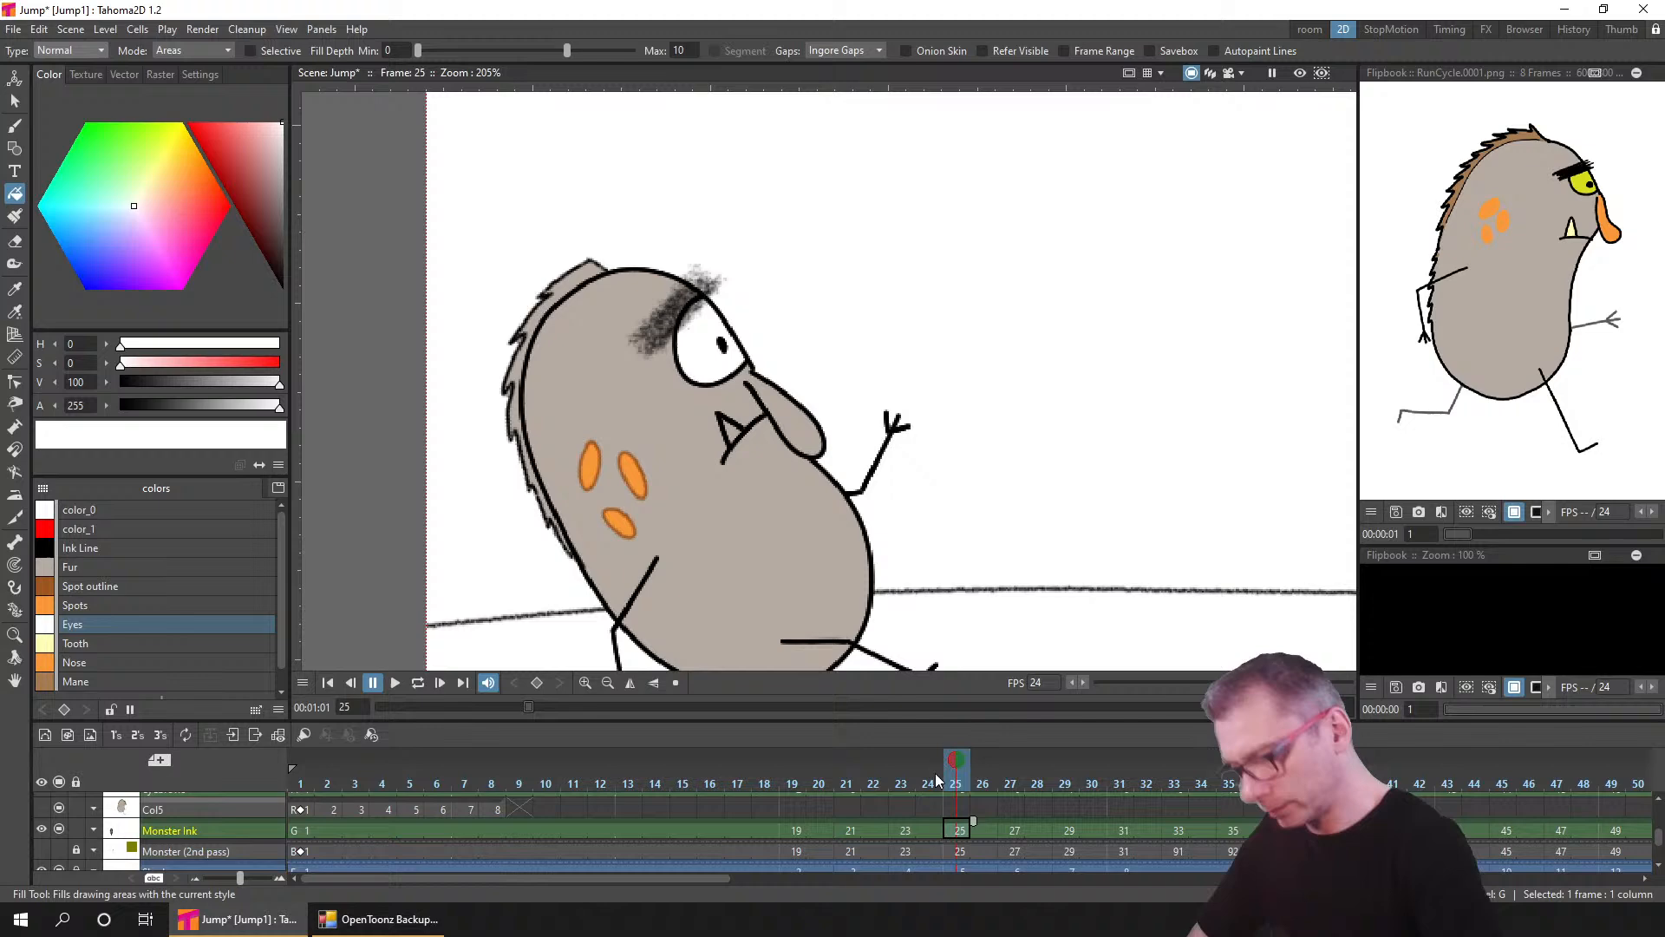
pyautogui.click(1014, 831)
pyautogui.click(687, 352)
pyautogui.click(1070, 831)
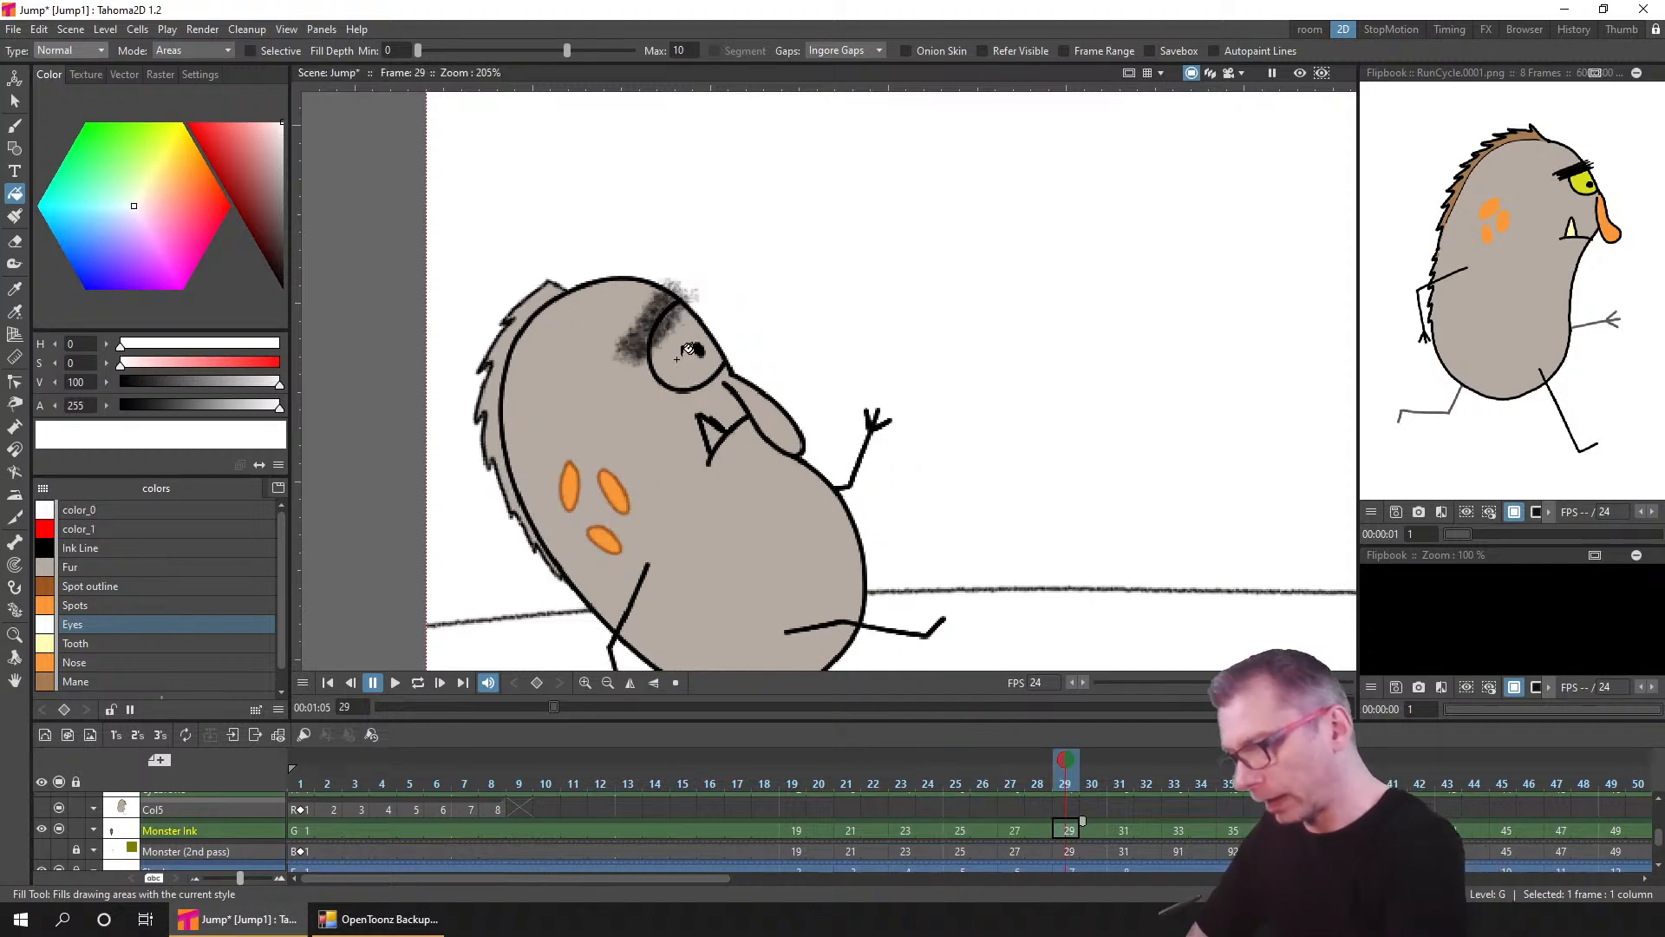
pyautogui.click(684, 358)
# - Fill the monster's eye with the Eyes style in the Monster Ink drawings at frames 31, 33, 35, 37 and 39
pyautogui.click(1124, 830)
pyautogui.click(685, 354)
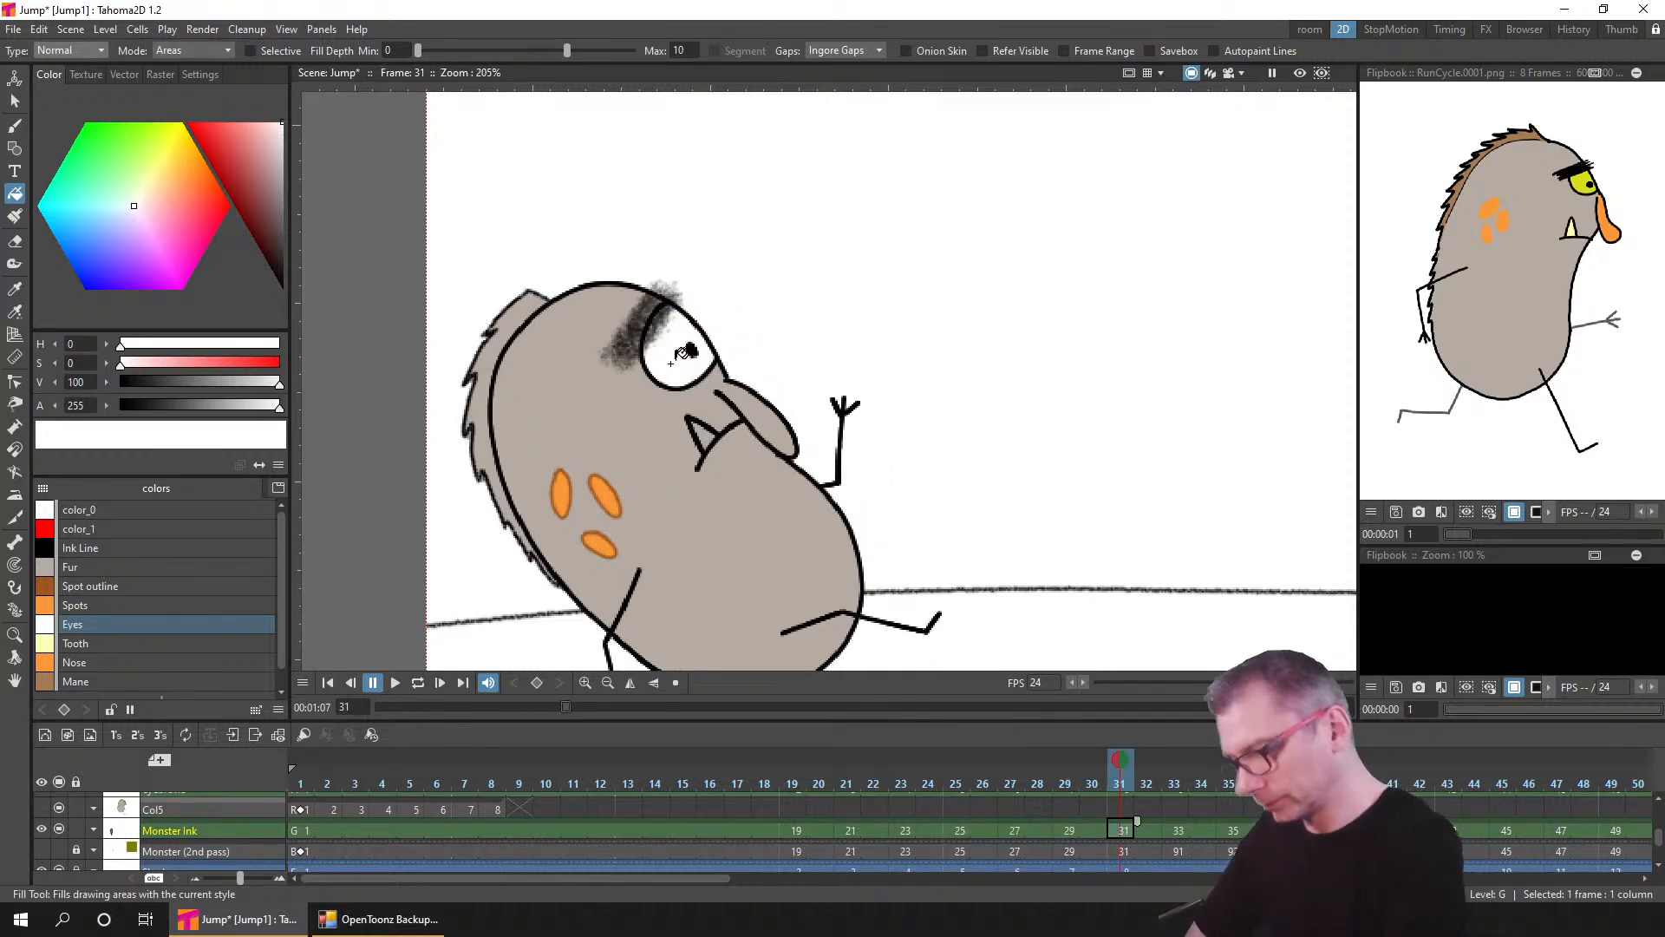
pyautogui.click(1176, 831)
pyautogui.click(678, 359)
pyautogui.click(1232, 831)
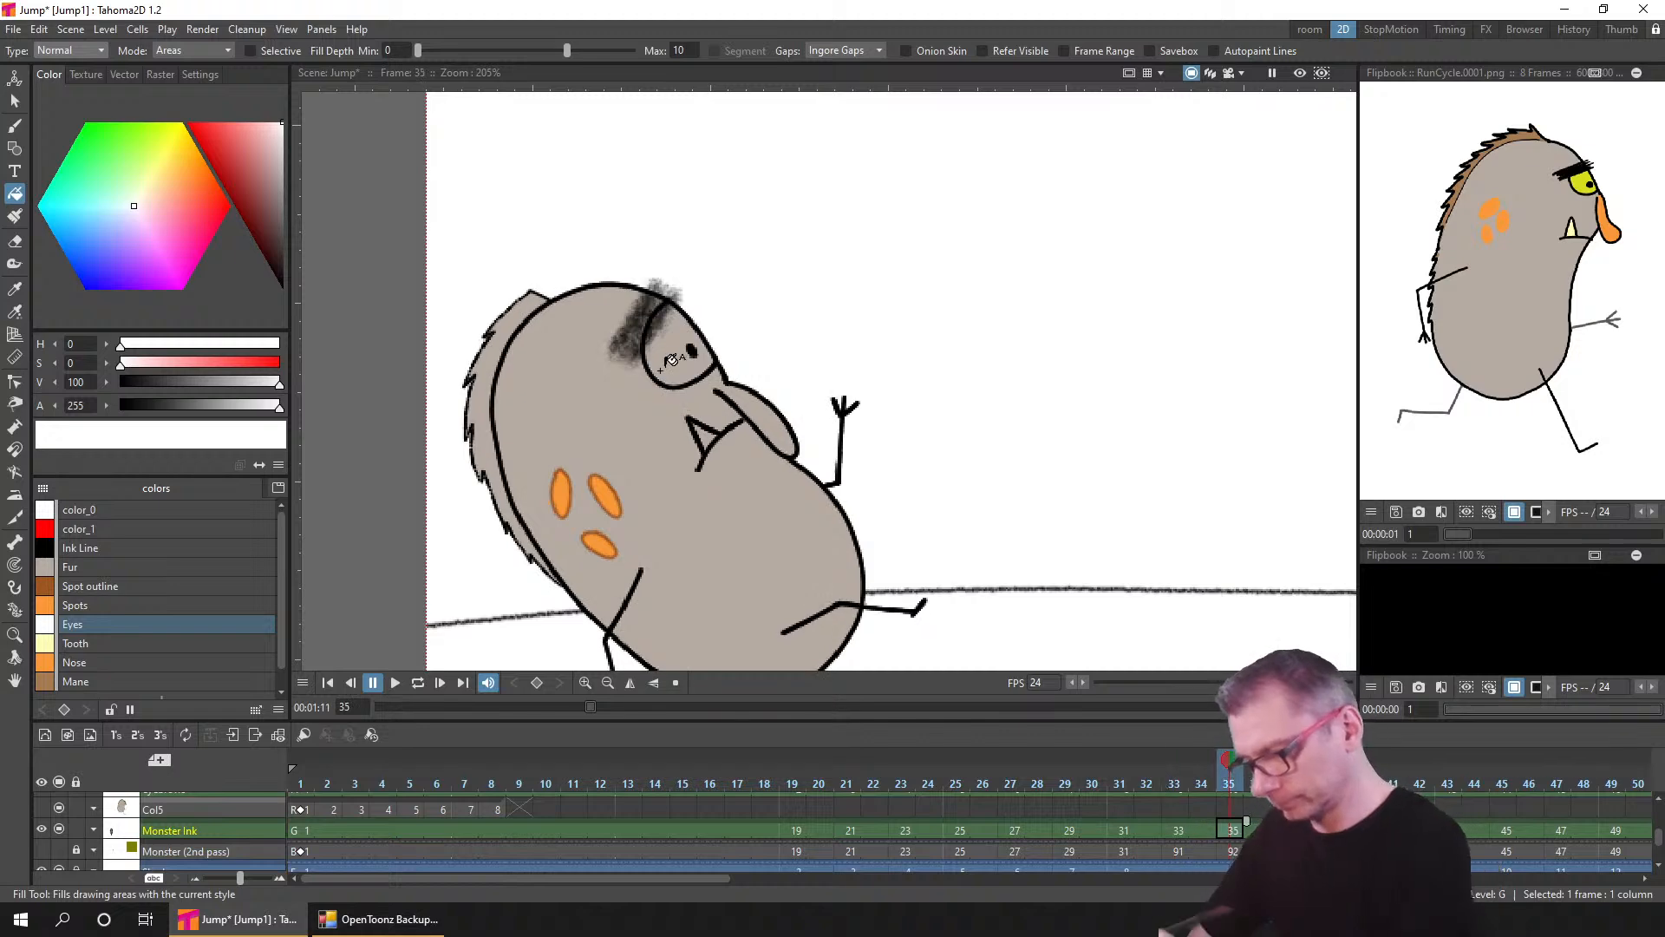
pyautogui.click(677, 359)
pyautogui.click(1286, 831)
pyautogui.click(677, 359)
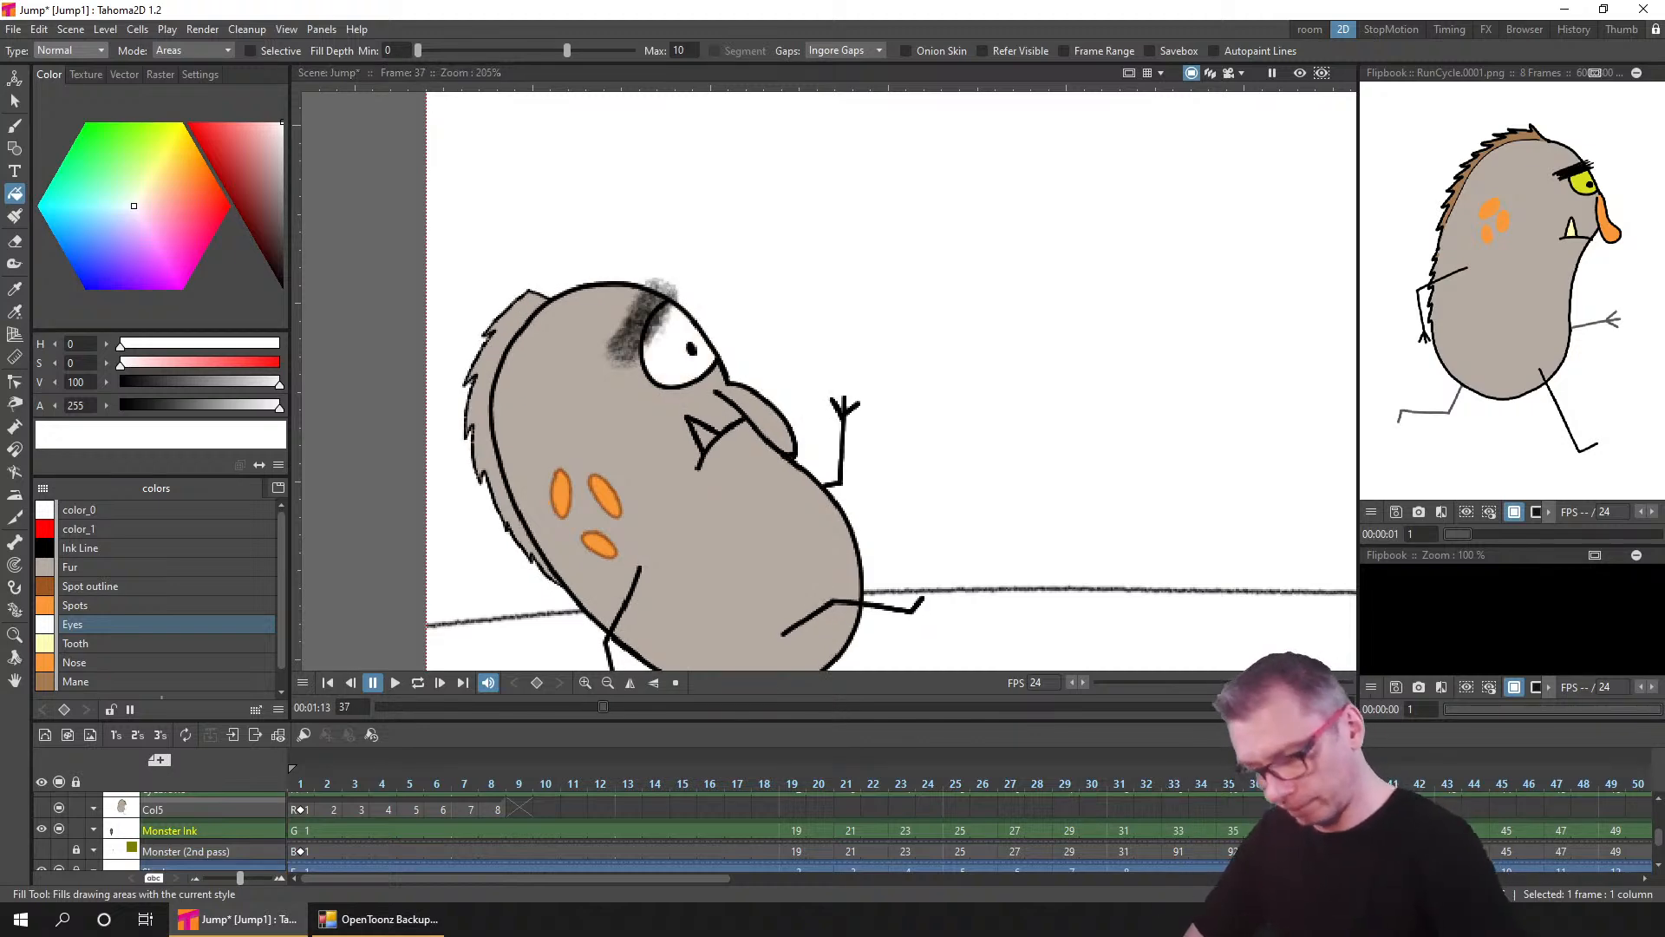
pyautogui.click(1341, 831)
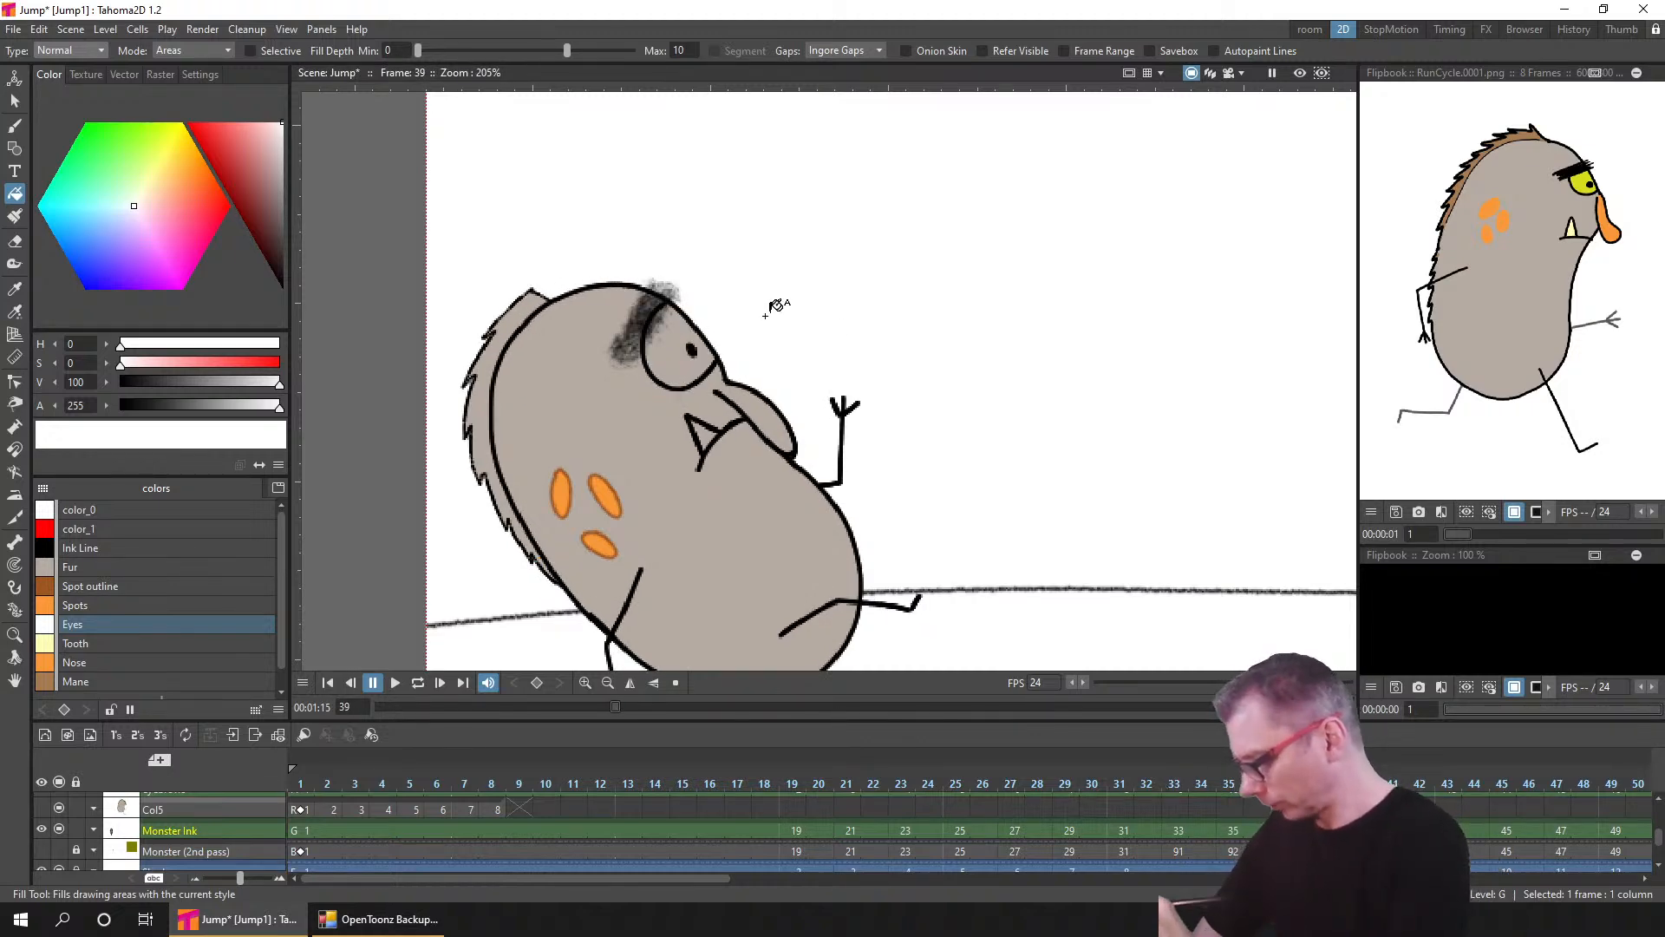
pyautogui.click(676, 352)
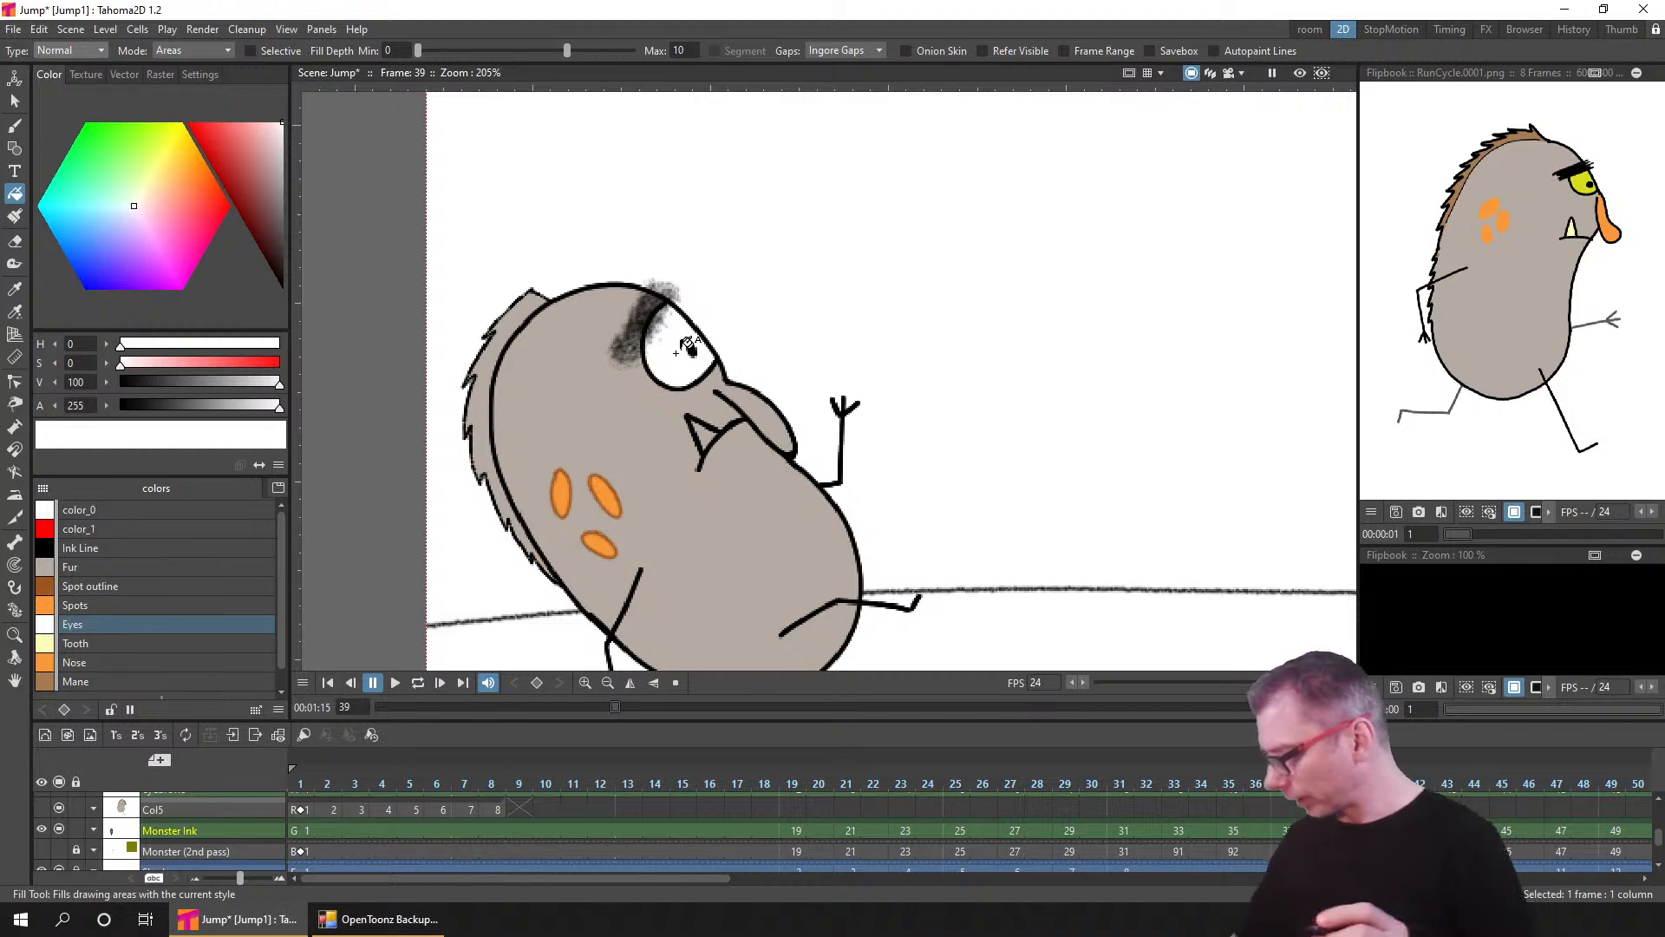
# - Recolour the Eyes style with the yellow sampled from the run-cycle monster's eye at frame 1
pyautogui.moveTo(644, 472); pyautogui.dragTo(1091, 371)
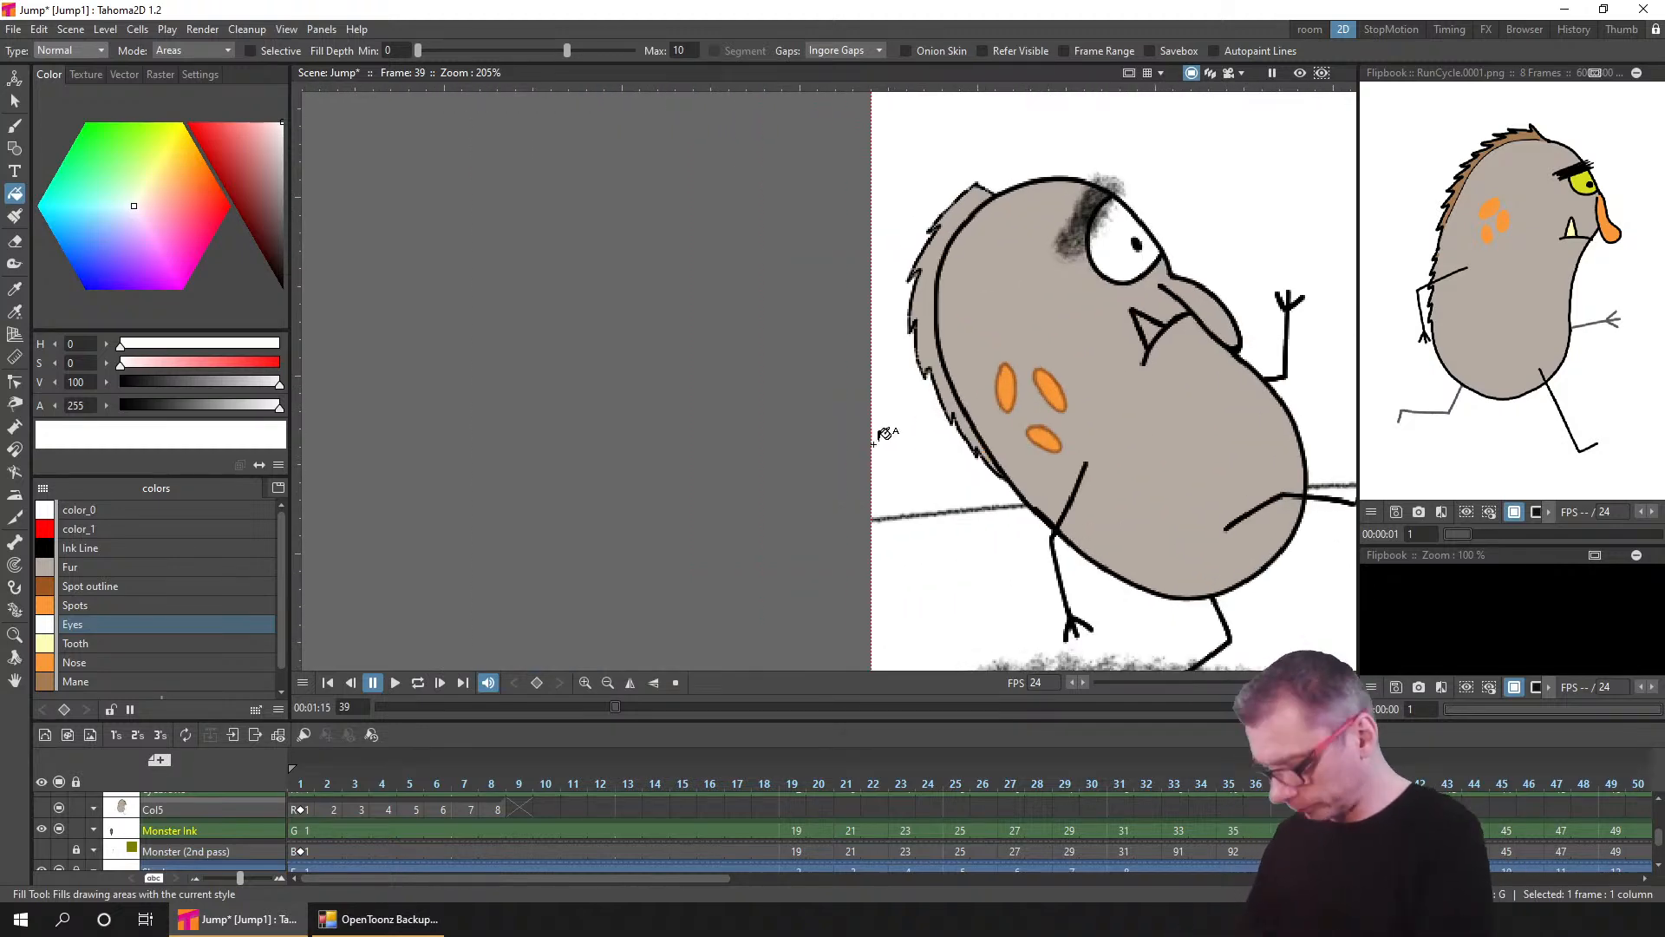
pyautogui.click(305, 781)
pyautogui.moveTo(633, 331); pyautogui.dragTo(688, 643)
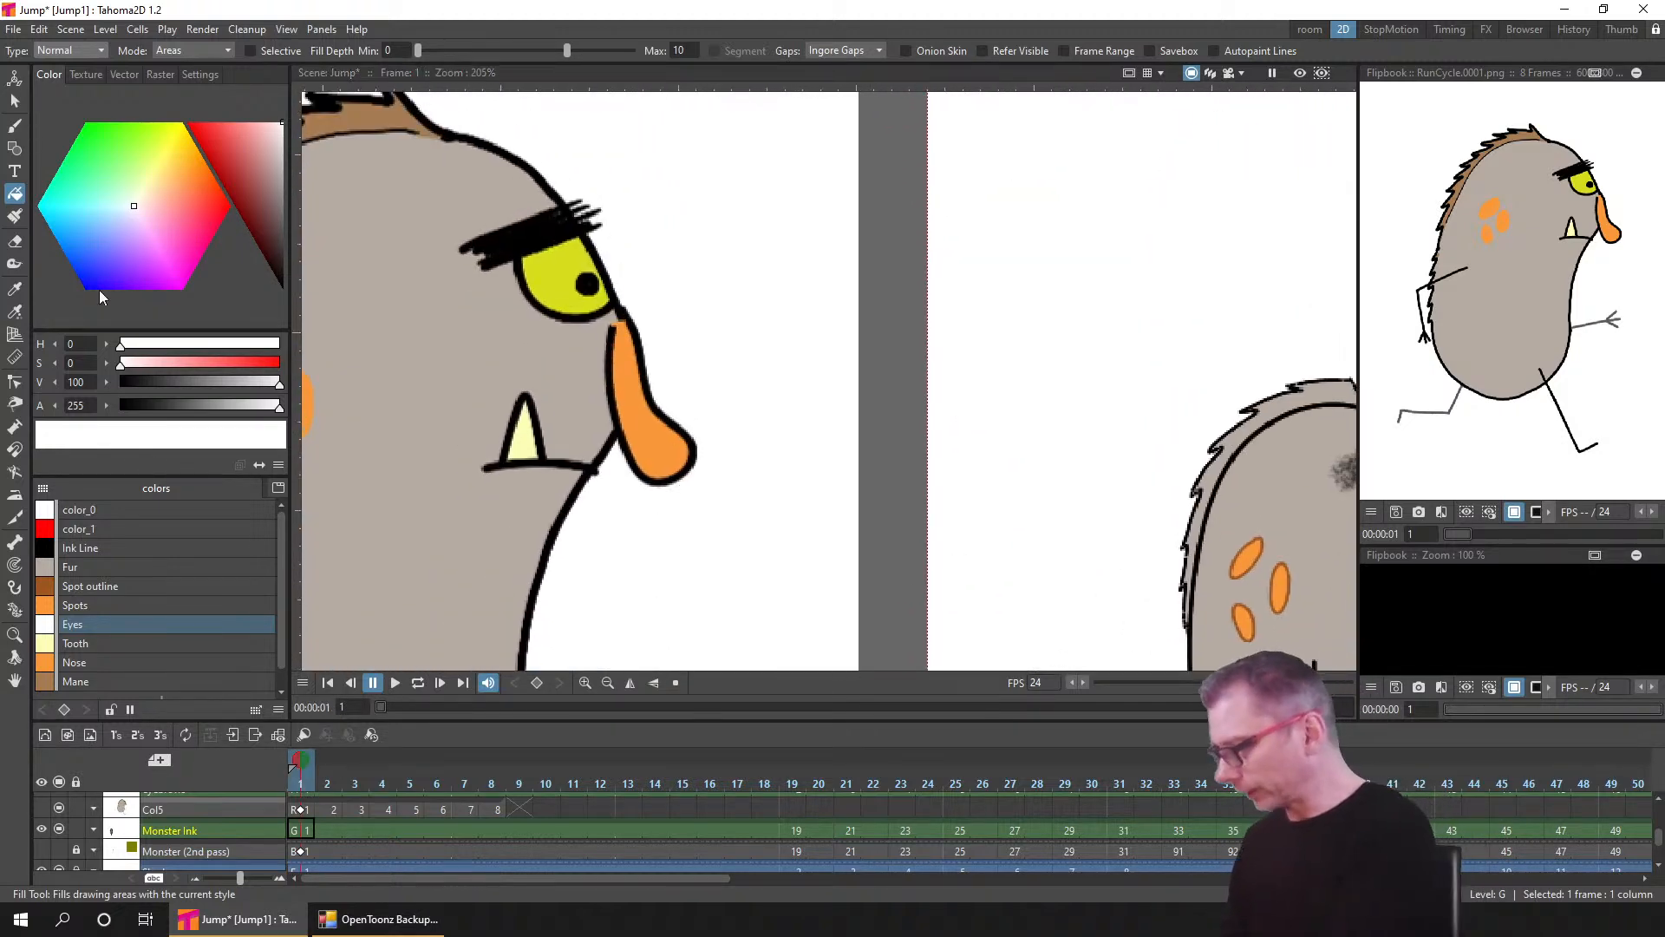
pyautogui.click(19, 311)
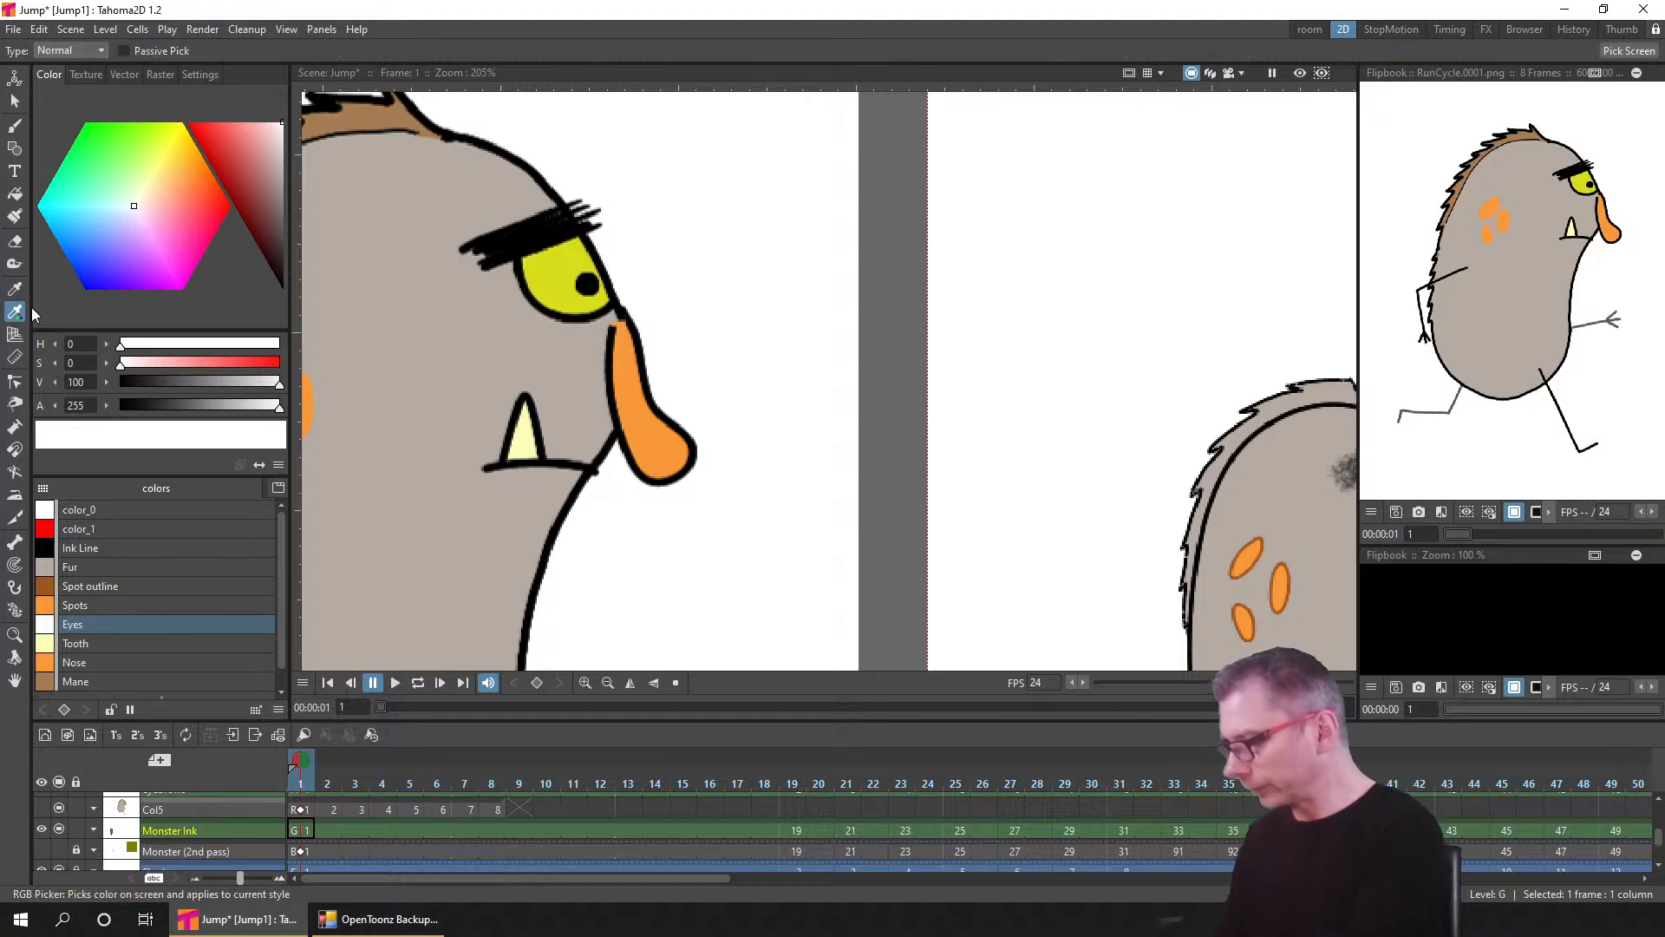
pyautogui.click(566, 287)
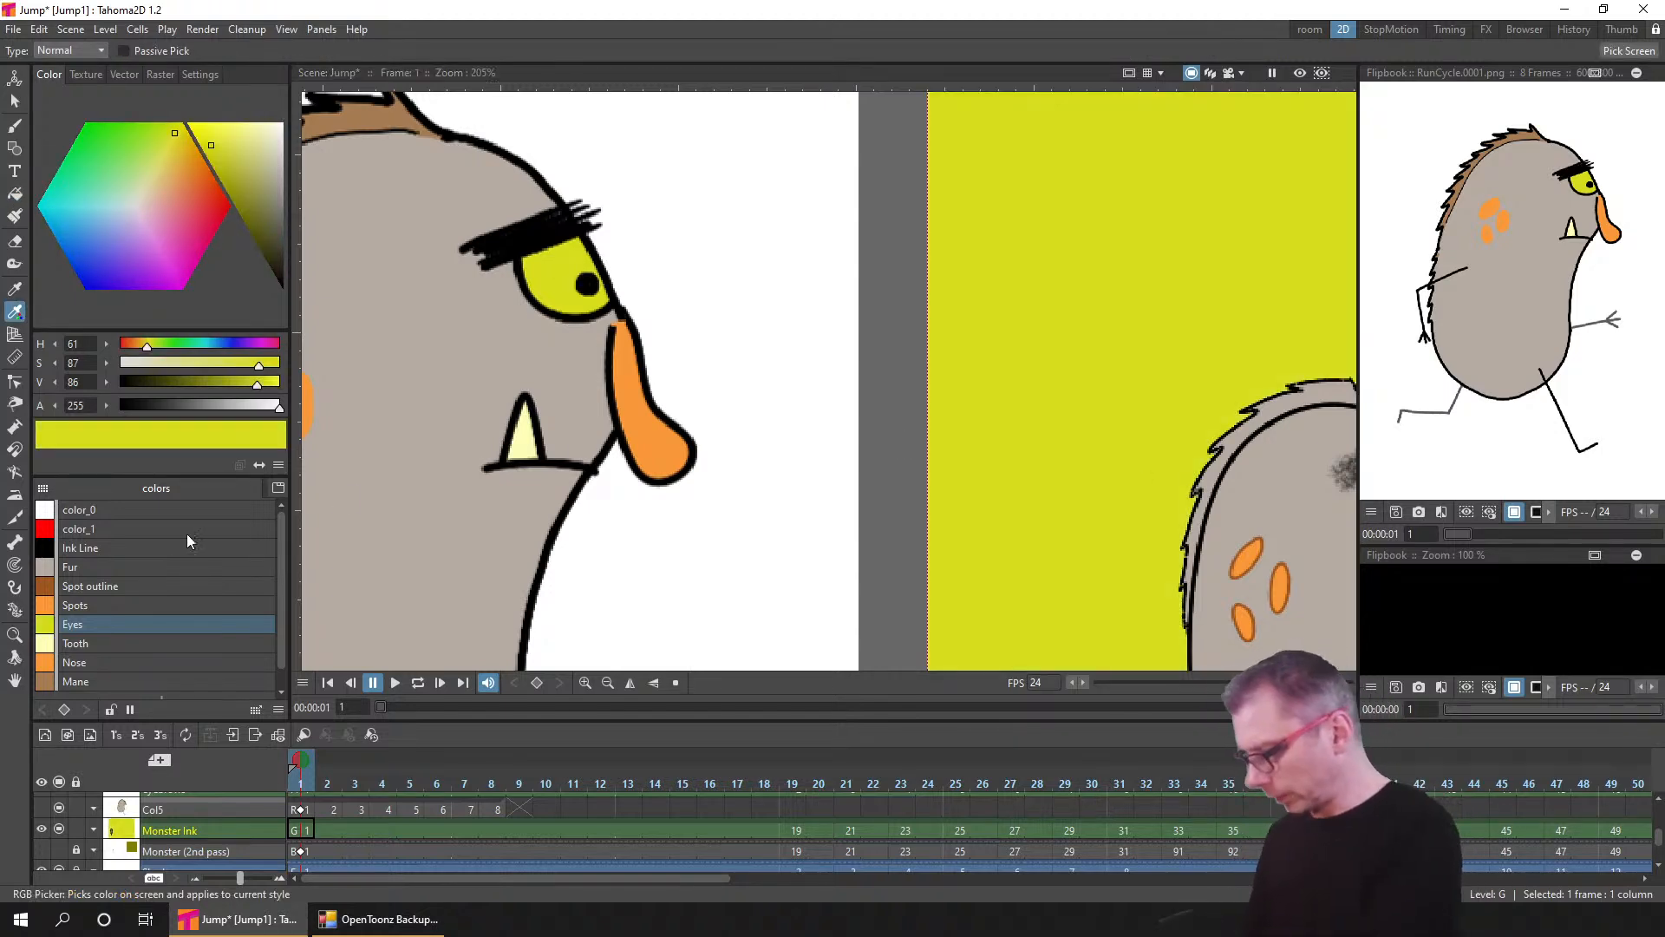
# - Fill the background around the Jump monster at frame 1 with color_0 and erase the stray Eyes-coloured dots beside it
pyautogui.click(102, 507)
pyautogui.click(15, 194)
pyautogui.click(1011, 253)
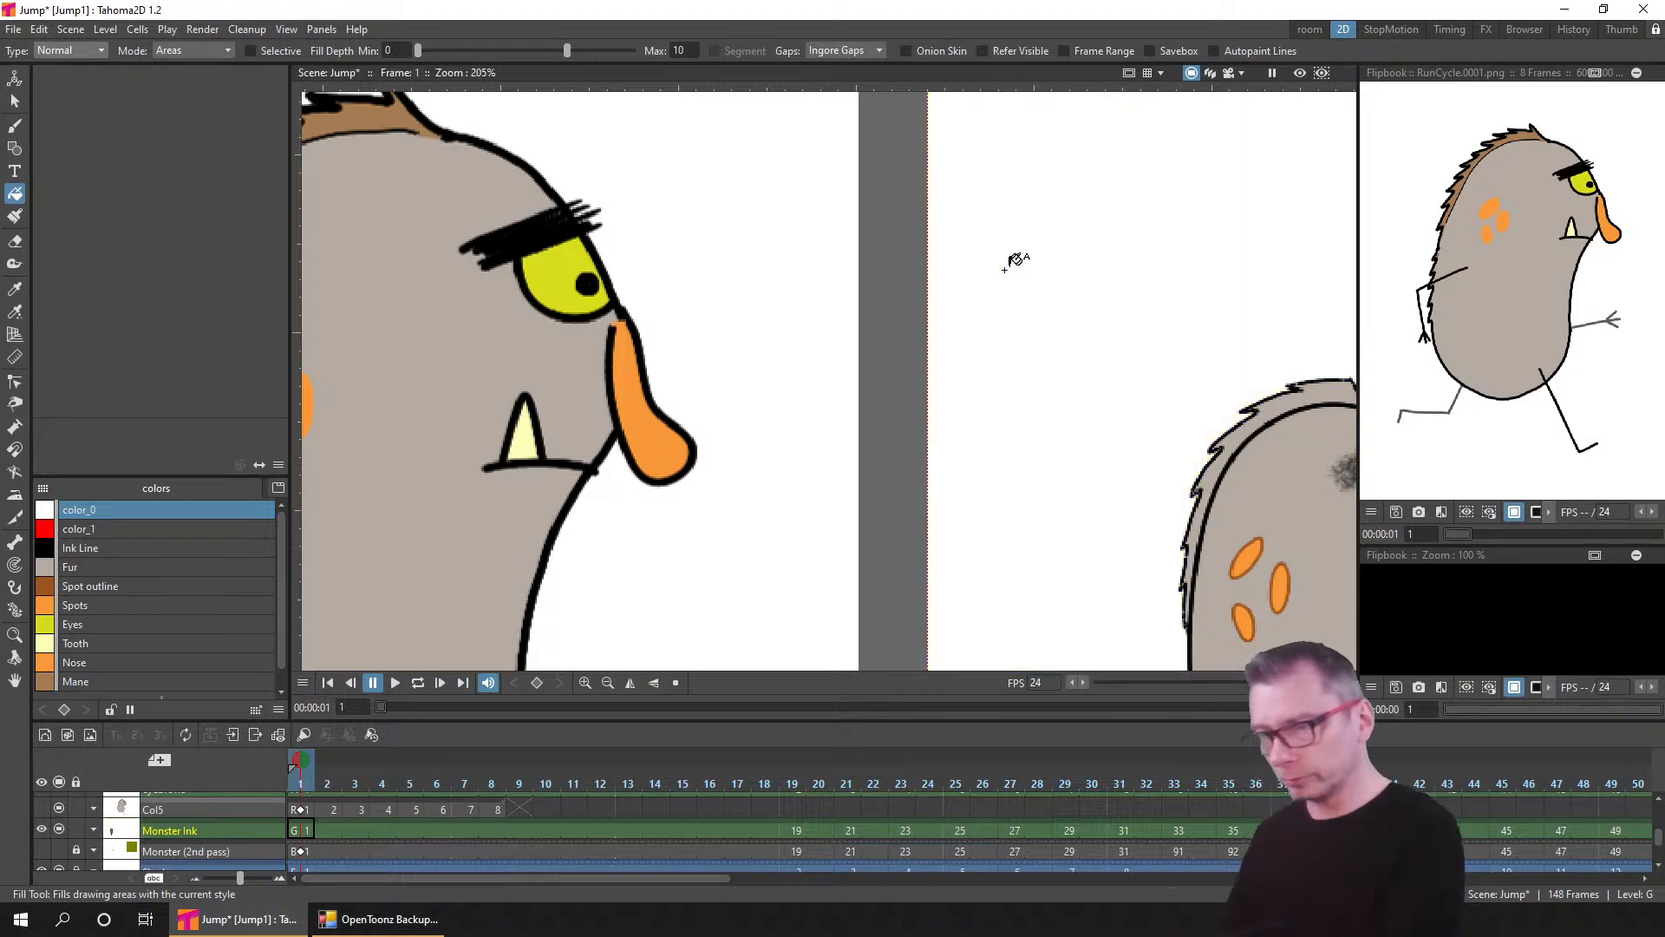
pyautogui.moveTo(945, 408); pyautogui.dragTo(716, 358)
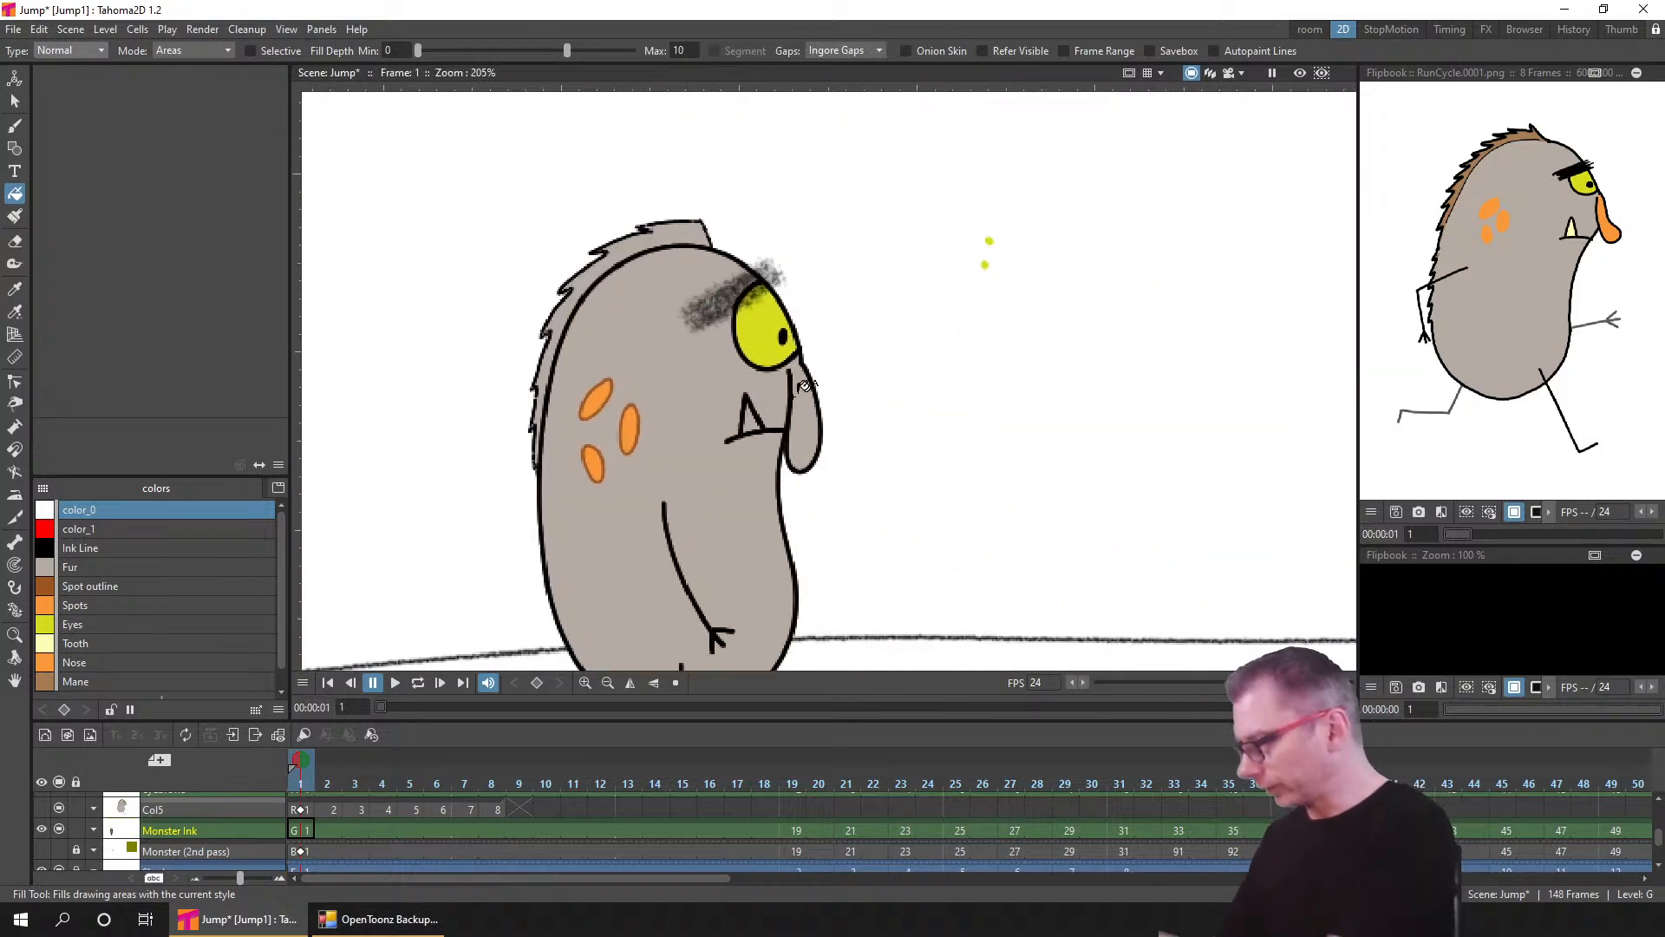
pyautogui.click(19, 239)
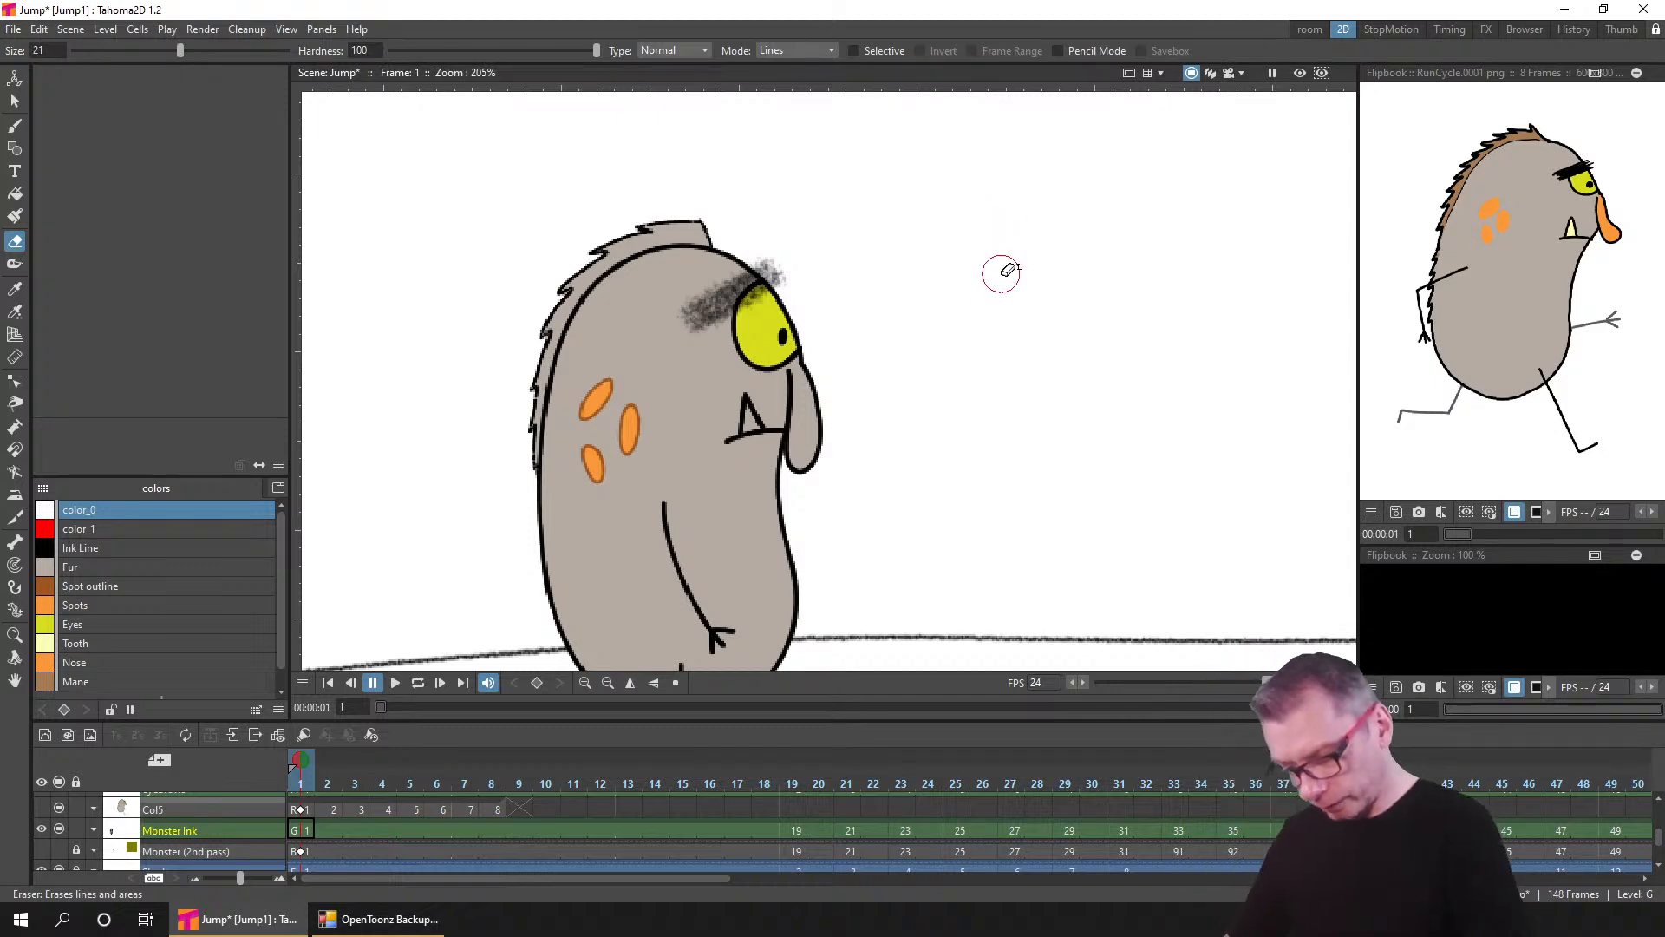
# - Check the monster's eye fill in the Monster Ink drawings from frame 19 through frame 43
pyautogui.click(795, 826)
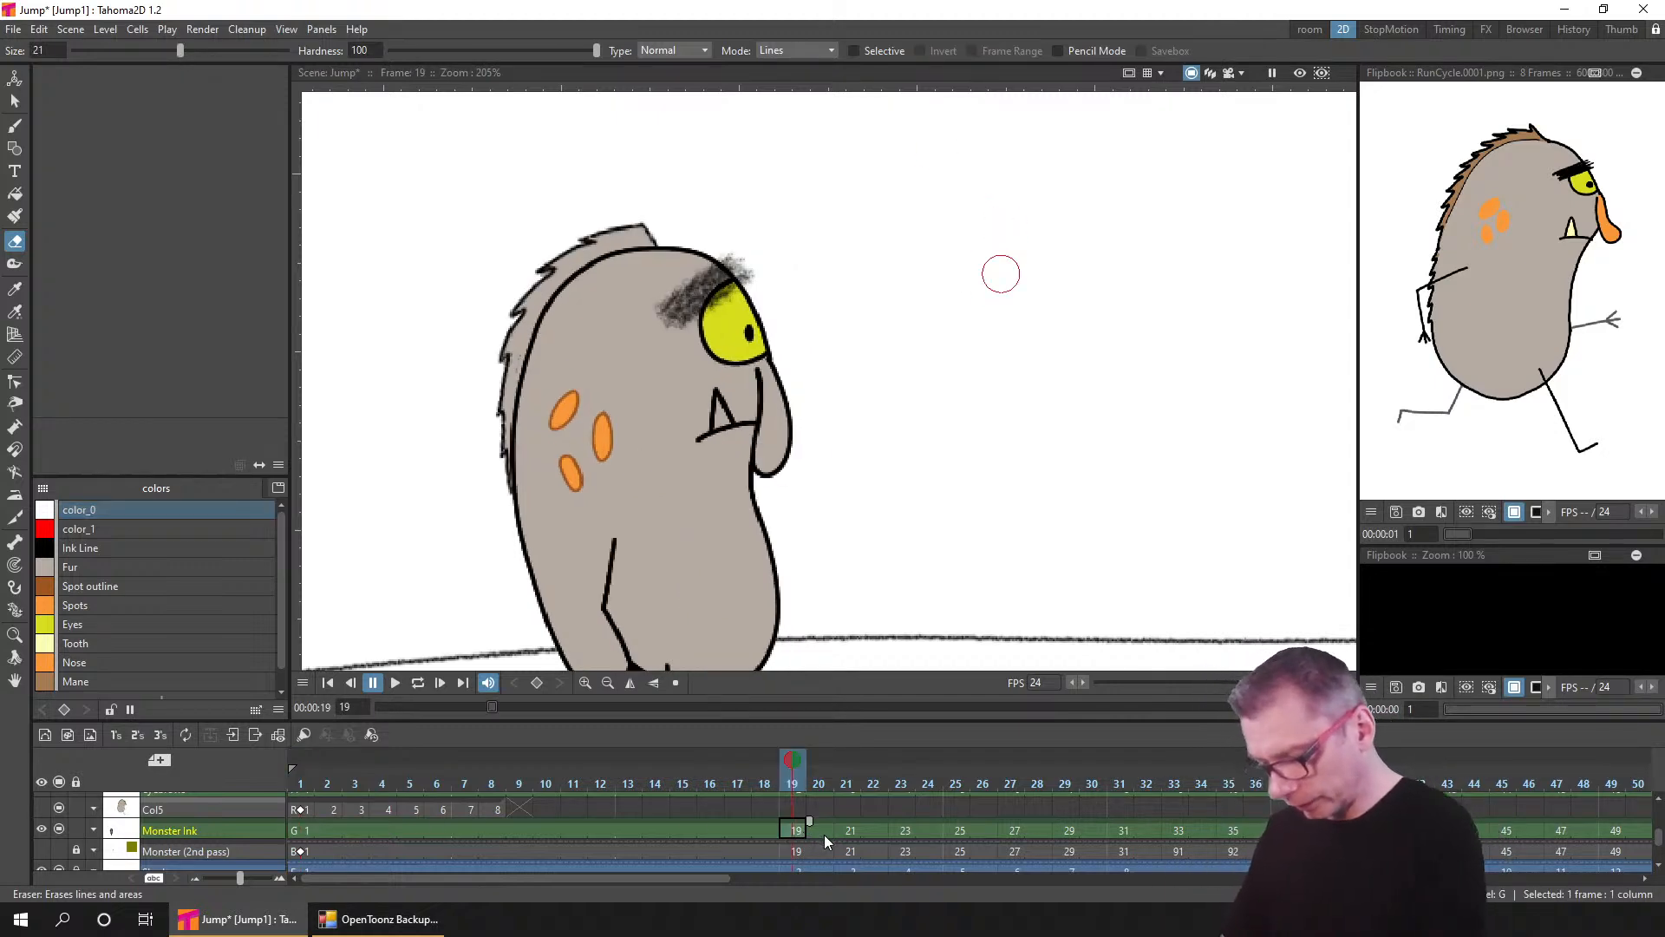
pyautogui.click(855, 830)
pyautogui.click(903, 829)
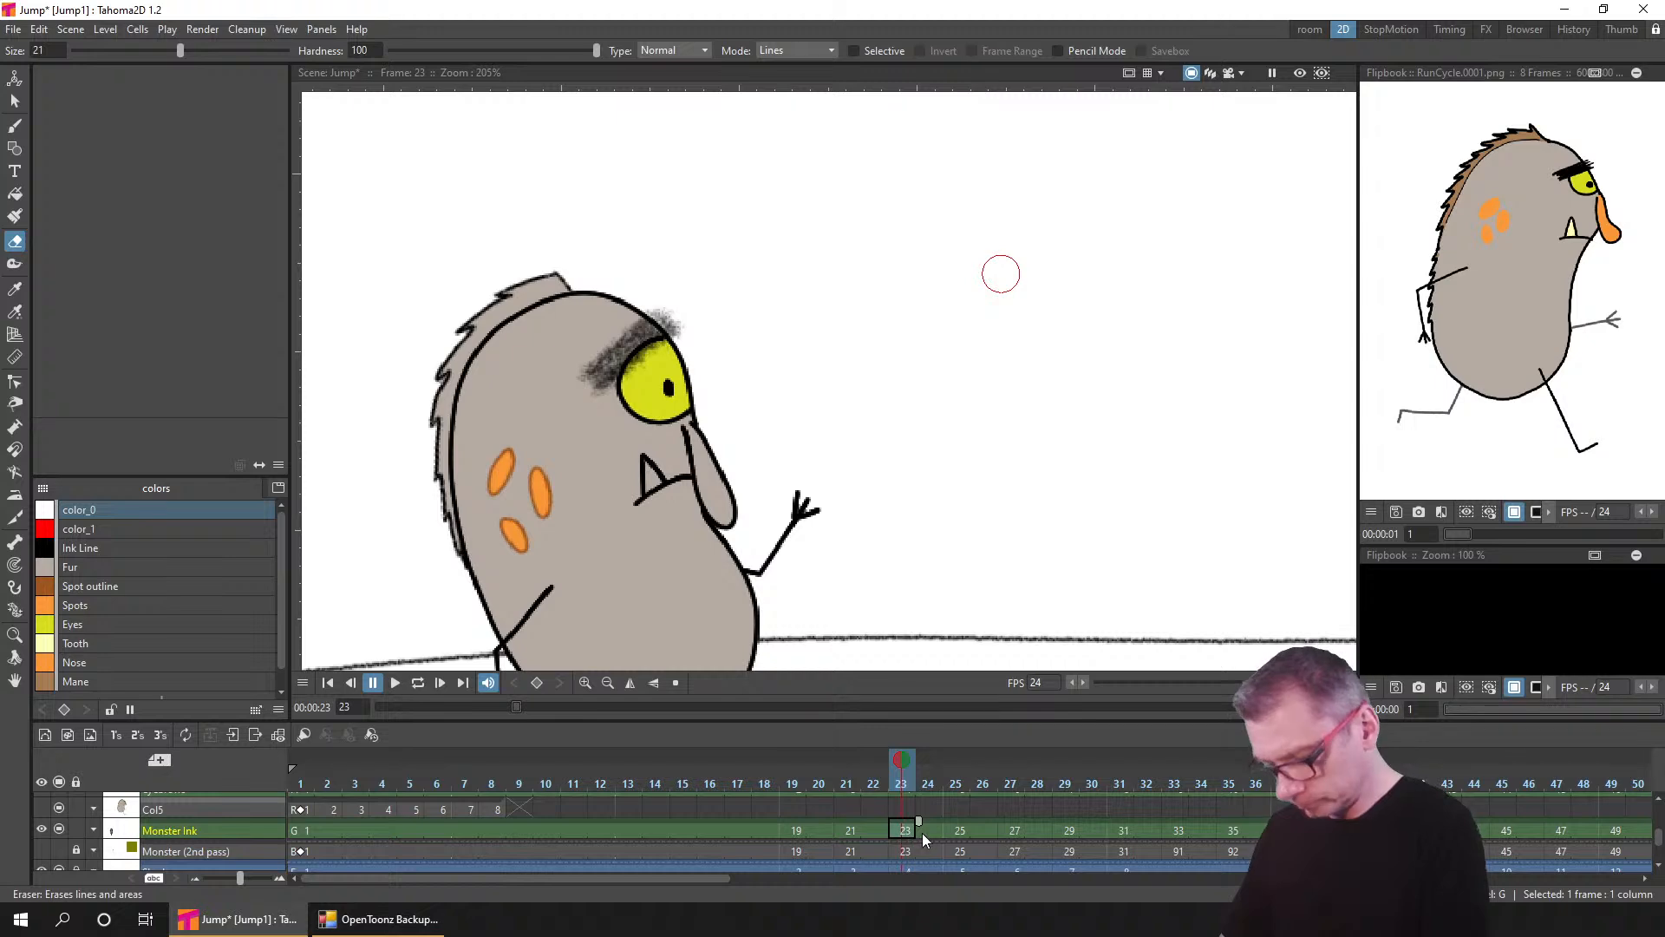
pyautogui.click(961, 830)
pyautogui.press('.')
pyautogui.press('.')
pyautogui.press('.')
pyautogui.press('.')
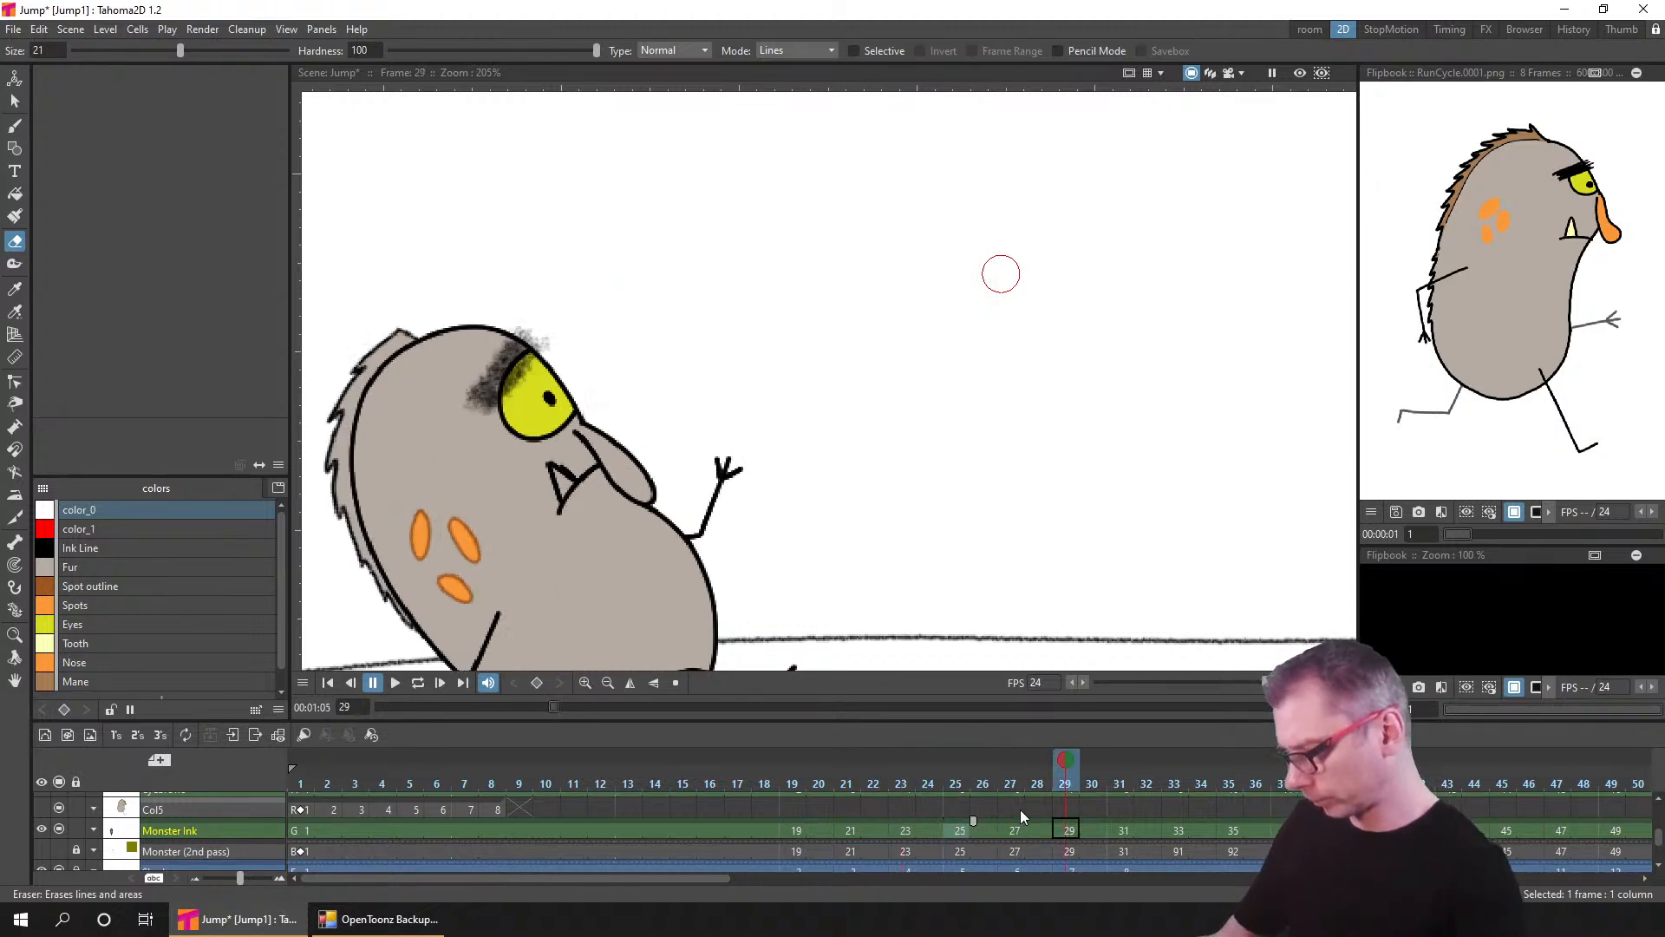
pyautogui.press('.')
pyautogui.press('.')
pyautogui.press('.')
pyautogui.press('.')
pyautogui.press('.')
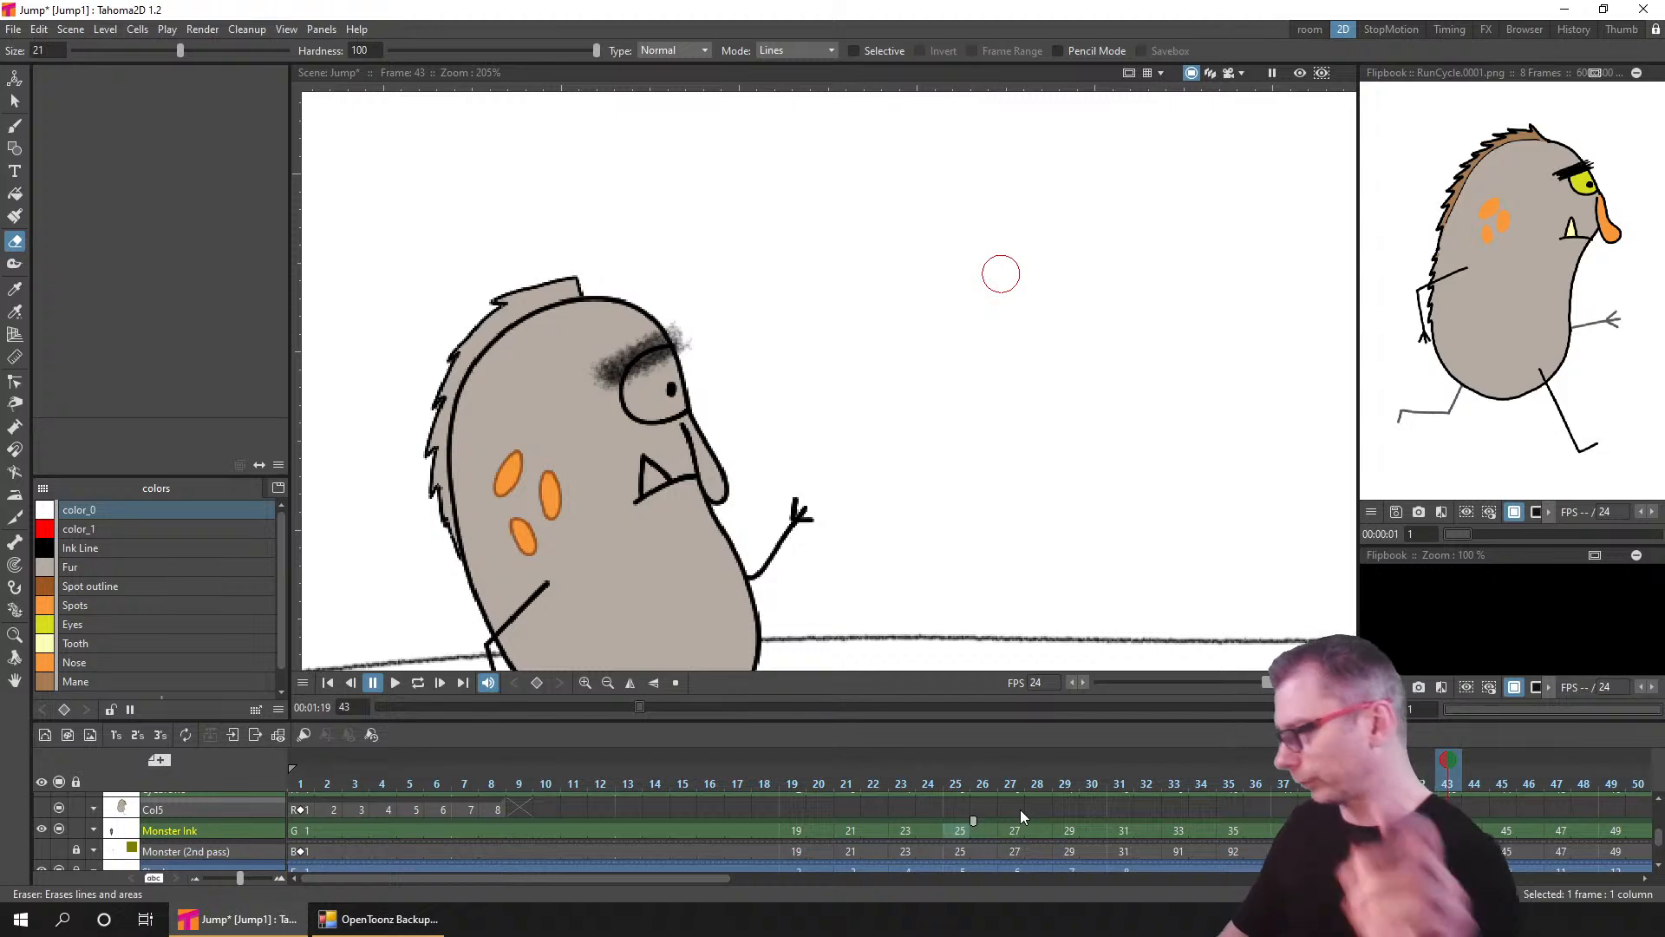
# - Fill the monster's eye with the Eyes style in the Monster Ink drawings at frames 43 and 51
pyautogui.click(16, 192)
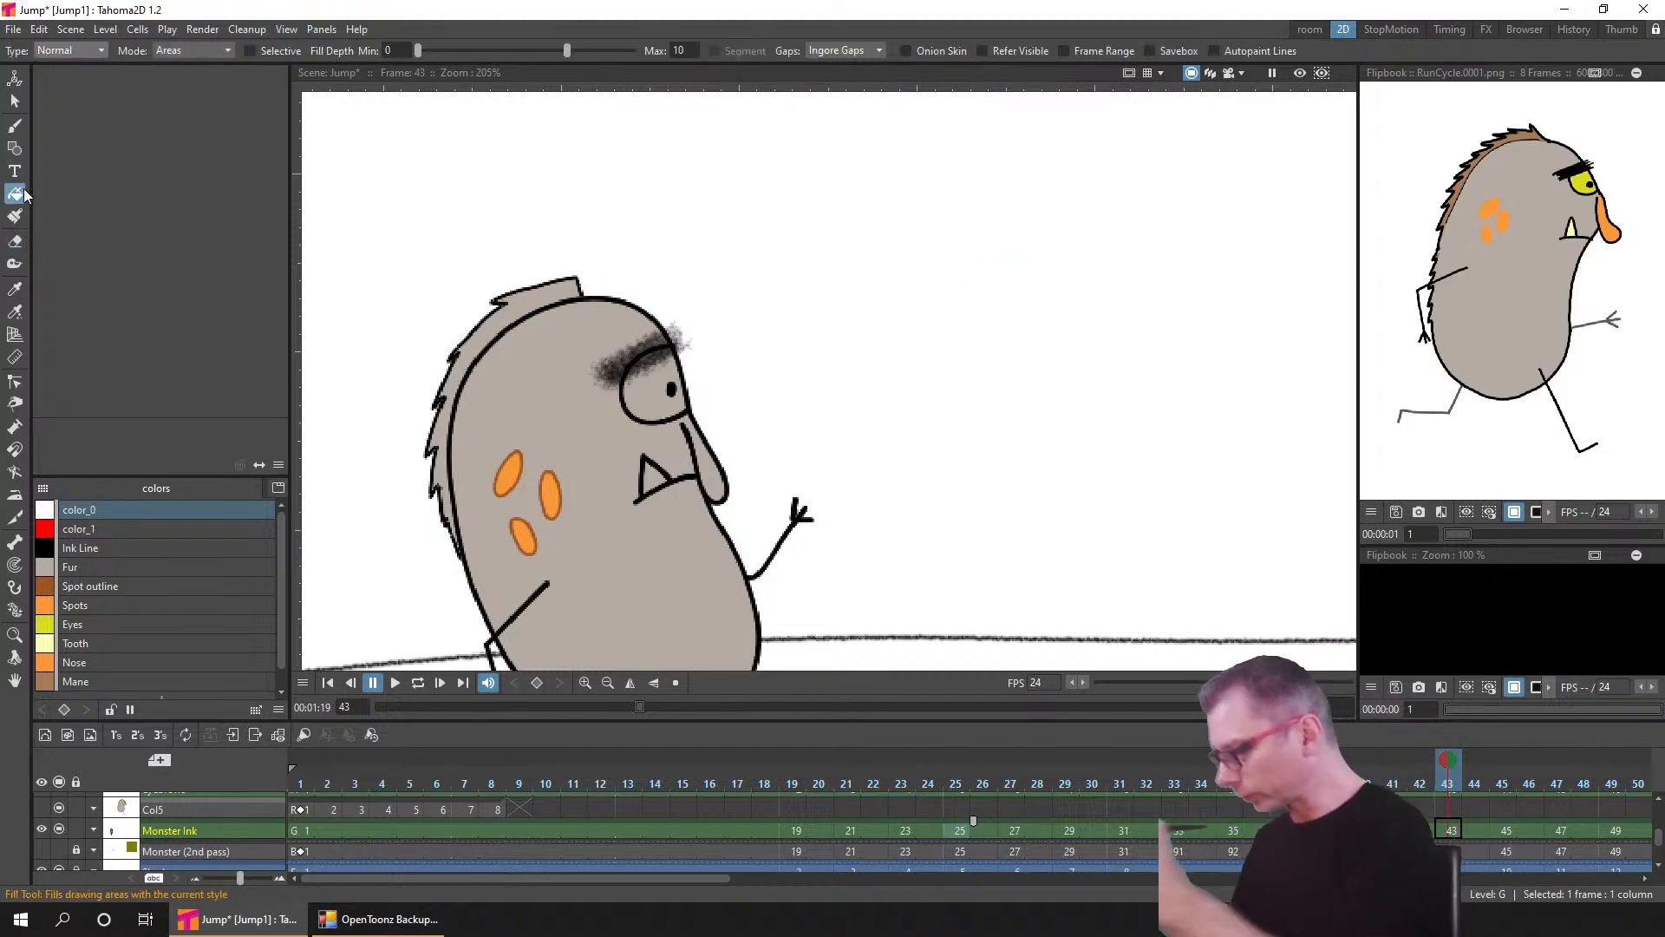
pyautogui.click(116, 621)
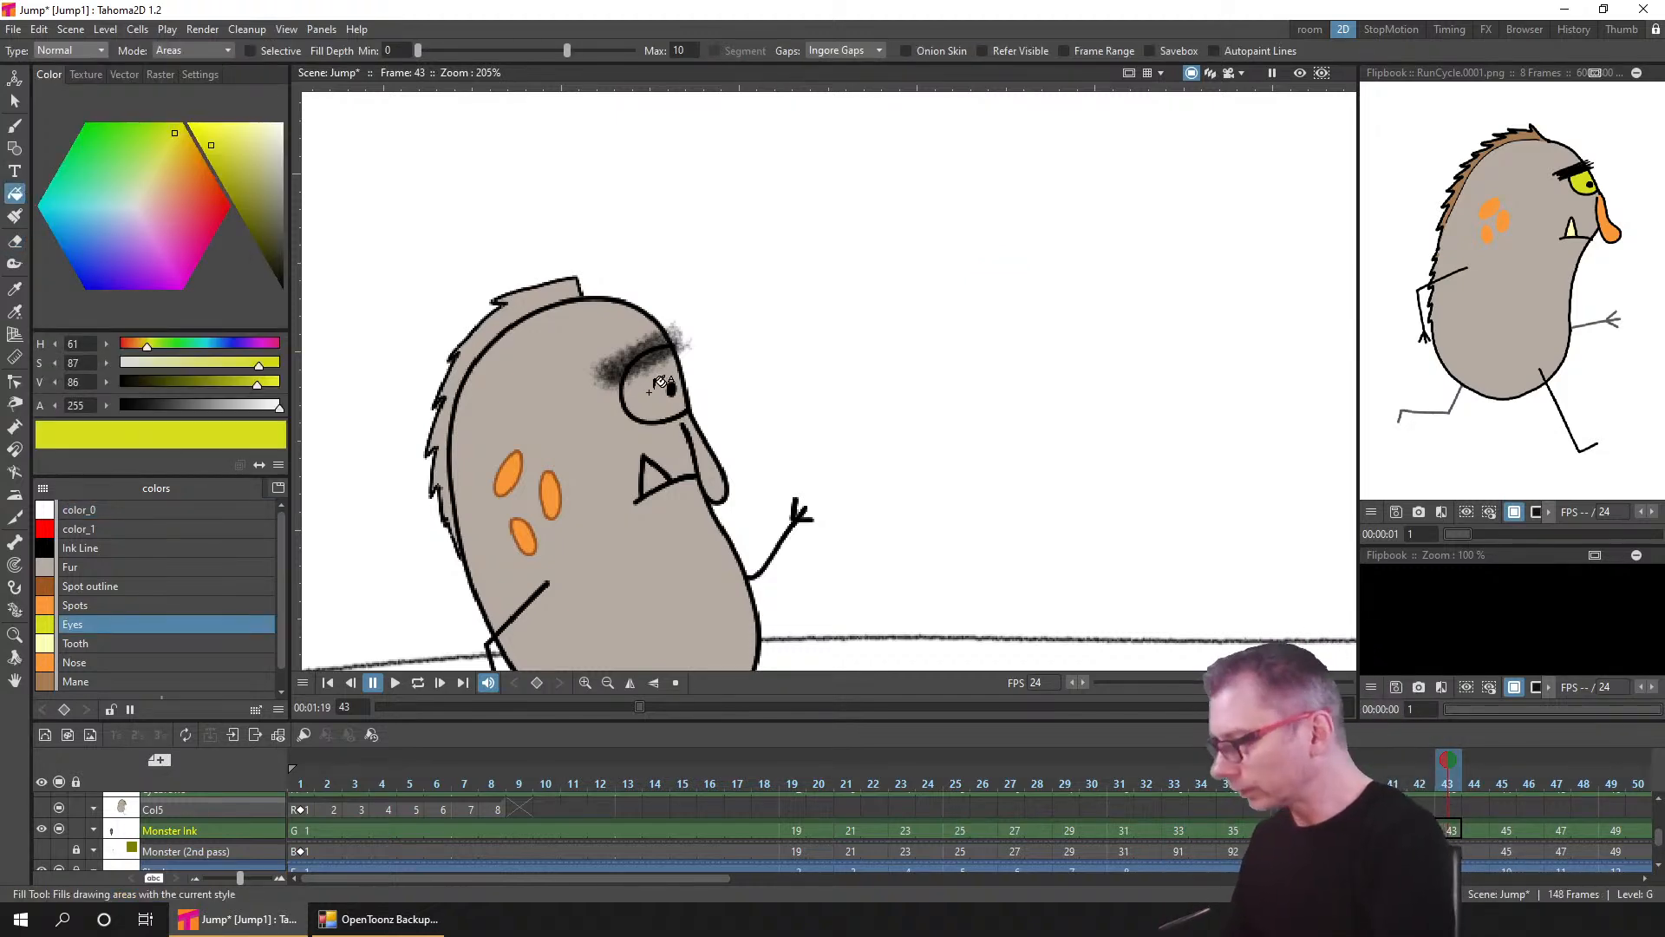
pyautogui.click(659, 382)
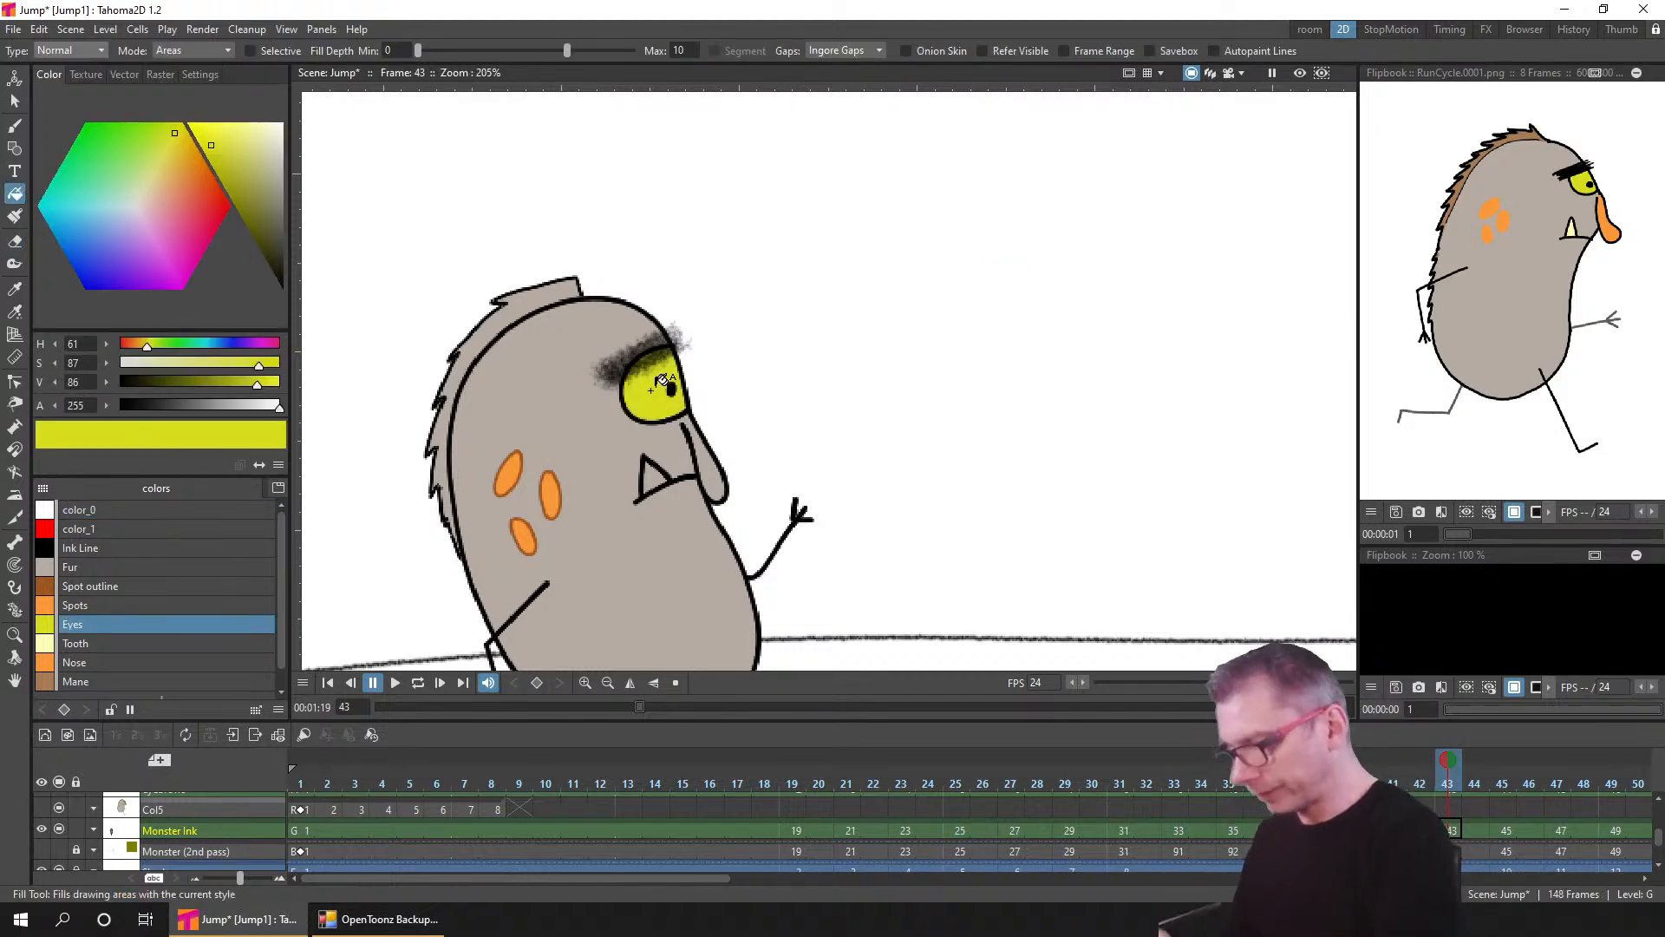
pyautogui.click(1506, 830)
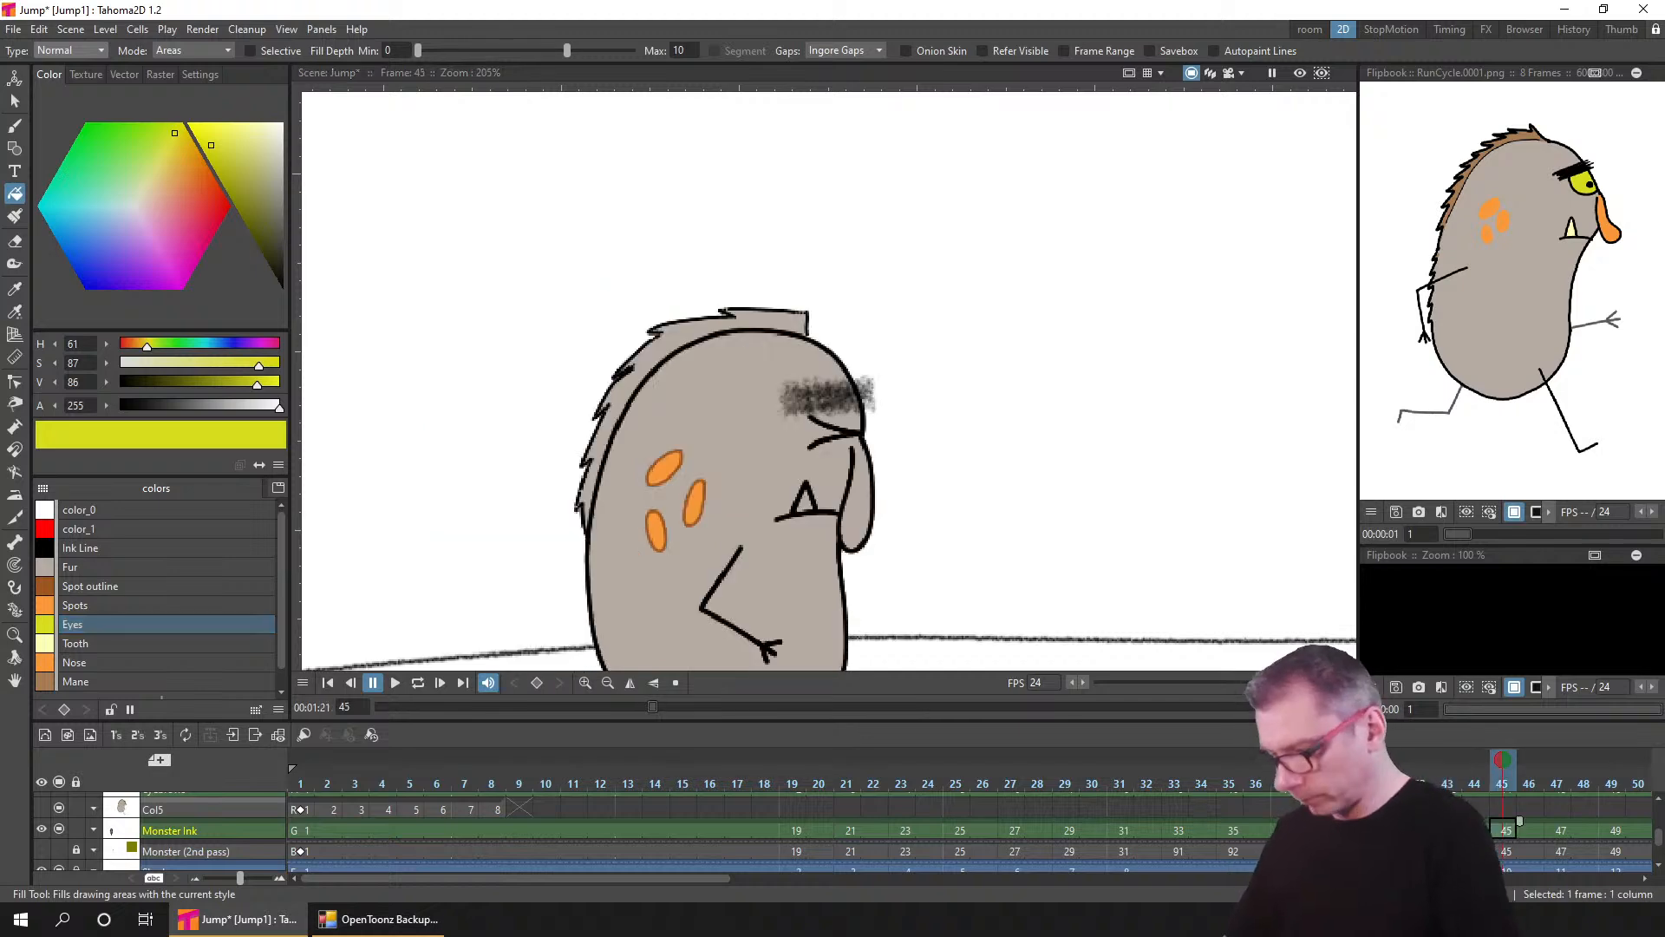
pyautogui.click(1561, 830)
pyautogui.scroll(-10, 1552, 831)
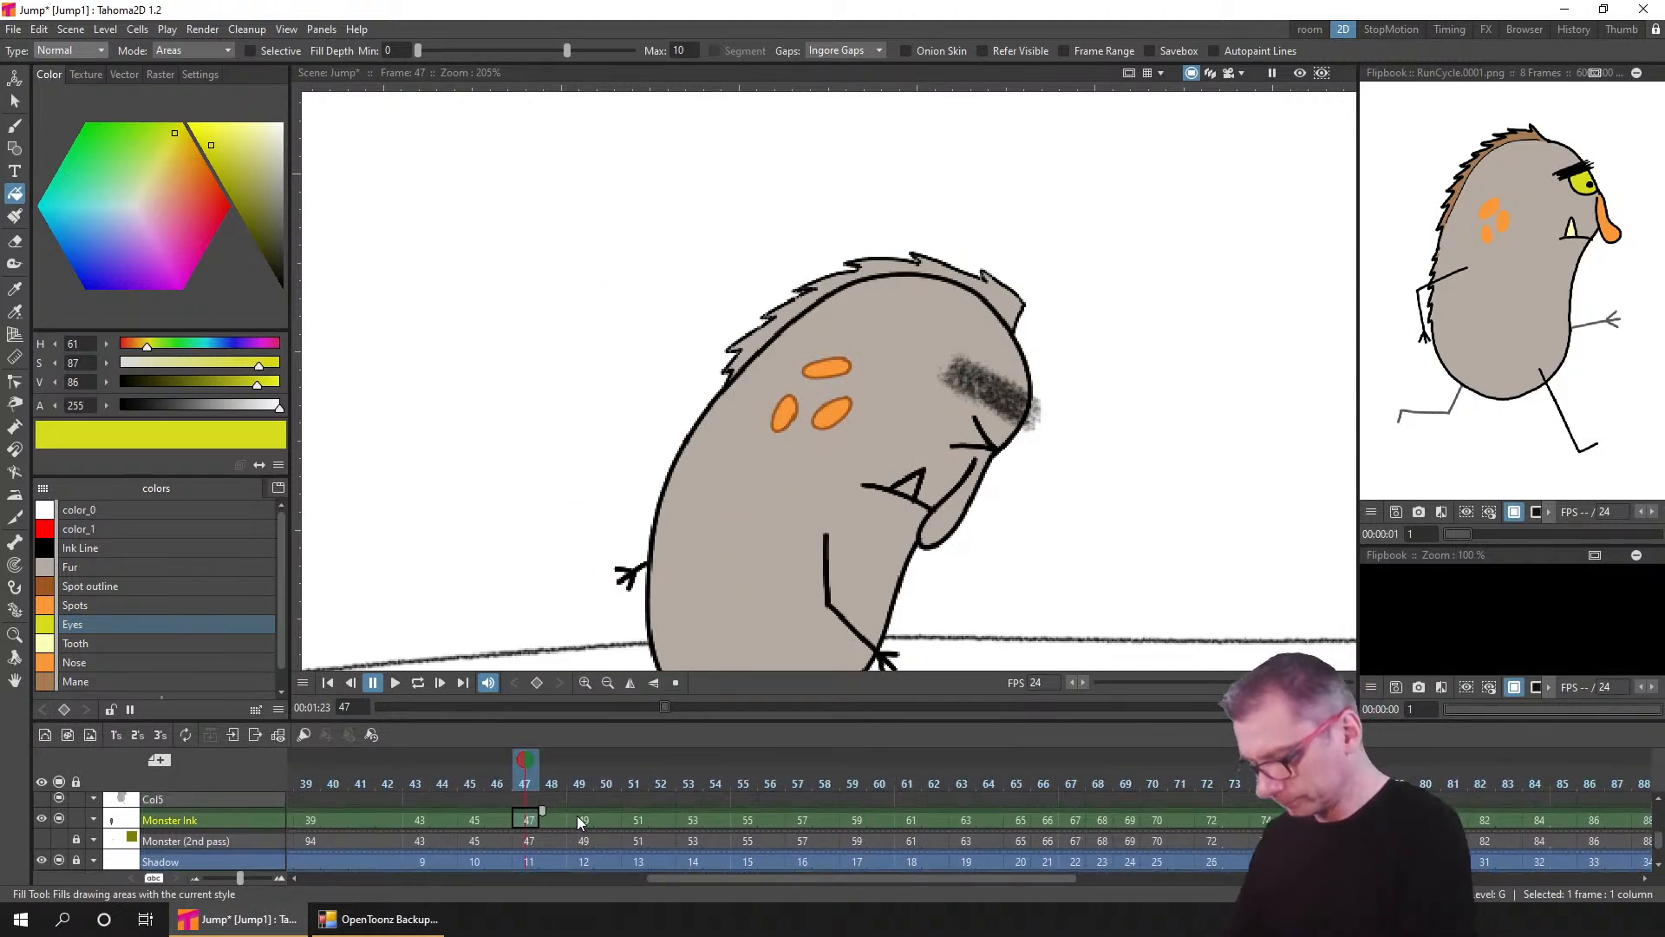
pyautogui.click(580, 821)
pyautogui.click(638, 821)
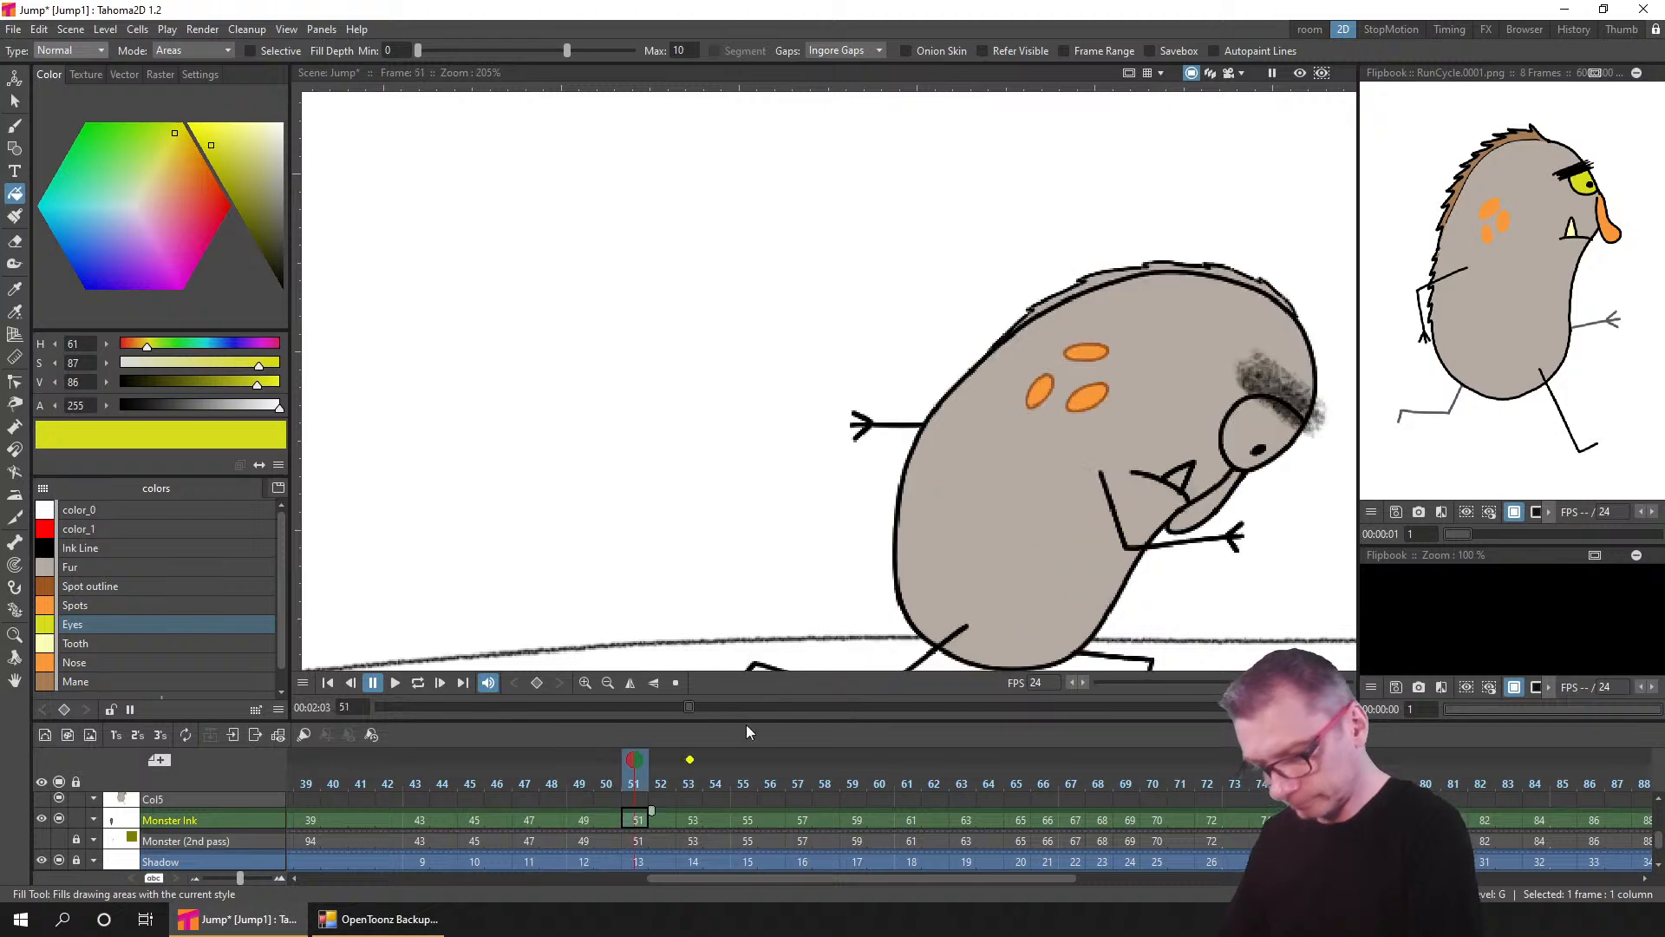
pyautogui.click(1246, 439)
# - Fill the monster's eye with the Eyes style in the Monster Ink drawings at frames 53, 55 and 57
pyautogui.click(692, 821)
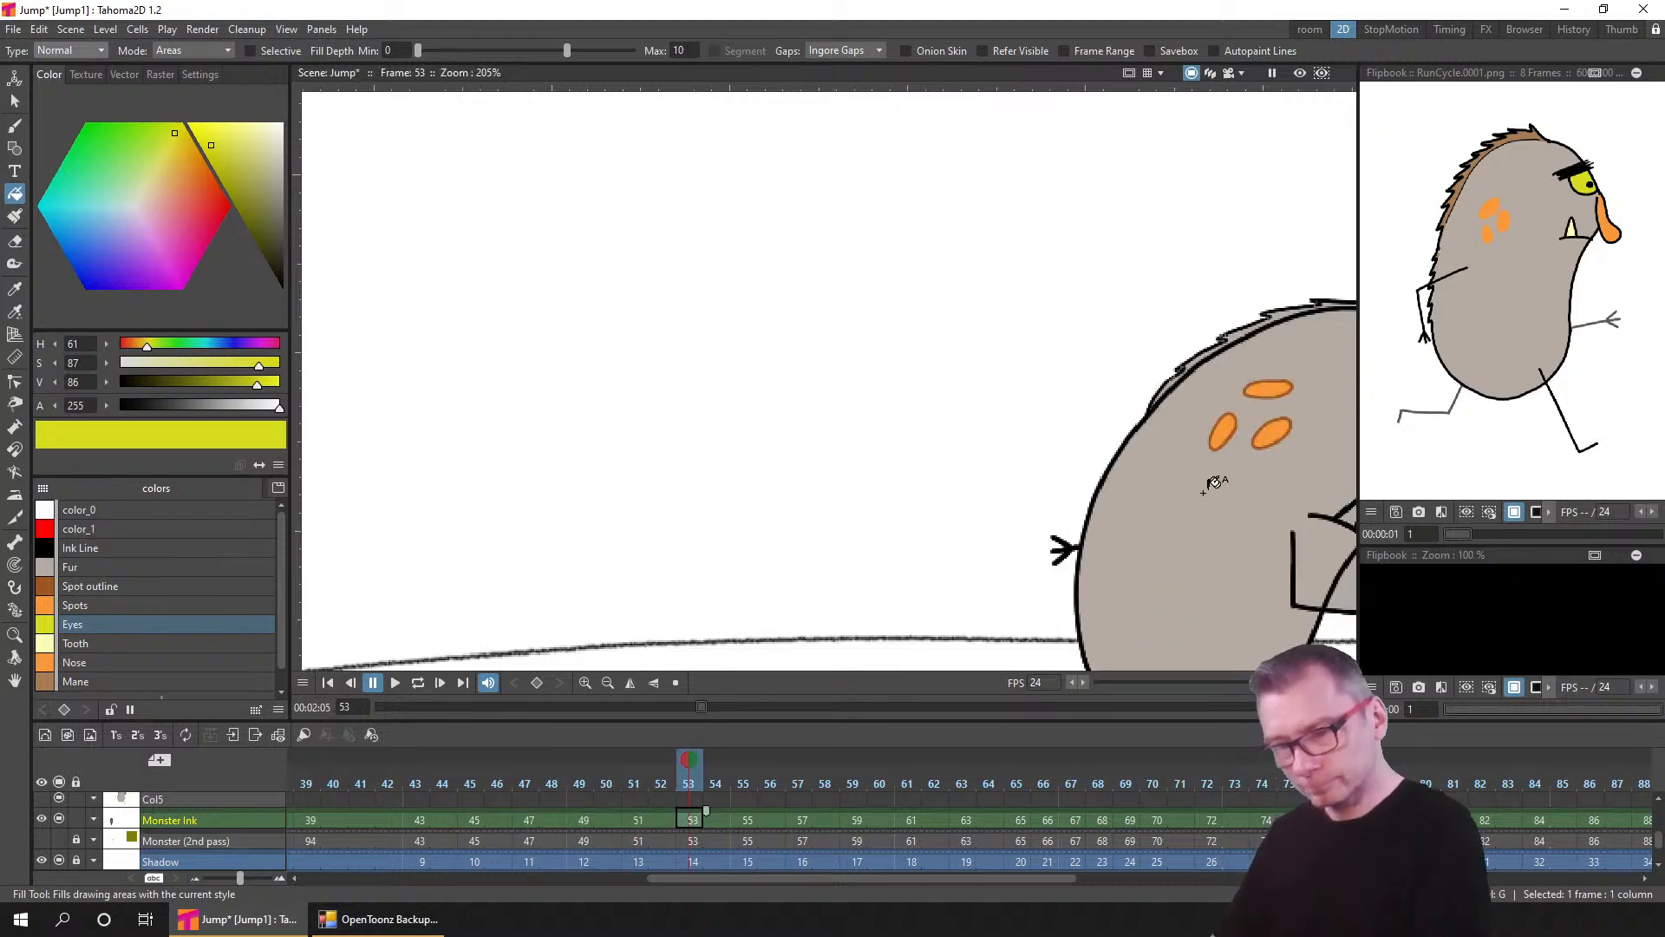
pyautogui.moveTo(1214, 482); pyautogui.dragTo(410, 356)
pyautogui.click(617, 334)
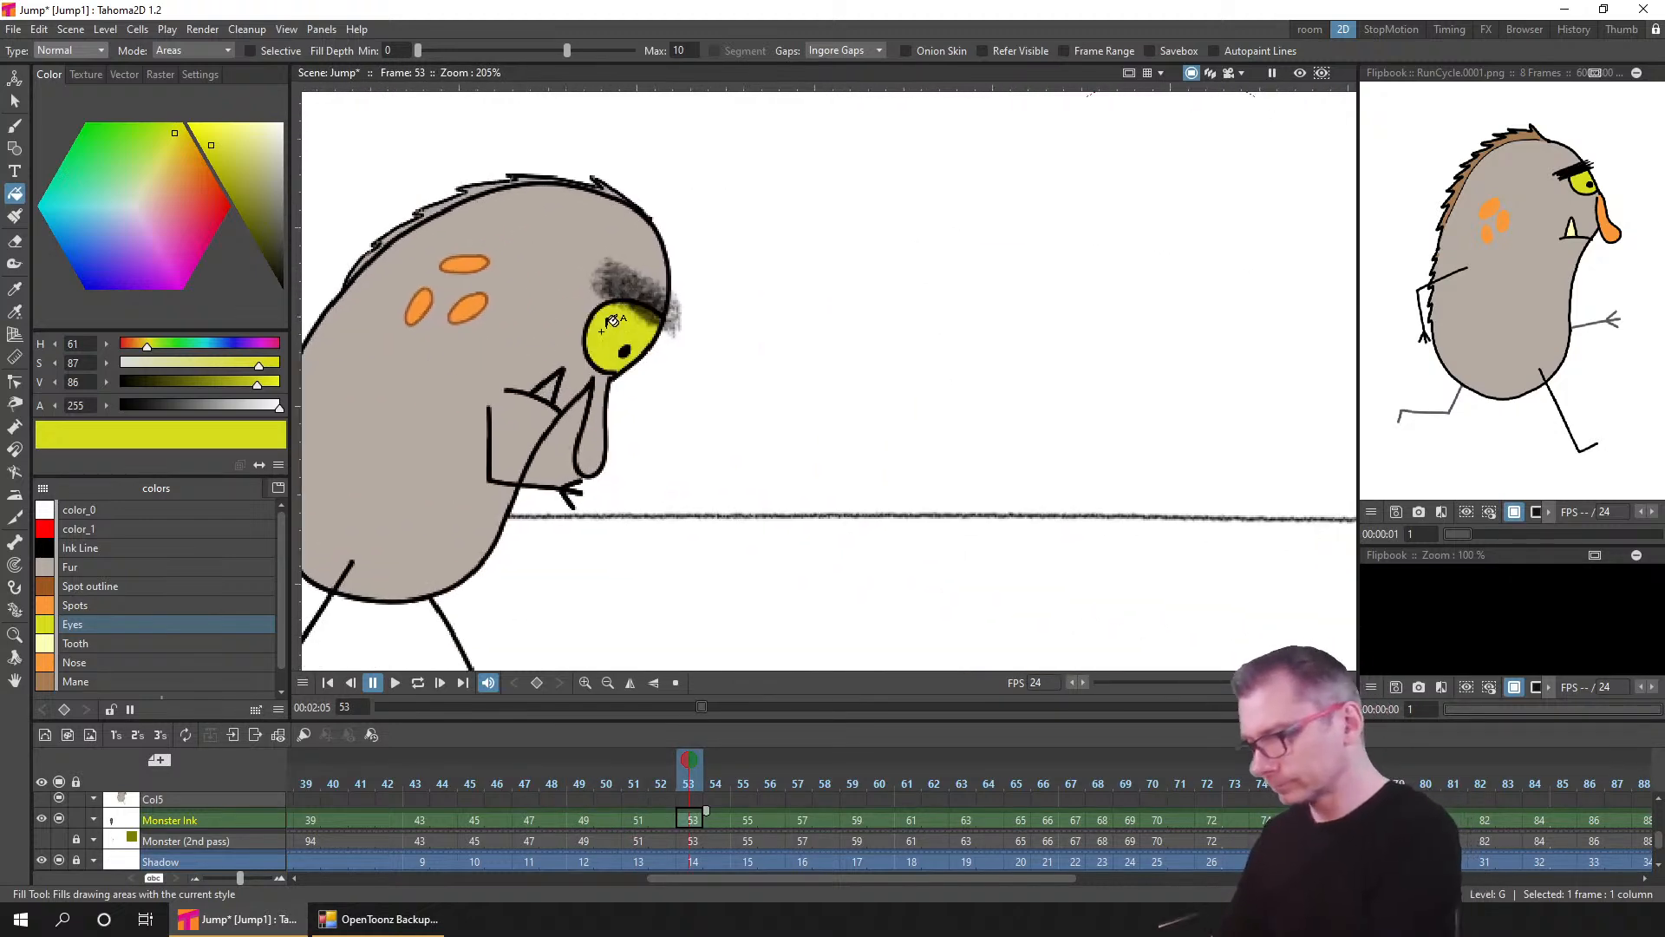
pyautogui.click(757, 821)
pyautogui.click(713, 362)
pyautogui.click(800, 774)
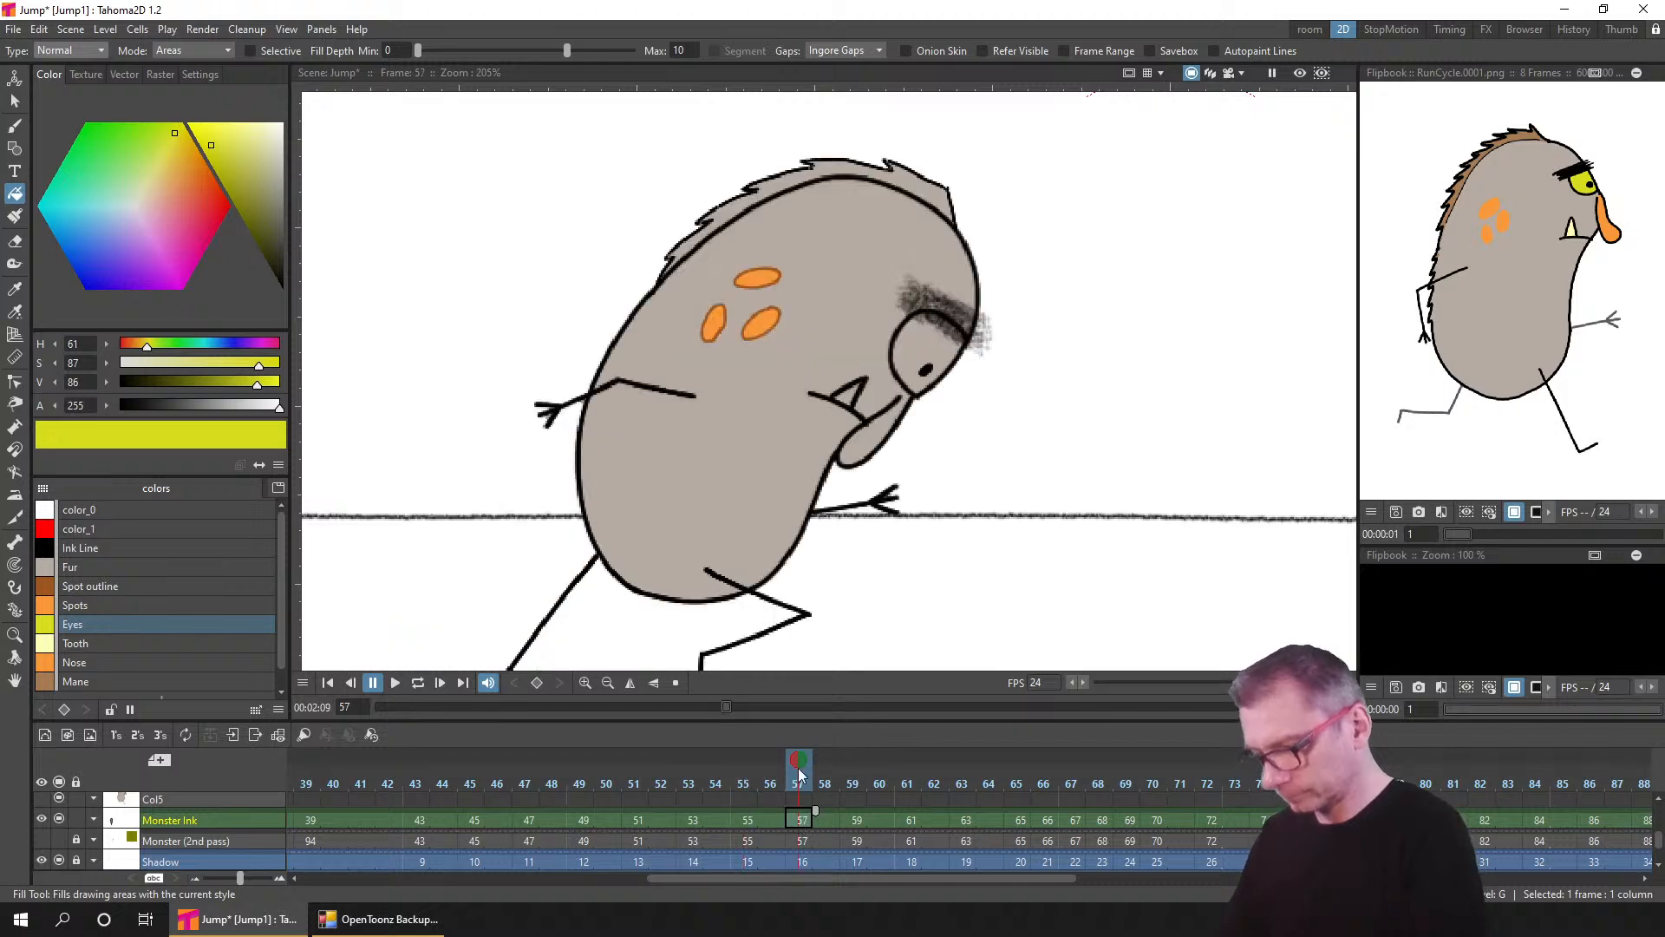
pyautogui.click(918, 320)
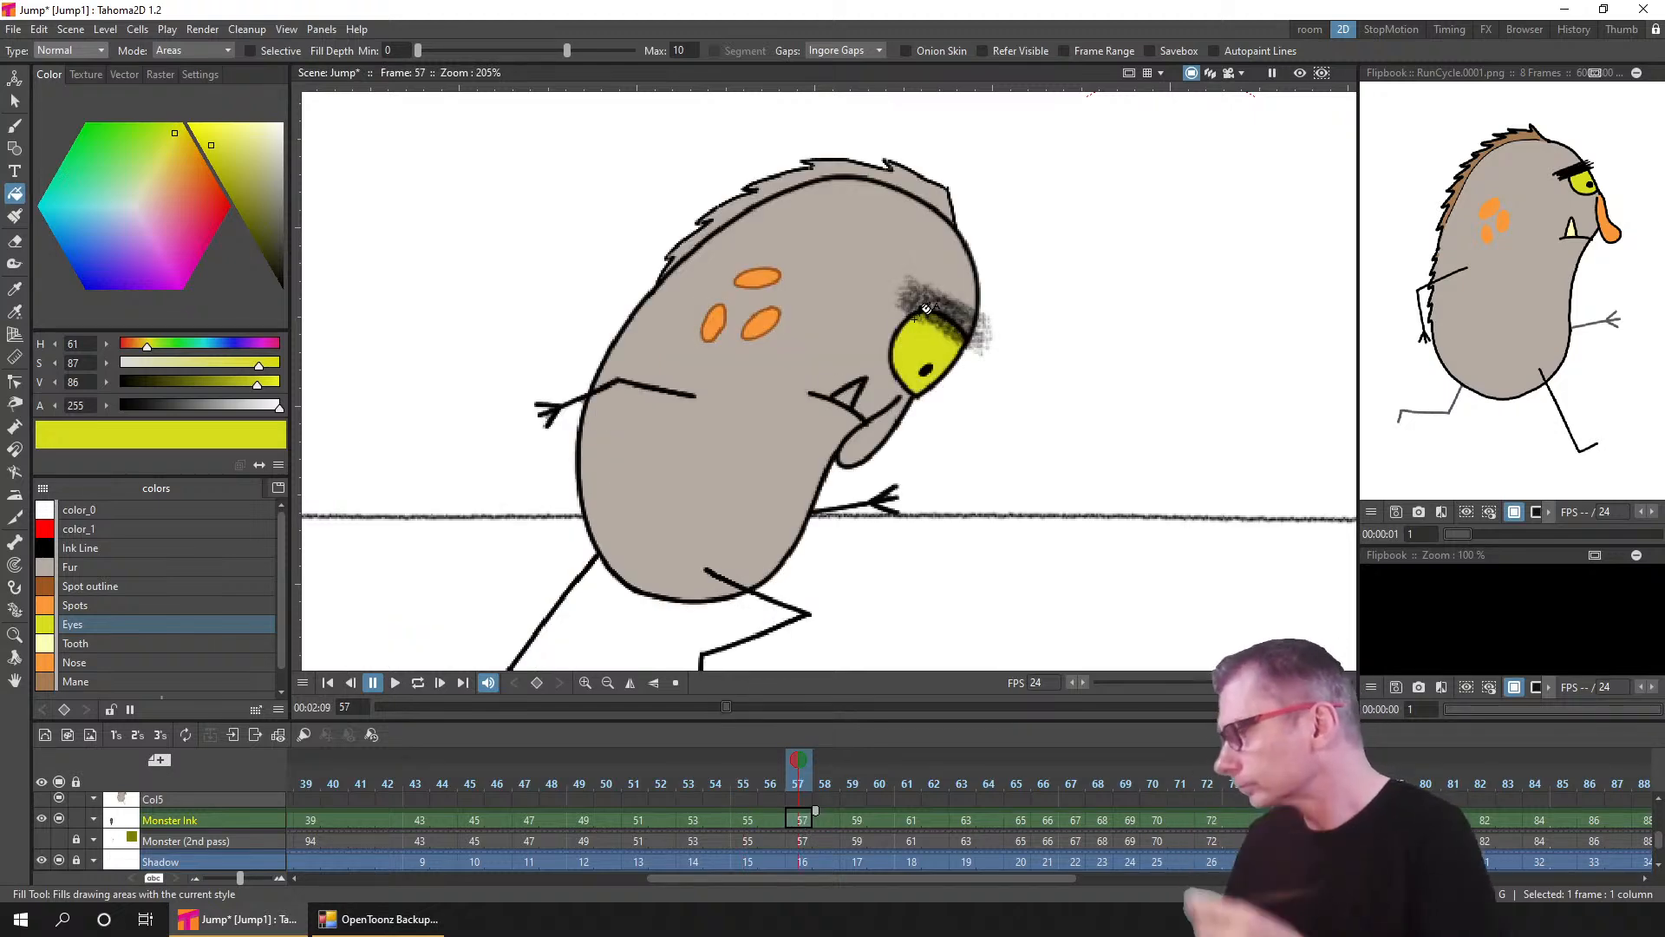
# - Fill the monster's eye with the Eyes style at frames 59 and 61, and check the drawing at frame 63
pyautogui.click(856, 820)
pyautogui.click(1084, 295)
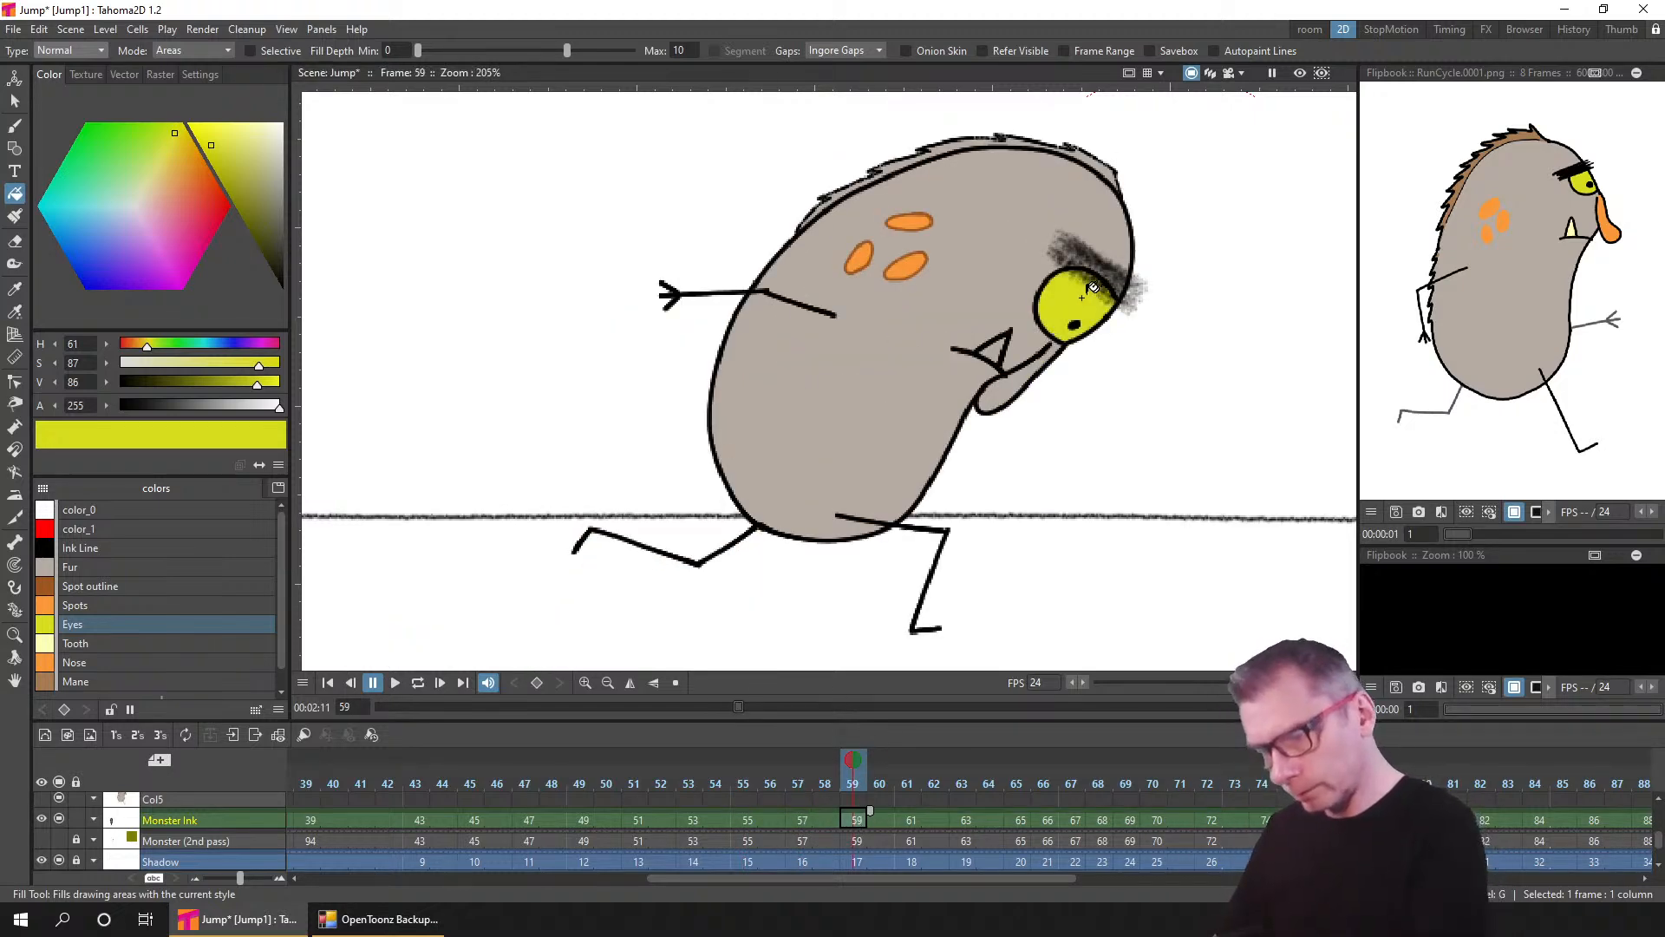
pyautogui.click(910, 820)
pyautogui.click(1172, 323)
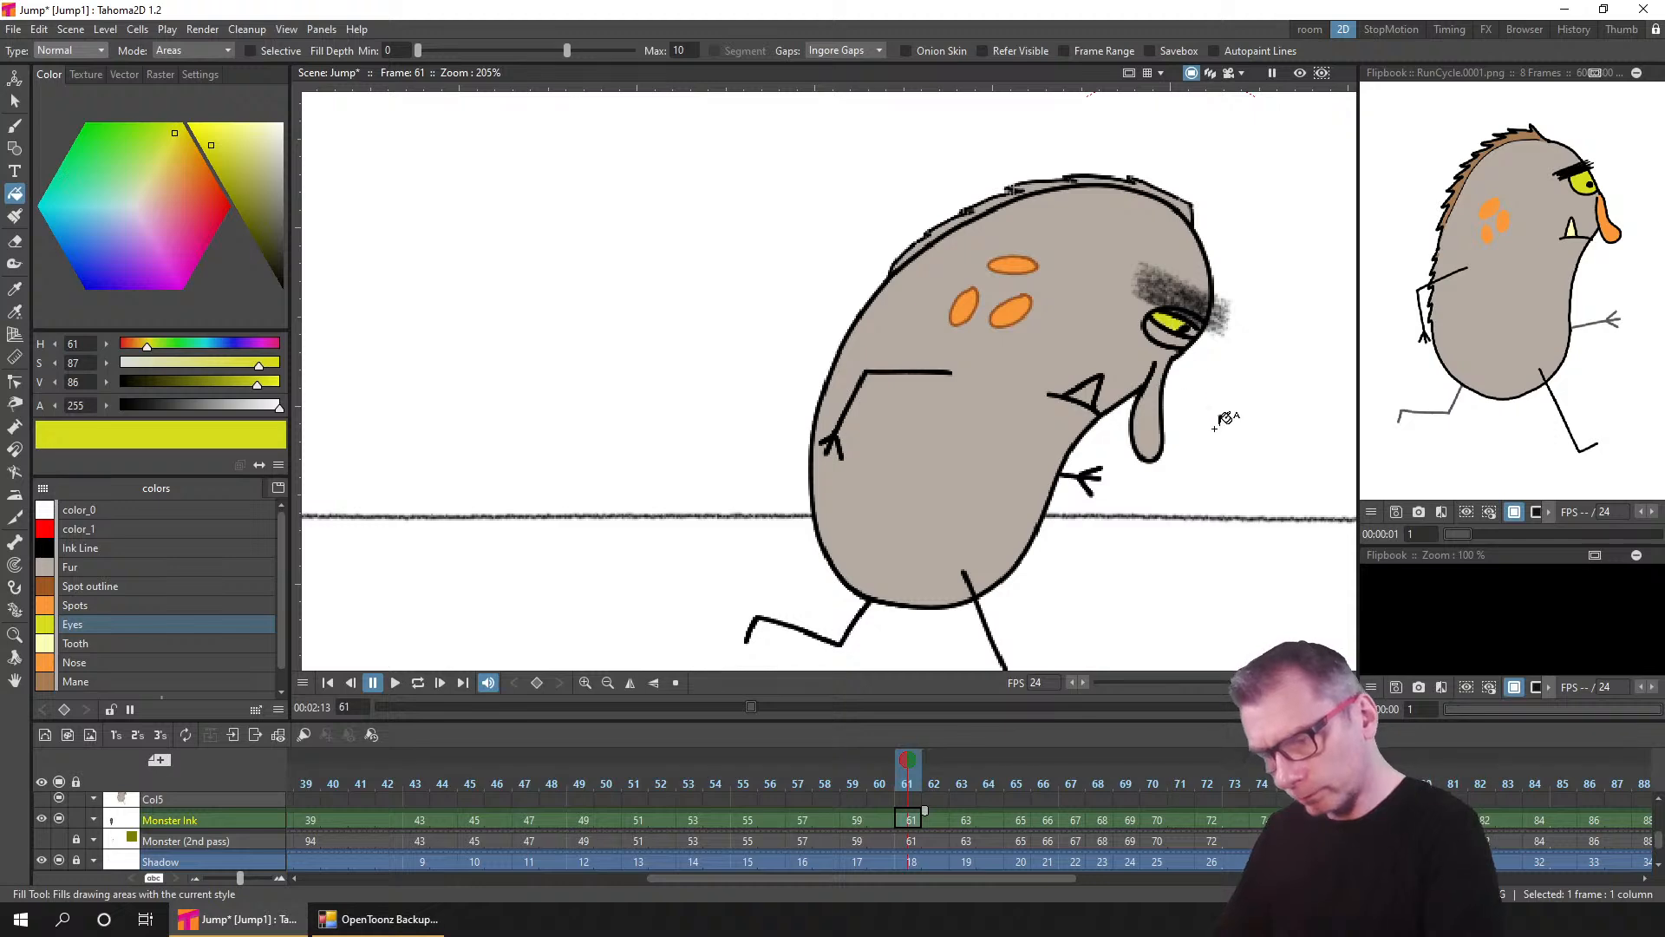
pyautogui.click(965, 819)
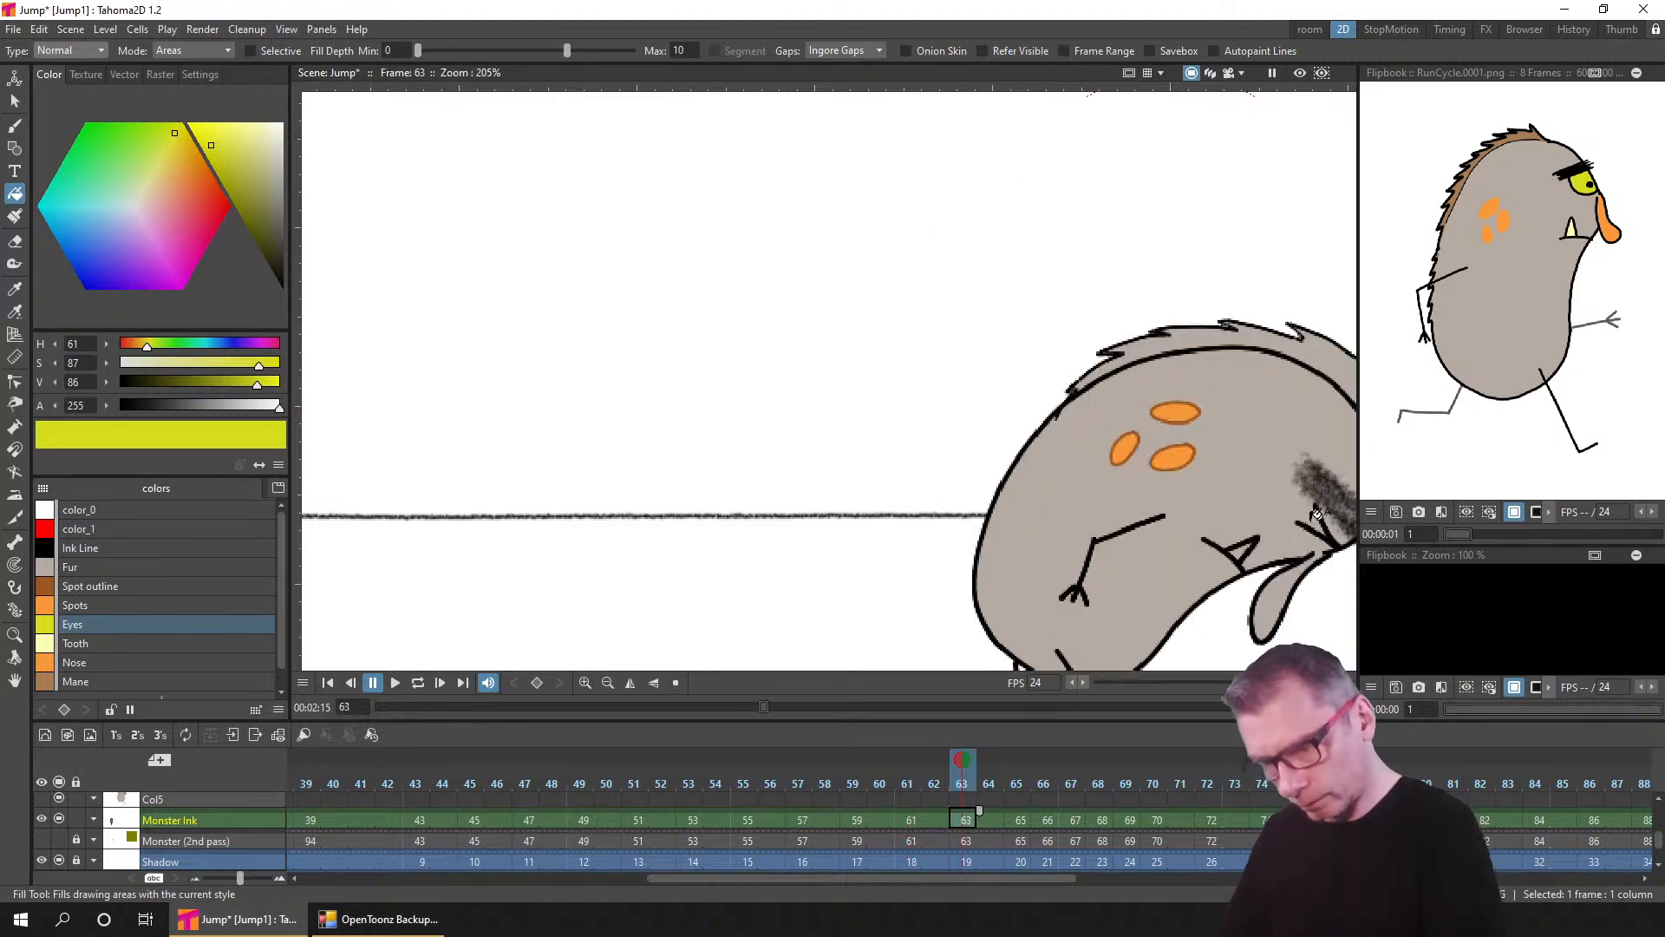
pyautogui.moveTo(1149, 499); pyautogui.dragTo(663, 333)
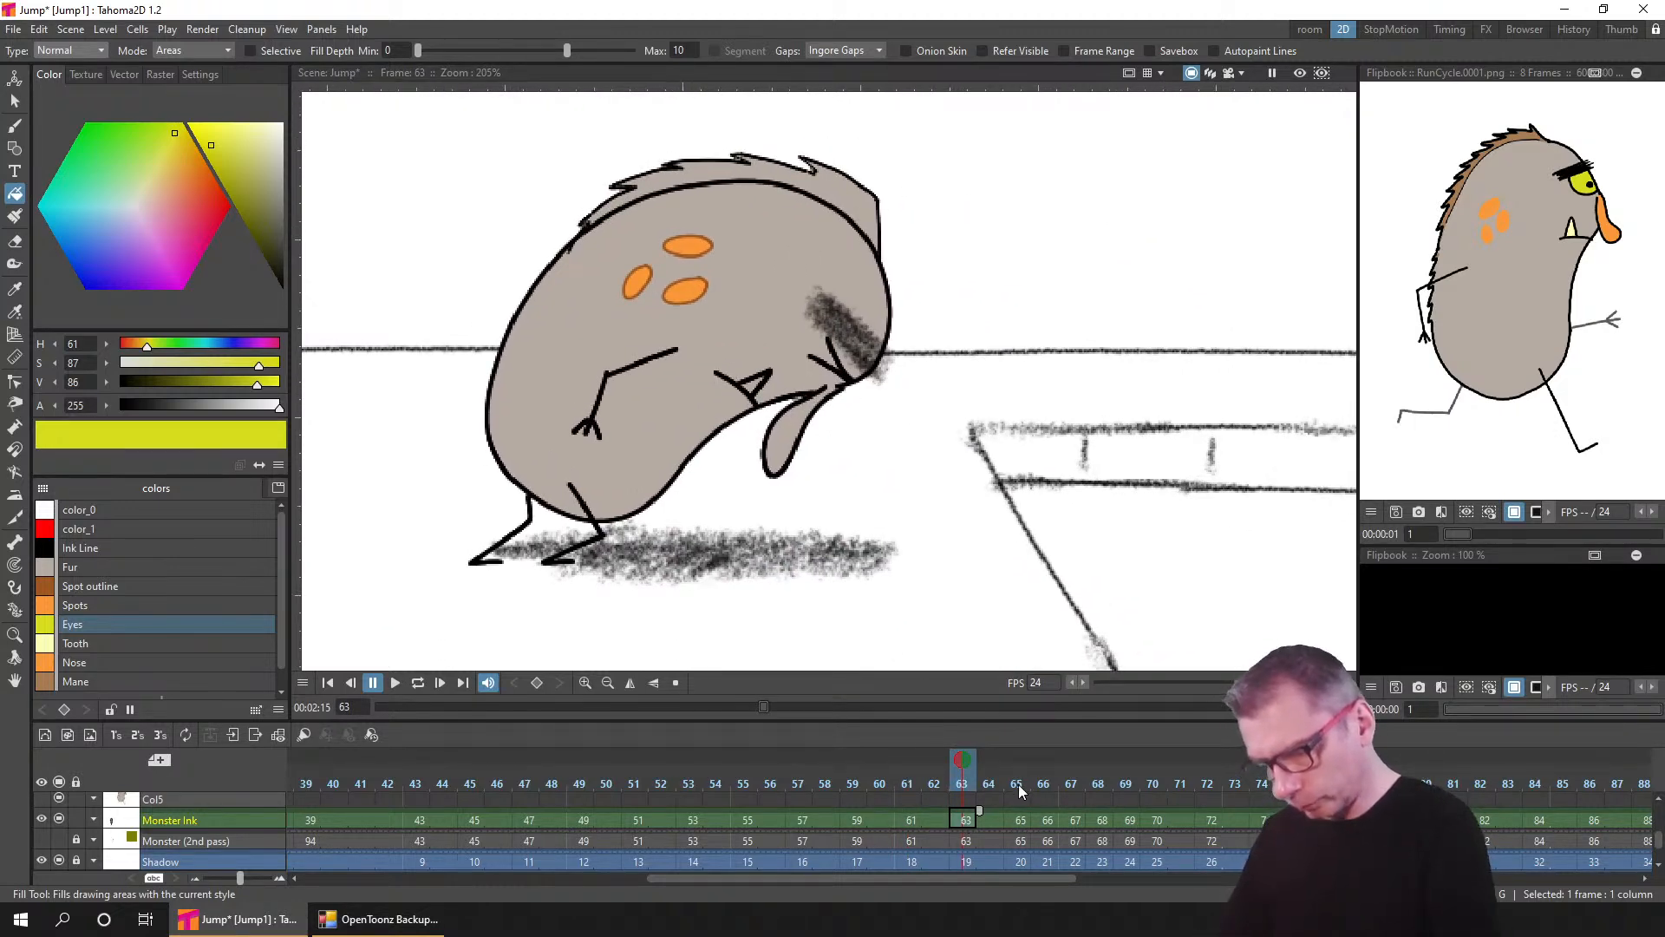
# - Fill the monster's eye with the Eyes style in the Monster Ink drawings from frame 72 to frame 76
pyautogui.moveTo(1018, 784); pyautogui.dragTo(1217, 763)
pyautogui.click(1004, 149)
pyautogui.moveTo(1045, 415); pyautogui.dragTo(792, 711)
pyautogui.click(1262, 818)
pyautogui.moveTo(1050, 224); pyautogui.dragTo(773, 639)
pyautogui.click(1317, 818)
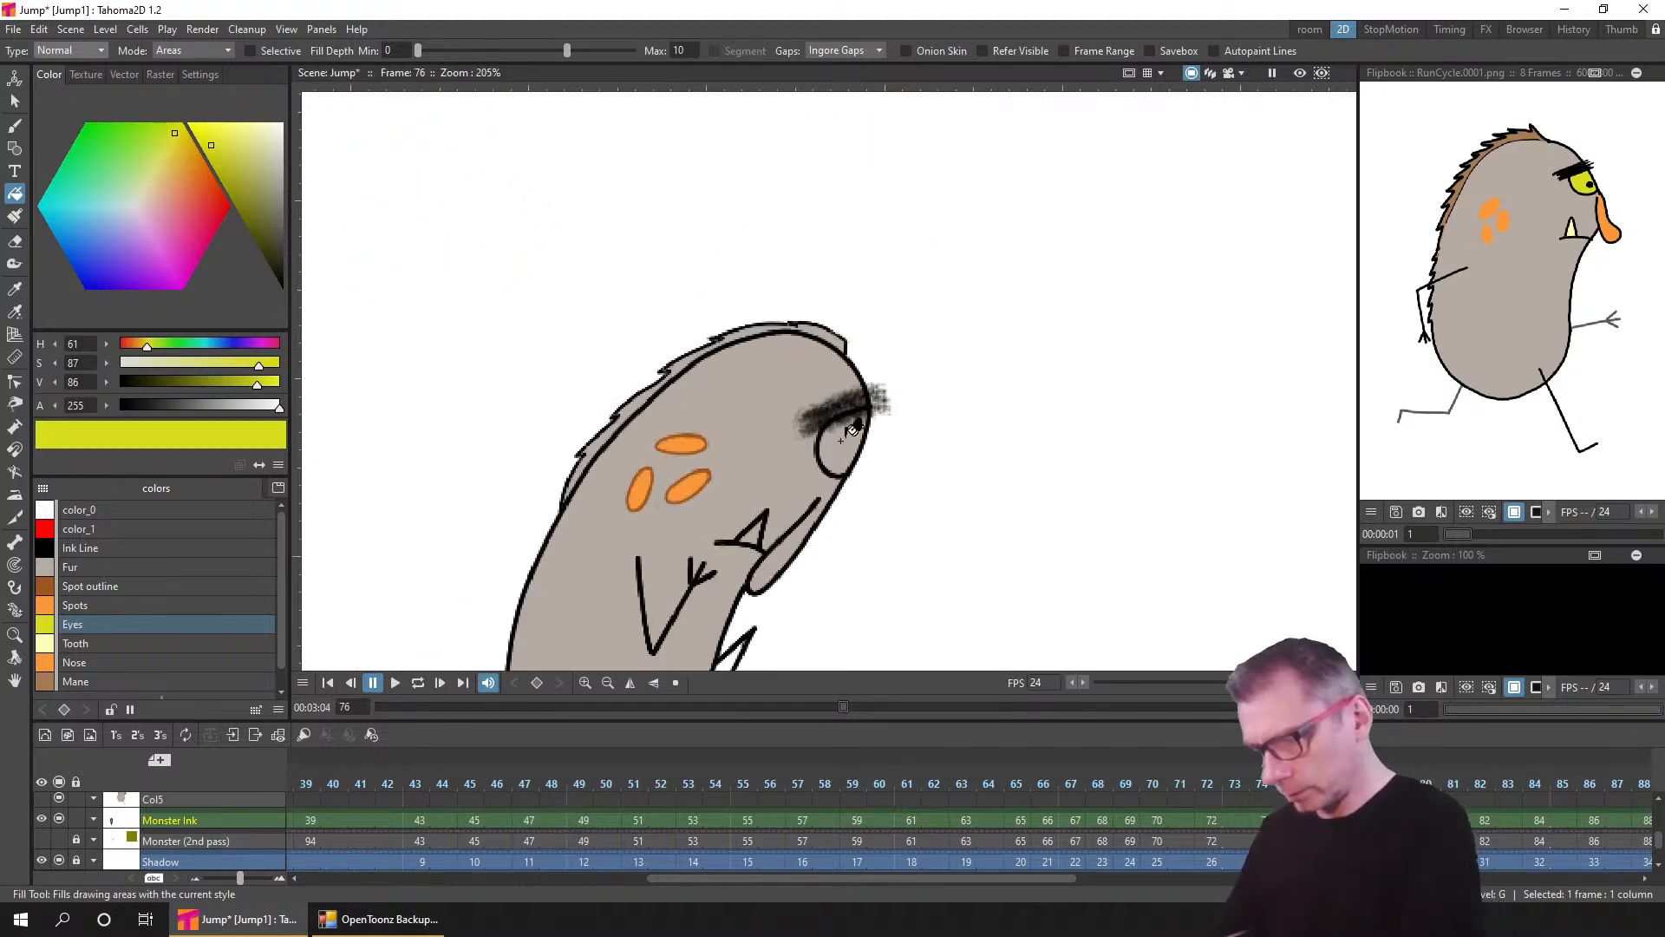
pyautogui.click(840, 441)
# - Fill the monster's eye with the Eyes style in the Monster Ink drawings at frames 78, 80 and 82
pyautogui.click(1371, 818)
pyautogui.moveTo(1332, 823); pyautogui.dragTo(878, 819)
pyautogui.click(923, 447)
pyautogui.click(970, 815)
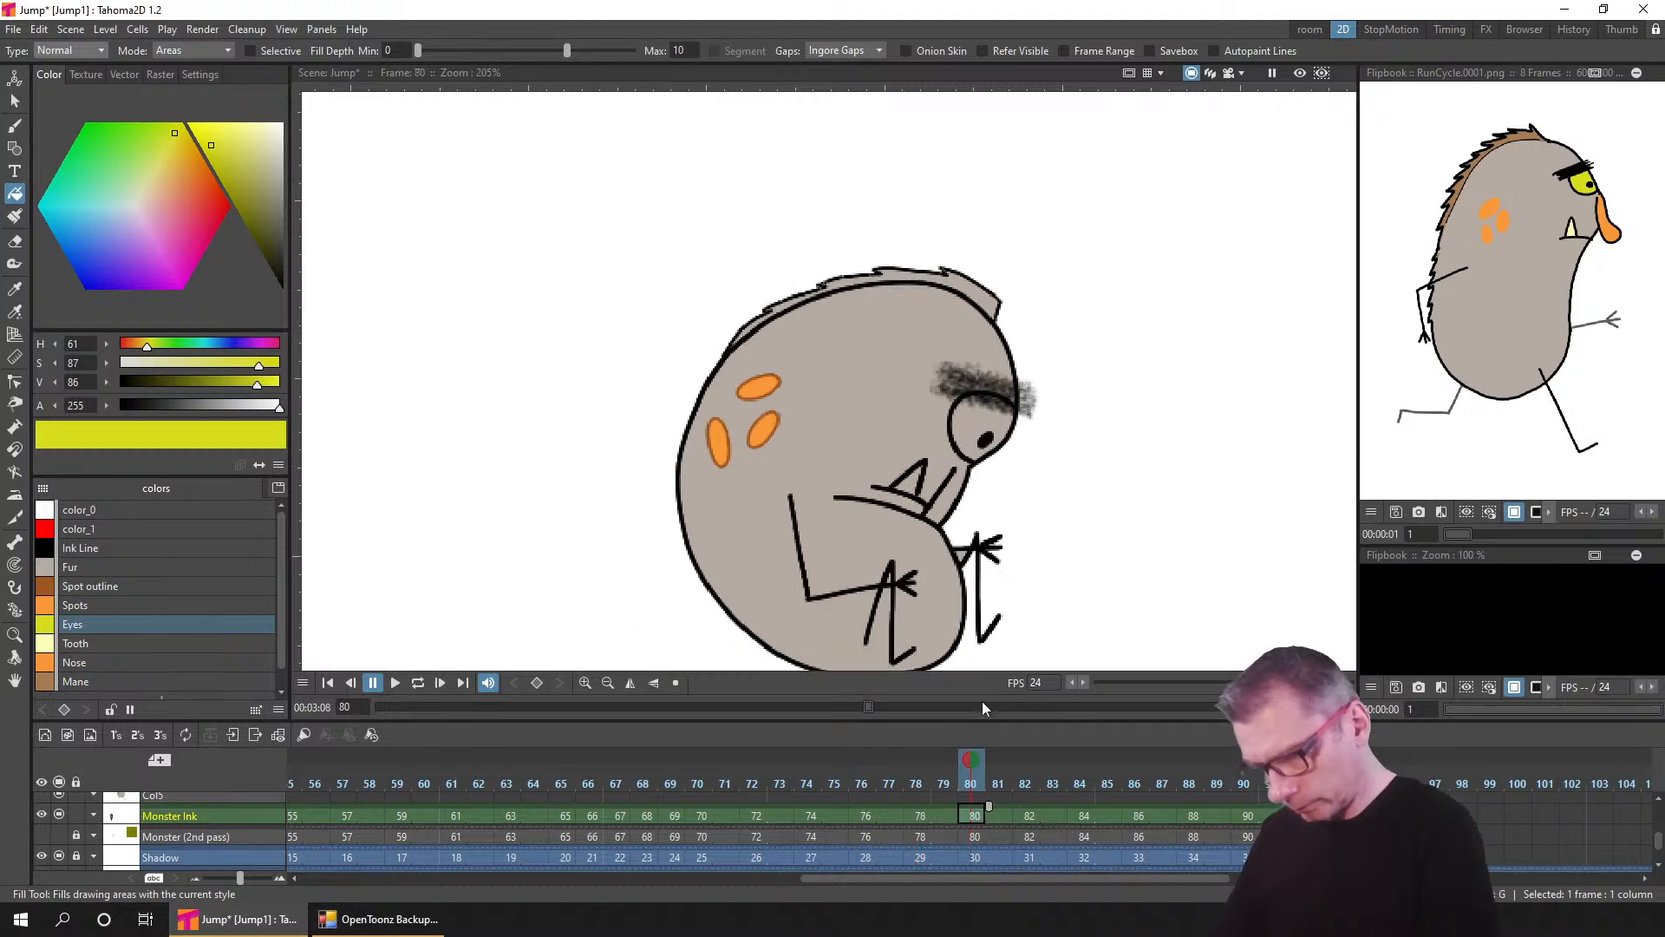
pyautogui.click(973, 429)
pyautogui.click(1029, 815)
pyautogui.click(978, 412)
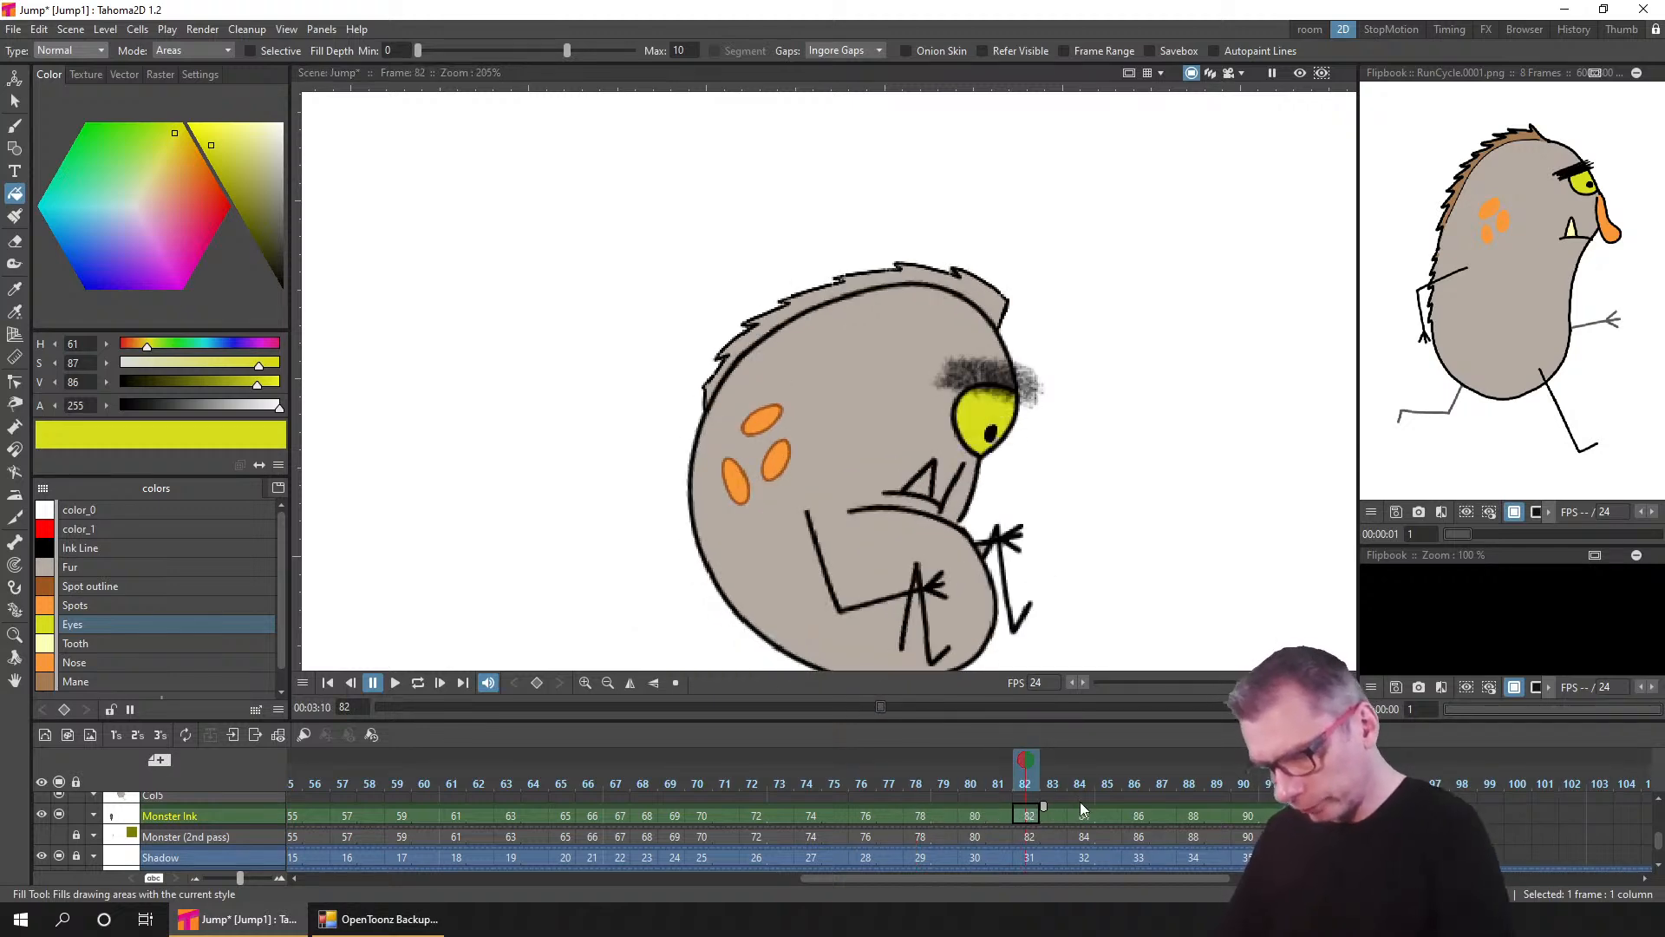
# - Fill the monster's eye with the Eyes style at frames 84 and 86, and check the drawings at frames 88 and 90
pyautogui.click(1084, 815)
pyautogui.click(1010, 415)
pyautogui.click(1138, 815)
pyautogui.click(1076, 408)
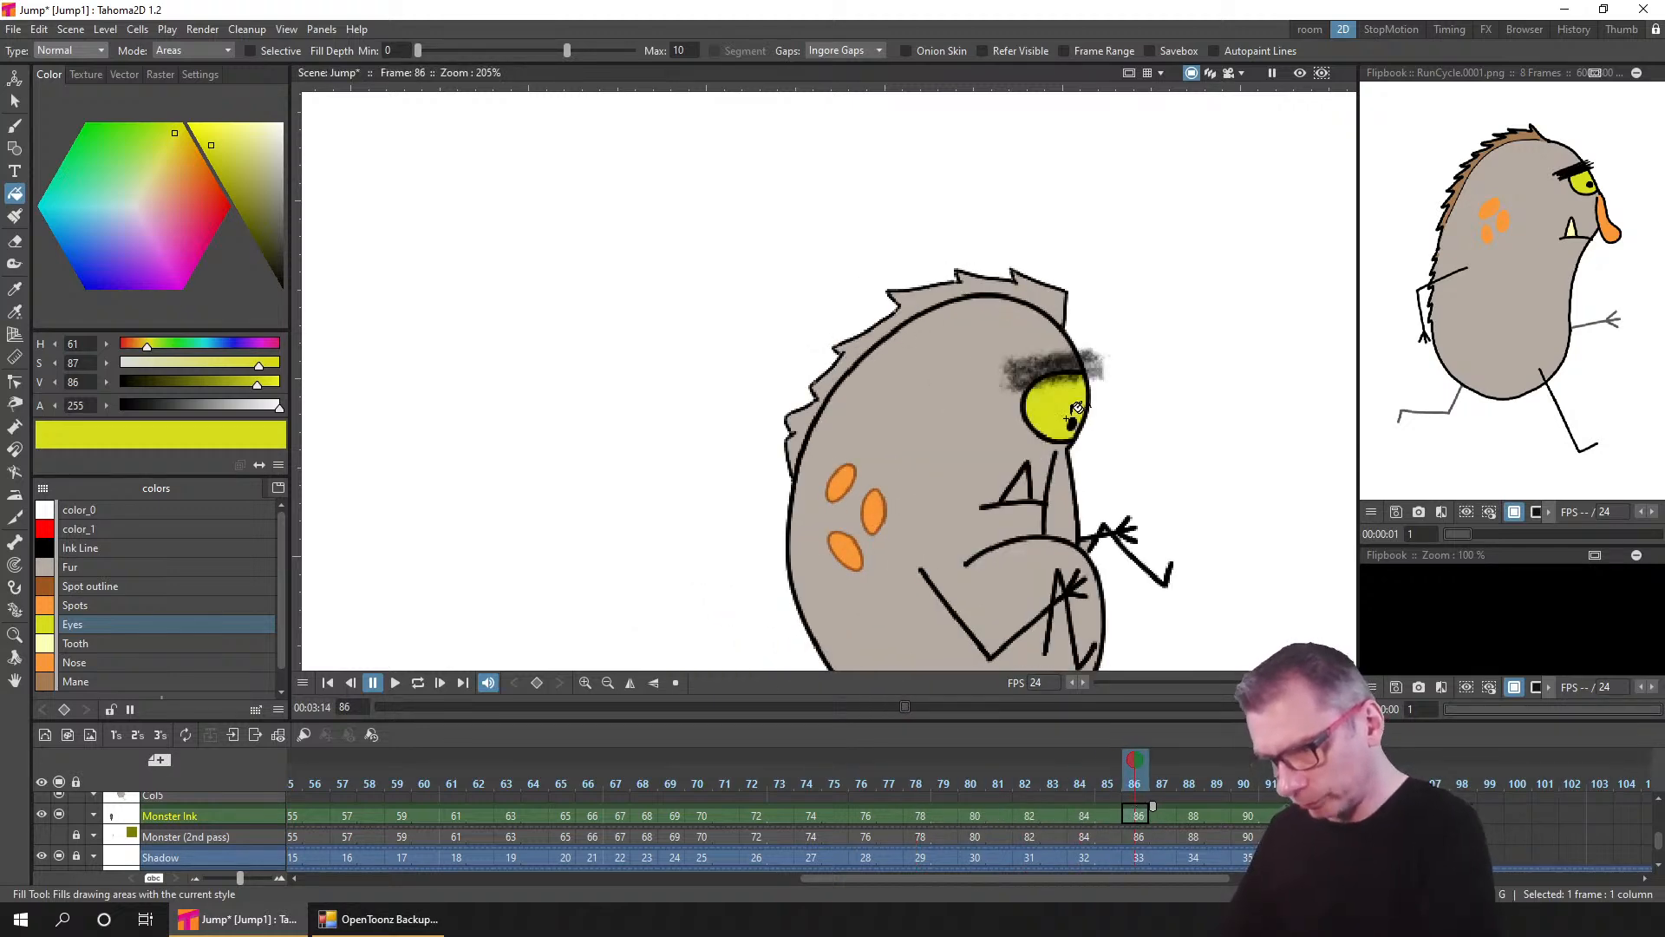
pyautogui.click(1194, 815)
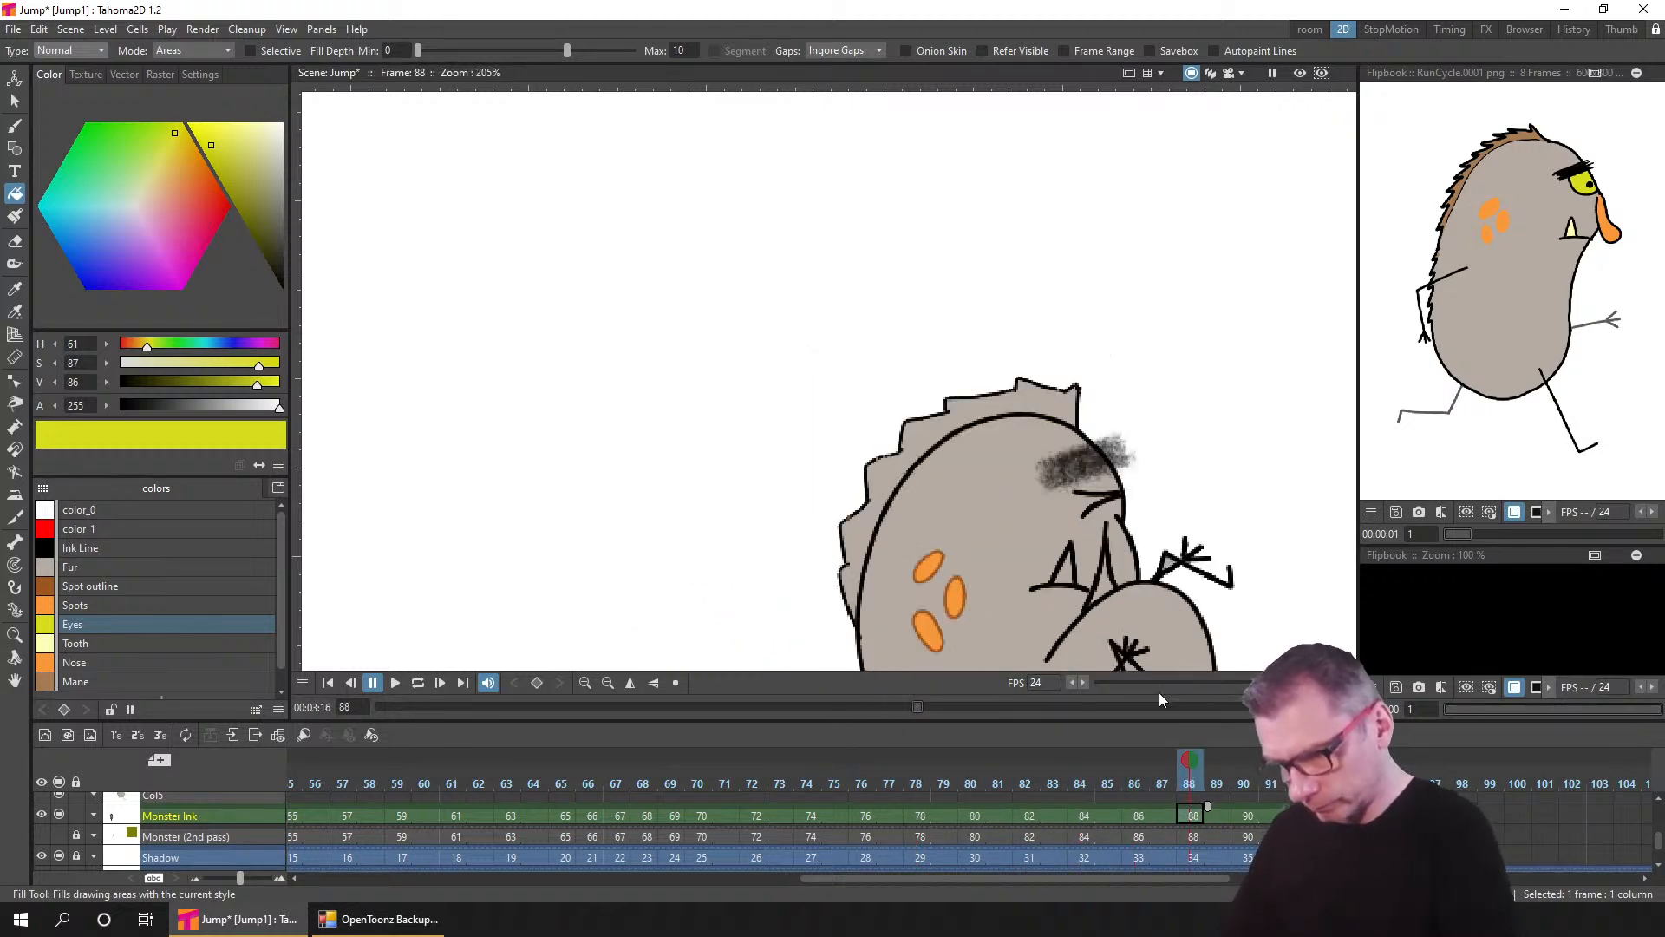
pyautogui.click(1249, 817)
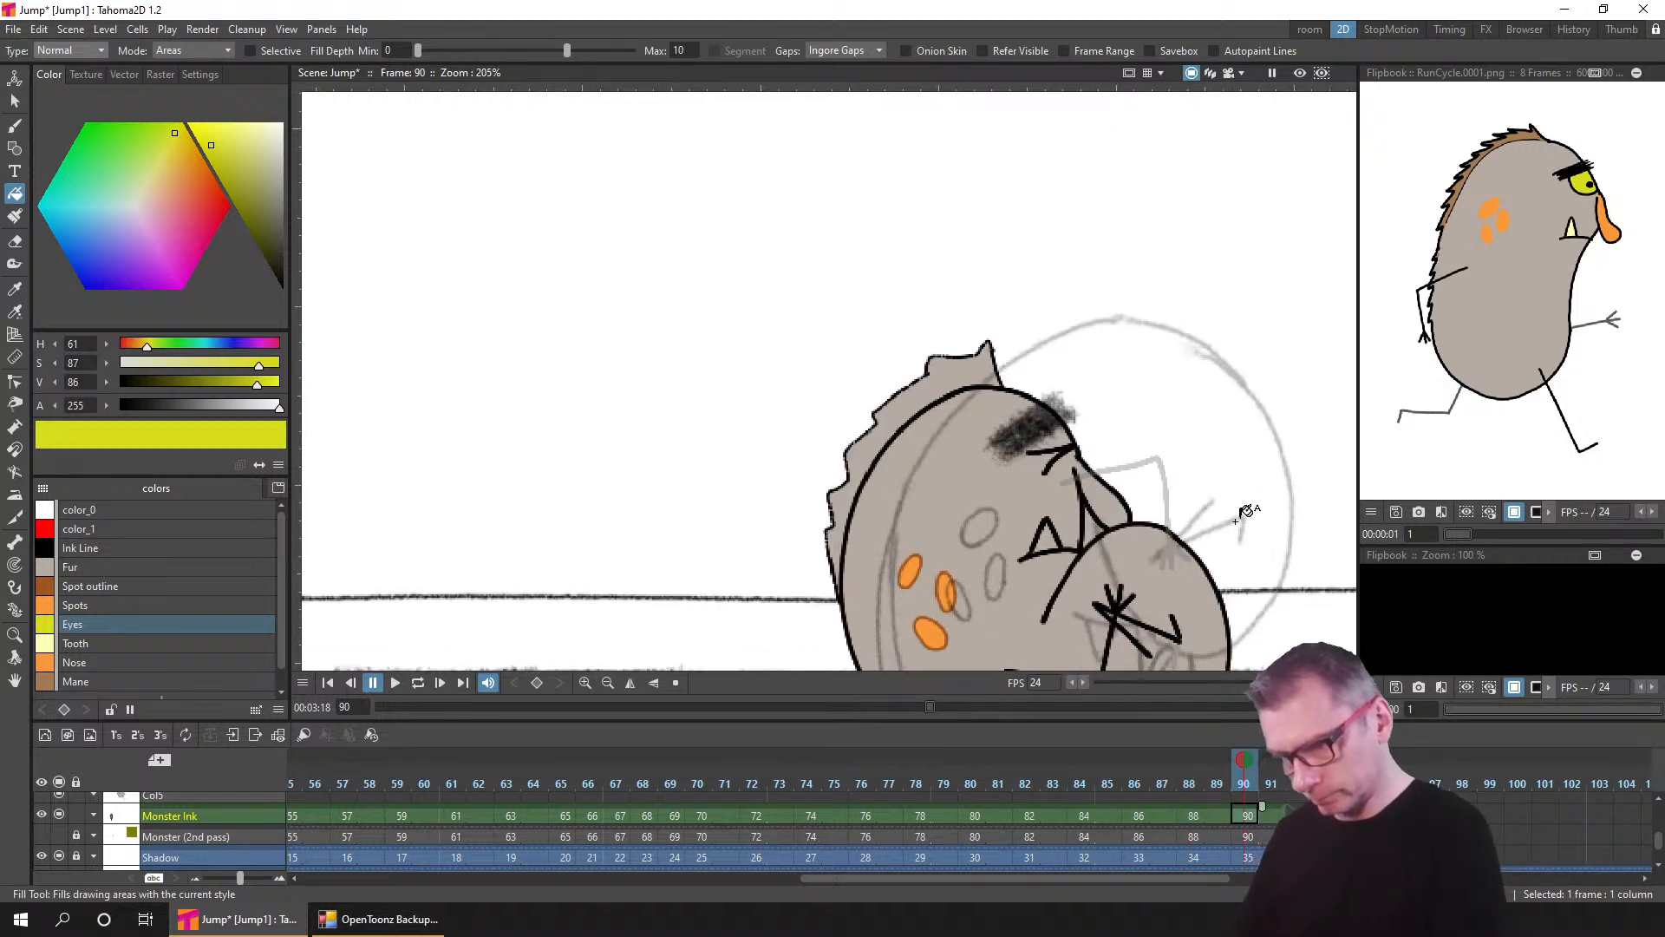
pyautogui.scroll(-4, 1246, 512)
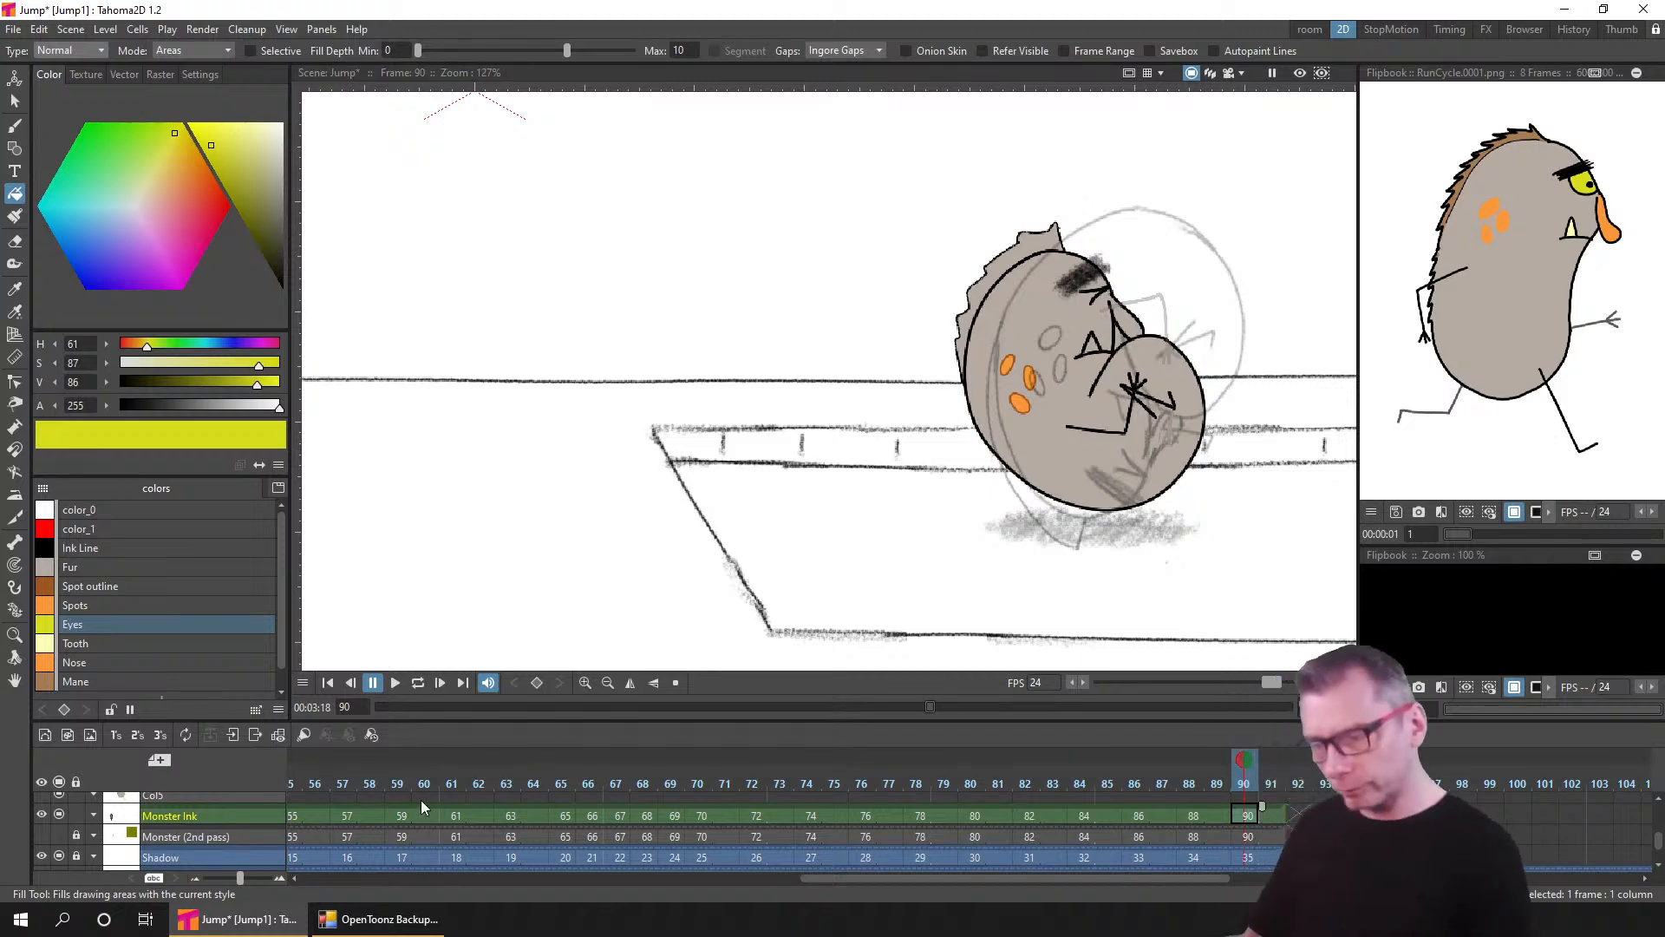
# - Return to the first frame and save the Jump scene
pyautogui.click(329, 684)
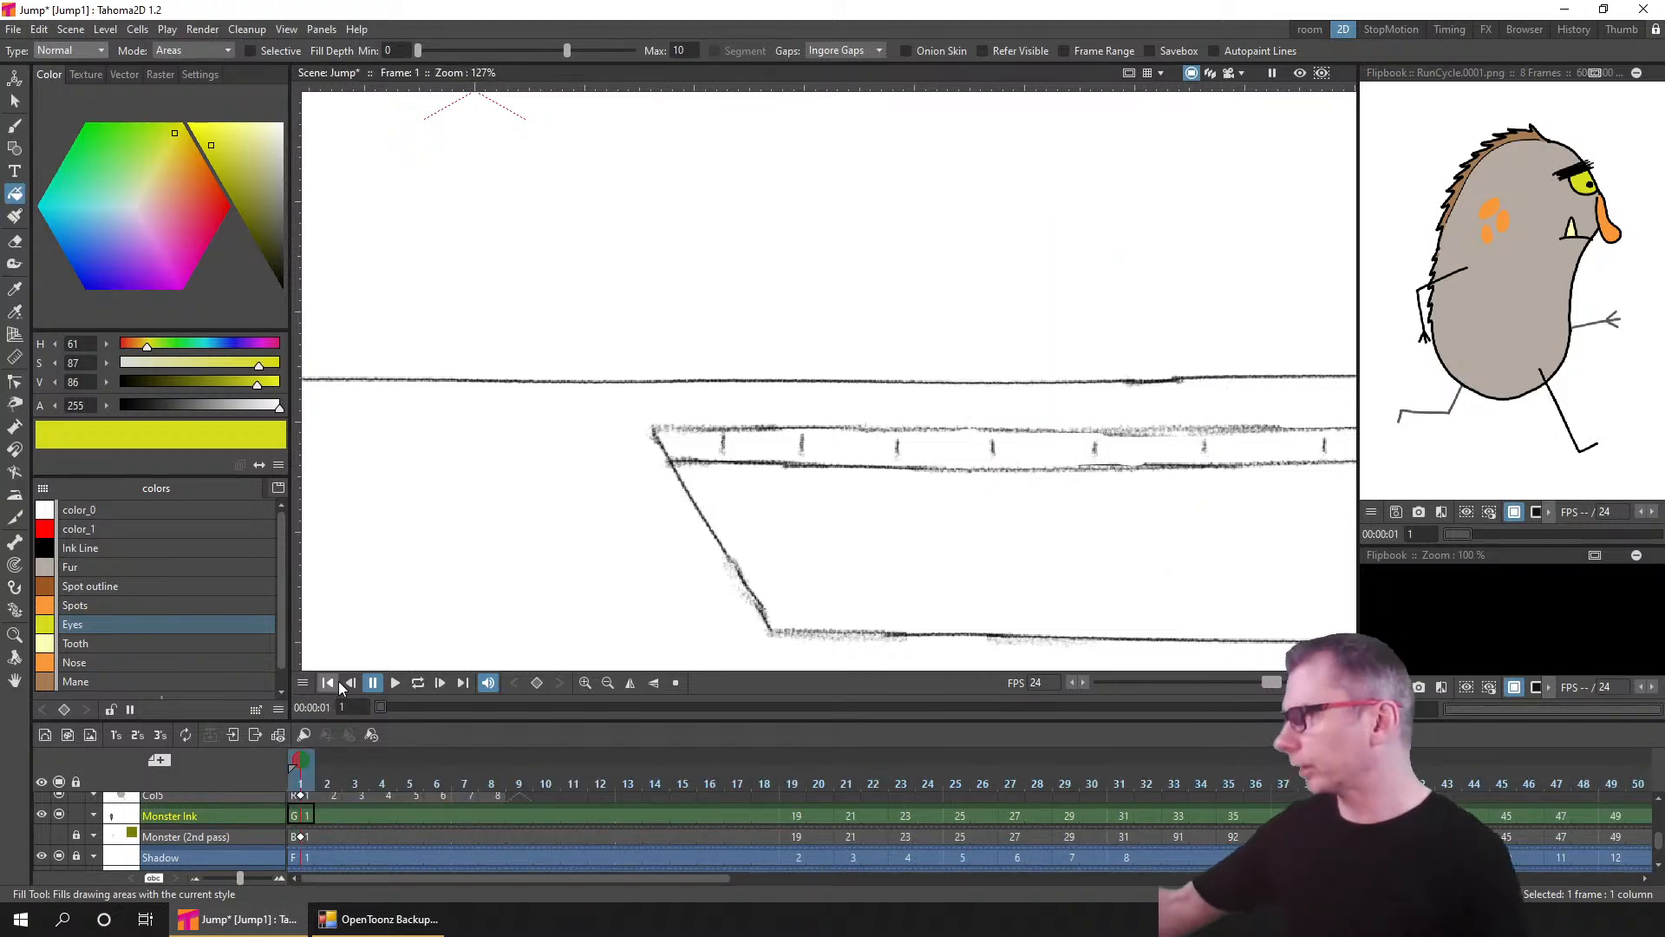
pyautogui.hotkey('ctrl', 's')
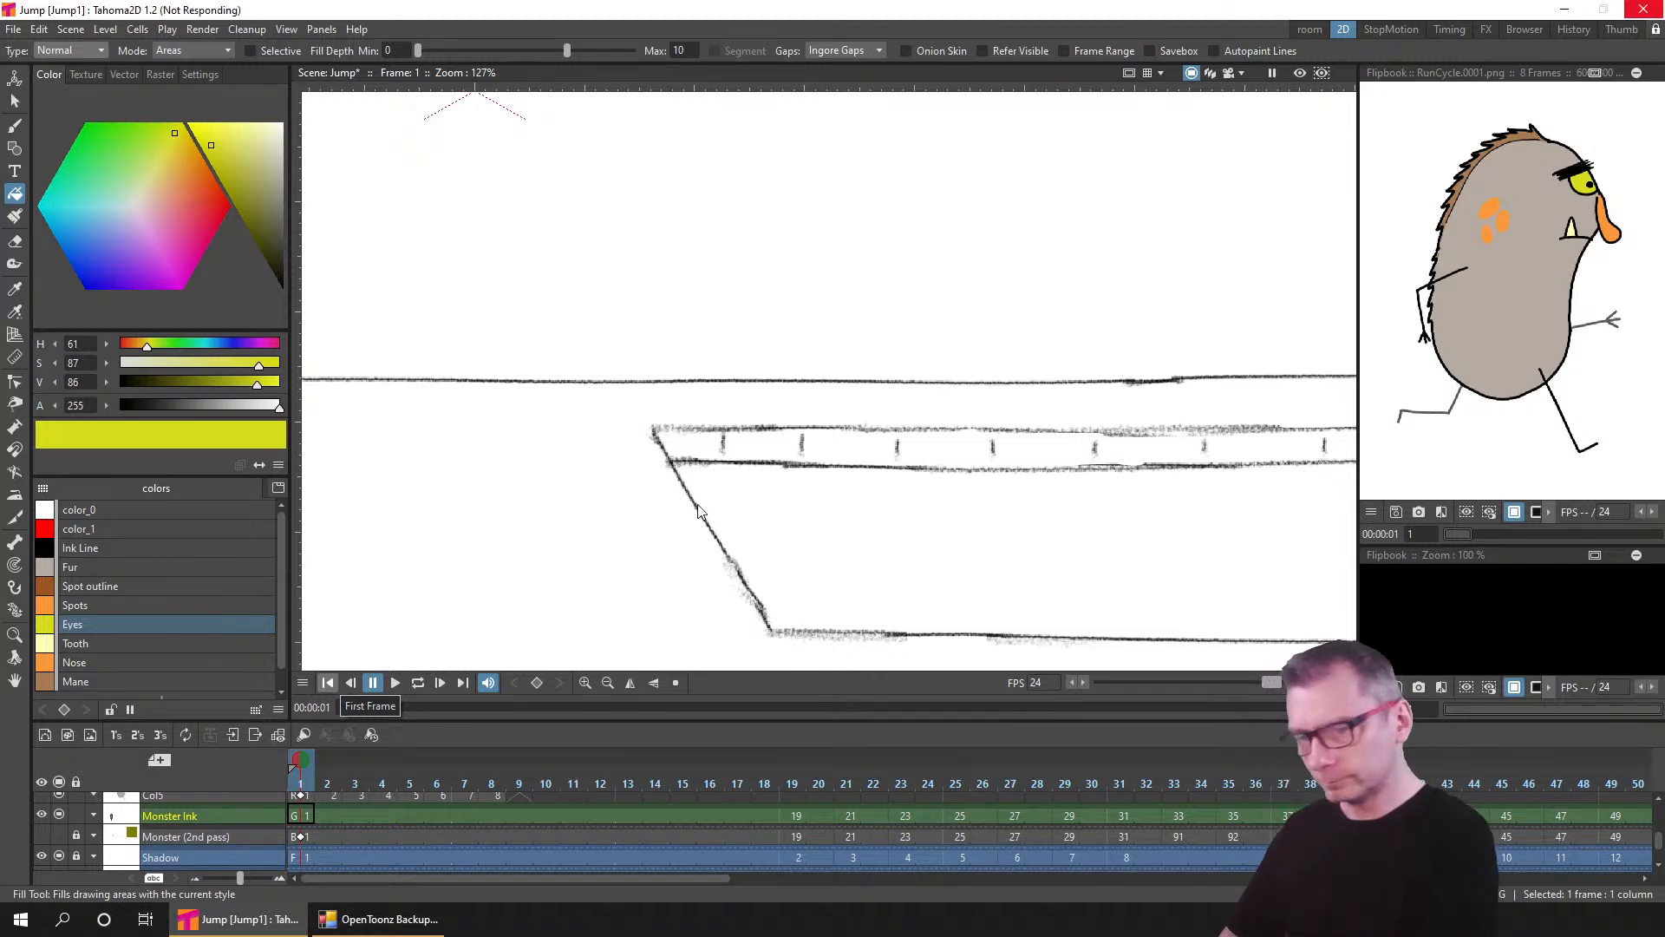
pyautogui.scroll(-7, 846, 515)
pyautogui.moveTo(521, 533)
pyautogui.mouseDown()
pyautogui.moveTo(822, 442)
pyautogui.moveTo(808, 484)
pyautogui.moveTo(829, 483)
pyautogui.moveTo(732, 569)
pyautogui.moveTo(762, 542)
pyautogui.mouseUp()
pyautogui.hotkey('ctrl', 'z')
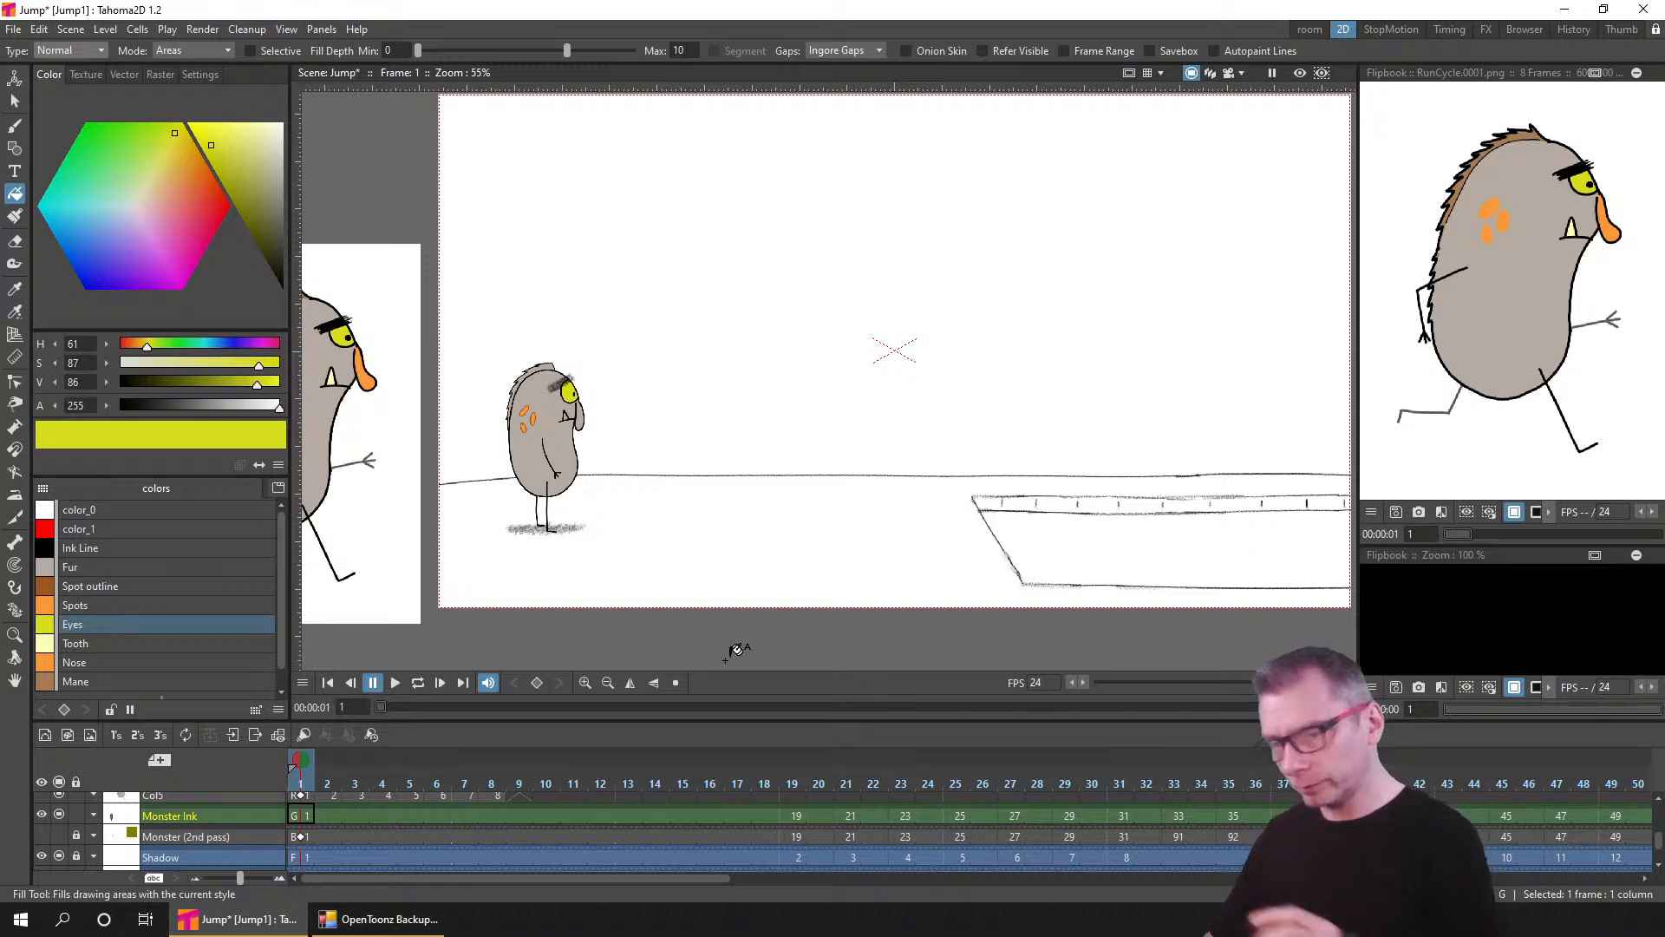
# - Select the Nose style and try a Brush stroke across the open top of the monster's nose in frame 1
pyautogui.click(113, 661)
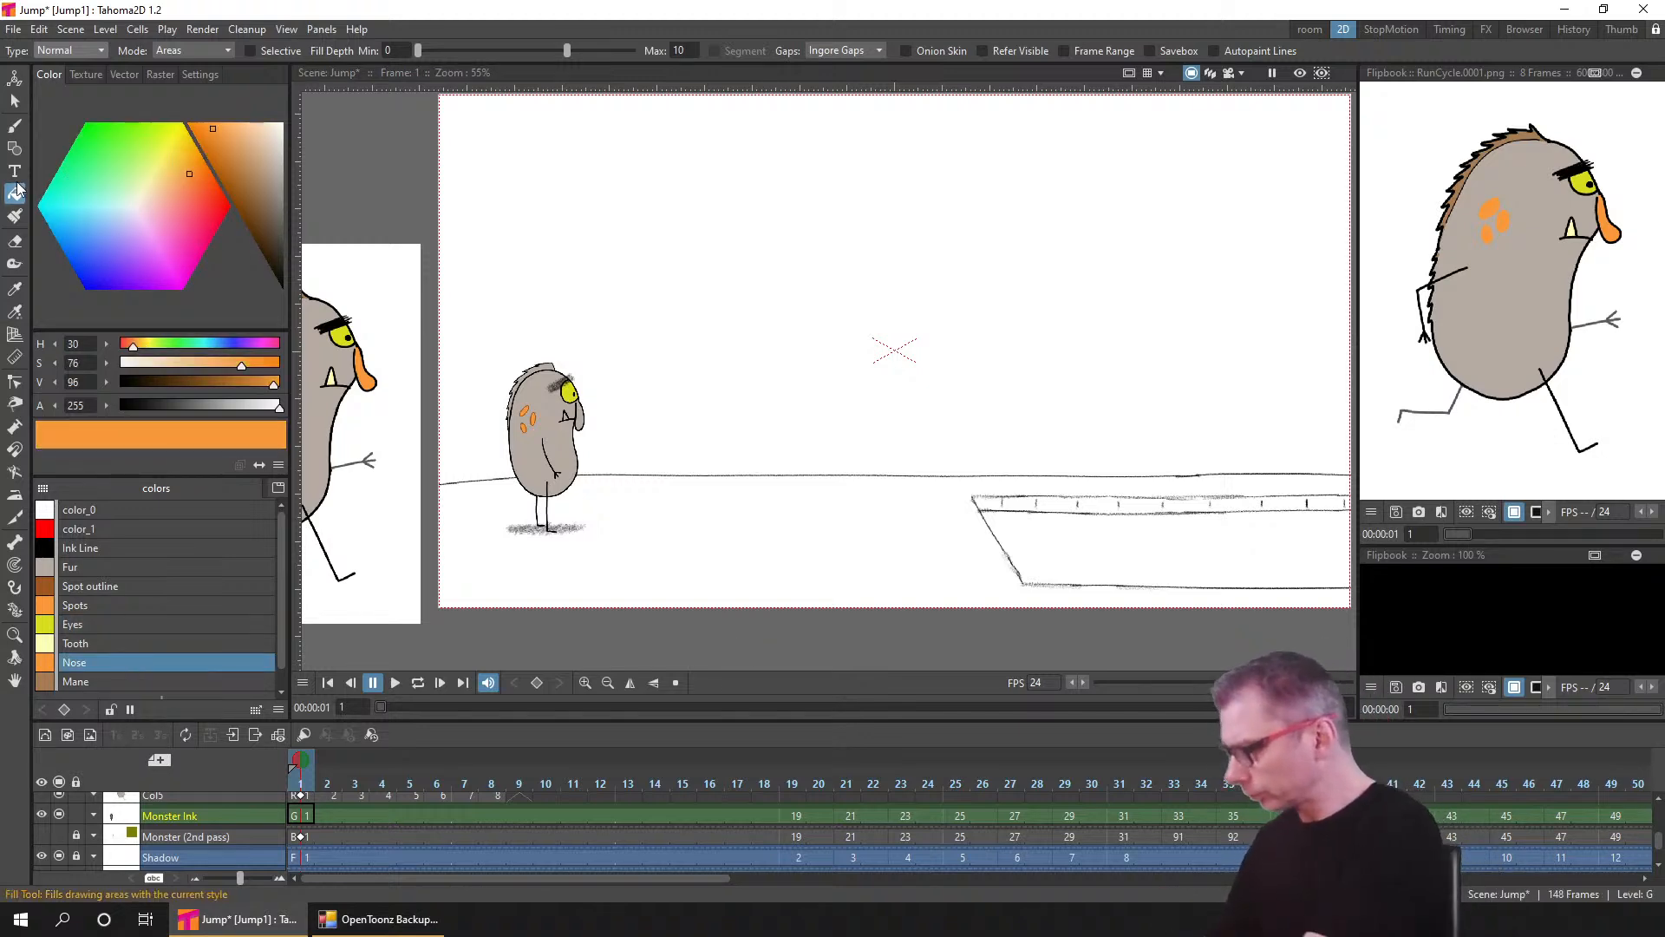
pyautogui.scroll(7, 575, 404)
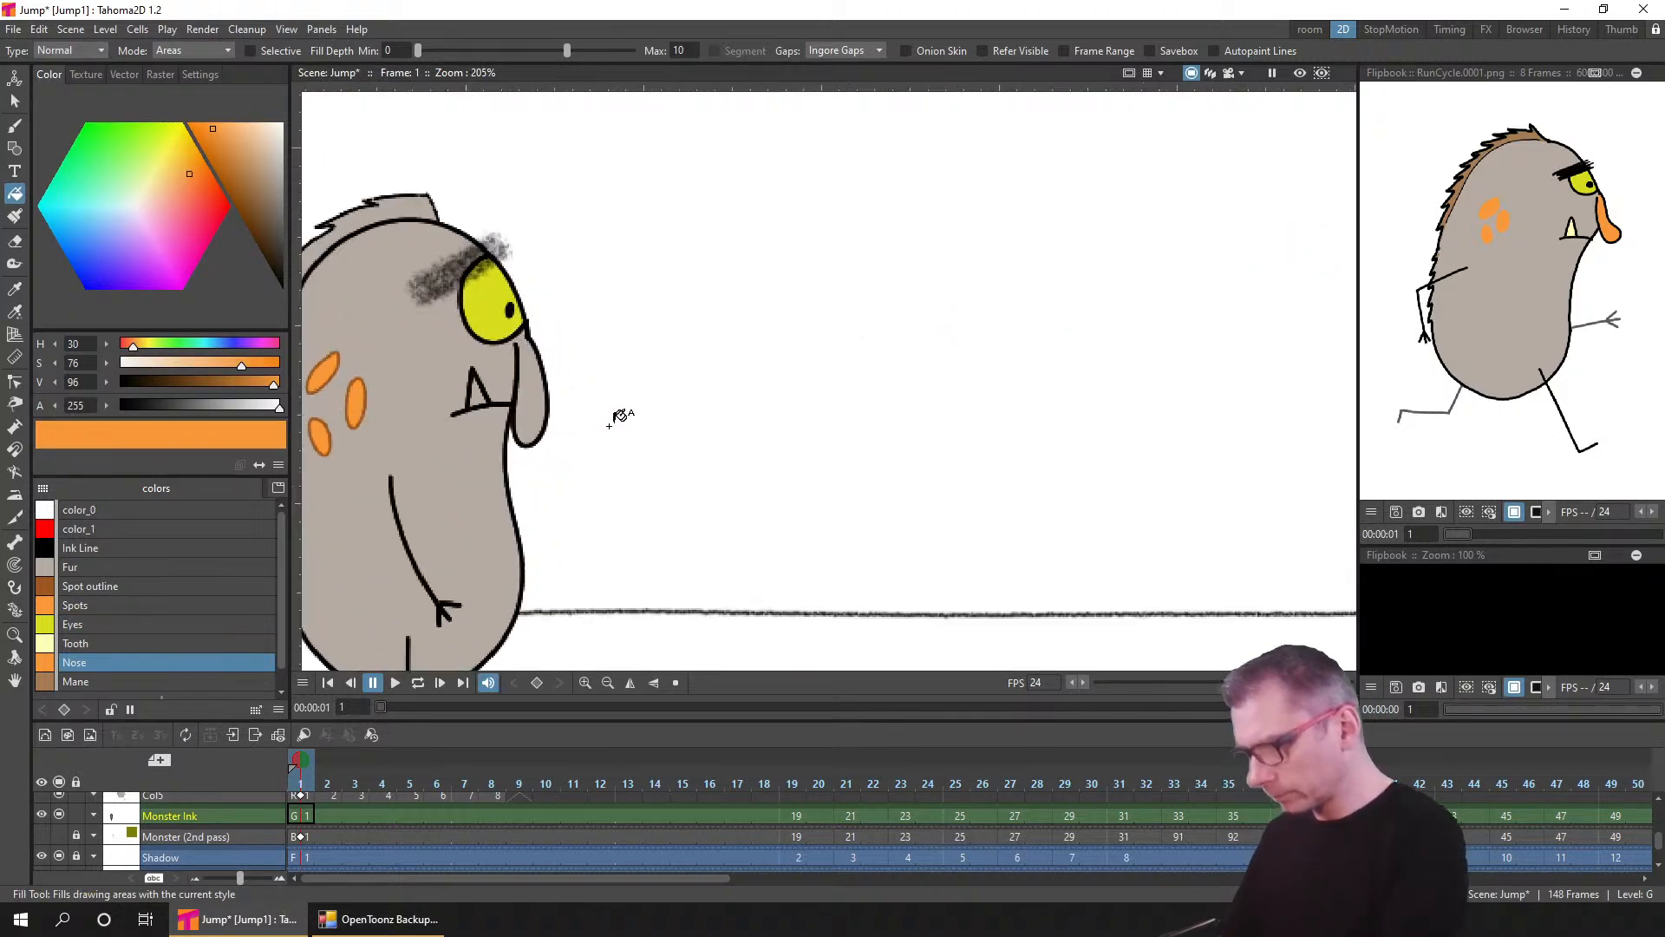
pyautogui.scroll(3, 790, 352)
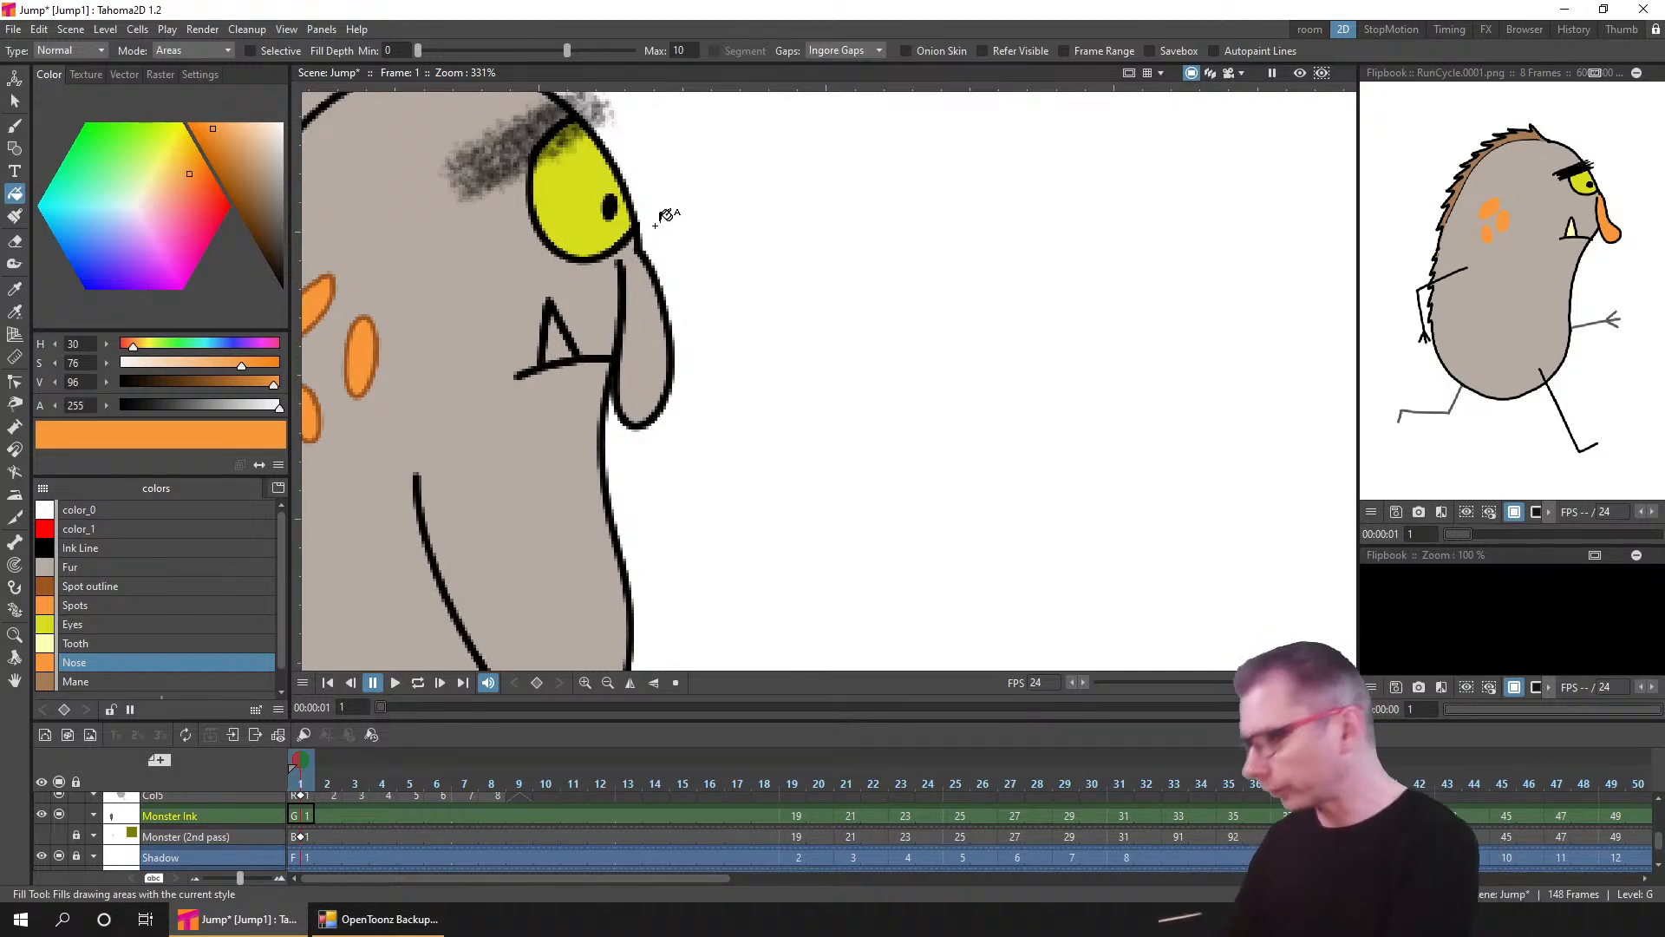
pyautogui.click(15, 128)
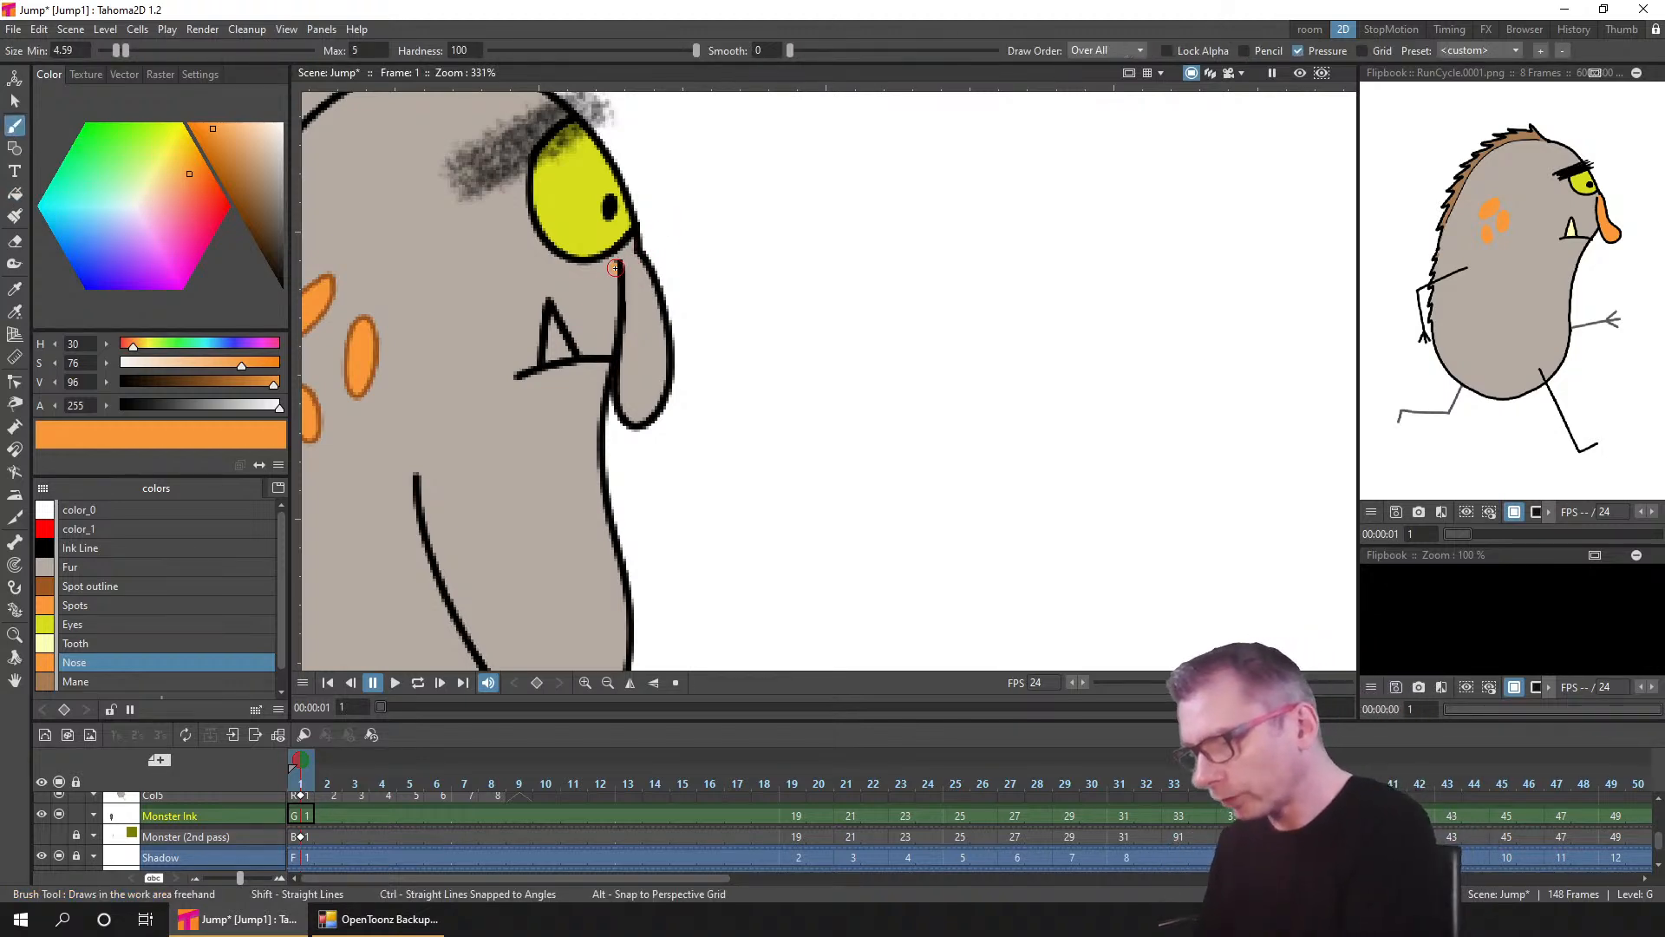
pyautogui.scroll(6, 649, 246)
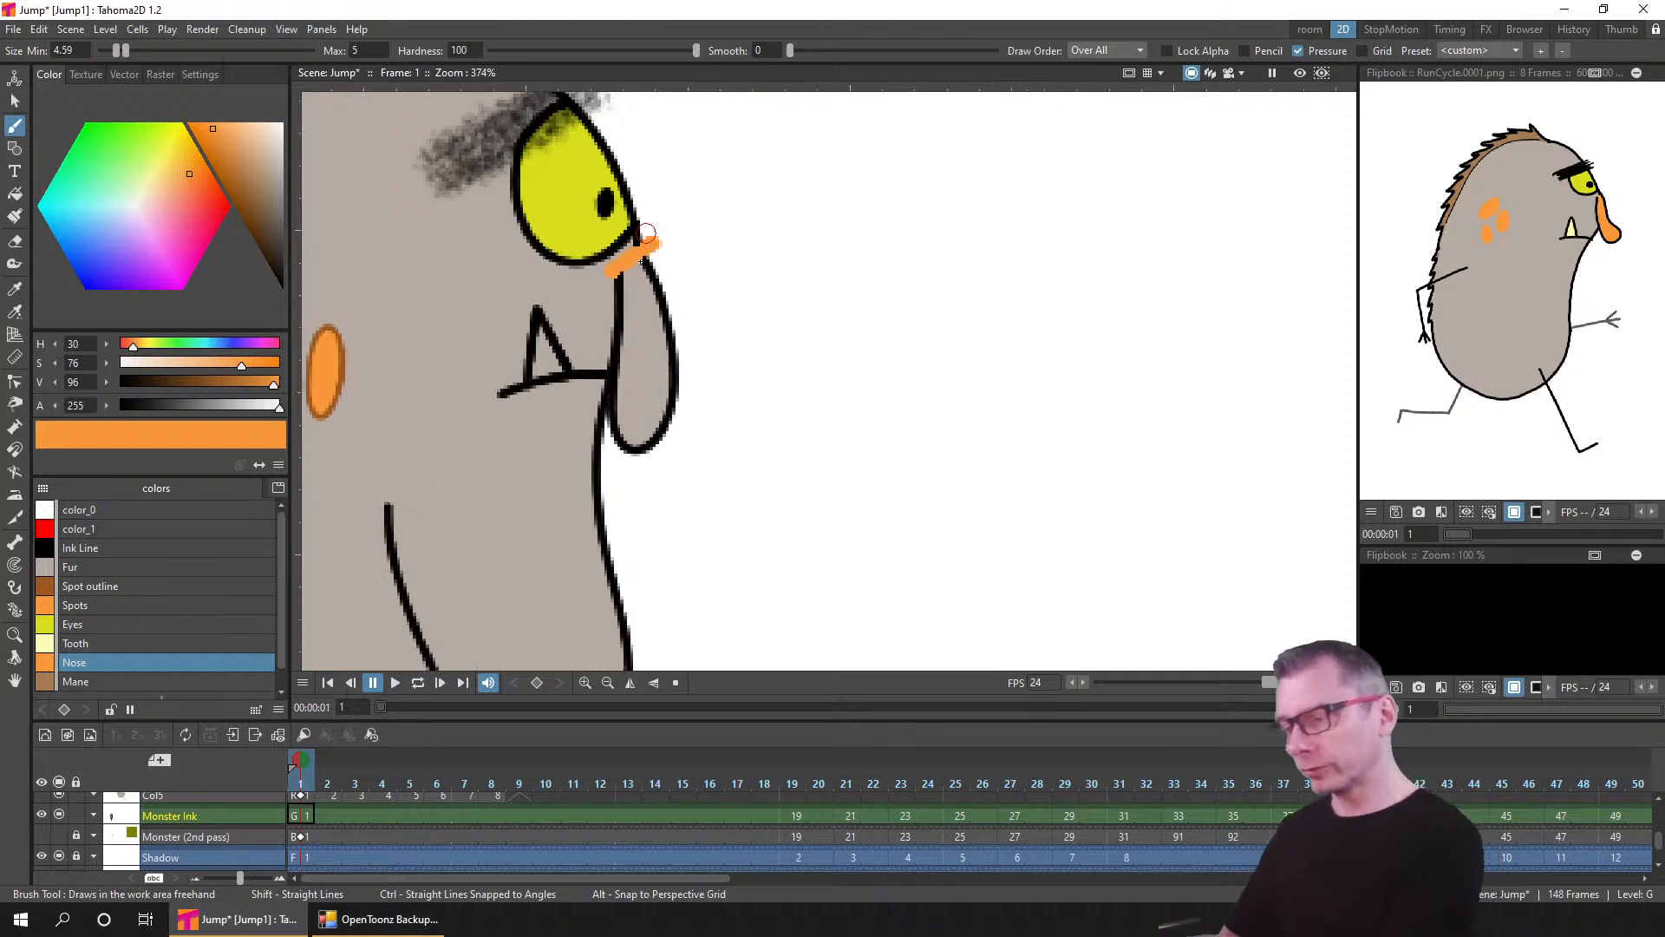
pyautogui.moveTo(649, 252); pyautogui.dragTo(682, 246)
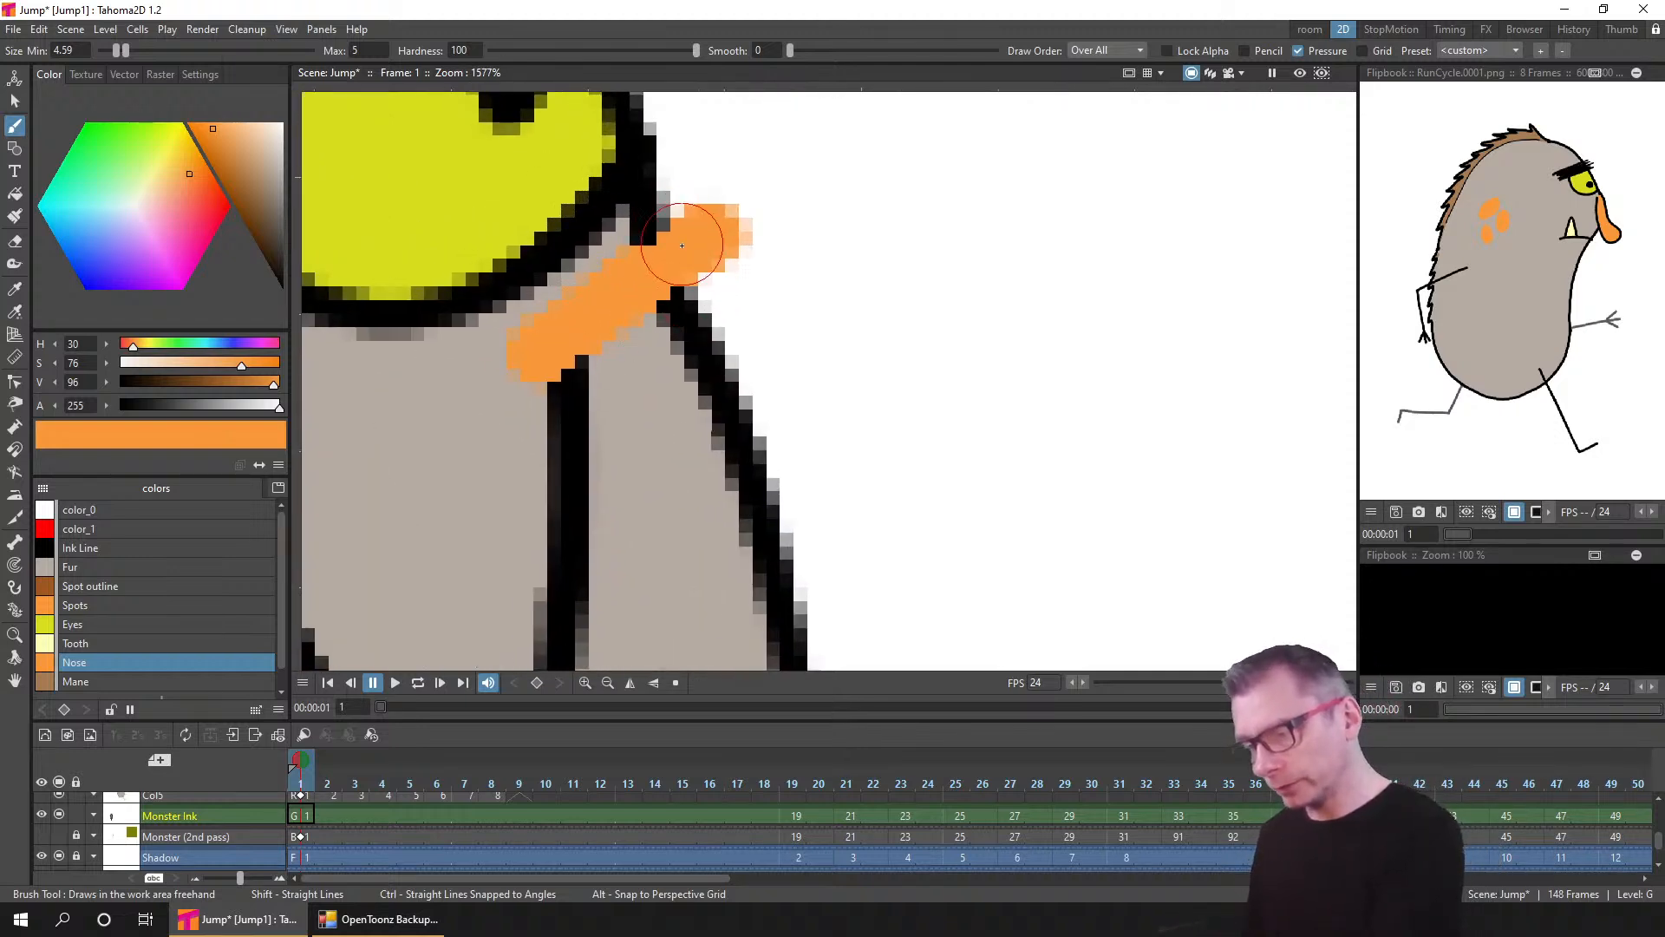
pyautogui.hotkey('ctrl', 'z')
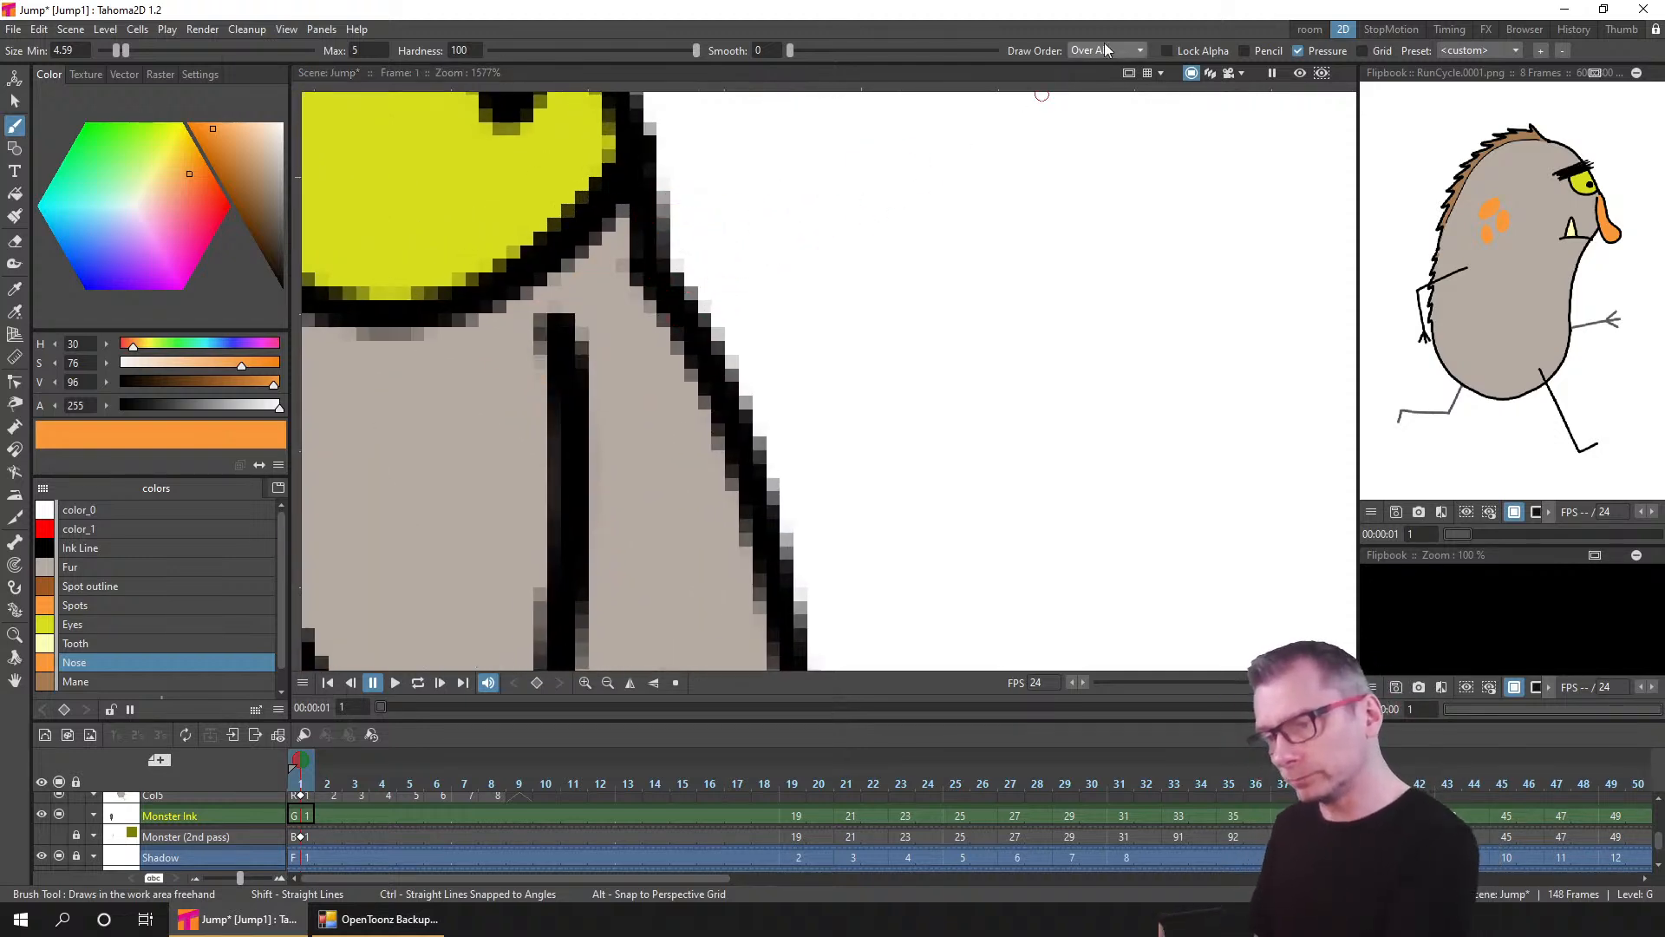
# - Set the brush's draw order to Under All and its size to 3.12, and close the top of the nose in frame 1
pyautogui.click(1117, 52)
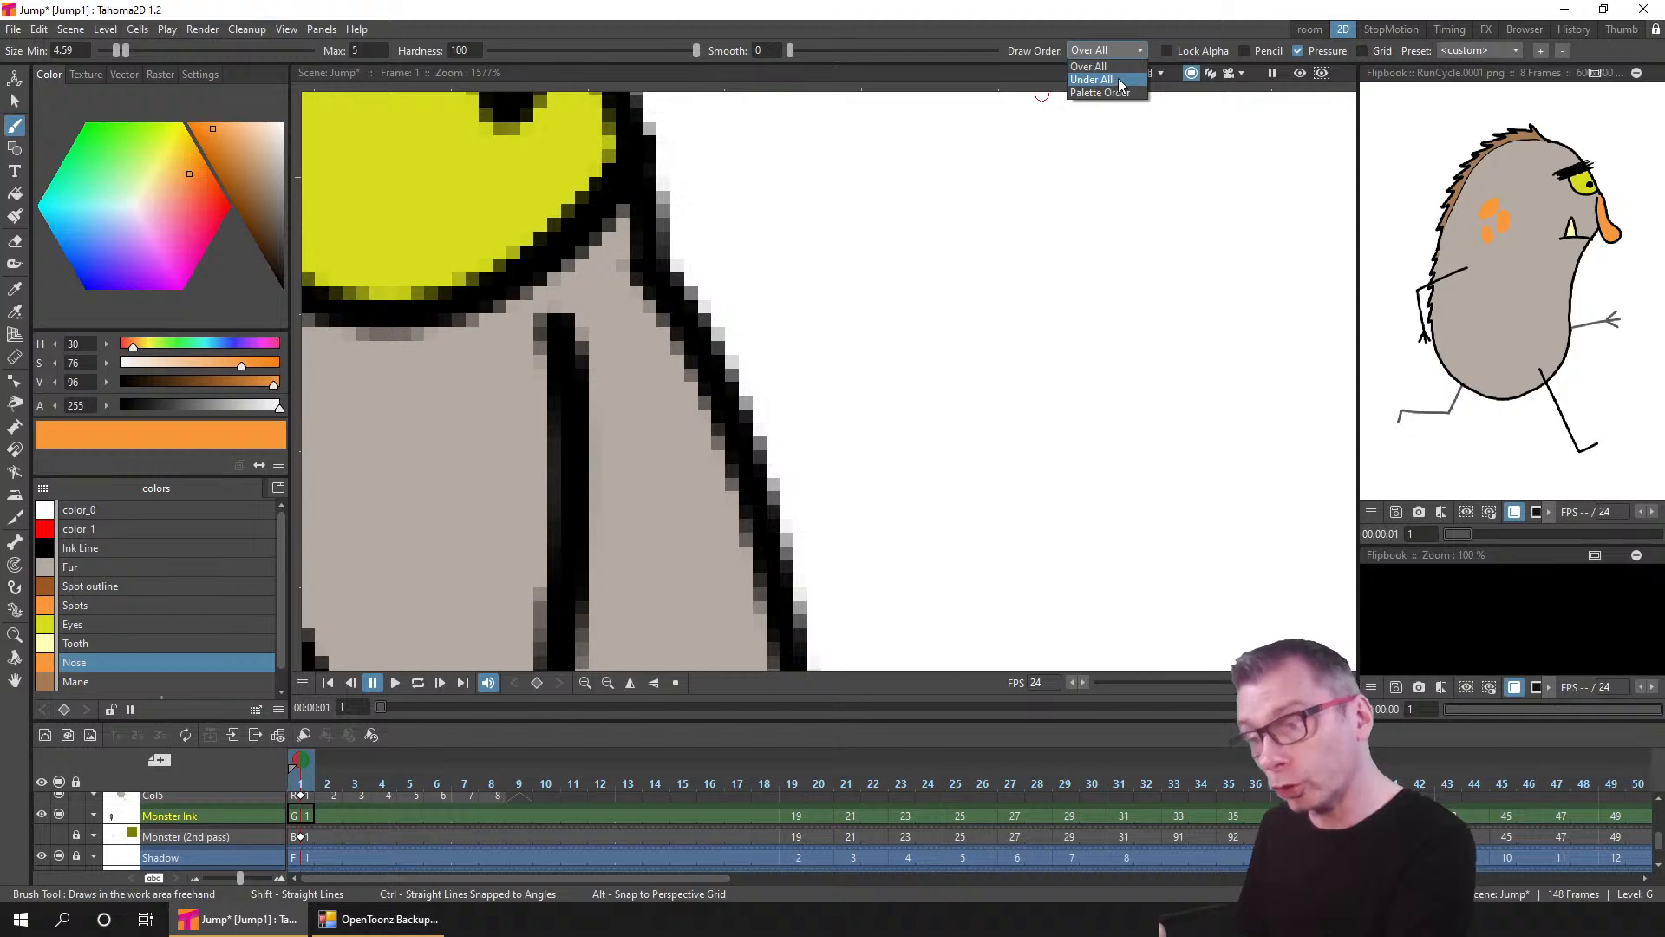
pyautogui.click(1121, 80)
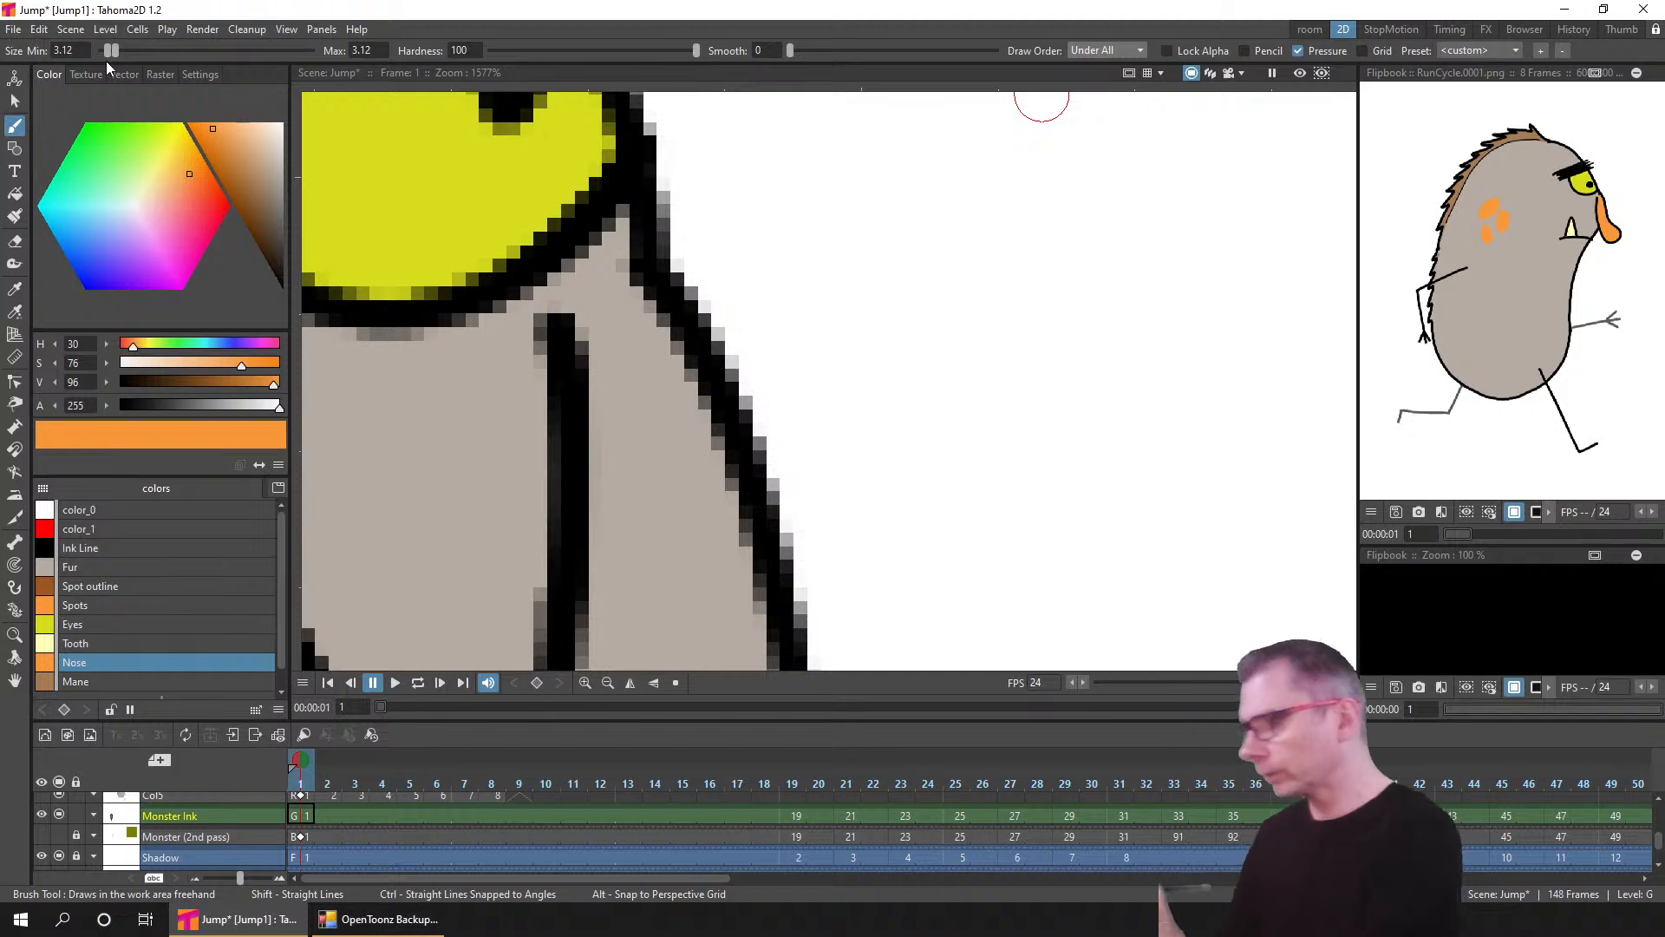
pyautogui.moveTo(567, 335)
pyautogui.mouseDown()
pyautogui.moveTo(658, 283)
pyautogui.moveTo(472, 414)
pyautogui.moveTo(678, 304)
pyautogui.moveTo(477, 467)
pyautogui.moveTo(796, 404)
pyautogui.moveTo(446, 600)
pyautogui.mouseUp()
pyautogui.hotkey('ctrl', 'z')
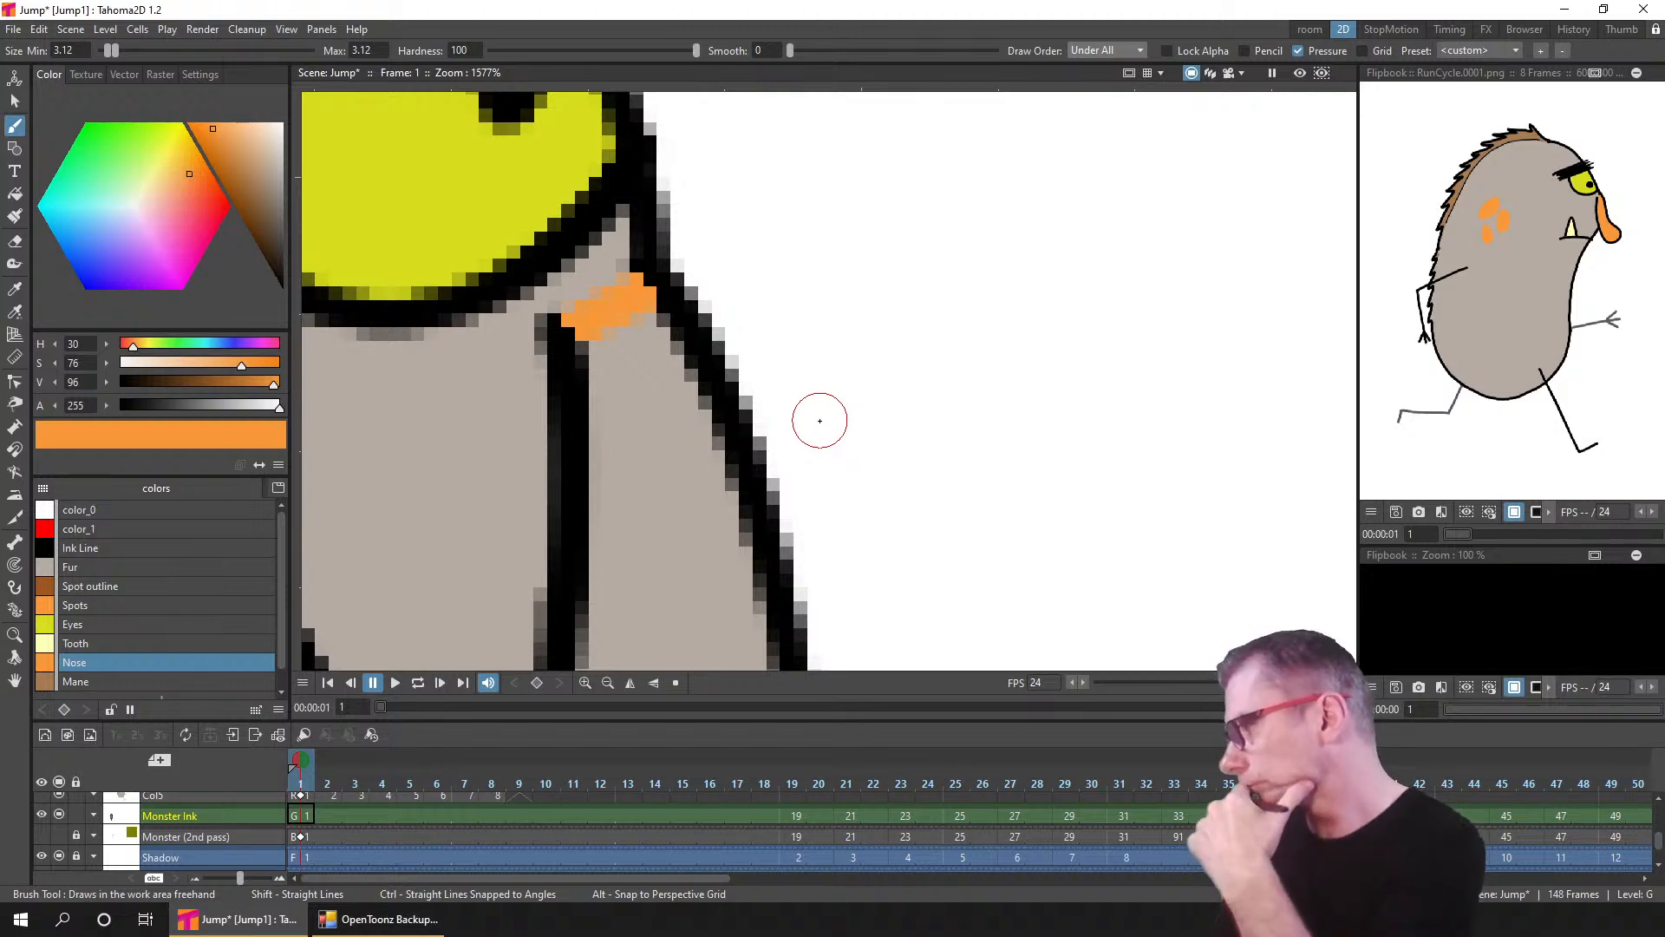
# - Close the gap at the top of the nose with Nose-style brush strokes in the Monster Ink drawings from frame 19 to frame 27
pyautogui.scroll(-3, 862, 341)
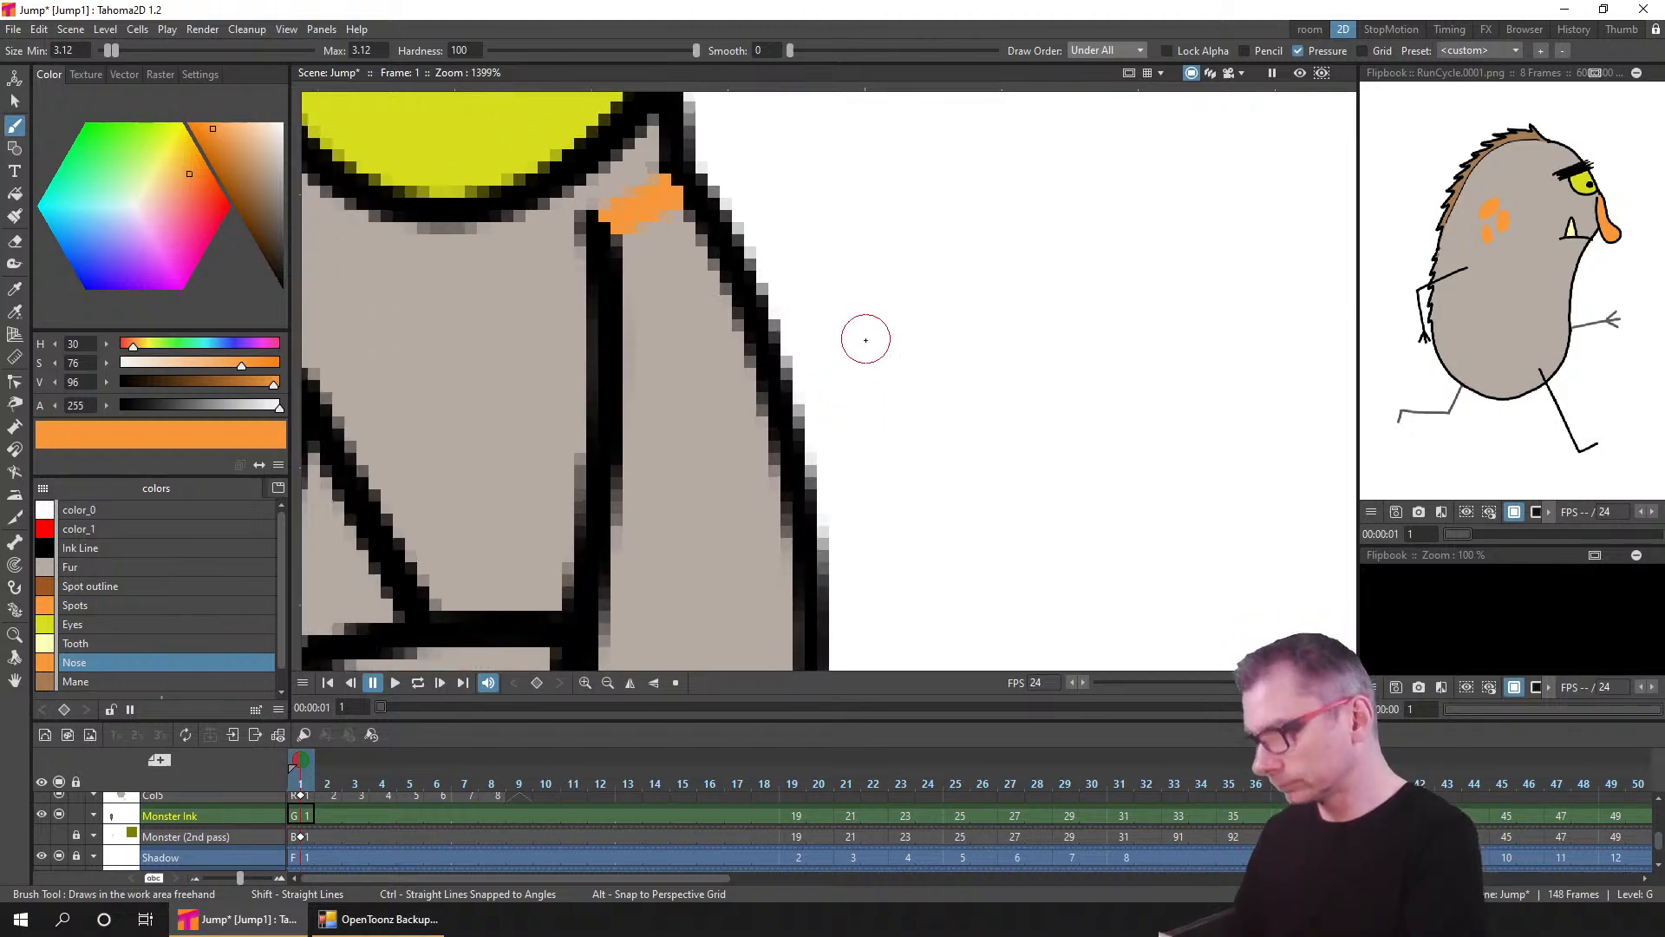
pyautogui.click(802, 814)
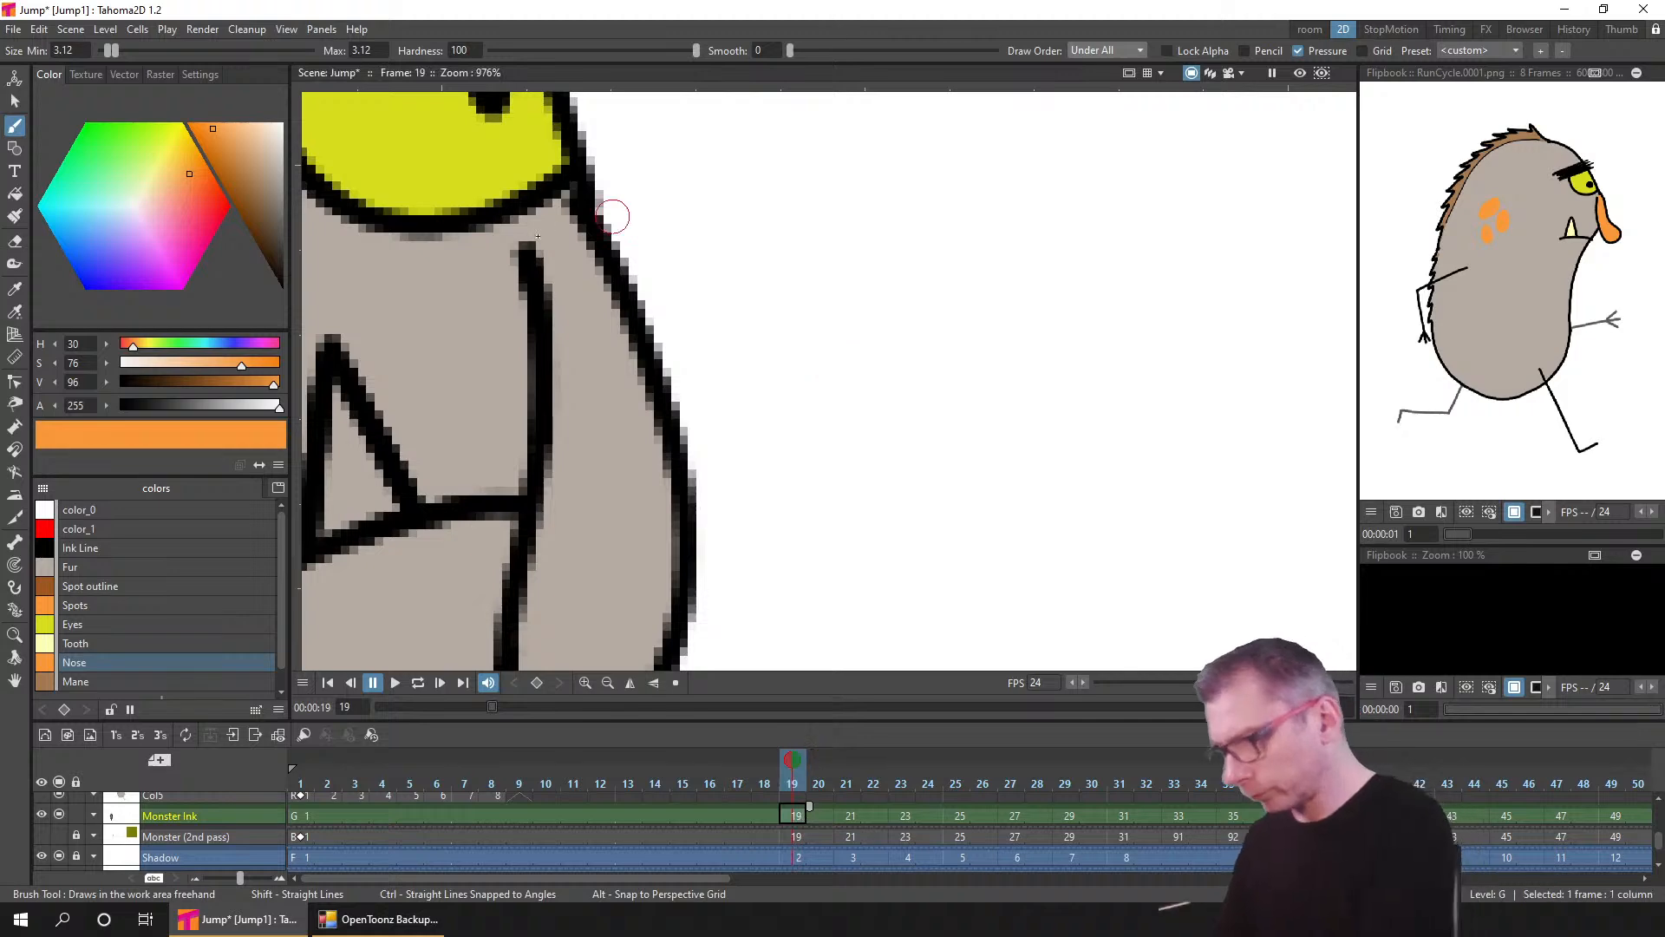
pyautogui.click(854, 817)
pyautogui.scroll(-3, 576, 372)
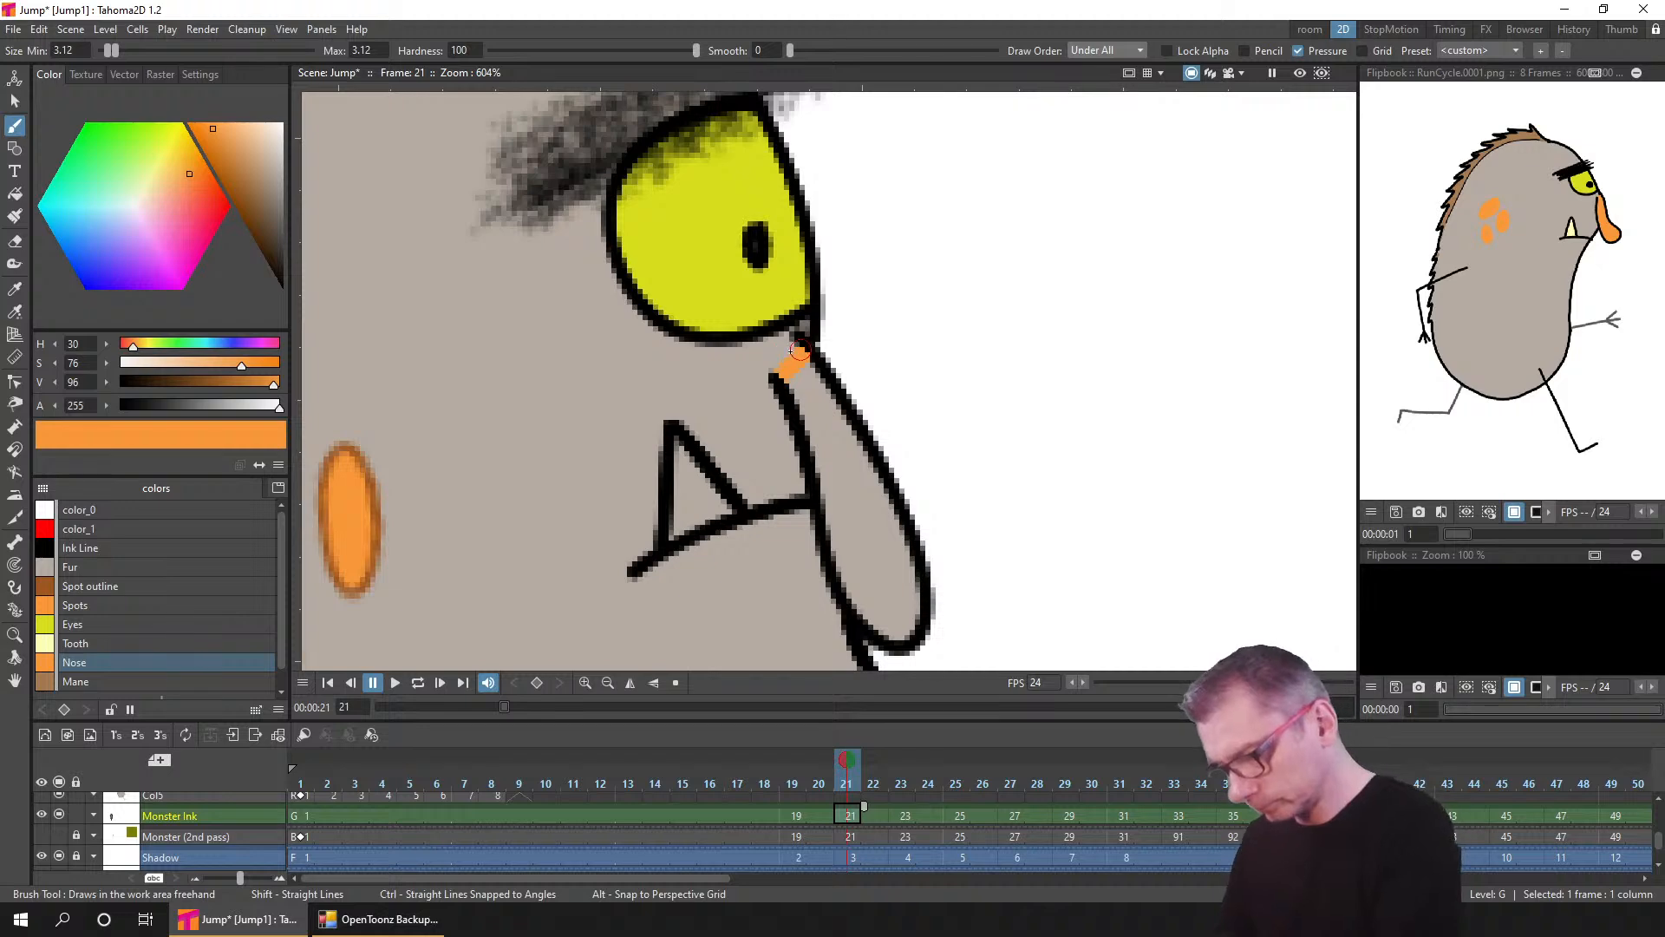
pyautogui.click(900, 816)
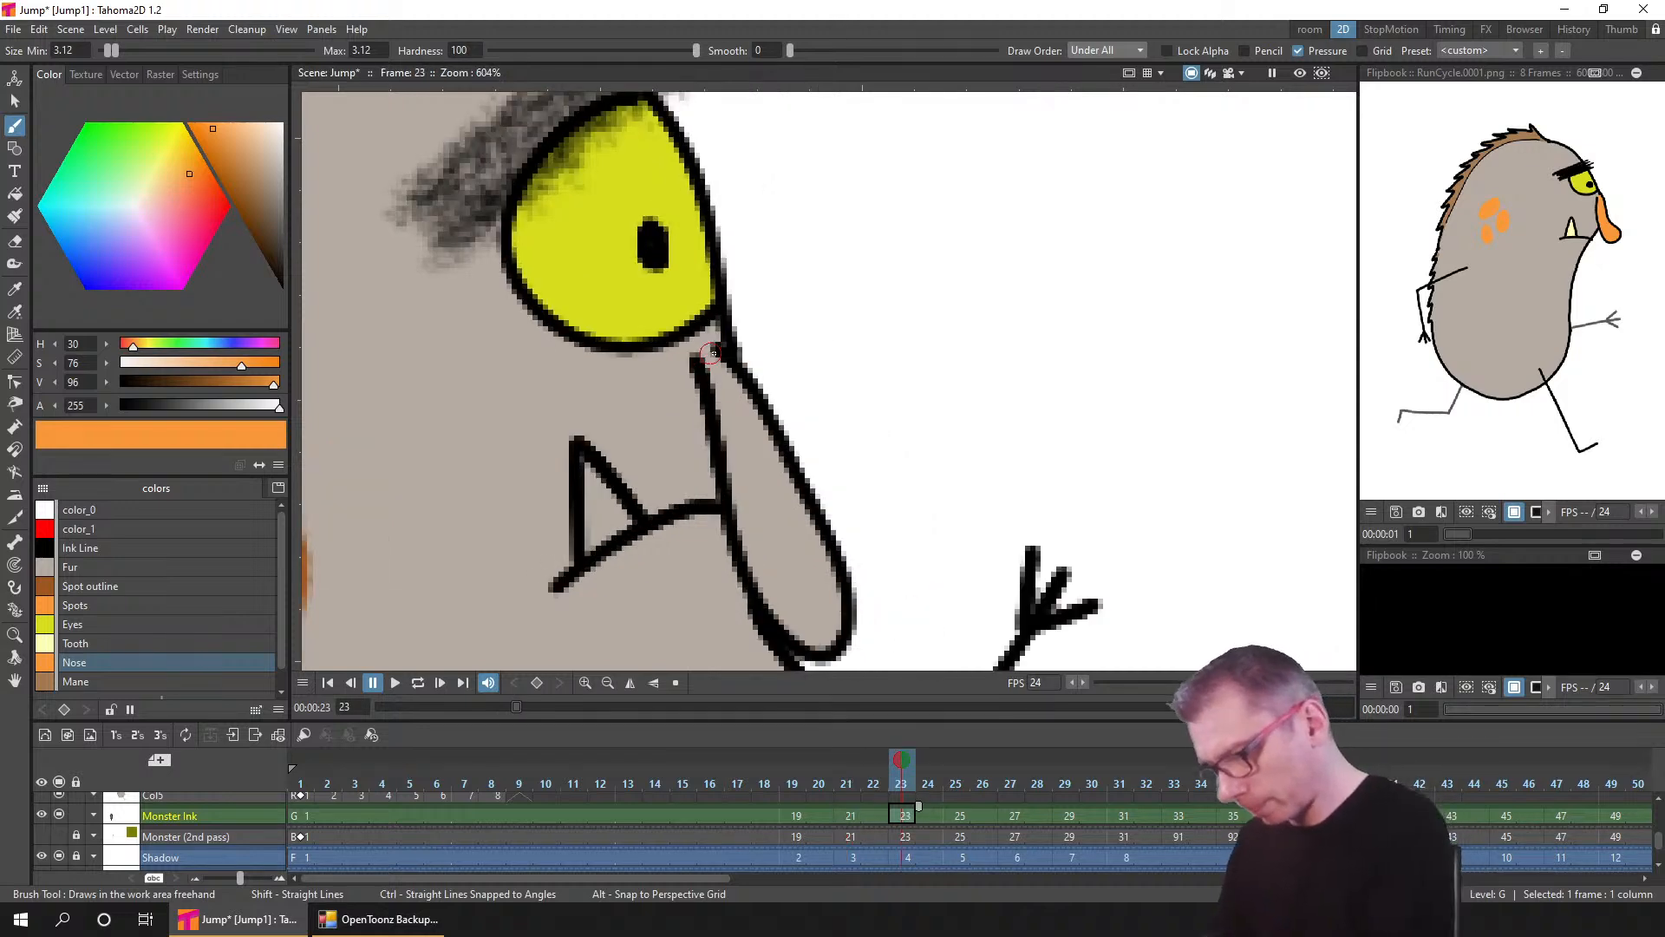
pyautogui.click(952, 816)
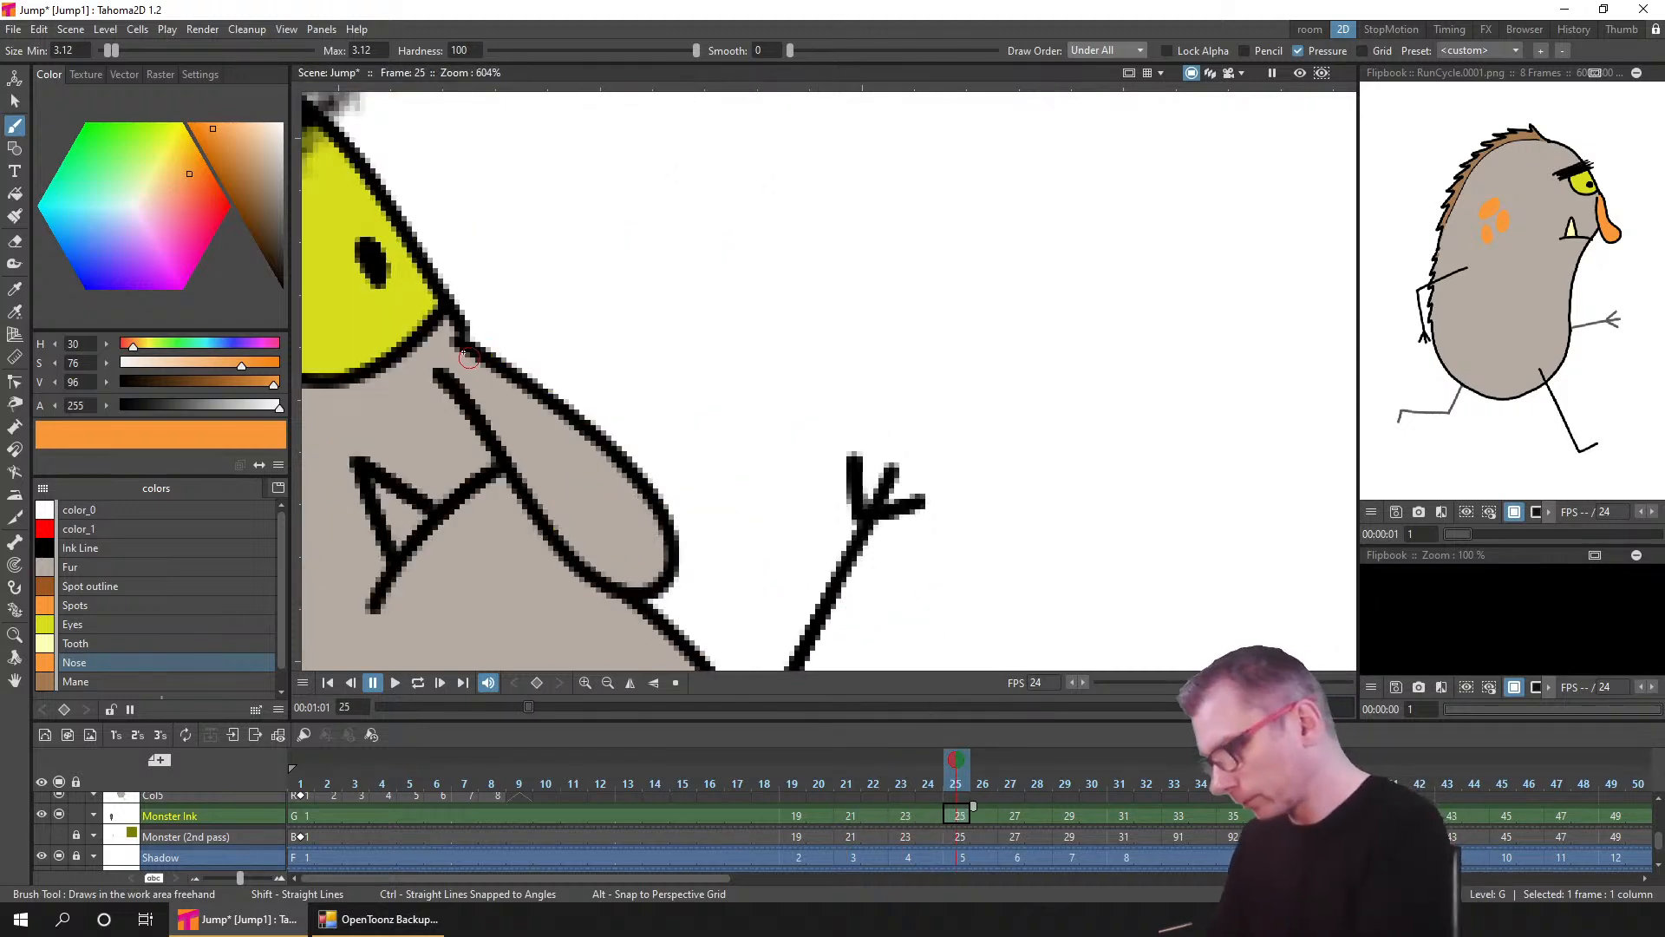
pyautogui.click(1013, 816)
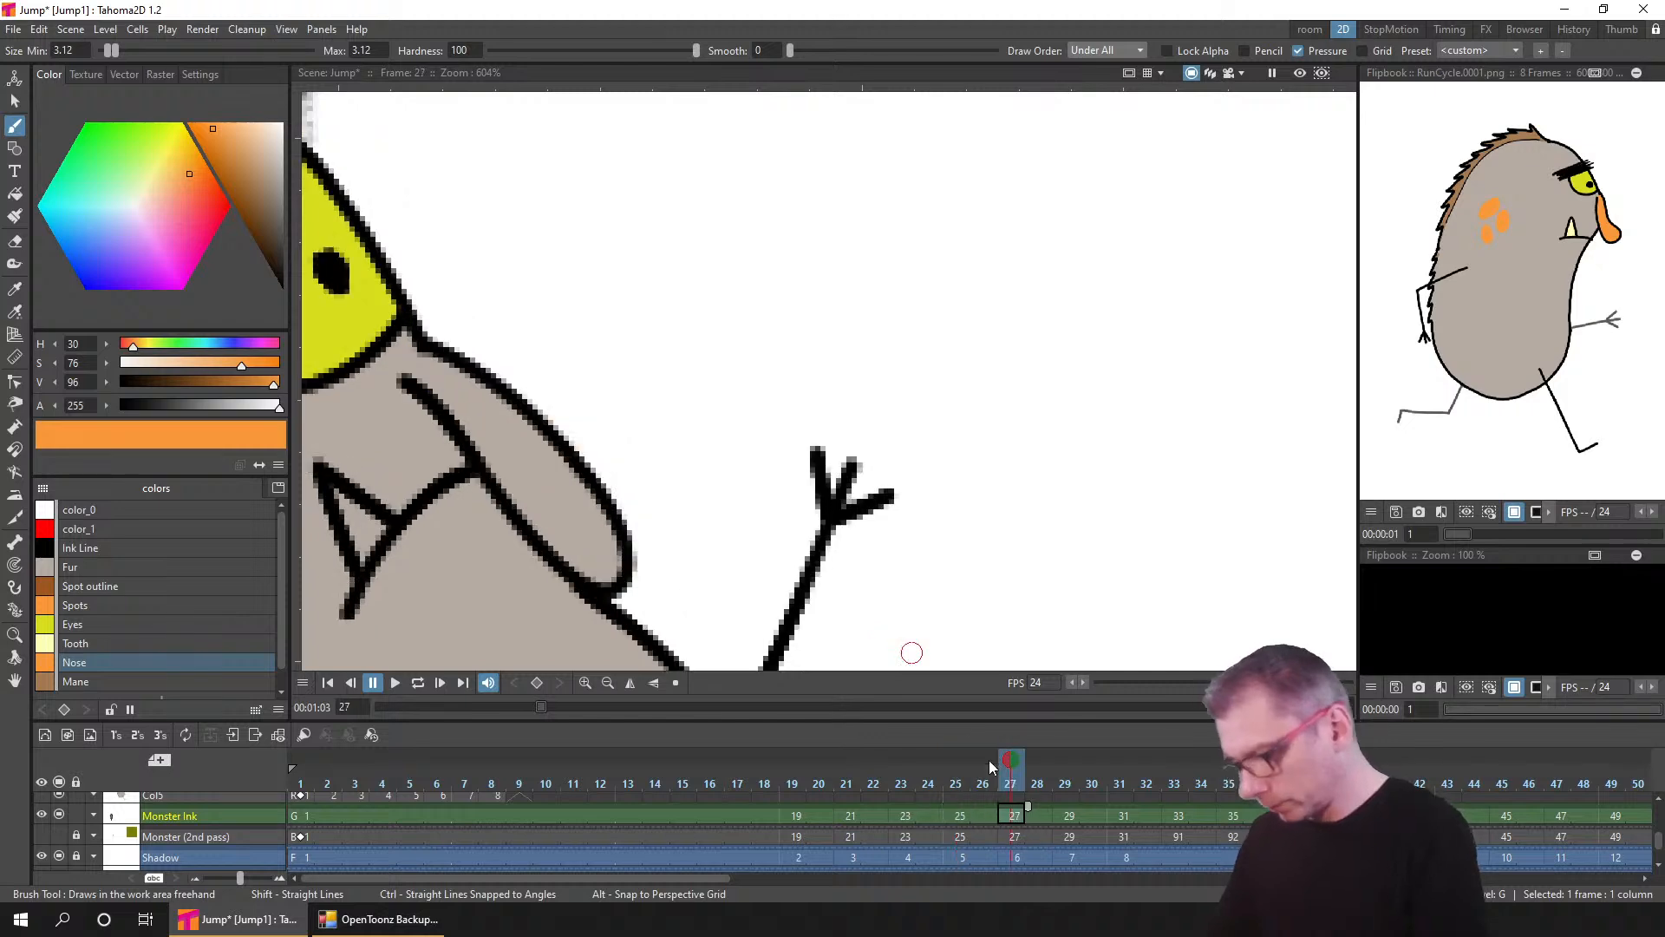
# - Close the top of the nose with the Nose style at frames 29 and 31, redoing the stroke at frame 29
pyautogui.click(1068, 816)
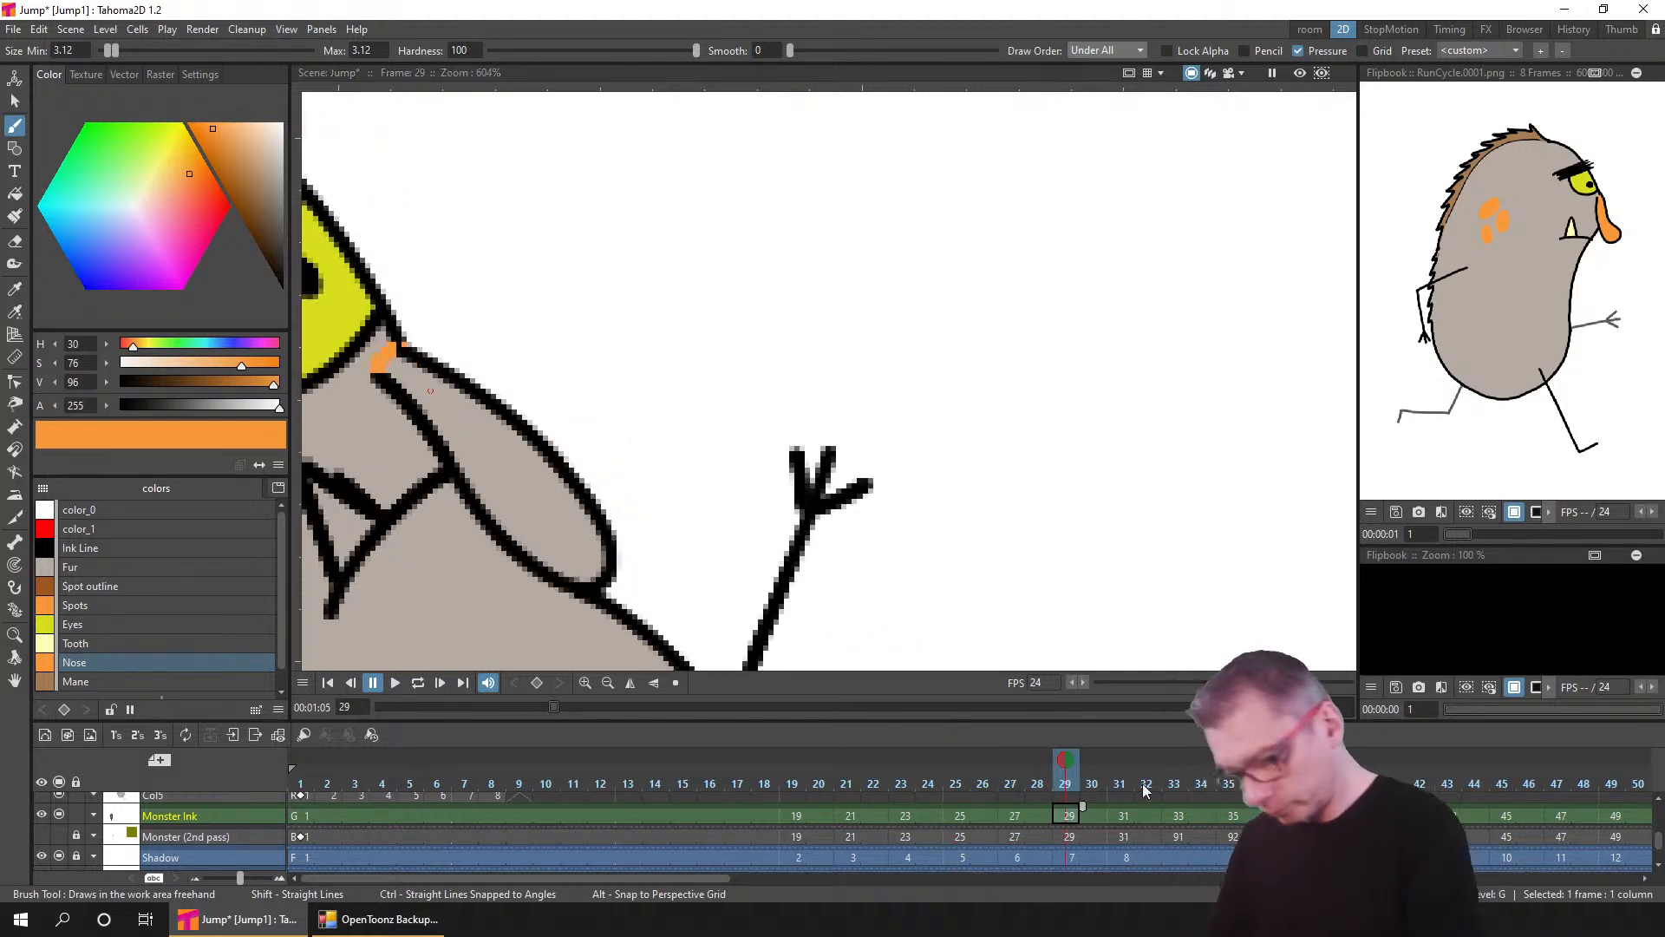
pyautogui.hotkey('ctrl', 'z')
pyautogui.moveTo(401, 350); pyautogui.dragTo(382, 373)
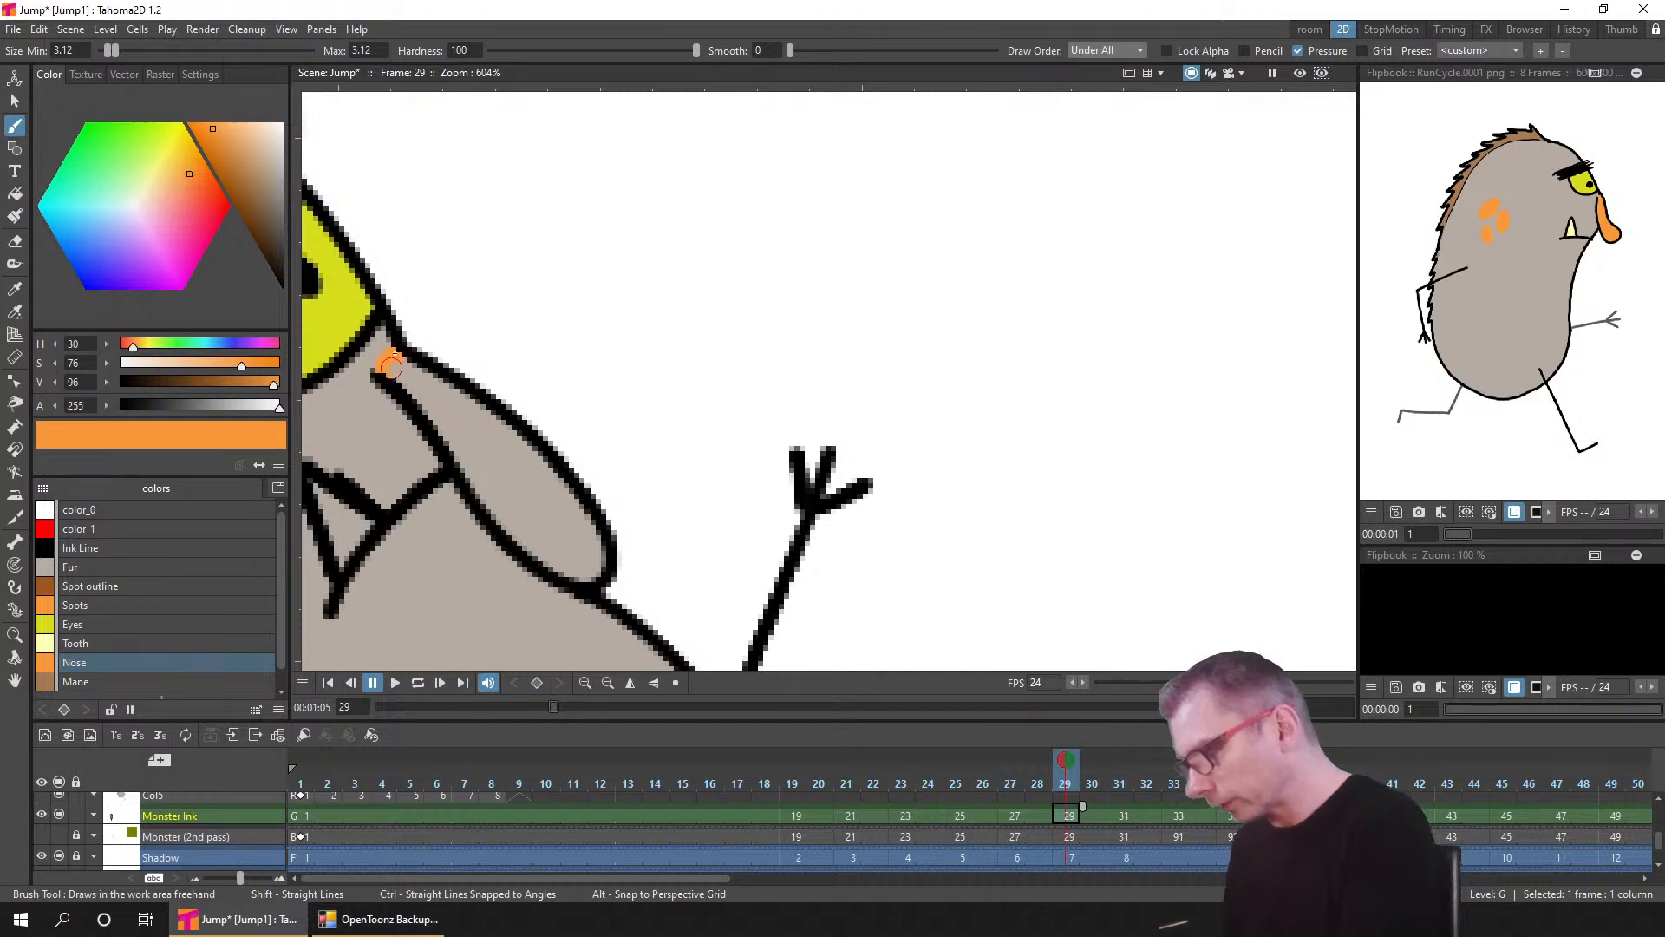
pyautogui.click(1120, 816)
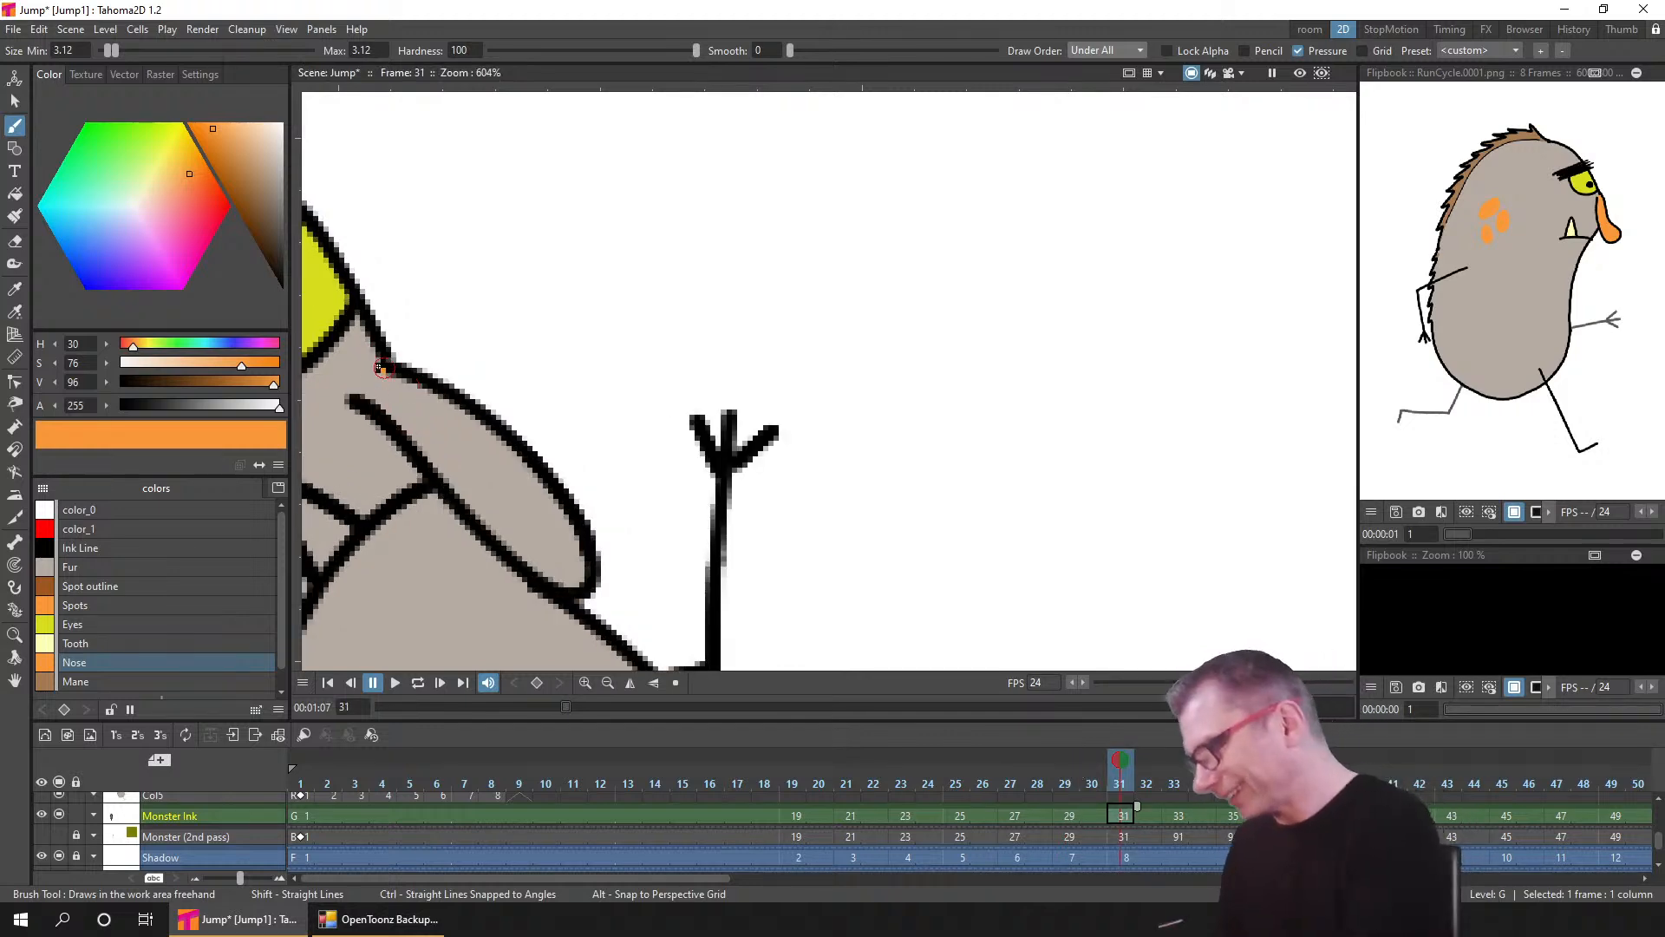
pyautogui.moveTo(359, 393); pyautogui.dragTo(365, 378)
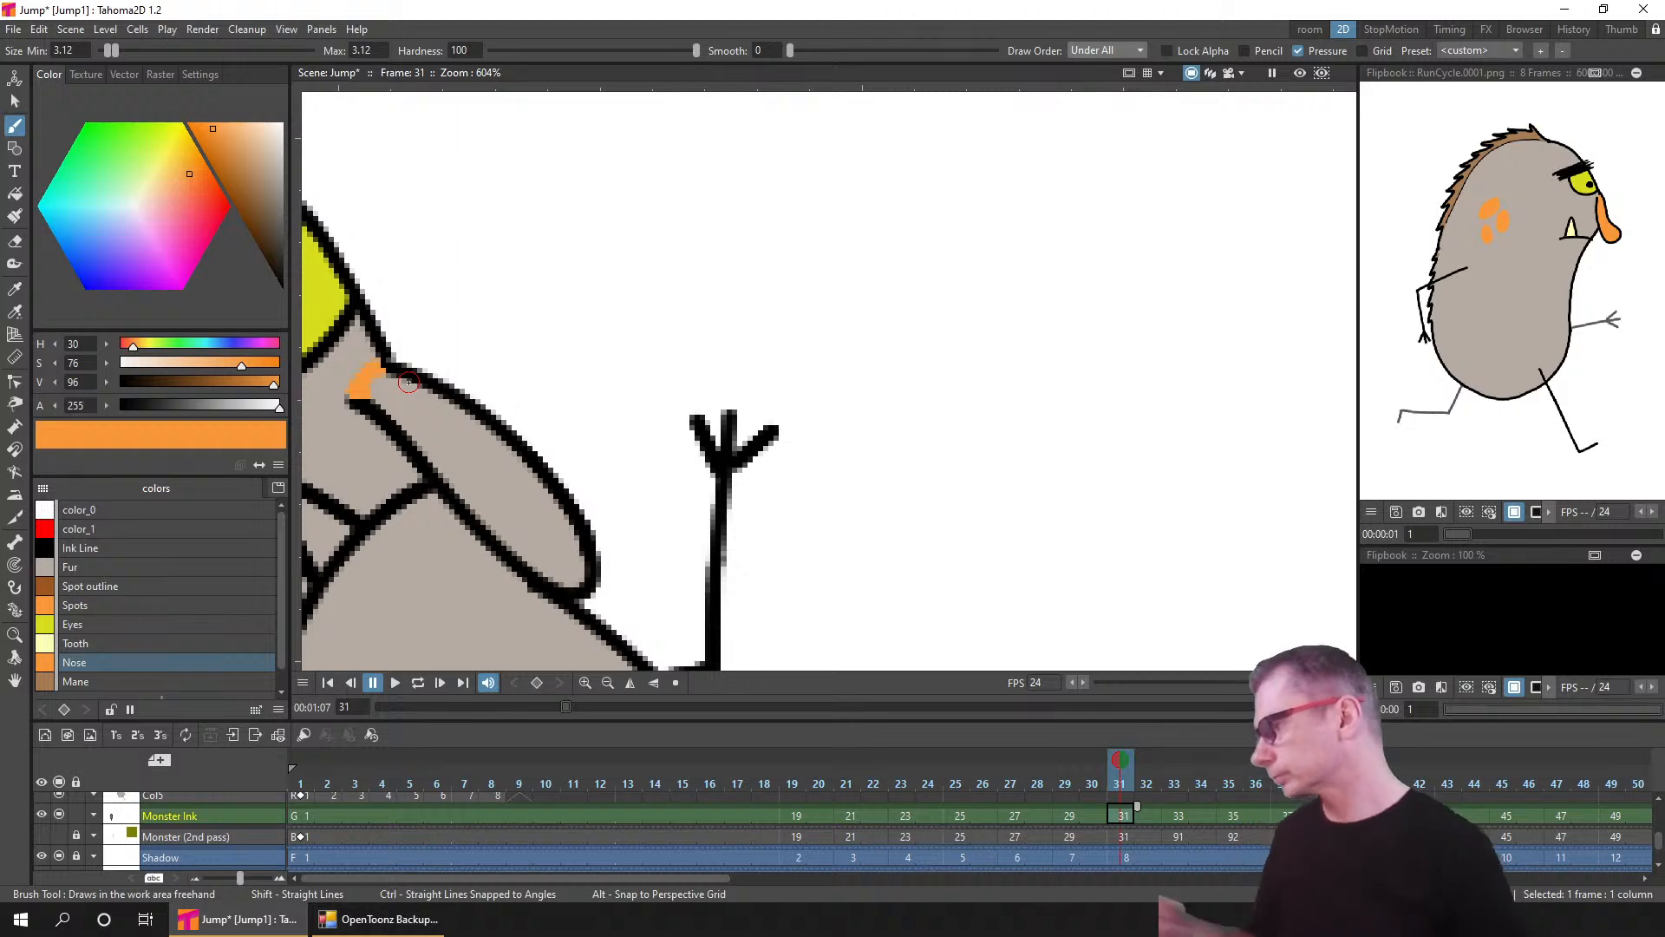
# - Paint the Nose-style closing stroke at the top of the nose in the Monster Ink drawings at frames 33, 35, 37 and 39
pyautogui.click(1172, 819)
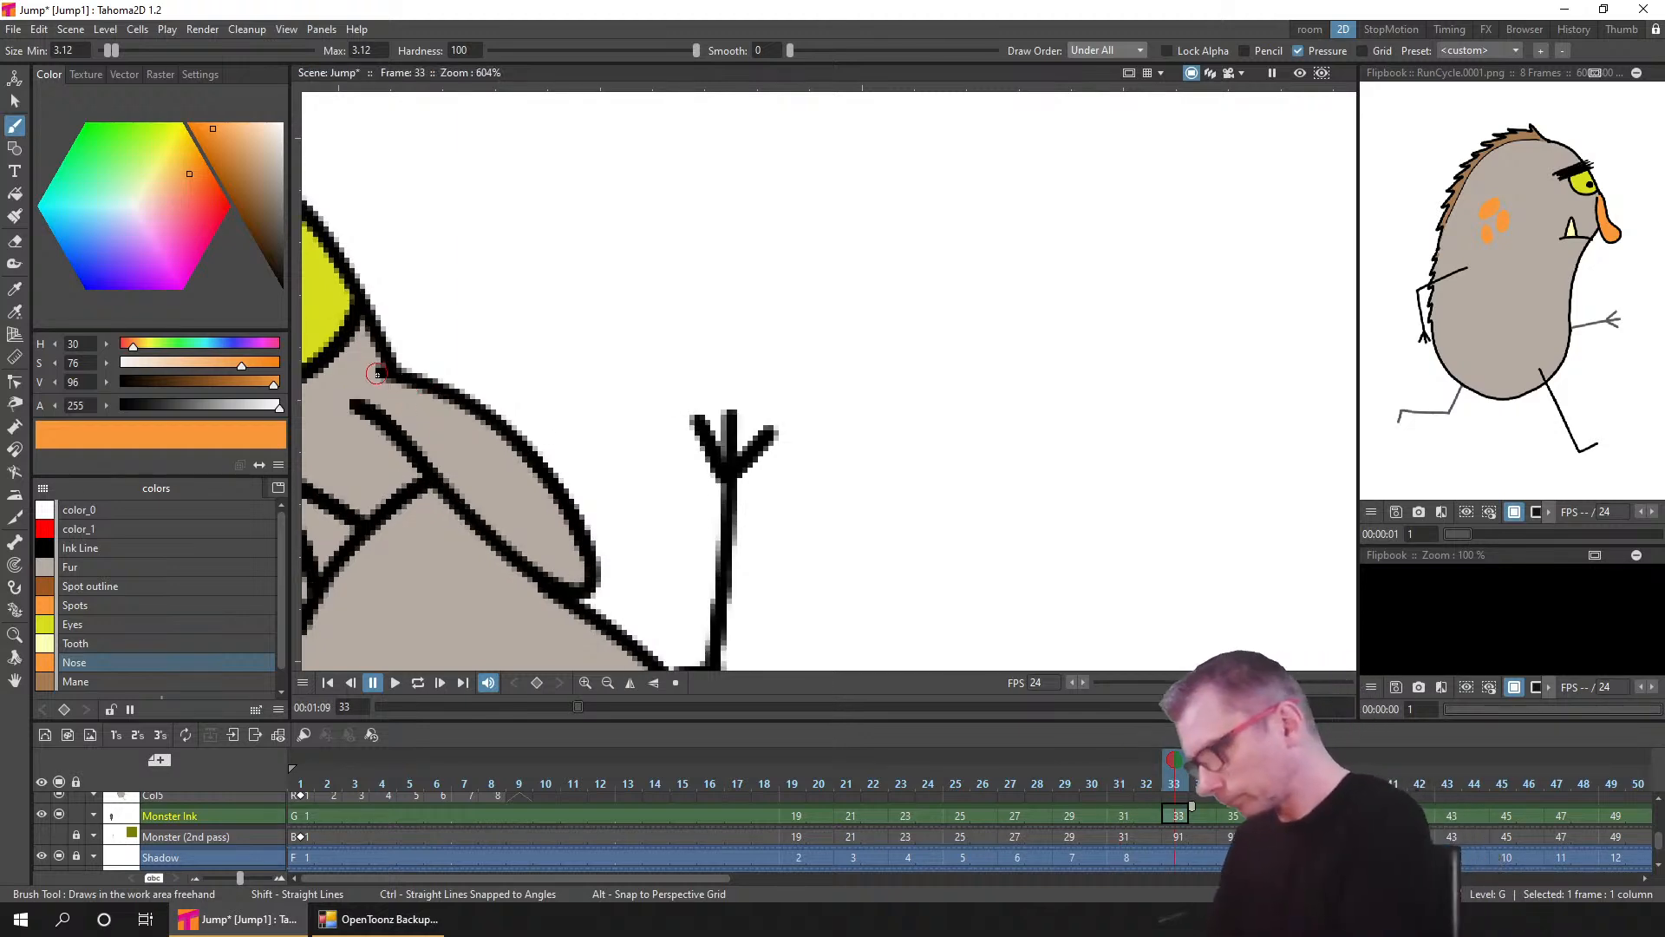
pyautogui.click(1234, 816)
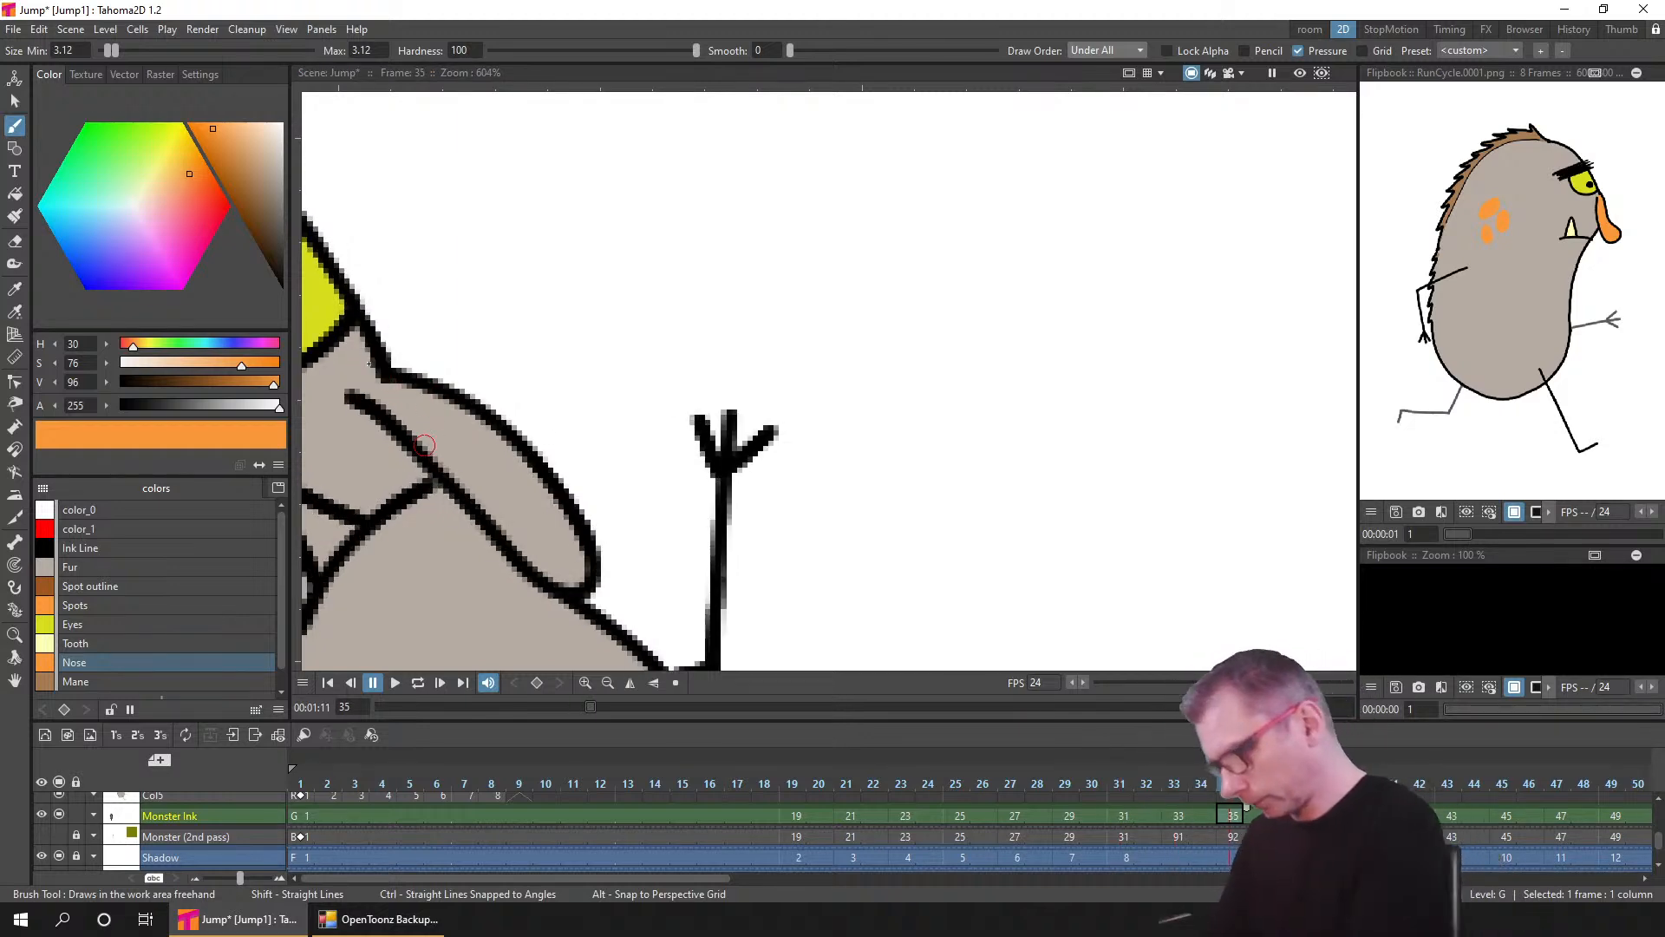
pyautogui.moveTo(380, 372); pyautogui.dragTo(357, 390)
pyautogui.click(1287, 816)
pyautogui.click(1339, 816)
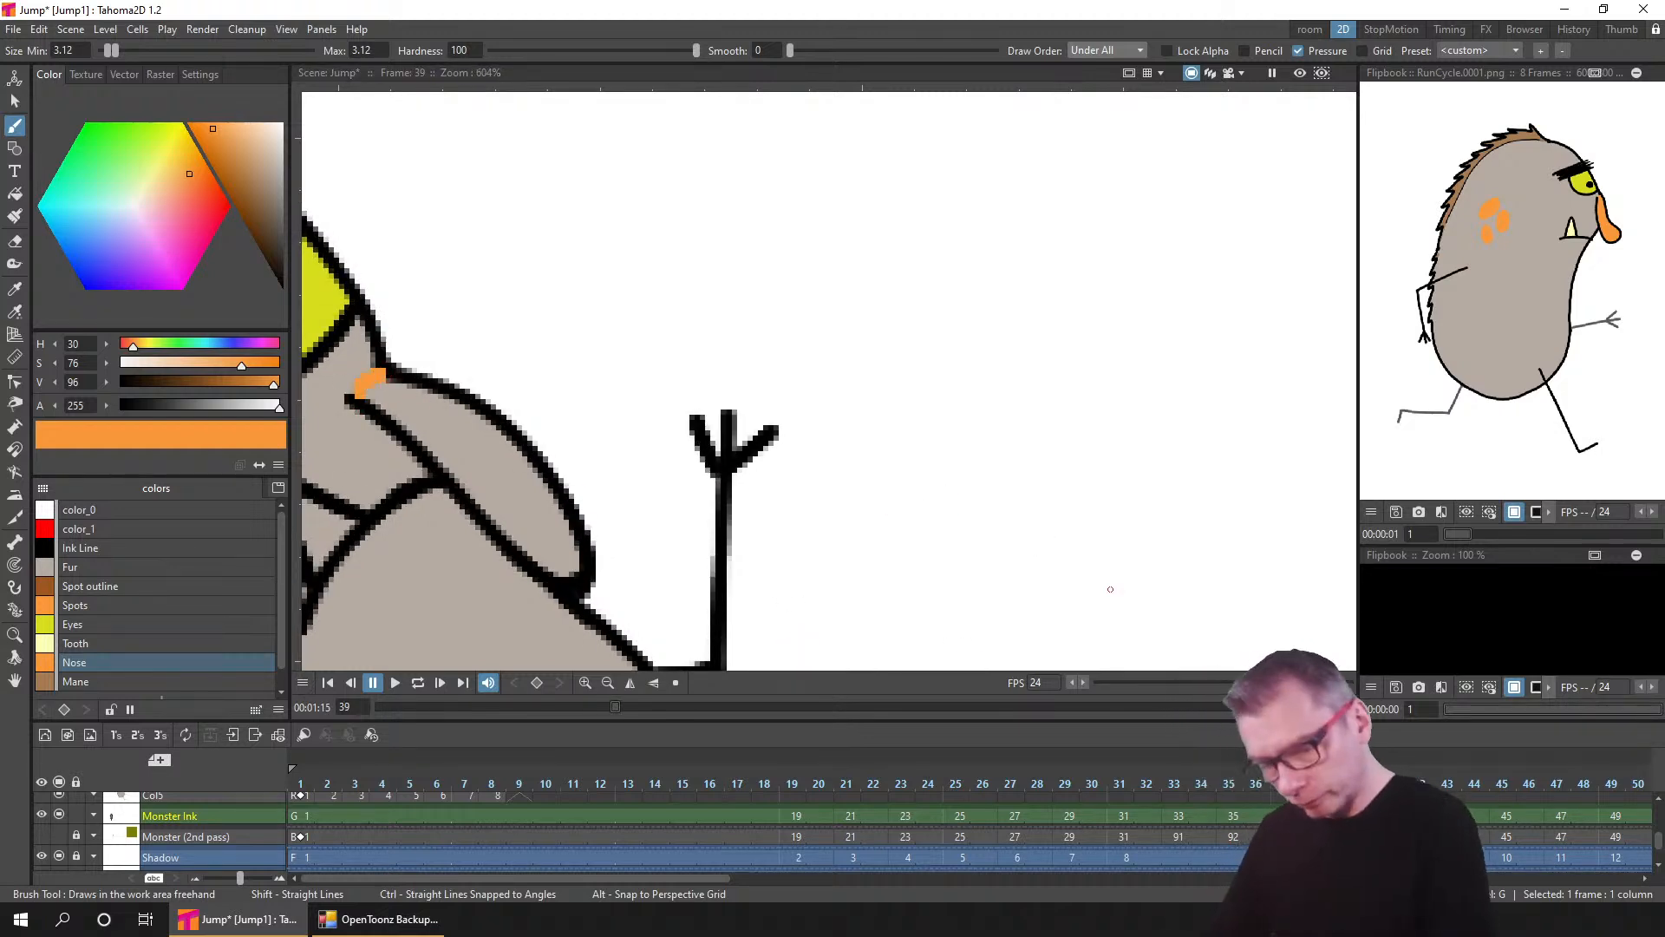
# - Close the gap between nose and eye with Nose-style strokes in the Monster Ink drawings at frames 43, 45, 47 and 49
pyautogui.click(1447, 816)
pyautogui.moveTo(717, 337); pyautogui.dragTo(696, 346)
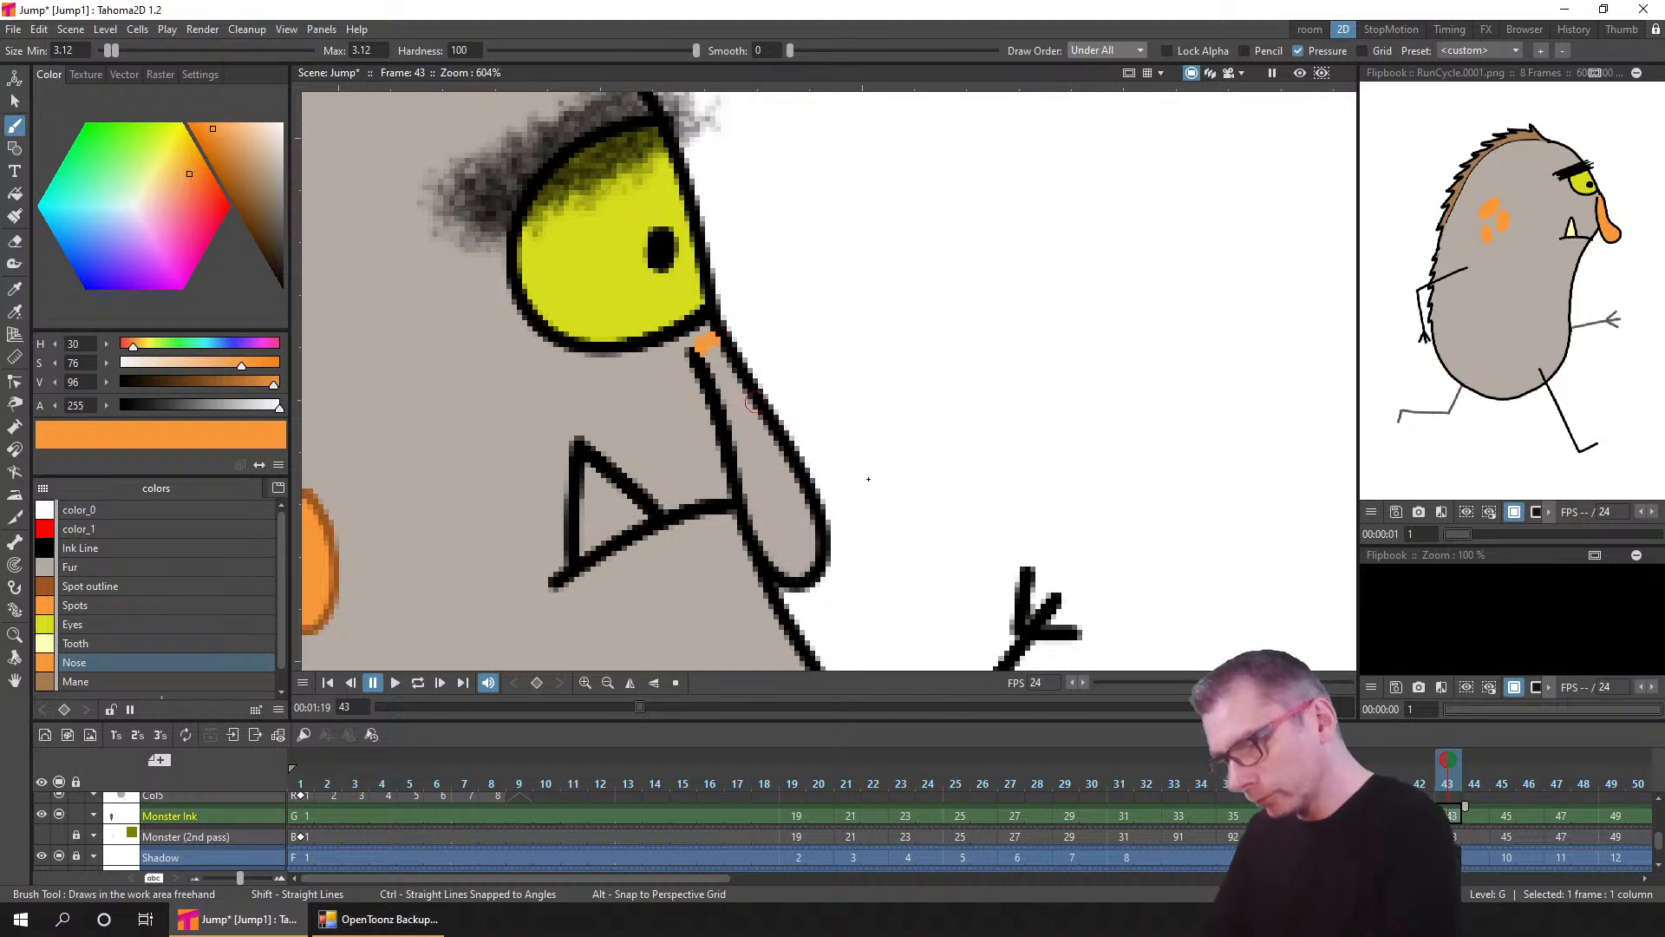
pyautogui.click(1504, 815)
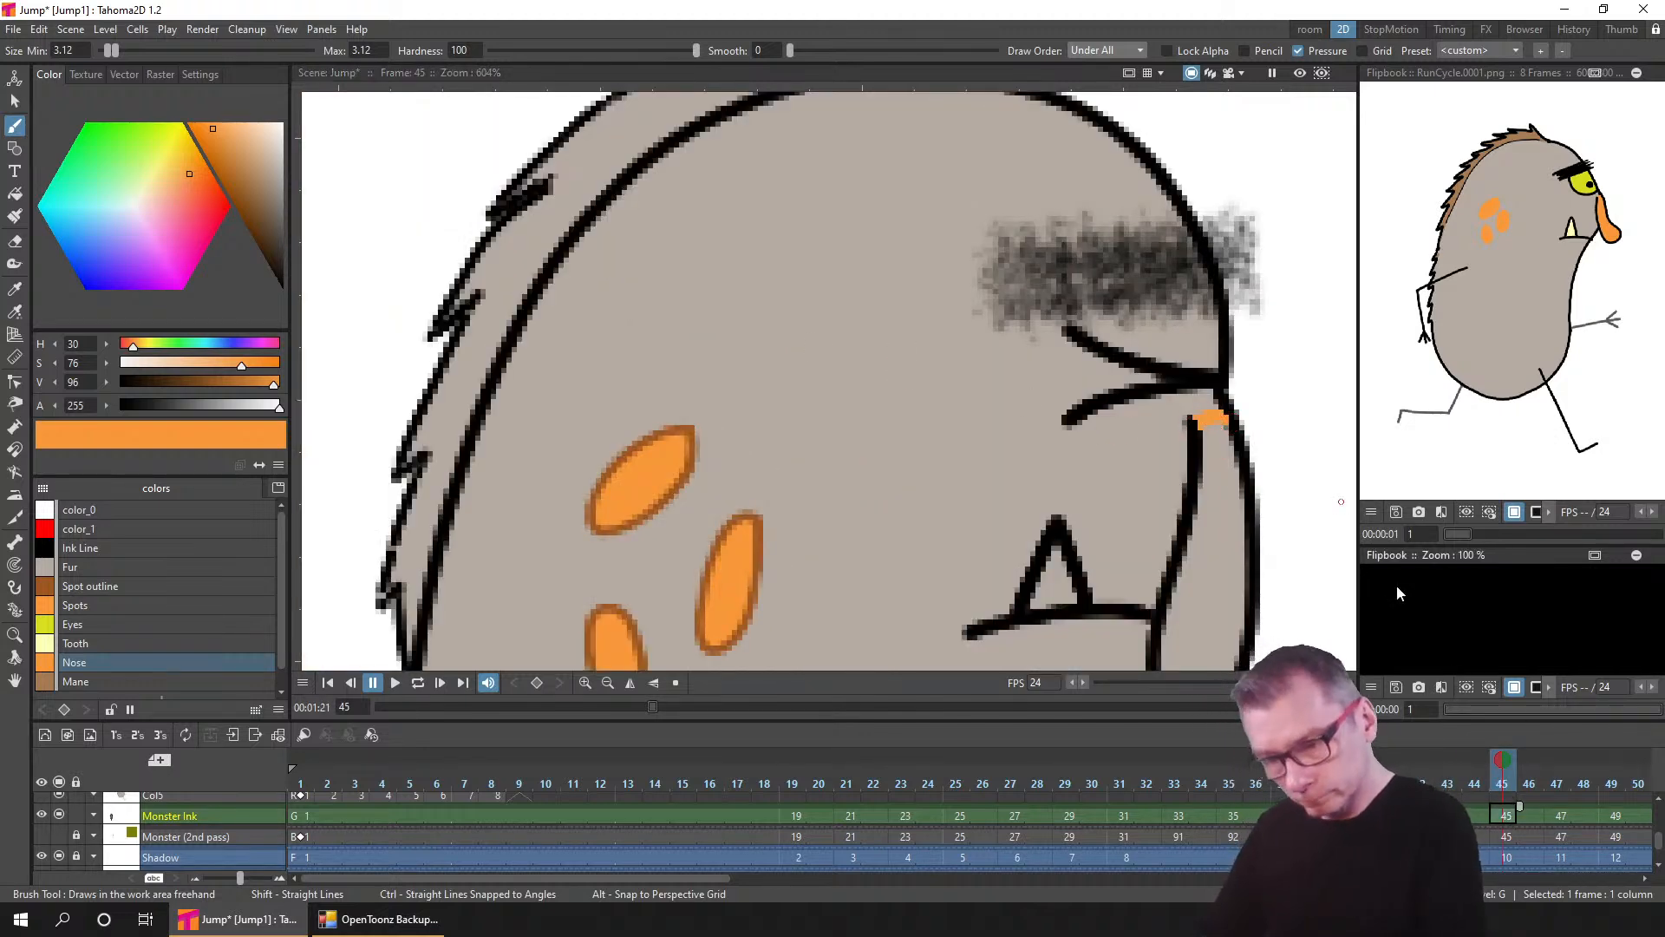
pyautogui.moveTo(1286, 546); pyautogui.dragTo(814, 379)
pyautogui.click(1558, 816)
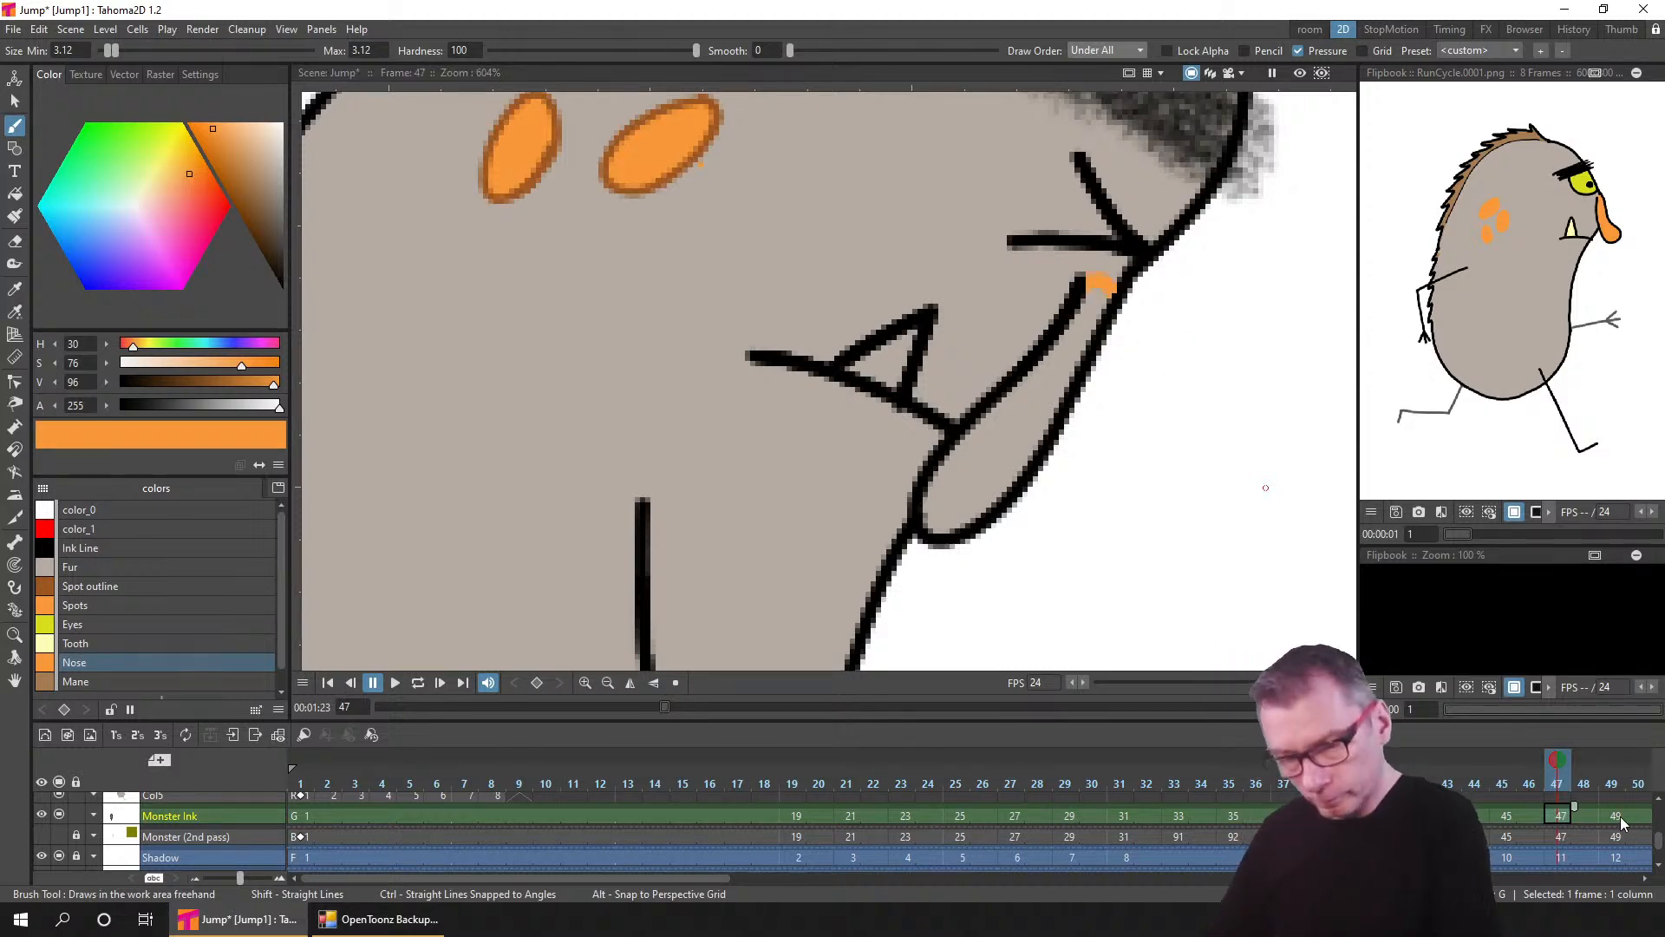
pyautogui.click(1614, 815)
pyautogui.moveTo(1230, 407); pyautogui.dragTo(564, 260)
pyautogui.scroll(-2, 839, 380)
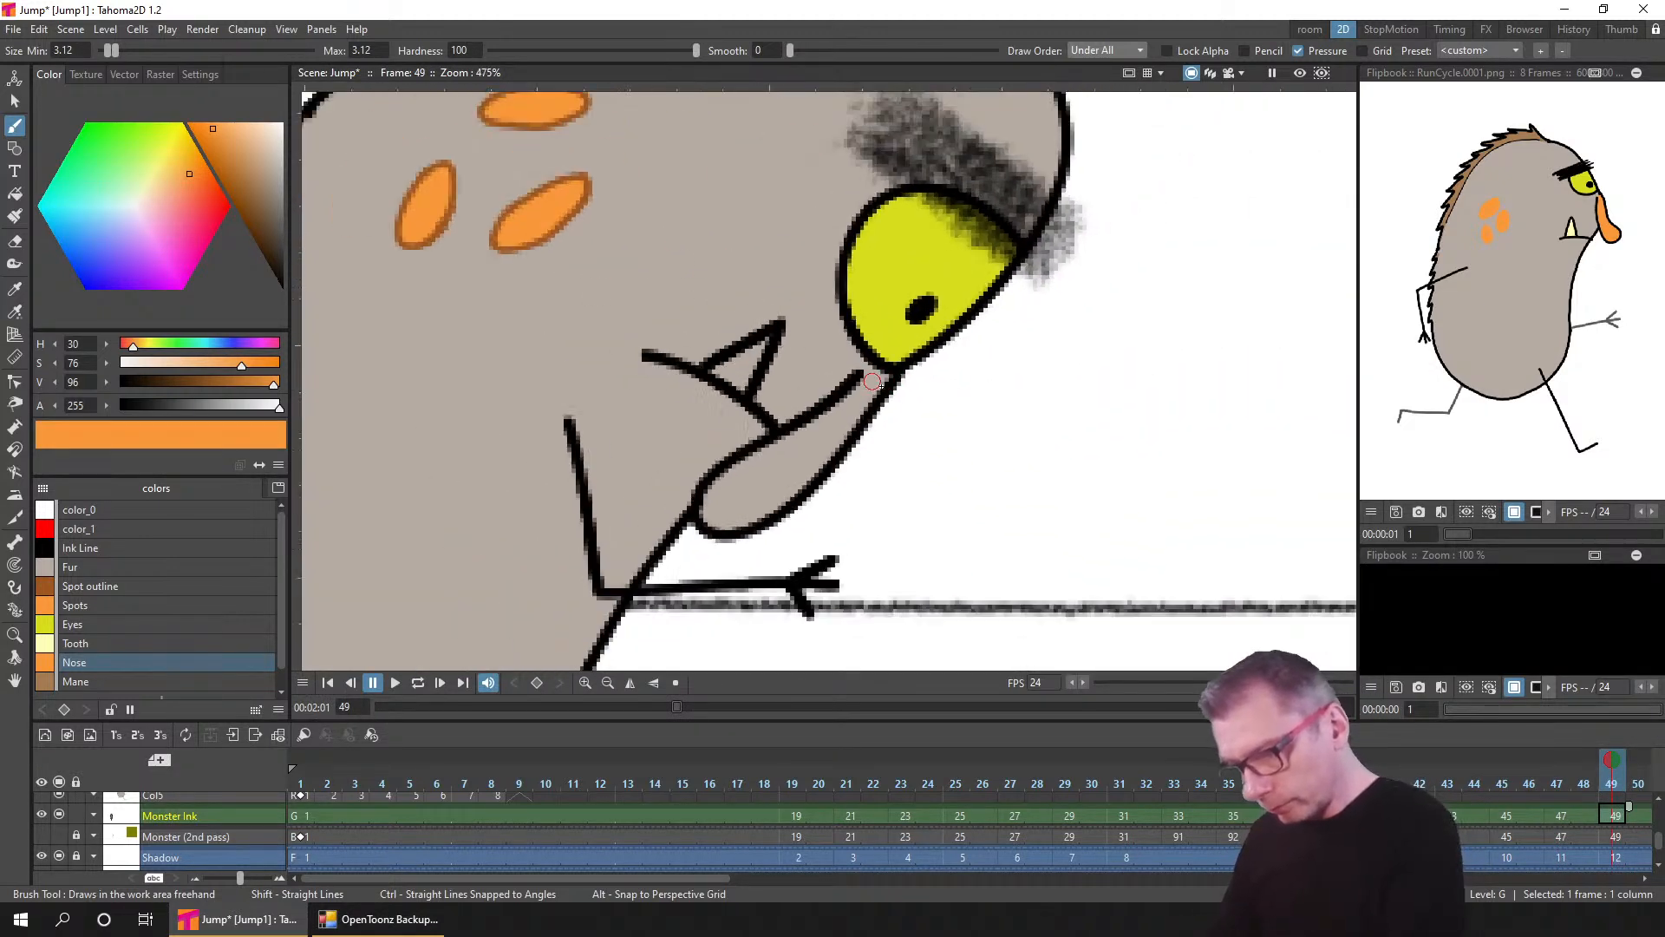
pyautogui.scroll(-2, 872, 382)
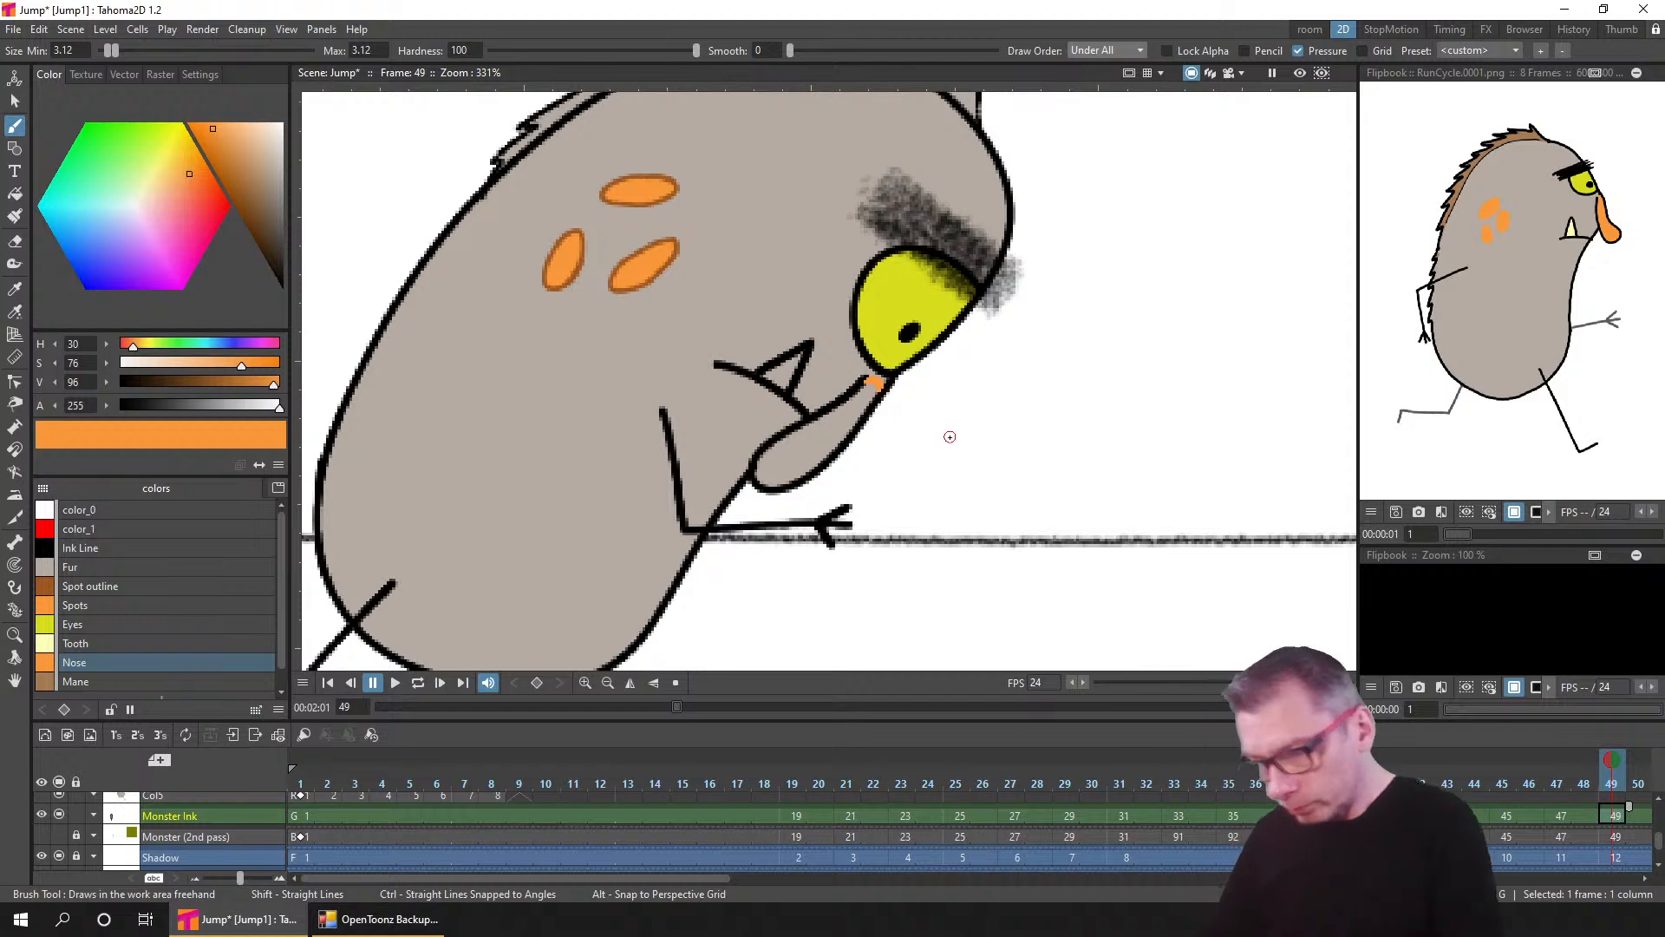
# - Close the top of the nose with Nose-style brush strokes in the Monster Ink drawings at frames 51, 53, 55, 57 and 59
pyautogui.moveTo(1627, 823); pyautogui.dragTo(657, 822)
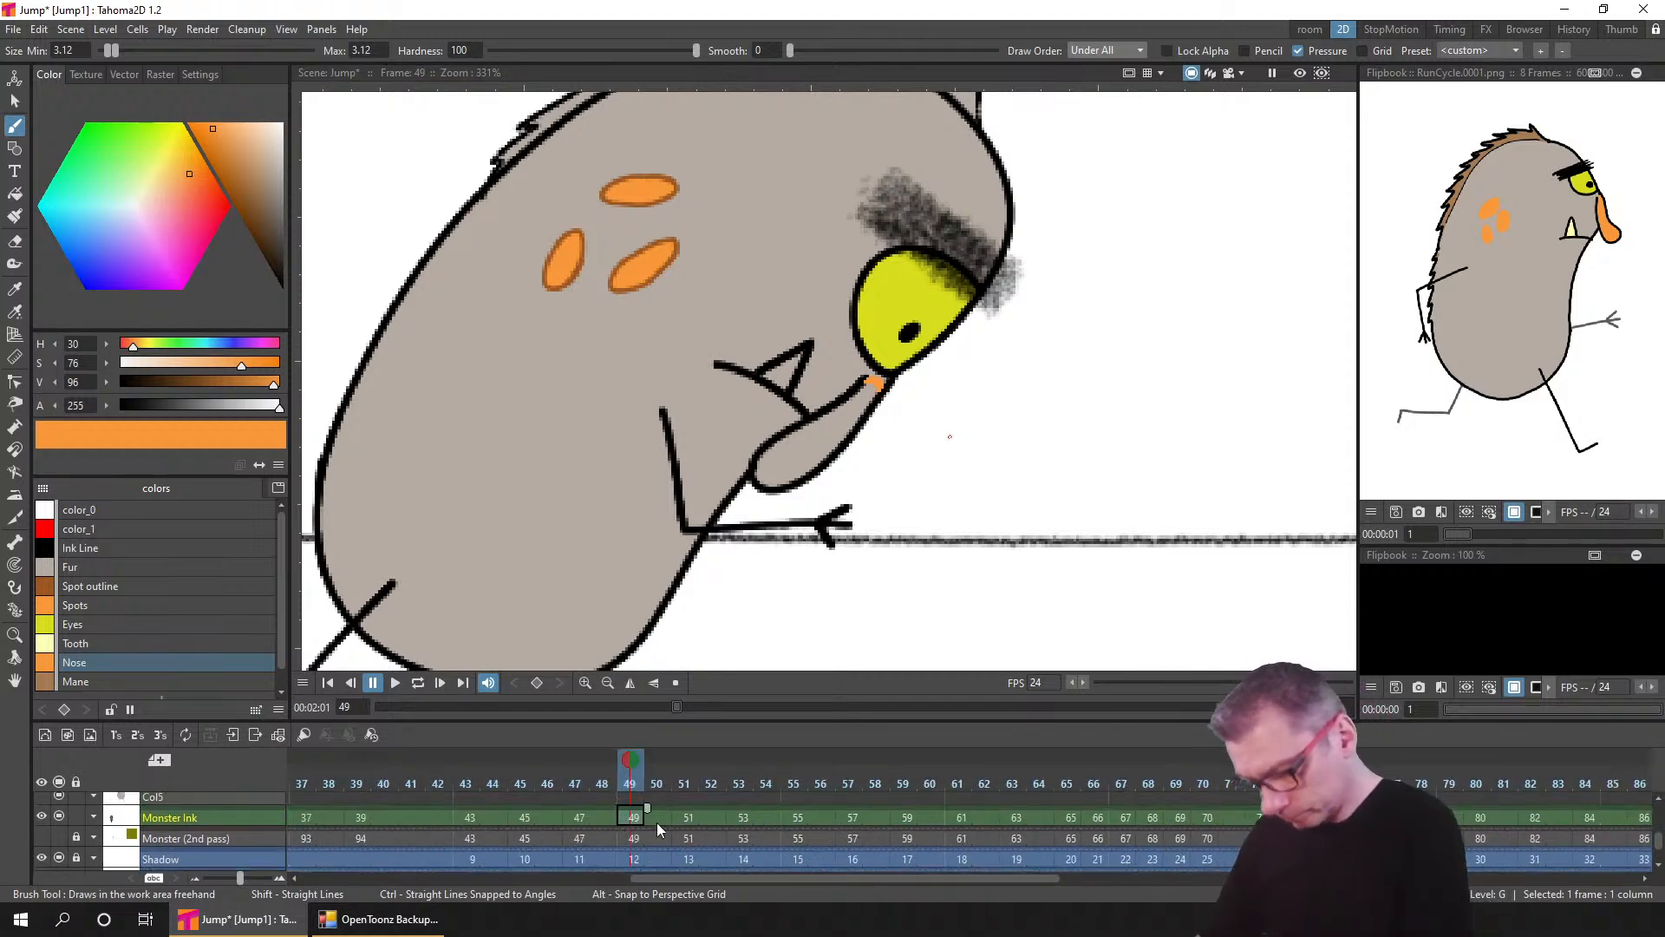
pyautogui.click(685, 817)
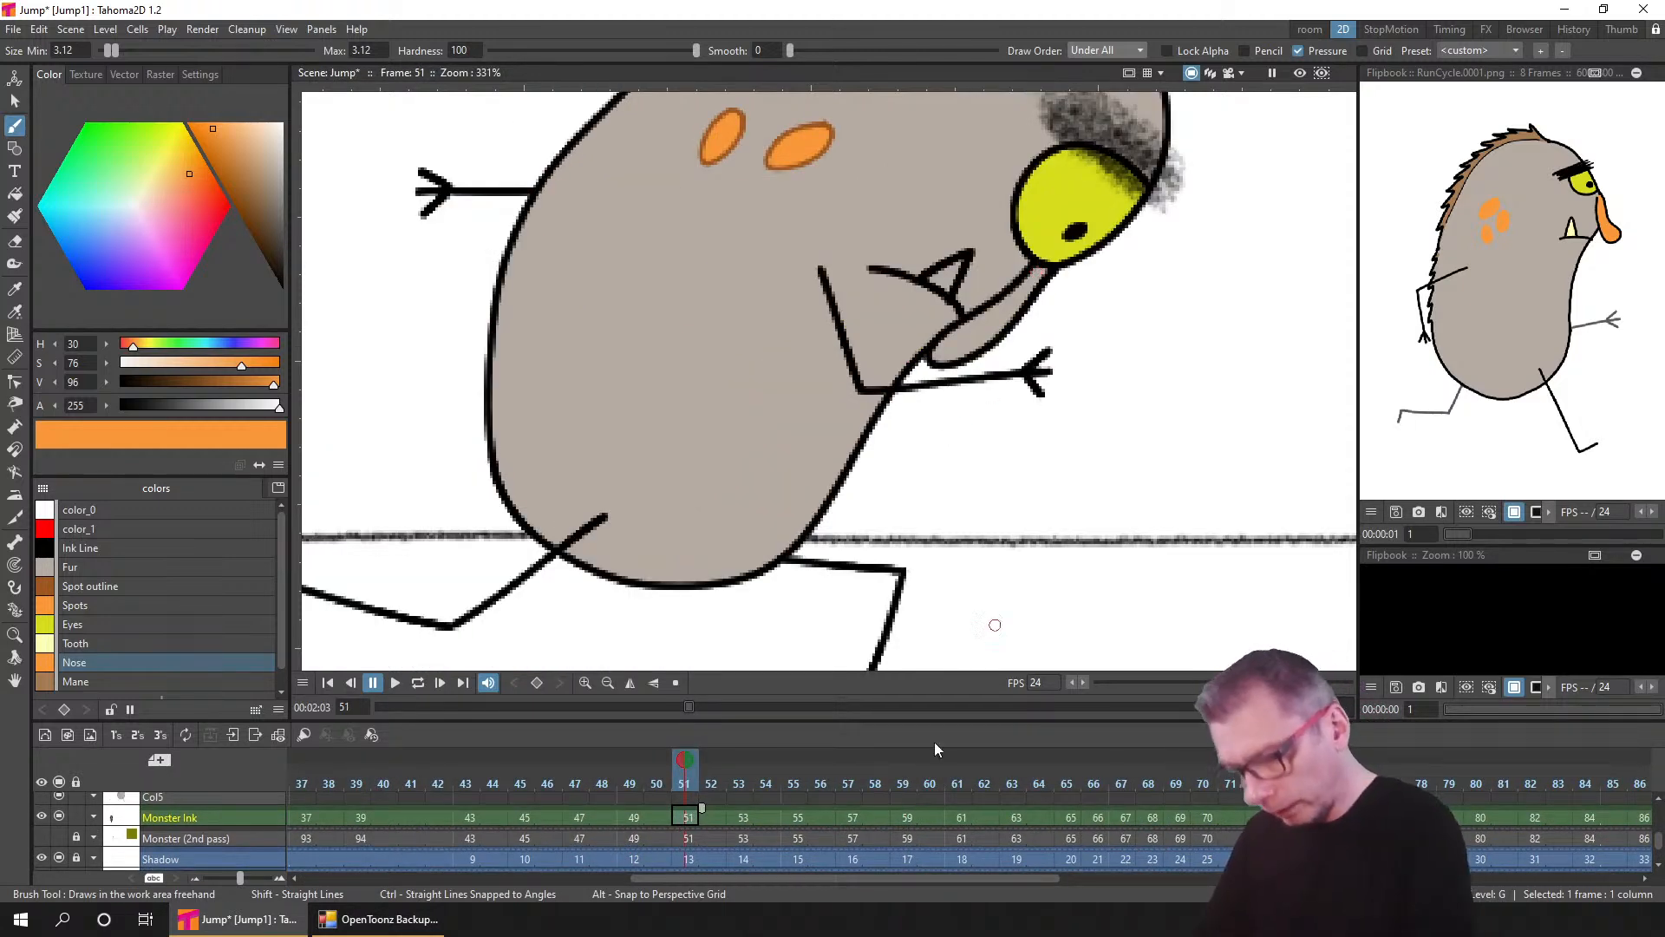
pyautogui.click(743, 817)
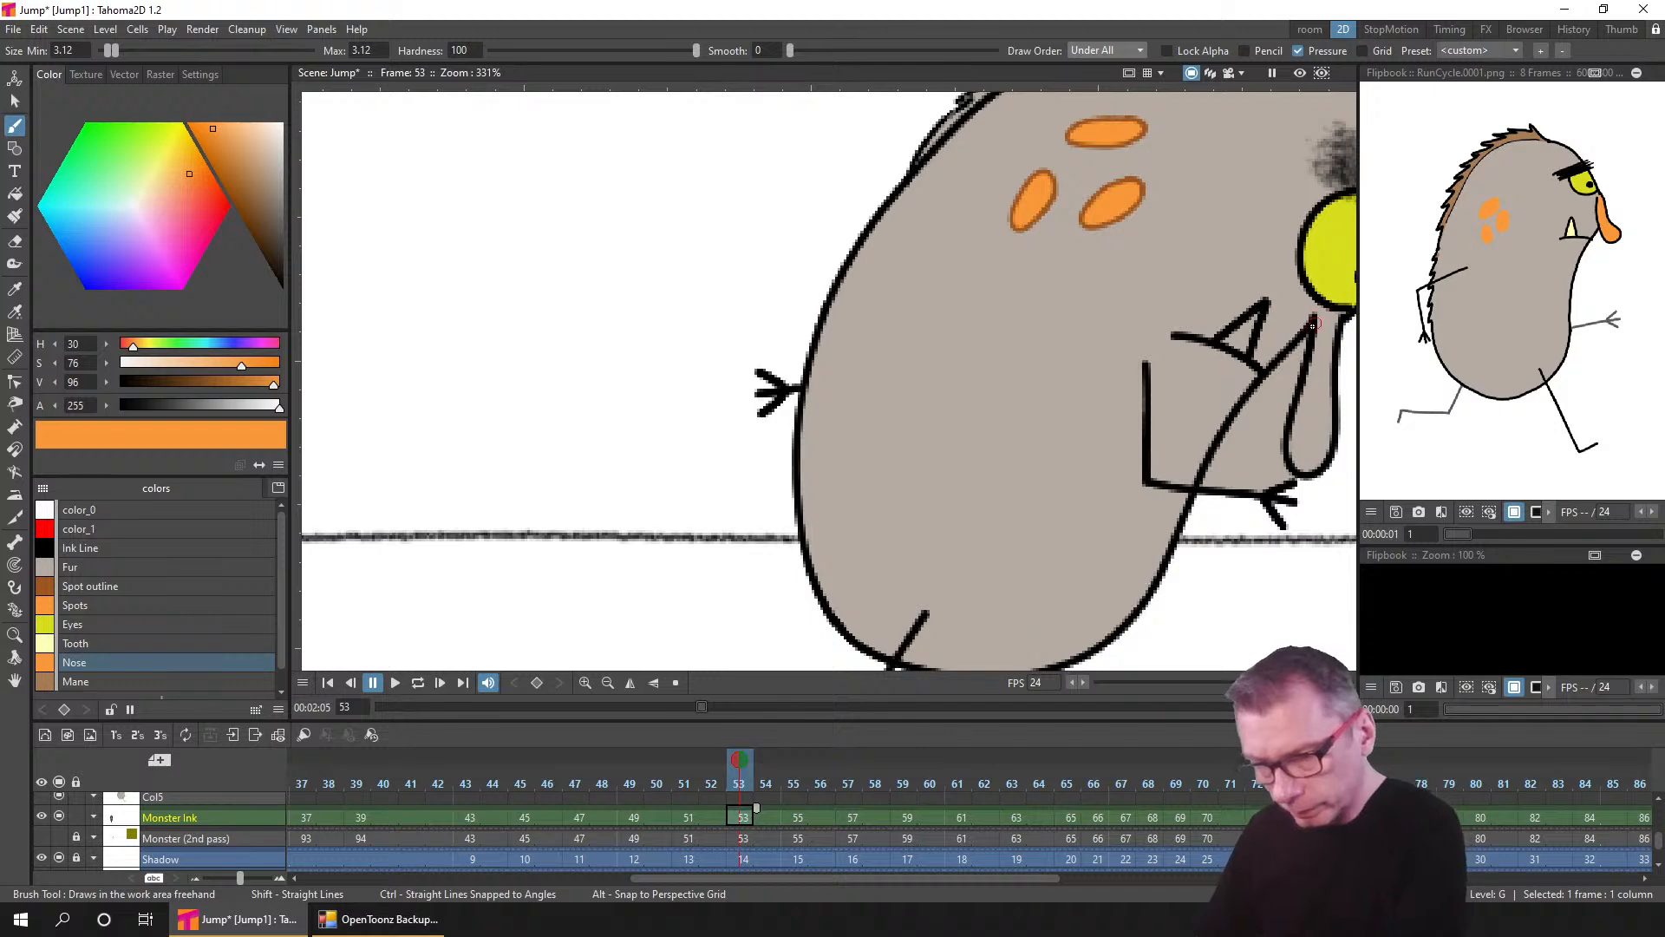
pyautogui.click(798, 817)
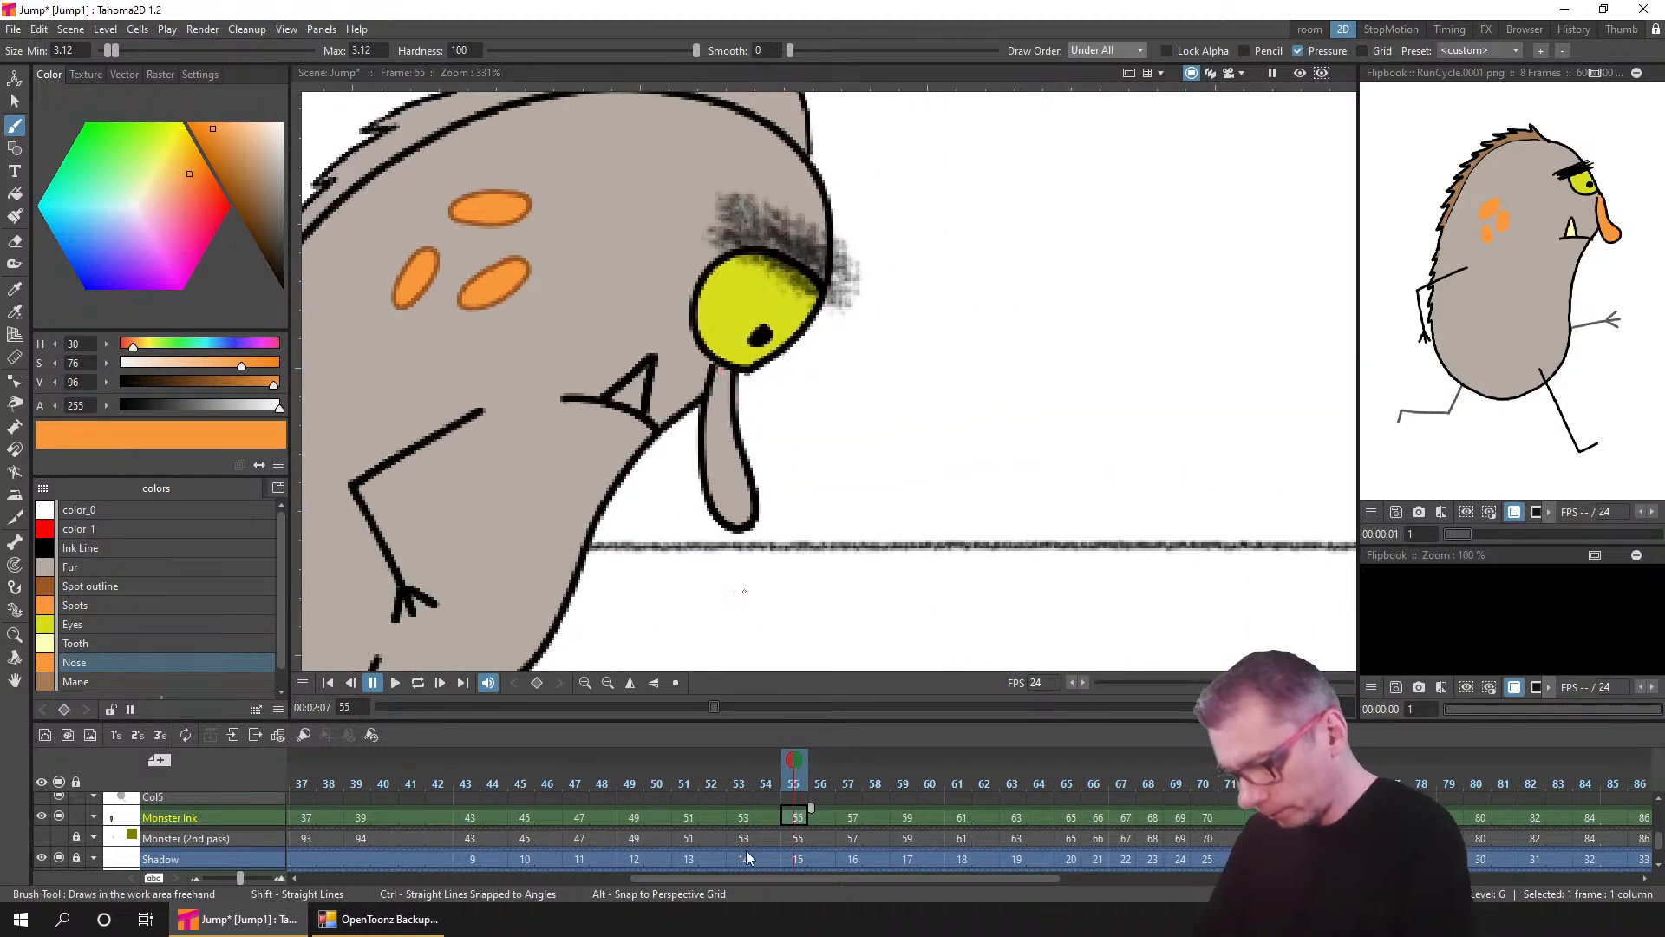
pyautogui.click(850, 818)
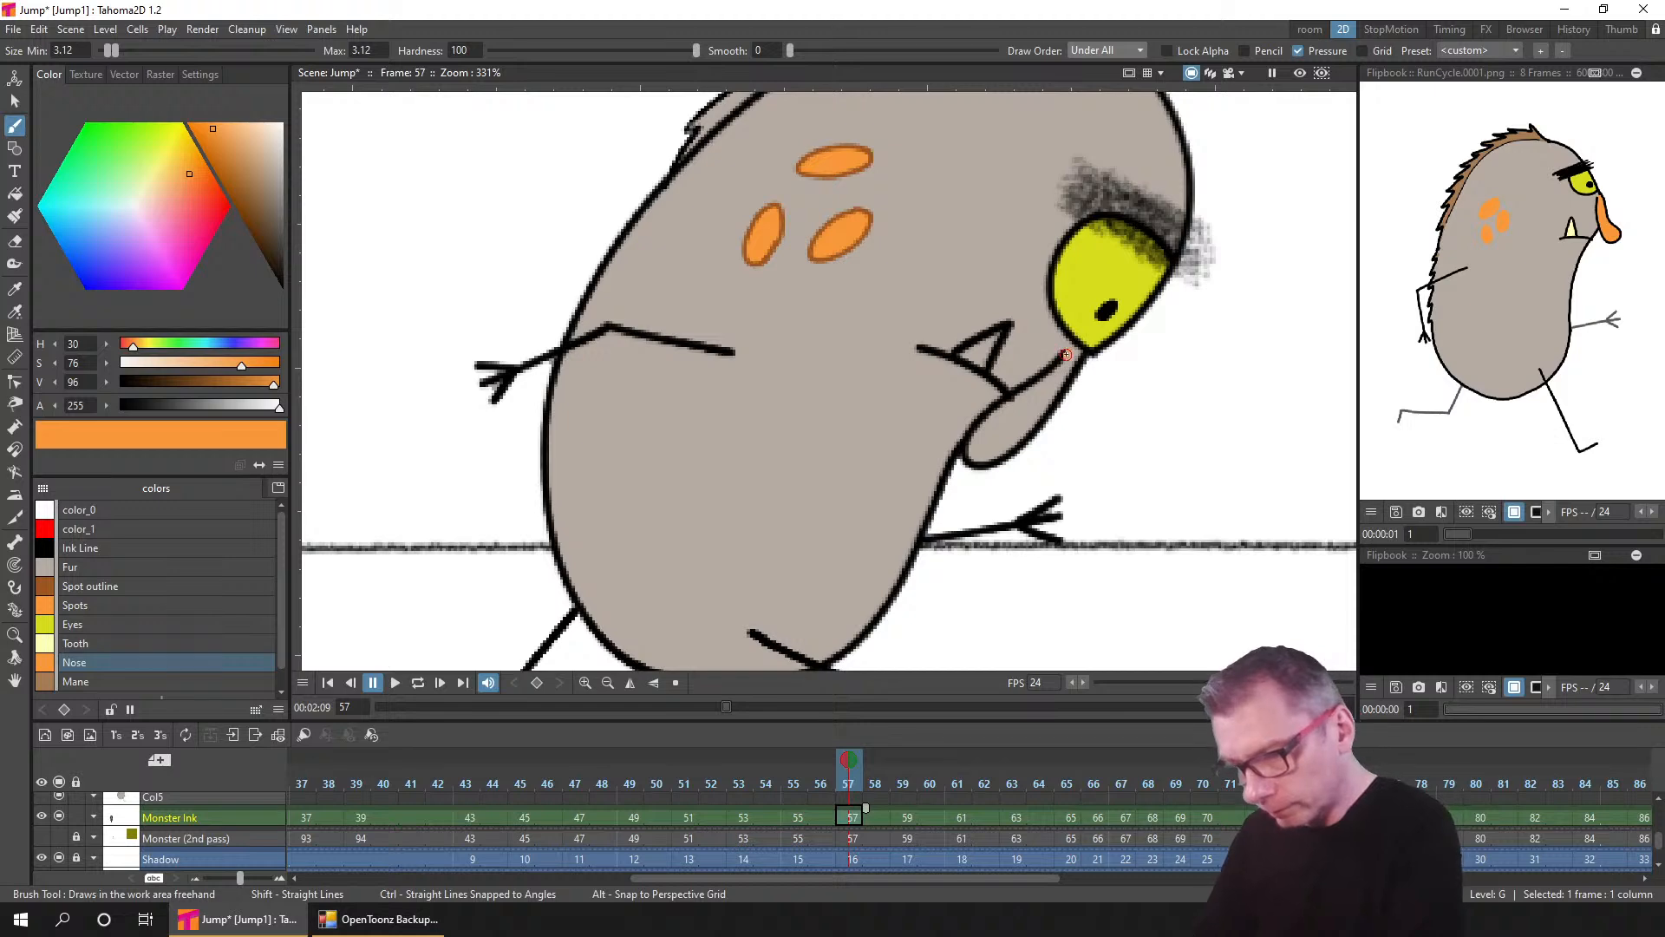
pyautogui.click(908, 818)
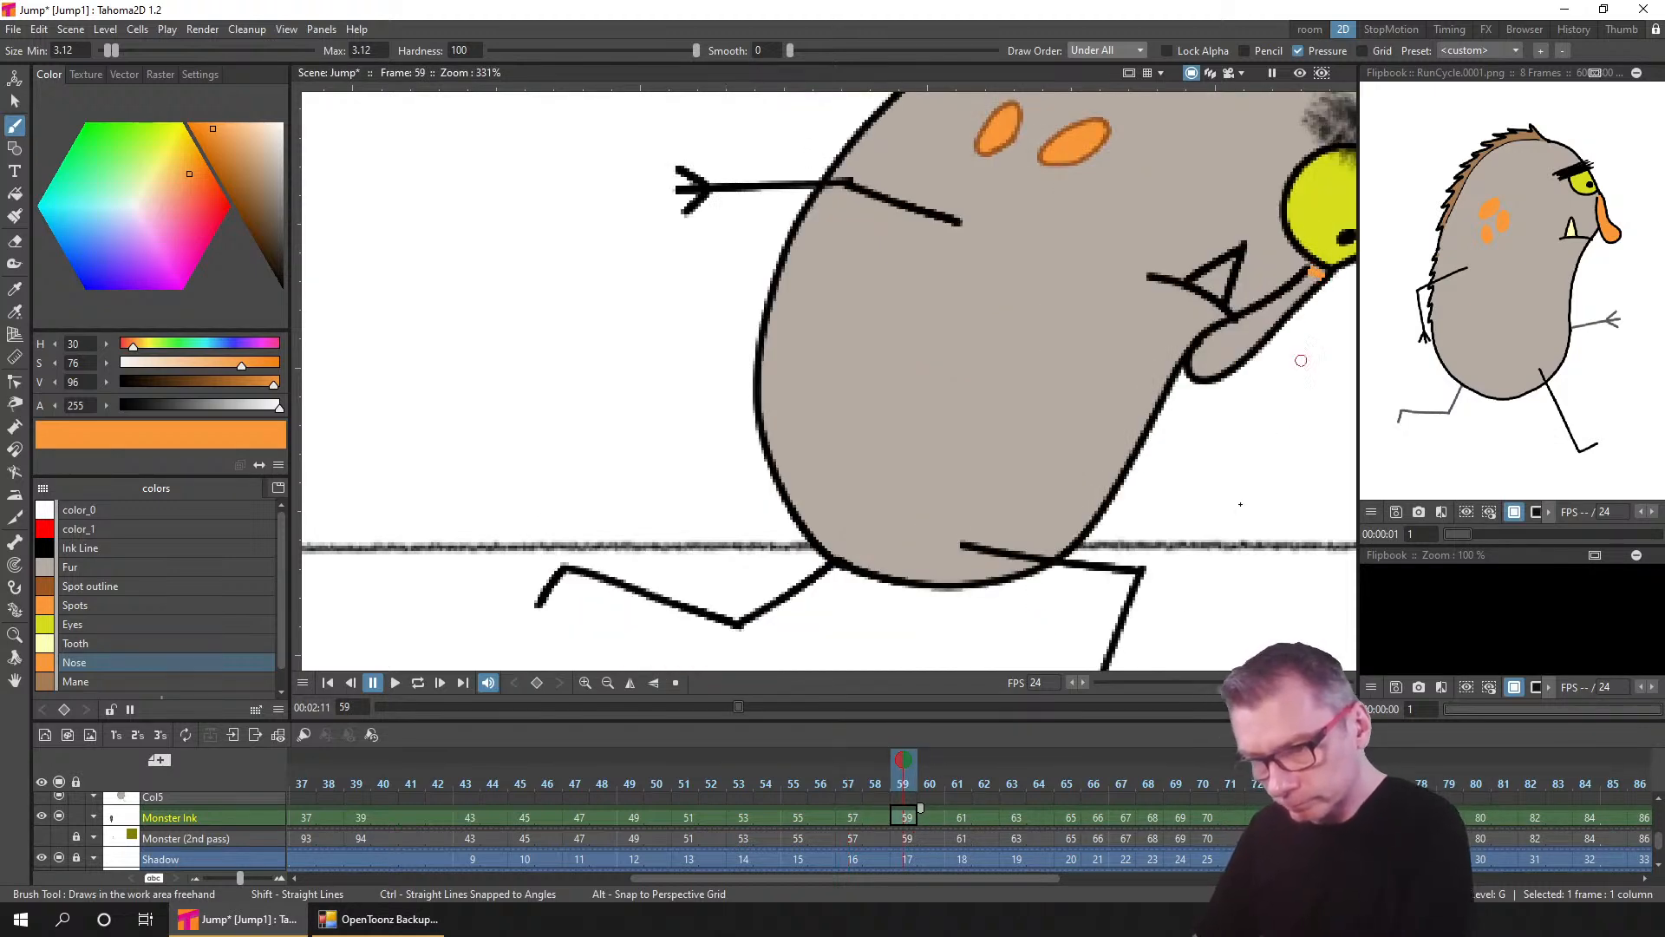
# - Paint Nose-style strokes across the open nose outline in the Monster Ink drawings at frames 61, 63, 65 and 66
pyautogui.click(961, 818)
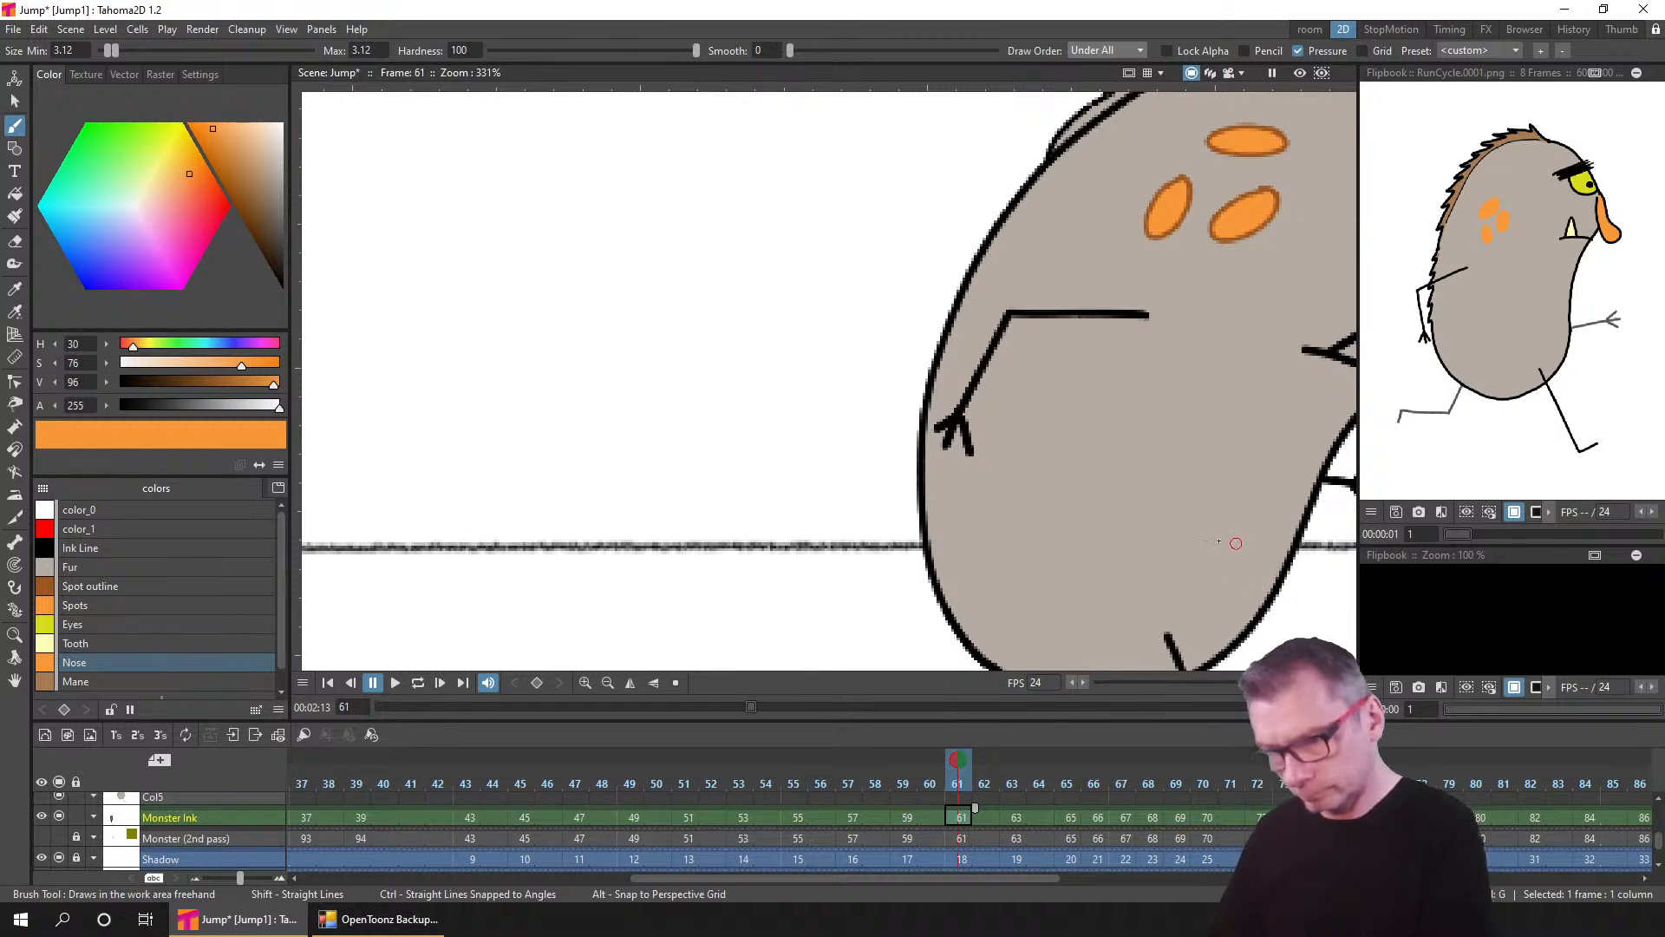
pyautogui.moveTo(1236, 544); pyautogui.dragTo(686, 548)
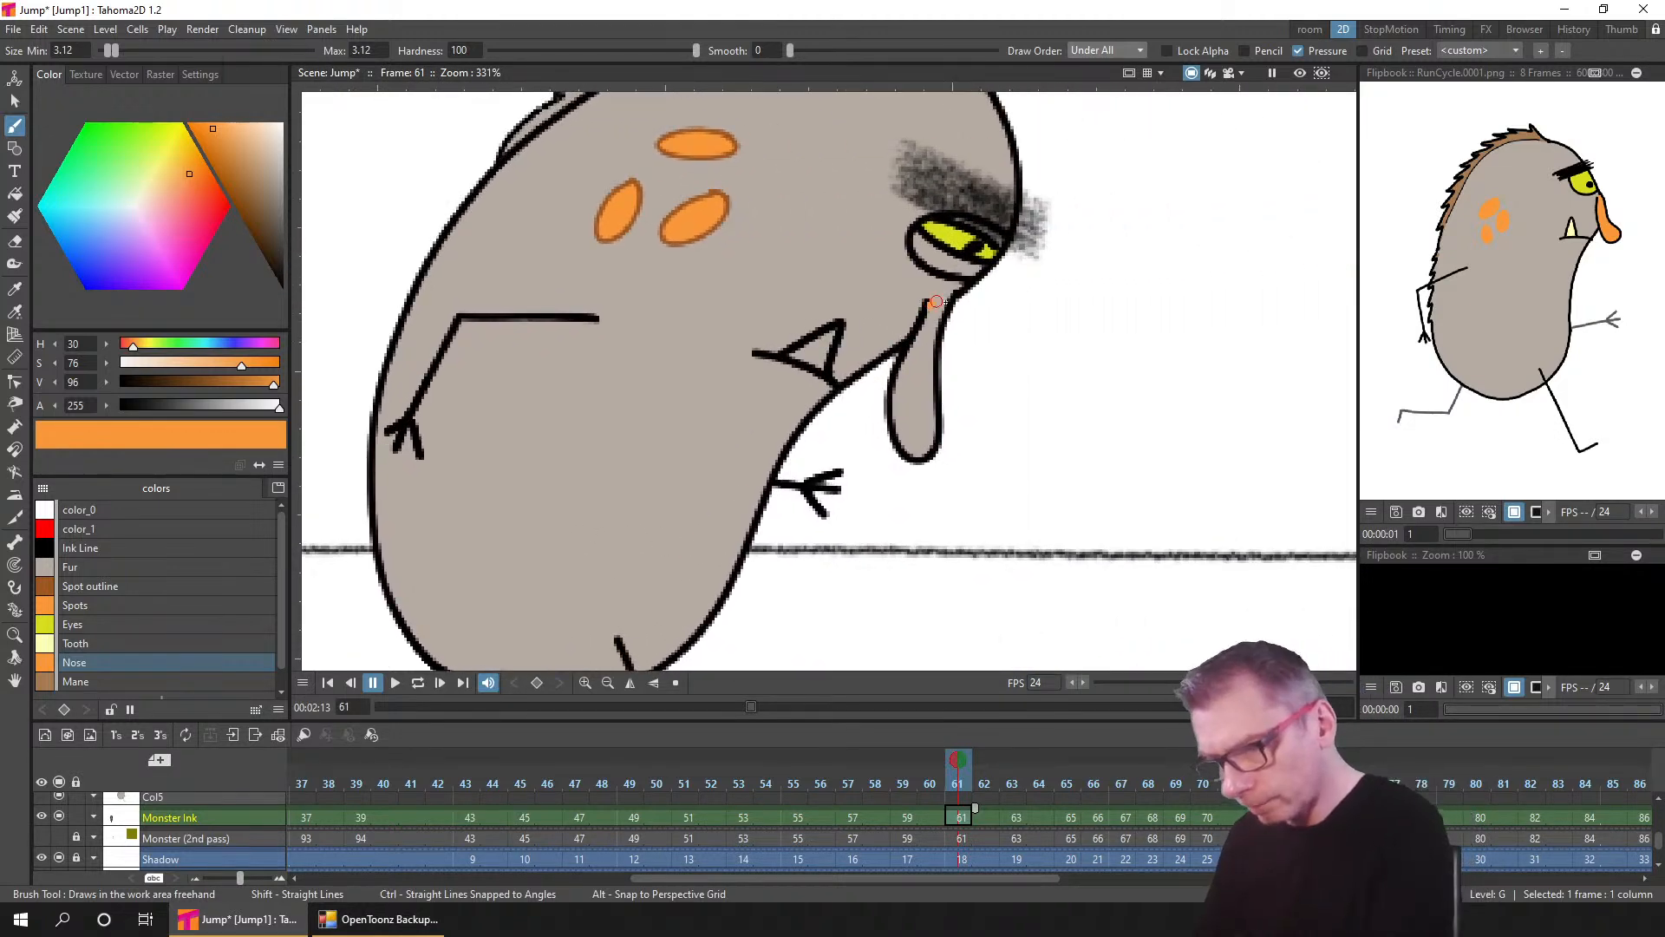
pyautogui.press('.')
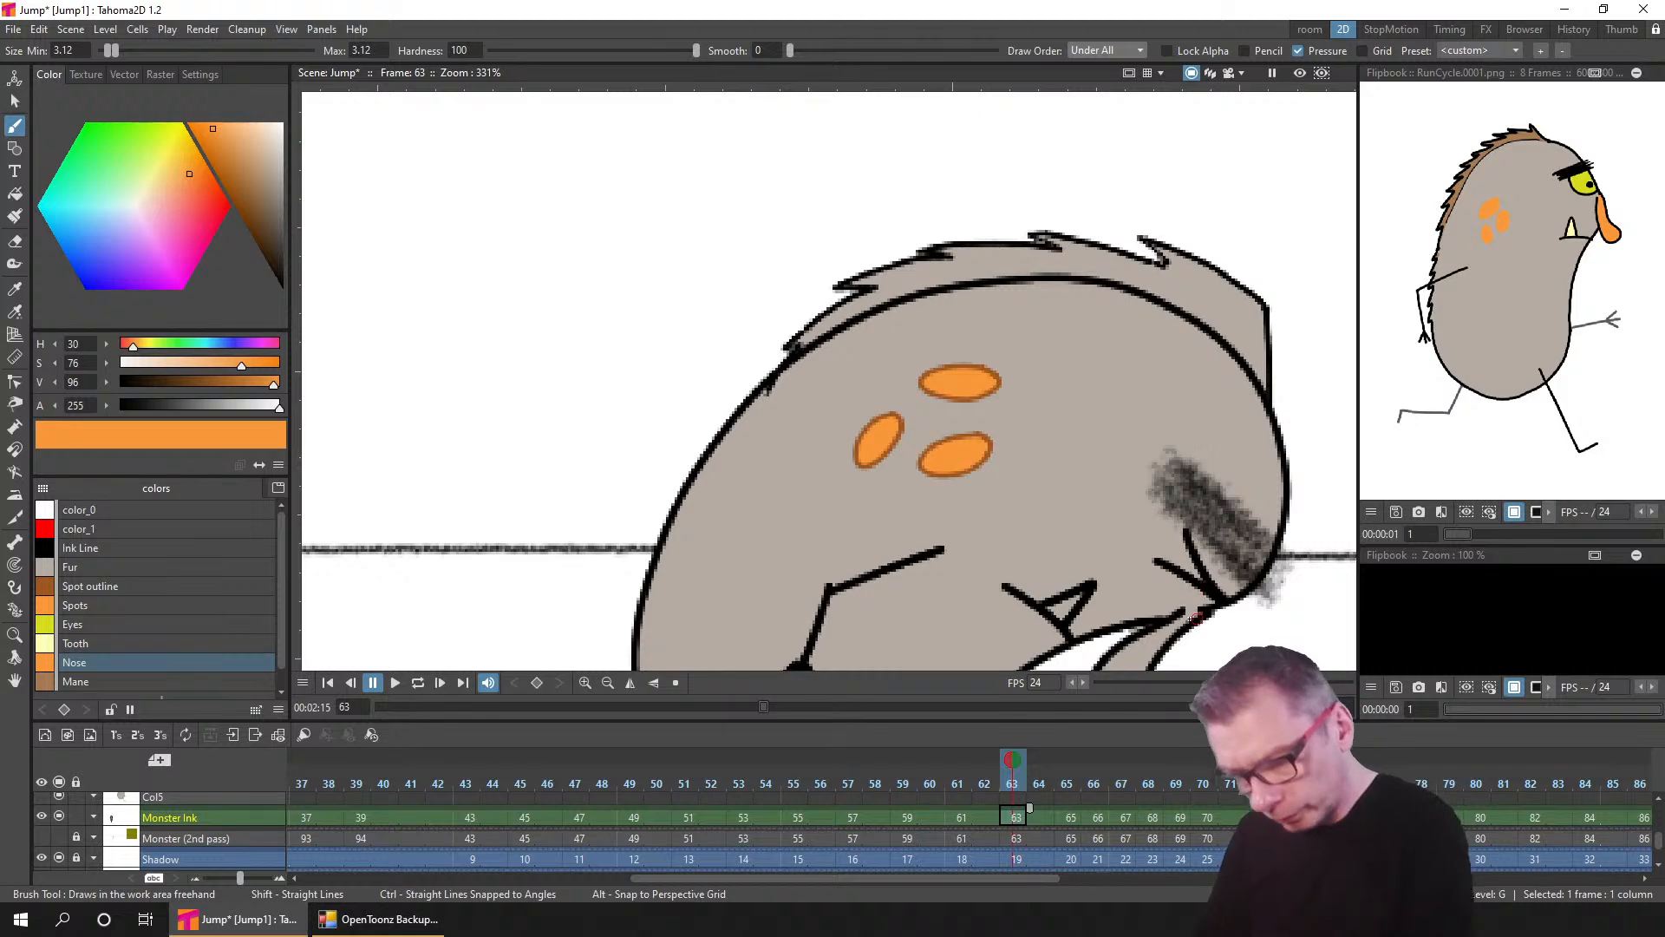
pyautogui.click(1077, 814)
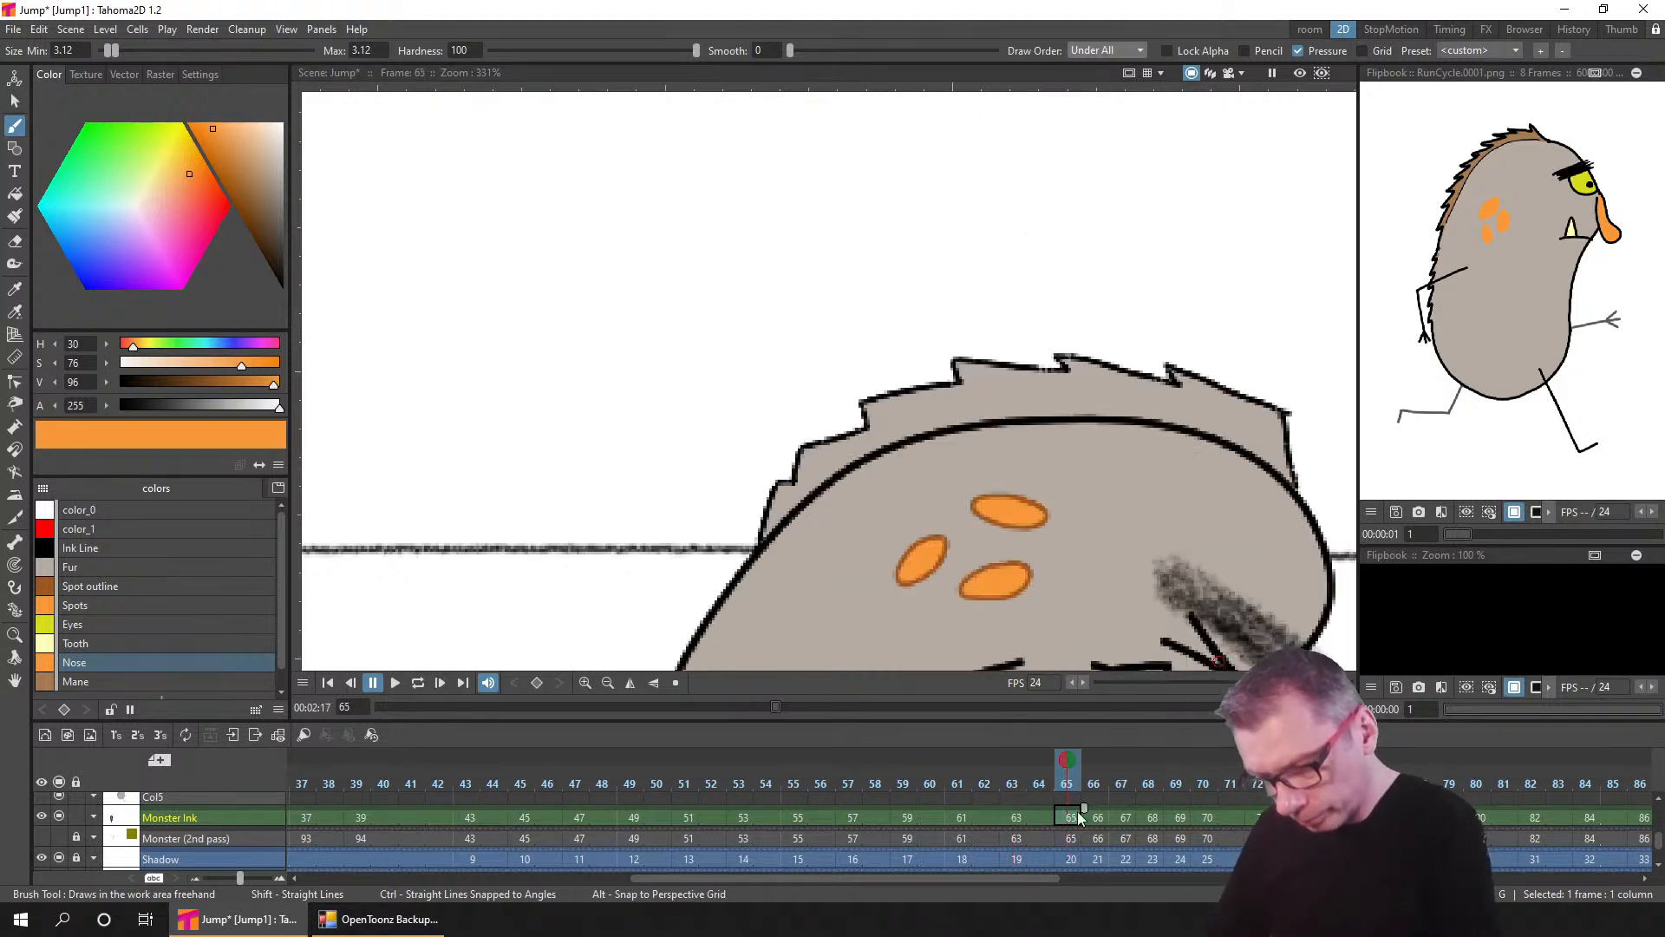
pyautogui.moveTo(1239, 556); pyautogui.dragTo(1090, 209)
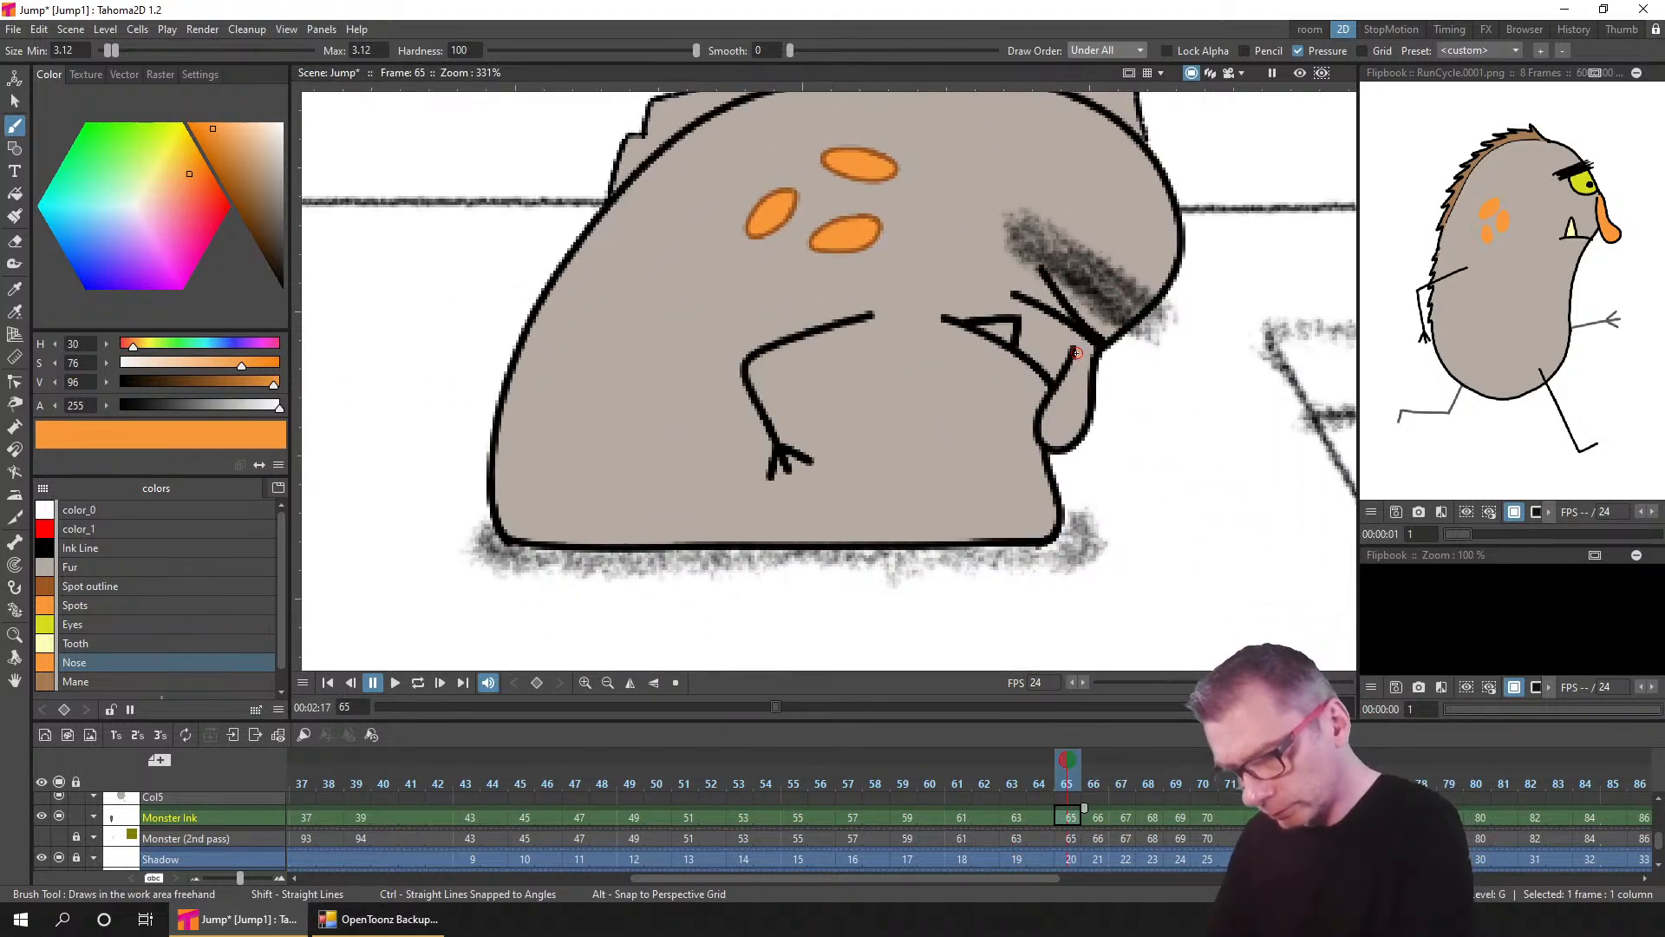
pyautogui.click(1097, 817)
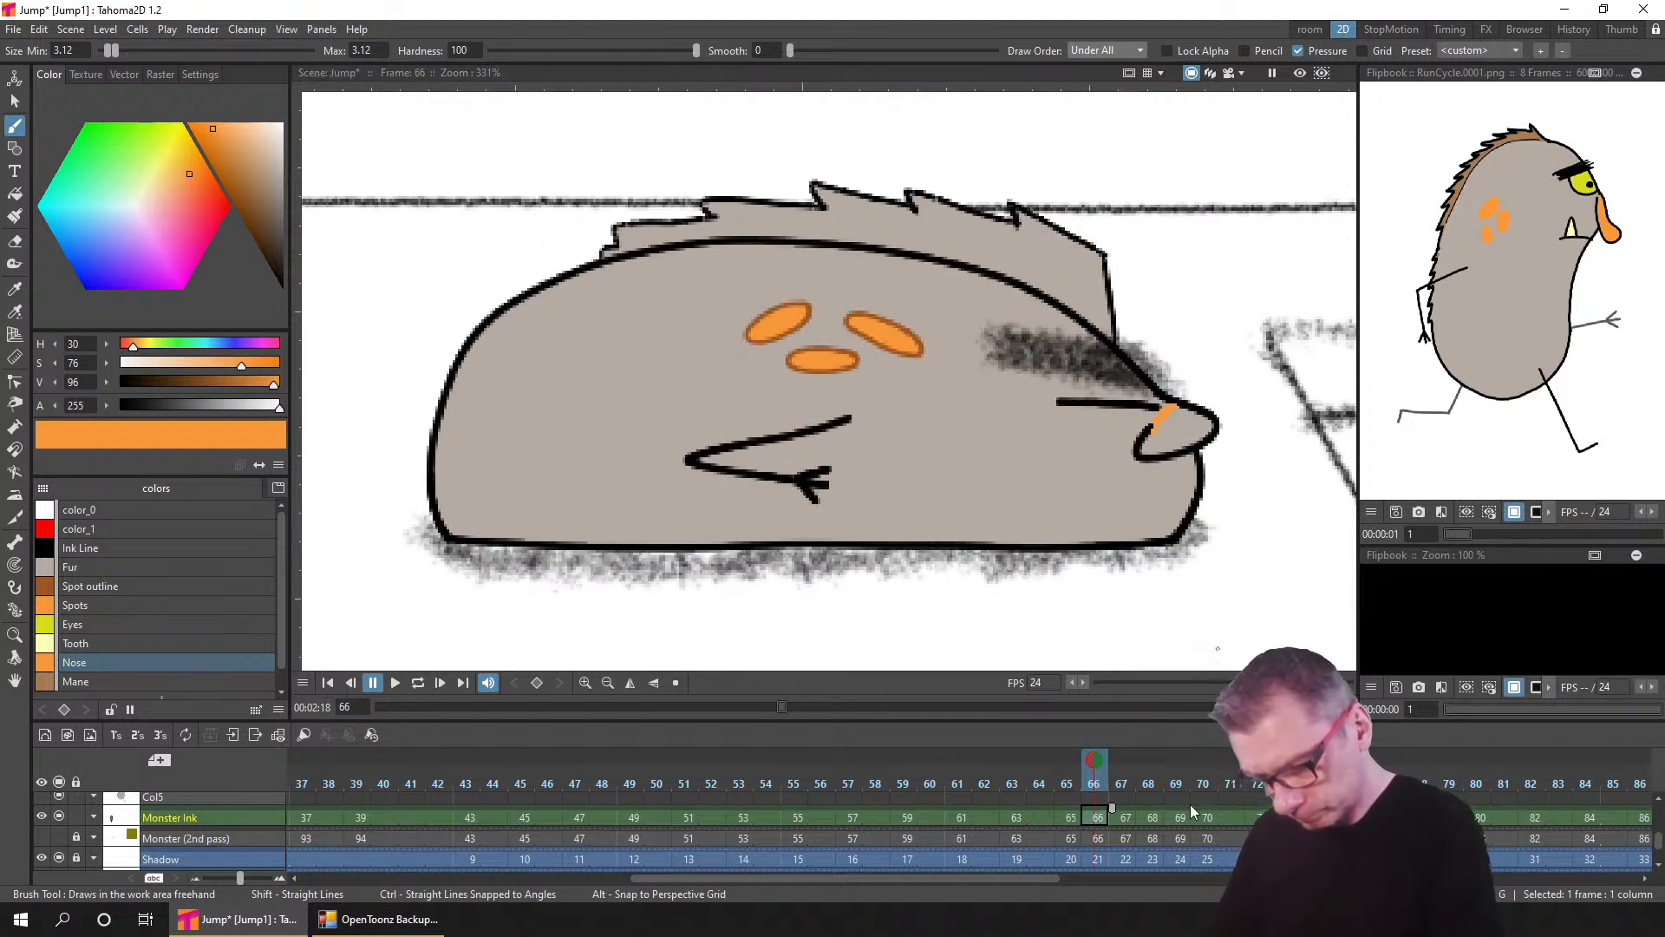
pyautogui.click(1126, 817)
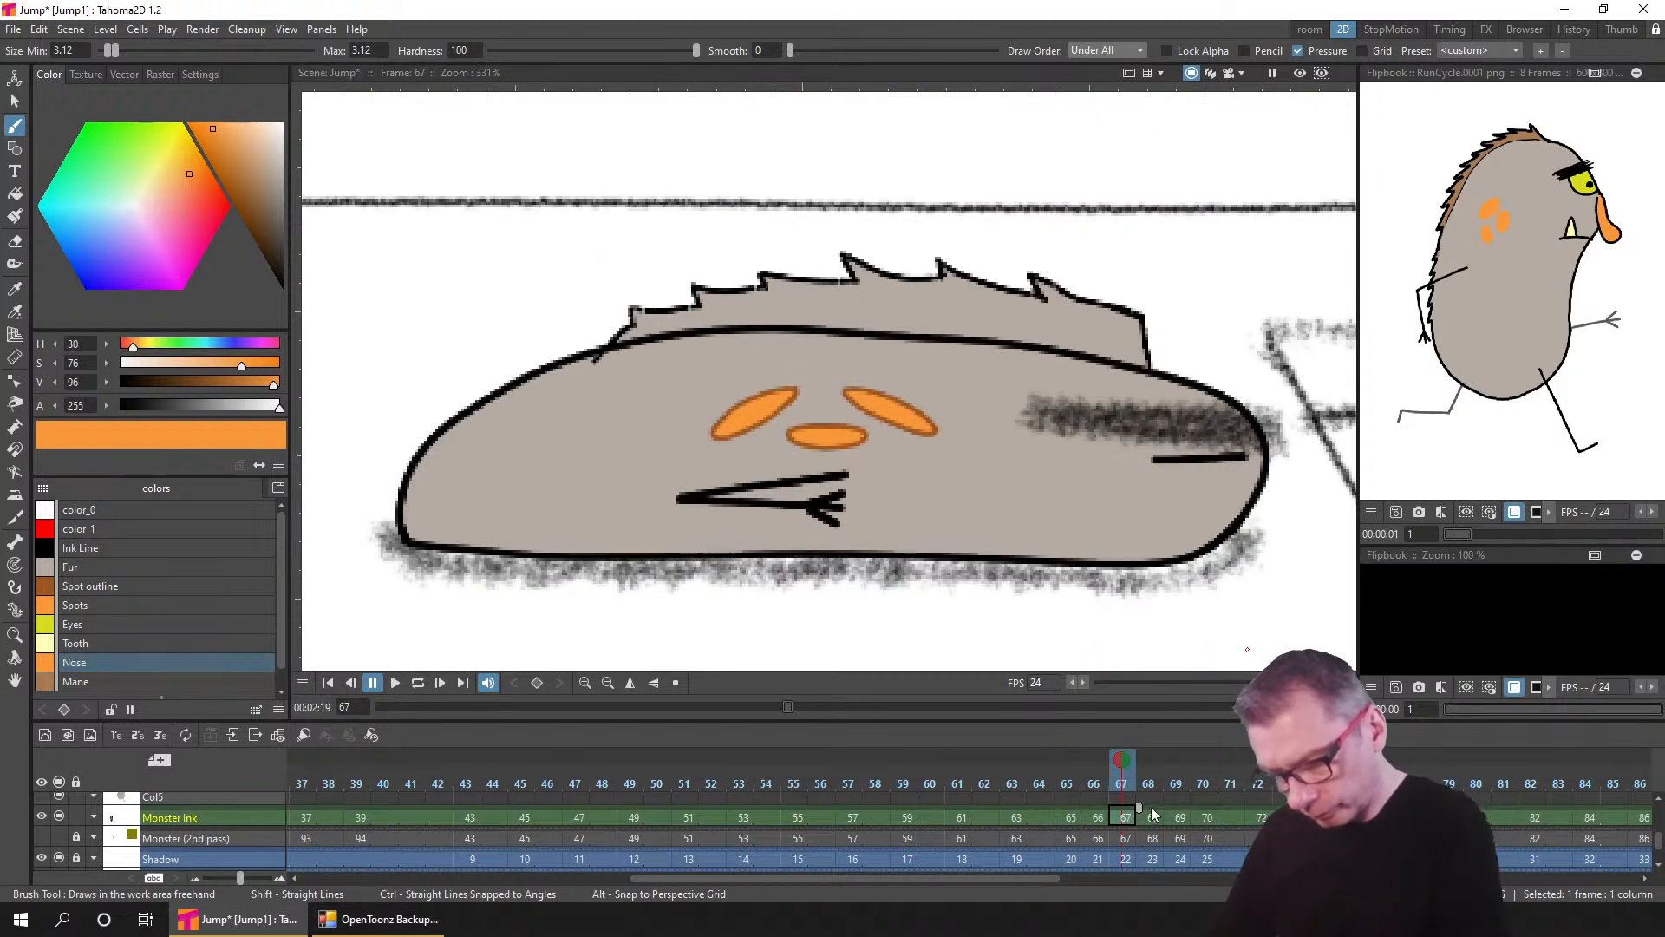
# - Close the nose outline below the eye with Nose-style strokes at frames 73, 74 and 76
pyautogui.moveTo(1152, 784); pyautogui.dragTo(1278, 777)
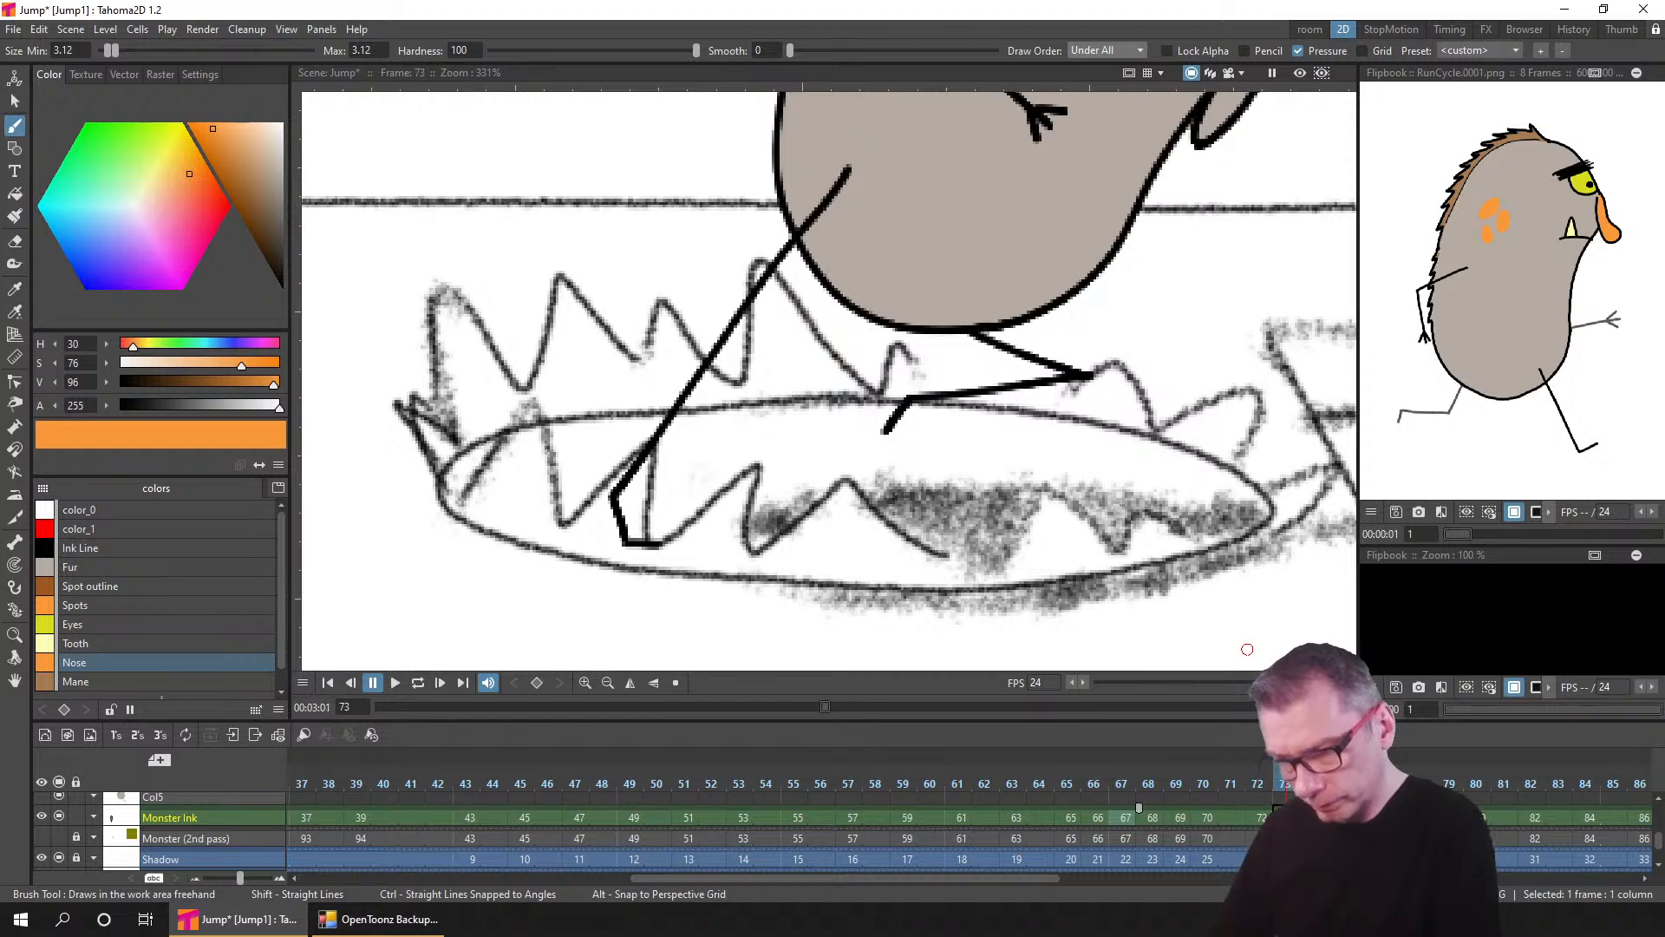
pyautogui.moveTo(1213, 322); pyautogui.dragTo(827, 608)
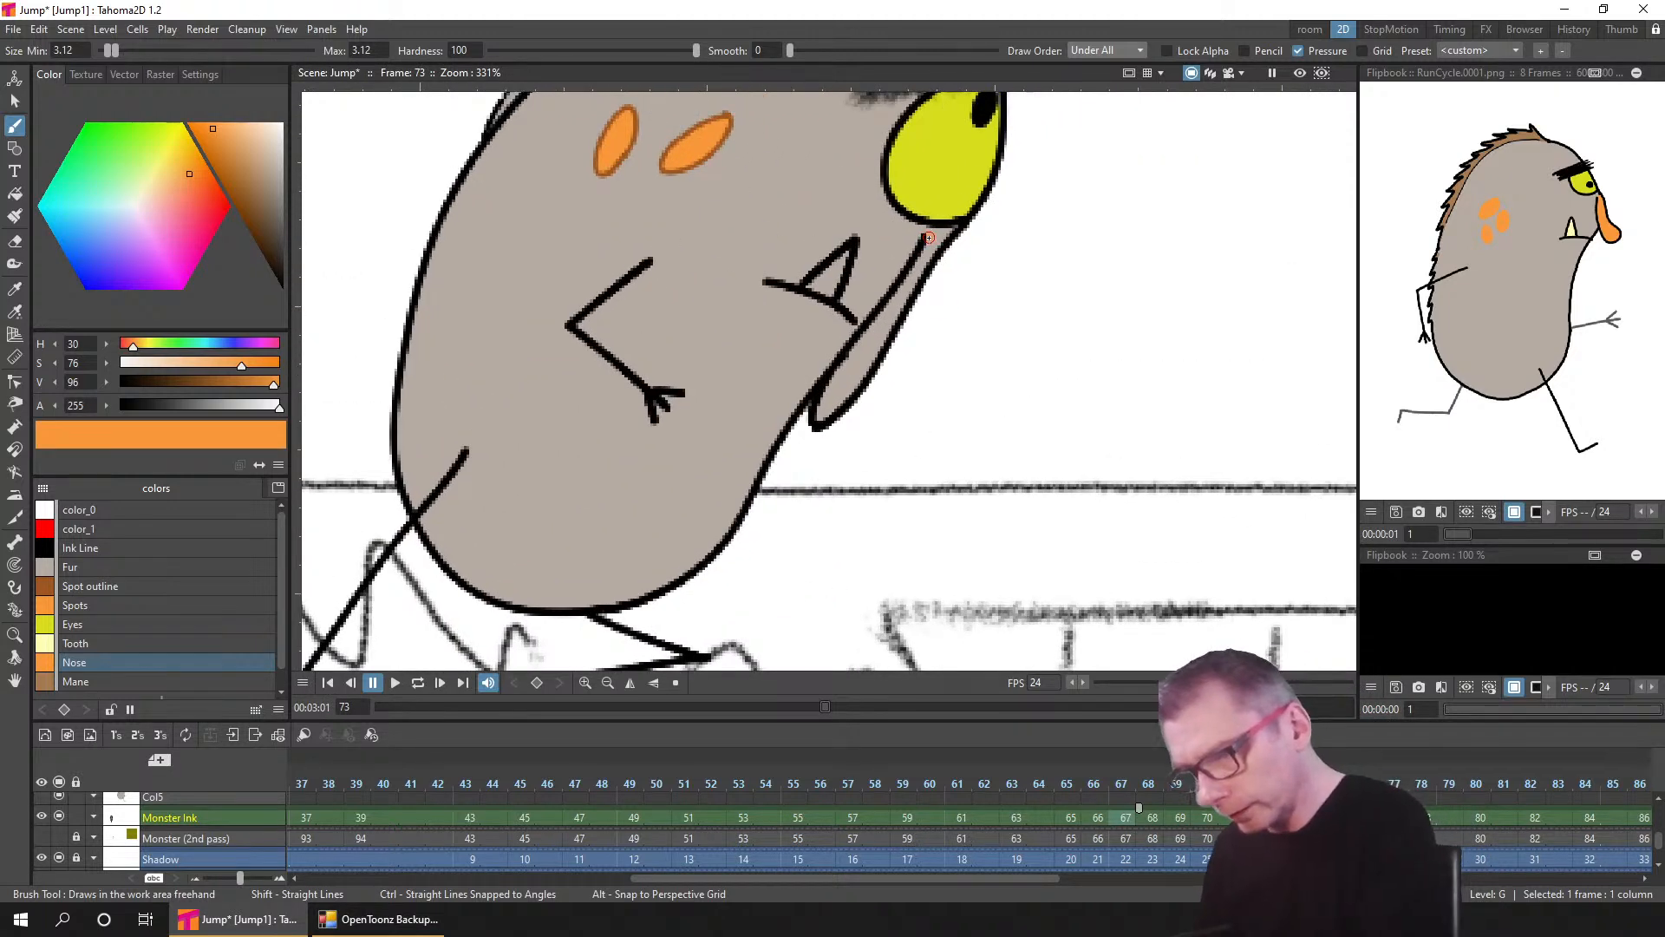
pyautogui.moveTo(929, 237); pyautogui.dragTo(952, 232)
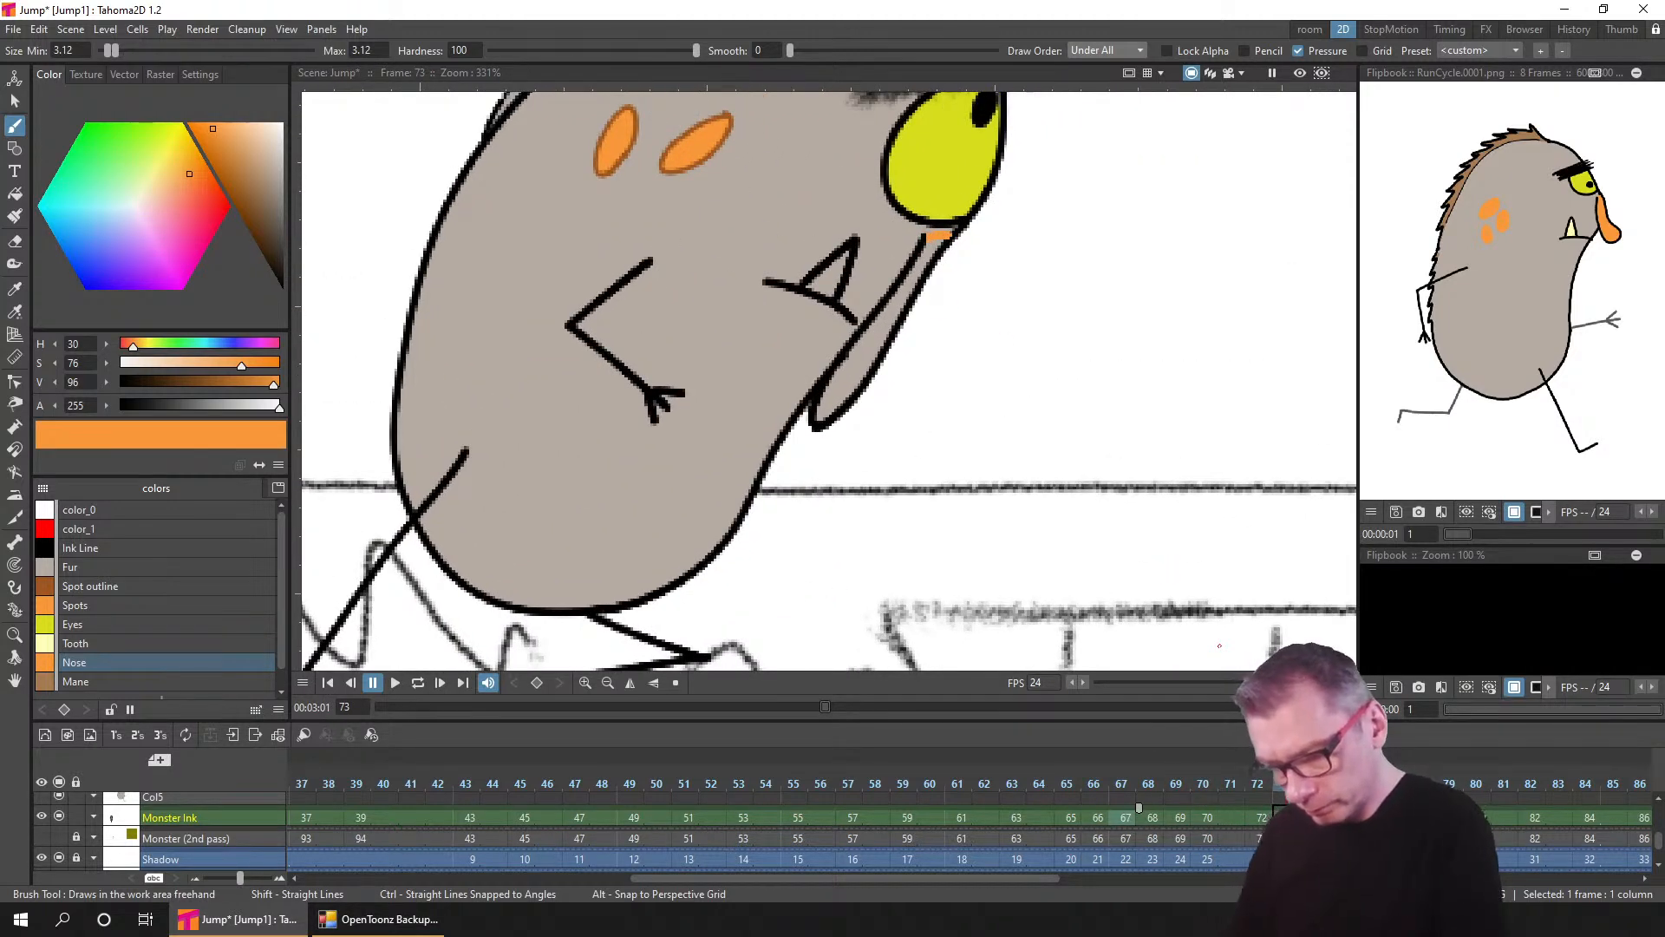
pyautogui.press('.')
pyautogui.moveTo(1141, 242); pyautogui.dragTo(845, 704)
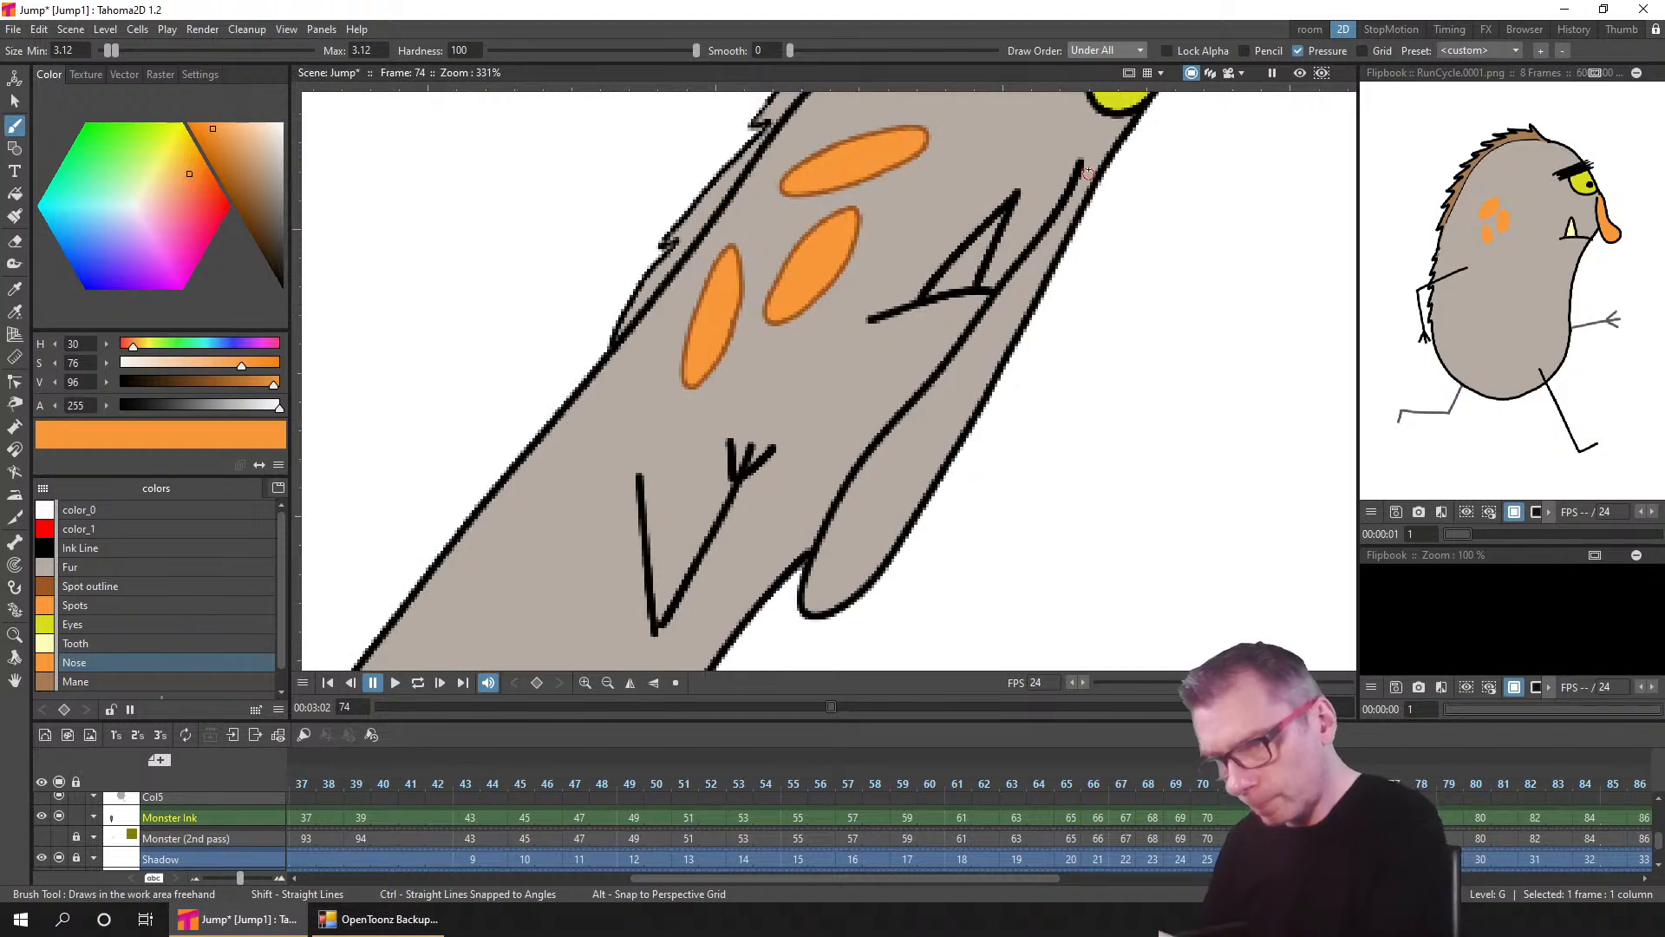
pyautogui.press('.')
pyautogui.press('.')
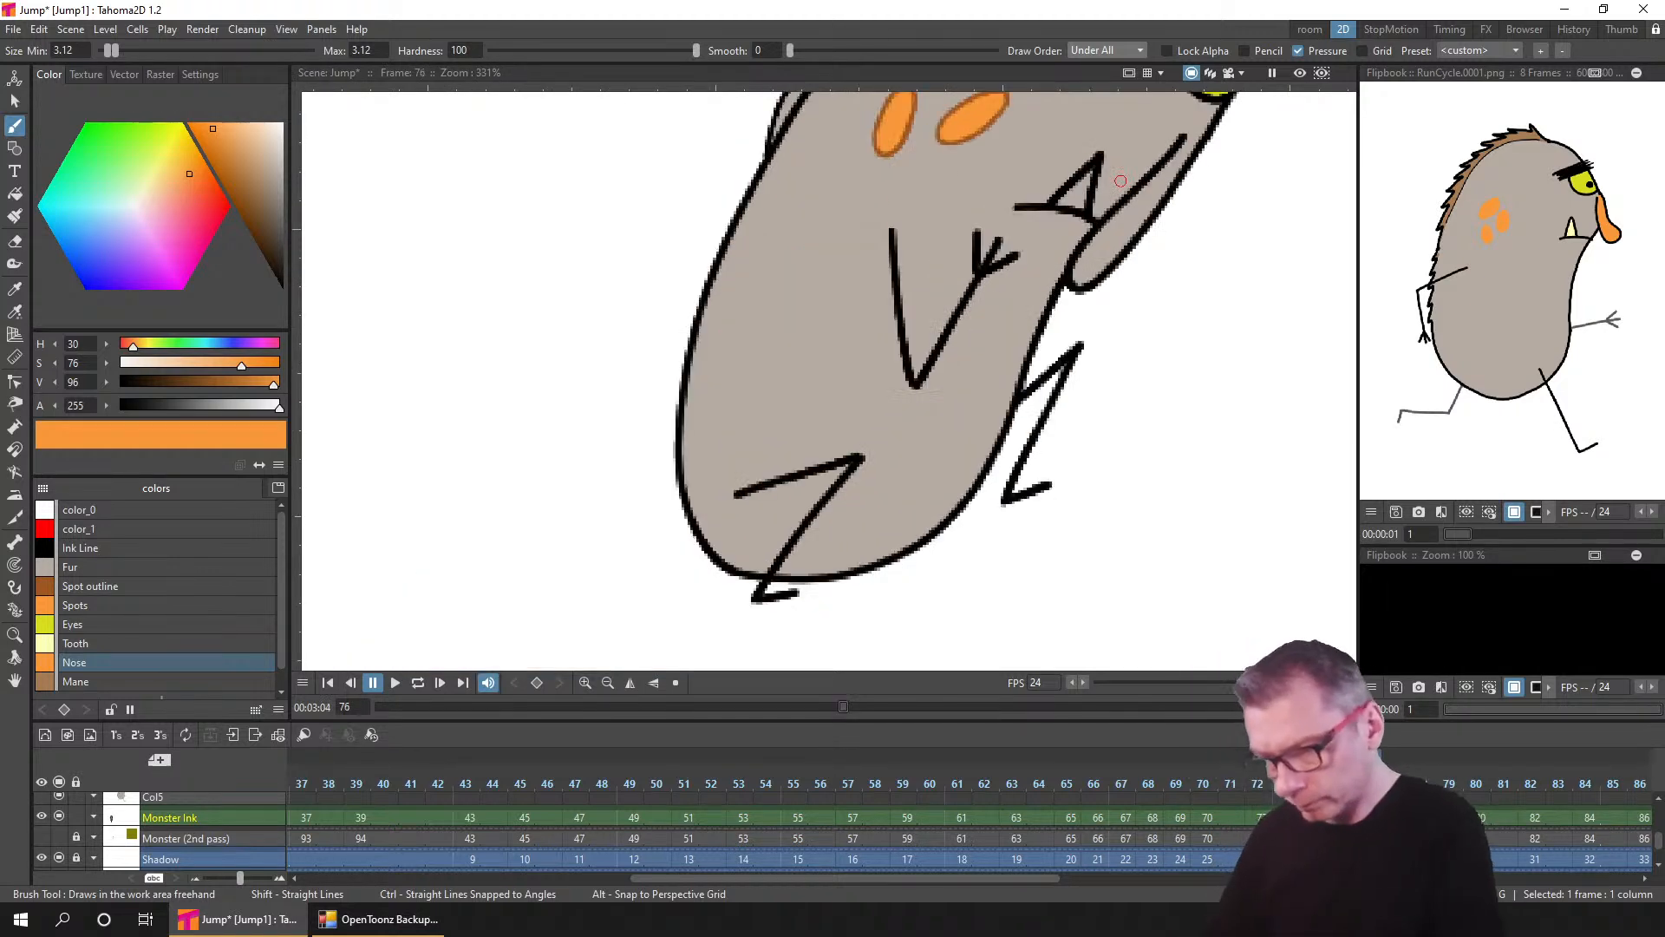
pyautogui.moveTo(1120, 181); pyautogui.dragTo(1068, 354)
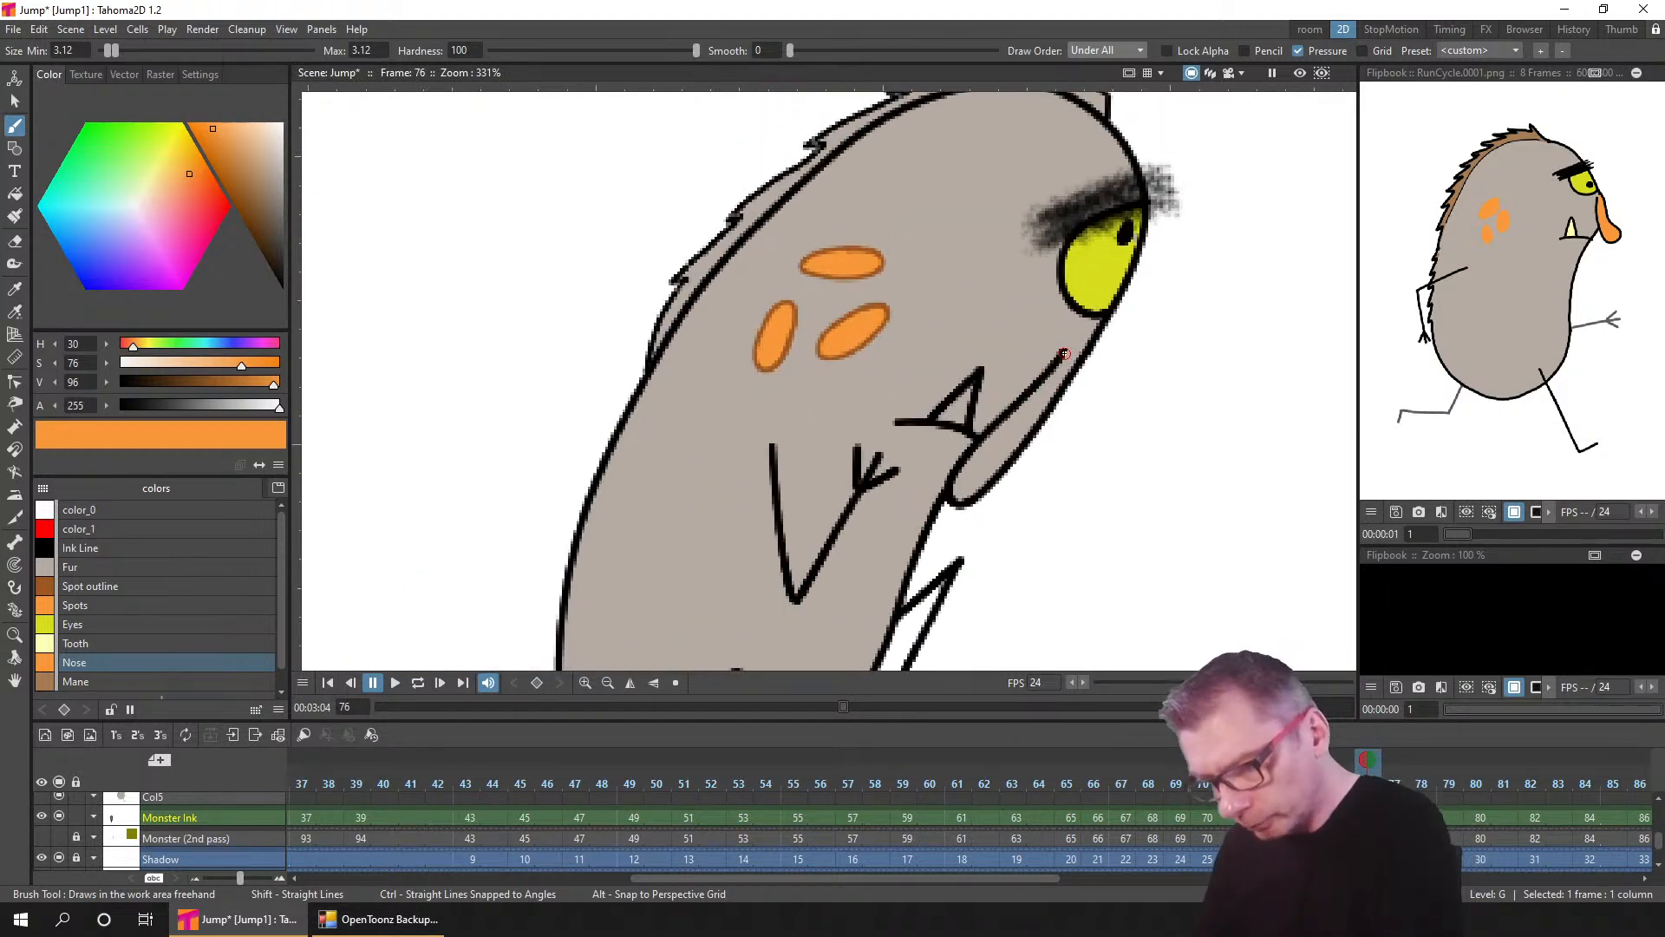
# - Close the nose outline with Nose-style strokes at frames 78, 80 and 82, including the gaps at the nose's lower end at frame 82
pyautogui.press('.')
pyautogui.press('.')
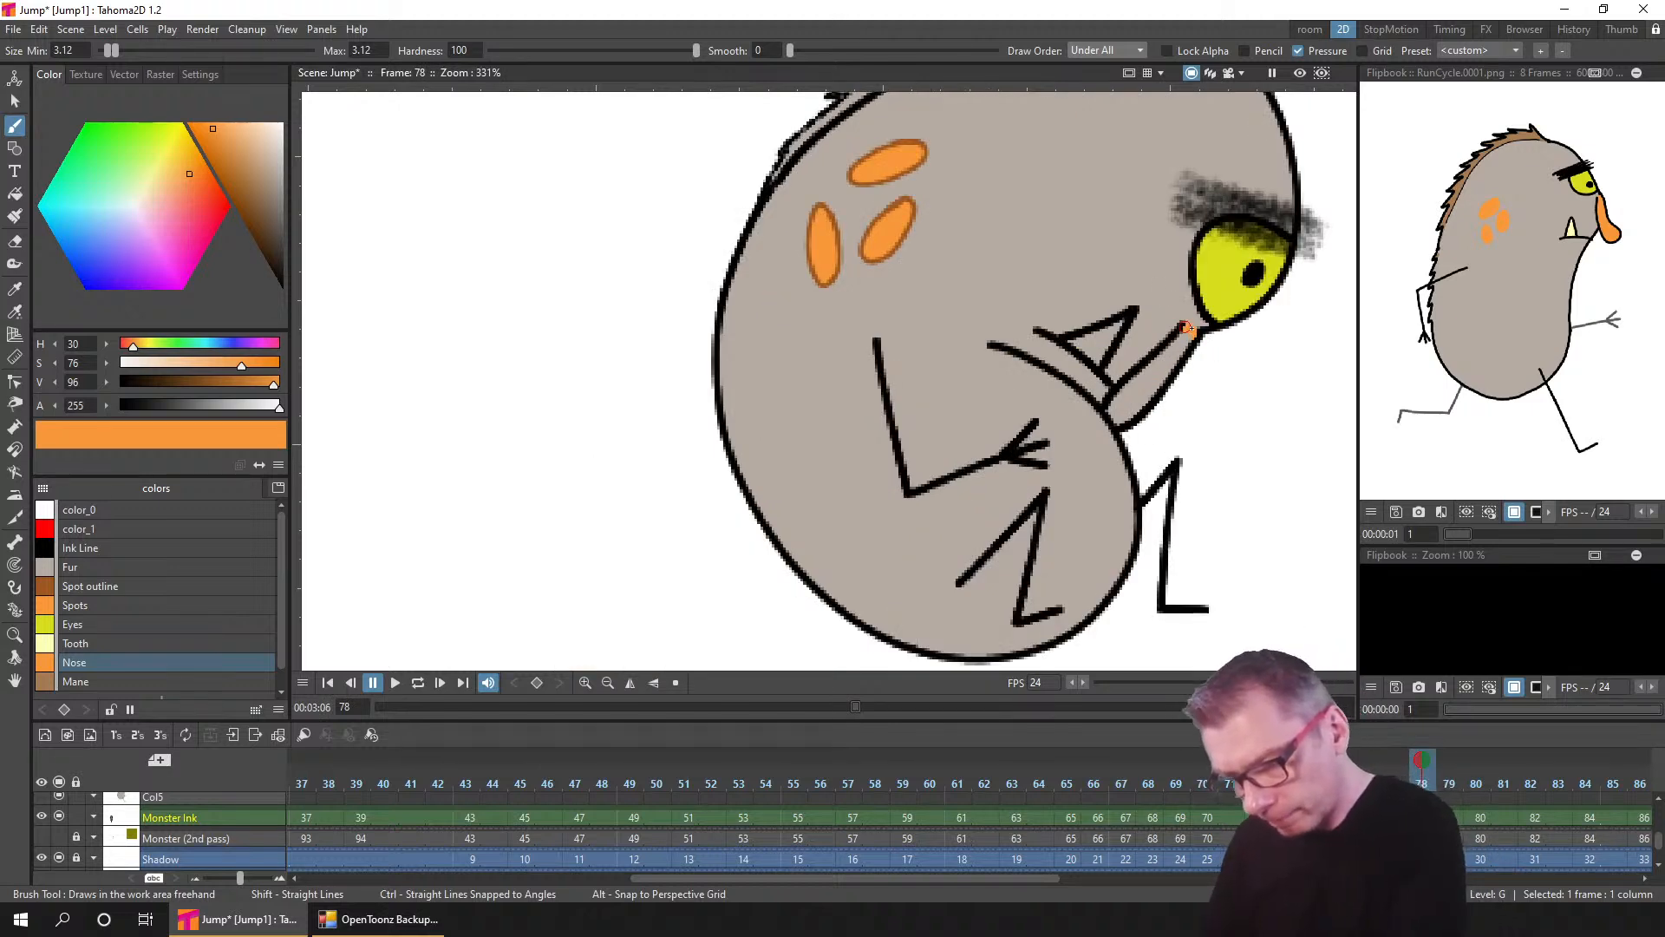
pyautogui.press('.')
pyautogui.press('.')
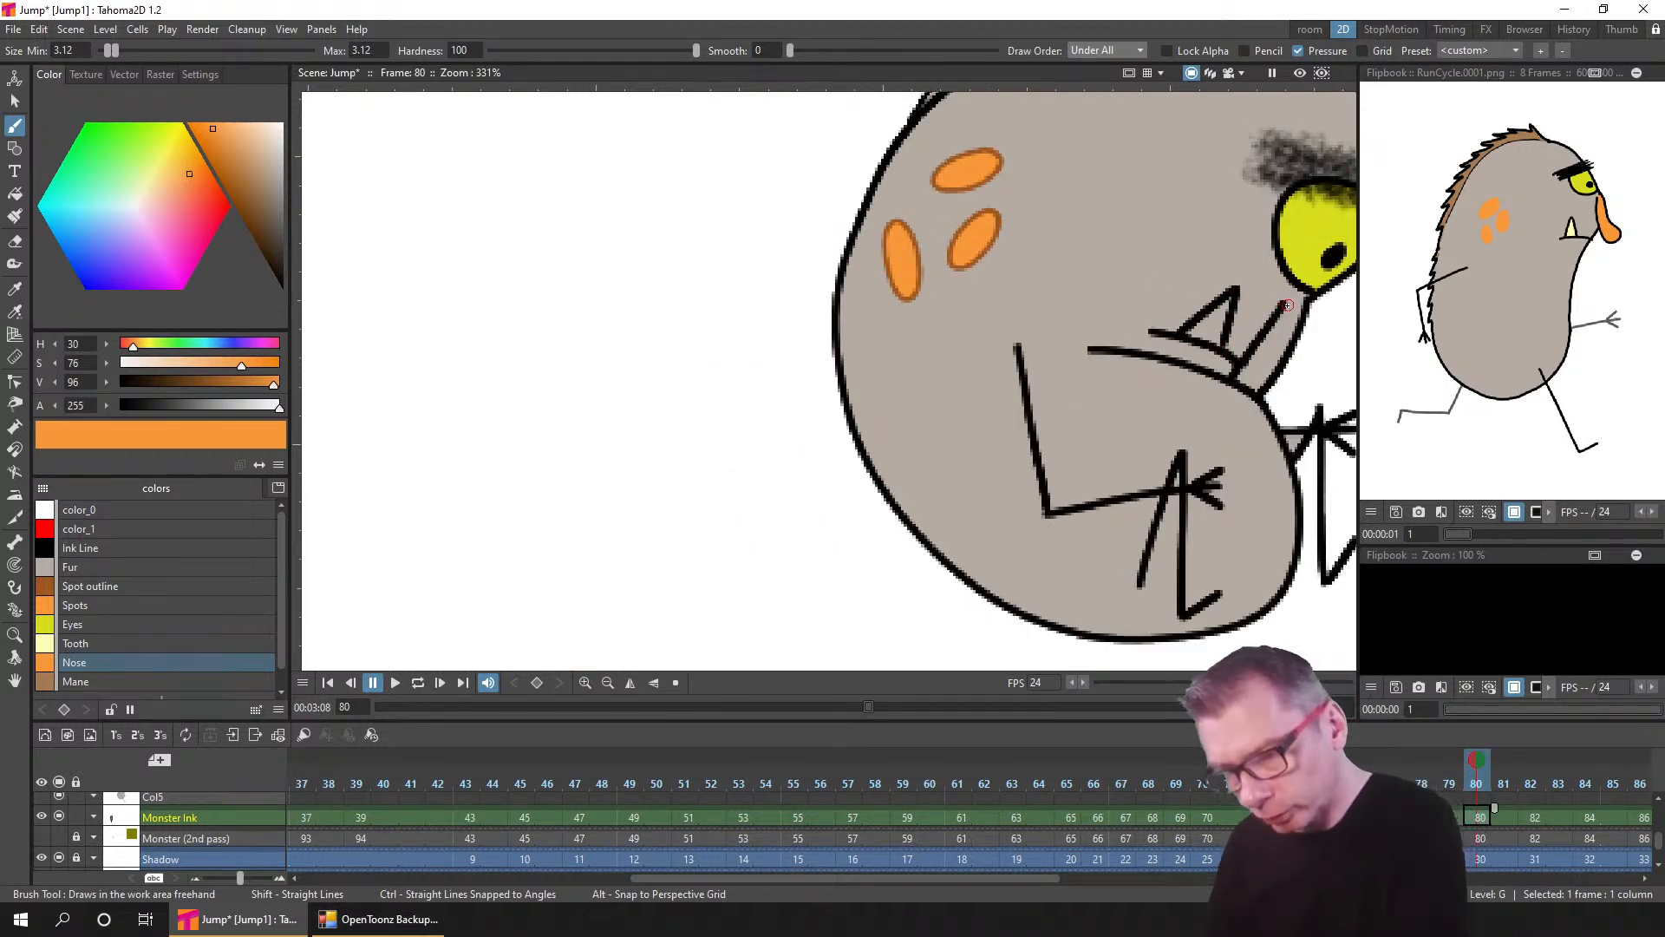
pyautogui.press('.')
pyautogui.press('.')
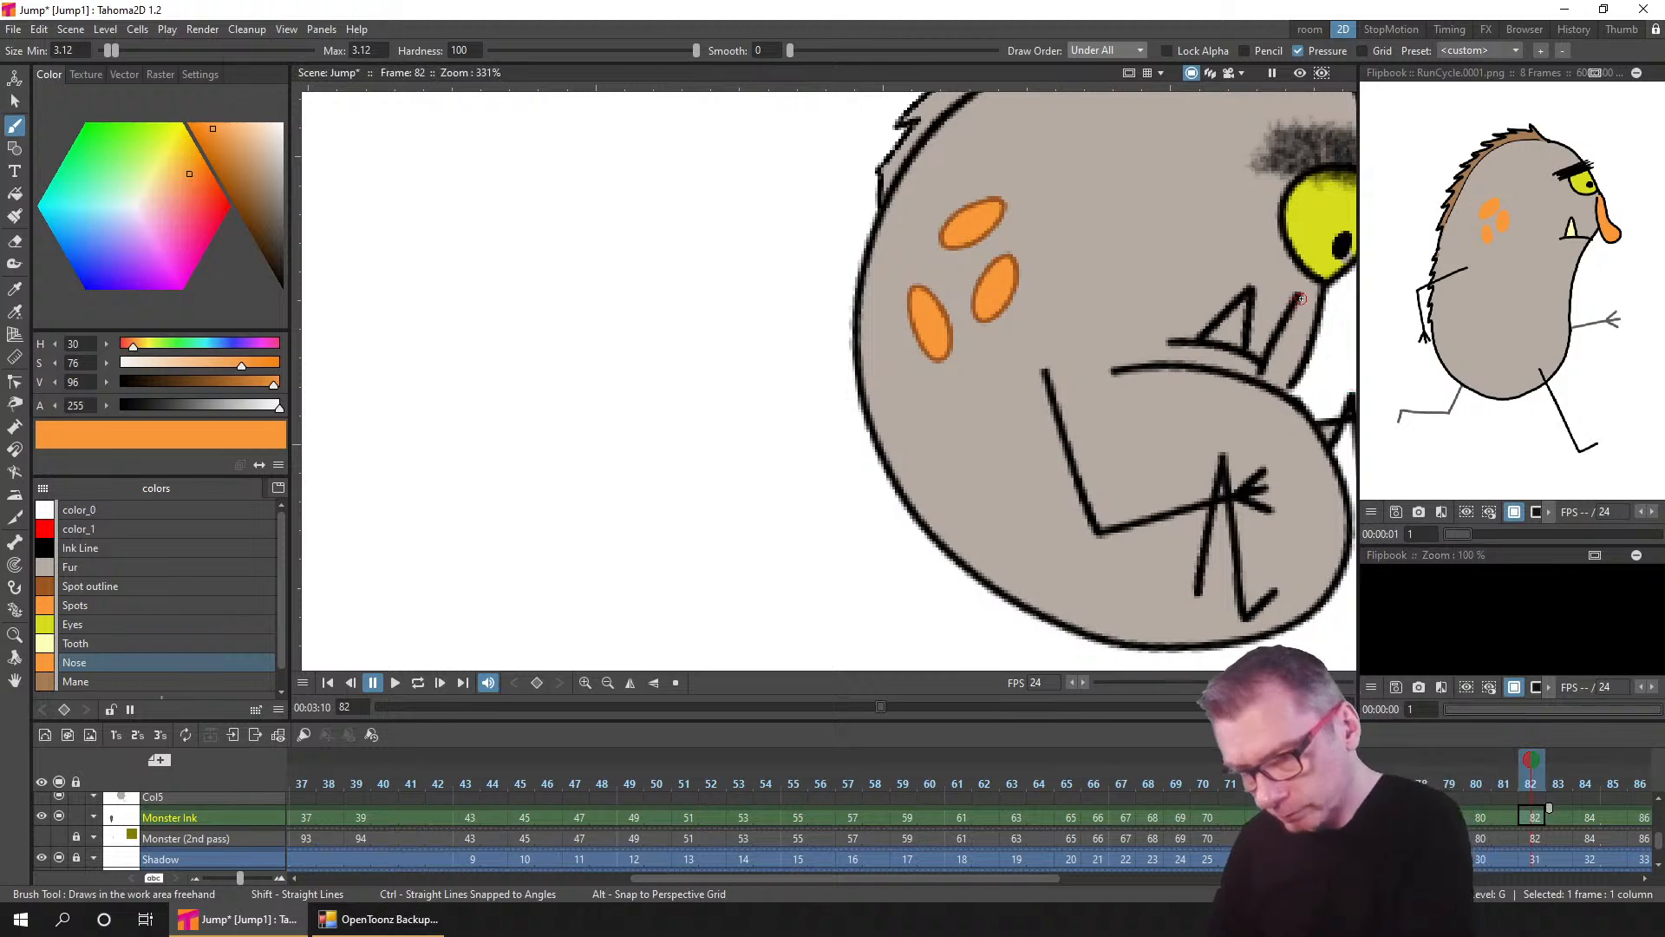
pyautogui.moveTo(1314, 295); pyautogui.dragTo(1325, 296)
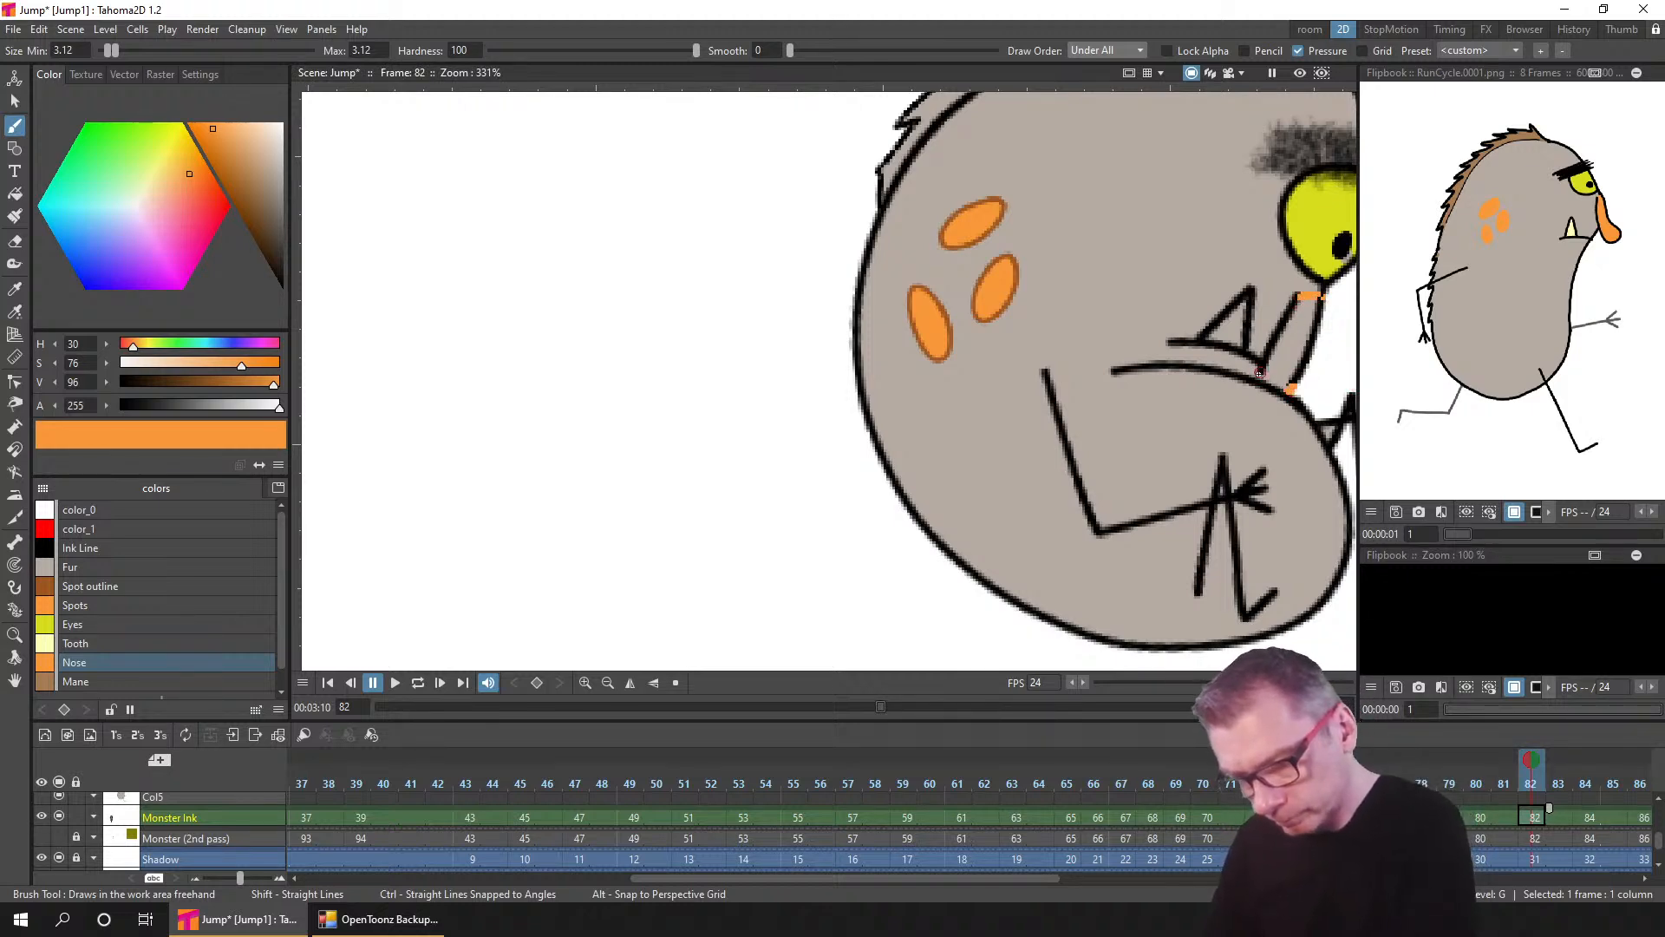
pyautogui.moveTo(1293, 360); pyautogui.dragTo(1065, 387)
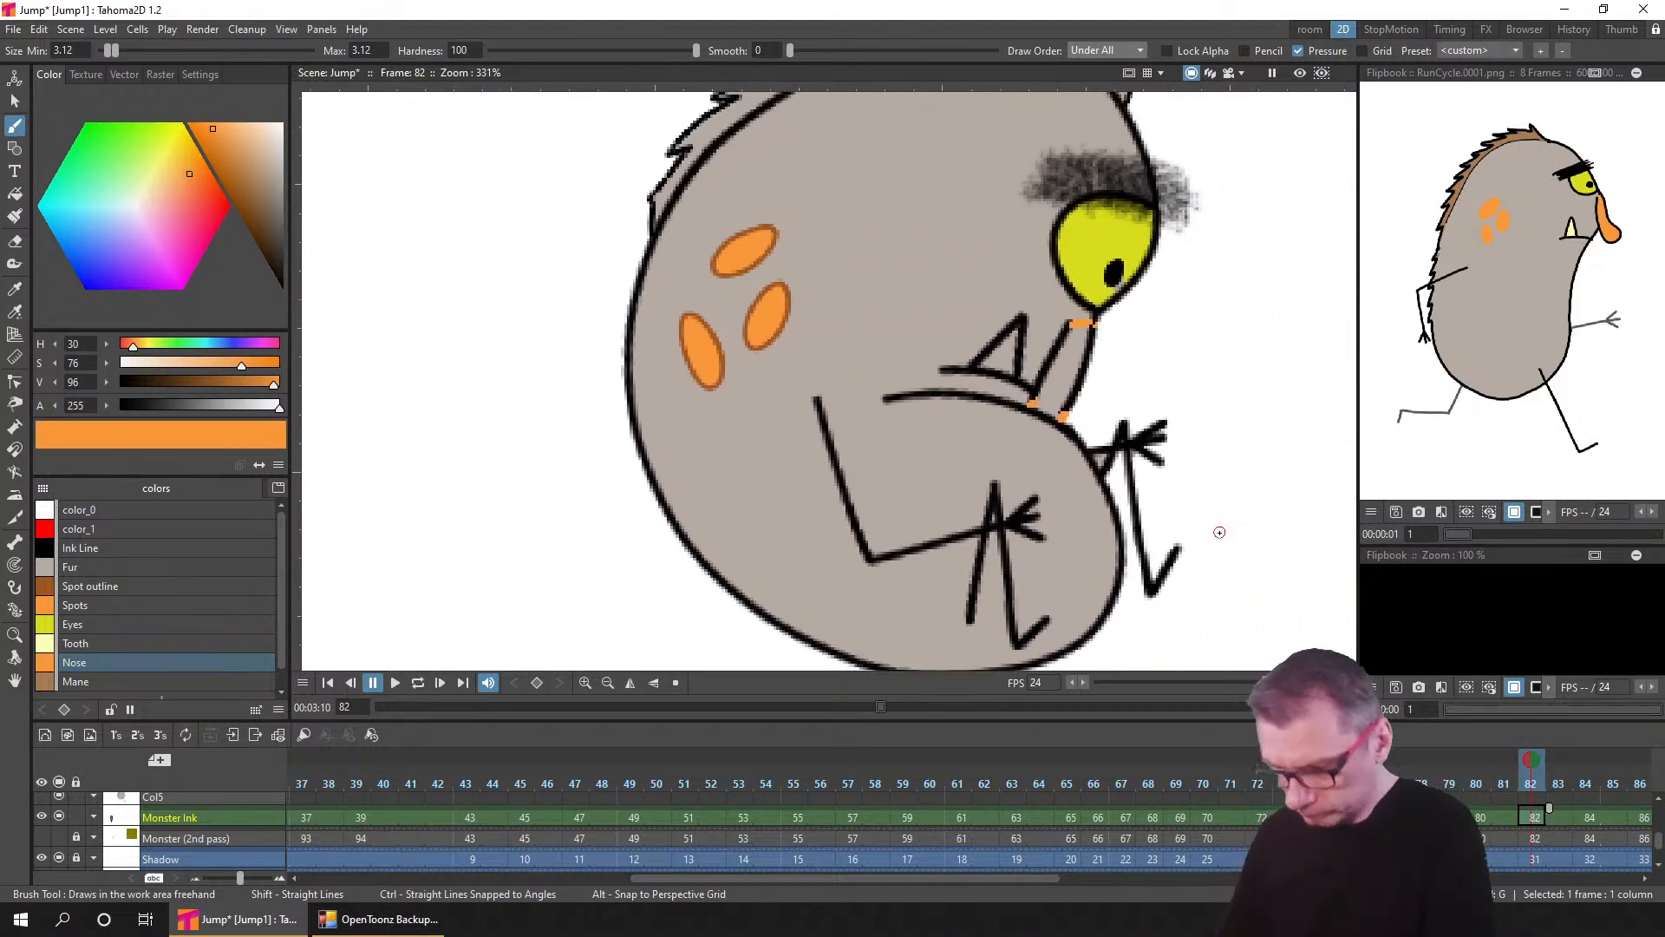
# - Paint the Nose-style closing stroke between eye and nose in the Monster Ink drawings at frames 84 and 86
pyautogui.press('.')
pyautogui.press('.')
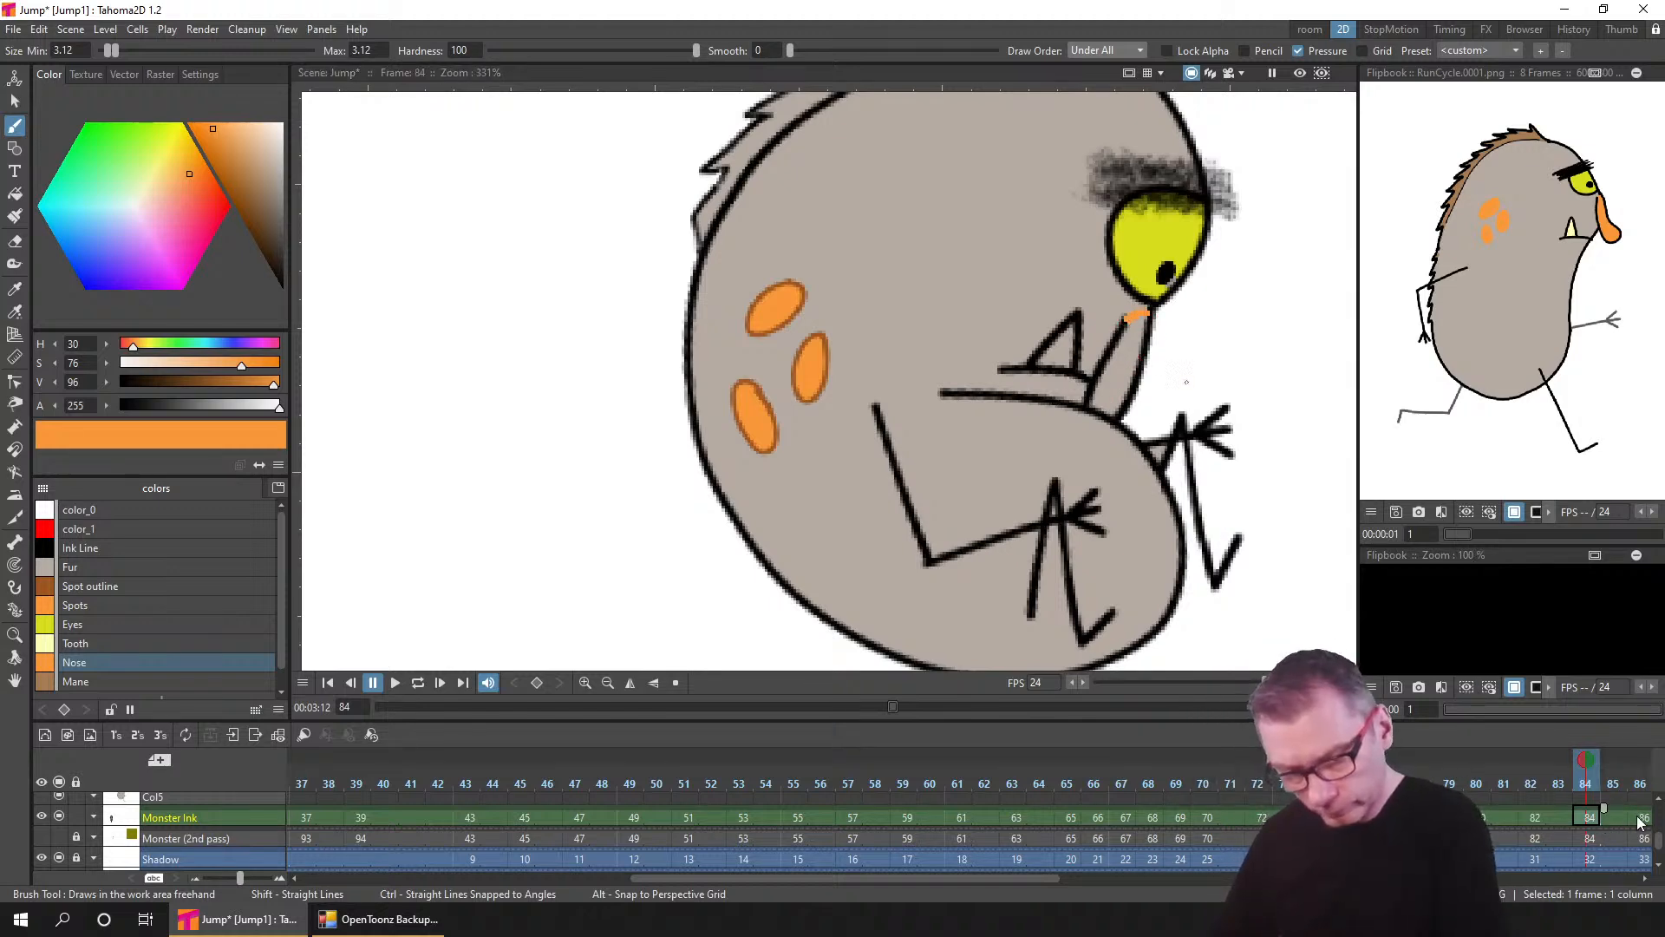
pyautogui.press('.')
pyautogui.press('.')
pyautogui.moveTo(1221, 307); pyautogui.dragTo(1235, 302)
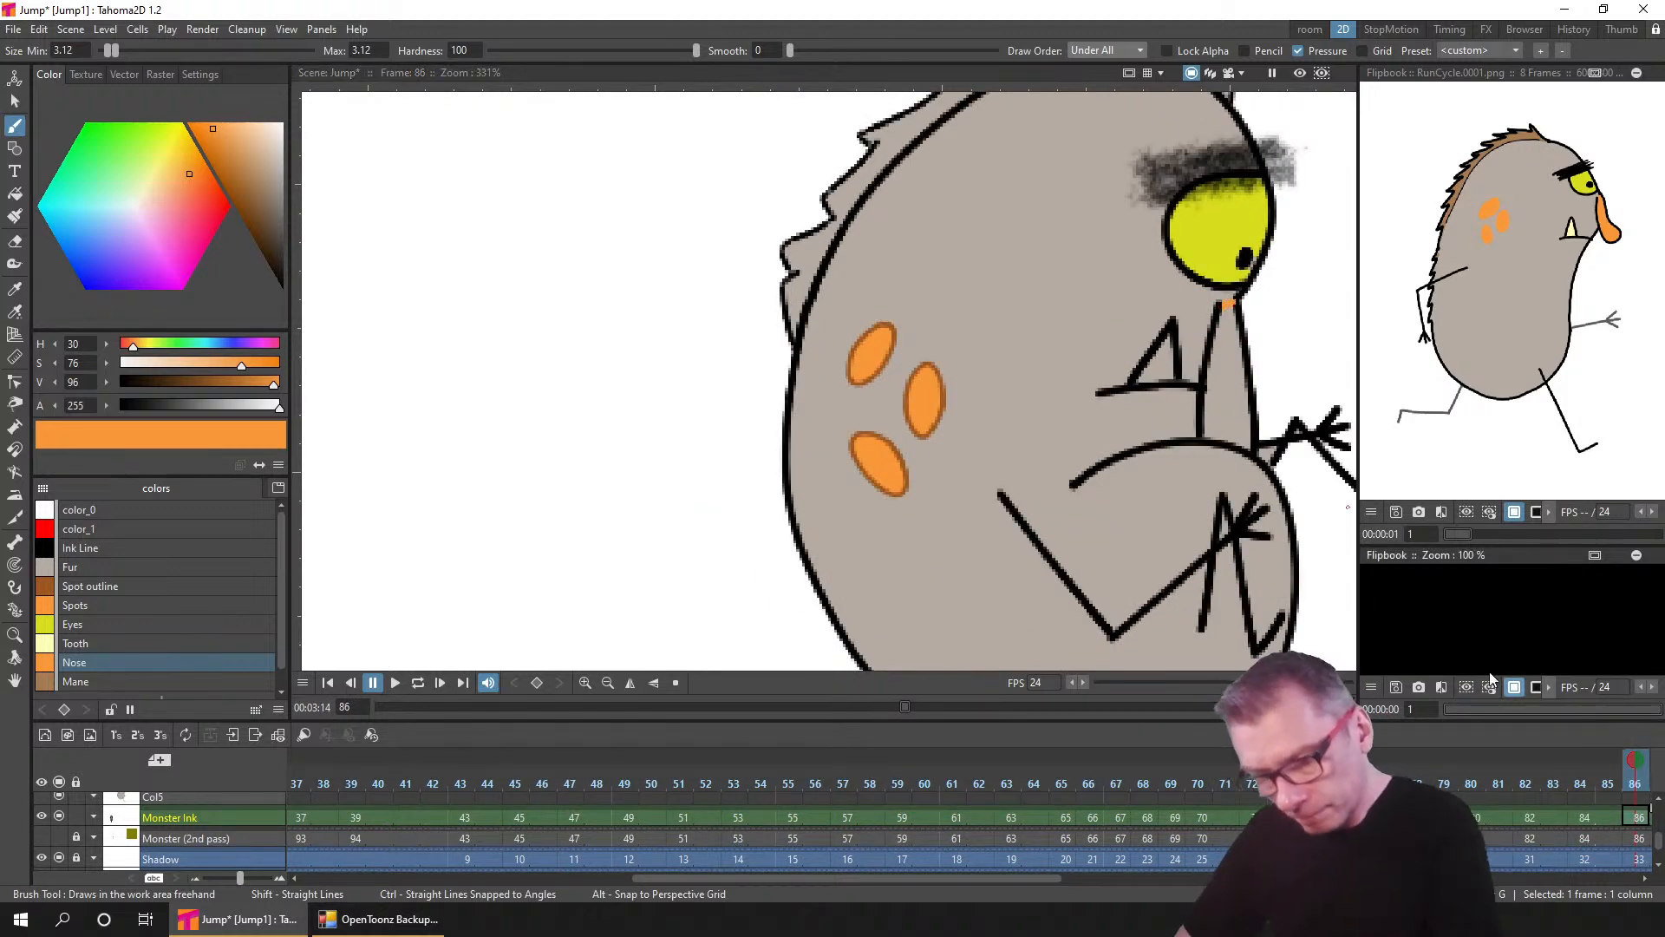
# - Close the top of the nose with Nose-style strokes in the Monster Ink drawings at frames 88 and 90
pyautogui.moveTo(1171, 542)
pyautogui.mouseDown()
pyautogui.moveTo(1086, 523)
pyautogui.moveTo(779, 517)
pyautogui.mouseUp()
pyautogui.moveTo(1084, 824); pyautogui.dragTo(714, 834)
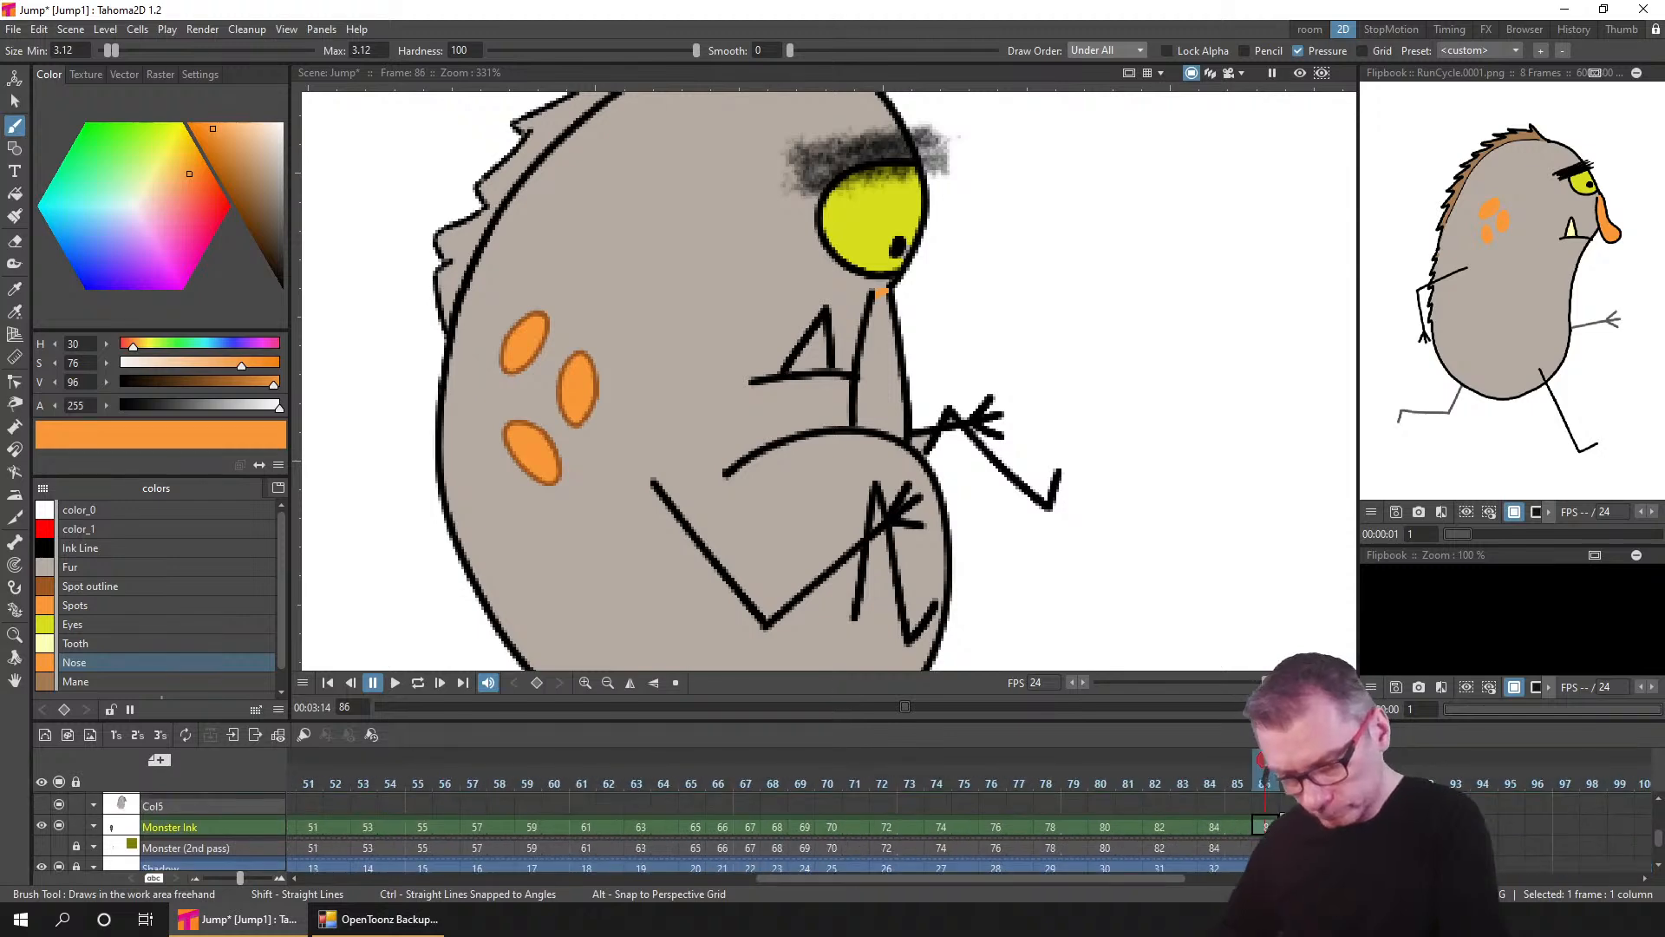
pyautogui.press('.')
pyautogui.press('.')
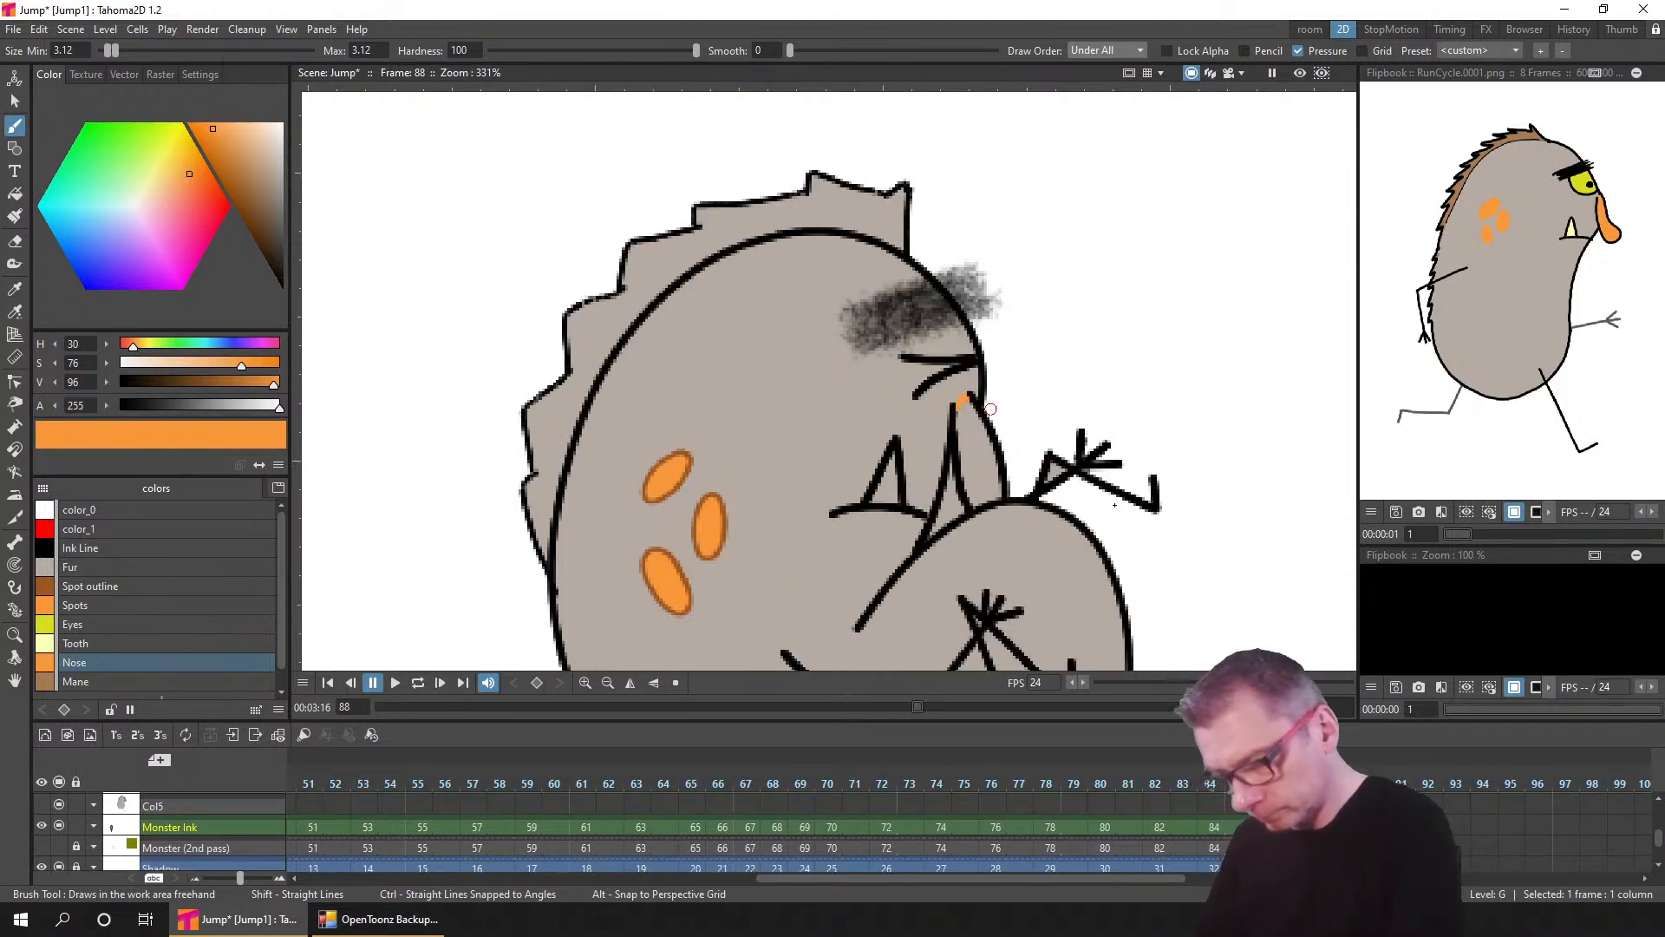
pyautogui.press('.')
pyautogui.press('.')
pyautogui.moveTo(1132, 478); pyautogui.dragTo(1100, 126)
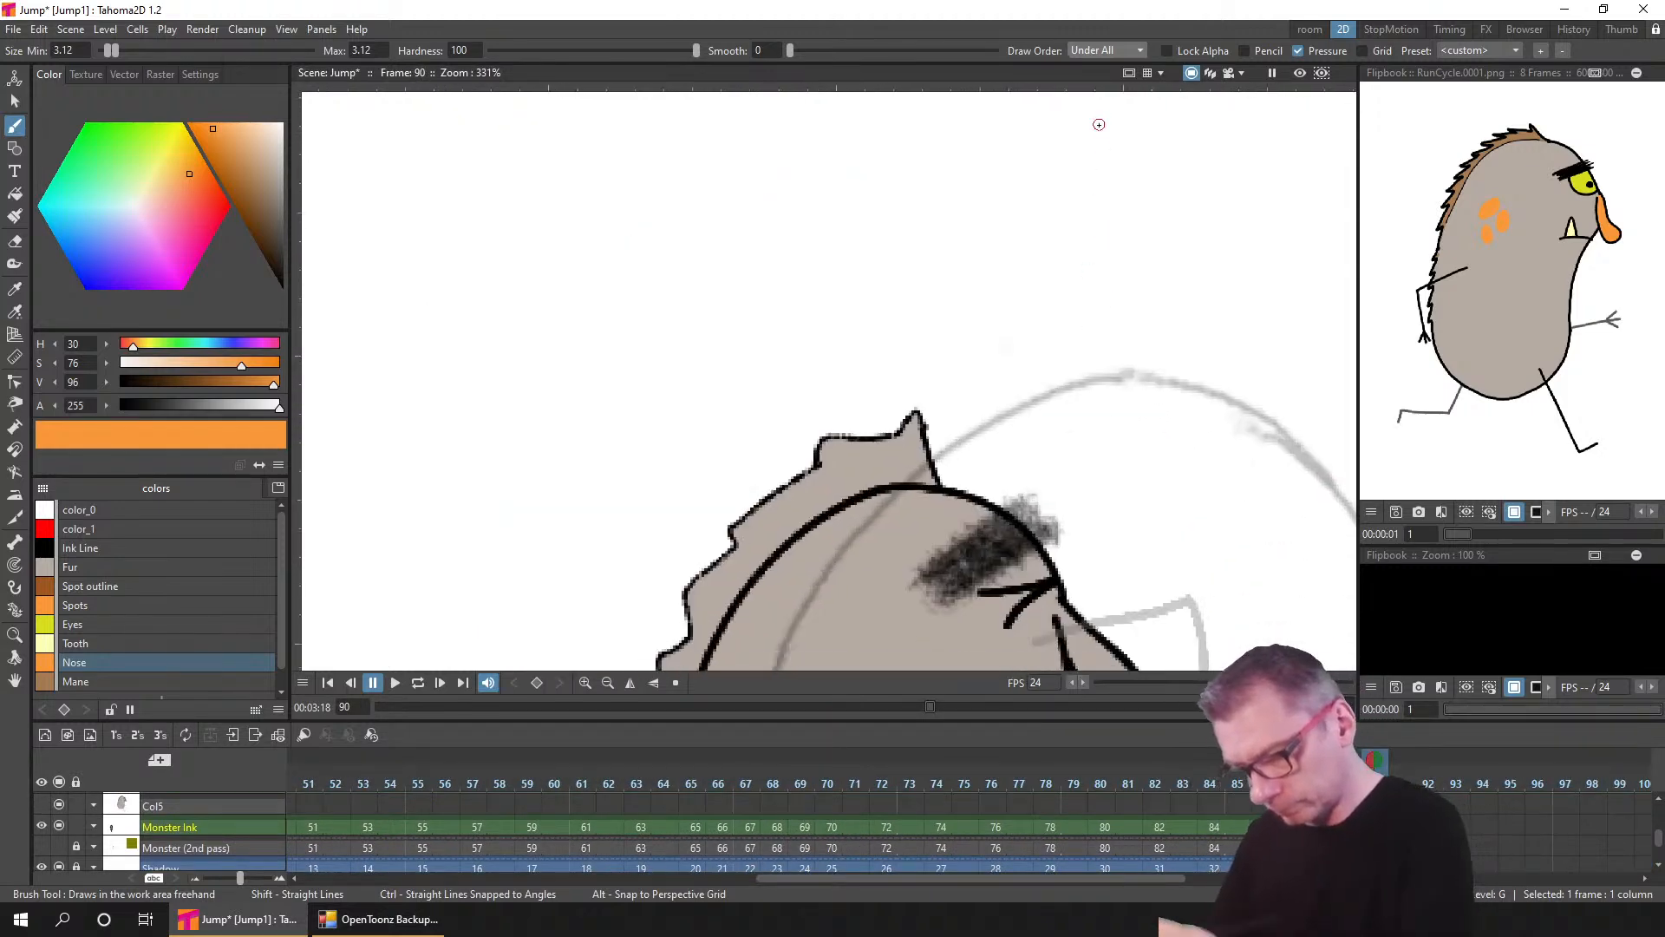
pyautogui.moveTo(1111, 561); pyautogui.dragTo(1073, 212)
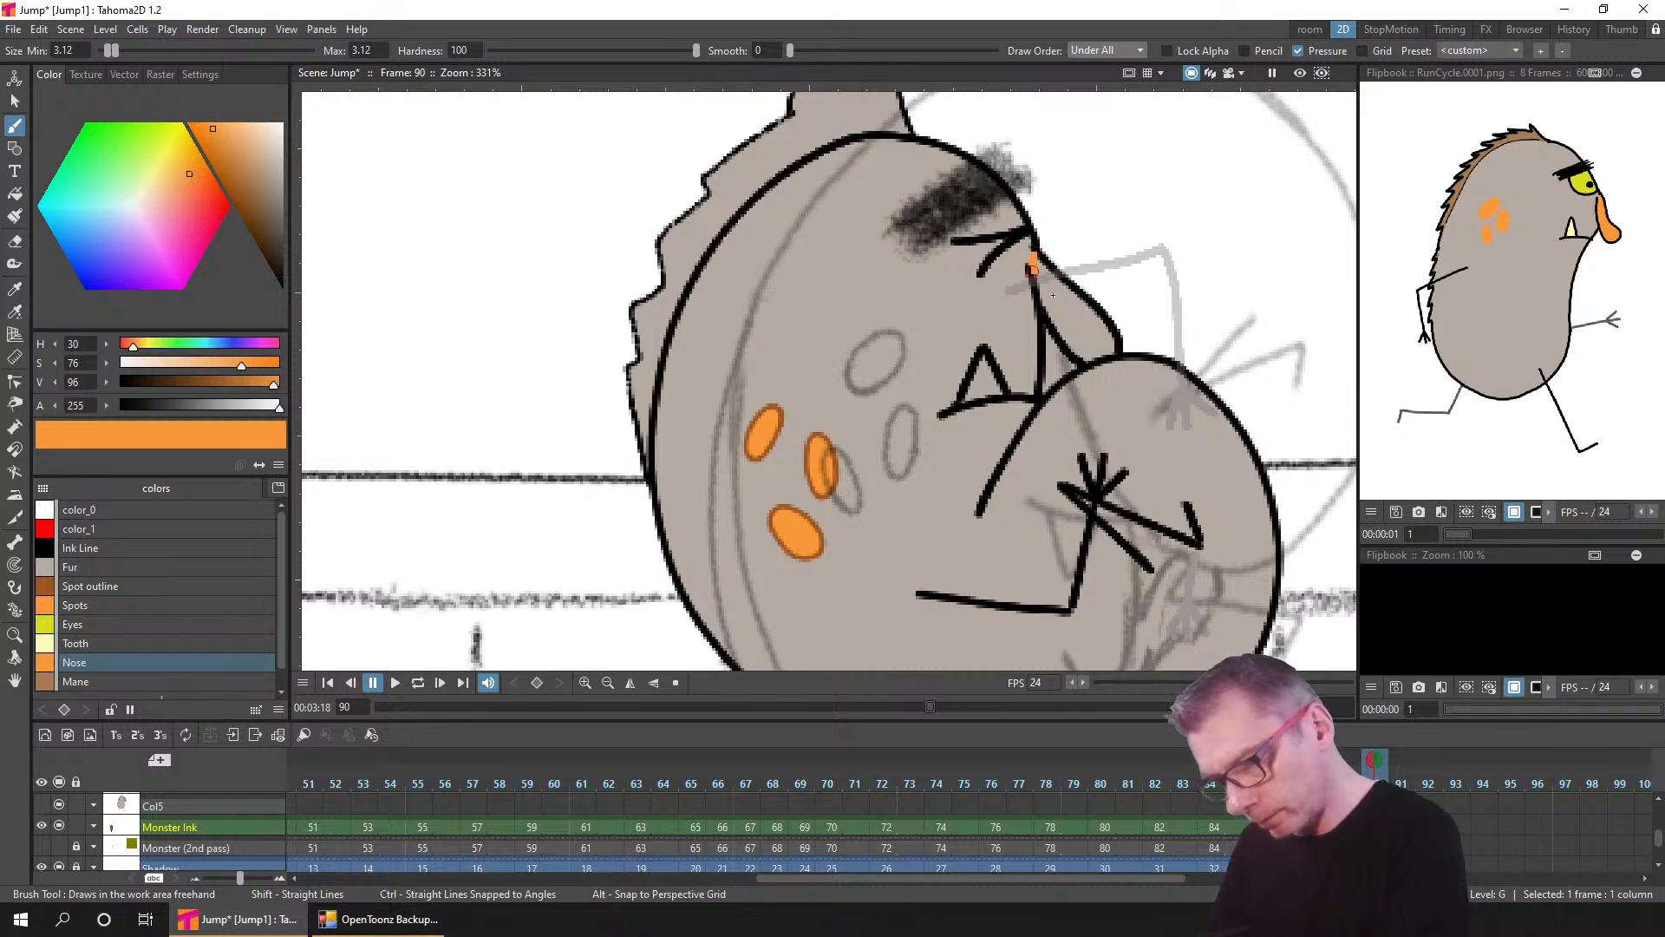
# - Save the scene and fill the monster's nose at frame 90 with the Nose style using the Fill tool
pyautogui.click(90, 510)
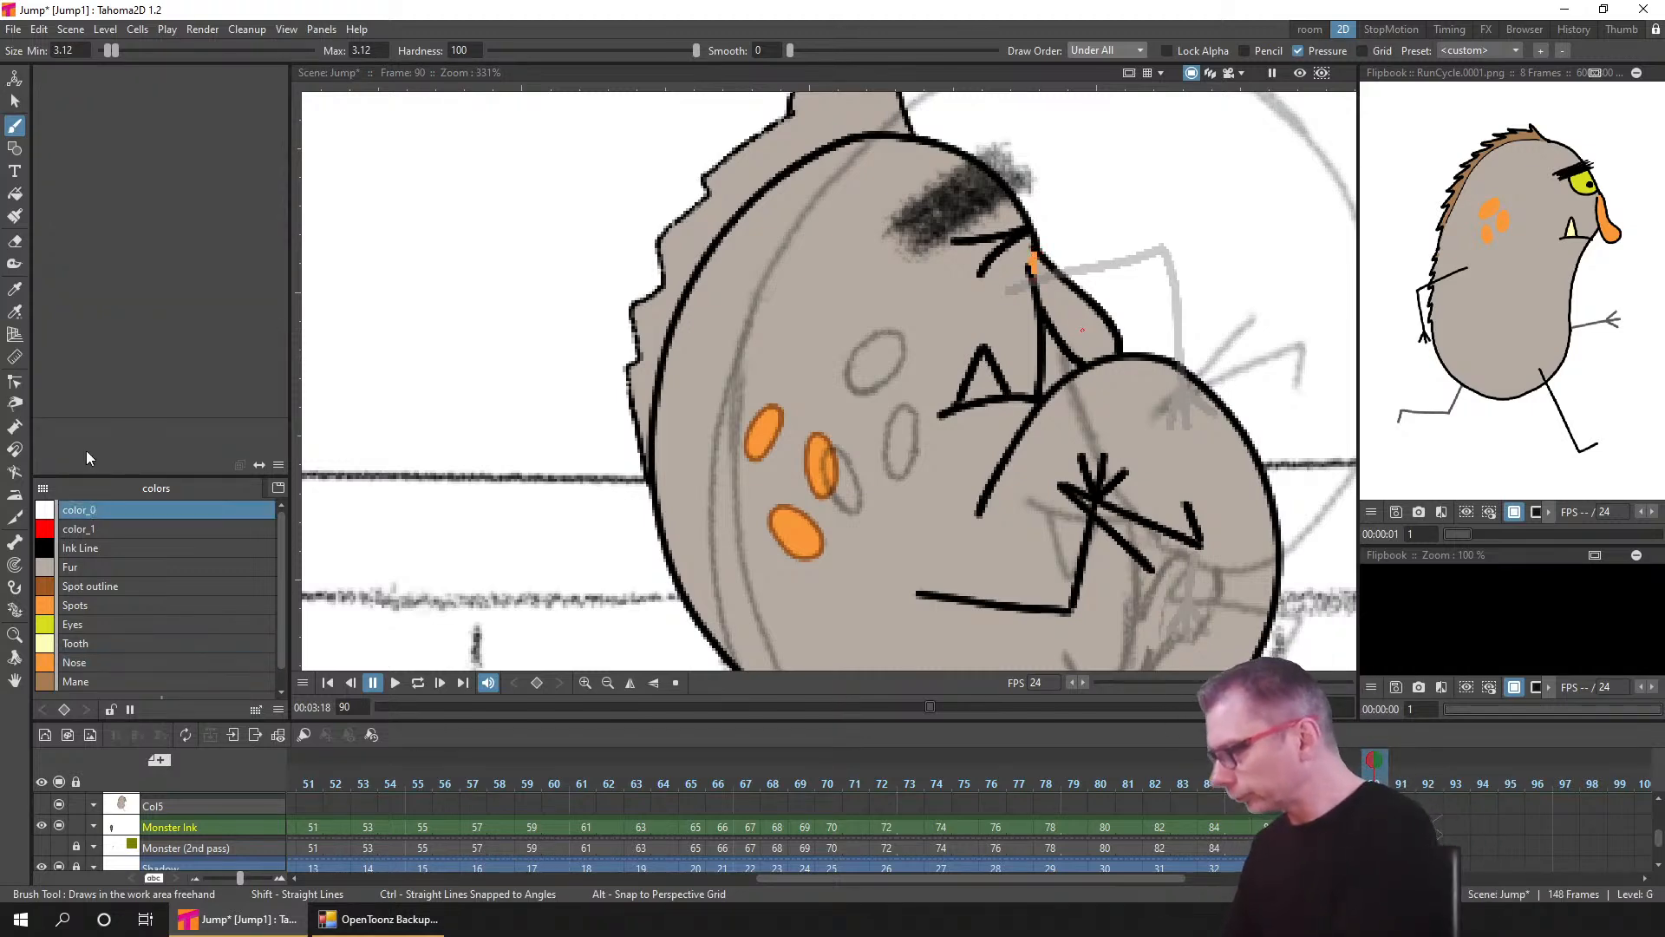
pyautogui.click(17, 192)
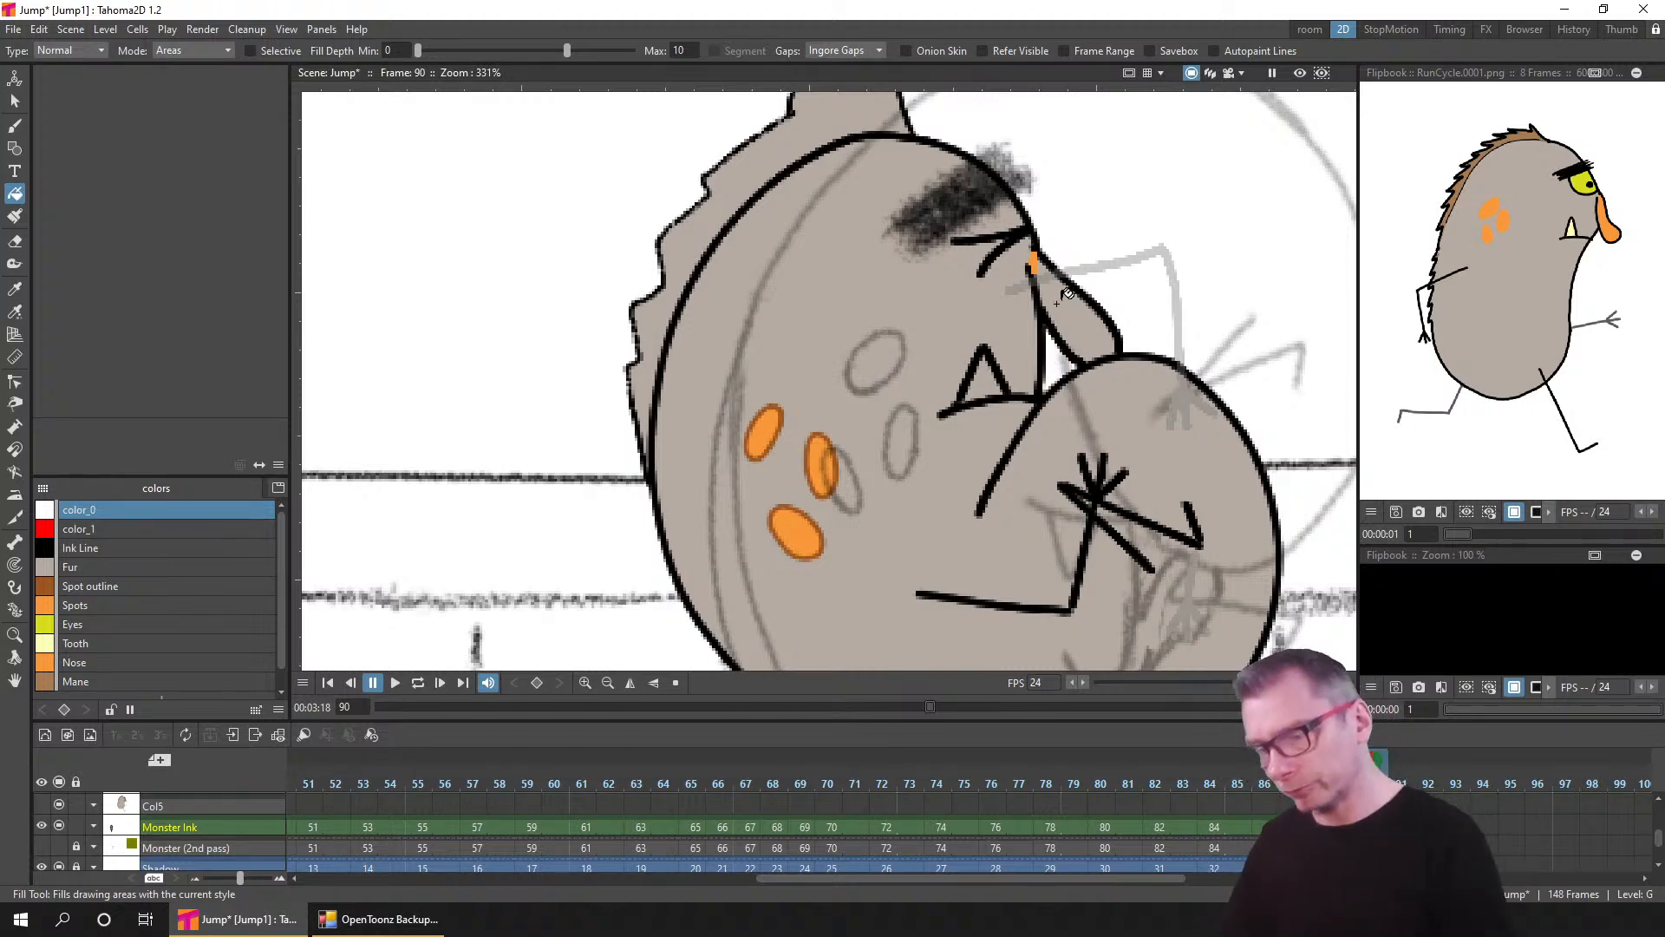
pyautogui.hotkey('ctrl', 's')
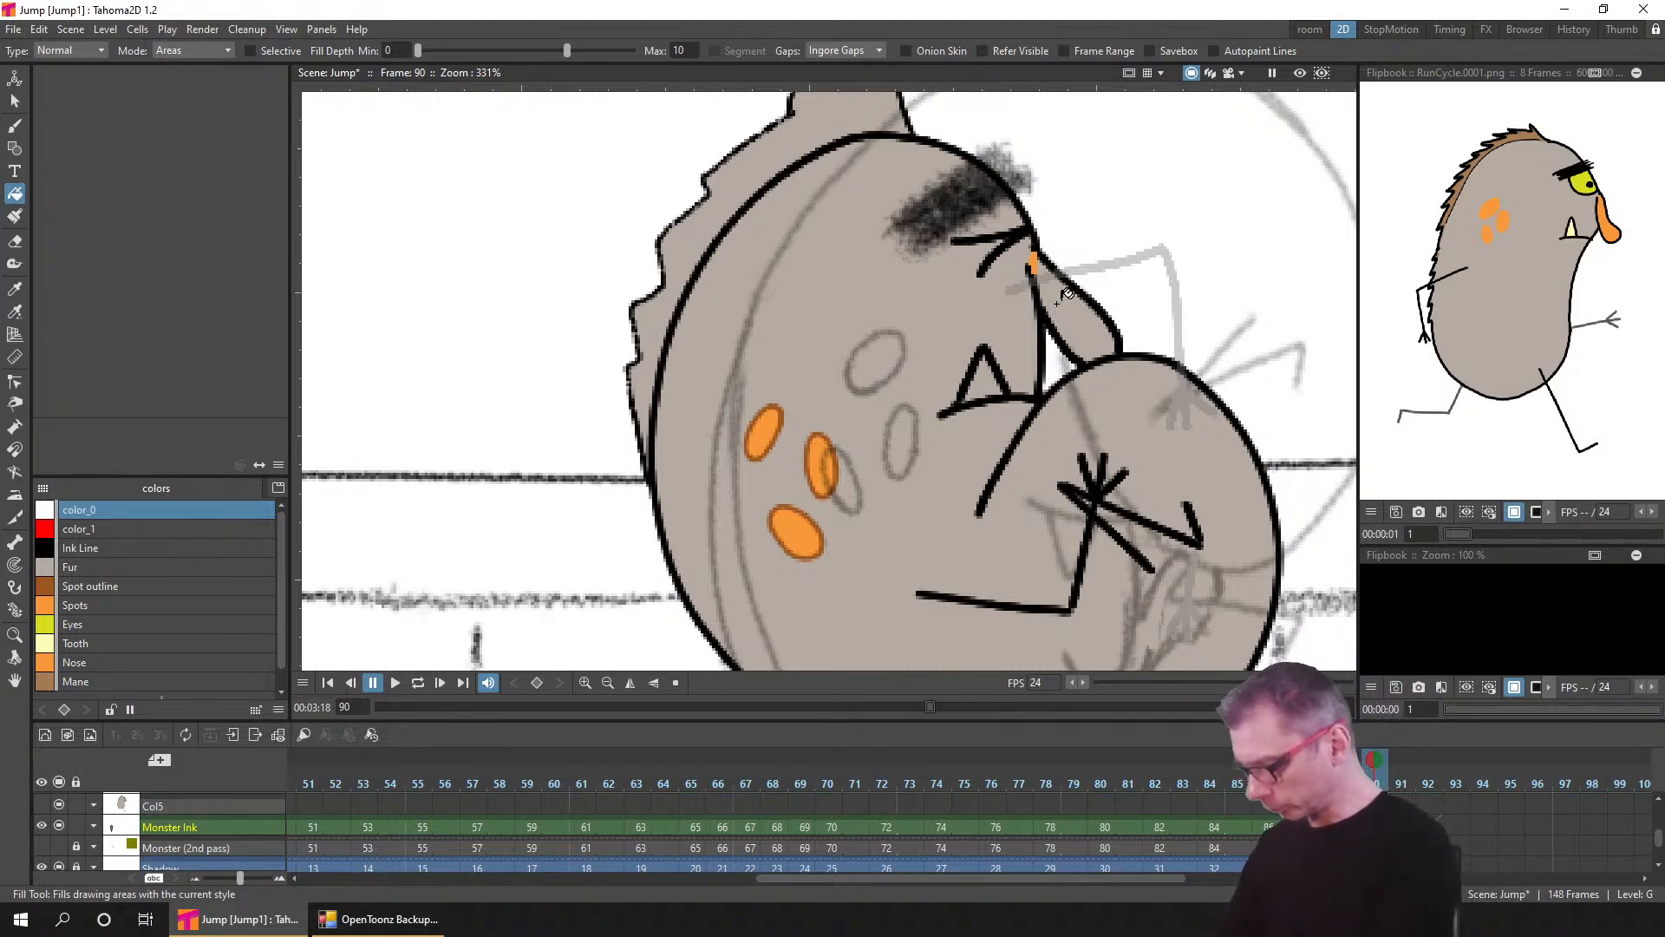
pyautogui.click(95, 661)
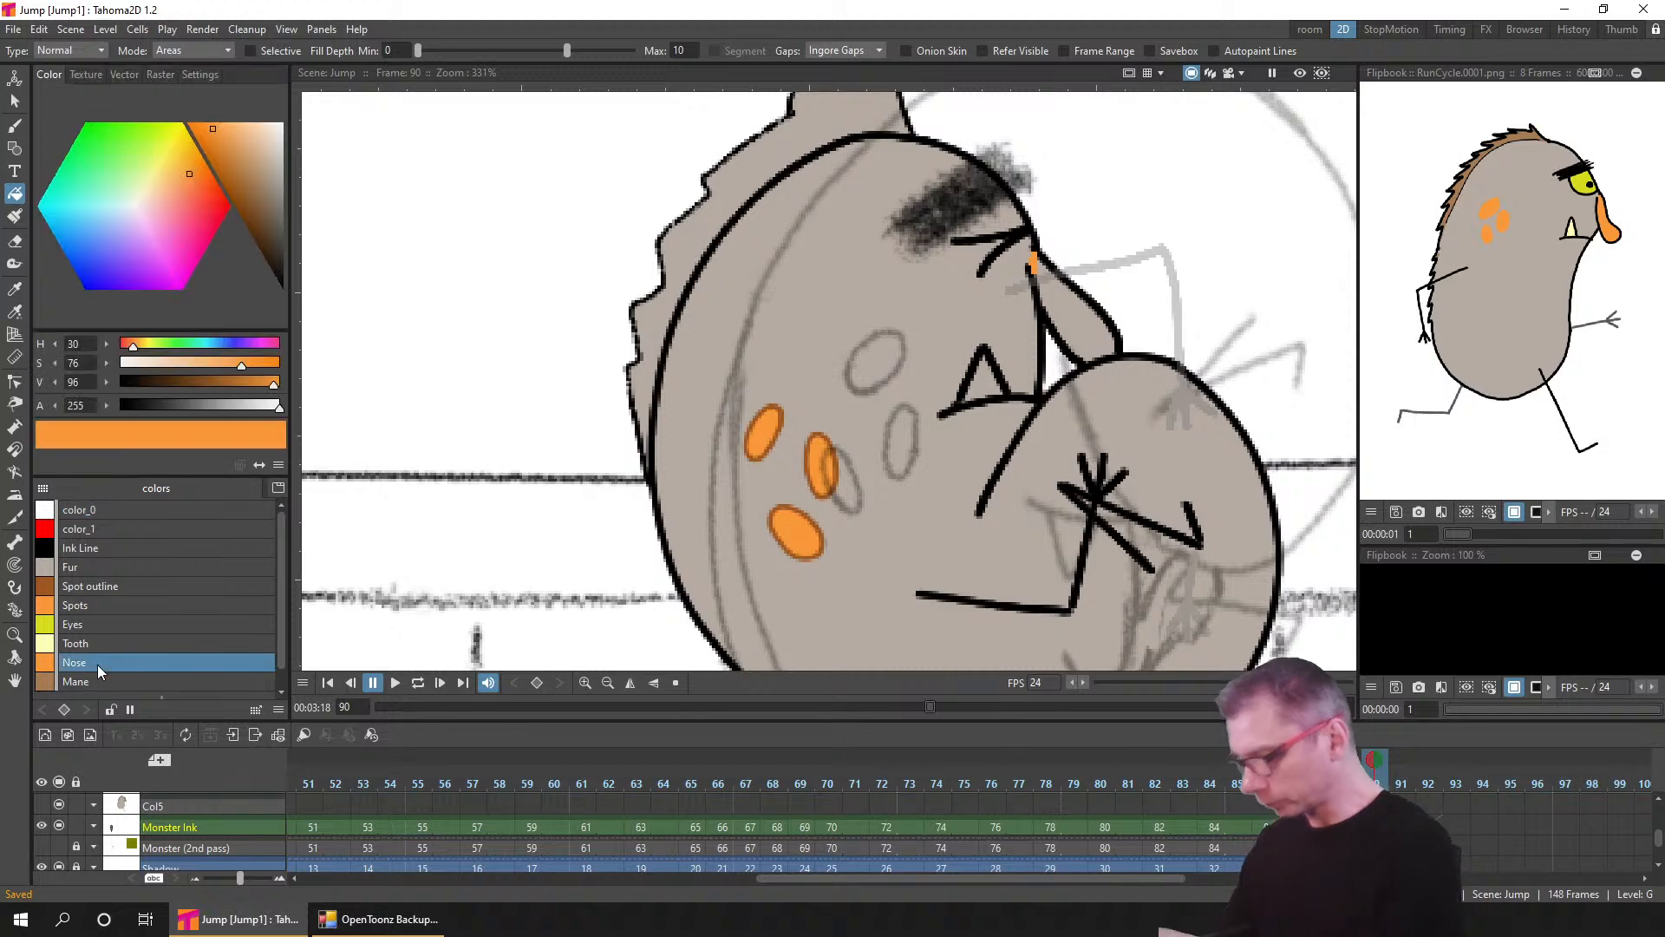
pyautogui.click(1083, 326)
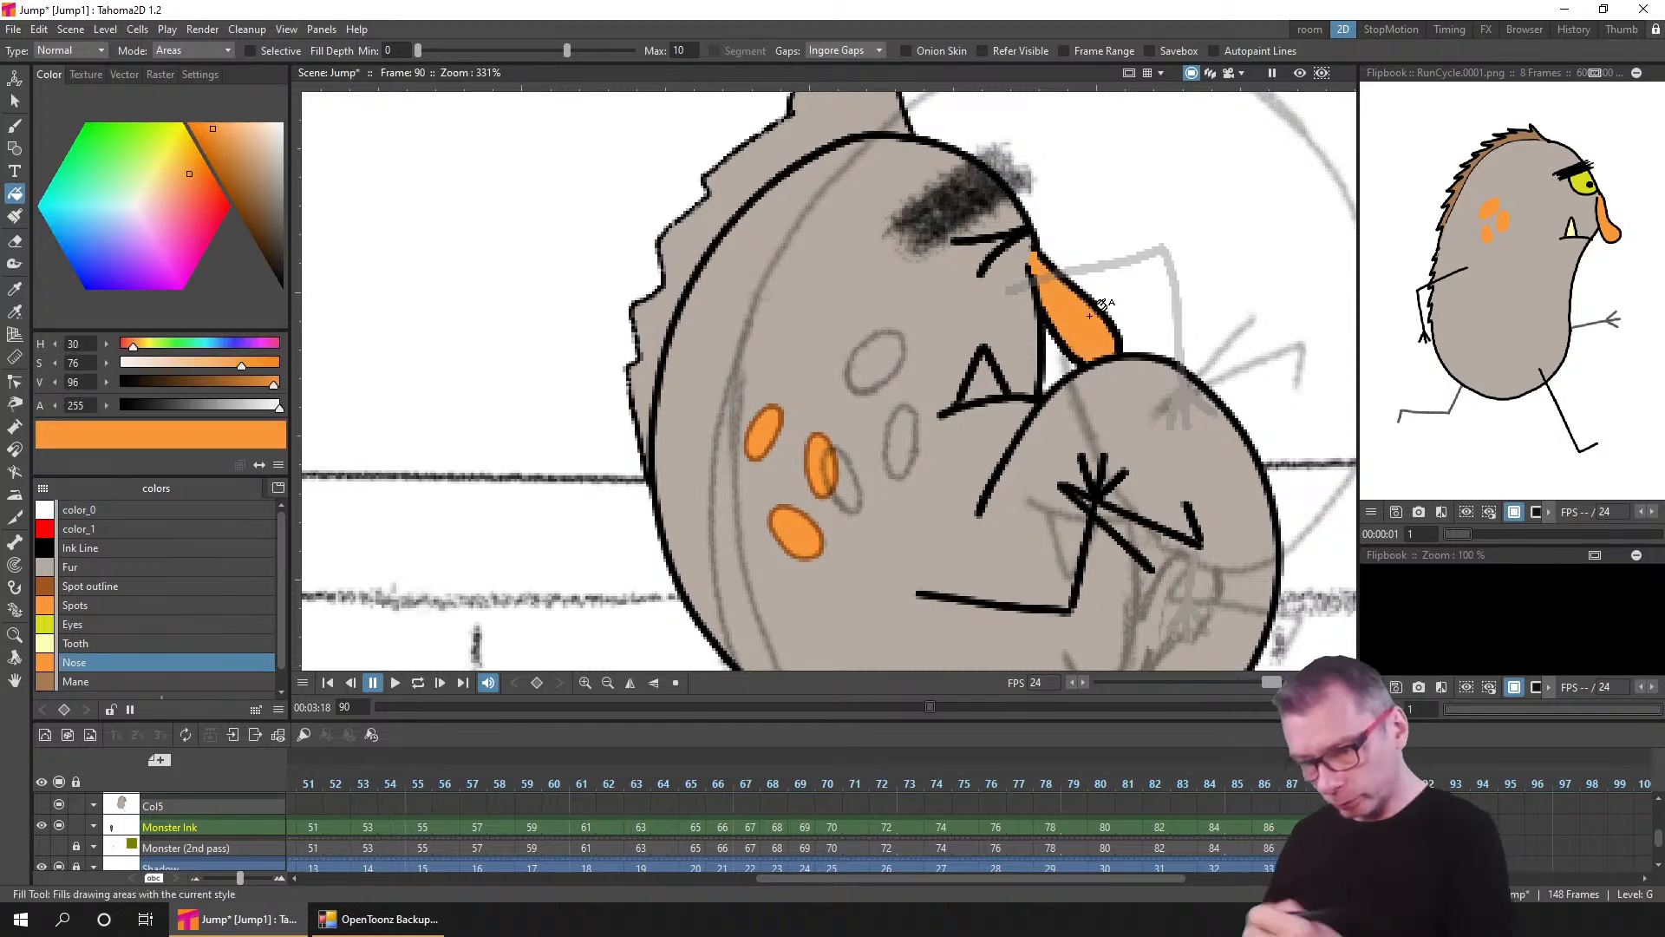
# - Fill the monster's nose with the Nose style in the Monster Ink drawings at frames 88 and 86
pyautogui.click(1322, 827)
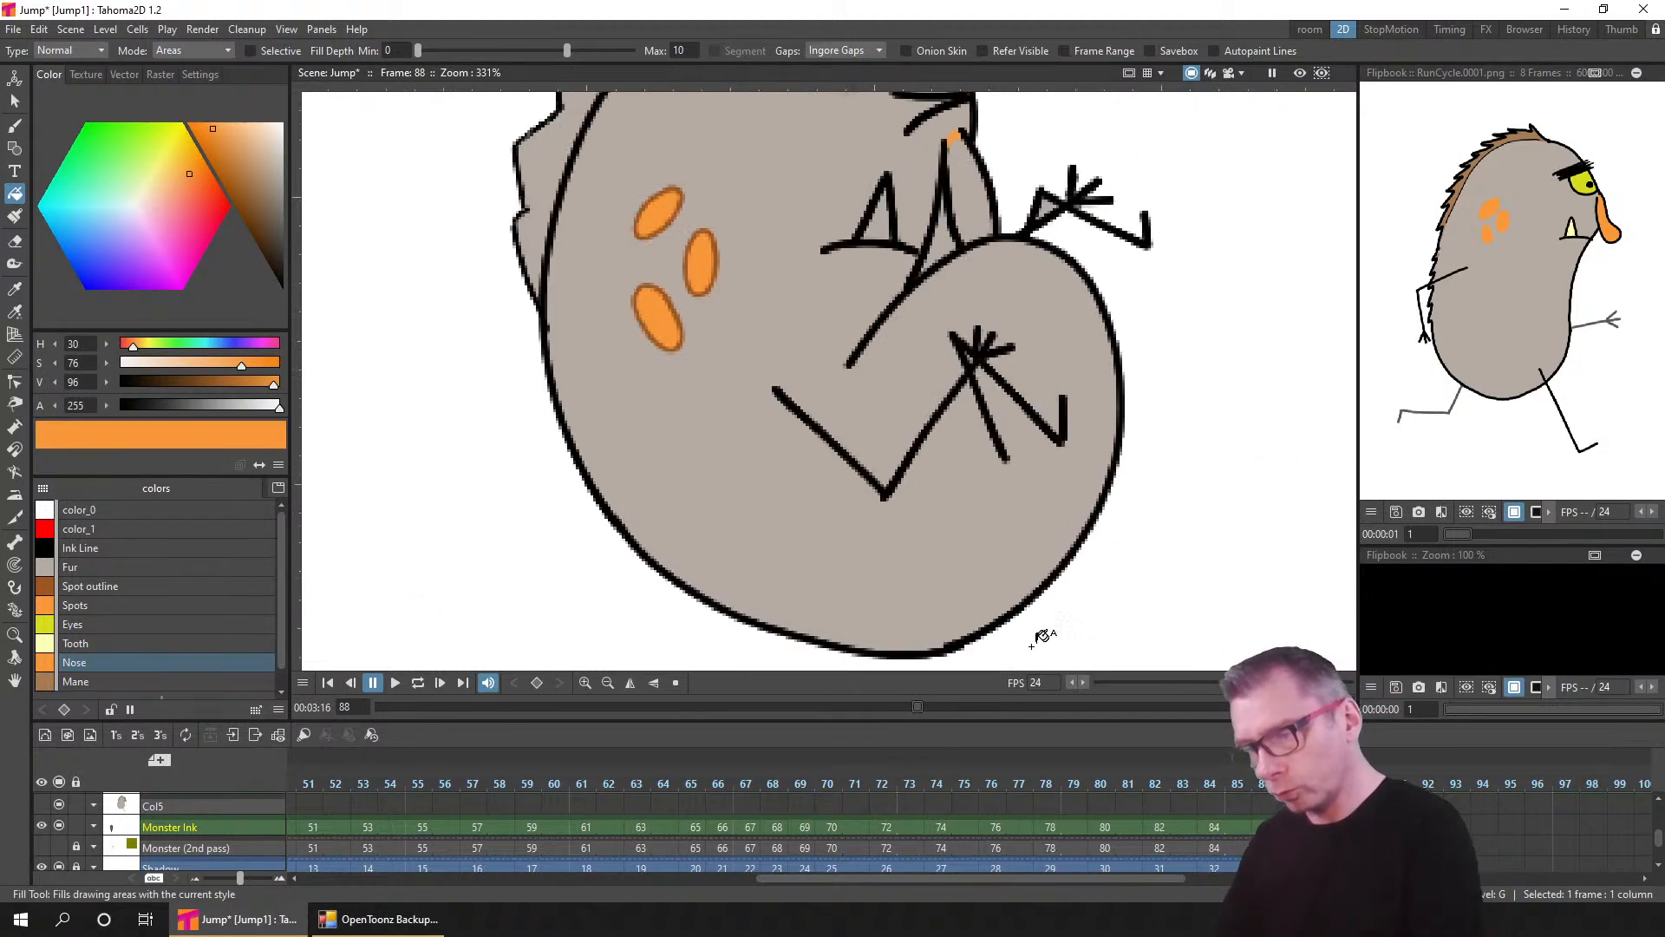
pyautogui.click(977, 185)
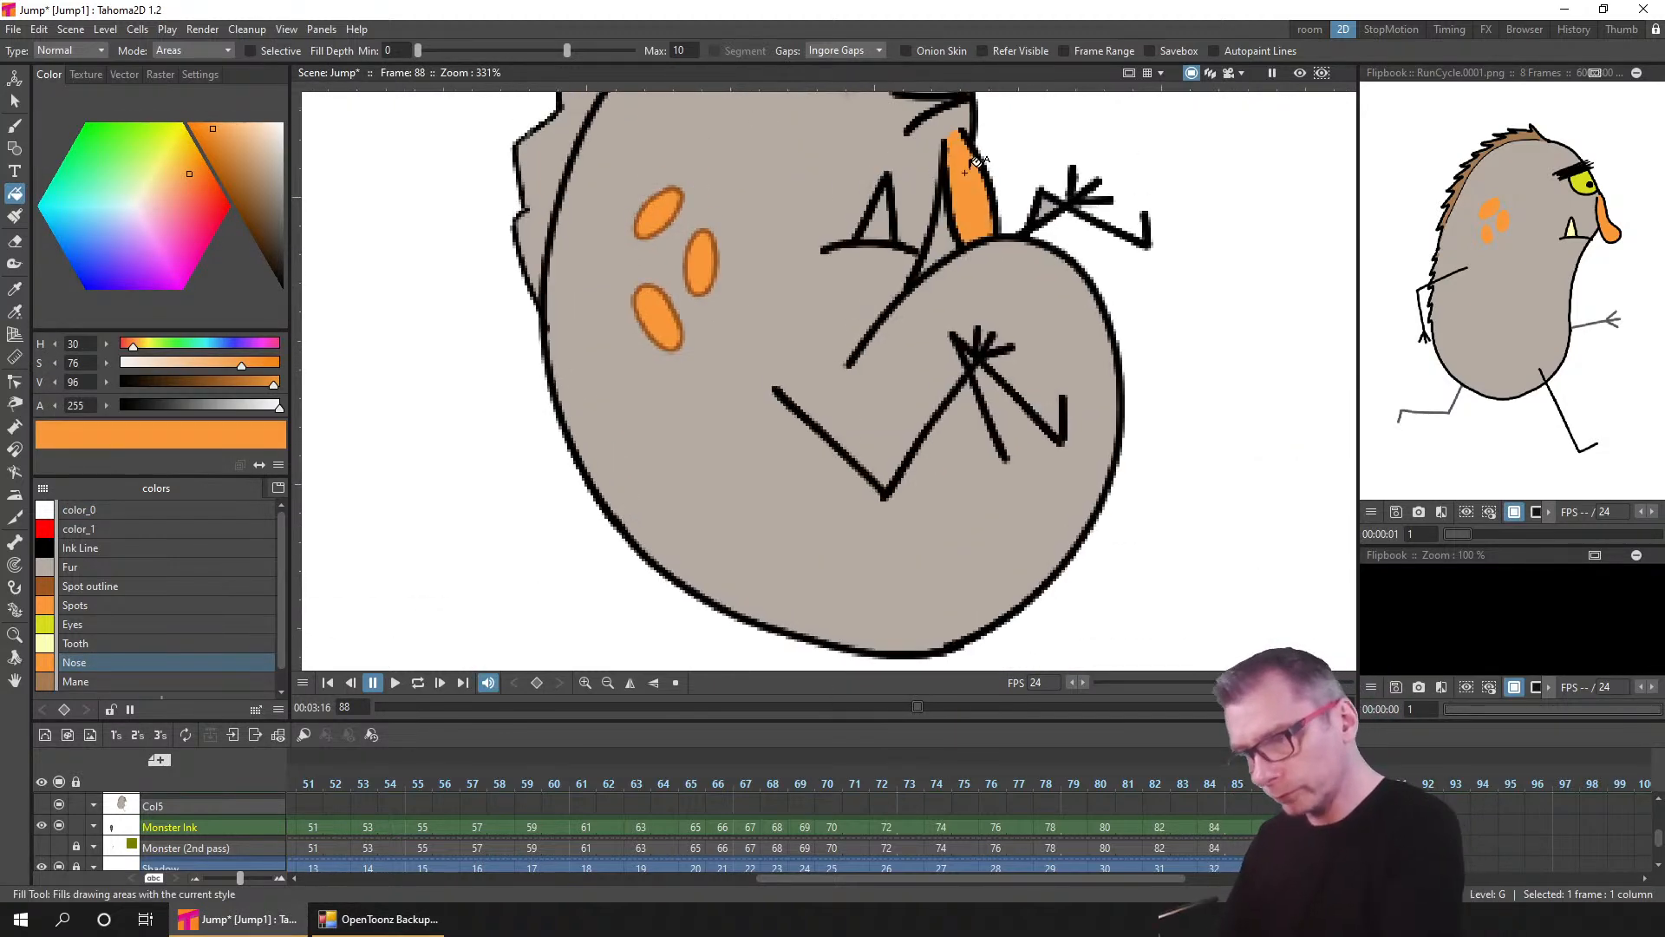
pyautogui.click(108, 509)
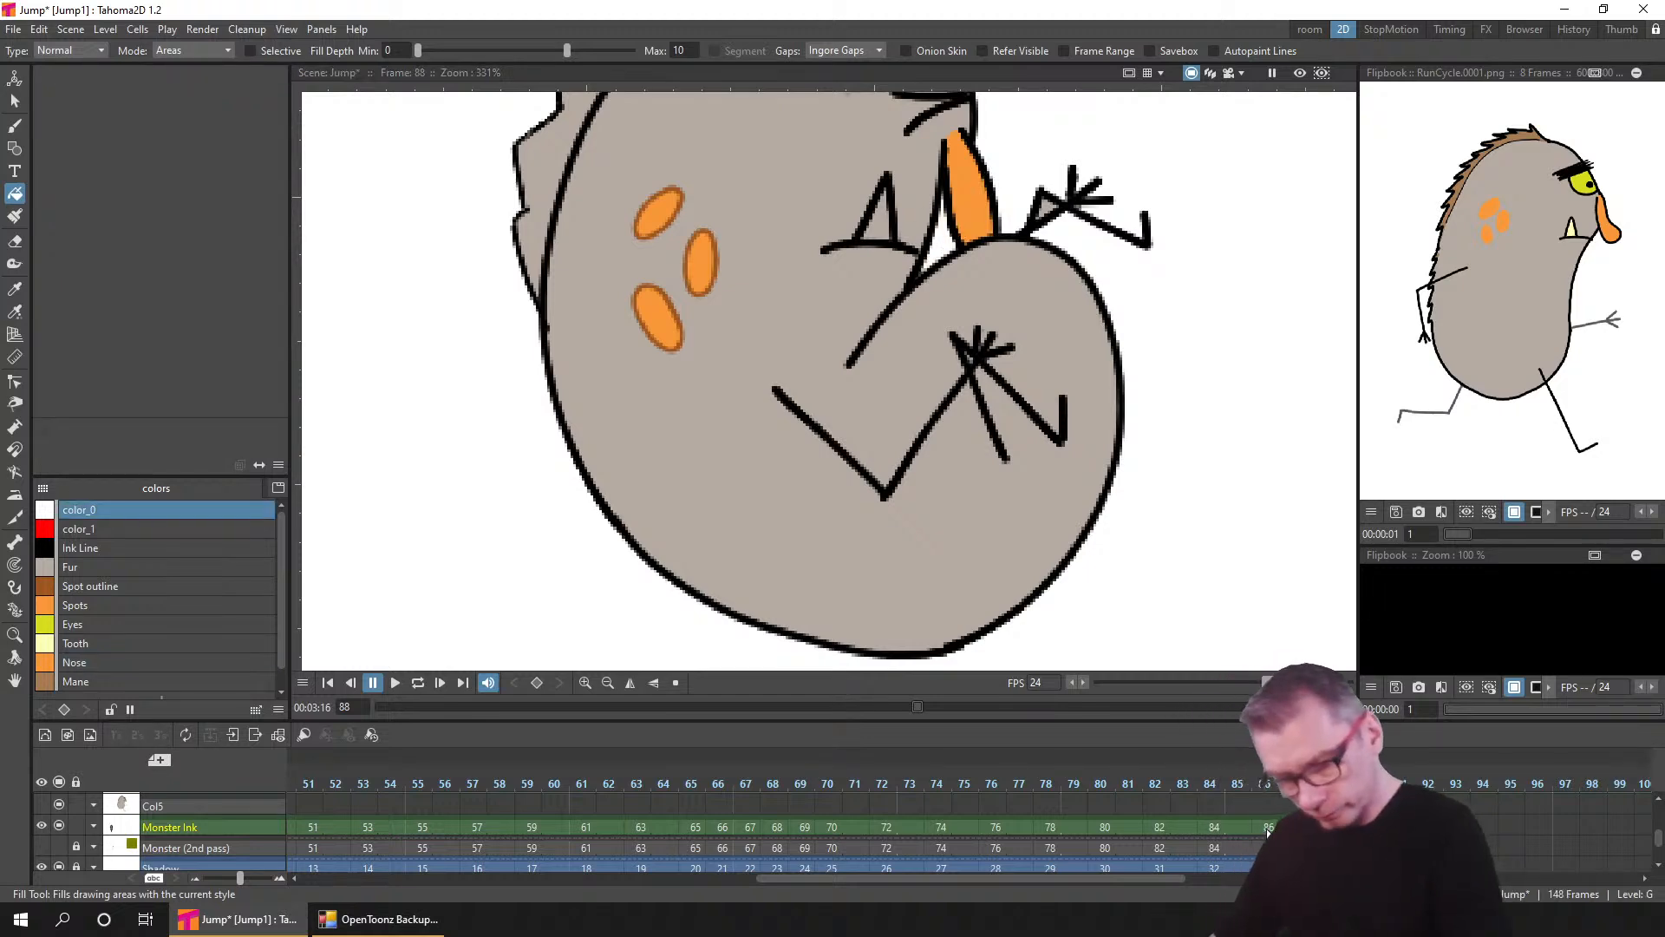
pyautogui.click(1262, 826)
pyautogui.moveTo(841, 175); pyautogui.dragTo(802, 414)
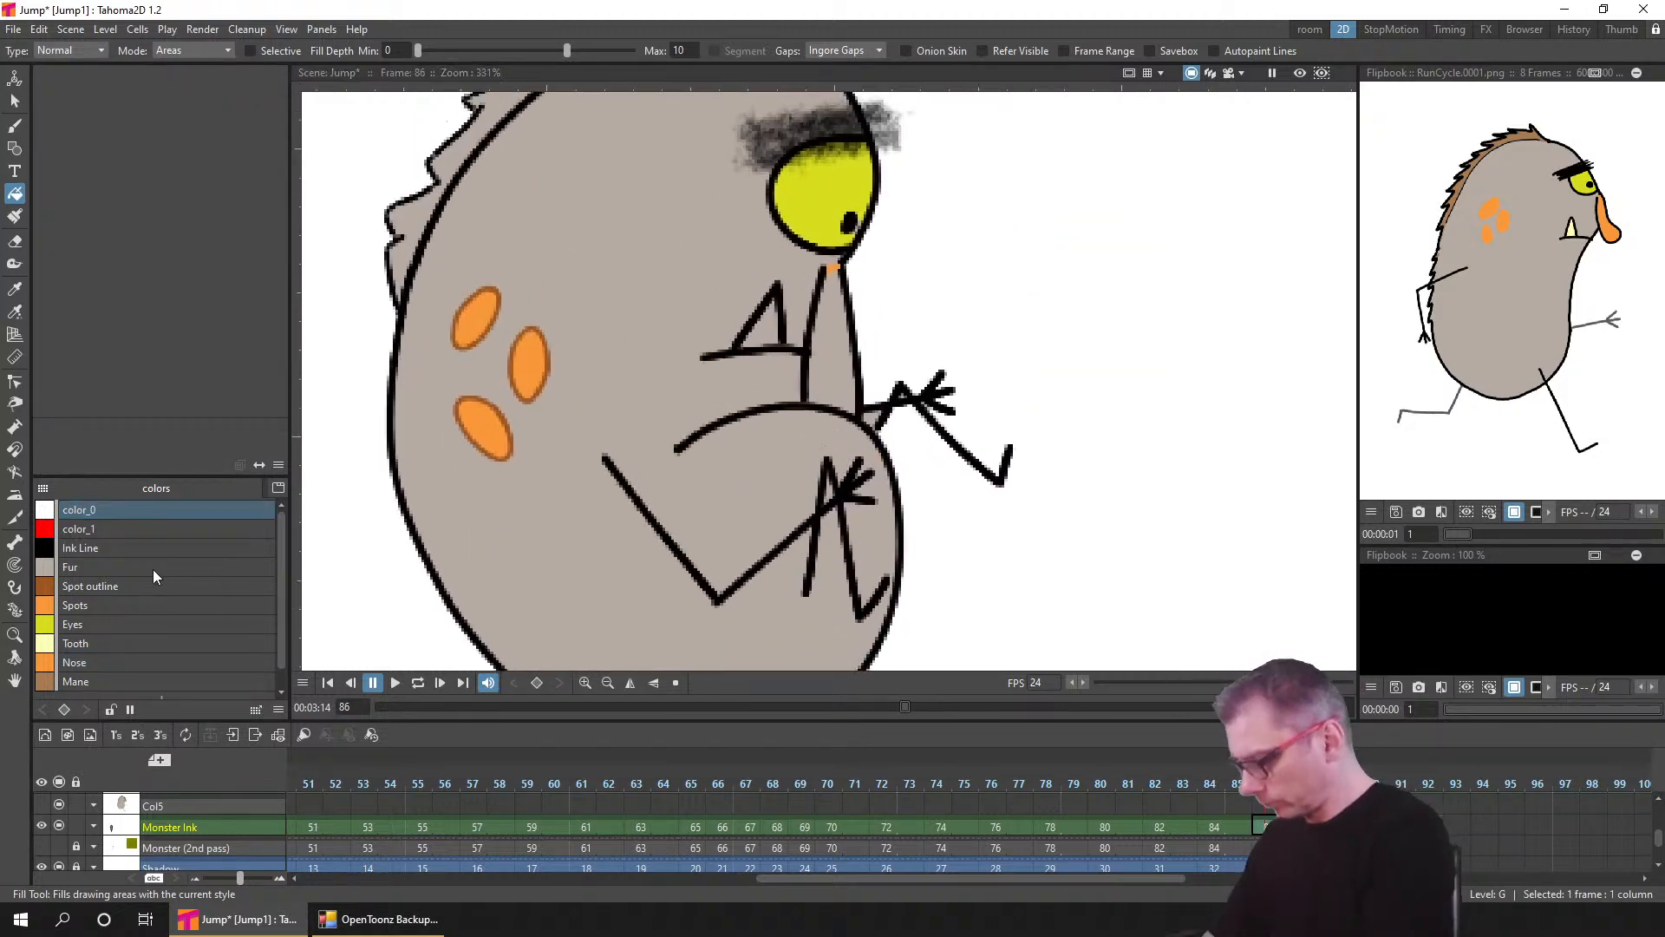
pyautogui.click(102, 663)
pyautogui.click(828, 342)
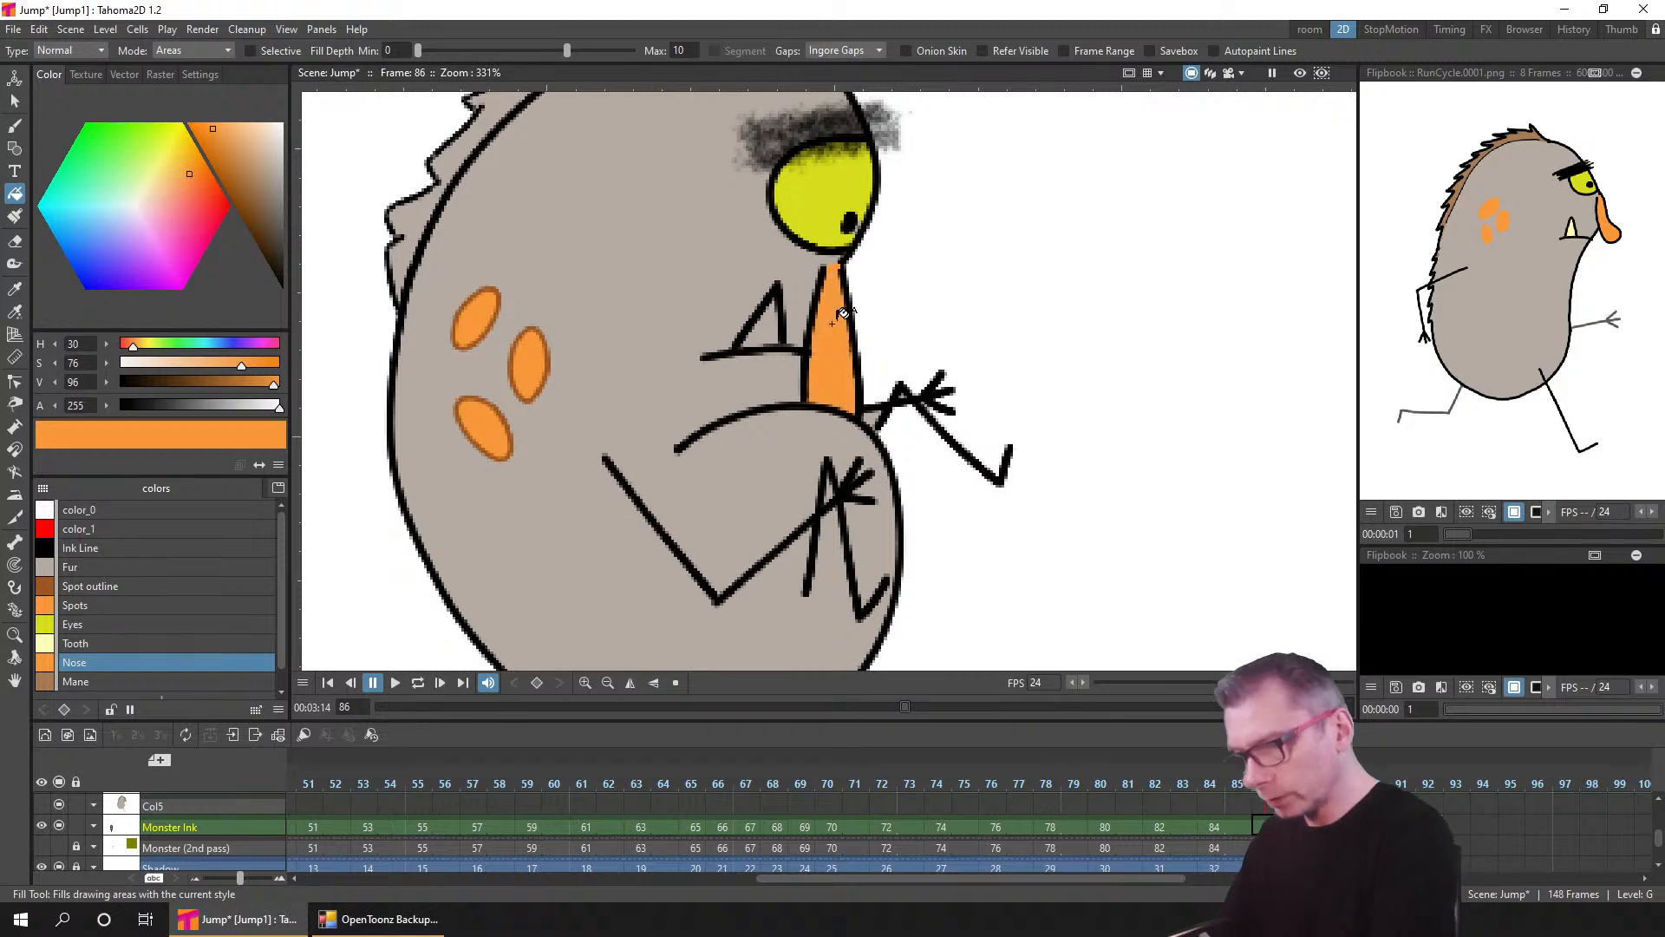
# - Fill the nose with the Nose style in the Monster Ink drawings at frames 84, 82, 80, 78 and 76
pyautogui.click(1210, 827)
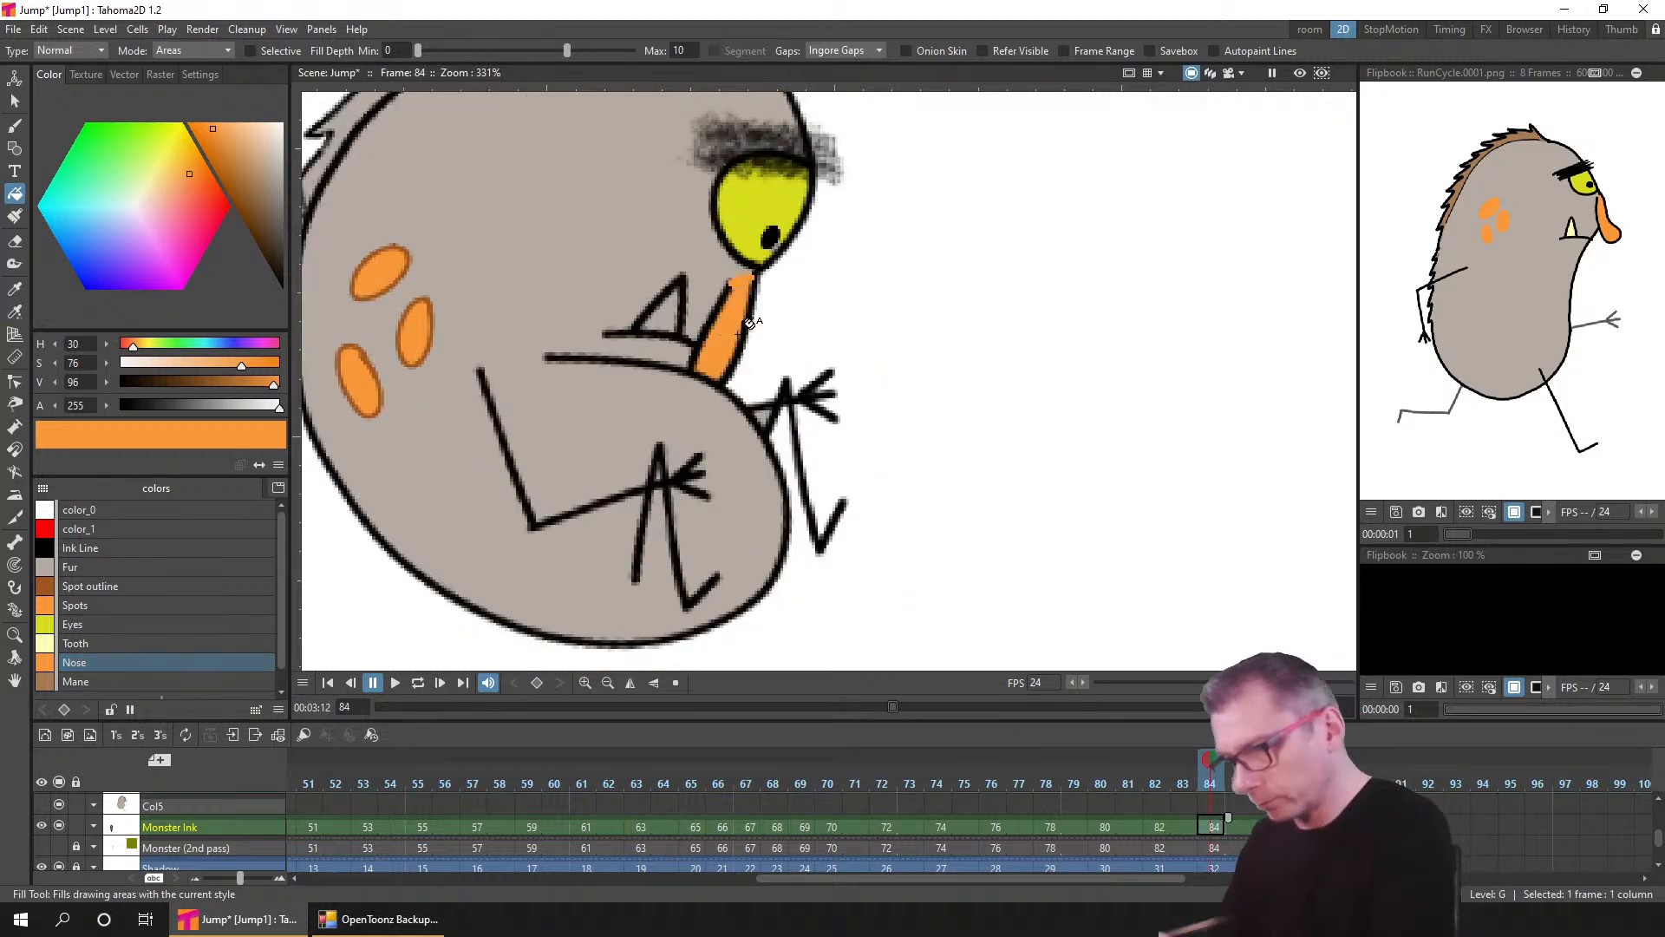
pyautogui.click(1159, 828)
pyautogui.click(685, 334)
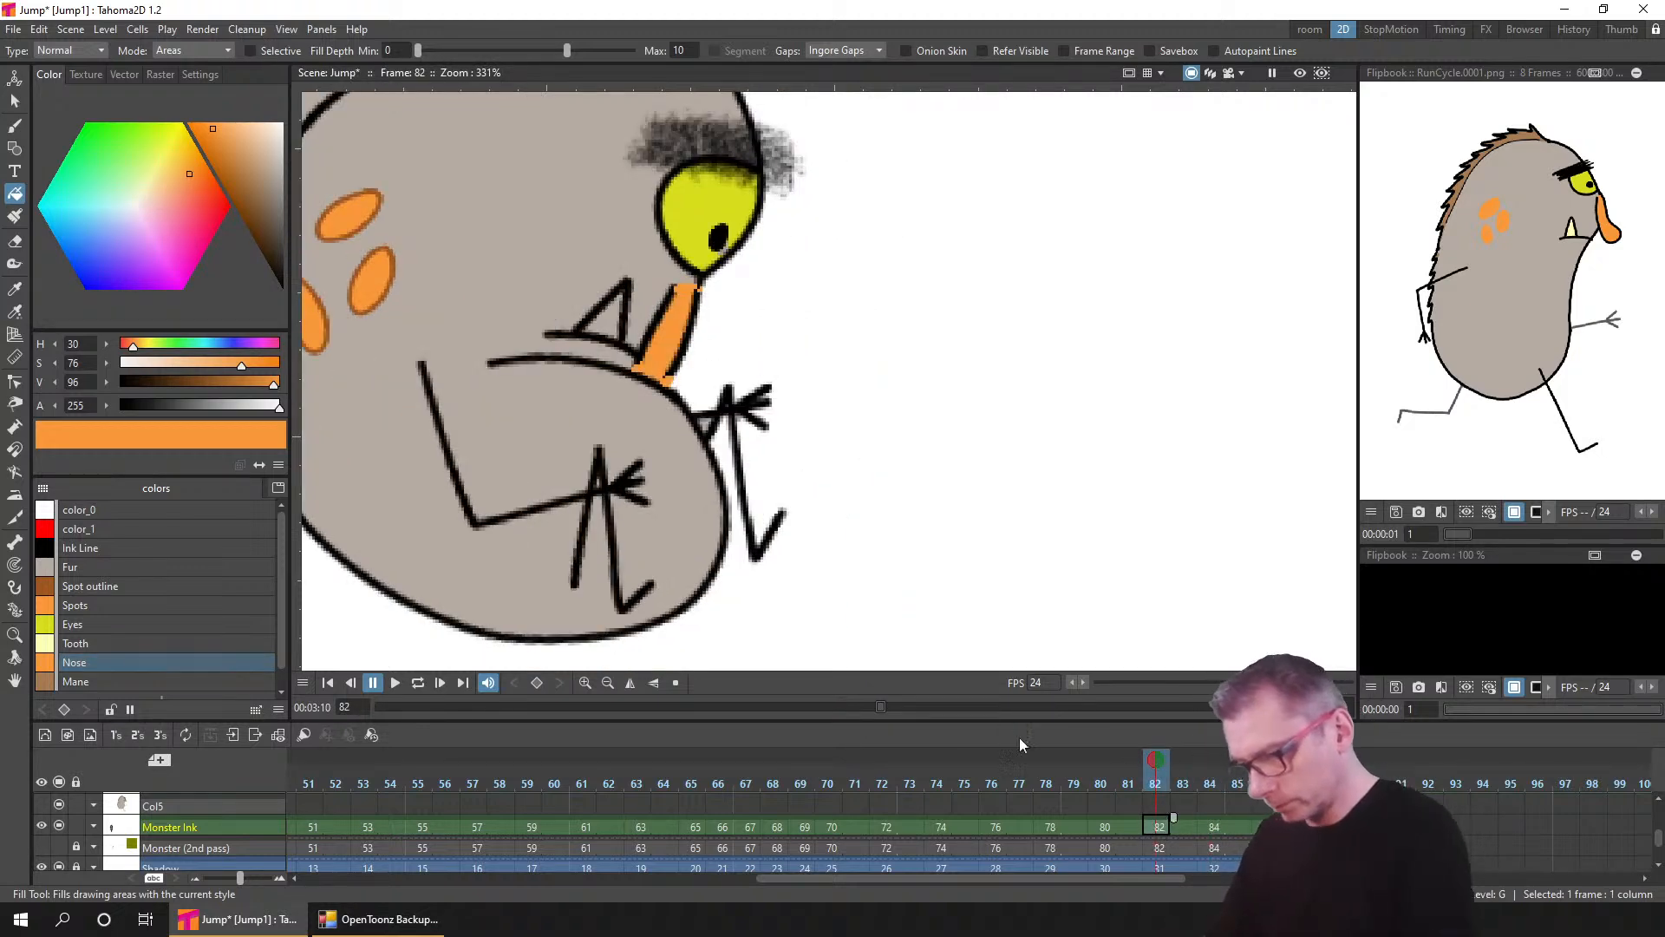
pyautogui.click(1105, 826)
pyautogui.click(652, 334)
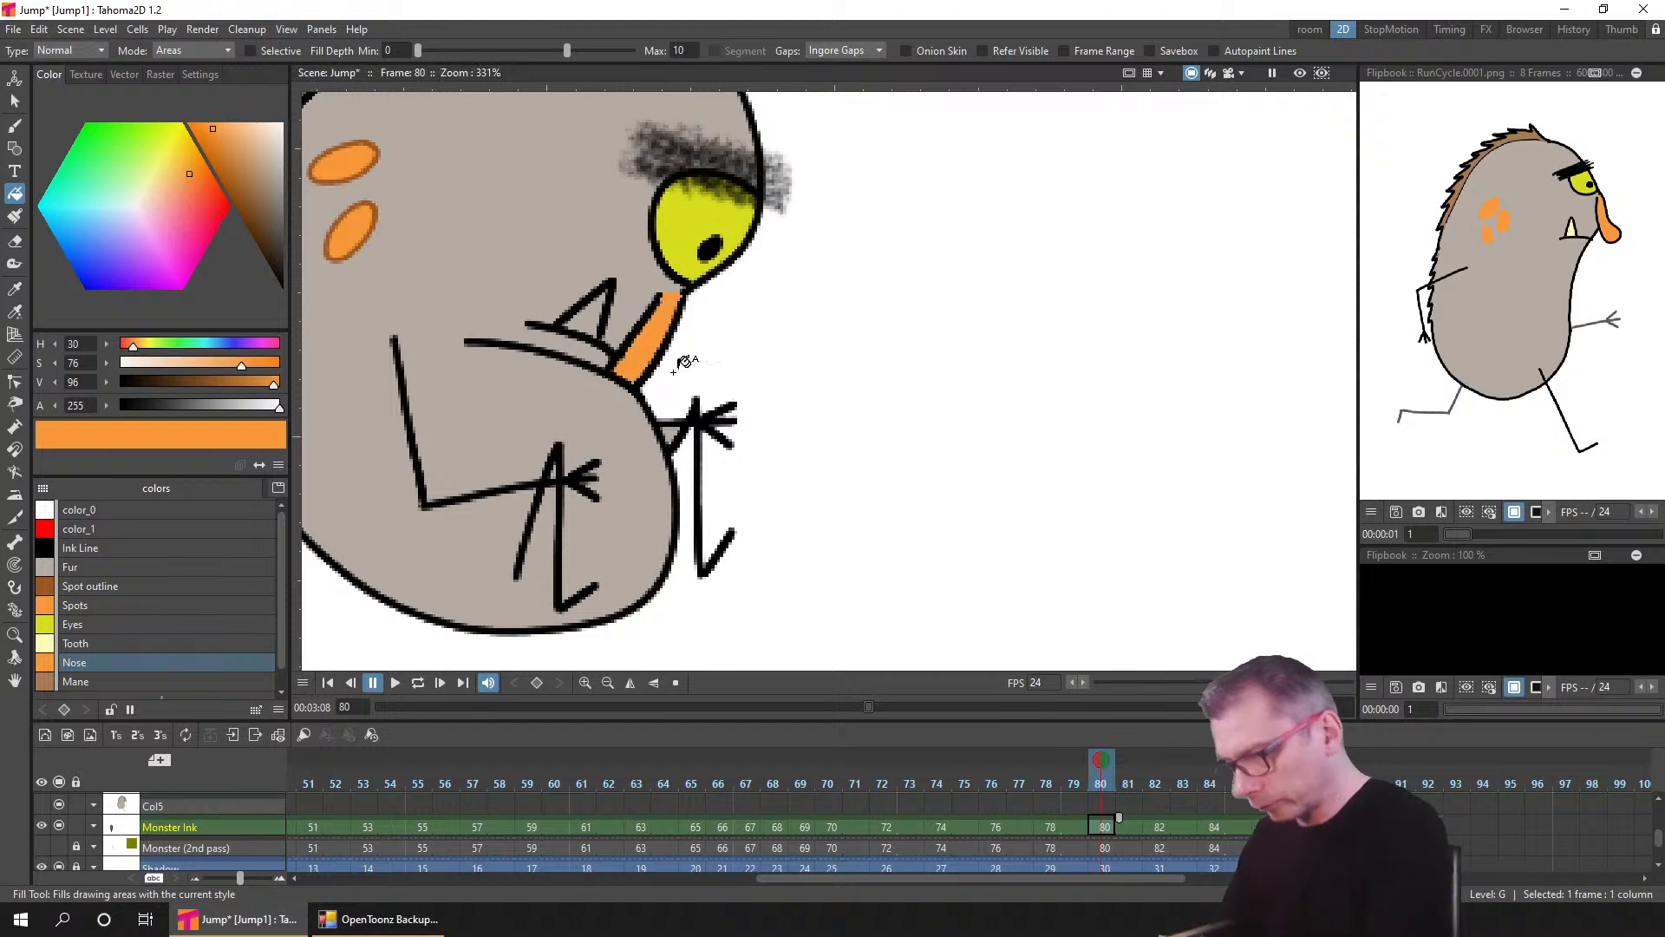
pyautogui.click(1045, 785)
pyautogui.click(555, 342)
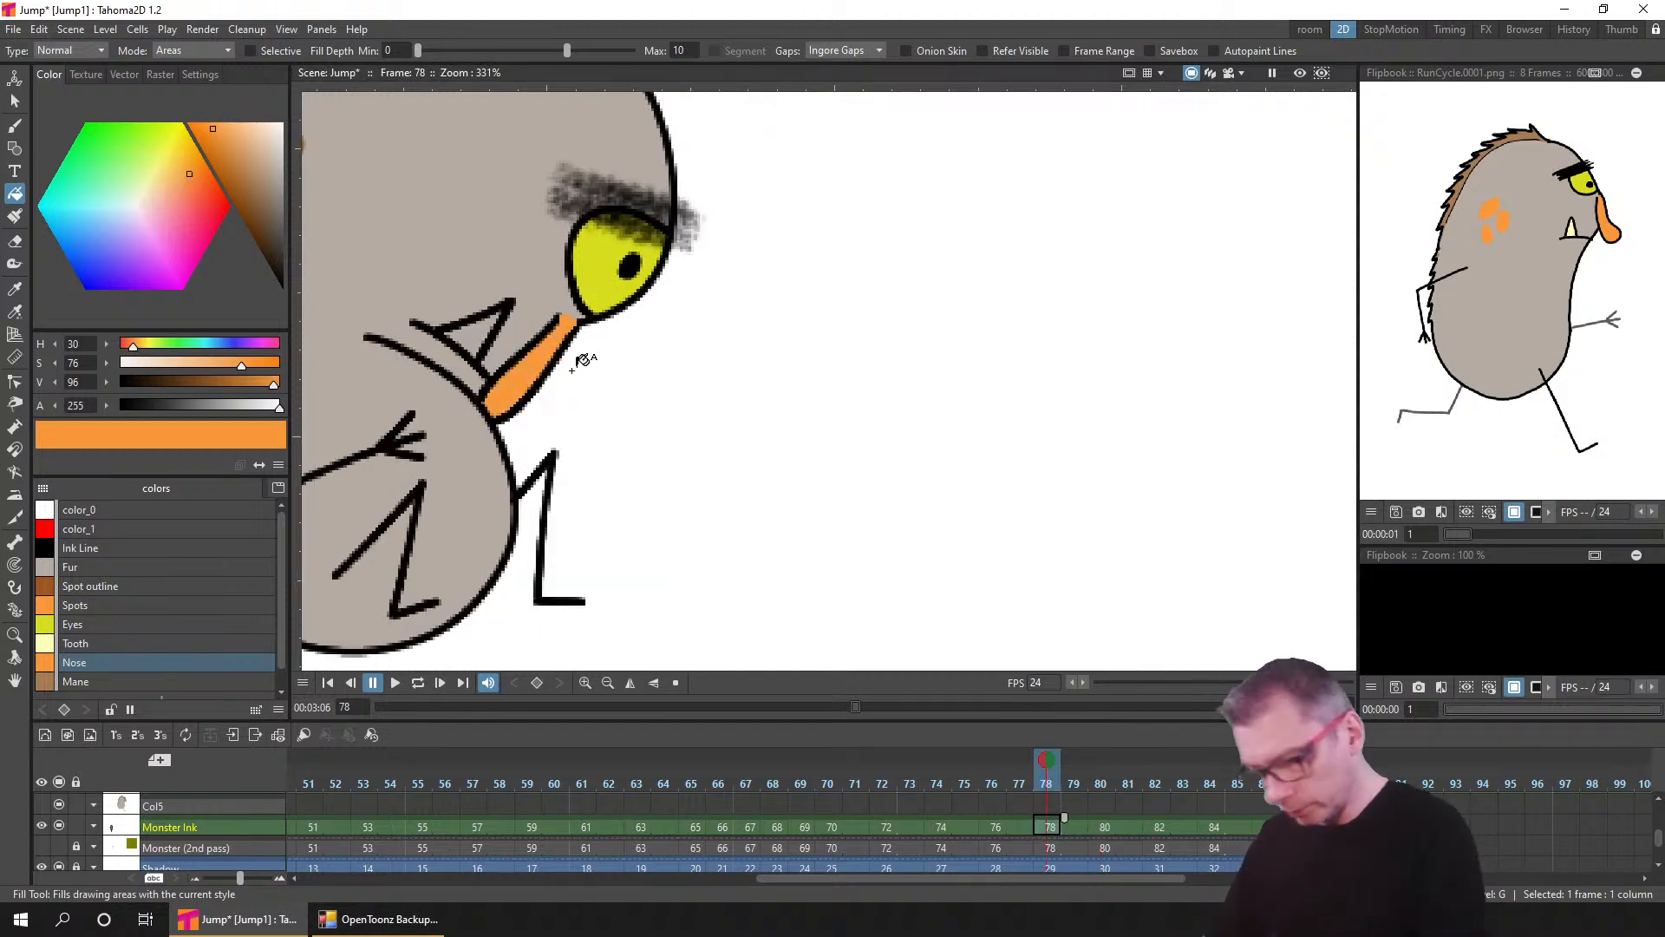
pyautogui.click(994, 827)
pyautogui.click(453, 348)
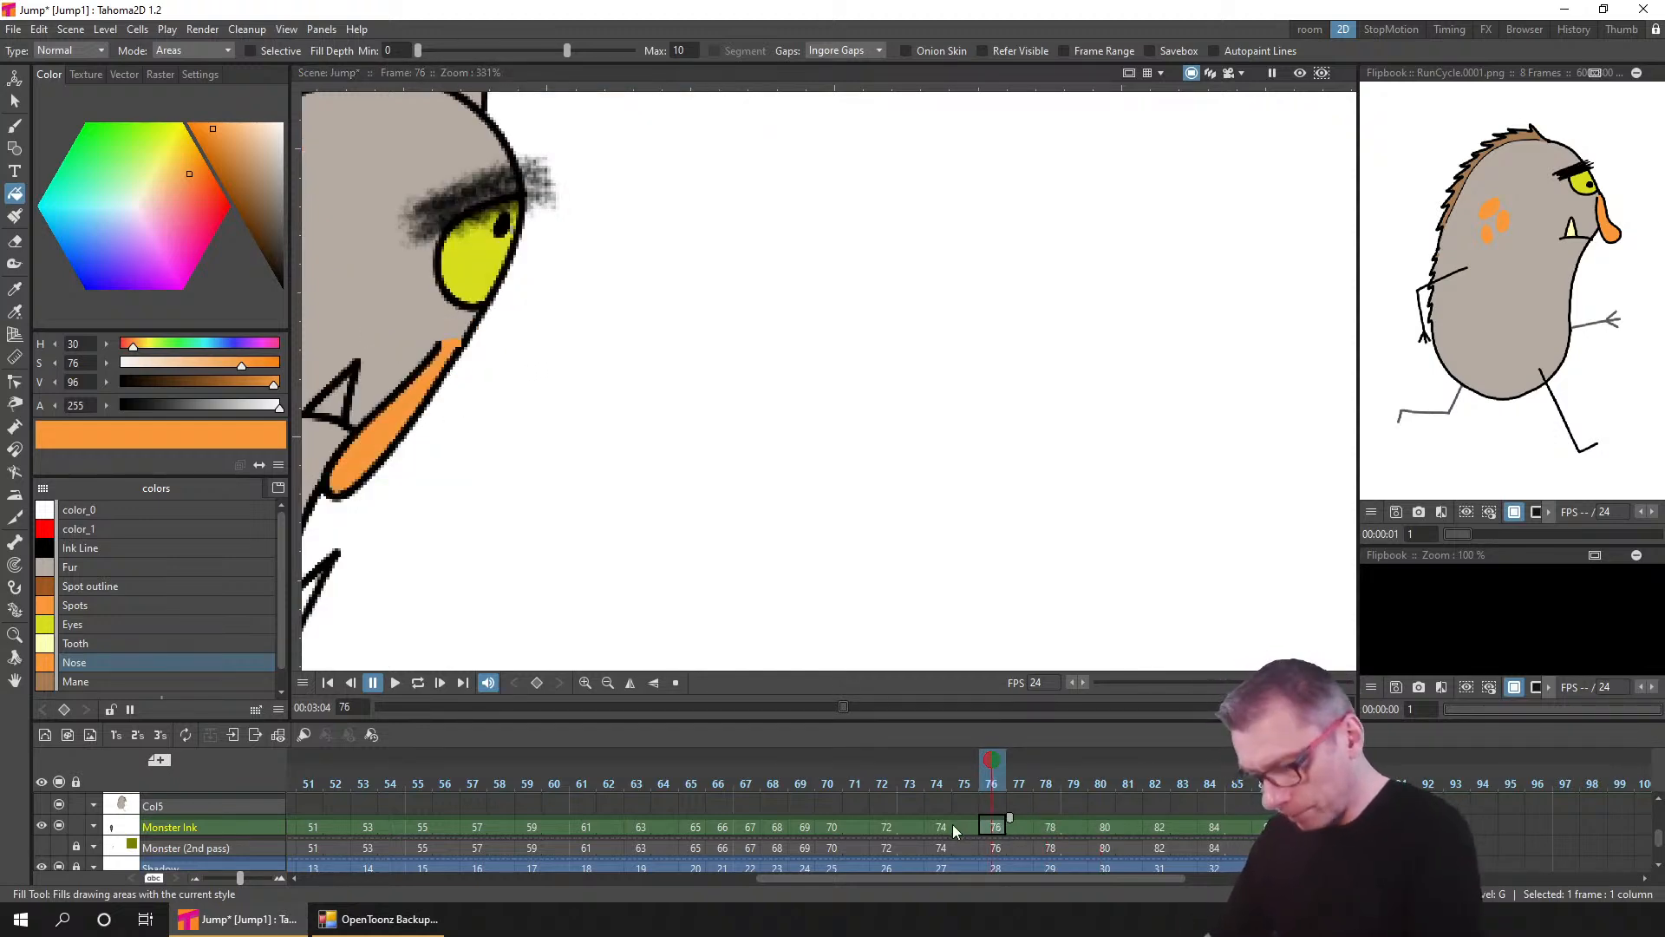
# - Fill the long stretched nose with the Nose style at frame 74 and the nose at frame 72
pyautogui.click(943, 826)
pyautogui.moveTo(403, 423); pyautogui.dragTo(1143, 323)
pyautogui.click(889, 827)
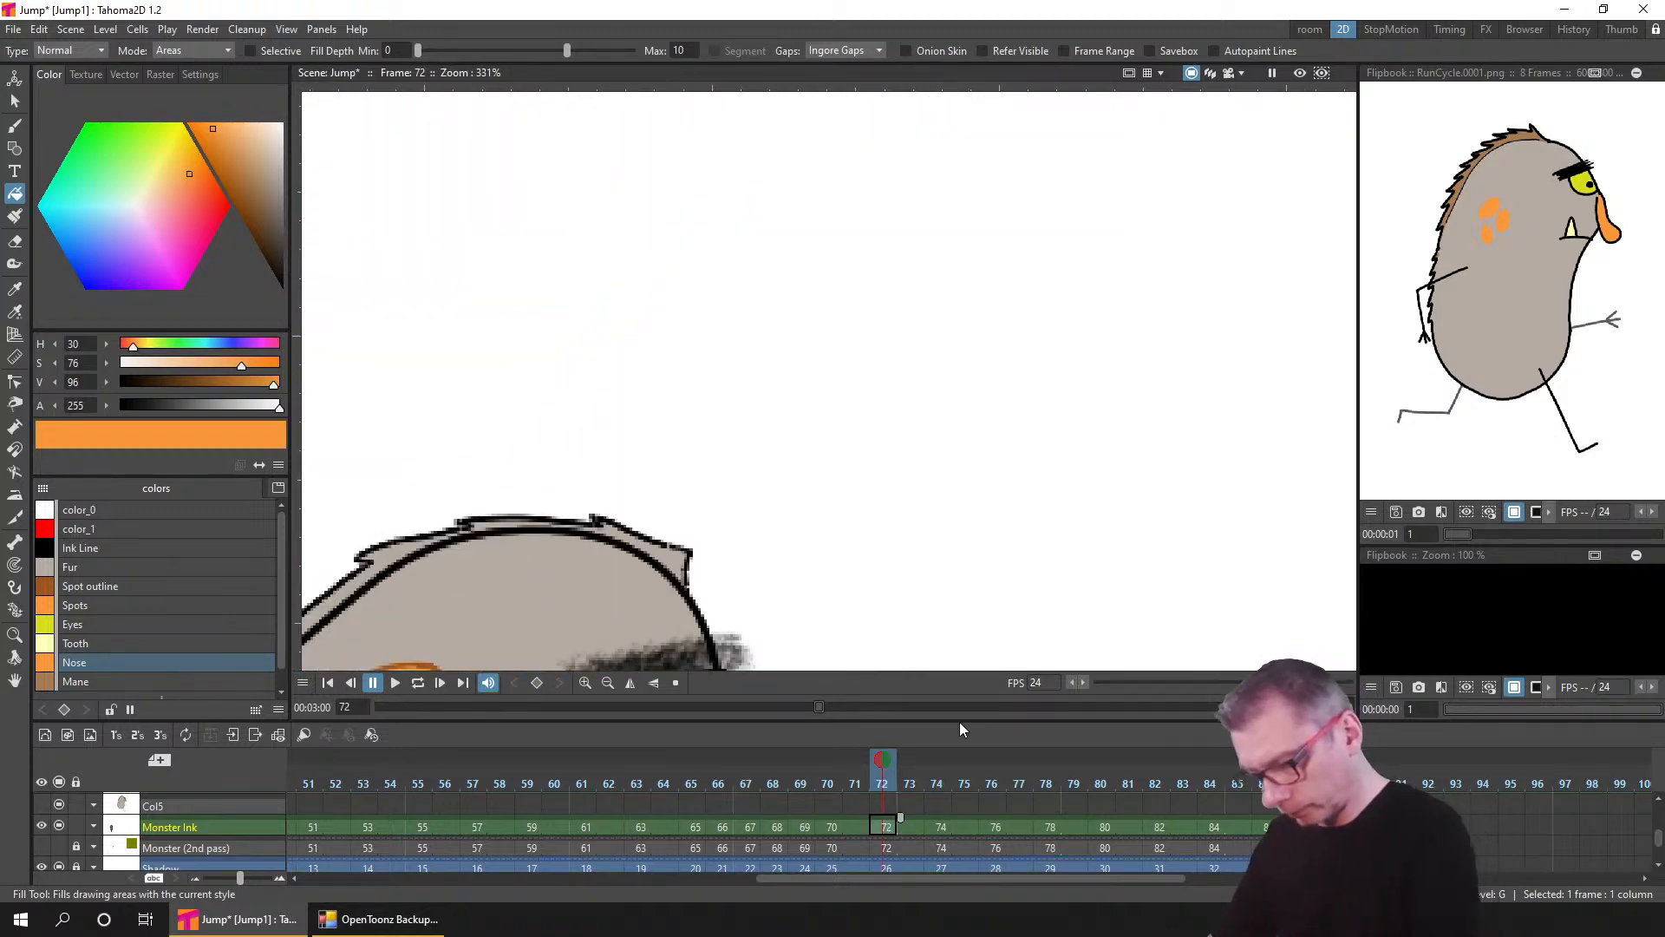
pyautogui.click(936, 786)
pyautogui.moveTo(1002, 601); pyautogui.dragTo(1039, 363)
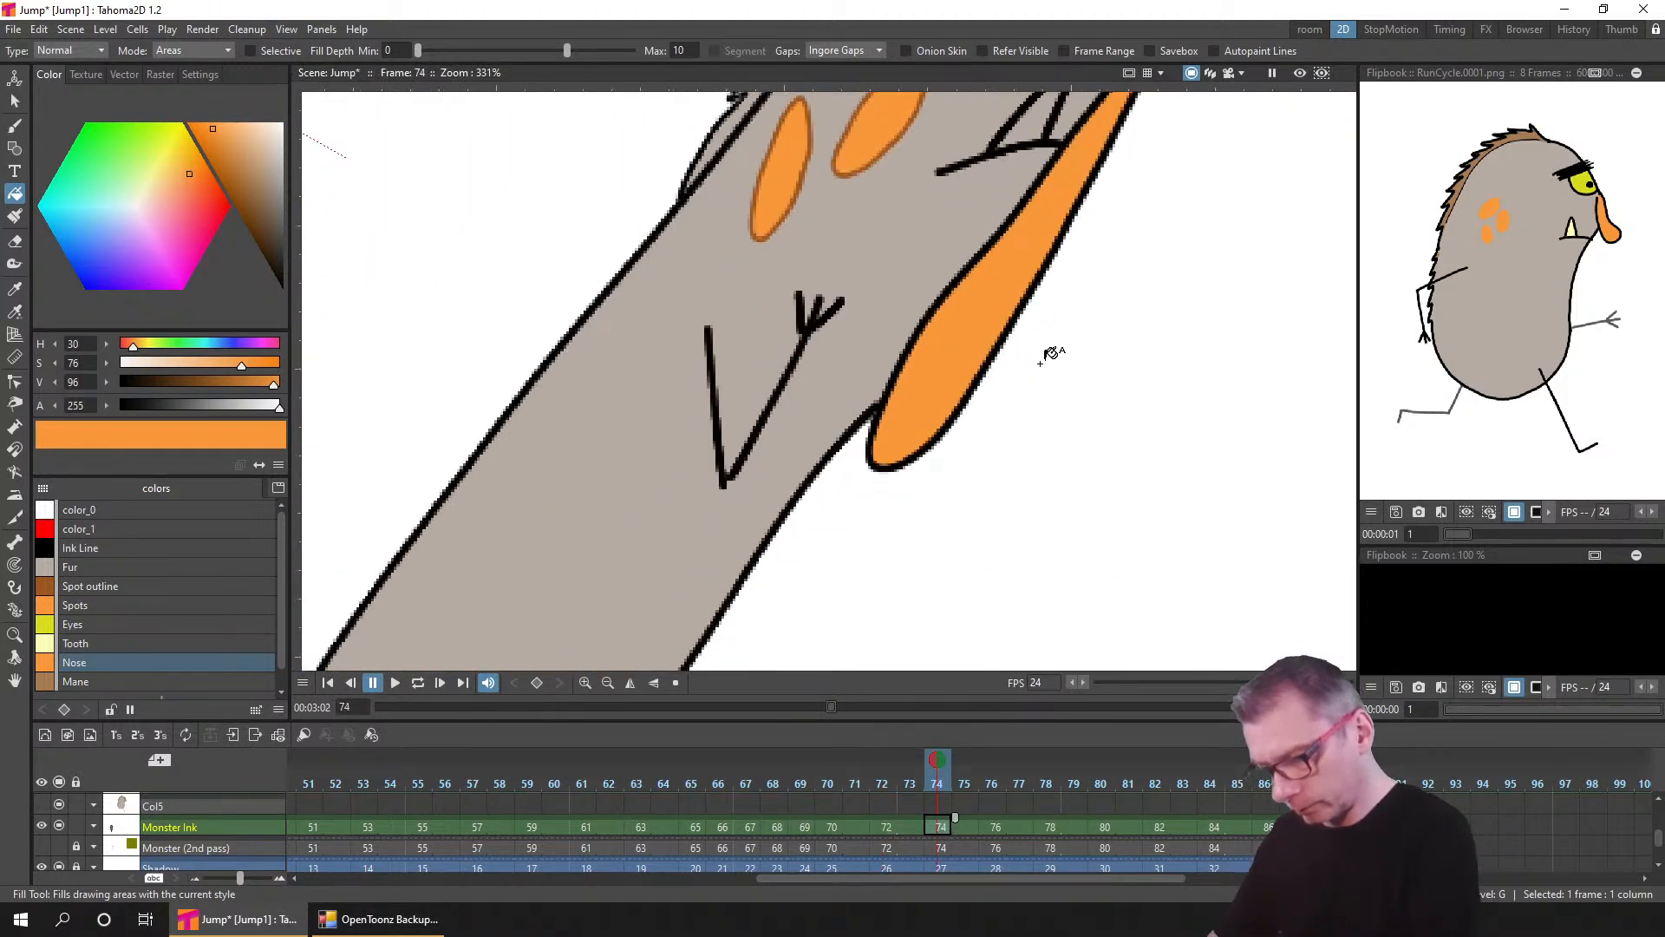
pyautogui.click(889, 824)
pyautogui.moveTo(892, 529); pyautogui.dragTo(1084, 269)
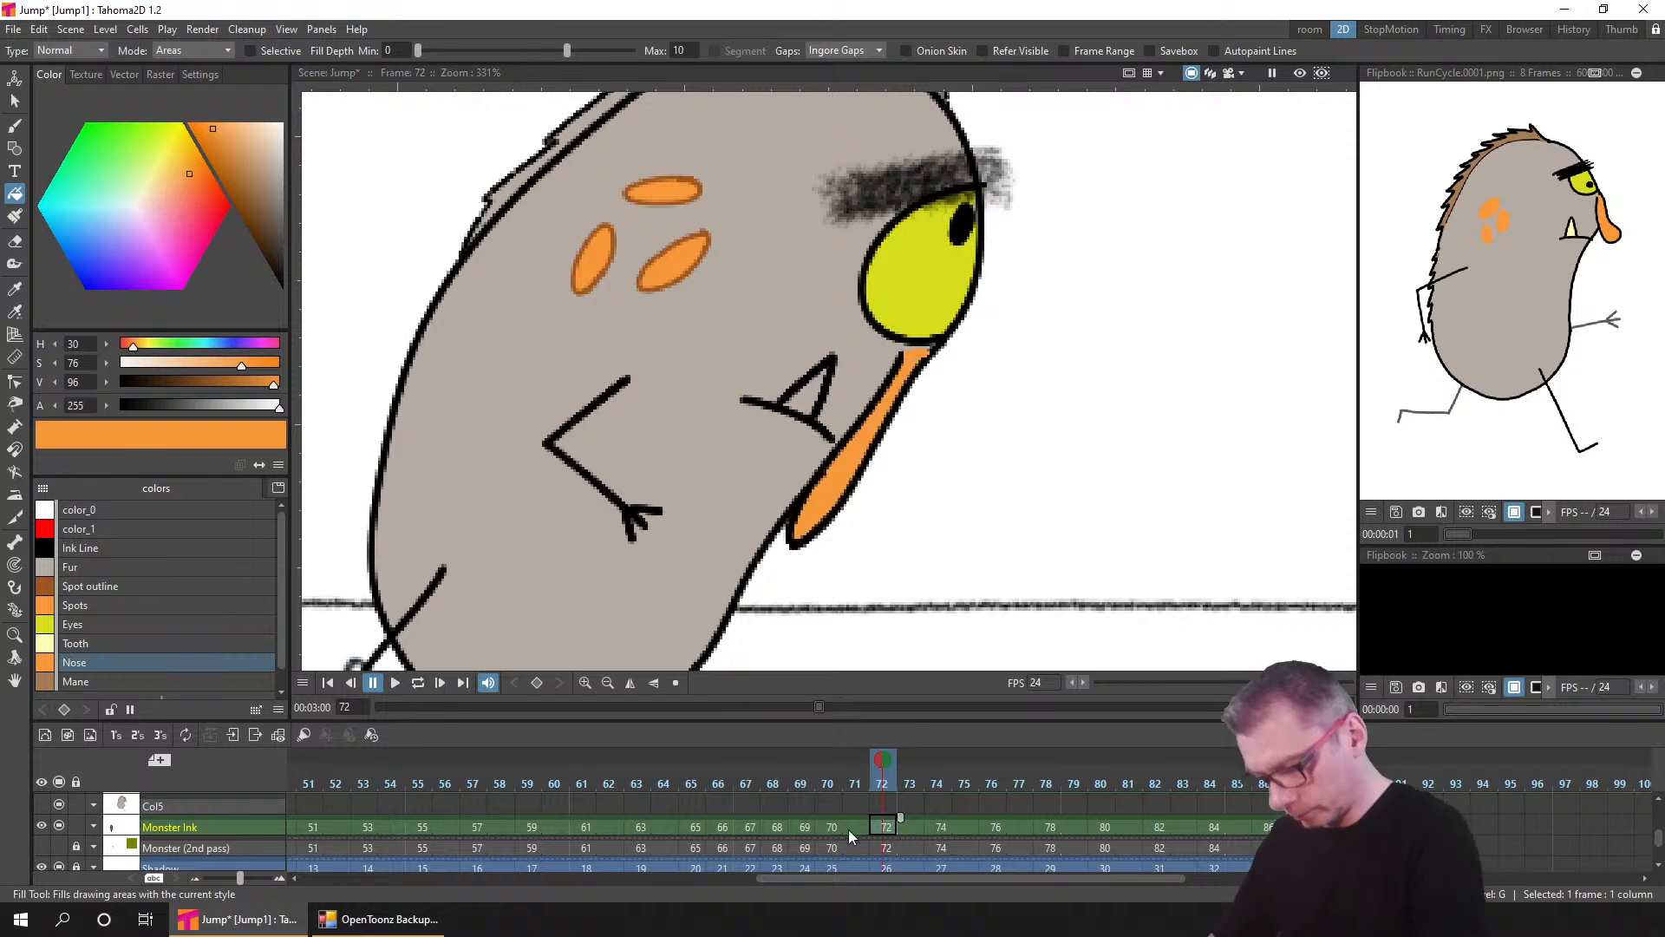
# - Check the squashed monster drawings from frame 70 back to 67 for a nose, and fill the nose at frame 66 with the Nose style
pyautogui.click(836, 784)
pyautogui.moveTo(902, 521); pyautogui.dragTo(896, 102)
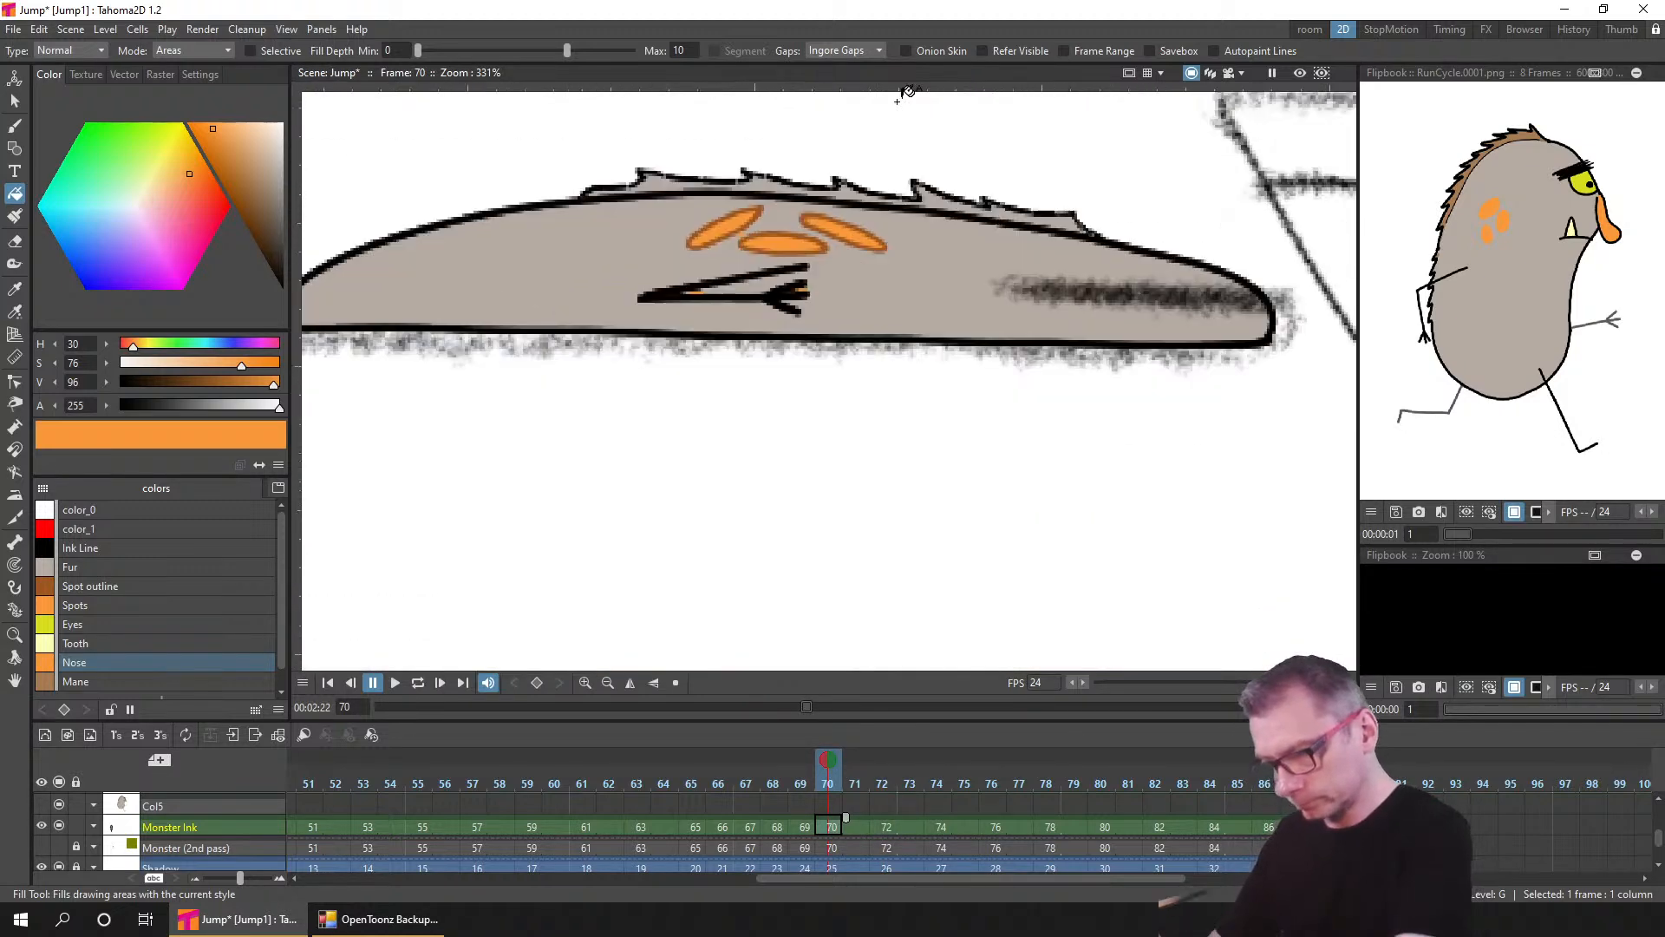
pyautogui.scroll(1, 833, 806)
pyautogui.scroll(-2, 954, 513)
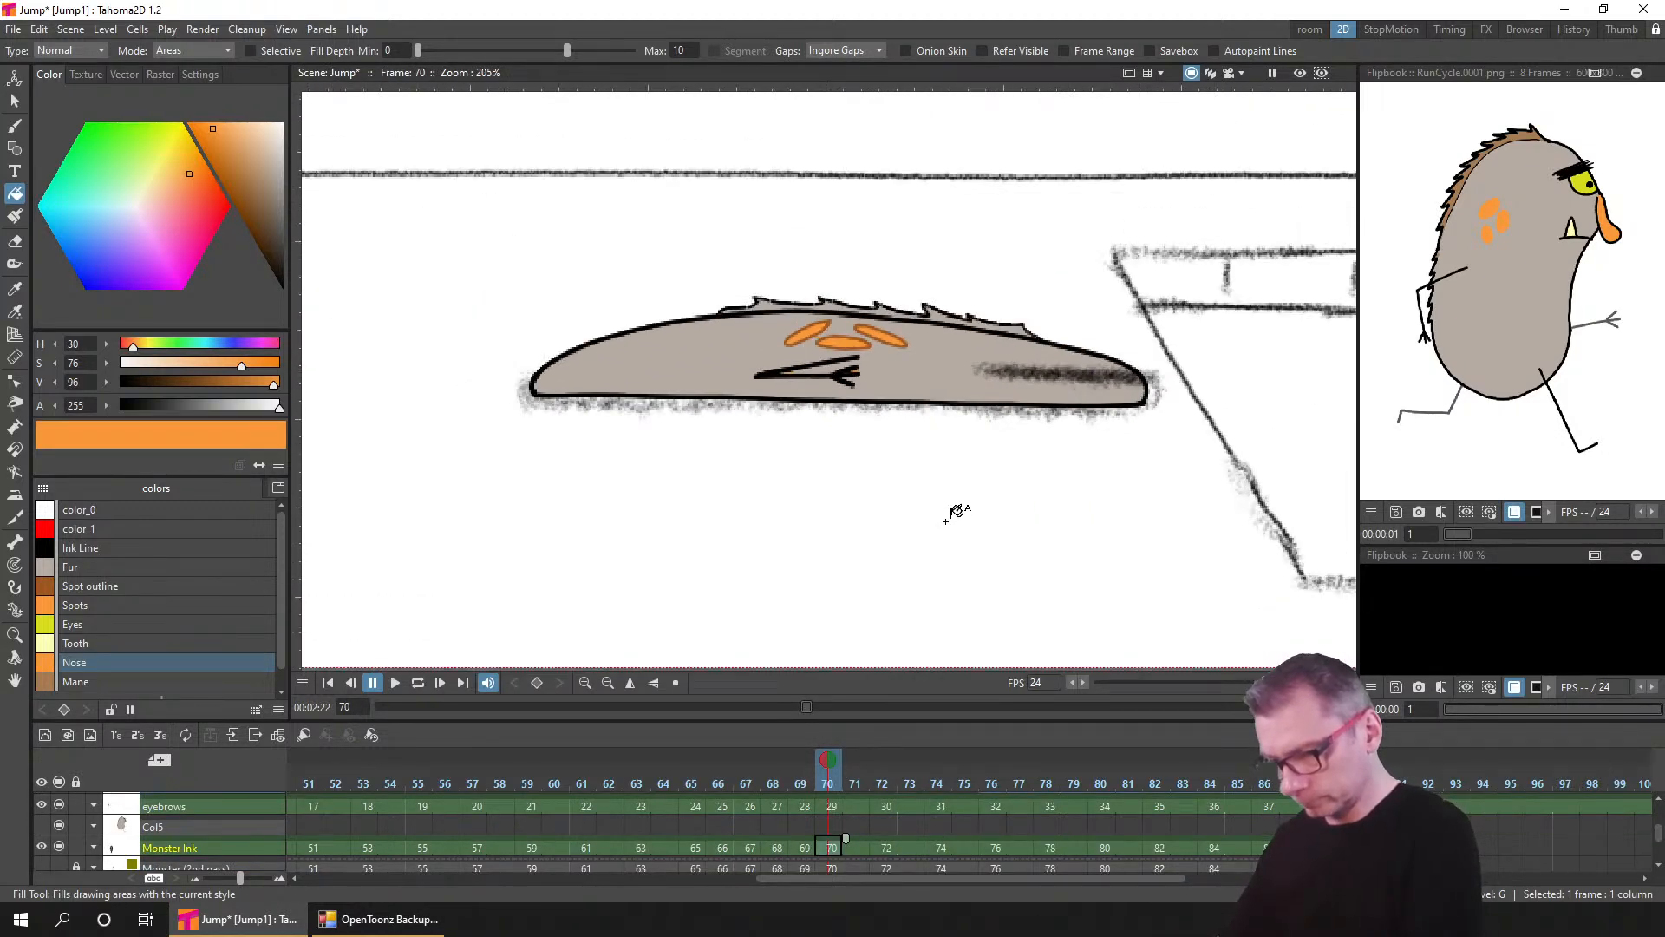
pyautogui.click(798, 846)
pyautogui.click(773, 846)
pyautogui.click(747, 843)
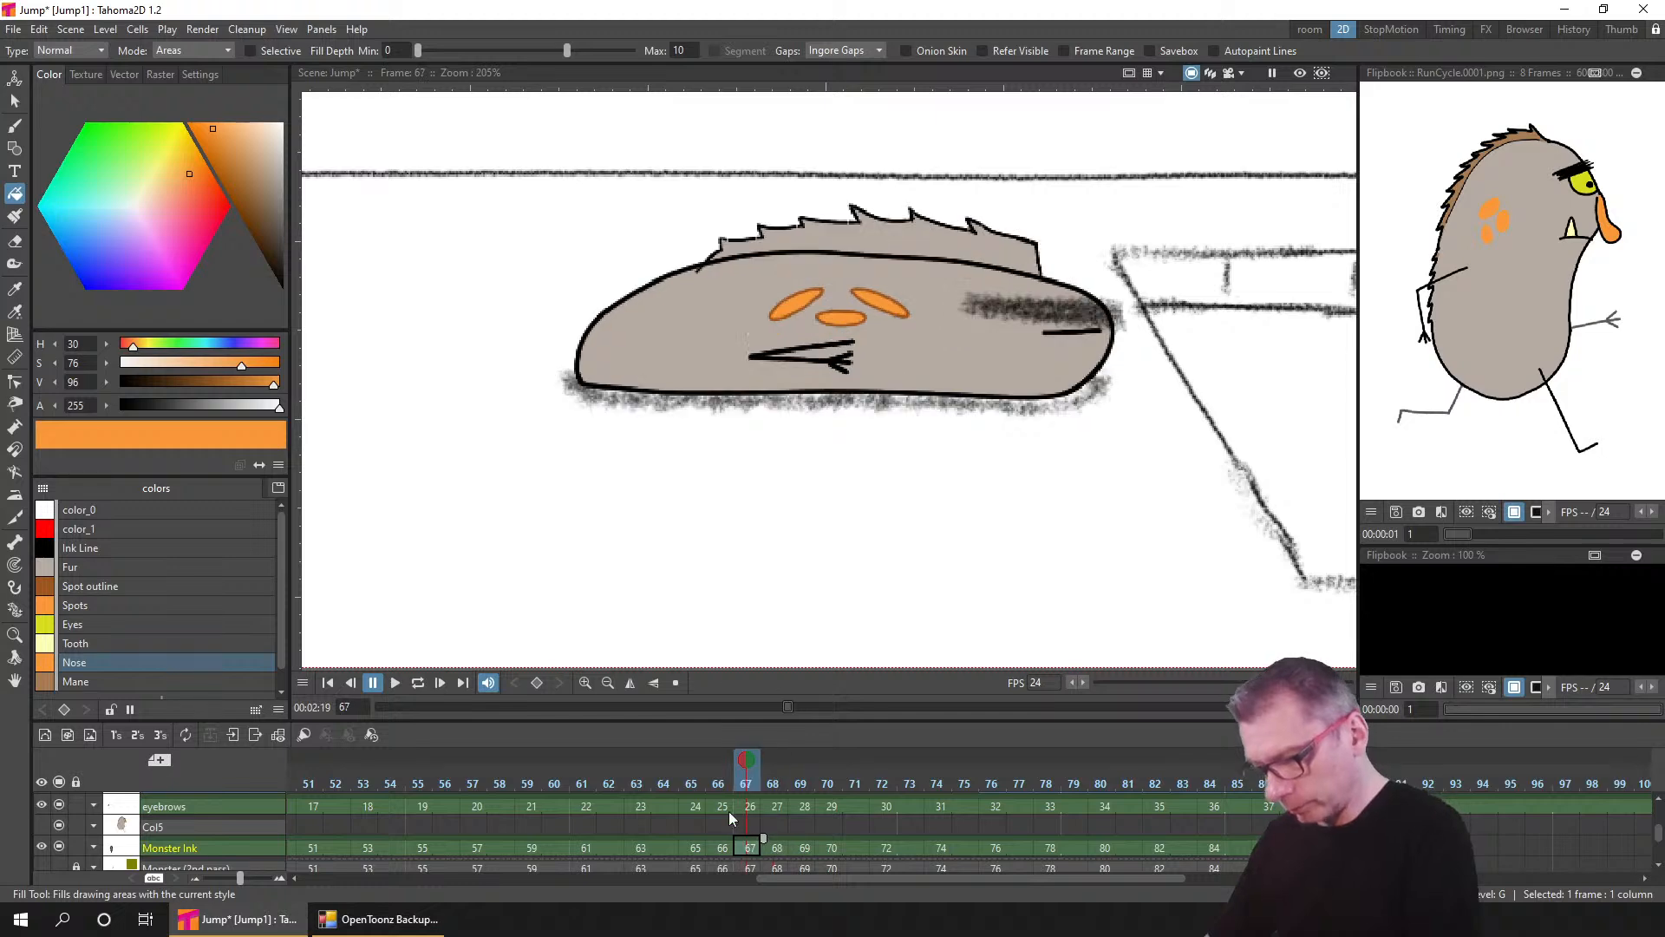
pyautogui.click(720, 783)
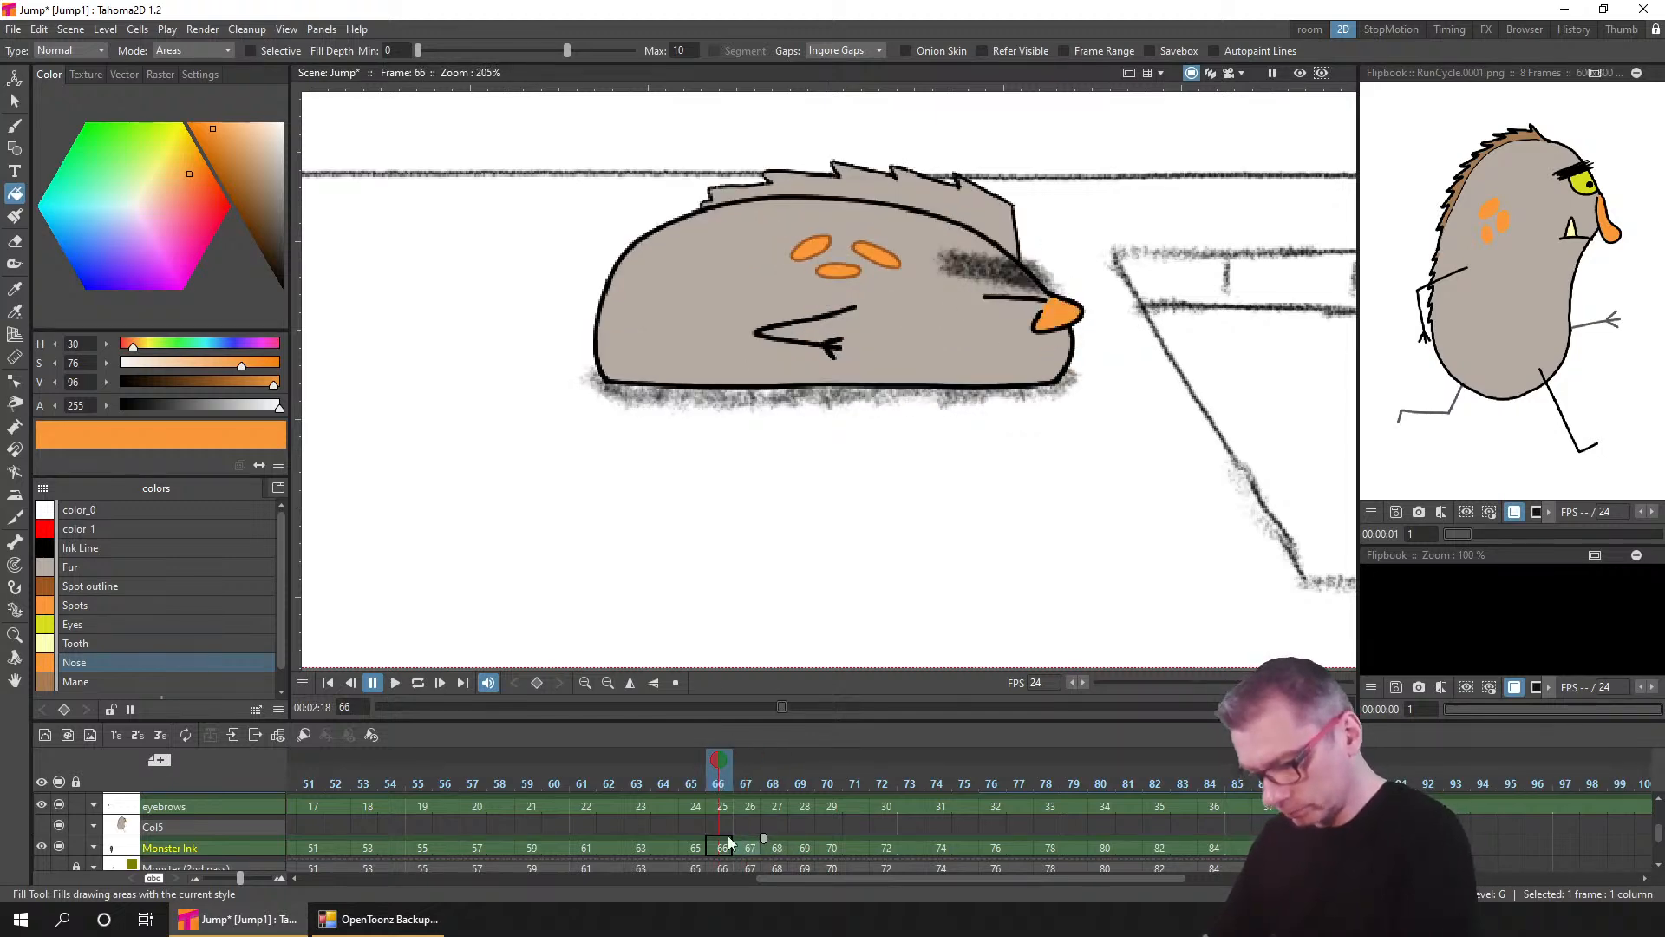
# - Fill the monster's nose with the Nose style in the Monster Ink drawings at frames 65, 63, 61 and 59
pyautogui.click(697, 845)
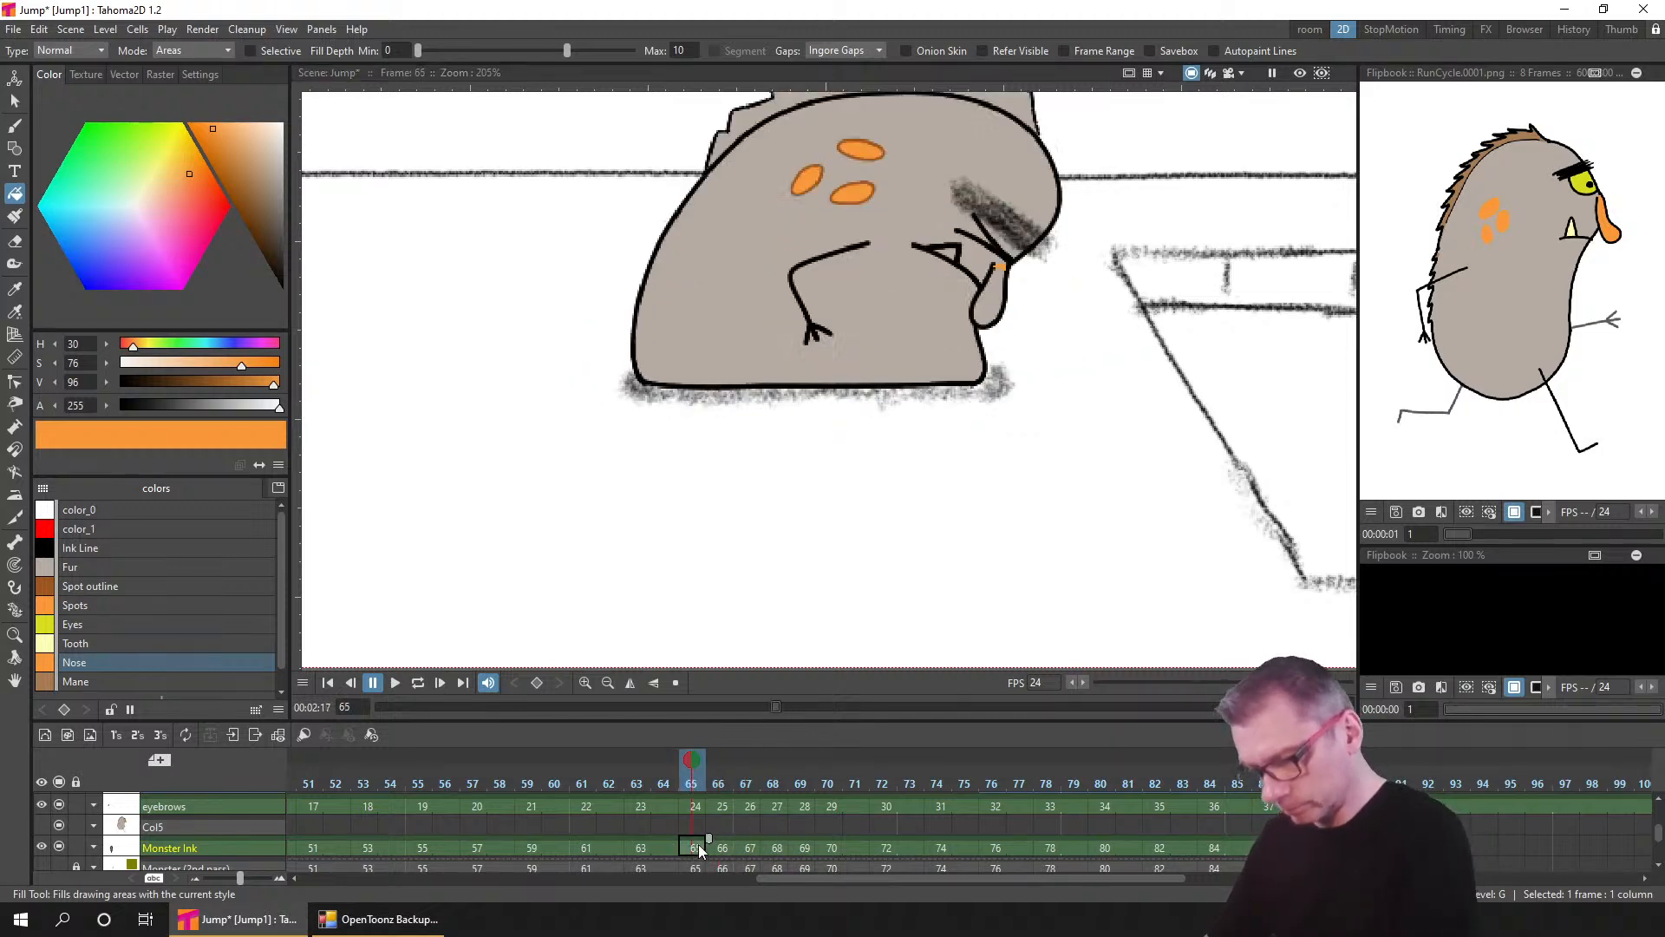
pyautogui.click(642, 846)
pyautogui.click(584, 848)
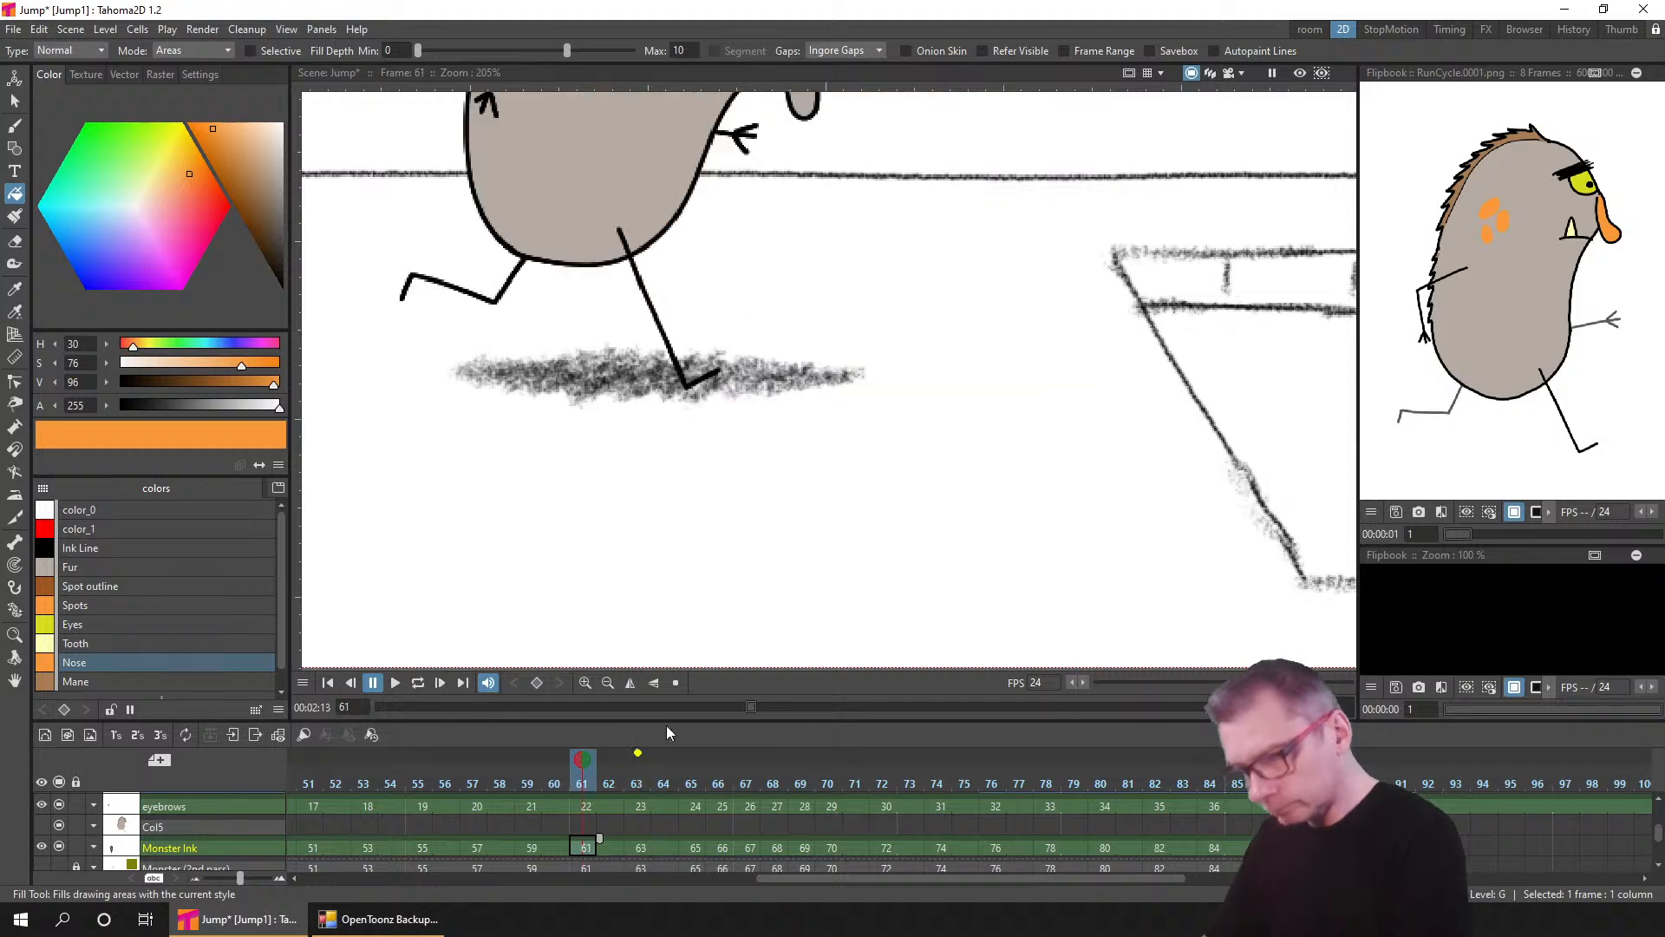
pyautogui.moveTo(740, 196); pyautogui.dragTo(759, 488)
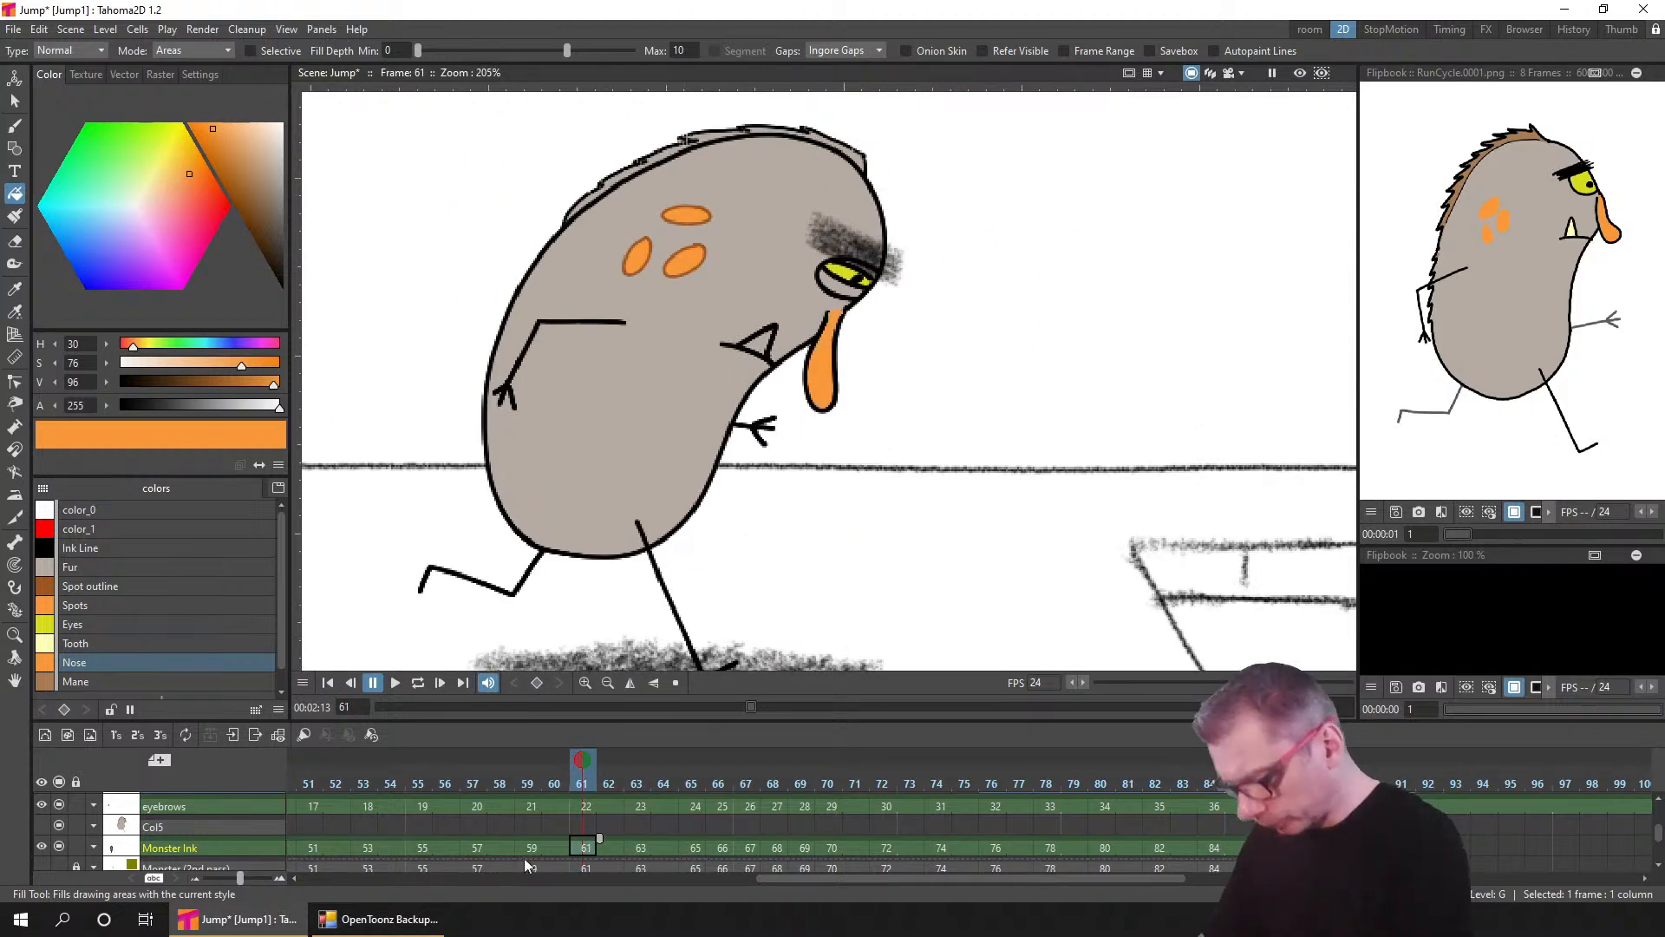
pyautogui.click(526, 849)
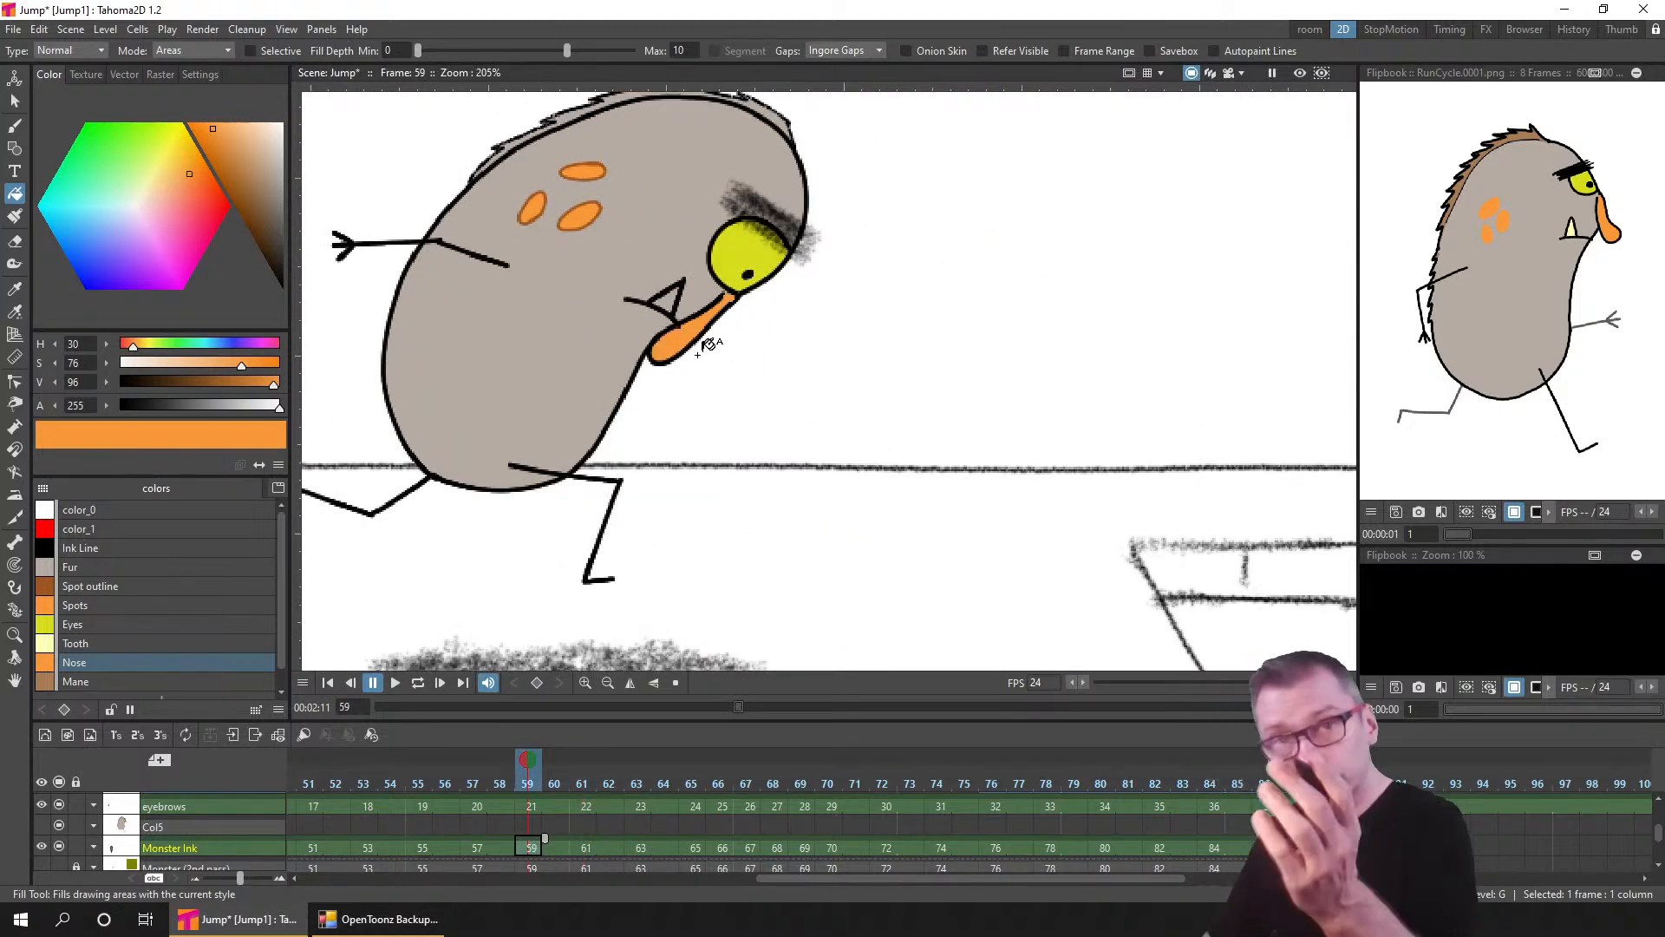
# - Fill the noses at frames 57, 55 and 53 with the Nose style, and choose color_0 for the patch between arm and nose at frame 53
pyautogui.click(477, 847)
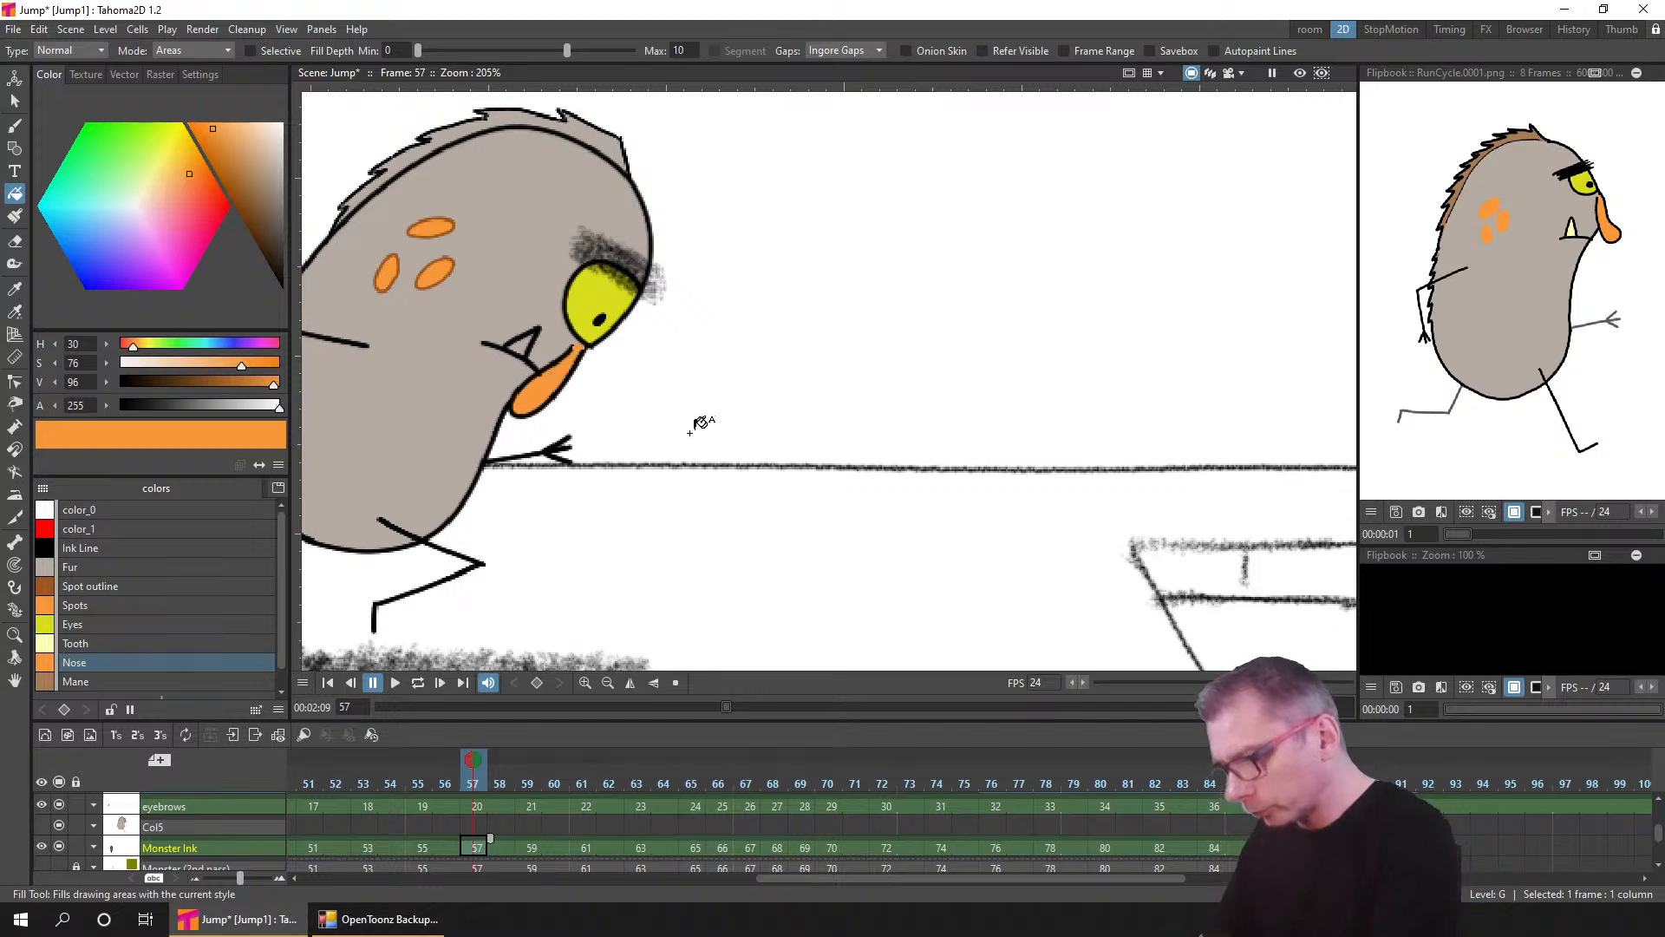
pyautogui.moveTo(700, 423); pyautogui.dragTo(1078, 401)
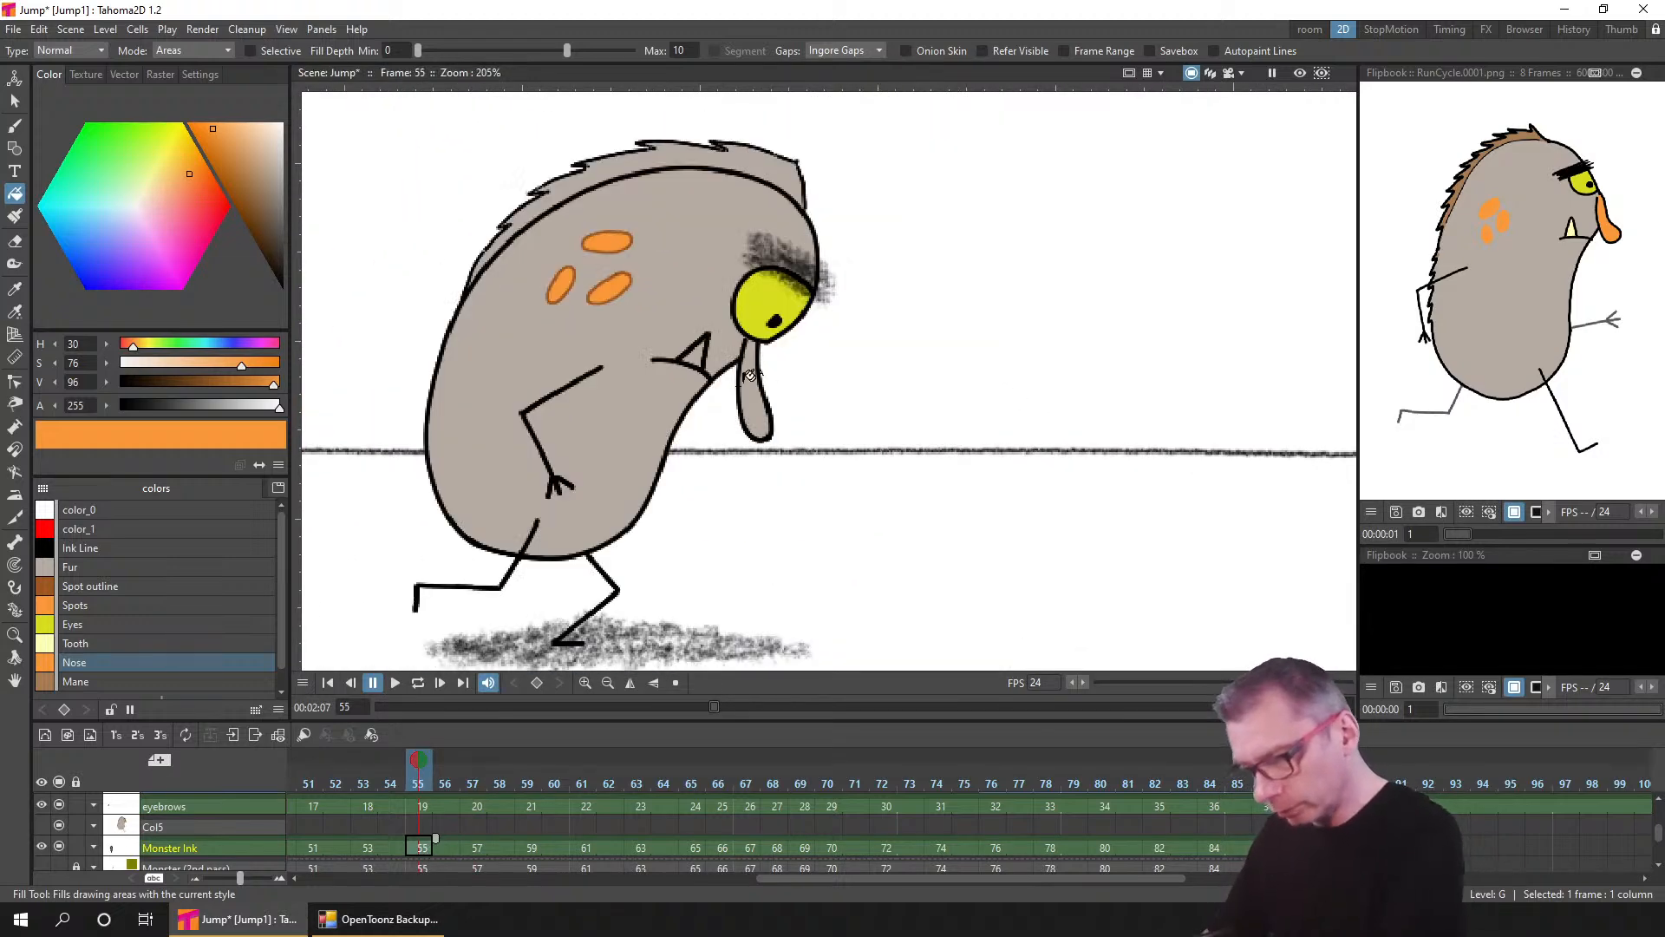
pyautogui.click(368, 847)
pyautogui.click(652, 373)
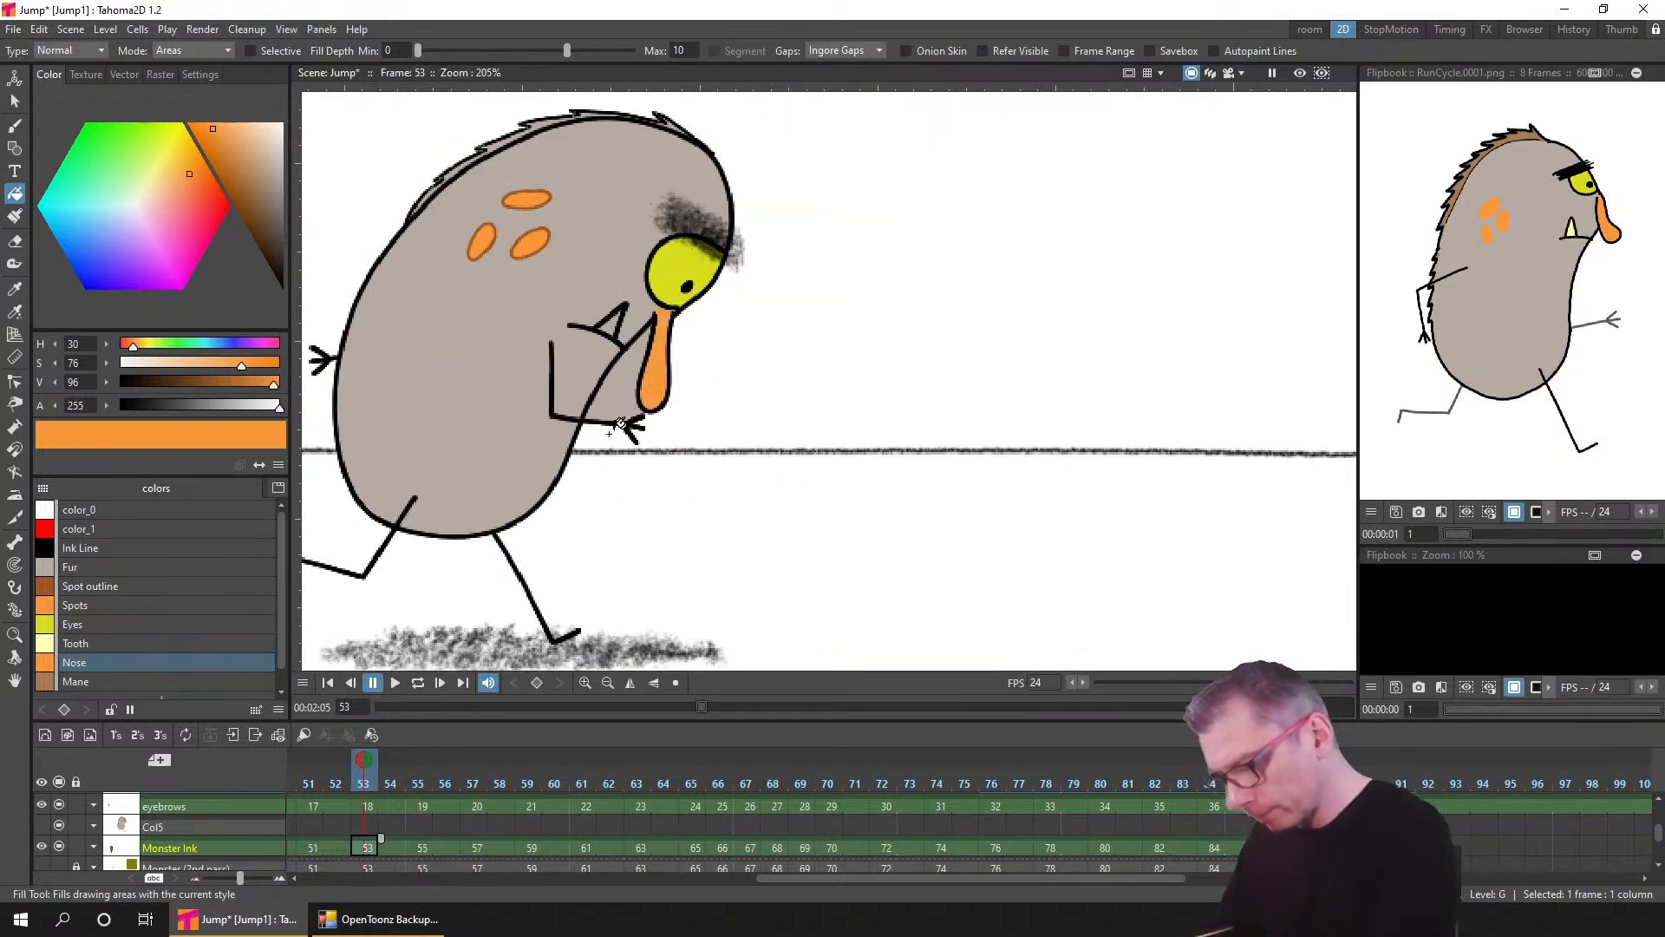
pyautogui.click(119, 512)
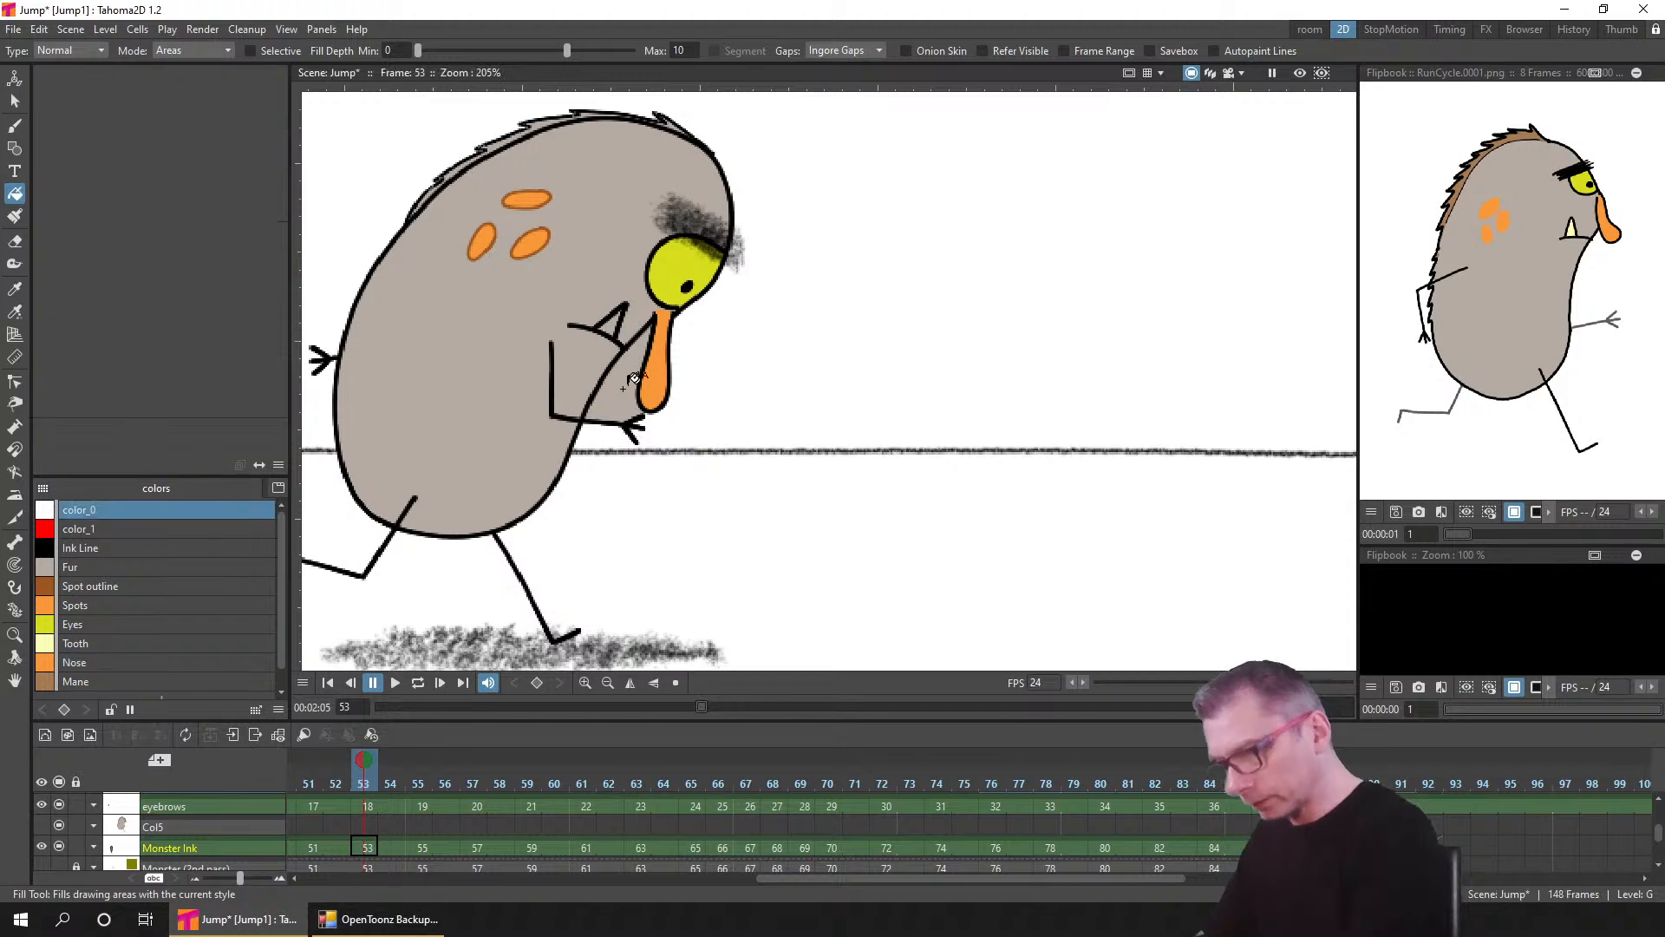
# - Go to the Monster Ink drawing at frame 51 to fill its nose
pyautogui.click(312, 847)
pyautogui.moveTo(445, 813); pyautogui.dragTo(1113, 818)
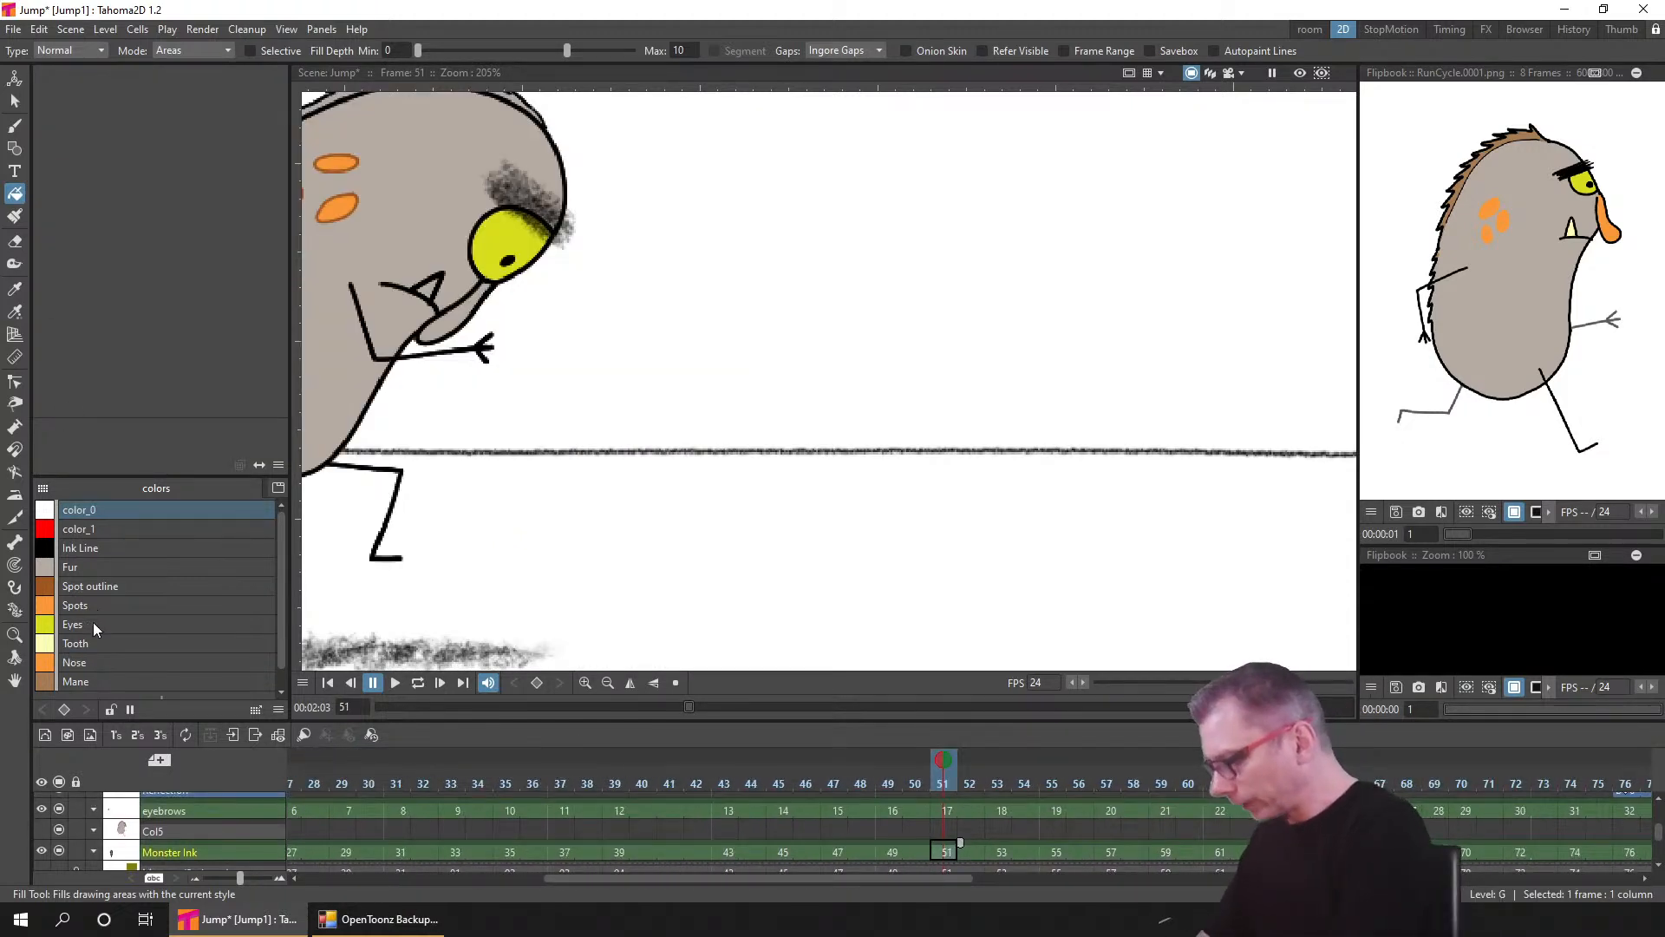
# - Fill the monster's nose with the Nose colour on frames 51, 49 and 47
pyautogui.click(91, 661)
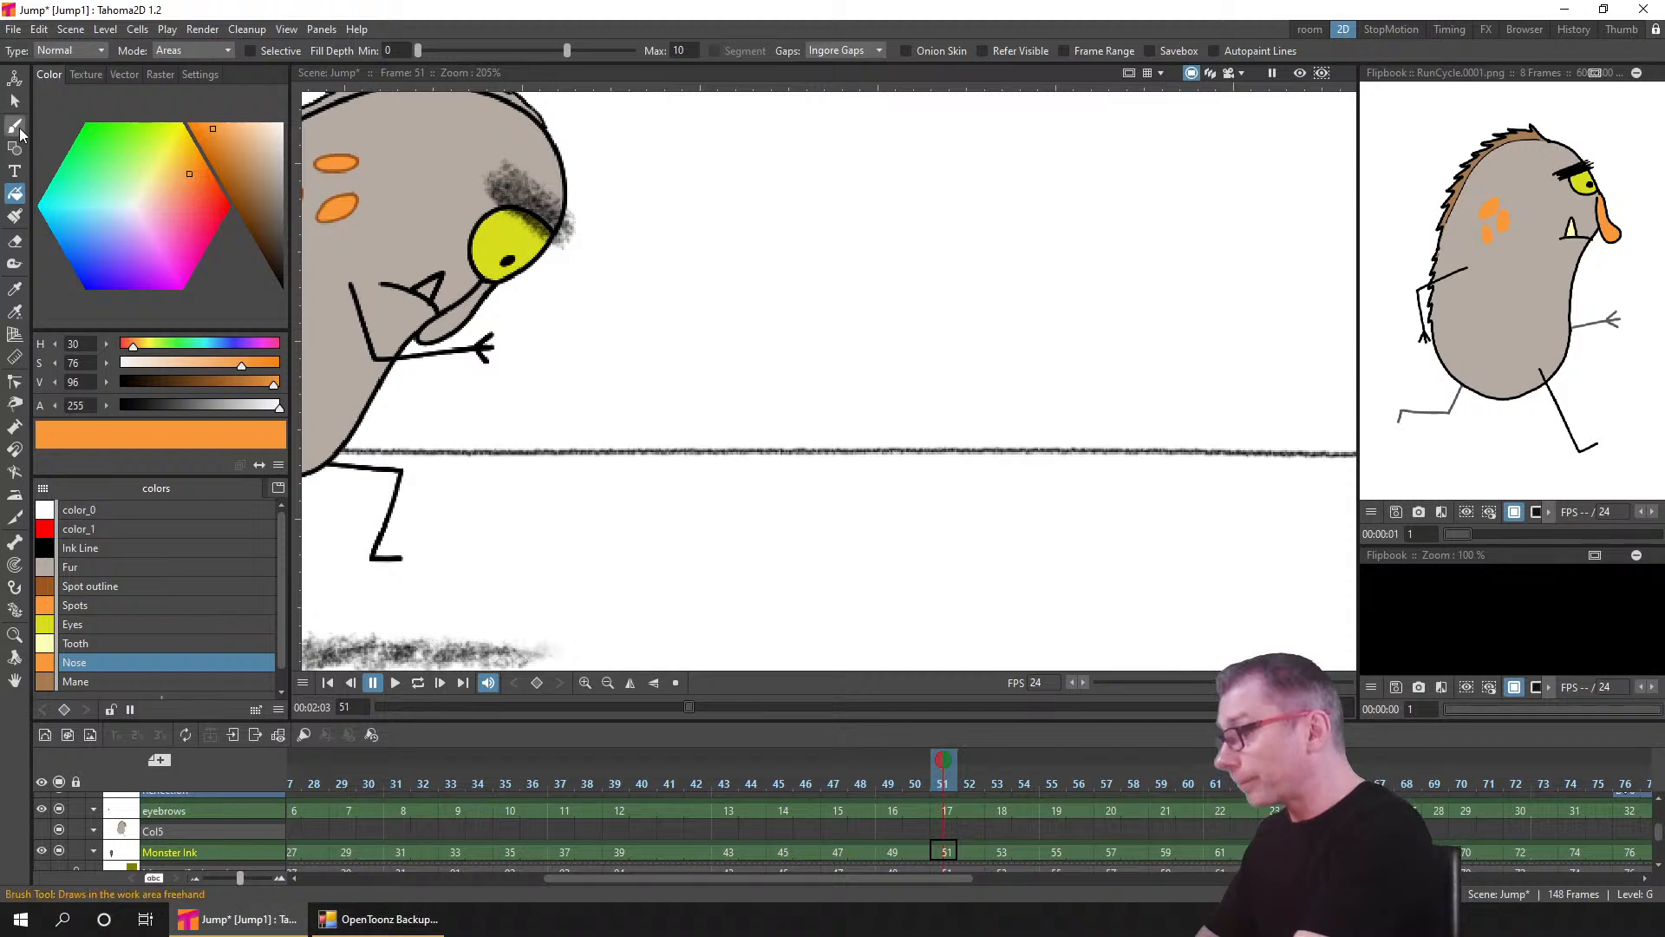
pyautogui.click(468, 317)
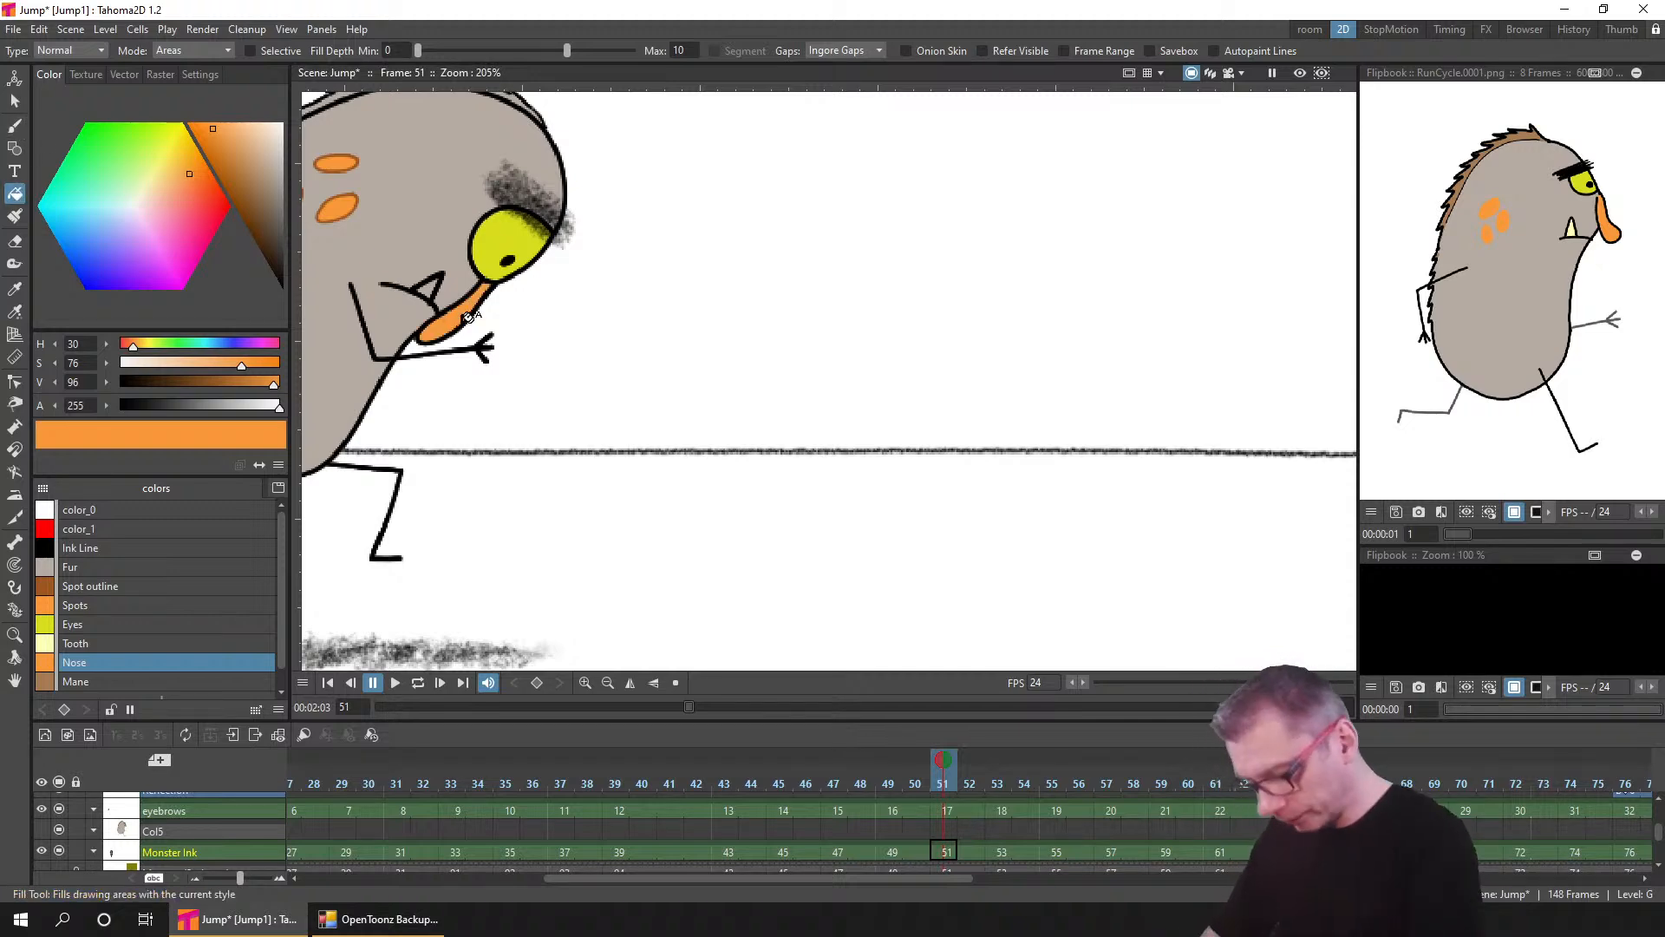
pyautogui.press(',')
pyautogui.press(',')
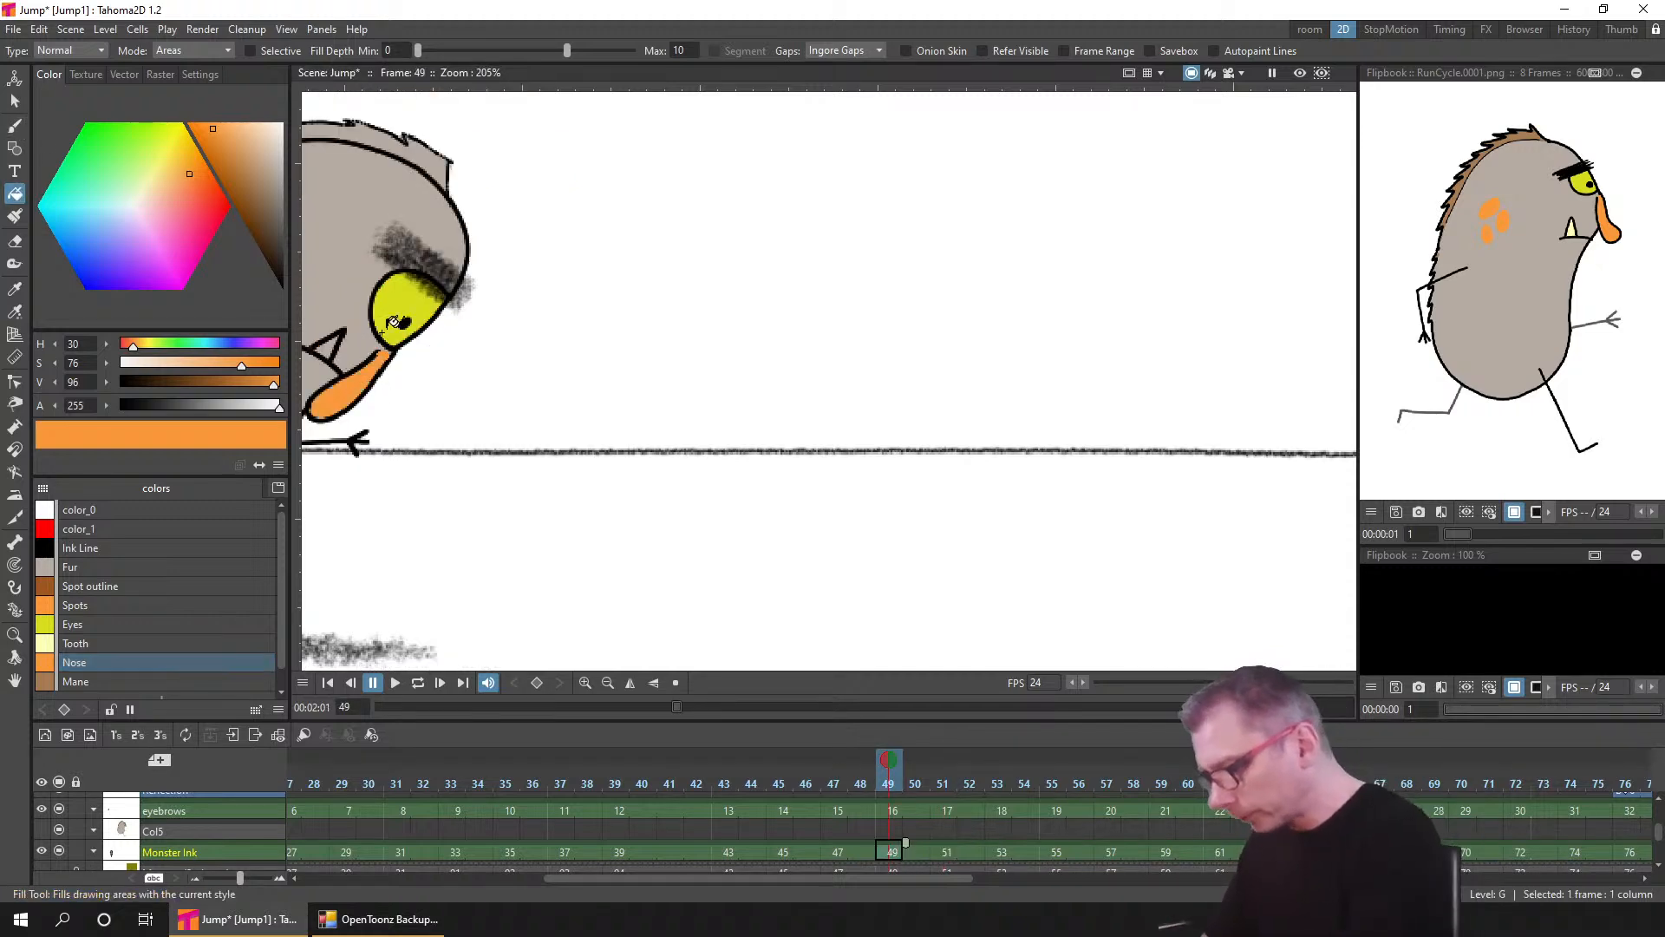
pyautogui.press(',')
pyautogui.press(',')
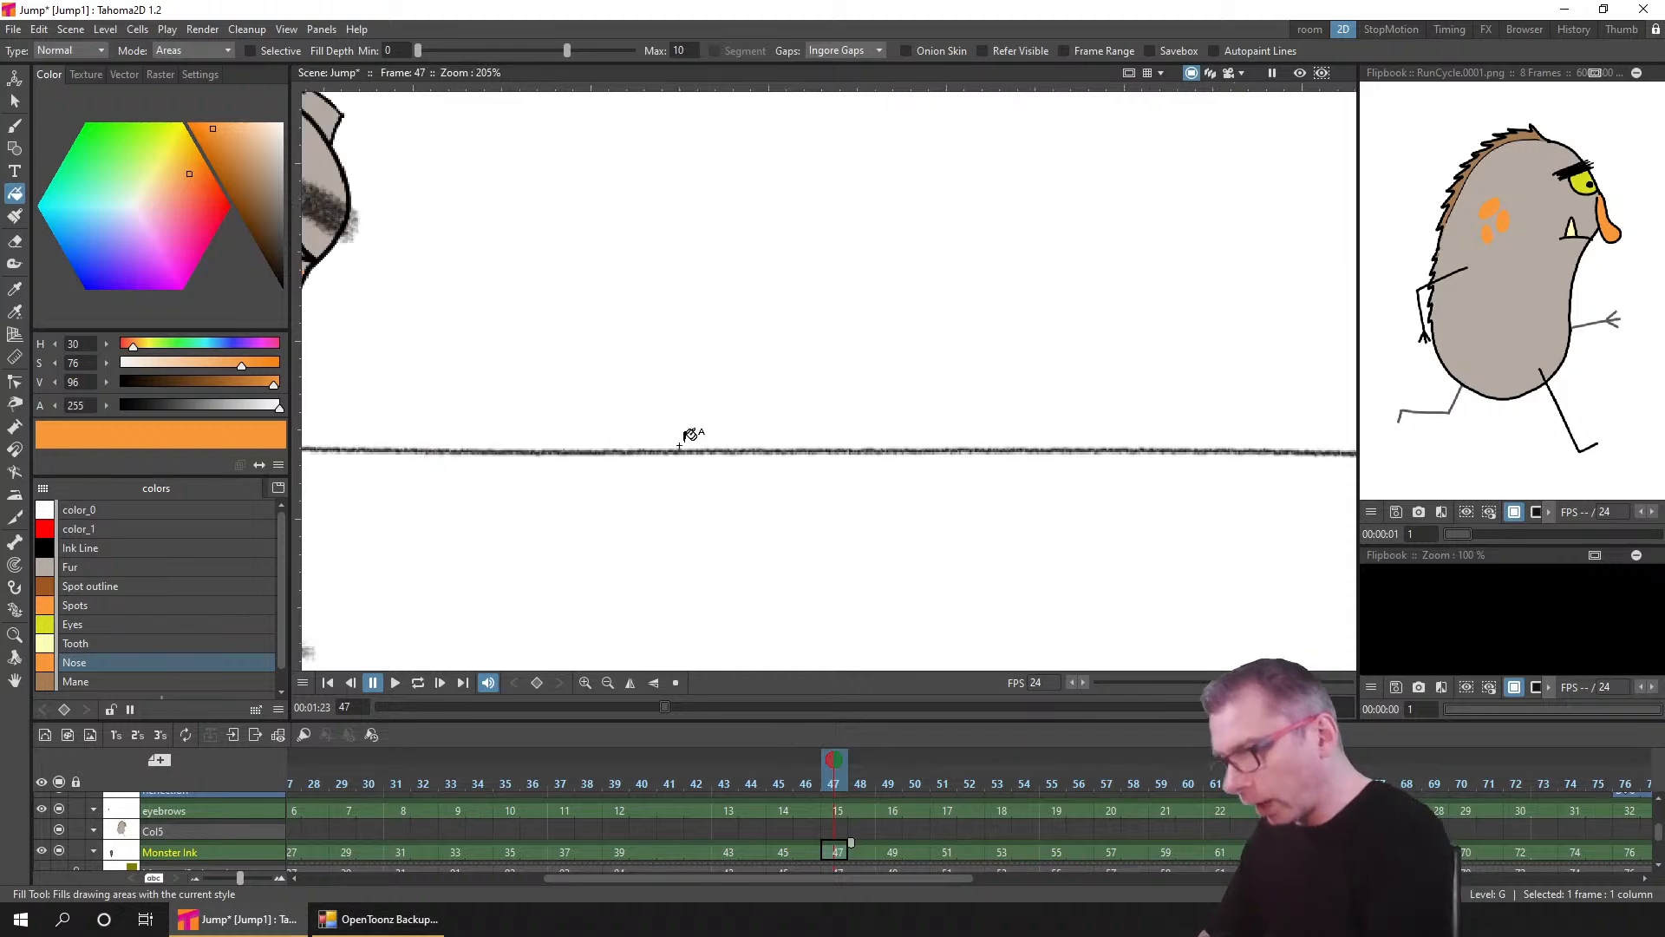
pyautogui.moveTo(692, 433); pyautogui.dragTo(1174, 390)
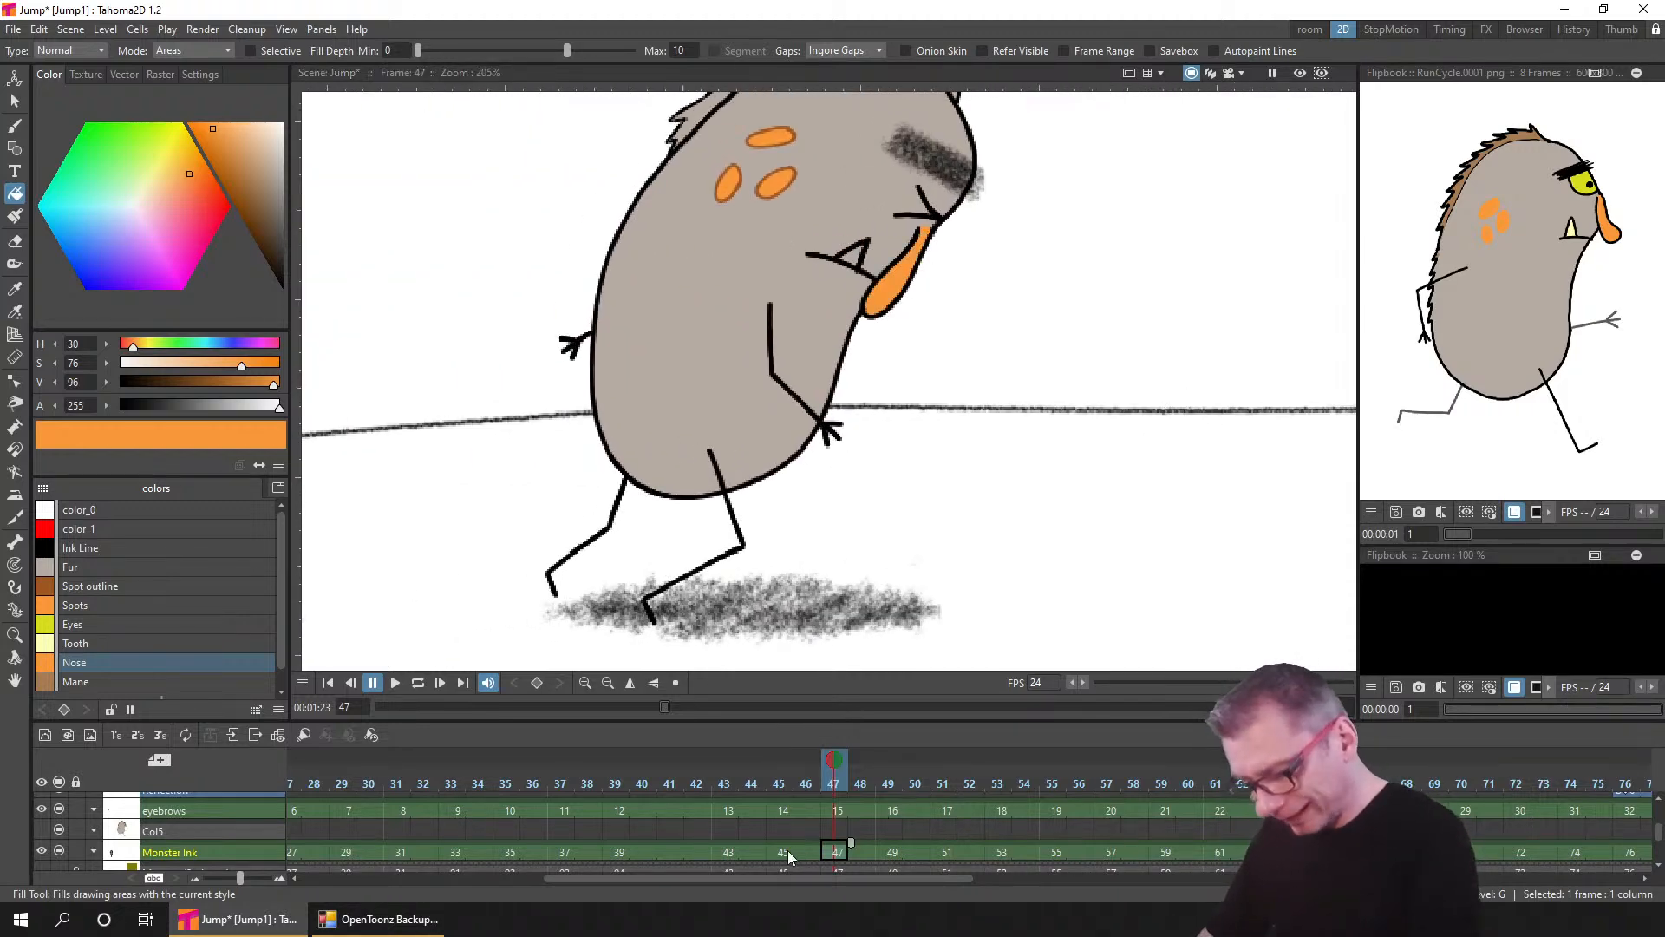
# - Fill the nose with the Nose colour on frames 45, 43, 39 and 37
pyautogui.press(',')
pyautogui.press(',')
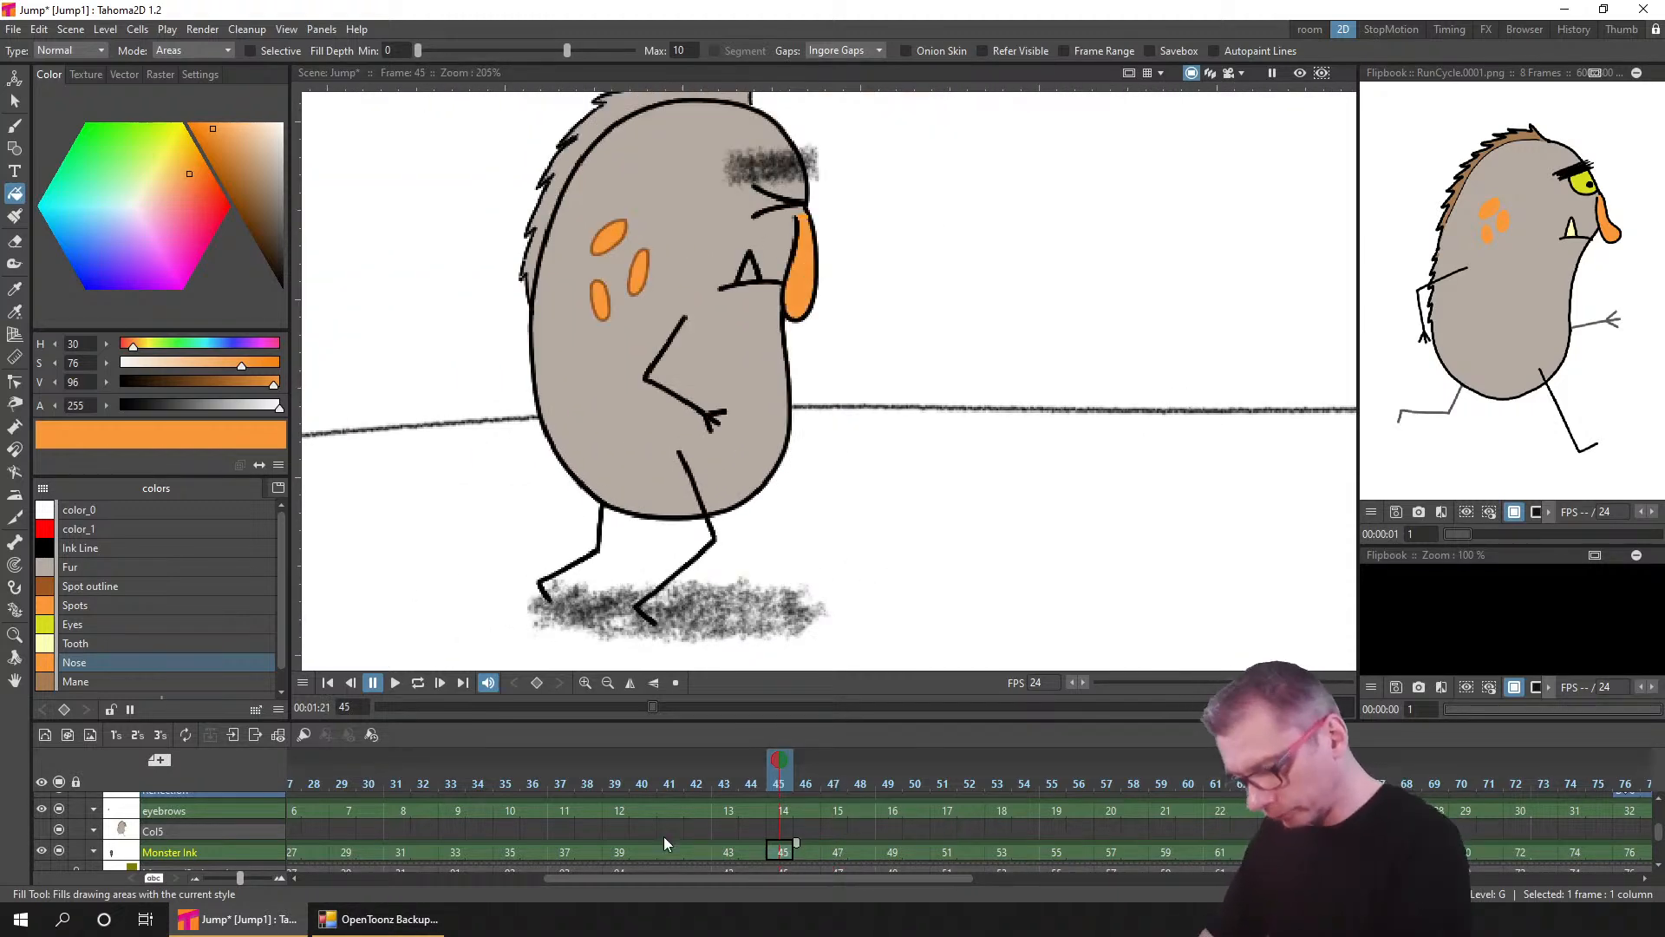
pyautogui.click(731, 852)
pyautogui.click(619, 852)
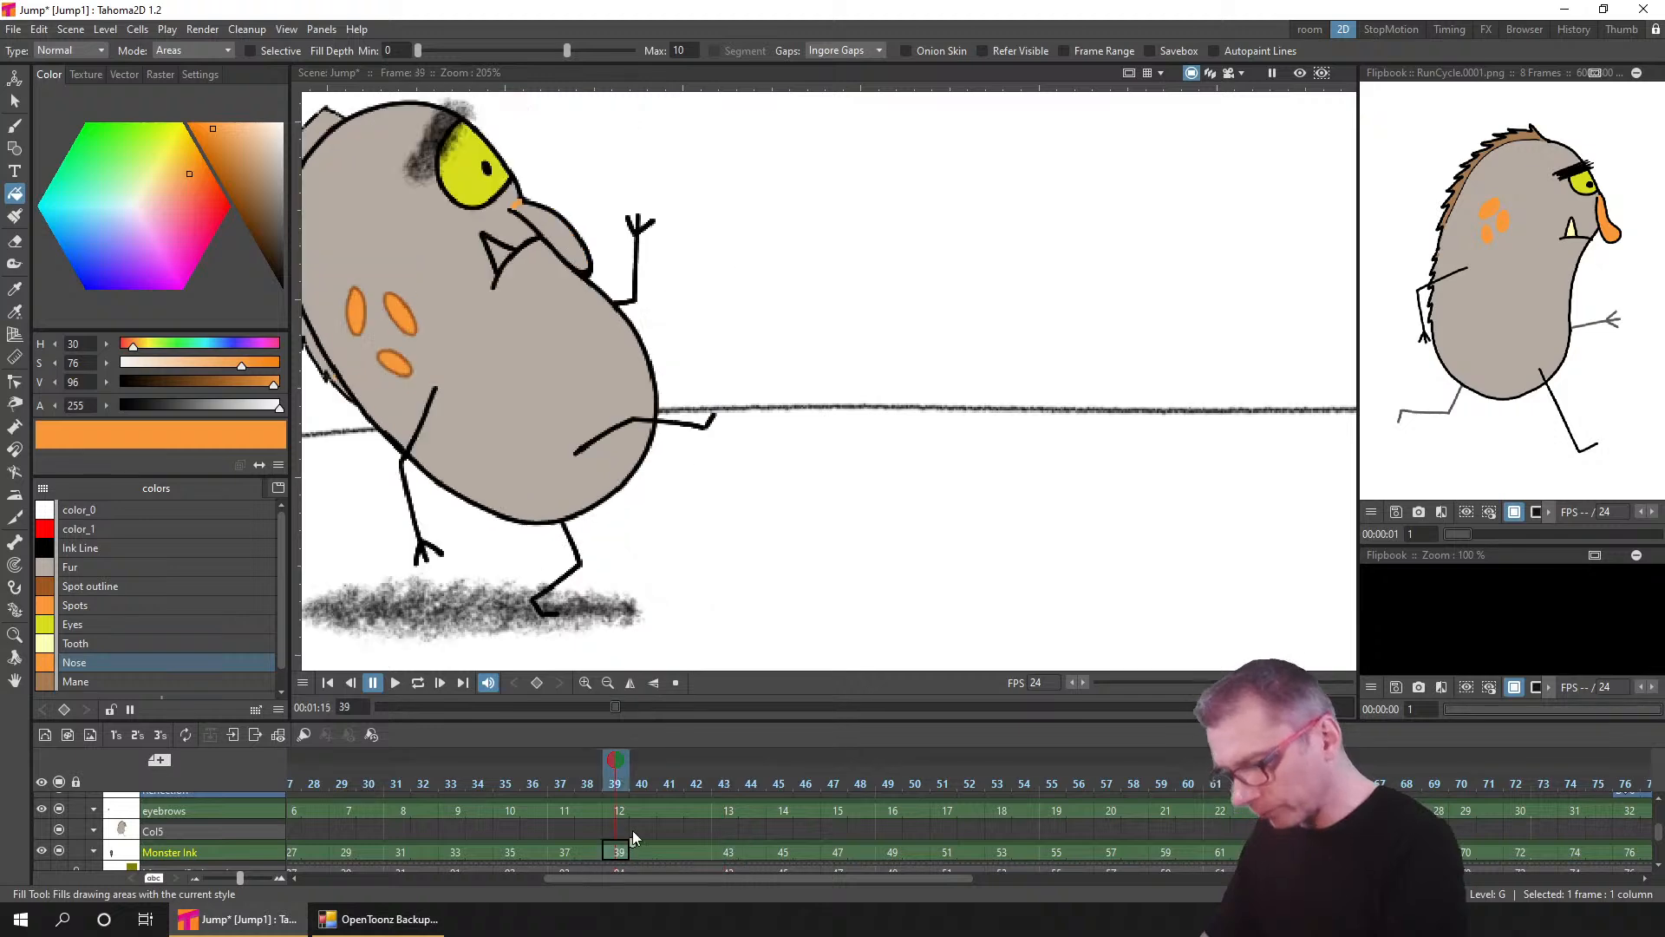
pyautogui.click(563, 852)
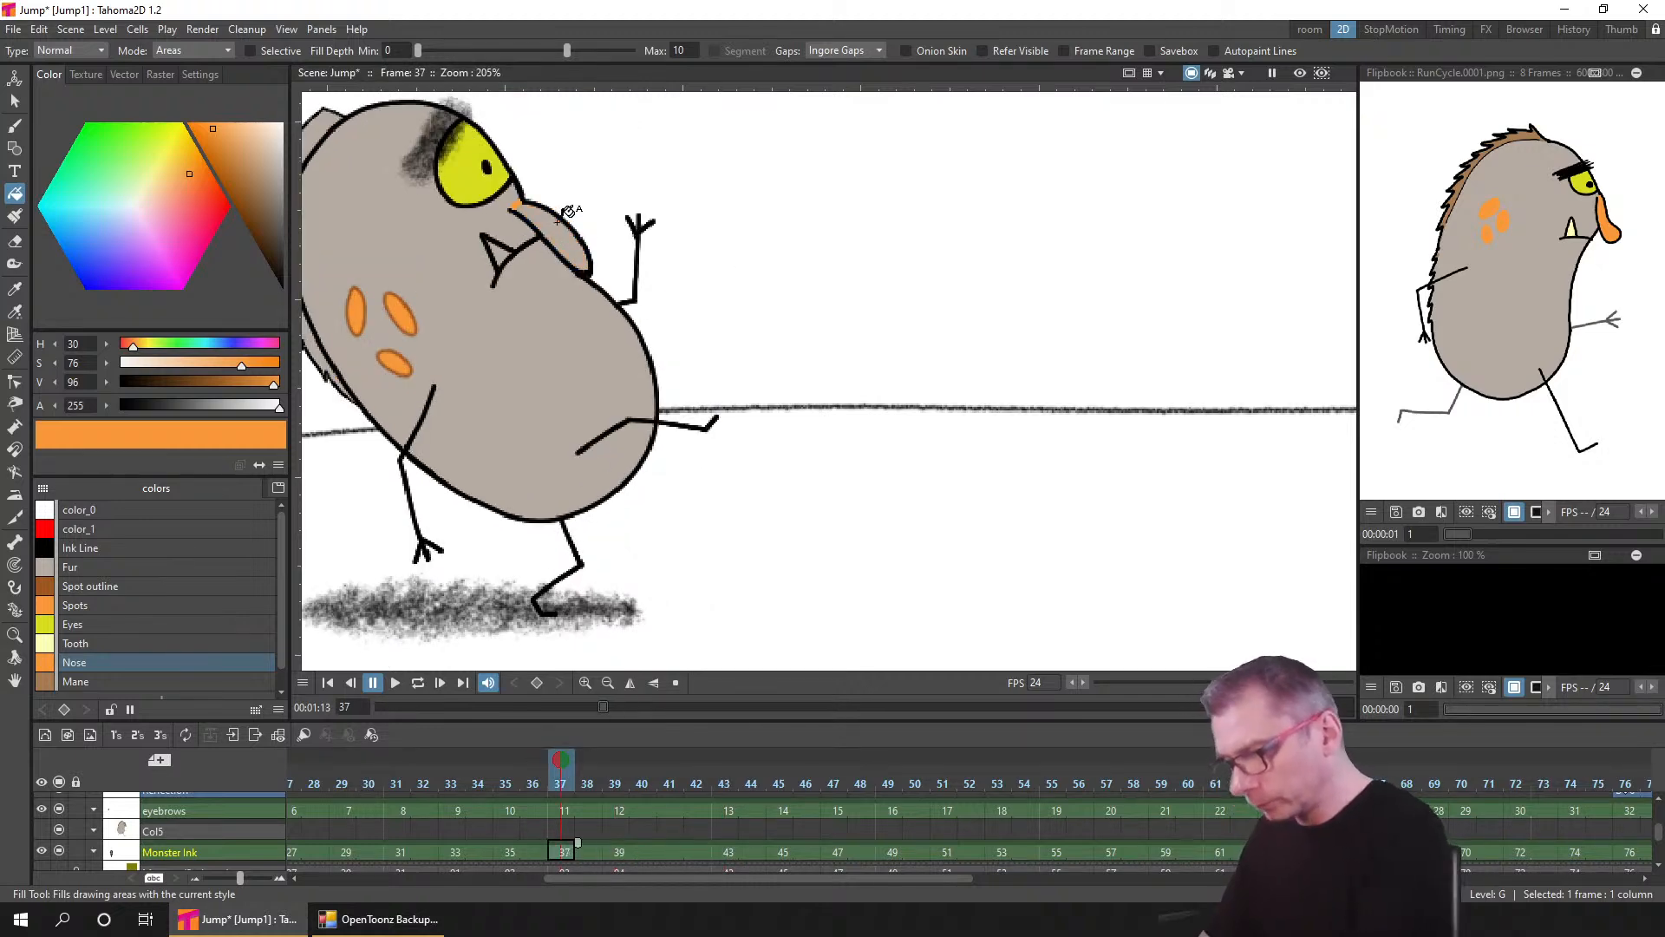
# - Fill the nose with the Nose colour on frames 35, 33, 31 and 29
pyautogui.press(',')
pyautogui.press(',')
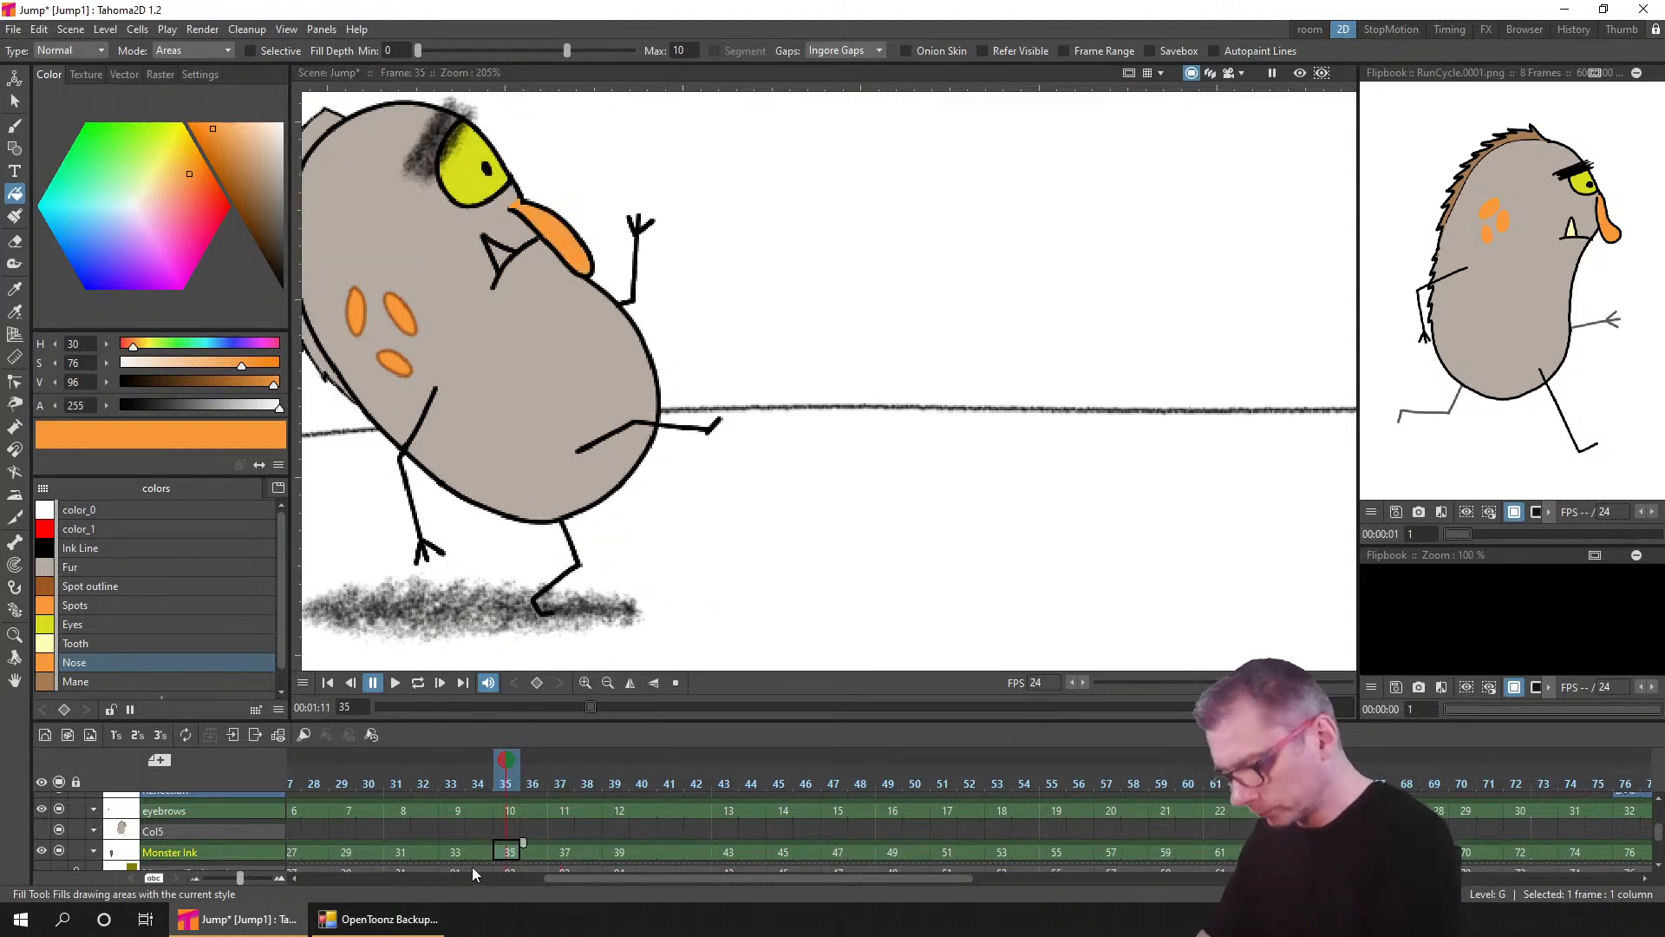
pyautogui.press(',')
pyautogui.press(',')
pyautogui.press(',')
pyautogui.press(',')
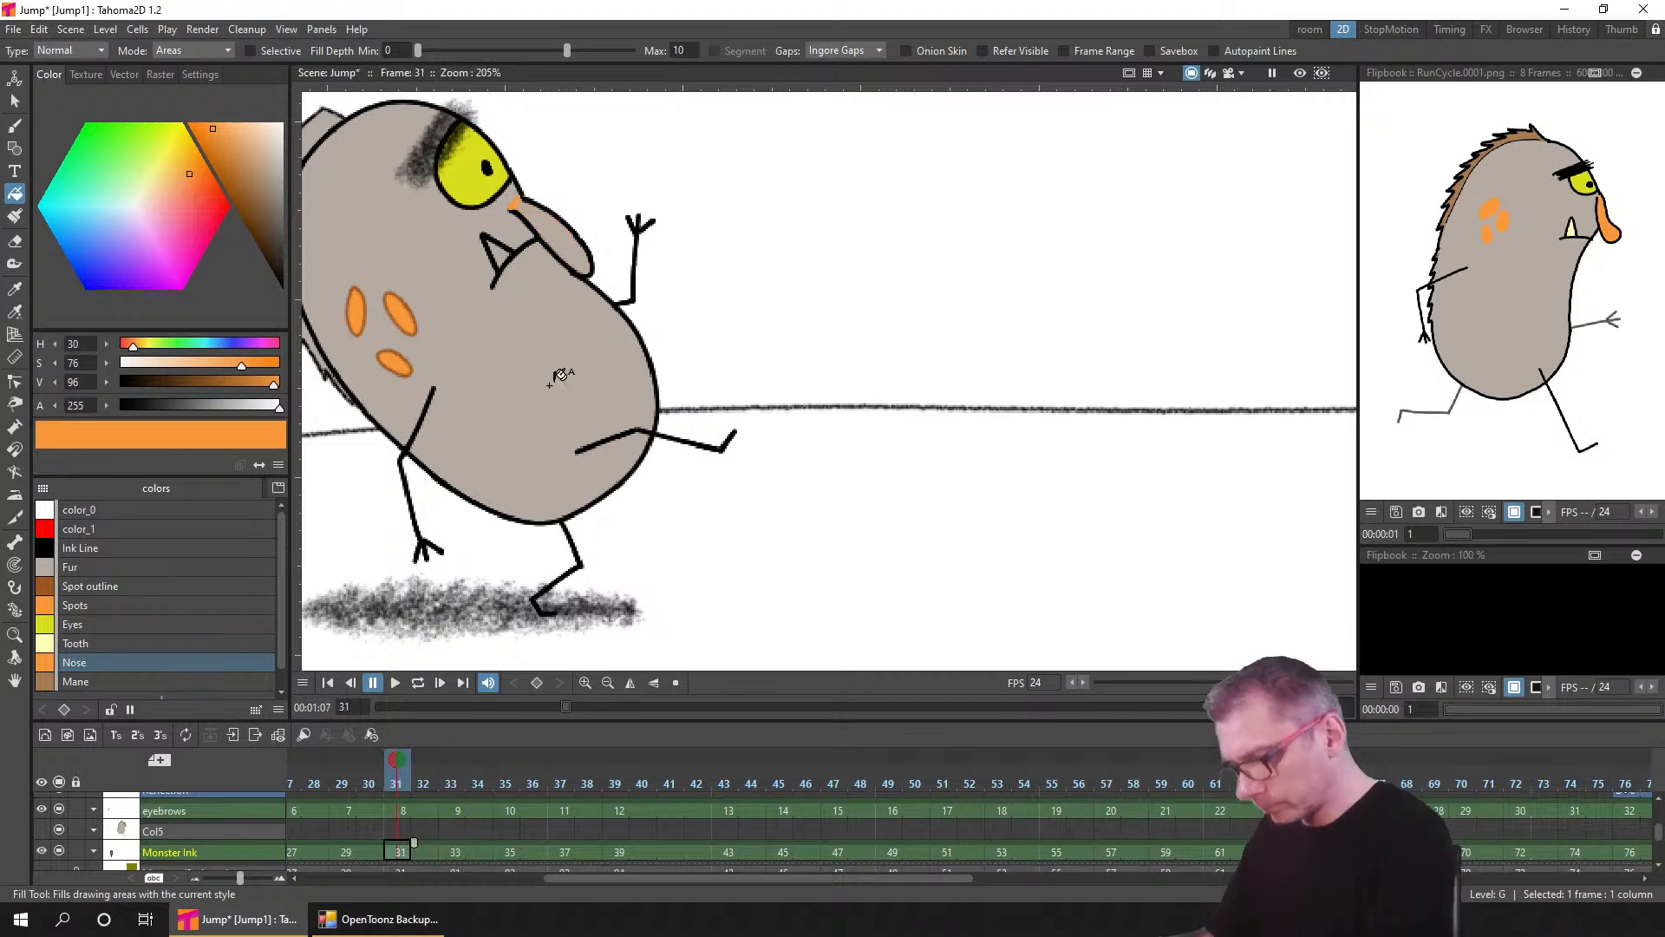
pyautogui.press(',')
pyautogui.press(',')
pyautogui.click(570, 239)
# - Fill the nose with the Nose colour on frames 27, 25 and 23 of the Monster Ink level
pyautogui.moveTo(699, 336); pyautogui.dragTo(1035, 505)
pyautogui.click(301, 857)
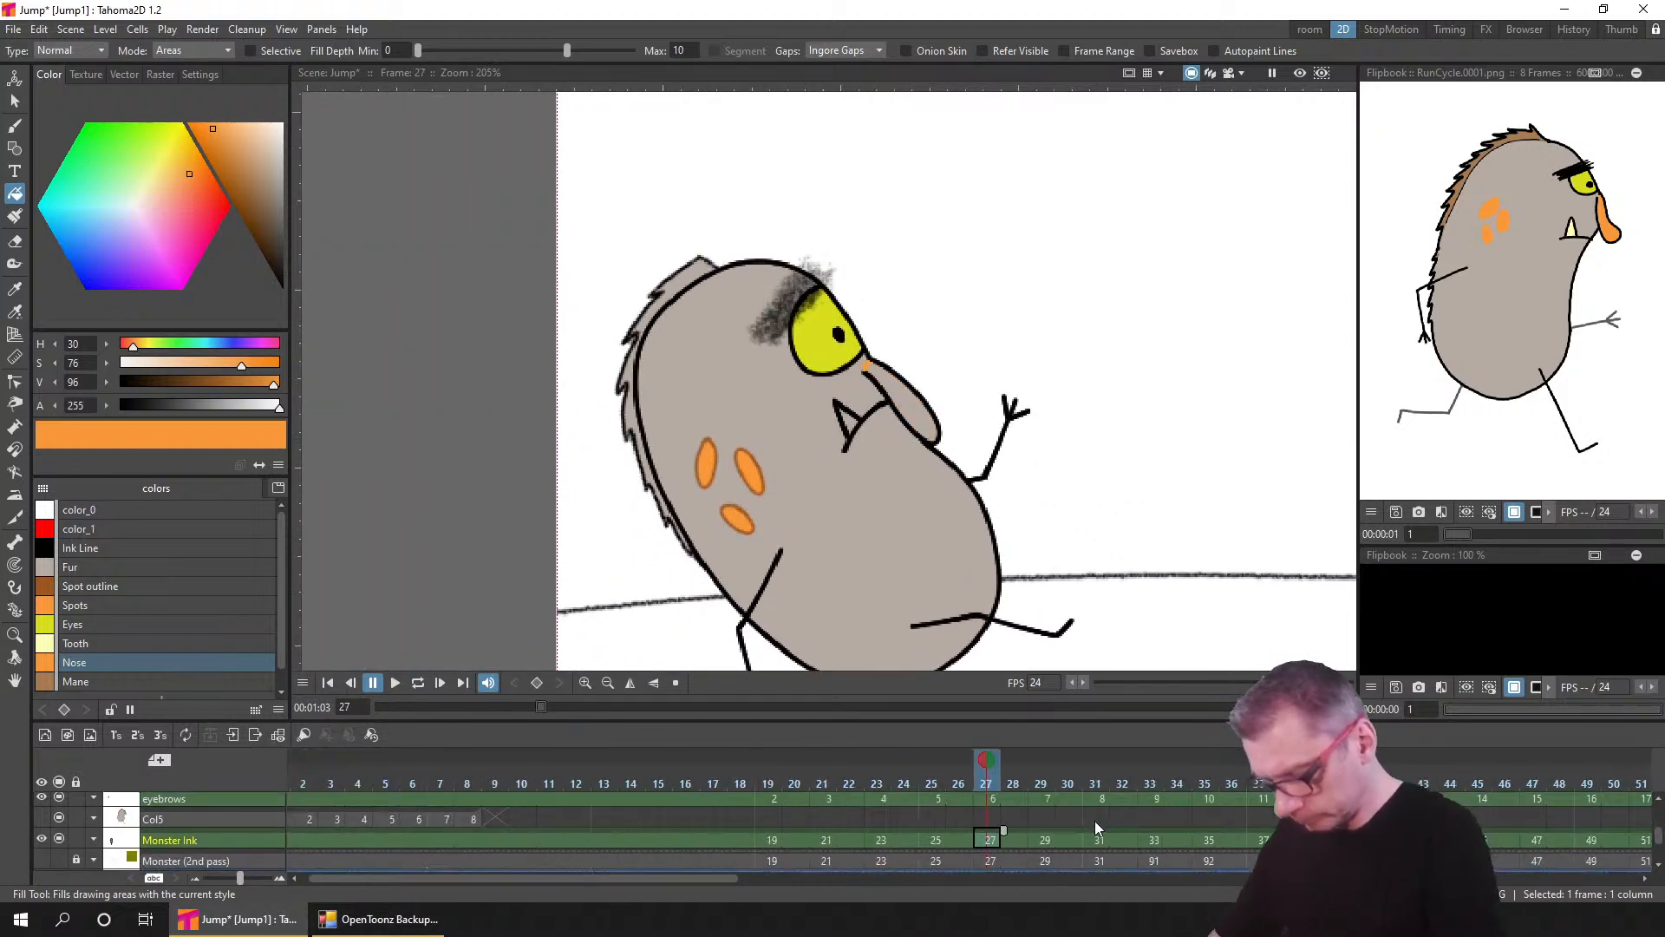
pyautogui.click(922, 395)
pyautogui.press(',')
pyautogui.press(',')
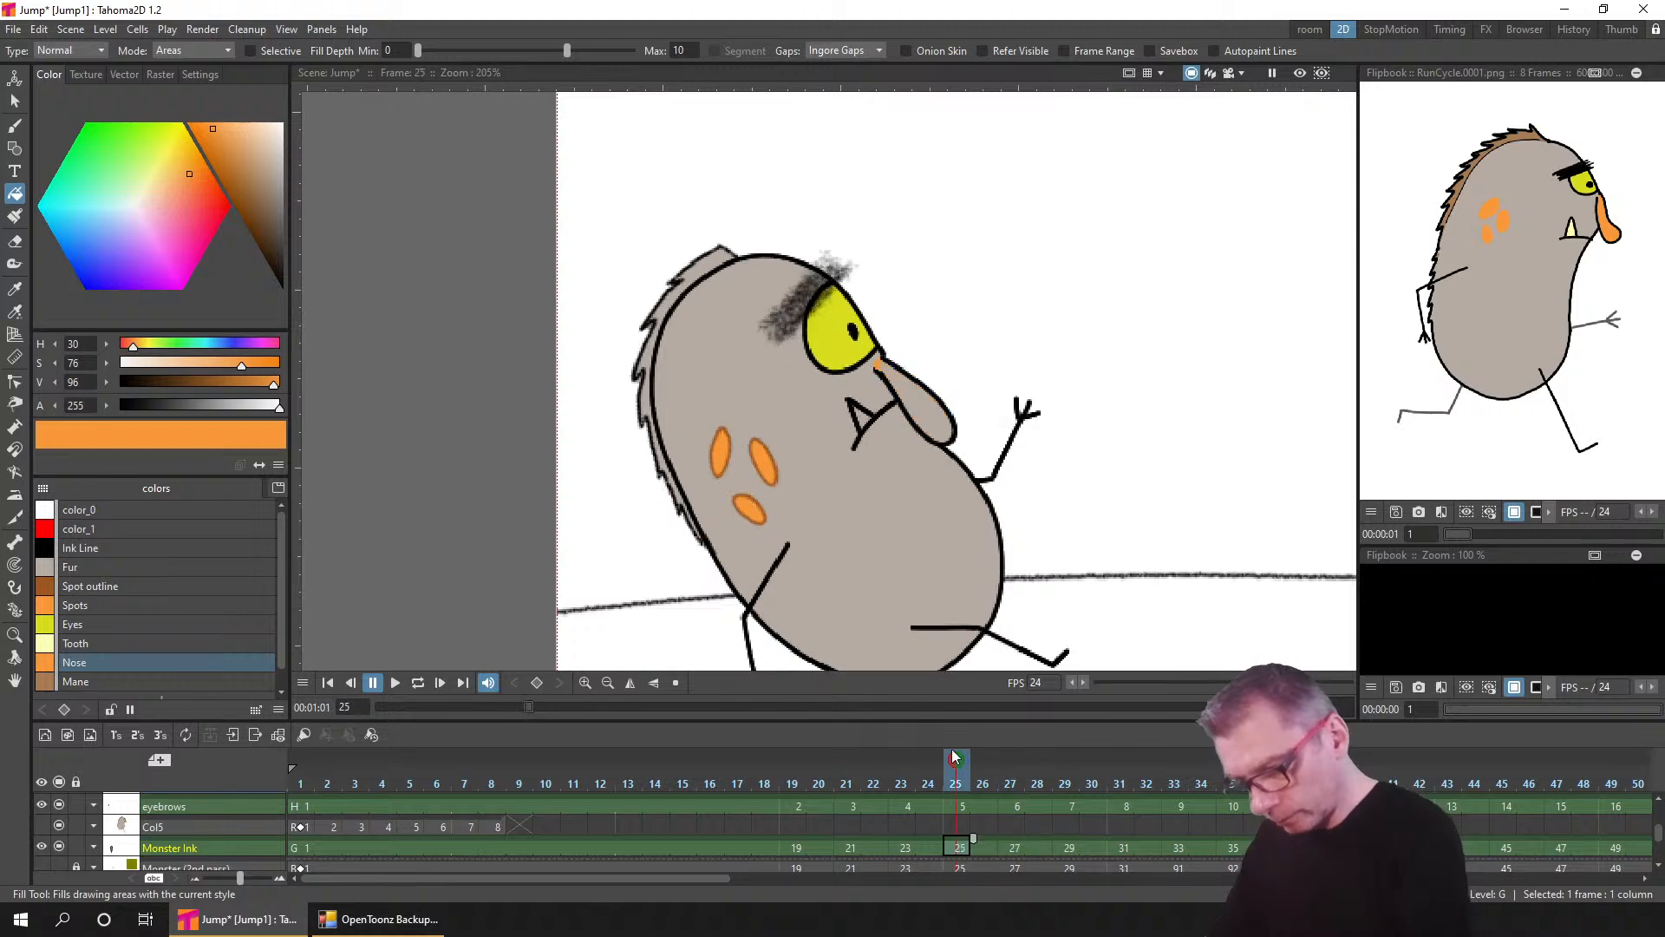
pyautogui.click(941, 403)
pyautogui.press(',')
pyautogui.press(',')
pyautogui.click(1002, 425)
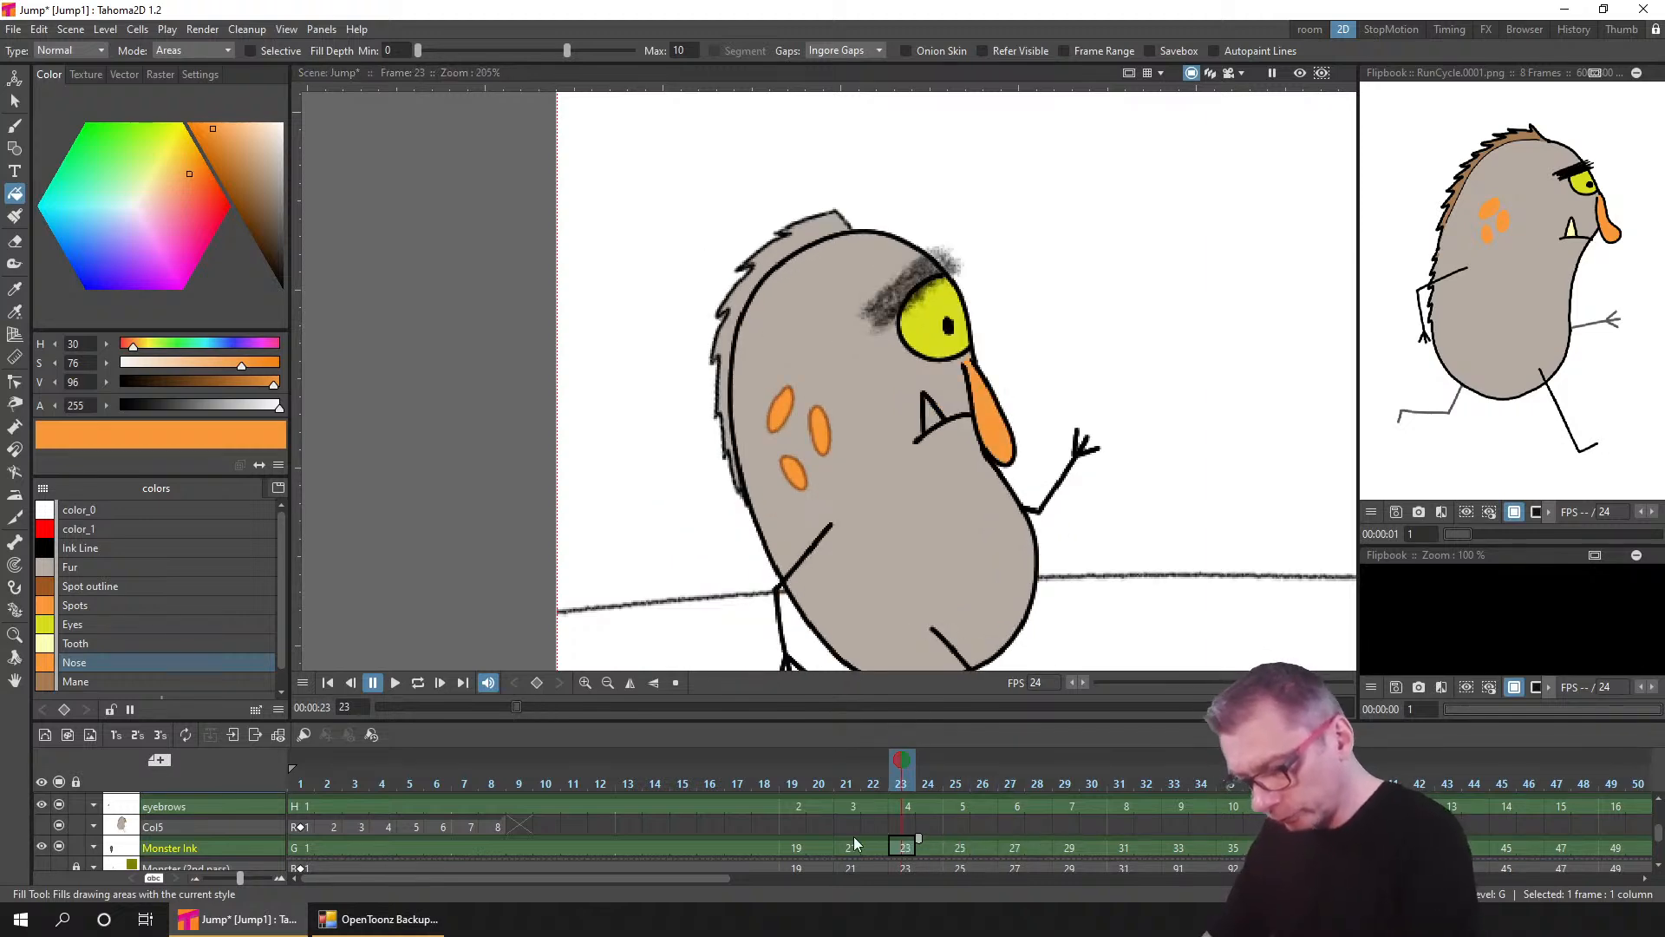
# - Fill the nose with the Nose colour on frames 21, 19 and 1, and save the scene
pyautogui.press(',')
pyautogui.press(',')
pyautogui.press(',')
pyautogui.click(961, 356)
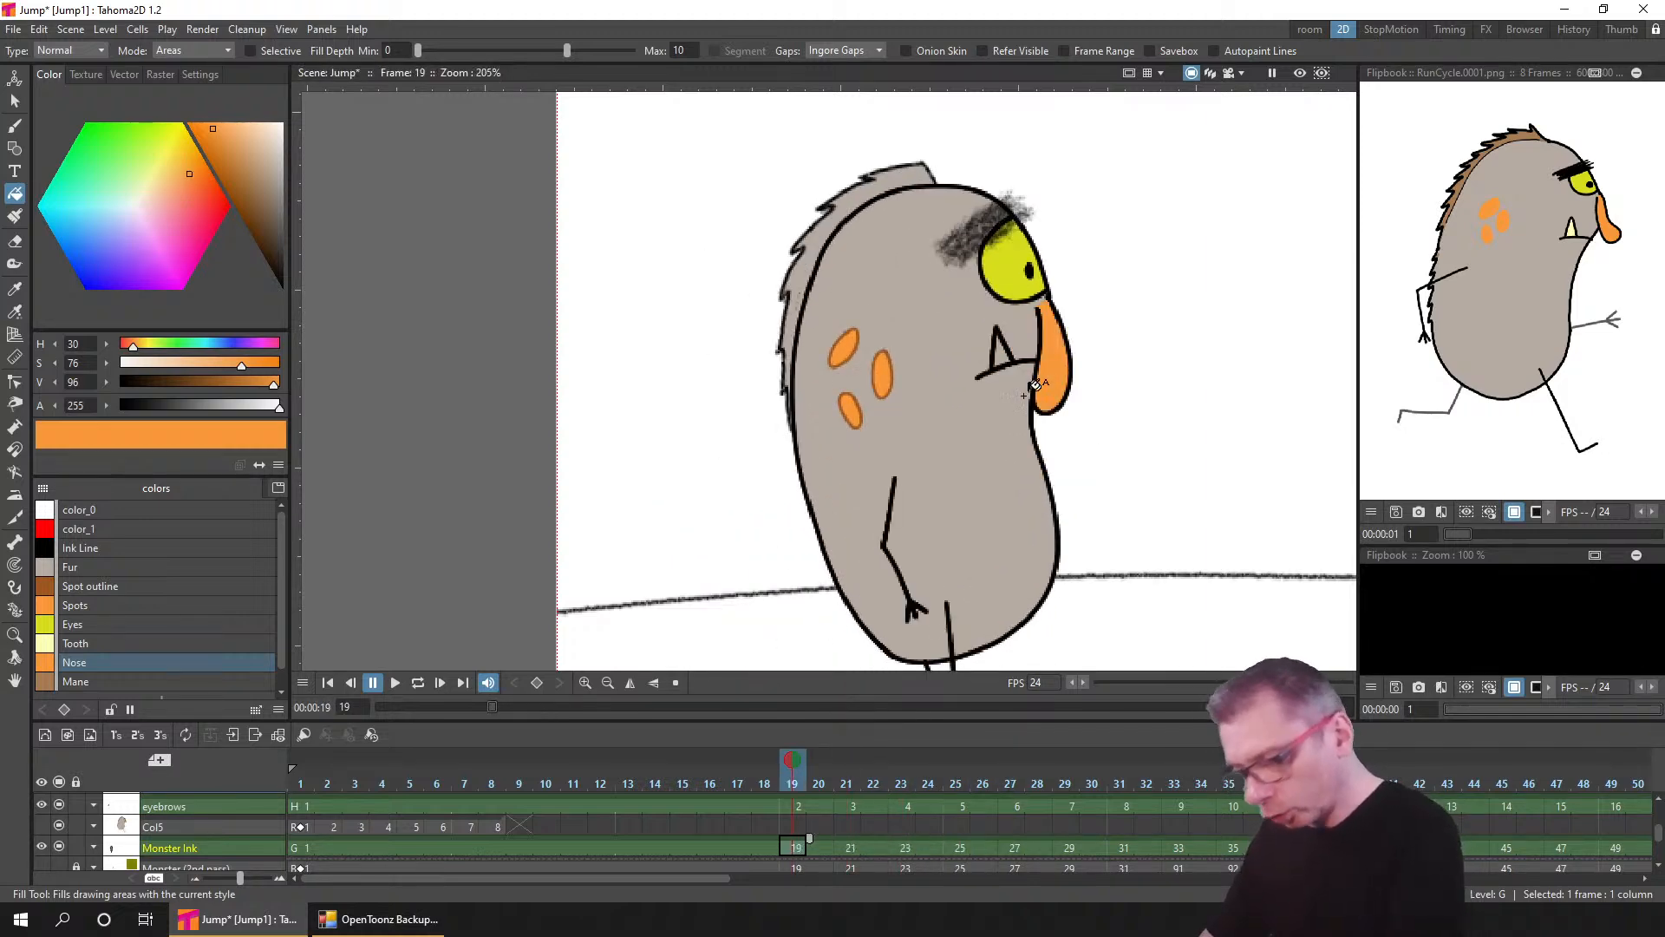
pyautogui.press(',')
pyautogui.click(1094, 359)
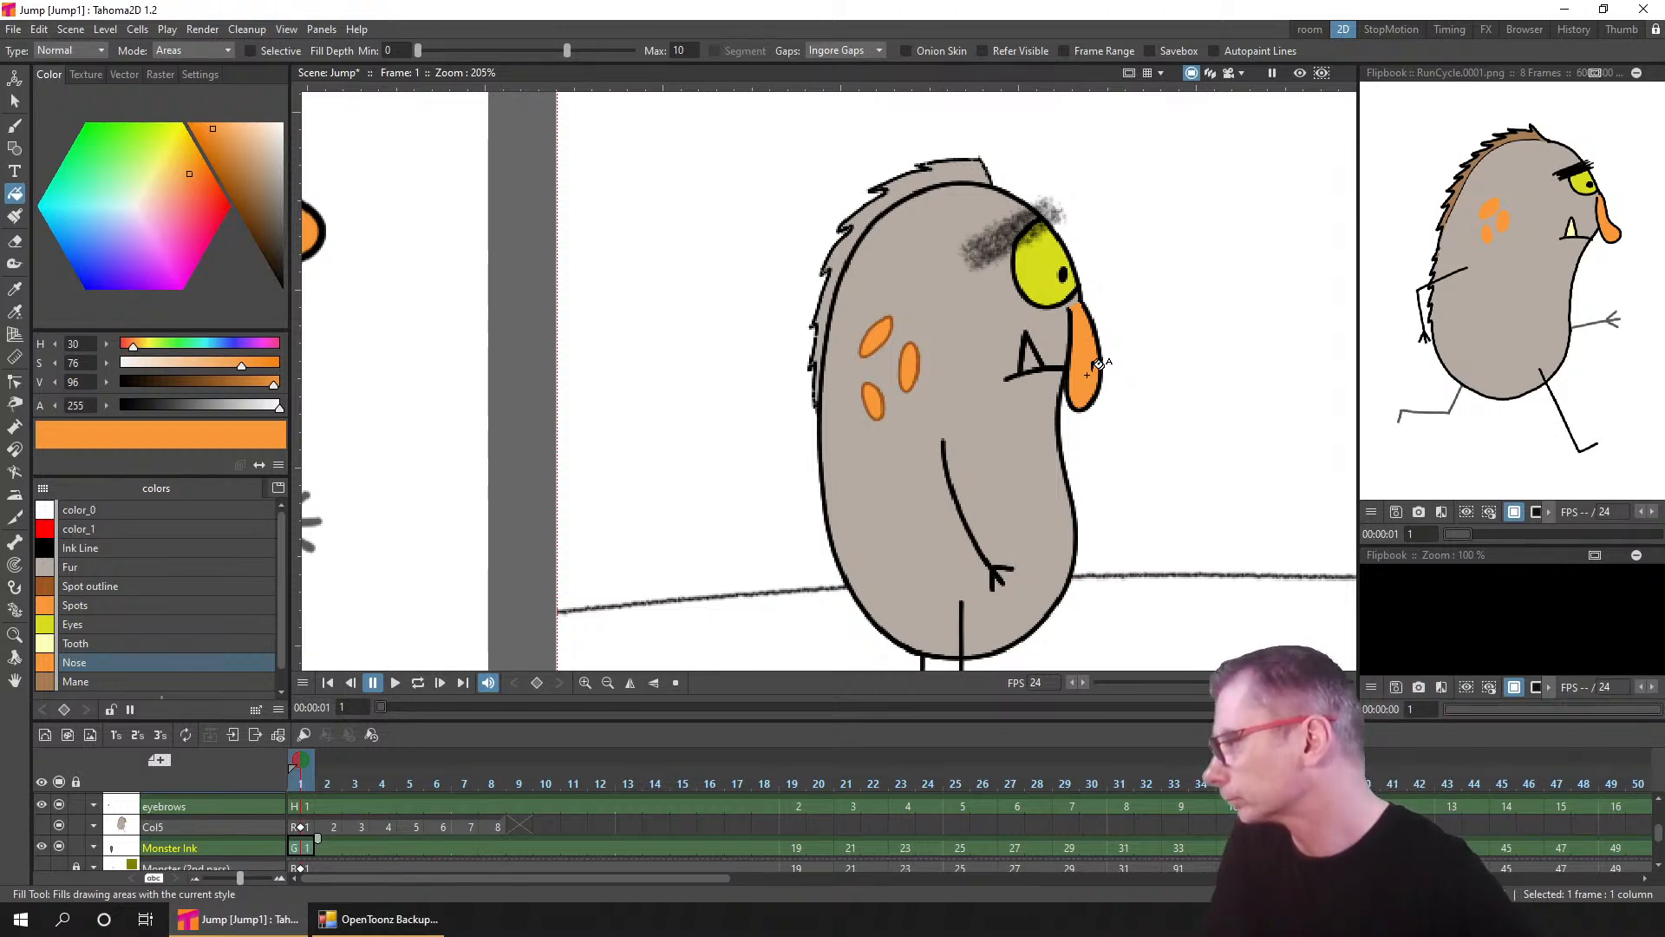
pyautogui.hotkey('ctrl', 's')
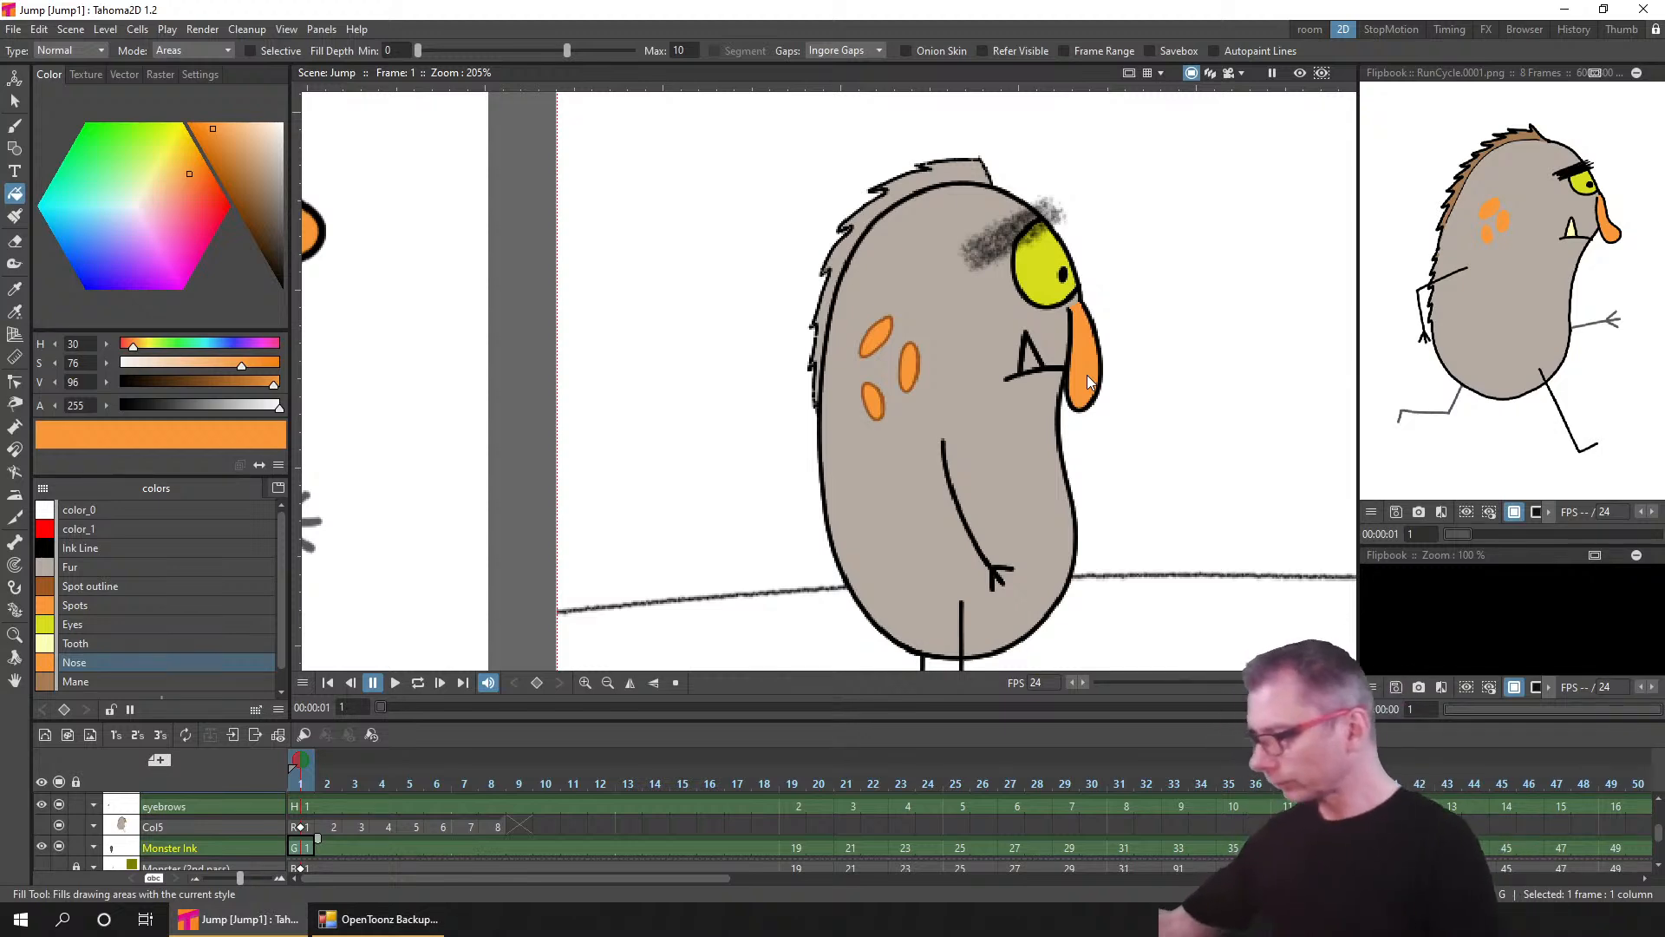
# - Examine the nose fill and outline up close on the Monster Ink drawings from frame 1 to frame 31
pyautogui.scroll(2, 1158, 427)
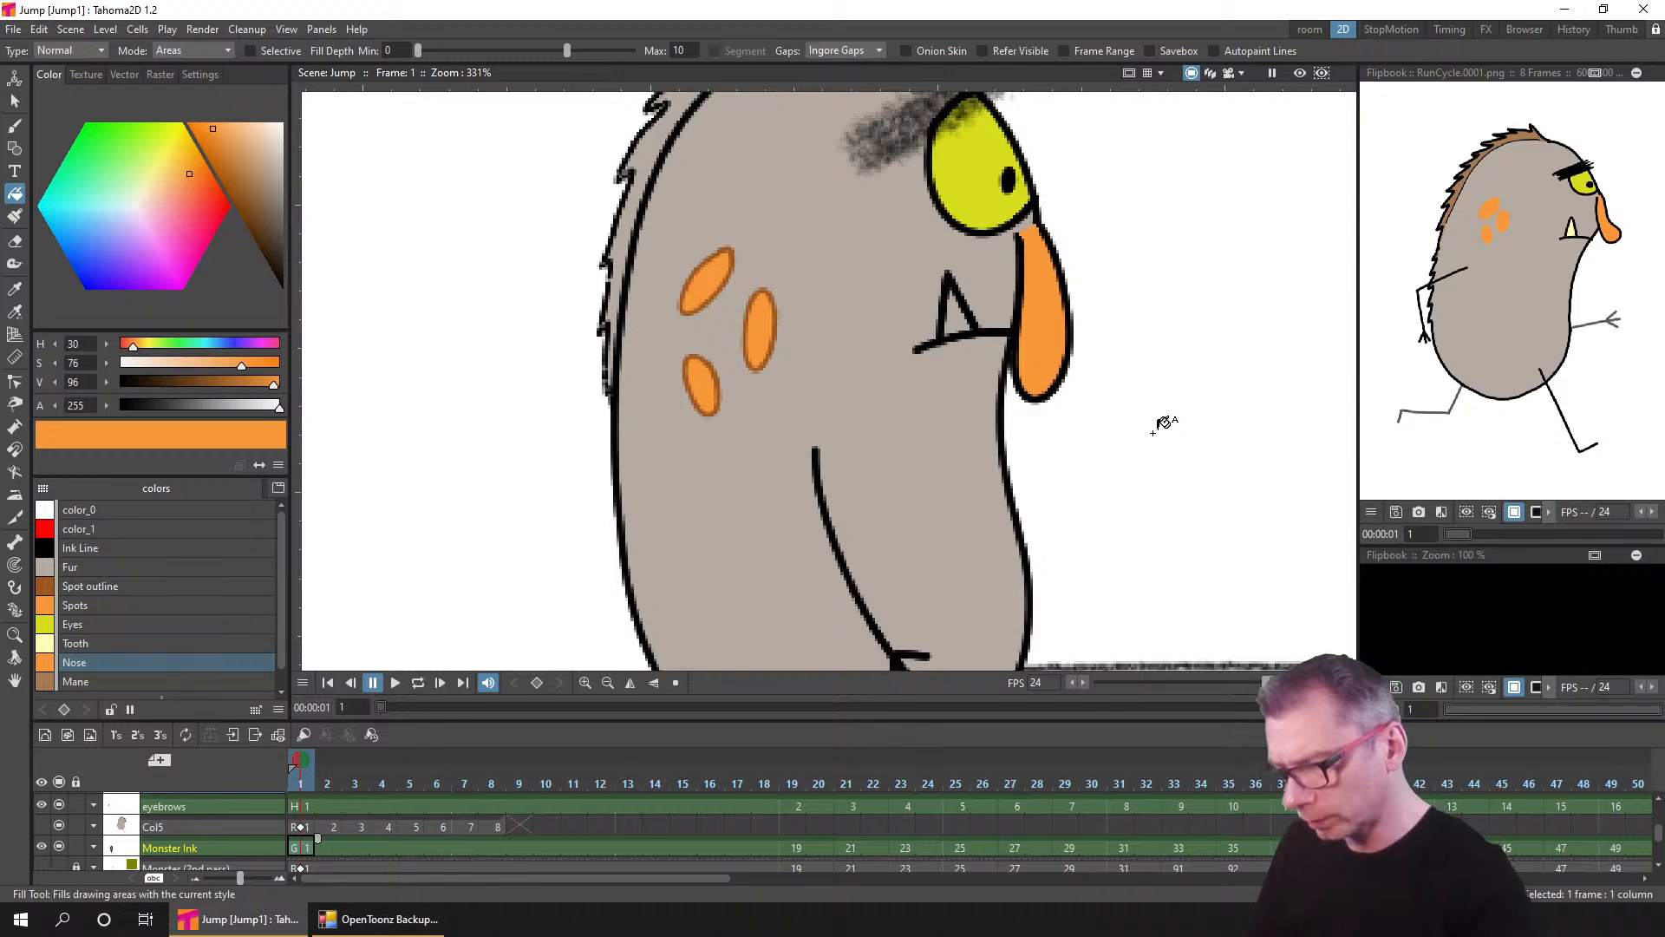
pyautogui.press('.')
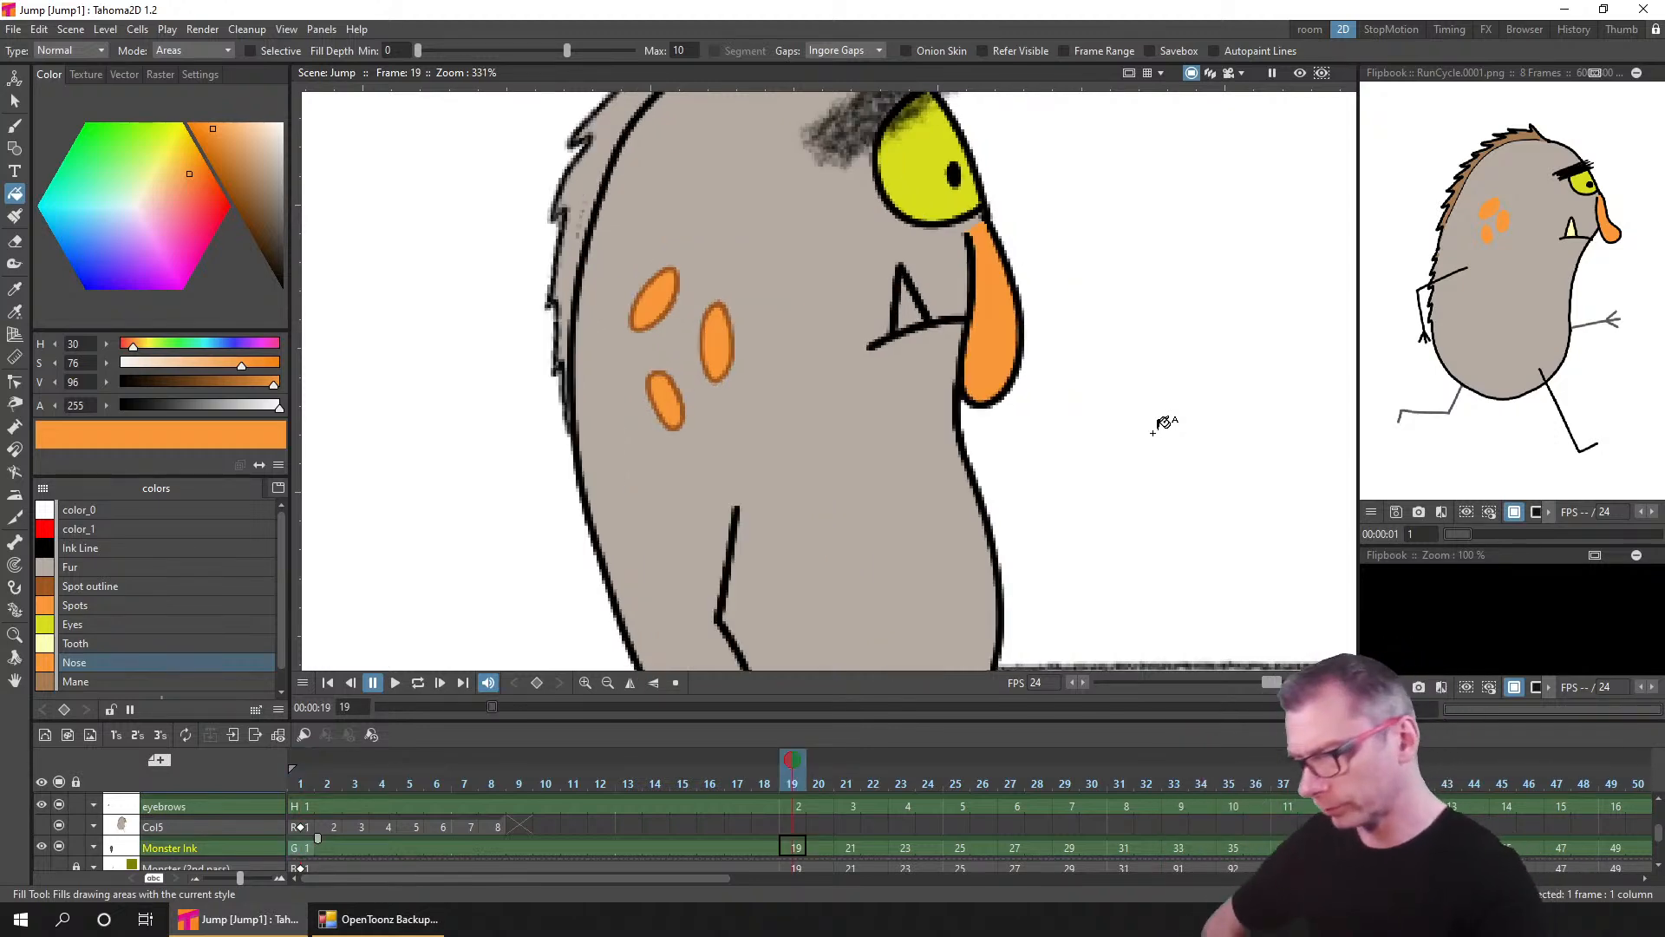
pyautogui.press('.')
pyautogui.press('.')
pyautogui.press('.')
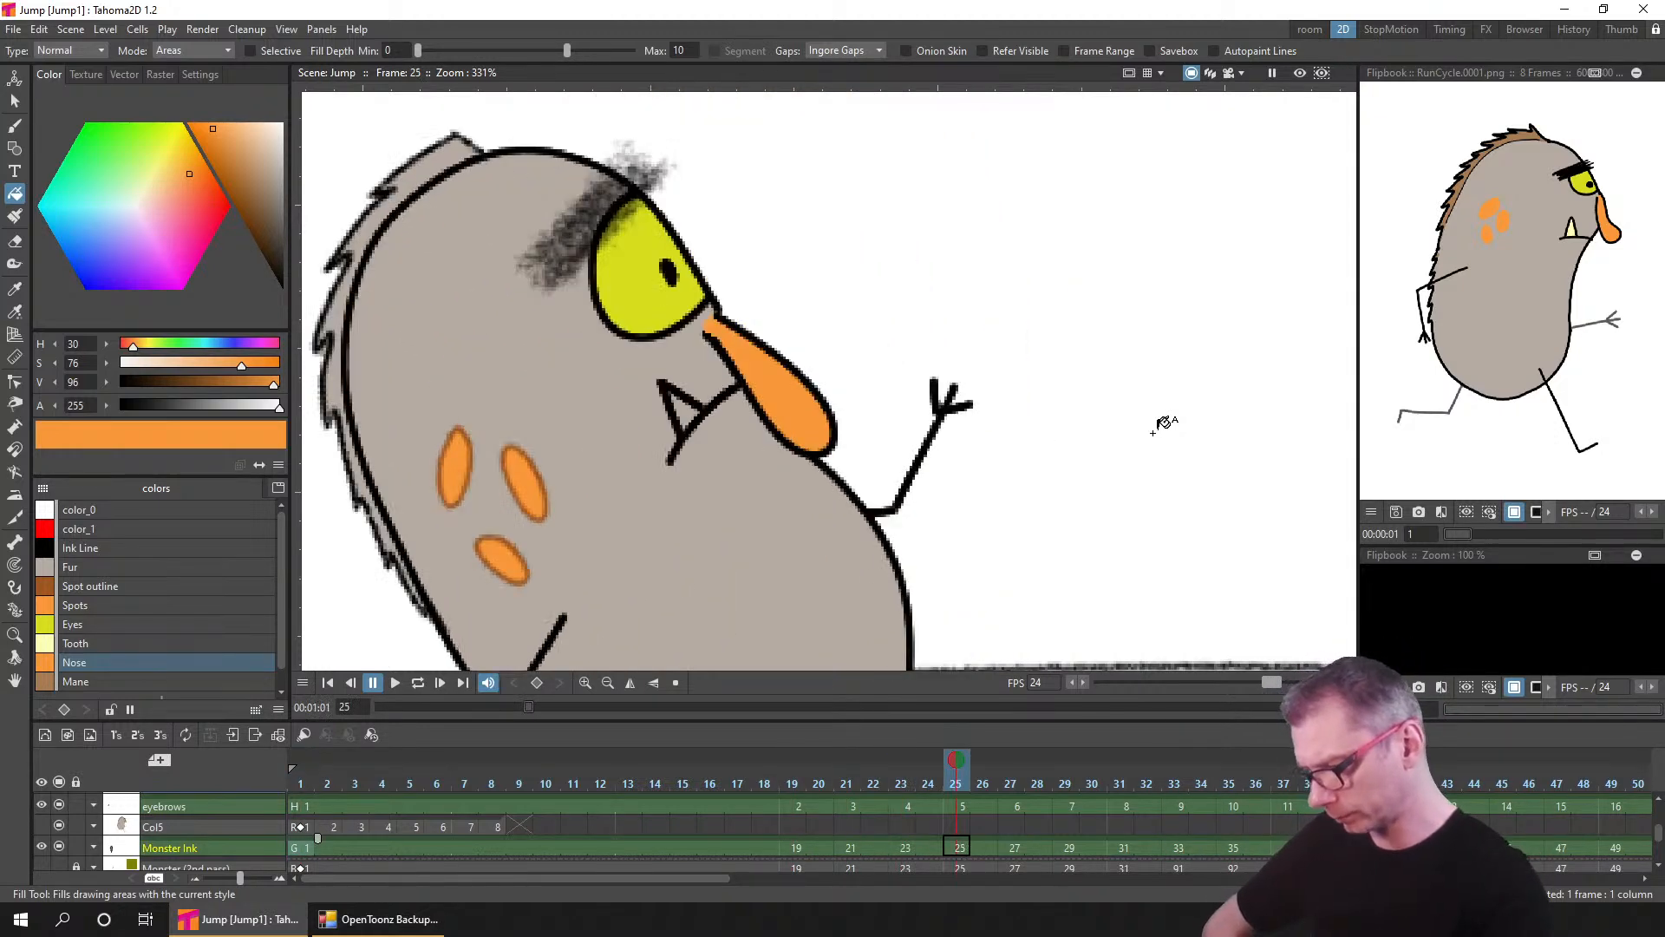
pyautogui.press('.')
pyautogui.press('.')
pyautogui.press('.')
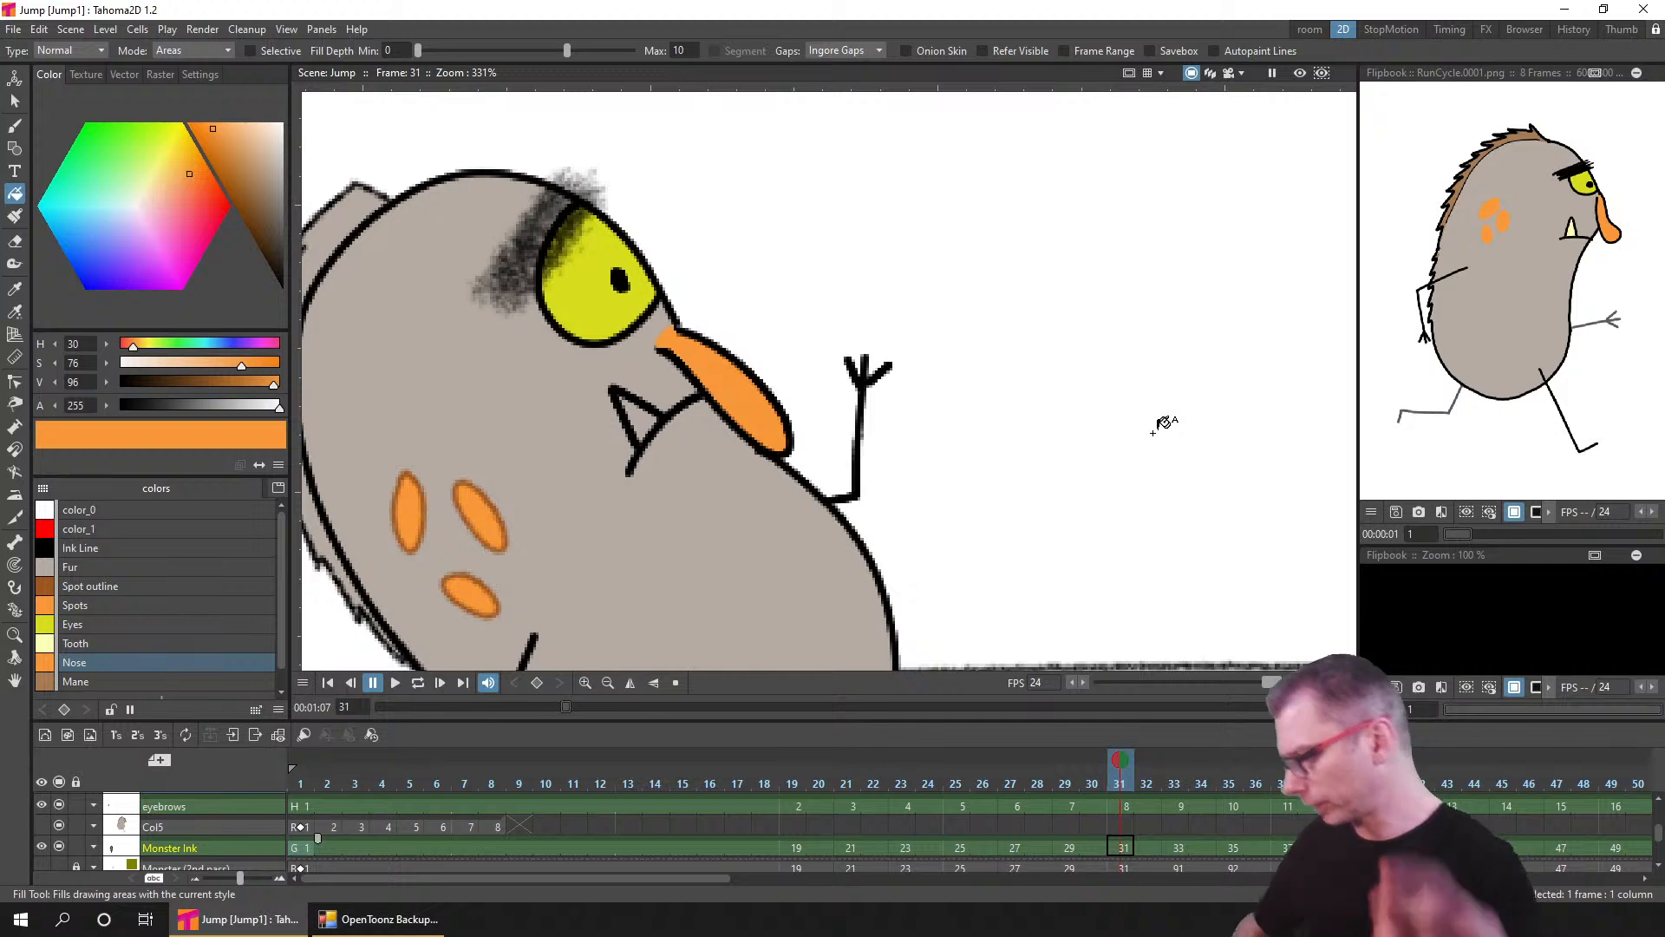
# - Touch up the nose outline near its base on frame 31 using the Brush with Ink Line colour and Draw Order Over All
pyautogui.press('b')
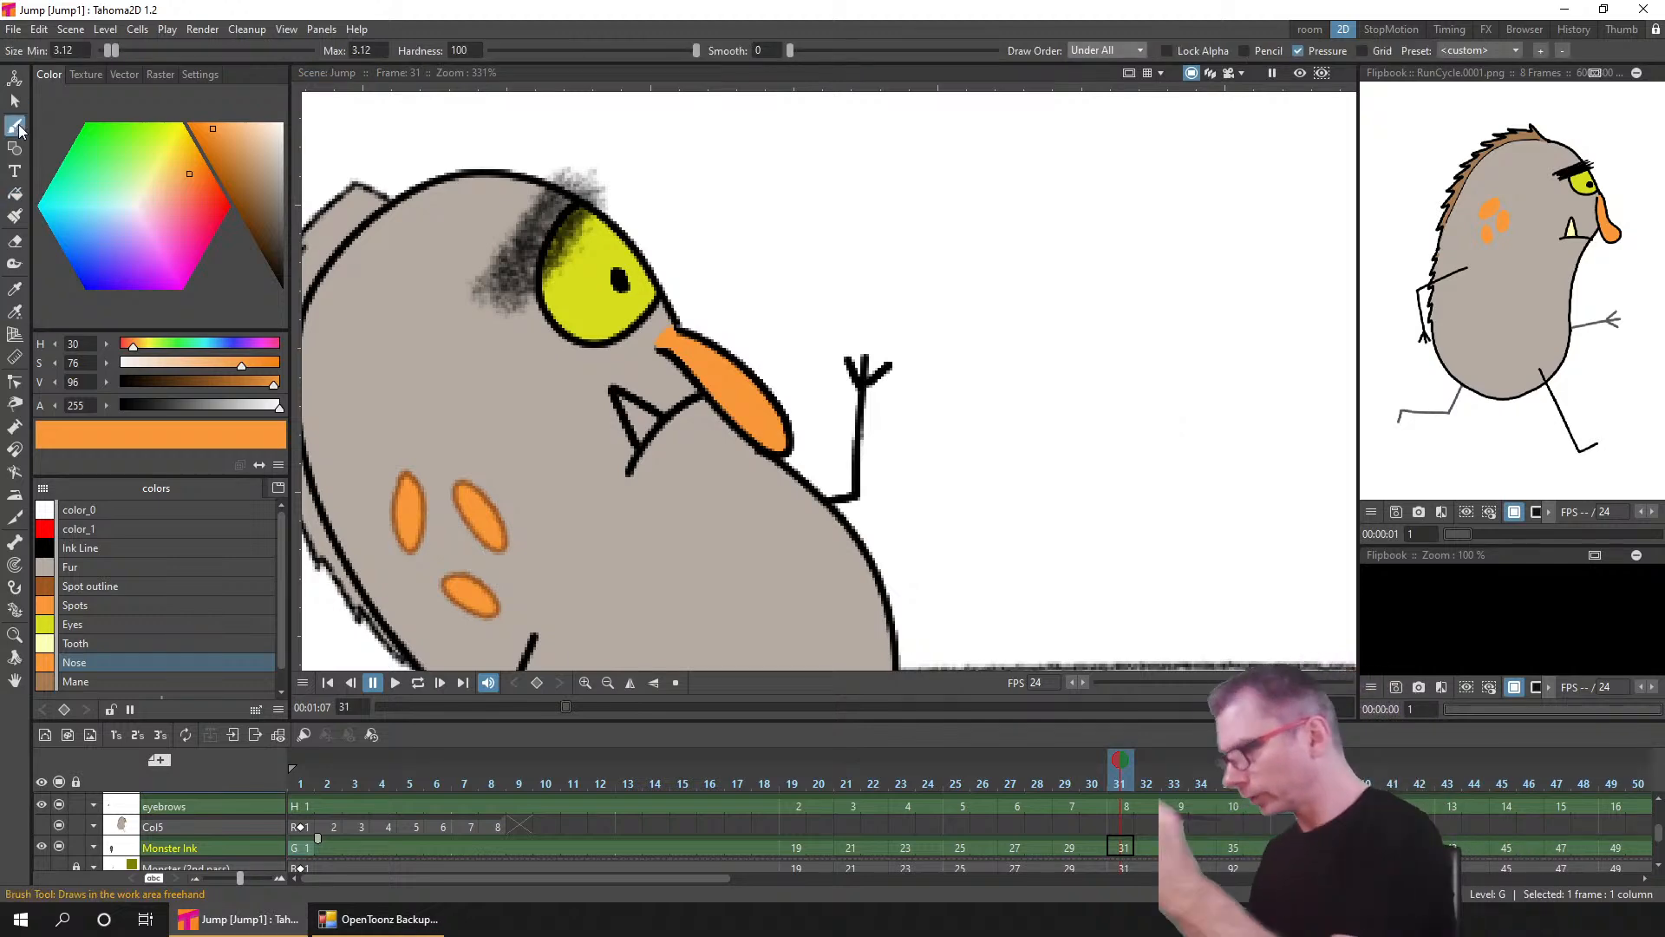
pyautogui.click(96, 549)
pyautogui.click(1109, 50)
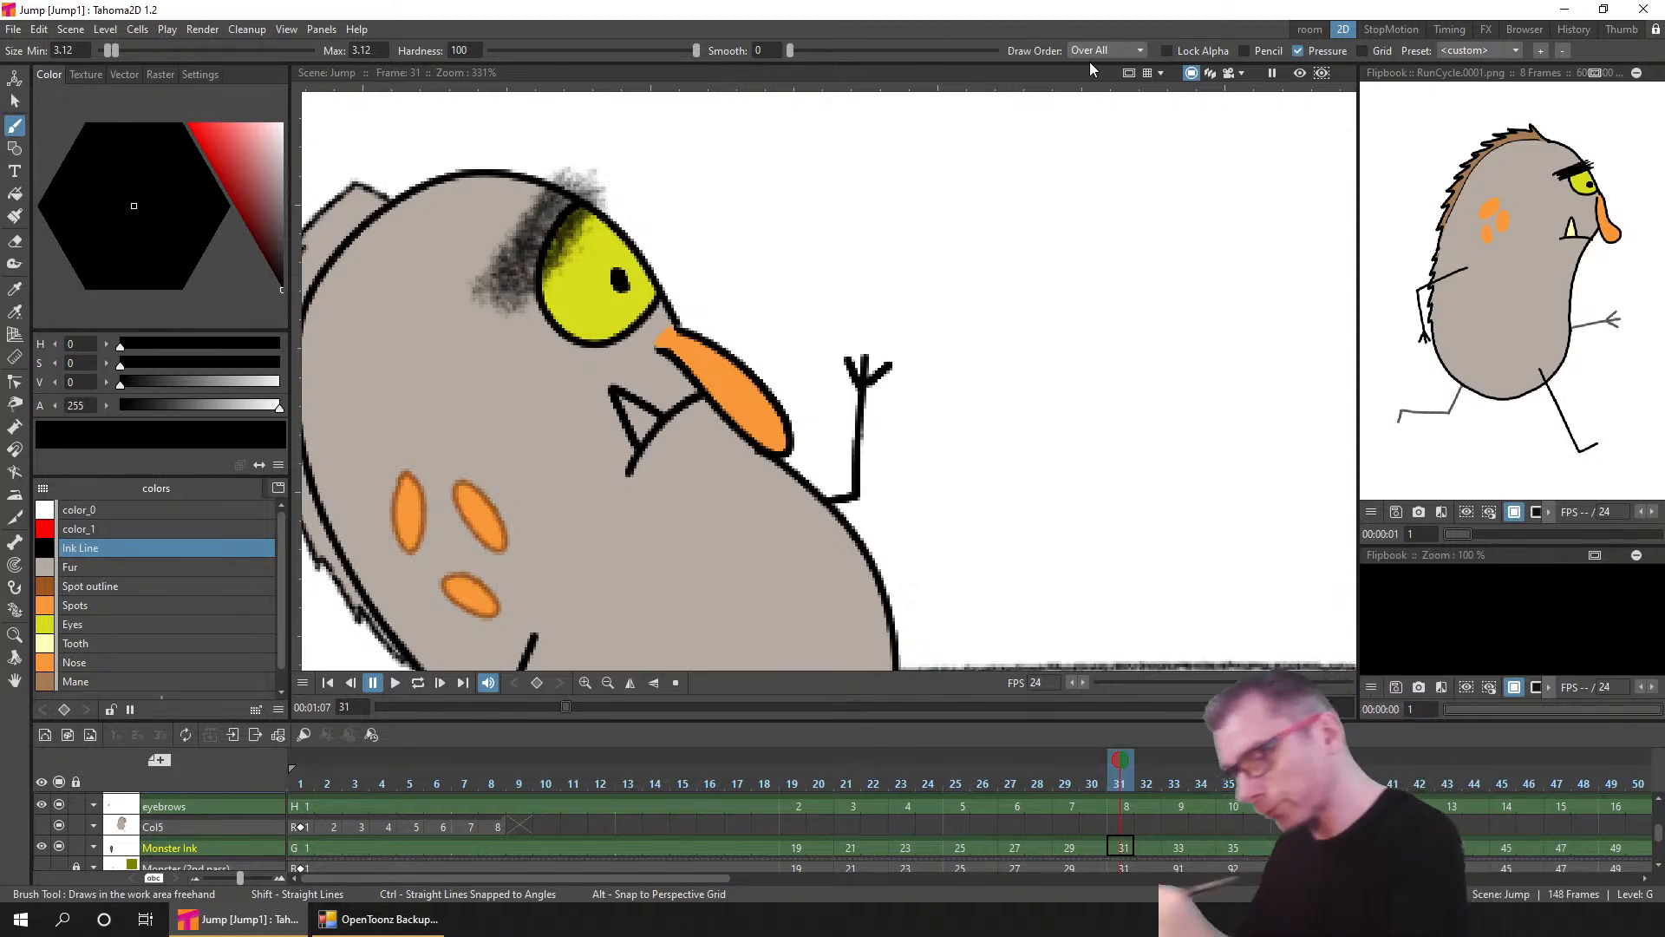
pyautogui.scroll(3, 668, 335)
pyautogui.moveTo(644, 352); pyautogui.dragTo(675, 363)
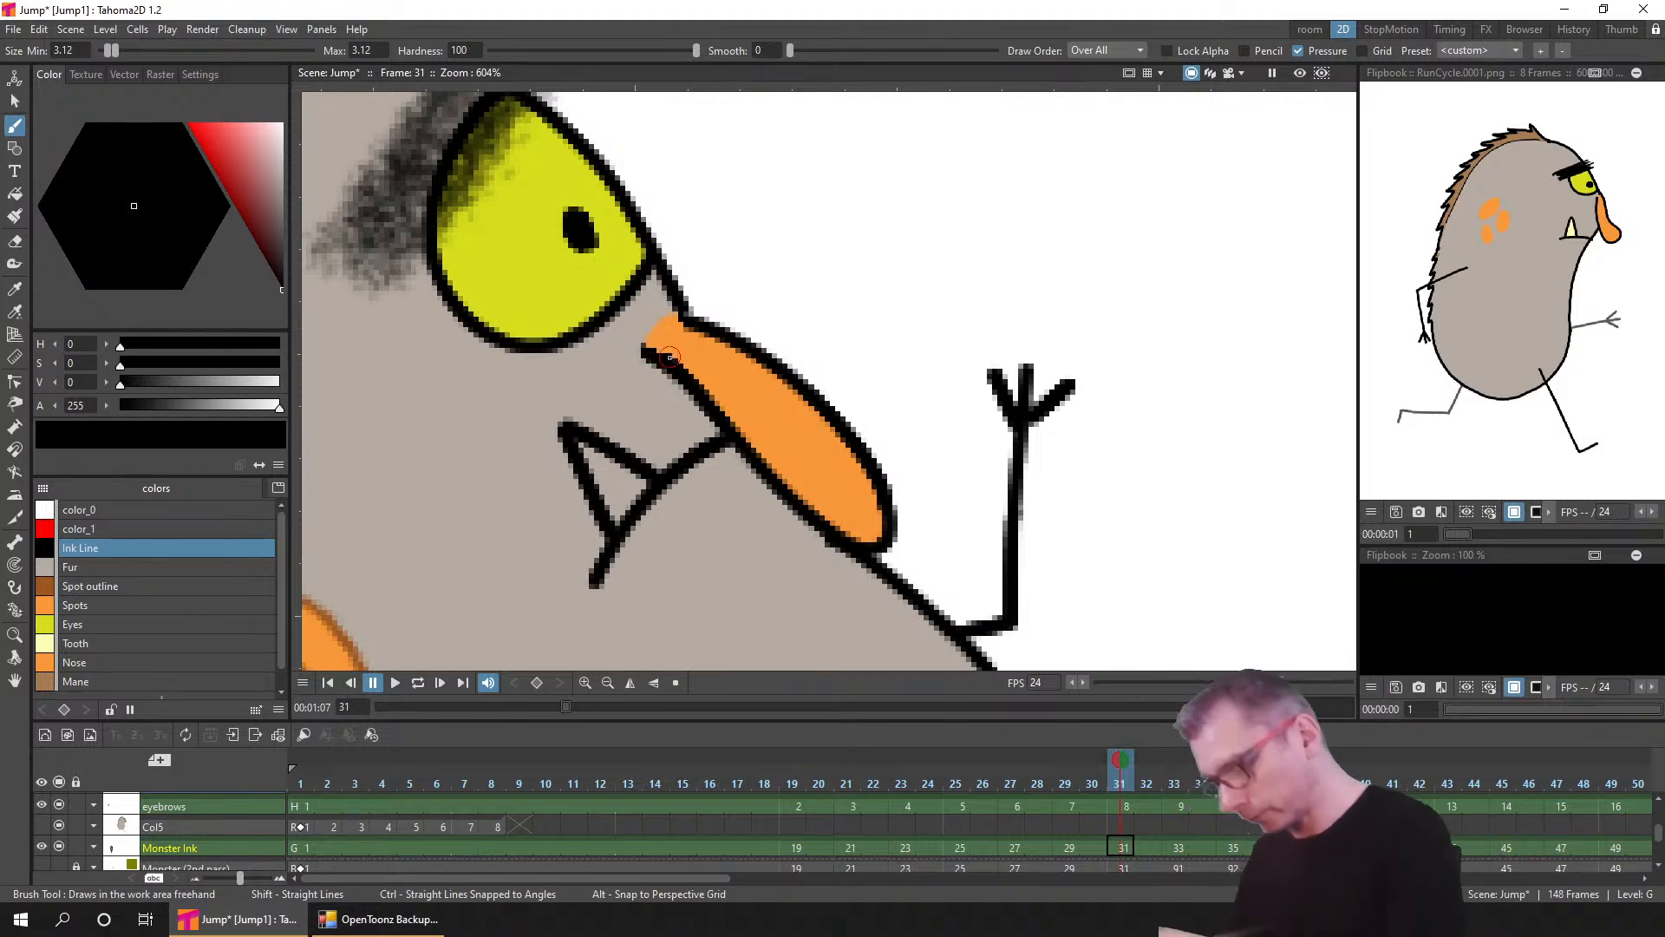
# - Examine the nose outline on each Monster Ink drawing from frame 33 to frame 57
pyautogui.press('.')
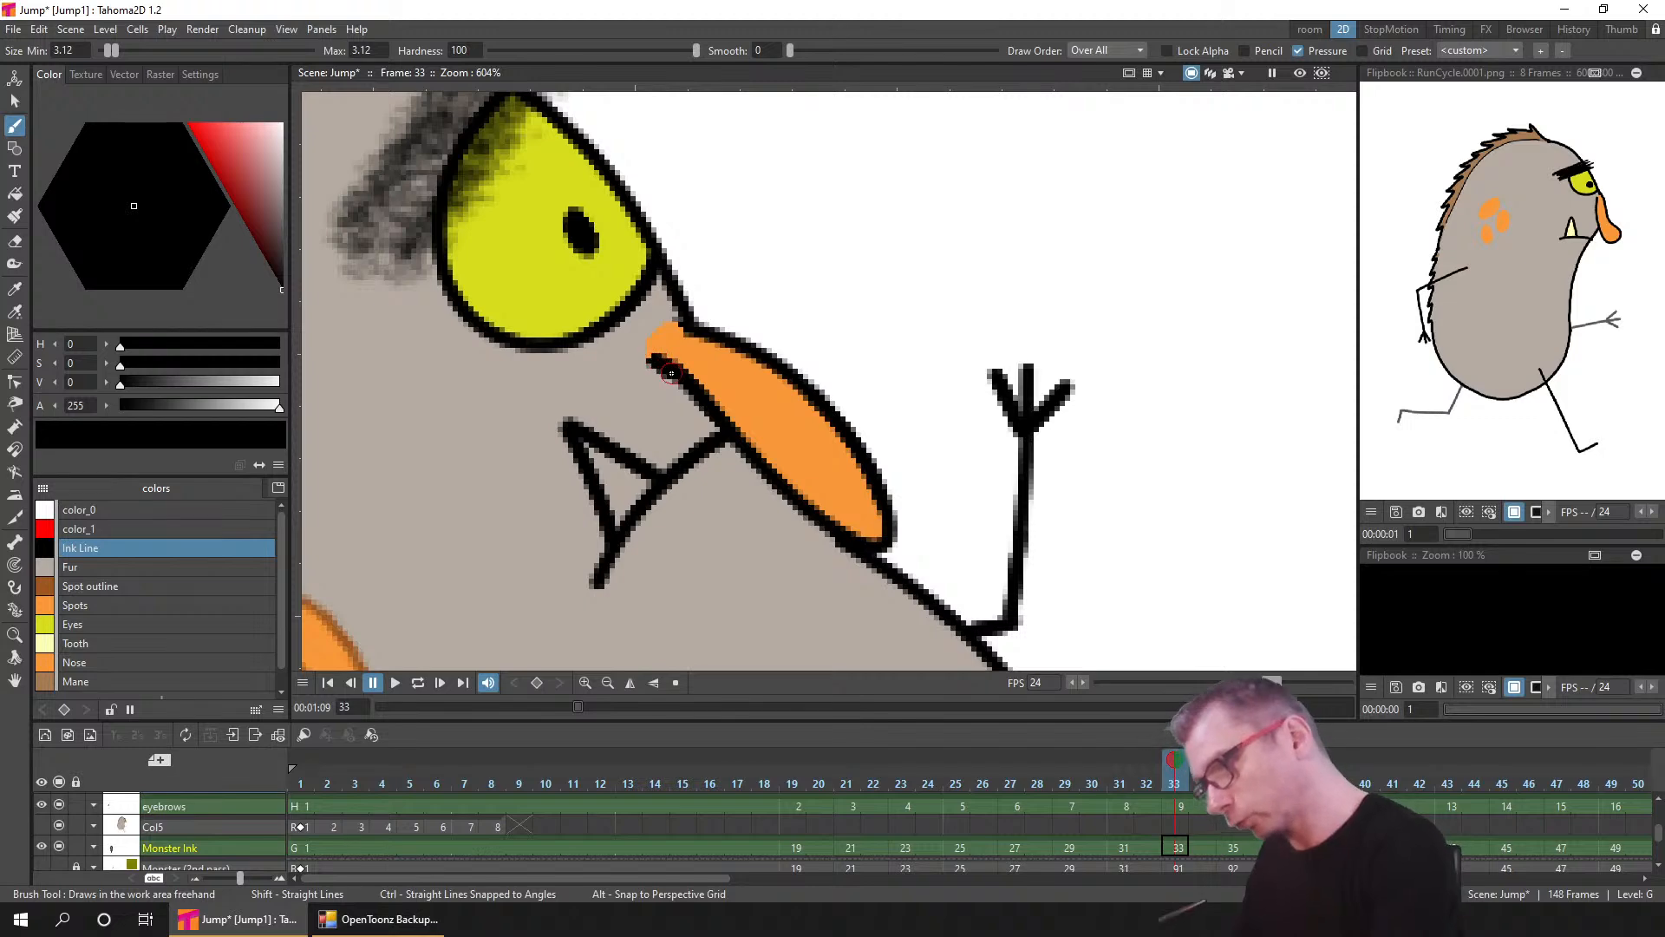
pyautogui.press('.')
pyautogui.press('.')
pyautogui.press('.')
pyautogui.press('.')
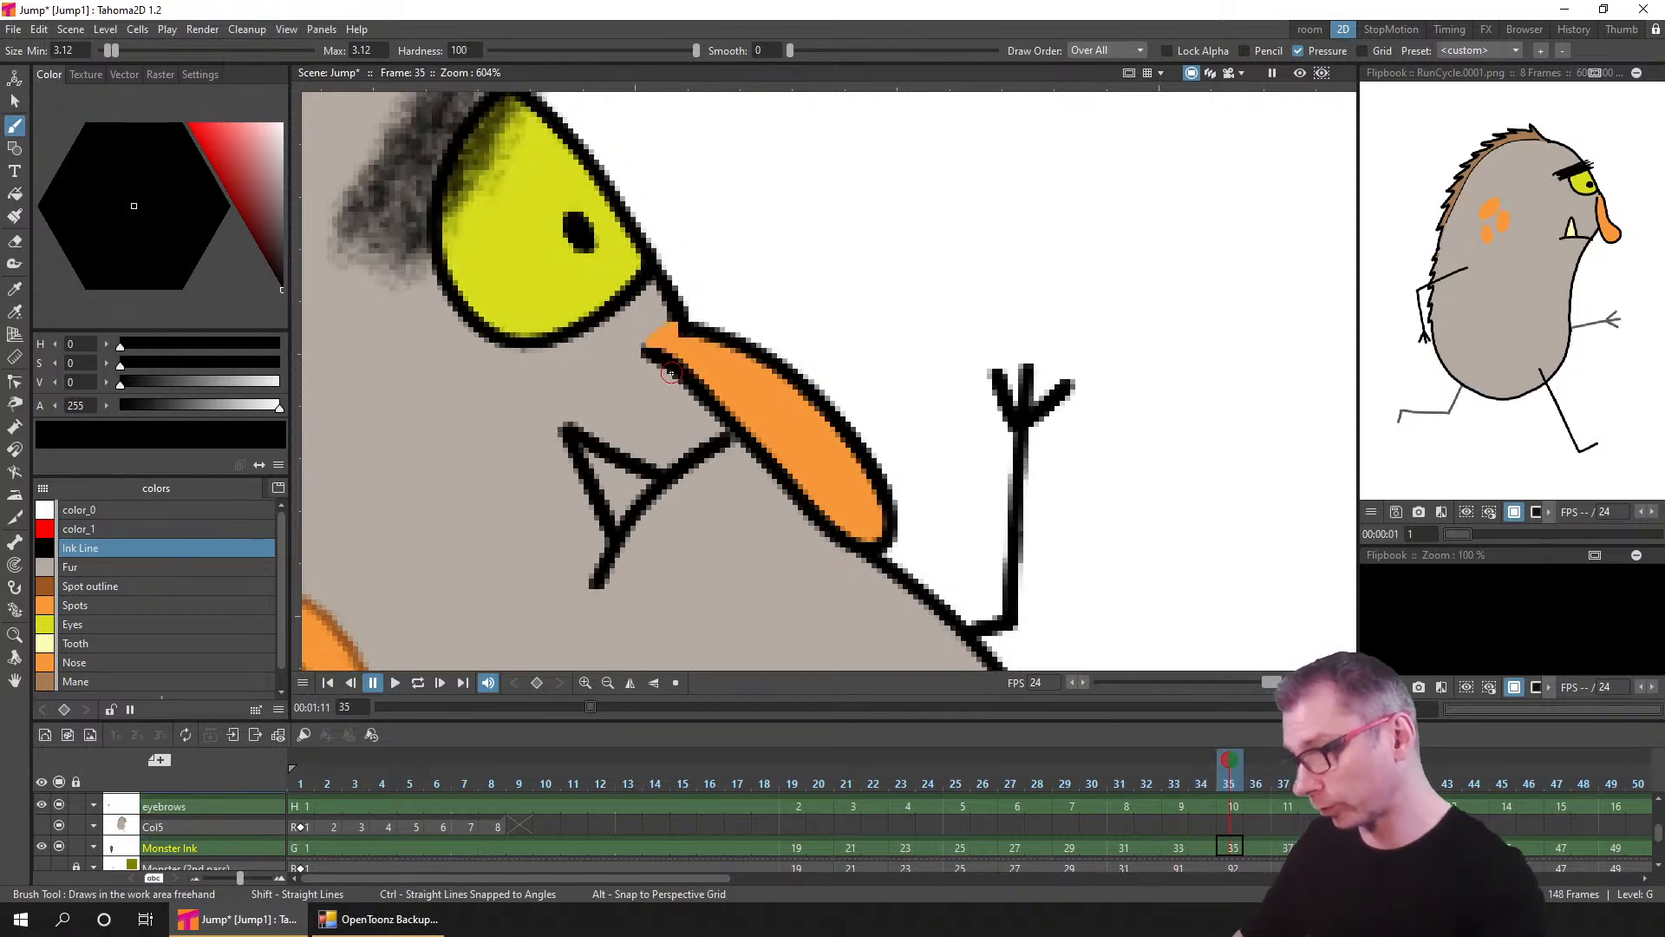
pyautogui.press('.')
pyautogui.press('.')
pyautogui.press('.')
pyautogui.press('.')
pyautogui.press('.')
pyautogui.press('.')
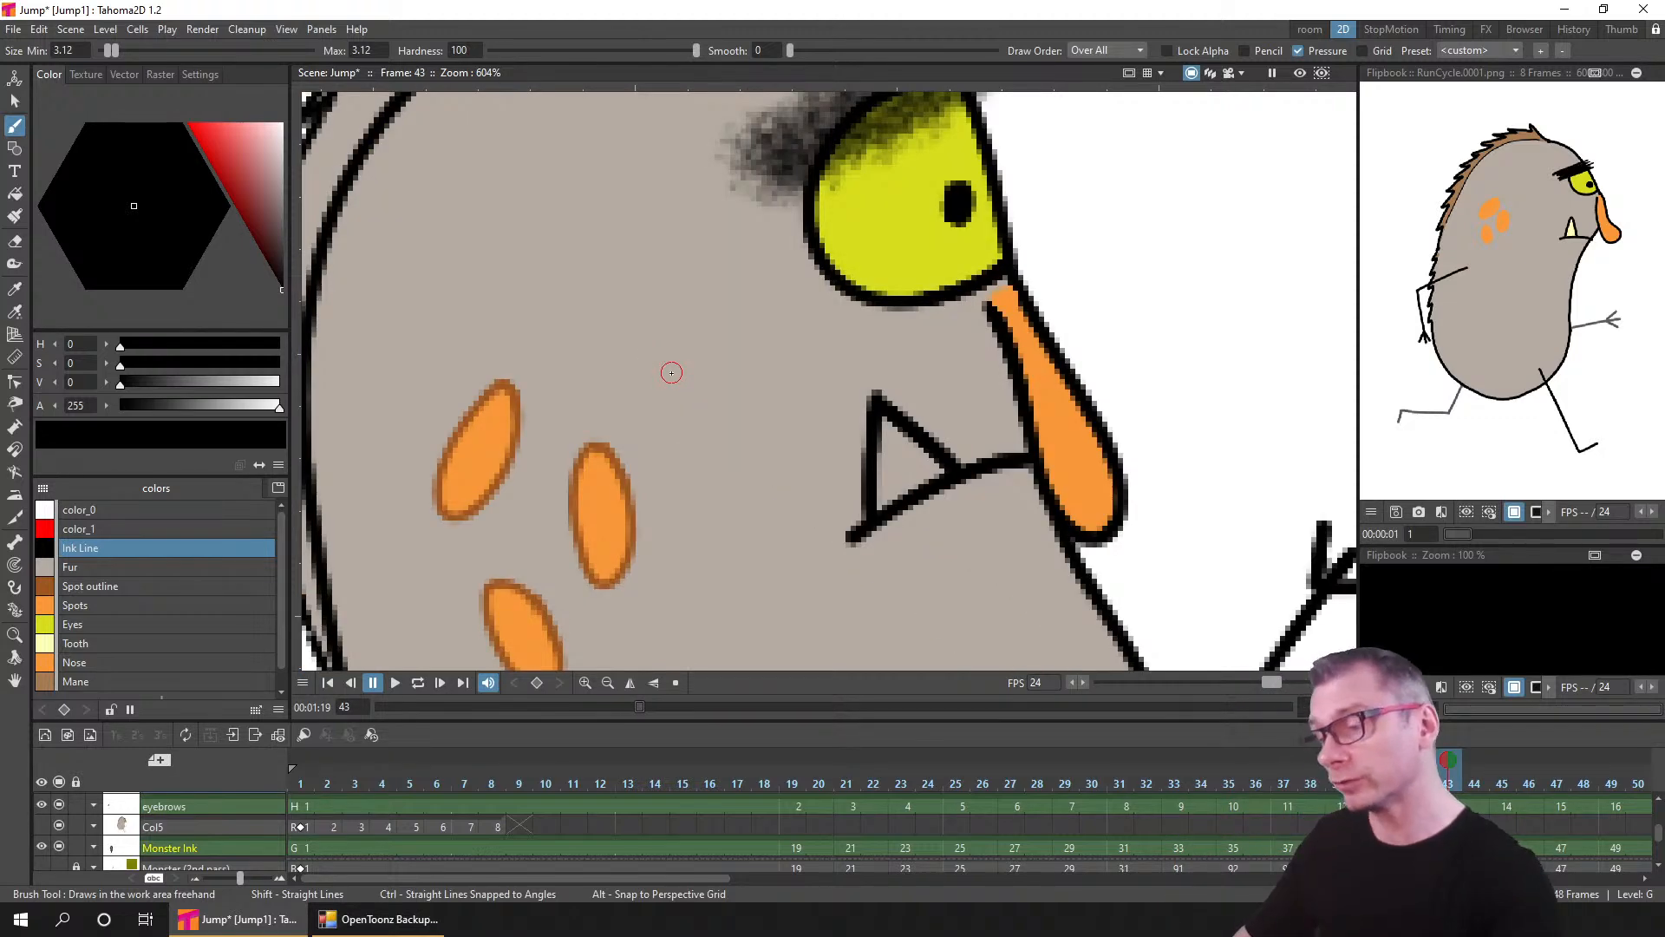
pyautogui.press('.')
pyautogui.press('.')
pyautogui.scroll(-4, 671, 372)
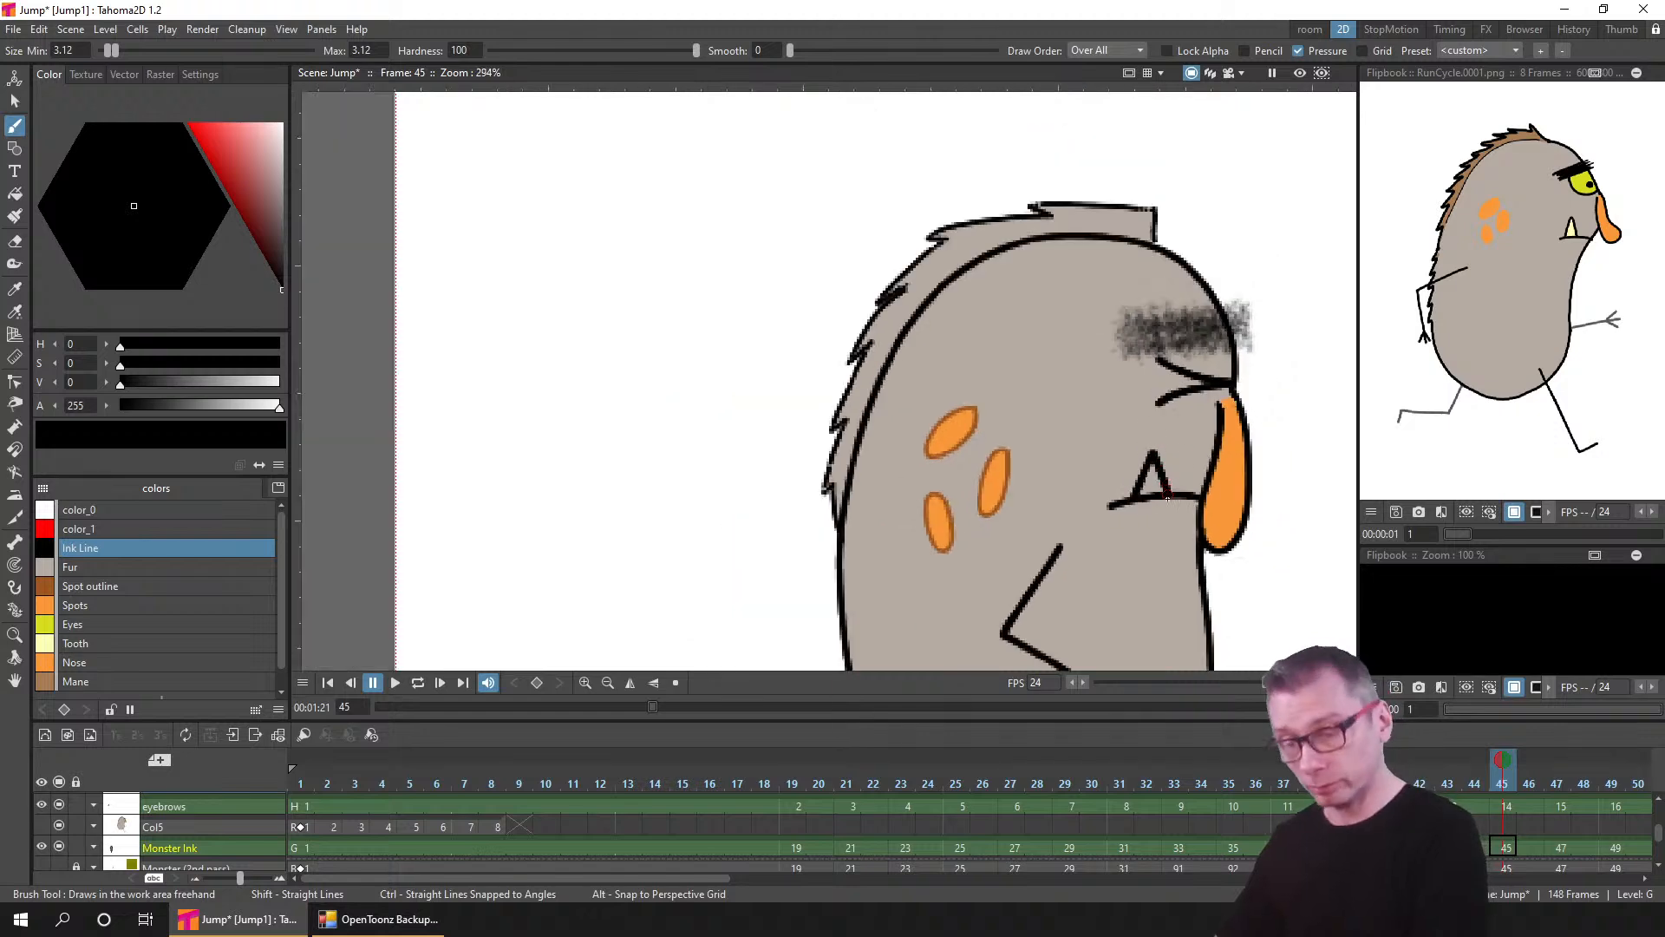
pyautogui.press('.')
pyautogui.press('.')
pyautogui.press('.')
pyautogui.press('.')
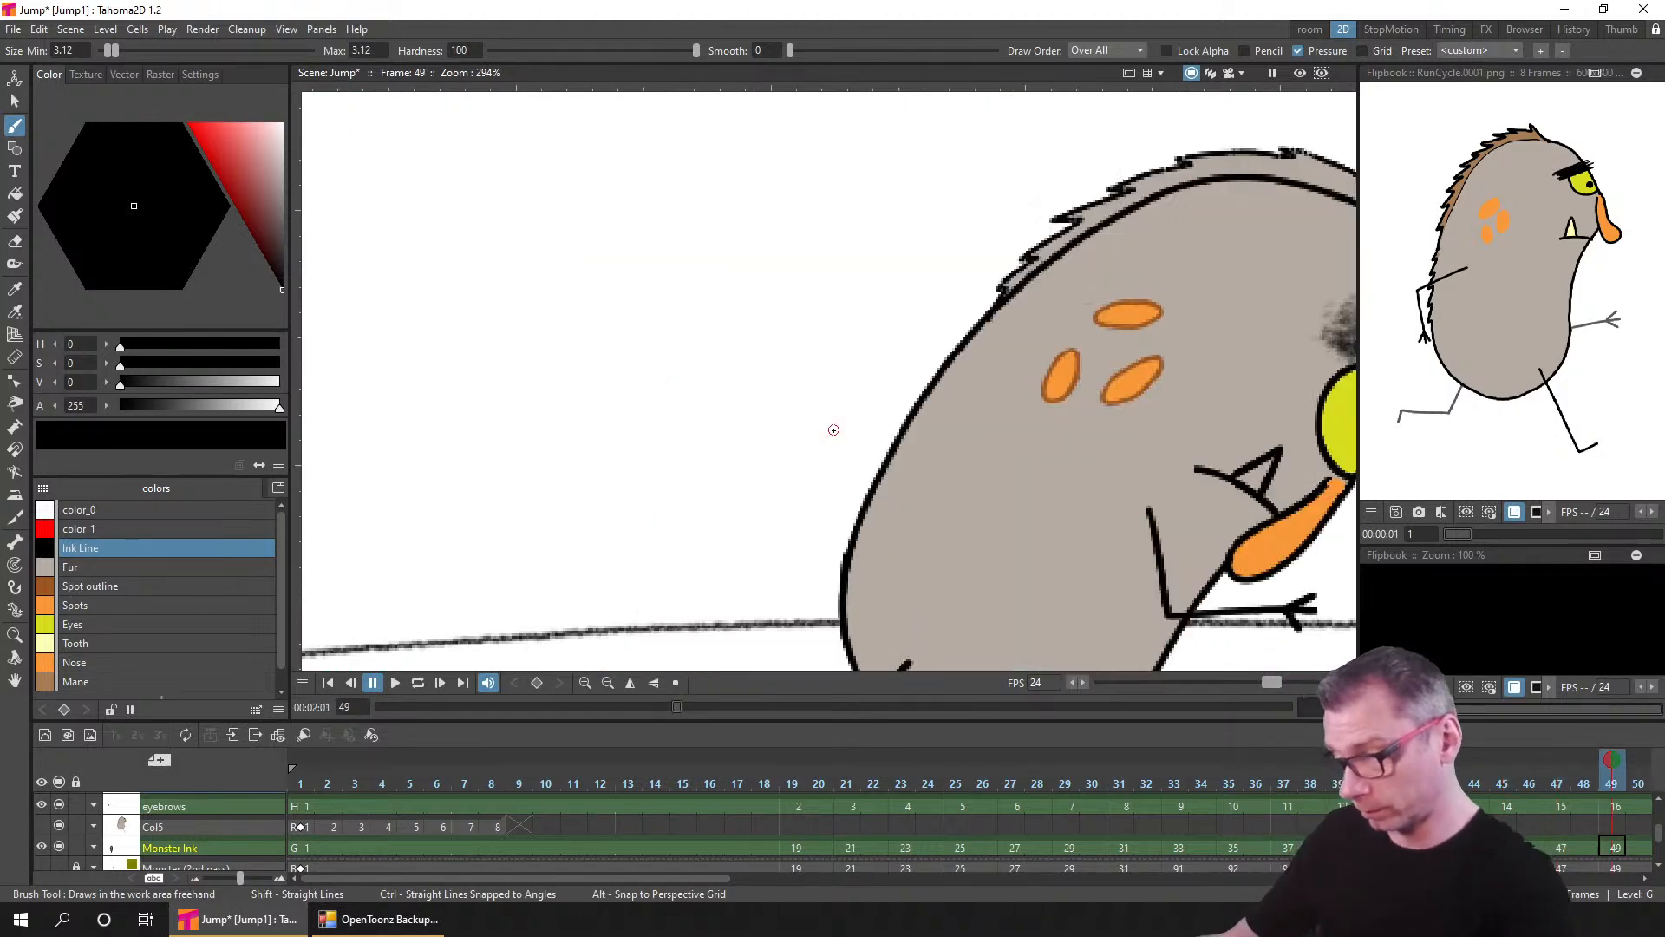
pyautogui.press('.')
pyautogui.press('.')
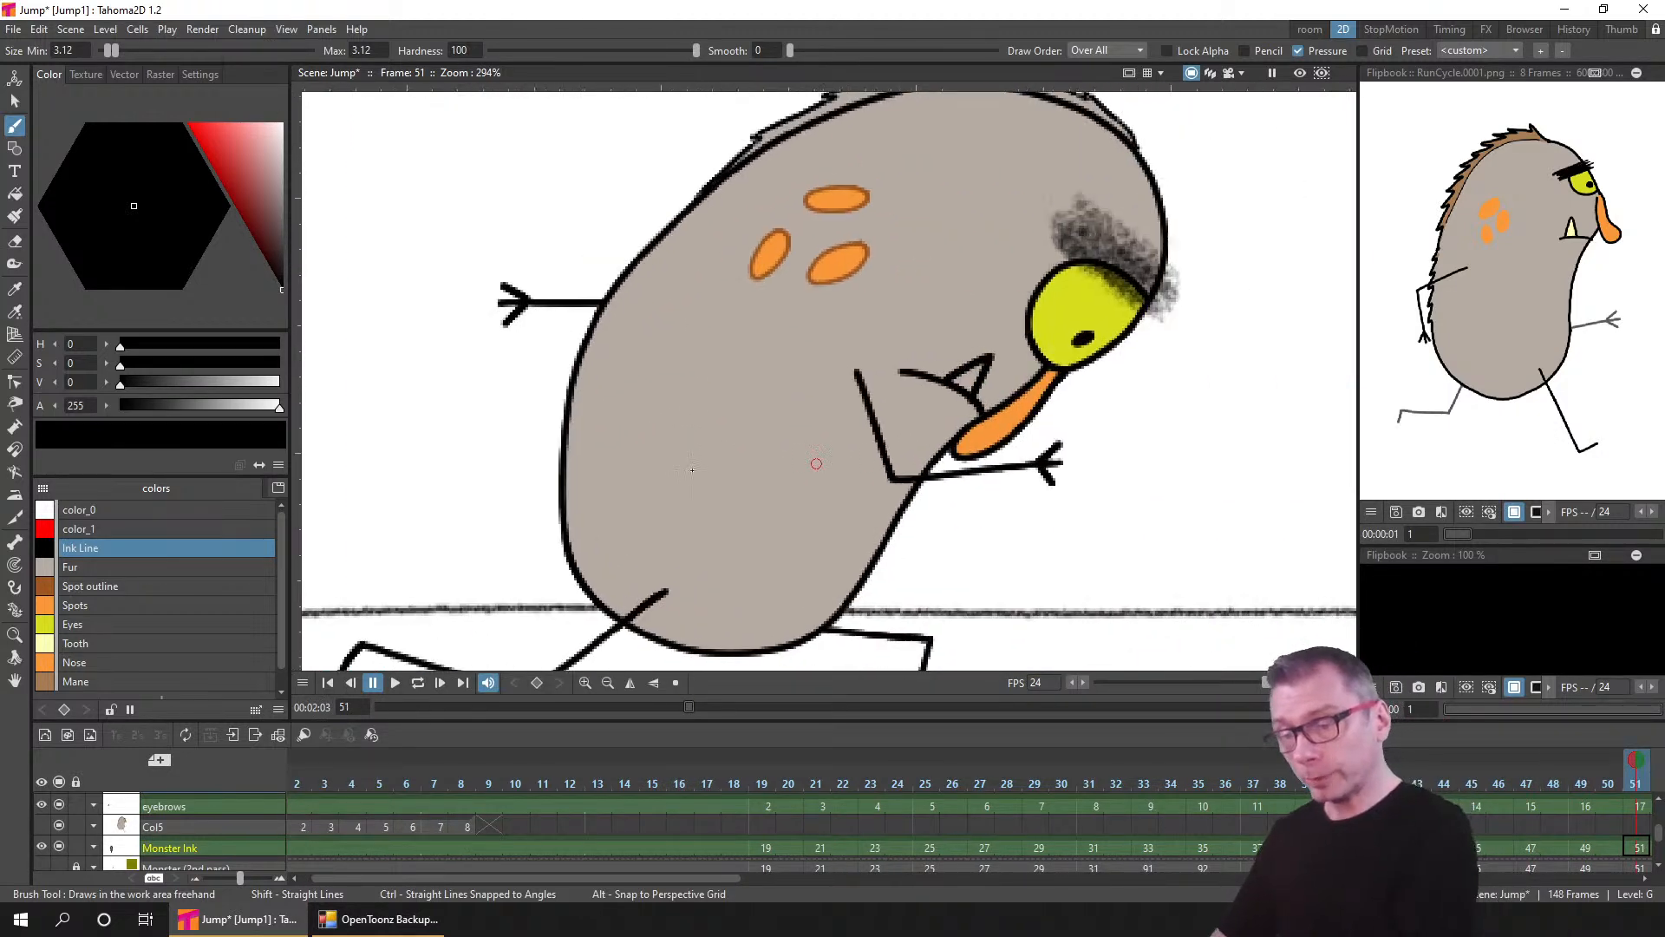
pyautogui.press('.')
pyautogui.press('.')
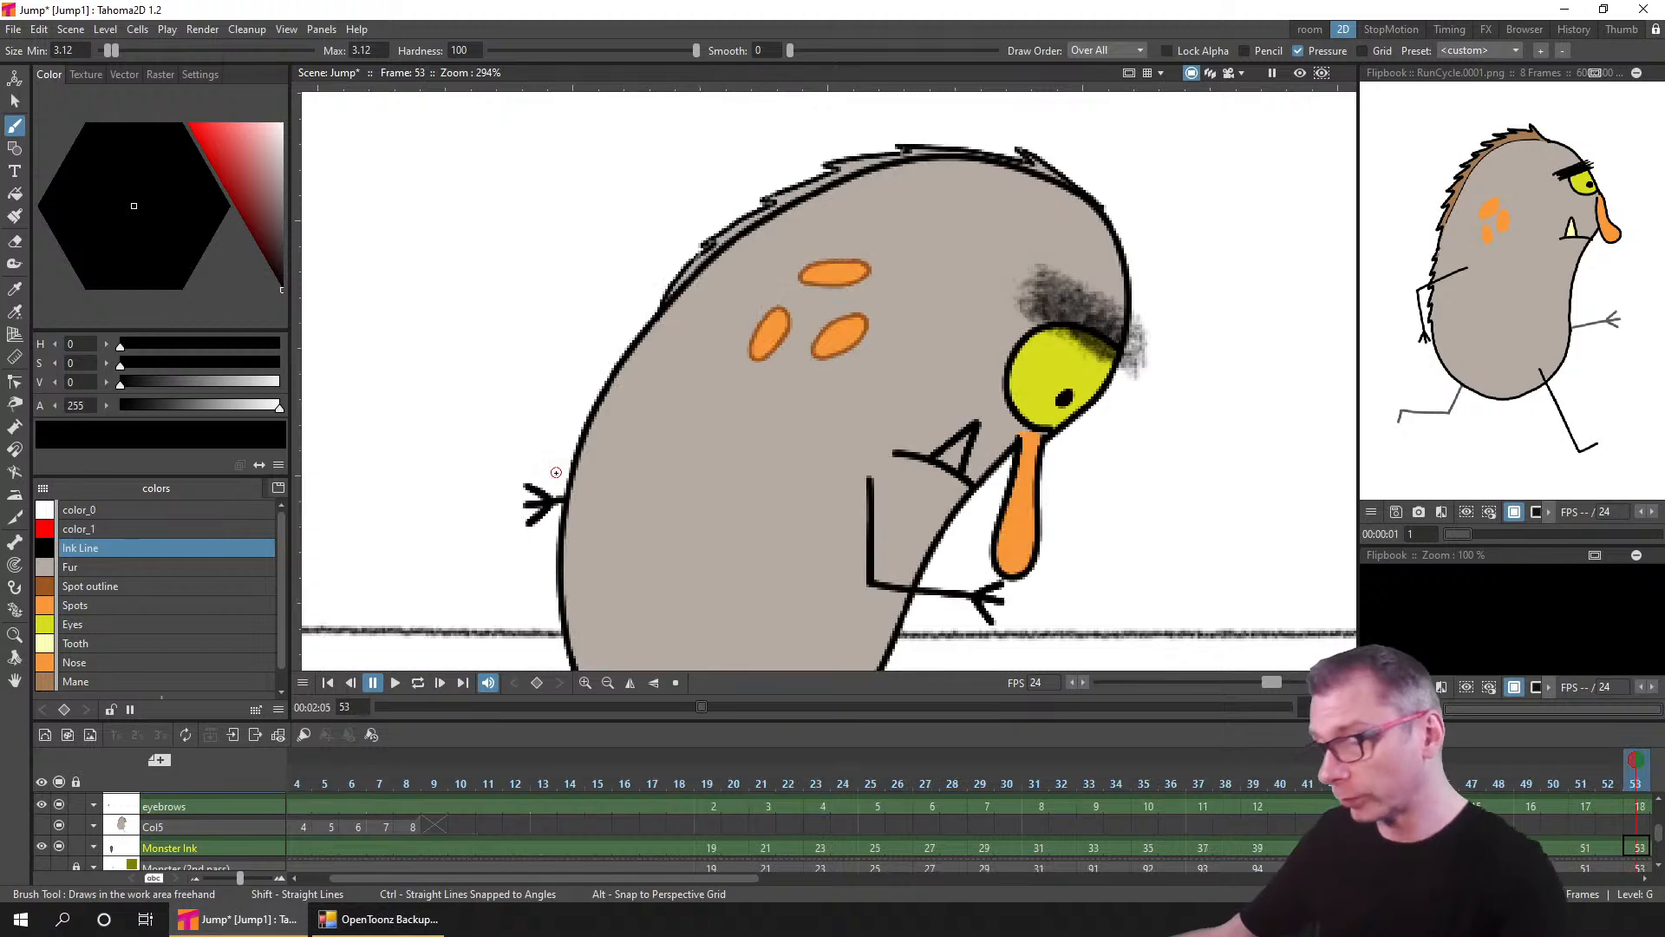
pyautogui.press('.')
pyautogui.press('.')
pyautogui.press('.')
pyautogui.press('.')
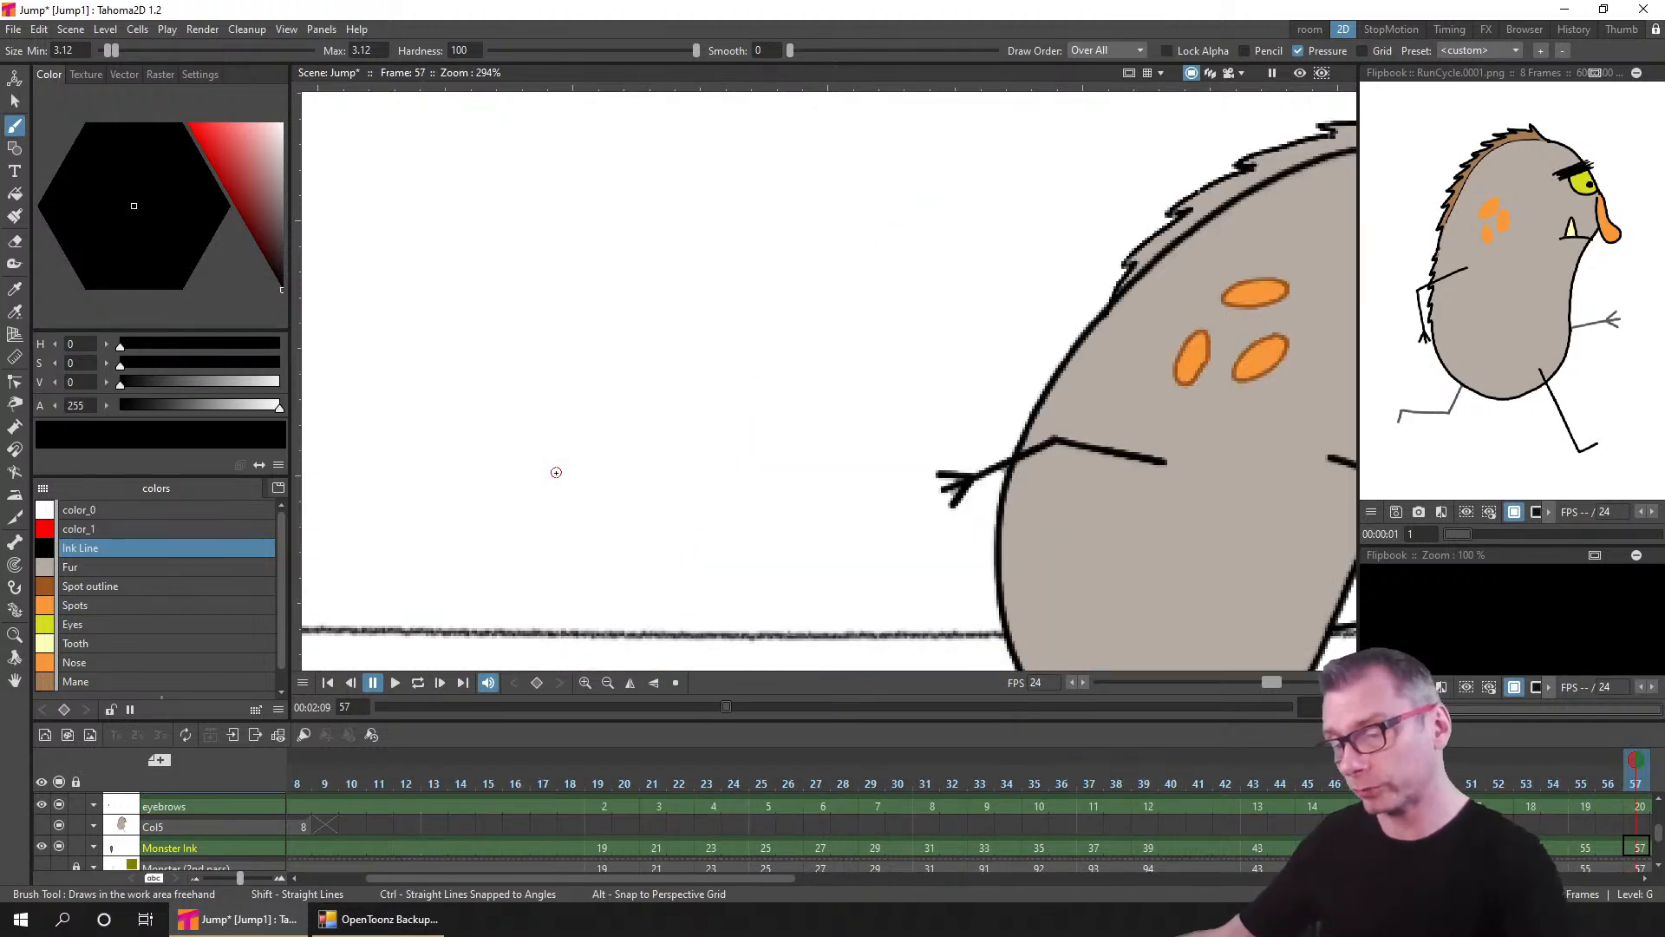
# - Touch up the nose outline just below the eye on frame 57 with the Ink Line brush
pyautogui.moveTo(1203, 407); pyautogui.dragTo(606, 434)
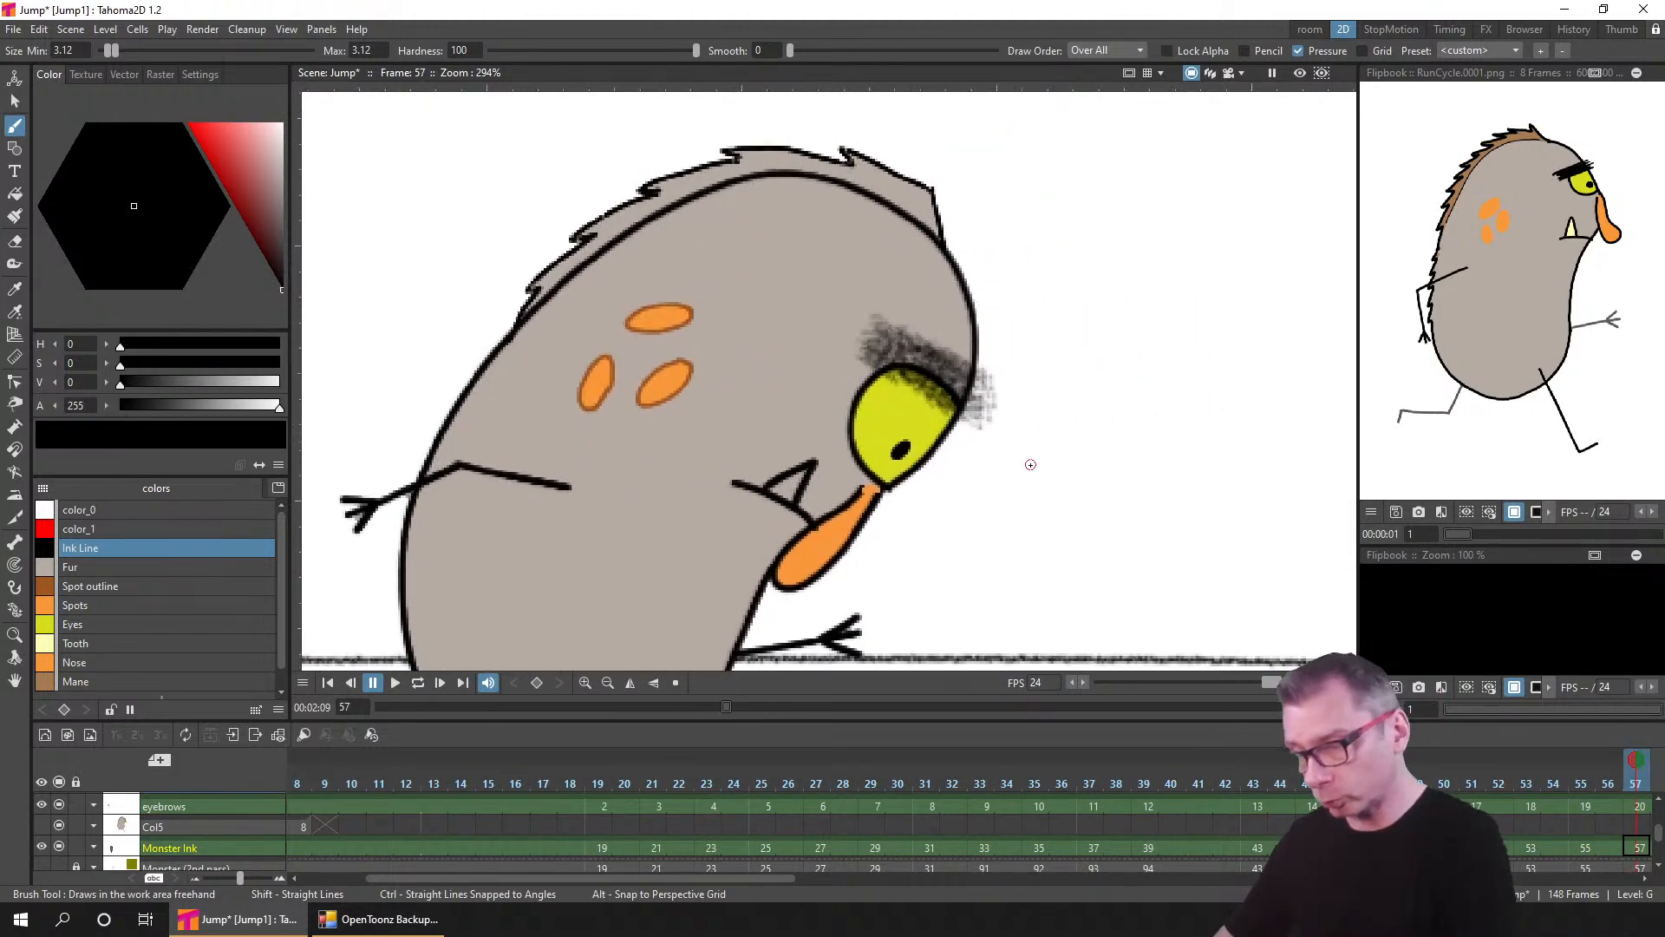
pyautogui.scroll(5, 883, 480)
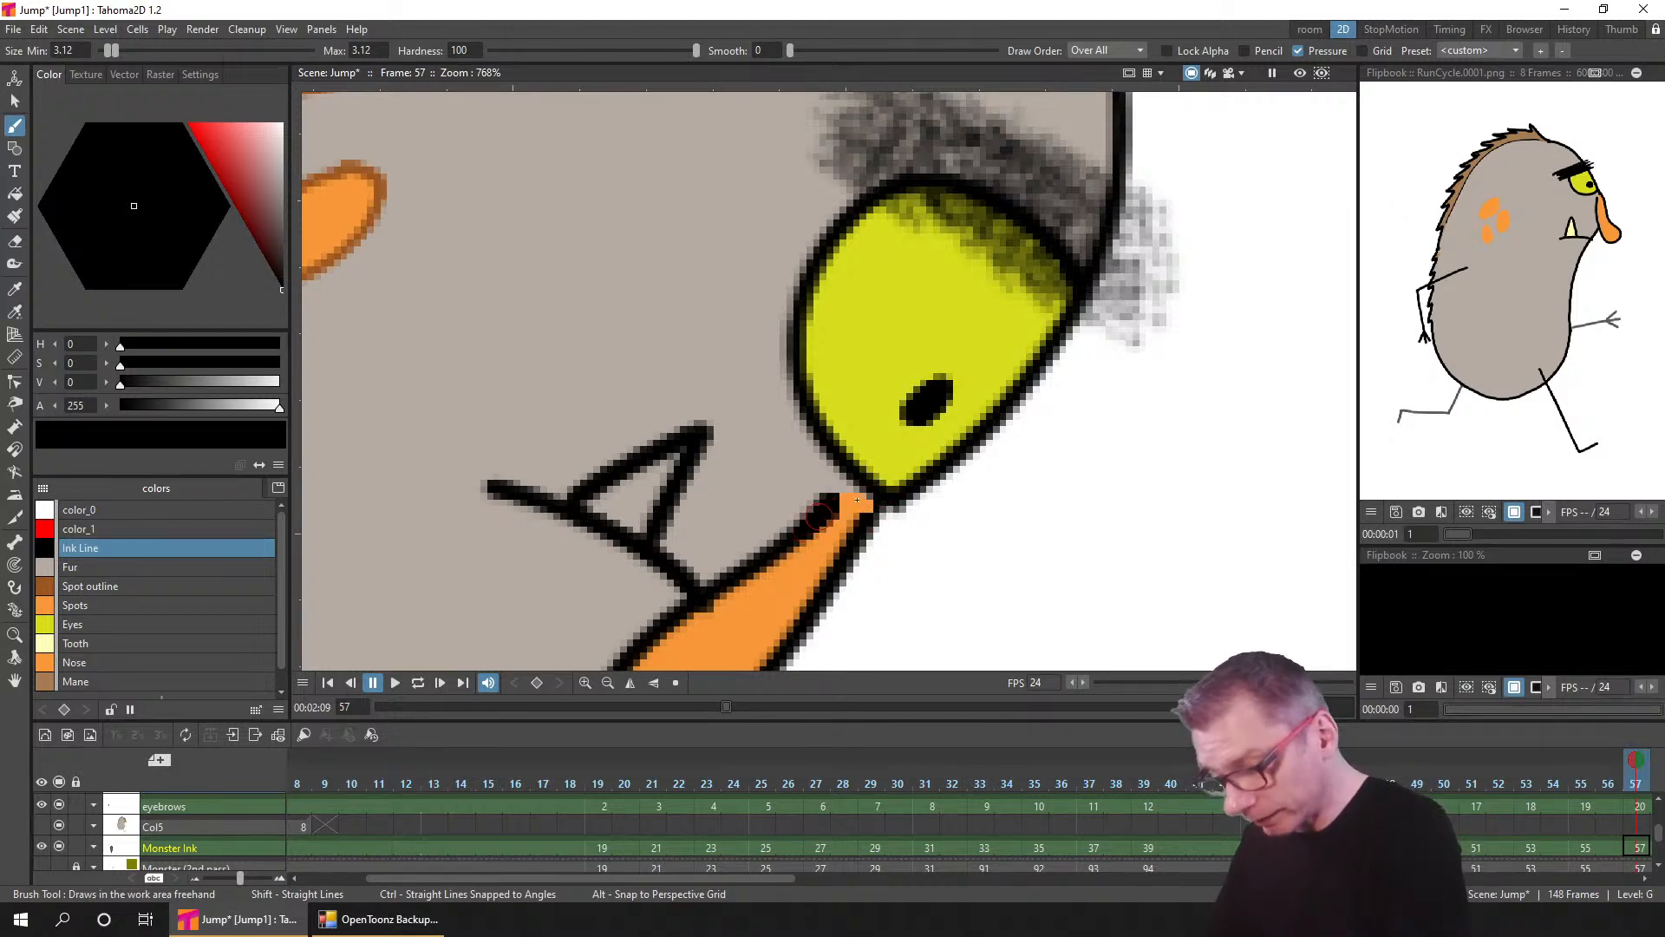
pyautogui.moveTo(874, 513); pyautogui.dragTo(840, 556)
# - Examine the nose outline up close on the Monster Ink drawings from frame 59 to frame 84
pyautogui.press('.')
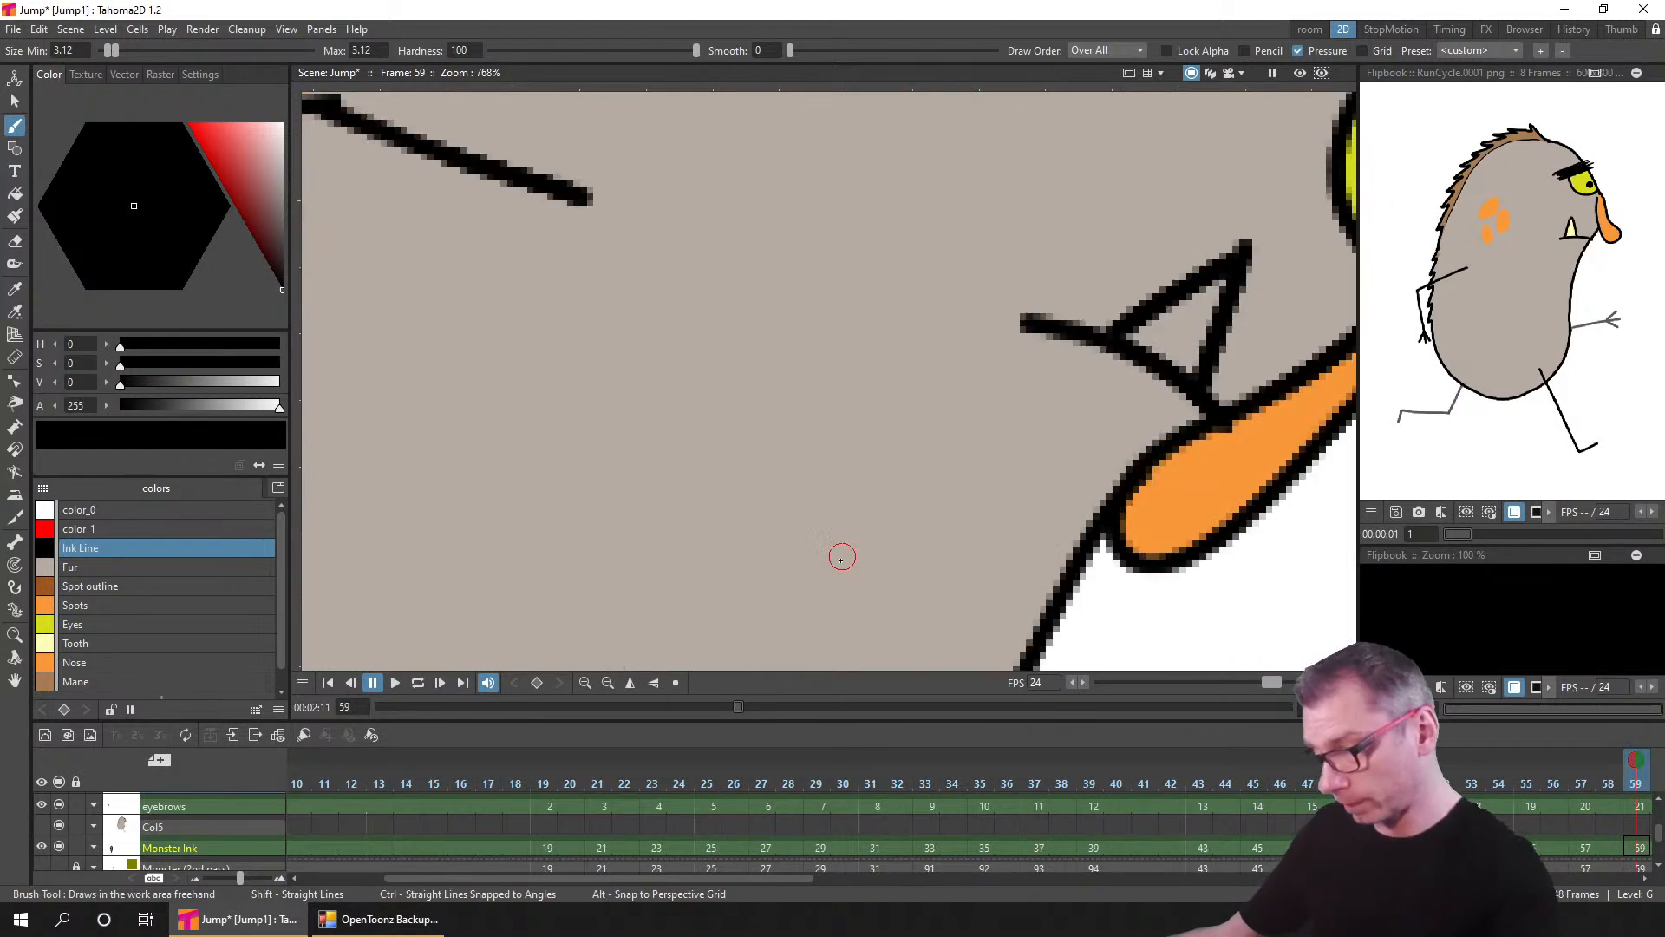
pyautogui.moveTo(1208, 455); pyautogui.dragTo(739, 489)
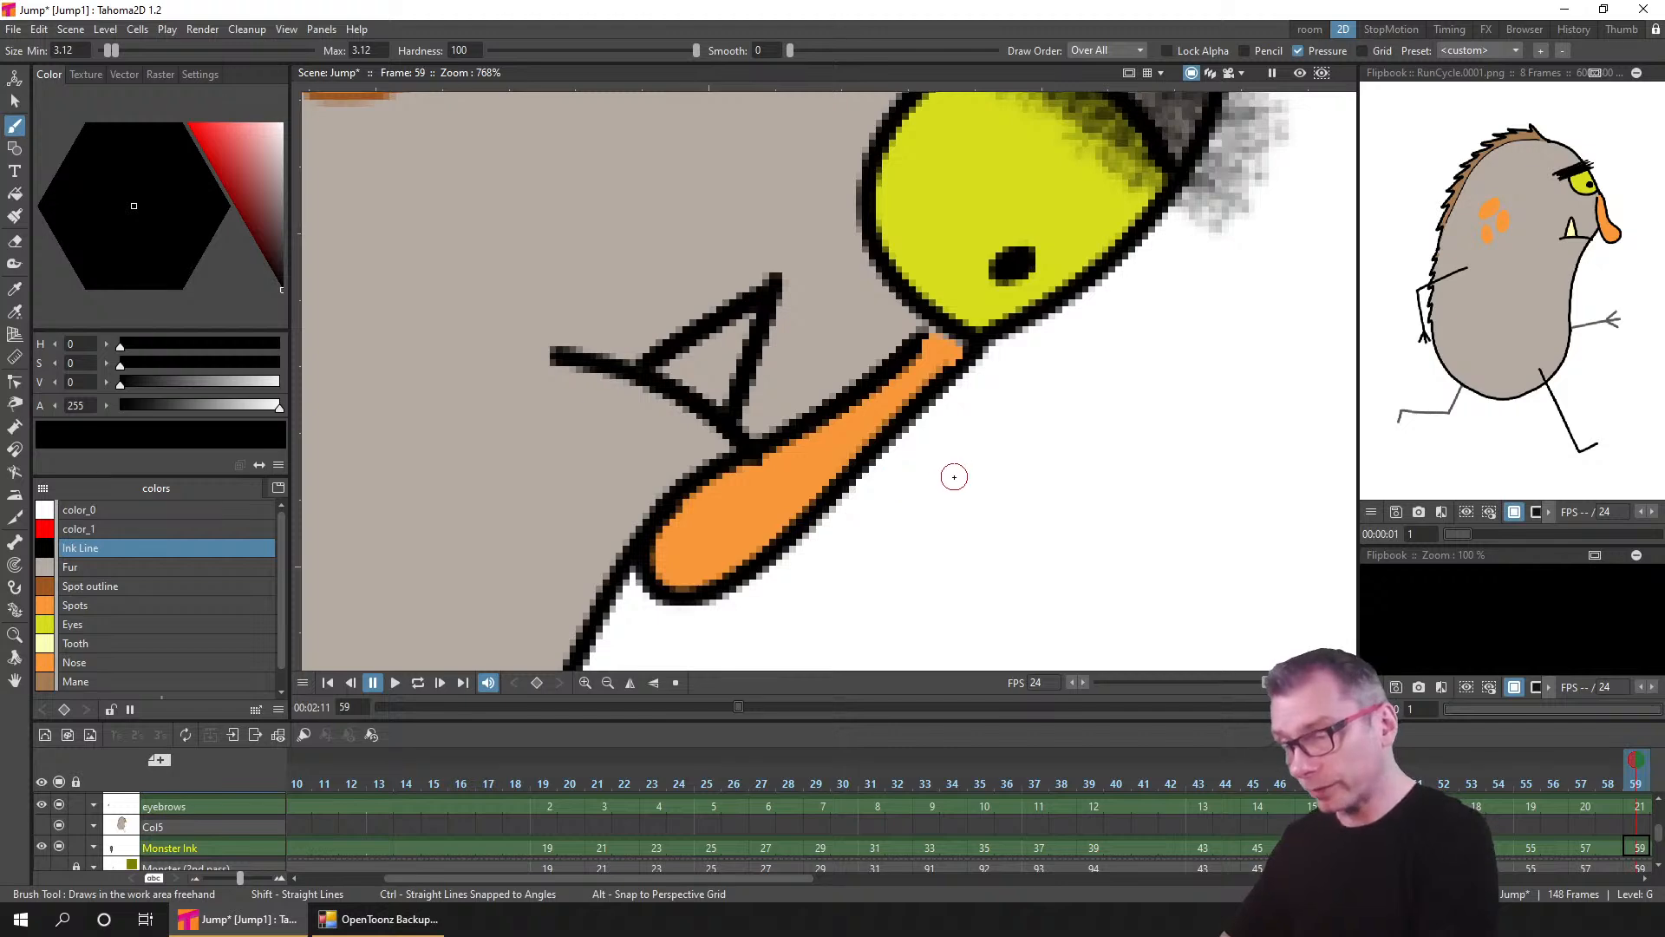
pyautogui.scroll(-3, 951, 477)
pyautogui.press('.')
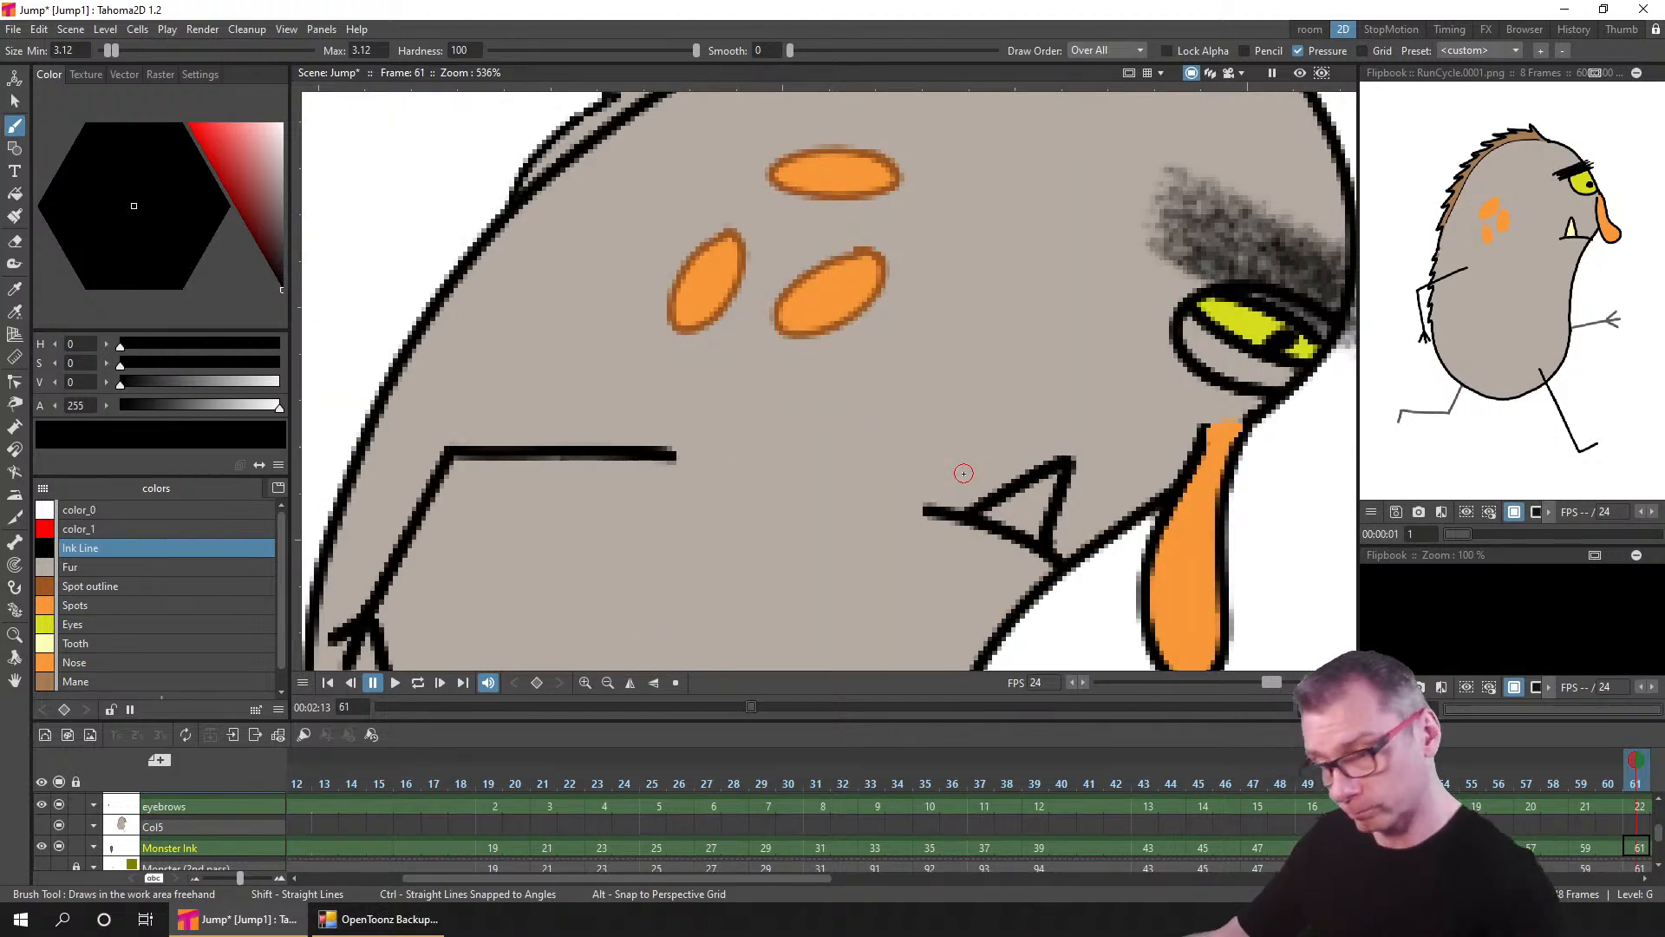
pyautogui.press('.')
pyautogui.press('.')
pyautogui.moveTo(1209, 495); pyautogui.dragTo(565, 224)
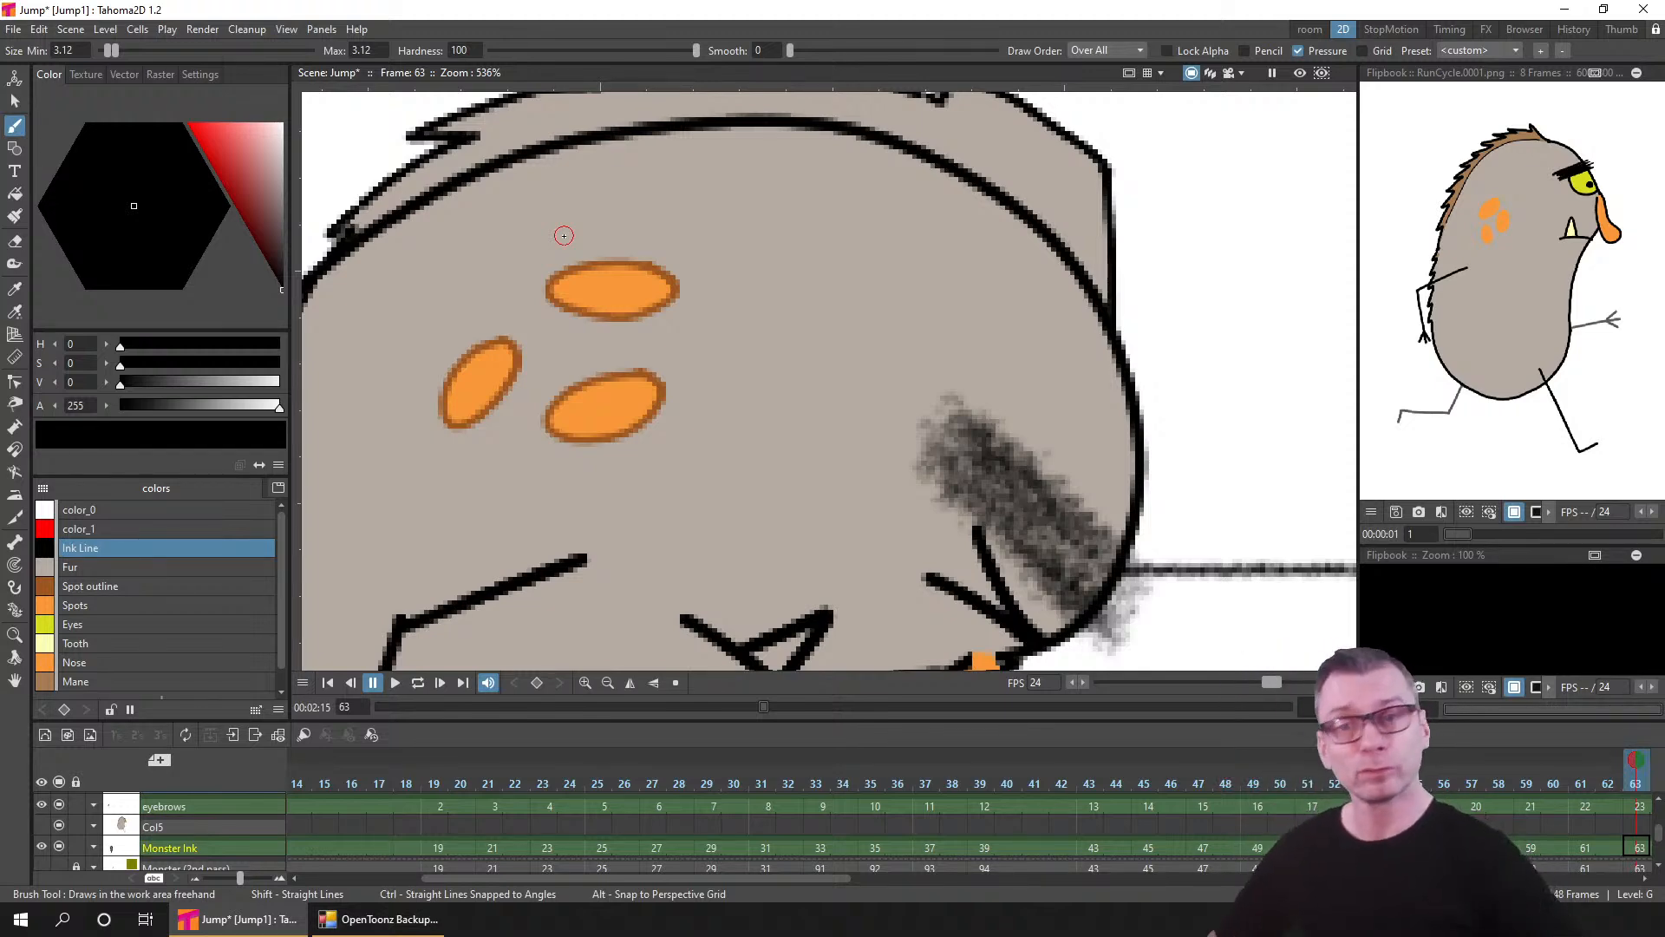
pyautogui.moveTo(1144, 524); pyautogui.dragTo(1207, 301)
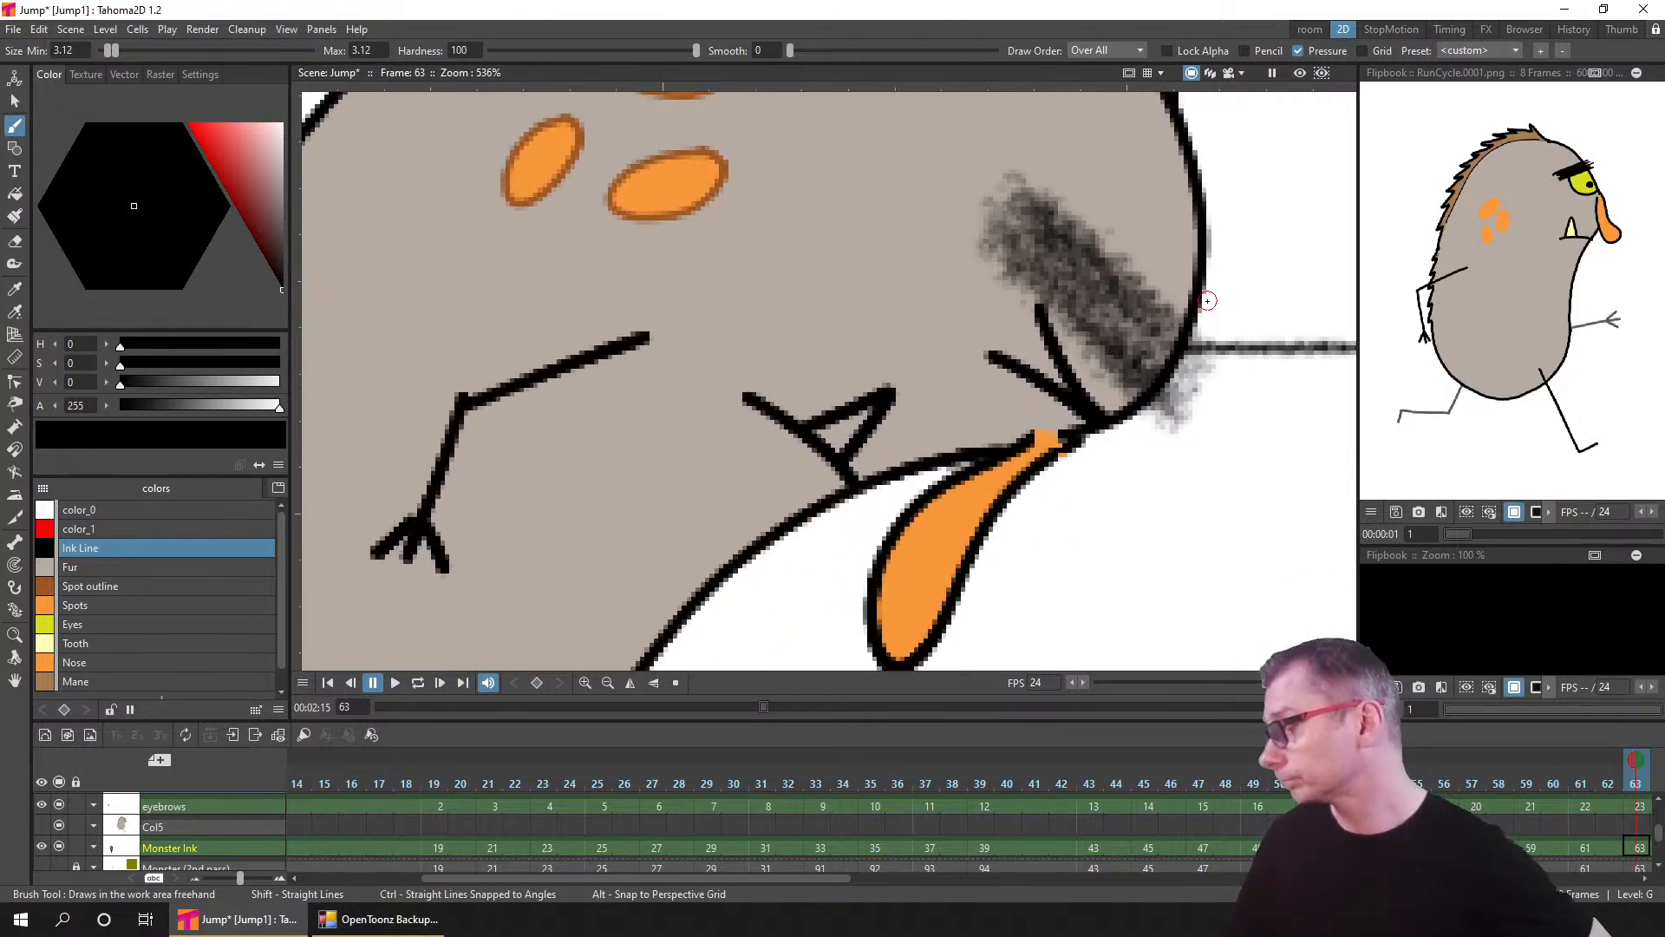
pyautogui.scroll(2, 1055, 435)
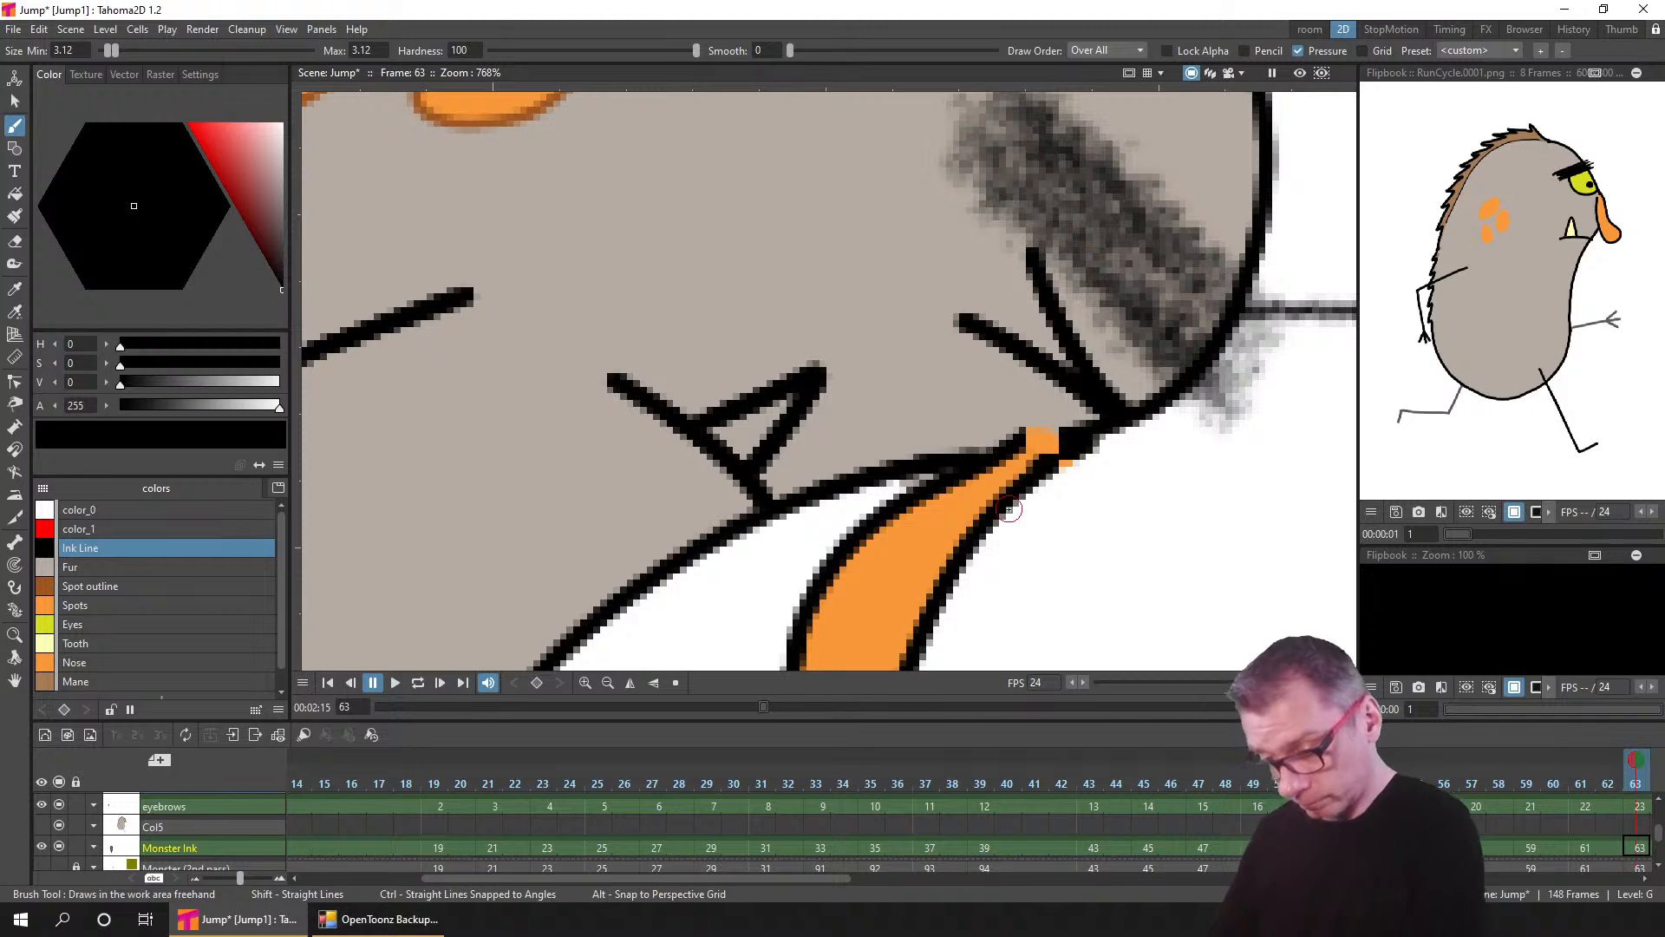
pyautogui.scroll(-2, 1009, 509)
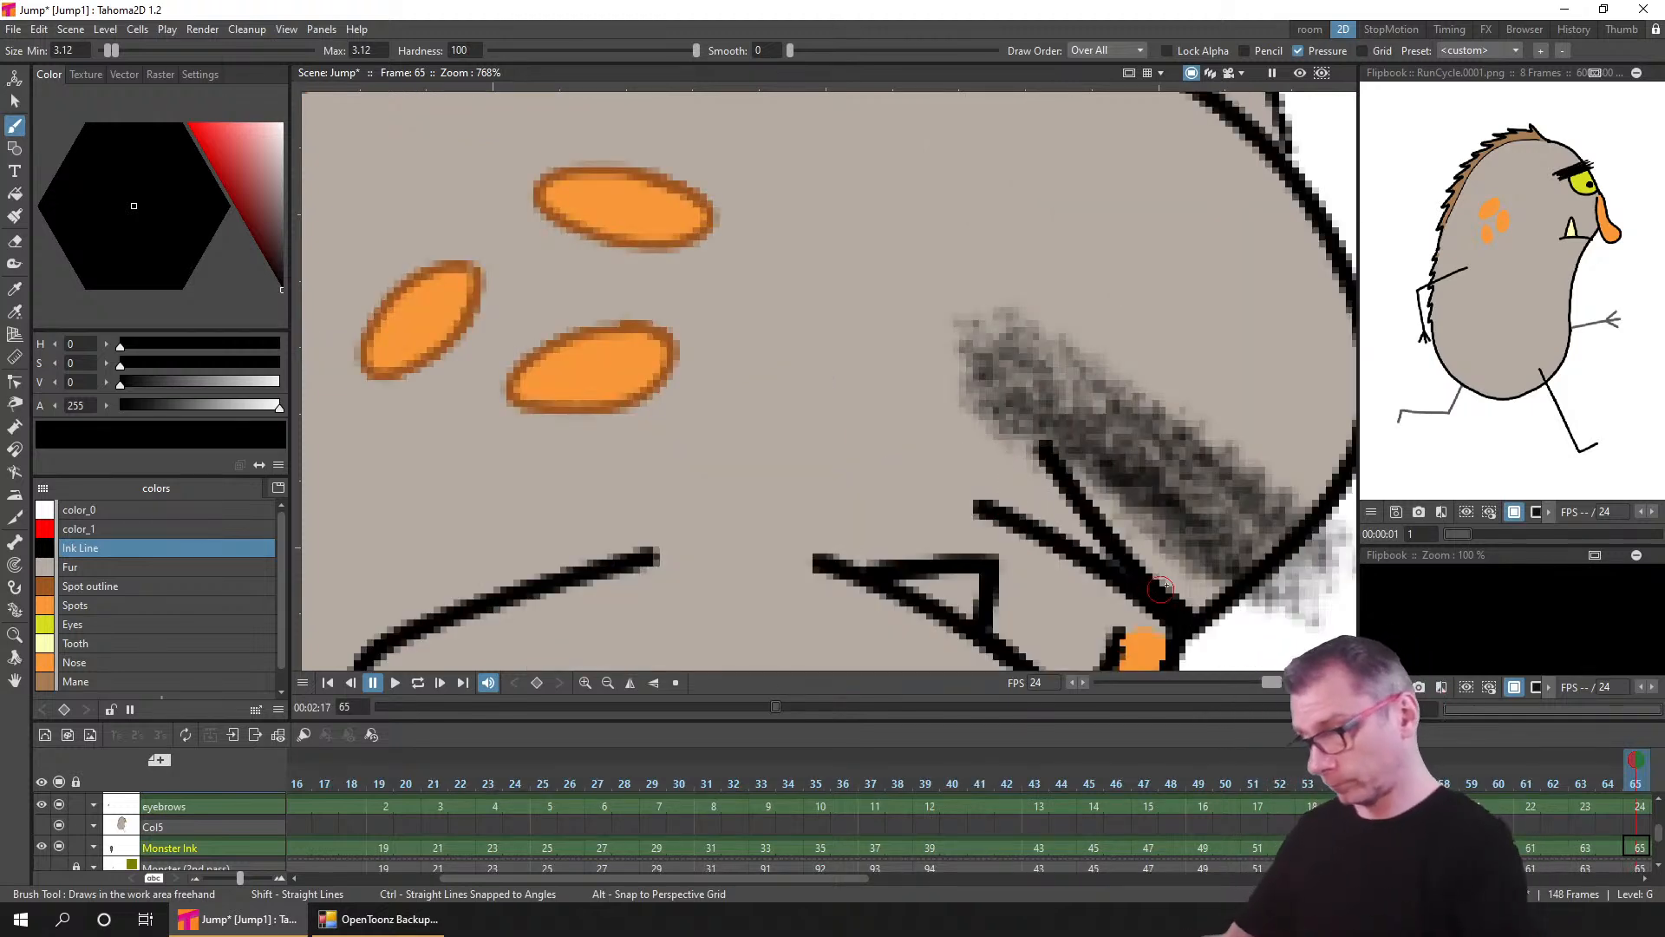
pyautogui.scroll(-4, 1170, 499)
pyautogui.scroll(4, 1184, 494)
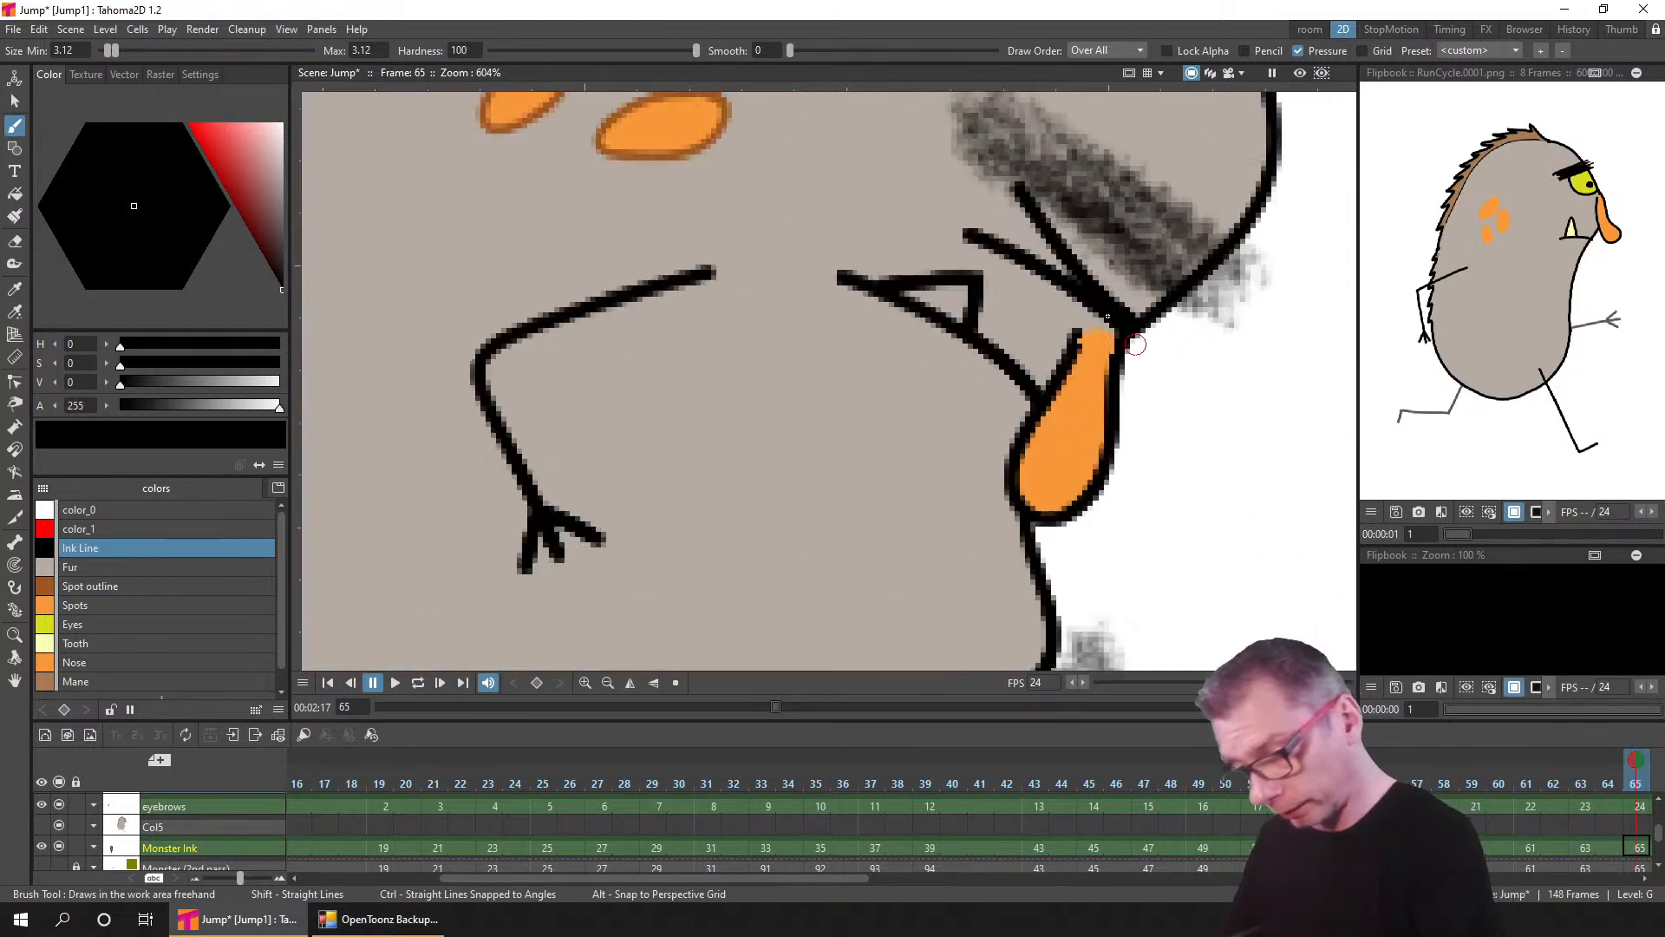
pyautogui.scroll(-2, 1062, 364)
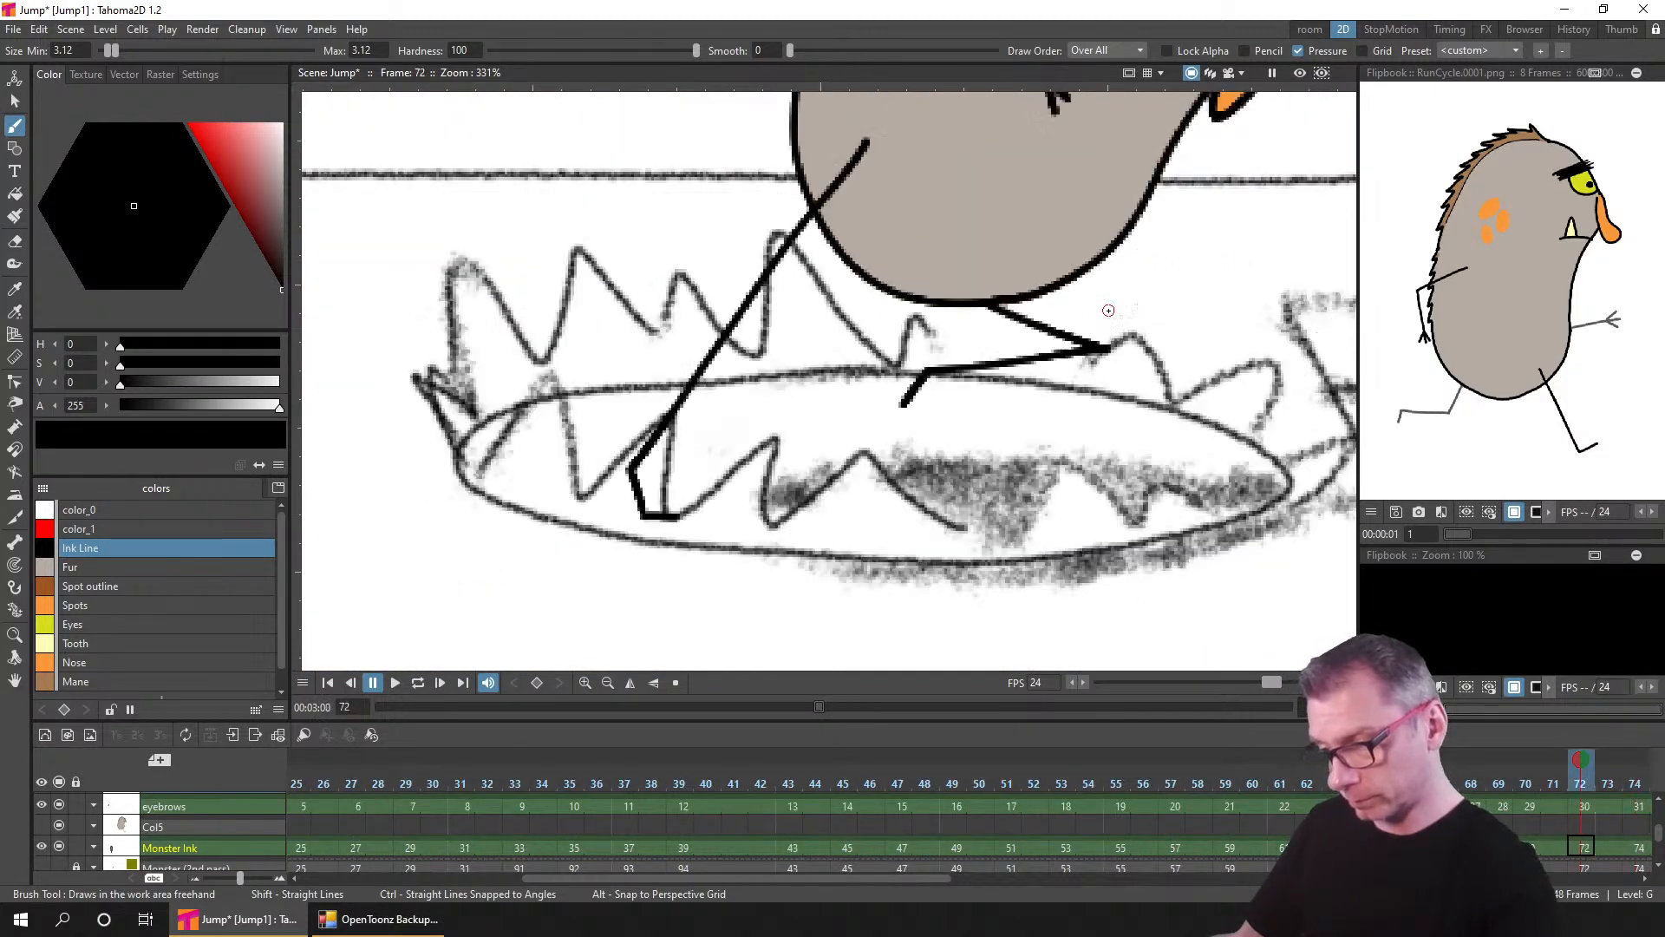
pyautogui.moveTo(1203, 215); pyautogui.dragTo(924, 631)
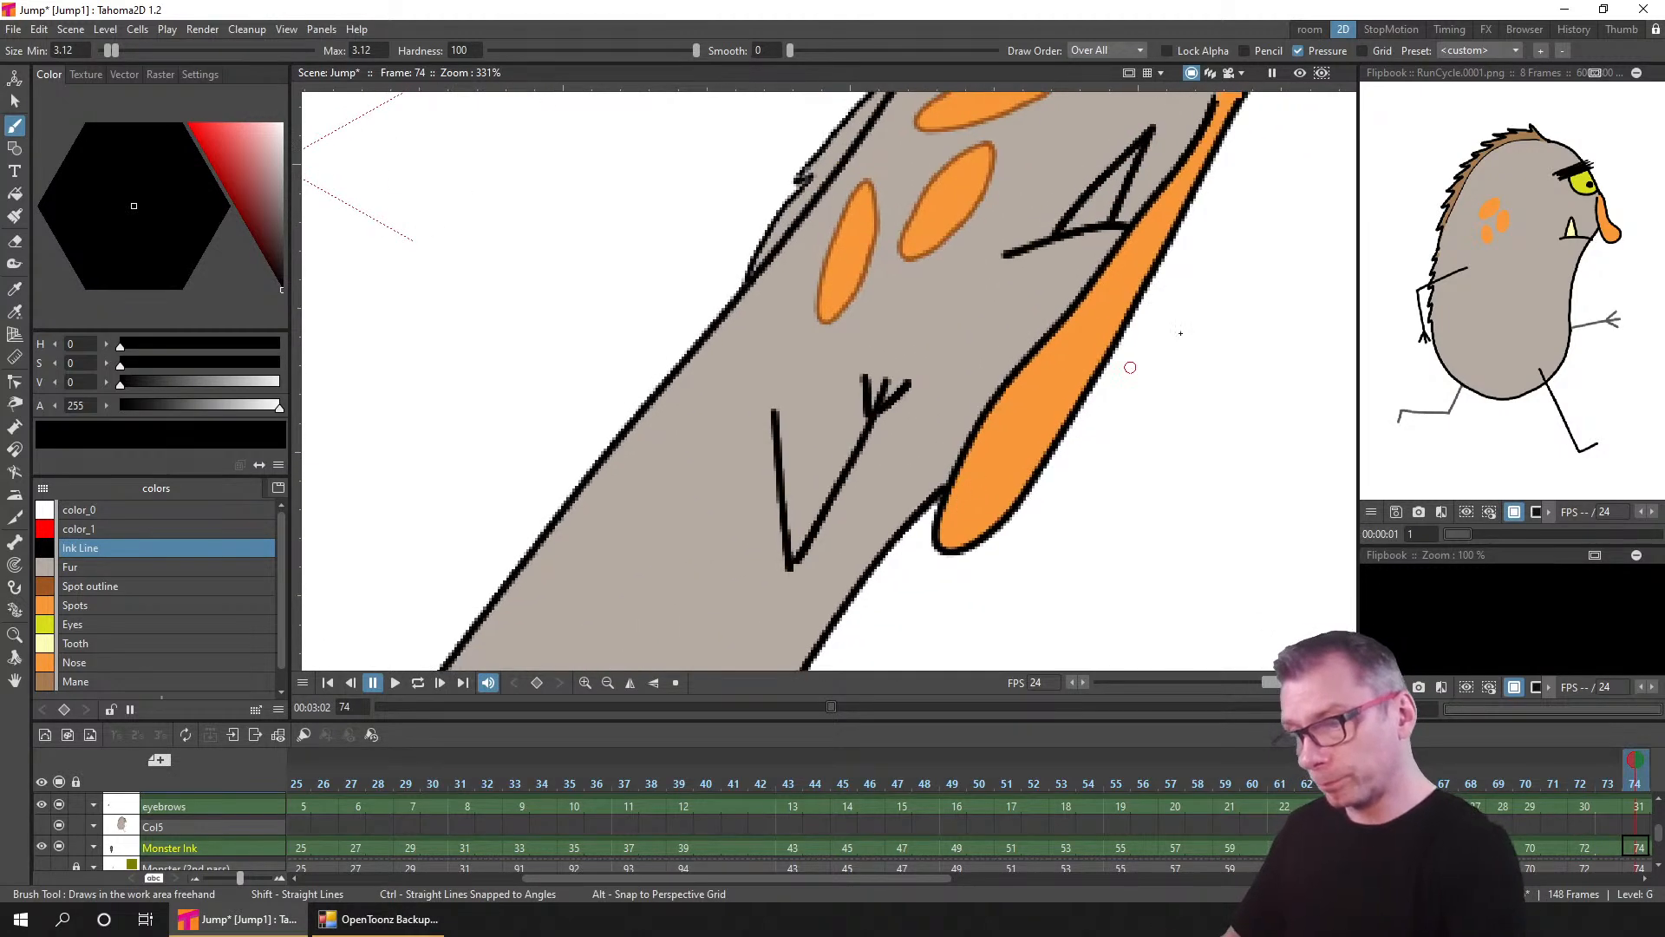
pyautogui.scroll(5, 1136, 290)
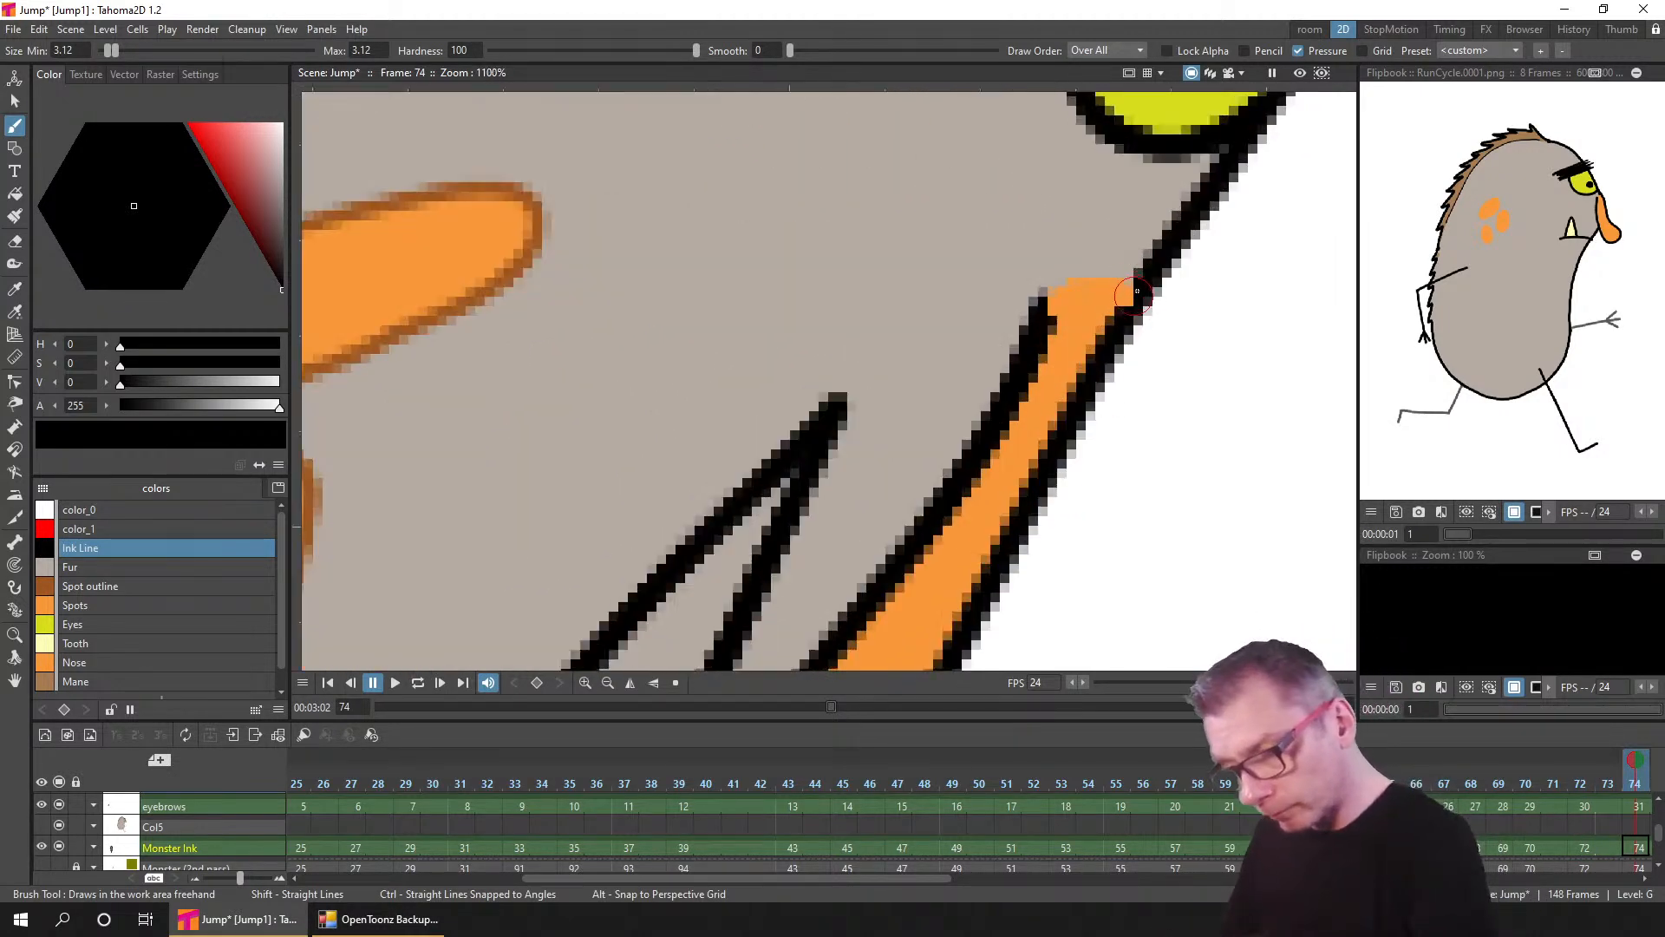
pyautogui.scroll(-1, 1004, 386)
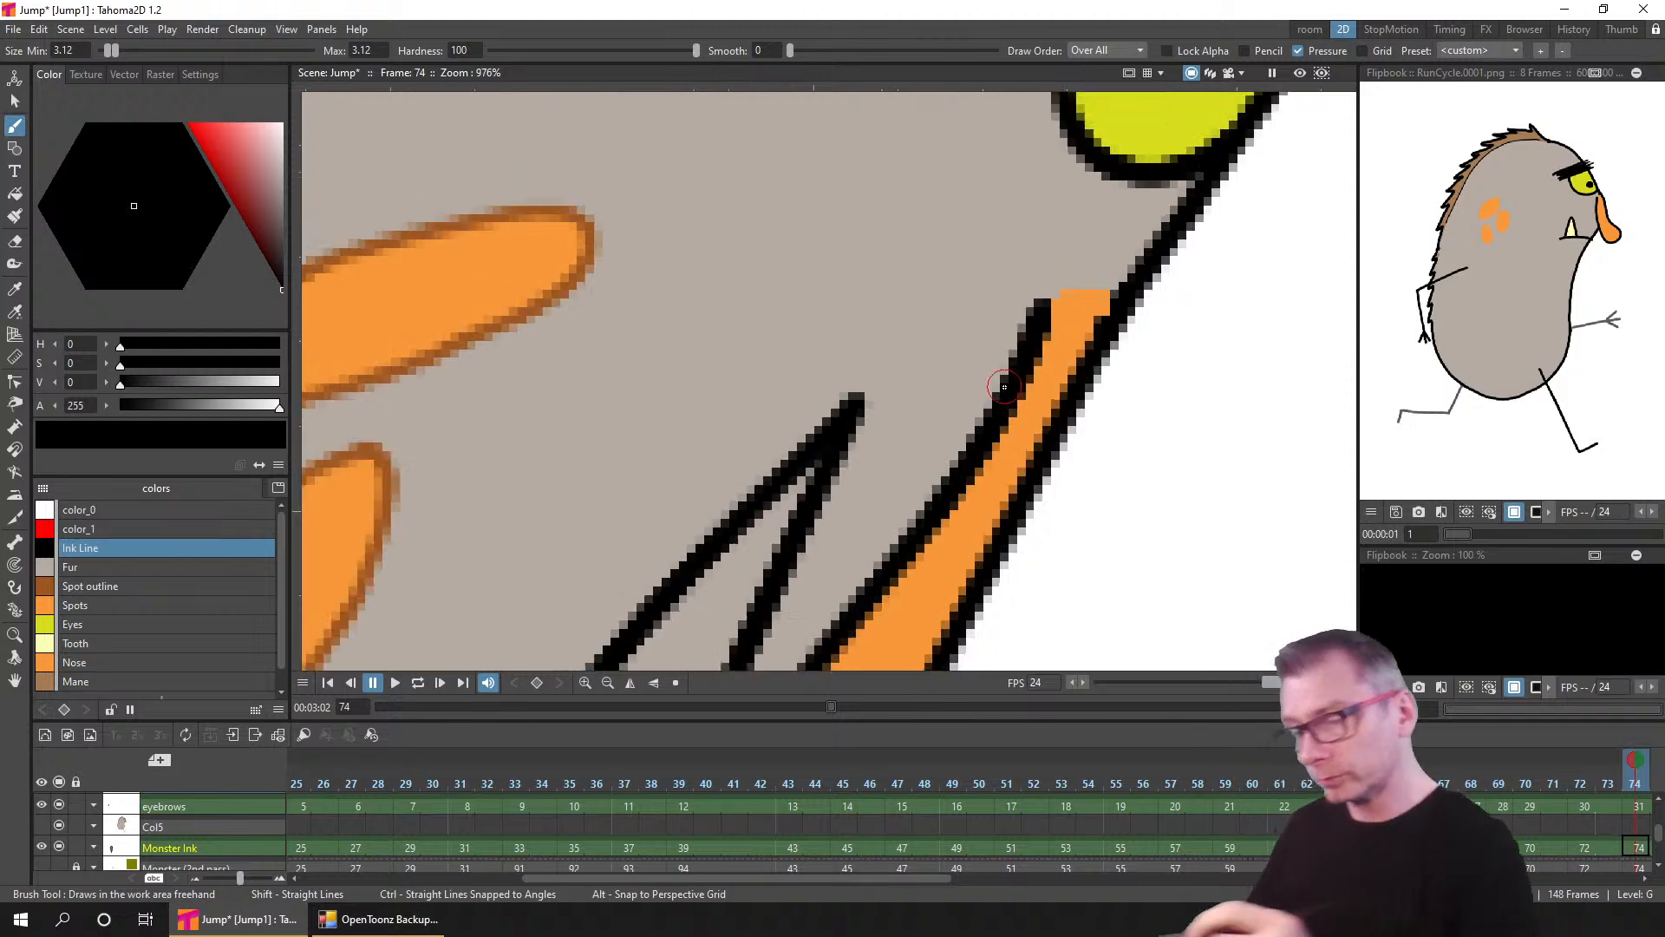
pyautogui.scroll(-4, 1003, 387)
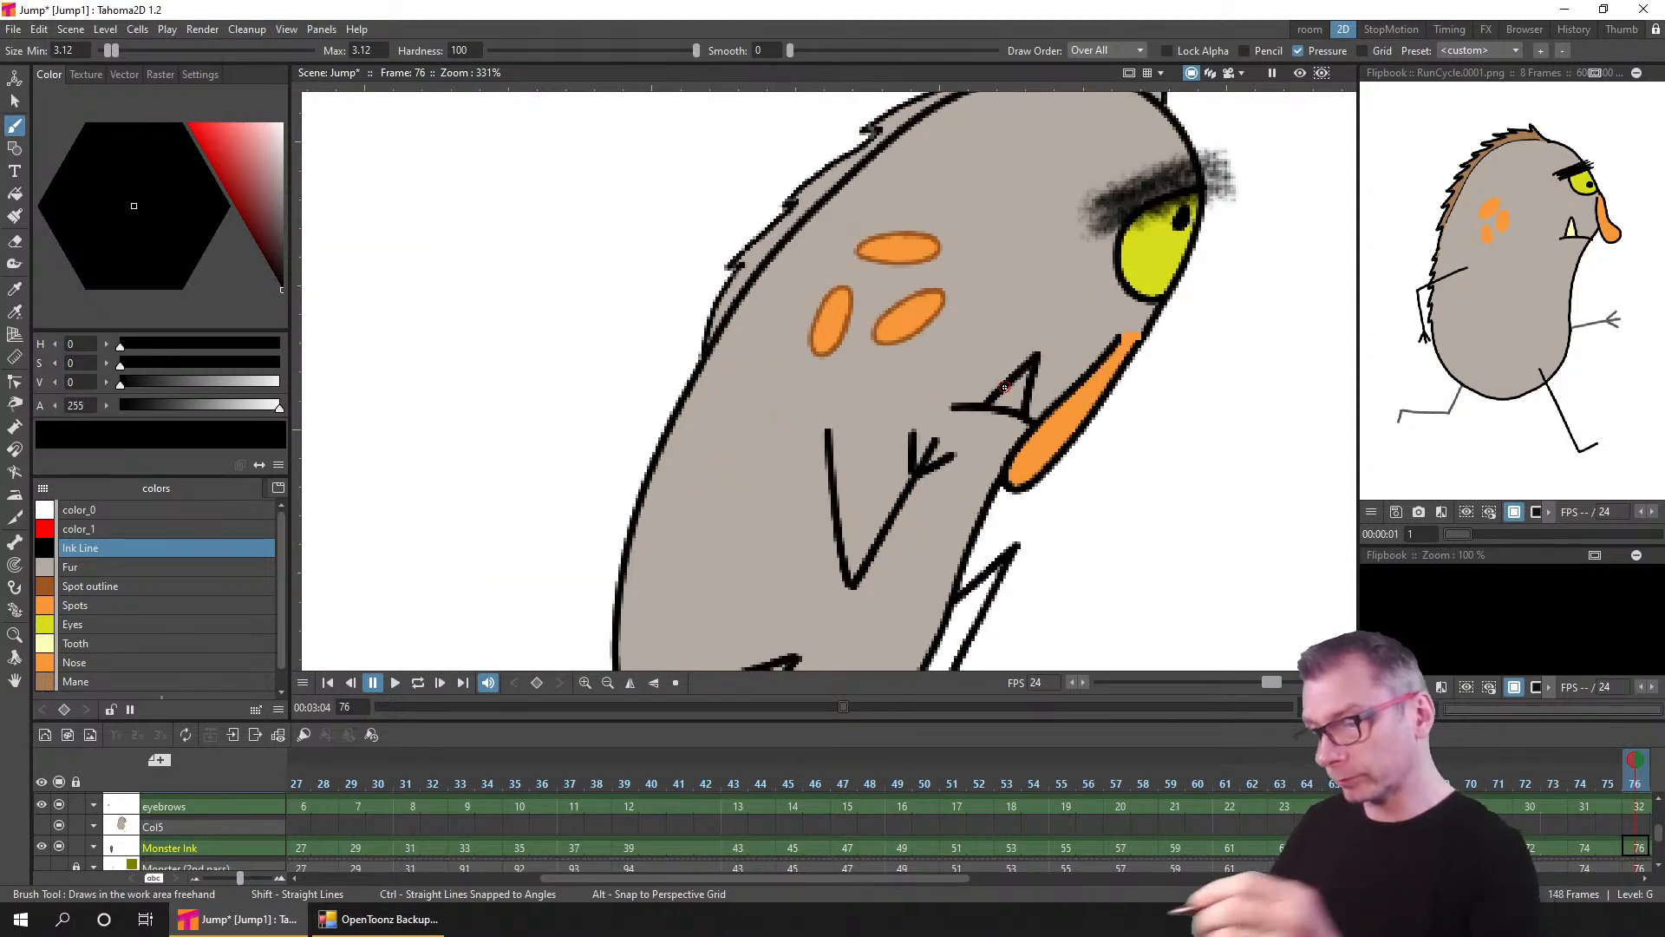
pyautogui.scroll(3, 1136, 338)
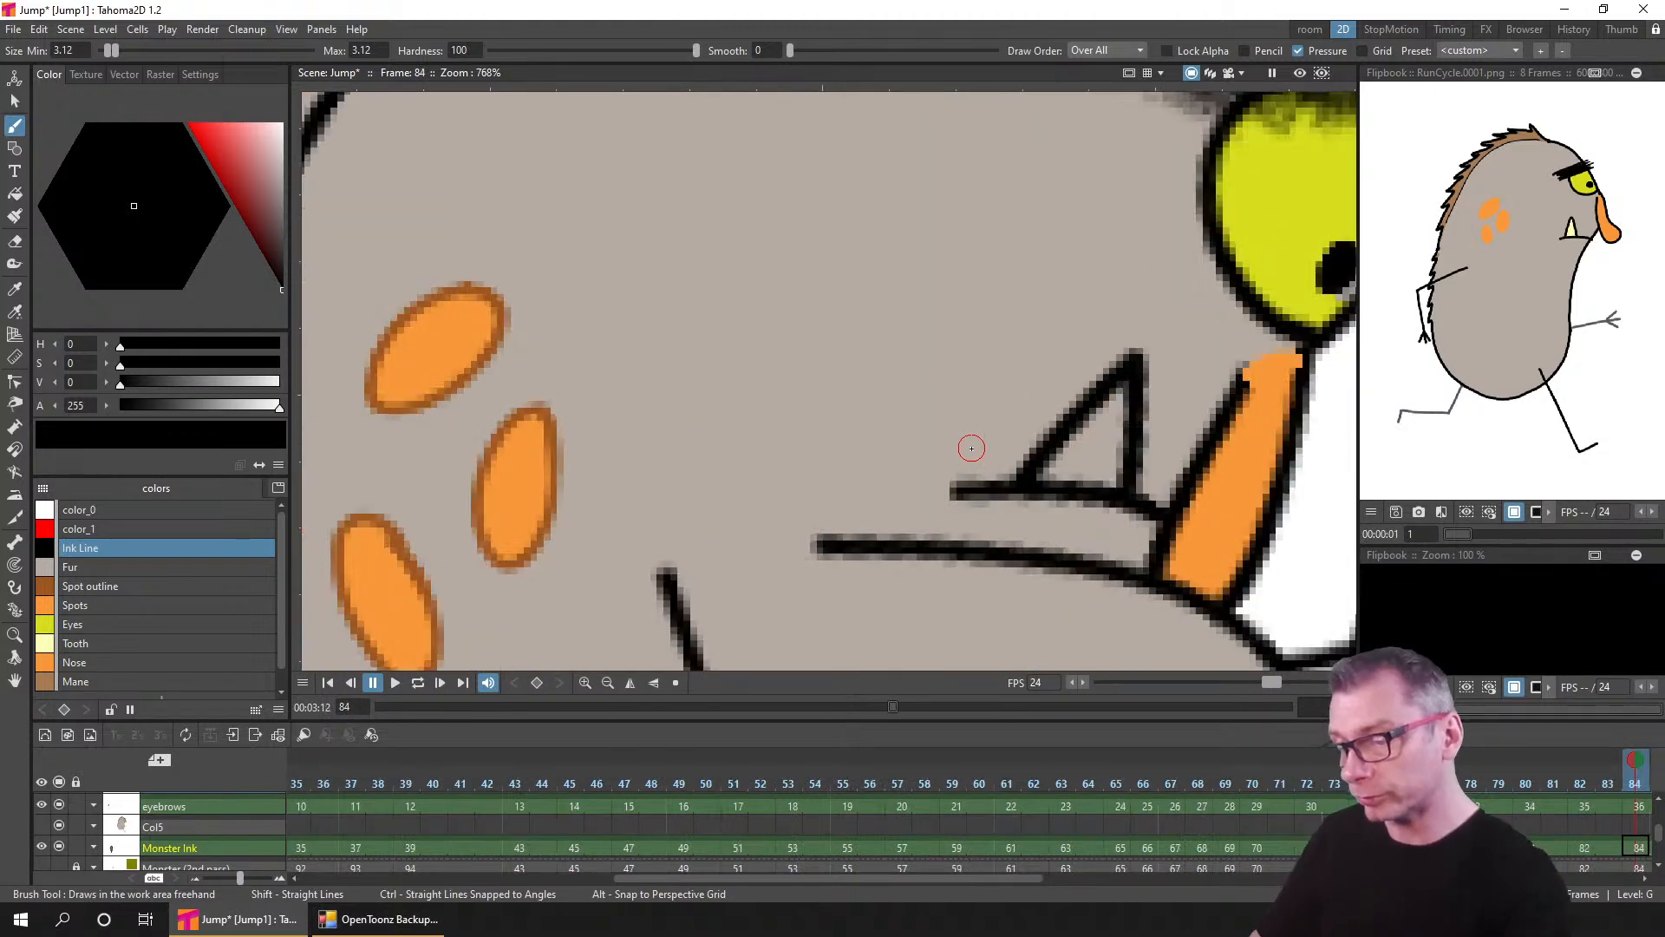
# - Touch up the nose outline on frame 82 along its inner edge and at both lower corners with the Ink Line brush
pyautogui.moveTo(1172, 379)
pyautogui.mouseDown()
pyautogui.moveTo(1102, 597)
pyautogui.moveTo(1114, 560)
pyautogui.mouseUp()
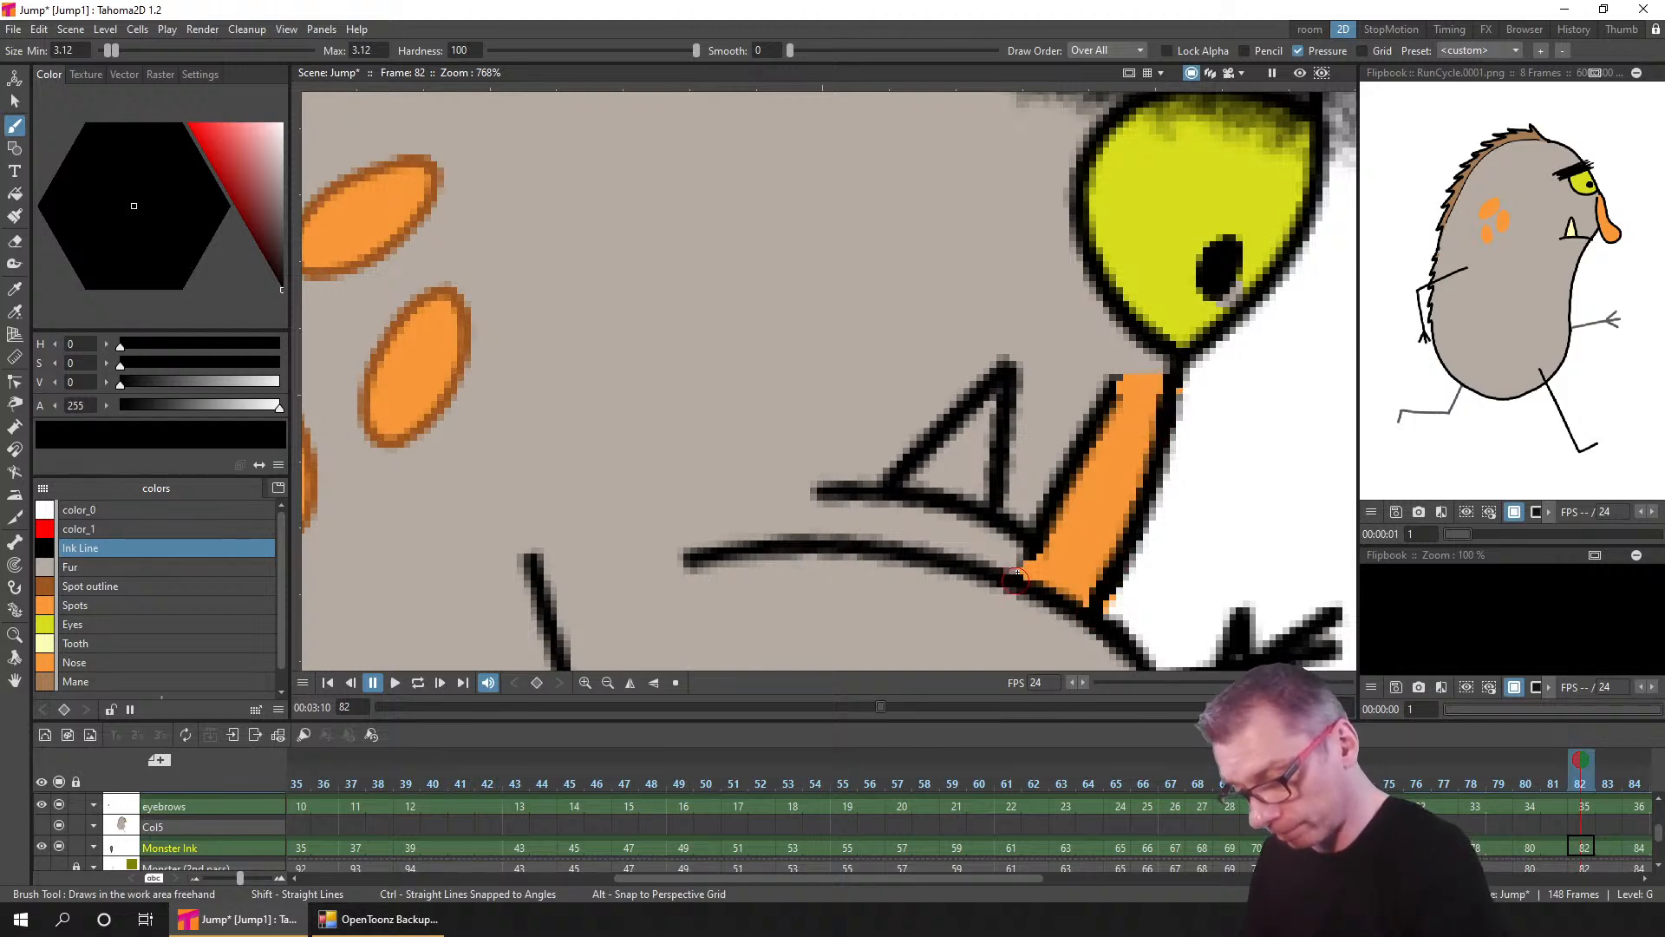
pyautogui.moveTo(1015, 577); pyautogui.dragTo(1051, 522)
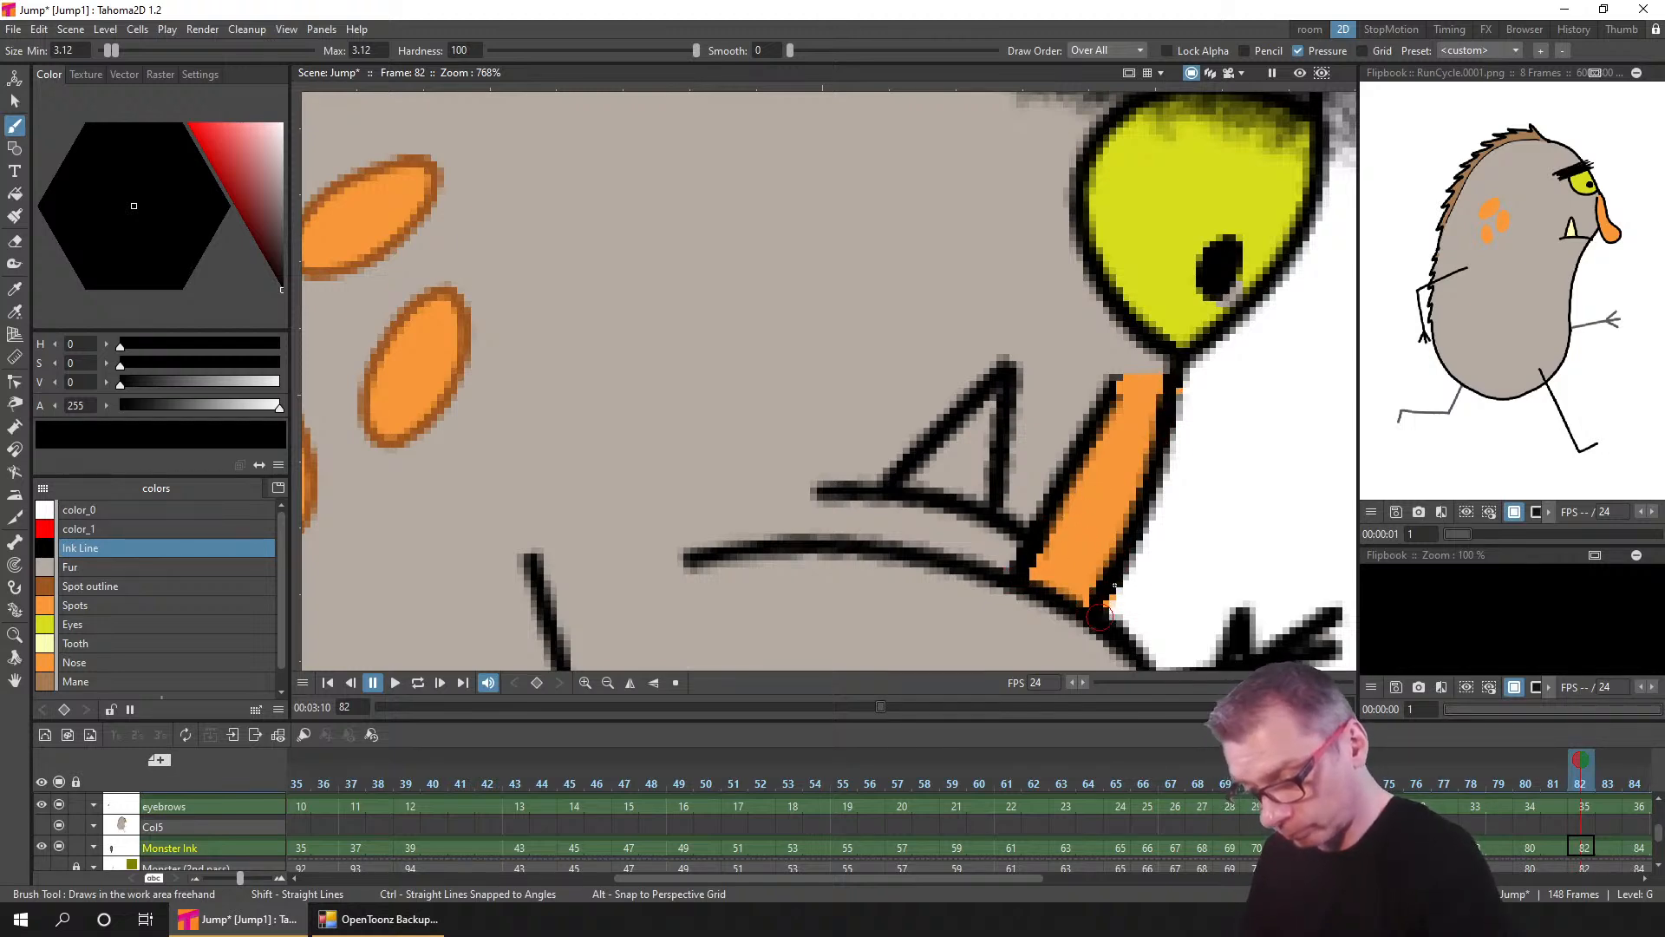
pyautogui.scroll(-5, 1175, 568)
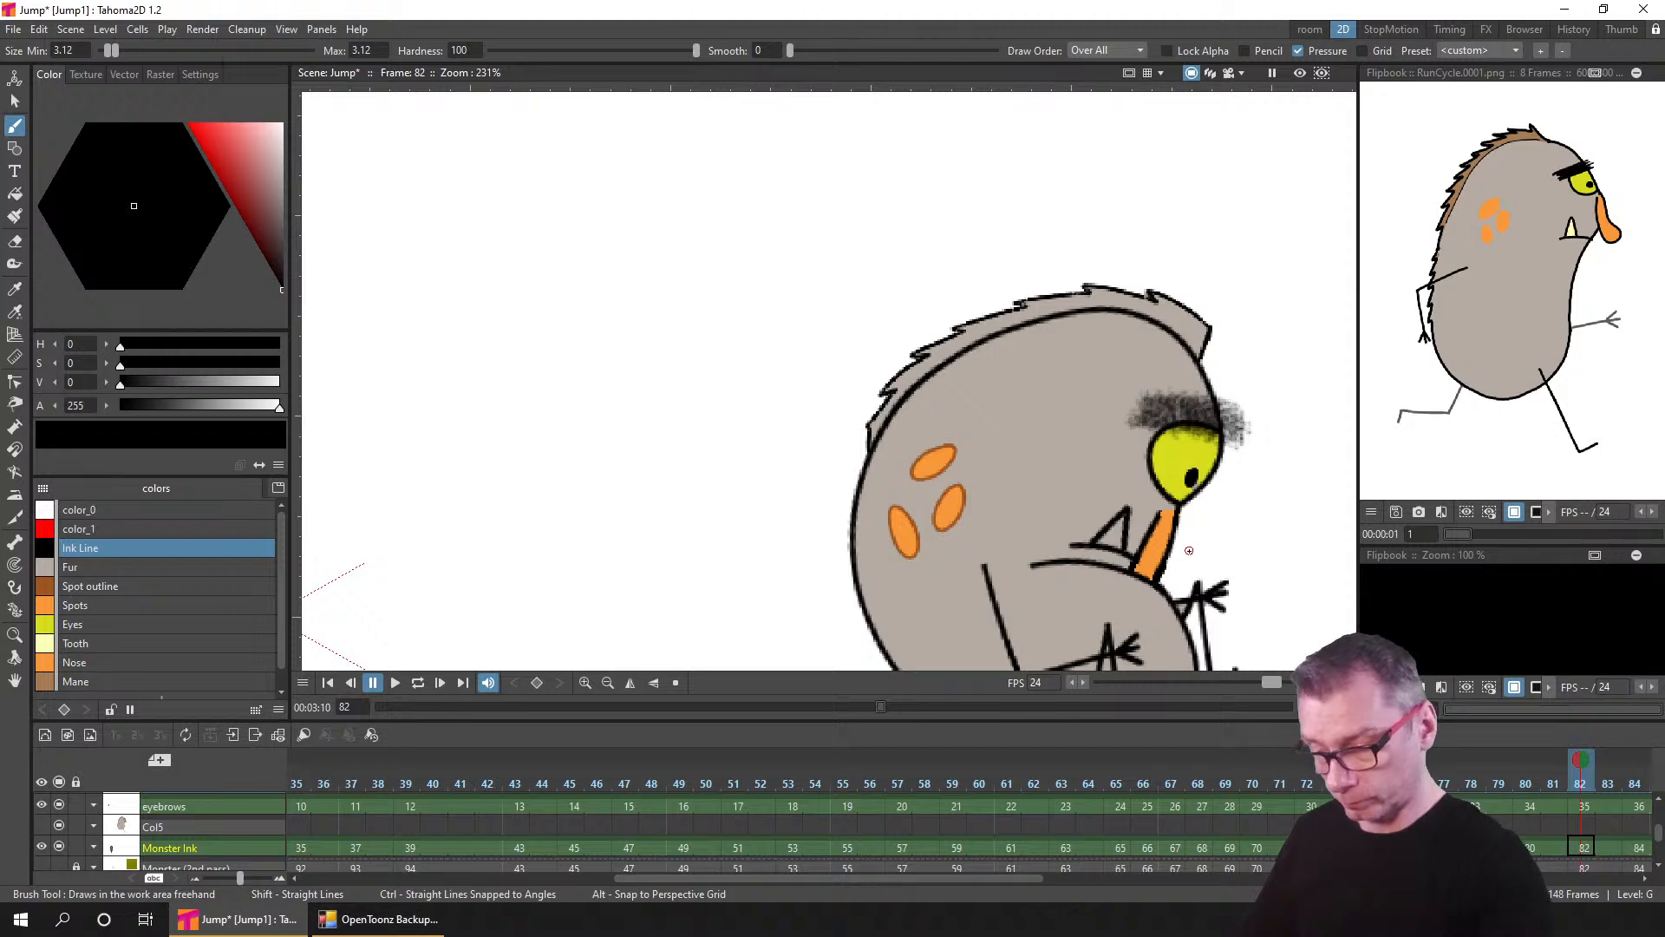
pyautogui.scroll(4, 1188, 549)
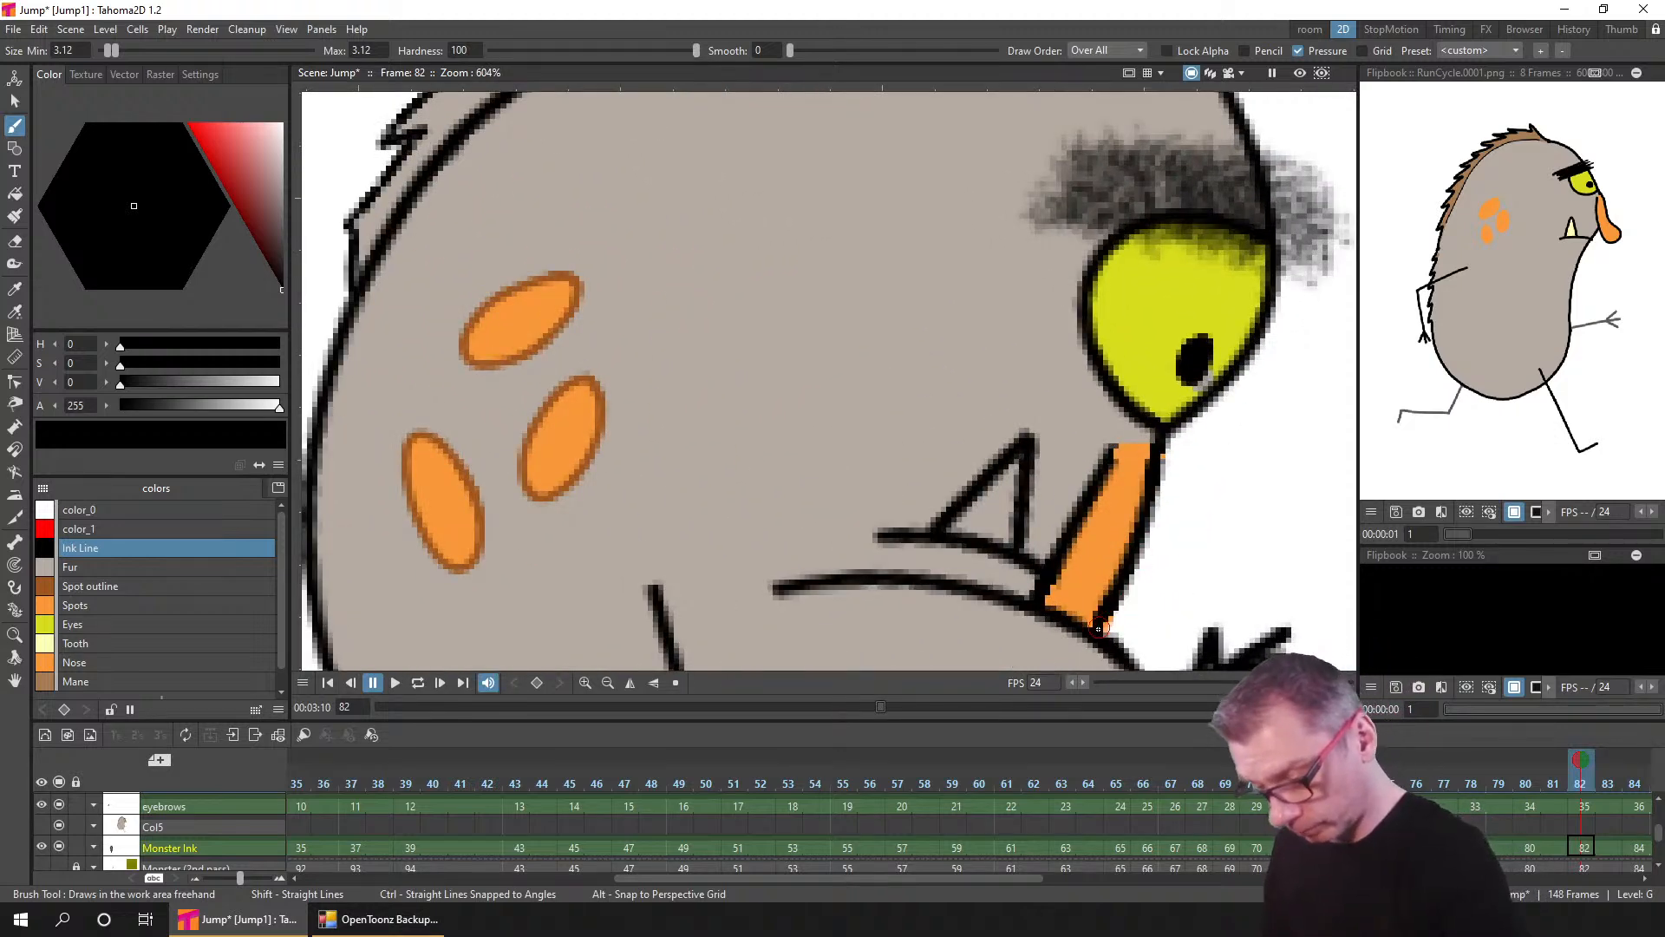
pyautogui.moveTo(1102, 626); pyautogui.dragTo(1116, 594)
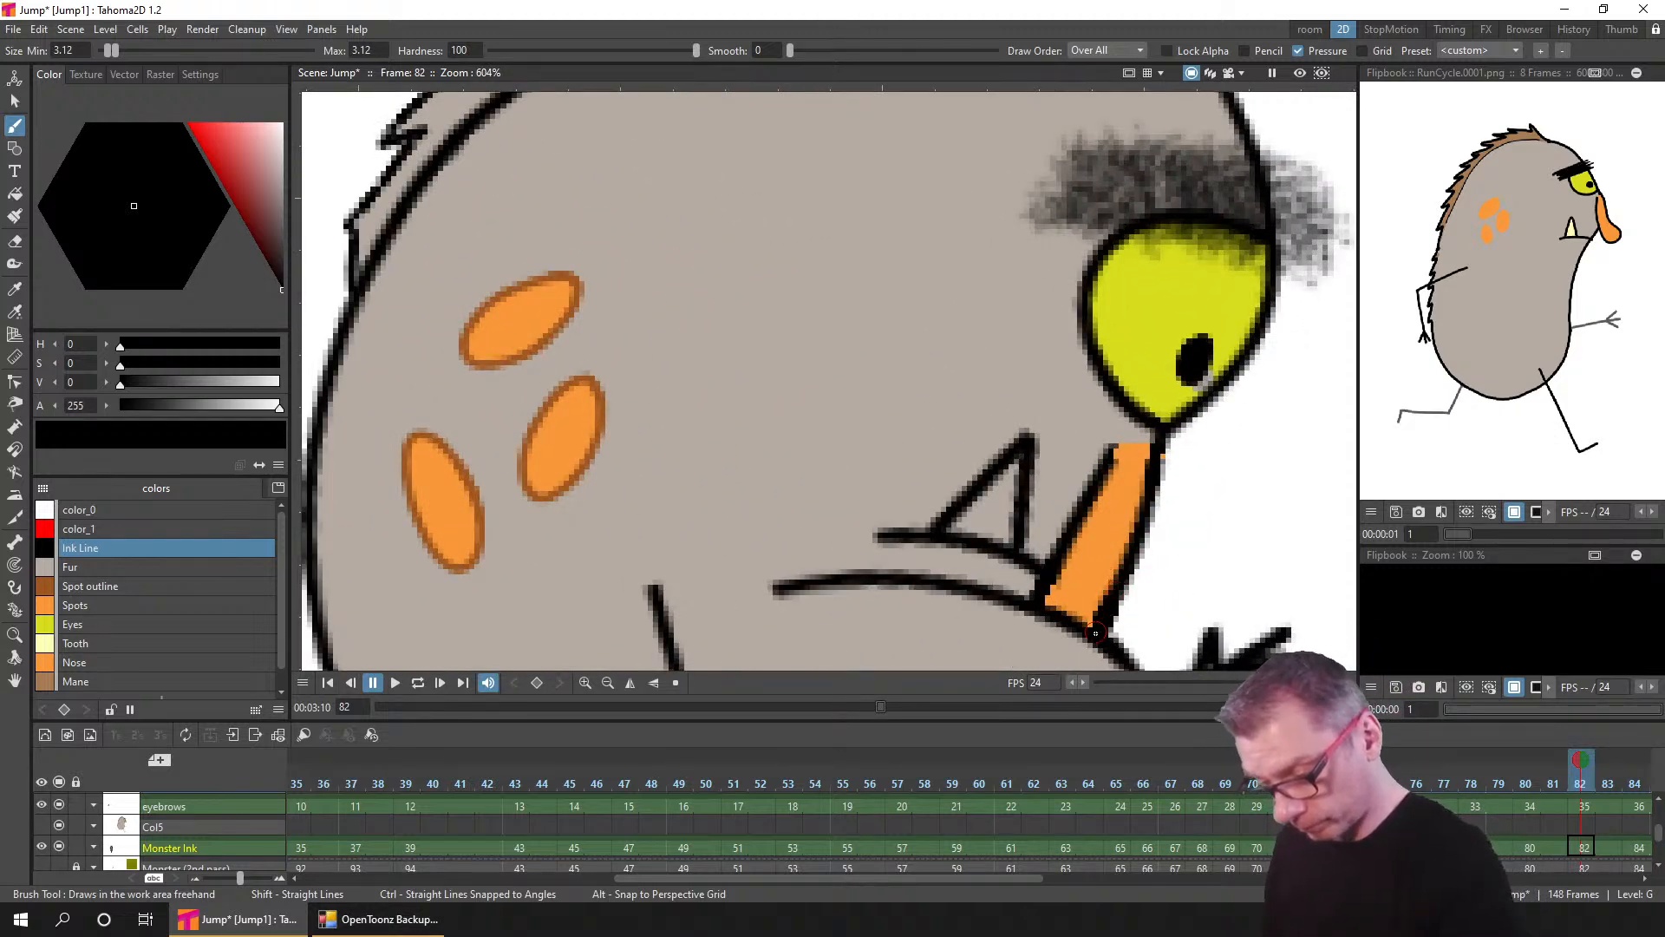
# - Touch up both sides of the nose outline just below the eye on frame 84 with the Ink Line brush
pyautogui.press('.')
pyautogui.press('.')
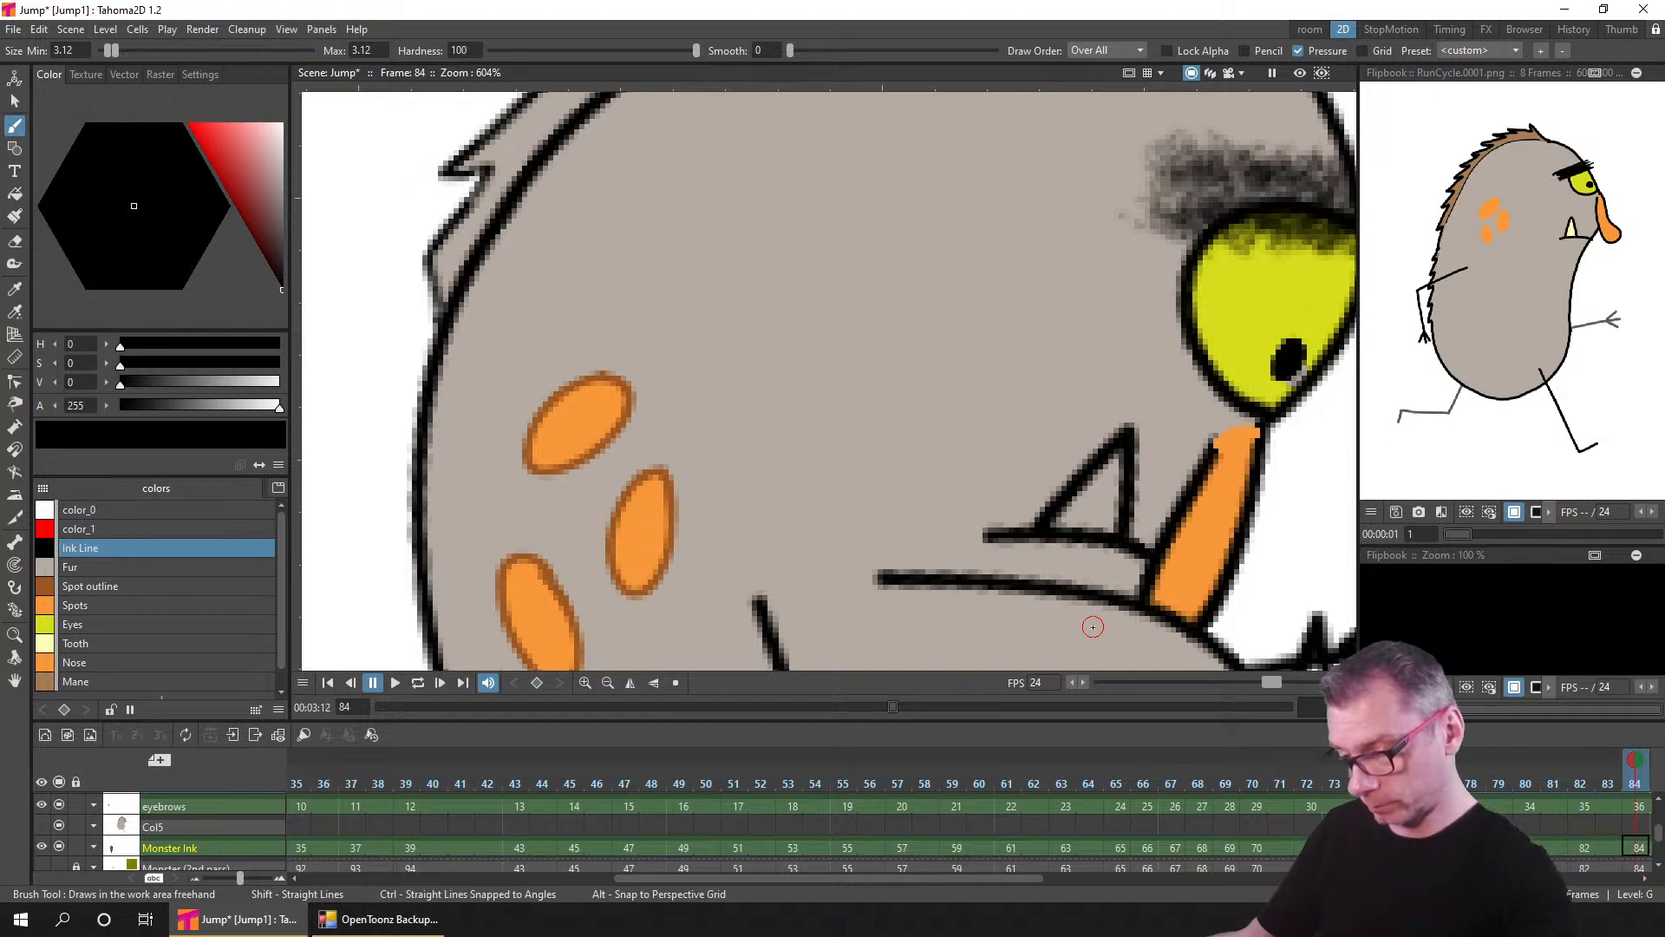
pyautogui.moveTo(1216, 441); pyautogui.dragTo(1193, 487)
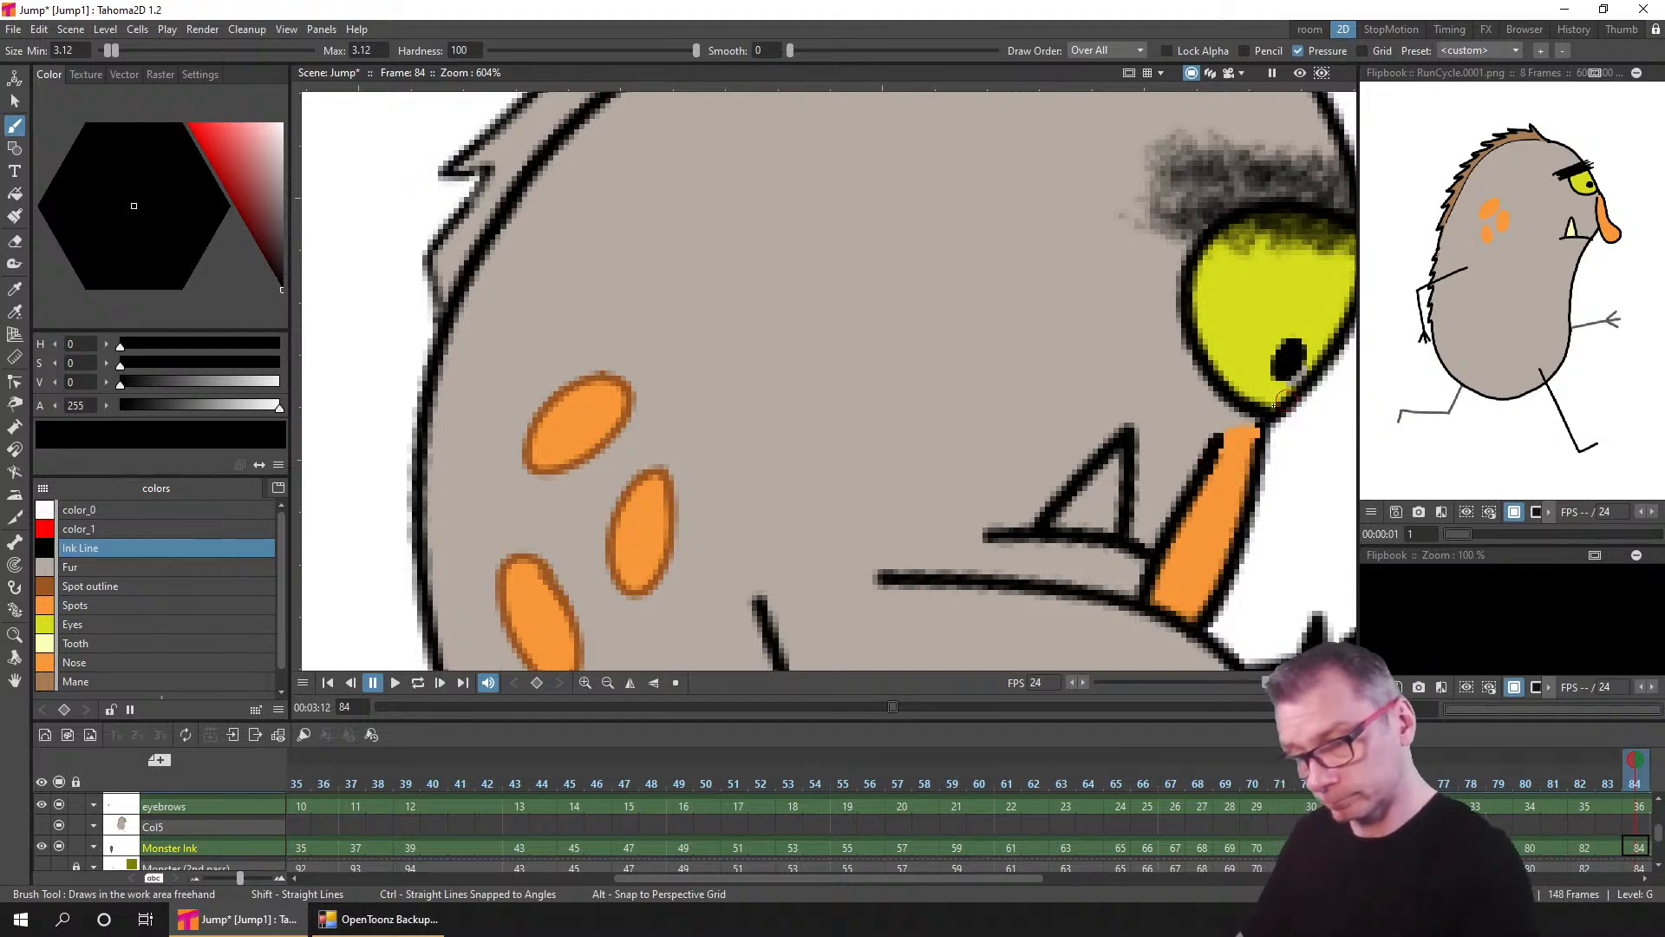
pyautogui.moveTo(1259, 426); pyautogui.dragTo(1257, 466)
# - Examine the nose fill and outline on the Monster Ink drawings at frames 86, 88 and 90
pyautogui.press('.')
pyautogui.press('.')
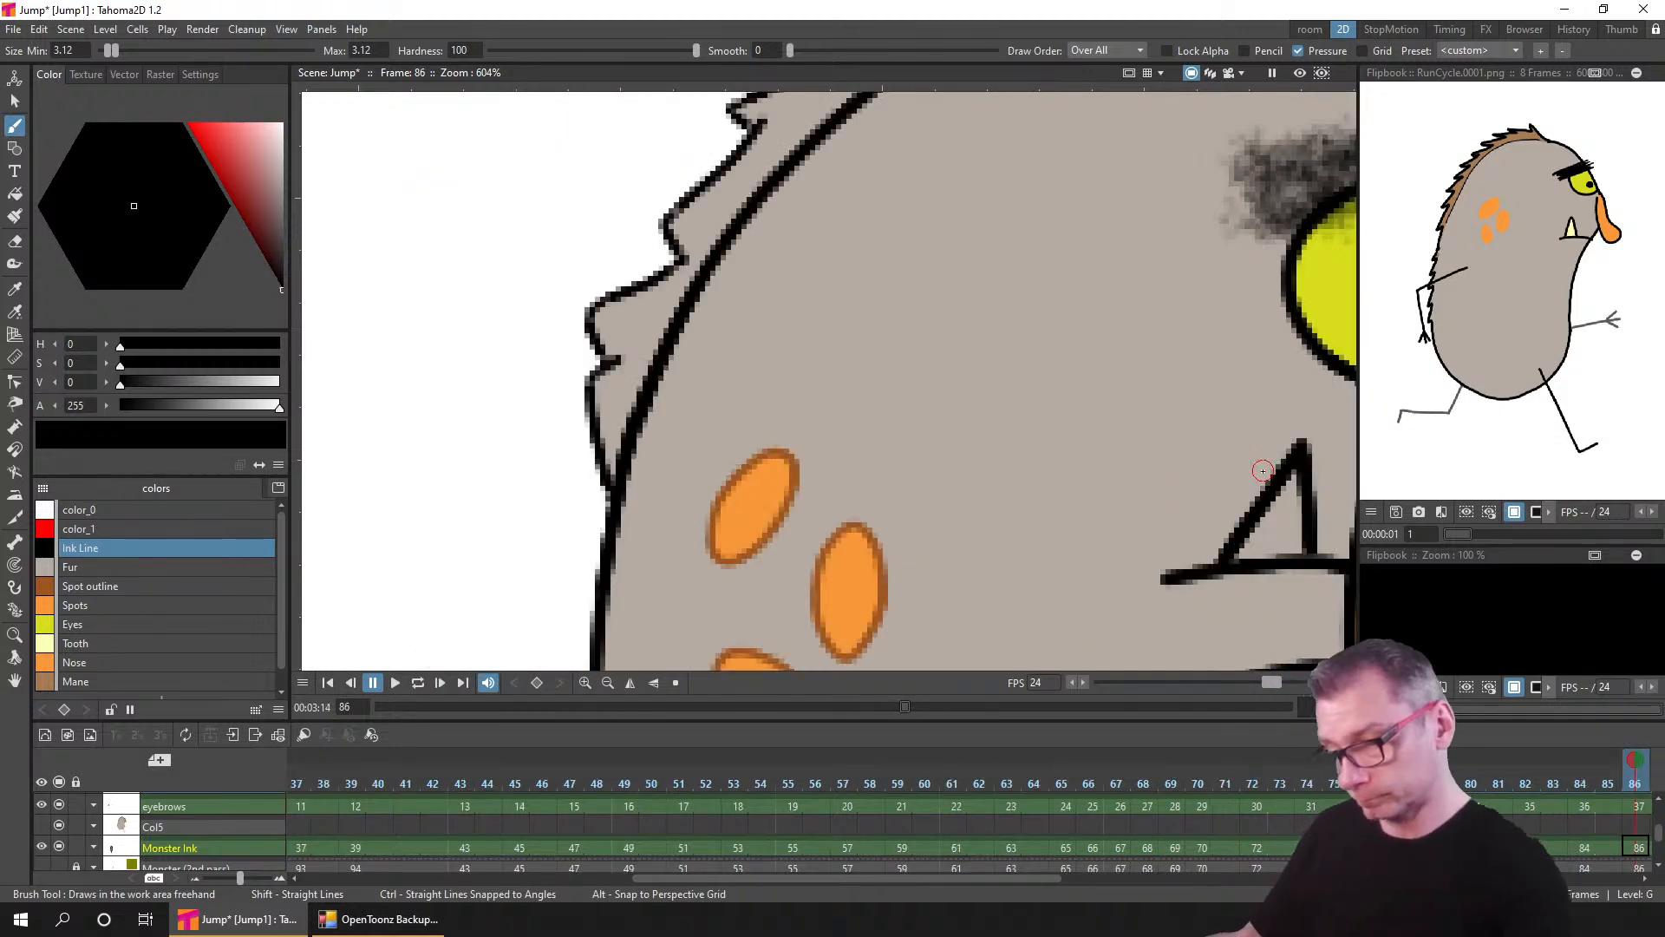
pyautogui.moveTo(1172, 406)
pyautogui.mouseDown()
pyautogui.moveTo(1126, 412)
pyautogui.moveTo(854, 347)
pyautogui.mouseUp()
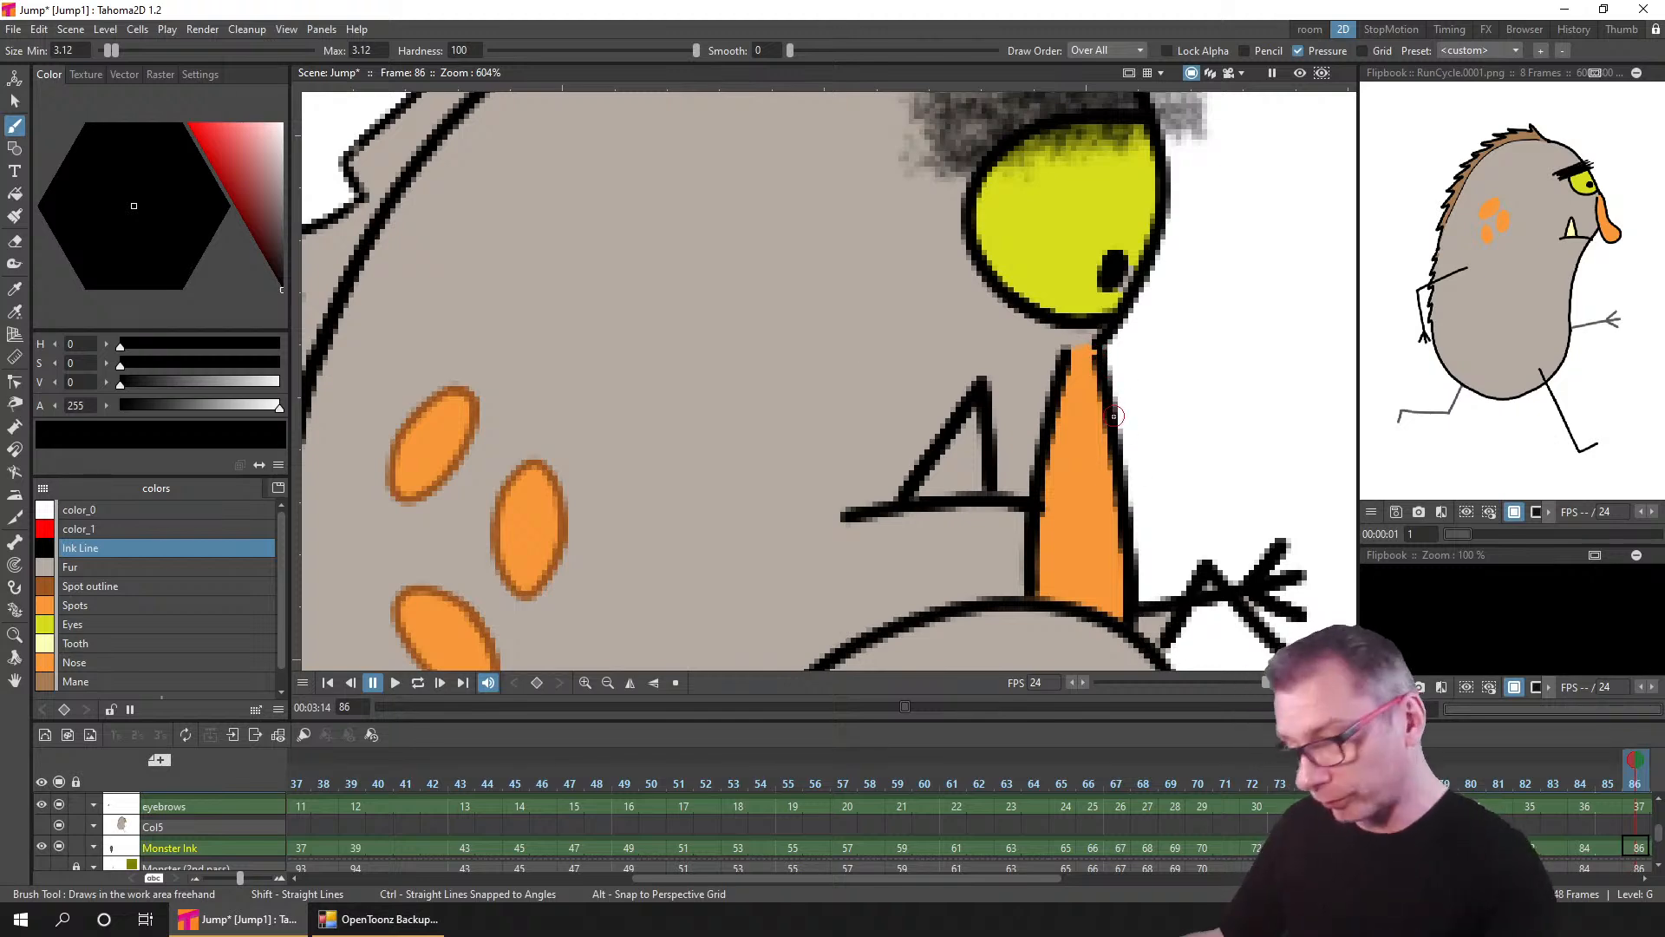
pyautogui.moveTo(1260, 511); pyautogui.dragTo(1142, 273)
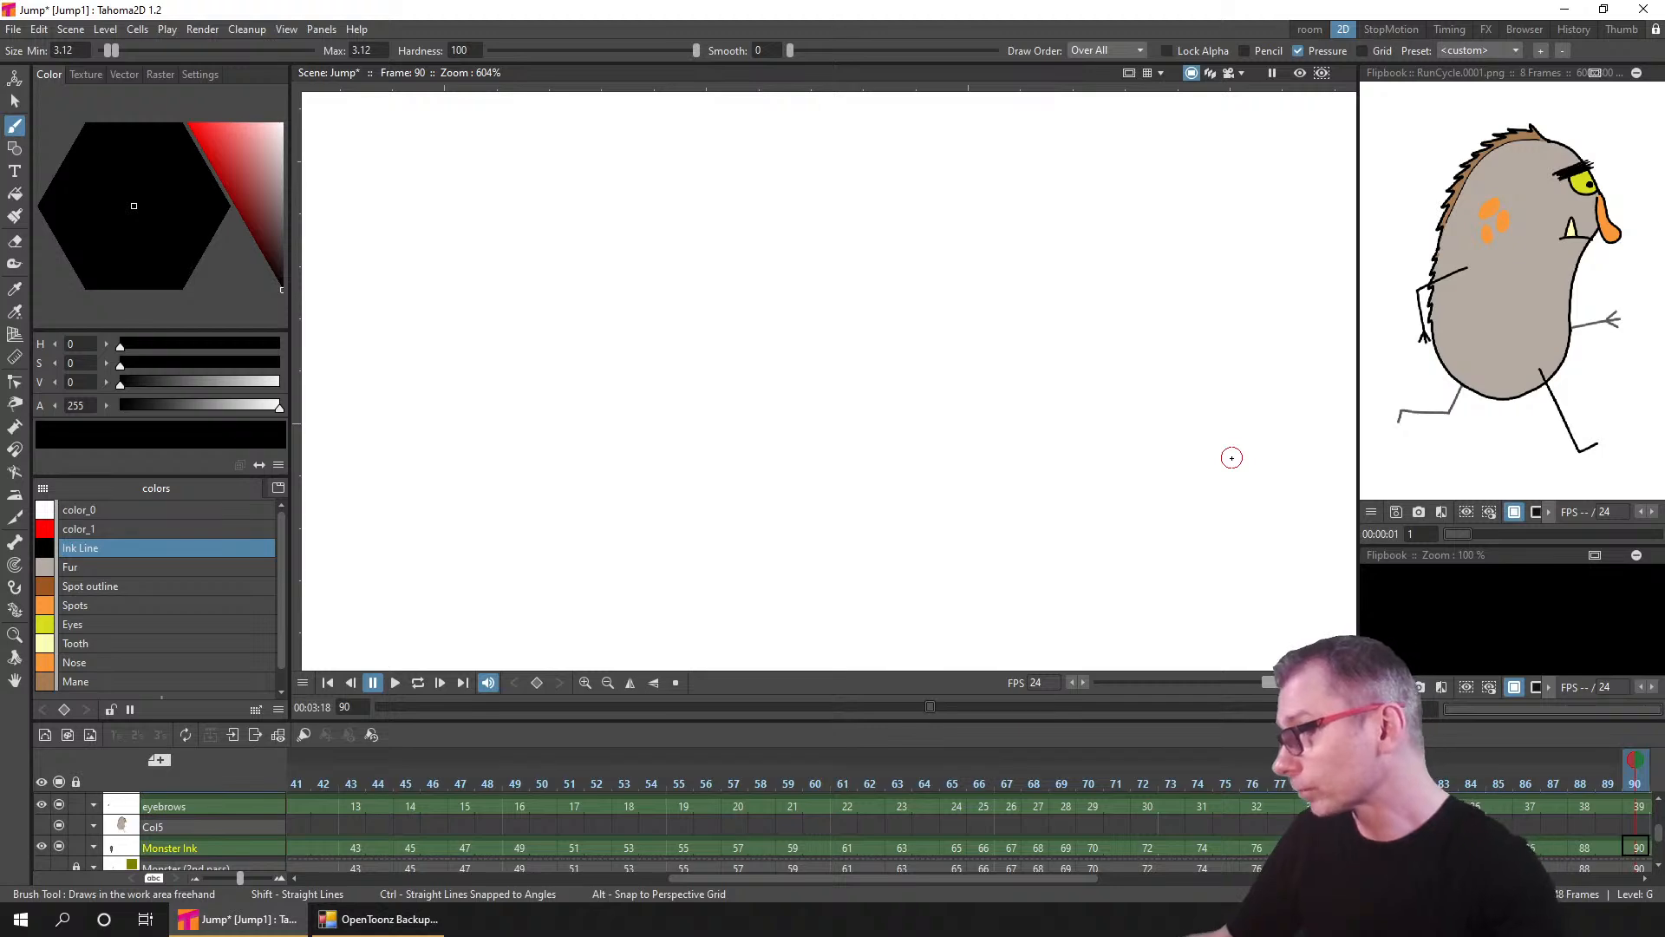
pyautogui.scroll(-8, 1163, 498)
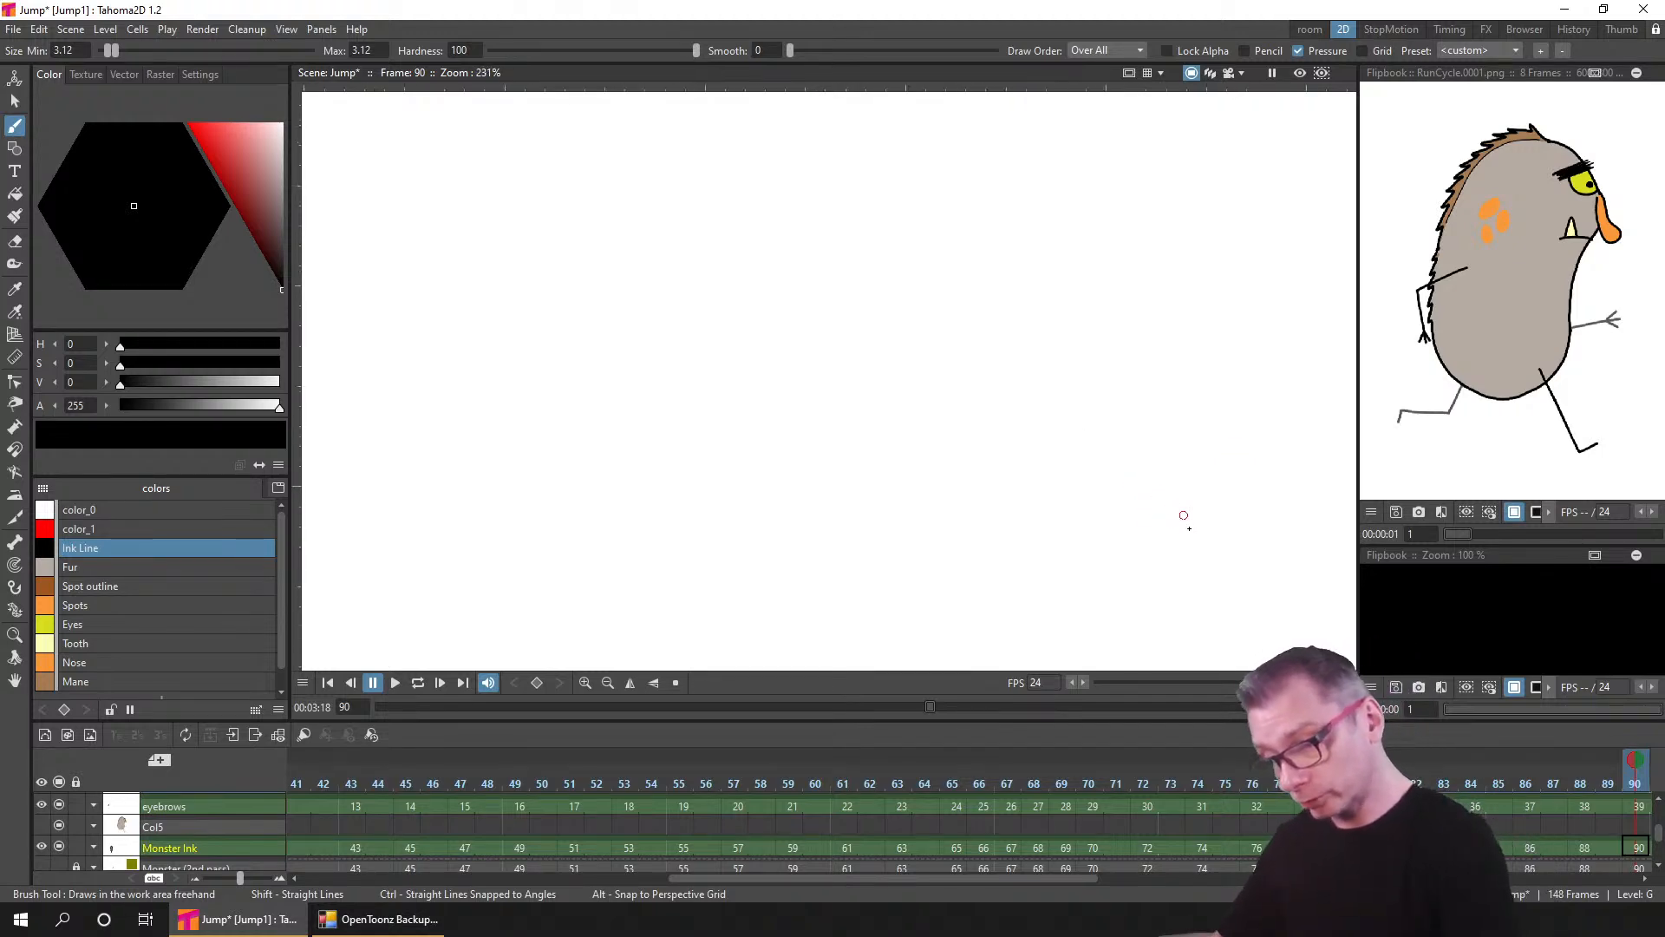
pyautogui.moveTo(1177, 461); pyautogui.dragTo(1104, 257)
pyautogui.scroll(8, 1203, 517)
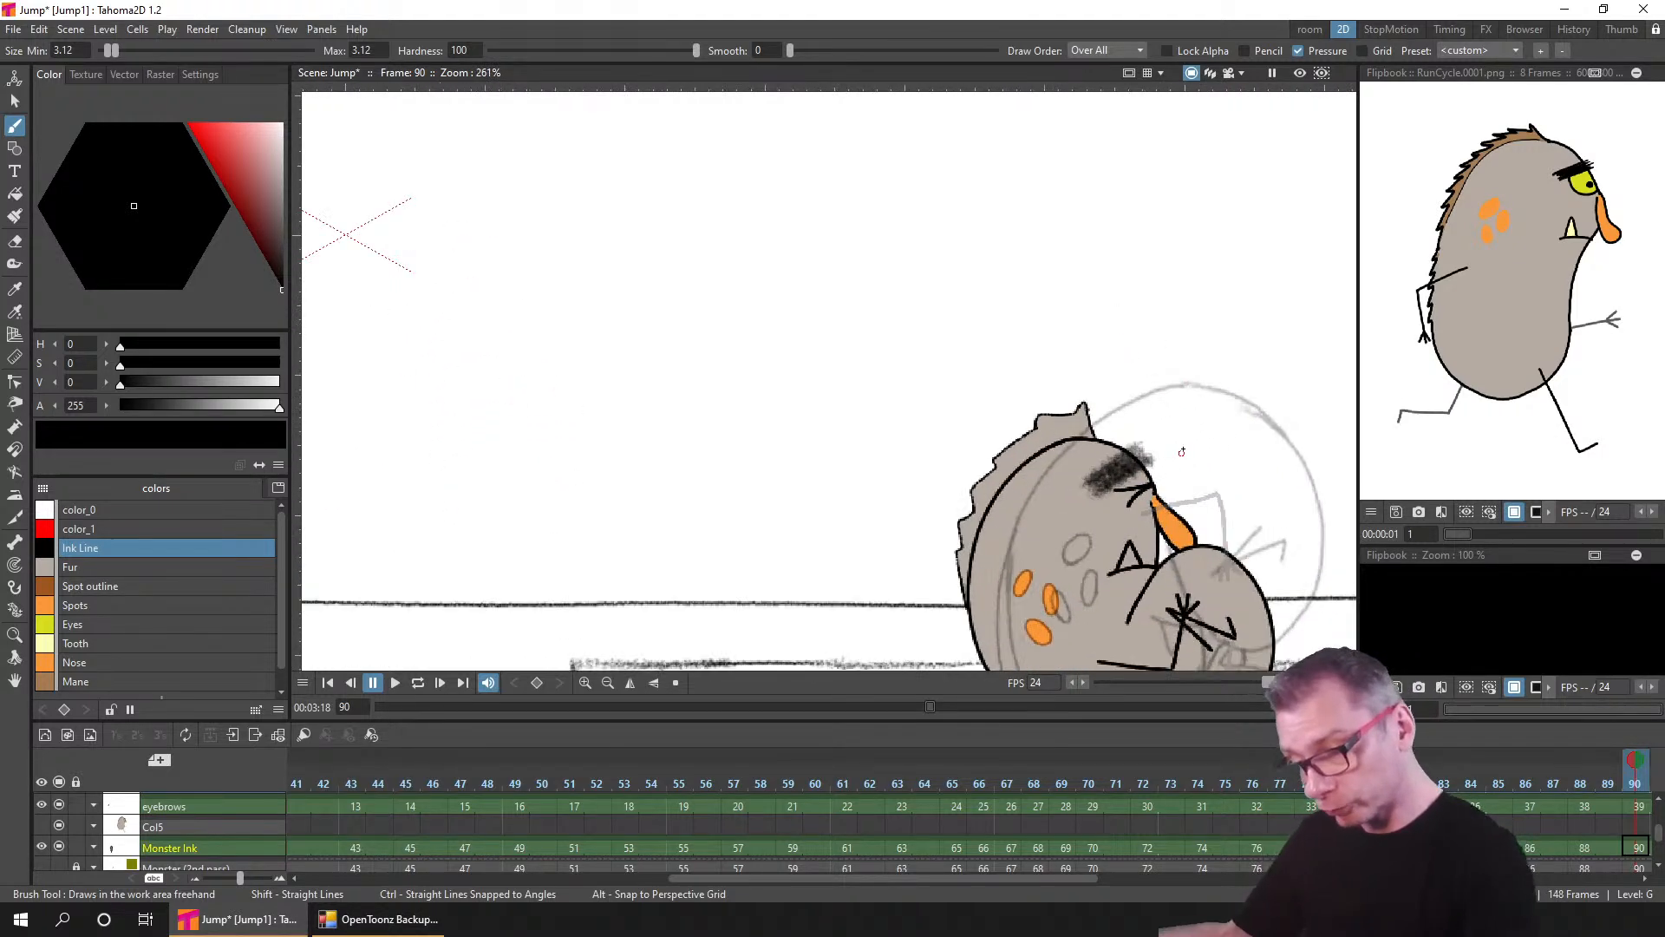
pyautogui.scroll(1, 1078, 342)
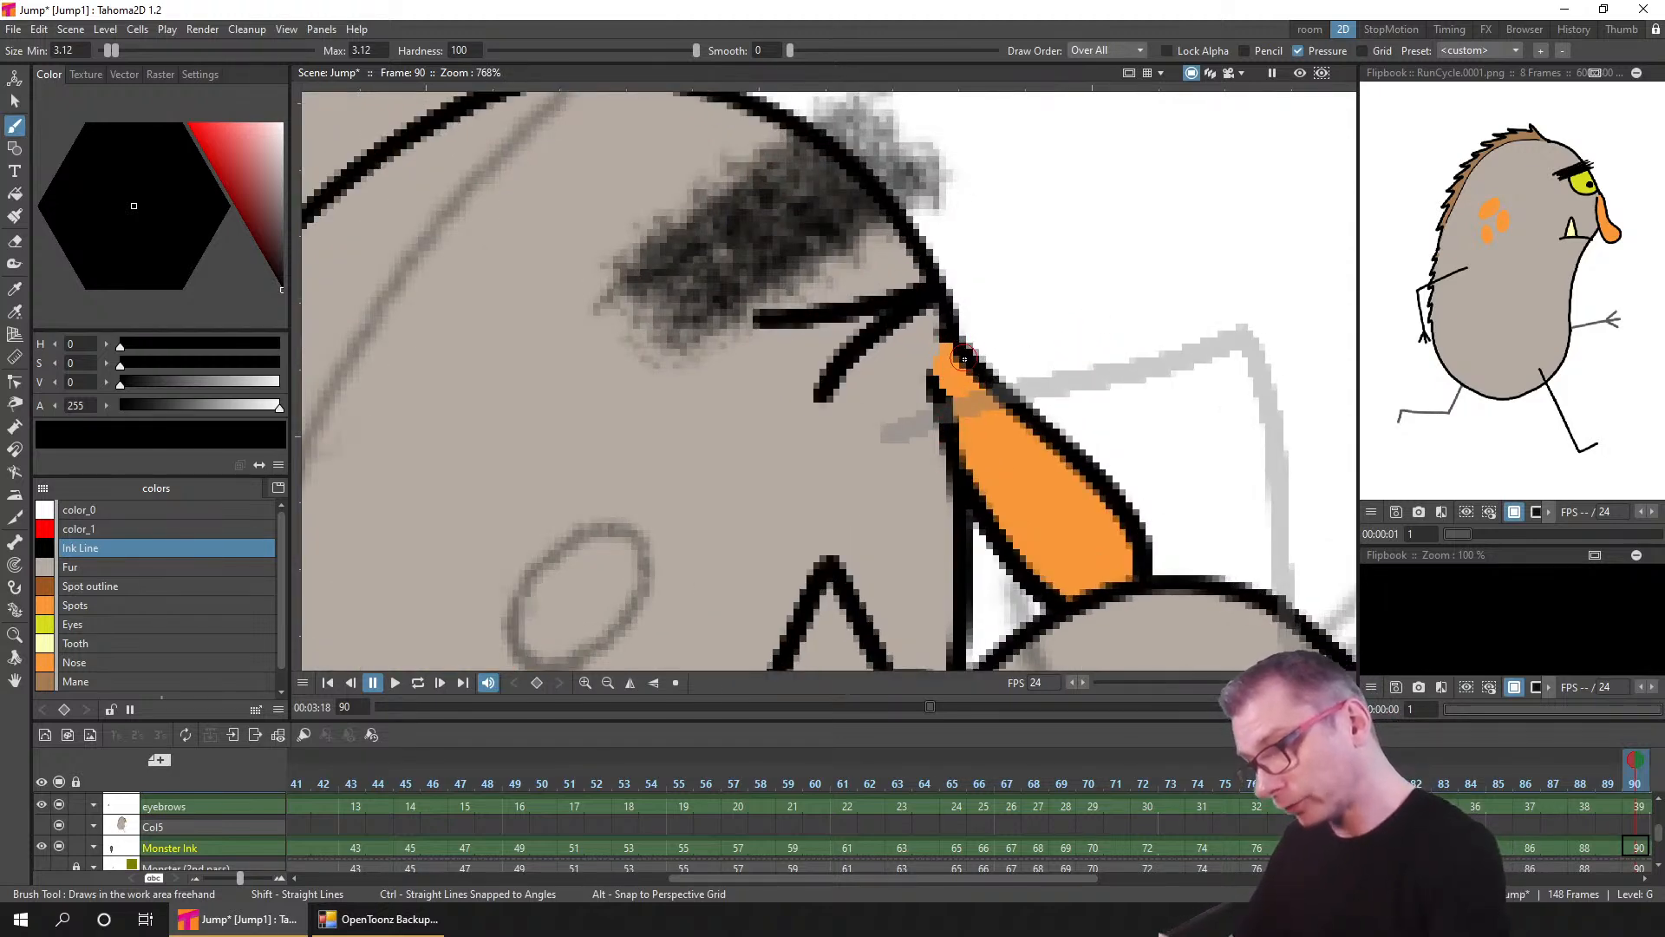
pyautogui.press(',')
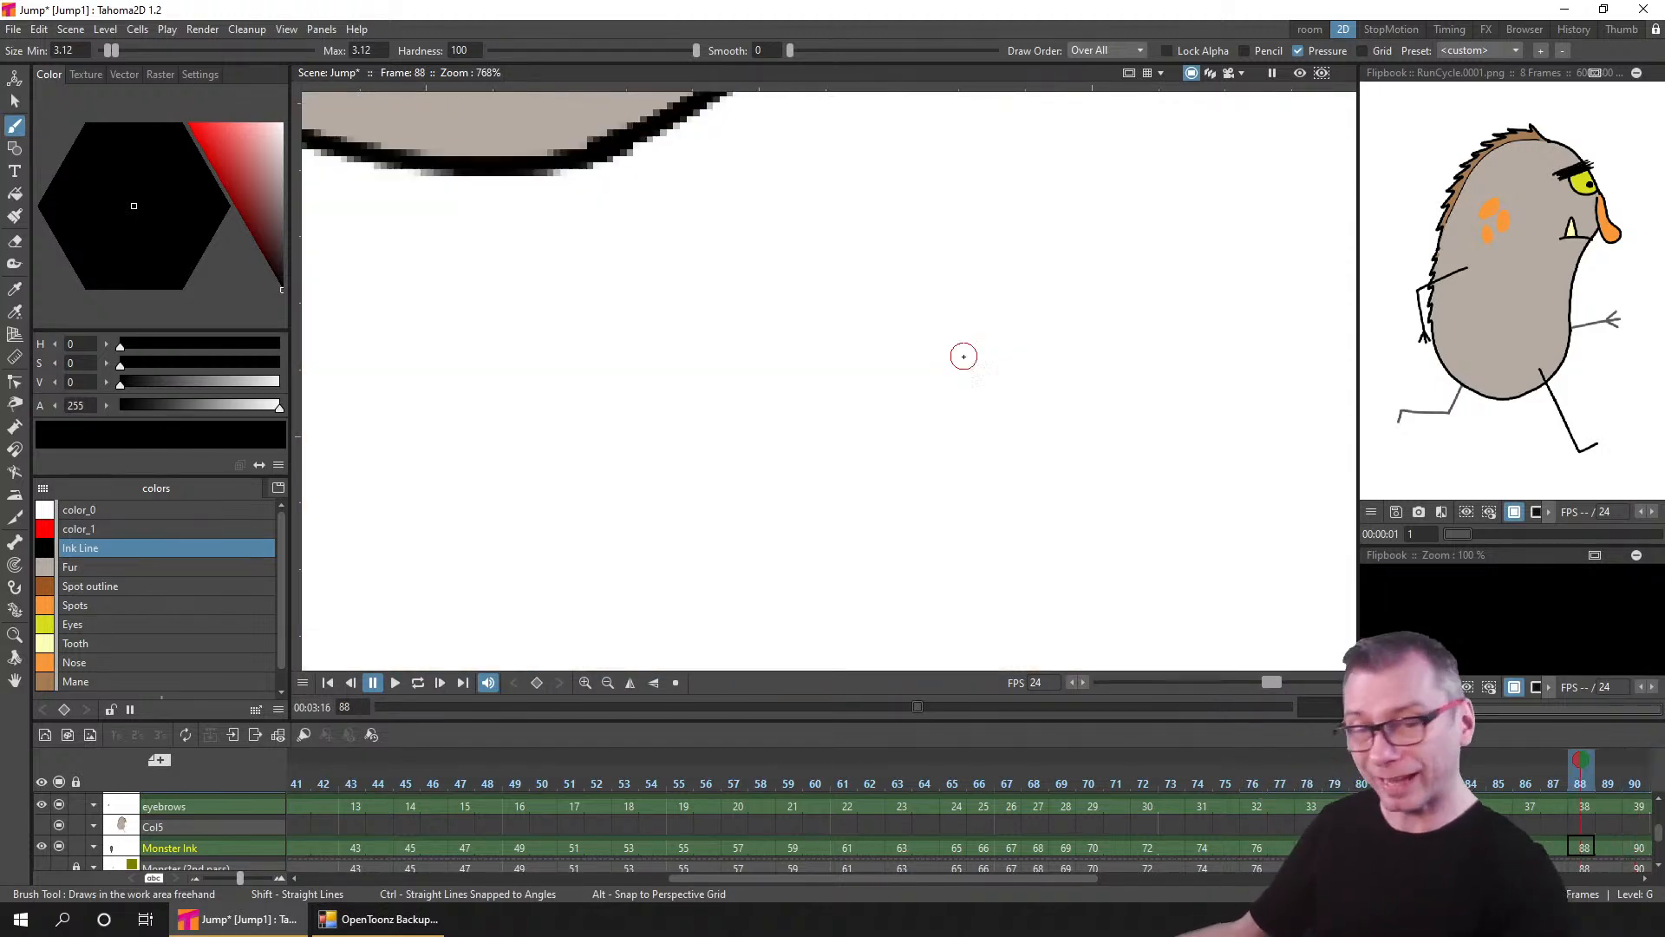
pyautogui.scroll(-7, 977, 376)
pyautogui.scroll(-1, 1032, 366)
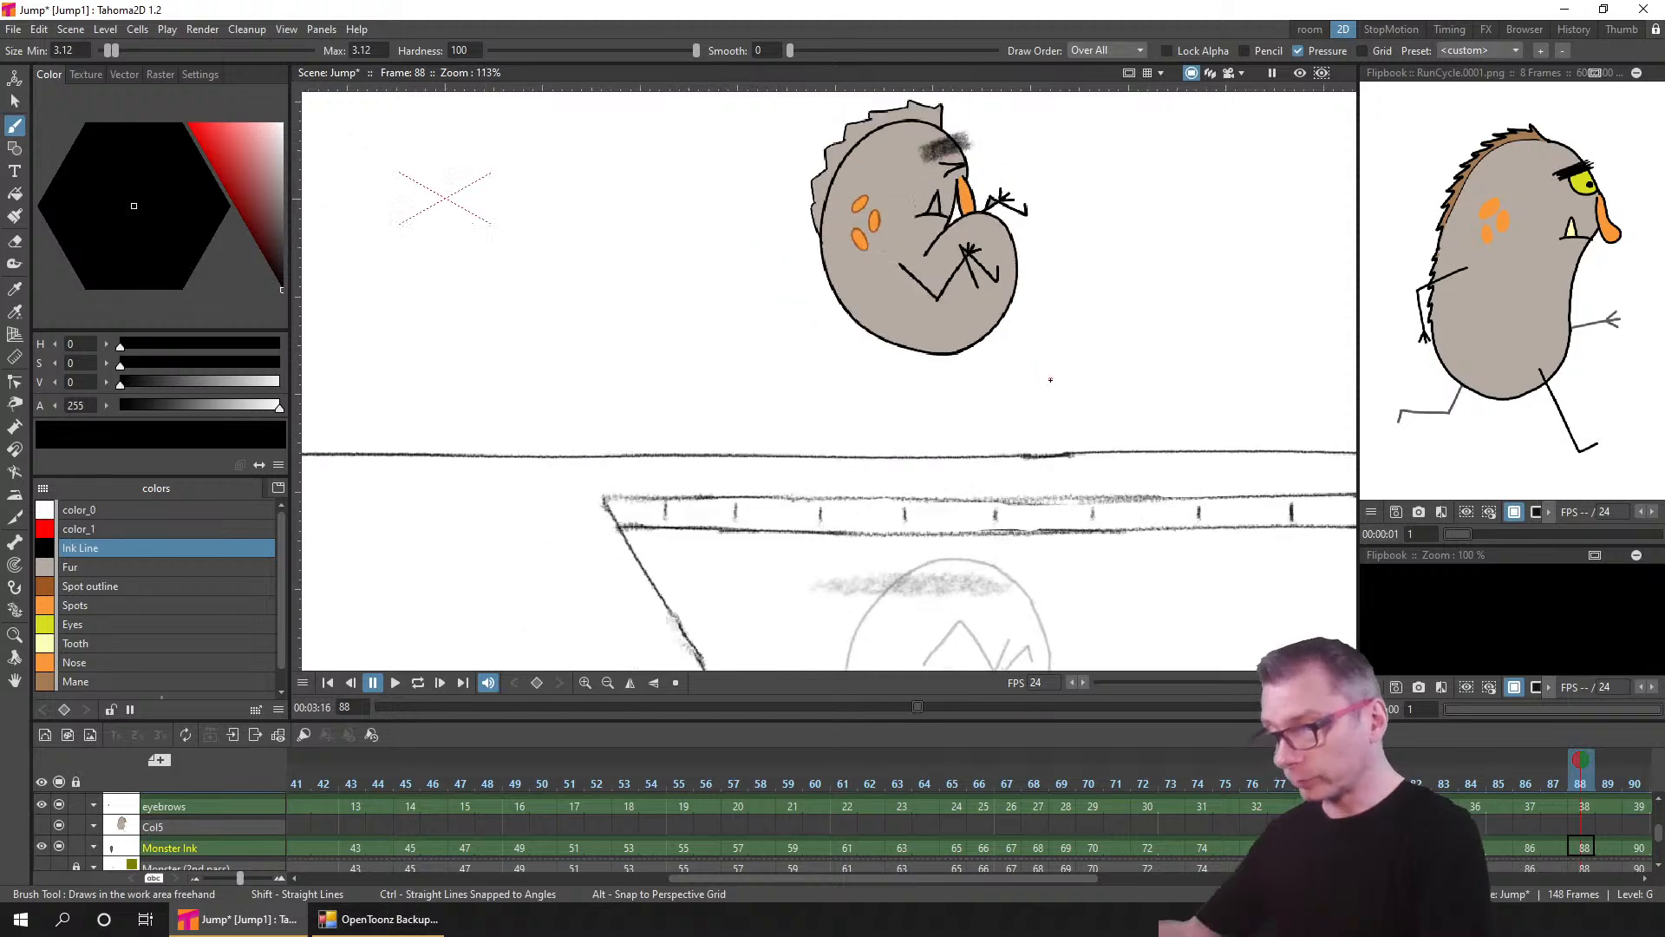
# - Save the scene and return to frame 1 with the standing monster in view
pyautogui.hotkey('ctrl', 's')
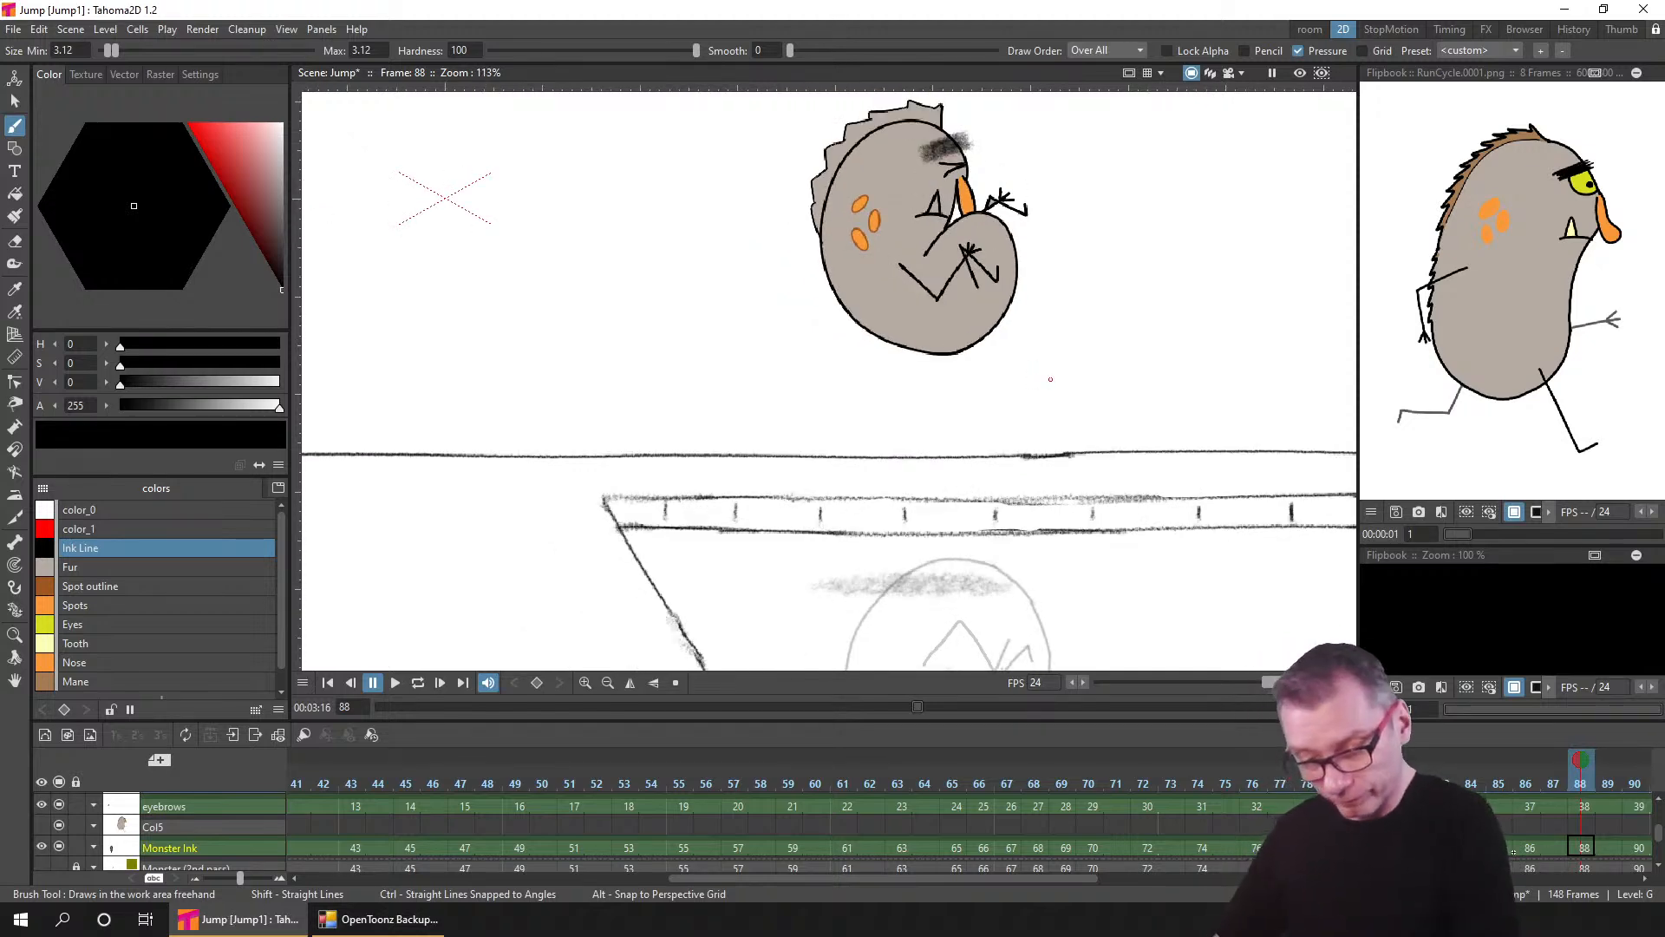
pyautogui.hscroll(3, 1115, 869)
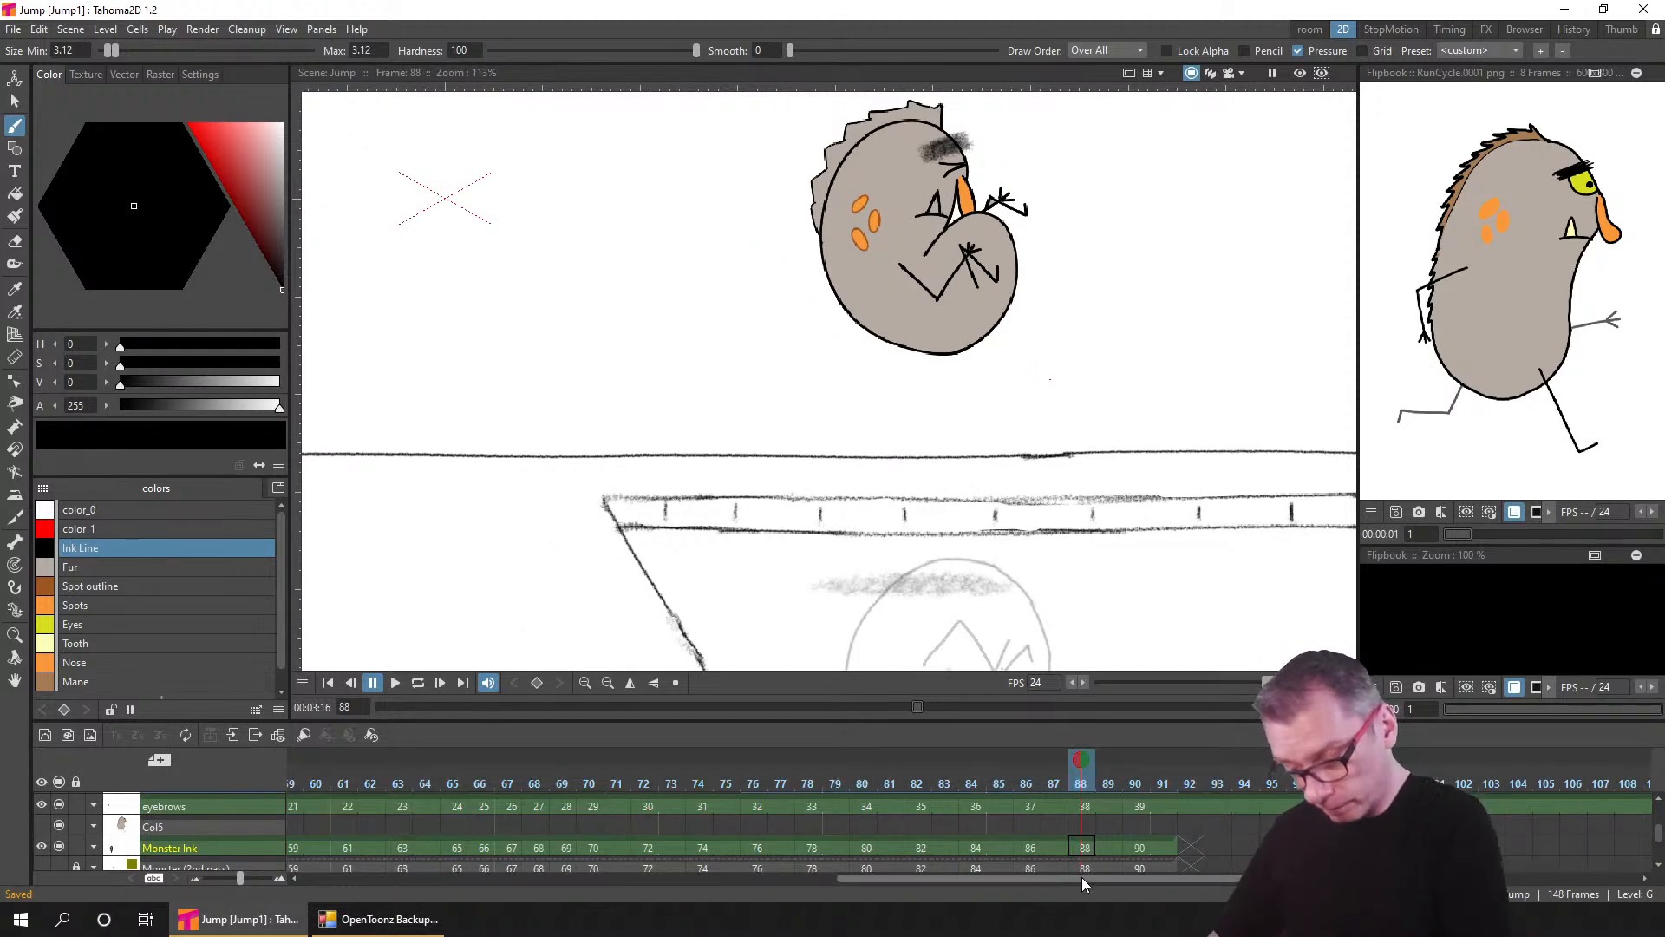
pyautogui.click(1136, 847)
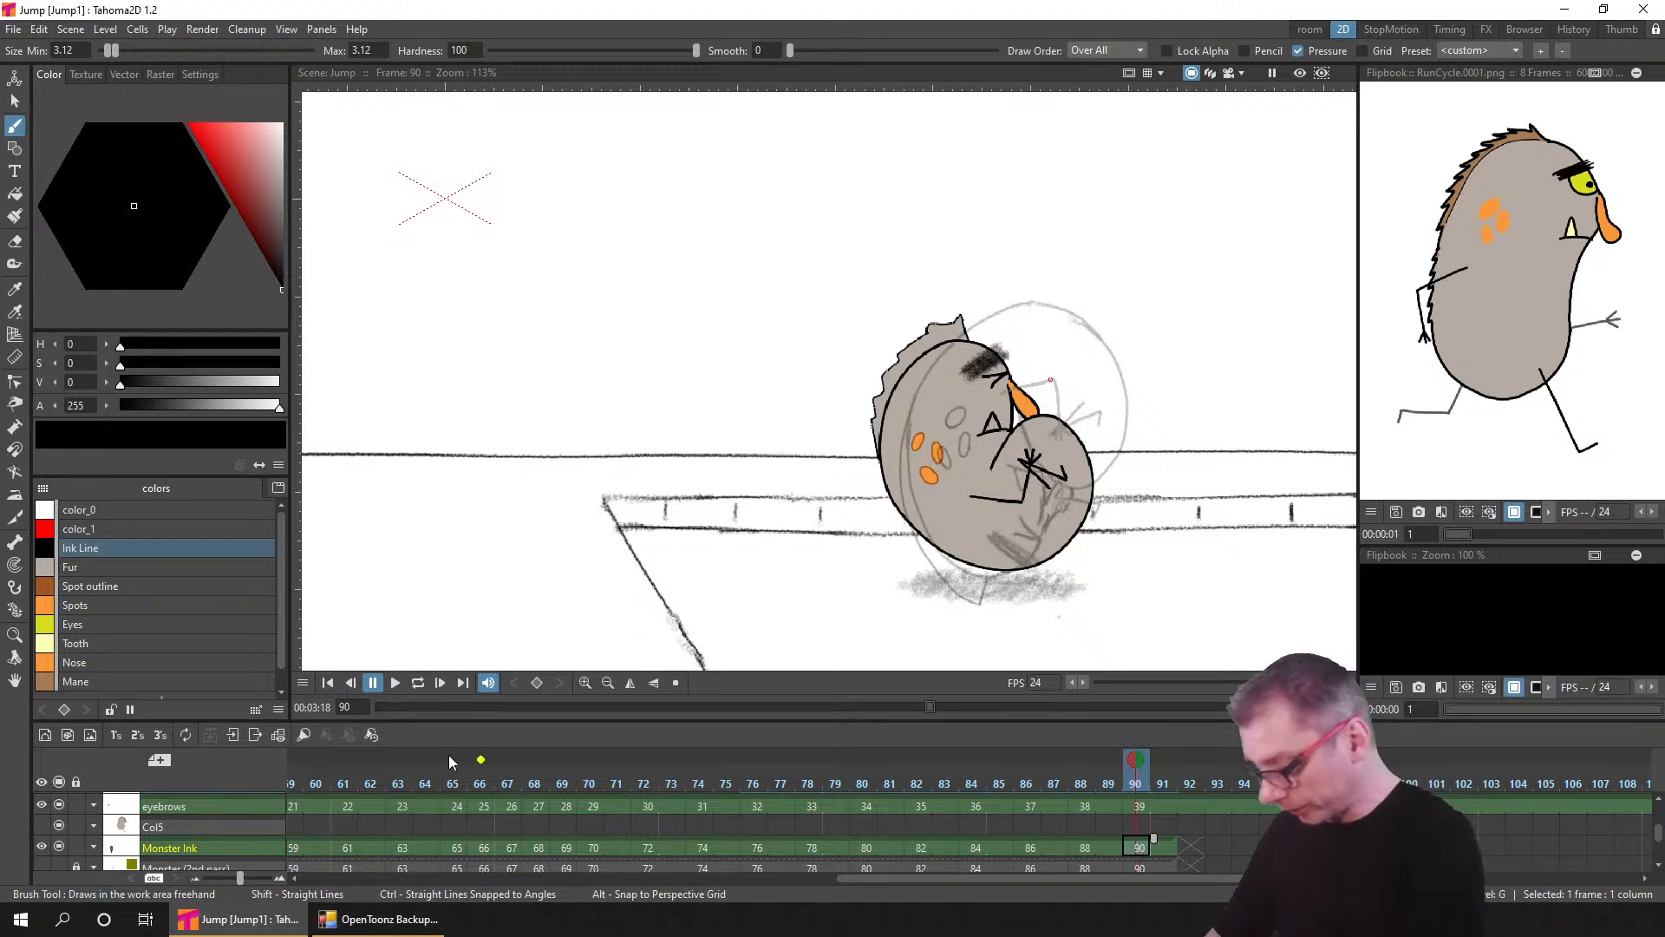
pyautogui.click(328, 683)
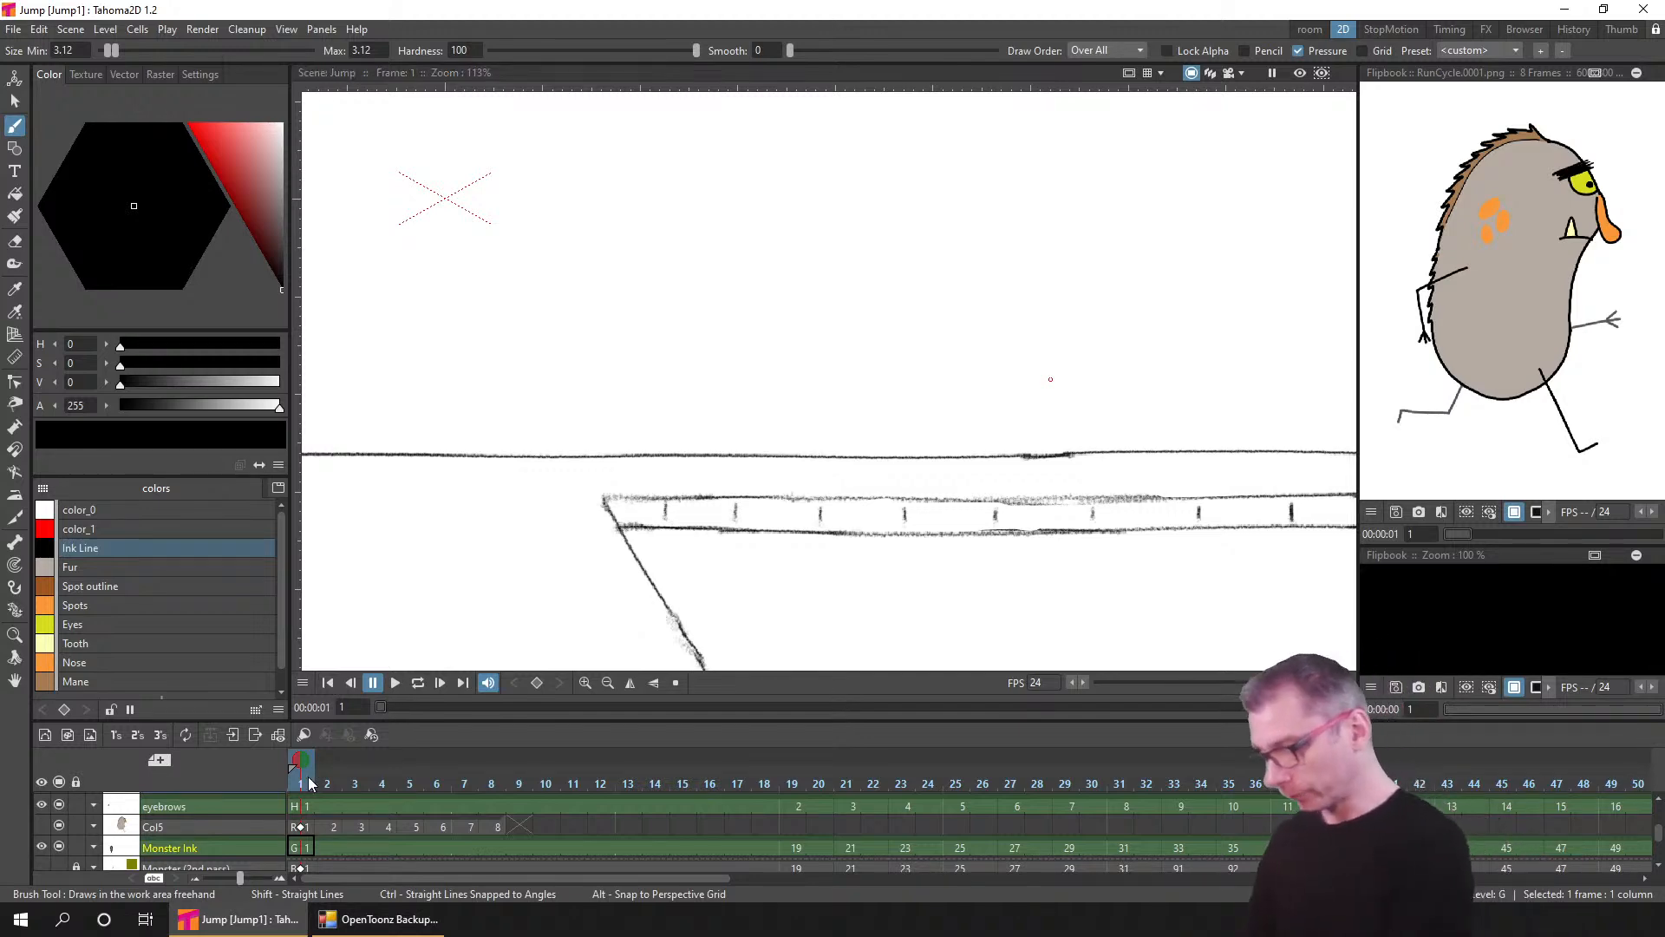
pyautogui.scroll(-6, 878, 475)
pyautogui.moveTo(892, 497); pyautogui.dragTo(1062, 545)
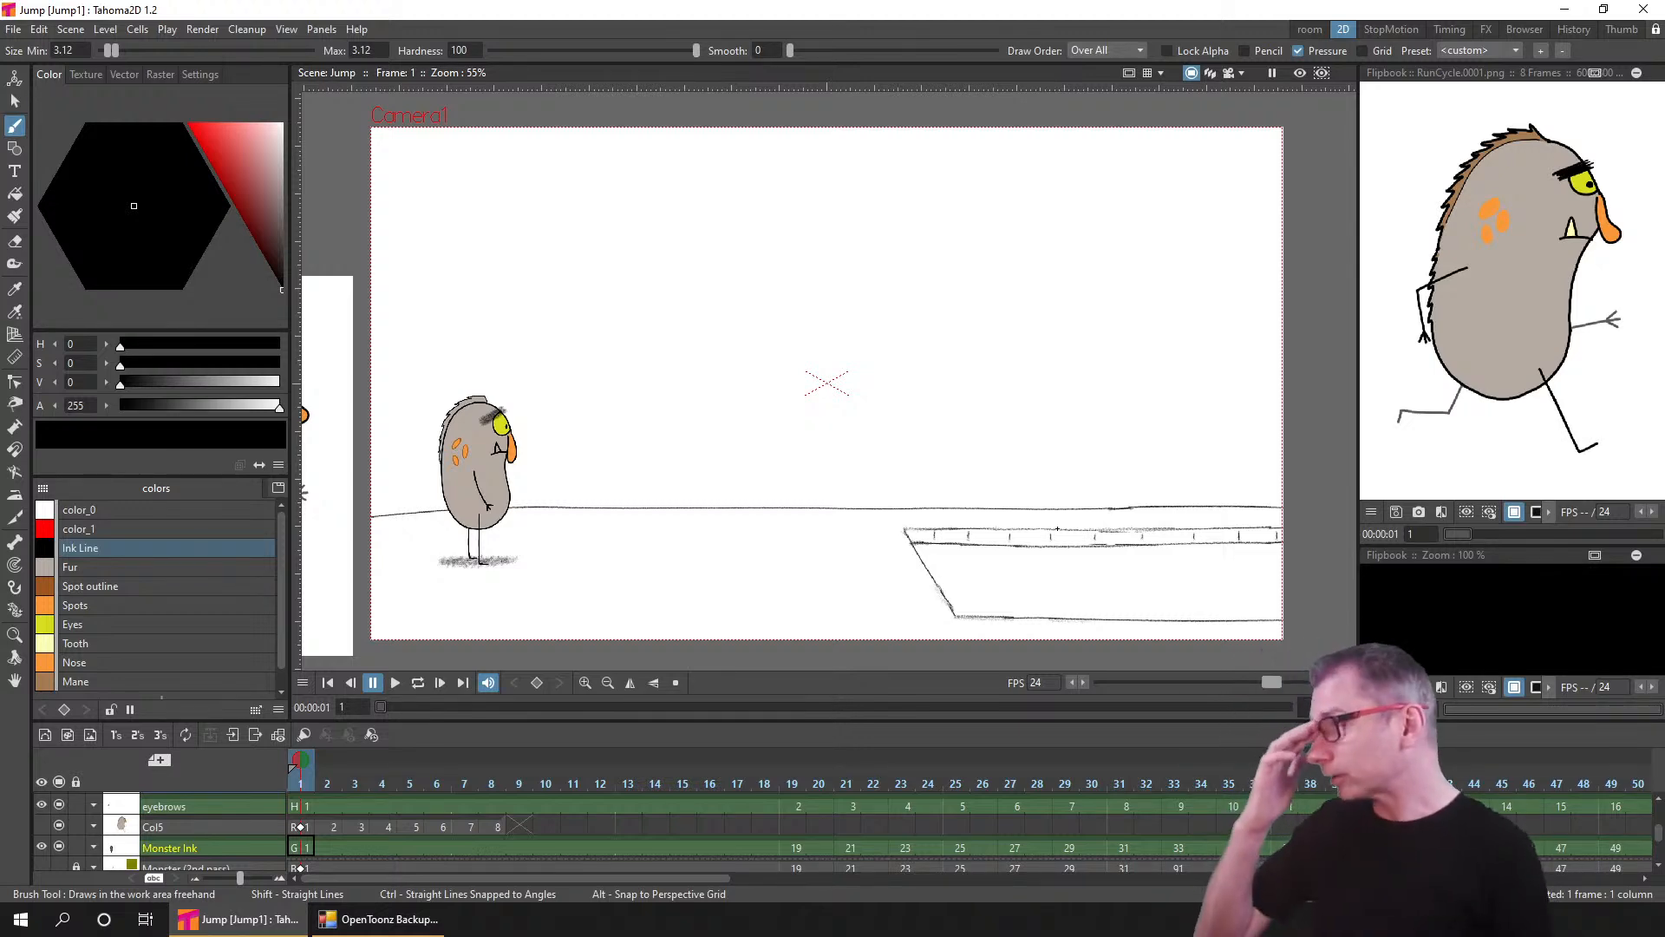
pyautogui.scroll(4, 634, 508)
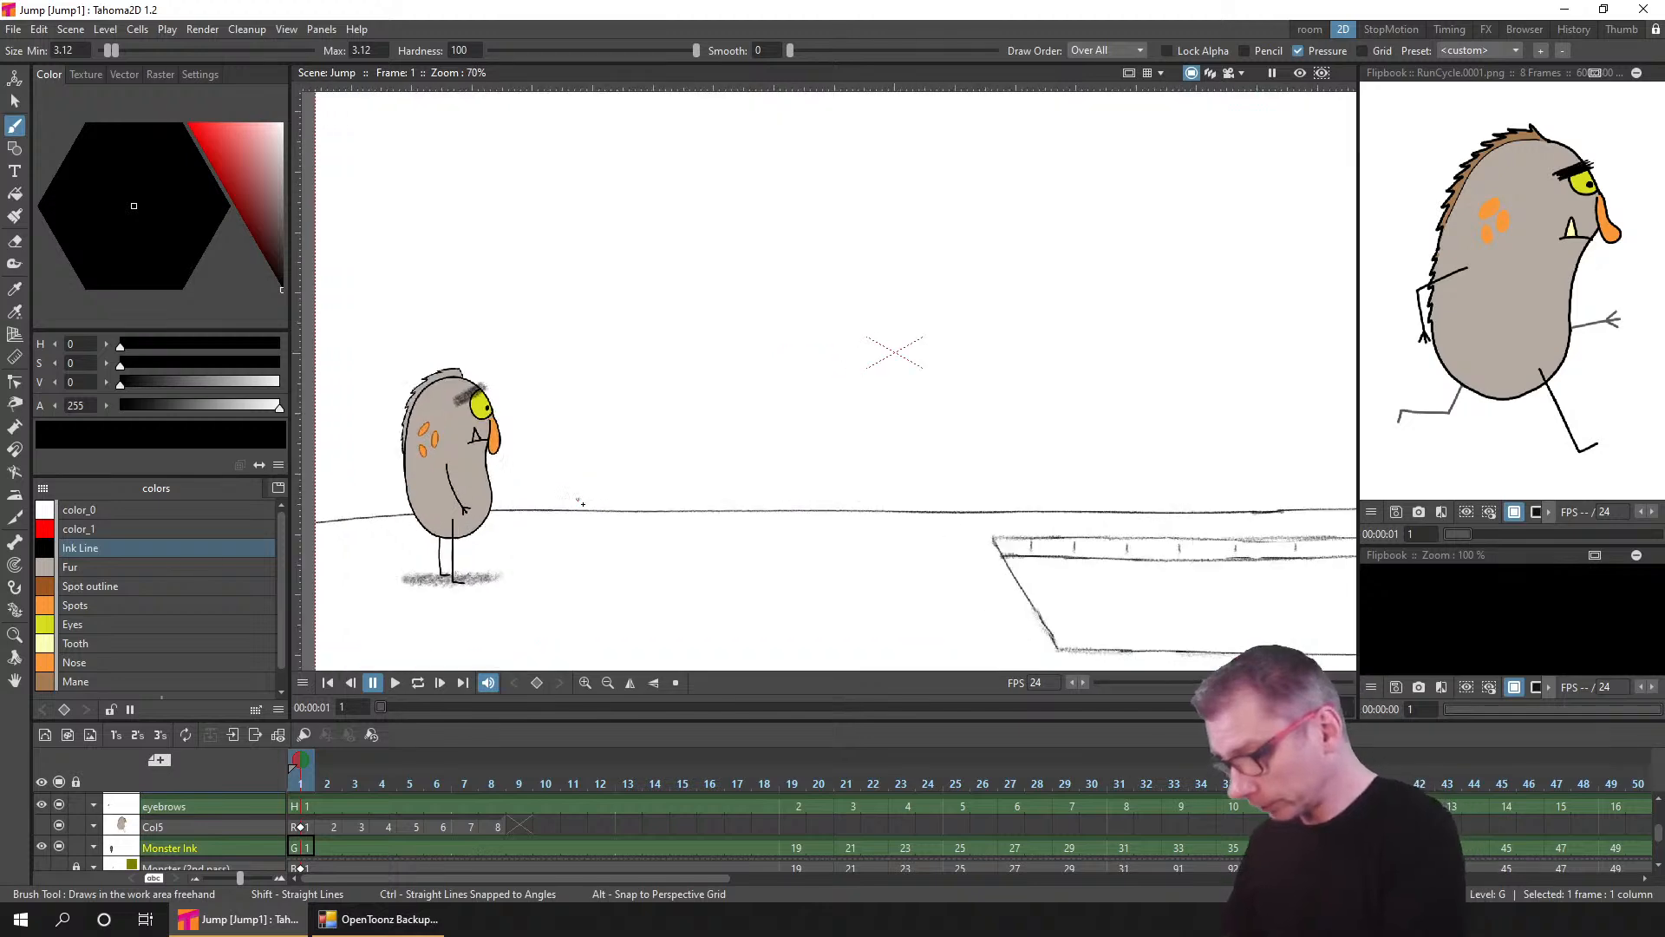
# - Fill the monster's tooth on frame 1 of Monster Ink with the Tooth colour using the Fill tool
pyautogui.moveTo(634, 507); pyautogui.dragTo(803, 492)
pyautogui.click(106, 645)
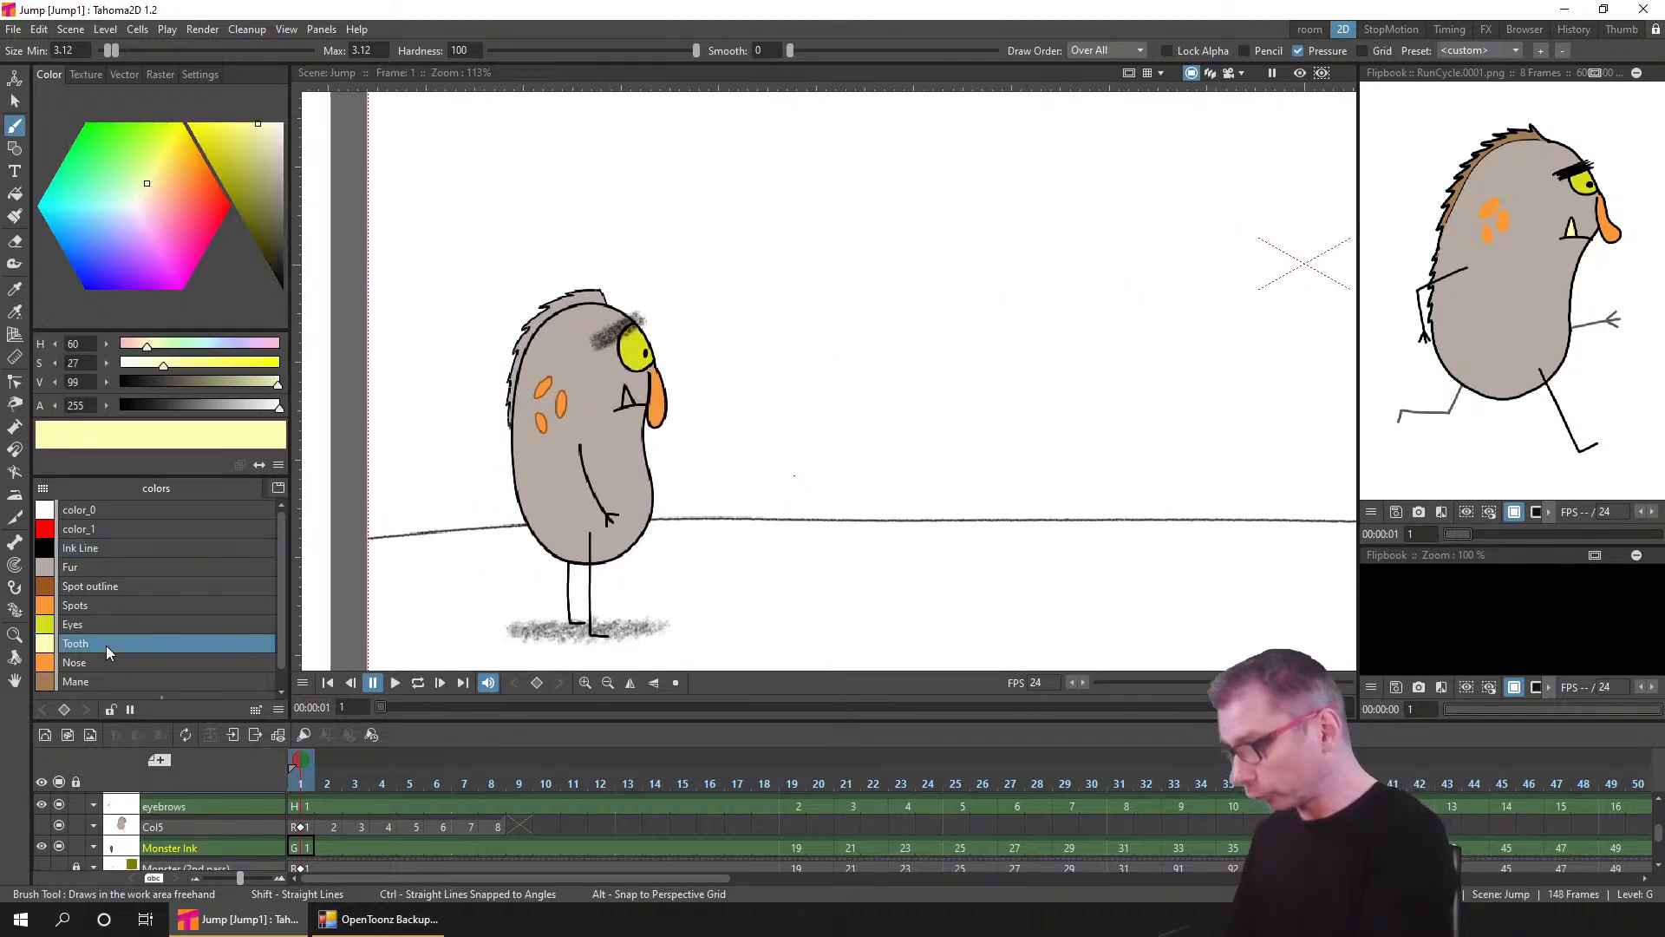
pyautogui.click(19, 195)
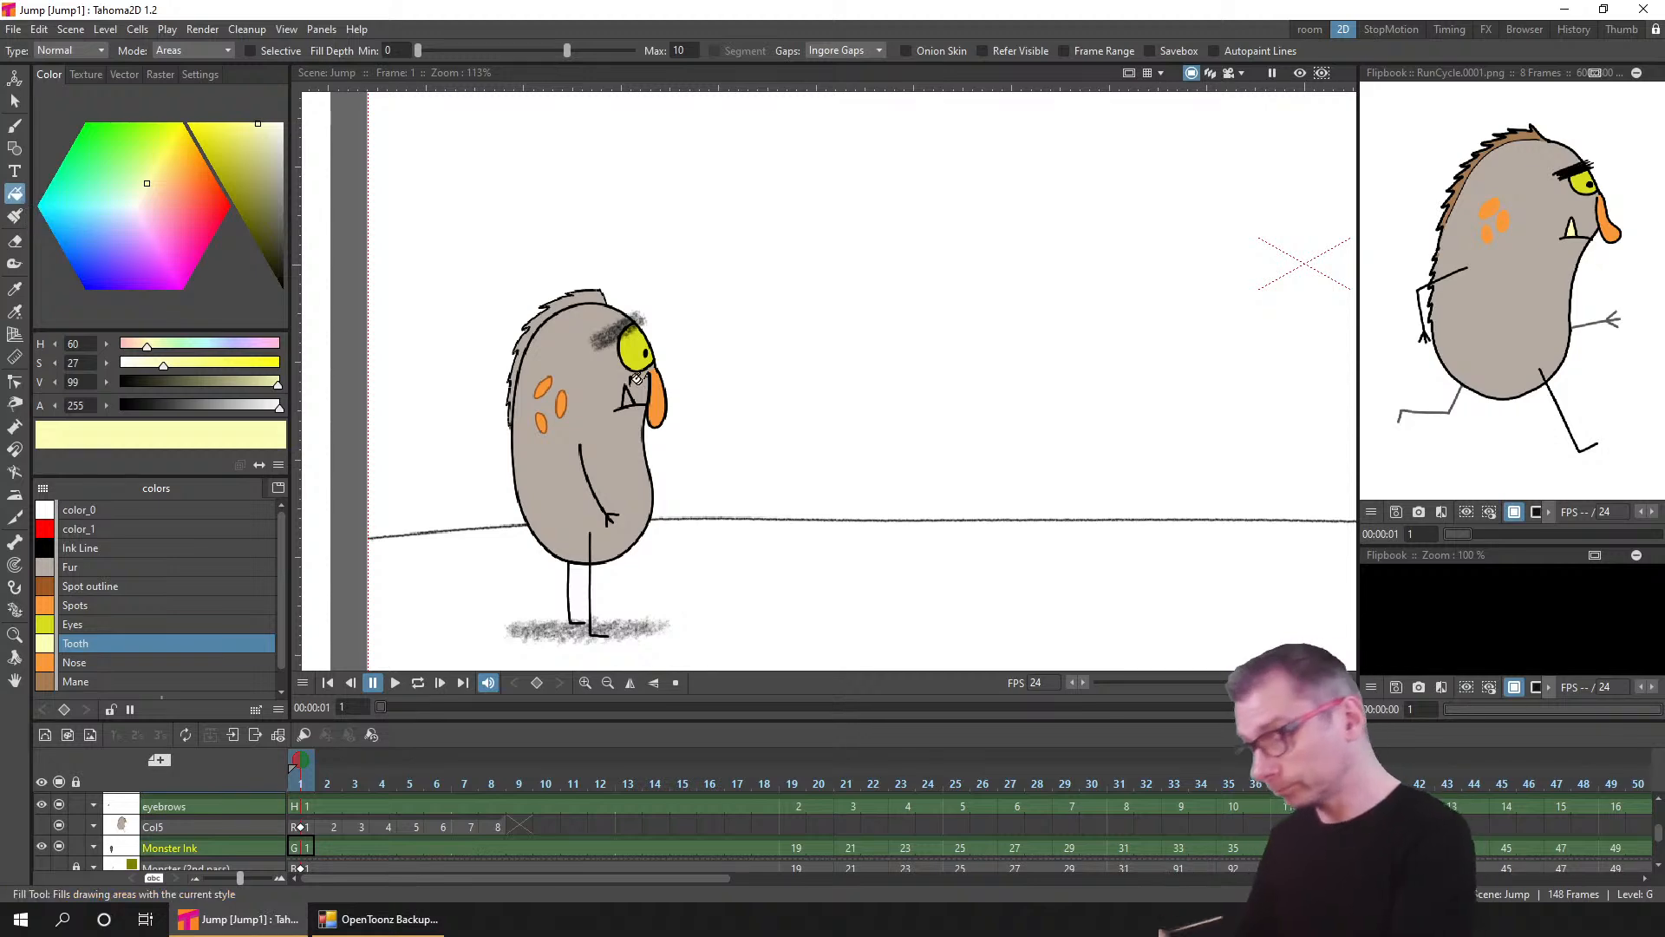
pyautogui.click(629, 399)
pyautogui.scroll(4, 699, 468)
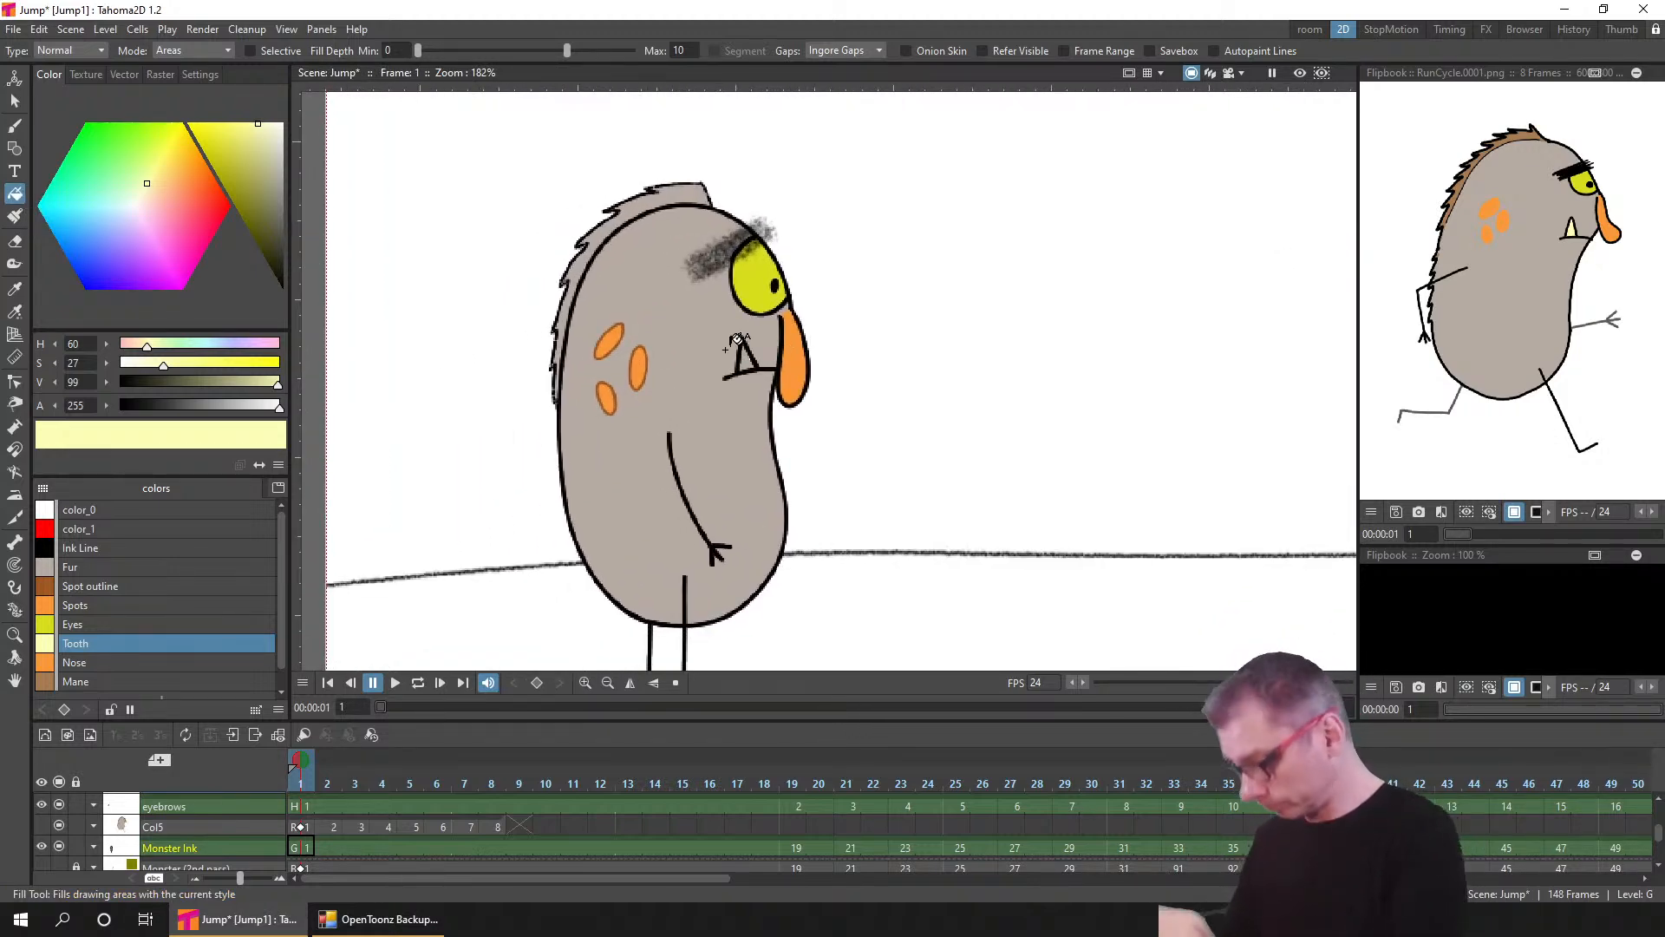
pyautogui.click(298, 848)
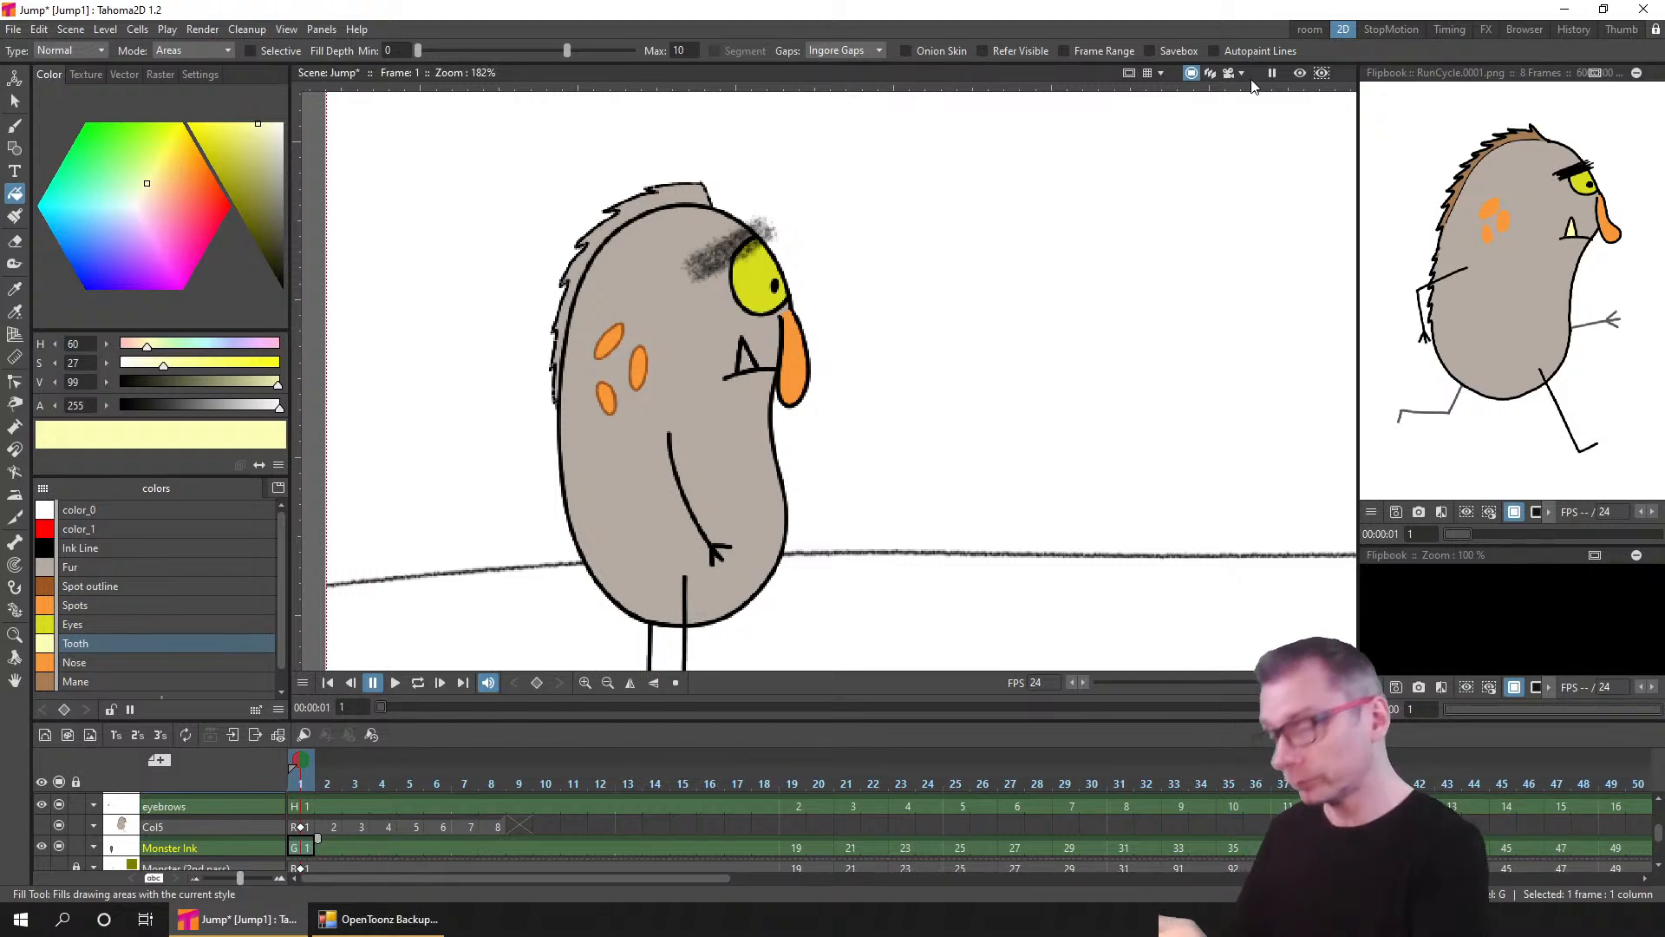
pyautogui.scroll(5, 768, 351)
pyautogui.scroll(-1, 764, 360)
pyautogui.click(725, 369)
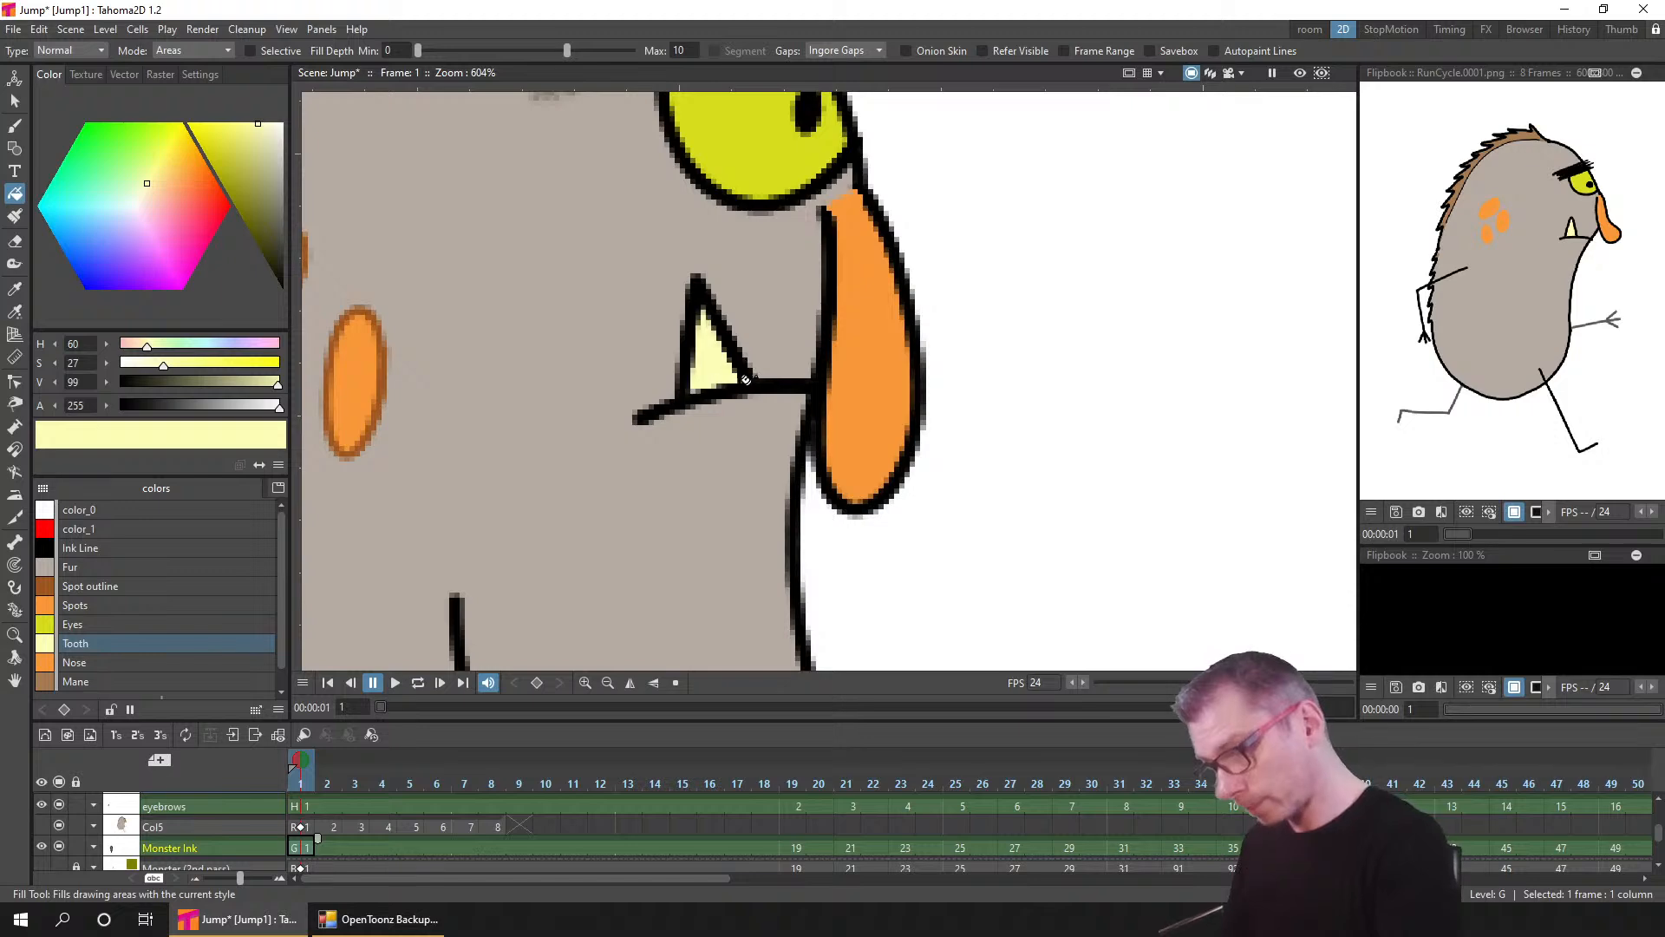
pyautogui.scroll(-4, 741, 363)
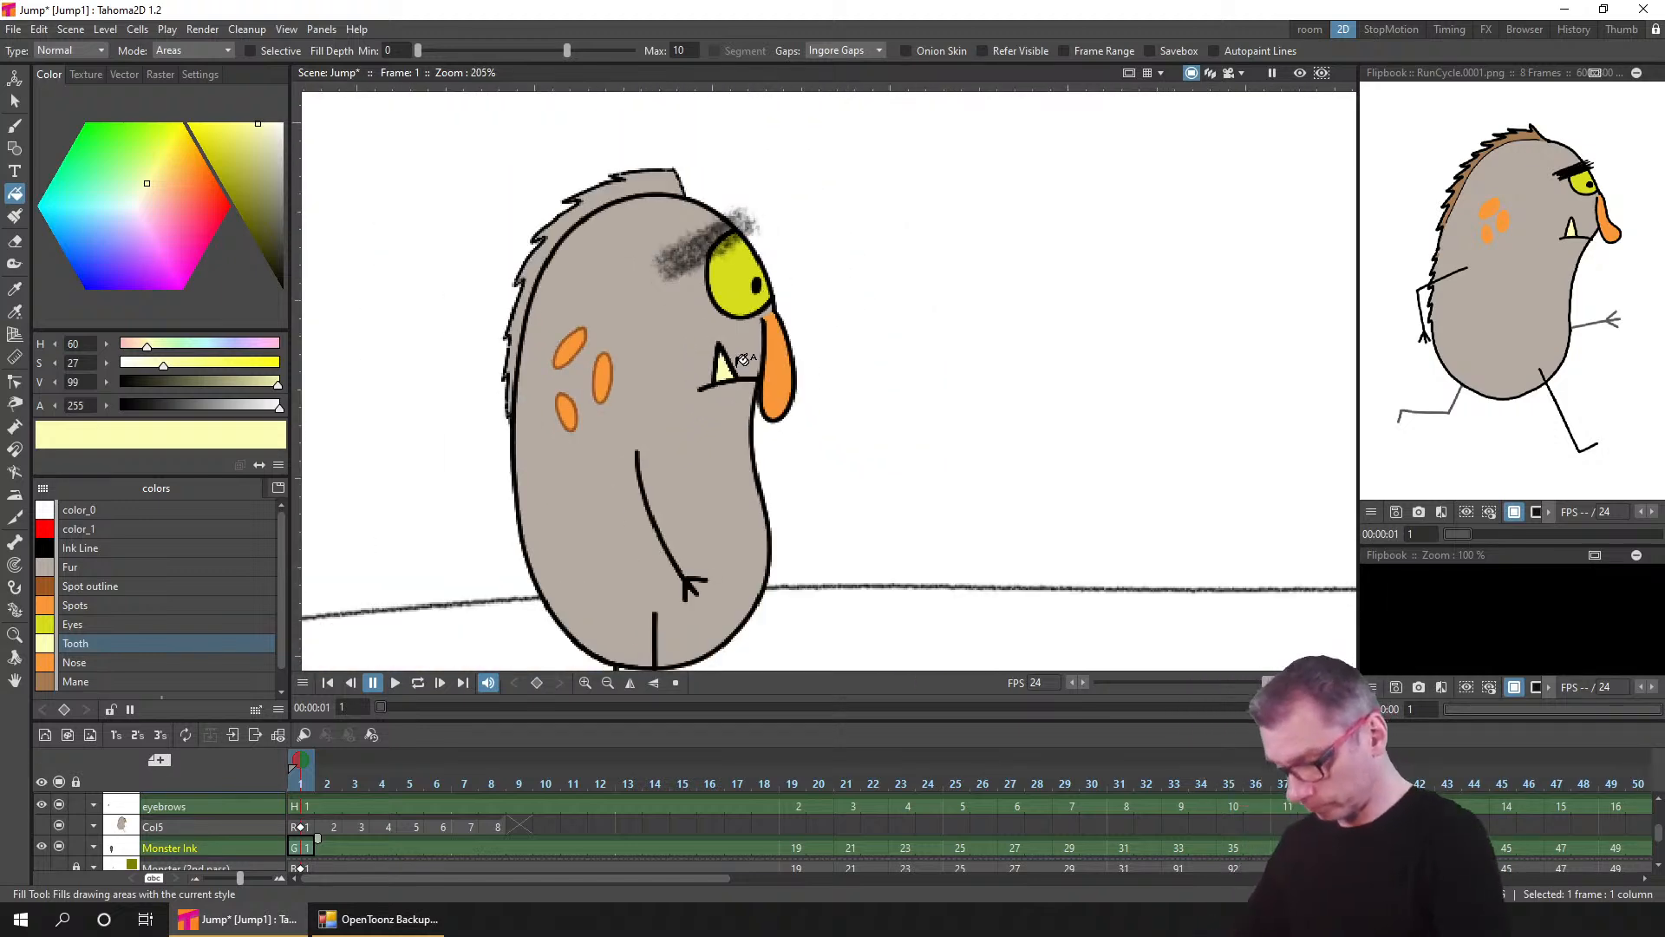
# - Fill the tooth with the Tooth colour on the Monster Ink drawings at frames 19, 21, 23, 25, 27 and 29
pyautogui.click(793, 847)
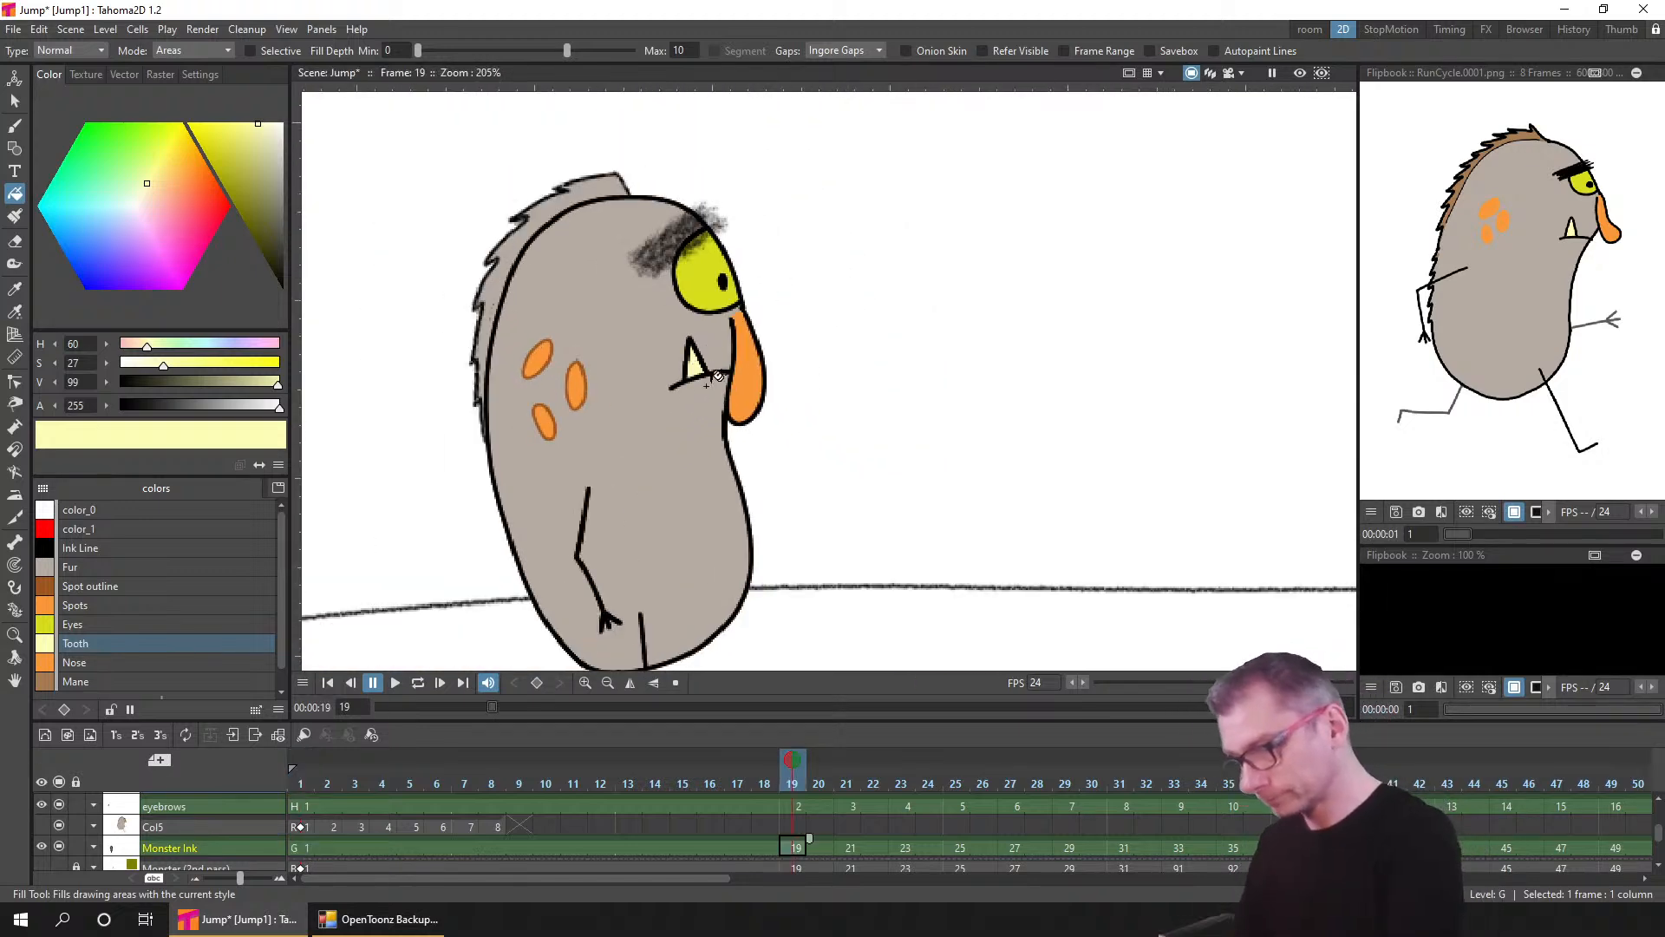
pyautogui.click(852, 849)
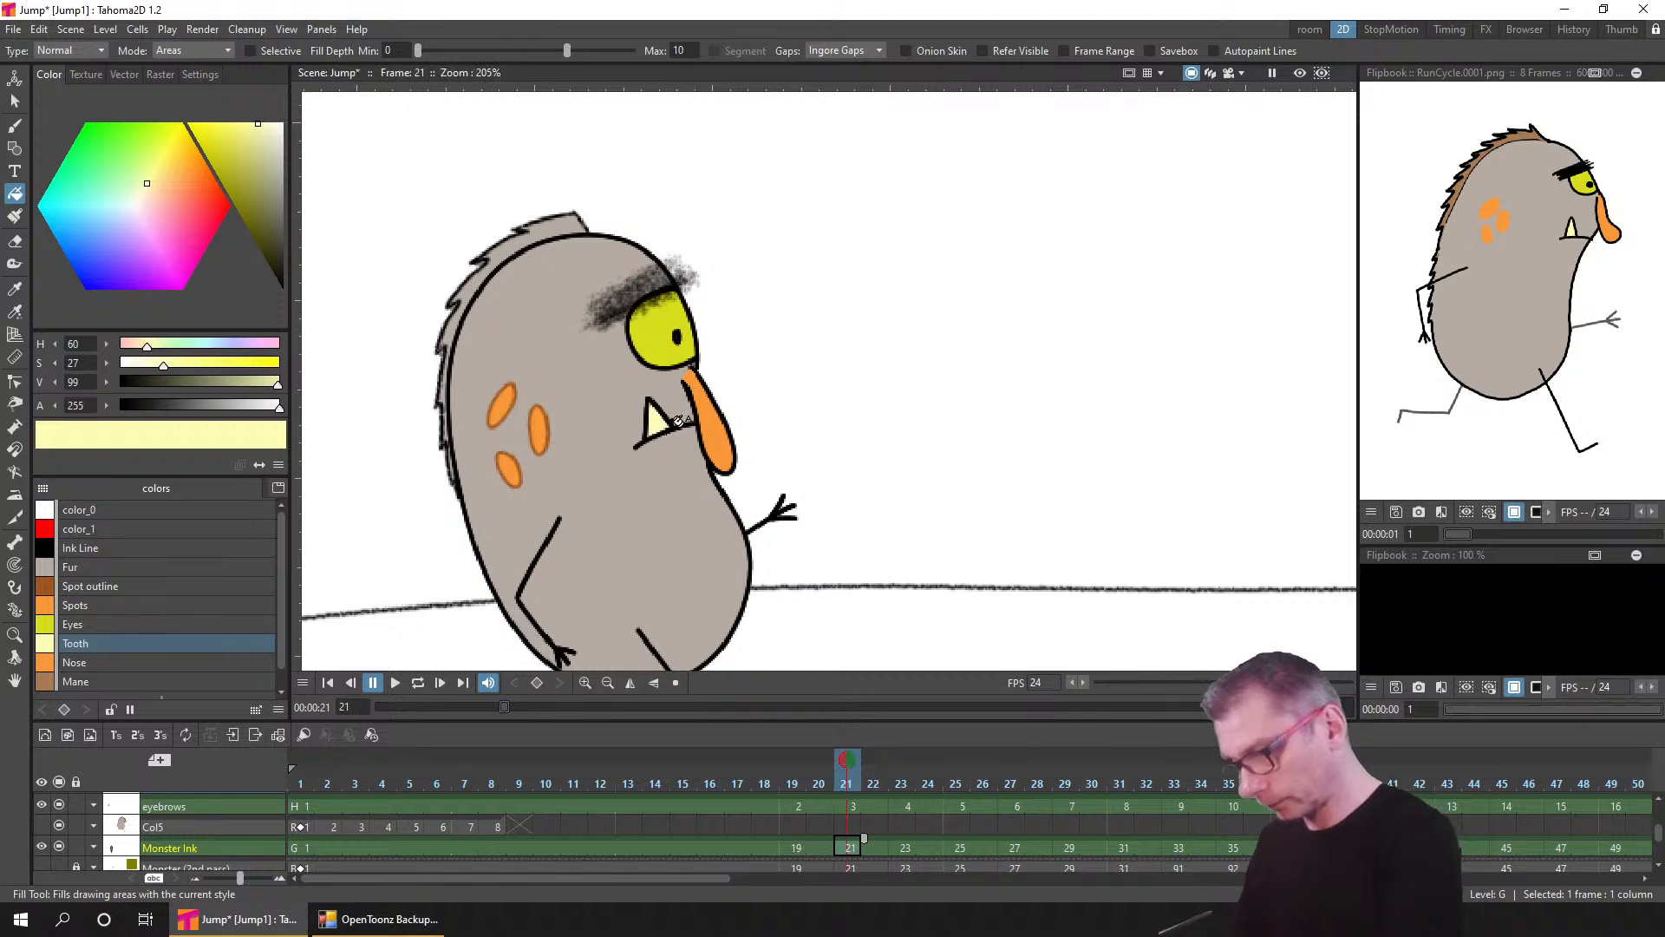
pyautogui.click(904, 847)
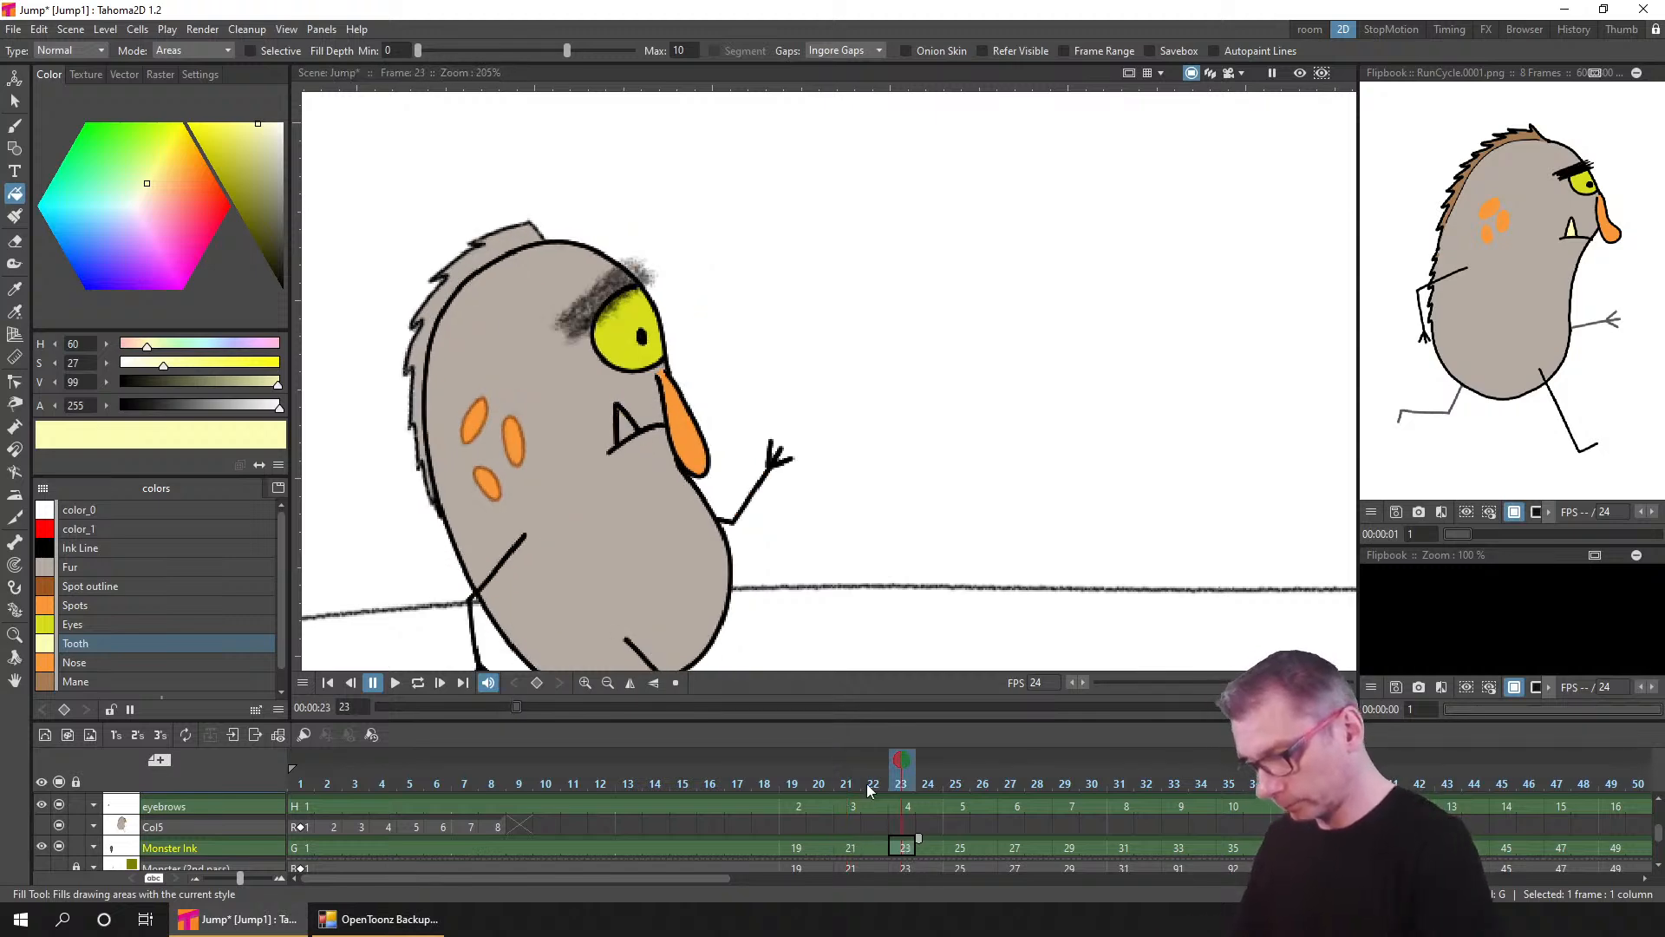
pyautogui.click(959, 848)
pyautogui.click(553, 426)
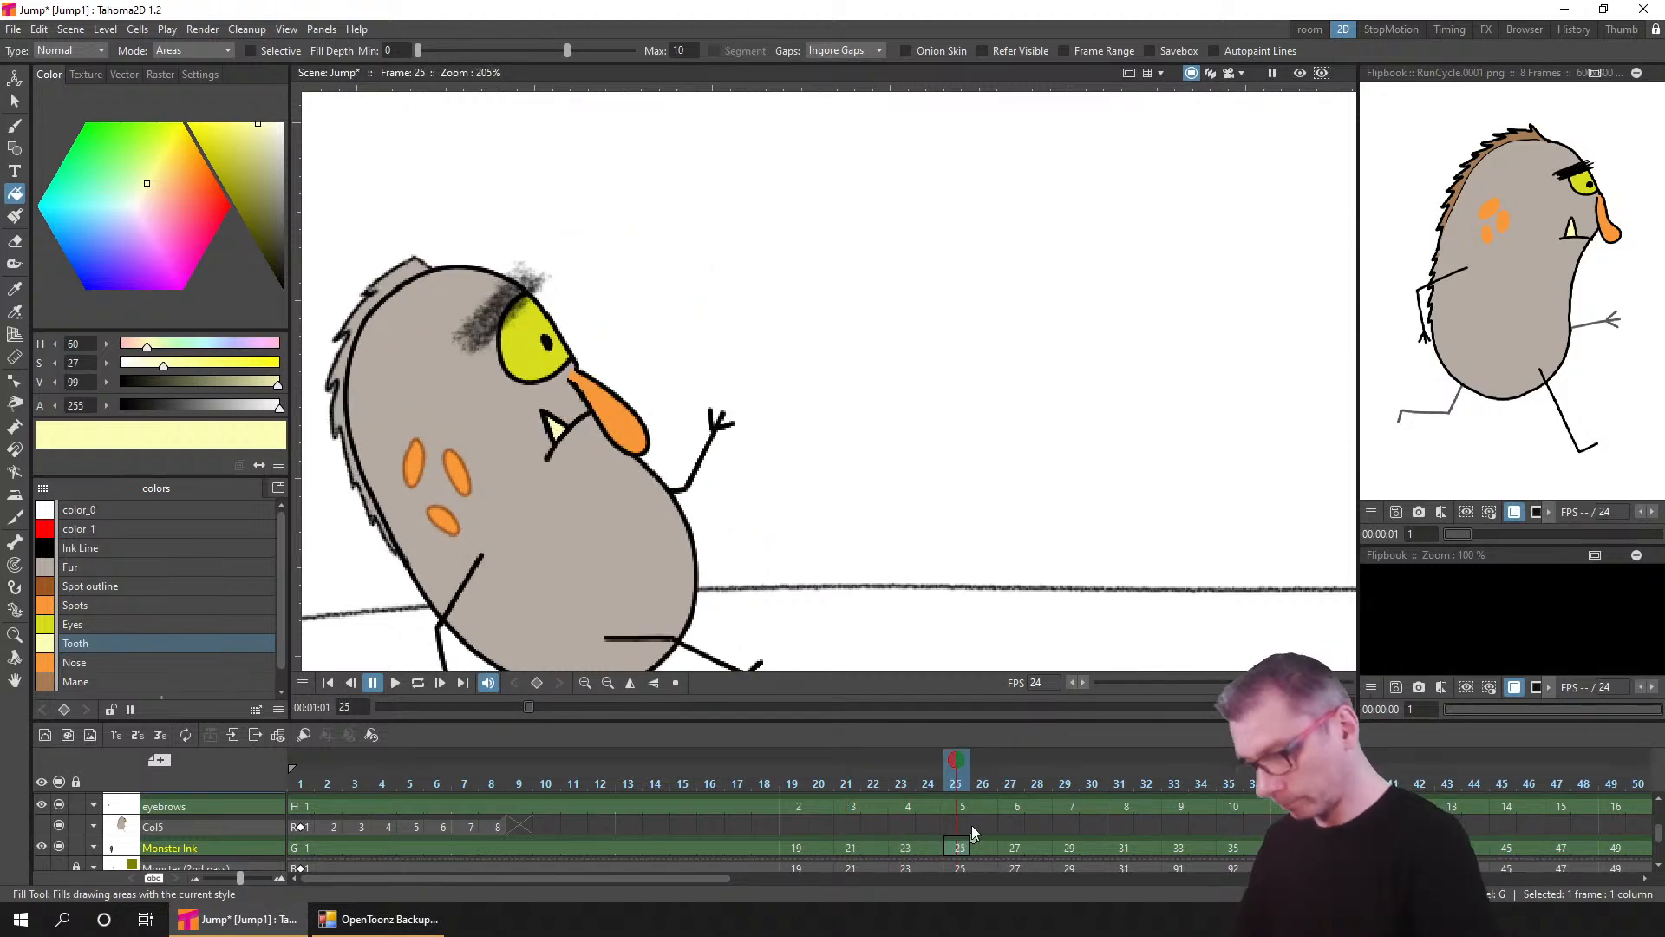
pyautogui.click(1018, 849)
pyautogui.click(543, 430)
pyautogui.click(1069, 847)
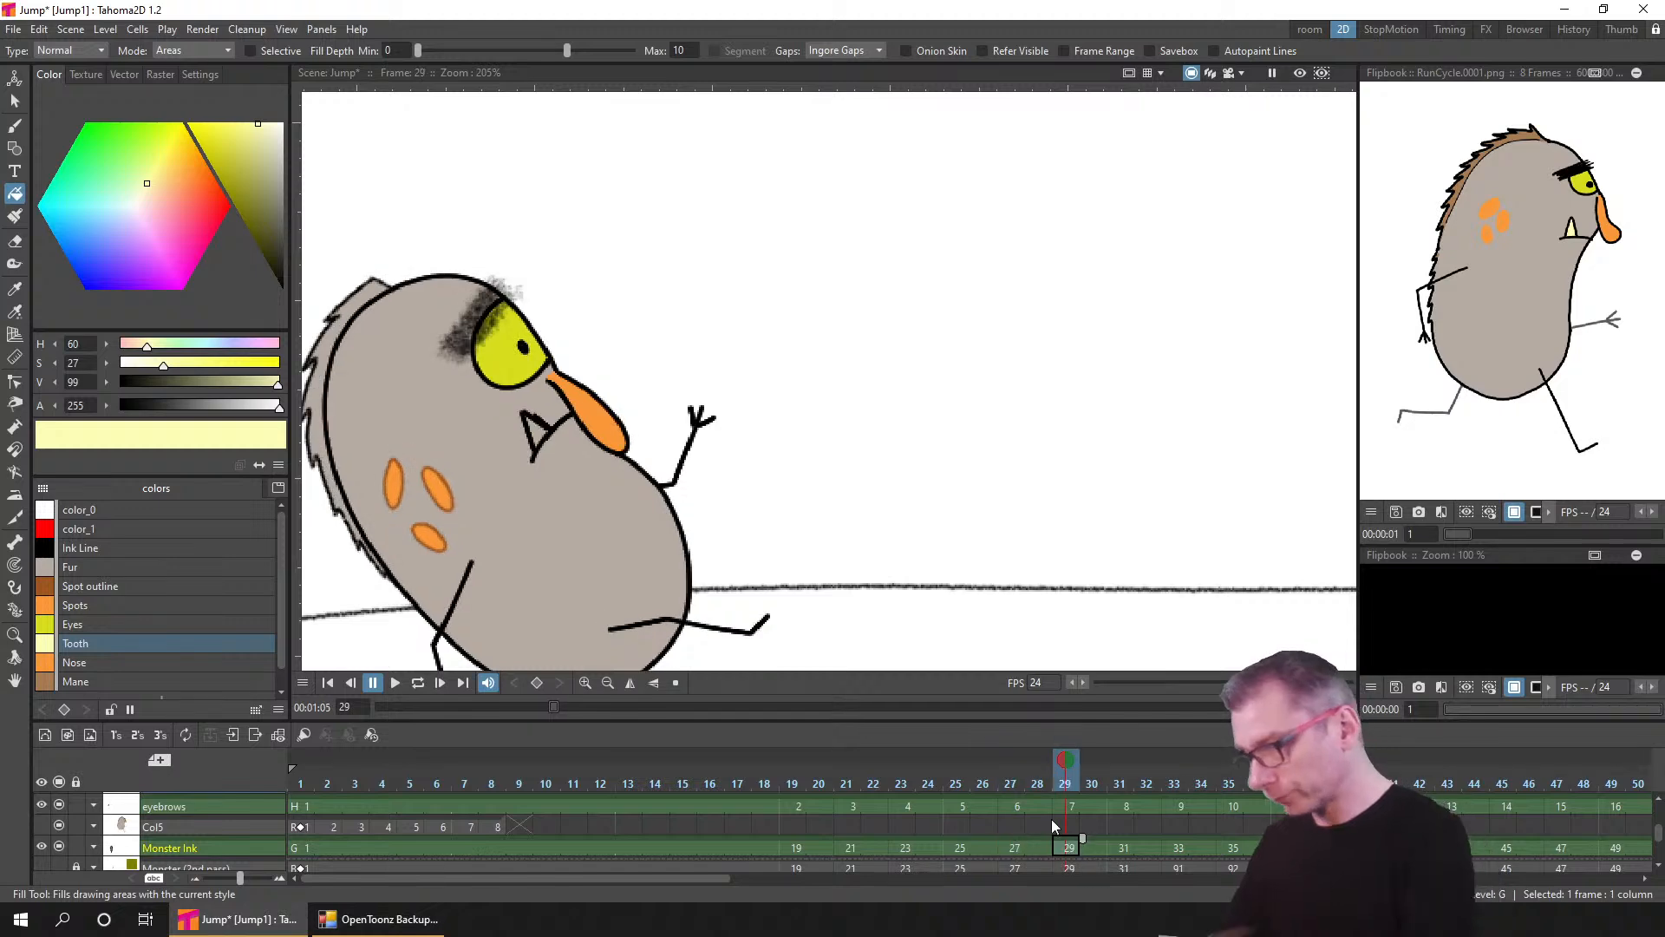
pyautogui.click(538, 432)
# - Go to the Monster Ink drawing at frame 31 and enable Frame Range for the Fill tool
pyautogui.click(1124, 849)
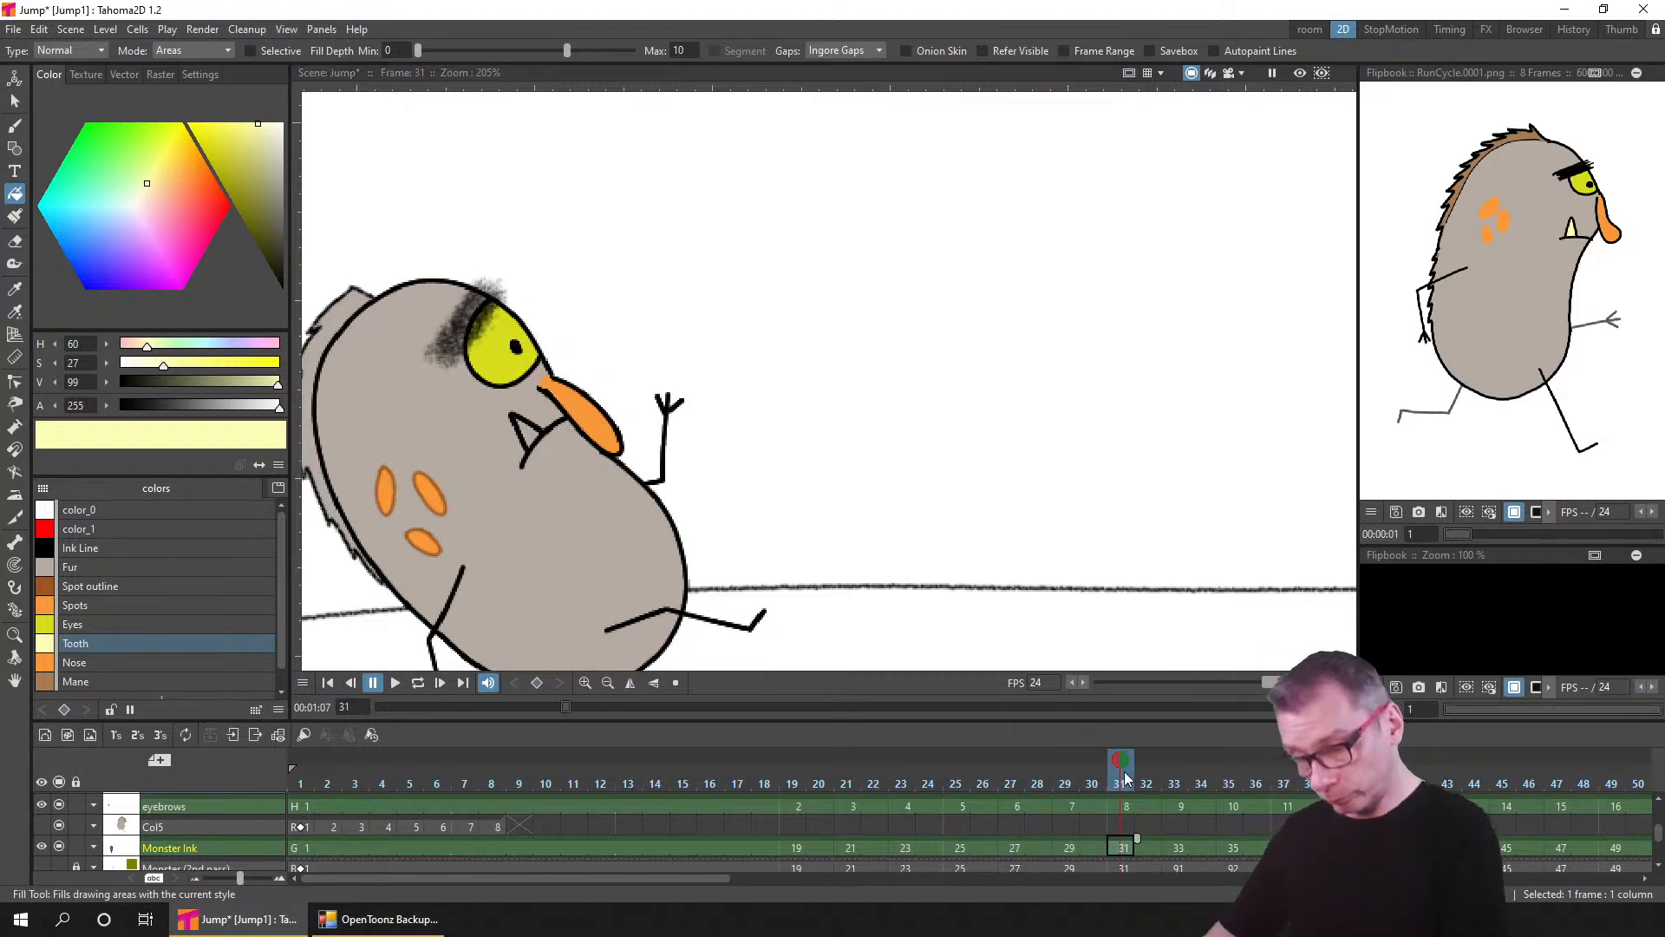
pyautogui.moveTo(1125, 781)
pyautogui.mouseDown()
pyautogui.moveTo(1247, 782)
pyautogui.moveTo(1117, 785)
pyautogui.mouseUp()
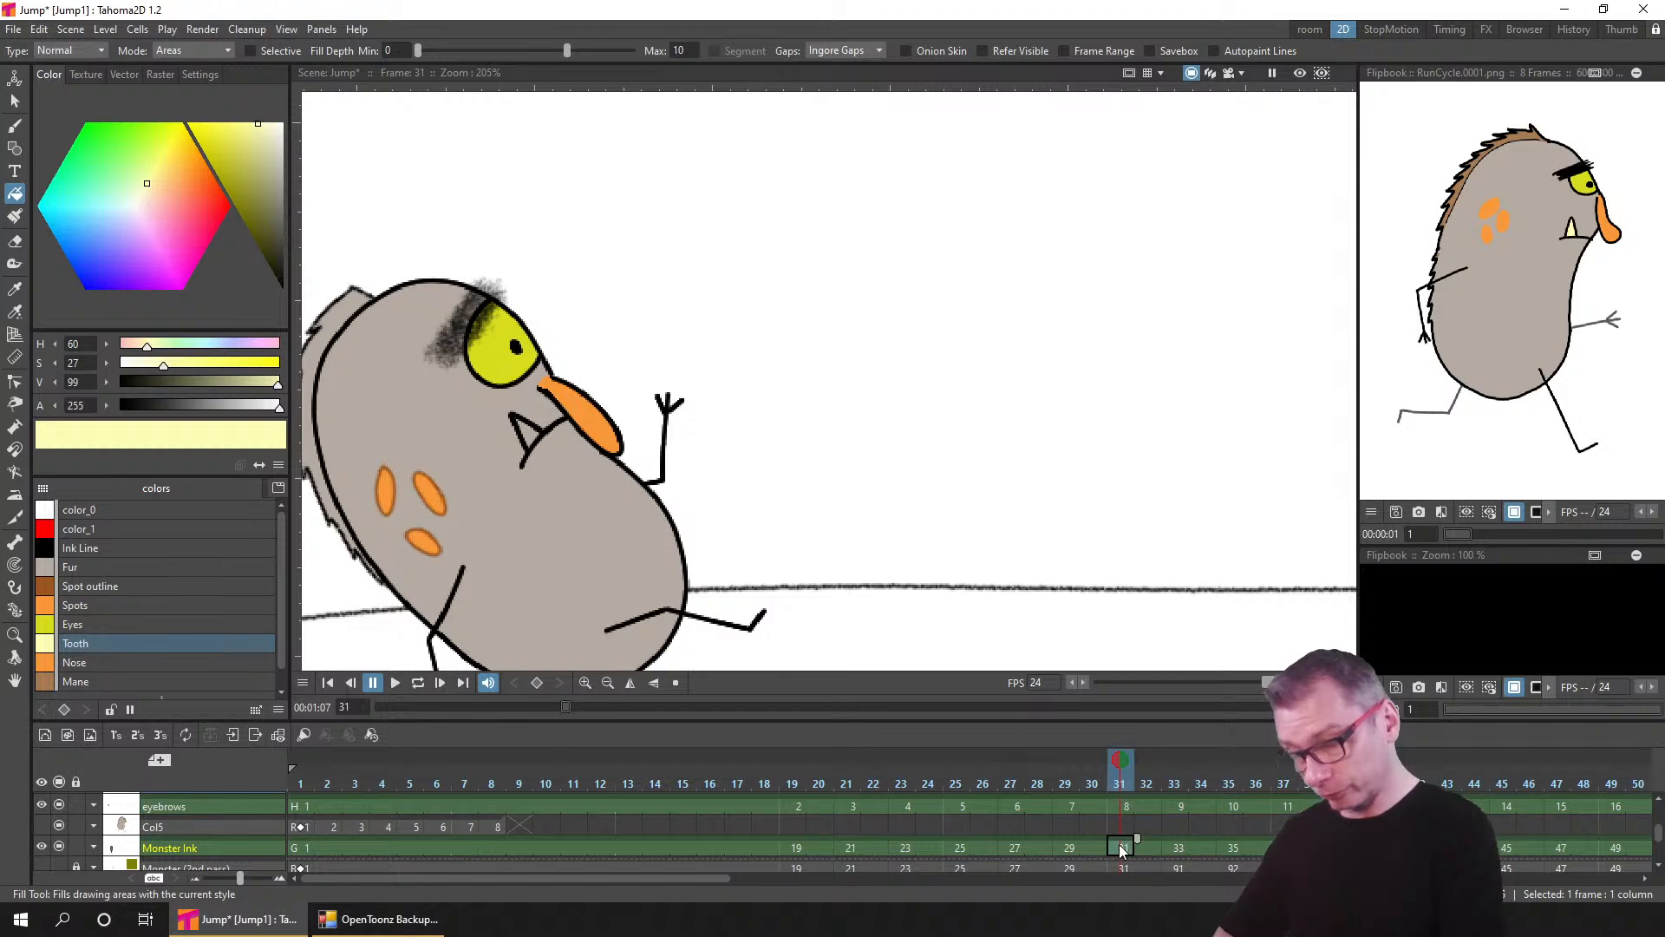
pyautogui.click(1086, 54)
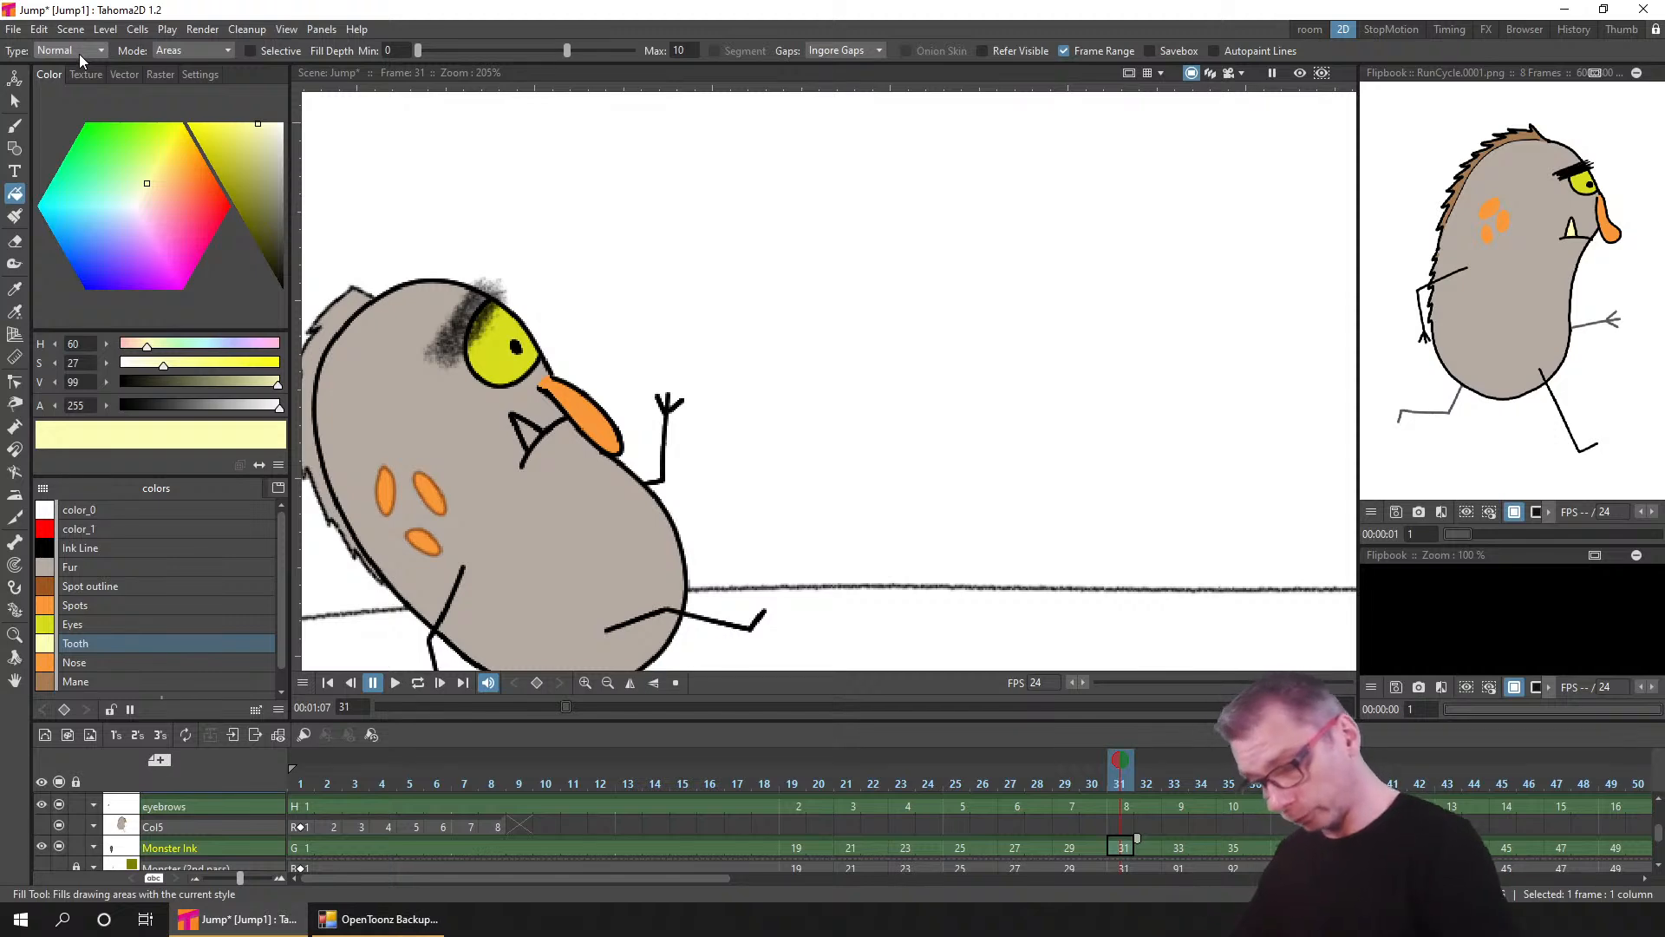
# - Try filling the tooth on frame 31 with the Tooth colour in Frame Range mode, and undo the fill
pyautogui.scroll(5, 680, 390)
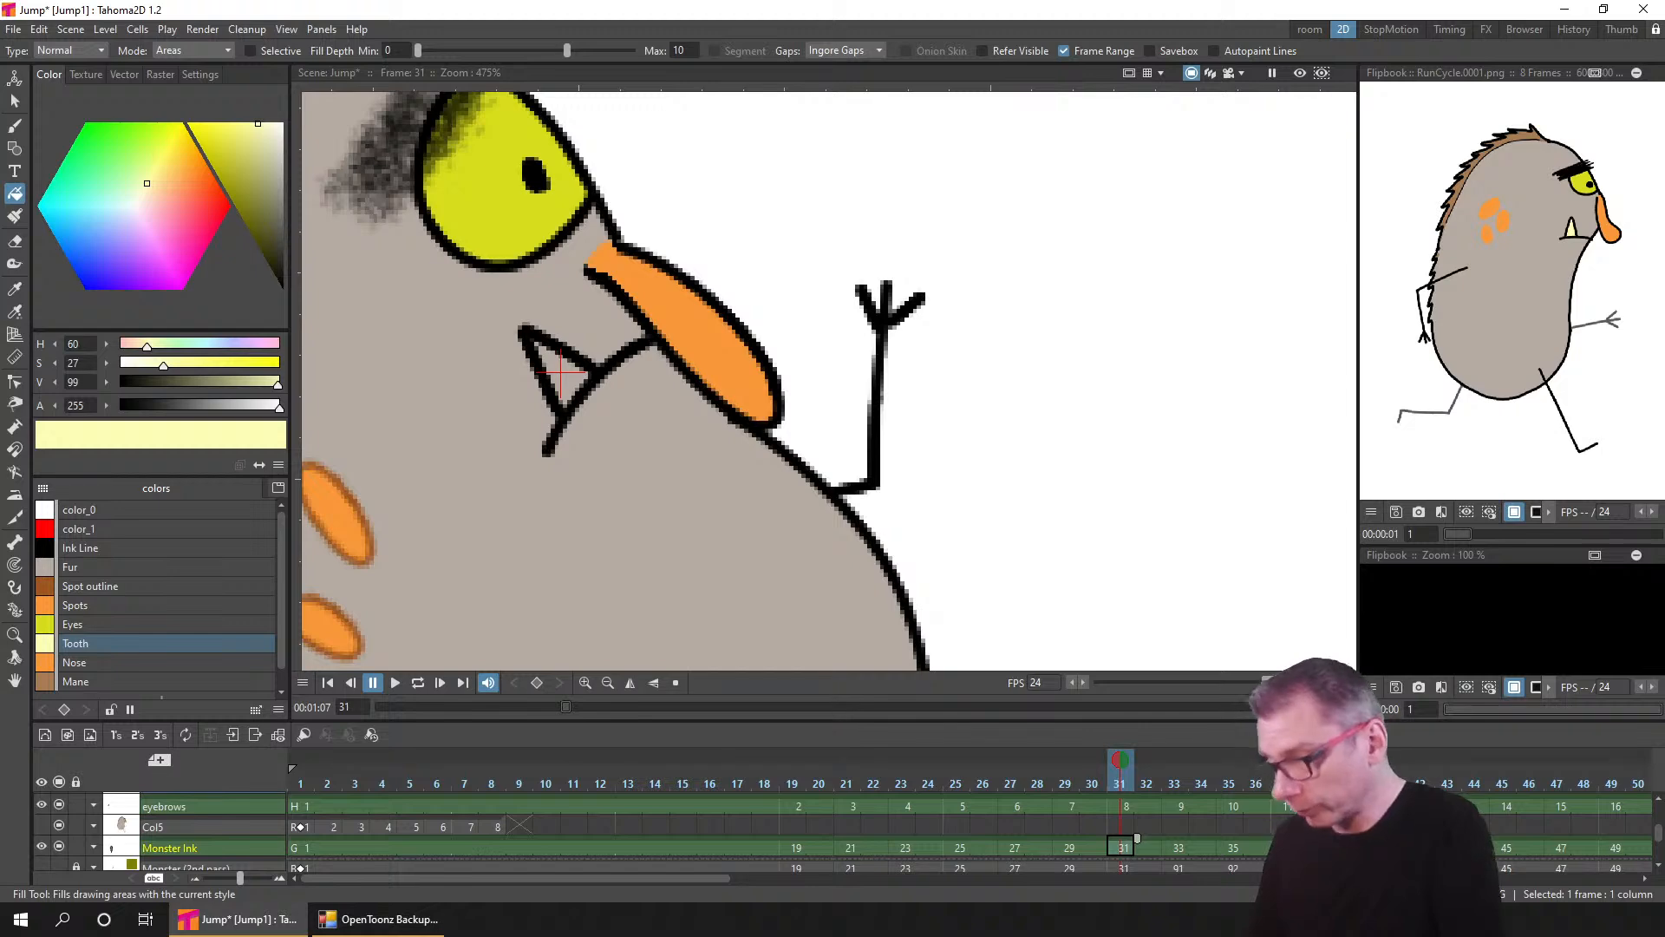
pyautogui.click(574, 368)
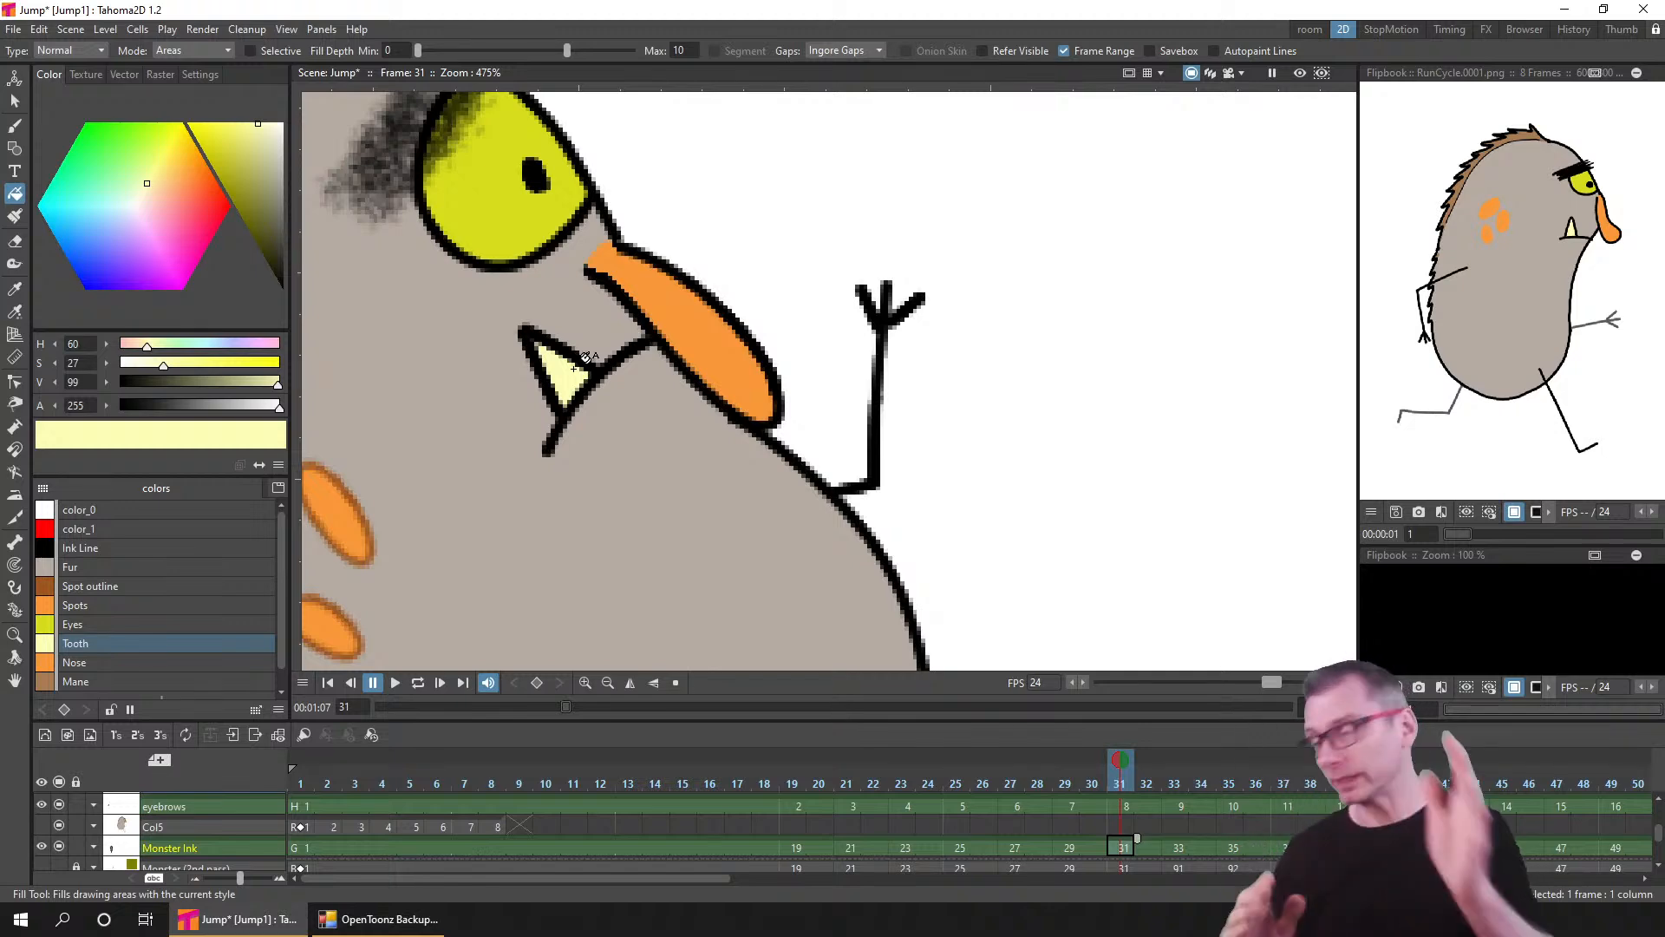
pyautogui.hotkey('ctrl', 'z')
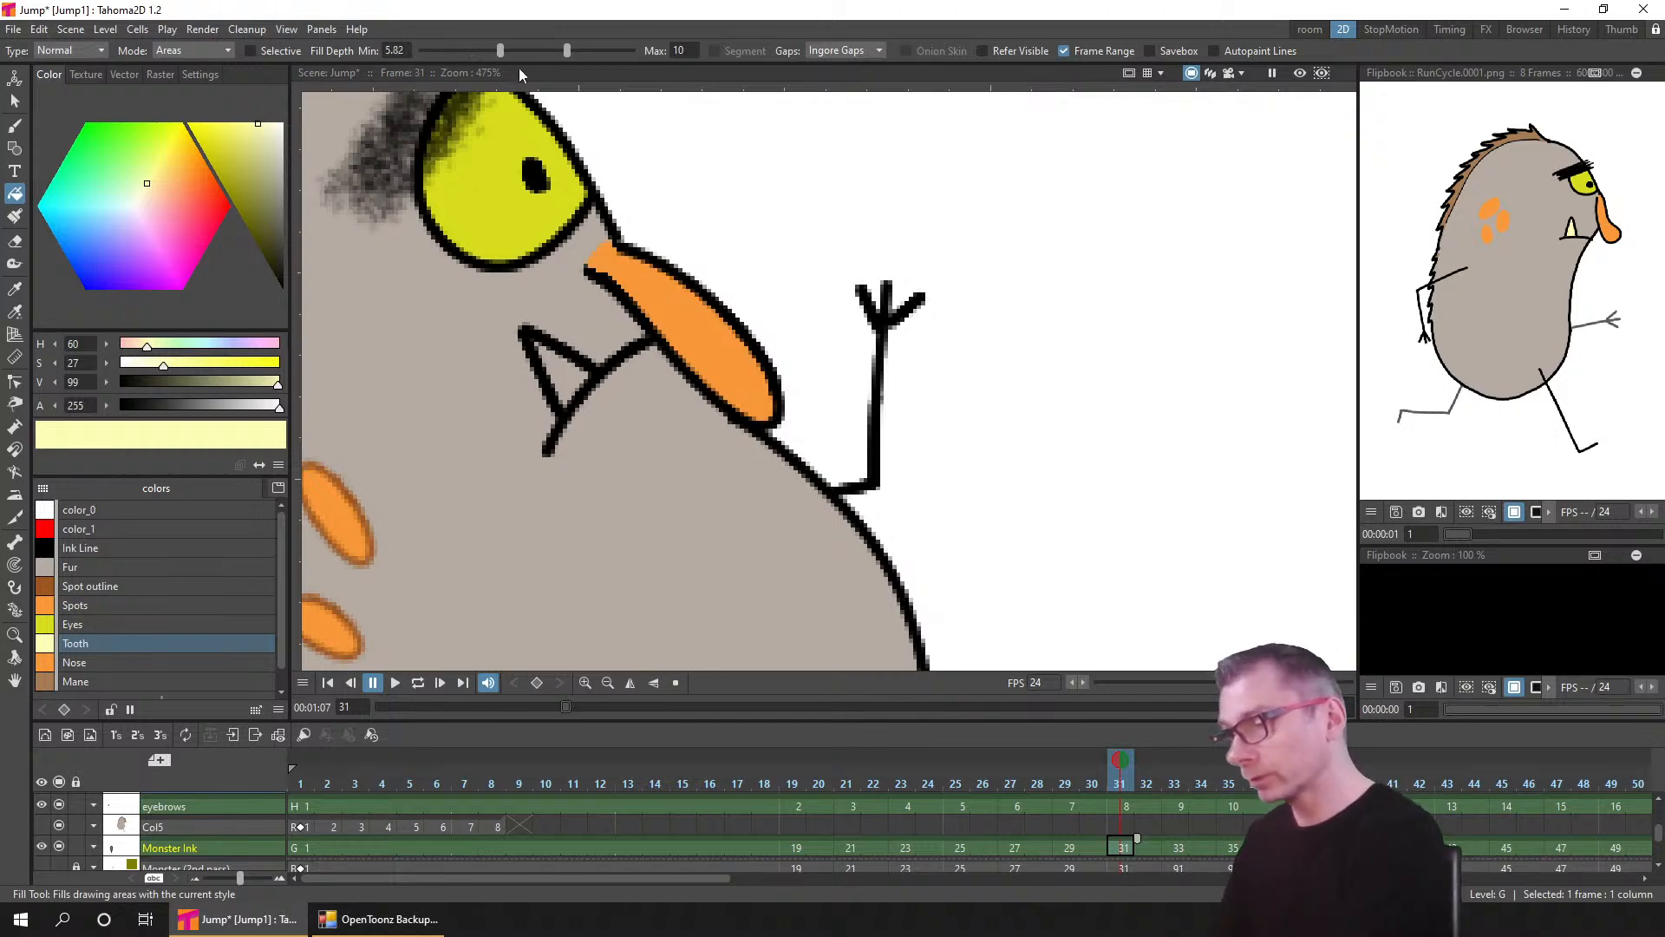
# - Set the minimum Fill Depth to 9 and range-fill the tooth with the Tooth colour from frame 31 through frame 39
pyautogui.moveTo(539, 71); pyautogui.dragTo(544, 71)
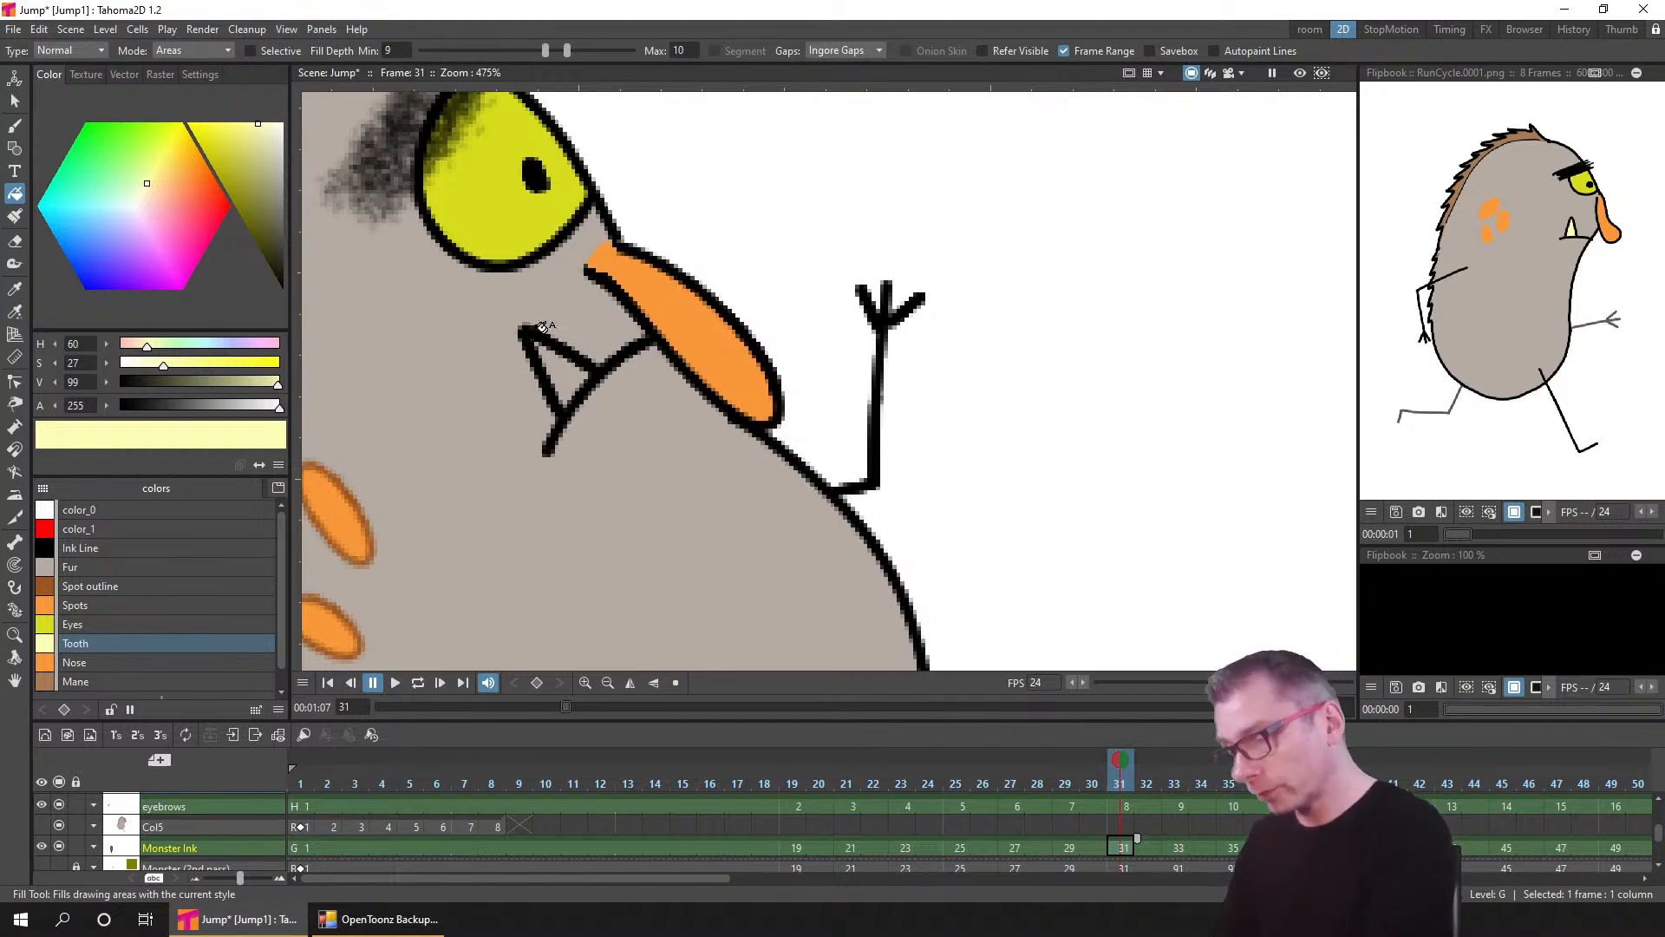
pyautogui.click(577, 374)
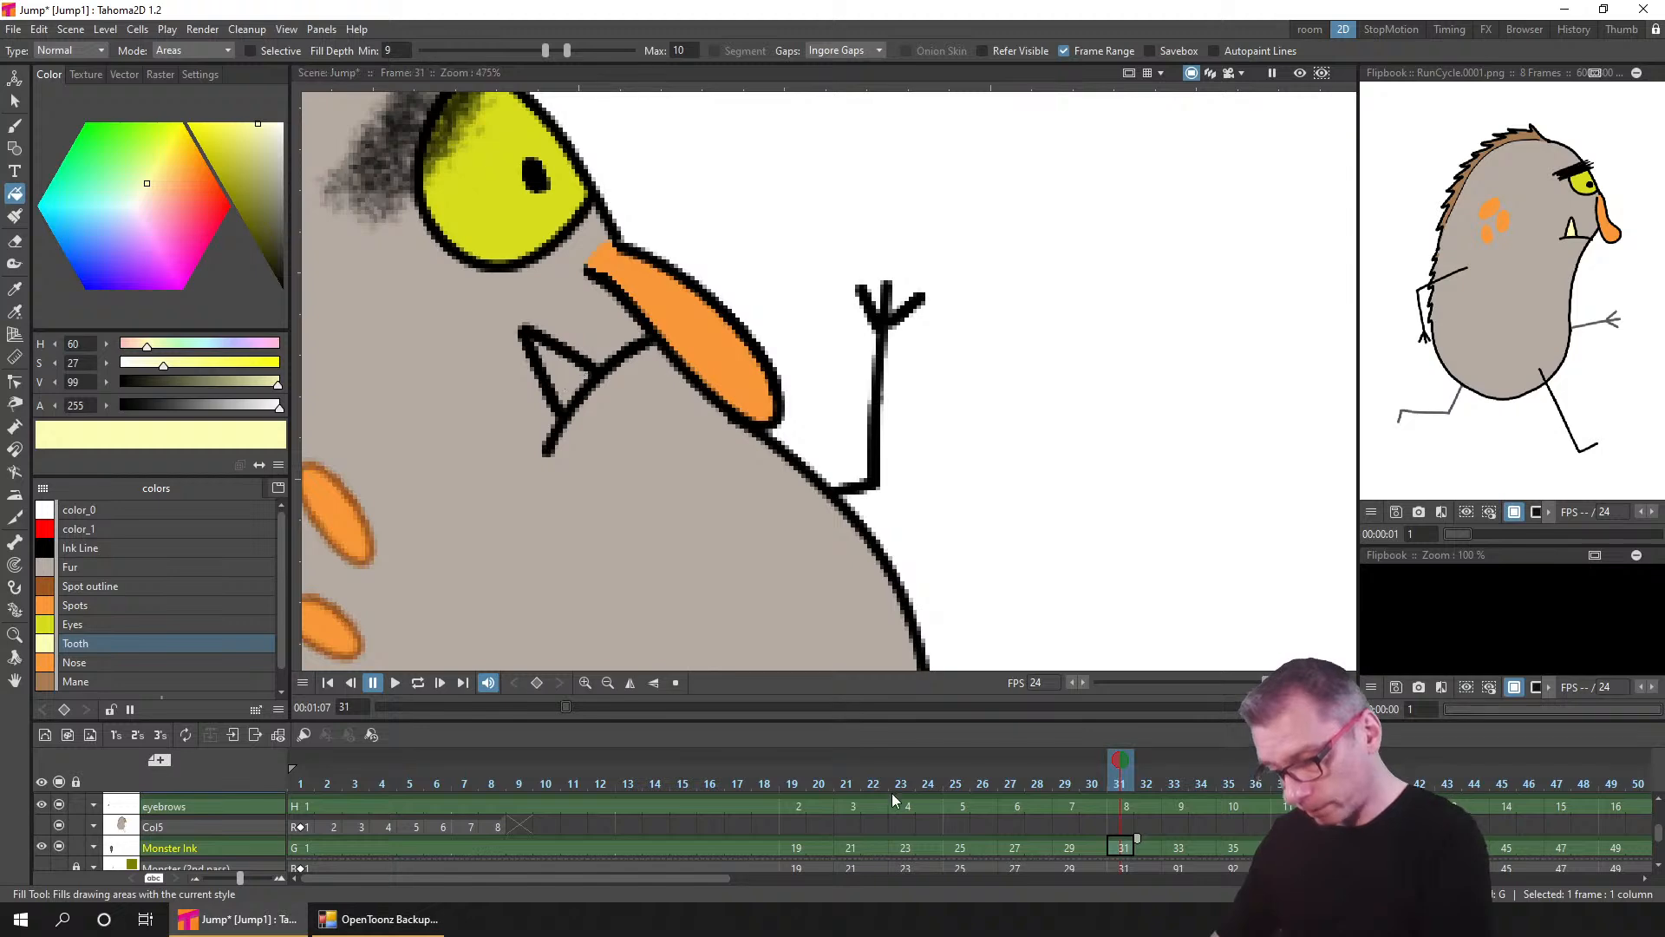
pyautogui.click(849, 783)
pyautogui.click(903, 783)
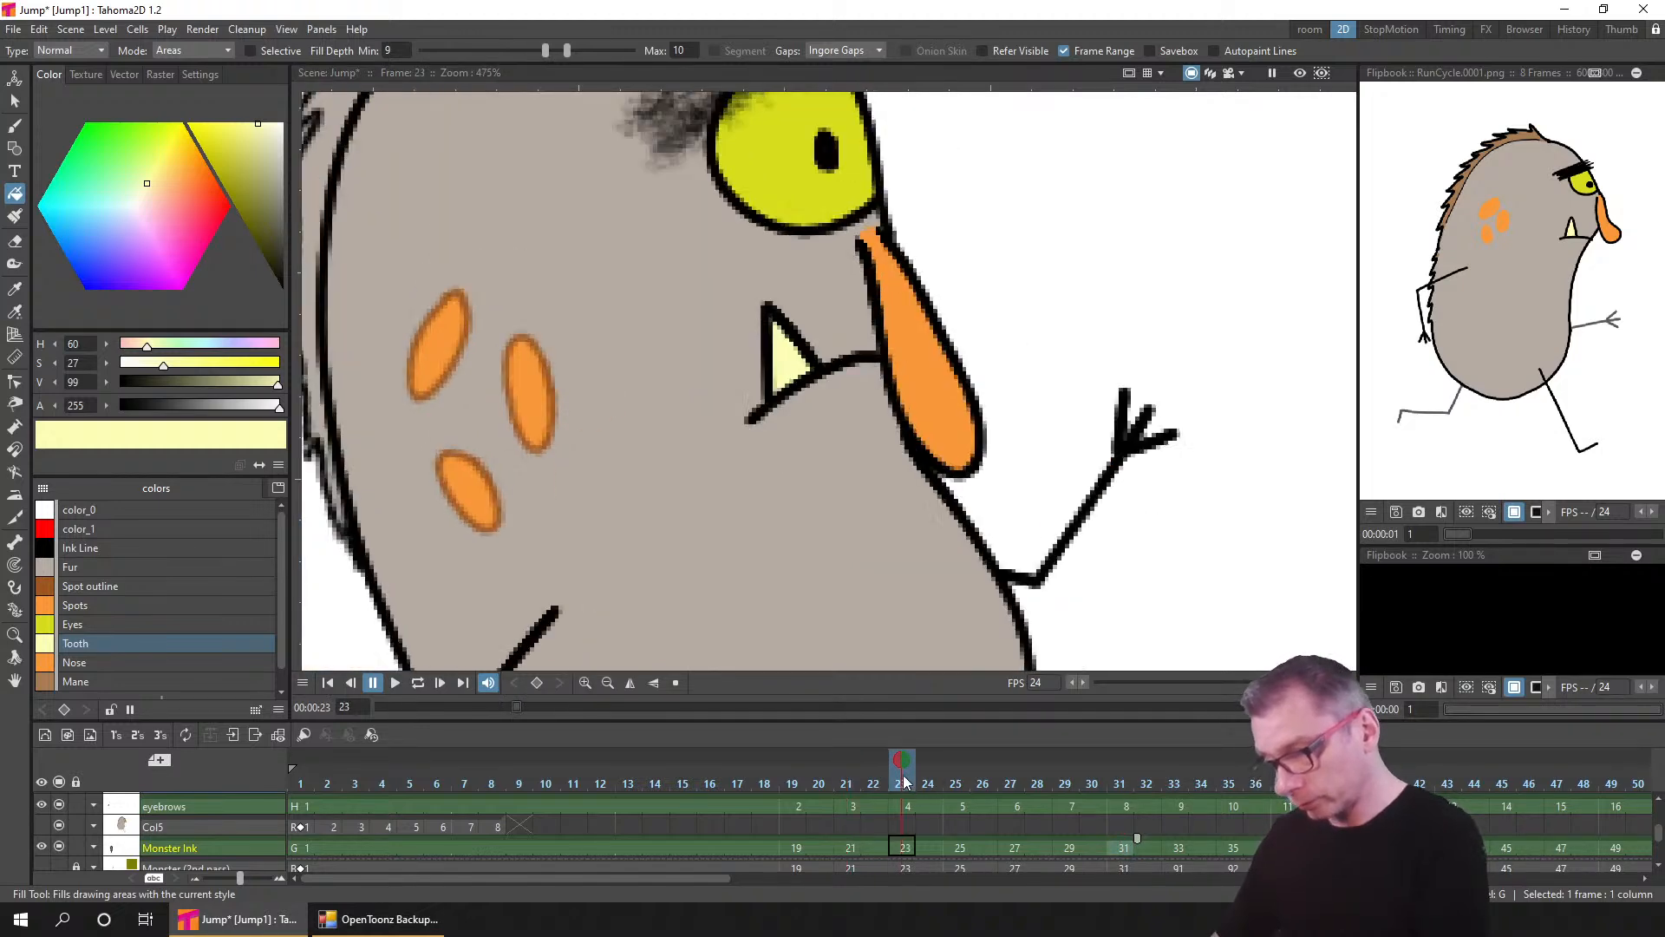
pyautogui.click(957, 783)
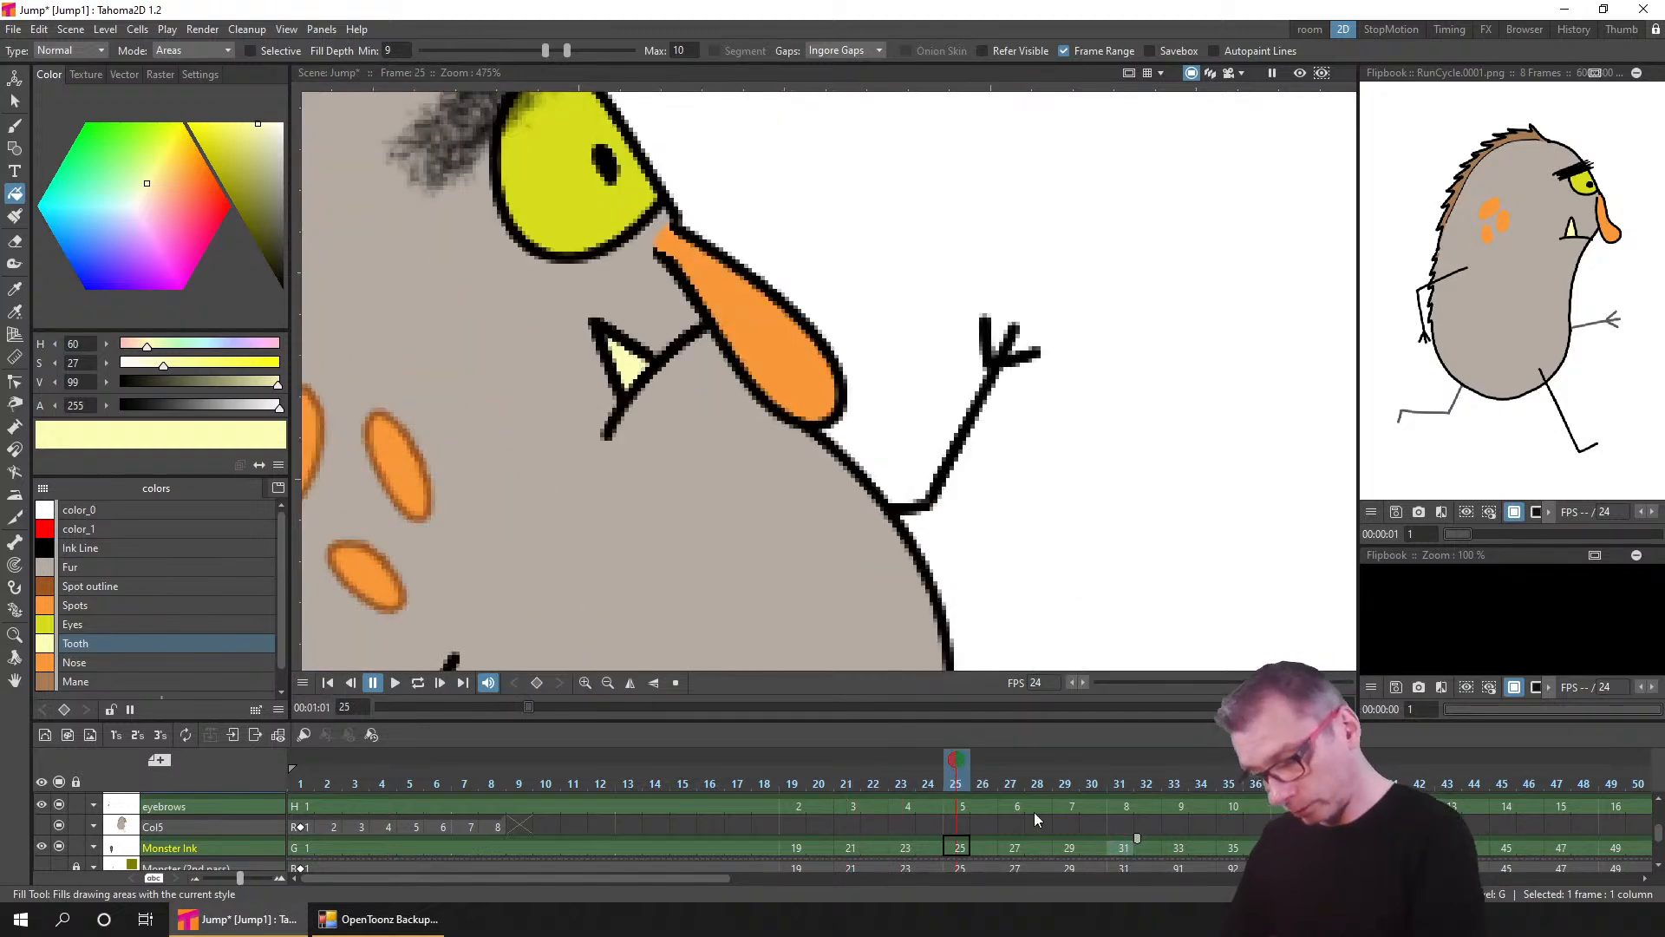
pyautogui.click(1019, 848)
pyautogui.click(1072, 850)
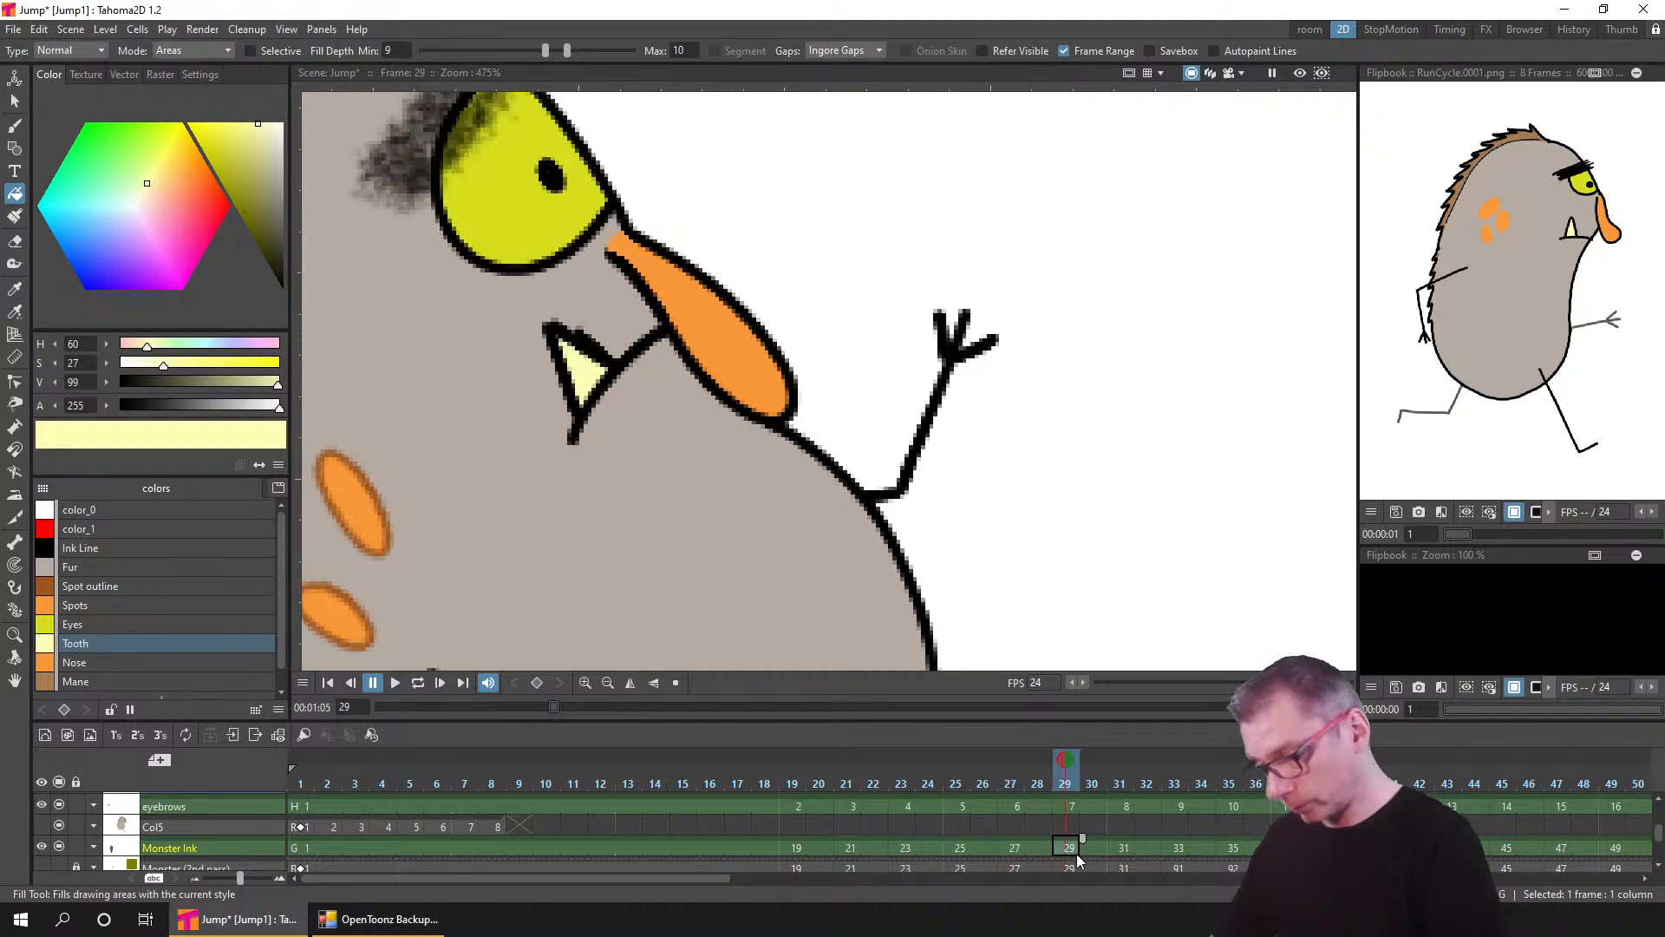
pyautogui.click(1123, 849)
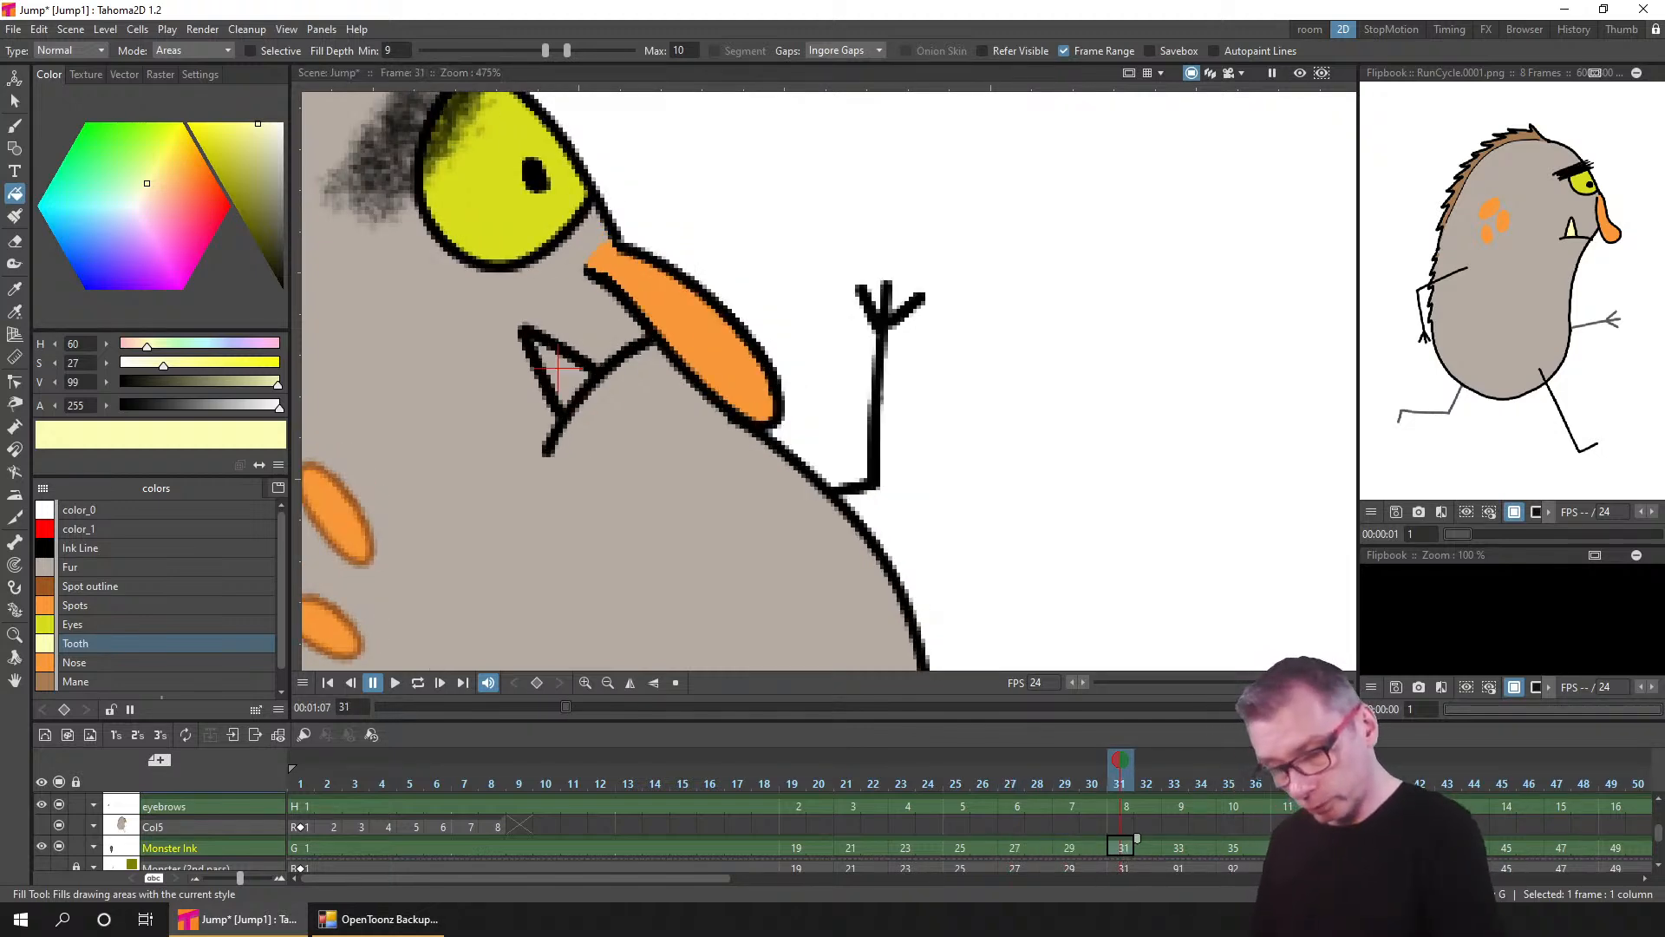
pyautogui.click(1341, 848)
pyautogui.click(584, 361)
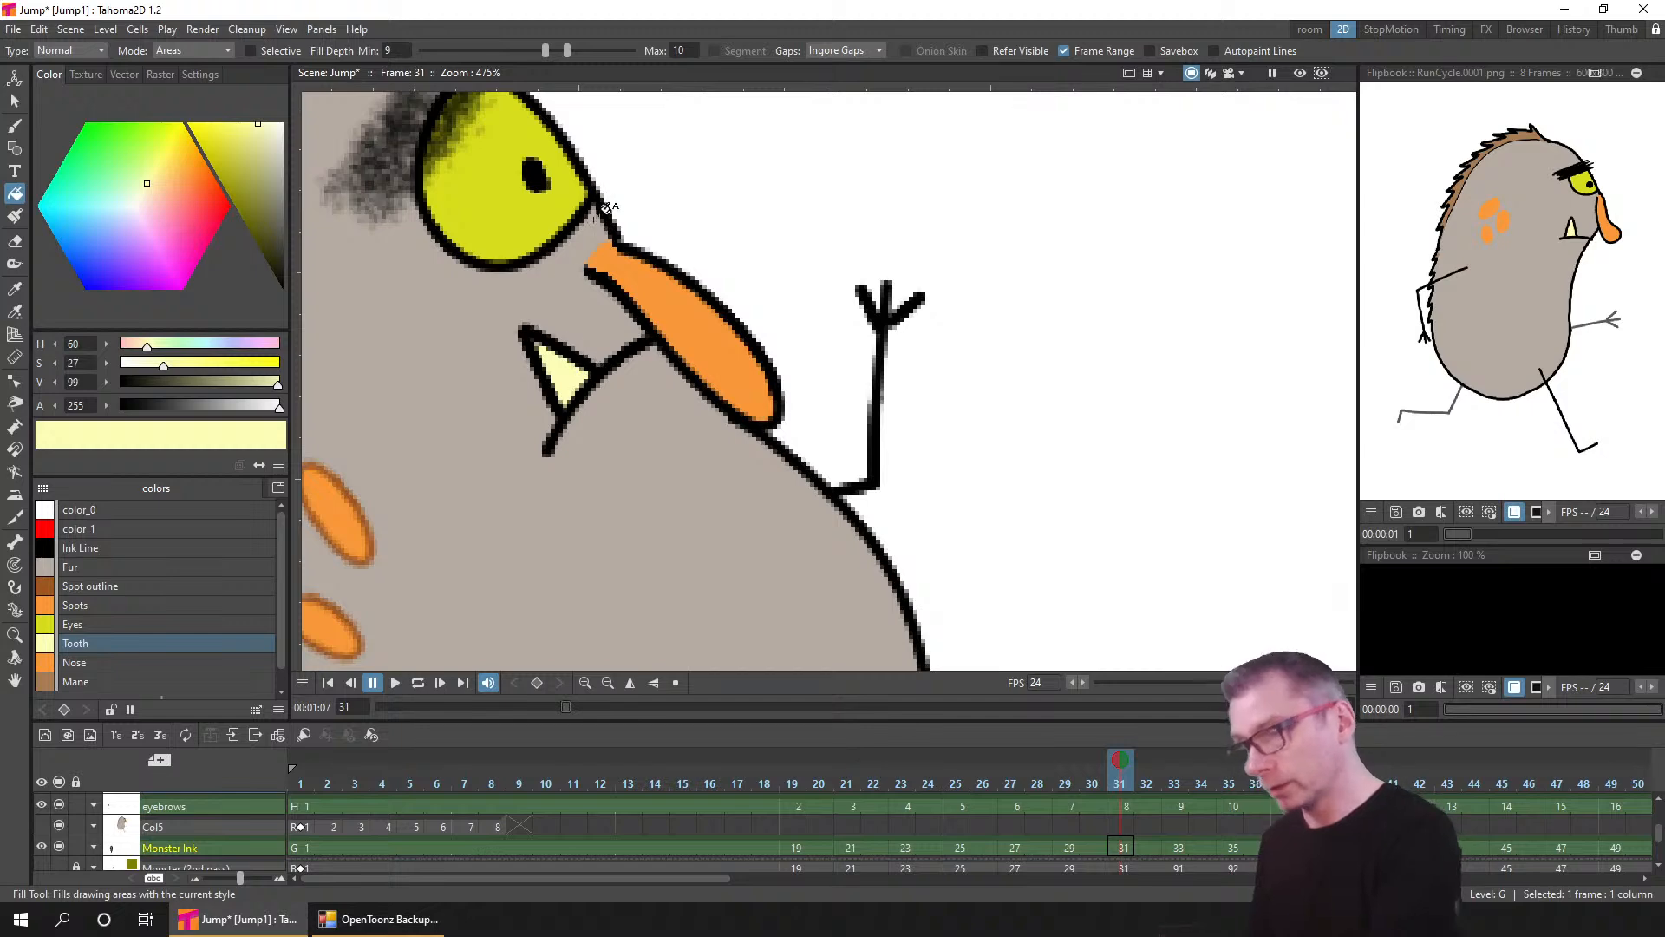
# - Turn off Frame Range for the Fill tool and move to frame 32 to check the tooth fill
pyautogui.click(1063, 50)
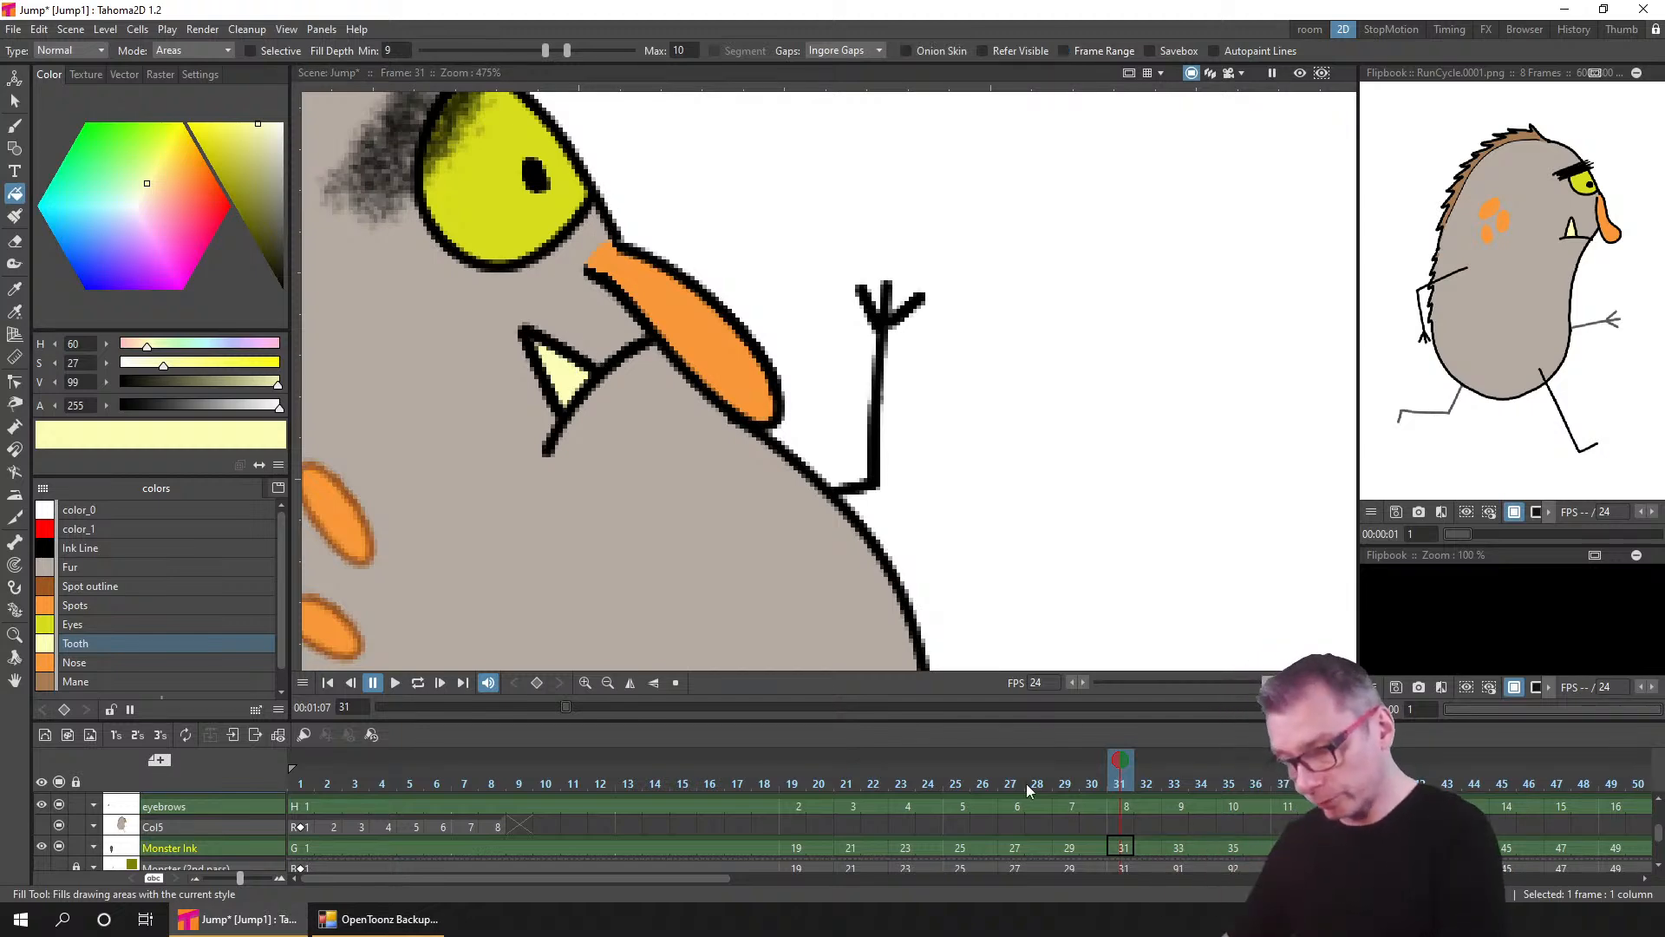
pyautogui.moveTo(1031, 785); pyautogui.dragTo(1145, 750)
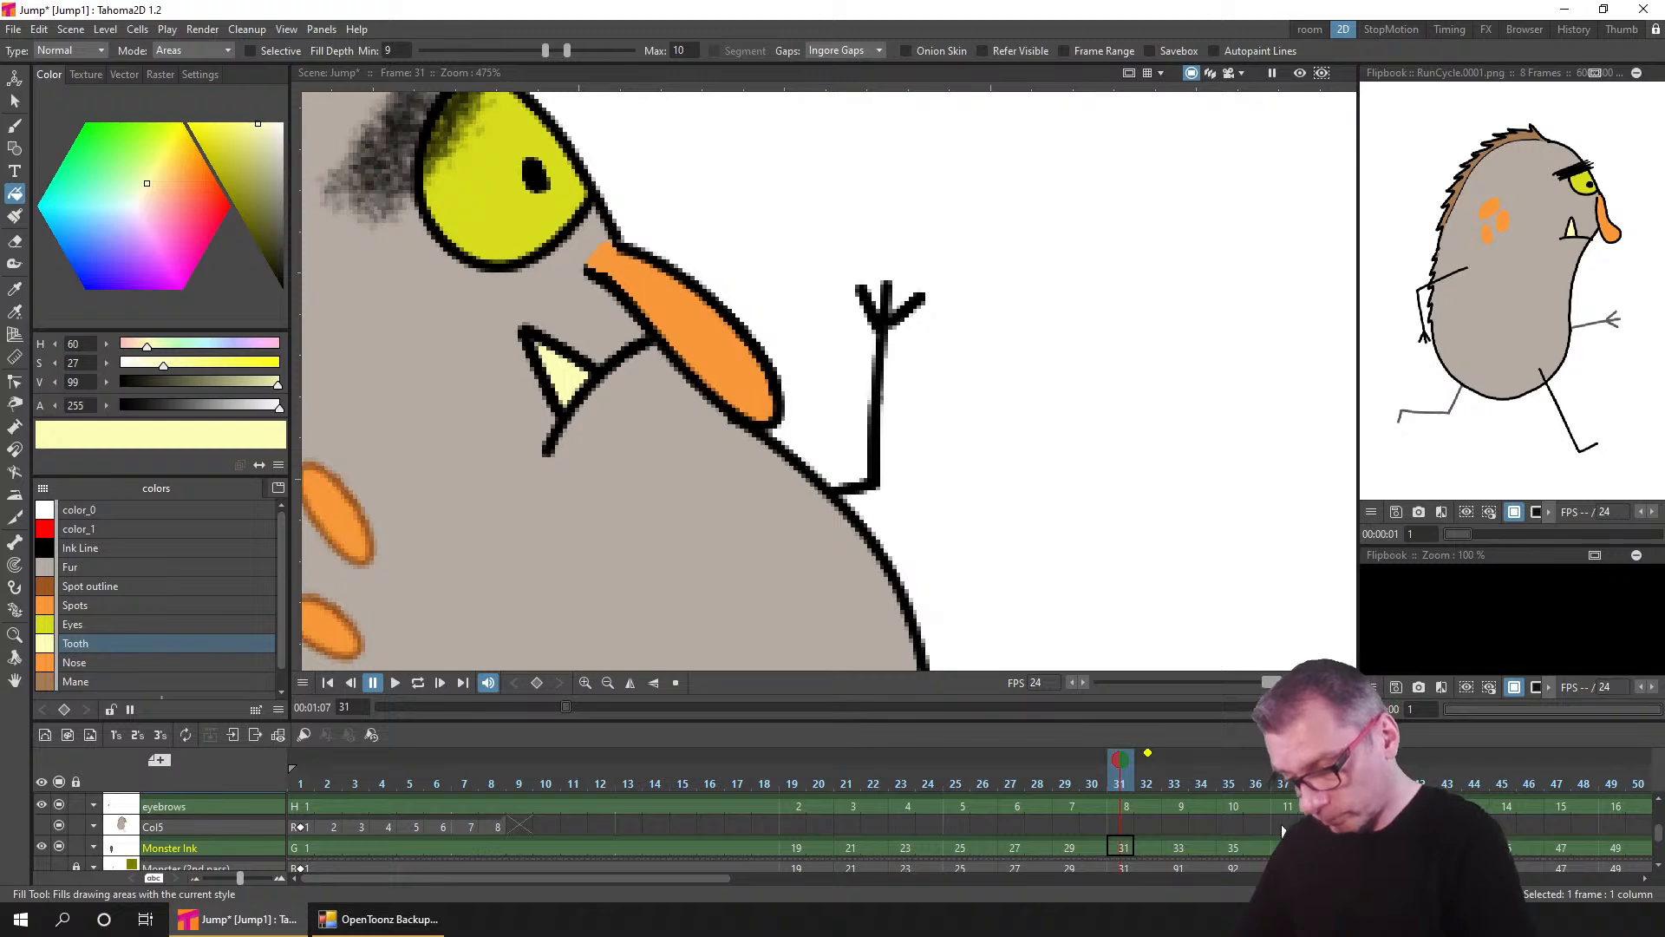
pyautogui.moveTo(1136, 785); pyautogui.dragTo(1243, 792)
pyautogui.click(1146, 783)
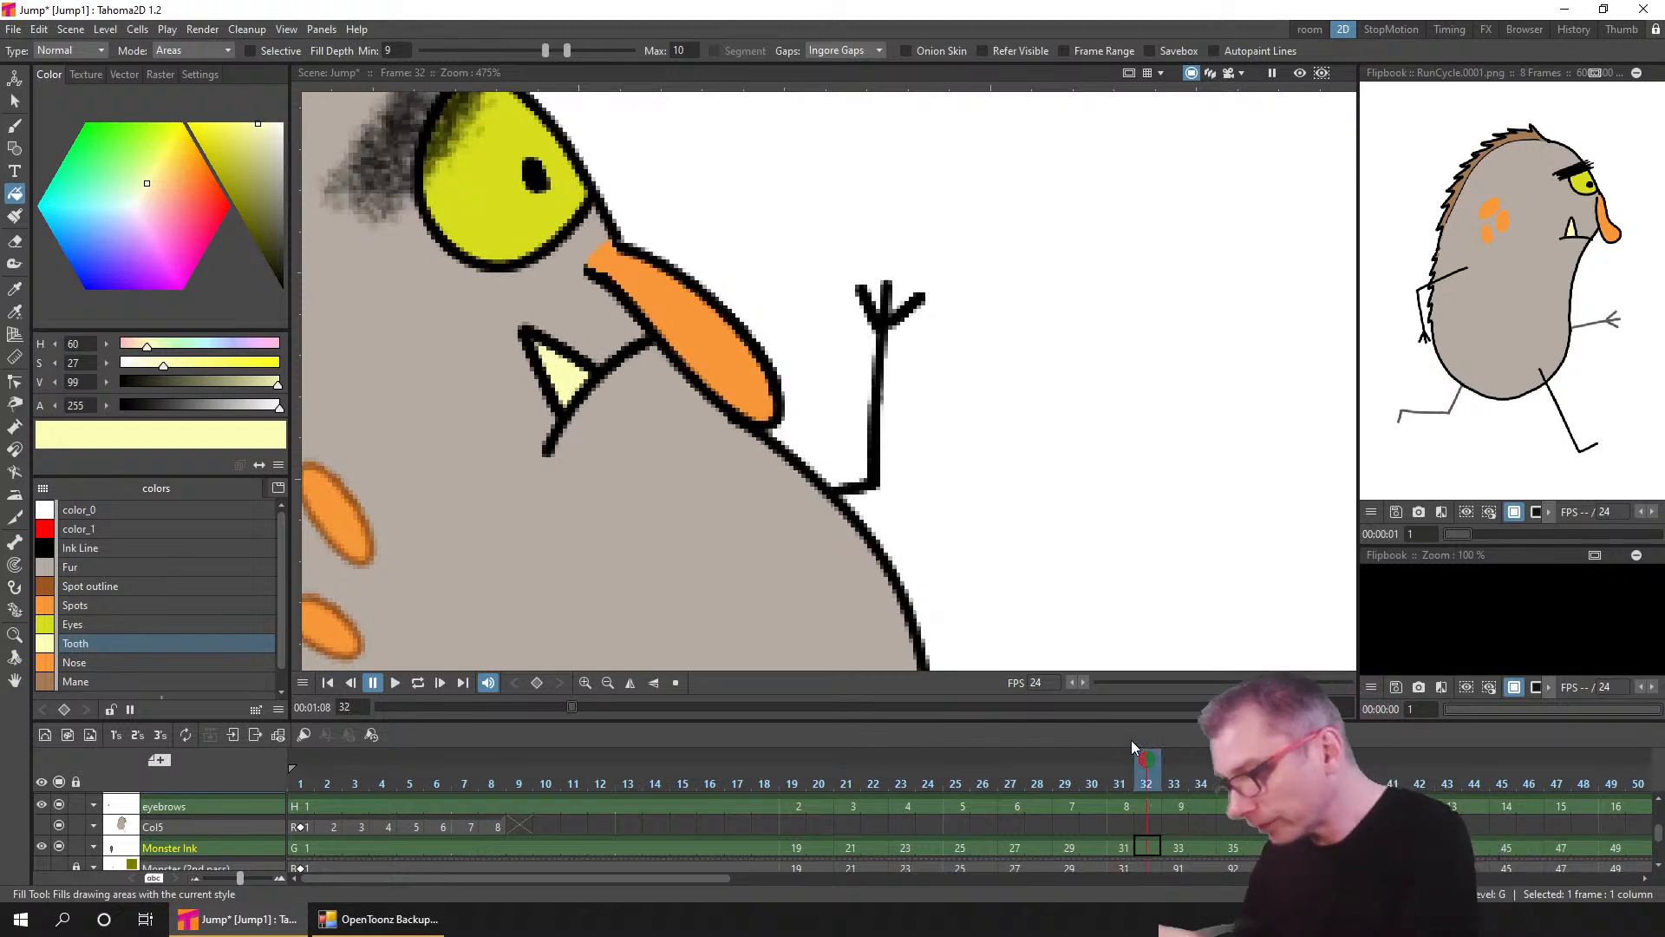
# - Return to frame 1 and set the Fill tool's type to Freehand
pyautogui.click(329, 684)
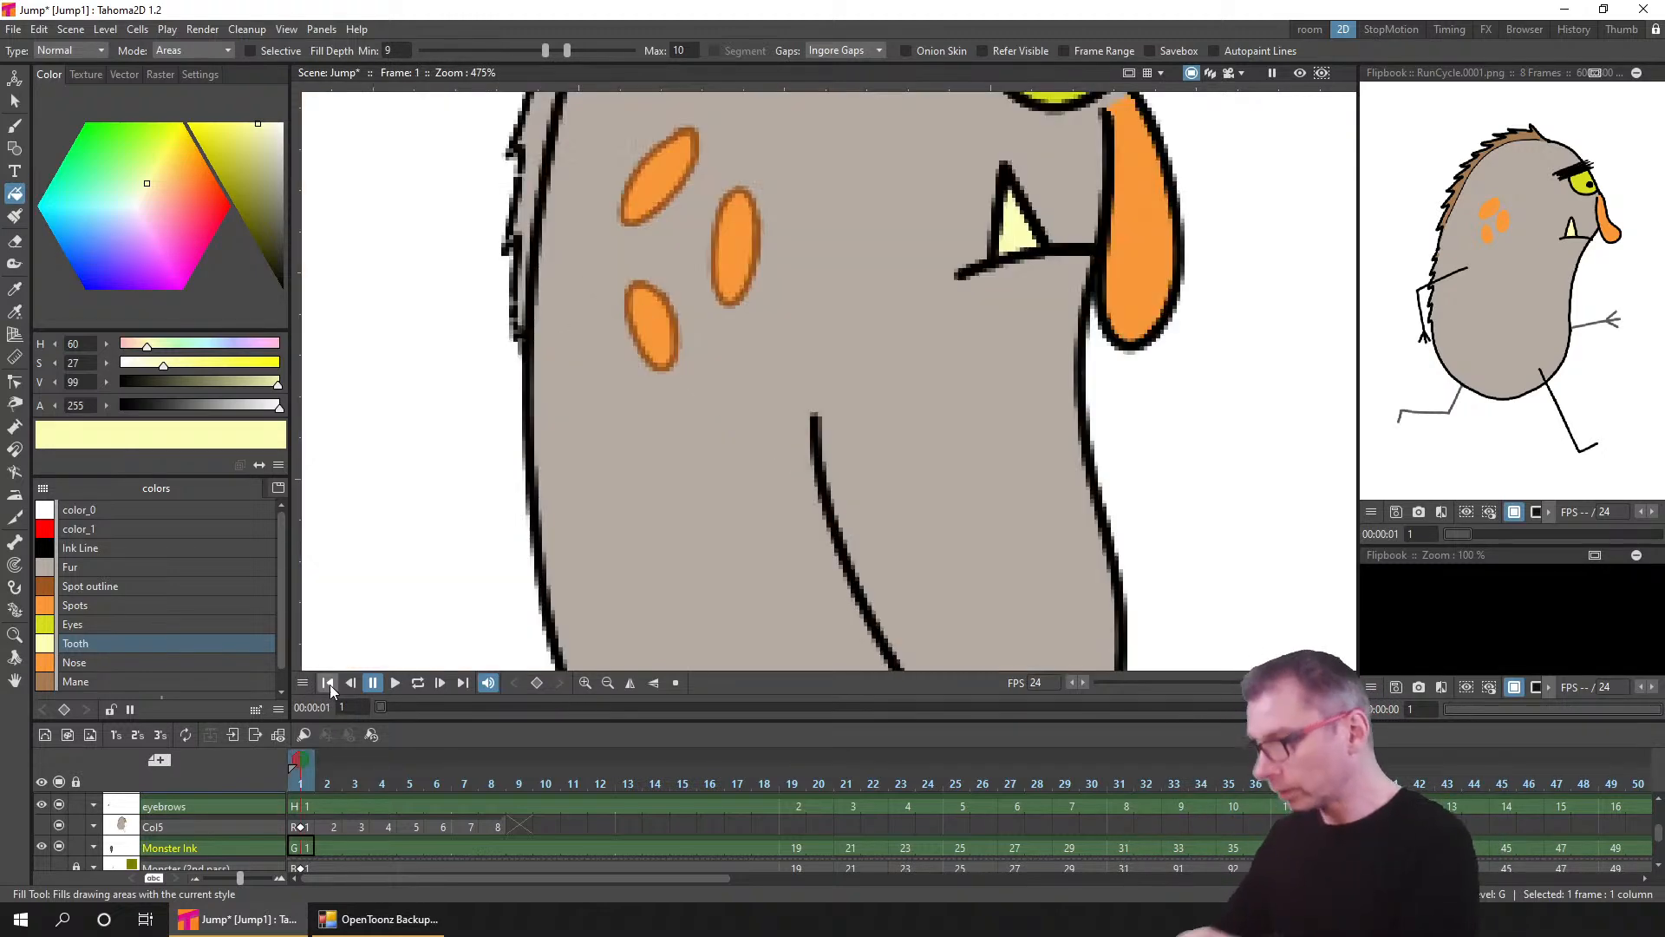
pyautogui.click(84, 49)
pyautogui.click(82, 93)
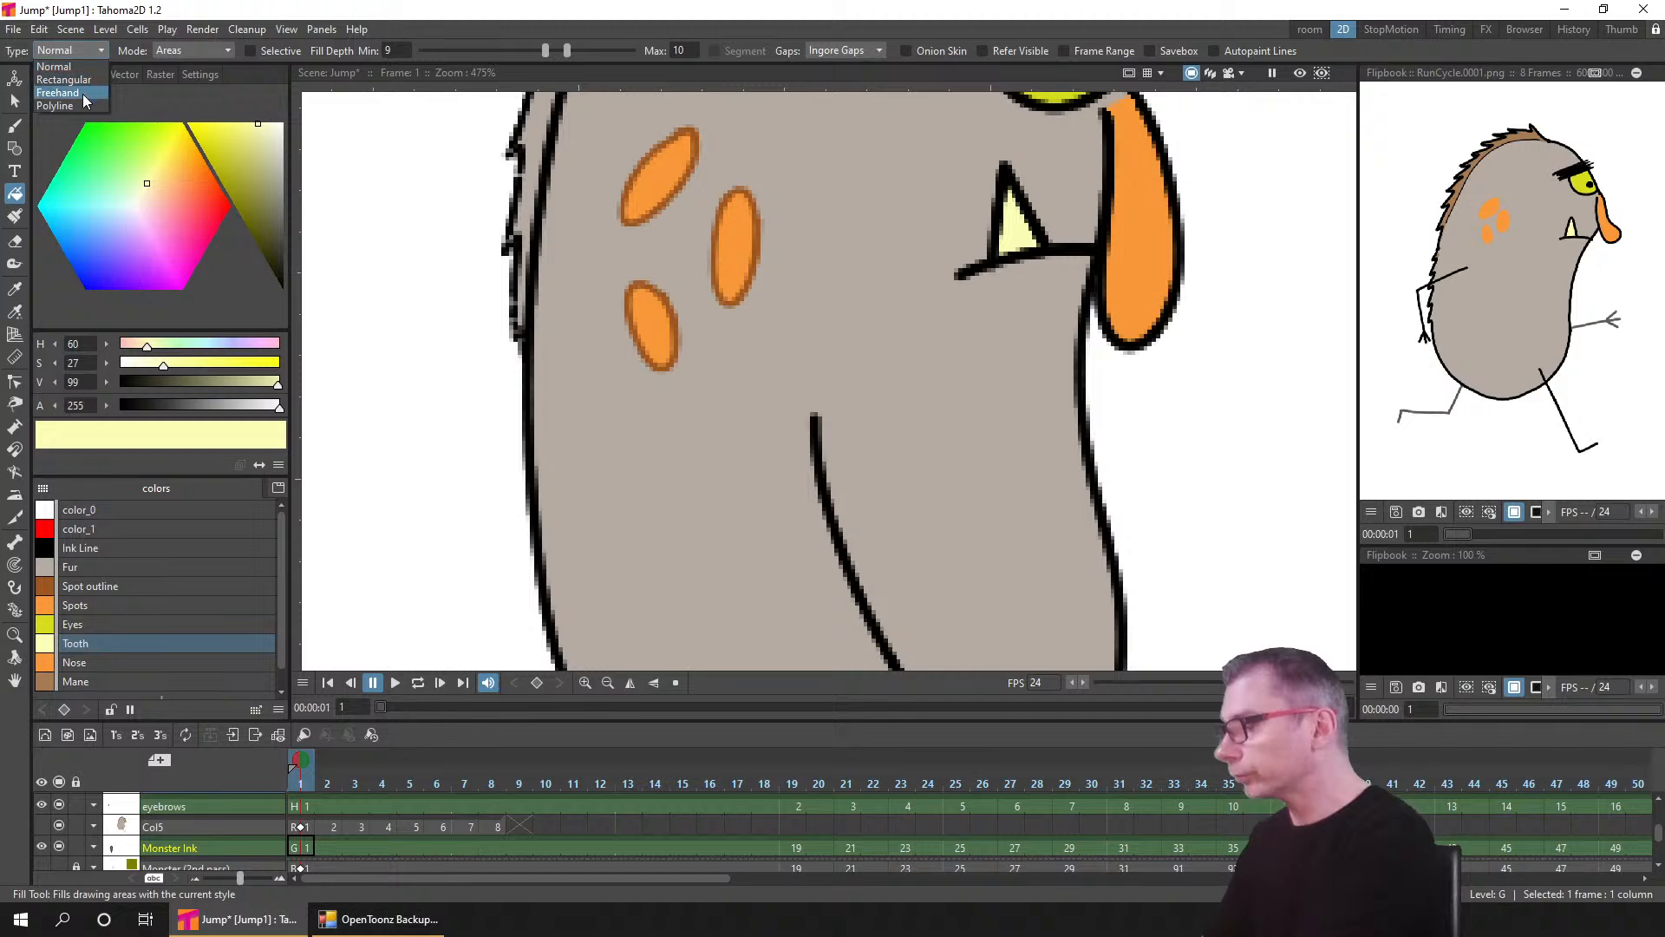
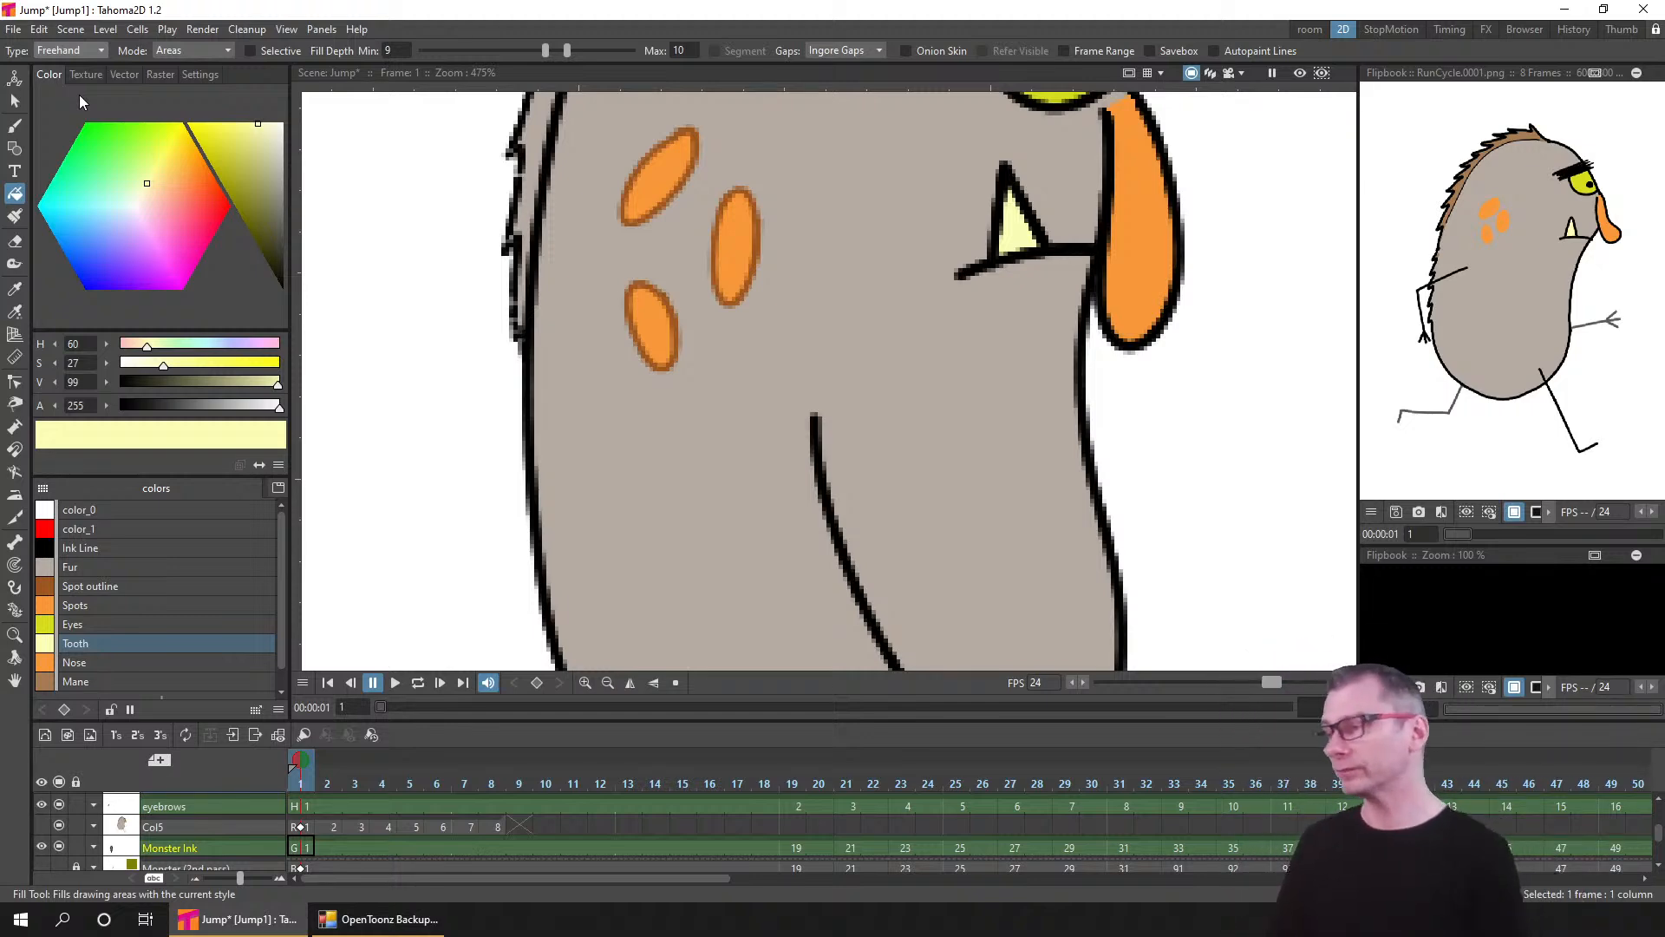
pyautogui.click(13, 28)
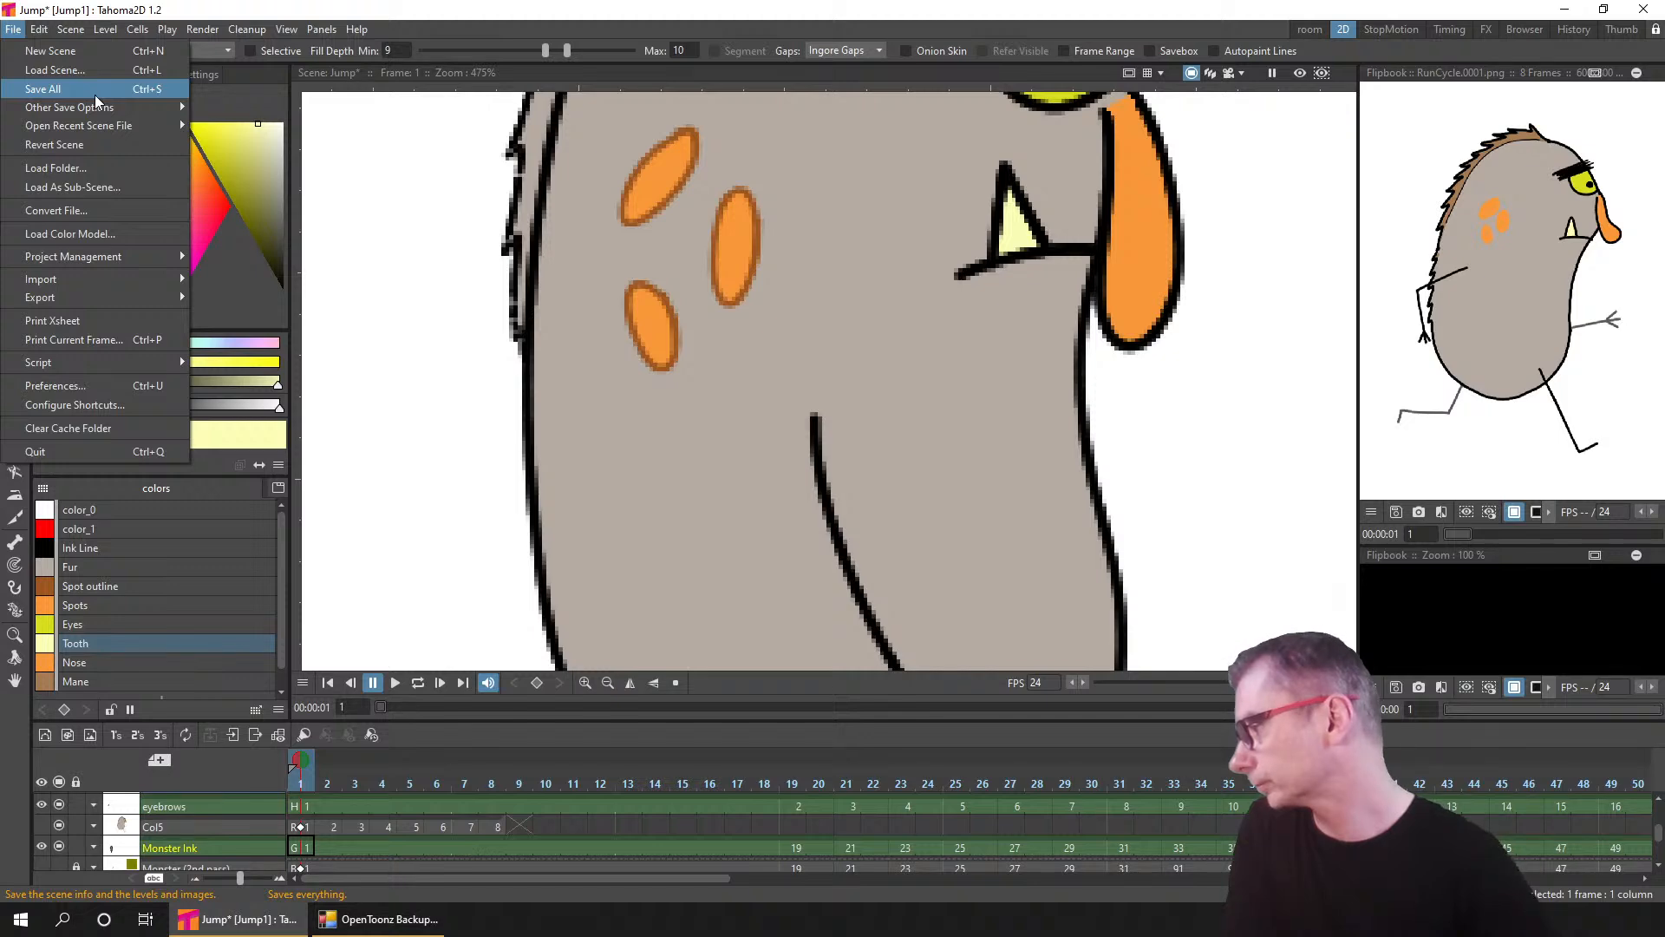
pyautogui.click(744, 15)
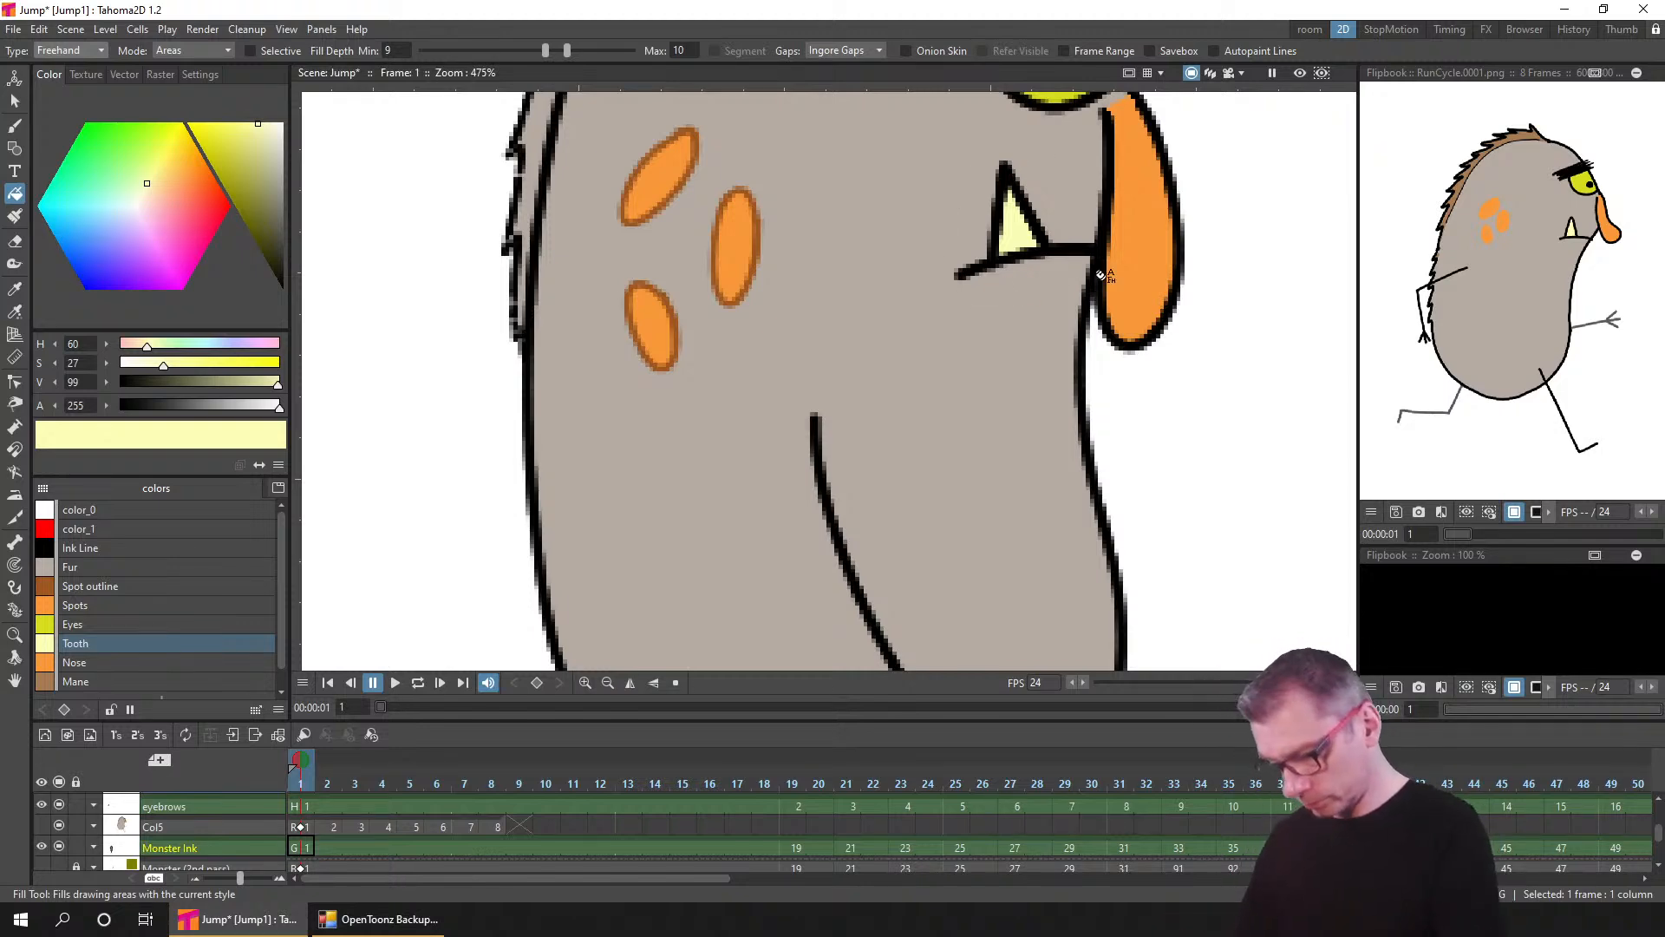
# - Step through the Monster Ink drawings from frame 19 to frame 39 to check the tooth fill
pyautogui.click(796, 846)
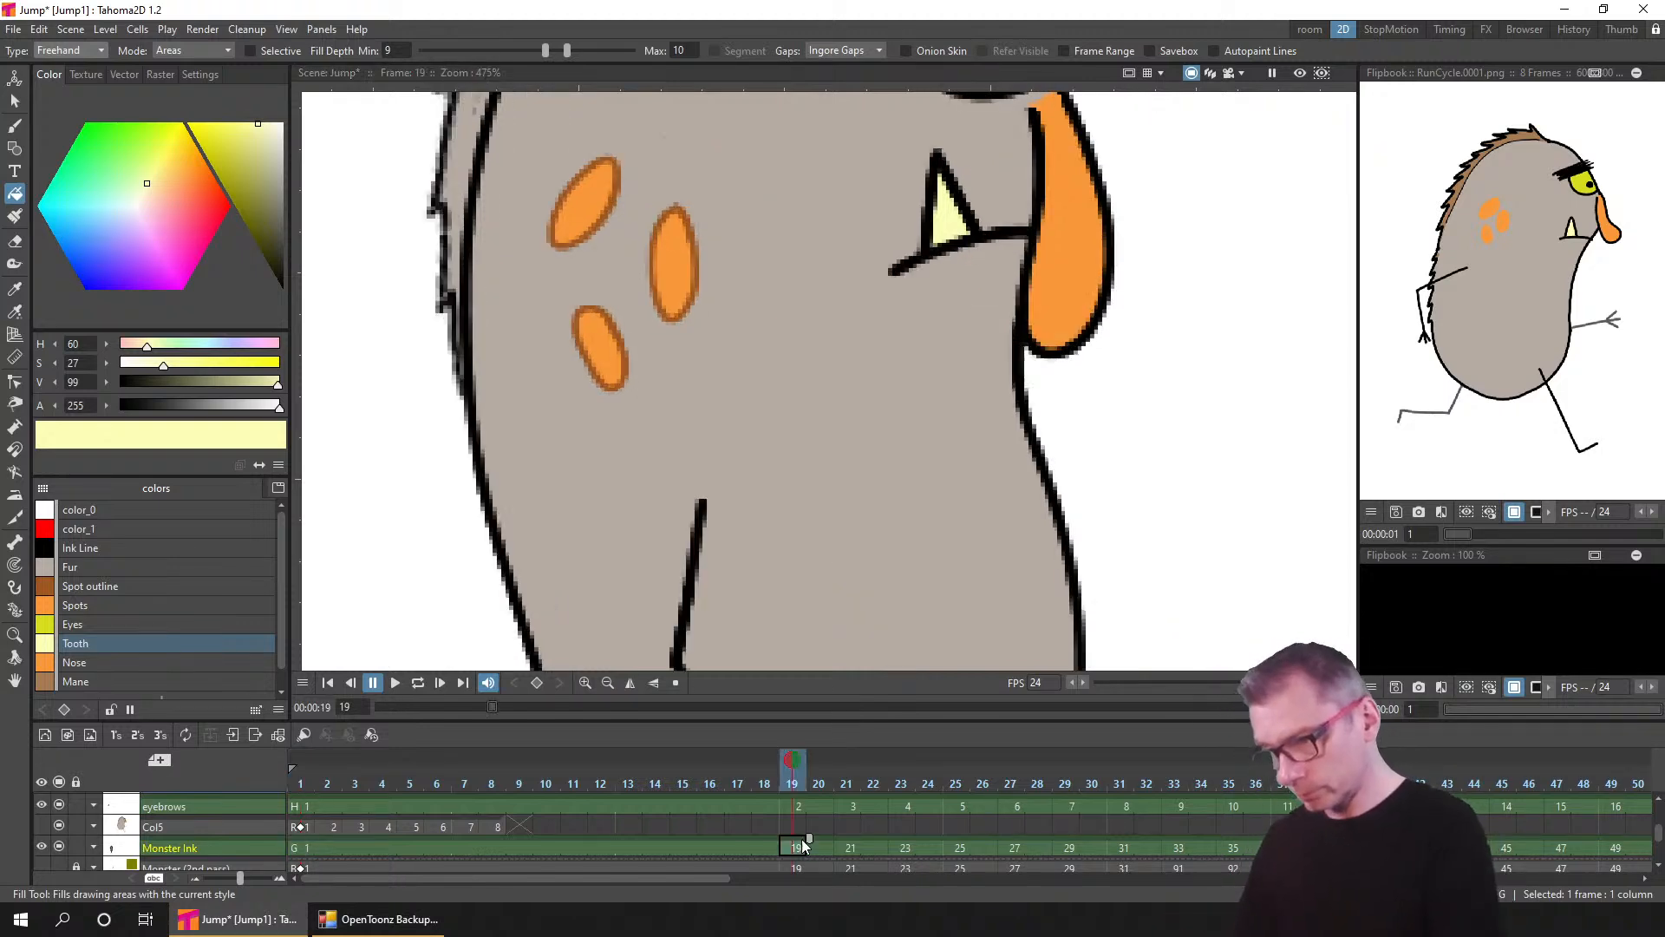
pyautogui.click(846, 846)
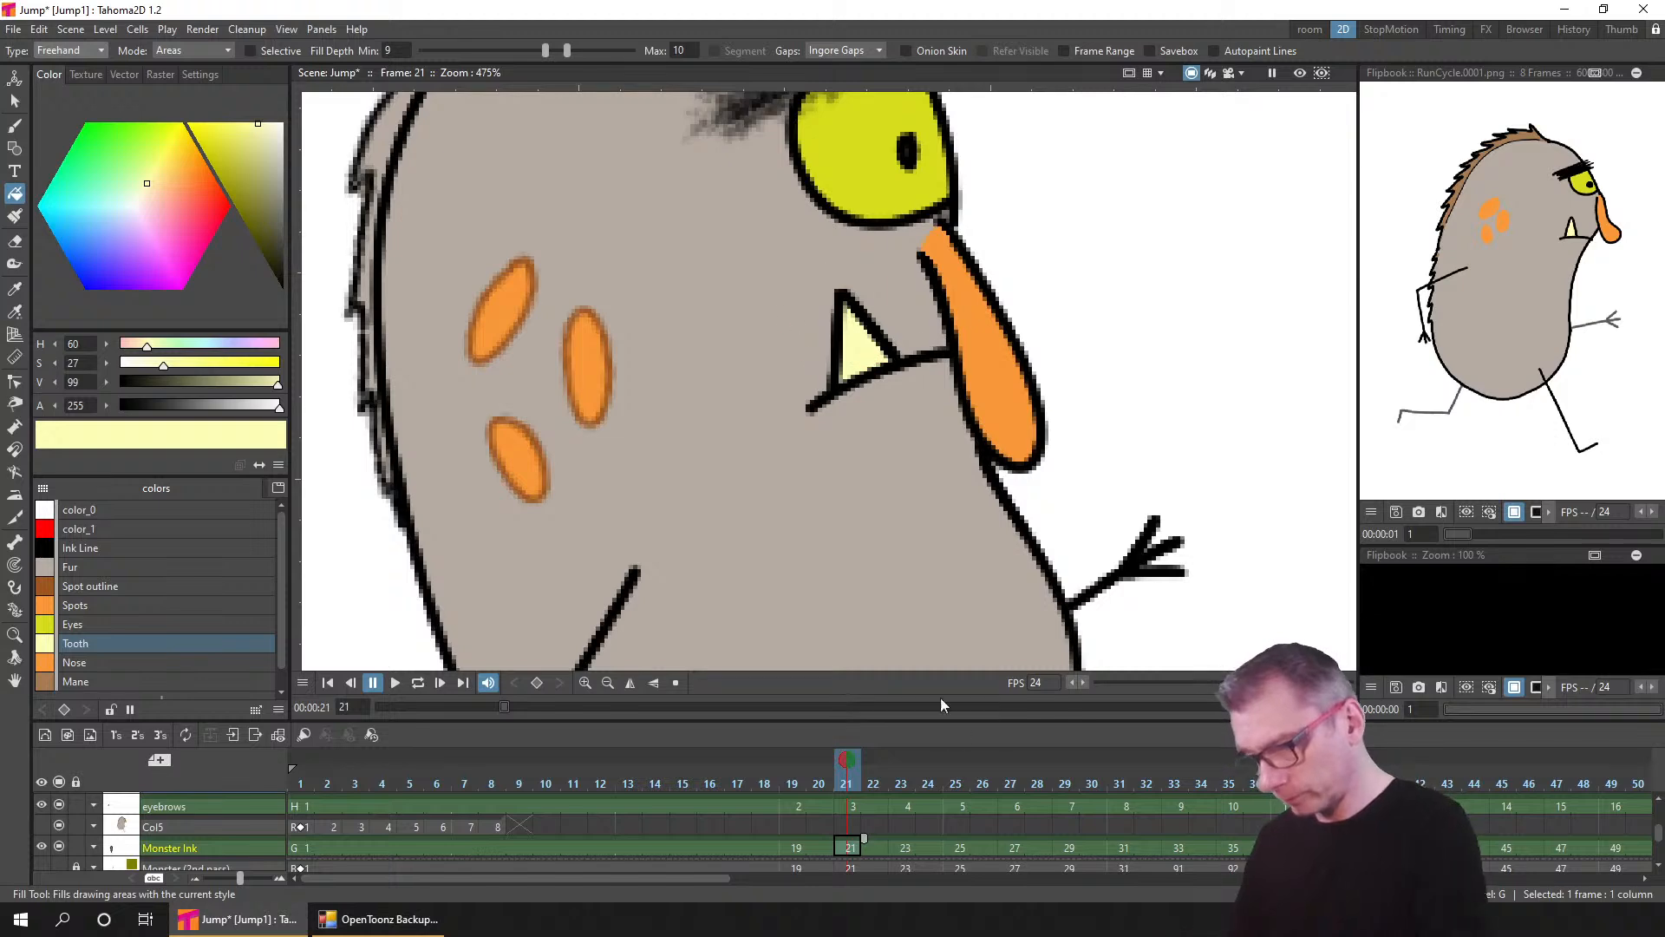
pyautogui.click(907, 845)
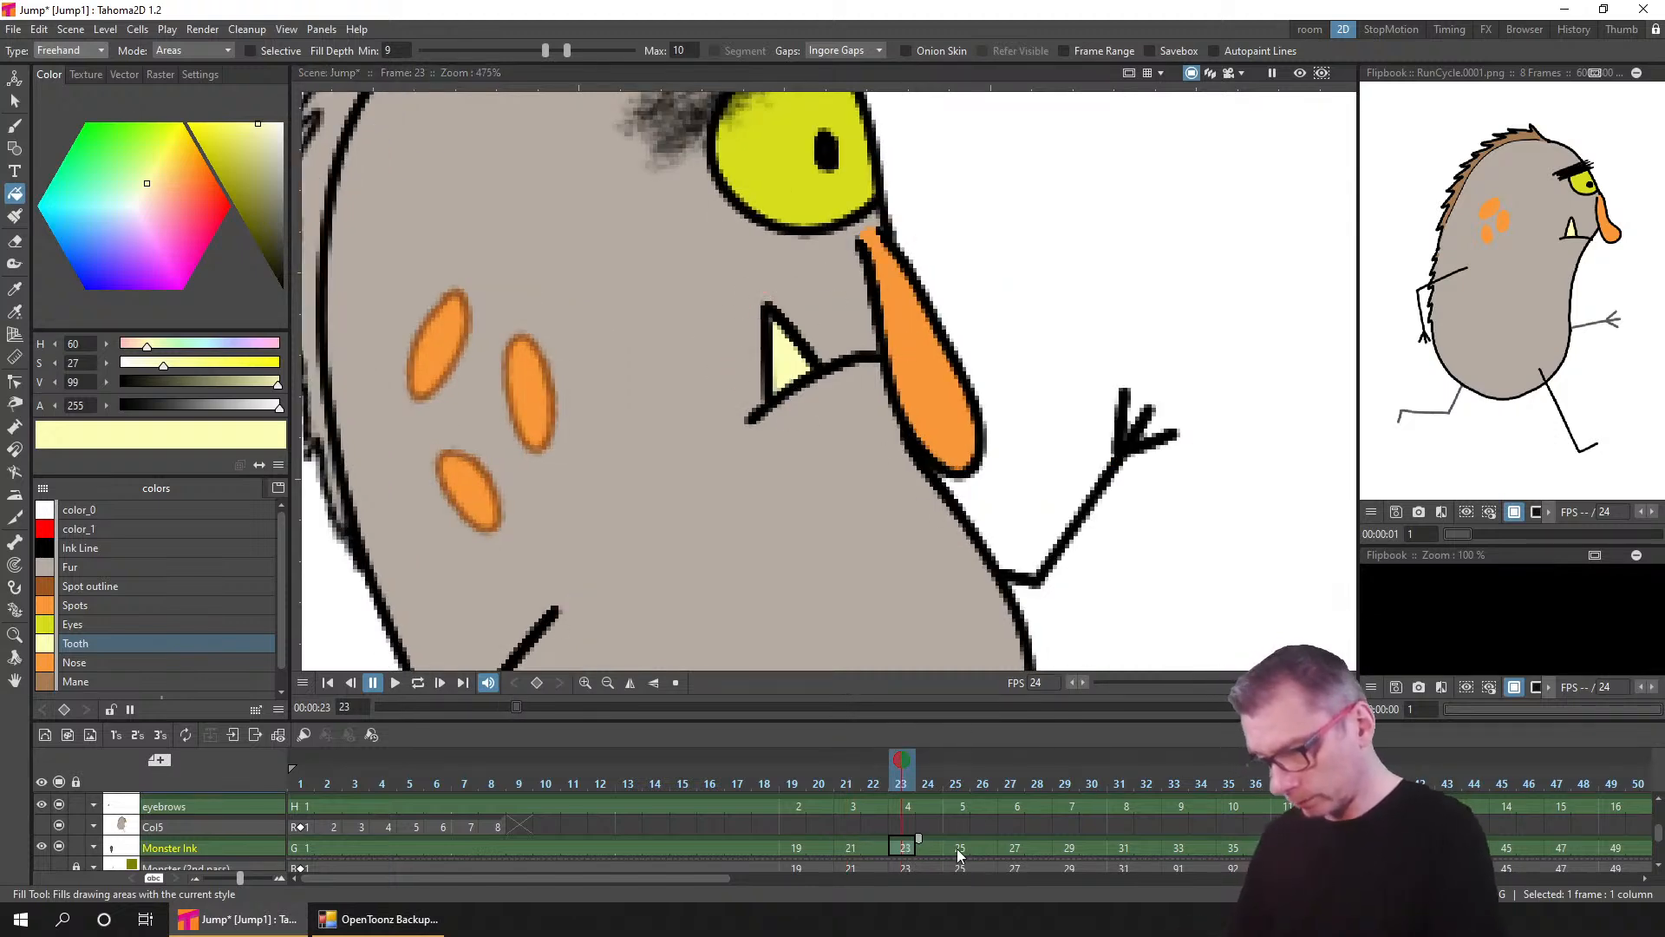
pyautogui.click(959, 847)
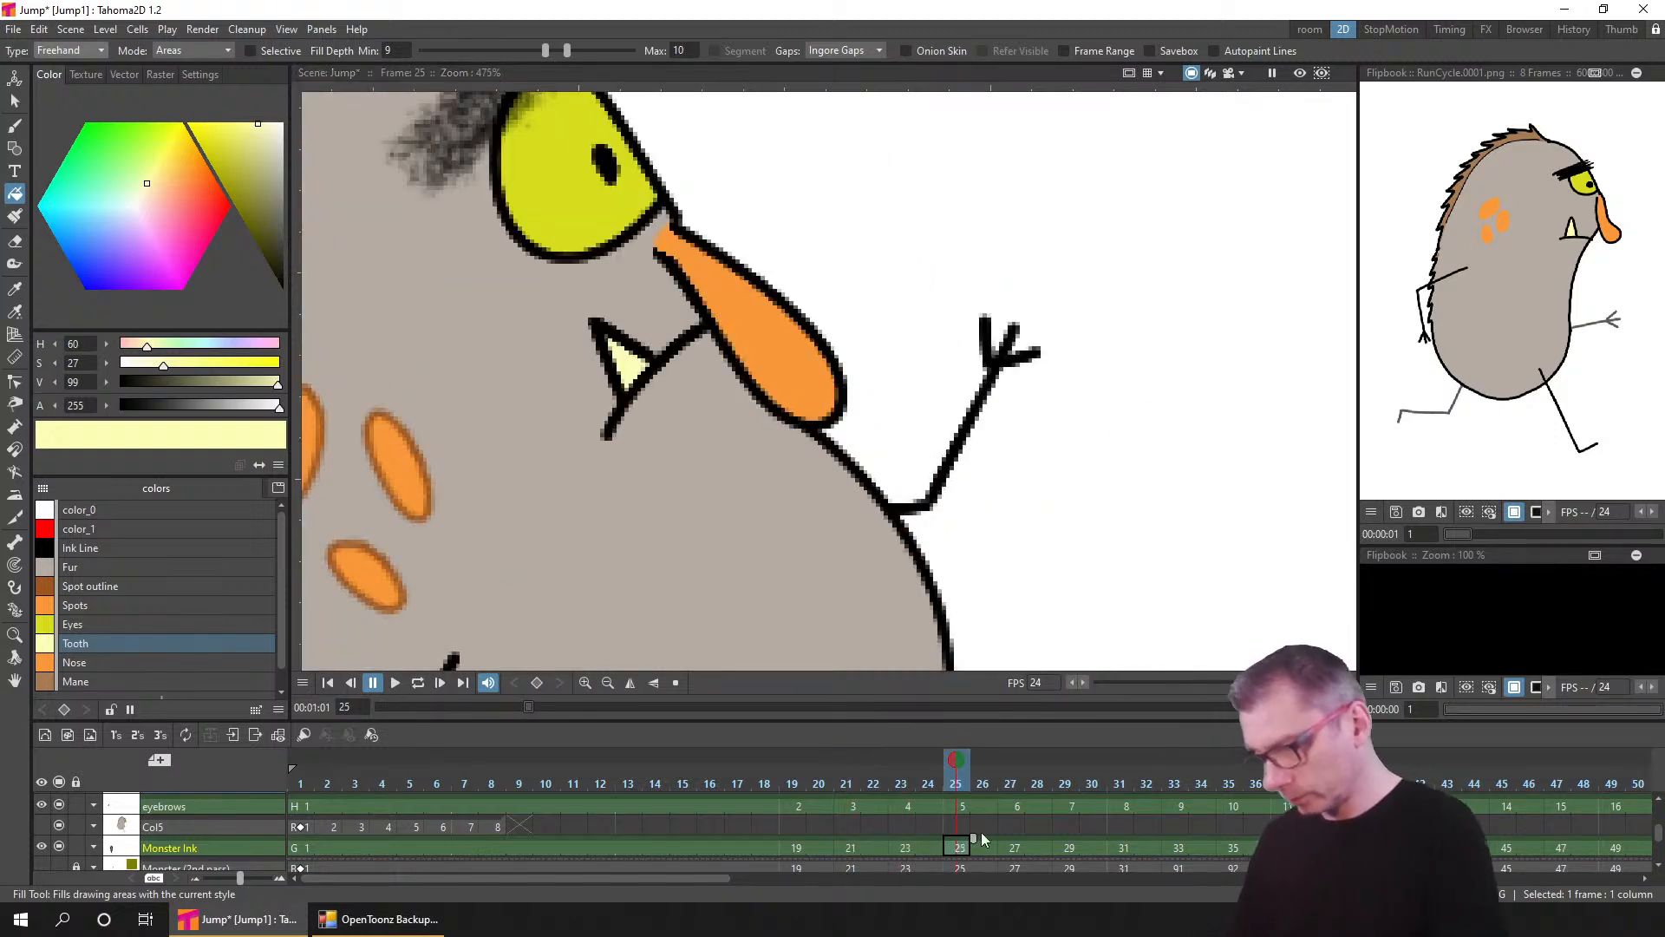
pyautogui.click(1013, 847)
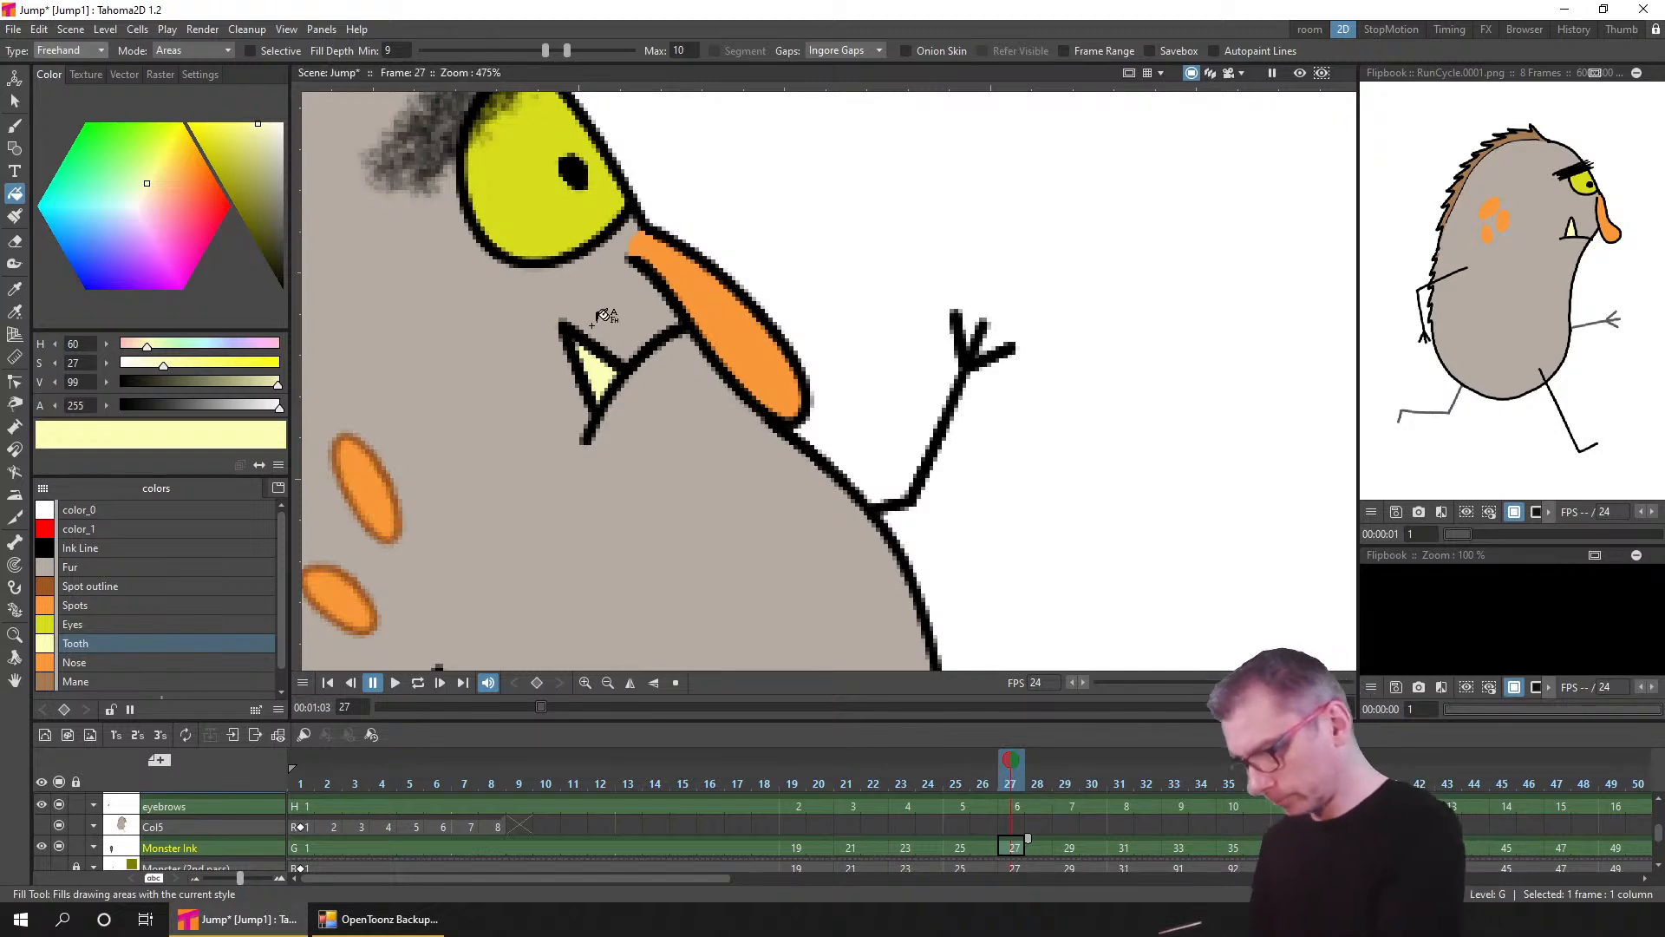
pyautogui.click(1067, 847)
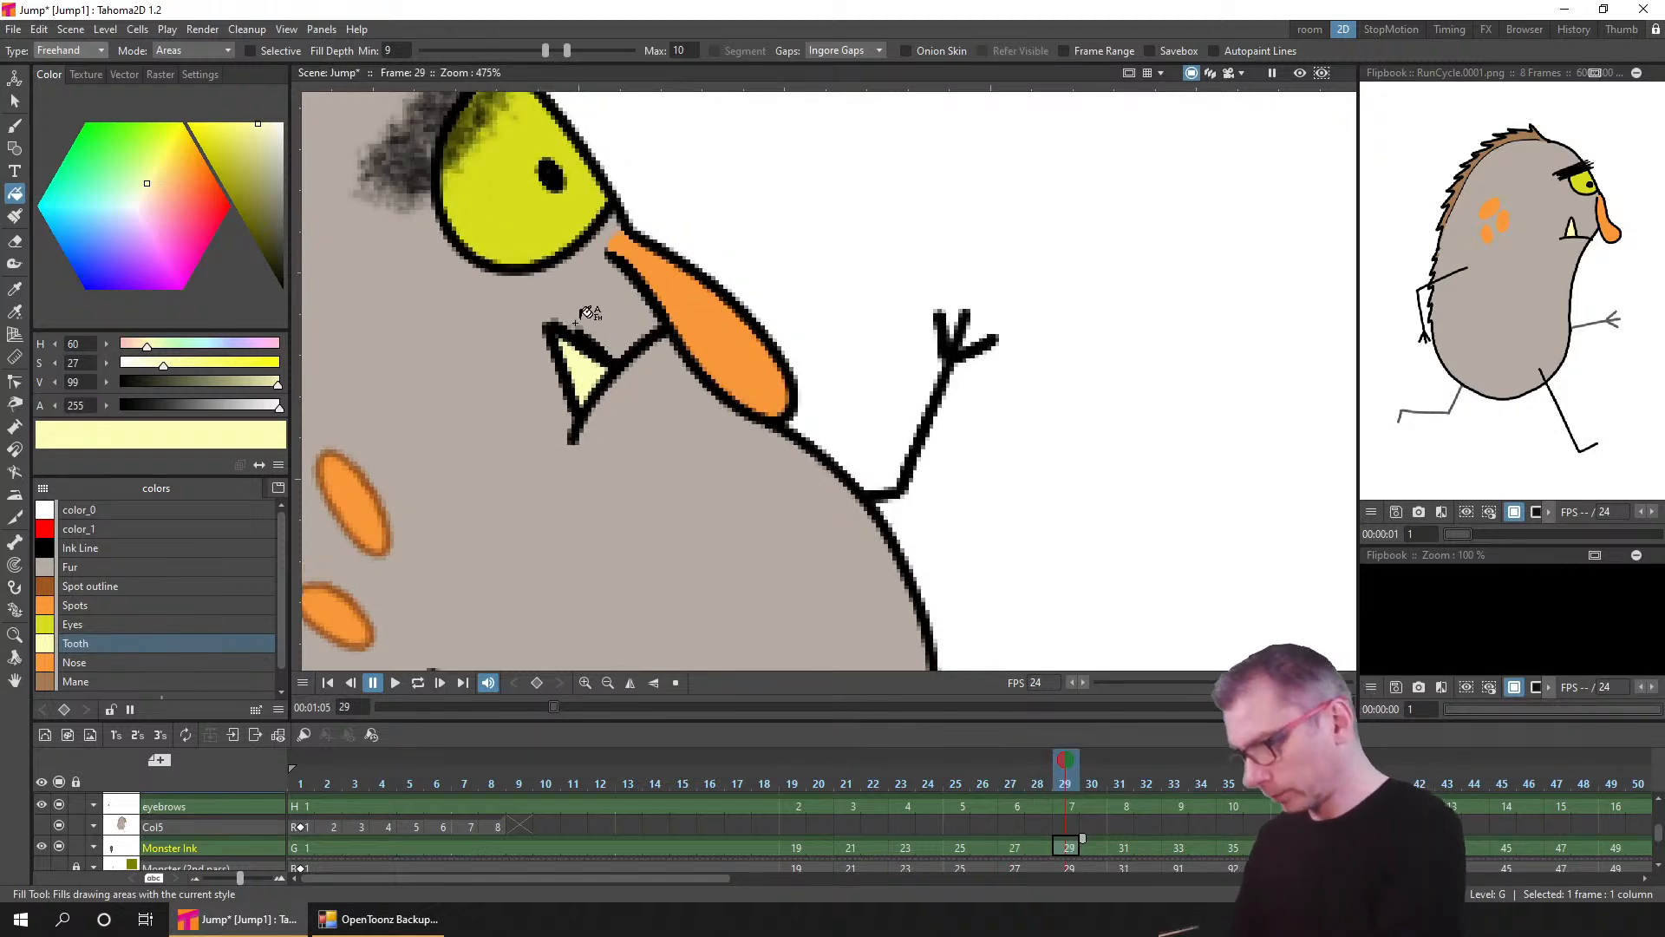
pyautogui.press('.')
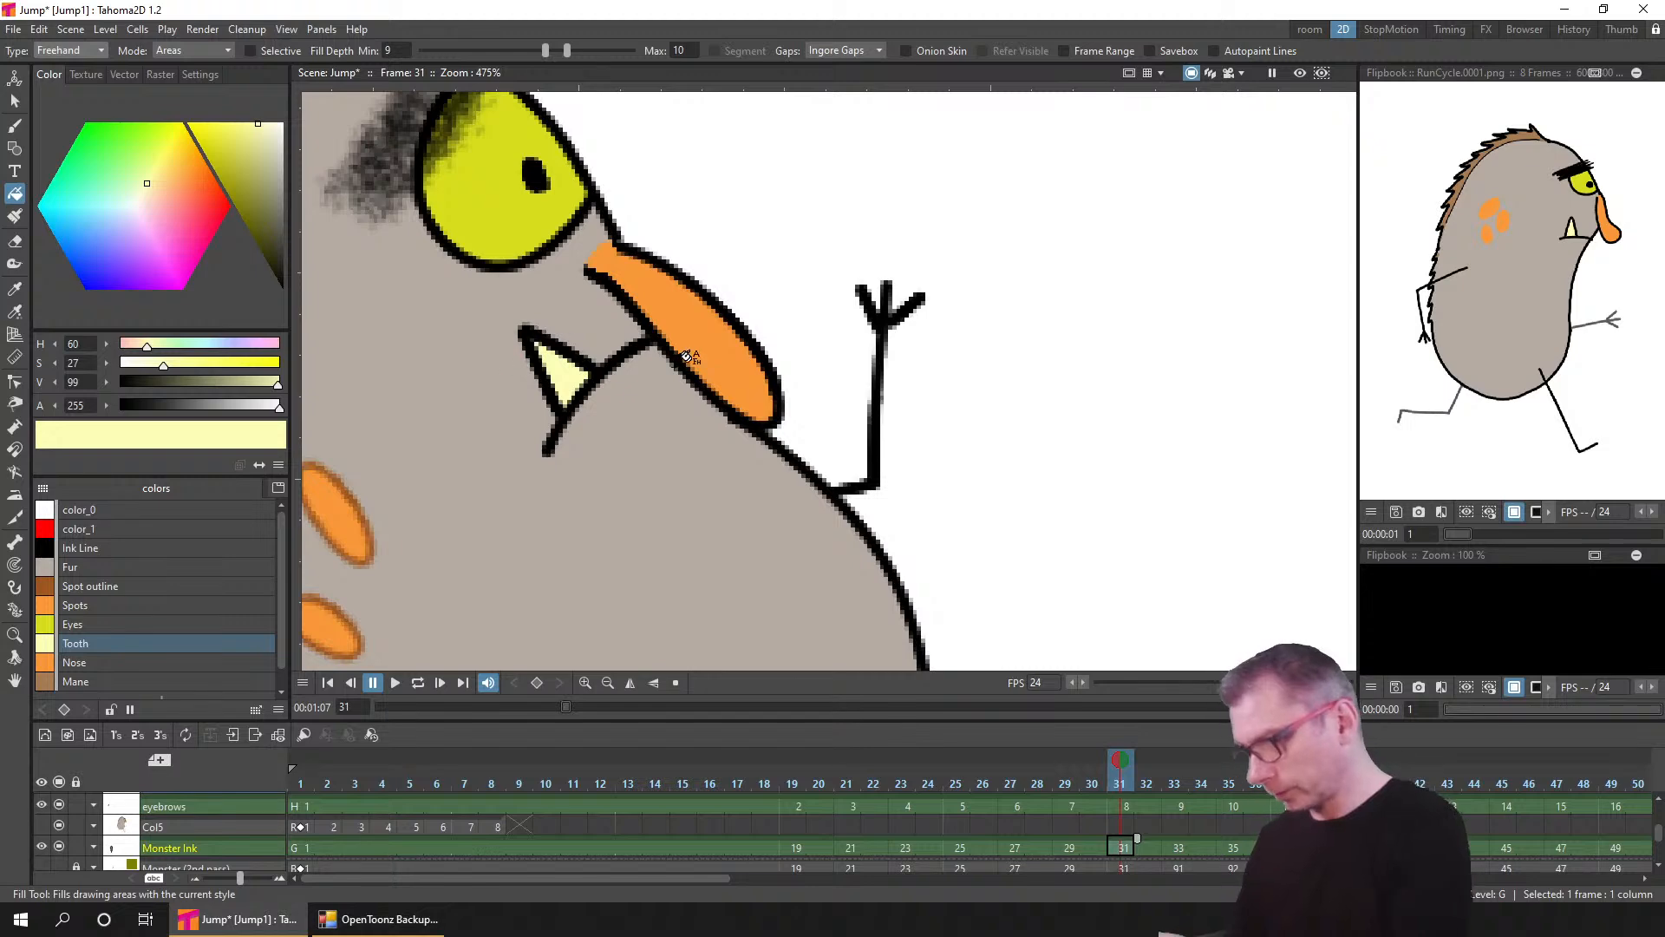
pyautogui.press('.')
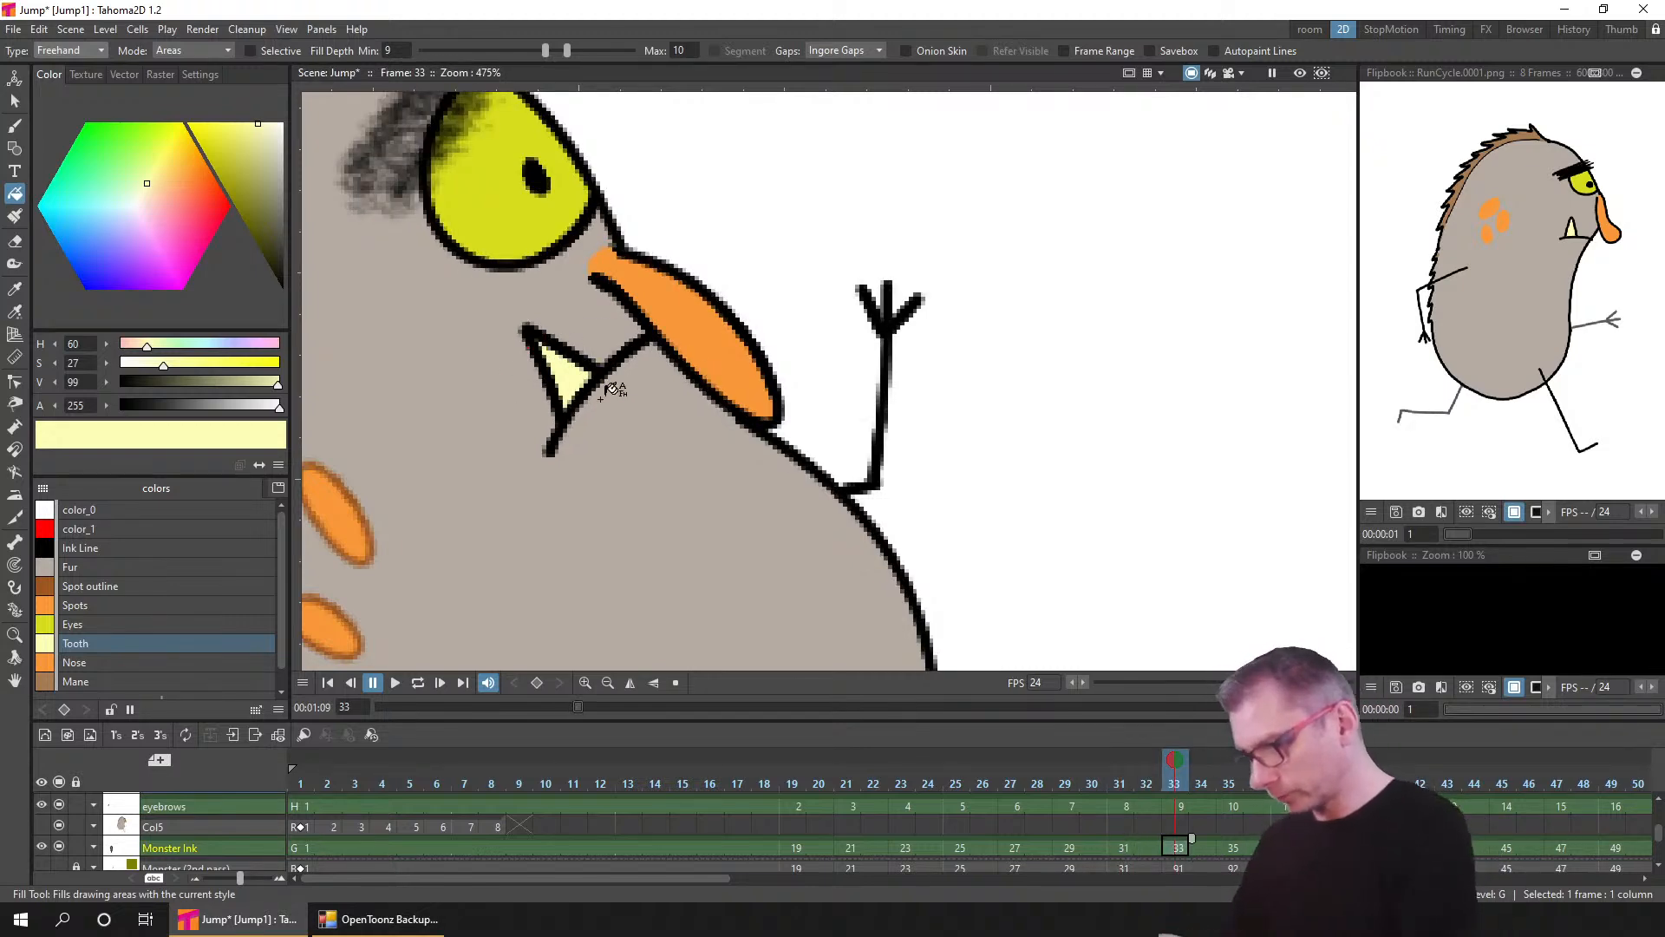
pyautogui.press('.')
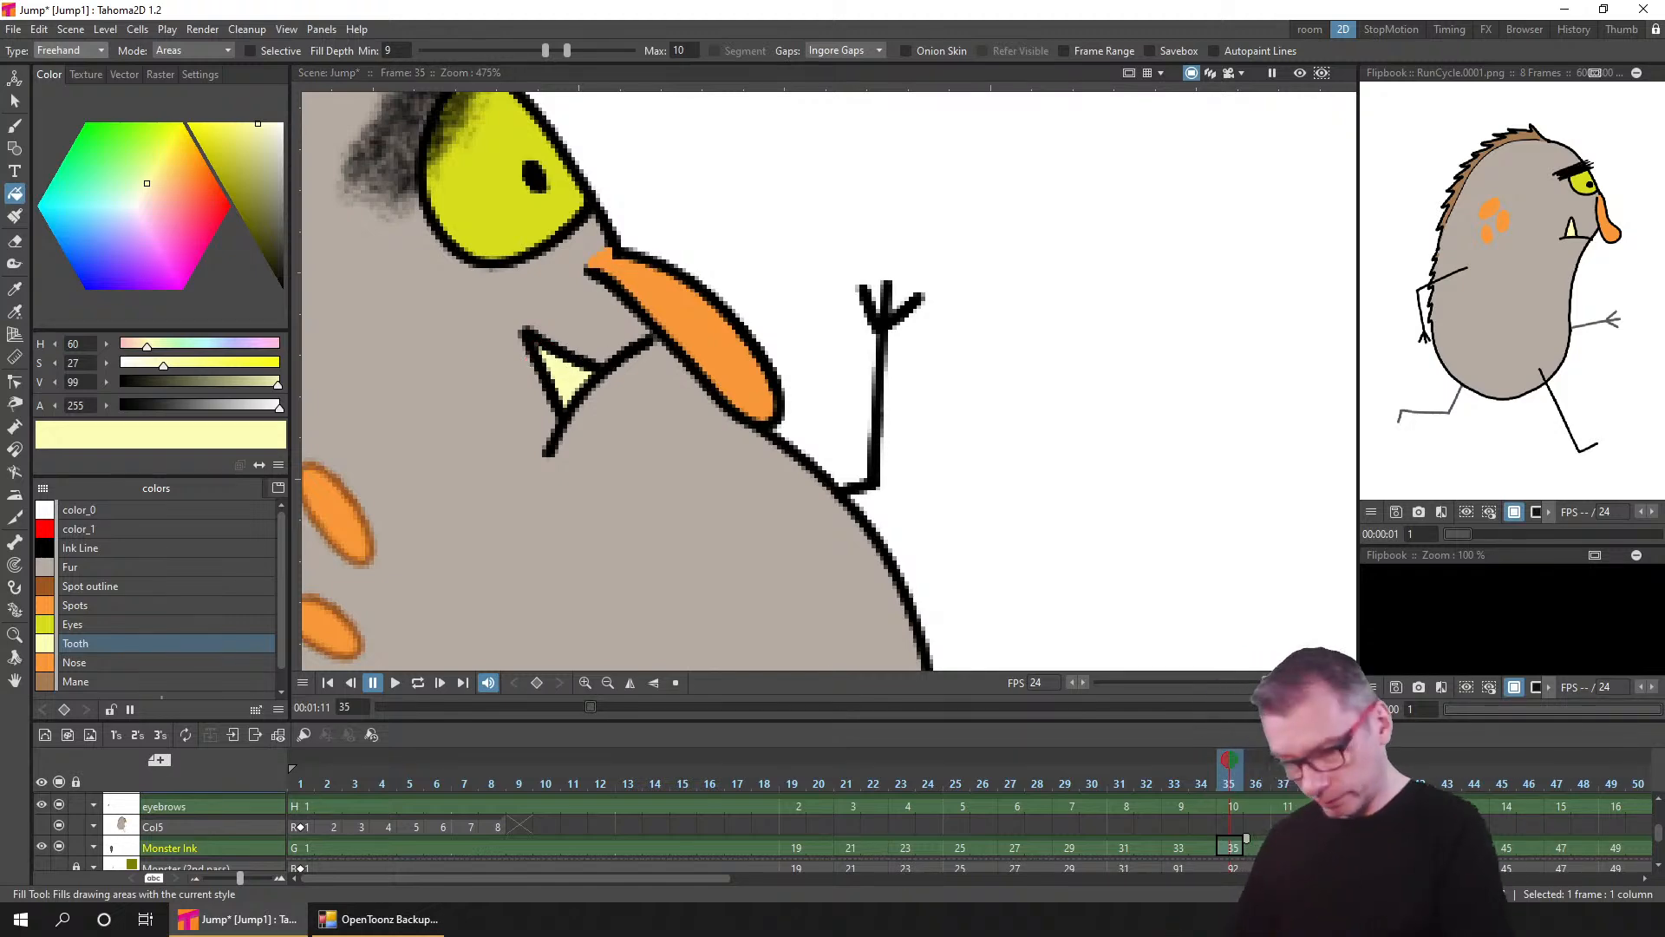
pyautogui.press('.')
pyautogui.press('.')
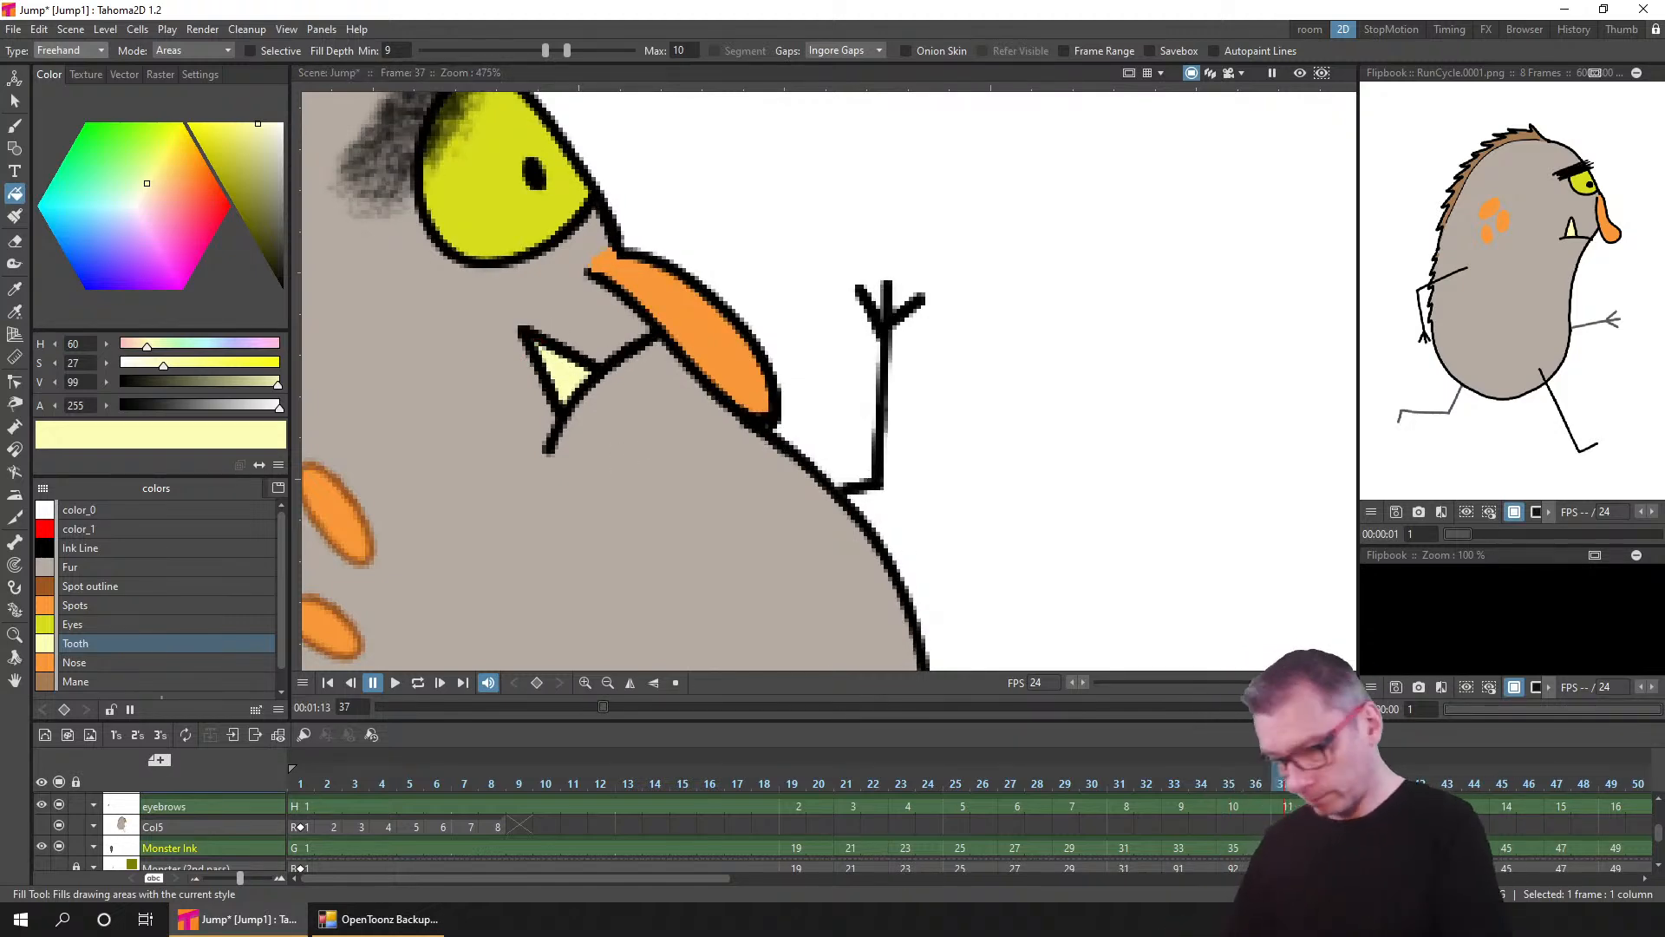
pyautogui.press('.')
pyautogui.press('.')
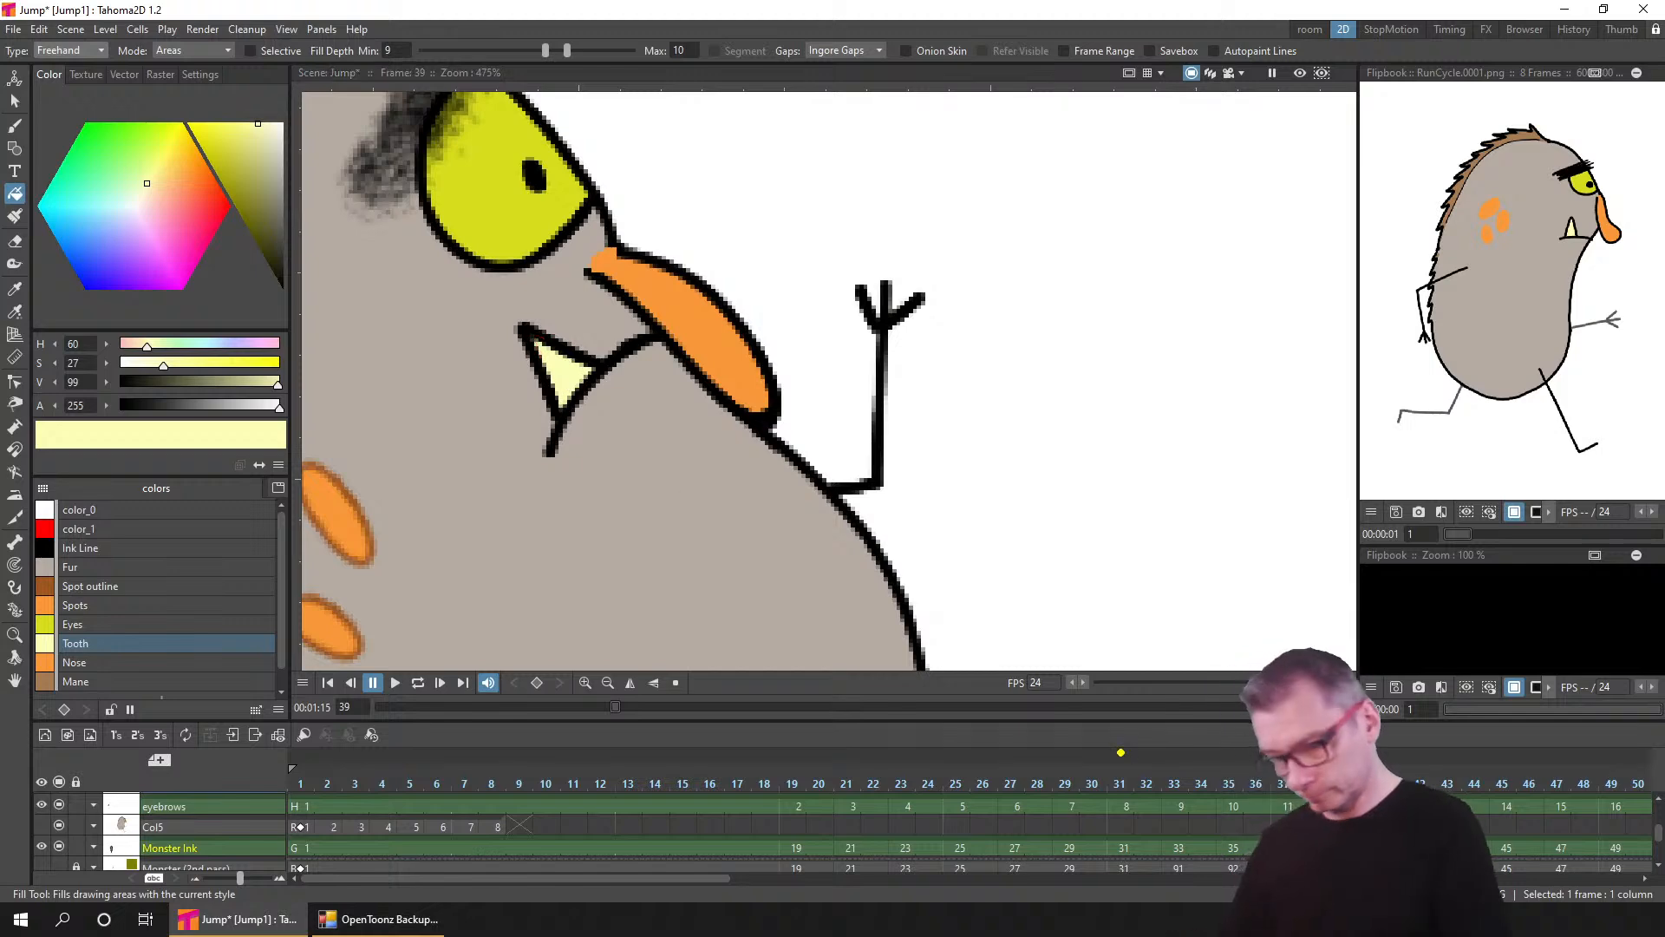
# - Advance to frame 43 and fill the tooth with the Tooth colour using a freehand outline
pyautogui.press('.')
pyautogui.press('.')
pyautogui.press('.')
pyautogui.press('.')
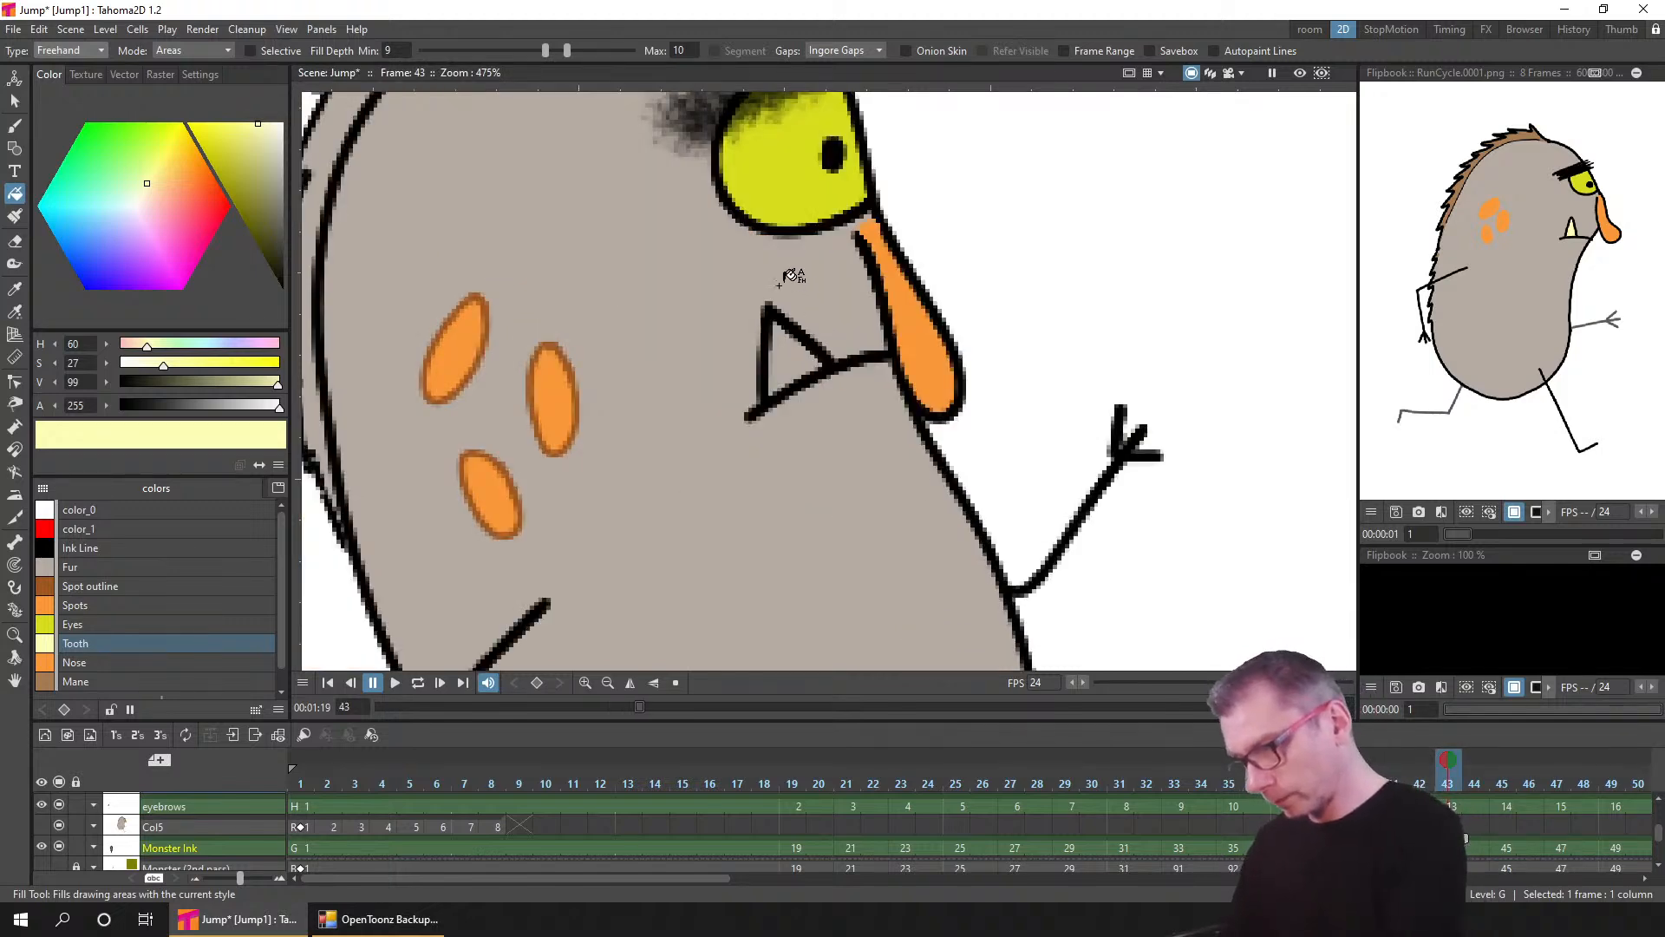
pyautogui.moveTo(791, 276)
pyautogui.mouseDown()
pyautogui.moveTo(802, 454)
pyautogui.moveTo(859, 276)
pyautogui.mouseUp()
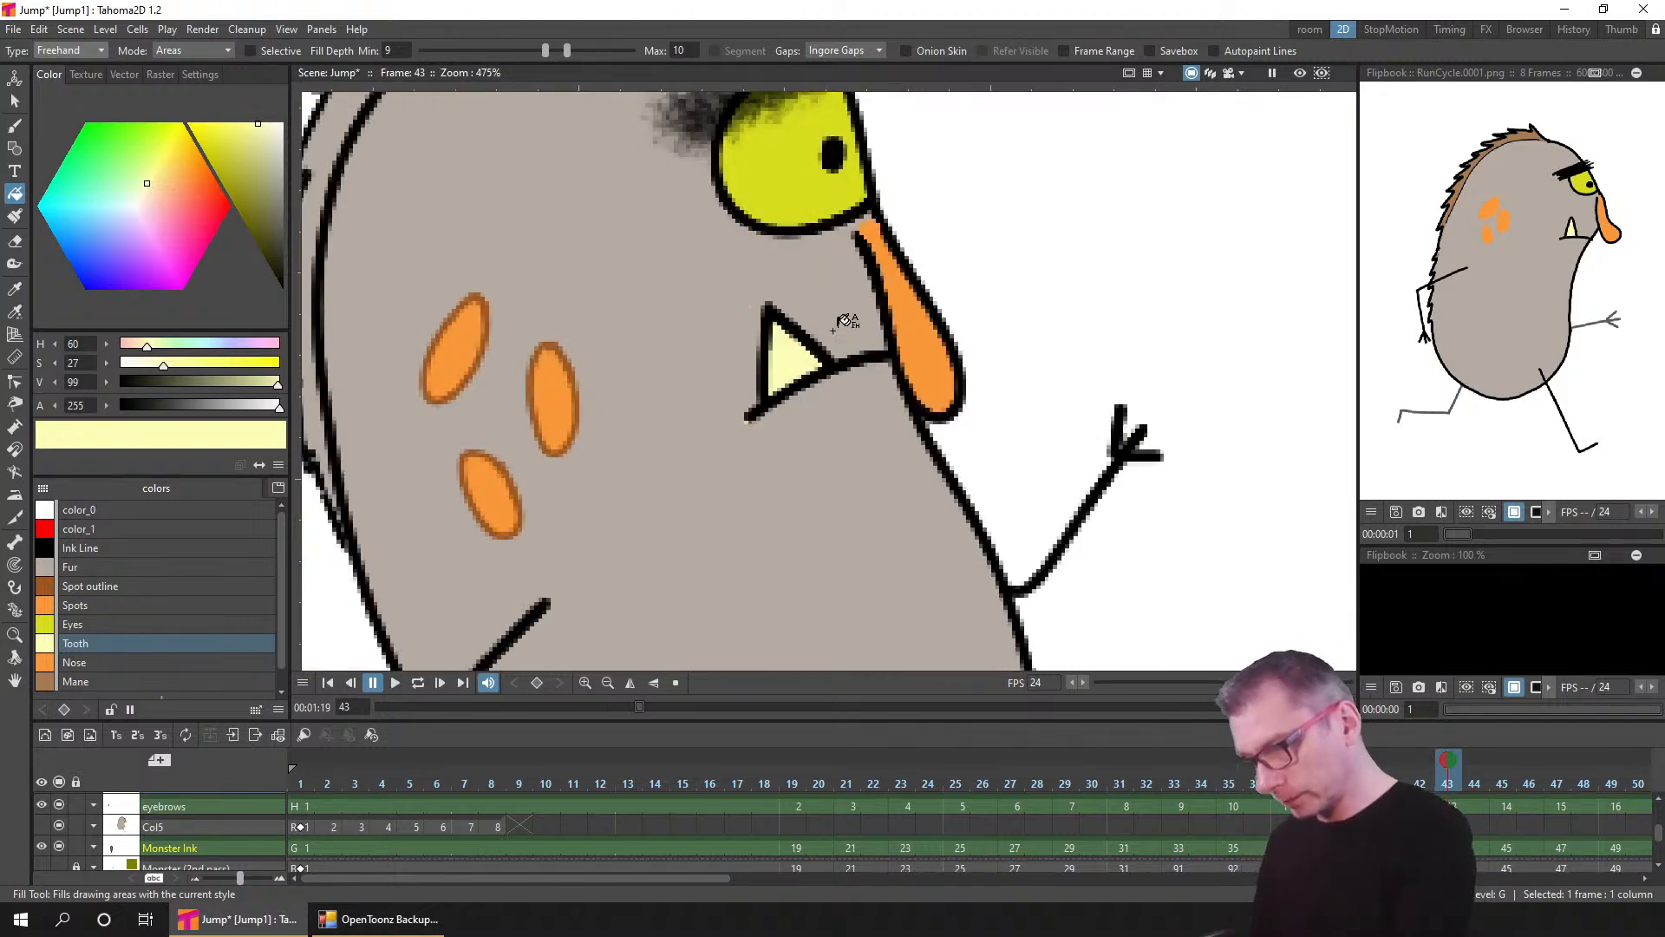
pyautogui.hotkey('ctrl', 'z')
pyautogui.moveTo(833, 331)
pyautogui.mouseDown()
pyautogui.moveTo(756, 283)
pyautogui.moveTo(772, 403)
pyautogui.moveTo(846, 322)
pyautogui.mouseUp()
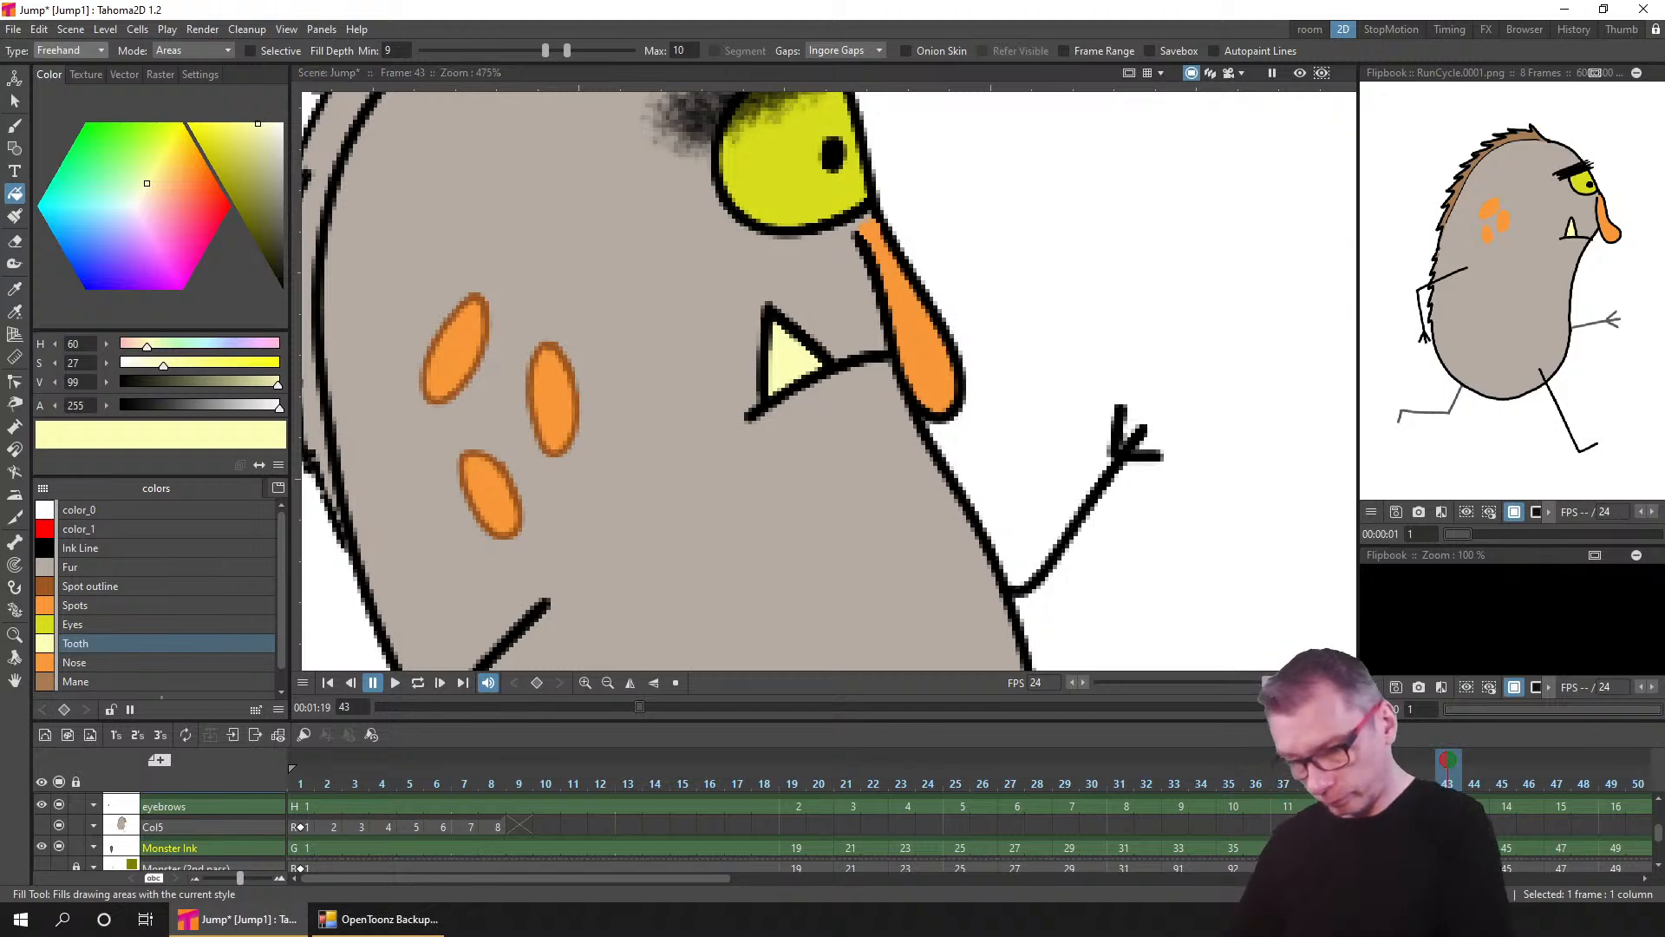
# - Try a freehand fill of the tooth on frame 45, and undo the fill
pyautogui.press('.')
pyautogui.press('.')
pyautogui.moveTo(1171, 378)
pyautogui.mouseDown()
pyautogui.moveTo(1136, 473)
pyautogui.moveTo(1172, 379)
pyautogui.moveTo(1112, 398)
pyautogui.moveTo(1189, 404)
pyautogui.moveTo(1171, 369)
pyautogui.mouseUp()
pyautogui.hotkey('ctrl', 'z')
# - On frame 47, lower the minimum Fill Depth to 7.35 and freehand-fill the tooth with the Tooth colour
pyautogui.moveTo(1468, 837)
pyautogui.mouseDown()
pyautogui.moveTo(696, 796)
pyautogui.moveTo(692, 814)
pyautogui.mouseUp()
pyautogui.click(723, 821)
pyautogui.moveTo(1253, 400); pyautogui.dragTo(703, 392)
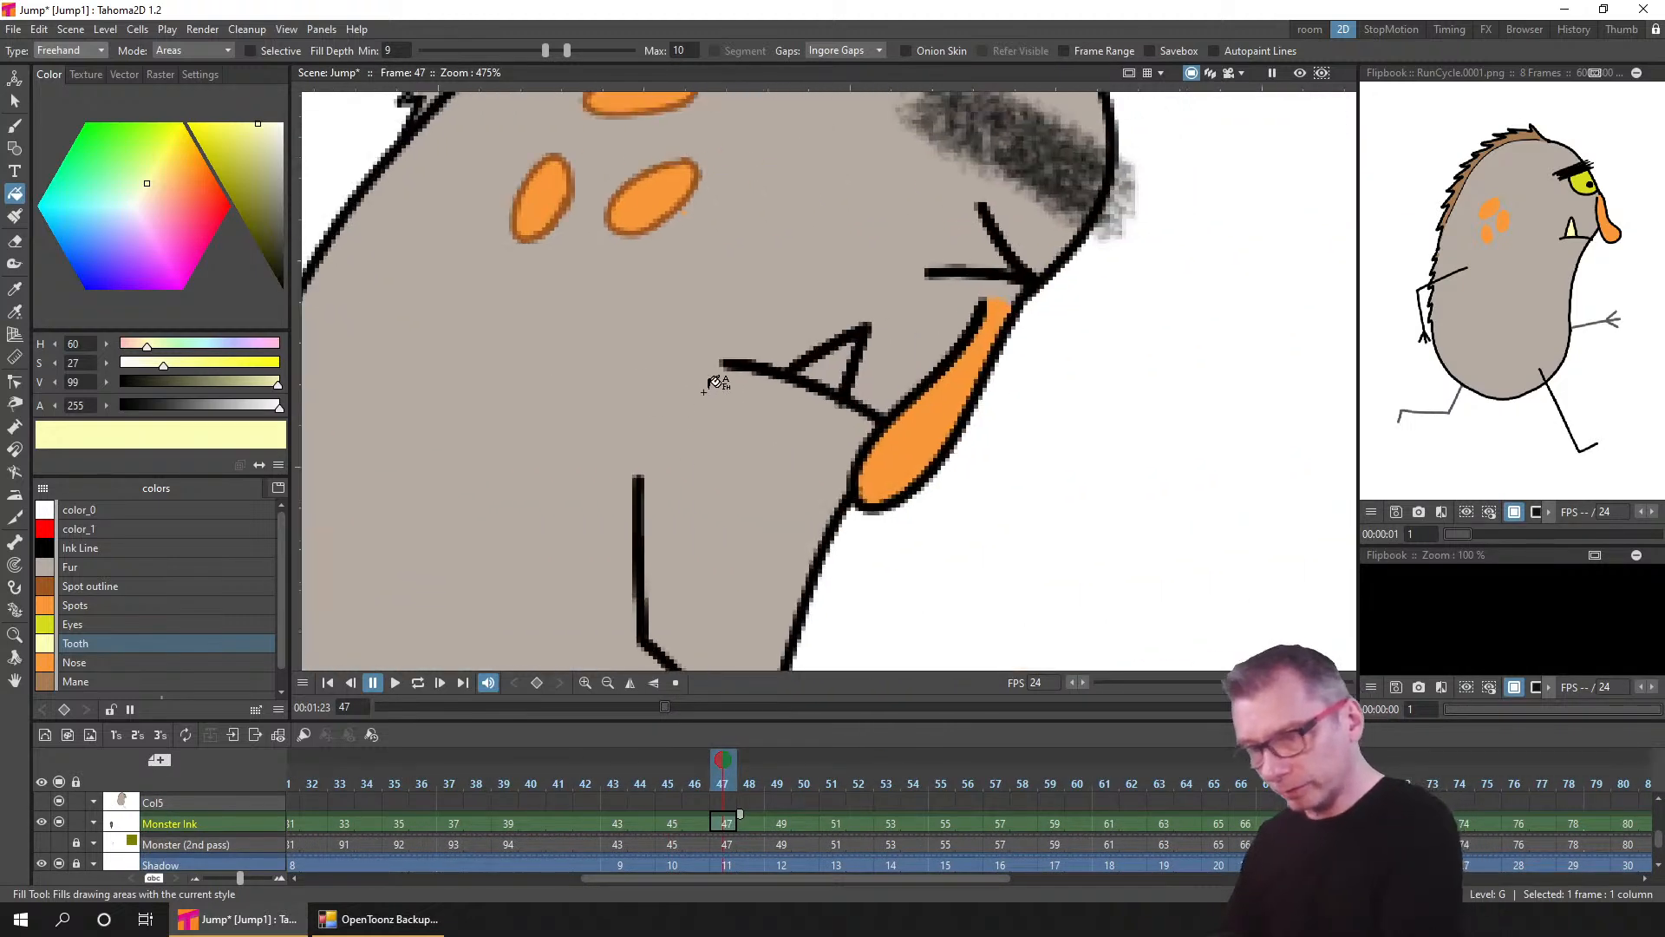
pyautogui.moveTo(847, 316)
pyautogui.mouseDown()
pyautogui.moveTo(793, 344)
pyautogui.moveTo(761, 420)
pyautogui.moveTo(814, 412)
pyautogui.moveTo(877, 325)
pyautogui.moveTo(782, 370)
pyautogui.moveTo(792, 415)
pyautogui.moveTo(867, 322)
pyautogui.mouseUp()
pyautogui.hotkey('ctrl', 'z')
pyautogui.hotkey('ctrl', 'z')
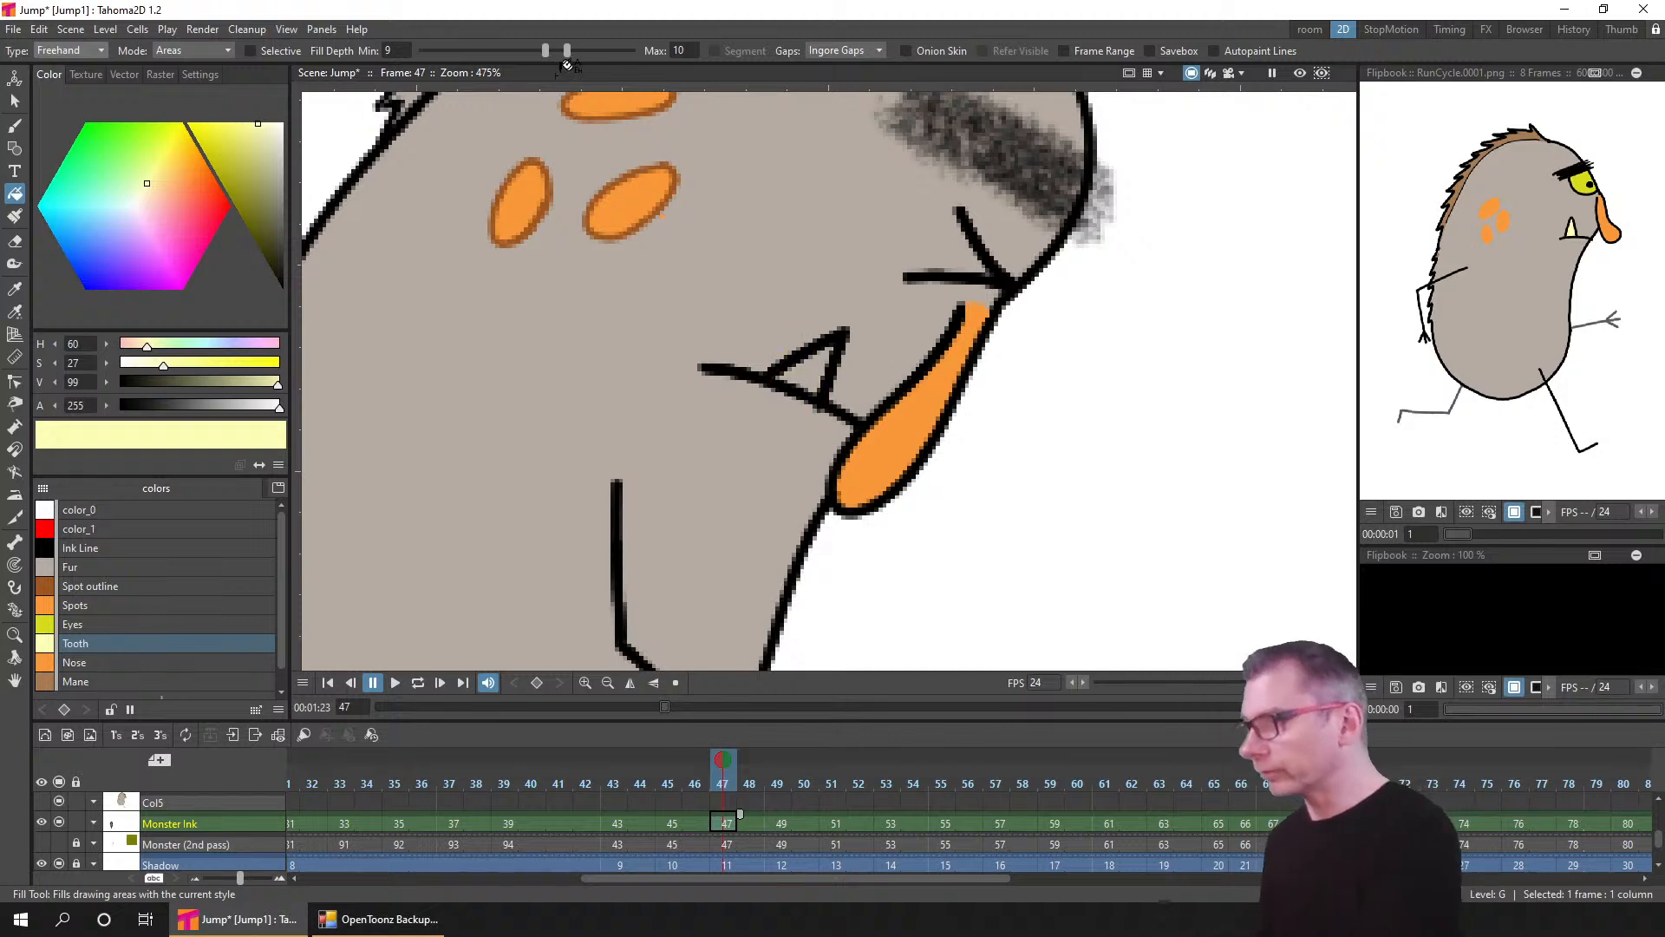
pyautogui.moveTo(547, 50); pyautogui.dragTo(523, 50)
pyautogui.moveTo(849, 317)
pyautogui.mouseDown()
pyautogui.moveTo(780, 361)
pyautogui.moveTo(789, 405)
pyautogui.moveTo(830, 388)
pyautogui.moveTo(853, 323)
pyautogui.moveTo(765, 377)
pyautogui.moveTo(766, 401)
pyautogui.moveTo(823, 388)
pyautogui.moveTo(862, 334)
pyautogui.moveTo(789, 360)
pyautogui.moveTo(758, 400)
pyautogui.moveTo(796, 414)
pyautogui.moveTo(859, 326)
pyautogui.mouseUp()
pyautogui.hotkey('ctrl', 'z')
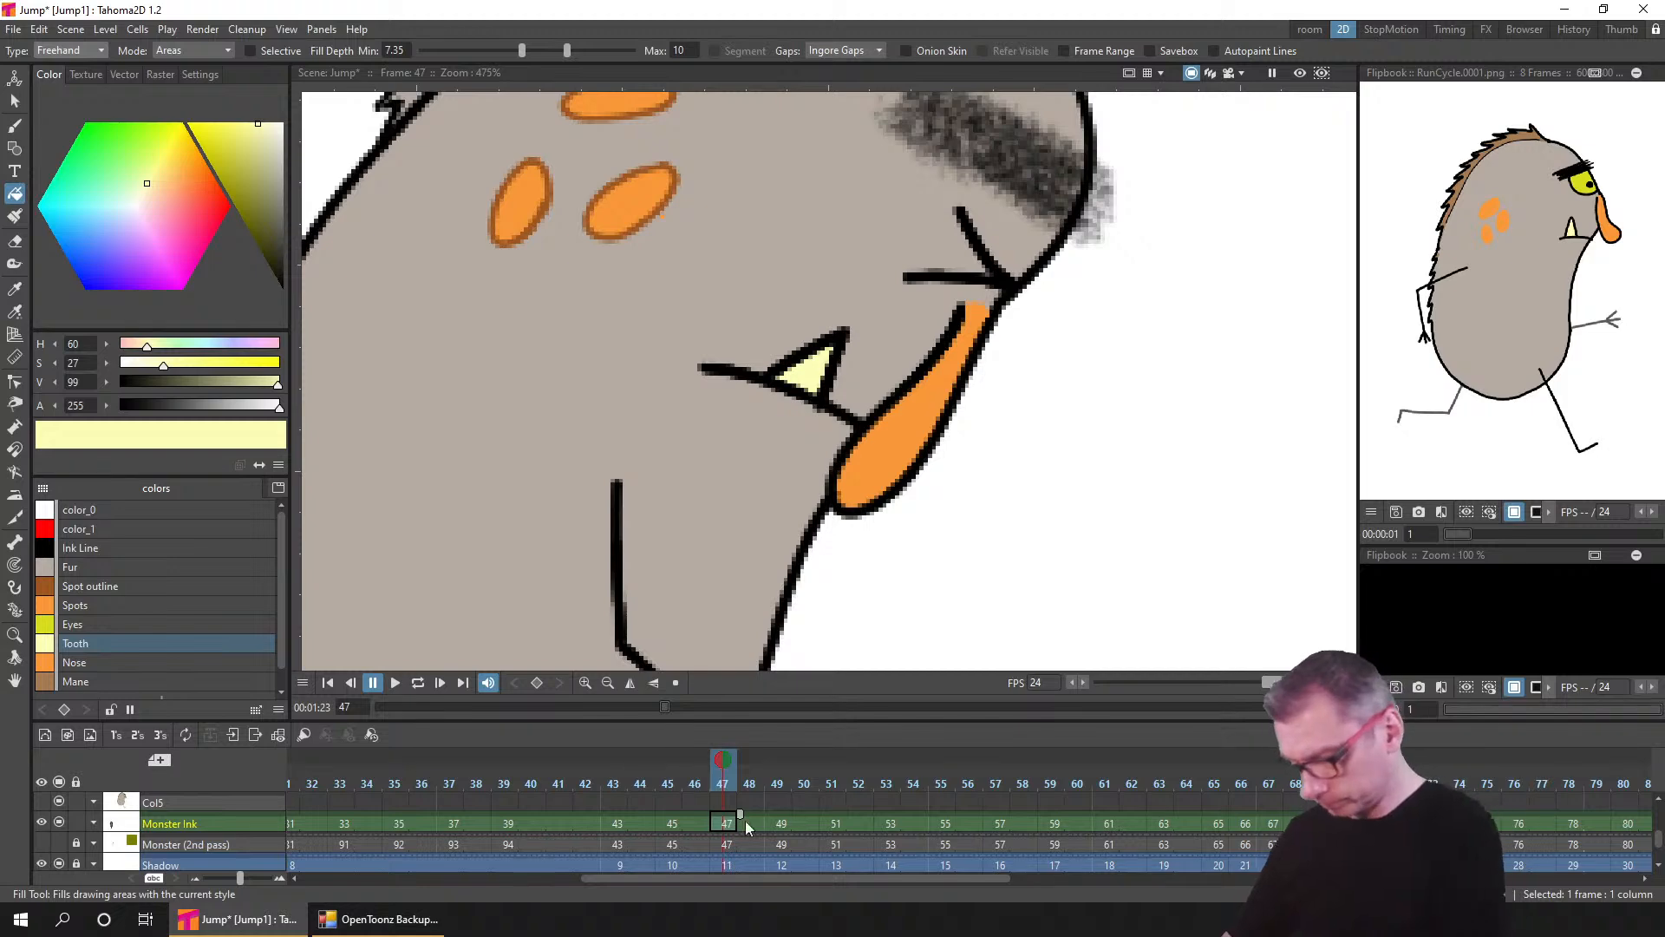
# - Fill the tooth on frame 49 with the Tooth colour by outlining it freehand, undoing and redrawing imperfect attempts
pyautogui.click(778, 822)
pyautogui.moveTo(1234, 474)
pyautogui.mouseDown()
pyautogui.moveTo(984, 388)
pyautogui.moveTo(840, 368)
pyautogui.mouseUp()
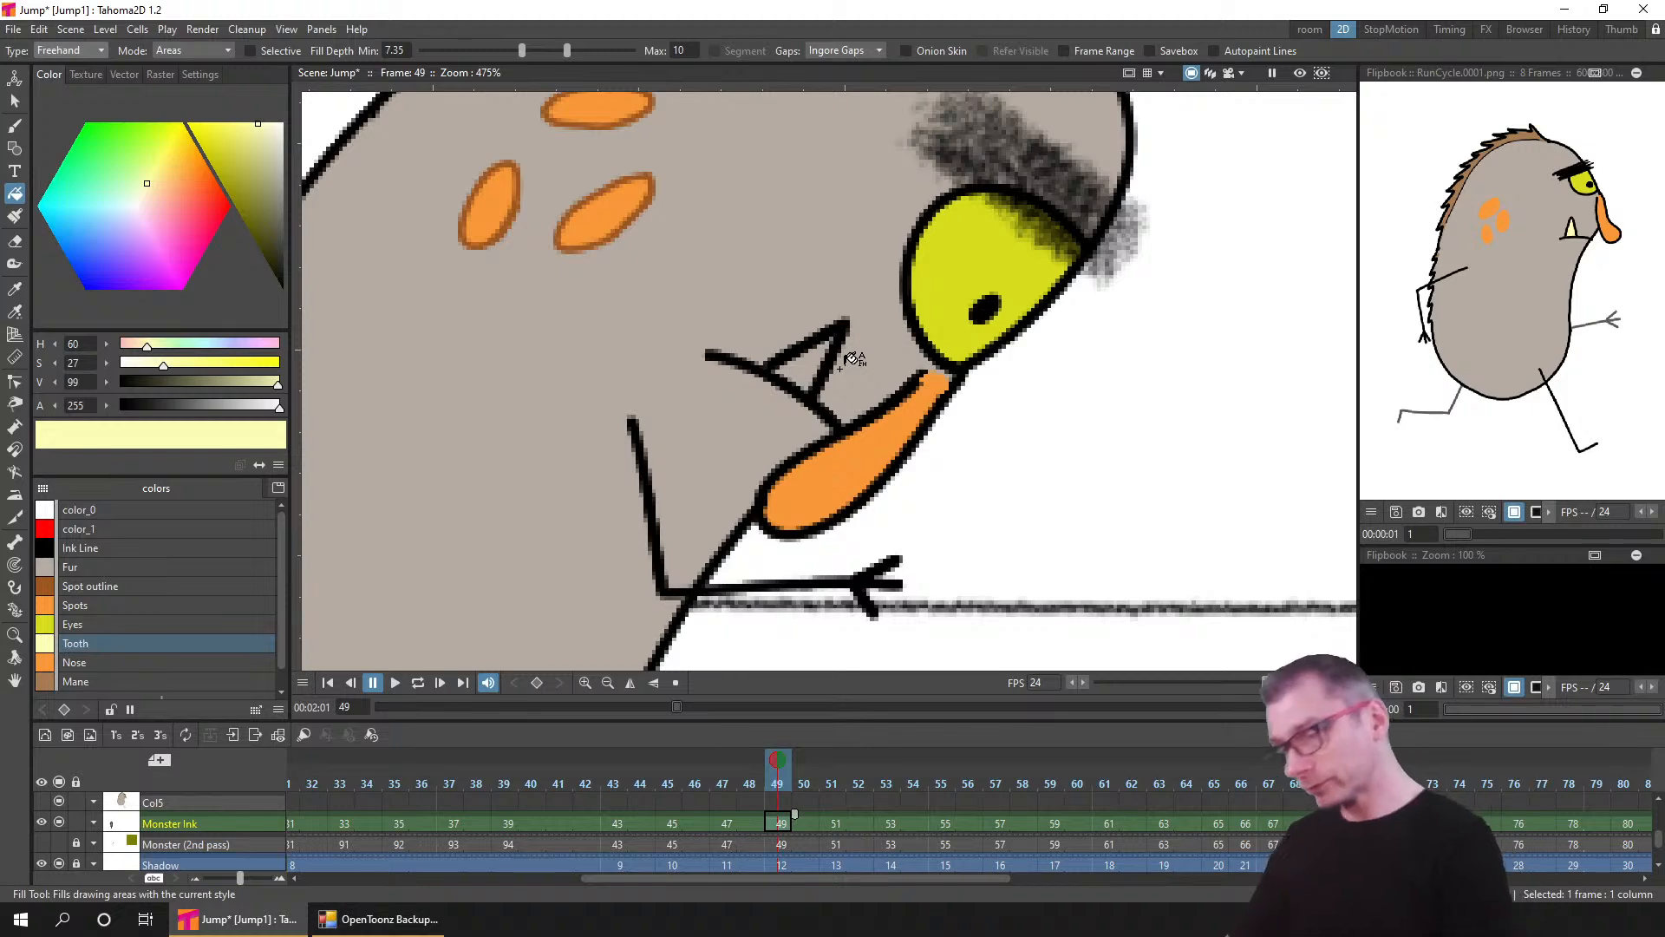
pyautogui.moveTo(806, 401); pyautogui.dragTo(878, 311)
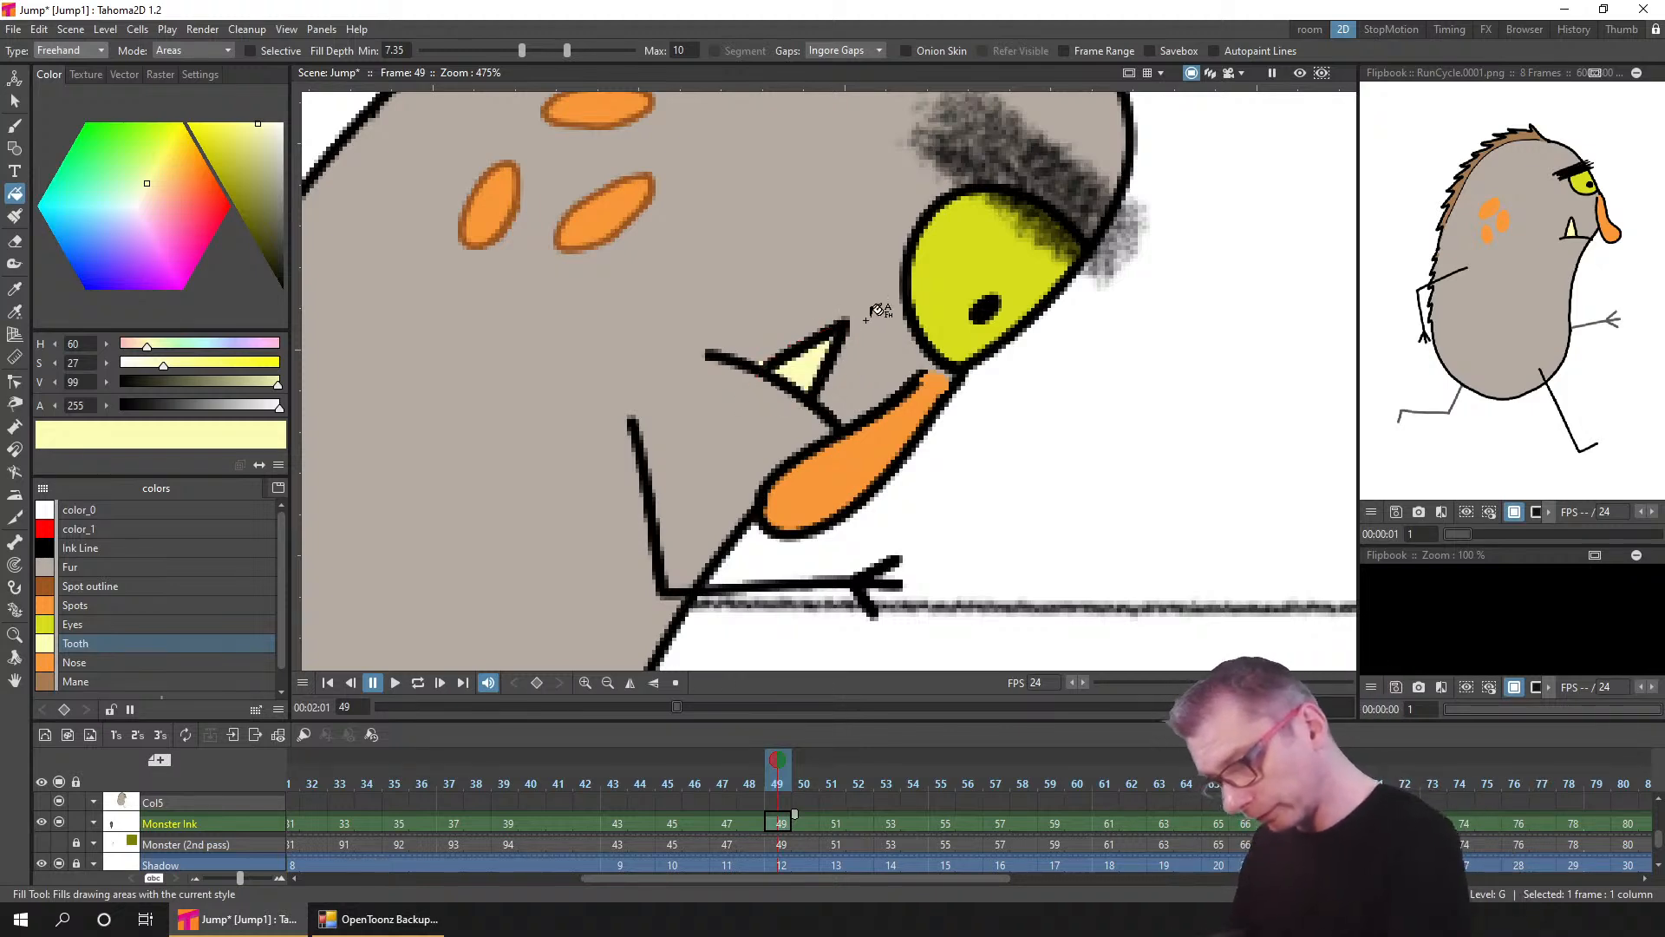
pyautogui.hotkey('ctrl', 'z')
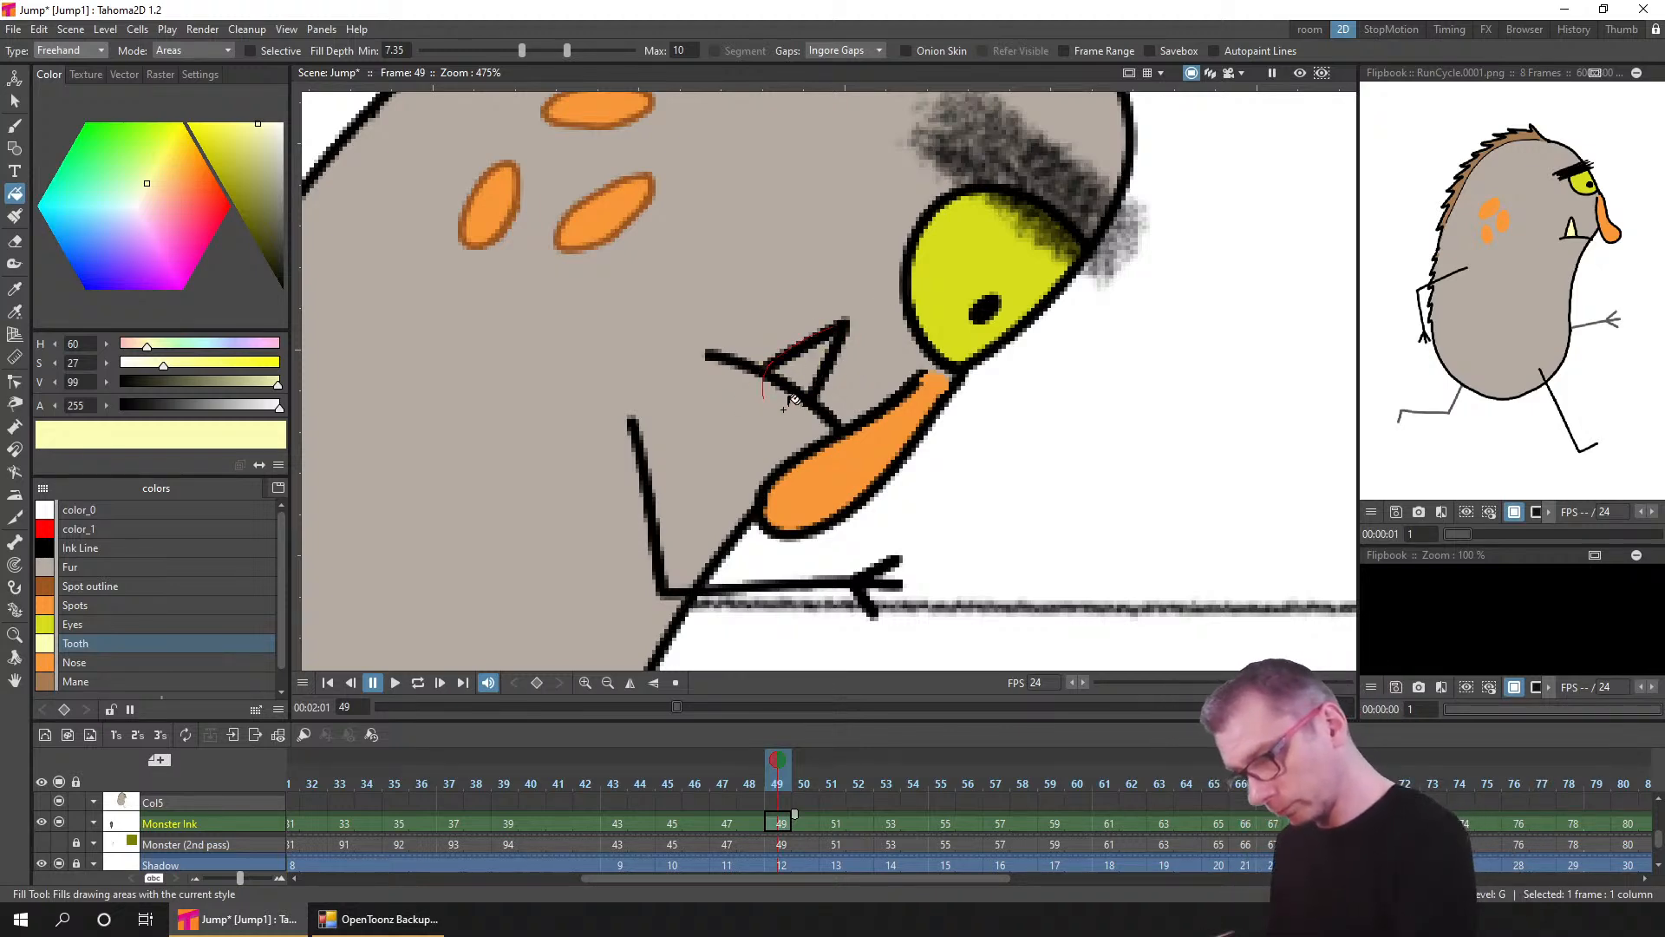
pyautogui.moveTo(794, 399); pyautogui.dragTo(885, 297)
pyautogui.hotkey('ctrl', 'z')
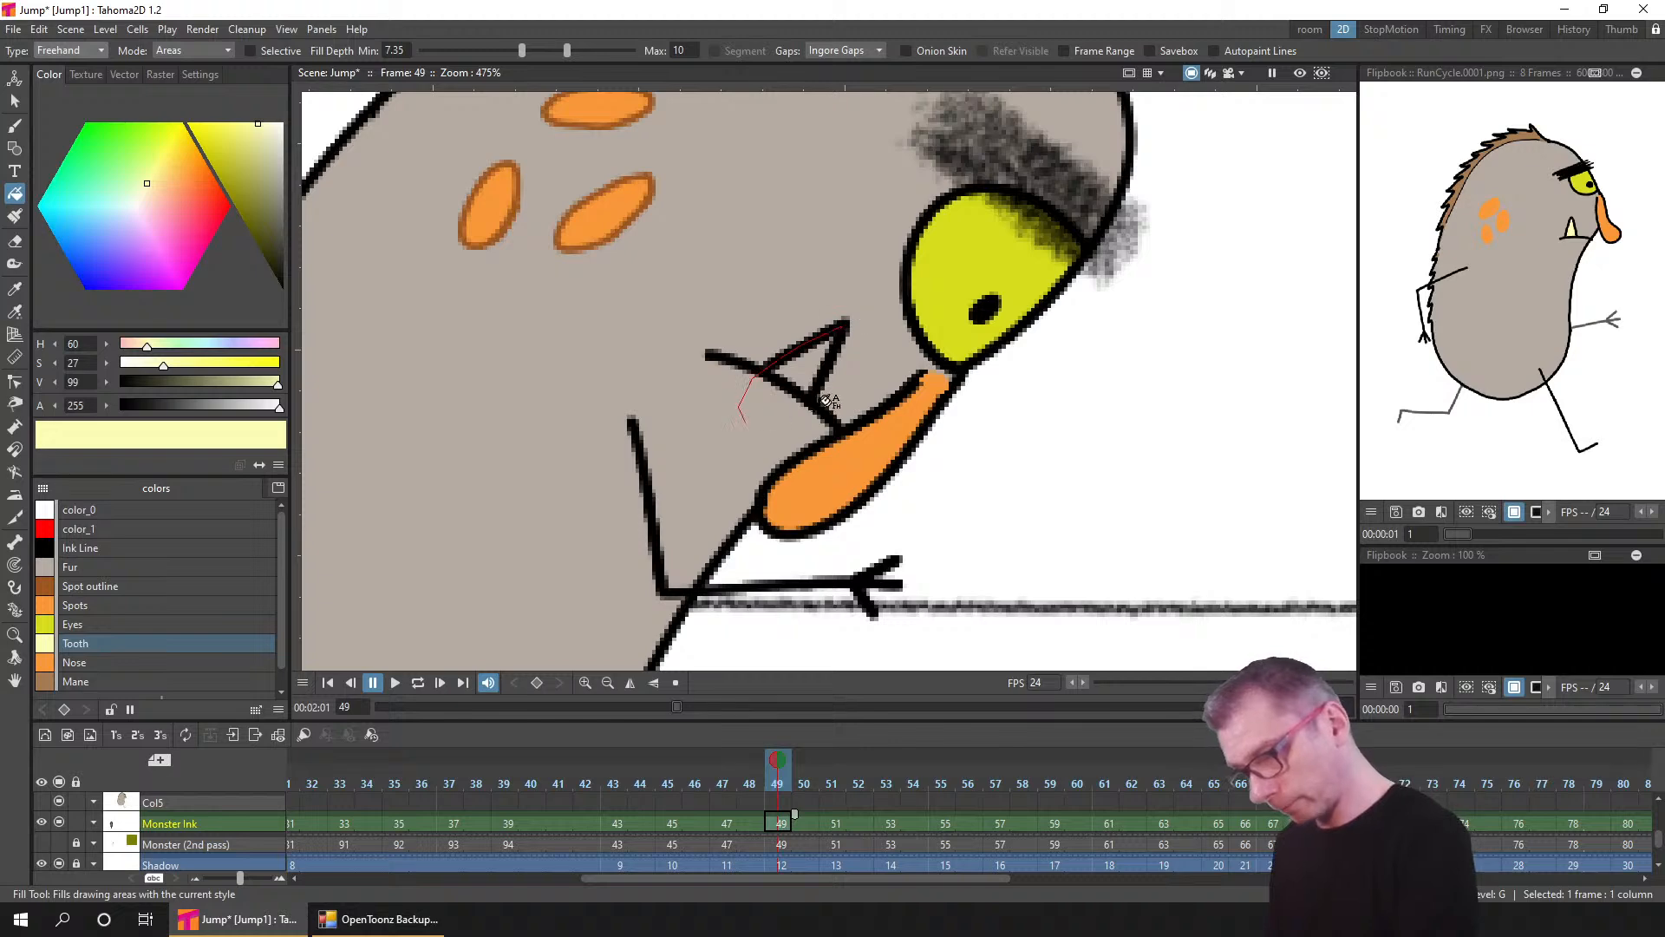
pyautogui.moveTo(826, 401); pyautogui.dragTo(915, 351)
# - Fill the tooth on frame 51 with the Tooth colour using a freehand outline, redoing the fill as needed
pyautogui.click(836, 823)
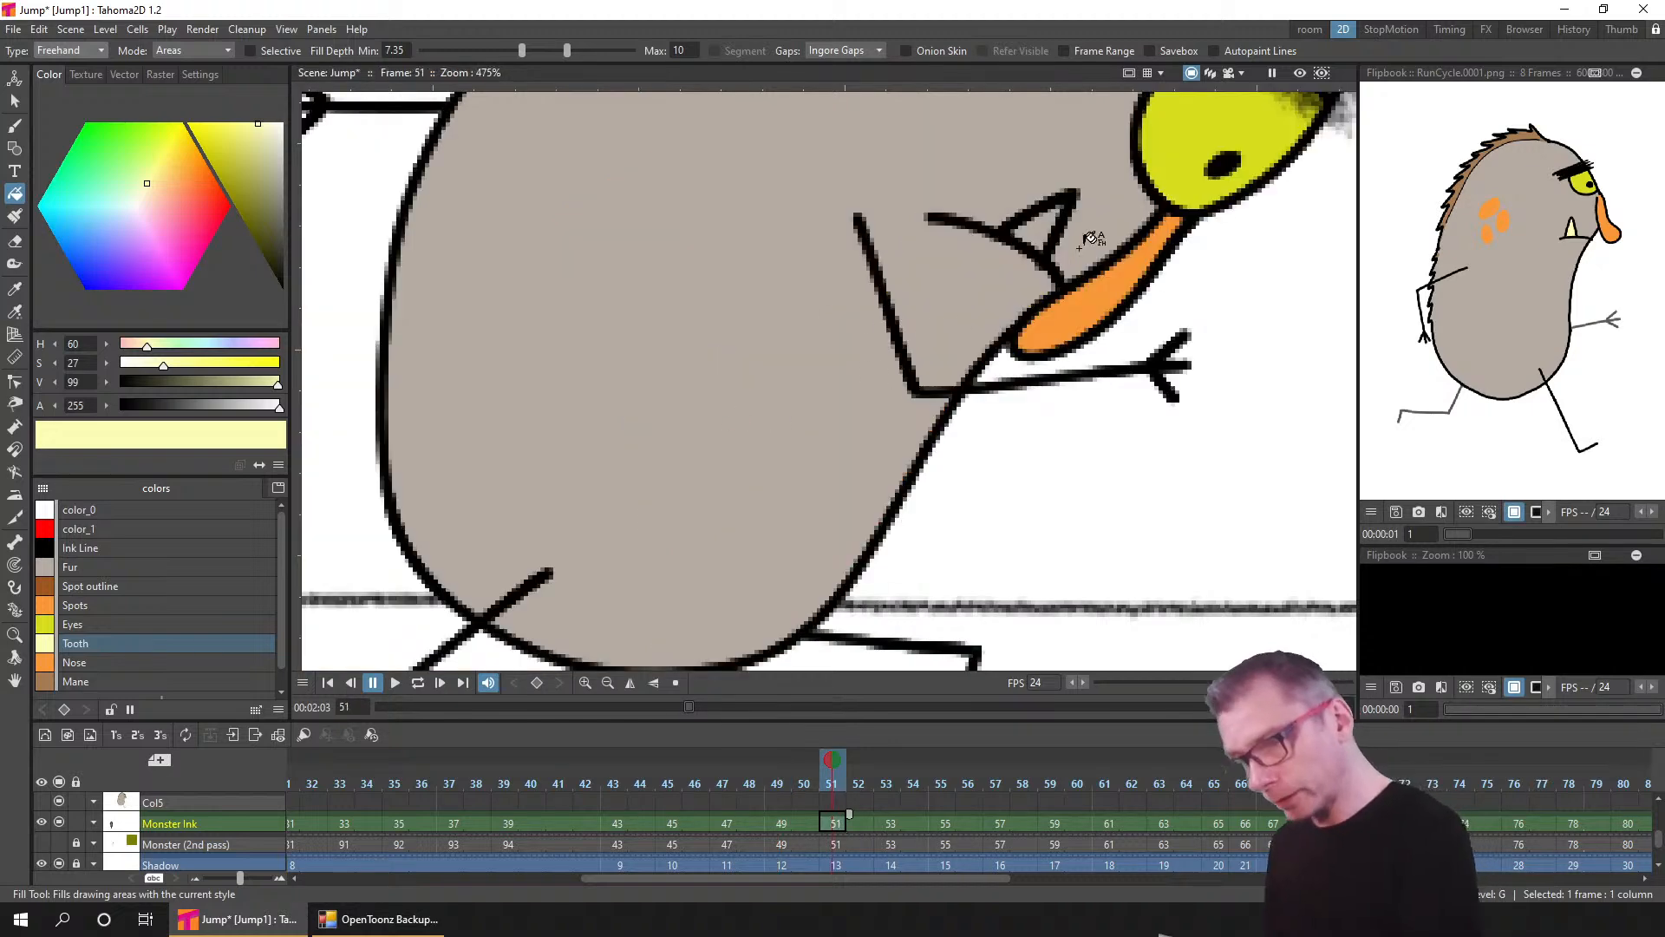
pyautogui.moveTo(1067, 243)
pyautogui.mouseDown()
pyautogui.moveTo(1111, 207)
pyautogui.moveTo(1002, 224)
pyautogui.moveTo(1014, 274)
pyautogui.moveTo(1095, 185)
pyautogui.mouseUp()
pyautogui.hotkey('ctrl', 'z')
pyautogui.hotkey('ctrl', 'z')
pyautogui.moveTo(1024, 267); pyautogui.dragTo(1106, 187)
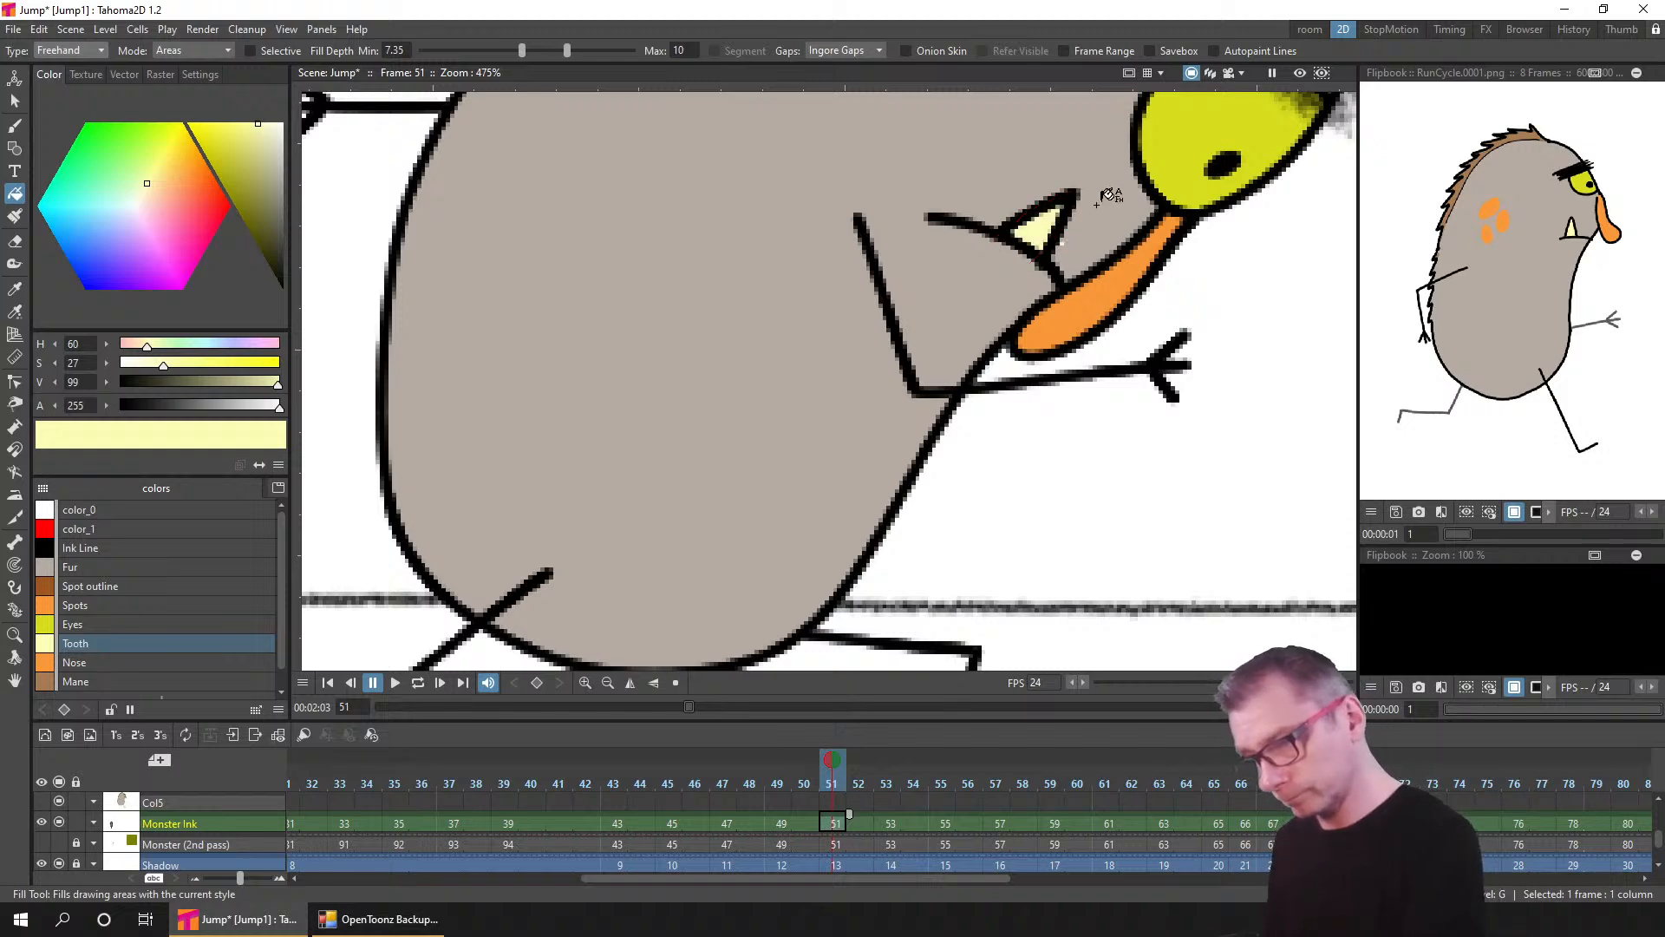
pyautogui.hotkey('ctrl', 'z')
pyautogui.moveTo(1060, 241); pyautogui.dragTo(1110, 184)
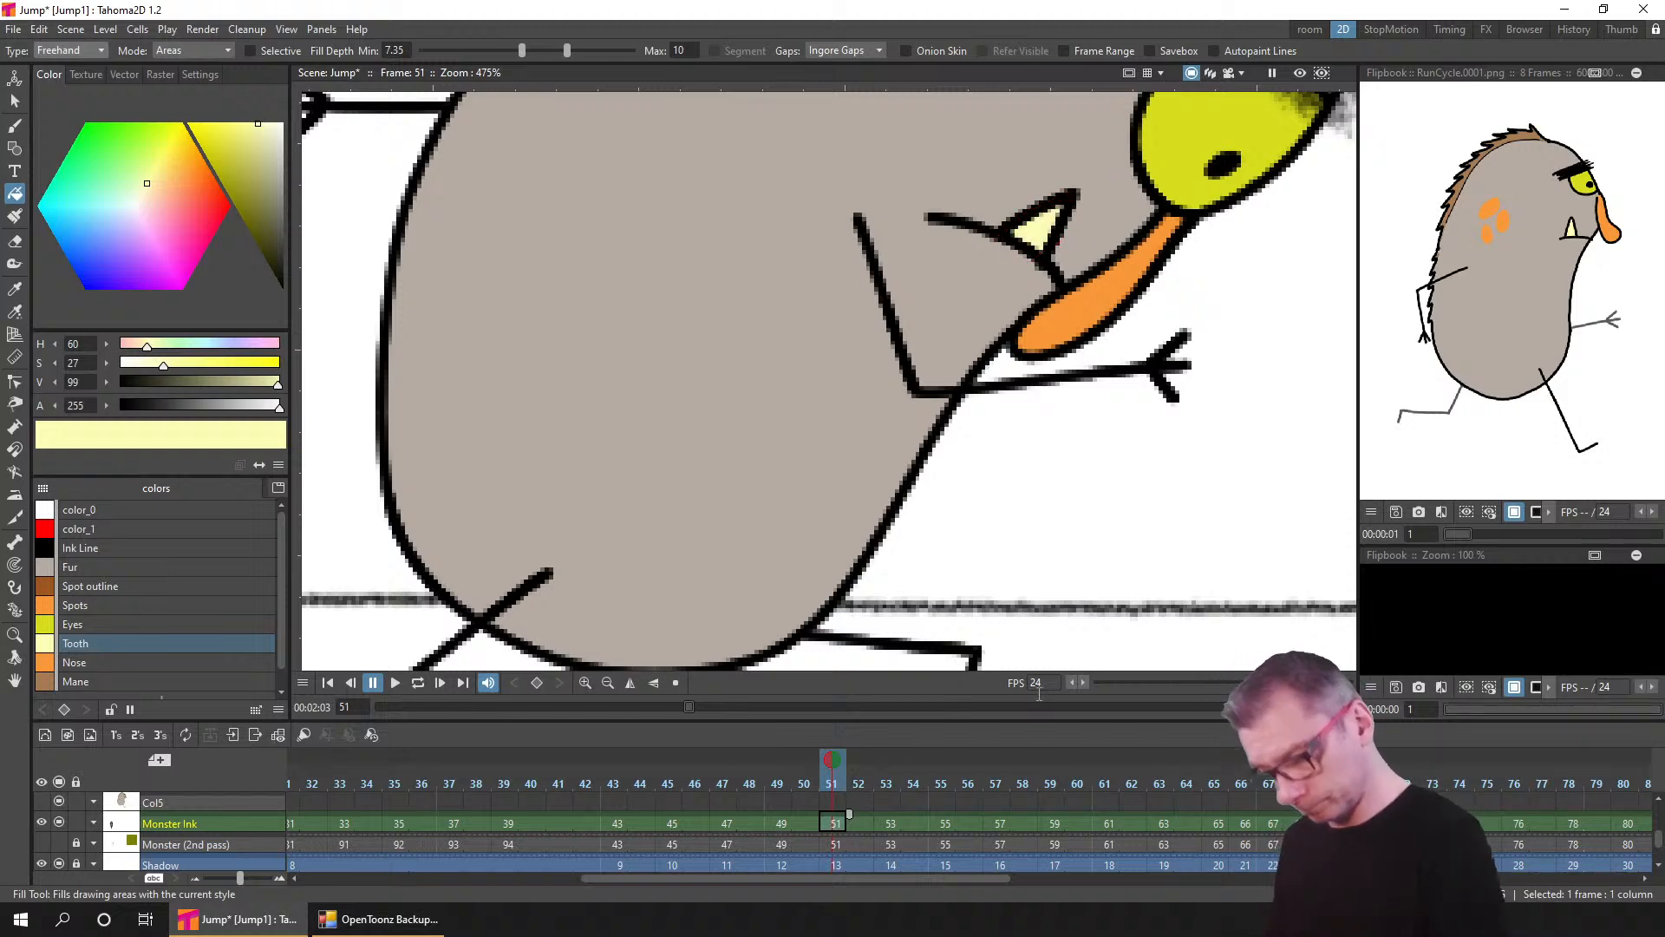
# - Switch the Fill tool's type to Normal and fill the tooth on frame 53 with the Tooth colour
pyautogui.click(895, 791)
pyautogui.click(80, 50)
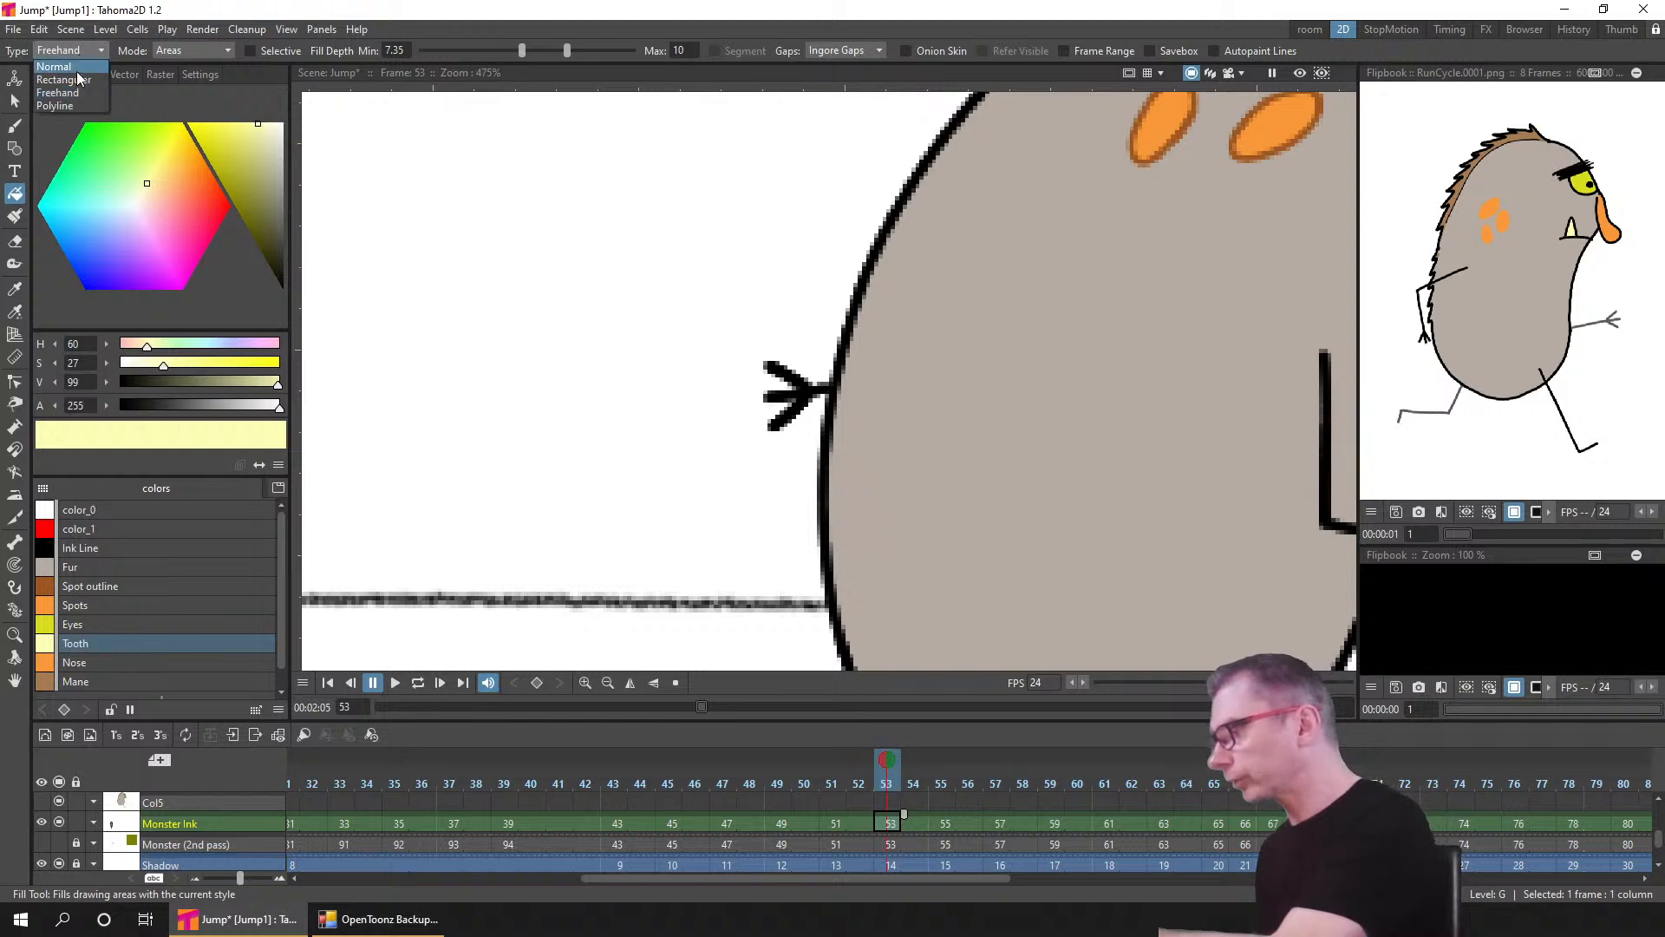
pyautogui.click(76, 73)
pyautogui.moveTo(1188, 334); pyautogui.dragTo(509, 326)
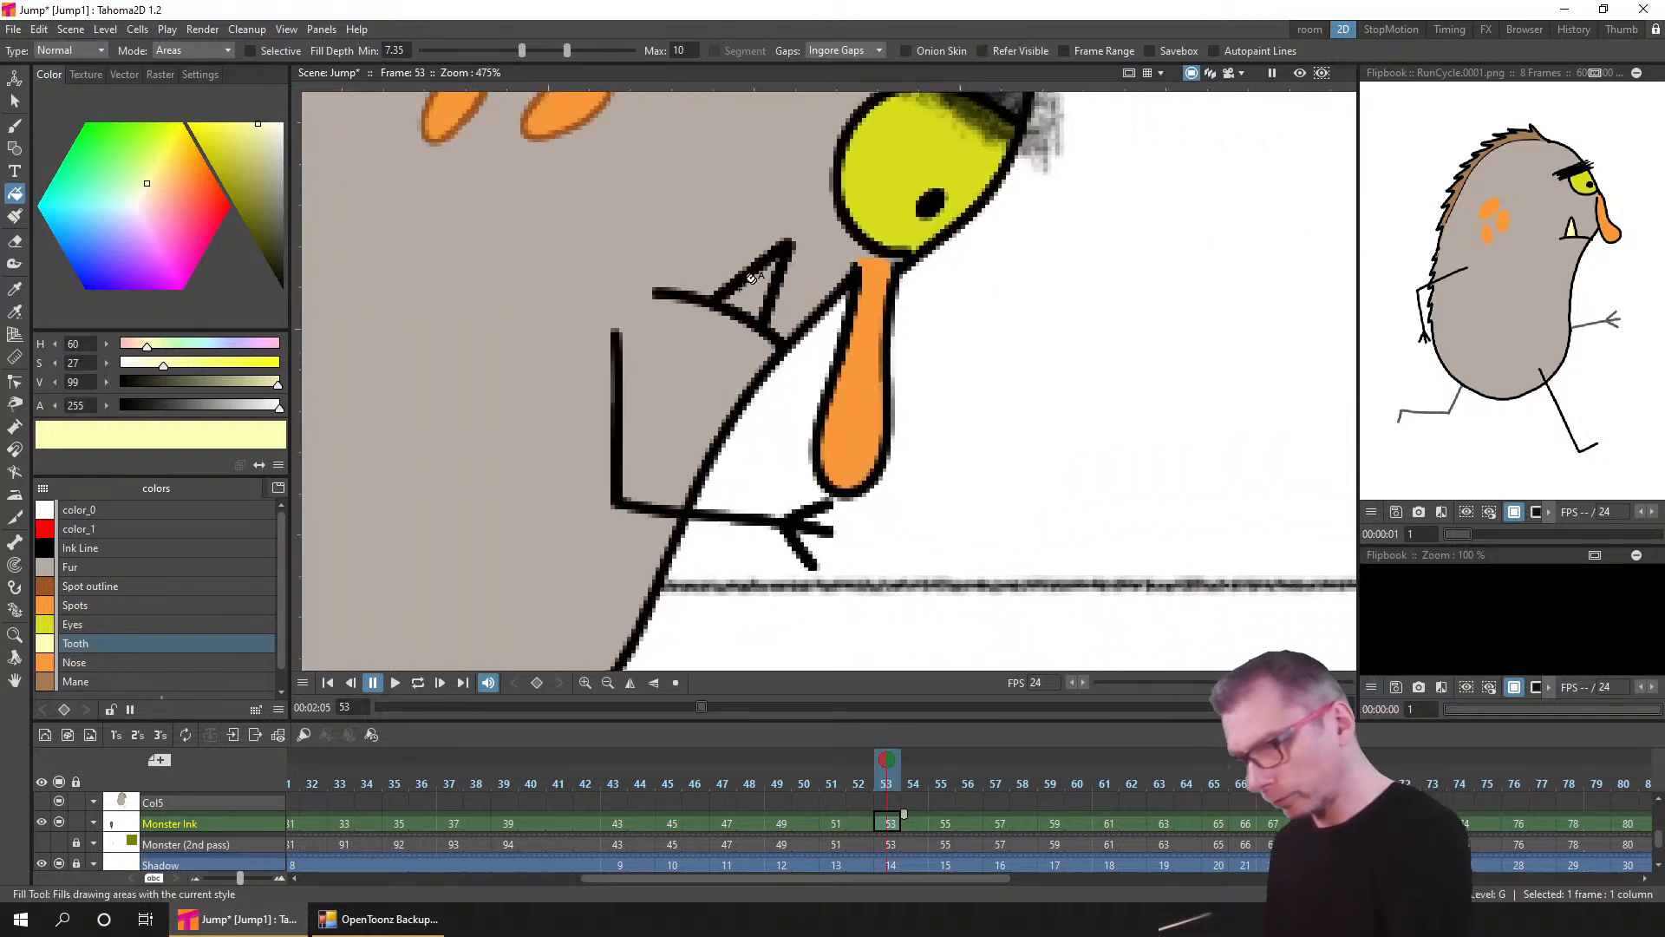
pyautogui.click(747, 293)
# - Fill the tooth on frames 55, 57 and 59 with the Tooth colour
pyautogui.click(945, 822)
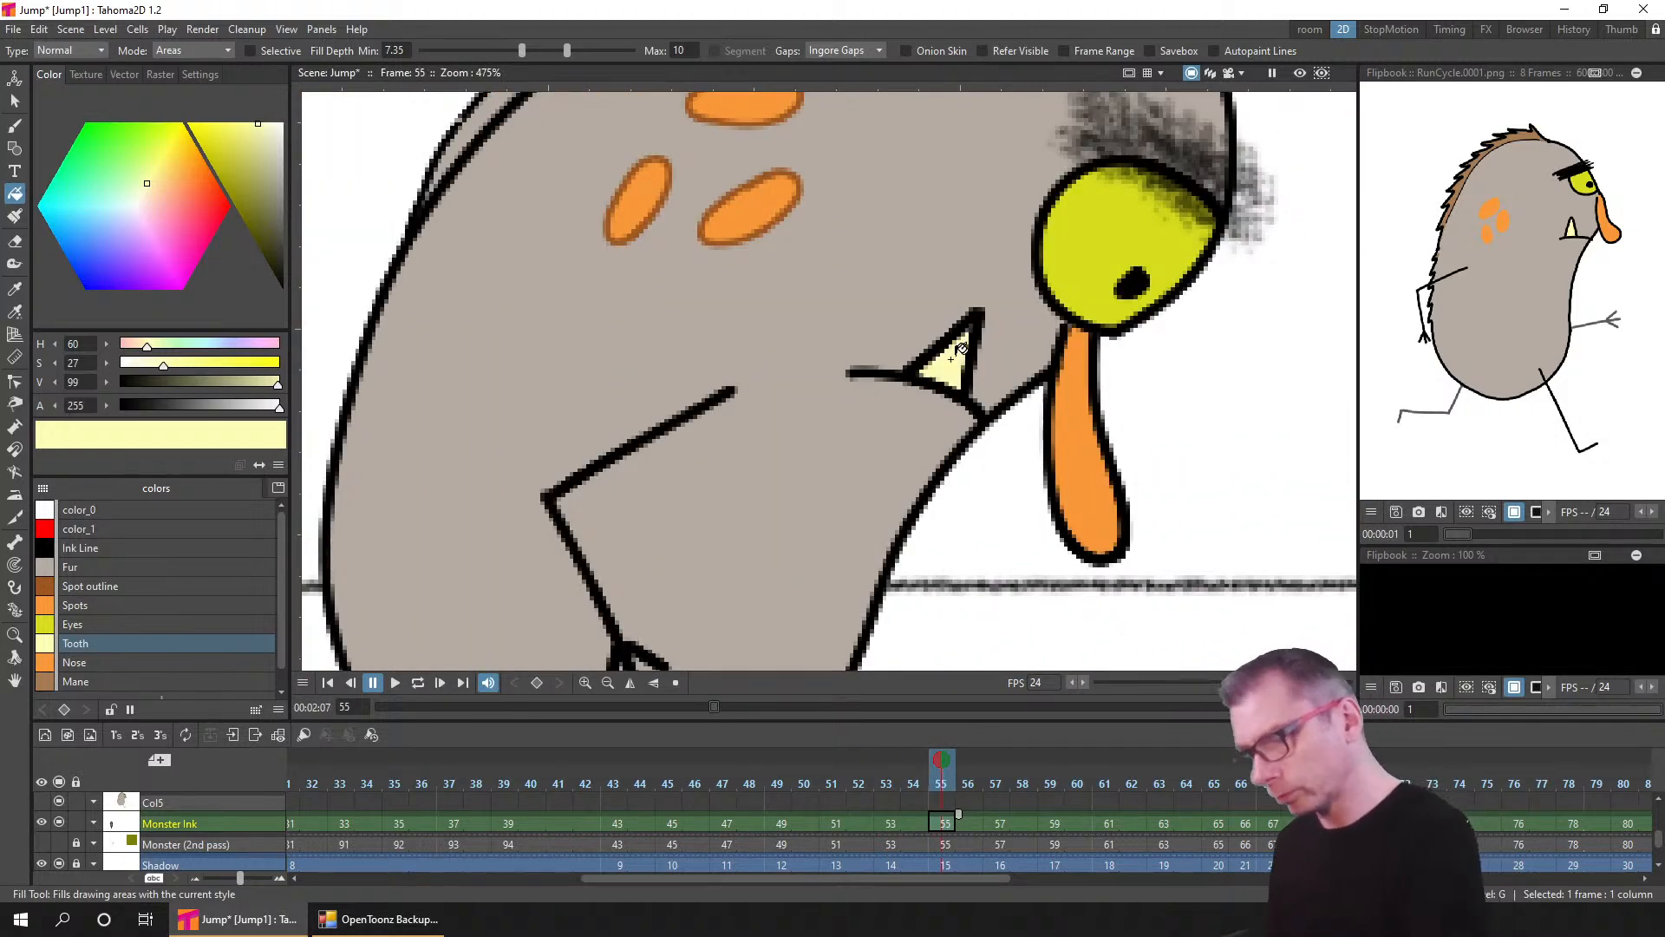
pyautogui.click(997, 822)
pyautogui.moveTo(1174, 341); pyautogui.dragTo(725, 346)
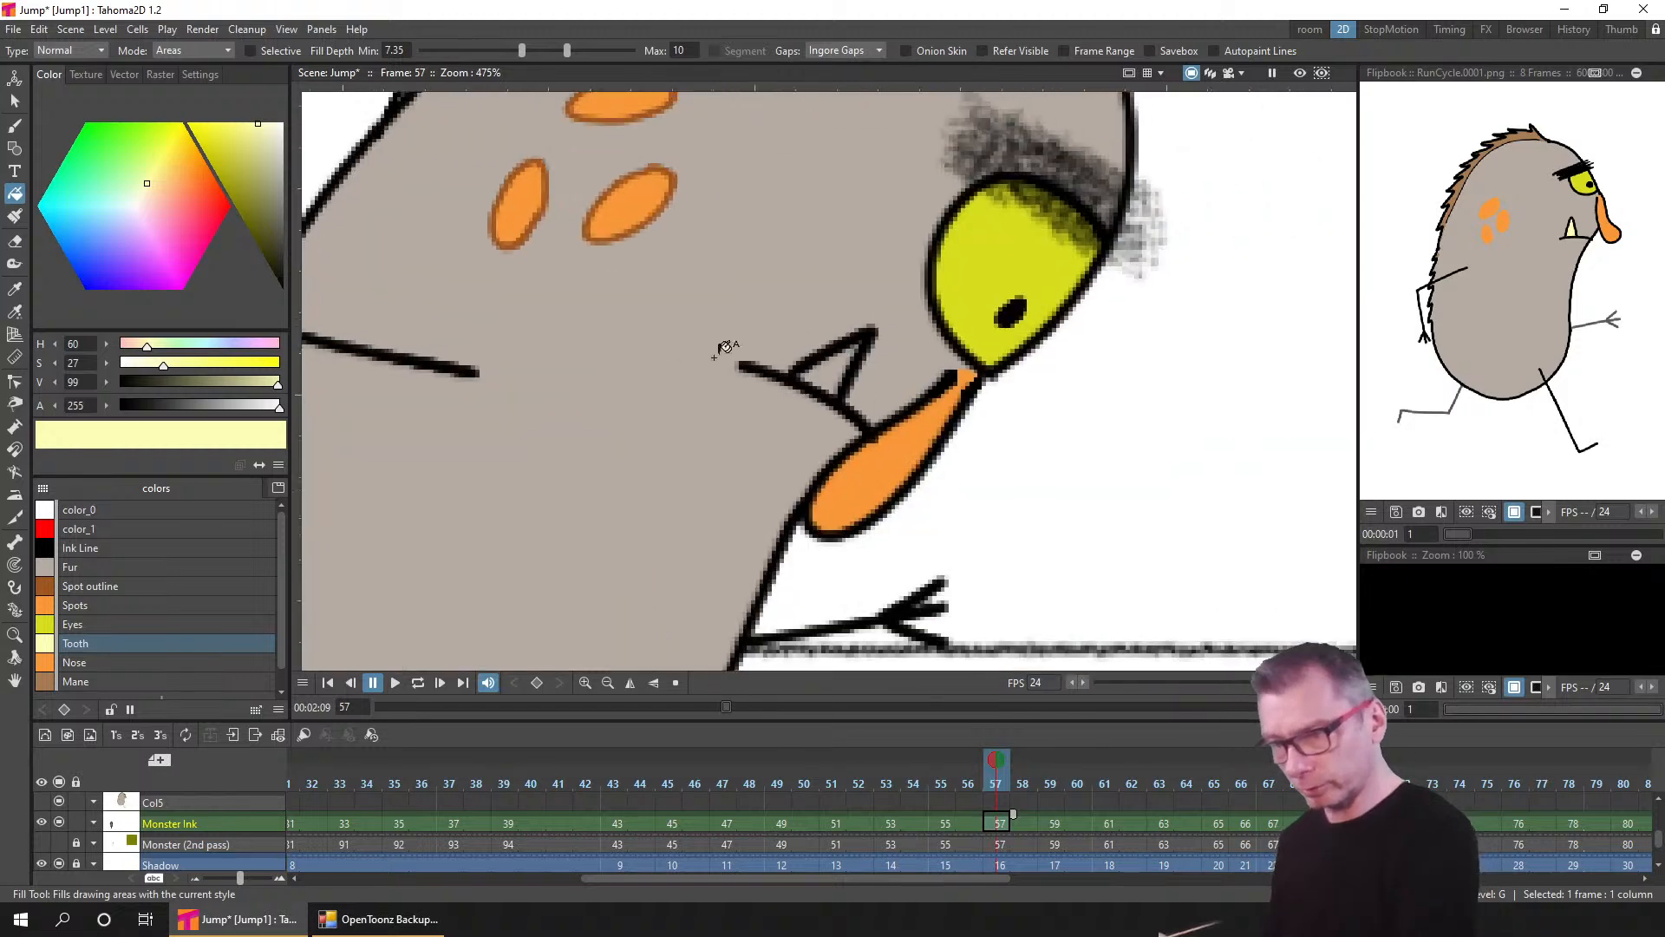
pyautogui.click(824, 368)
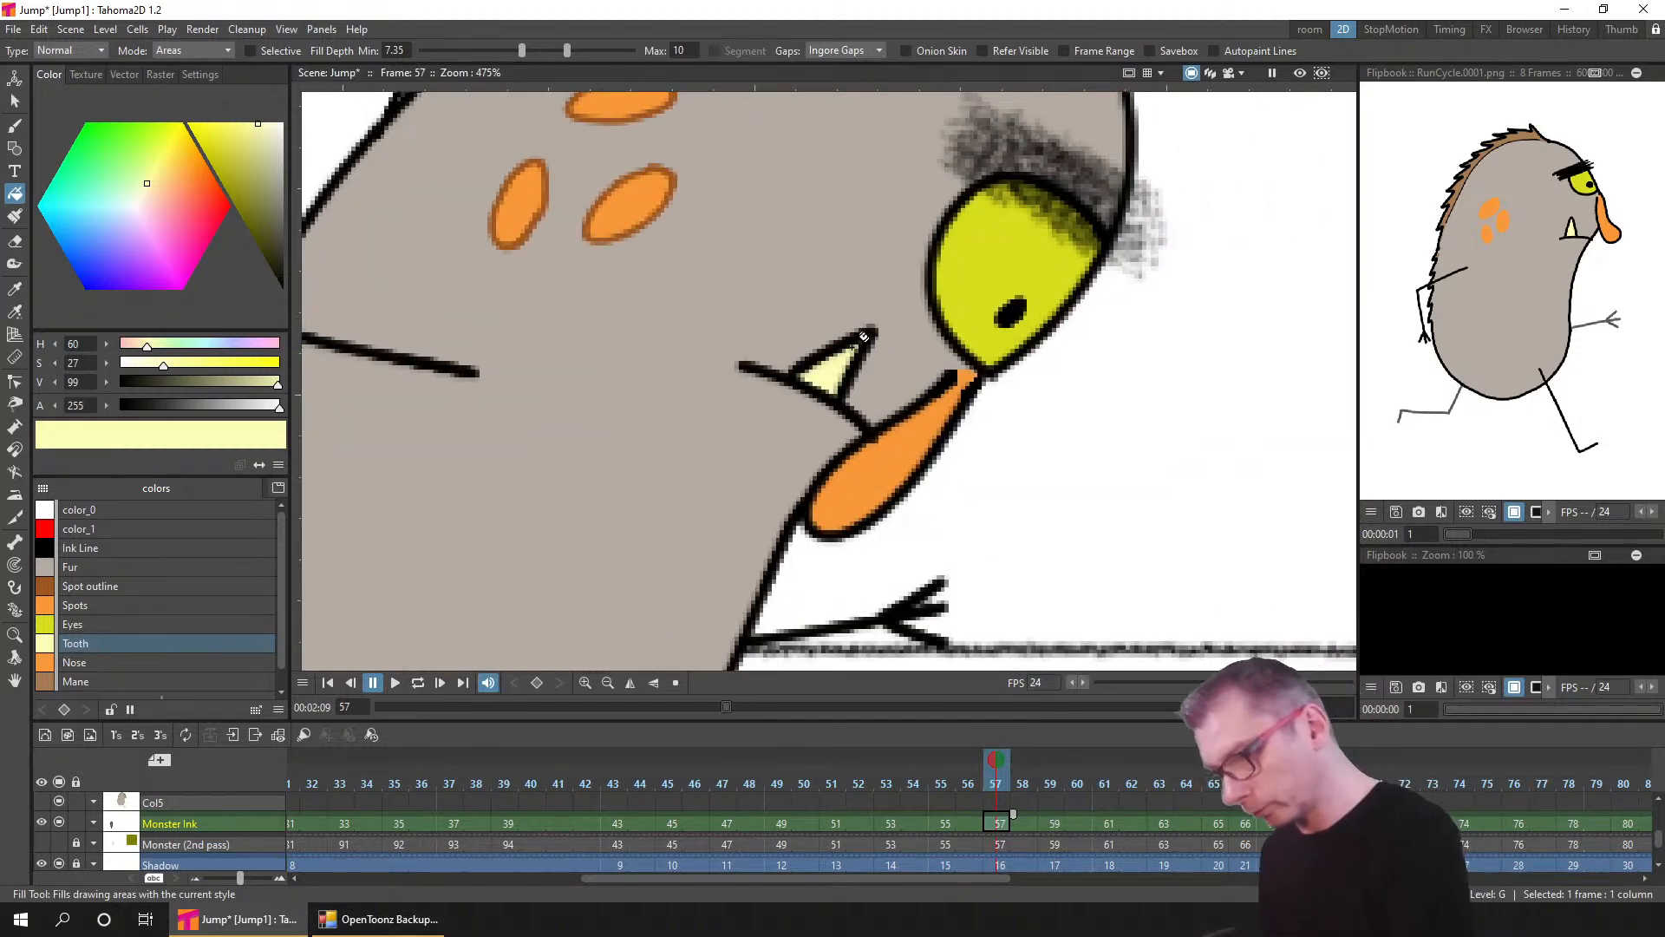
pyautogui.click(1038, 751)
pyautogui.click(1190, 228)
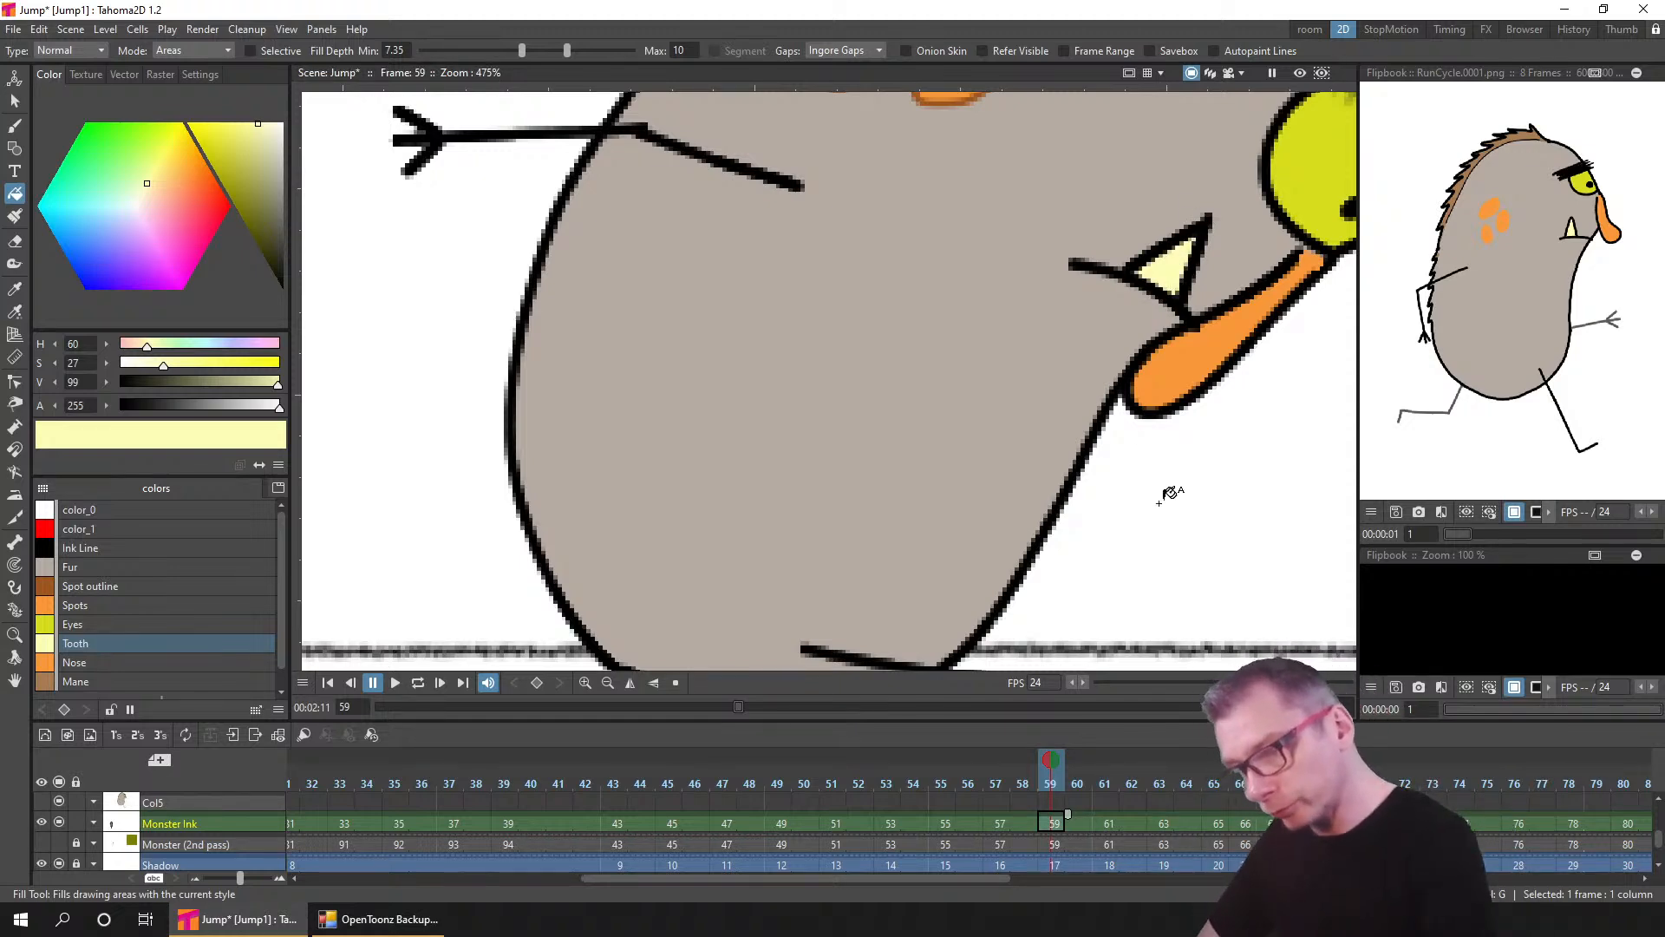
# - Fill the tooth on frames 61, 63 and 65 with the Tooth colour
pyautogui.click(1109, 824)
pyautogui.moveTo(1198, 321); pyautogui.dragTo(487, 401)
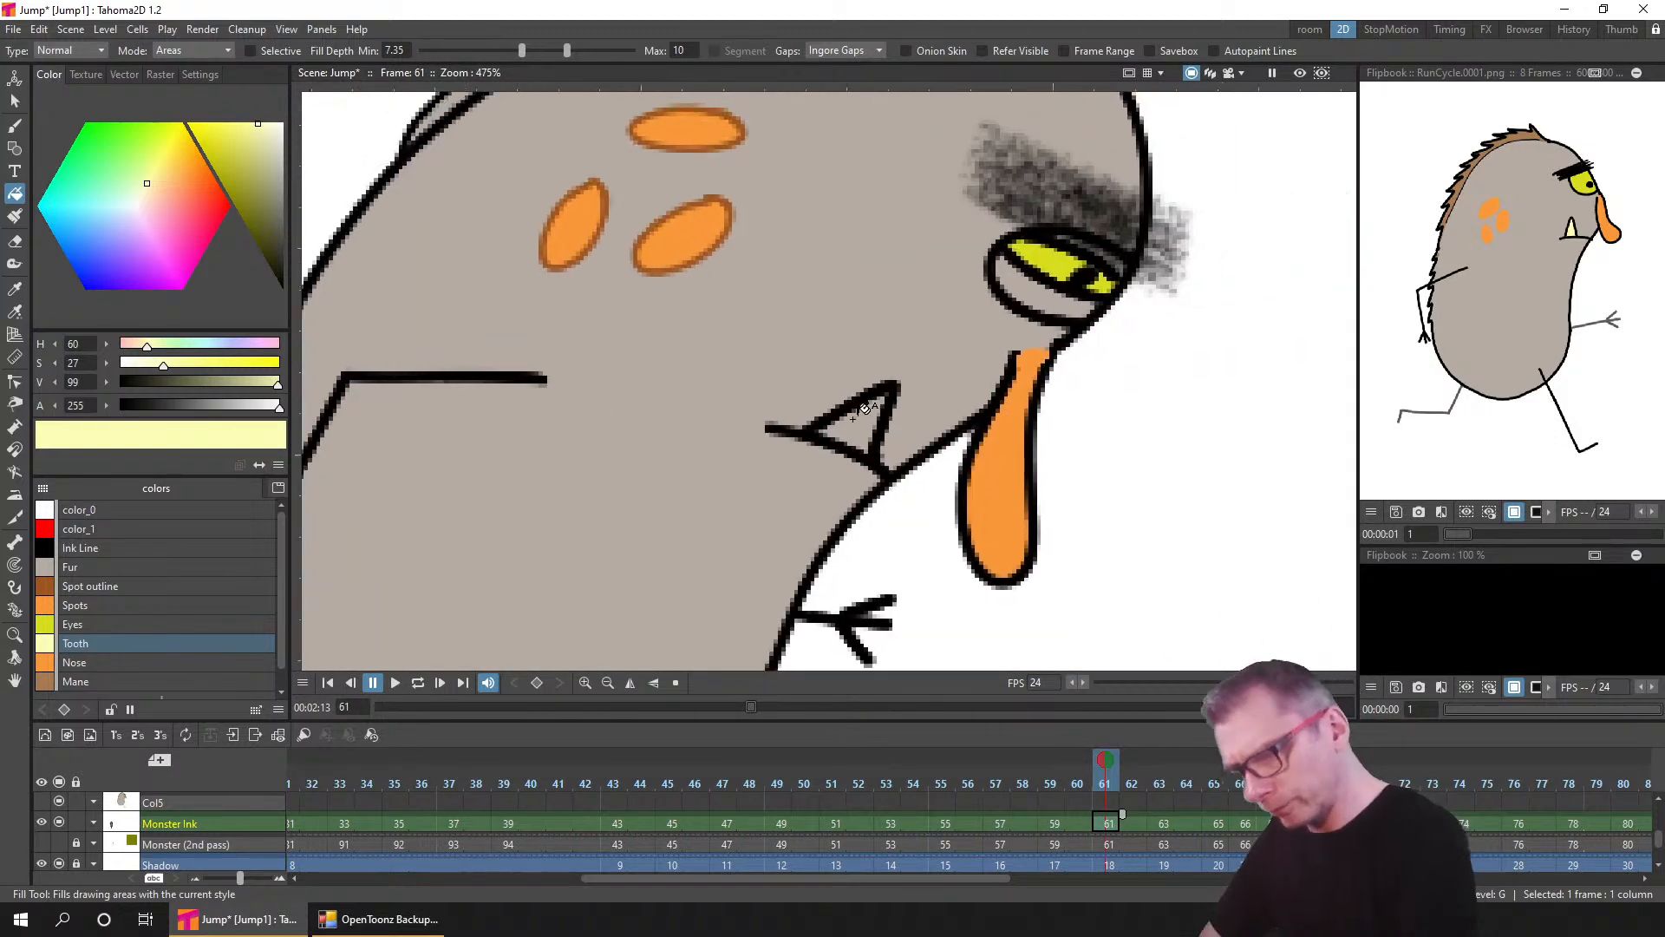
pyautogui.click(850, 425)
pyautogui.click(1163, 824)
pyautogui.moveTo(1162, 387); pyautogui.dragTo(646, 142)
pyautogui.moveTo(876, 553)
pyautogui.mouseDown()
pyautogui.moveTo(1000, 350)
pyautogui.moveTo(1045, 318)
pyautogui.mouseUp()
pyautogui.click(846, 322)
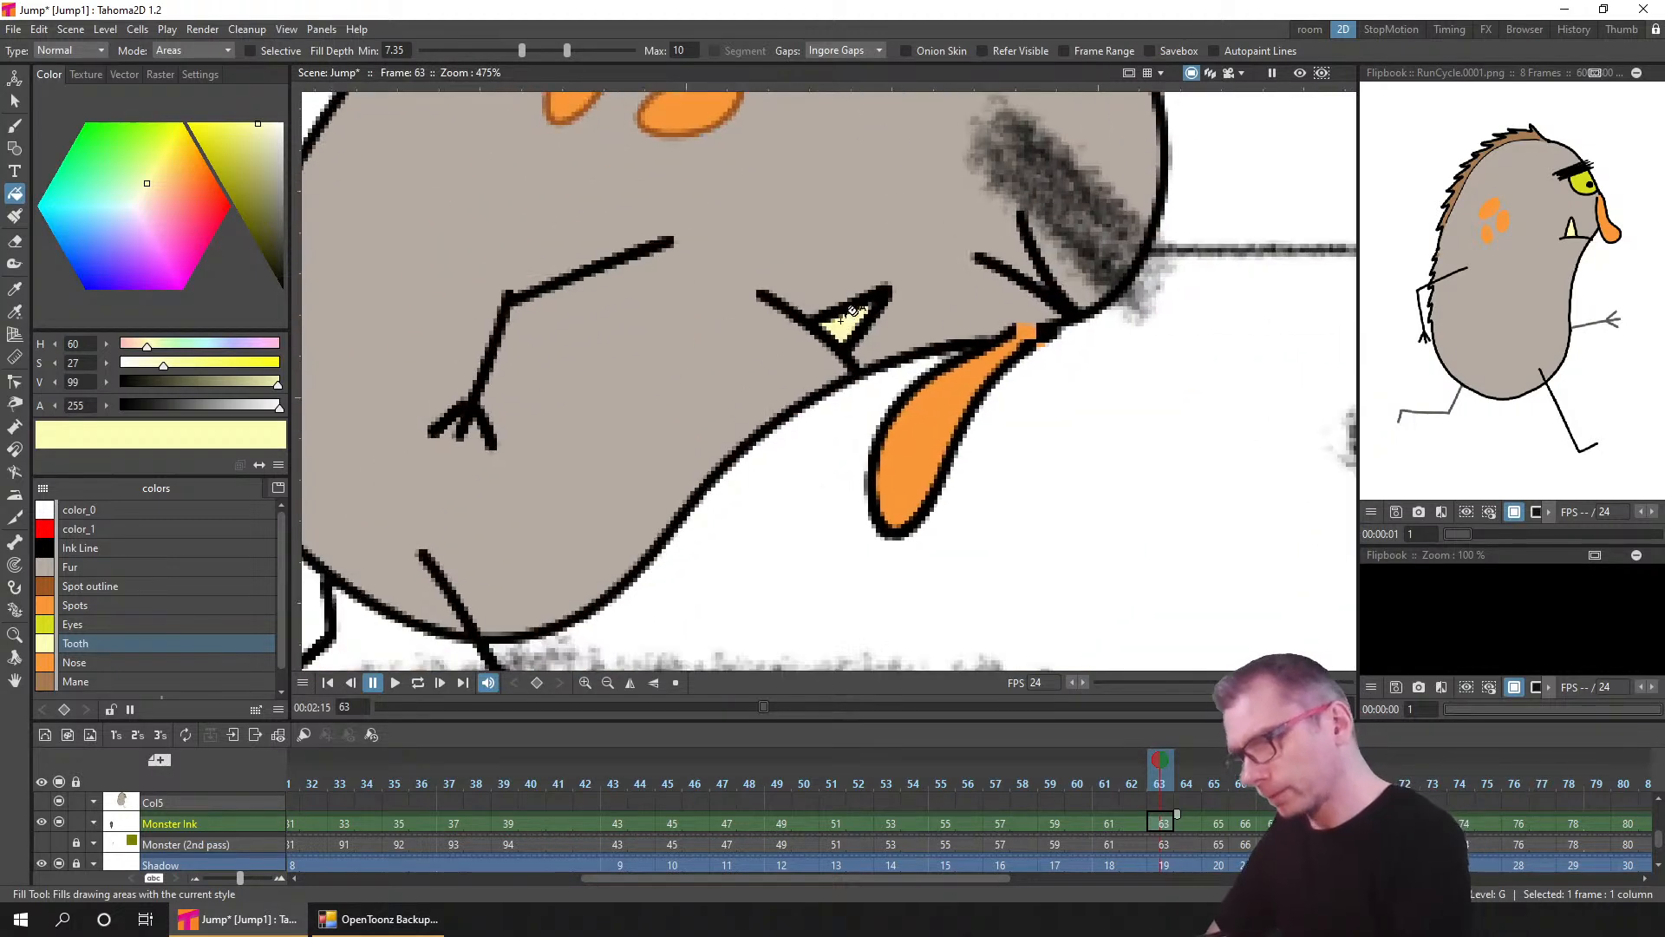
pyautogui.click(1218, 824)
pyautogui.click(993, 425)
# - Fill the tooth on frame 72 of the Monster Ink level with the Tooth colour
pyautogui.click(1245, 824)
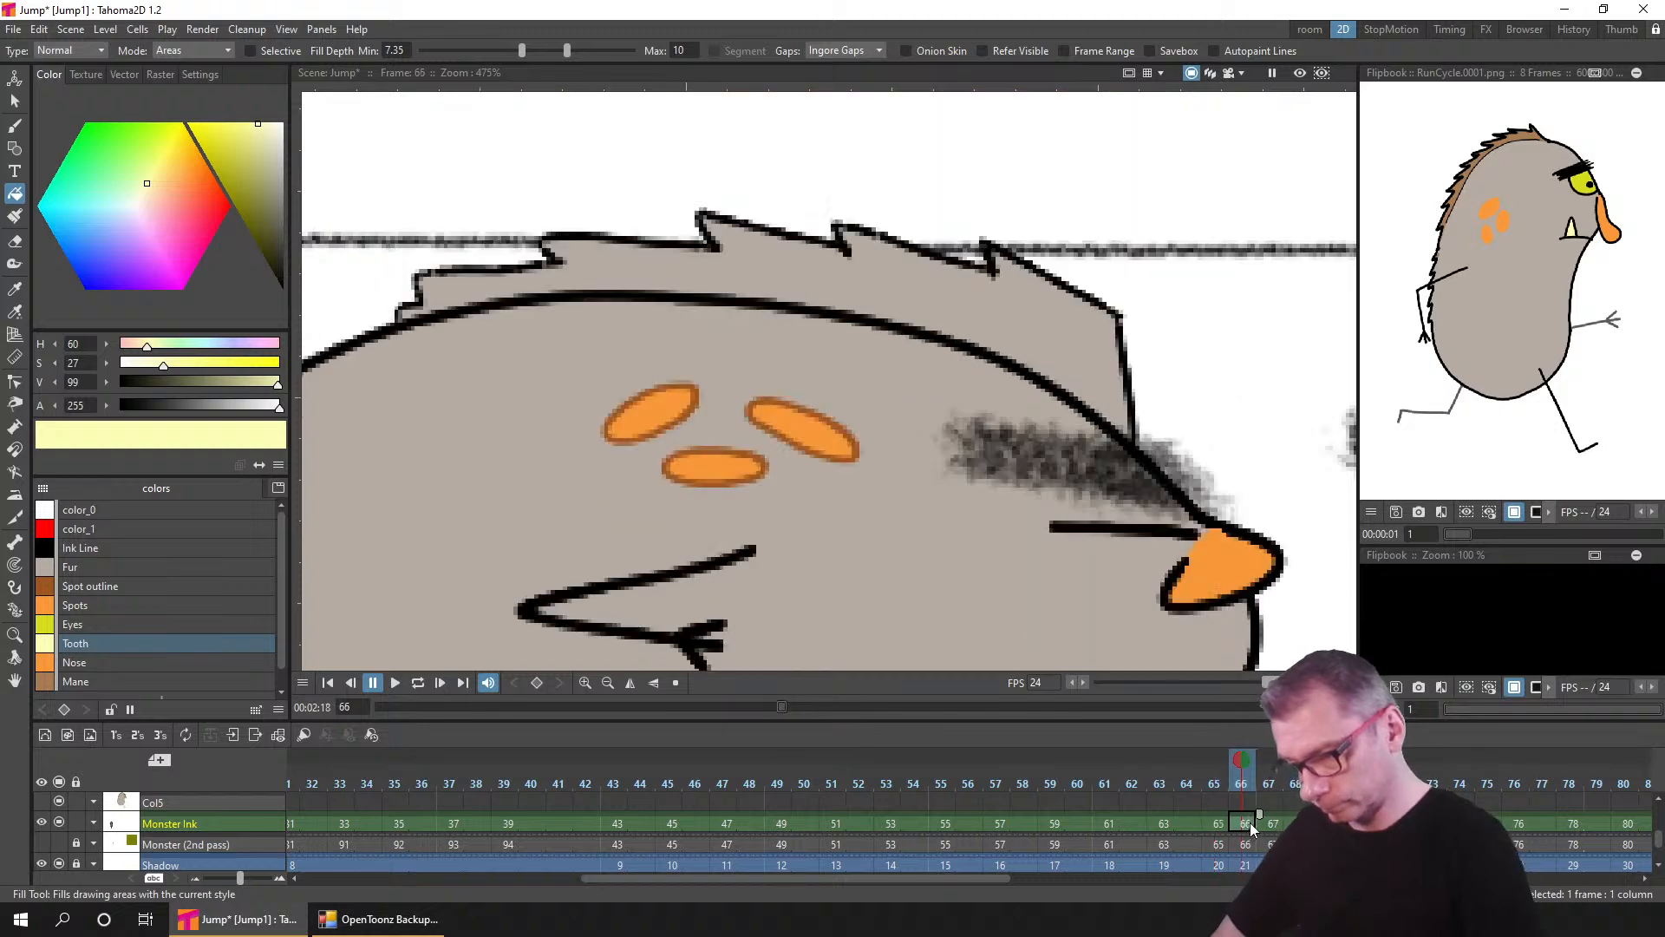
pyautogui.moveTo(1162, 559); pyautogui.dragTo(1133, 274)
pyautogui.scroll(-10, 1127, 484)
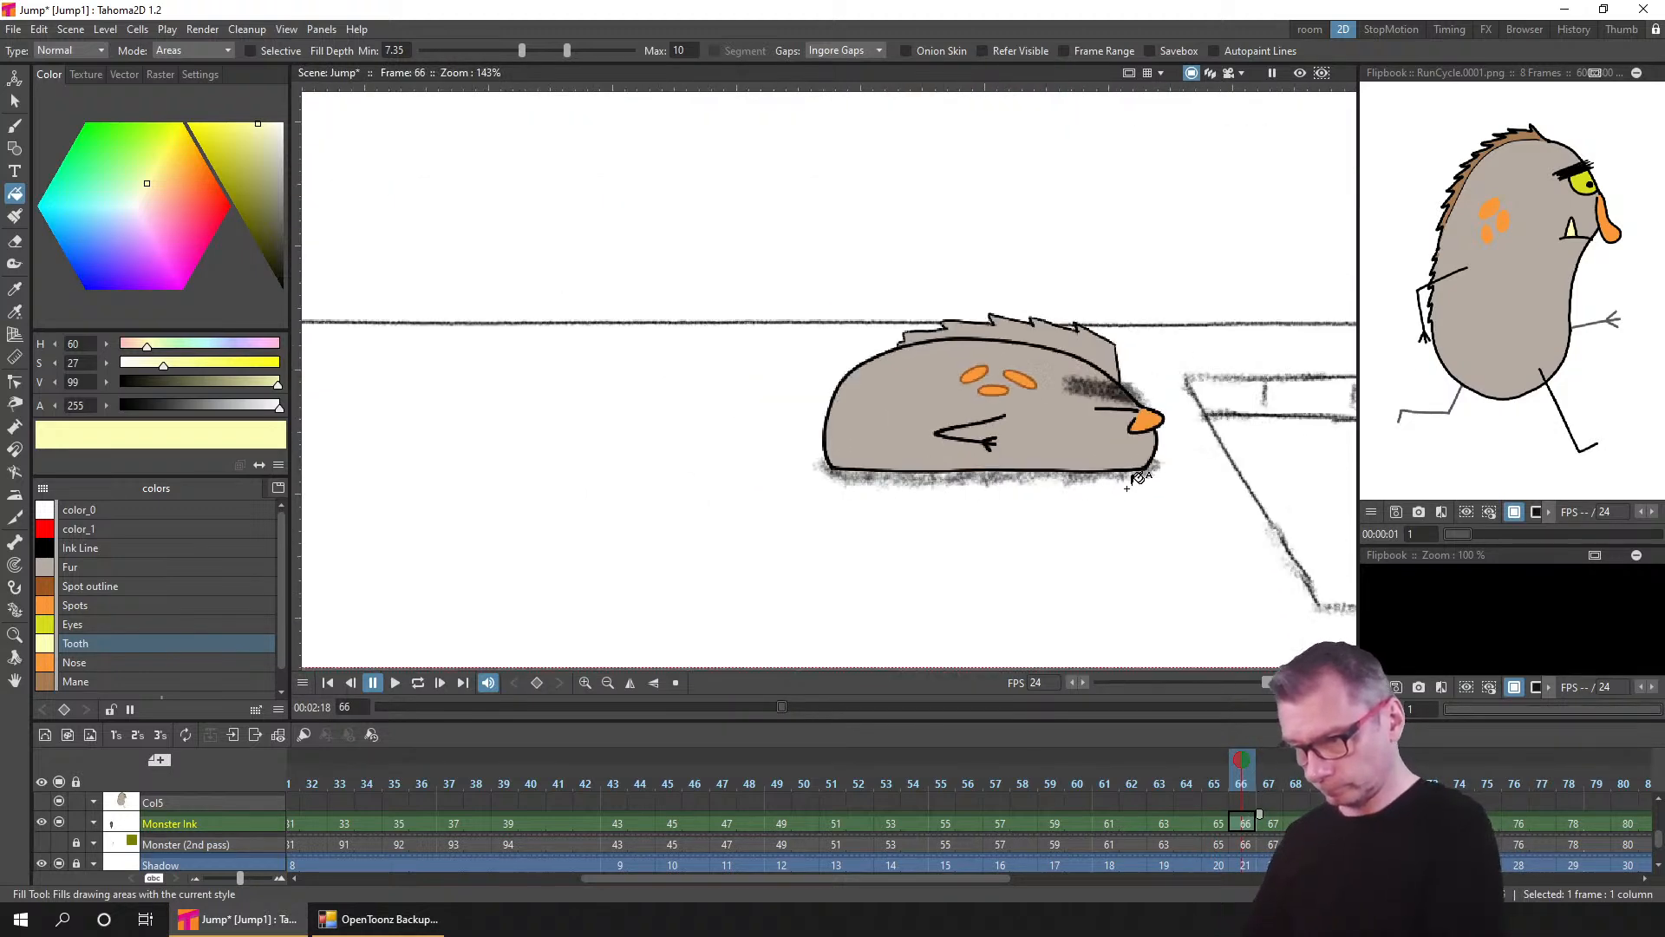
pyautogui.moveTo(1259, 787)
pyautogui.mouseDown()
pyautogui.moveTo(1487, 785)
pyautogui.moveTo(906, 829)
pyautogui.mouseUp()
pyautogui.moveTo(831, 785)
pyautogui.mouseDown()
pyautogui.moveTo(778, 778)
pyautogui.moveTo(853, 780)
pyautogui.mouseUp()
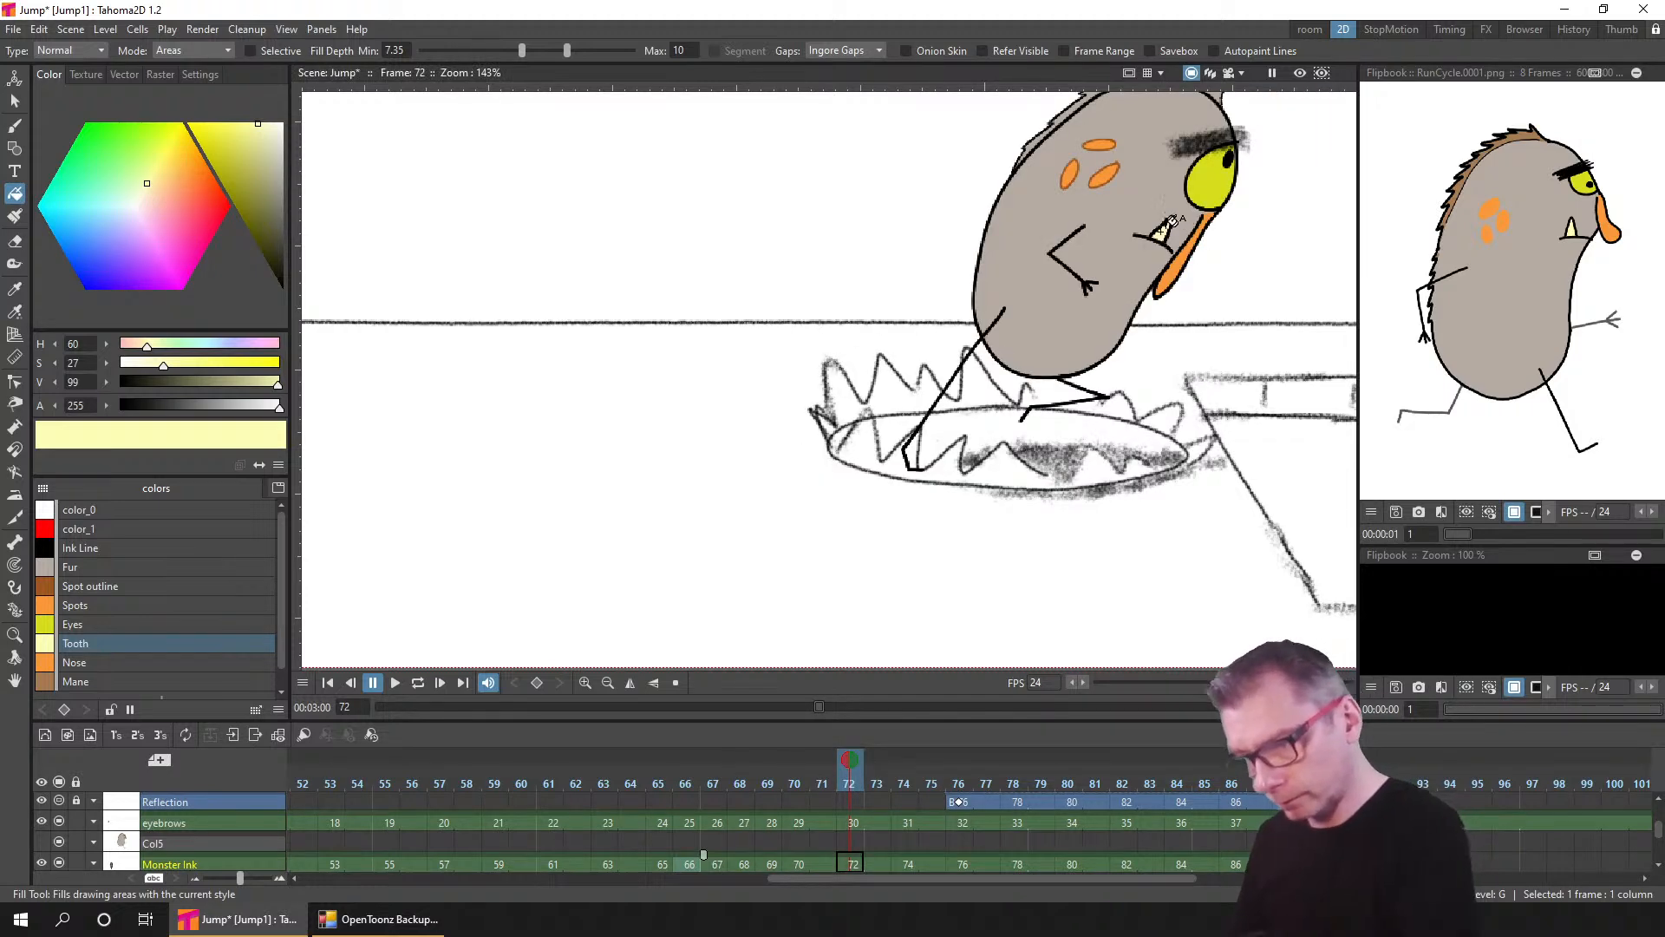
# - Fill the tooth on frames 74, 76 and 78 with the Tooth colour
pyautogui.click(907, 861)
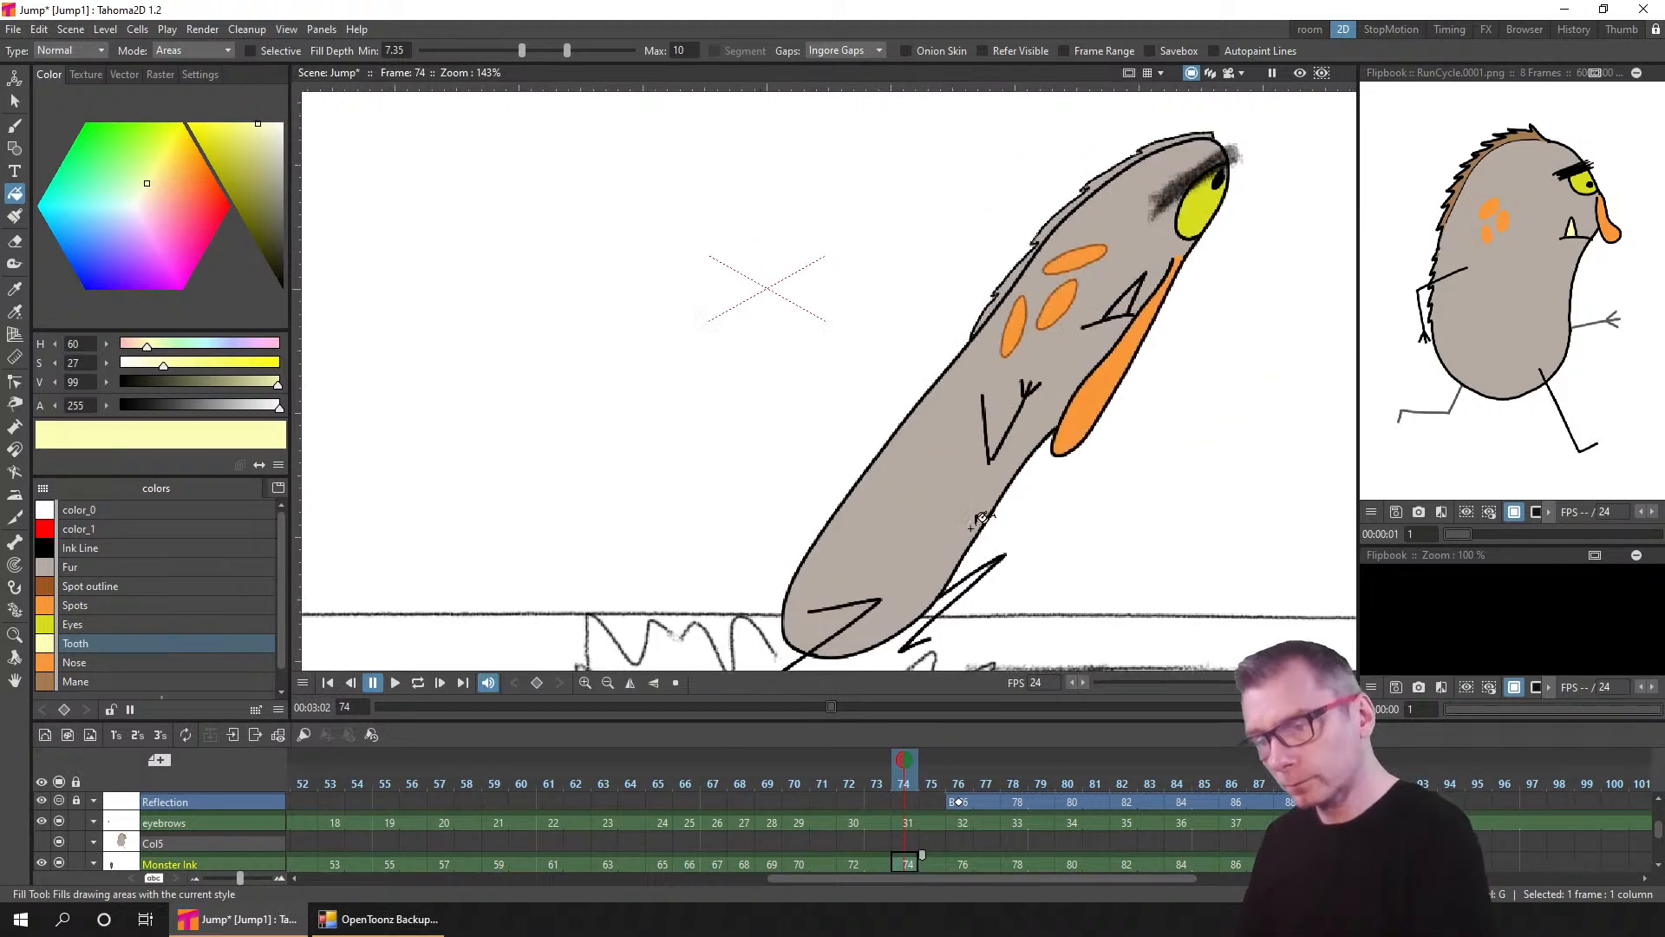
pyautogui.click(963, 862)
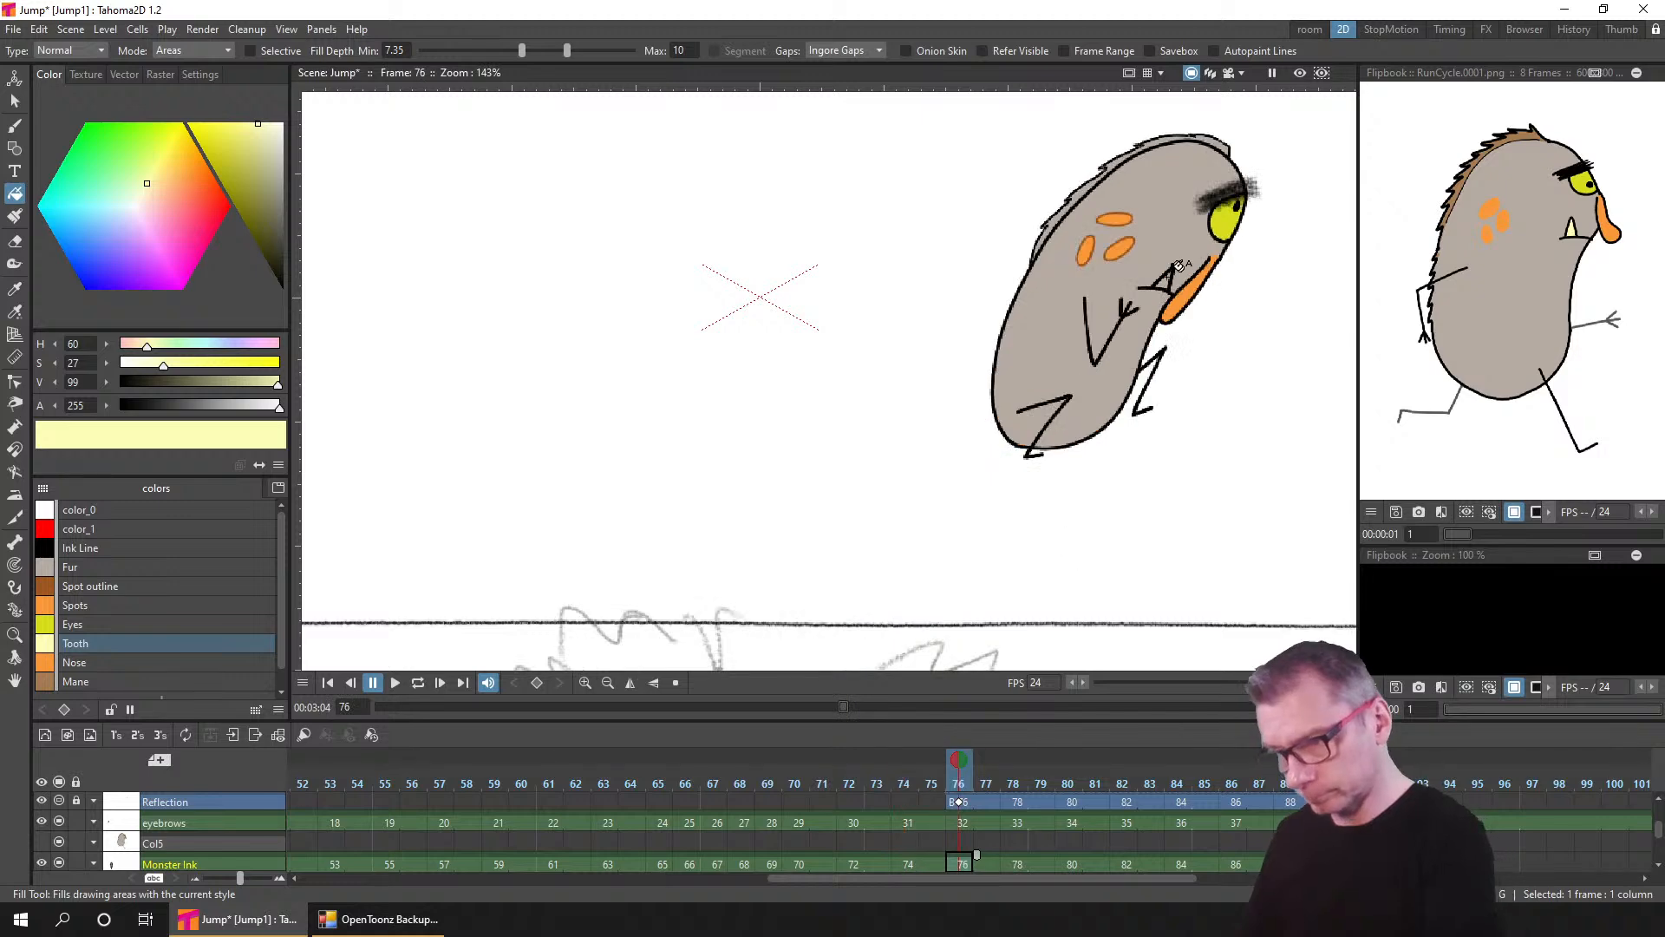
pyautogui.click(1020, 863)
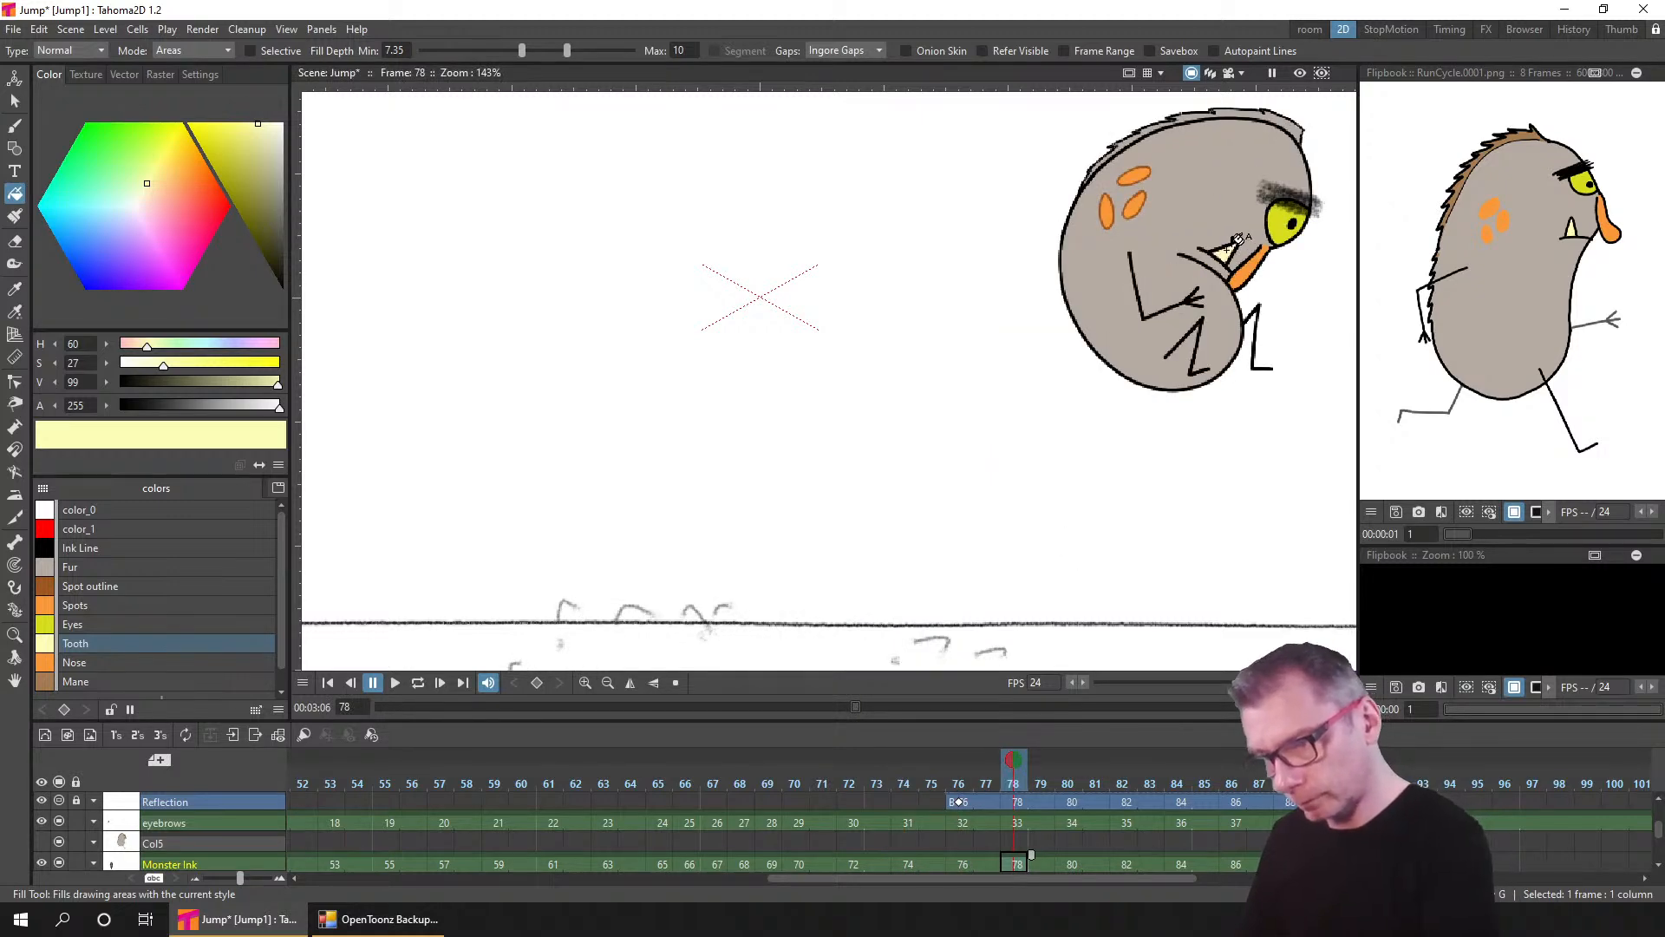
# - Fill the tooth on frames 80, 82 and 84 with the Tooth colour
pyautogui.click(1073, 862)
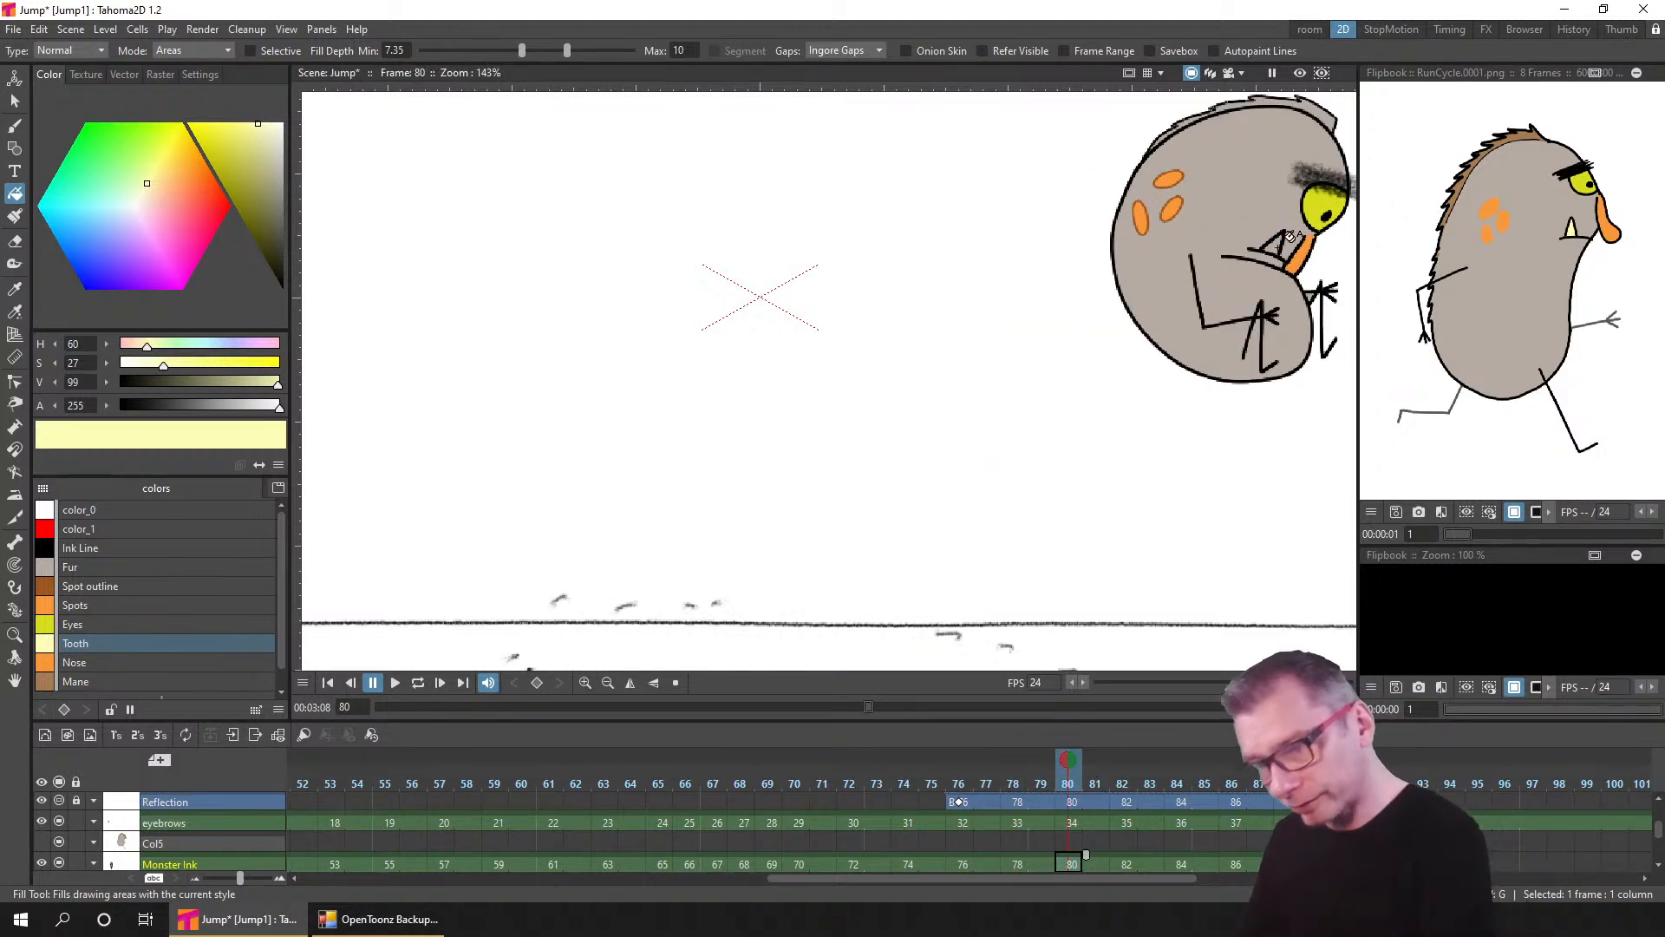
pyautogui.click(1145, 862)
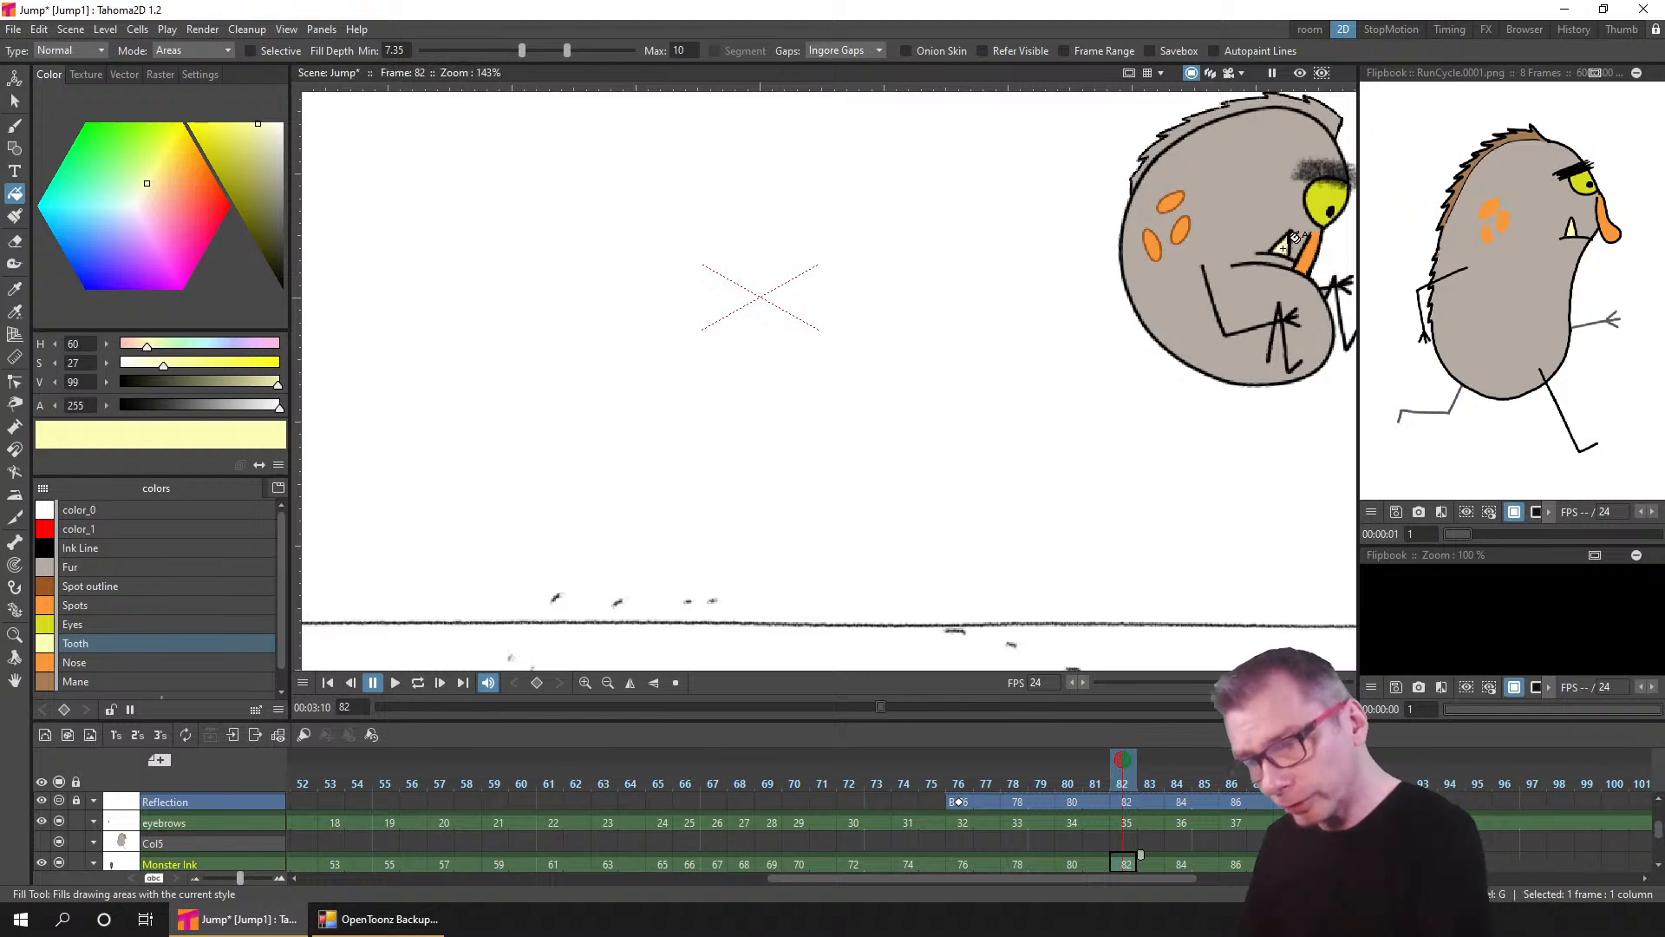
pyautogui.click(1182, 863)
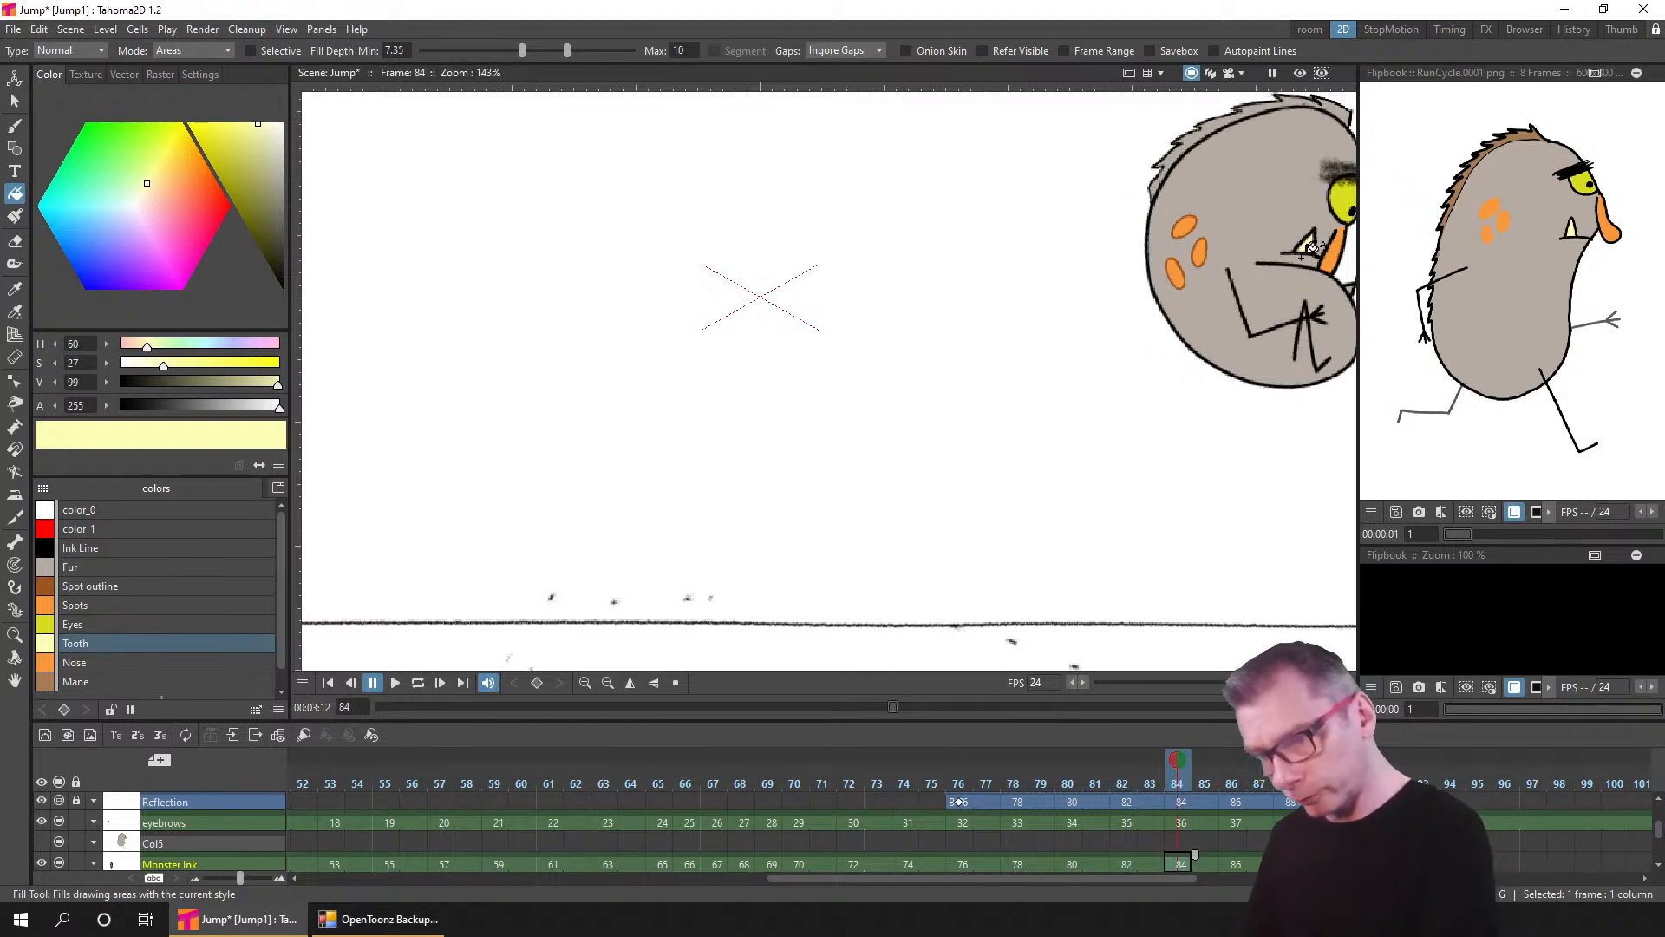
# - Fill the tooth on frames 86, 88 and 90 with the Tooth colour and save the scene
pyautogui.click(1235, 863)
pyautogui.moveTo(1254, 328); pyautogui.dragTo(973, 330)
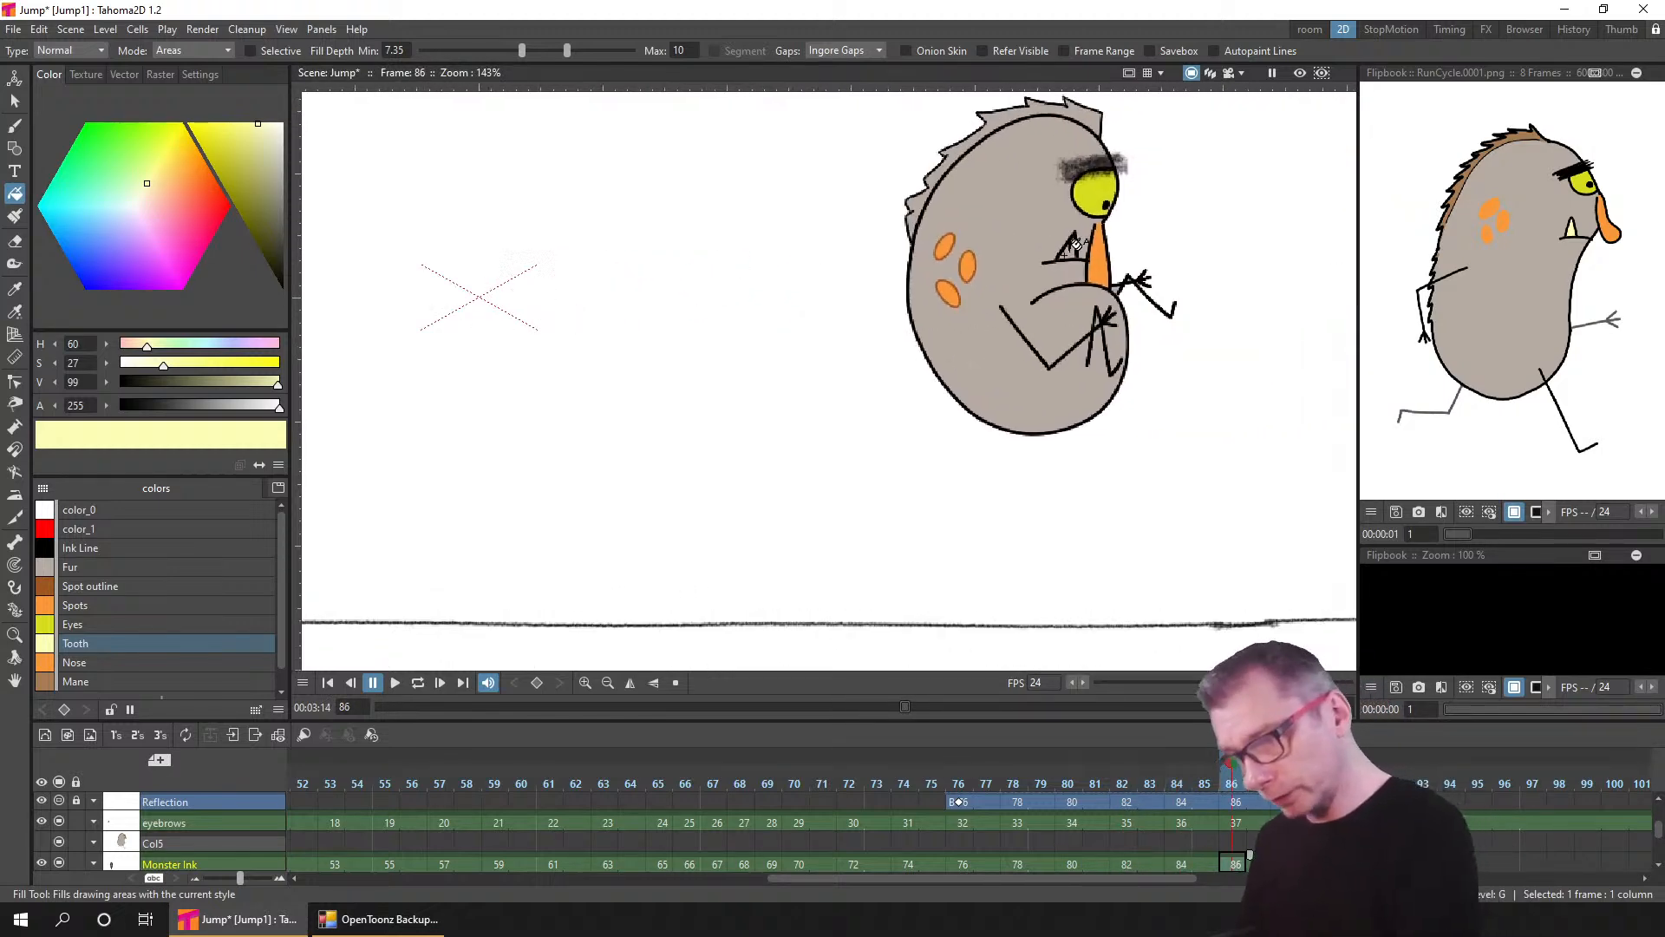
pyautogui.click(1290, 863)
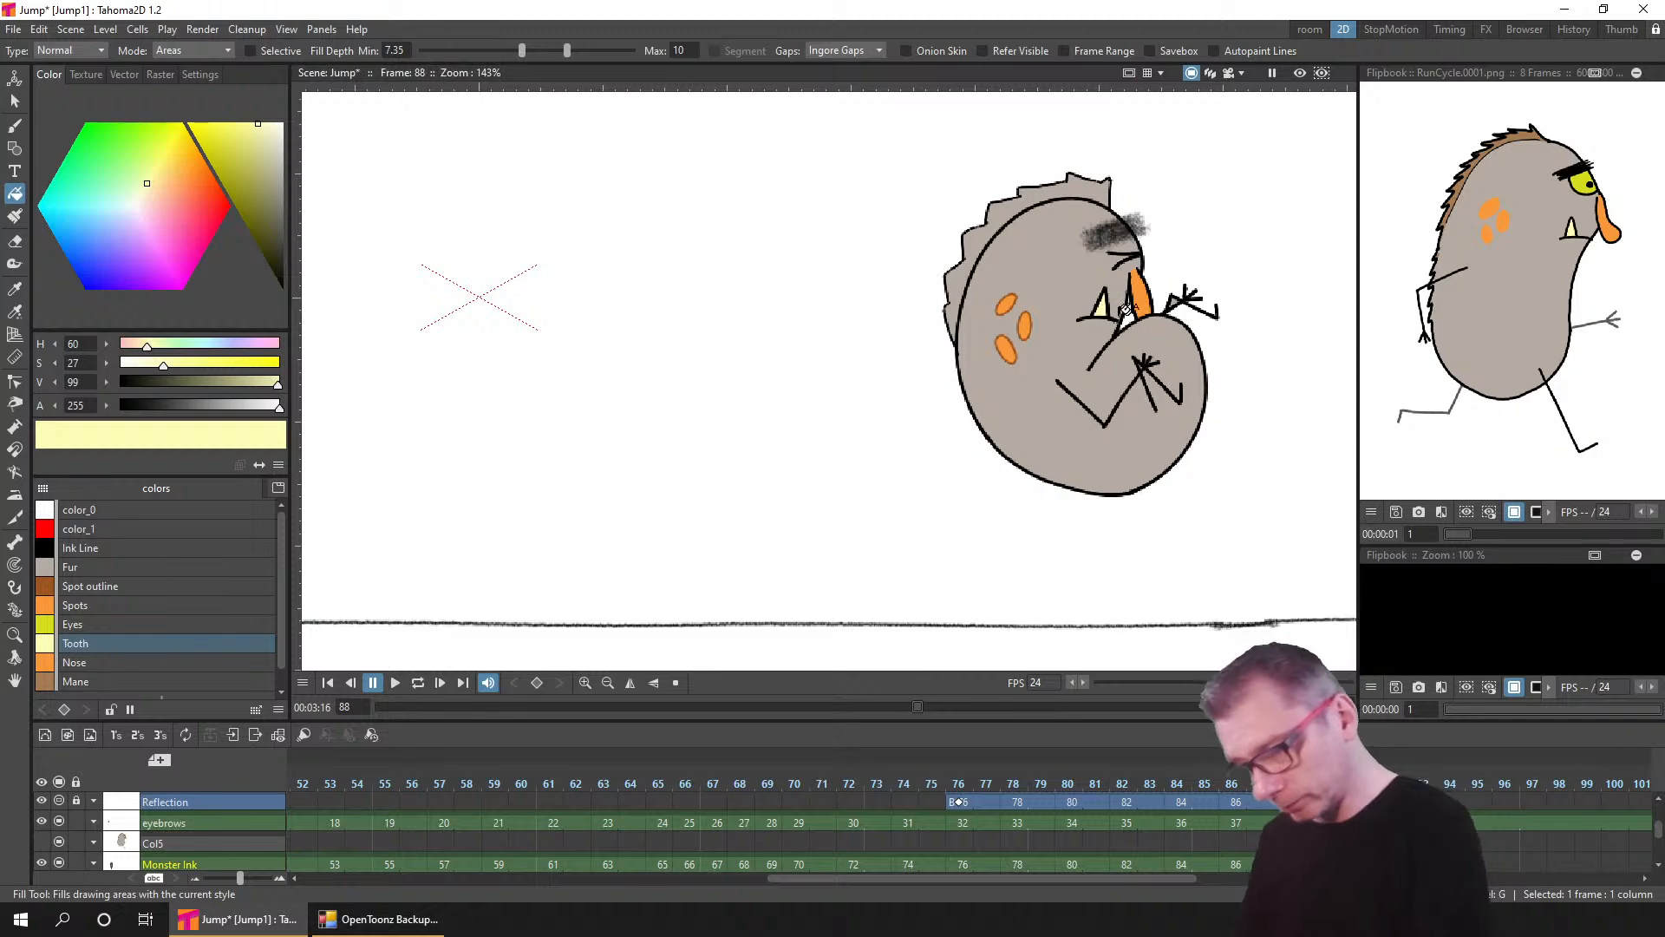
pyautogui.click(1344, 864)
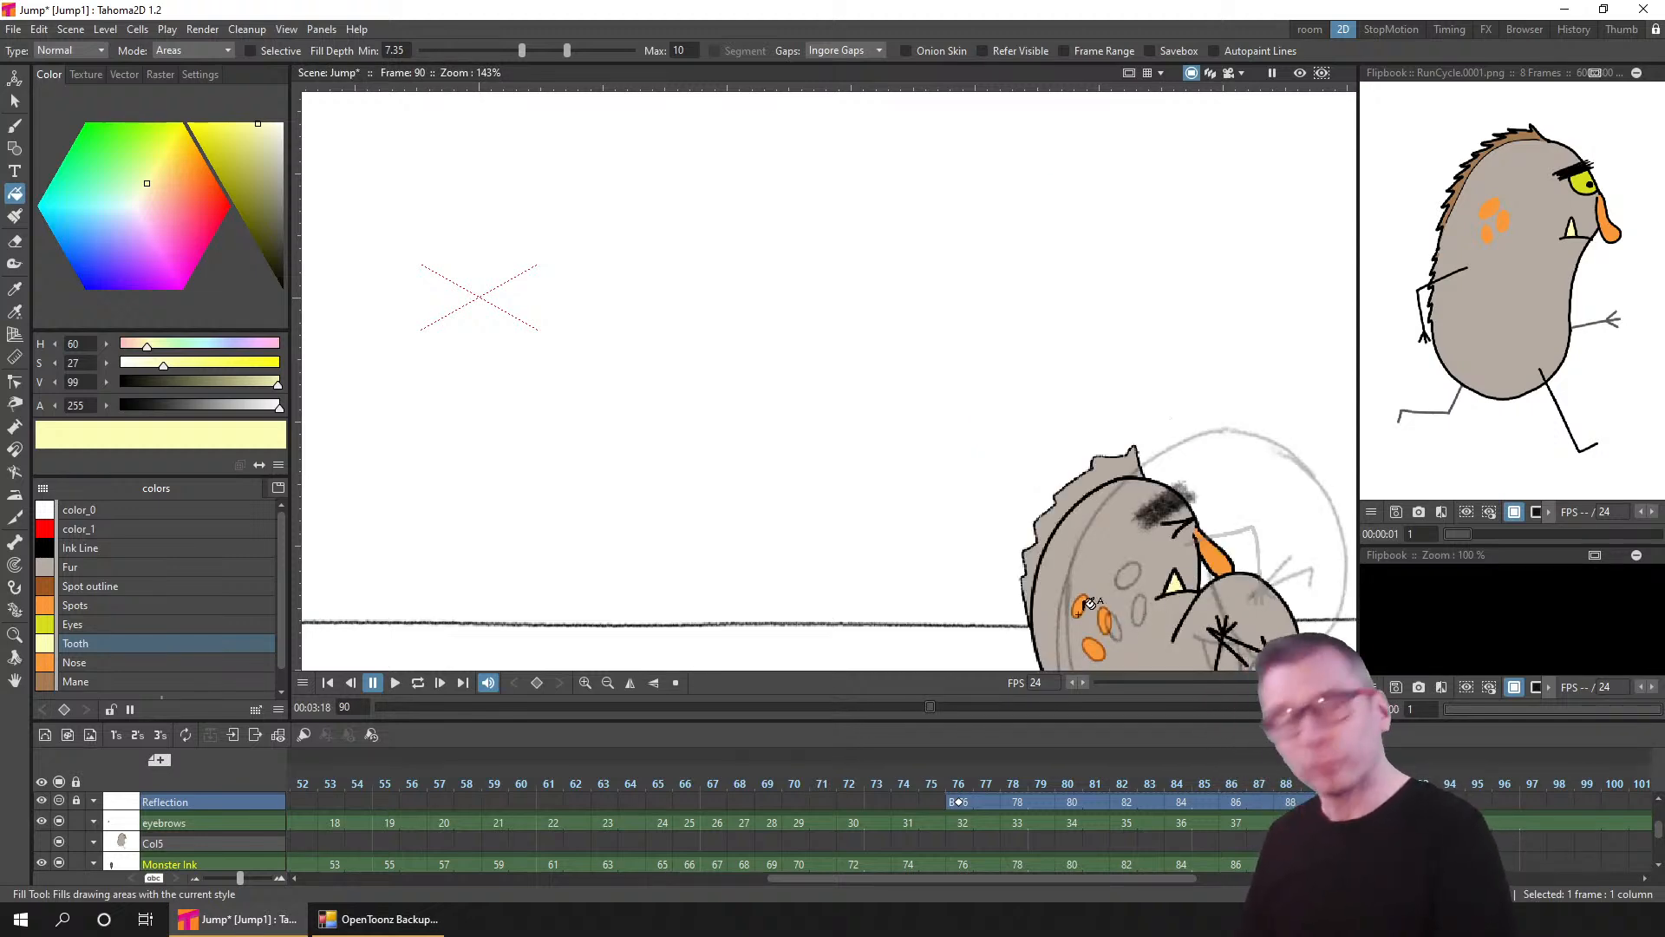
pyautogui.moveTo(985, 483); pyautogui.dragTo(1042, 344)
pyautogui.hotkey('ctrl', 's')
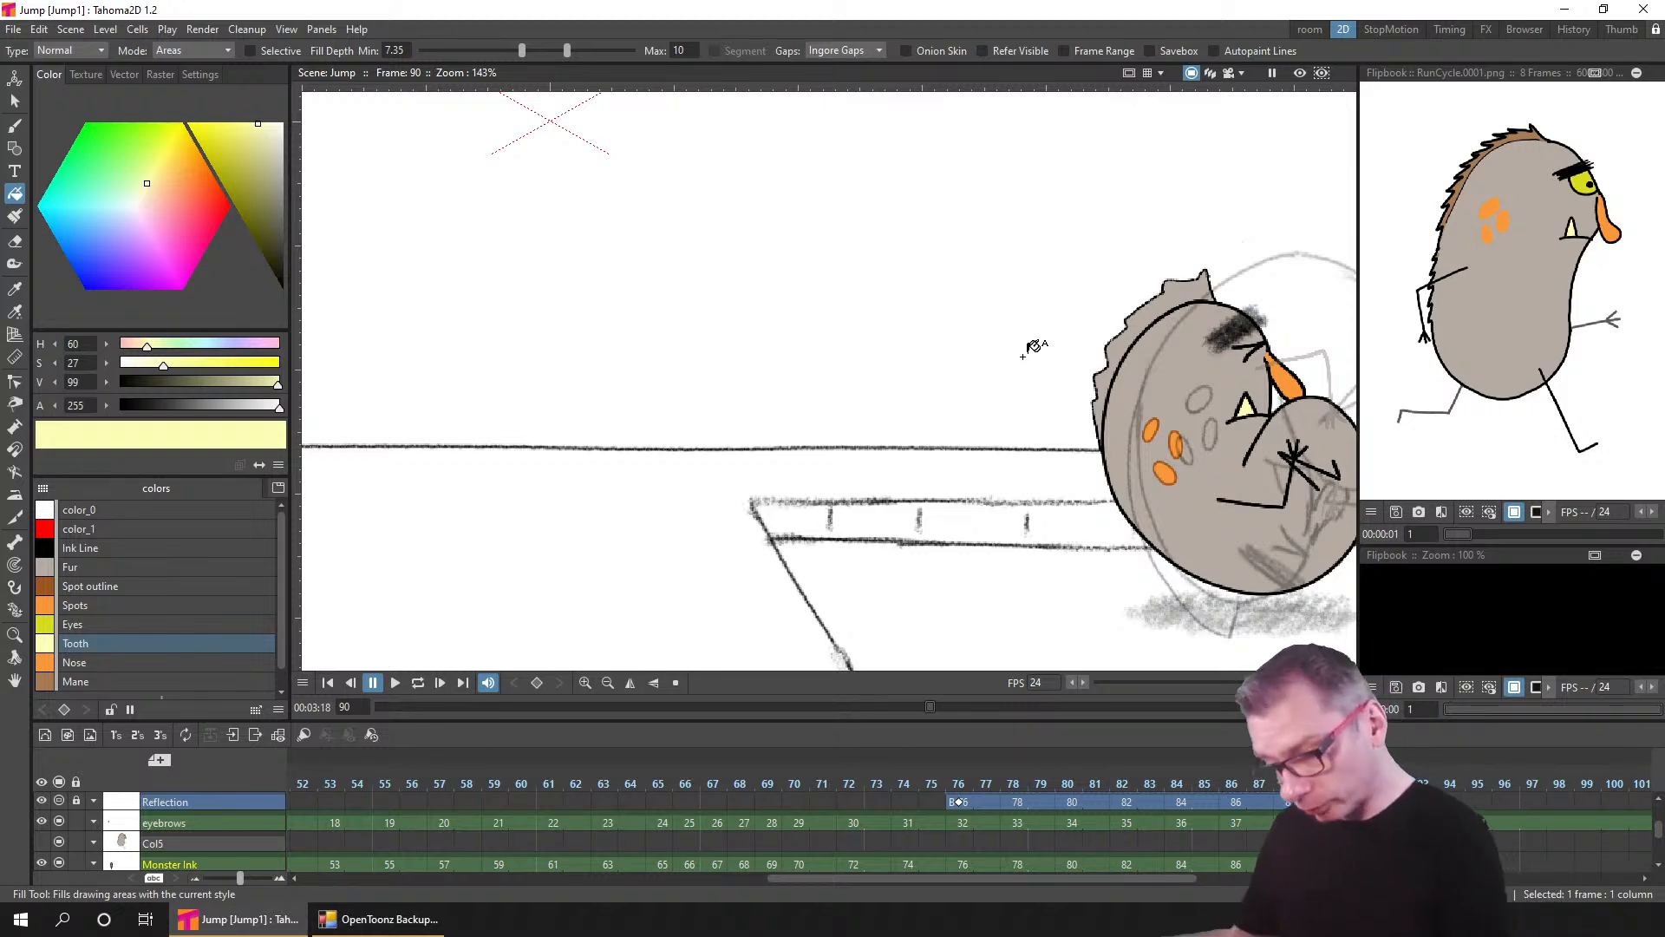
# - Return to frame 1 and select the Mane colour for the monster's mane
pyautogui.click(328, 682)
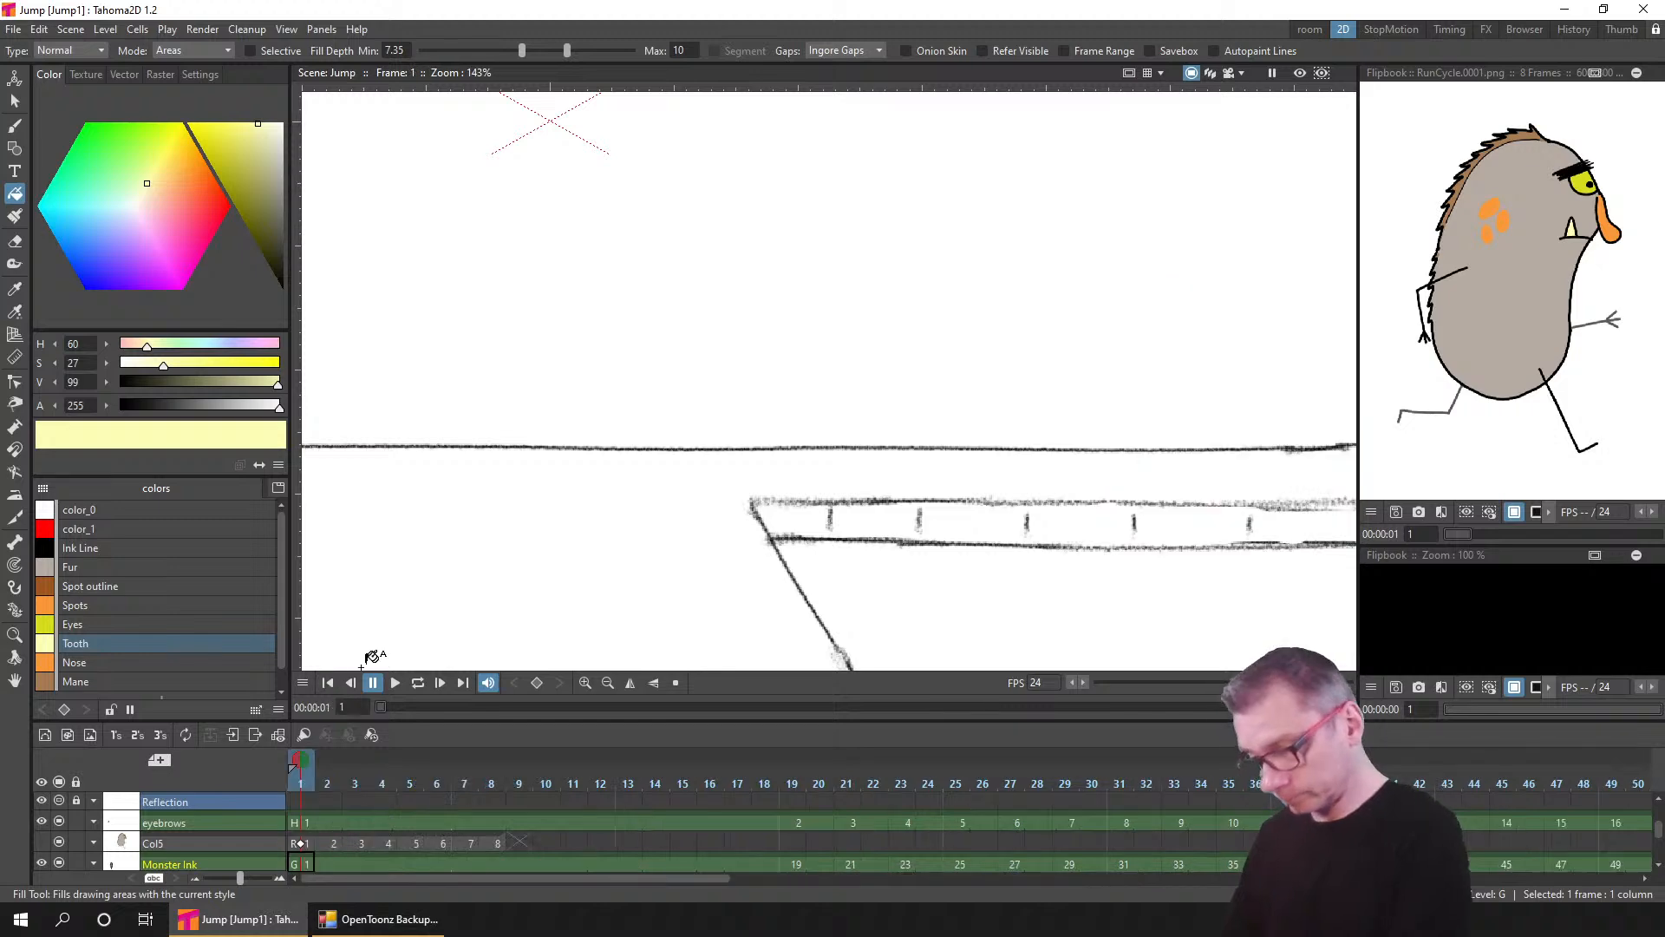
pyautogui.scroll(-3, 670, 463)
pyautogui.scroll(-1, 660, 472)
pyautogui.moveTo(676, 471); pyautogui.dragTo(980, 487)
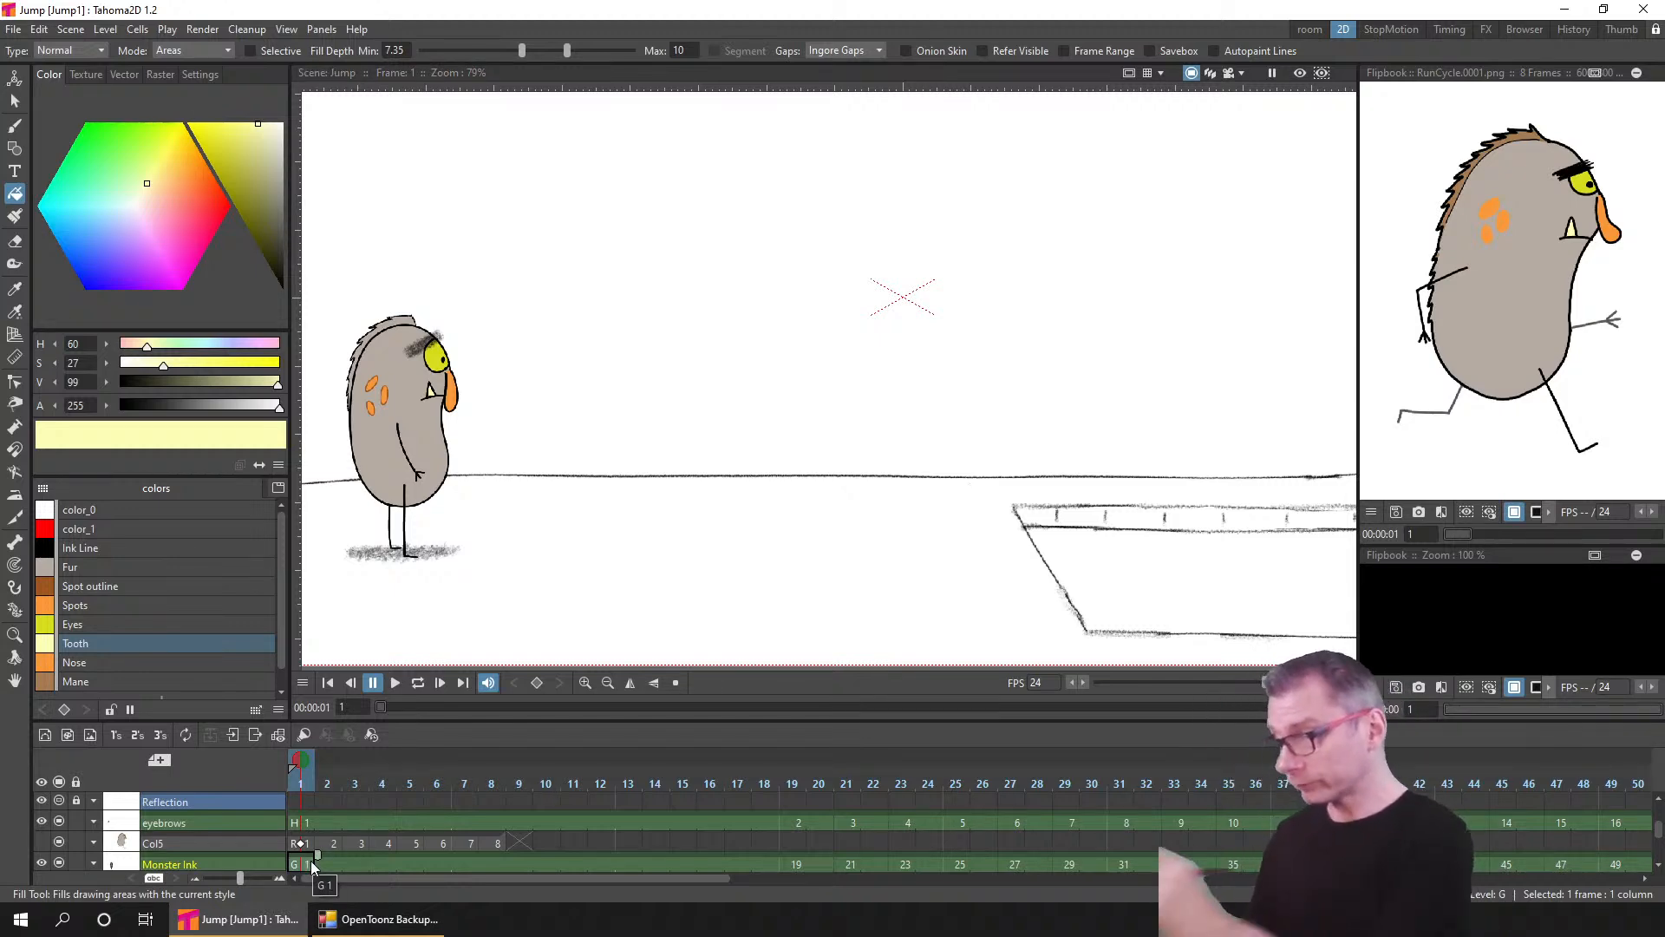
pyautogui.click(92, 679)
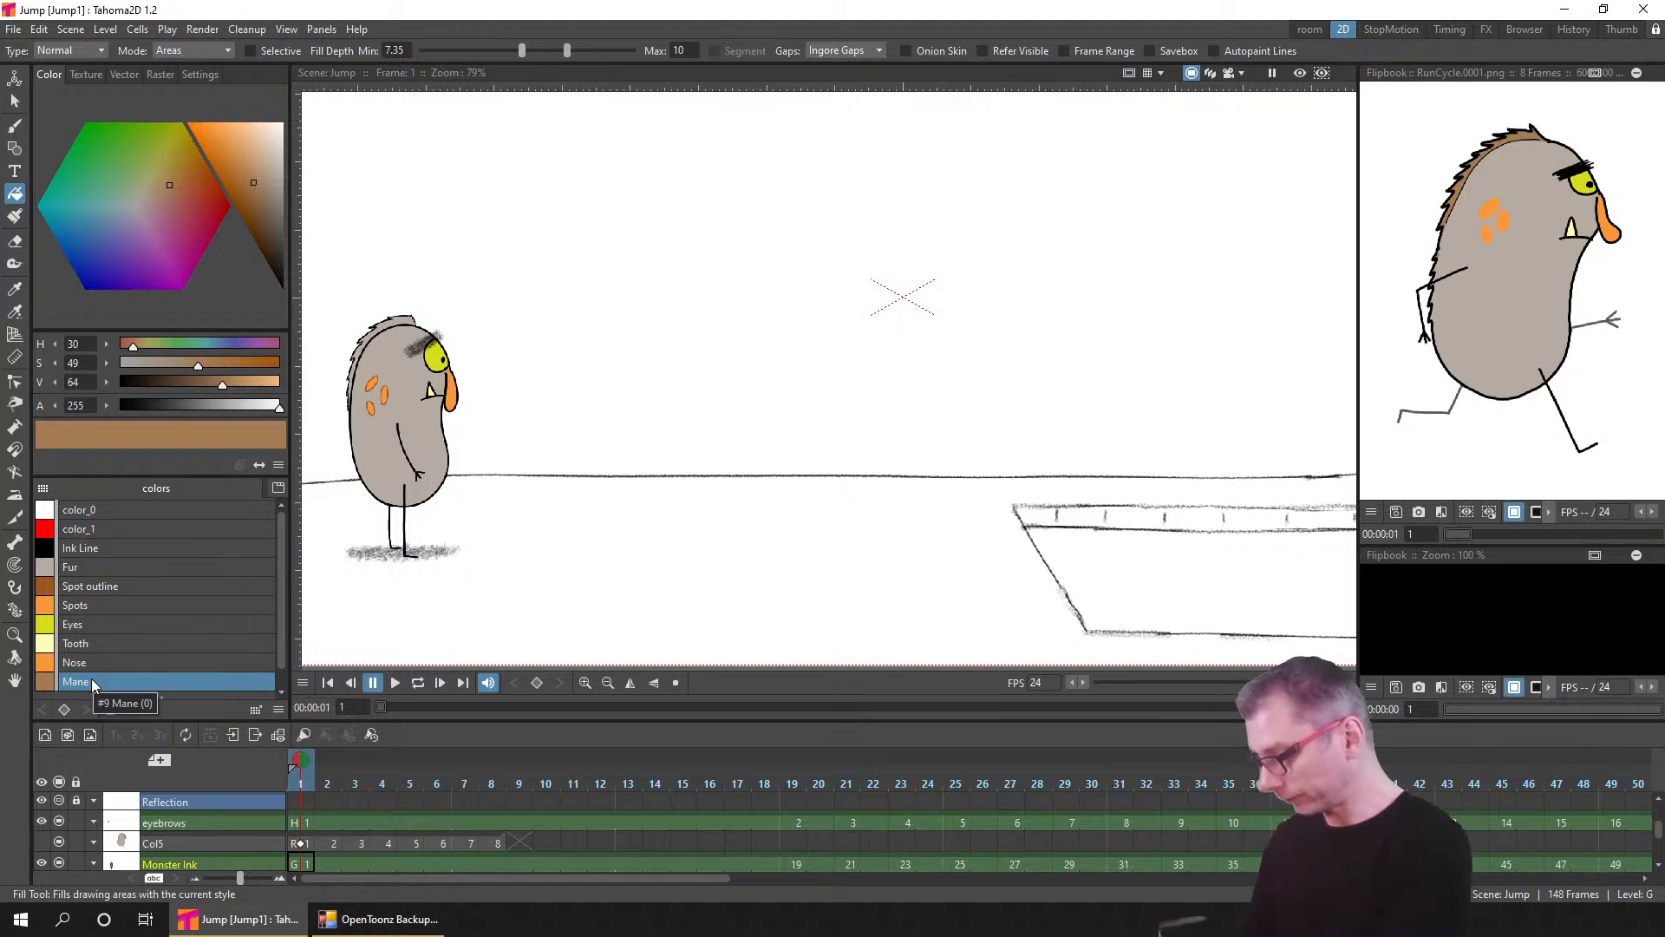
pyautogui.moveTo(397, 417); pyautogui.dragTo(614, 487)
pyautogui.scroll(4, 627, 477)
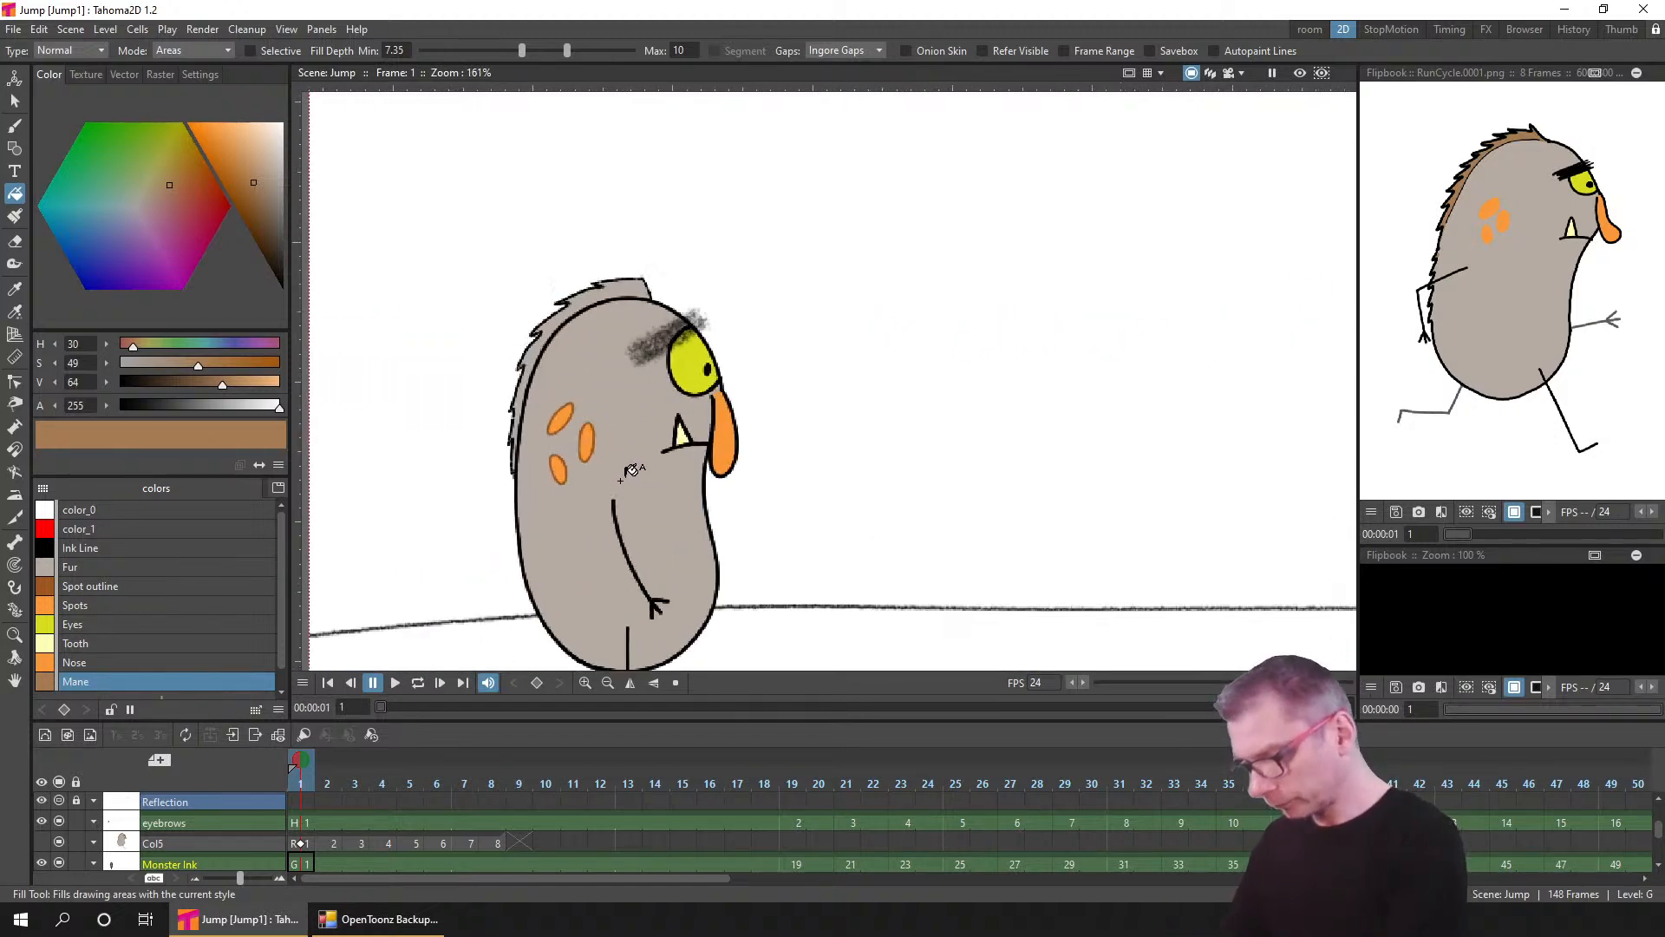
# - Switch to the Smart Raster Painter and set its size to a minimum of 2.63 and a maximum of 8.83
pyautogui.click(15, 217)
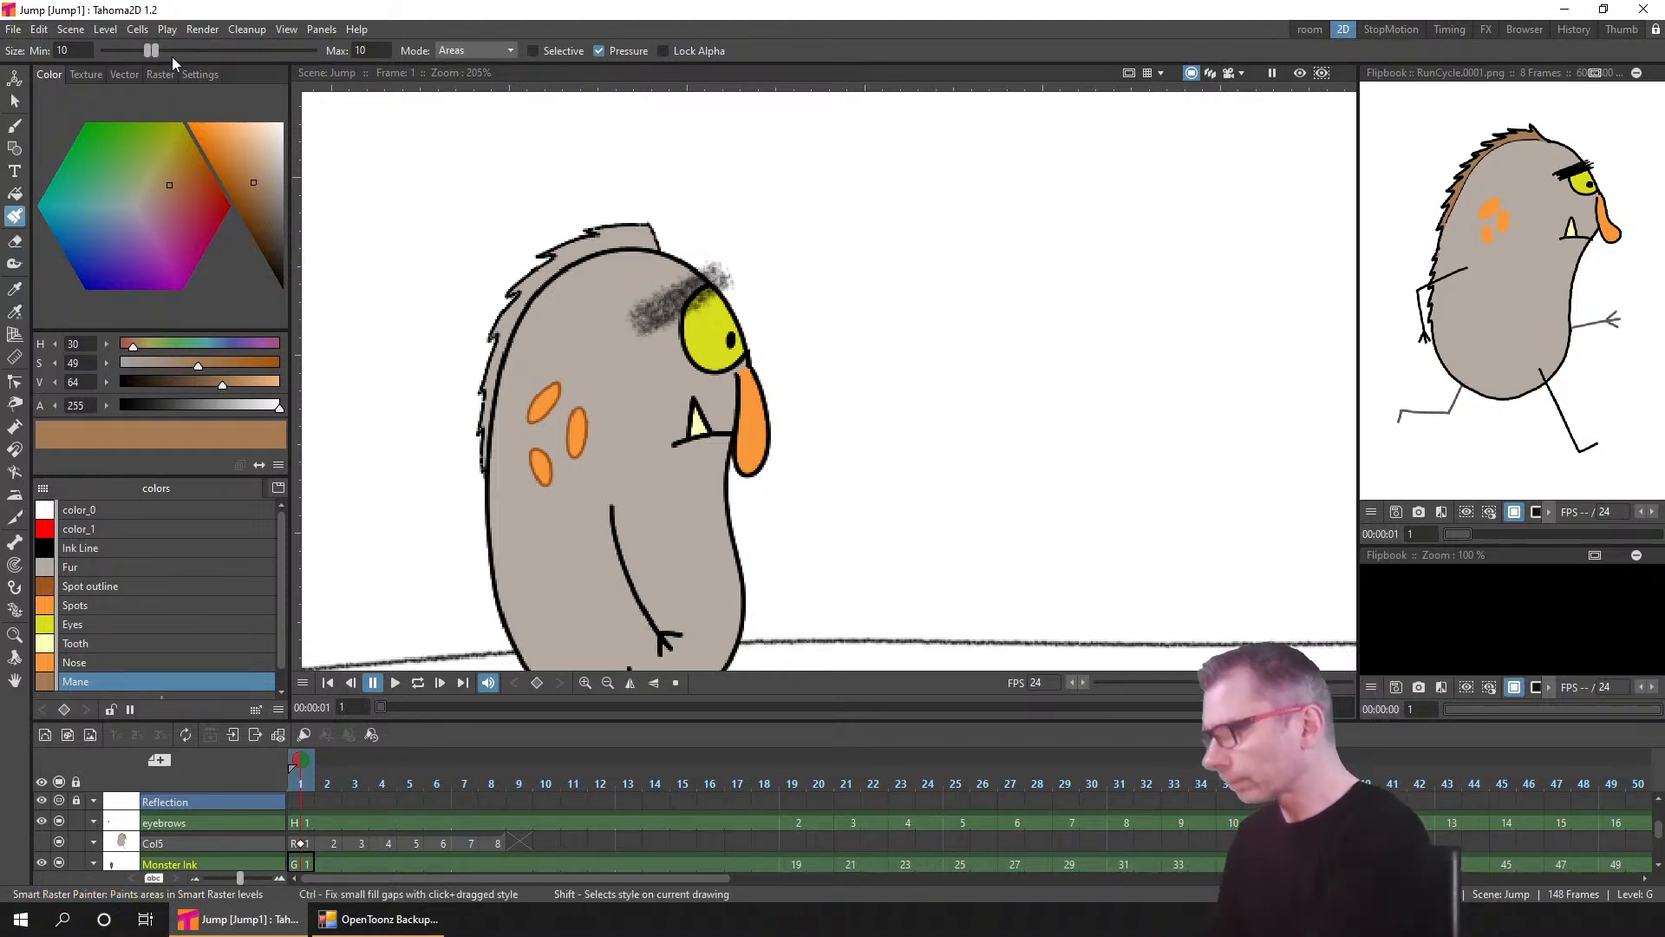
pyautogui.click(148, 52)
pyautogui.moveTo(148, 52); pyautogui.dragTo(129, 64)
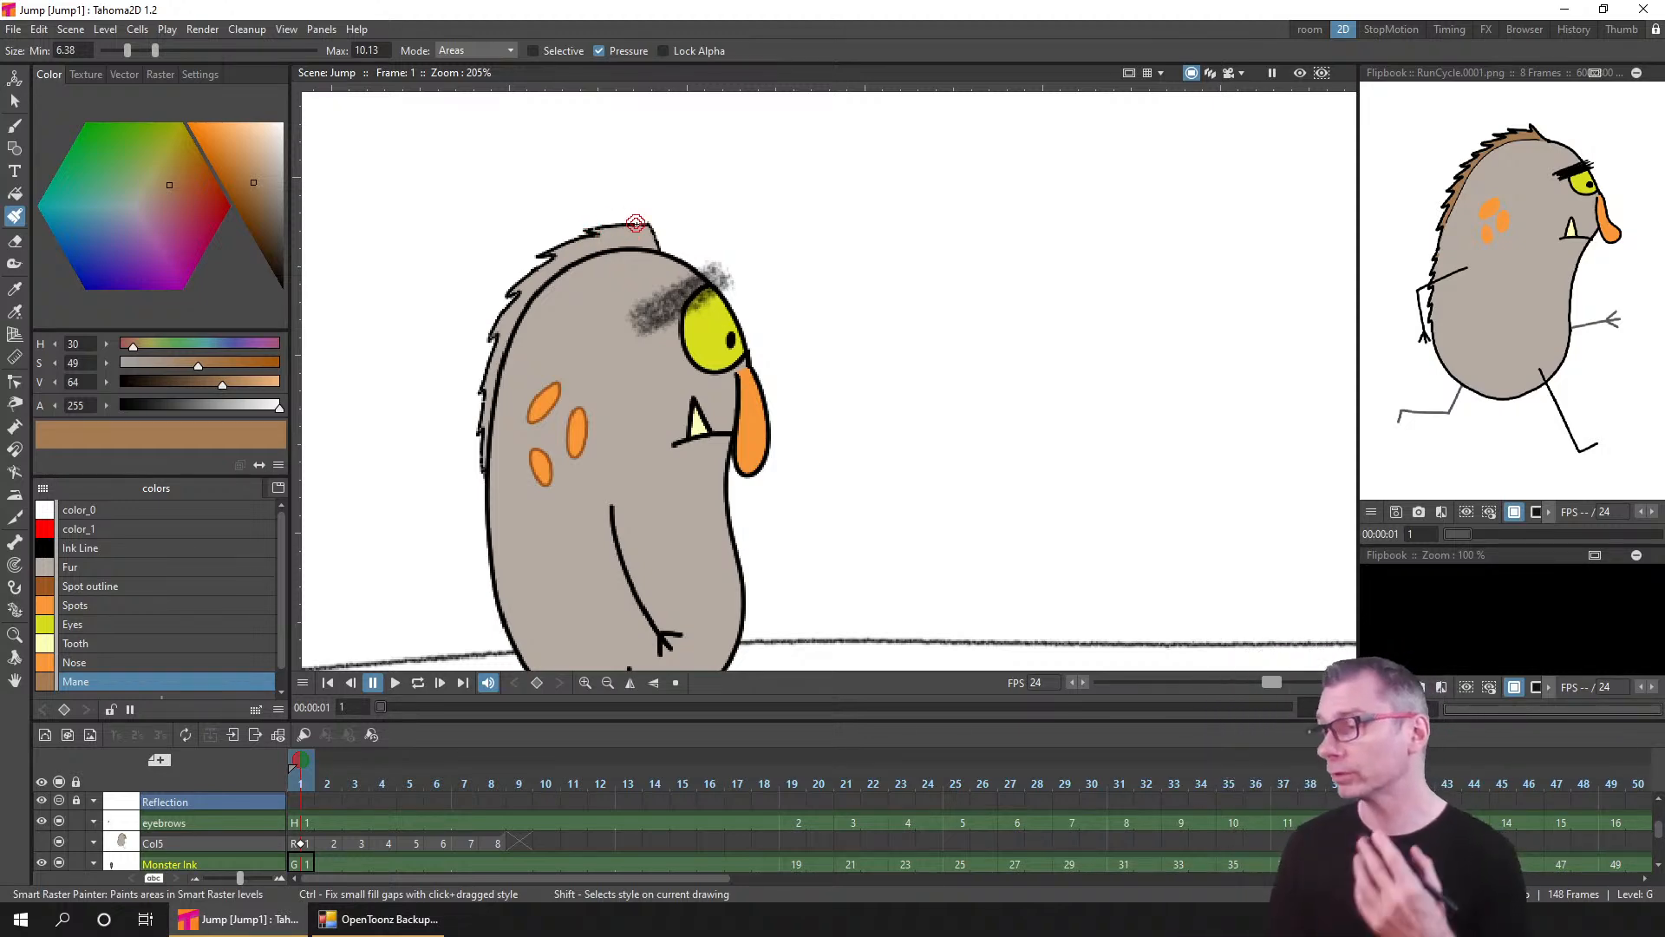
pyautogui.click(13, 128)
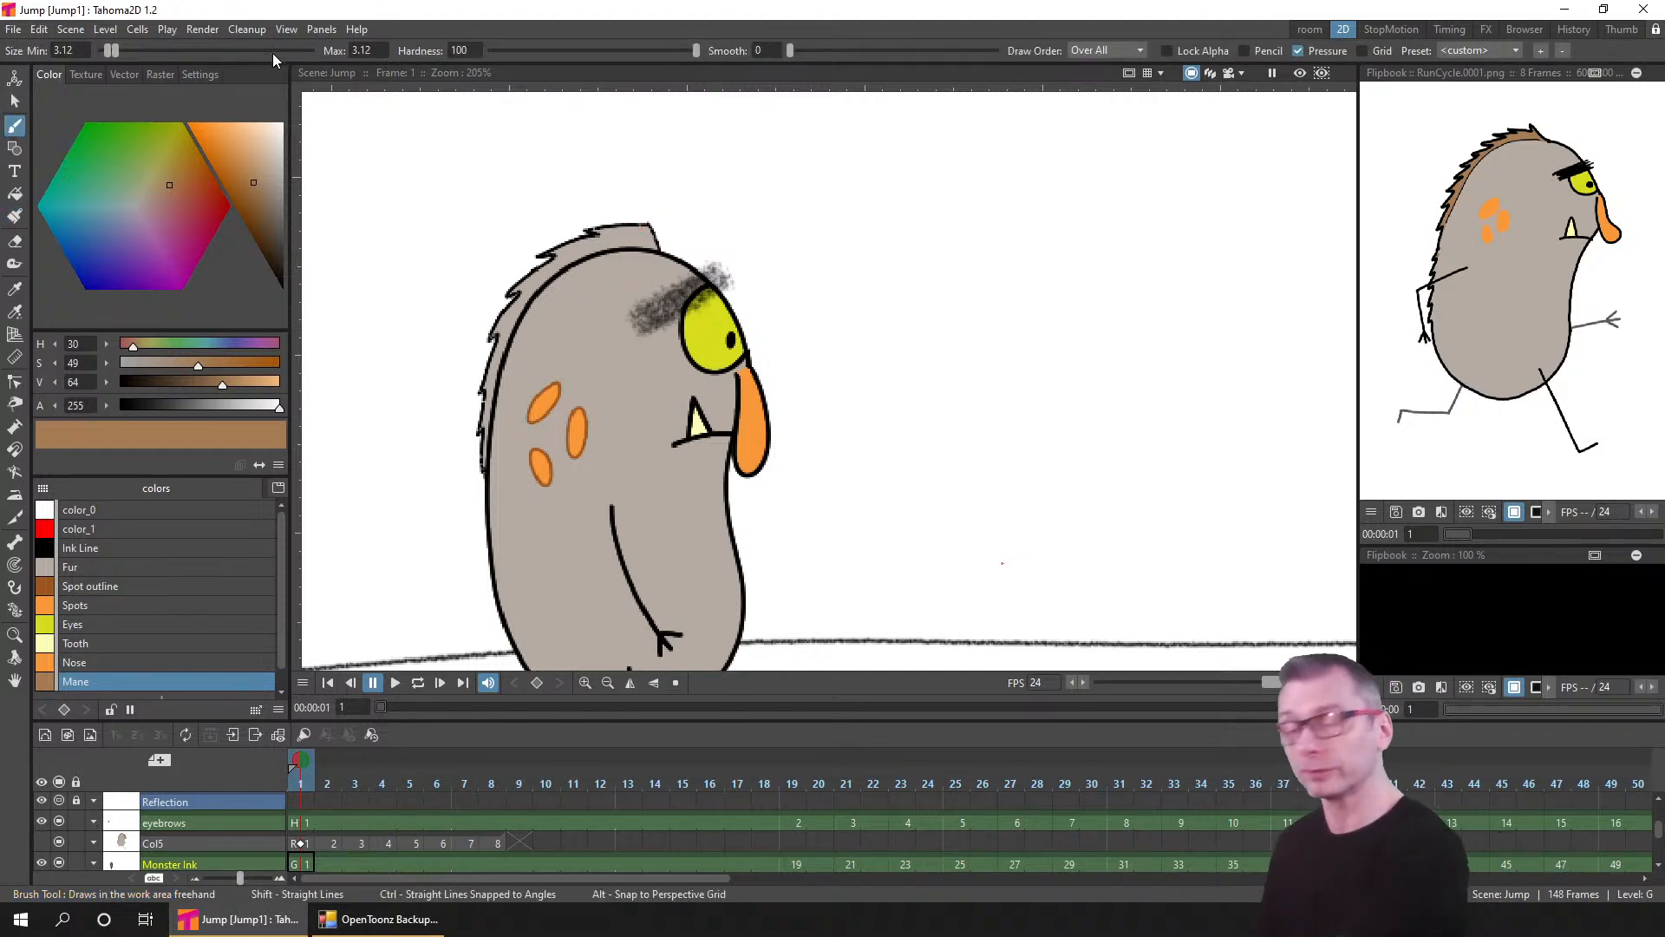
pyautogui.click(14, 217)
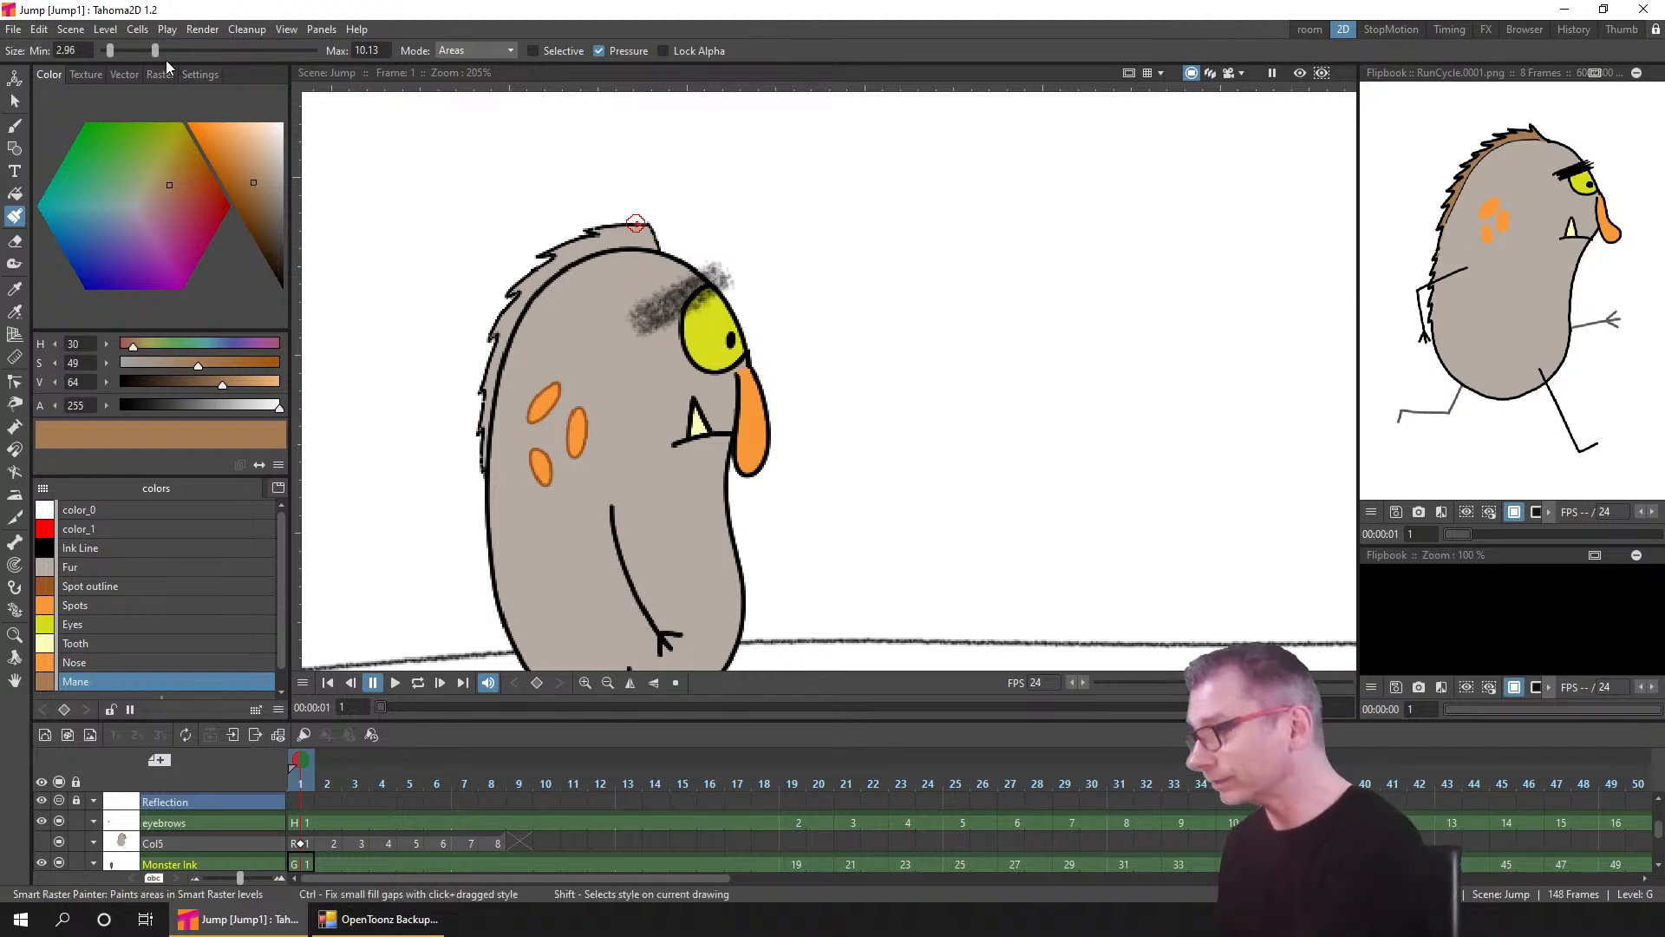
pyautogui.moveTo(156, 52); pyautogui.dragTo(148, 55)
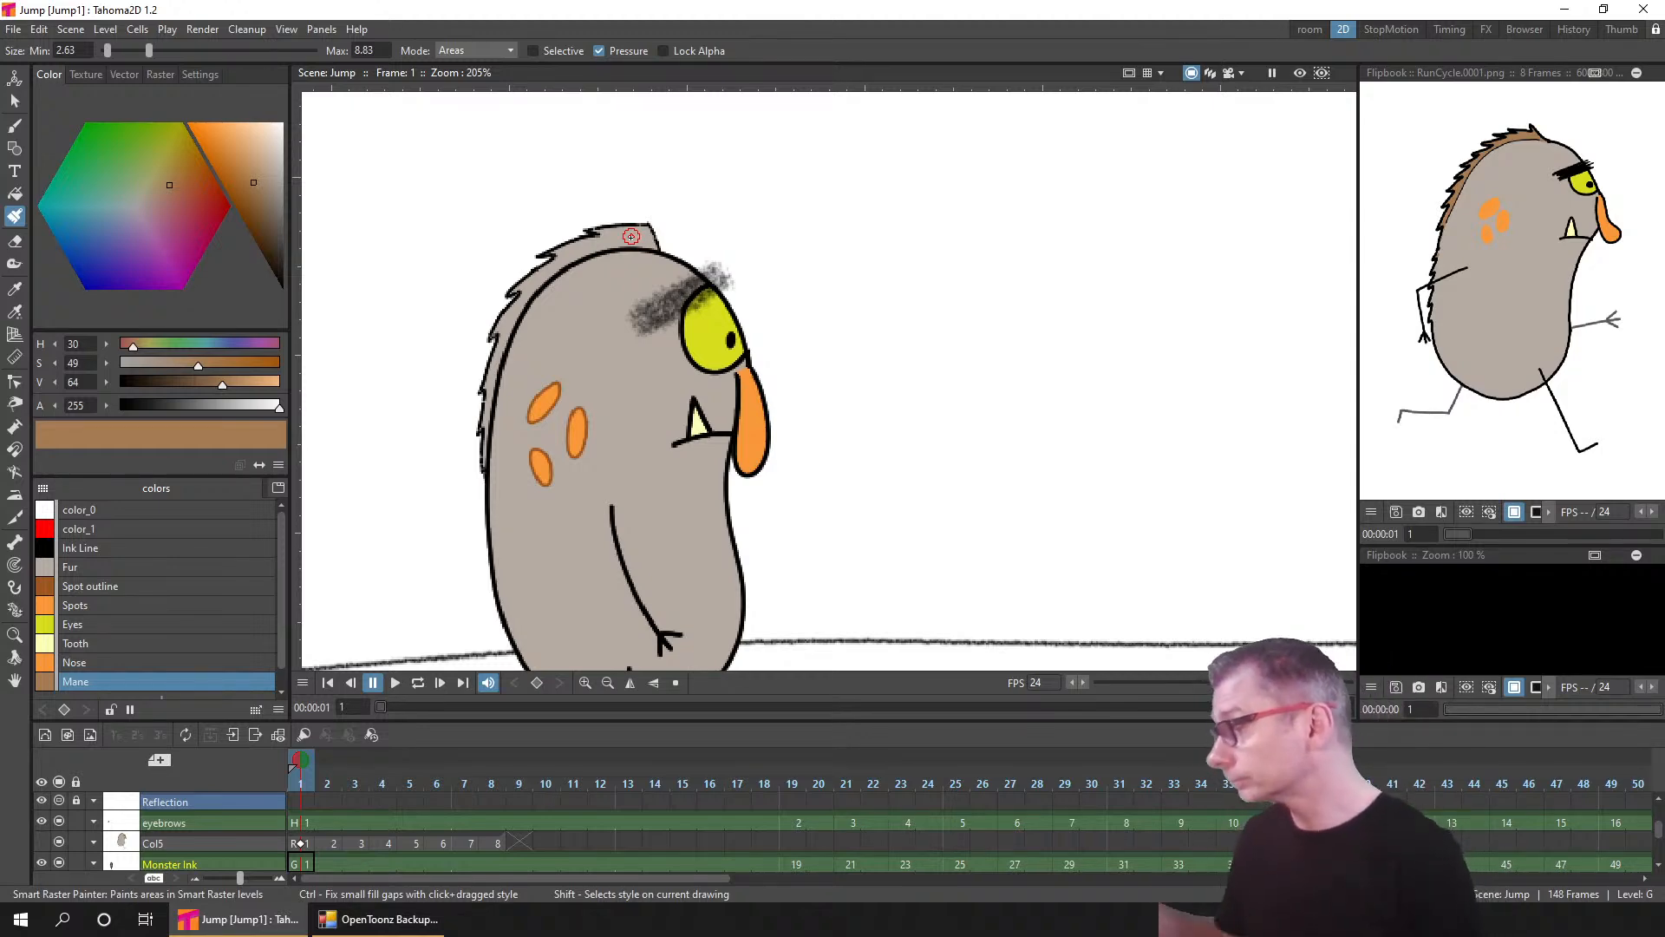
# - Paint the front part of the mane on frame 1 with the Mane colour using several brush strokes
pyautogui.scroll(3, 682, 339)
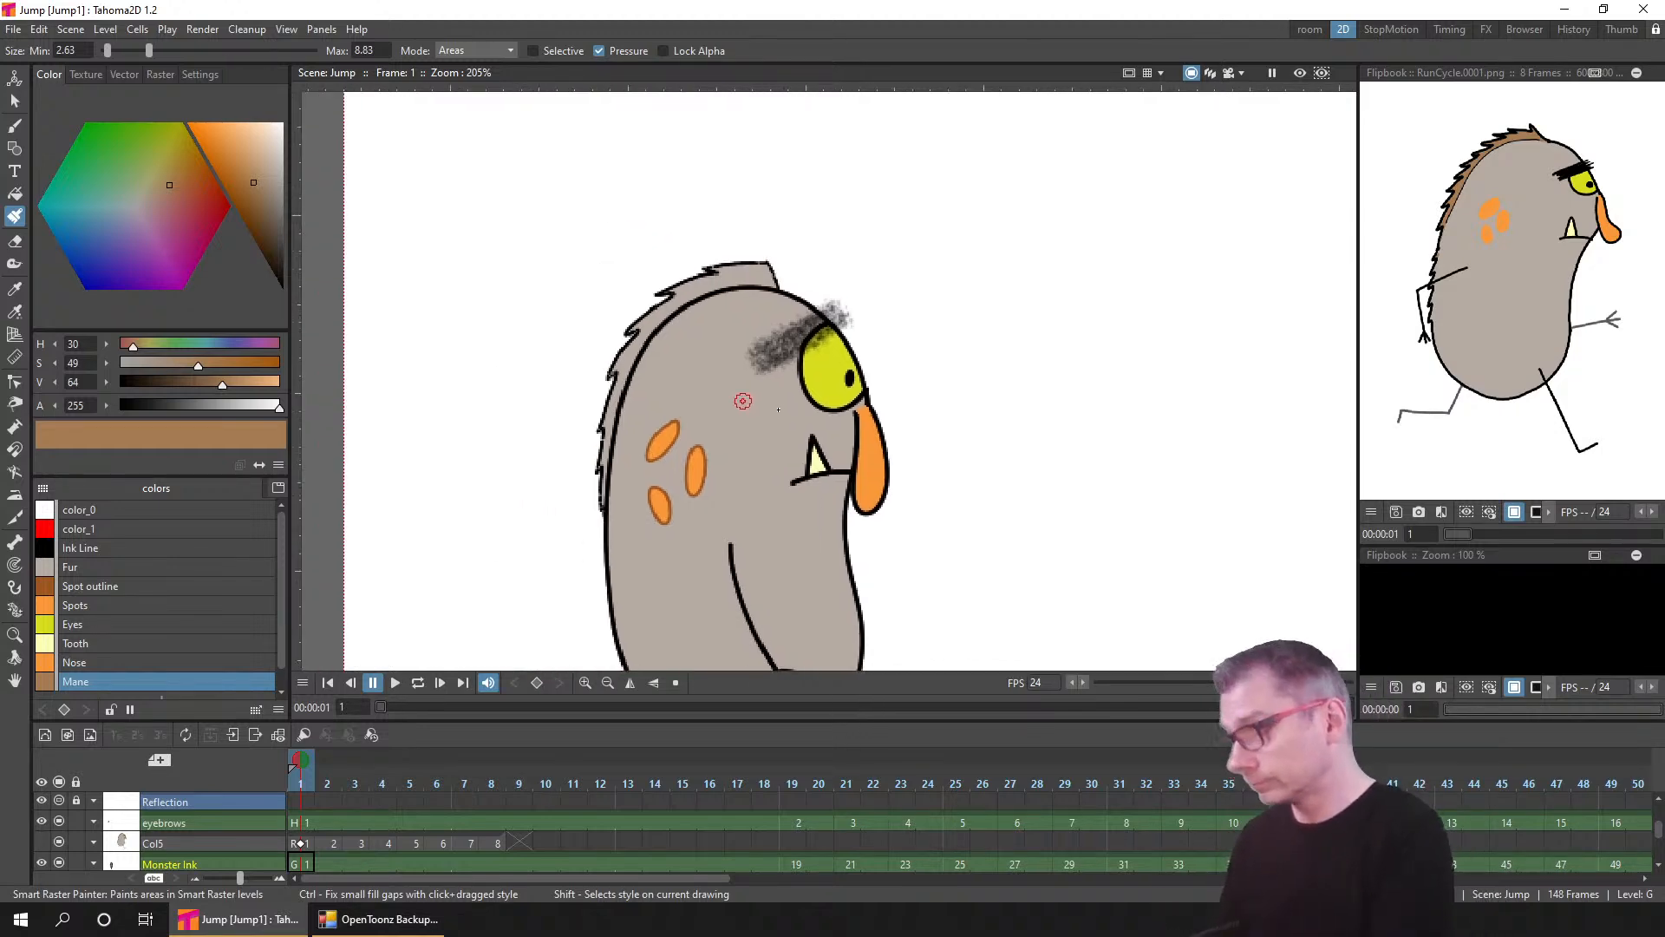
pyautogui.moveTo(820, 179)
pyautogui.mouseDown()
pyautogui.moveTo(780, 183)
pyautogui.moveTo(839, 200)
pyautogui.mouseUp()
pyautogui.moveTo(742, 176)
pyautogui.mouseDown()
pyautogui.moveTo(781, 173)
pyautogui.moveTo(754, 177)
pyautogui.mouseUp()
pyautogui.moveTo(661, 211)
pyautogui.mouseDown()
pyautogui.moveTo(810, 171)
pyautogui.moveTo(667, 232)
pyautogui.moveTo(675, 220)
pyautogui.moveTo(659, 244)
pyautogui.moveTo(681, 212)
pyautogui.mouseUp()
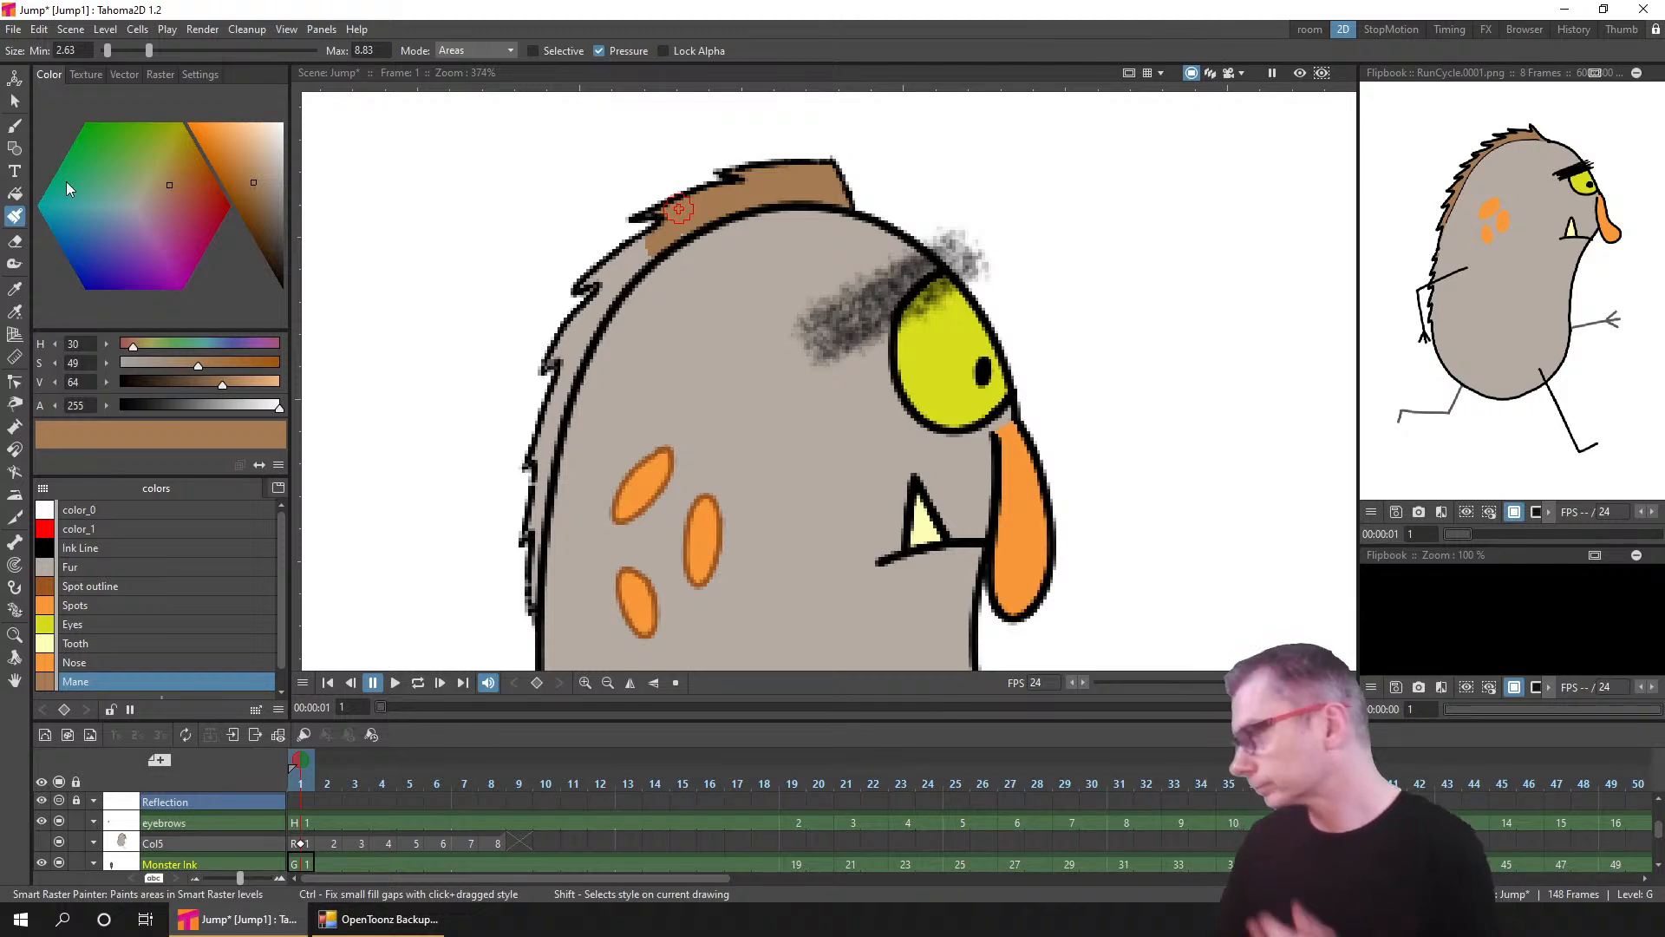
# - Fill the rest of frame 1's mane using the Fill tool with minimum and maximum fill depth at 13.84, redoing the fill as needed
pyautogui.click(16, 194)
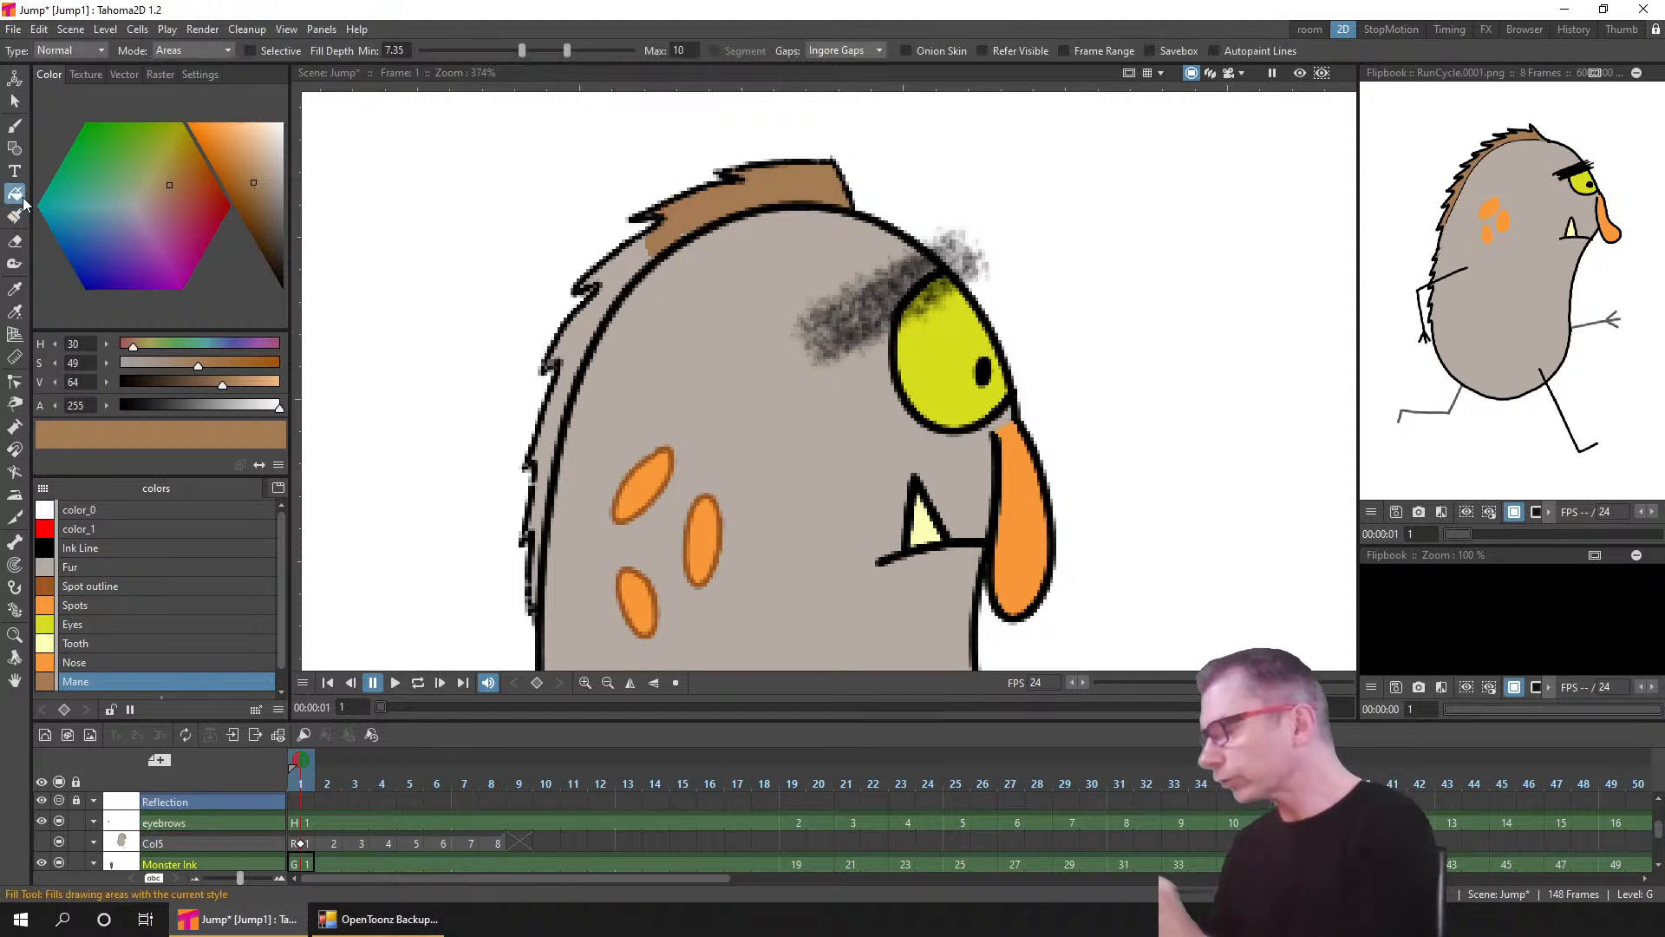
pyautogui.scroll(-2, 670, 302)
pyautogui.click(649, 278)
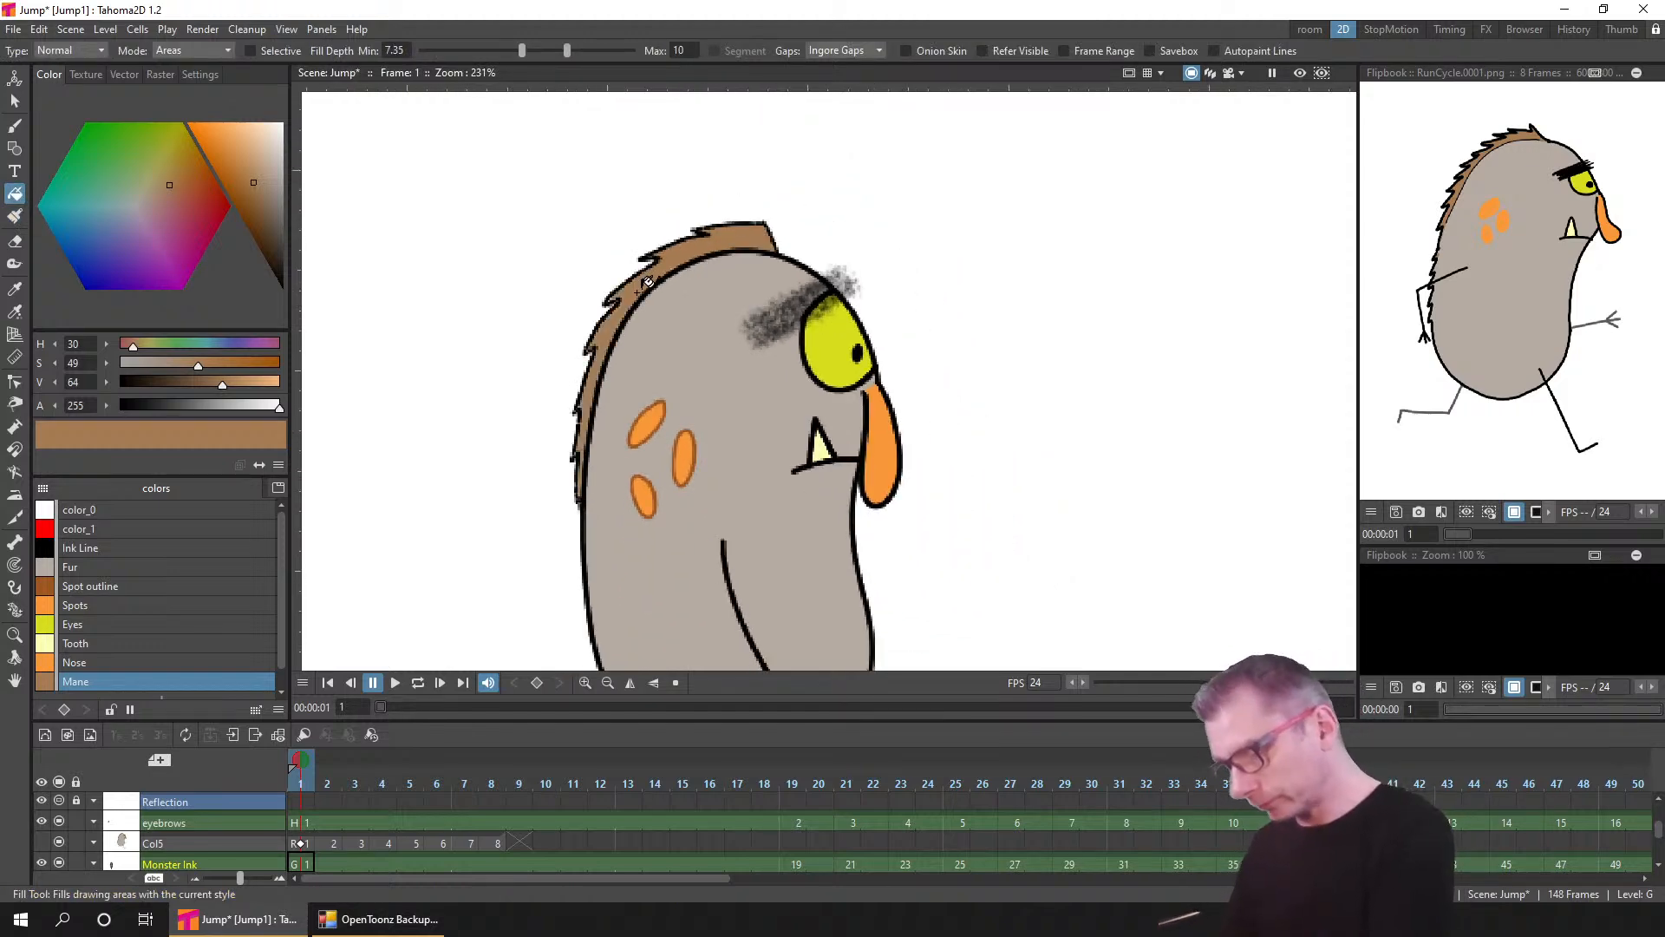
pyautogui.scroll(4, 614, 365)
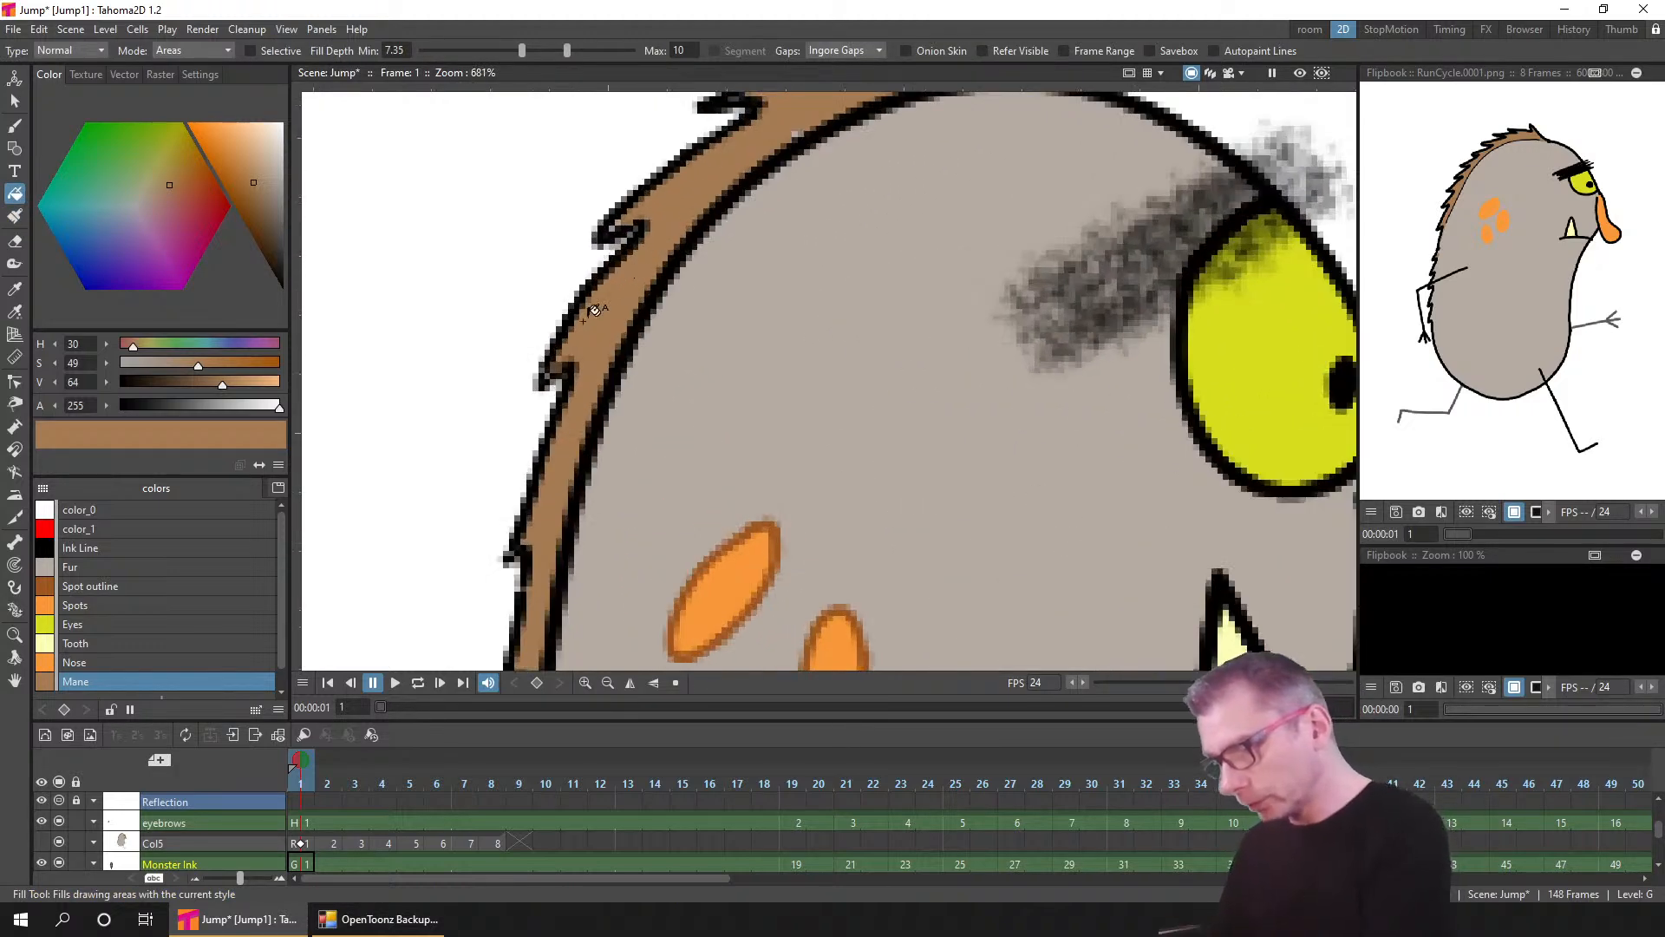
pyautogui.hotkey('ctrl', 'z')
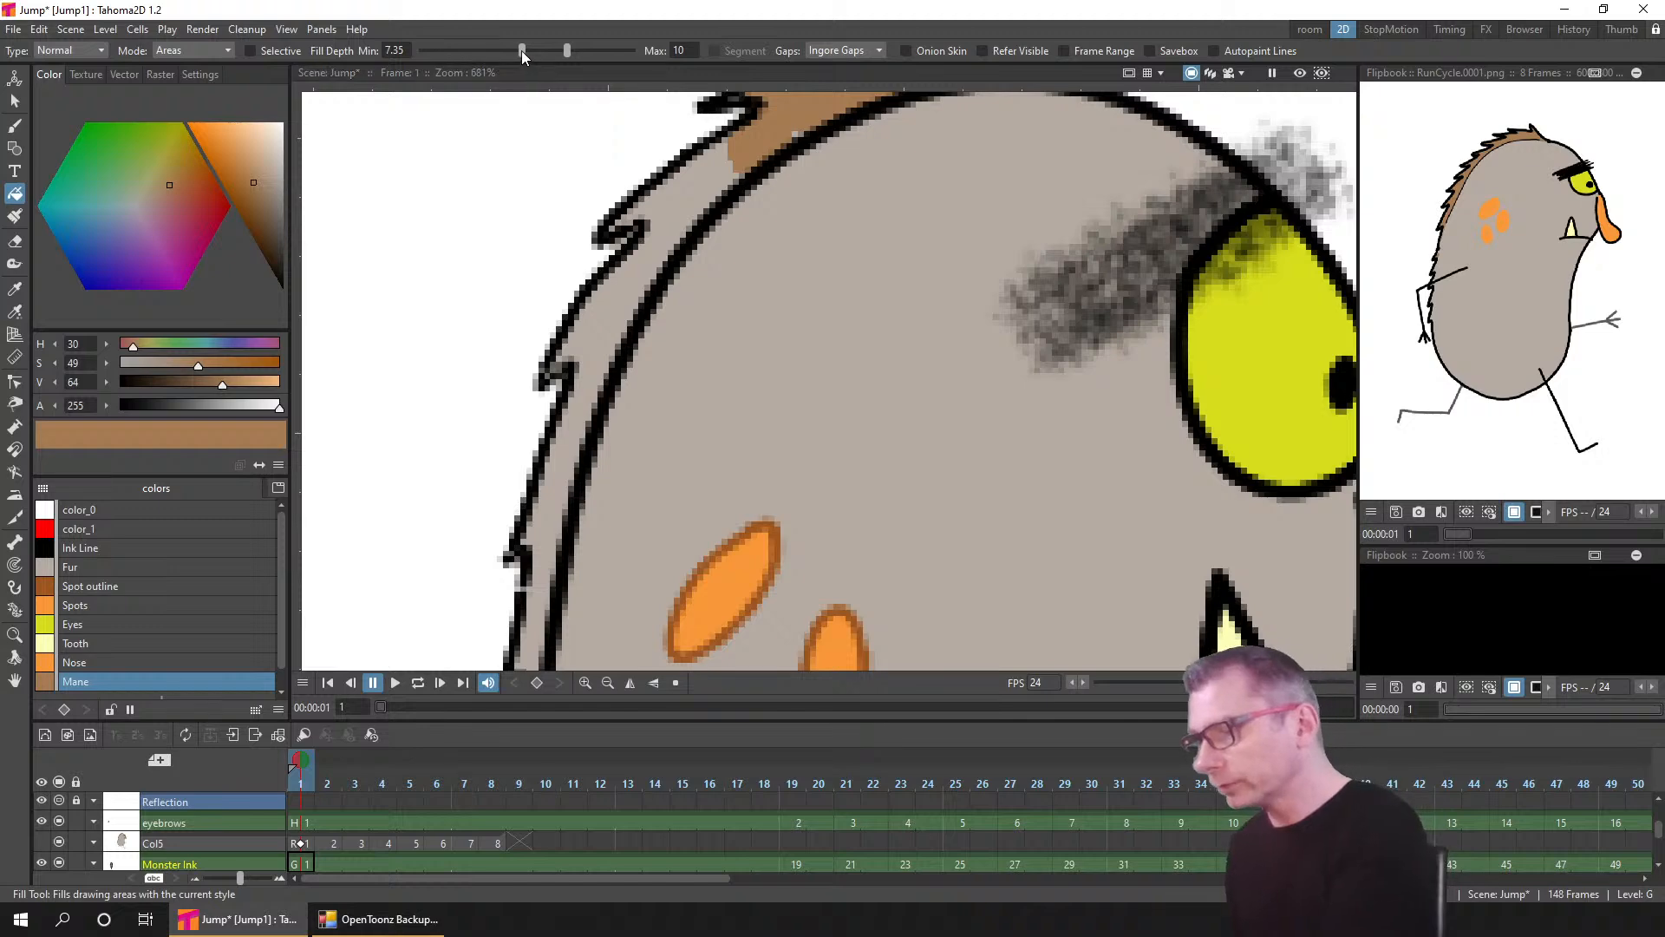
pyautogui.moveTo(522, 50)
pyautogui.mouseDown()
pyautogui.moveTo(601, 70)
pyautogui.moveTo(614, 55)
pyautogui.mouseUp()
pyautogui.click(669, 209)
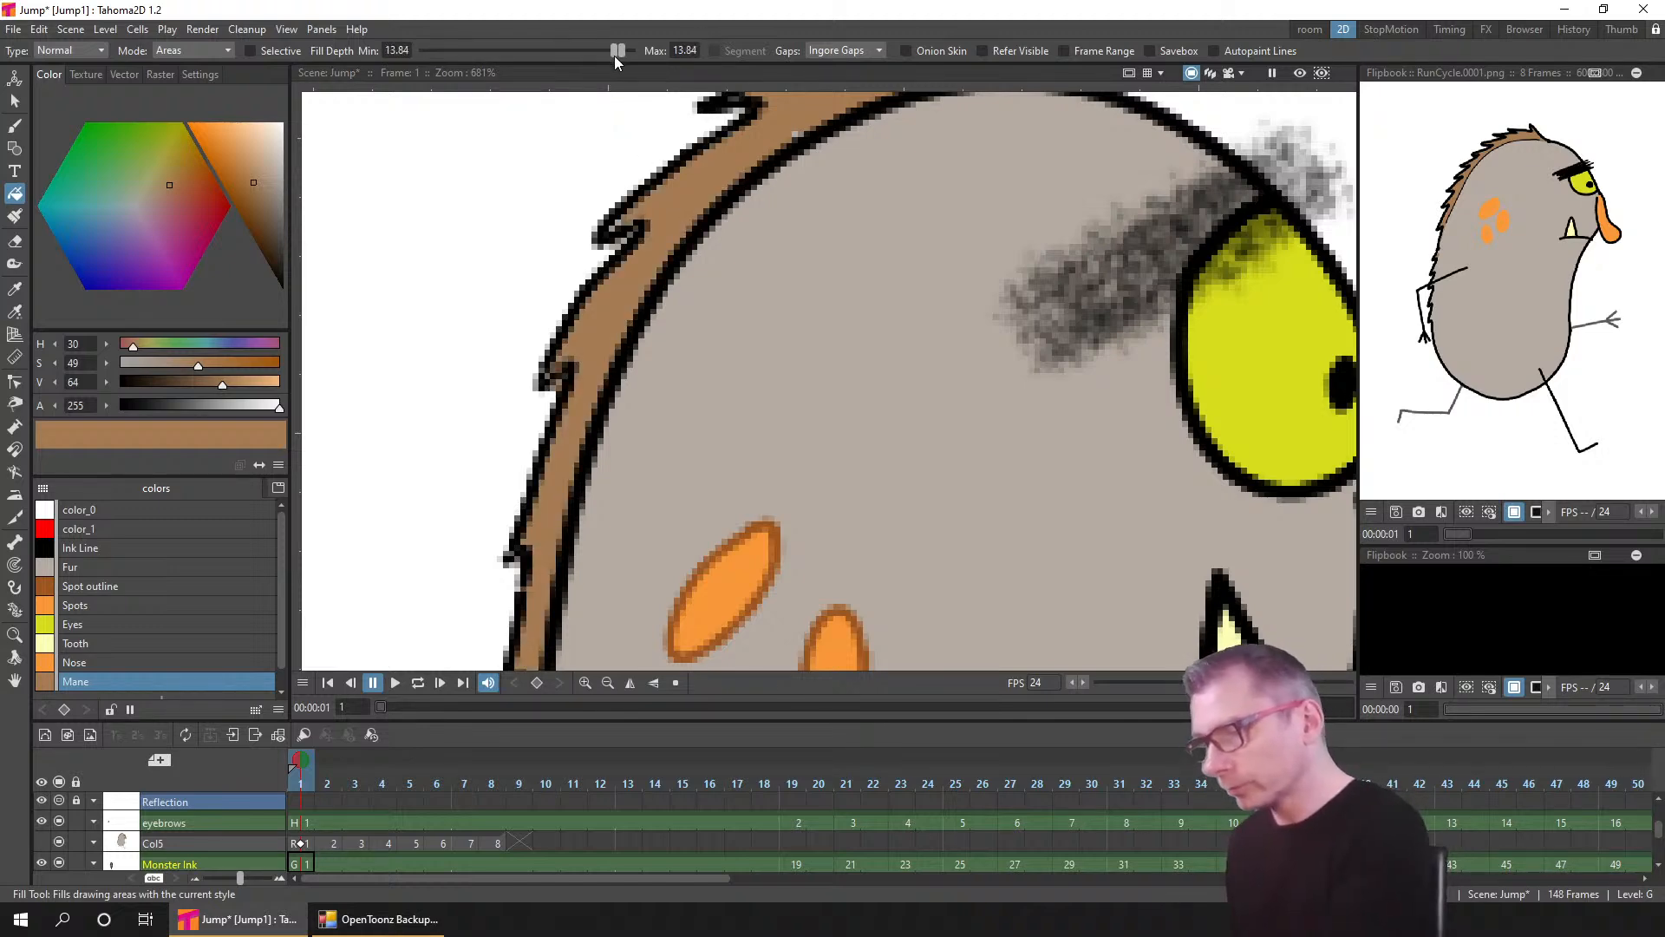
pyautogui.hotkey('ctrl', 'z')
pyautogui.click(670, 212)
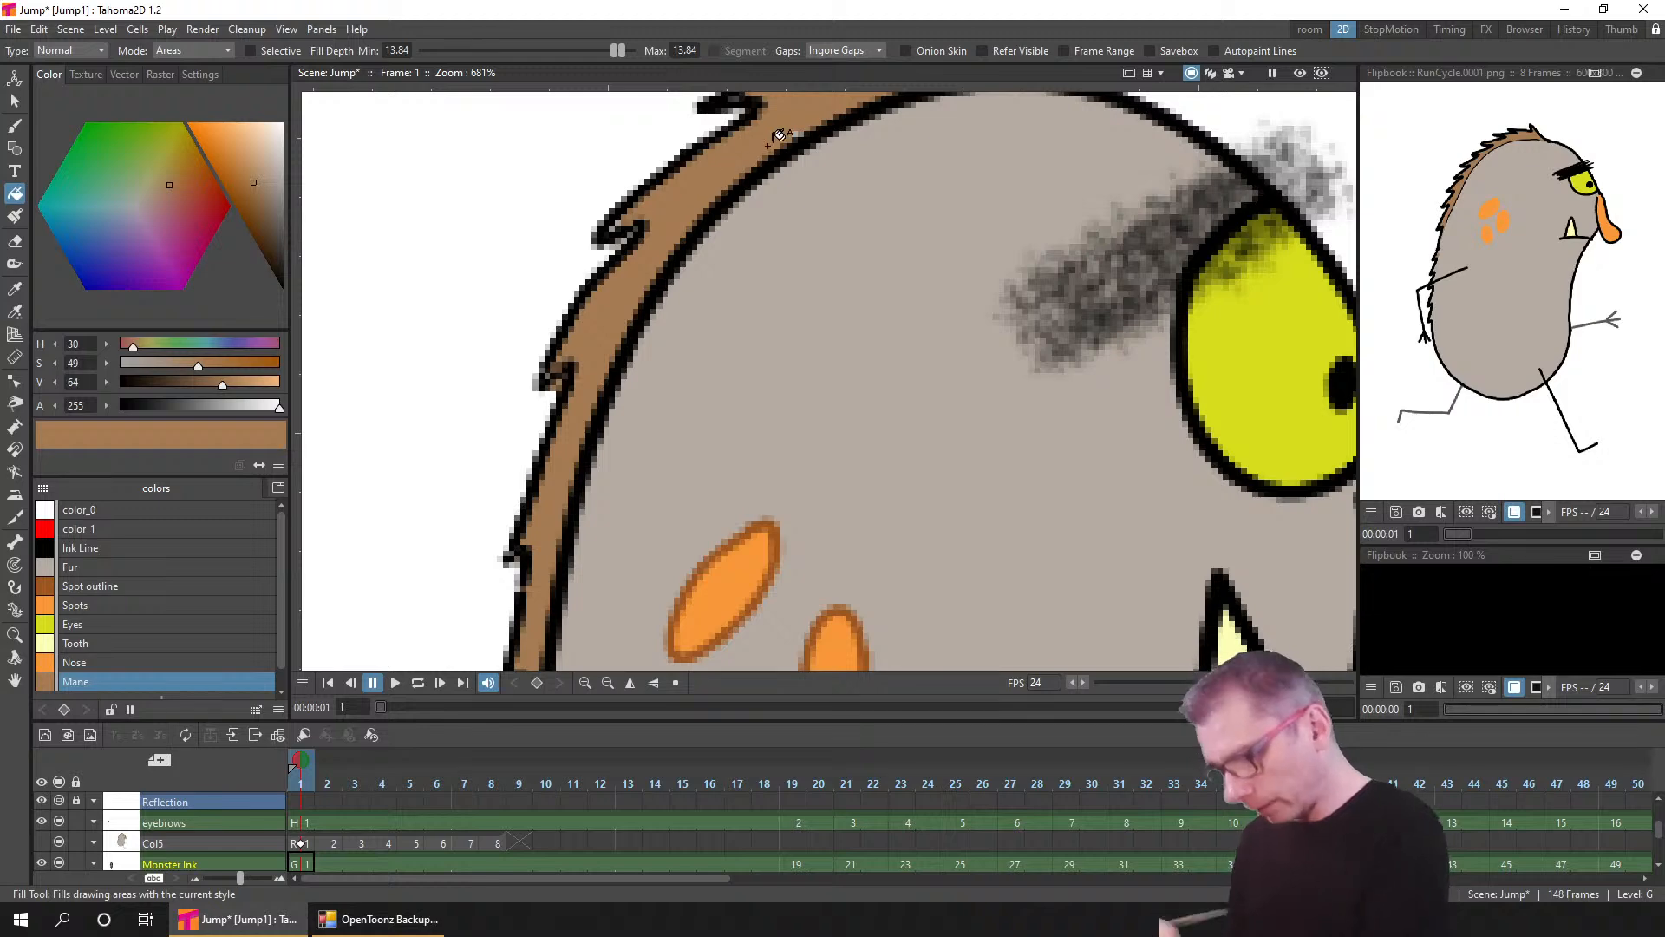
# - Set the Fill tool's type to Freehand and outline the lower end of frame 1's mane to fill it with the Mane colour
pyautogui.scroll(-3, 574, 522)
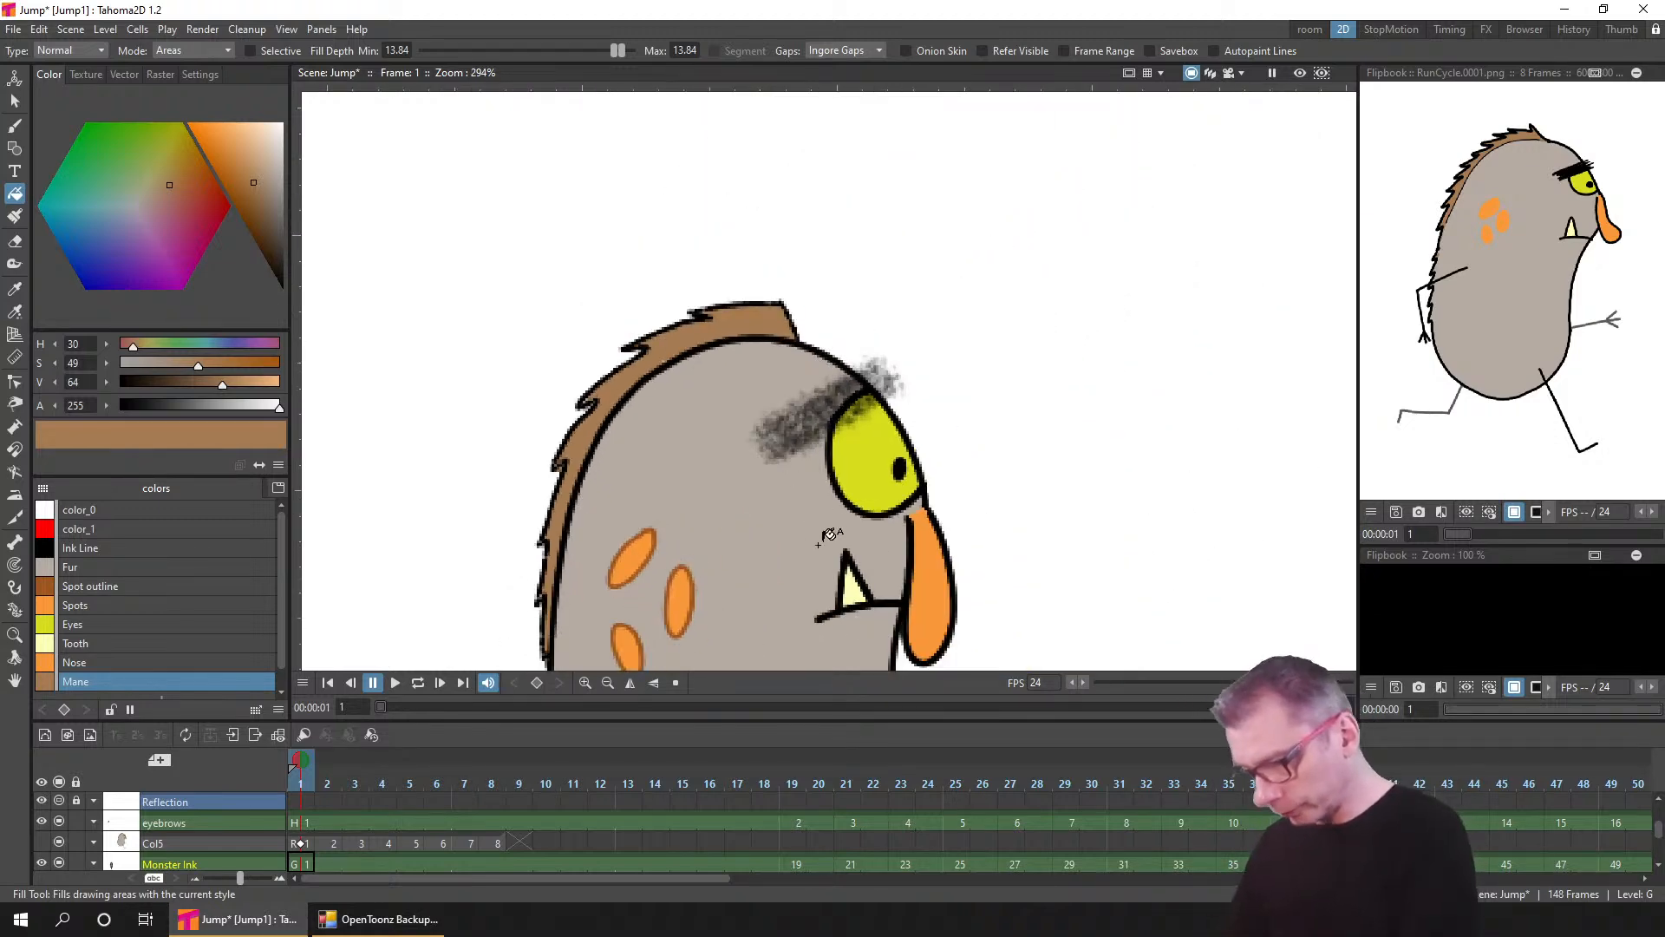
pyautogui.moveTo(803, 512); pyautogui.dragTo(790, 356)
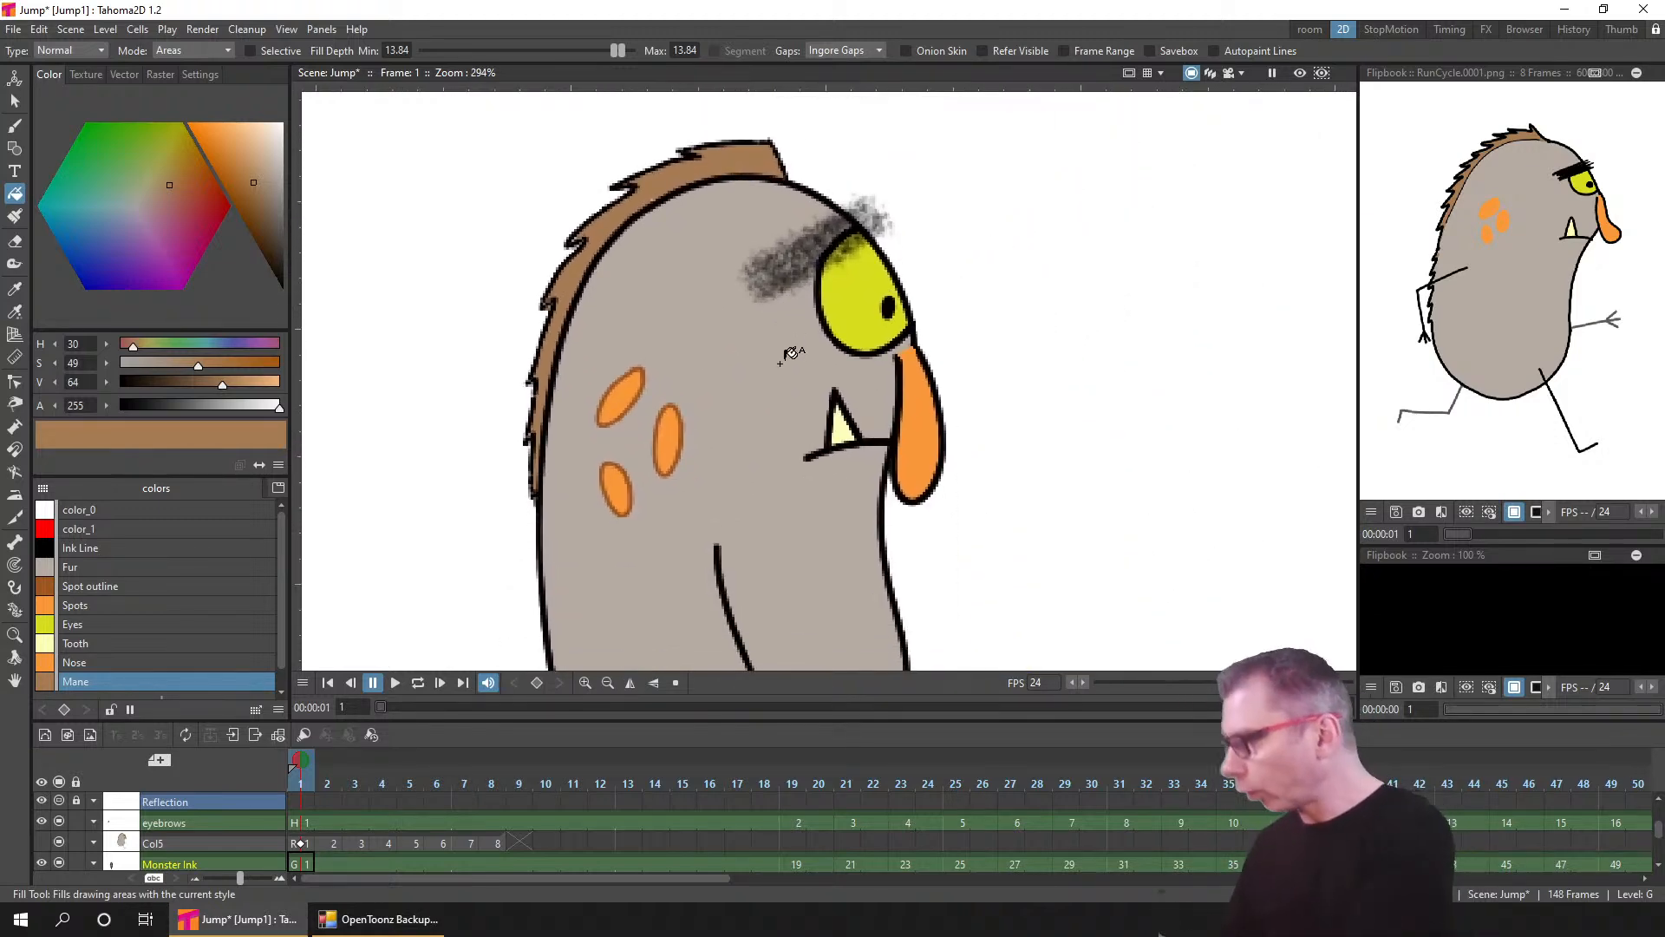
pyautogui.click(69, 52)
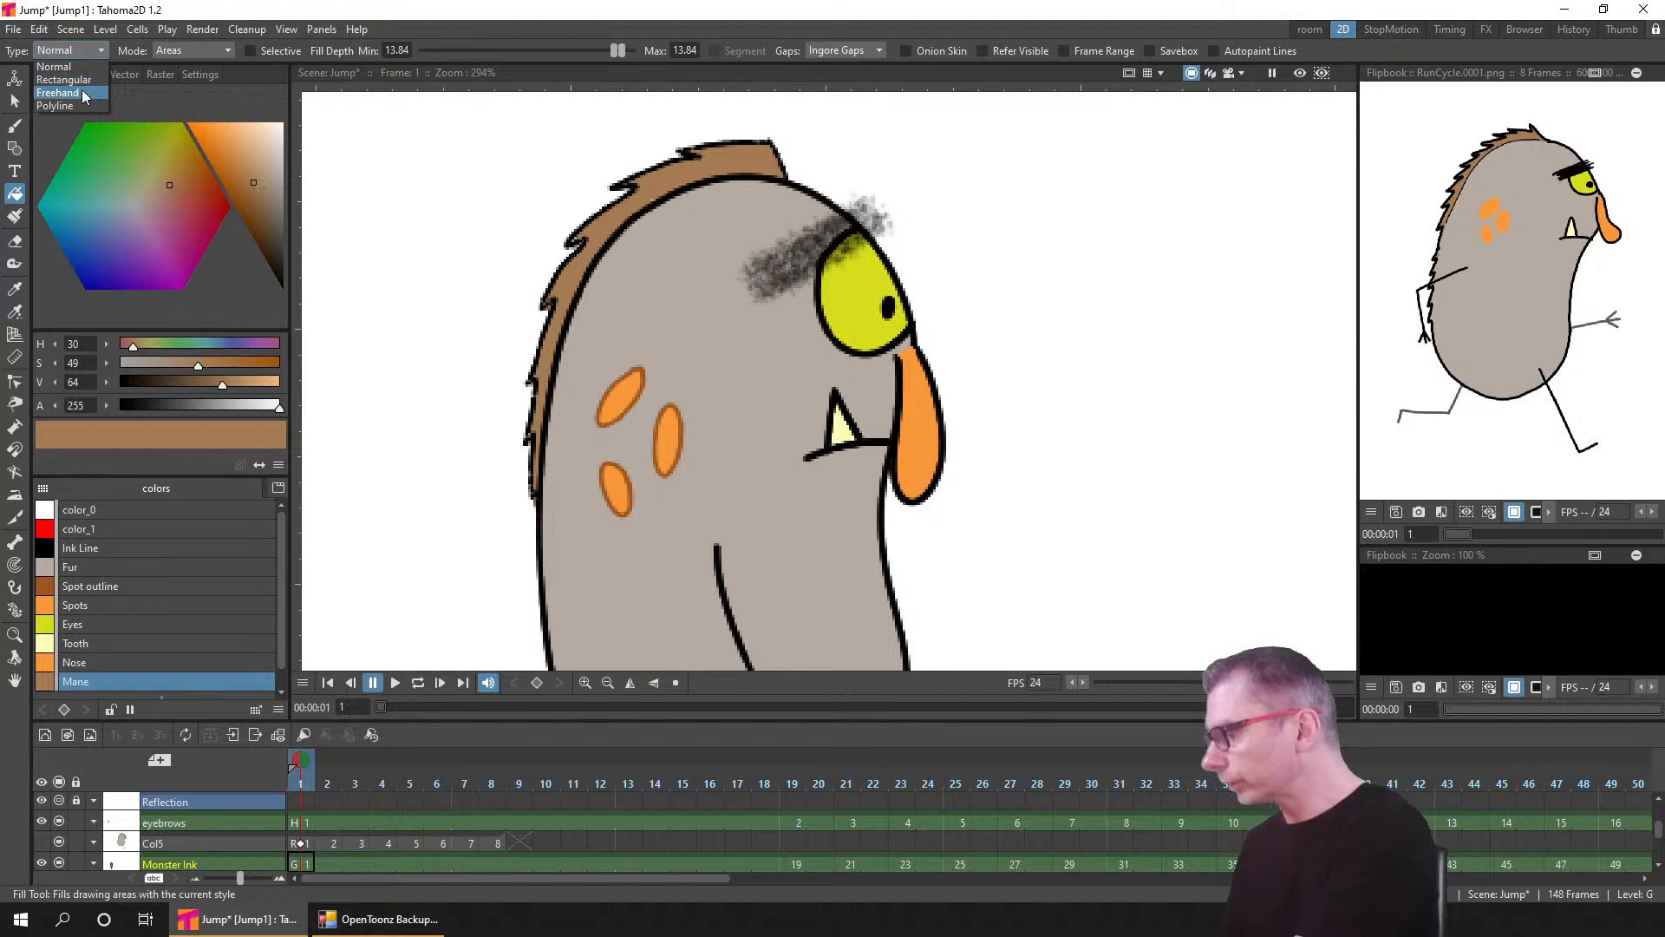
pyautogui.click(81, 93)
pyautogui.moveTo(530, 535)
pyautogui.mouseDown()
pyautogui.moveTo(608, 306)
pyautogui.moveTo(798, 120)
pyautogui.moveTo(432, 503)
pyautogui.moveTo(402, 572)
pyautogui.mouseUp()
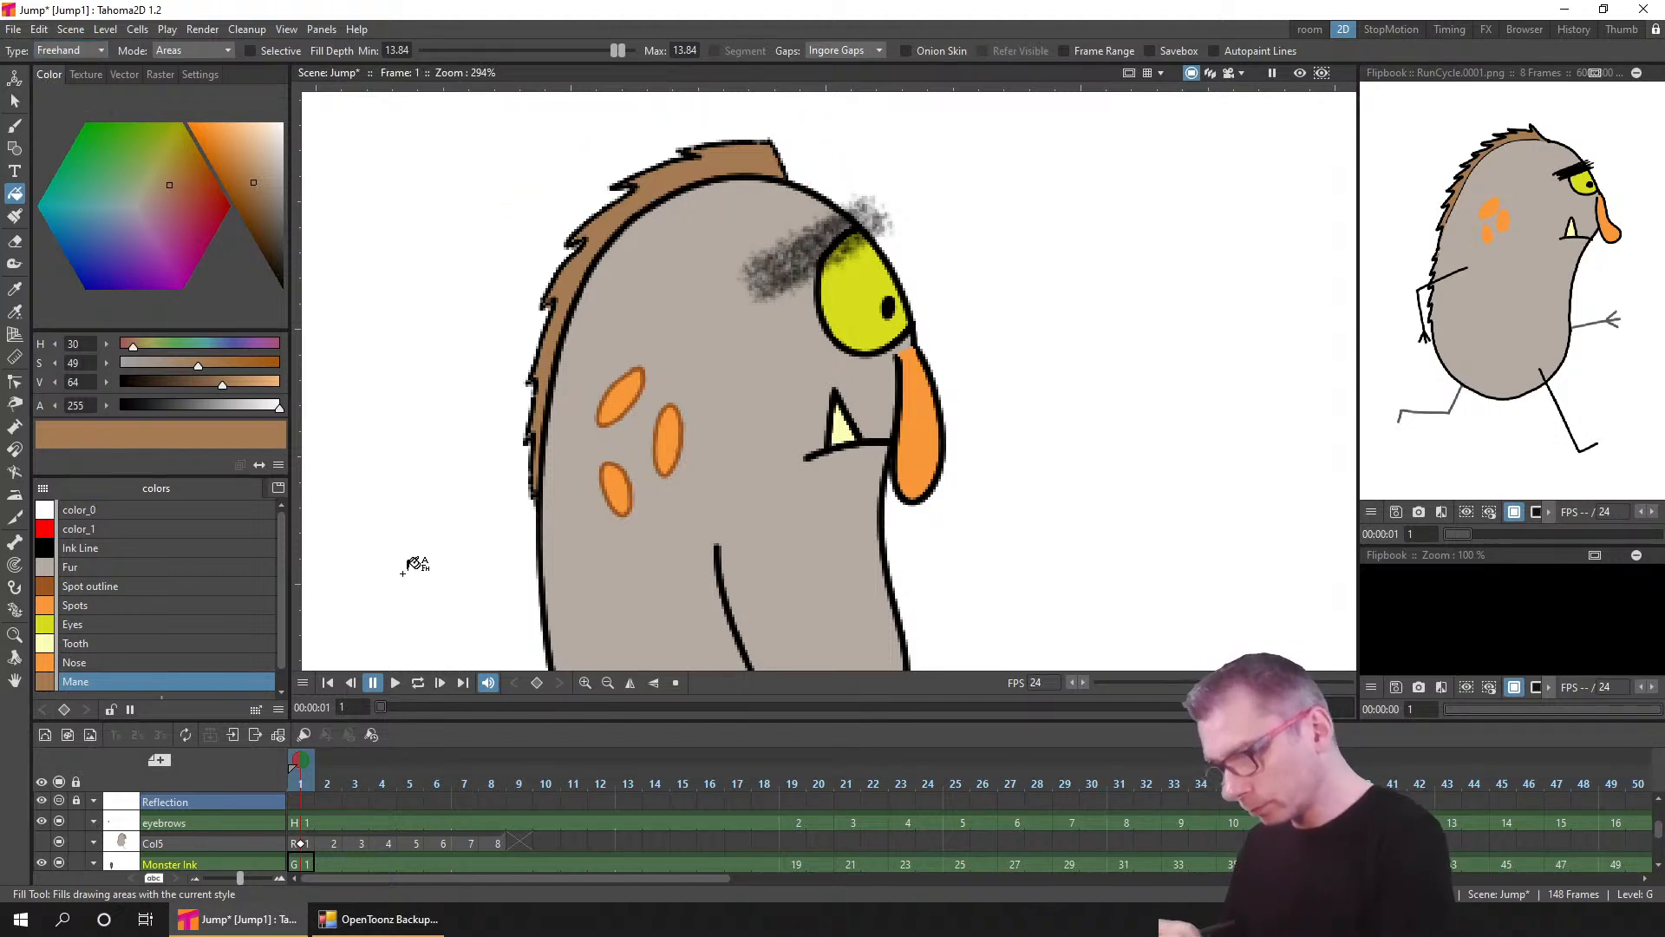
# - Outline frame 19's mane on the Monster Ink level with the freehand fill to colour it with Mane
pyautogui.click(796, 862)
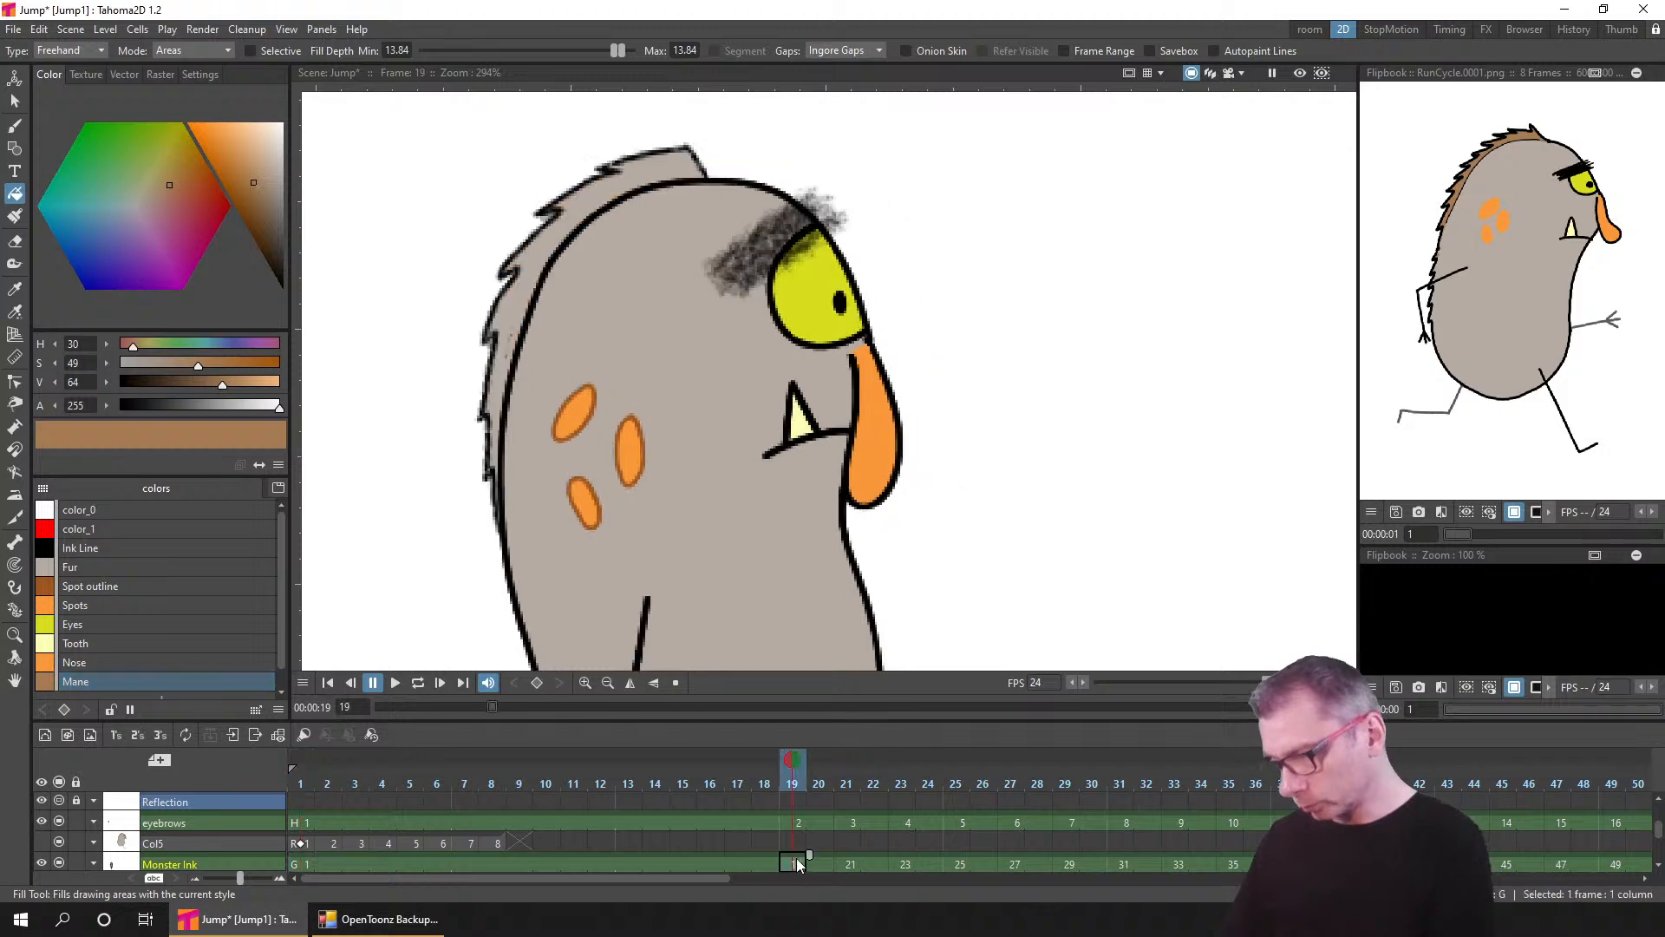
pyautogui.moveTo(459, 548)
pyautogui.mouseDown()
pyautogui.moveTo(522, 521)
pyautogui.moveTo(679, 209)
pyautogui.moveTo(435, 234)
pyautogui.moveTo(400, 498)
pyautogui.mouseUp()
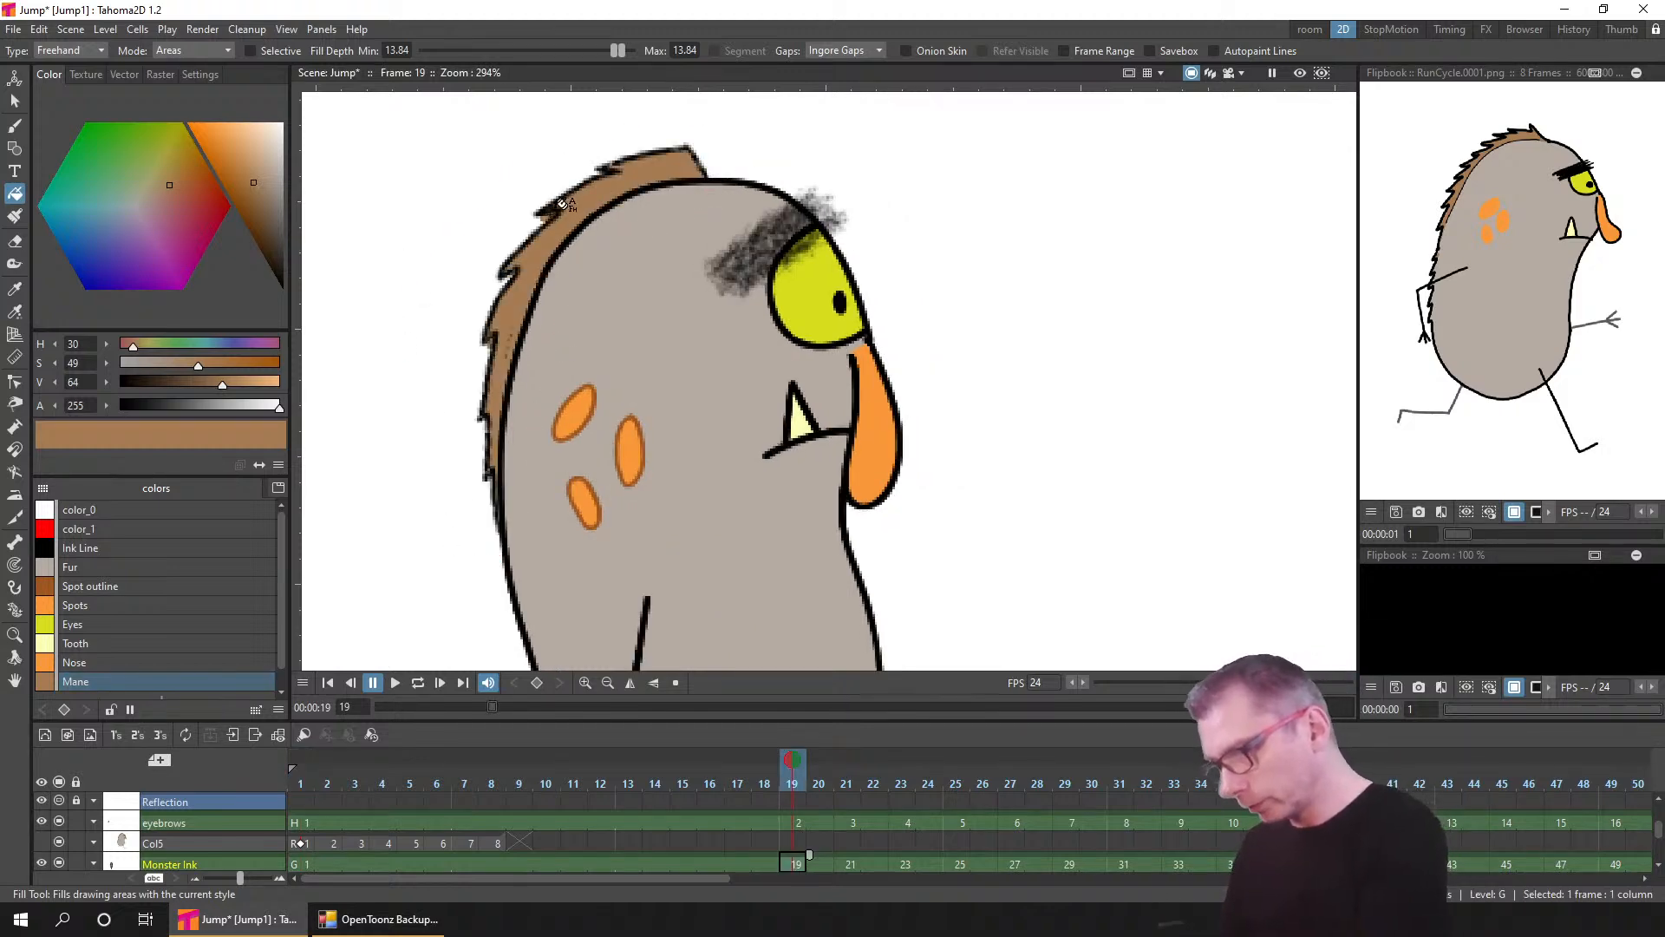
pyautogui.scroll(5, 559, 190)
pyautogui.scroll(-4, 562, 187)
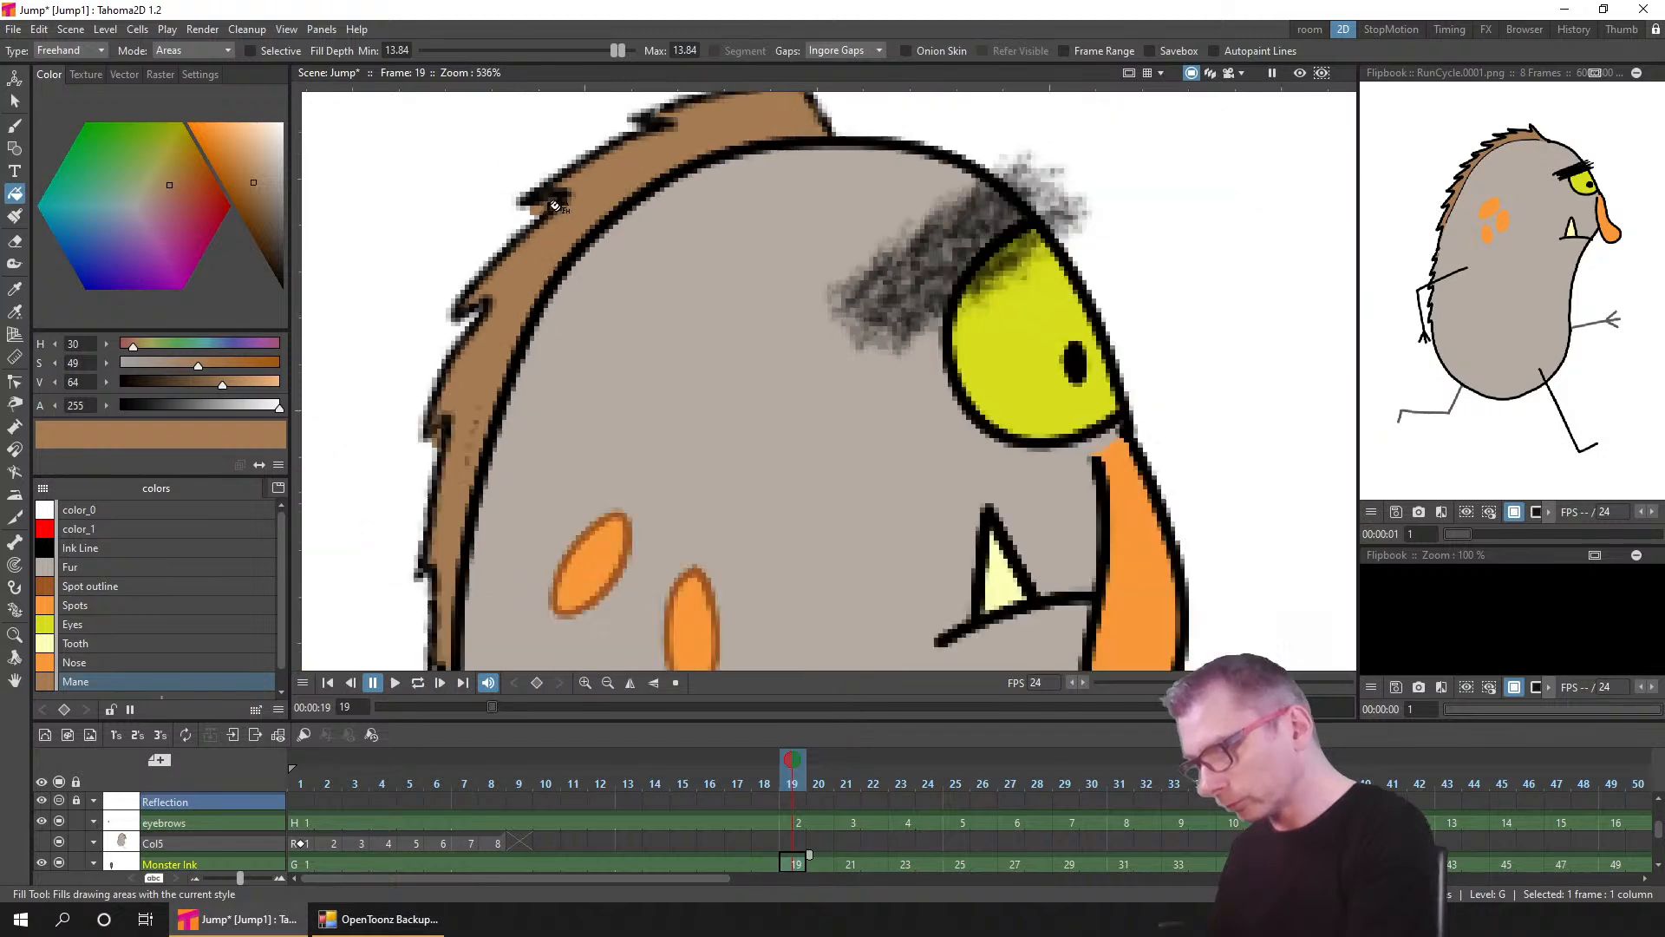
# - Undo a freehand fill on frame 21's mane, set the Fill tool's type to Normal and refill it with the Mane colour
pyautogui.press('.')
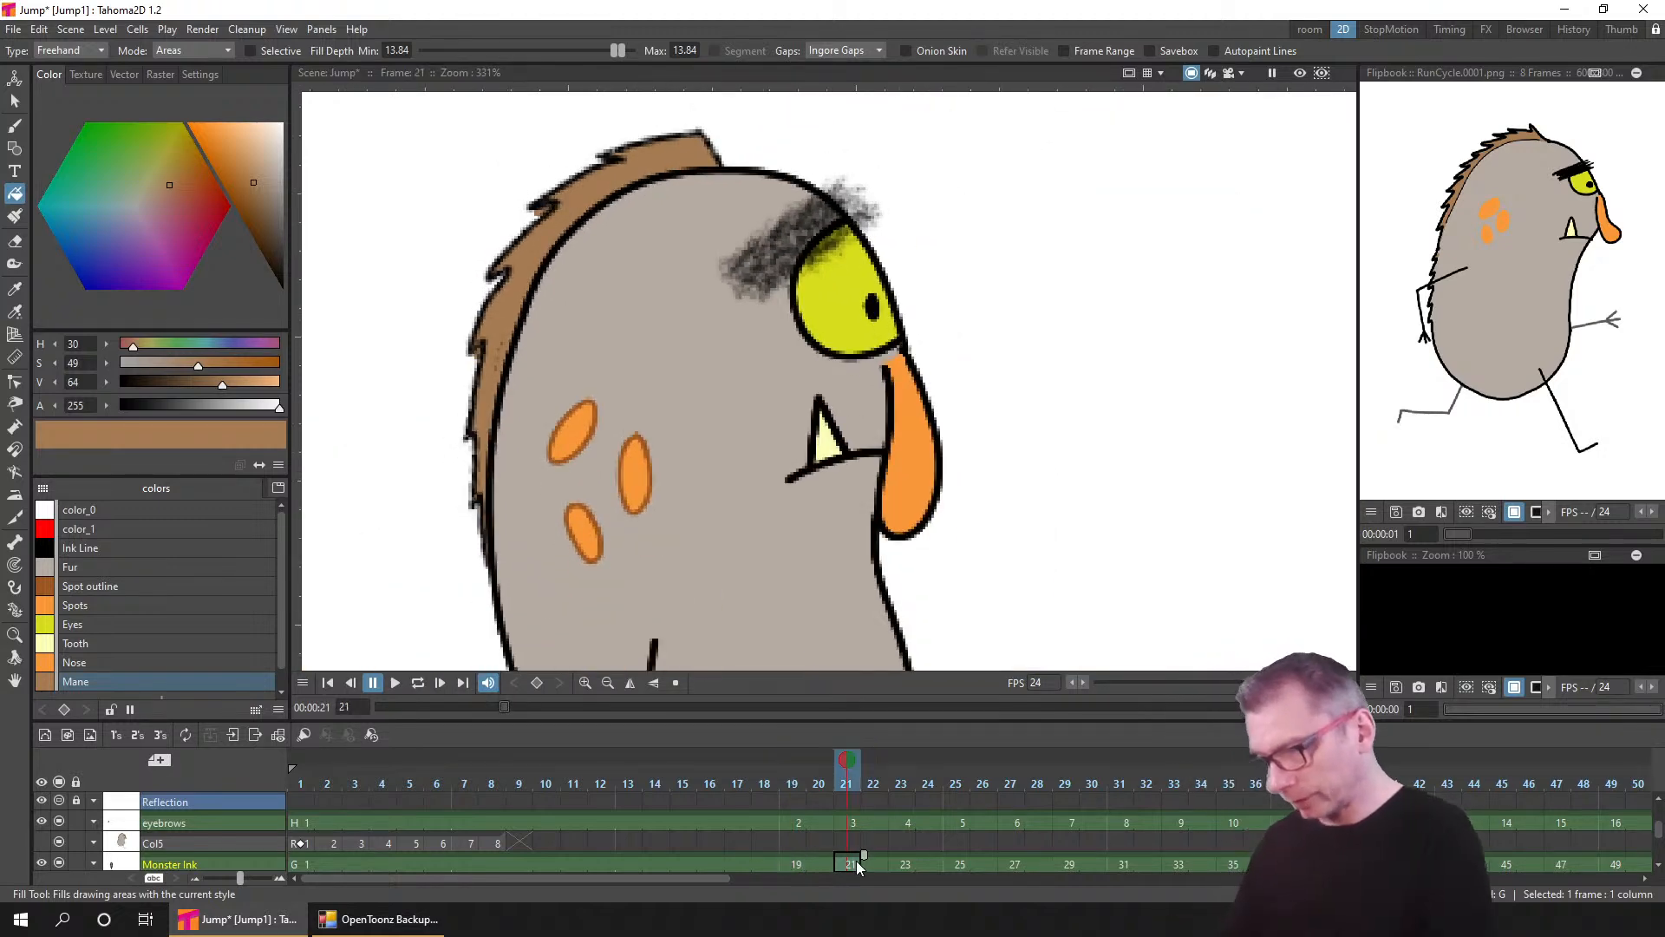
pyautogui.moveTo(556, 299)
pyautogui.mouseDown()
pyautogui.moveTo(696, 196)
pyautogui.moveTo(465, 230)
pyautogui.moveTo(380, 512)
pyautogui.moveTo(425, 667)
pyautogui.moveTo(473, 556)
pyautogui.mouseUp()
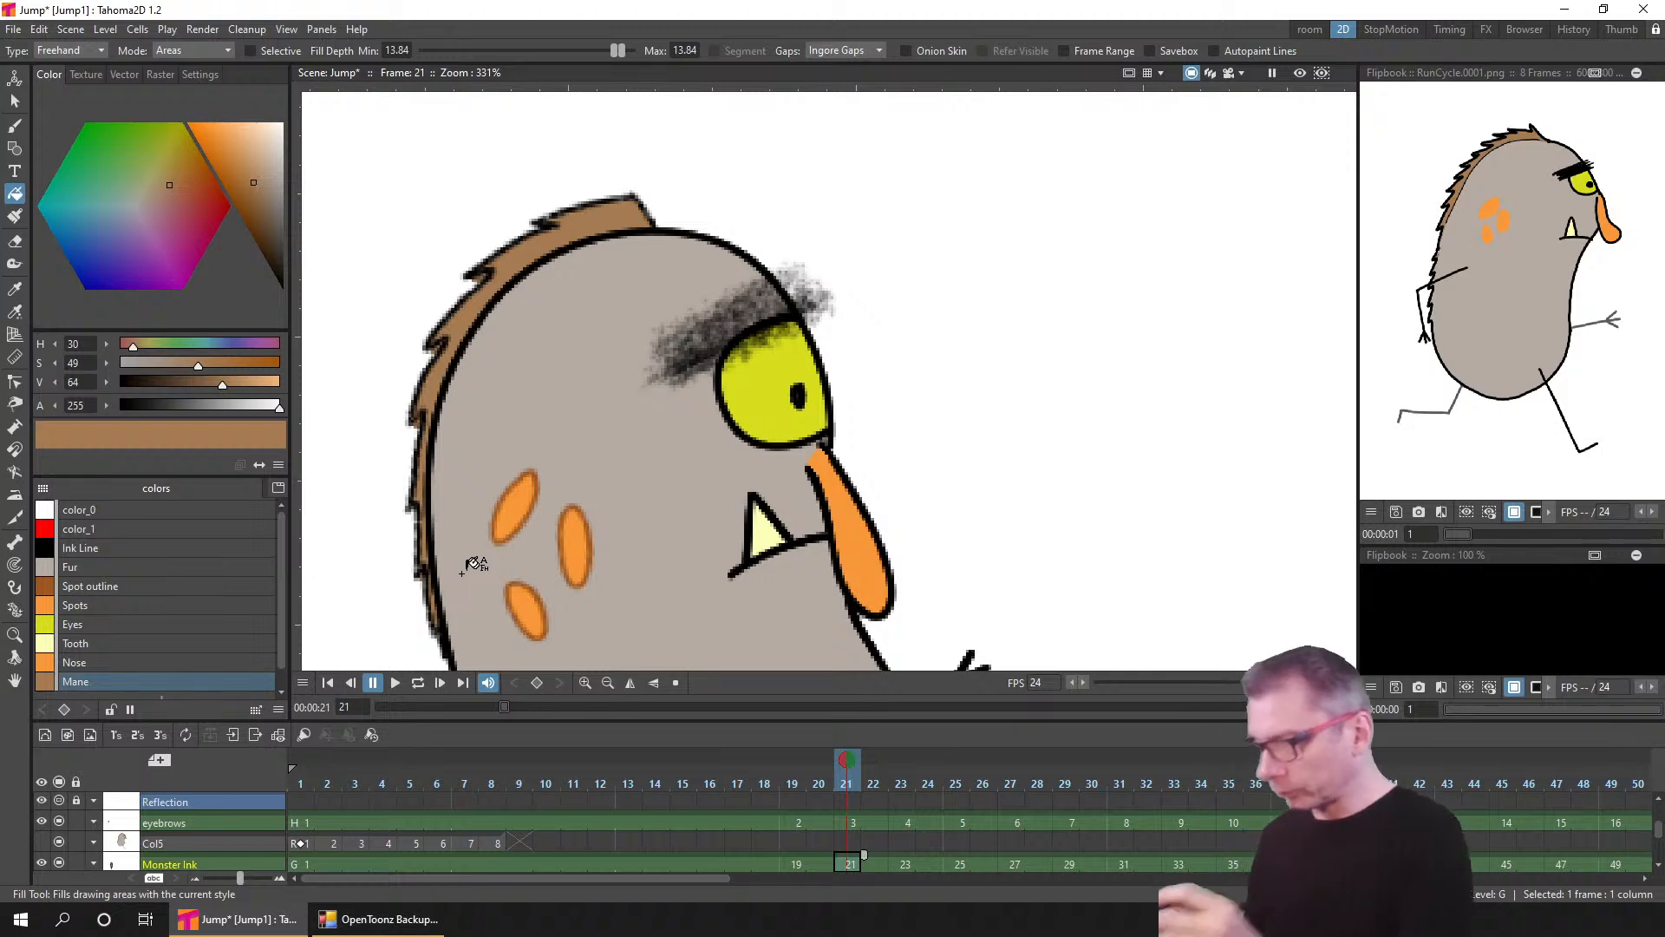
pyautogui.hotkey('ctrl', 'z')
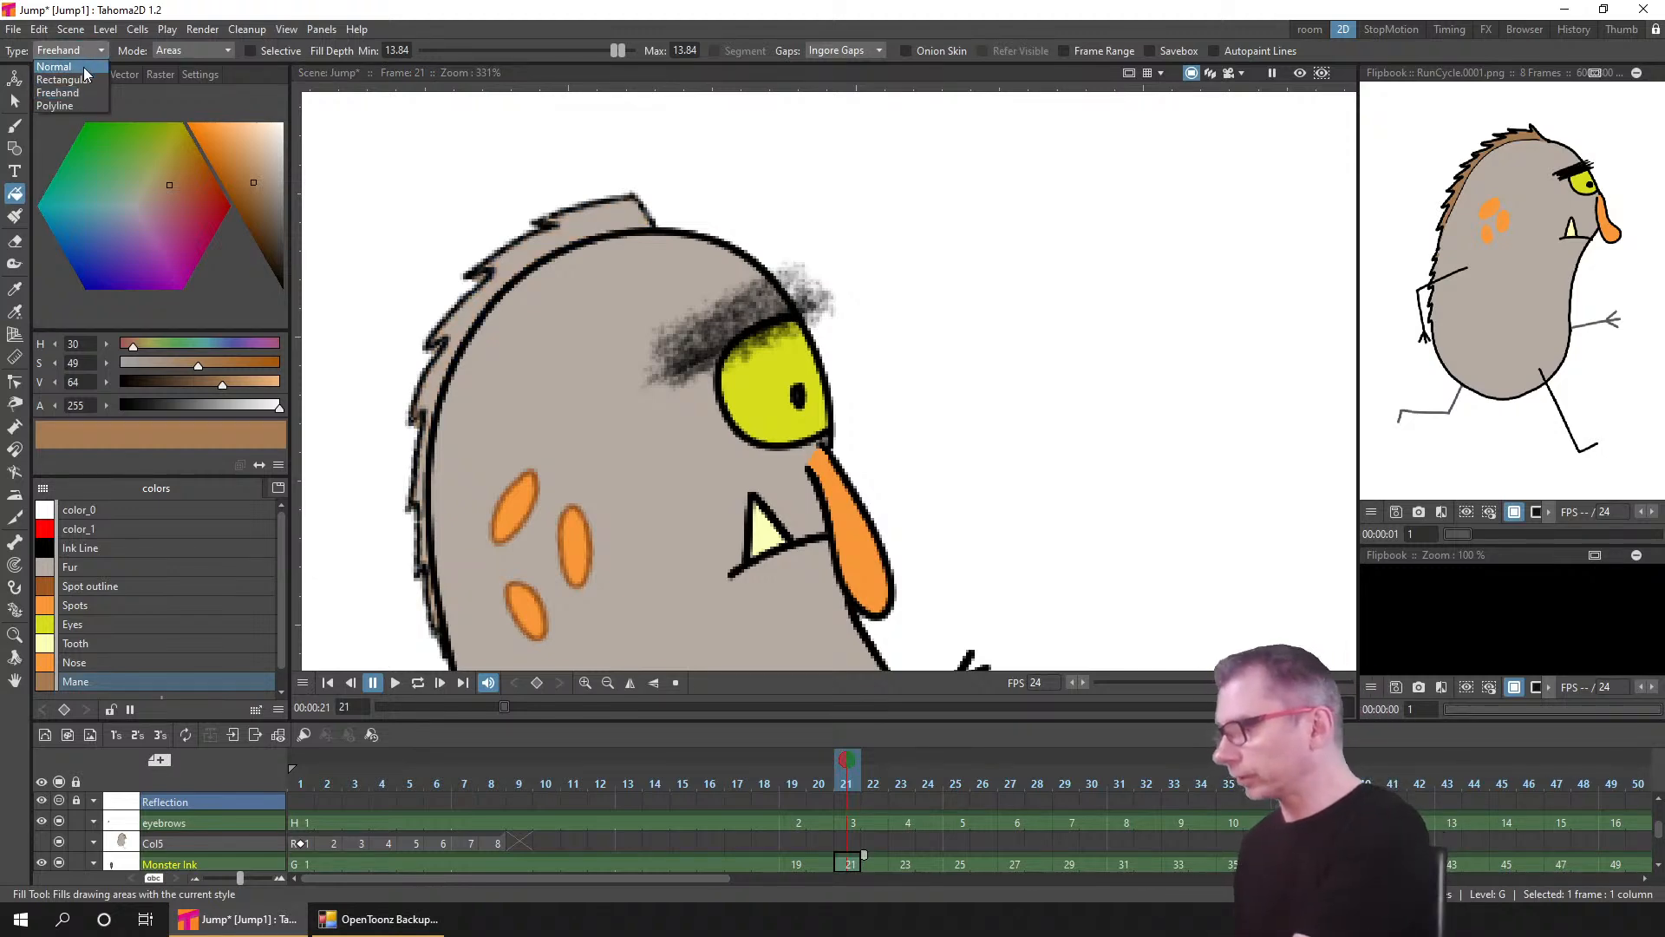
pyautogui.click(83, 66)
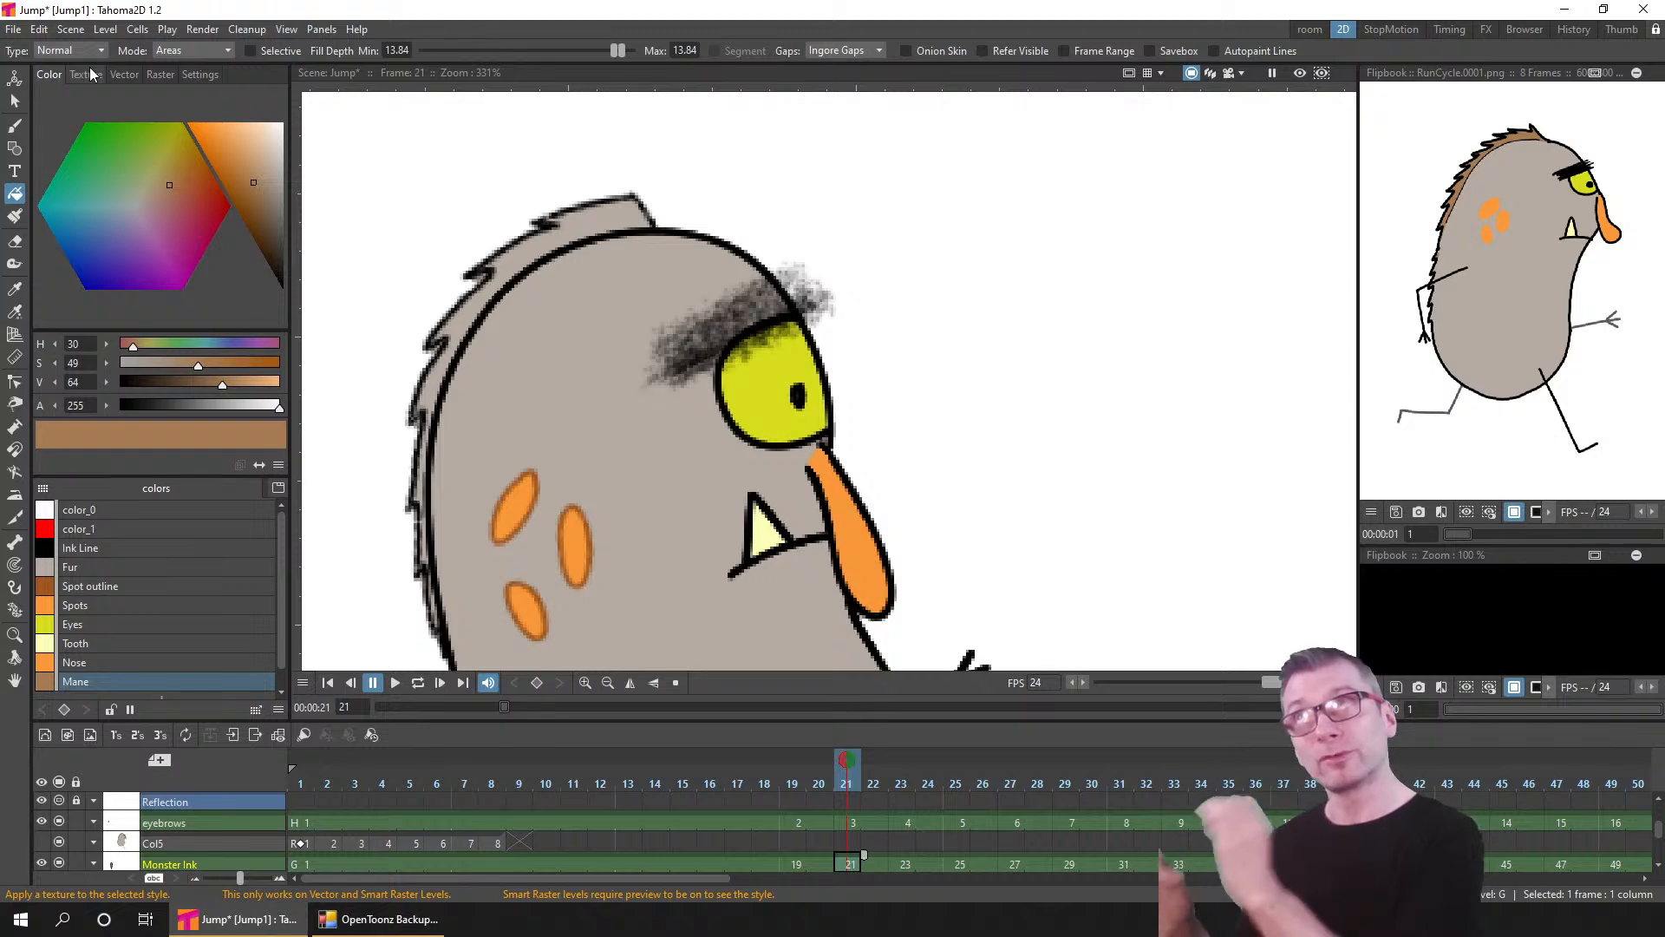
pyautogui.click(533, 238)
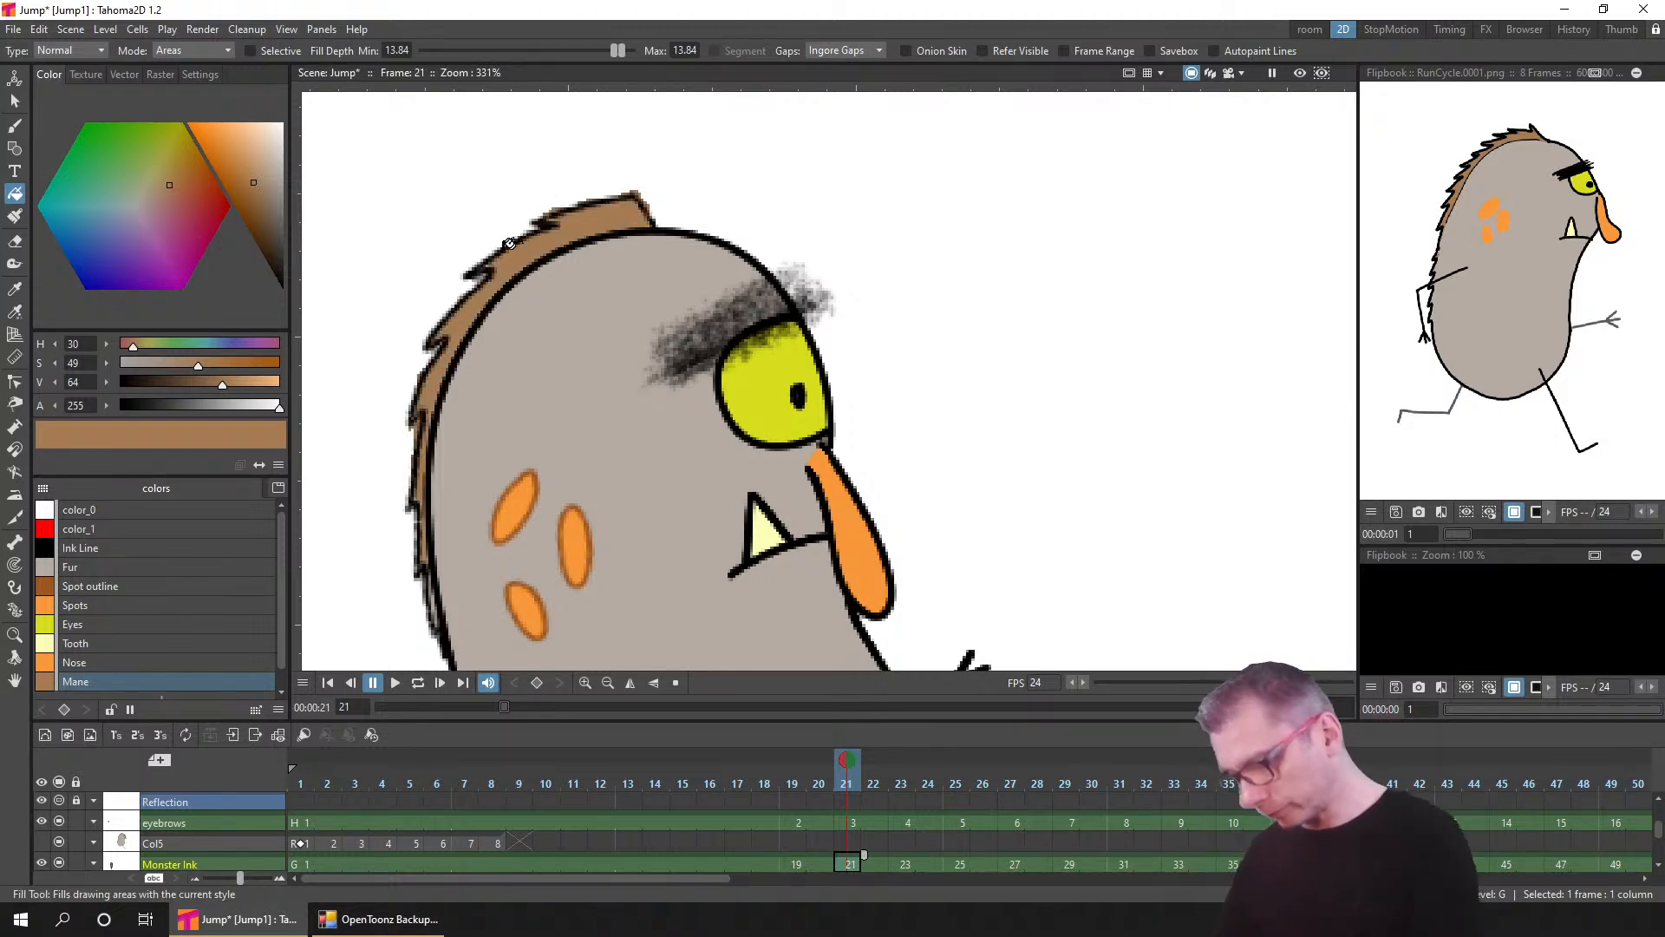
# - Fill frame 23's mane with the Mane colour, undoing the first fill and redoing it with minimum and maximum fill depth at 10.47
pyautogui.click(905, 864)
pyautogui.click(508, 232)
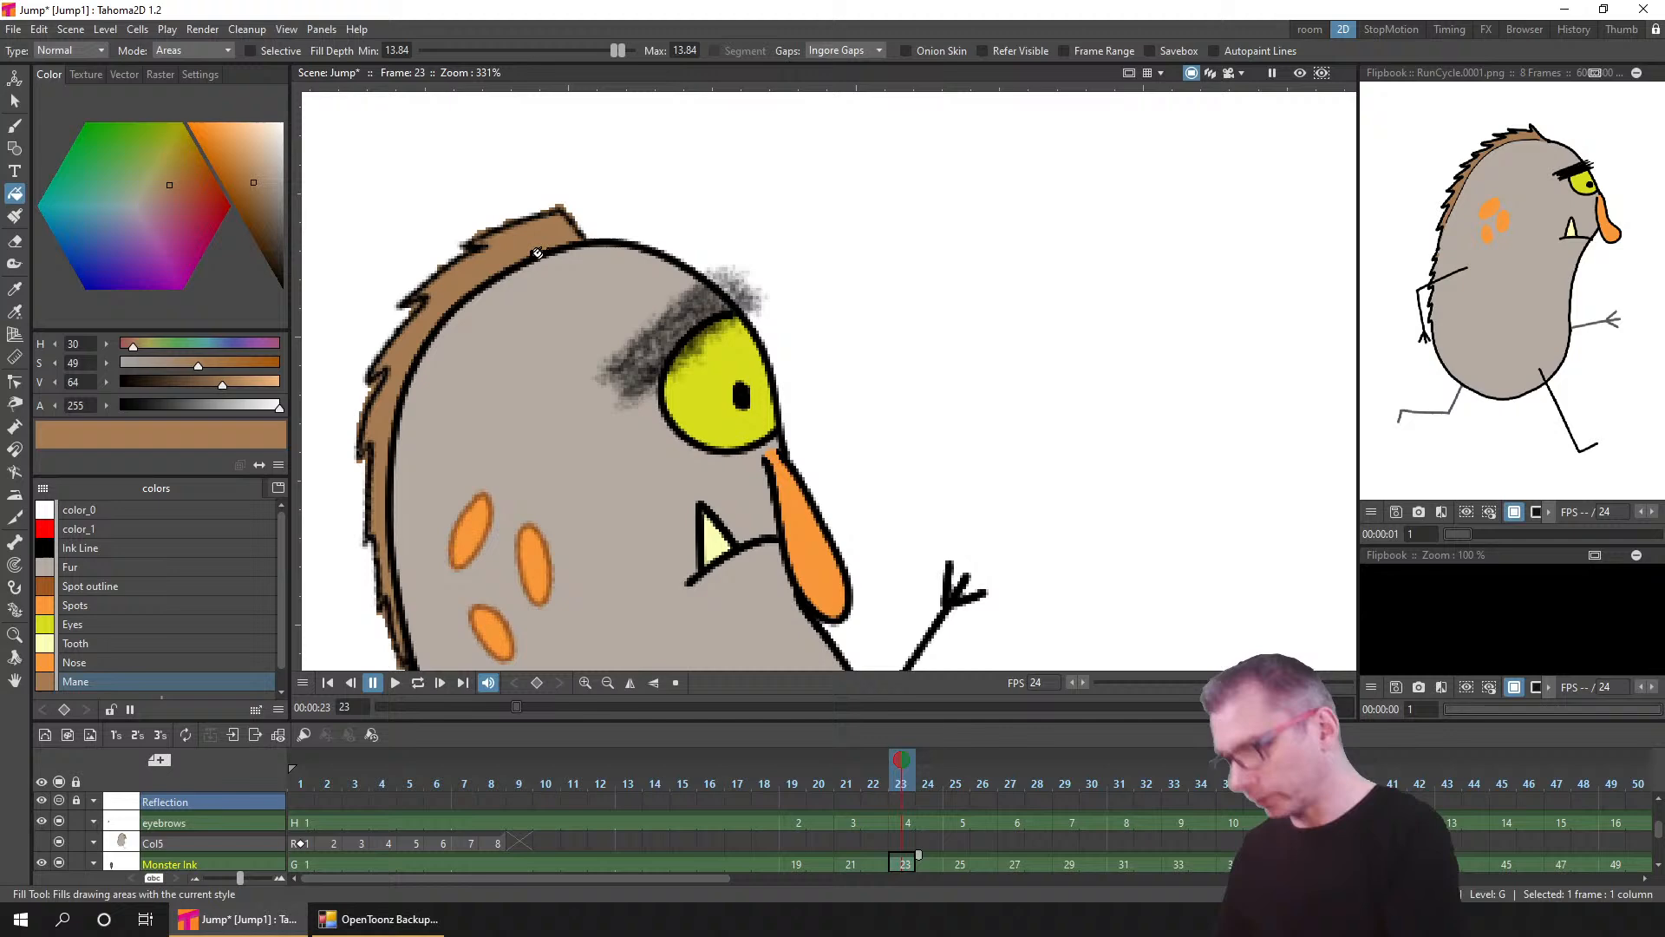
pyautogui.click(969, 864)
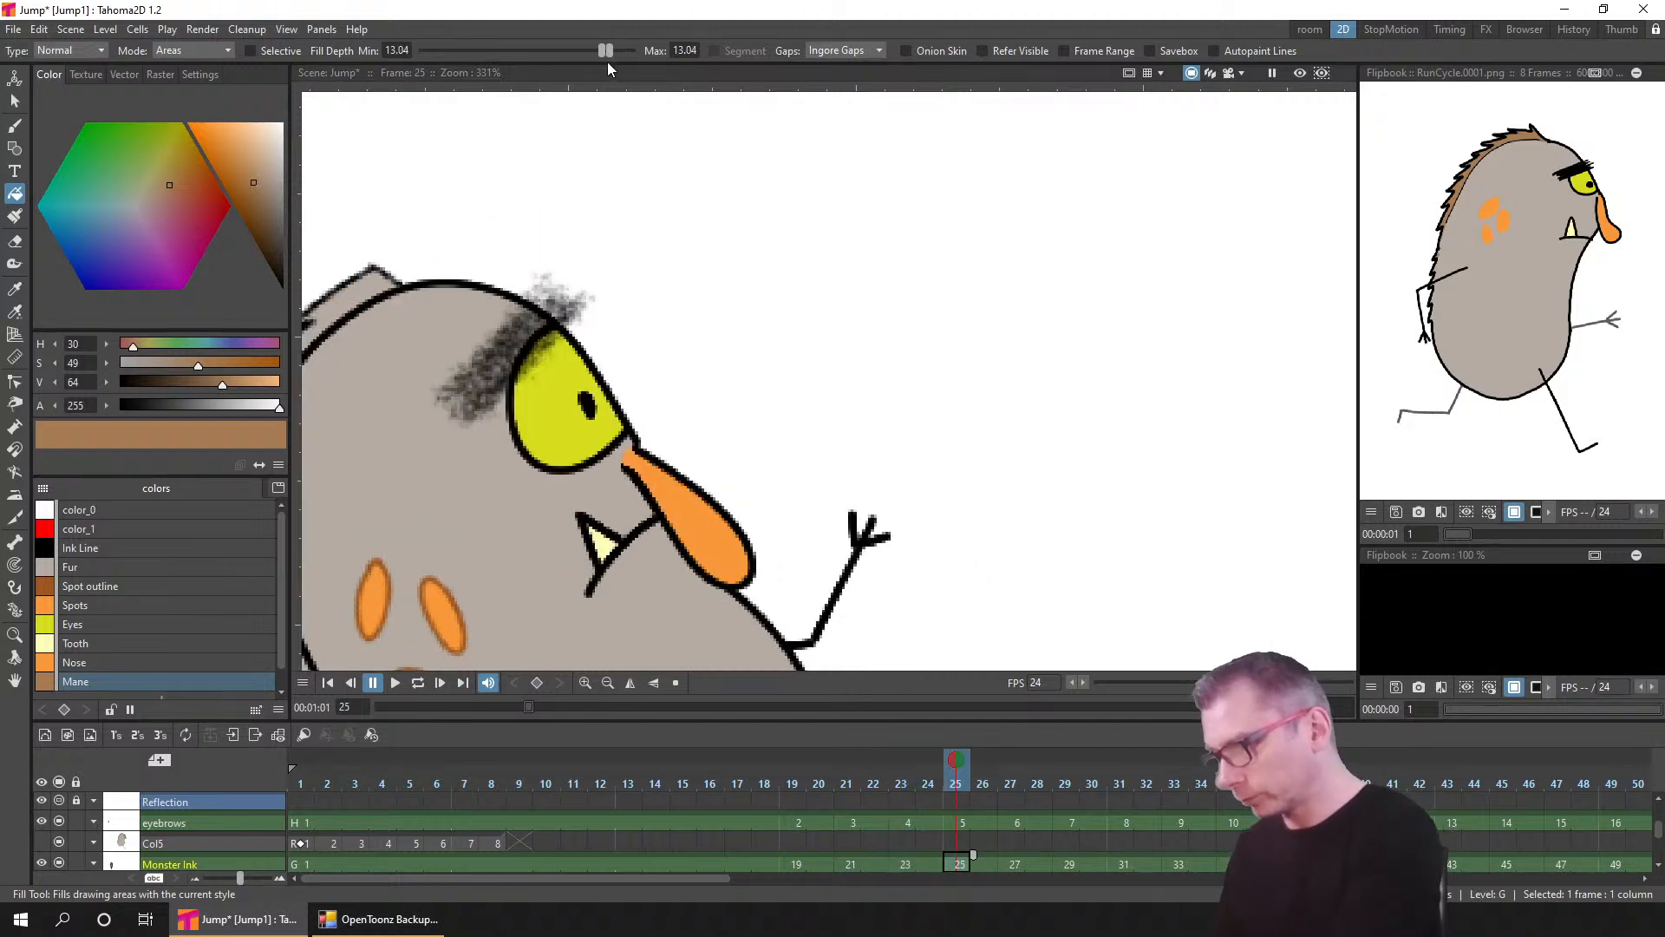
pyautogui.click(905, 863)
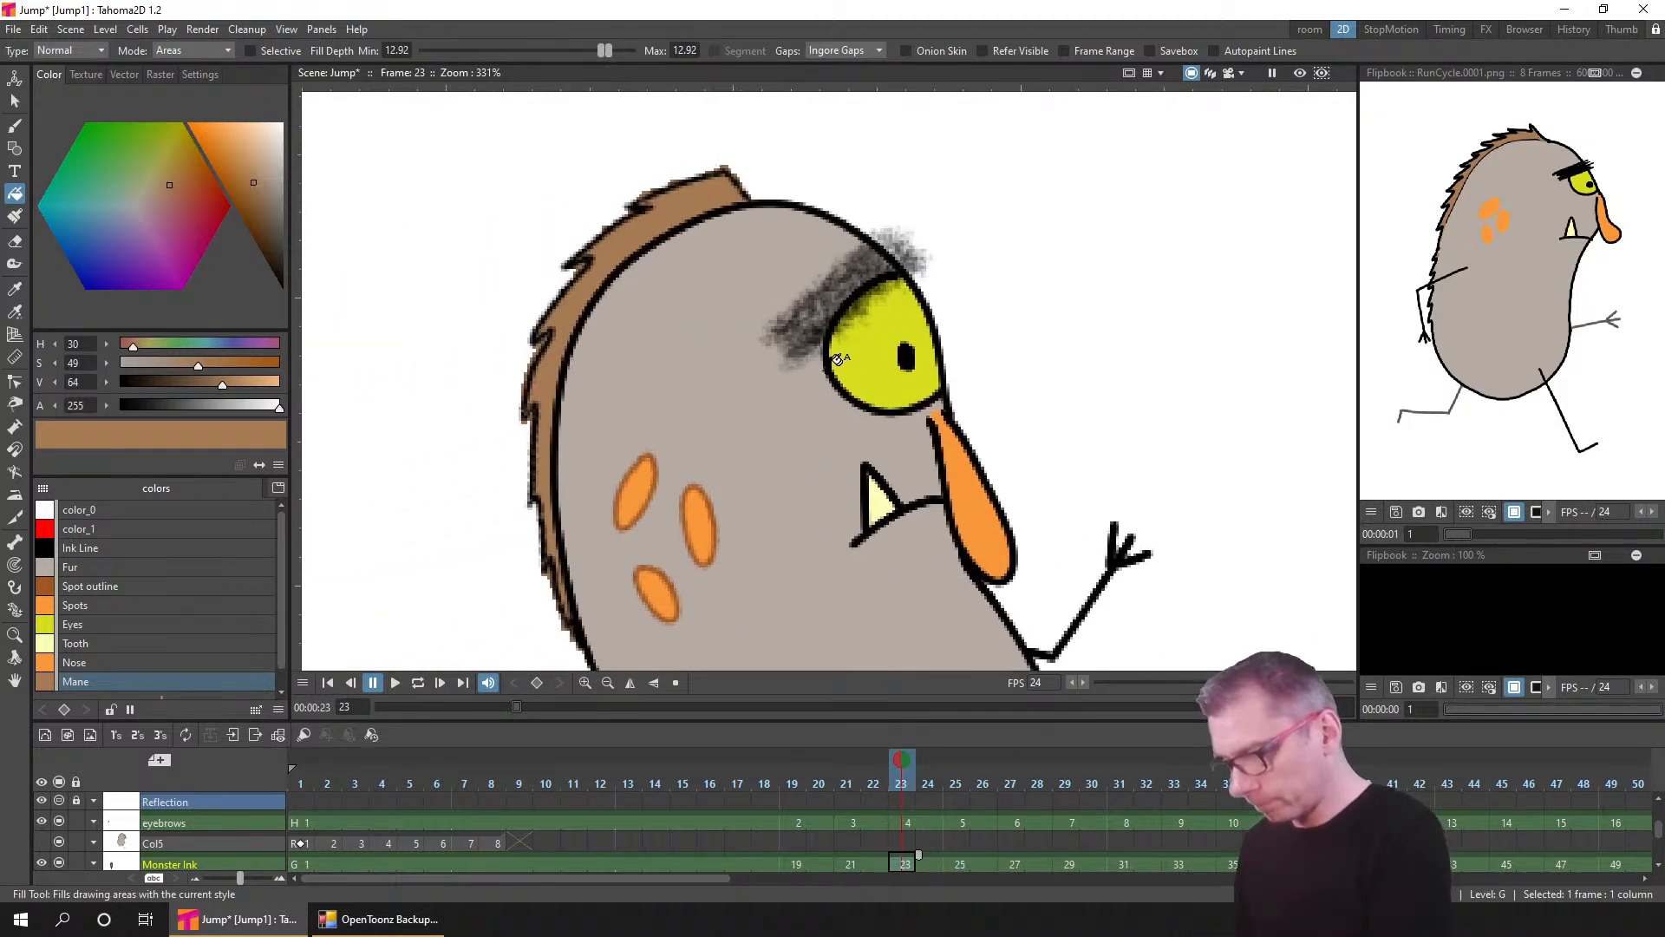
pyautogui.hotkey('ctrl', 'z')
pyautogui.moveTo(605, 50); pyautogui.dragTo(570, 51)
pyautogui.click(676, 202)
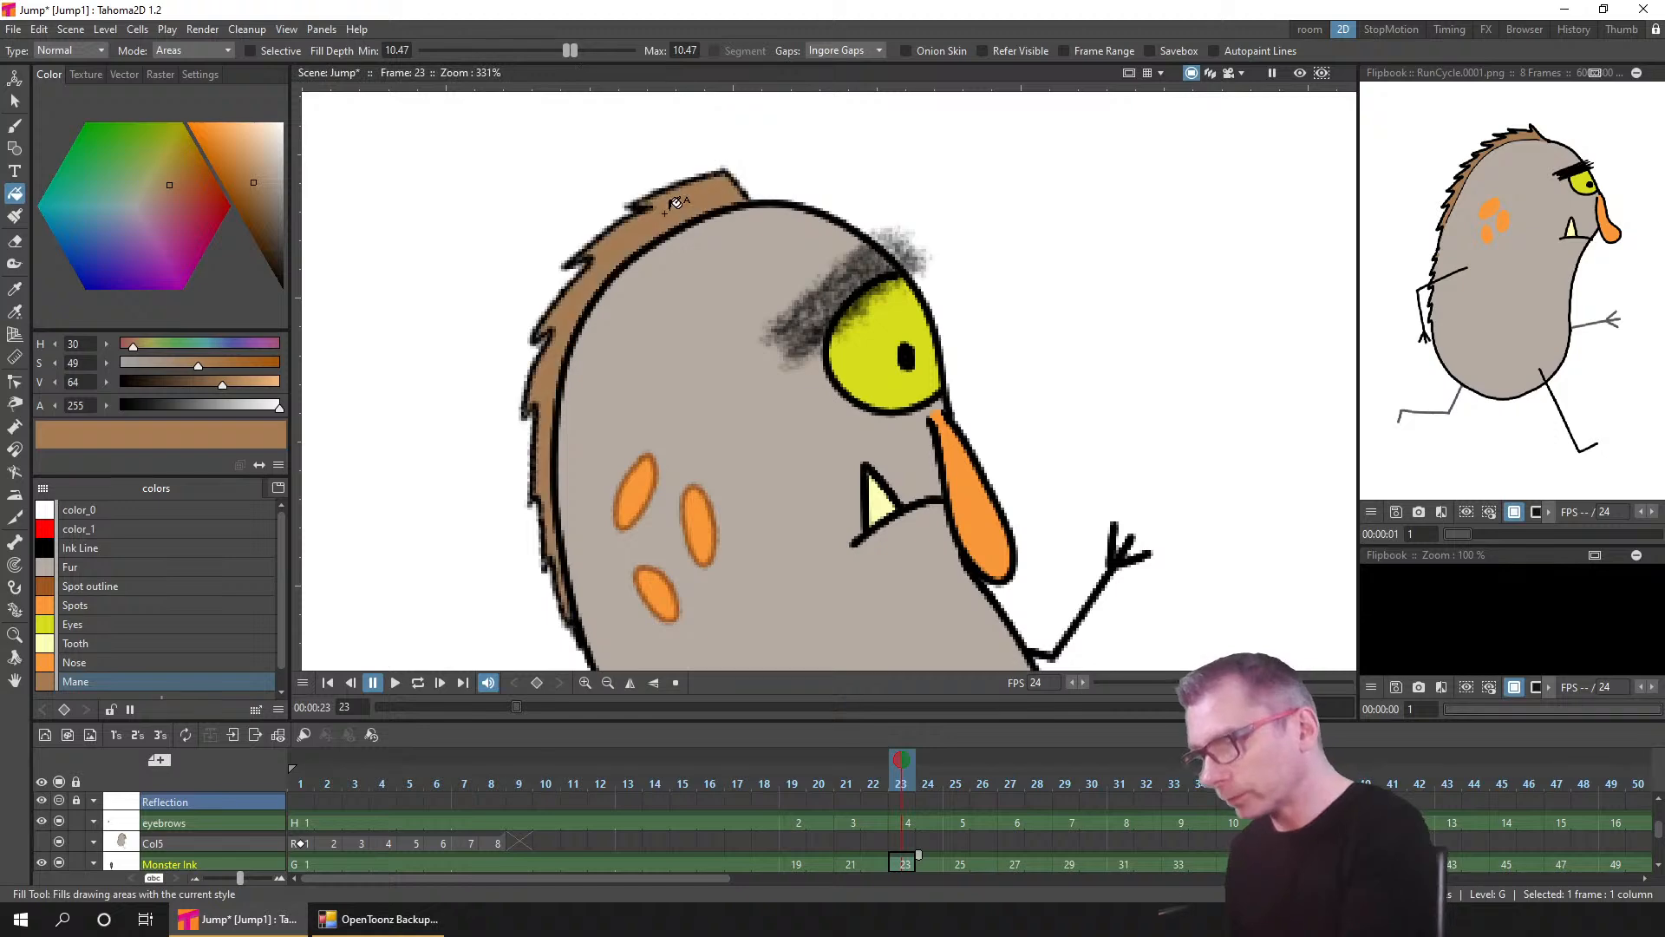
# - Fill the mane with the Mane colour on Monster Ink frames 25, 27 and 29
pyautogui.click(959, 863)
pyautogui.click(553, 242)
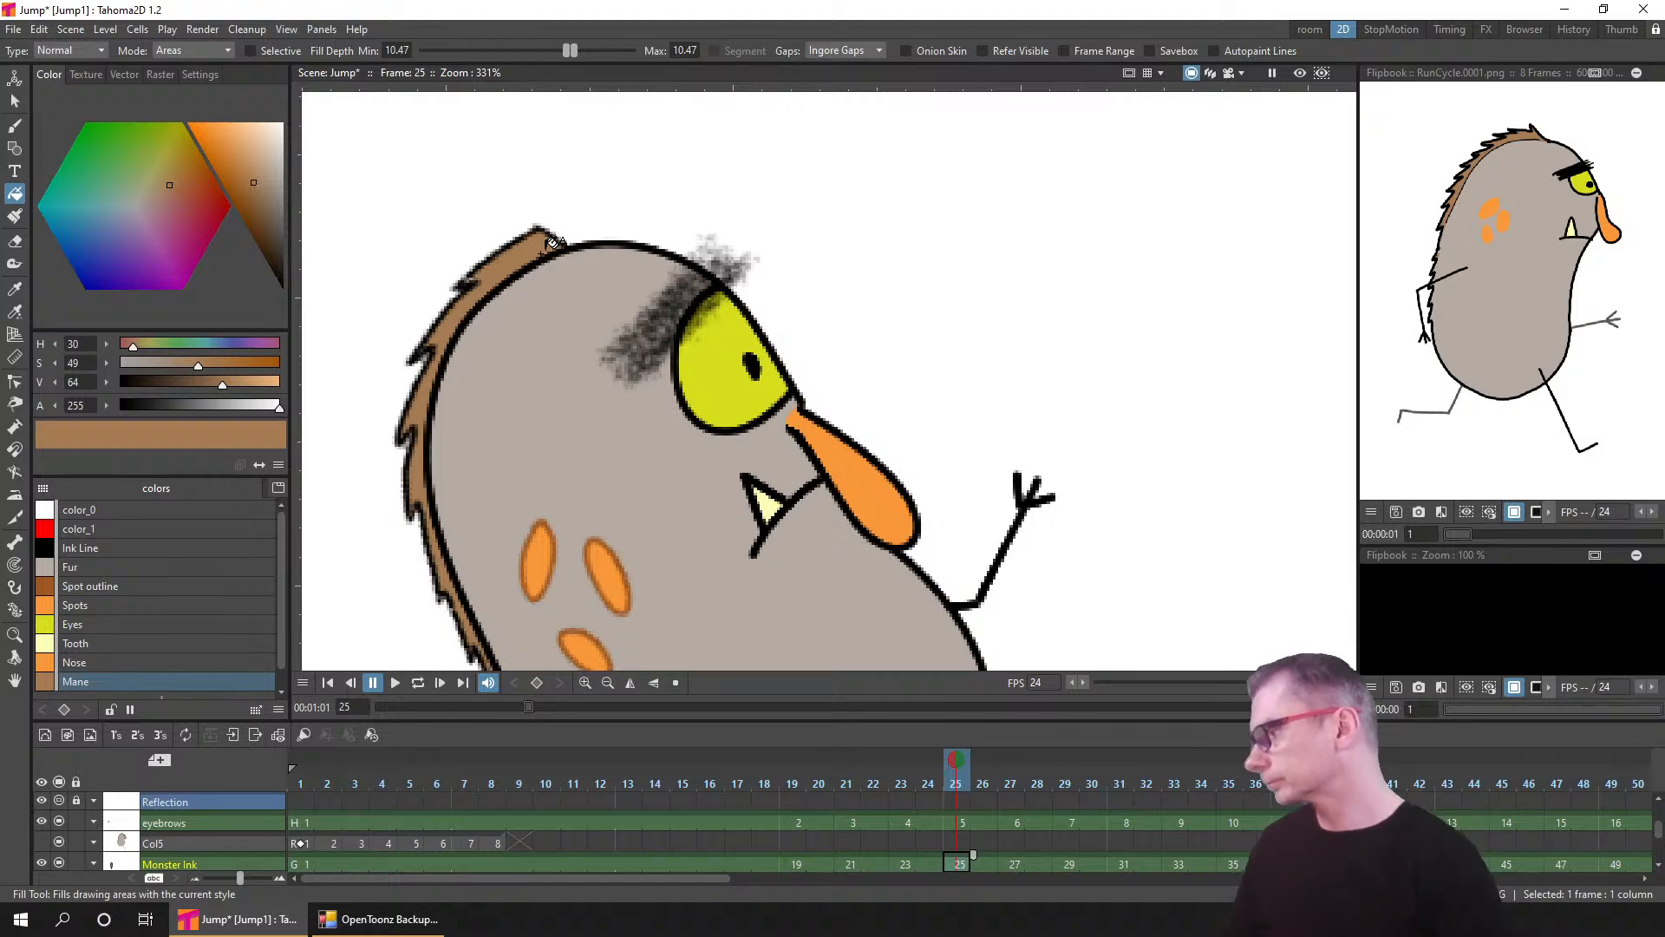
pyautogui.click(1016, 863)
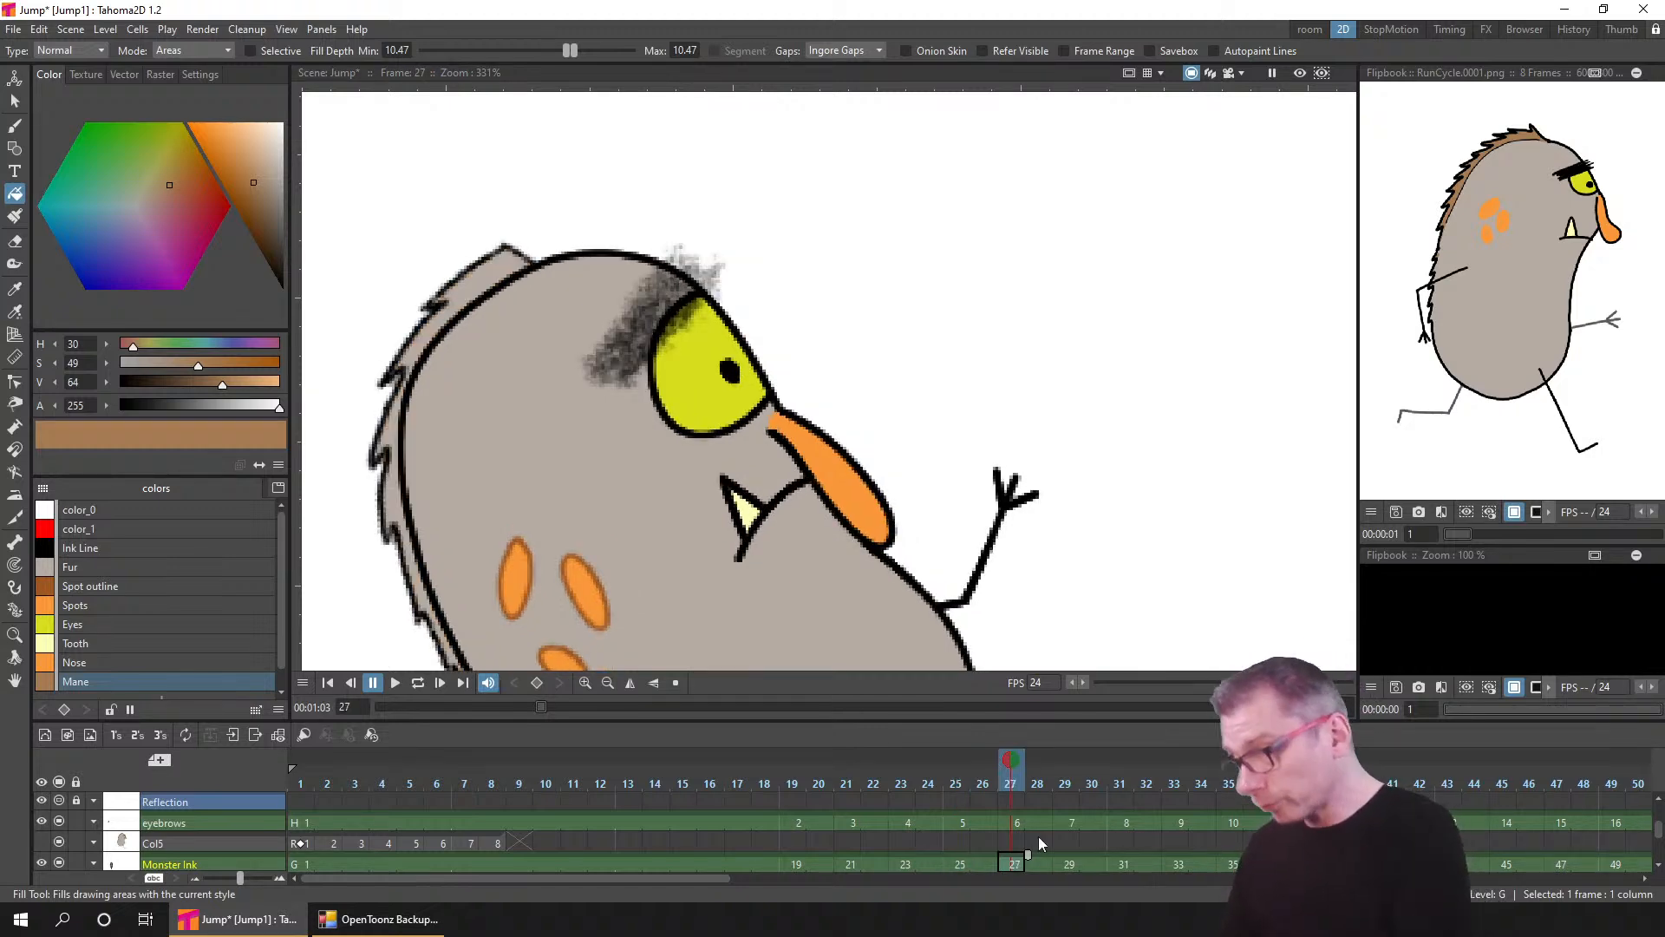
pyautogui.click(1040, 863)
pyautogui.click(1070, 862)
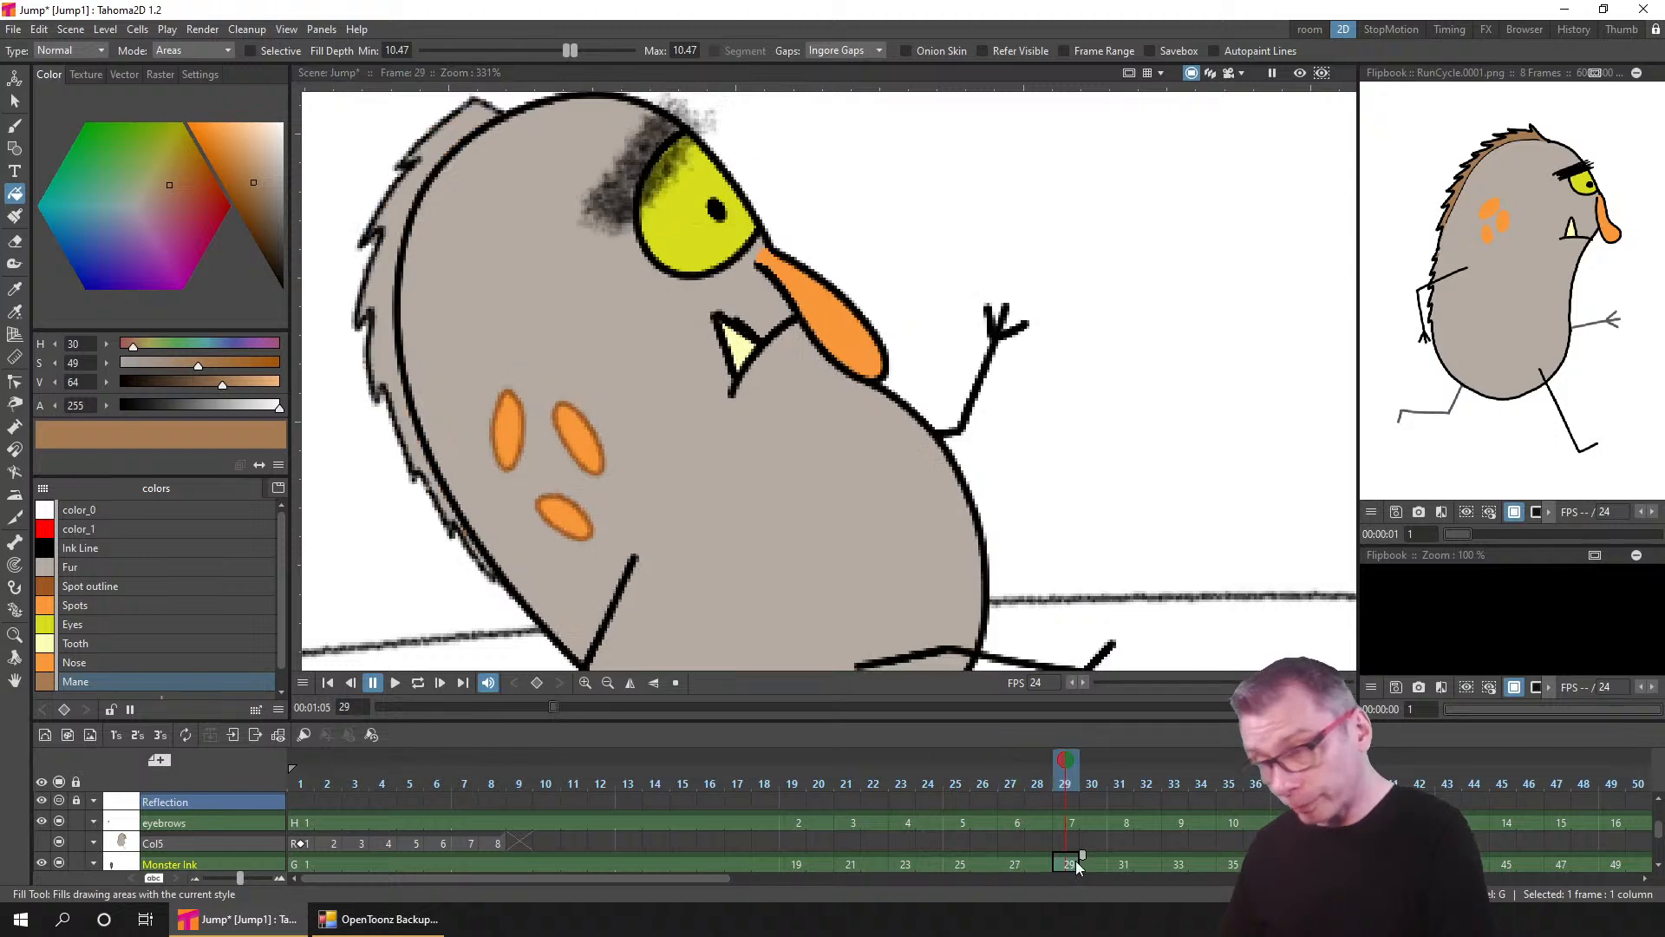
pyautogui.click(448, 141)
# - Fill the mane with the Mane colour on Monster Ink frames 31, 33 and 35
pyautogui.click(1121, 863)
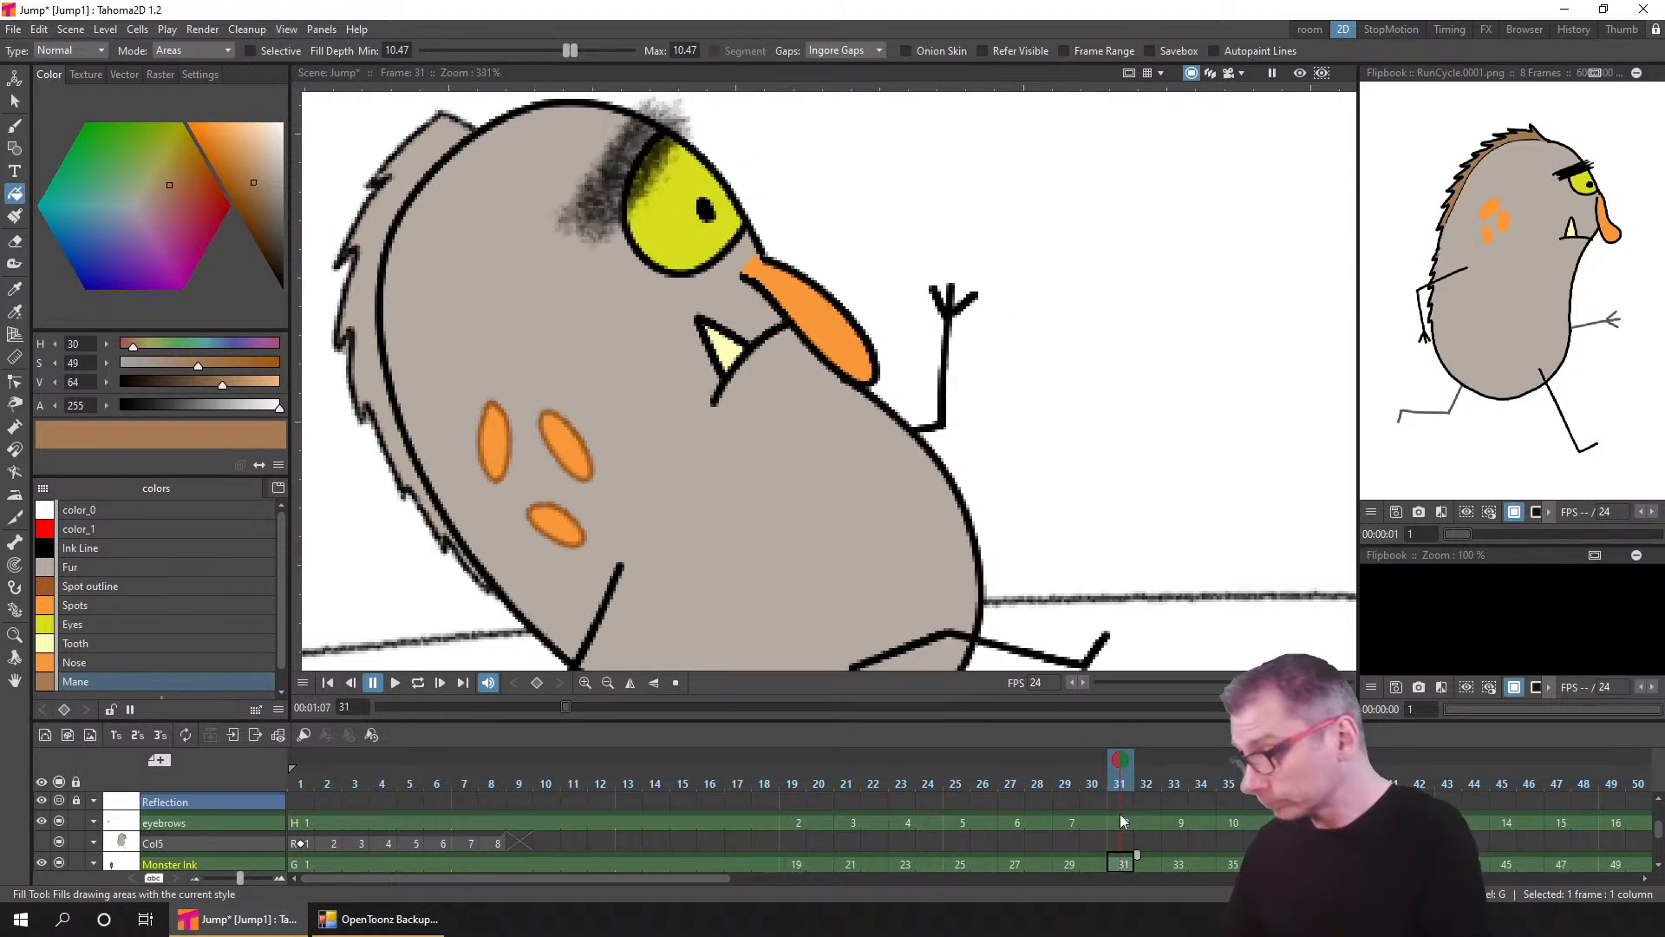
pyautogui.click(372, 295)
pyautogui.click(1177, 863)
pyautogui.click(368, 303)
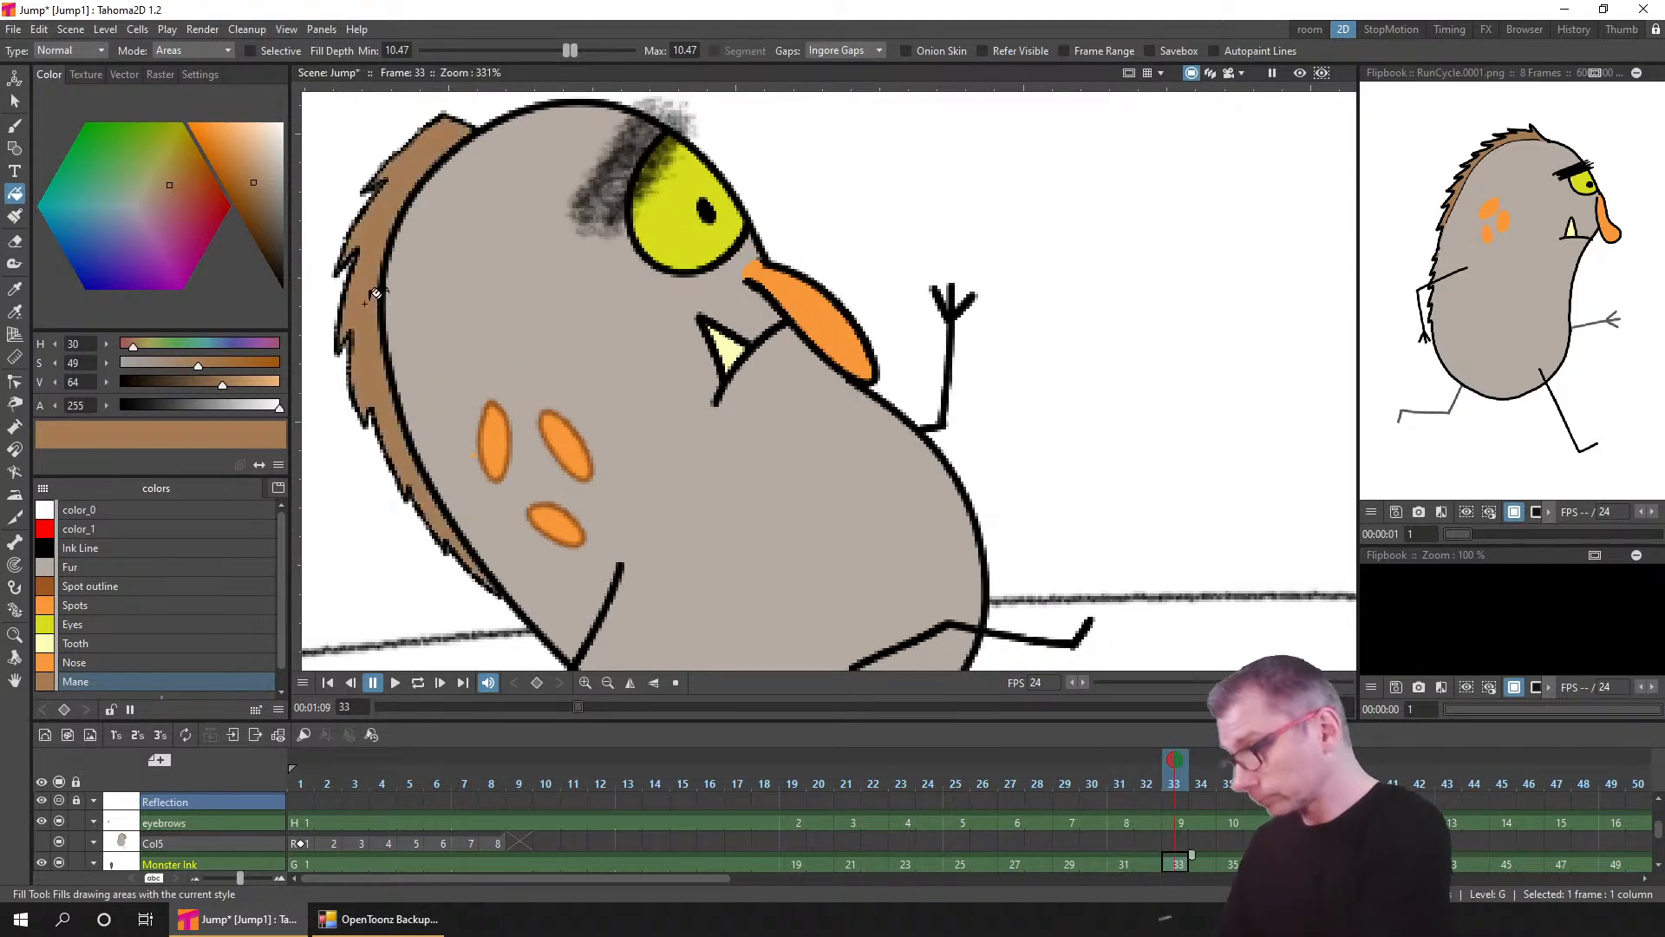
pyautogui.click(1231, 863)
pyautogui.click(372, 298)
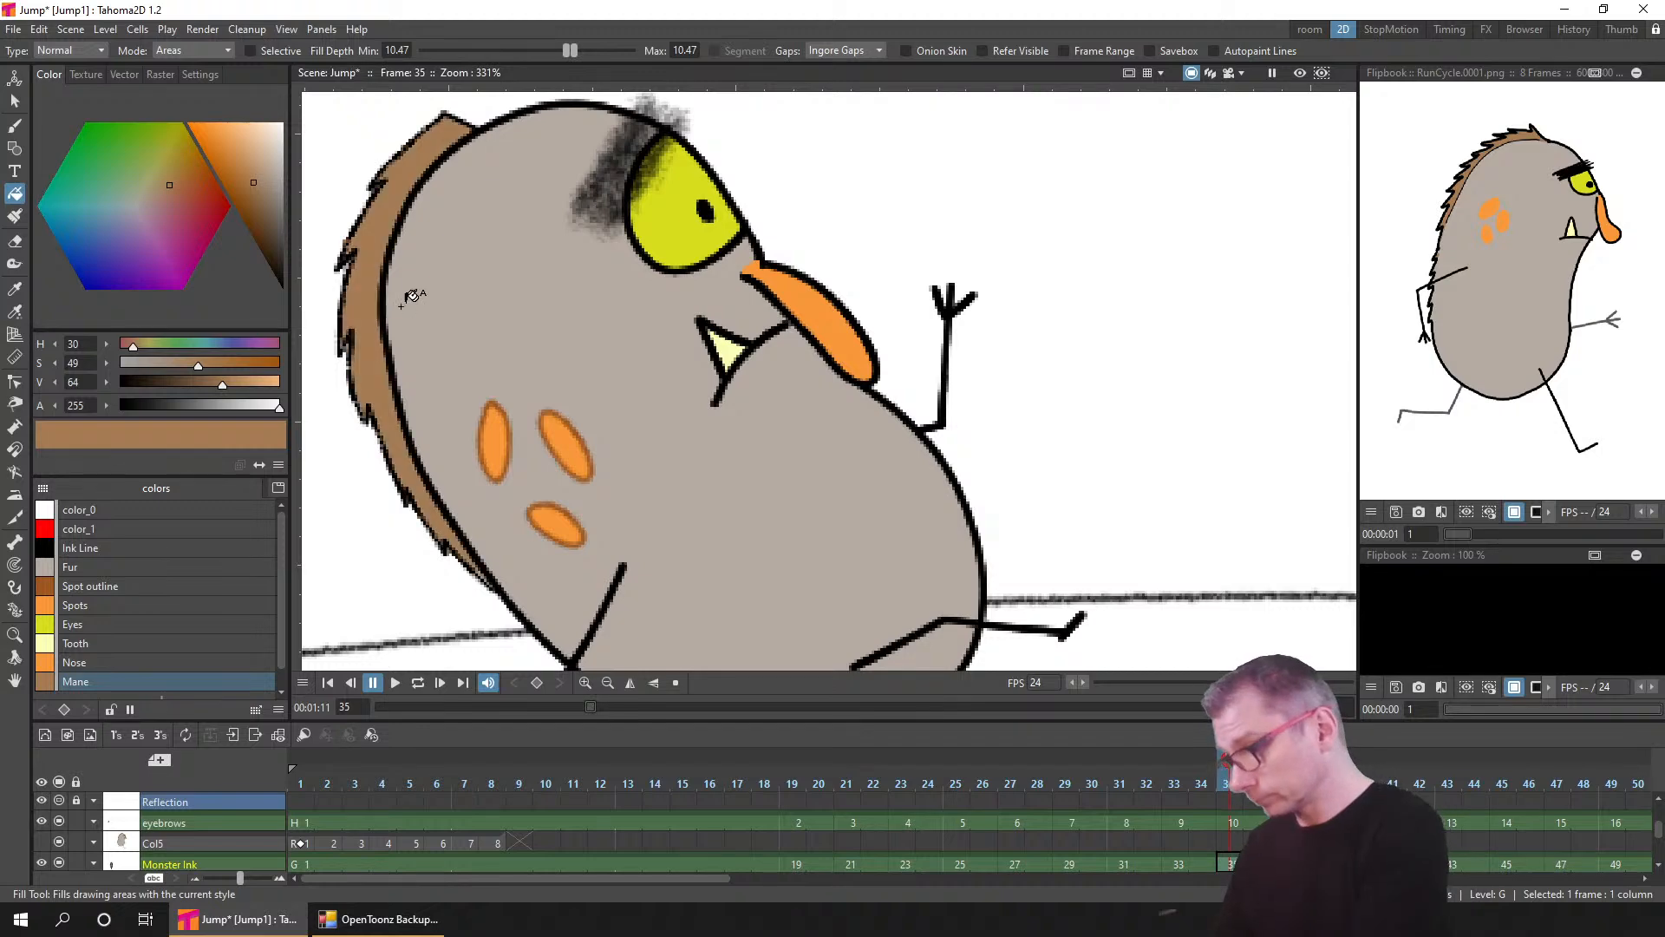
# - Fill the mane with the Mane colour on Monster Ink frames 37, 39 and 43
pyautogui.click(1285, 863)
pyautogui.click(371, 300)
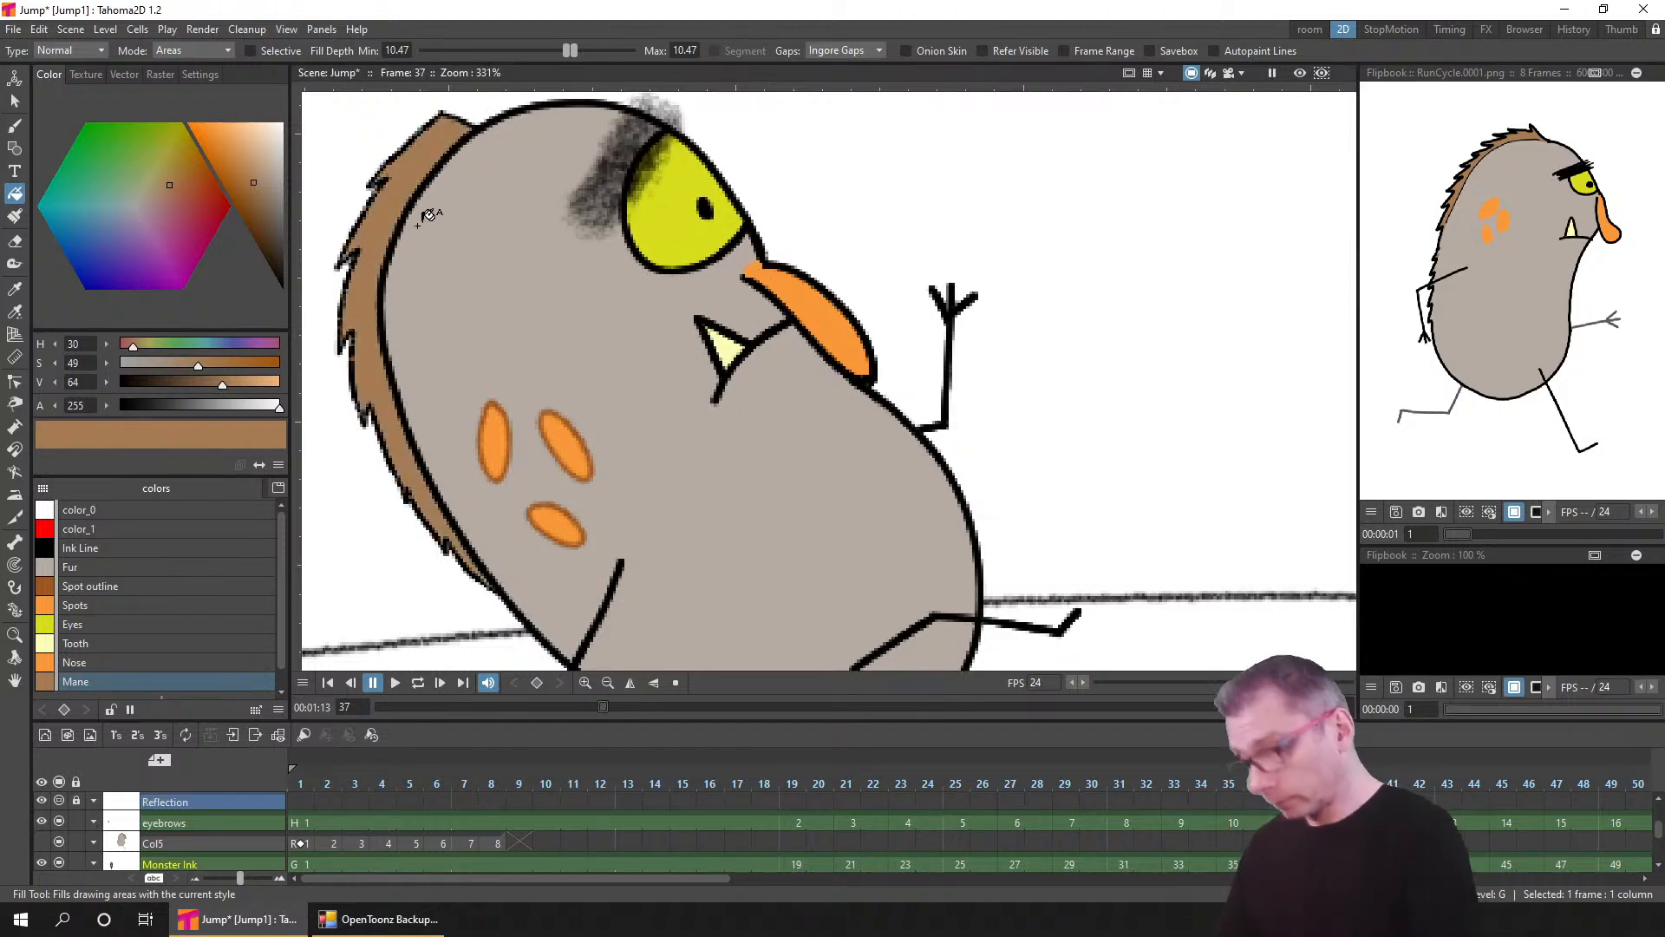
pyautogui.click(1340, 863)
pyautogui.click(370, 302)
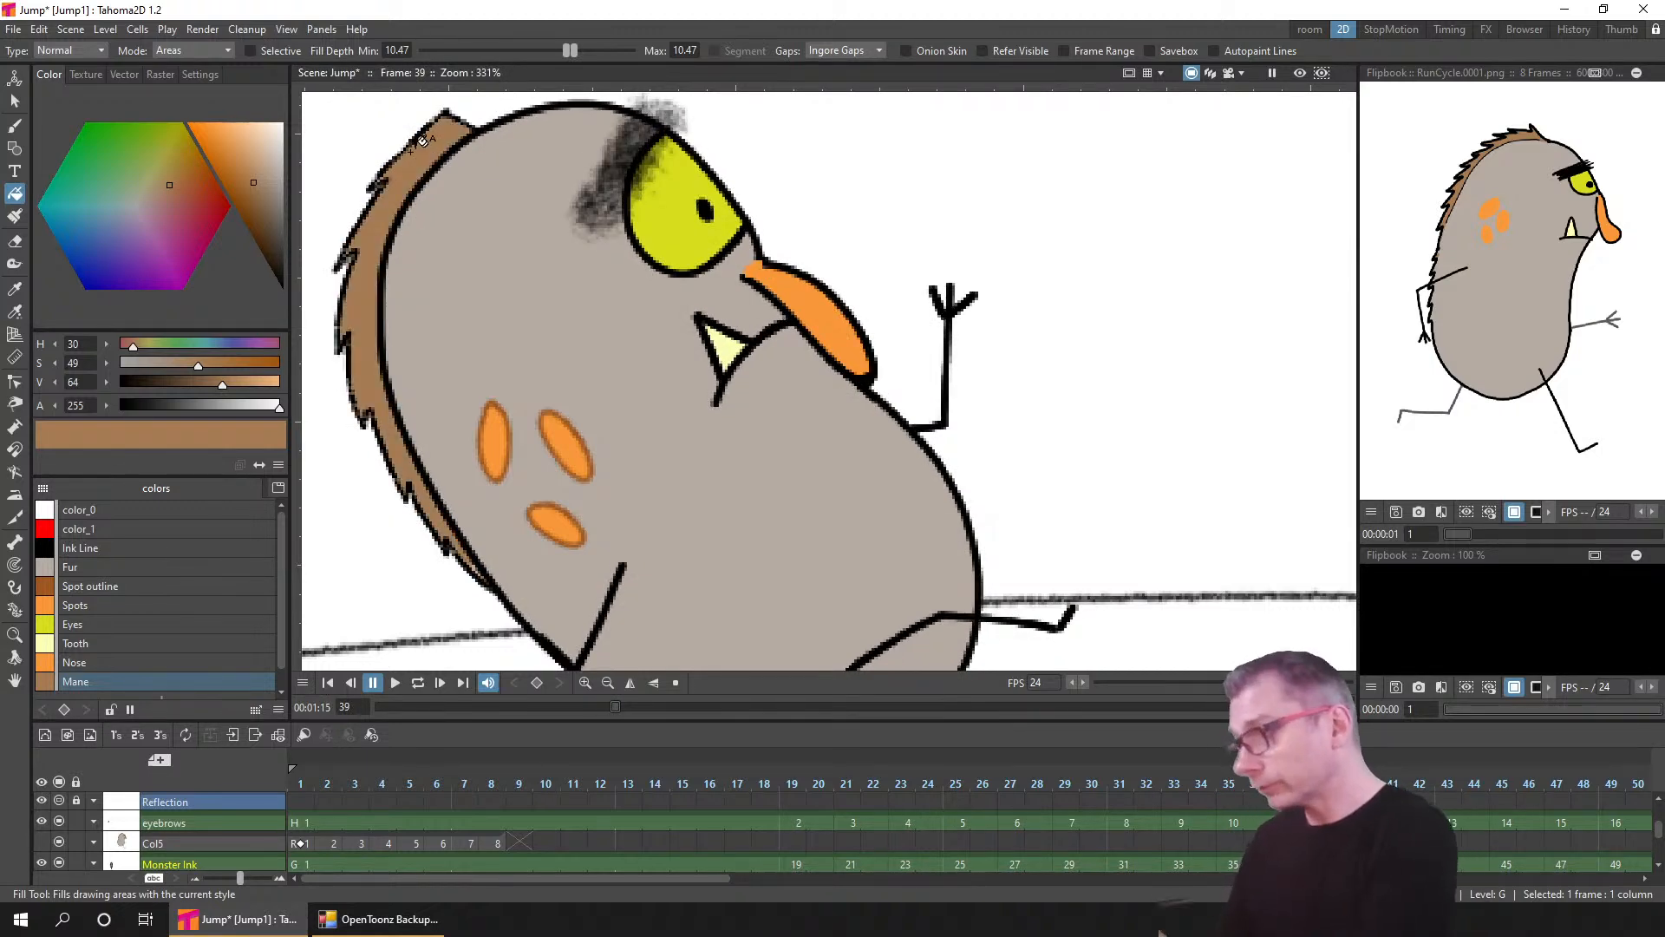
pyautogui.click(1447, 863)
pyautogui.click(568, 172)
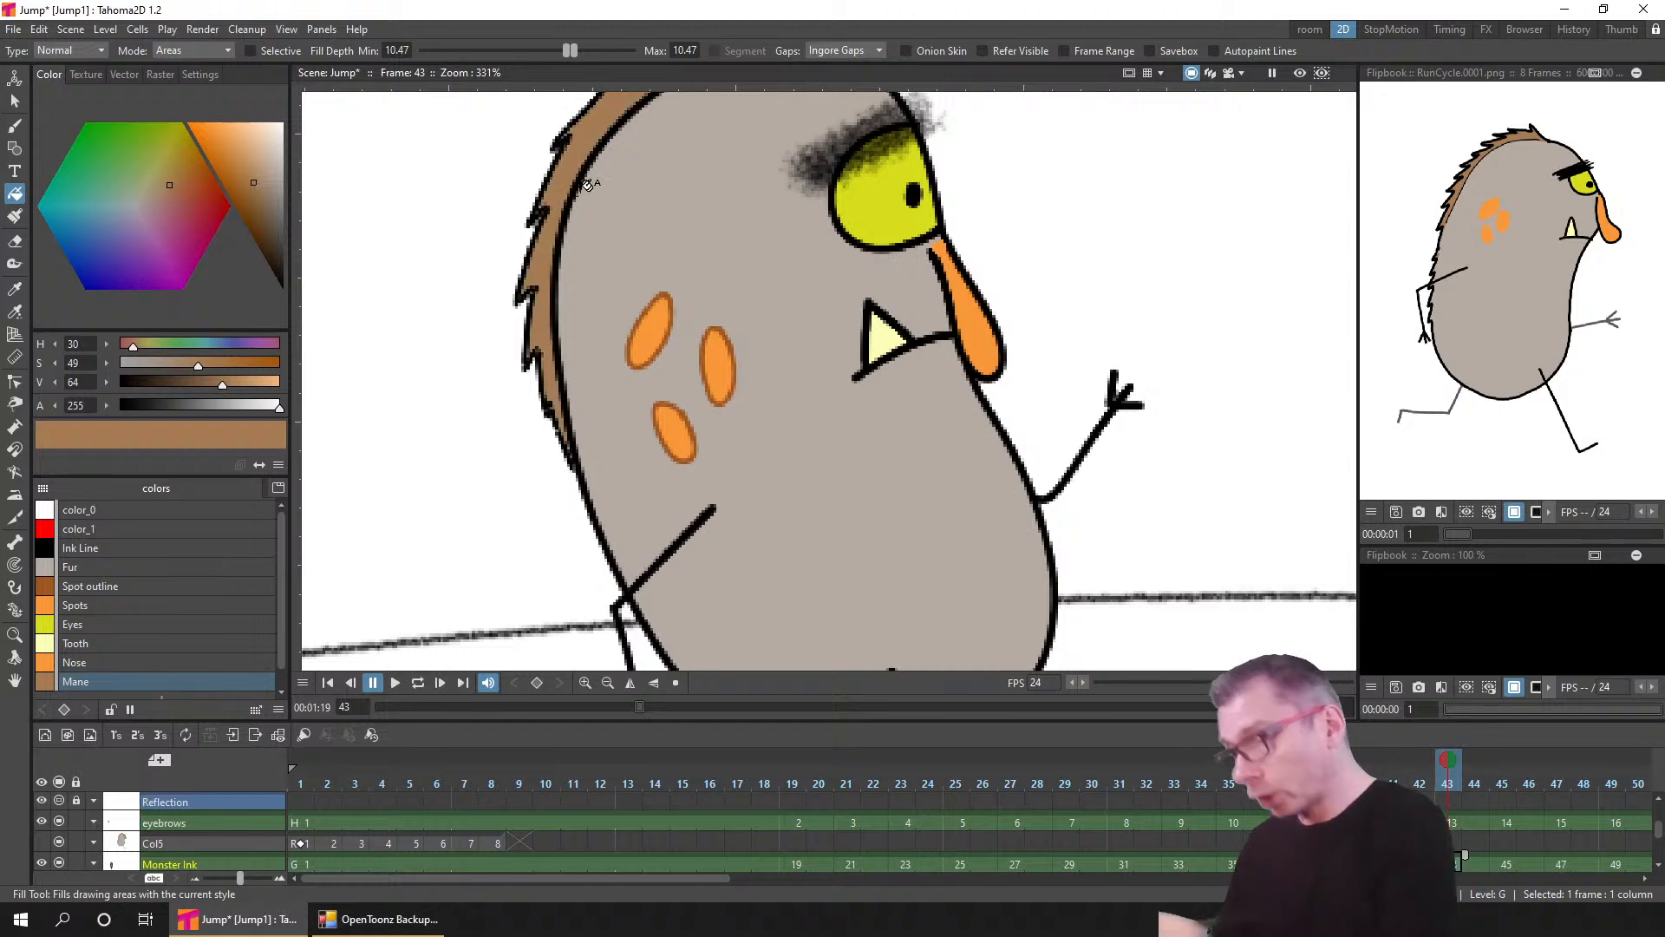
# - Fill the mane with the Mane colour on Monster Ink frames 45 and 47
pyautogui.click(1505, 863)
pyautogui.click(850, 193)
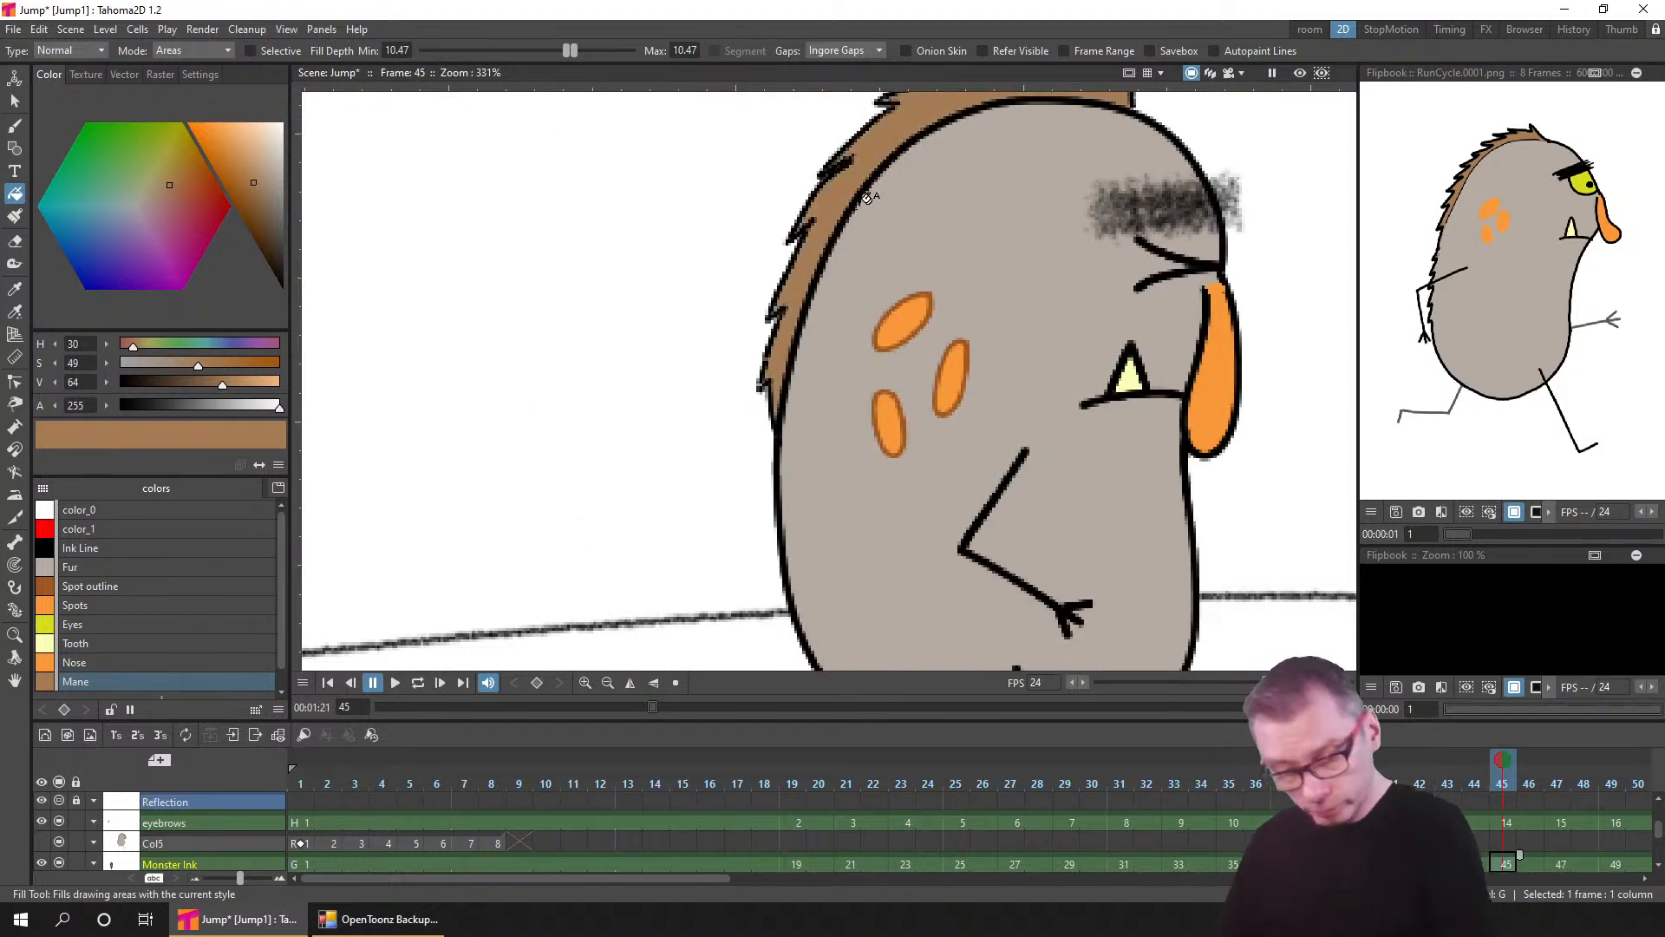
pyautogui.moveTo(1526, 869); pyautogui.dragTo(760, 844)
pyautogui.click(779, 839)
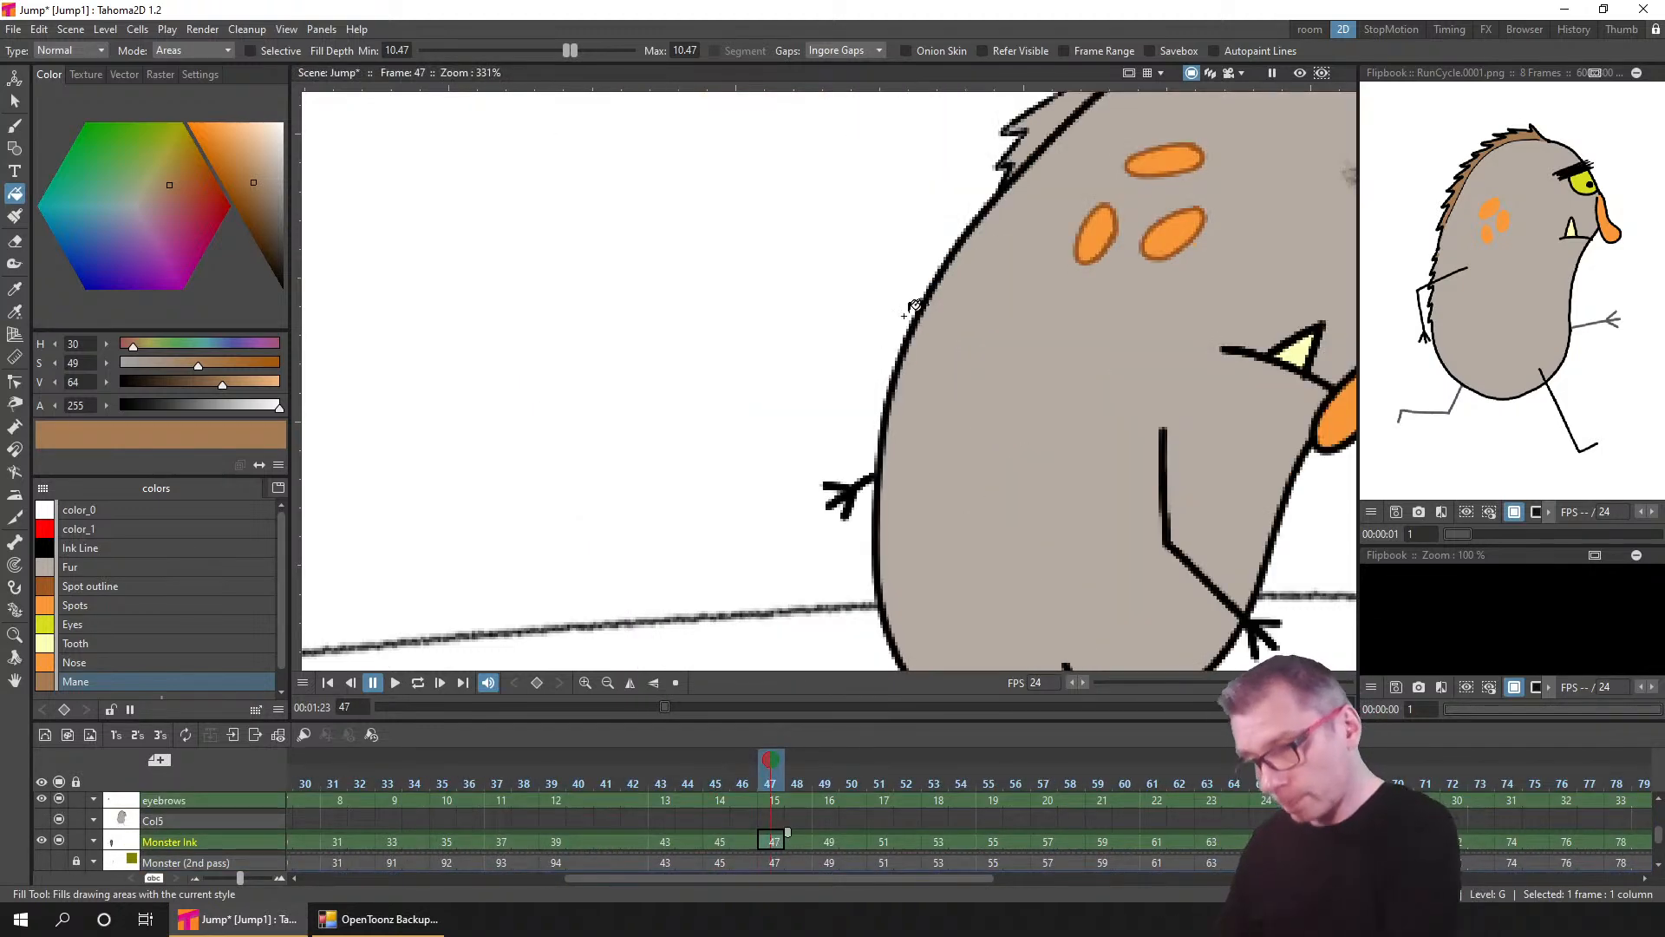
pyautogui.scroll(-1, 578, 419)
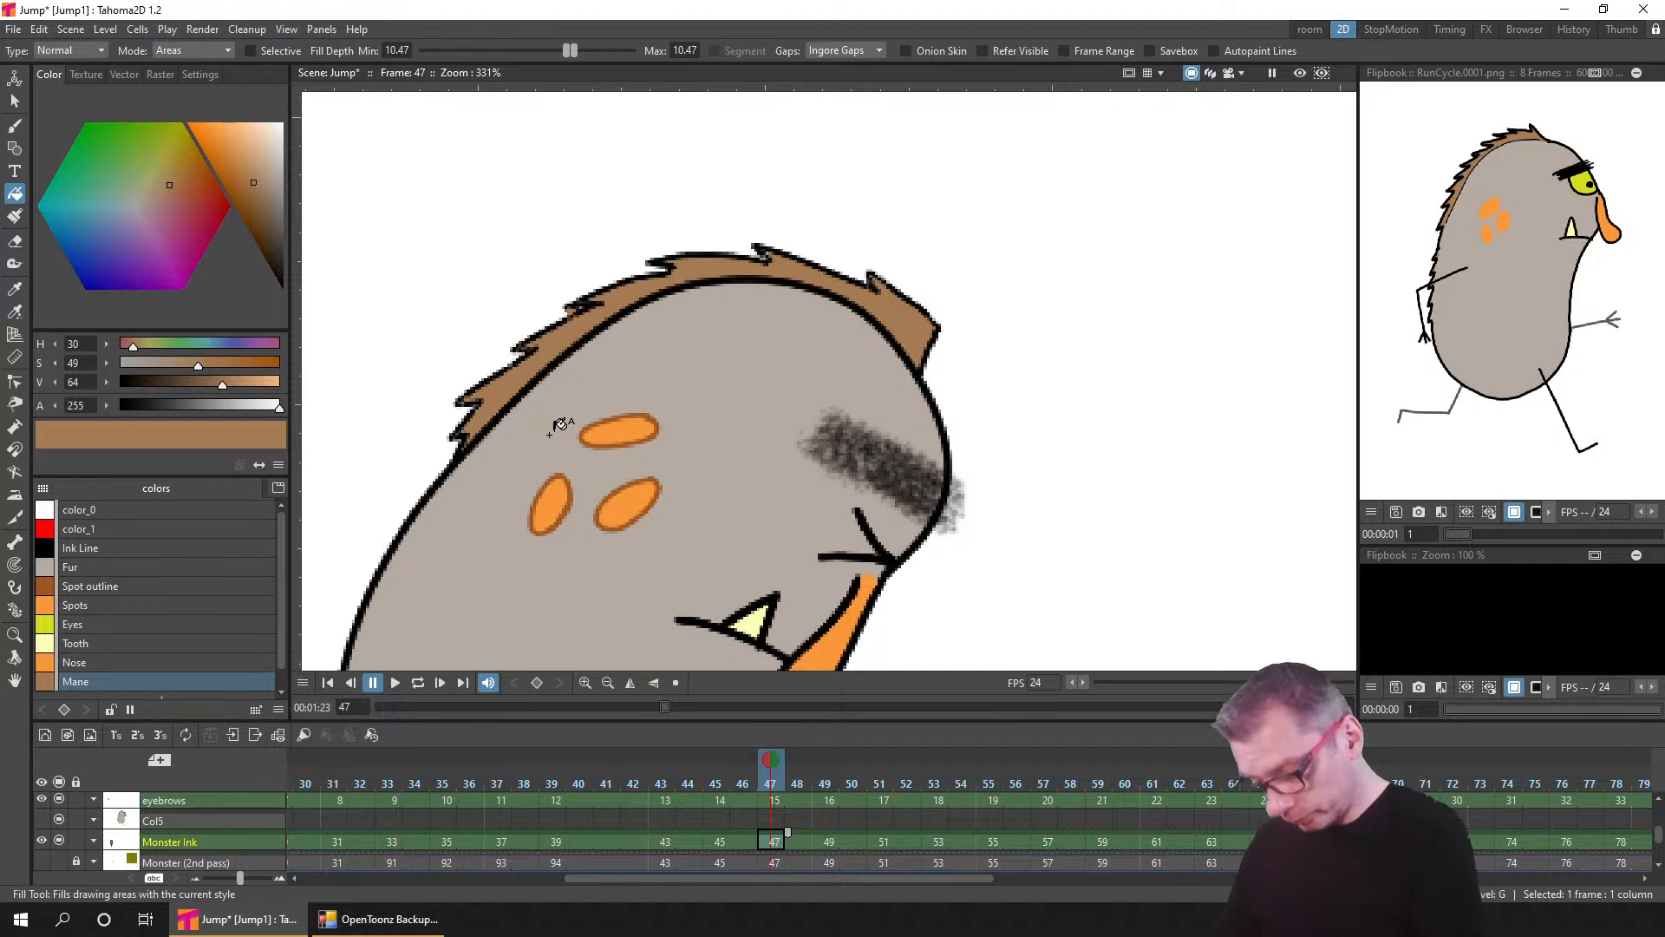
pyautogui.scroll(-1, 920, 621)
pyautogui.scroll(-1, 920, 621)
# - Fill every section of the mane with the Mane colour on Monster Ink frames 49, 51, 53, 55 and 57
pyautogui.click(828, 841)
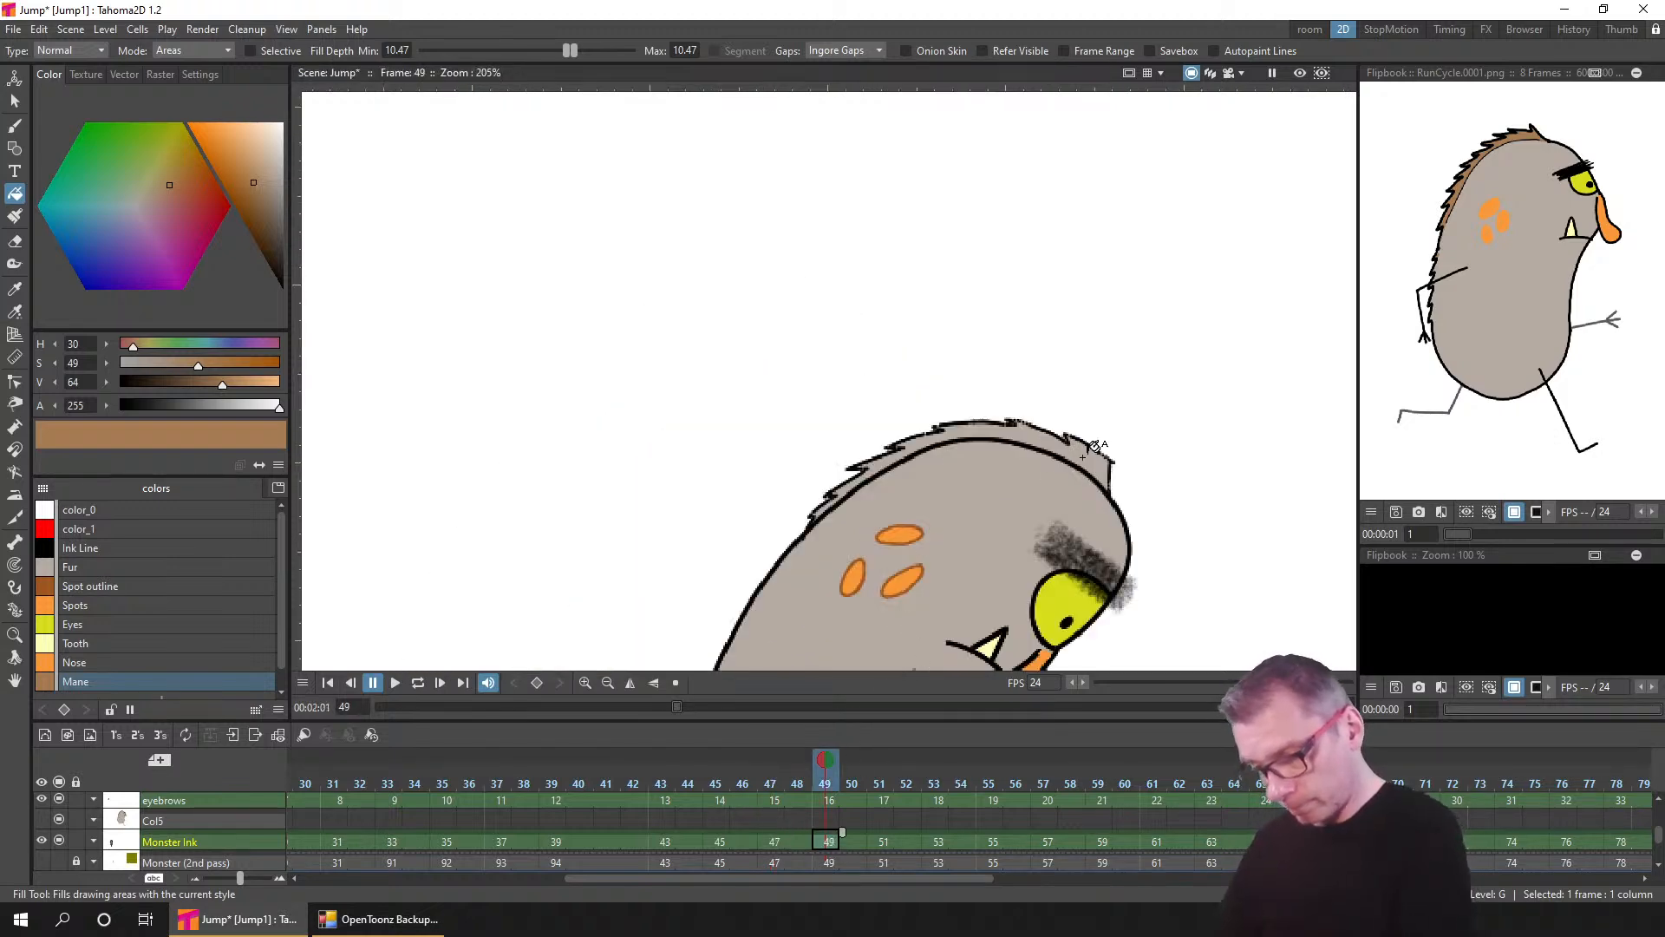
pyautogui.click(883, 841)
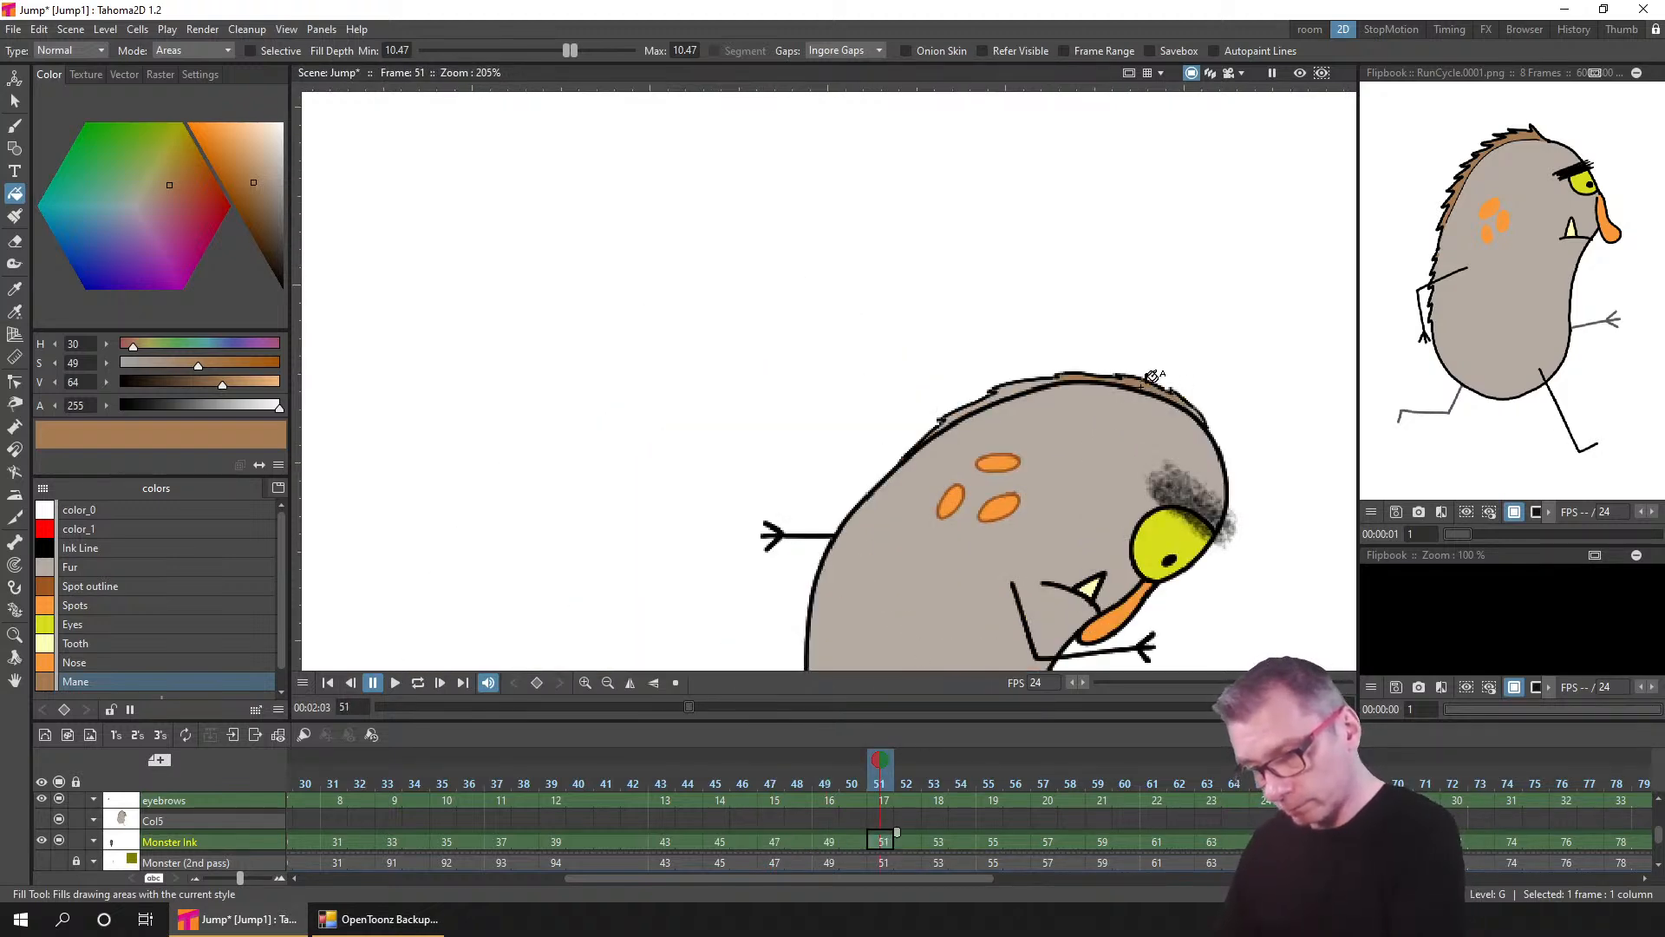
pyautogui.click(936, 843)
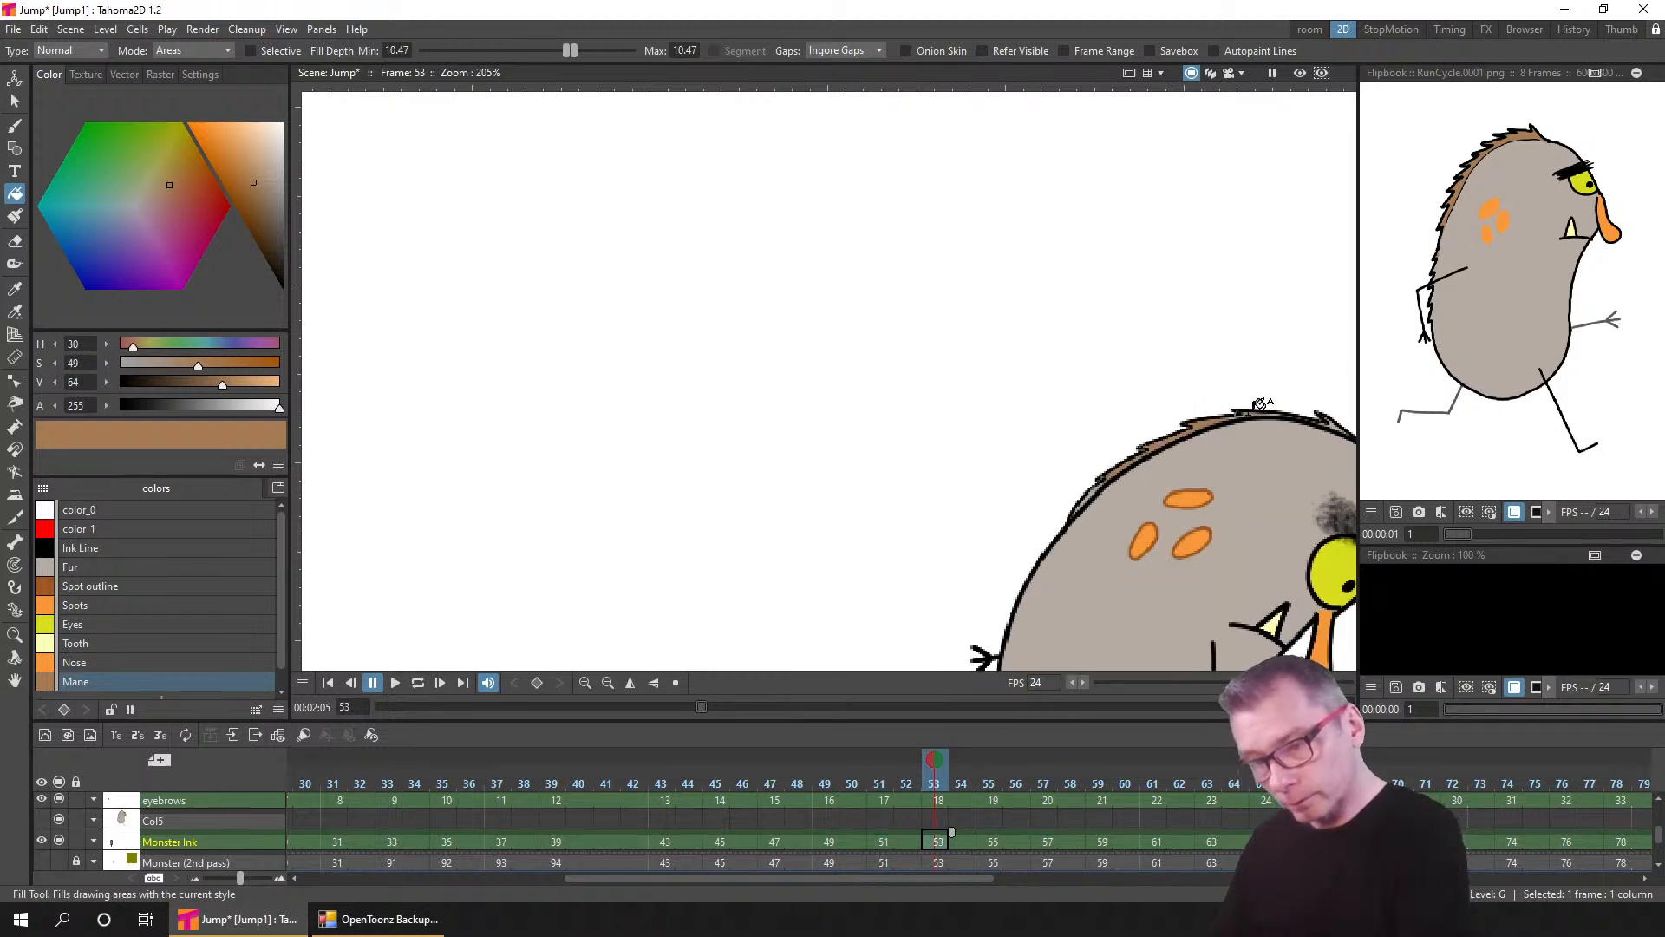
pyautogui.click(991, 841)
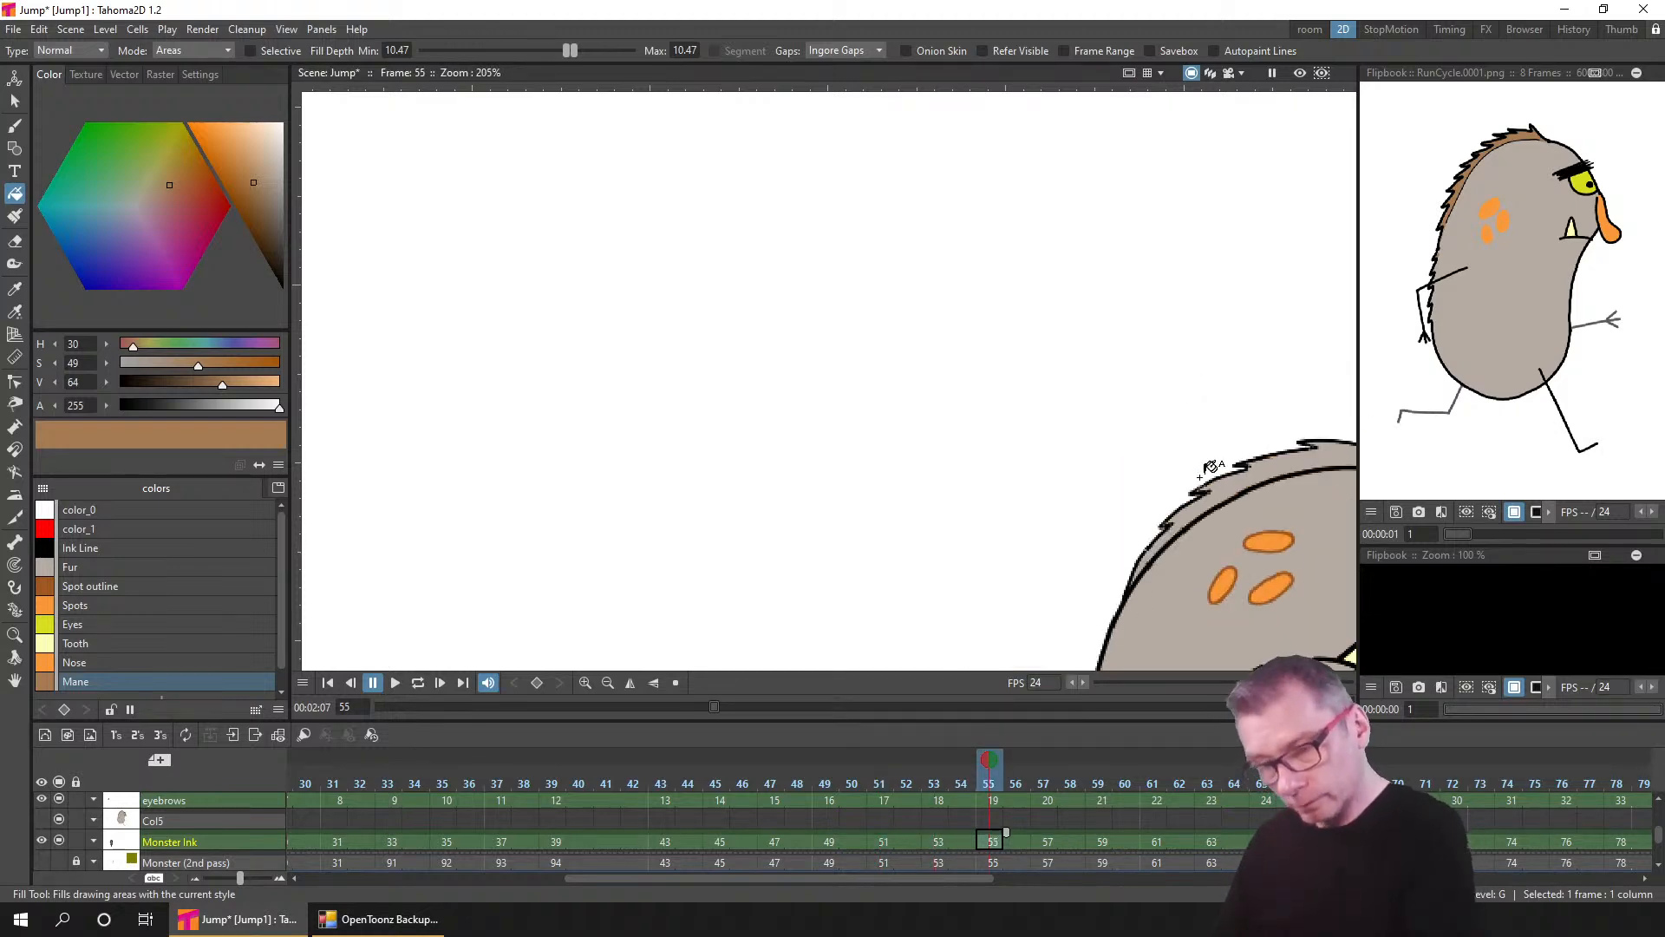
pyautogui.click(1051, 842)
# - Fill the mane with the Mane colour on frames 59, 61 and 63, covering each separate section of frame 61's mane
pyautogui.click(1103, 843)
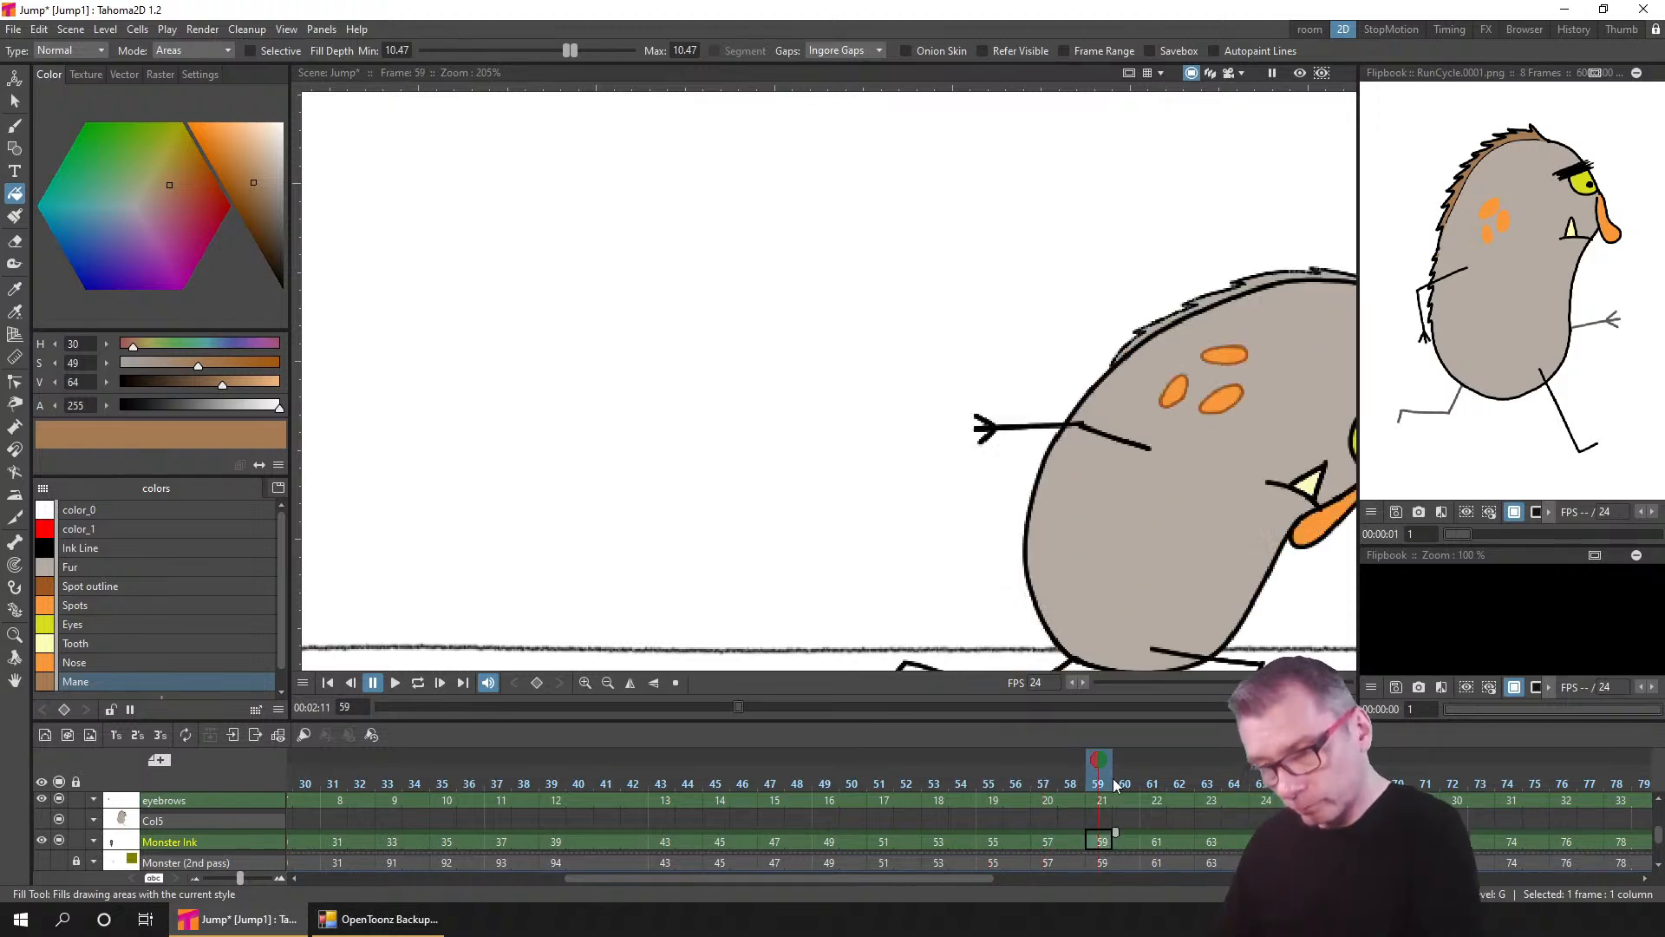
pyautogui.click(1245, 283)
pyautogui.click(1153, 843)
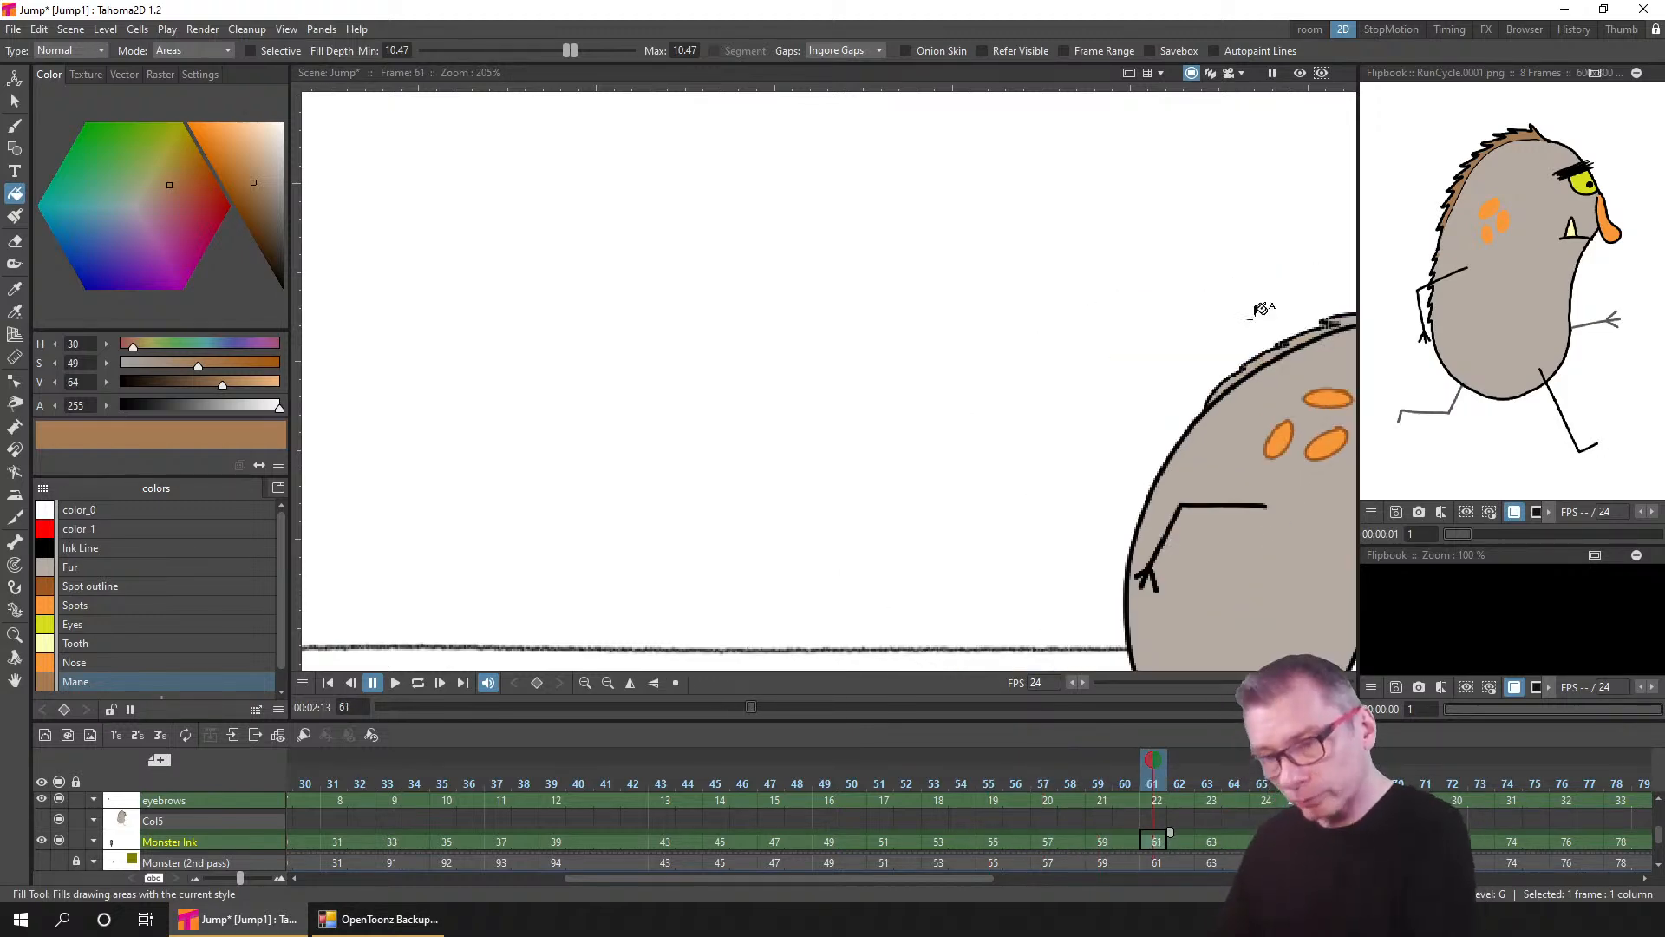
pyautogui.moveTo(1270, 351); pyautogui.dragTo(941, 332)
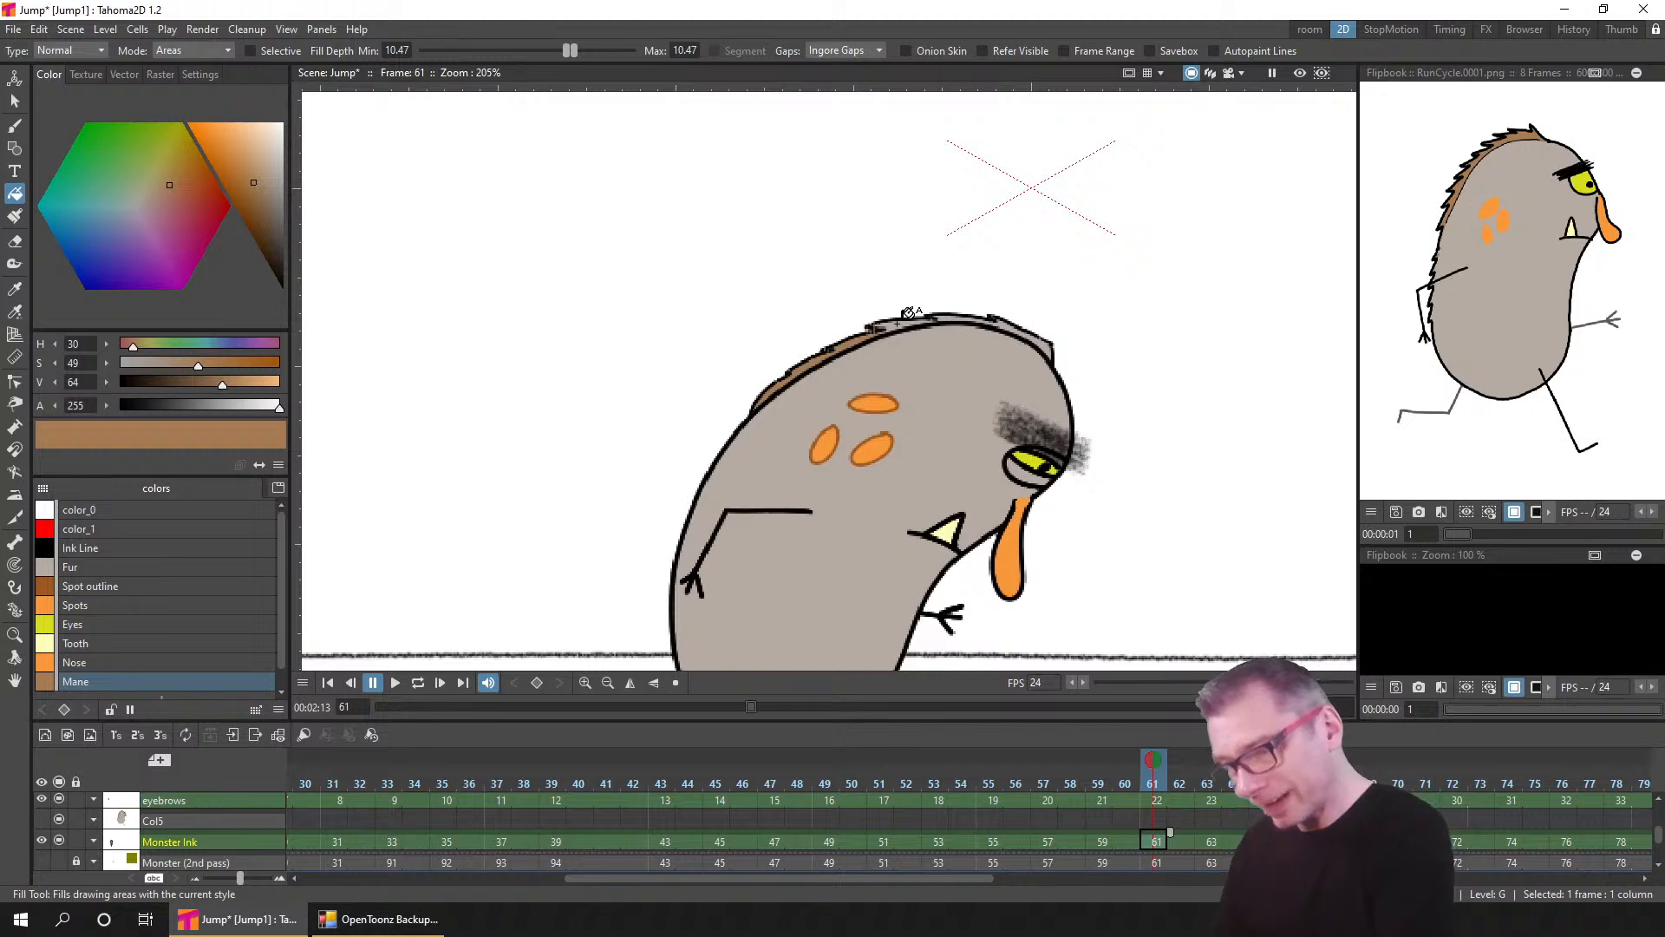
pyautogui.click(897, 323)
pyautogui.click(1001, 326)
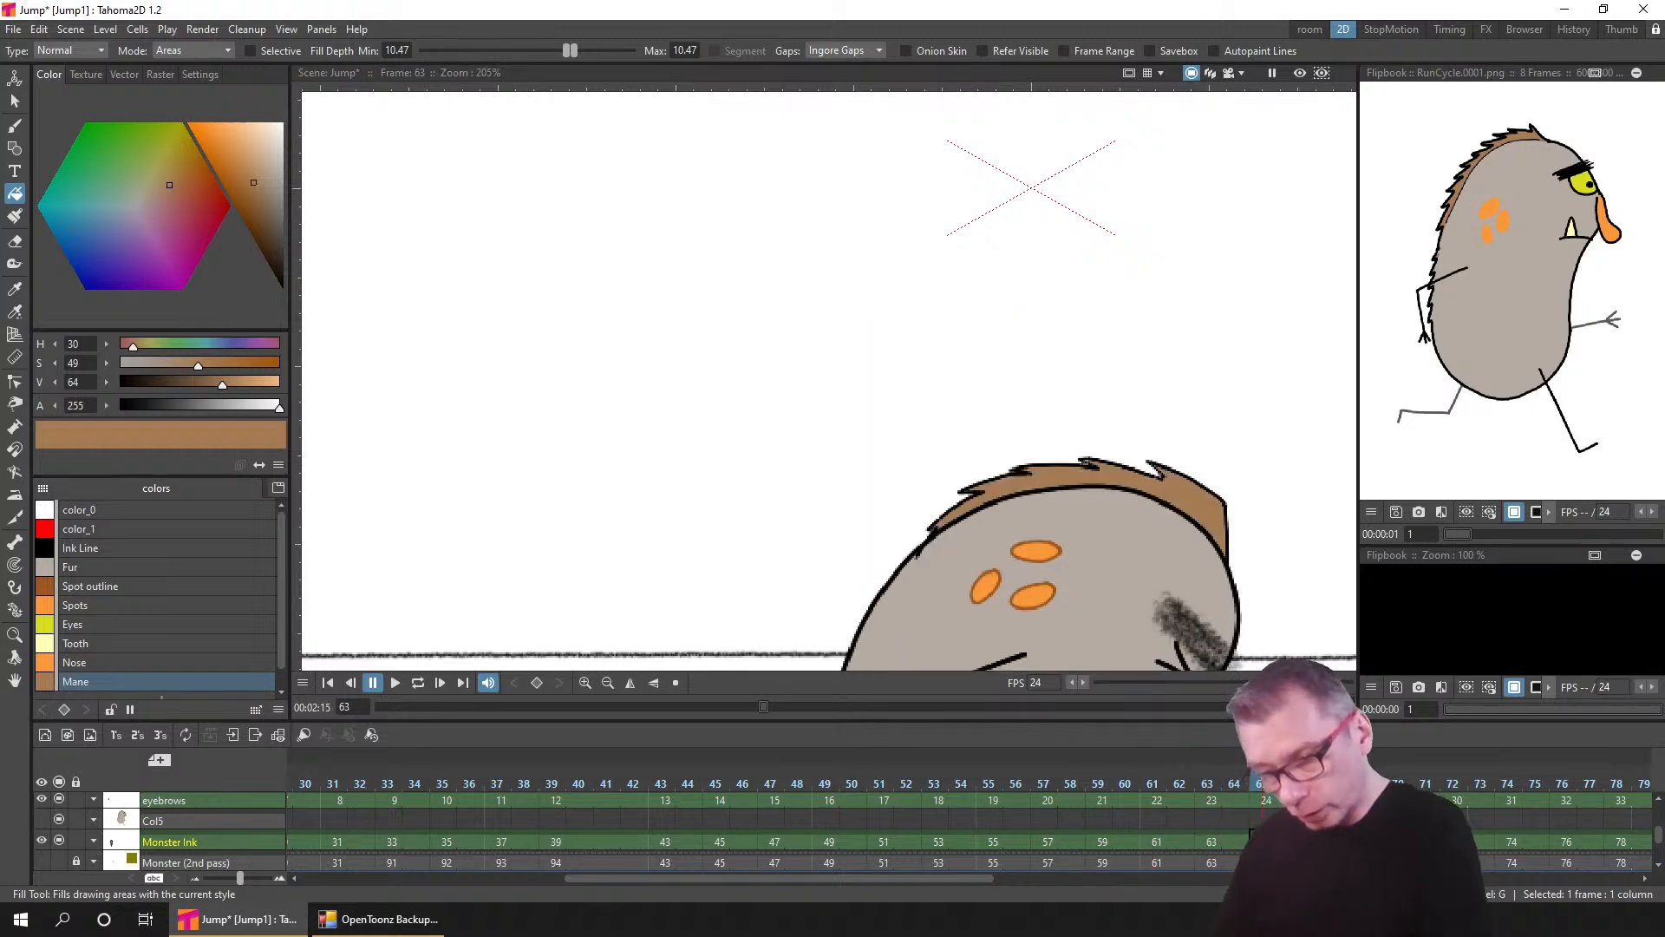
# - Fill the mane with the Mane colour on Monster Ink frames 65, 67, 68 and 69
pyautogui.click(1120, 663)
pyautogui.moveTo(1186, 535); pyautogui.dragTo(996, 189)
pyautogui.press('.')
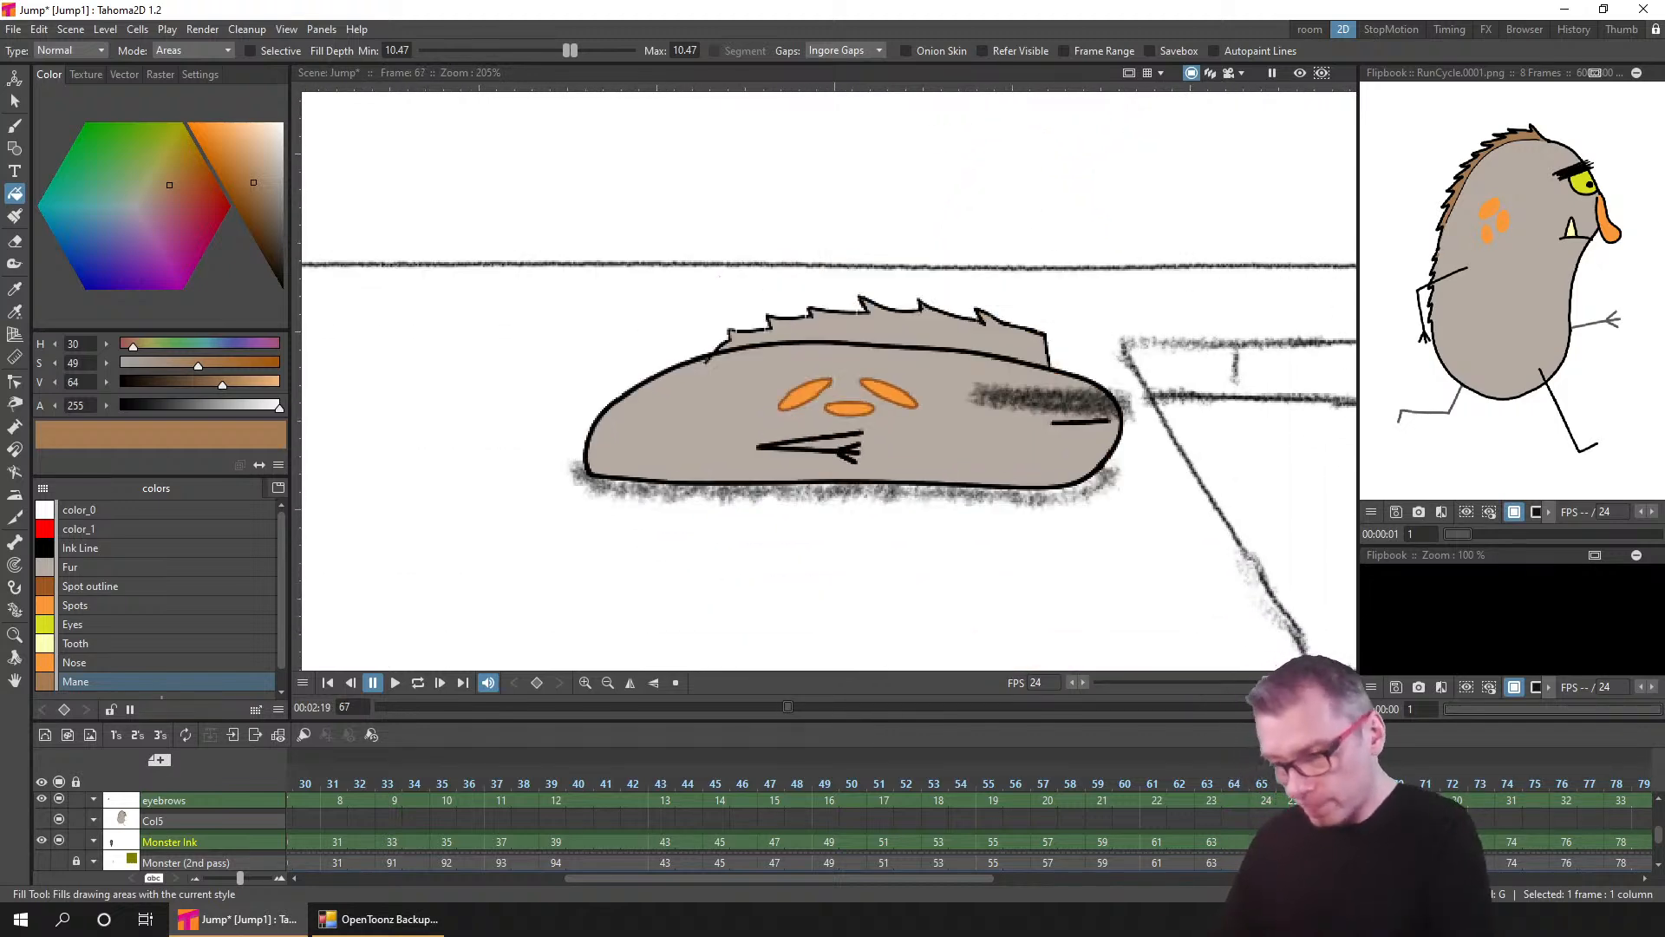
pyautogui.click(1019, 349)
pyautogui.press('.')
pyautogui.click(1027, 385)
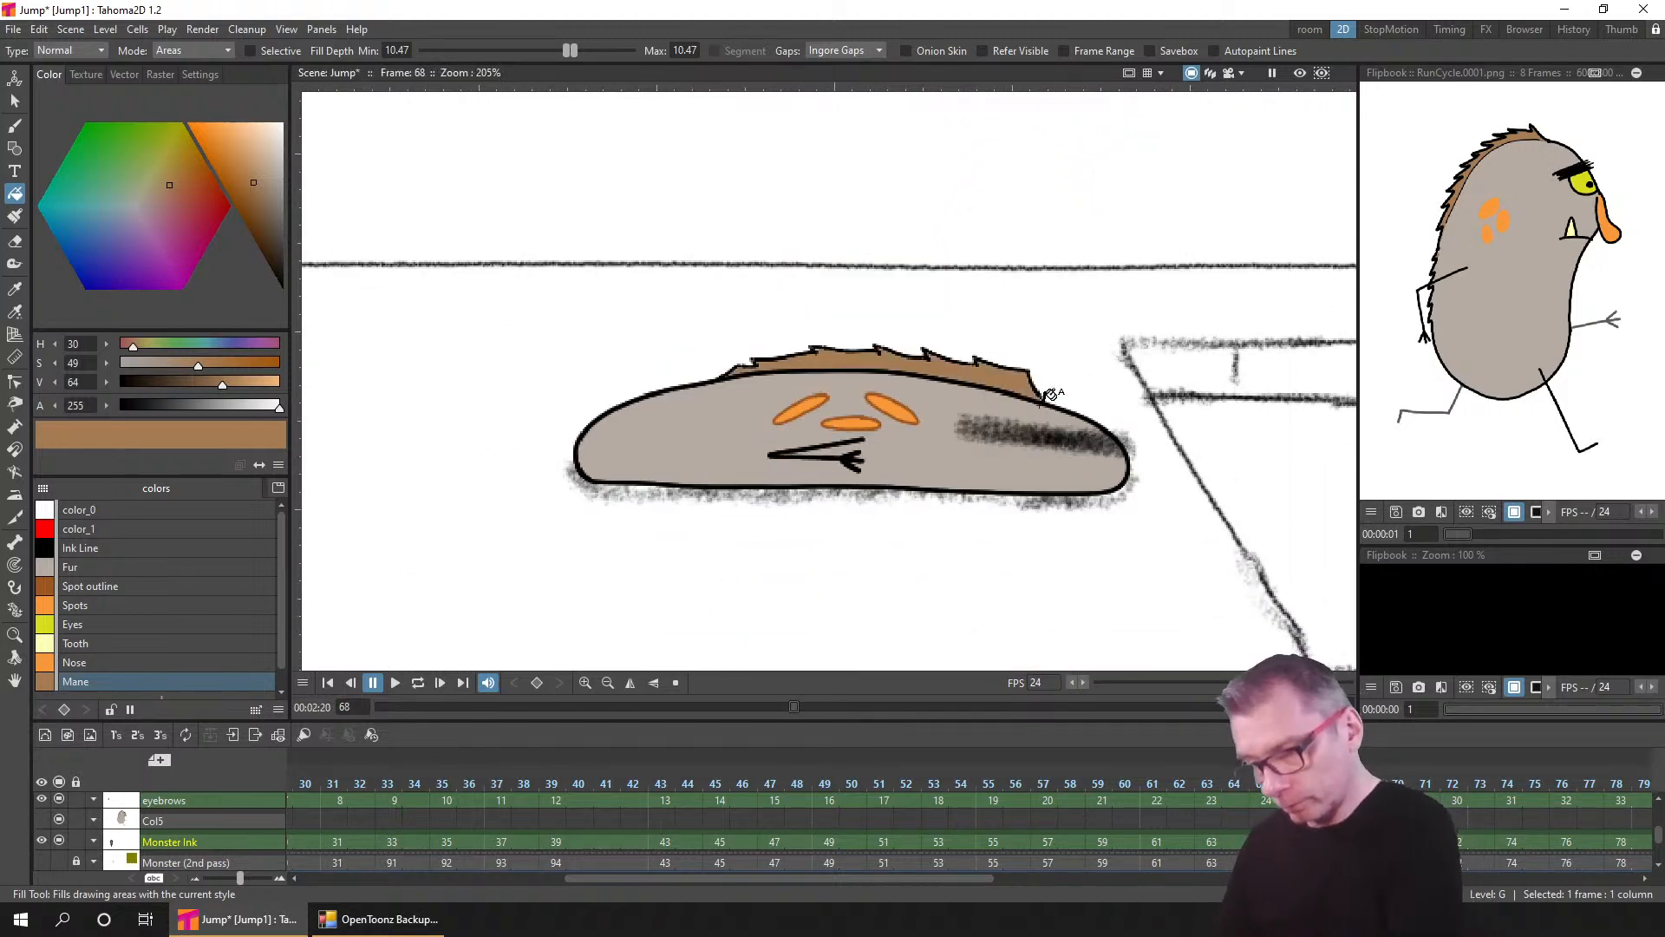
pyautogui.press('.')
pyautogui.click(1019, 387)
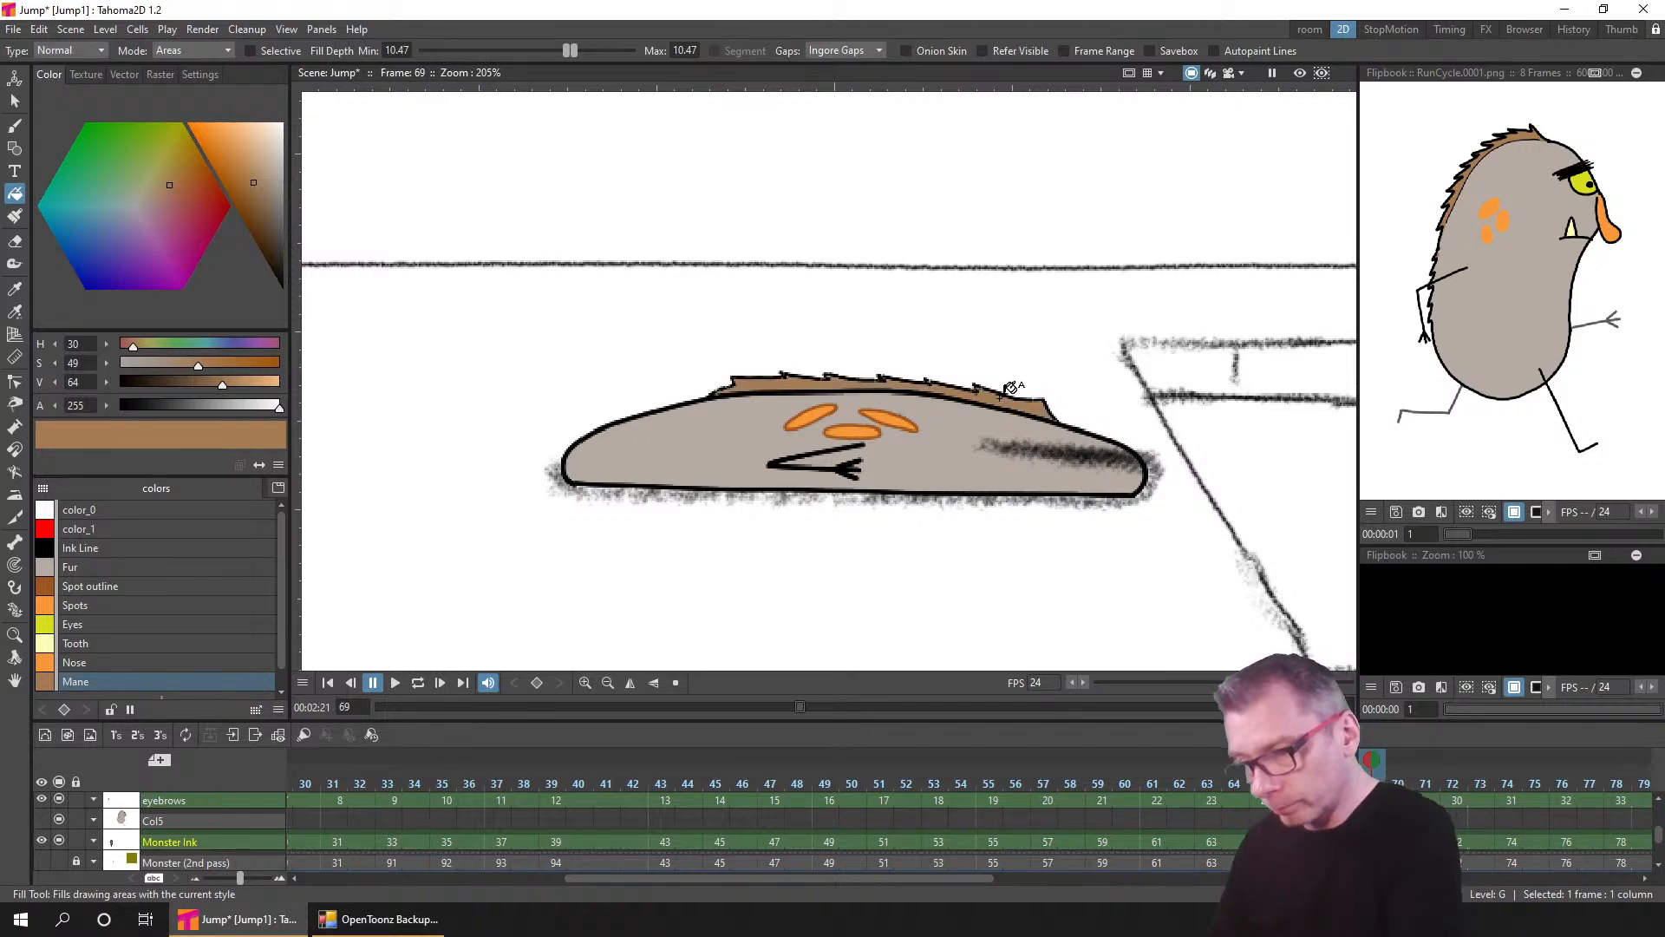
# - Fill every section of the mane with the Mane colour on Monster Ink frame 70
pyautogui.press('.')
pyautogui.click(977, 404)
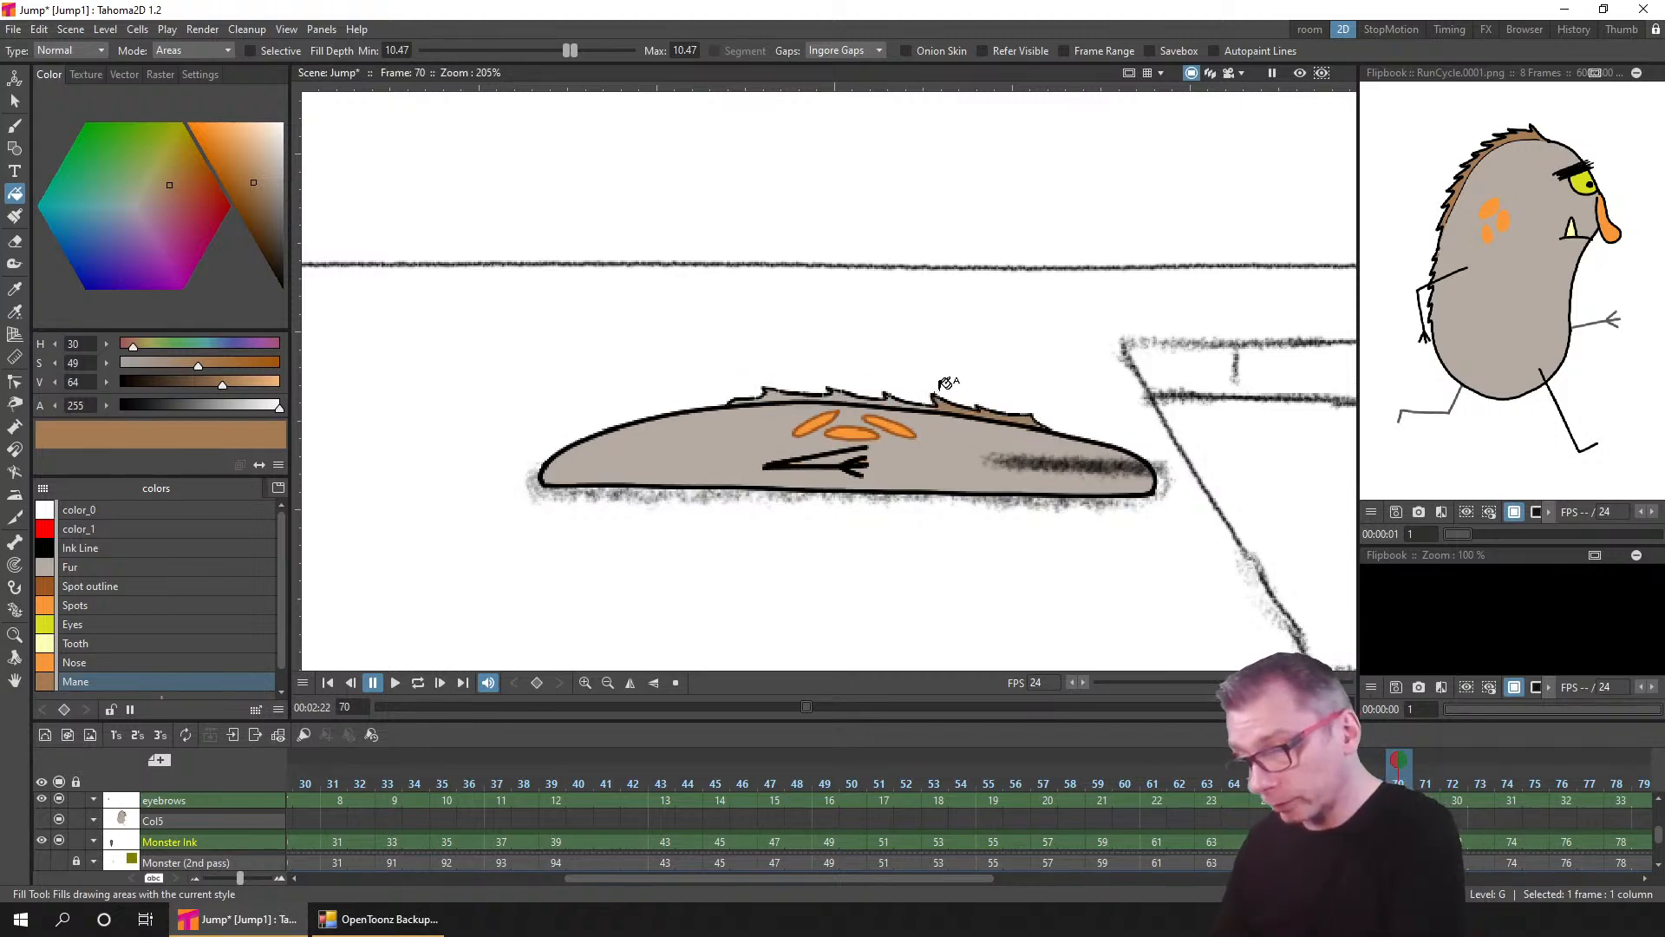
pyautogui.click(859, 392)
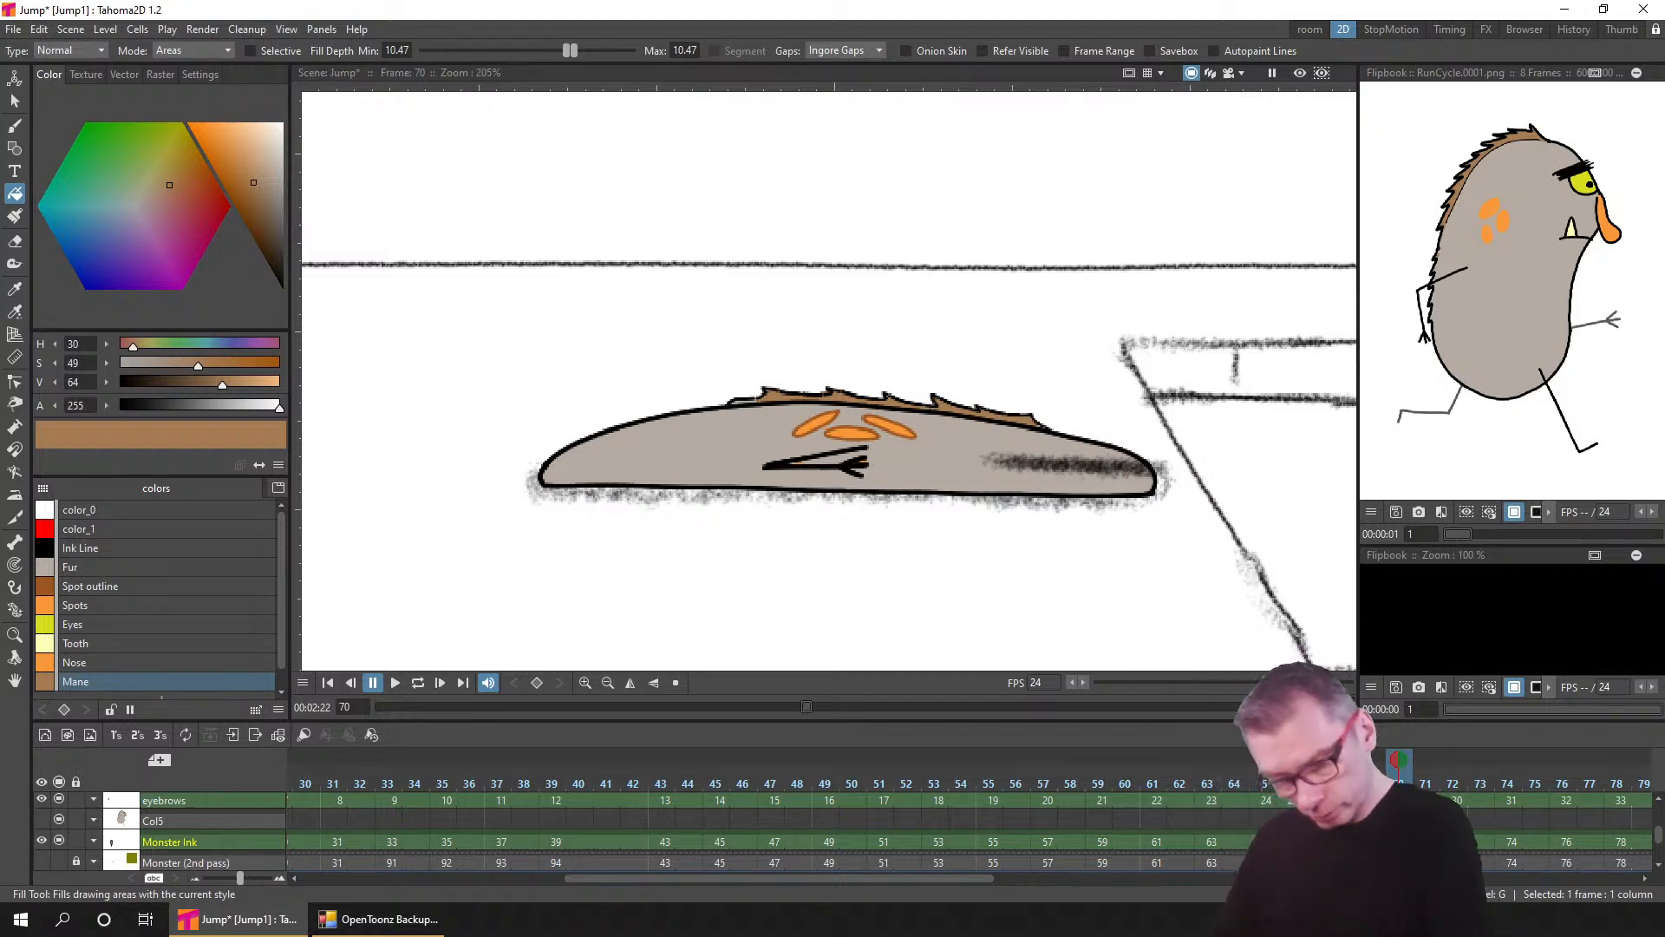
pyautogui.press('.')
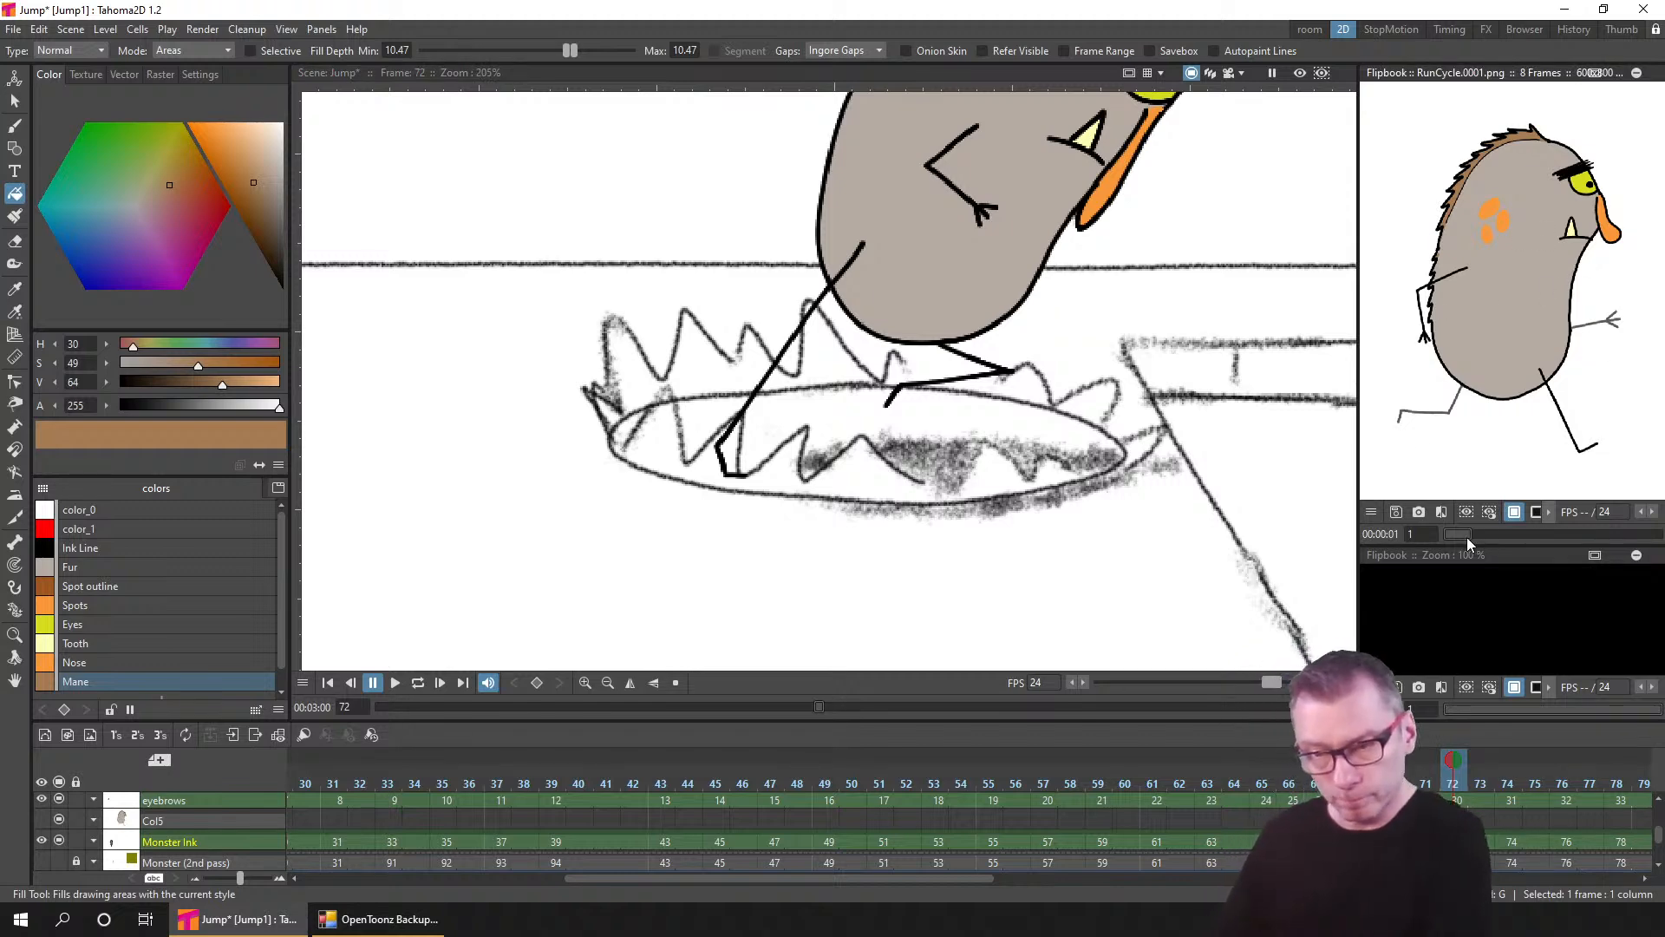
# - Set the RunCycle flipbook's playback rate to 12 FPS and play it in a loop
pyautogui.moveTo(1468, 542)
pyautogui.mouseDown()
pyautogui.moveTo(1623, 542)
pyautogui.moveTo(1479, 542)
pyautogui.mouseUp()
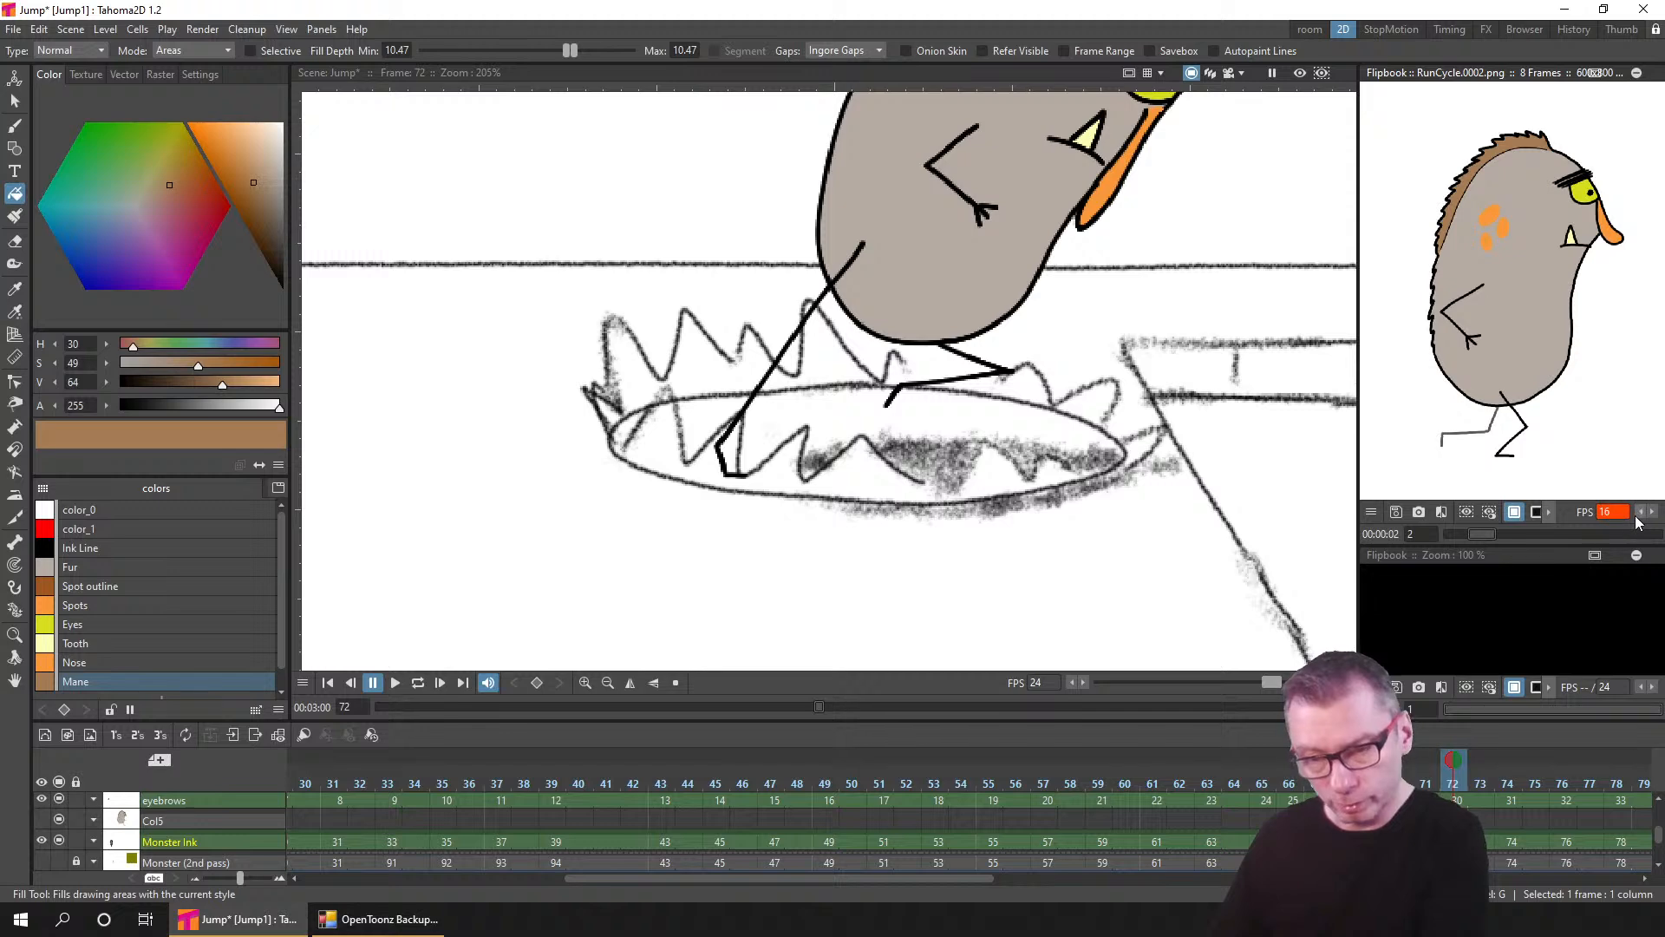
pyautogui.click(1549, 515)
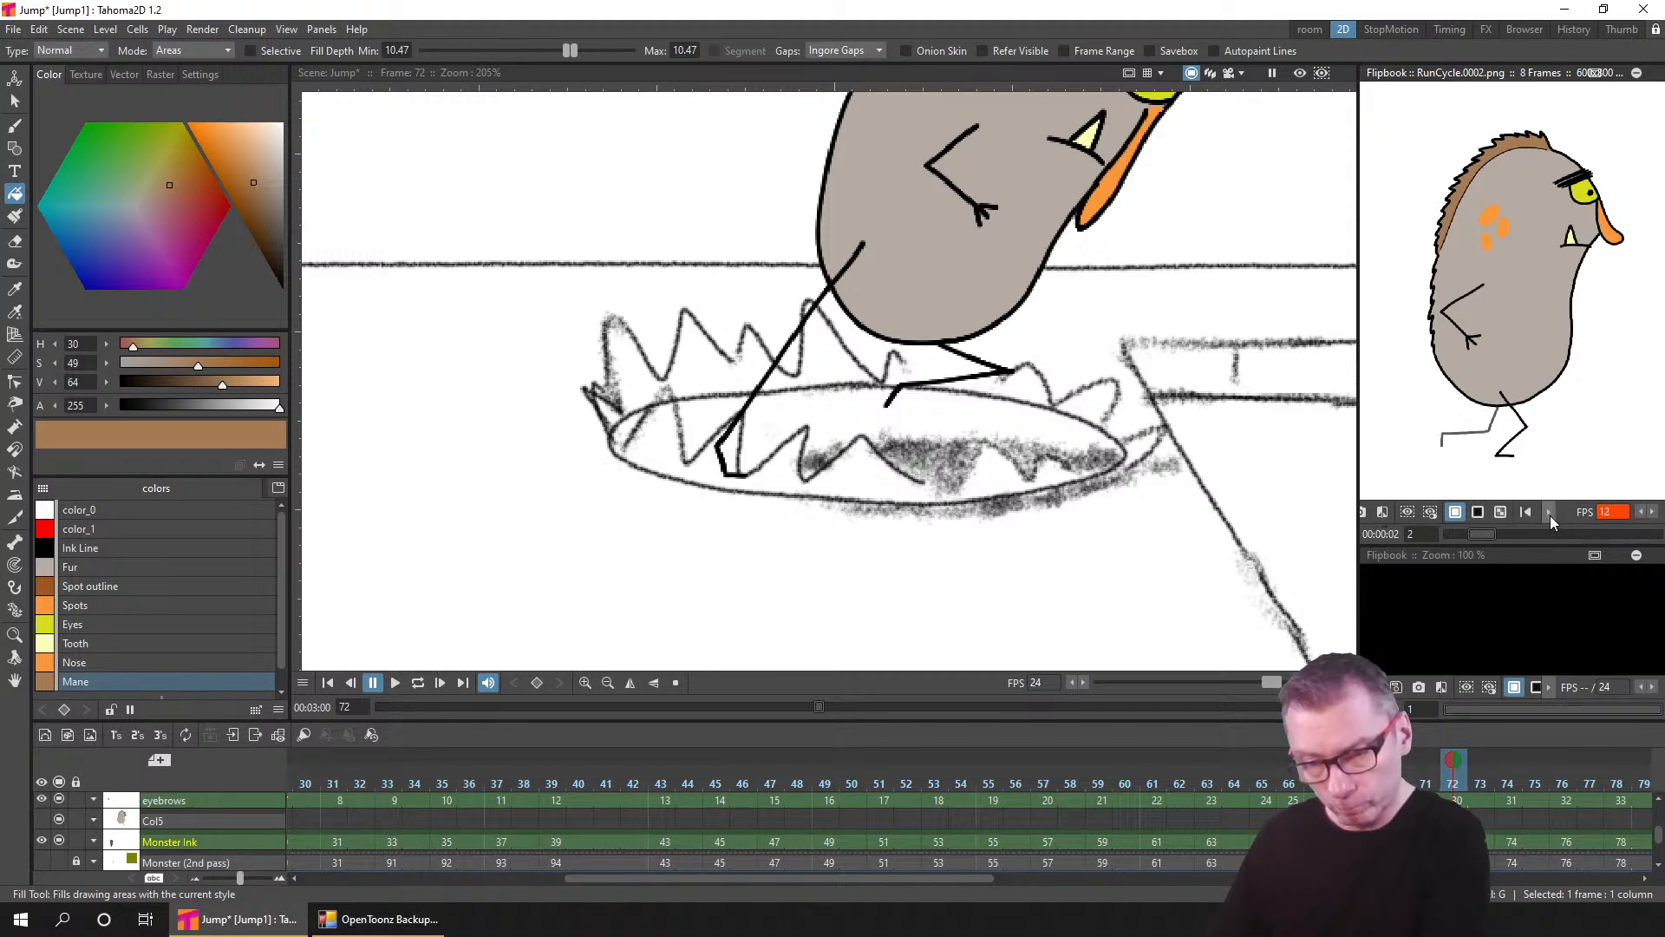
pyautogui.click(1552, 513)
pyautogui.click(1477, 514)
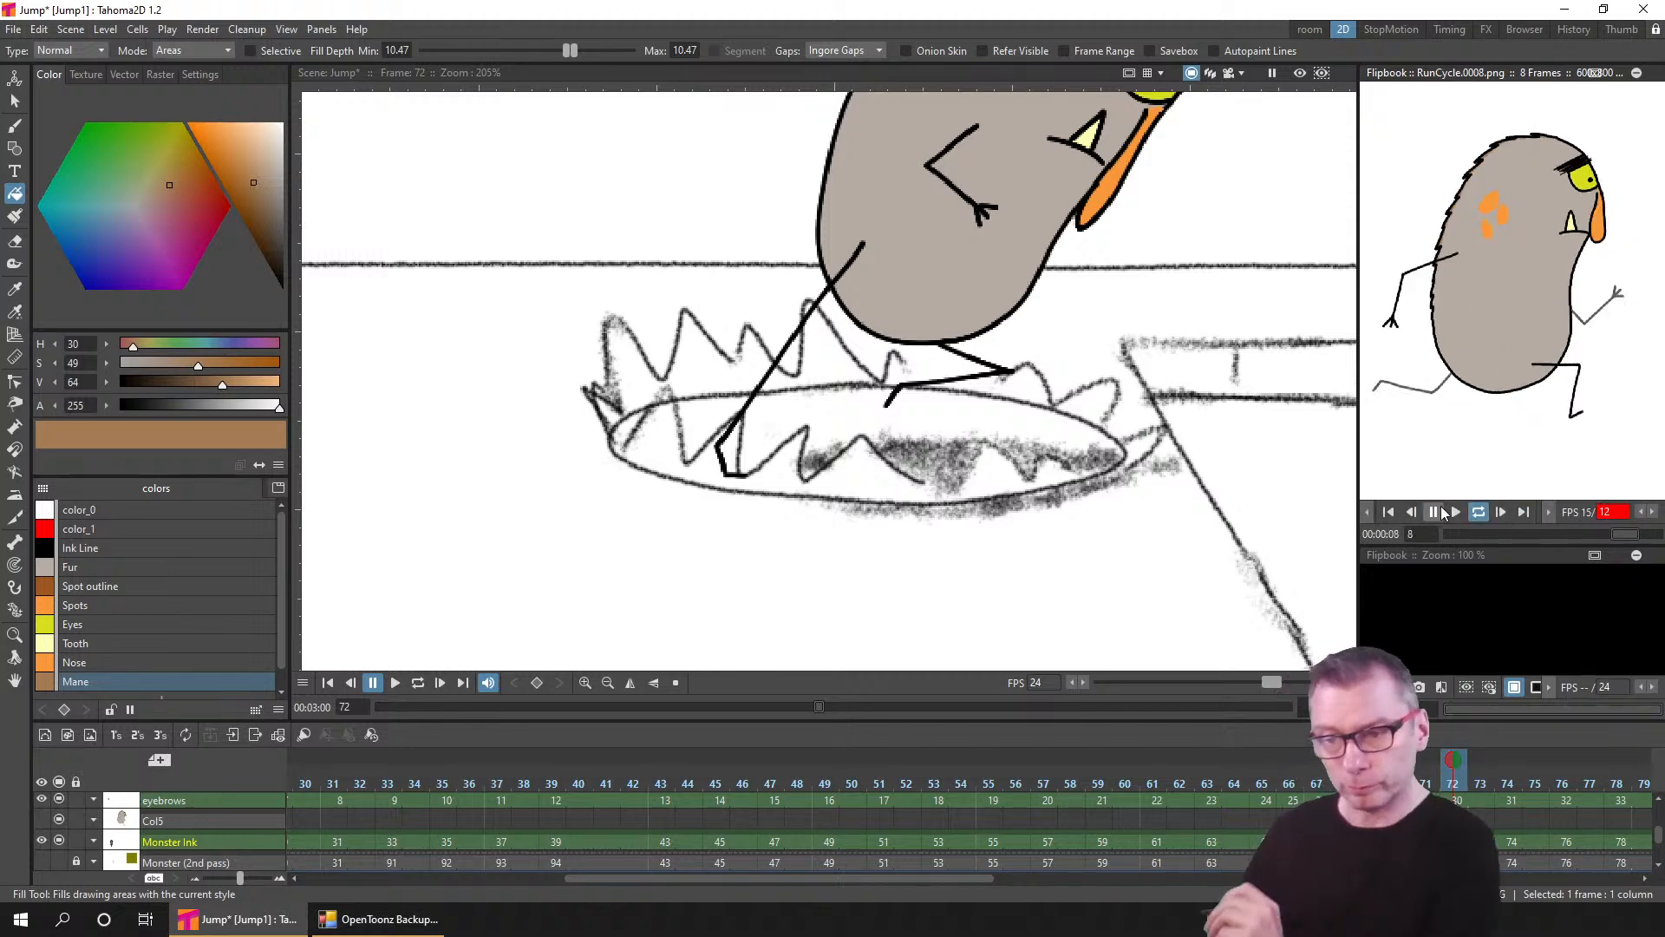
# - Stop the flipbook playback and fill the mane with the Mane colour on Monster Ink frames 72 and 74
pyautogui.moveTo(975, 265); pyautogui.dragTo(692, 546)
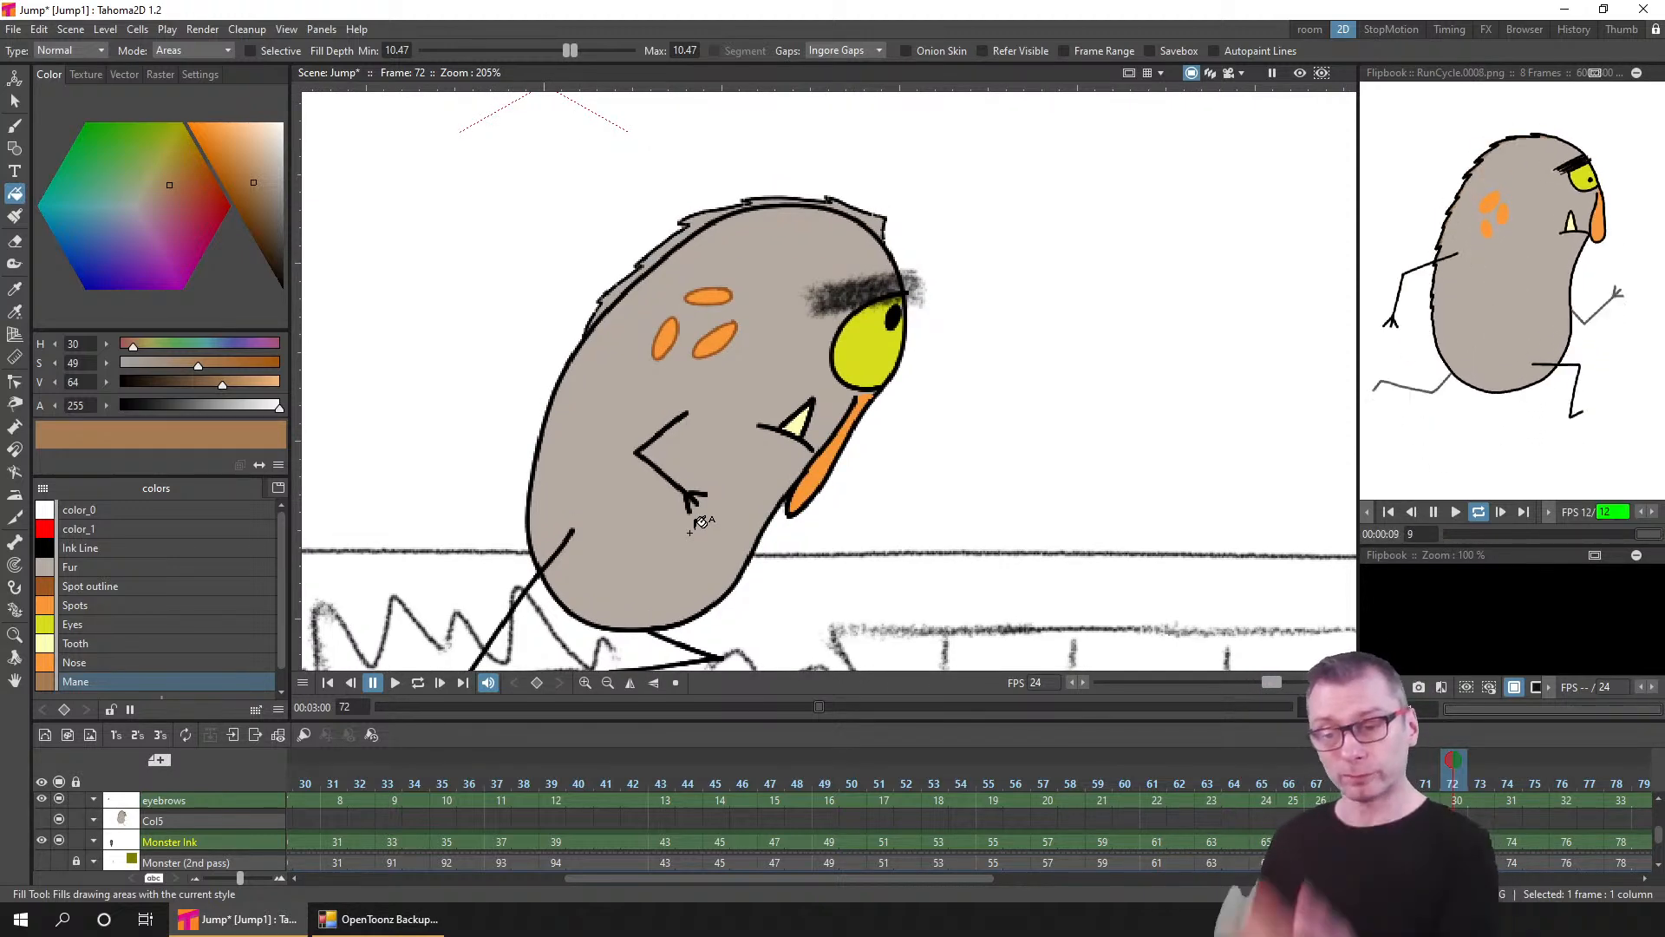
pyautogui.click(1433, 512)
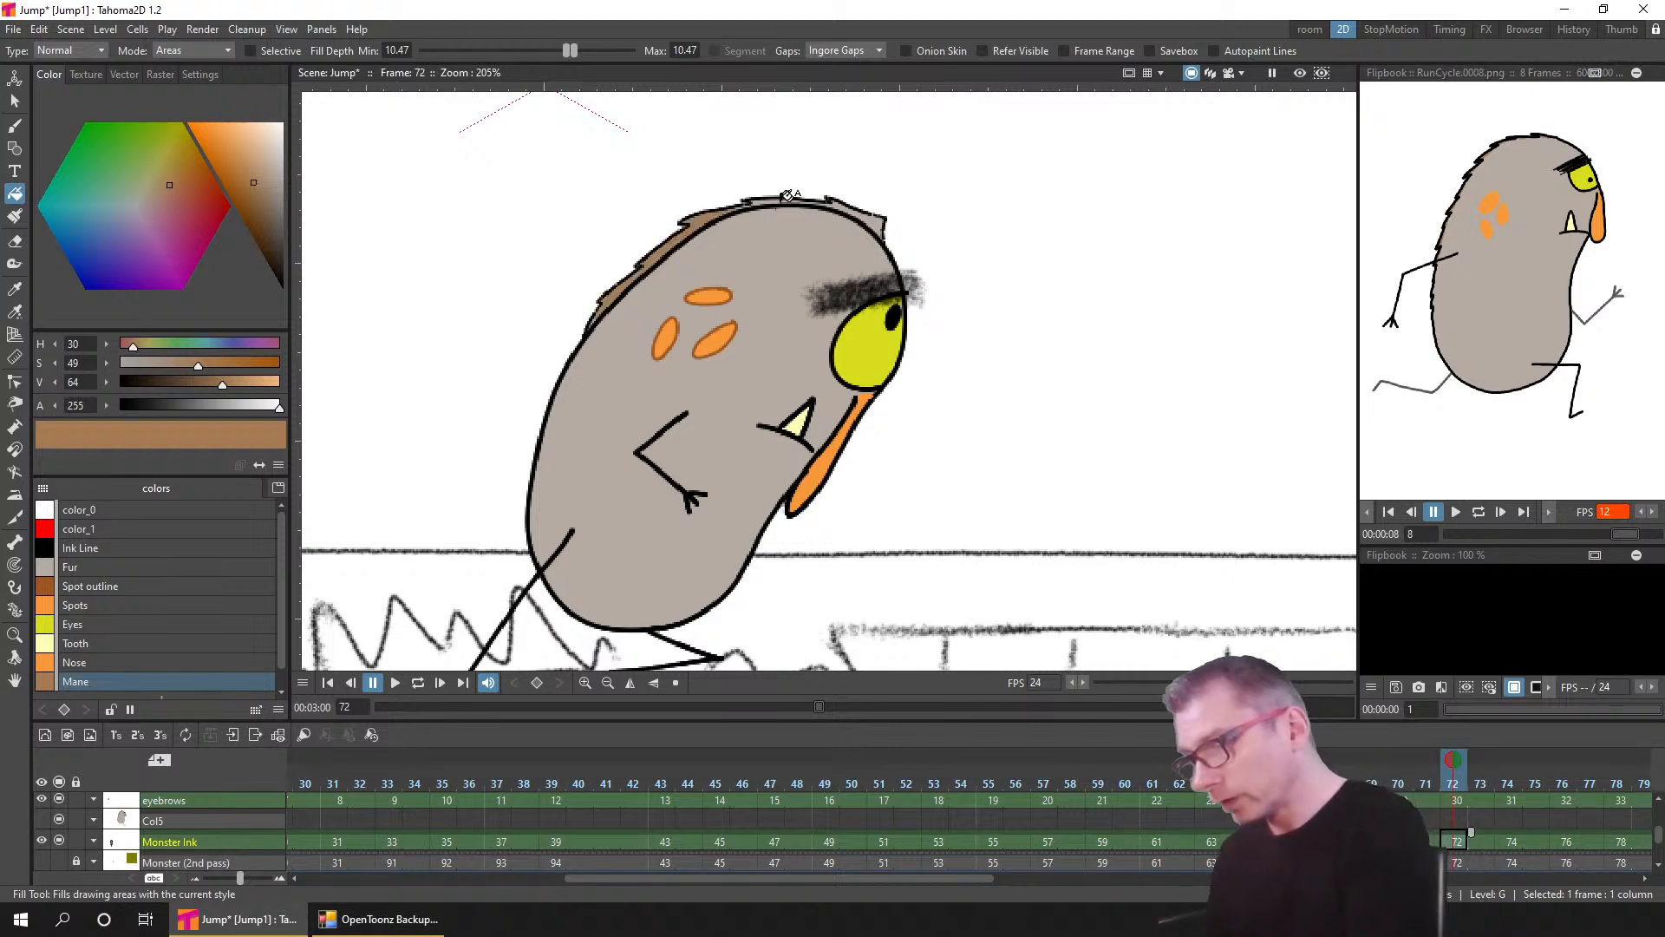
pyautogui.click(1520, 843)
pyautogui.moveTo(933, 268); pyautogui.dragTo(804, 653)
pyautogui.click(901, 306)
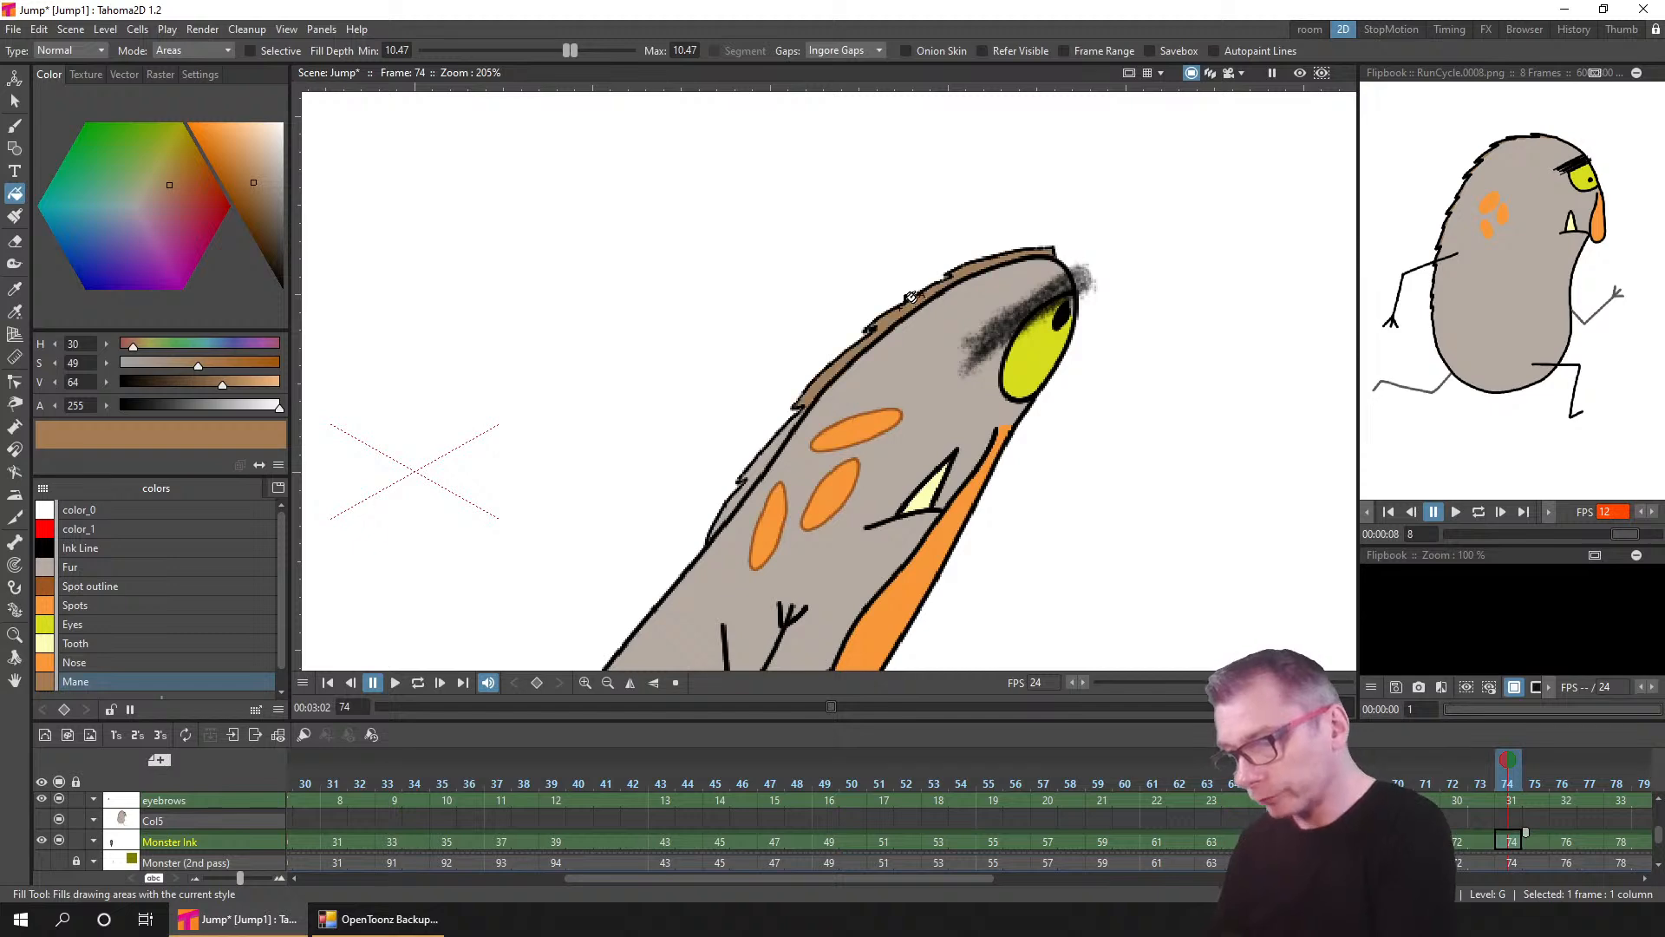
# - Fill every section of the mane with the Mane colour on Monster Ink frames 76 and 78
pyautogui.click(1564, 842)
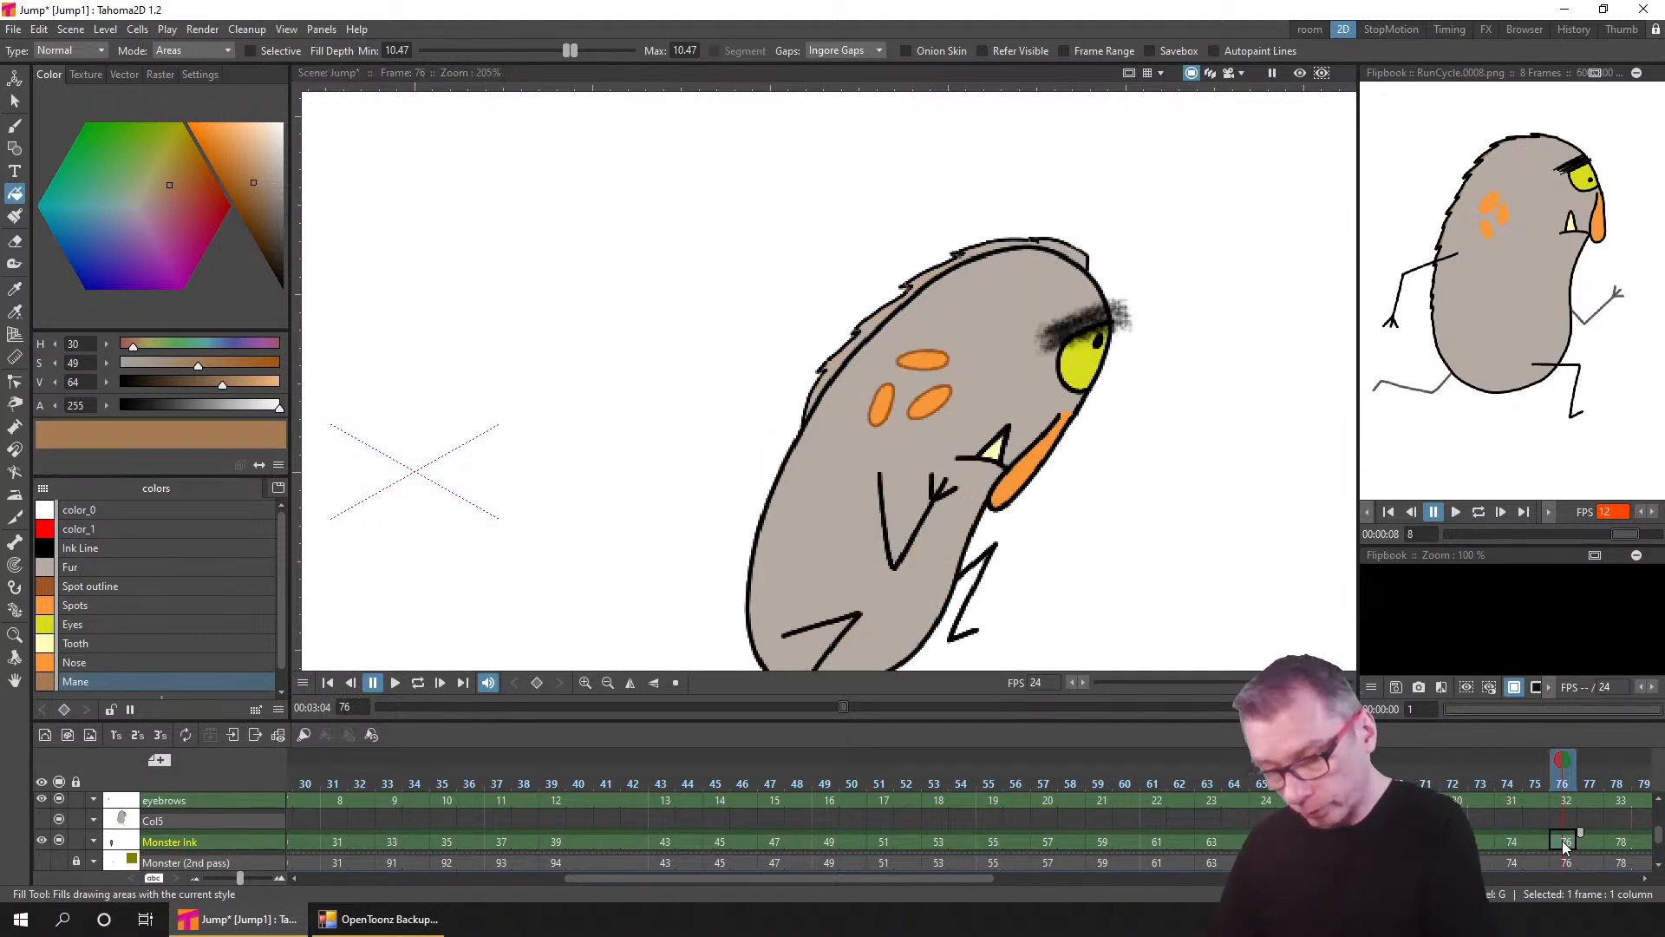
pyautogui.click(878, 305)
pyautogui.click(1088, 252)
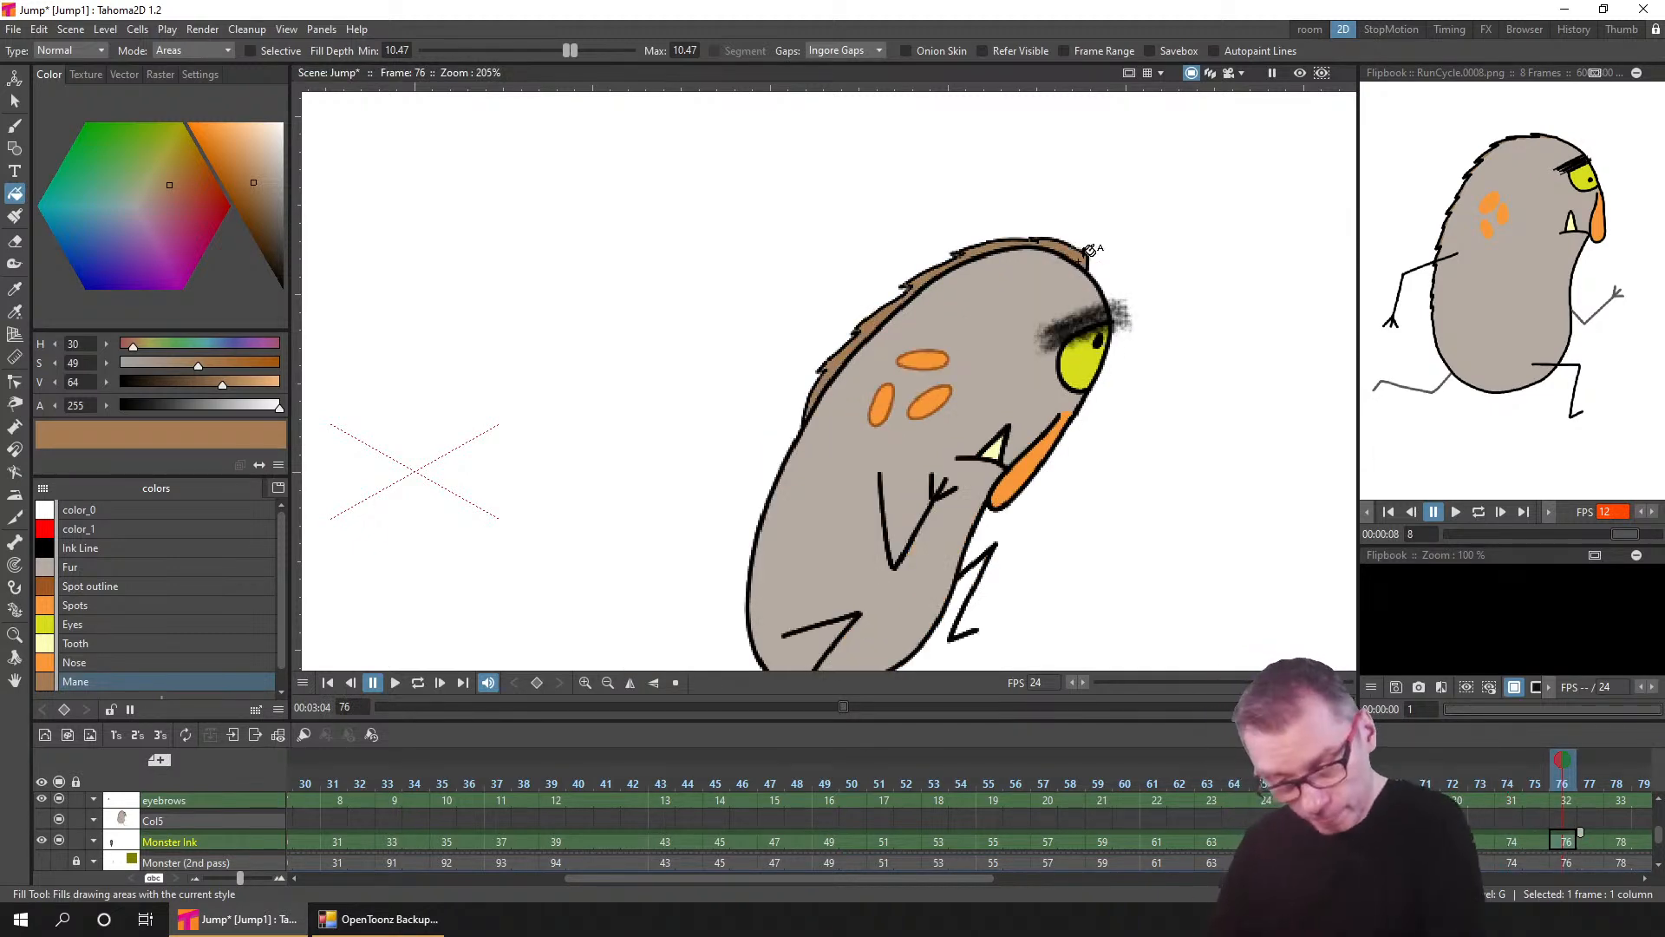
pyautogui.press('.')
pyautogui.click(1127, 208)
pyautogui.click(988, 225)
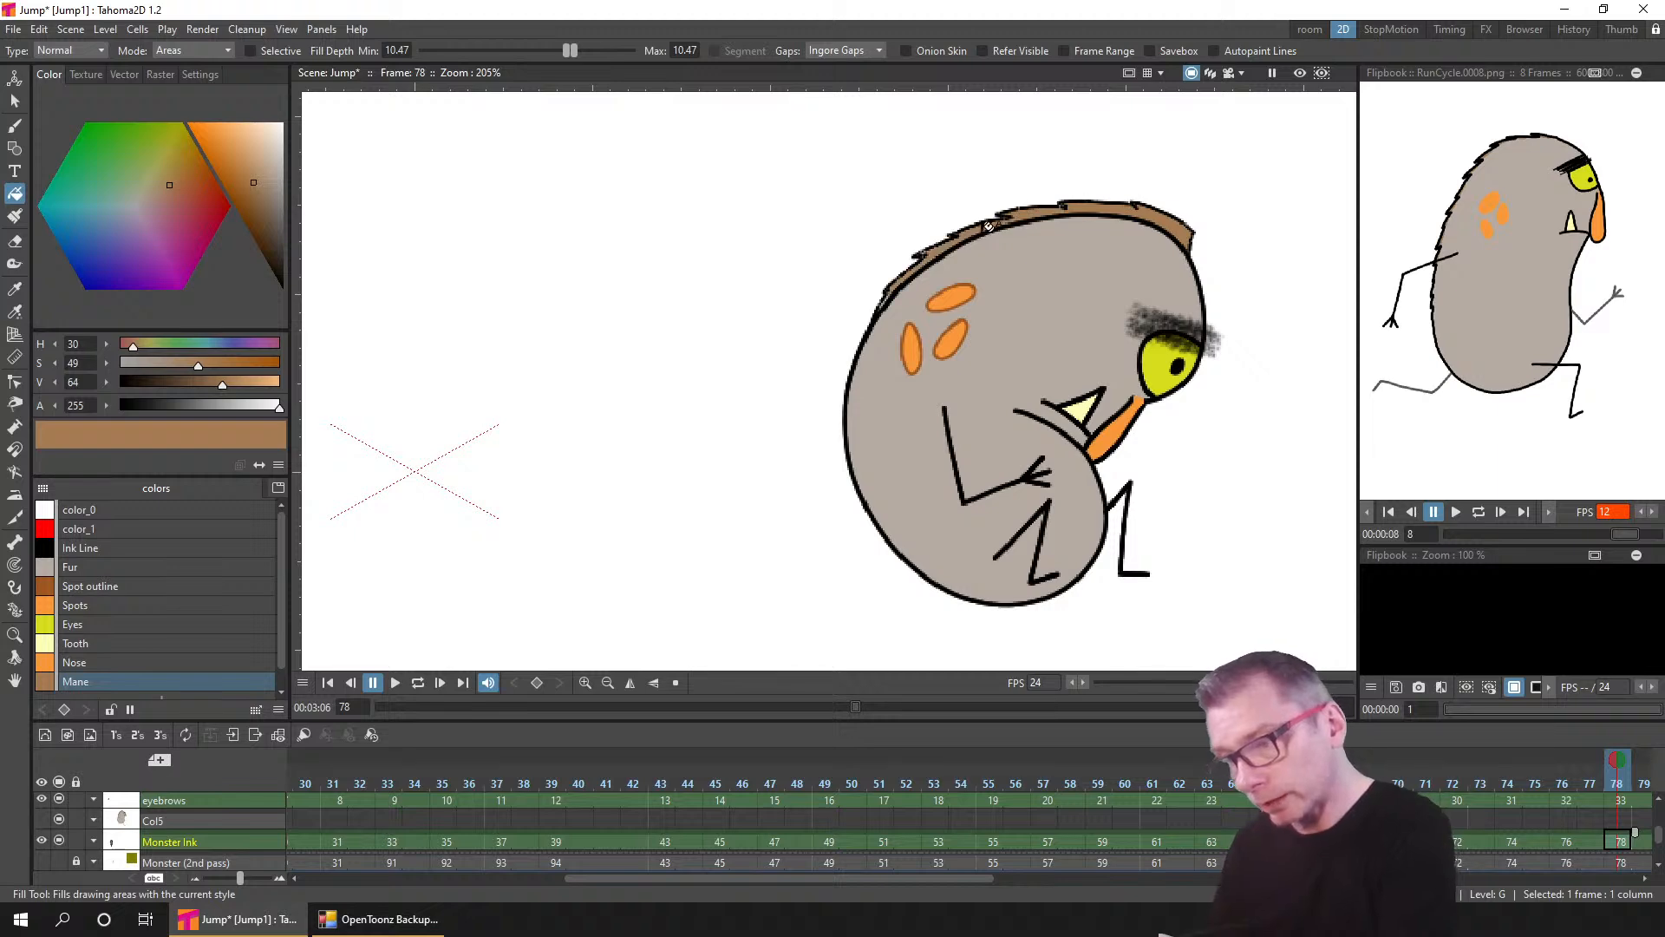
# - Fill the mane with the Mane colour on Monster Ink frames 80 and 82
pyautogui.moveTo(1474, 870); pyautogui.dragTo(789, 866)
pyautogui.click(985, 836)
pyautogui.click(1153, 192)
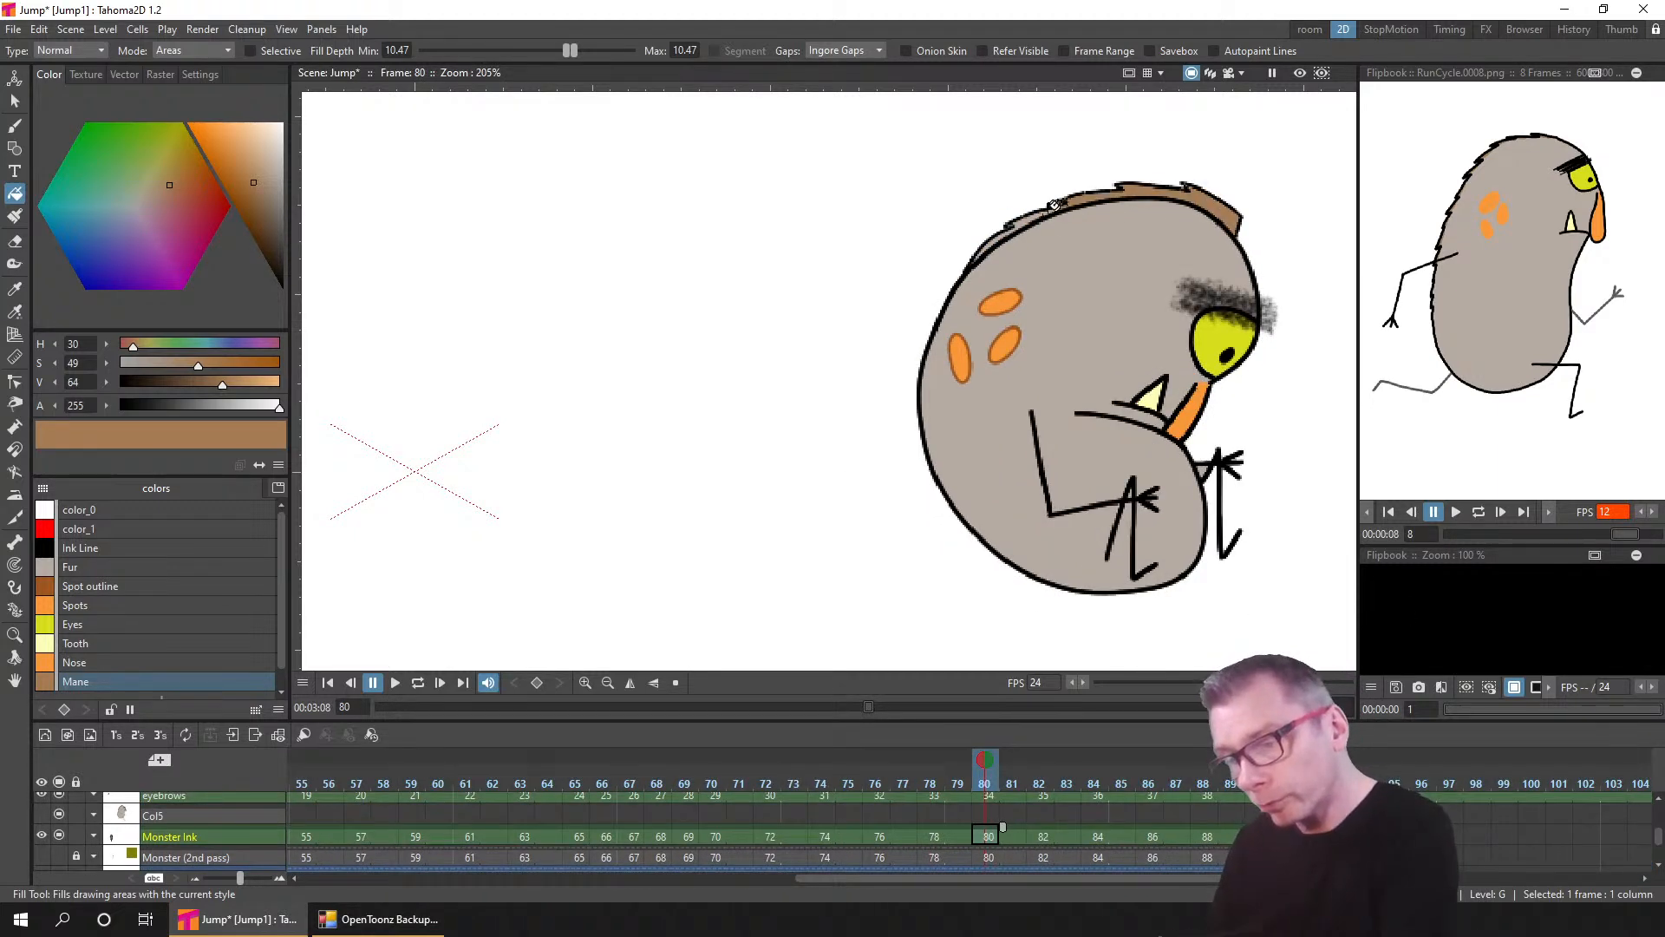
pyautogui.click(1054, 205)
pyautogui.click(1045, 836)
pyautogui.click(1180, 185)
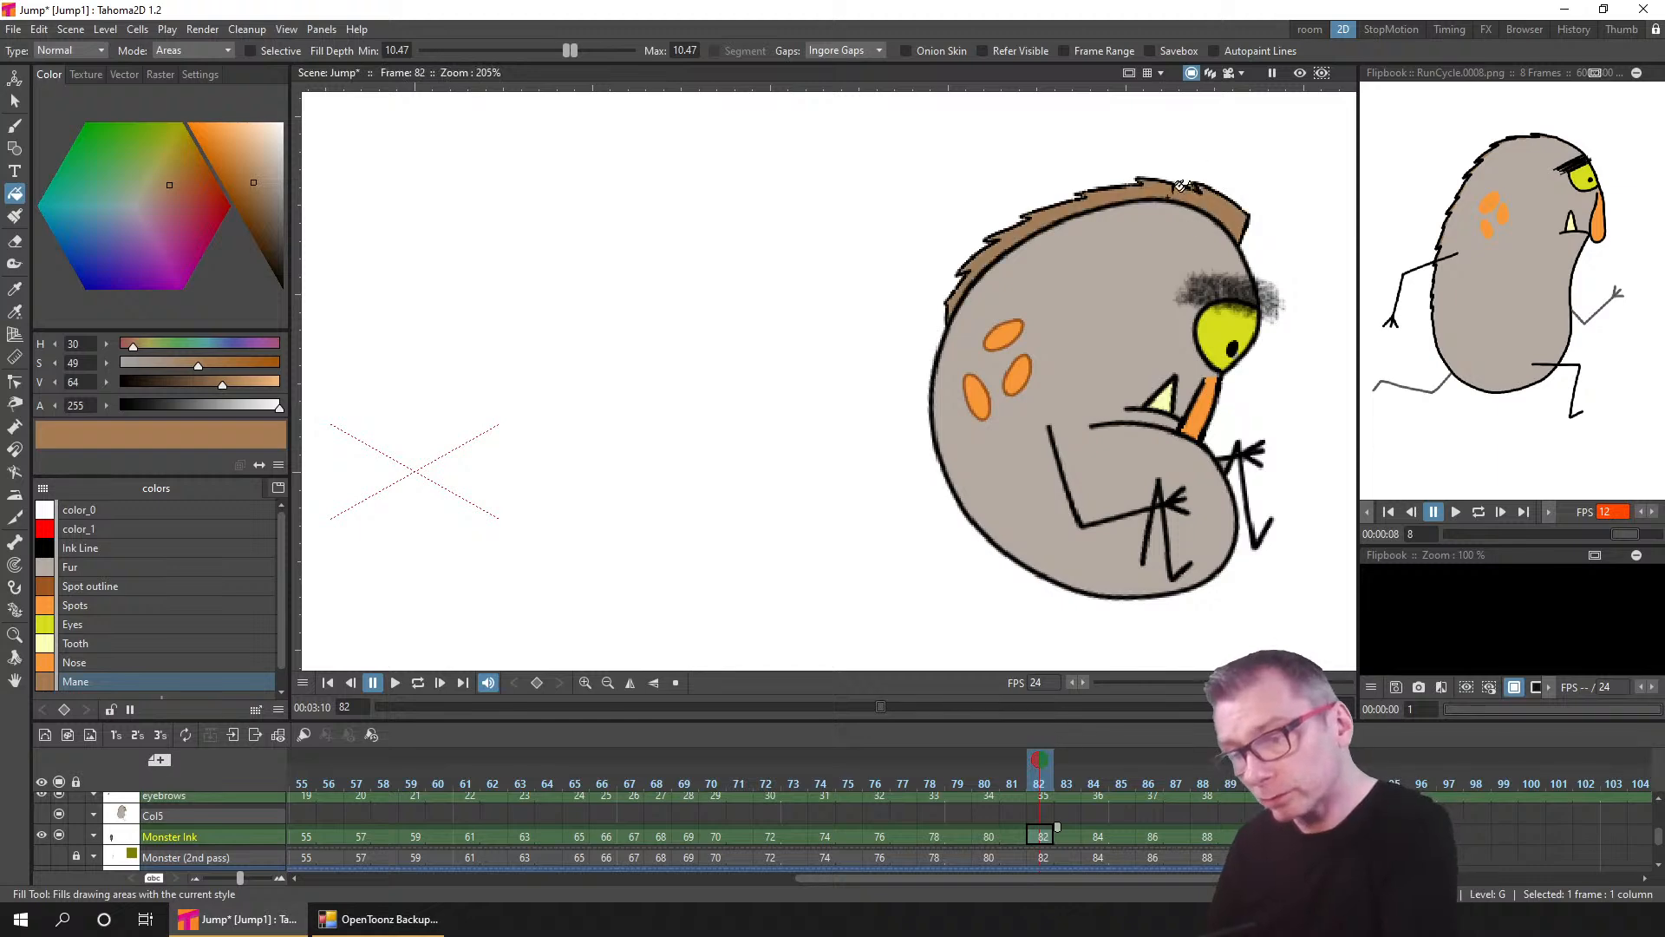
# - Fill the mane with the Mane colour on Monster Ink frames 84 and 86
pyautogui.click(1098, 836)
pyautogui.click(1088, 213)
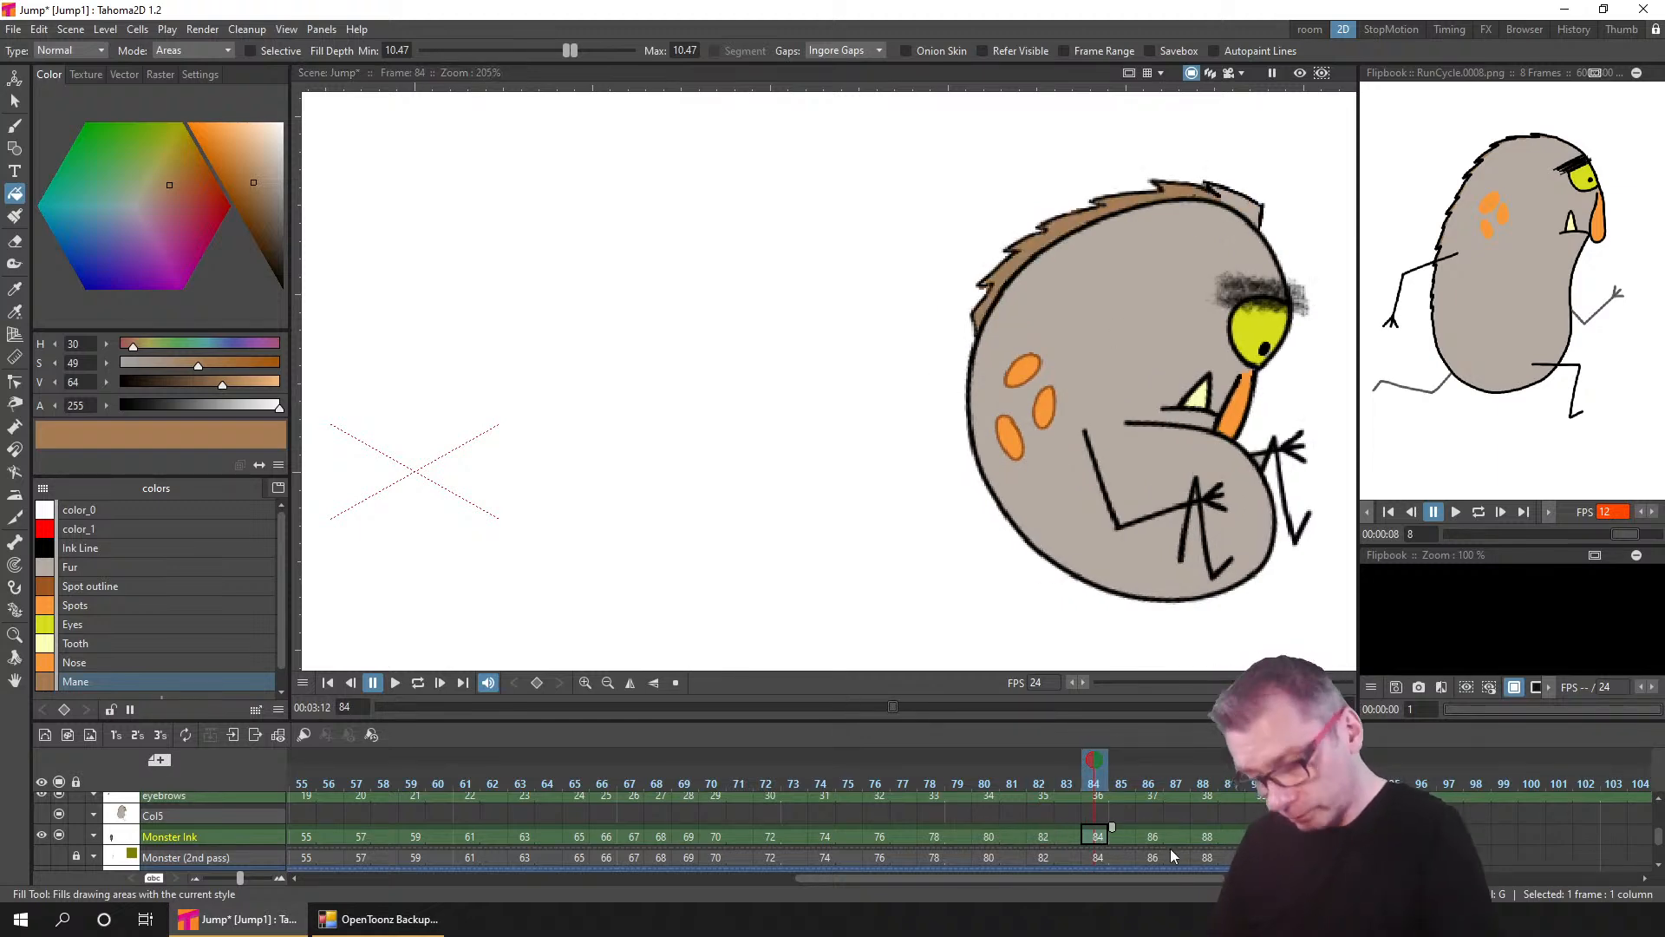
pyautogui.click(1152, 836)
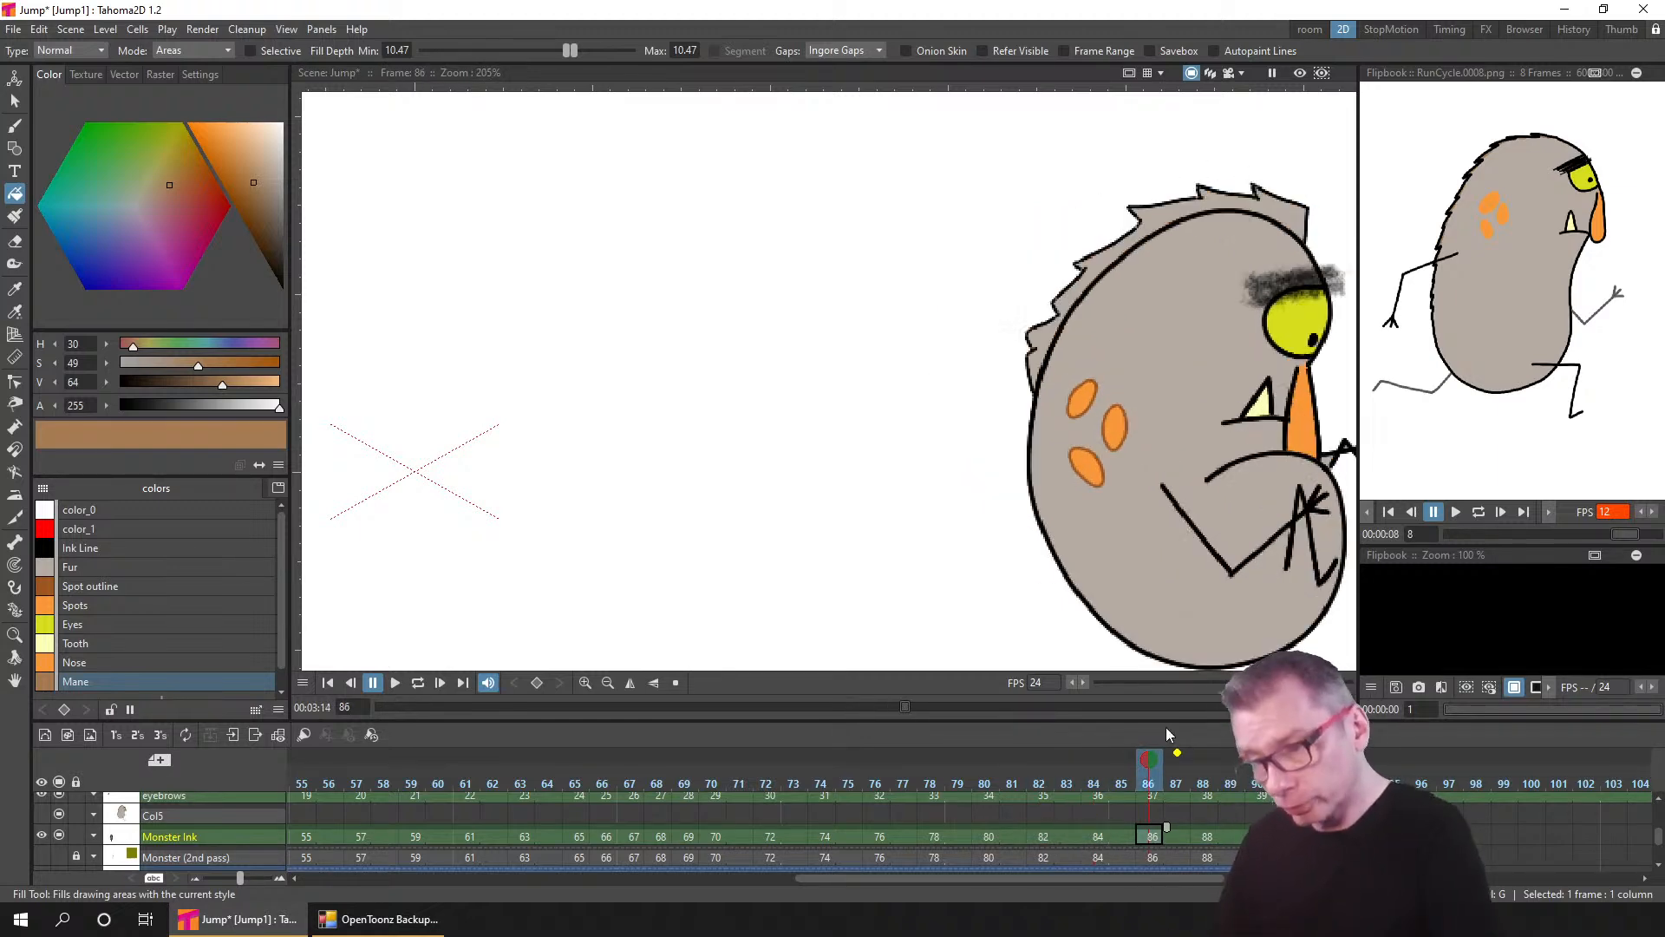
pyautogui.click(1236, 239)
# - Fill the mane with the Mane colour on Monster Ink frames 88 and 90
pyautogui.click(1208, 836)
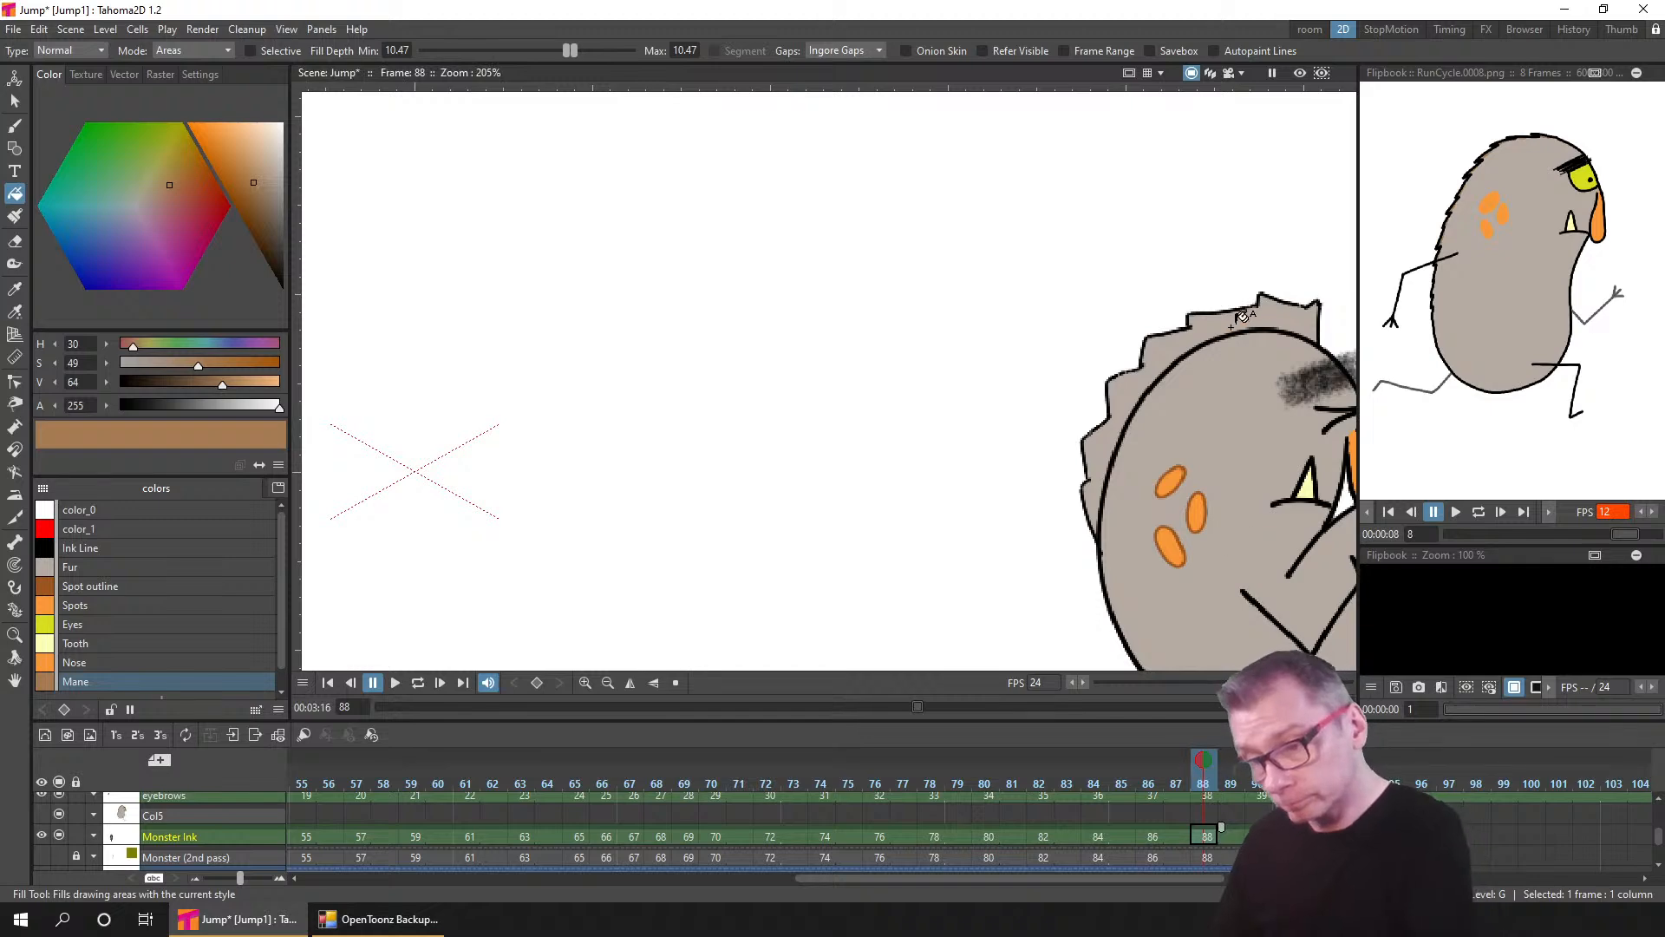
pyautogui.click(1242, 317)
pyautogui.hotkey('shift', '.')
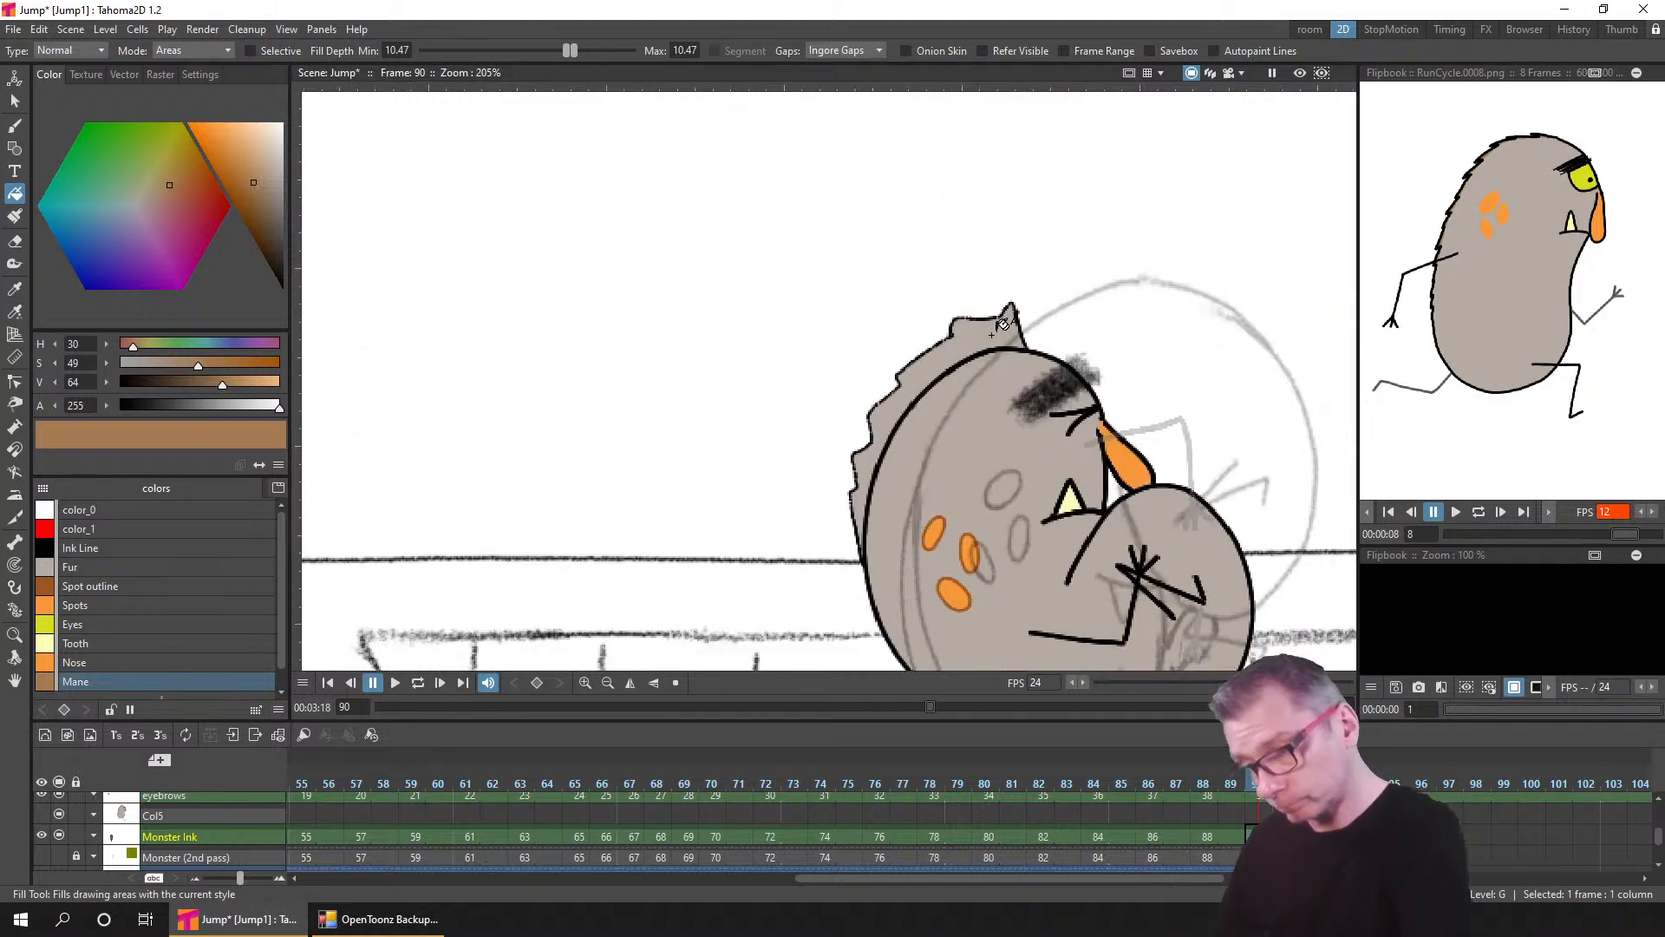
pyautogui.click(991, 335)
# - Return to the first frame of the animation and save the Jump scene
pyautogui.scroll(-12, 995, 342)
pyautogui.click(328, 683)
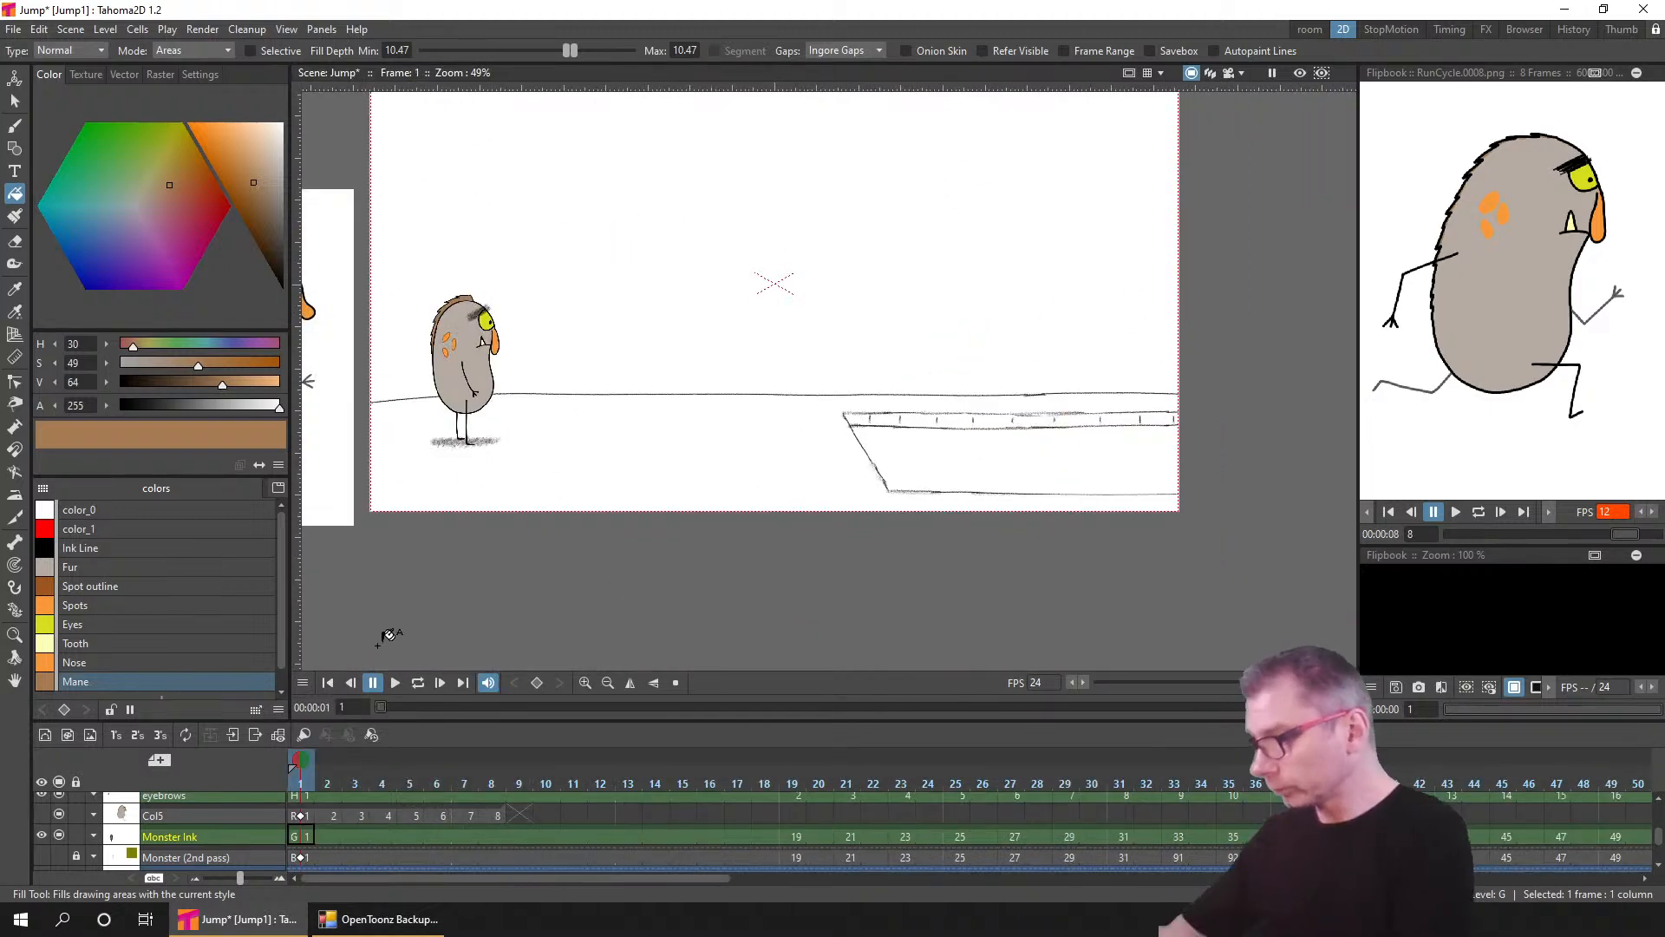
pyautogui.hotkey('ctrl', 's')
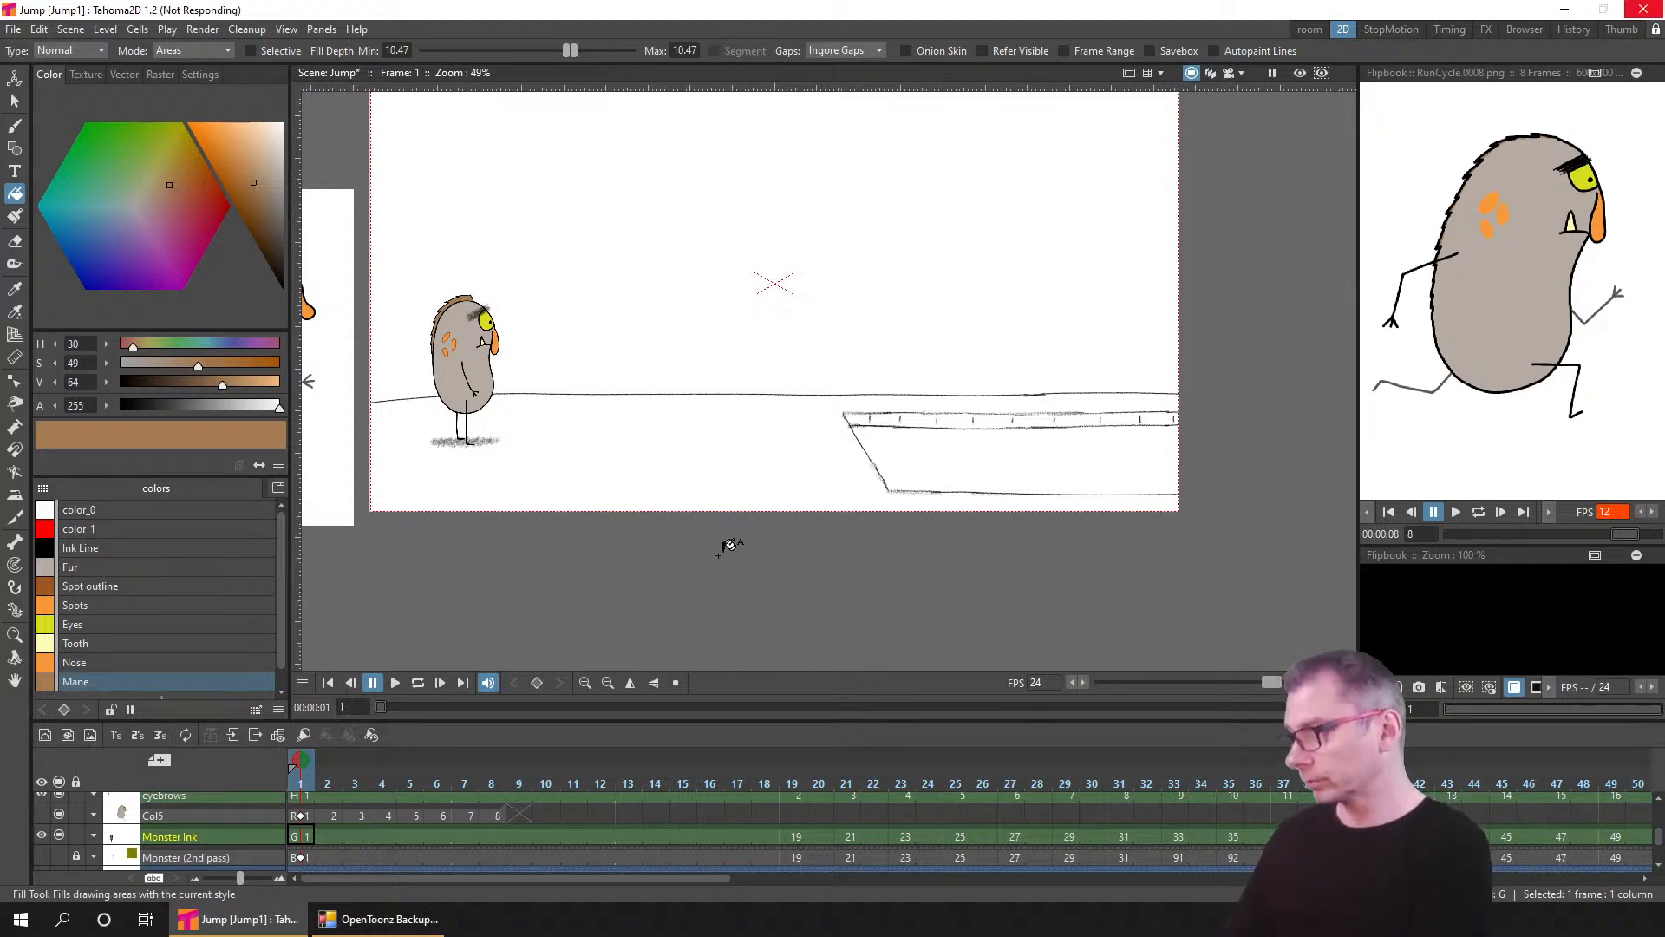
# - Play the coloured jump animation in a loop to check the fills, stop it and return to the first frame
pyautogui.moveTo(722, 546)
pyautogui.mouseDown()
pyautogui.moveTo(531, 254)
pyautogui.moveTo(692, 520)
pyautogui.moveTo(738, 556)
pyautogui.mouseUp()
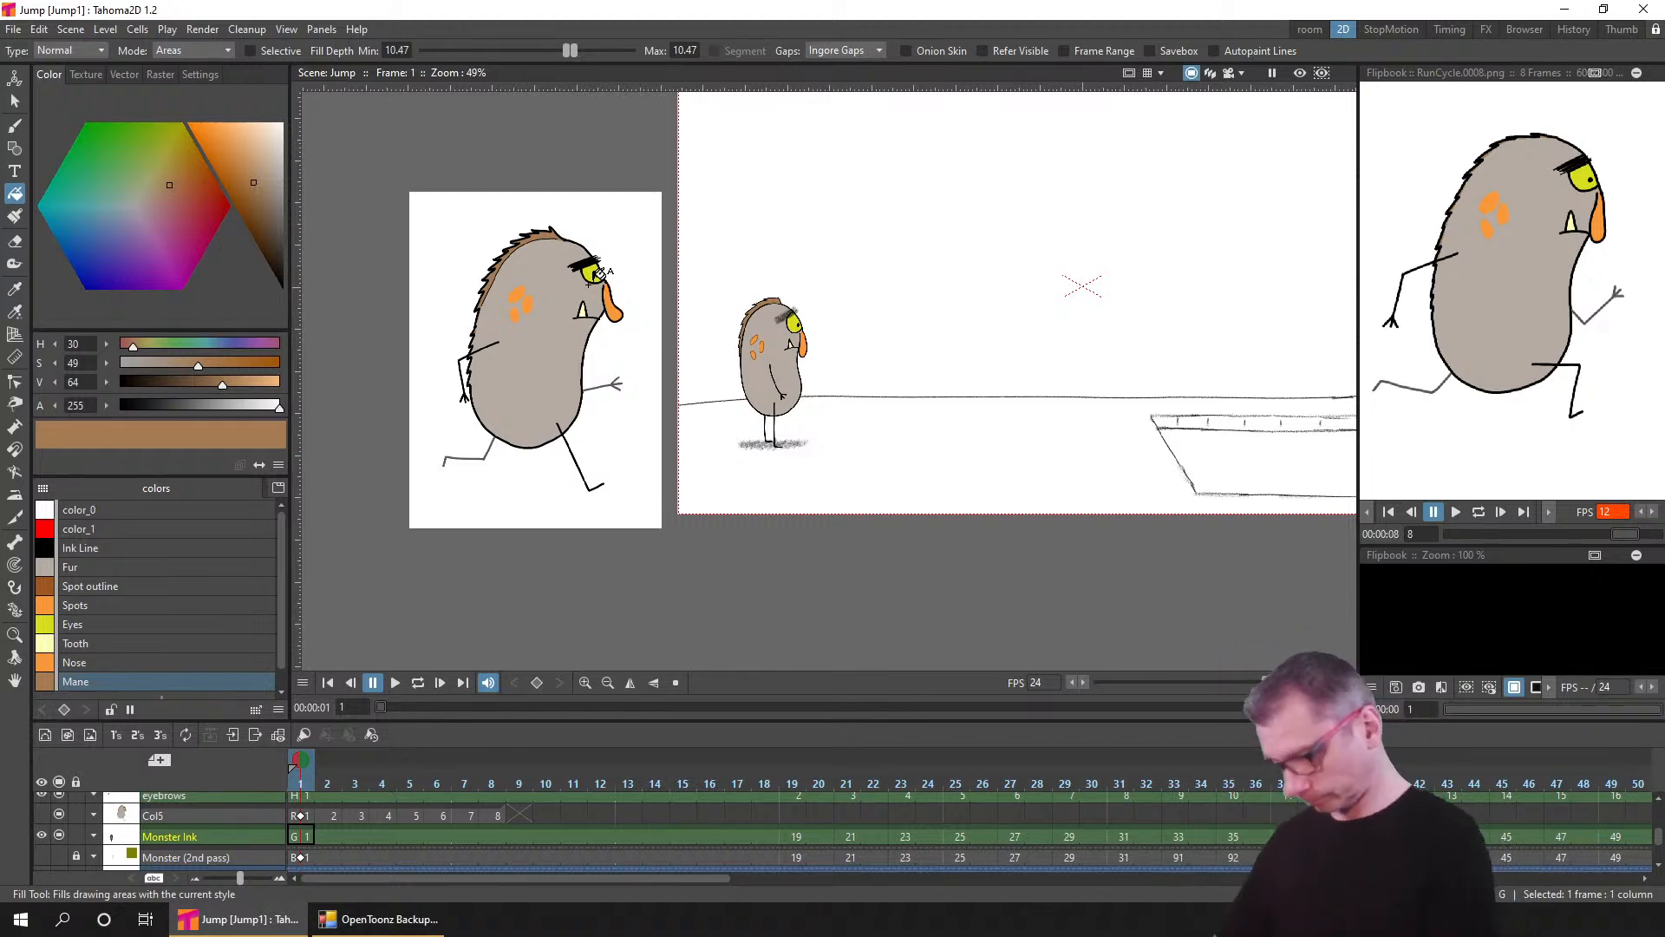
pyautogui.moveTo(377, 700)
pyautogui.mouseDown()
pyautogui.moveTo(943, 709)
pyautogui.moveTo(602, 726)
pyautogui.moveTo(380, 707)
pyautogui.mouseUp()
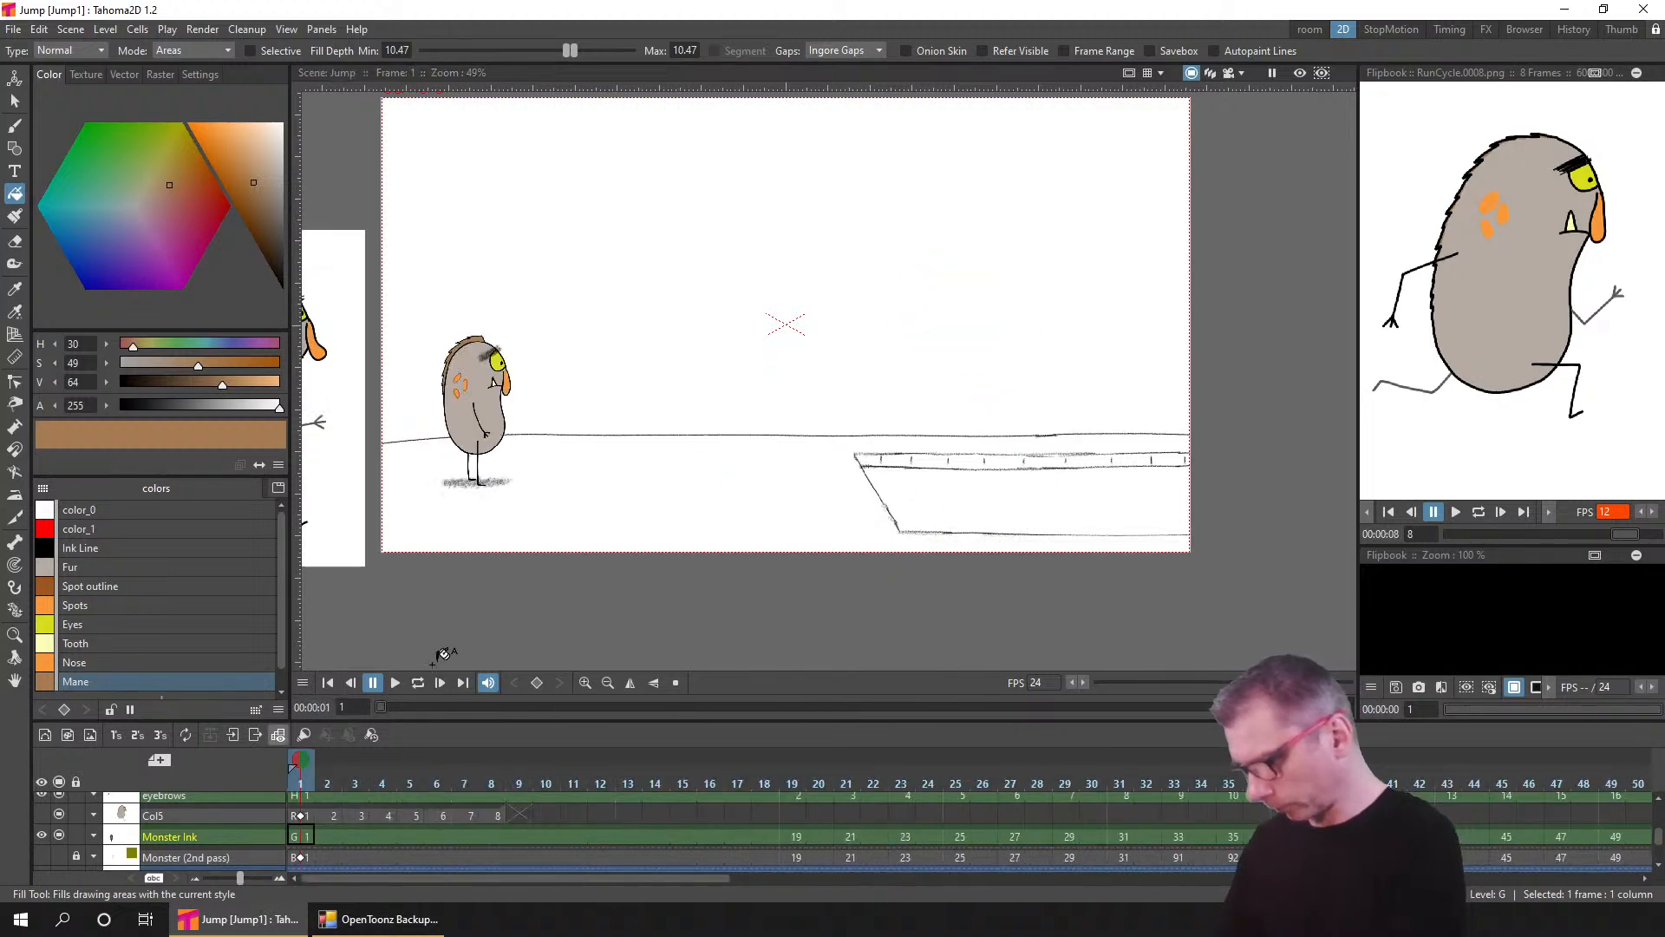
pyautogui.click(418, 682)
pyautogui.scroll(1, 826, 551)
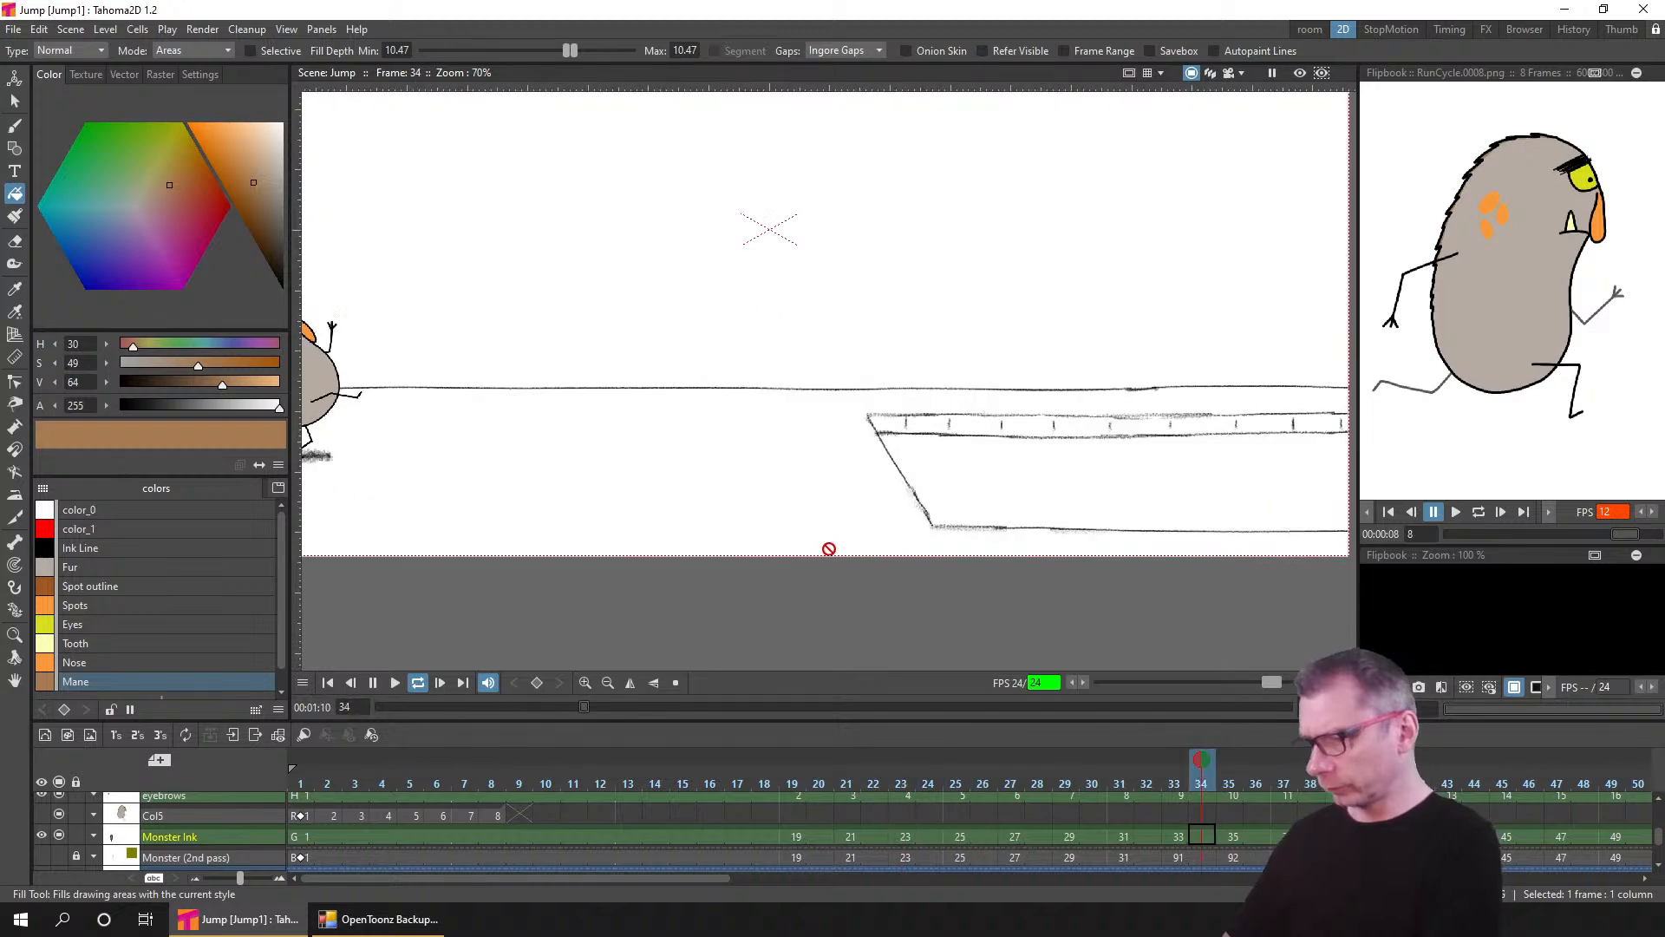
pyautogui.scroll(-1, 829, 605)
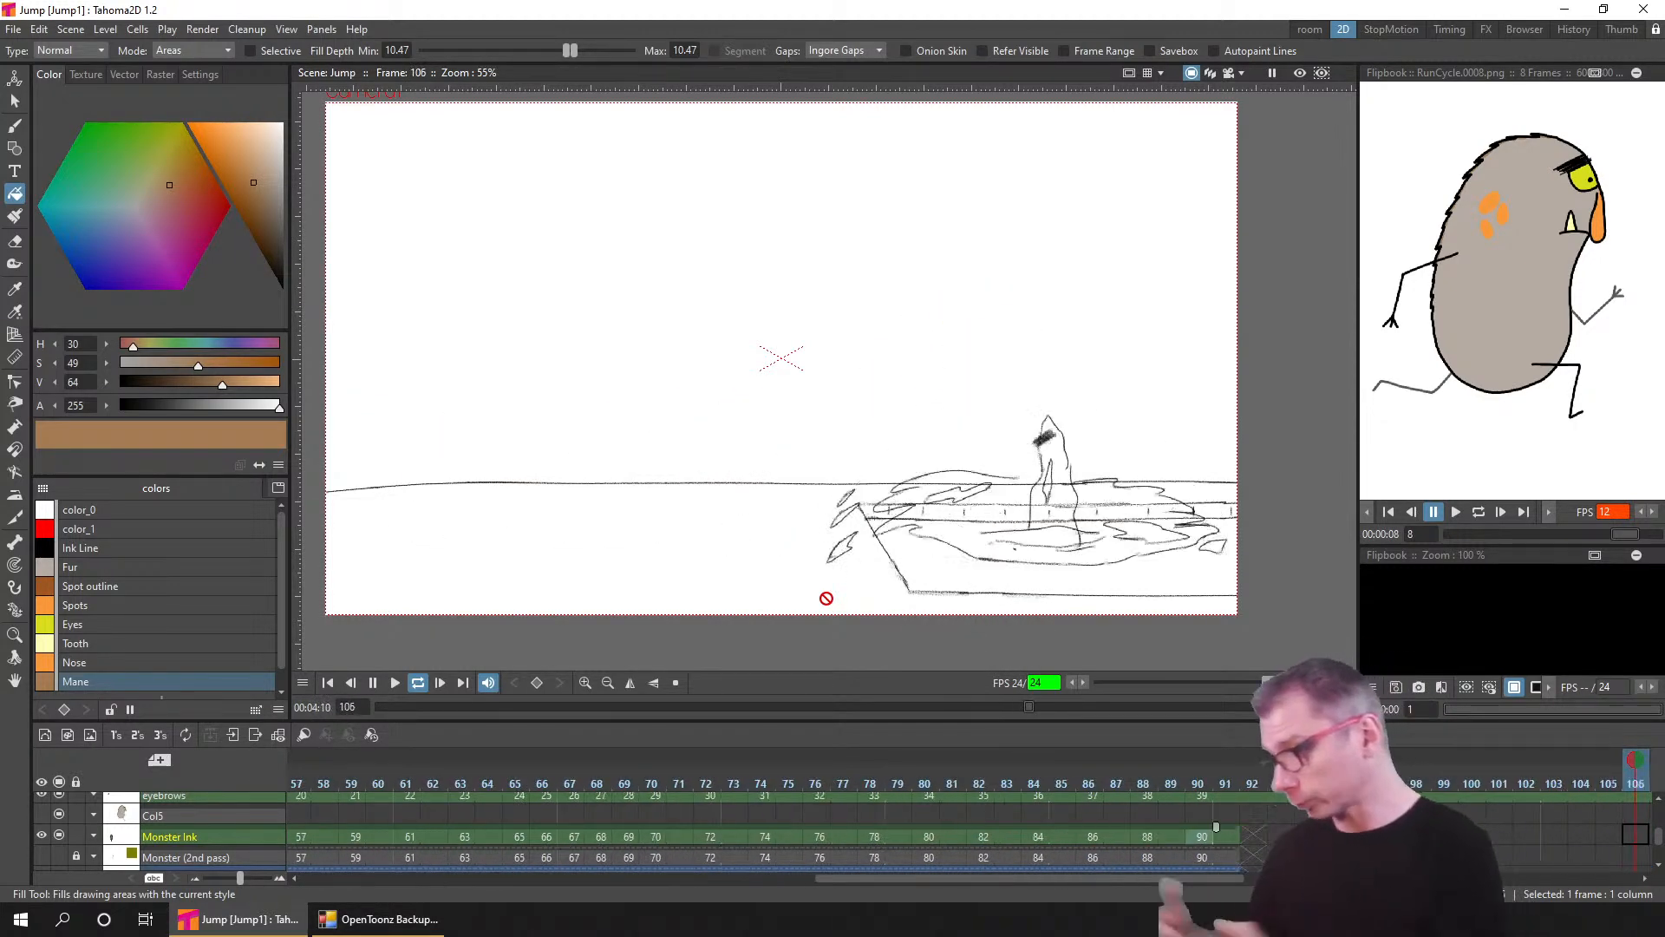
pyautogui.click(372, 684)
pyautogui.click(328, 684)
# - Examine the monster's mane, face and spots up close while scrubbing through the opening frames, ending at the first frame
pyautogui.scroll(5, 491, 381)
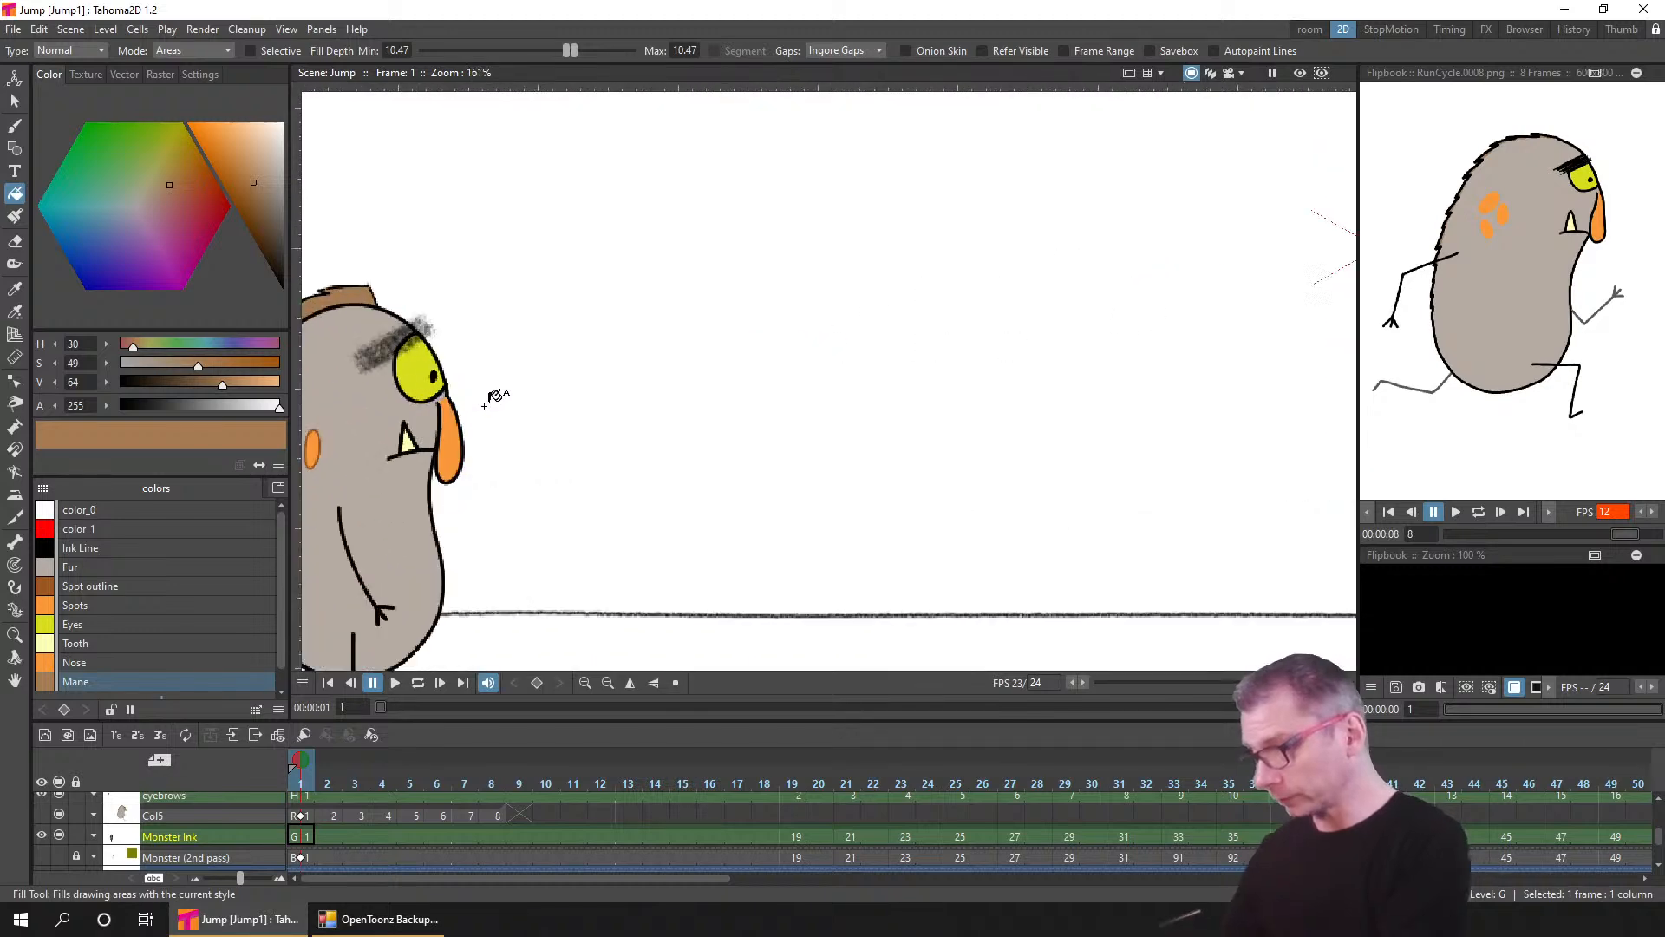
pyautogui.scroll(4, 709, 407)
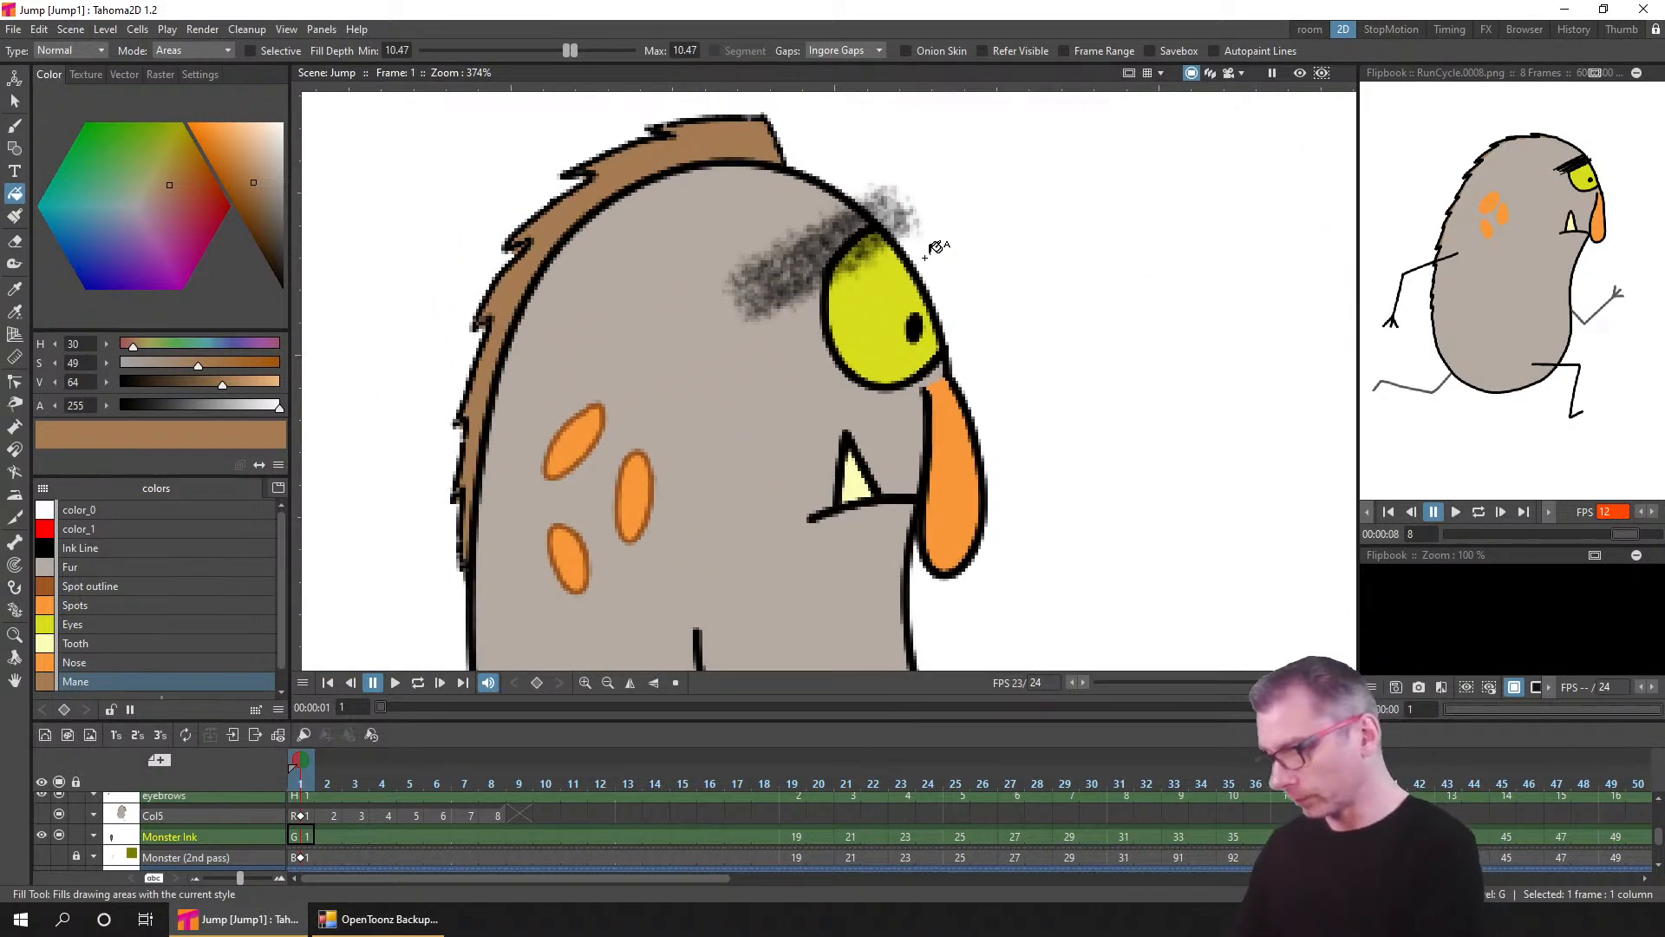
pyautogui.scroll(-3, 934, 249)
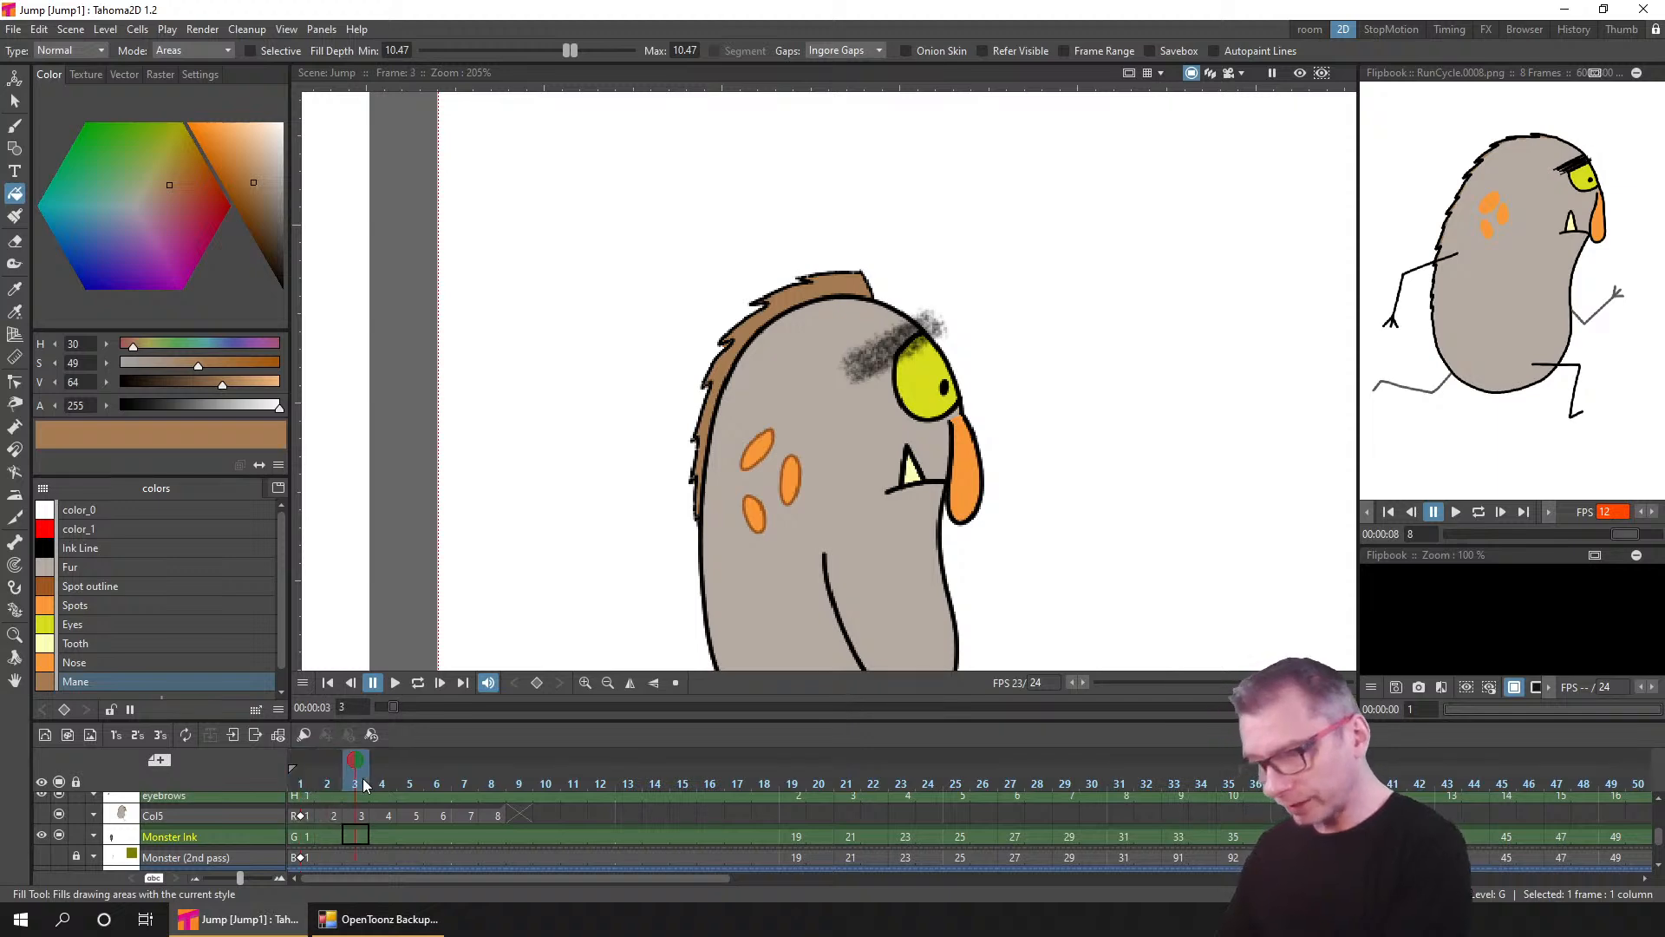
pyautogui.moveTo(479, 783); pyautogui.dragTo(633, 784)
pyautogui.moveTo(808, 774); pyautogui.dragTo(710, 765)
pyautogui.click(328, 682)
pyautogui.scroll(-3, 1096, 521)
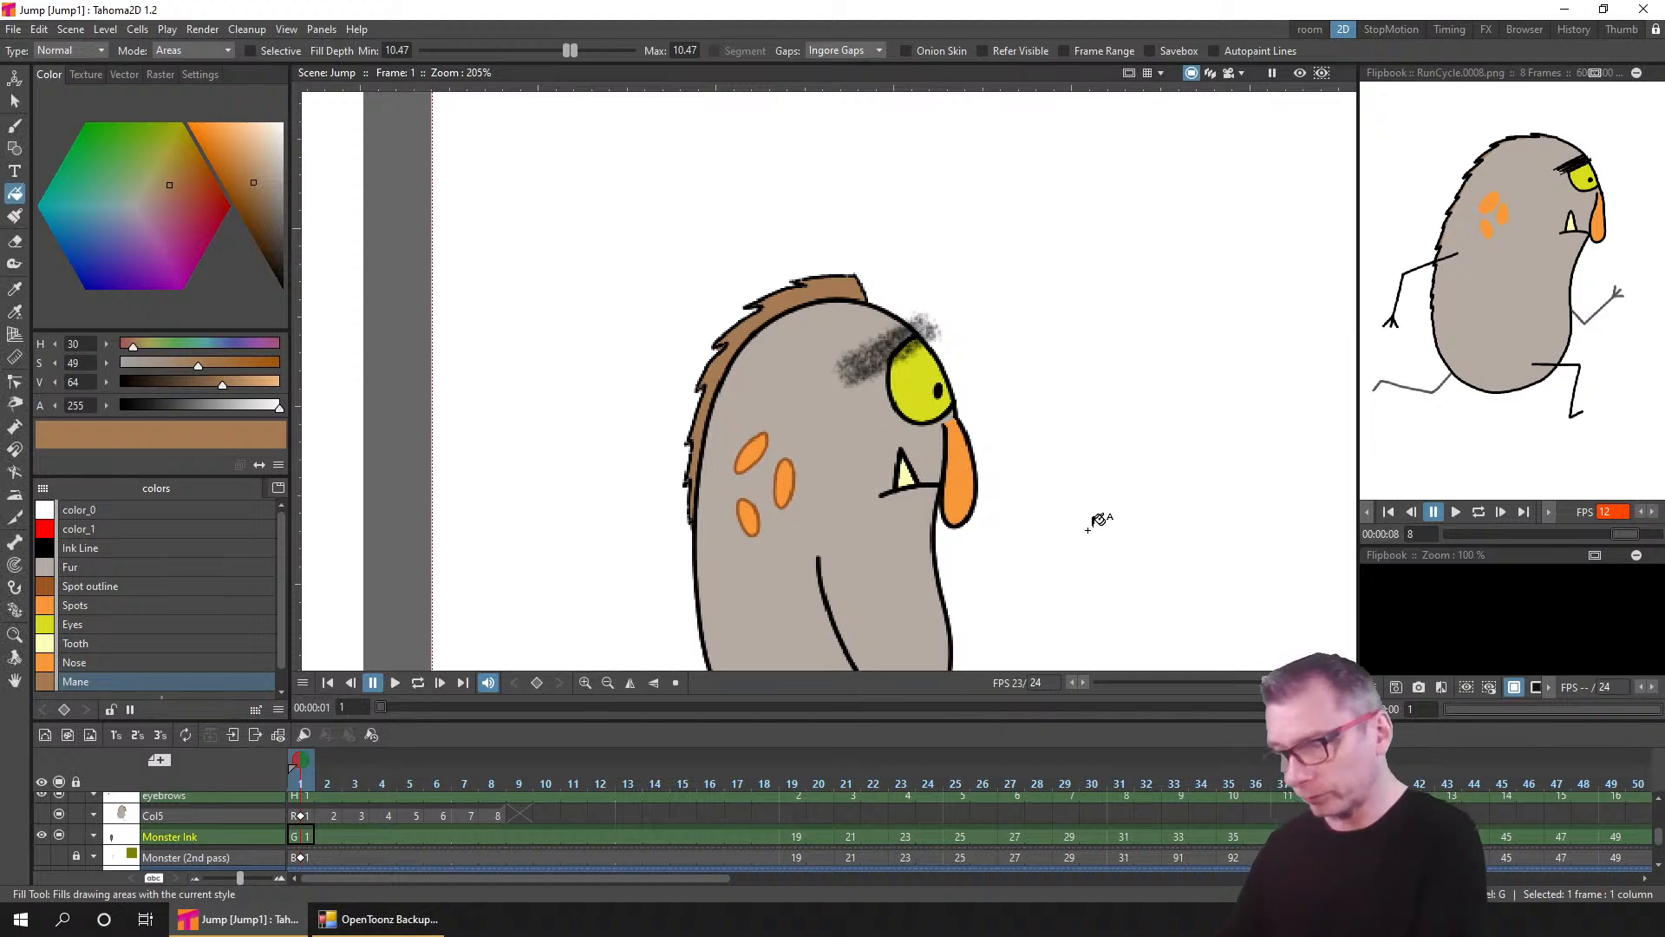
pyautogui.scroll(-2, 986, 480)
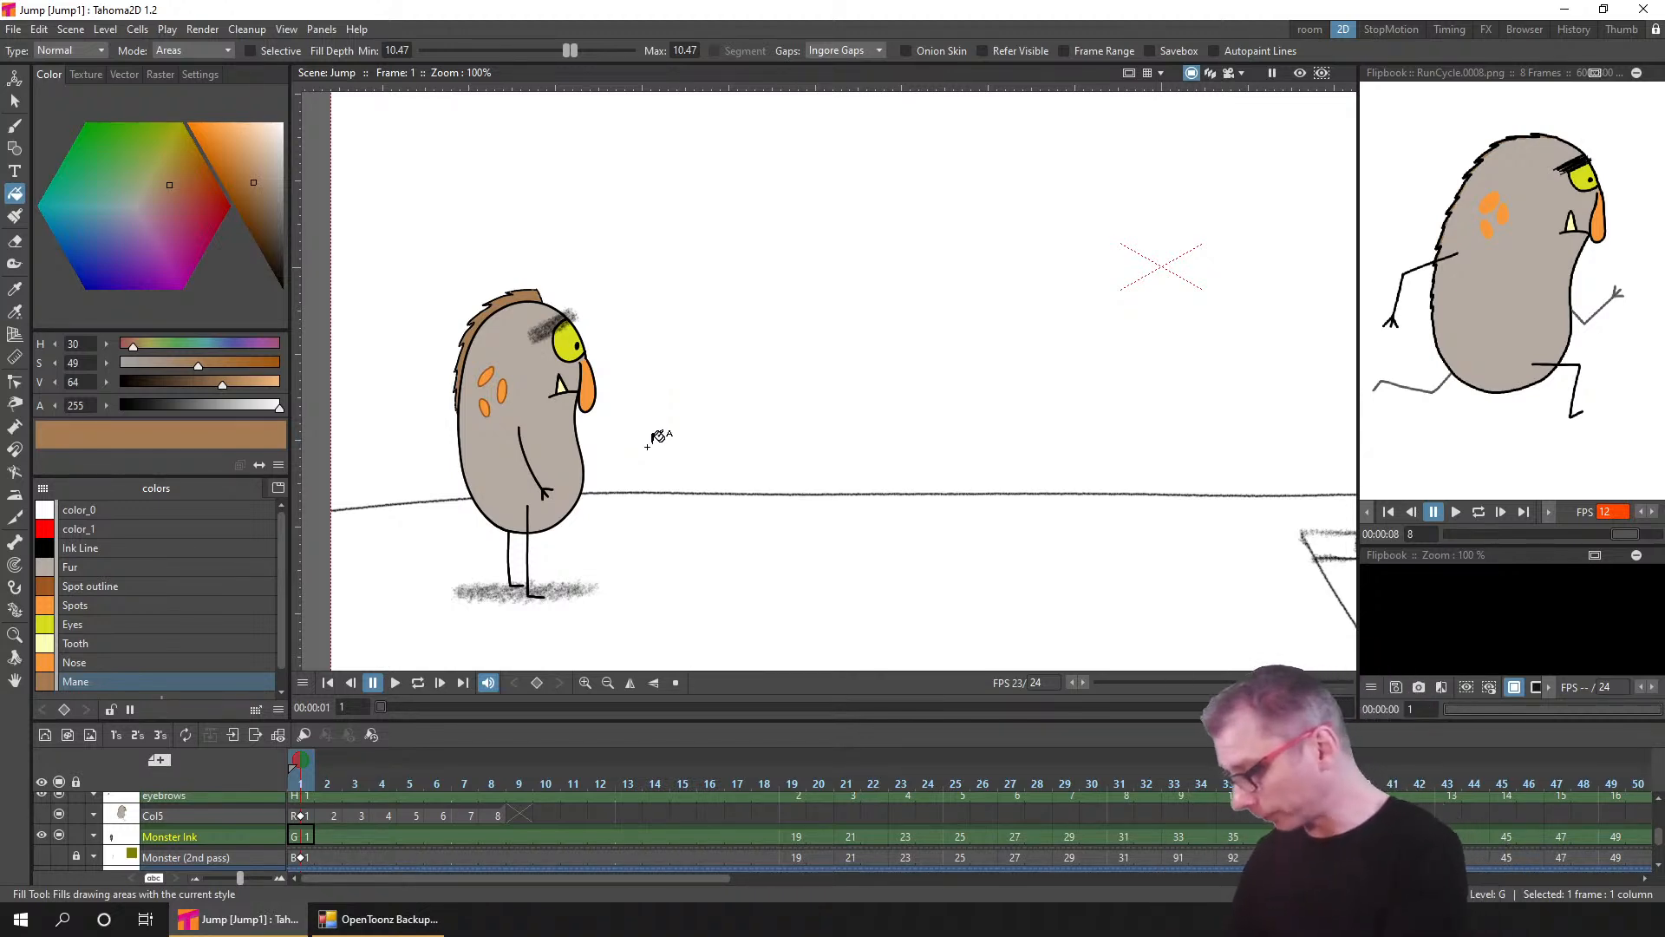
# - Save the Jump scene again with the mane colouring completed
pyautogui.hotkey('ctrl', 's')
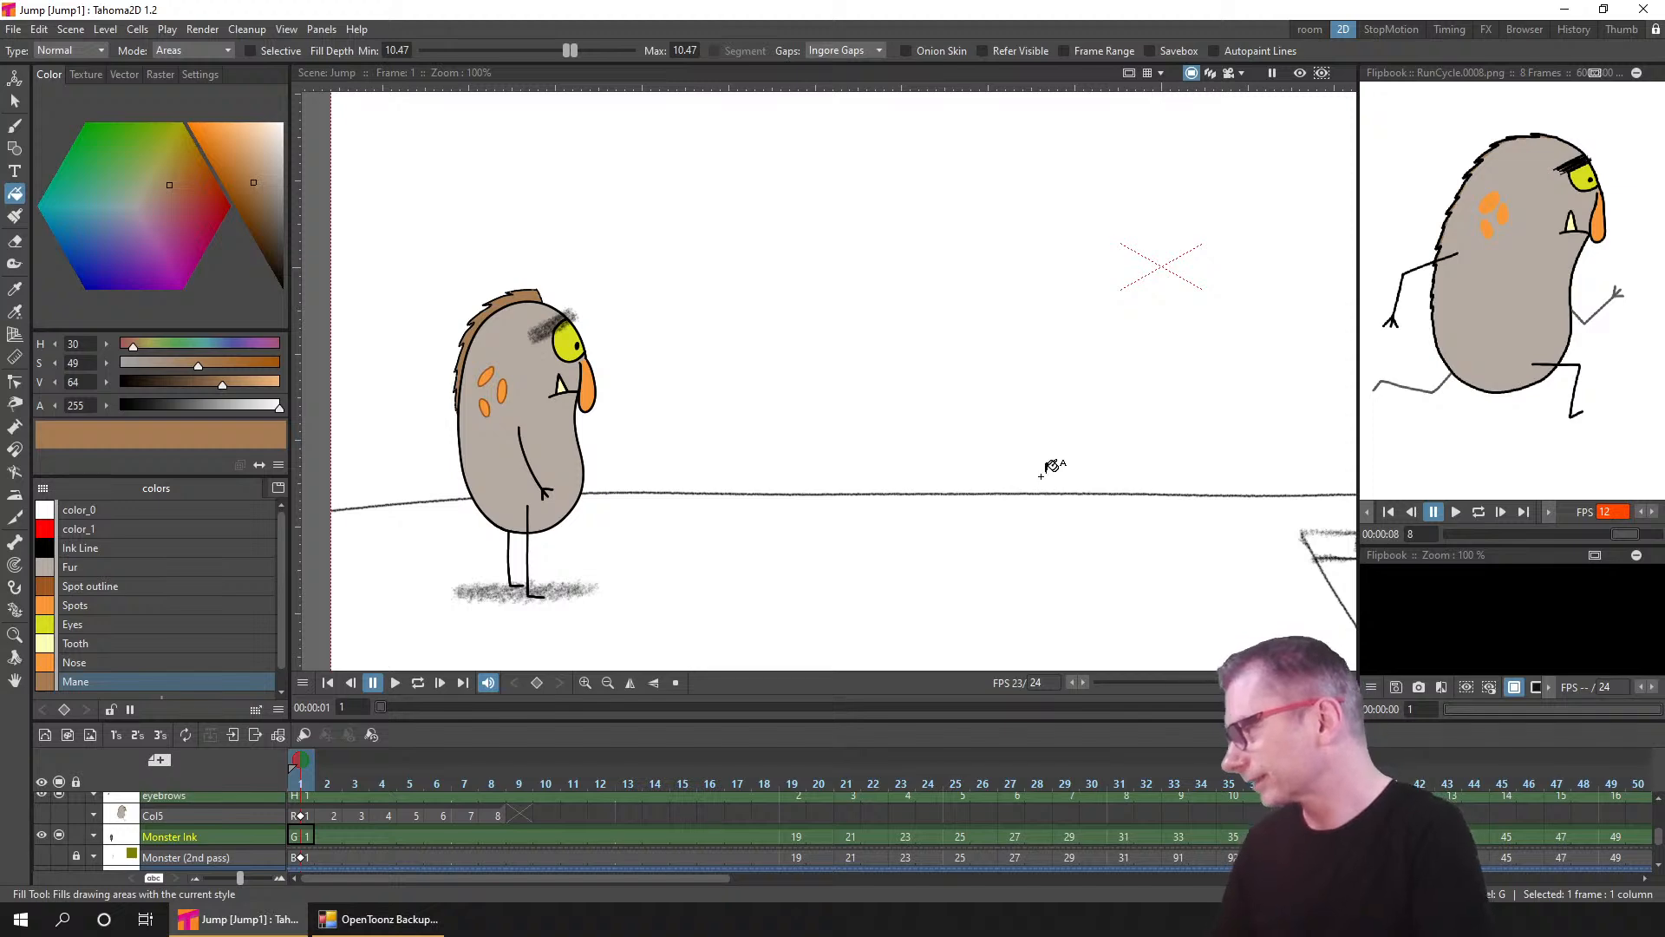
pyautogui.moveTo(1042, 475); pyautogui.dragTo(966, 486)
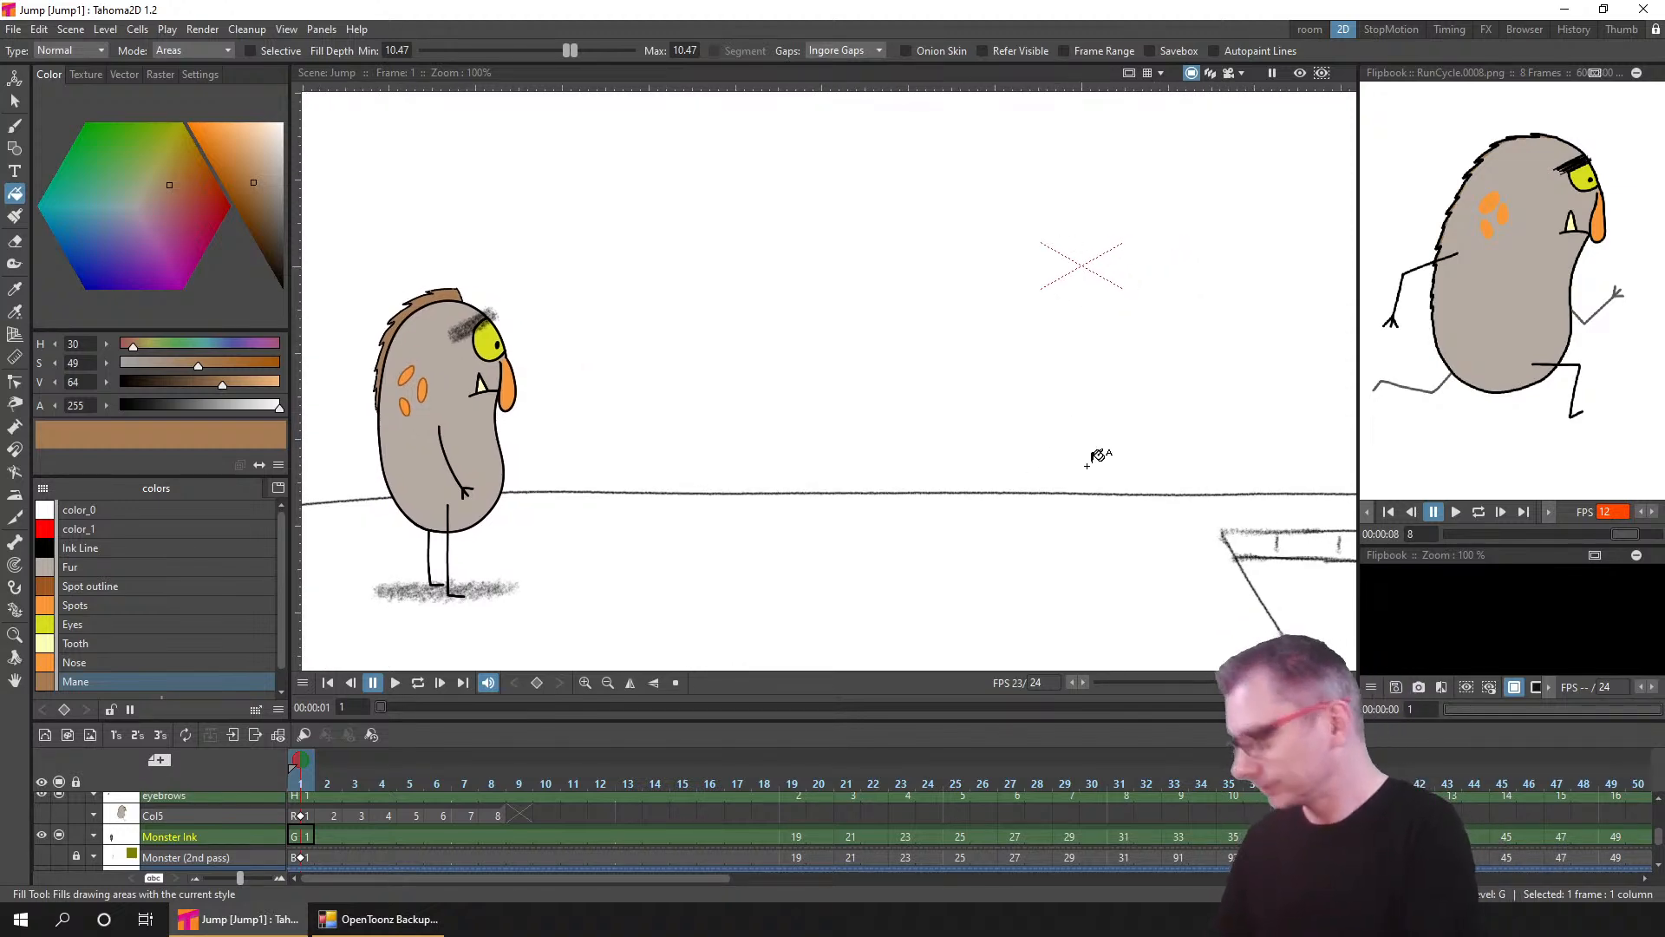
pyautogui.scroll(-1, 1102, 480)
pyautogui.moveTo(1101, 480); pyautogui.dragTo(832, 521)
pyautogui.scroll(-1, 851, 477)
pyautogui.hotkey('ctrl', 's')
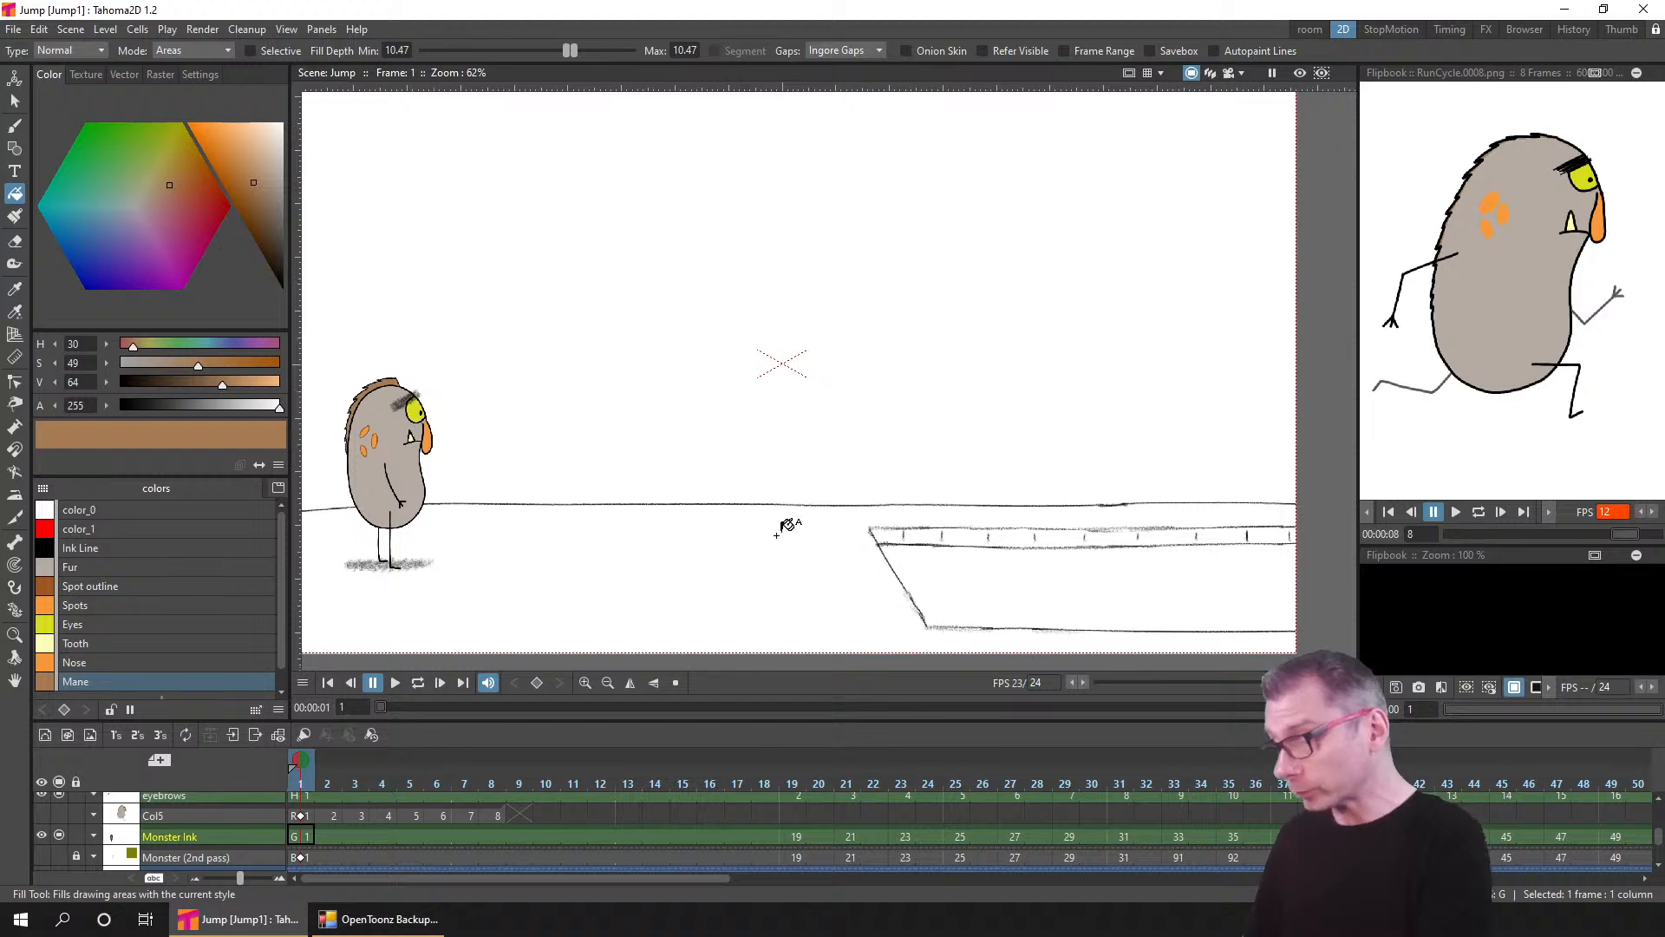
# - Play the whole jump animation again, stop it and go back to frame 1
pyautogui.moveTo(783, 523); pyautogui.dragTo(815, 513)
pyautogui.click(395, 682)
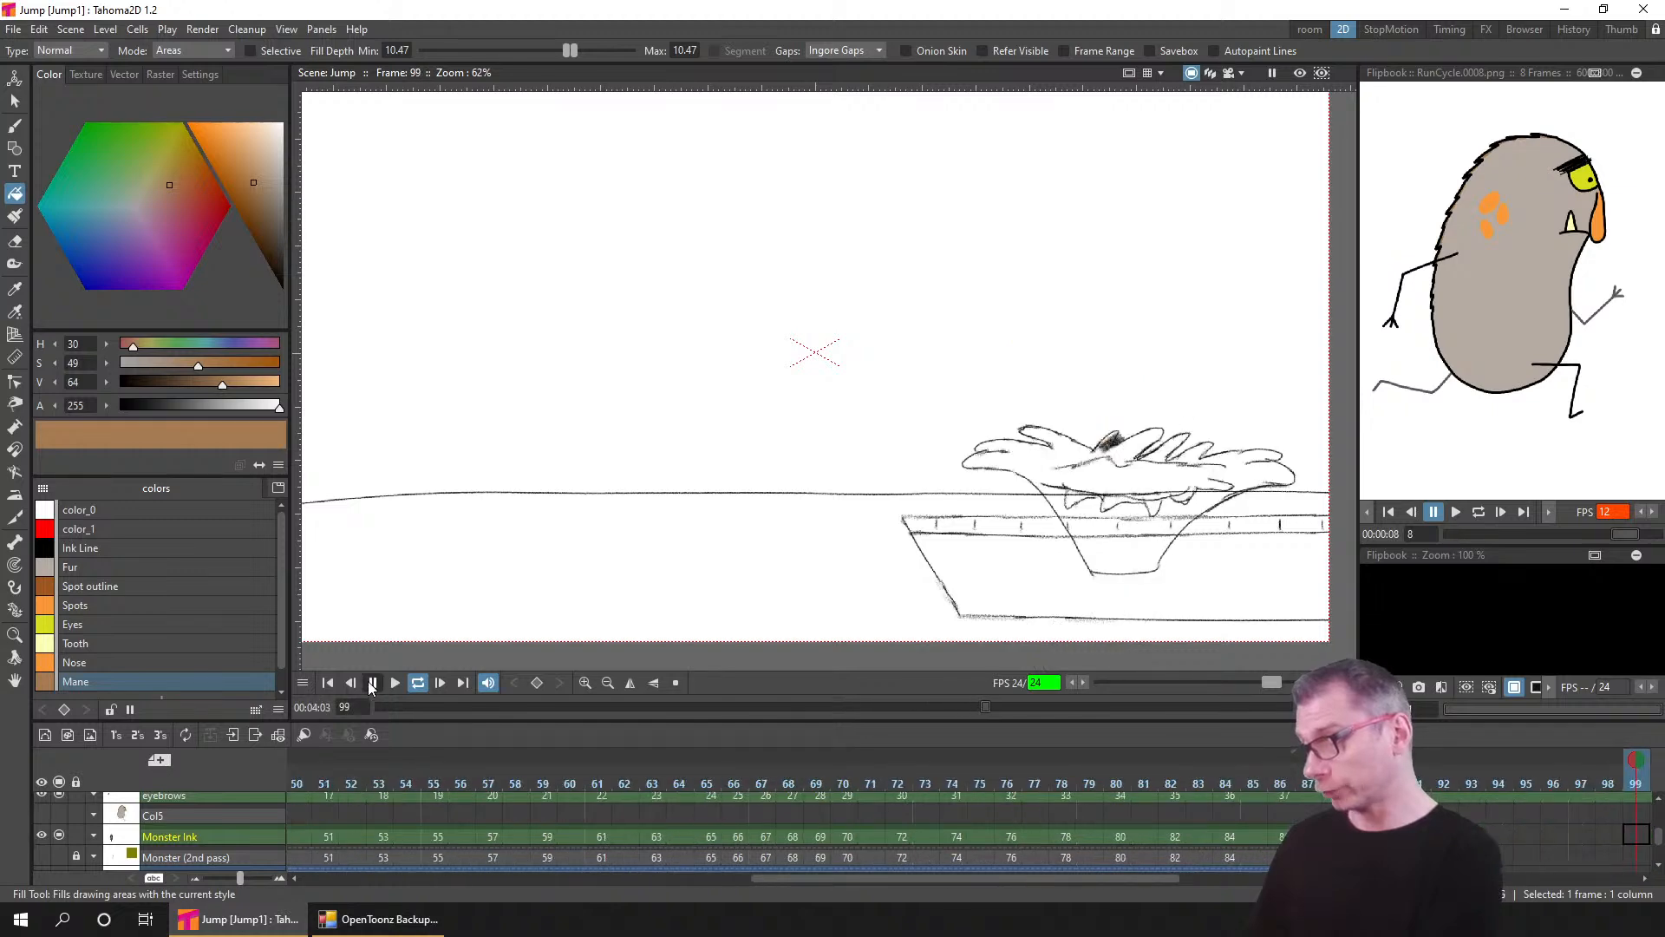
pyautogui.click(326, 684)
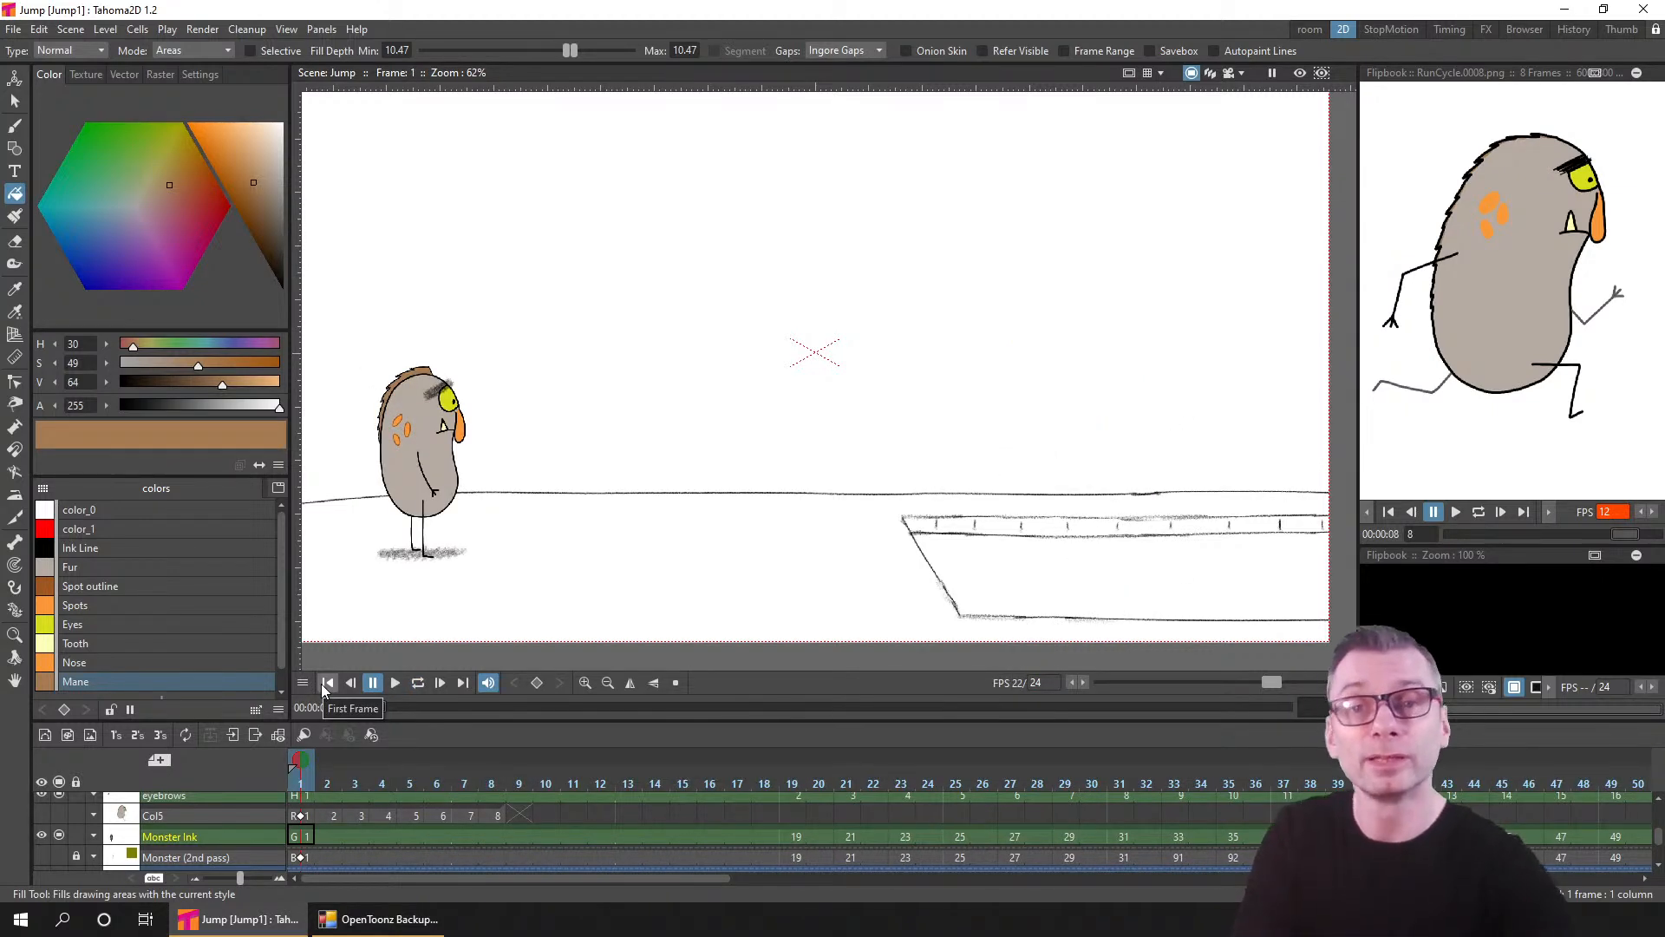
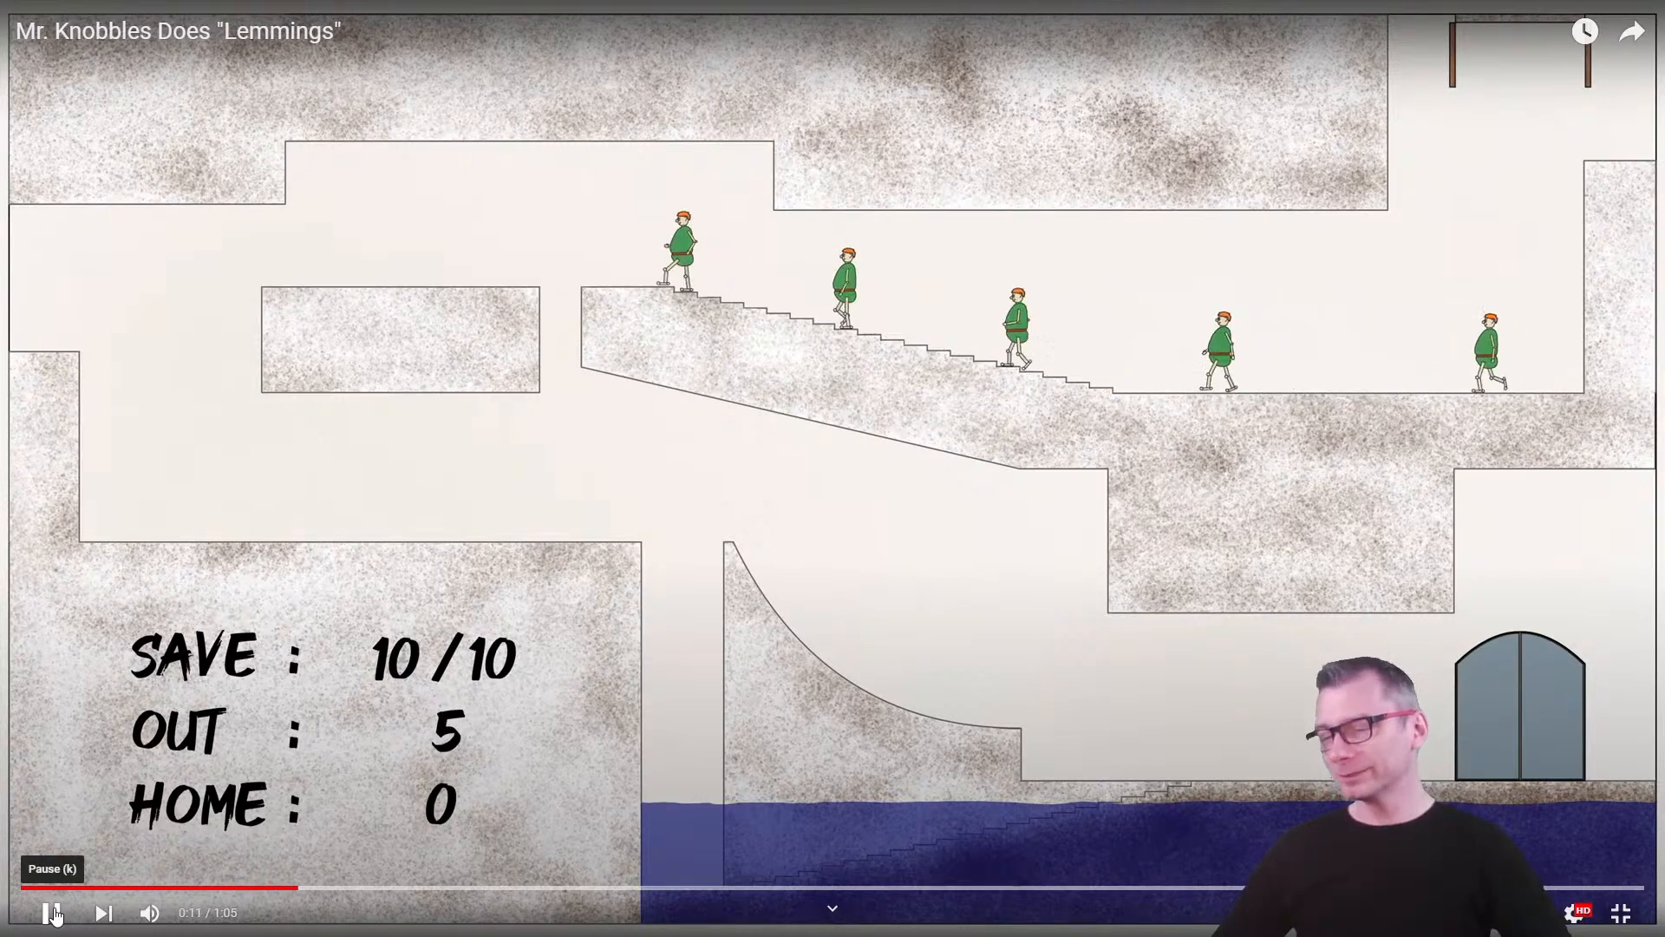
# - Pause the "Lemmings" video, leave full screen and close the browser to return to the Jump scene in Tahoma2D
pyautogui.click(54, 915)
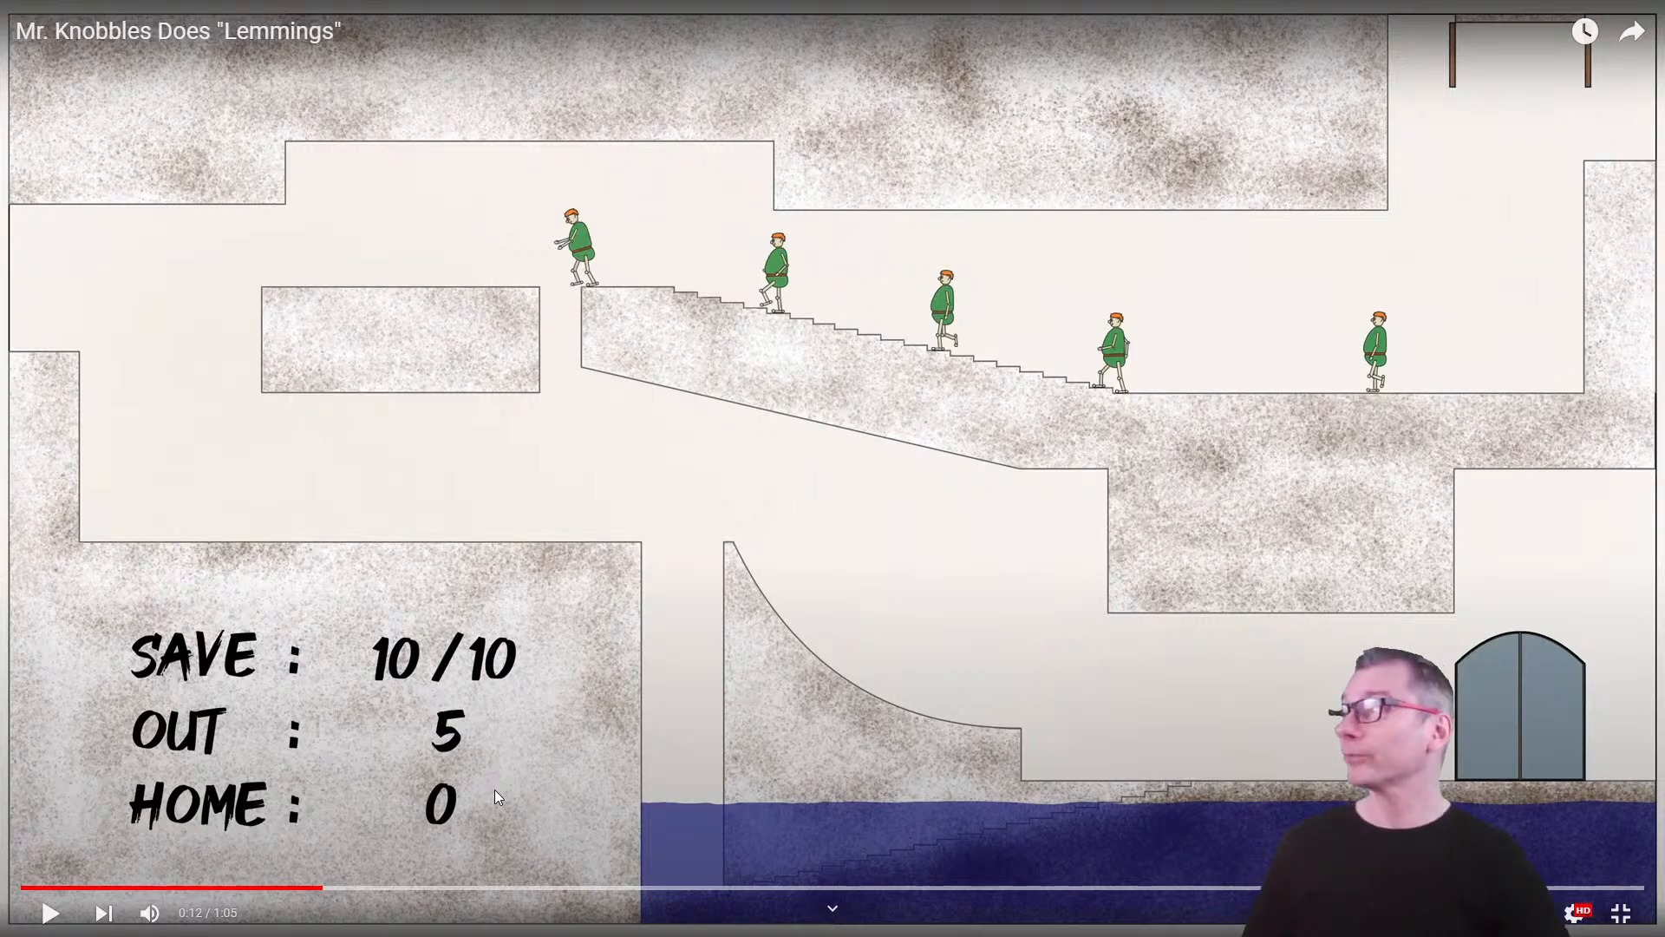
pyautogui.click(1620, 912)
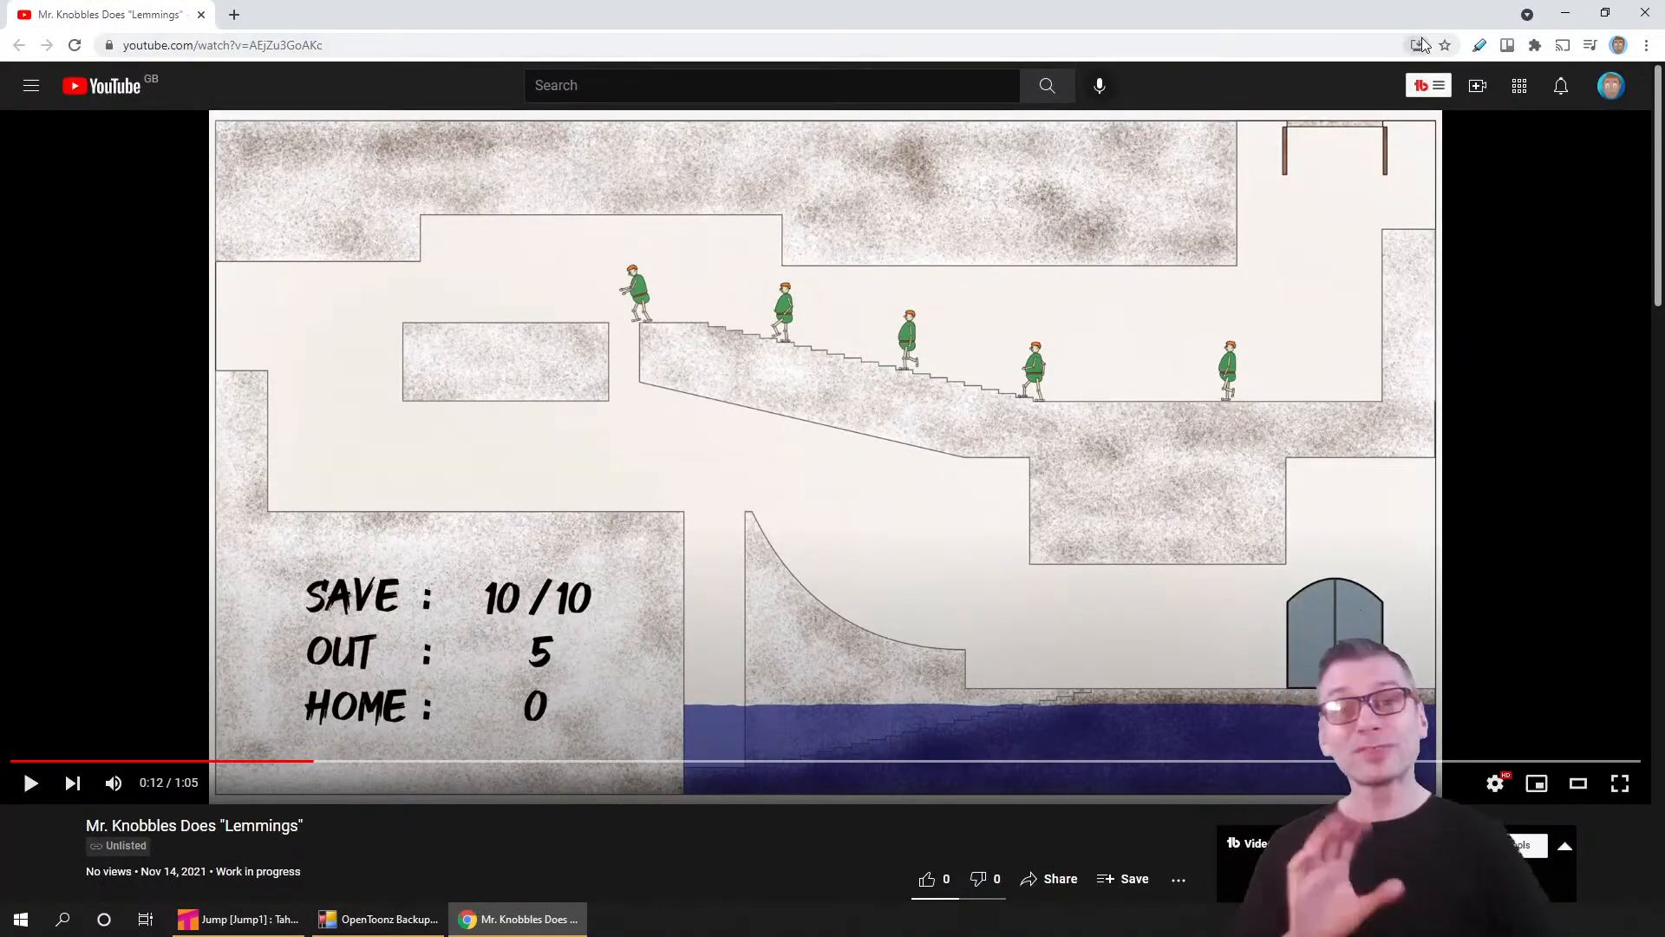
pyautogui.click(1644, 13)
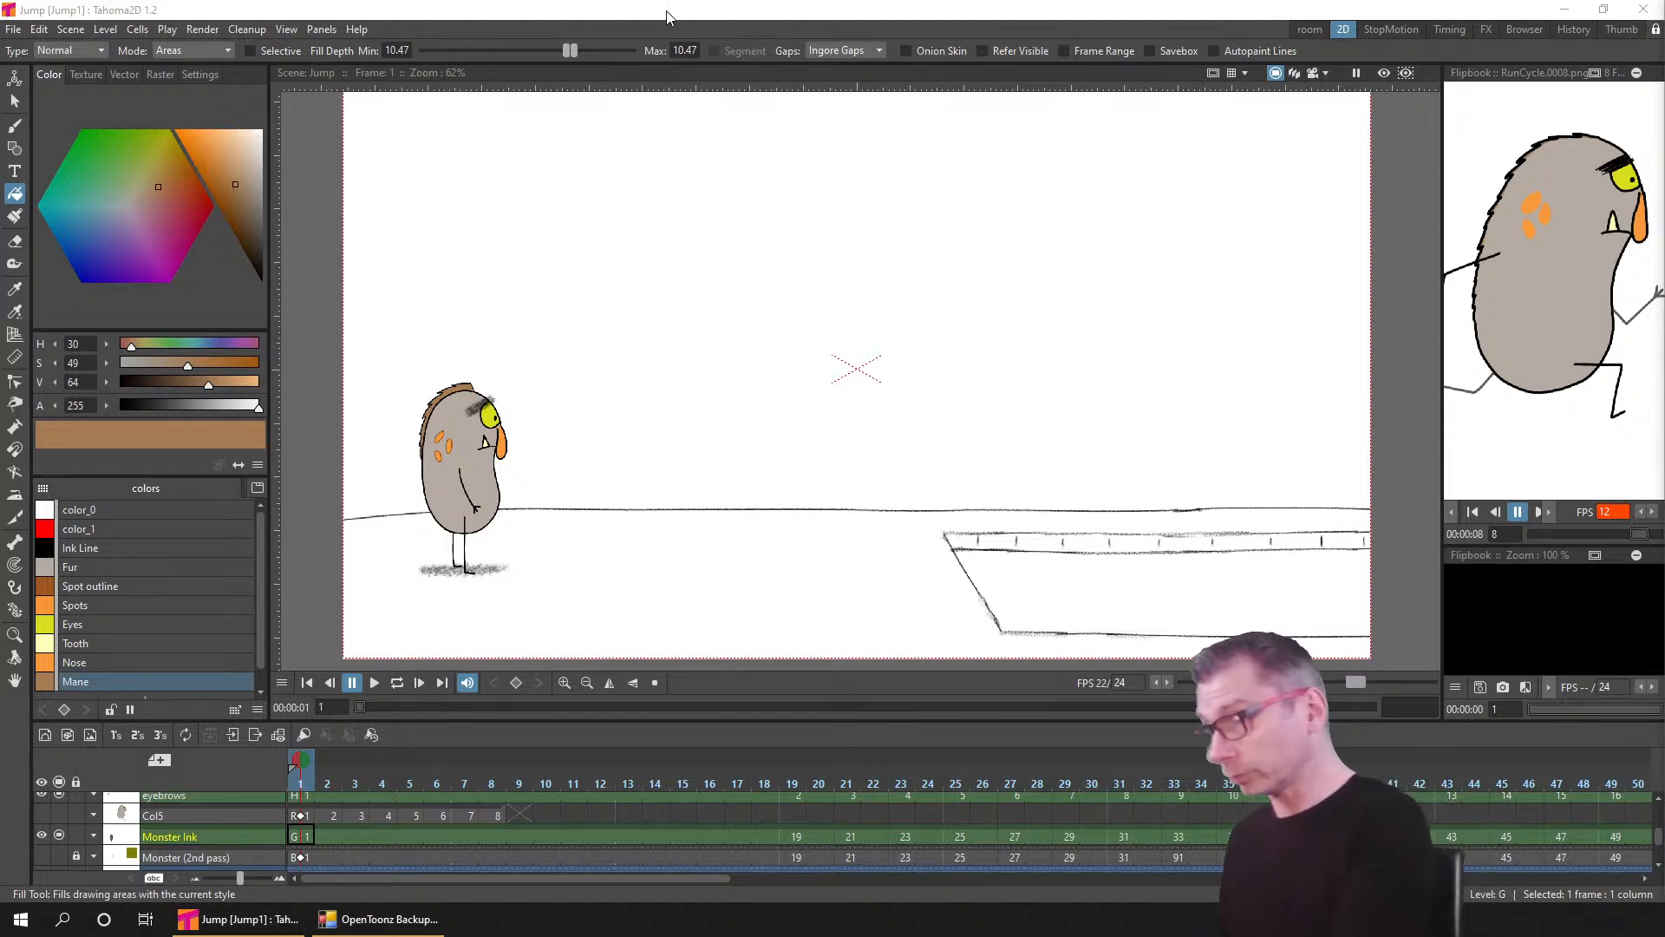
# - Go to the Monster Ink drawing at frame 19 and set the Eraser size to 2 for cleaning the mane
pyautogui.scroll(2, 581, 399)
pyautogui.scroll(1, 571, 407)
pyautogui.moveTo(572, 407); pyautogui.dragTo(703, 338)
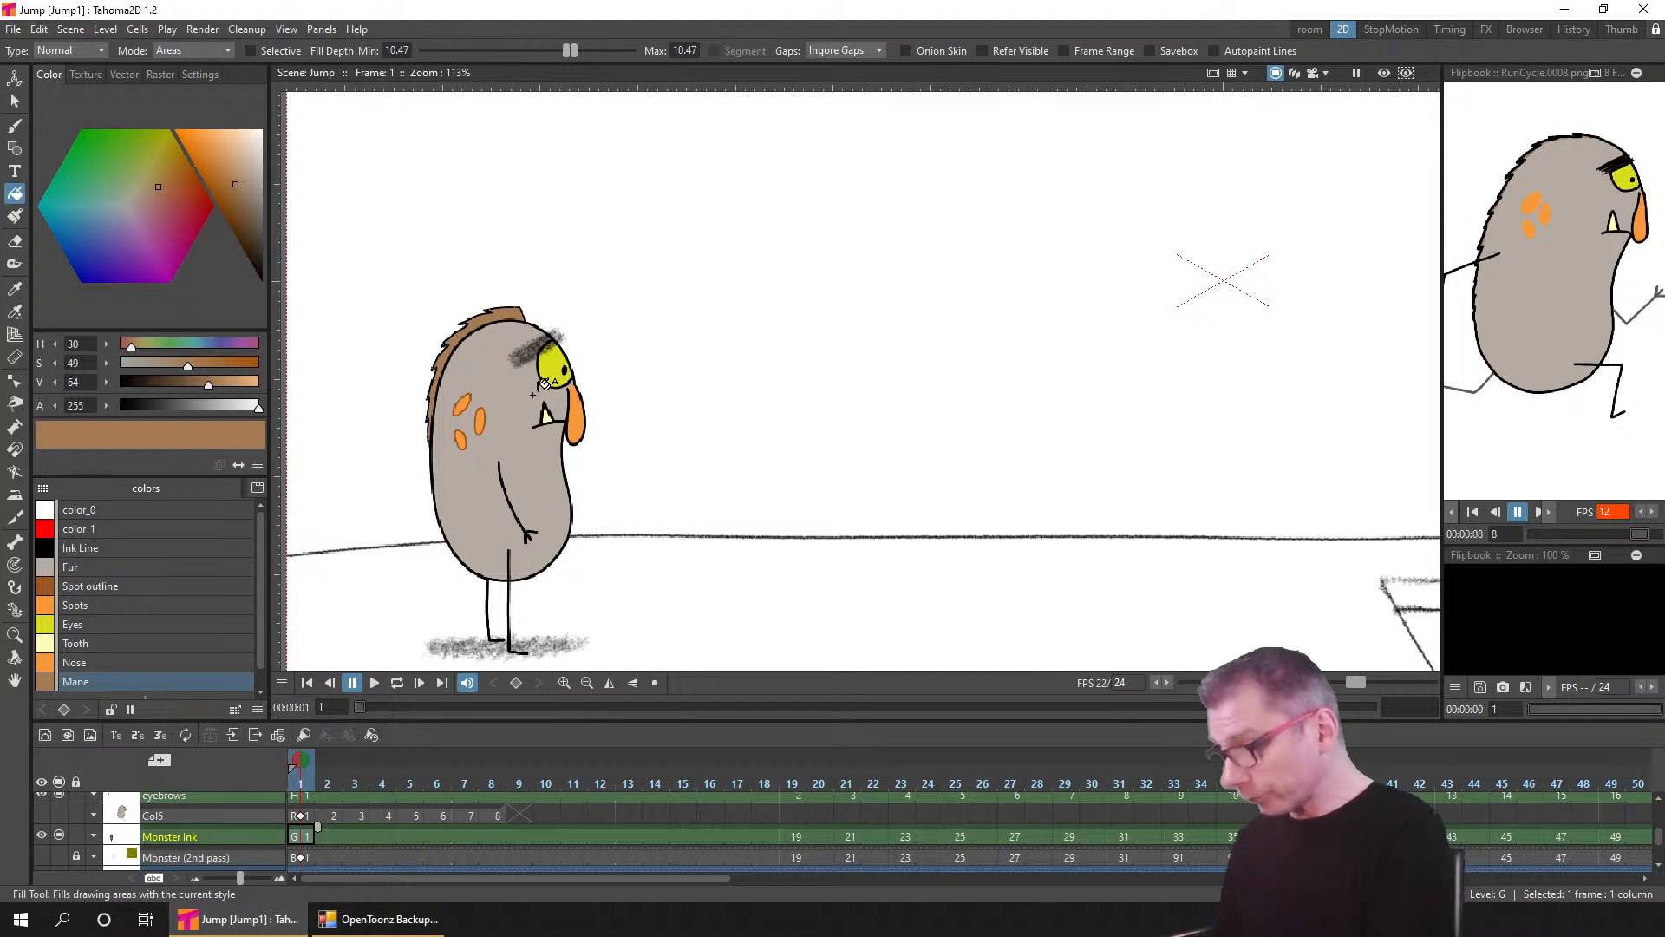
pyautogui.scroll(5, 542, 384)
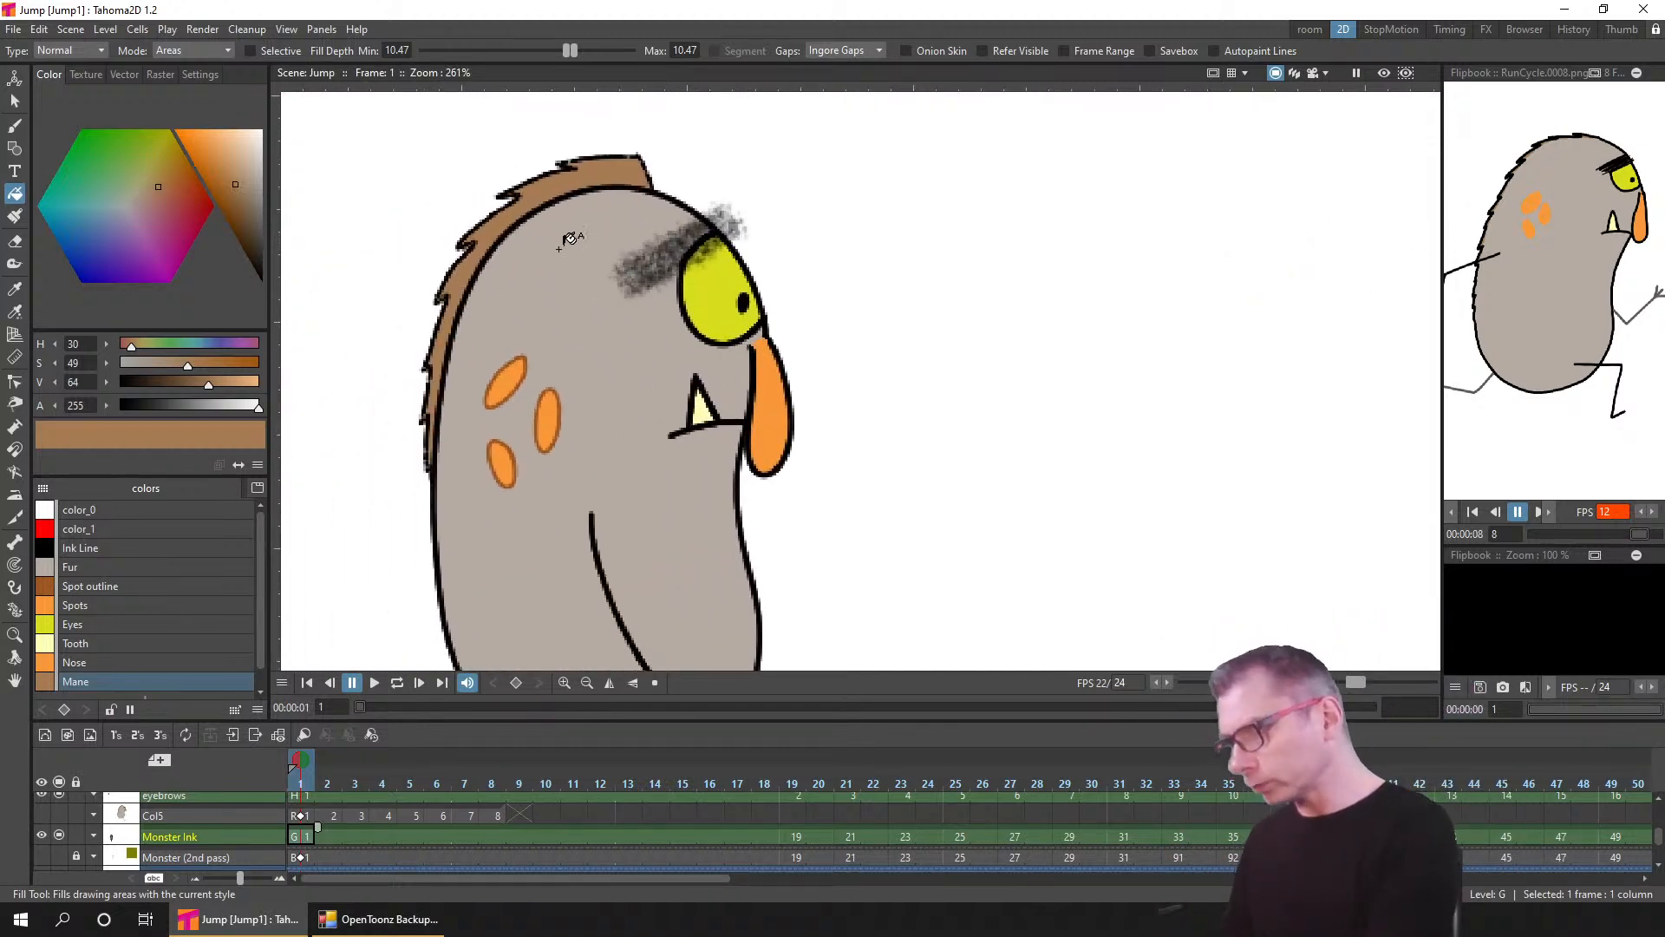
pyautogui.click(791, 836)
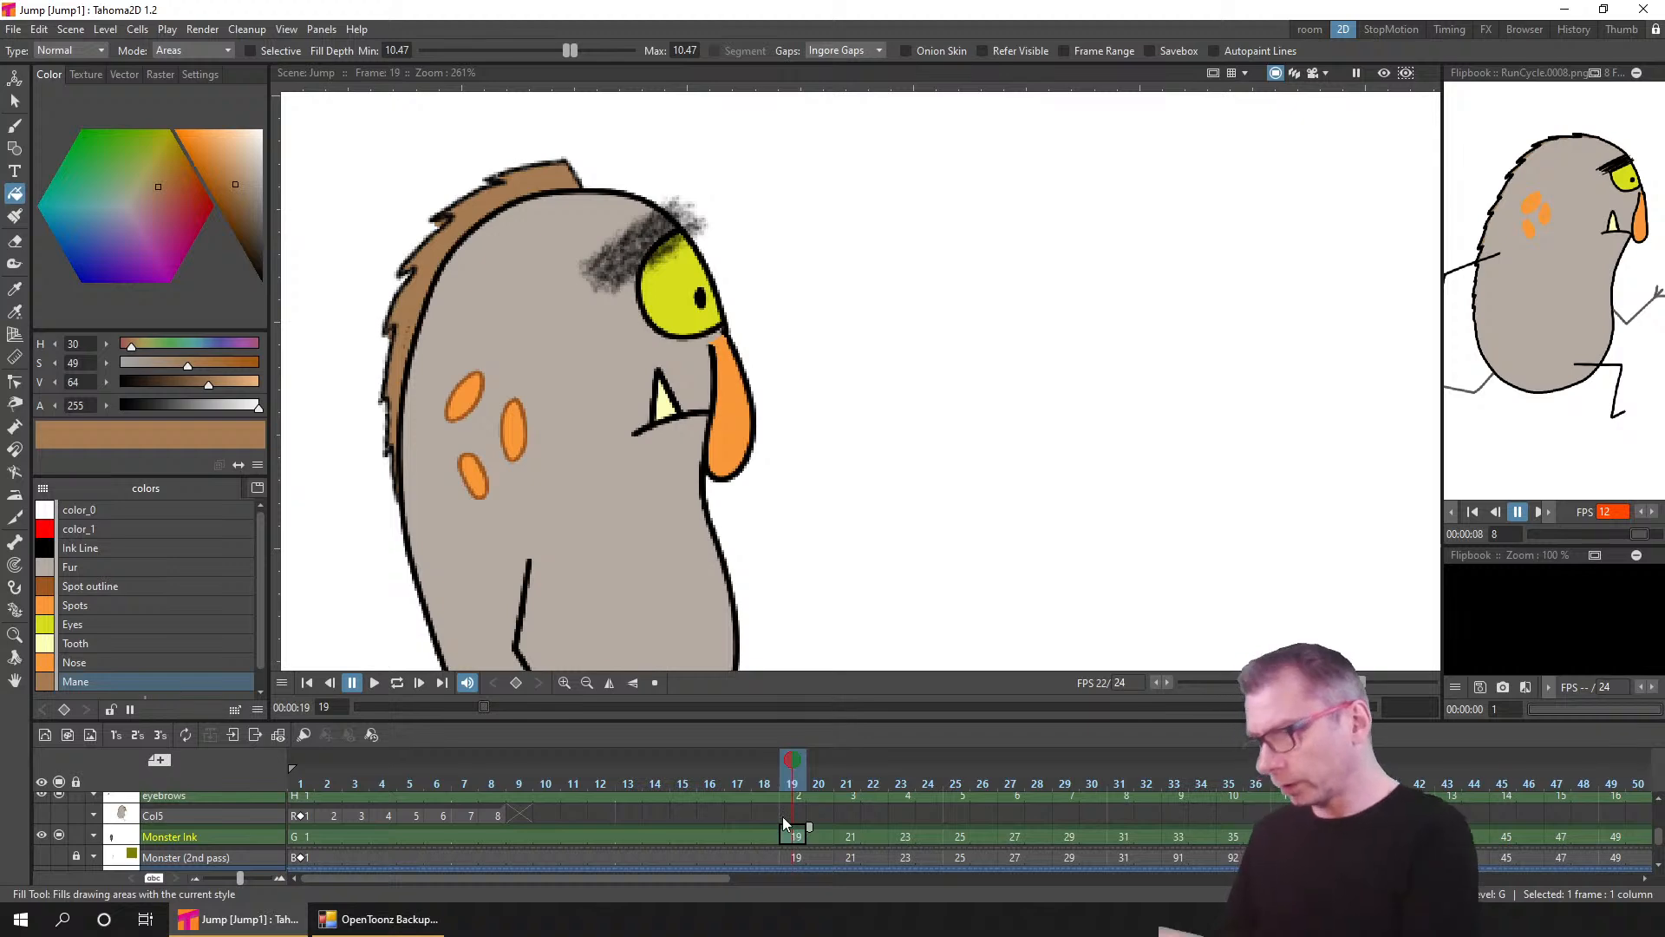
pyautogui.click(17, 241)
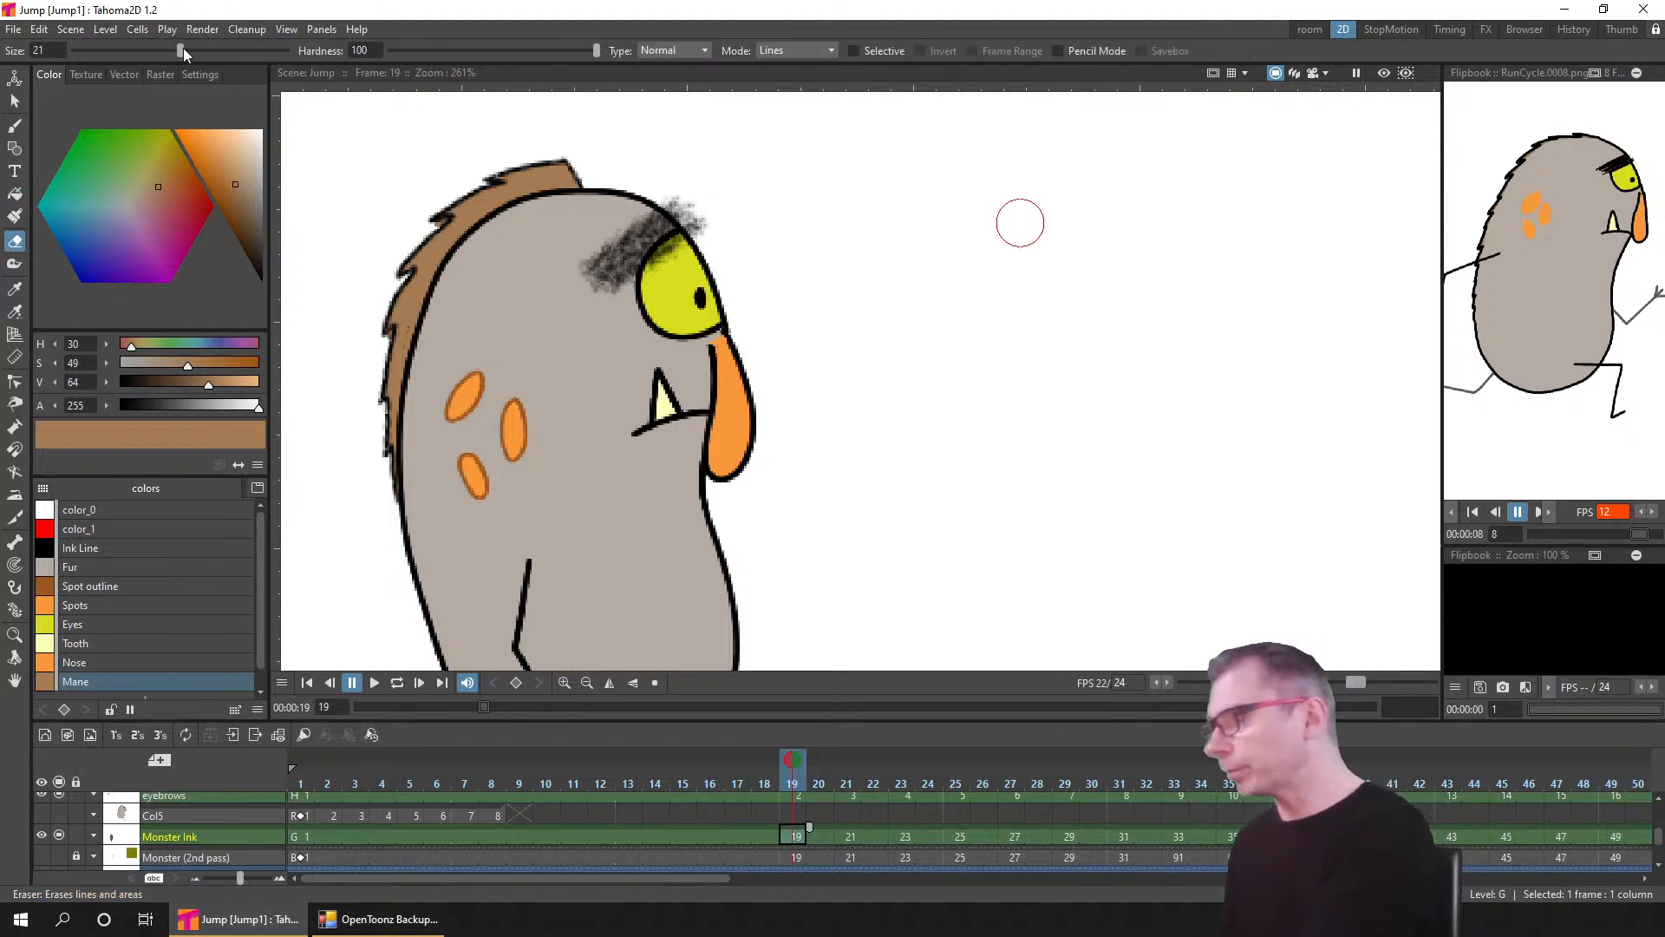
pyautogui.moveTo(180, 50); pyautogui.dragTo(82, 60)
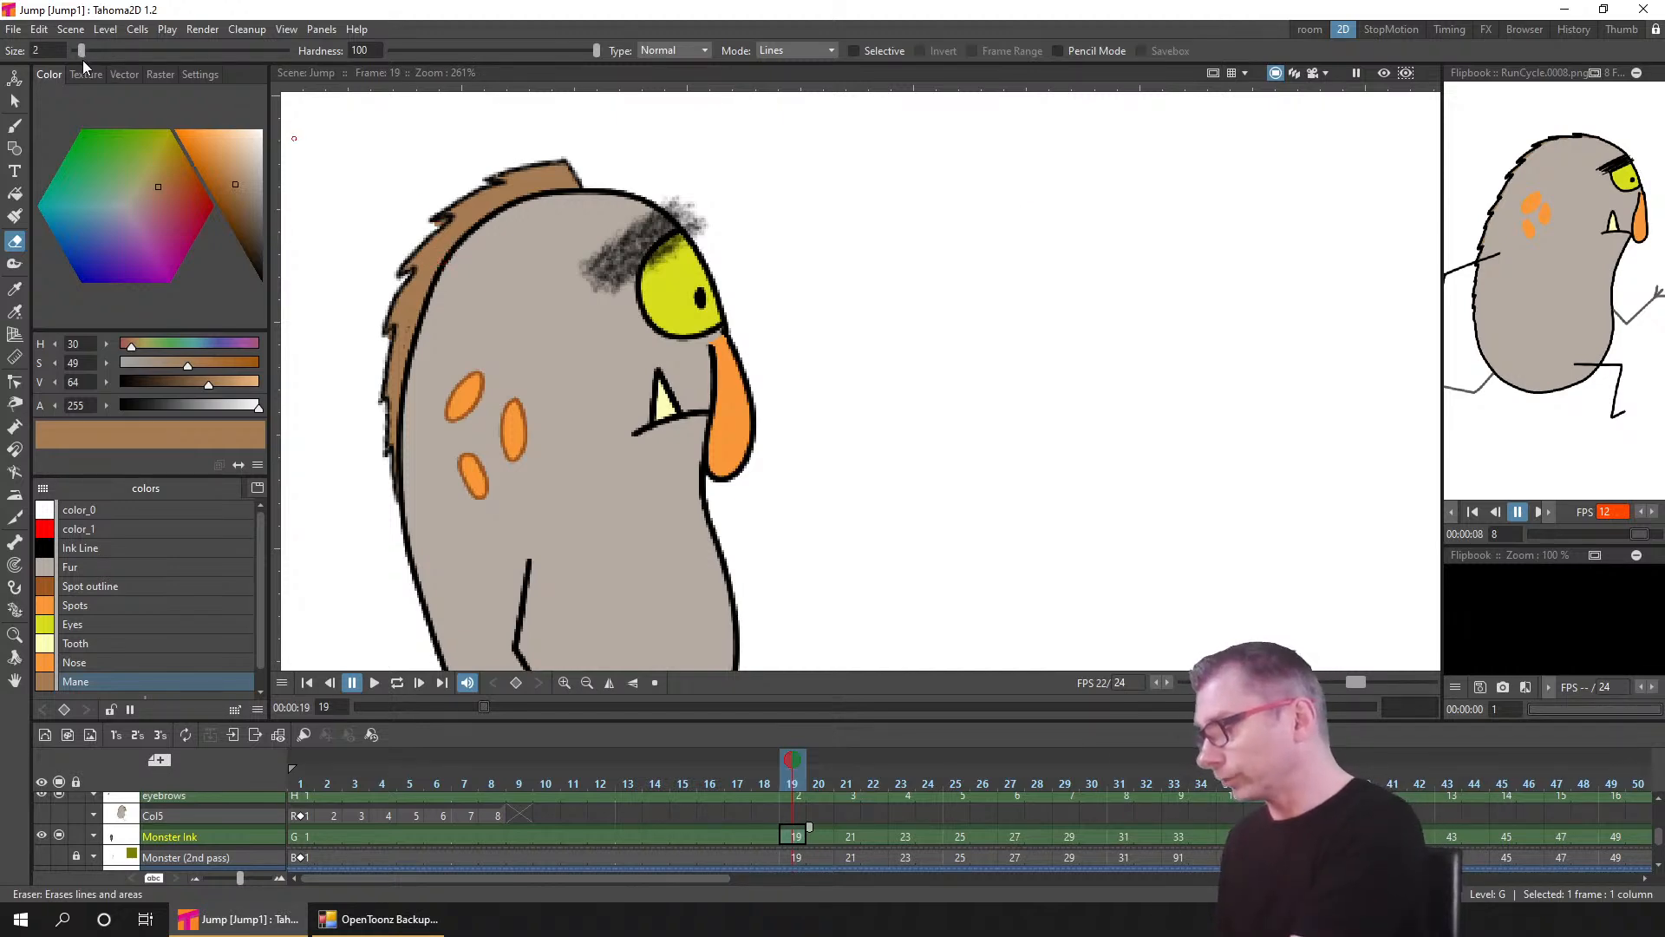
# - Erase a stray spot at the mane's edge on frame 19 and restrict the Eraser to Areas mode
pyautogui.moveTo(437, 223); pyautogui.dragTo(441, 219)
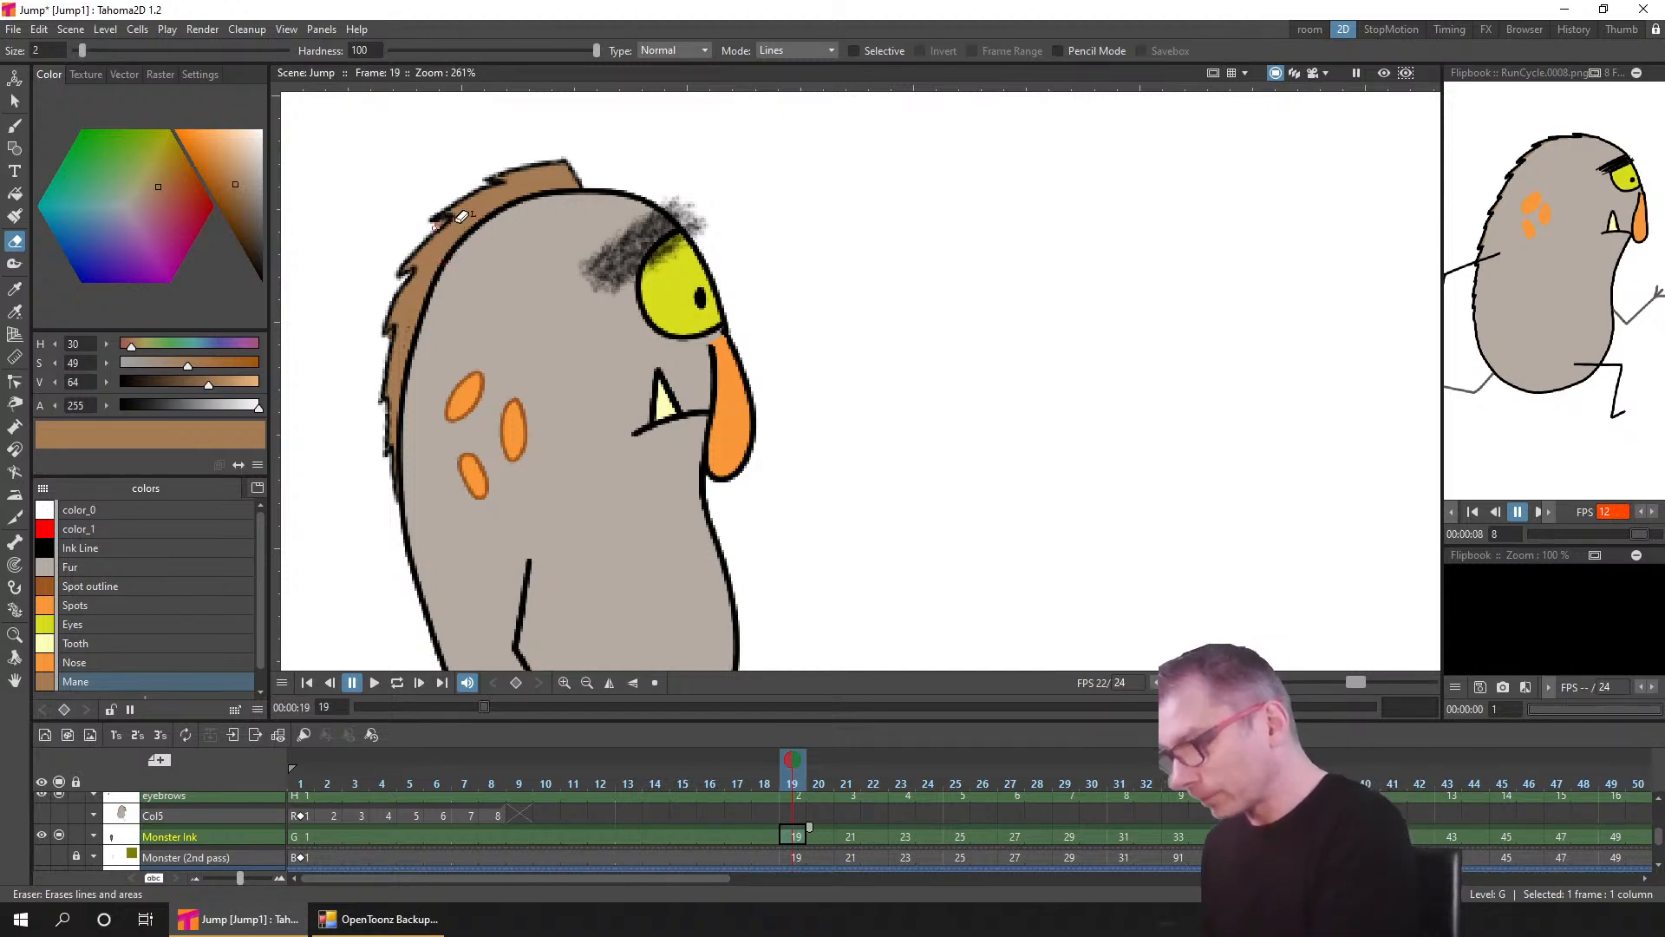
pyautogui.click(799, 54)
pyautogui.click(794, 78)
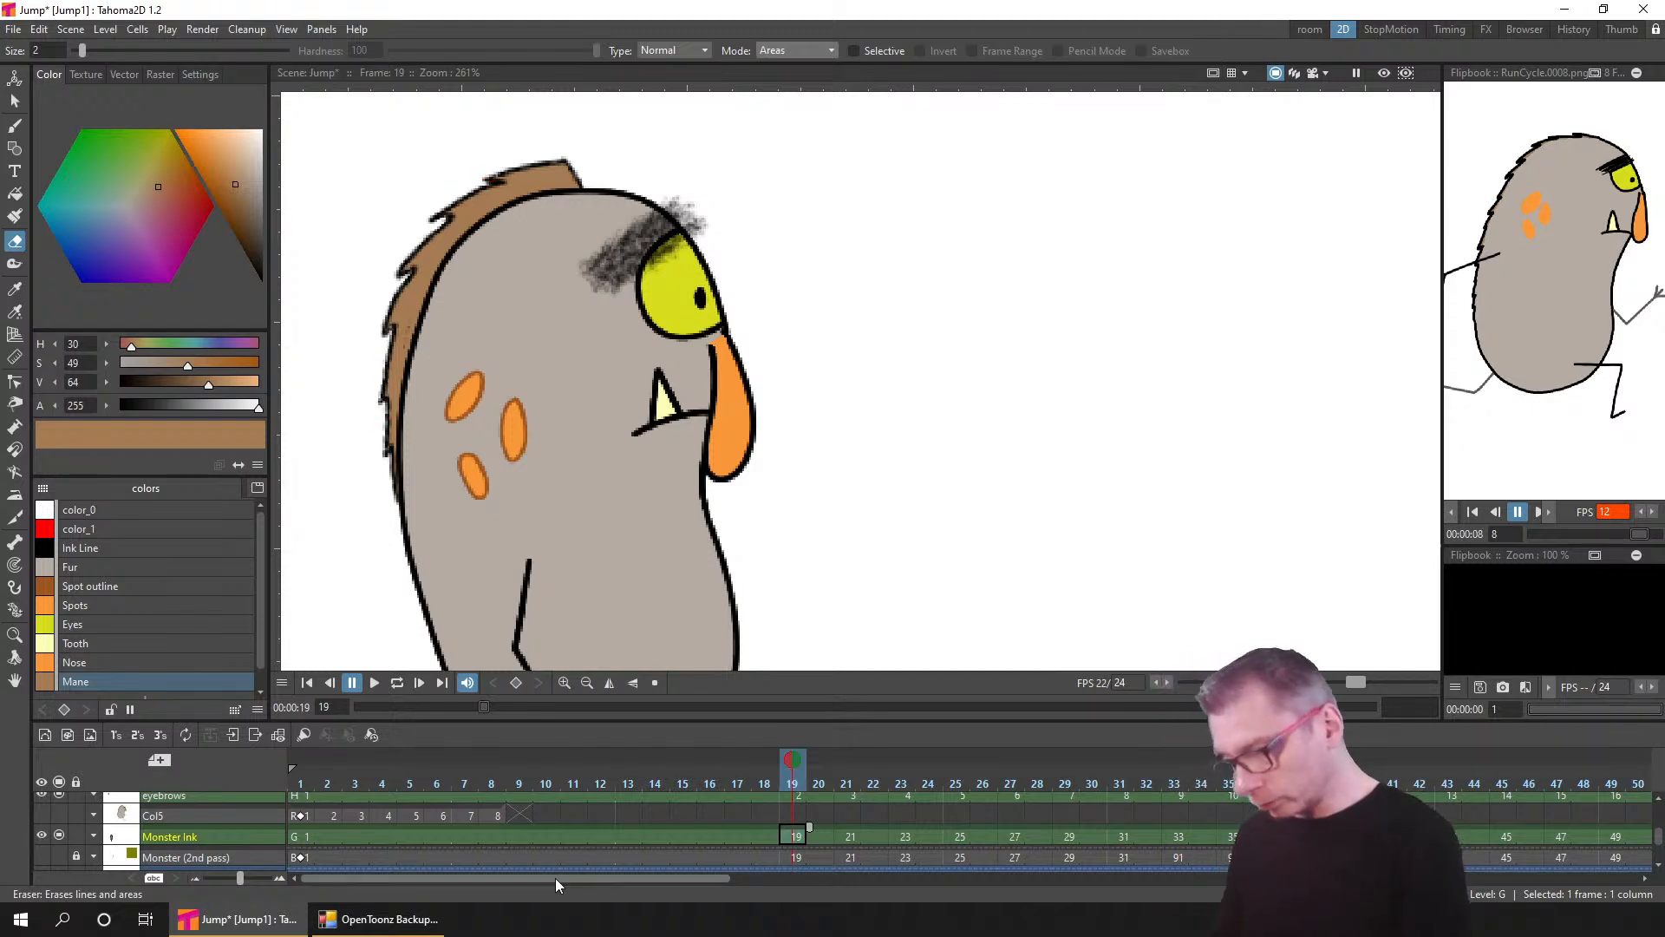
# - Erase stray mane fill outside the outline on the Monster Ink drawings at frames 21, 23, 25 and 27
pyautogui.click(848, 837)
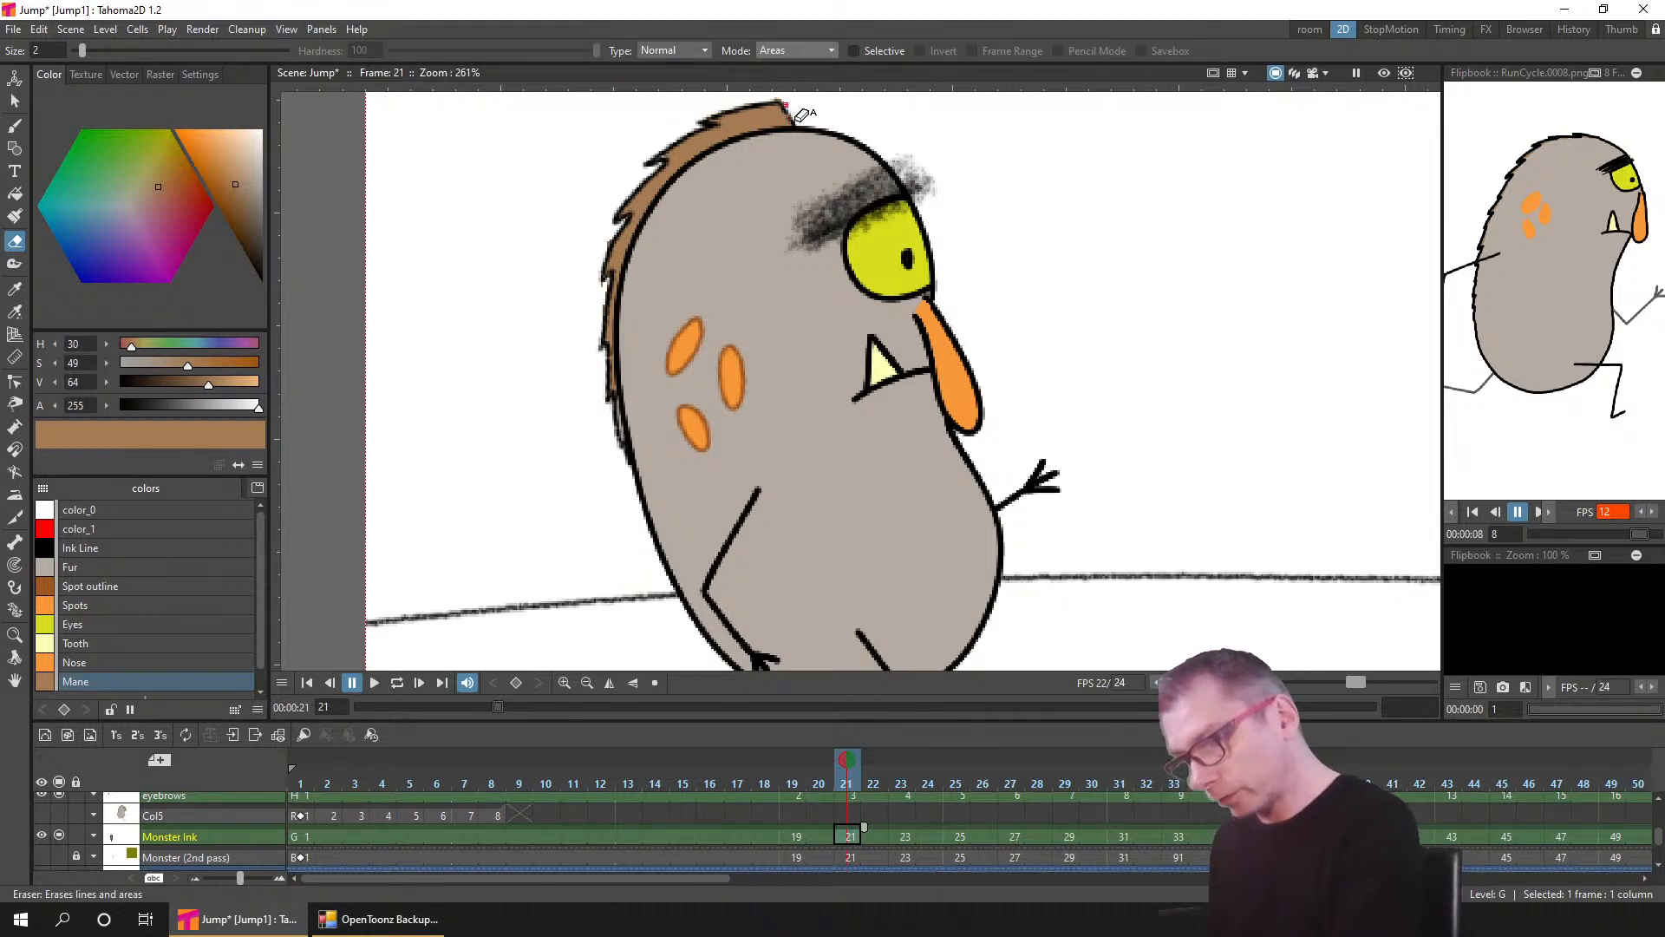
pyautogui.click(904, 832)
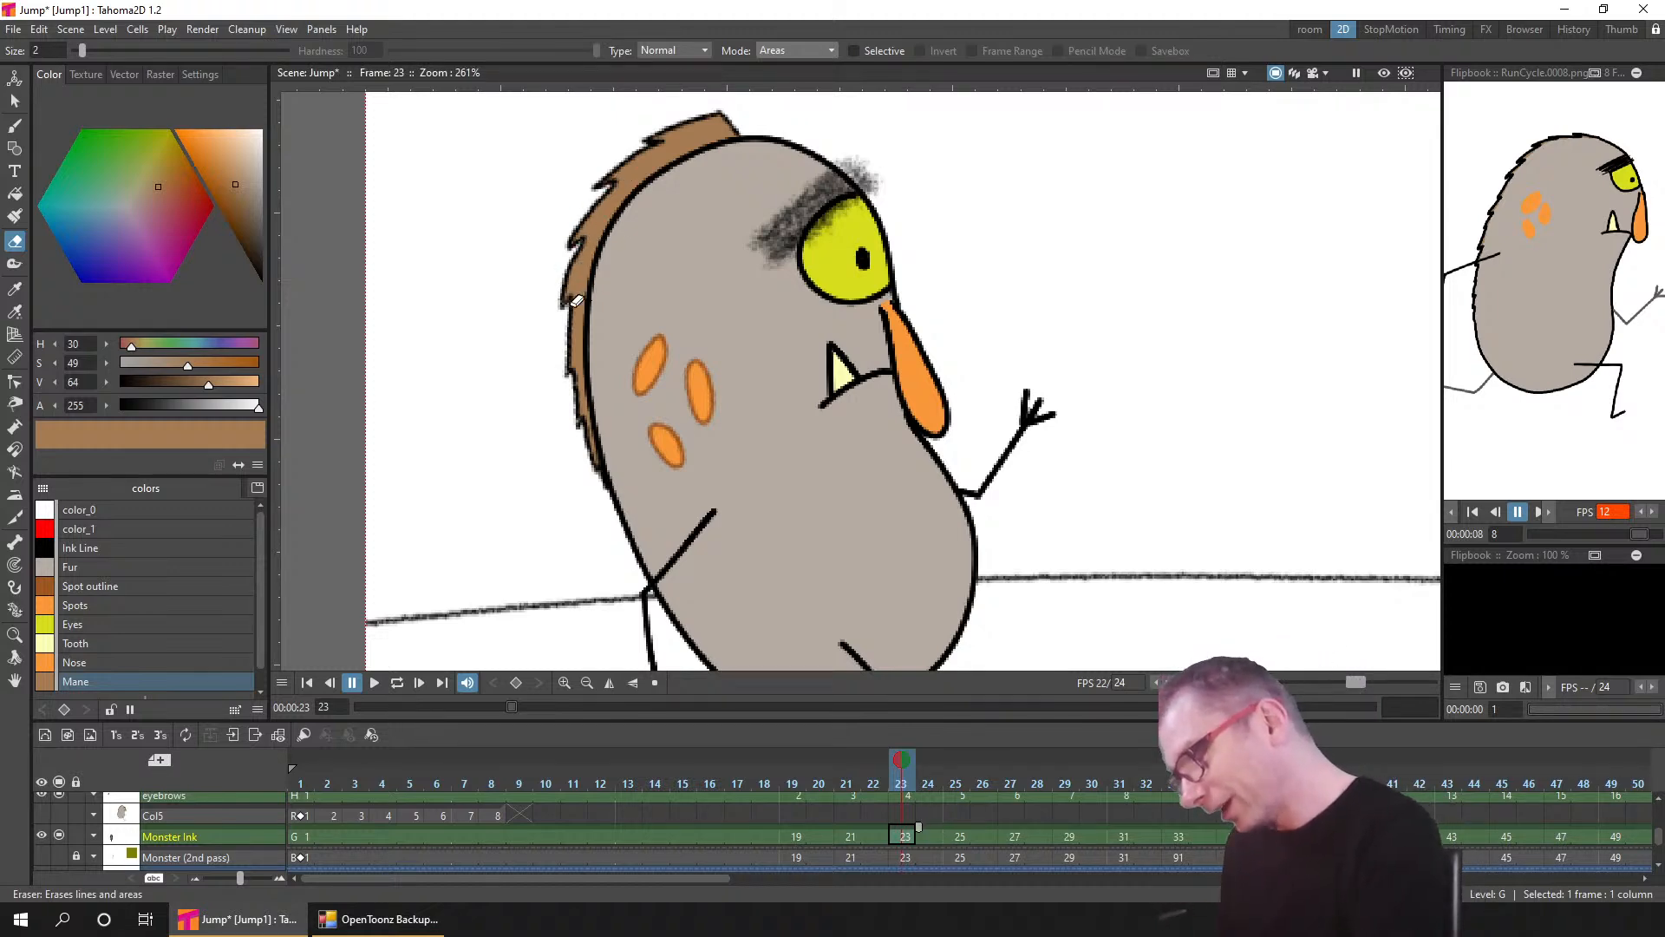
pyautogui.press('.')
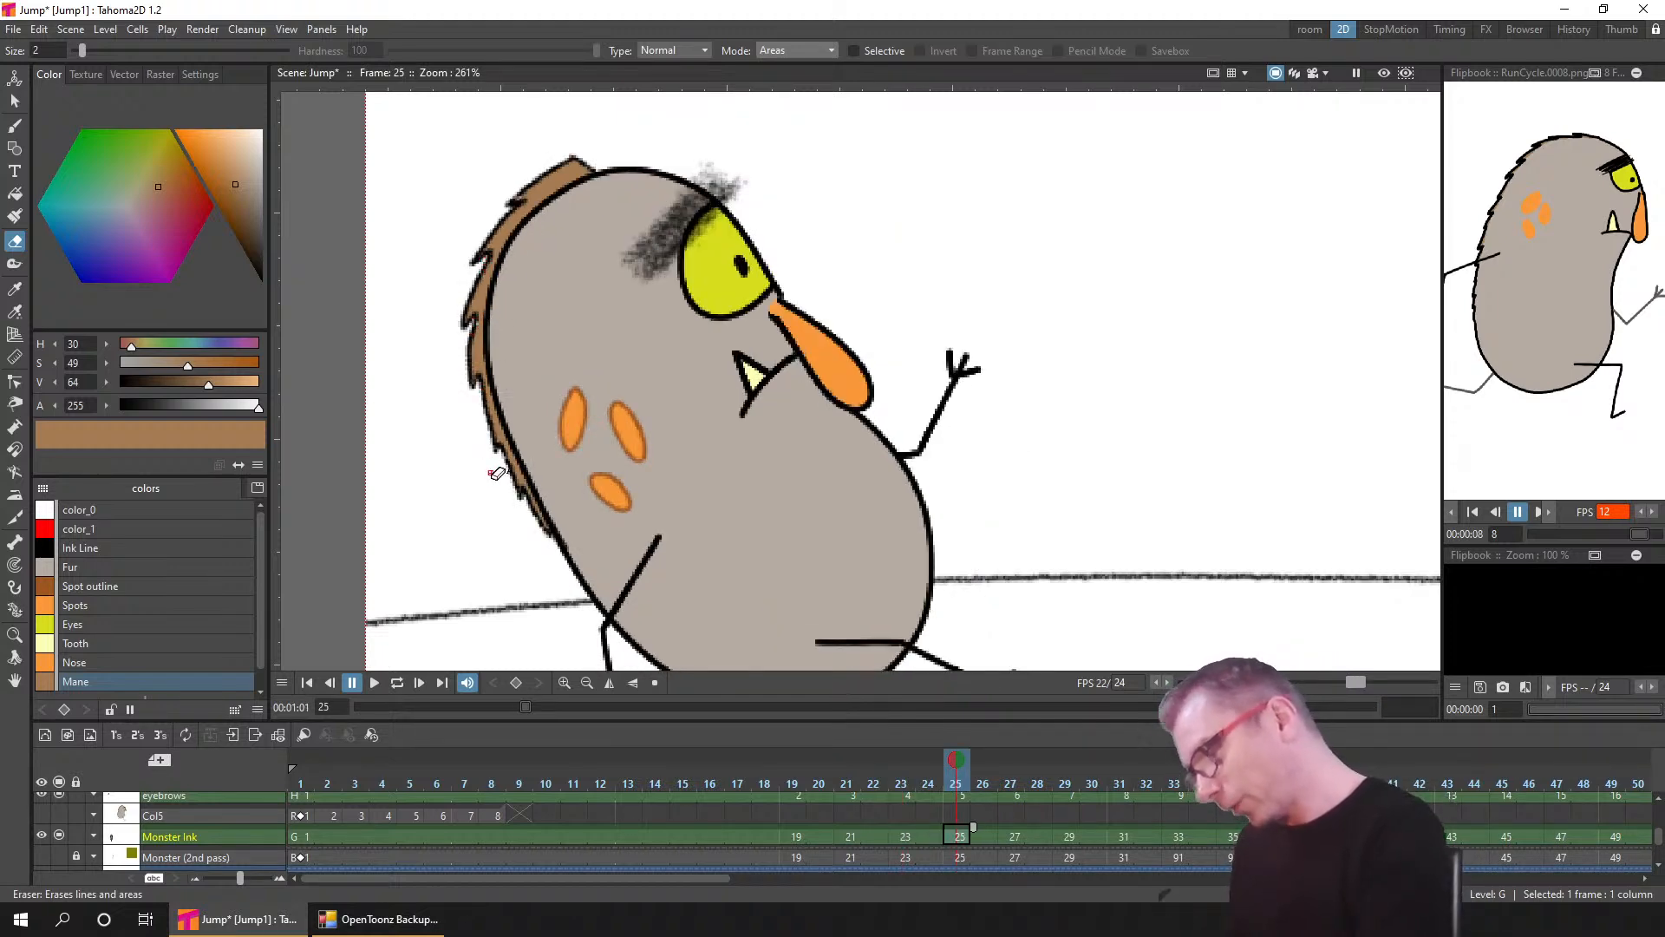
pyautogui.click(1019, 839)
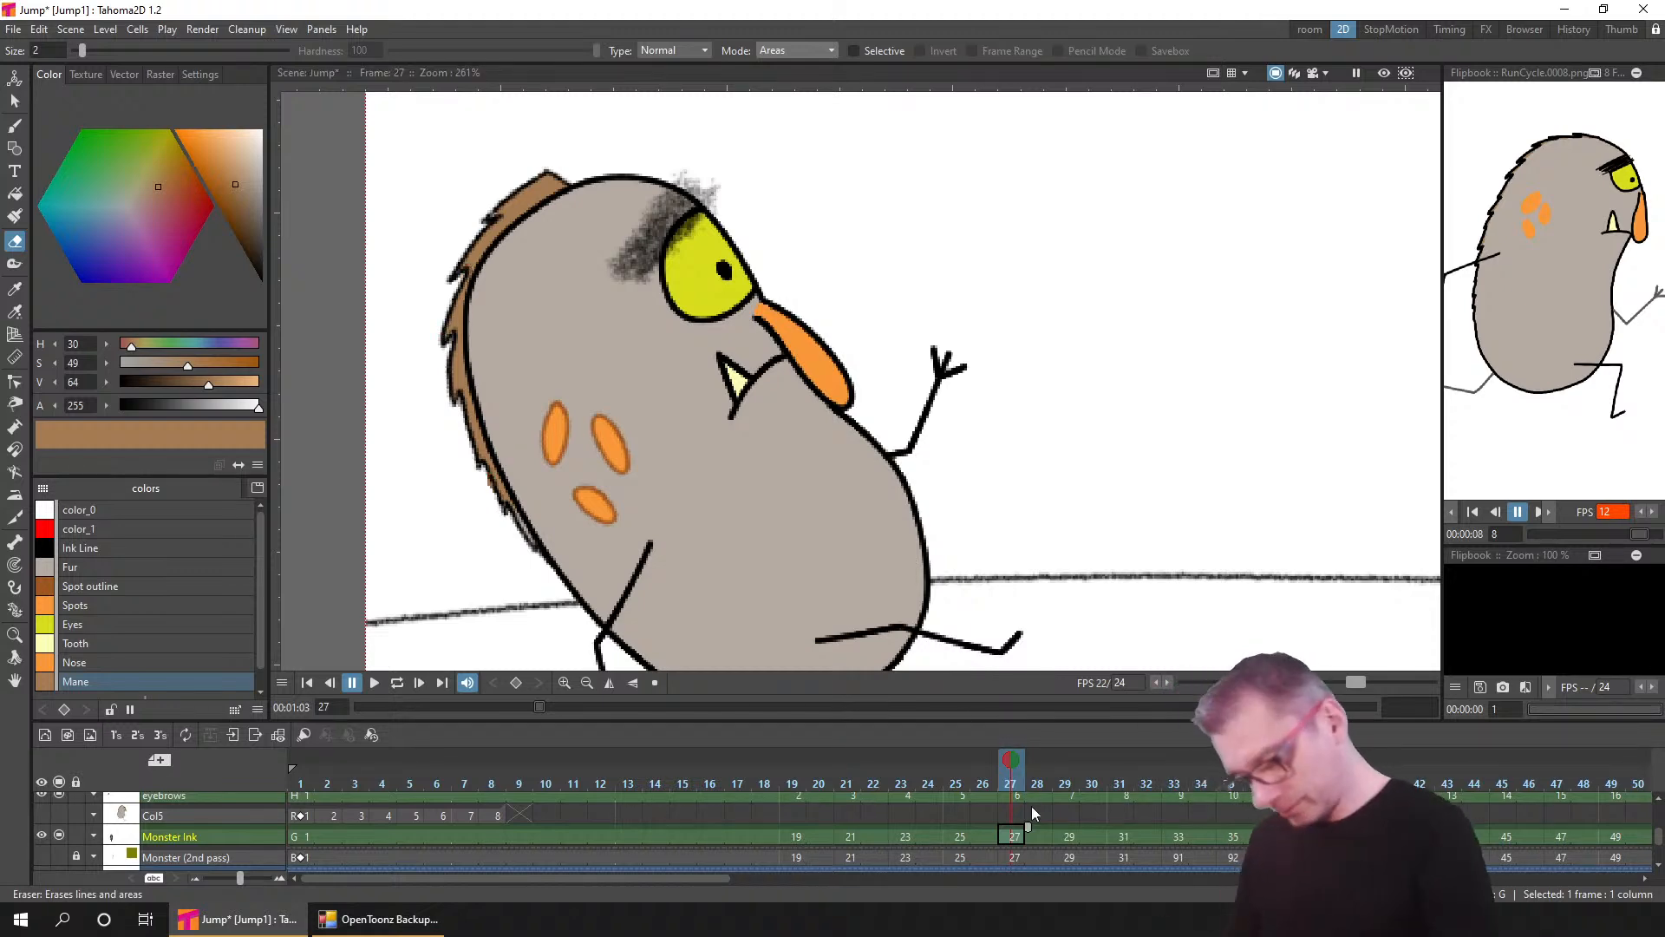
# - Touch up the mane on the frame 29 drawing using the Paint Brush in Areas mode with the Mane colour
pyautogui.click(1072, 837)
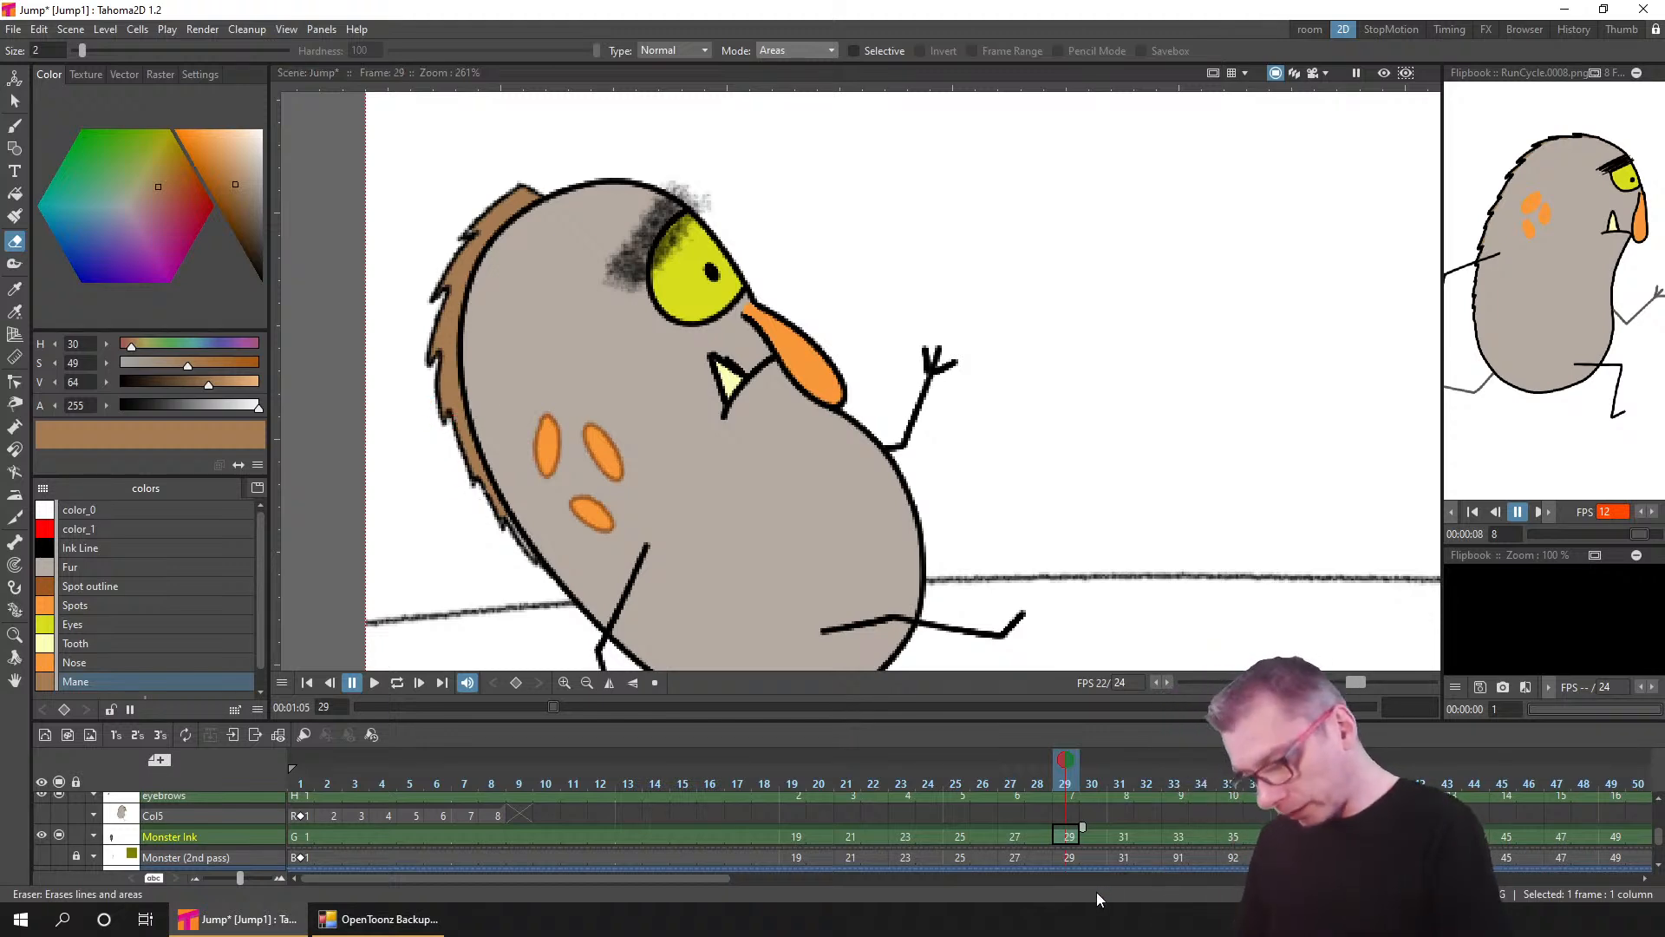
pyautogui.click(15, 215)
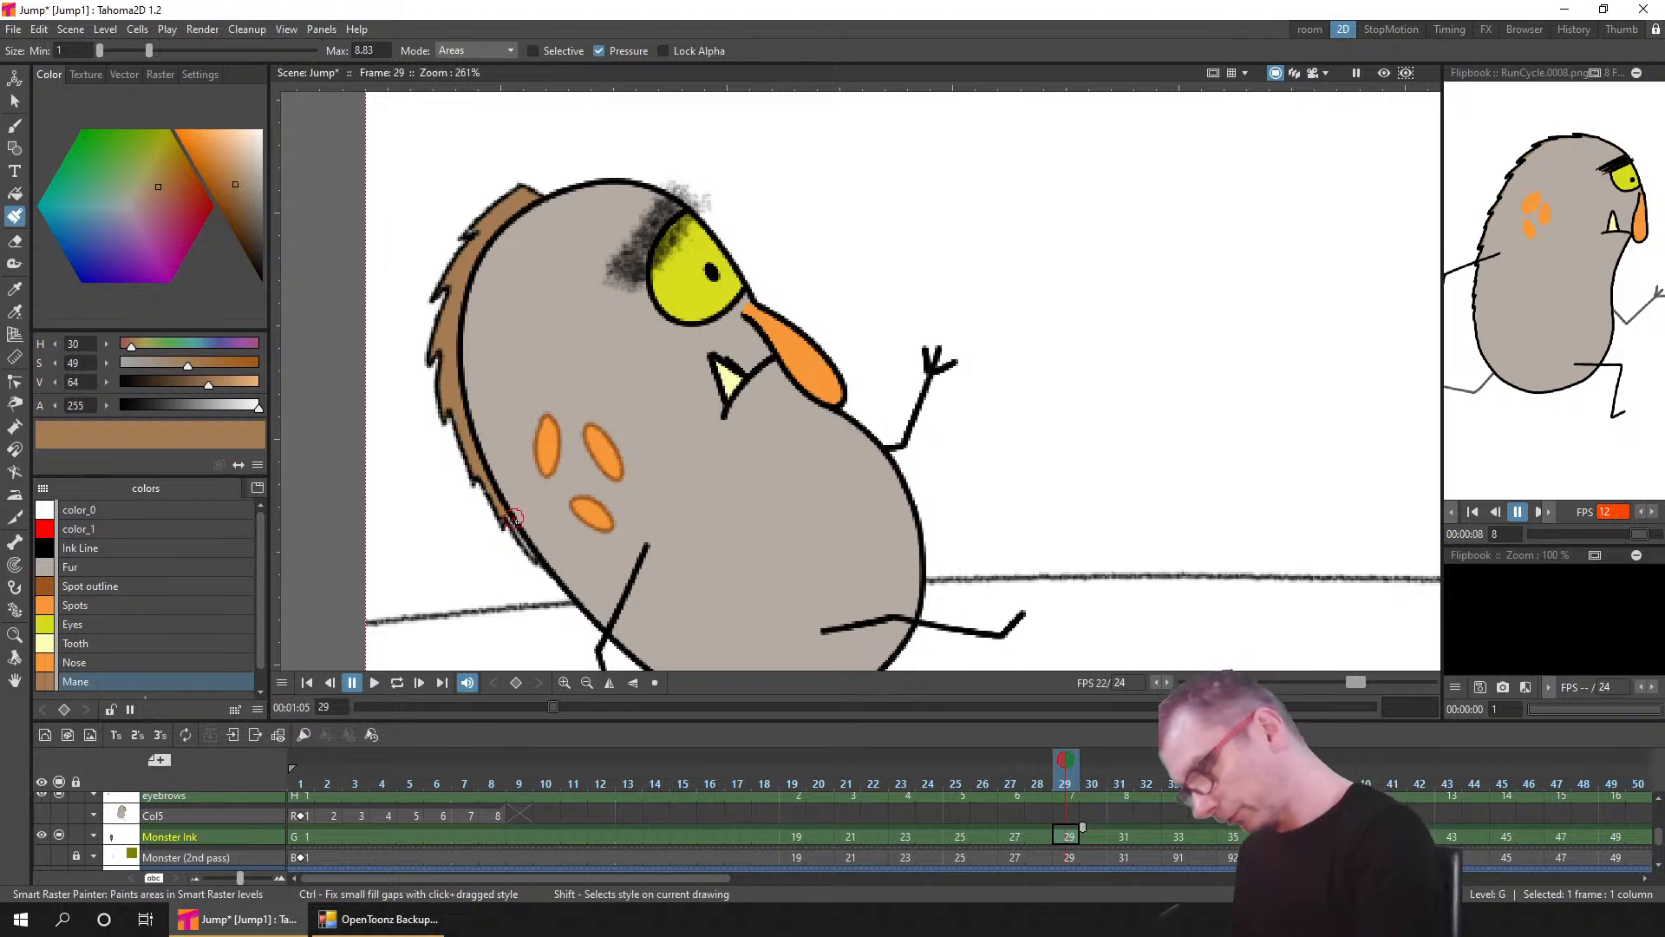
pyautogui.click(111, 680)
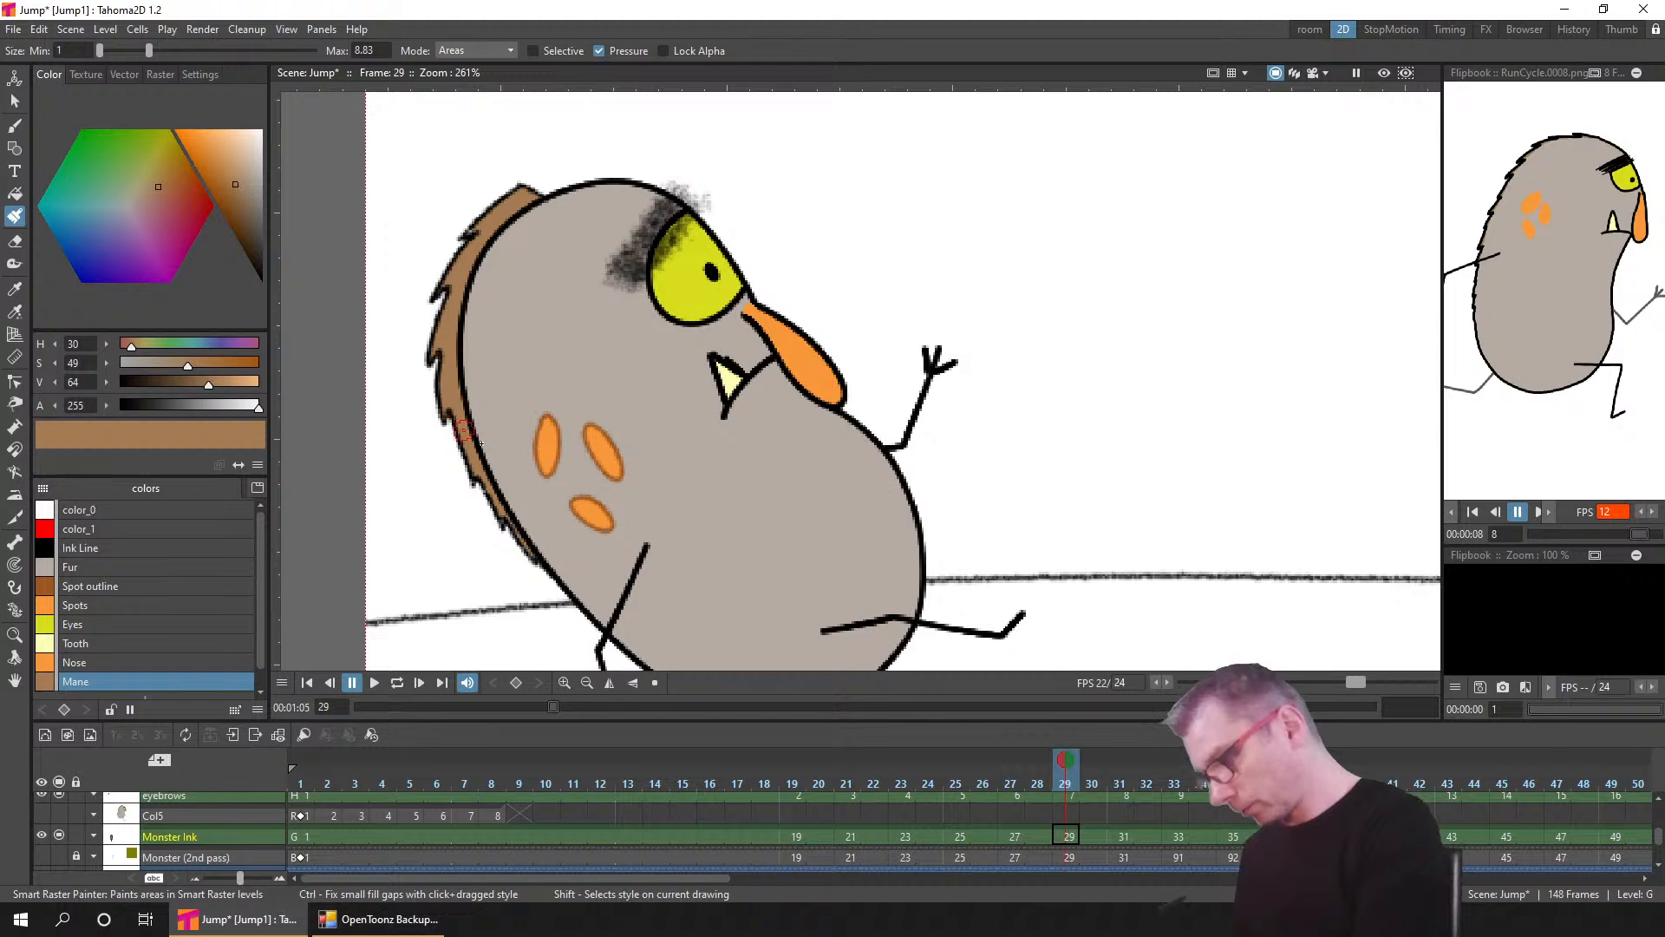
# - Clean stray fill along the mane's edge with the Eraser on the Monster Ink drawings at frames 31, 33, 35 and 37
pyautogui.click(1124, 839)
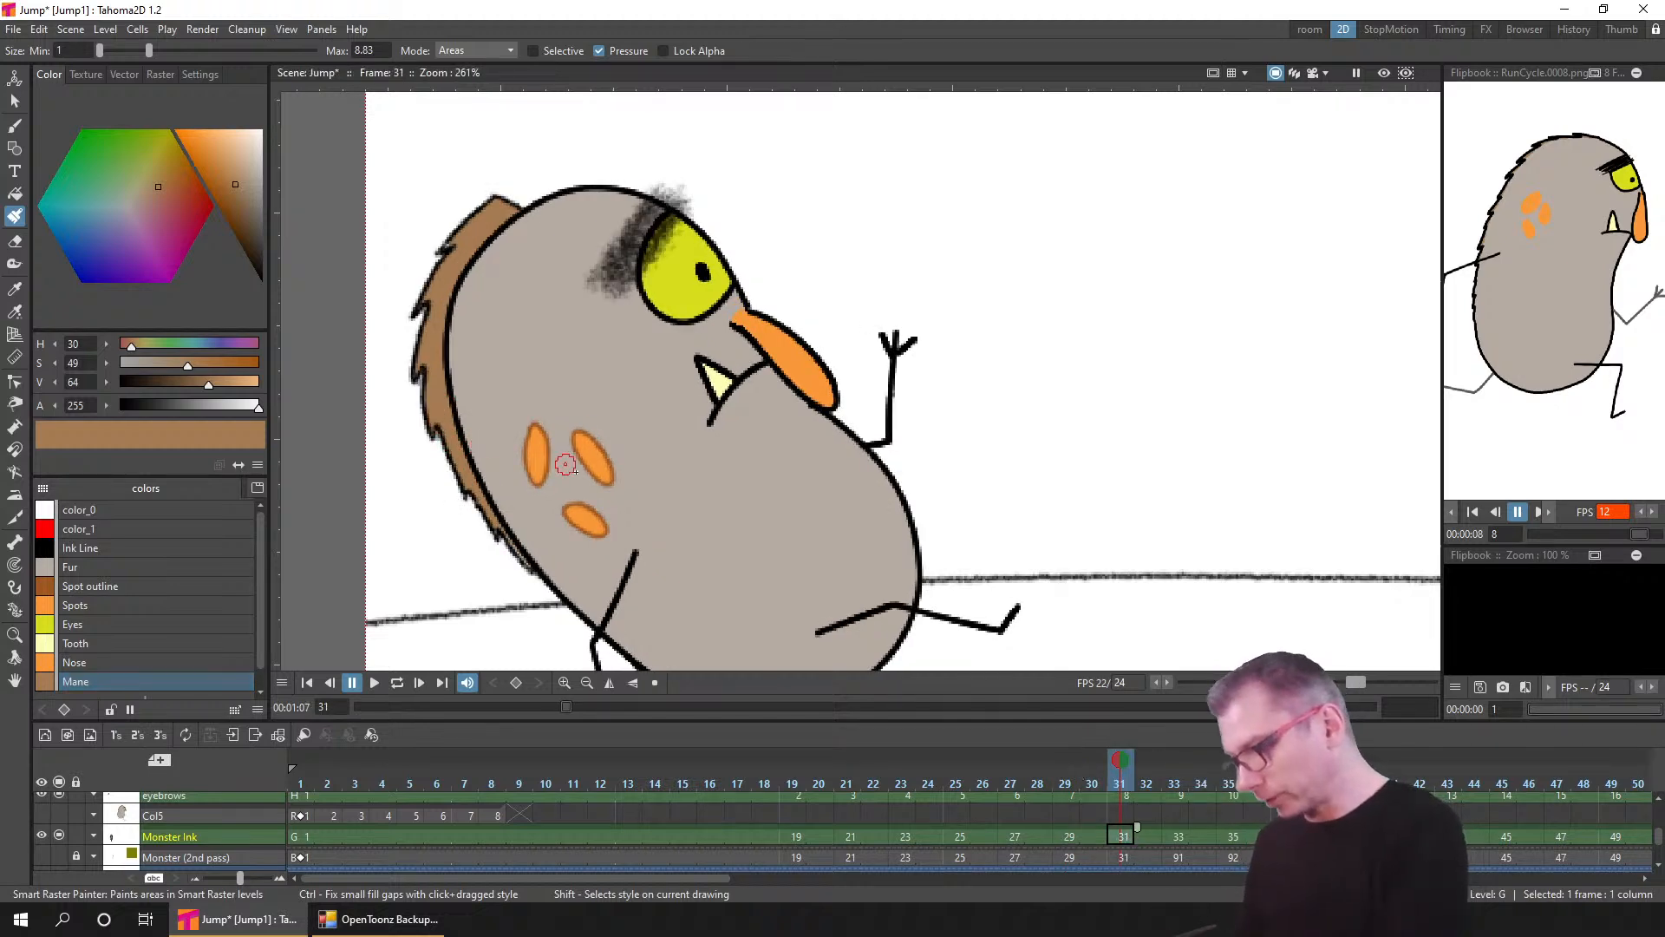
pyautogui.press('a')
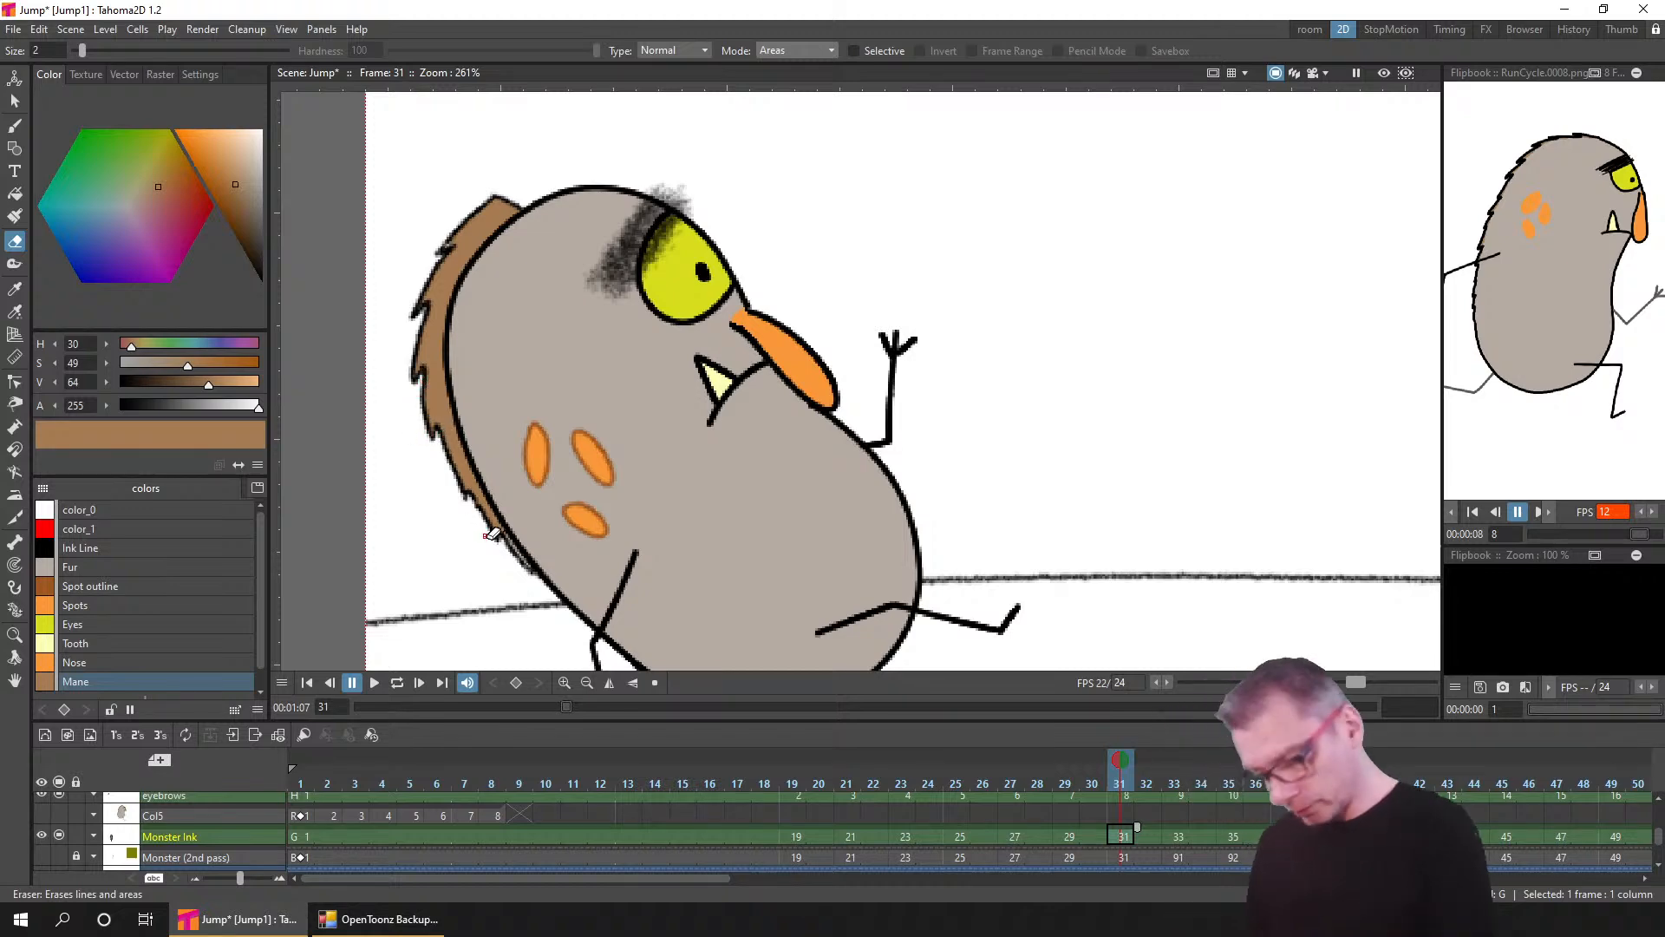
pyautogui.click(1178, 838)
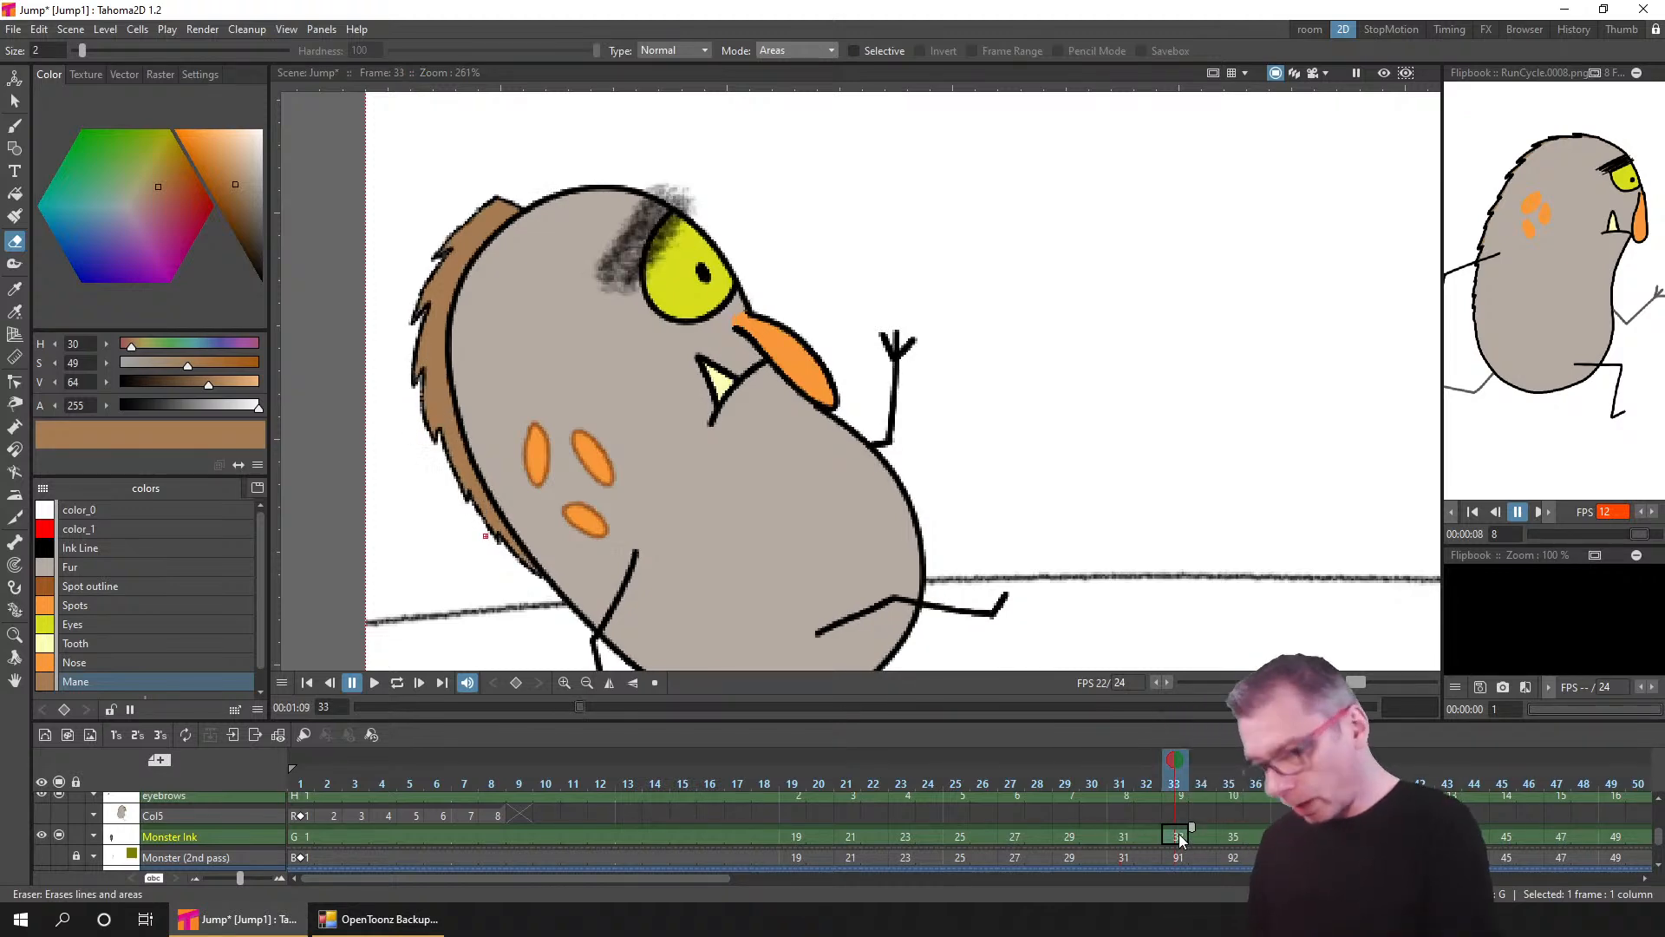
pyautogui.click(1233, 838)
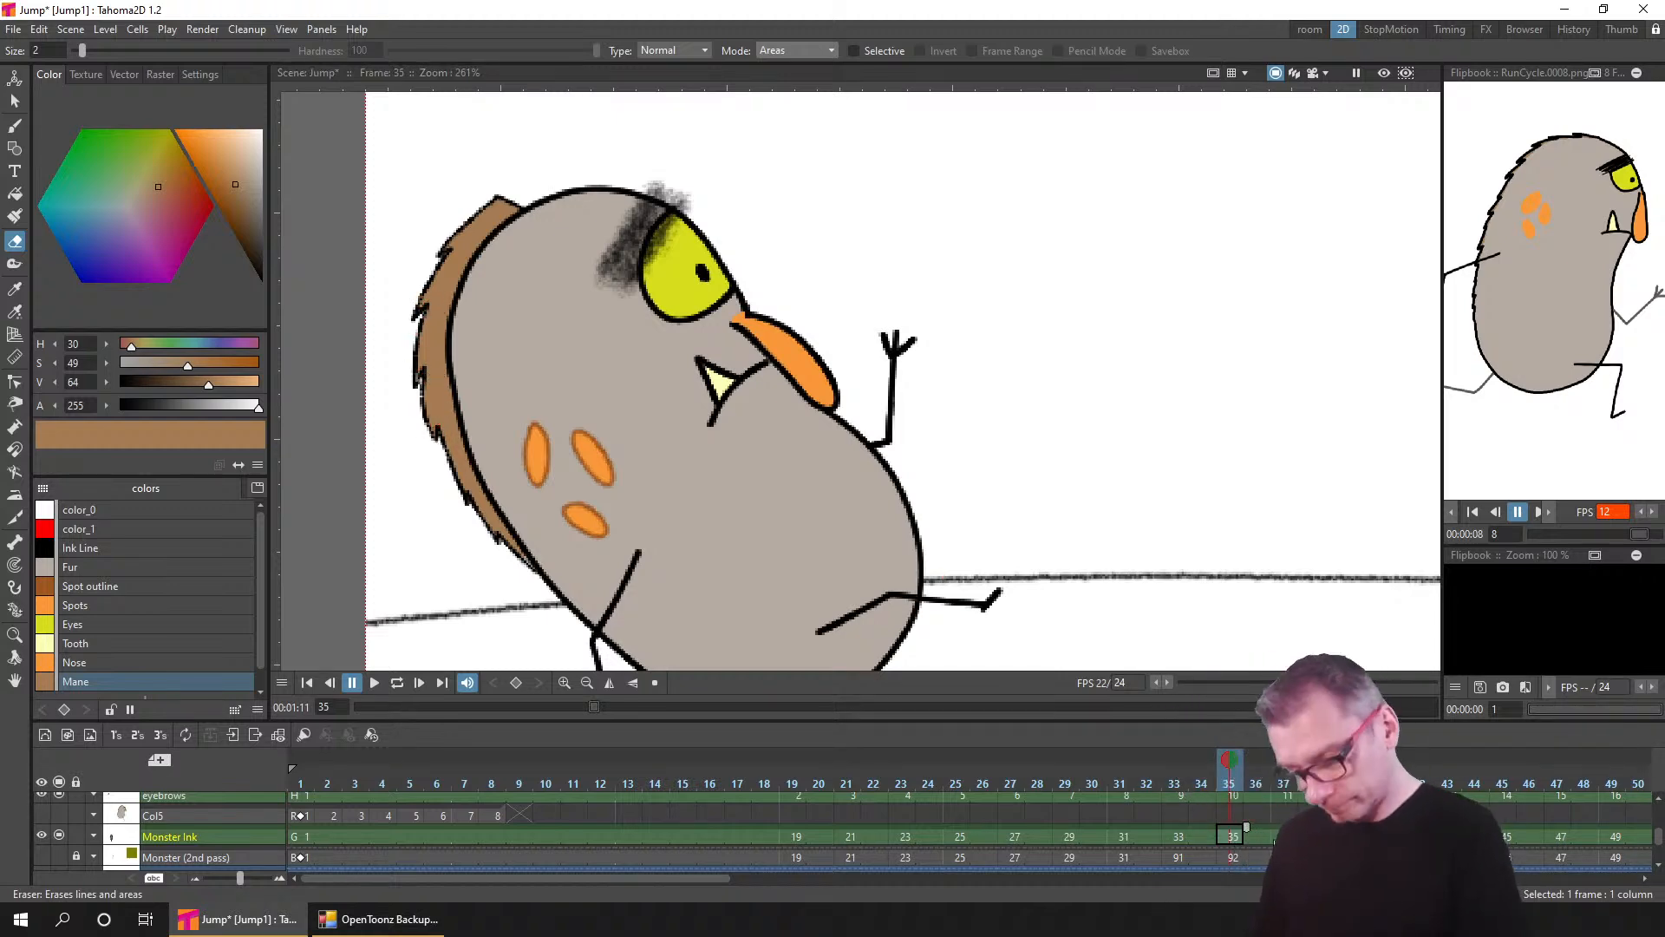
pyautogui.click(1284, 837)
pyautogui.moveTo(1318, 834); pyautogui.dragTo(584, 843)
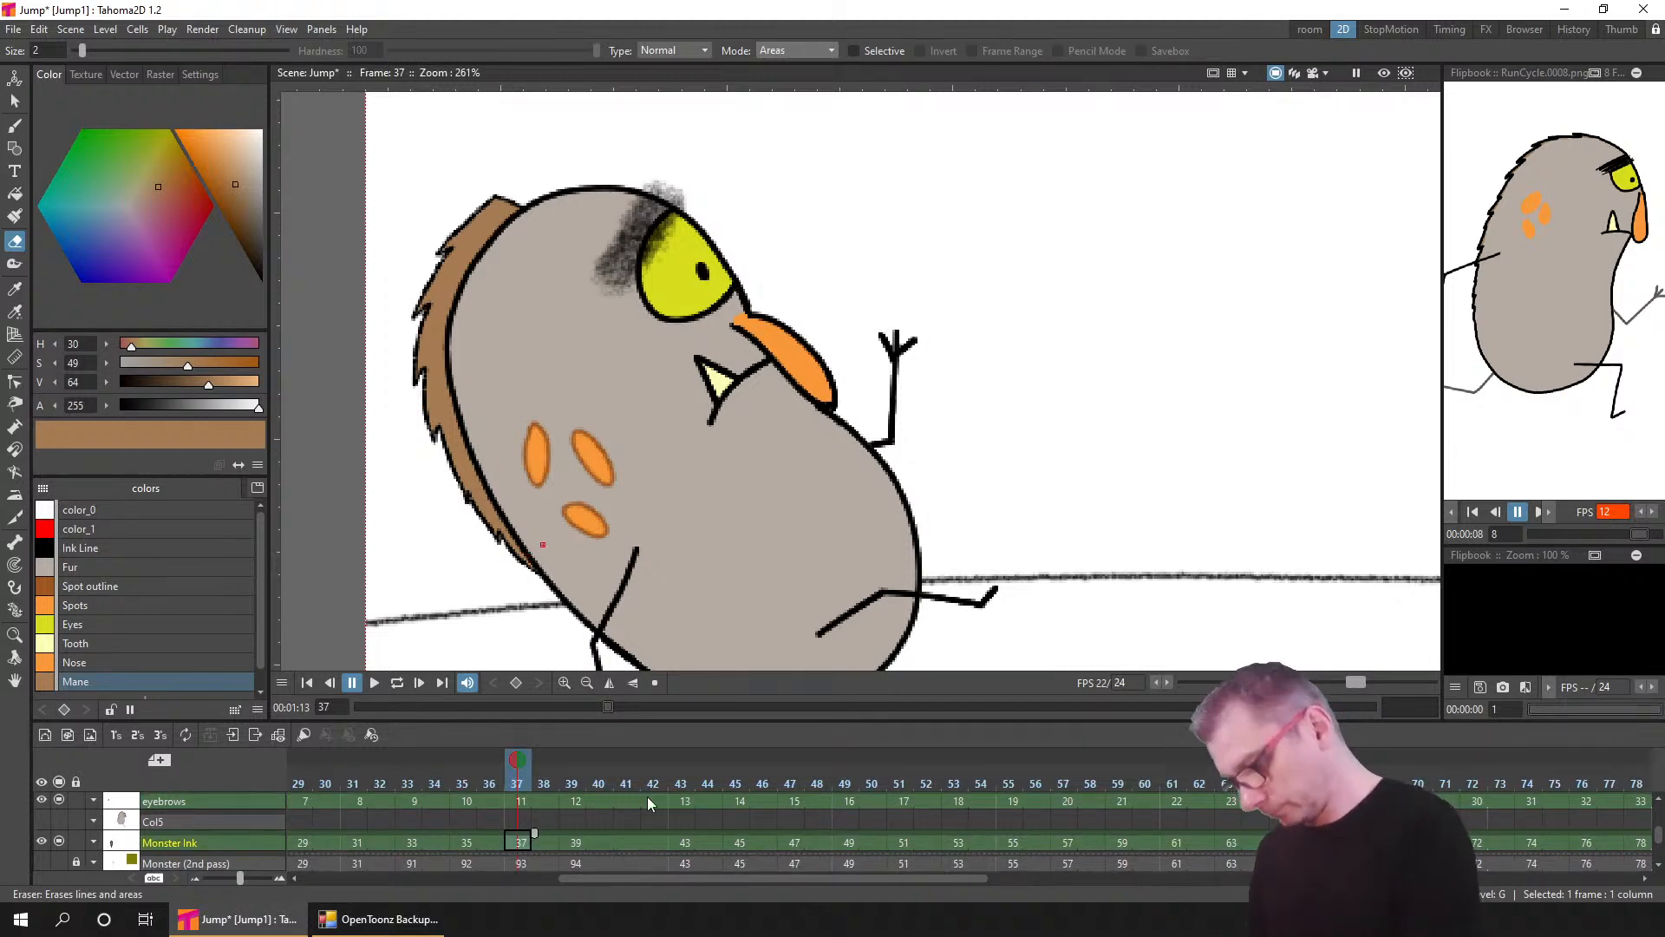
# - Clean the mane's edges on the drawings at frames 39, 43, 45 and 47, and save the Jump scene
pyautogui.click(577, 844)
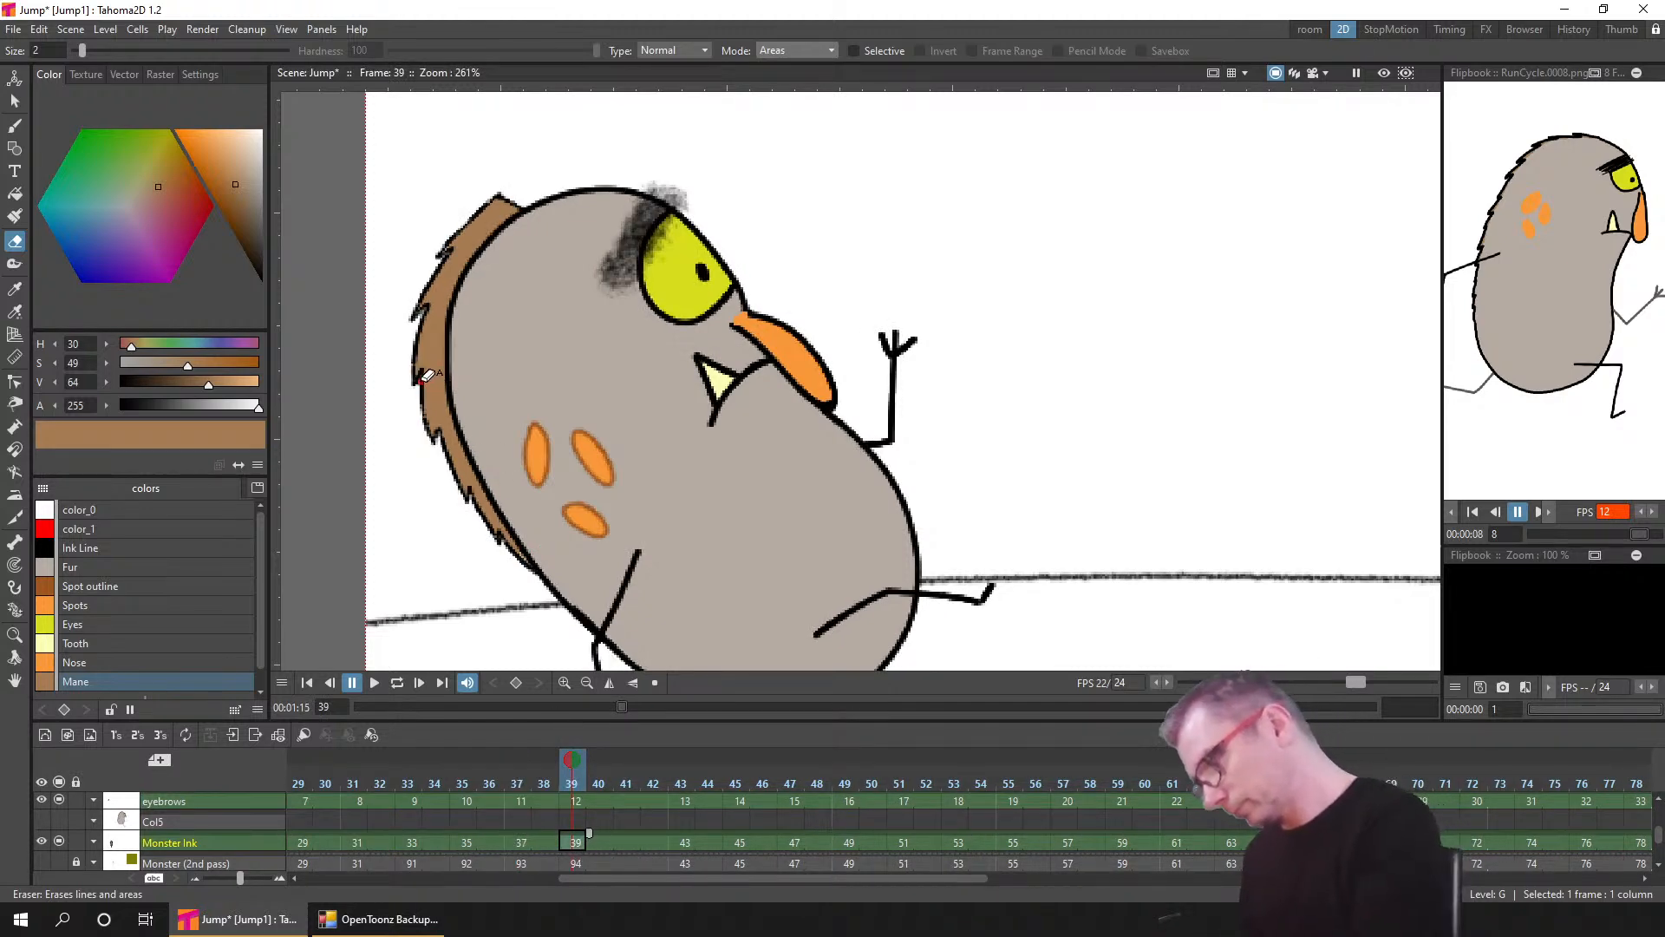
pyautogui.press('.')
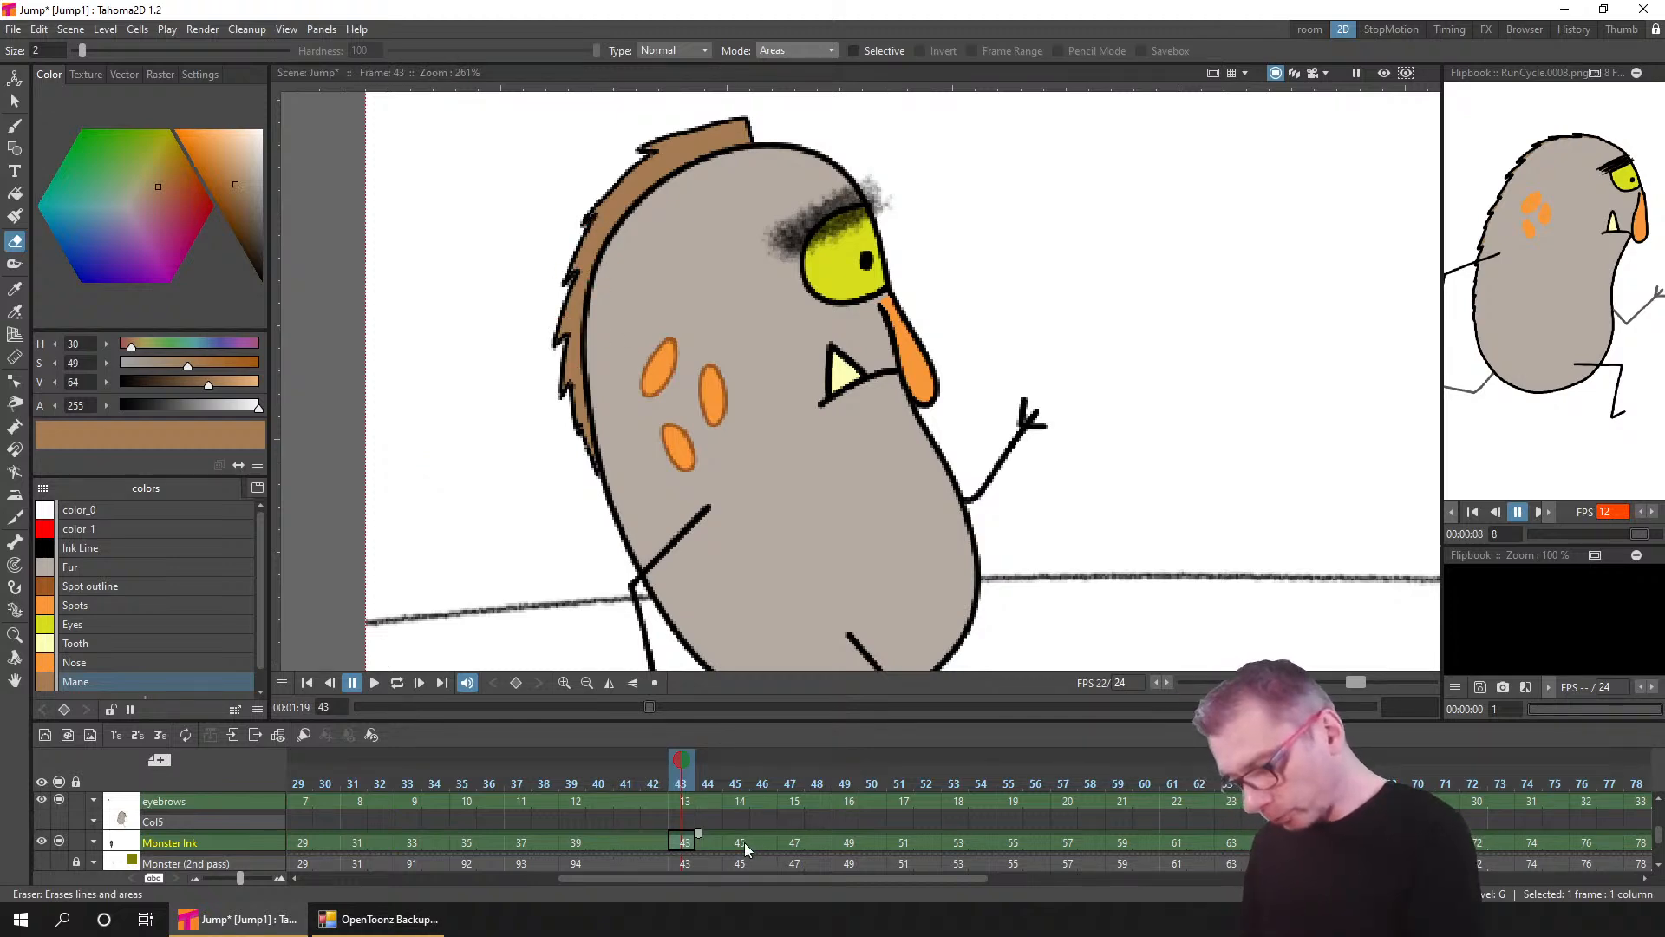
pyautogui.press('.')
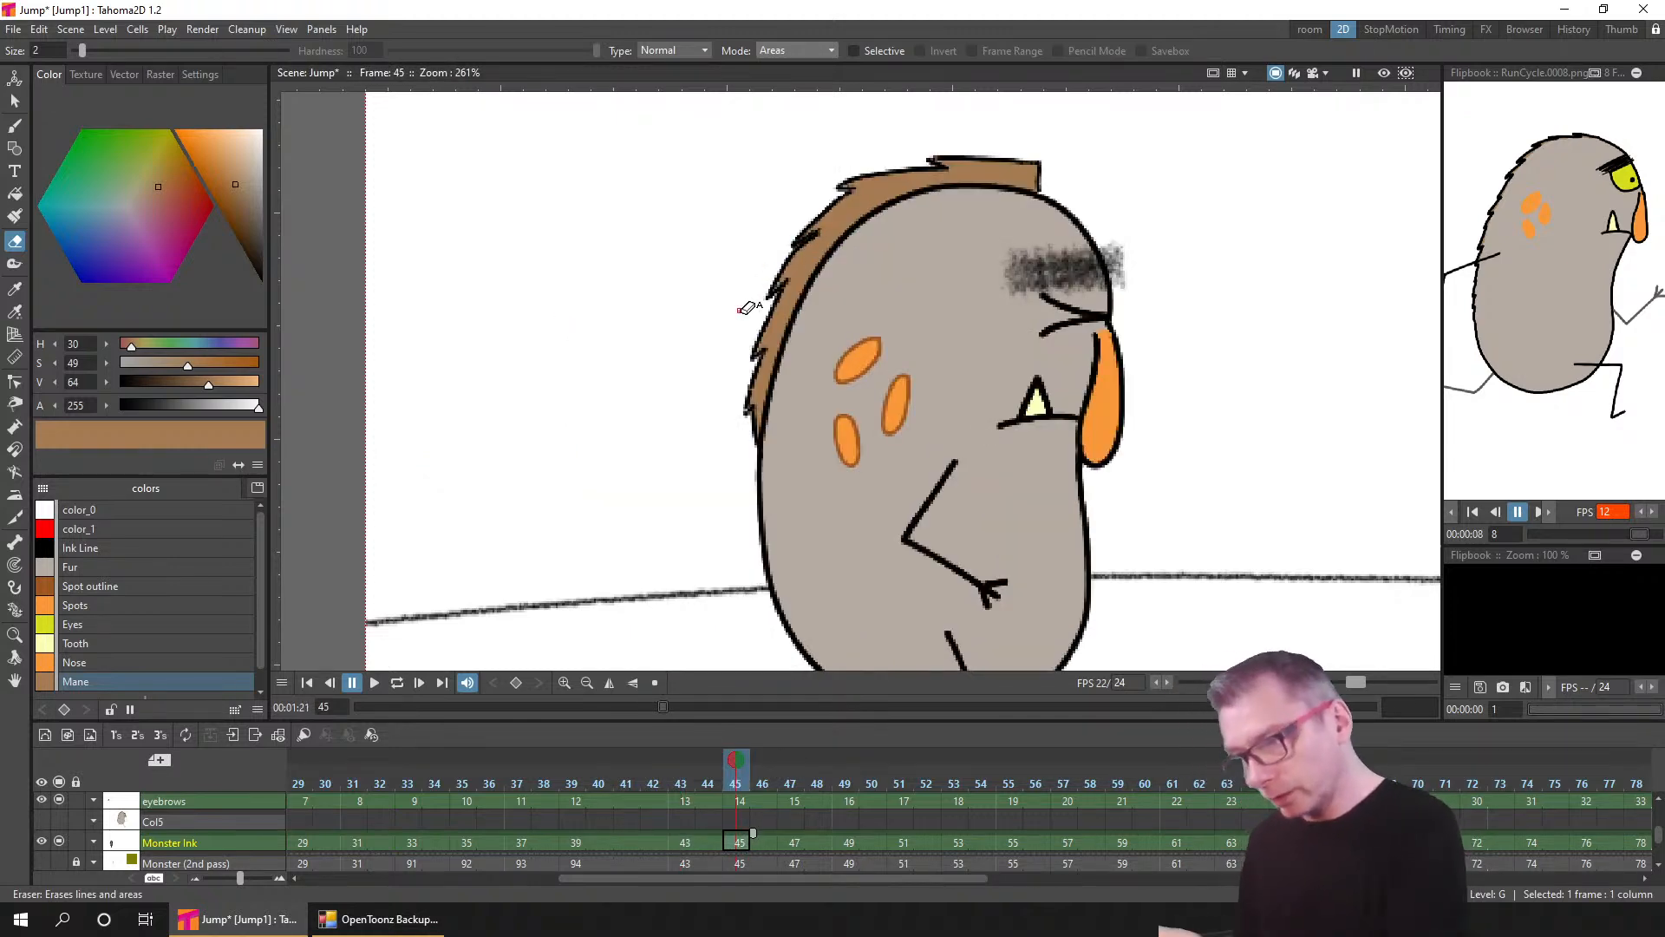
pyautogui.press('.')
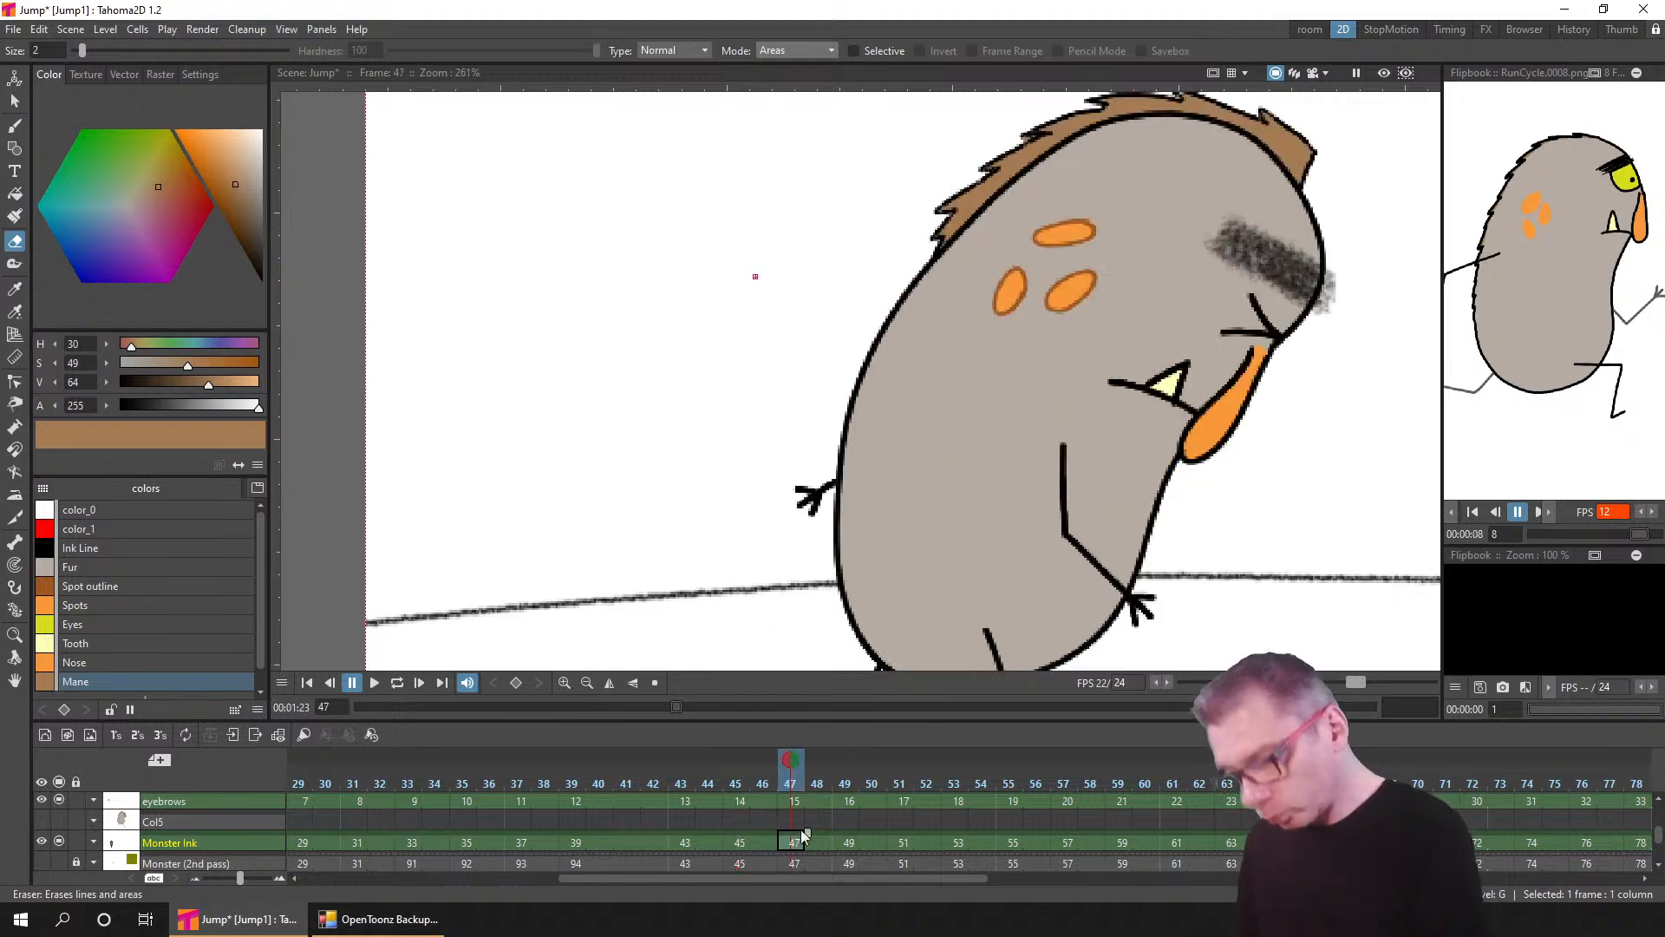
pyautogui.moveTo(907, 295); pyautogui.dragTo(831, 365)
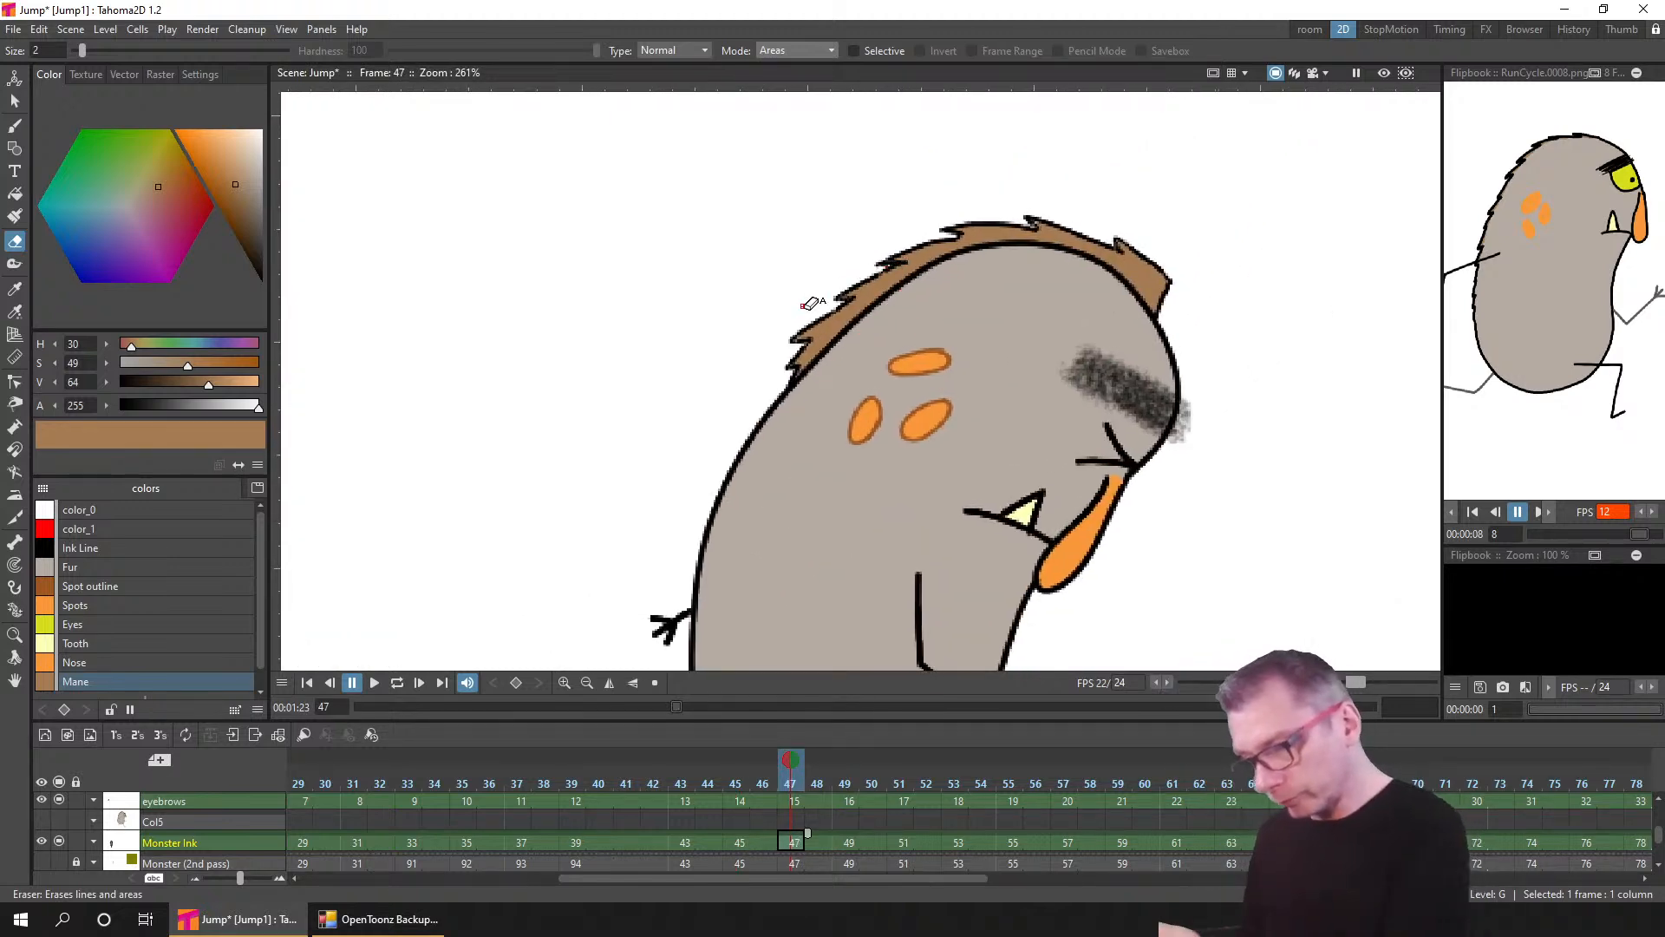
pyautogui.hotkey('ctrl', 's')
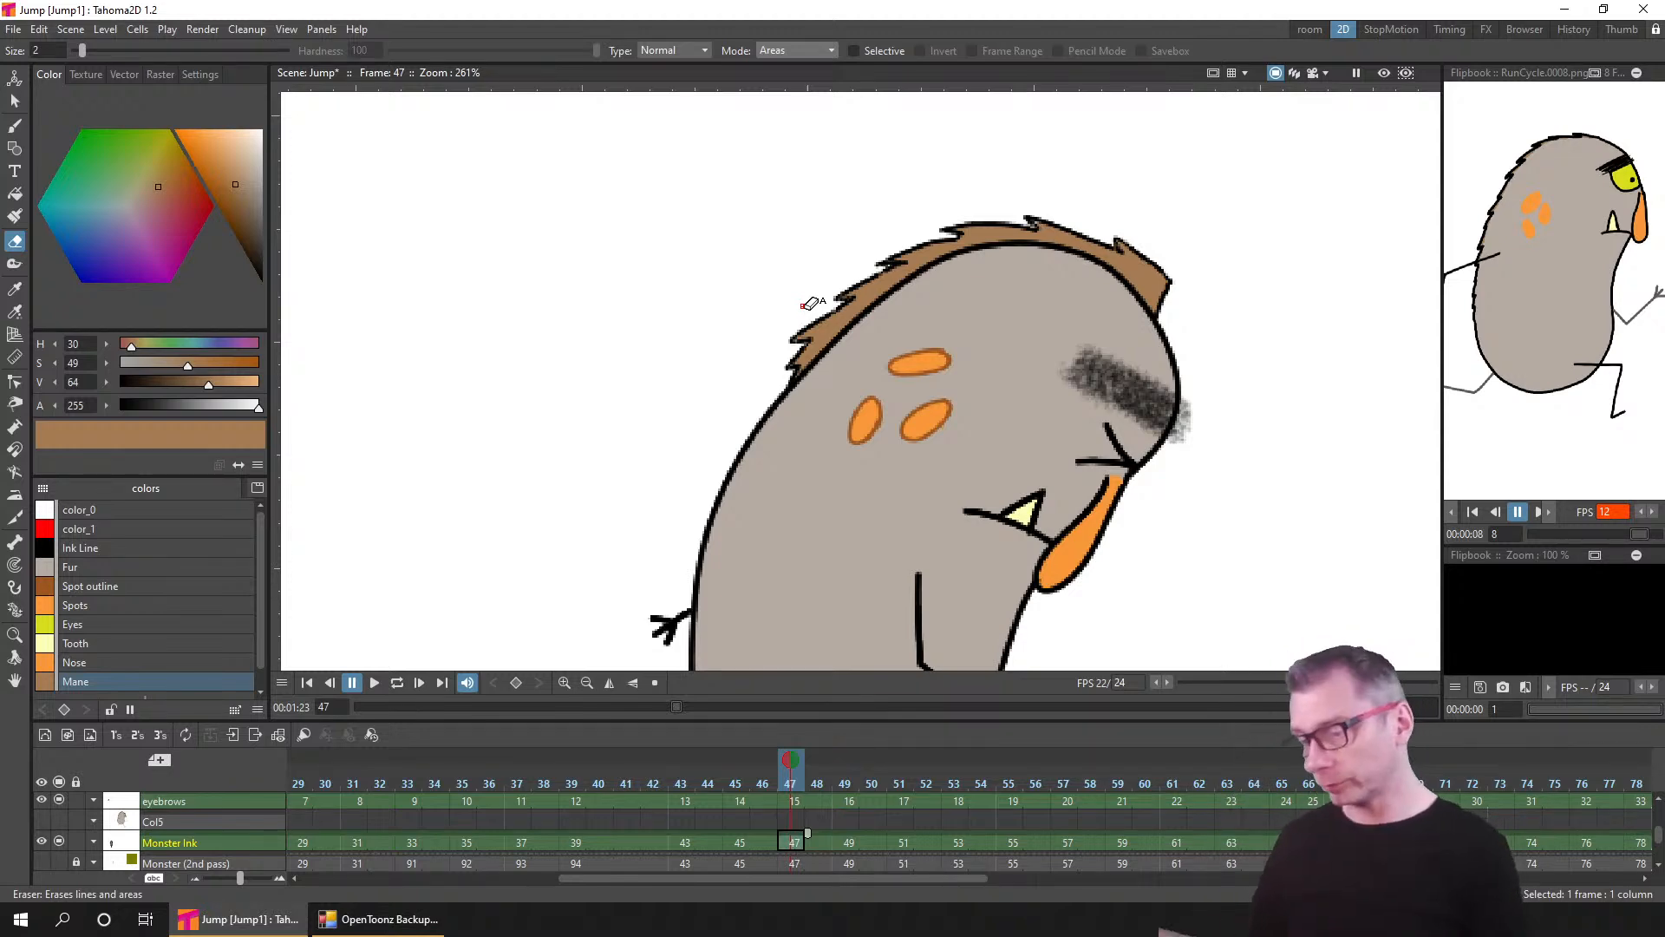
pyautogui.hotkey('ctrl', 's')
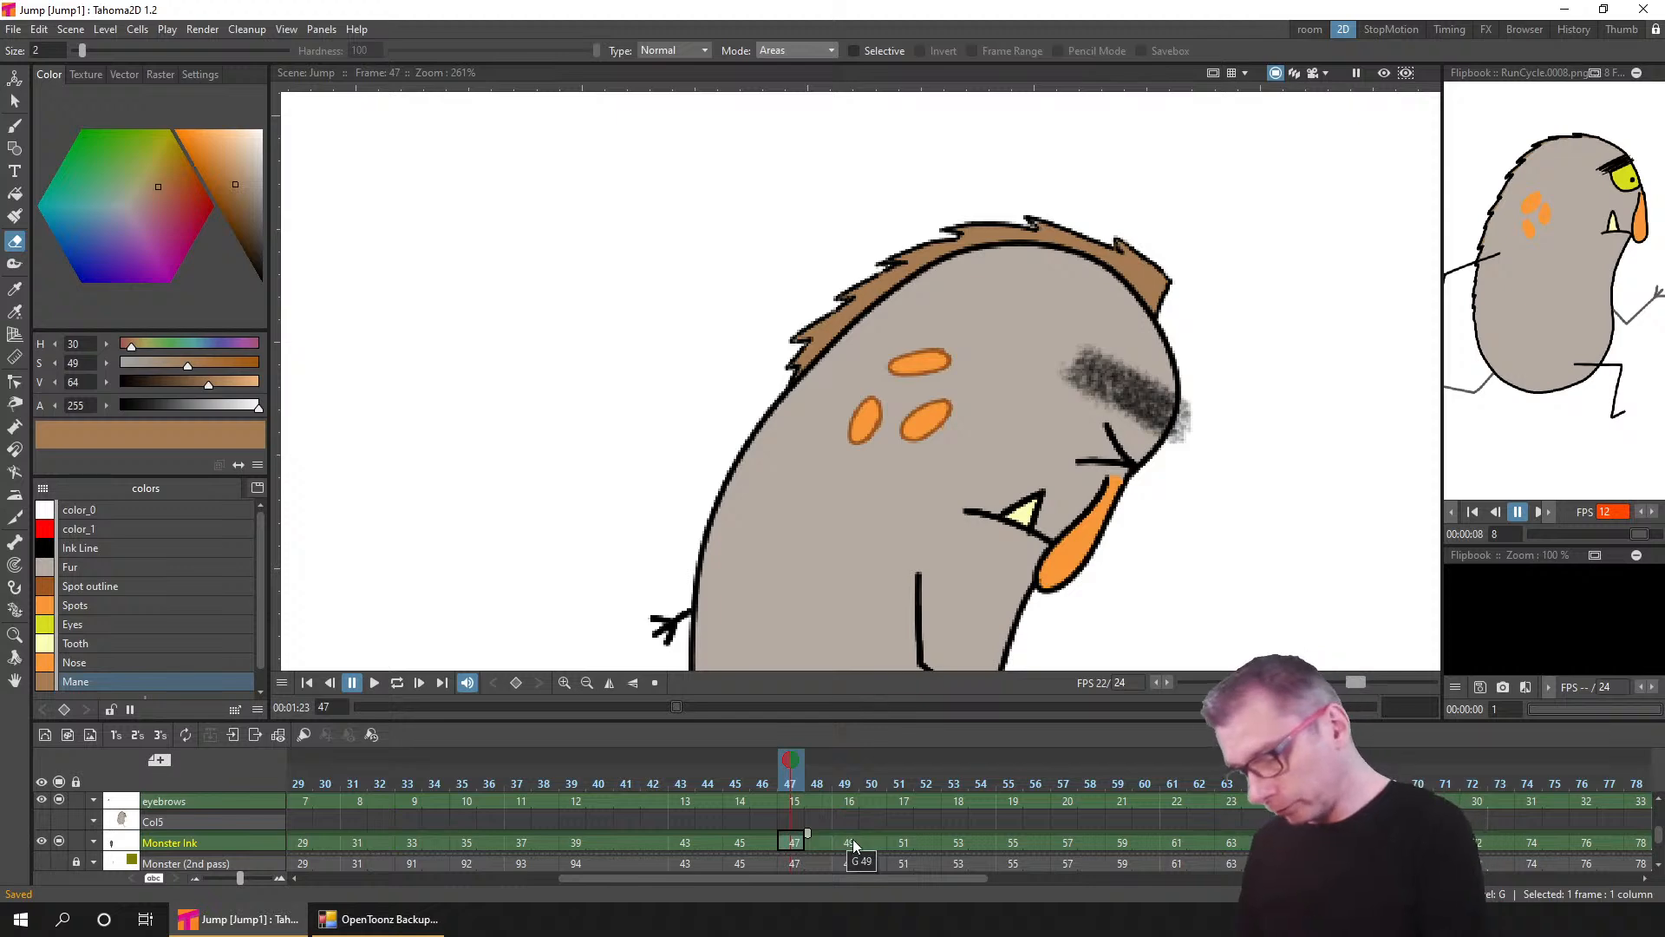
# - Clean stray fill along the mane's edge with the Eraser on the Monster Ink drawings at frames 49, 51, 53 and 55
pyautogui.click(851, 840)
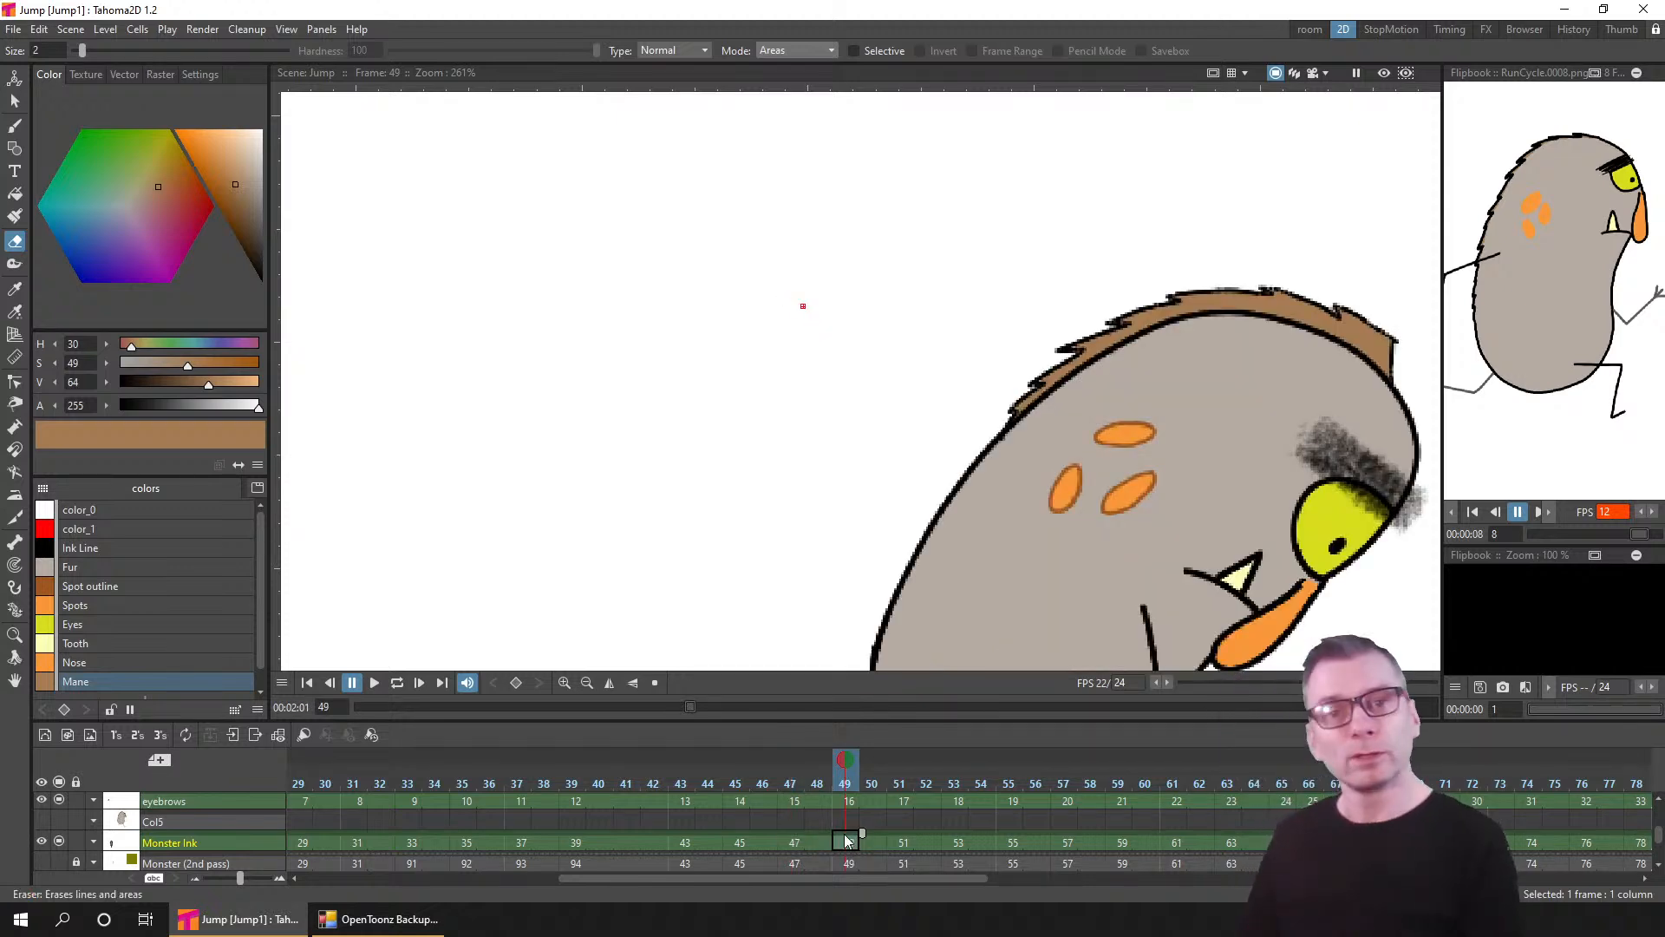
pyautogui.moveTo(1011, 357); pyautogui.dragTo(681, 316)
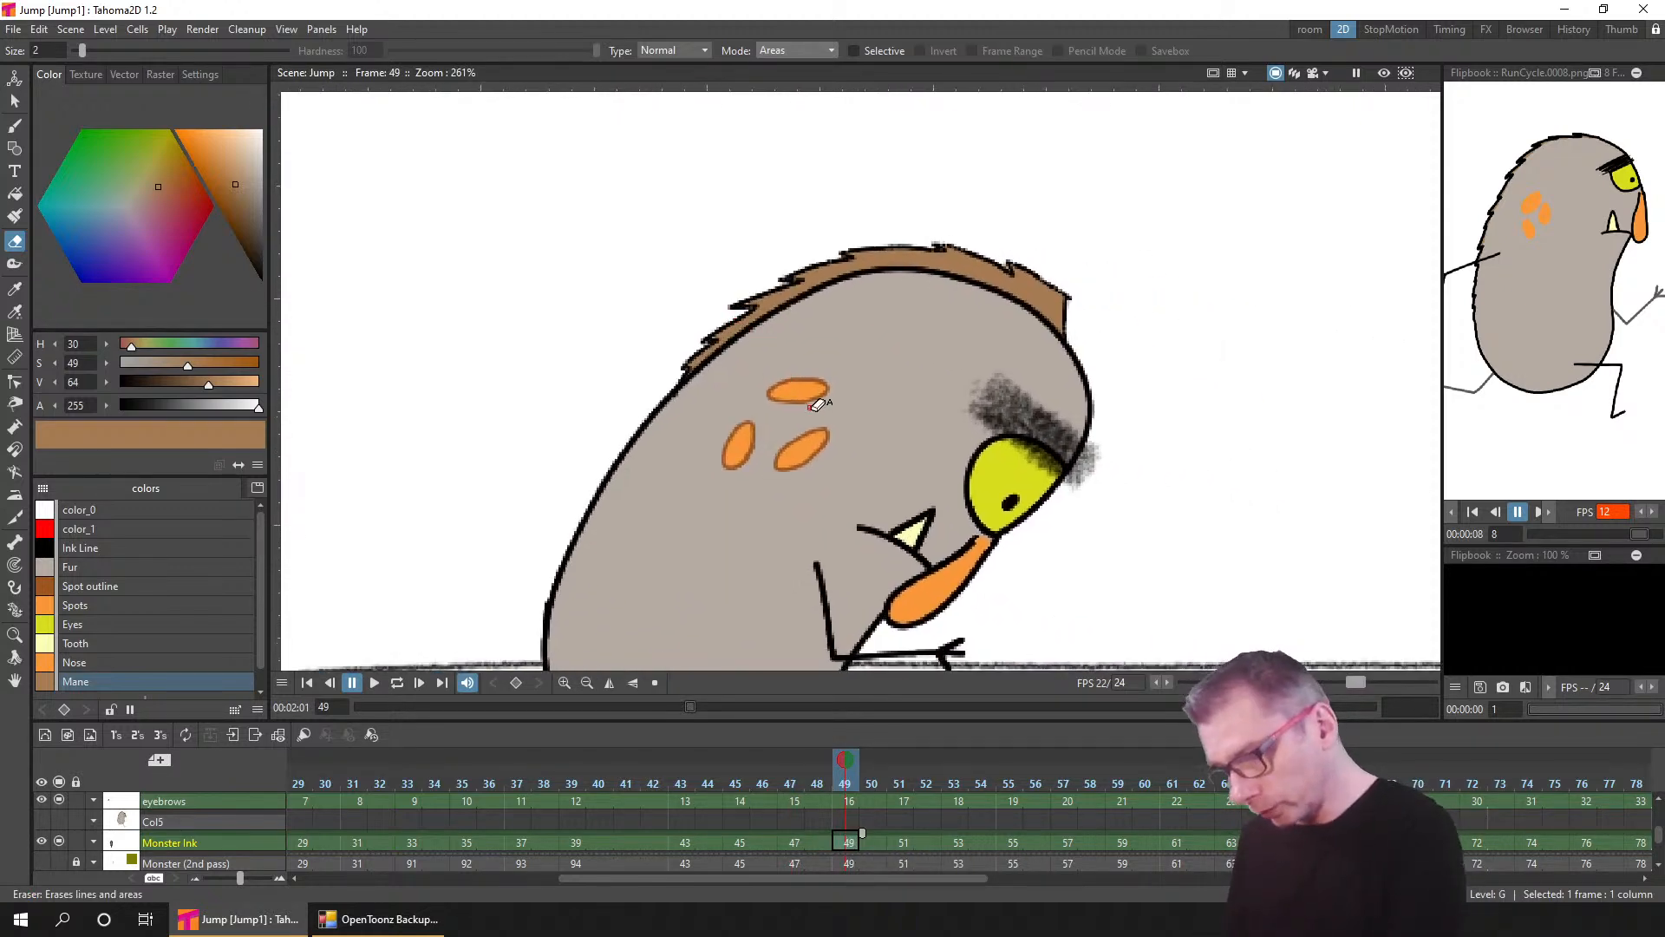
pyautogui.click(903, 840)
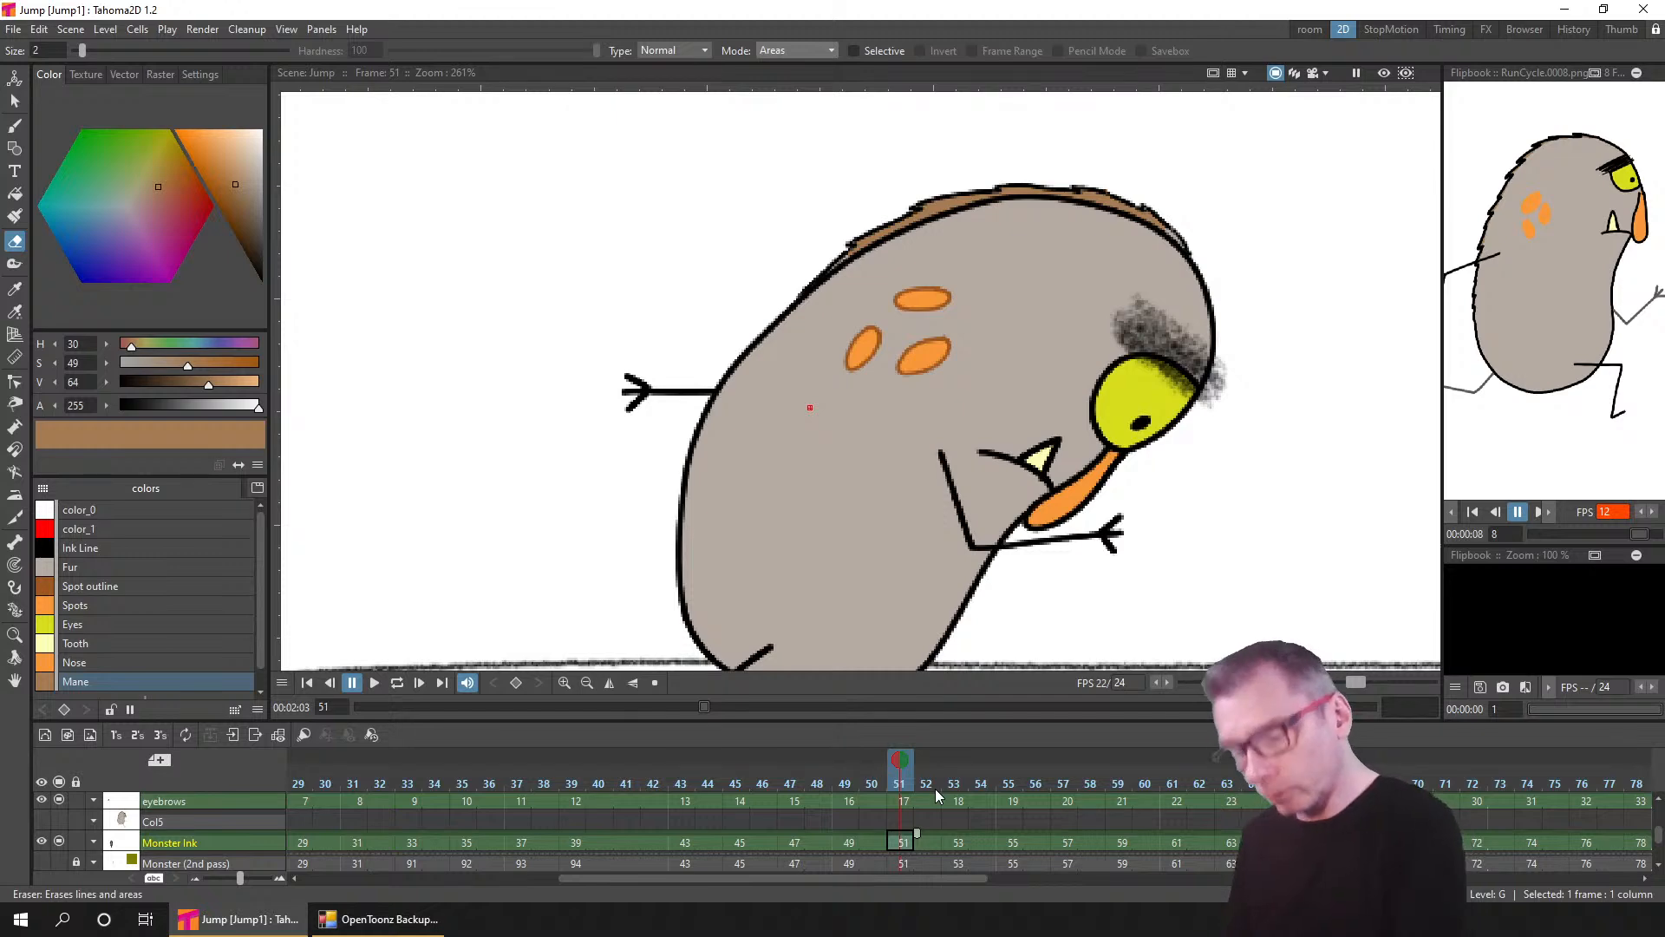
pyautogui.click(959, 841)
pyautogui.click(1011, 848)
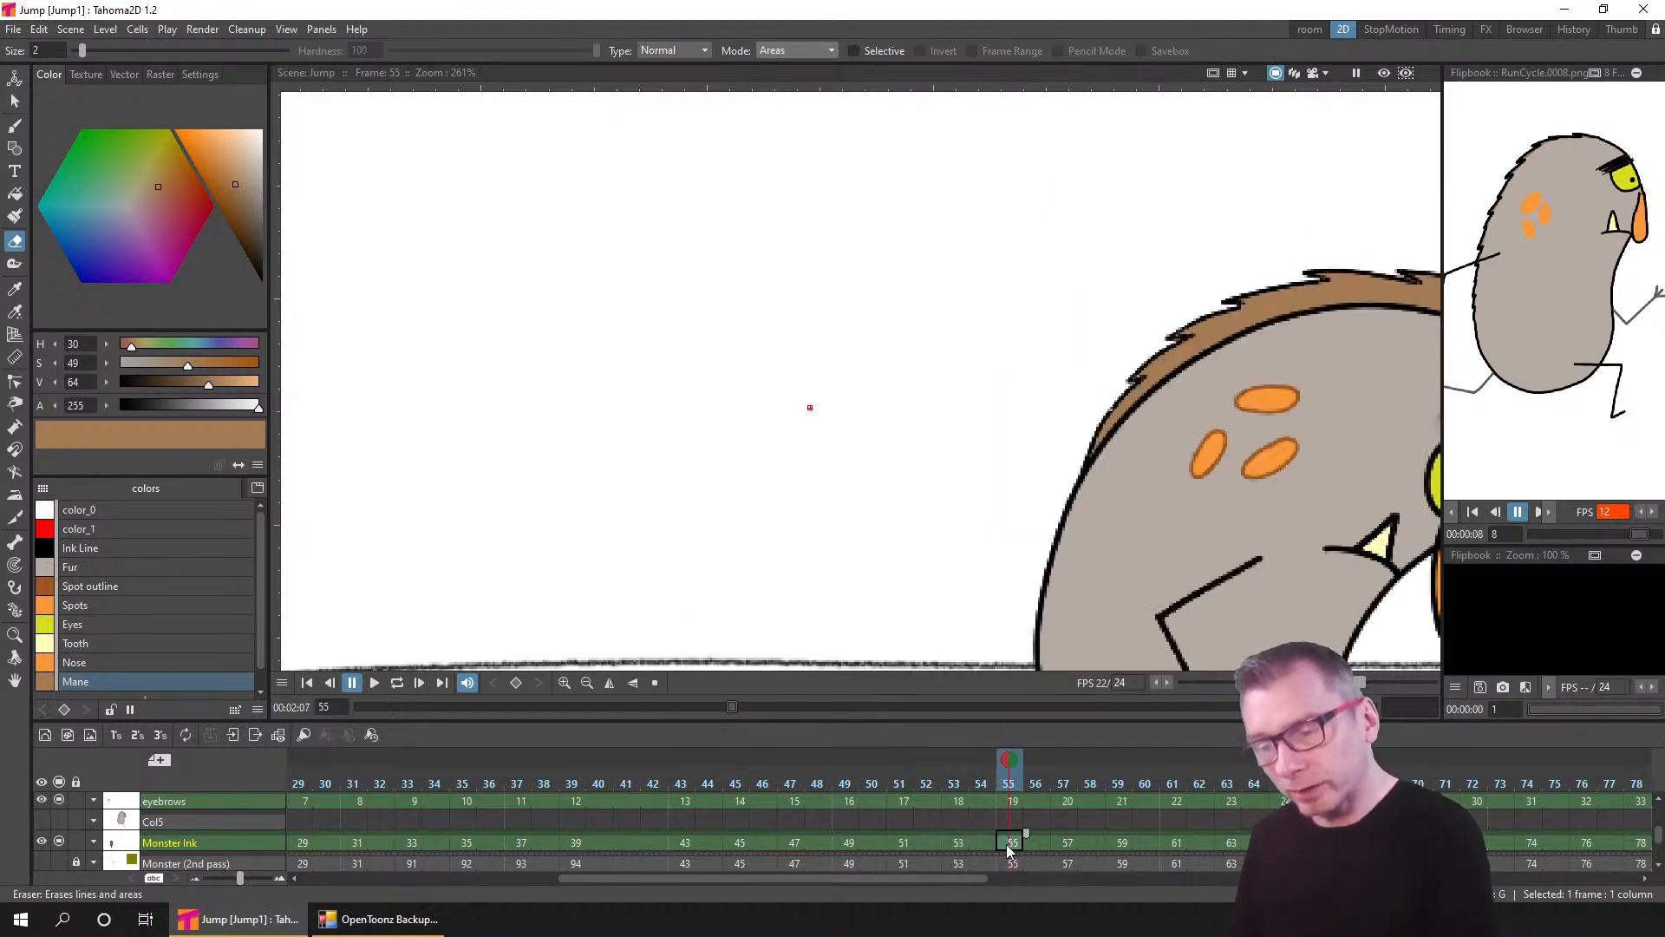
pyautogui.moveTo(1064, 421)
pyautogui.mouseDown()
pyautogui.moveTo(1012, 387)
pyautogui.moveTo(828, 408)
pyautogui.moveTo(794, 438)
pyautogui.mouseUp()
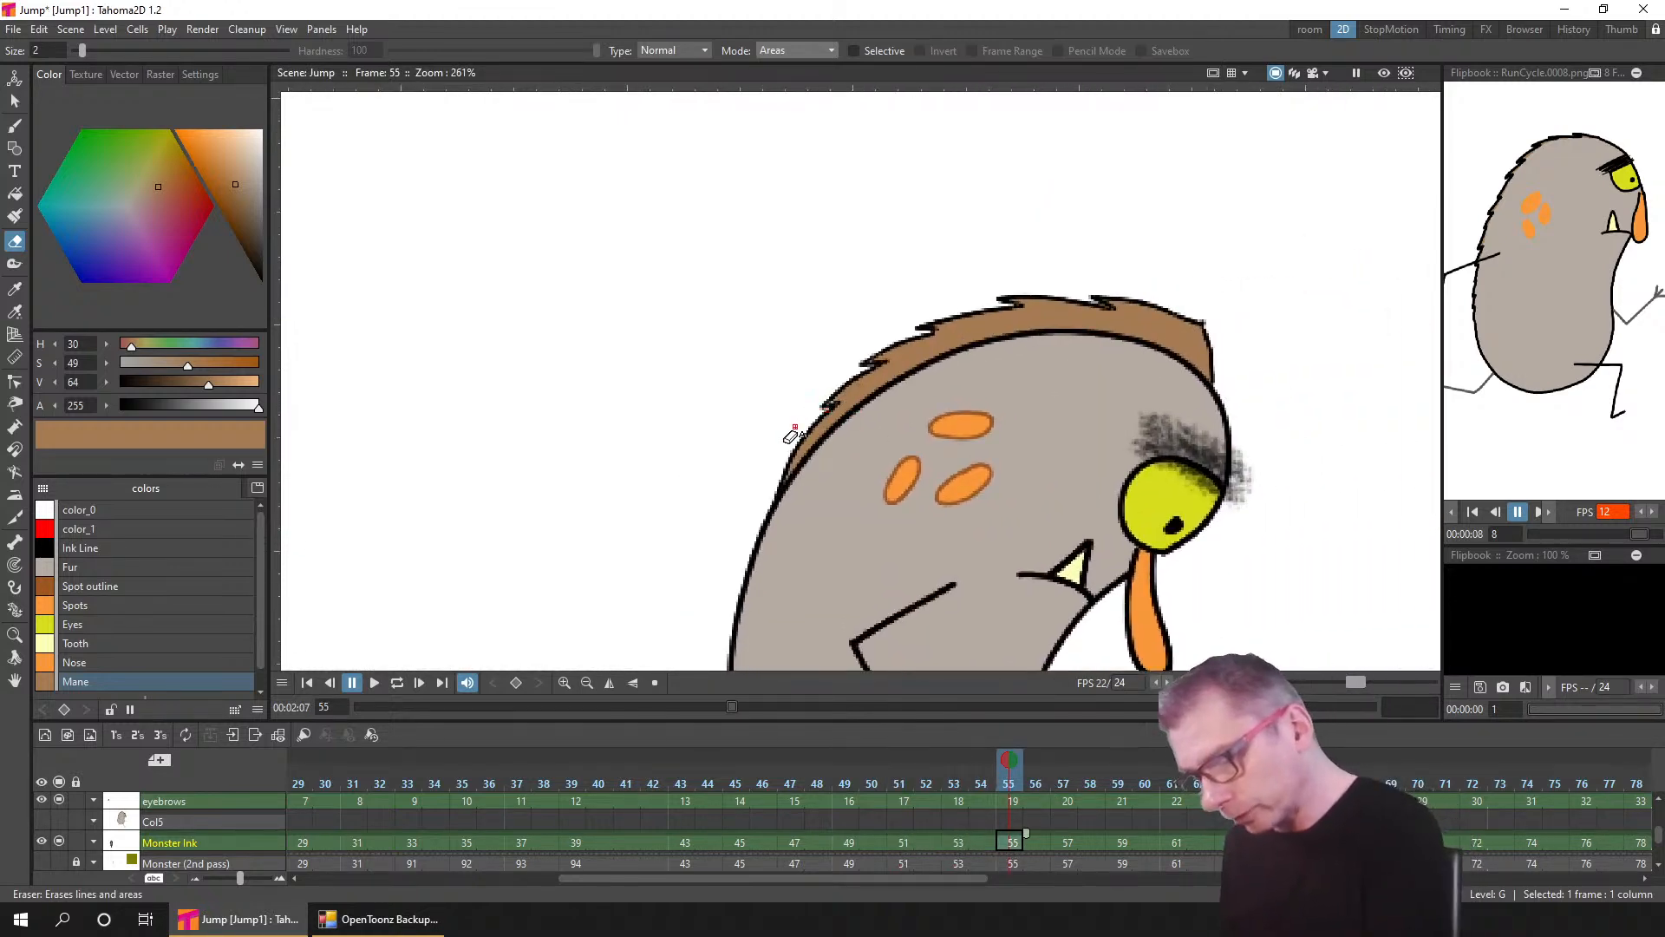
# - Touch up the mane with the Paint Brush in Areas mode on the drawings at frames 57, 59 and 61
pyautogui.click(1067, 847)
pyautogui.moveTo(887, 394); pyautogui.dragTo(861, 391)
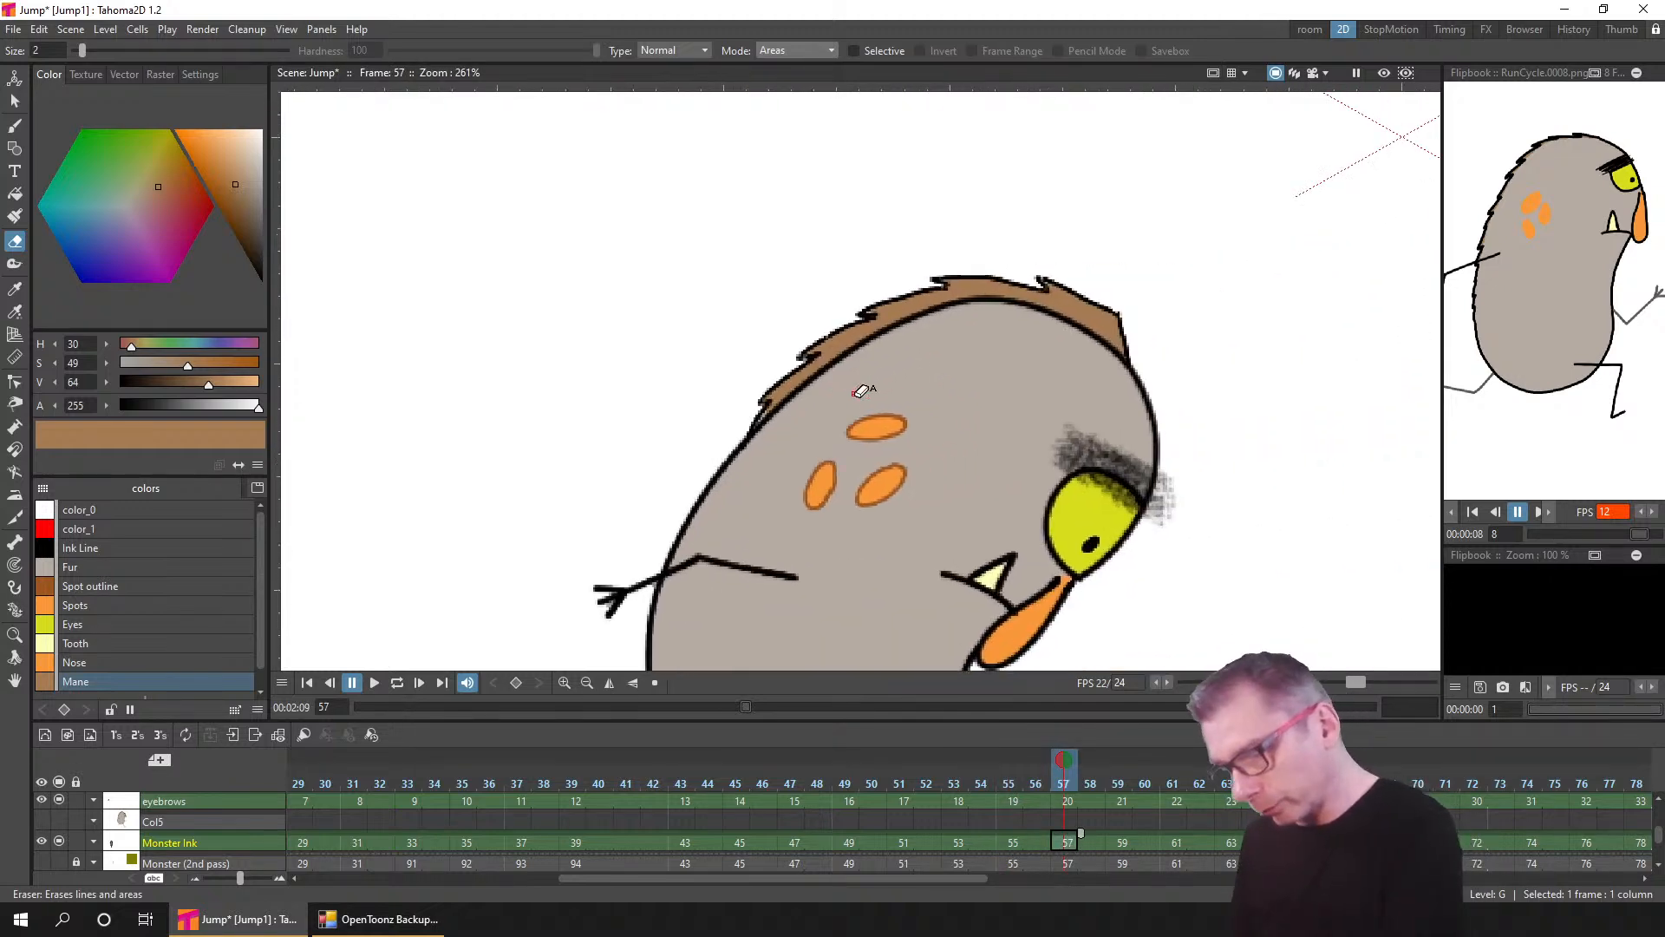
pyautogui.click(15, 215)
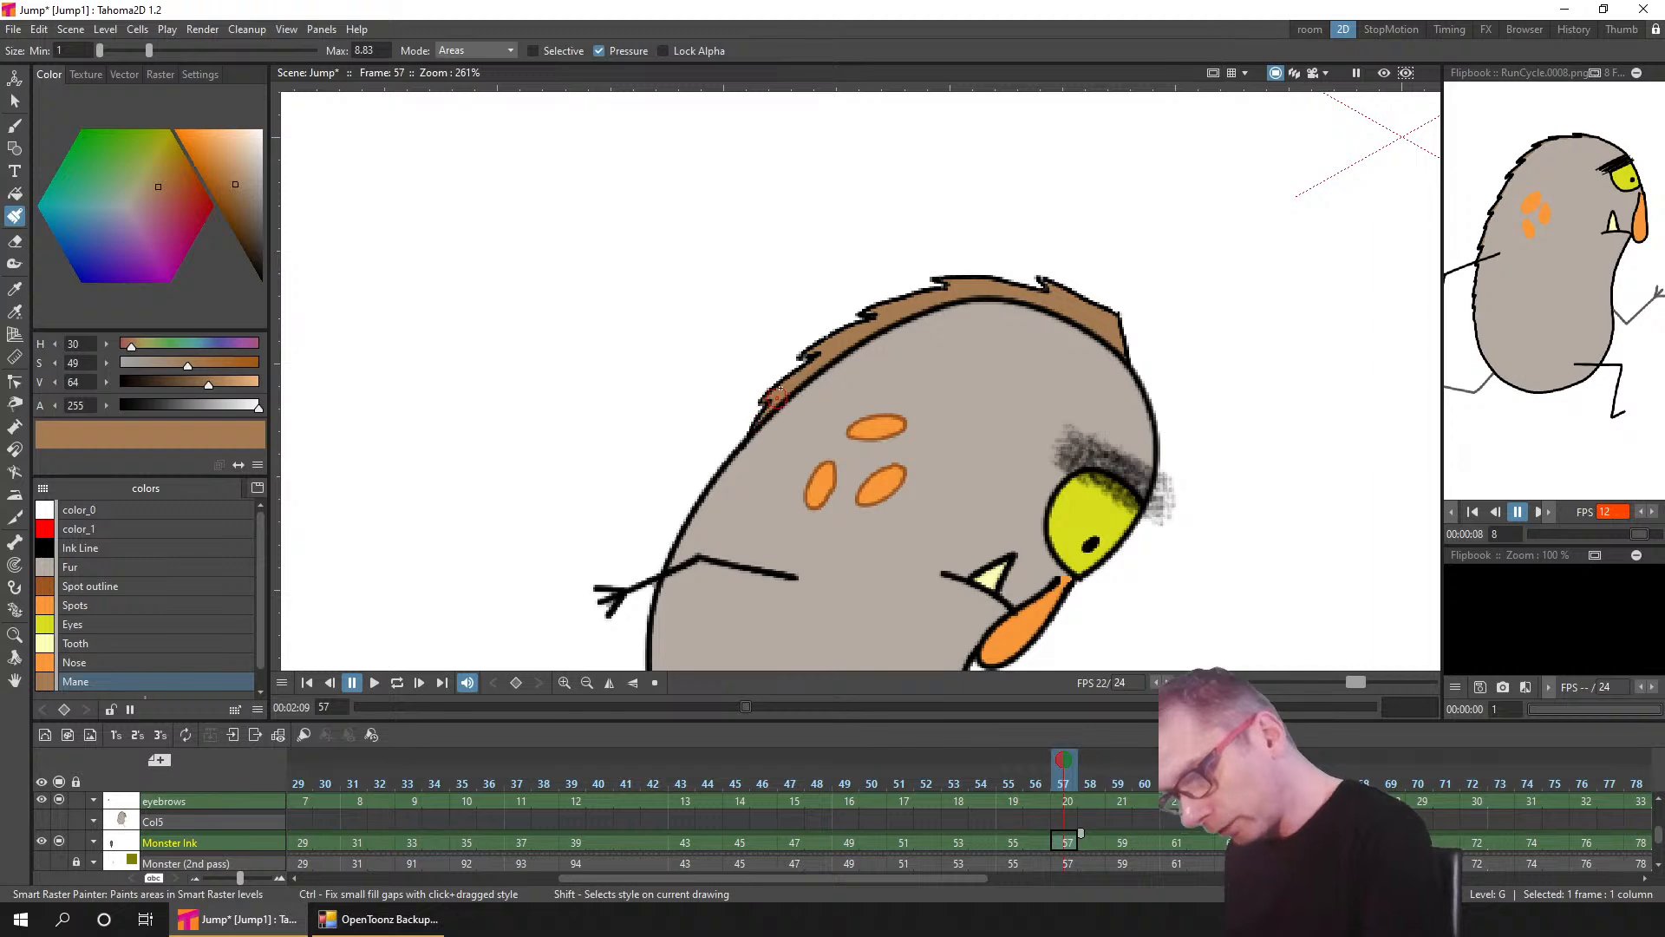
pyautogui.click(1117, 841)
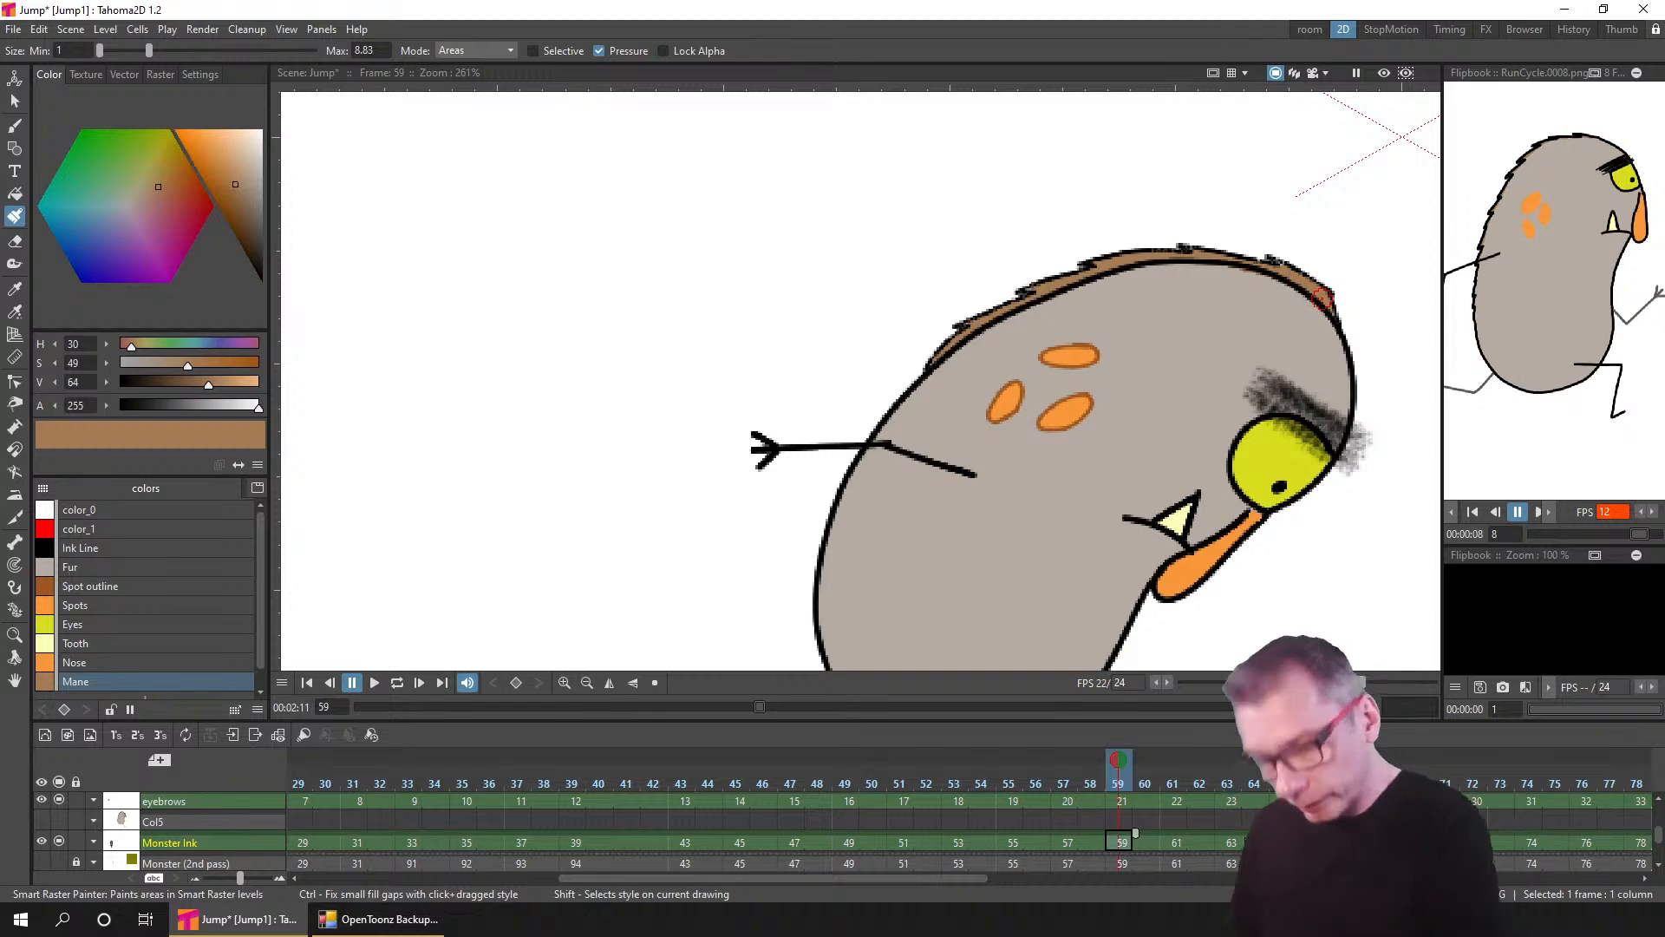
pyautogui.click(1184, 840)
pyautogui.moveTo(1267, 477); pyautogui.dragTo(1026, 442)
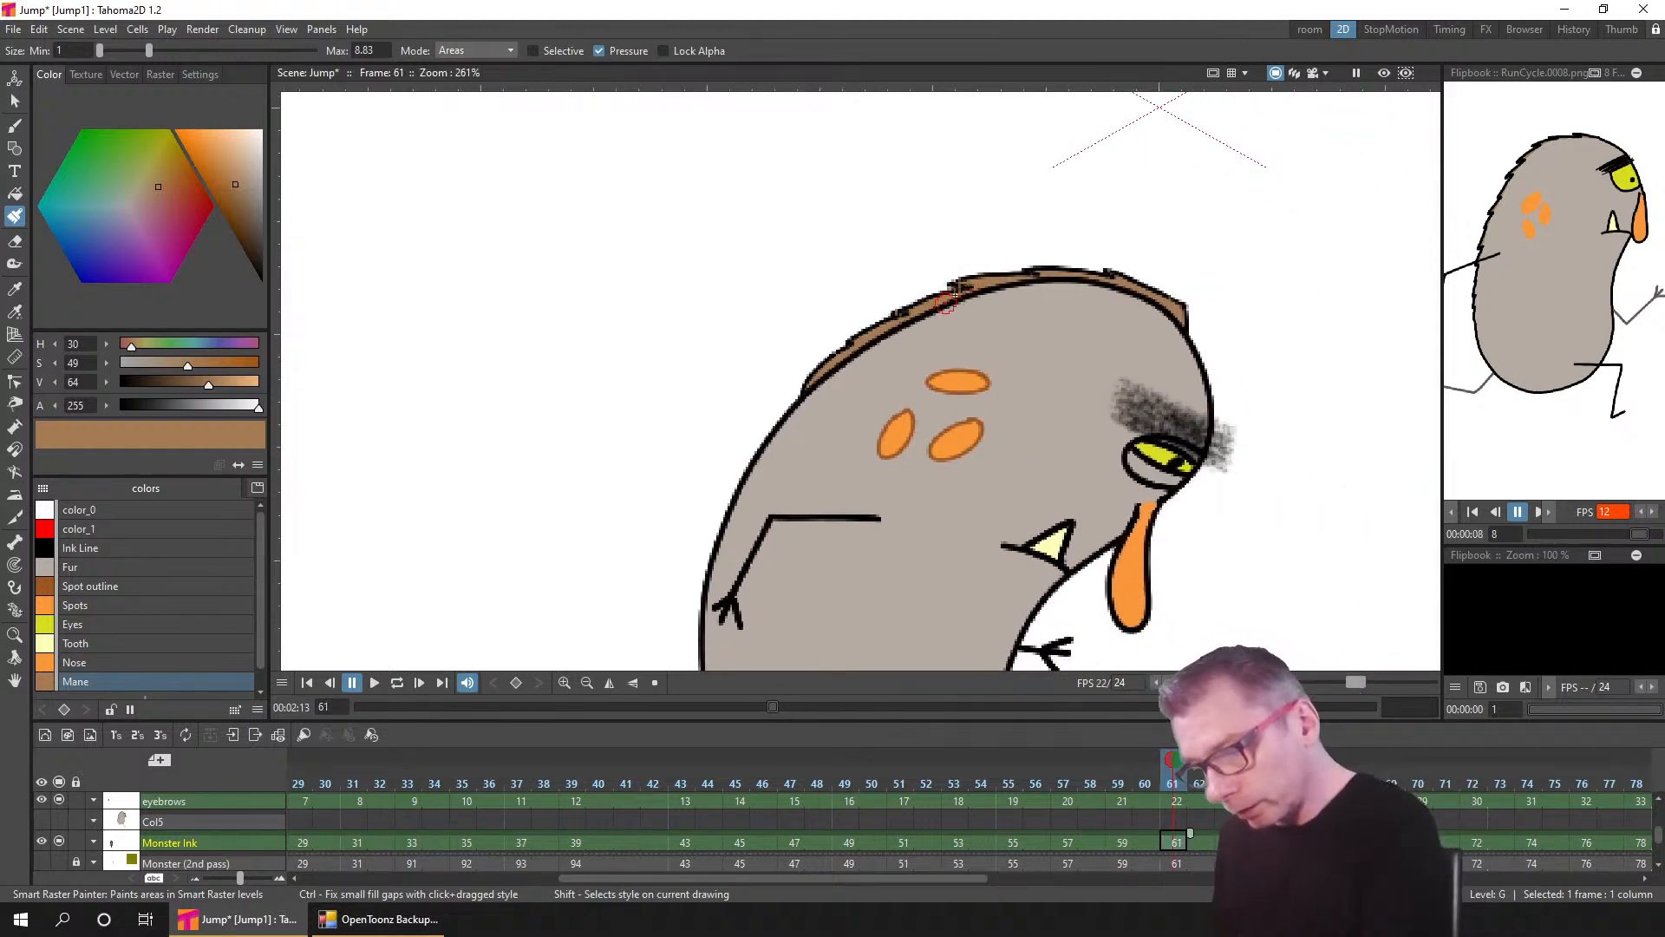
# - Check the mane and erase stray fill along its edge on the drawings at frames 61, 63 and 65 to 69
pyautogui.press('a')
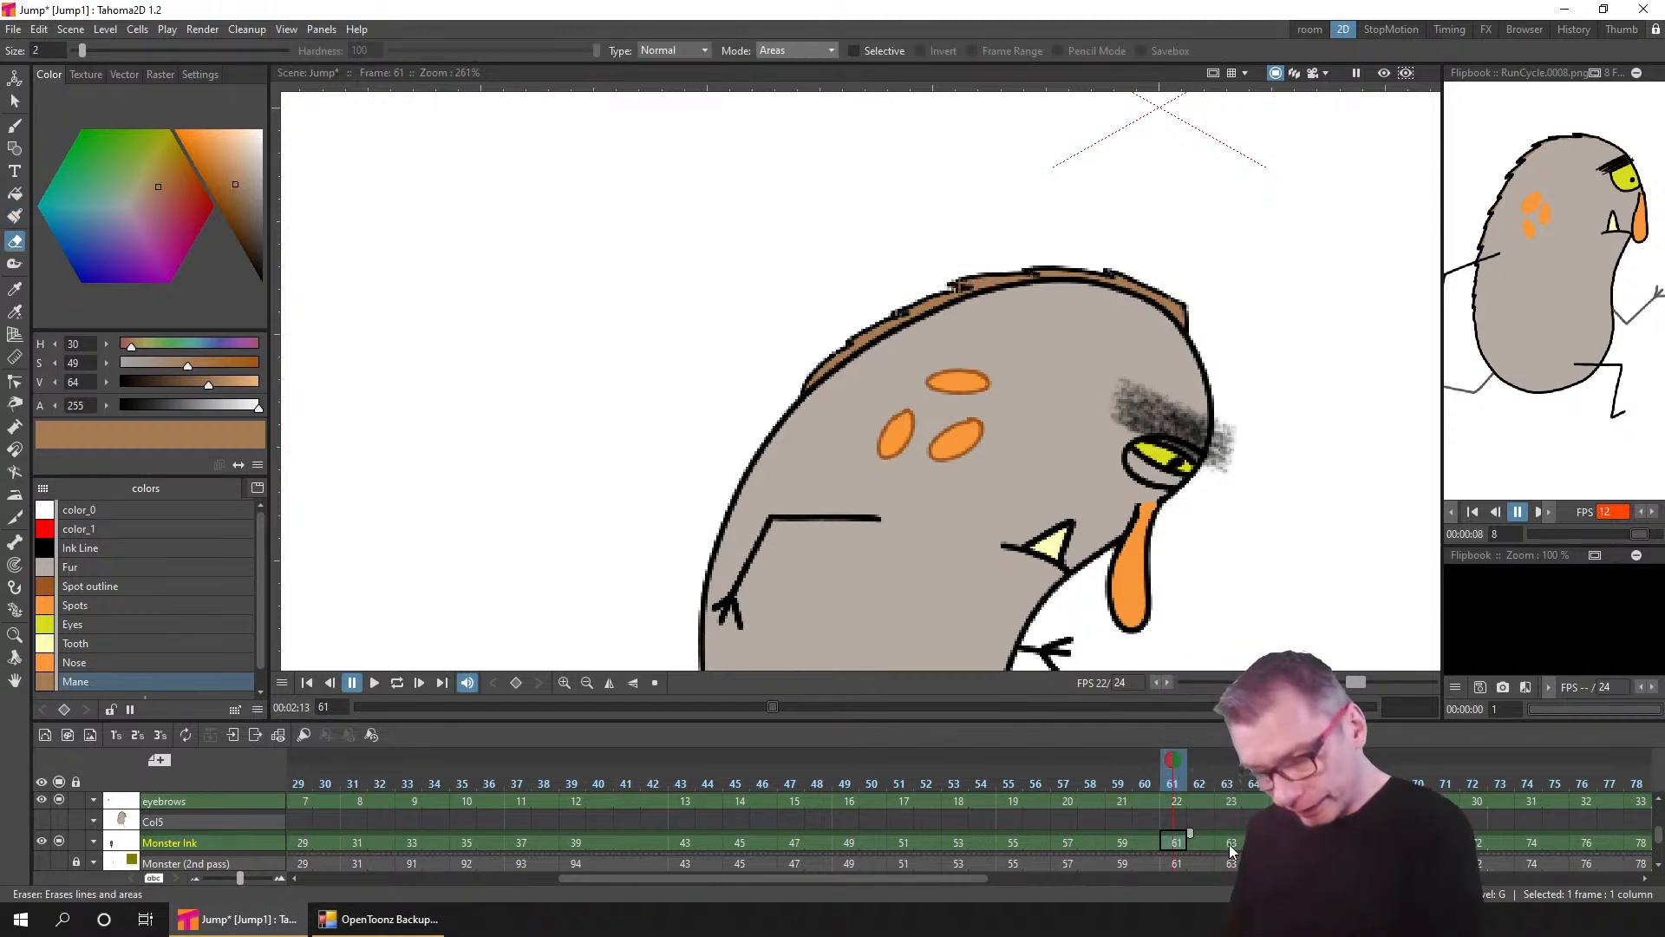
pyautogui.click(1230, 842)
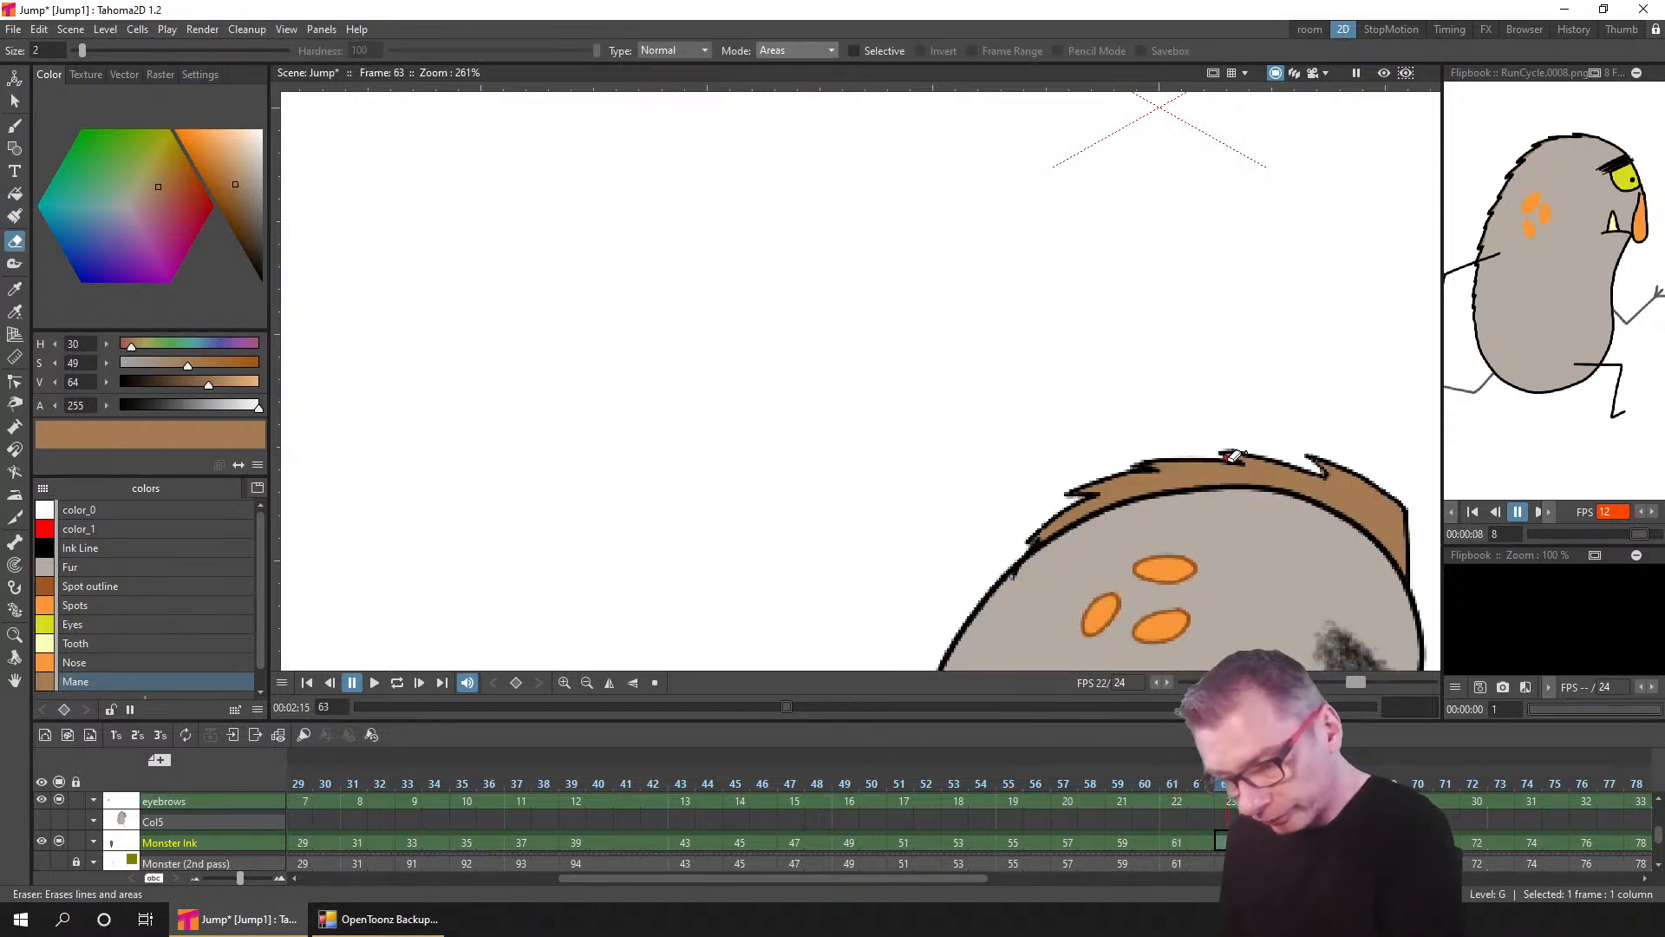
pyautogui.press('.')
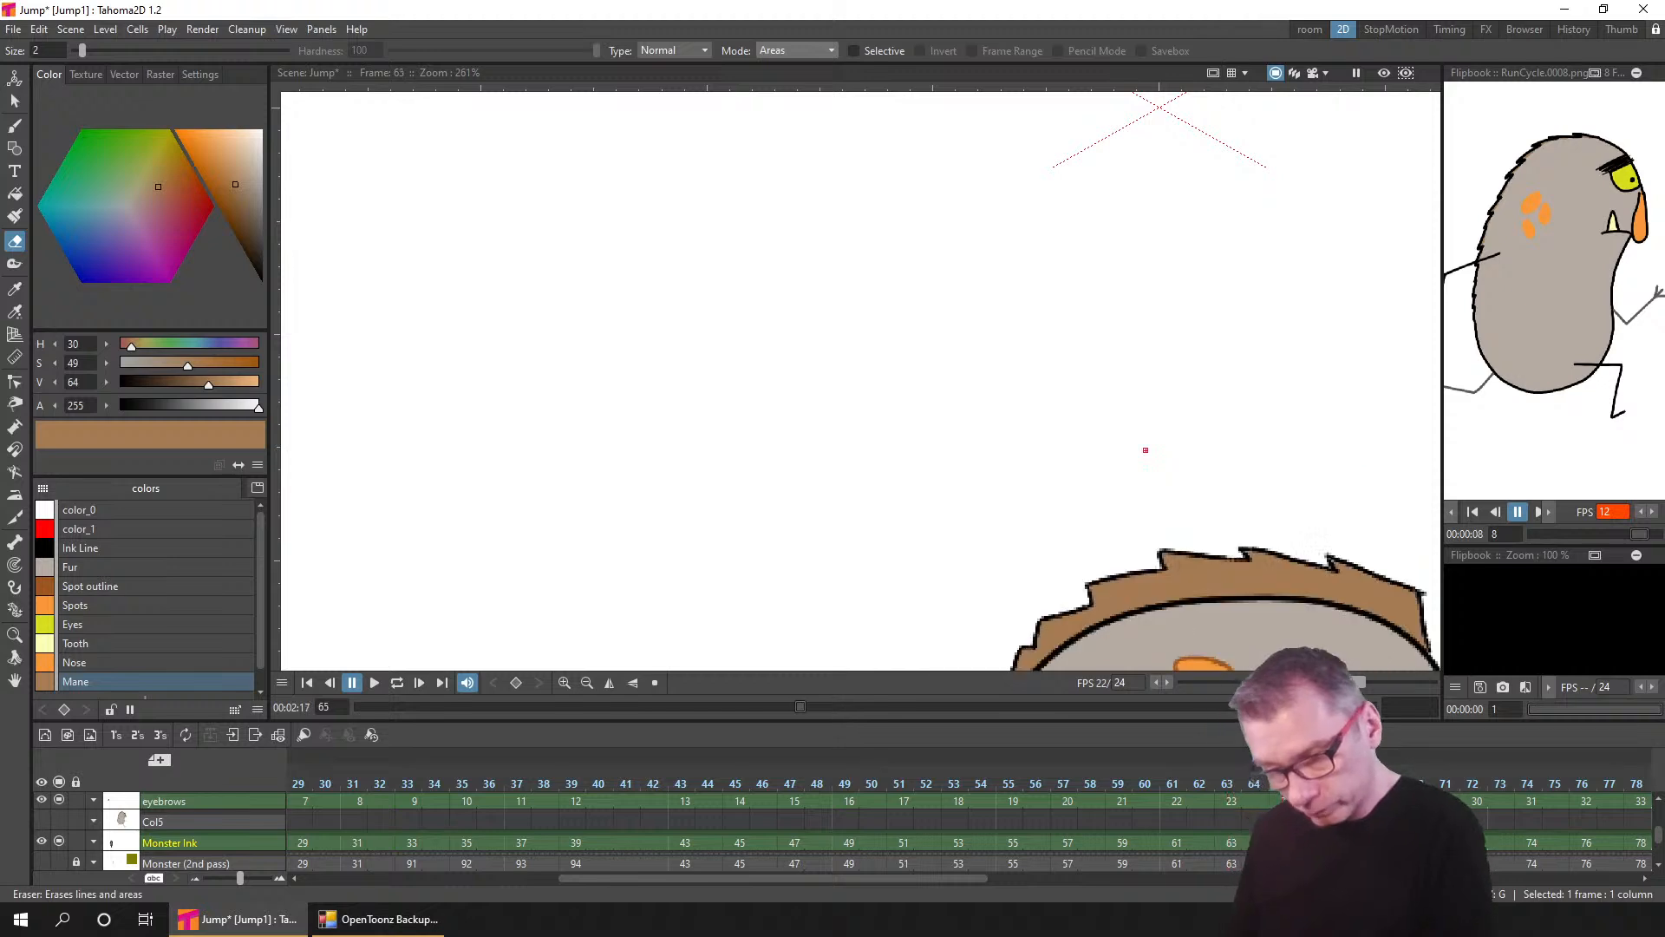
pyautogui.moveTo(1257, 600); pyautogui.dragTo(990, 278)
pyautogui.press('.')
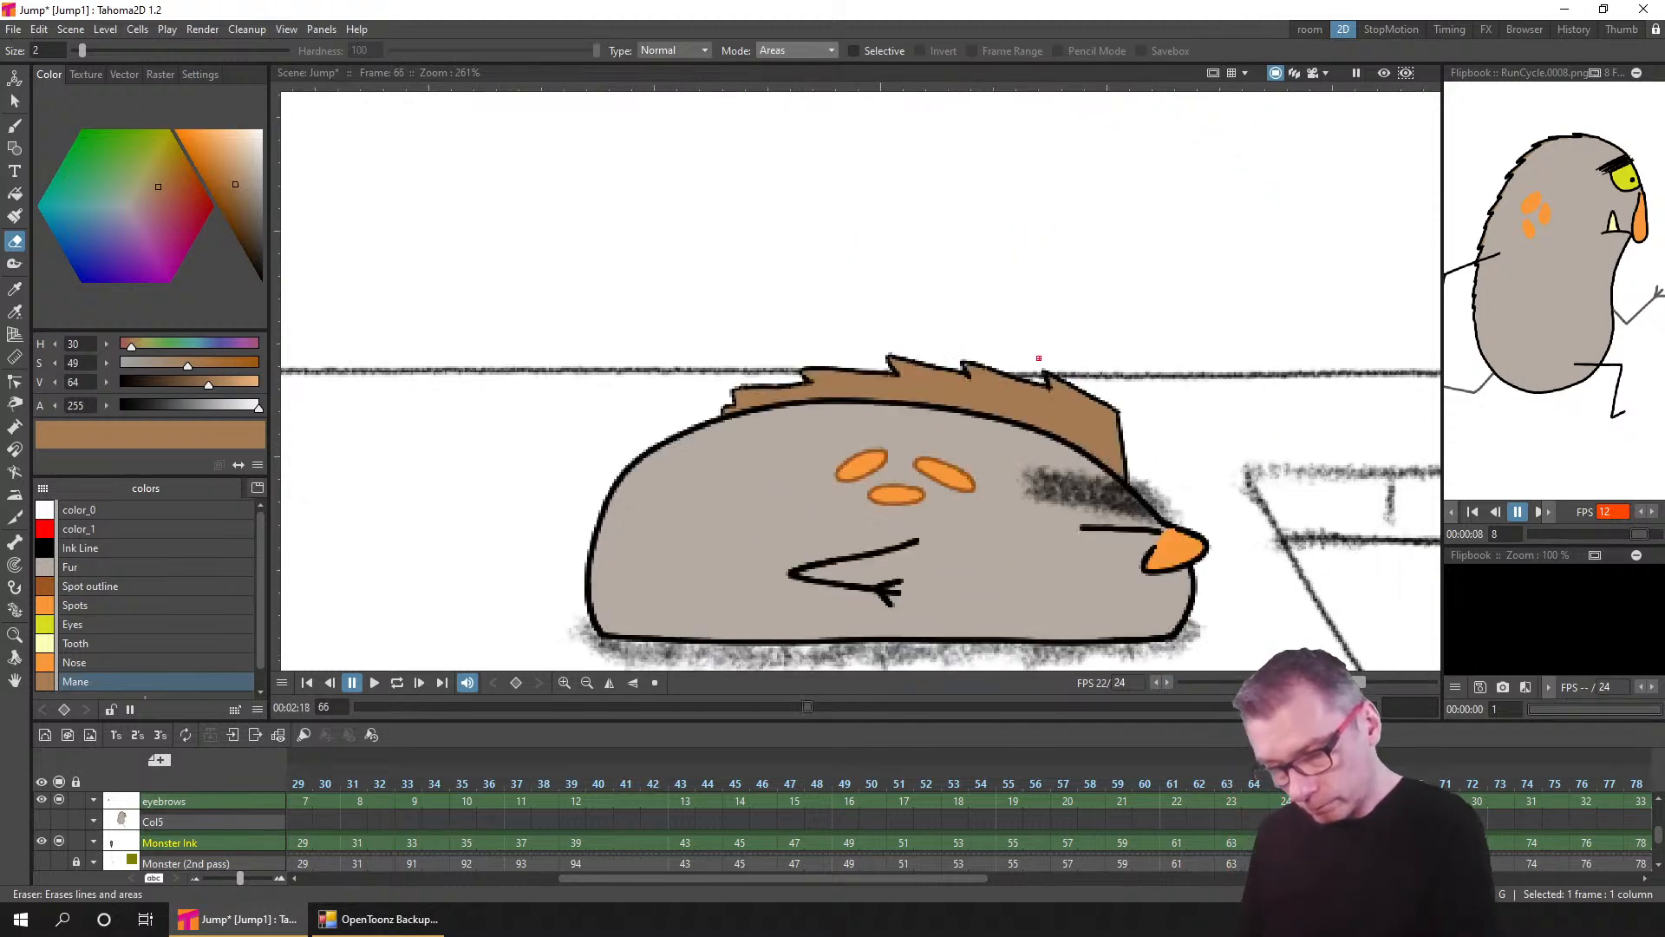
pyautogui.press('.')
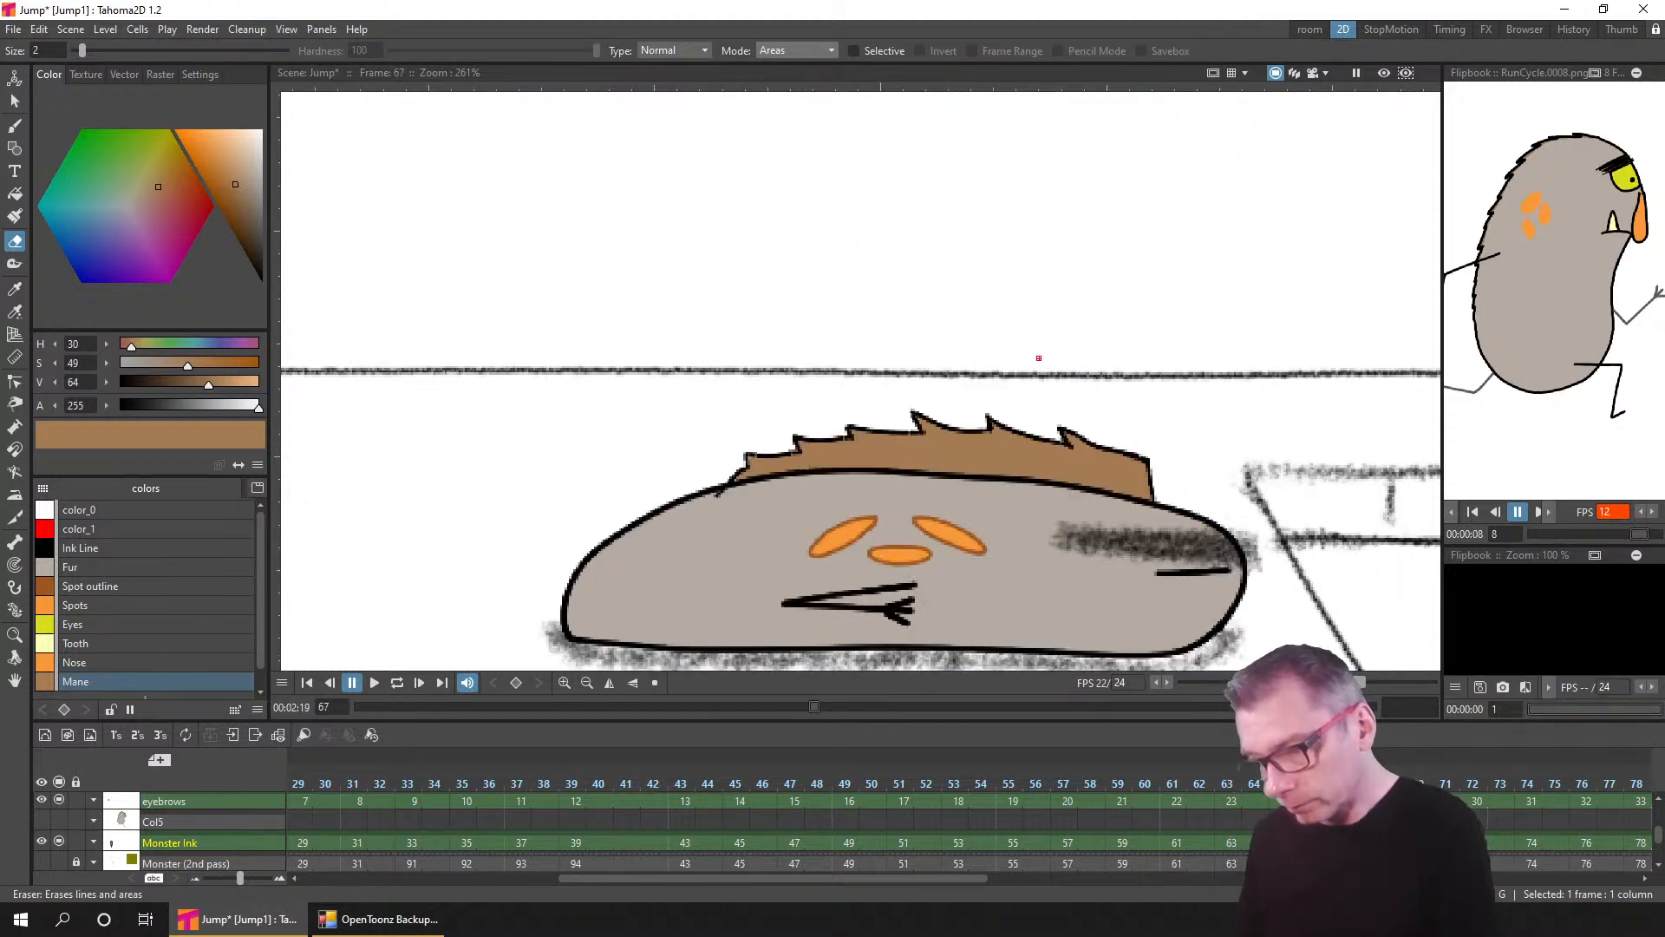
pyautogui.press('.')
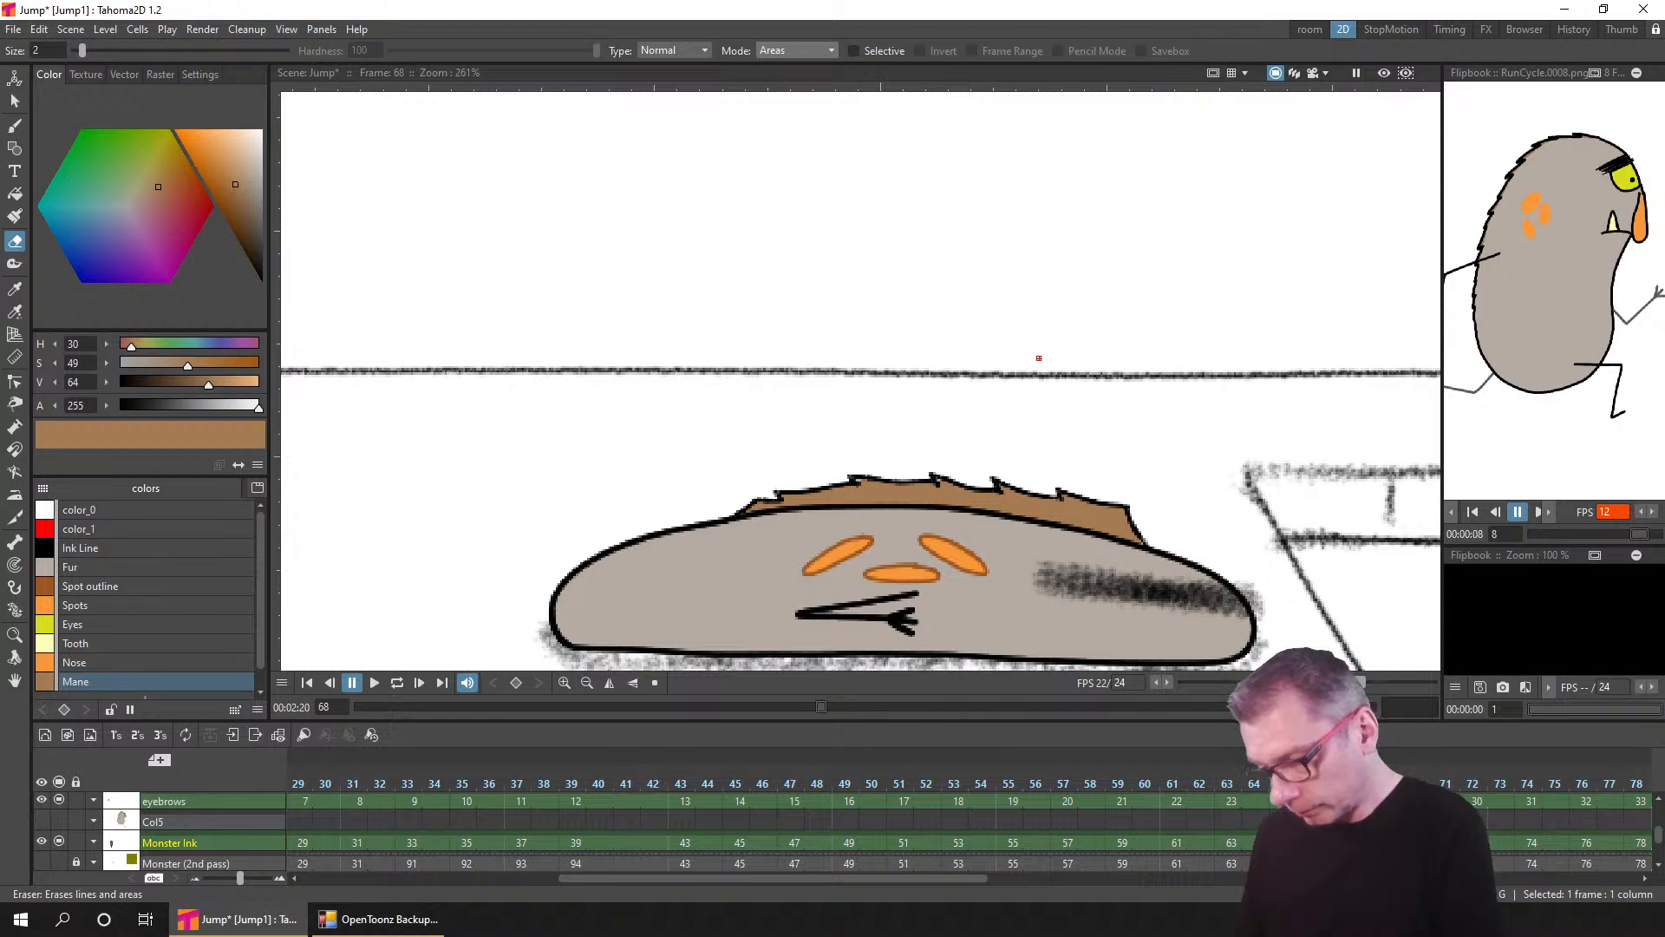
pyautogui.press('.')
# - Fill in missing mane colour with the Paint Brush on the Monster Ink drawings at frames 70 and 72
pyautogui.press('.')
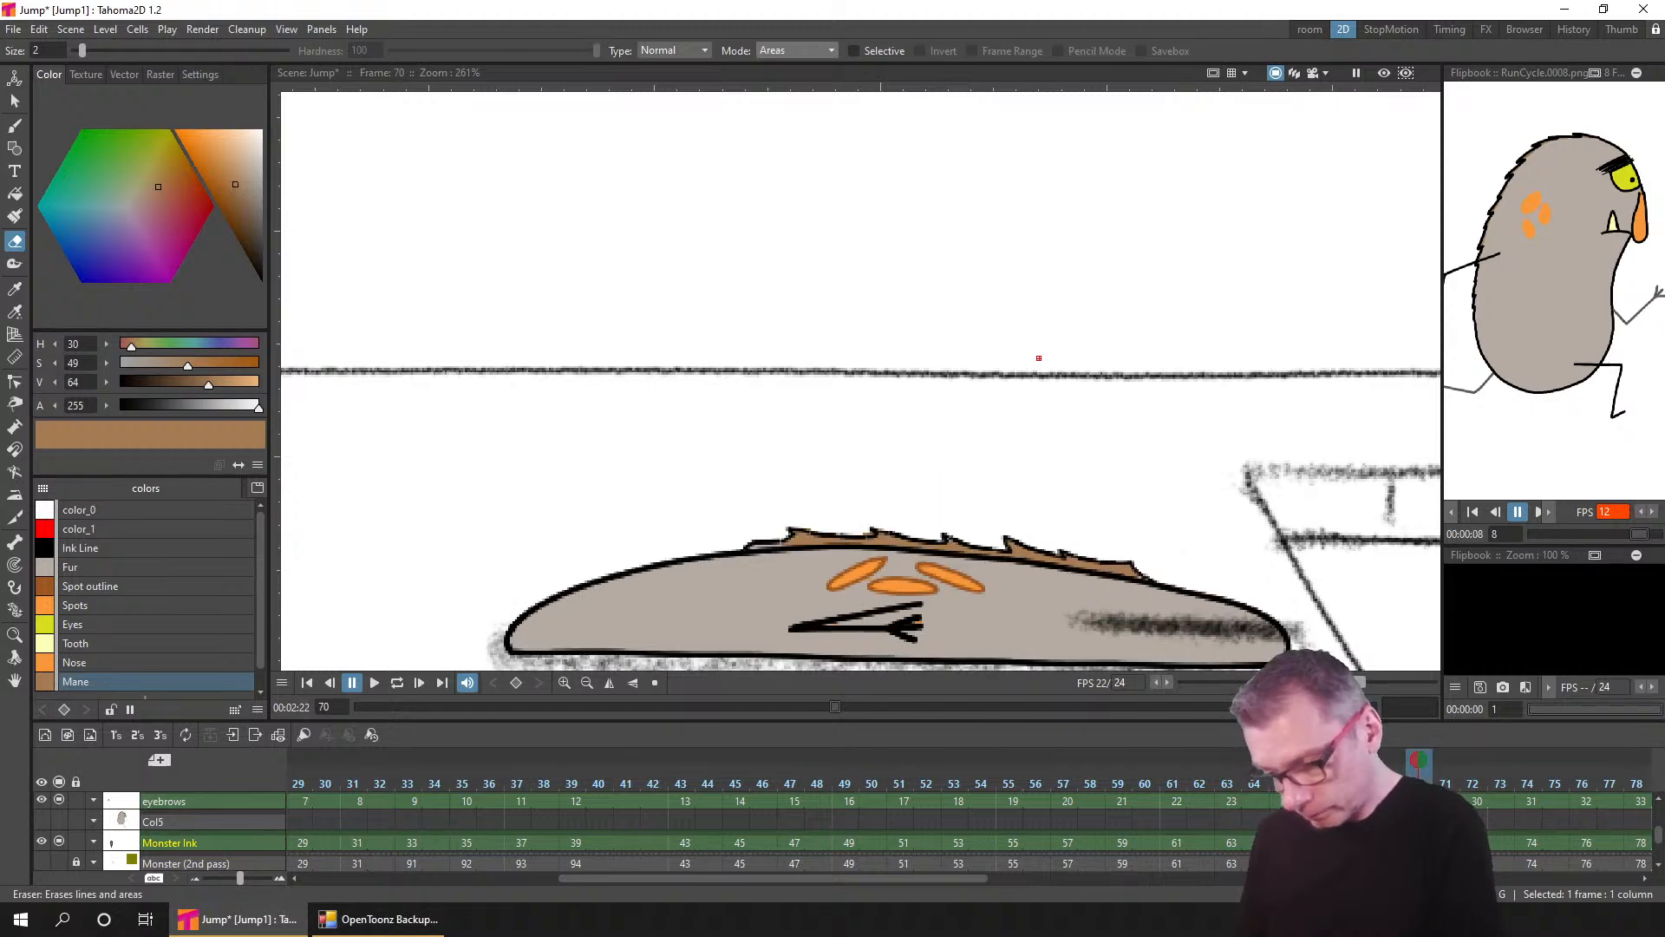
pyautogui.click(15, 216)
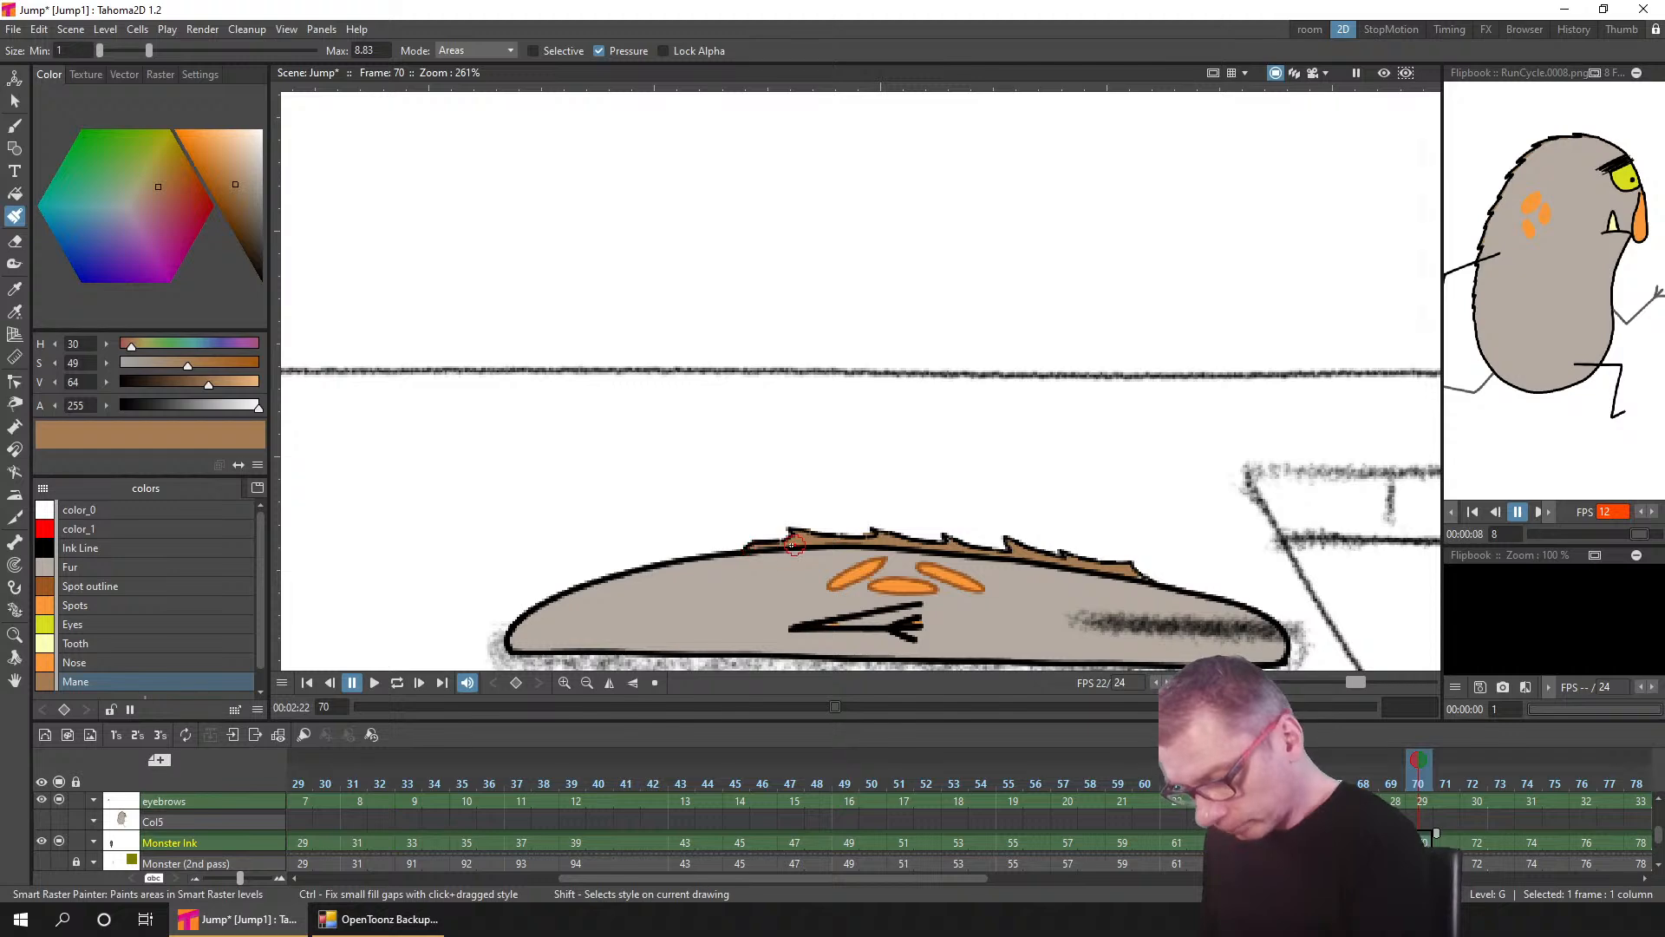
pyautogui.press('.')
pyautogui.press('.')
pyautogui.moveTo(1492, 846); pyautogui.dragTo(1035, 850)
pyautogui.moveTo(1146, 186); pyautogui.dragTo(1030, 482)
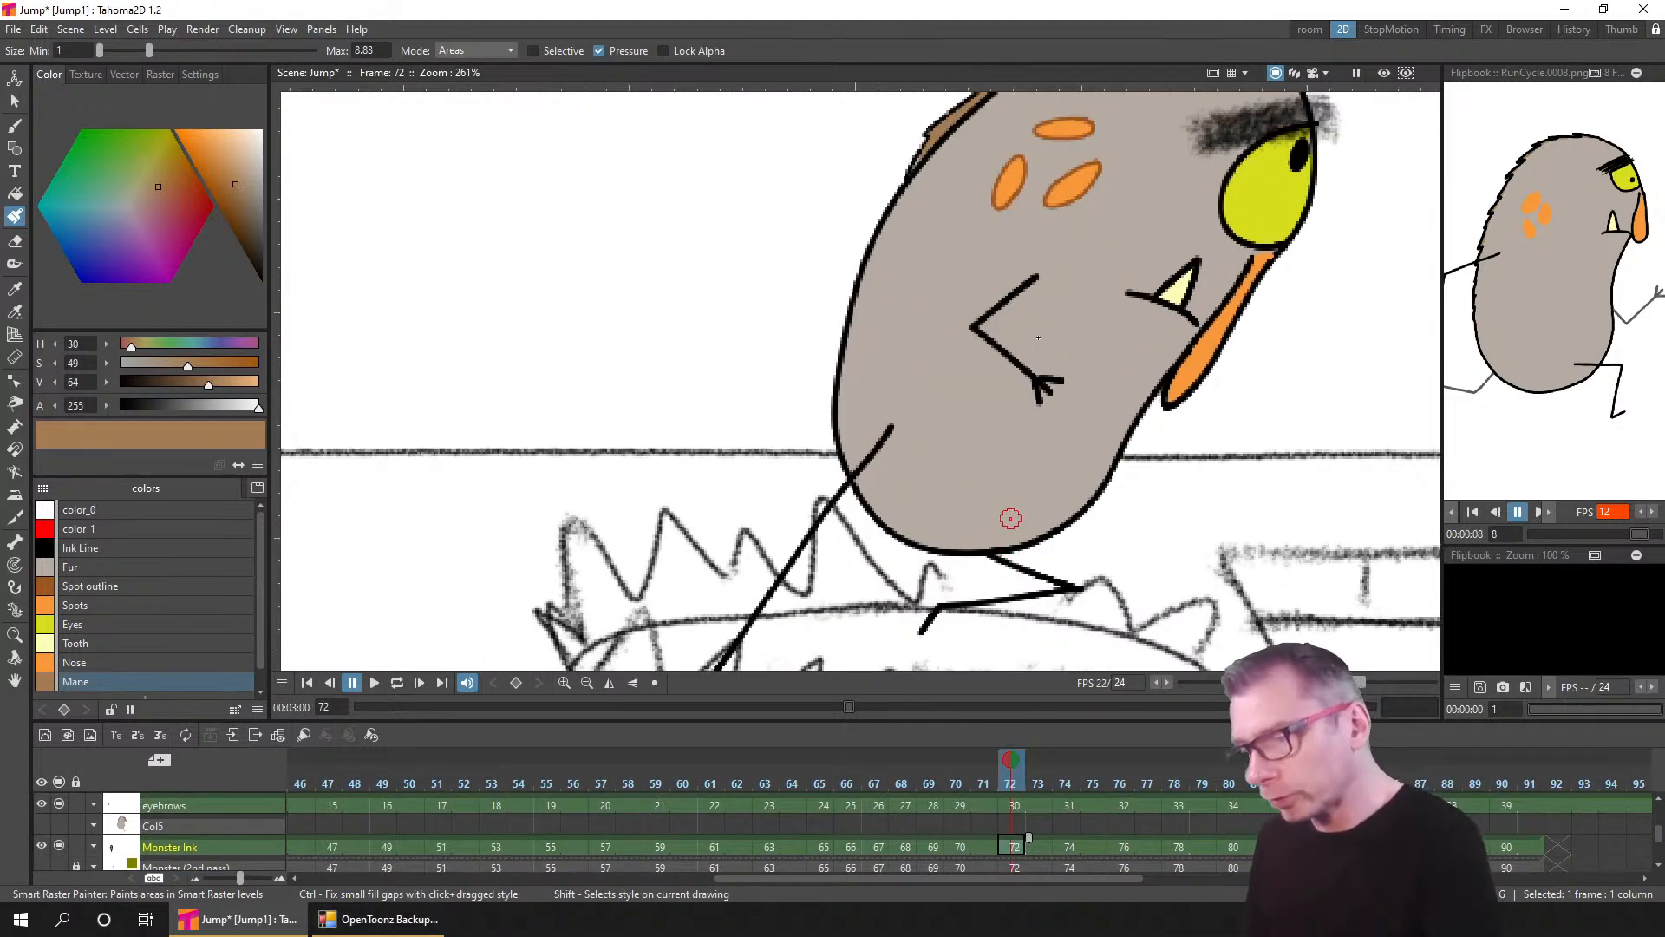
pyautogui.moveTo(1039, 168); pyautogui.dragTo(932, 436)
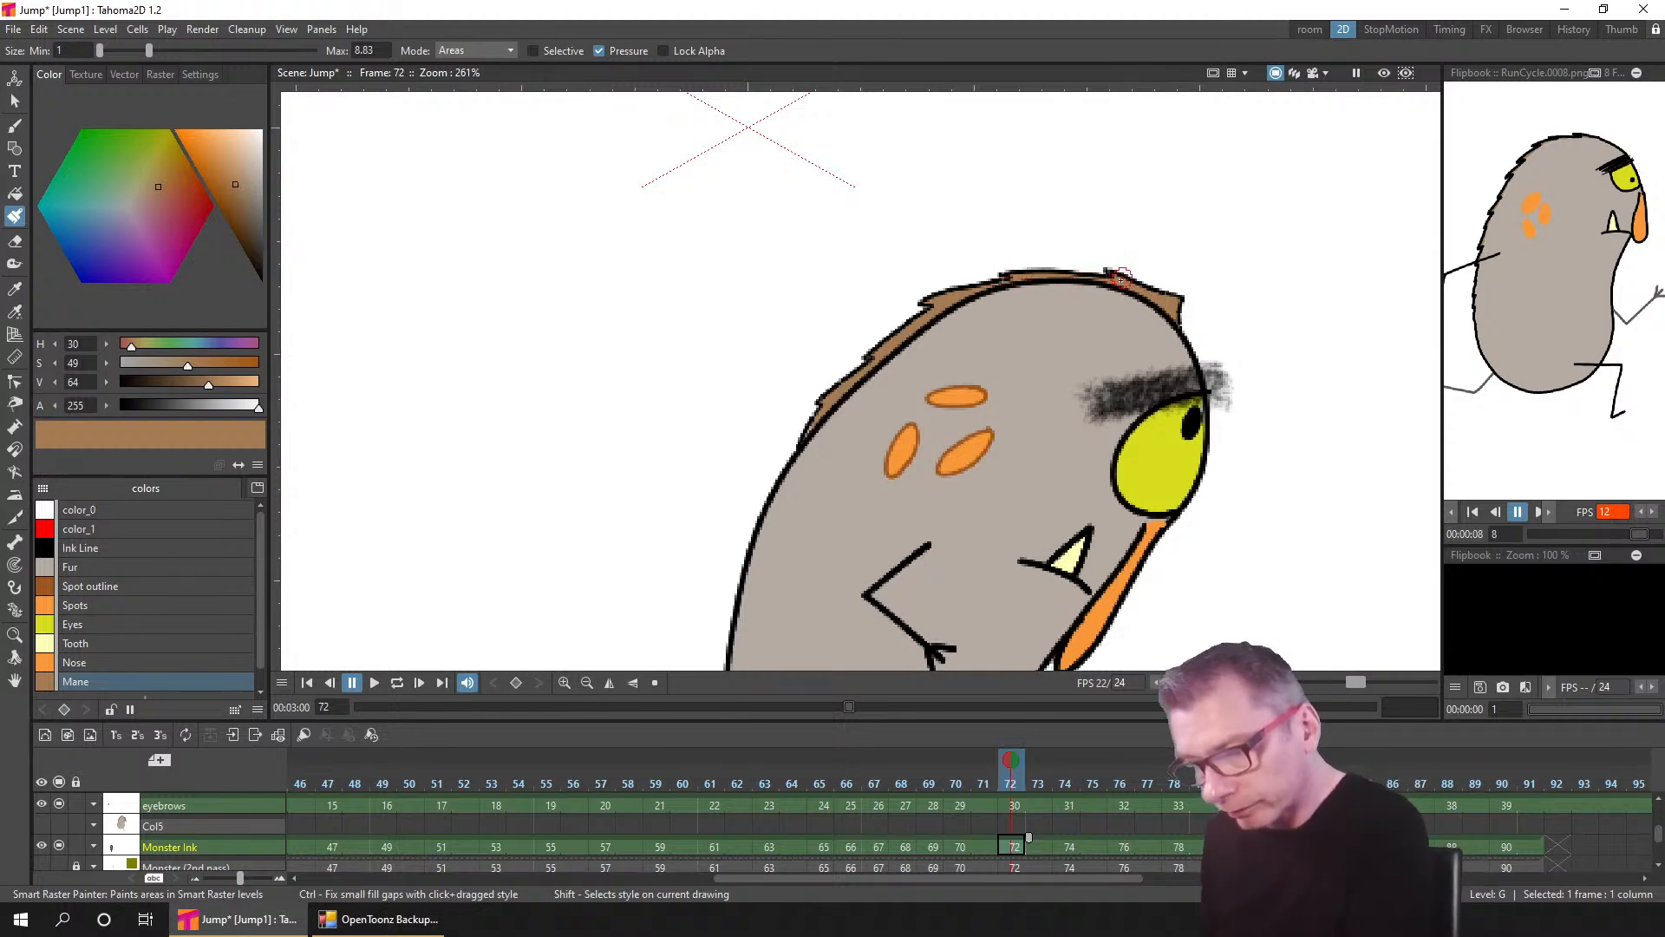
# - Touch up the Mane colour with the Paint Brush on the drawings at frames 74, 76, 78 and 80
pyautogui.click(1068, 843)
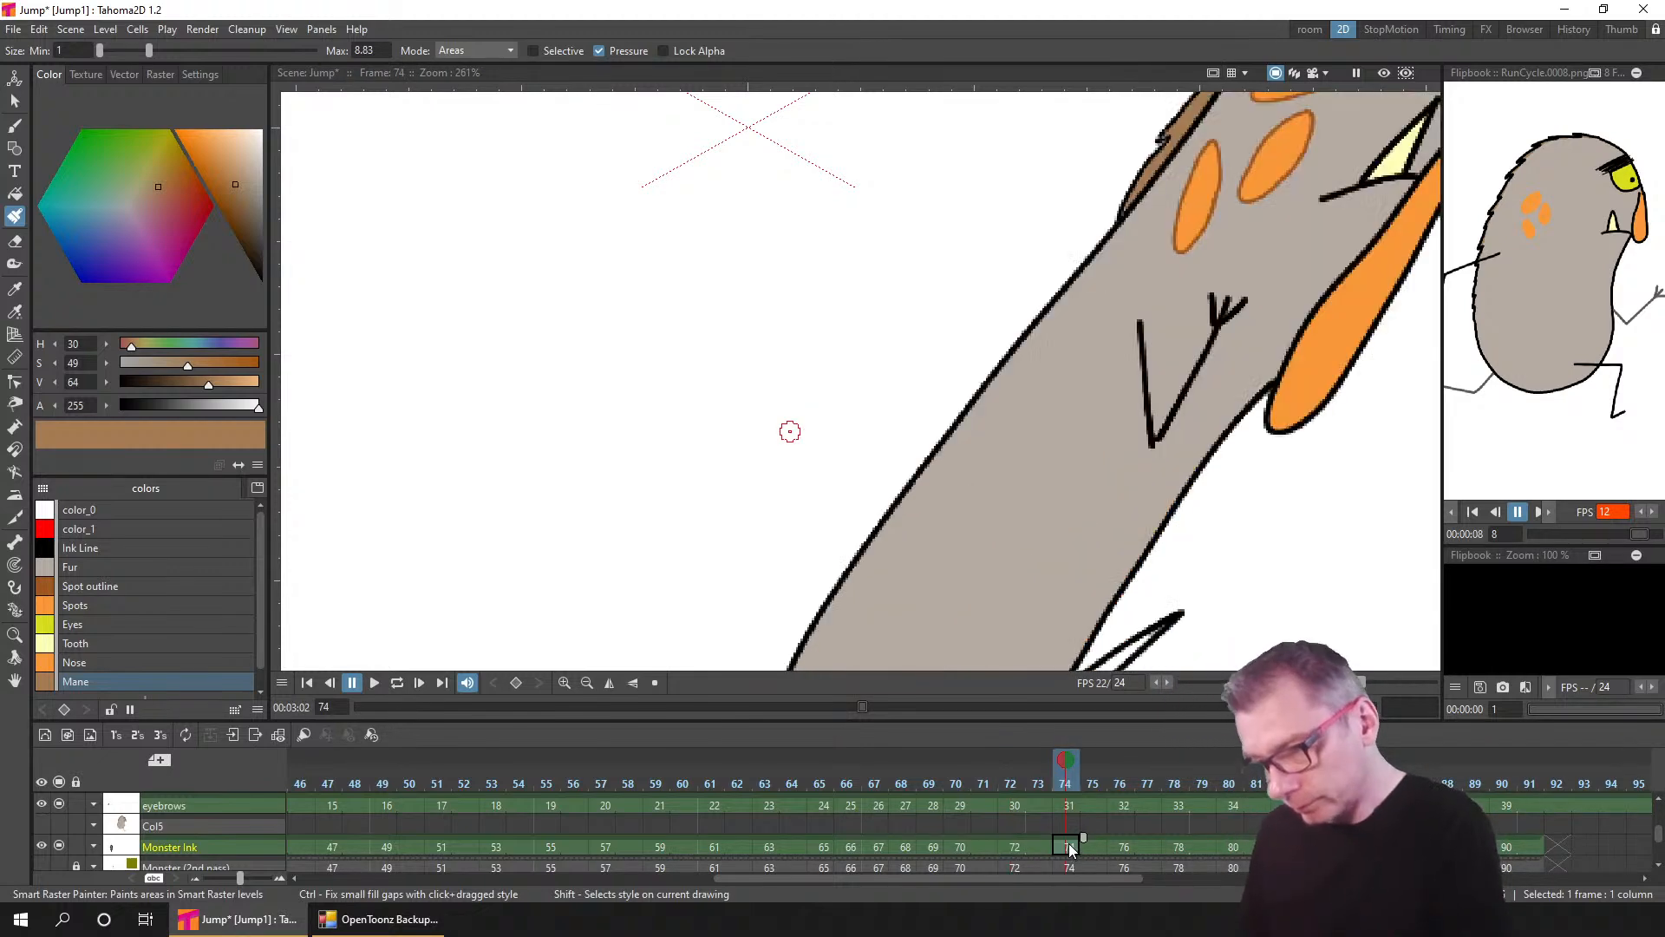
pyautogui.moveTo(1246, 279); pyautogui.dragTo(955, 566)
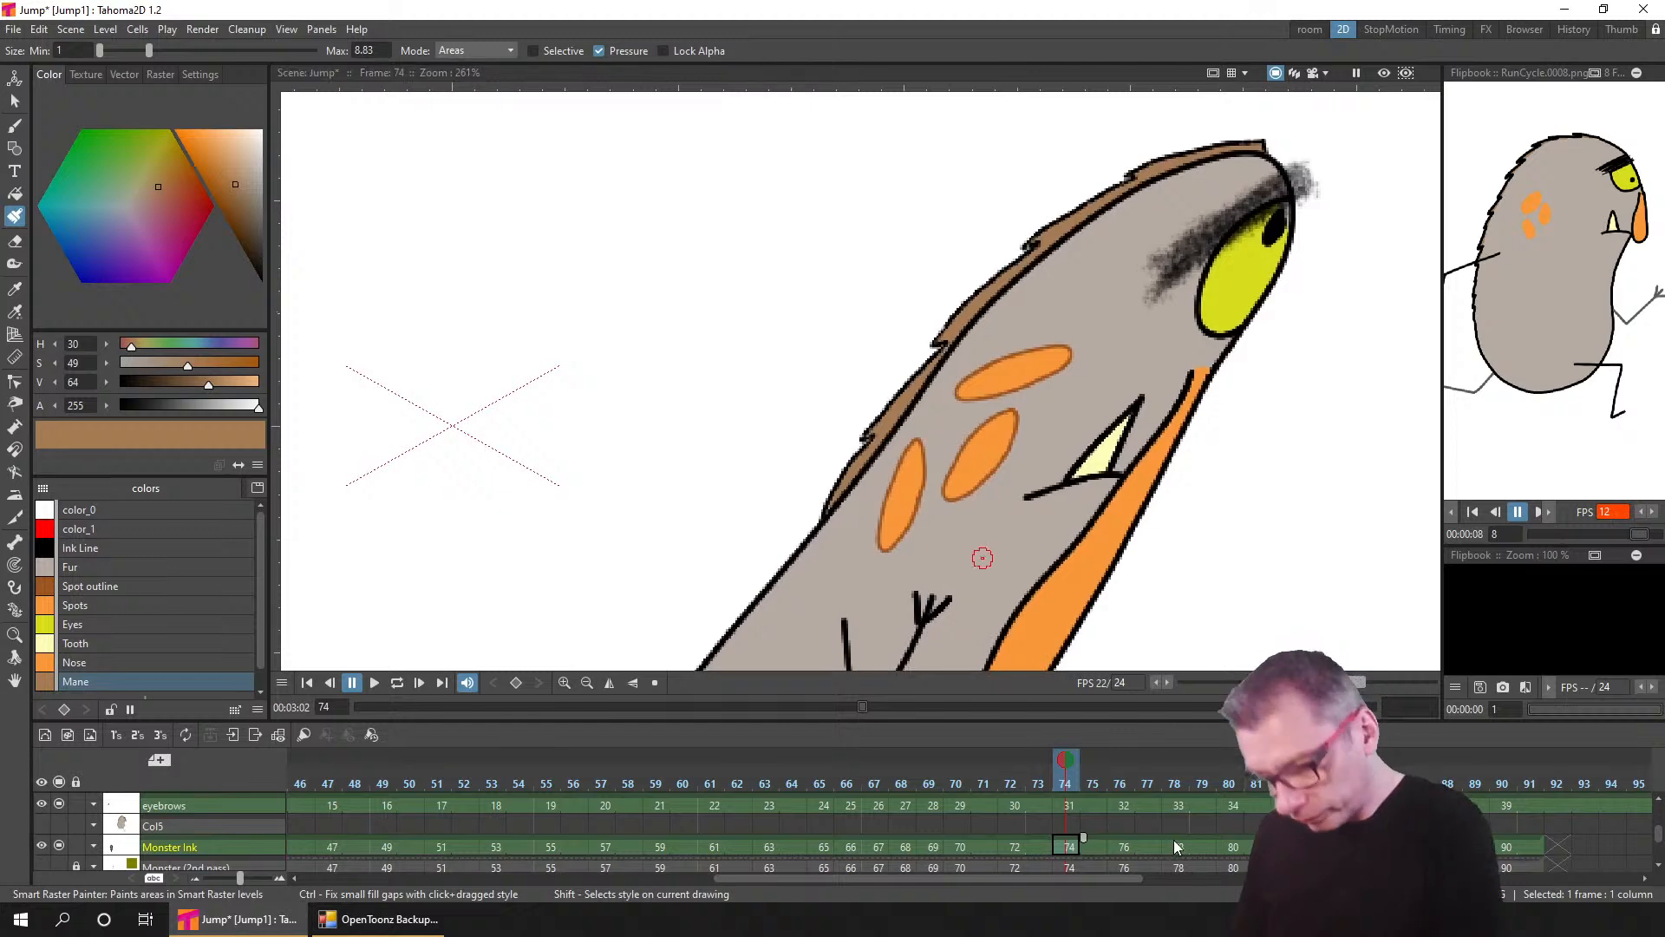
pyautogui.click(1124, 847)
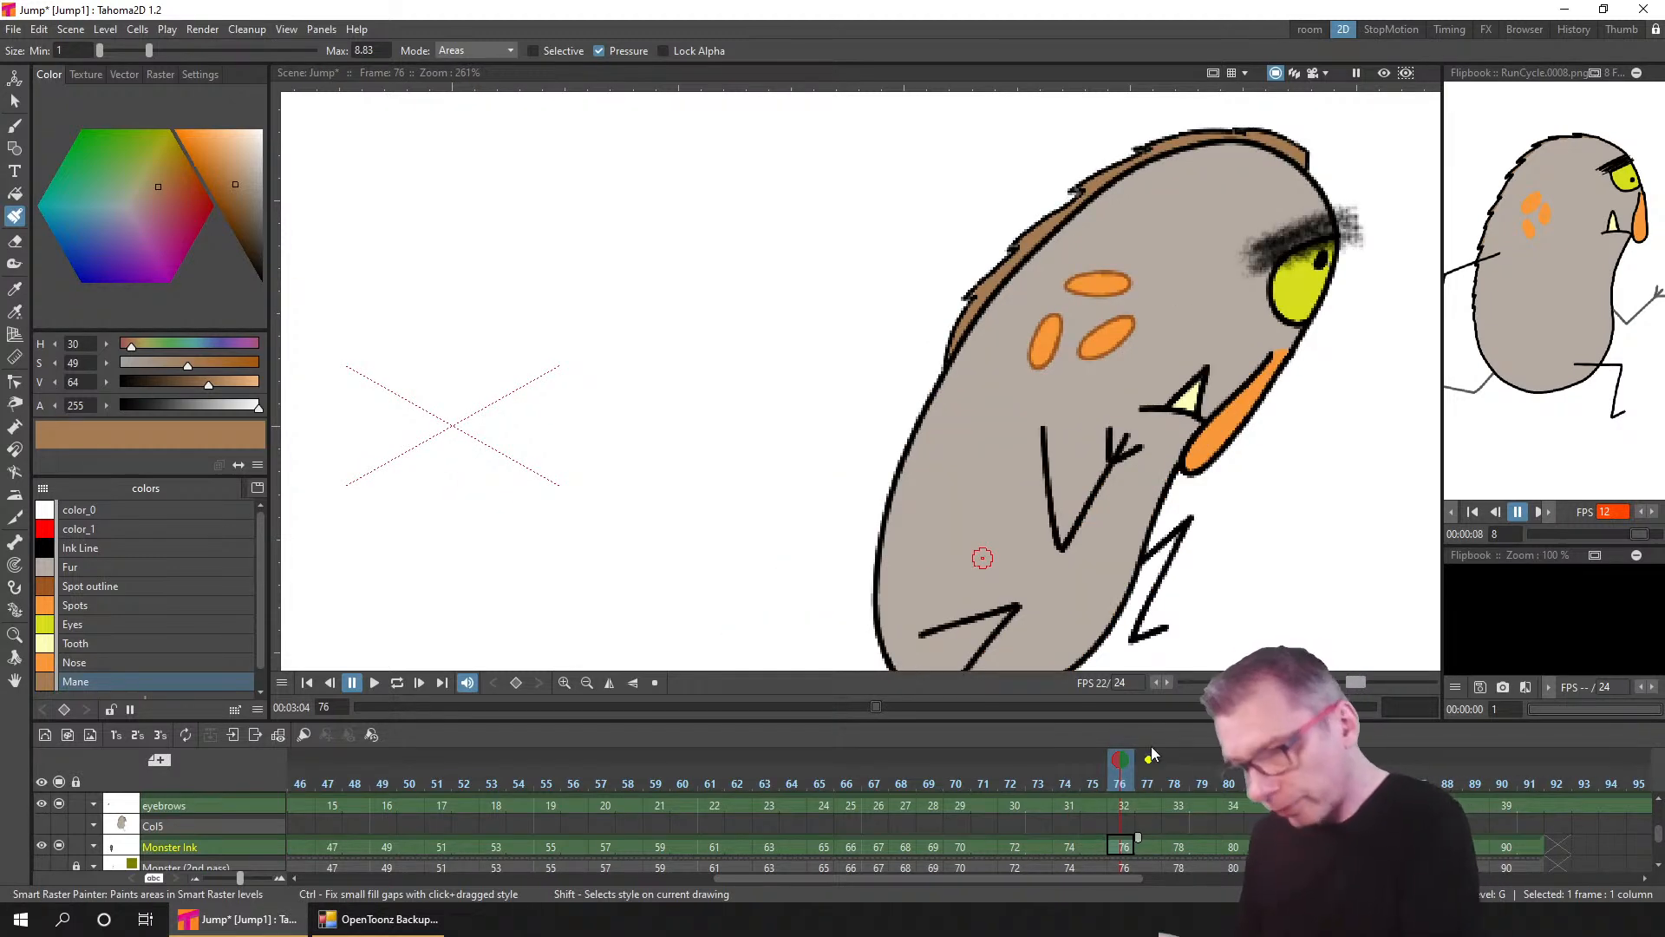
pyautogui.click(1179, 846)
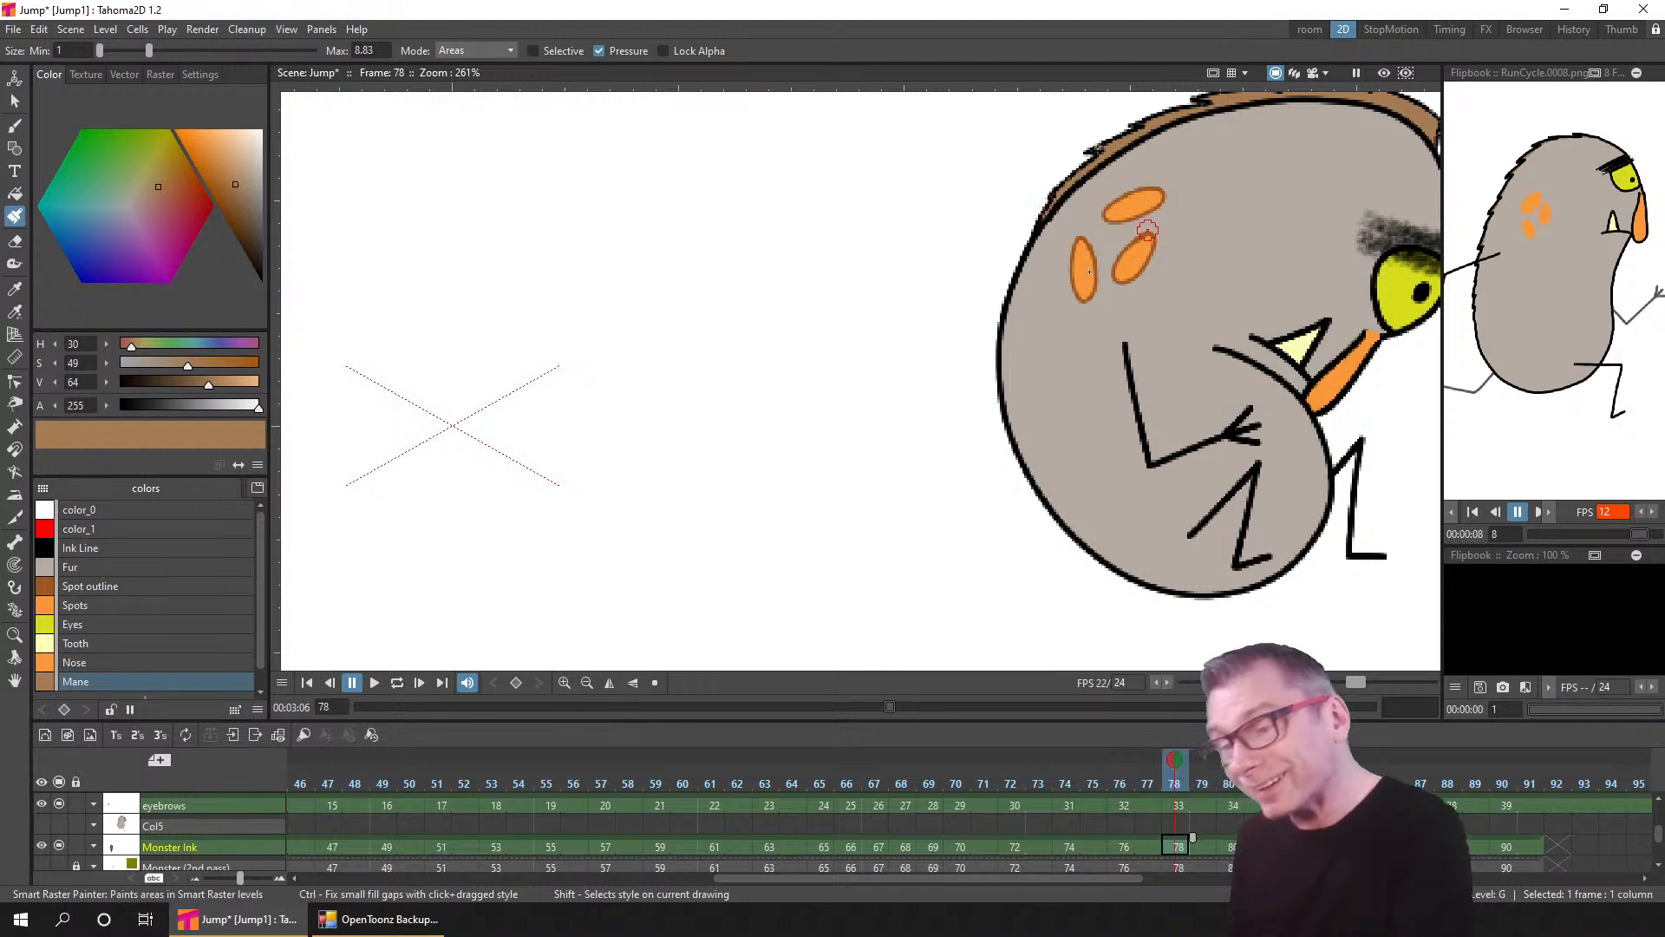
pyautogui.moveTo(1149, 231); pyautogui.dragTo(951, 330)
pyautogui.click(1232, 850)
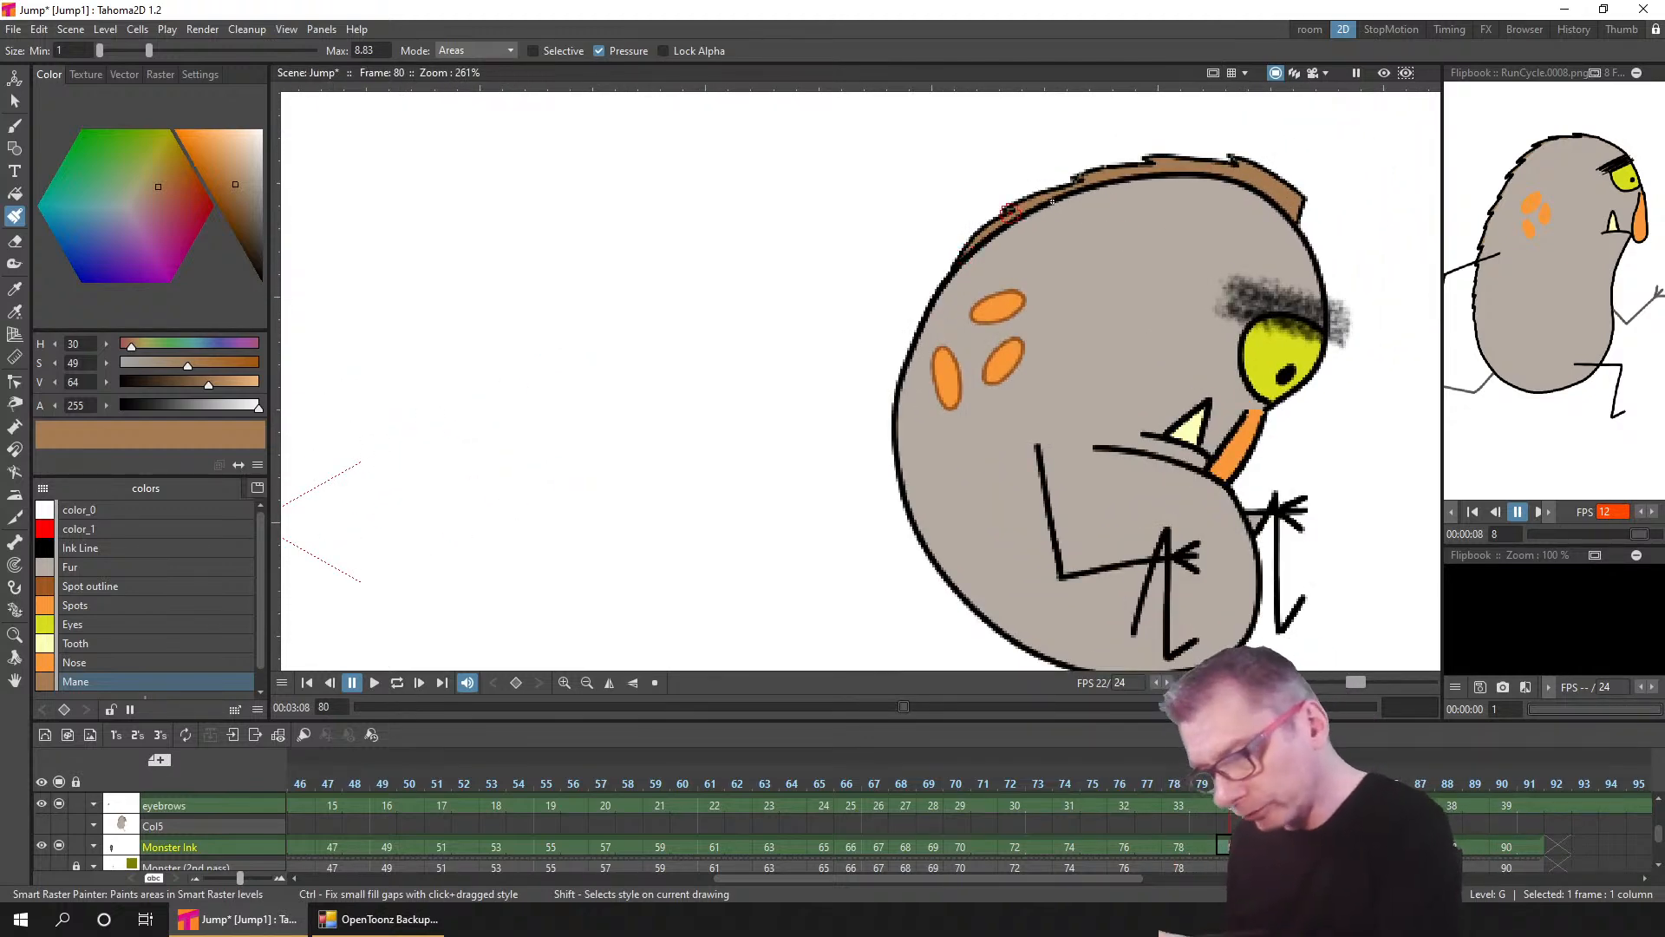
# - Clean up the mane with the Paint Brush and Eraser on the remaining drawings from frame 82 to 90, and save the Jump scene
pyautogui.press('.')
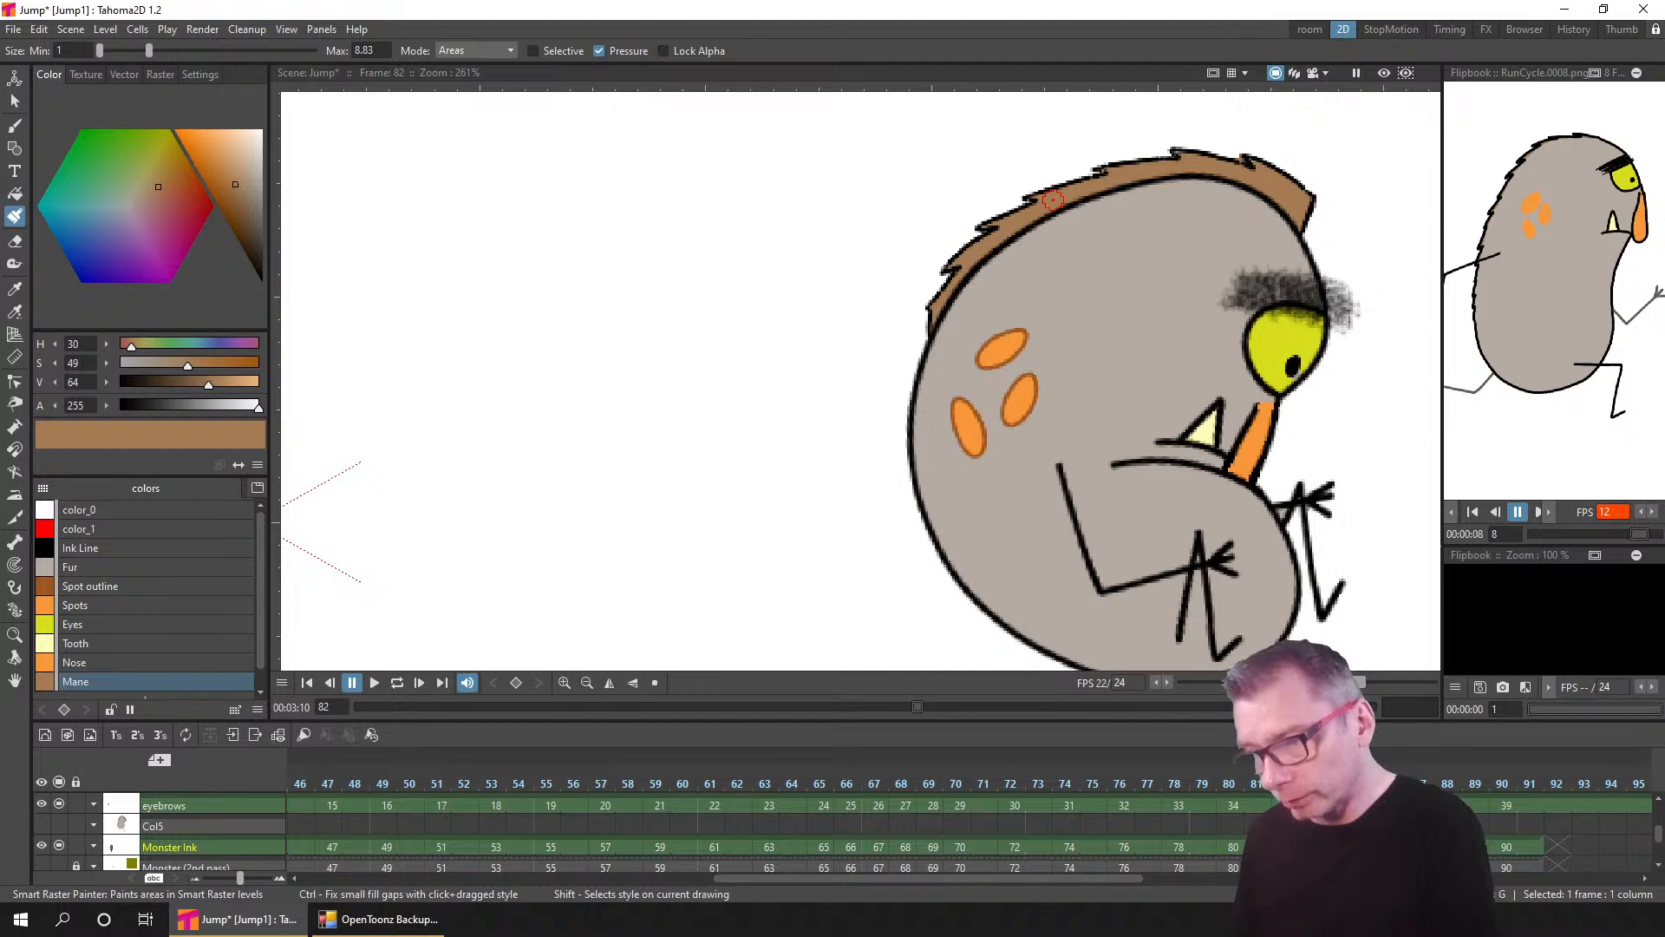
pyautogui.press('.')
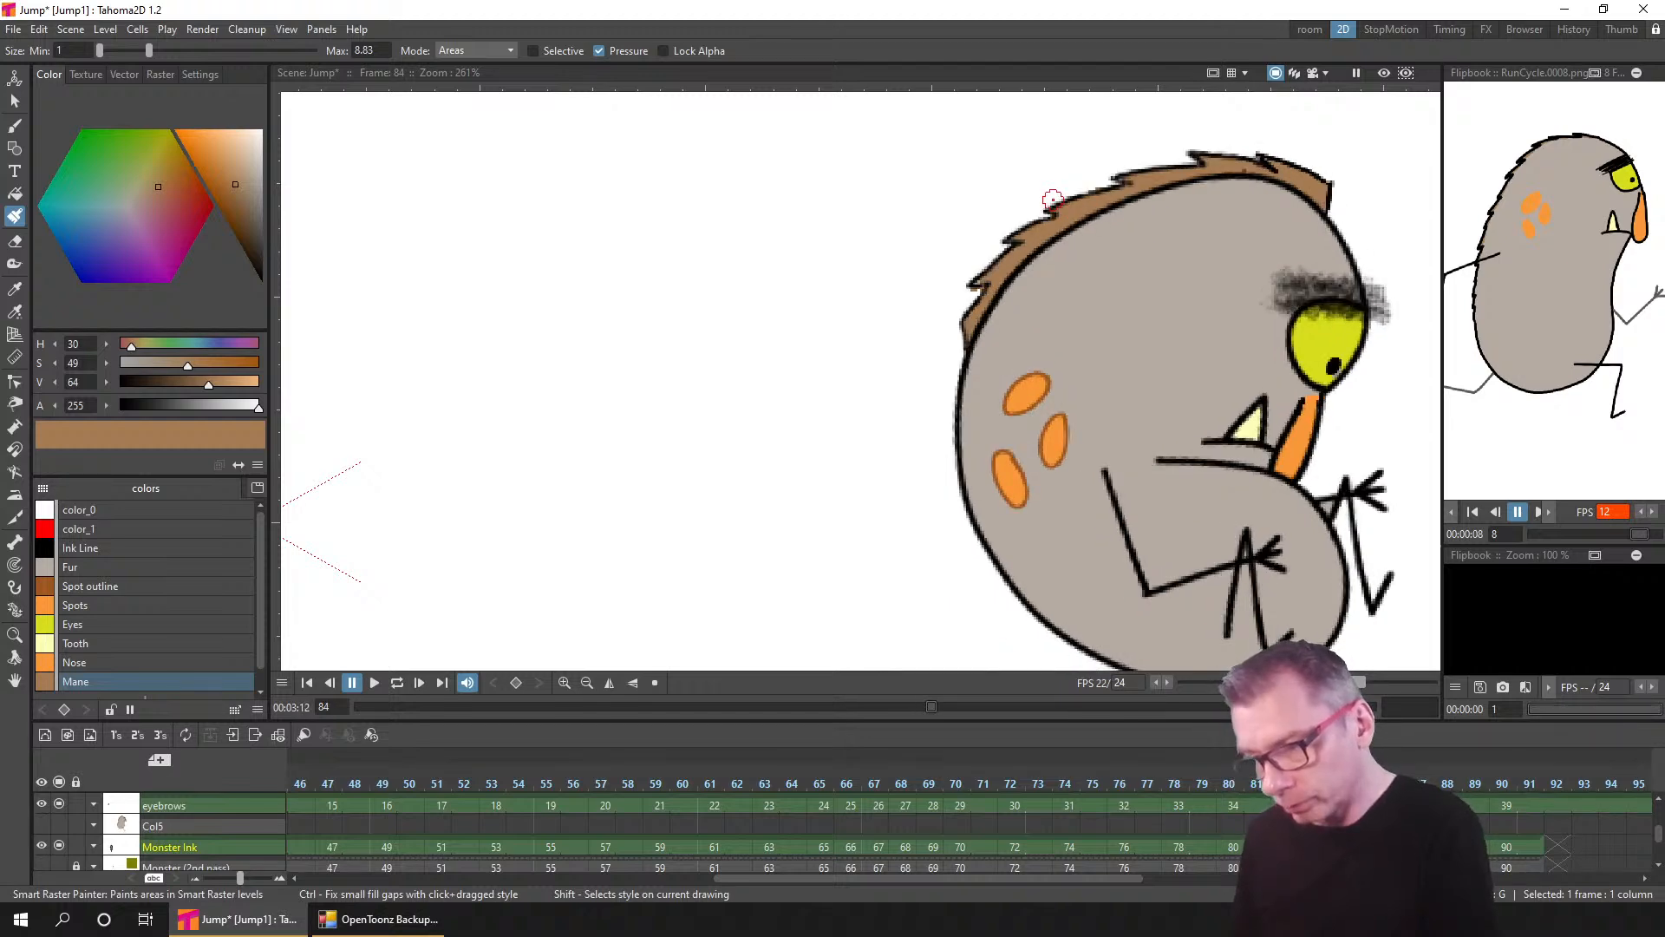
pyautogui.press('a')
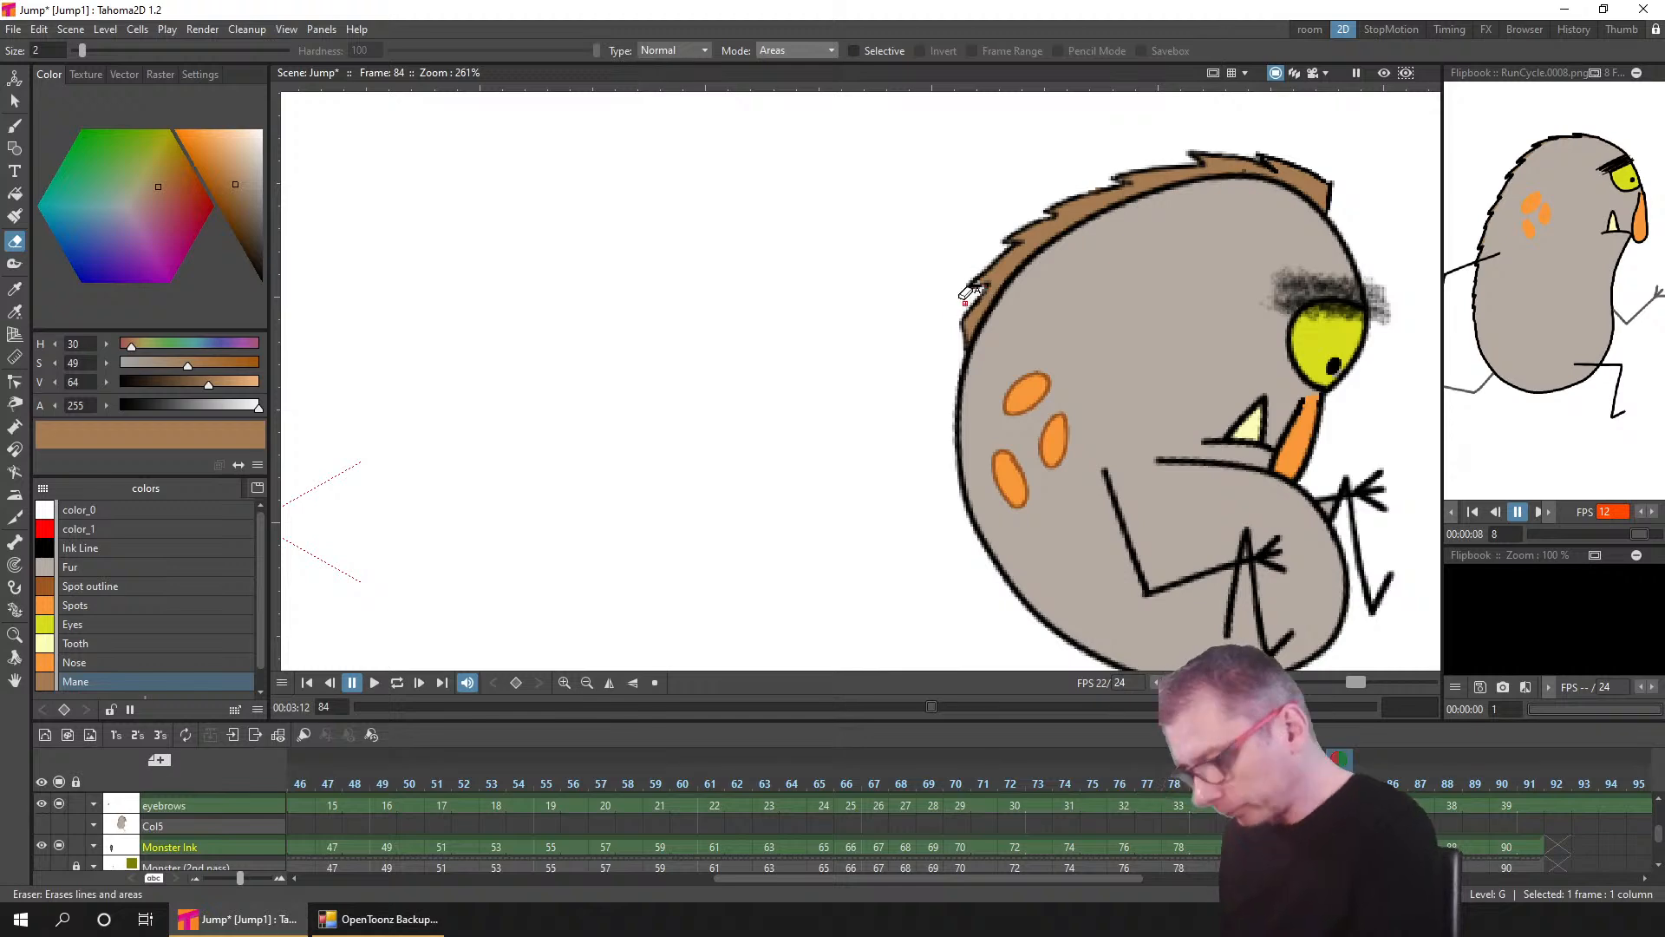
pyautogui.click(16, 217)
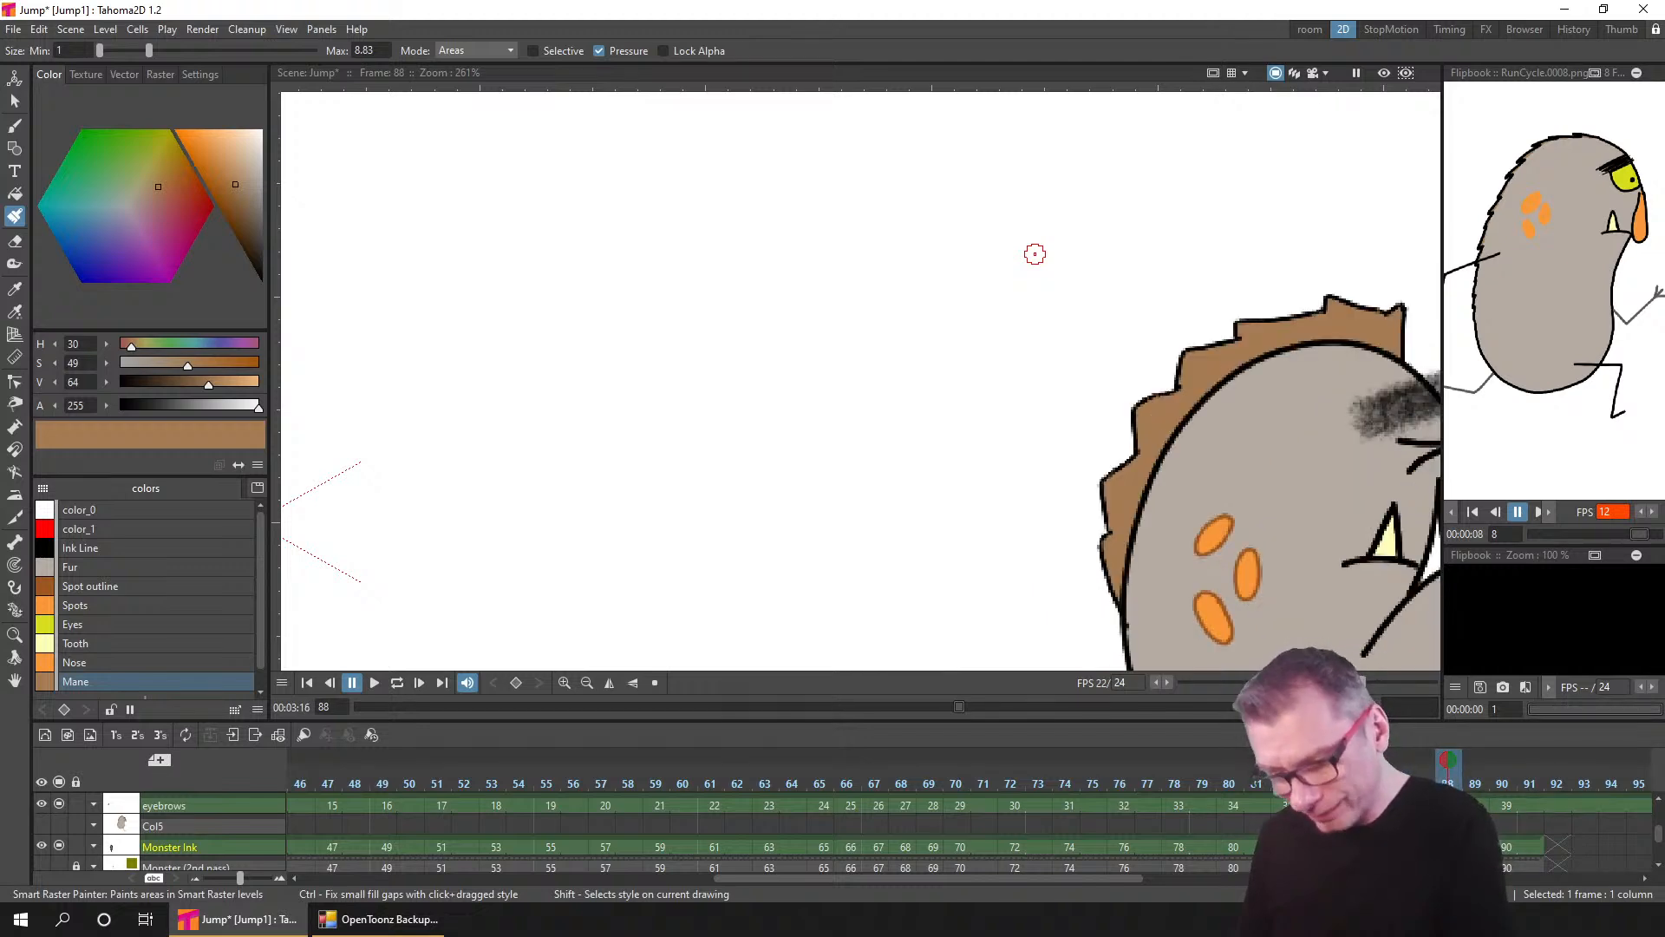
pyautogui.moveTo(1187, 448); pyautogui.dragTo(850, 144)
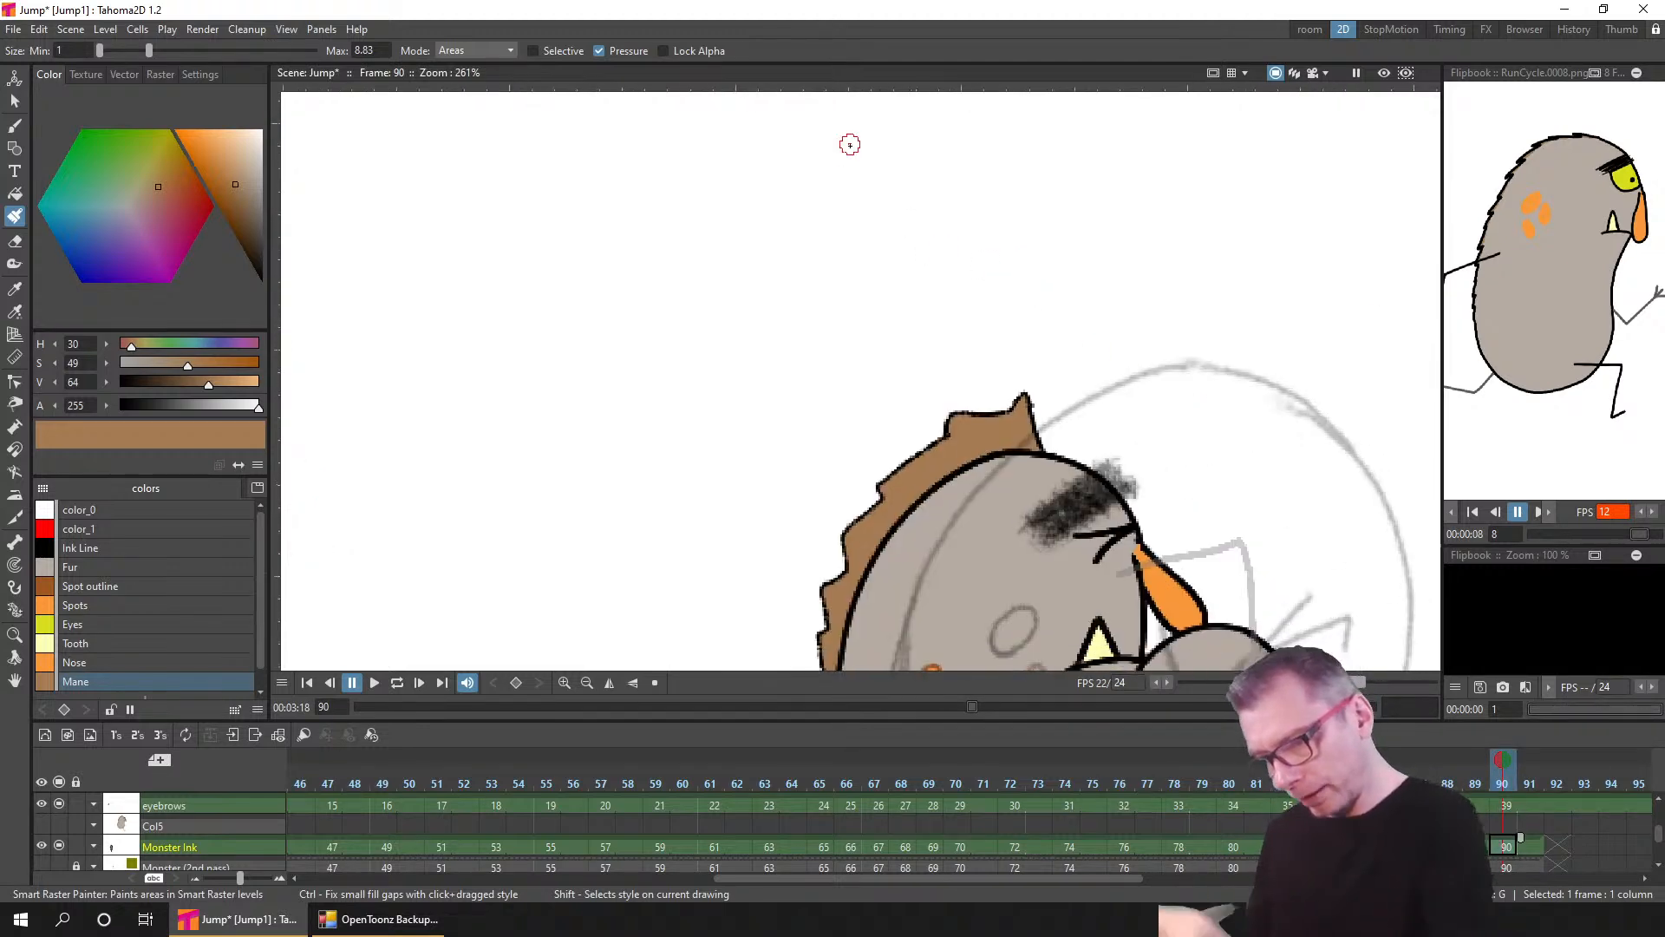
pyautogui.moveTo(1108, 558); pyautogui.dragTo(1145, 325)
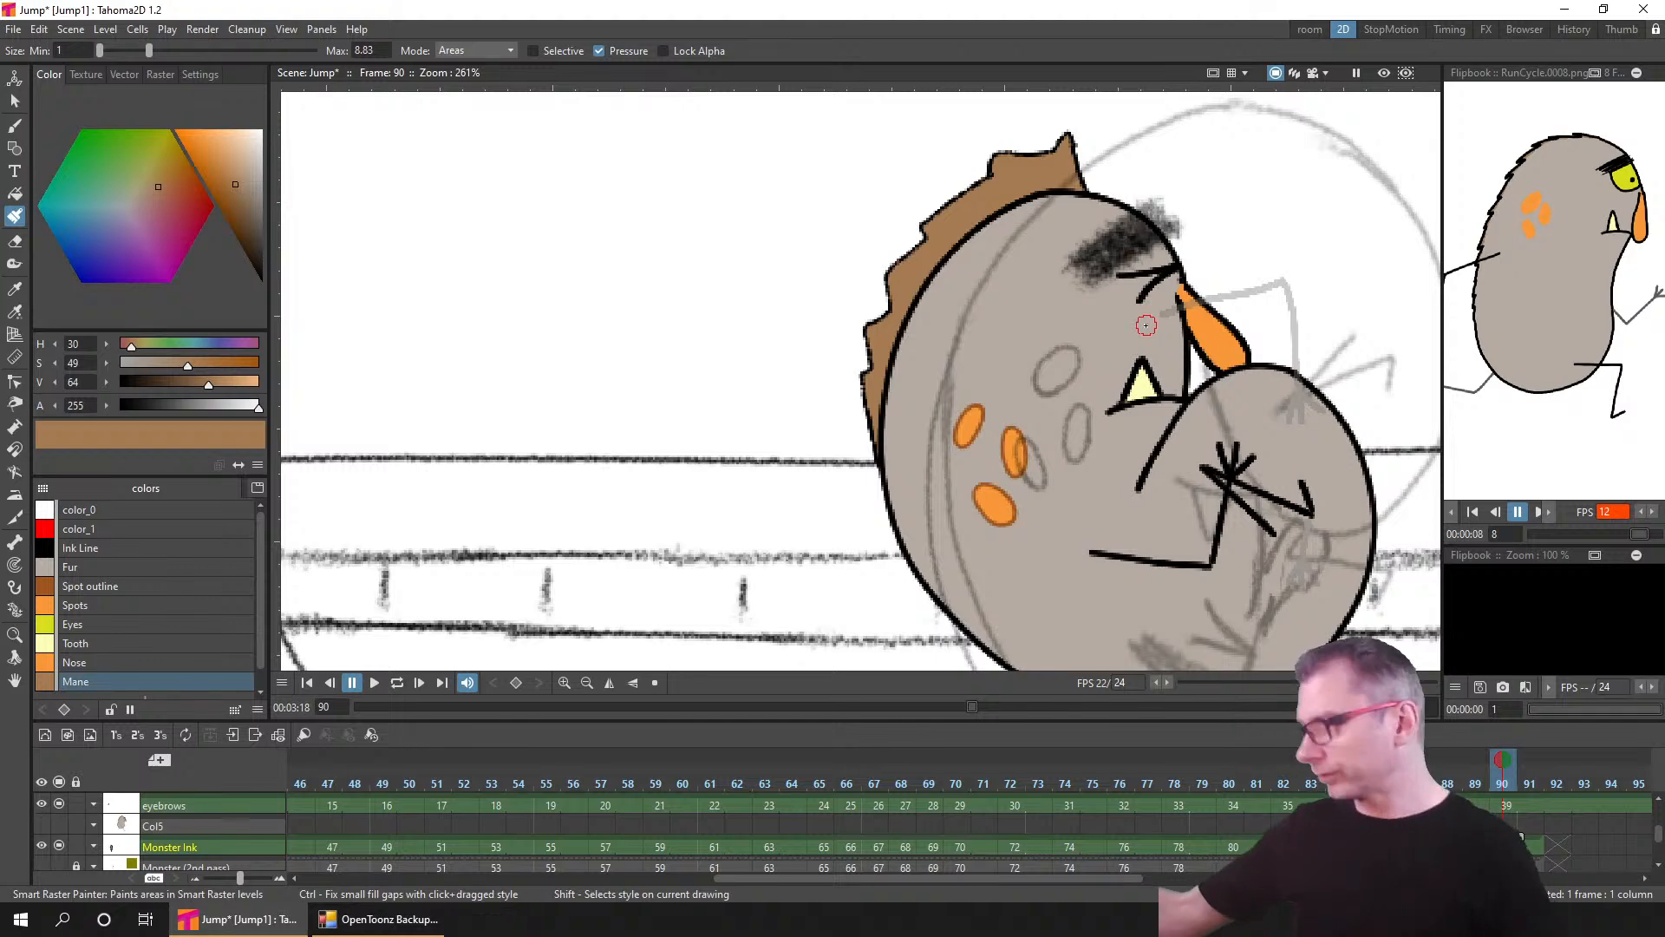
pyautogui.hotkey('ctrl', 's')
# - Reset the viewer to show the whole scene and return to the first frame
pyautogui.rightClick(794, 459)
pyautogui.click(901, 483)
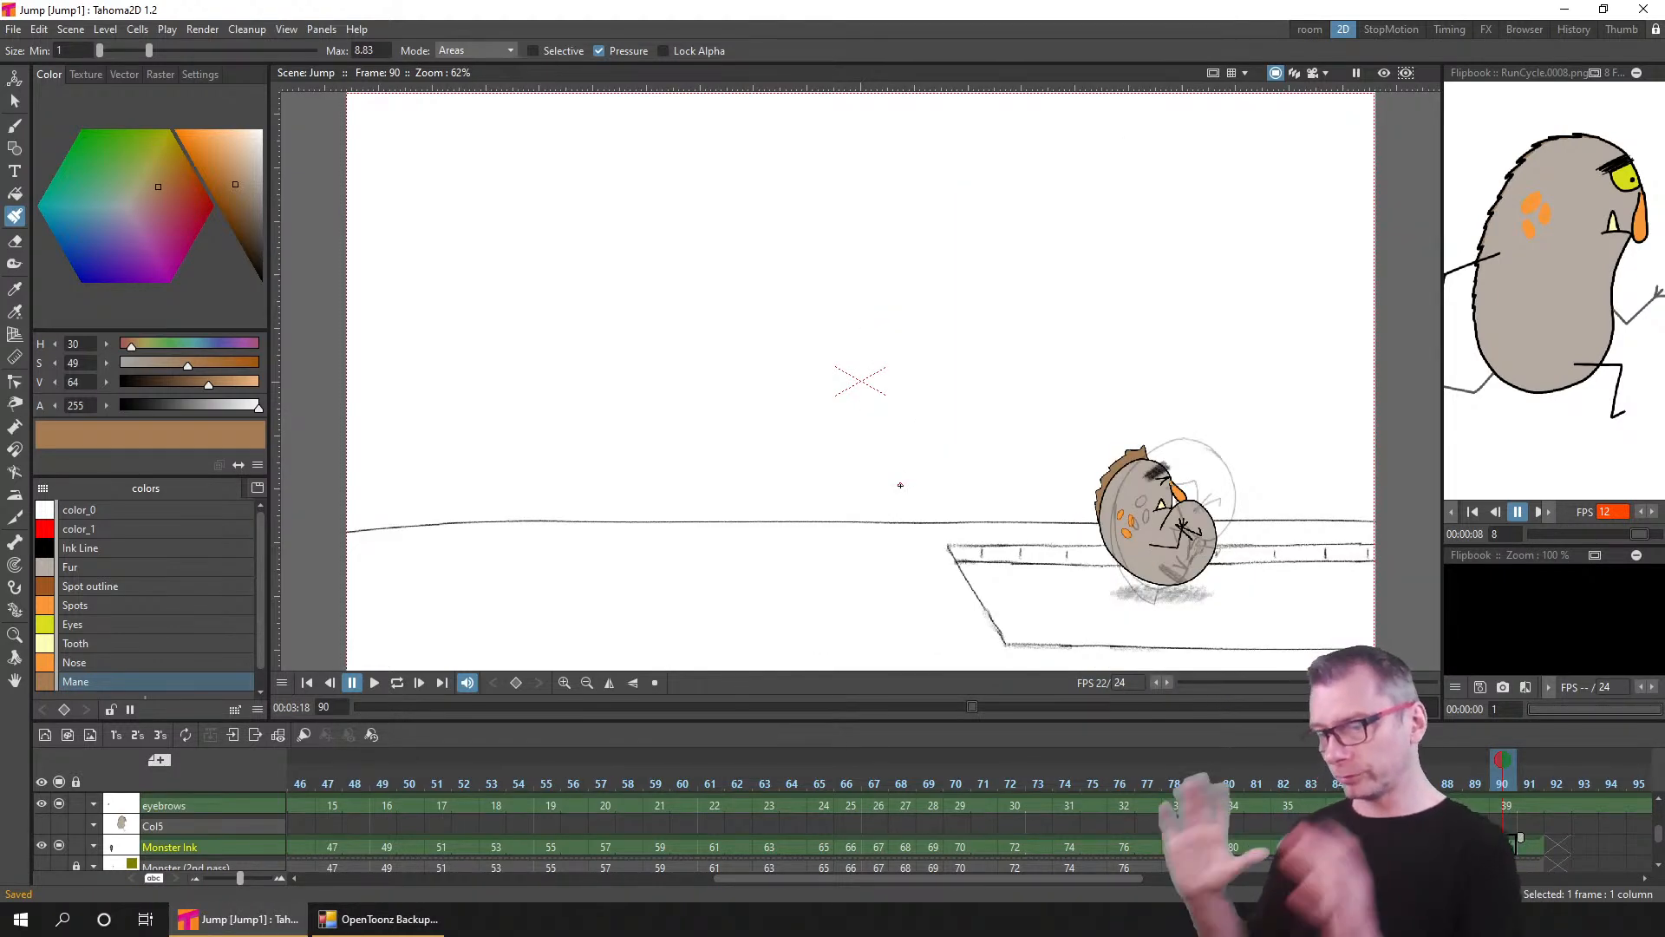
pyautogui.click(309, 685)
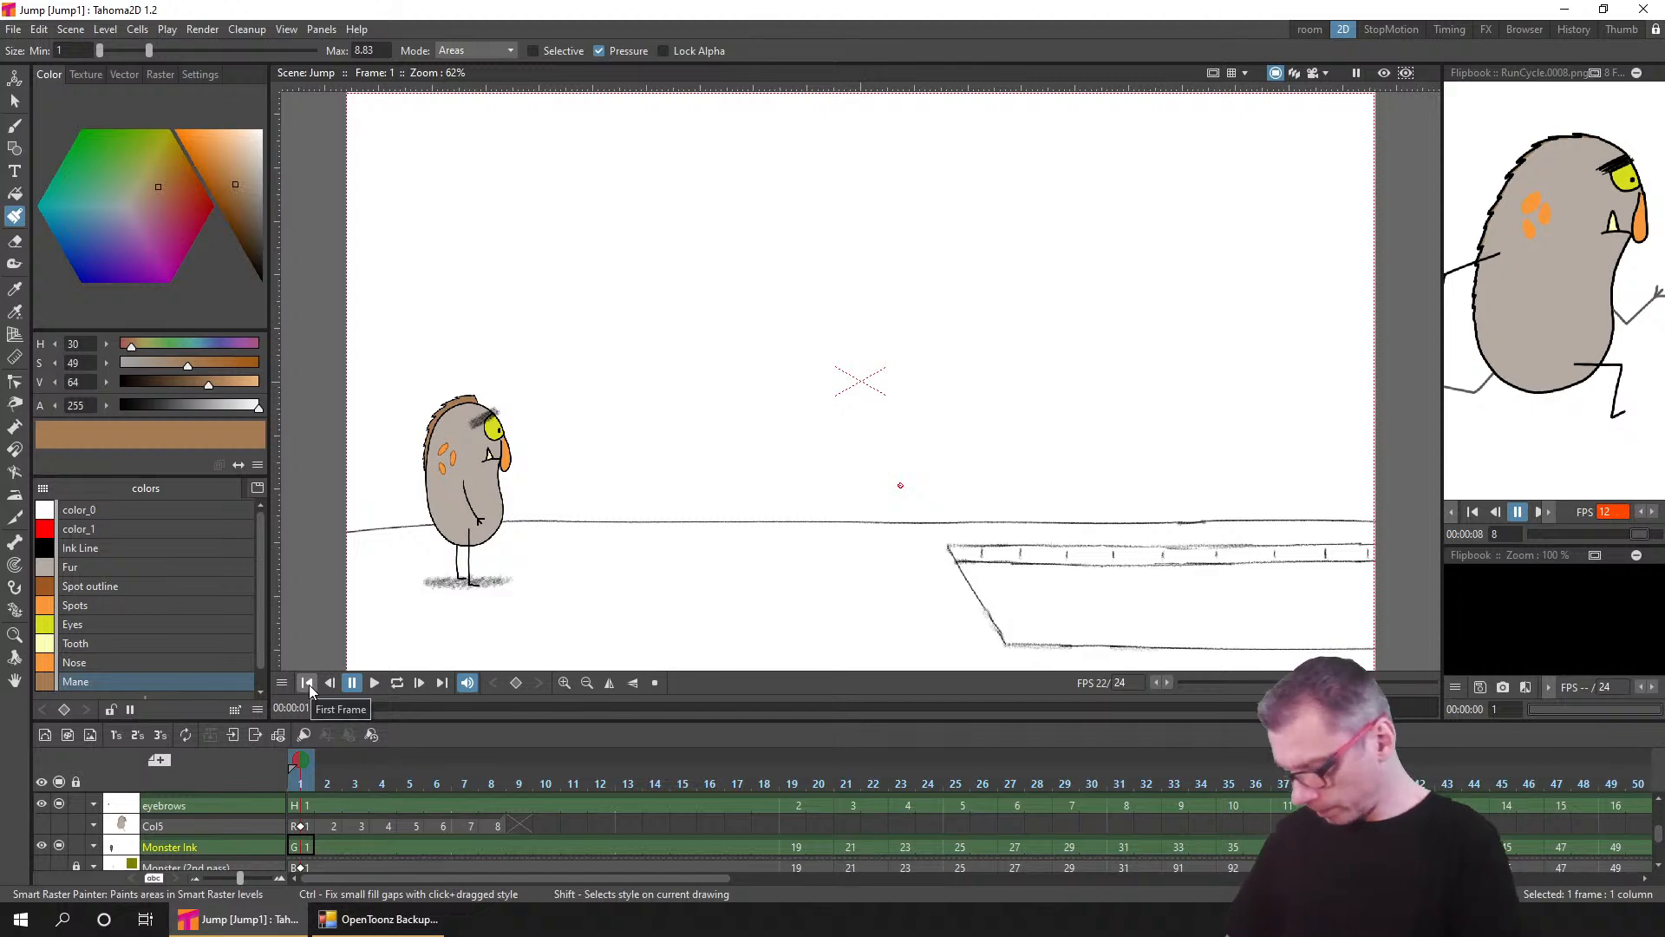
# - Switch to OpenToonz Backup Tool and make a copy of the Jump_V0419 backup with "After all colour for monster" appended to its name
pyautogui.click(395, 921)
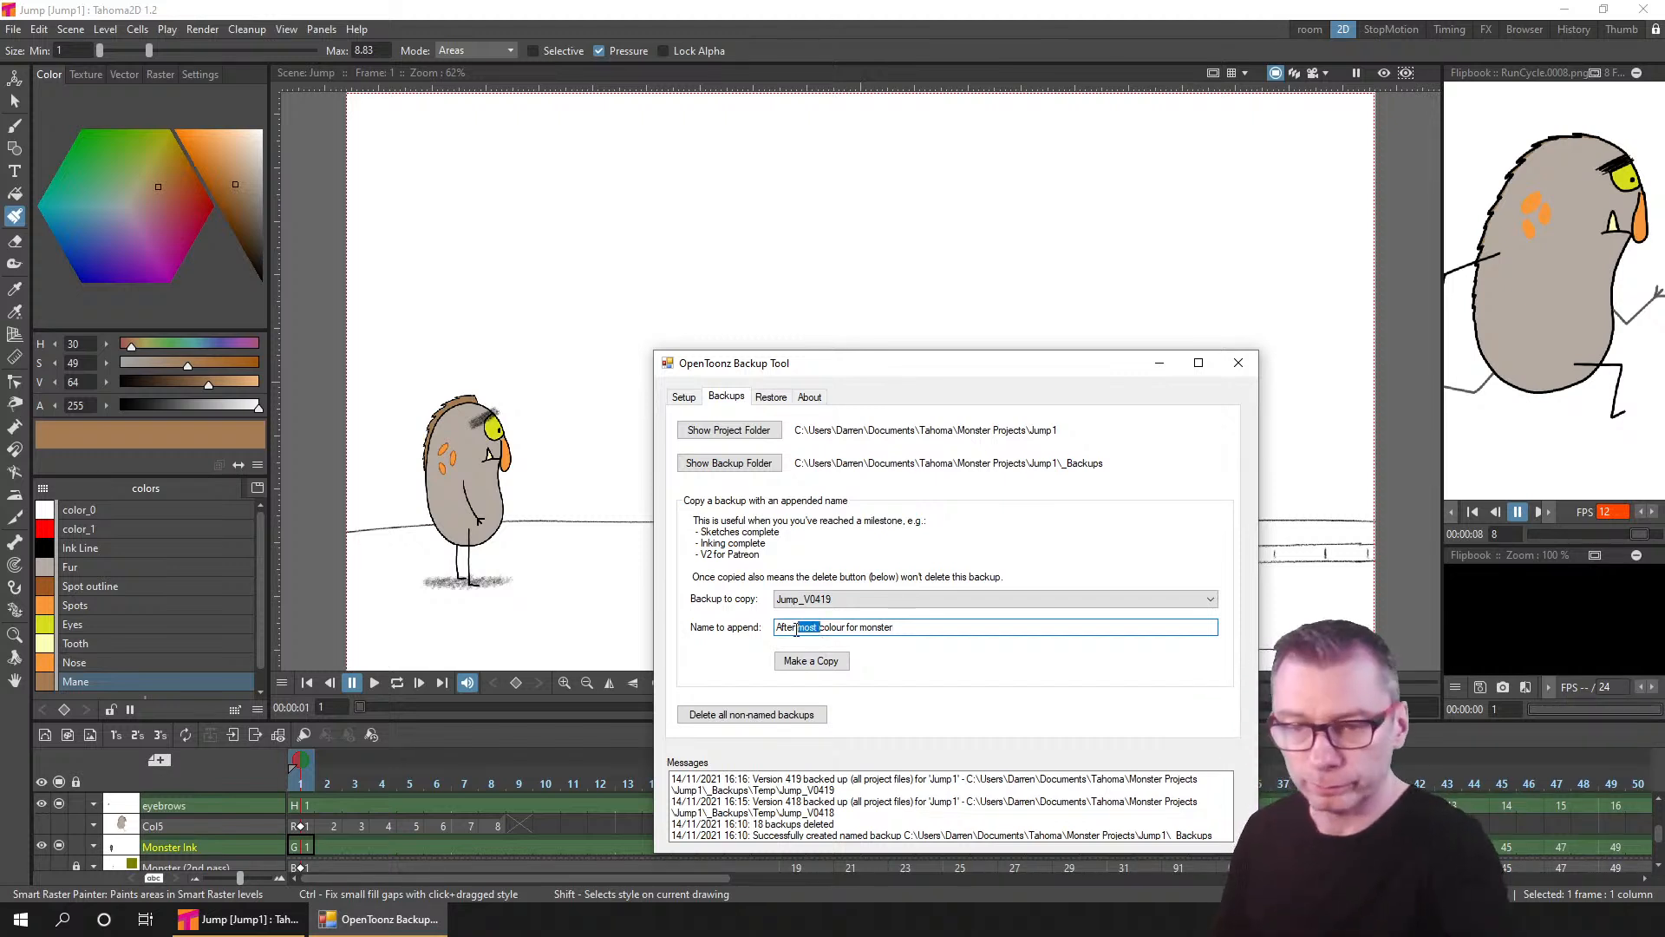
pyautogui.click(808, 626)
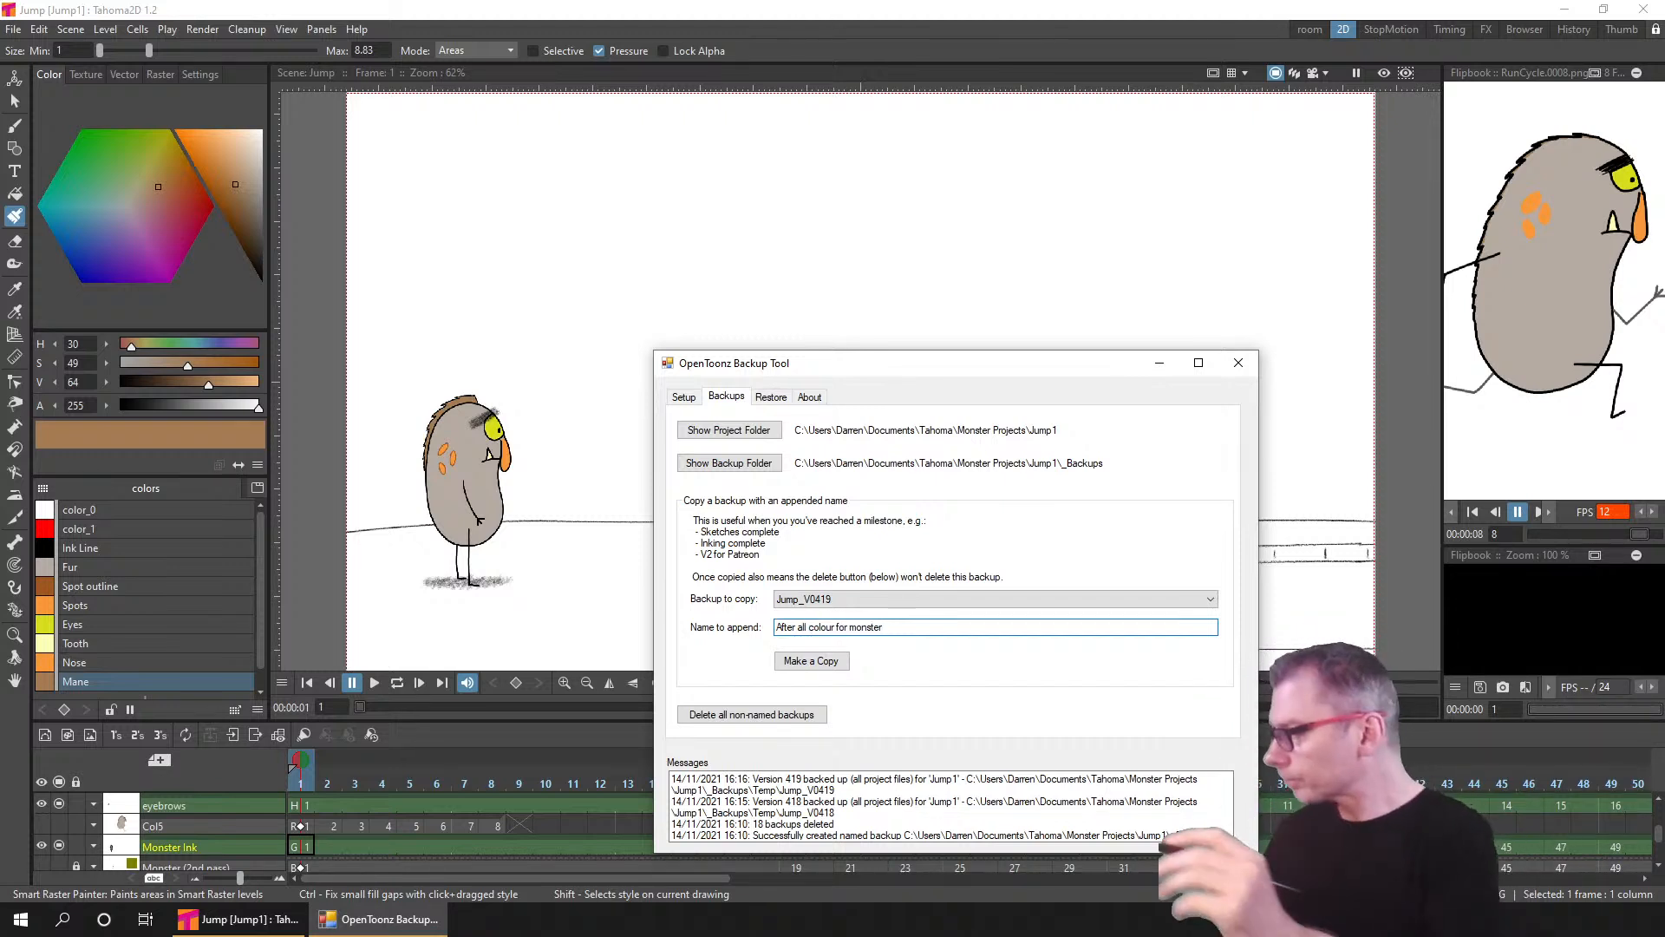
pyautogui.click(821, 666)
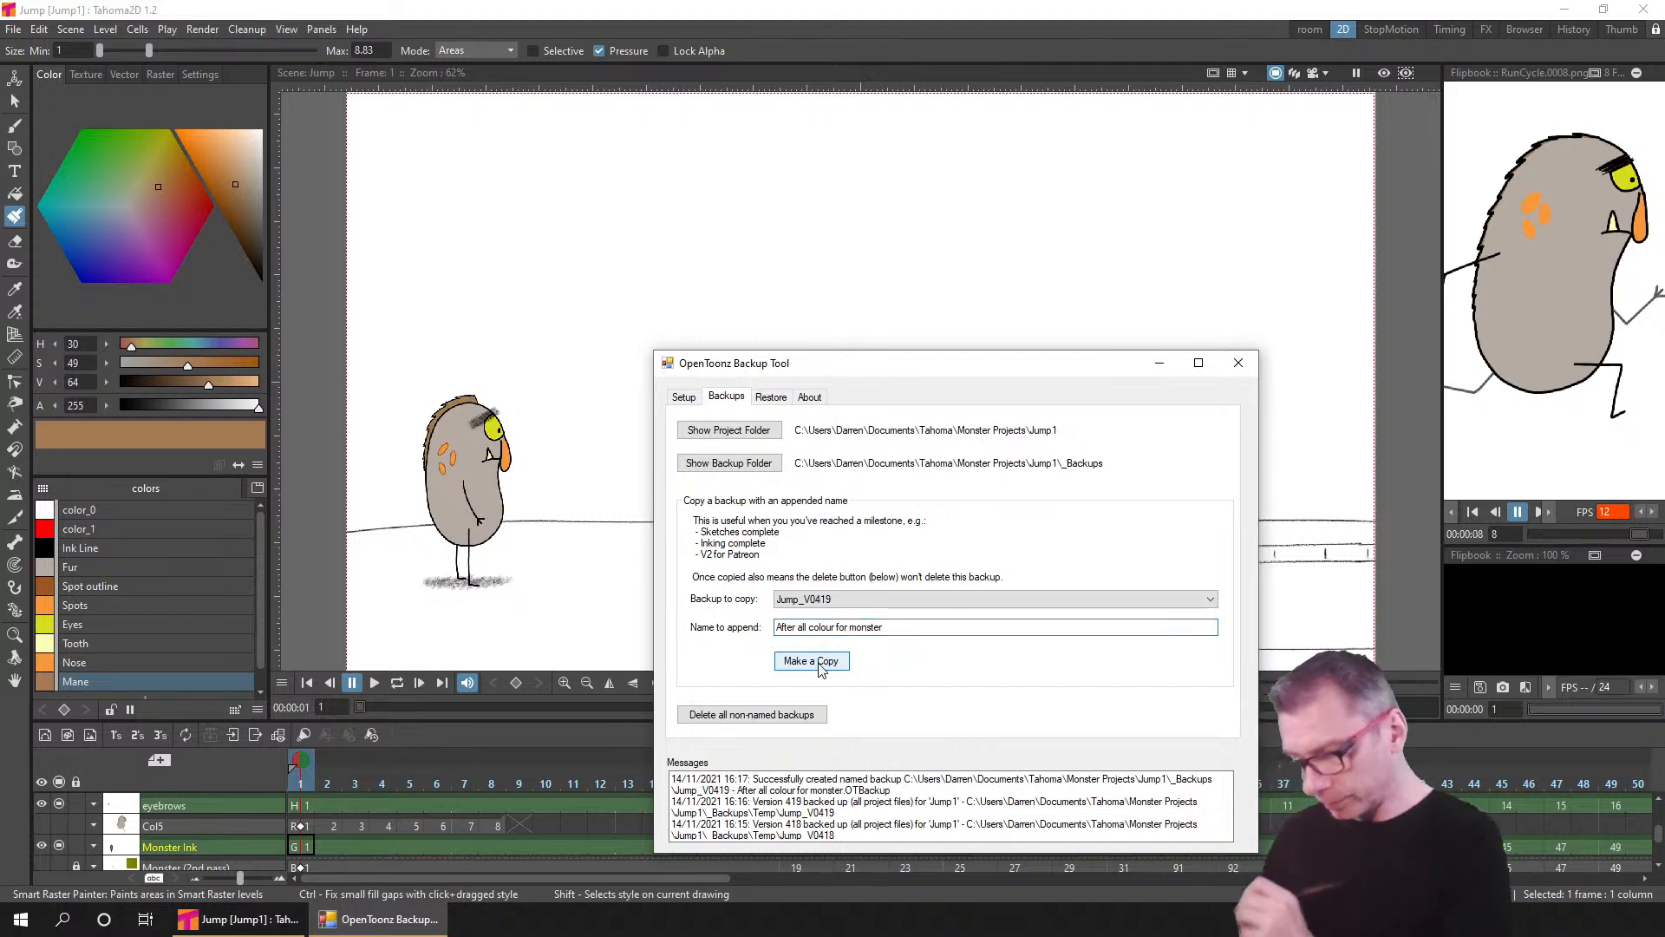
# - Delete all non-named backups and switch back to Tahoma2D
pyautogui.click(782, 718)
pyautogui.click(1160, 364)
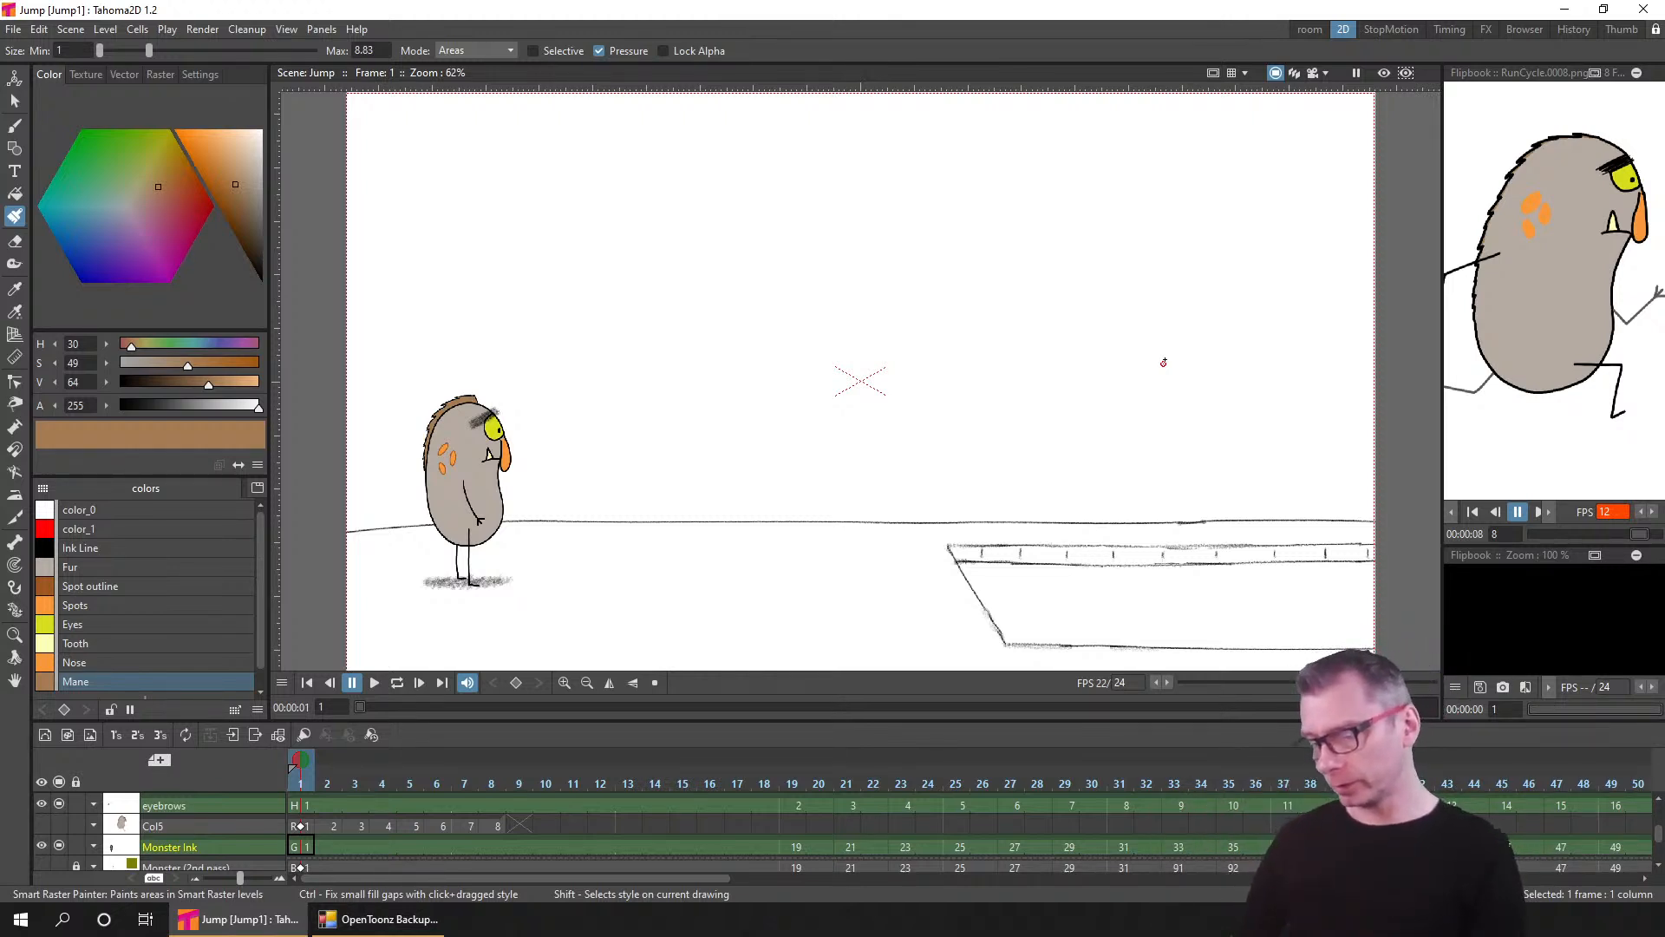
# - Preview the Jump animation in a loop, return to the first frame and save the scene
pyautogui.click(400, 687)
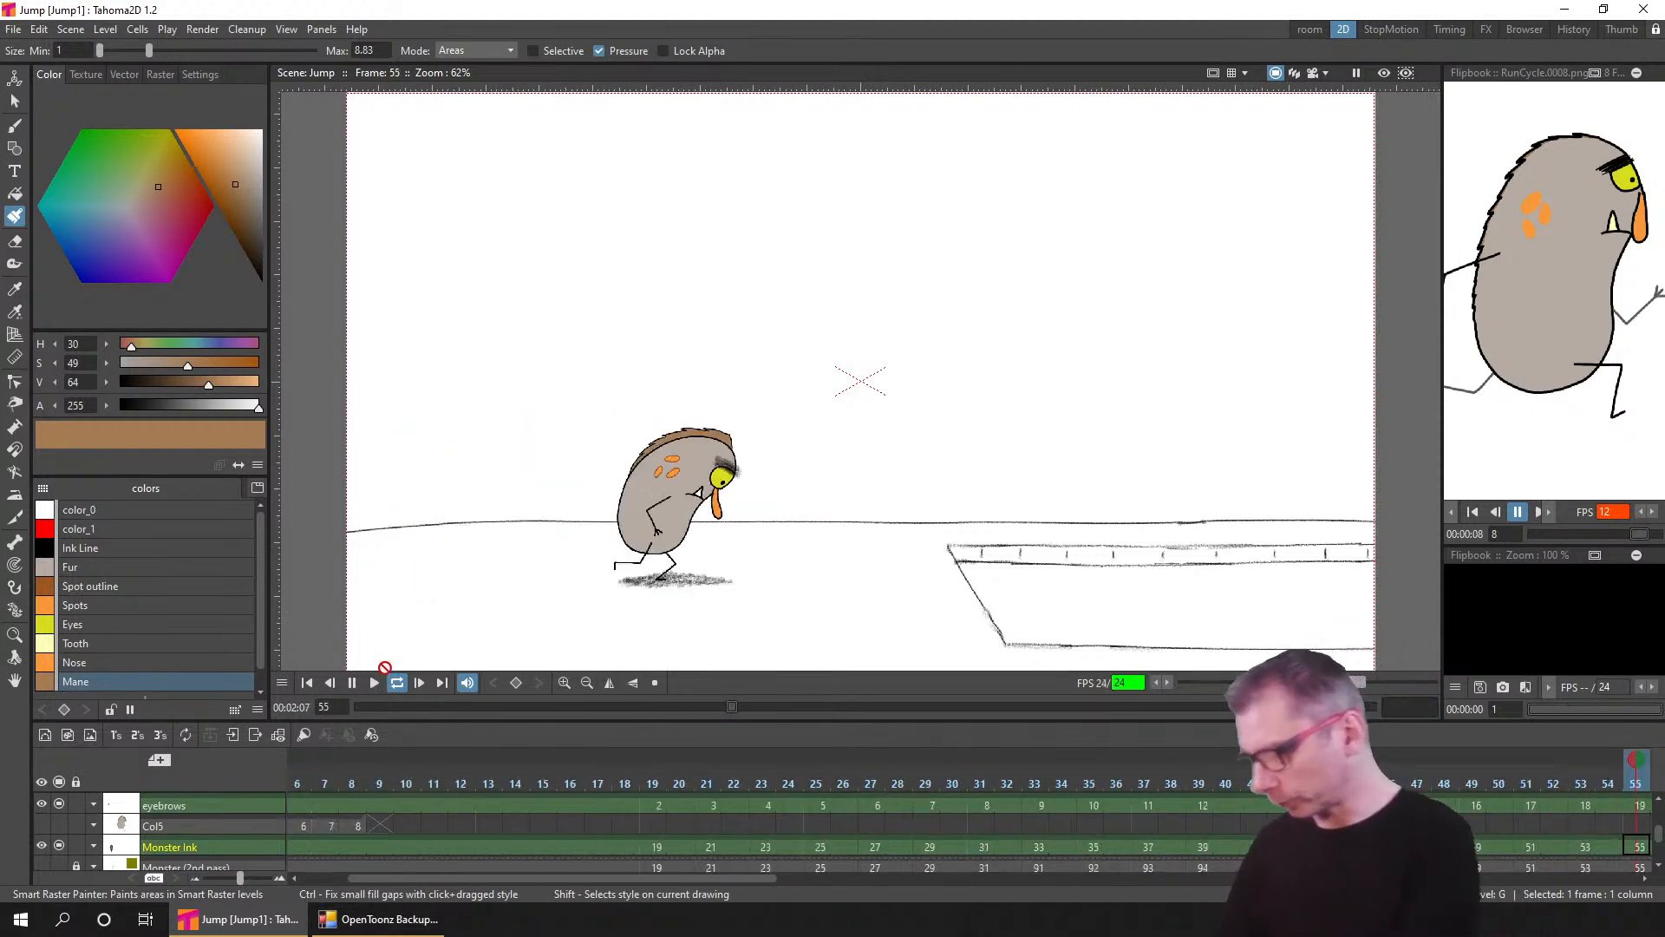
pyautogui.click(307, 683)
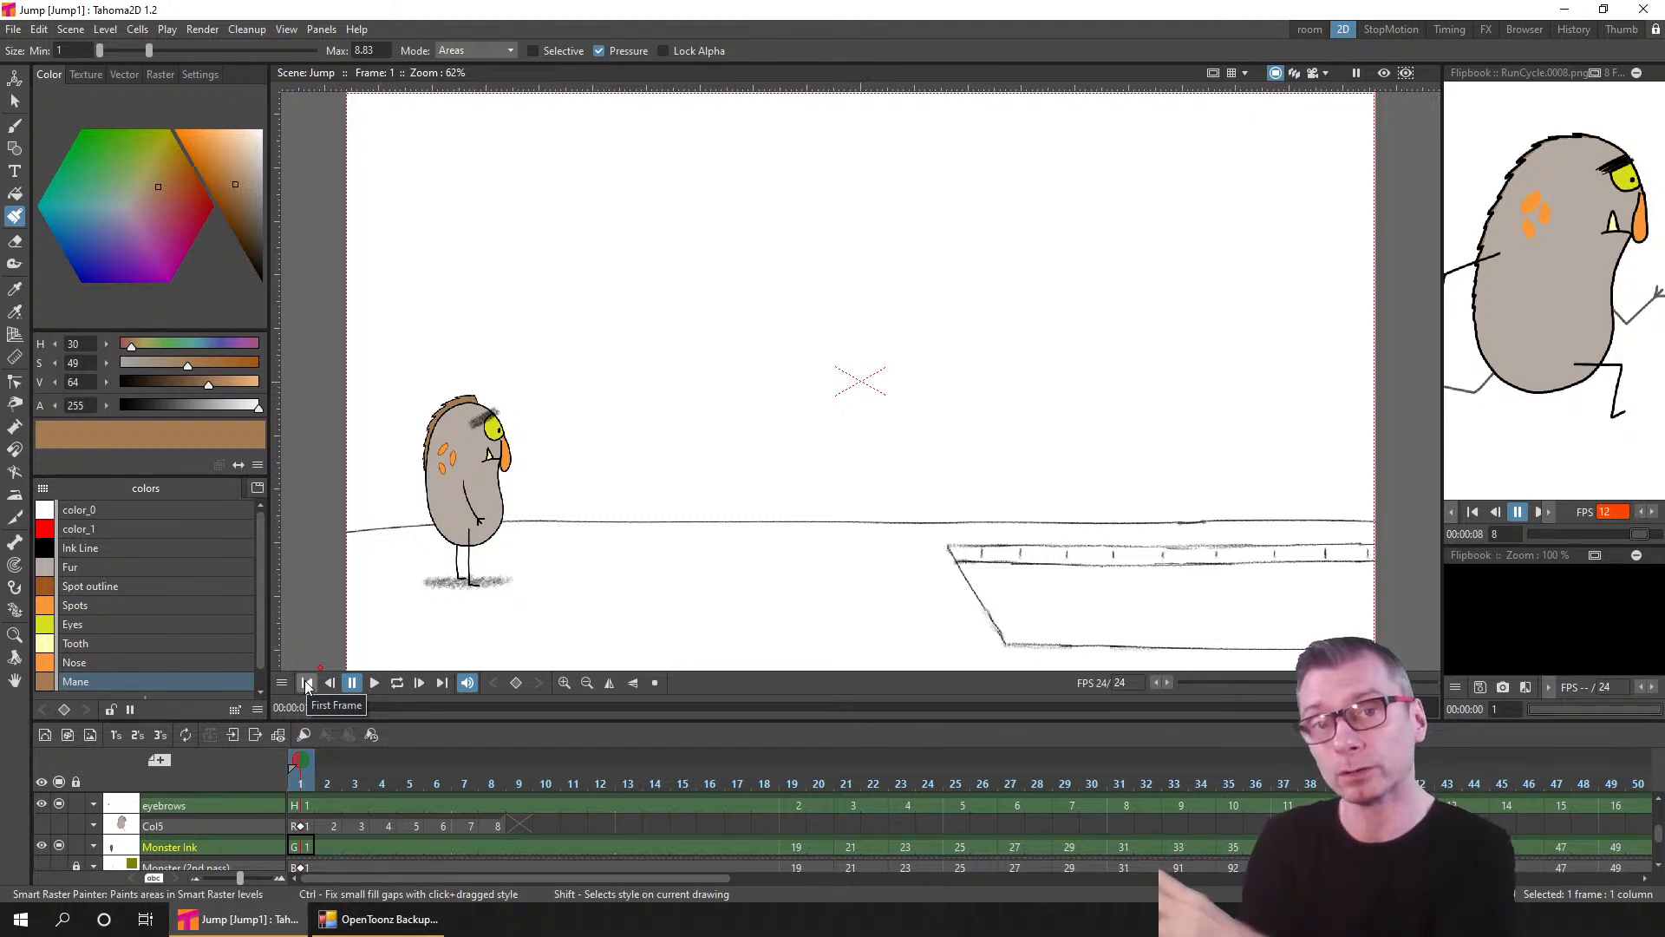
pyautogui.moveTo(1099, 274); pyautogui.dragTo(1057, 241)
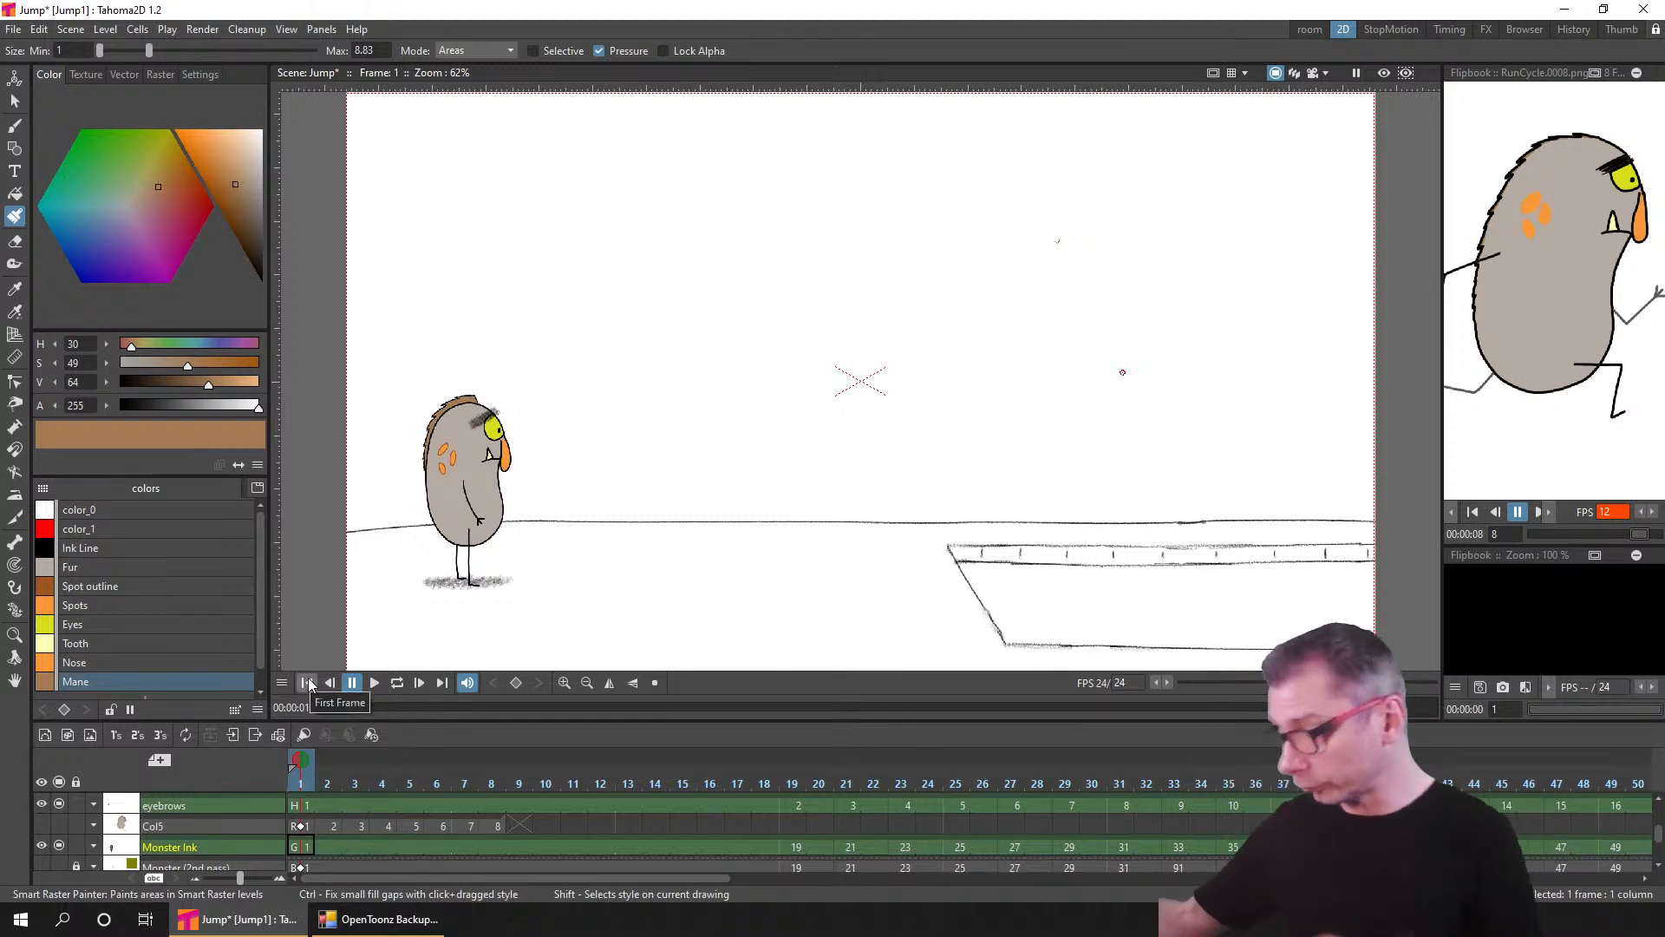
pyautogui.hotkey('ctrl', 's')
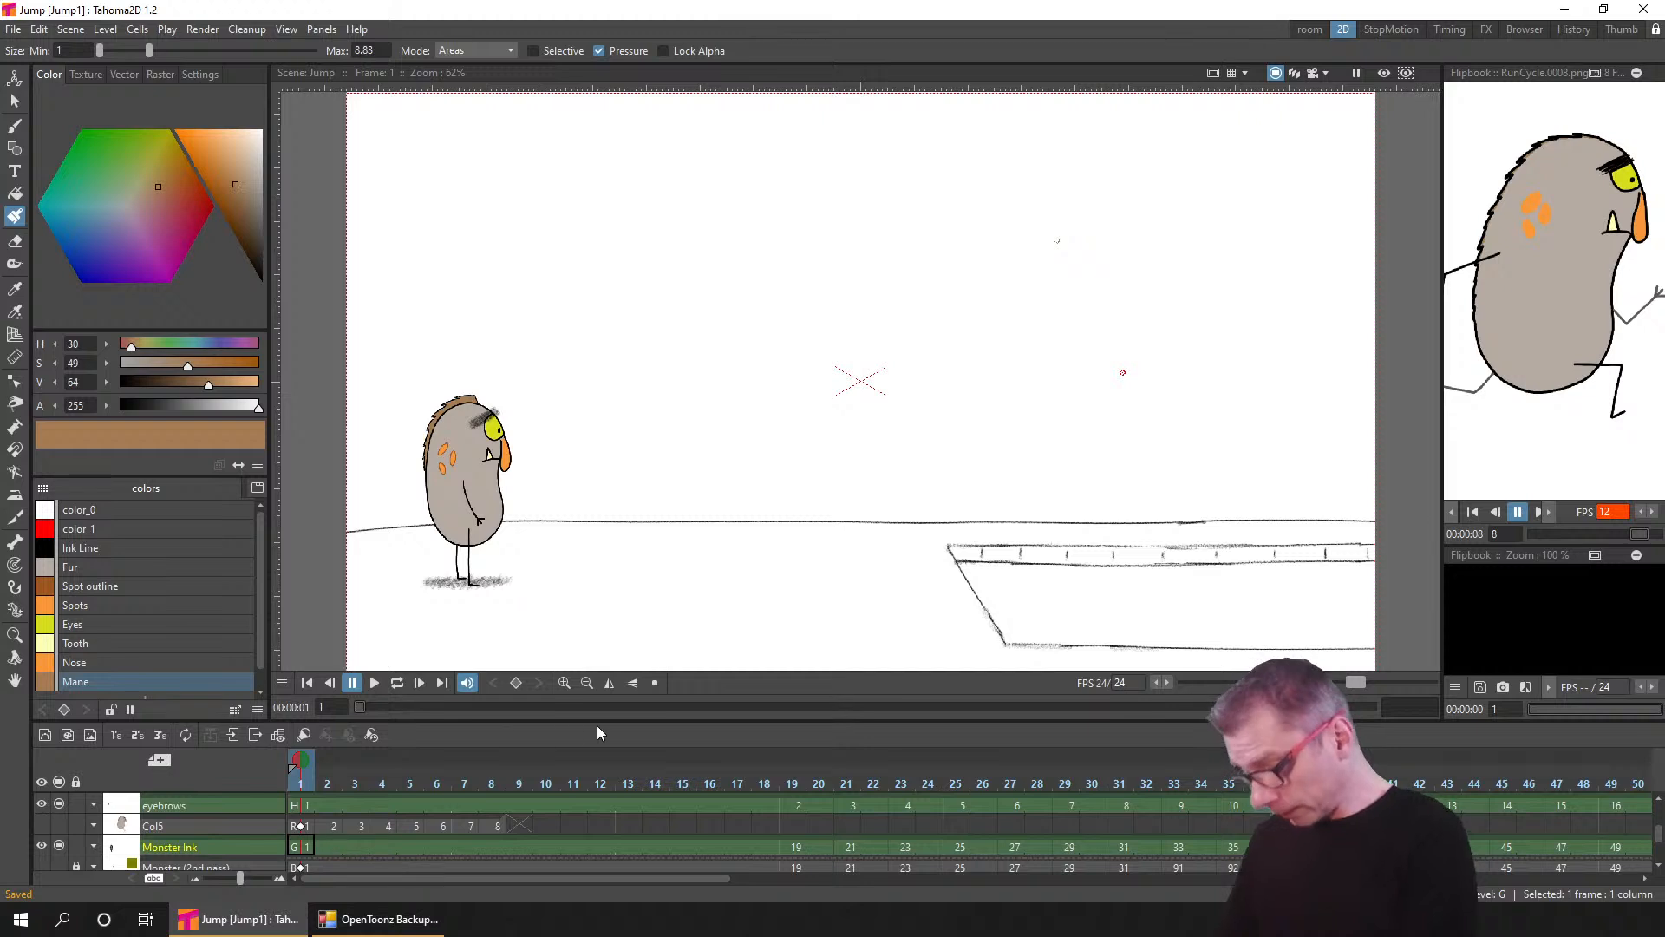
# - Enlarge the timeline and delete the Col5 run-cycle column and the Monster (2nd pass) column
pyautogui.moveTo(599, 725); pyautogui.dragTo(596, 605)
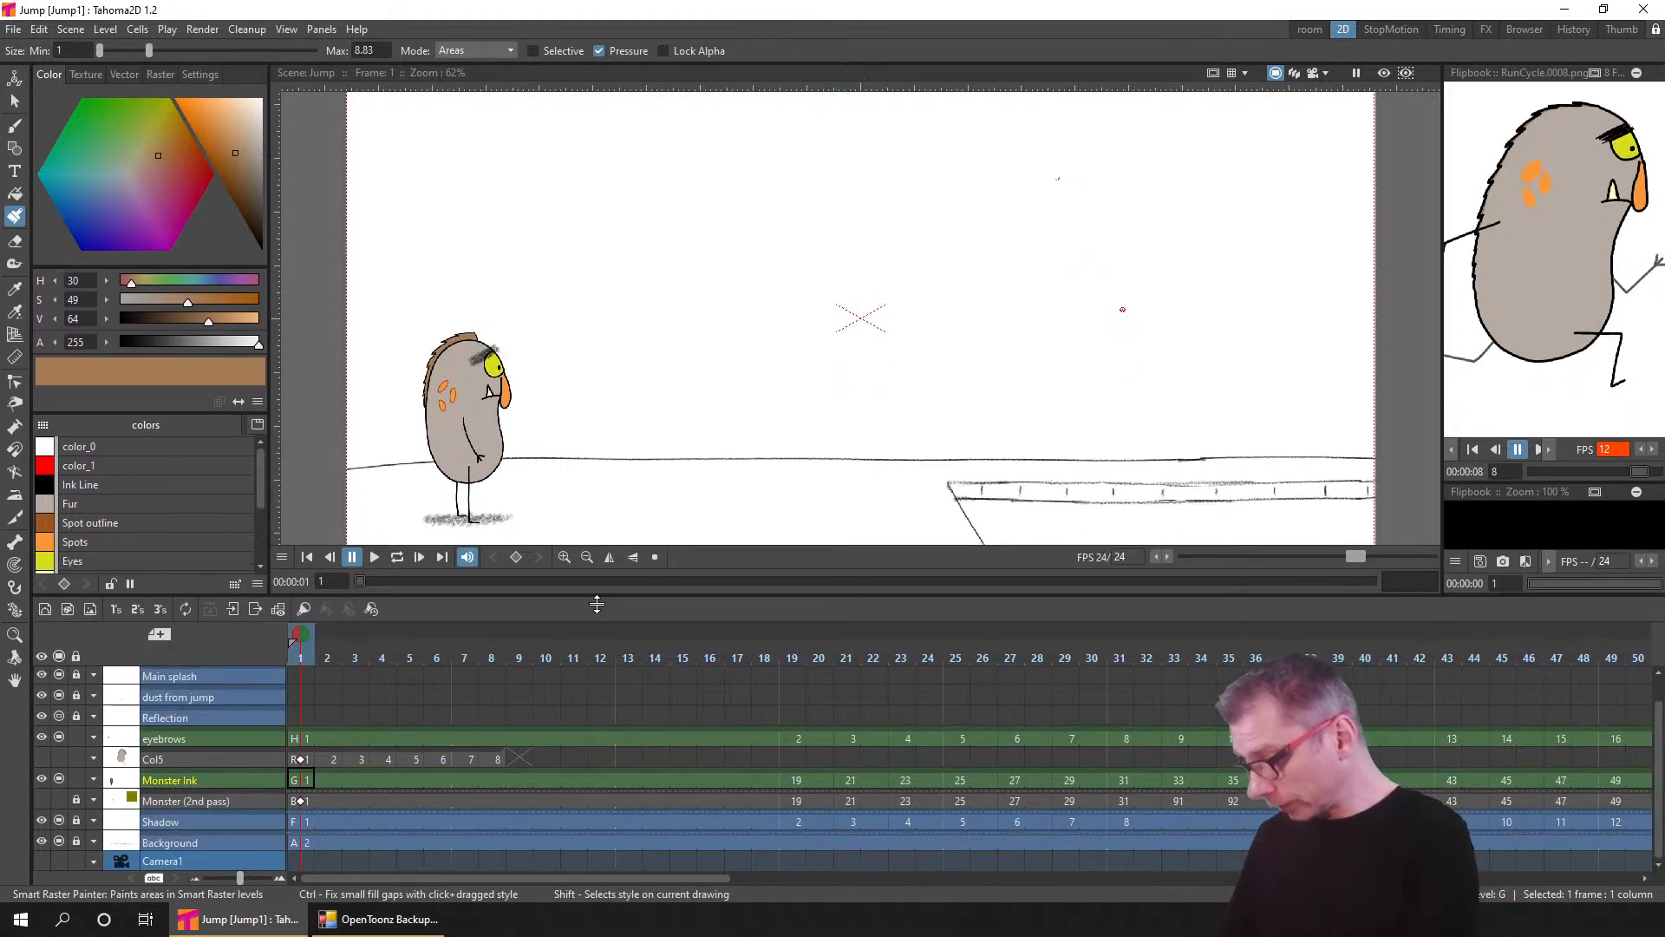
pyautogui.click(173, 758)
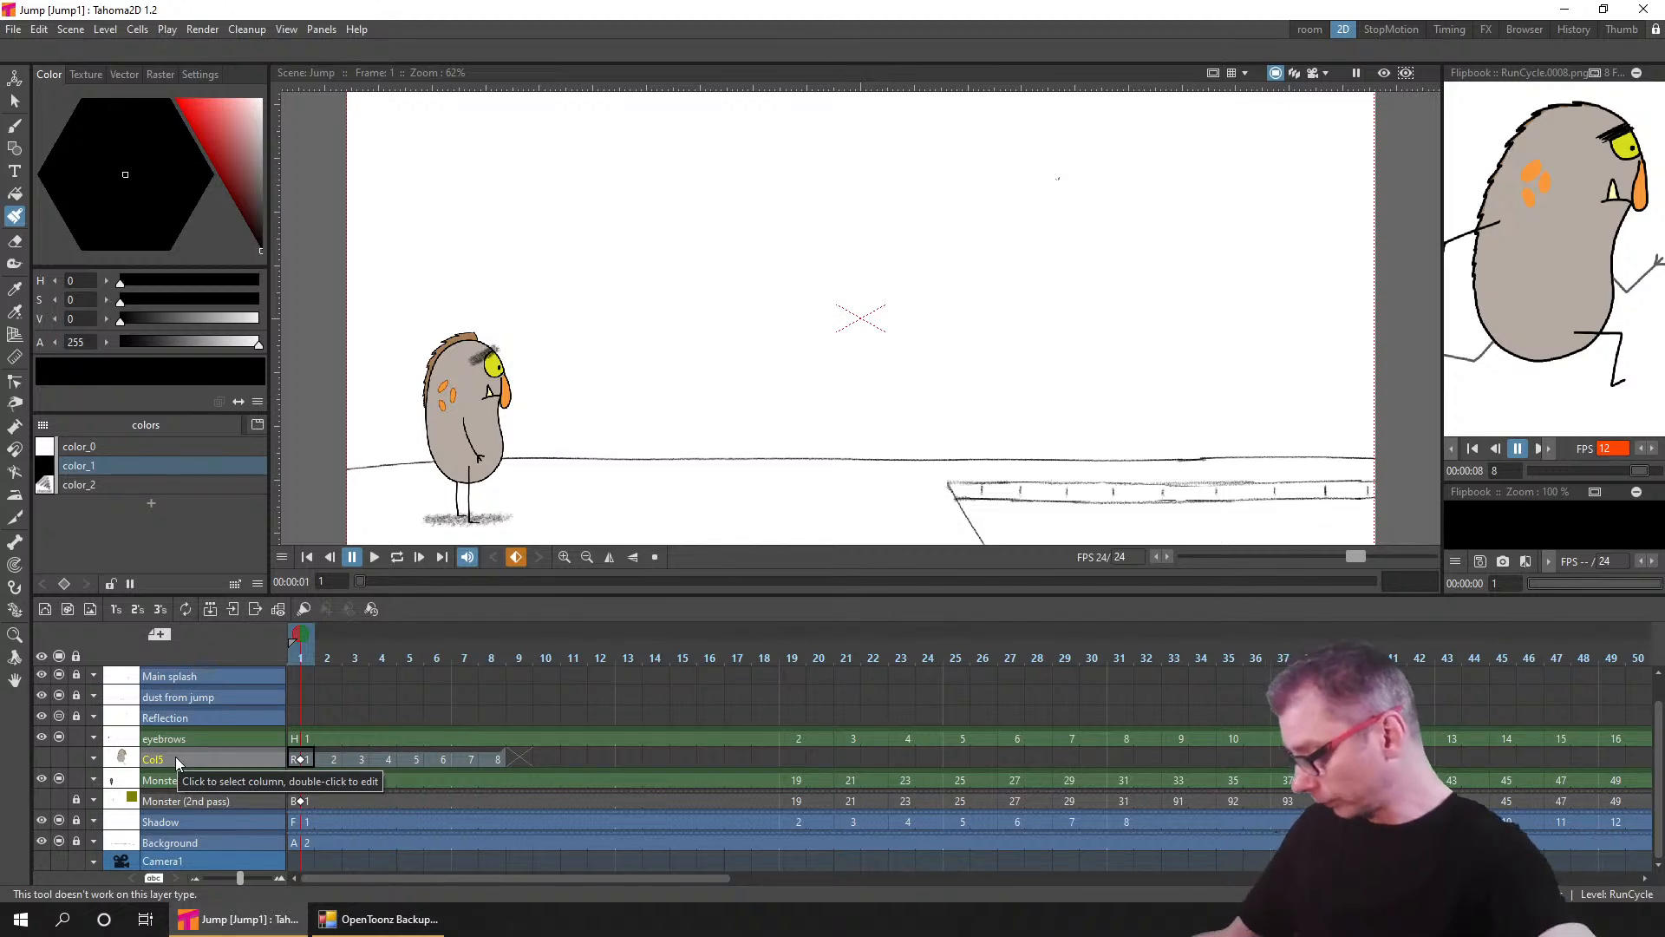
pyautogui.press('Delete')
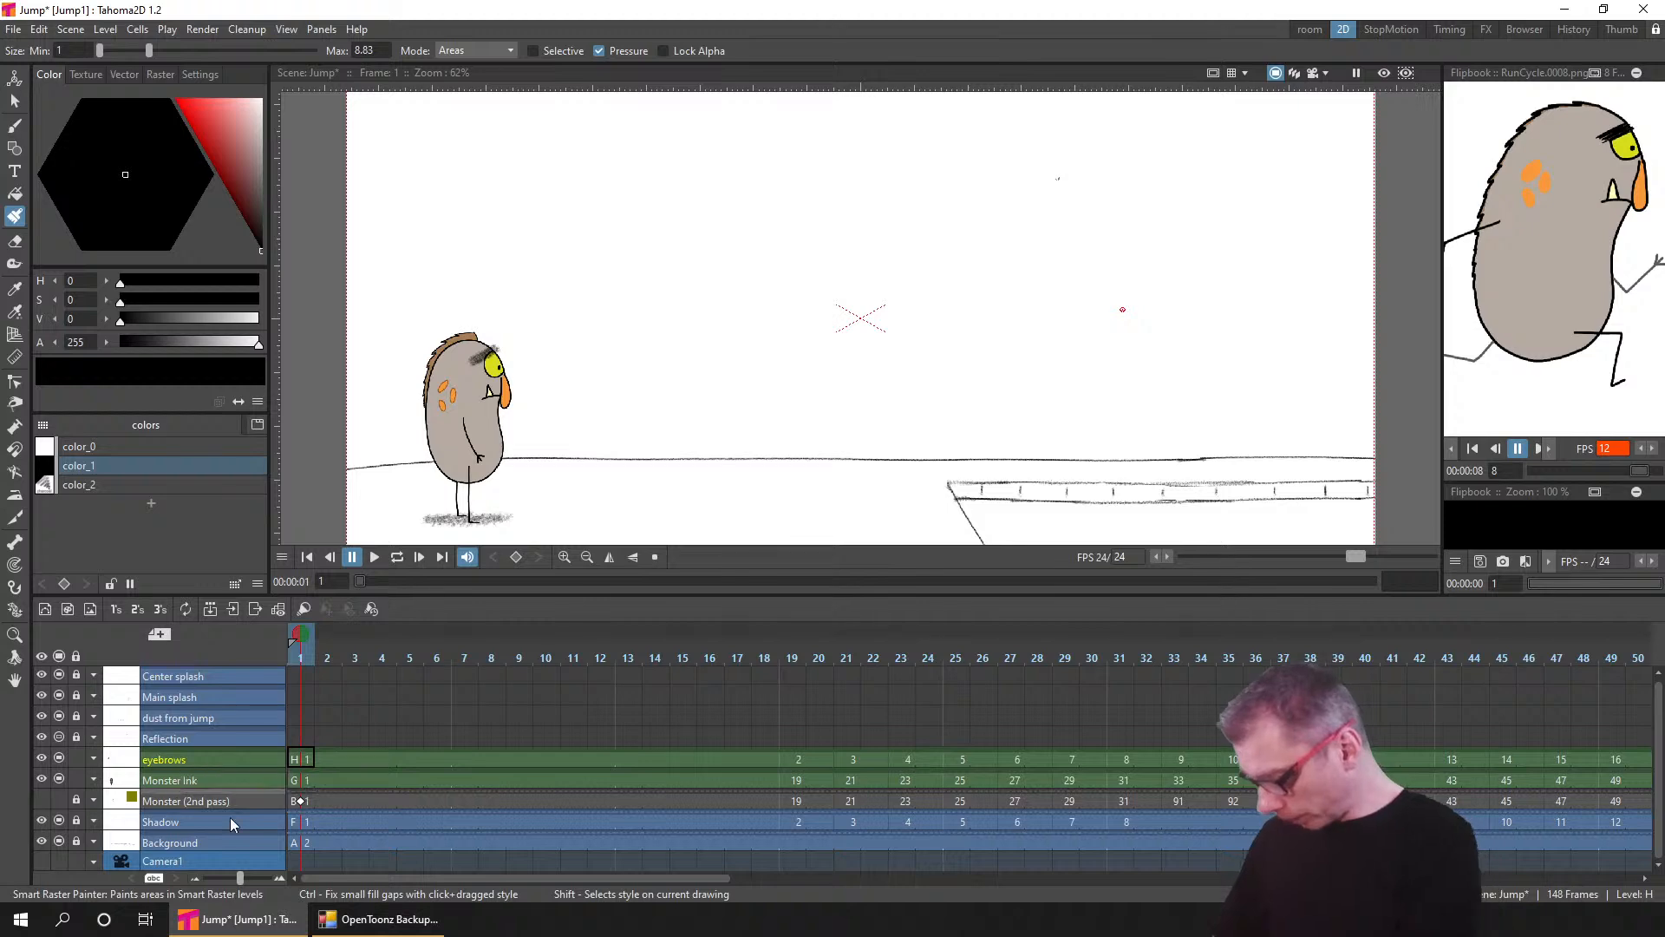
pyautogui.click(205, 800)
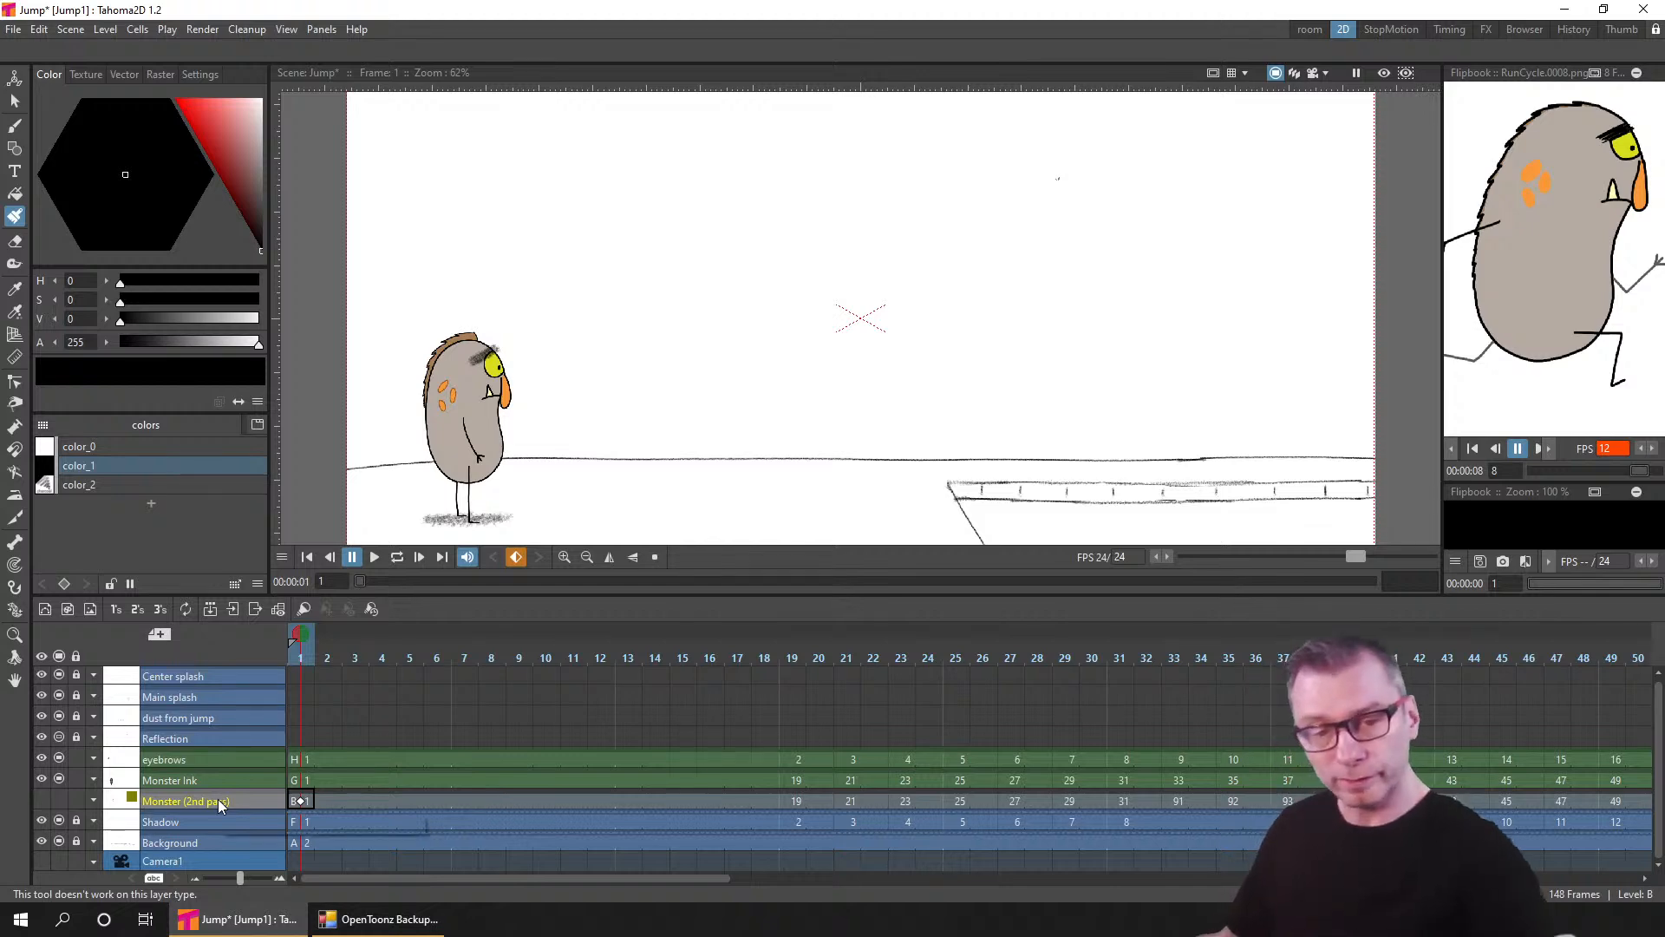
pyautogui.press('Delete')
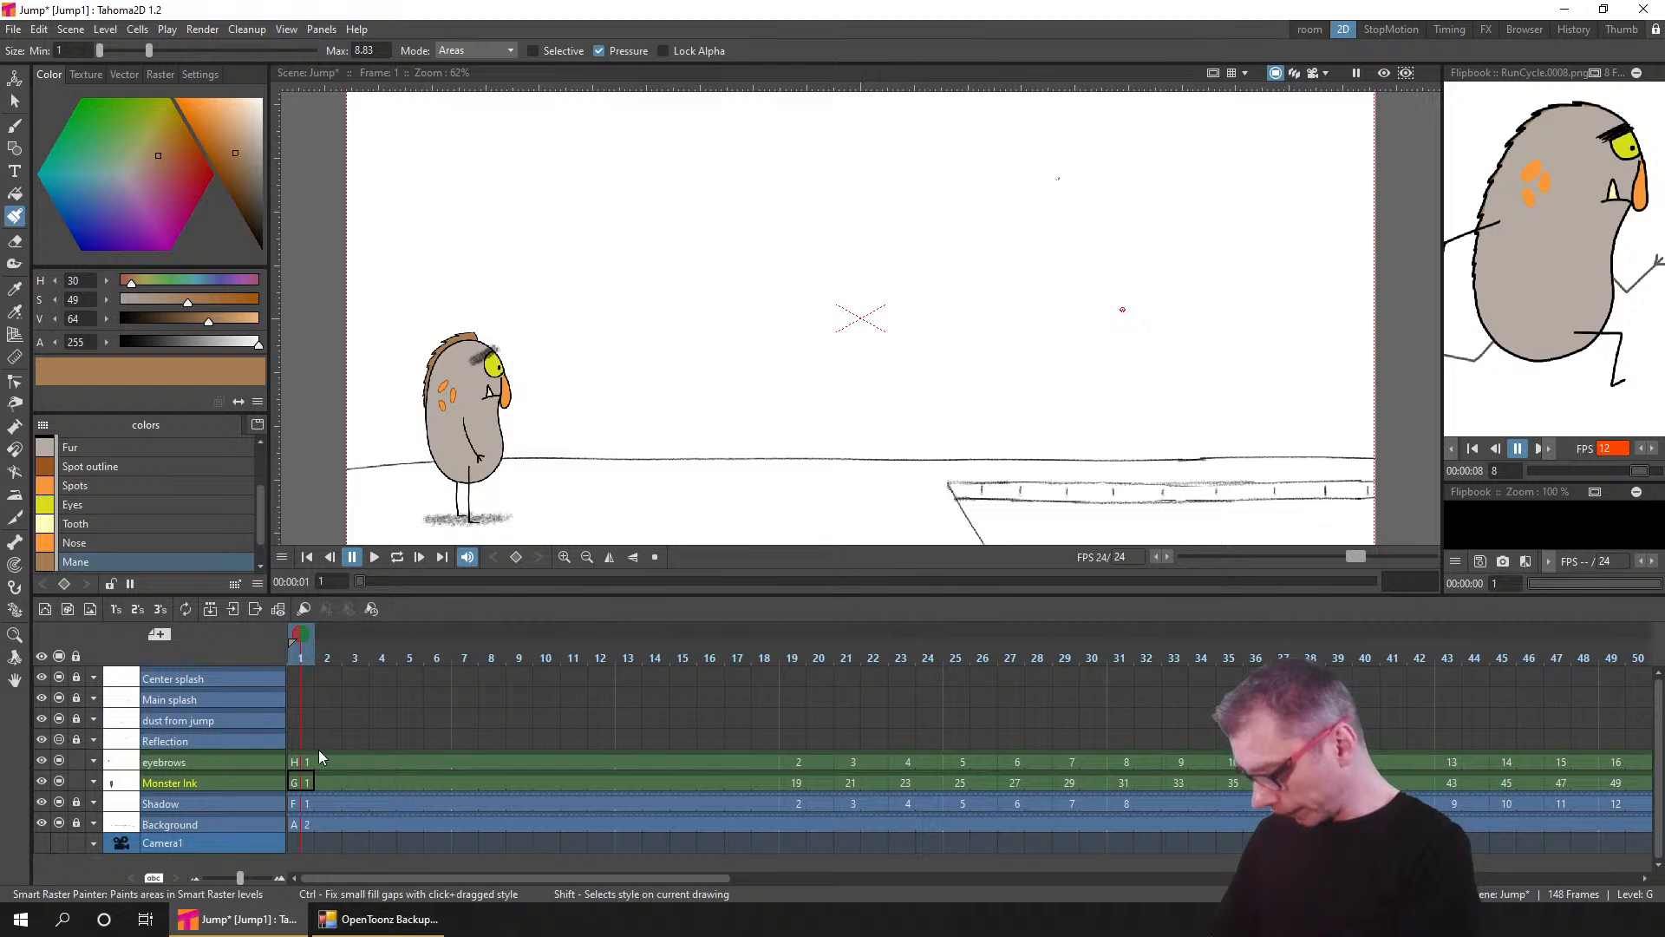
# - Create a new single-frame Vector Level directly above the Background column, saved in the drawings folder
pyautogui.click(217, 825)
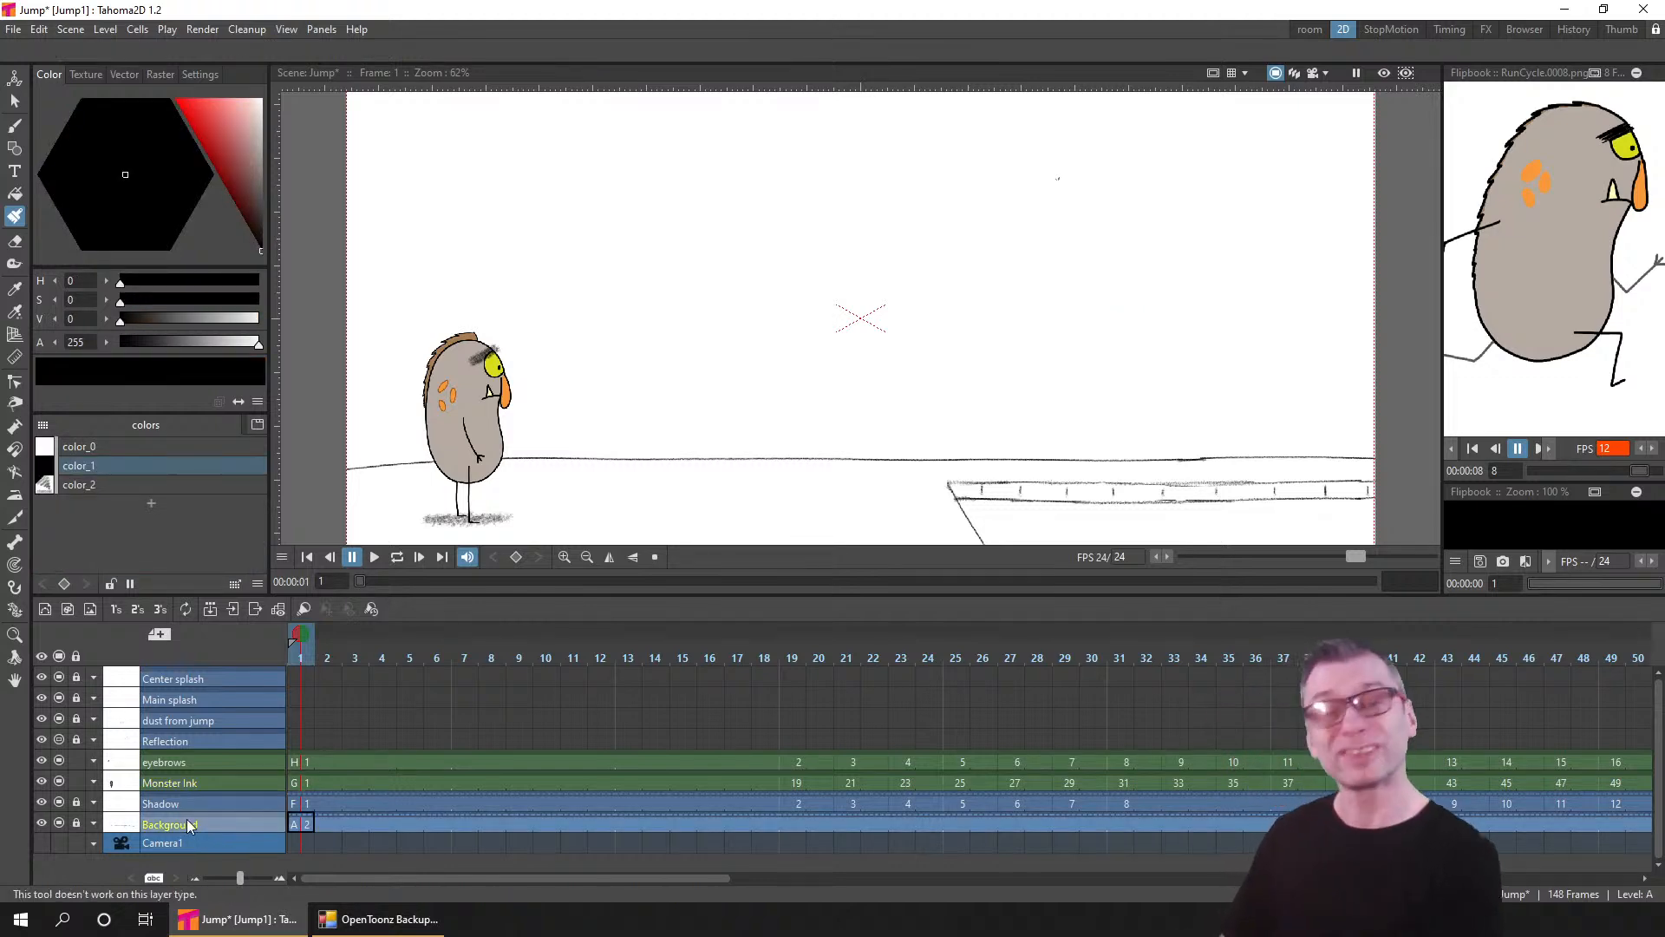
pyautogui.click(45, 610)
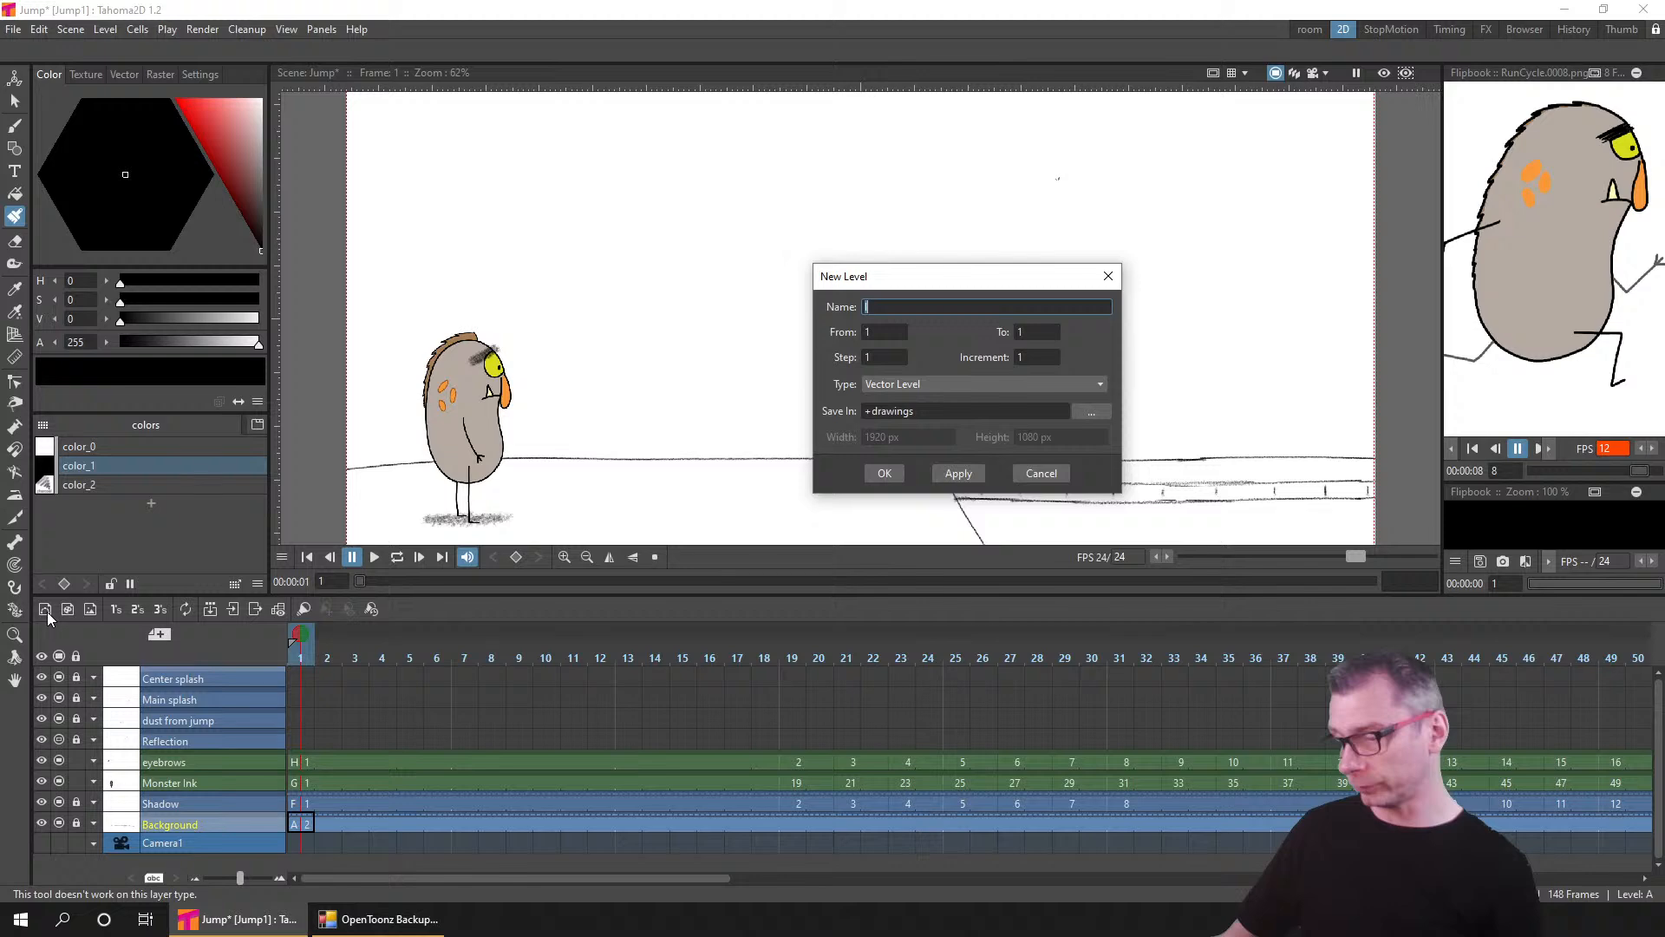
pyautogui.click(884, 473)
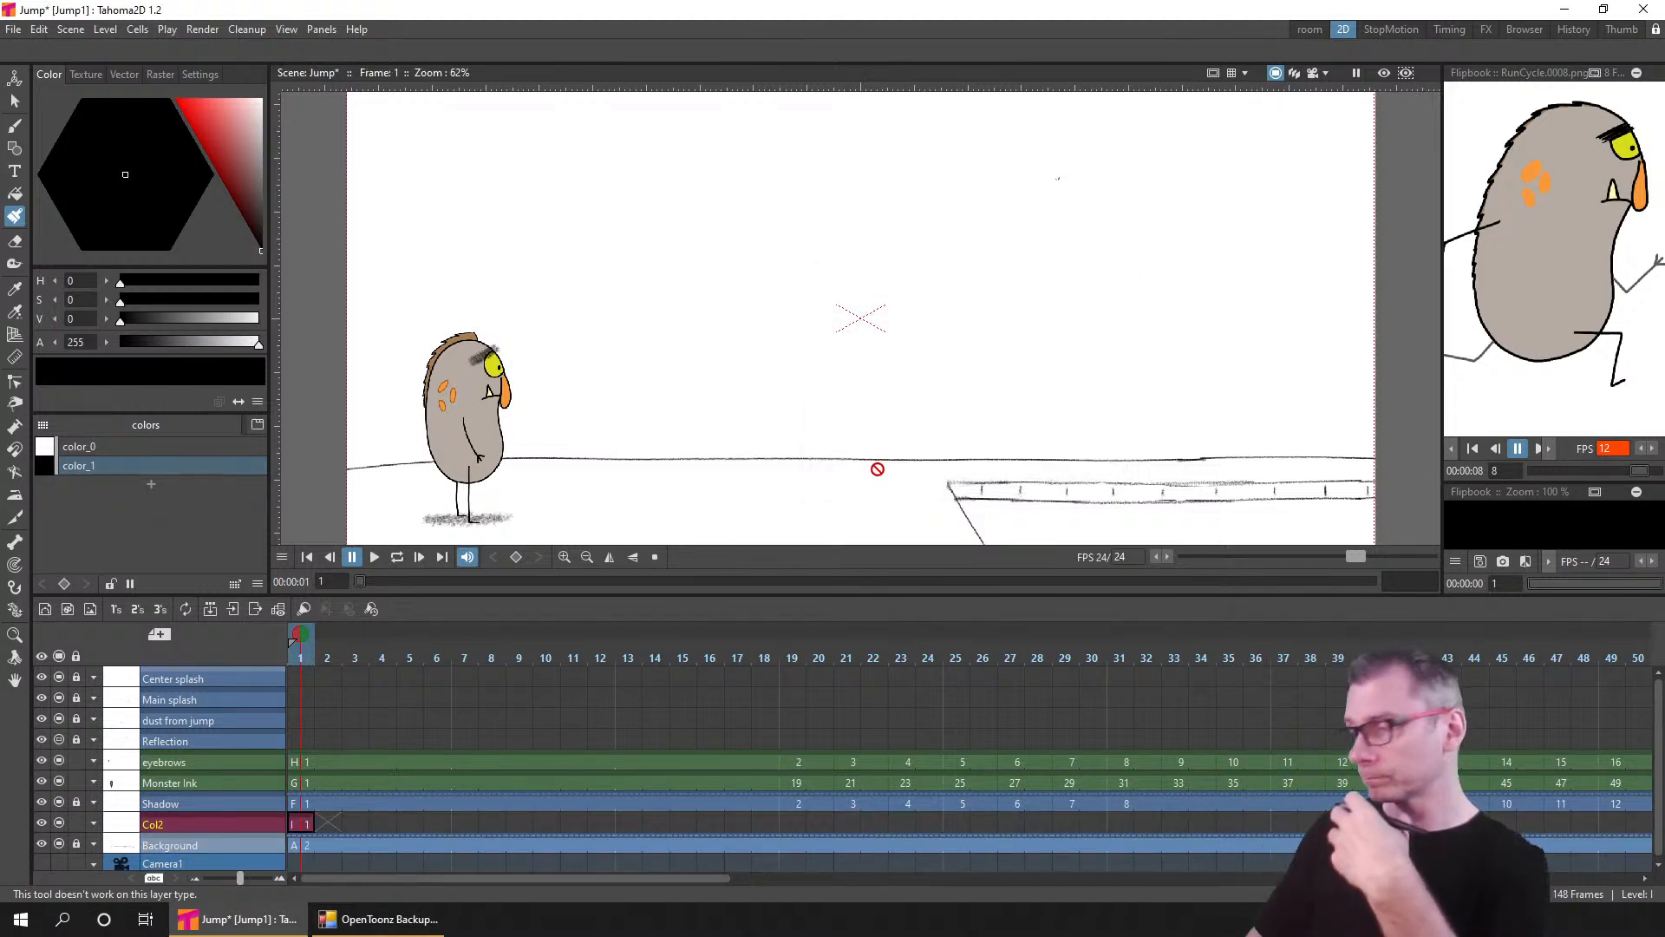
# - Extend the new vector level's exposure to frame 148 so it matches the length of the Background column
pyautogui.moveTo(656, 596); pyautogui.dragTo(653, 661)
pyautogui.scroll(-1, 471, 831)
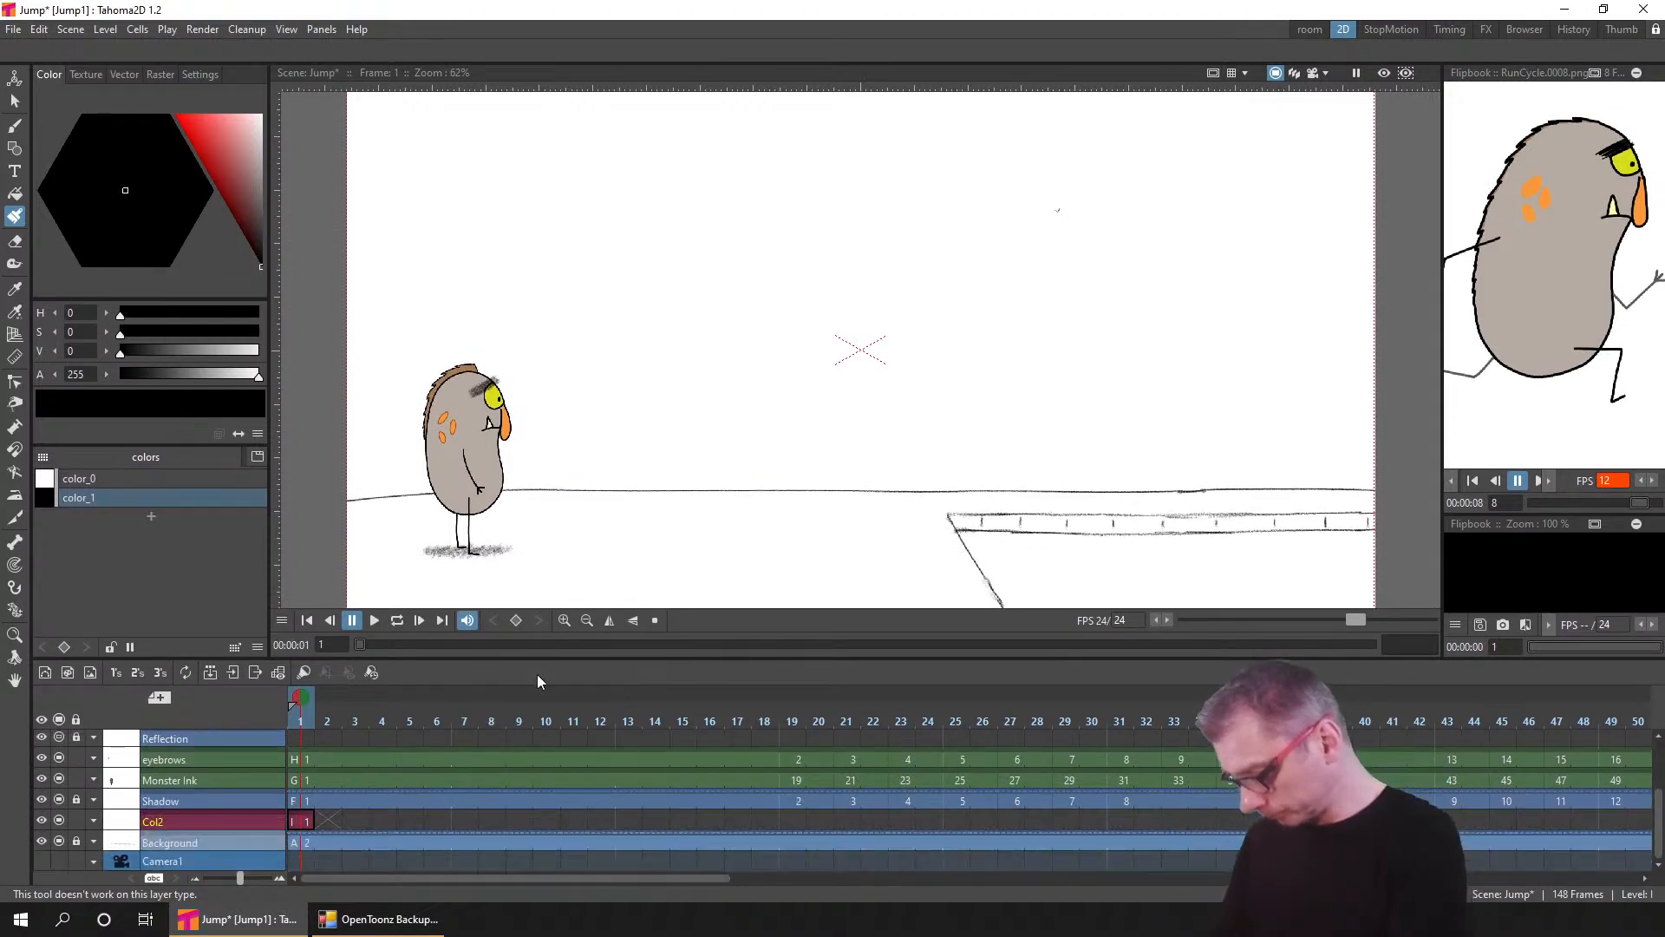
pyautogui.click(241, 878)
pyautogui.moveTo(241, 878); pyautogui.dragTo(206, 877)
pyautogui.click(290, 818)
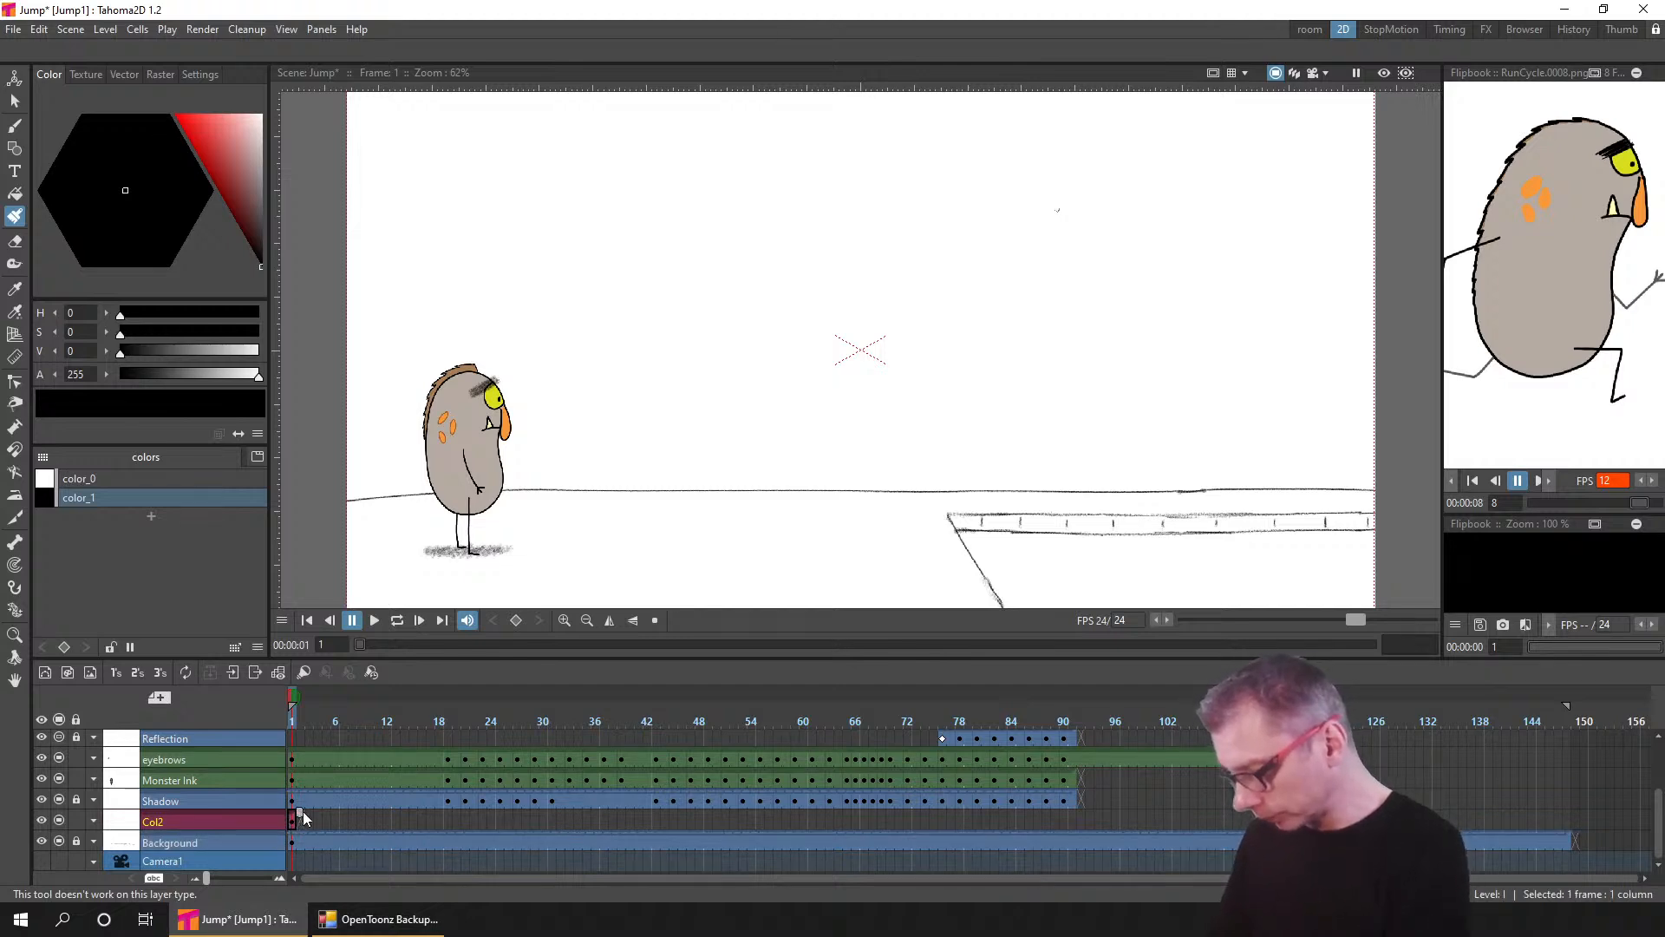
pyautogui.moveTo(303, 810); pyautogui.dragTo(1573, 855)
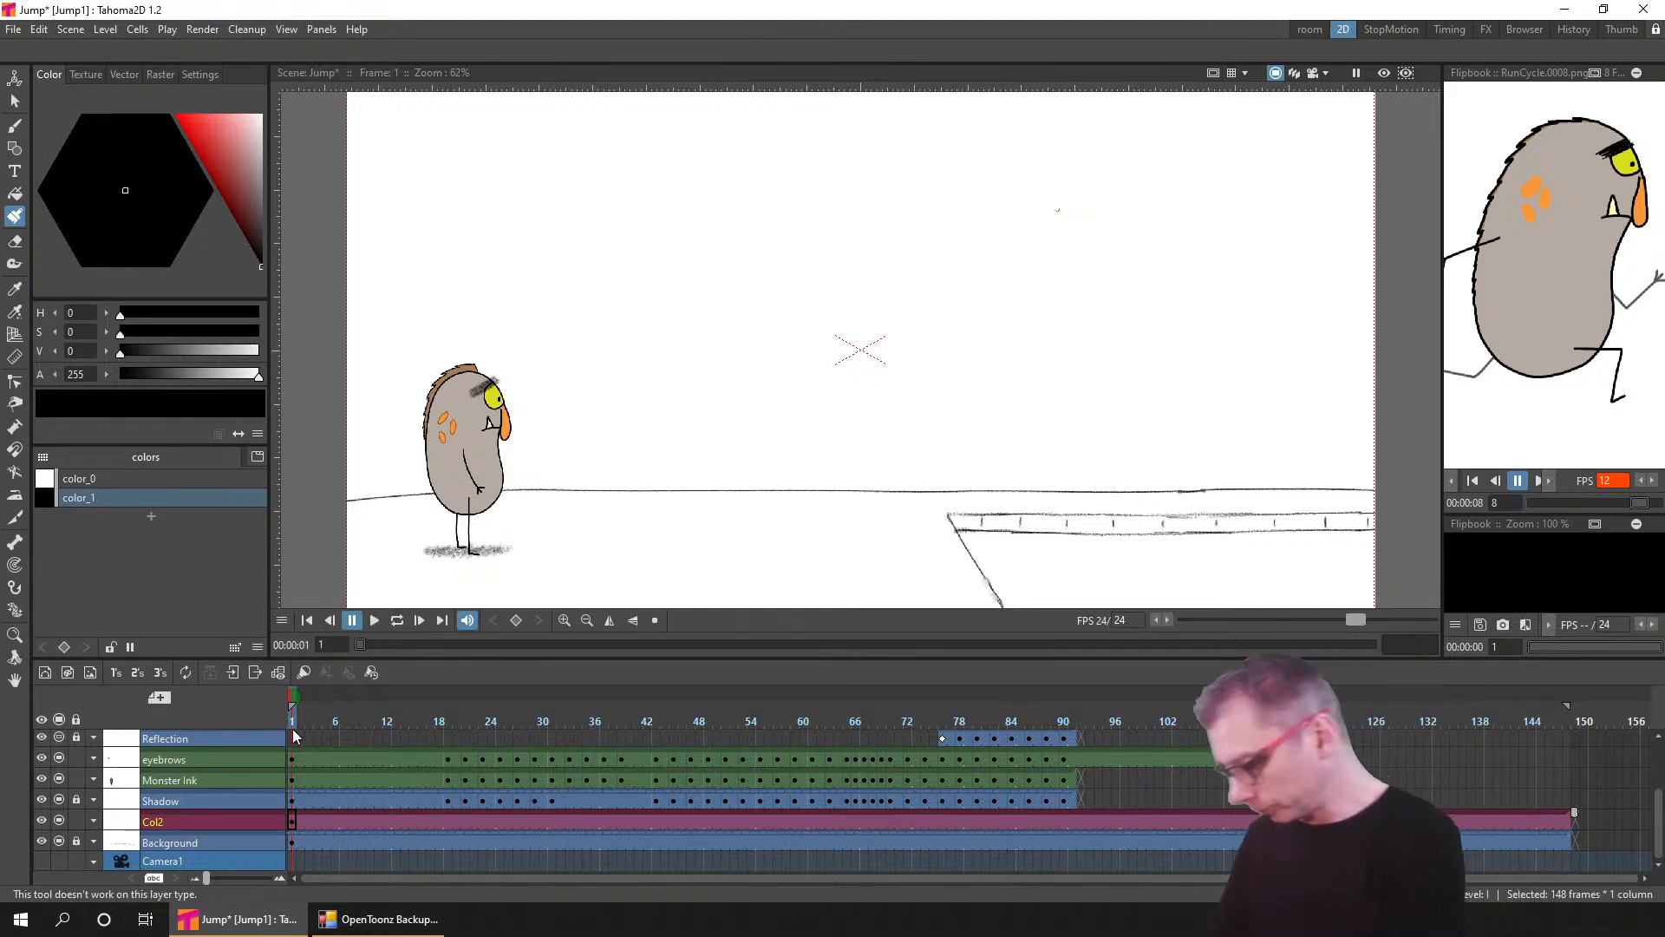
pyautogui.click(293, 781)
pyautogui.click(293, 825)
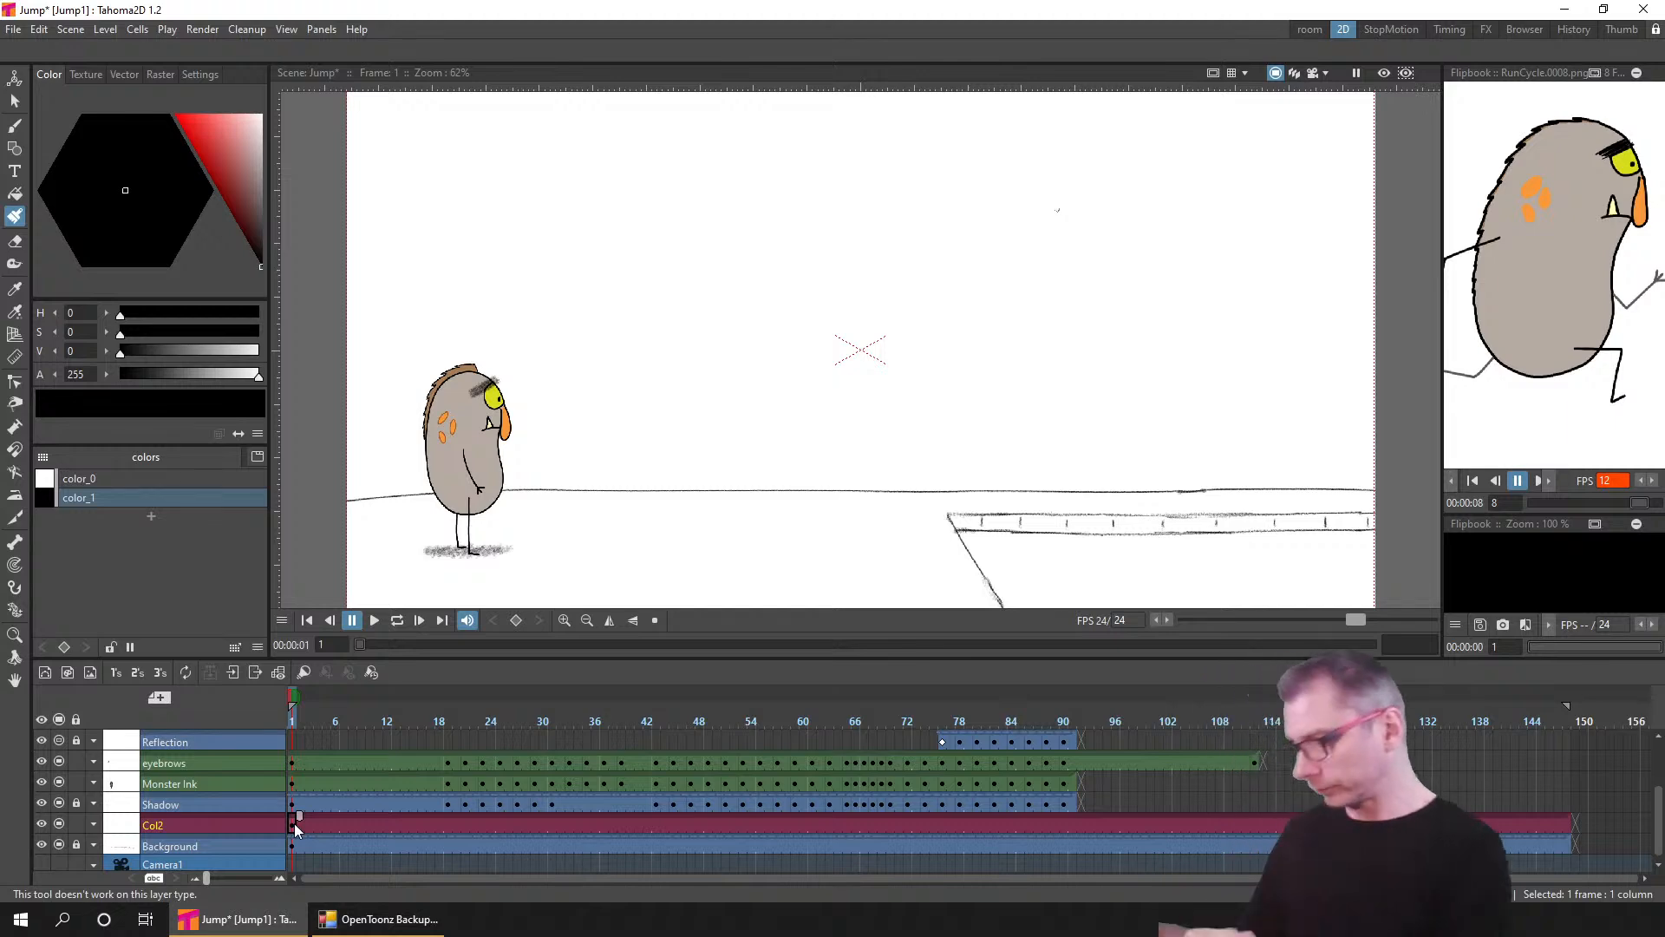
# - Rename the new vector column as BG and save the scene
pyautogui.doubleClick(188, 828)
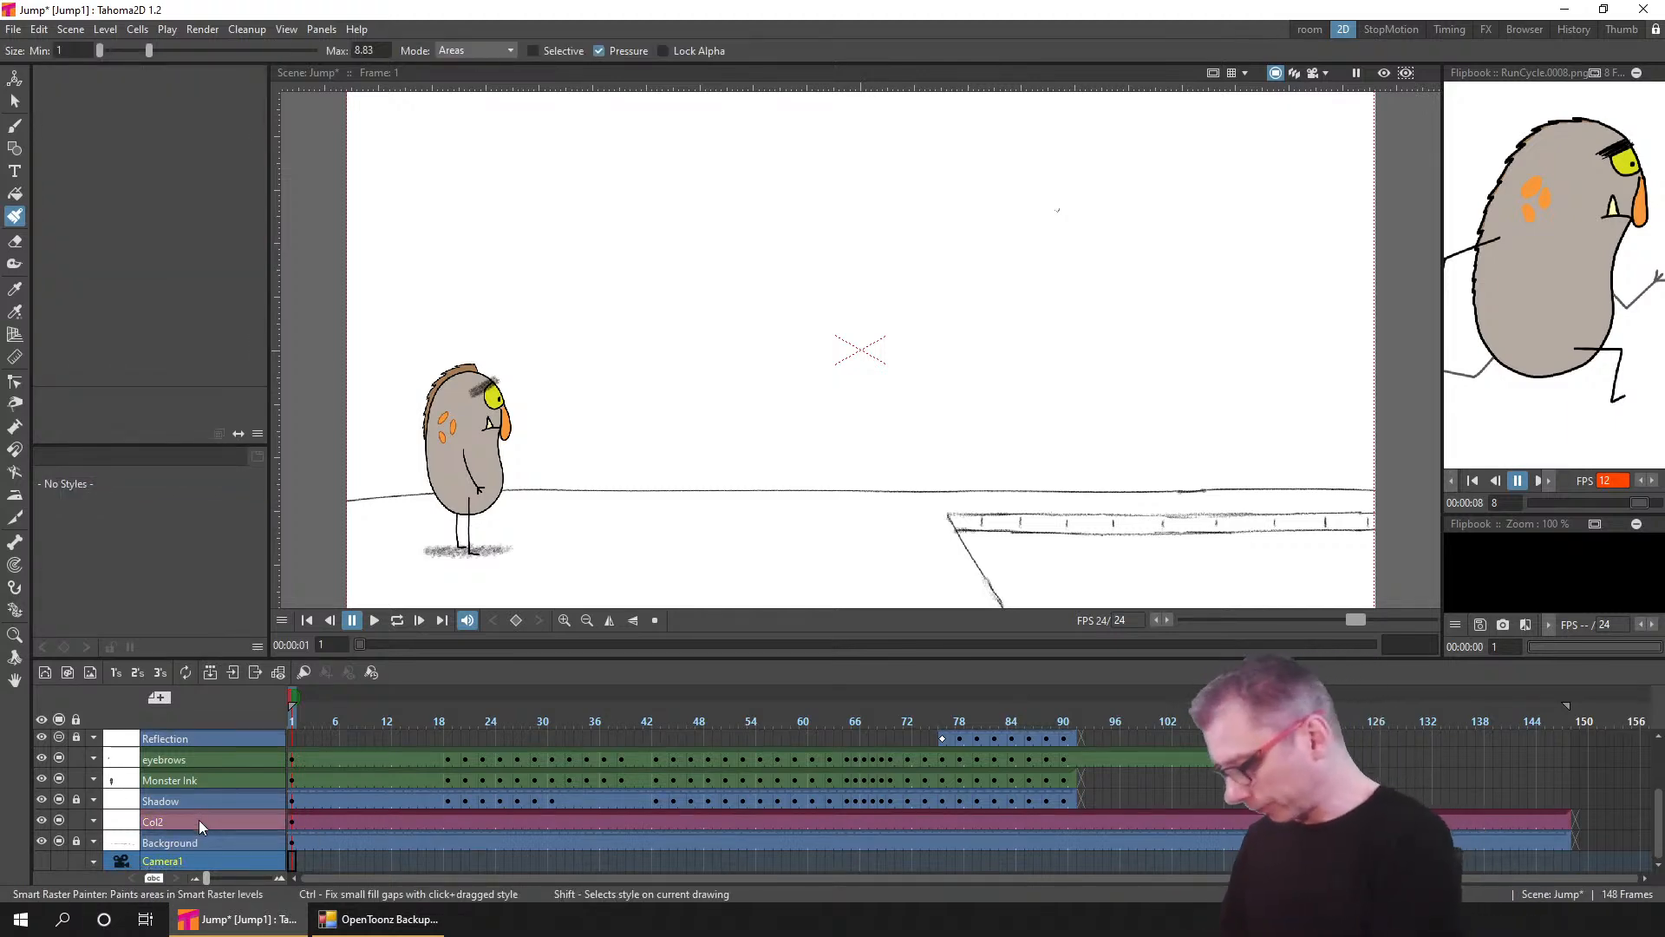
pyautogui.write('BG')
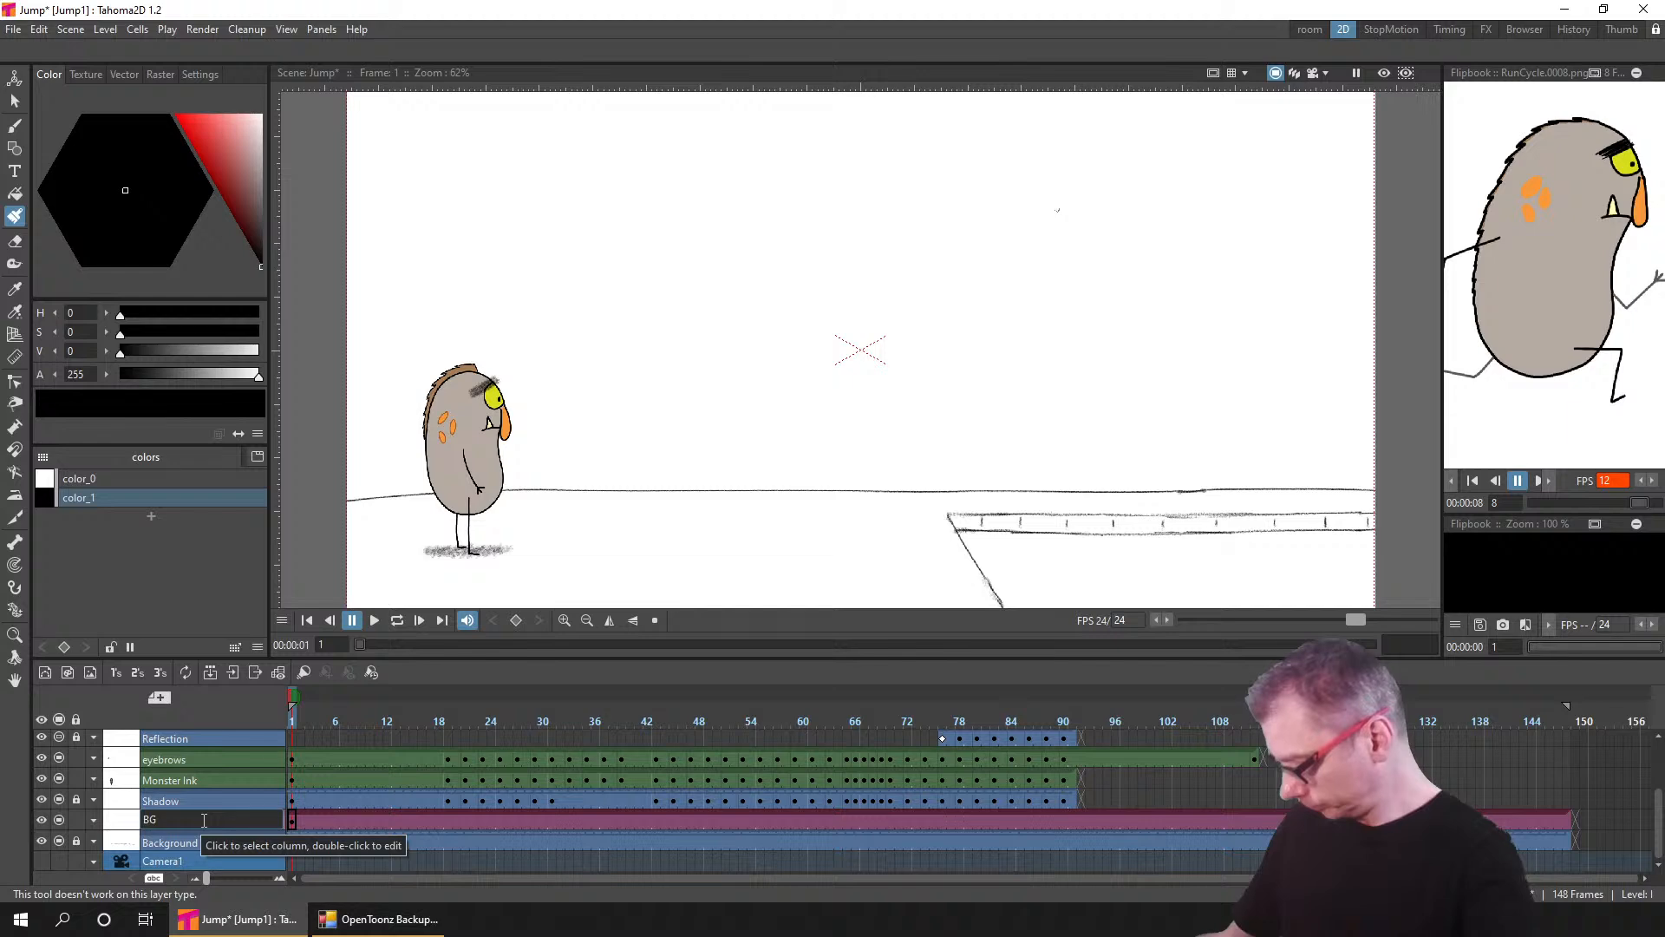
pyautogui.press('Return')
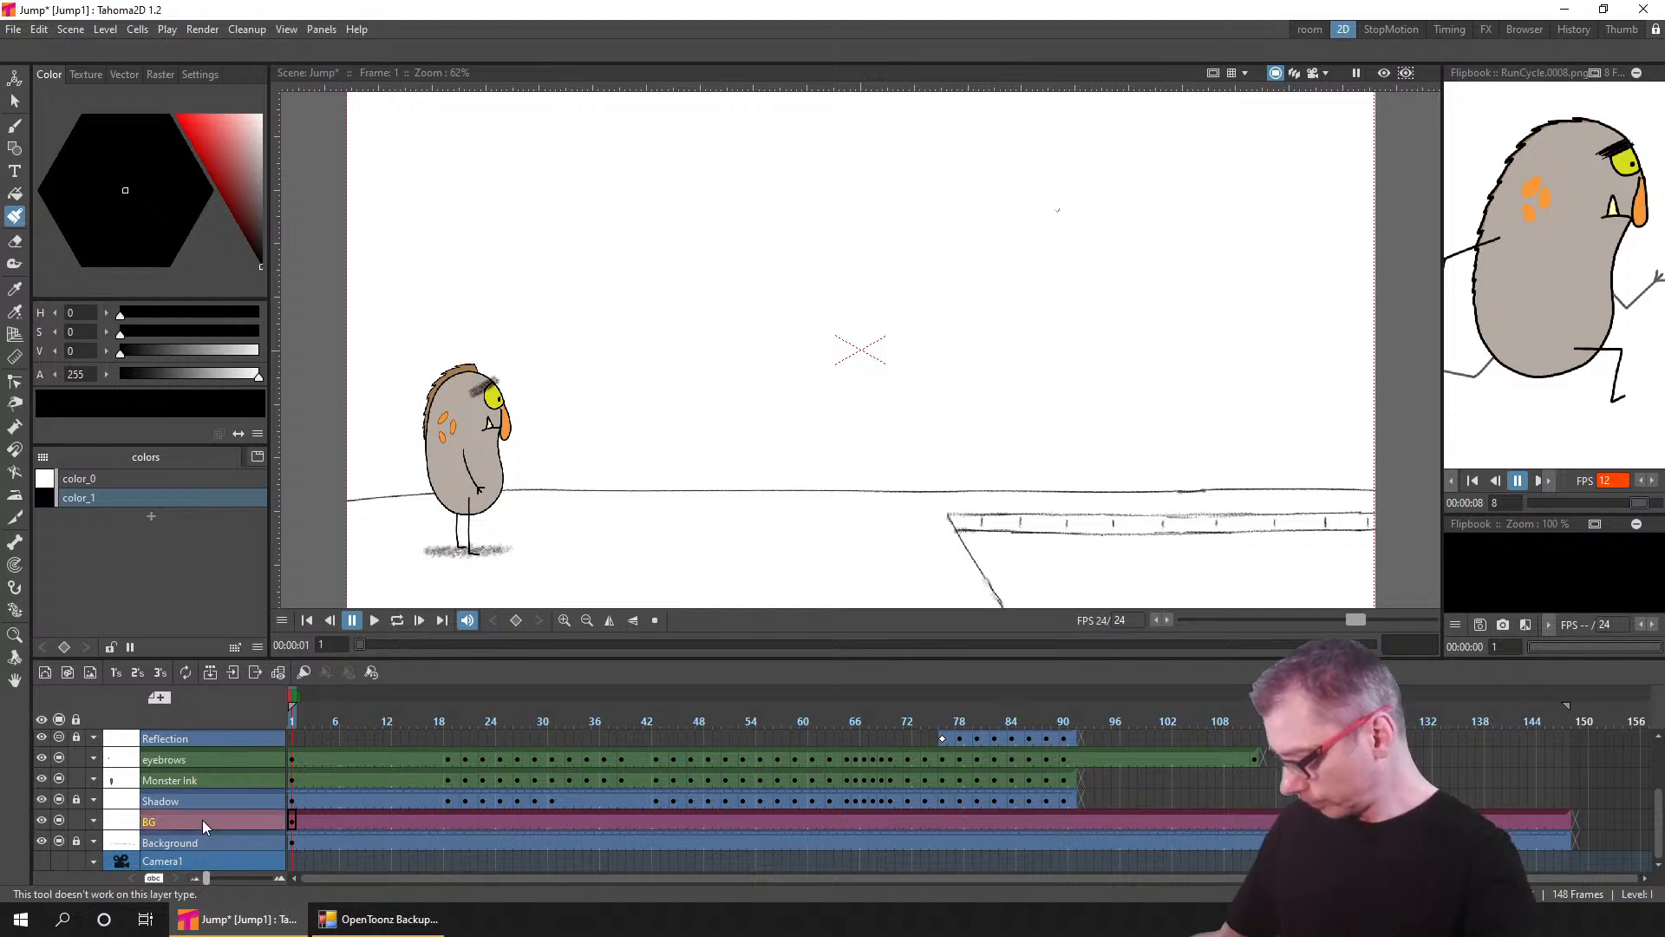
pyautogui.hotkey('ctrl', 's')
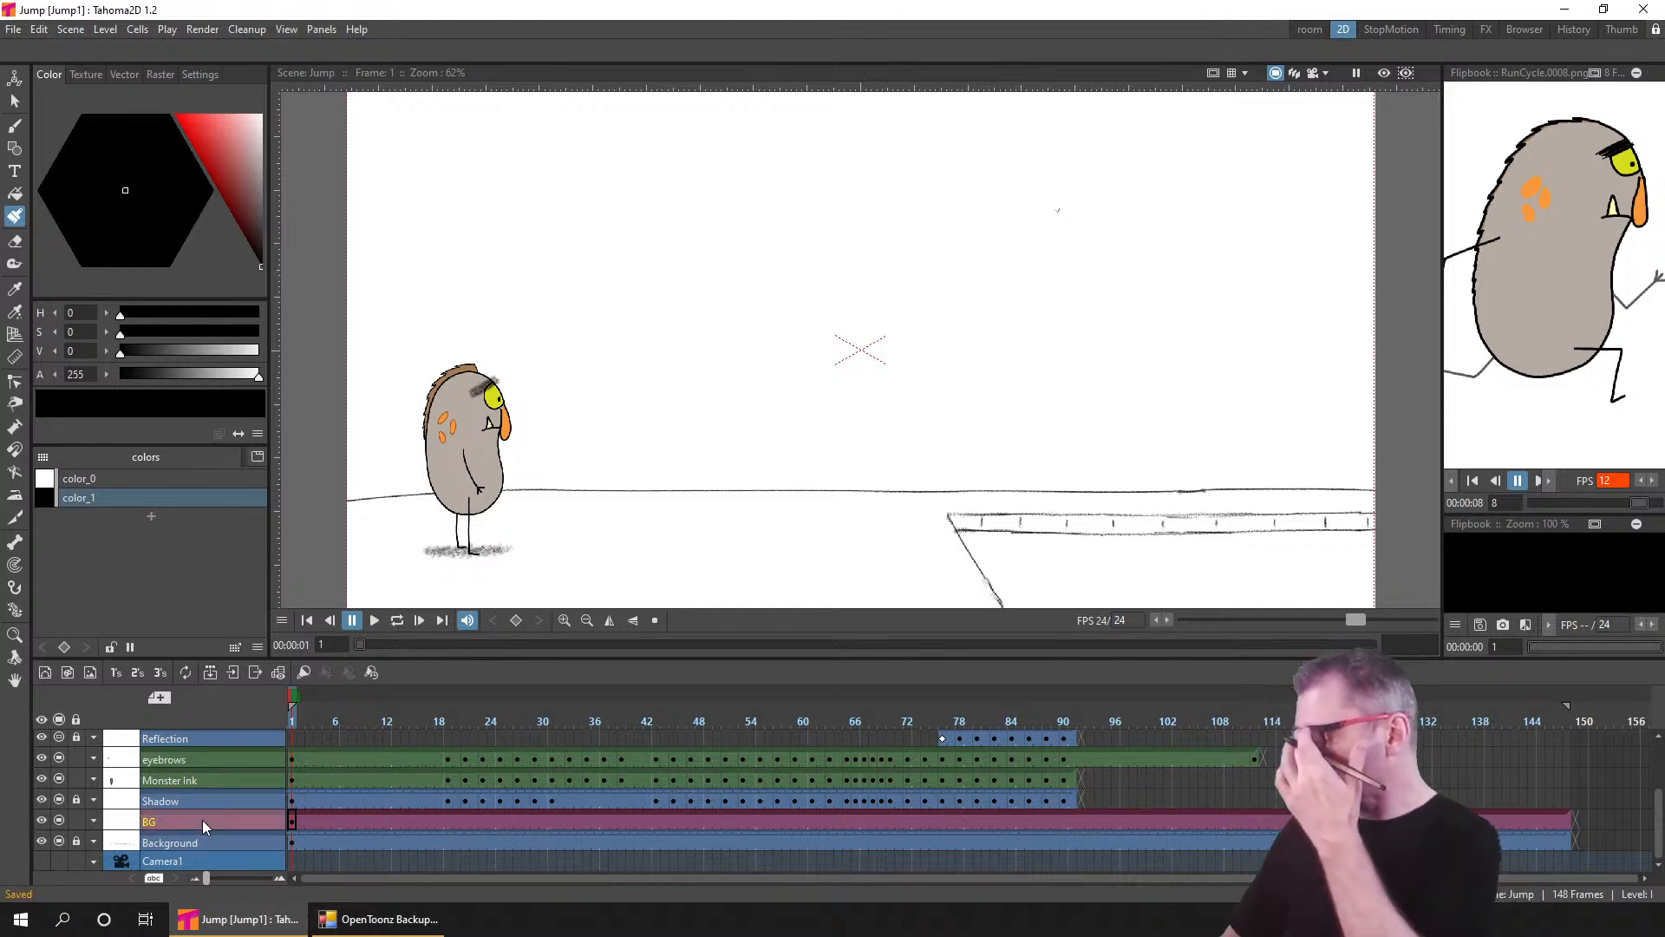
# - Draw a color_1 rectangle with the Geometry tool on BG frame 1, covering the sky from the camera's upper edge down to the horizon
pyautogui.click(296, 815)
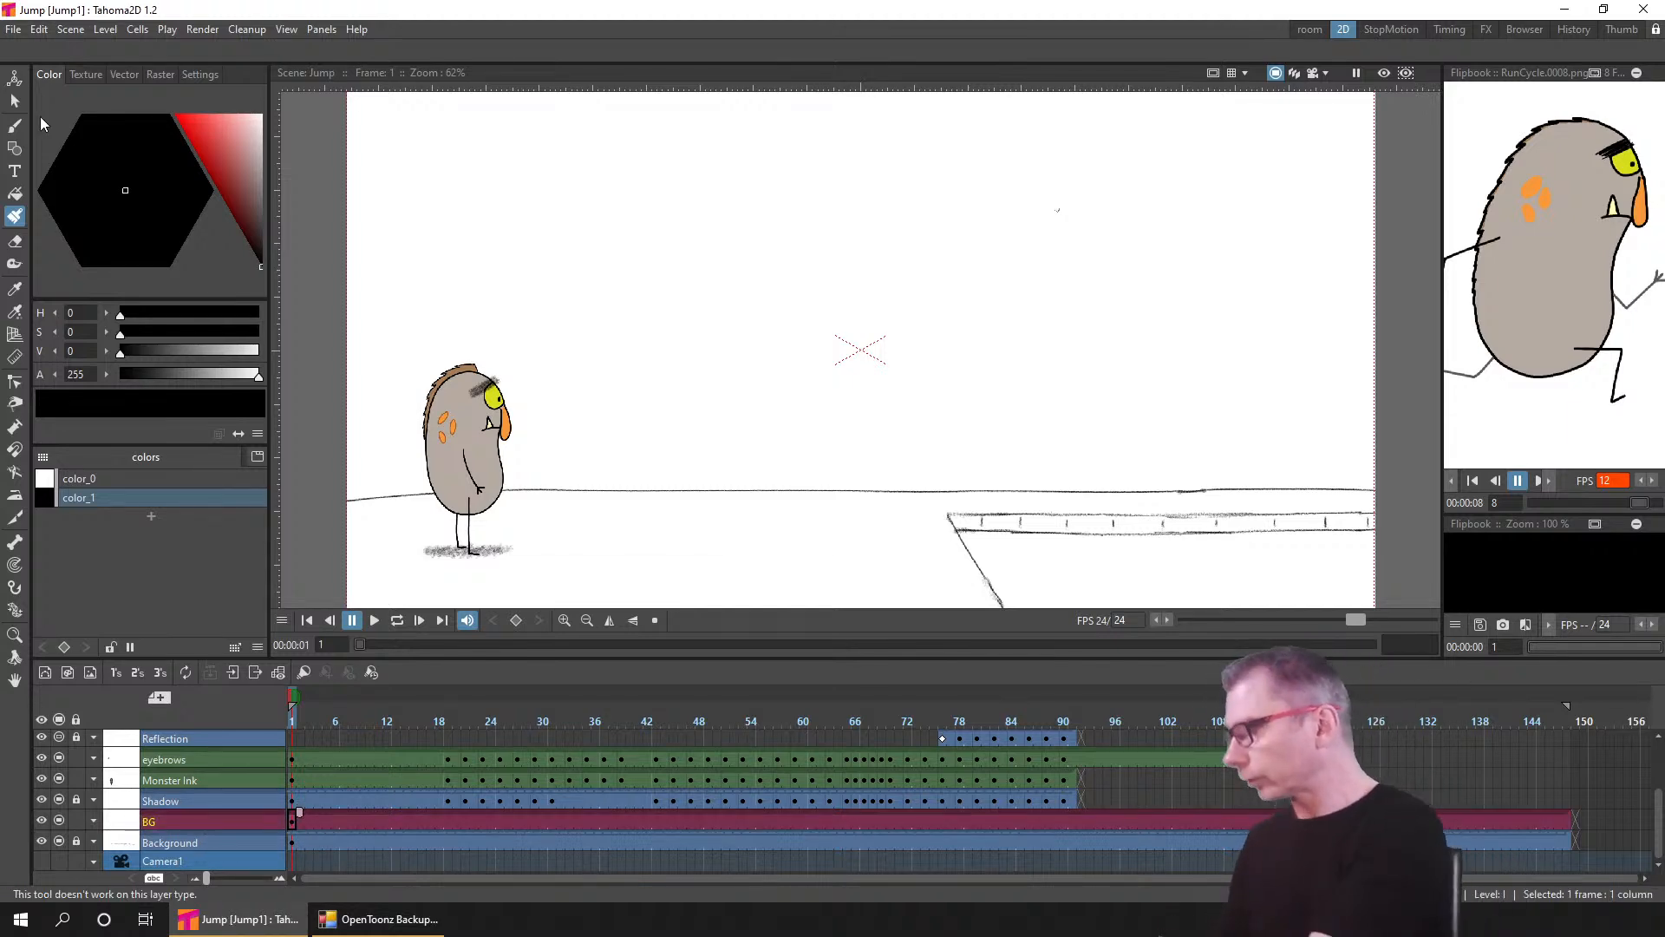
pyautogui.click(15, 148)
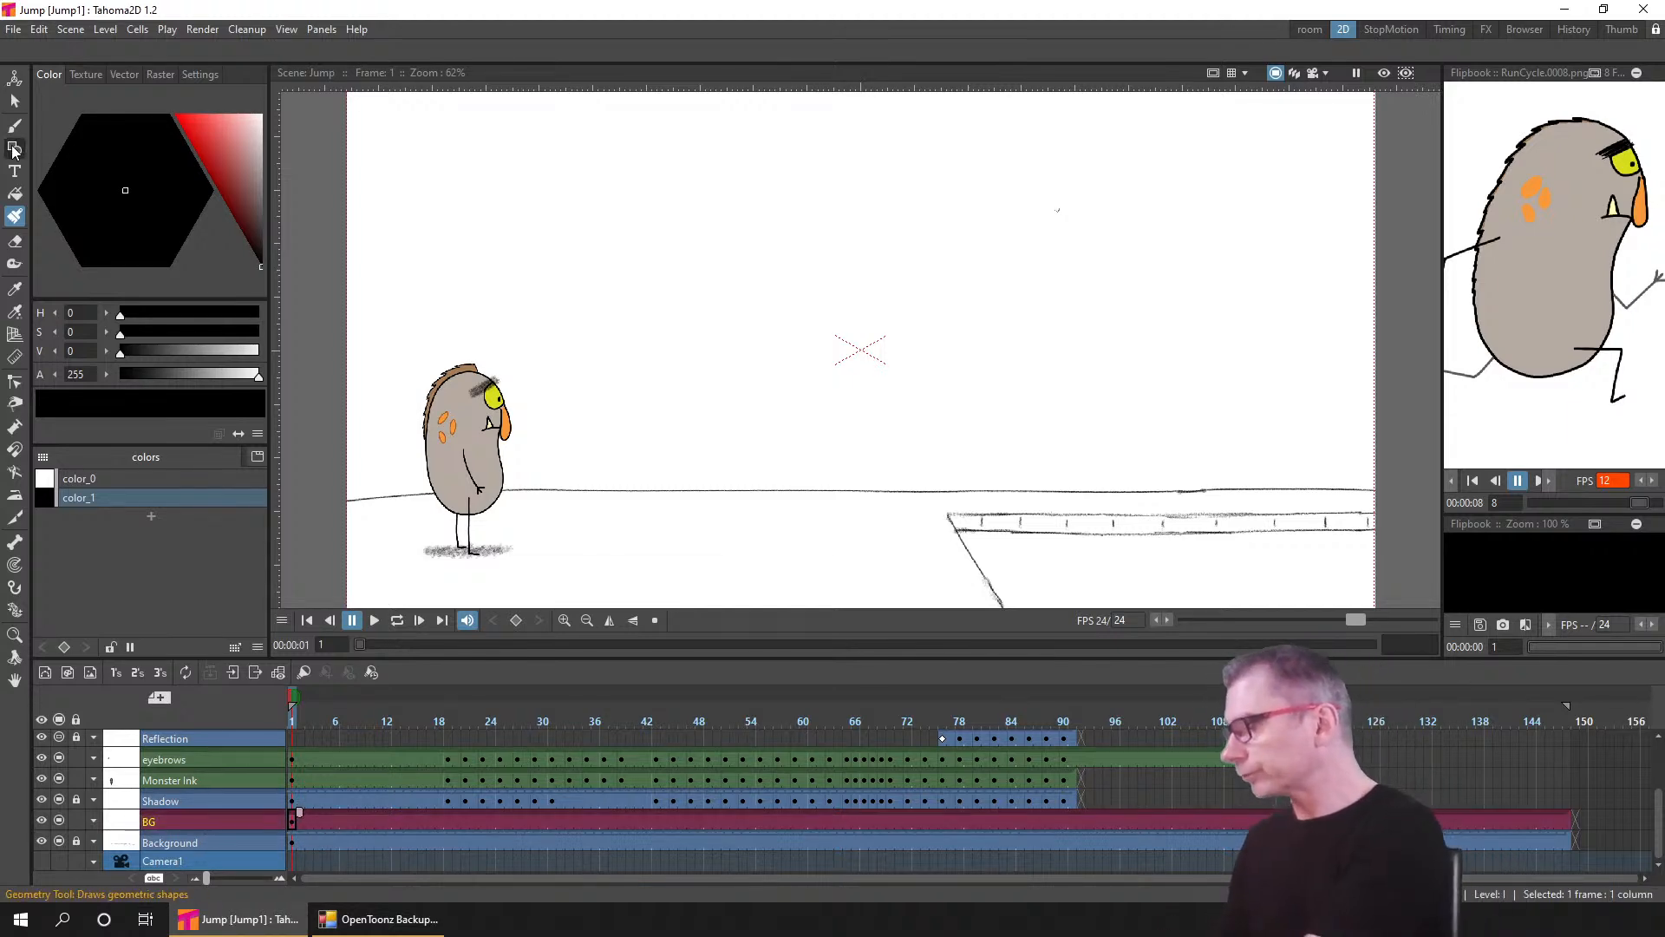
pyautogui.click(95, 502)
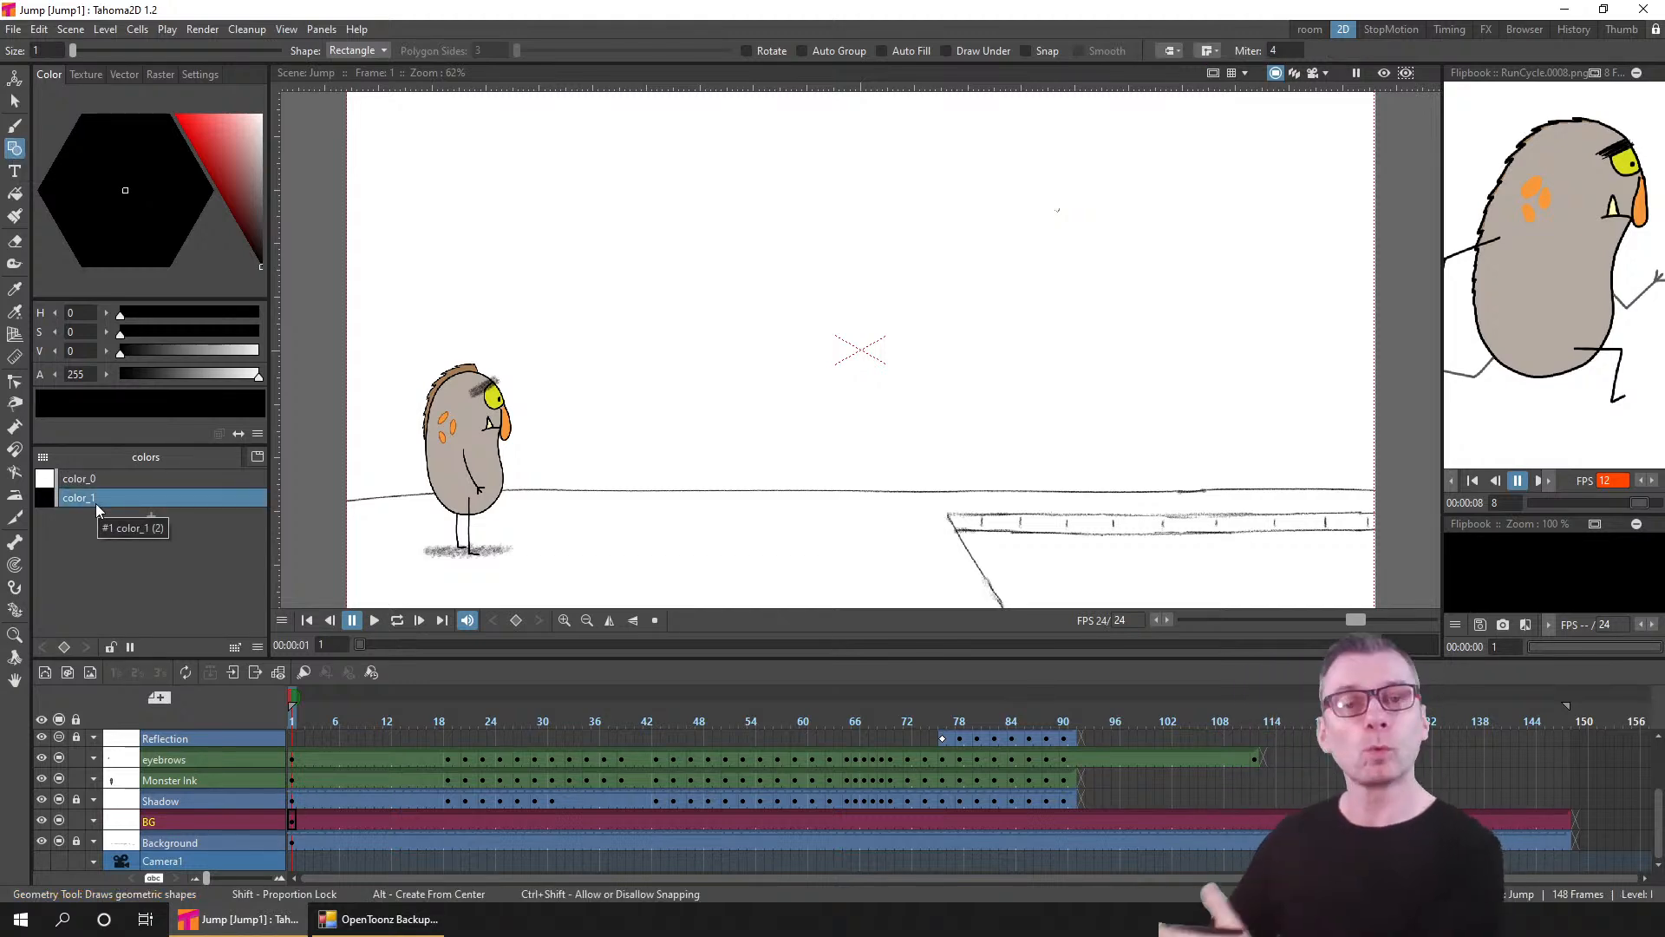
pyautogui.moveTo(938, 362); pyautogui.dragTo(934, 391)
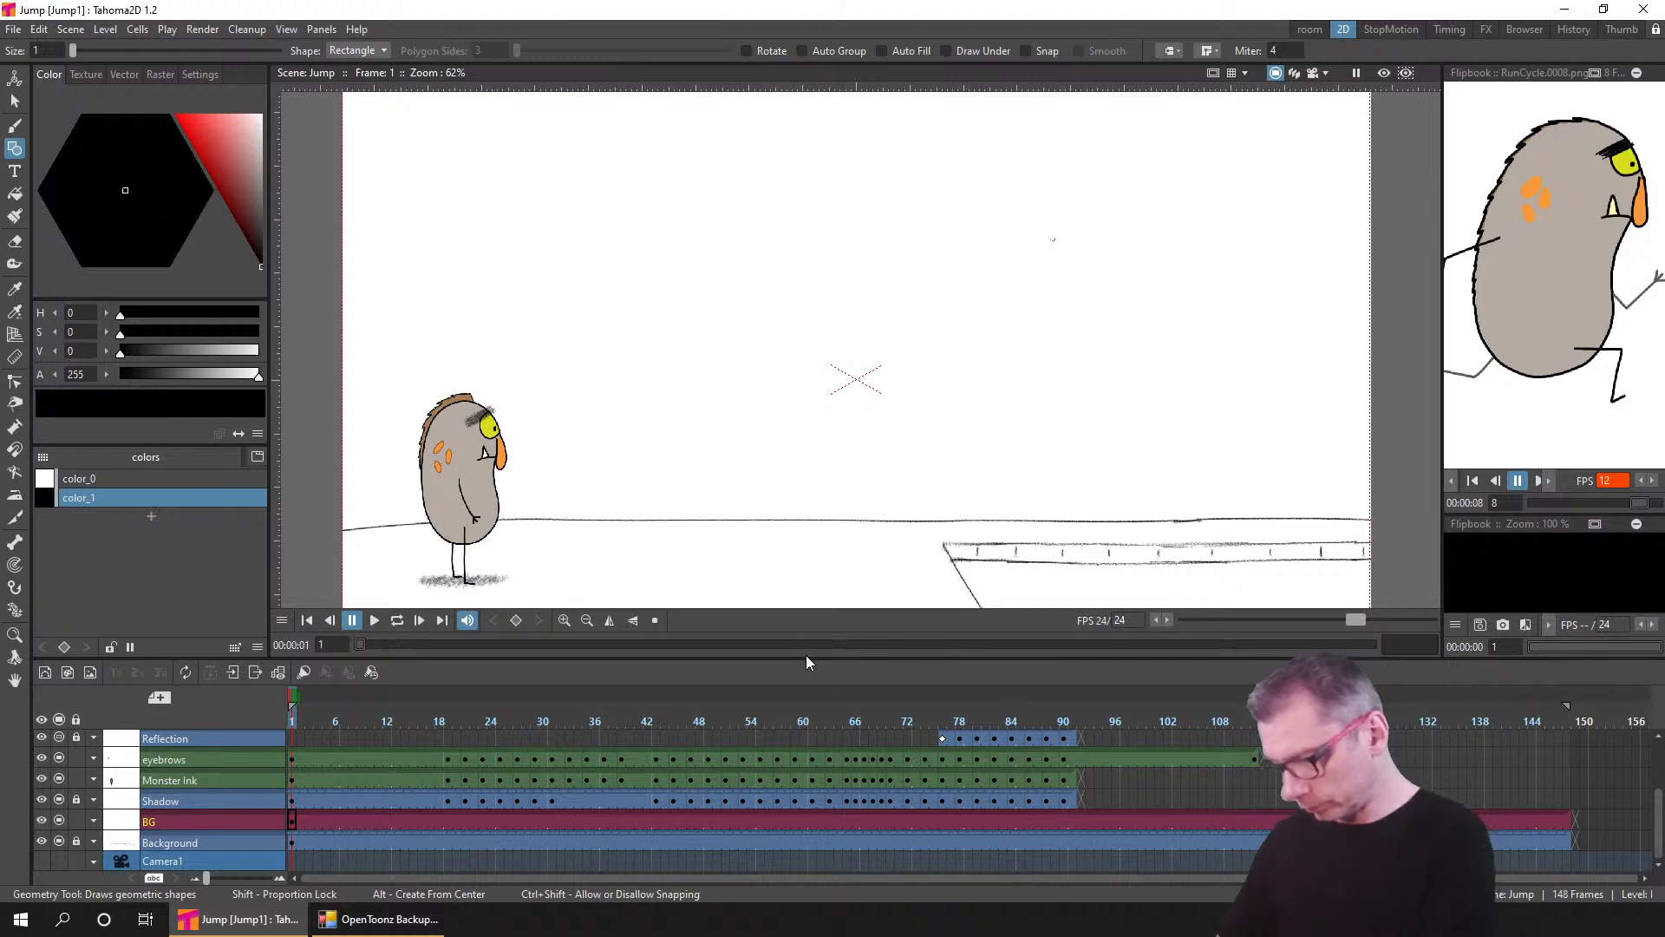
pyautogui.moveTo(807, 662); pyautogui.dragTo(796, 752)
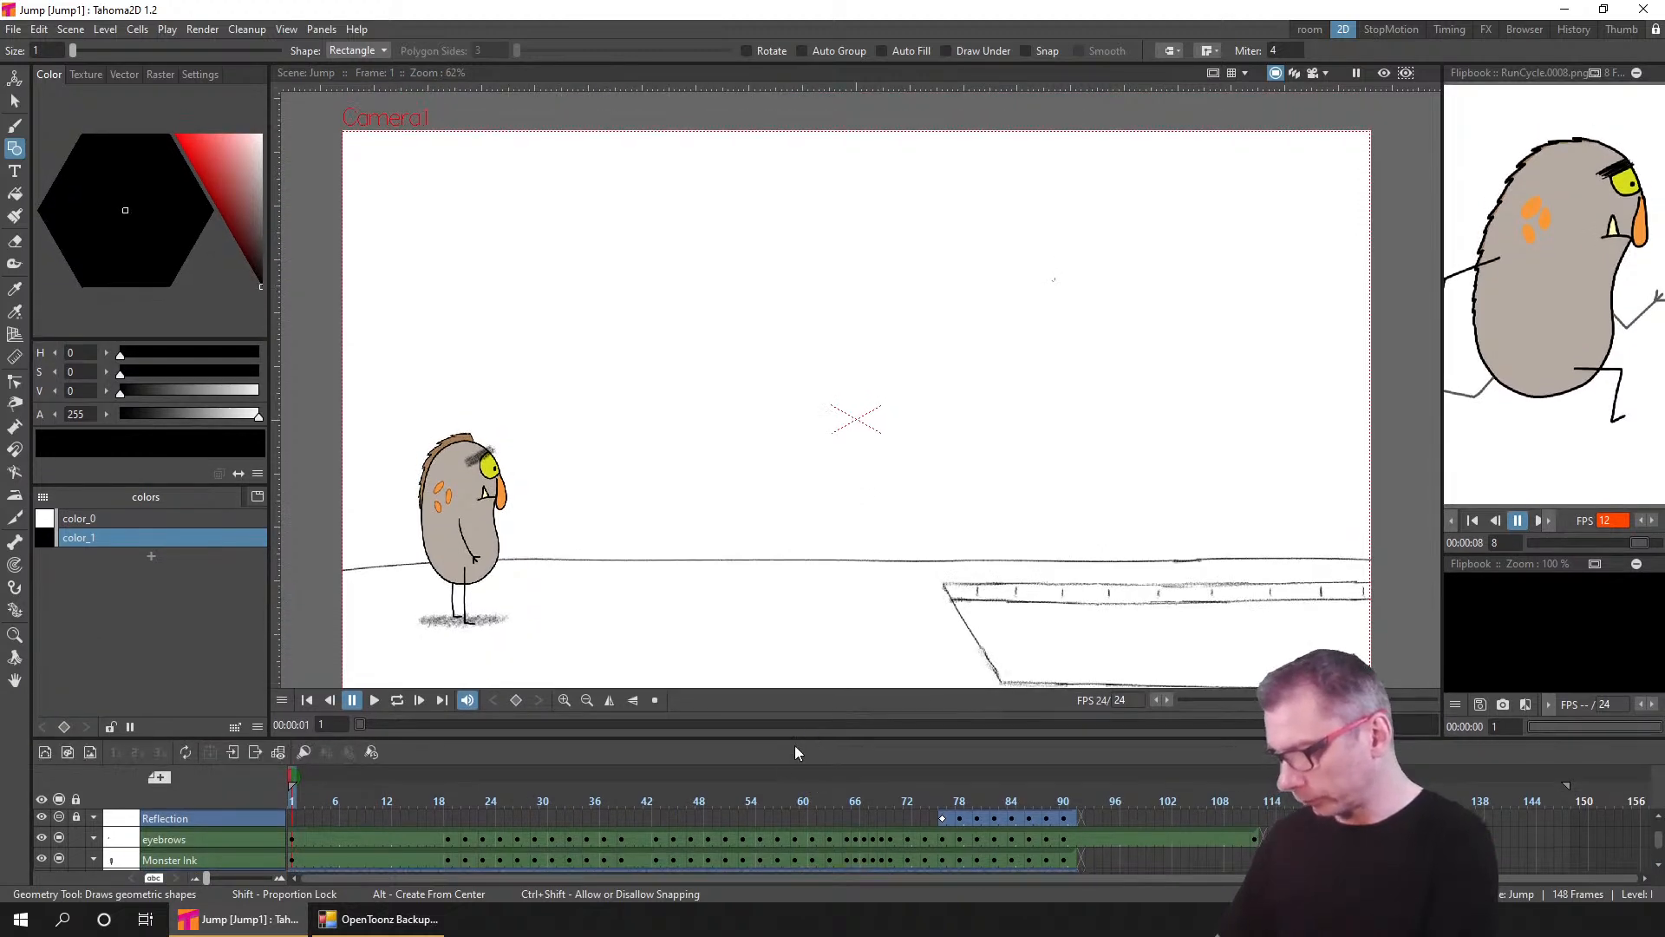
pyautogui.scroll(-6, 756, 812)
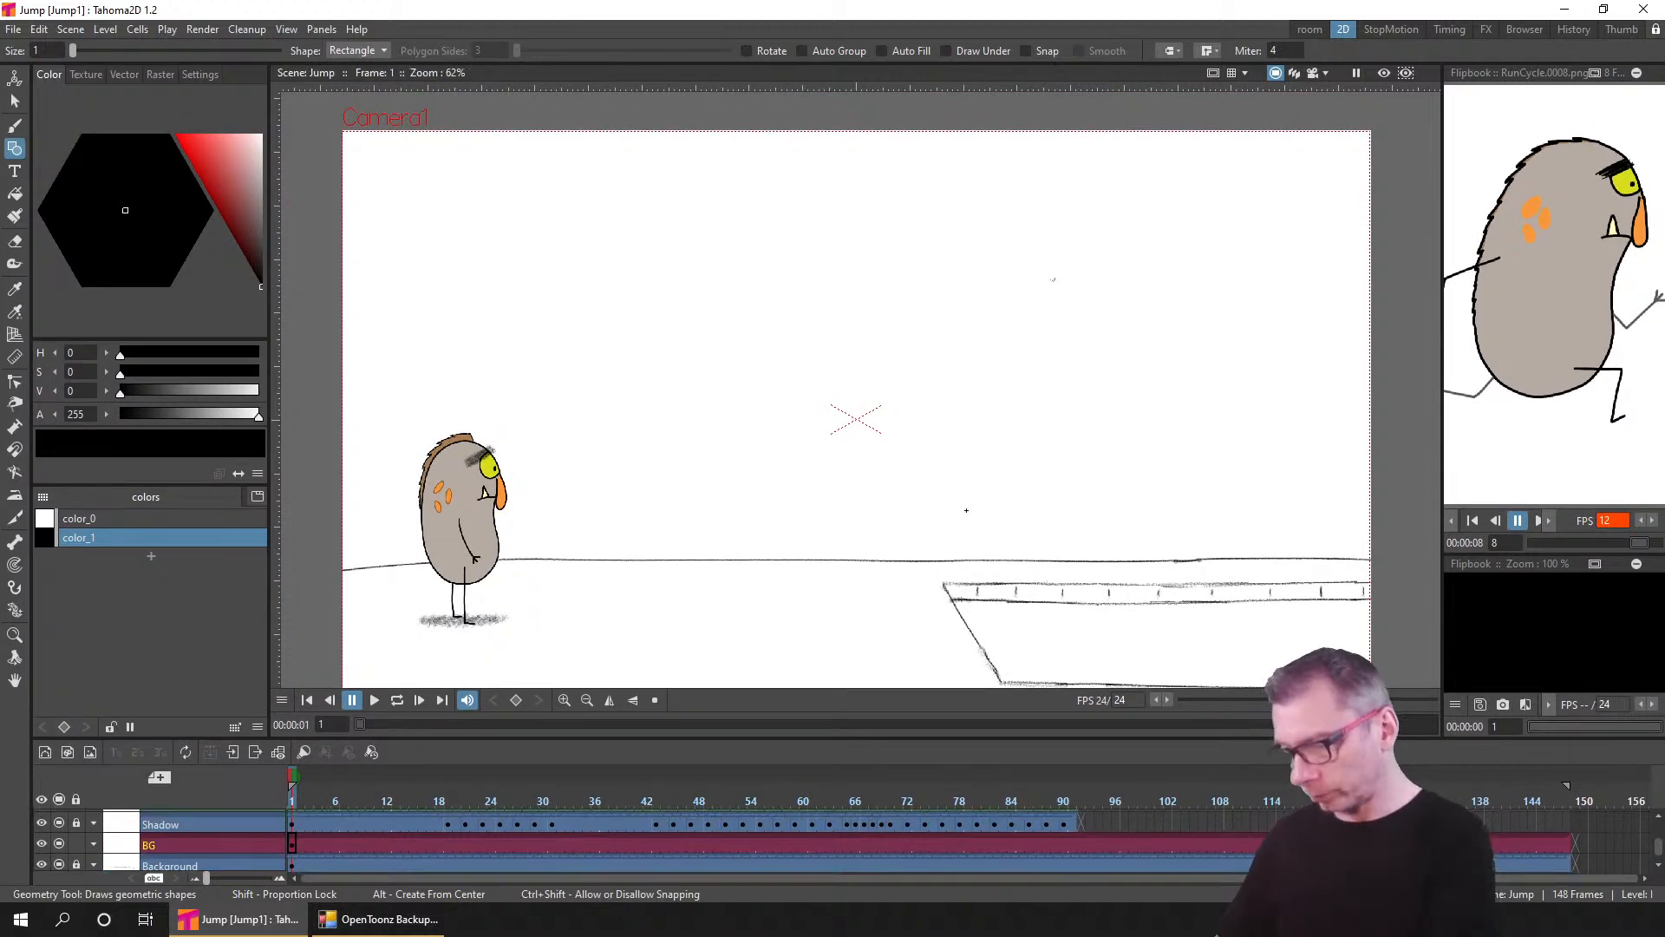
pyautogui.moveTo(966, 510); pyautogui.dragTo(961, 480)
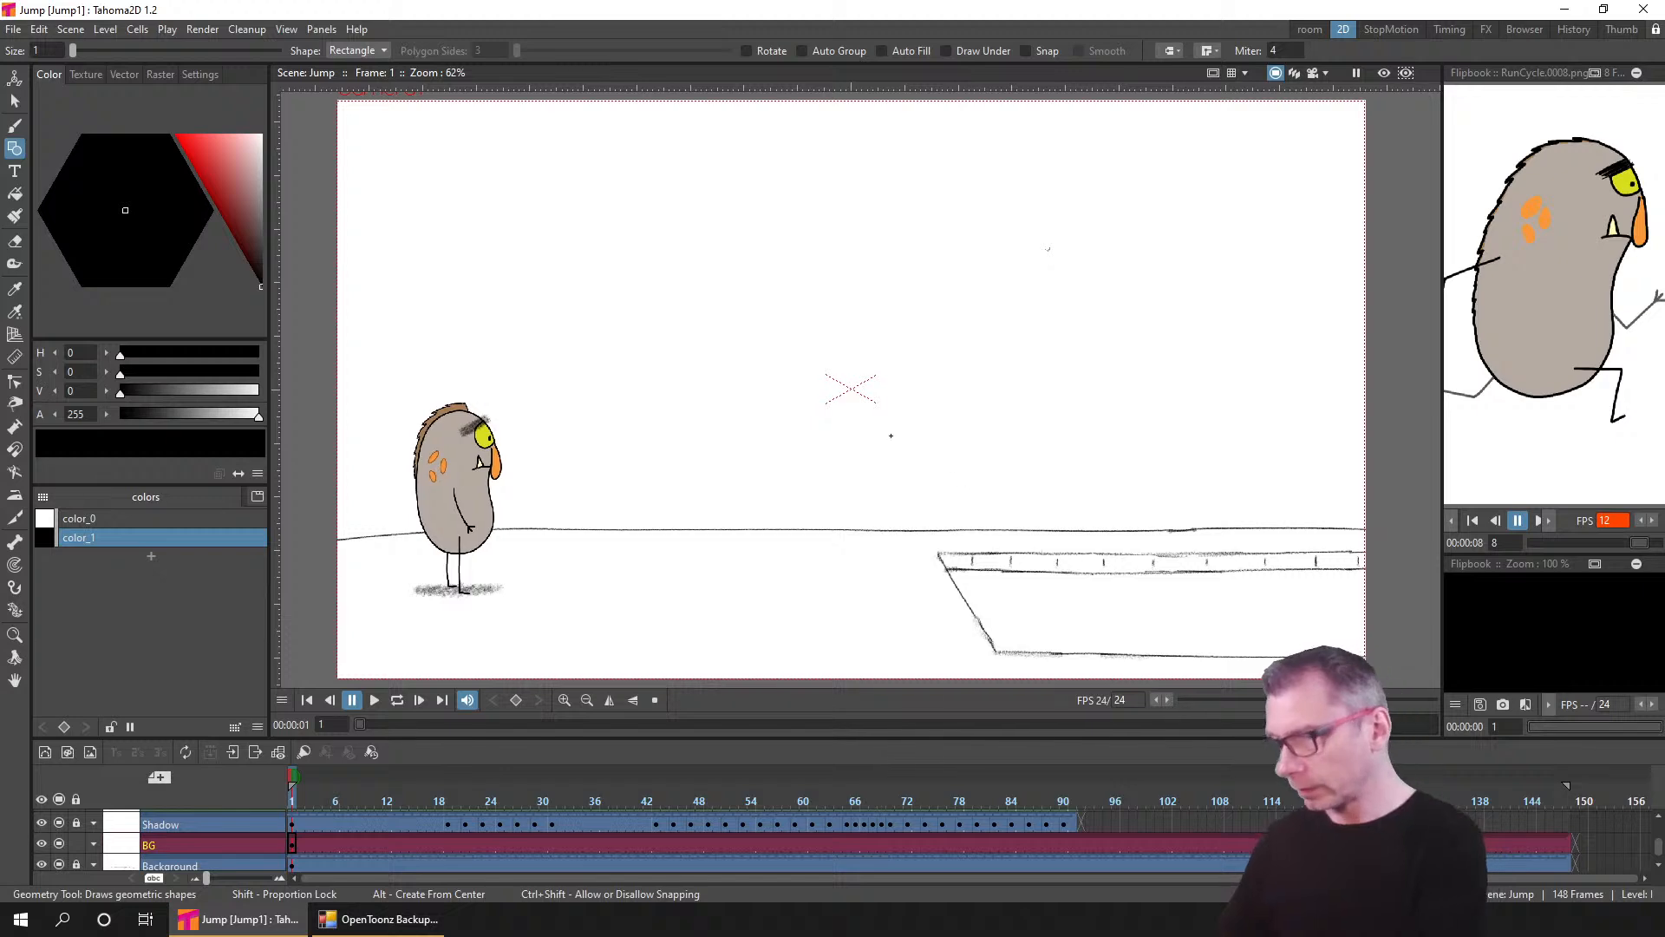
pyautogui.moveTo(335, 98); pyautogui.dragTo(1396, 527)
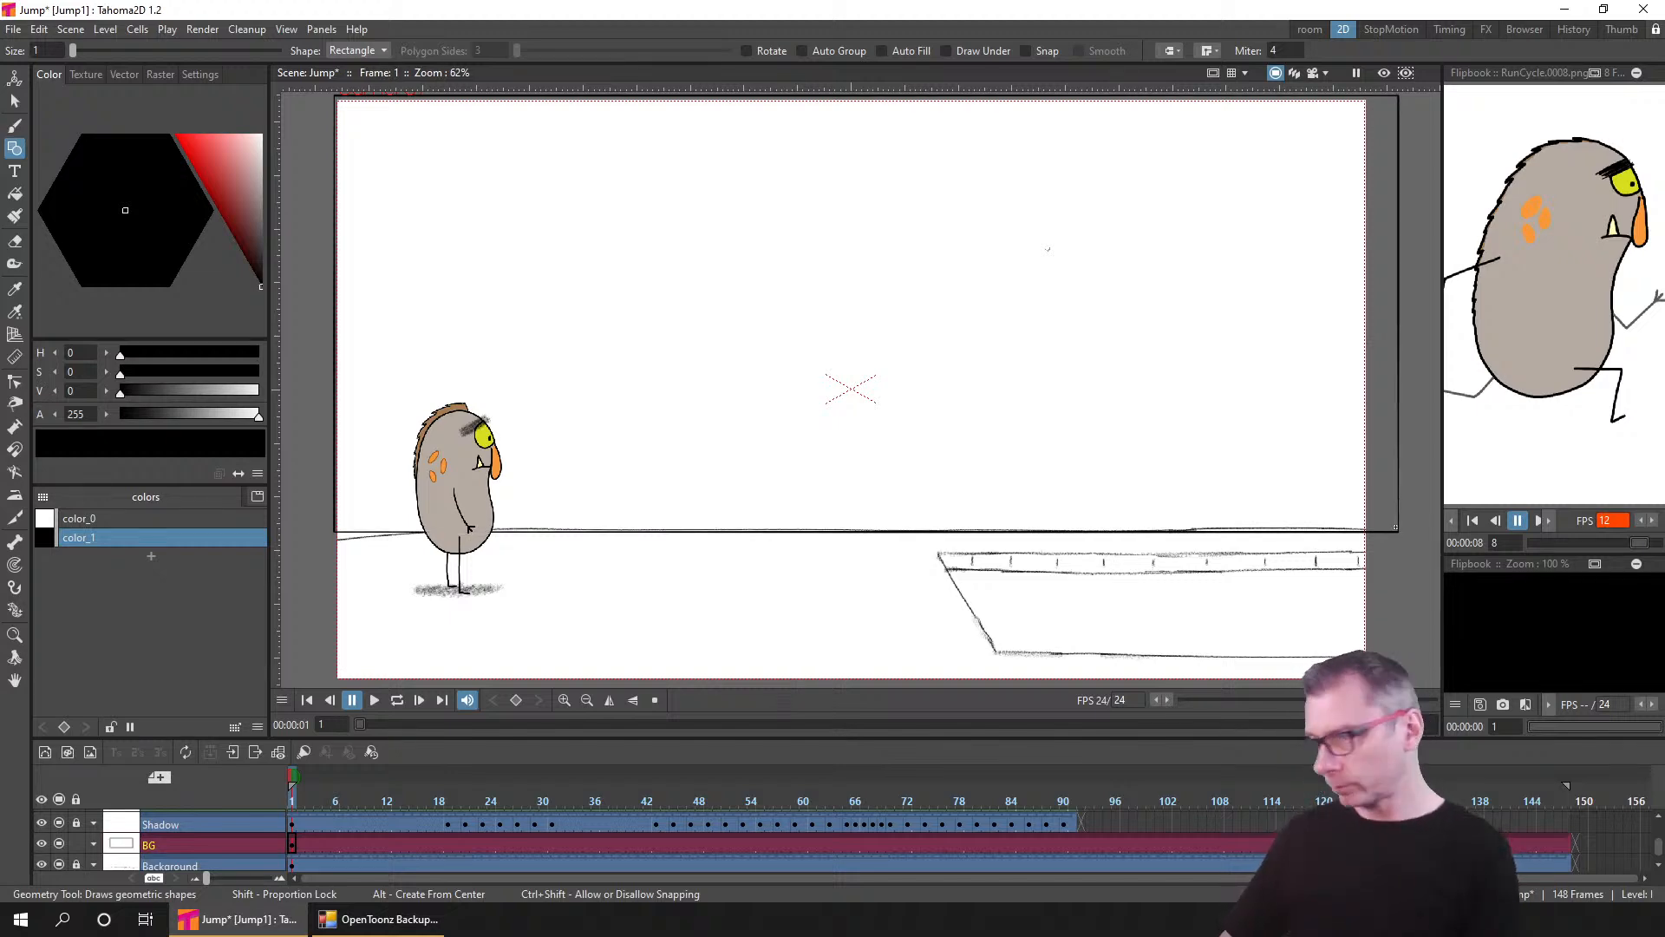
# - Add a new palette style with the Linear Gradient vector style and fill the sky rectangle with it
pyautogui.click(151, 556)
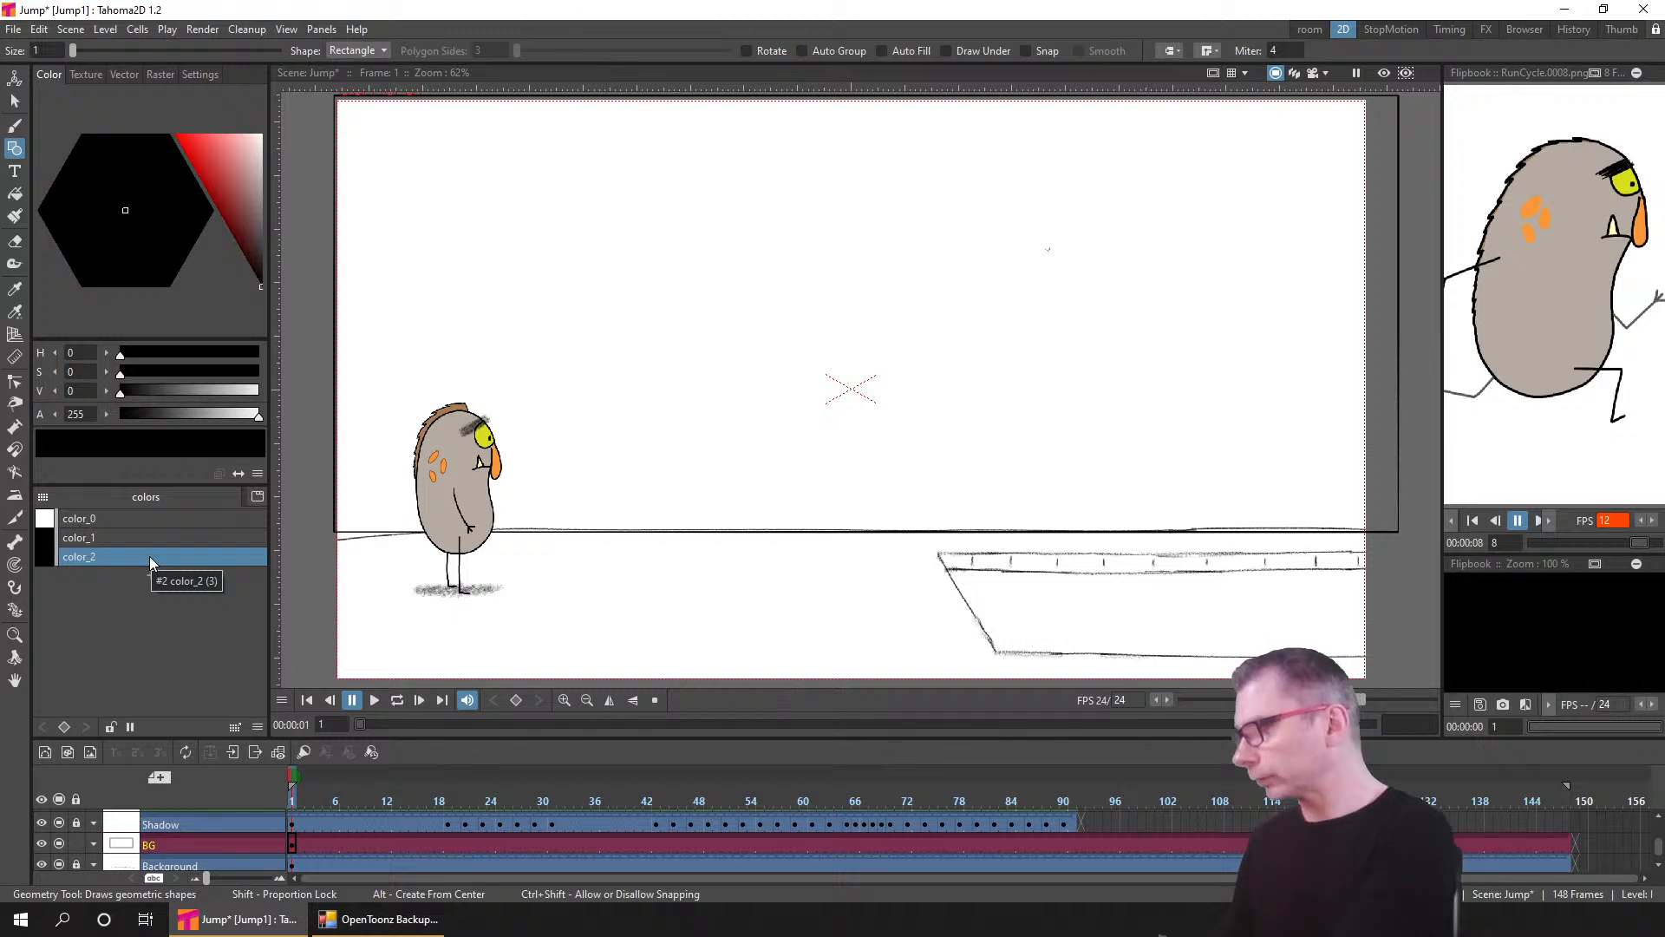
pyautogui.click(125, 76)
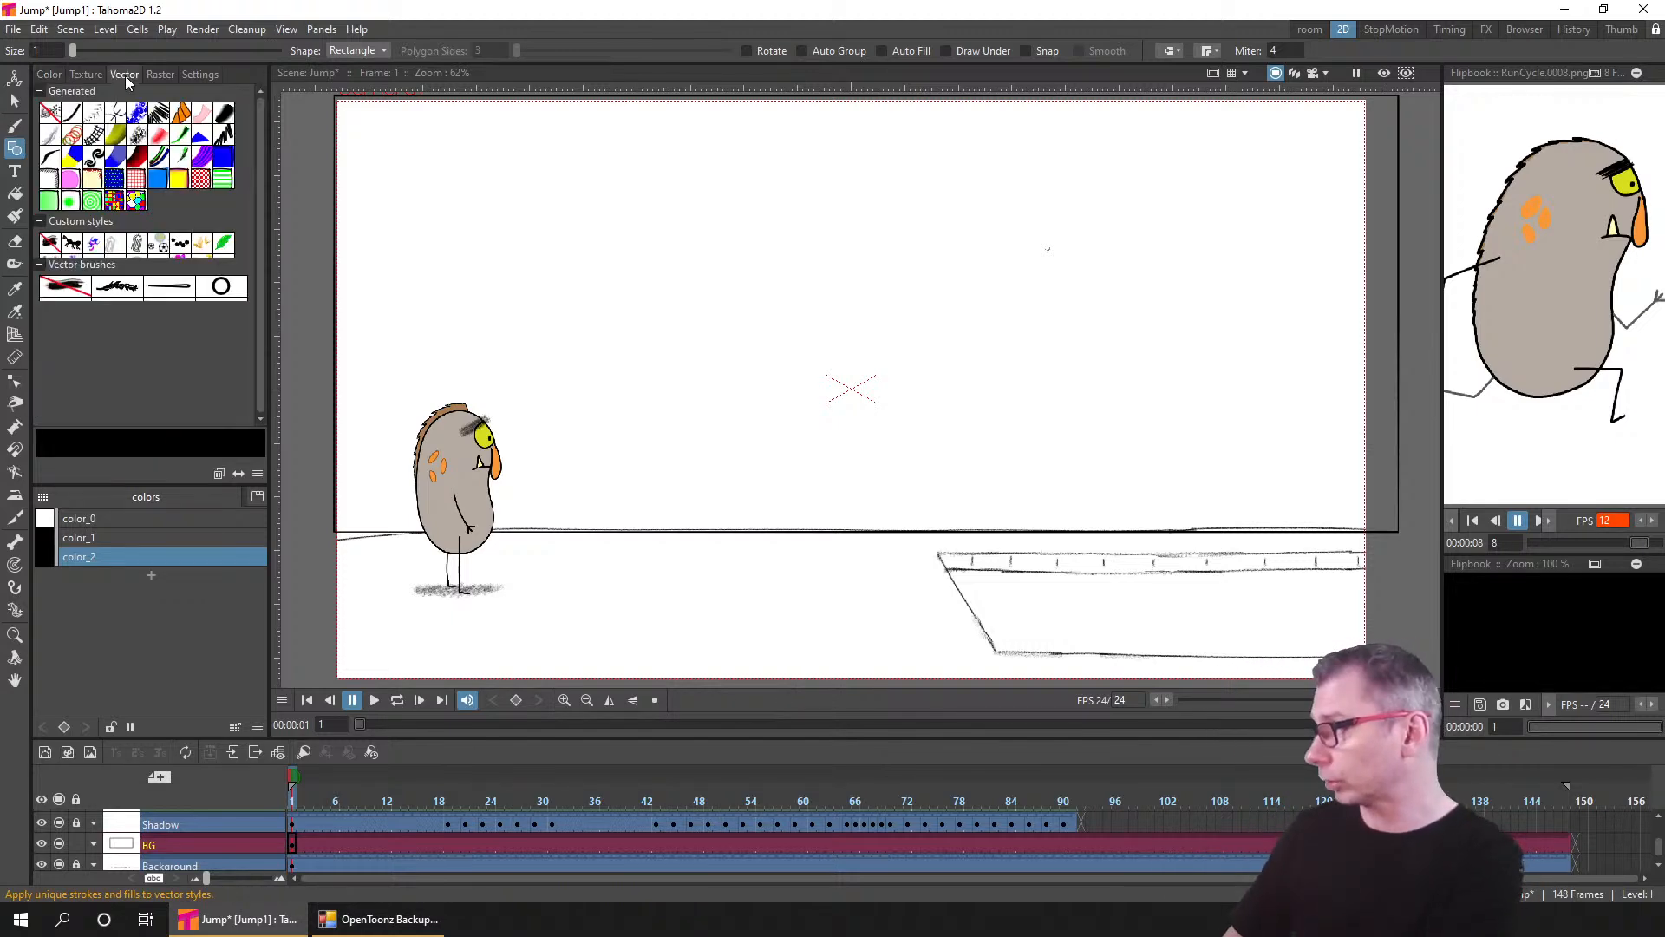
pyautogui.click(49, 201)
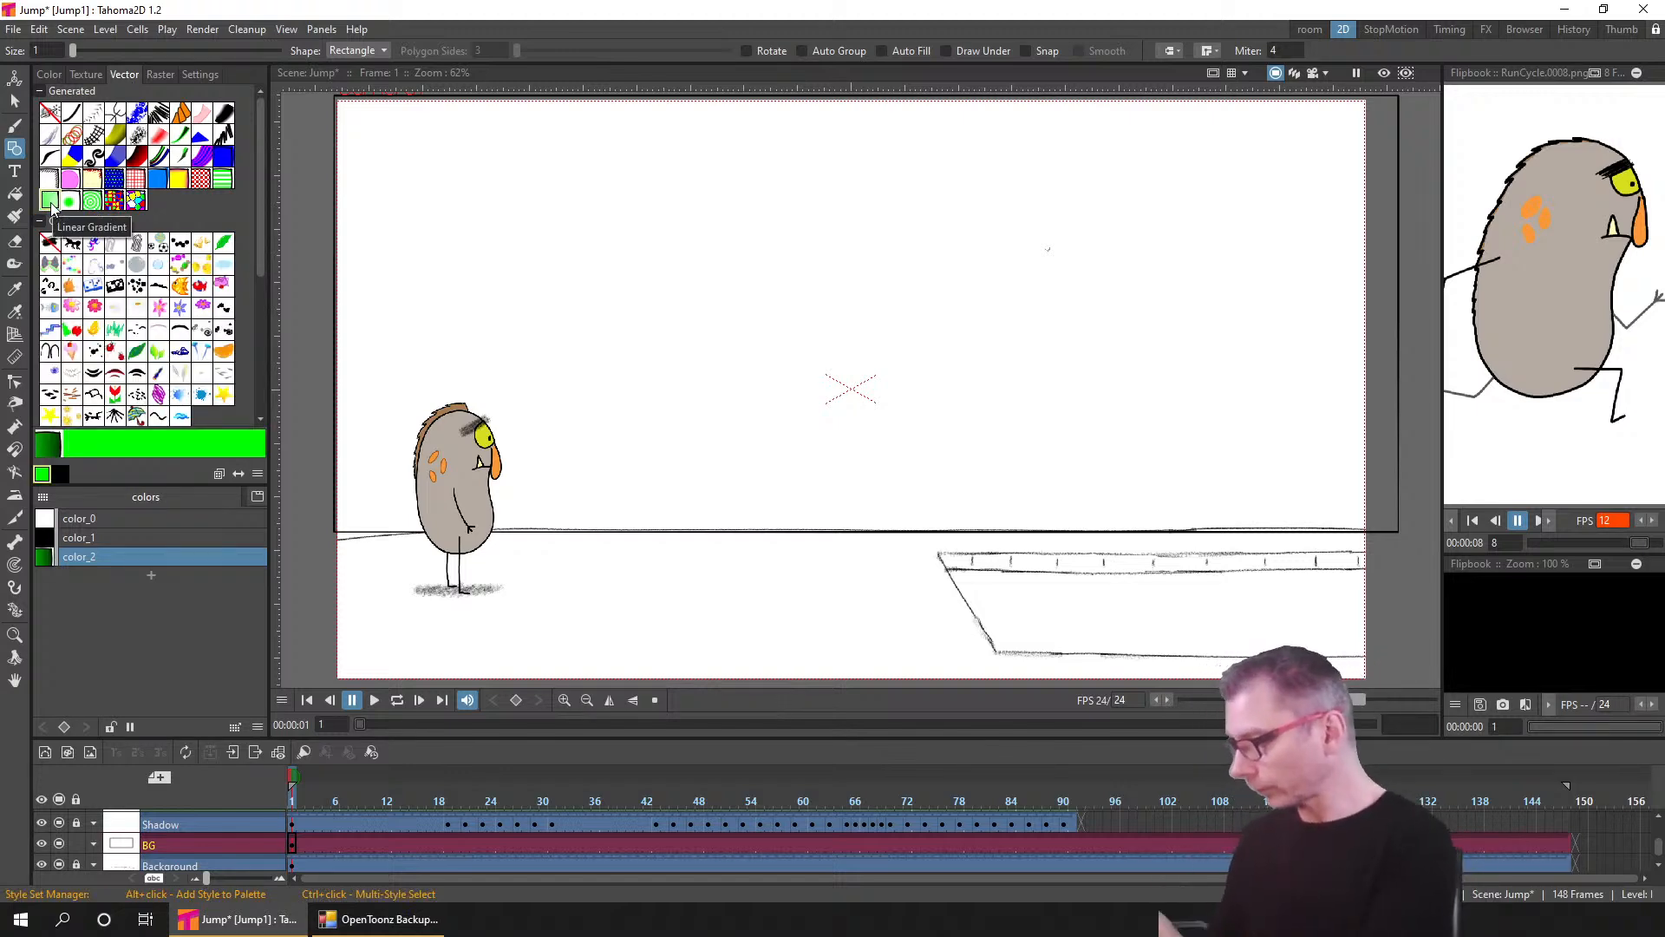
pyautogui.click(16, 197)
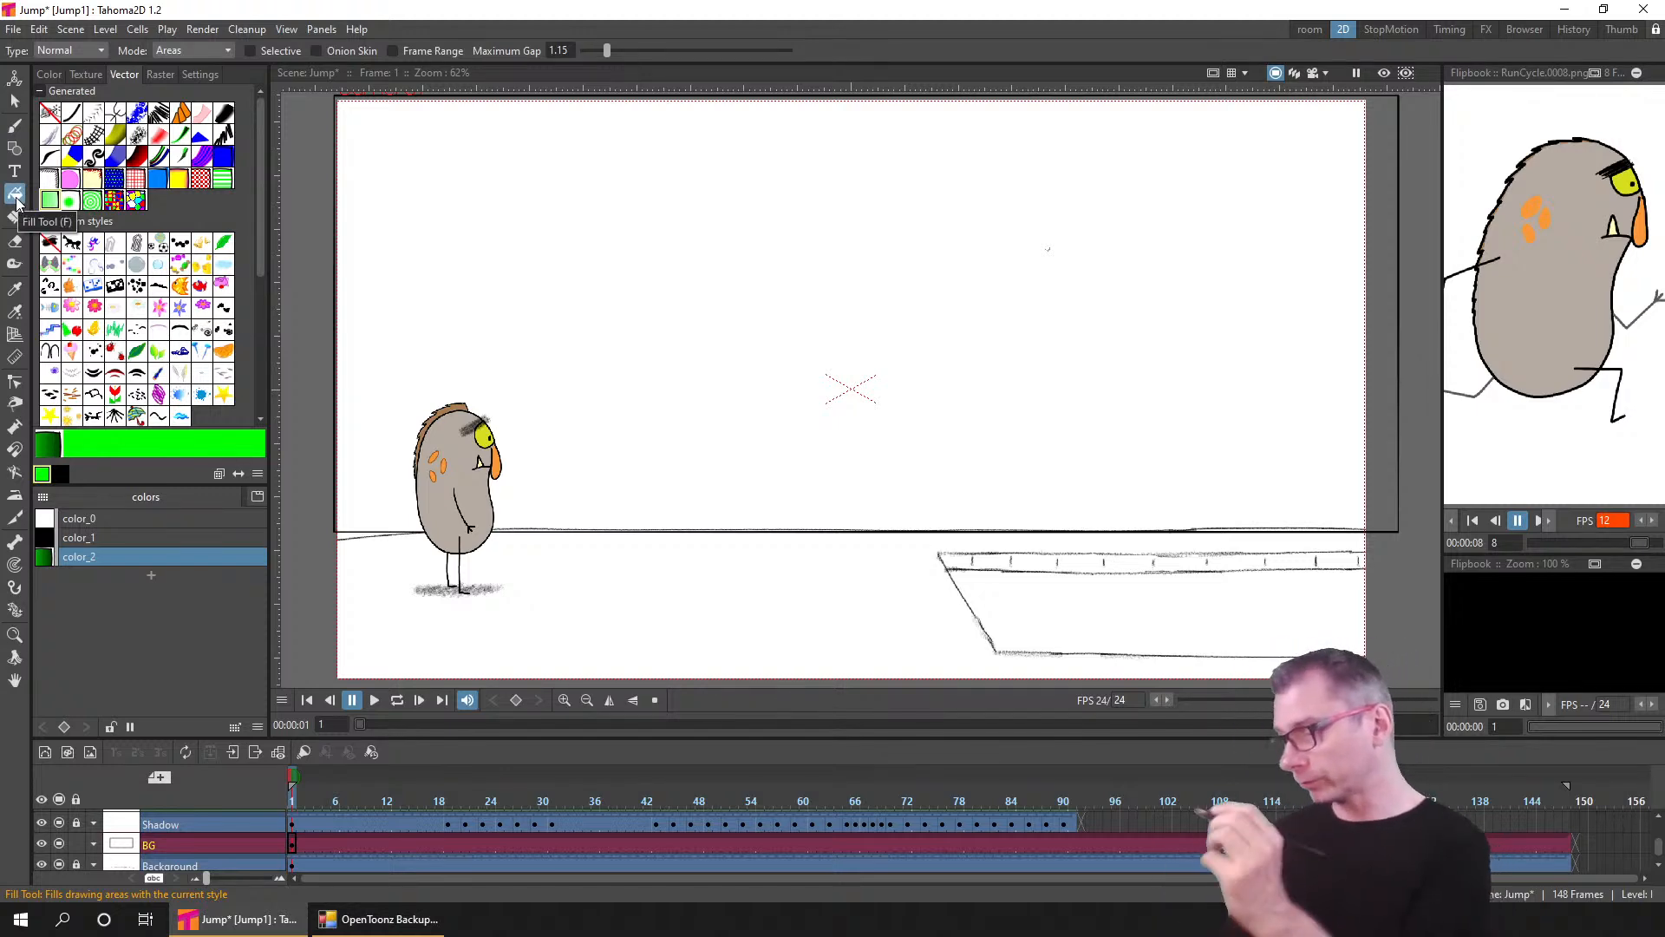
pyautogui.click(857, 287)
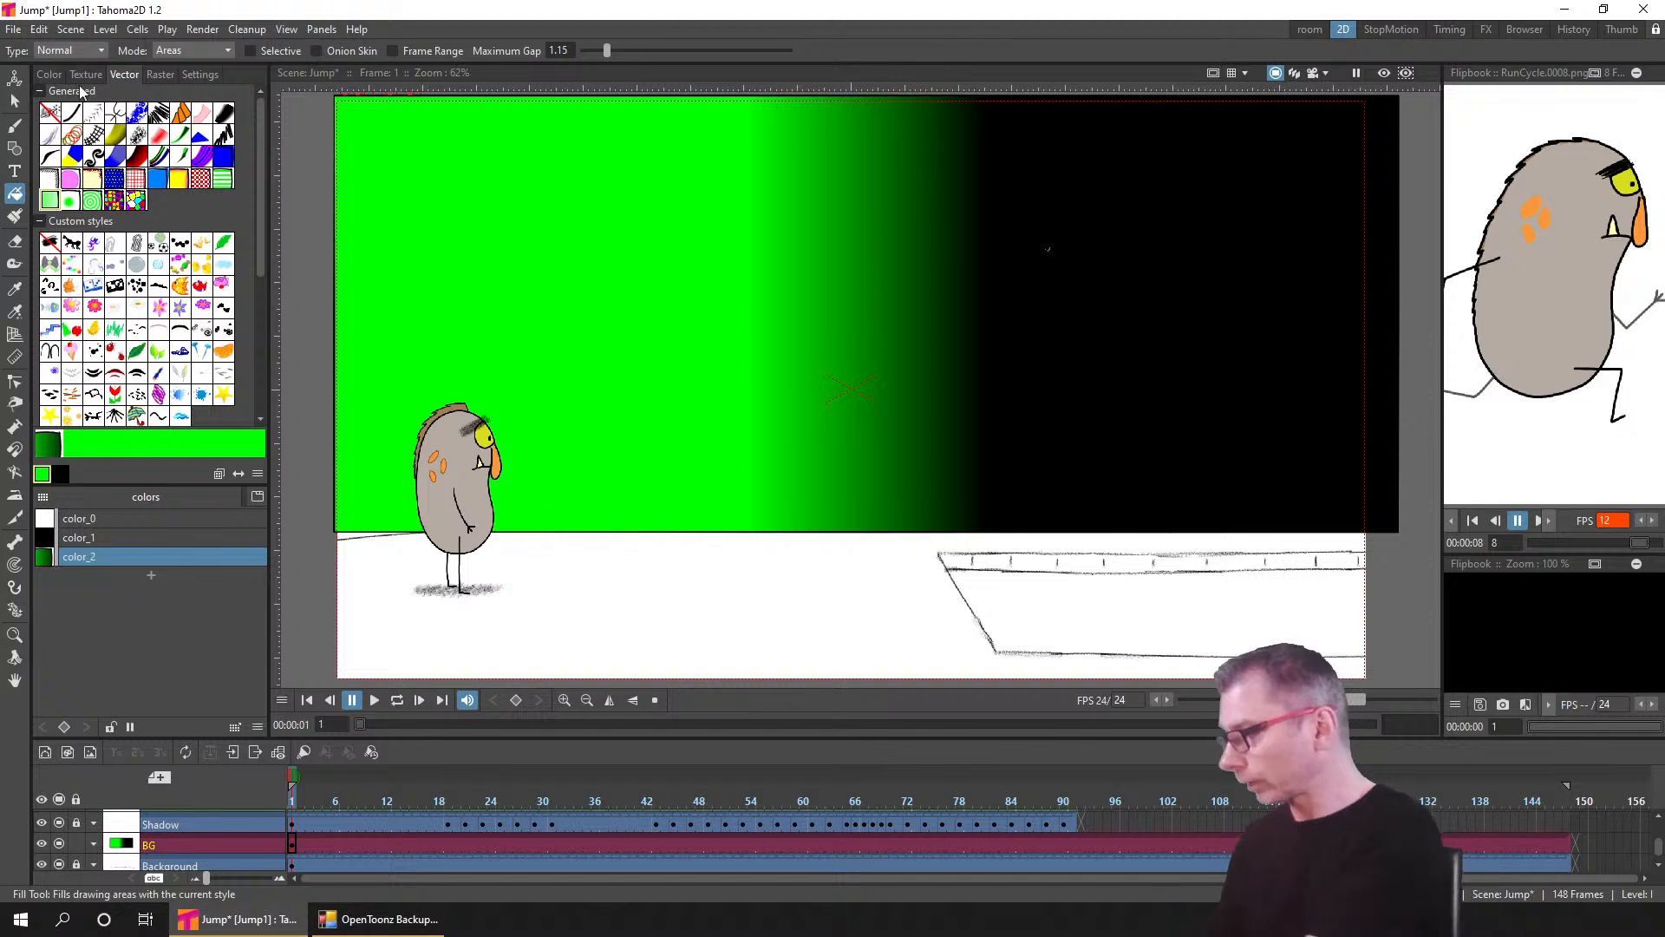
# - Set the color_2 sky gradient's angle to 90 so its colours blend vertically
pyautogui.click(198, 76)
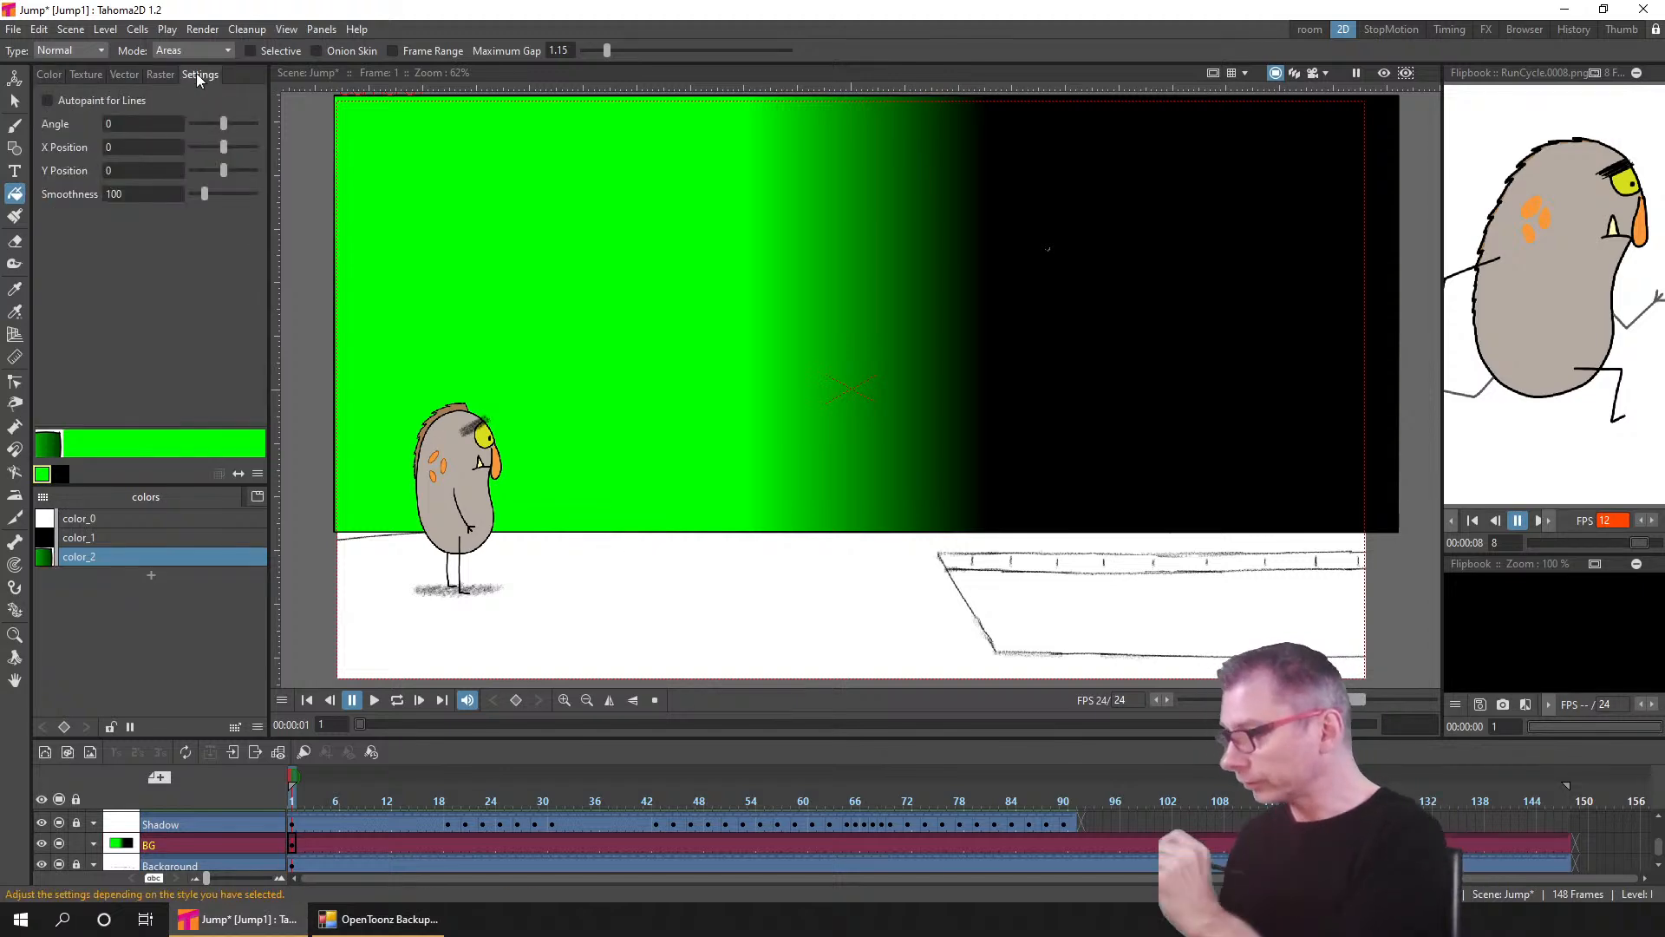
pyautogui.moveTo(223, 124); pyautogui.dragTo(236, 123)
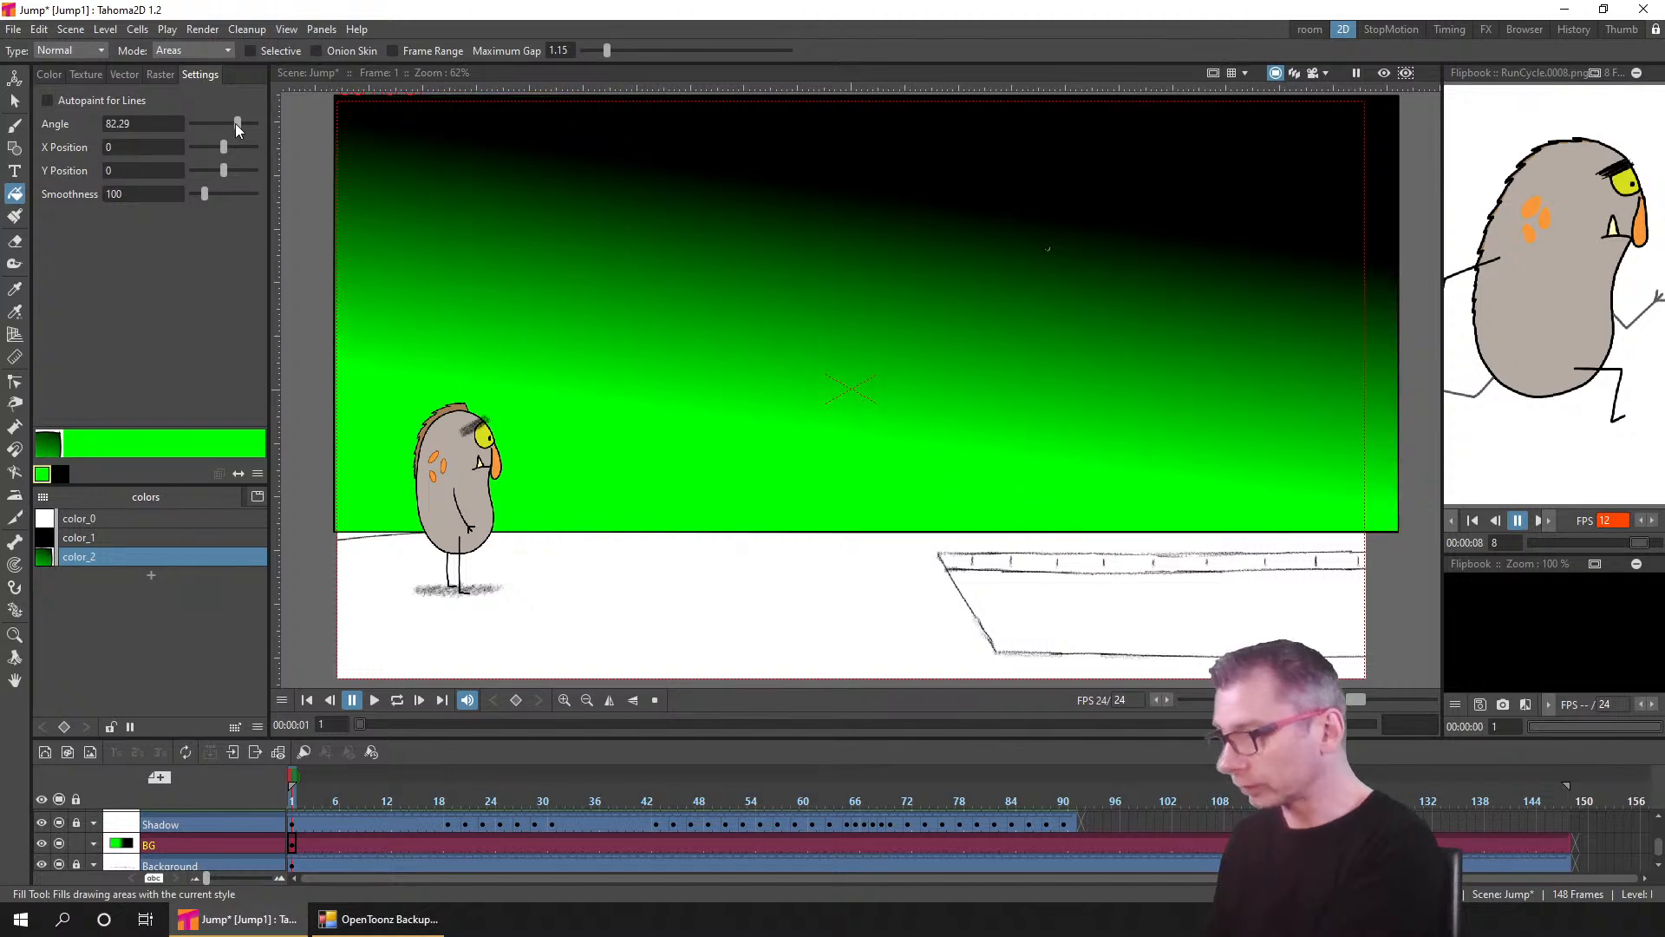
pyautogui.click(154, 123)
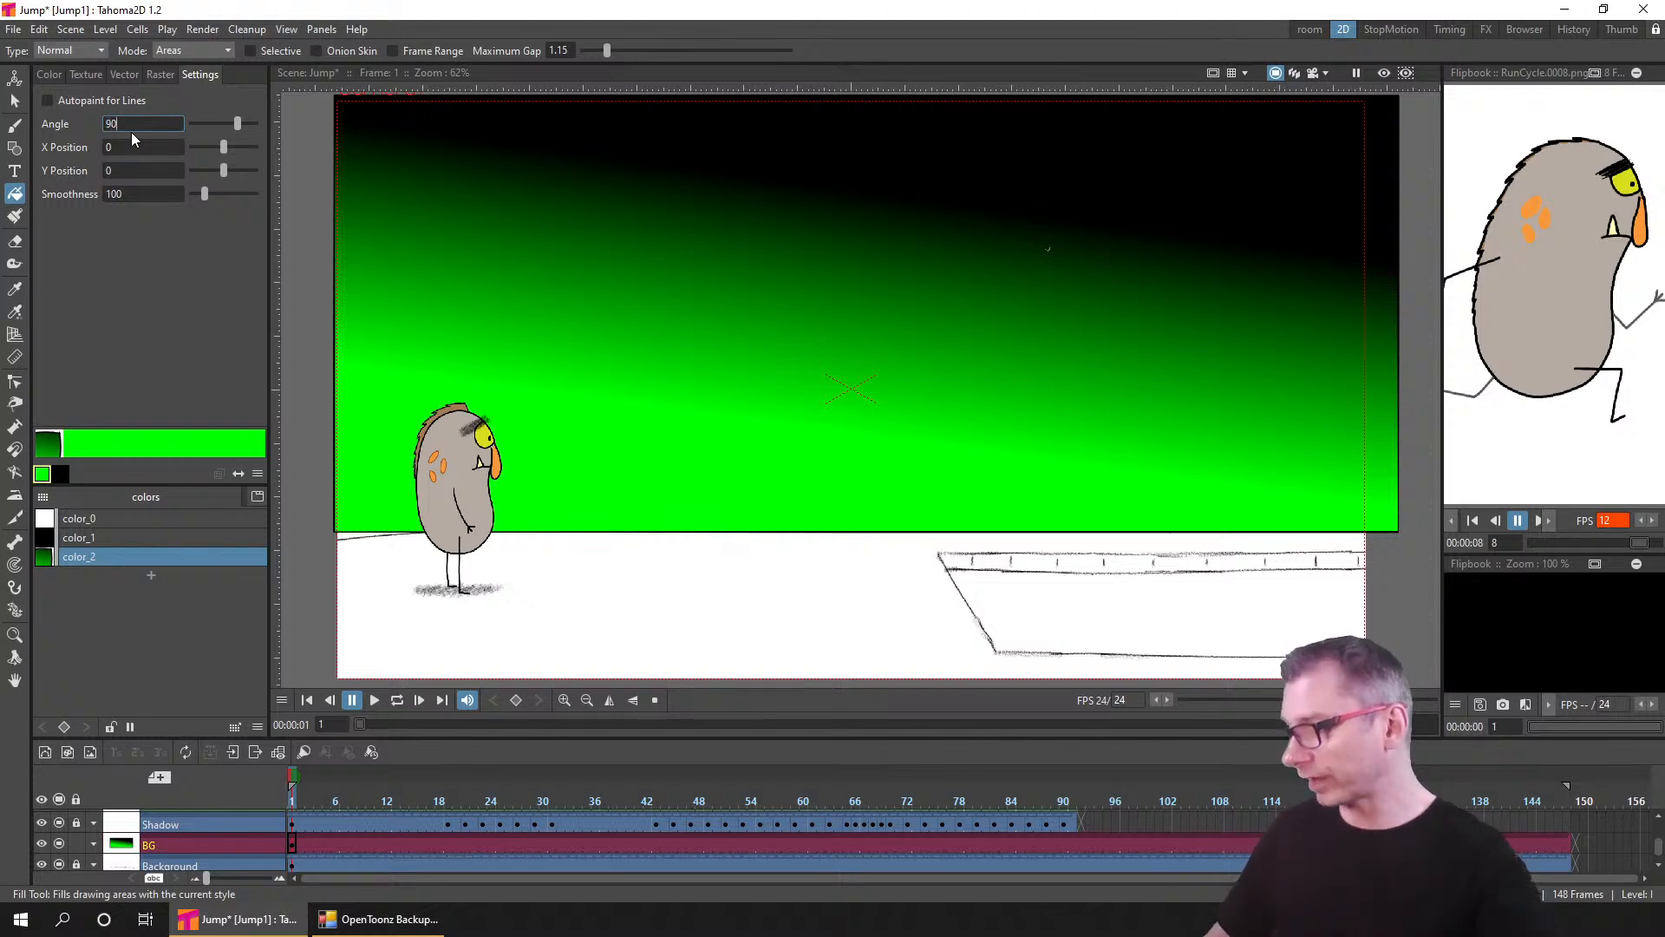
pyautogui.press('Return')
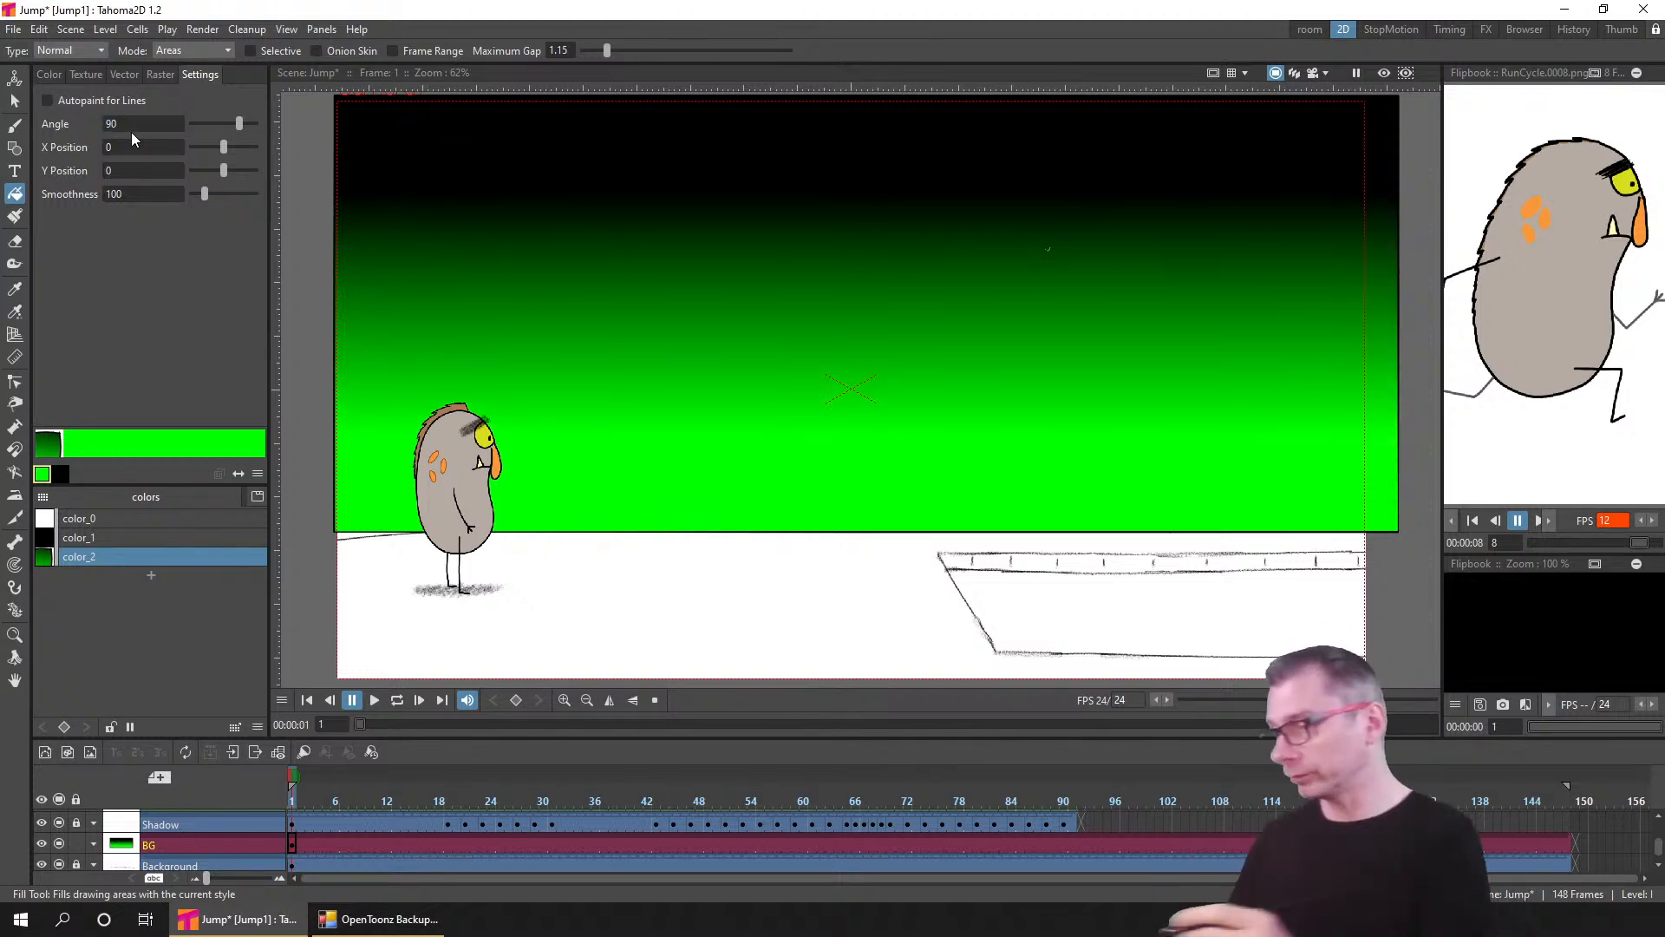
# - Recolour the sky gradient with pale cyan (H 188, S 13, V 100) at its upper end and blue (H 200, S 77, V 100) at the horizon
pyautogui.click(50, 76)
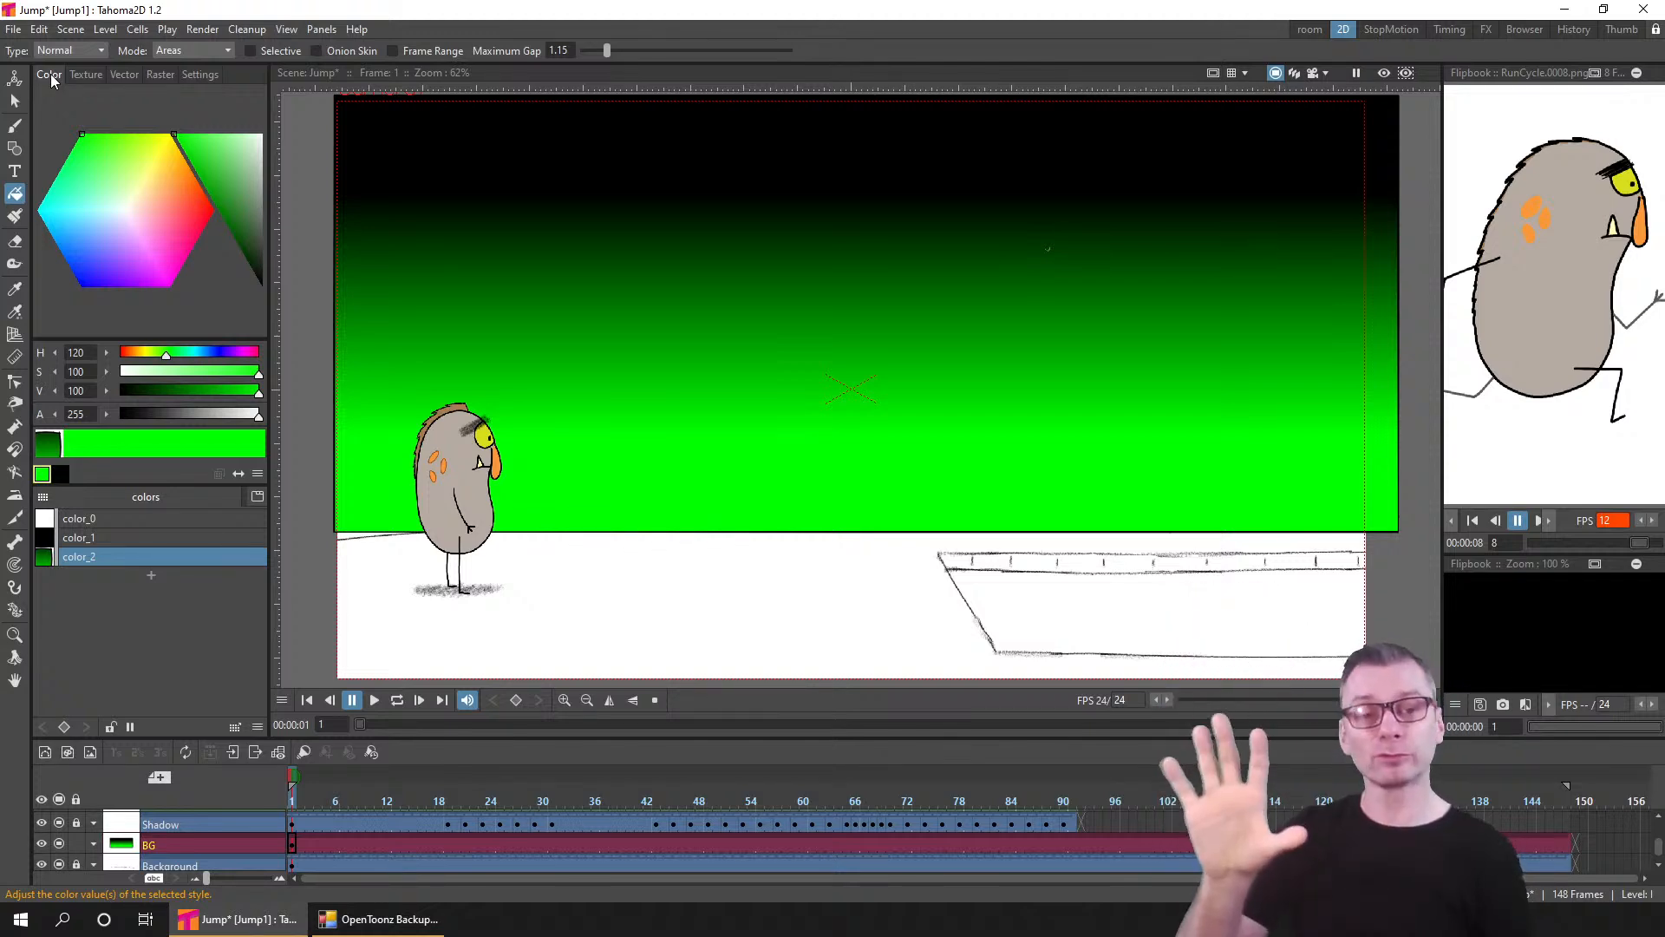
pyautogui.click(62, 476)
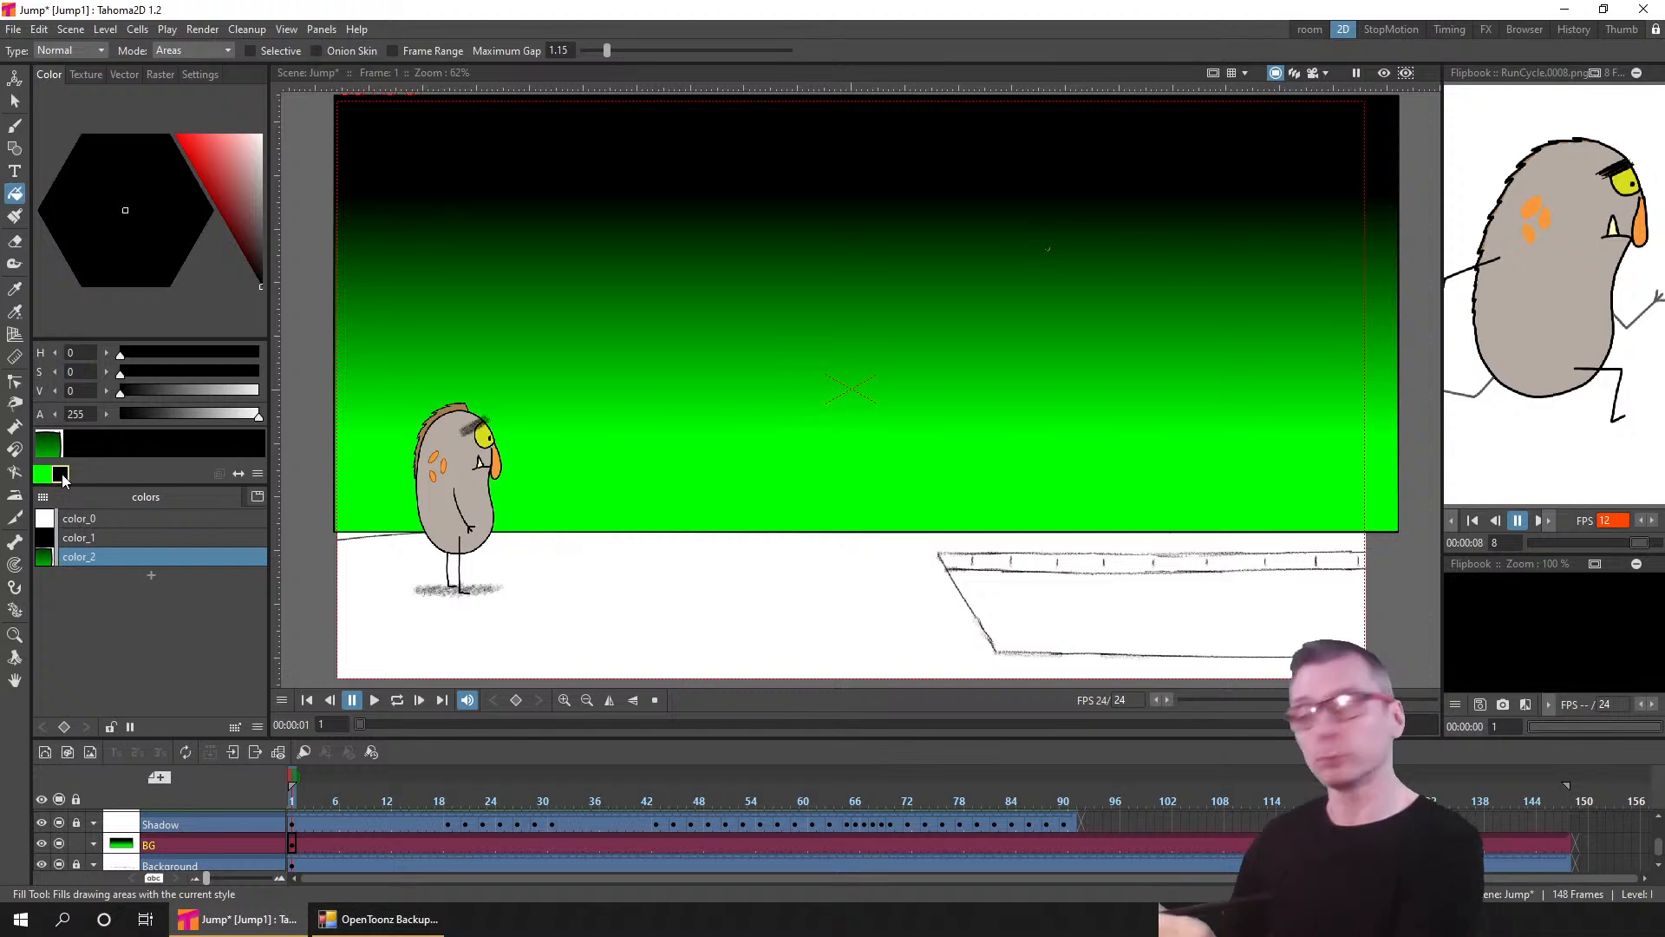
pyautogui.moveTo(216, 195); pyautogui.dragTo(168, 132)
pyautogui.moveTo(94, 234)
pyautogui.mouseDown()
pyautogui.moveTo(81, 209)
pyautogui.moveTo(101, 212)
pyautogui.mouseUp()
pyautogui.click(42, 475)
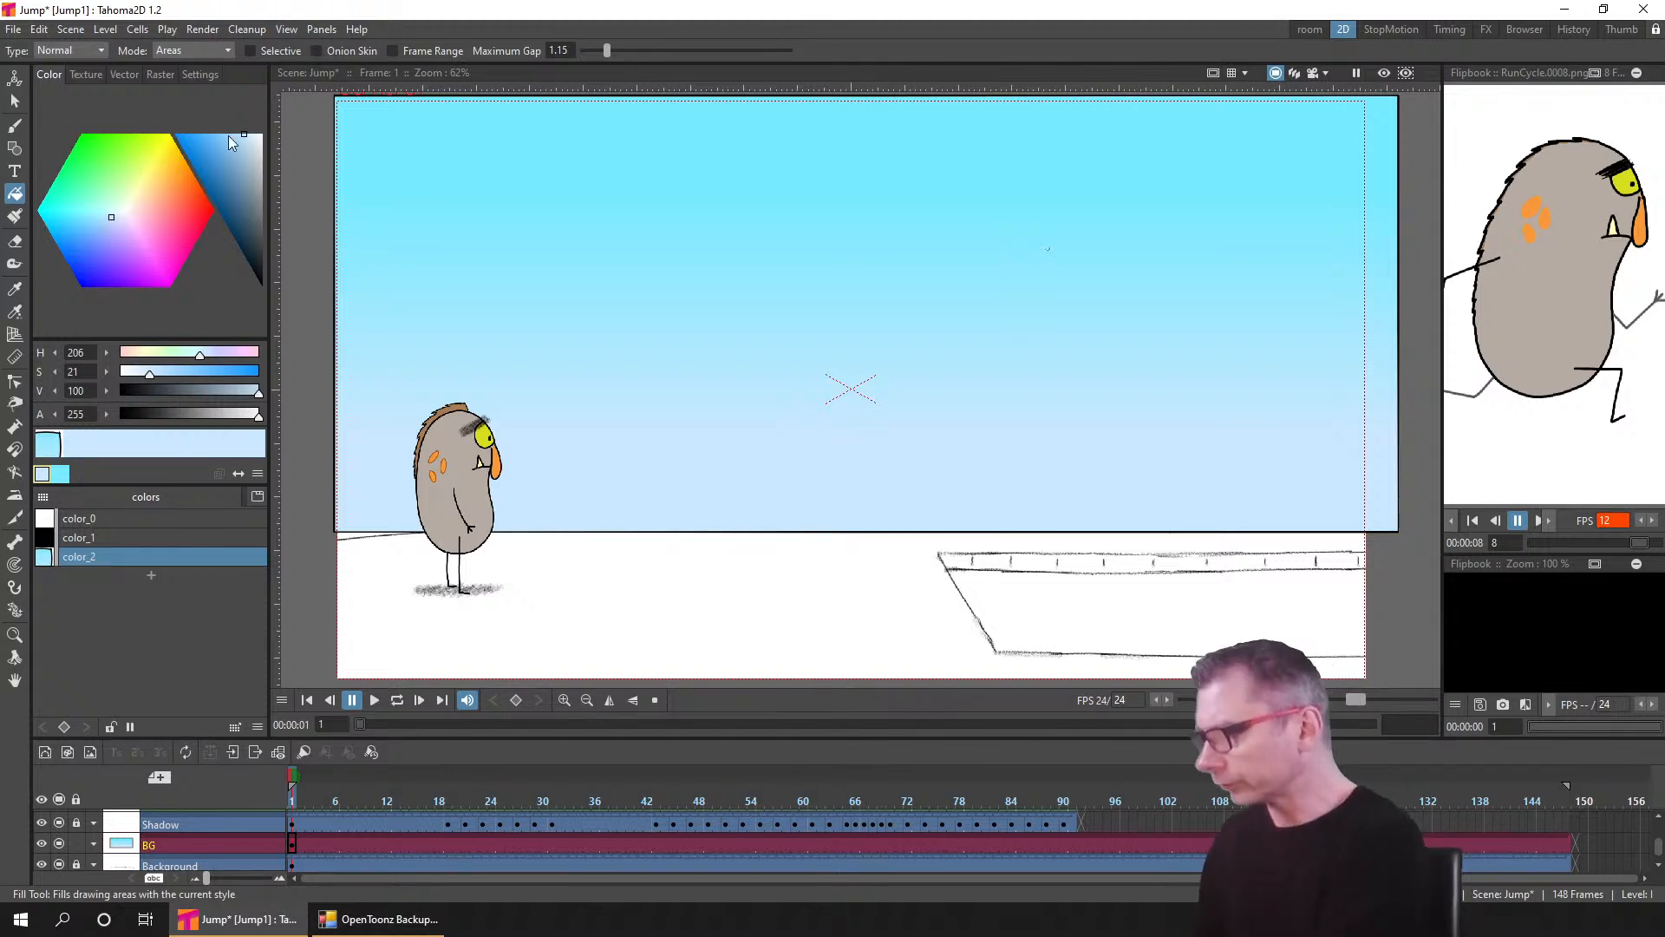
pyautogui.moveTo(230, 139); pyautogui.dragTo(190, 130)
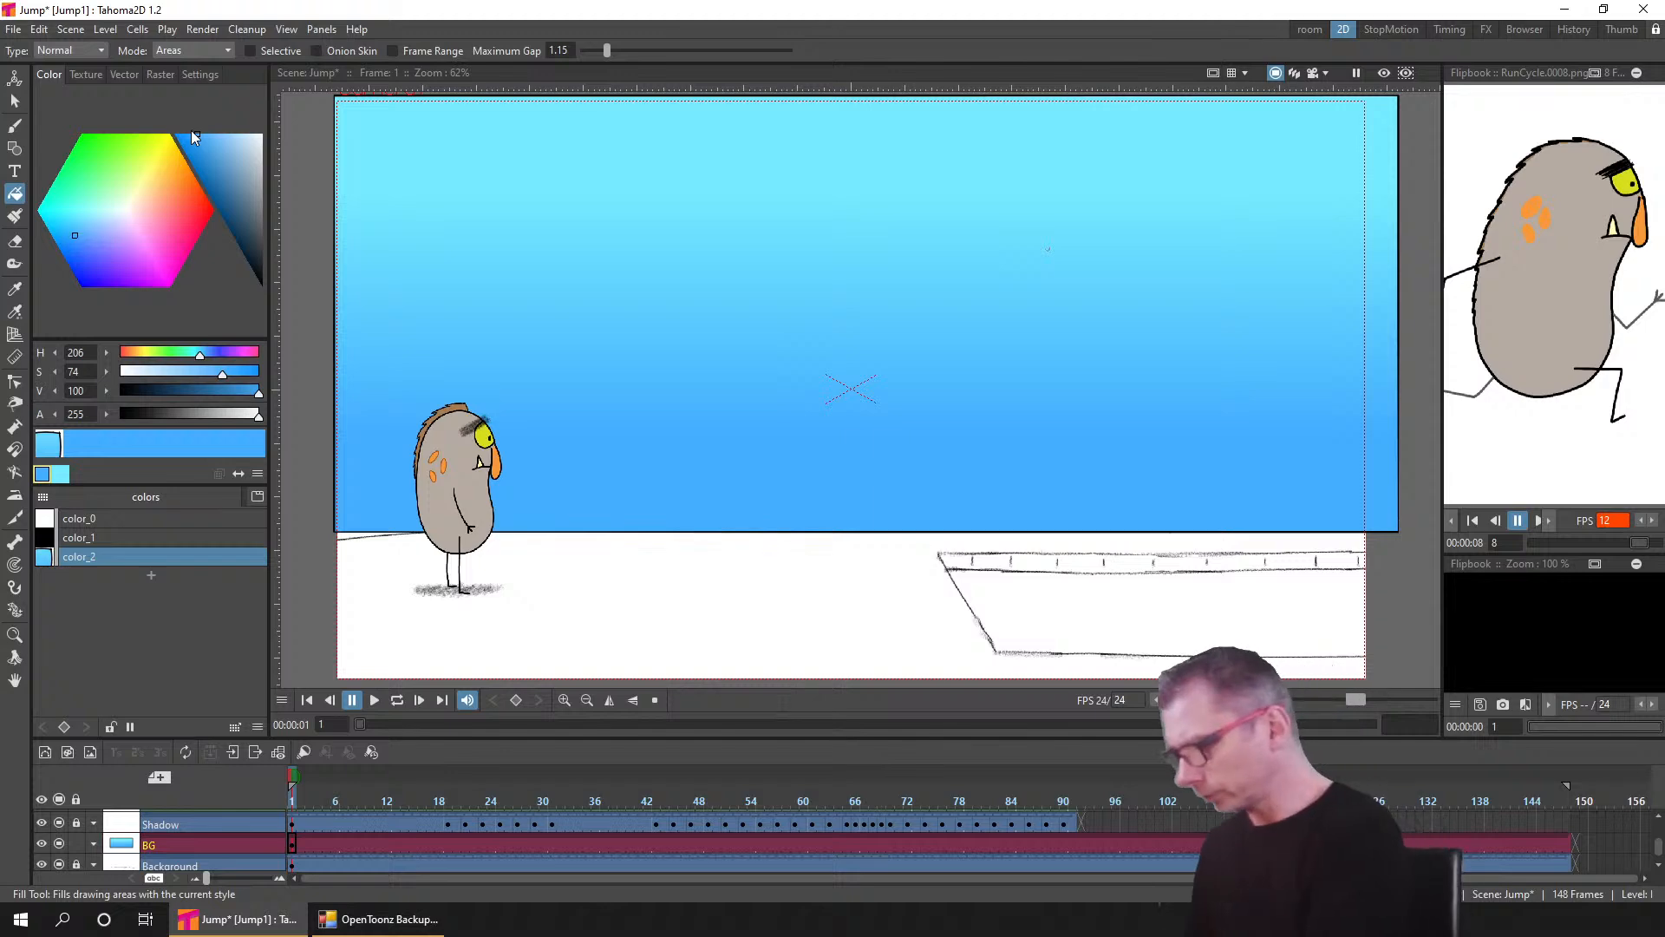
pyautogui.click(206, 136)
pyautogui.moveTo(82, 232); pyautogui.dragTo(70, 231)
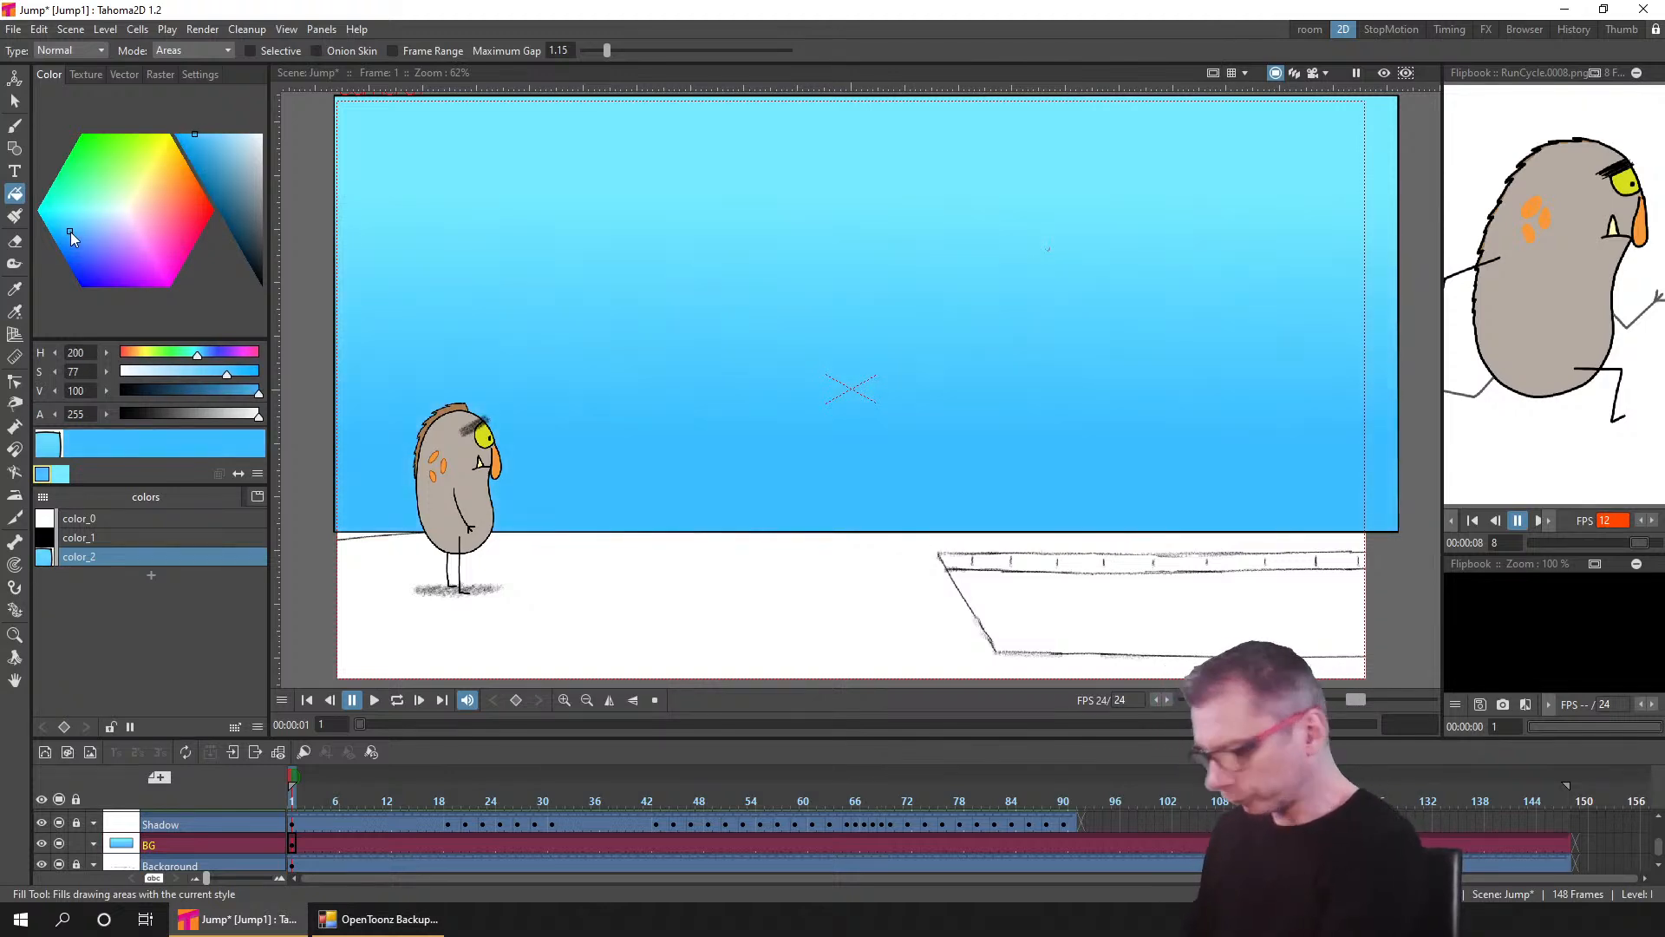
pyautogui.click(60, 473)
pyautogui.moveTo(230, 140); pyautogui.dragTo(248, 134)
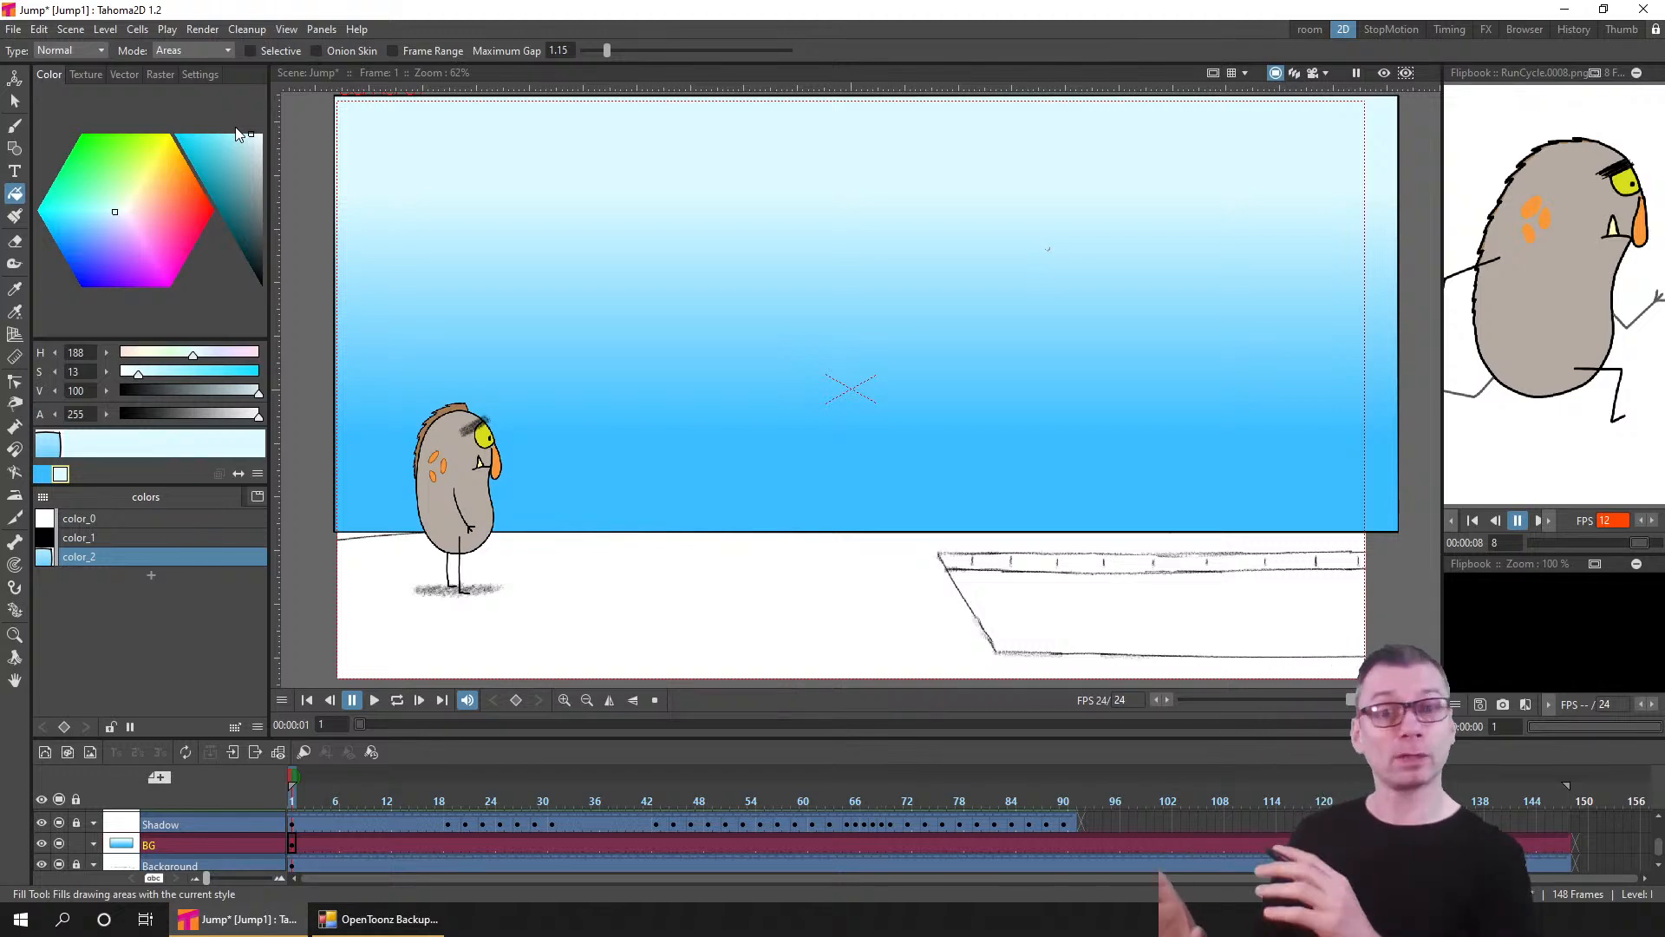
# - Select the sky rectangle's outline, assign it the transparent color_0 style, and deselect it
pyautogui.click(15, 102)
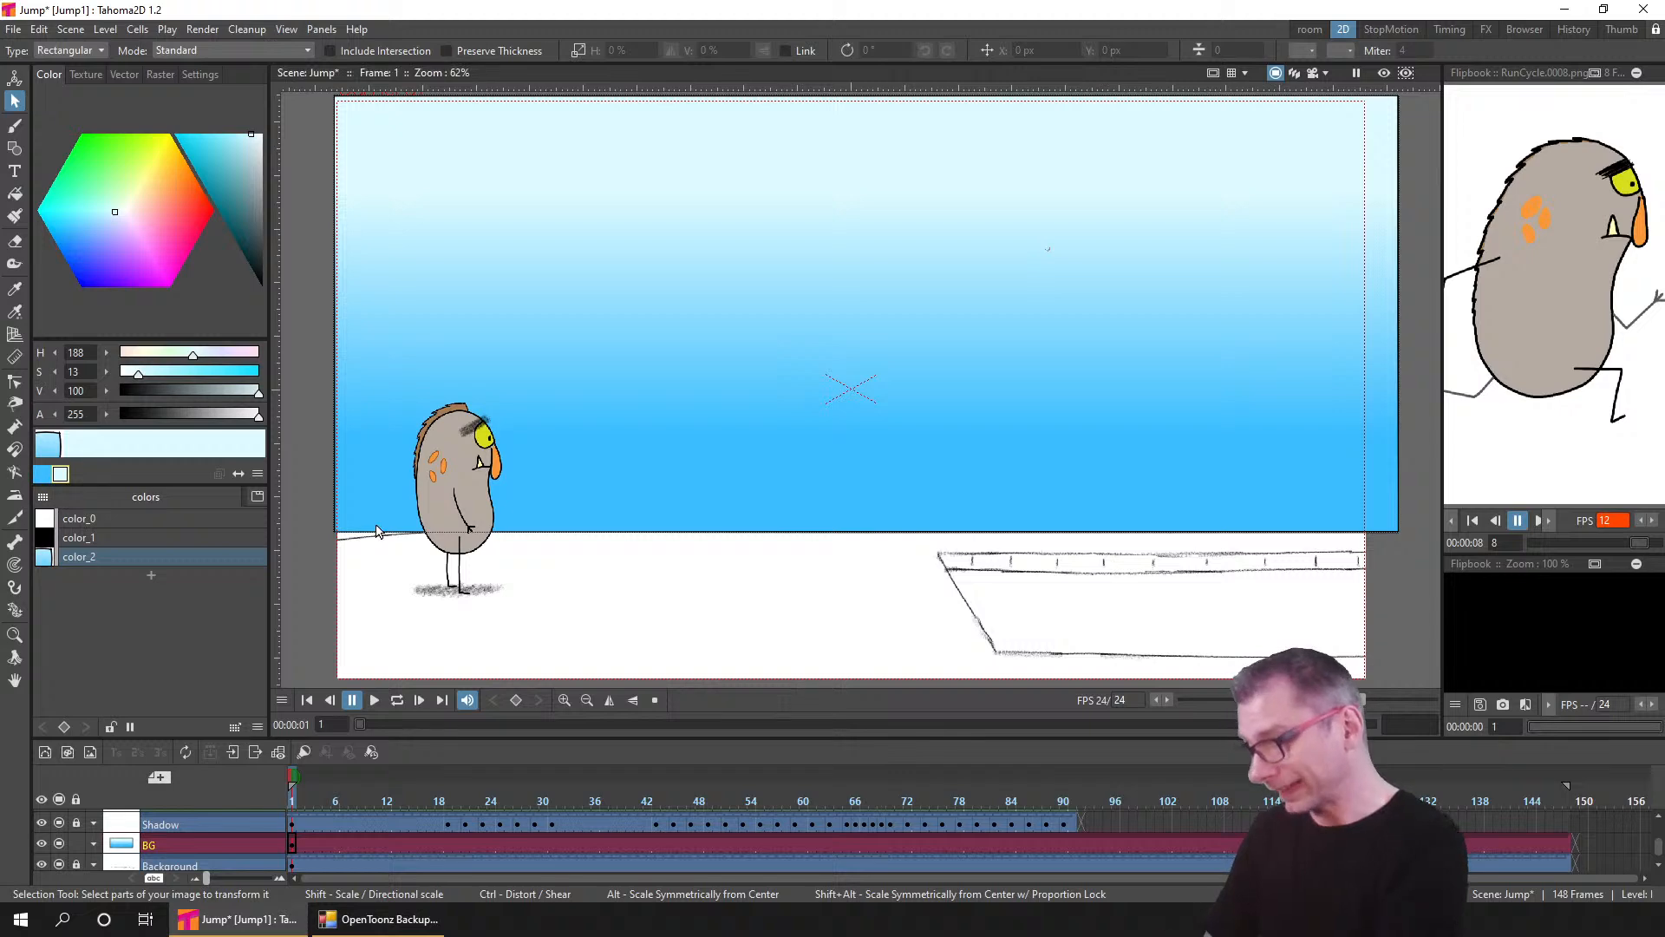
pyautogui.click(338, 535)
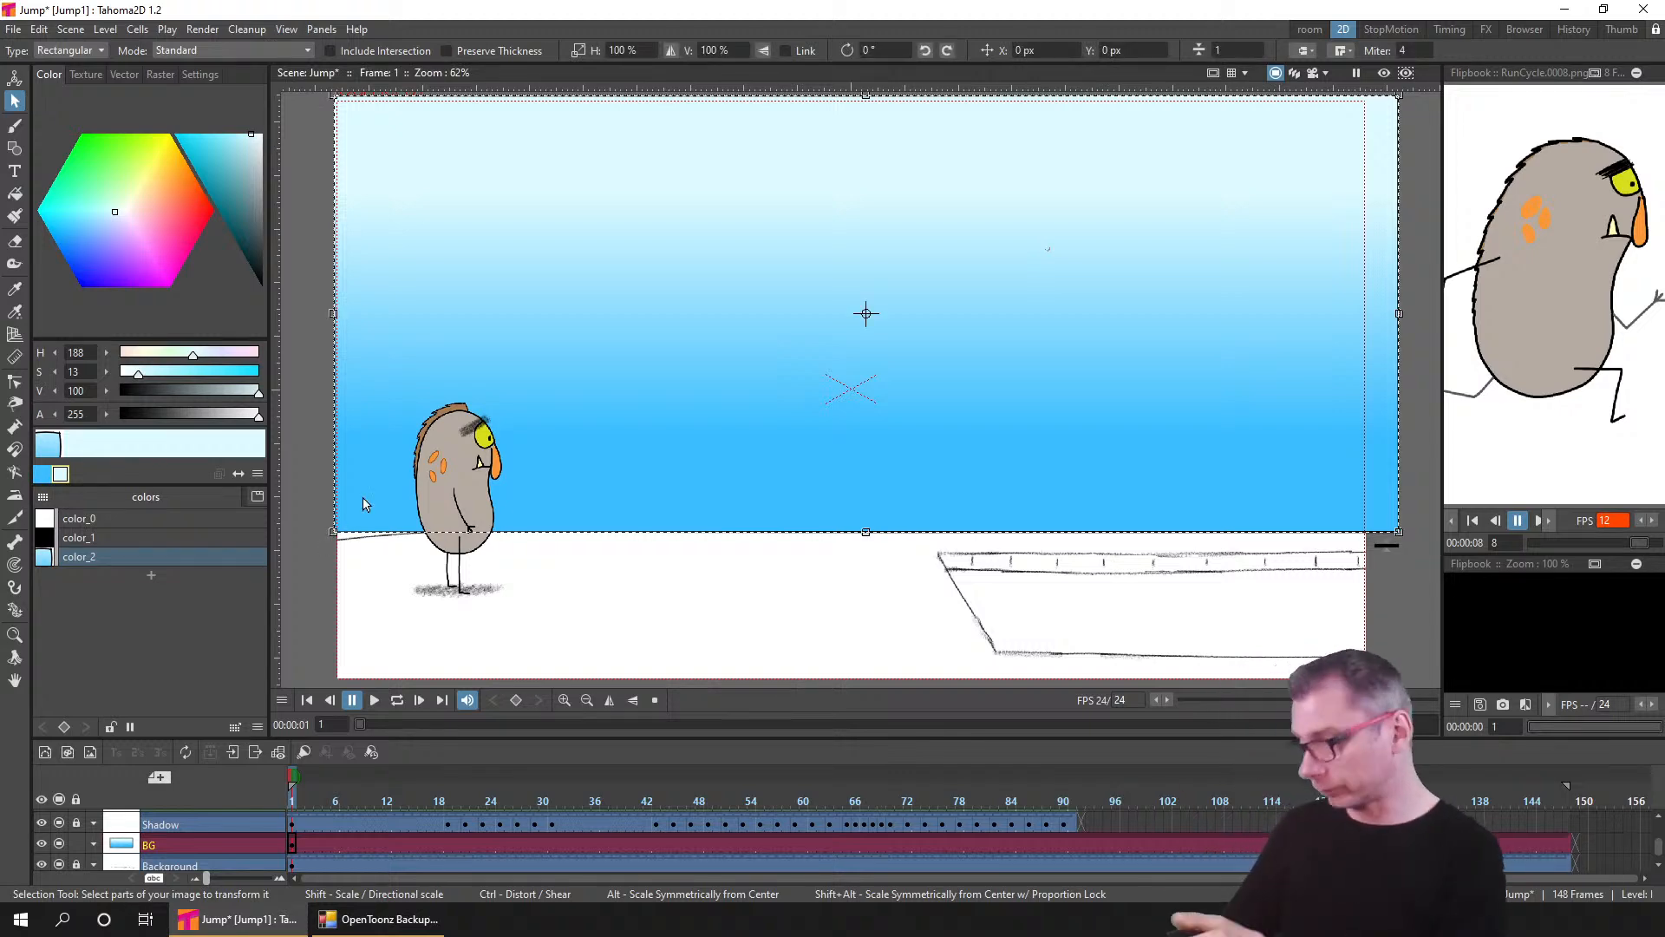
pyautogui.click(114, 518)
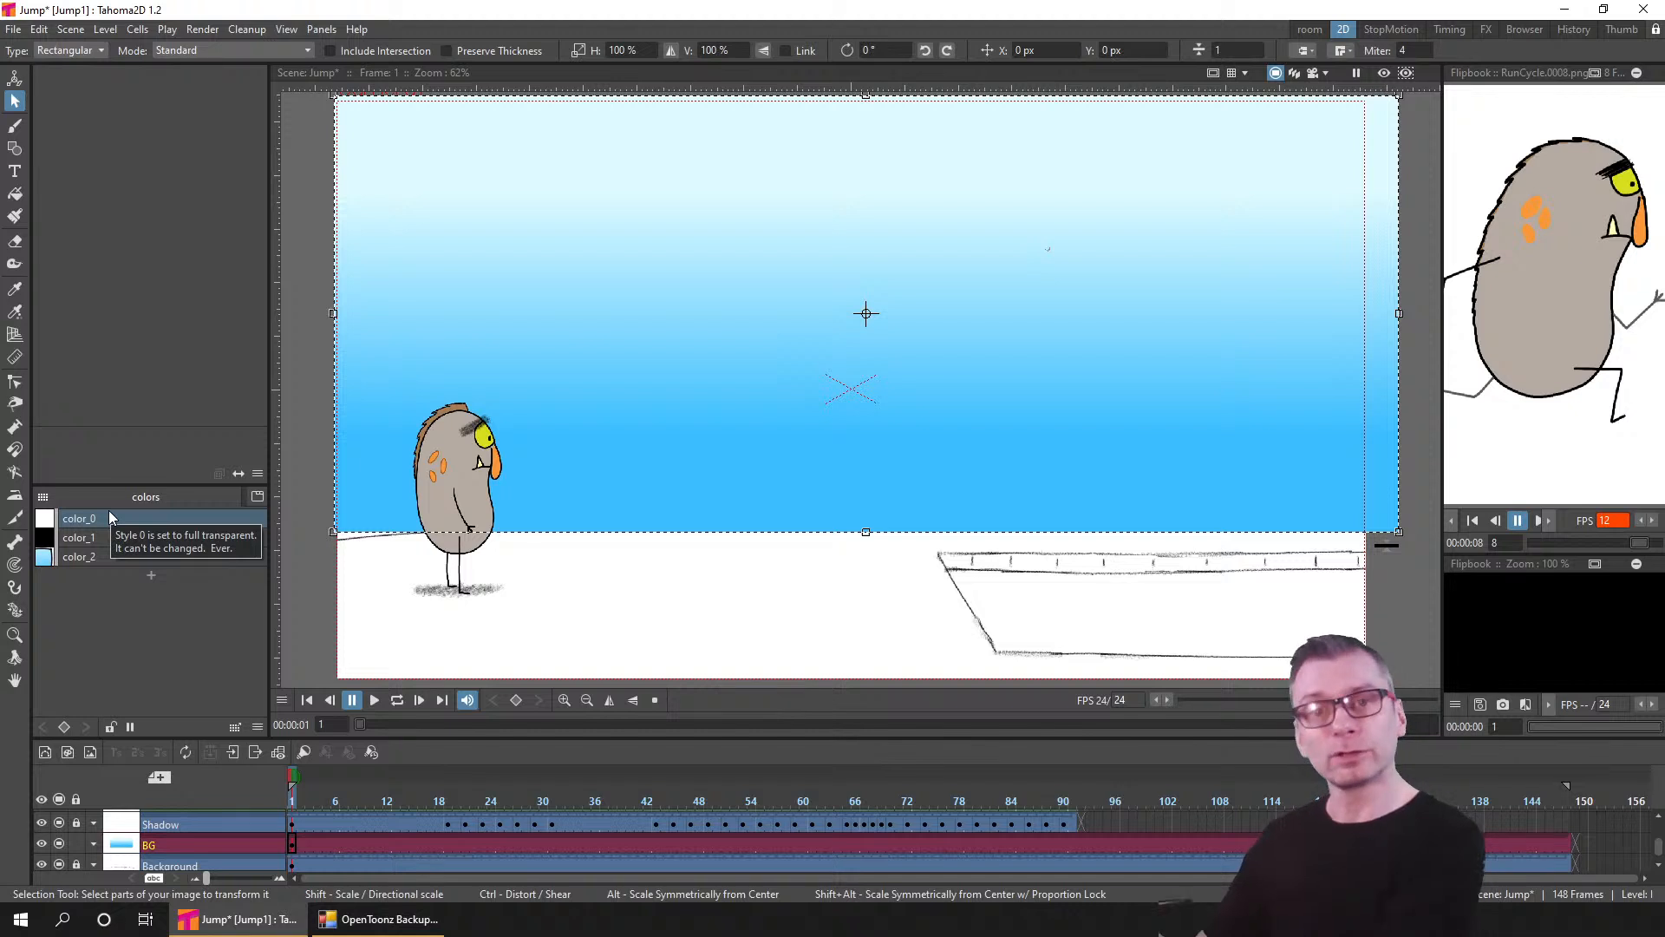
pyautogui.click(657, 596)
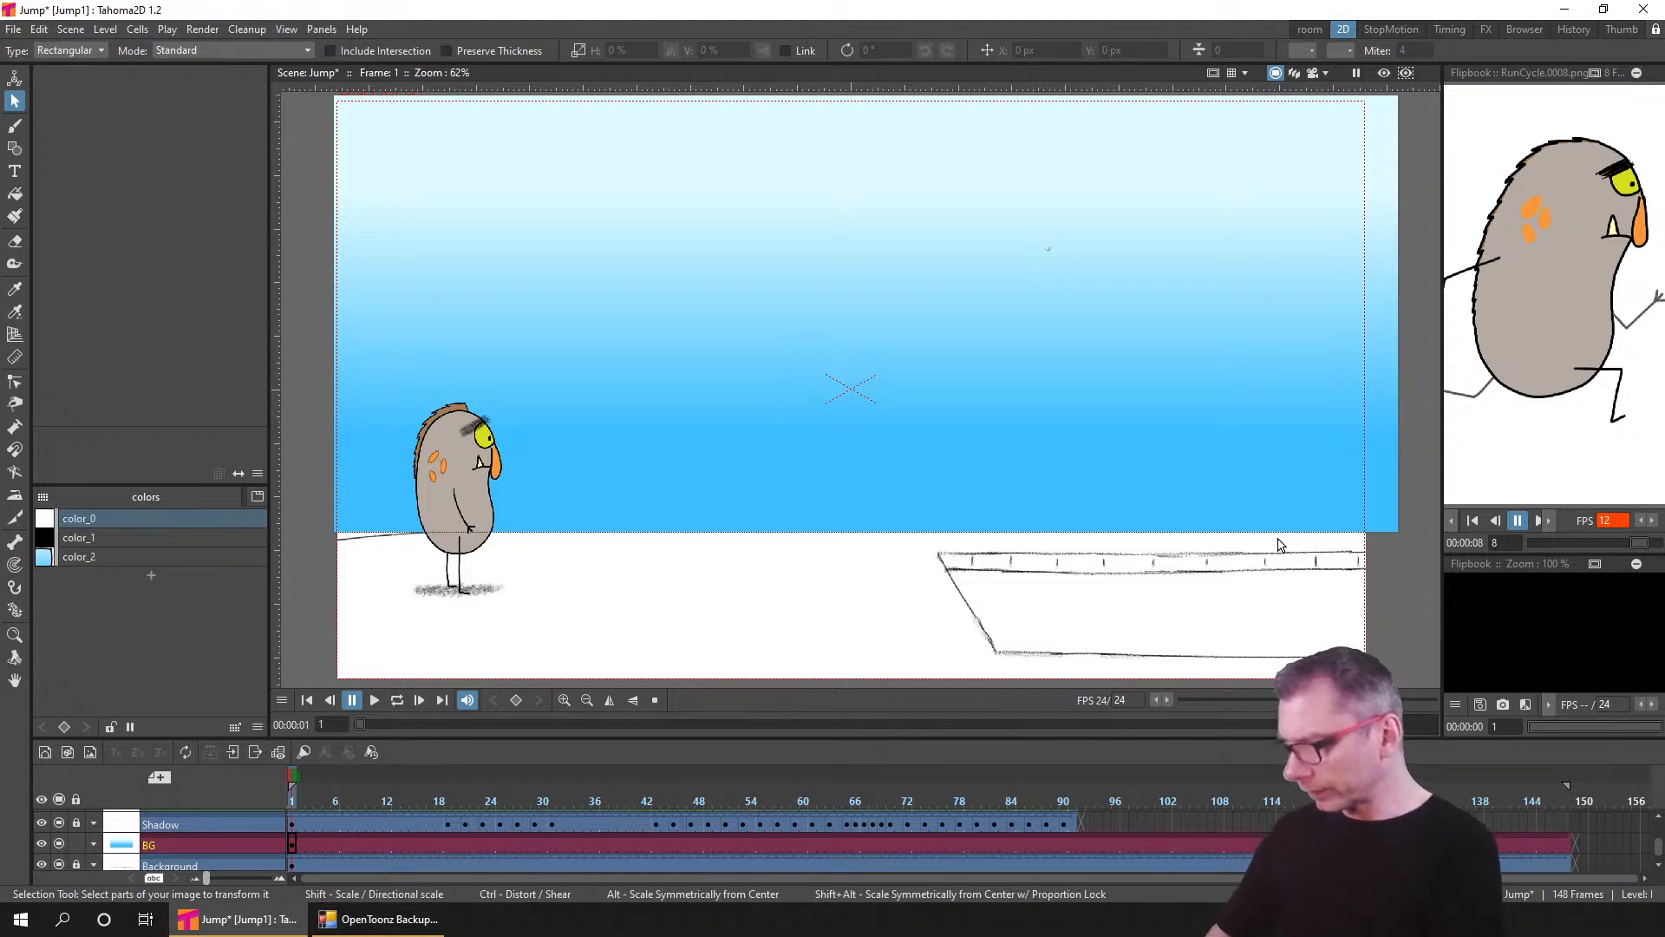
# - Draw a color_1 rectangle over the ground, from below the camera frame up to the horizon, and check it in Camera View
pyautogui.click(130, 538)
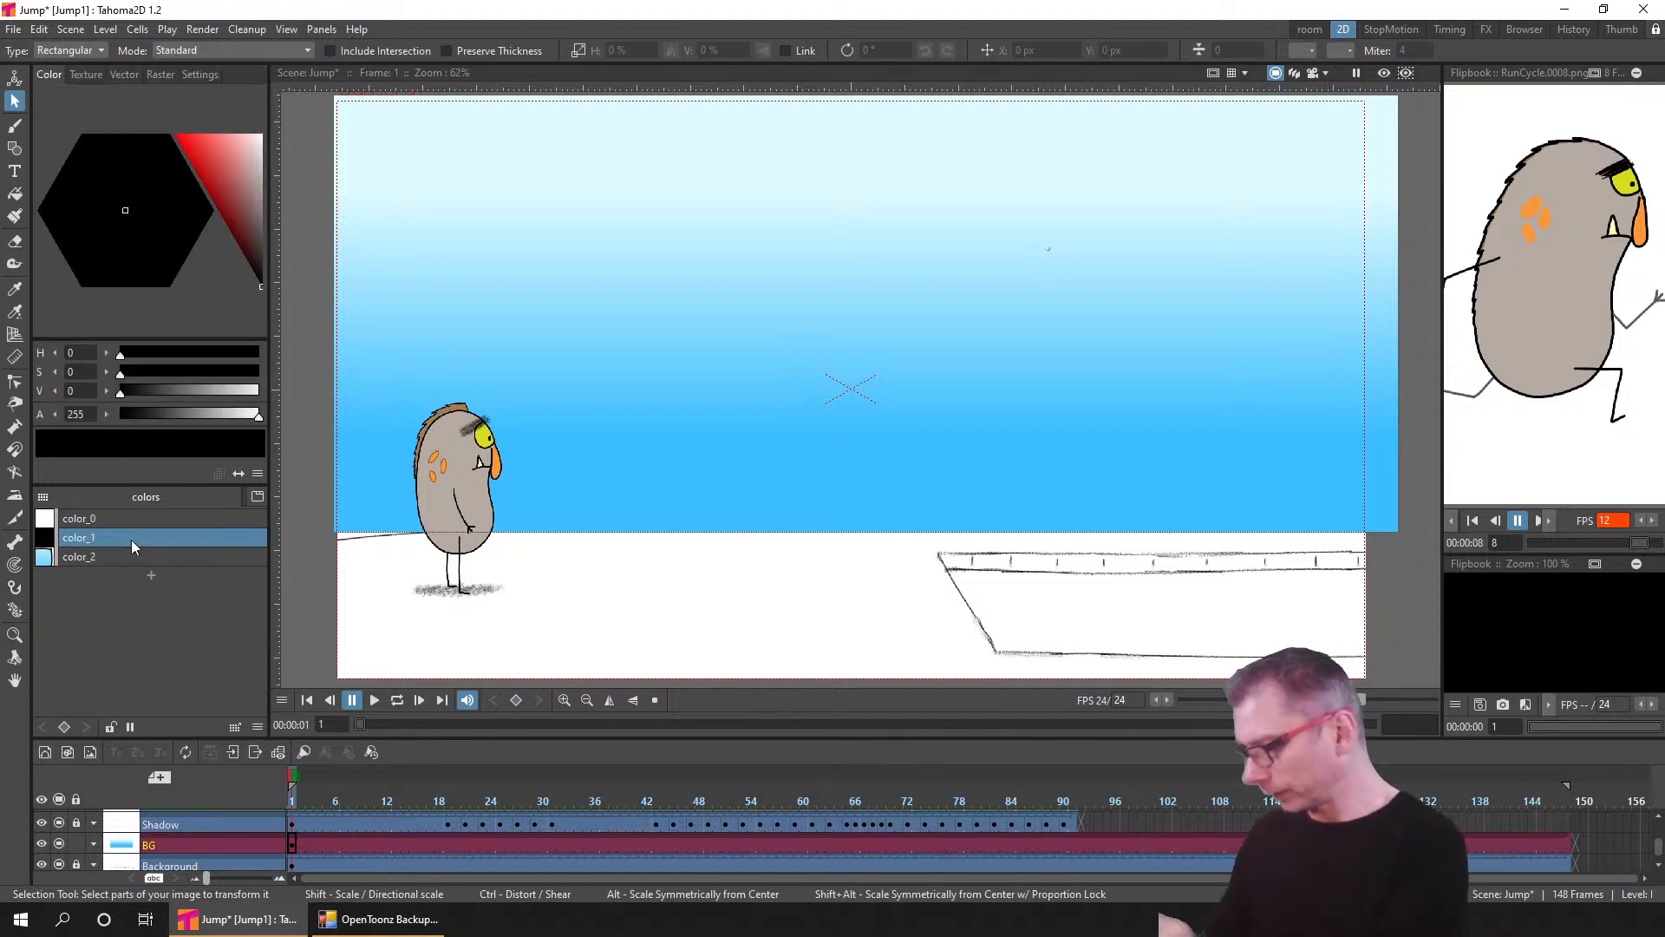
pyautogui.click(14, 149)
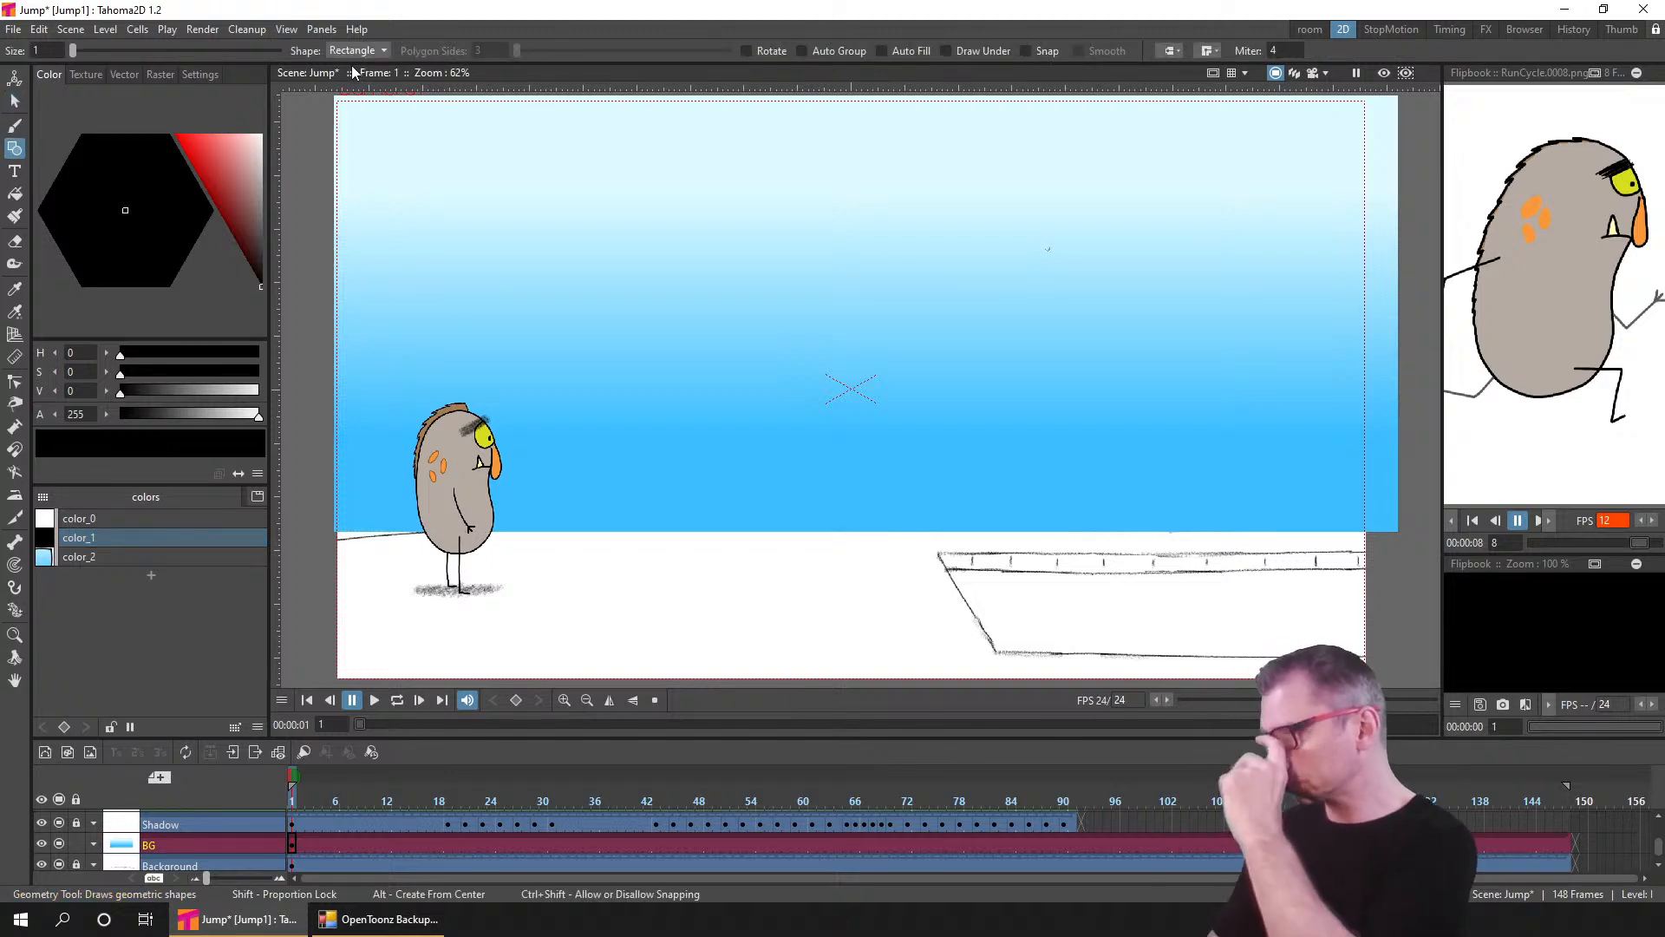
pyautogui.moveTo(859, 565); pyautogui.dragTo(856, 531)
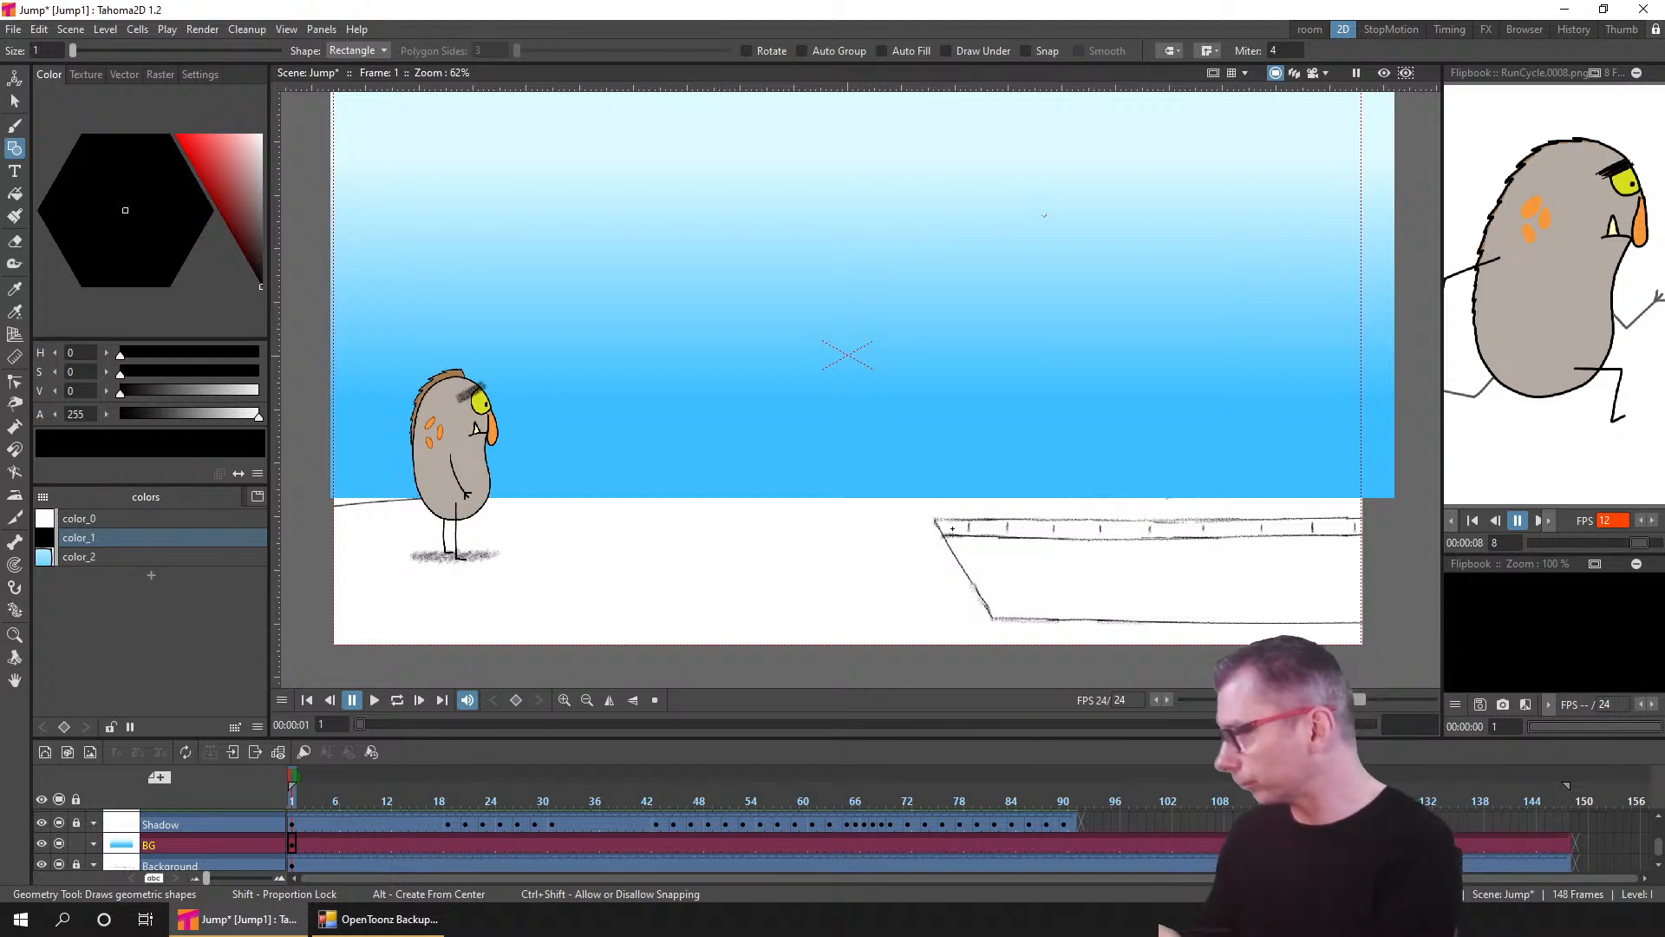
pyautogui.moveTo(322, 652)
pyautogui.mouseDown()
pyautogui.moveTo(600, 619)
pyautogui.moveTo(1204, 591)
pyautogui.moveTo(1403, 509)
pyautogui.moveTo(1379, 495)
pyautogui.mouseUp()
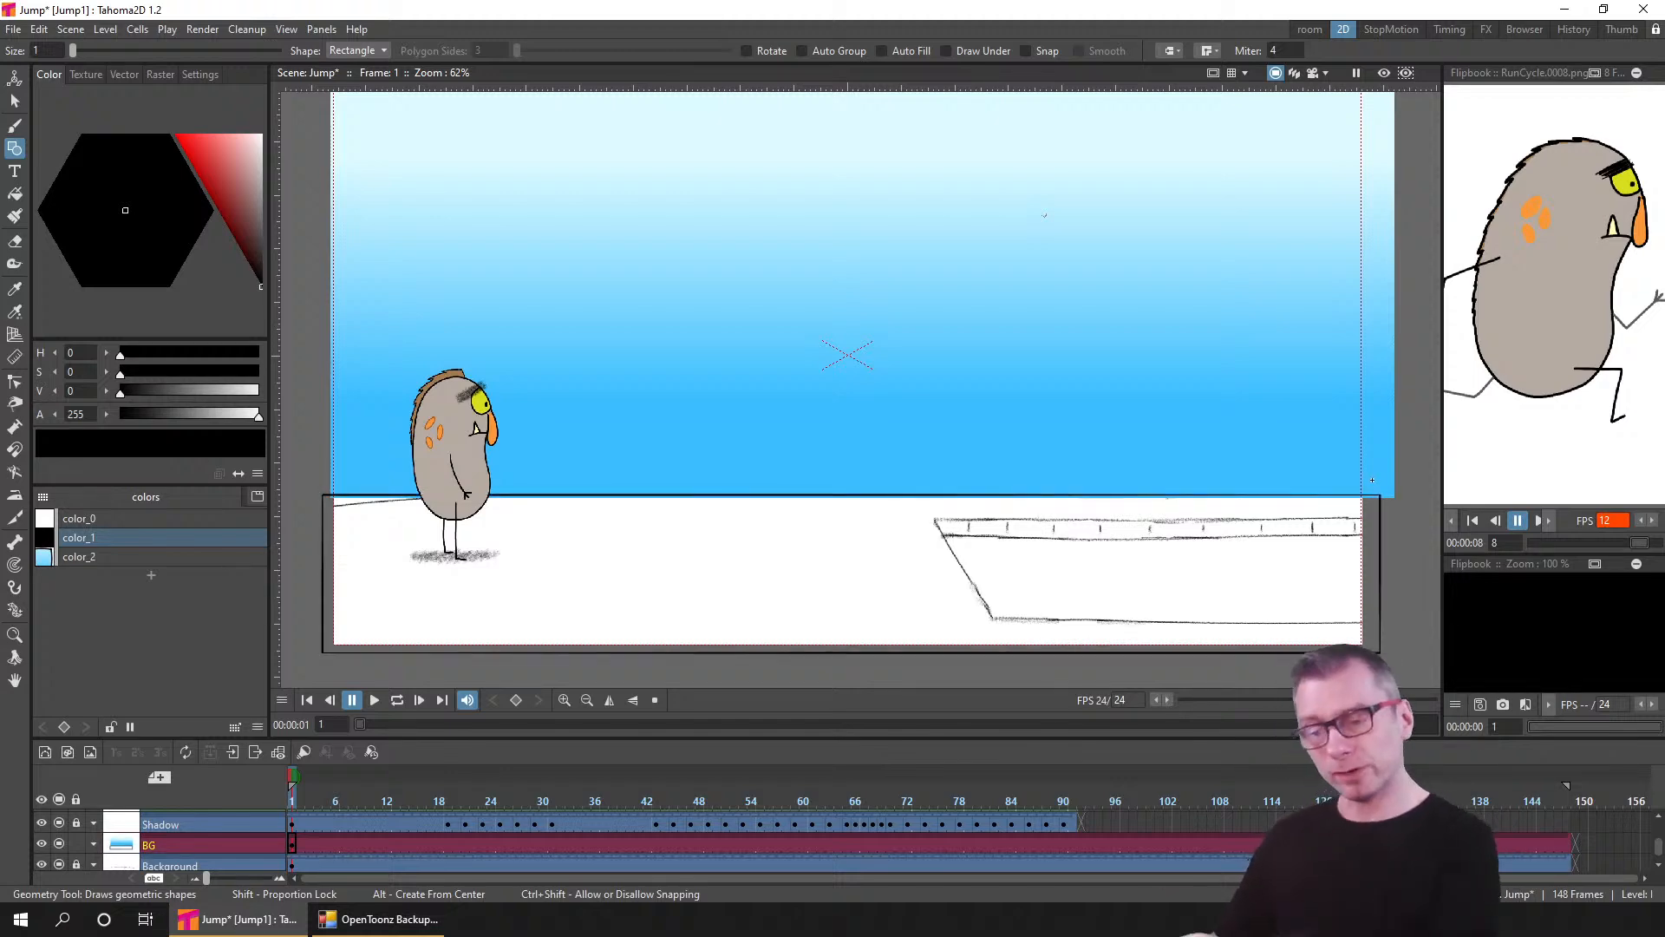
pyautogui.click(1312, 74)
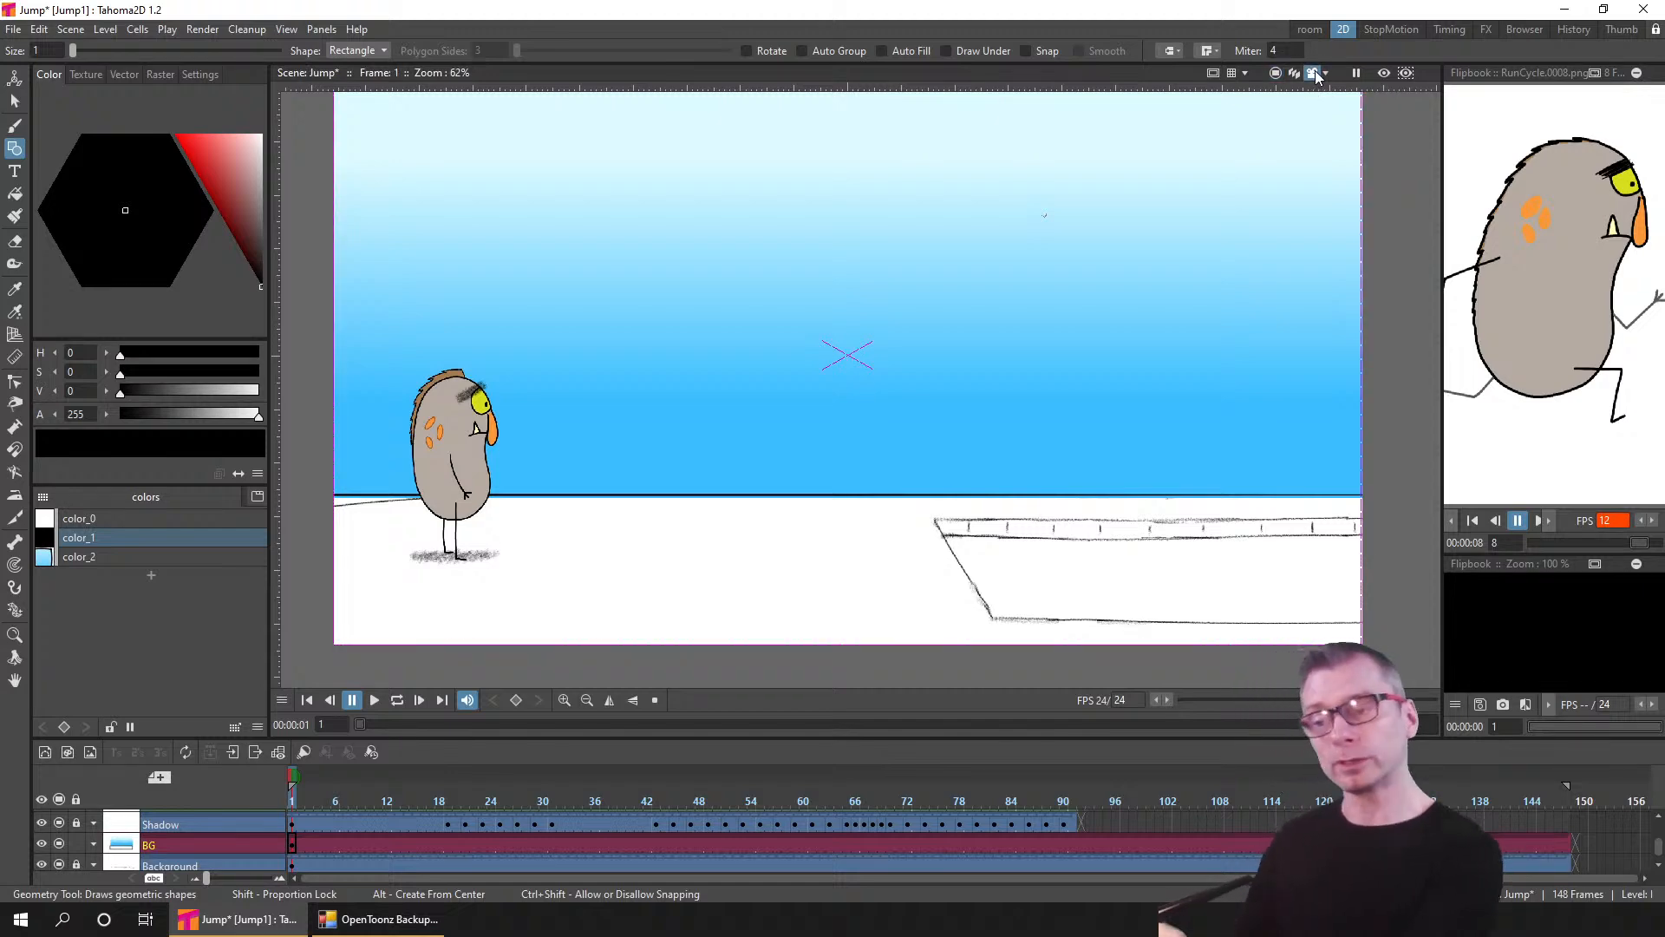
pyautogui.click(1276, 73)
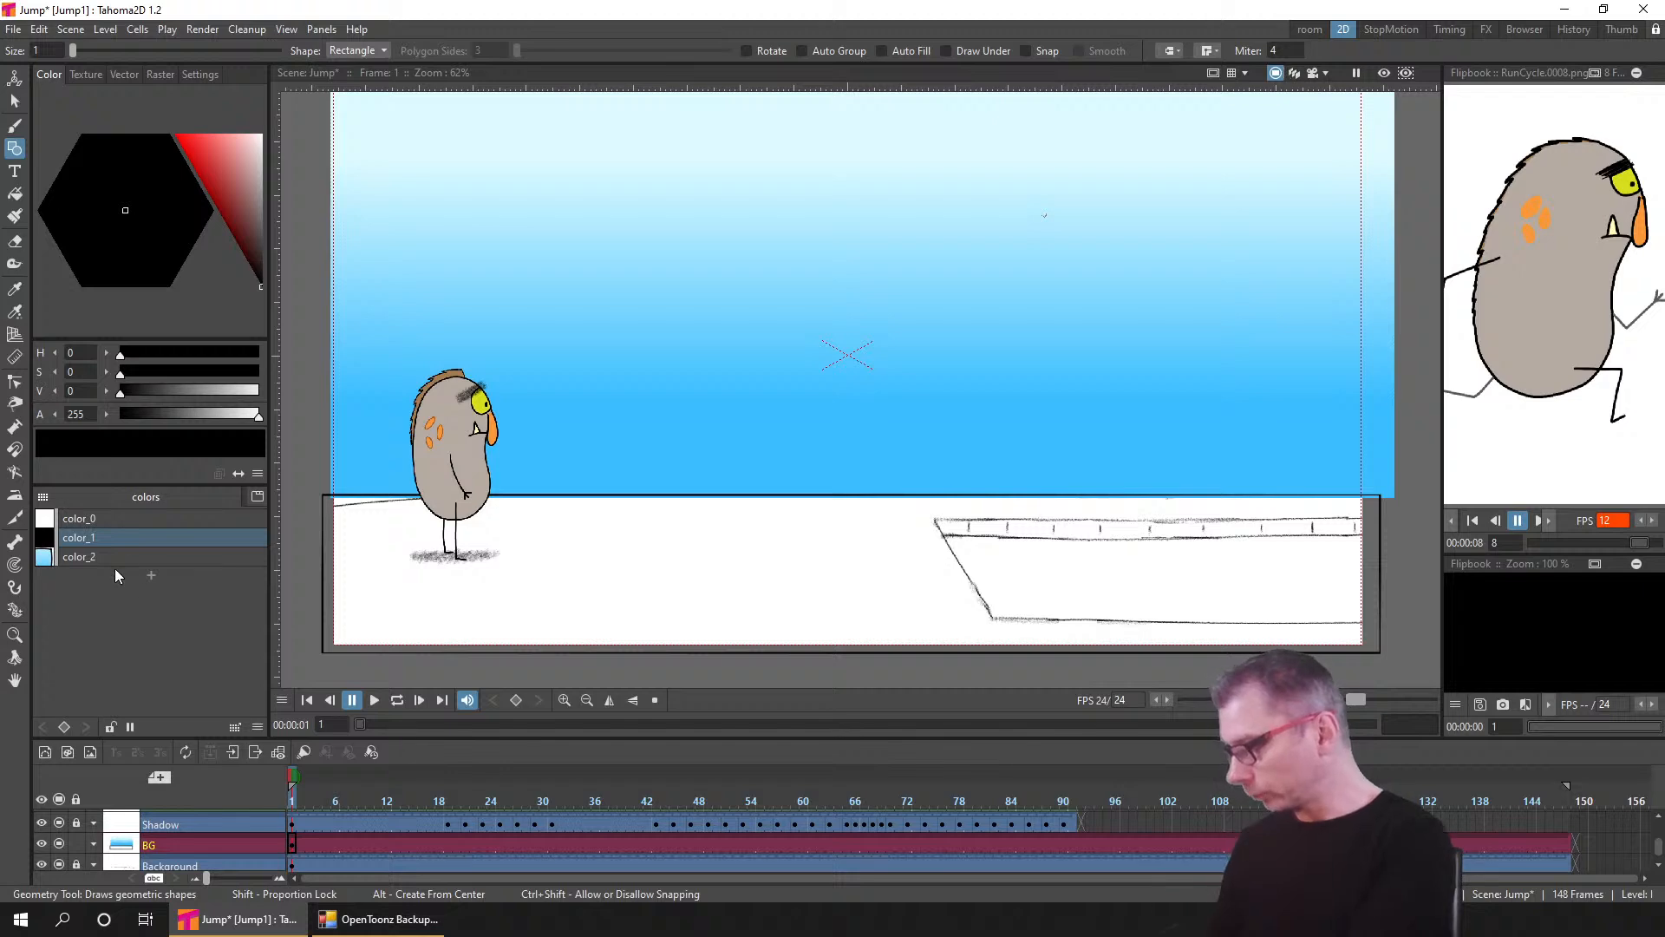
# - Add a new palette style for the ground using the Linear Gradient vector style and set its angle to -90
pyautogui.click(146, 575)
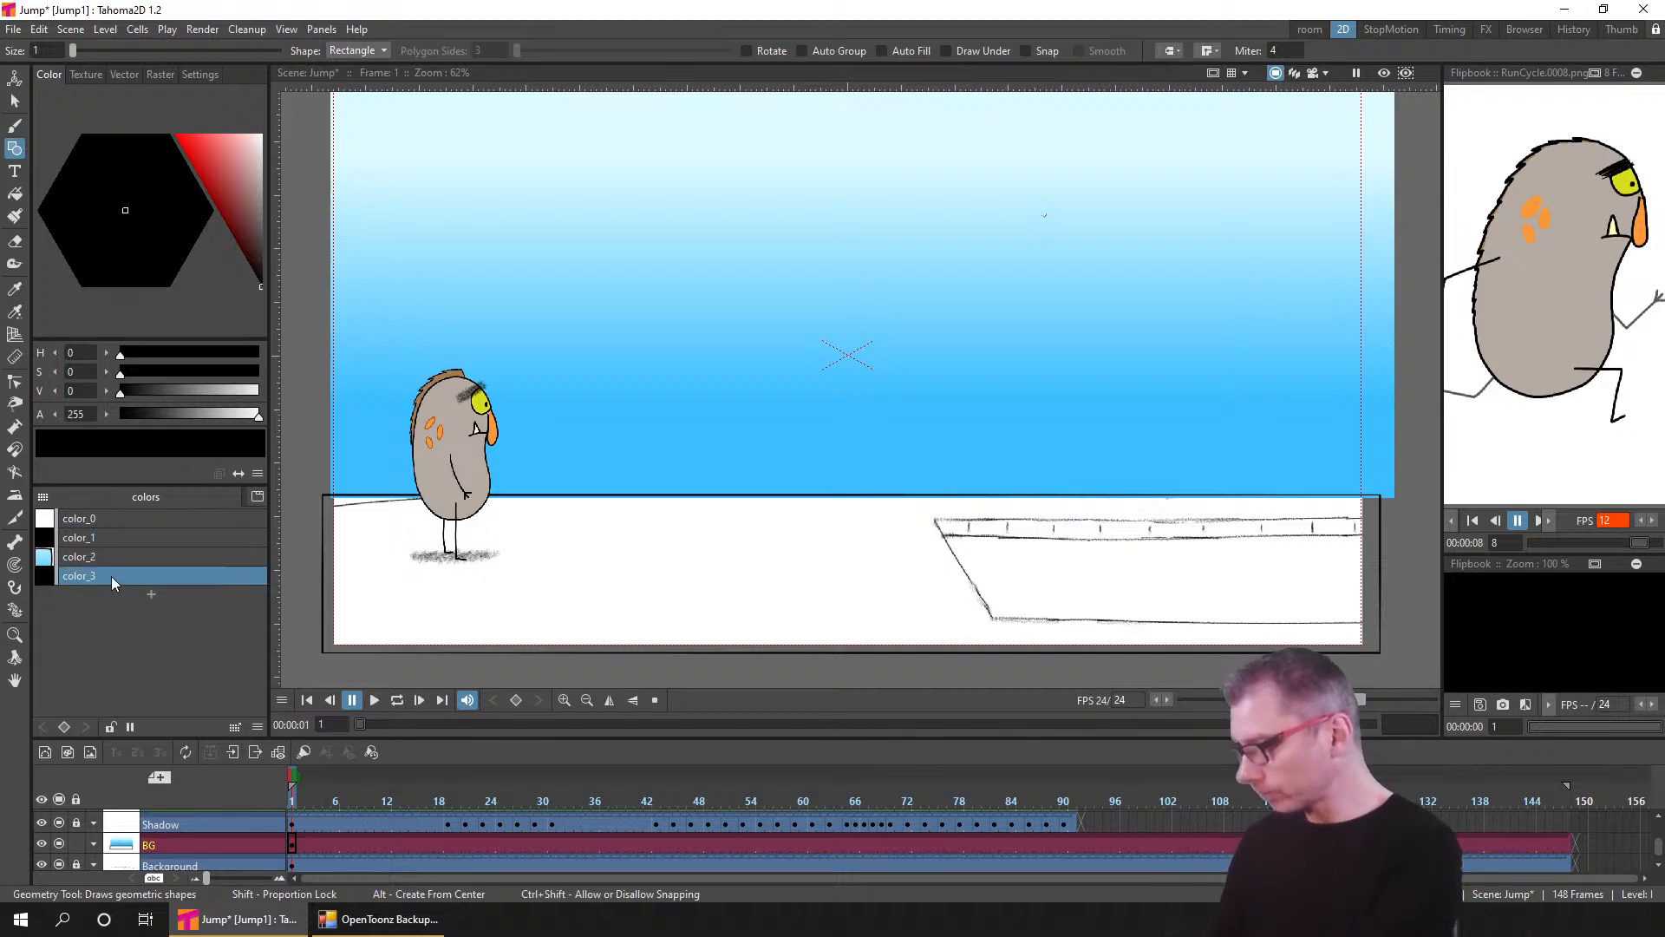
pyautogui.click(124, 74)
pyautogui.click(49, 201)
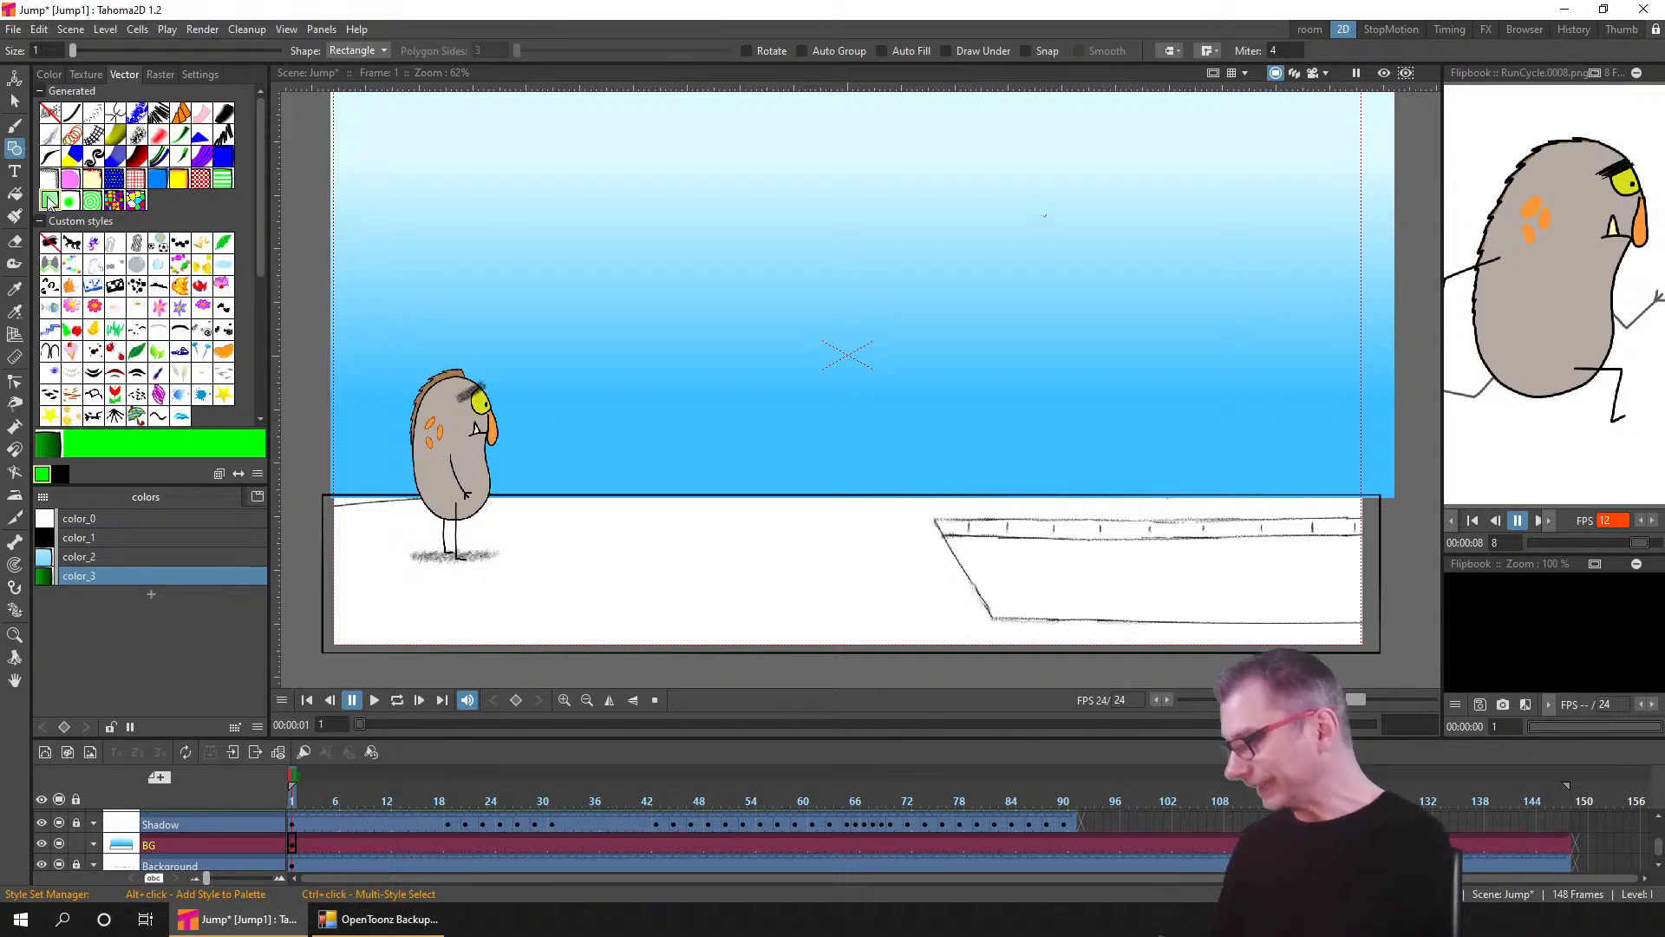
pyautogui.click(197, 76)
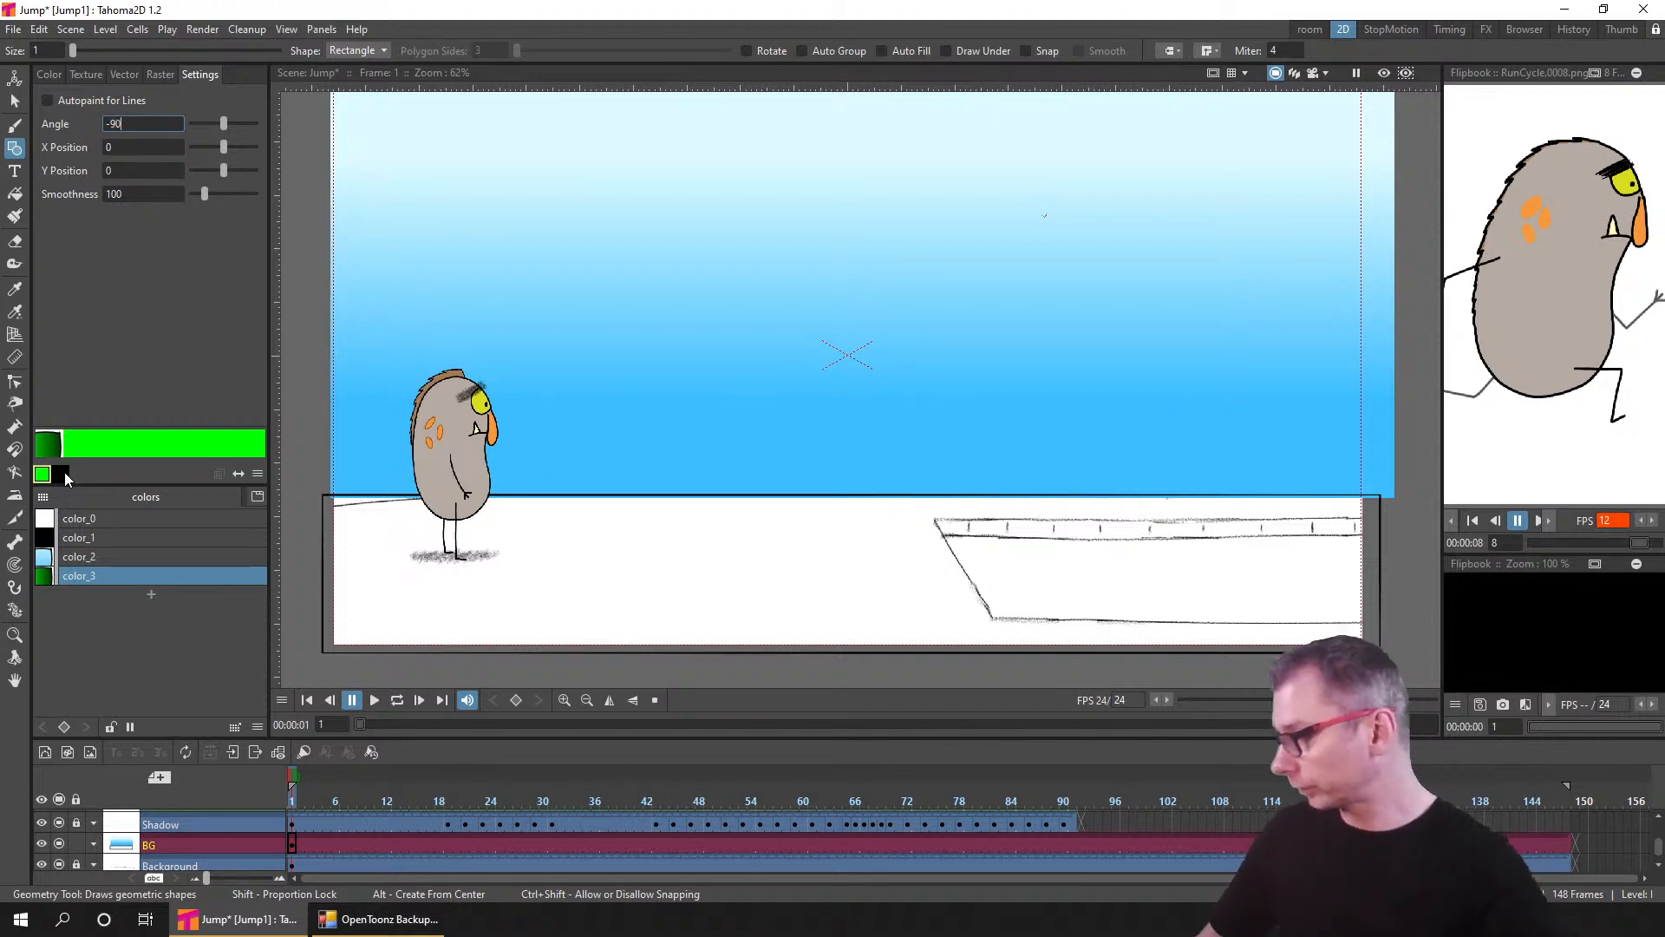
# - Set color_3's gradient angle to -90 and fill the ground rectangle on the BG level with it
pyautogui.press('Return')
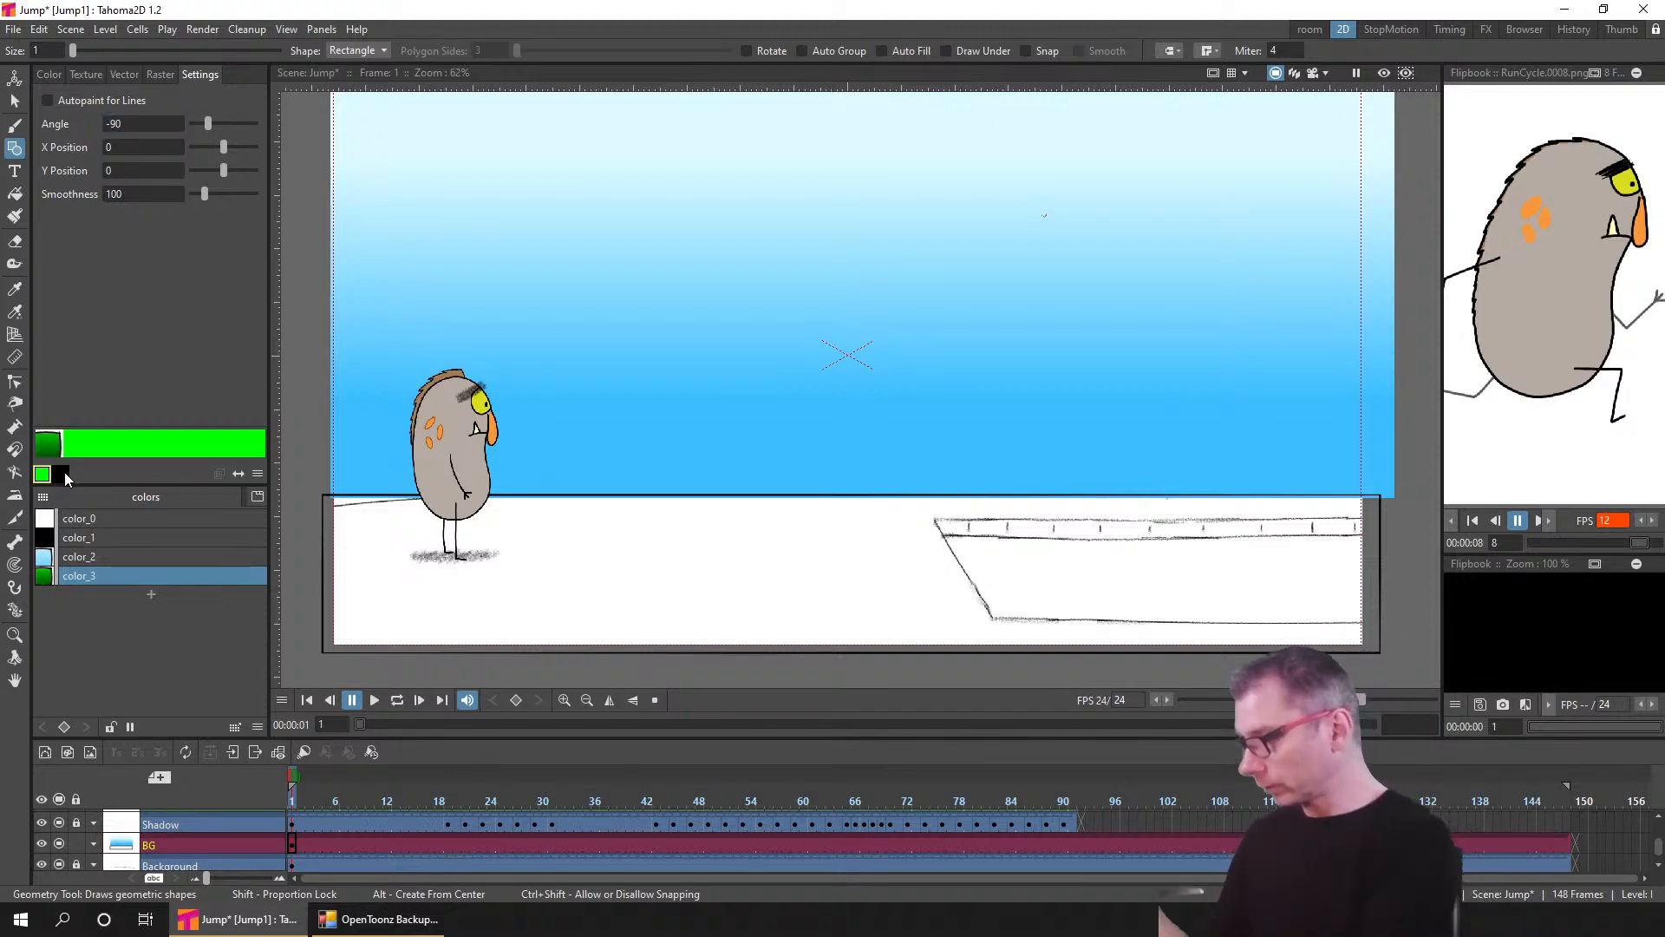
pyautogui.click(19, 193)
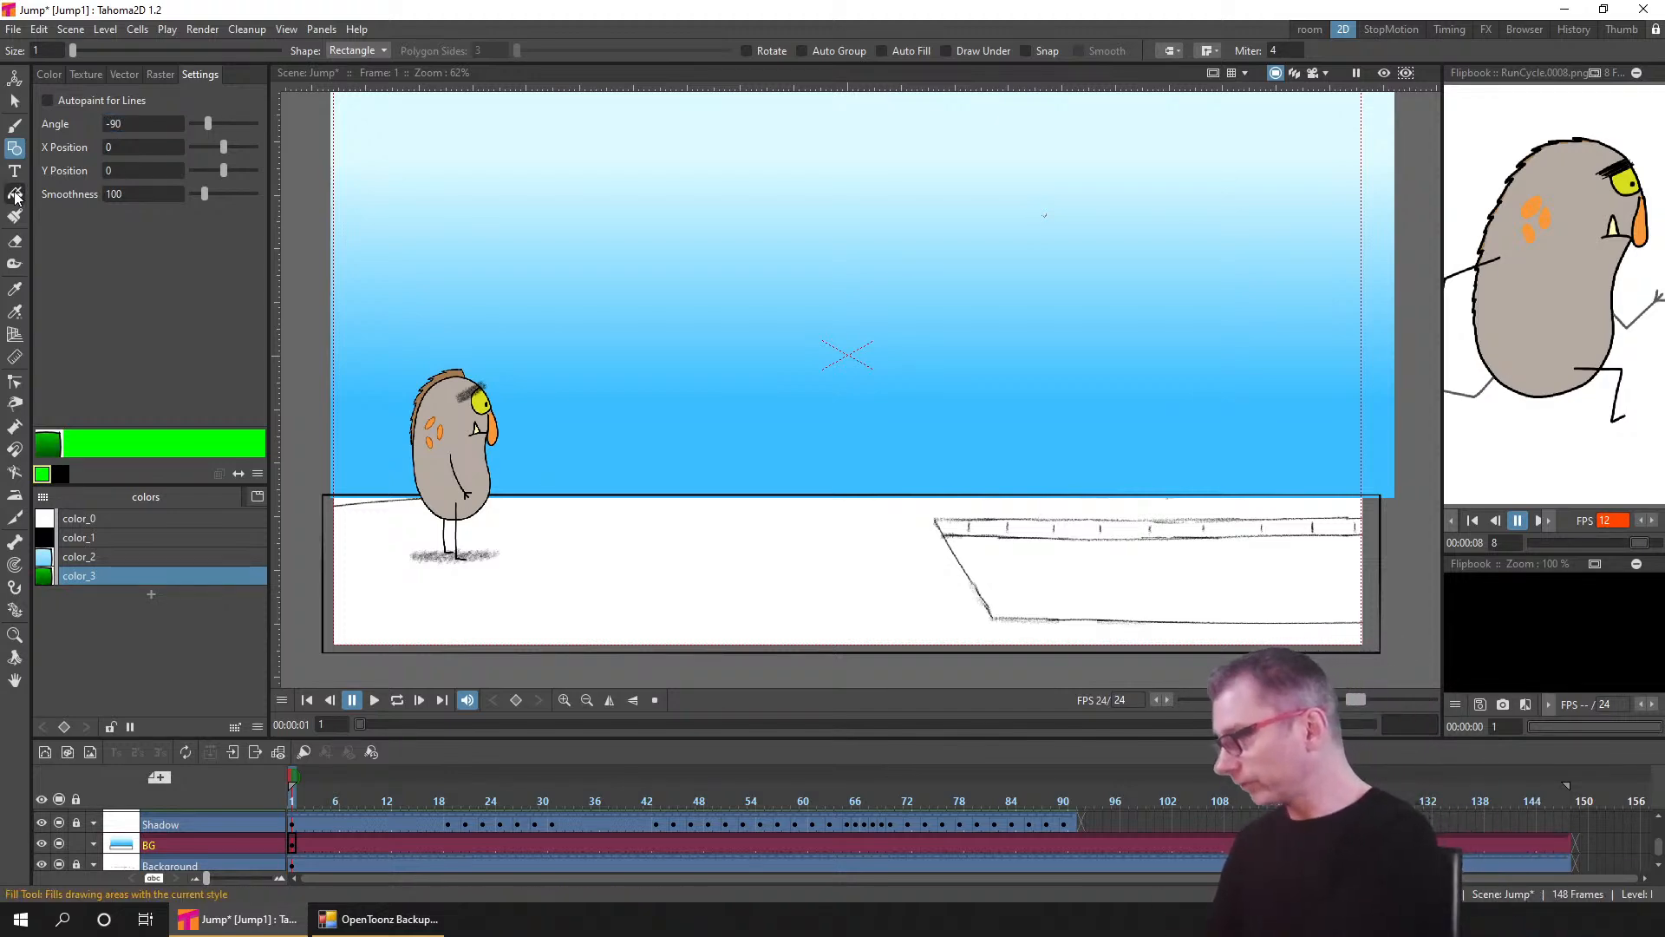
pyautogui.click(623, 518)
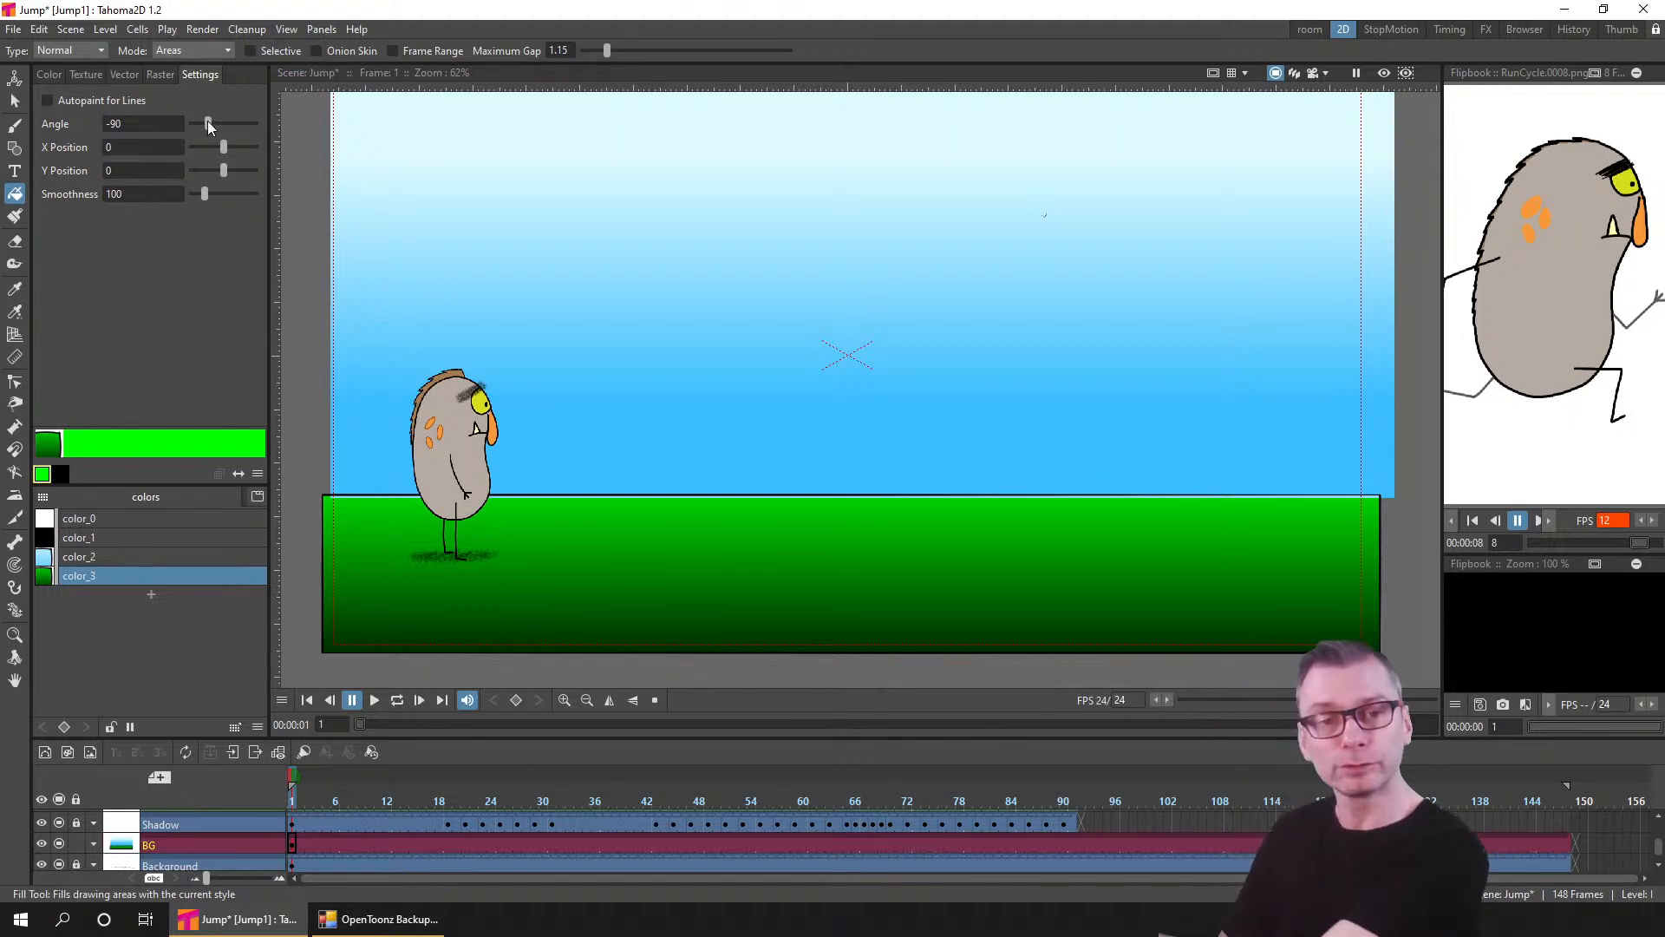
# - Try tilting the ground's gradient to an angle of about -97.71, and return the angle to -90
pyautogui.moveTo(208, 126)
pyautogui.mouseDown()
pyautogui.moveTo(254, 125)
pyautogui.moveTo(206, 117)
pyautogui.mouseUp()
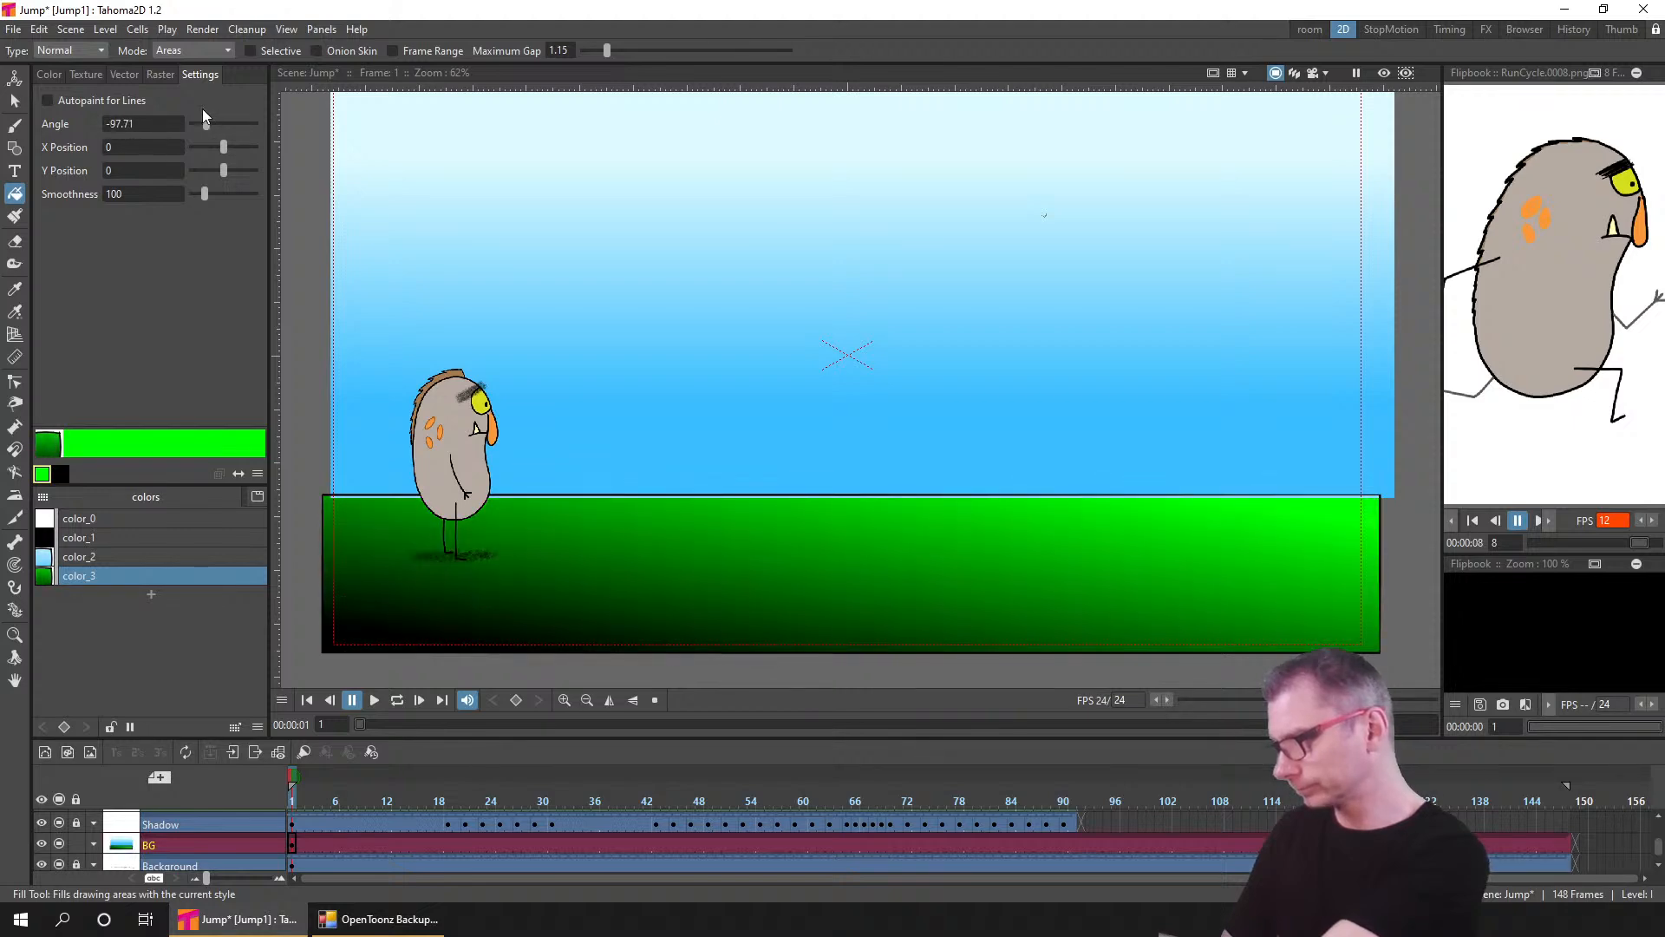
pyautogui.click(168, 122)
pyautogui.write('-90')
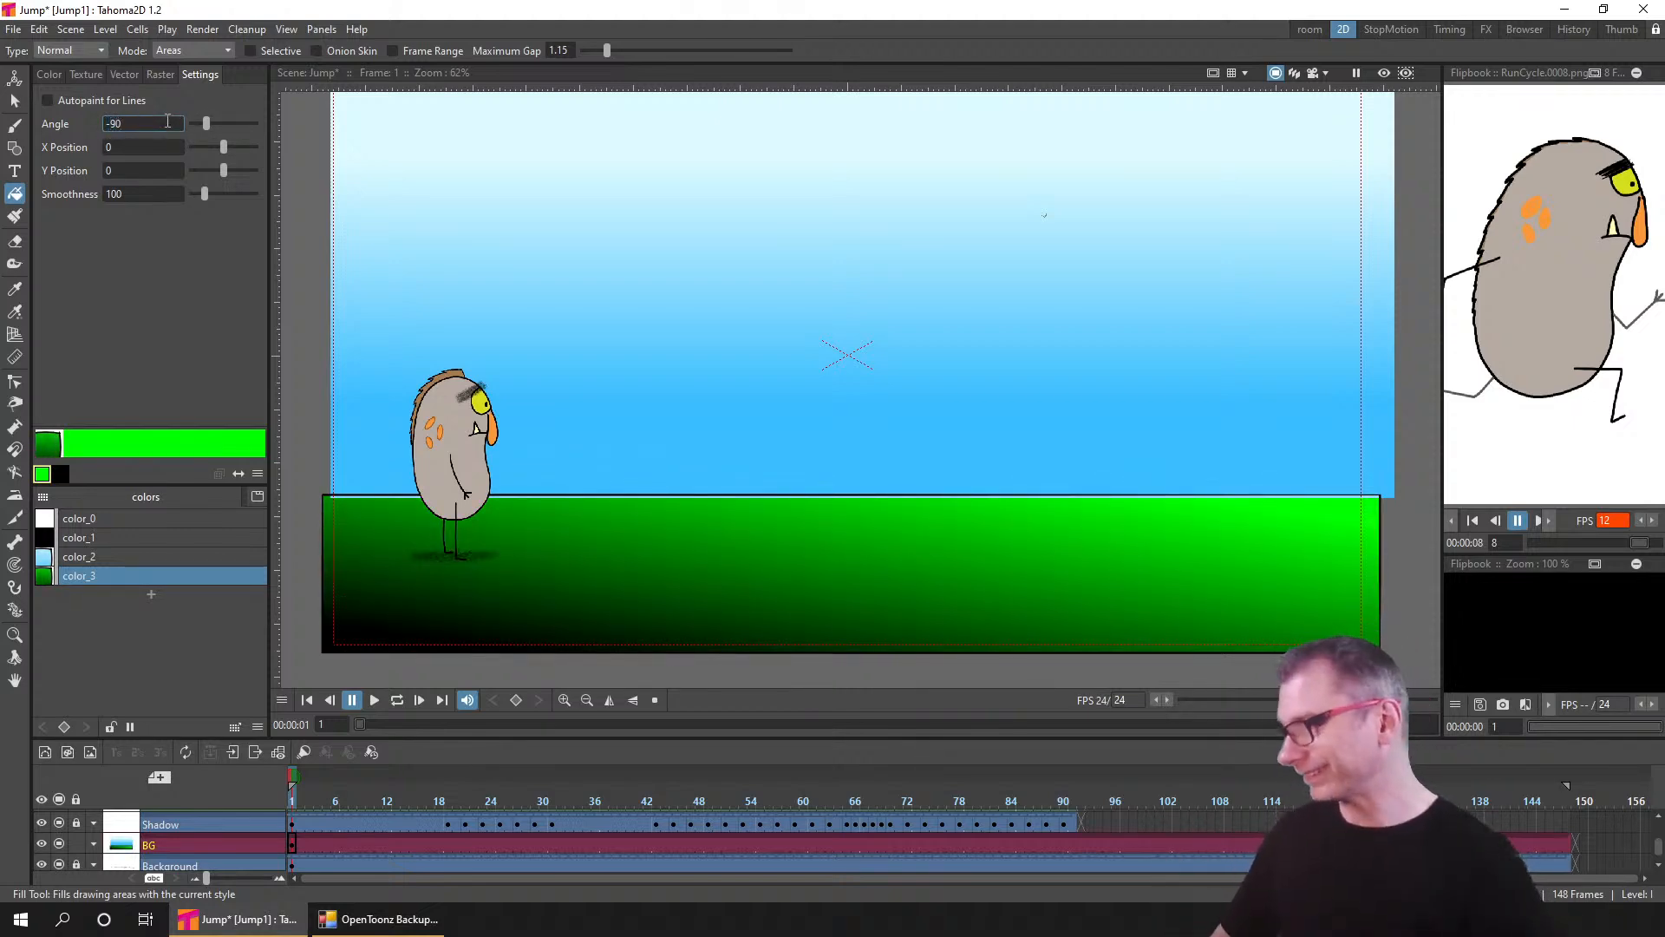
pyautogui.press('Return')
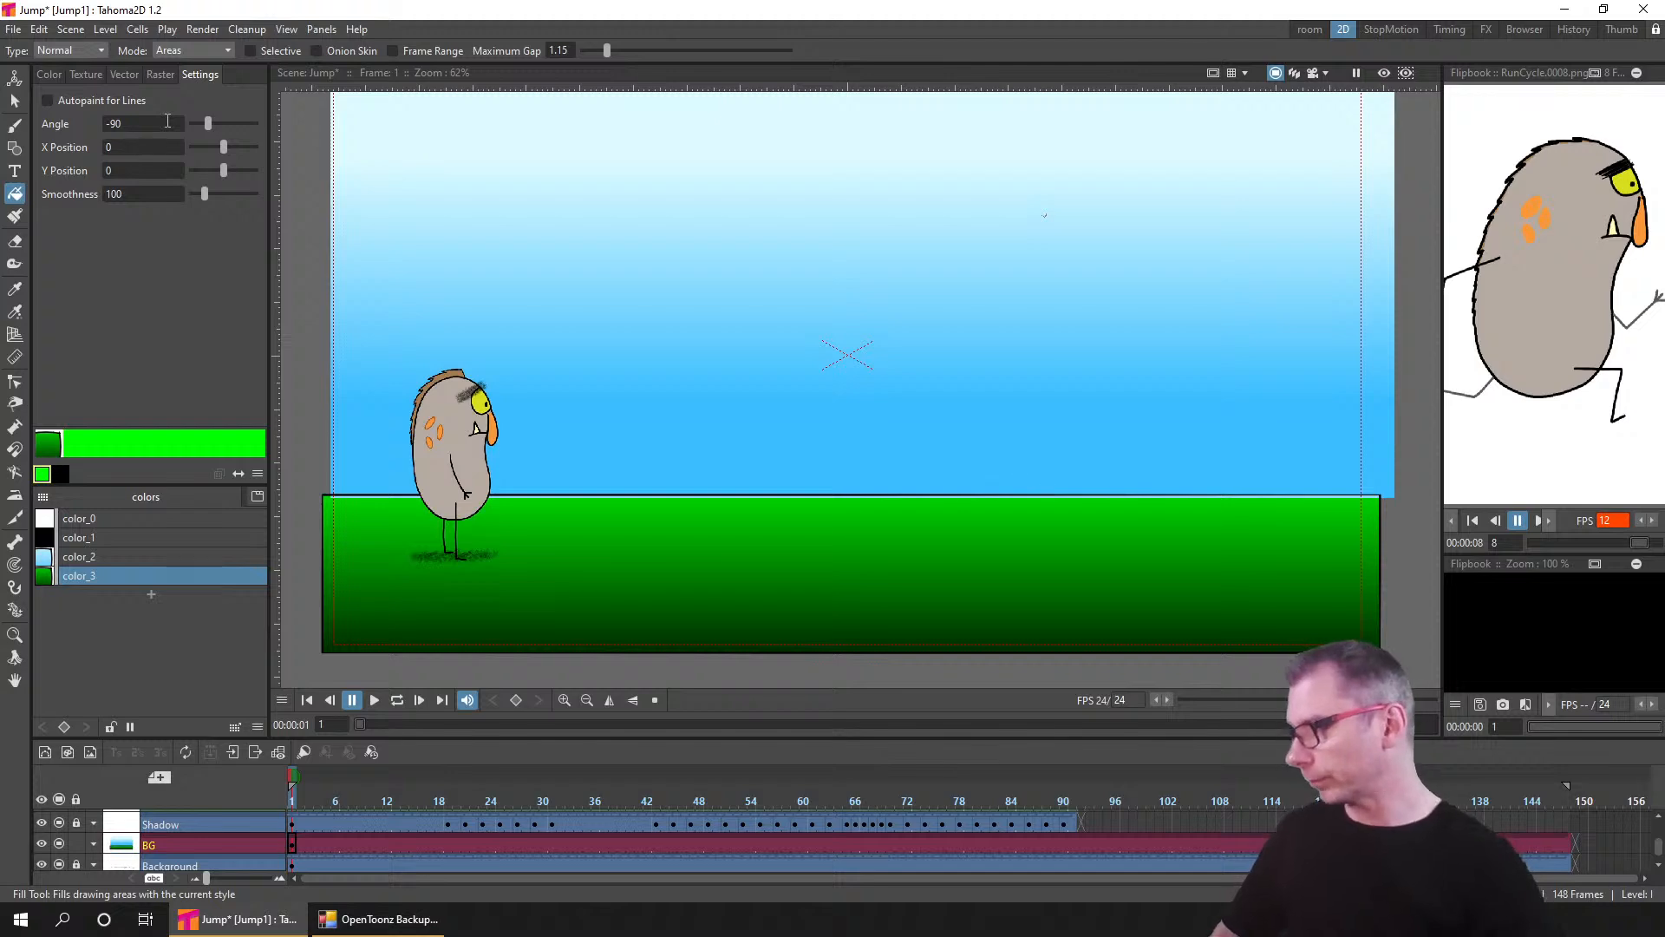
# - Recolour color_3's gradient with a softer first green (H 120, S 74, V 88) and a dark second green (H 127, S 97, V 47)
pyautogui.click(51, 76)
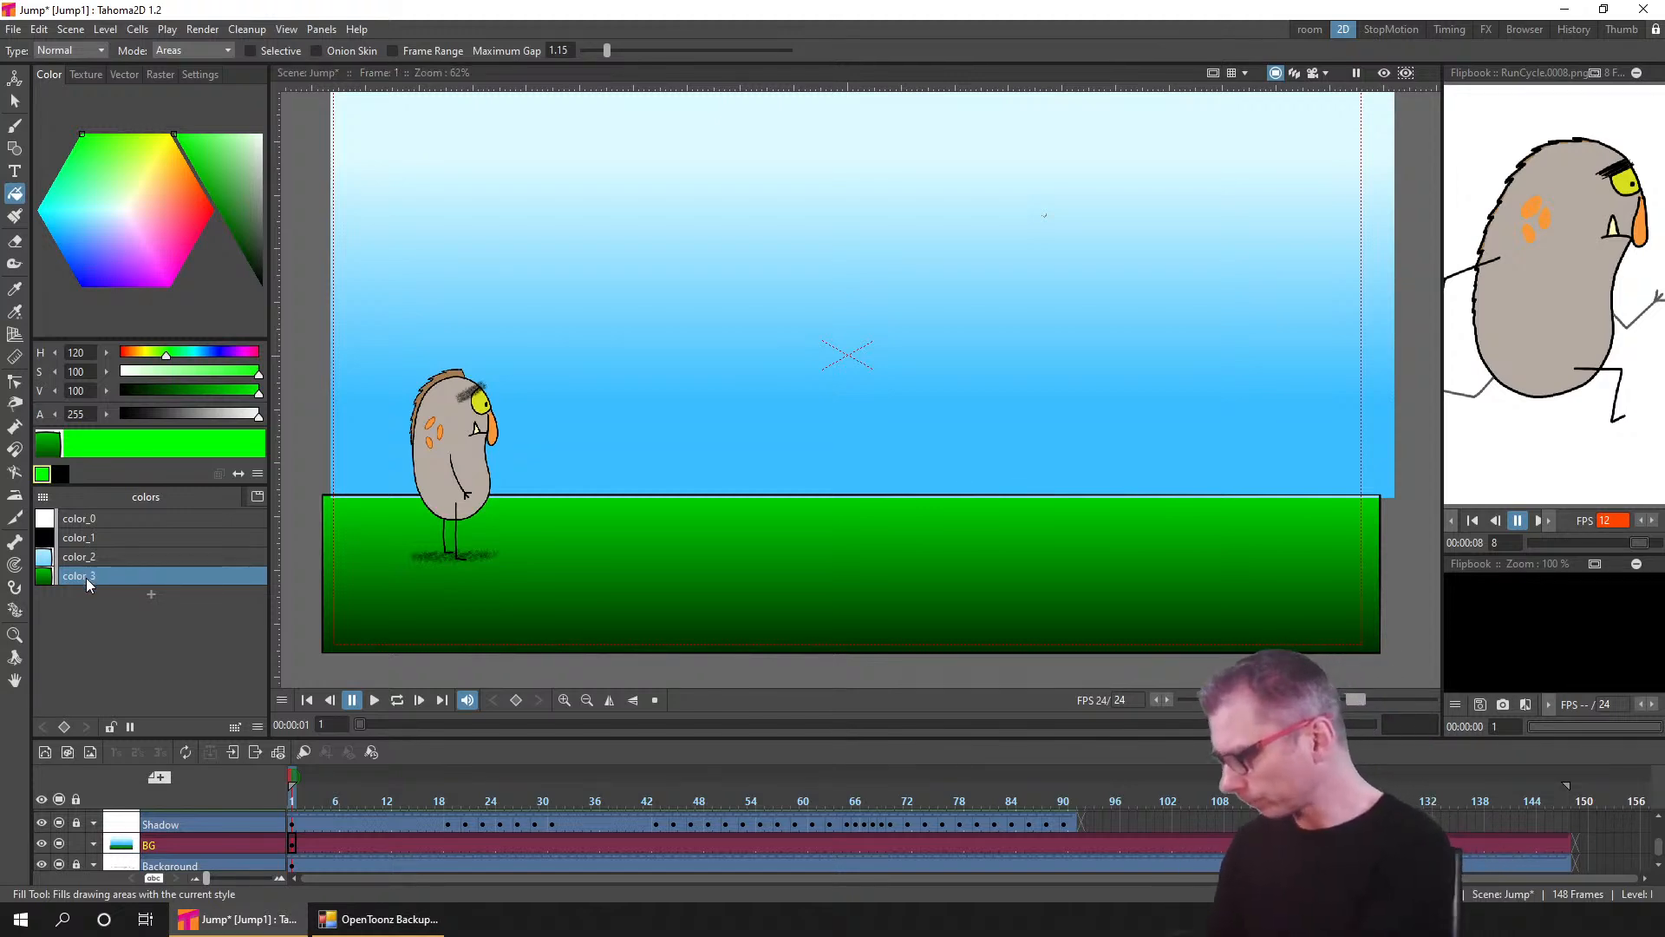
pyautogui.moveTo(216, 171); pyautogui.dragTo(76, 143)
pyautogui.click(59, 474)
pyautogui.moveTo(220, 208); pyautogui.dragTo(208, 218)
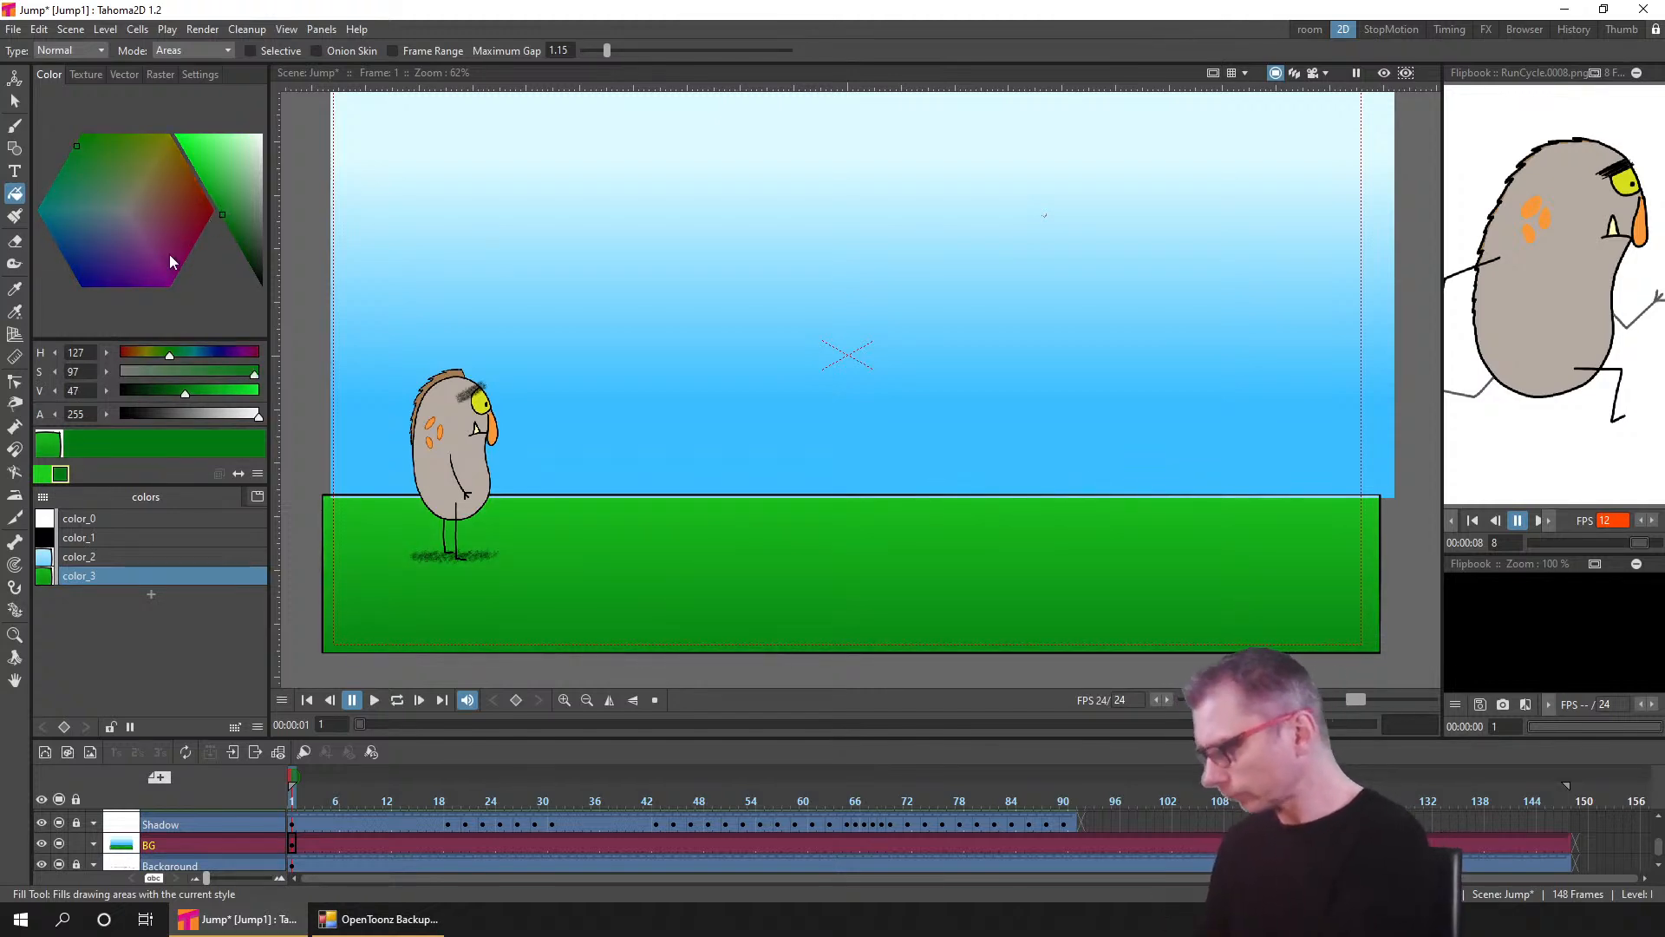
pyautogui.click(42, 475)
pyautogui.moveTo(206, 160); pyautogui.dragTo(202, 154)
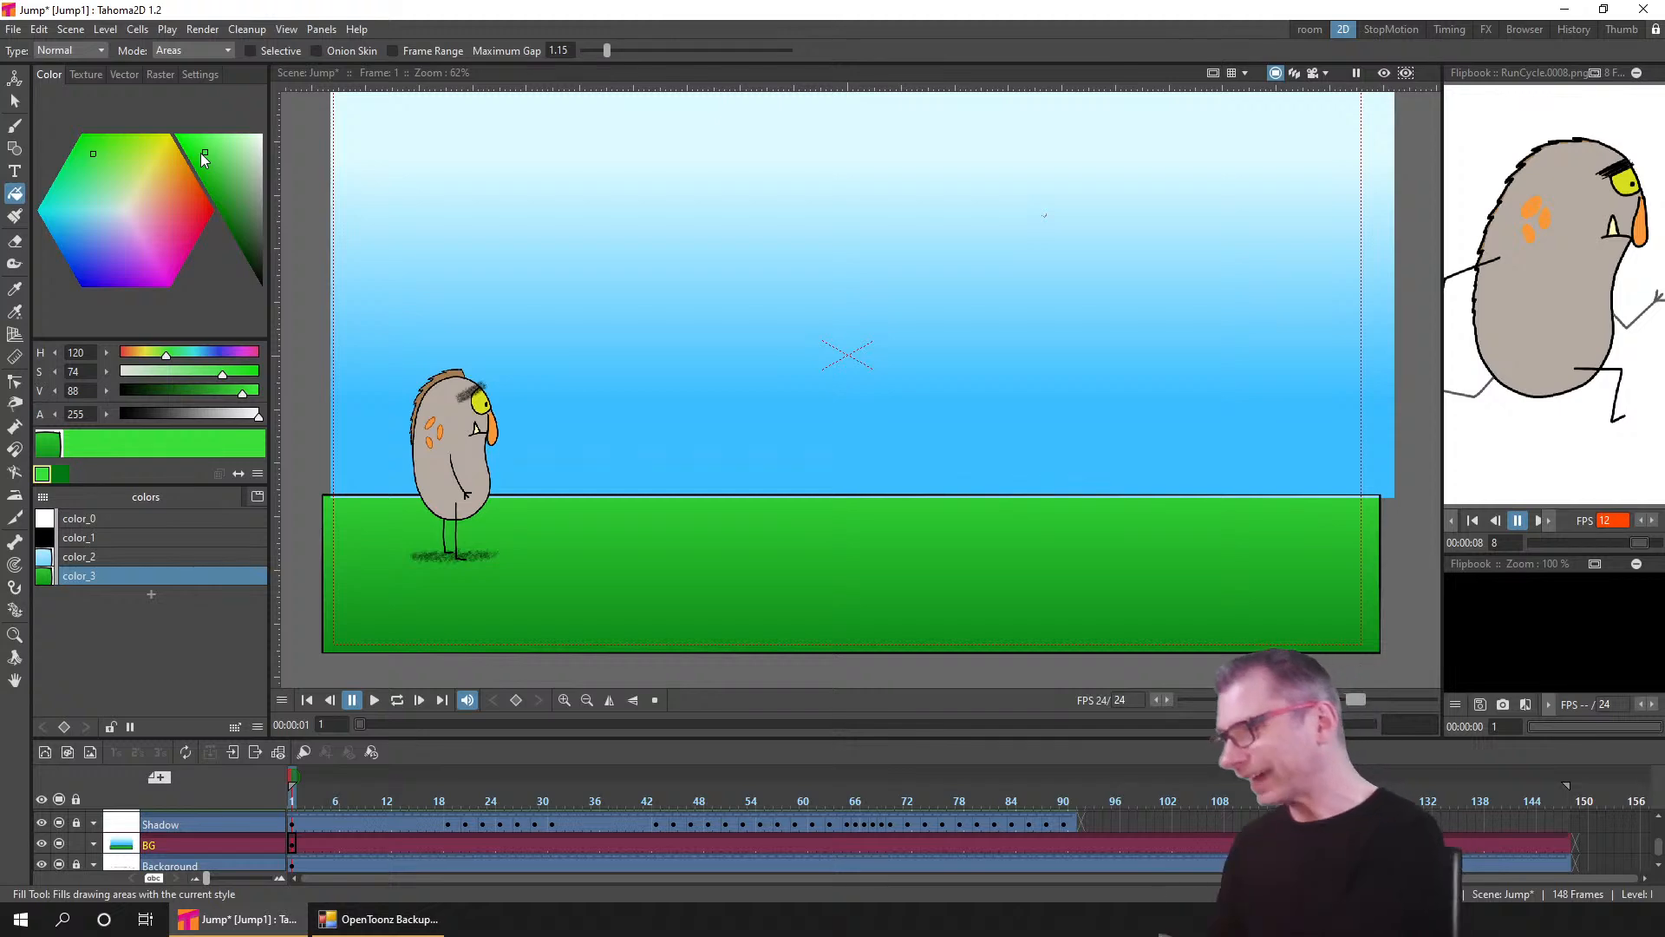
# - Adjust the ground gradient's smoothness to about 58.03 and its Y position to about -34.29
pyautogui.click(199, 74)
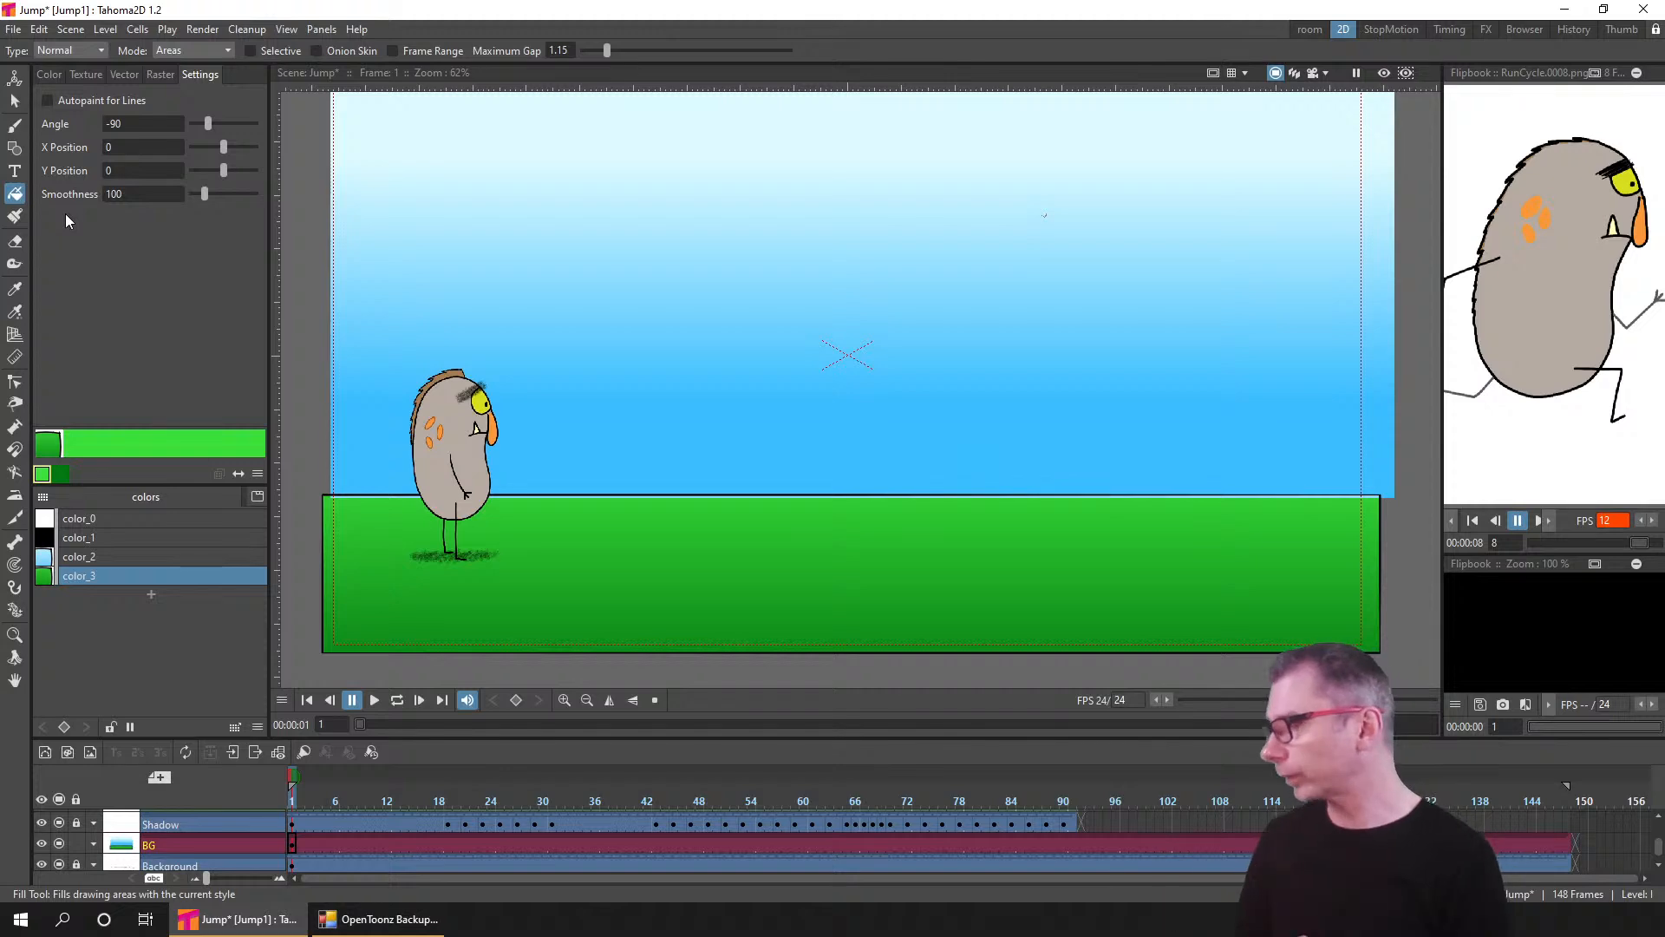
pyautogui.moveTo(203, 200); pyautogui.dragTo(192, 196)
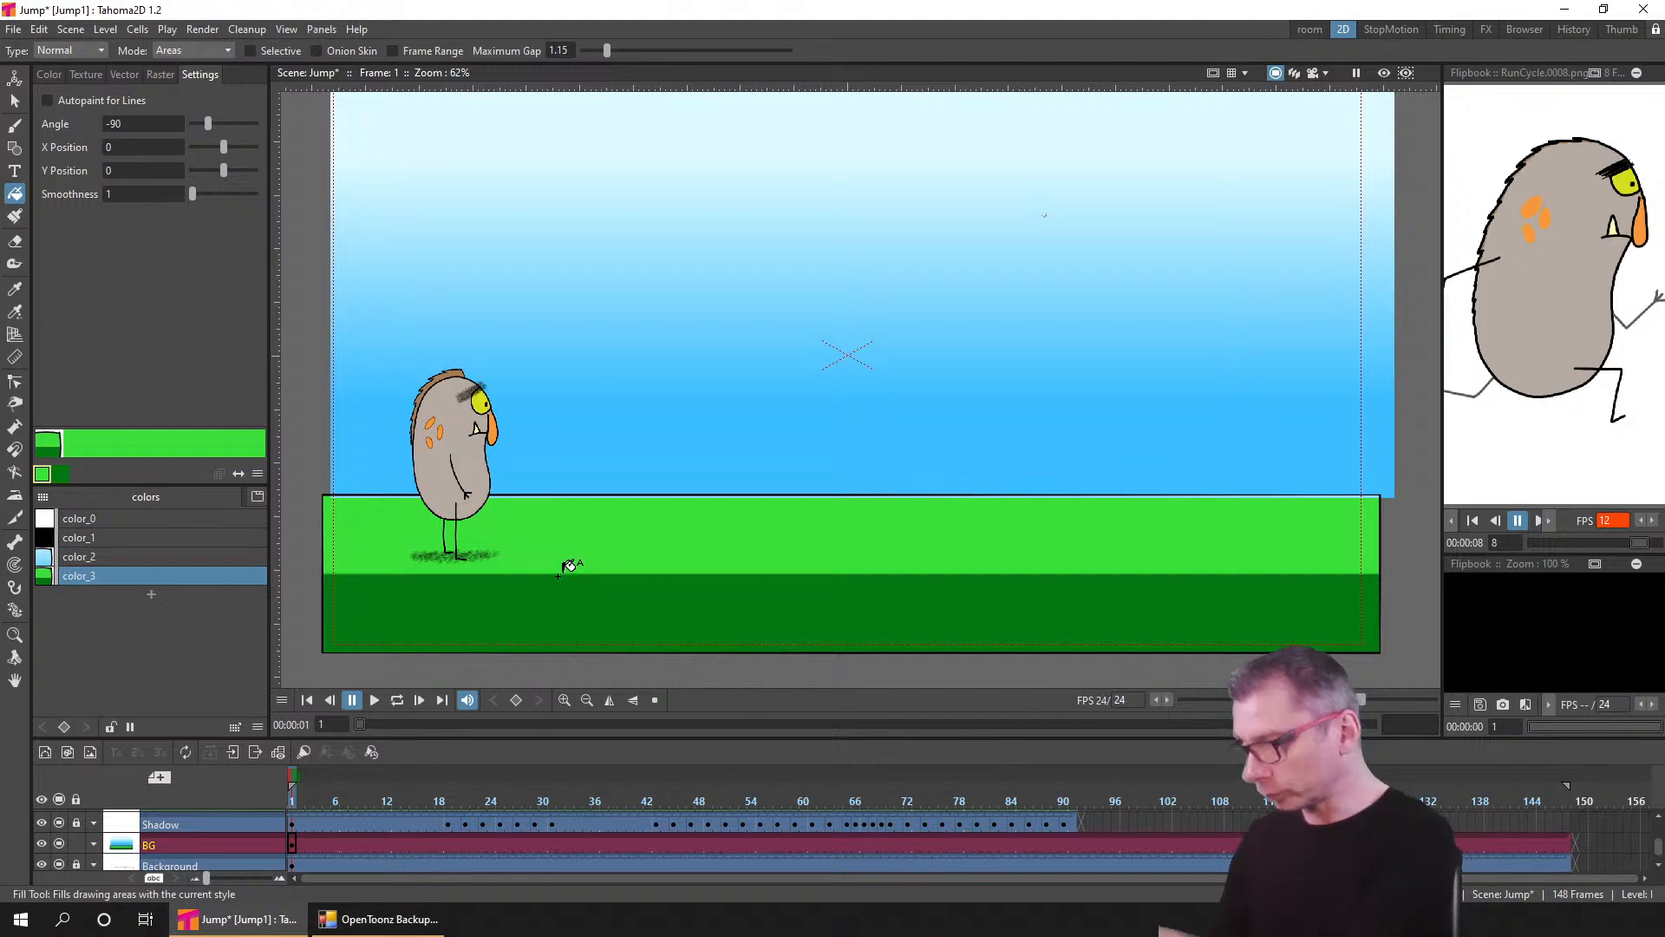
pyautogui.moveTo(226, 164)
pyautogui.mouseDown()
pyautogui.moveTo(210, 166)
pyautogui.moveTo(257, 174)
pyautogui.moveTo(198, 194)
pyautogui.moveTo(217, 169)
pyautogui.moveTo(169, 178)
pyautogui.moveTo(269, 180)
pyautogui.moveTo(208, 185)
pyautogui.mouseUp()
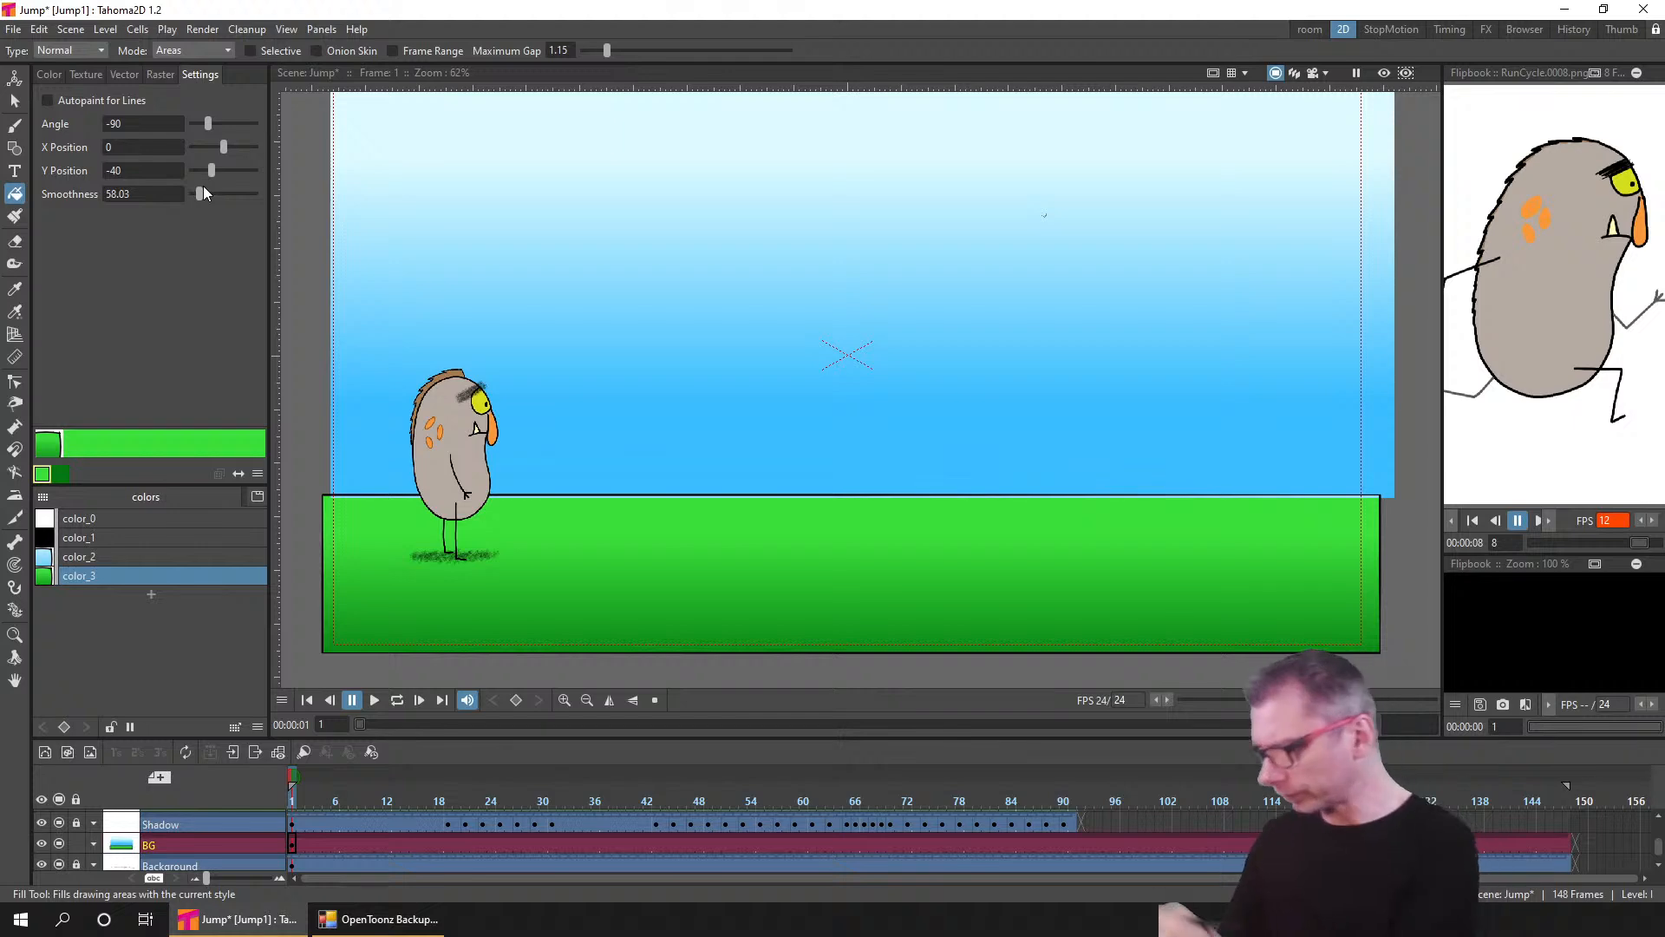
pyautogui.moveTo(208, 168); pyautogui.dragTo(212, 168)
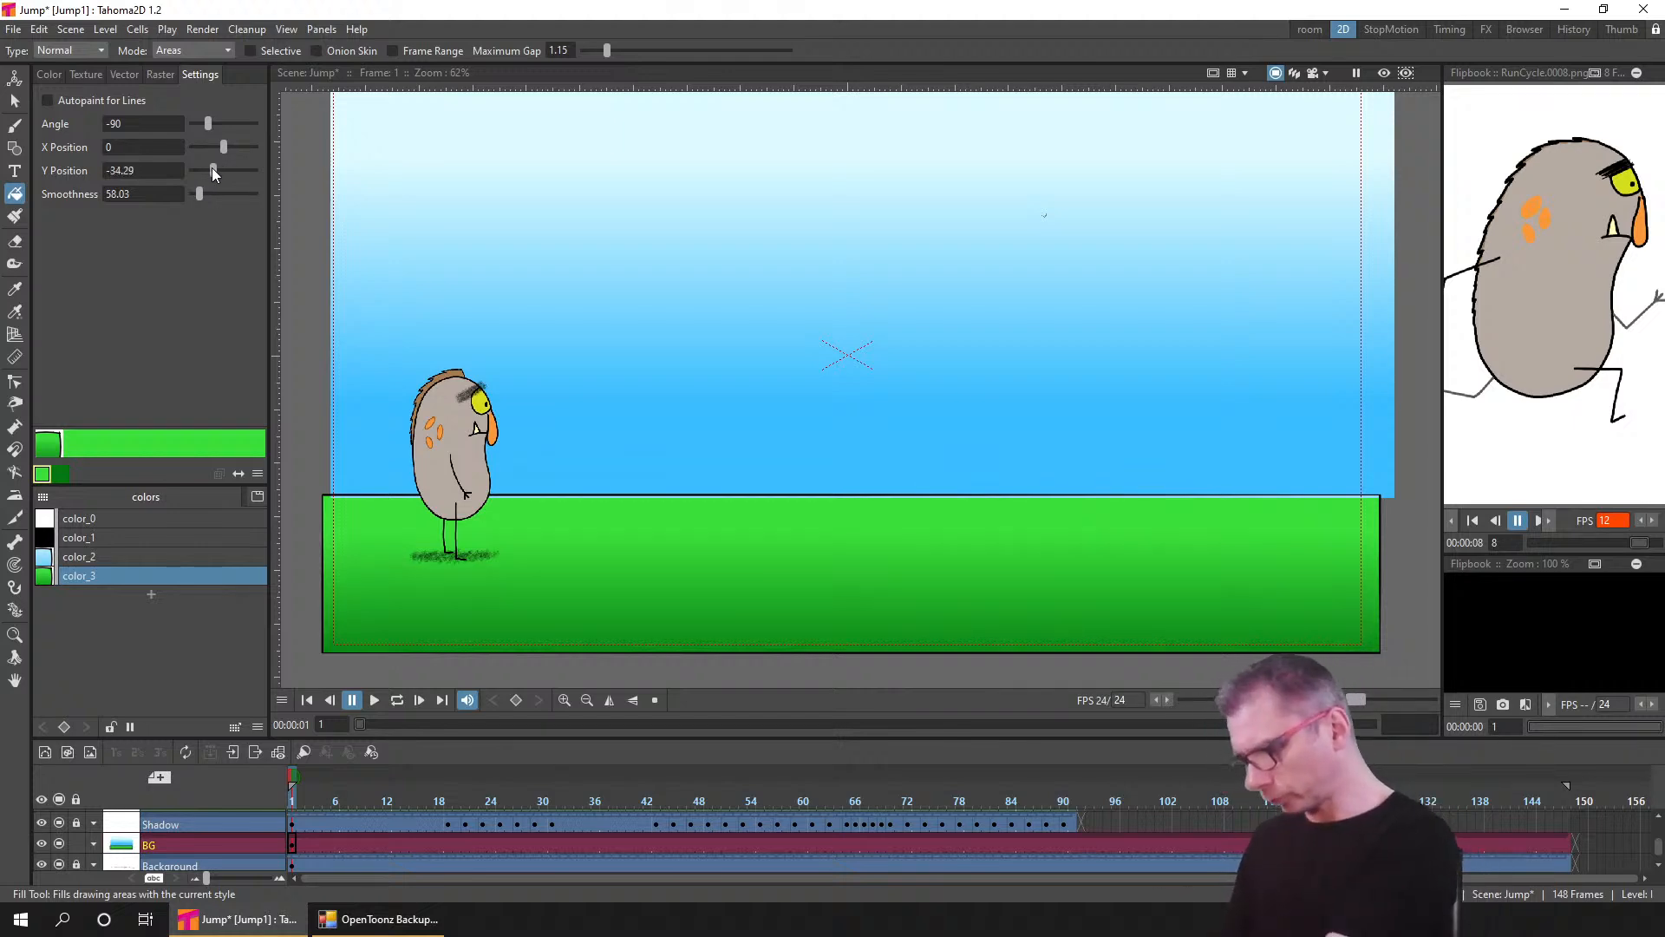
# - Darken the ground gradient's second green to a V value of 34, and save the scene
pyautogui.click(64, 477)
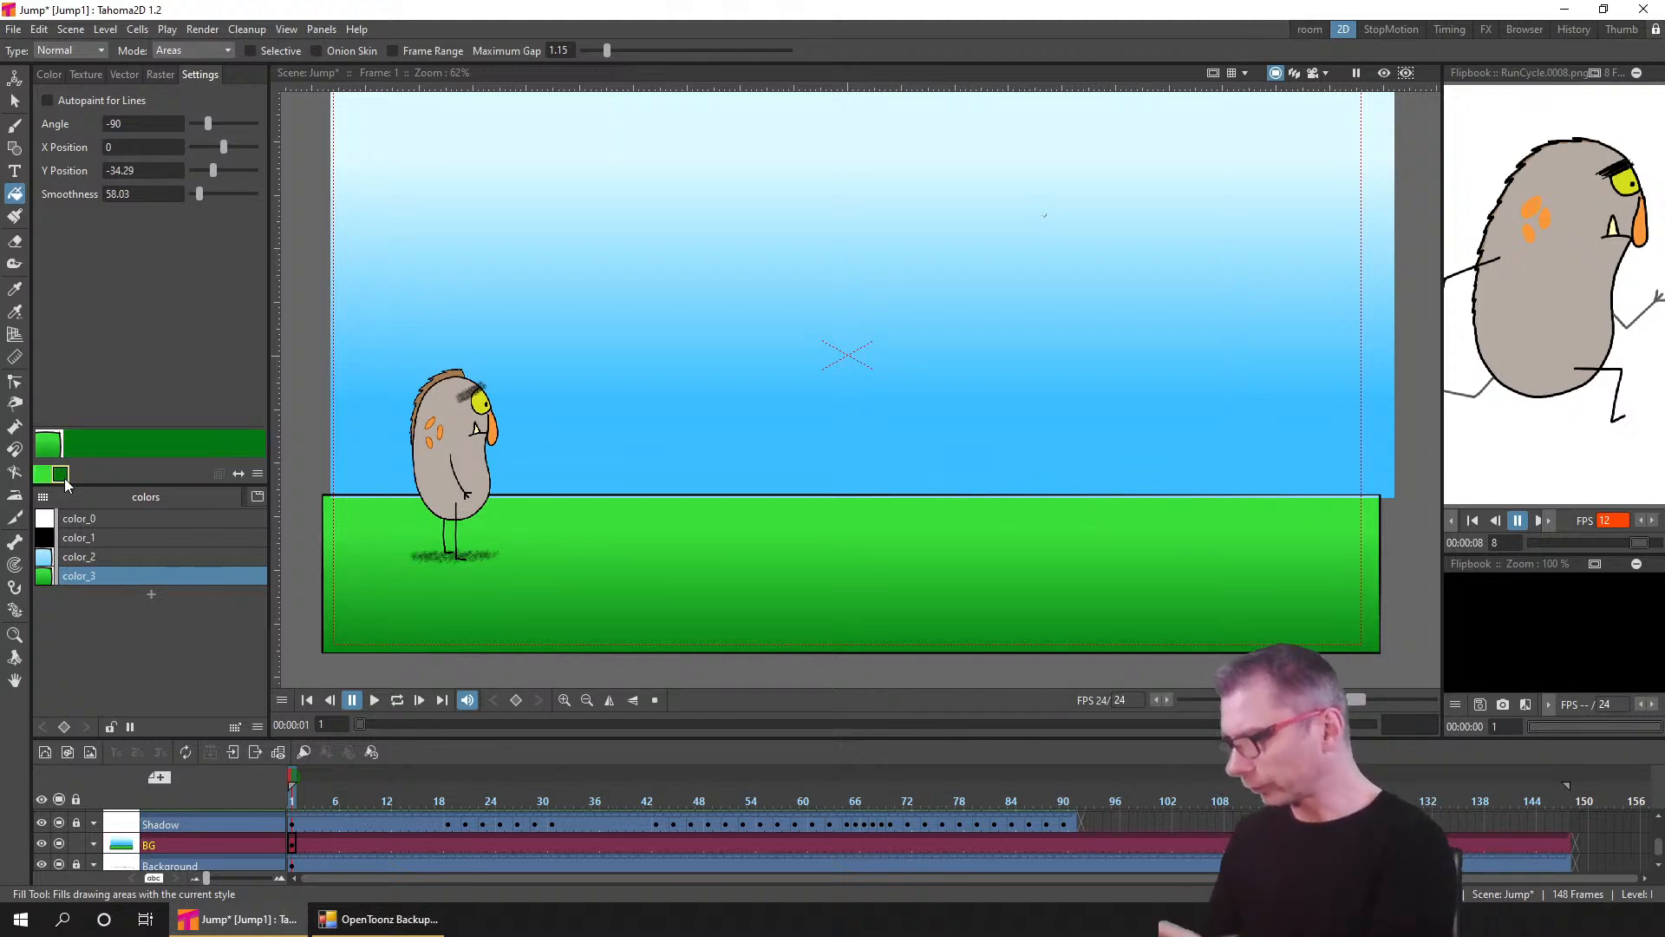
pyautogui.click(50, 75)
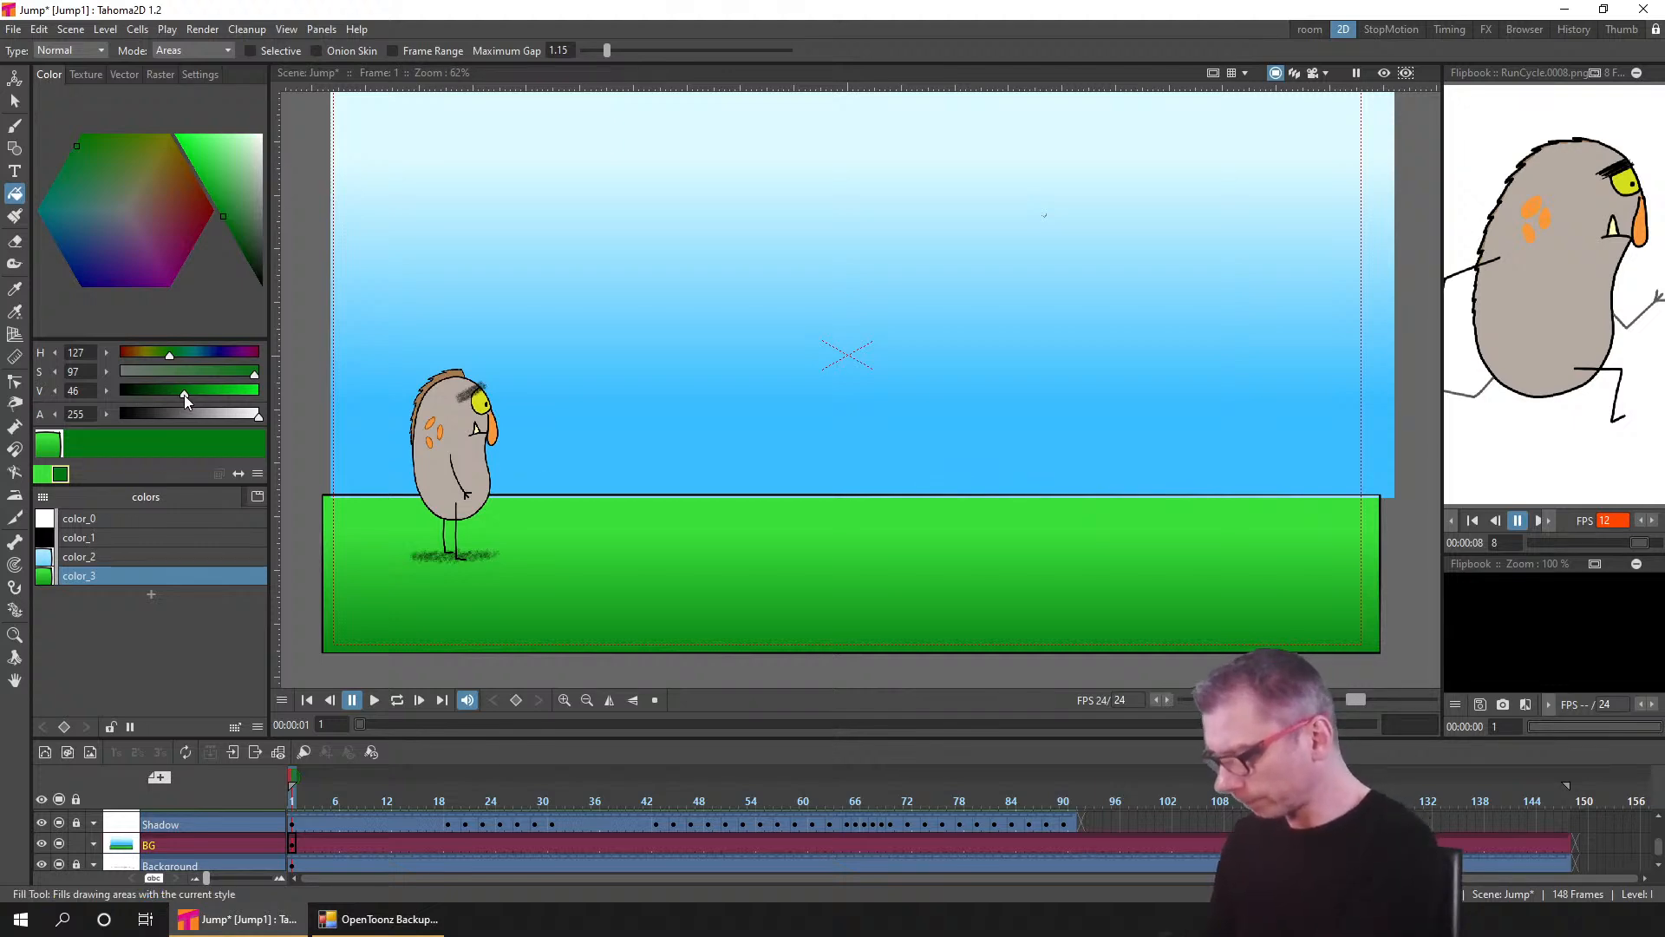
pyautogui.moveTo(180, 398); pyautogui.dragTo(167, 401)
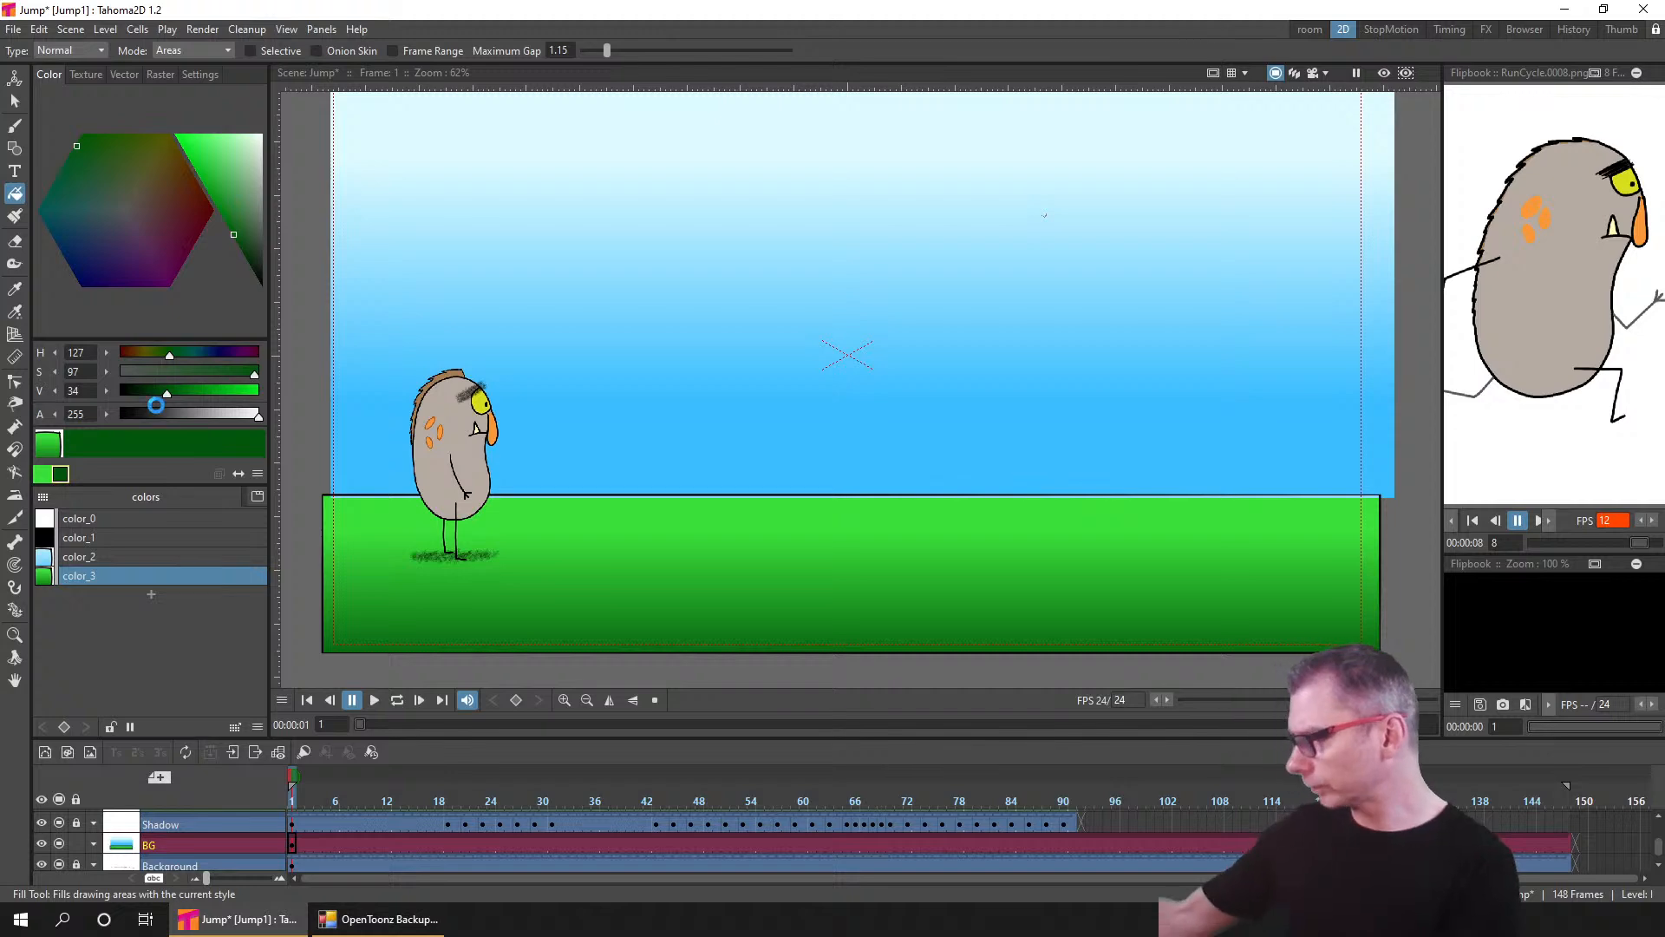
pyautogui.hotkey('ctrl', 's')
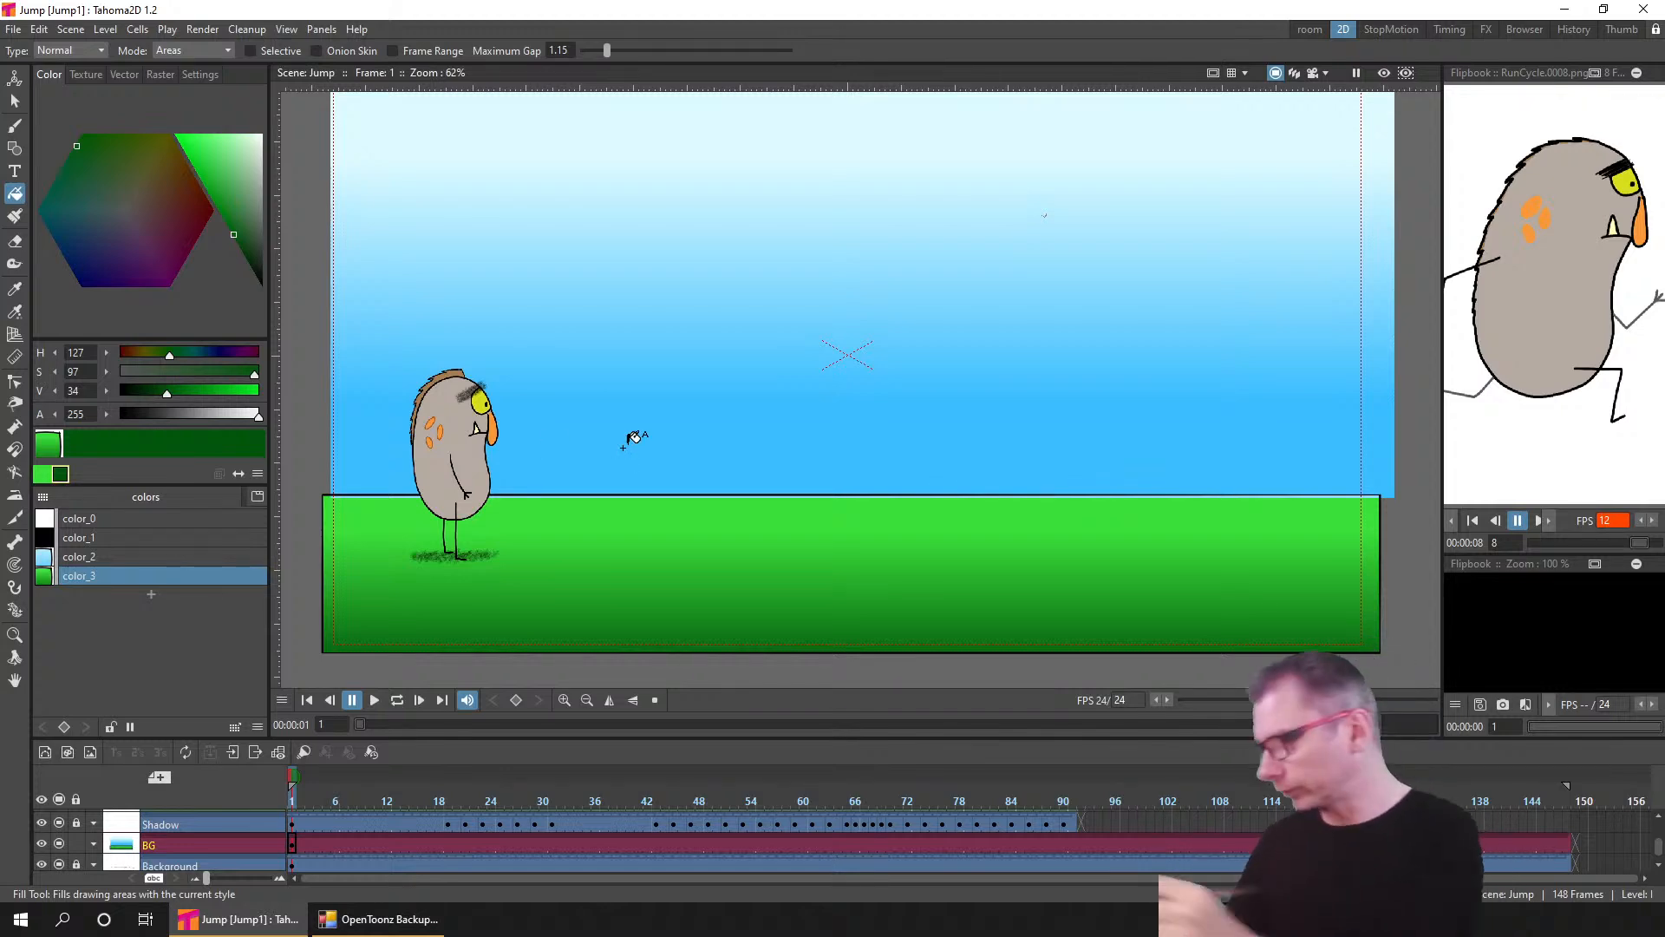
# - Recolour the ground rectangle's black outline with color_0 and deselect the shape
pyautogui.click(14, 102)
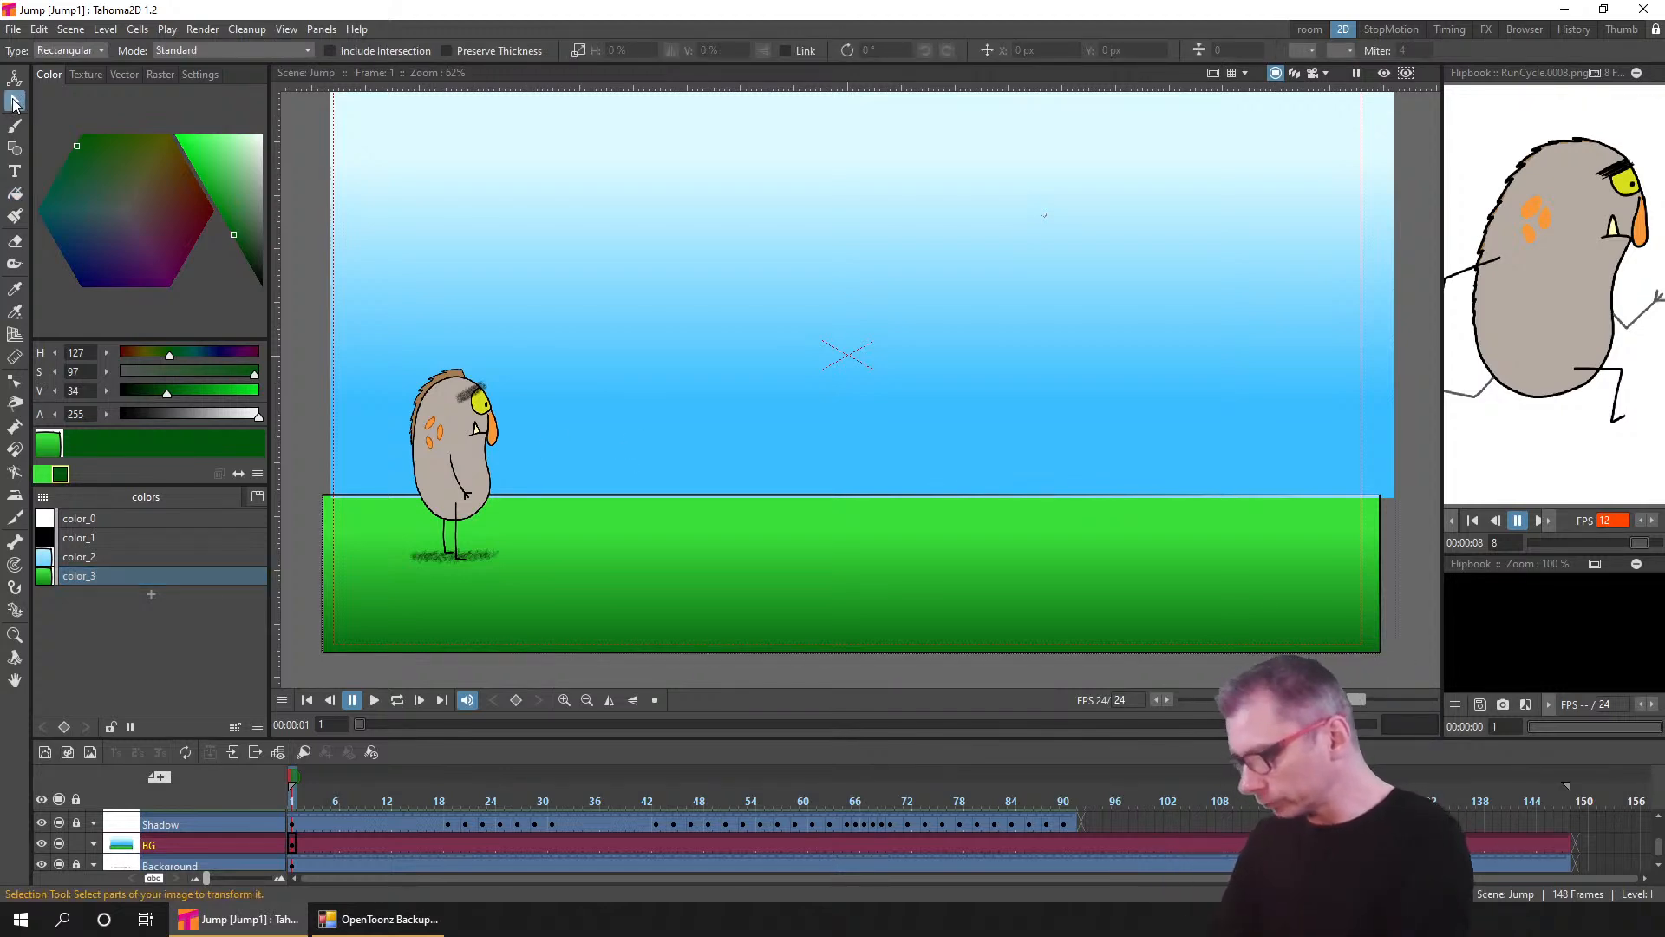
pyautogui.click(412, 652)
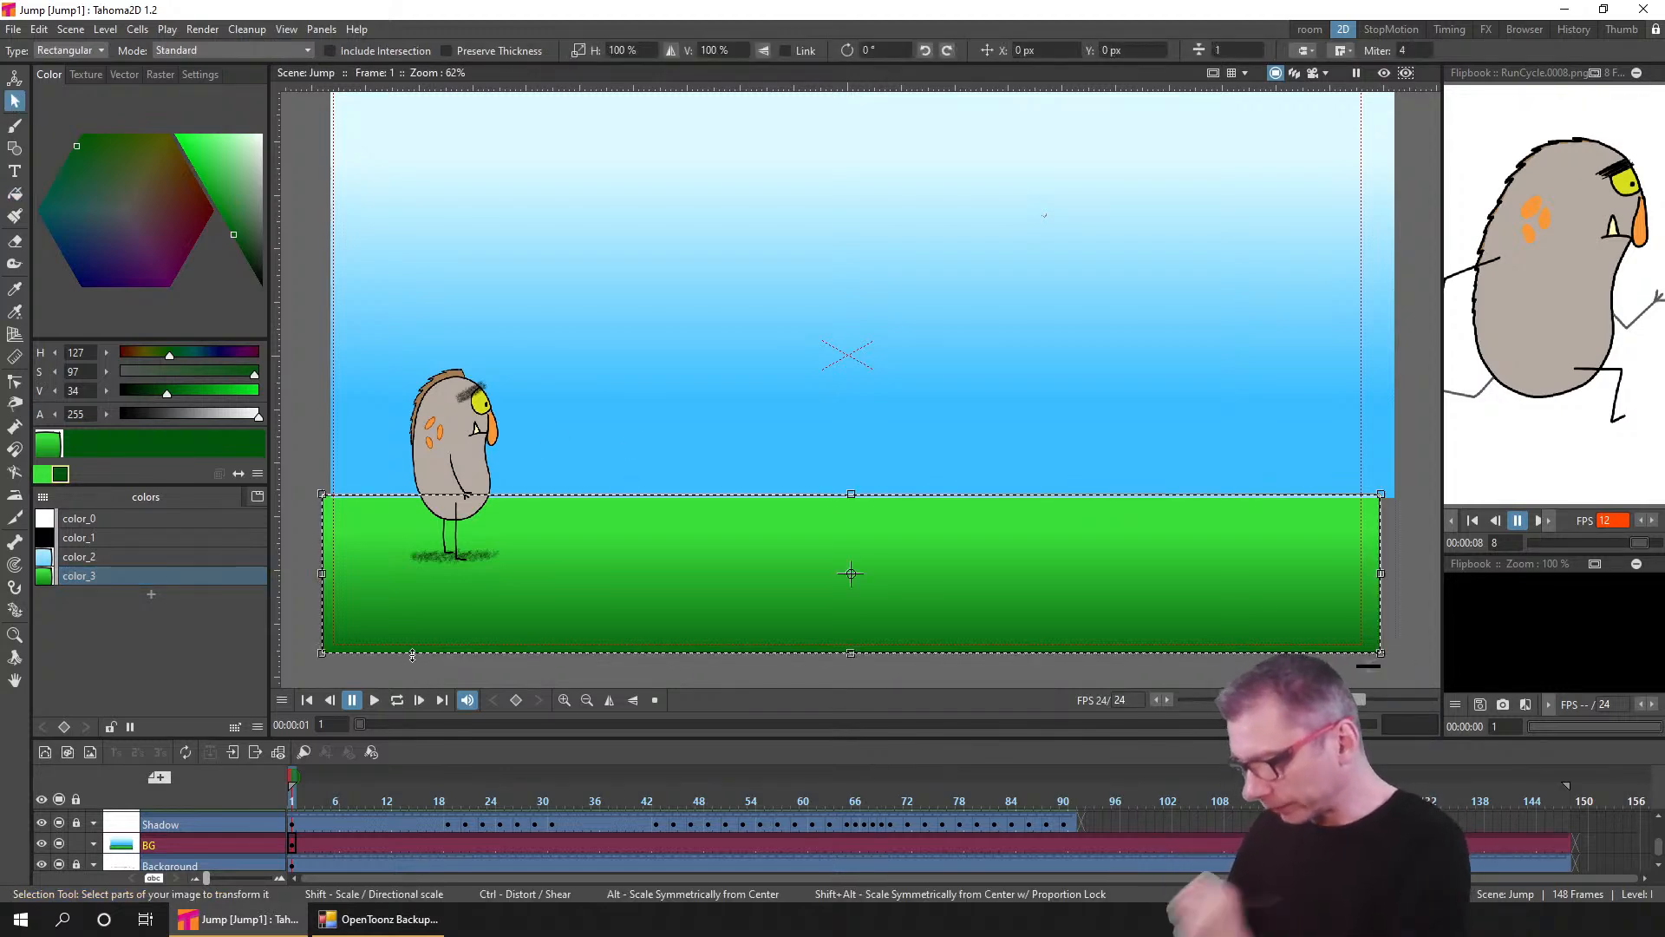
pyautogui.click(101, 516)
pyautogui.click(700, 673)
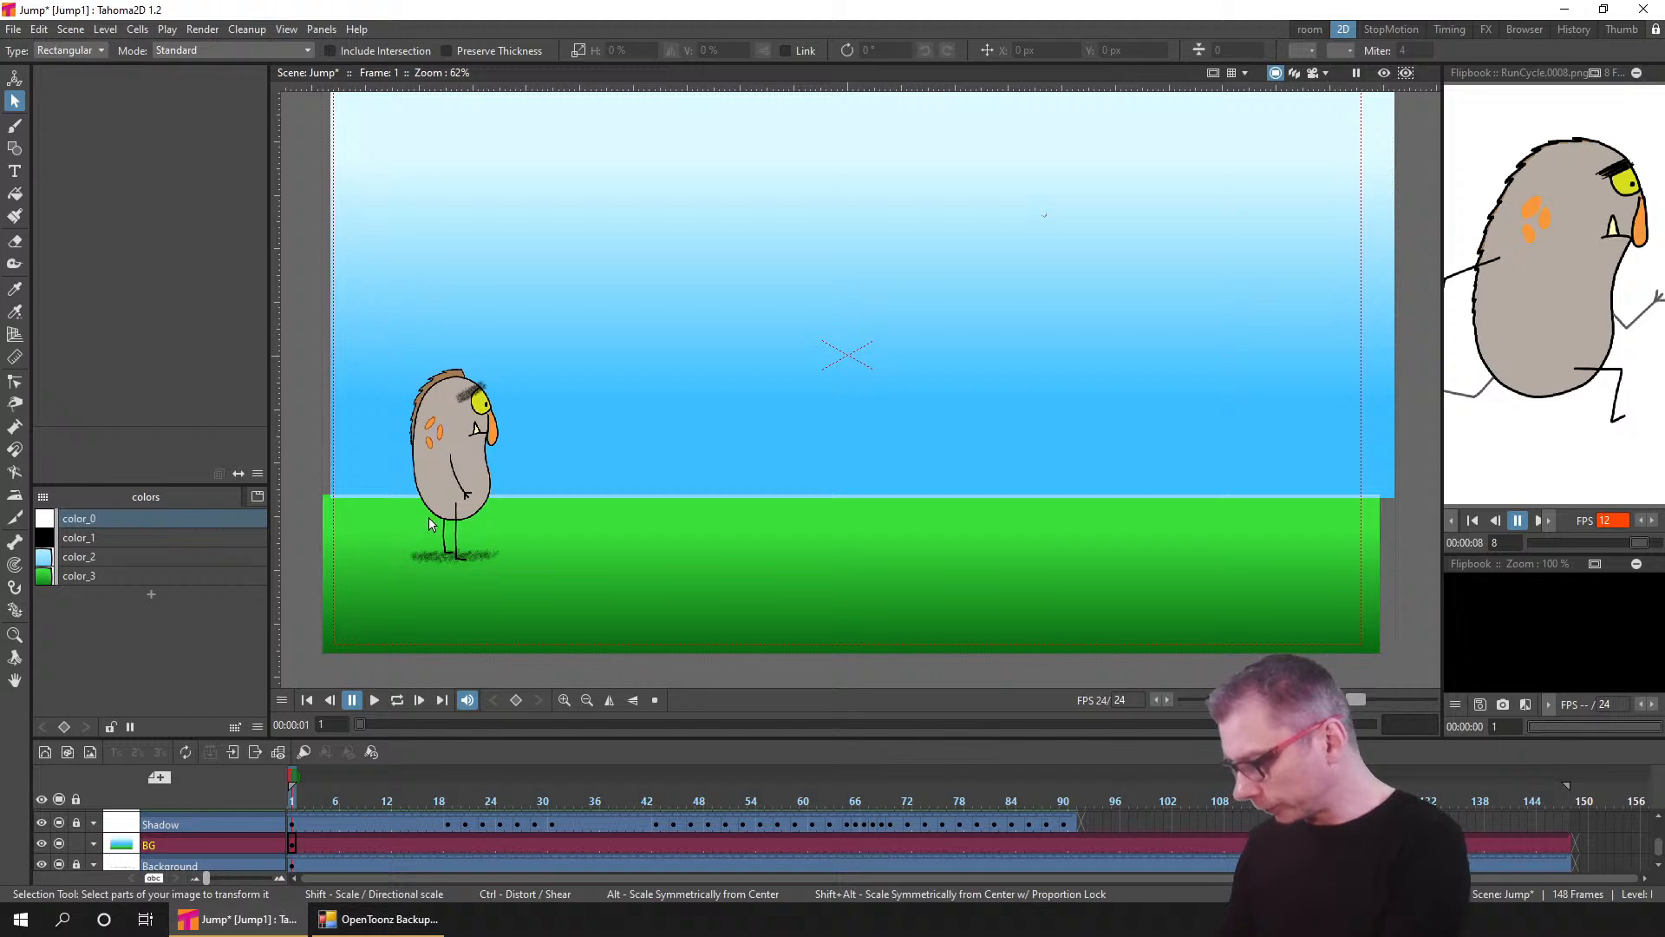
# - Move the ground rectangle slightly downward to line its upper edge up with the sky's lower edge
pyautogui.click(1212, 508)
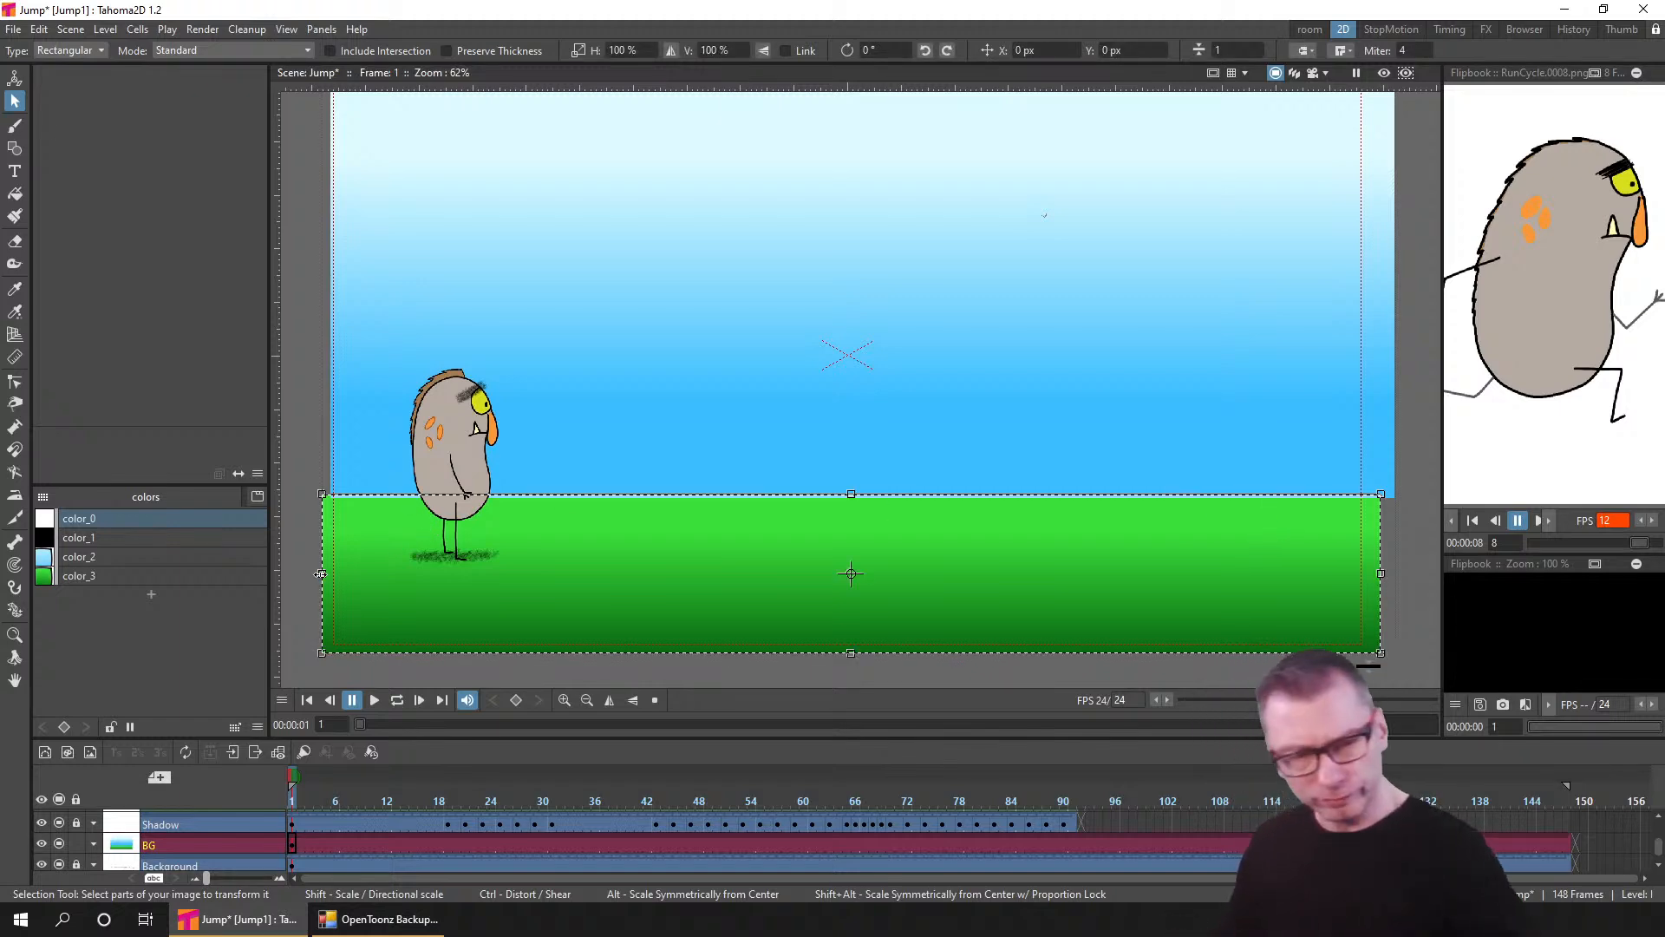
pyautogui.moveTo(320, 573); pyautogui.dragTo(320, 575)
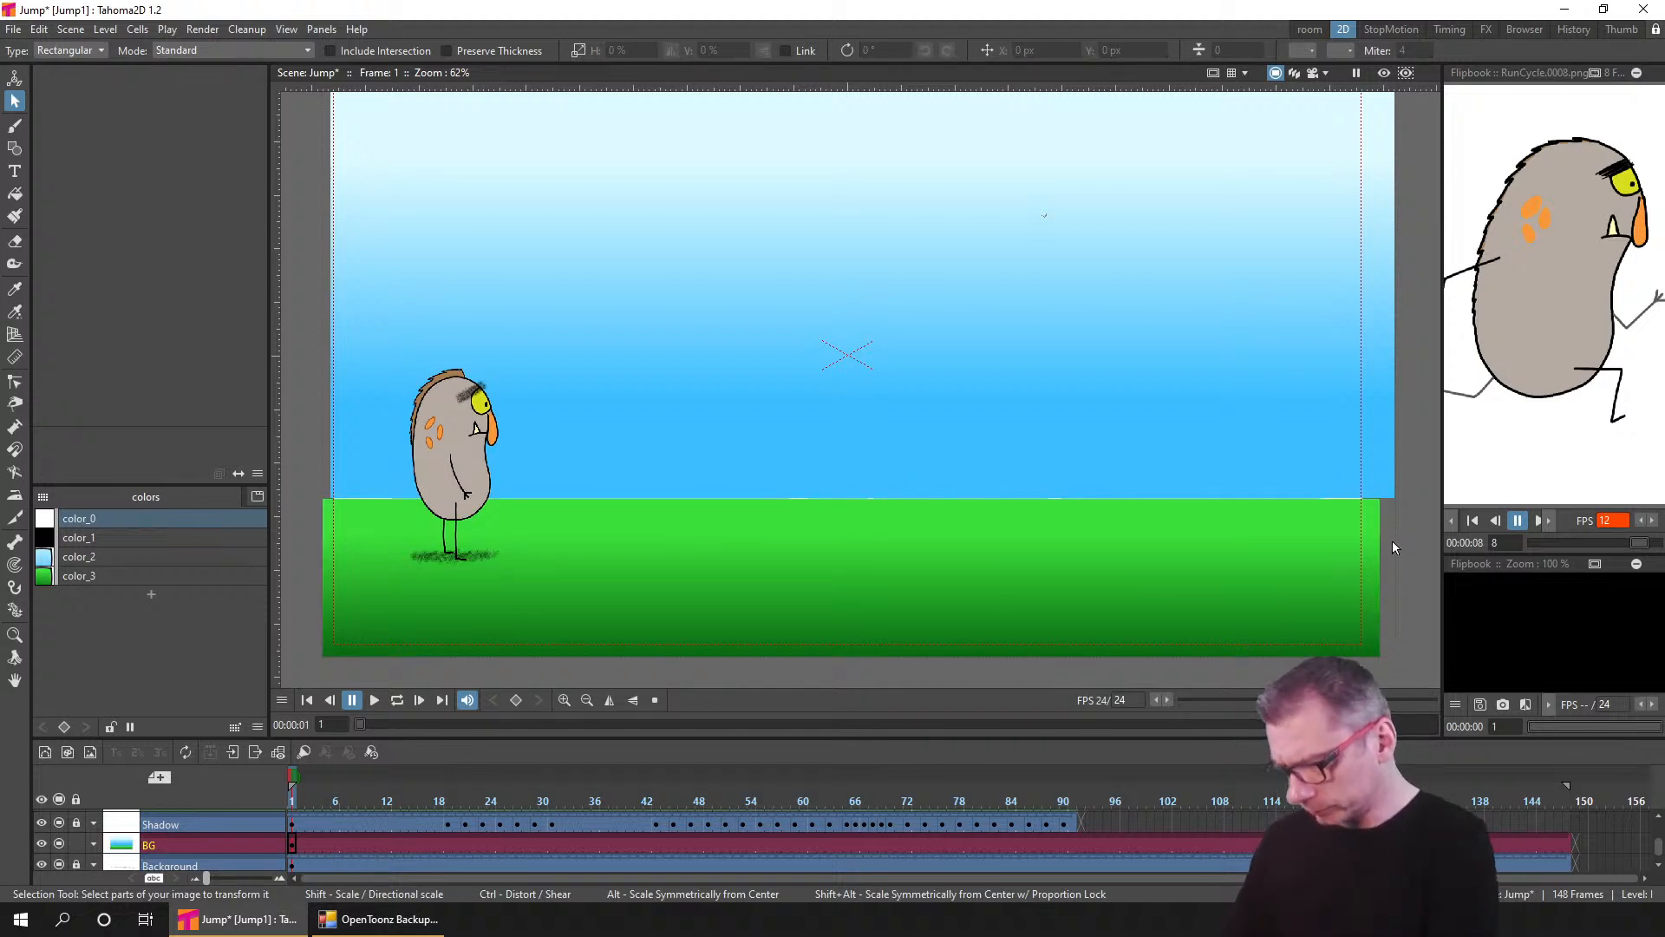
# - Undo the last two changes to the ground rectangle, and redo them both
pyautogui.hotkey('ctrl', 'z')
pyautogui.hotkey('ctrl', 'z')
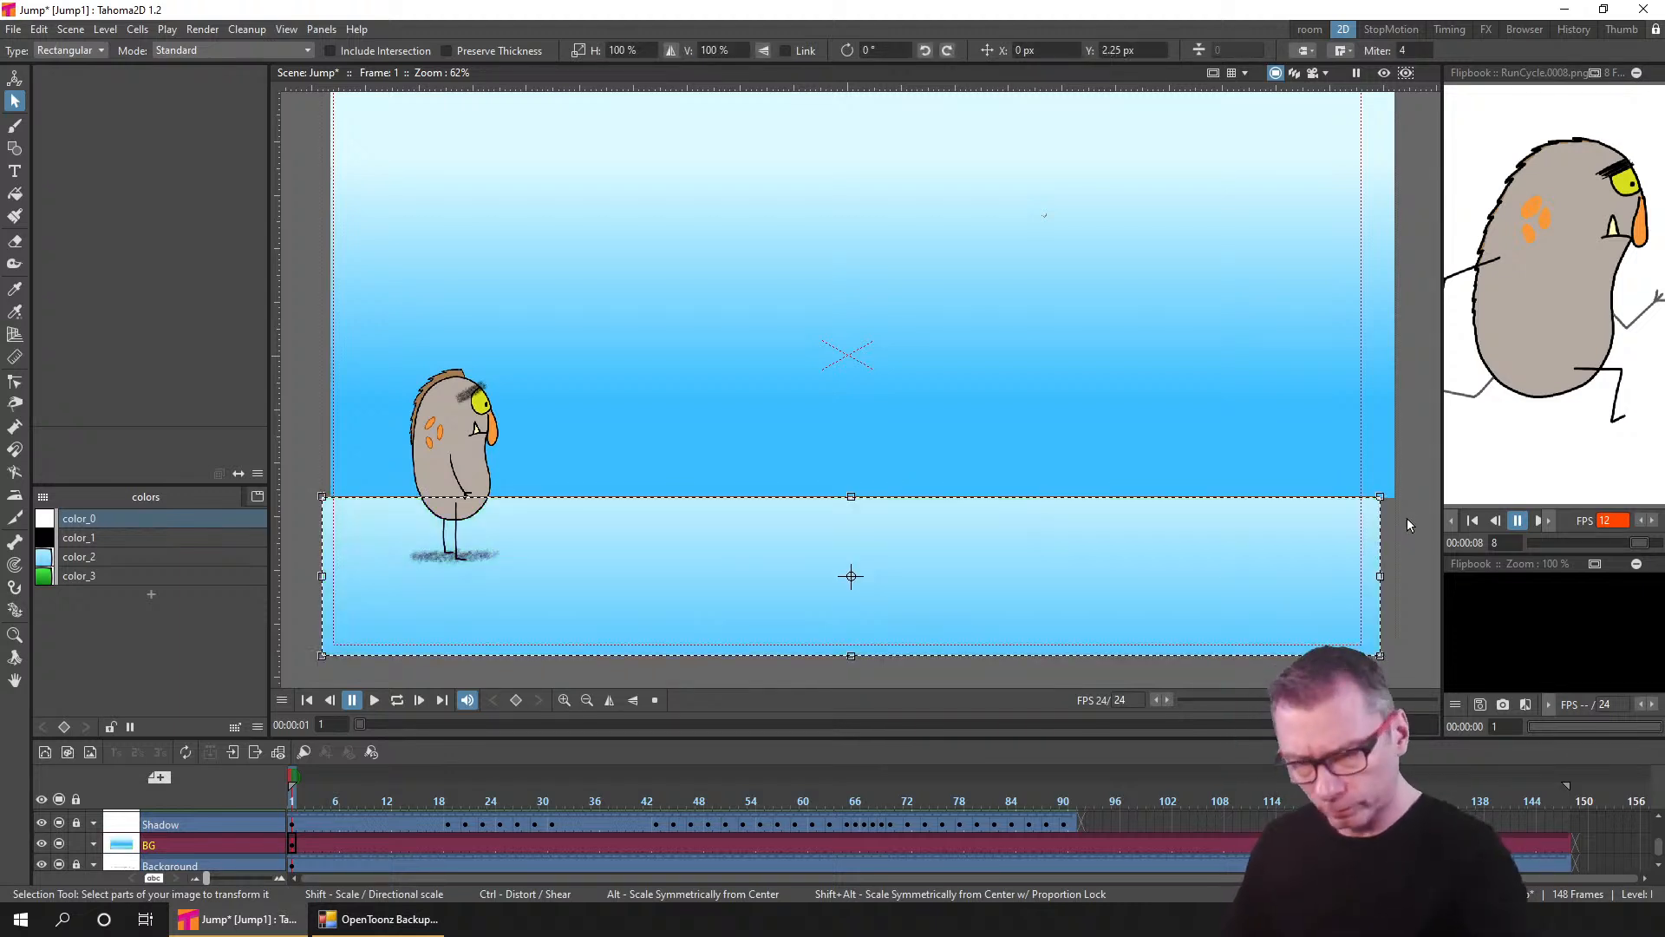
pyautogui.hotkey('ctrl', 'y')
pyautogui.hotkey('ctrl', 'y')
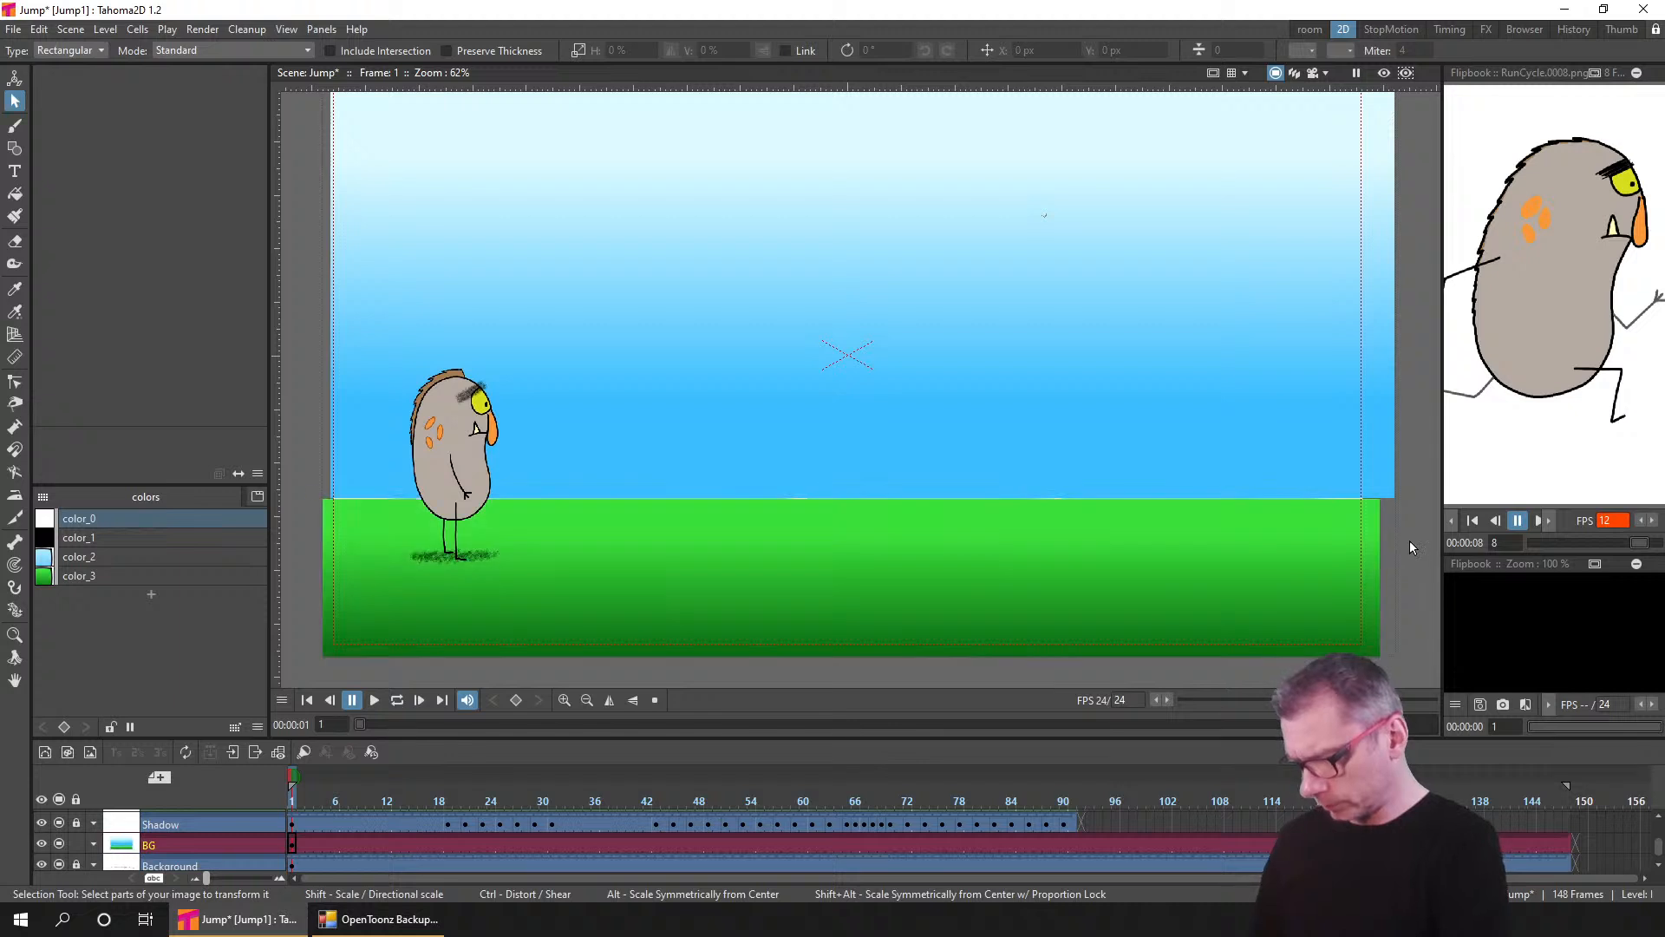
# - Preview the rendered background within the camera frame, leave the preview, and save the scene
pyautogui.click(1384, 74)
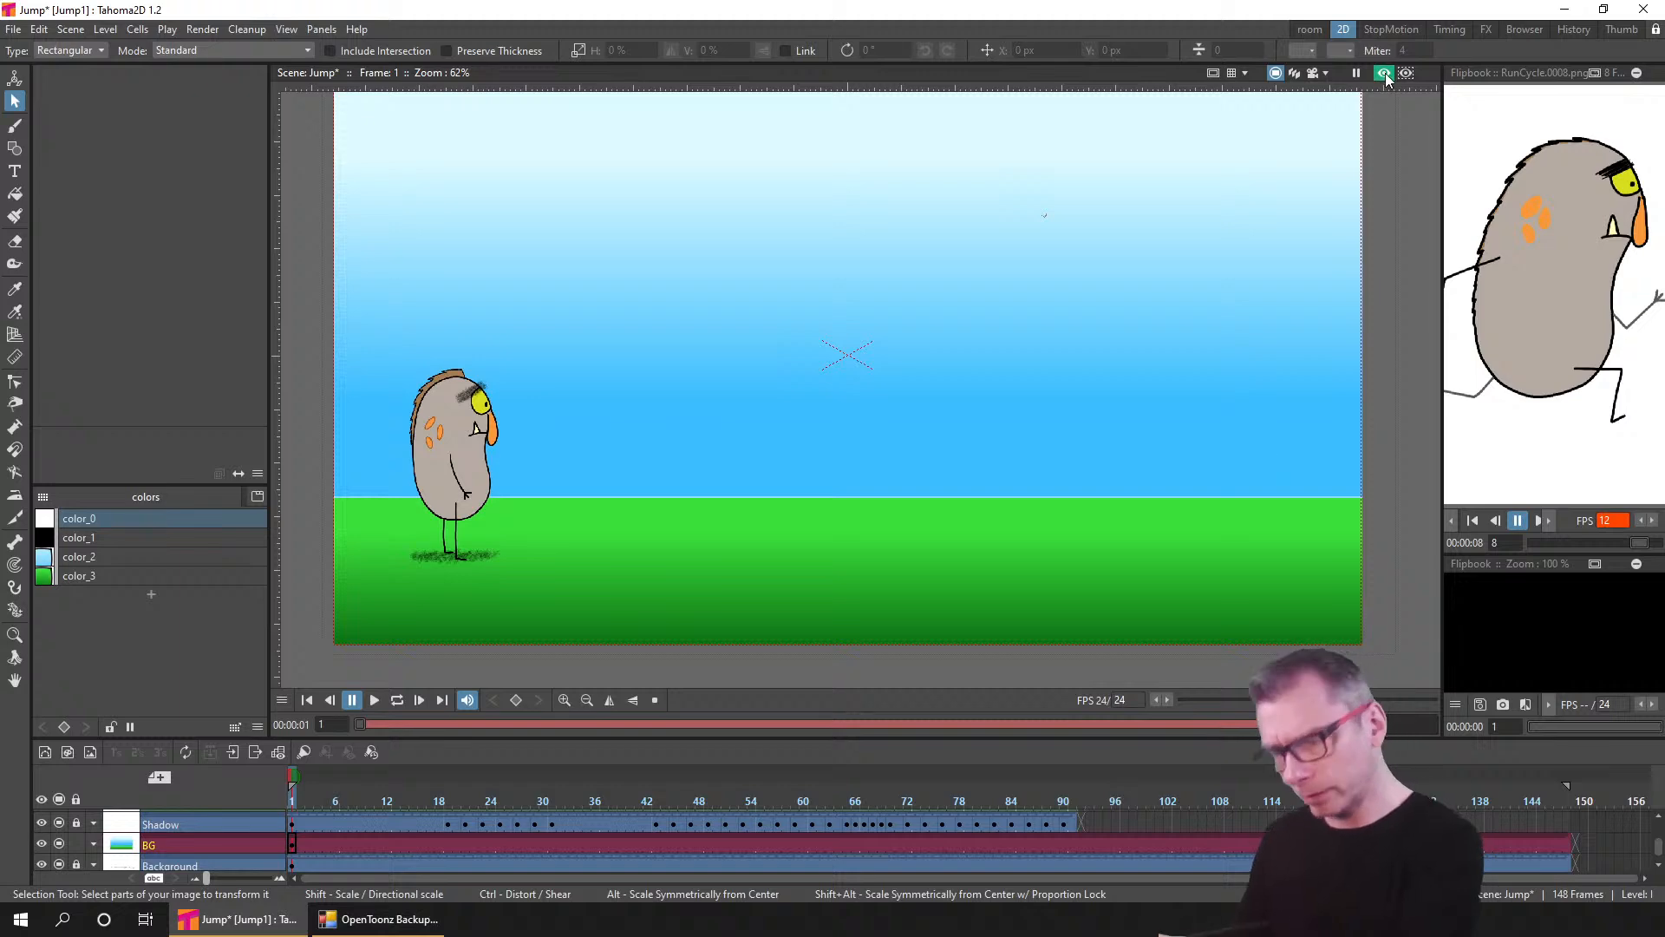
pyautogui.click(1384, 74)
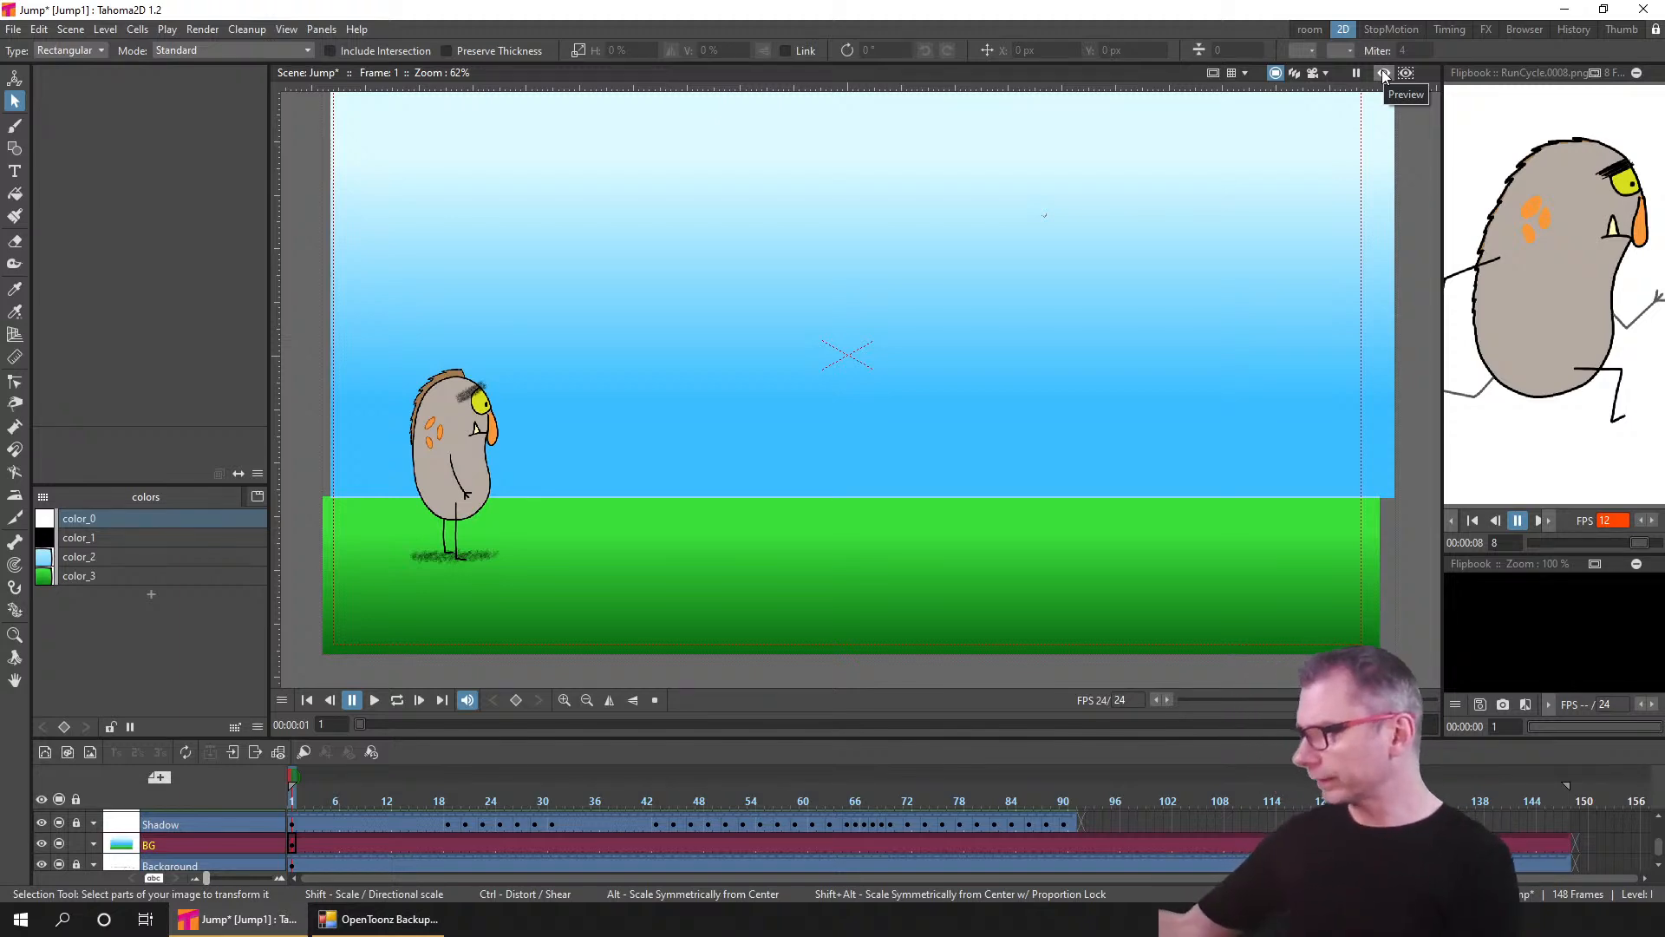
pyautogui.hotkey('ctrl', 's')
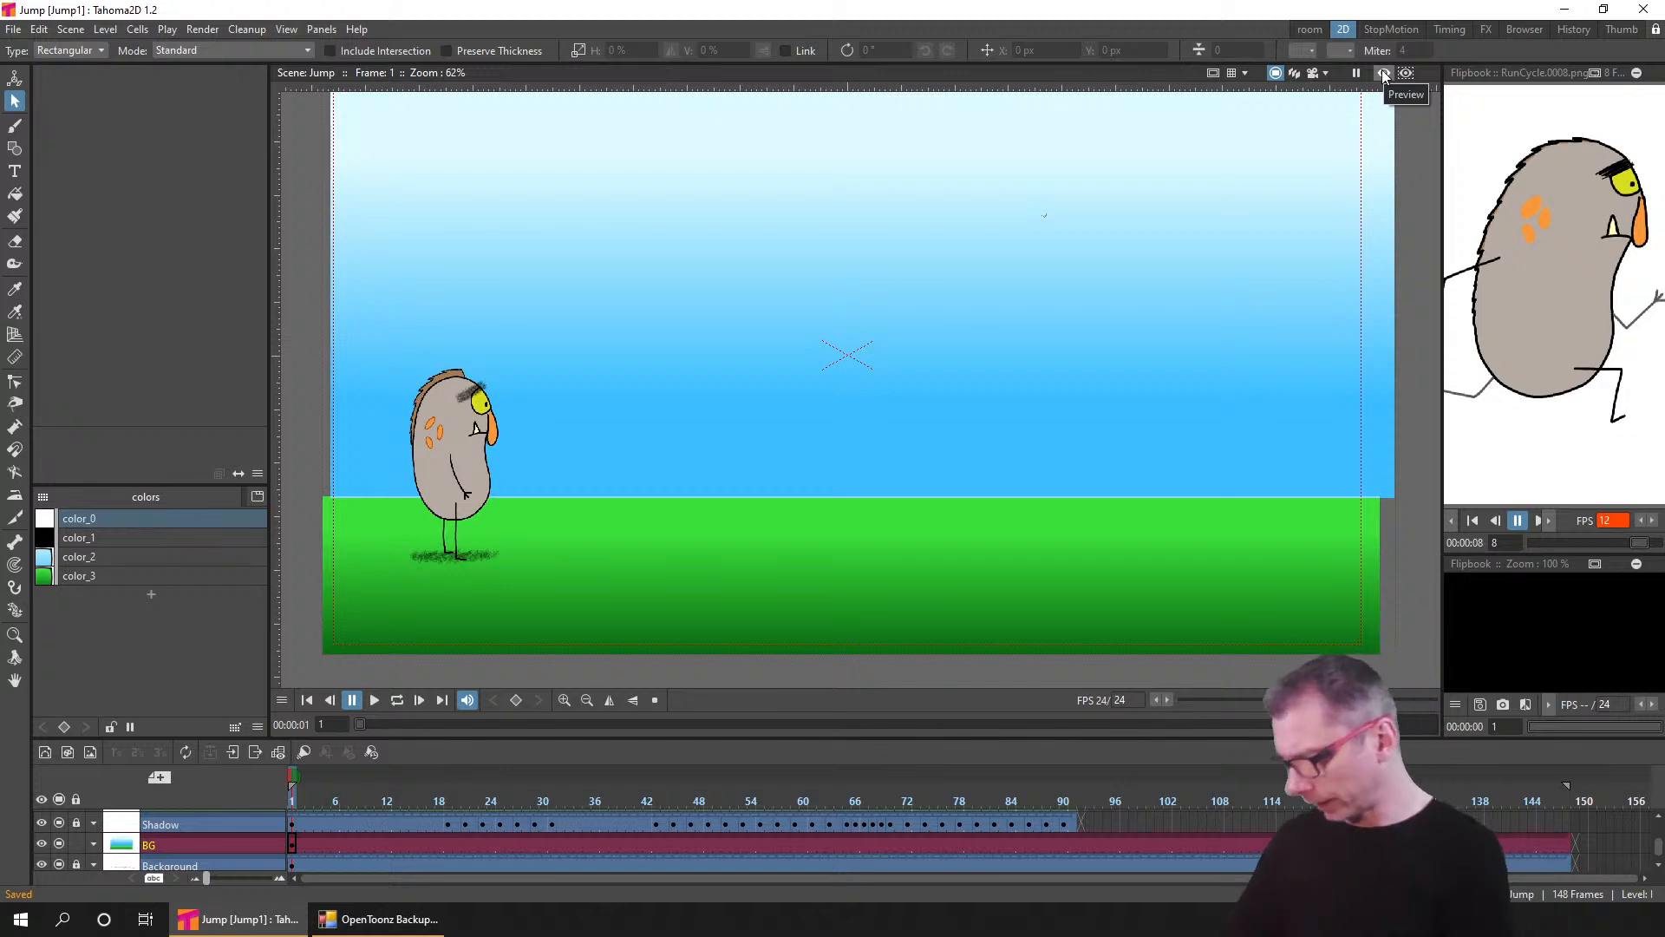
# - Create a new one-frame vector level in its own column above BG, saved in +drawings
pyautogui.scroll(-2, 803, 794)
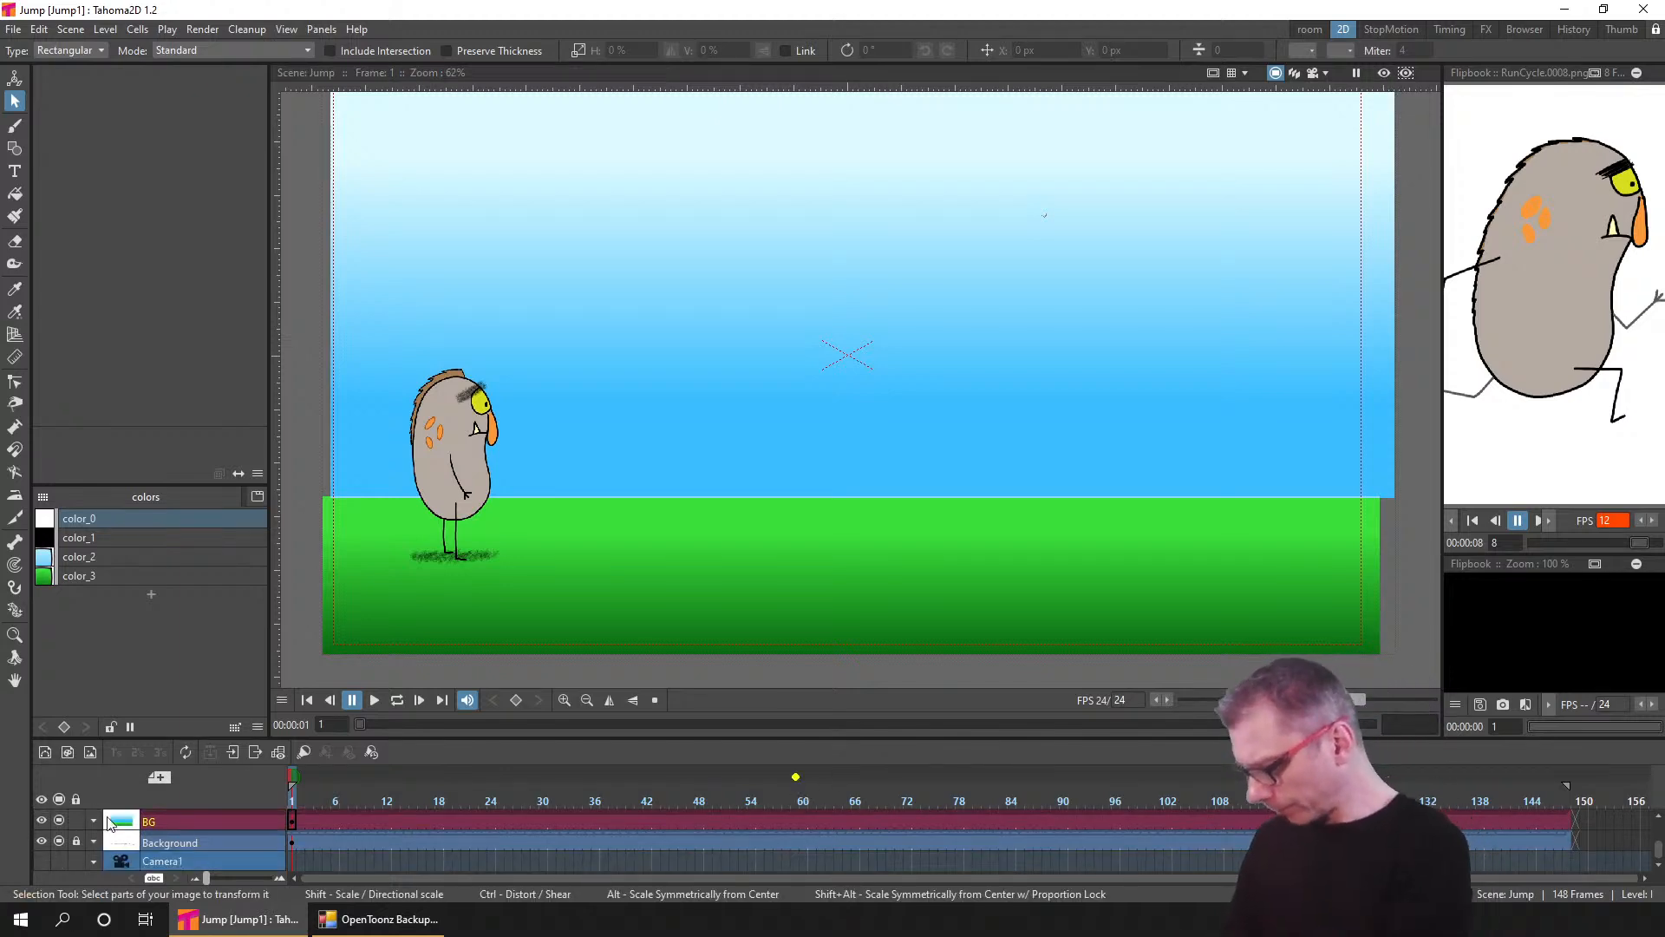
pyautogui.click(76, 820)
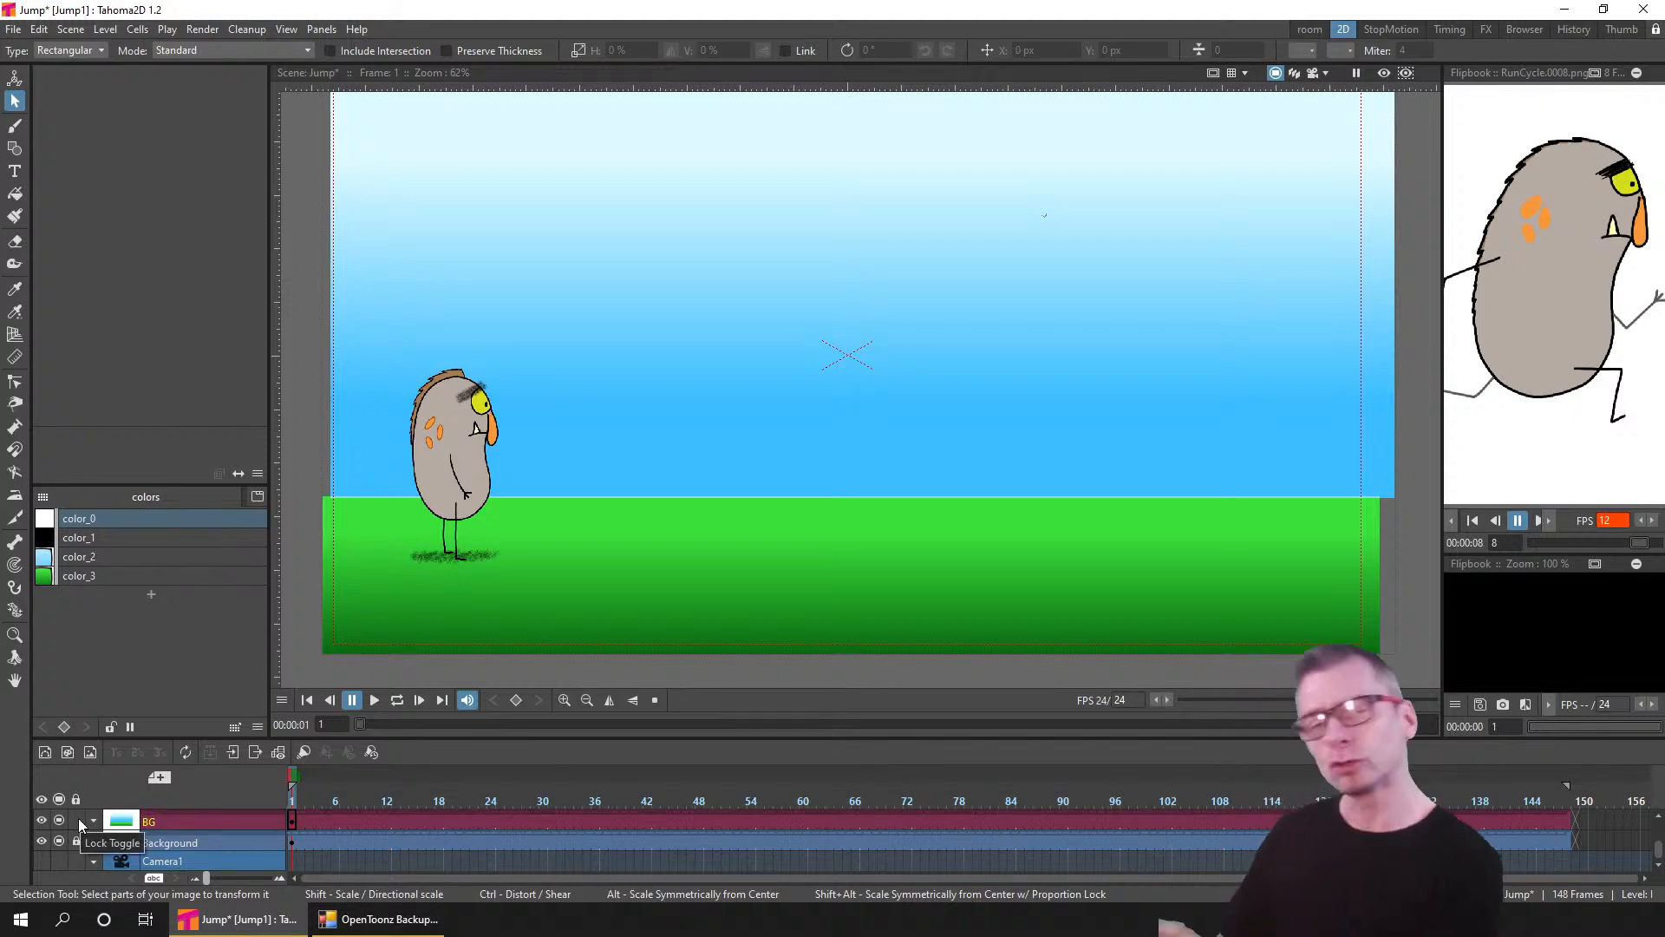
pyautogui.click(291, 824)
pyautogui.click(45, 754)
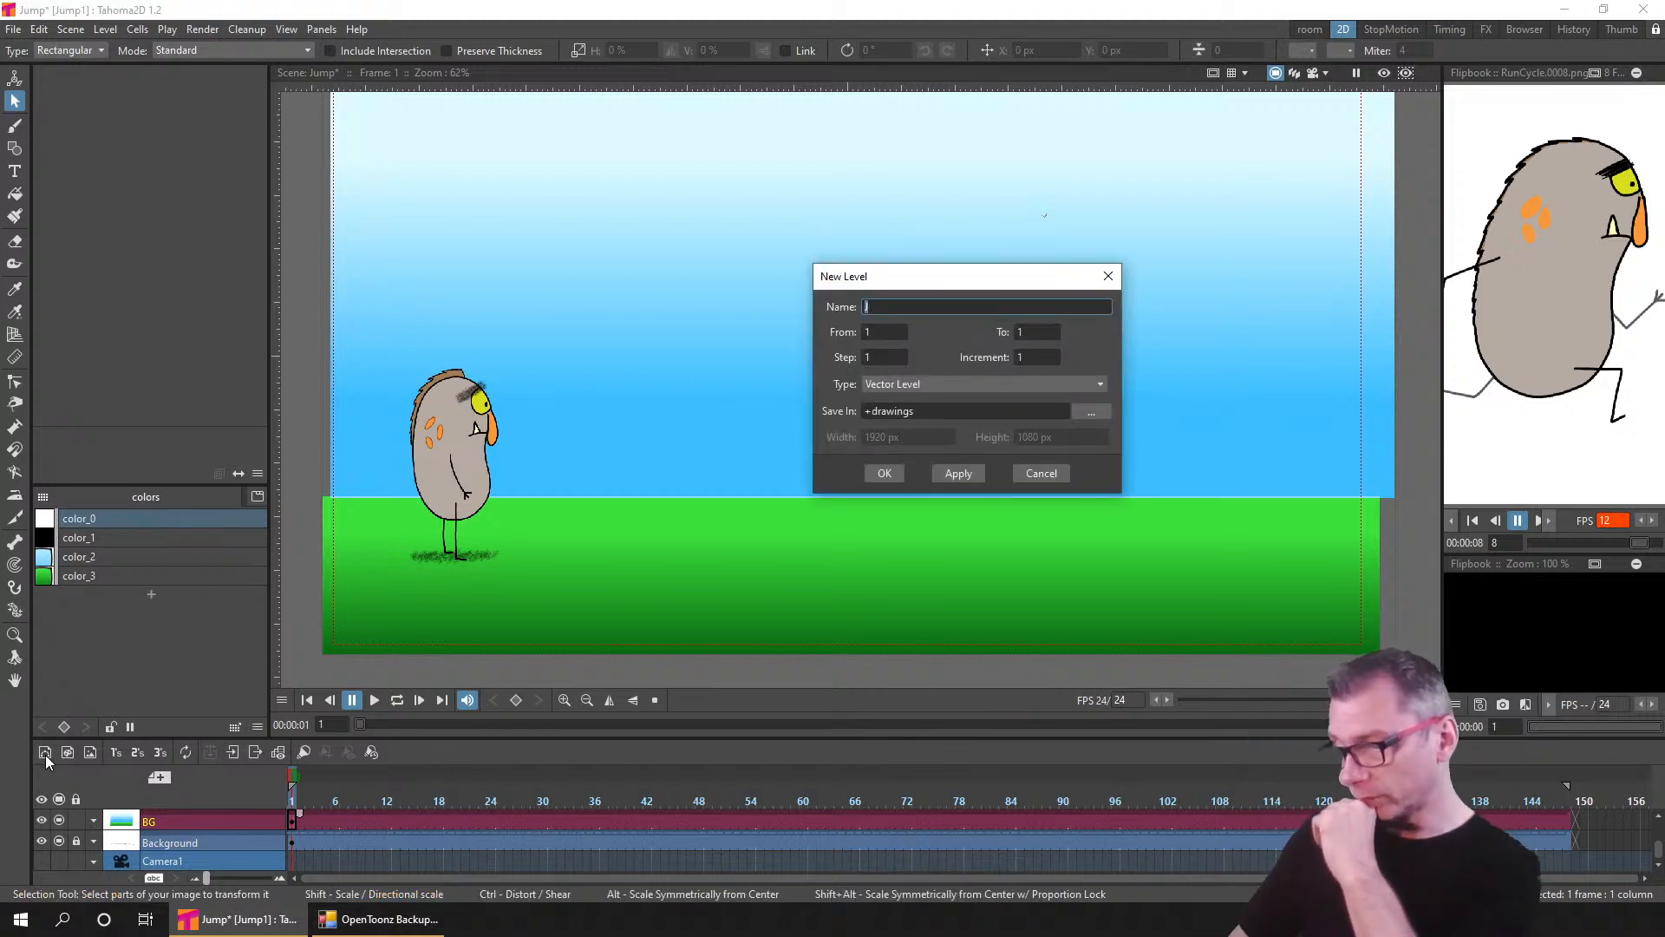
pyautogui.click(886, 472)
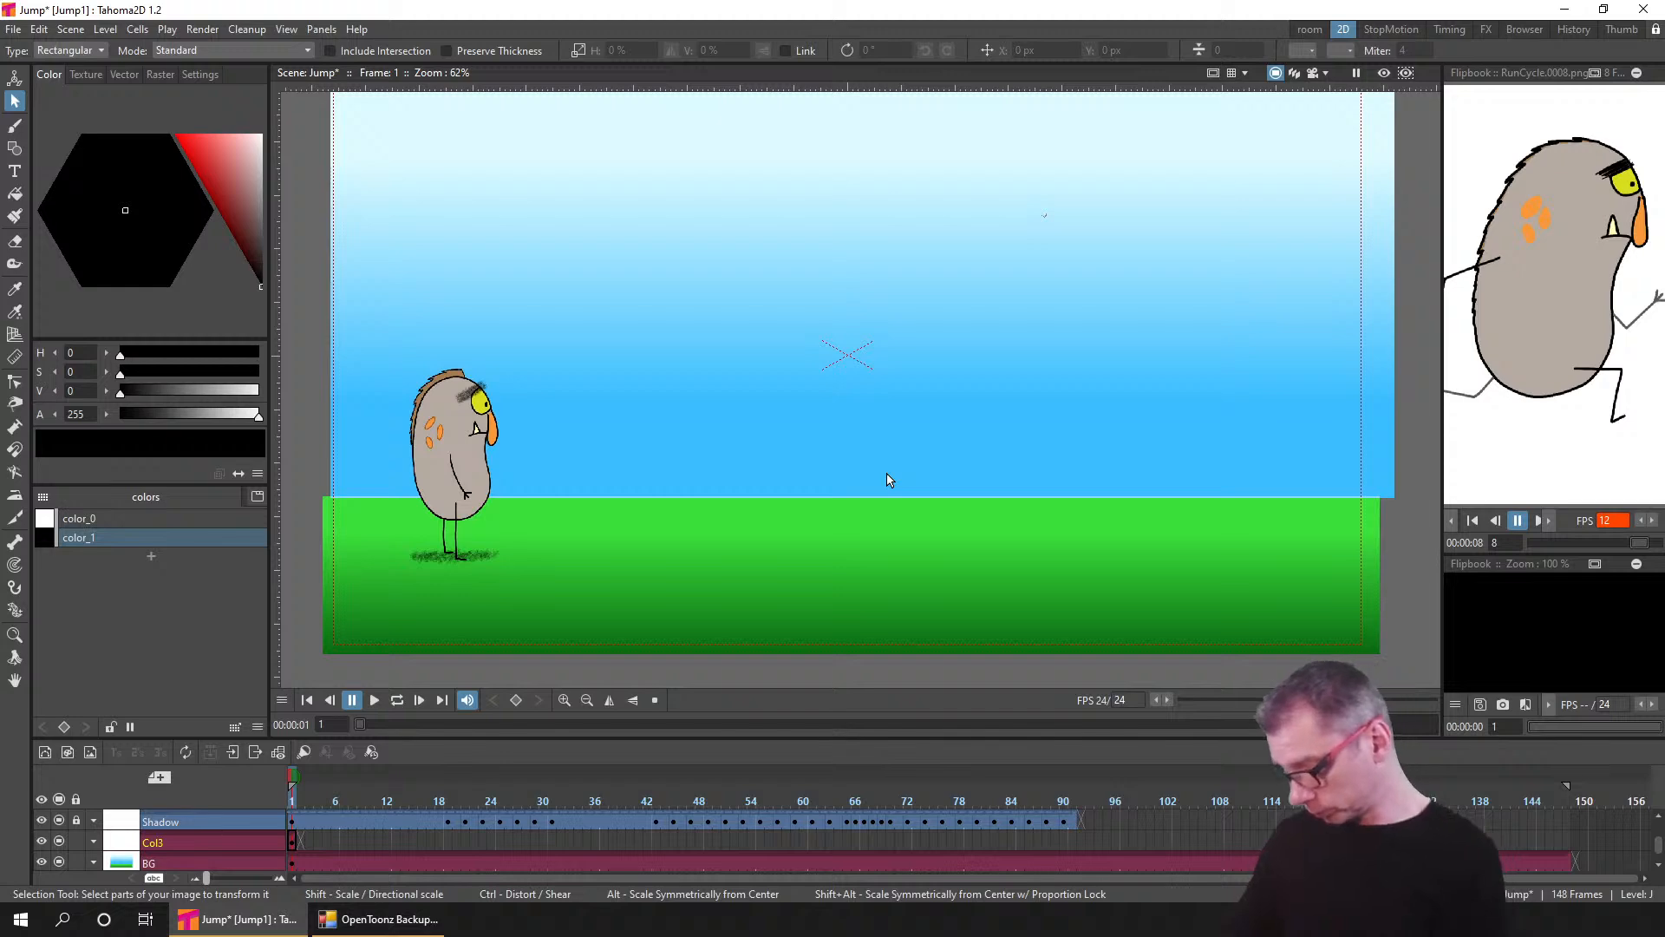
# - Extend the new level's drawing to 147 frames and rename its column Pool
pyautogui.click(294, 842)
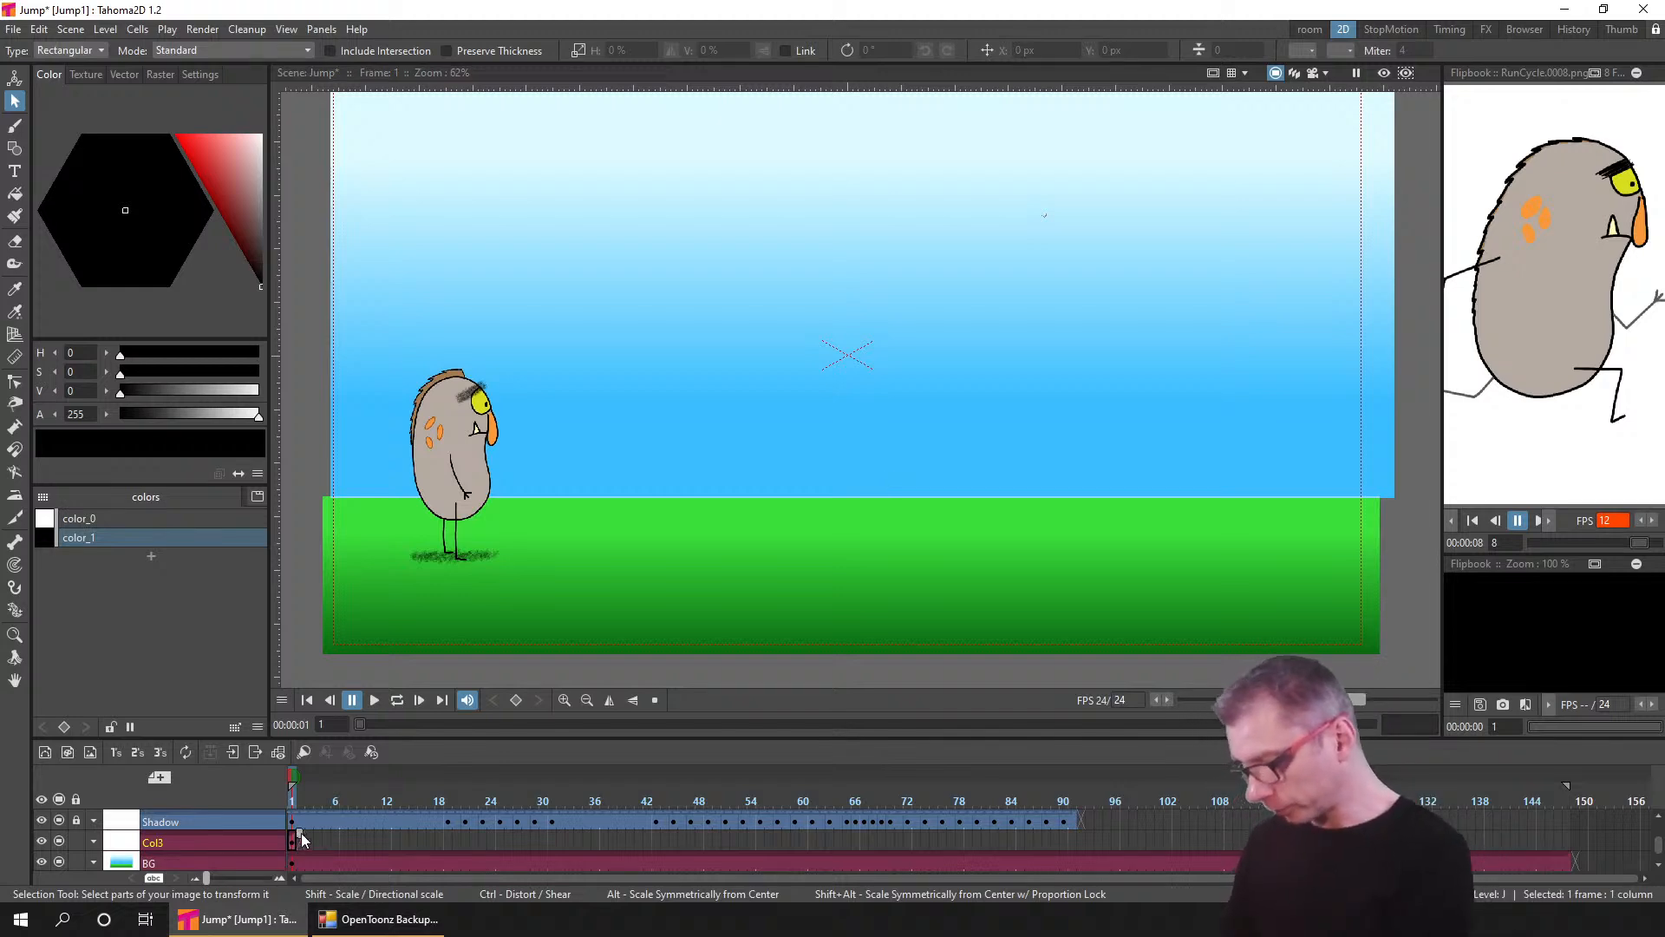
pyautogui.moveTo(302, 839); pyautogui.dragTo(1552, 854)
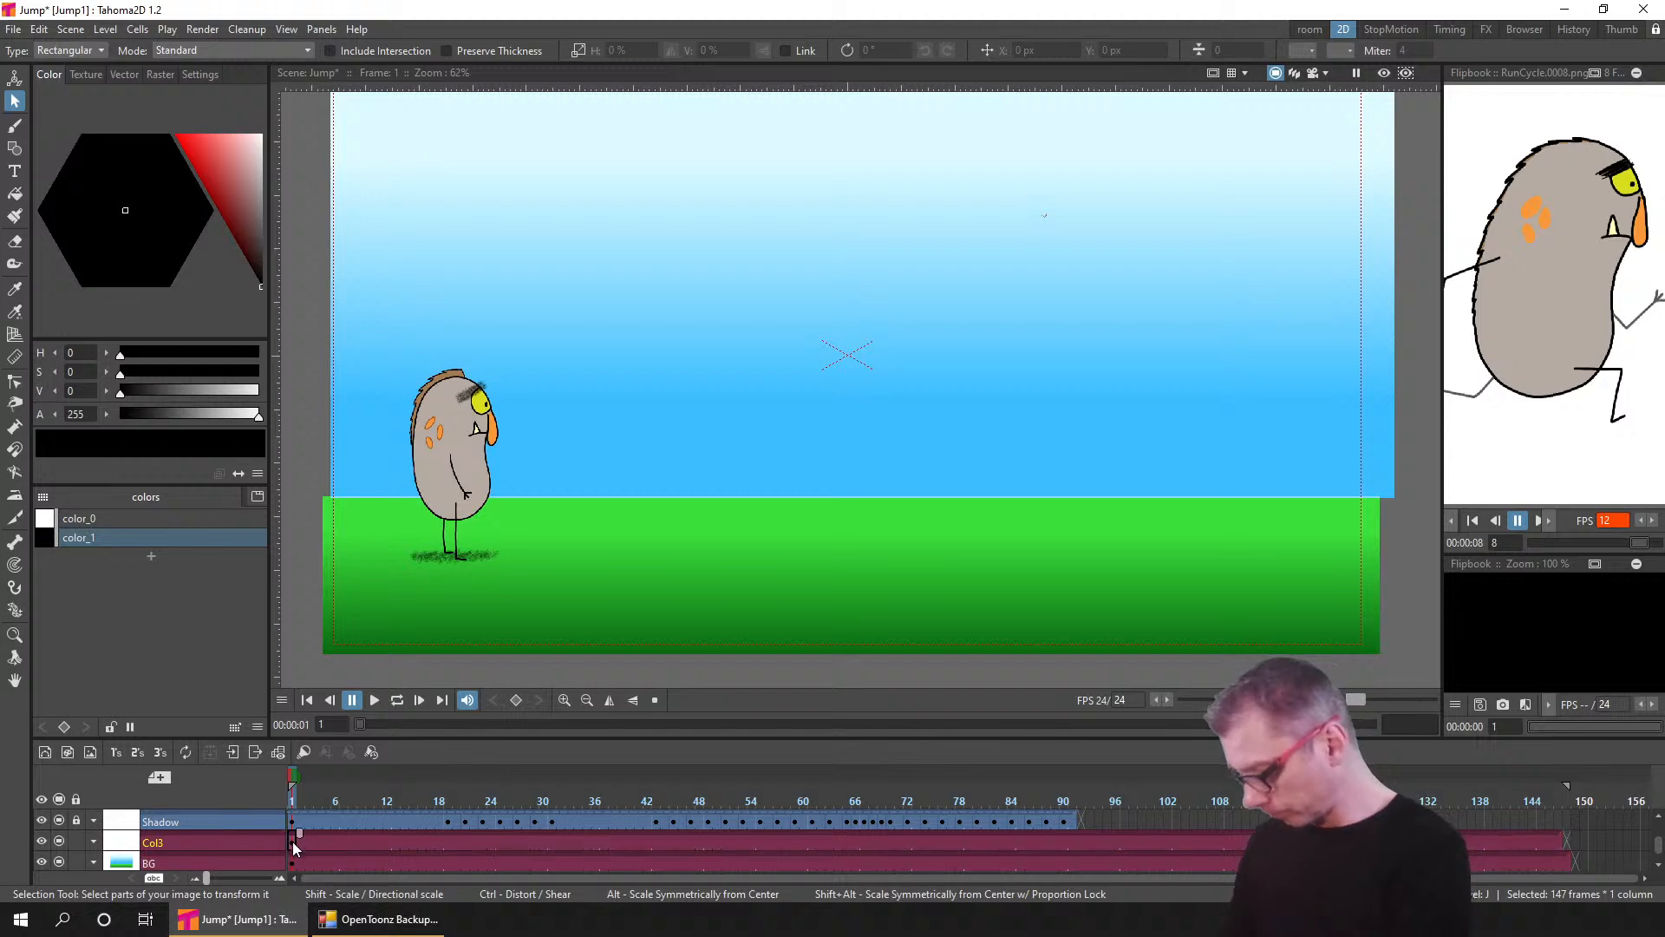
pyautogui.doubleClick(194, 841)
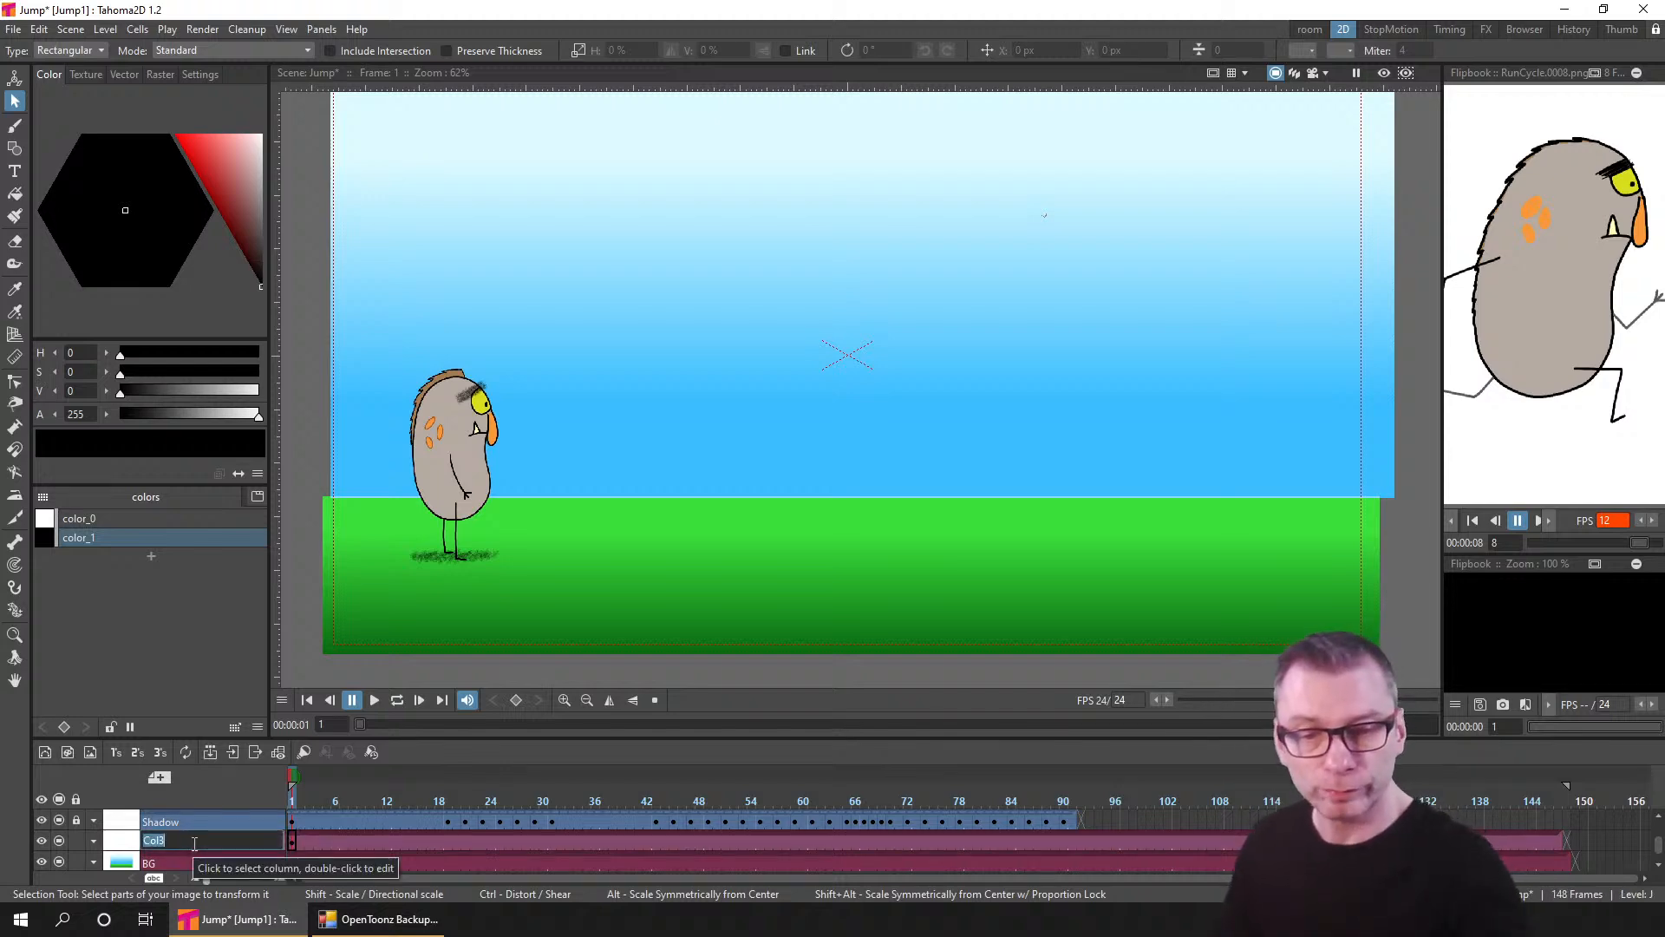
pyautogui.write('Po')
pyautogui.press('Return')
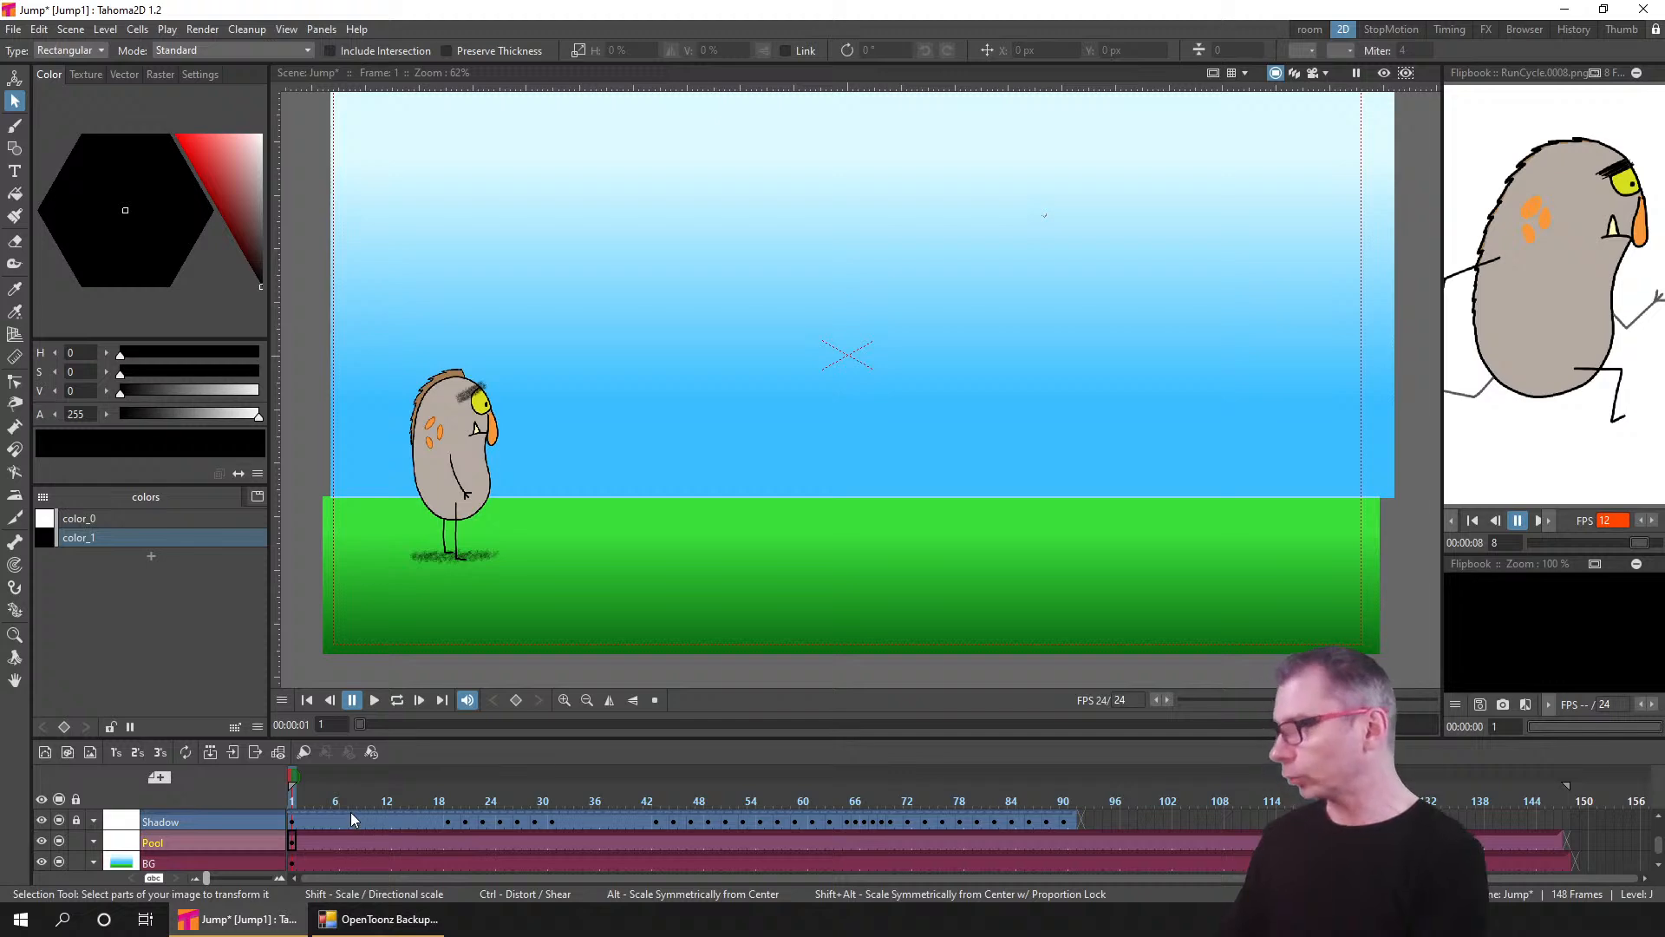
# - Move the Background sketch column between Pool and BG, return to the Pool drawing at frame 1, and save the scene
pyautogui.moveTo(285, 843)
pyautogui.mouseDown()
pyautogui.moveTo(308, 818)
pyautogui.moveTo(223, 831)
pyautogui.moveTo(220, 856)
pyautogui.mouseUp()
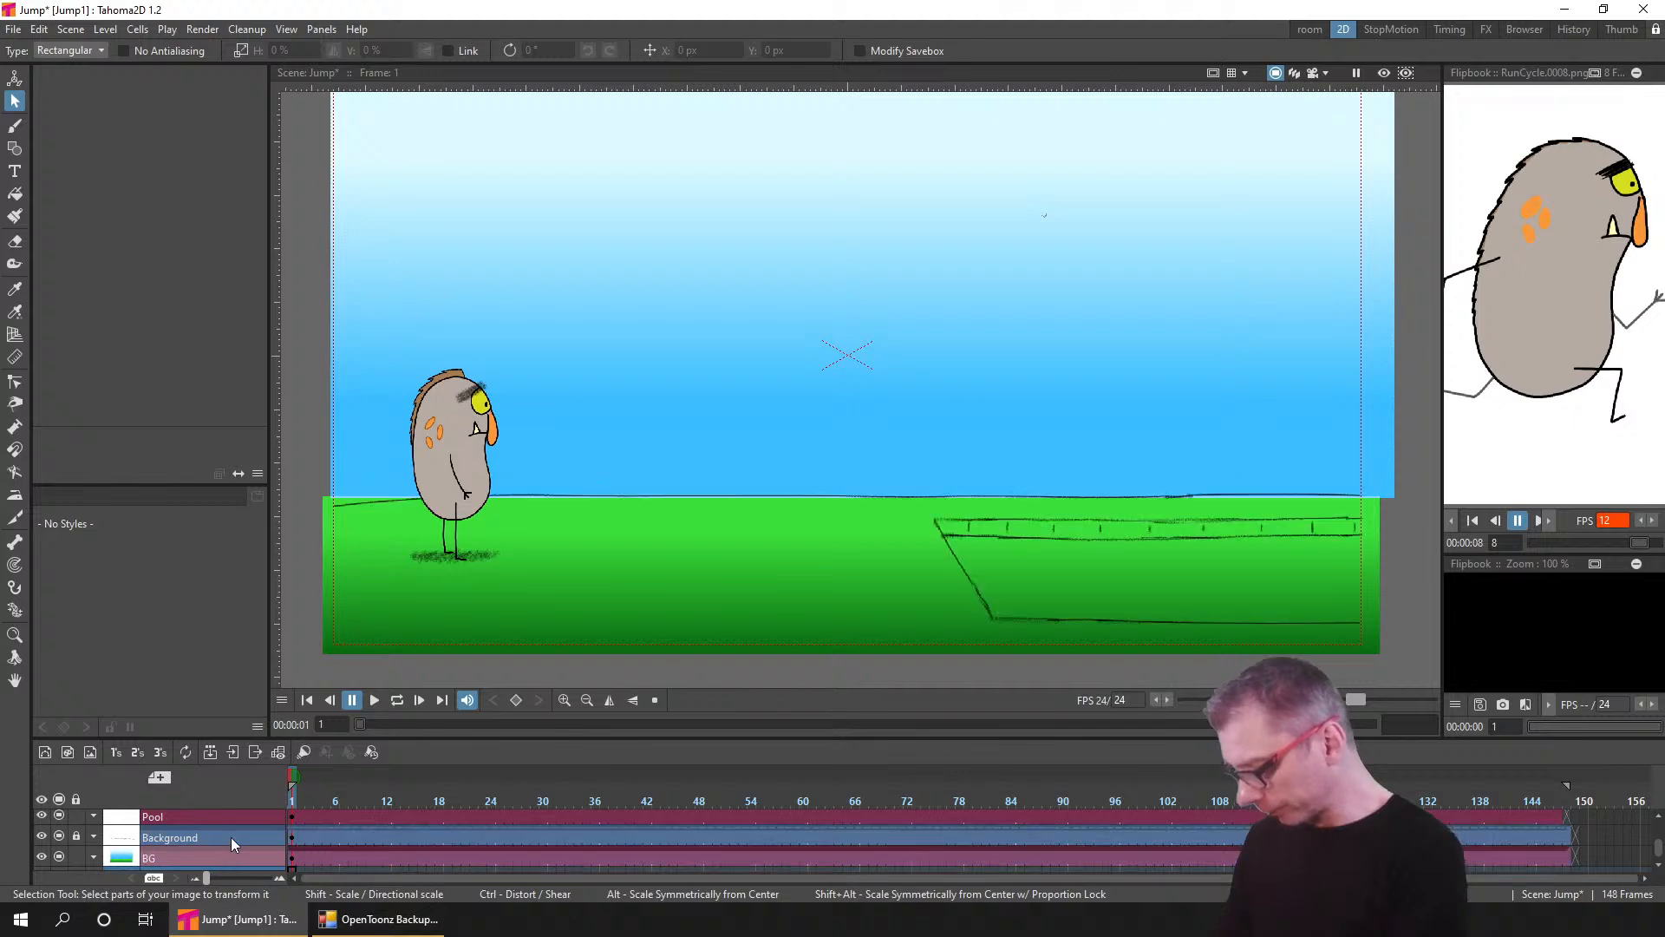
pyautogui.click(294, 822)
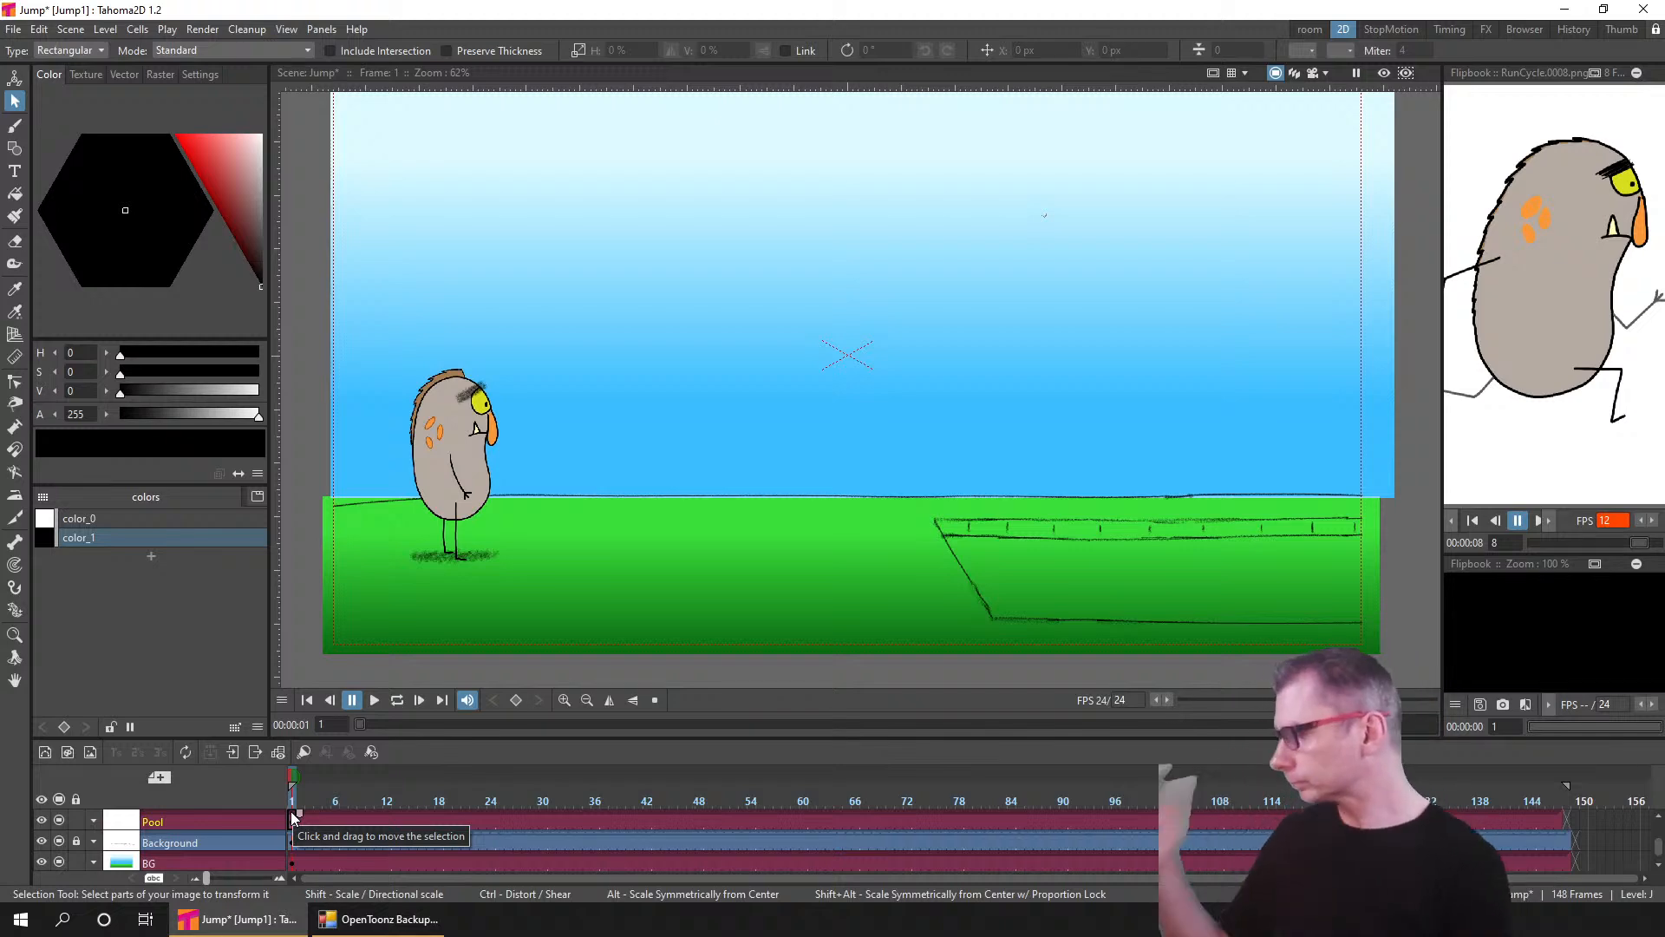
pyautogui.hotkey('ctrl', 's')
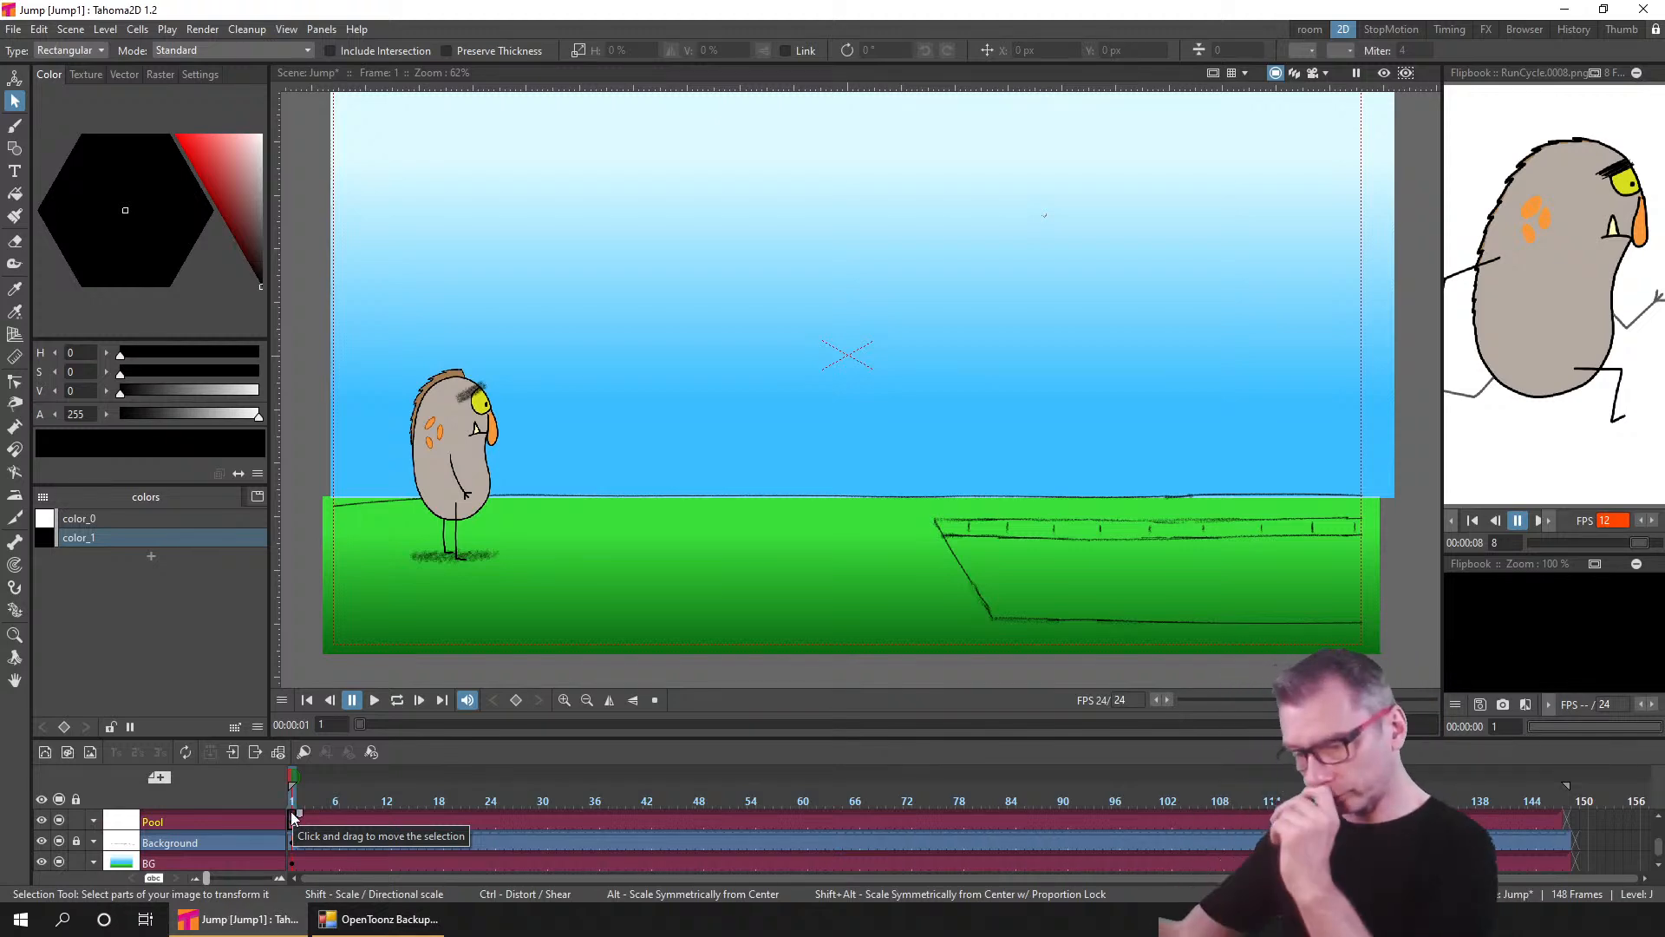
# - Draw a black rectangle with thickness 2 over the sketched pool, extending it past the camera frame's right edge
pyautogui.click(14, 150)
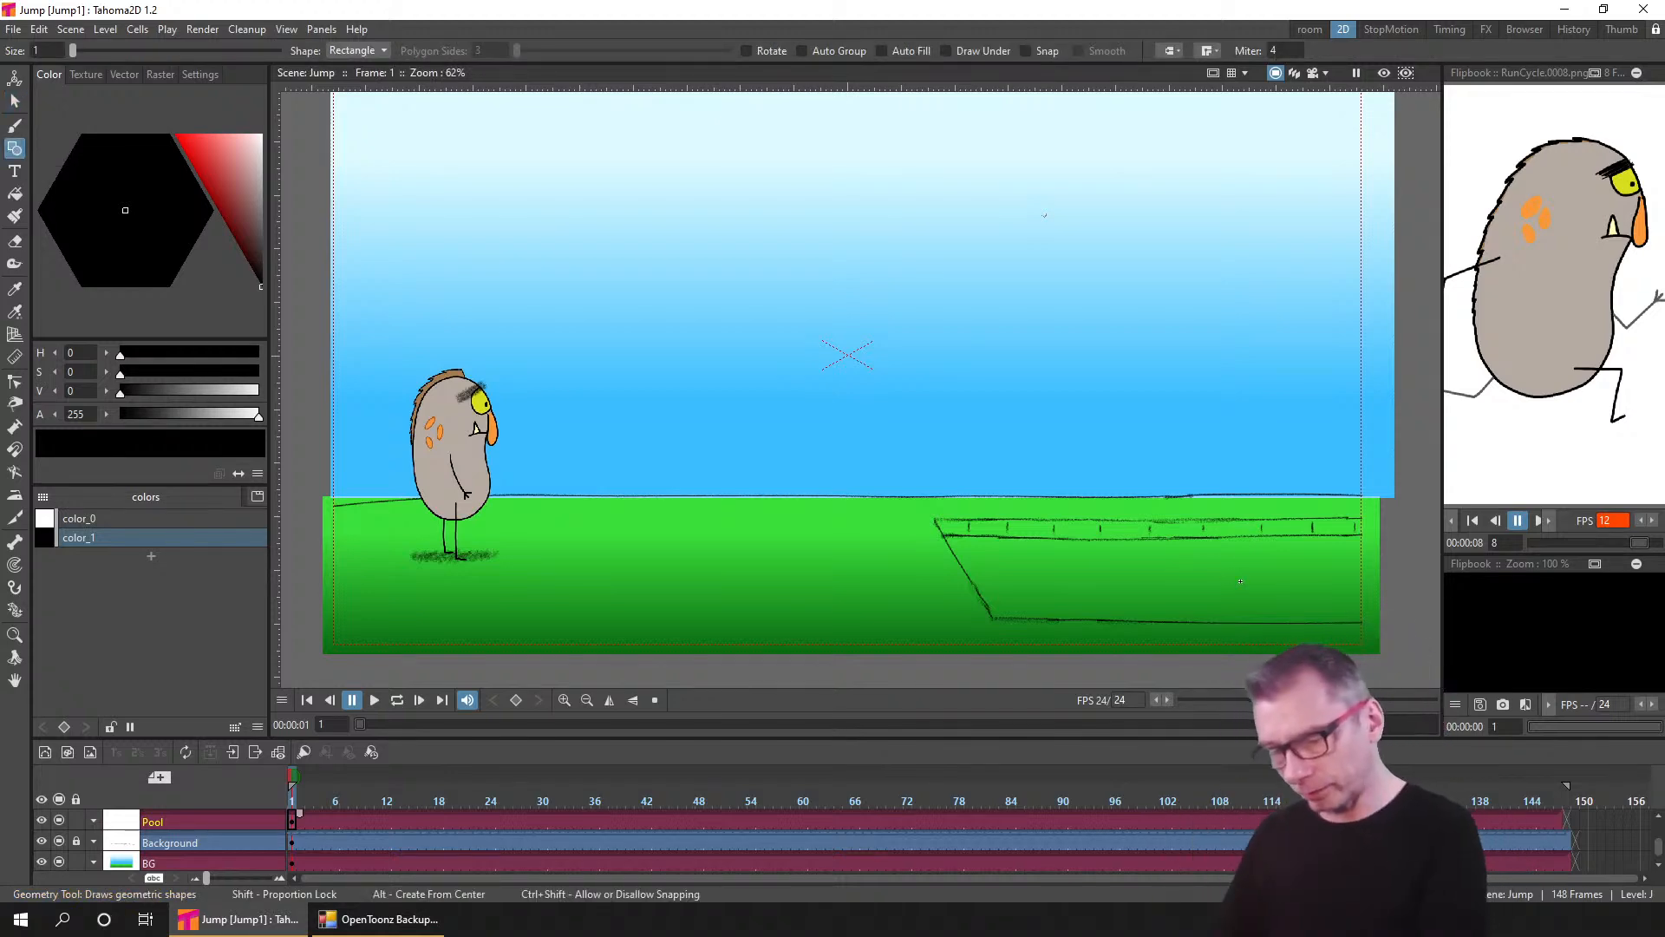
pyautogui.moveTo(1272, 604); pyautogui.dragTo(1068, 561)
pyautogui.scroll(4, 1069, 561)
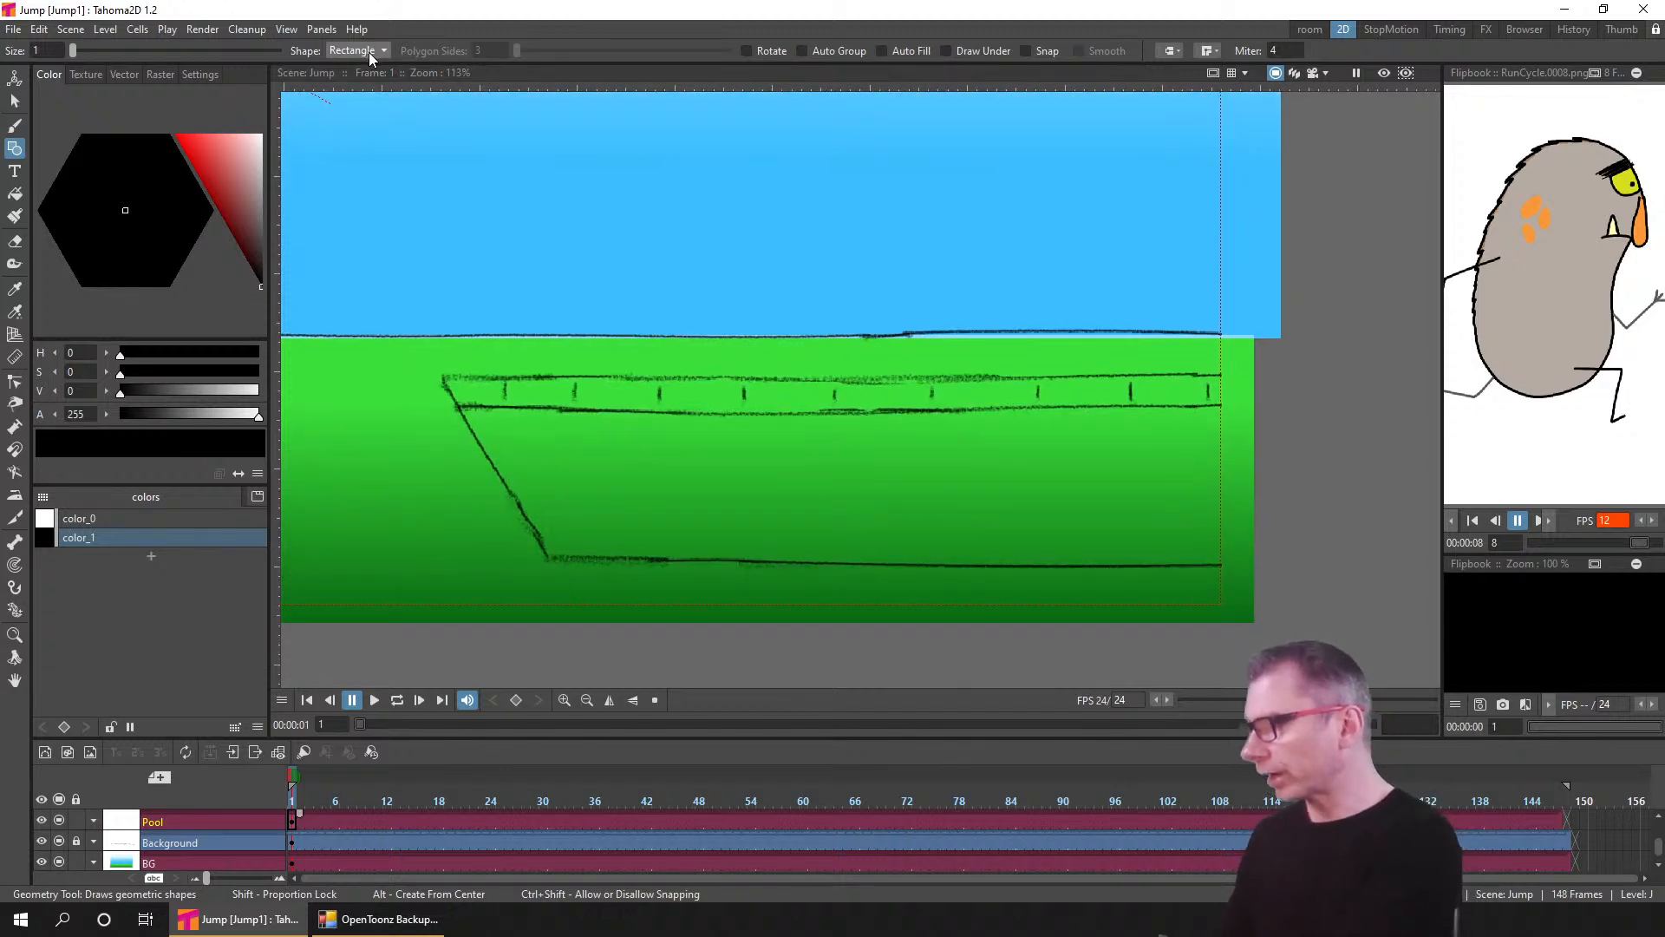
pyautogui.click(54, 50)
pyautogui.write('2')
pyautogui.press('Return')
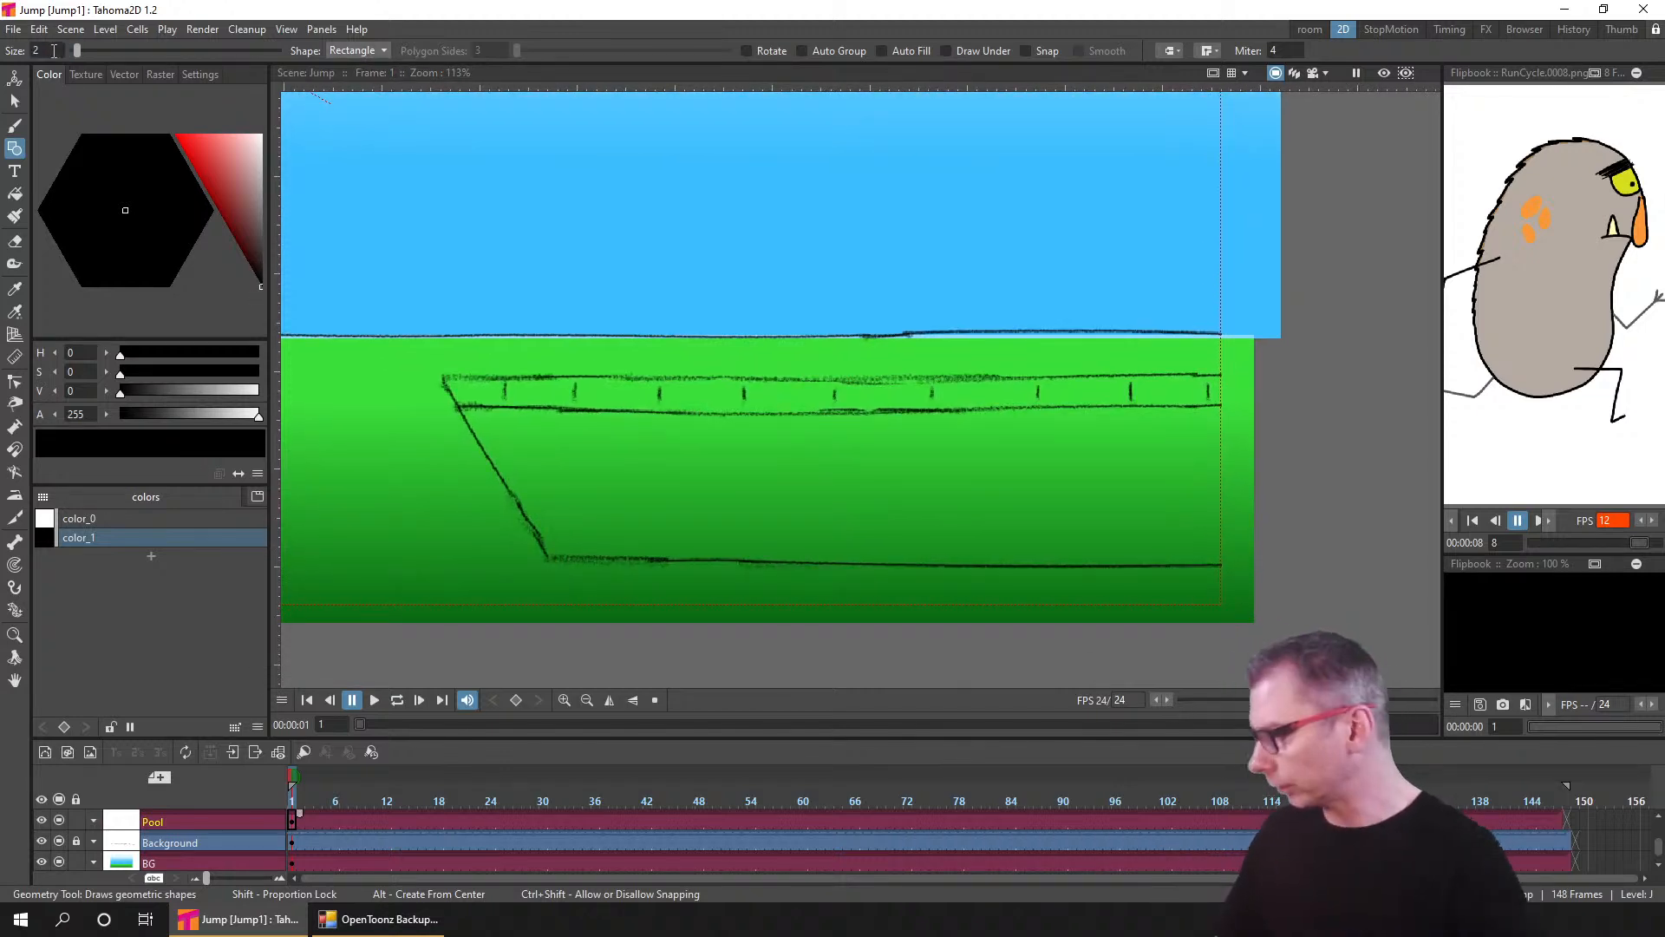
pyautogui.moveTo(440, 376); pyautogui.dragTo(1277, 616)
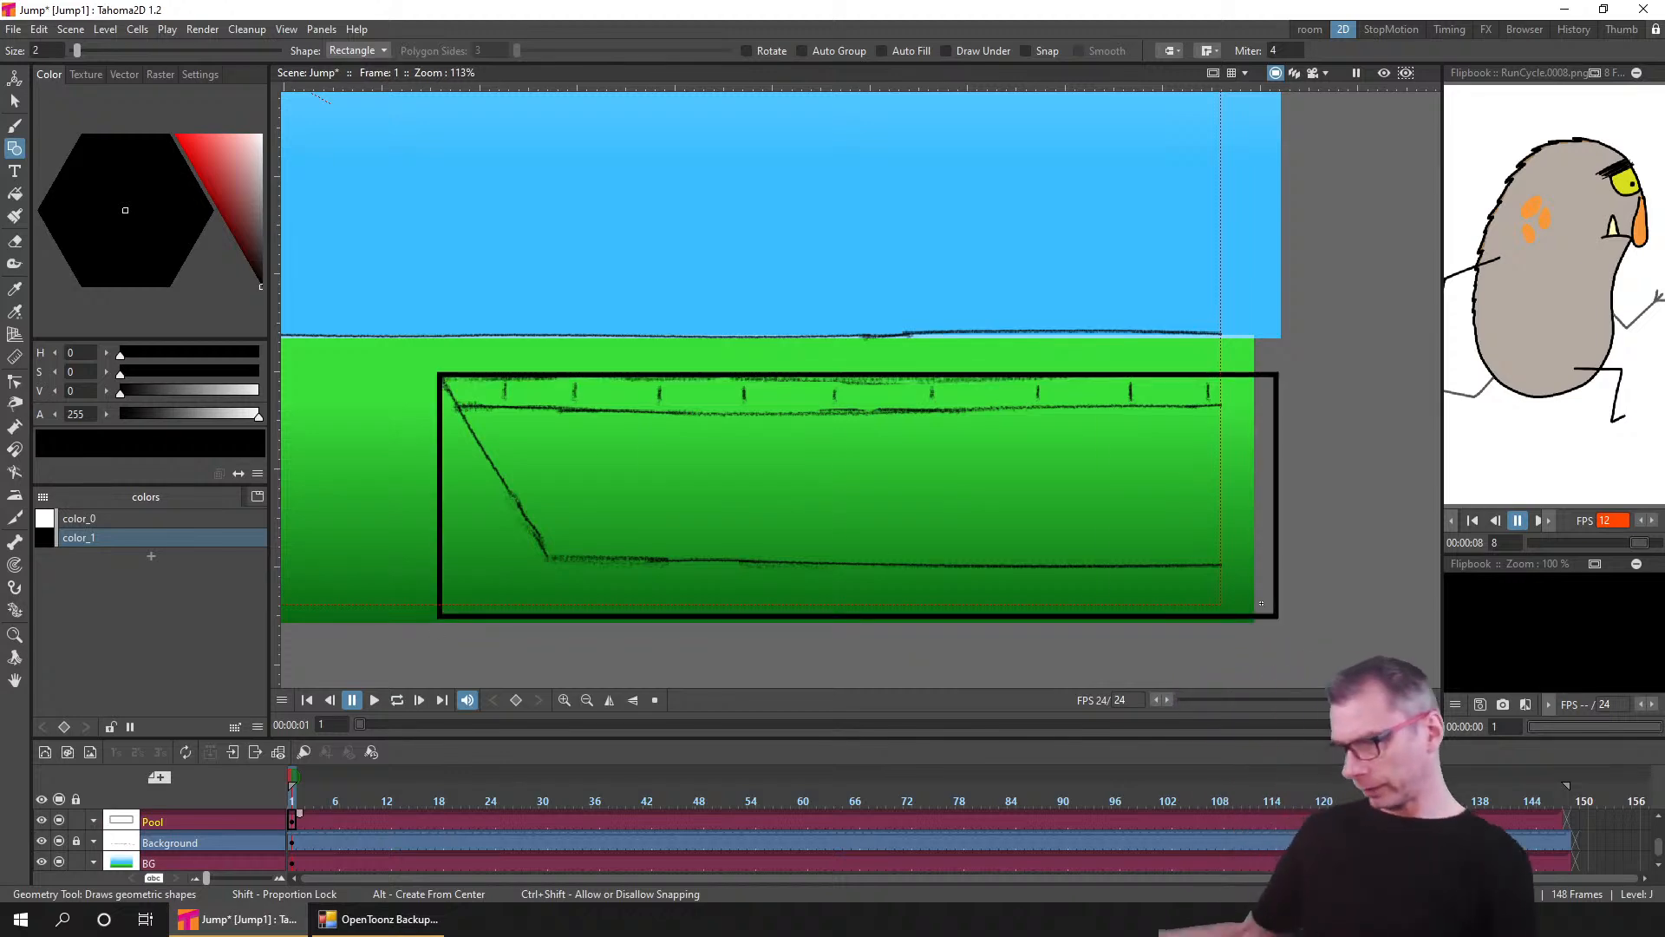
pyautogui.hotkey('ctrl', 'z')
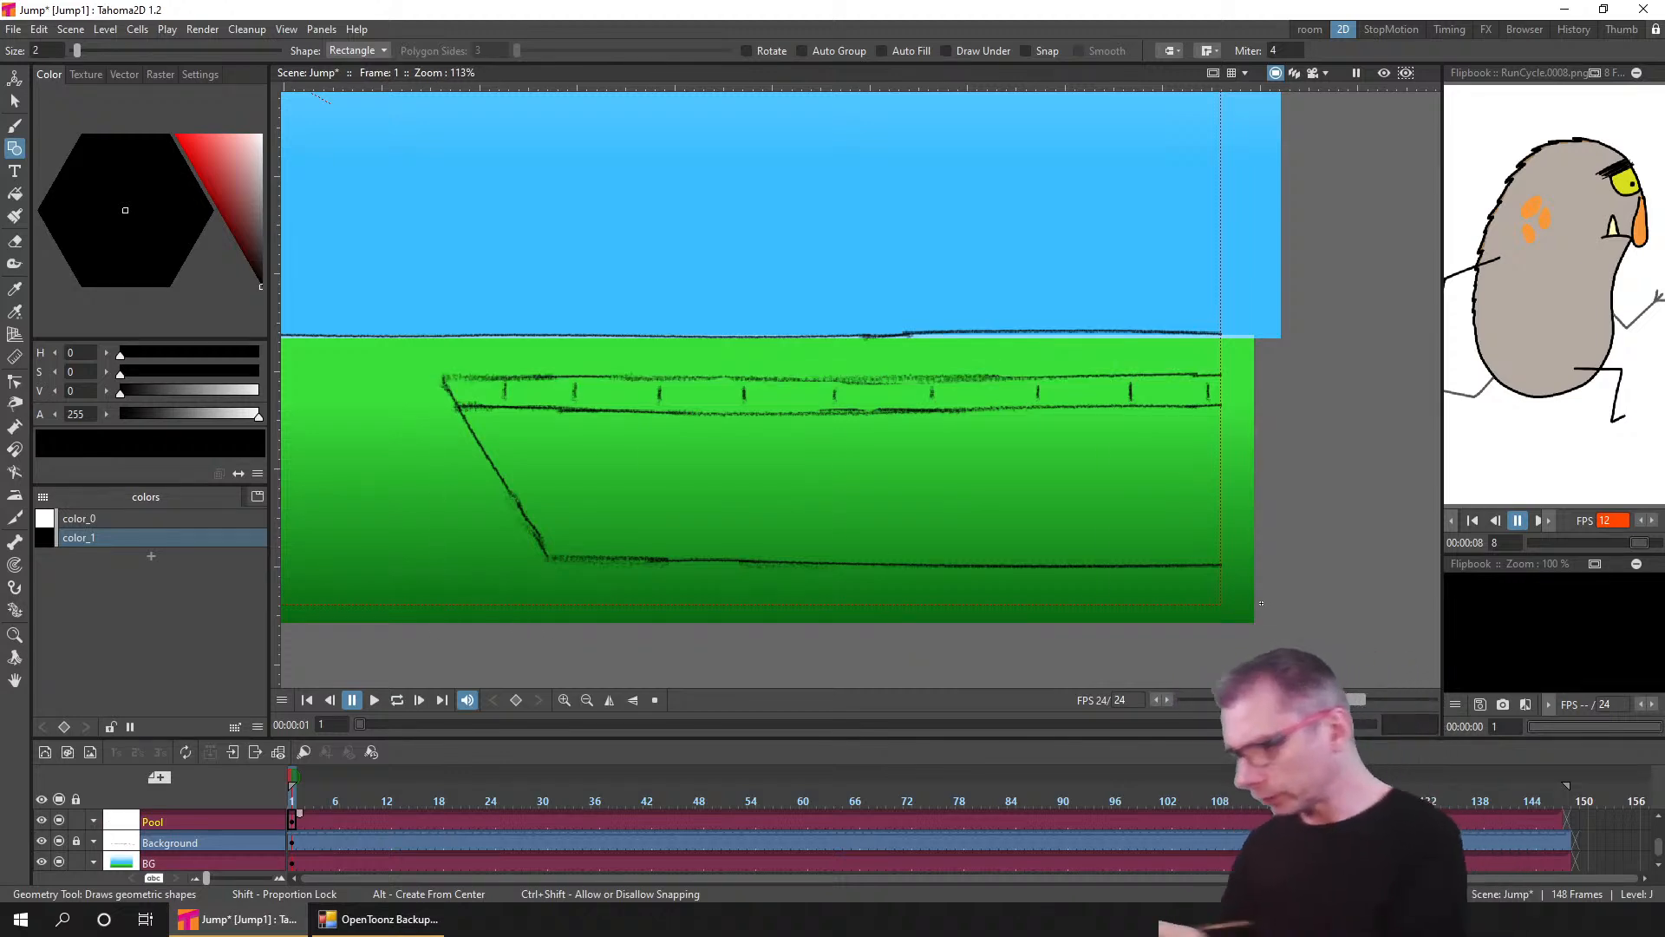
pyautogui.moveTo(443, 378)
pyautogui.mouseDown()
pyautogui.moveTo(1219, 529)
pyautogui.moveTo(1272, 564)
pyautogui.mouseUp()
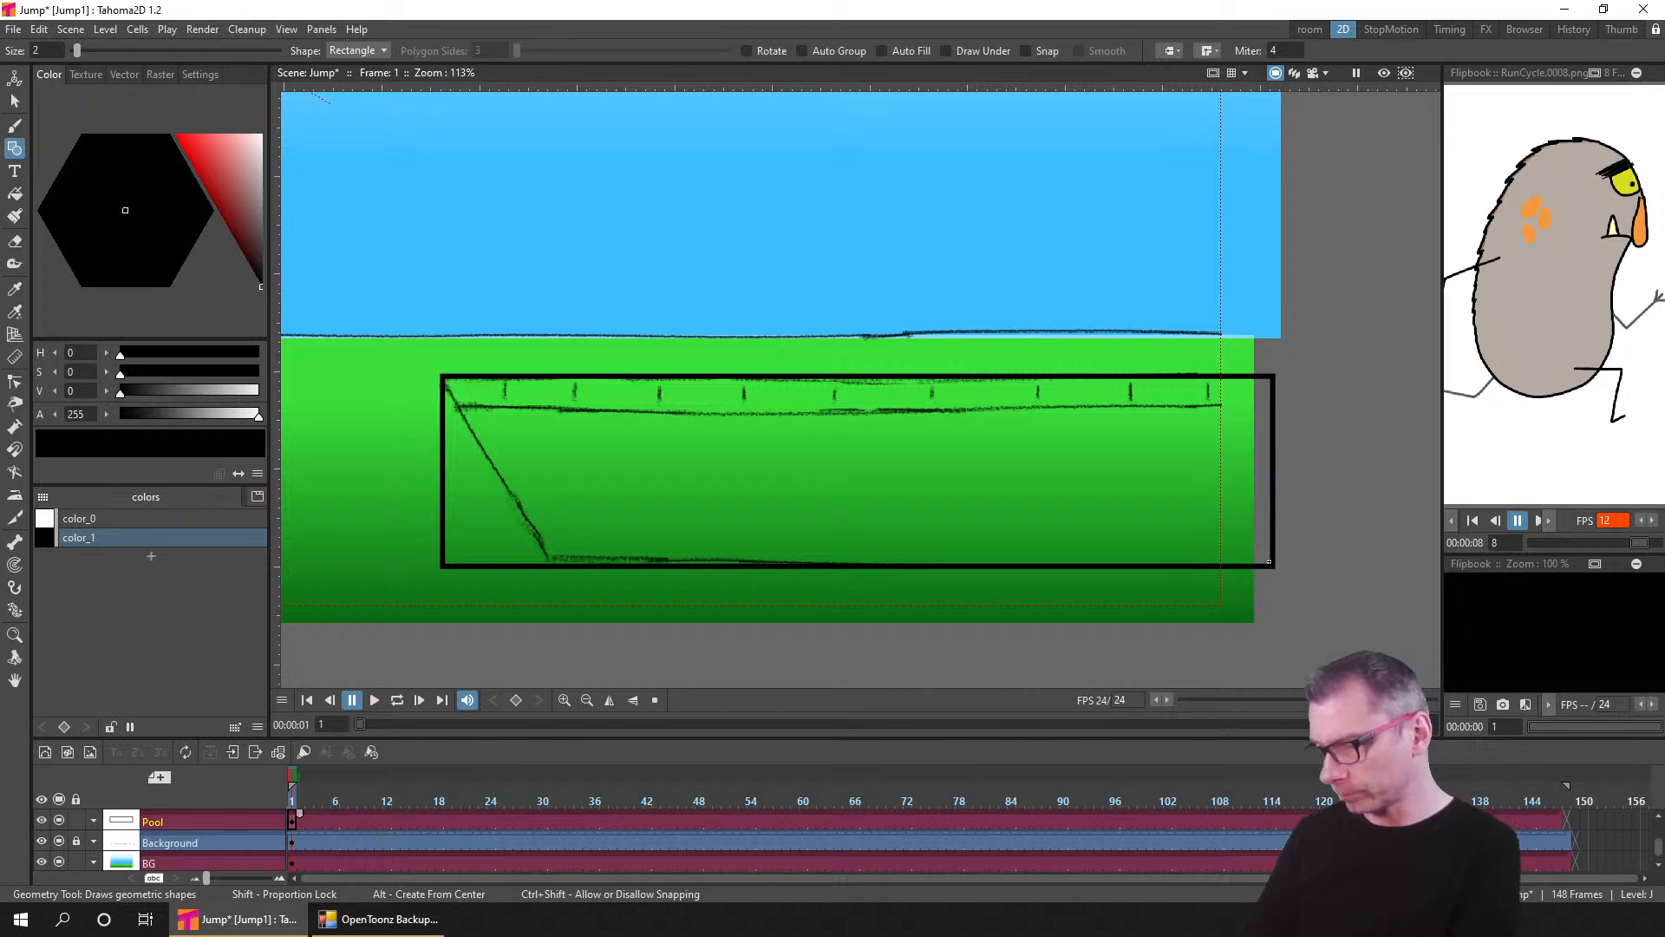
# - Move the rectangle's lower-left control point inward to match the sketch's slanted pool edge, and save the scene
pyautogui.click(13, 384)
pyautogui.click(472, 566)
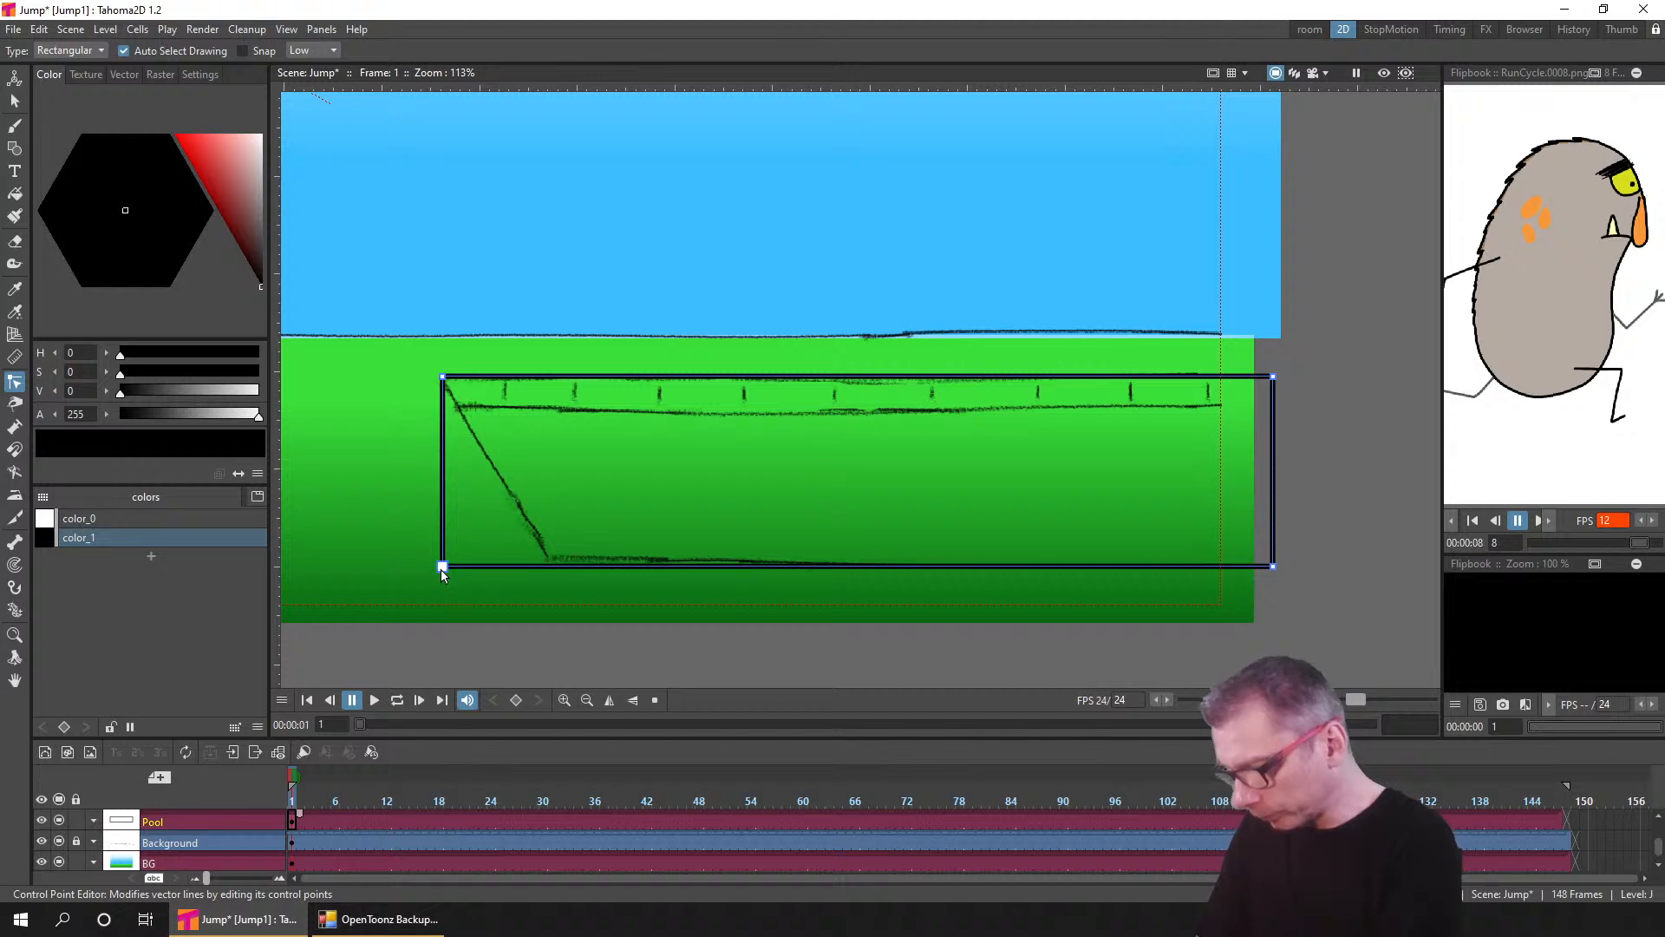
pyautogui.moveTo(442, 567); pyautogui.dragTo(553, 566)
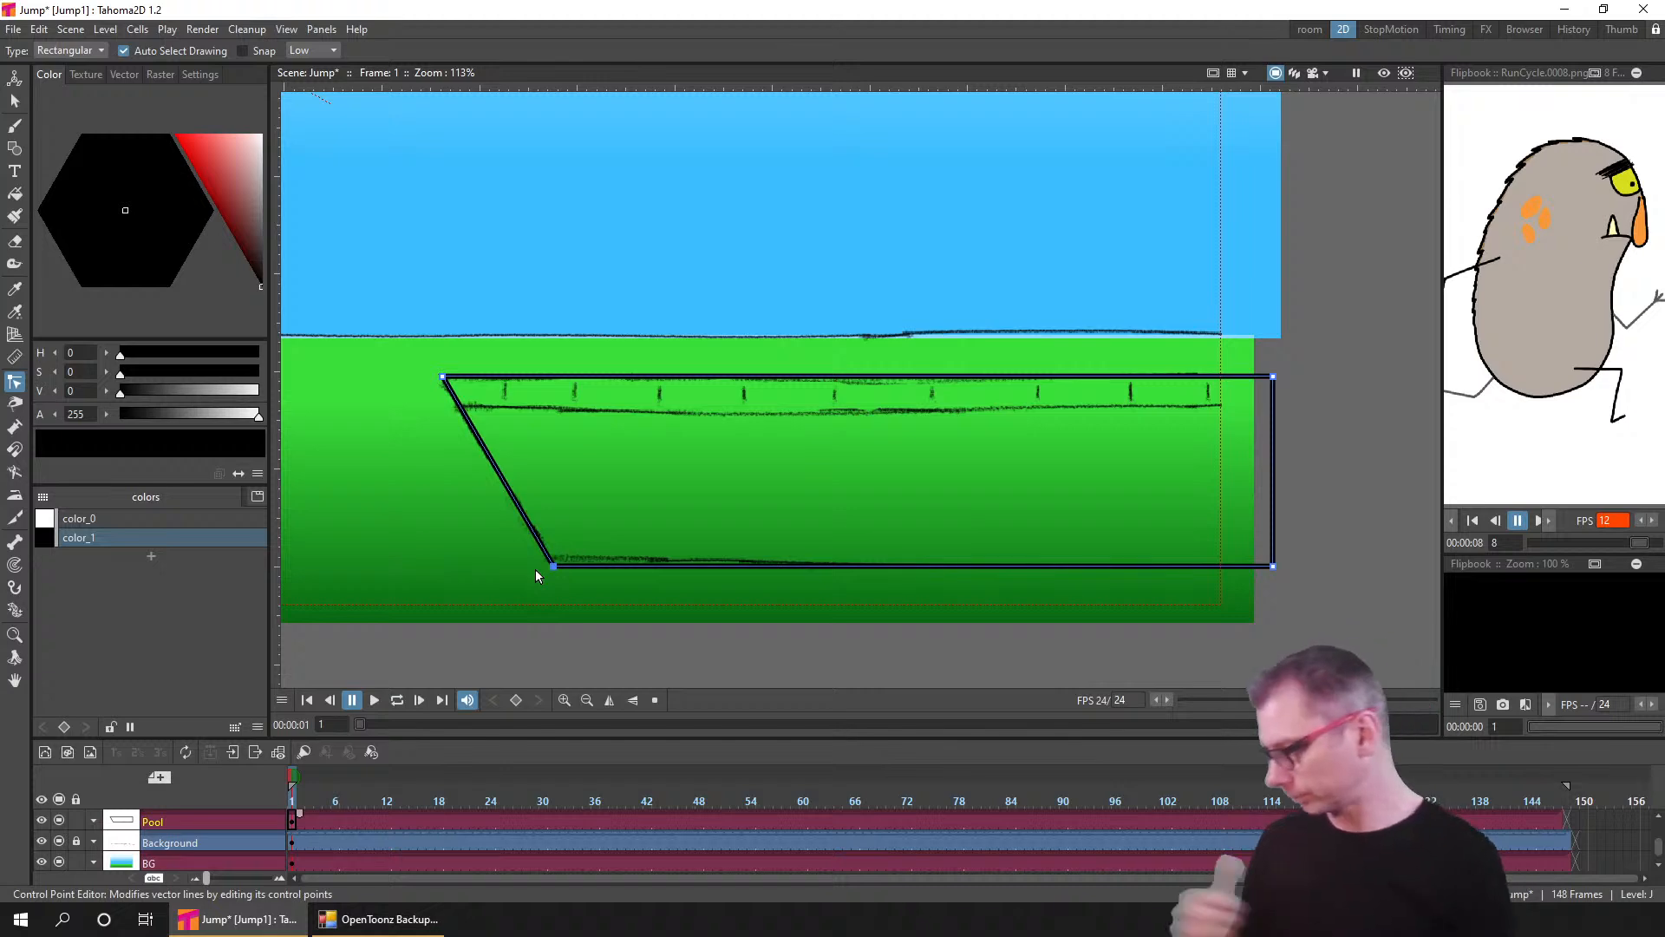
pyautogui.hotkey('ctrl', 's')
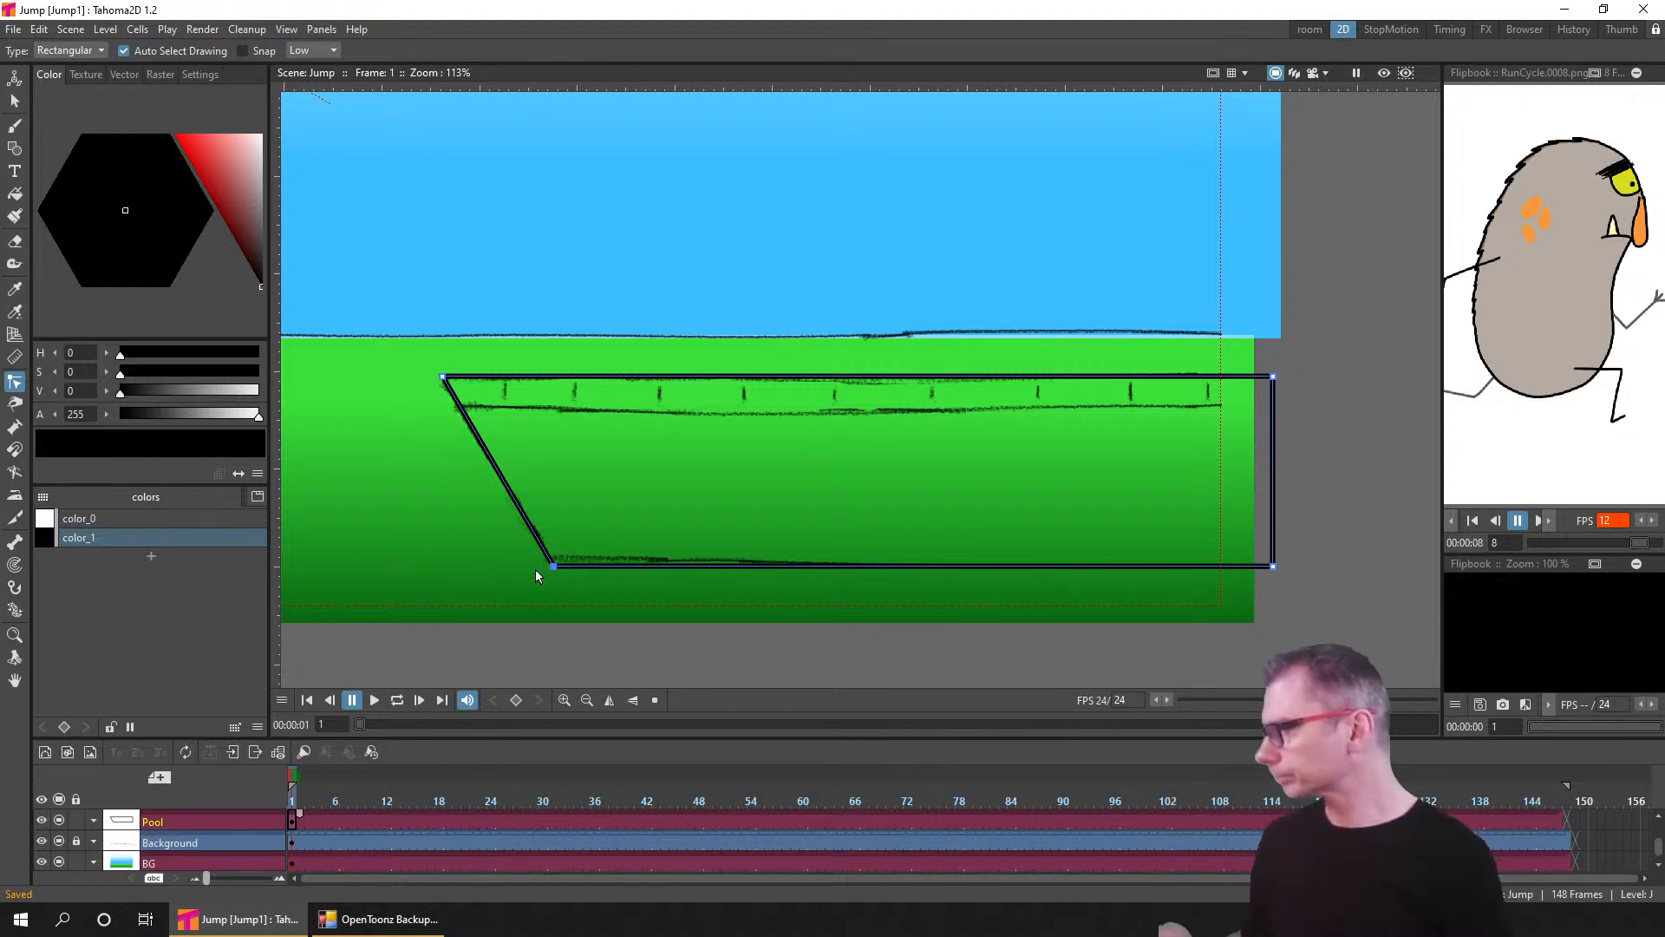
# - Draw a straight horizontal line along the lower edge of the sketched tile band, reaching past the pool's right side
pyautogui.click(16, 147)
pyautogui.click(380, 51)
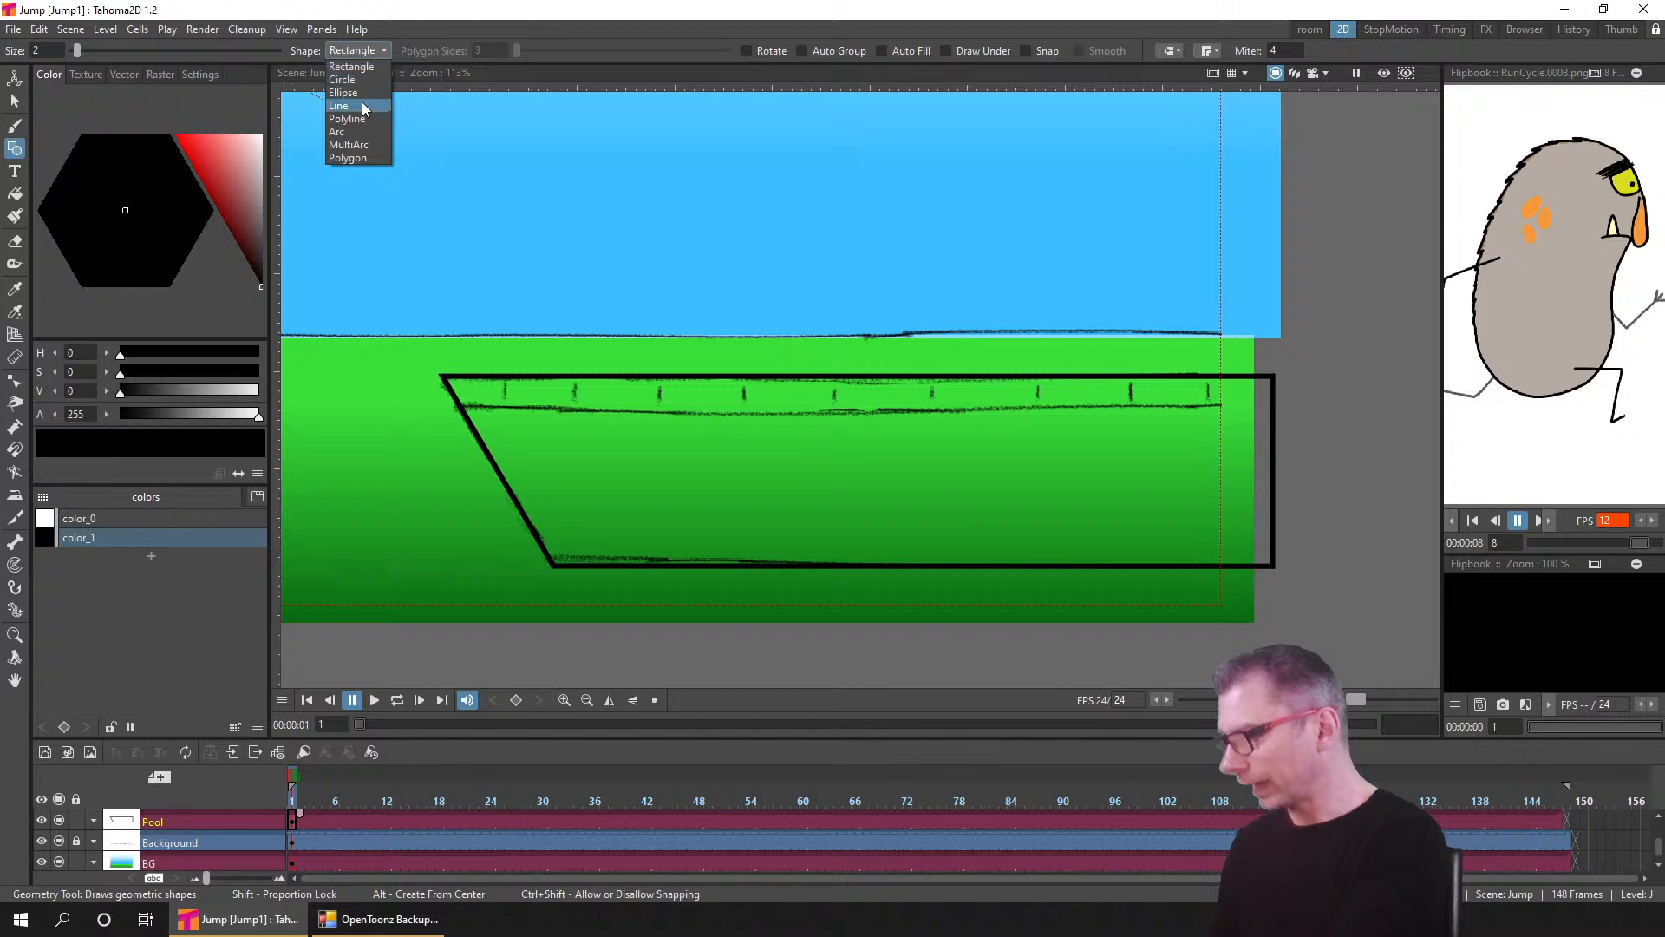
pyautogui.click(362, 106)
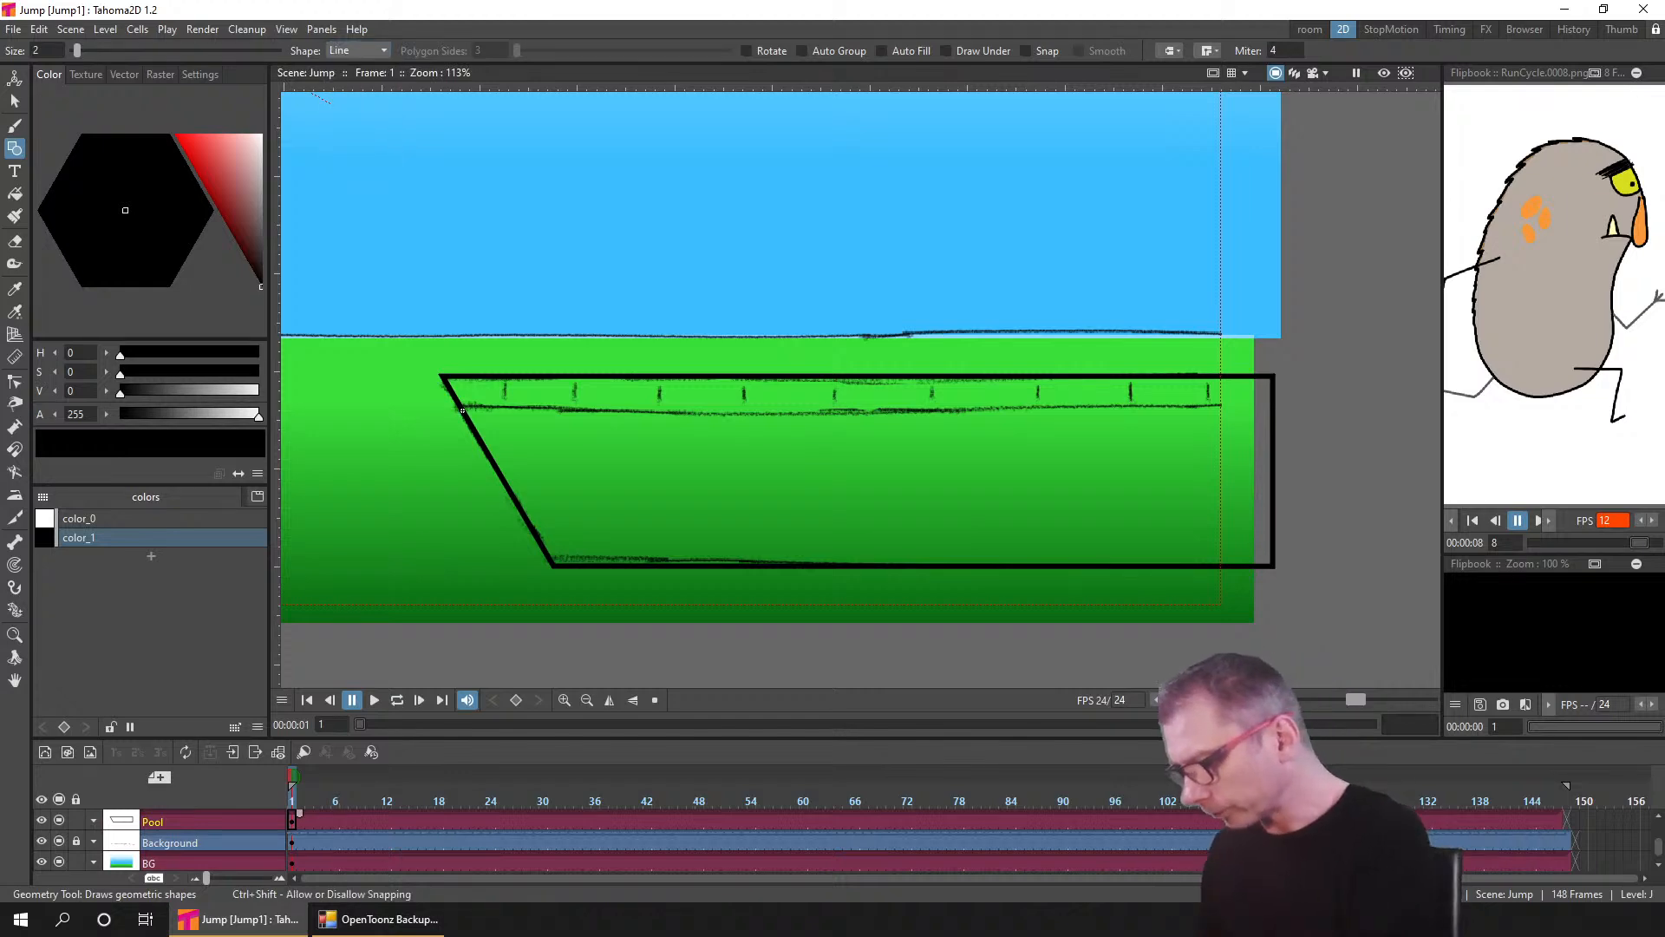
pyautogui.moveTo(462, 410)
pyautogui.mouseDown()
pyautogui.moveTo(1020, 455)
pyautogui.moveTo(1288, 409)
pyautogui.mouseUp()
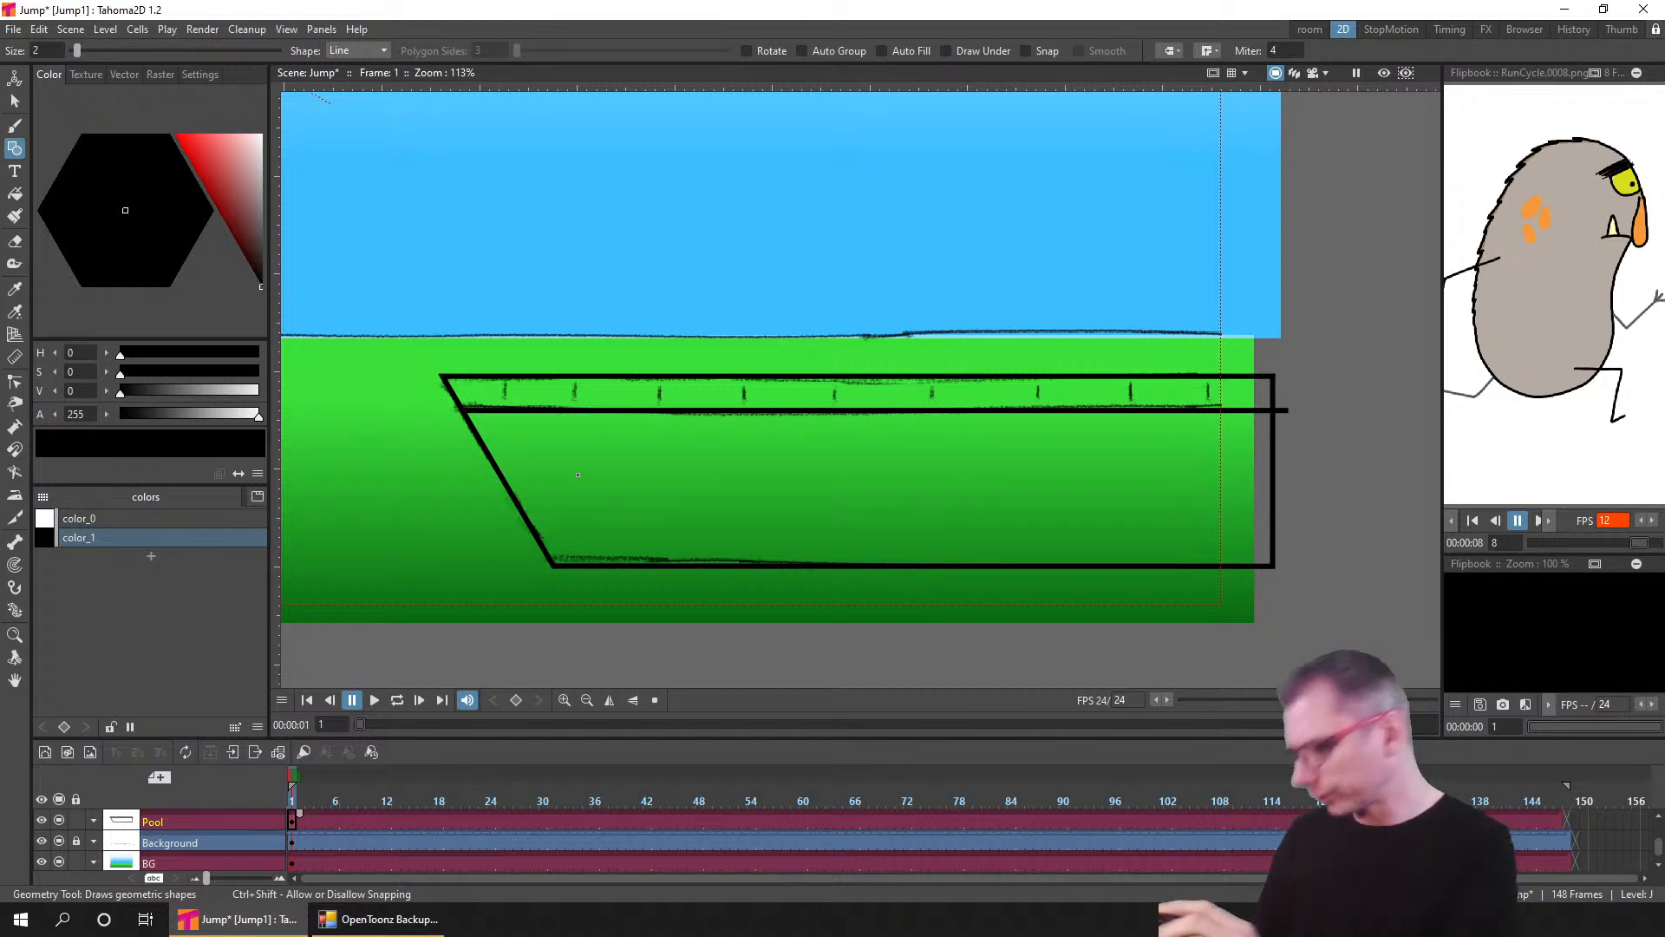
# - Apply the DarkYellow filter to the Background sketch column and lower its opacity
pyautogui.click(93, 840)
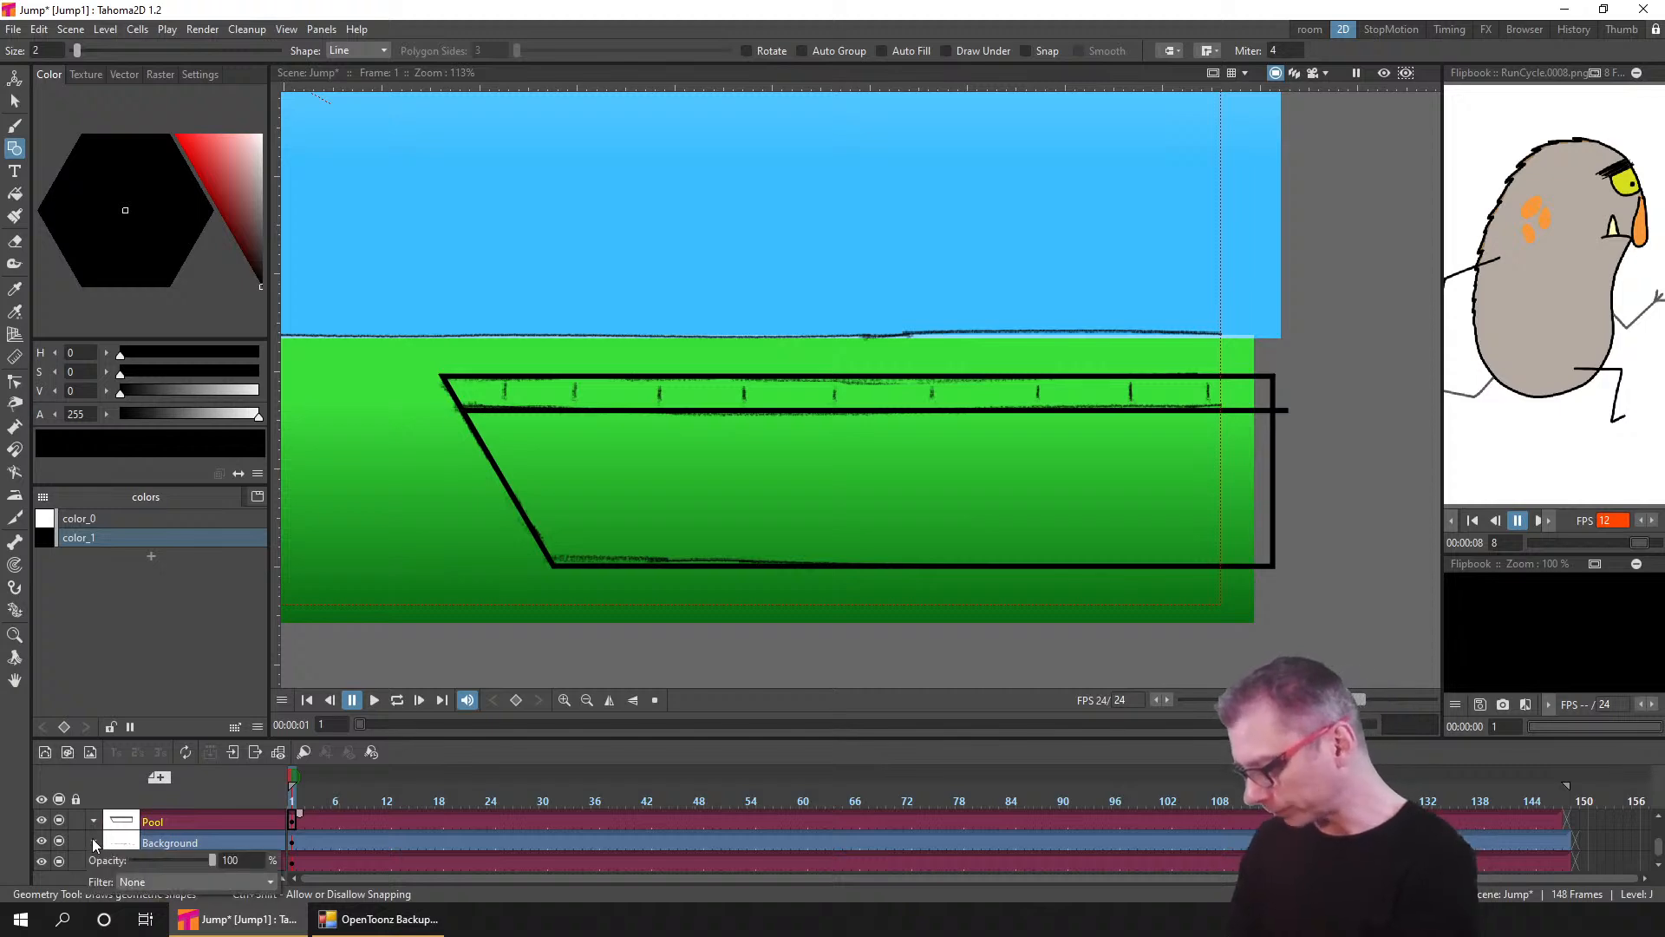
pyautogui.click(180, 881)
pyautogui.click(181, 837)
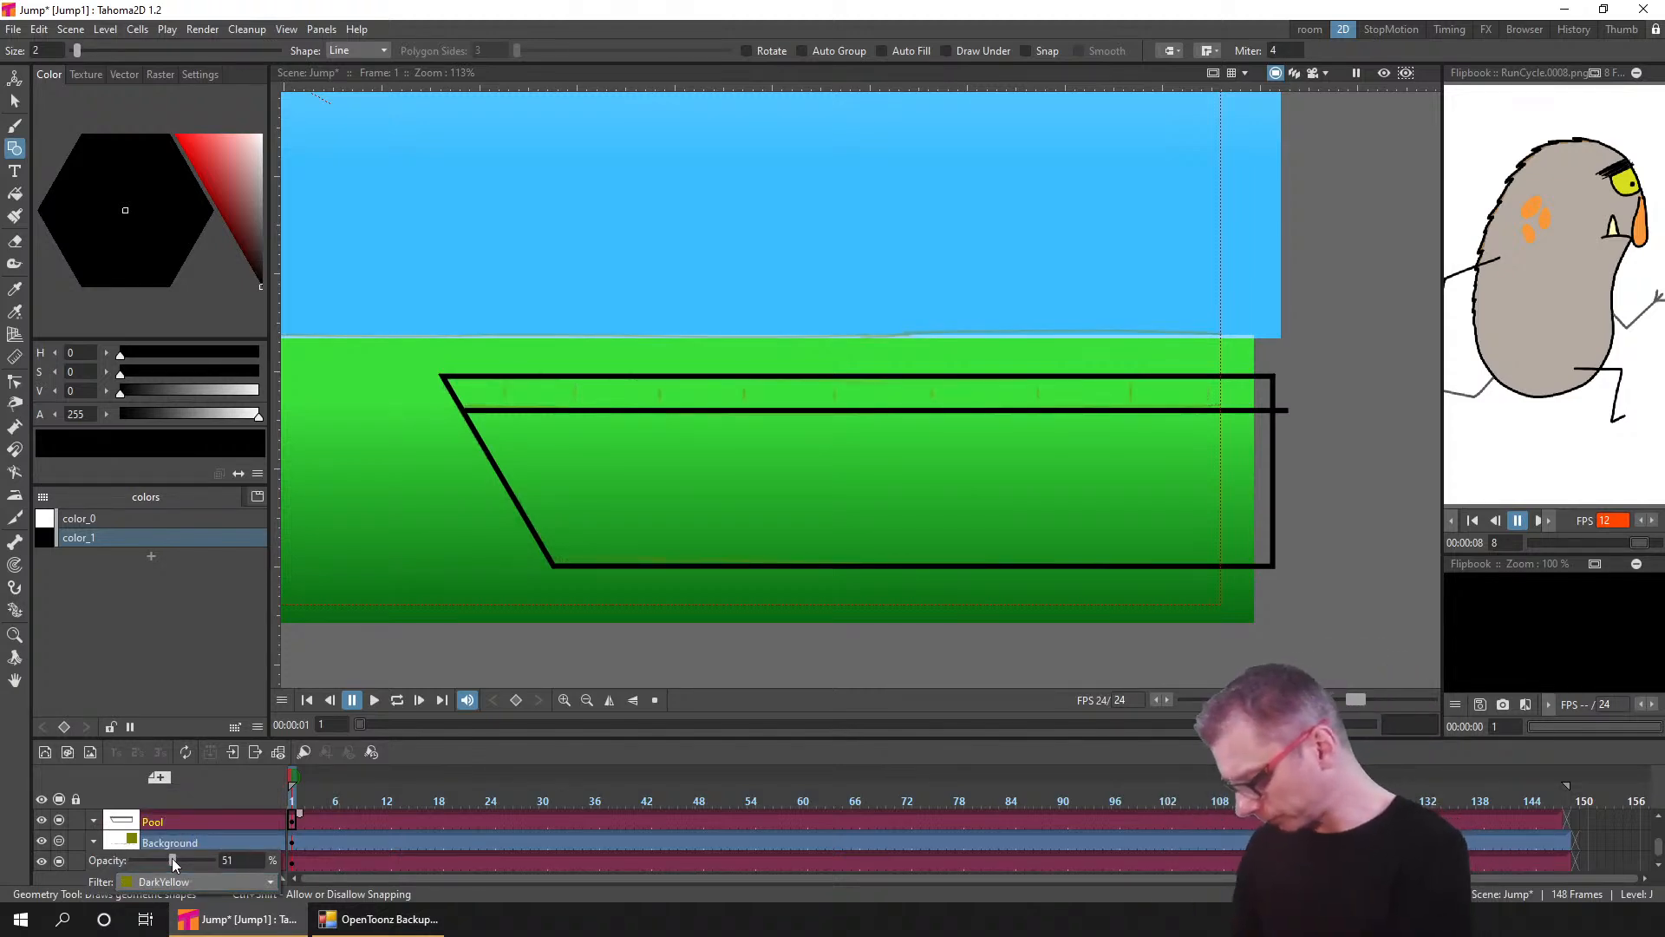
# - Draw nine vertical divider lines across the tile band on the Pool level, following the sketch marks
pyautogui.click(293, 819)
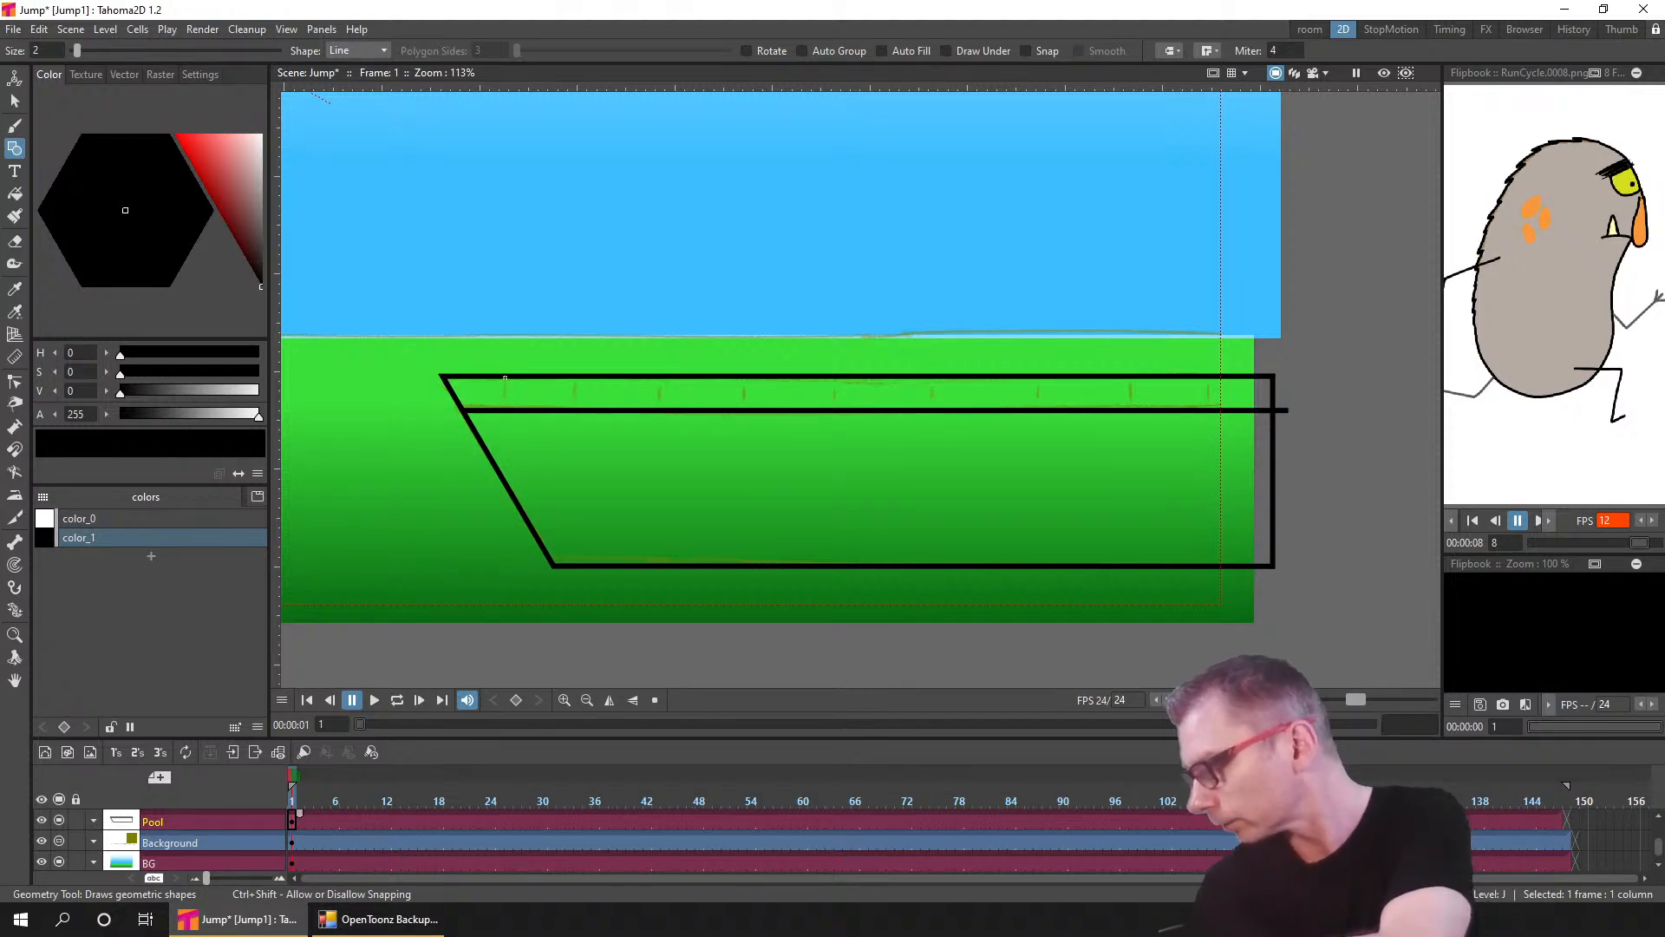
pyautogui.moveTo(508, 411); pyautogui.dragTo(934, 409)
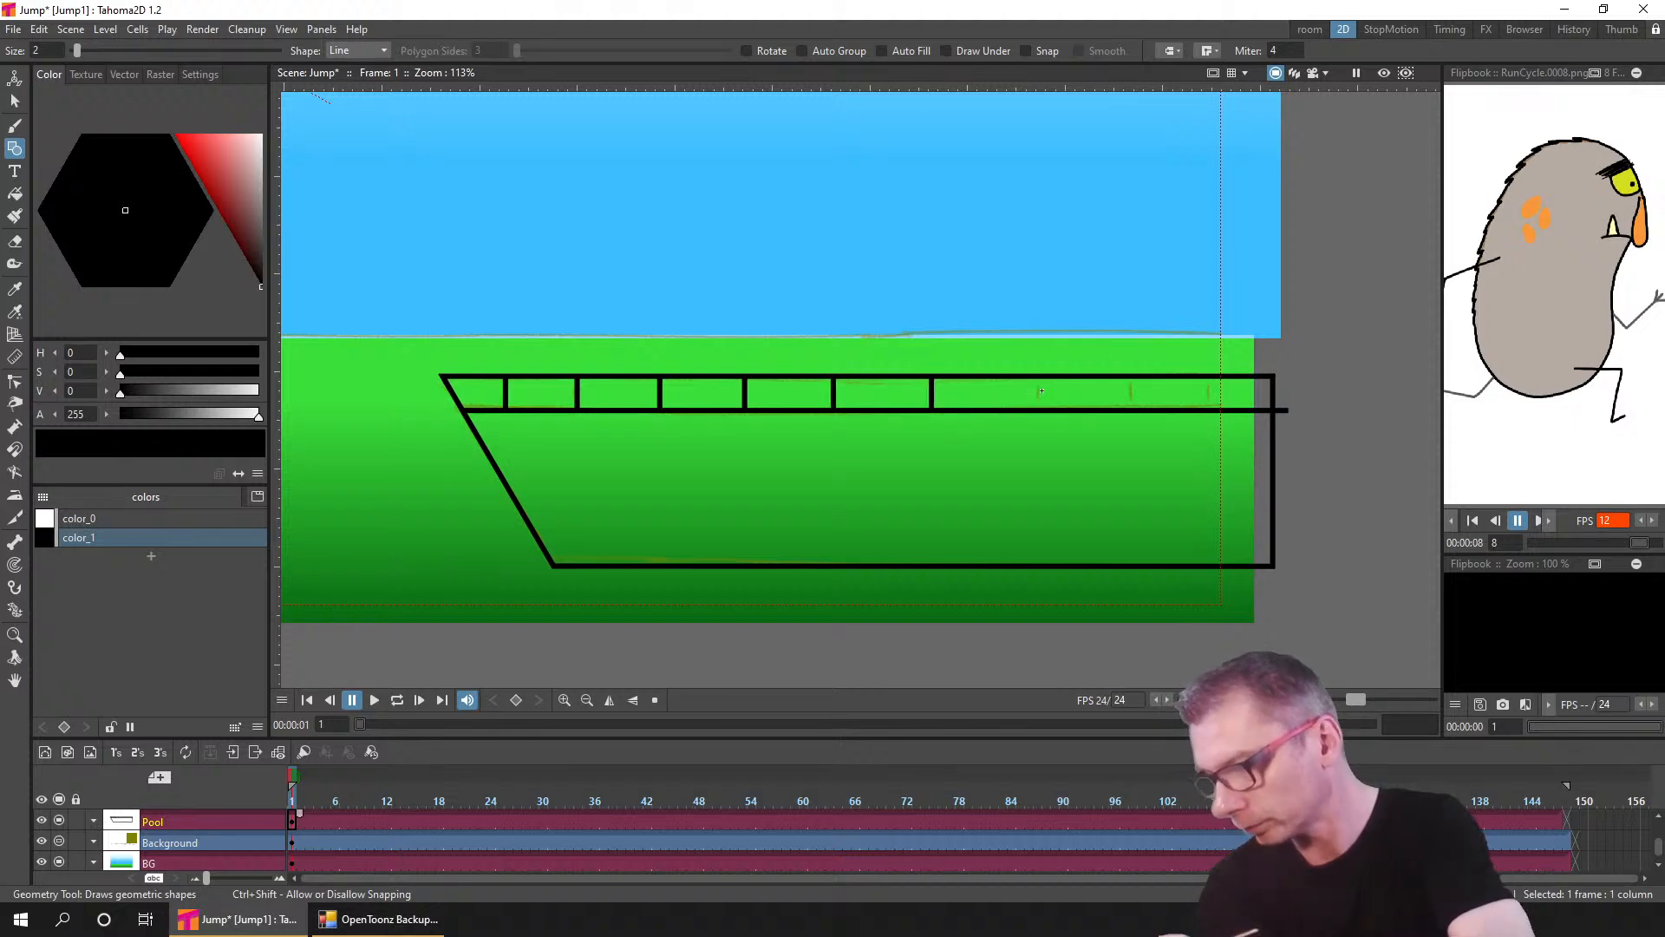
pyautogui.moveTo(1034, 409); pyautogui.dragTo(1053, 399)
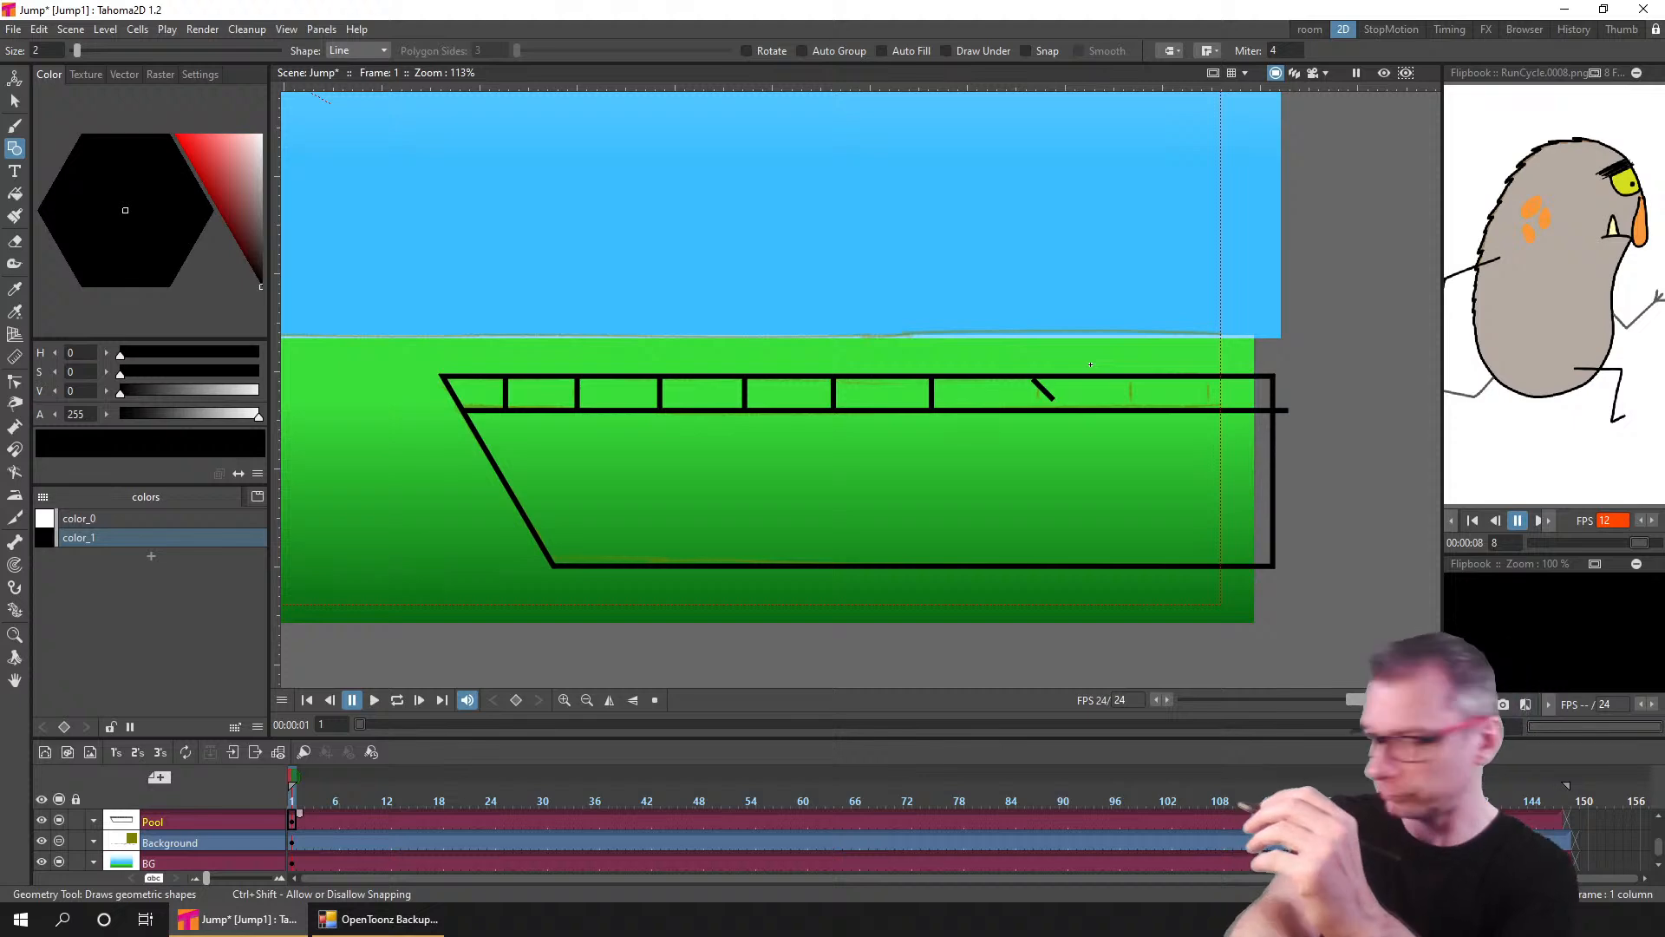
pyautogui.hotkey('ctrl', 'z')
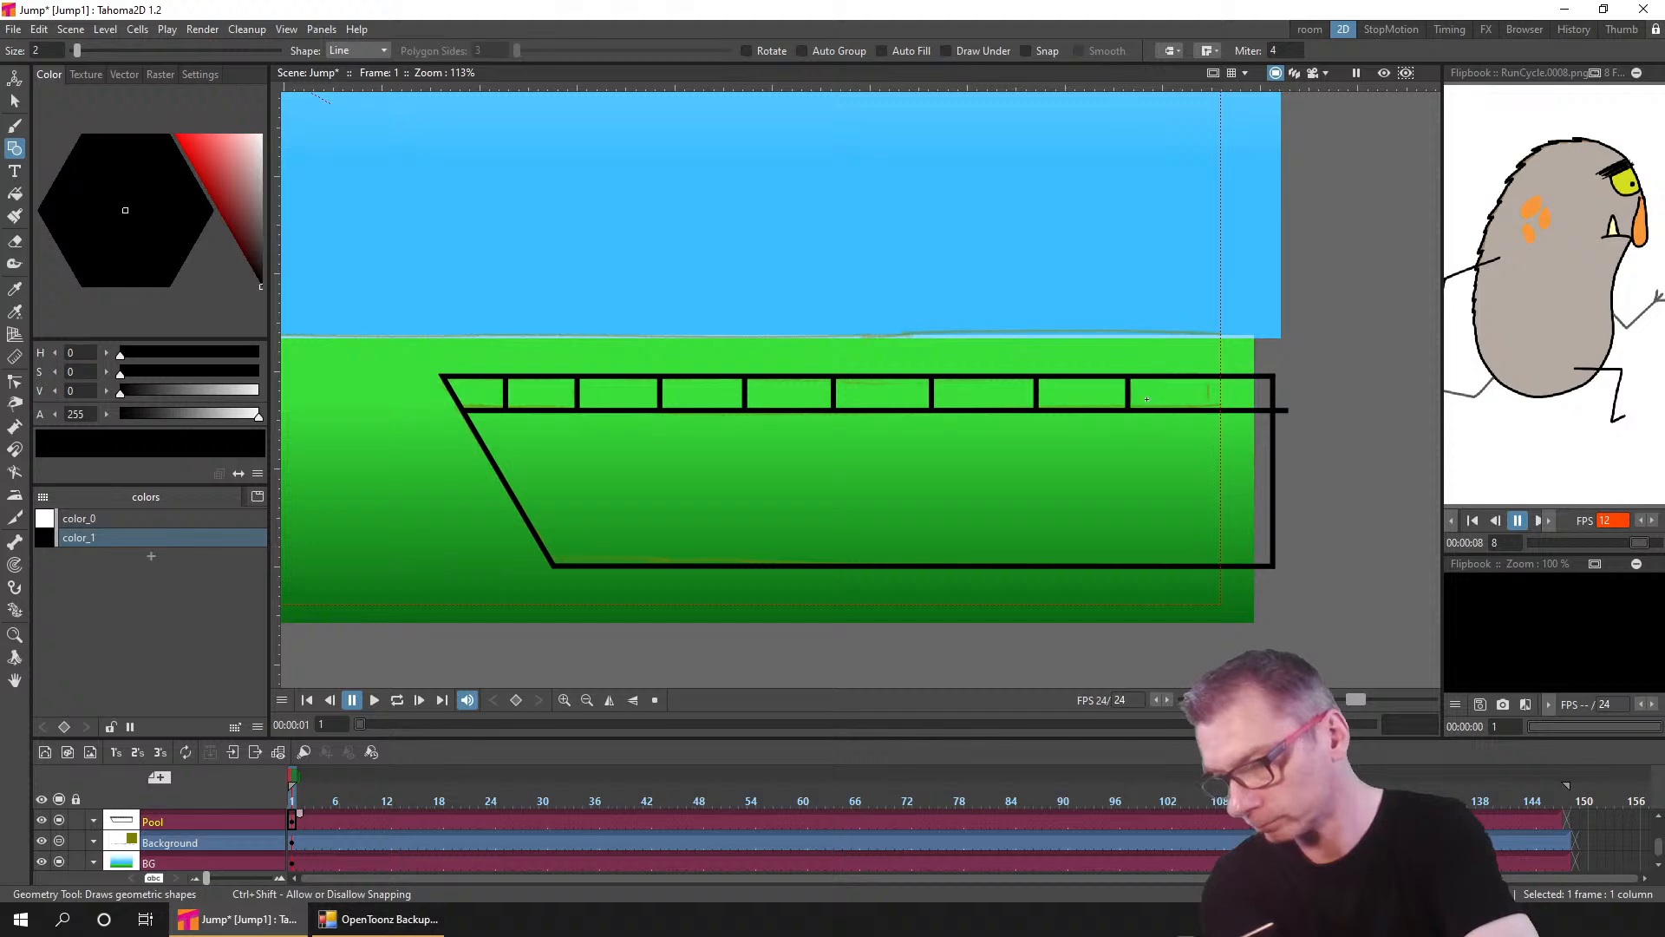
pyautogui.moveTo(1208, 409); pyautogui.dragTo(1208, 408)
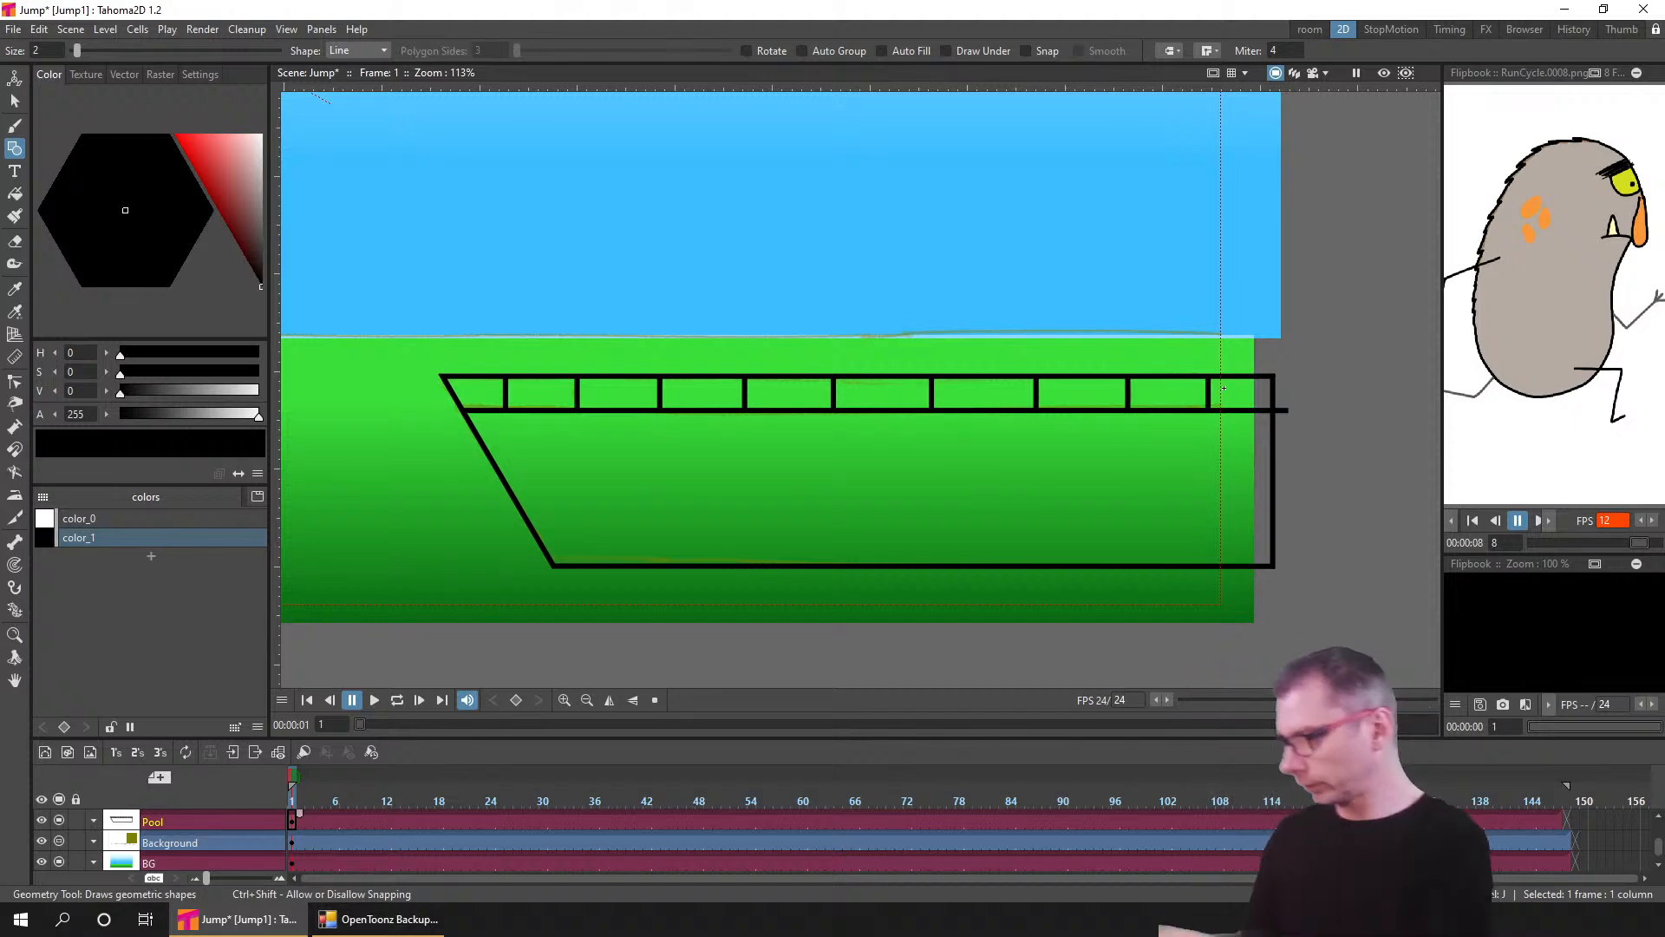
# - Shift the seventh and eighth tile dividers slightly left, by 6.75 px each, to even out the spacing
pyautogui.click(16, 103)
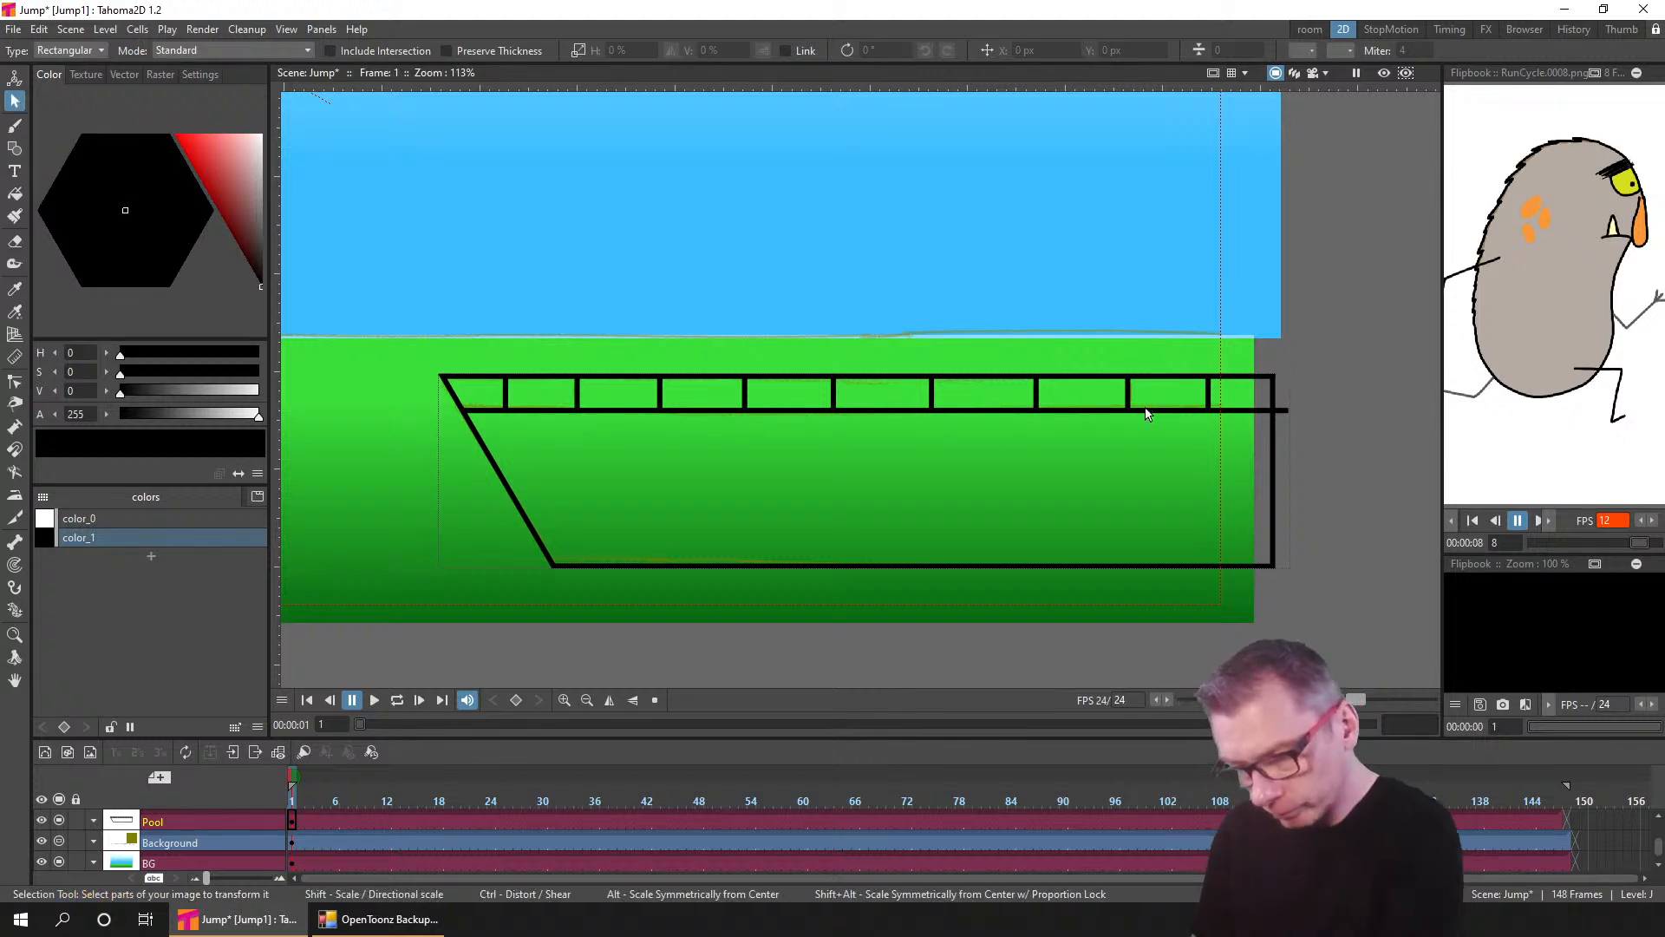
pyautogui.click(1035, 400)
pyautogui.moveTo(1036, 405); pyautogui.dragTo(1032, 403)
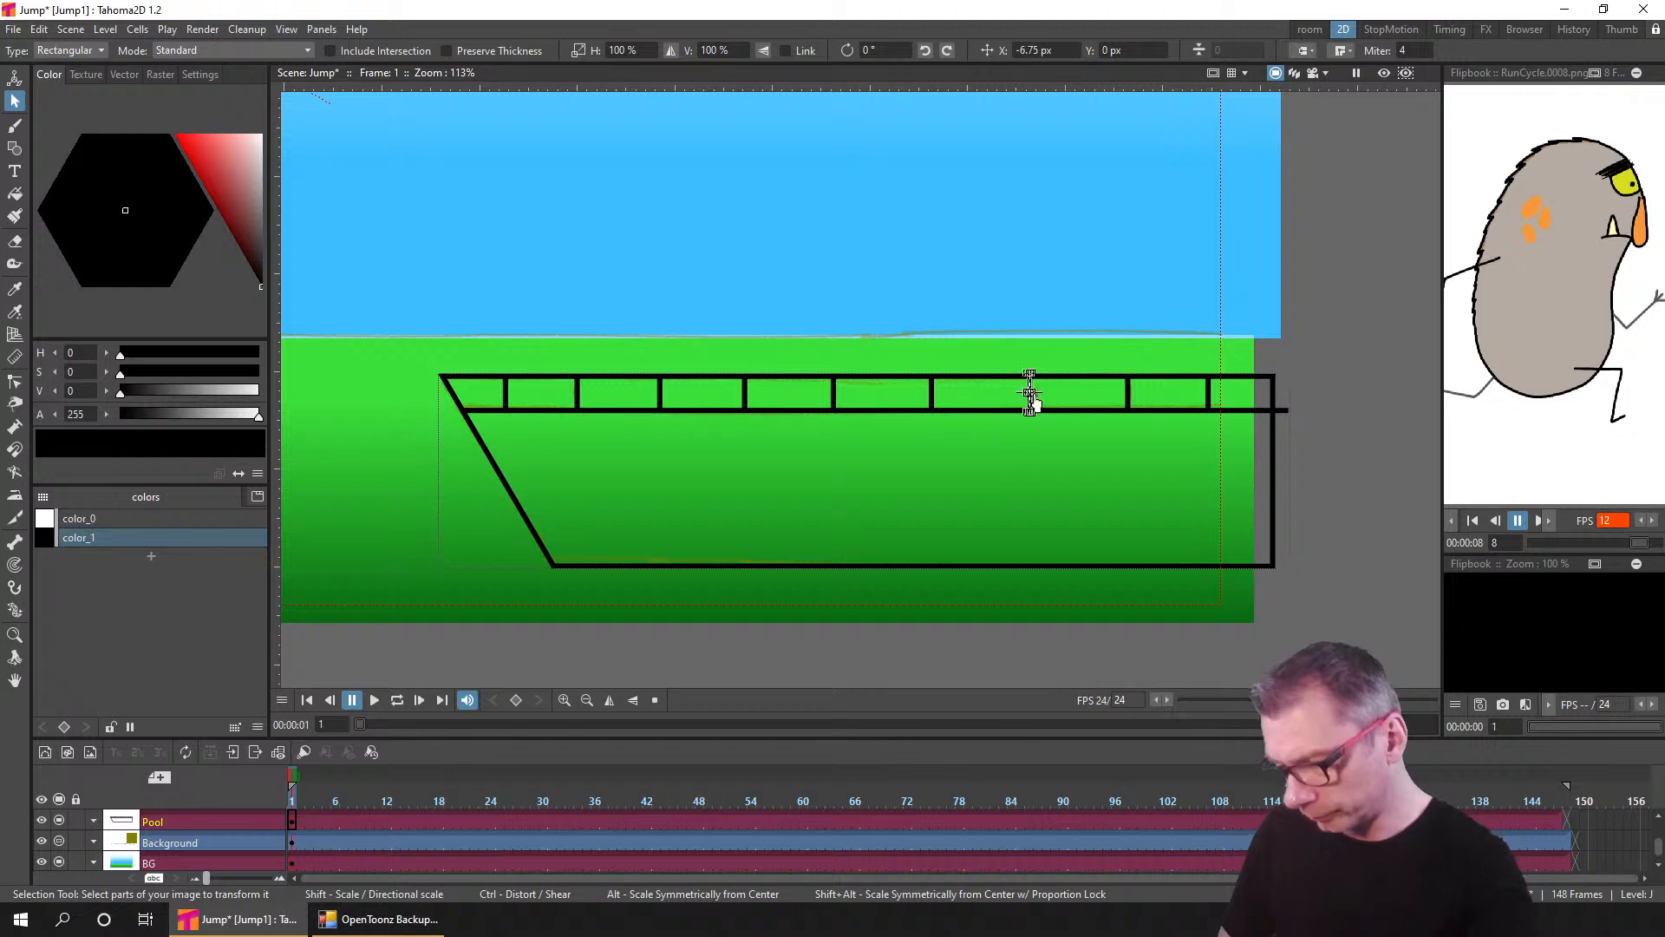
pyautogui.click(1126, 400)
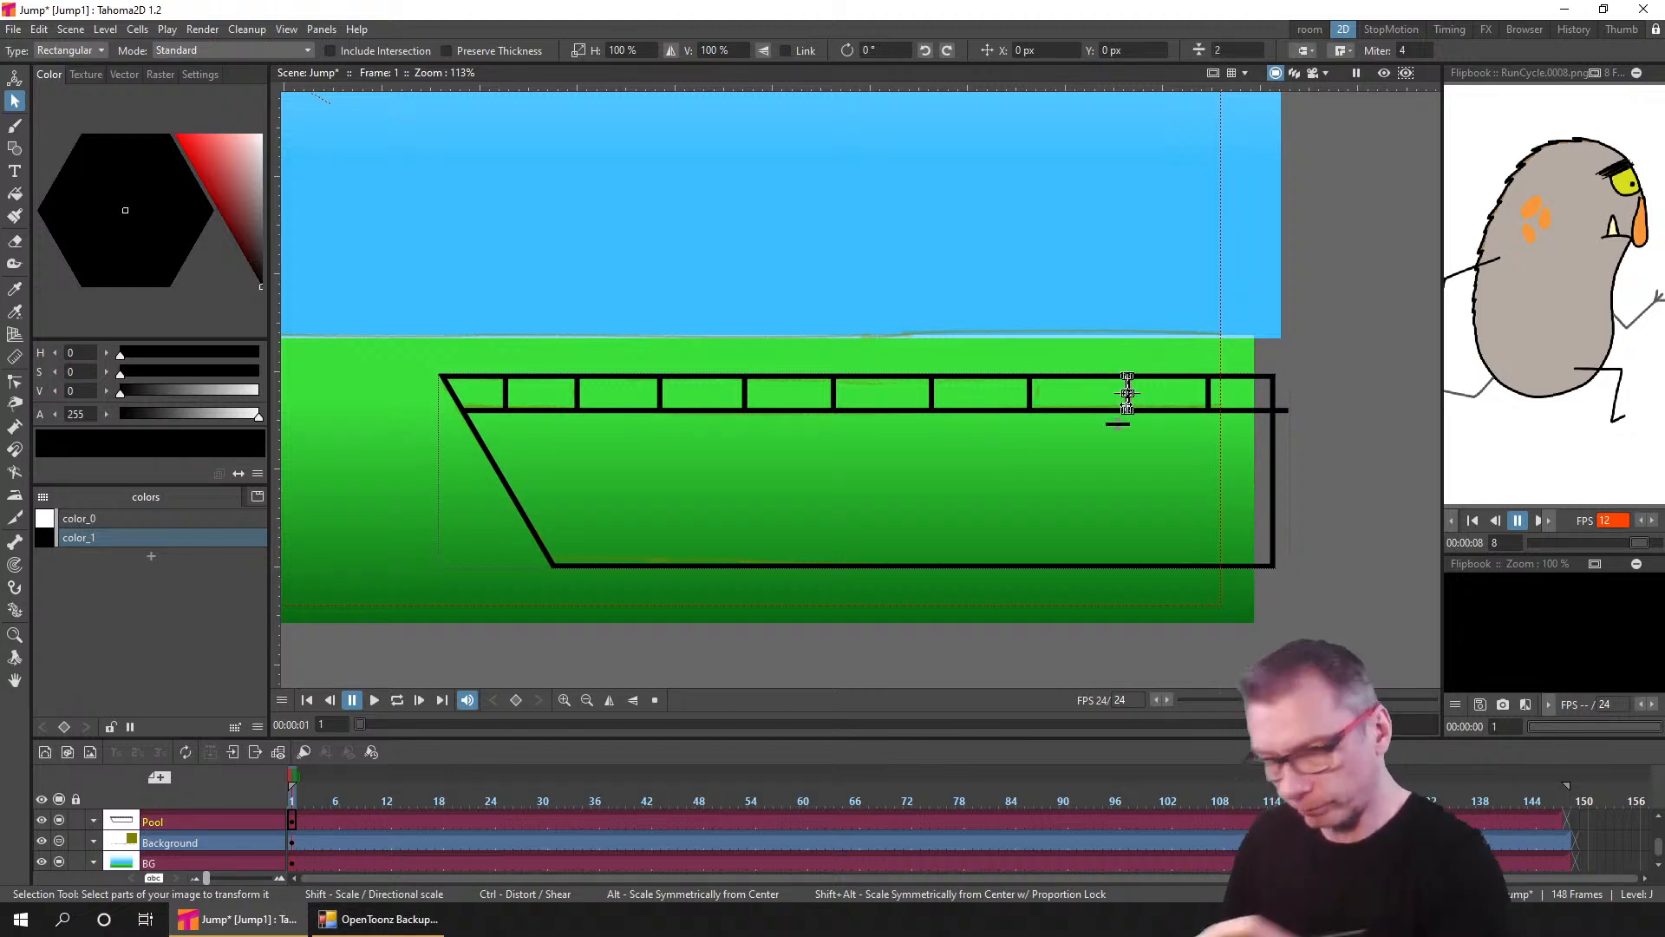
pyautogui.moveTo(1126, 400); pyautogui.dragTo(1121, 400)
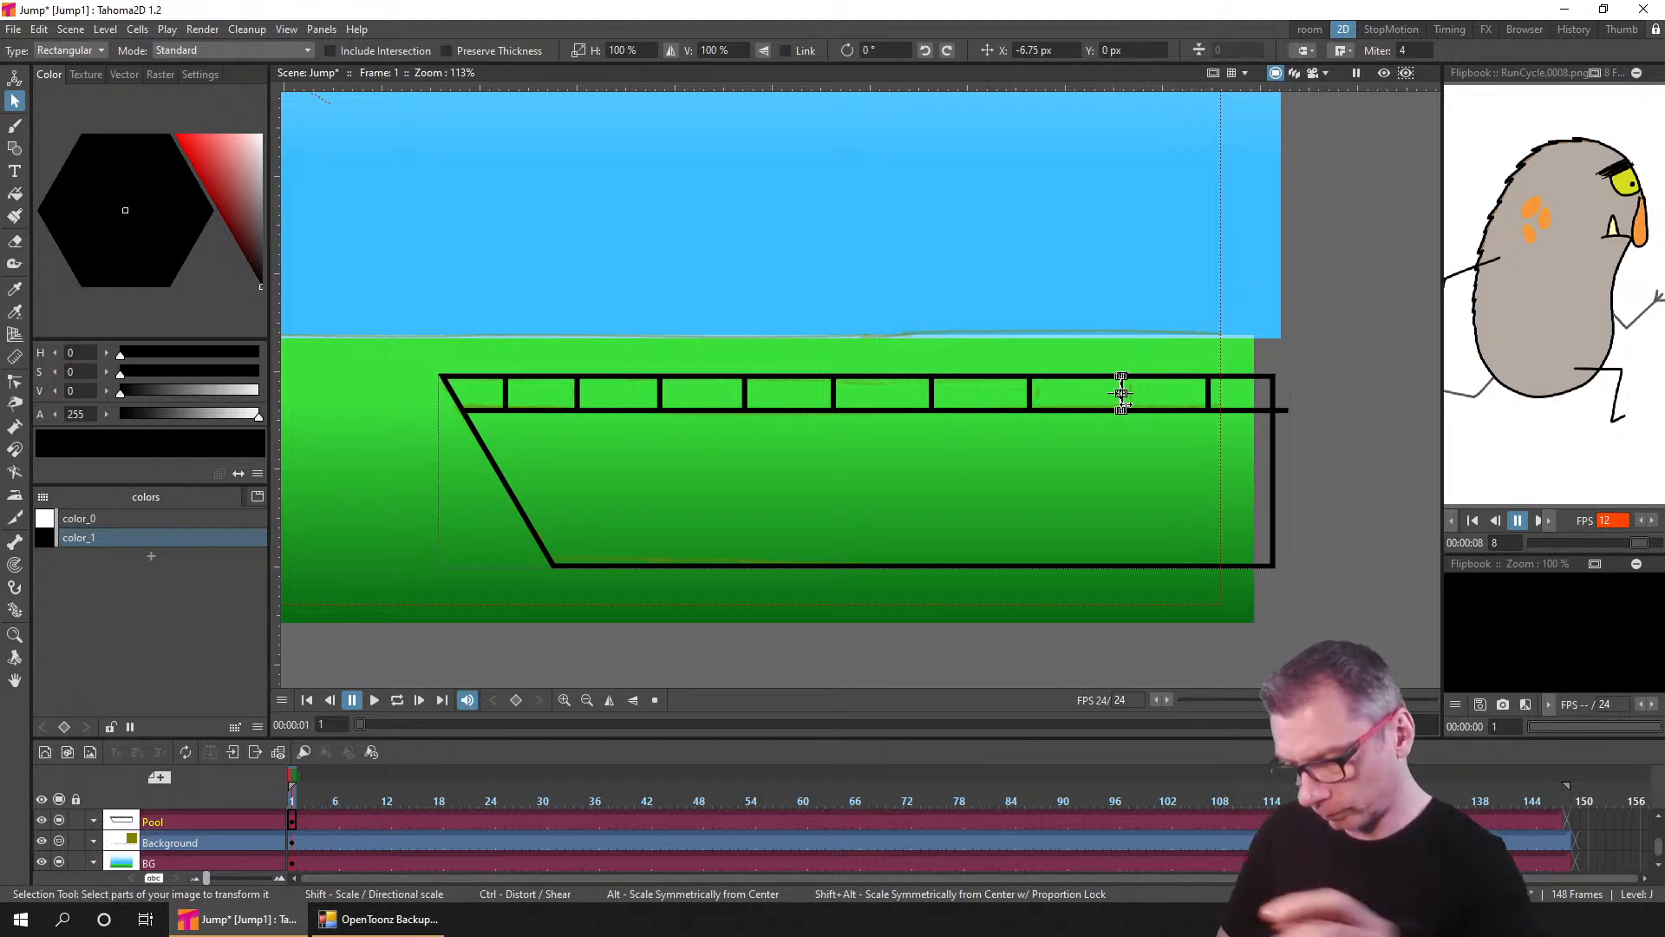
# - Shift the second through fifth tile dividers slightly right to even out the tile spacing, and deselect them
pyautogui.click(834, 399)
pyautogui.moveTo(838, 408); pyautogui.dragTo(750, 394)
pyautogui.click(745, 402)
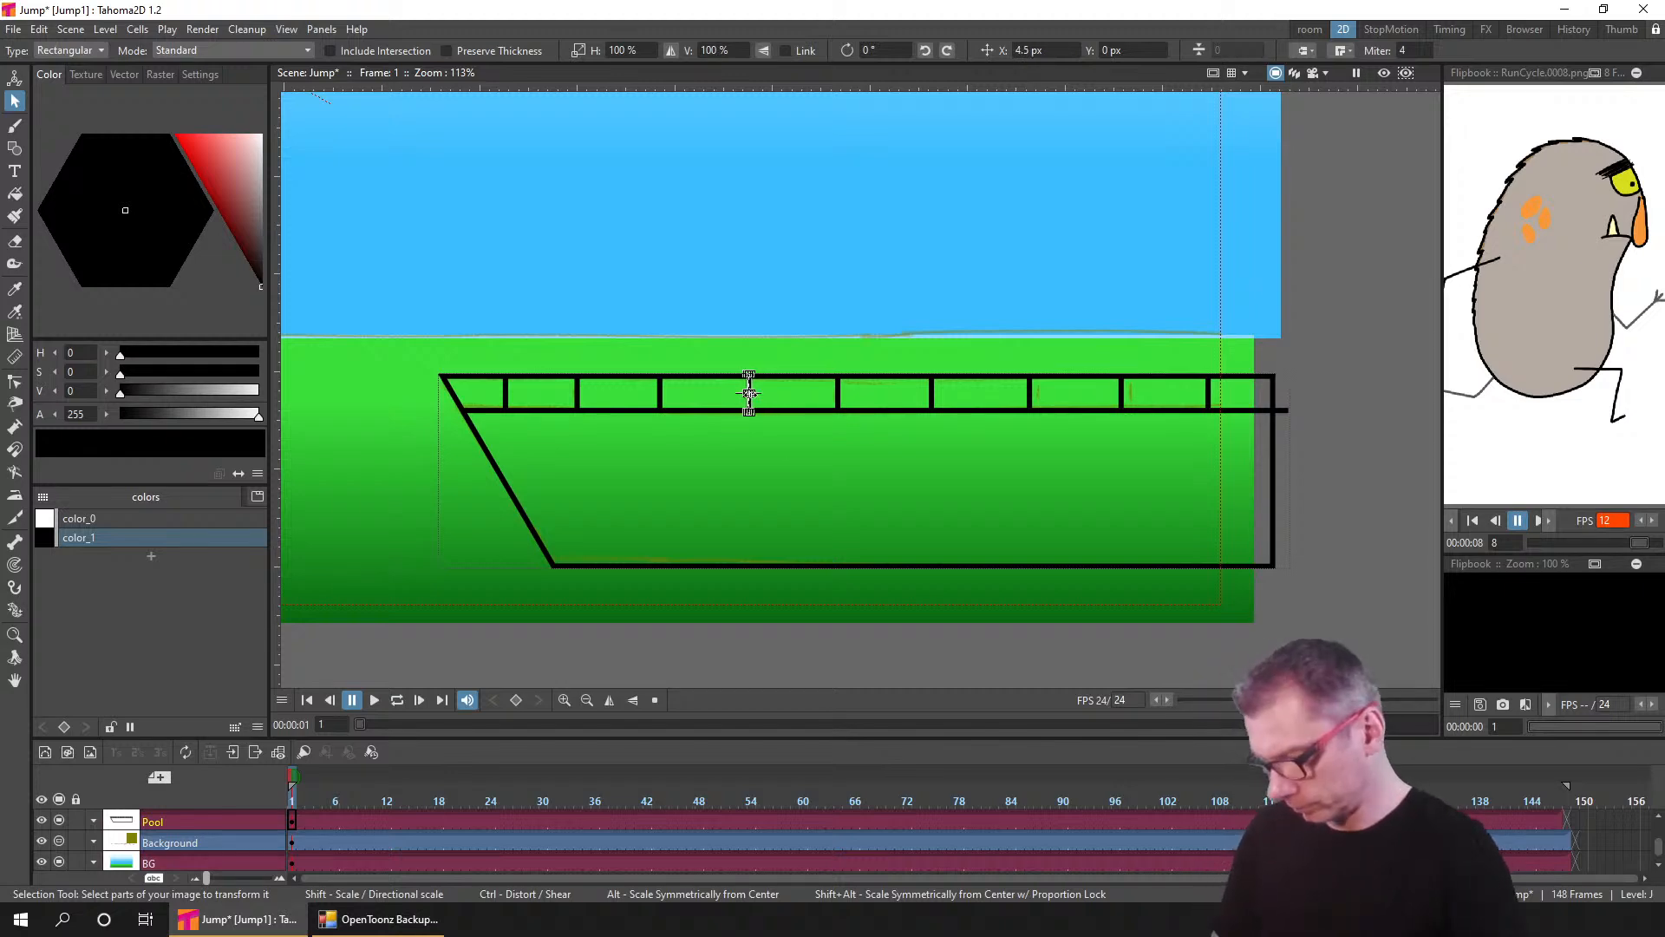
pyautogui.click(662, 402)
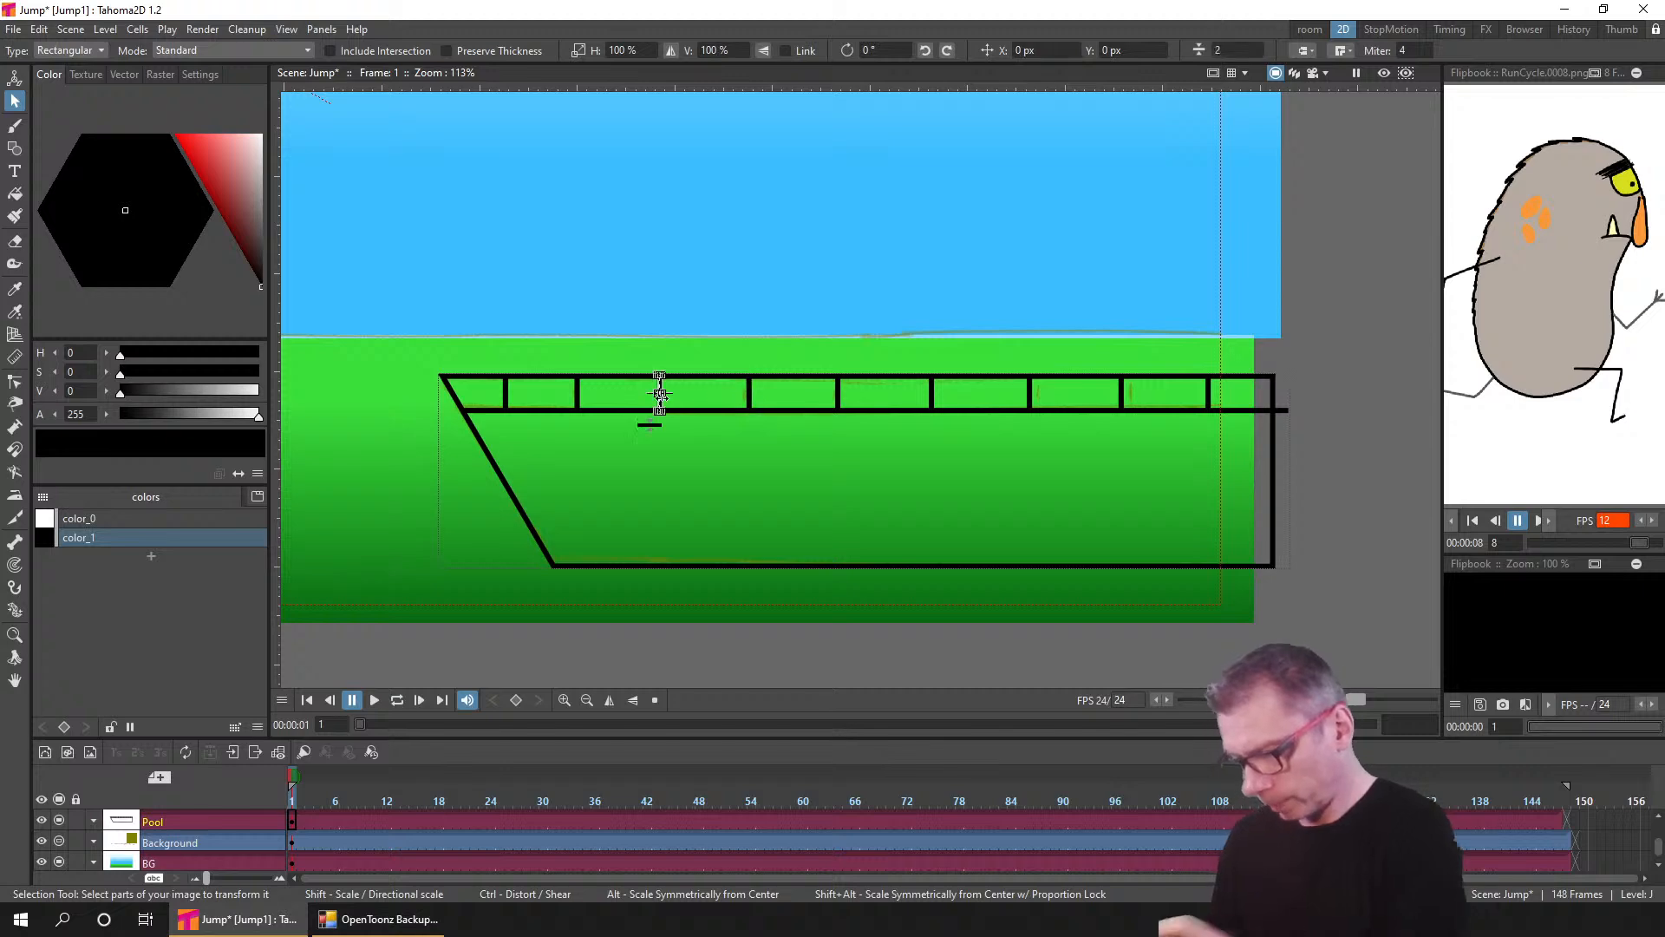
pyautogui.moveTo(660, 393); pyautogui.dragTo(585, 396)
pyautogui.click(579, 400)
pyautogui.click(1327, 469)
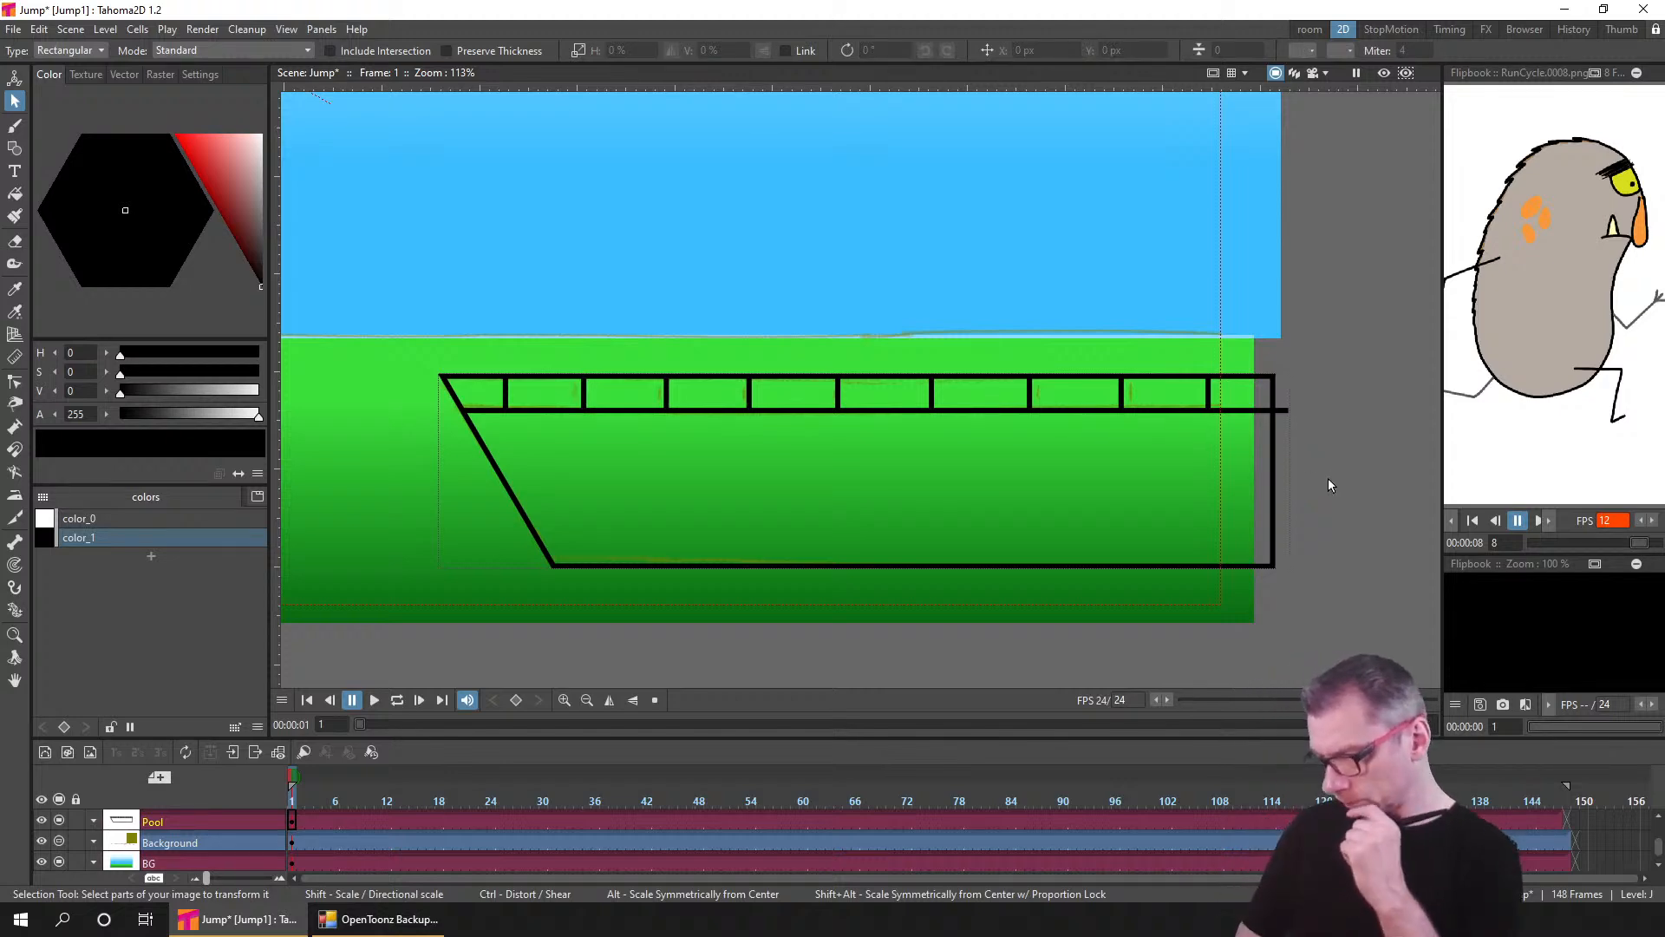
# - Add a light blue style with H 188, S 51, V 91 and fill the pool area below the tile band with it
pyautogui.click(151, 556)
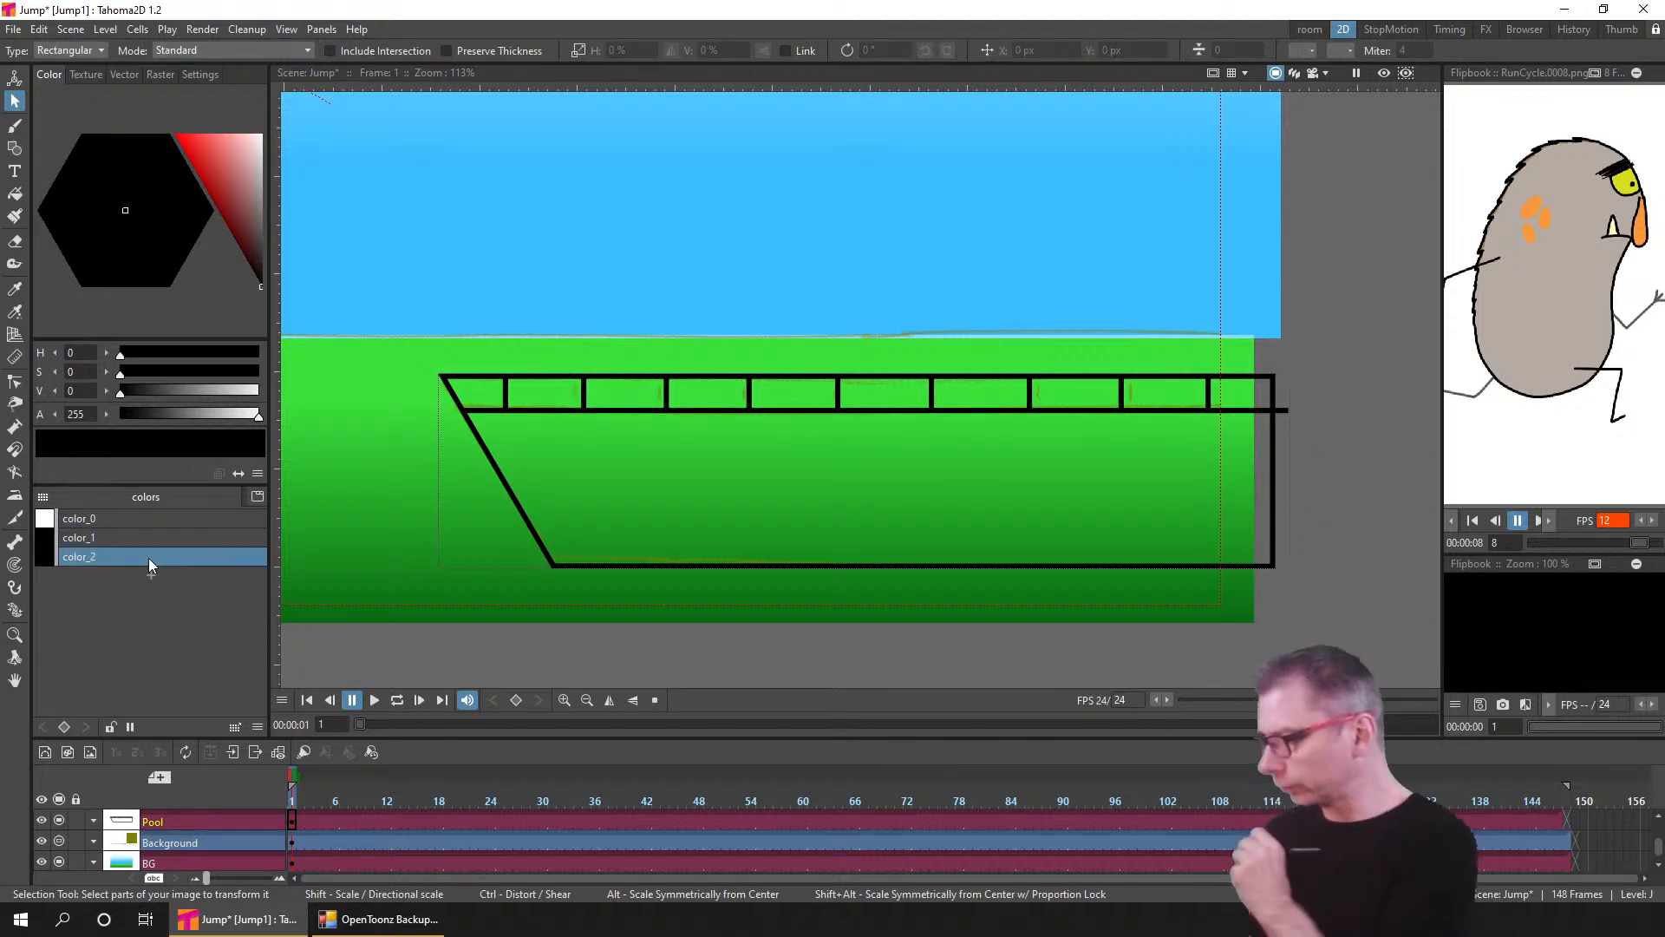
pyautogui.click(202, 153)
pyautogui.moveTo(100, 227); pyautogui.dragTo(83, 215)
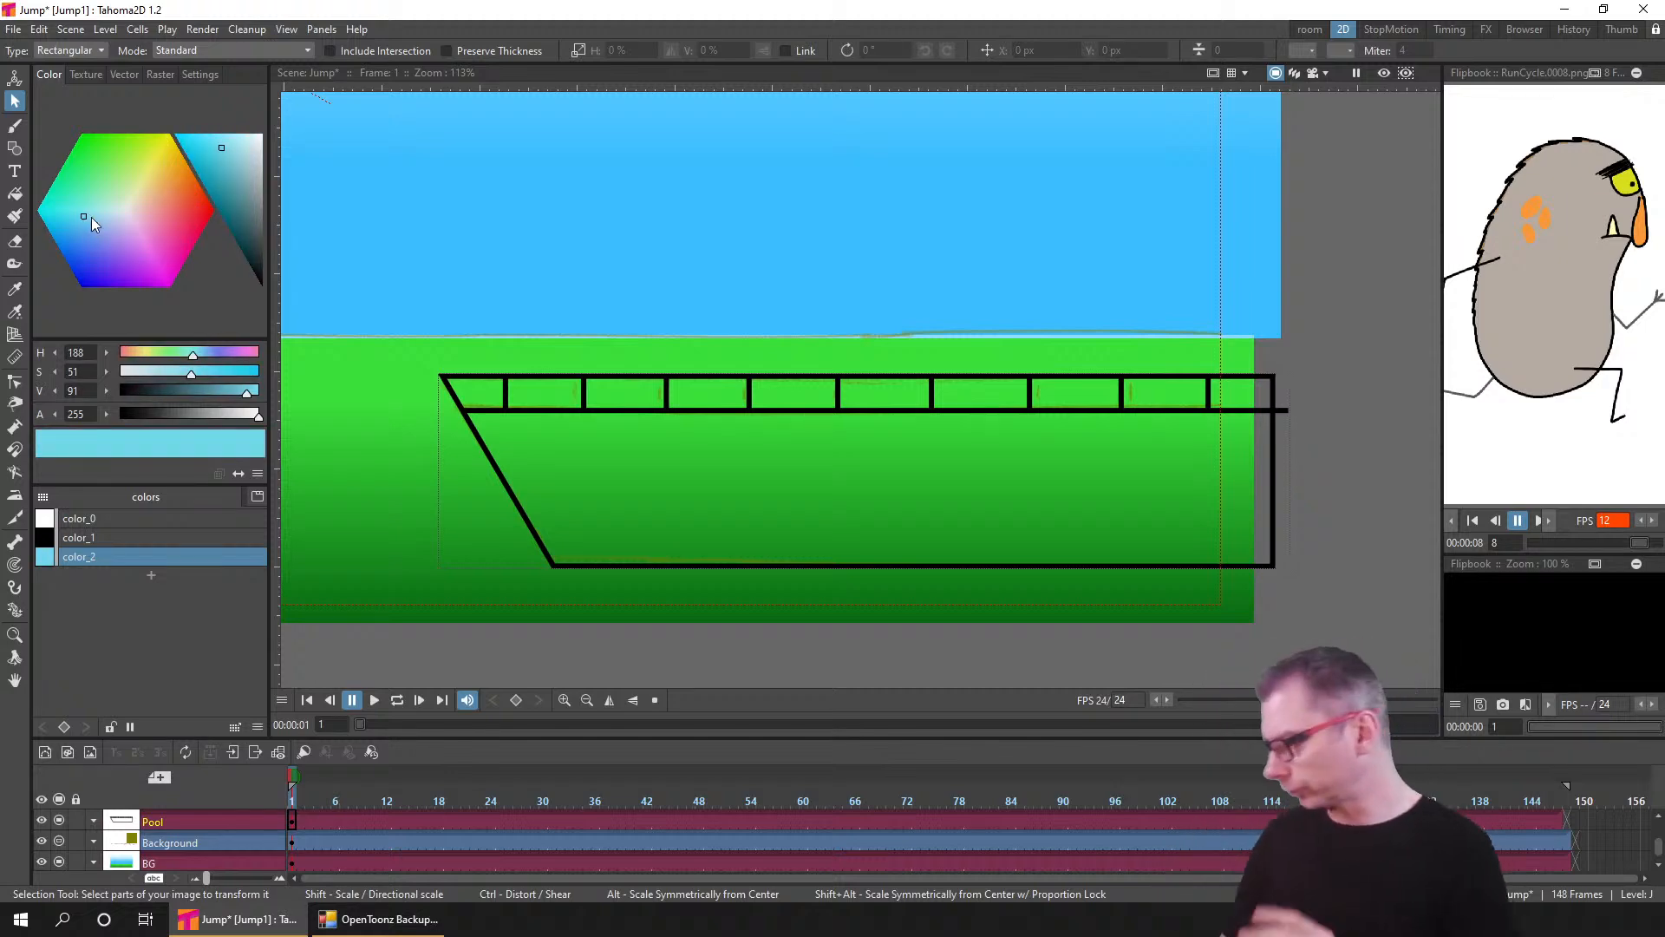
pyautogui.click(15, 195)
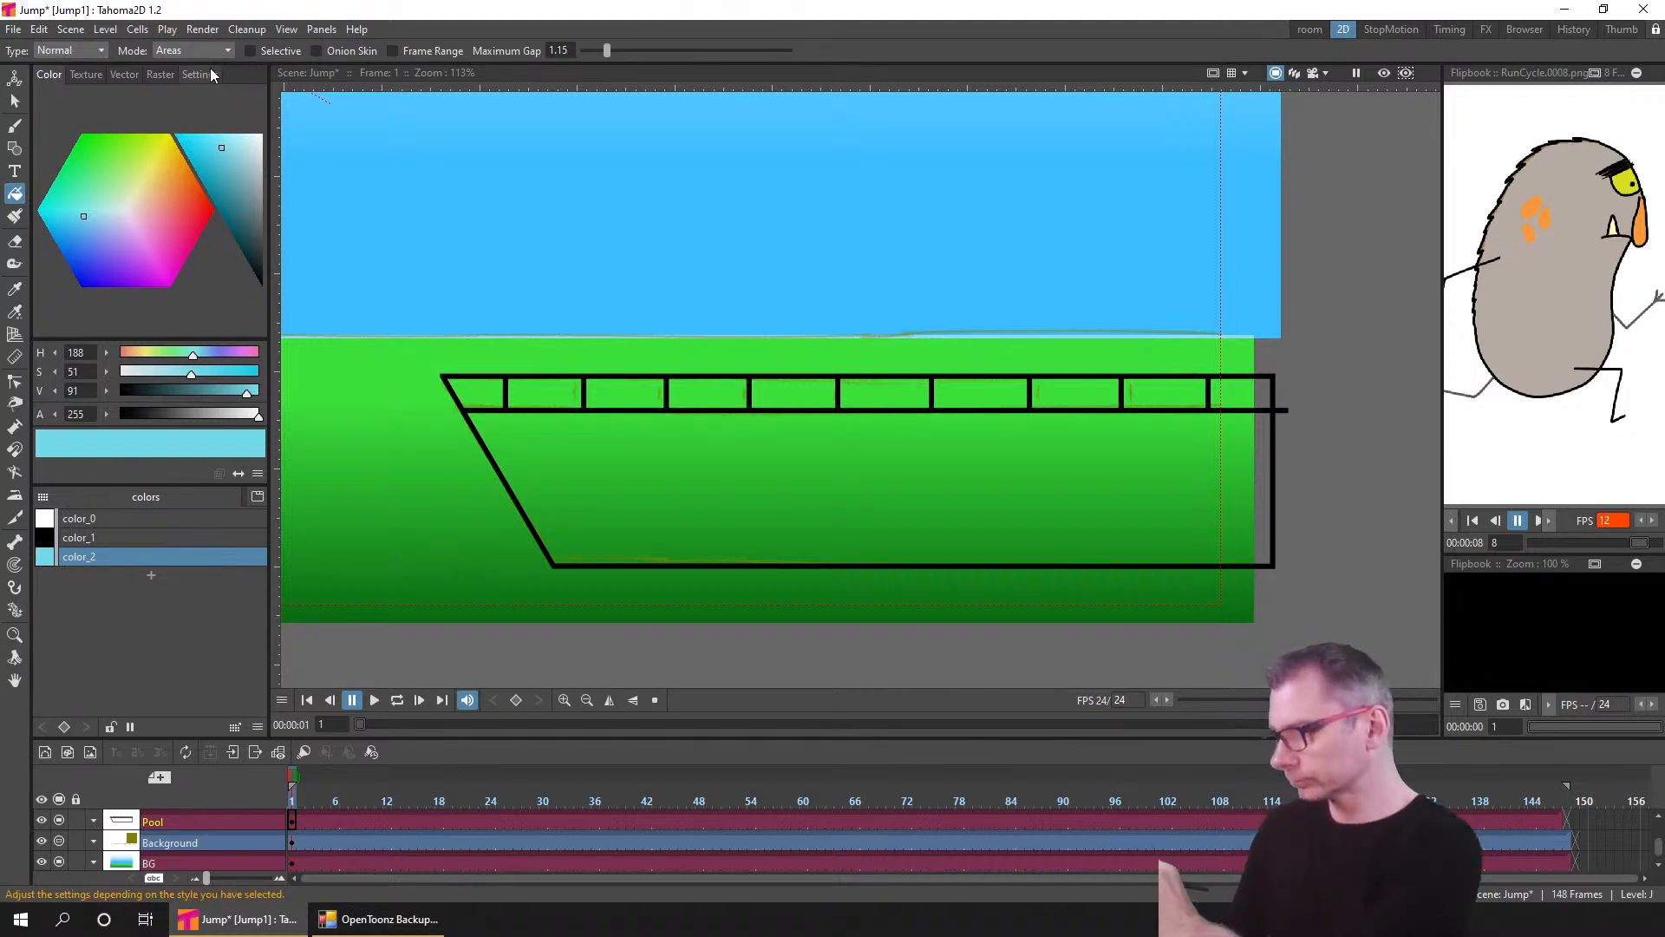
pyautogui.click(754, 477)
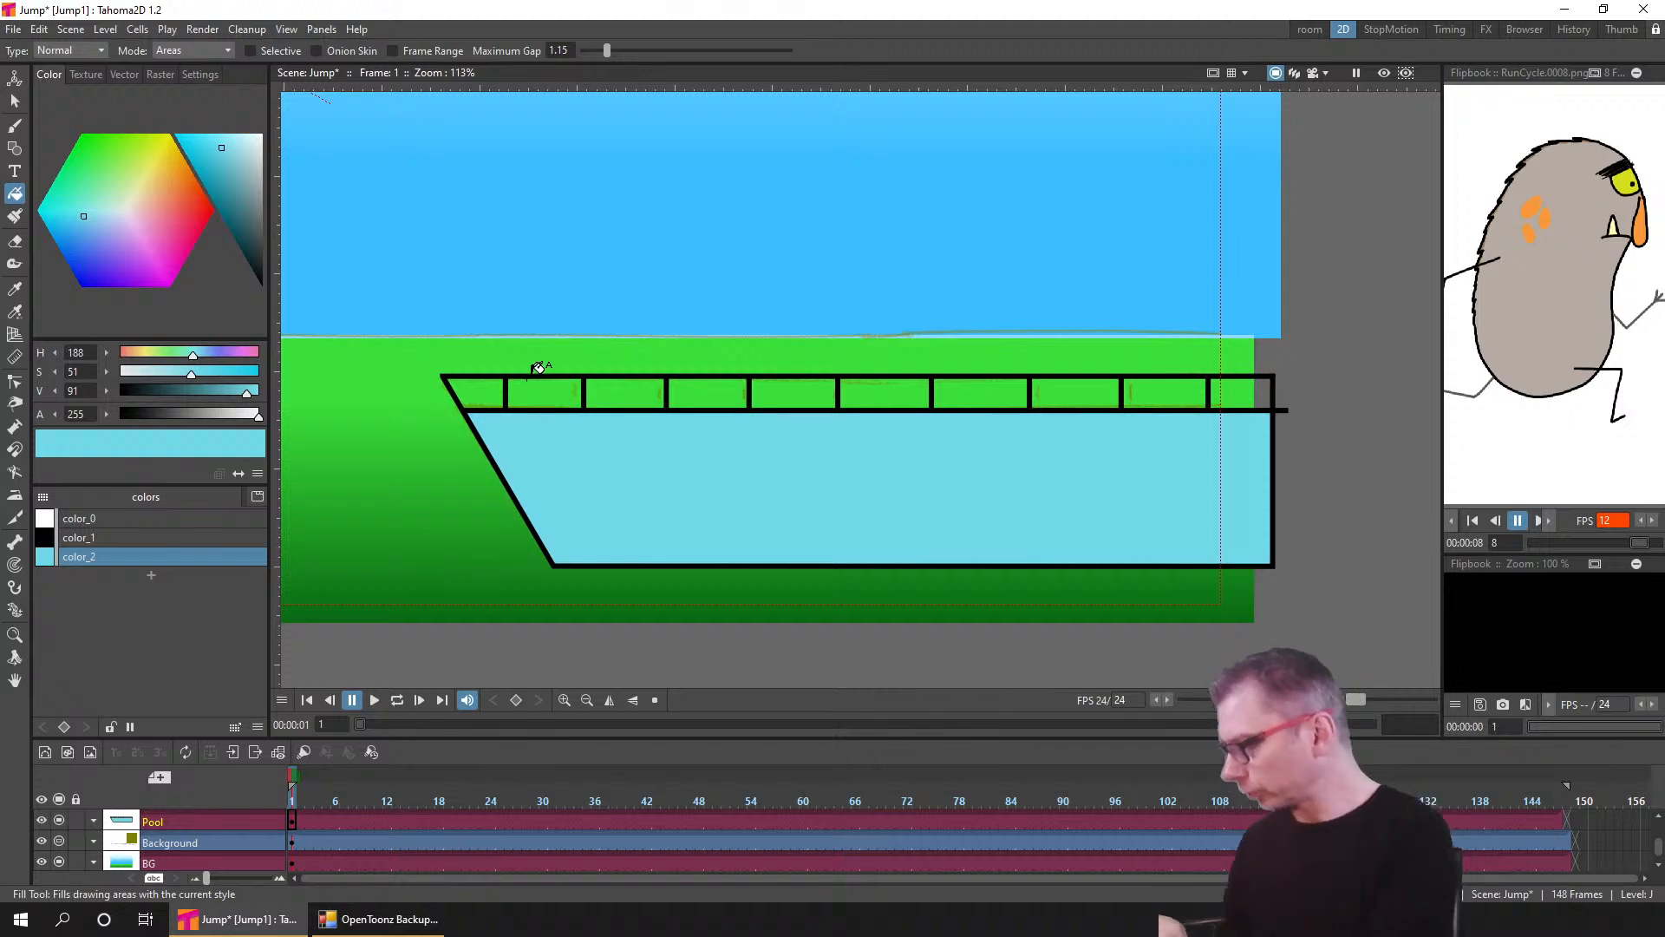
# - Add another style to the Pool palette and set it to orange with H 28, S 95, V 91
pyautogui.click(150, 575)
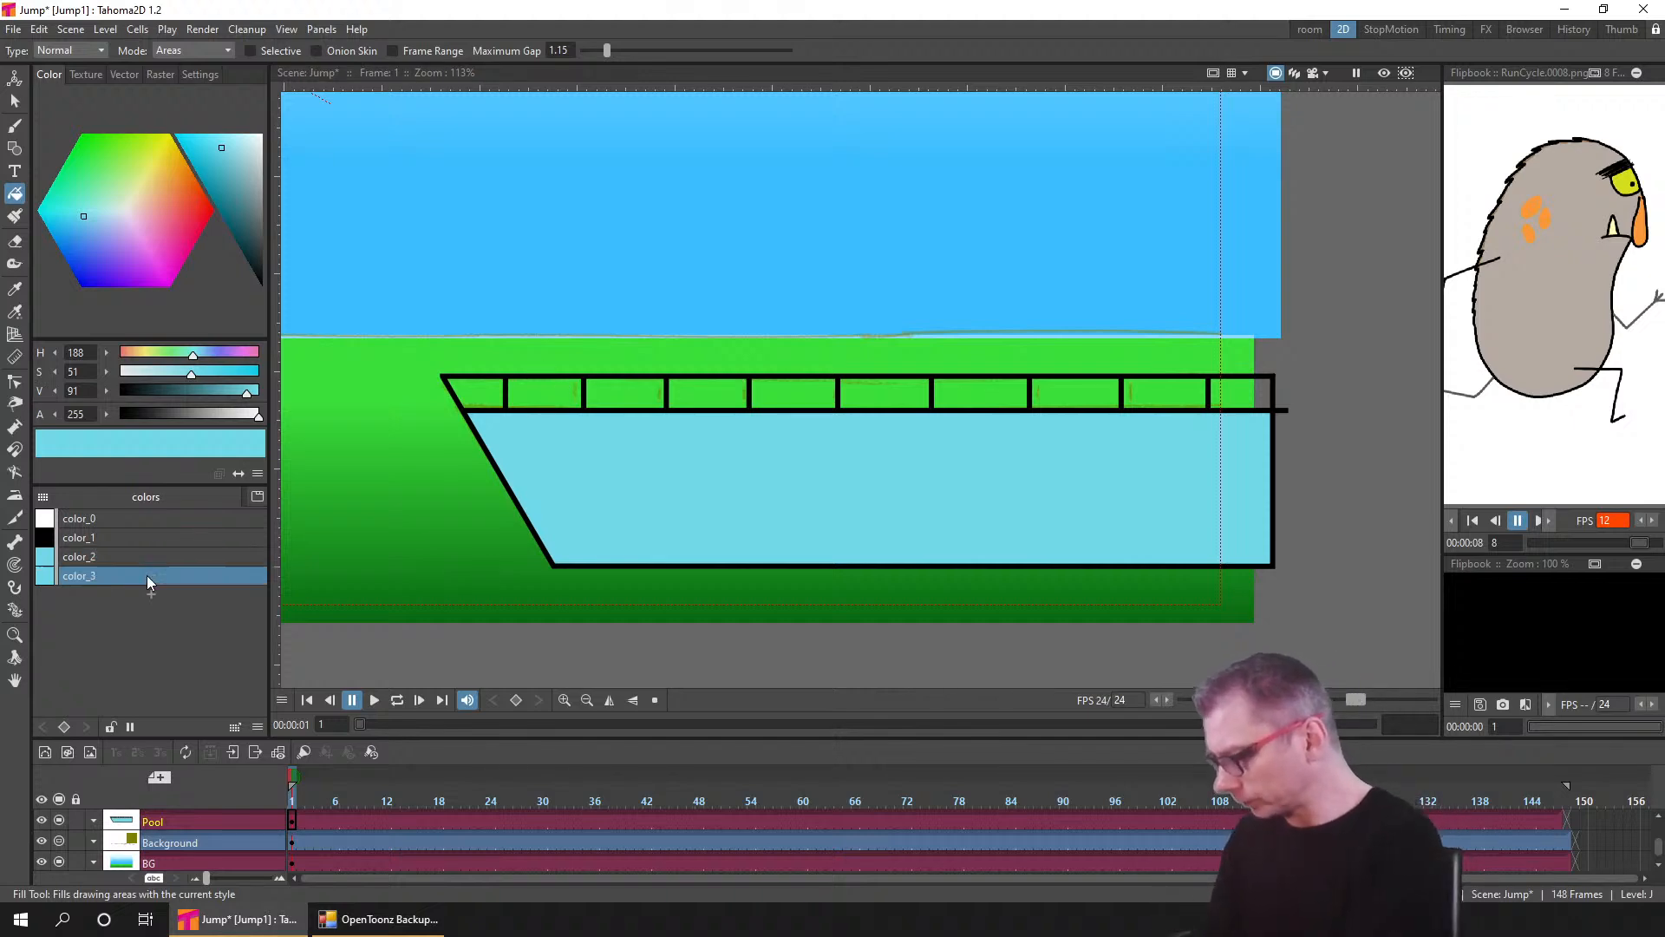
pyautogui.click(189, 177)
pyautogui.moveTo(189, 177); pyautogui.dragTo(189, 172)
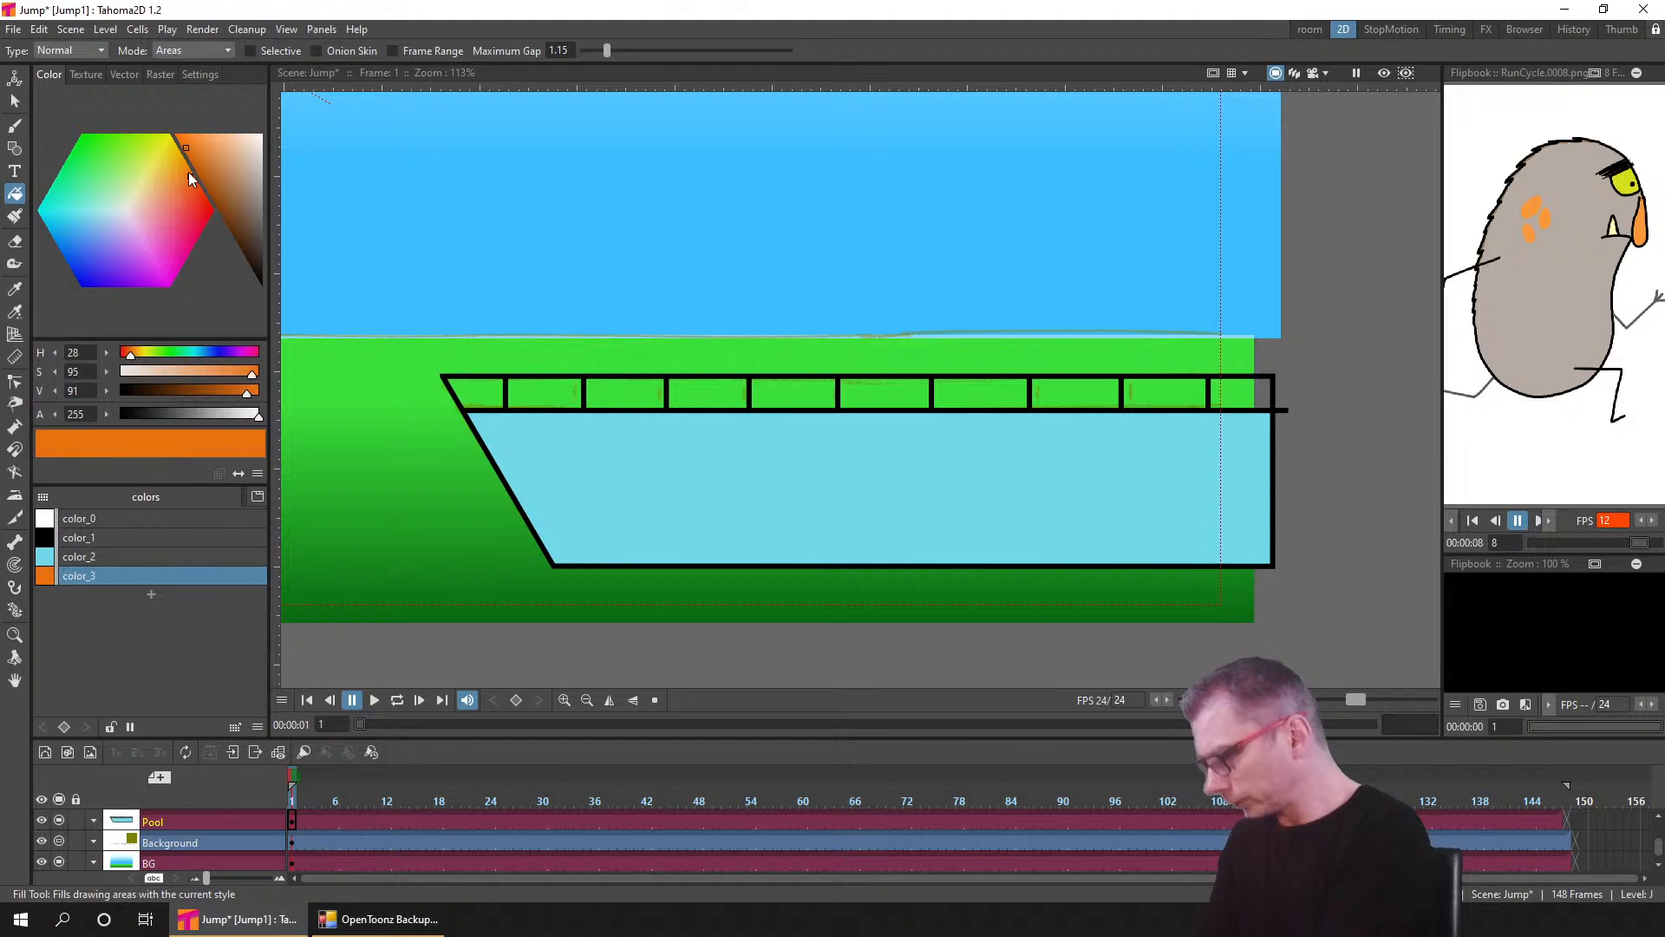
# - Fill the nine rectangular tiles of the pool's upper band with the orange style
pyautogui.click(1242, 386)
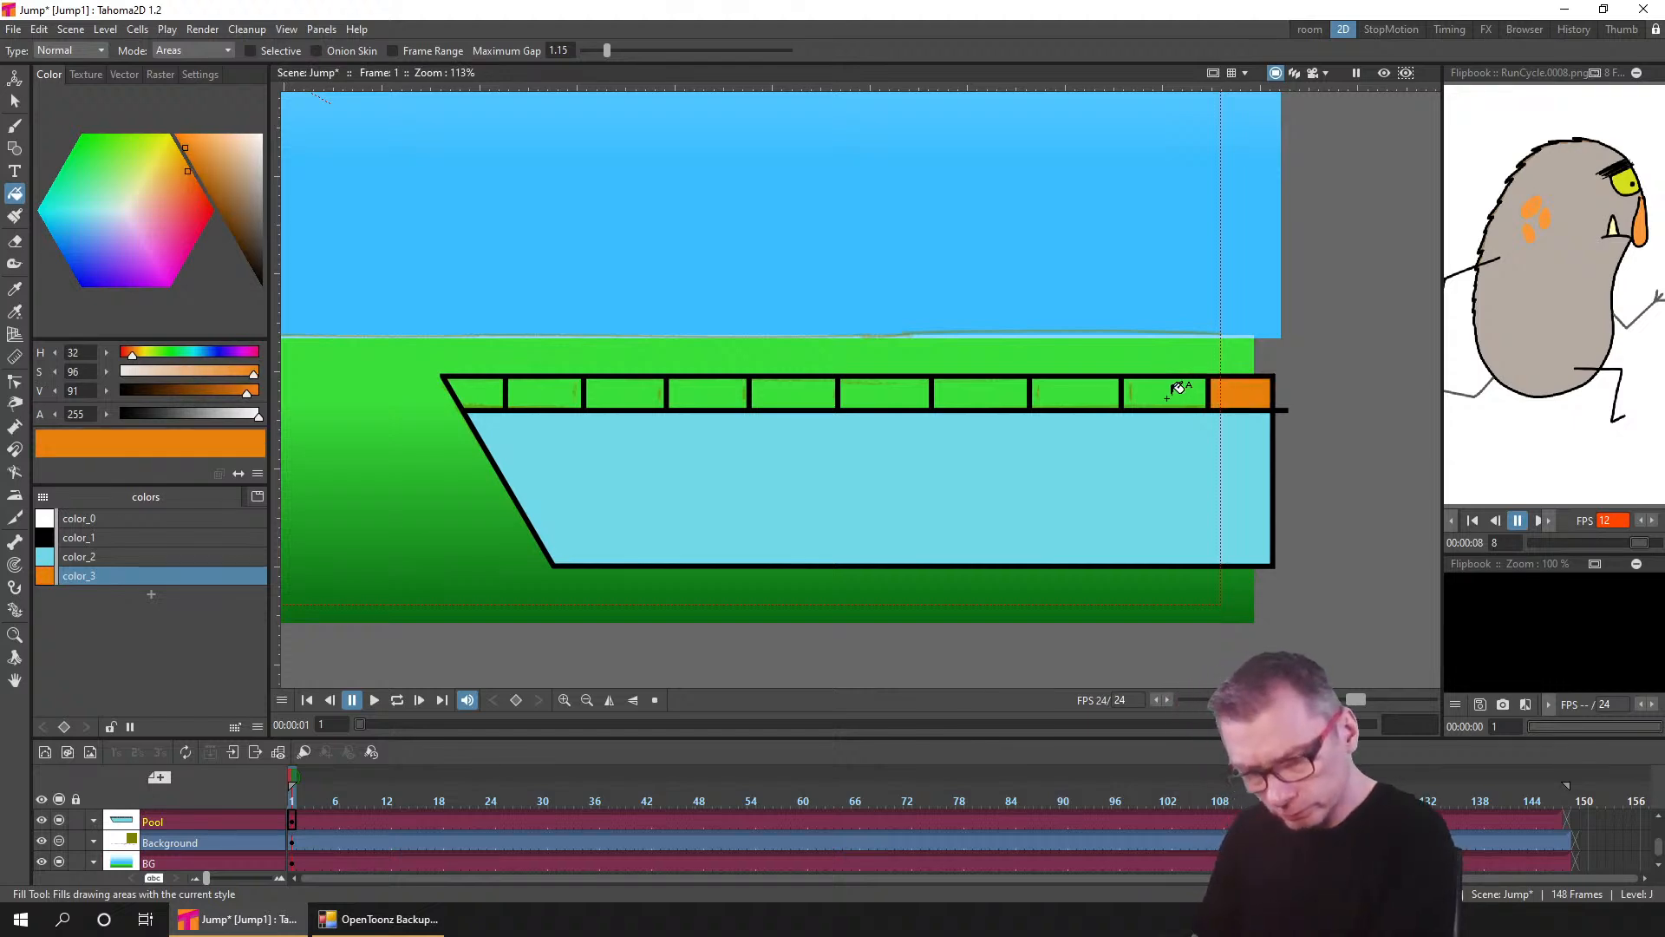
pyautogui.click(1175, 384)
pyautogui.click(1075, 386)
pyautogui.click(1003, 387)
pyautogui.click(878, 384)
pyautogui.click(793, 388)
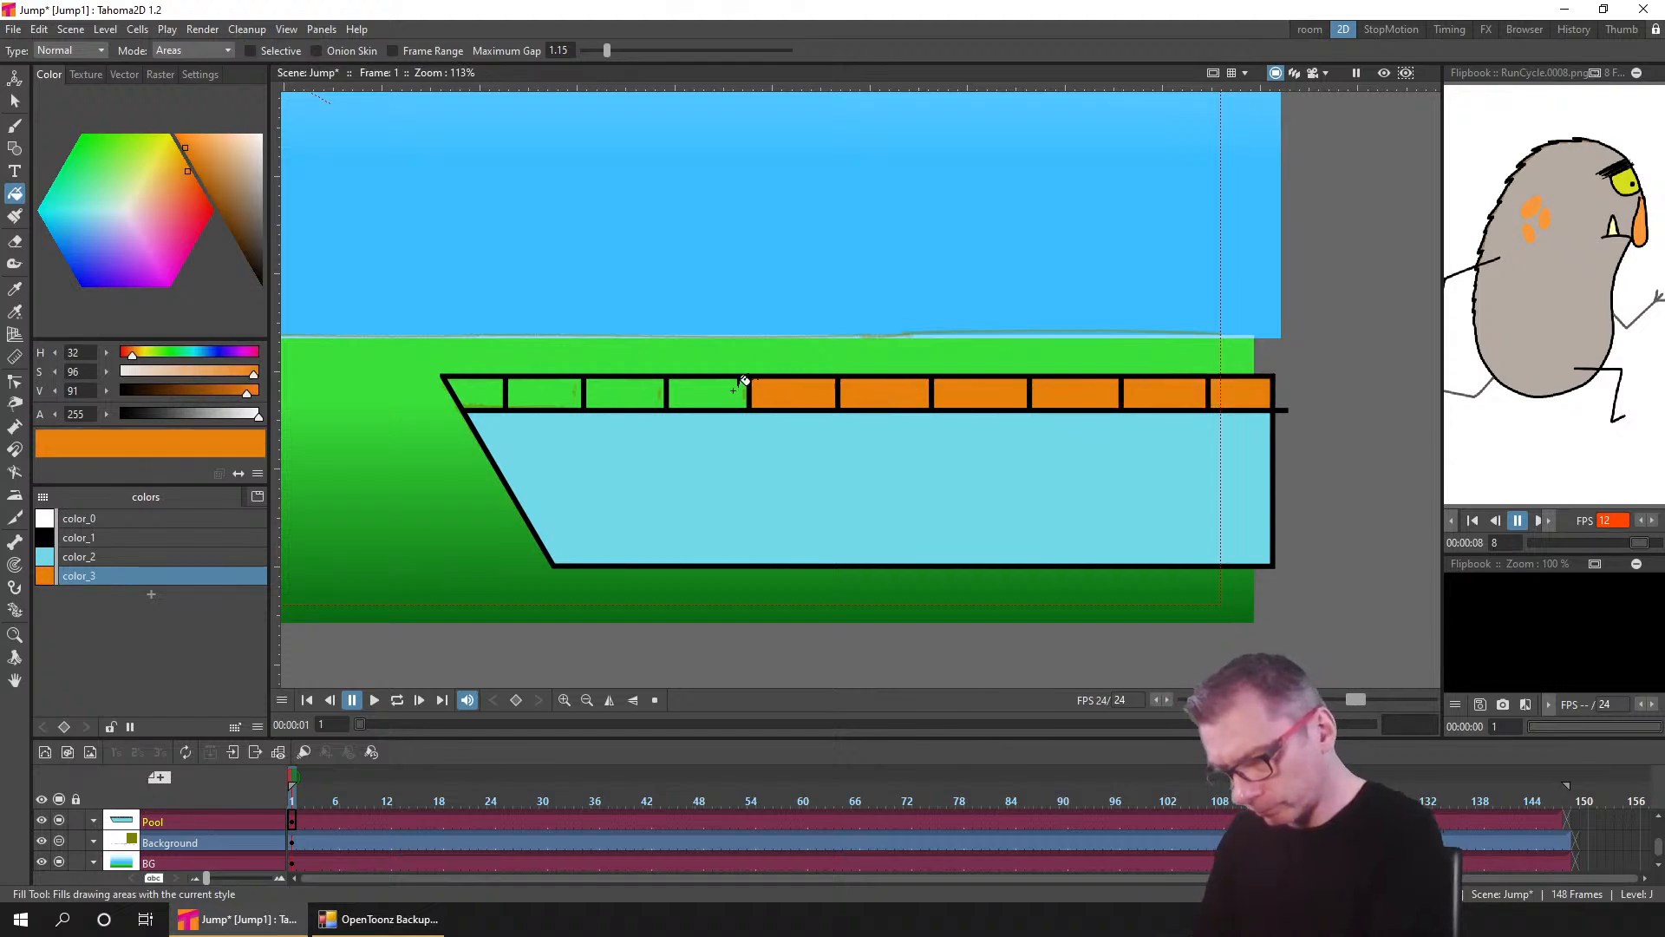
pyautogui.click(707, 389)
pyautogui.click(625, 386)
pyautogui.click(545, 387)
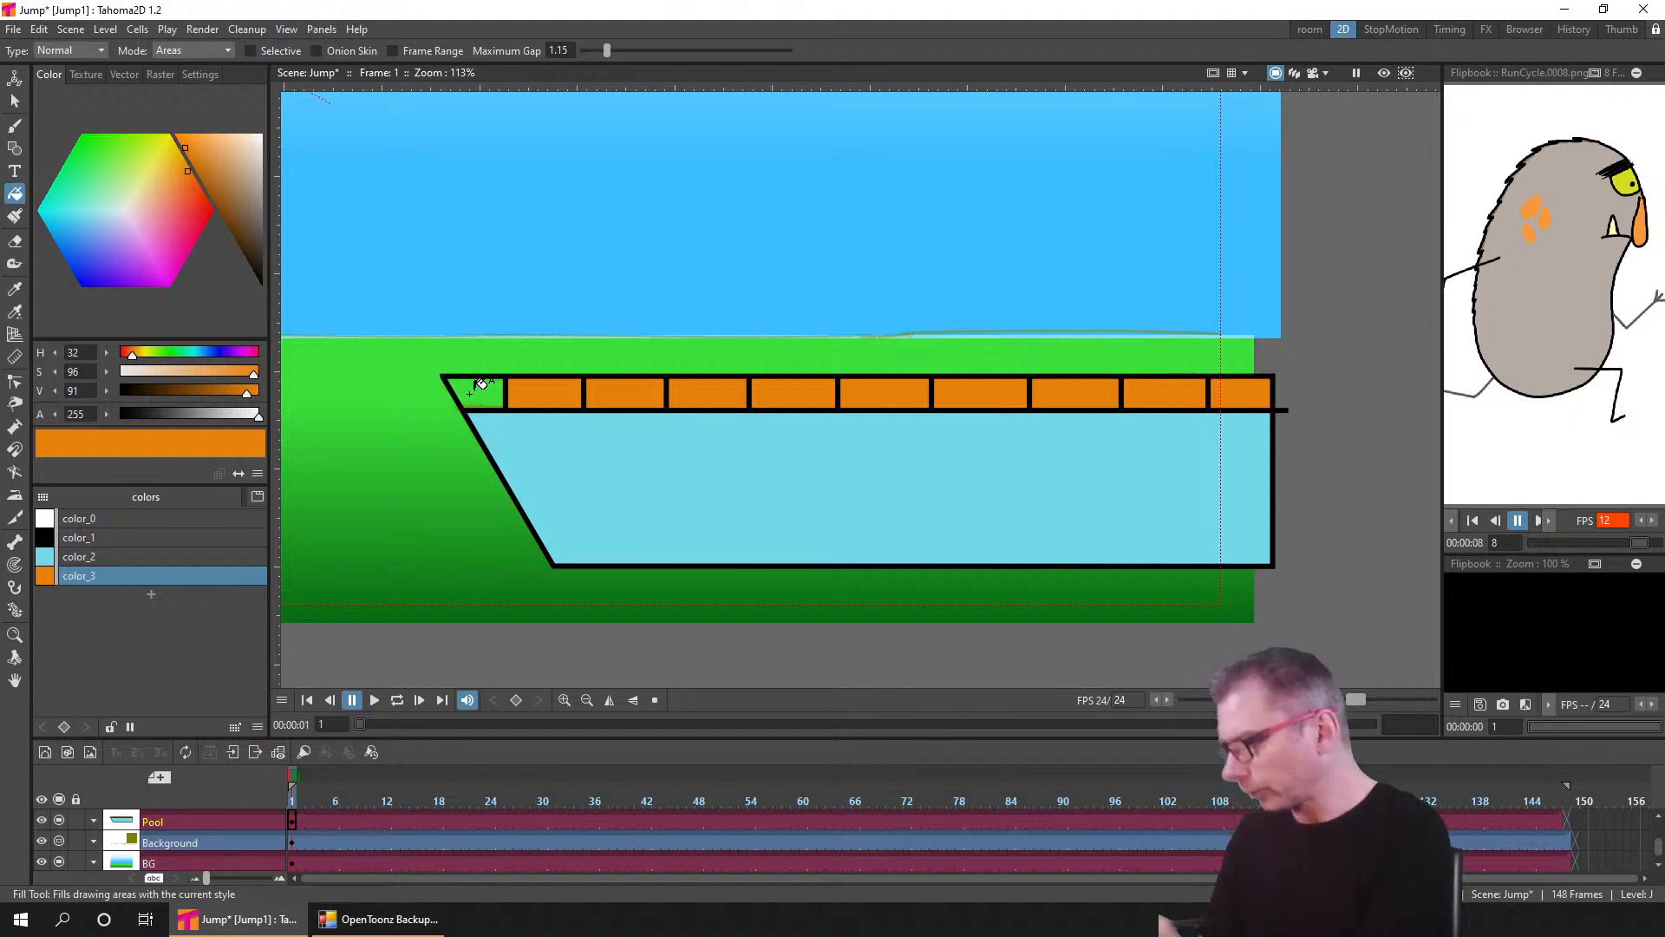
# - Select all strokes of the pool drawing and group them
pyautogui.click(17, 101)
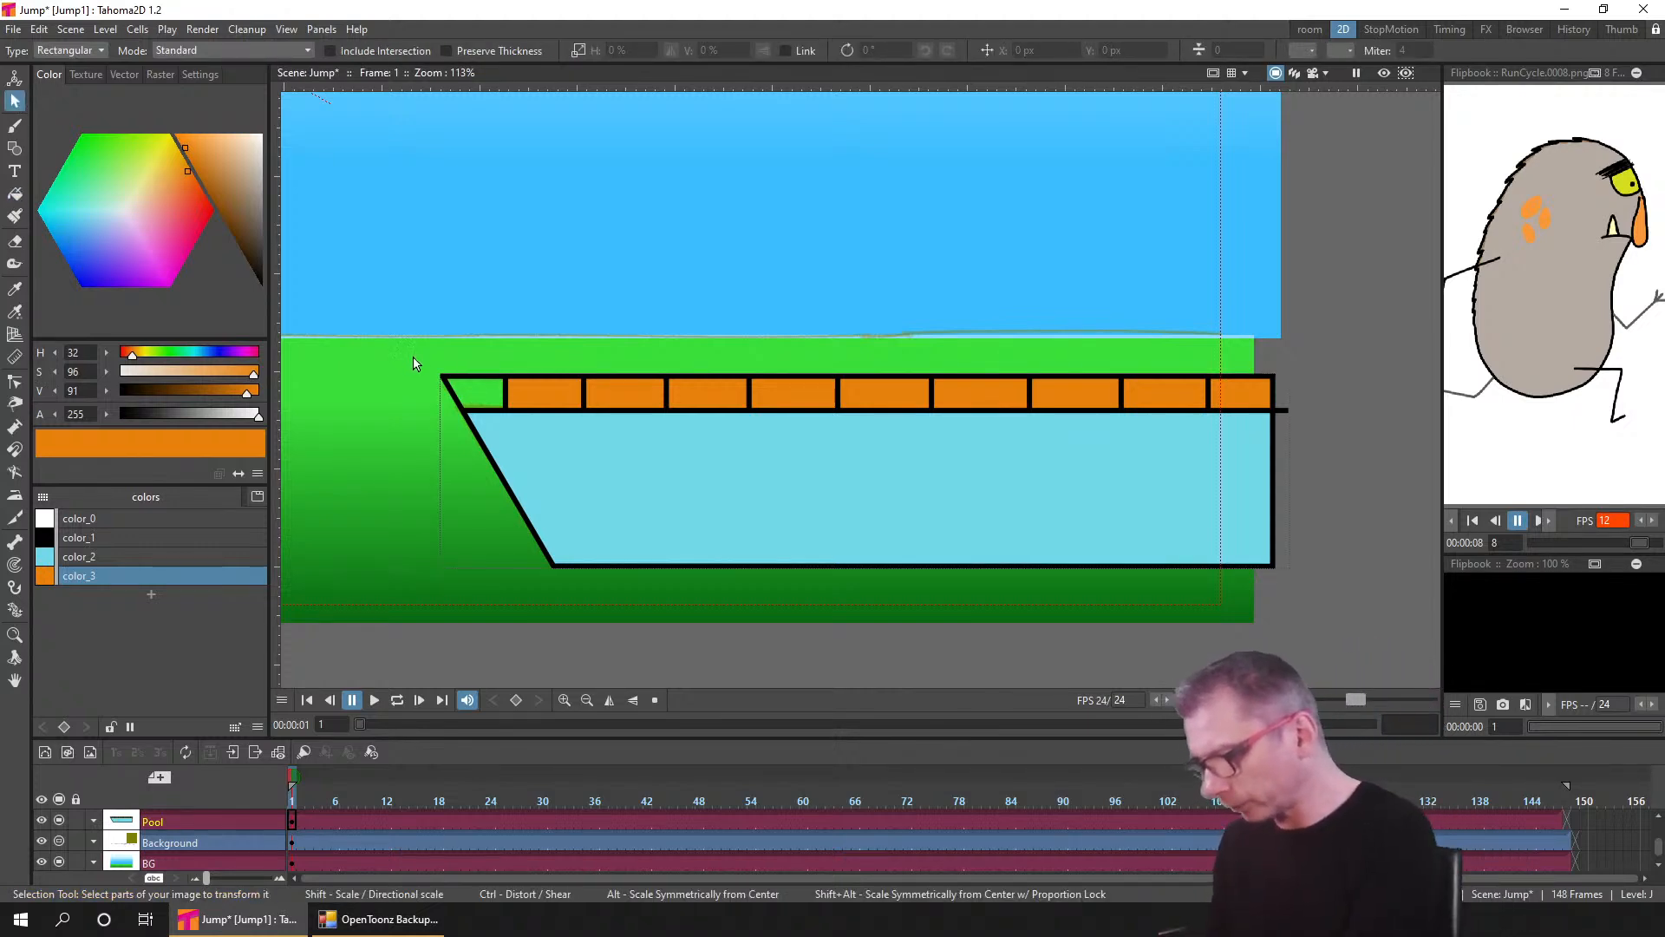
pyautogui.moveTo(408, 351); pyautogui.dragTo(799, 542)
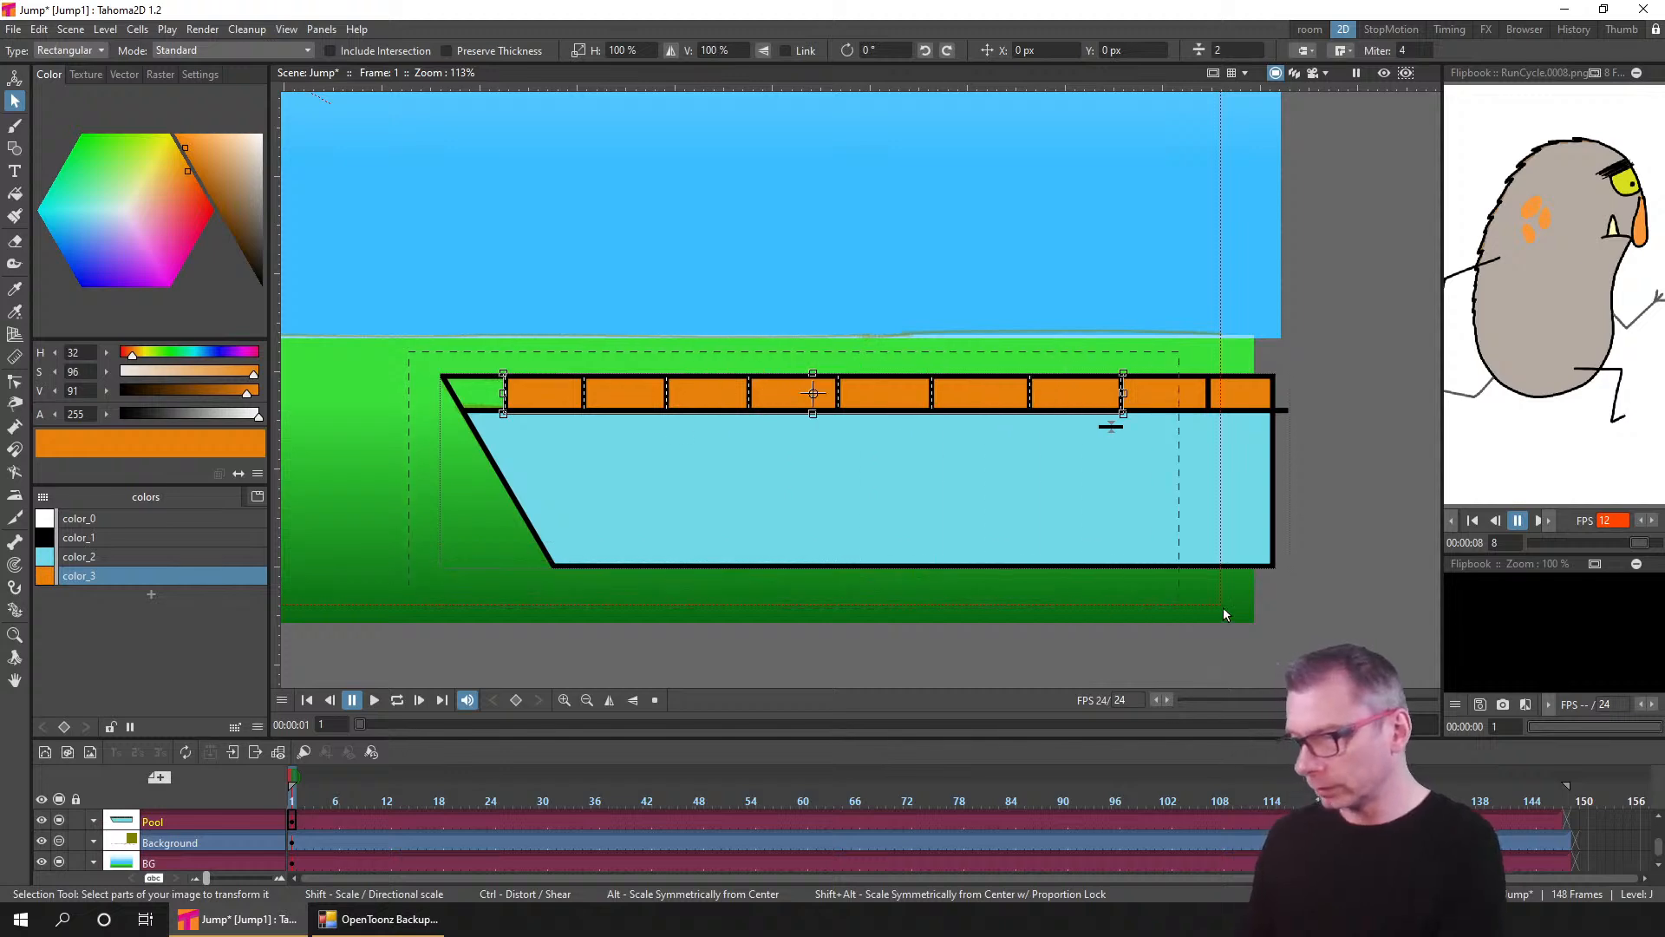
pyautogui.hotkey('ctrl', 'a')
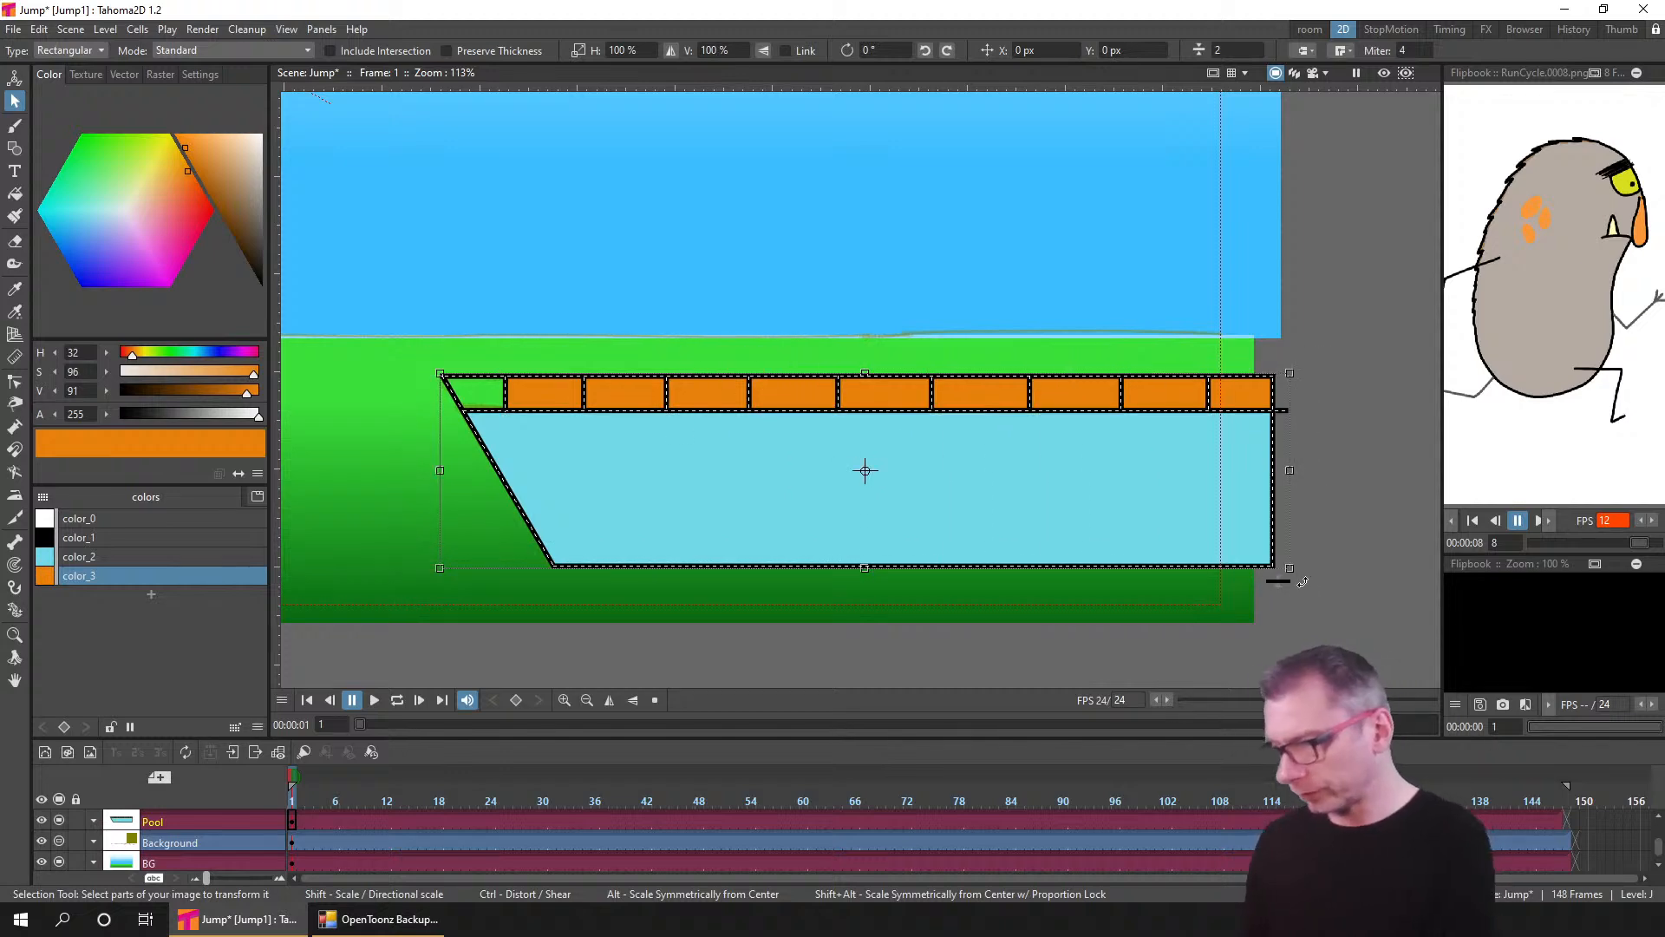
pyautogui.rightClick(713, 414)
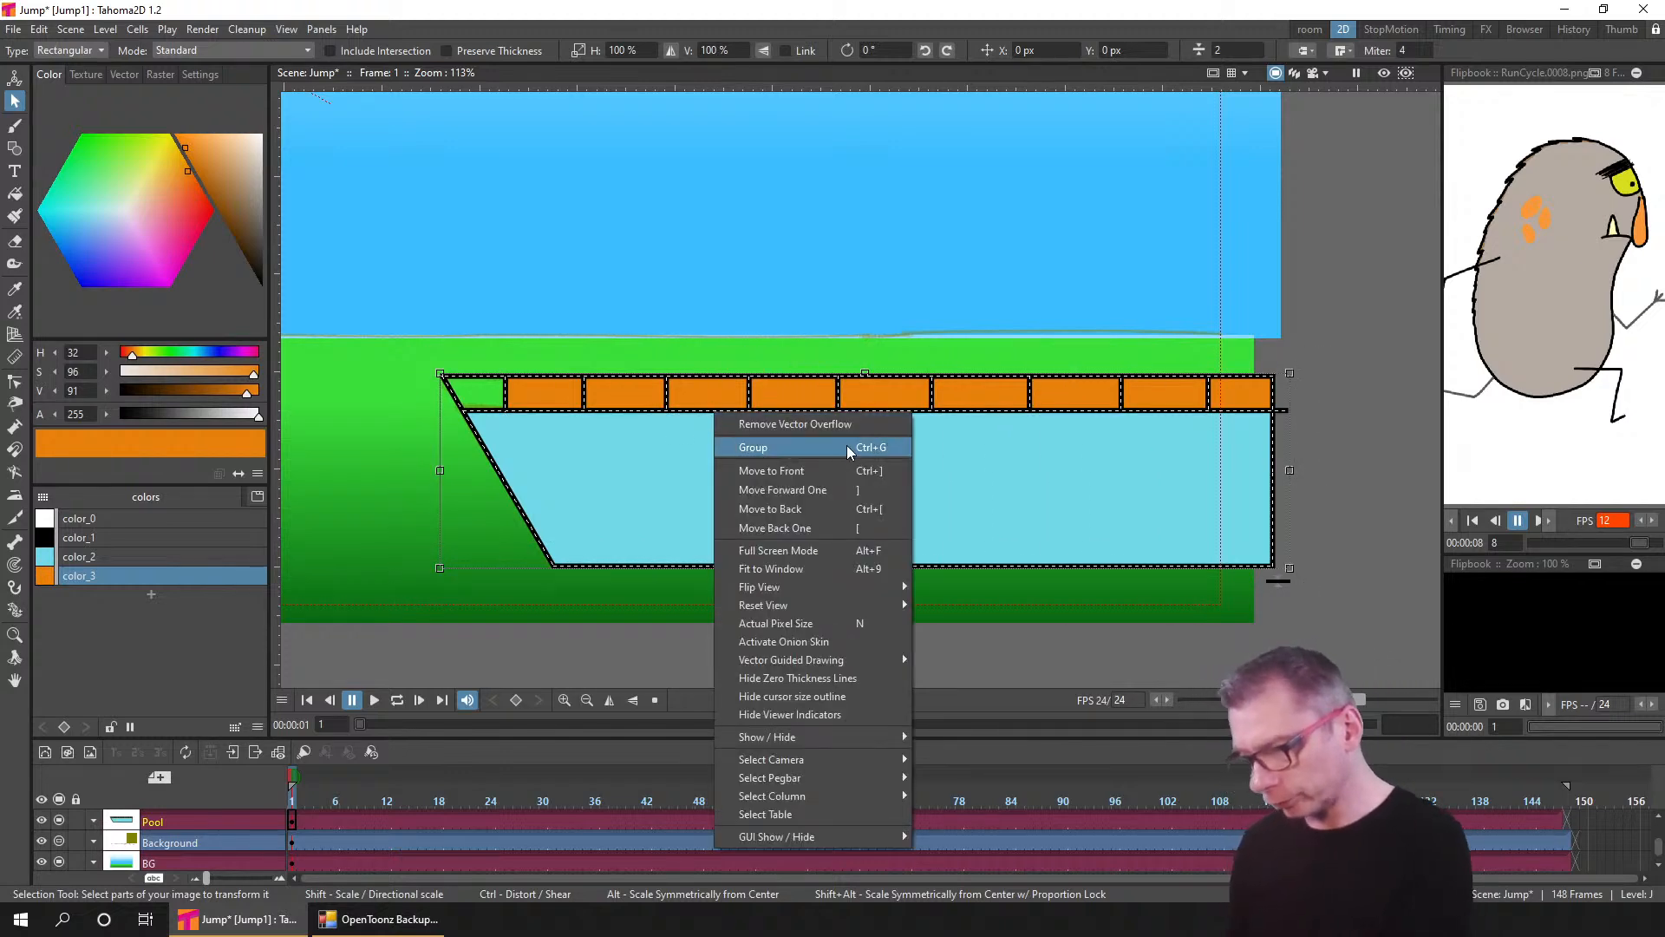
pyautogui.click(846, 446)
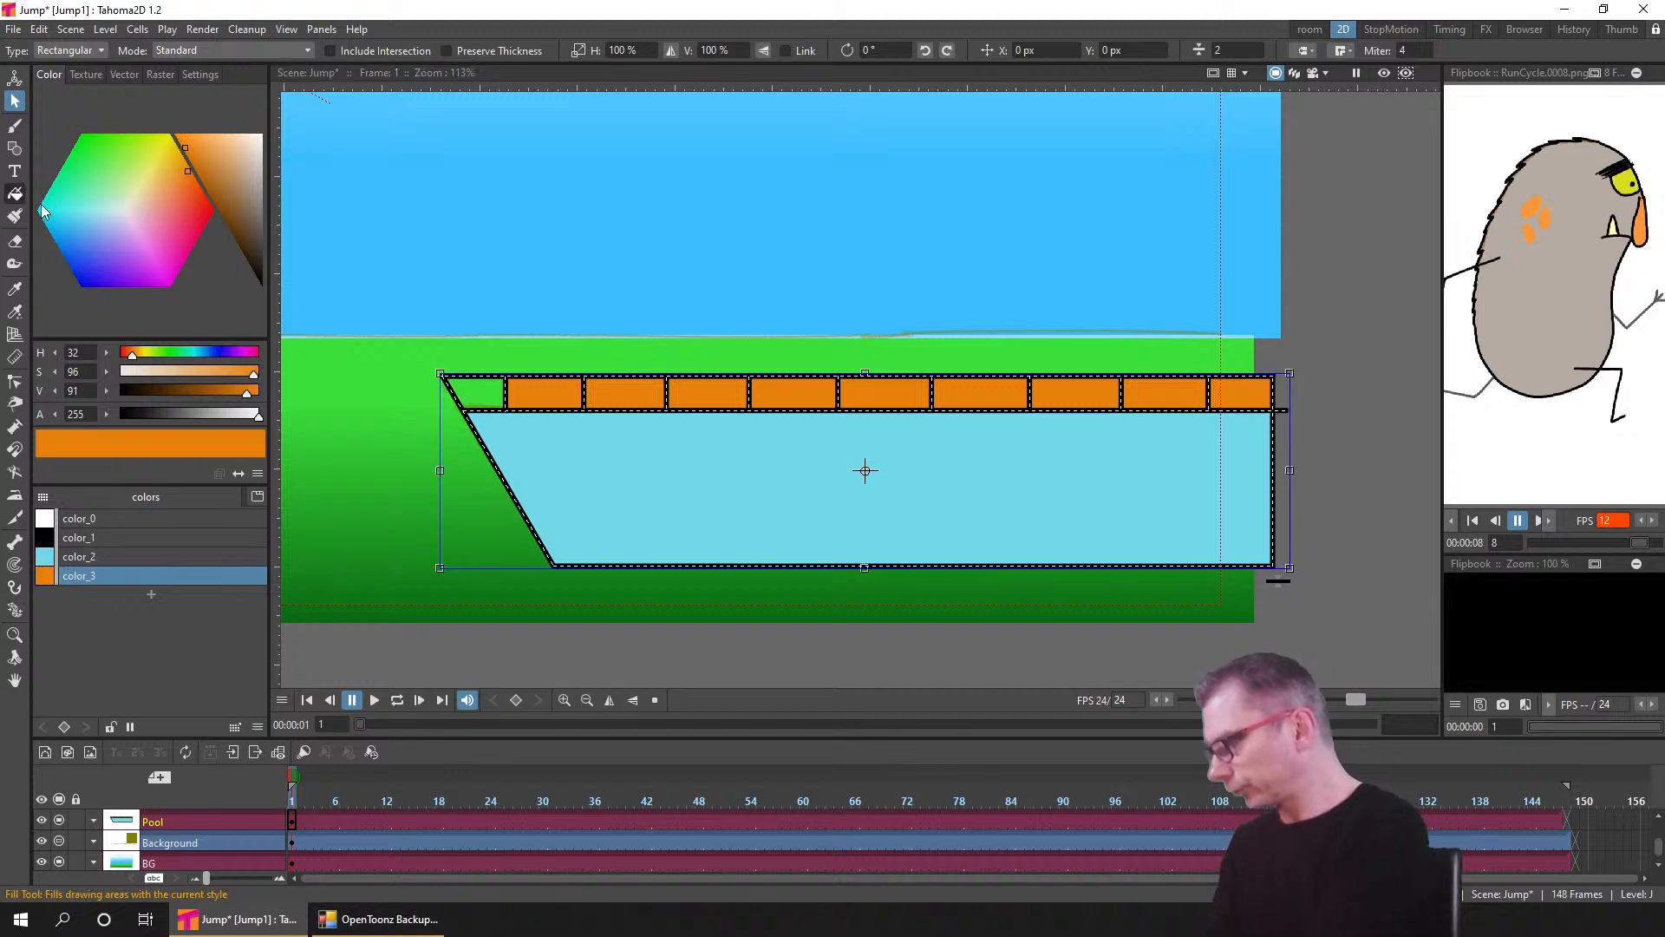
# - Extend the outer end of the line below the tile band so it meets the pool's slanted edge
pyautogui.press('f')
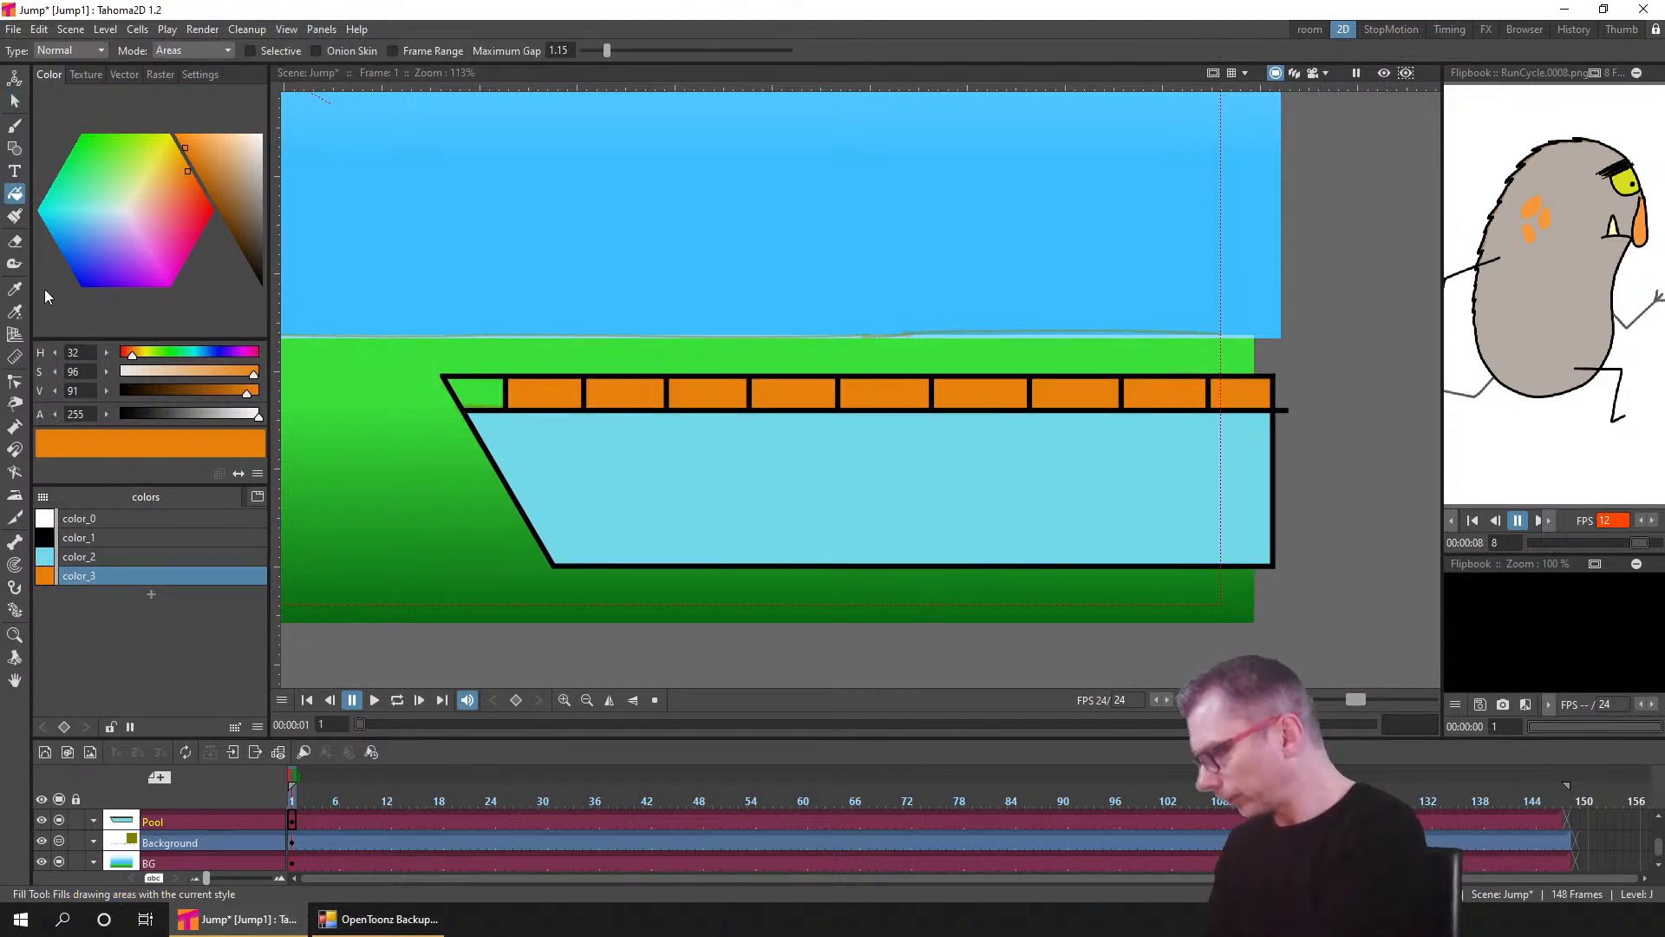
pyautogui.click(15, 390)
pyautogui.click(476, 418)
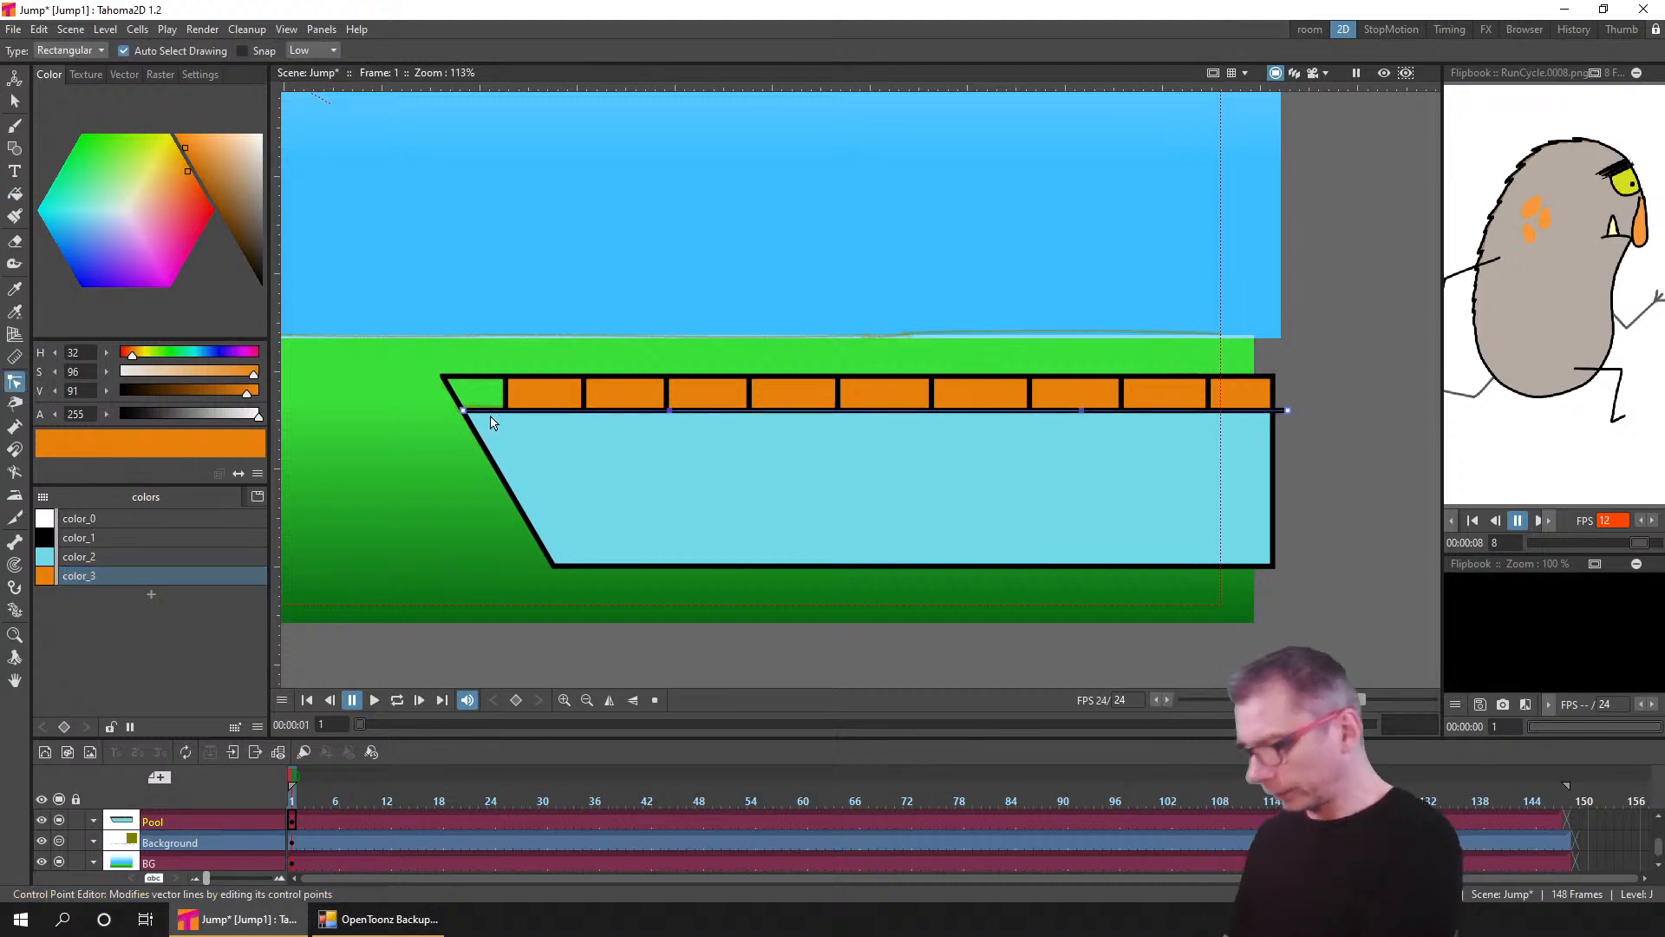
pyautogui.scroll(8, 491, 421)
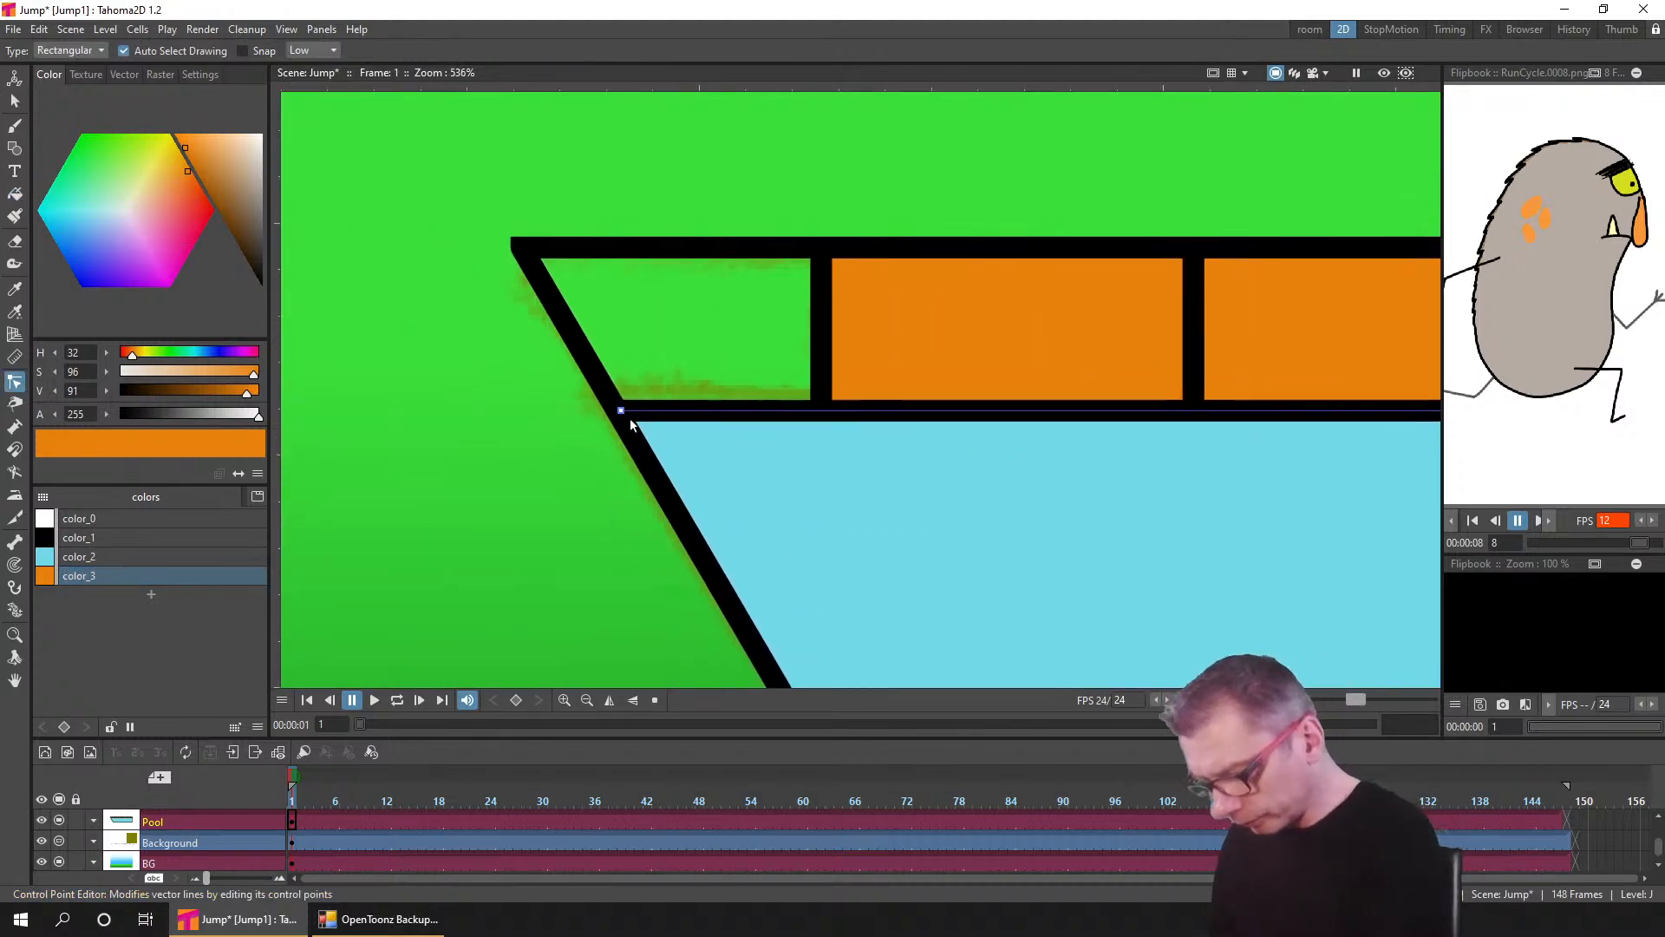
pyautogui.scroll(6, 630, 418)
pyautogui.moveTo(604, 399); pyautogui.dragTo(576, 401)
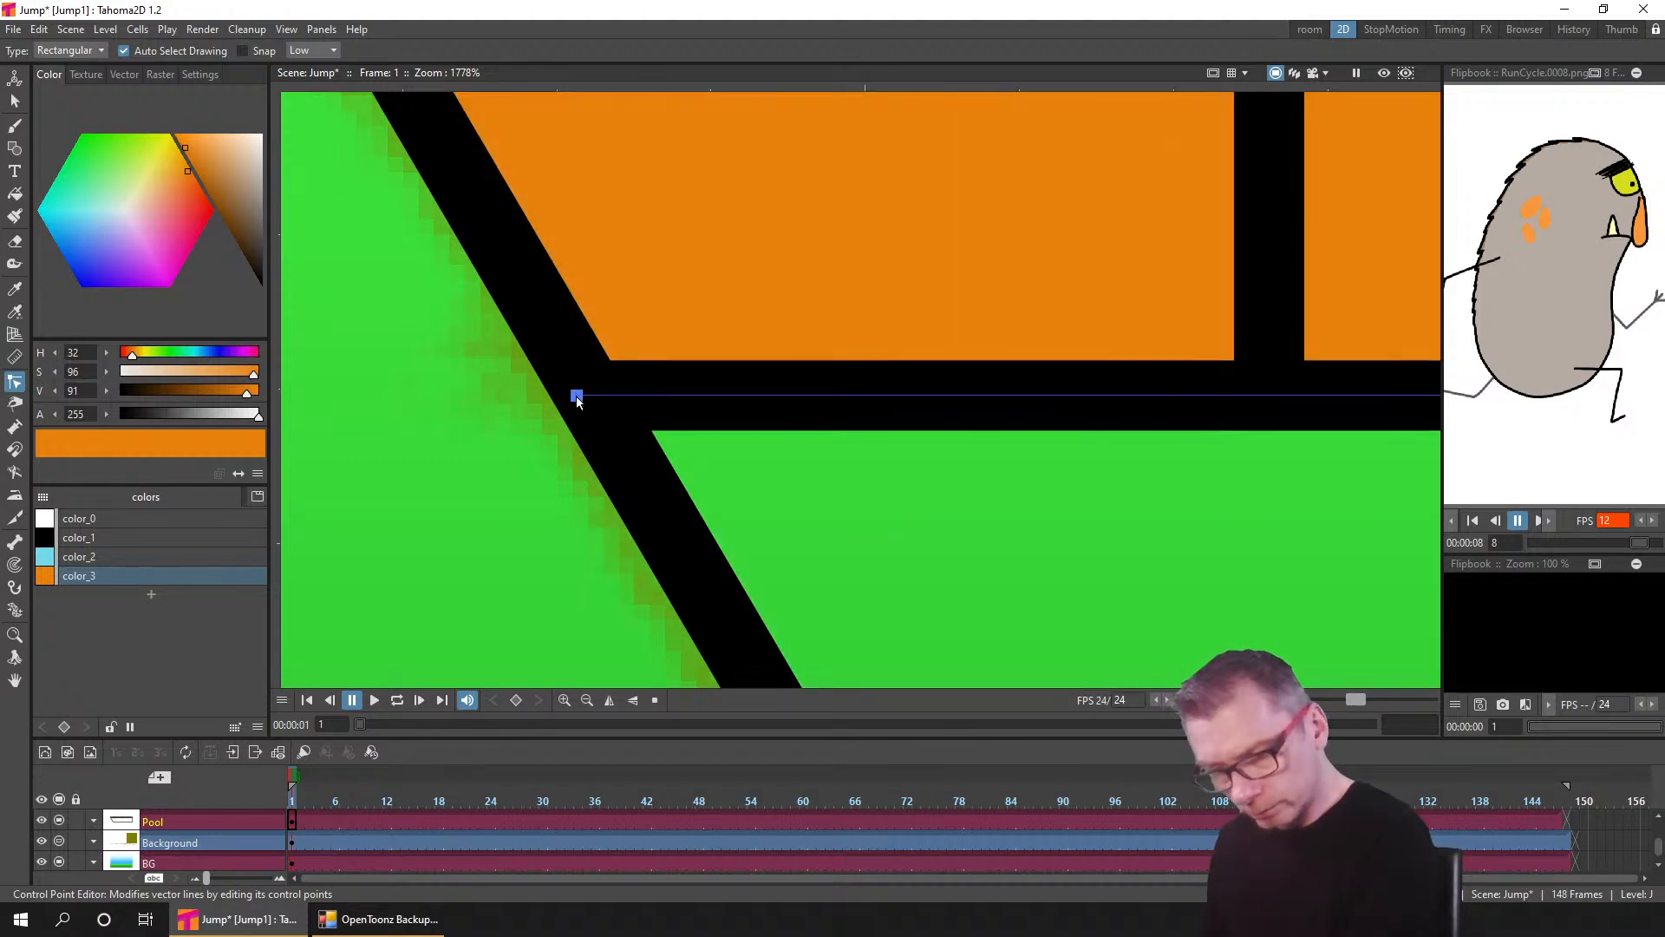
pyautogui.scroll(-10, 1018, 460)
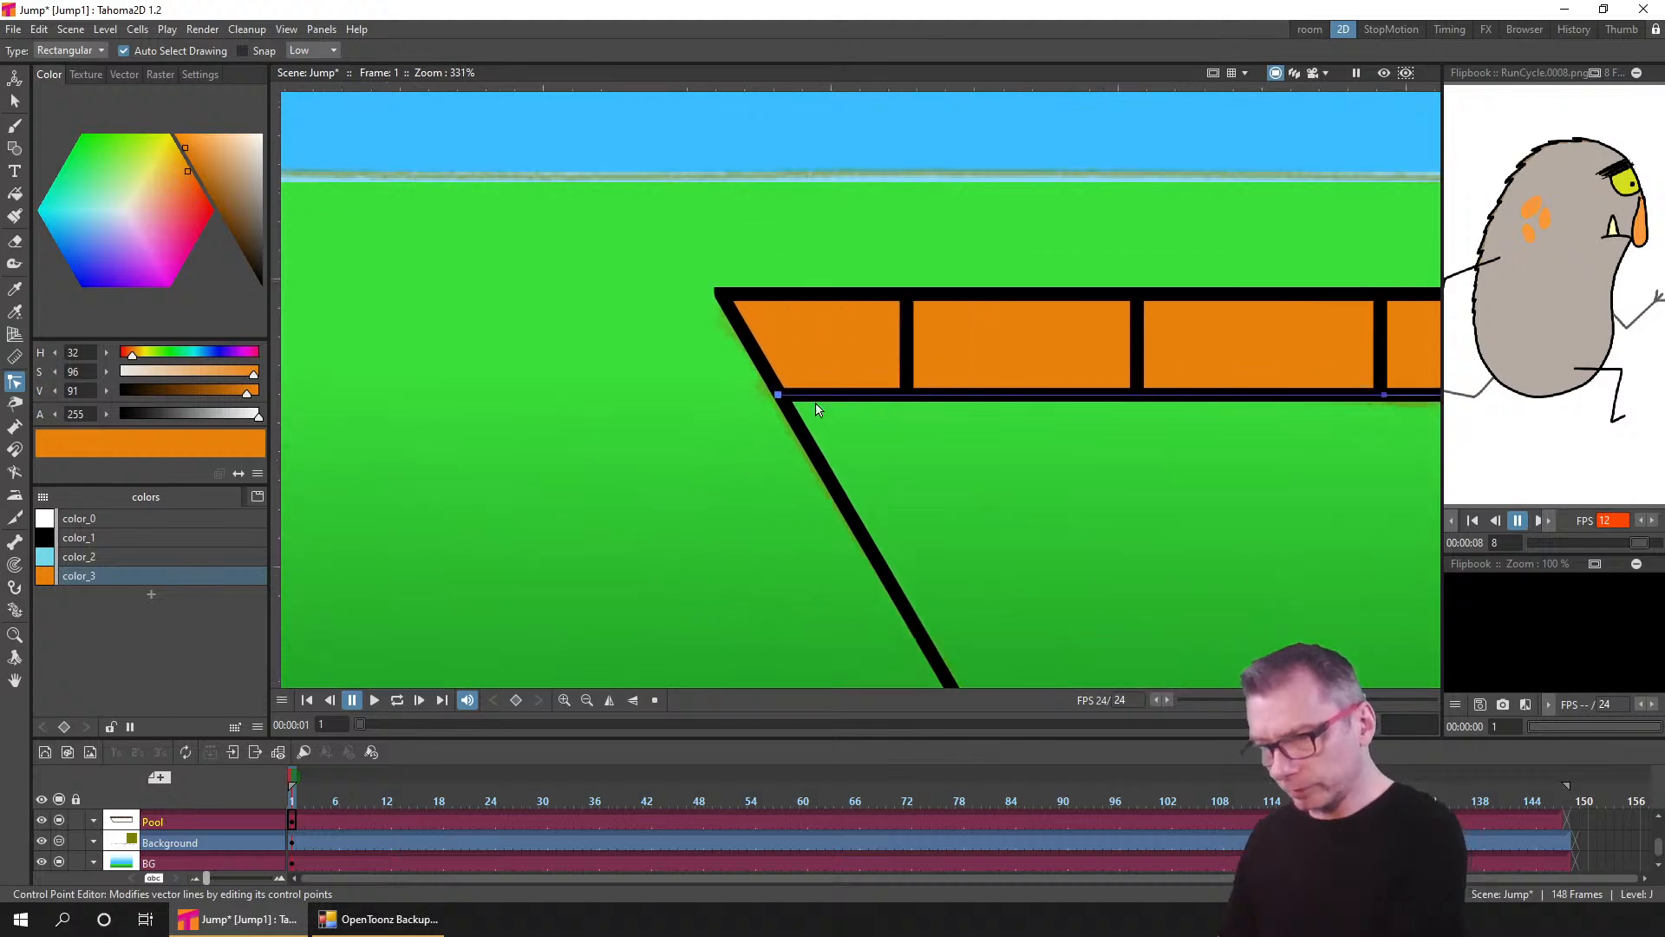
pyautogui.scroll(-4, 930, 434)
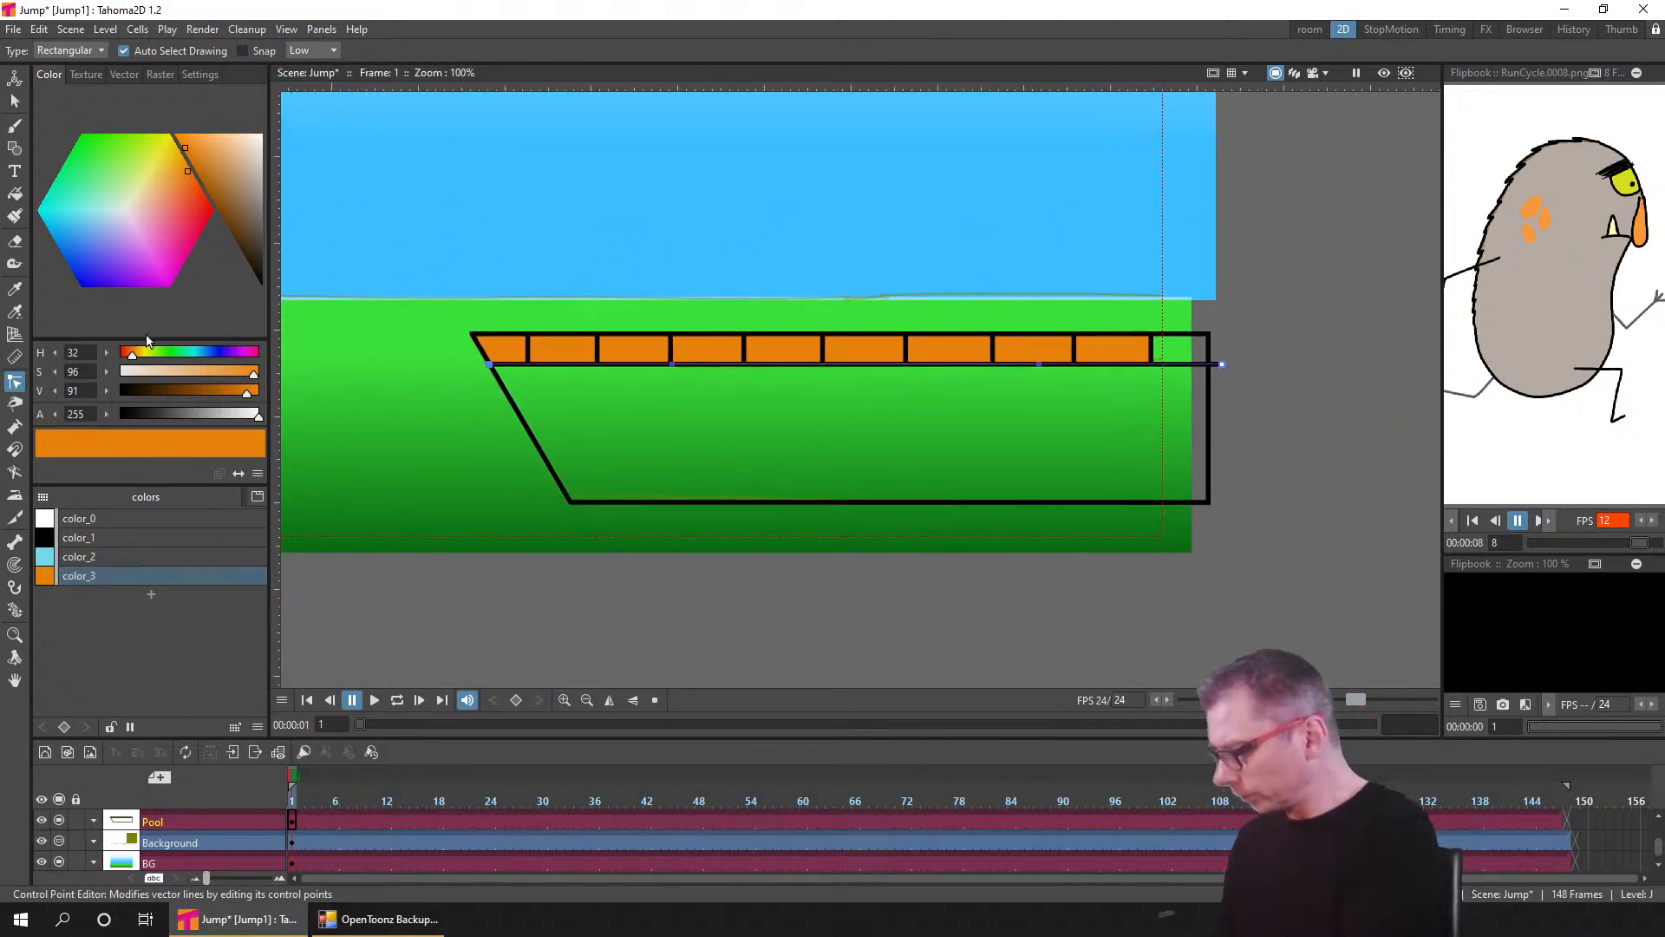
# - Choose the light blue style color_2 for filling and ungroup the pool's strokes
pyautogui.click(15, 216)
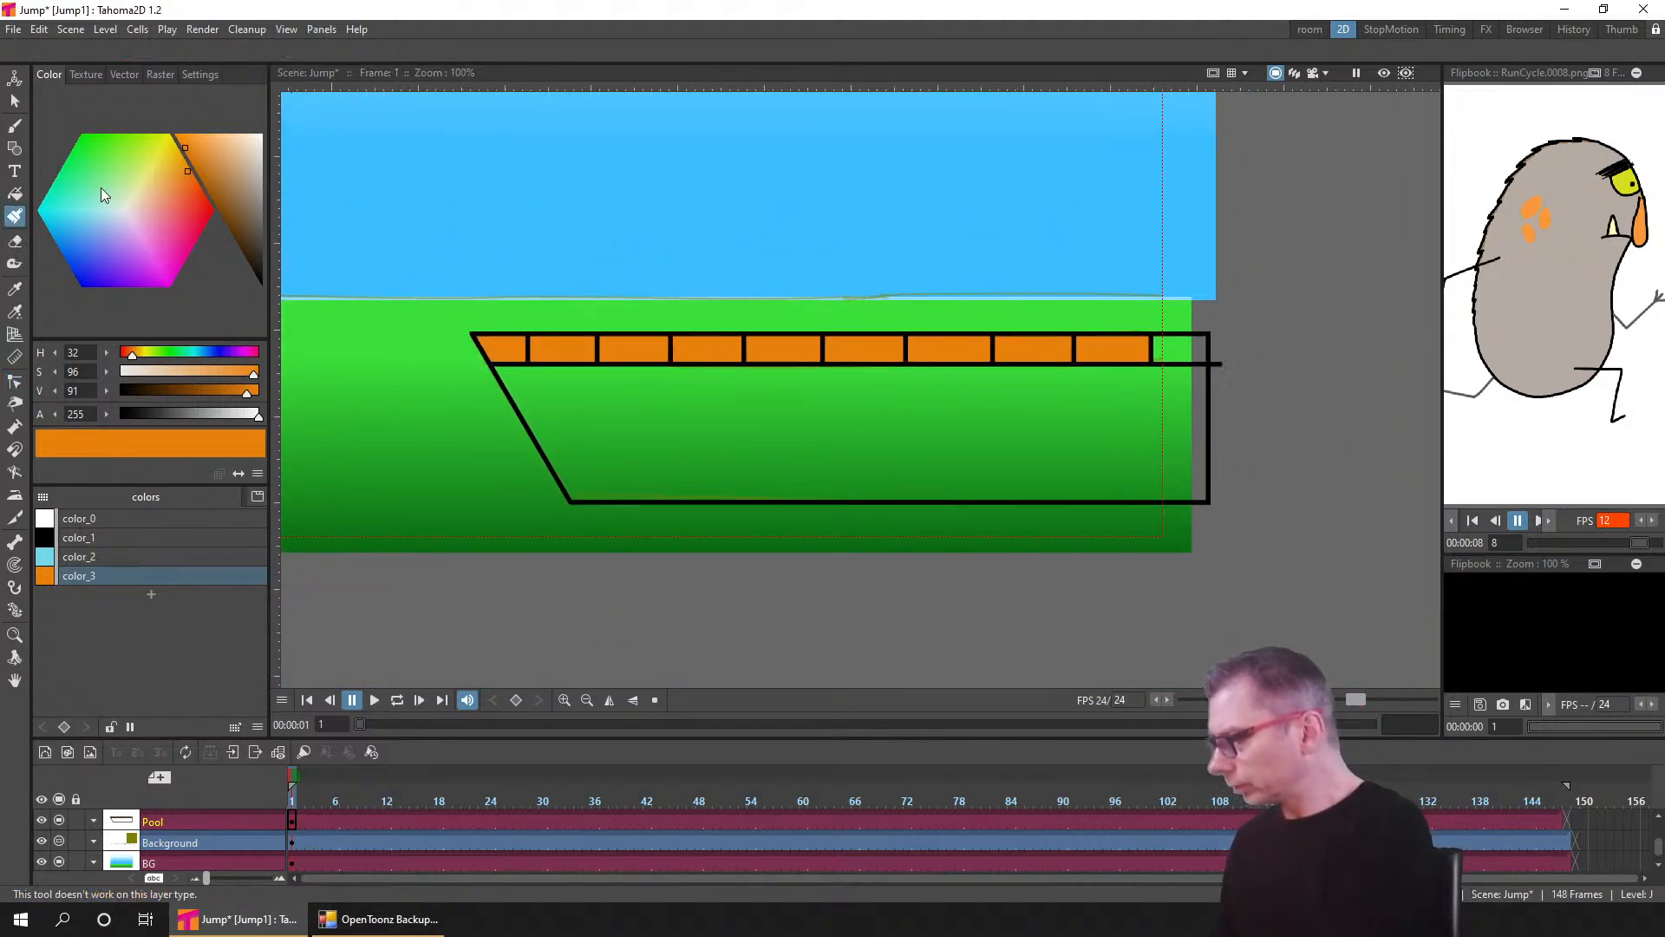
pyautogui.click(15, 193)
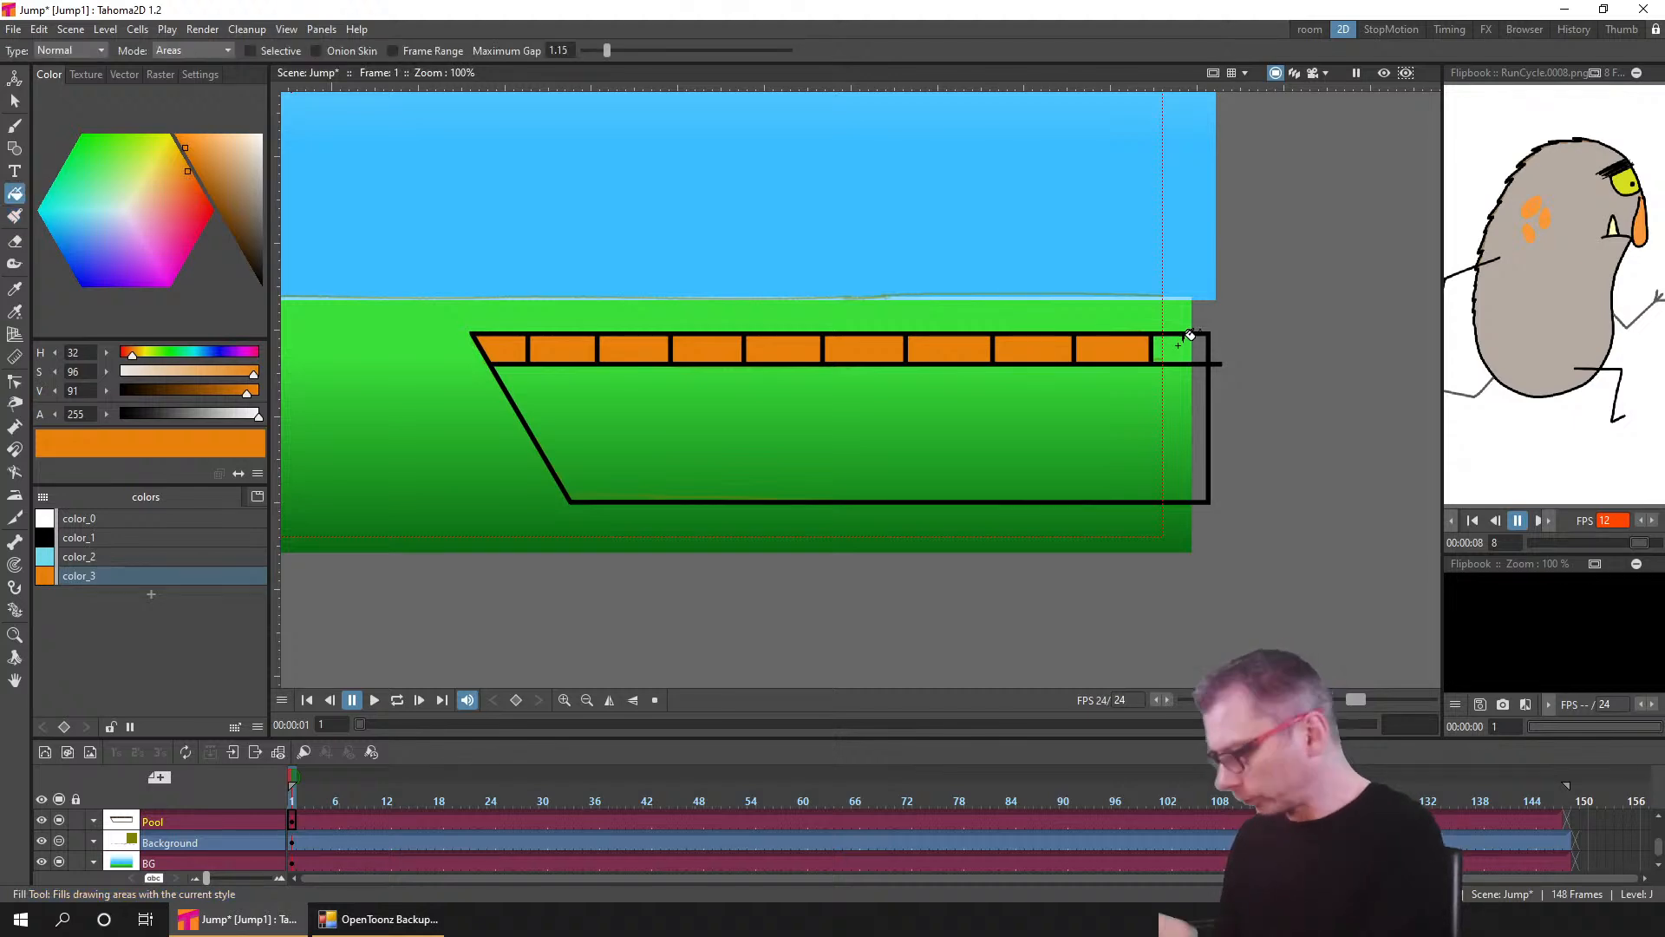
pyautogui.click(104, 555)
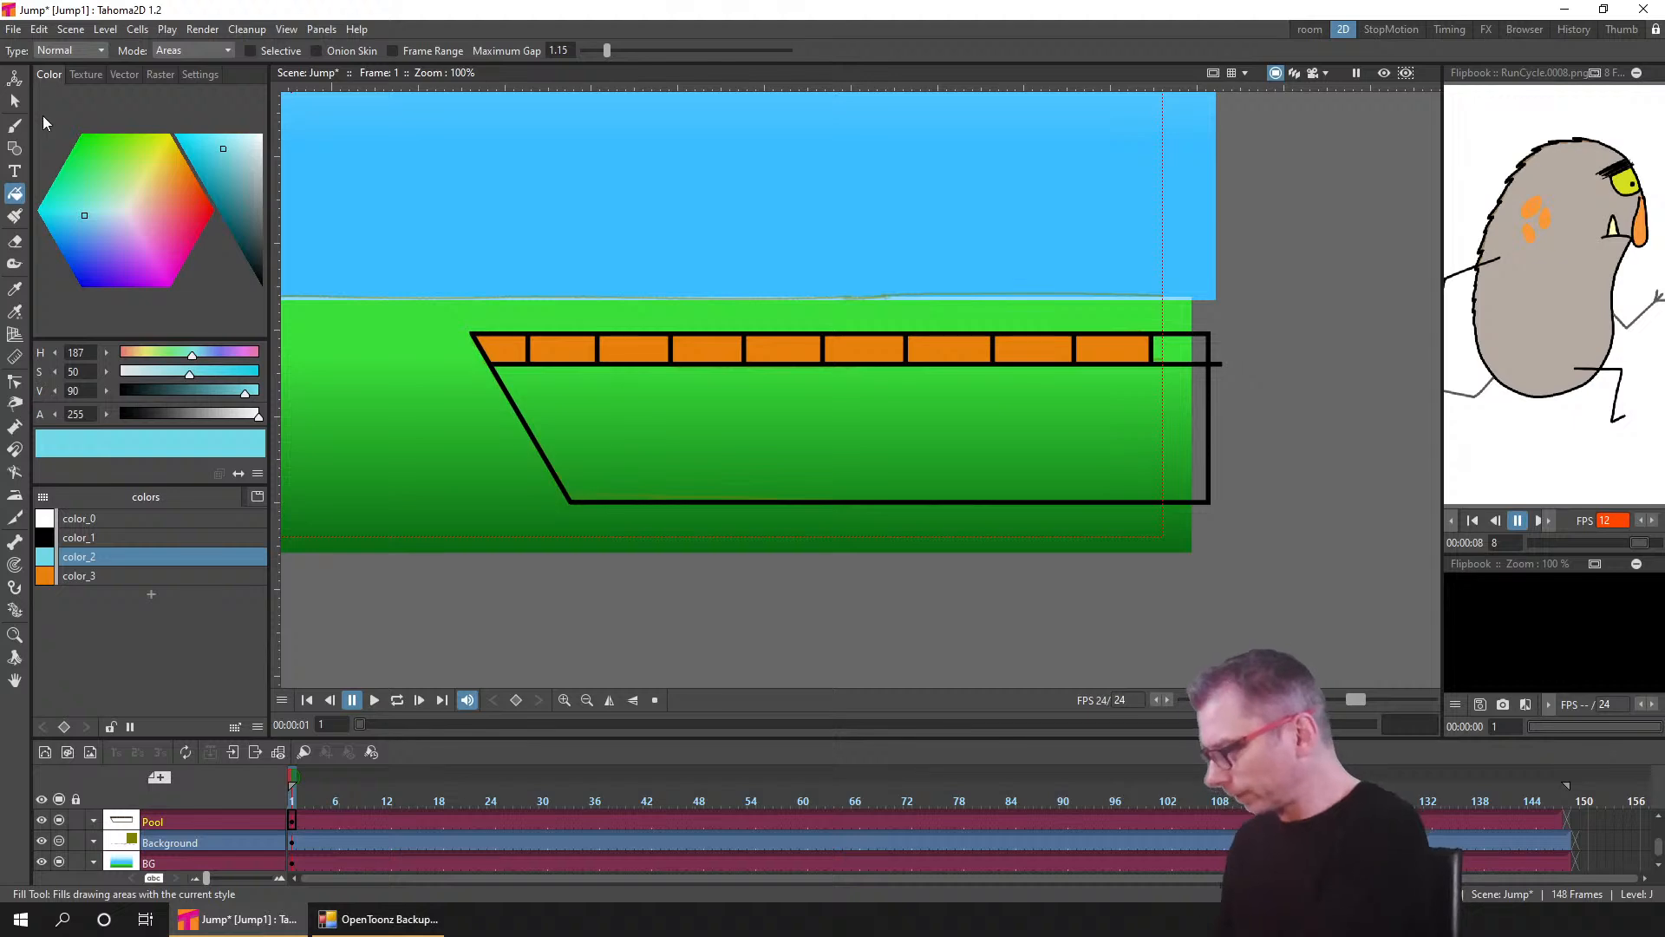
pyautogui.click(15, 101)
pyautogui.click(510, 405)
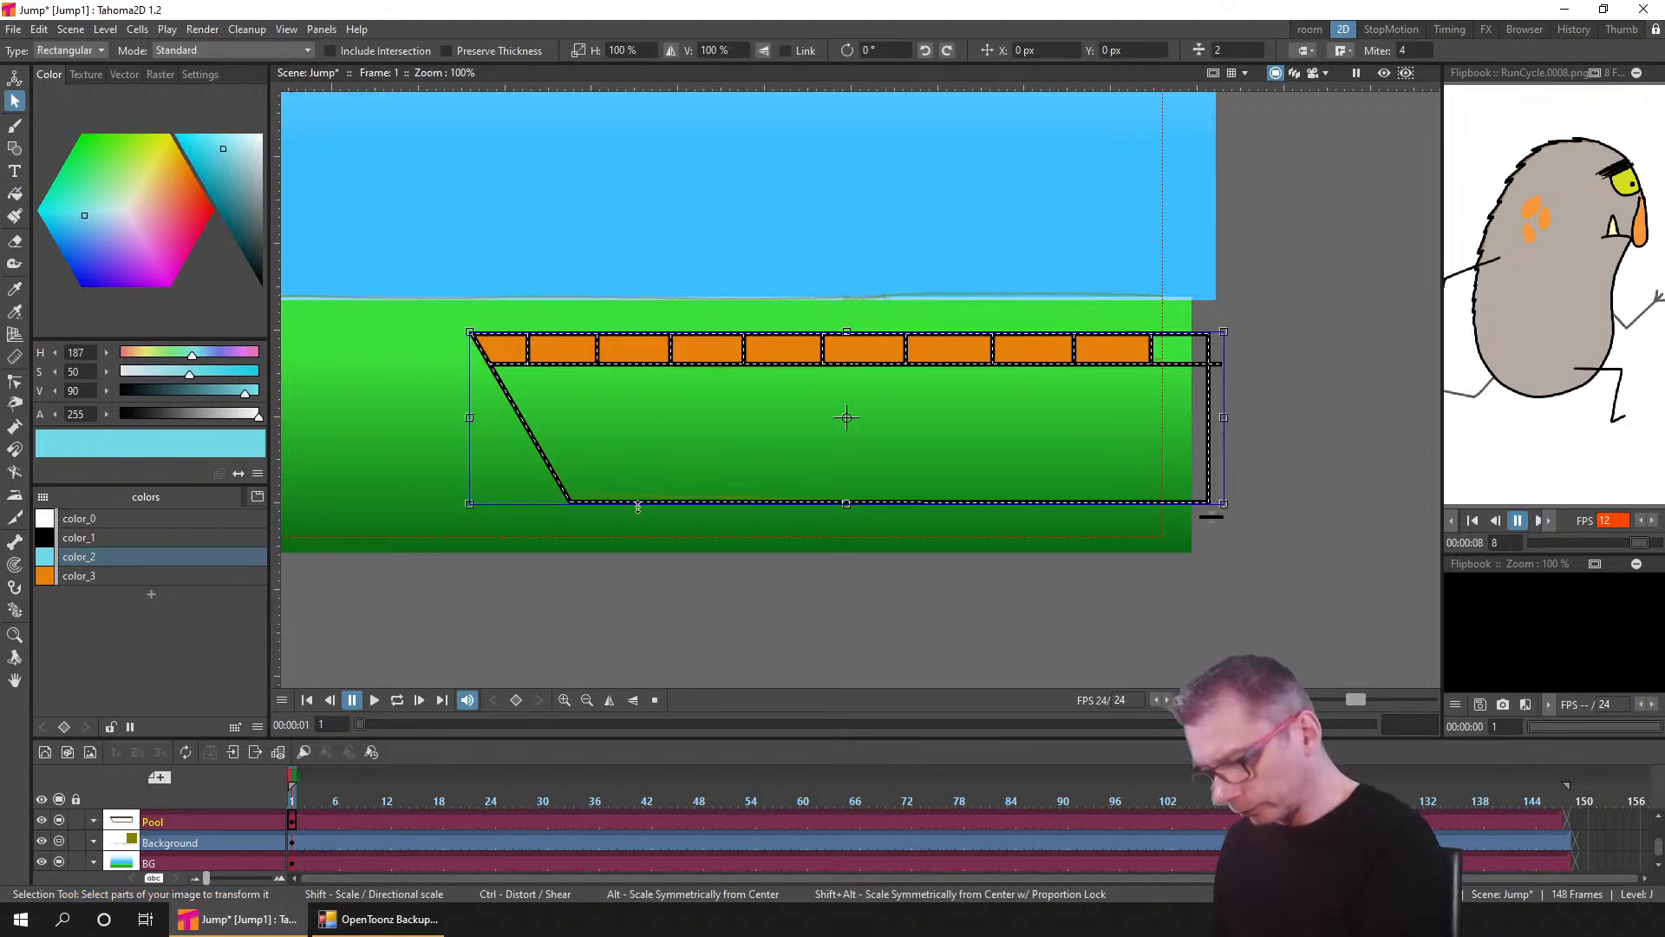
pyautogui.rightClick(688, 503)
pyautogui.click(904, 592)
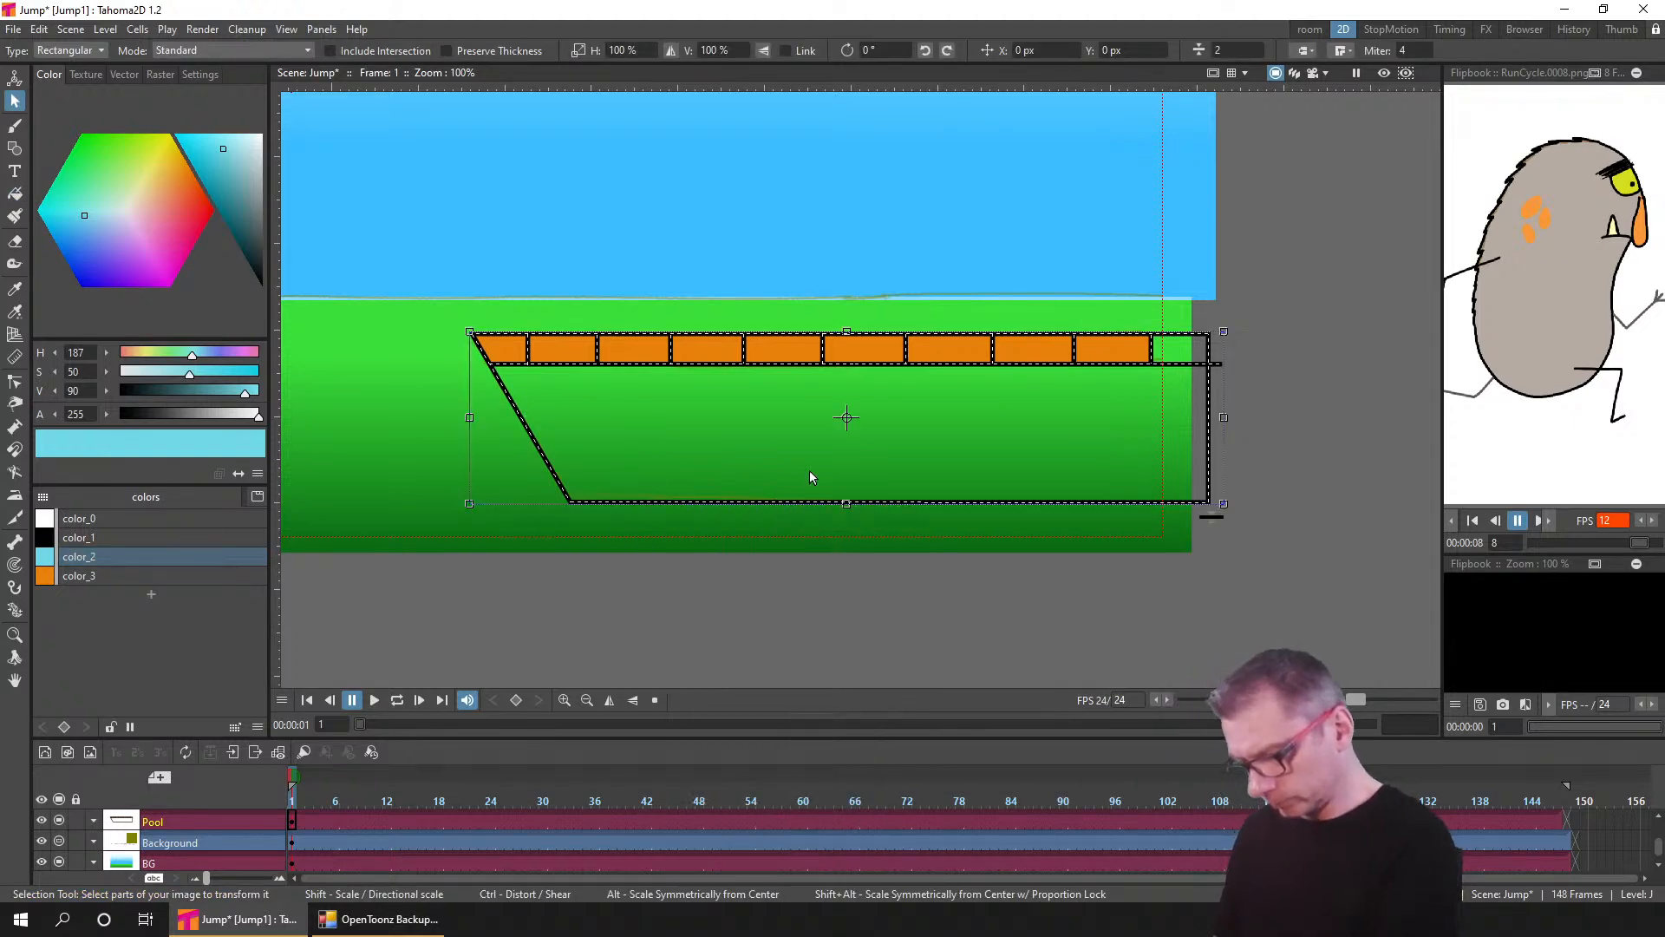
# - Group the pool's outer outline on its own and fill the whole pool, including the tile band, with light blue
pyautogui.rightClick(629, 501)
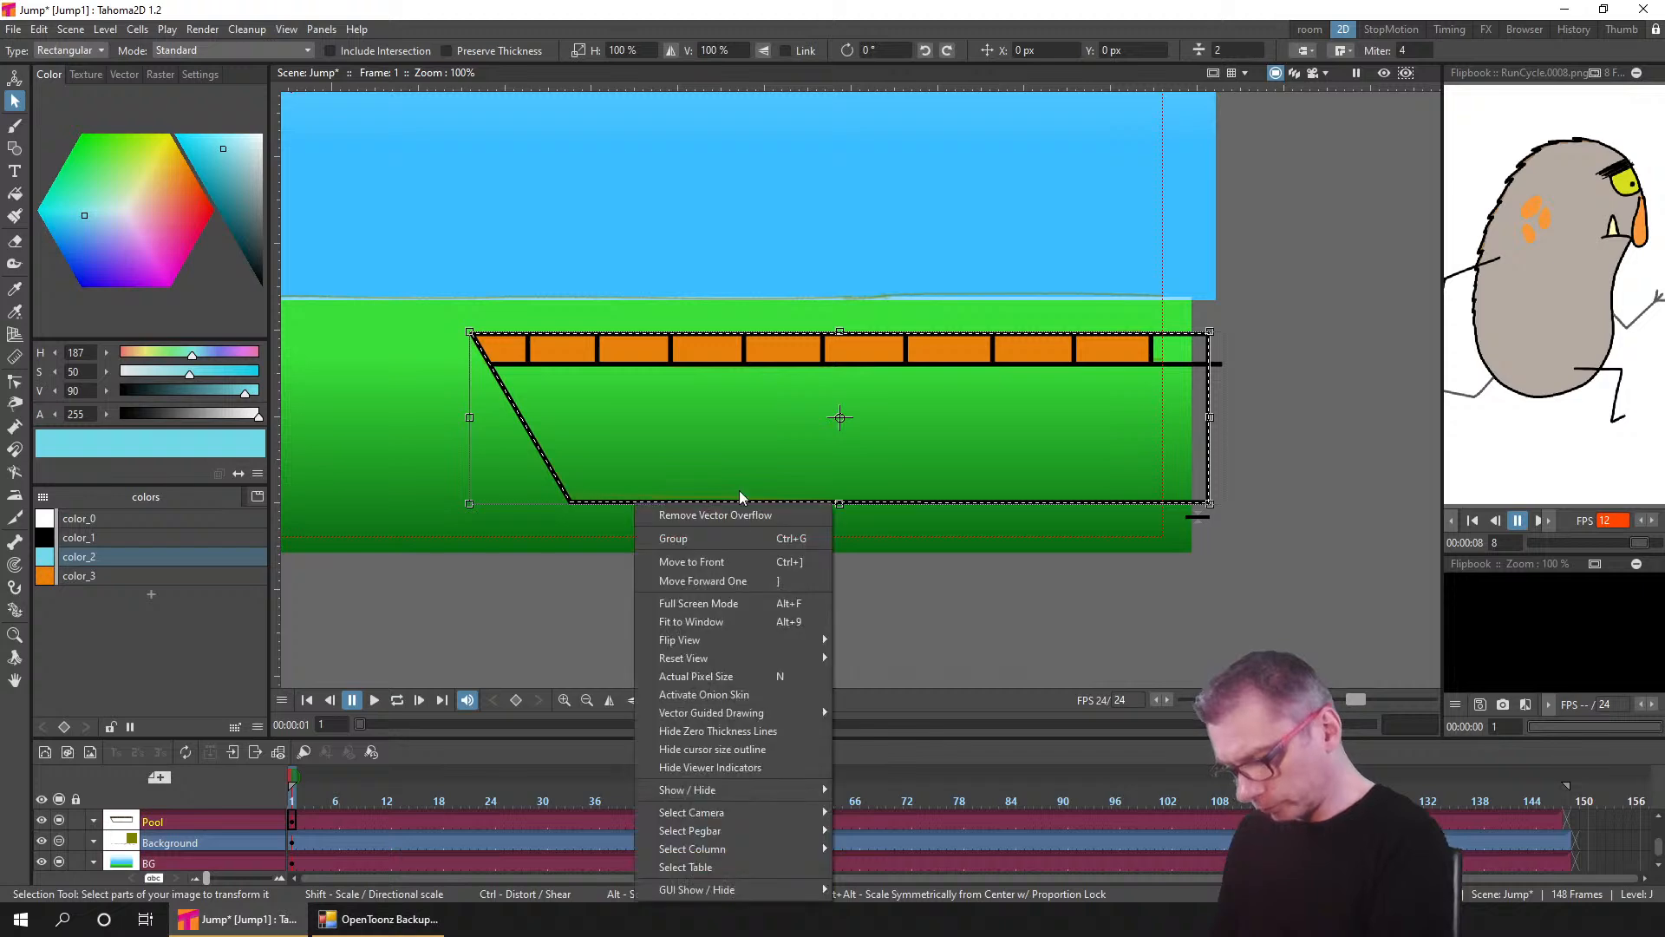
pyautogui.click(726, 539)
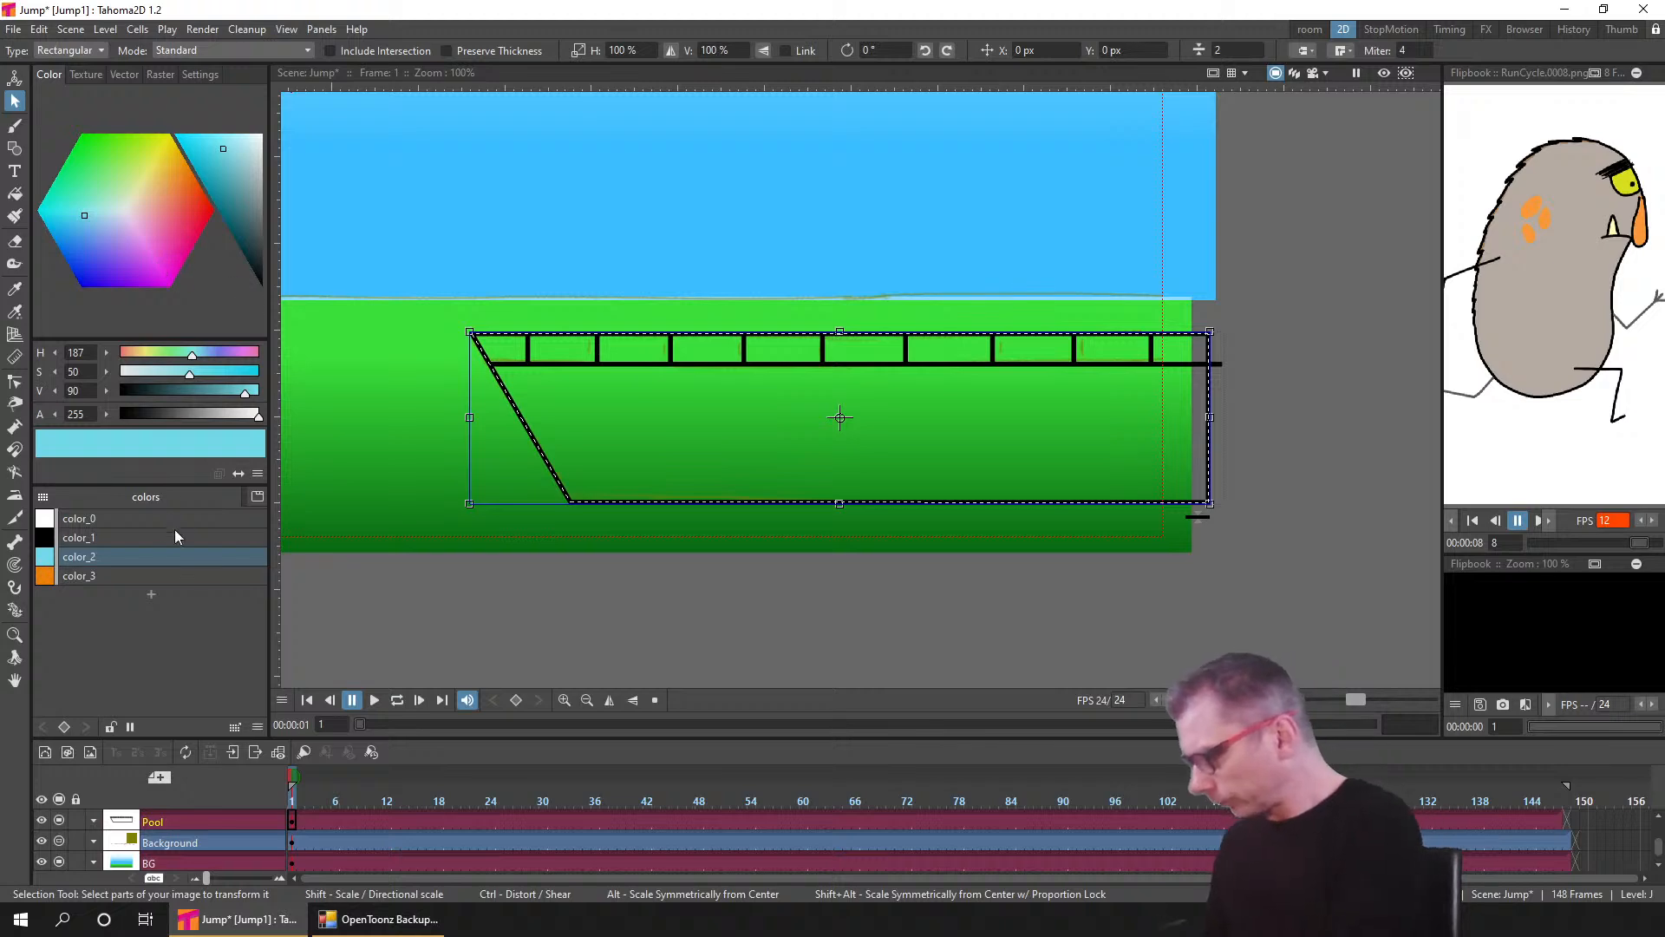
pyautogui.click(14, 193)
pyautogui.click(659, 425)
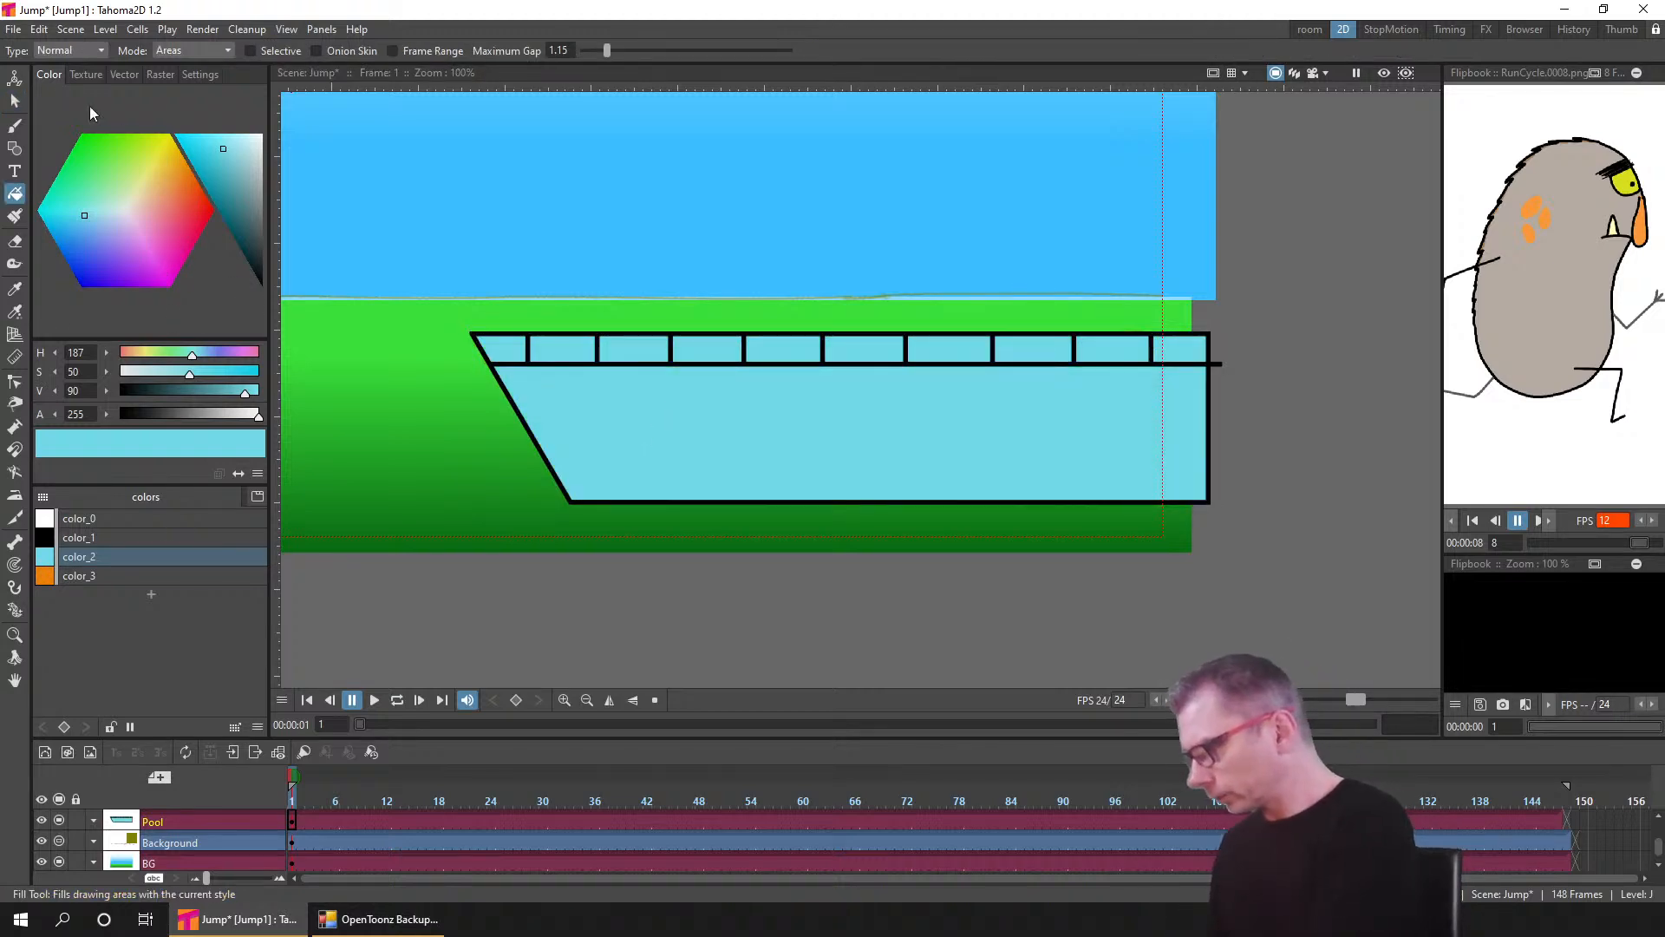
# - Select the entire light blue pool and group its outline, tile line and dividers together
pyautogui.click(15, 100)
pyautogui.moveTo(1257, 535)
pyautogui.mouseDown()
pyautogui.moveTo(1148, 529)
pyautogui.moveTo(1101, 491)
pyautogui.moveTo(444, 336)
pyautogui.mouseUp()
pyautogui.rightClick(629, 364)
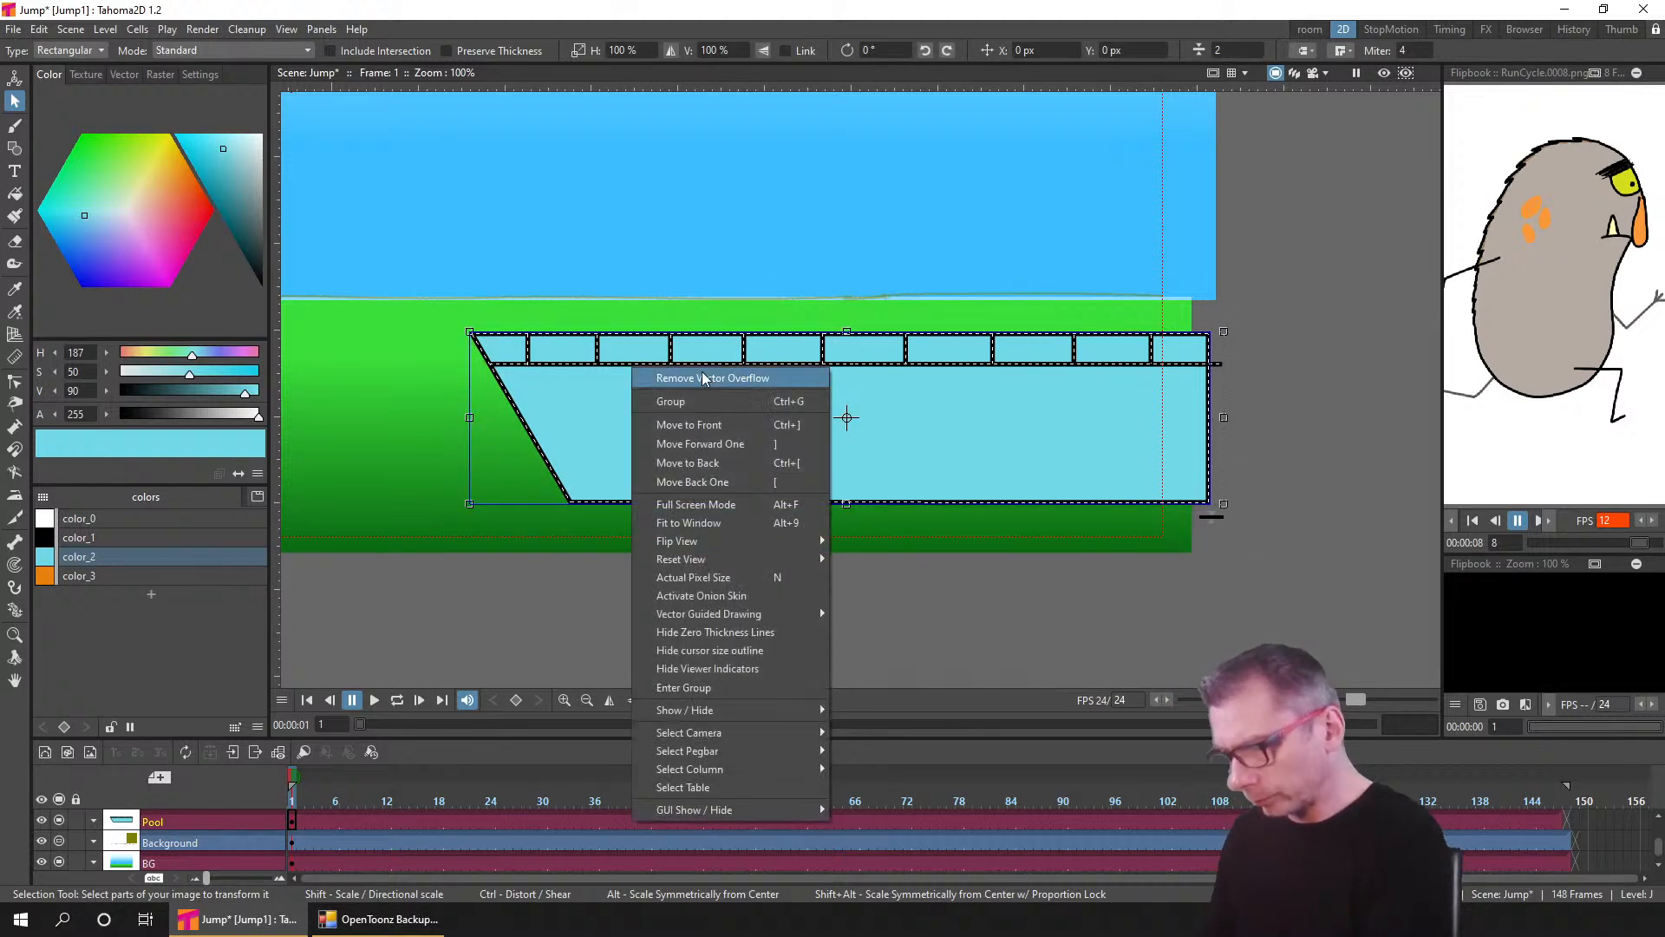
pyautogui.click(712, 402)
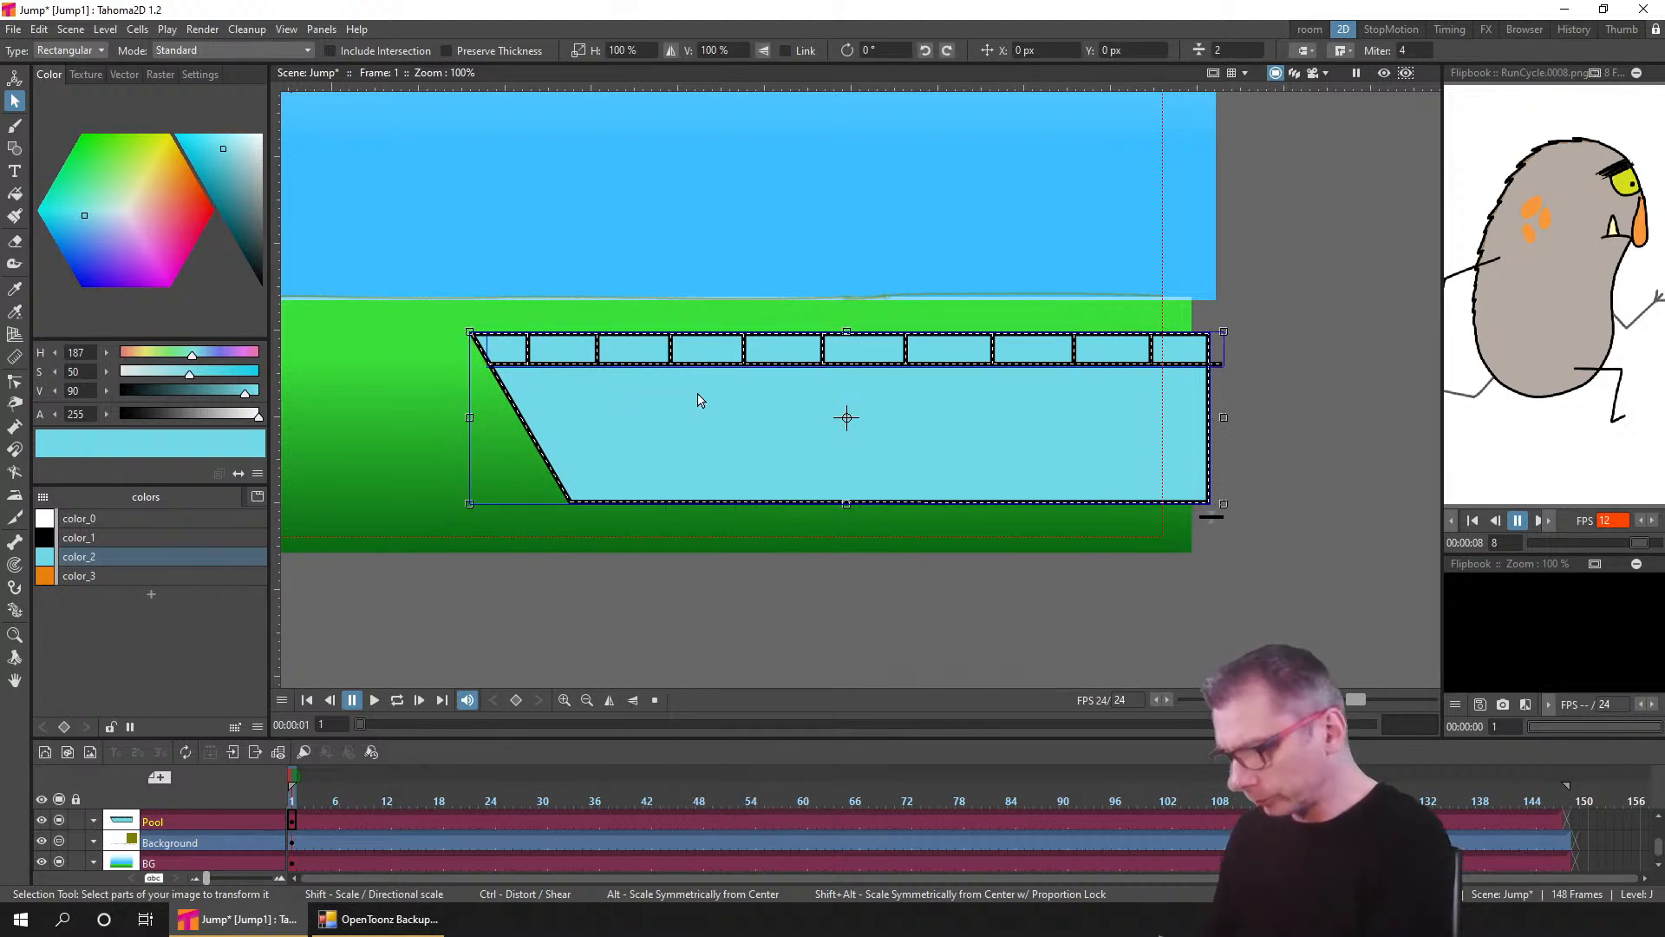
pyautogui.click(89, 574)
pyautogui.click(15, 193)
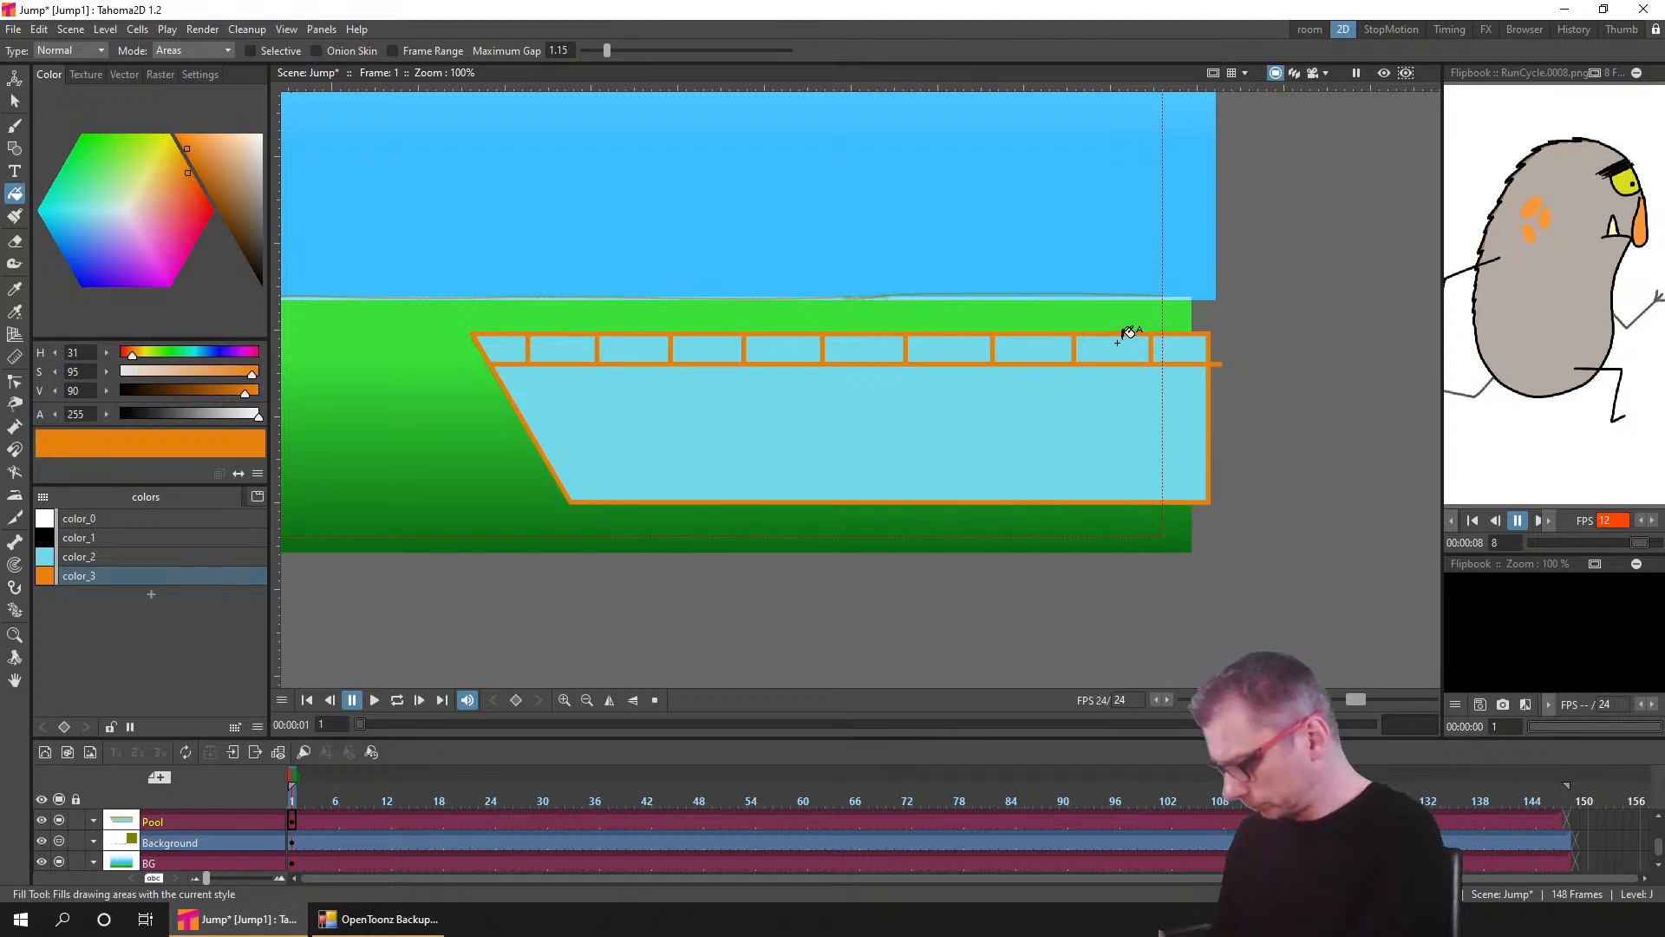
pyautogui.click(15, 101)
pyautogui.click(529, 358)
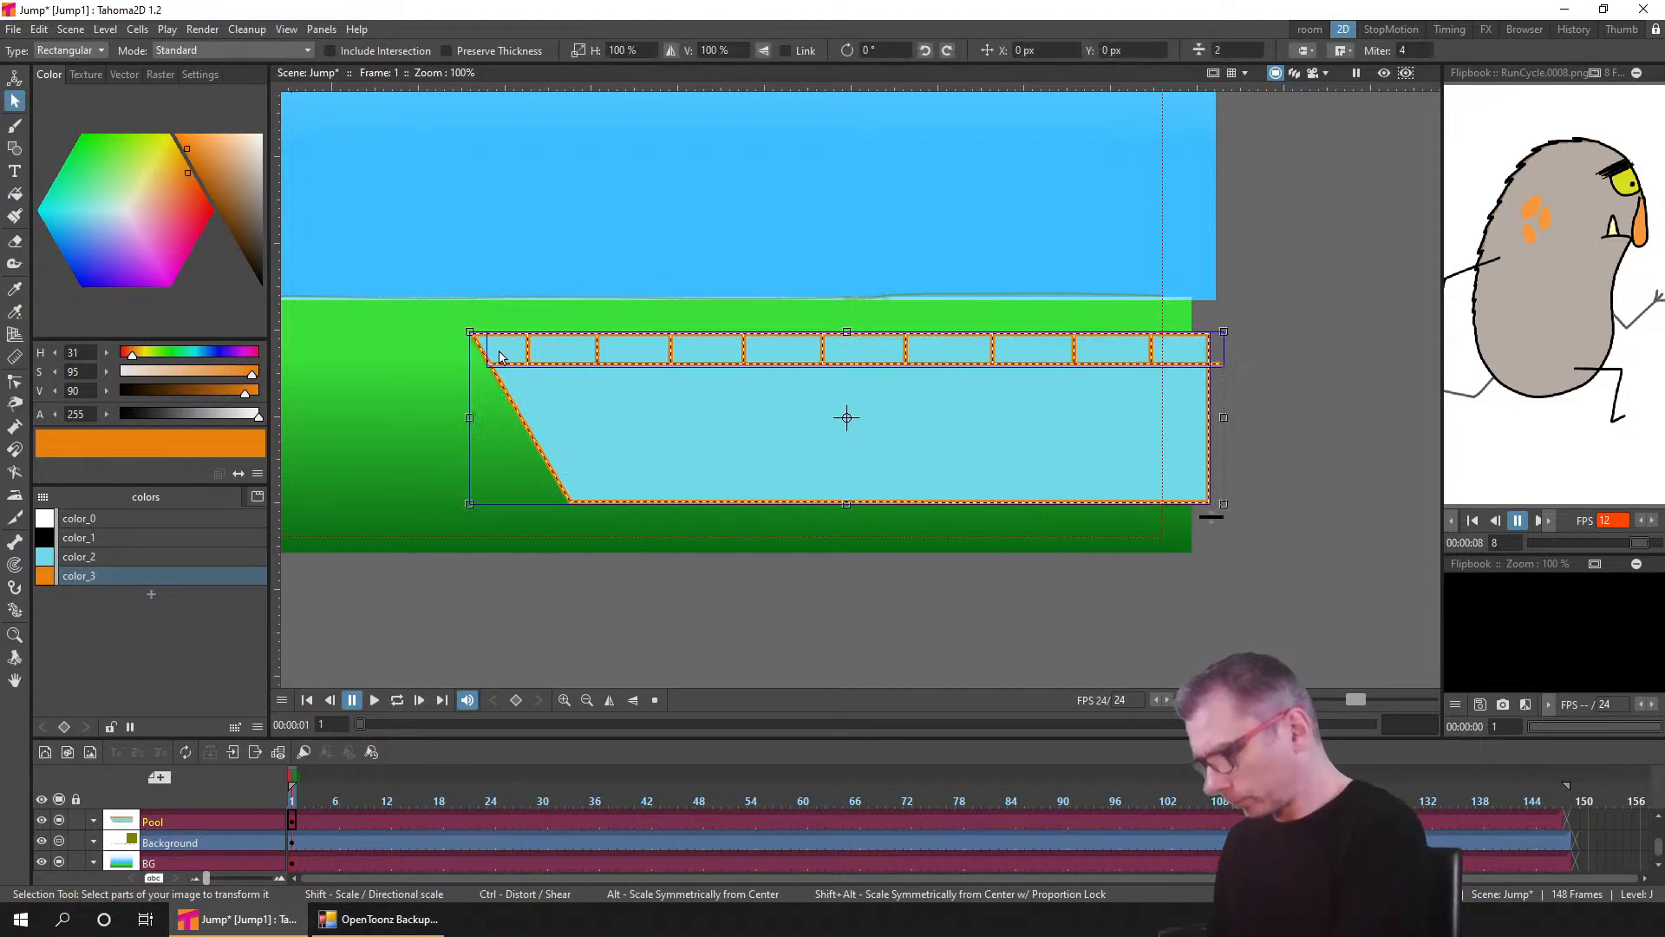
pyautogui.click(104, 536)
pyautogui.click(514, 591)
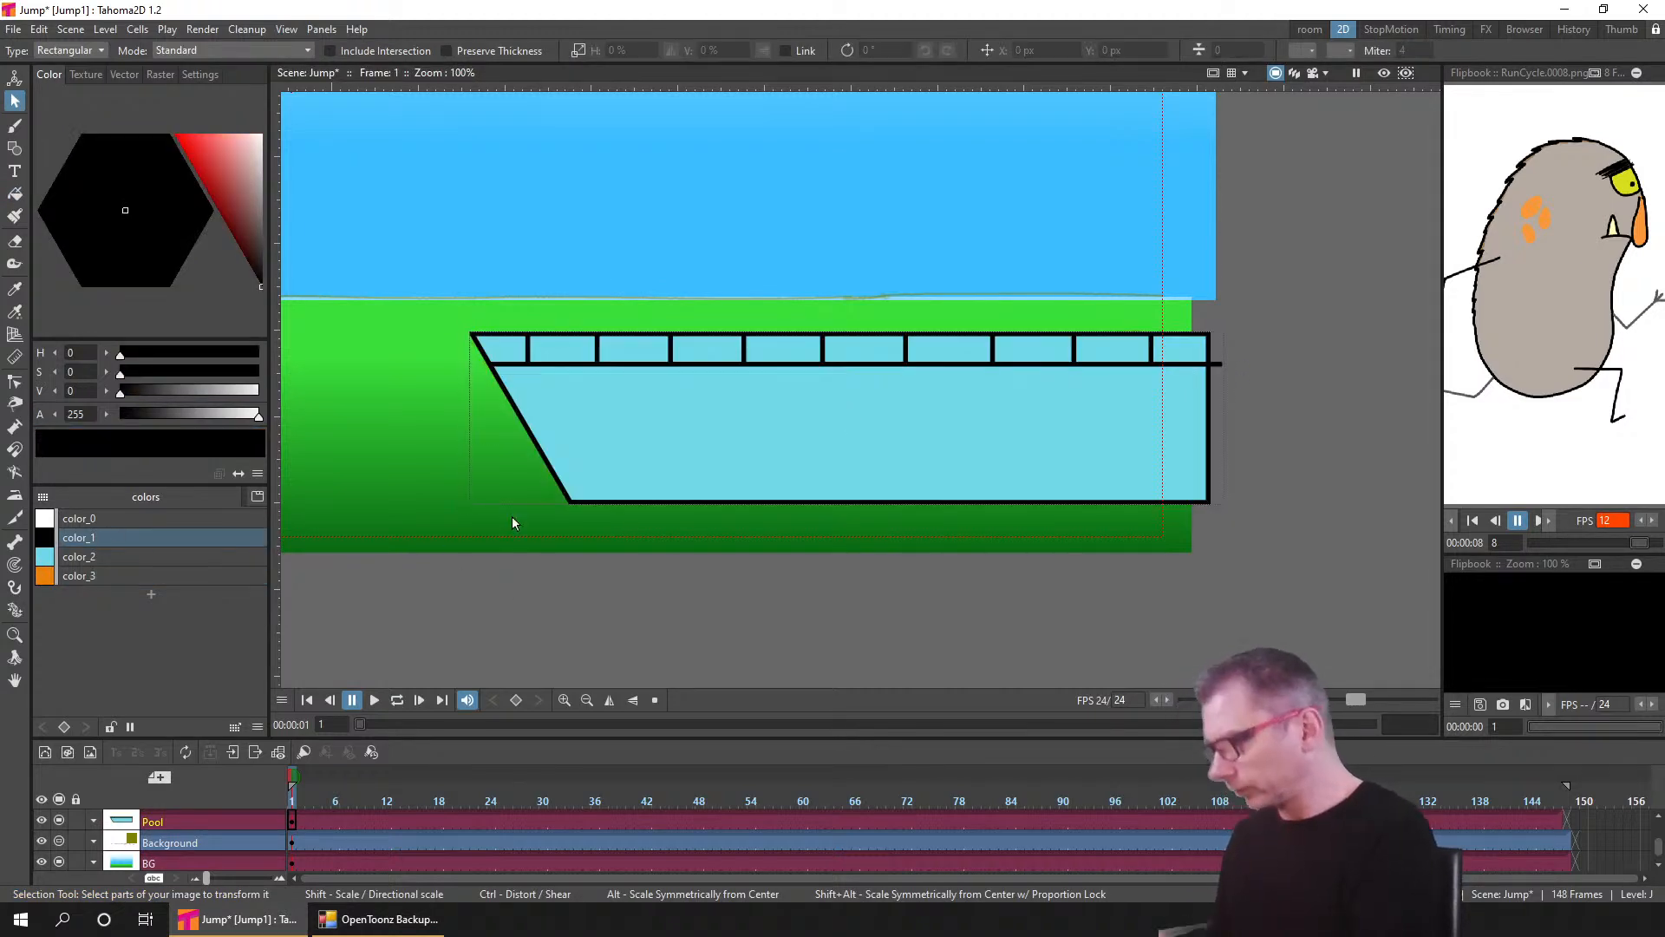
# - Try to fill the last tile of the band with orange color_3, and undo that fill
pyautogui.click(14, 192)
pyautogui.click(122, 576)
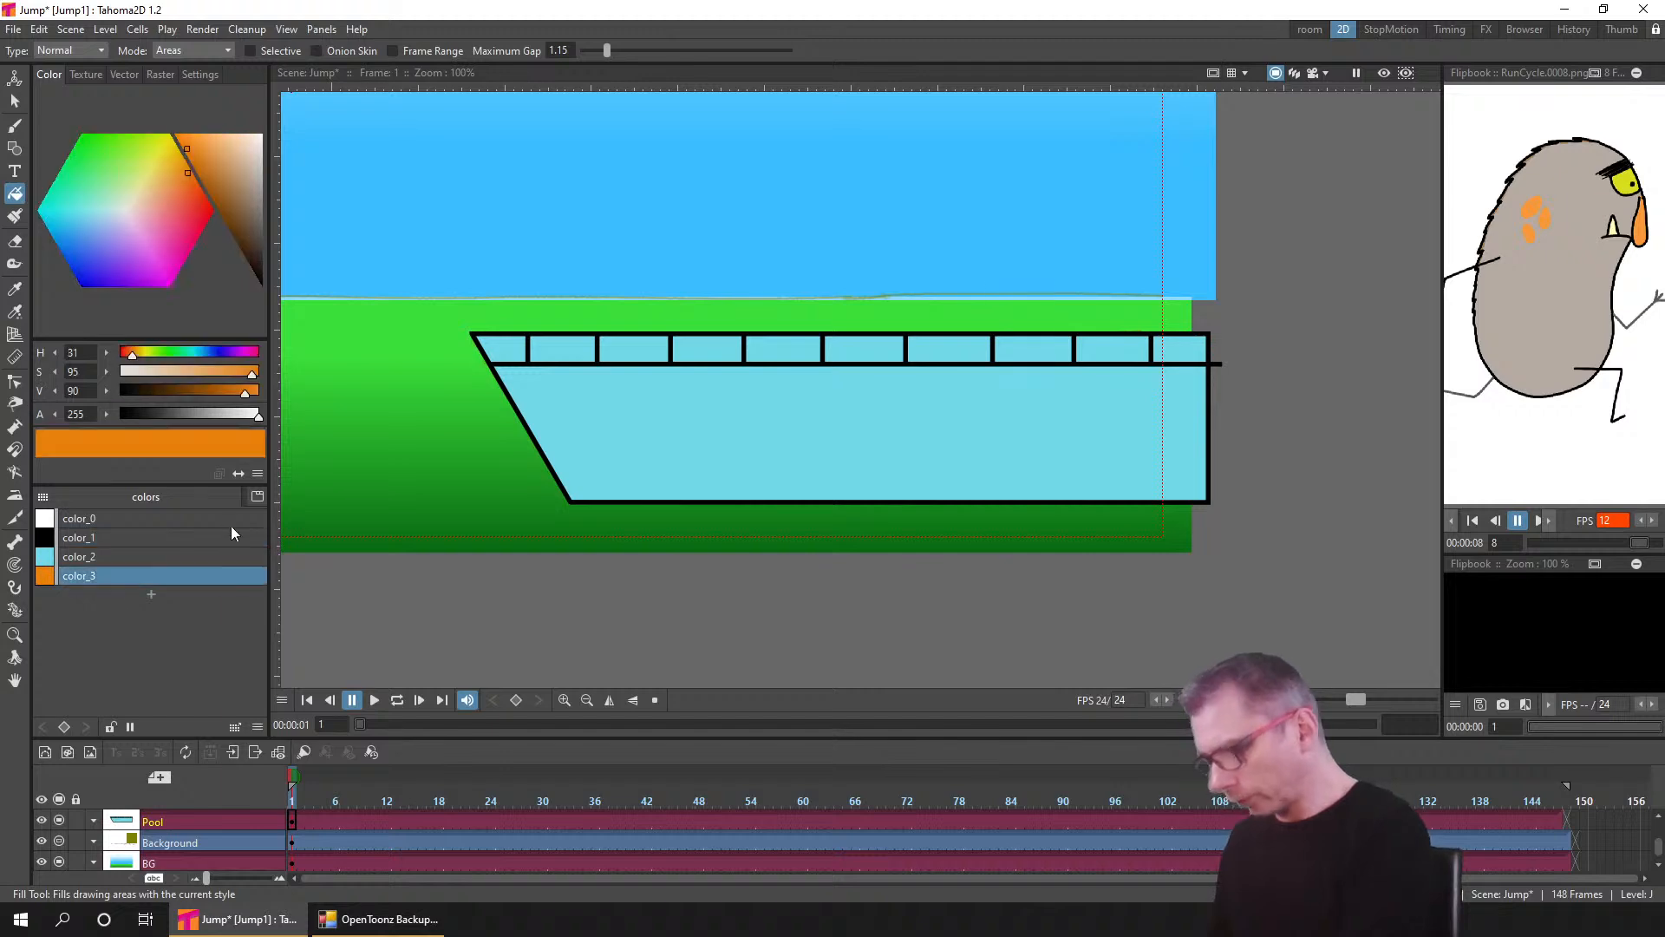
pyautogui.click(1184, 342)
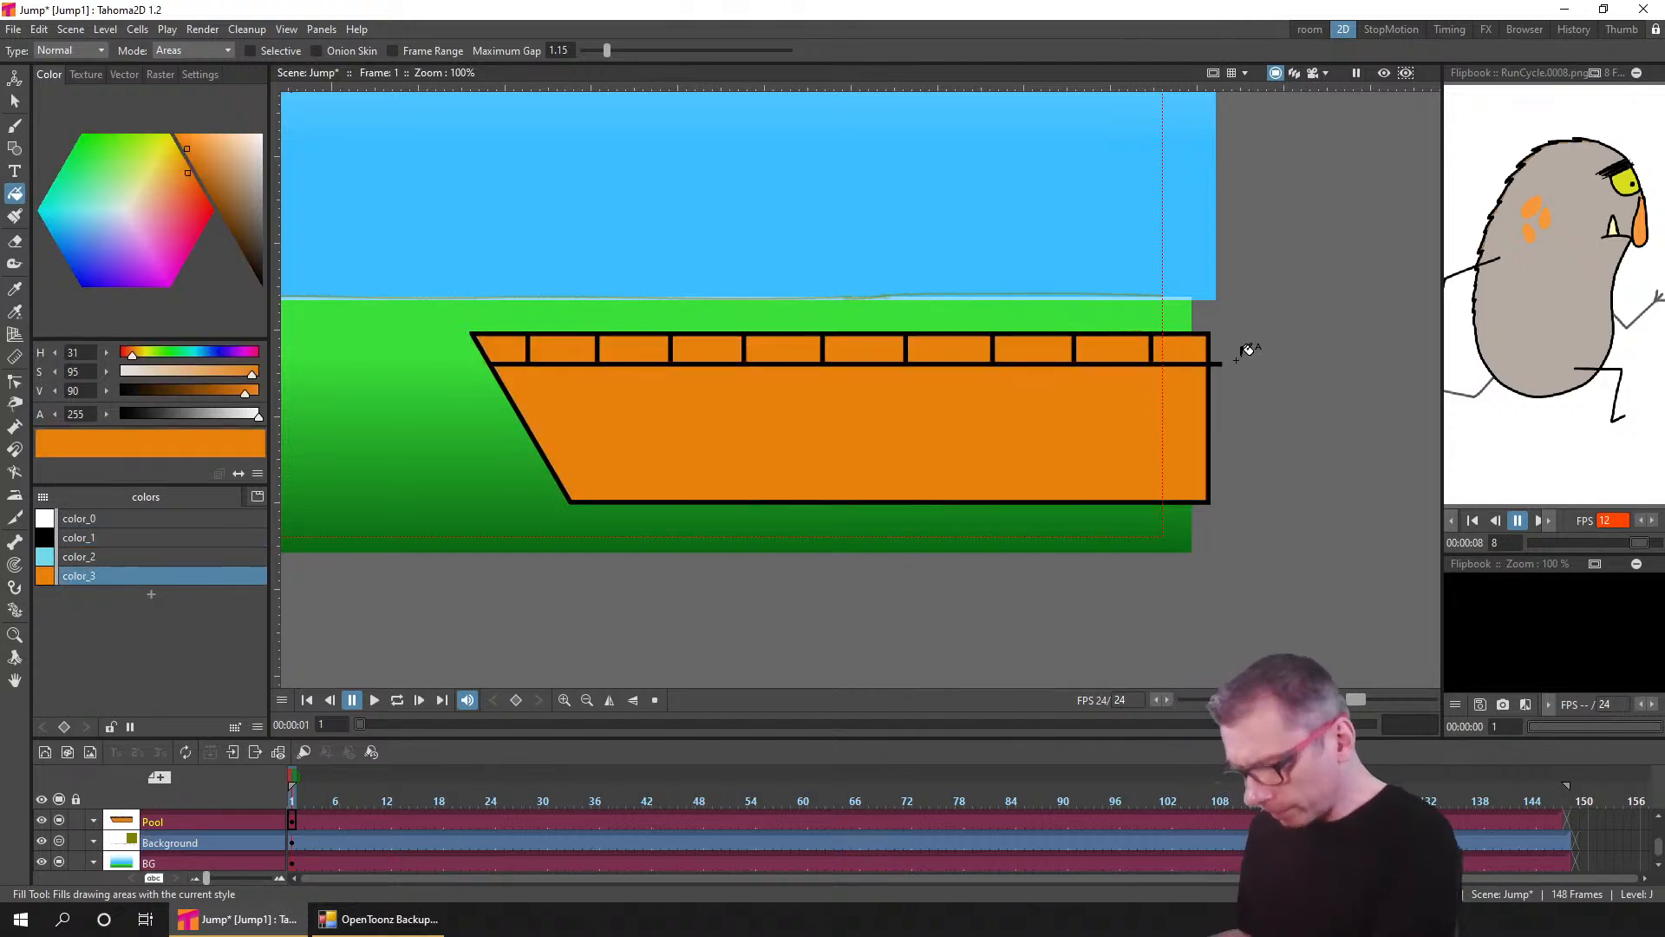
pyautogui.hotkey('ctrl', 'z')
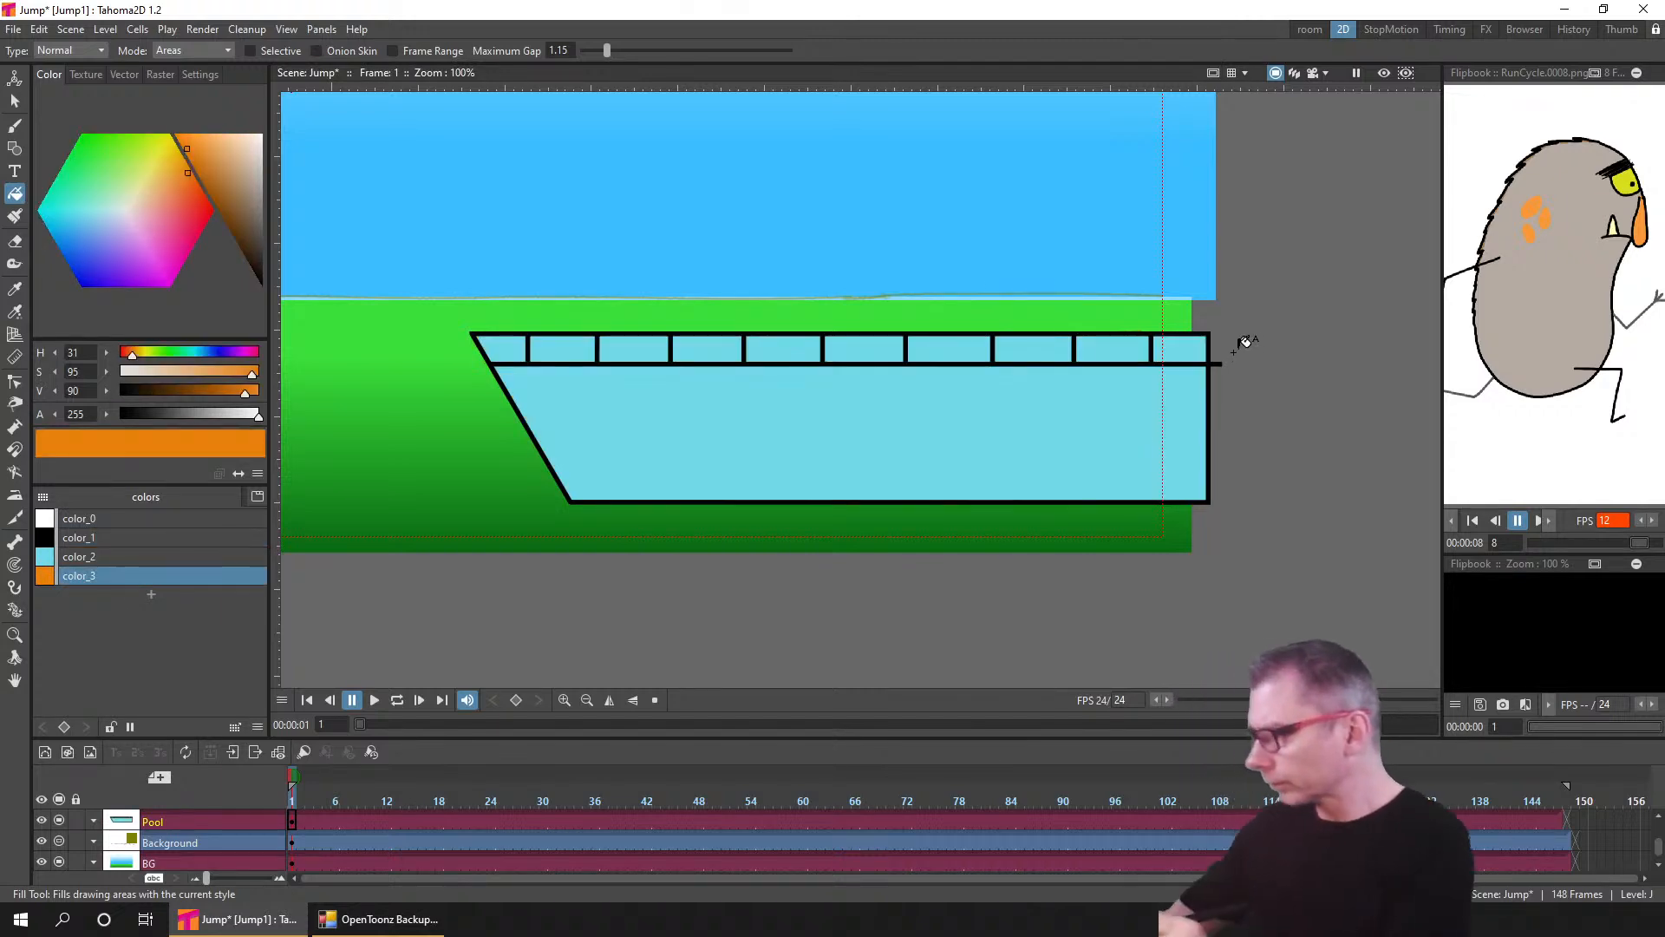
# - Save the scene and create a new 1920 by 1080 px Smart Raster level named K
pyautogui.hotkey('ctrl', 's')
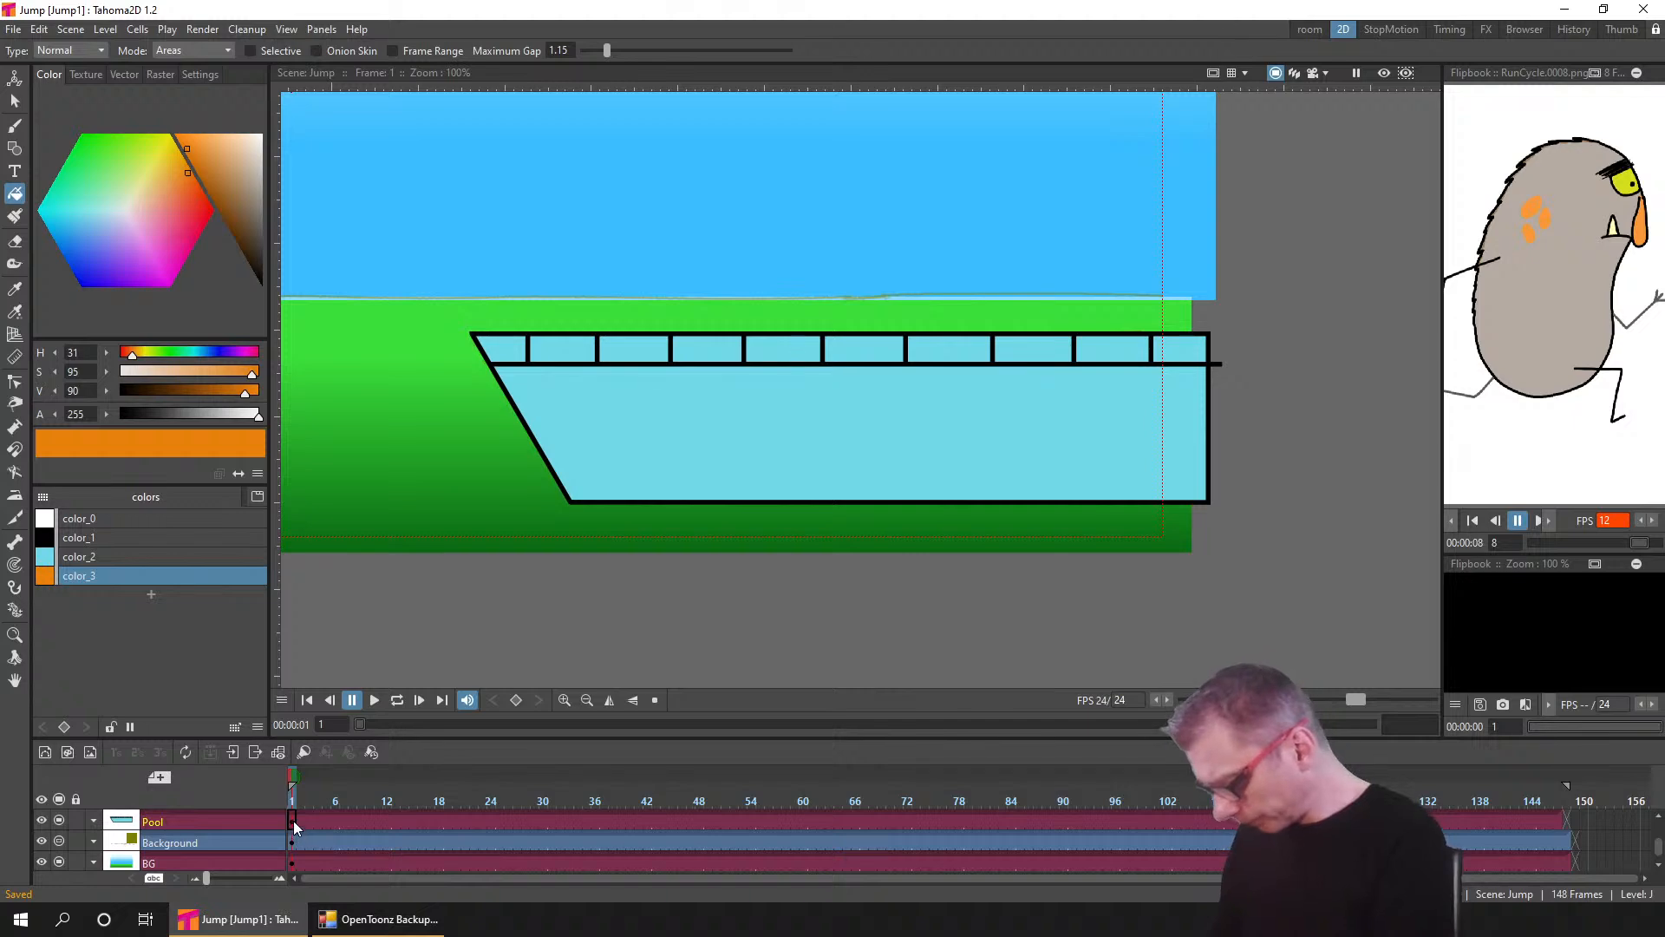
pyautogui.click(293, 821)
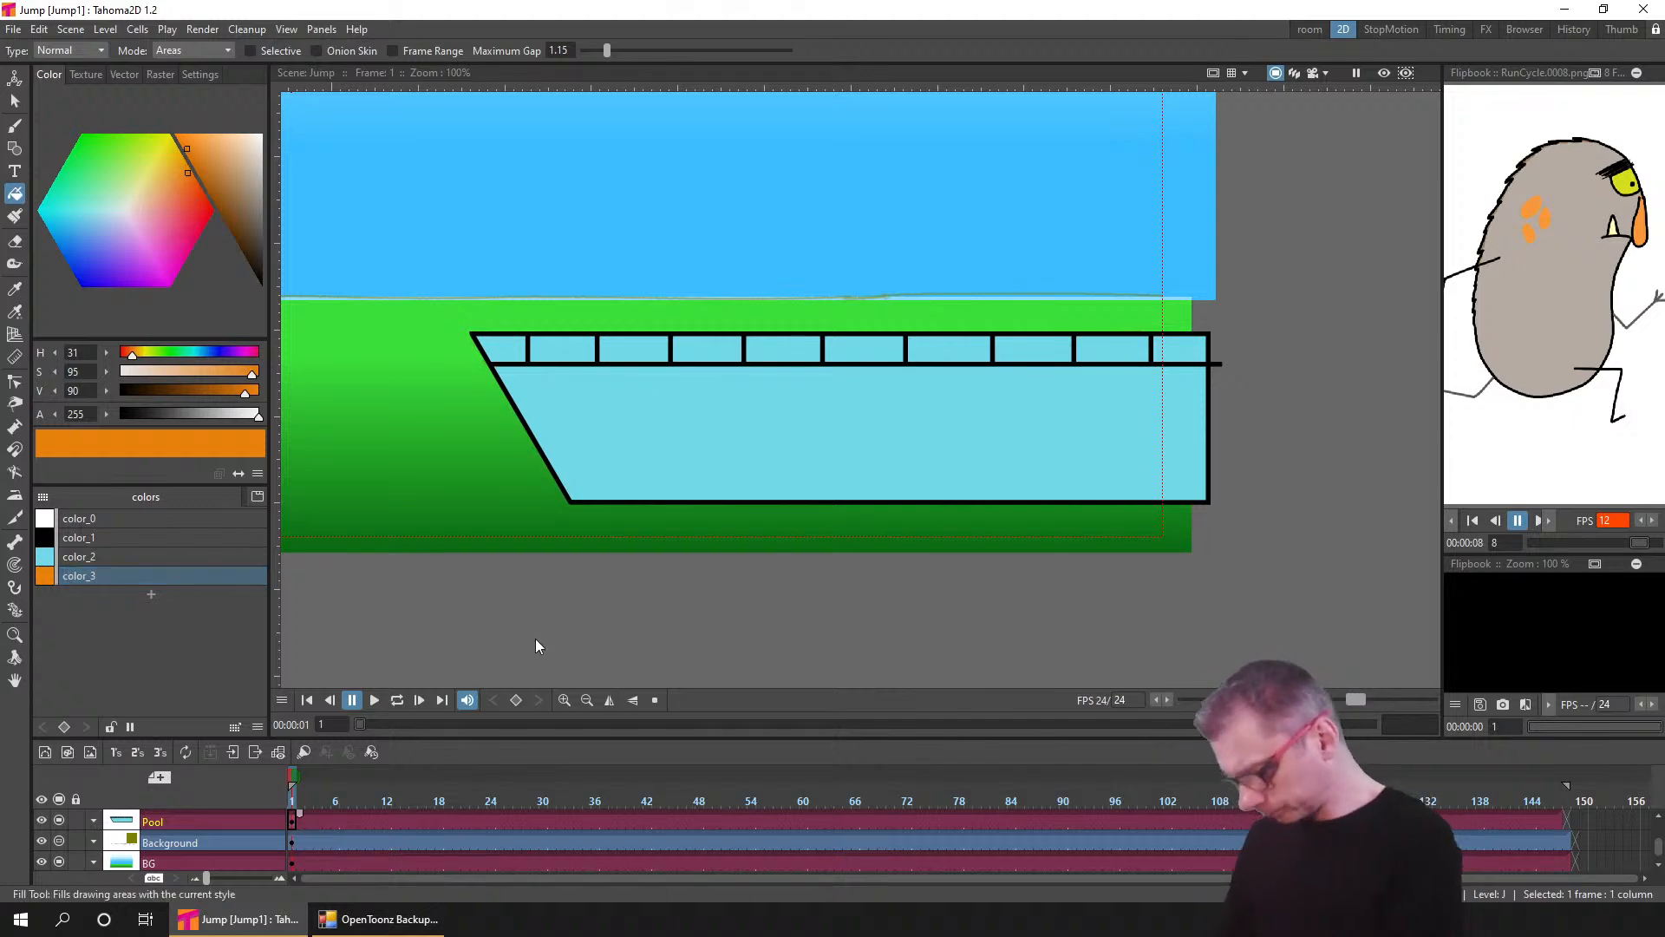
pyautogui.click(67, 753)
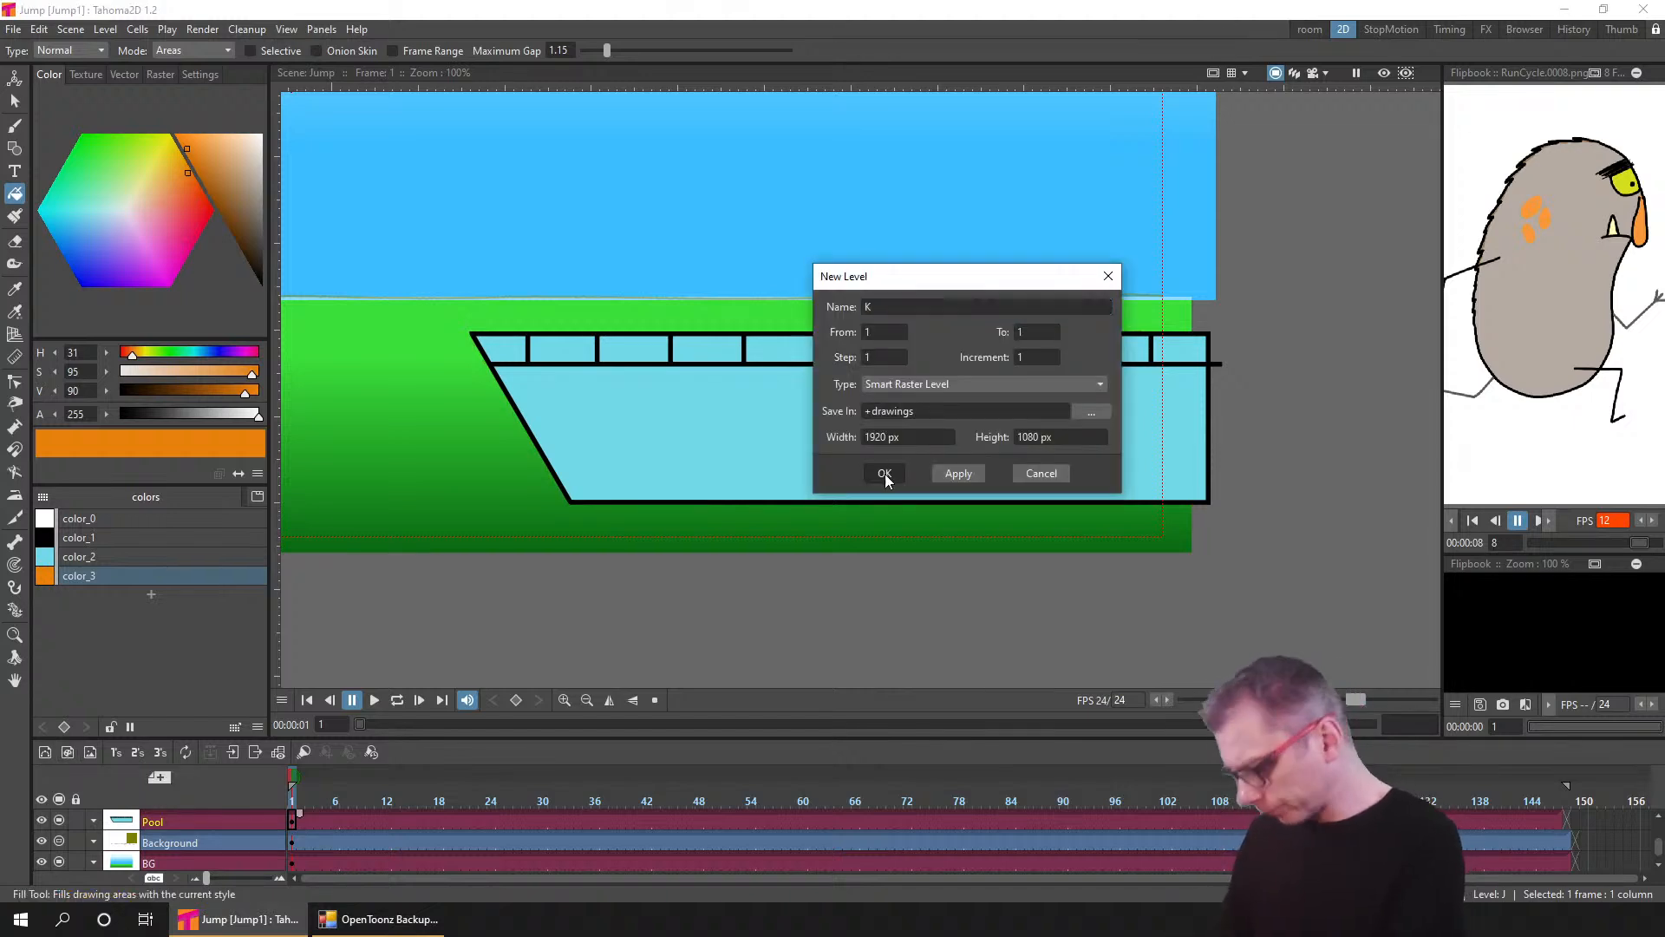
pyautogui.click(883, 473)
# - Rename the new Smart Raster level's column to Pool extras
pyautogui.doubleClick(252, 844)
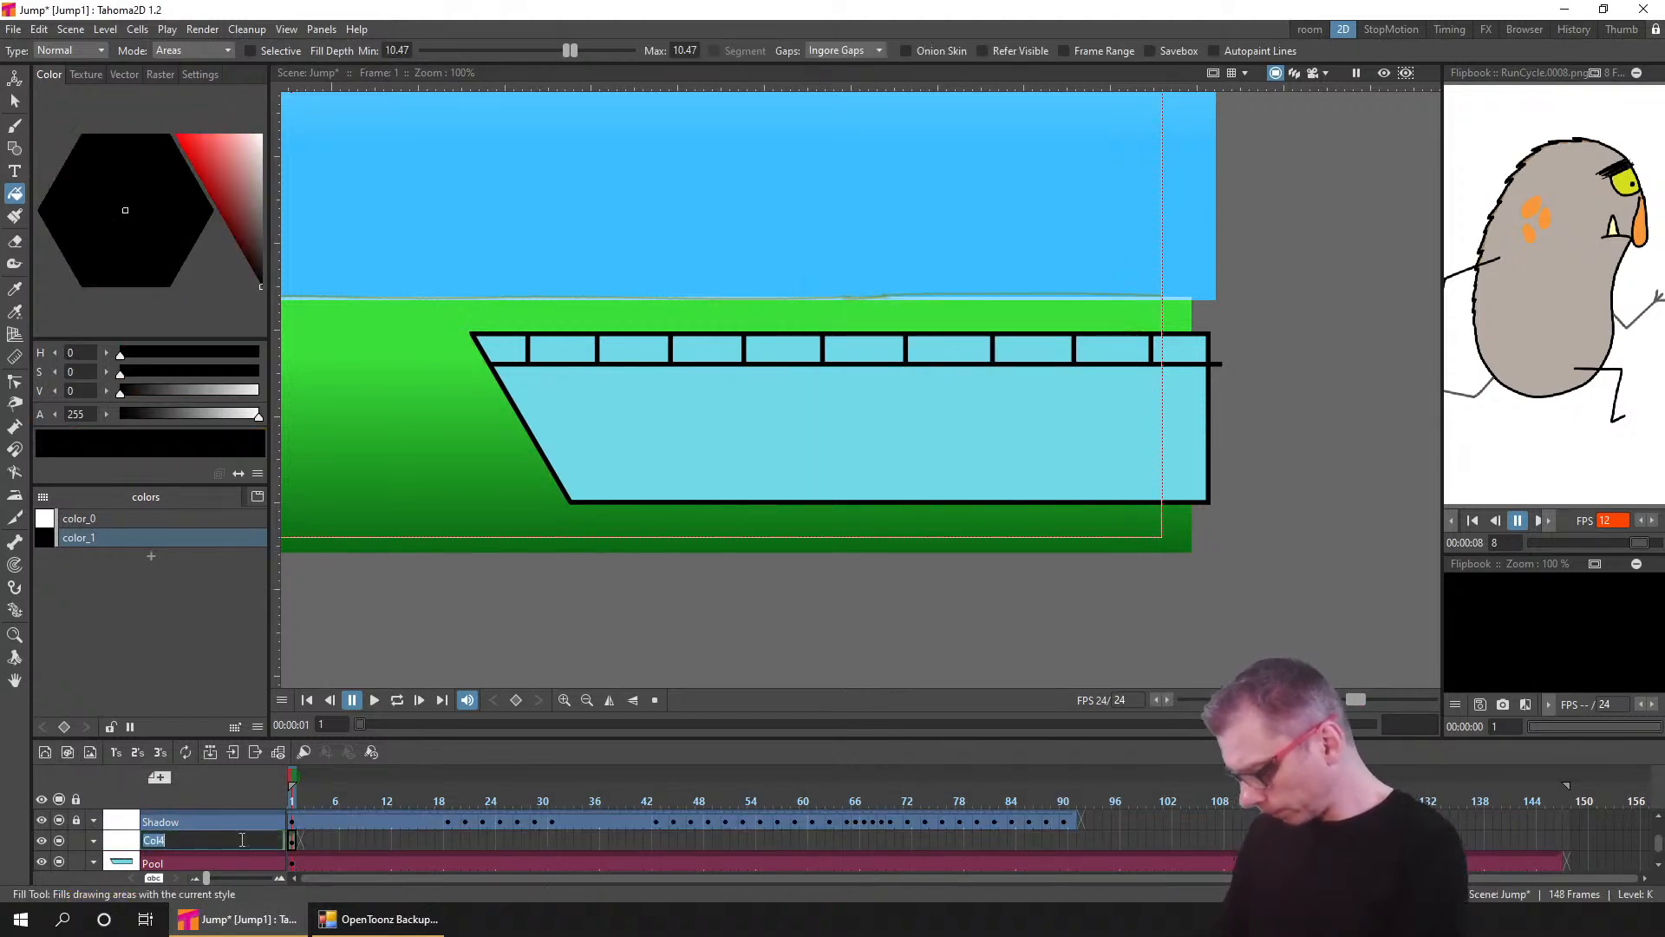
pyautogui.write('Po')
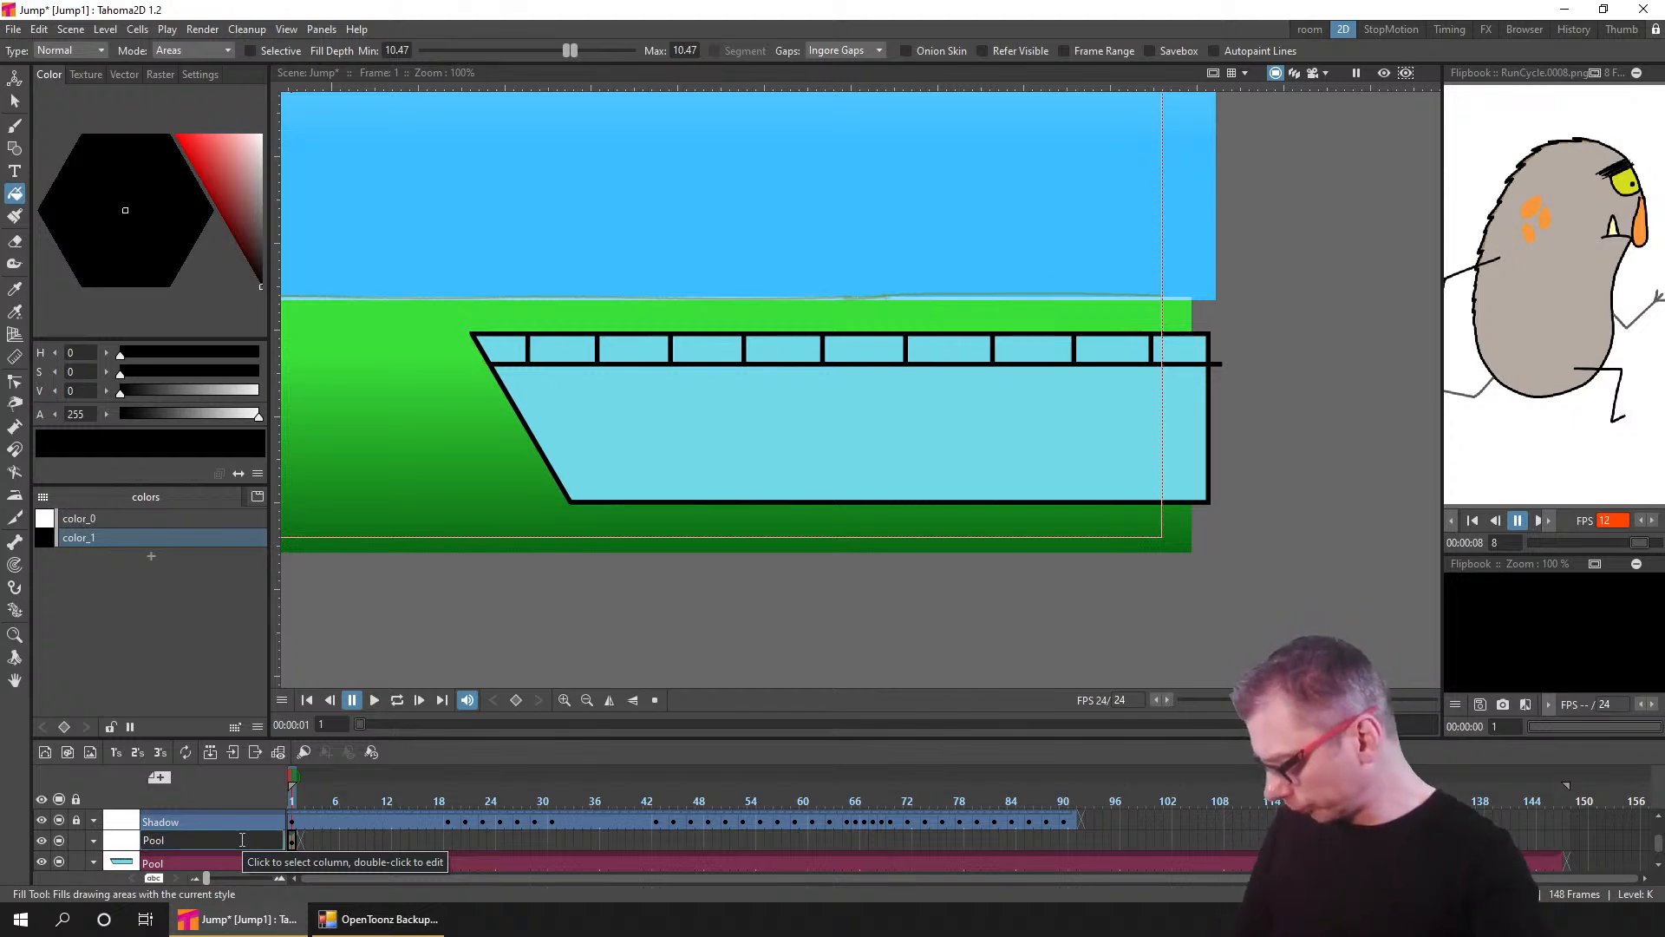
pyautogui.write('ol extra')
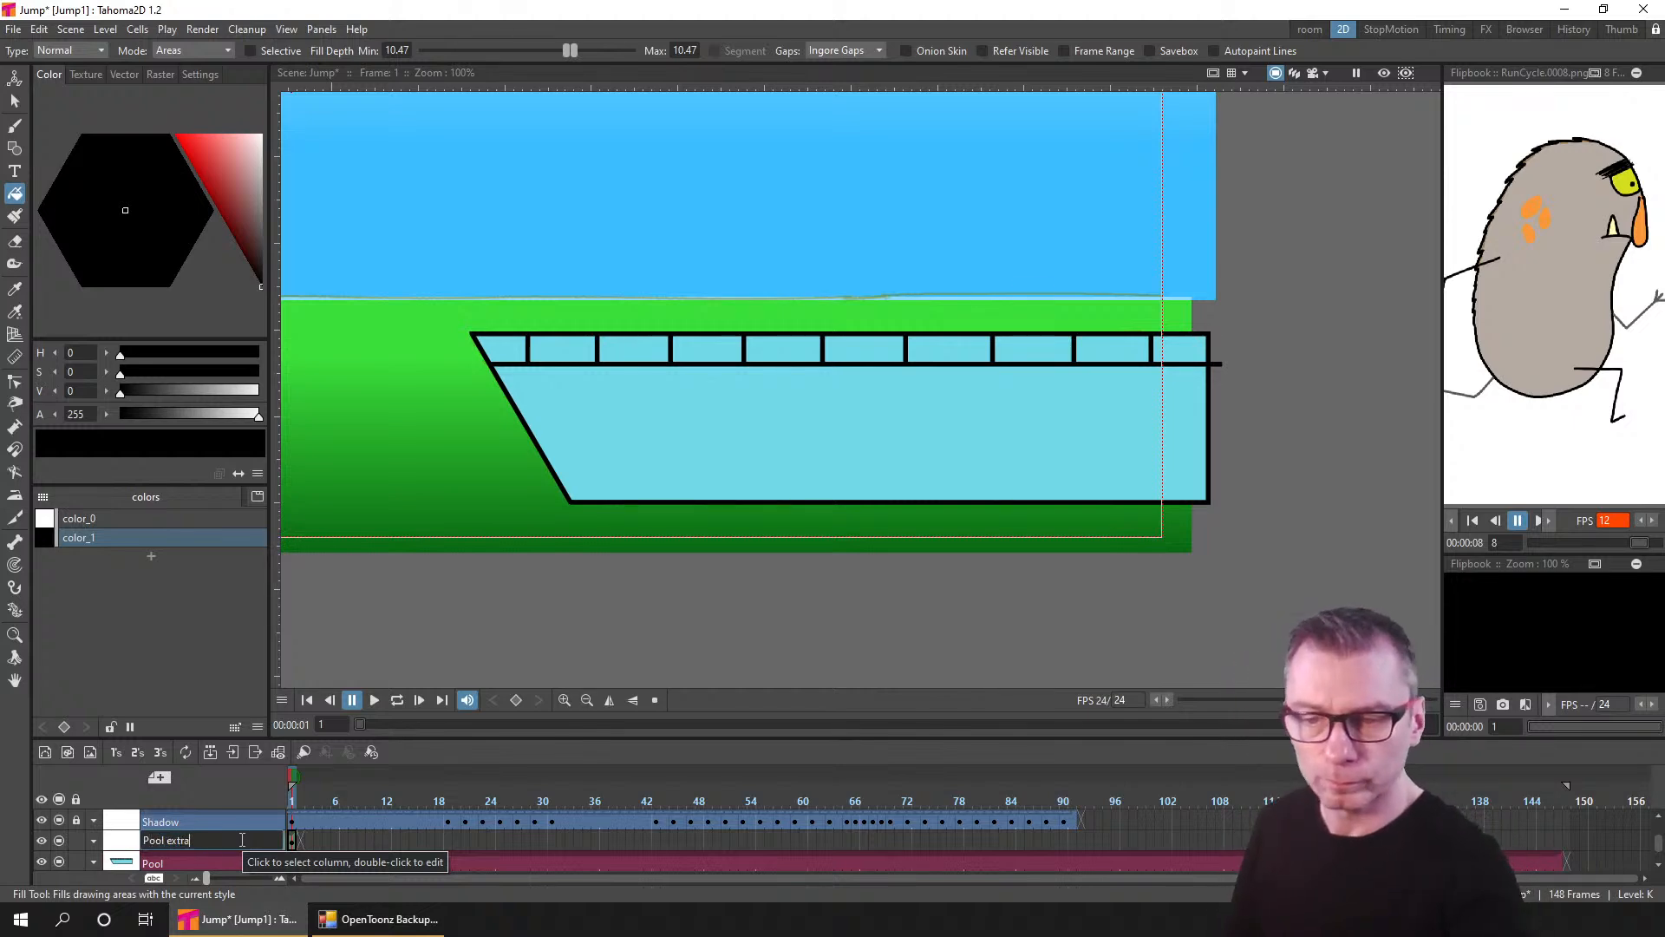
pyautogui.write('s')
pyautogui.press('Return')
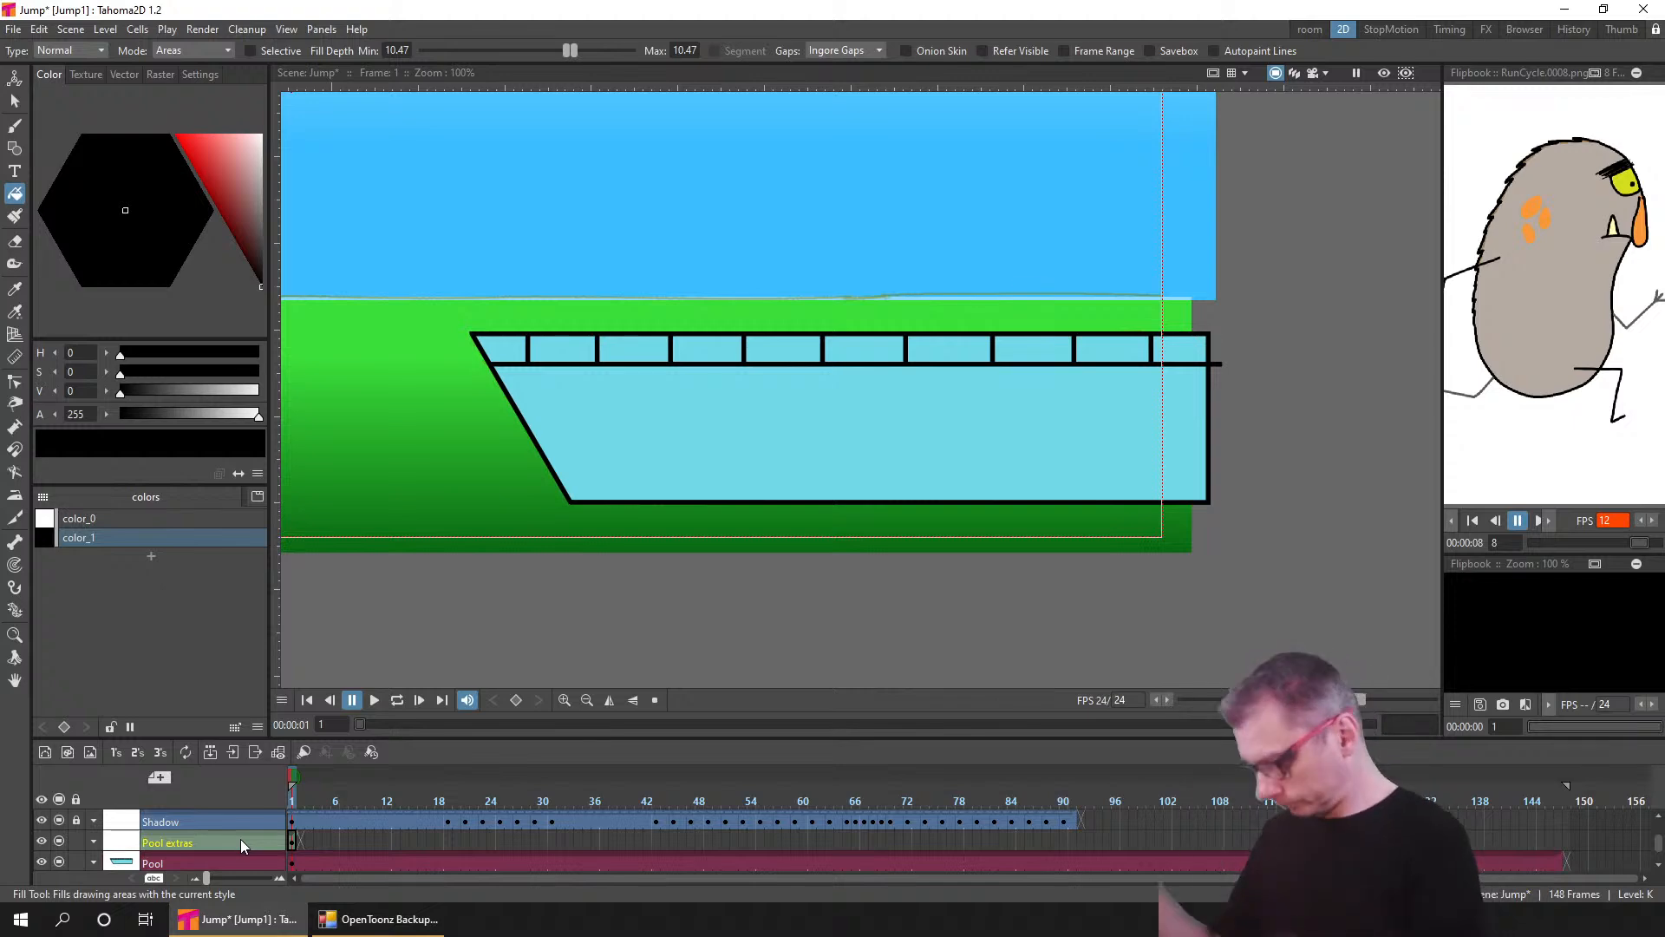
# - Extend the Pool extras drawing's exposure to the same last frame as the Pool level, and choose the Smart Raster Painter tool
pyautogui.click(294, 842)
pyautogui.moveTo(299, 835); pyautogui.dragTo(1555, 879)
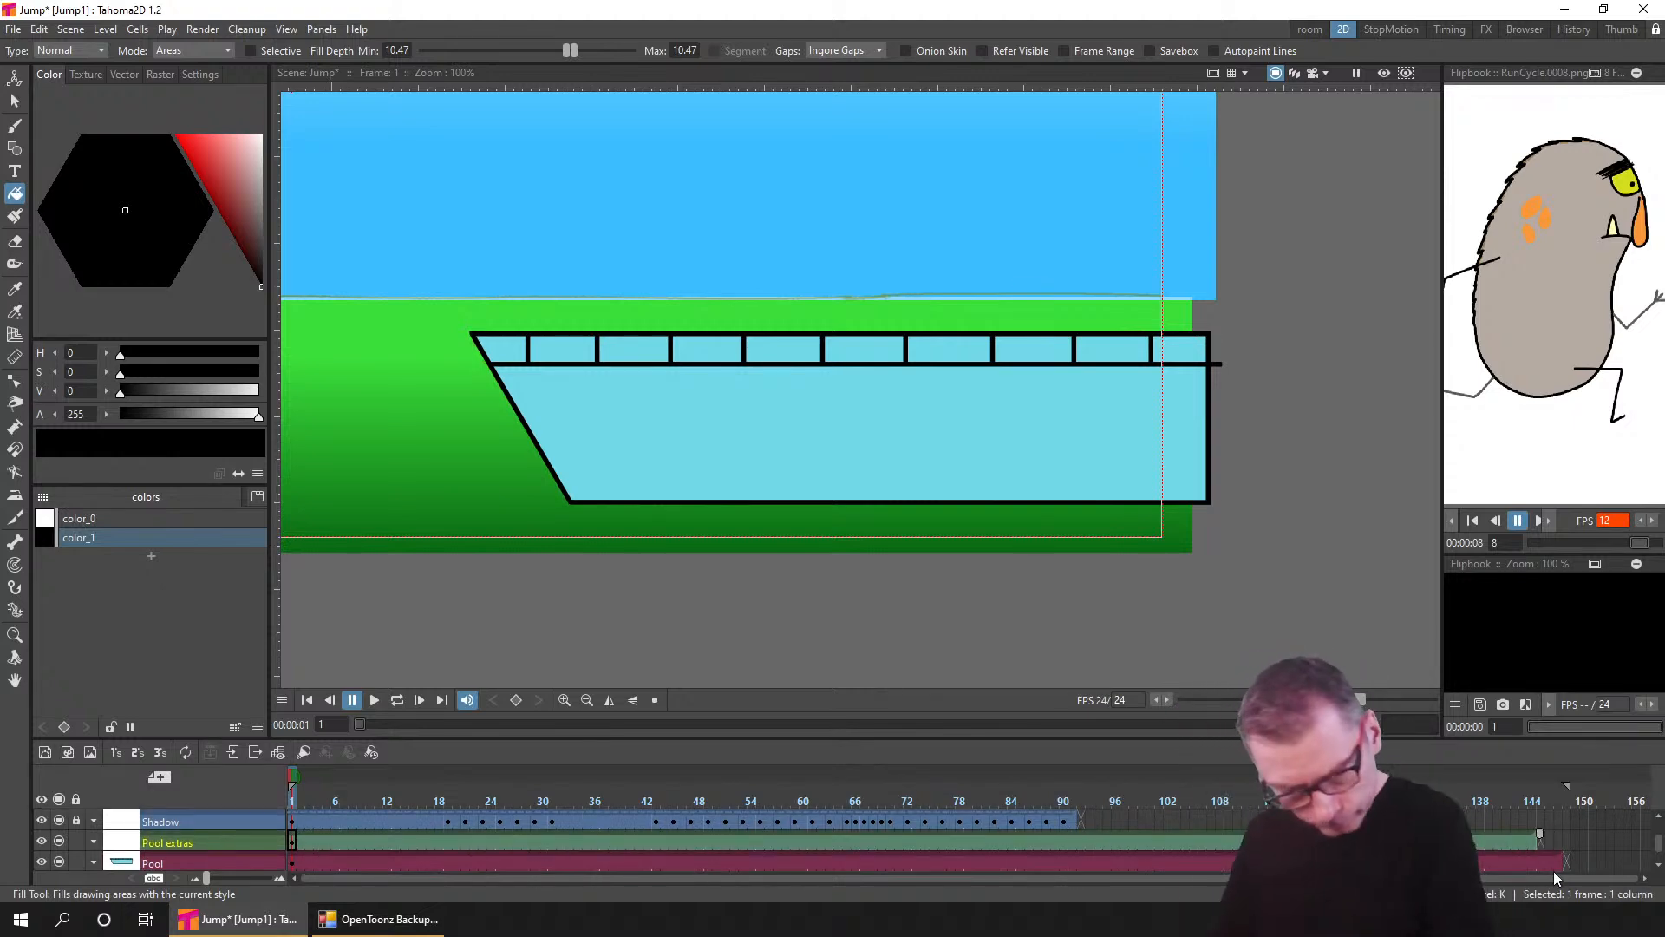
pyautogui.click(292, 842)
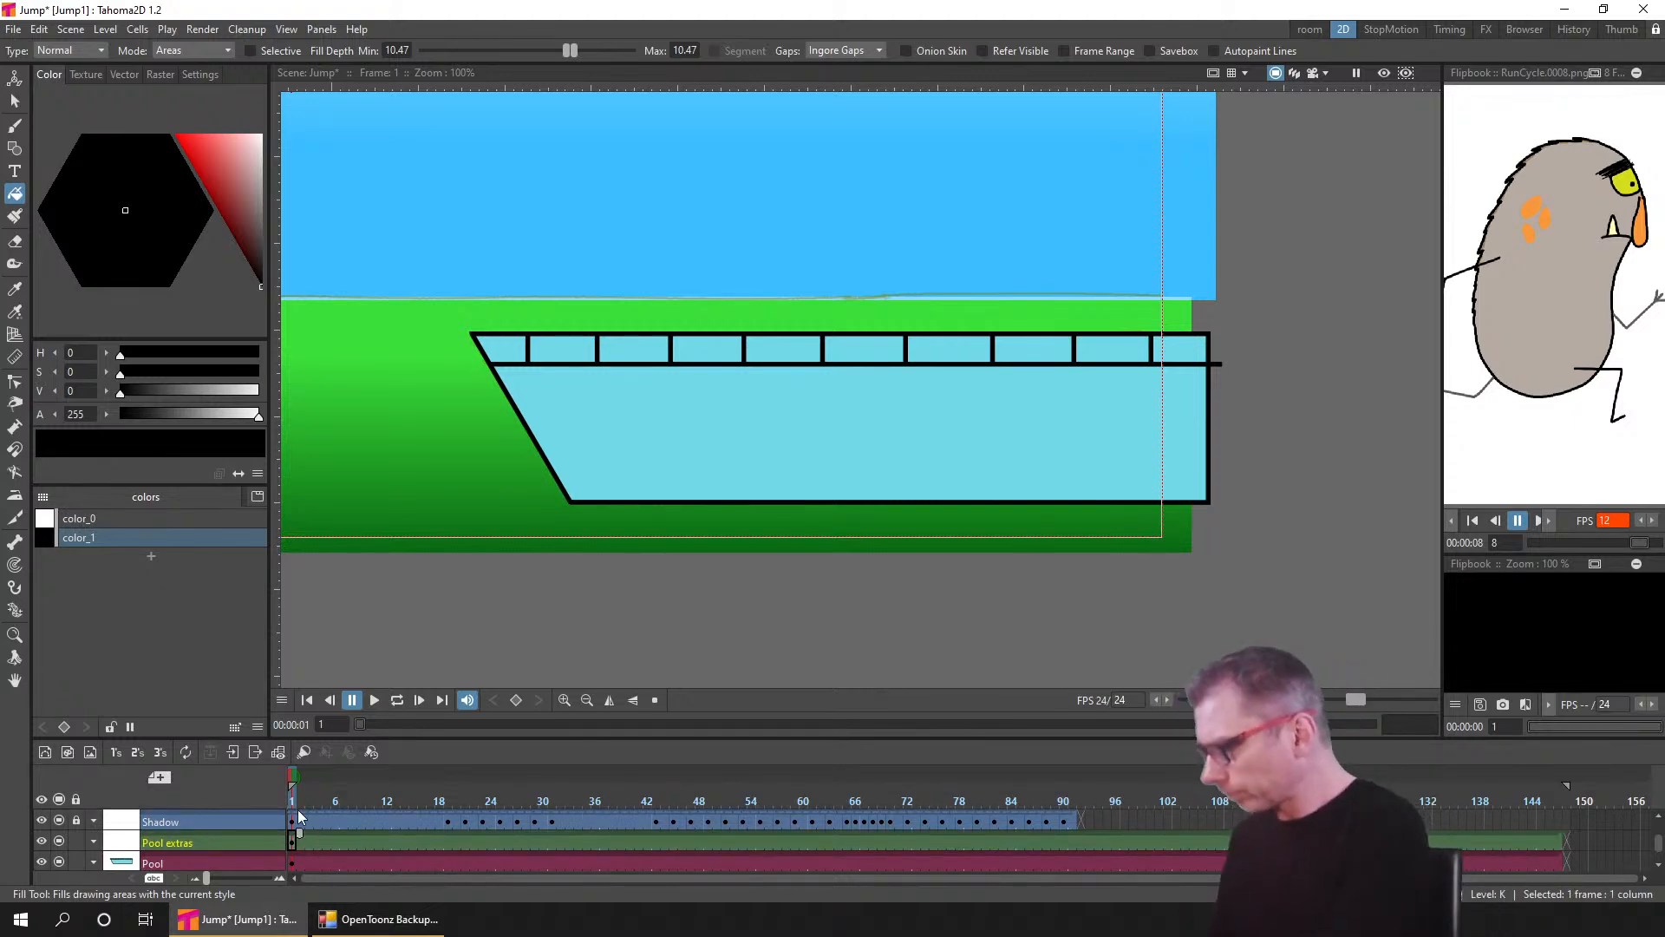
pyautogui.click(24, 216)
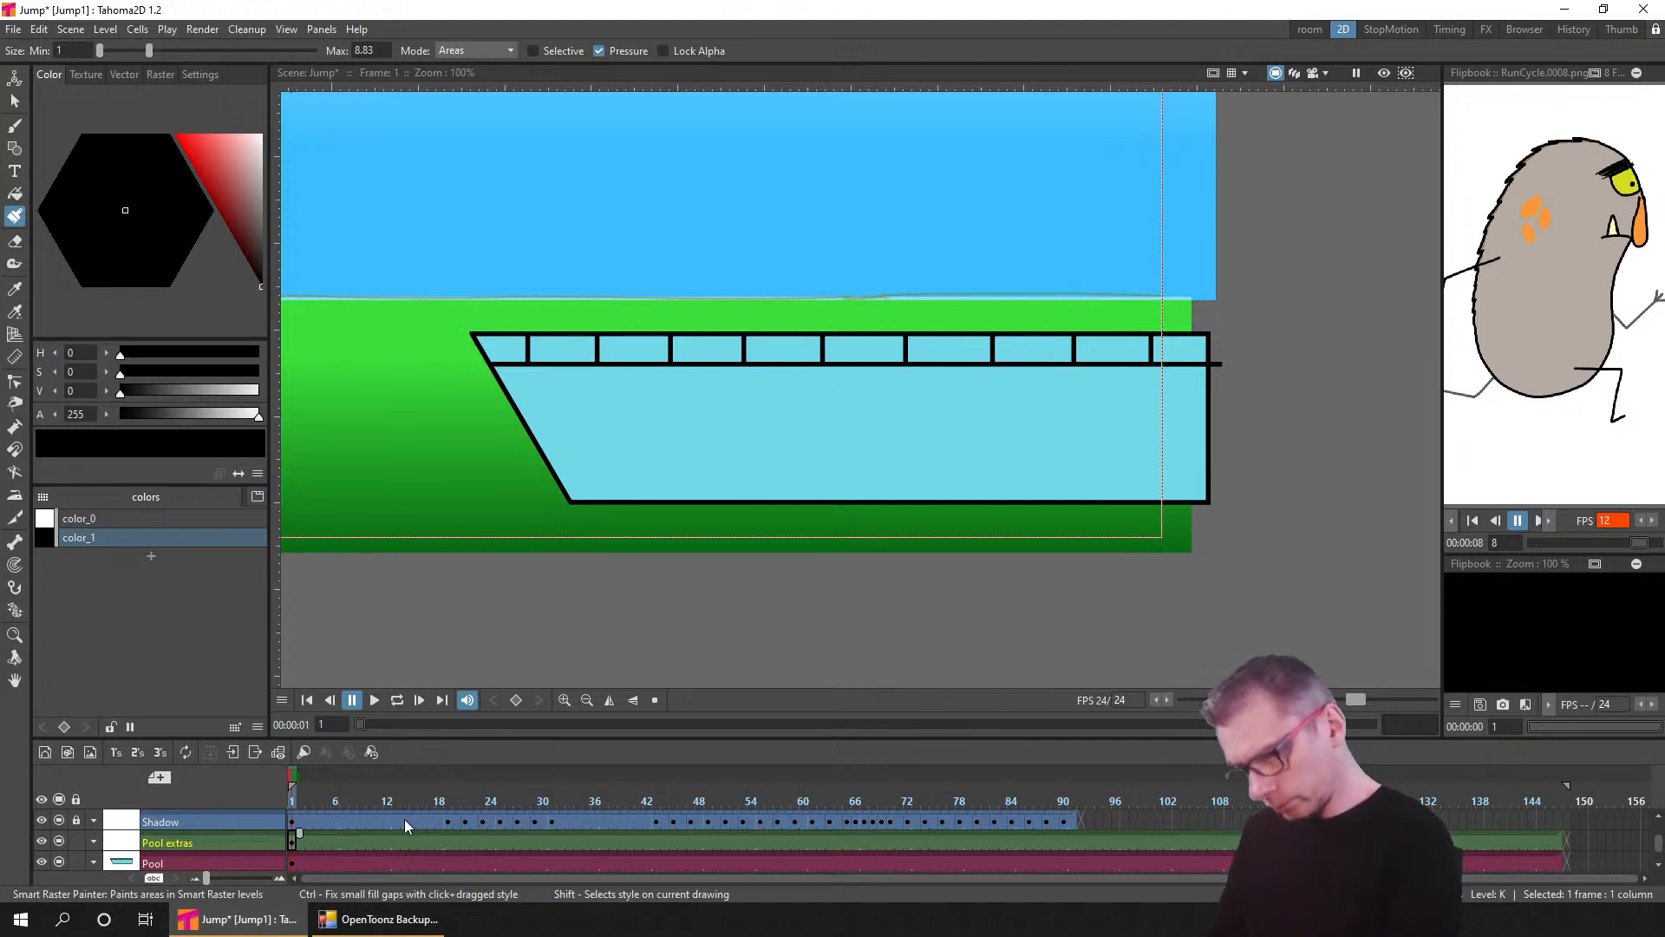
# - Select the grouped pool drawing on the Pool level and ungroup it
pyautogui.scroll(-1, 555, 803)
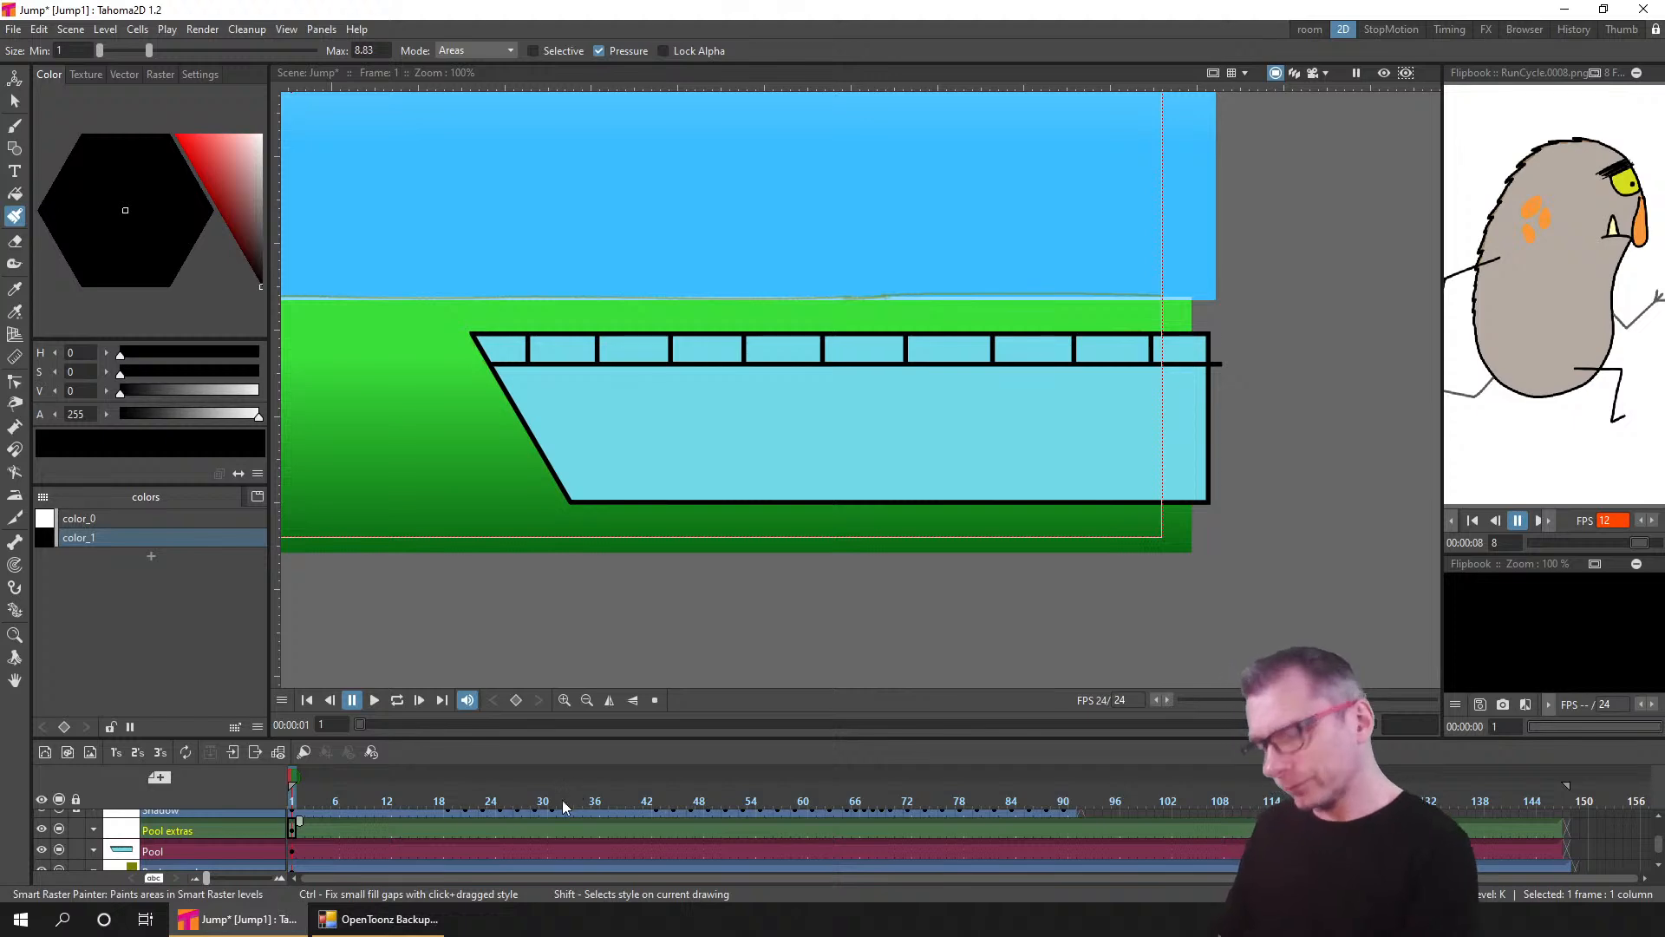
pyautogui.click(291, 851)
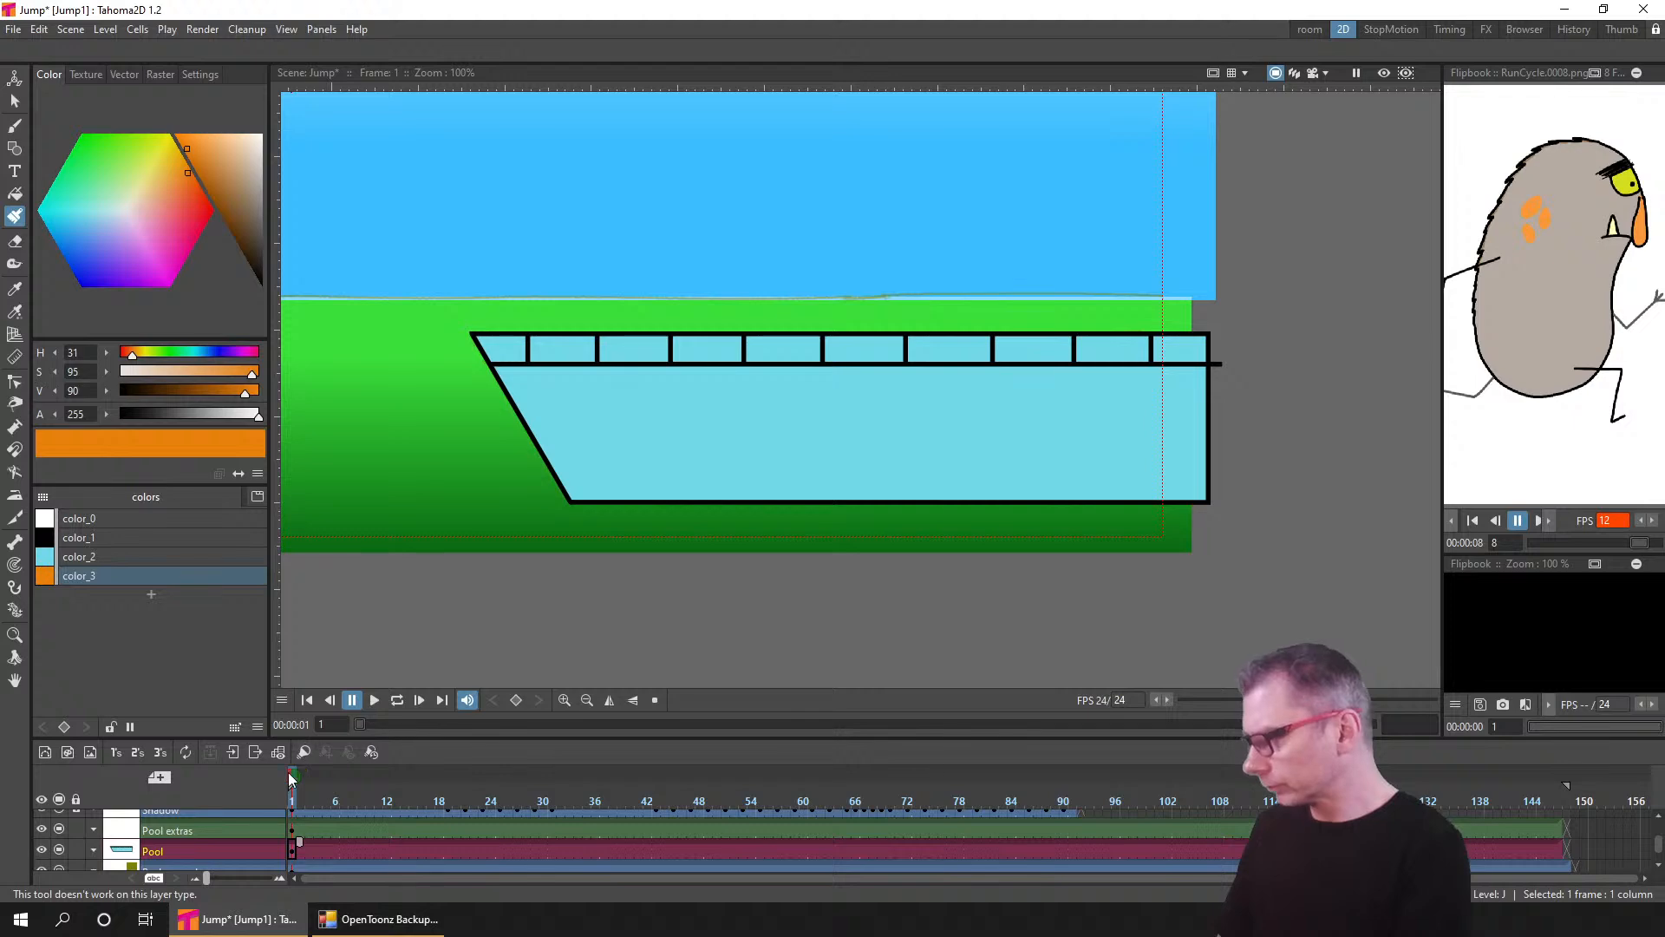
pyautogui.click(15, 101)
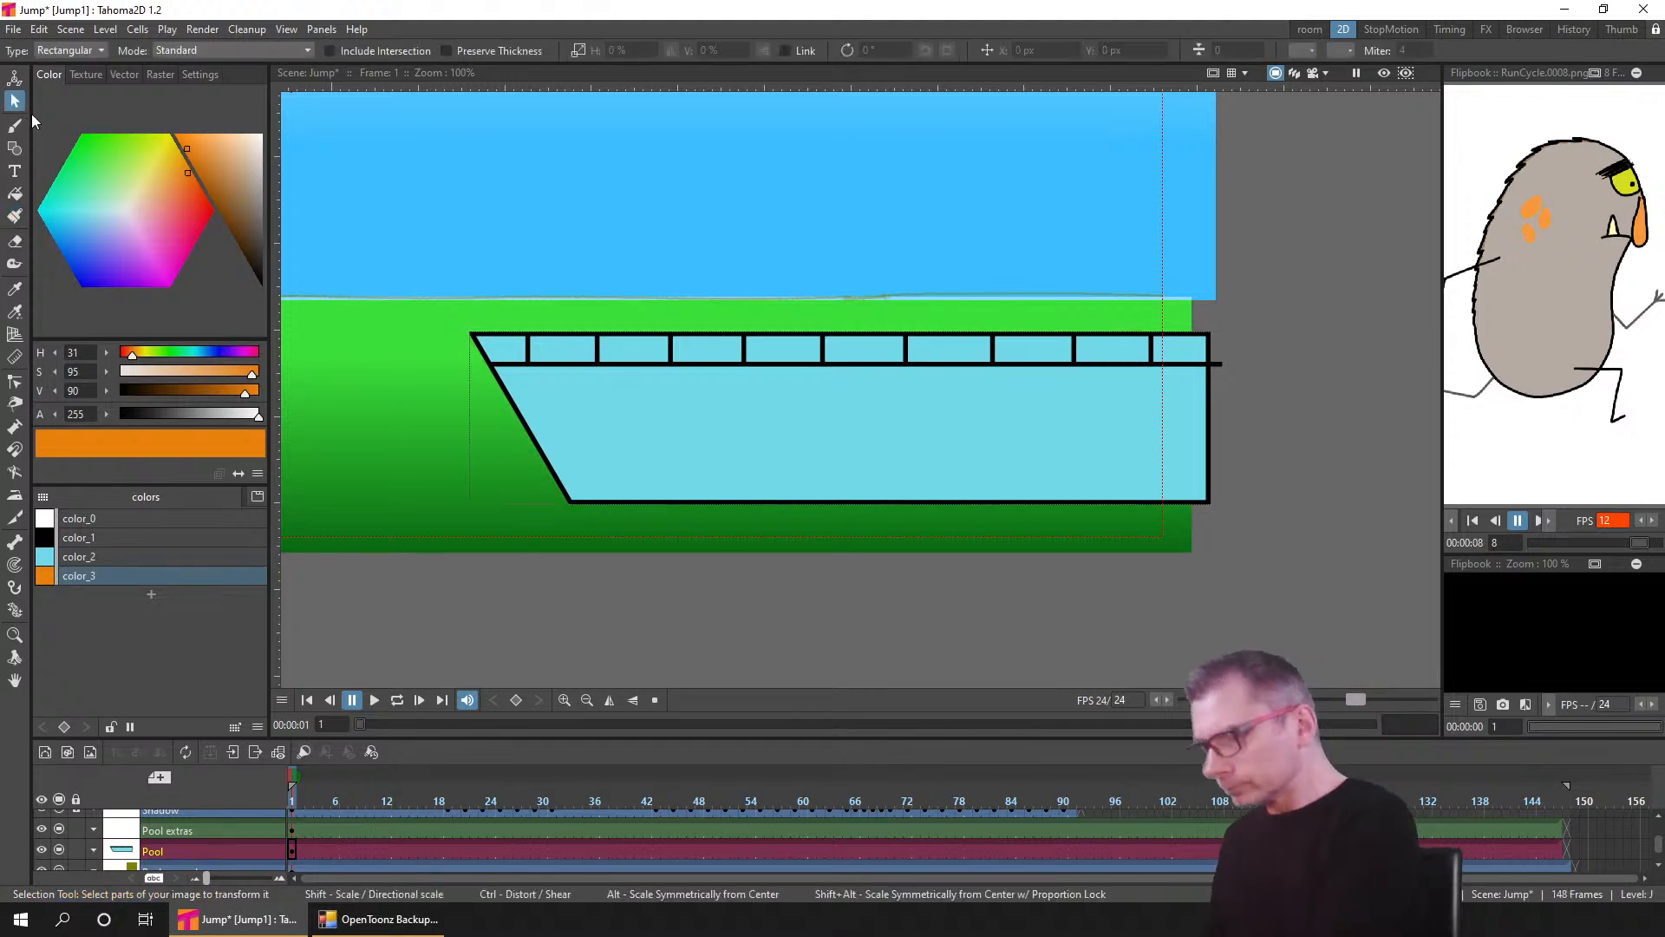
pyautogui.click(643, 362)
pyautogui.rightClick(683, 368)
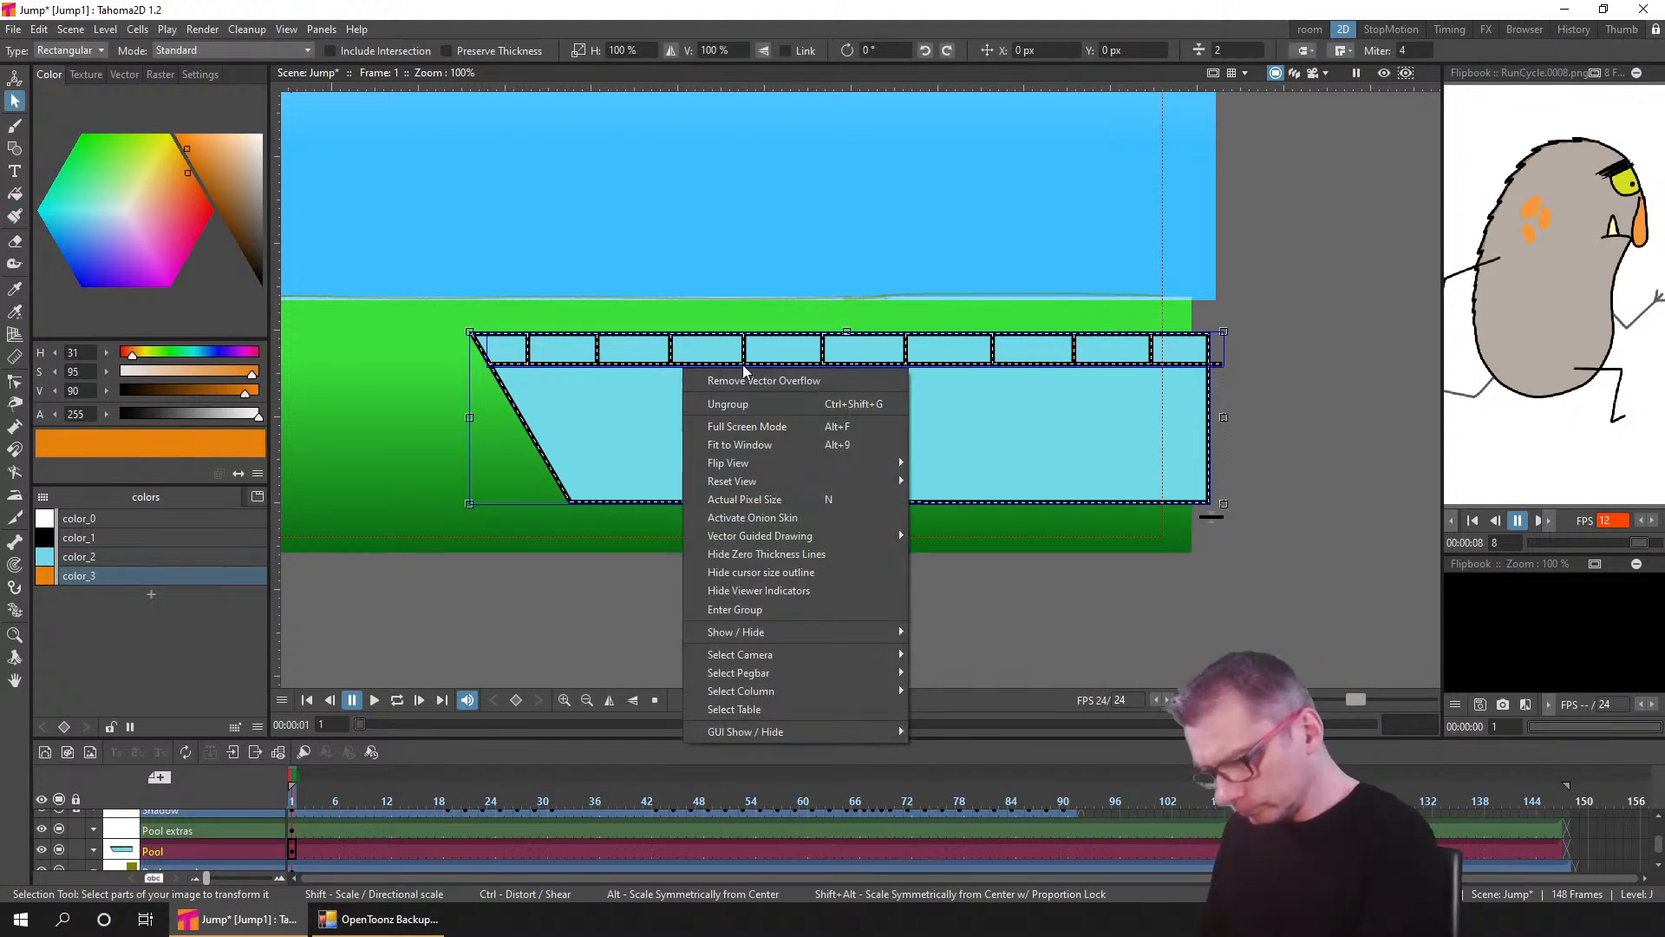
pyautogui.click(782, 404)
pyautogui.click(632, 549)
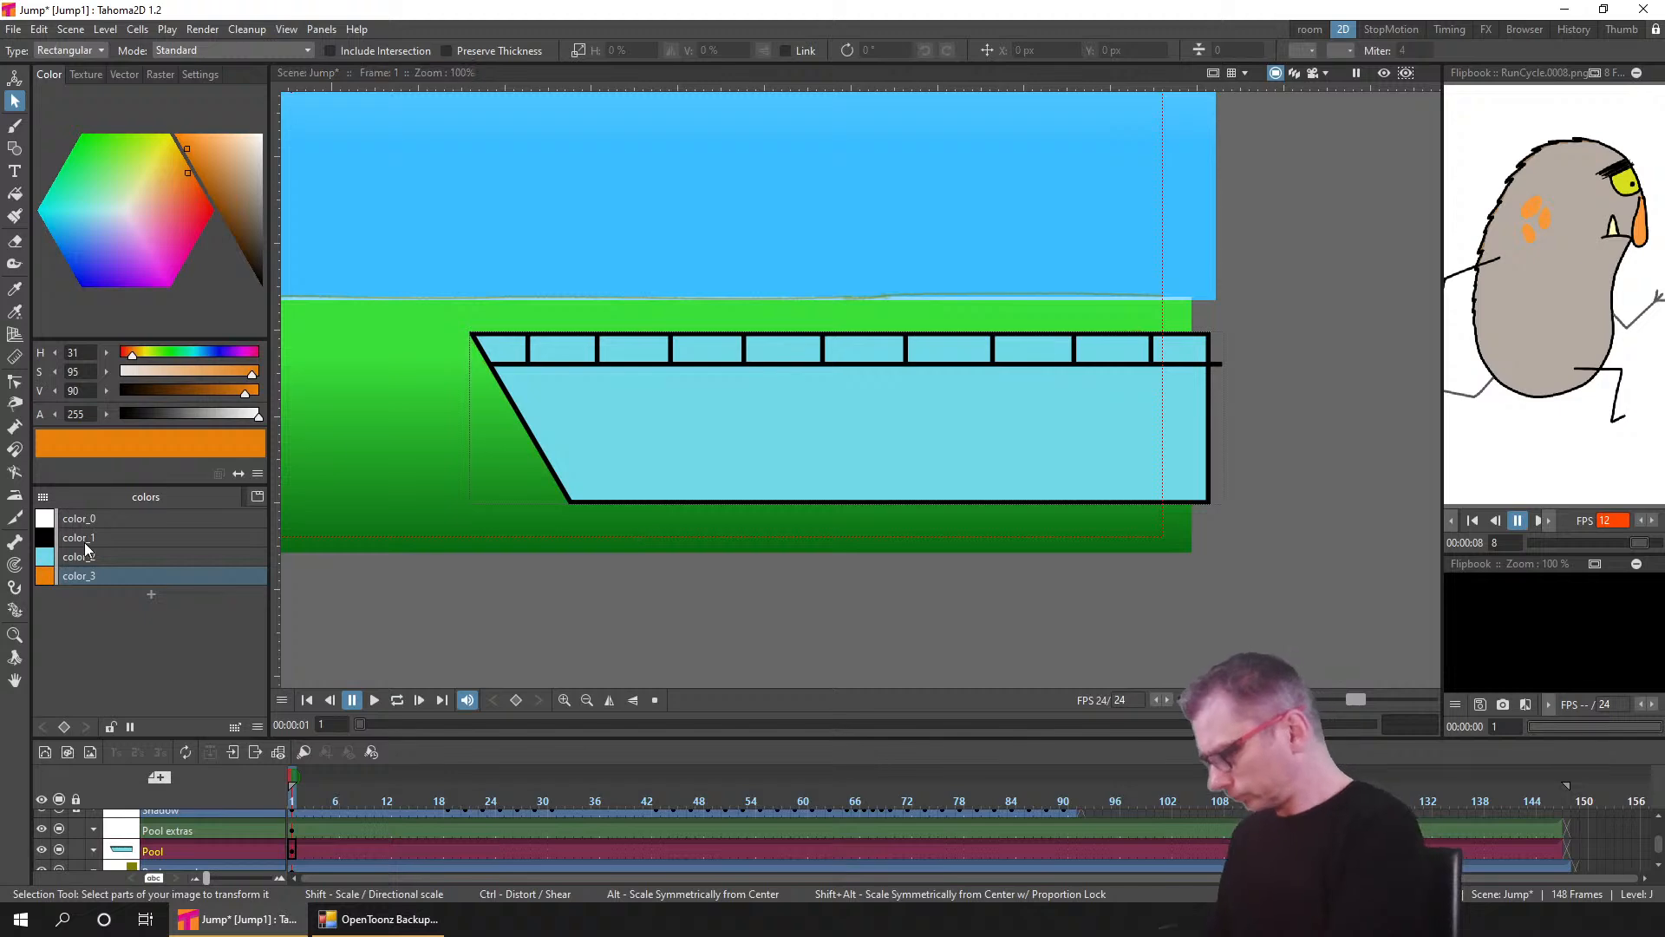
# - Remove the light blue fill from the whole pool by filling it with color_0
pyautogui.click(86, 518)
pyautogui.click(15, 193)
pyautogui.click(569, 343)
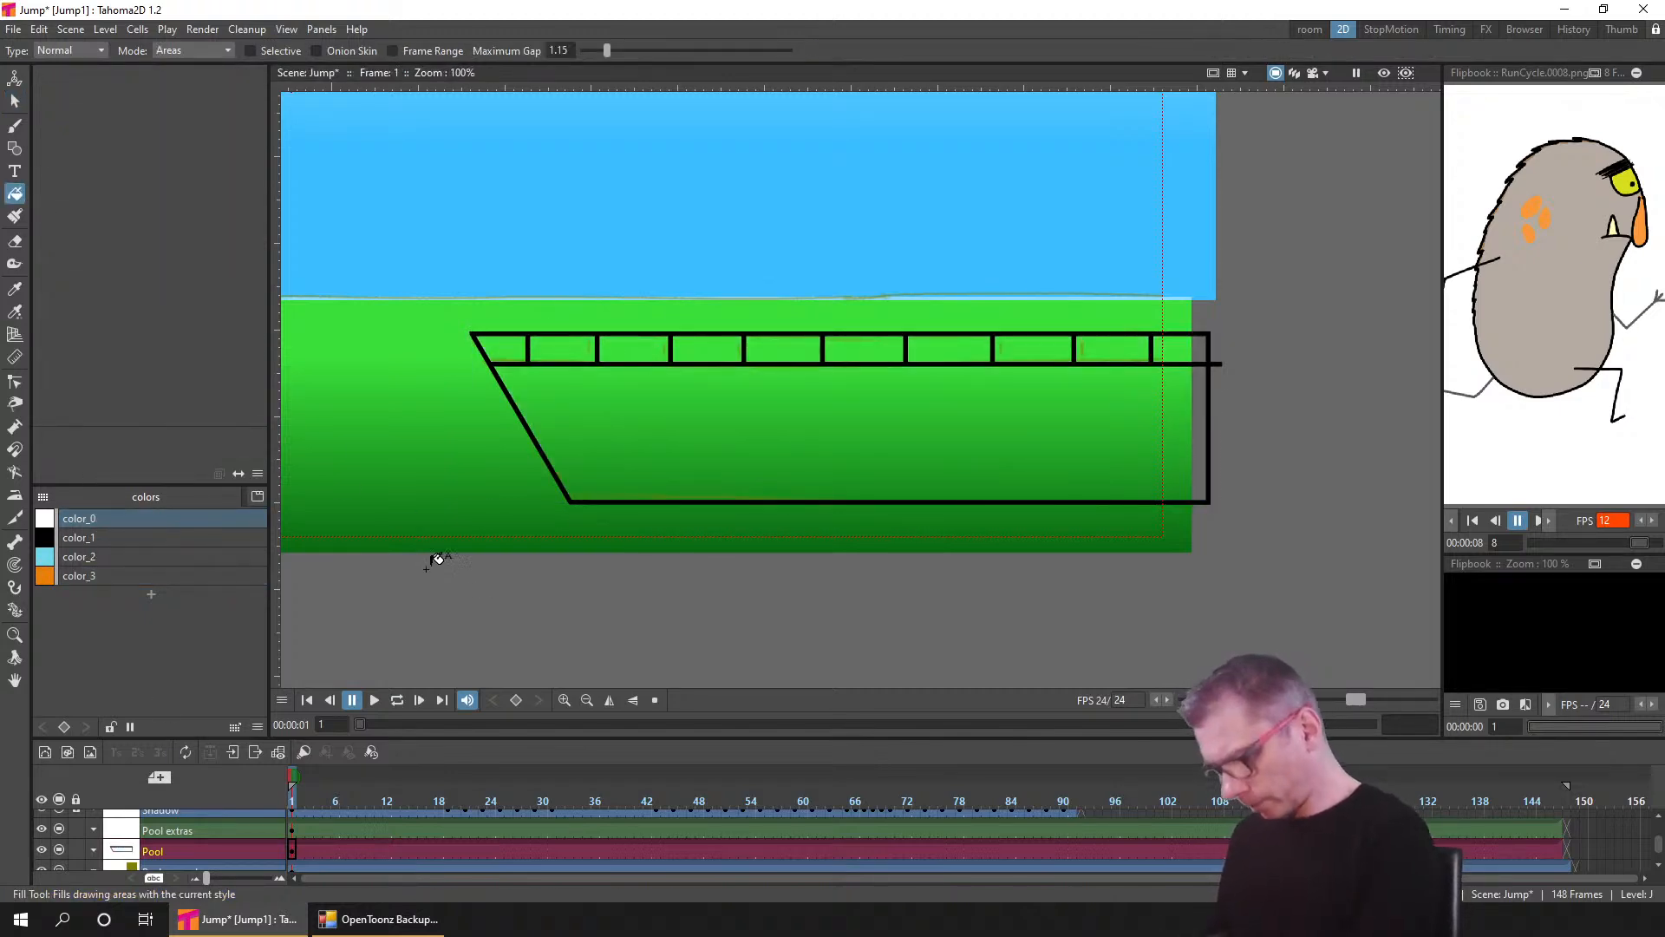
# - Select the pool's outer outline together with the horizontal tile line, without the dividers, and group them
pyautogui.click(15, 101)
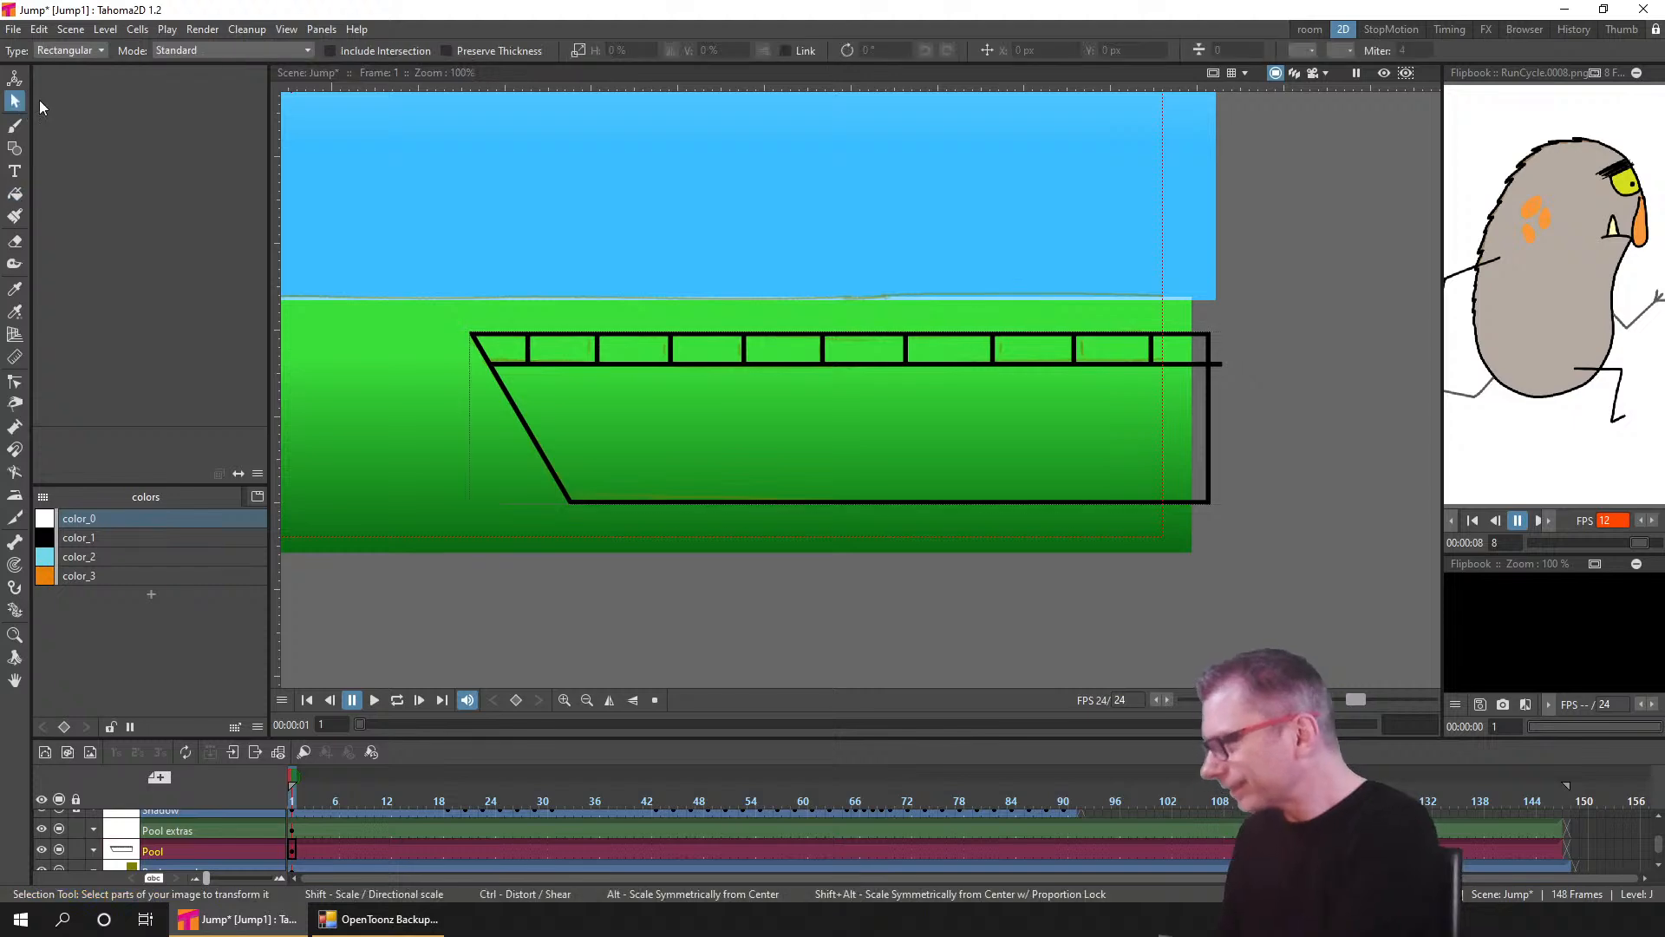
pyautogui.click(595, 364)
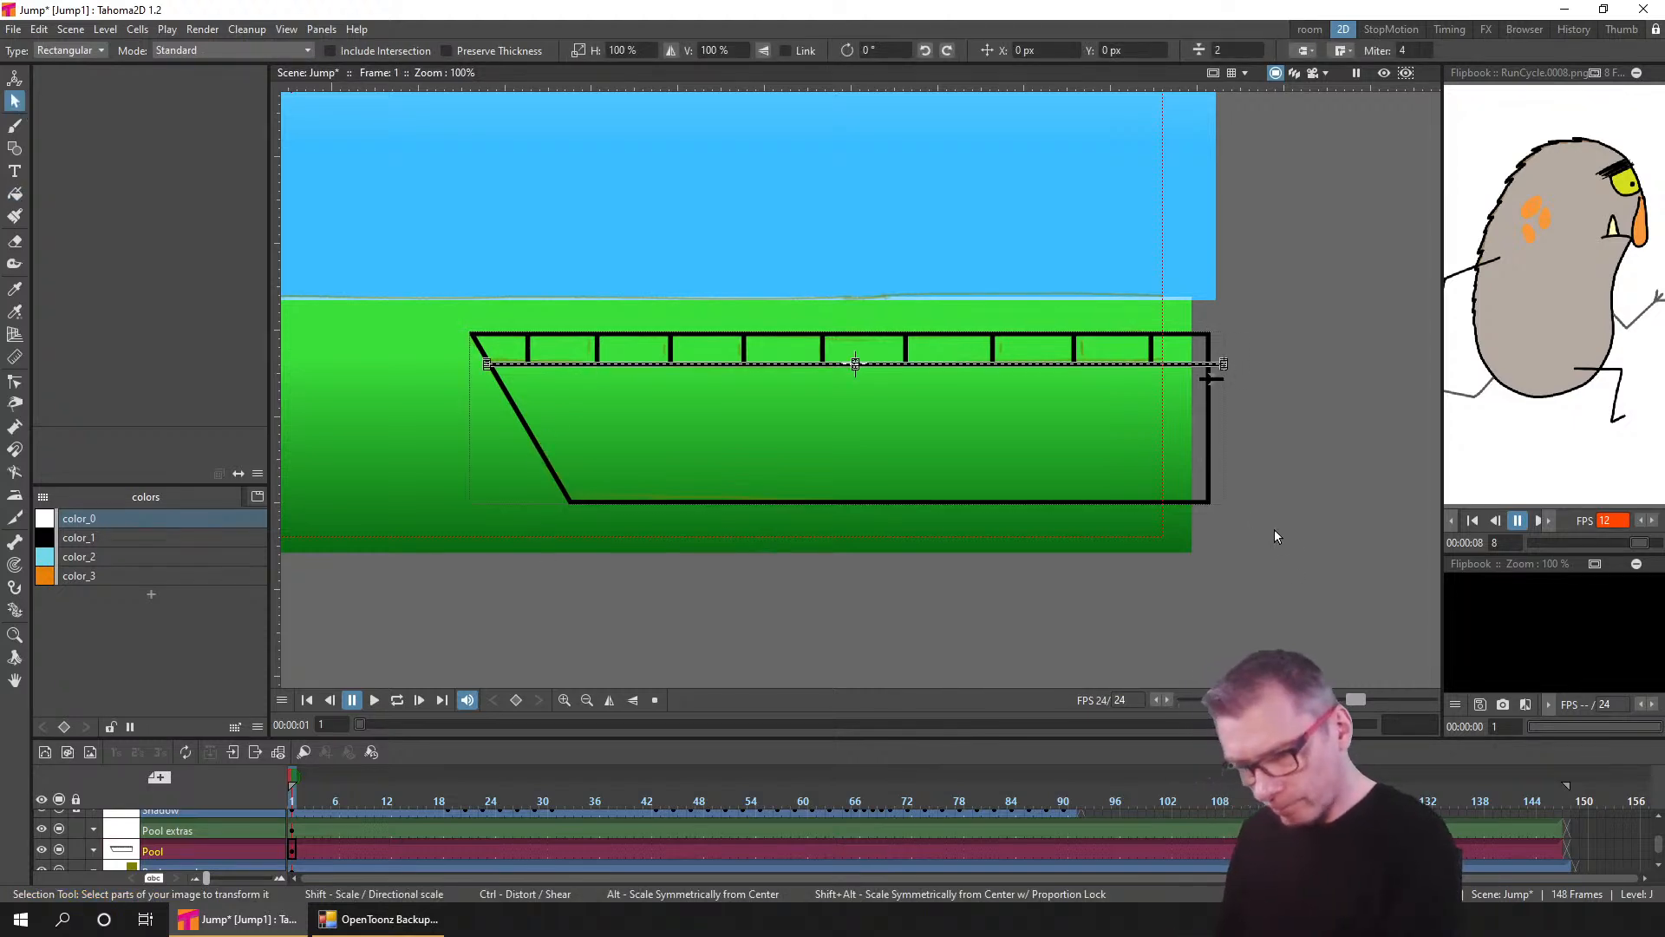
pyautogui.moveTo(1307, 563)
pyautogui.mouseDown()
pyautogui.moveTo(1075, 475)
pyautogui.moveTo(1049, 445)
pyautogui.mouseUp()
pyautogui.moveTo(1285, 551)
pyautogui.mouseDown()
pyautogui.moveTo(1249, 557)
pyautogui.moveTo(1208, 361)
pyautogui.mouseUp()
pyautogui.rightClick(1201, 370)
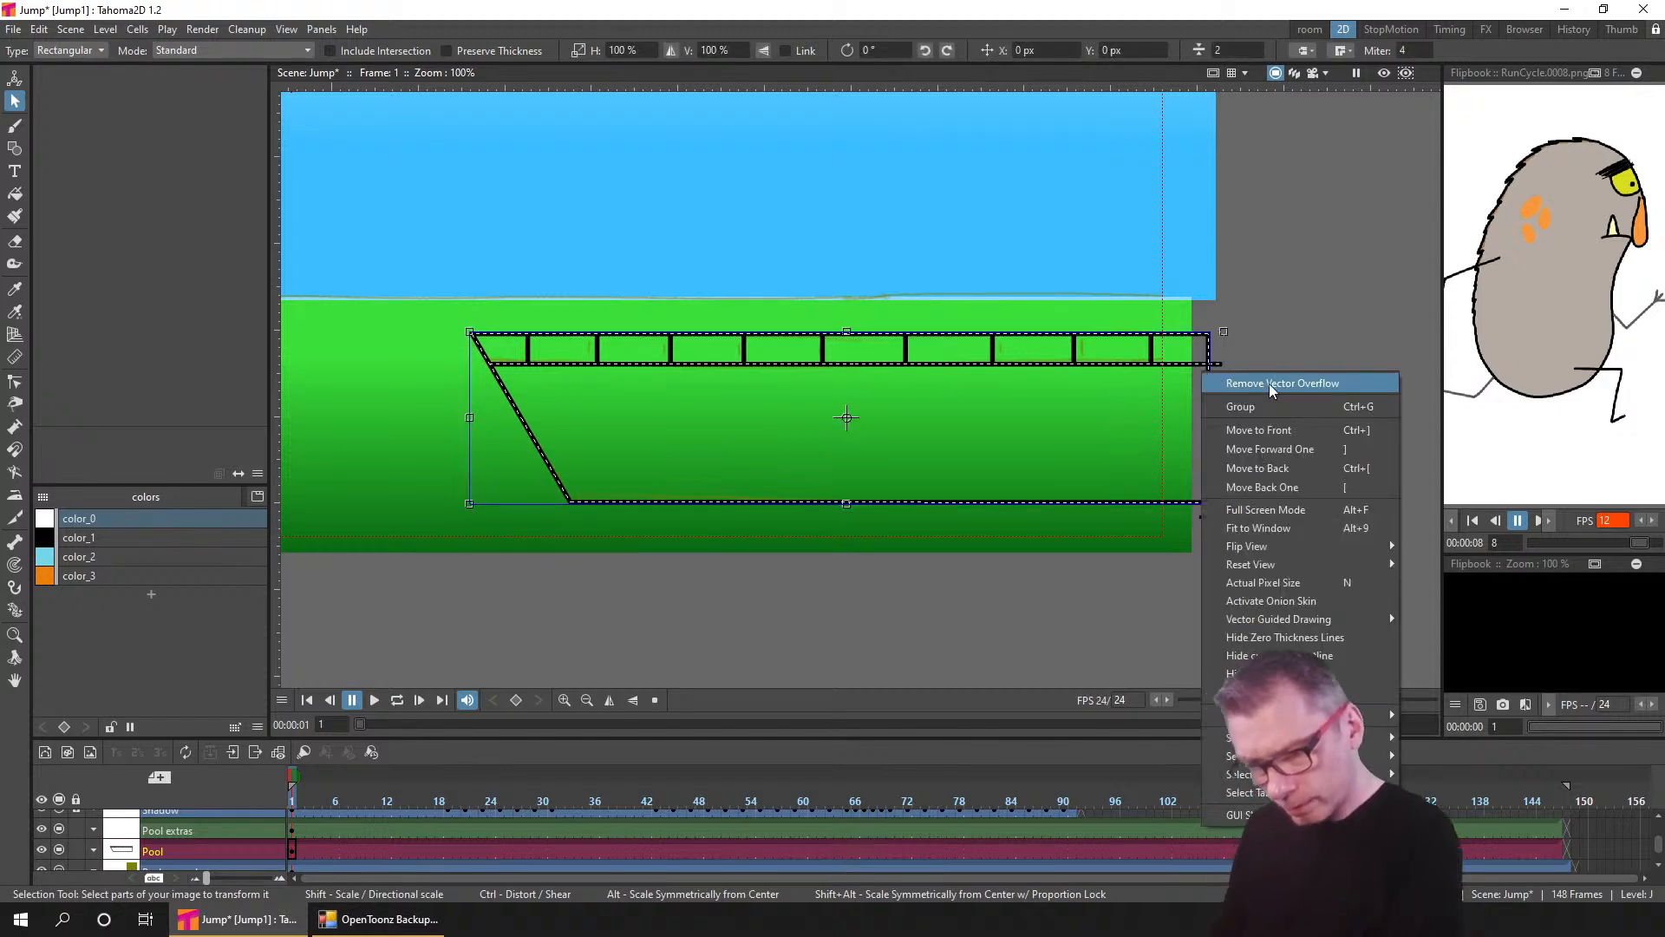
pyautogui.click(1273, 388)
# - Recolor the grouped outline and tile line with color_2, and return them to black color_1
pyautogui.click(79, 556)
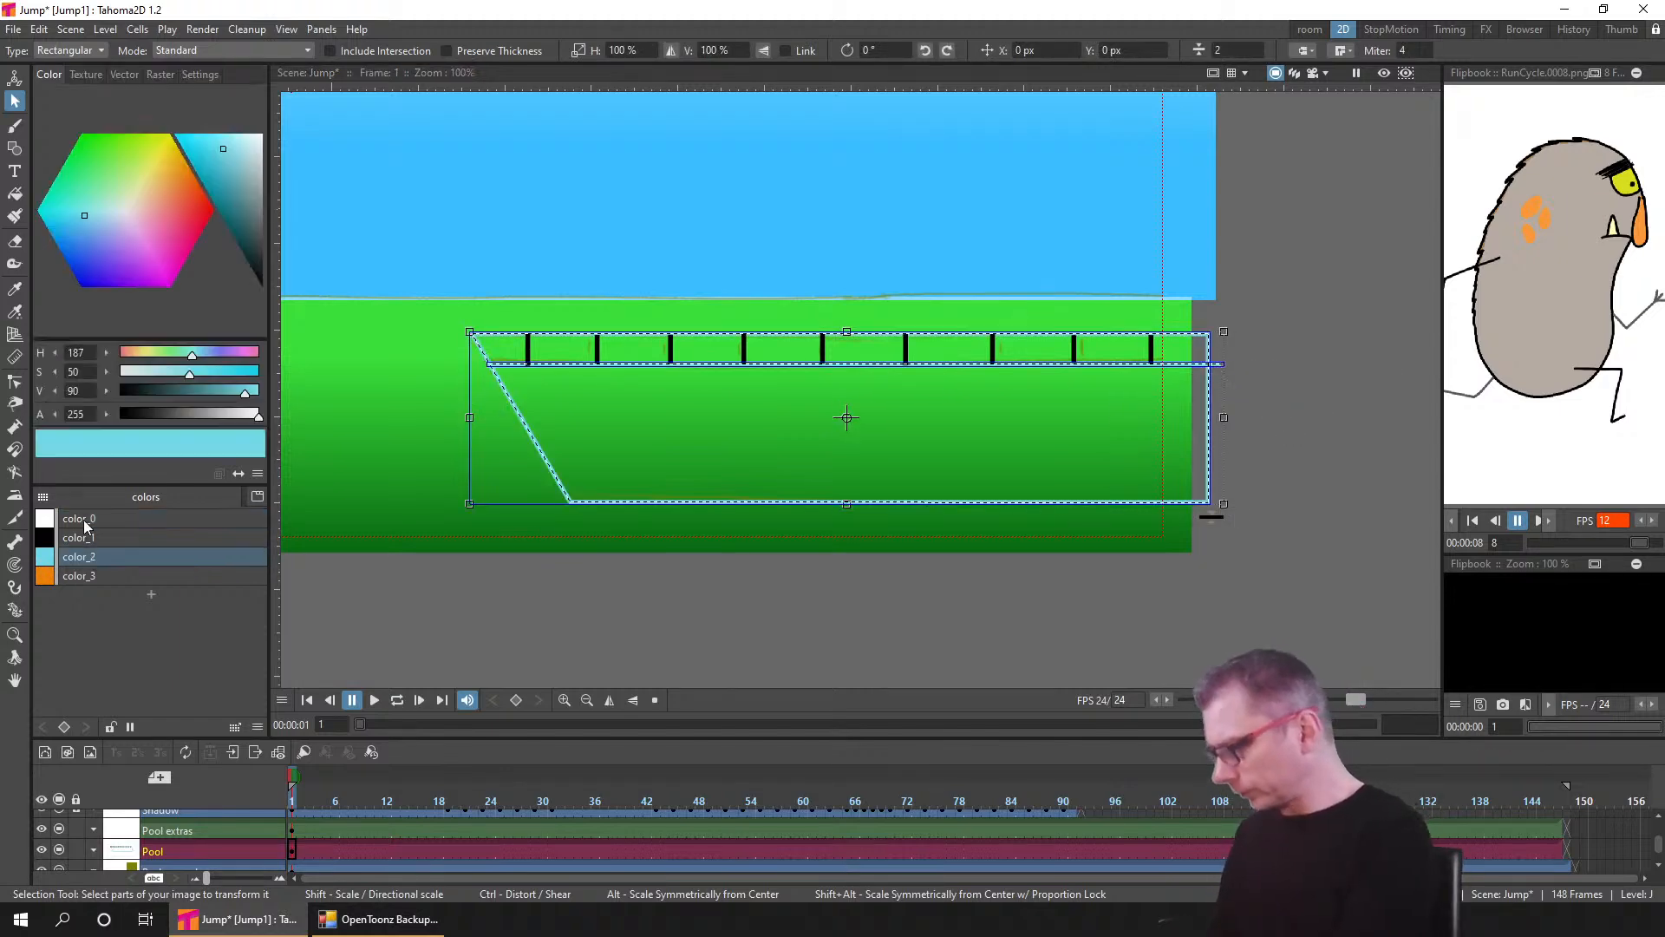
pyautogui.press('f')
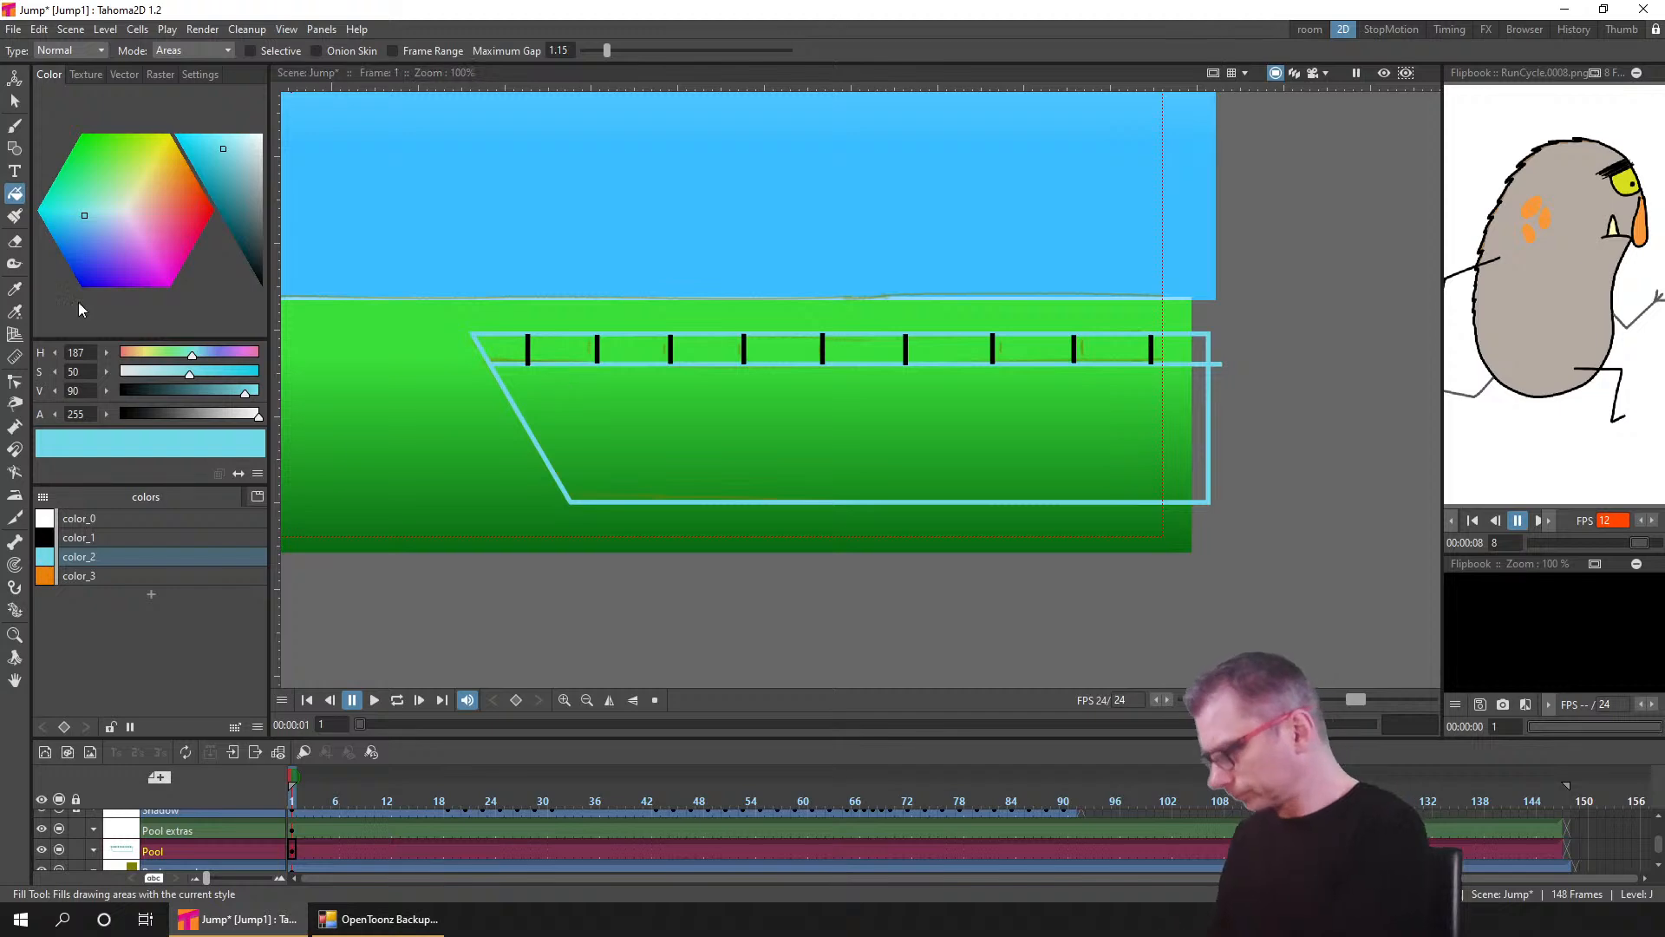
pyautogui.click(15, 100)
pyautogui.click(494, 364)
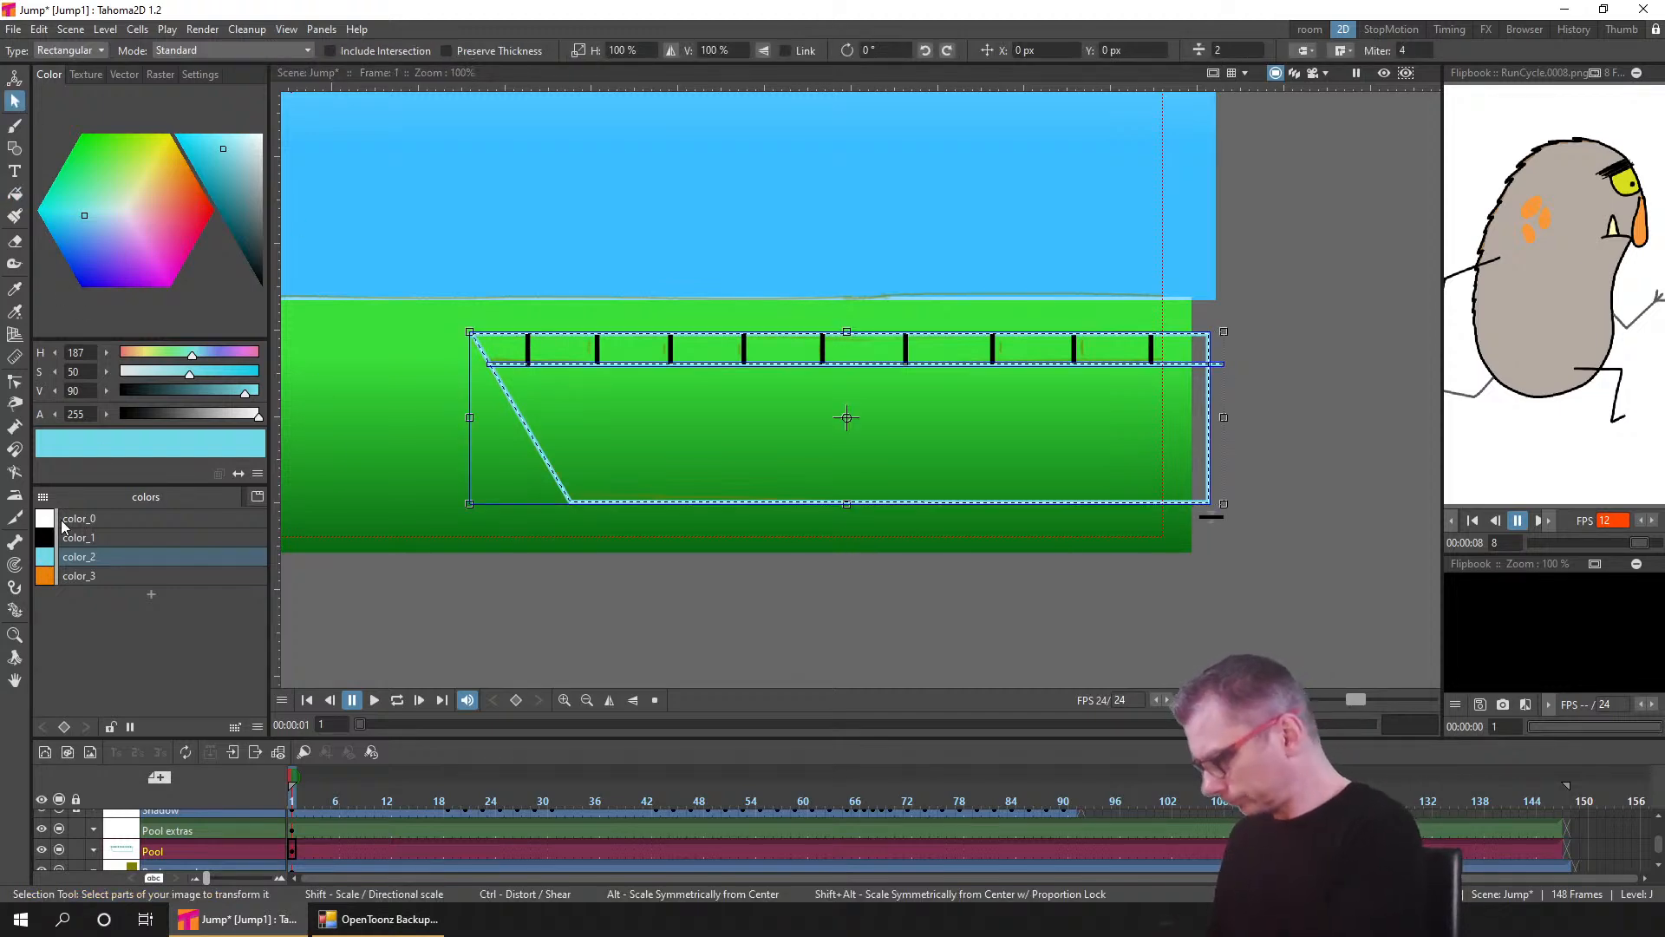
pyautogui.click(95, 537)
pyautogui.click(374, 562)
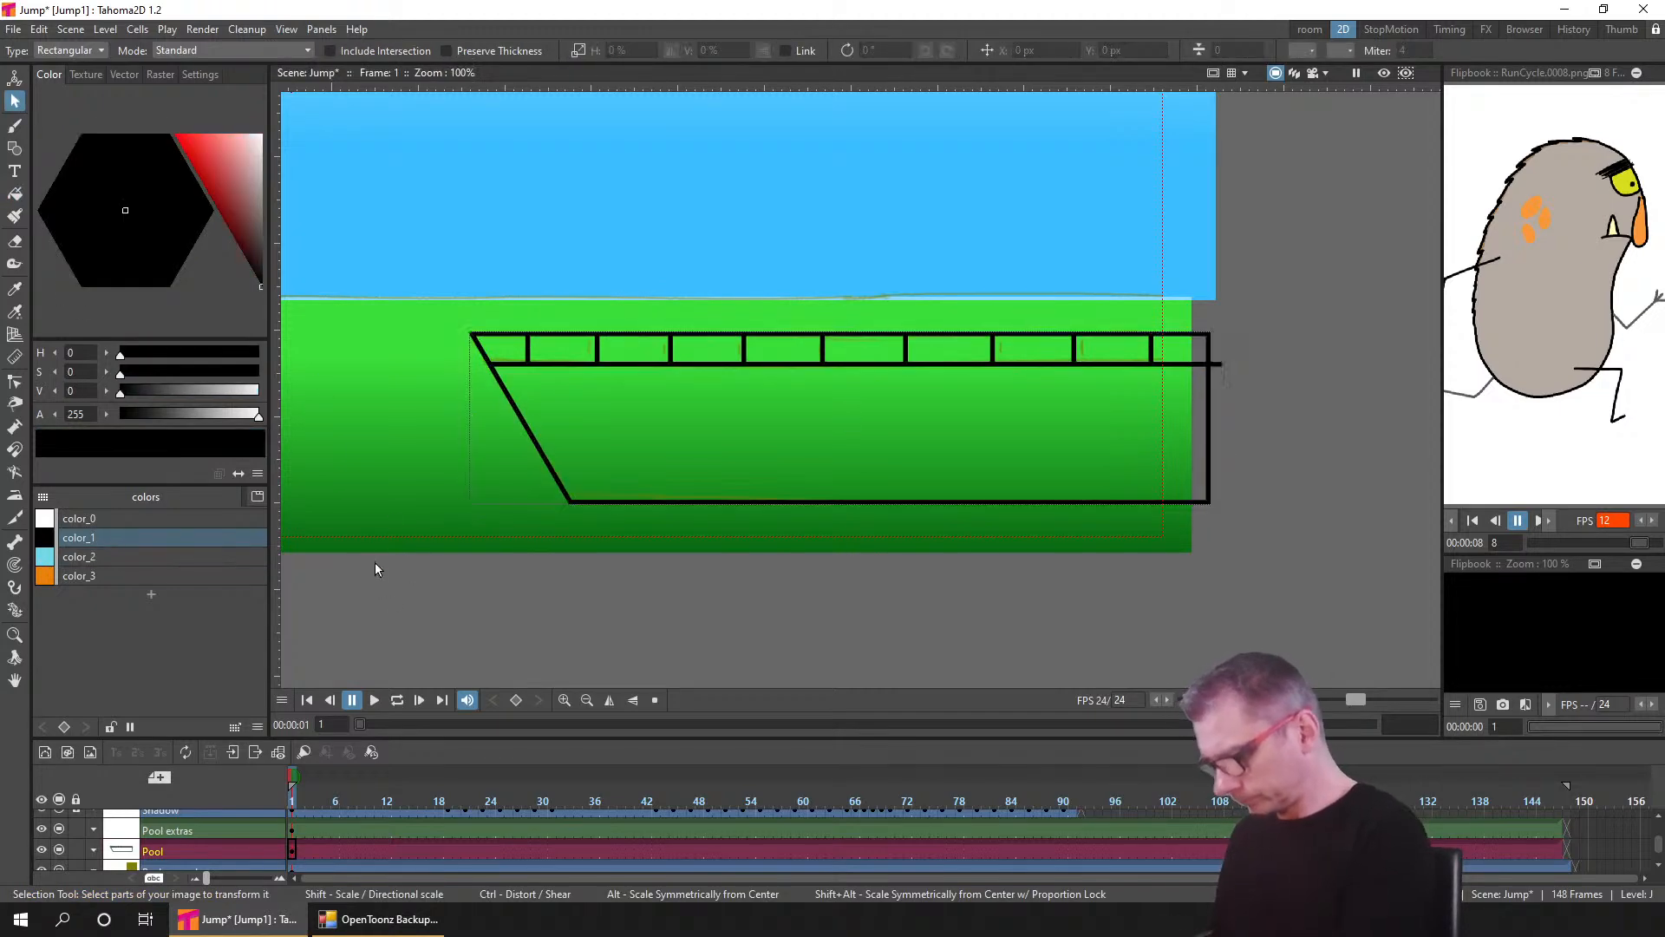
# - Fill the whole pool with light blue color_2 and save the scene
pyautogui.click(95, 559)
pyautogui.click(672, 431)
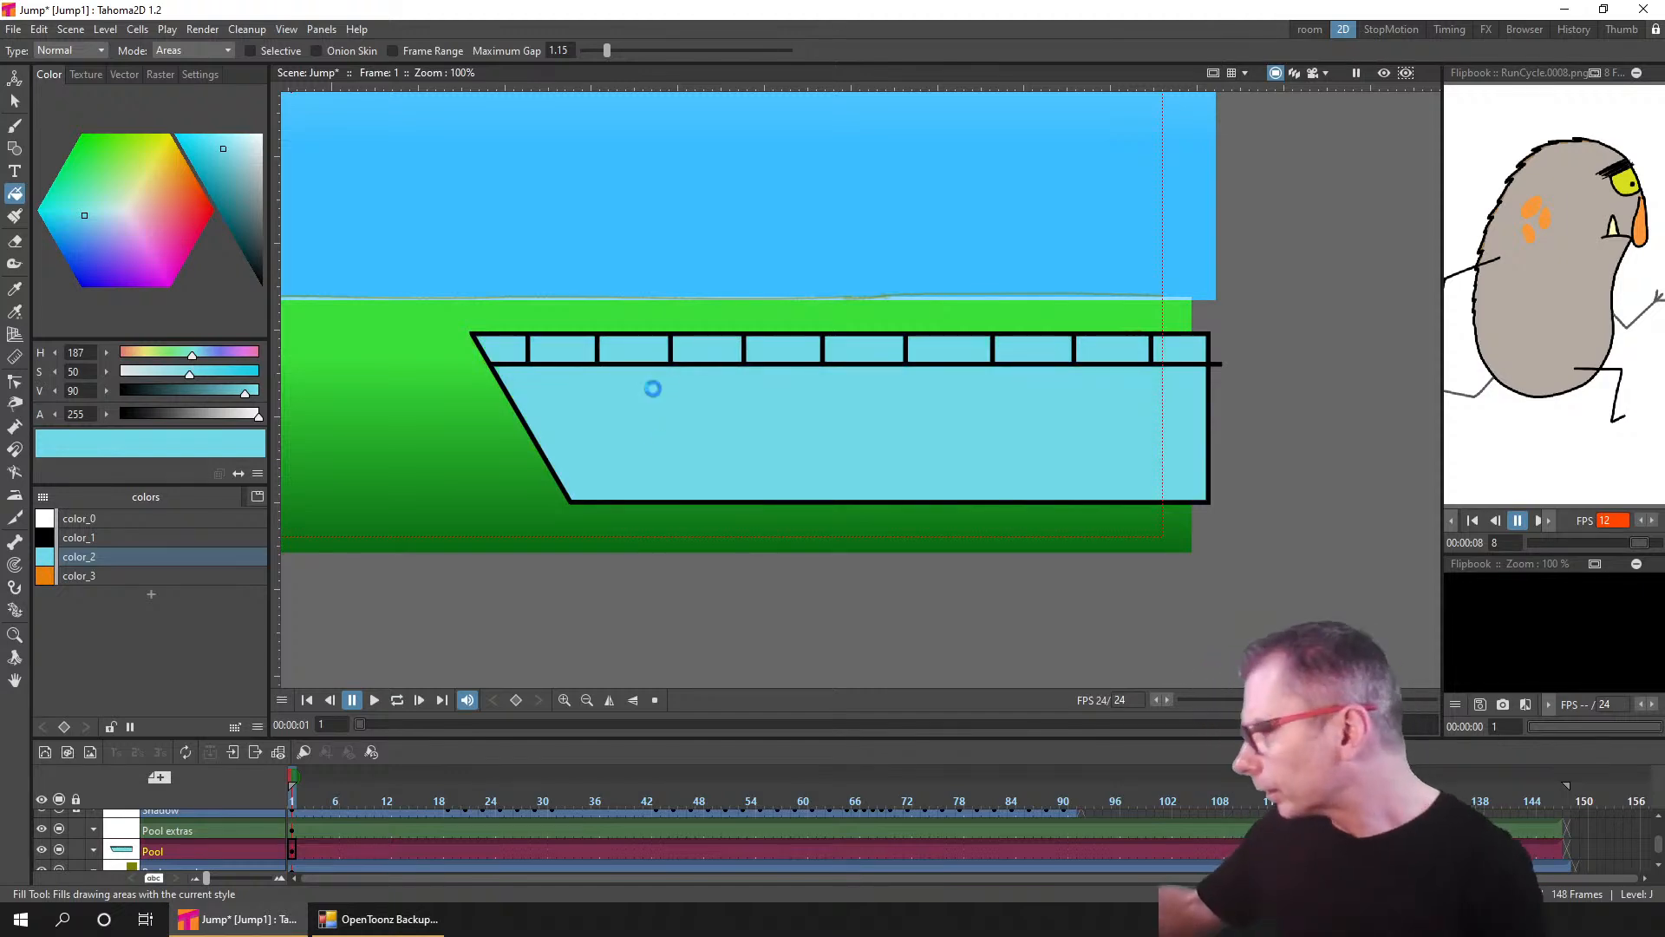
pyautogui.hotkey('ctrl', 's')
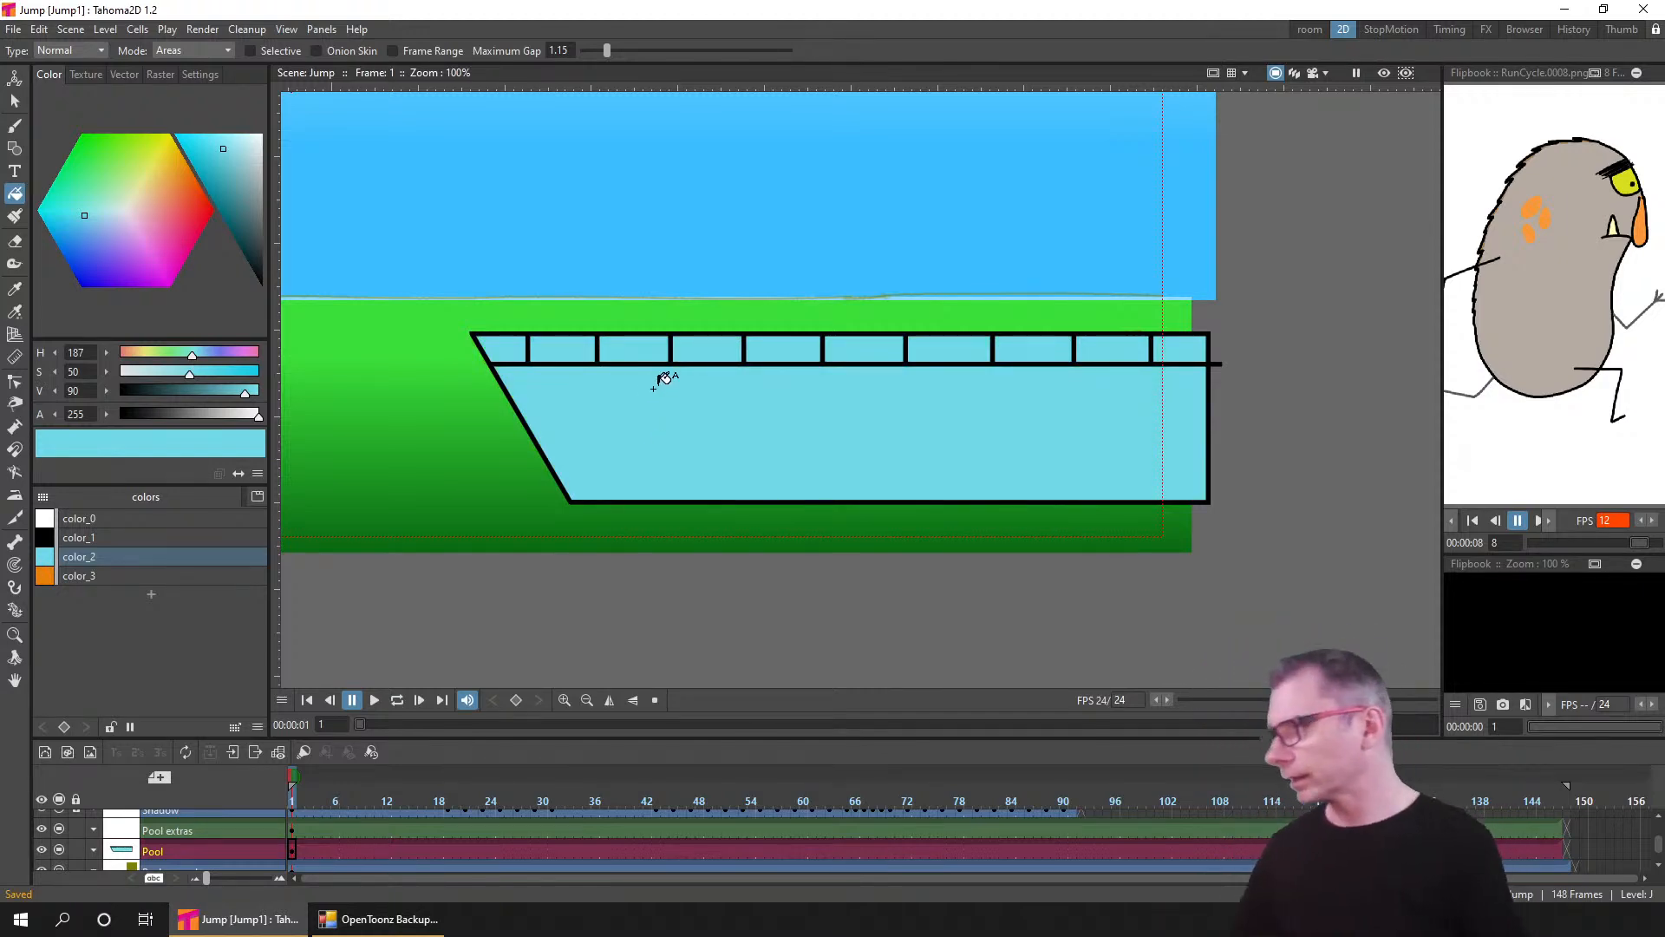
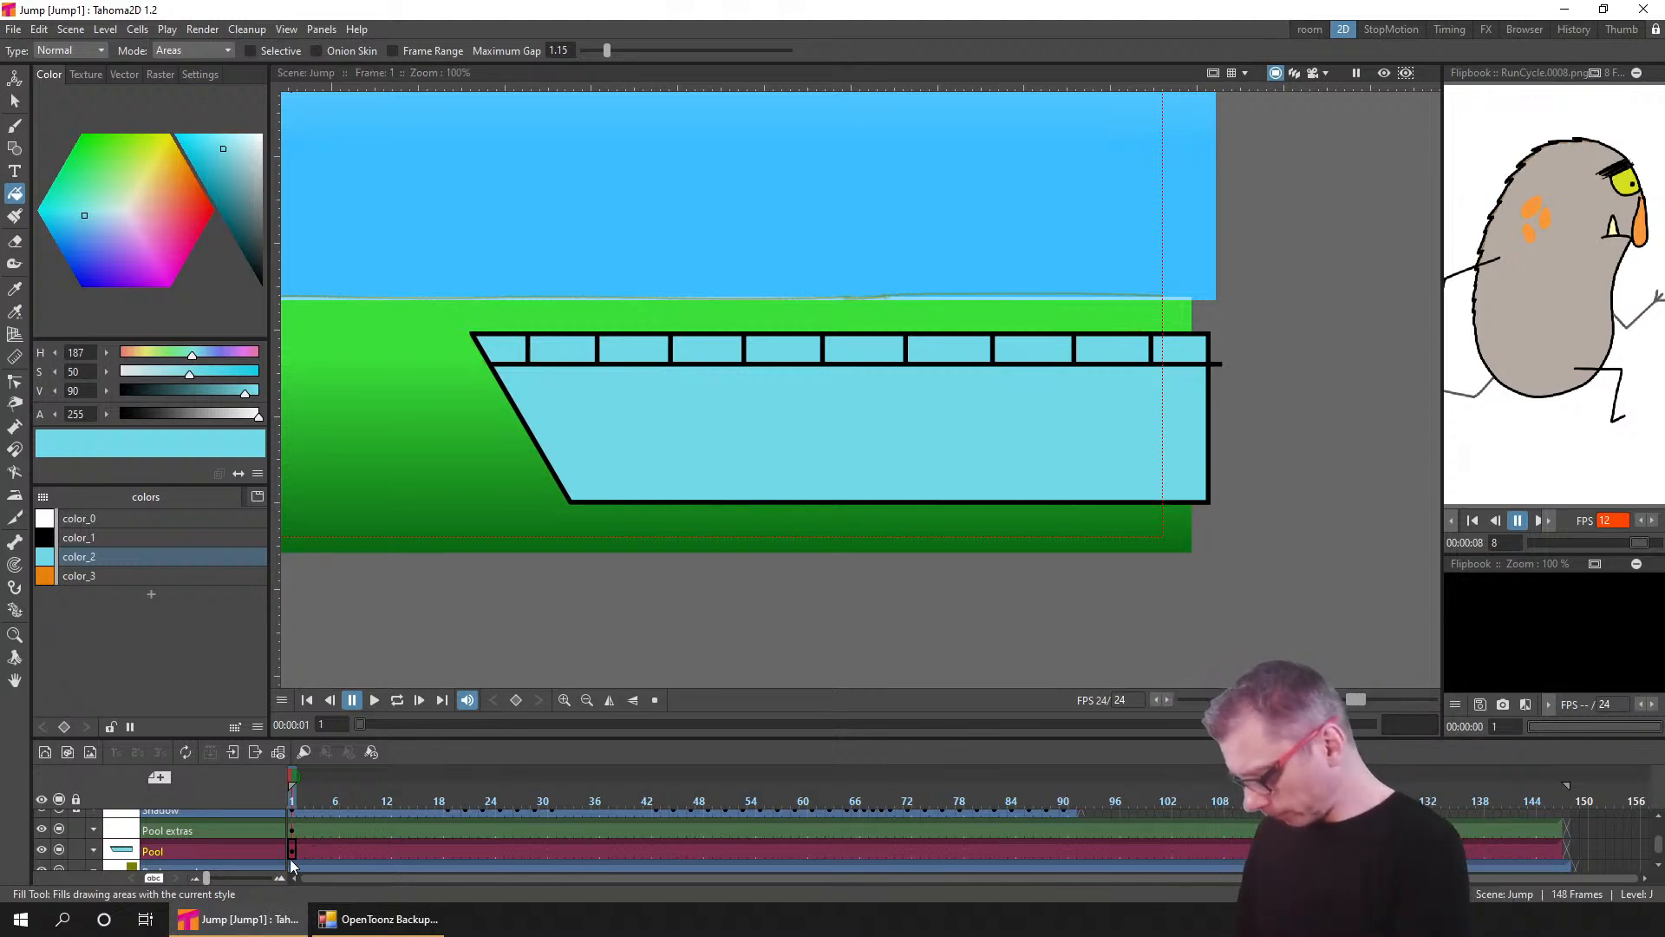
# - Undo the pool's last light blue fill
pyautogui.click(295, 849)
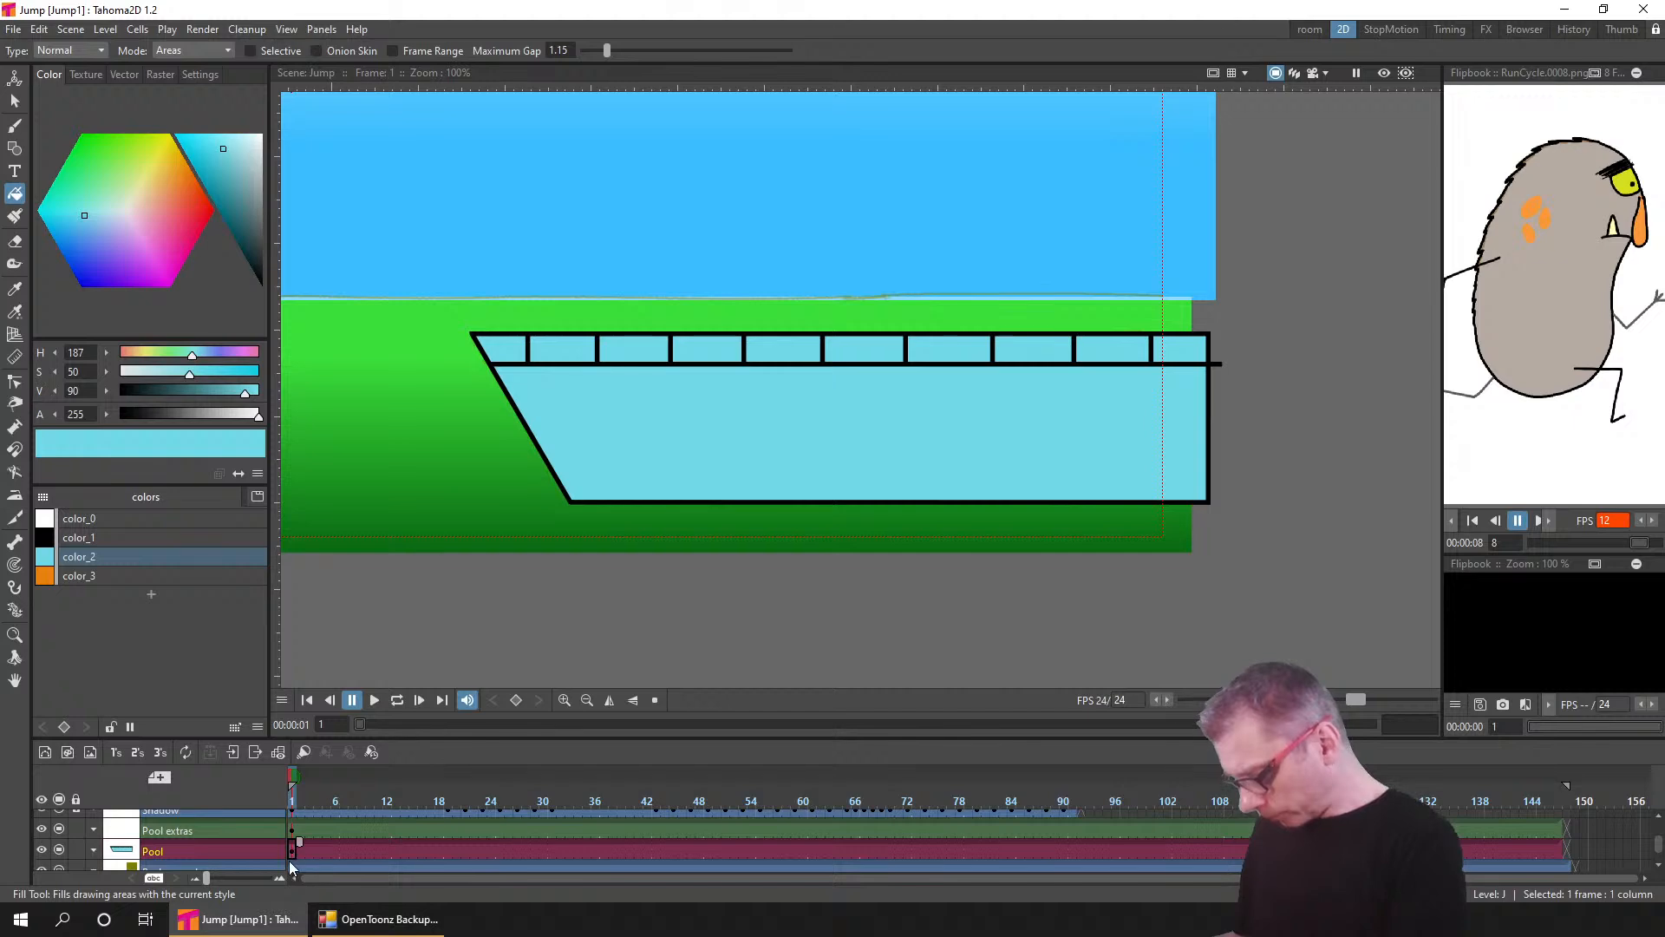
pyautogui.hotkey('ctrl', 'z')
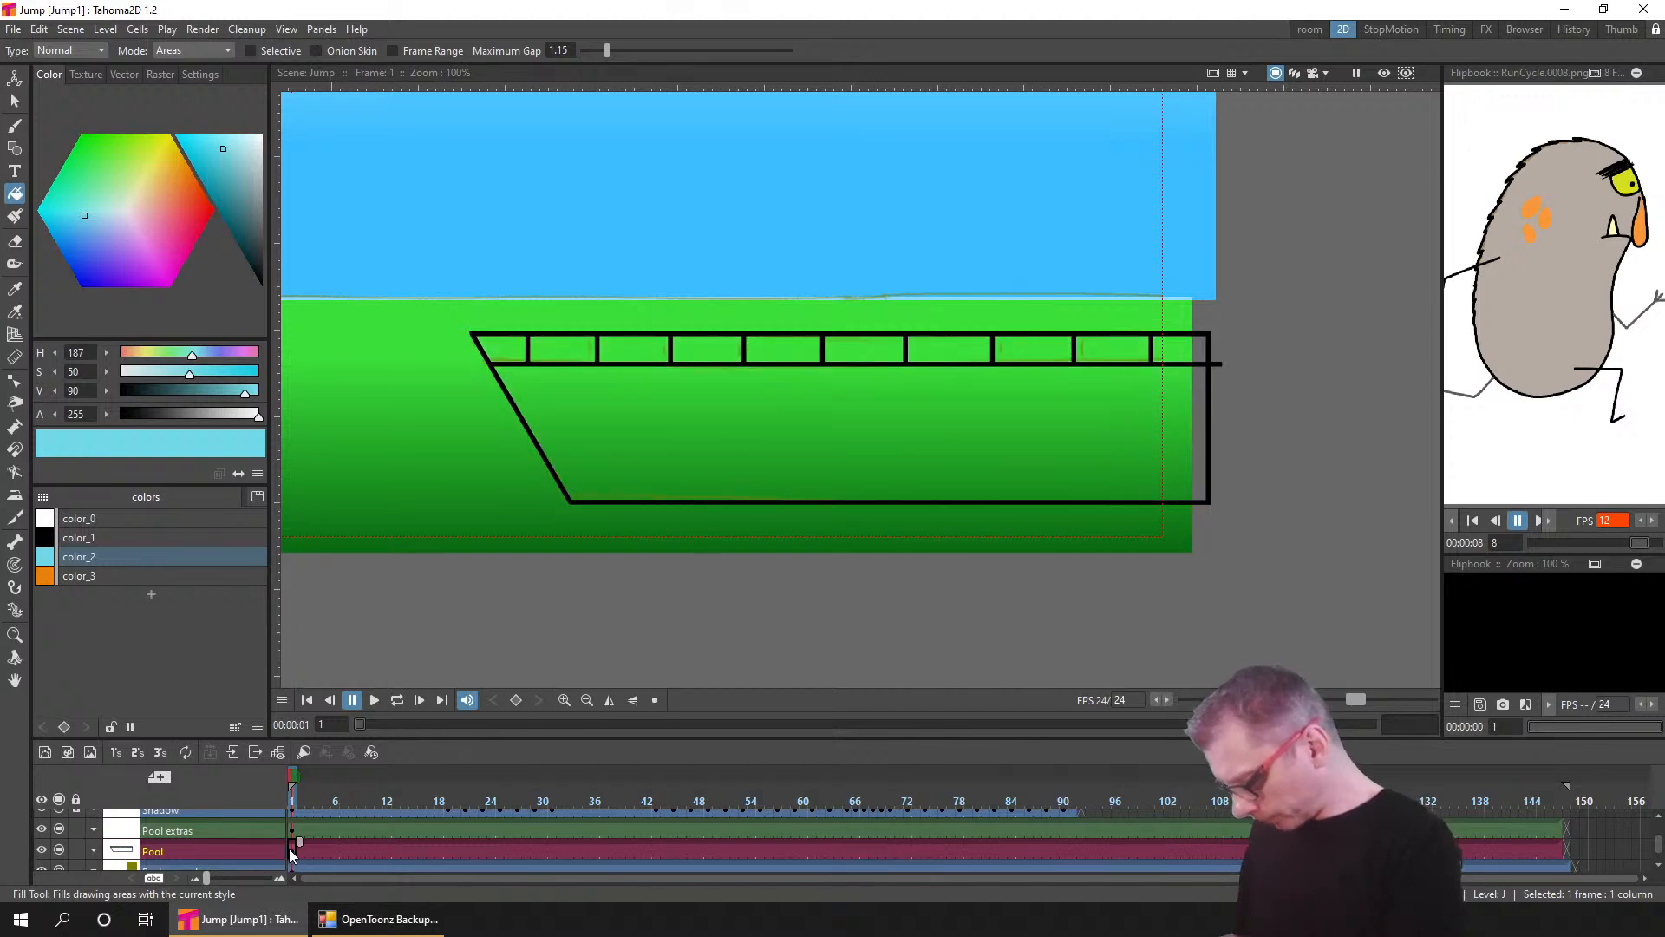
# - Create a new vector level between the Background and Pool levels and extend its exposure to the Pool level's last frame
pyautogui.scroll(-1, 291, 853)
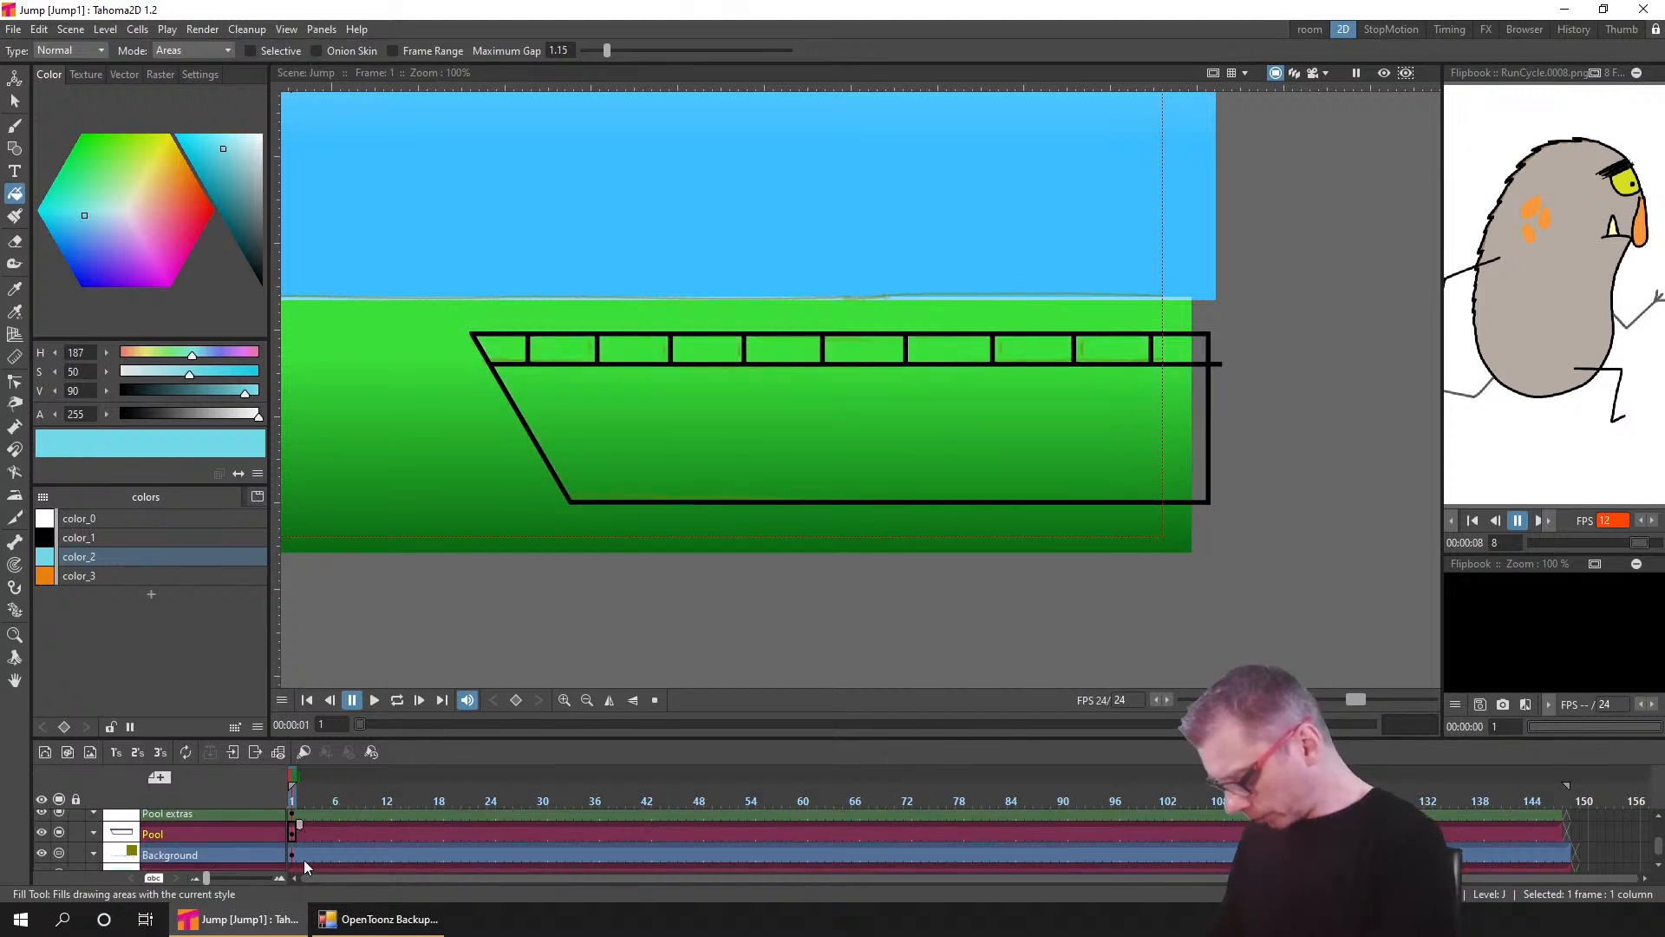
pyautogui.click(291, 855)
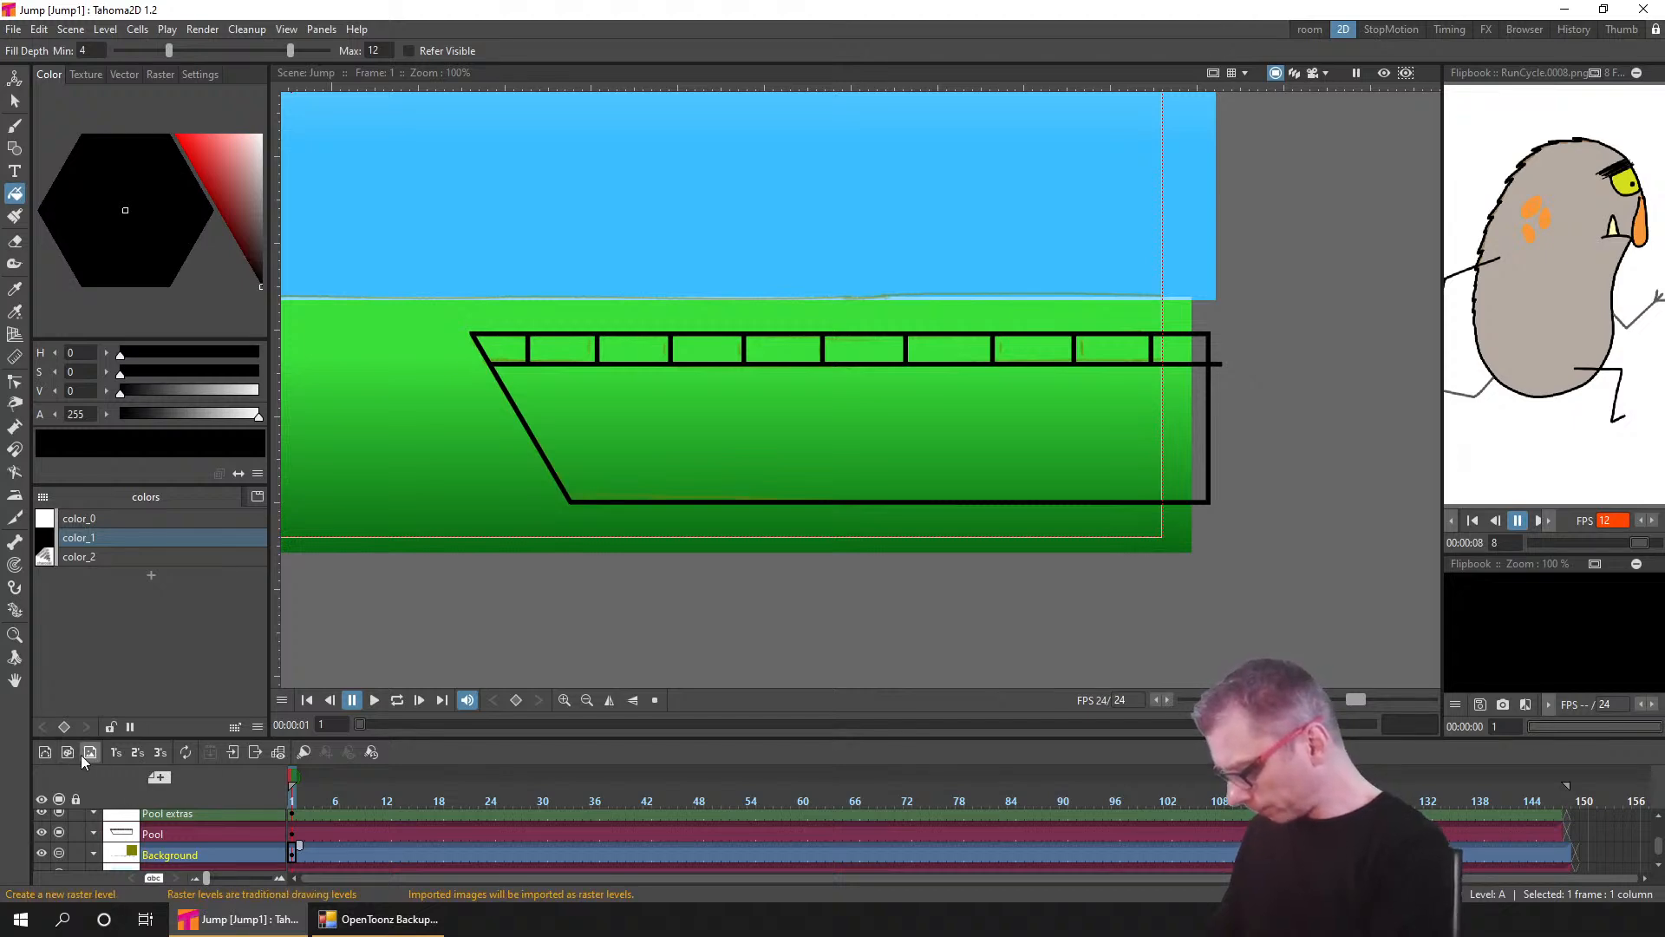
pyautogui.click(45, 752)
pyautogui.click(893, 473)
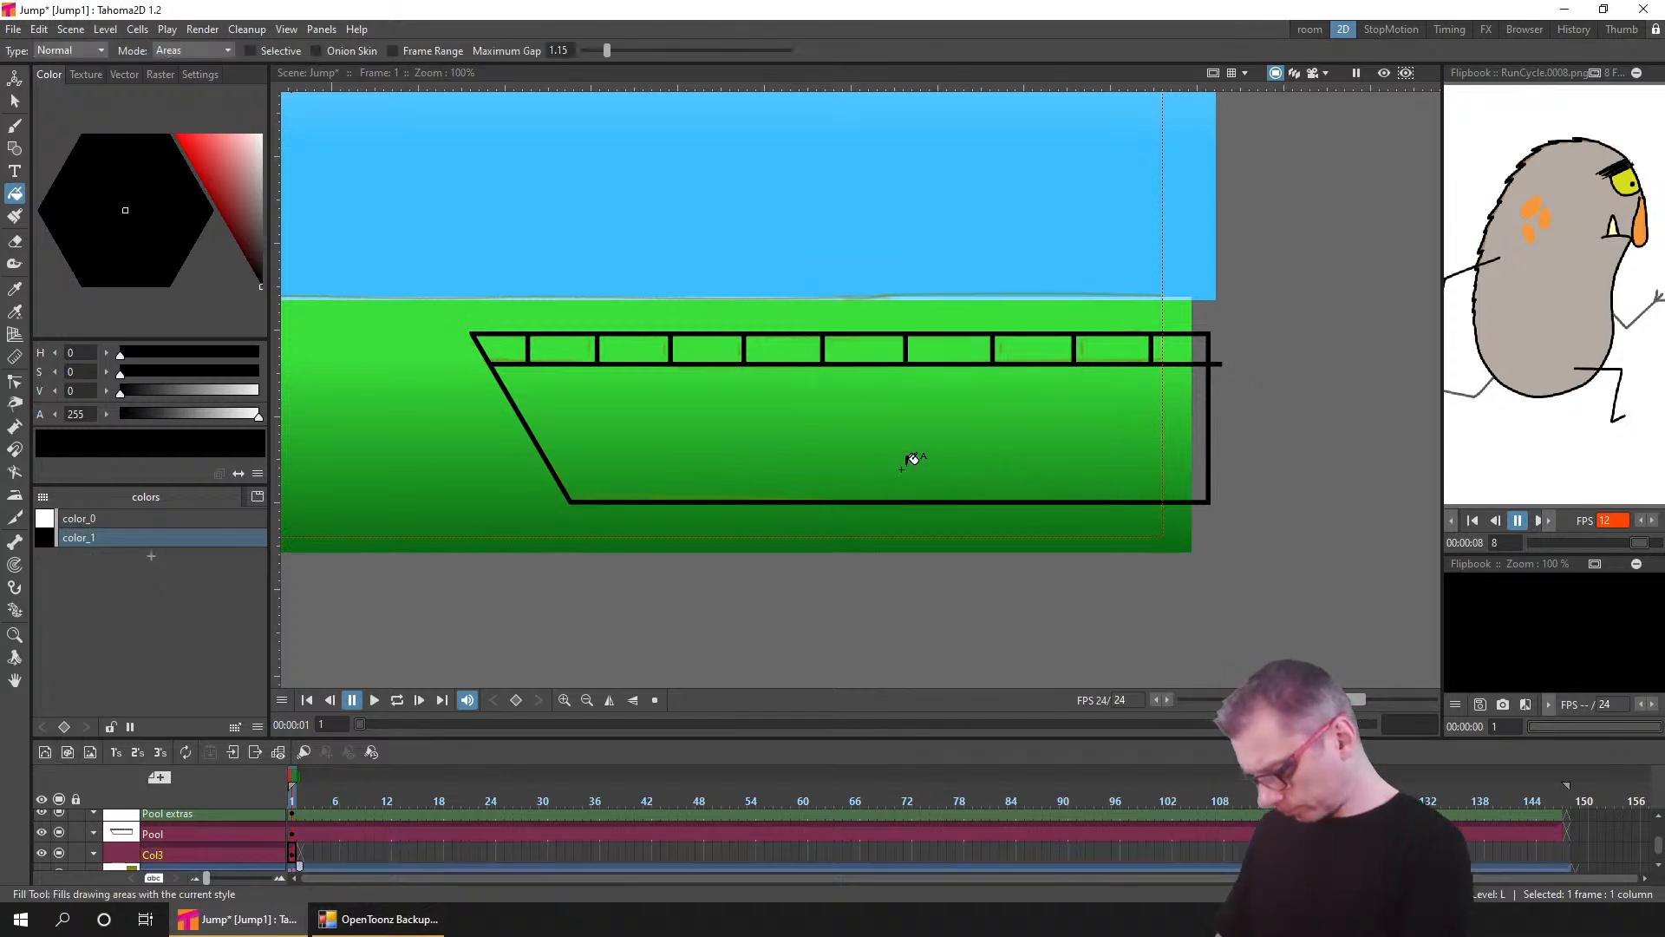
pyautogui.moveTo(298, 845); pyautogui.dragTo(1571, 865)
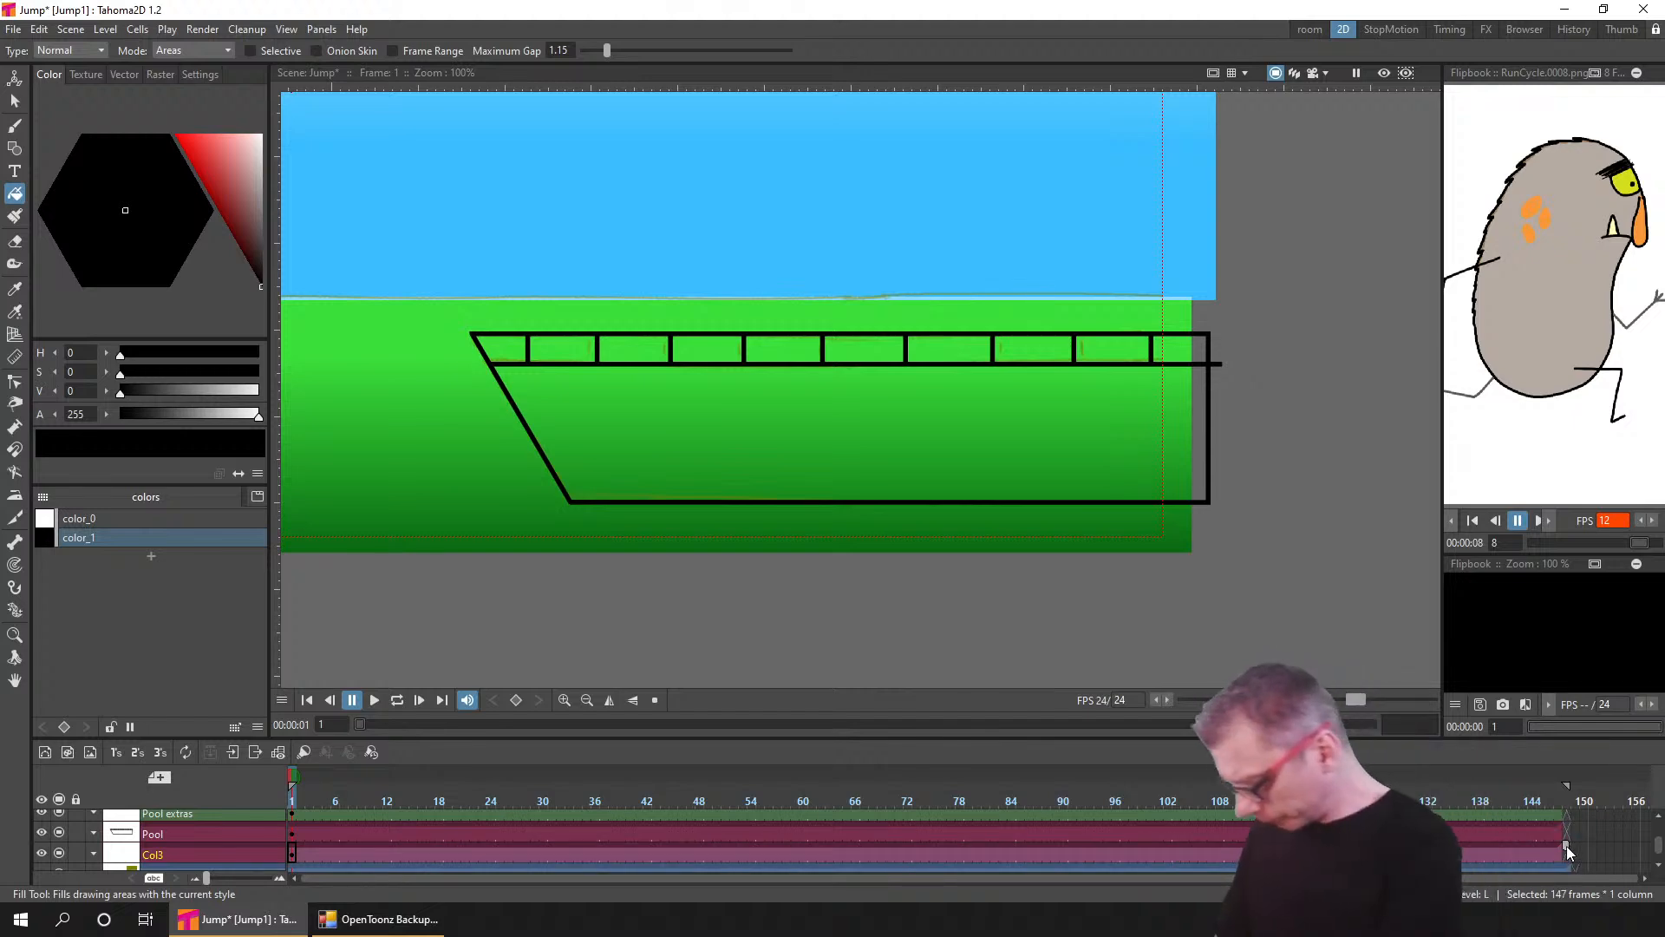
# - Rename the new vector level's column to fill
pyautogui.doubleClick(170, 851)
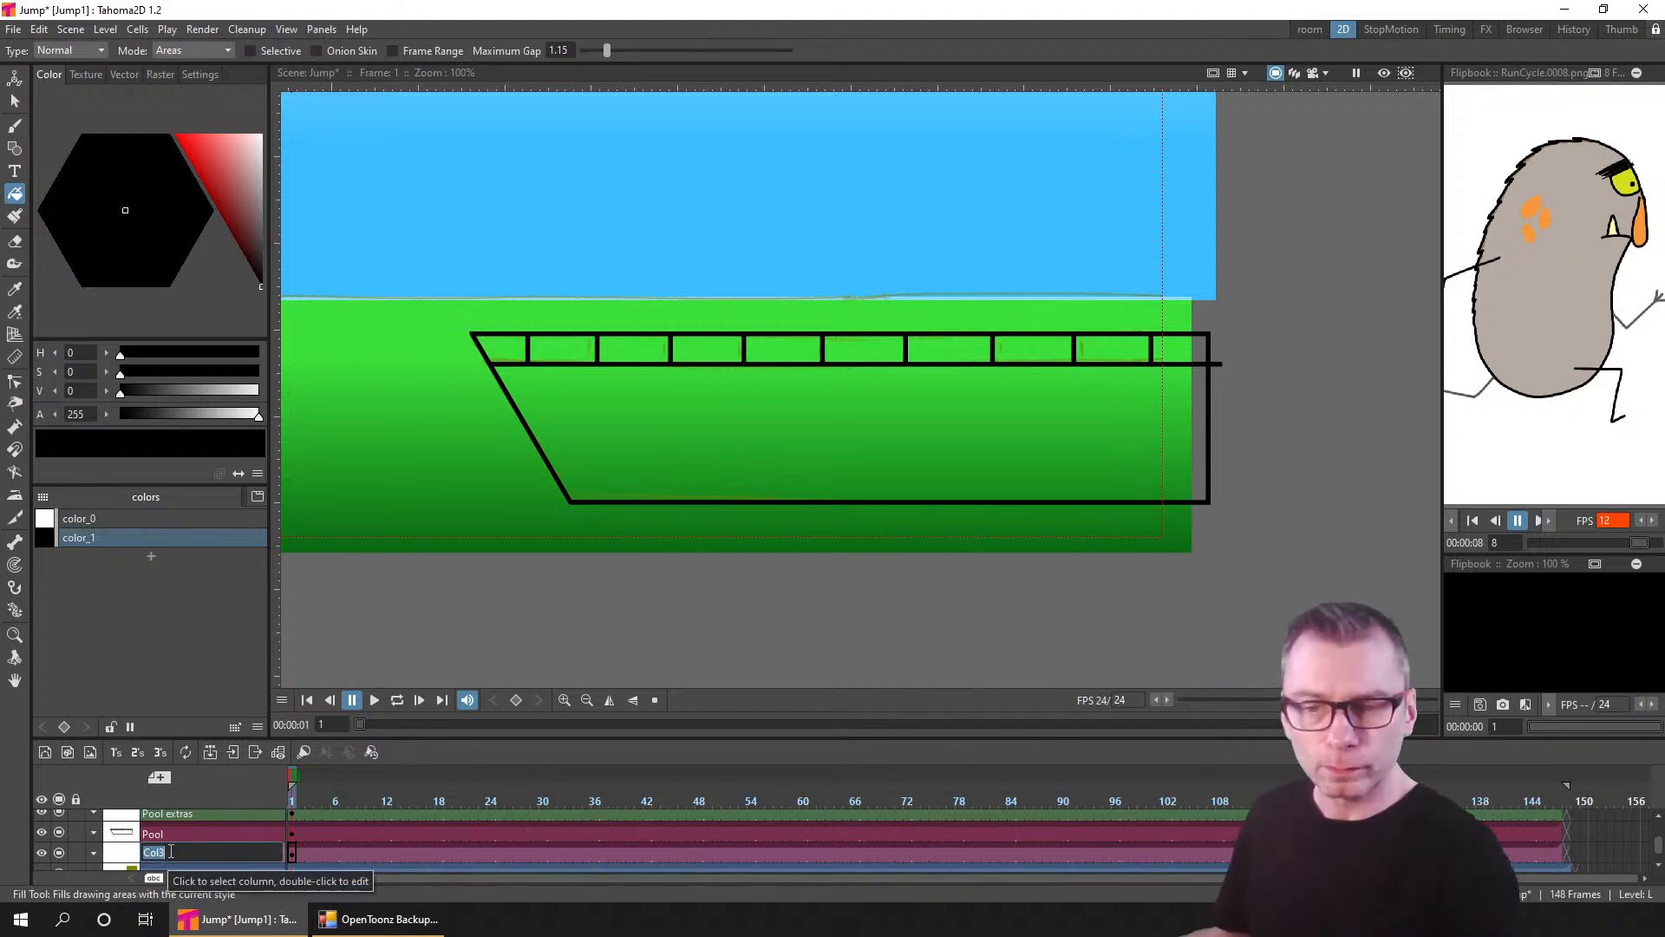
pyautogui.write('fill')
pyautogui.press('Return')
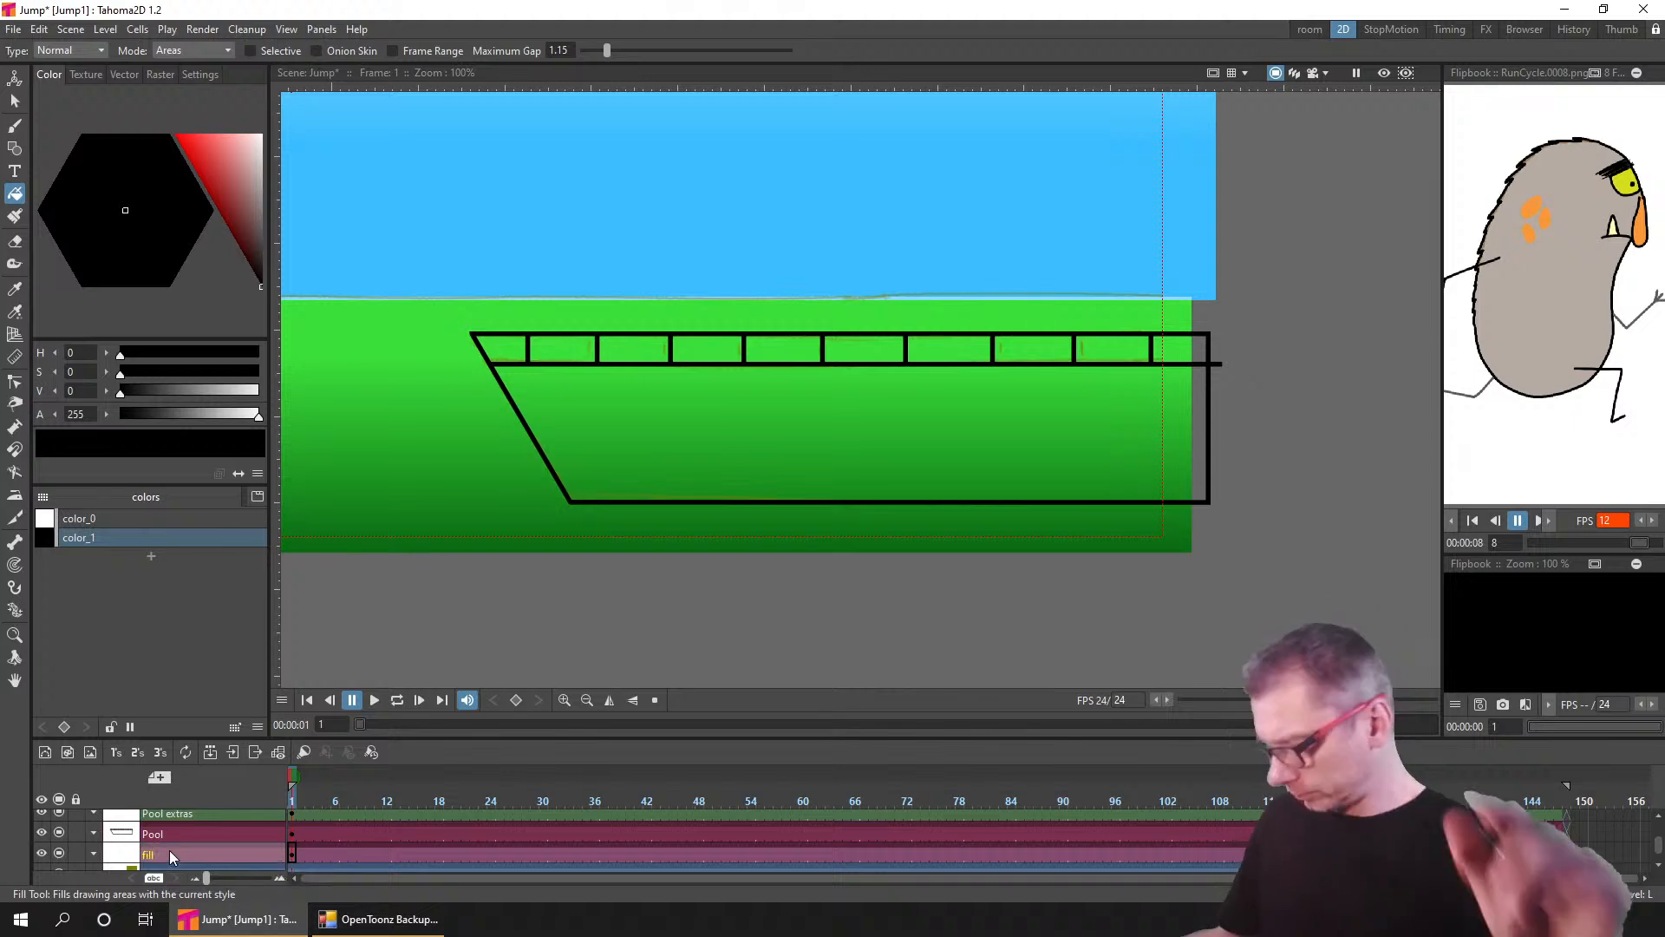
# - Set the Geometry tool's shape to Polyline and make frame 1 of the fill level the active drawing
pyautogui.click(300, 852)
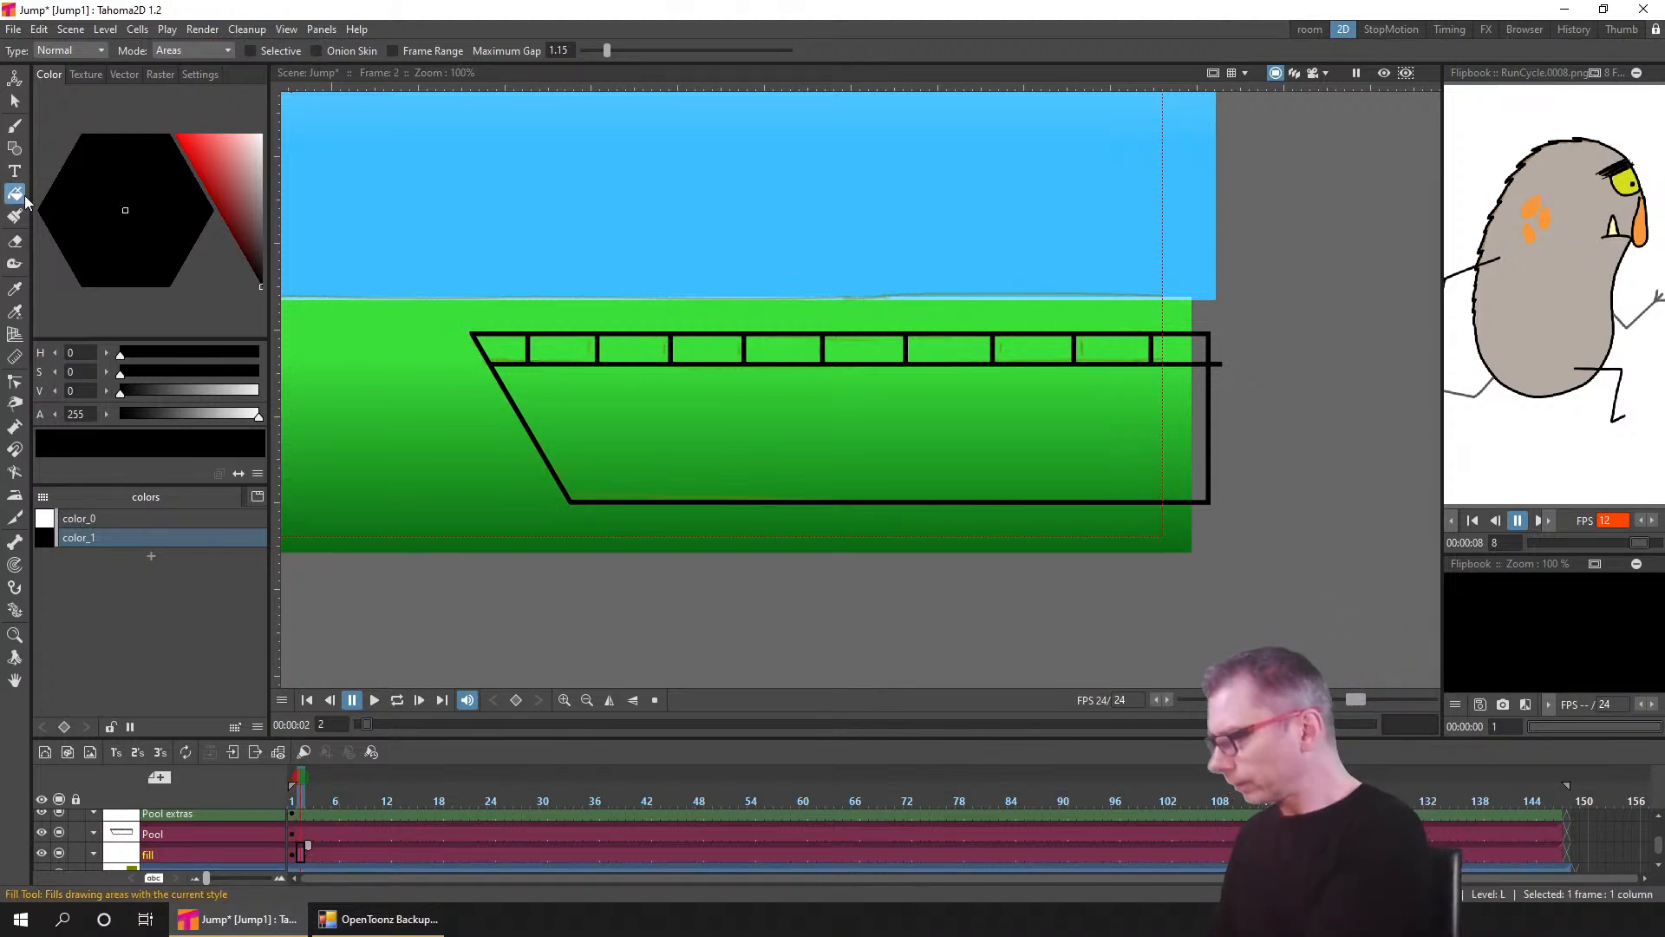
pyautogui.click(19, 127)
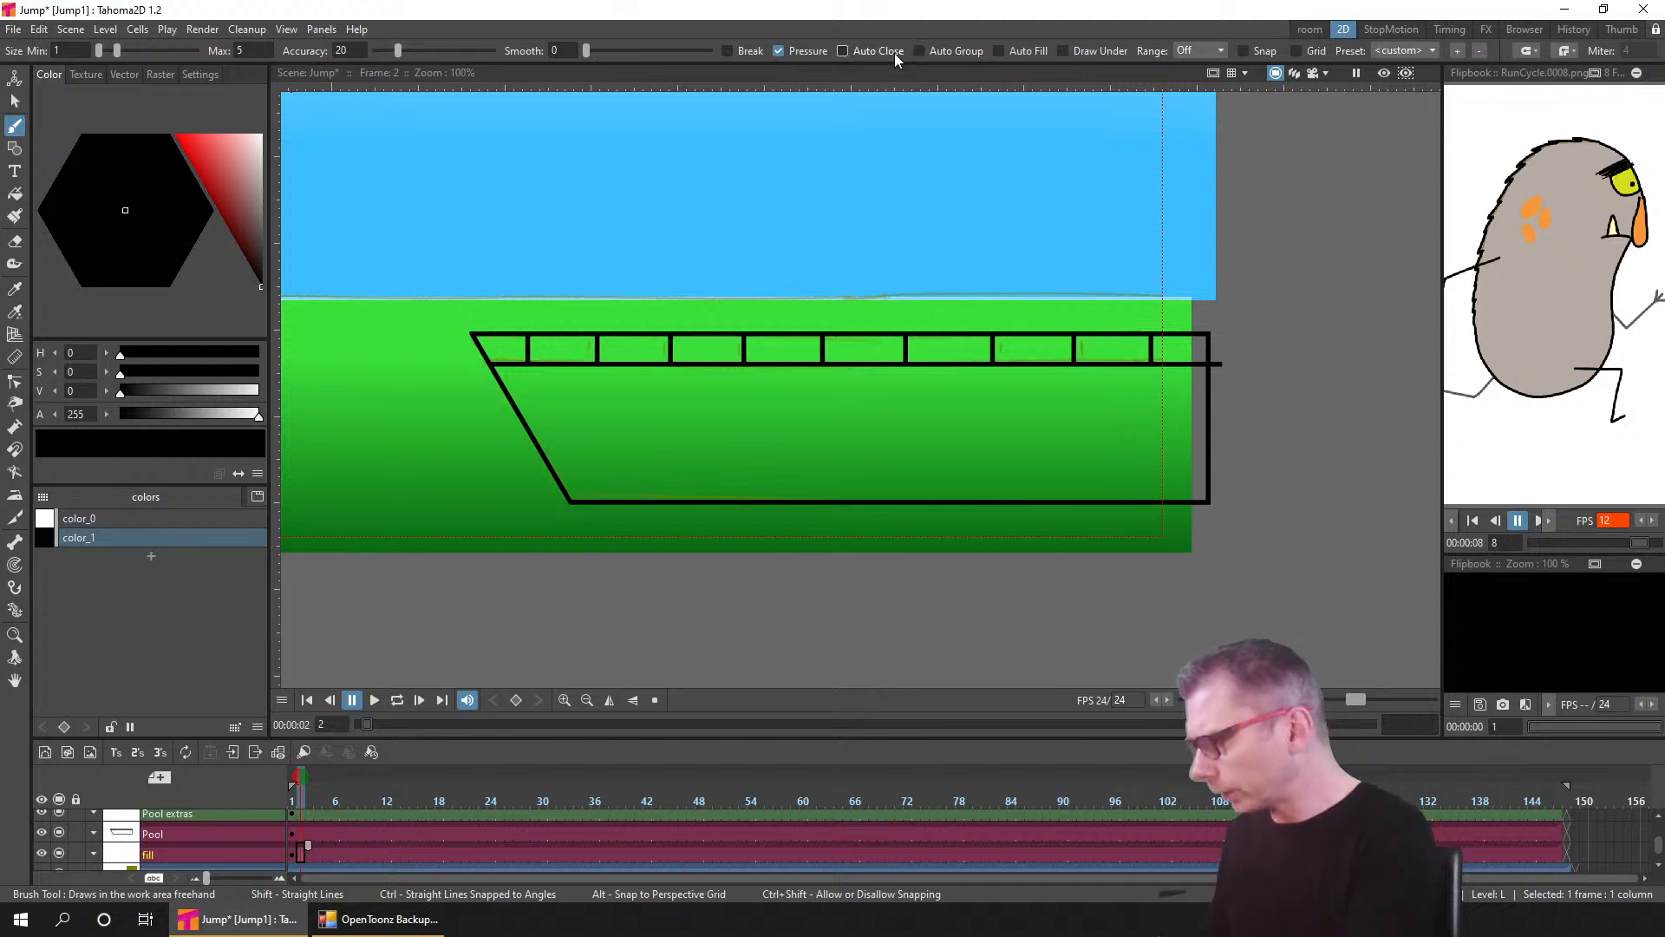
pyautogui.click(18, 149)
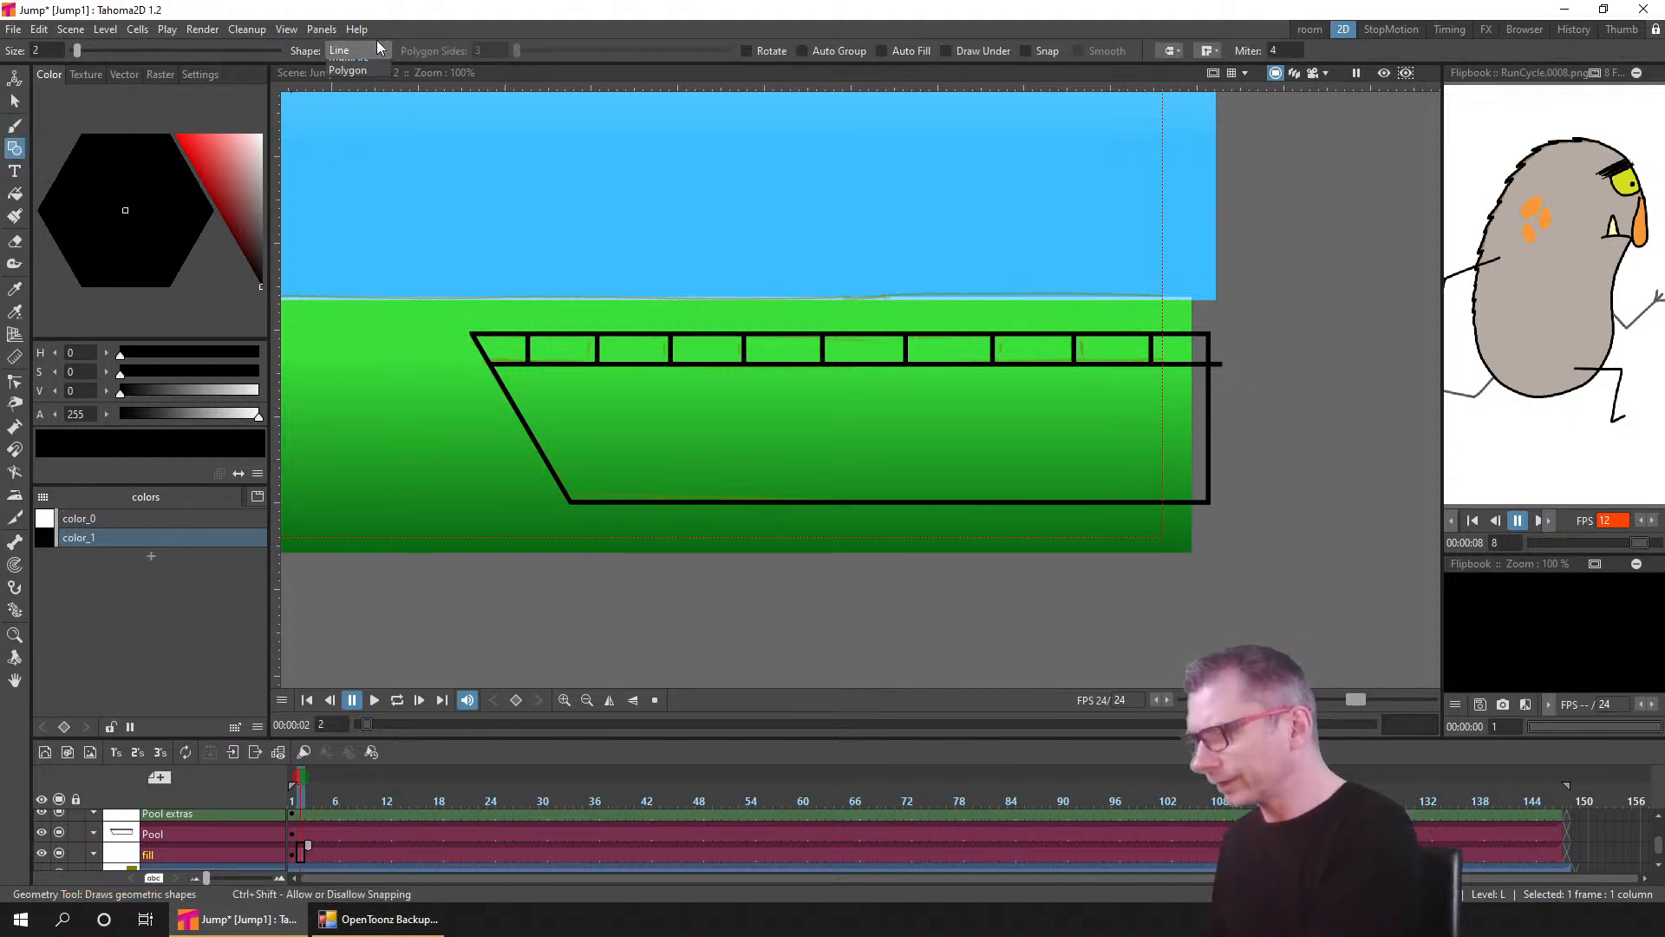
pyautogui.click(358, 50)
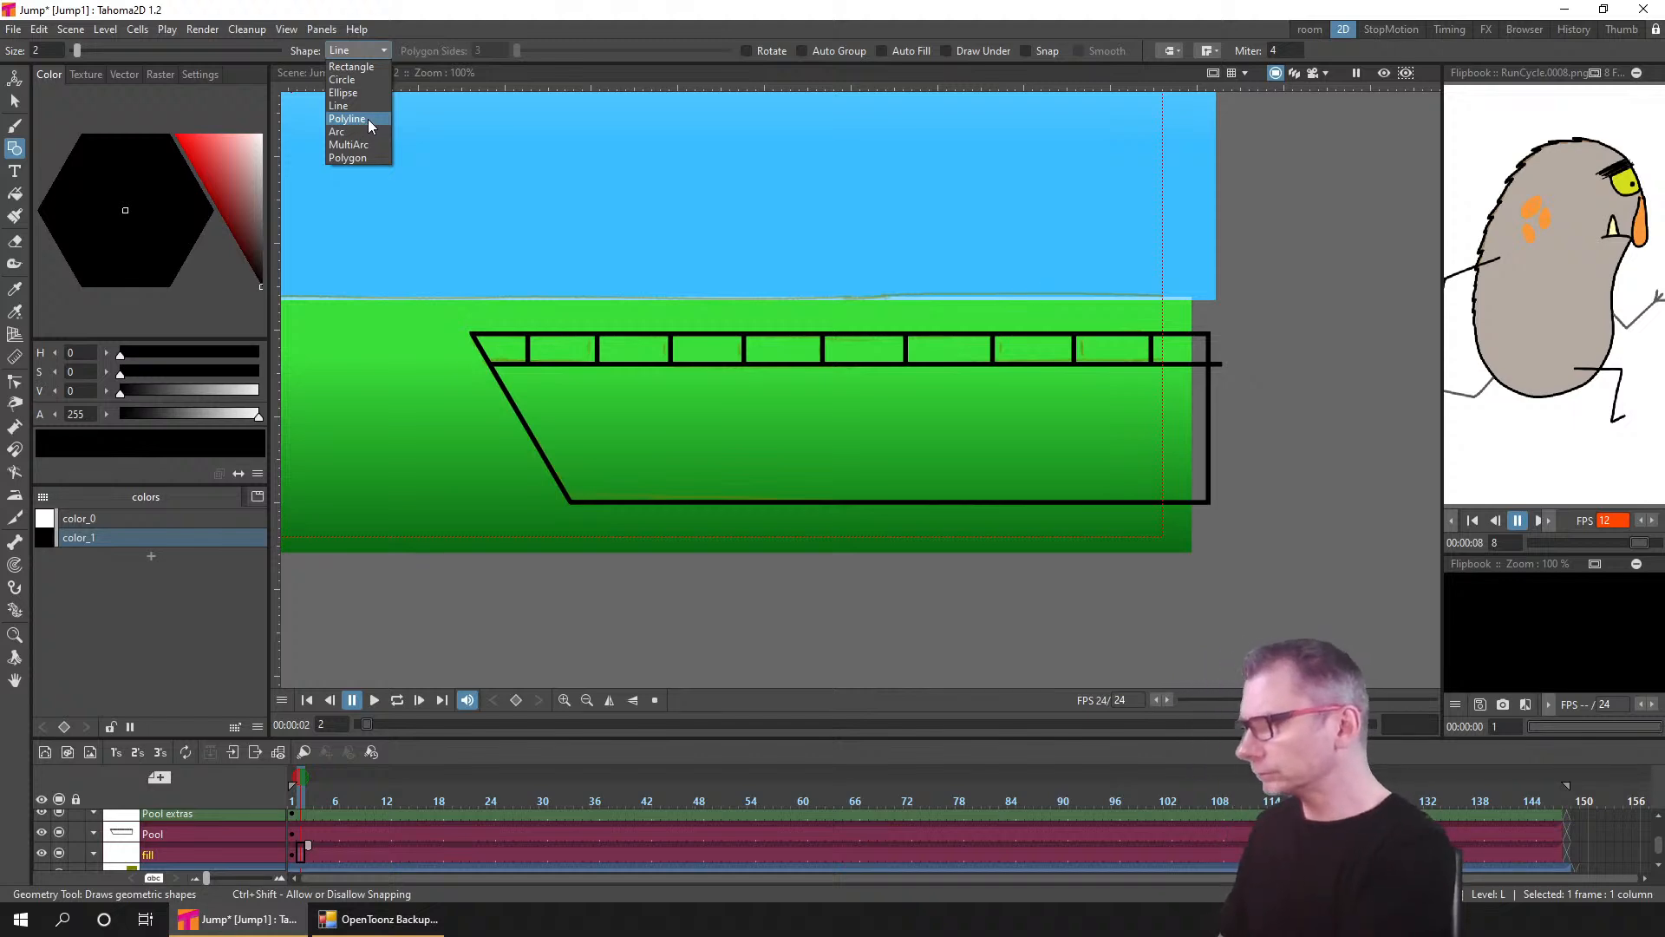
pyautogui.click(368, 117)
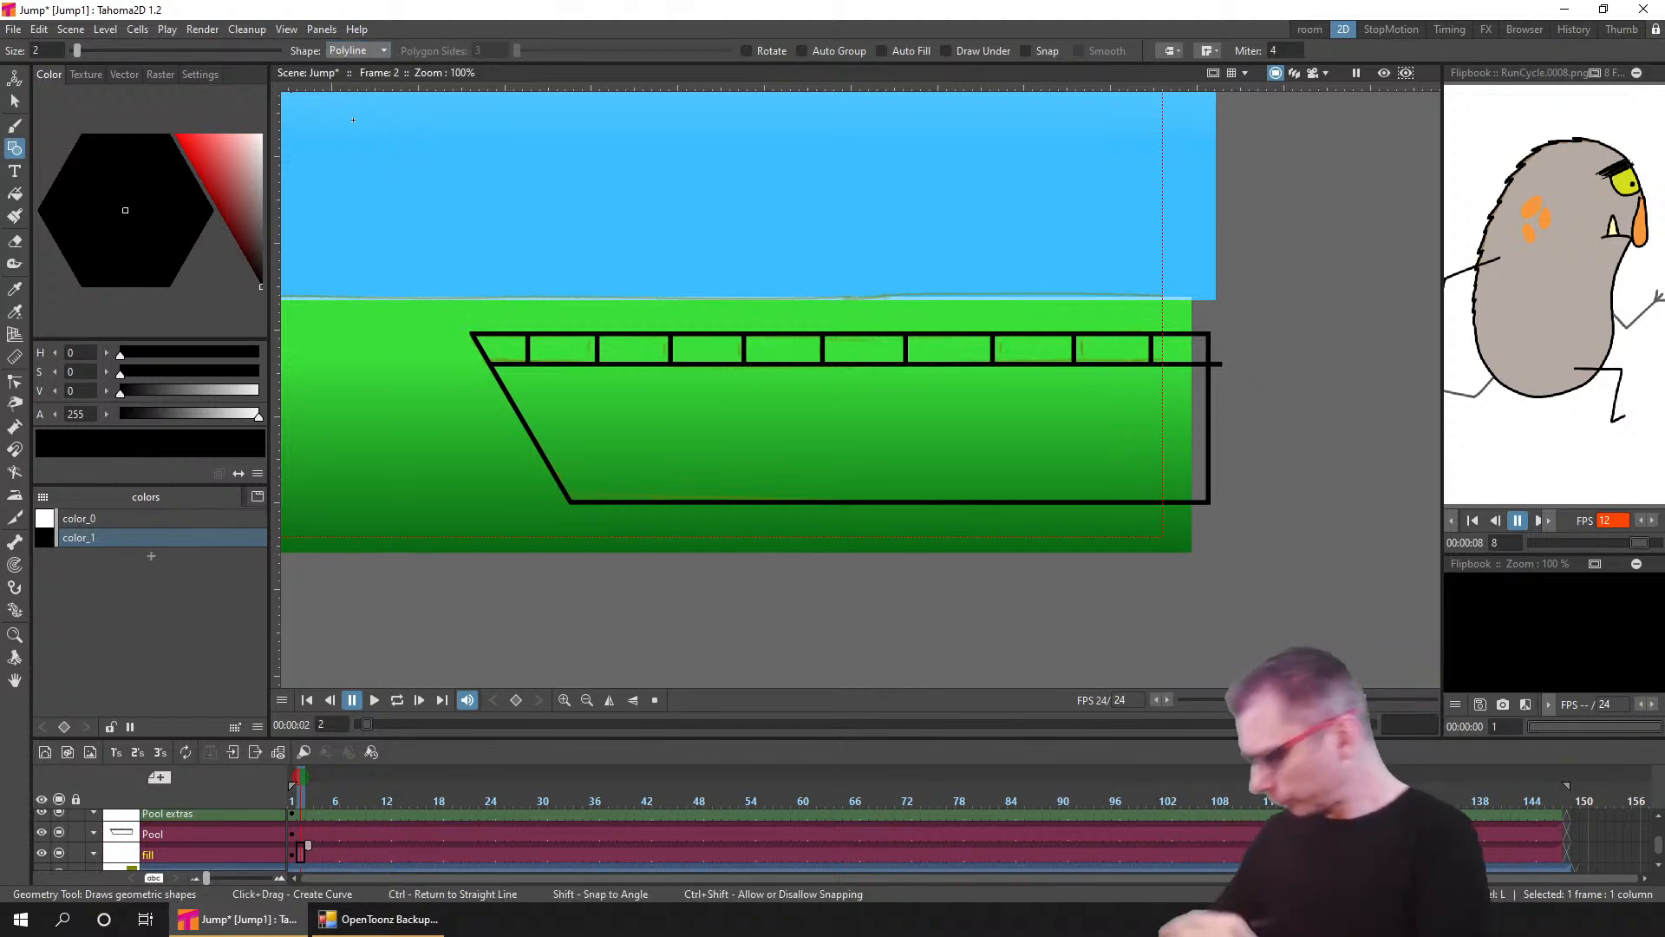
pyautogui.click(291, 851)
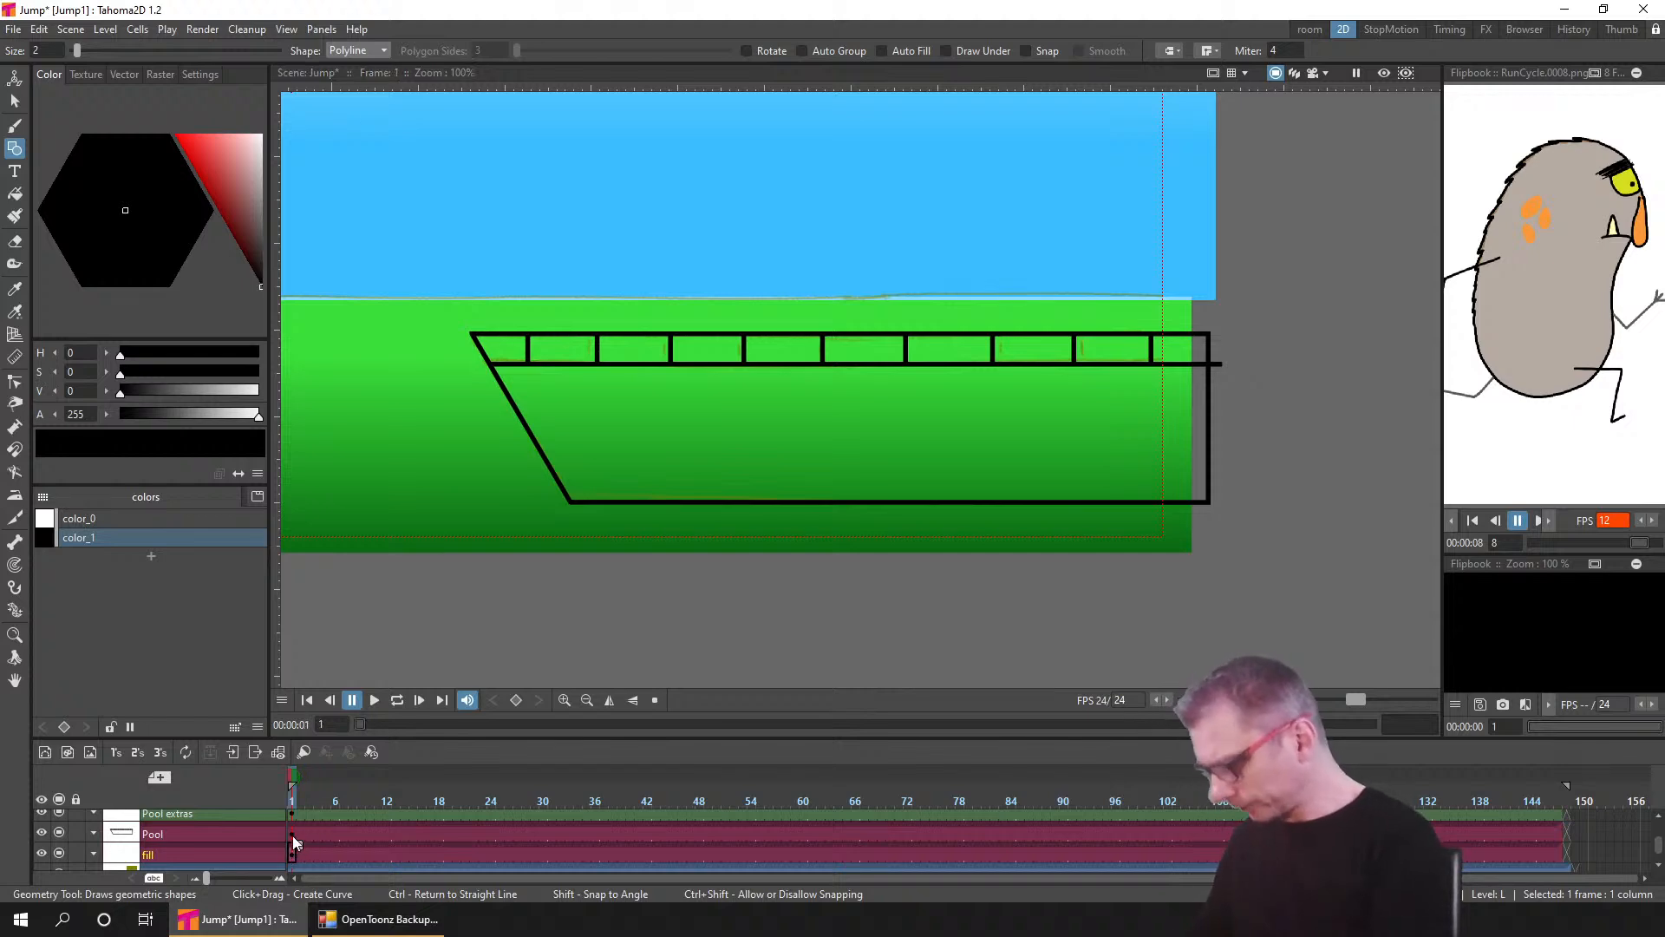
# - Add a light blue style (H 199, S 38, V 100) to the fill level's palette
pyautogui.click(152, 557)
pyautogui.click(203, 192)
pyautogui.moveTo(128, 211); pyautogui.dragTo(97, 220)
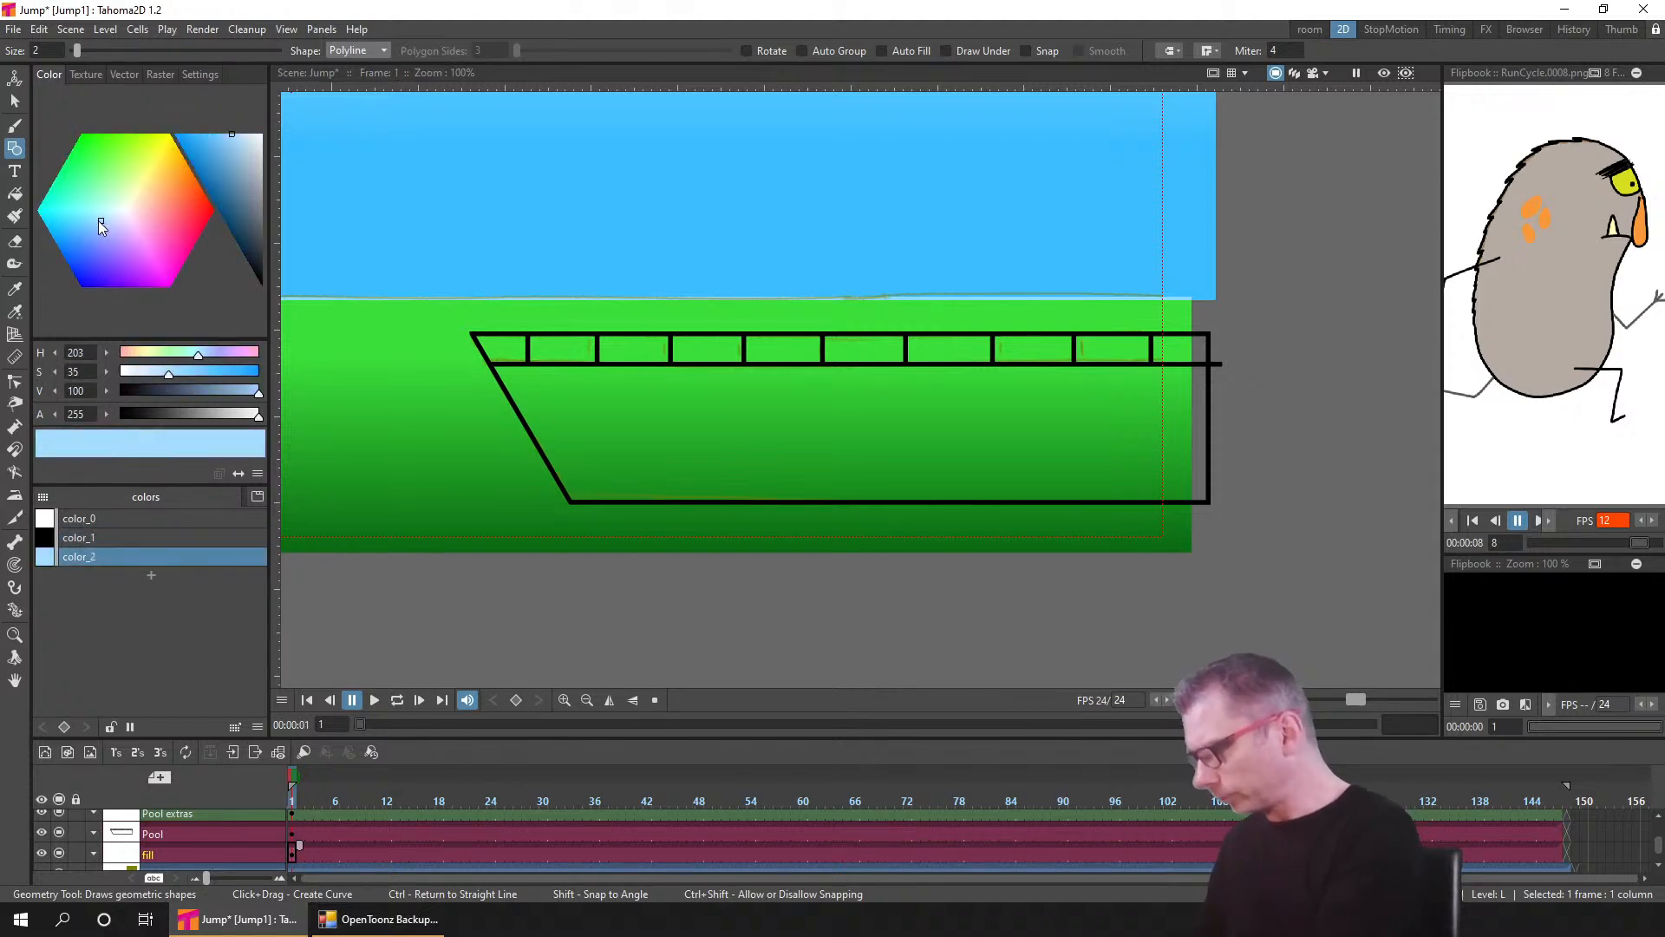
# - Trace the pool's water area below the tile row with a closed light blue polyline and fill it with the same colour
pyautogui.click(14, 148)
pyautogui.scroll(6, 1017, 478)
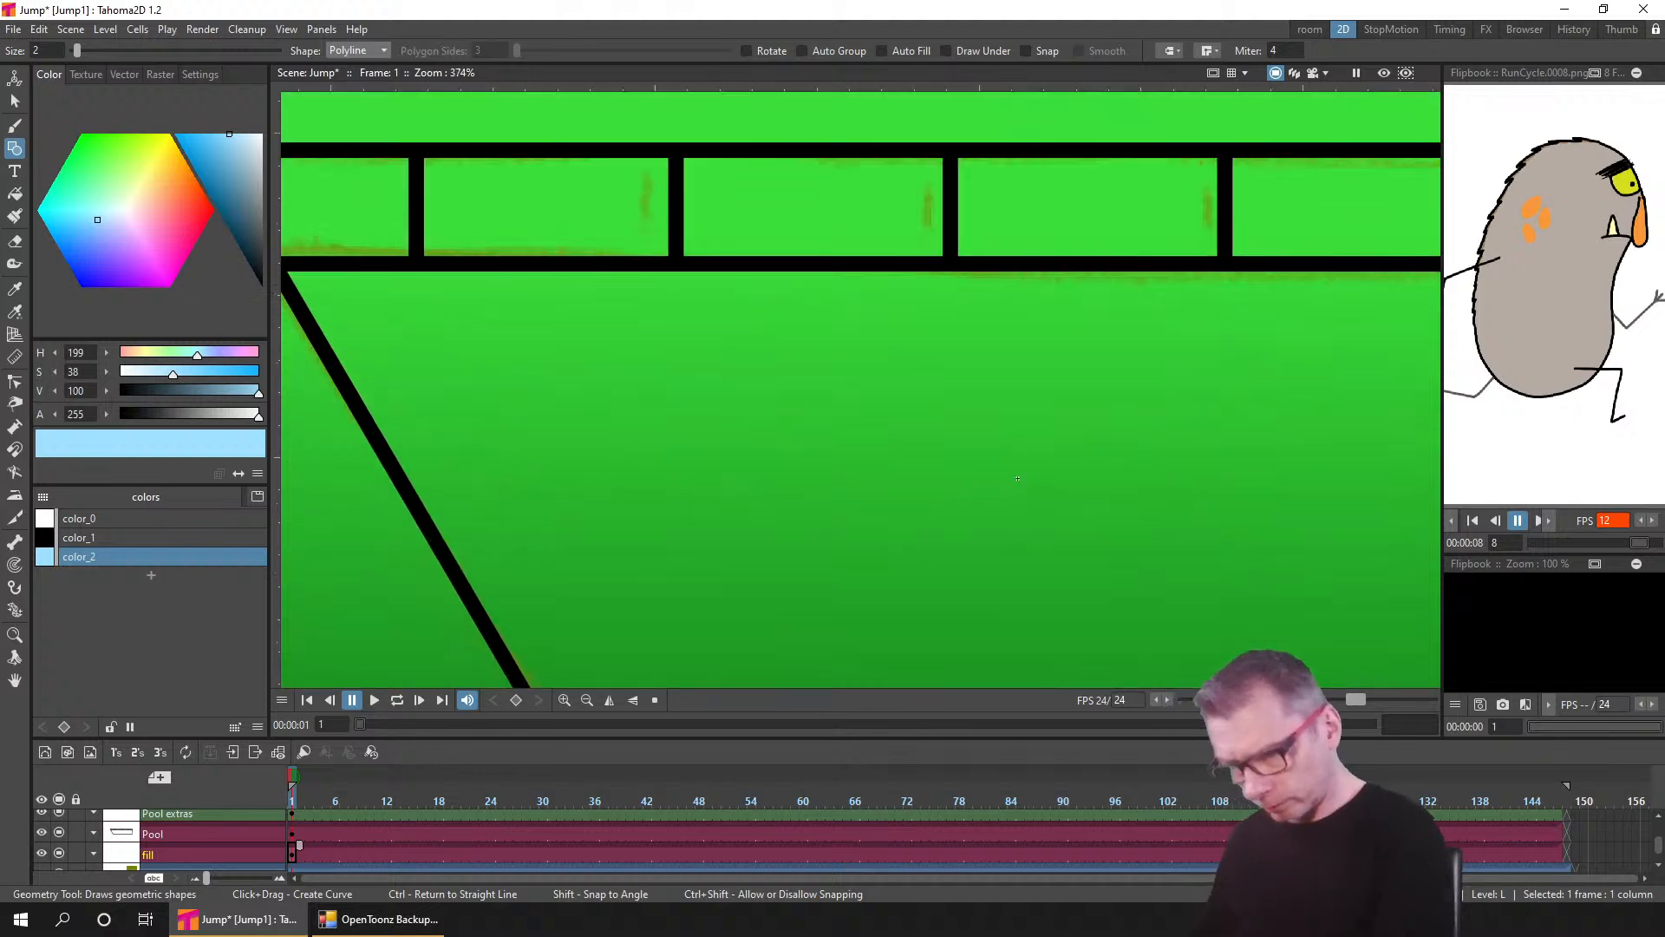
pyautogui.scroll(-3, 1018, 478)
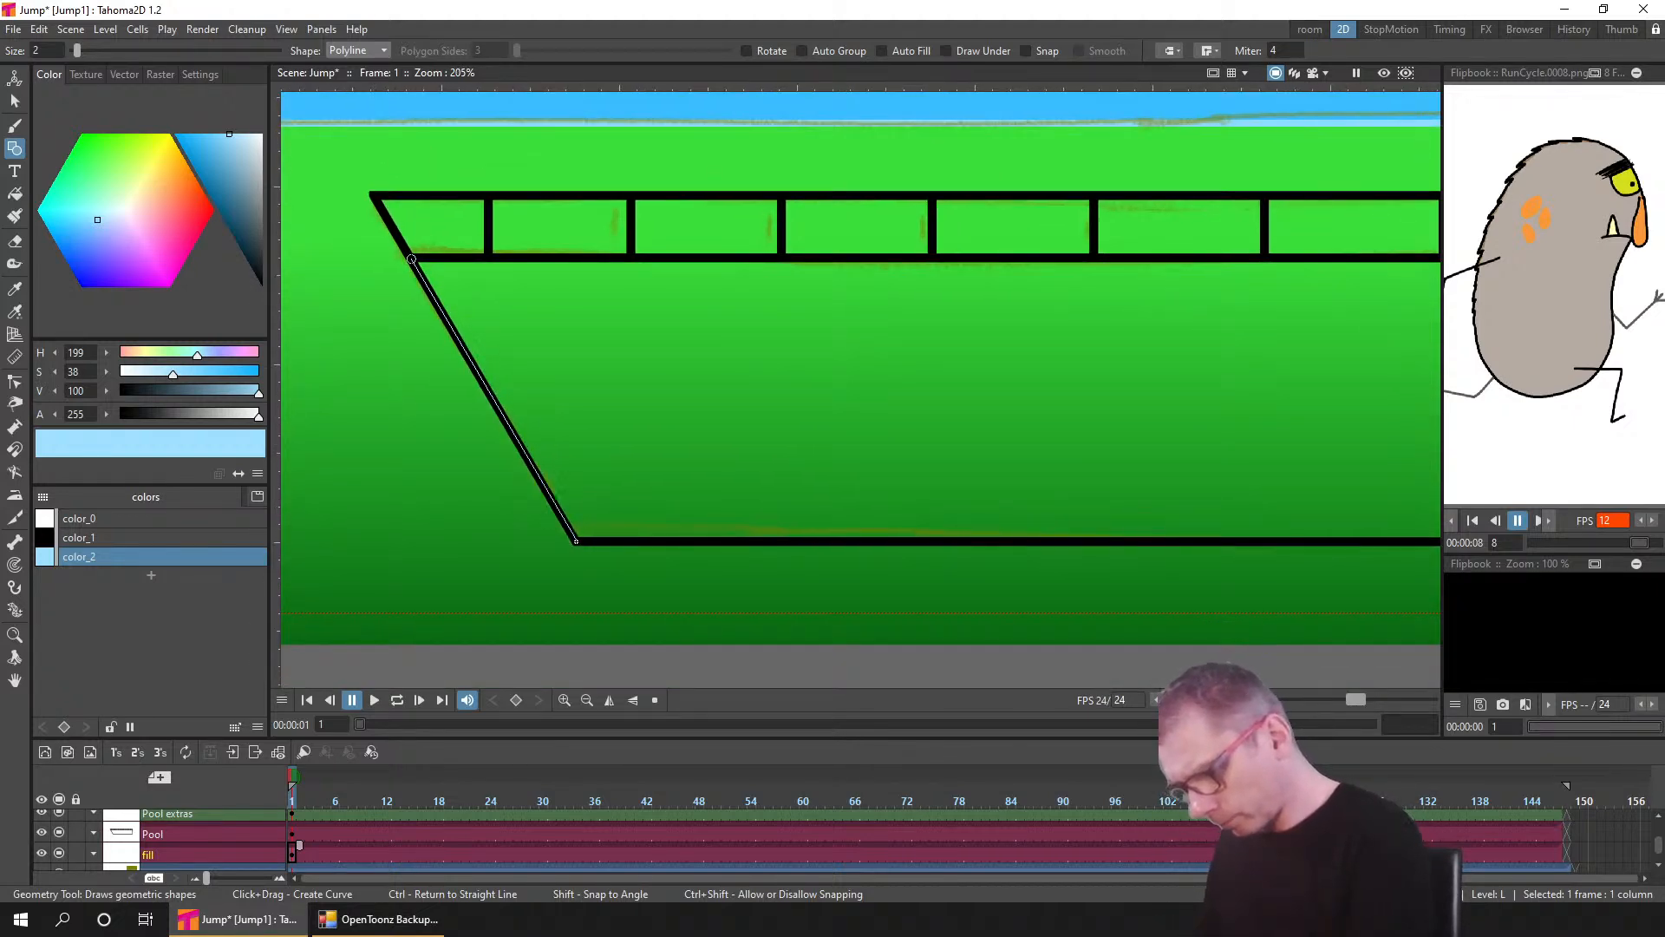
pyautogui.click(575, 541)
pyautogui.moveTo(1294, 552); pyautogui.dragTo(645, 532)
pyautogui.click(1235, 522)
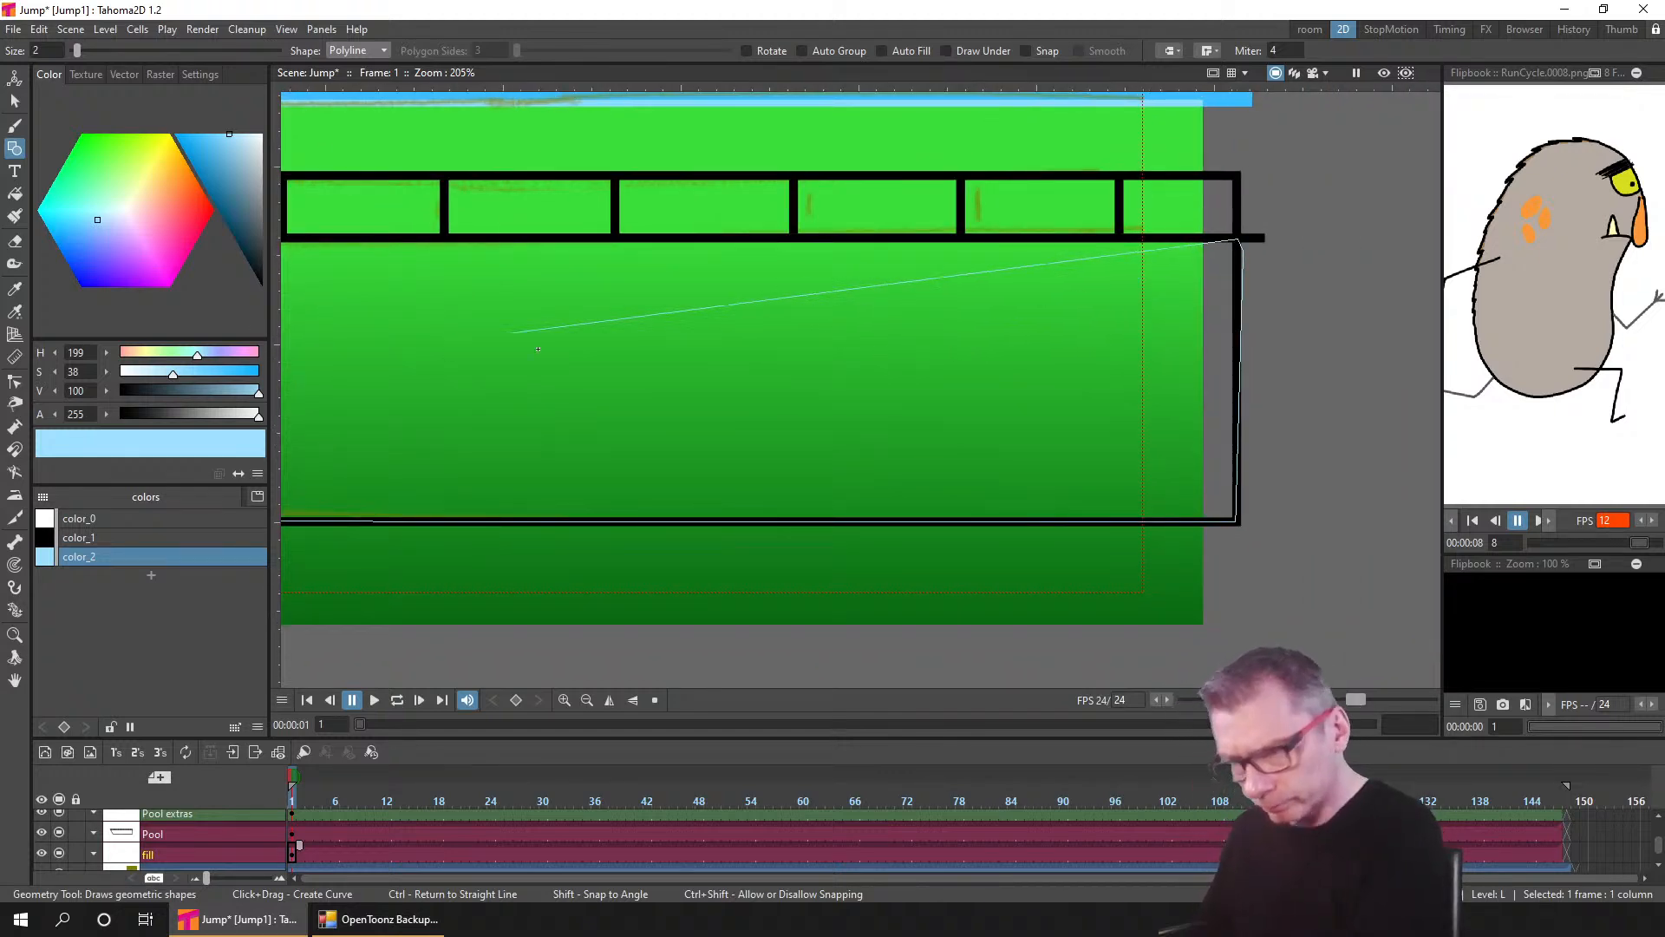
pyautogui.moveTo(472, 336); pyautogui.dragTo(1314, 333)
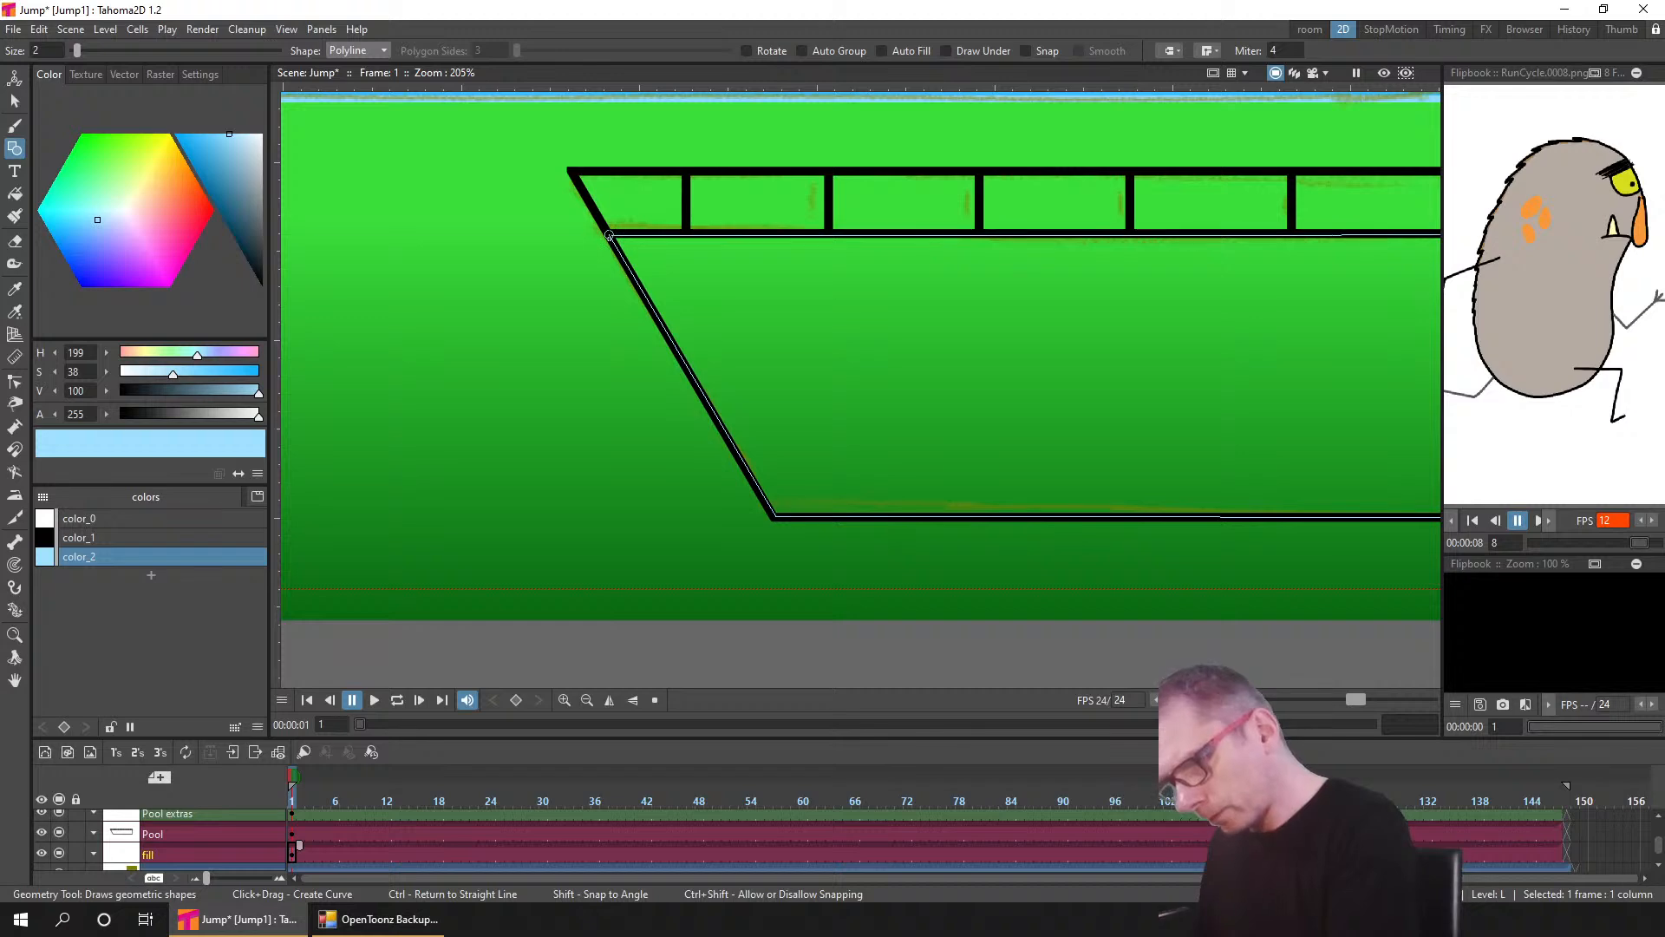
pyautogui.click(609, 235)
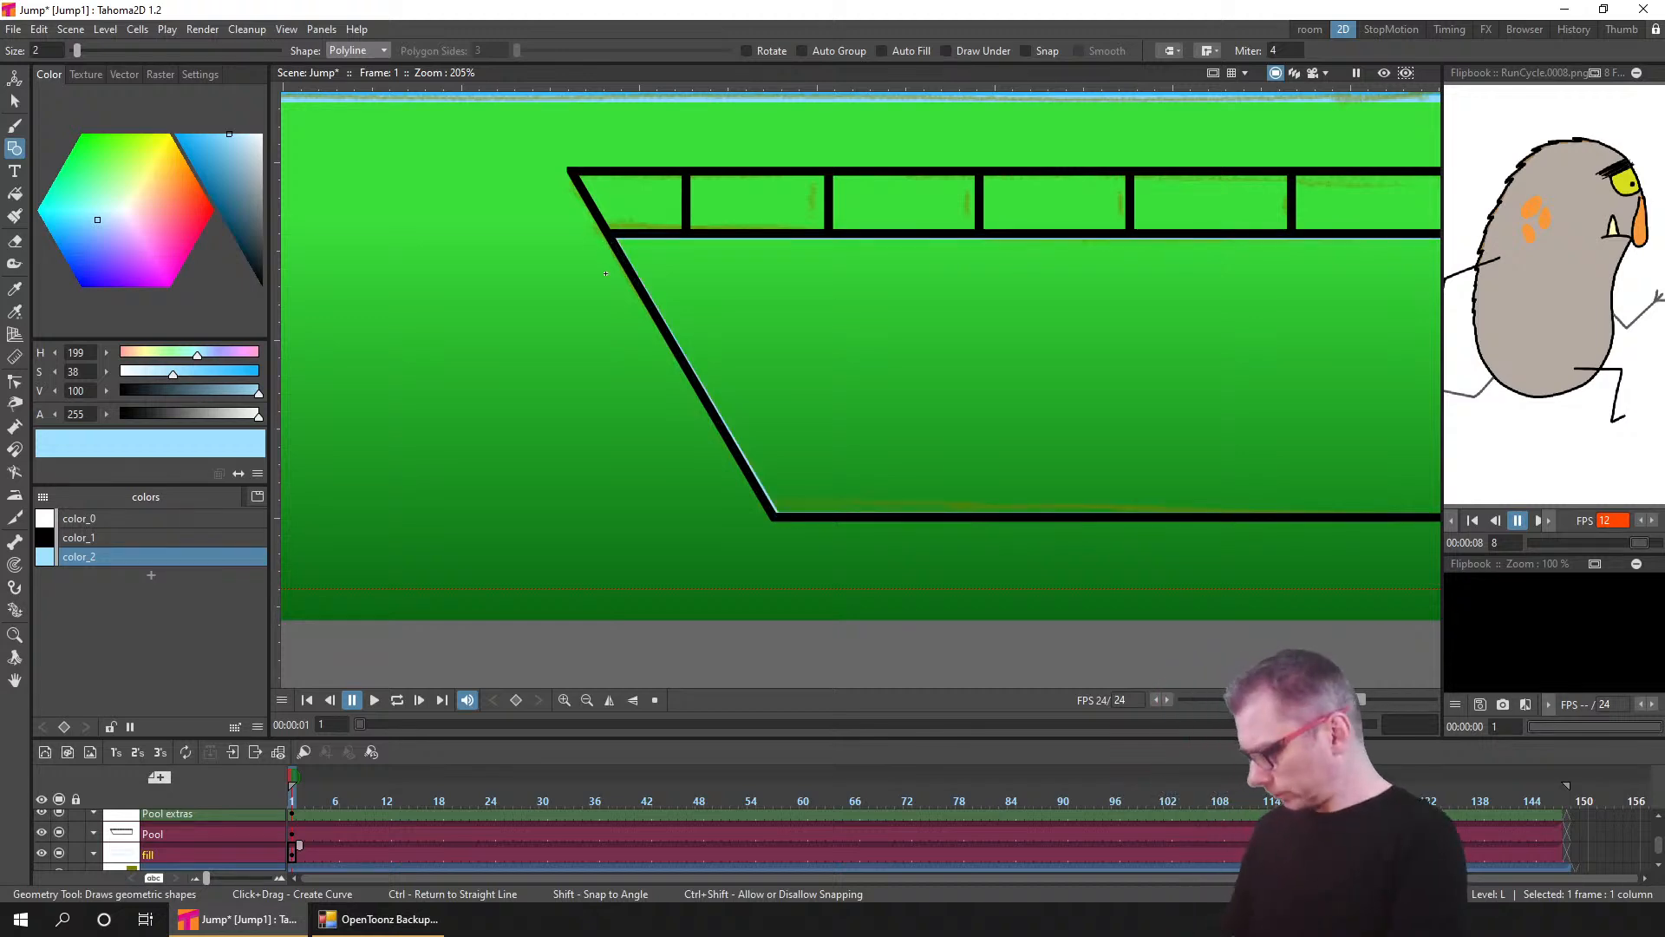
pyautogui.click(14, 192)
pyautogui.click(878, 343)
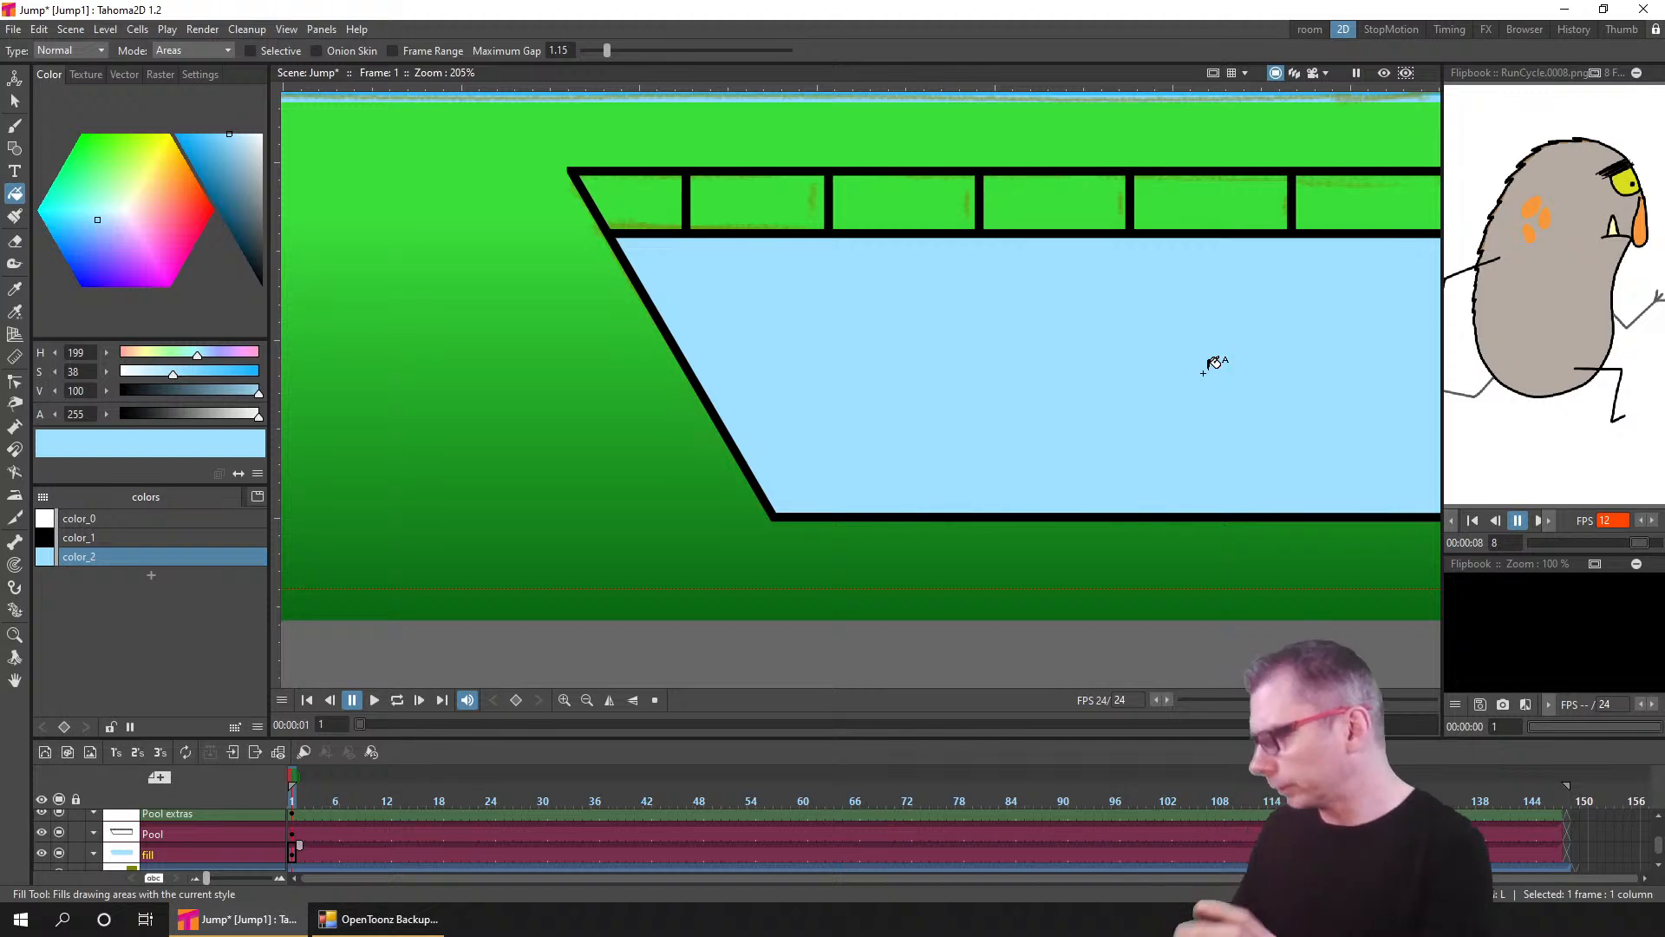
# - Trace the pool's tile row with a closed polyline in a new orange style (H 35, S 85, V 100) and fill it
pyautogui.click(149, 575)
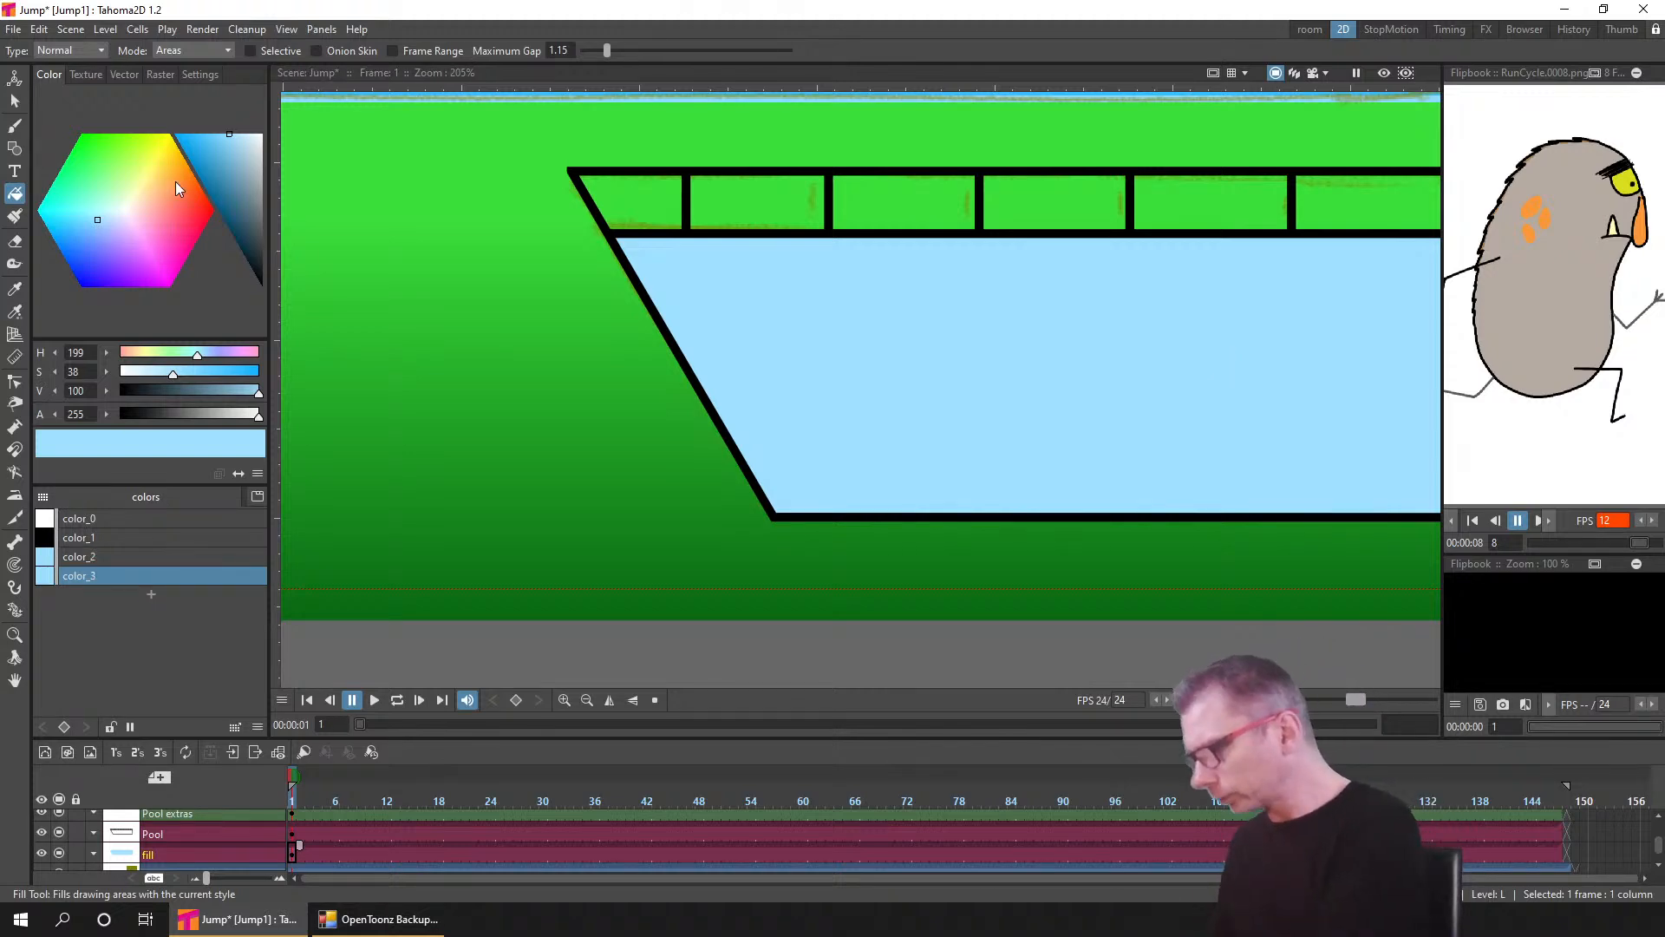
pyautogui.moveTo(175, 181); pyautogui.dragTo(179, 173)
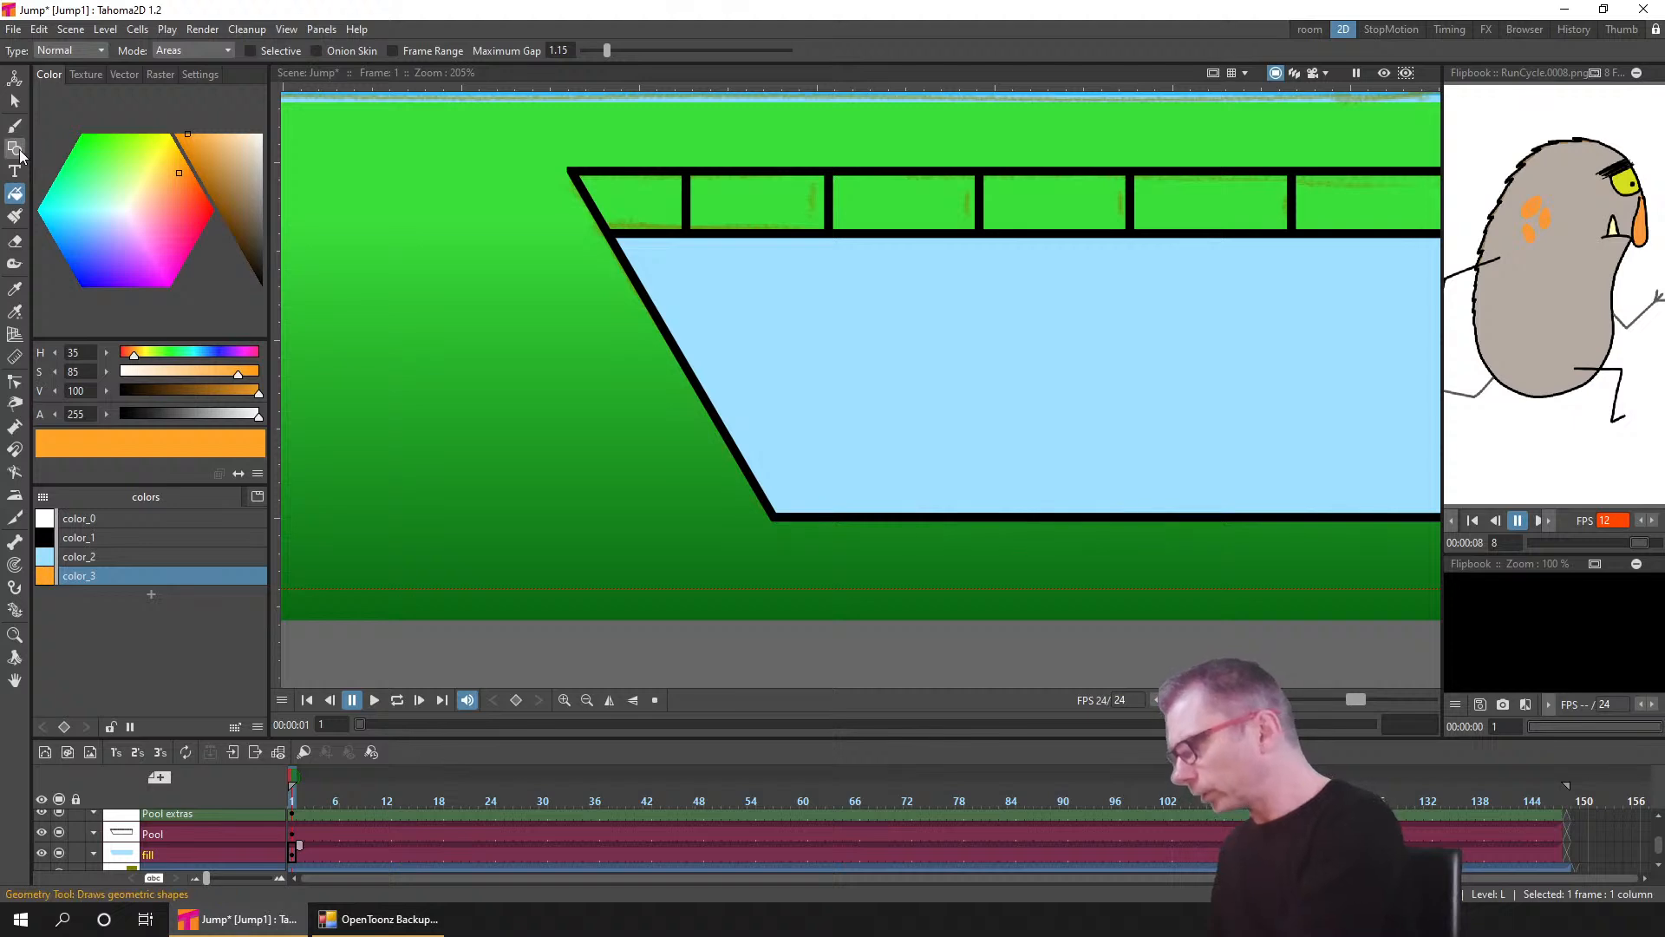
pyautogui.click(14, 148)
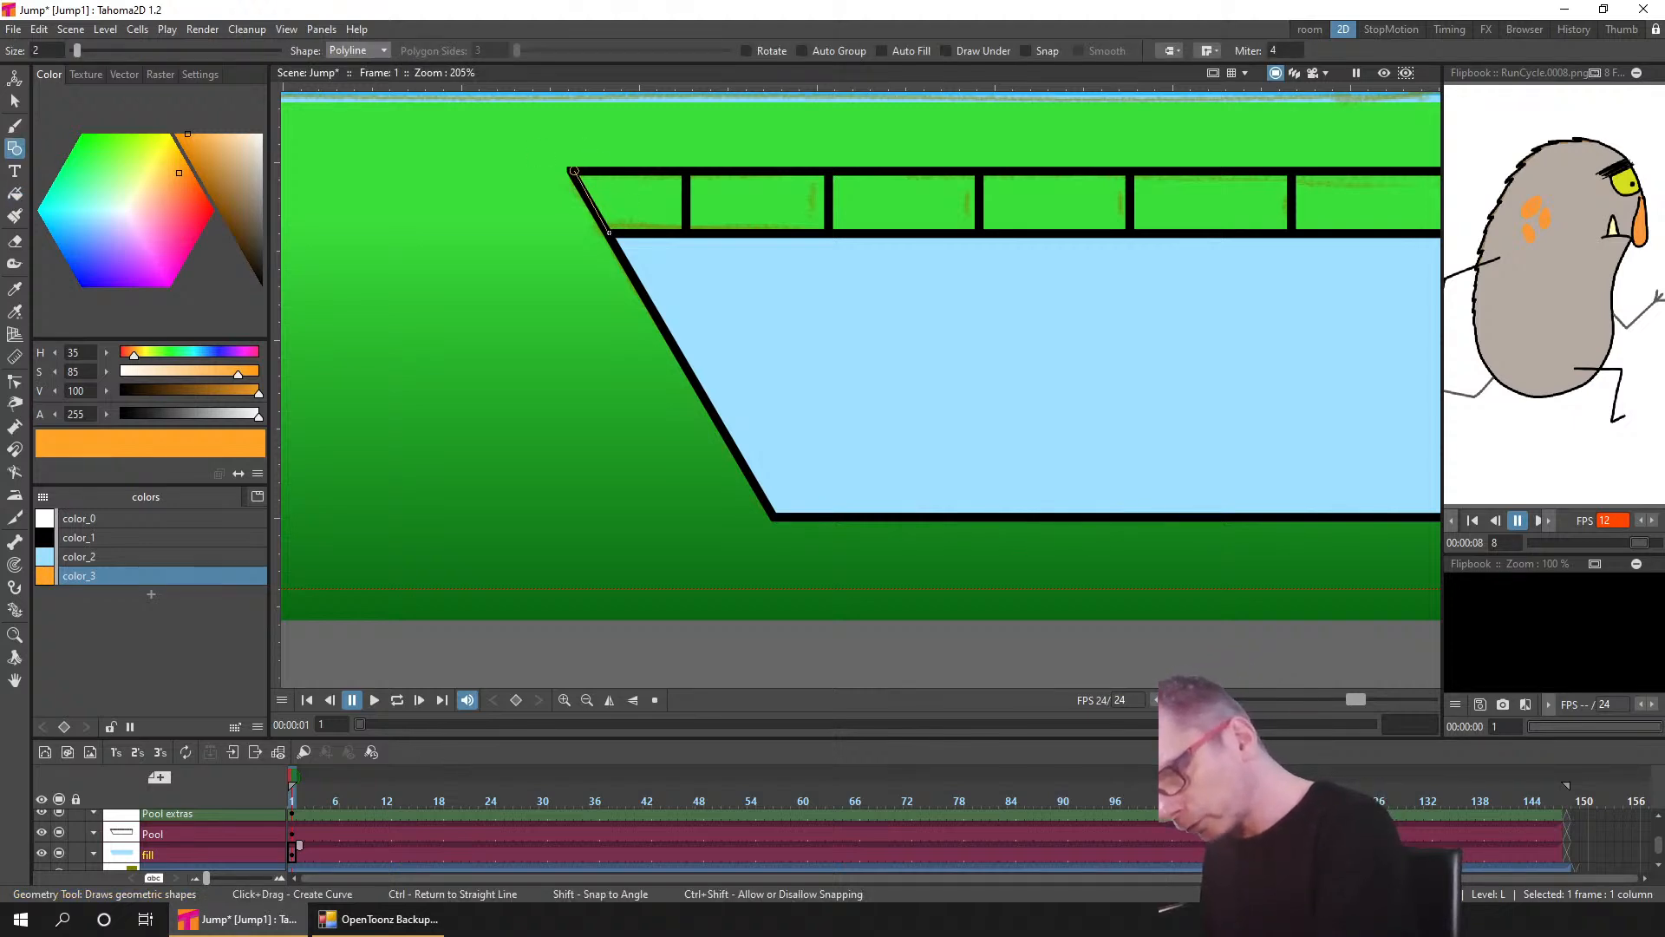
pyautogui.moveTo(613, 235); pyautogui.dragTo(671, 210)
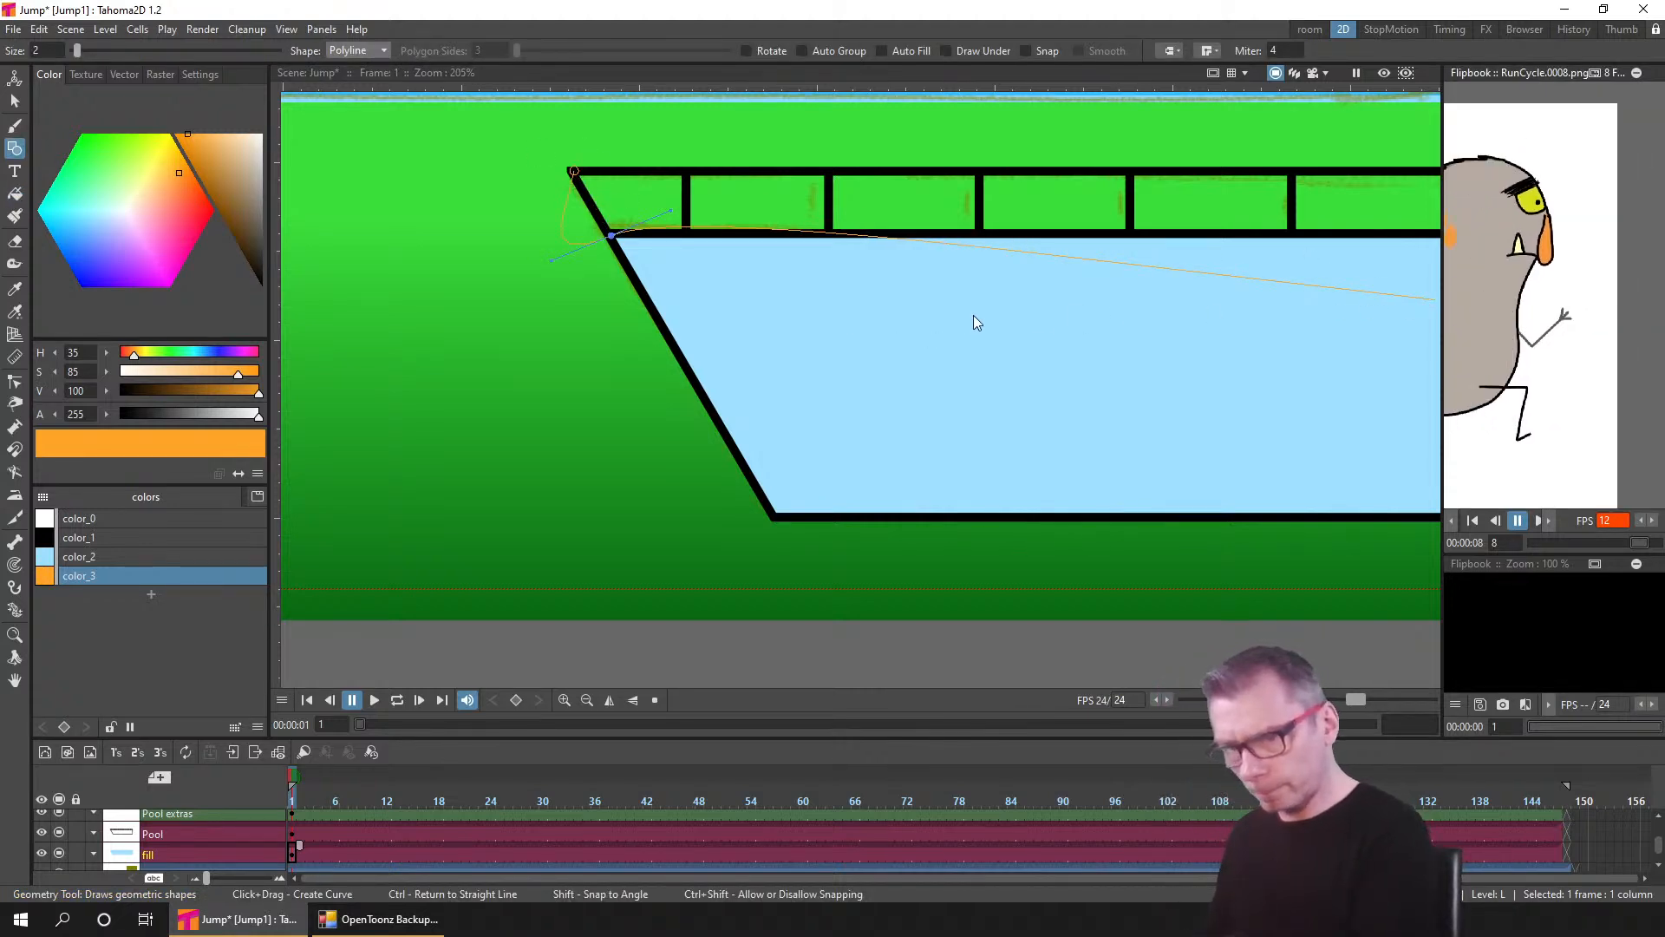
pyautogui.moveTo(1307, 338); pyautogui.dragTo(392, 411)
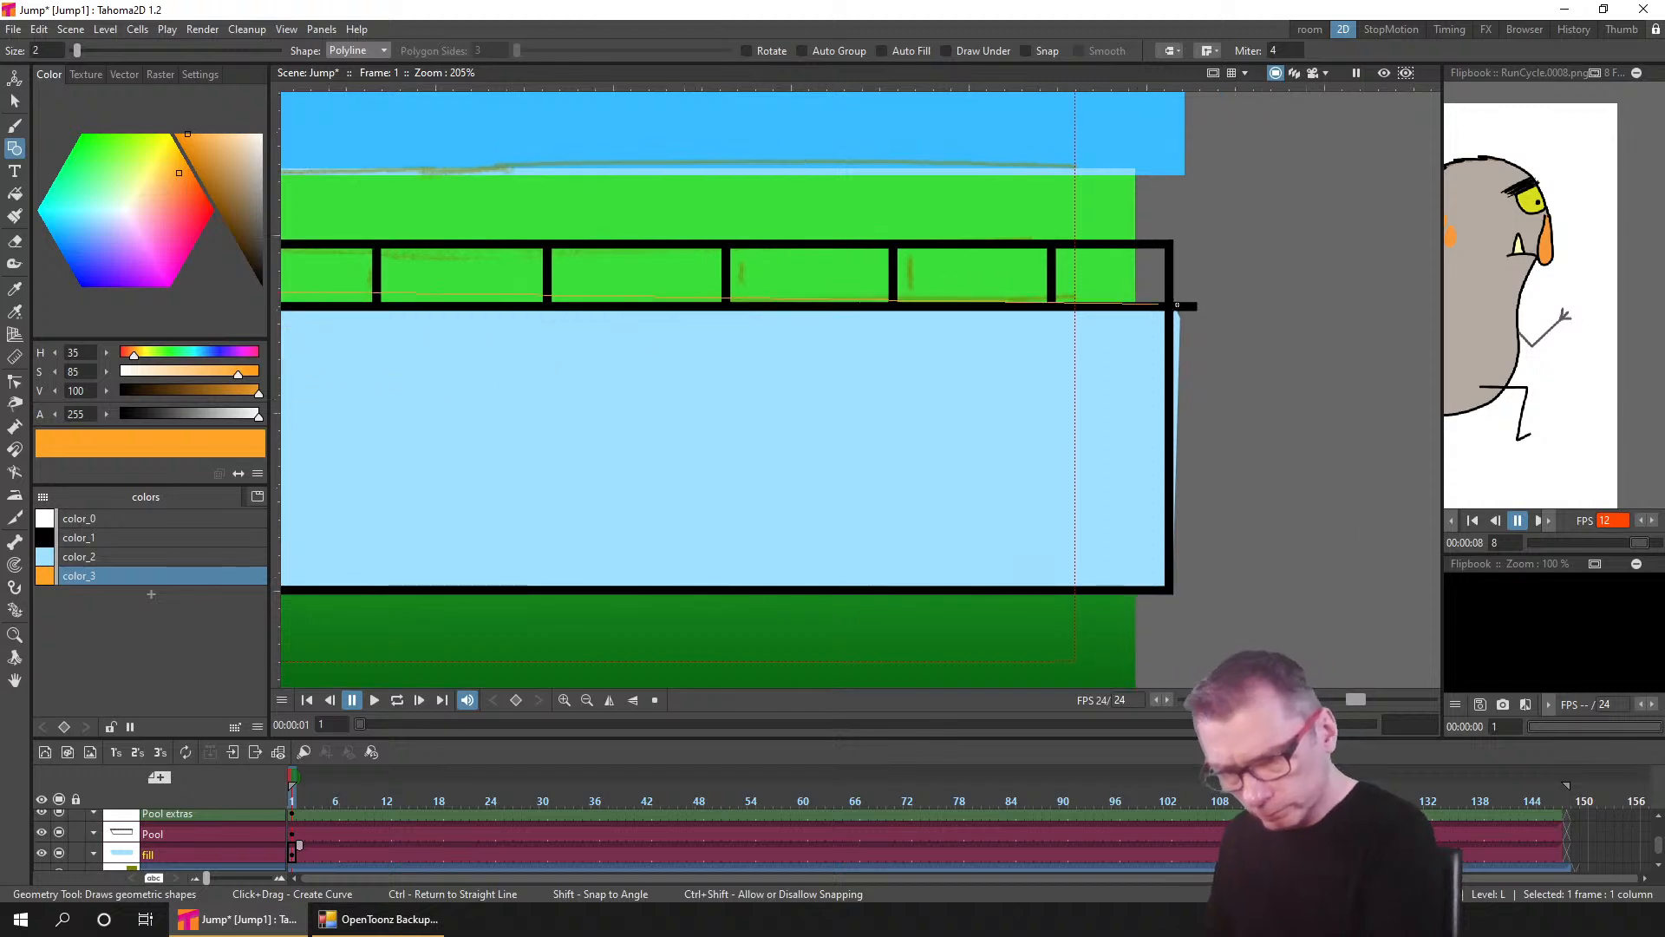
pyautogui.click(1170, 307)
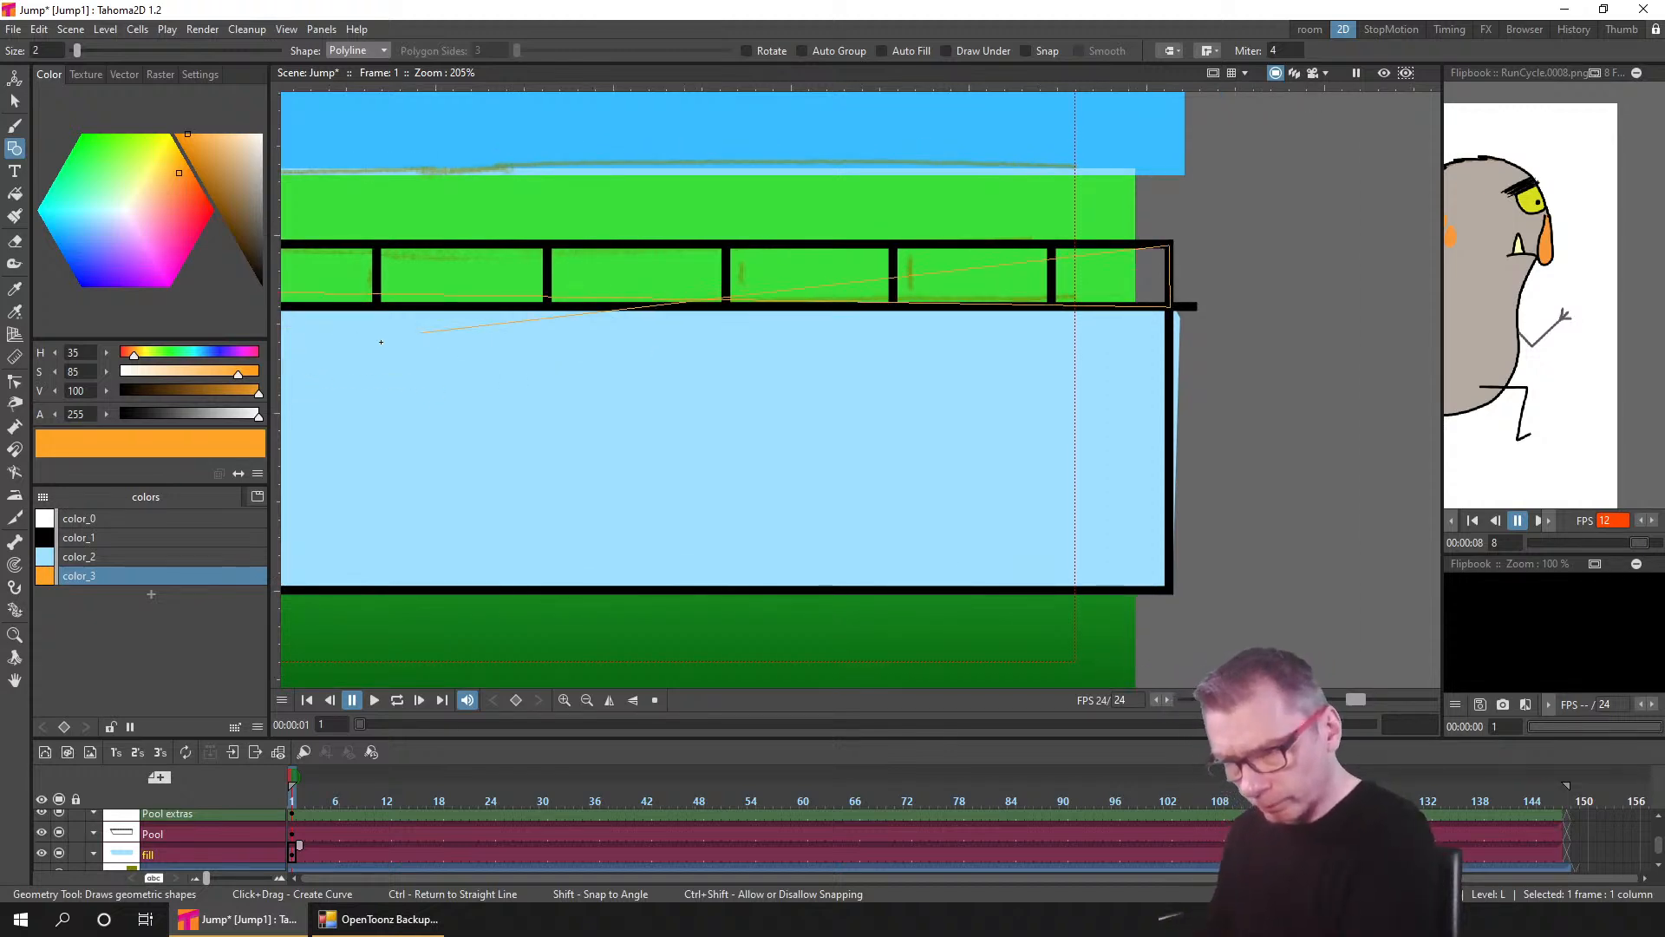
pyautogui.moveTo(492, 337); pyautogui.dragTo(1222, 309)
pyautogui.click(391, 216)
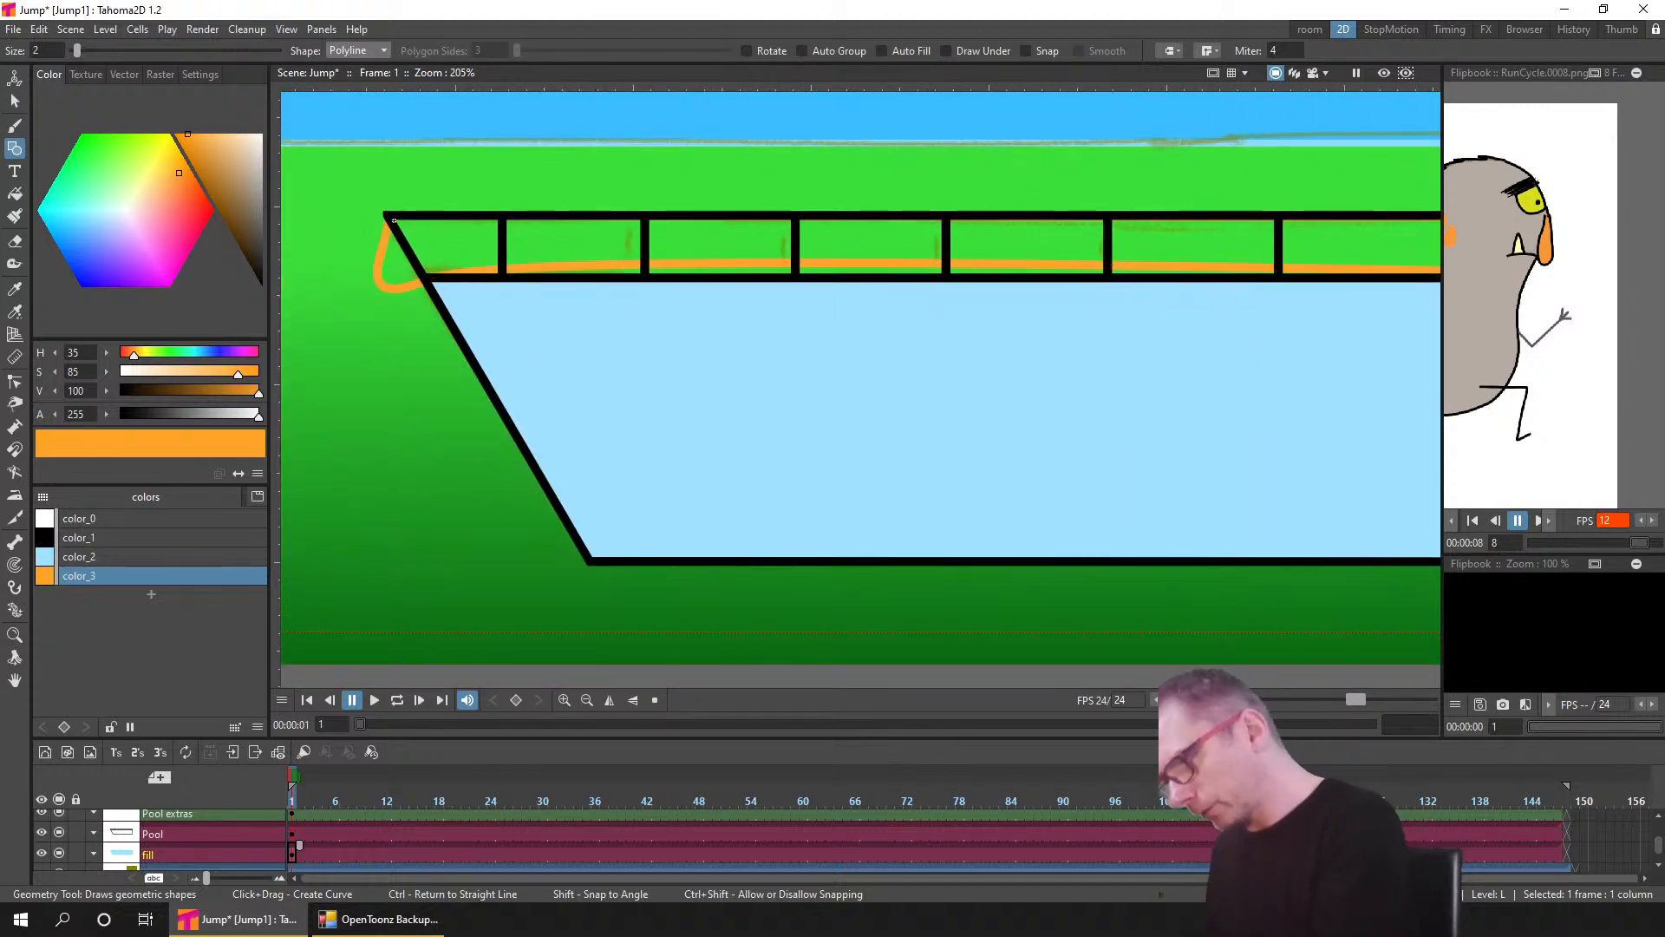
pyautogui.click(14, 192)
pyautogui.click(465, 227)
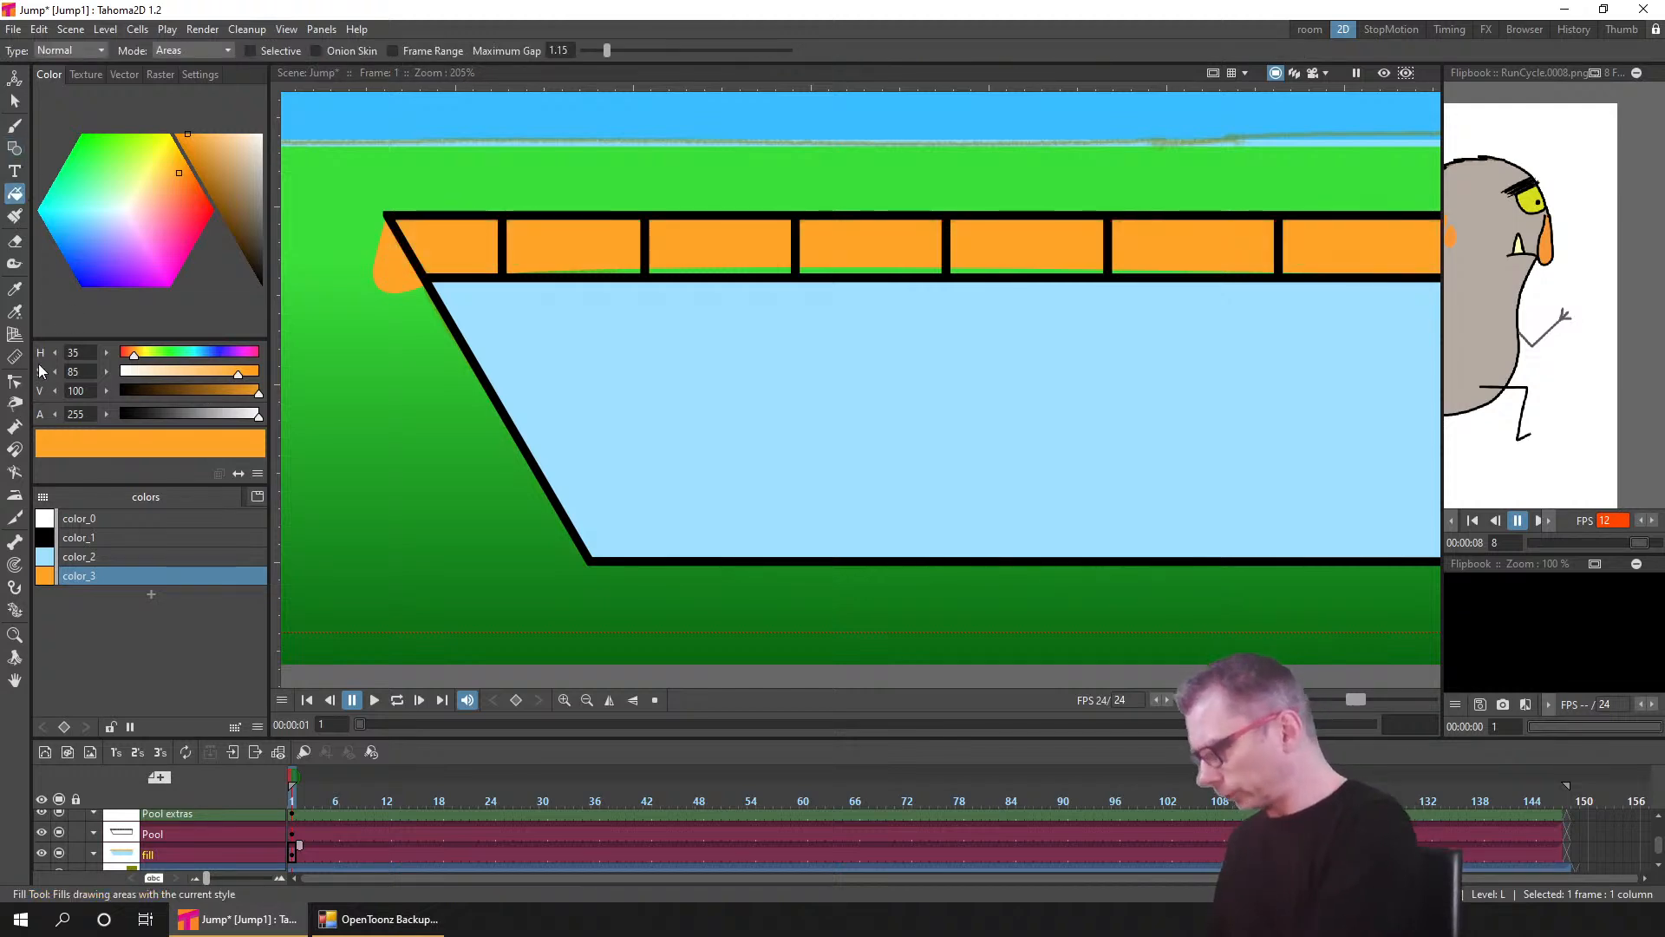
# - Straighten the orange outline with the Control Point Editor by adjusting the handles at the tile row's lower-left corner
pyautogui.click(14, 381)
pyautogui.click(428, 280)
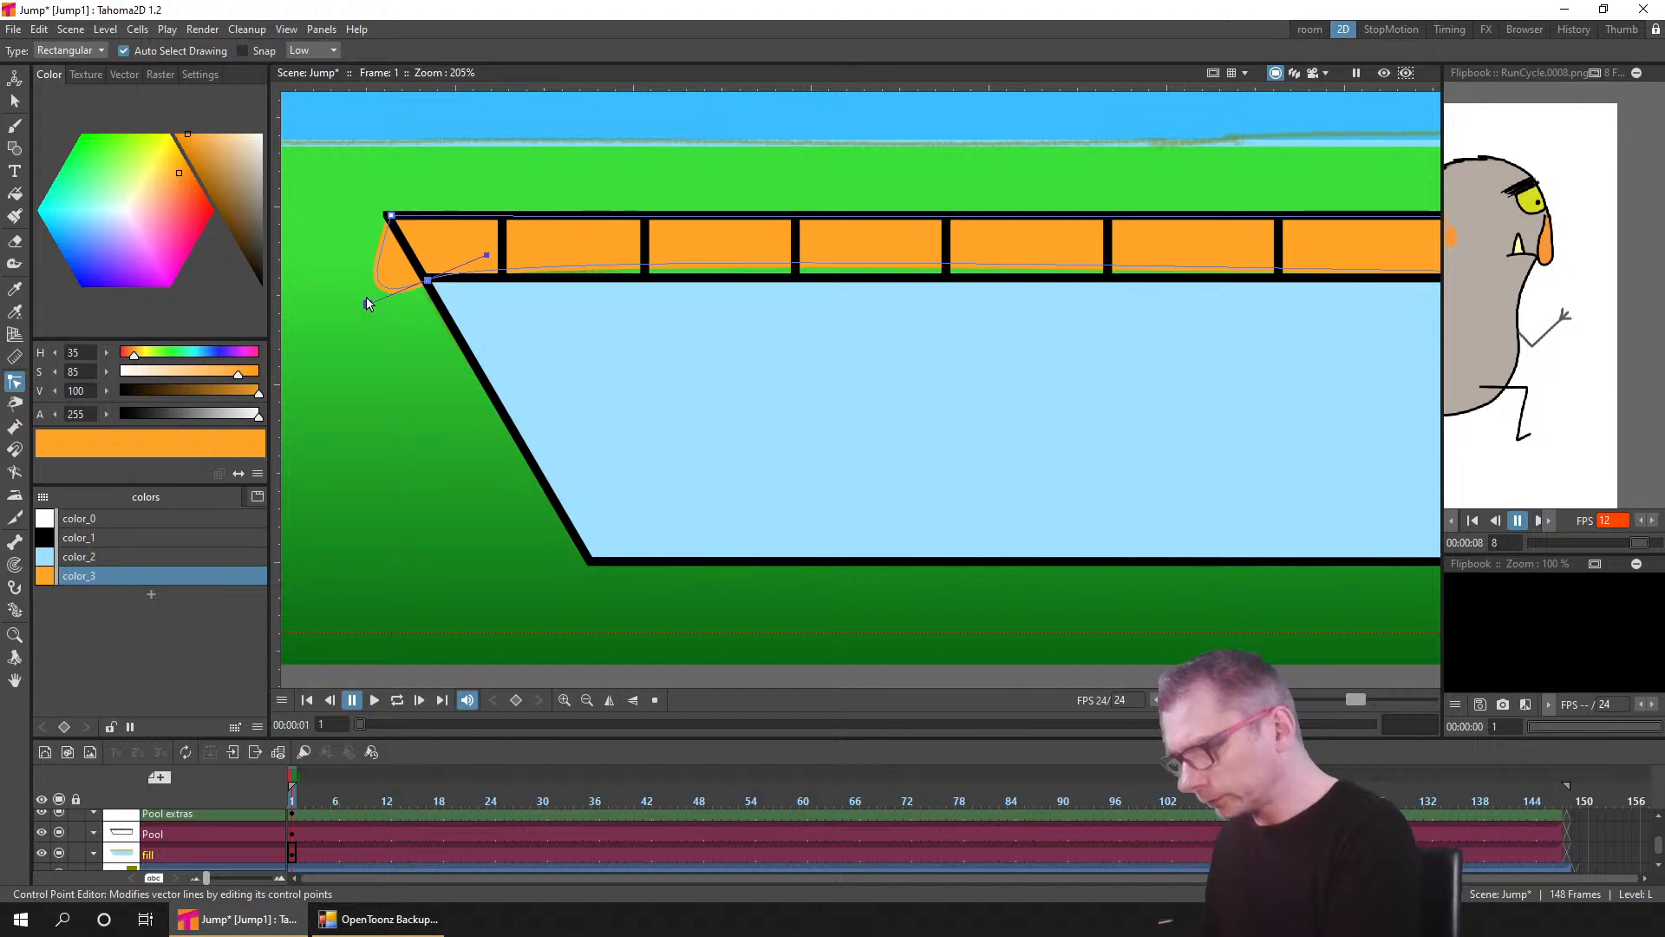
pyautogui.moveTo(367, 303); pyautogui.dragTo(370, 288)
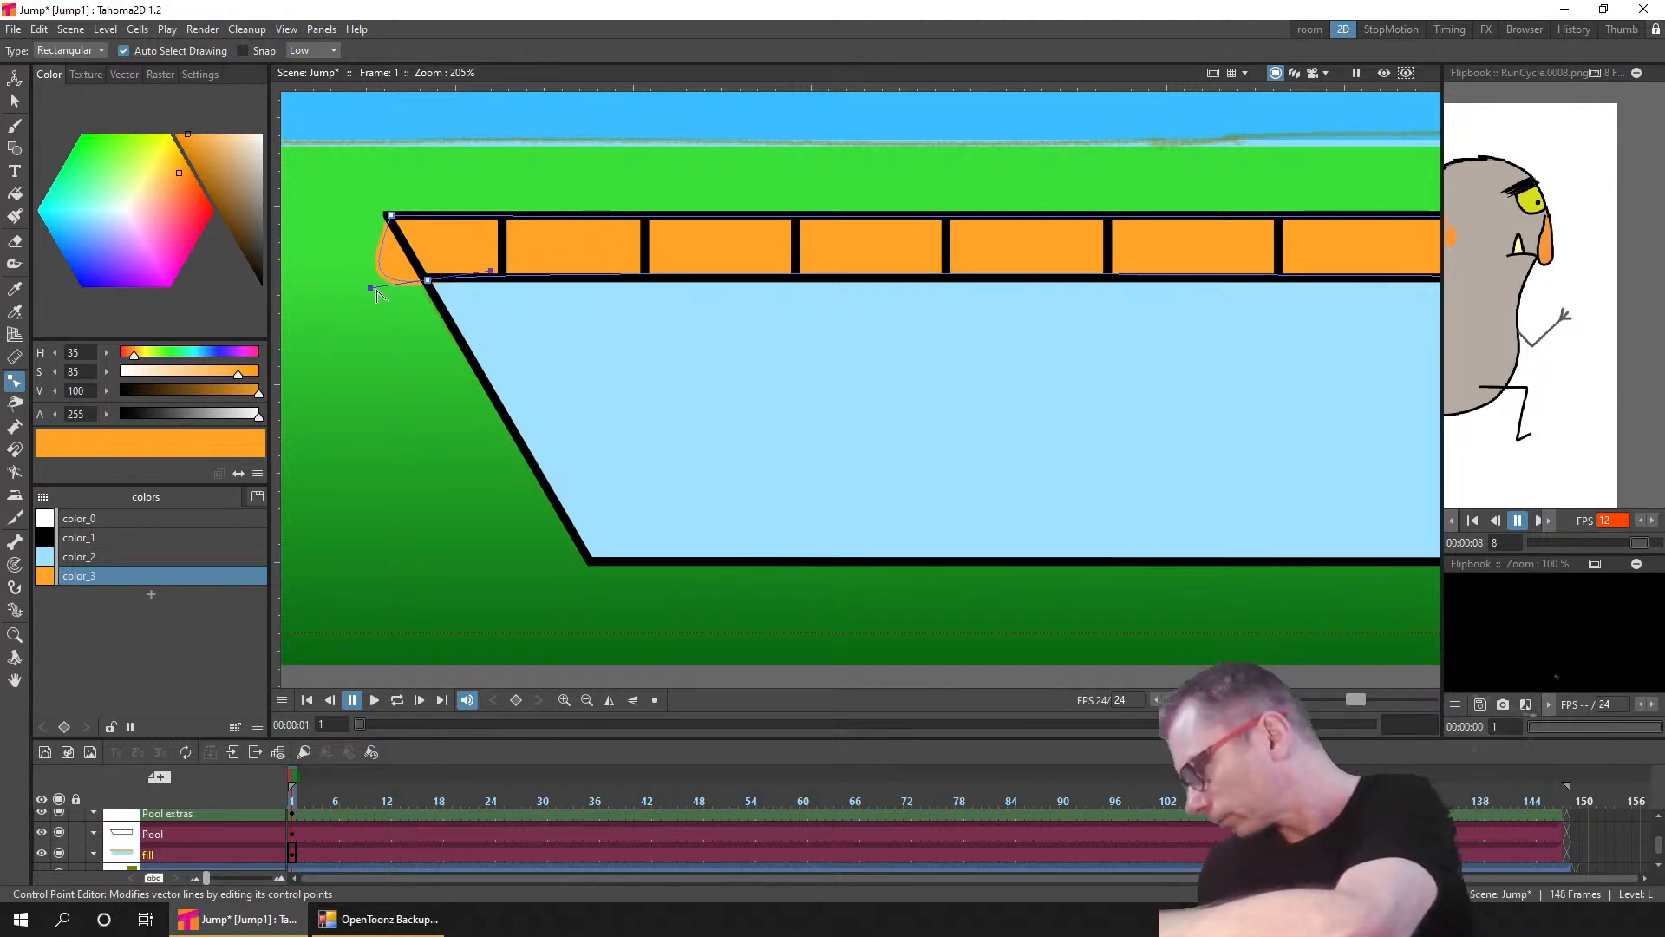
pyautogui.moveTo(373, 289); pyautogui.dragTo(491, 283)
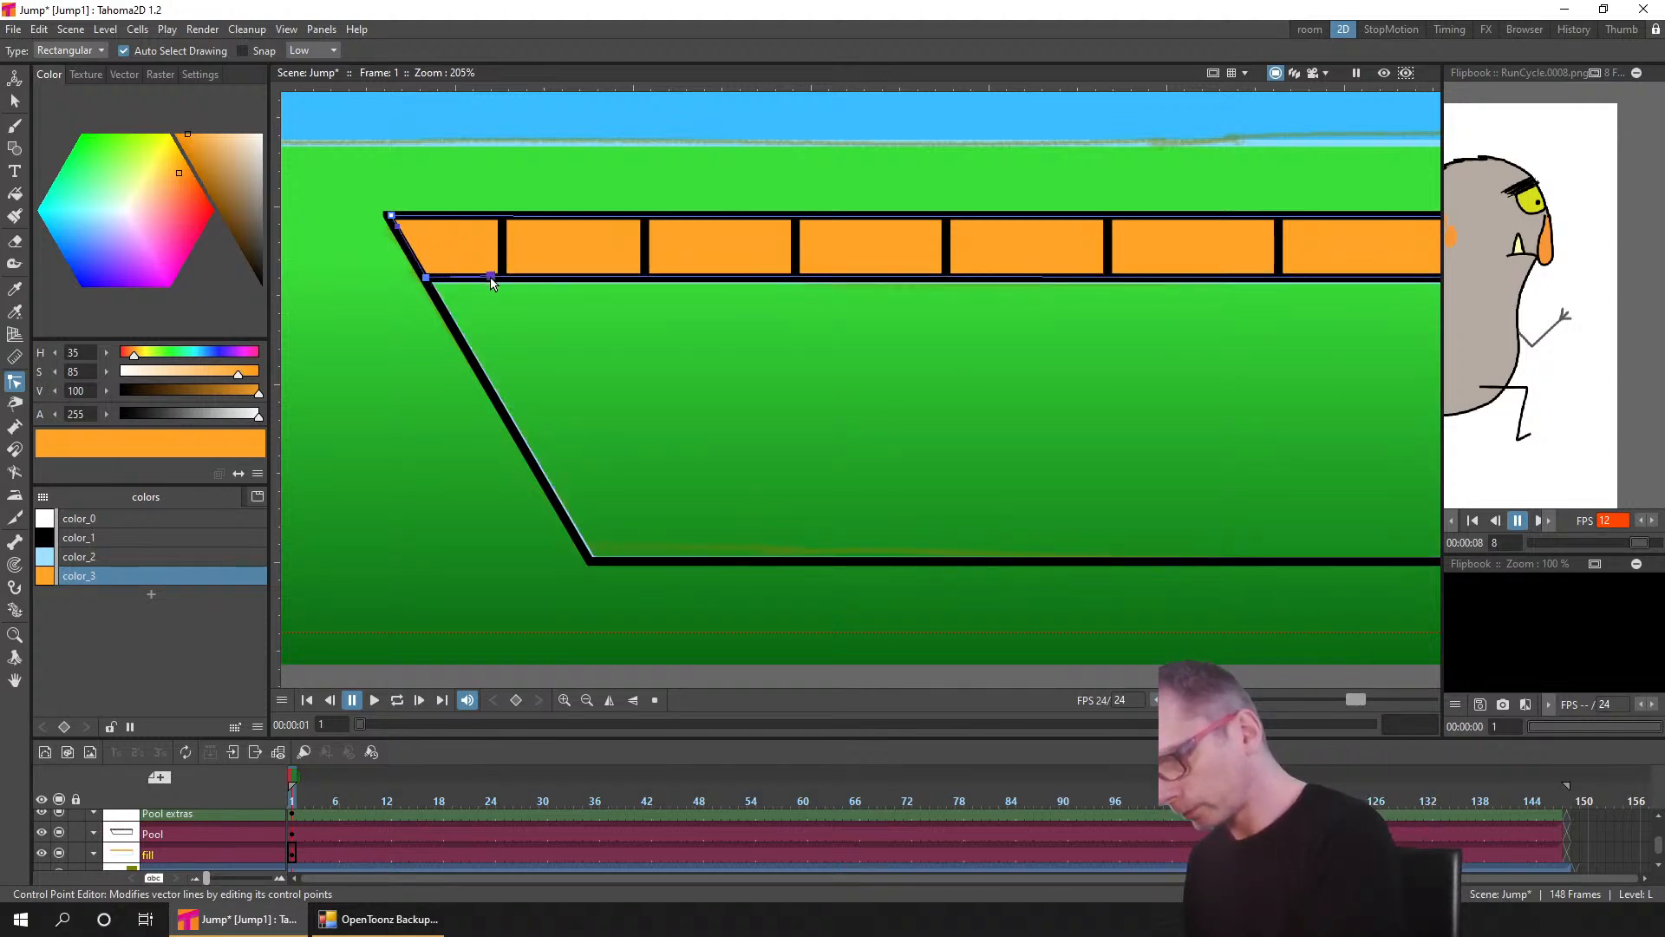
pyautogui.click(369, 425)
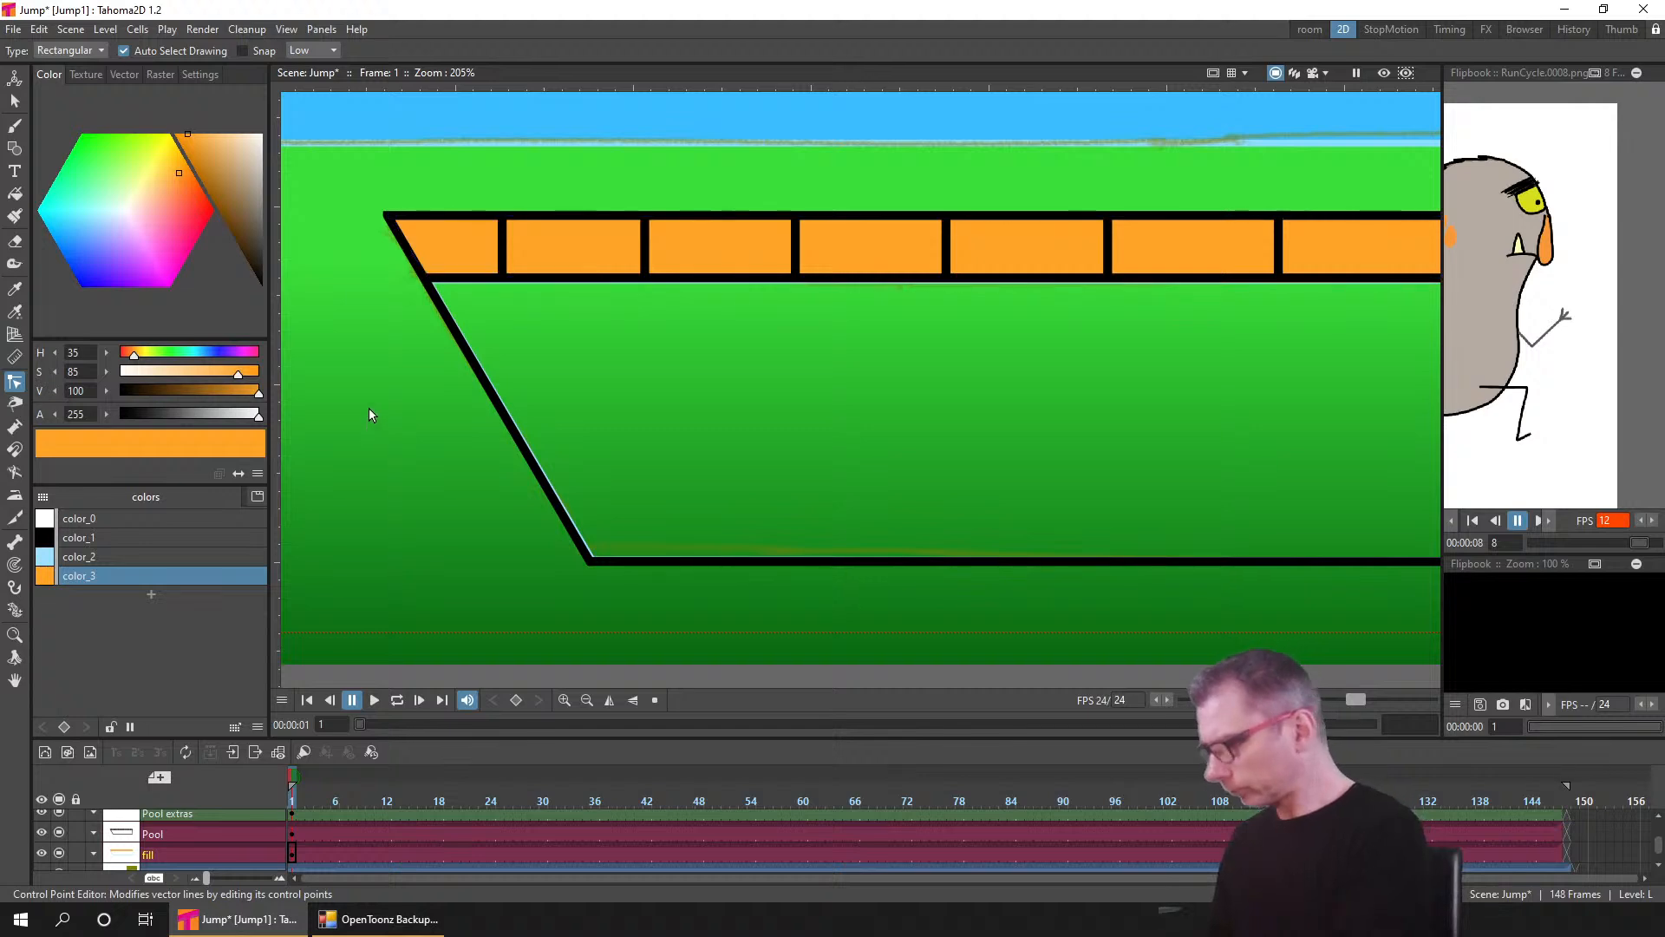
# - Refill the pool's water area with light blue color_2 and save the scene
pyautogui.click(15, 193)
pyautogui.click(94, 556)
pyautogui.click(597, 373)
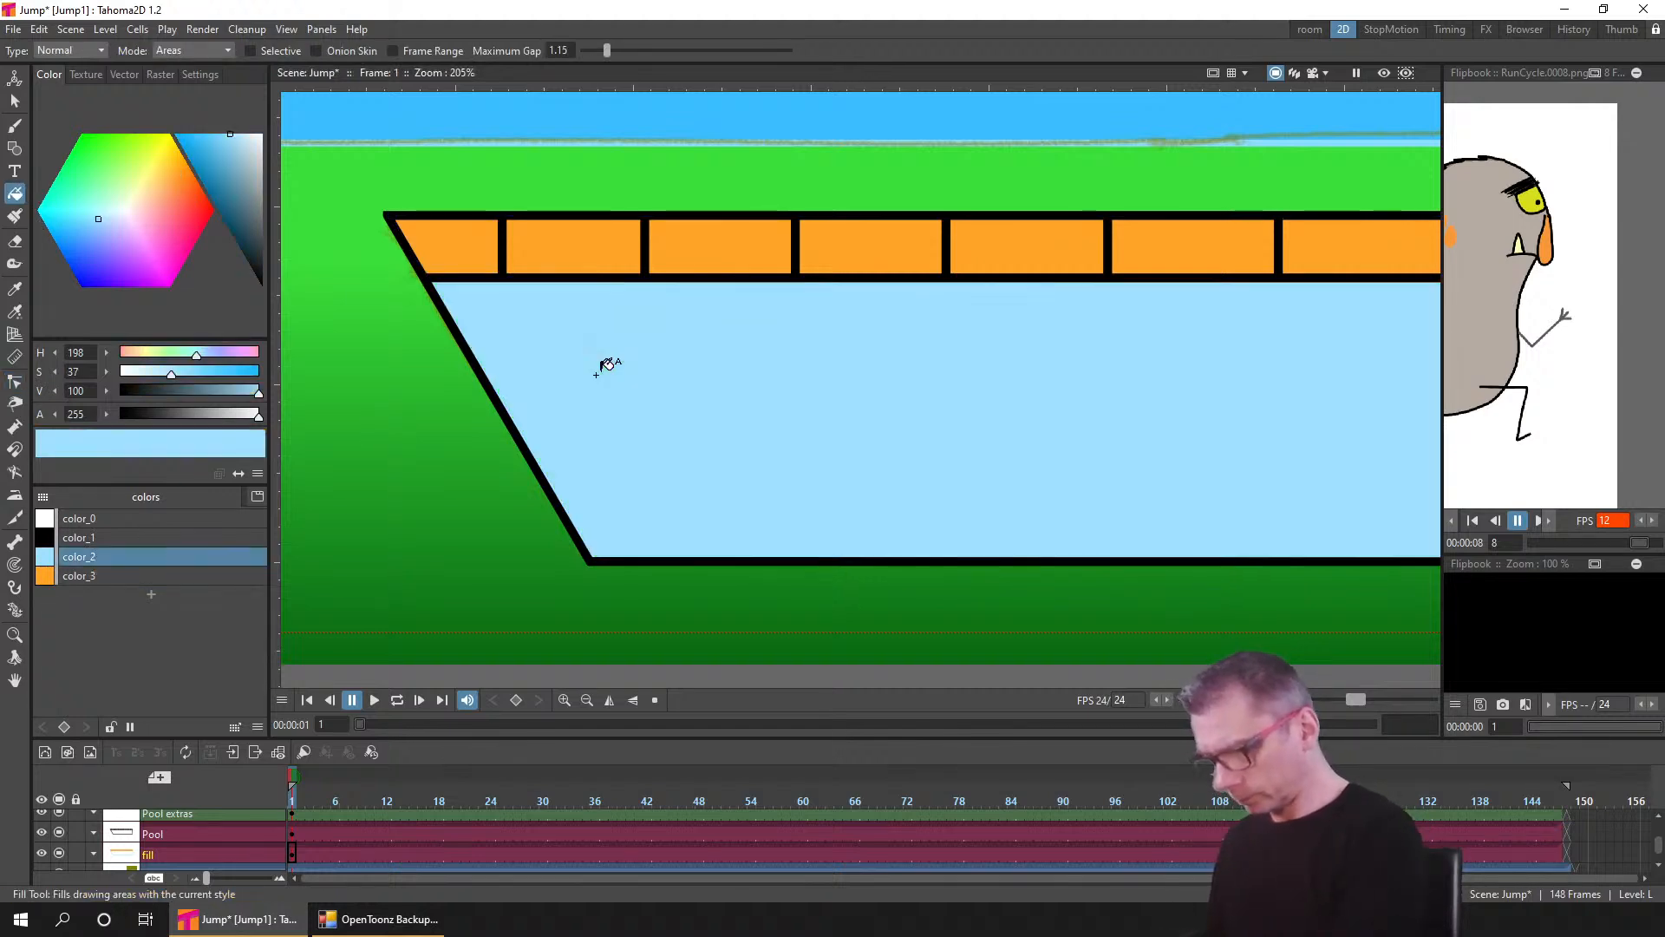
pyautogui.scroll(-5, 1127, 434)
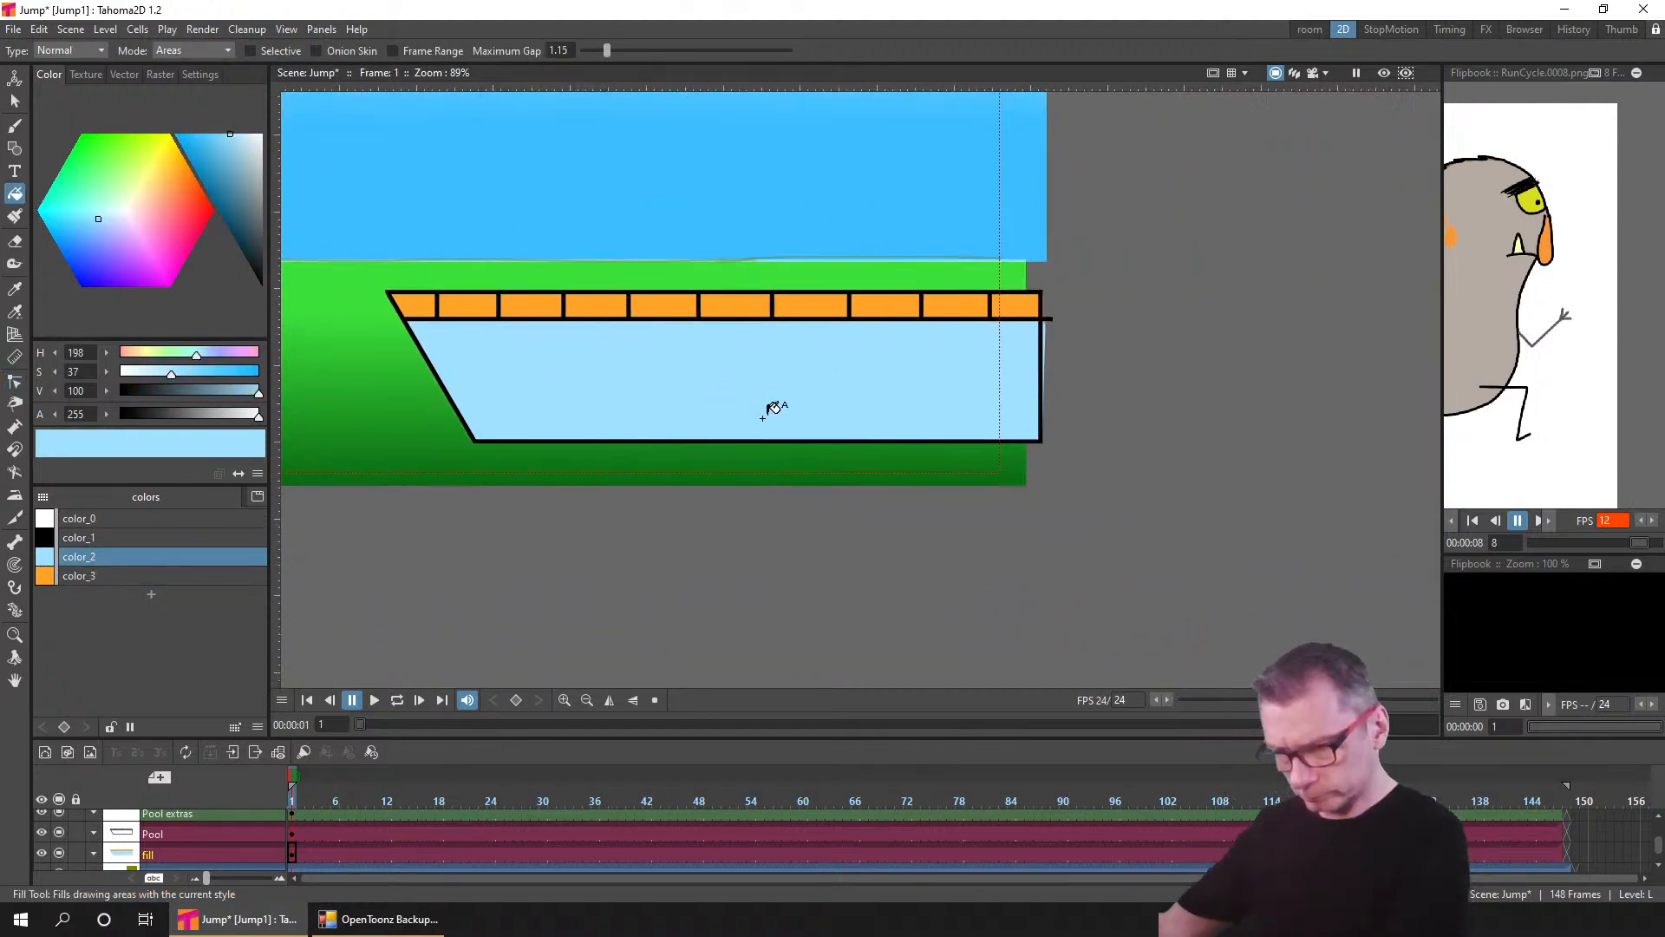
pyautogui.hotkey('ctrl', 's')
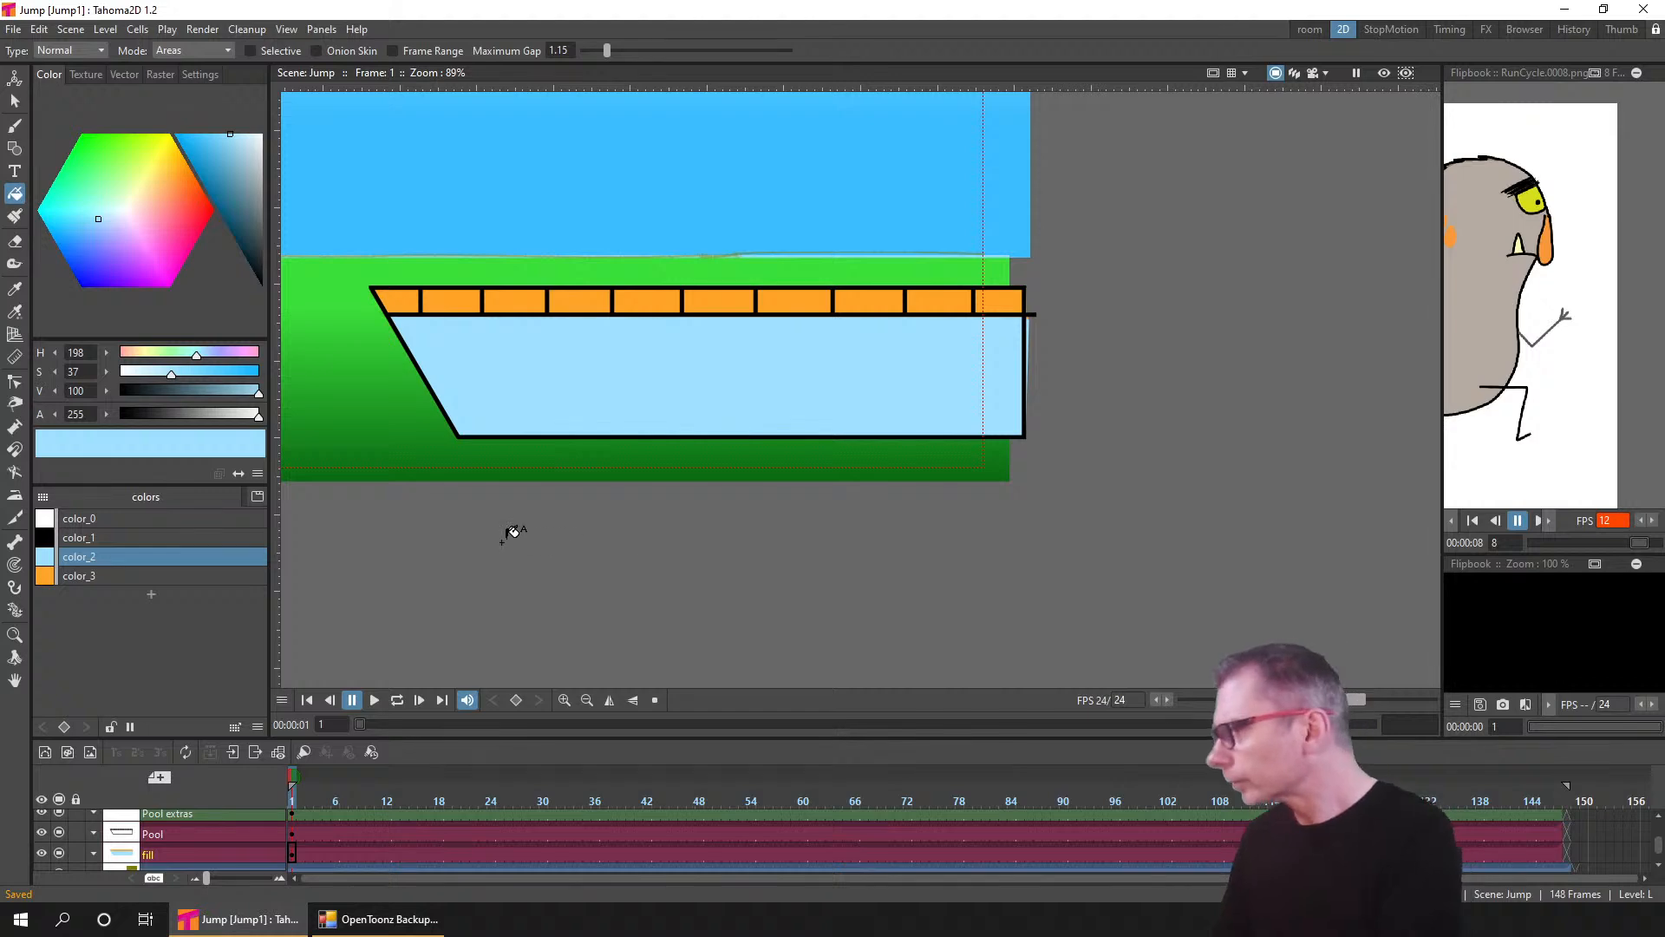
# - On frame 1 of the Pool level, set the Geometry tool to the Line shape with size 1
pyautogui.moveTo(512, 533); pyautogui.dragTo(893, 483)
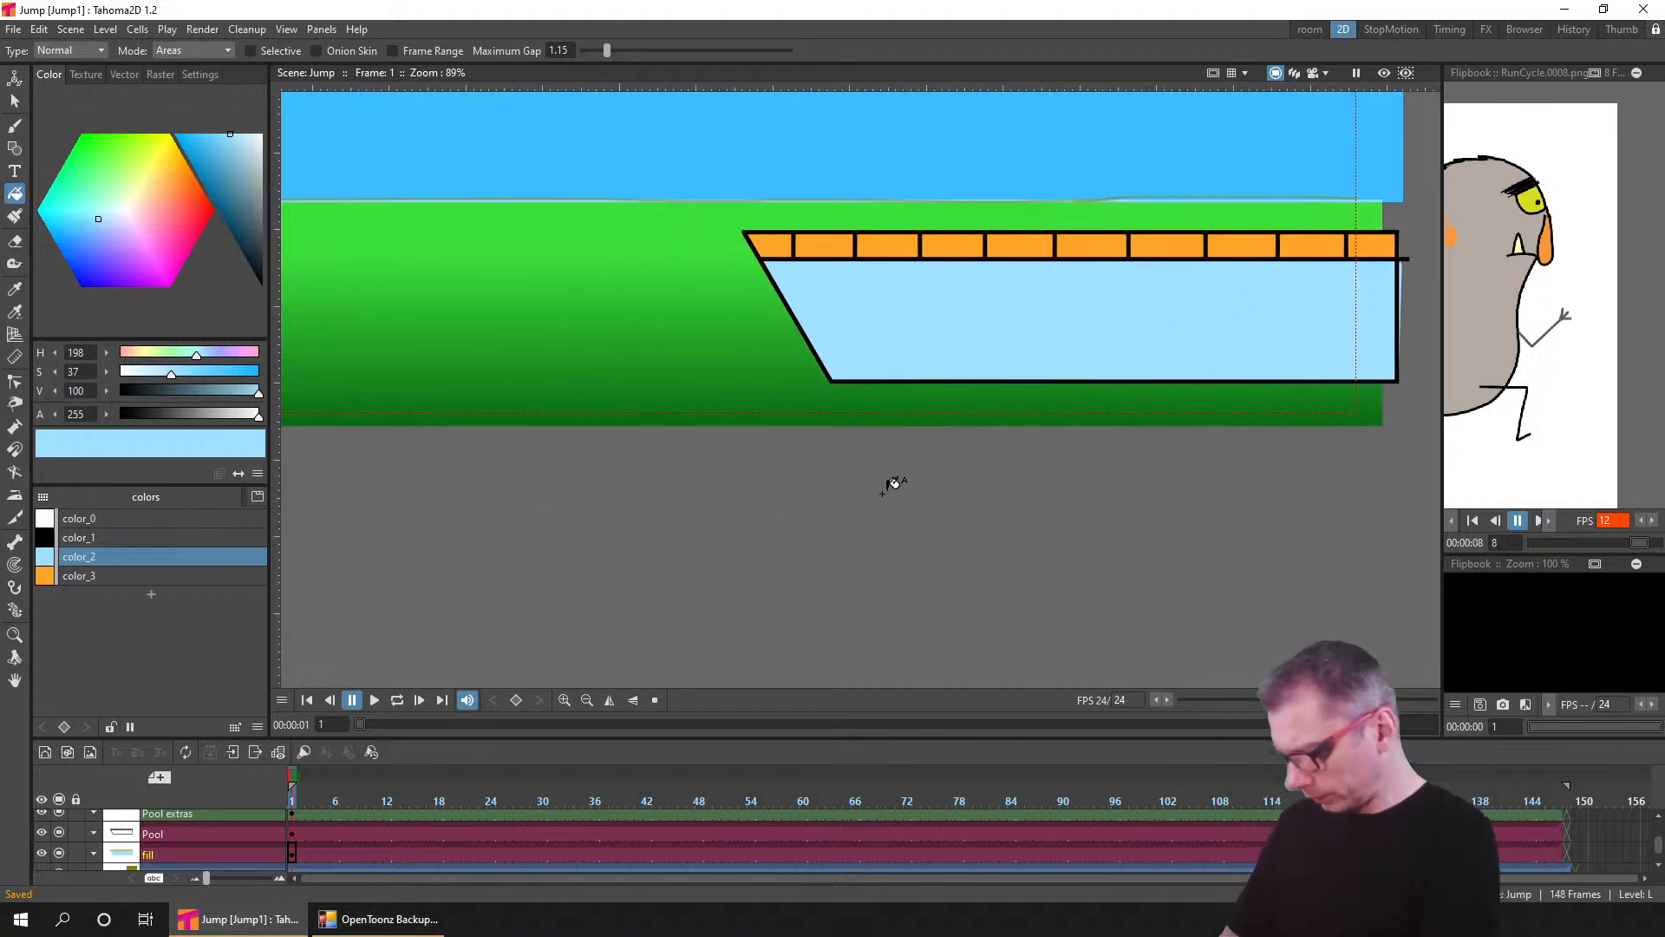
pyautogui.click(293, 813)
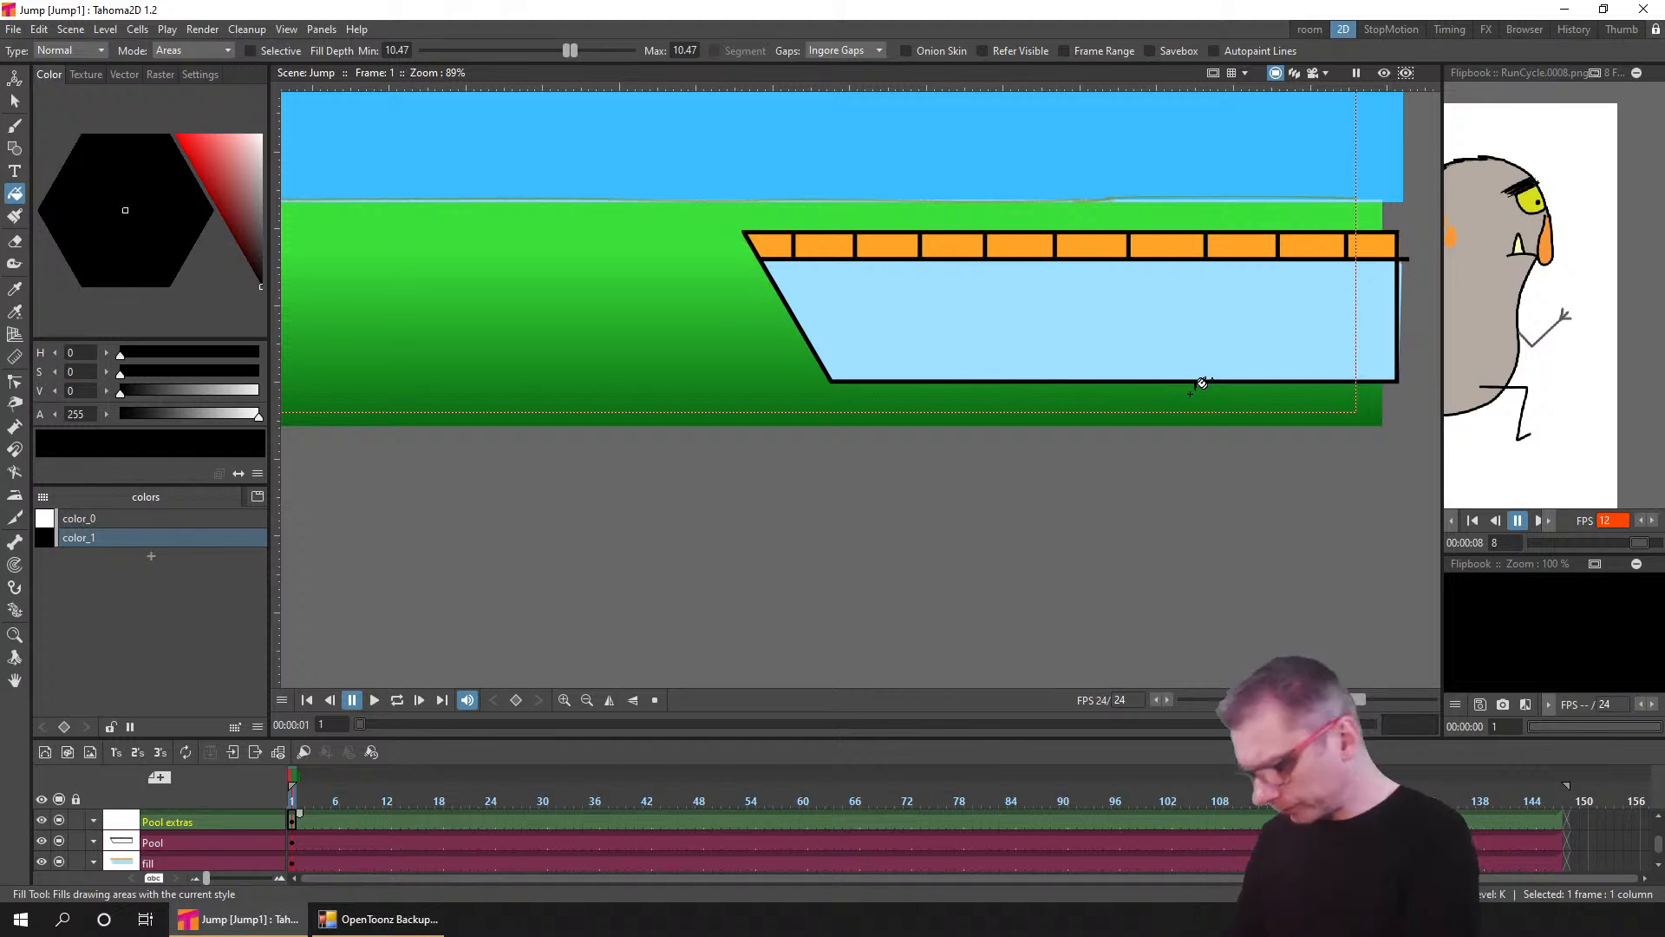
pyautogui.click(294, 842)
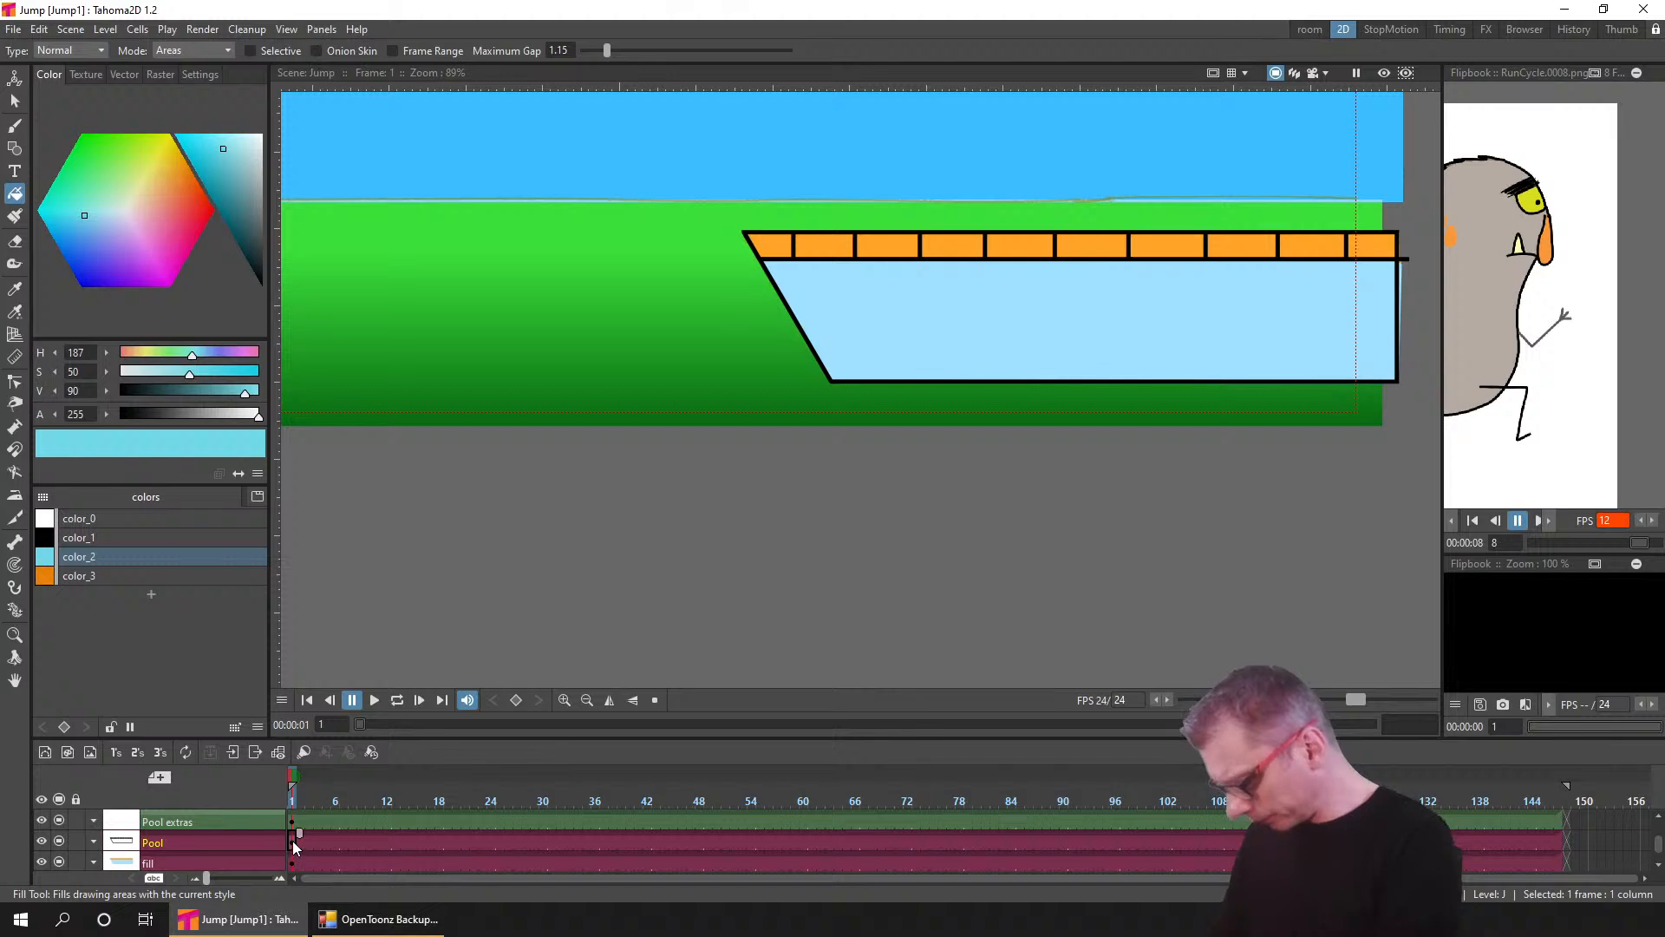
pyautogui.scroll(2, 299, 842)
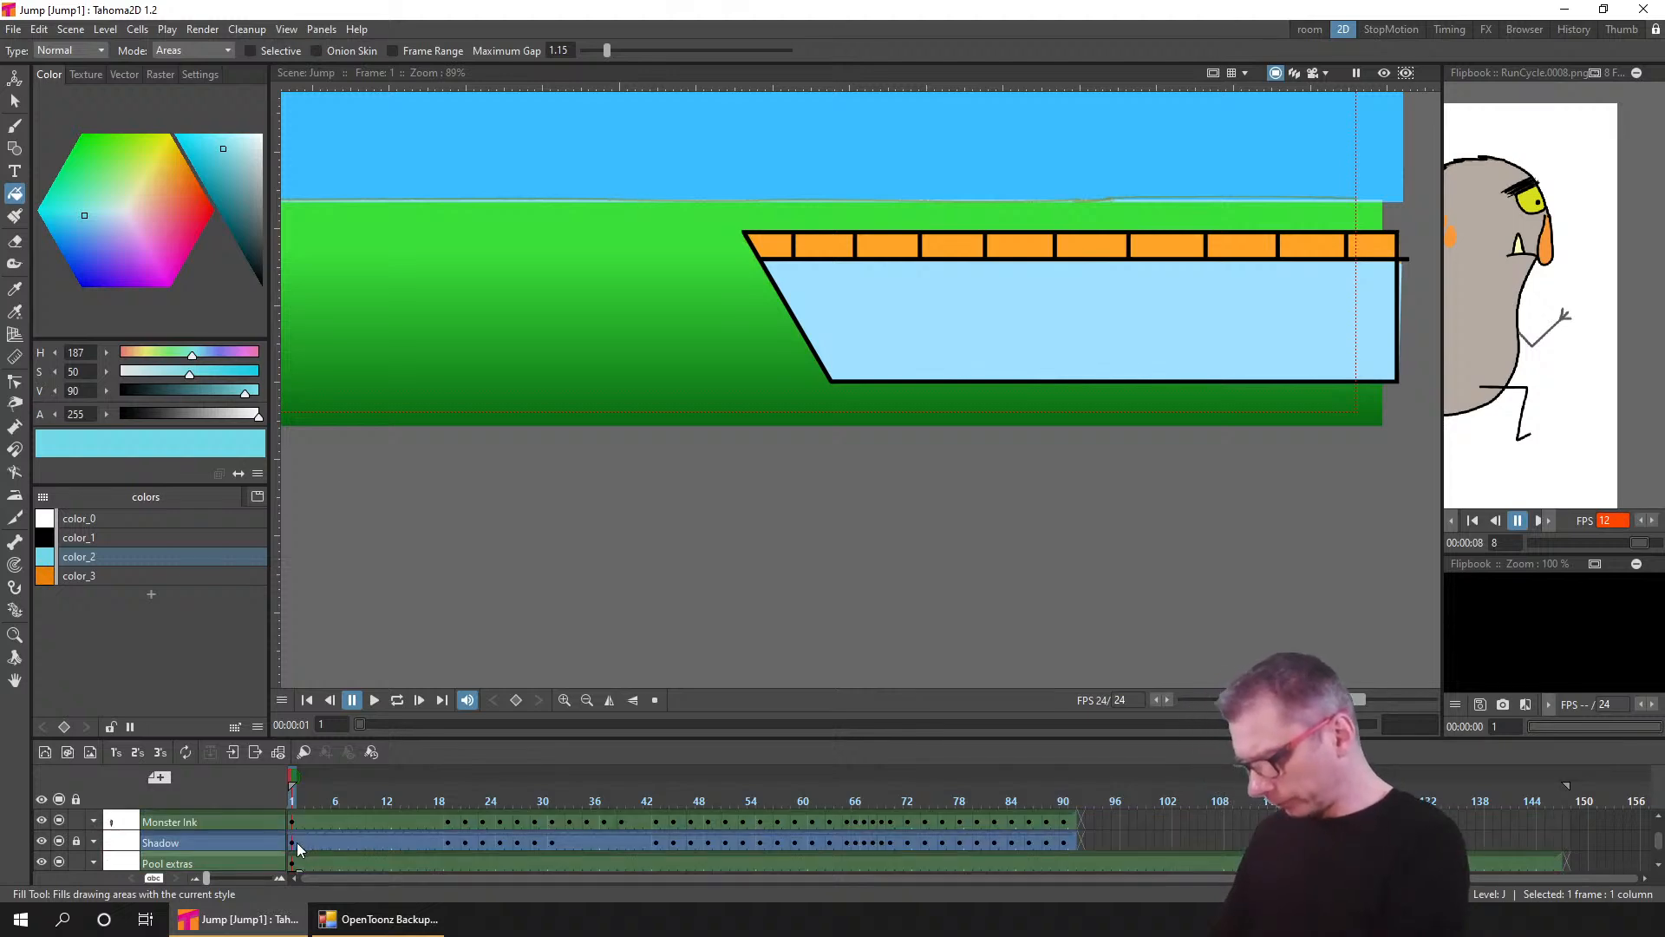
pyautogui.scroll(3, 299, 845)
pyautogui.scroll(2, 298, 848)
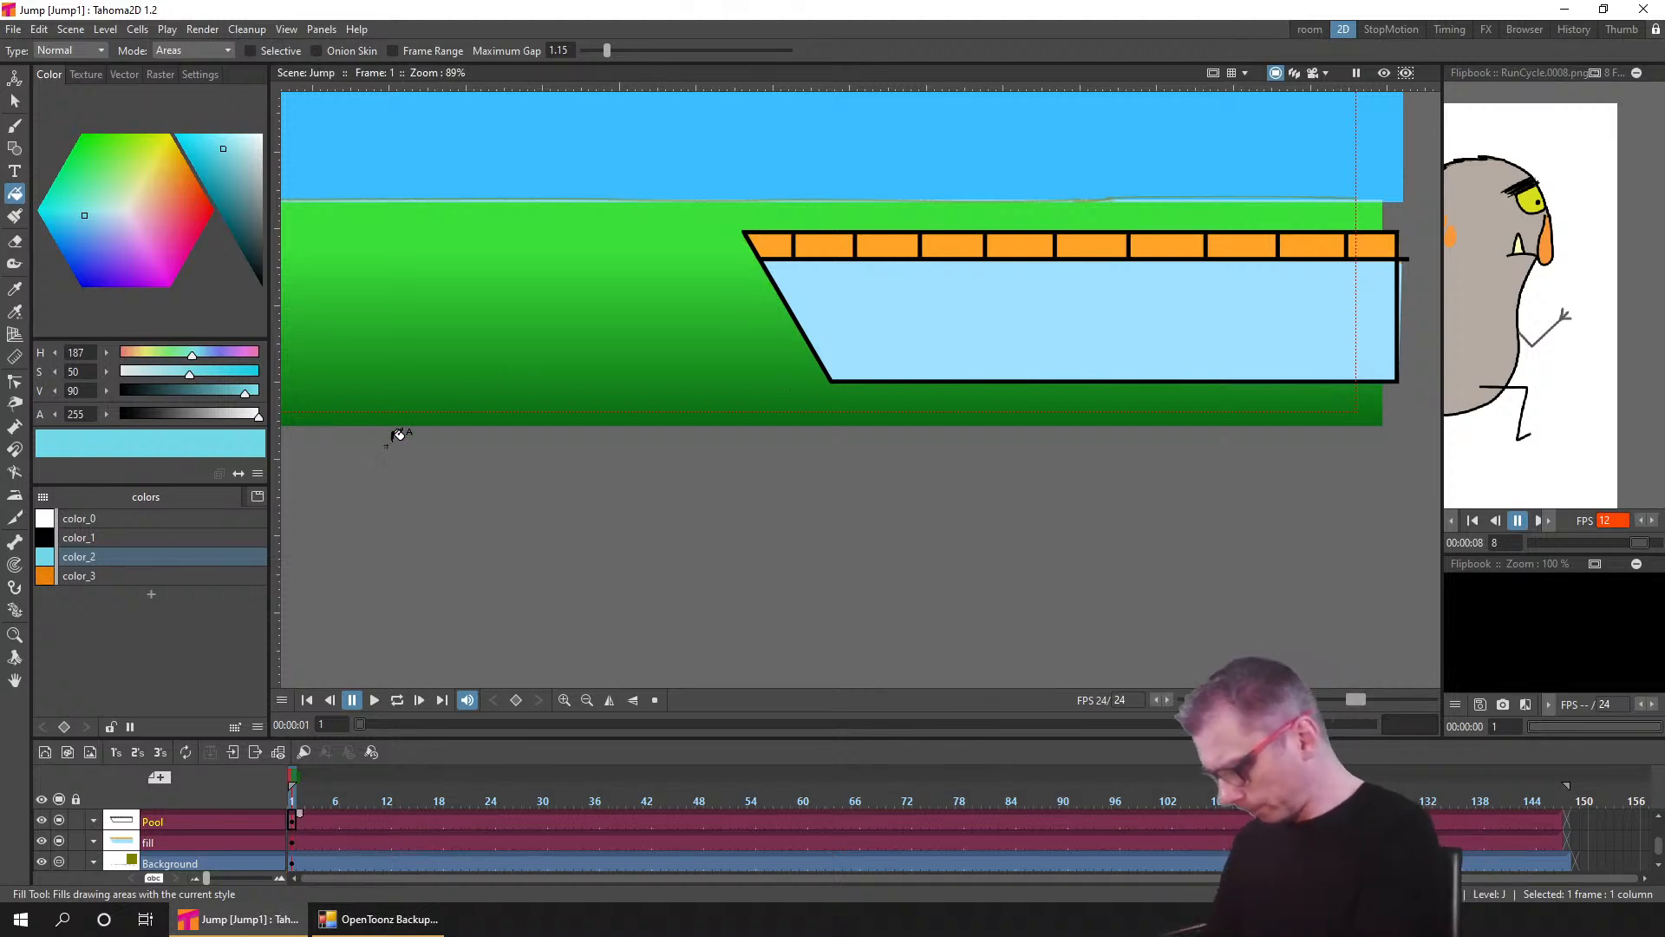
pyautogui.click(59, 838)
pyautogui.click(61, 837)
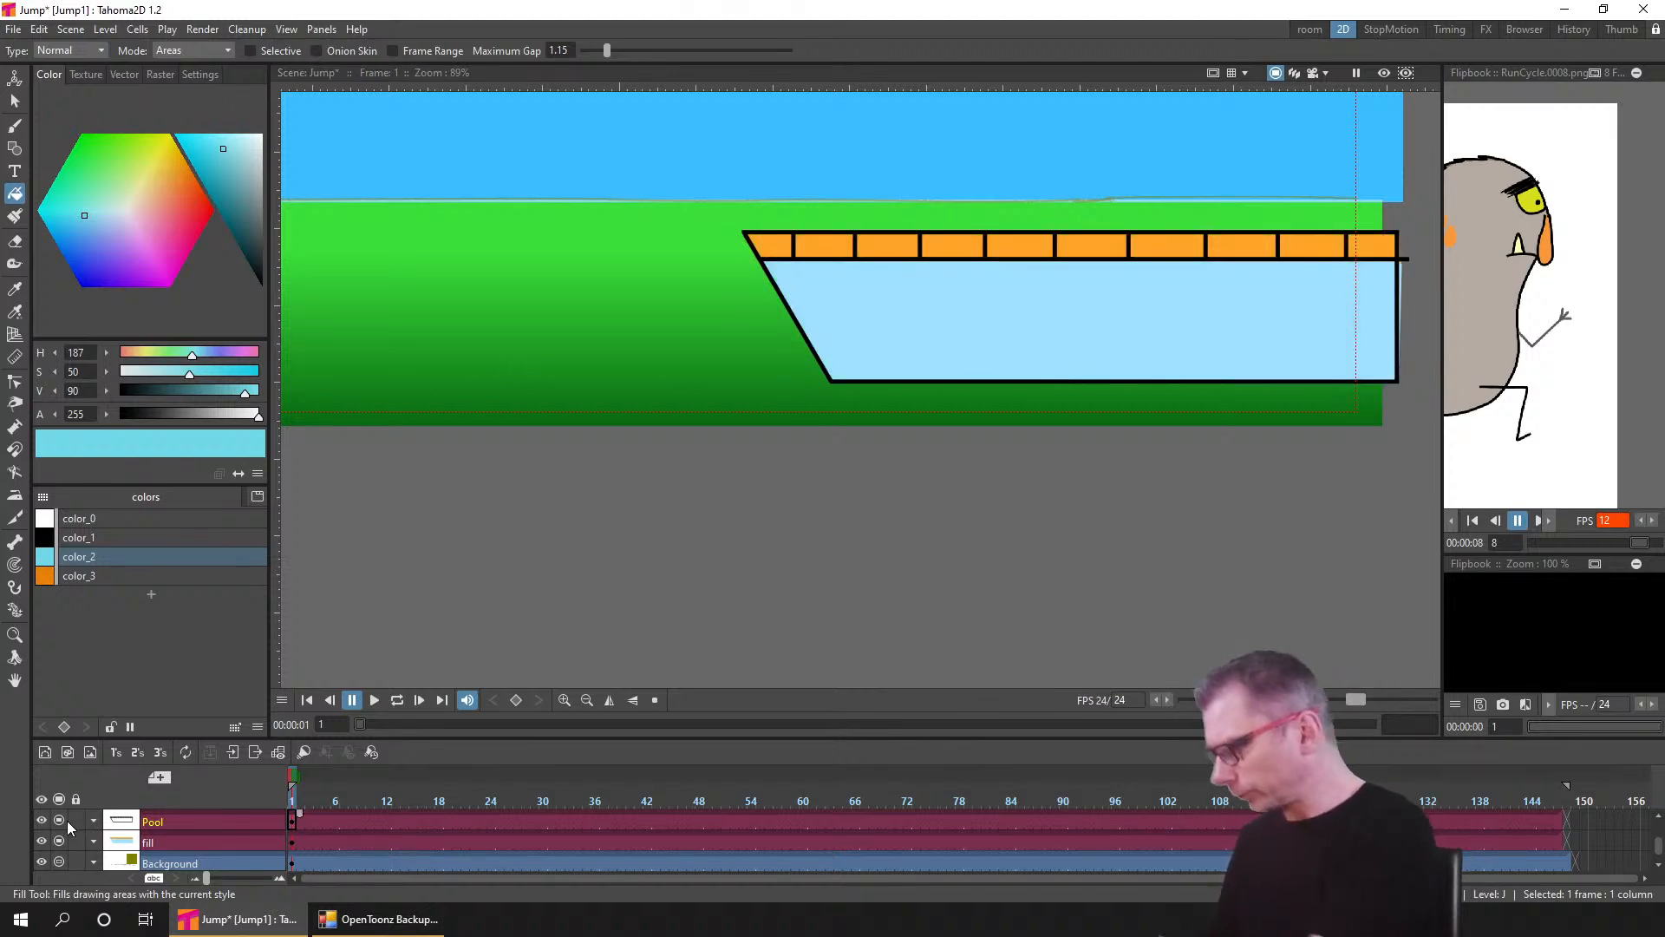
pyautogui.click(15, 125)
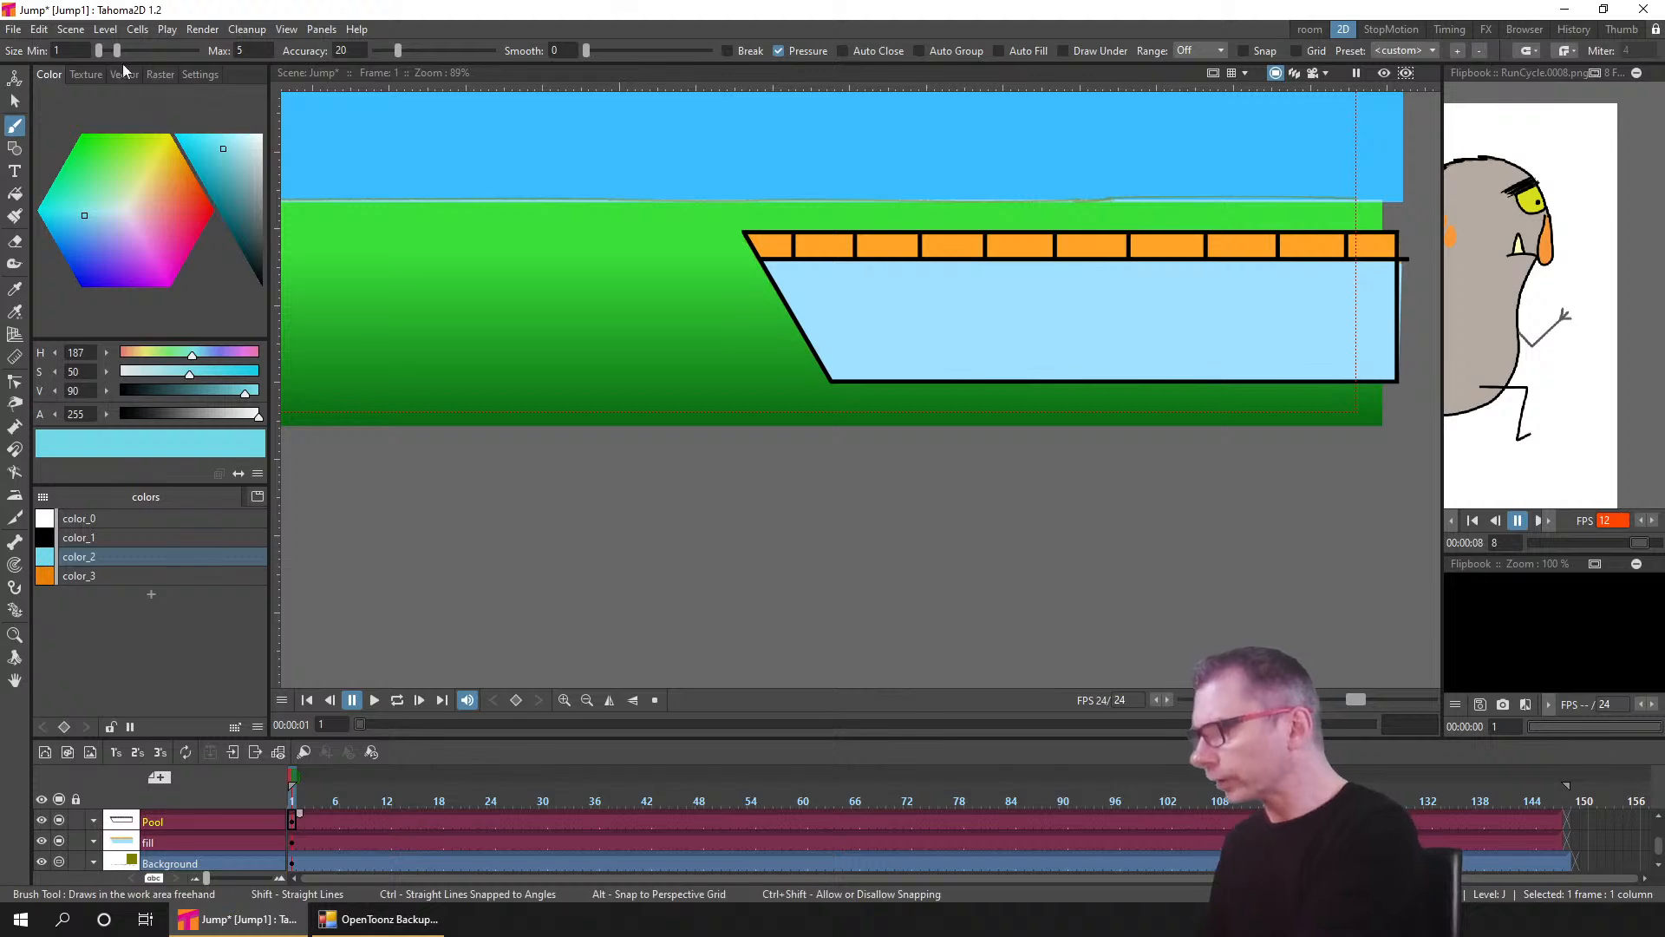
pyautogui.click(14, 147)
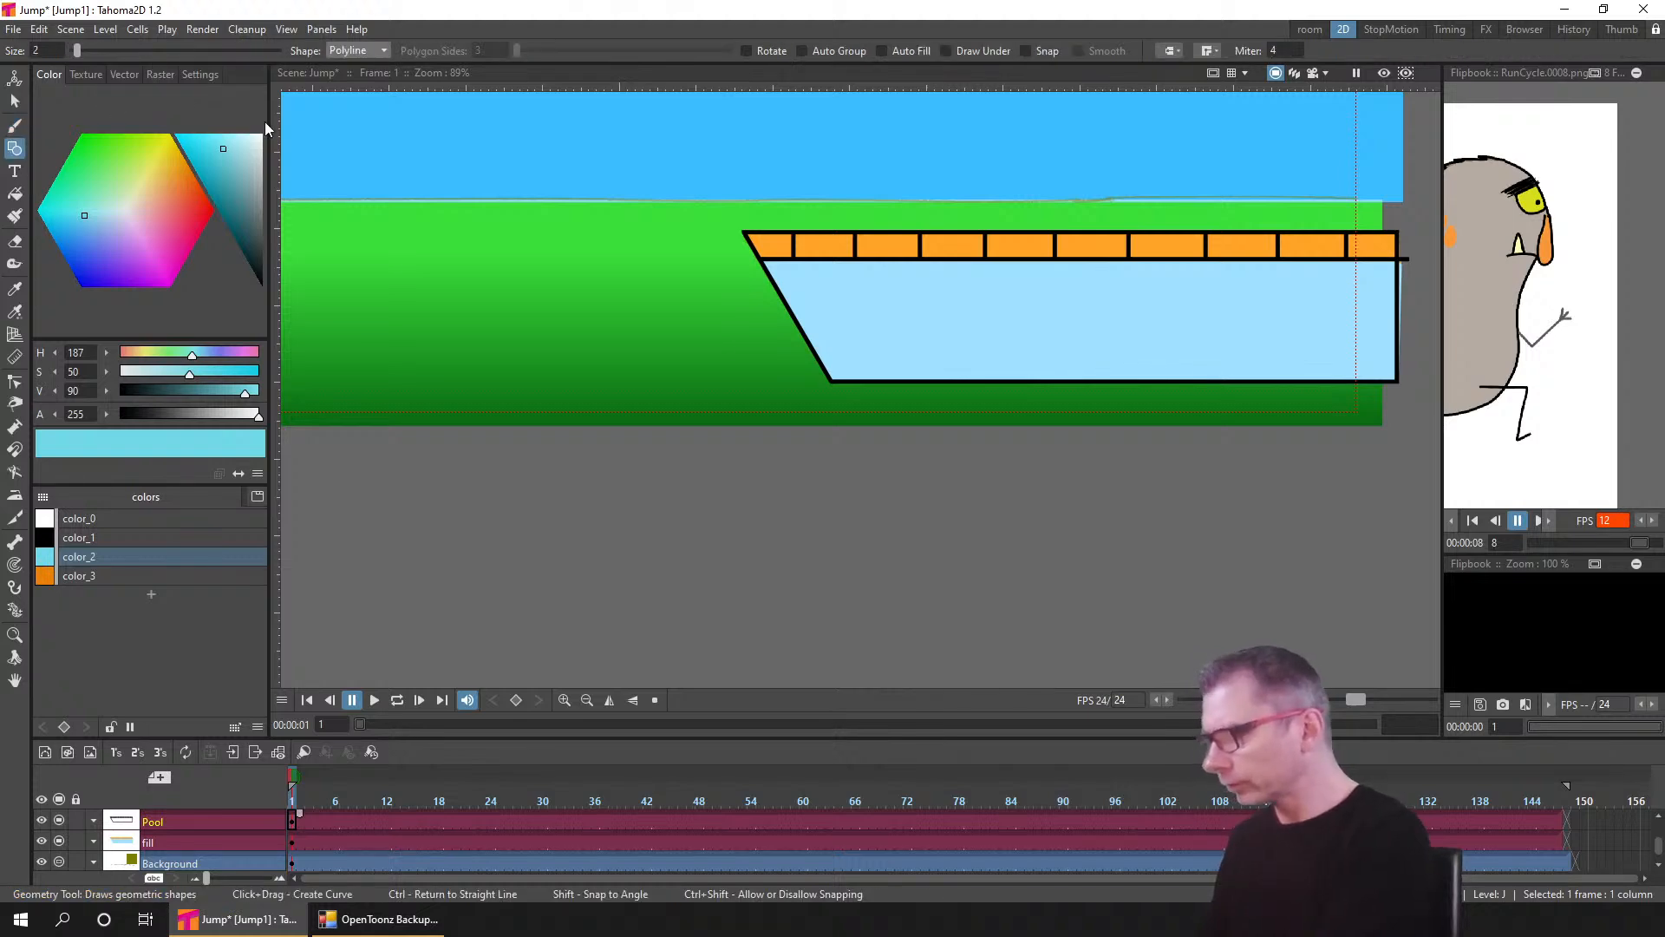
pyautogui.click(358, 51)
pyautogui.click(347, 97)
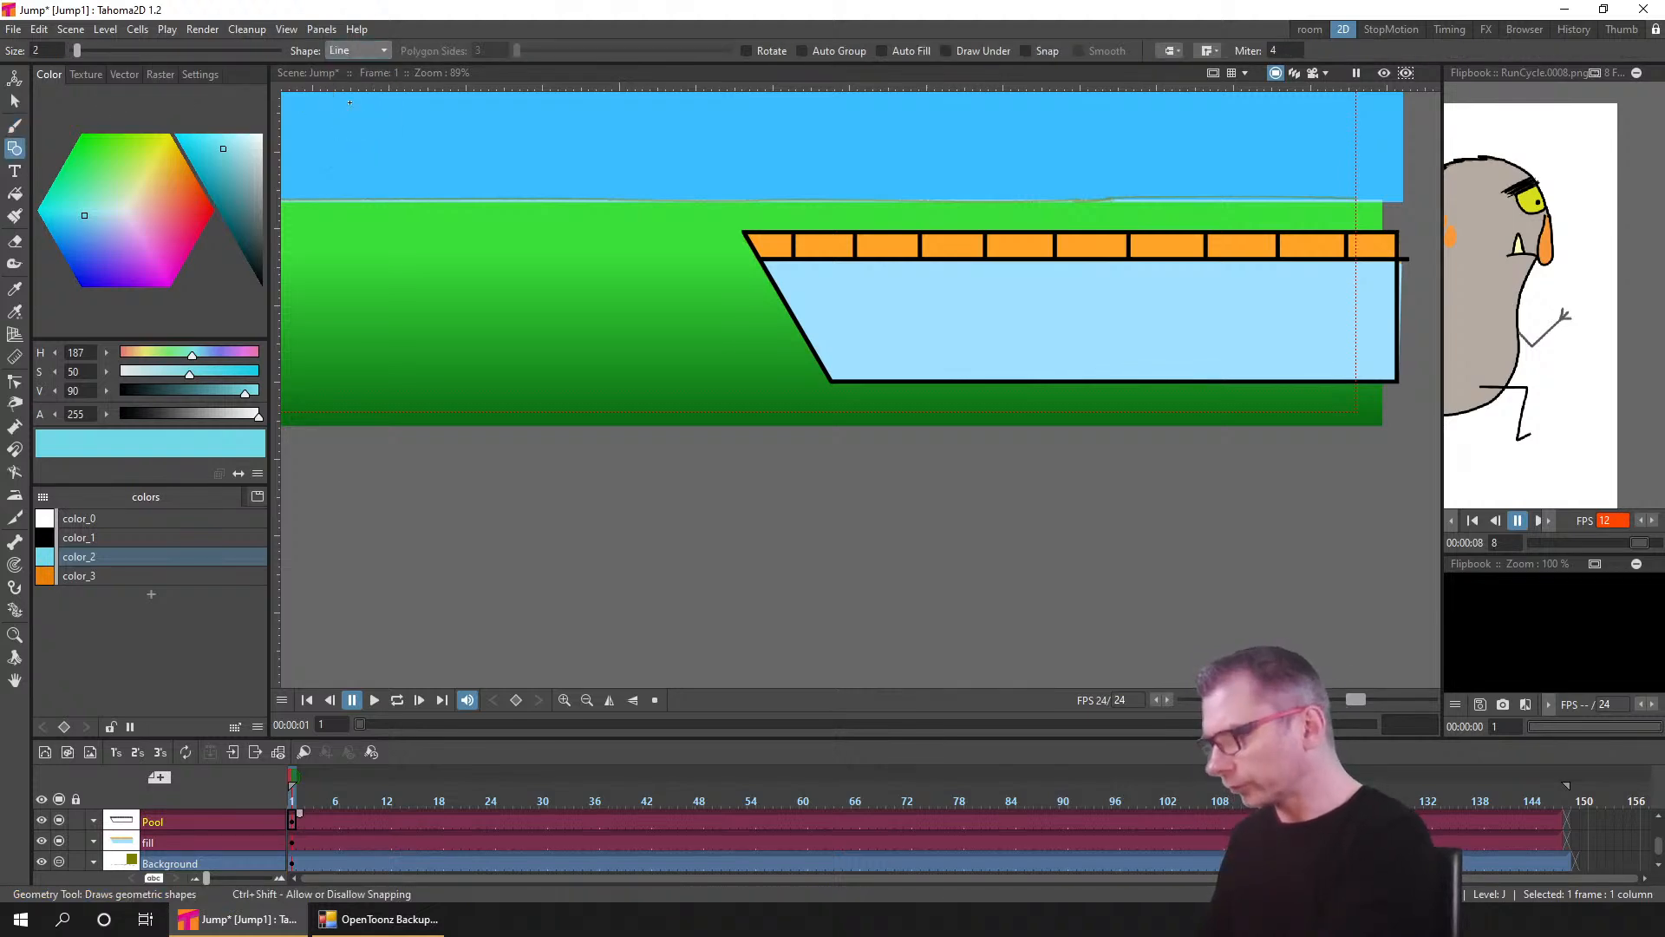
pyautogui.write('1')
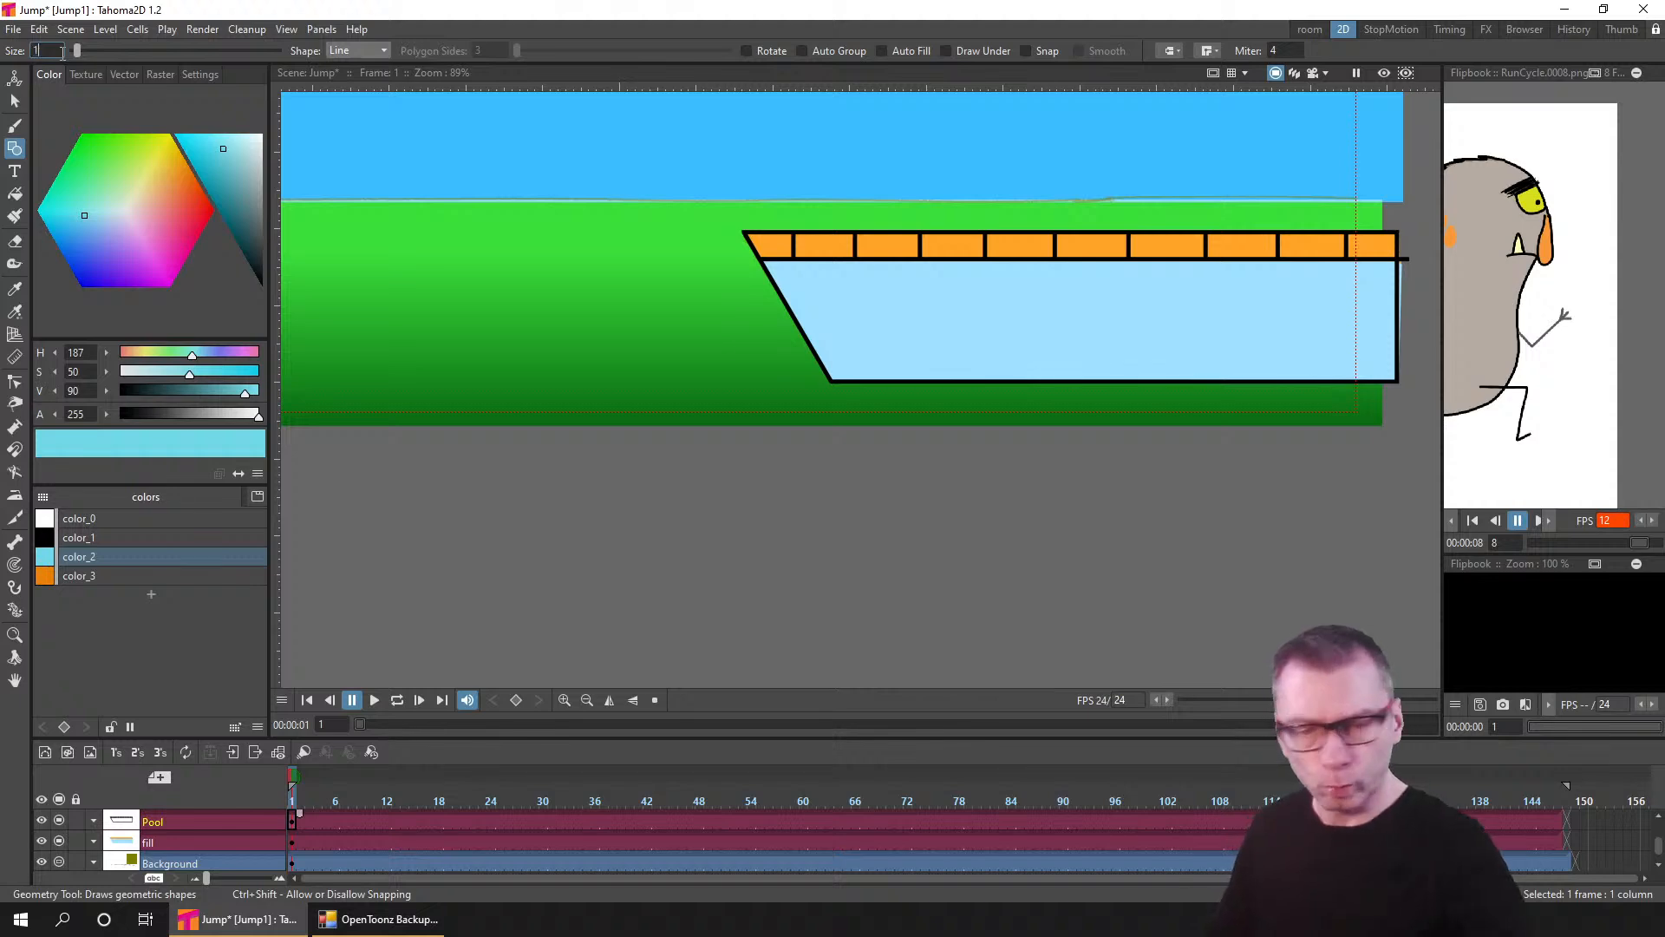
pyautogui.scroll(4, 894, 308)
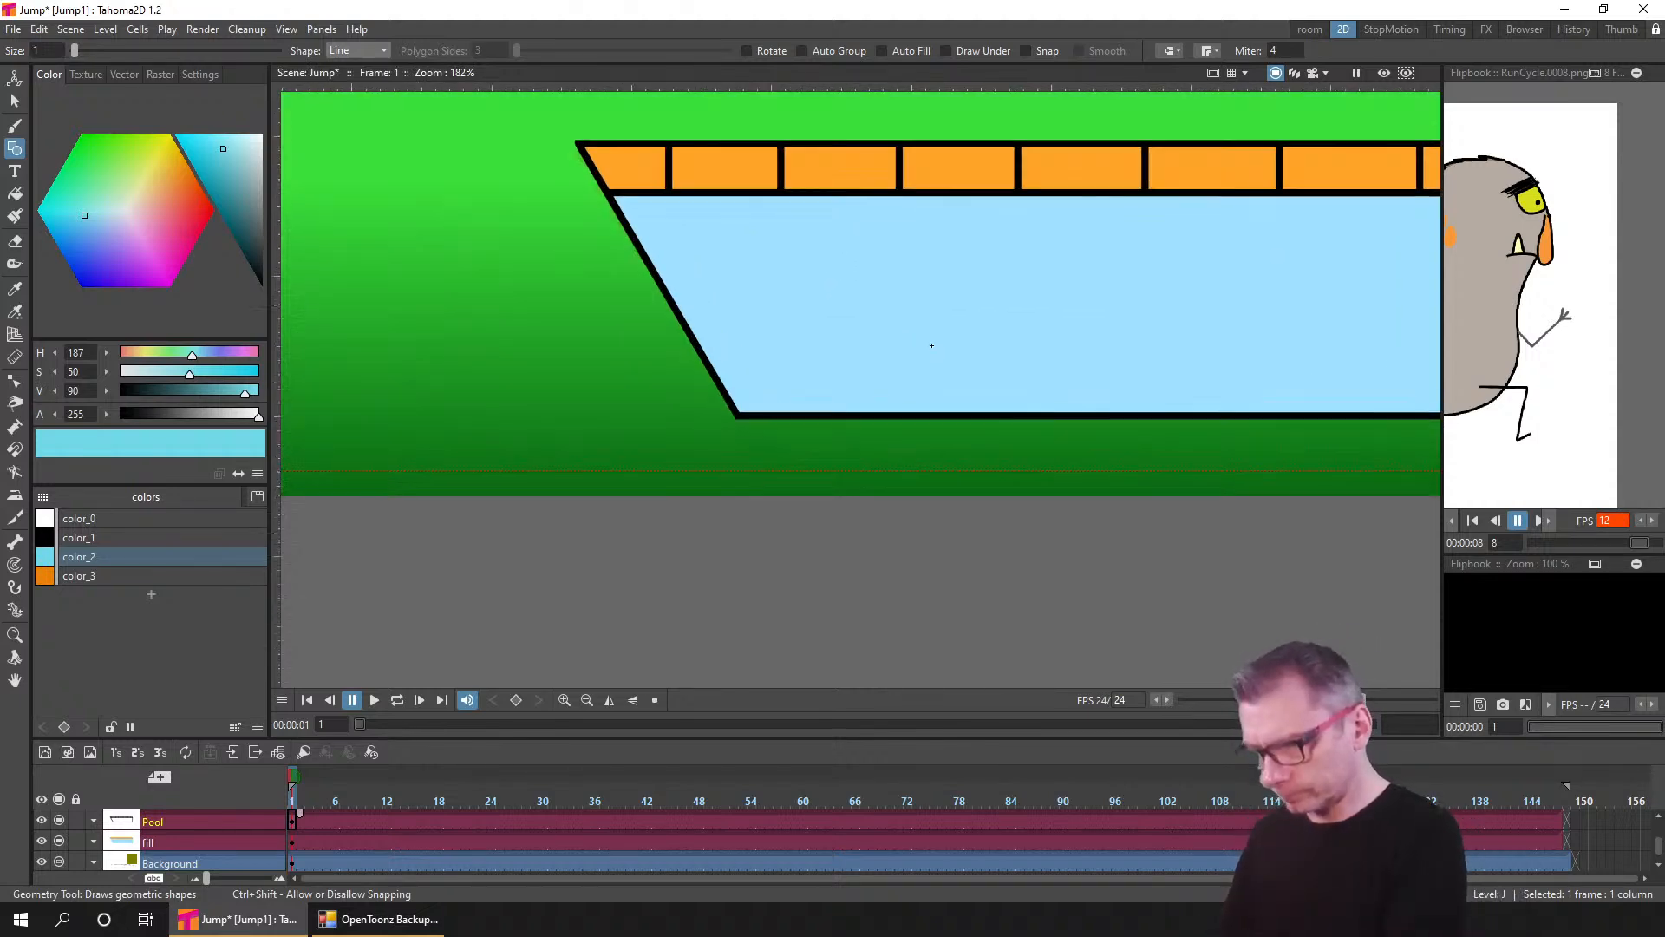
pyautogui.scroll(-3, 784, 505)
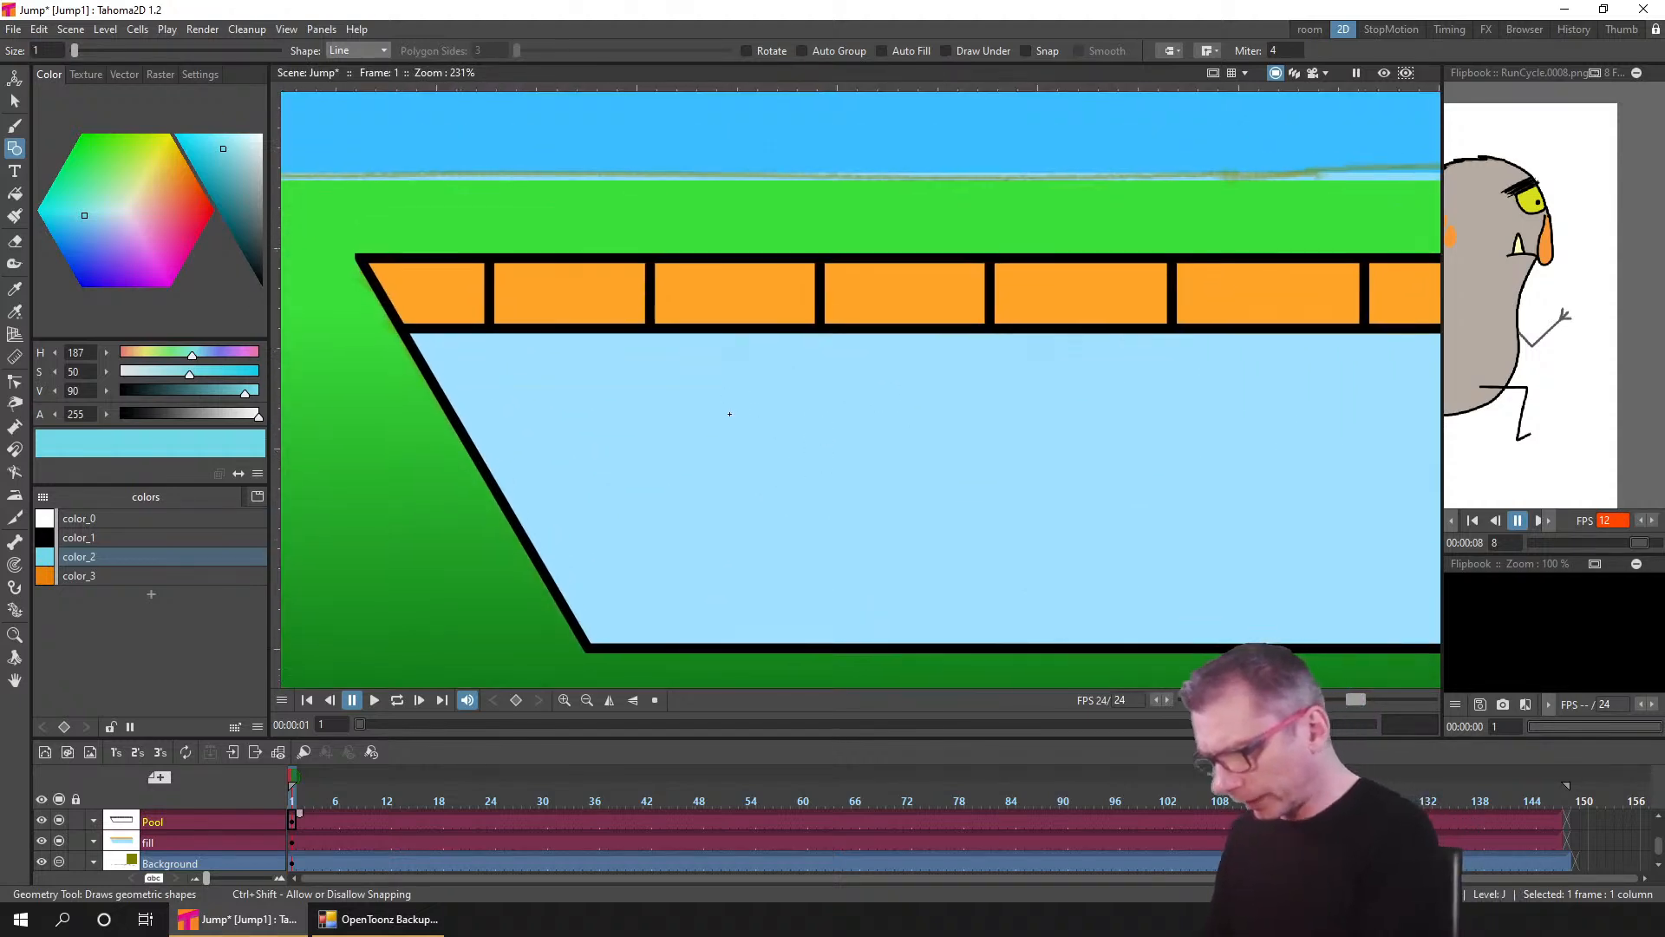
pyautogui.scroll(4, 423, 261)
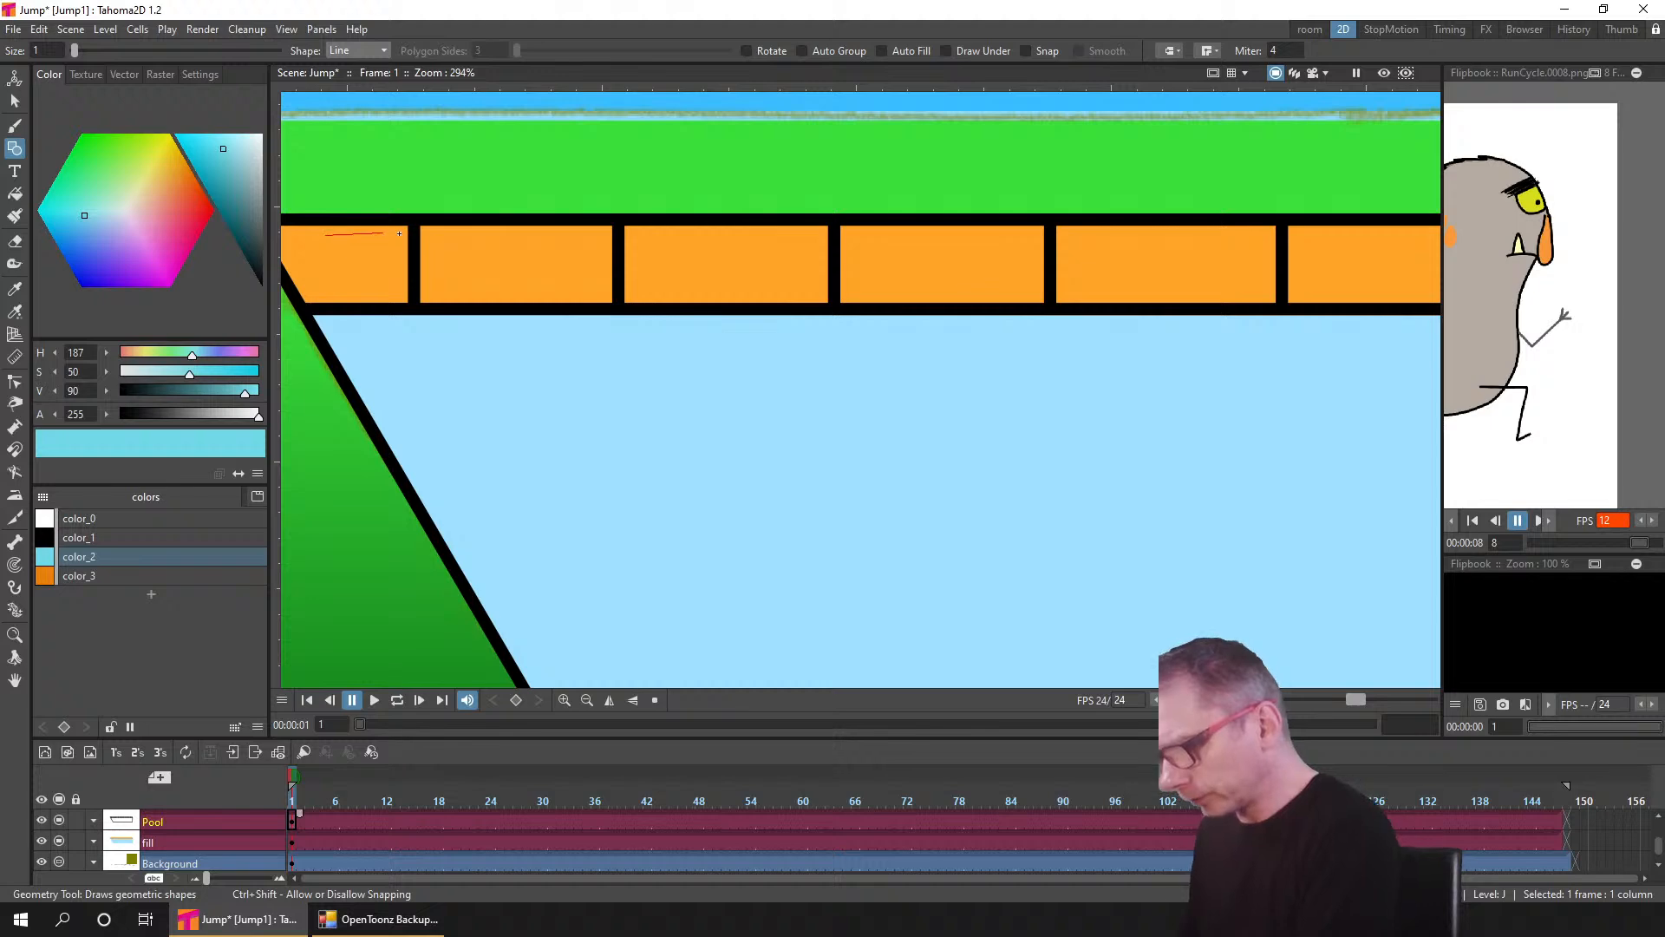
pyautogui.moveTo(400, 235); pyautogui.dragTo(401, 234)
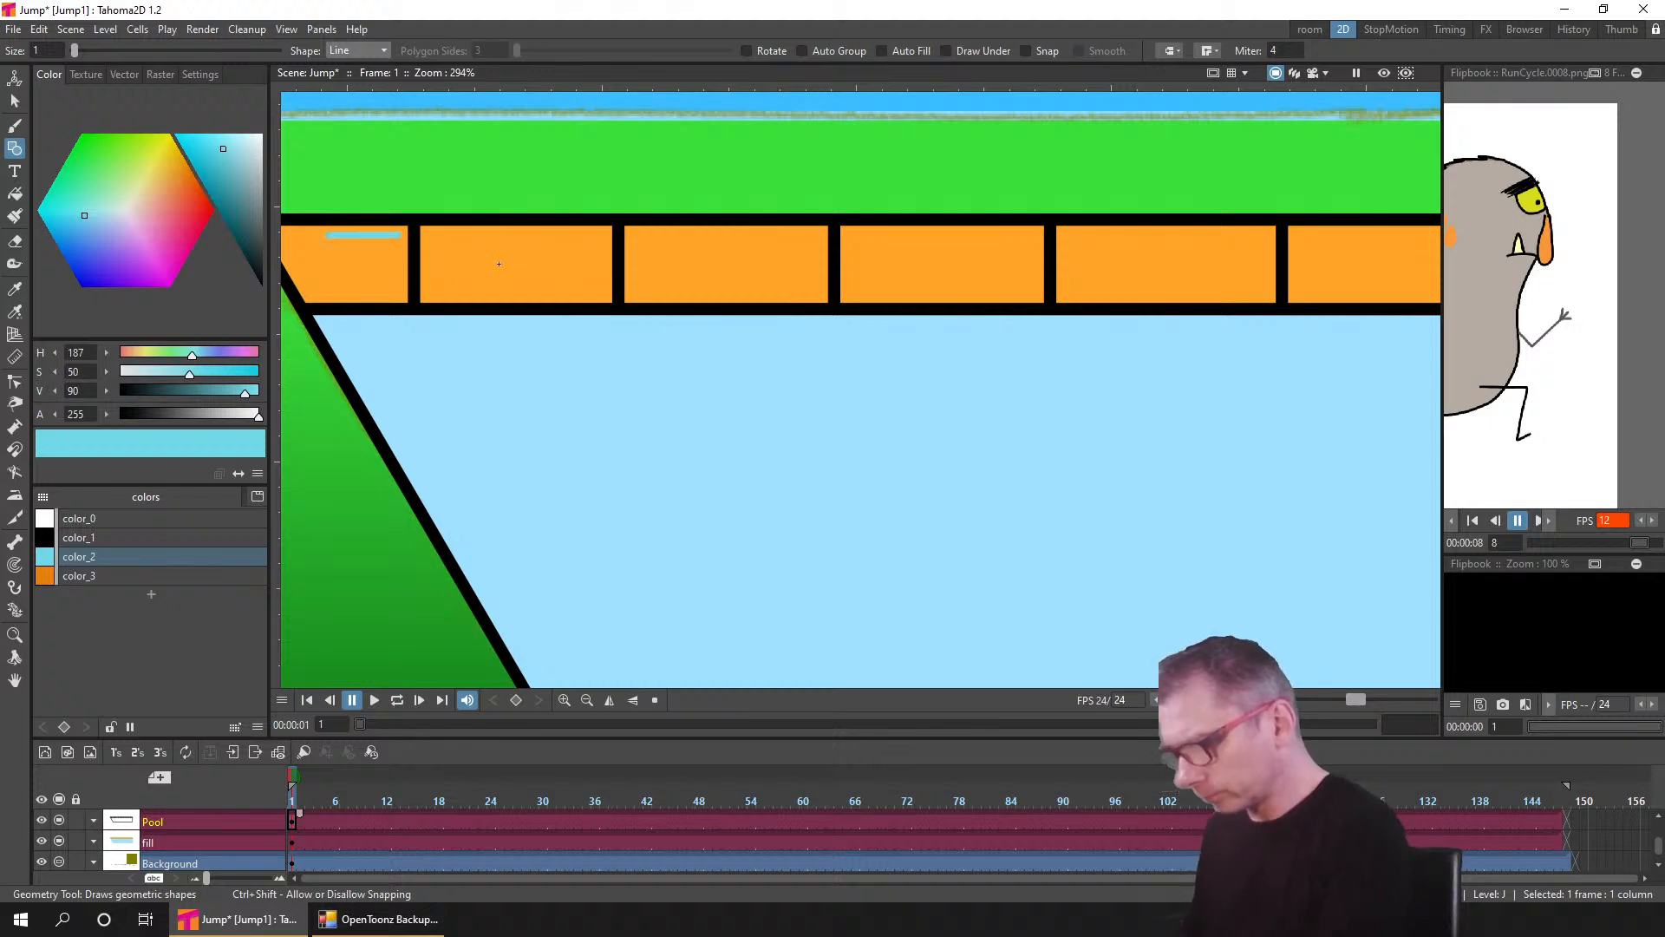
pyautogui.hotkey('ctrl', 'z')
pyautogui.click(79, 536)
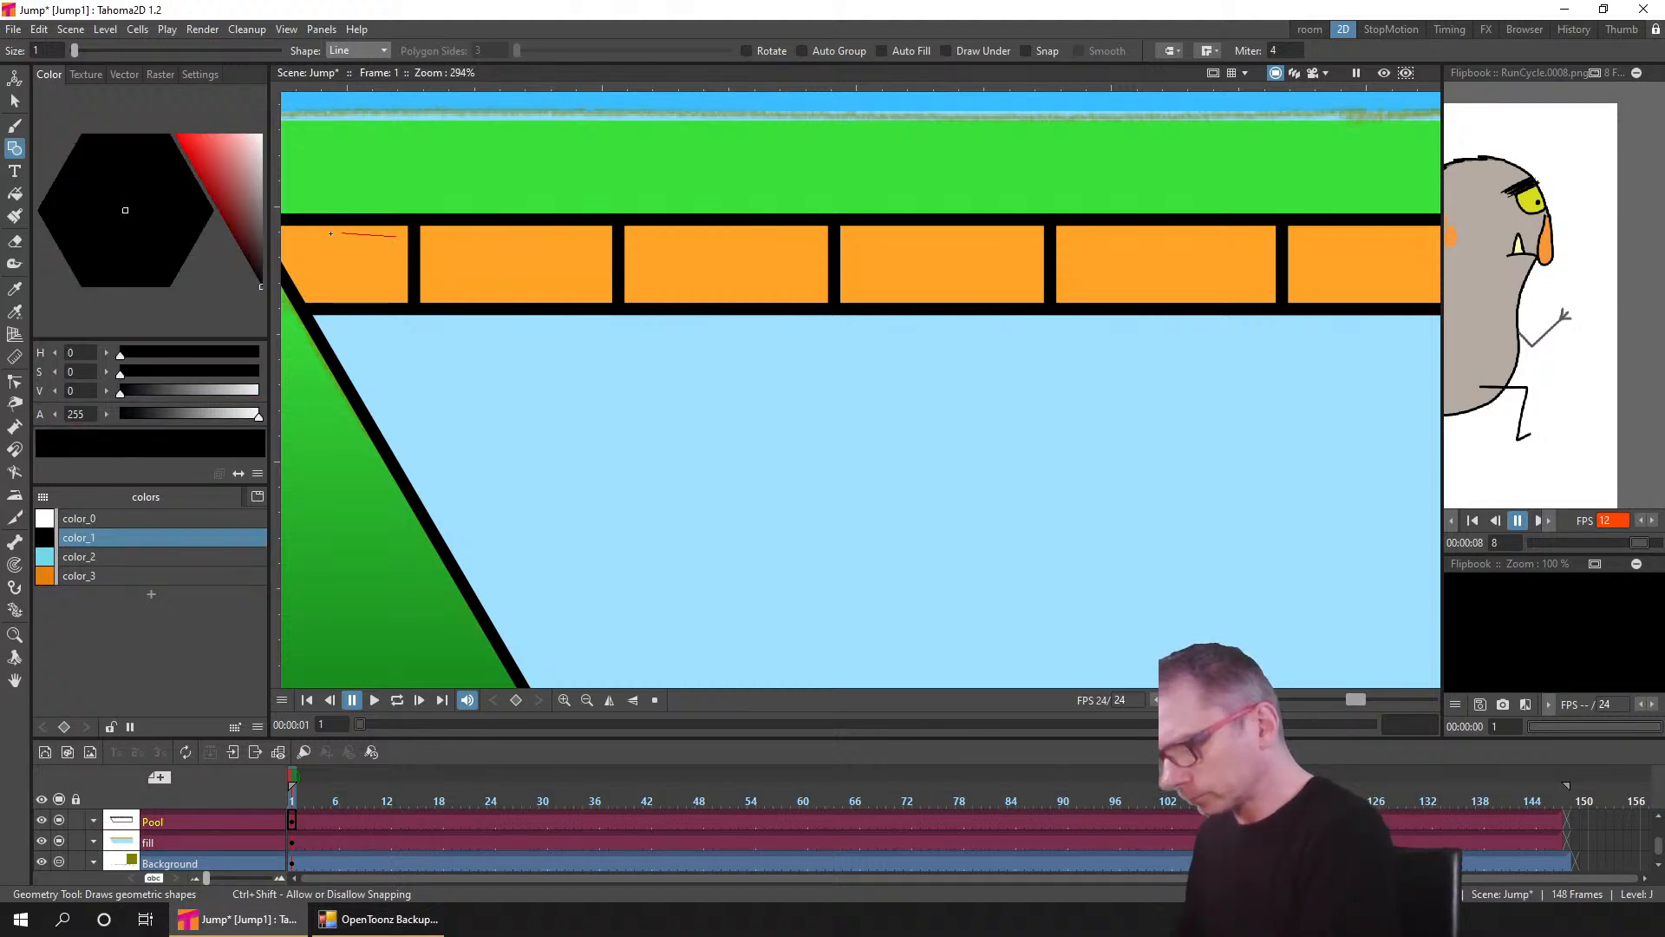
pyautogui.moveTo(319, 239); pyautogui.dragTo(321, 239)
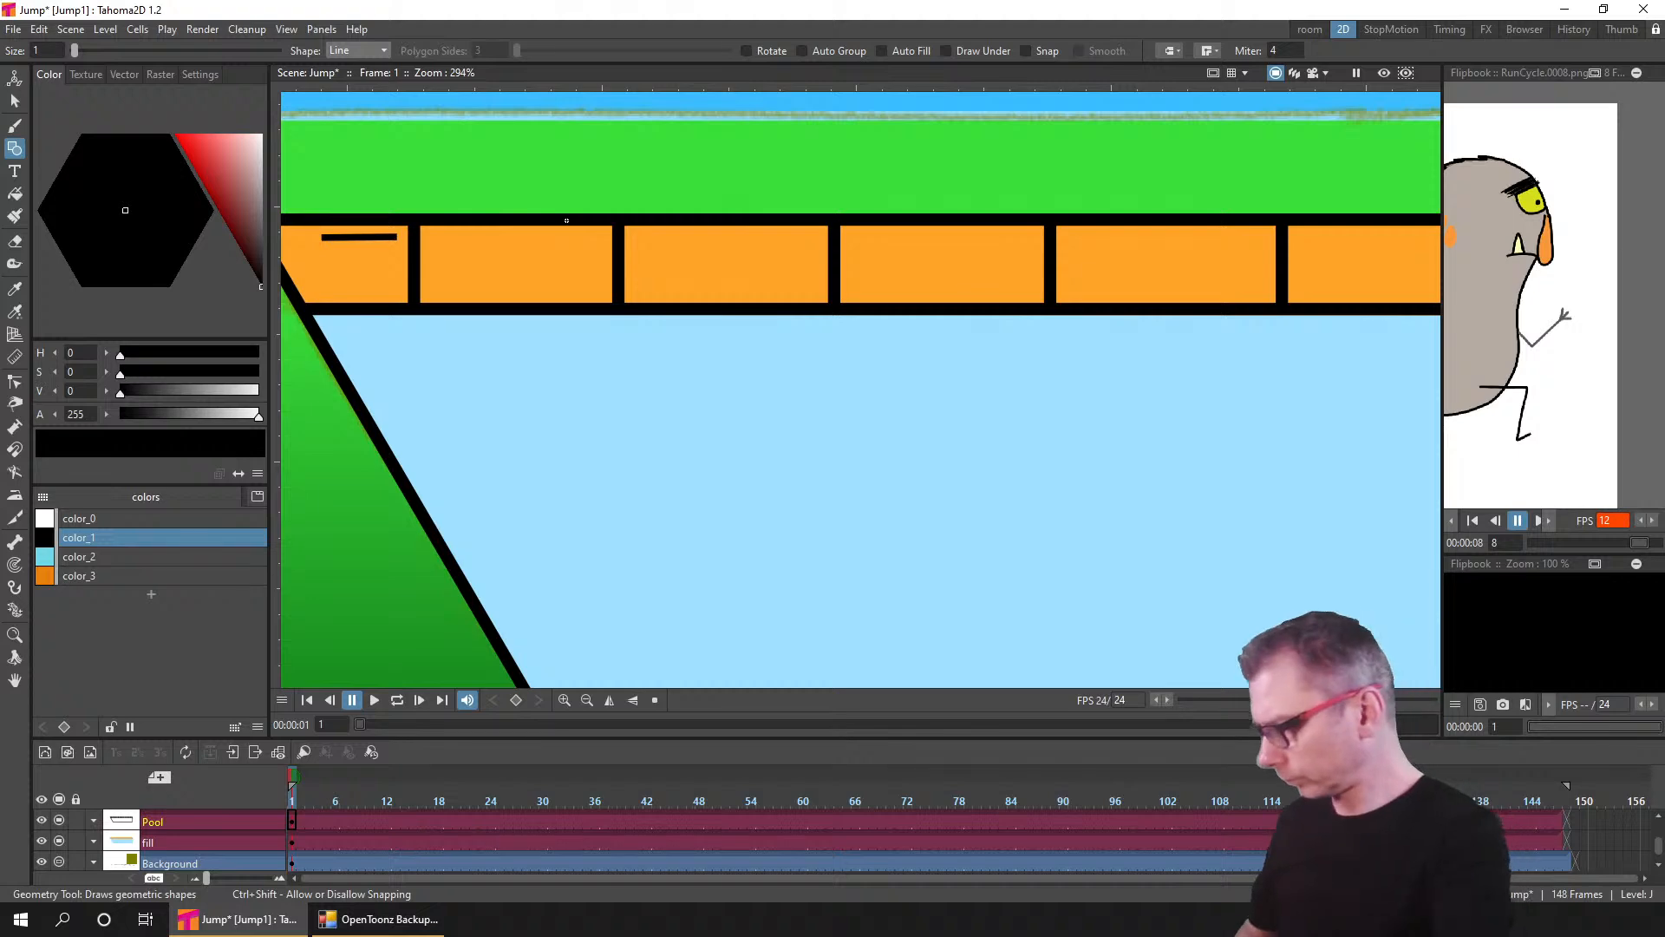
pyautogui.hotkey('ctrl', 'z')
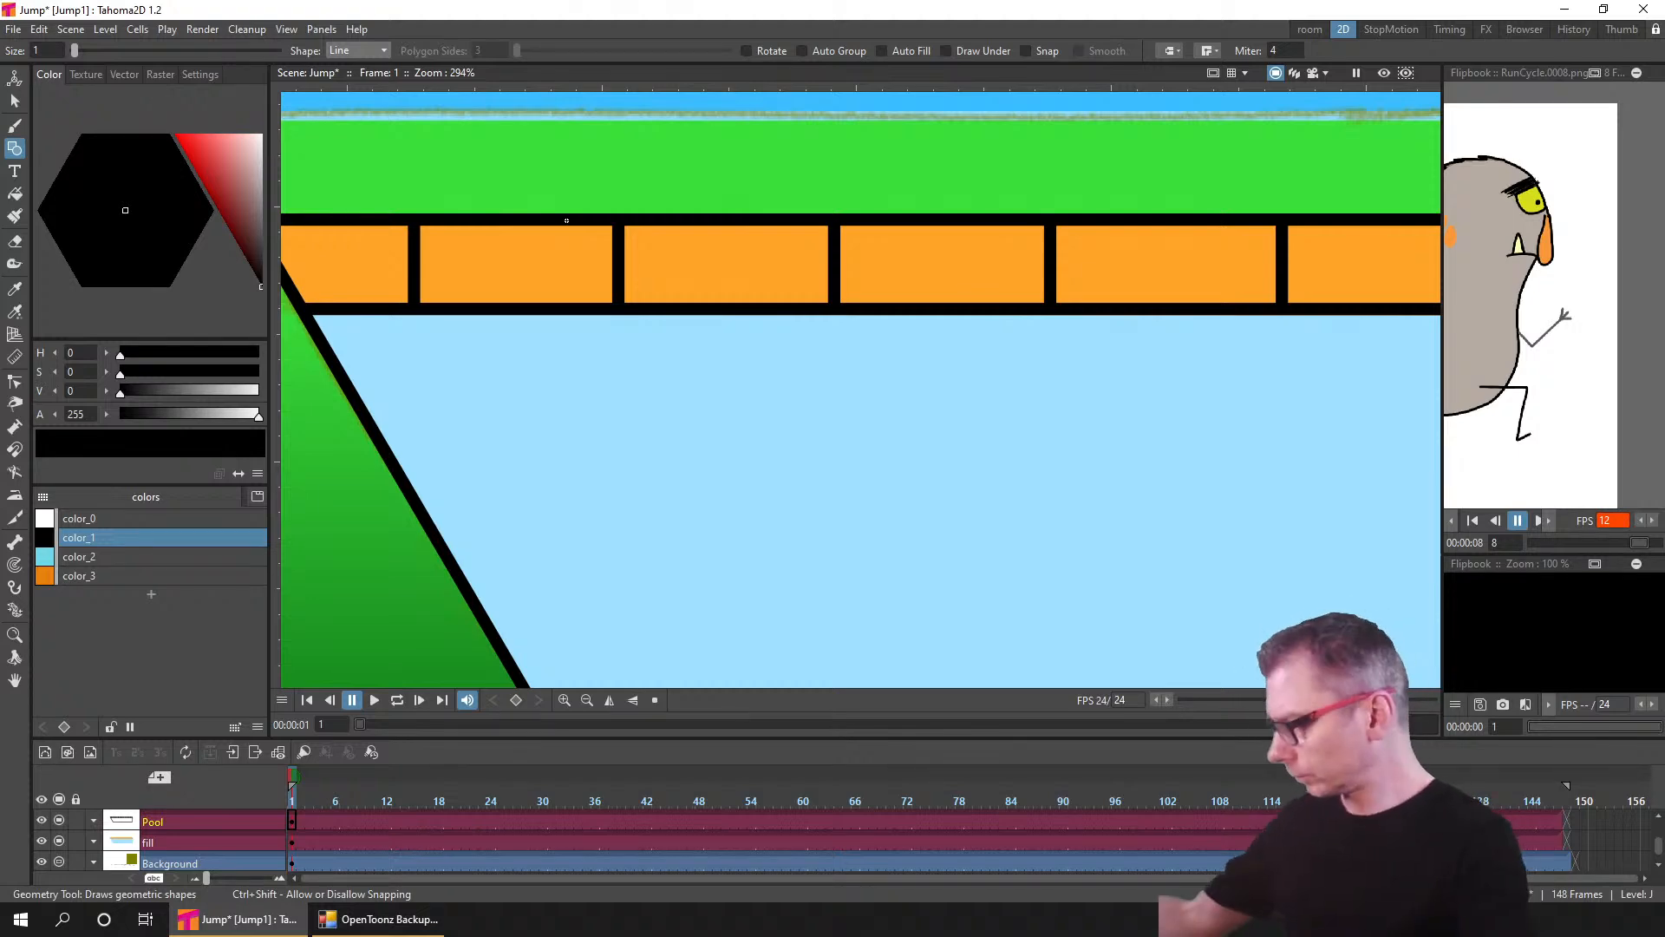
# - Save the scene, add a white style color_4, and draw a highlight line inside the first tile's top edge
pyautogui.hotkey('ctrl', 's')
pyautogui.moveTo(681, 353); pyautogui.dragTo(811, 361)
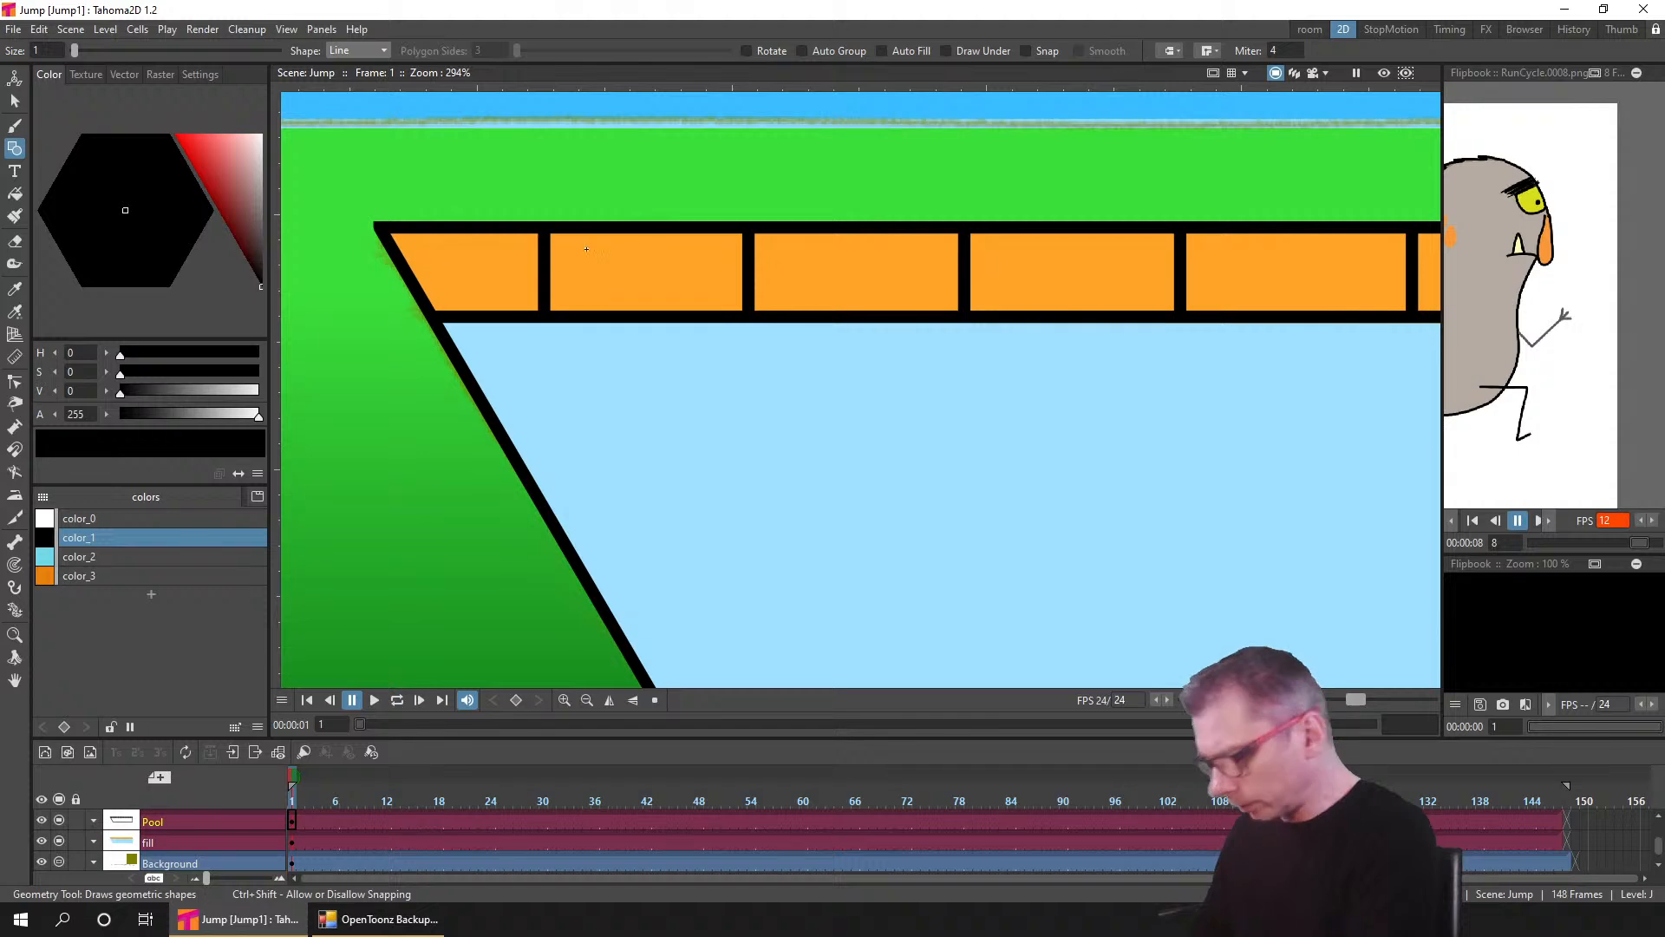
pyautogui.click(154, 595)
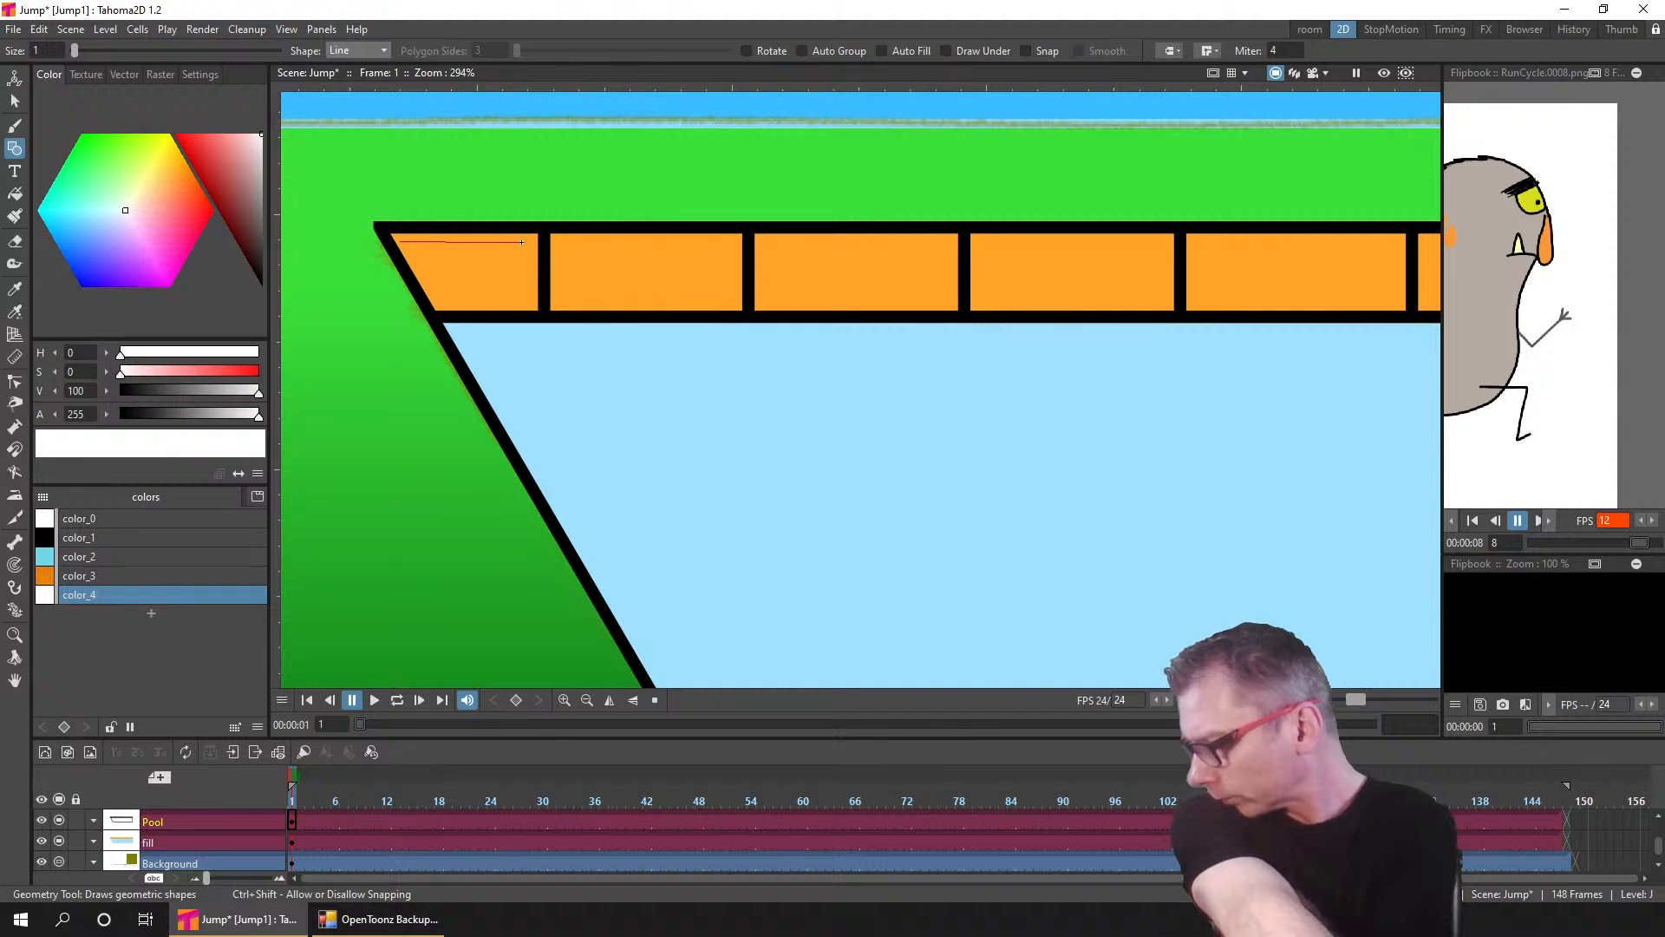
pyautogui.moveTo(522, 242); pyautogui.dragTo(526, 242)
# - Draw the second tile's white highlight along its top and left edges, using round line caps and a non-miter join
pyautogui.moveTo(705, 239); pyautogui.dragTo(733, 244)
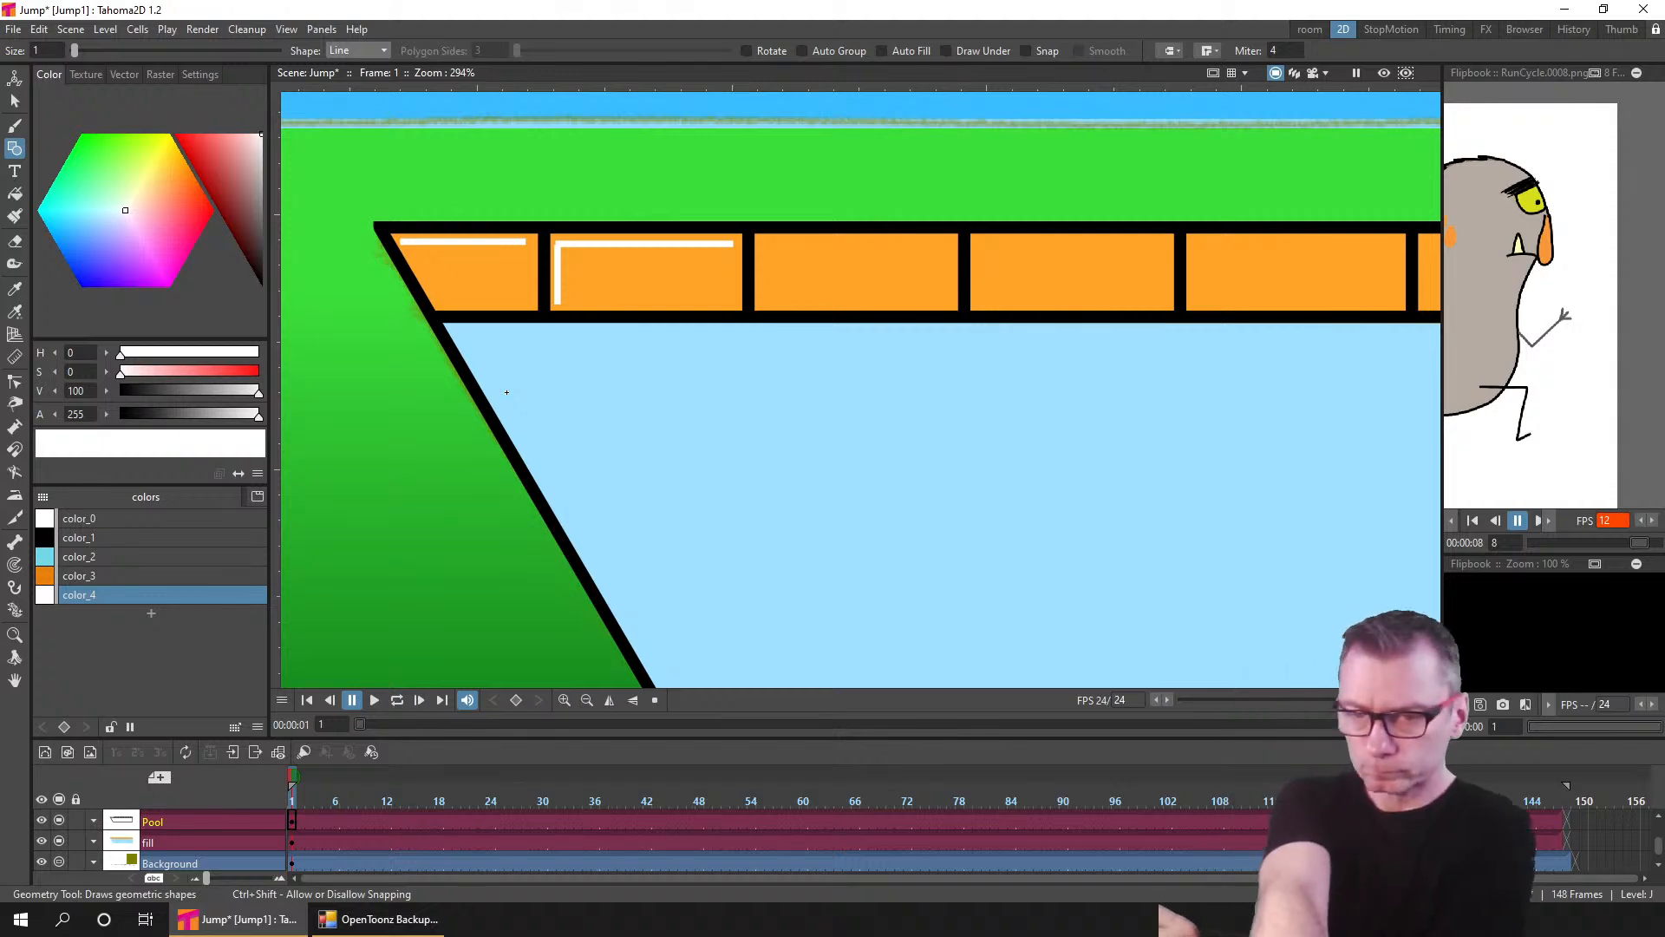
pyautogui.hotkey('ctrl', 'z')
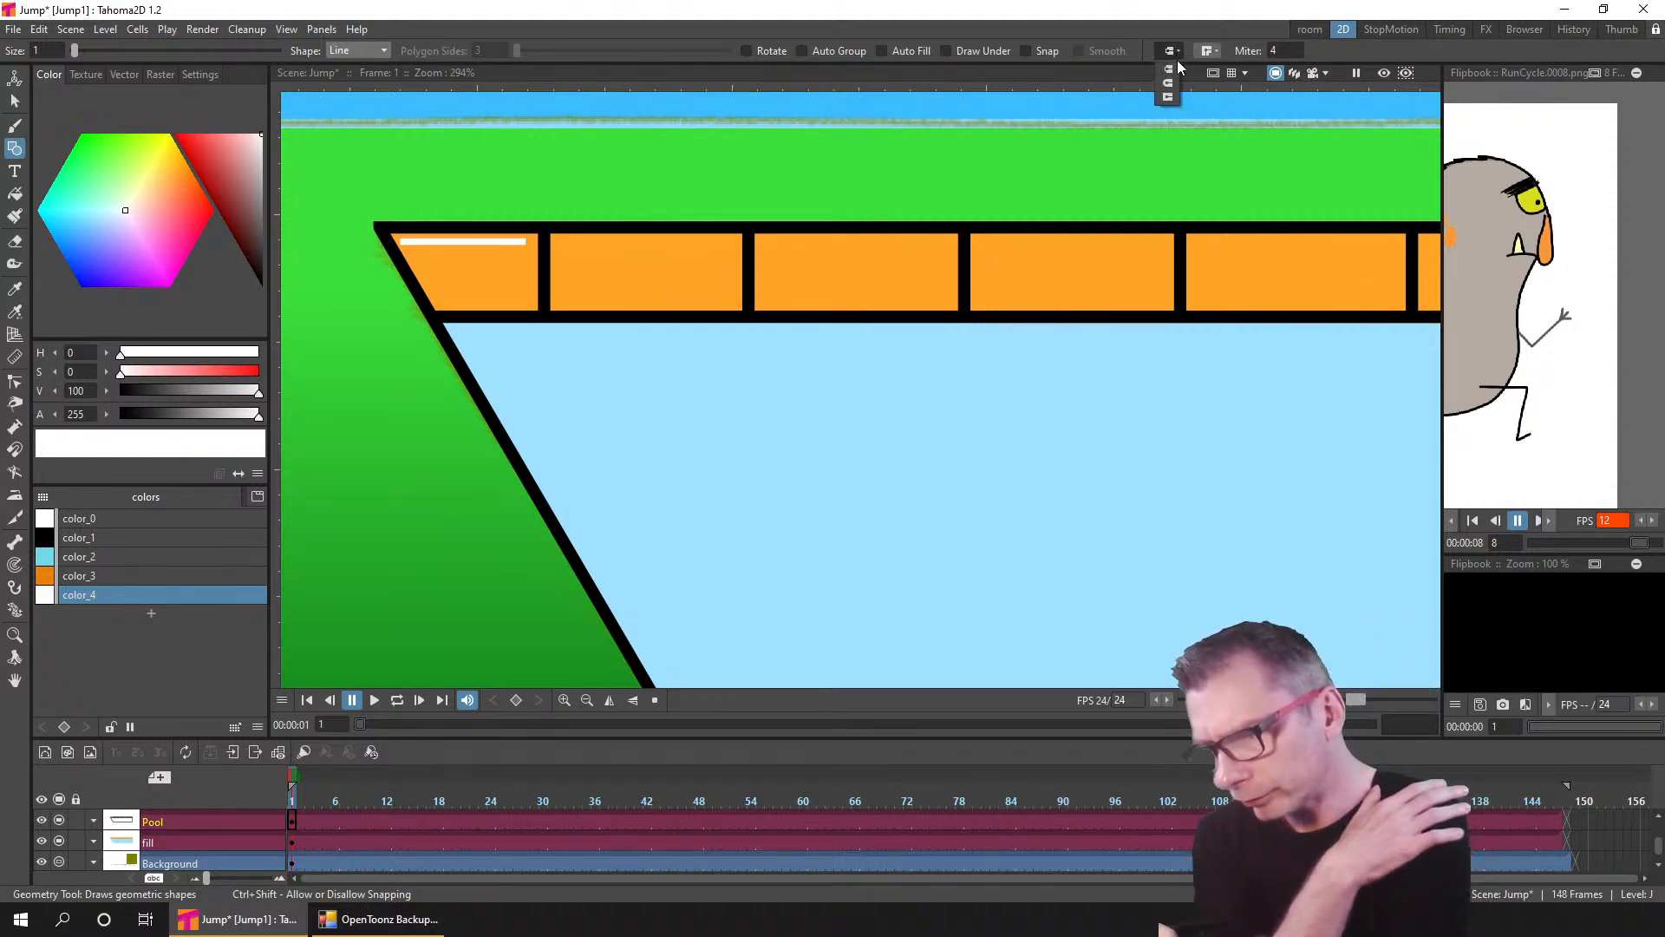
pyautogui.click(1171, 85)
pyautogui.click(1210, 50)
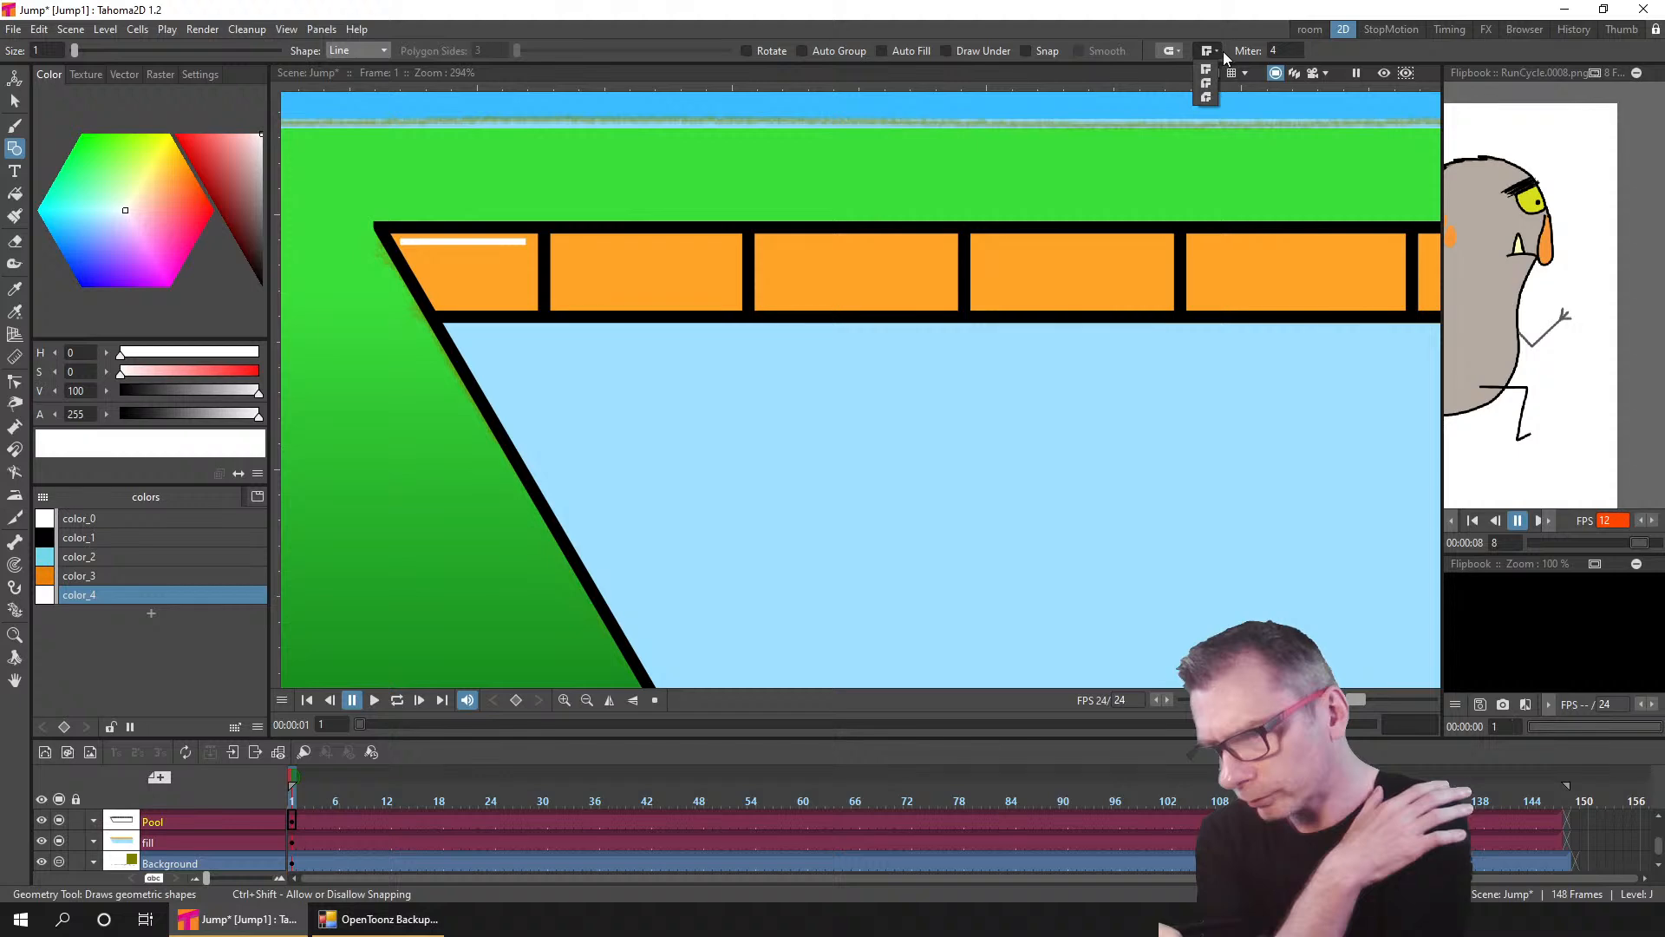
pyautogui.click(1210, 96)
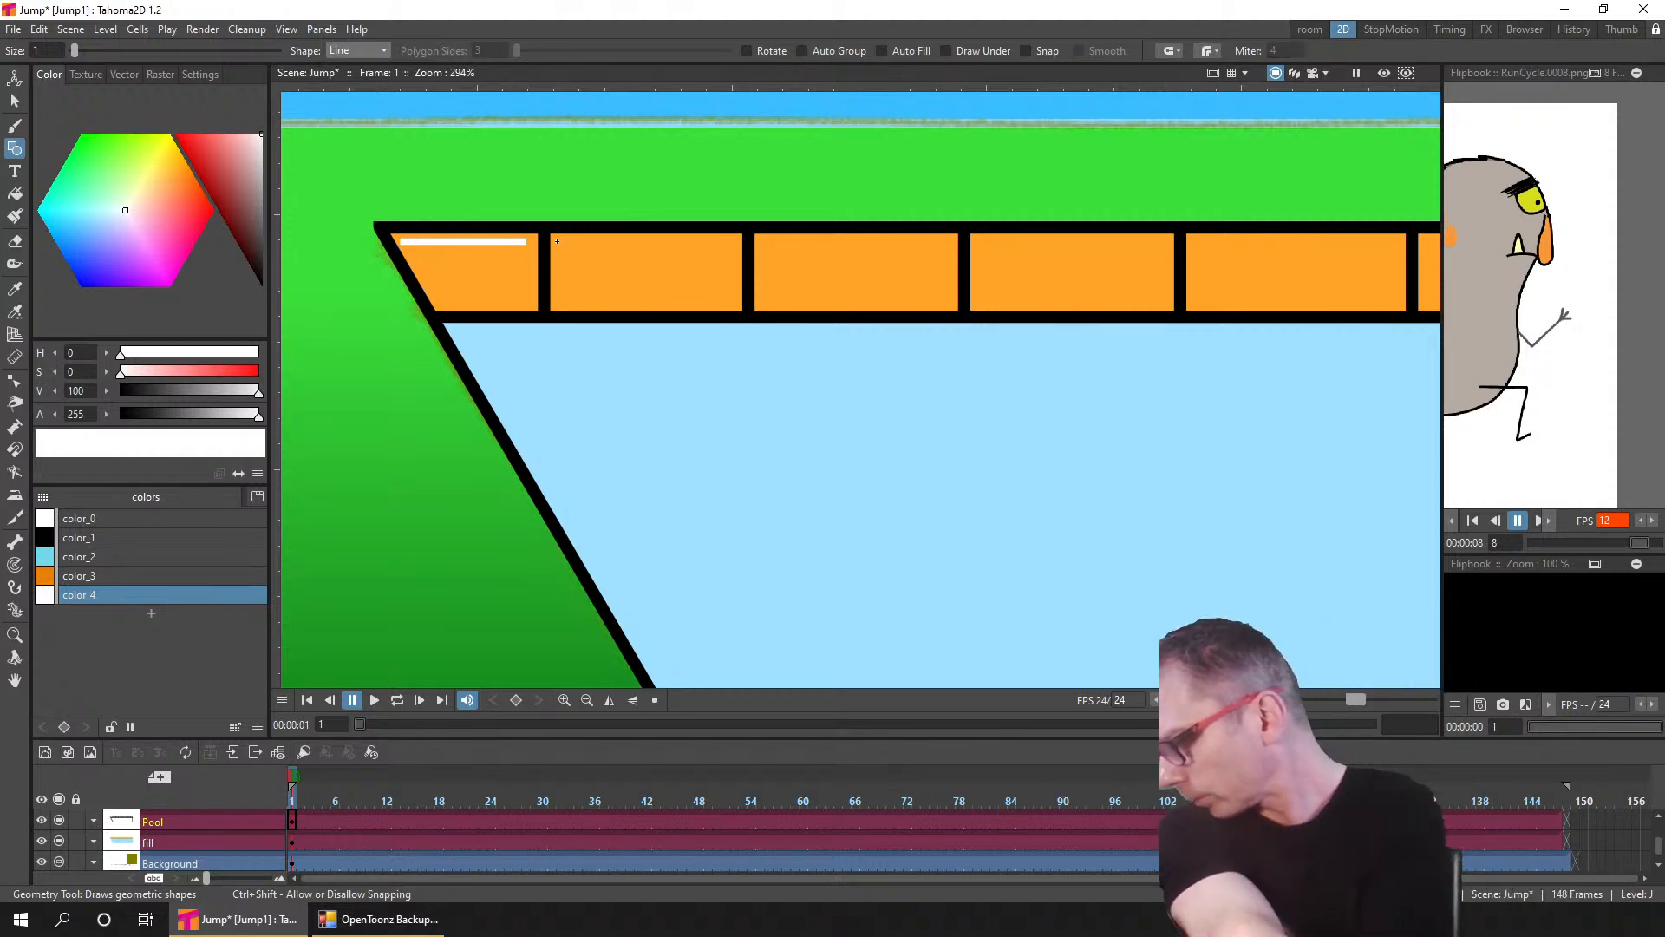
pyautogui.moveTo(556, 306)
pyautogui.mouseDown()
pyautogui.moveTo(558, 242)
pyautogui.moveTo(737, 243)
pyautogui.mouseUp()
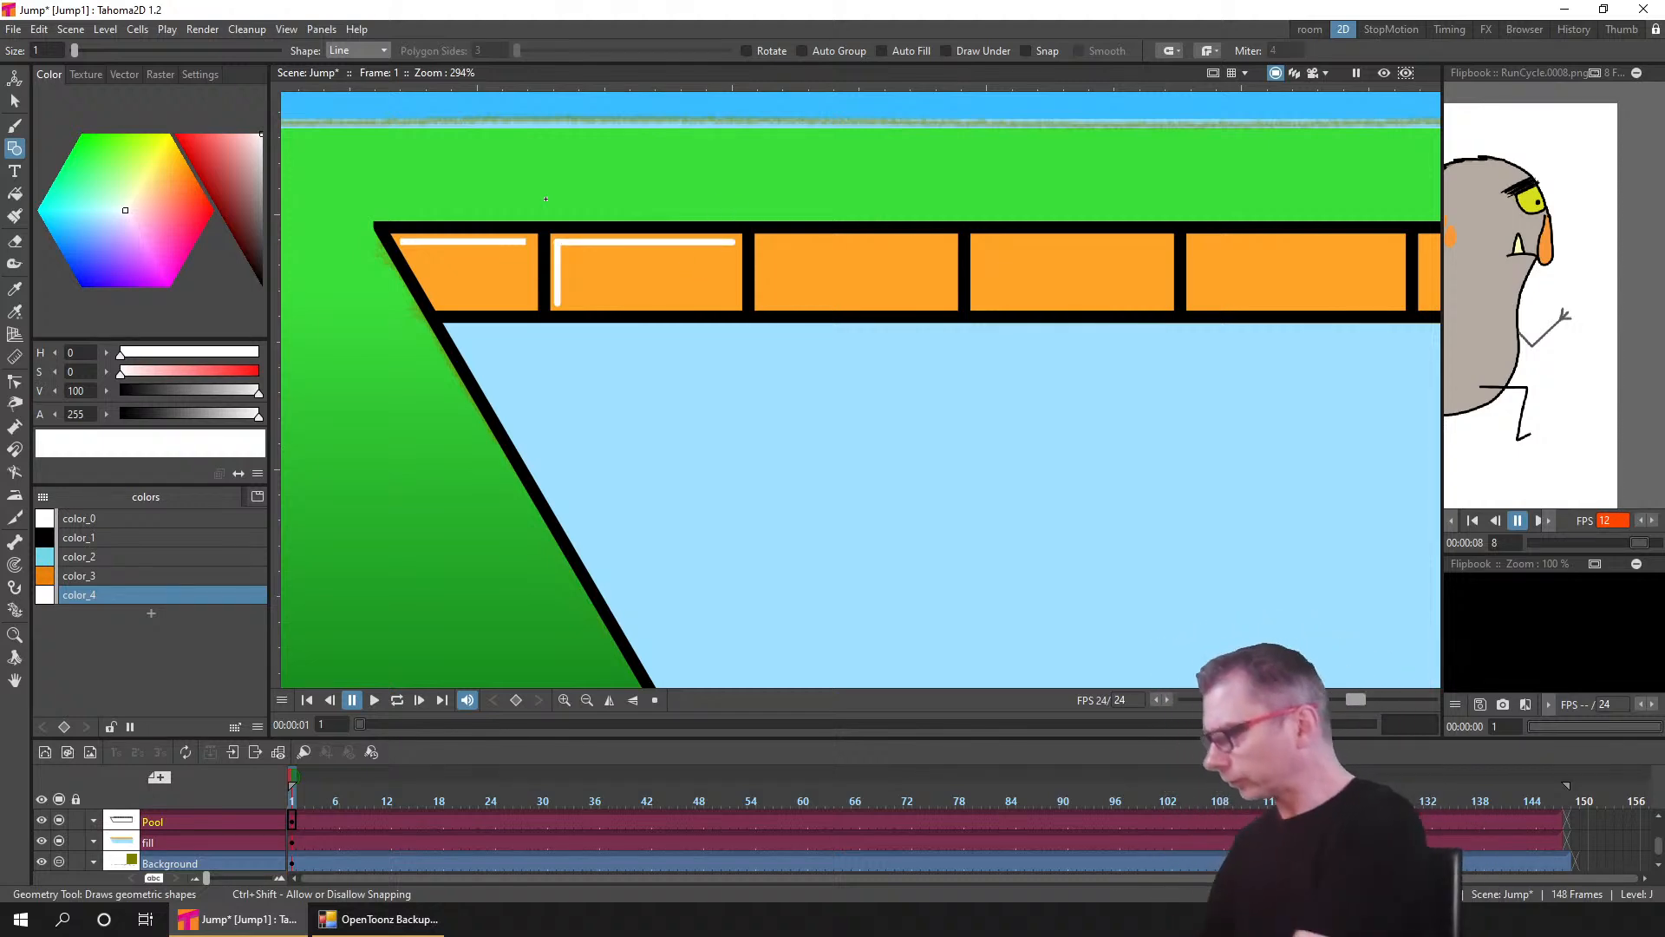
# - Draw white highlights along the top and left edges of the third and fourth tiles and save the scene
pyautogui.click(16, 102)
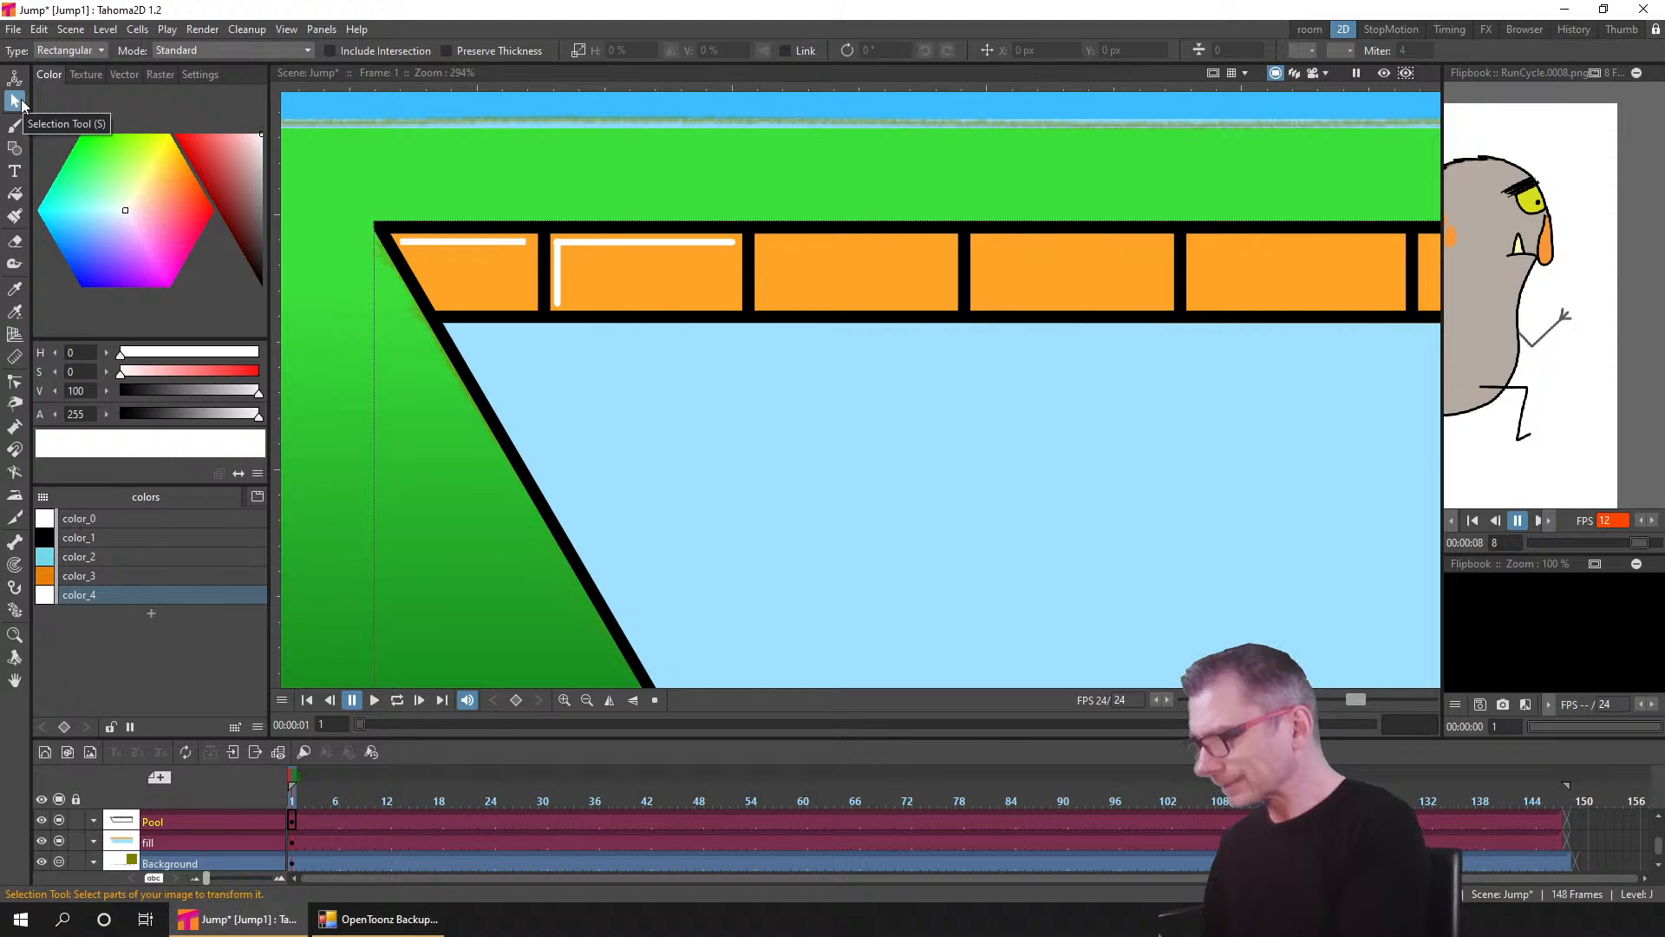
pyautogui.click(15, 148)
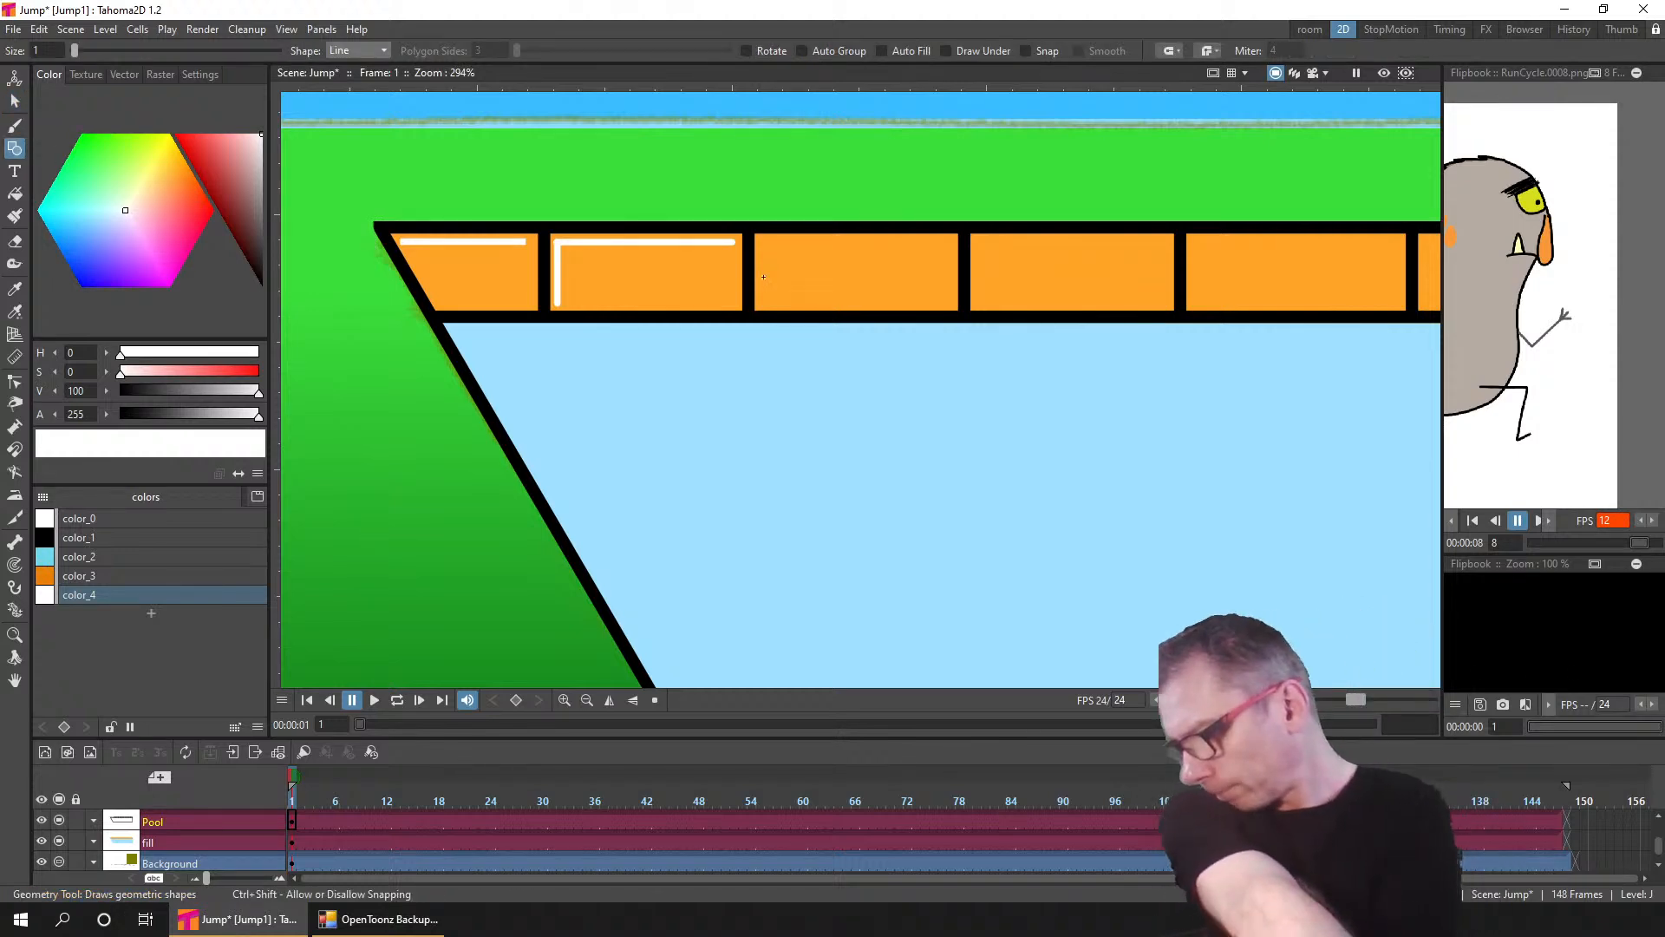
pyautogui.moveTo(762, 244); pyautogui.dragTo(761, 304)
pyautogui.moveTo(763, 244); pyautogui.dragTo(952, 243)
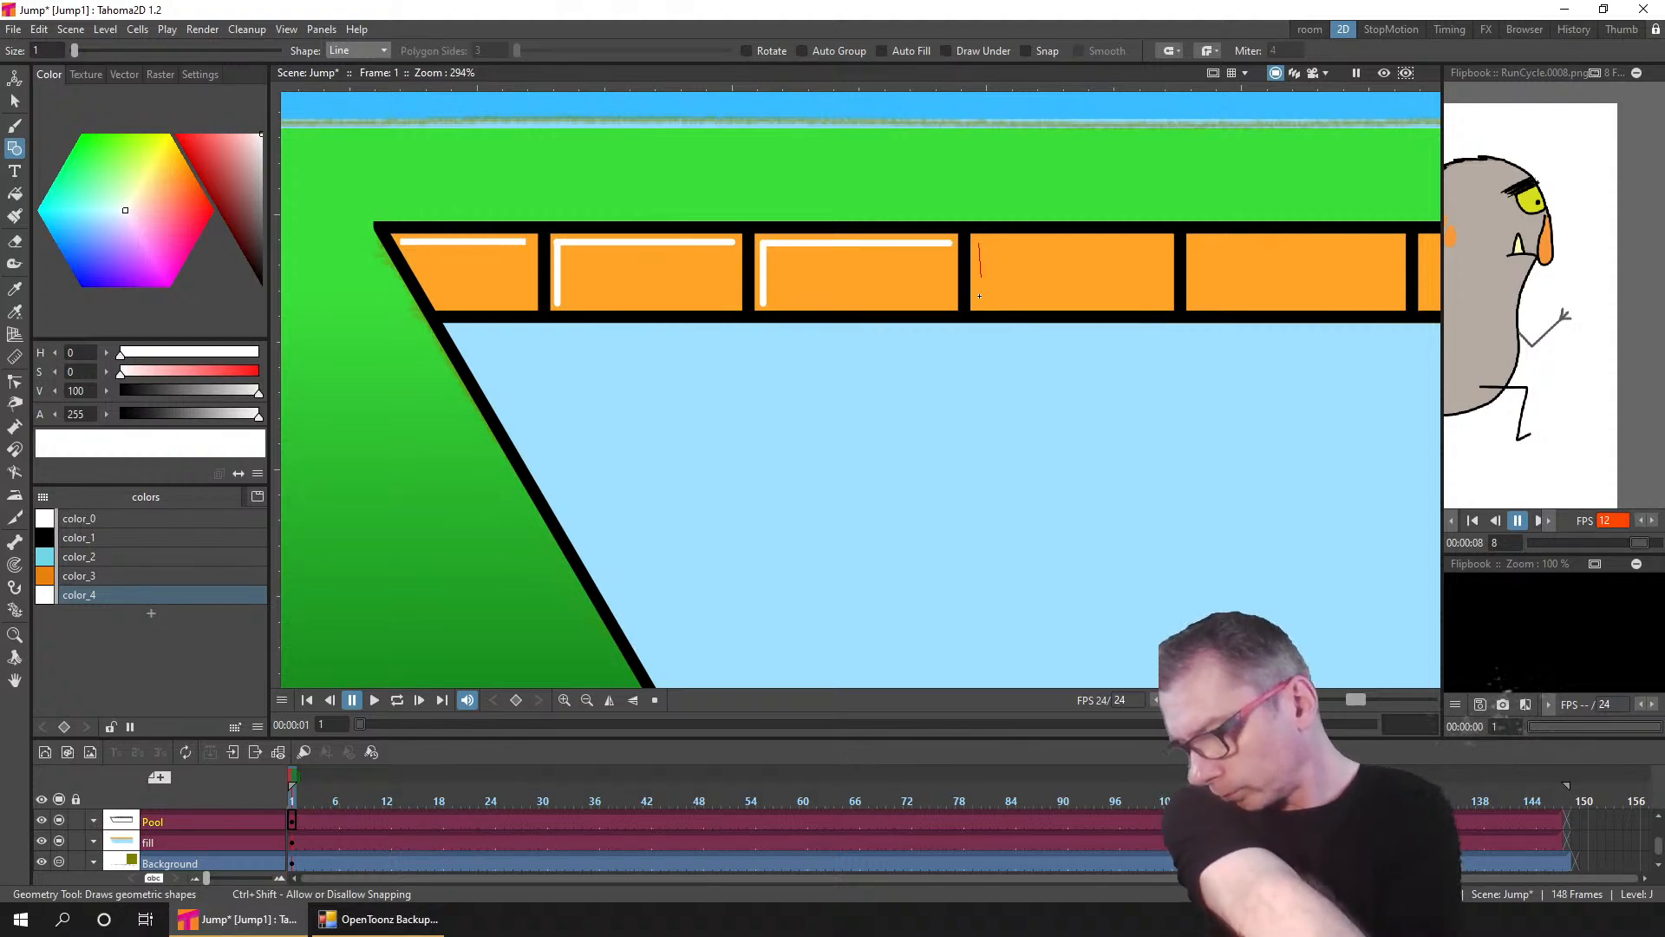
pyautogui.moveTo(978, 301)
pyautogui.mouseDown()
pyautogui.moveTo(979, 244)
pyautogui.moveTo(1169, 242)
pyautogui.mouseUp()
pyautogui.hotkey('ctrl', 's')
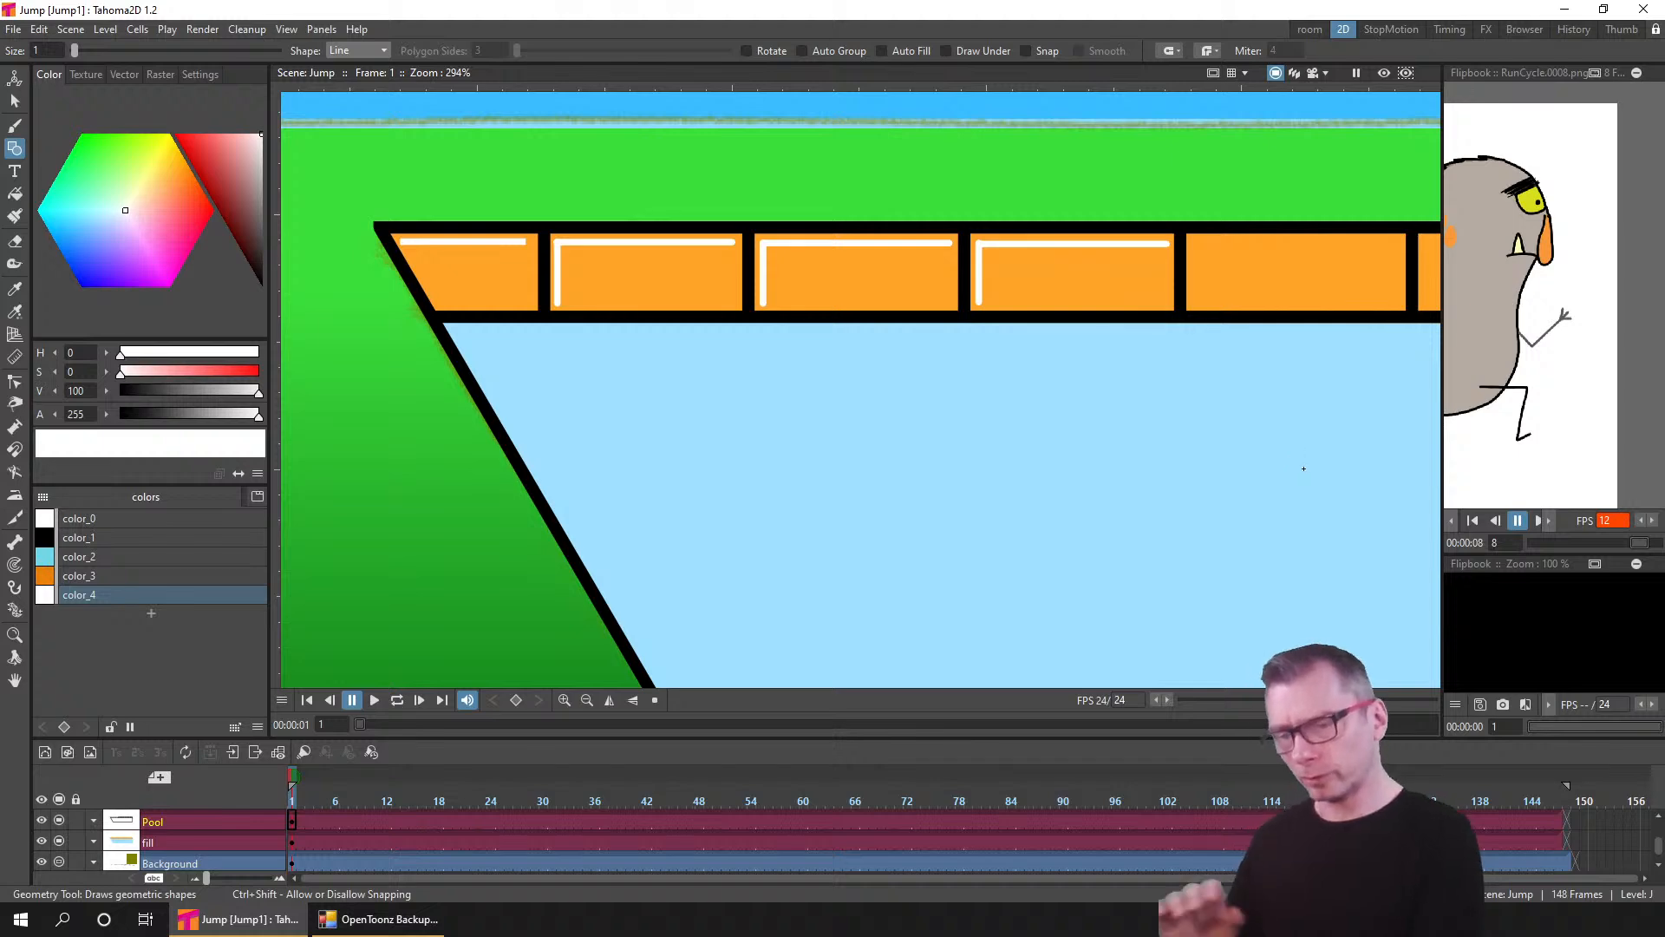
# - Draw white highlights along the top and left edges of the fifth, sixth and seventh tiles
pyautogui.moveTo(1304, 469); pyautogui.dragTo(606, 472)
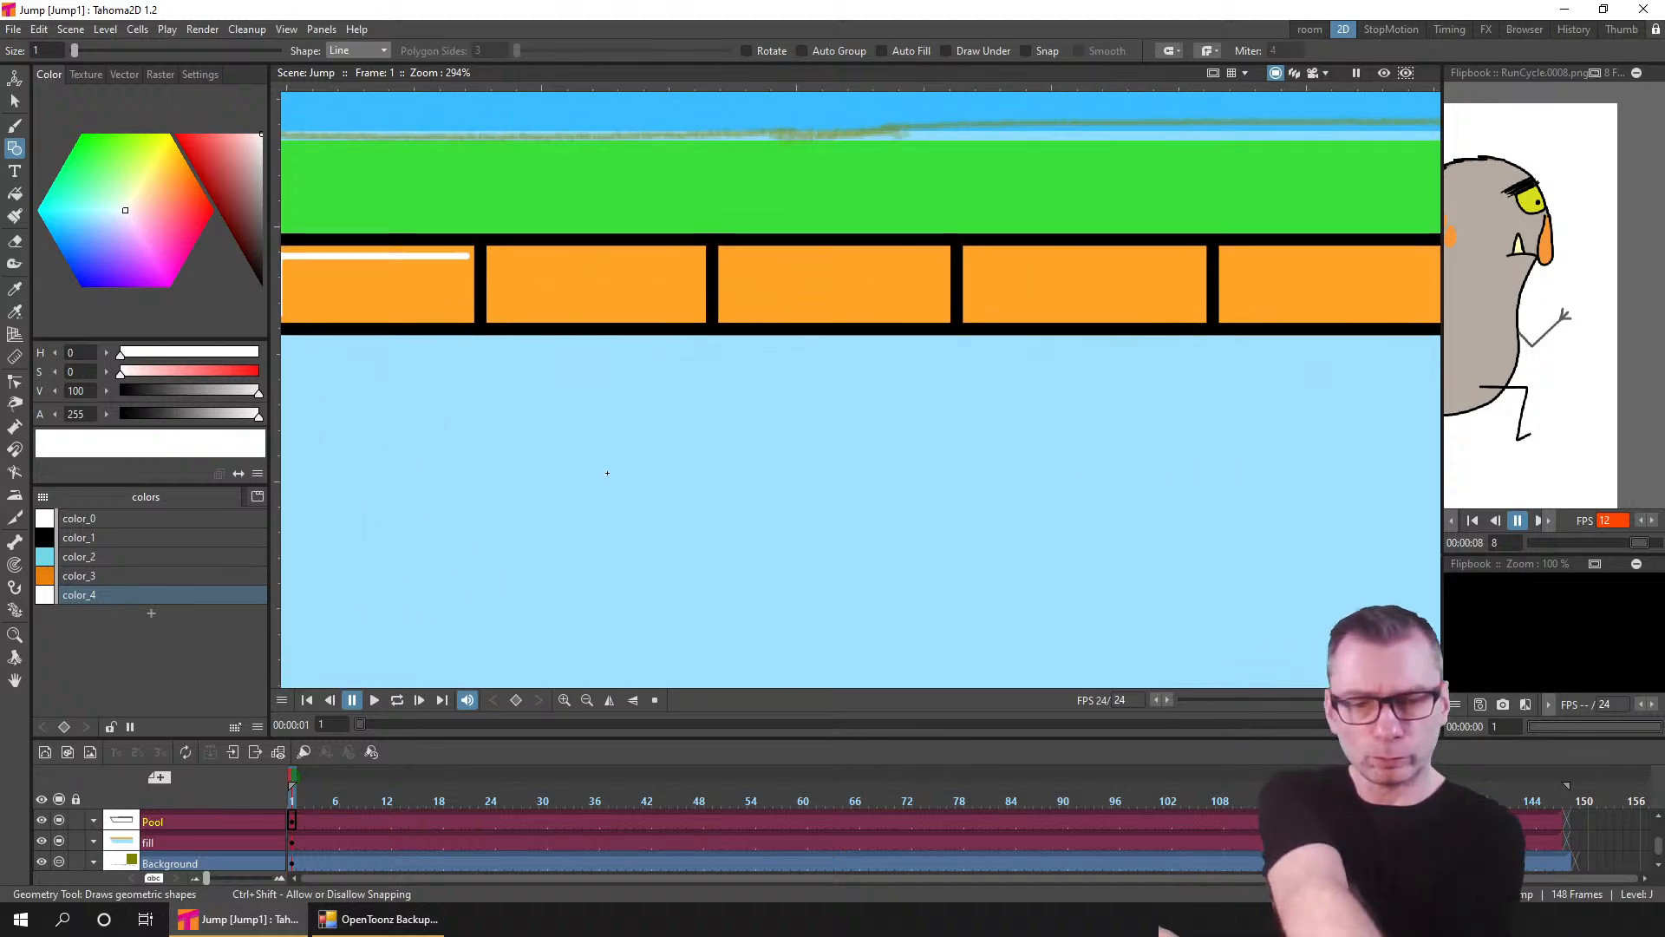
pyautogui.moveTo(493, 254); pyautogui.dragTo(492, 317)
pyautogui.moveTo(492, 254); pyautogui.dragTo(703, 254)
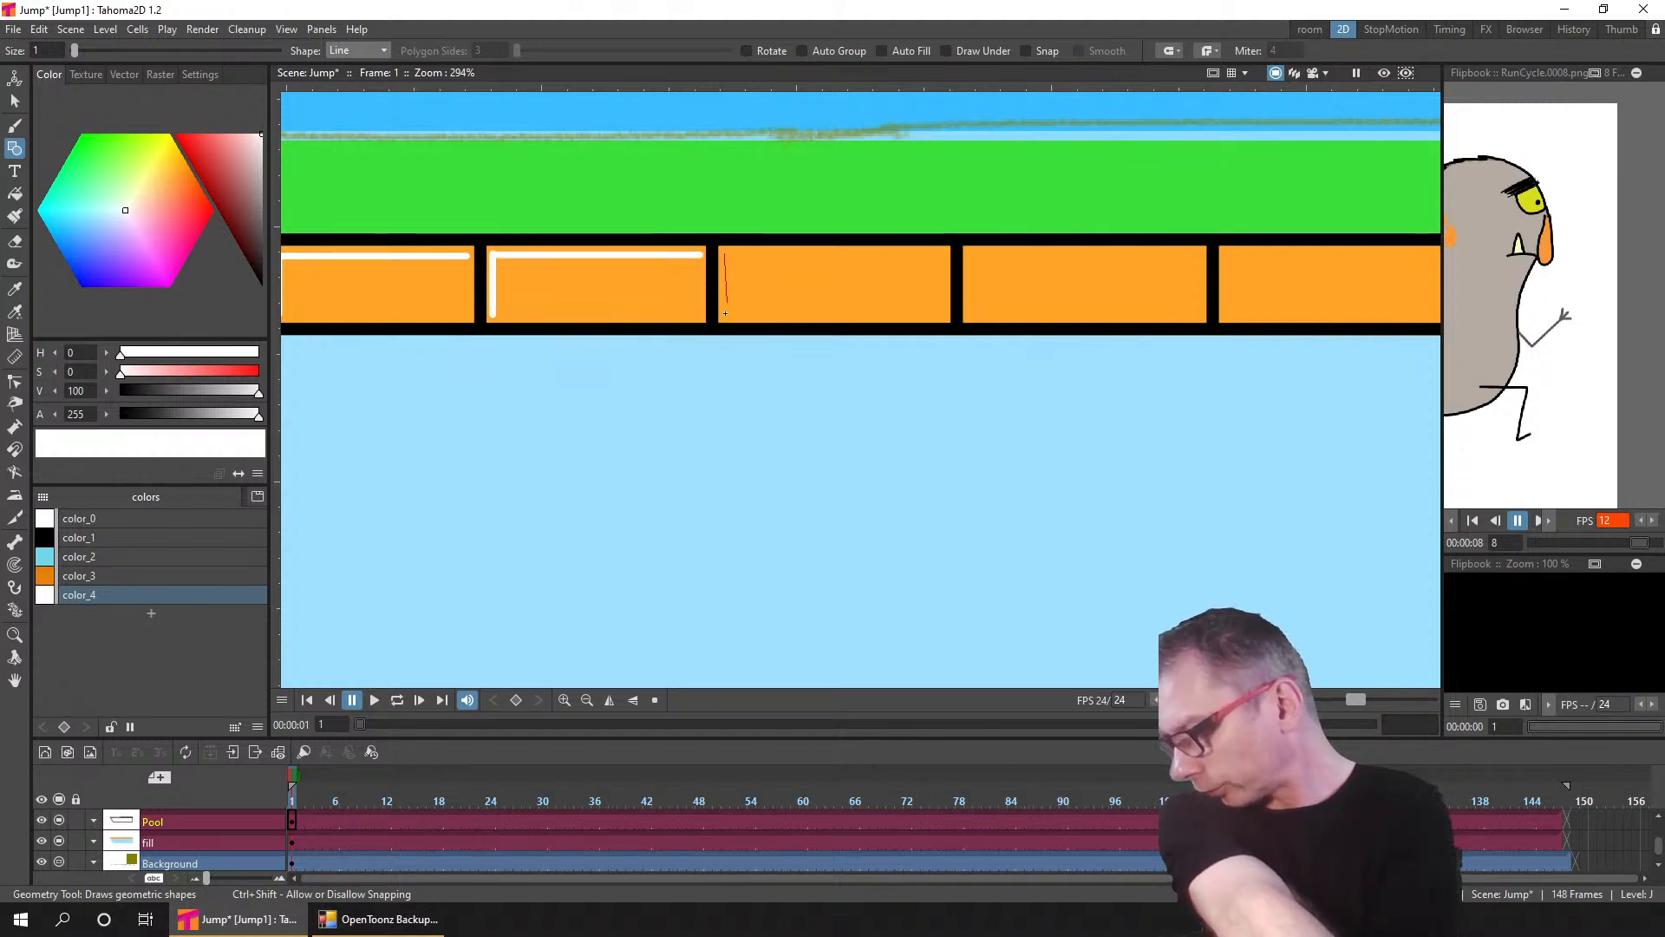
pyautogui.moveTo(725, 314); pyautogui.dragTo(725, 318)
pyautogui.moveTo(861, 247); pyautogui.dragTo(971, 252)
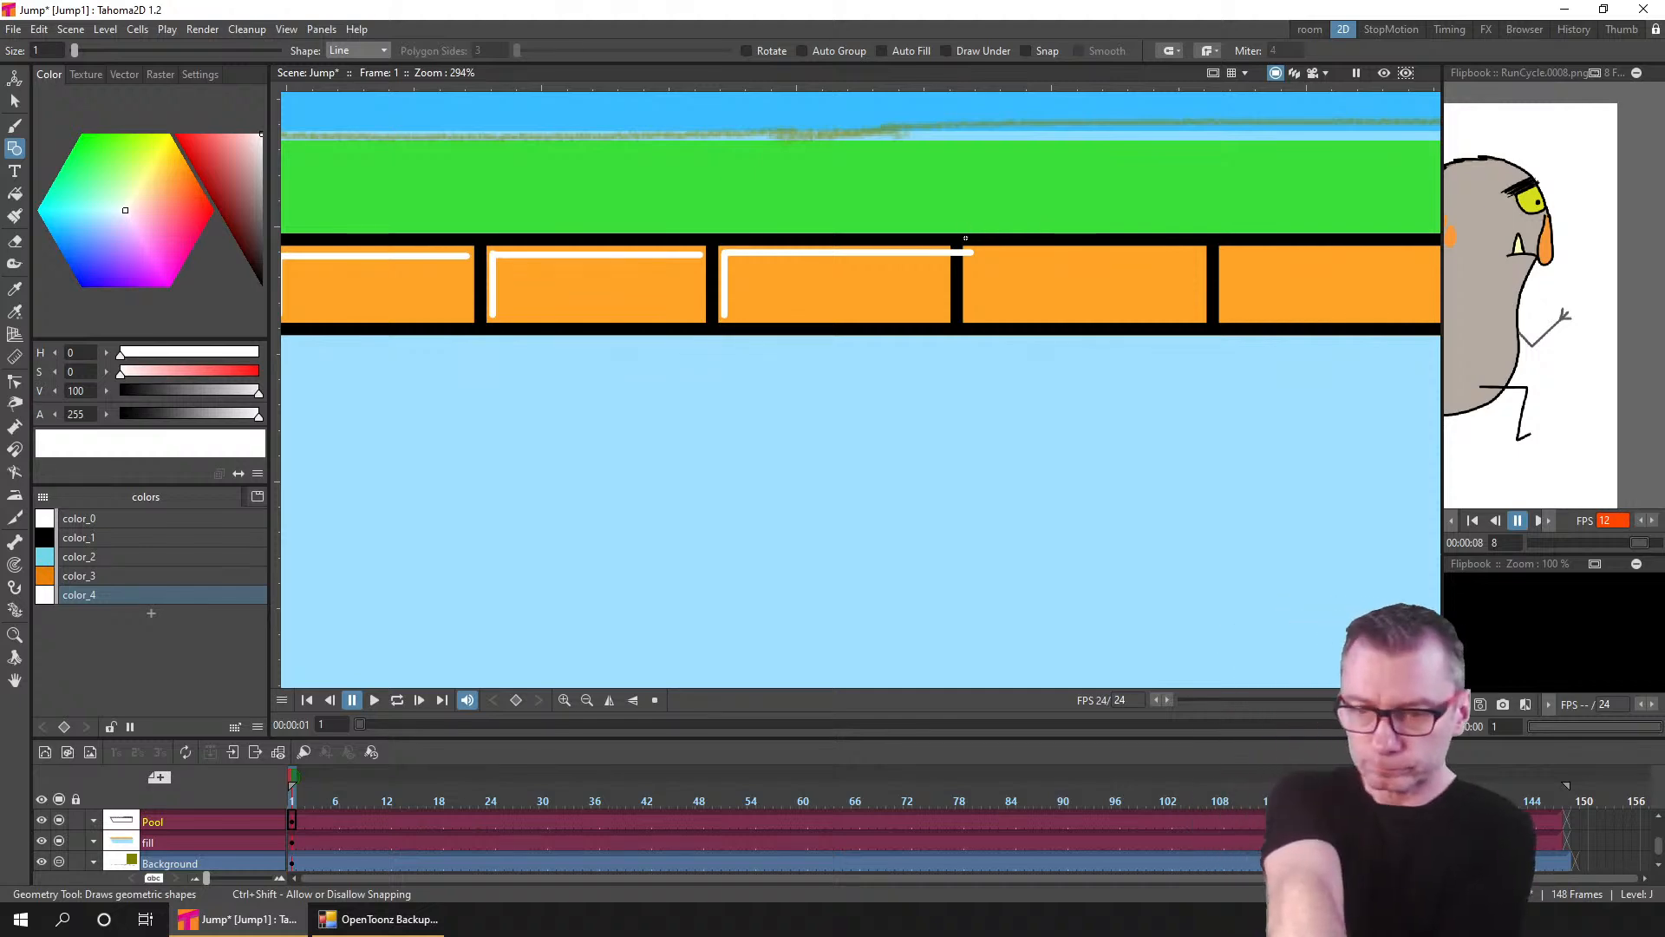
pyautogui.hotkey('ctrl', 'z')
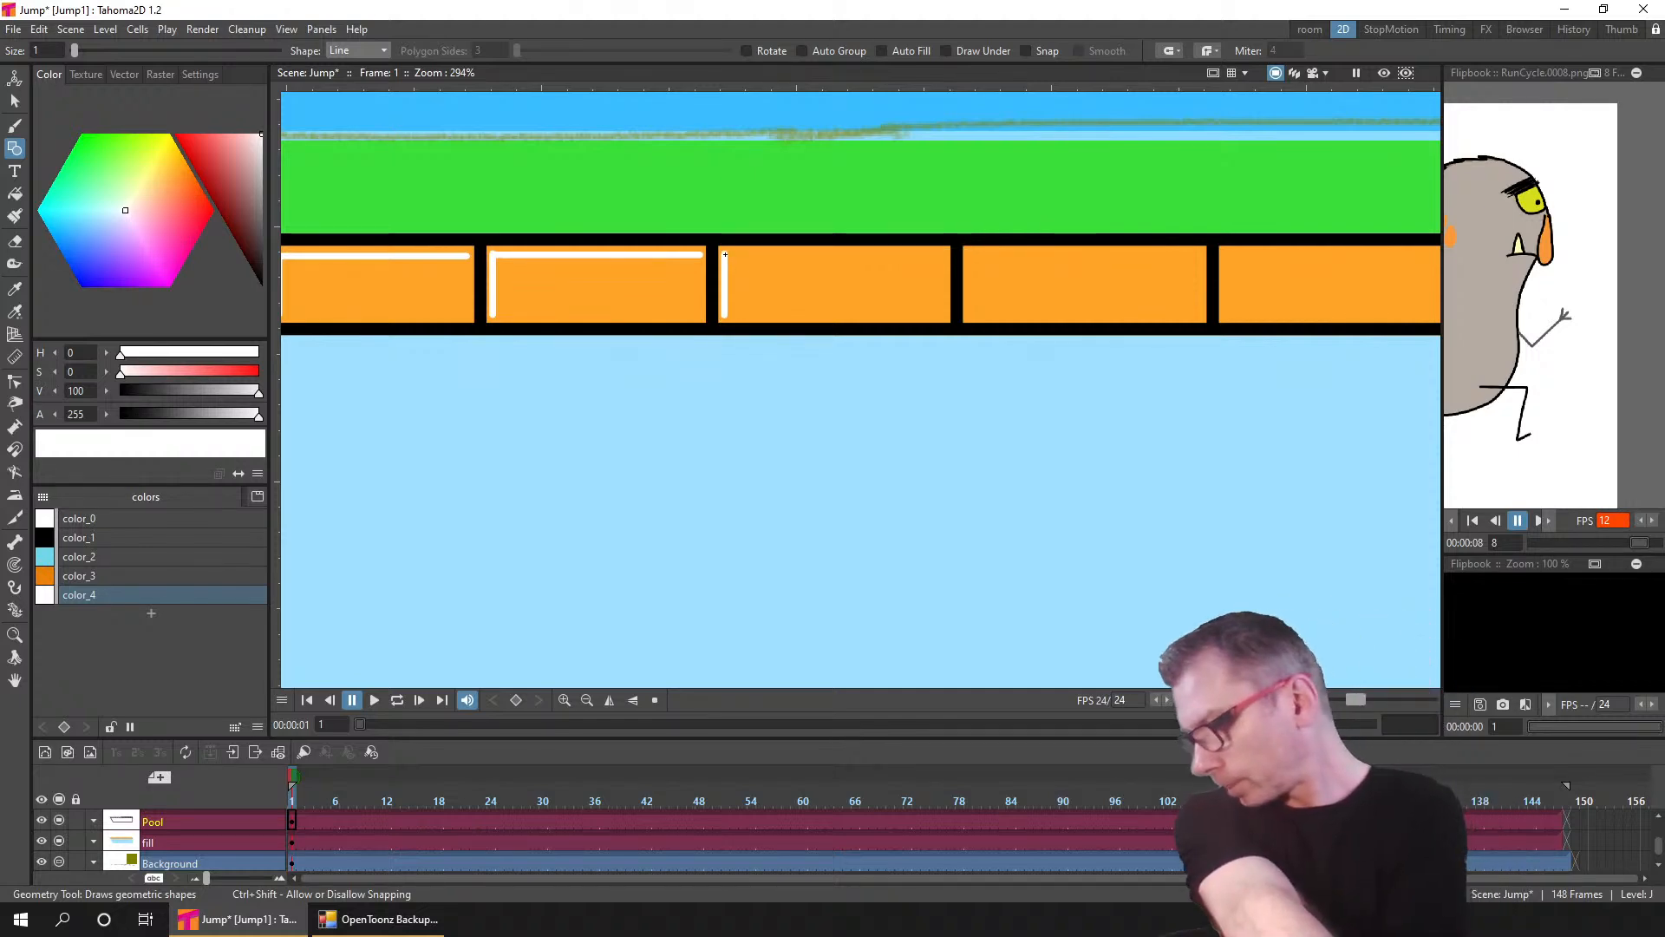
pyautogui.moveTo(725, 254); pyautogui.dragTo(942, 254)
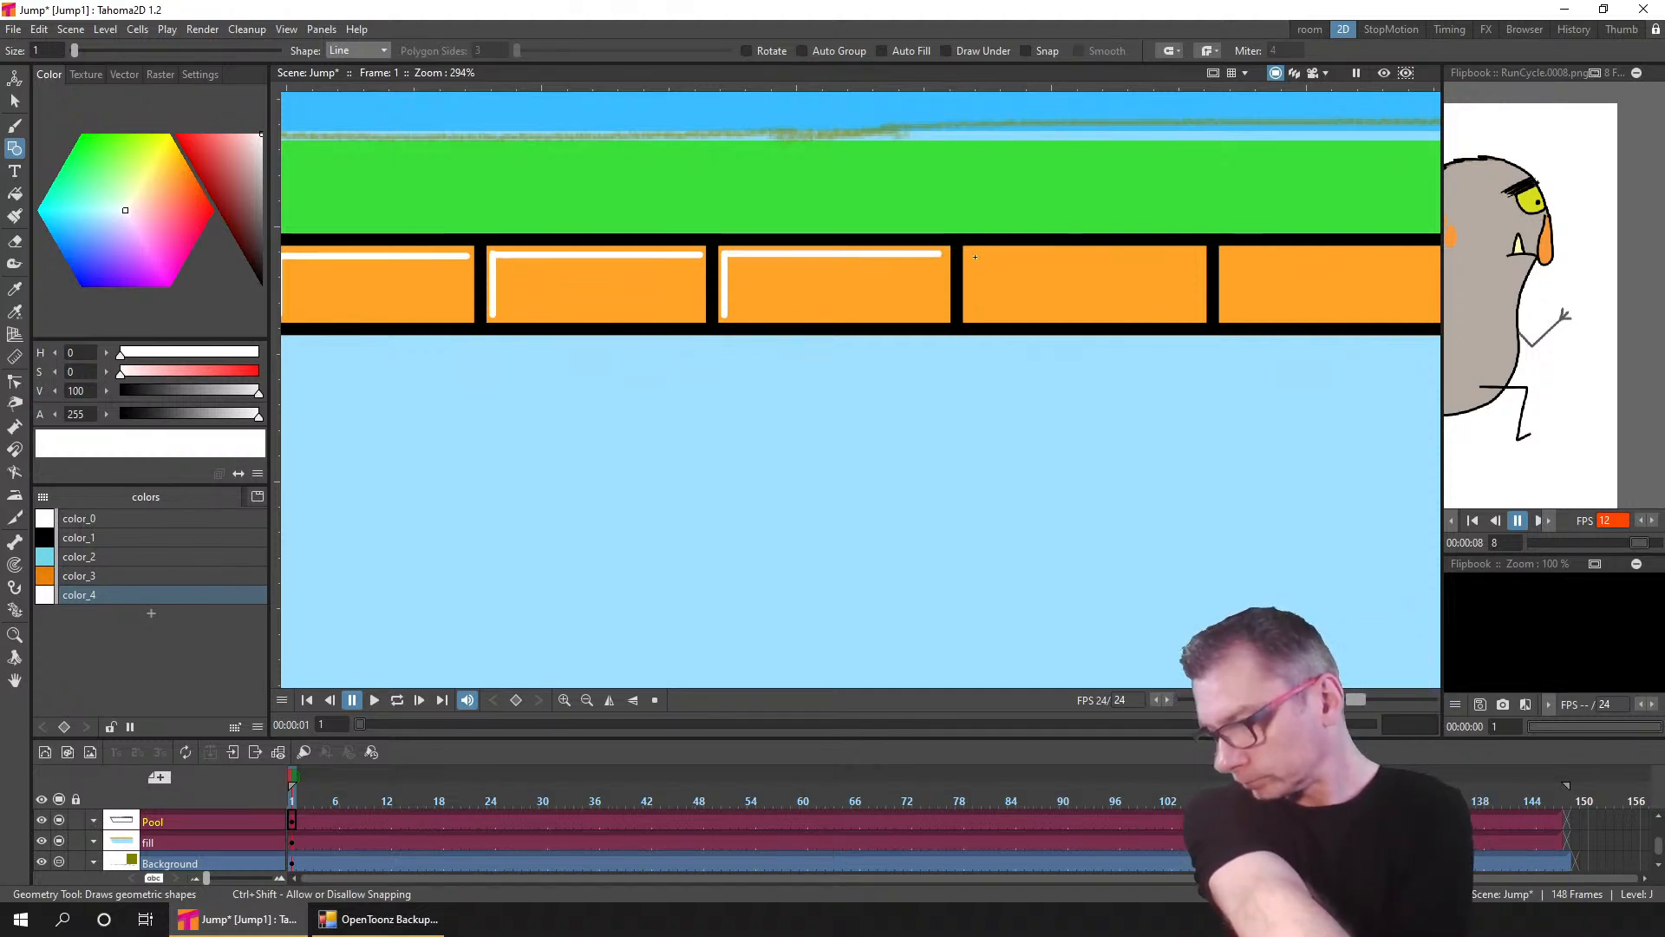
pyautogui.moveTo(971, 316); pyautogui.dragTo(971, 317)
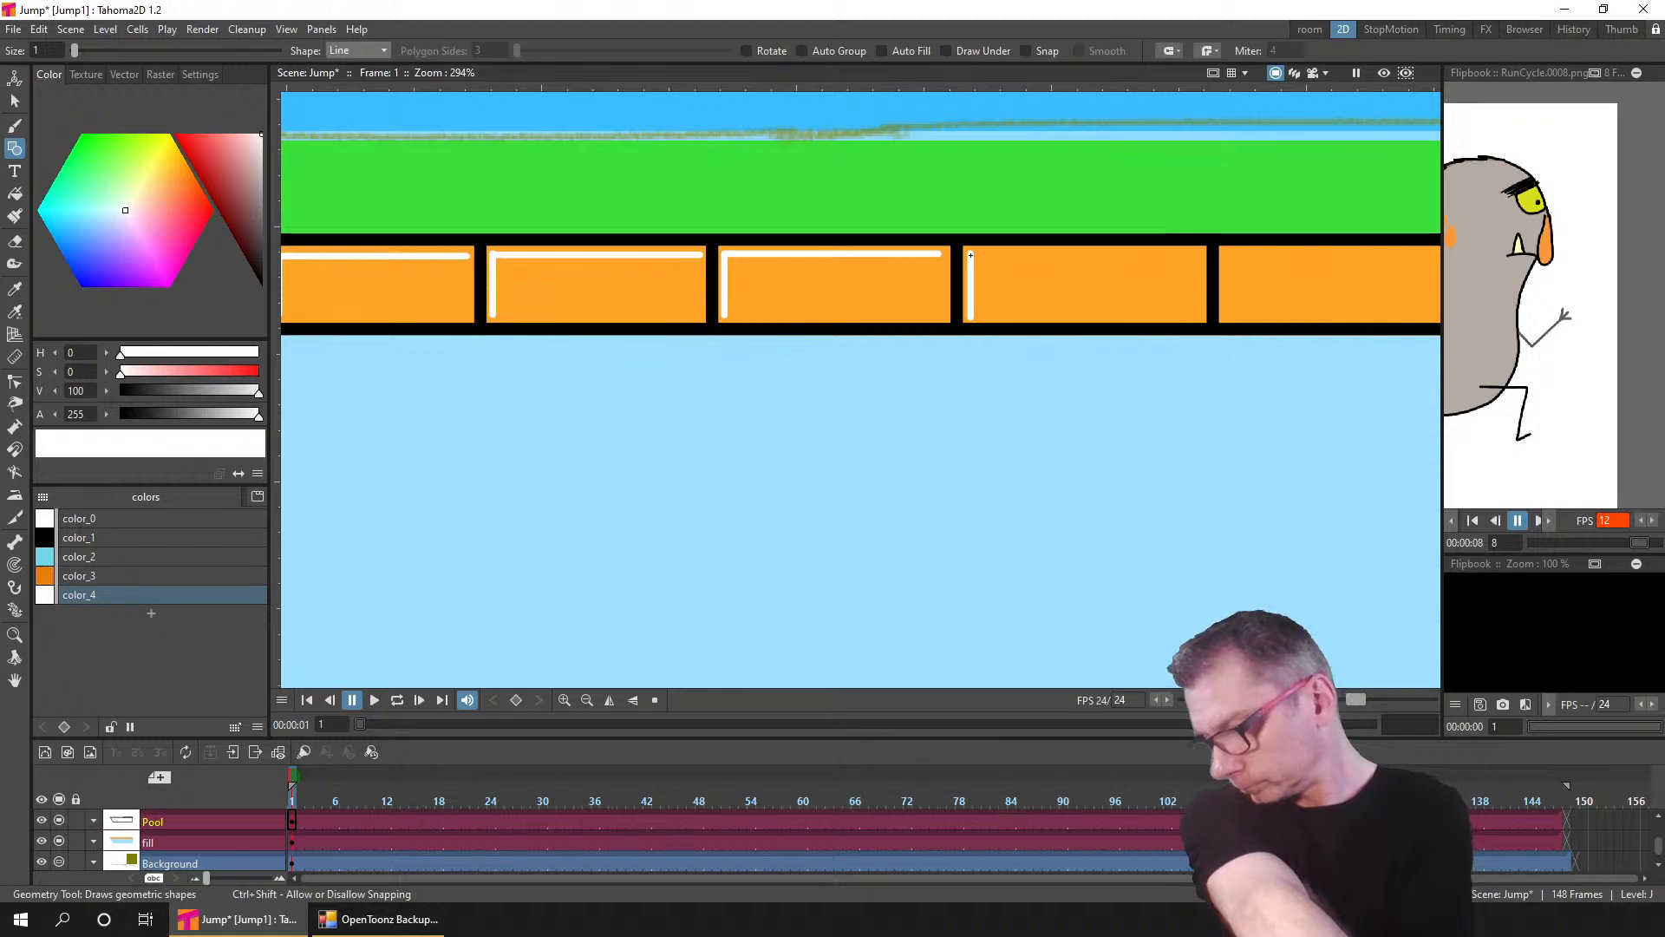
pyautogui.moveTo(971, 254); pyautogui.dragTo(1198, 253)
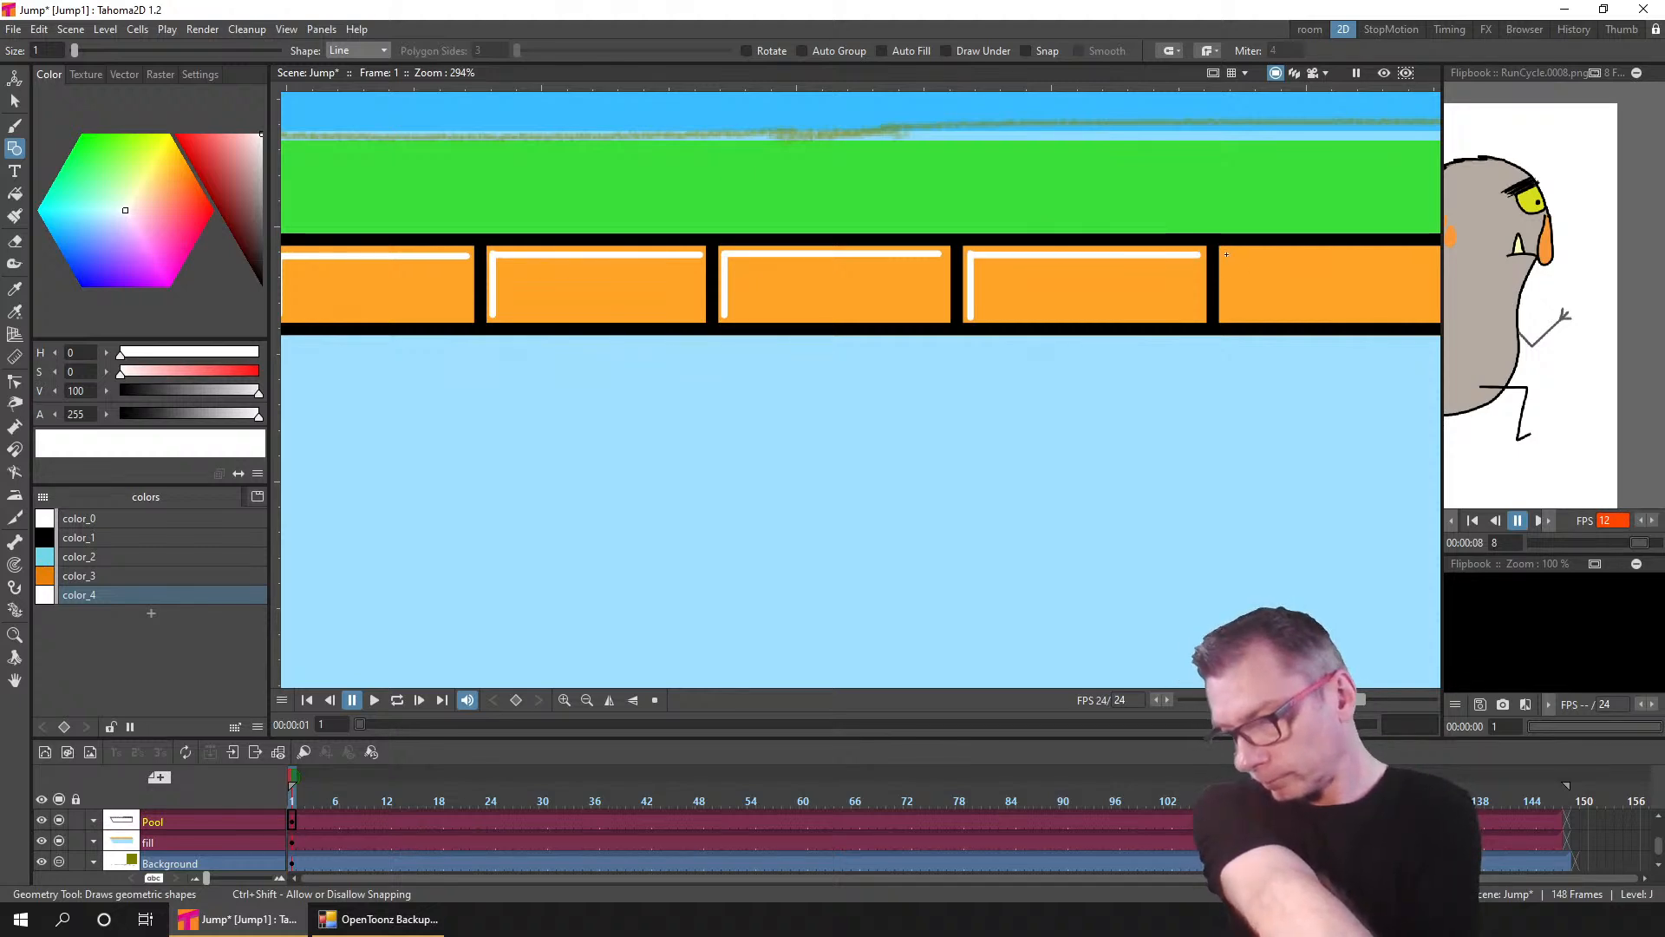
# - Draw white highlights along the top and left edges of the eighth, ninth and tenth tiles, redrawing the ninth's overlong top line
pyautogui.moveTo(1225, 315); pyautogui.dragTo(1225, 316)
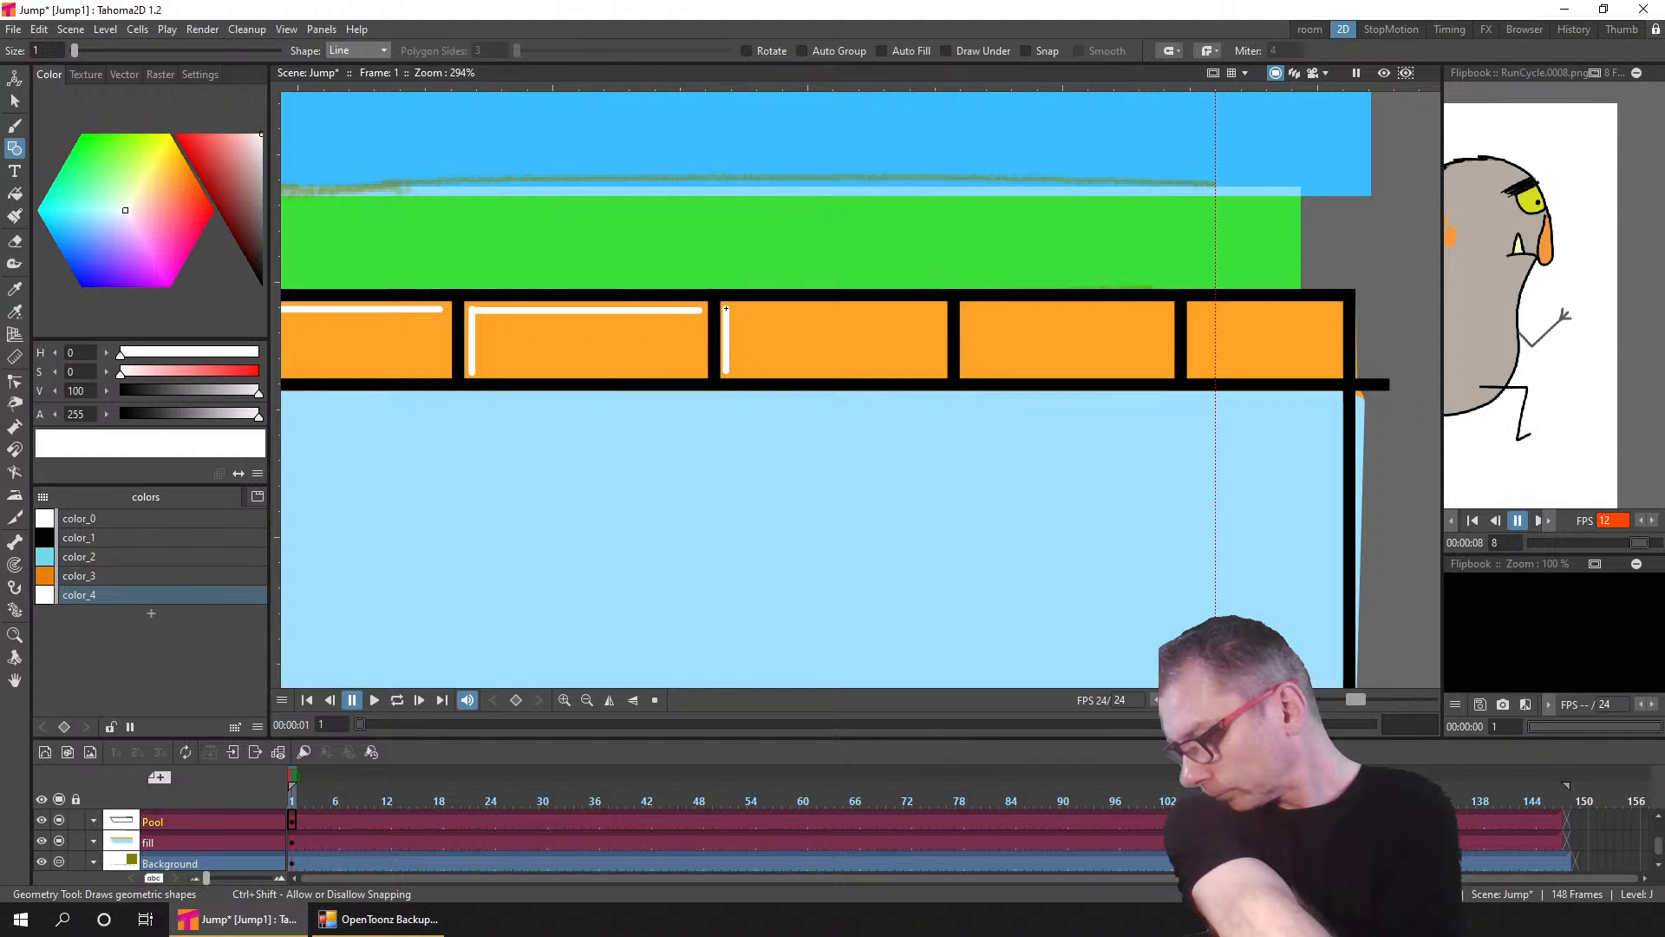
pyautogui.moveTo(726, 308); pyautogui.dragTo(947, 309)
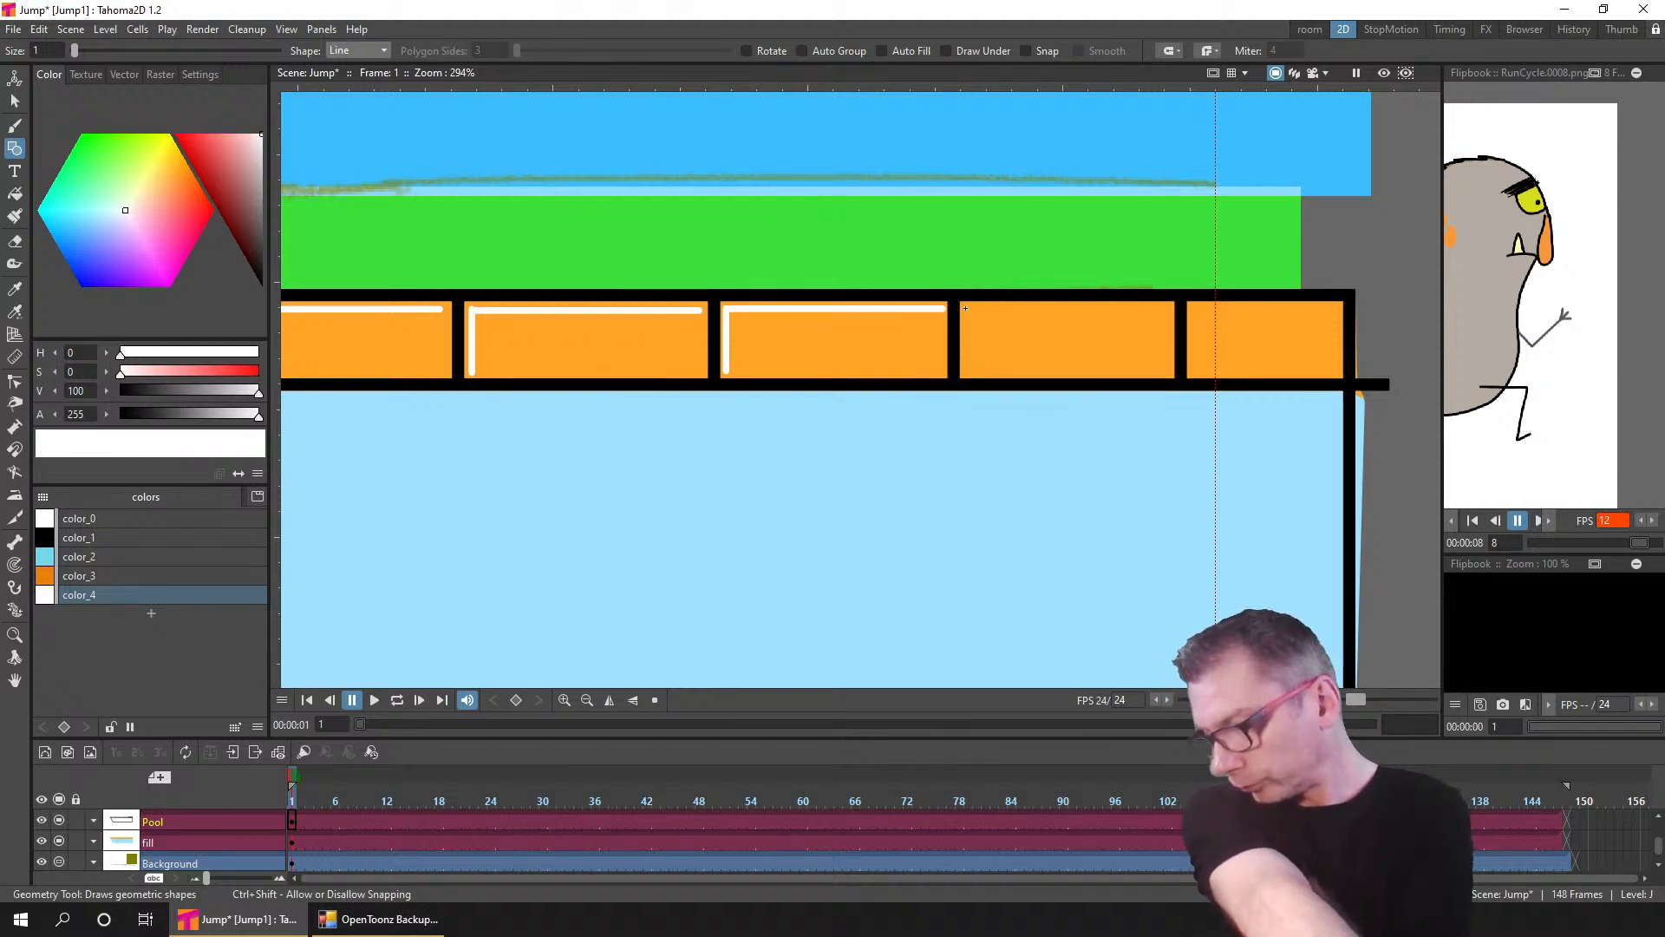
pyautogui.moveTo(965, 373); pyautogui.dragTo(965, 374)
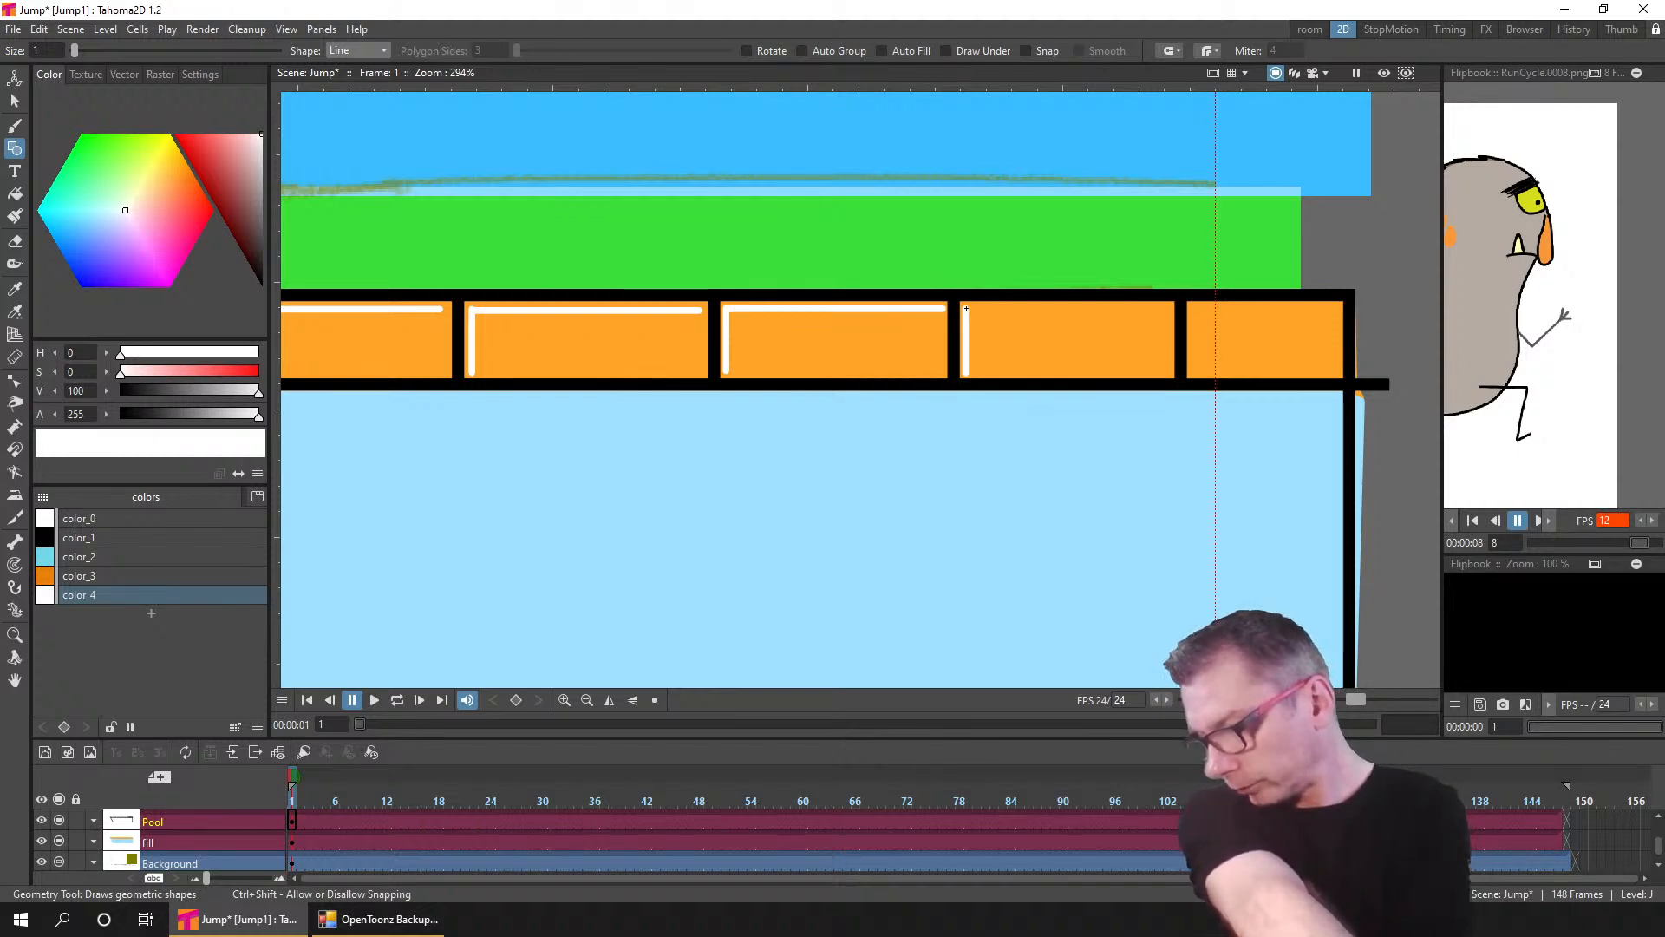
pyautogui.moveTo(966, 308); pyautogui.dragTo(1192, 308)
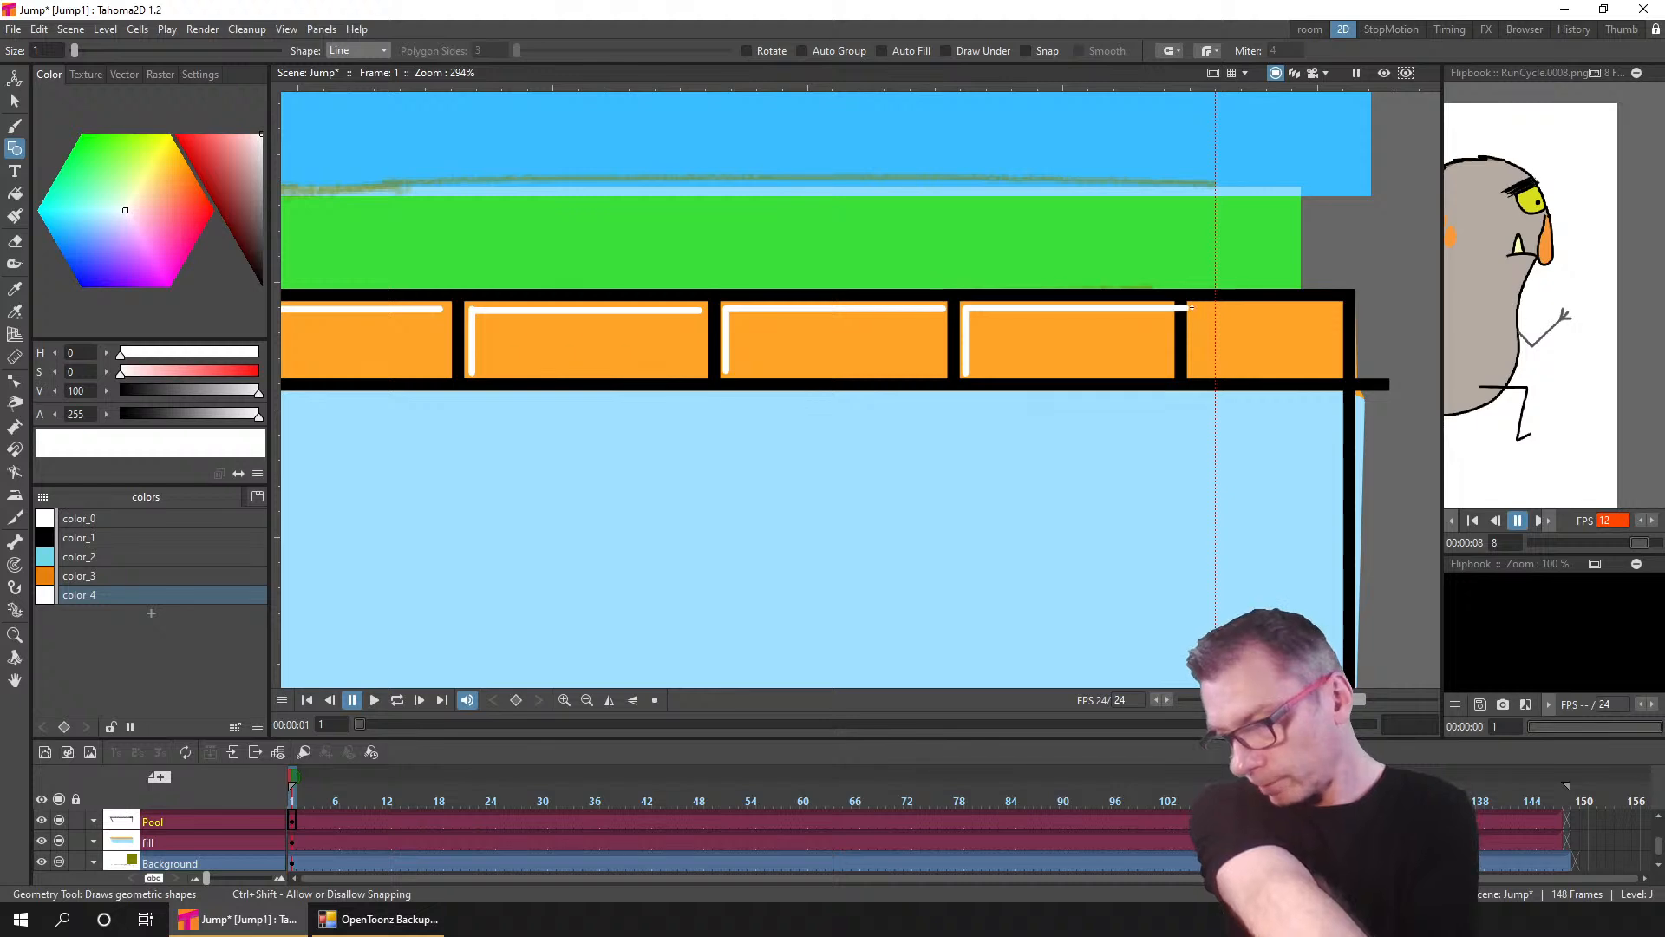
pyautogui.hotkey('ctrl', 'z')
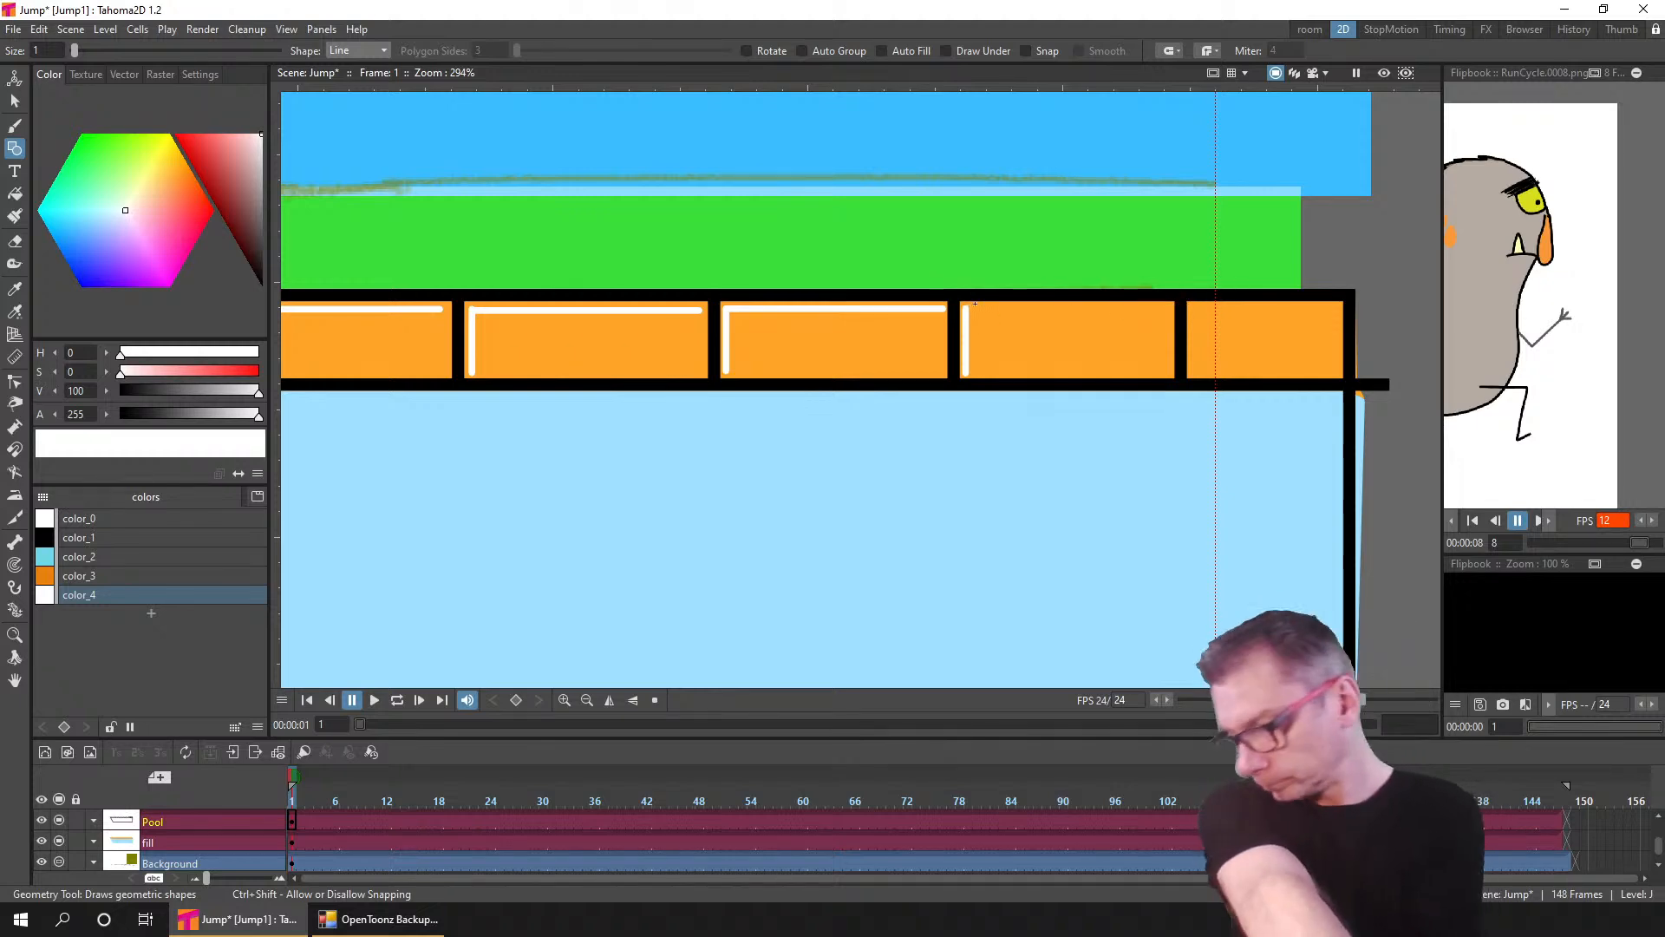
pyautogui.moveTo(965, 308); pyautogui.dragTo(1192, 374)
pyautogui.moveTo(1198, 310); pyautogui.dragTo(1341, 309)
# - Add a black style color_5, enable Draw Under, and draw shadow lines along the bottom and right edges of the tenth and ninth tiles
pyautogui.click(151, 613)
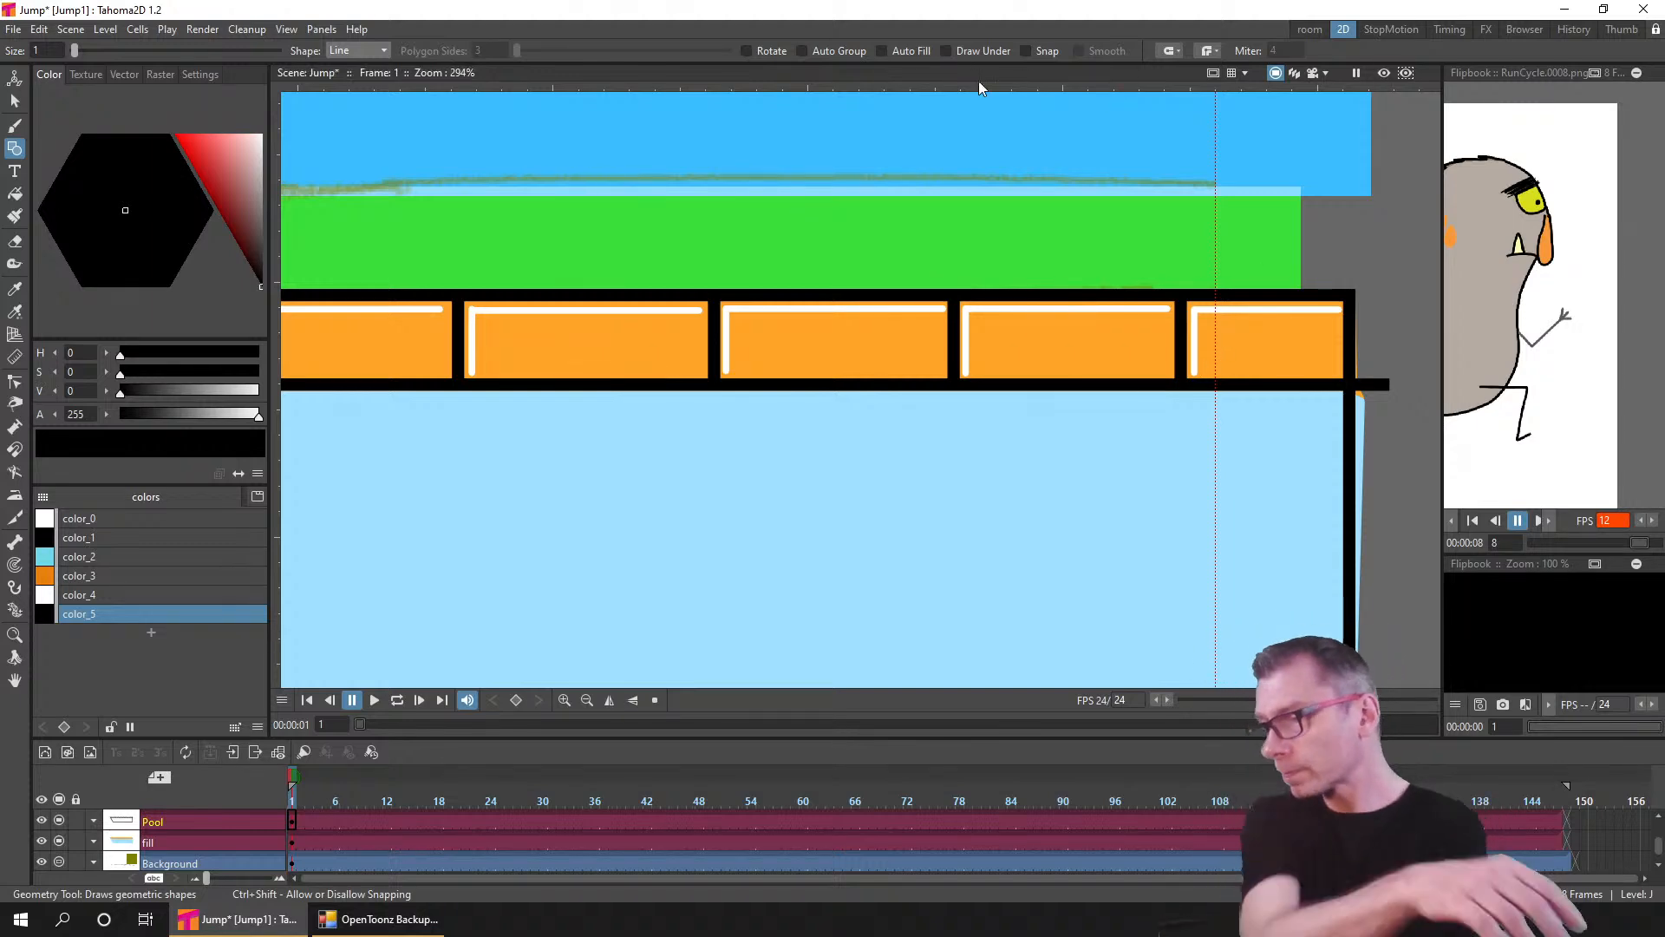
pyautogui.click(945, 52)
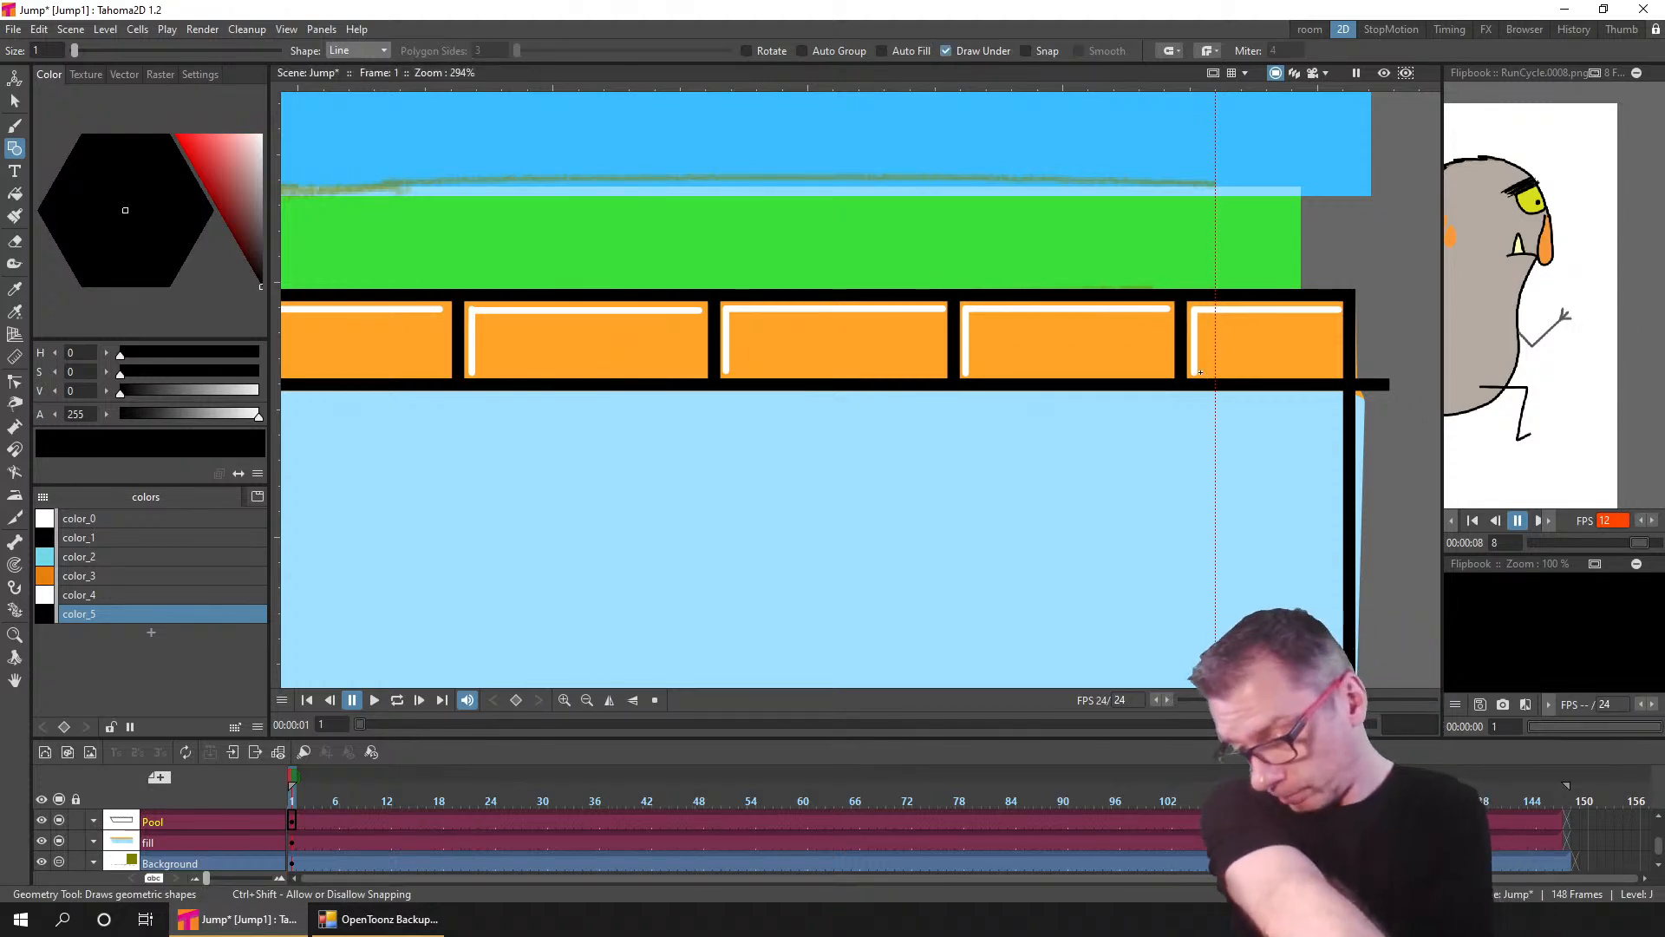
pyautogui.moveTo(1195, 373); pyautogui.dragTo(1335, 375)
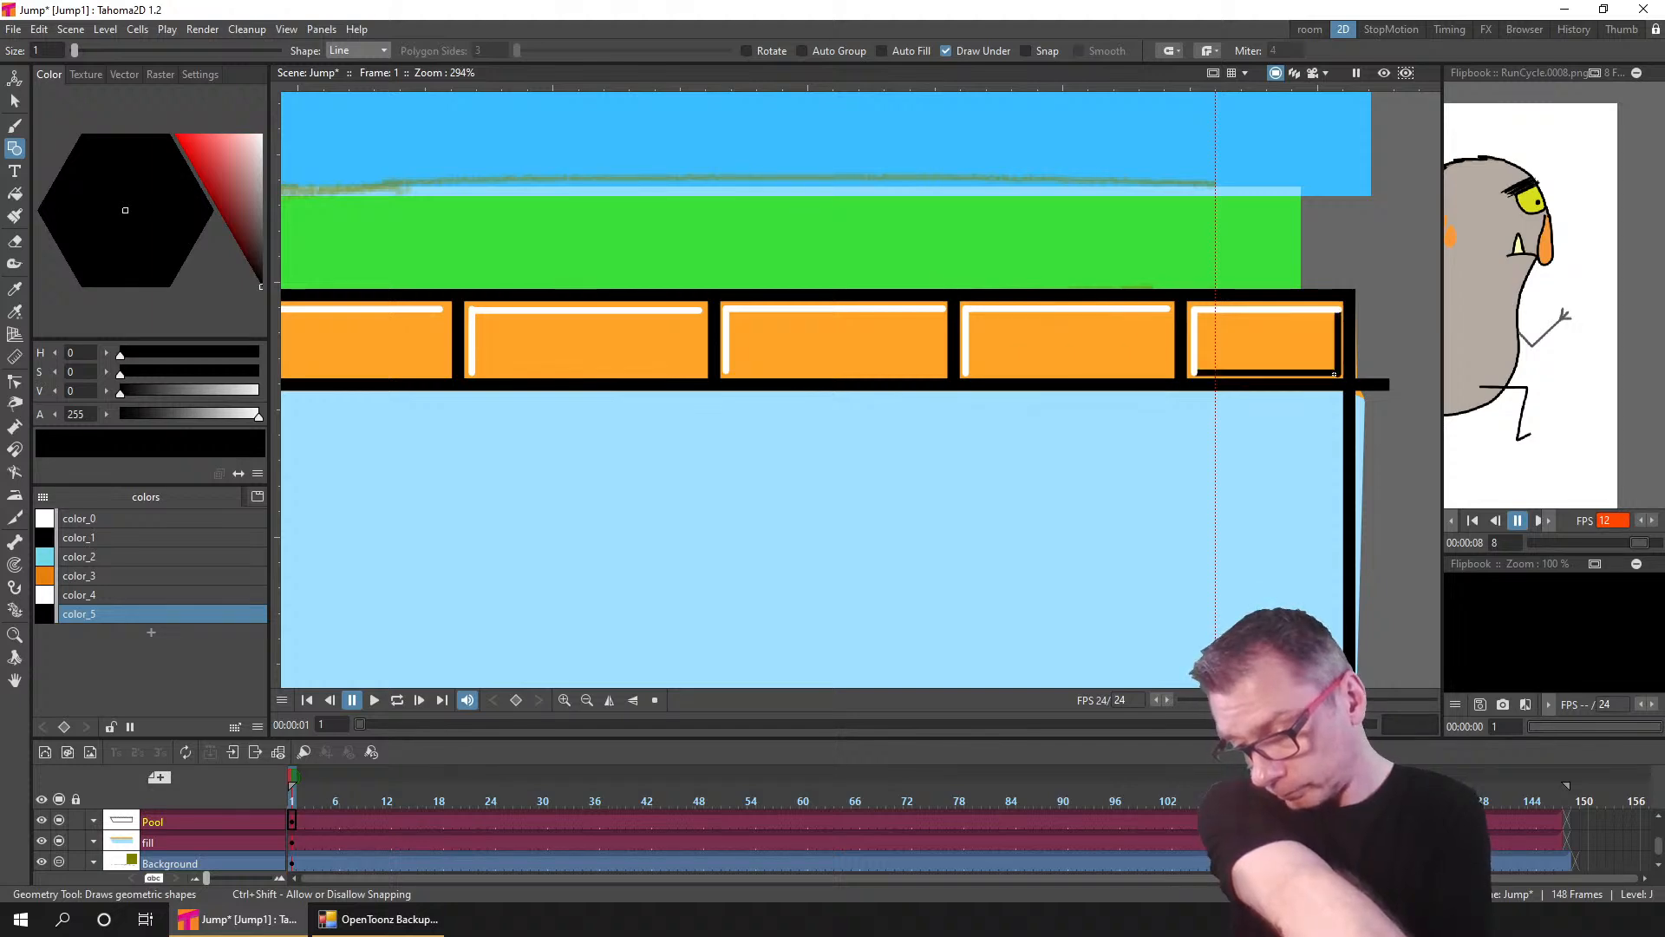
pyautogui.moveTo(969, 372)
pyautogui.mouseDown()
pyautogui.moveTo(1172, 374)
pyautogui.moveTo(1168, 350)
pyautogui.moveTo(1166, 375)
pyautogui.mouseUp()
# - Draw black shadow lines along the bottom and right edges of the eighth, seventh, sixth and fifth tiles
pyautogui.moveTo(871, 390); pyautogui.dragTo(1255, 384)
pyautogui.moveTo(1112, 367); pyautogui.dragTo(1327, 368)
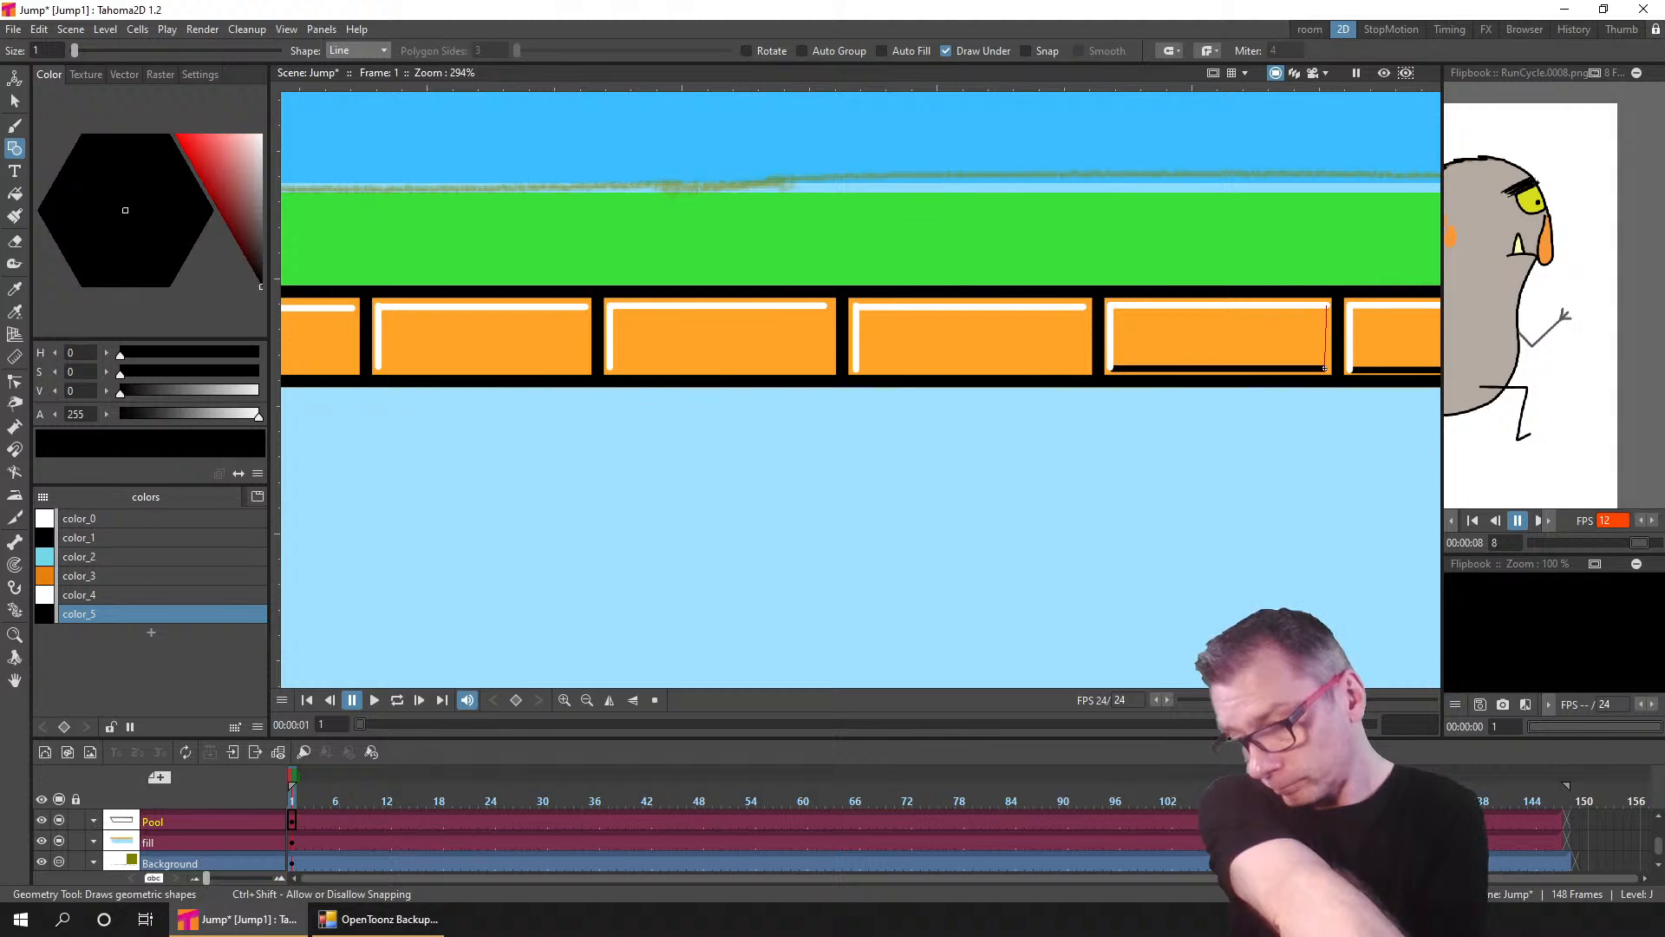
pyautogui.moveTo(1327, 305); pyautogui.dragTo(1327, 372)
pyautogui.moveTo(857, 368); pyautogui.dragTo(1085, 371)
pyautogui.moveTo(871, 412); pyautogui.dragTo(1351, 405)
pyautogui.moveTo(1125, 353); pyautogui.dragTo(1343, 353)
pyautogui.moveTo(1340, 290); pyautogui.dragTo(1338, 349)
pyautogui.moveTo(893, 352); pyautogui.dragTo(1099, 354)
# - Draw black shadow lines along the bottom and right edges of the fourth, third, second and first tiles
pyautogui.moveTo(927, 396); pyautogui.dragTo(1282, 382)
pyautogui.moveTo(1033, 339); pyautogui.dragTo(1221, 339)
pyautogui.moveTo(818, 338); pyautogui.dragTo(1004, 336)
pyautogui.moveTo(835, 365); pyautogui.dragTo(1256, 362)
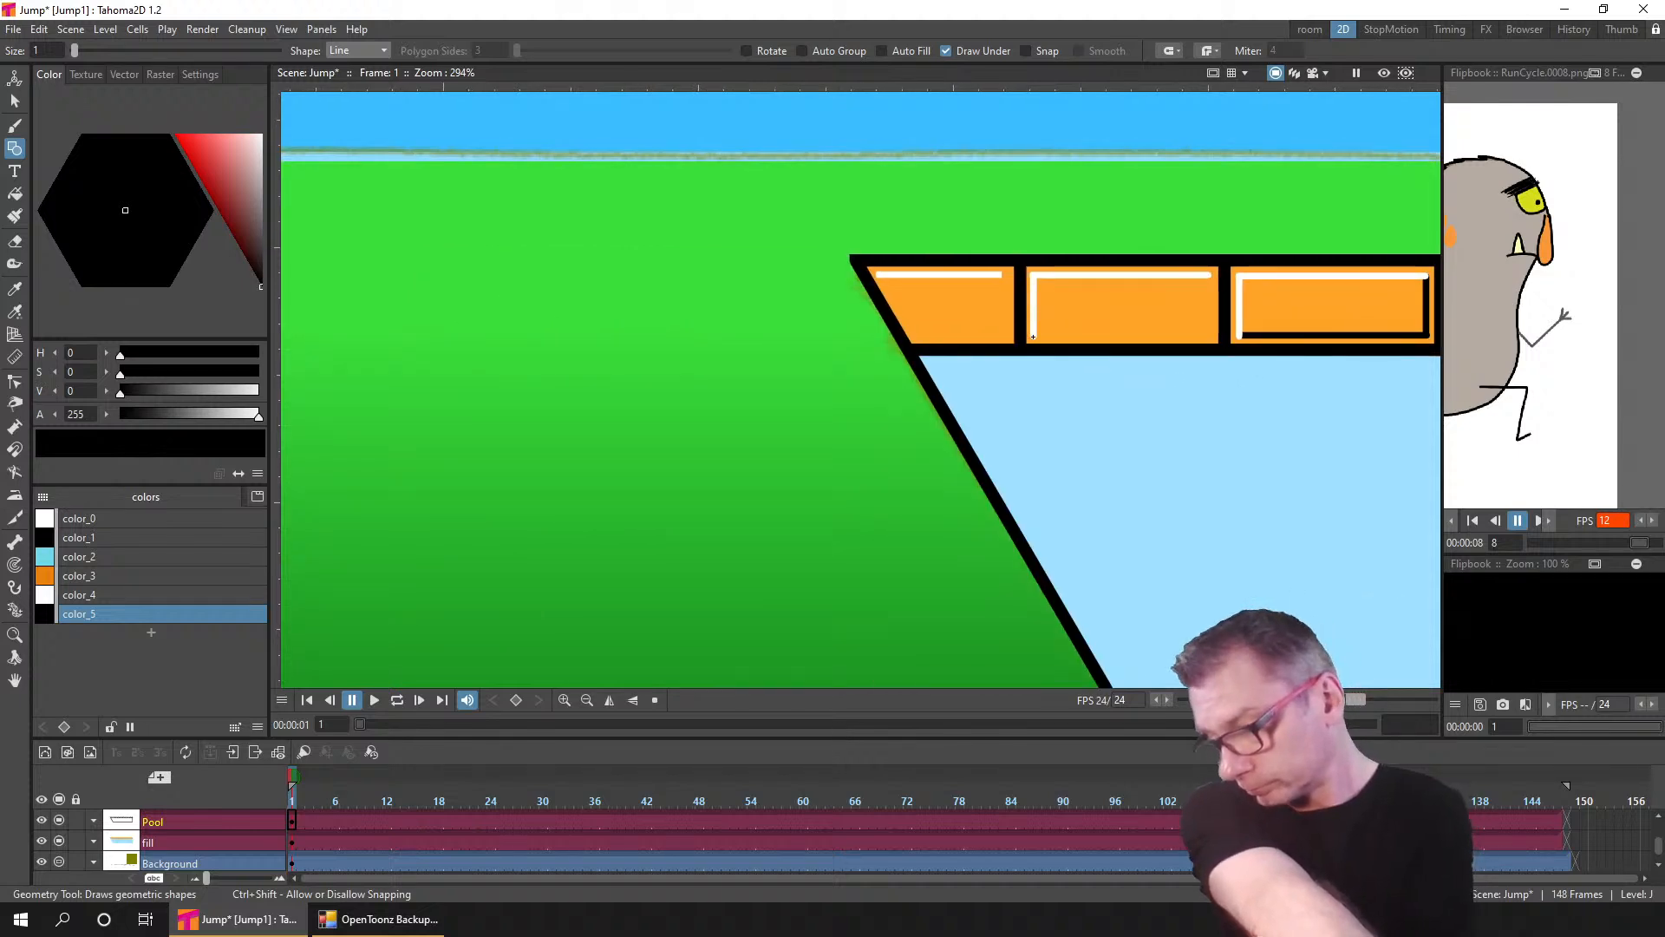
pyautogui.moveTo(1032, 336); pyautogui.dragTo(1203, 343)
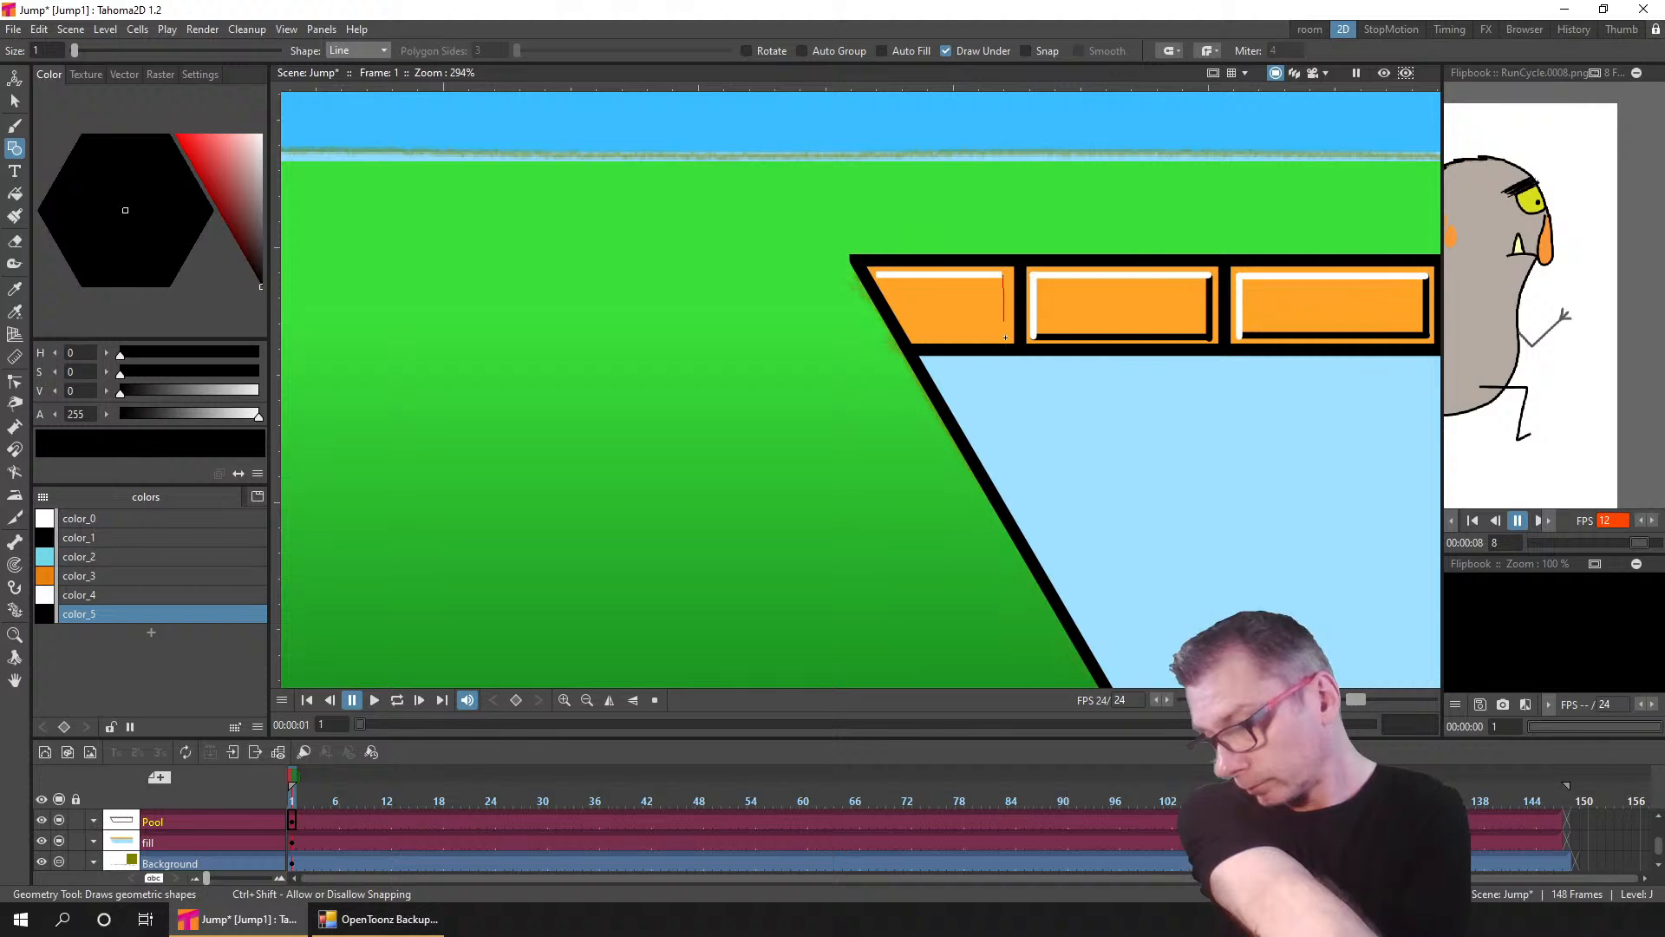
pyautogui.moveTo(1005, 336); pyautogui.dragTo(904, 334)
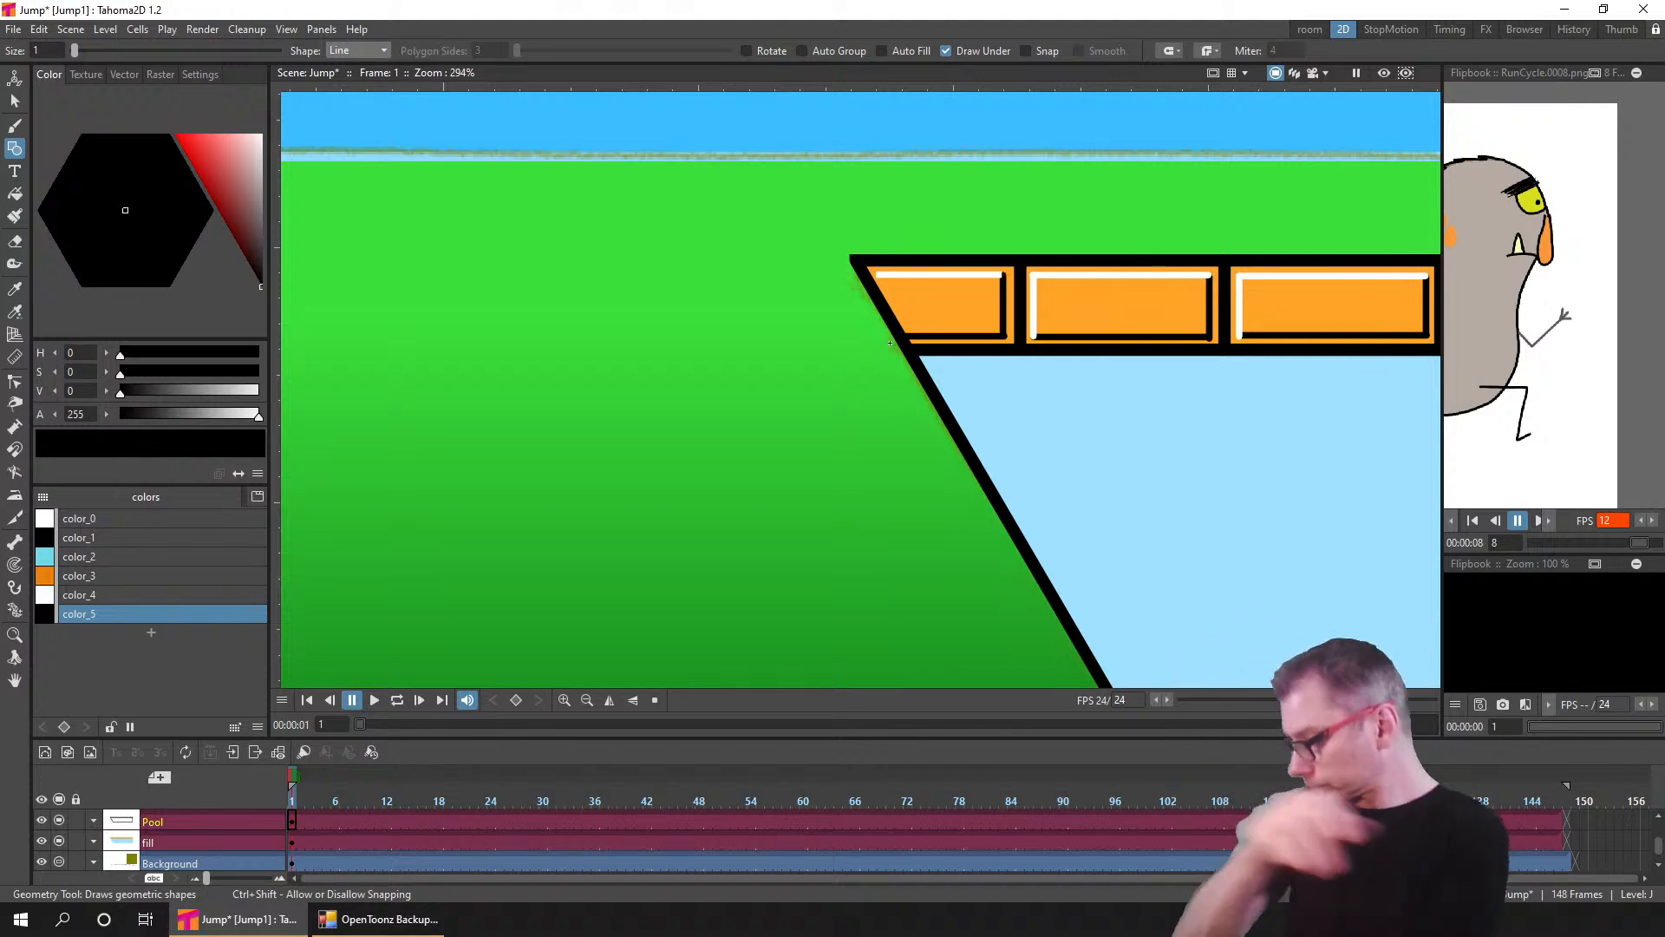
# - With the Control Point Editor, extend the first tile's white highlight to the slanted black border and save the scene
pyautogui.press('c')
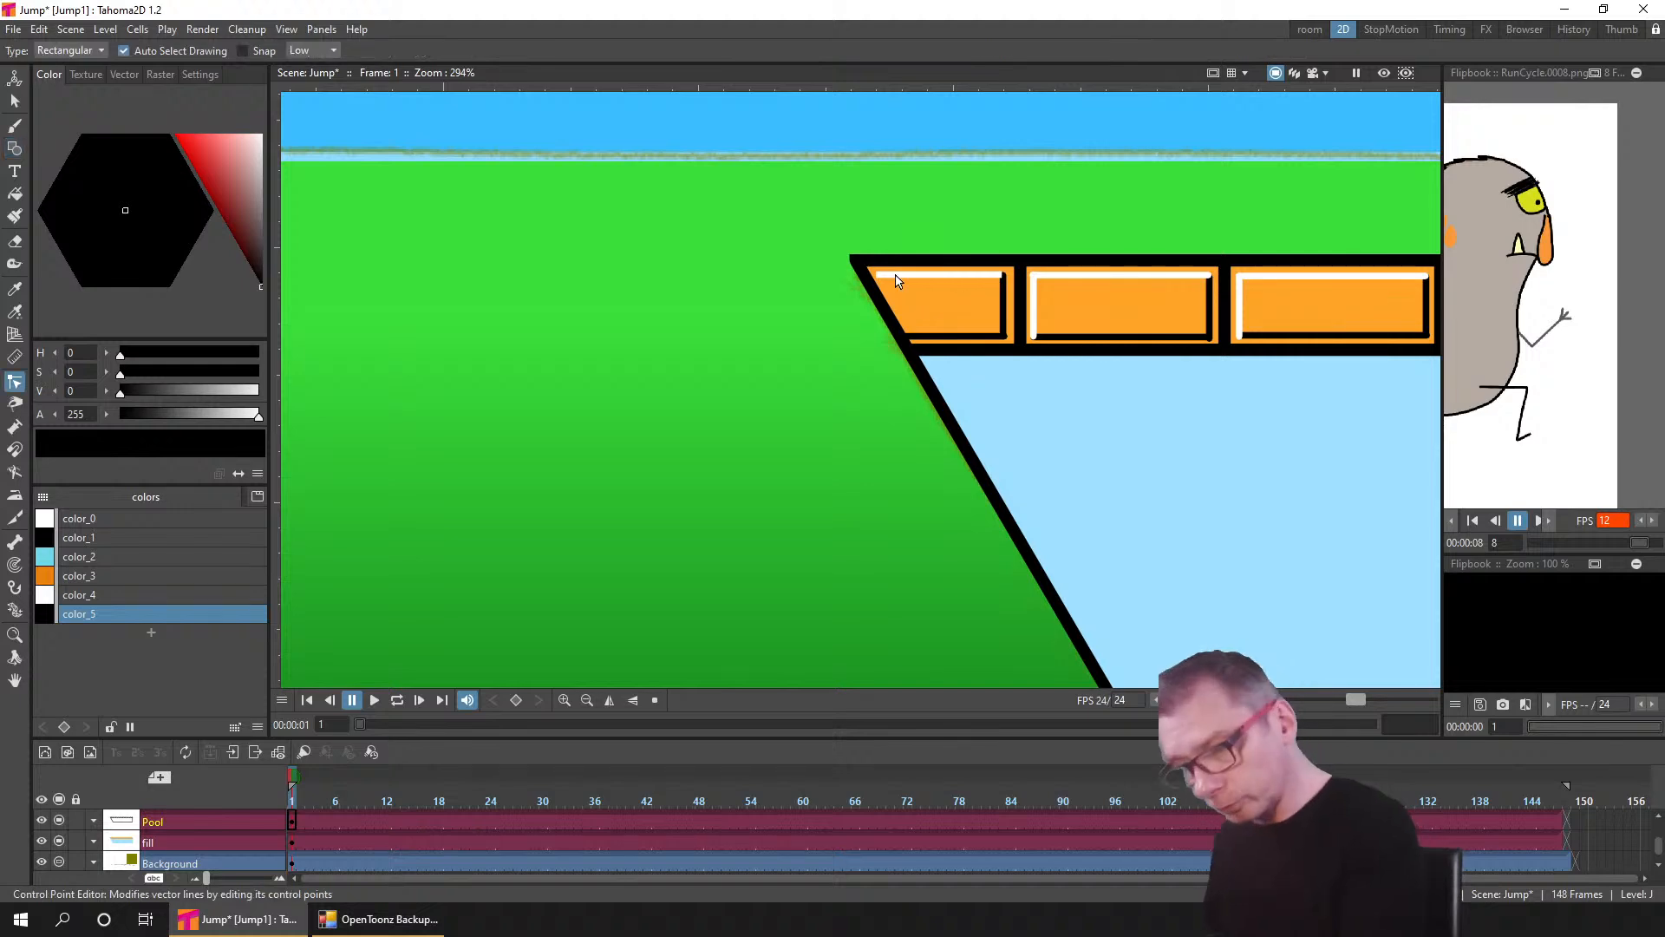
pyautogui.click(893, 276)
pyautogui.moveTo(877, 275); pyautogui.dragTo(875, 277)
pyautogui.click(928, 301)
pyautogui.click(869, 276)
pyautogui.click(907, 305)
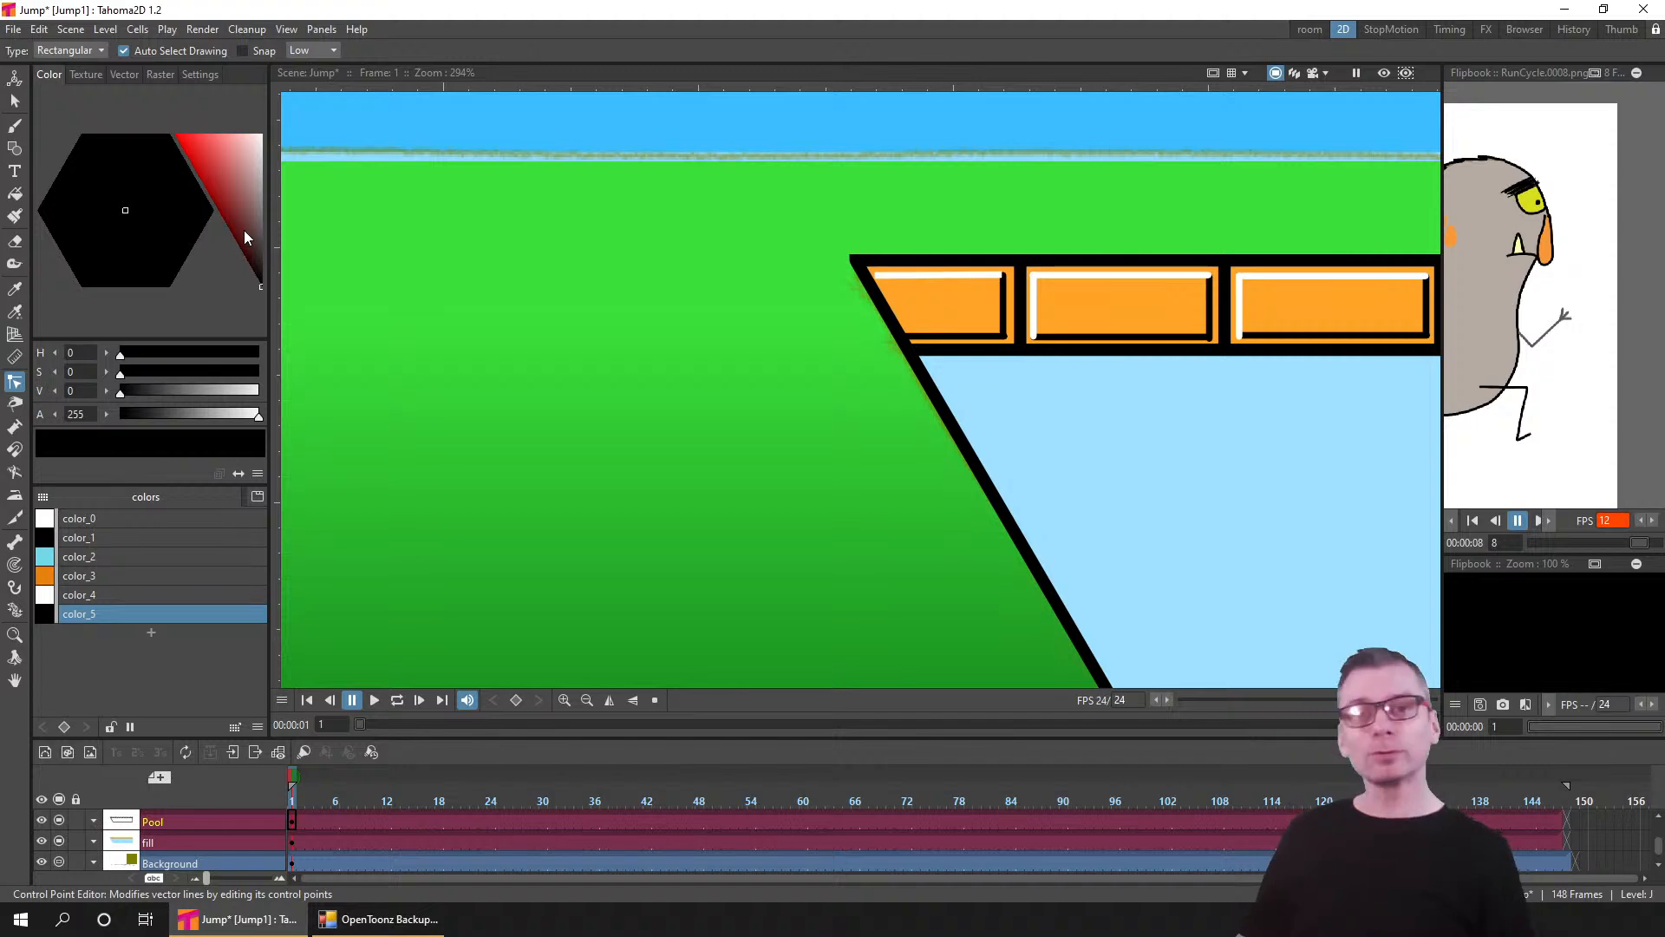
pyautogui.hotkey('ctrl', 's')
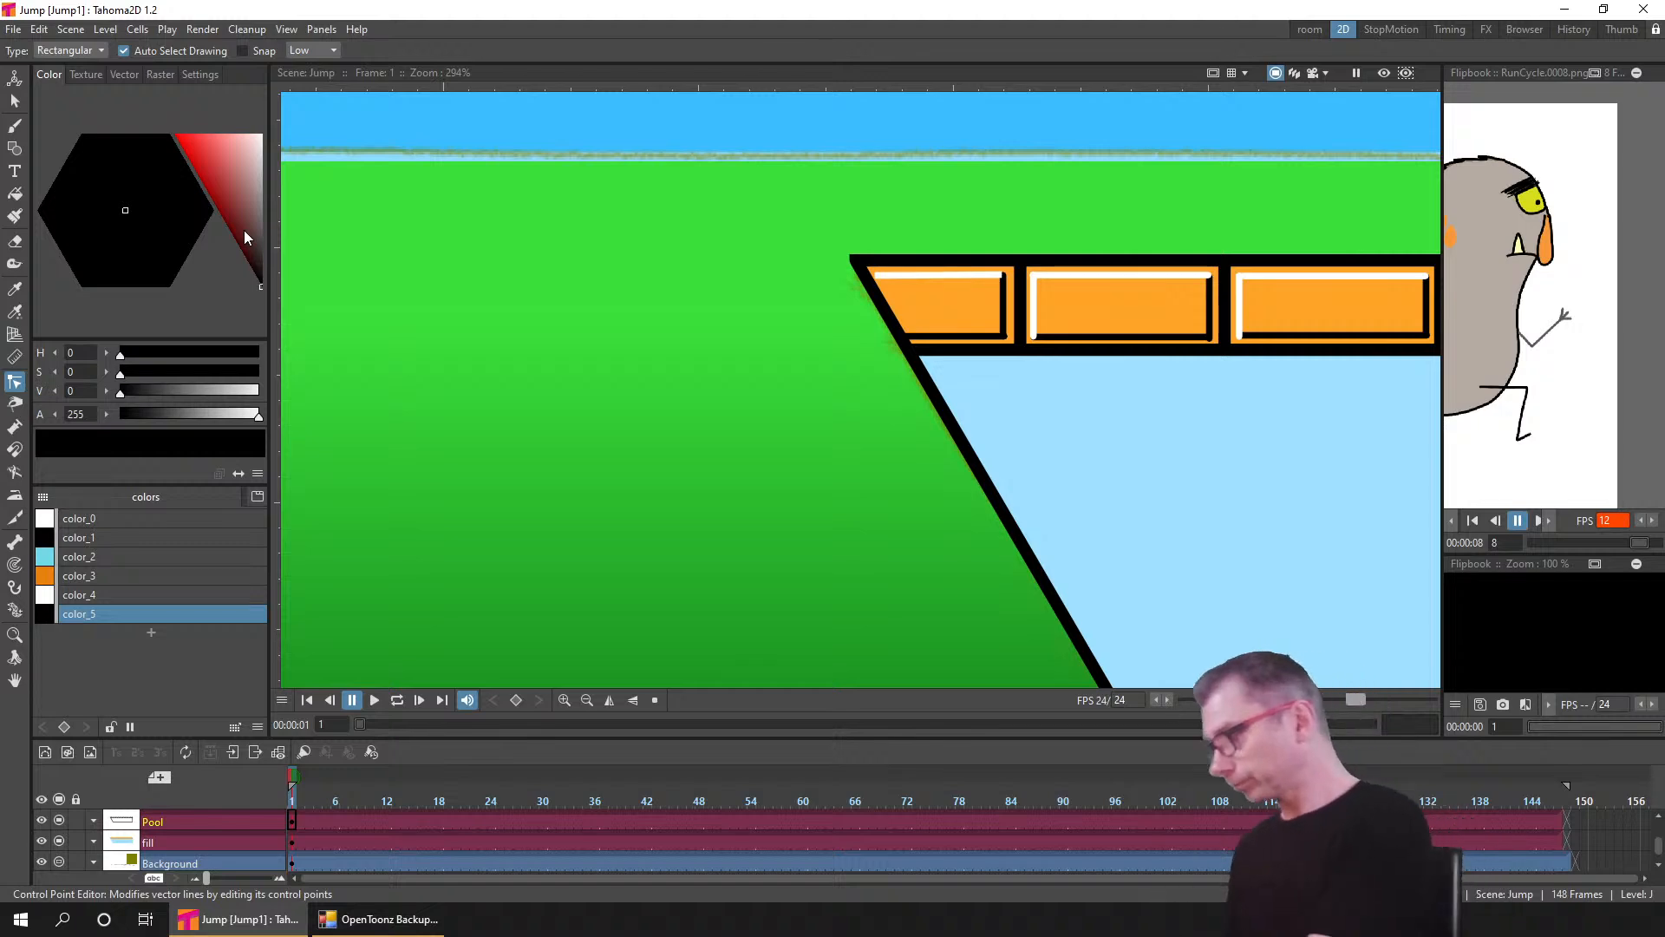
# - Adjust the end points of the first tile's right shadow line and the right end of its top highlight
pyautogui.scroll(3, 1010, 332)
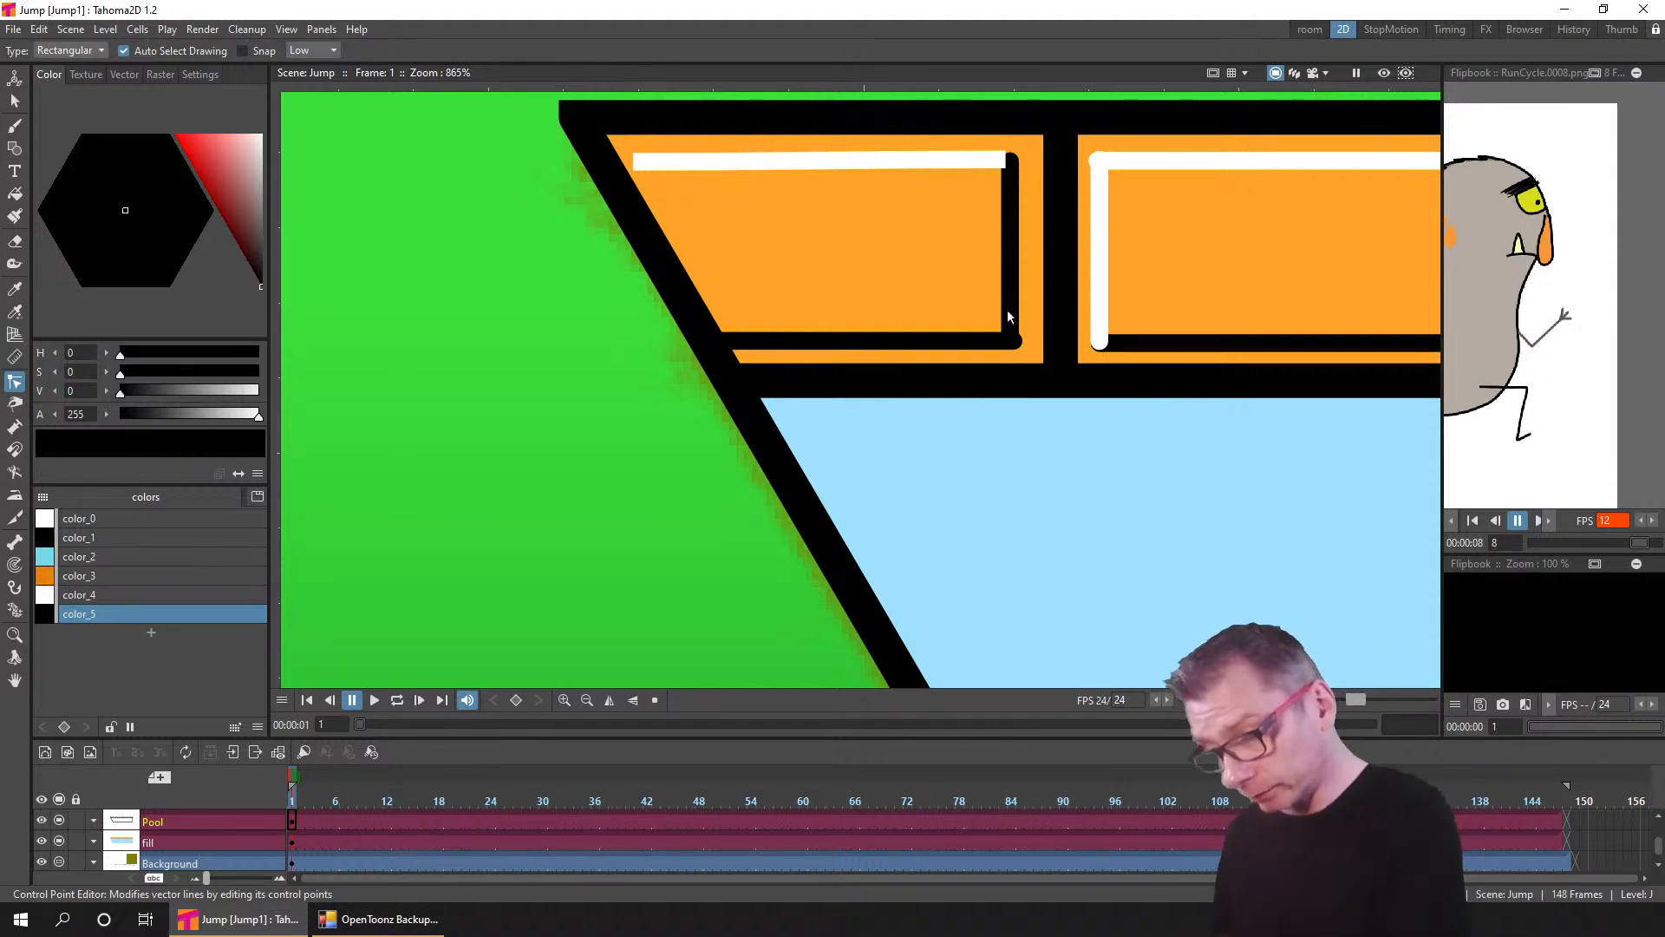
pyautogui.click(1017, 312)
pyautogui.moveTo(1012, 343); pyautogui.dragTo(1019, 320)
pyautogui.moveTo(1010, 161); pyautogui.dragTo(1019, 160)
pyautogui.click(1002, 162)
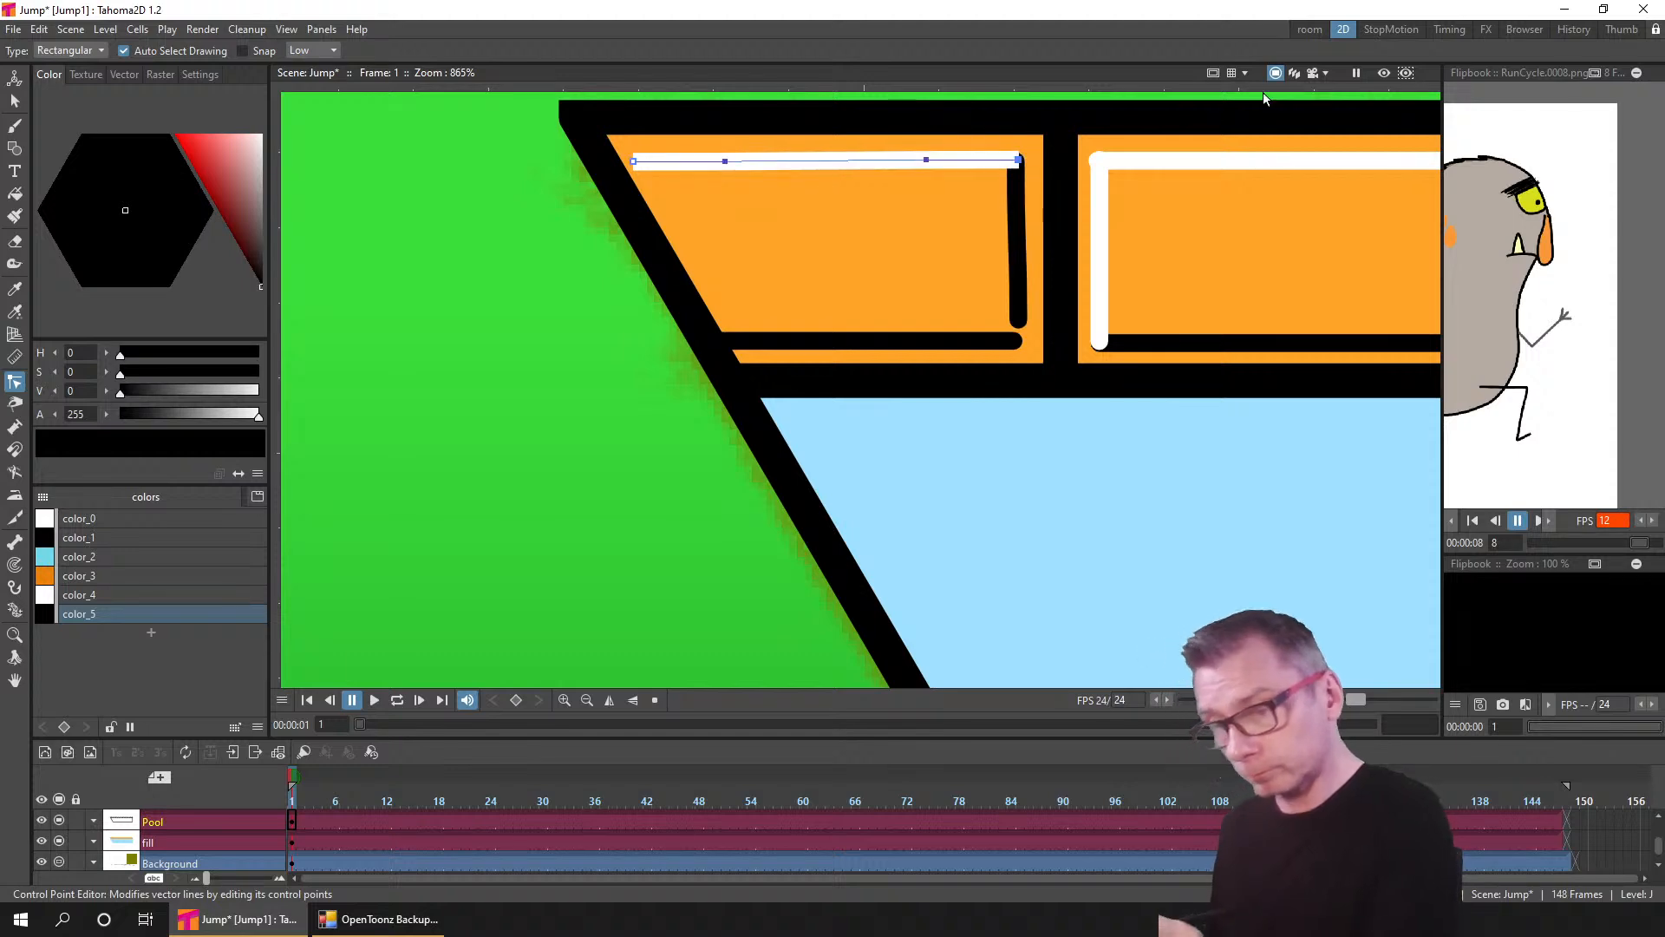
# - Align the end points of the second tile's left highlight and right shadow line with its top and bottom lines
pyautogui.click(1099, 162)
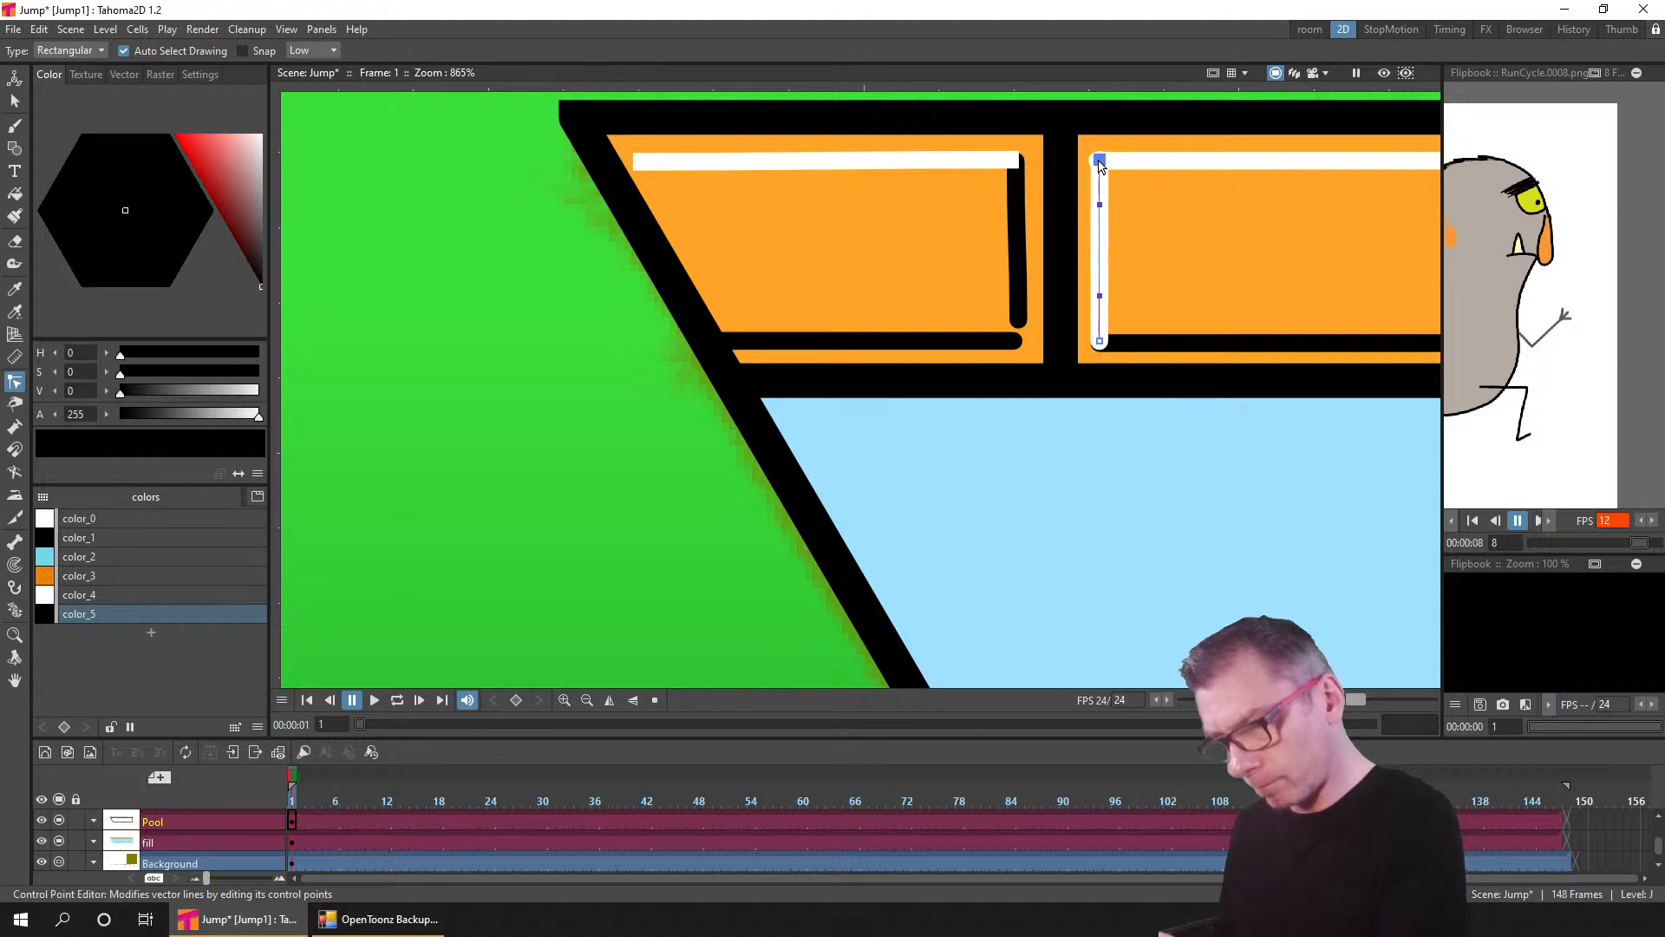
pyautogui.moveTo(1099, 161); pyautogui.dragTo(1098, 160)
pyautogui.moveTo(1100, 340); pyautogui.dragTo(1098, 343)
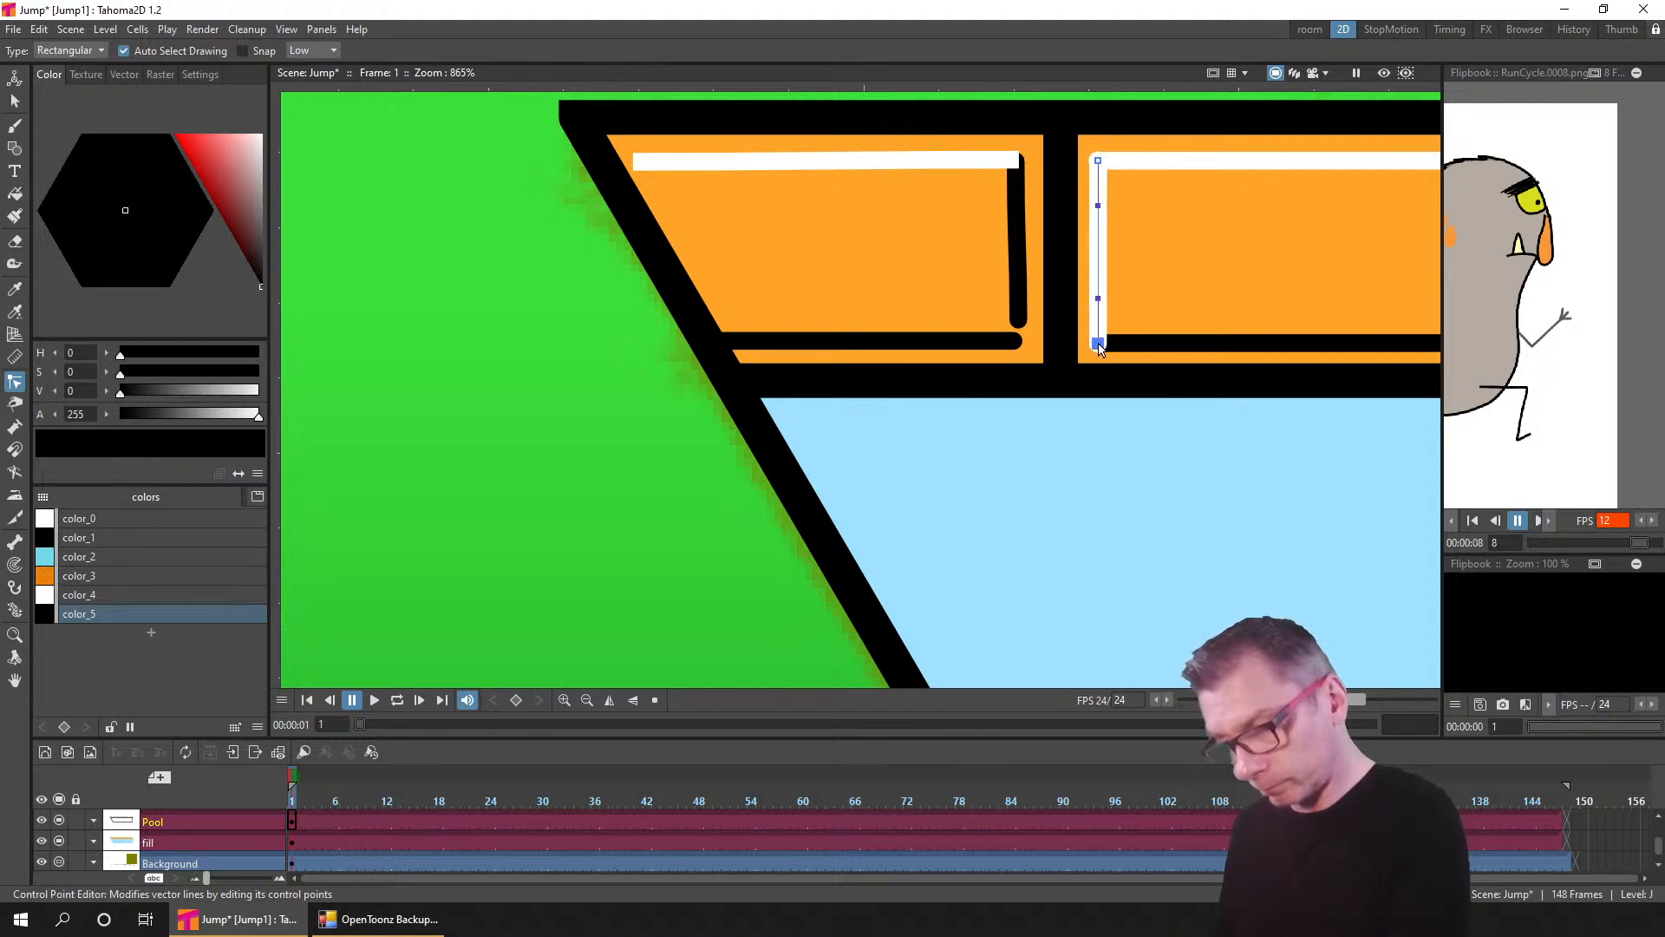
pyautogui.moveTo(1282, 356); pyautogui.dragTo(706, 371)
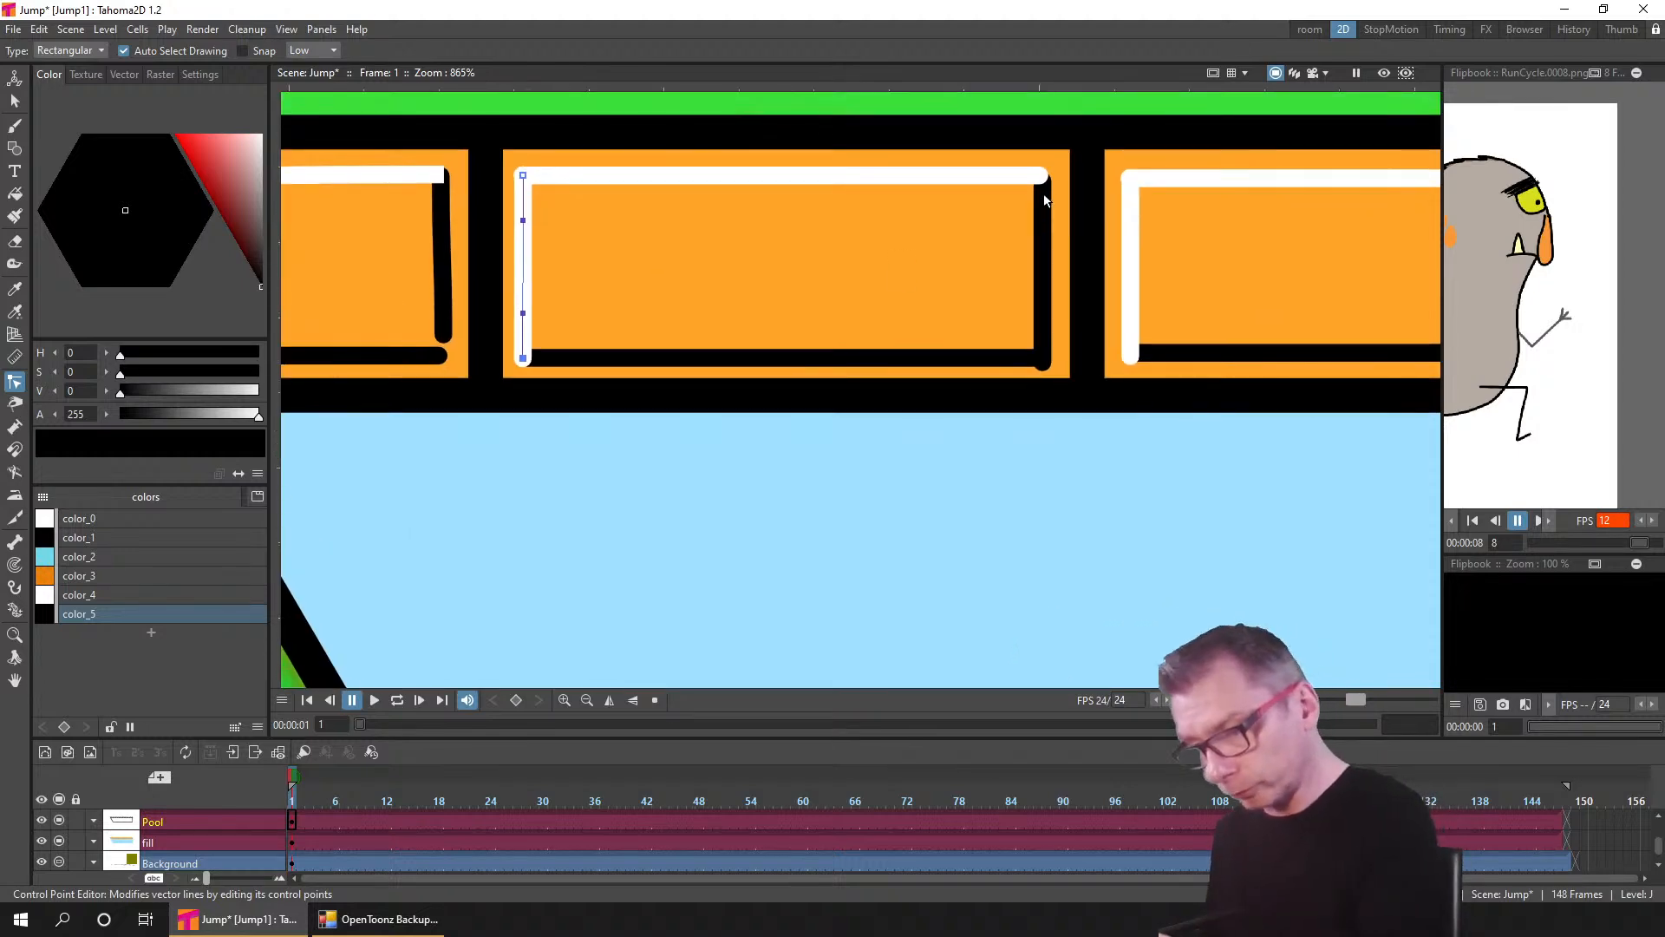
pyautogui.click(1042, 189)
pyautogui.moveTo(1042, 180); pyautogui.dragTo(1038, 175)
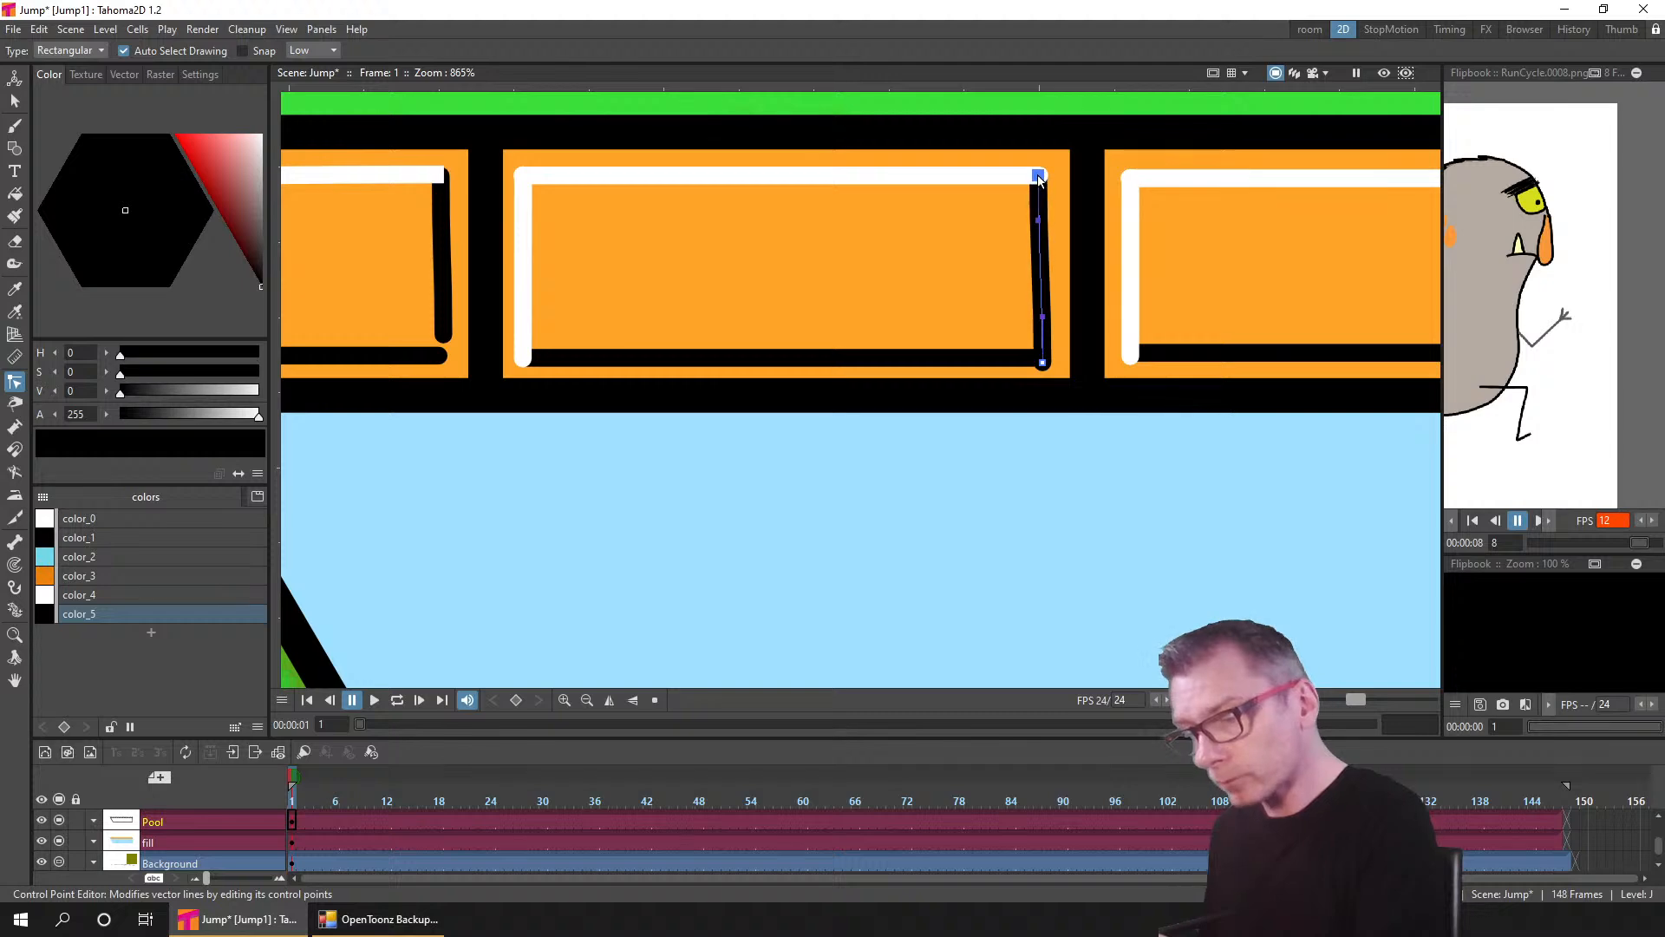
pyautogui.moveTo(1041, 364); pyautogui.dragTo(1038, 356)
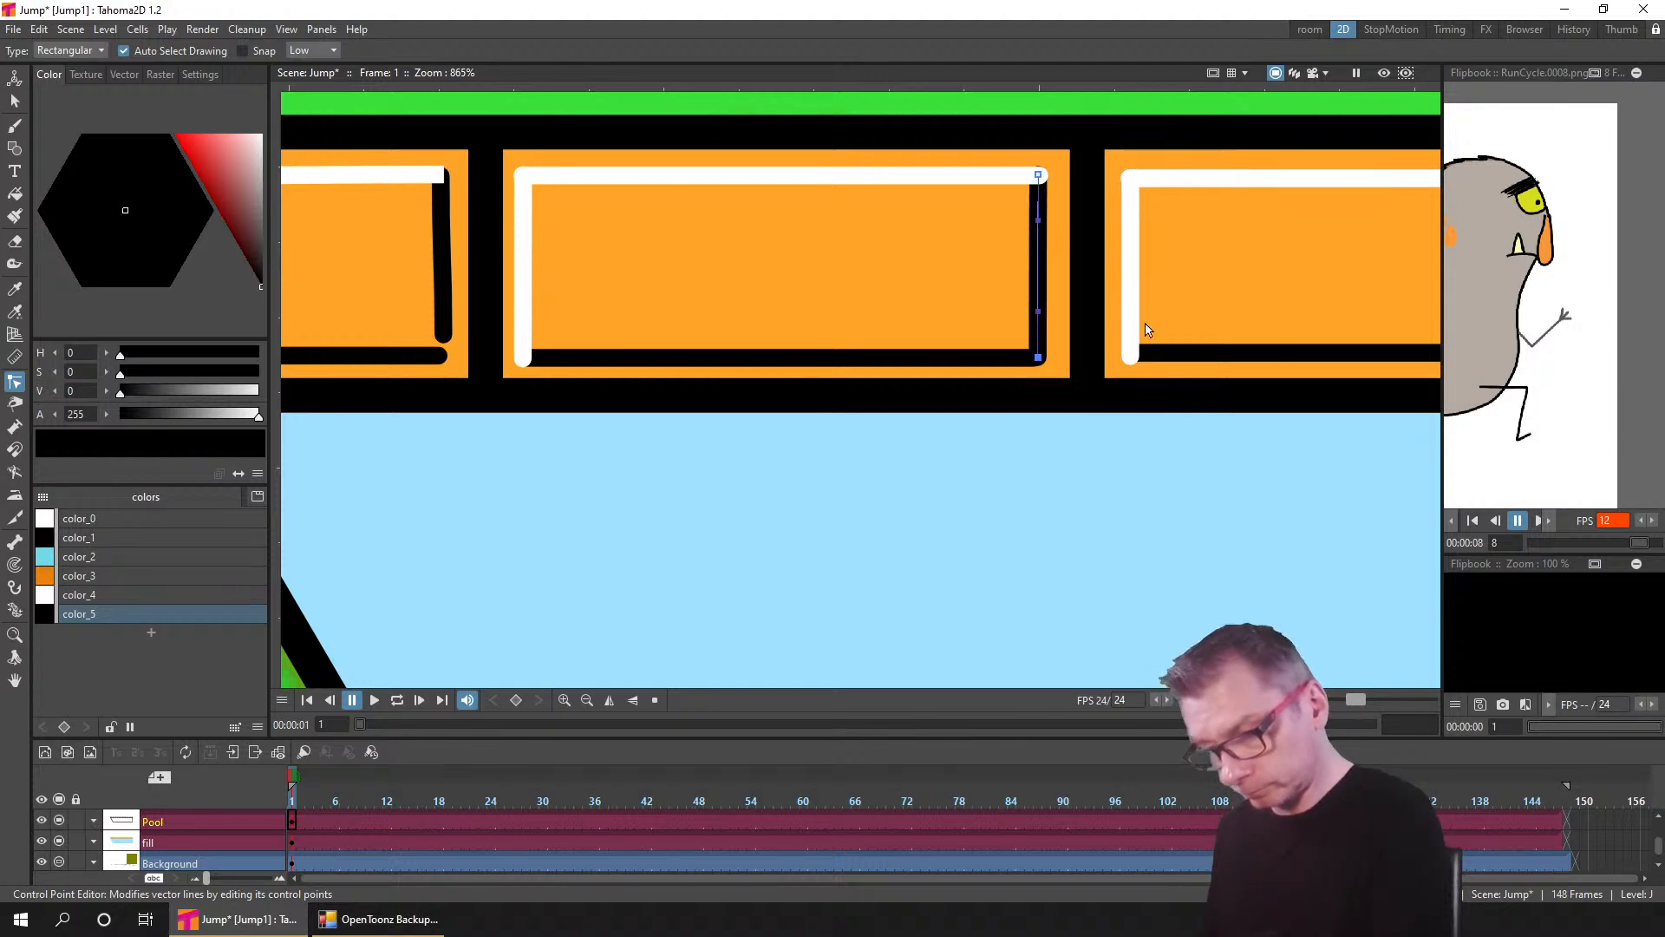
# - Align the third tile's corners by adjusting the left highlight's lower end and the right ends of the top highlight and bottom shadow
pyautogui.click(1133, 363)
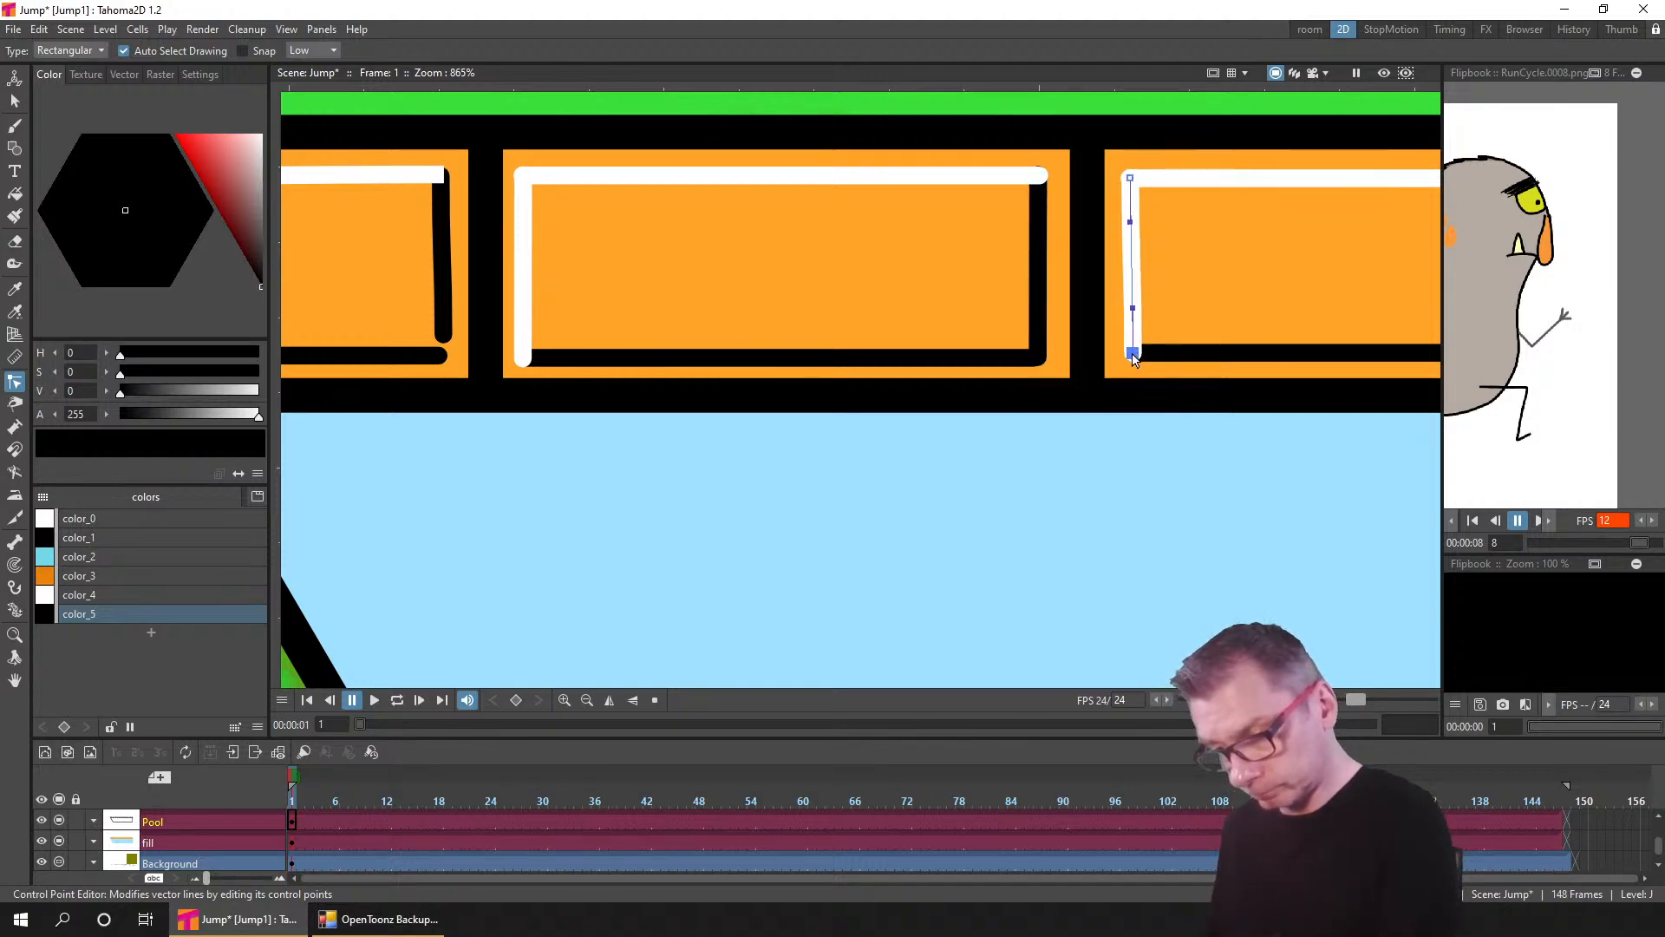
pyautogui.moveTo(1185, 331); pyautogui.dragTo(504, 389)
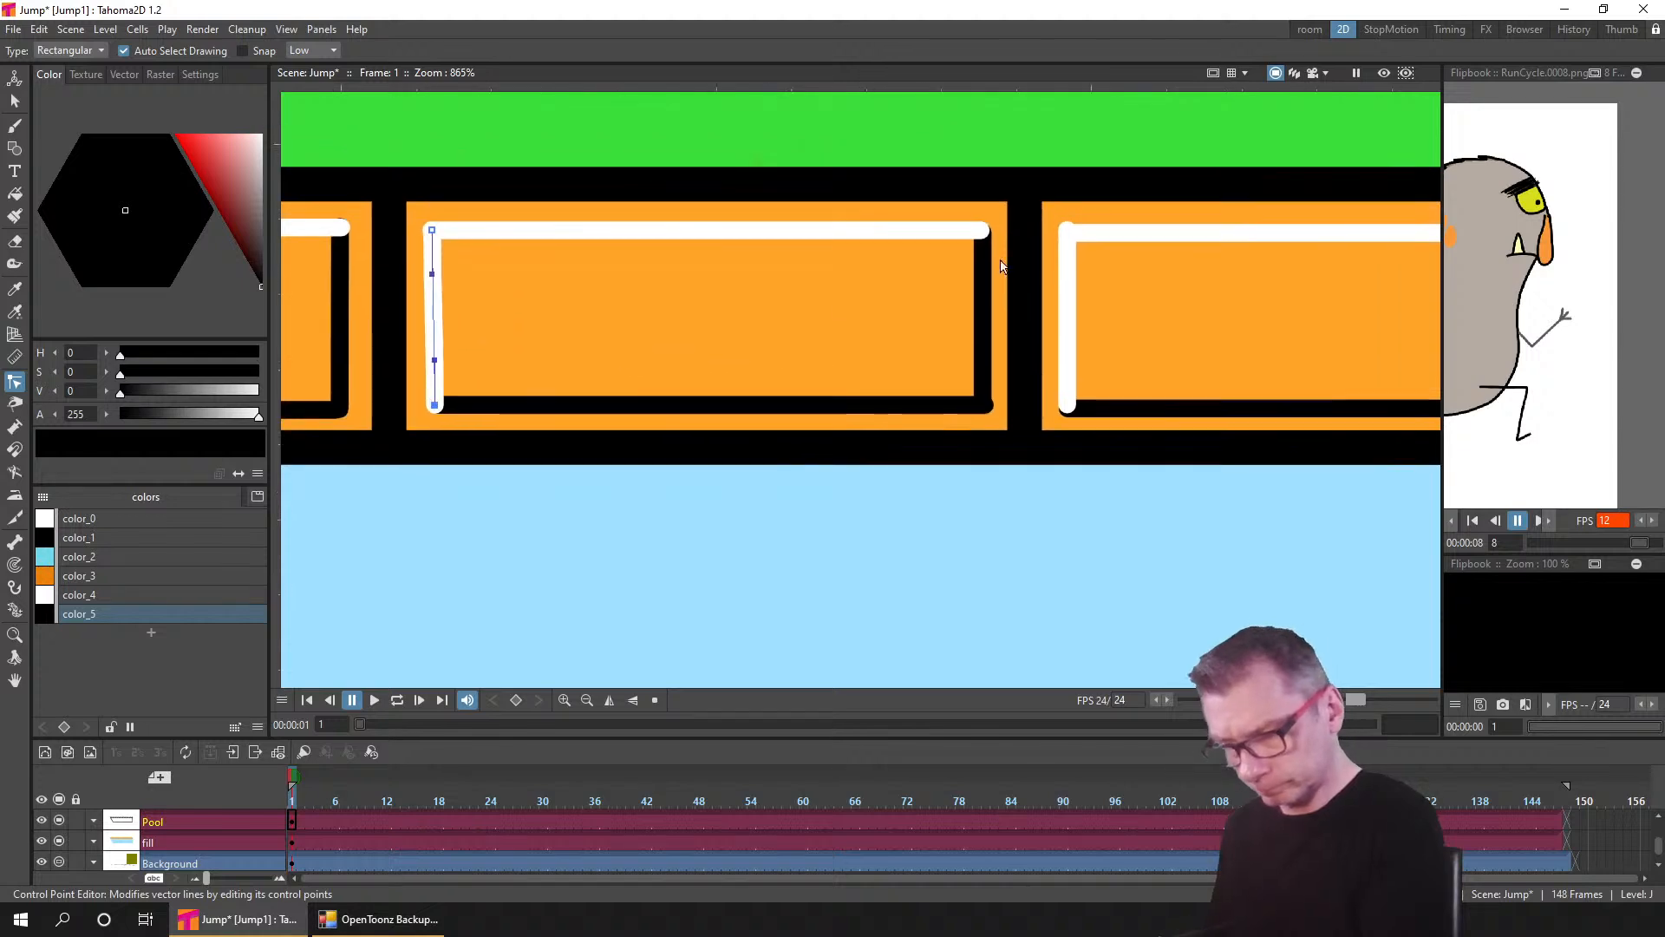
pyautogui.click(985, 231)
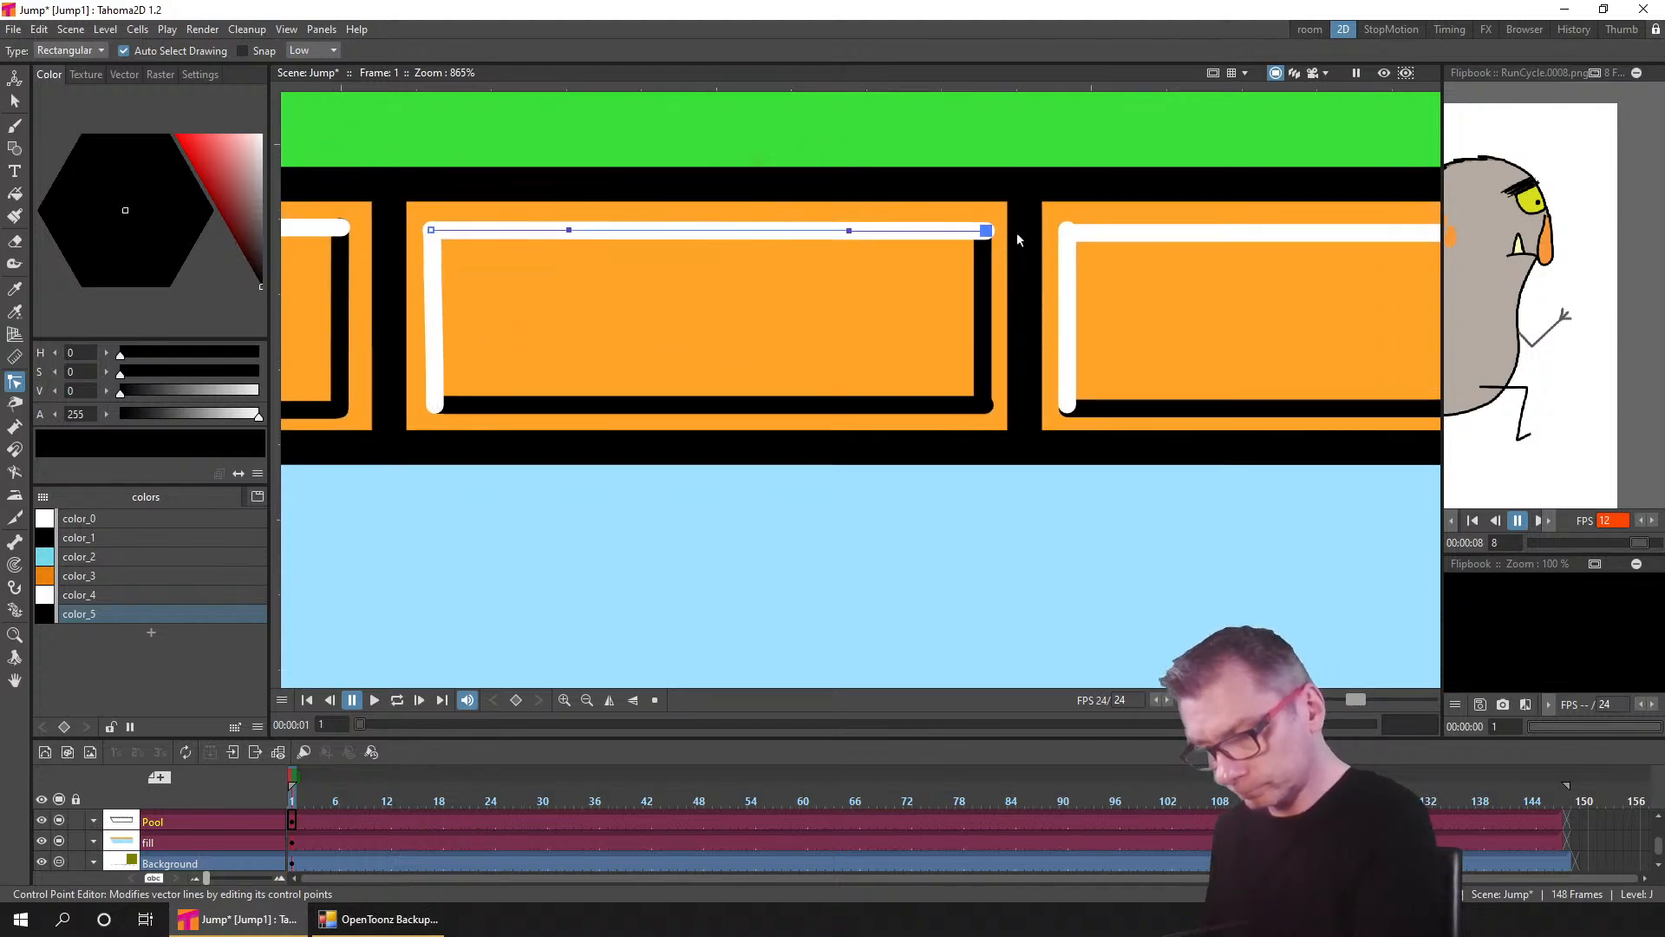
pyautogui.click(978, 405)
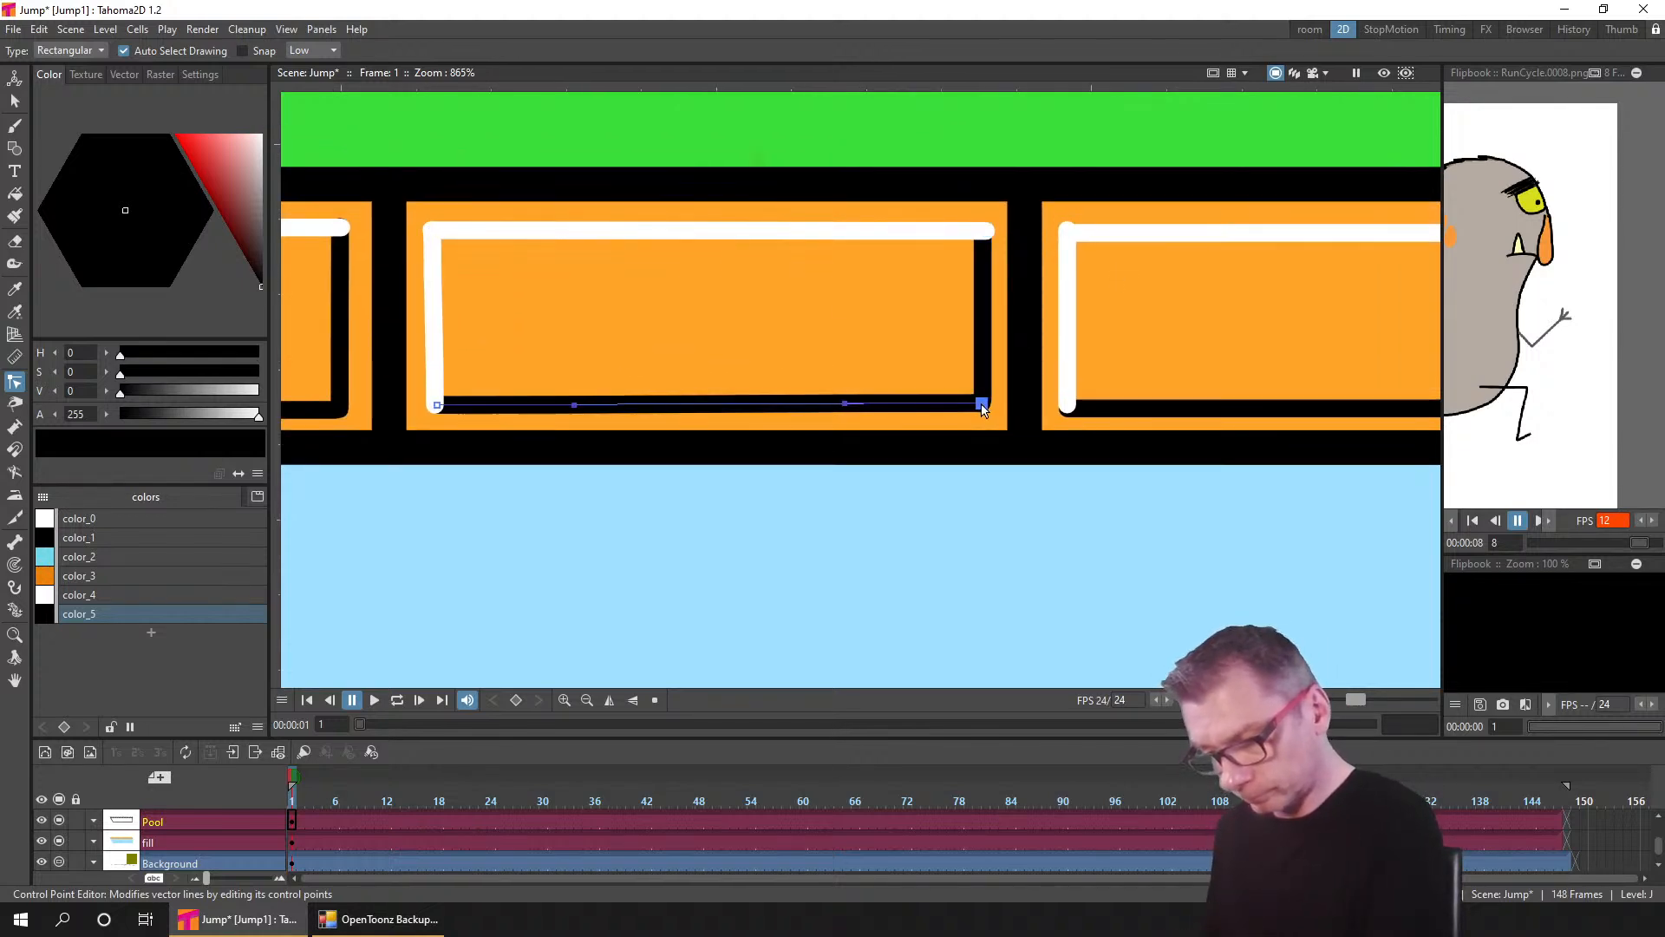
# - Adjust both ends of the fourth tile's left highlight and the right end of its top highlight to meet neatly at the corners
pyautogui.click(1067, 252)
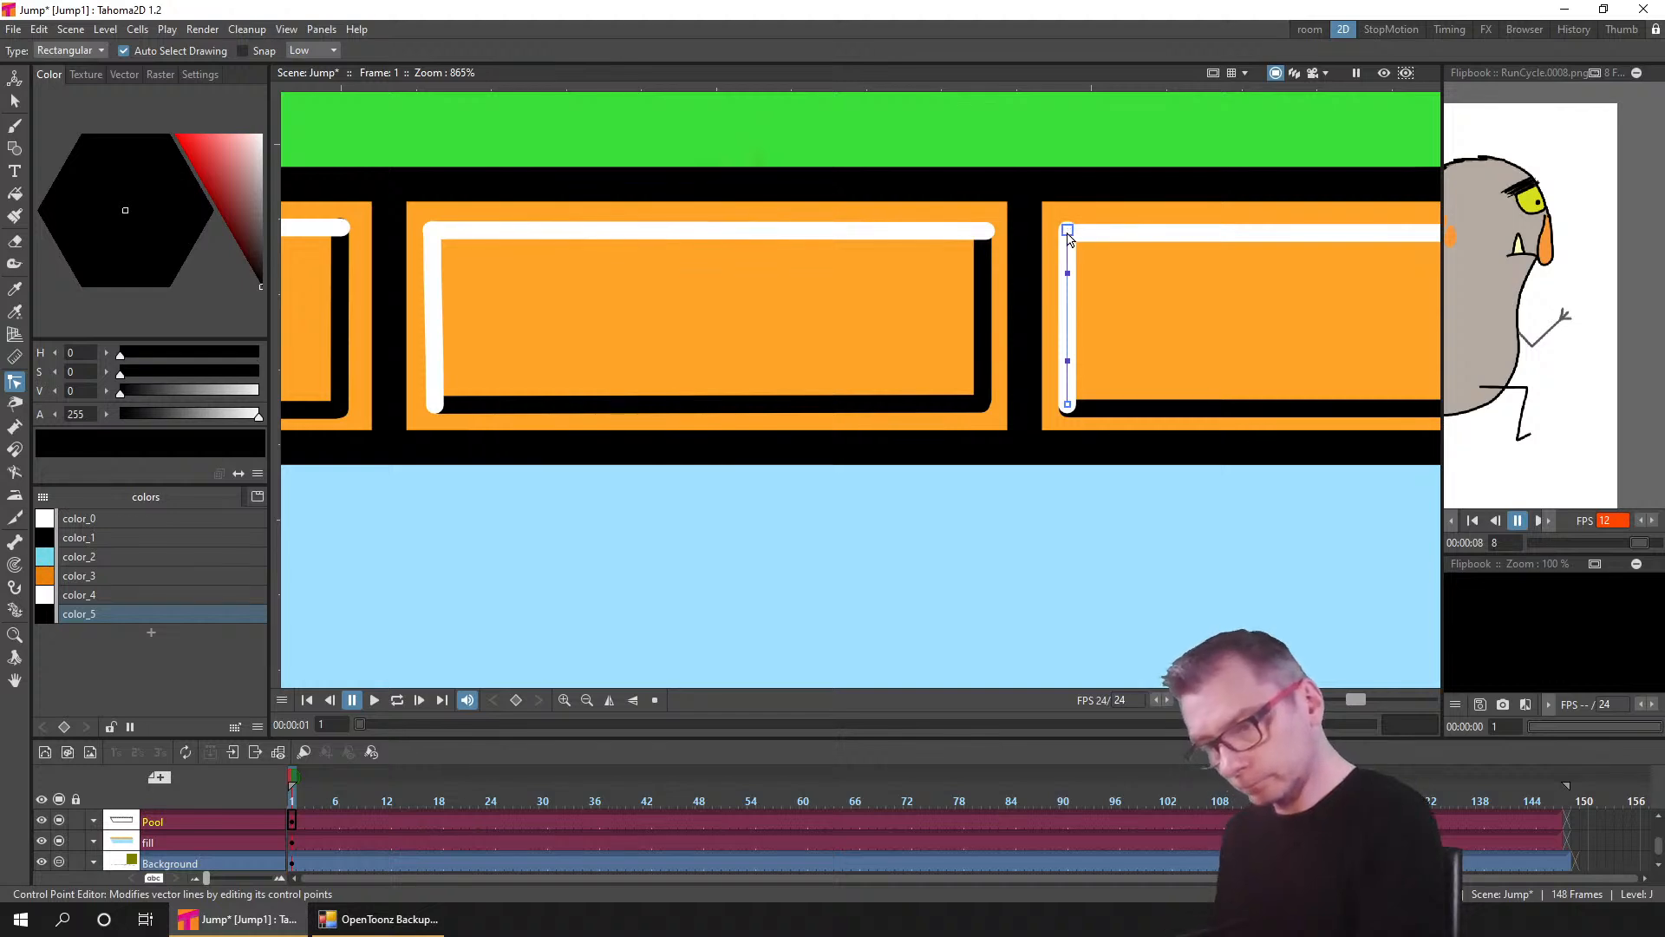
pyautogui.moveTo(1067, 230); pyautogui.dragTo(1068, 239)
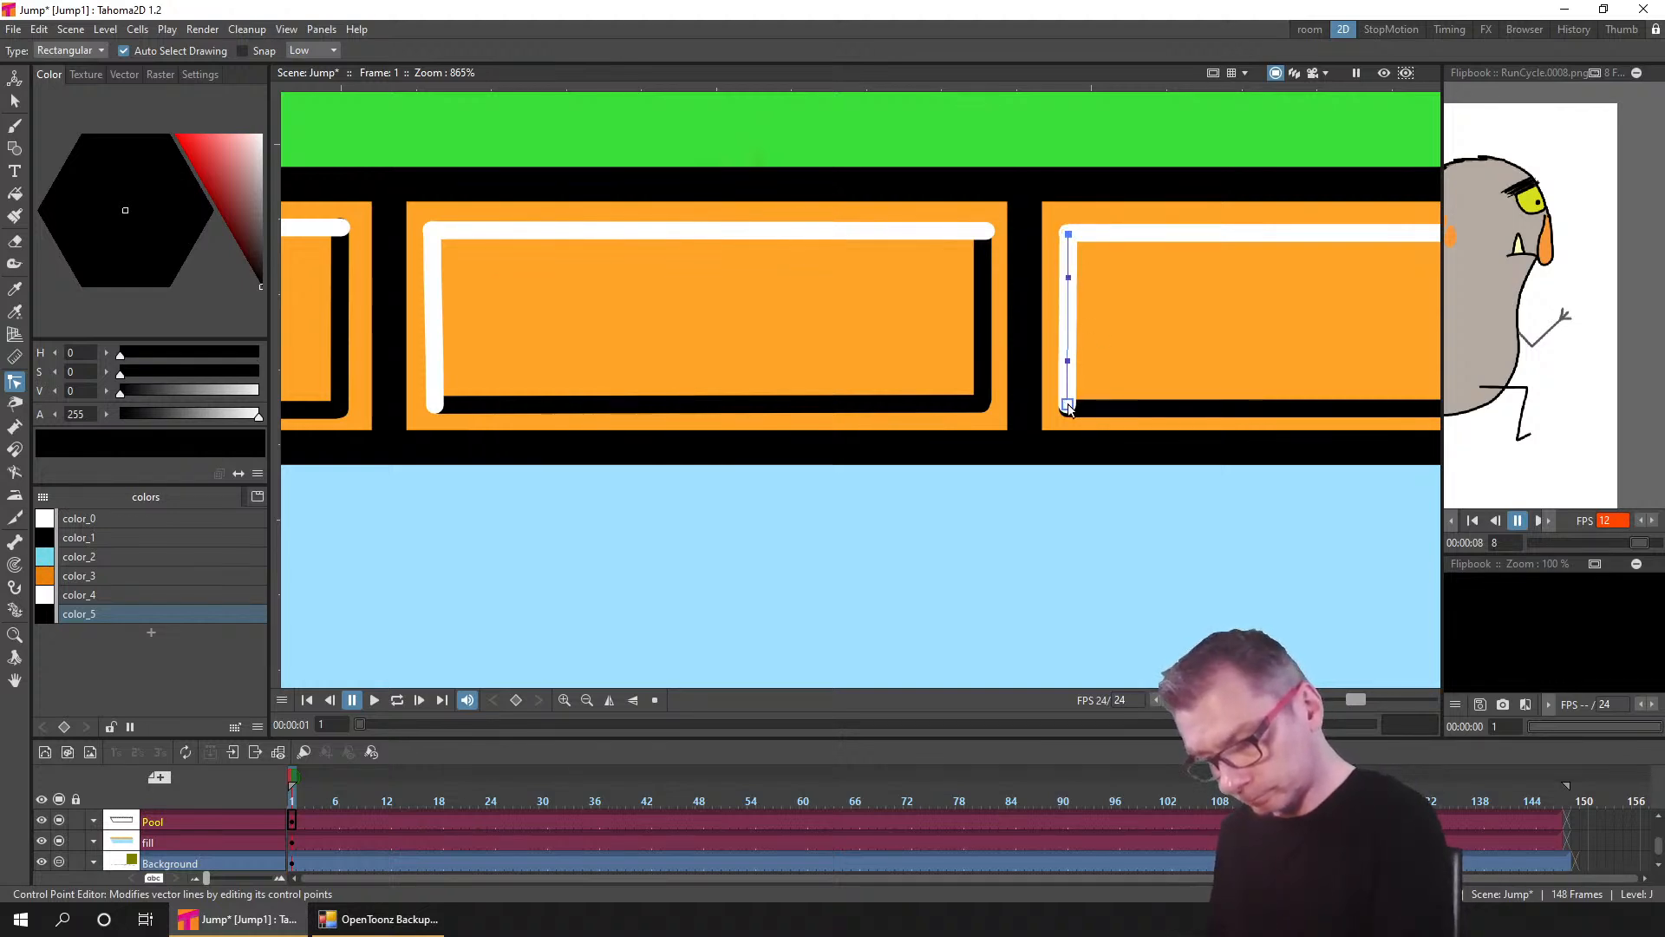
pyautogui.click(1069, 406)
pyautogui.moveTo(1174, 359); pyautogui.dragTo(654, 392)
pyautogui.click(1057, 274)
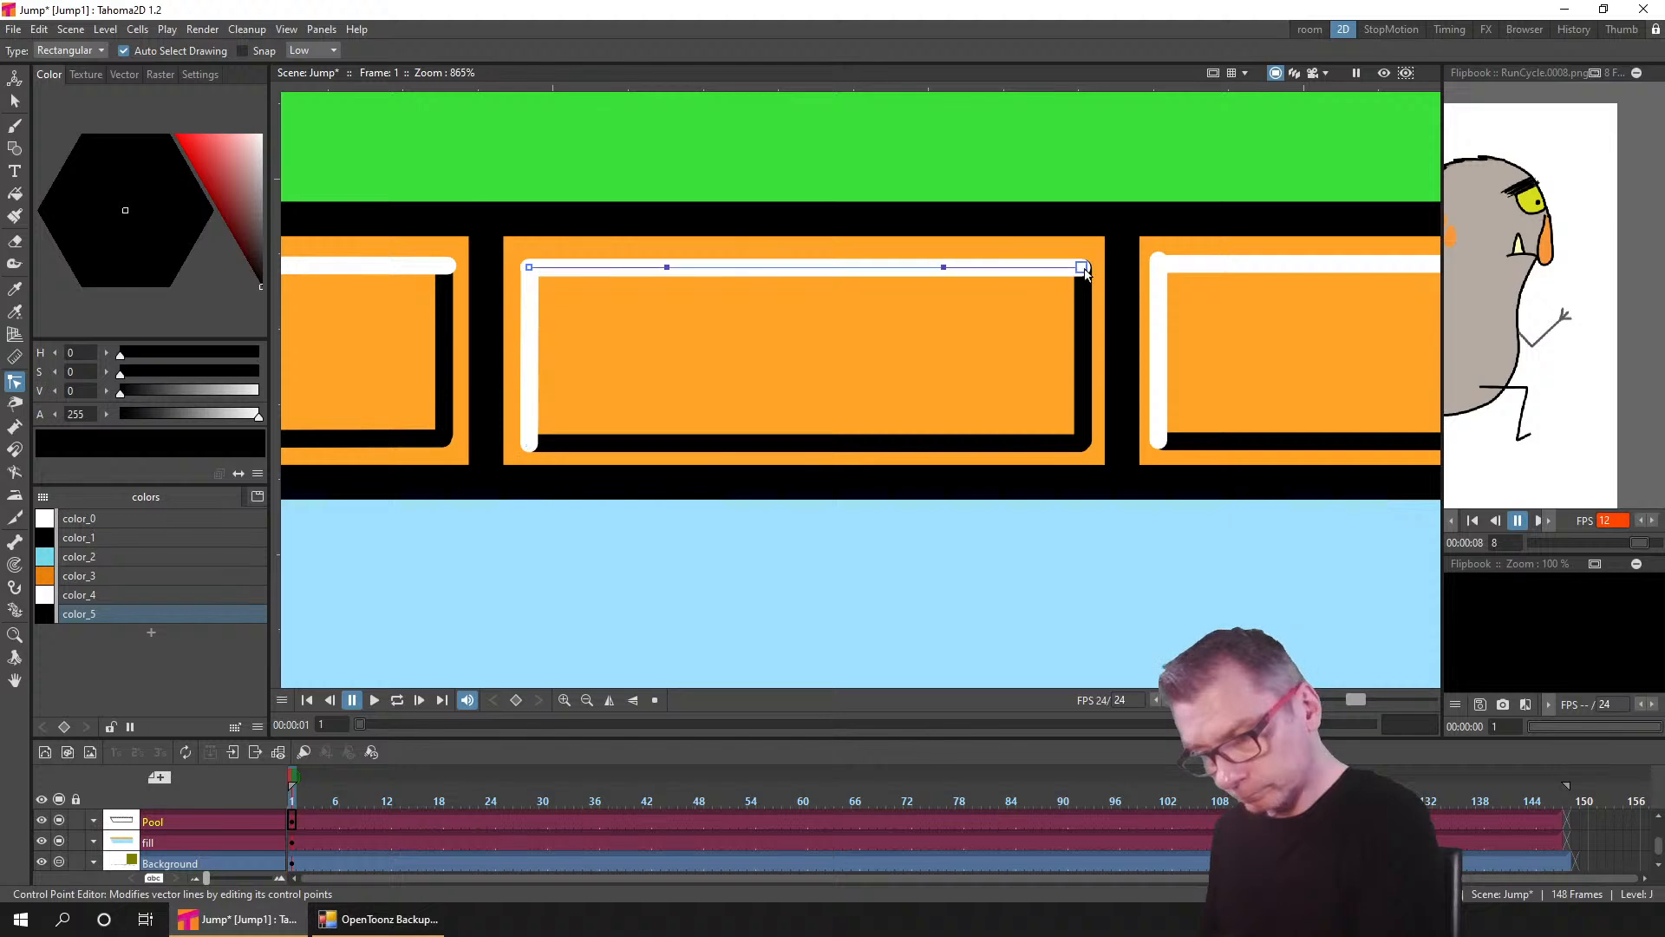
pyautogui.click(1084, 268)
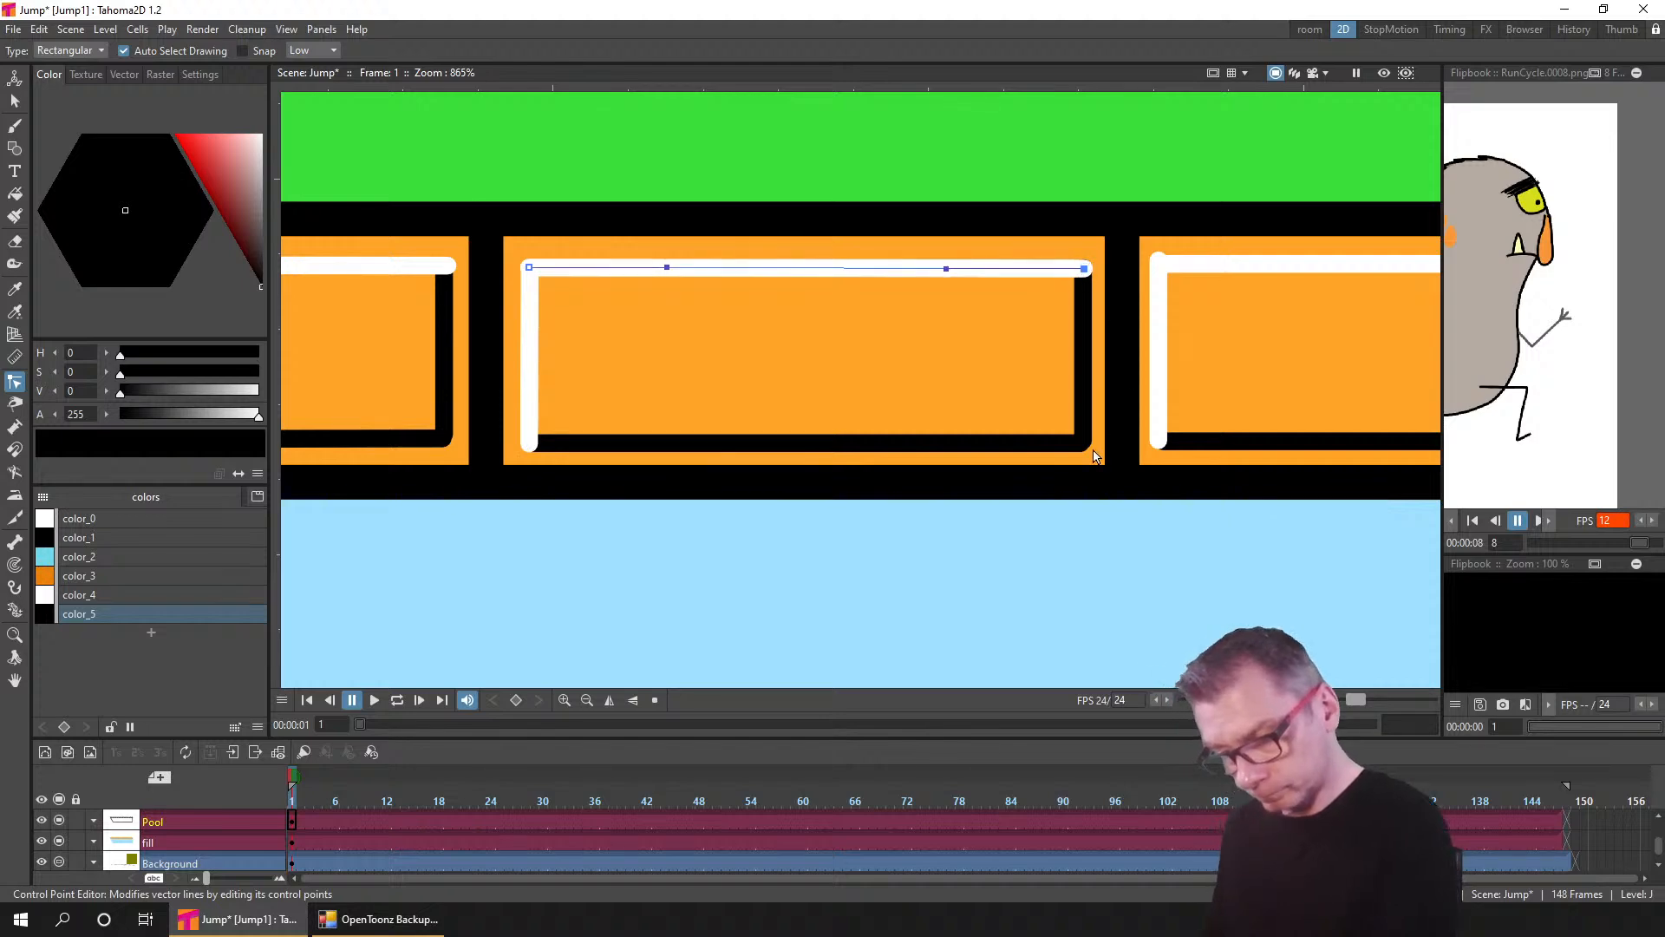
# - Align the fifth tile's left highlight and the right ends of its top and bottom lines, and adjust the sixth tile's left highlight's lower end
pyautogui.click(1161, 438)
pyautogui.moveTo(1161, 447); pyautogui.dragTo(1163, 448)
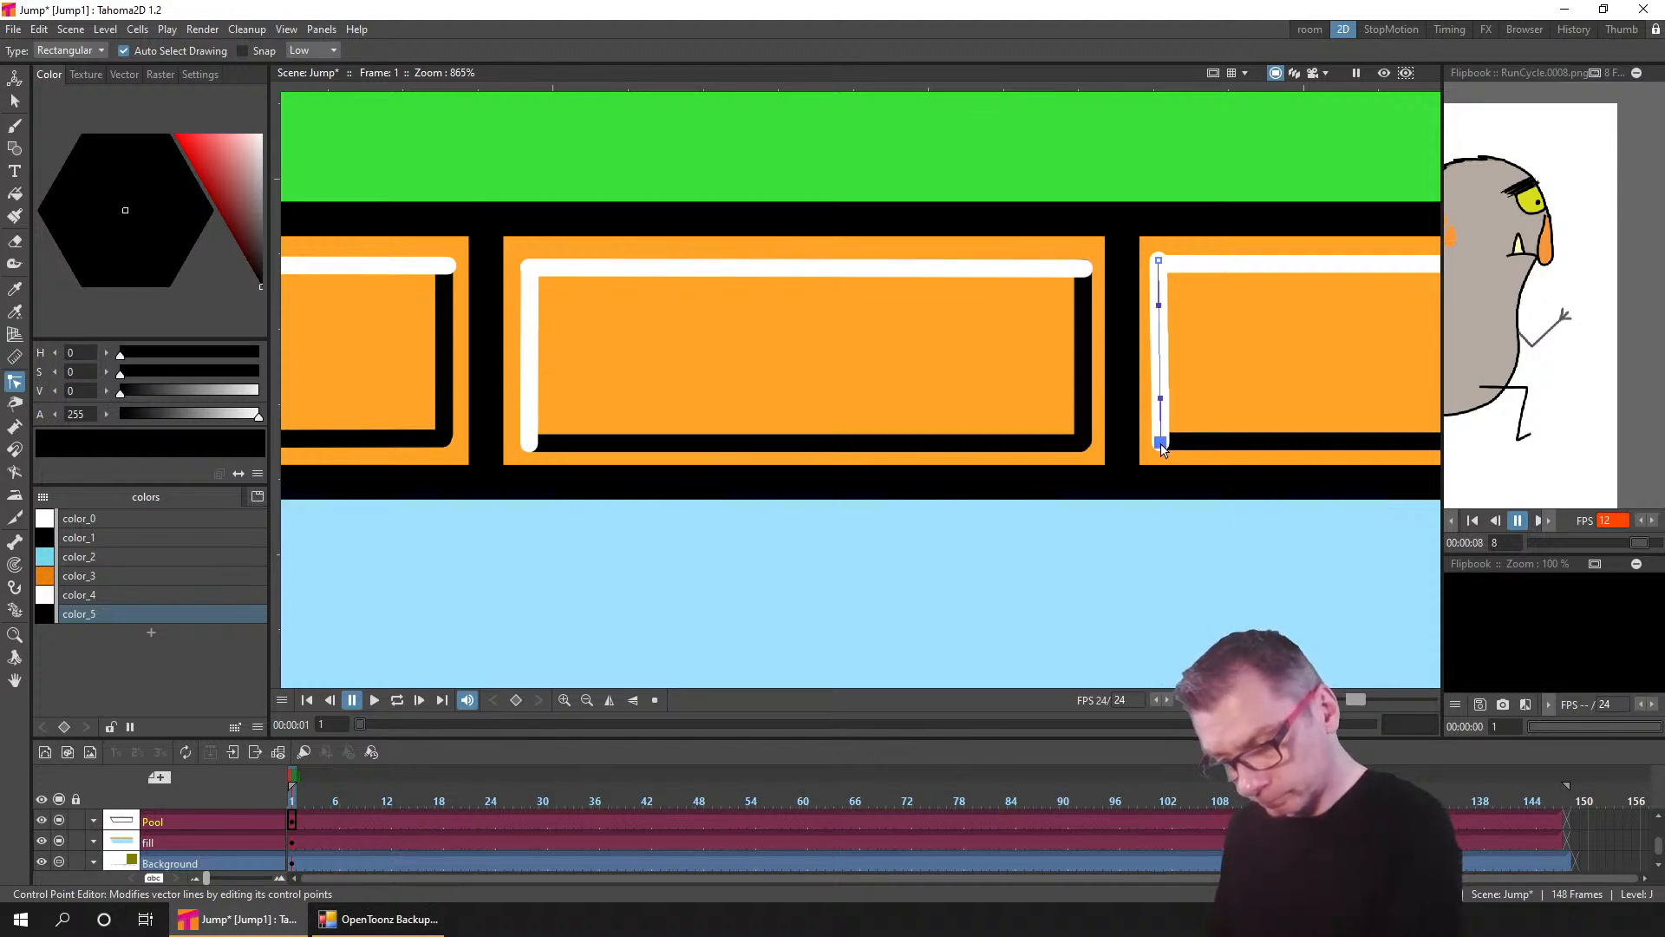
pyautogui.moveTo(1159, 261); pyautogui.dragTo(1161, 264)
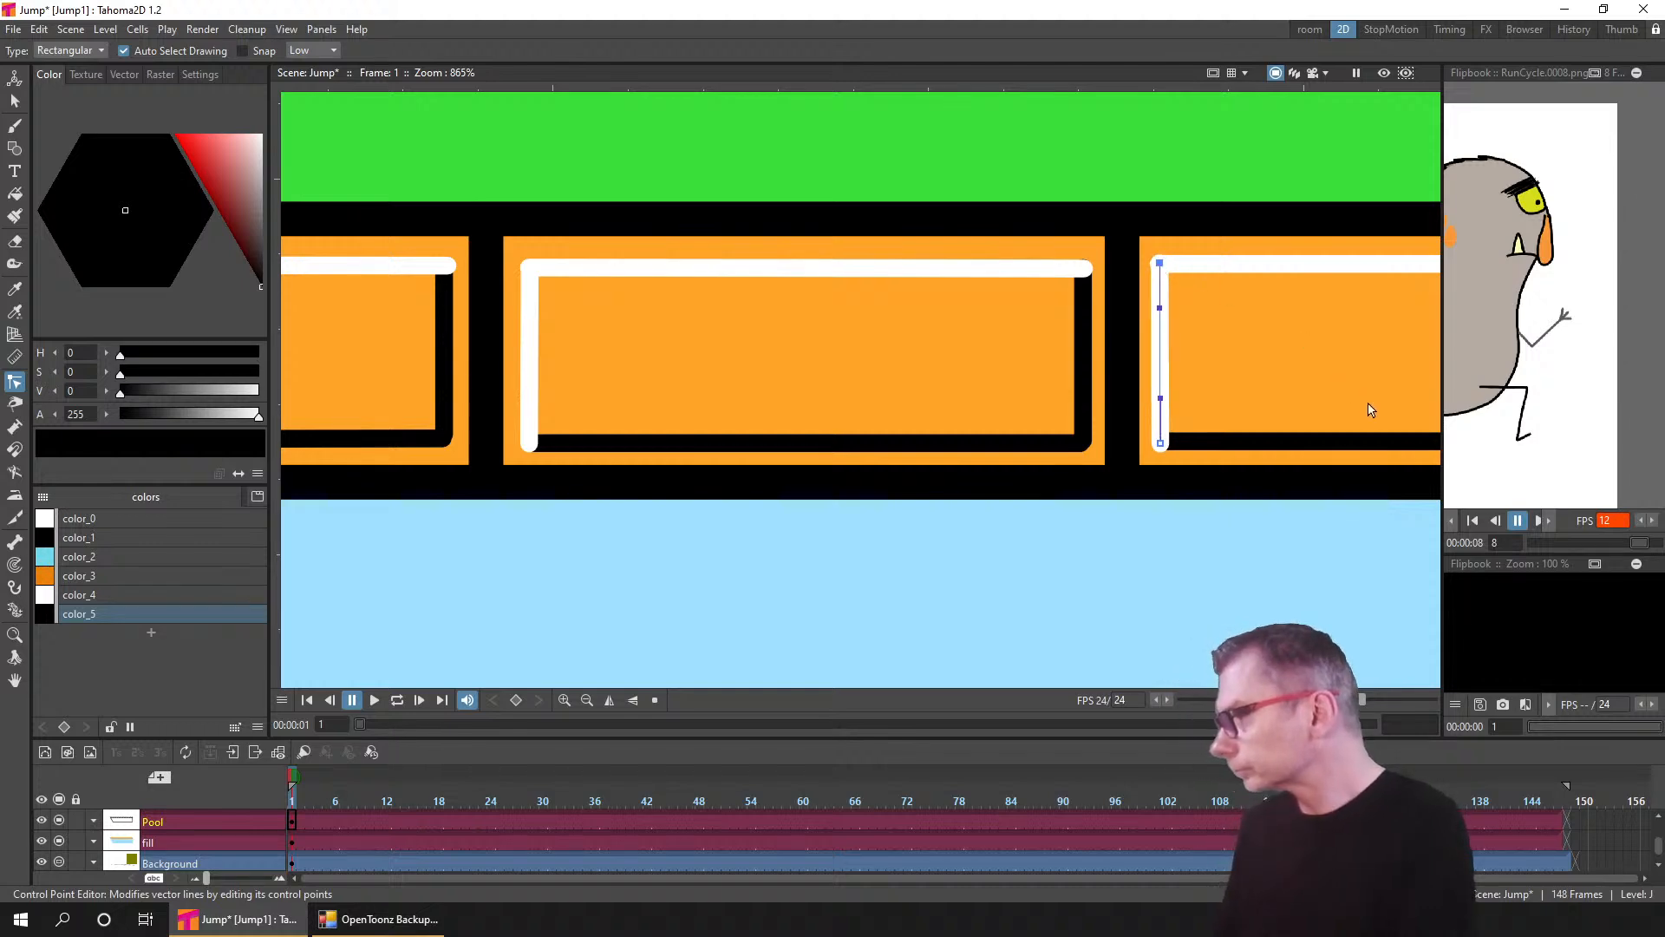
pyautogui.hscroll(8, 1358, 410)
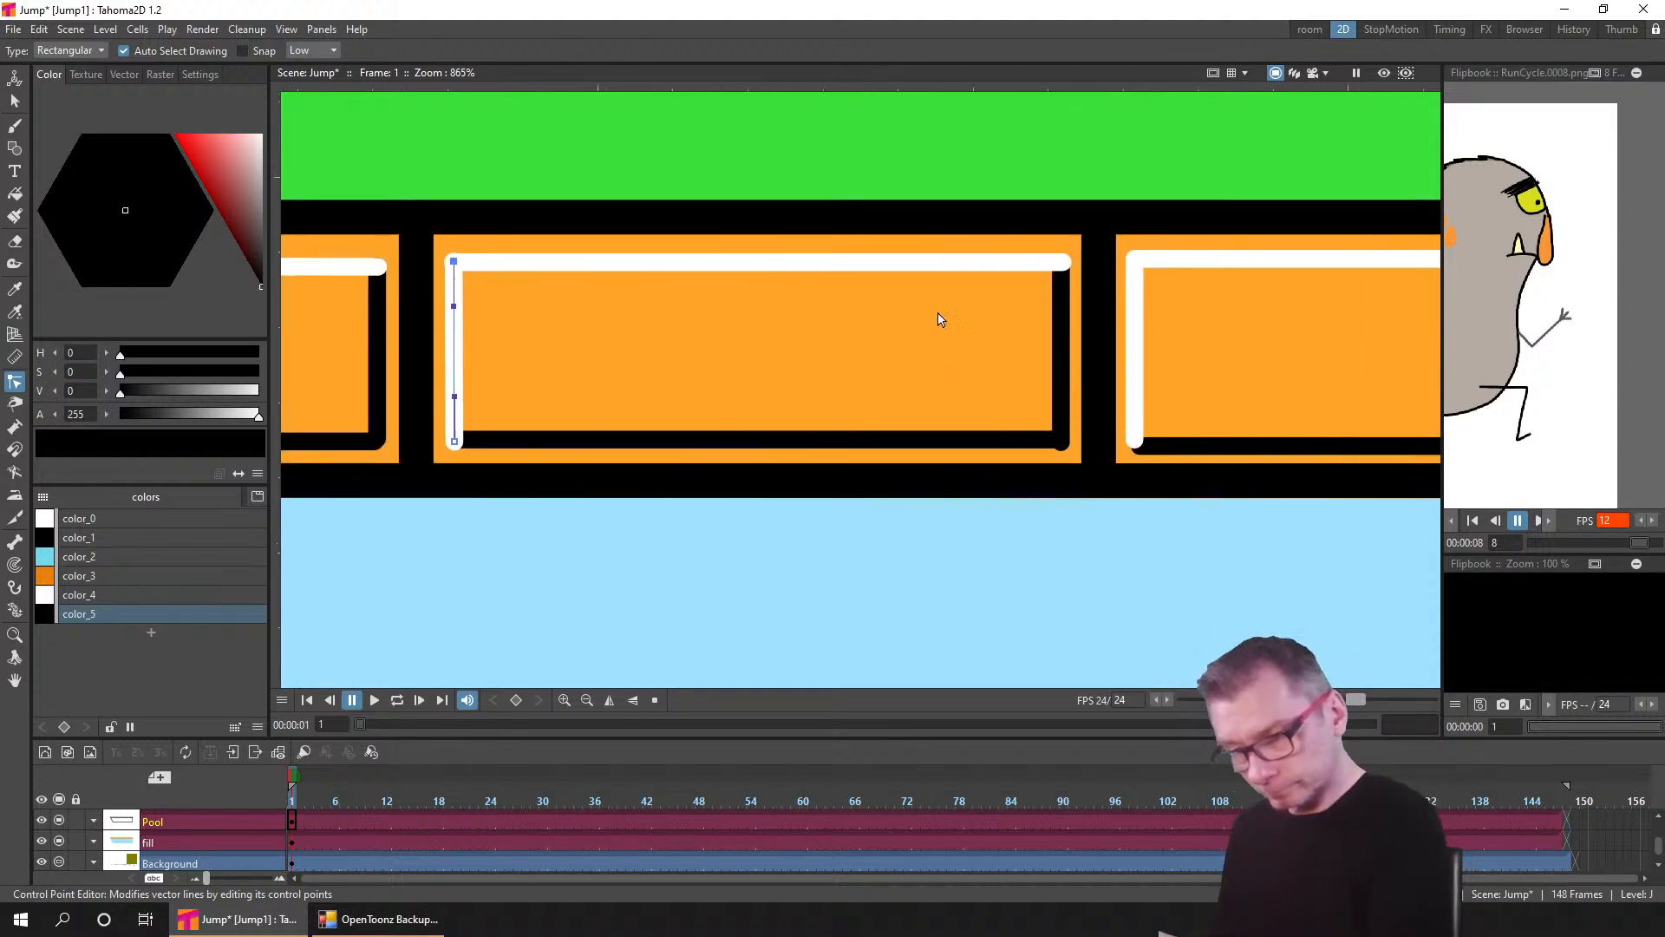
pyautogui.click(1059, 263)
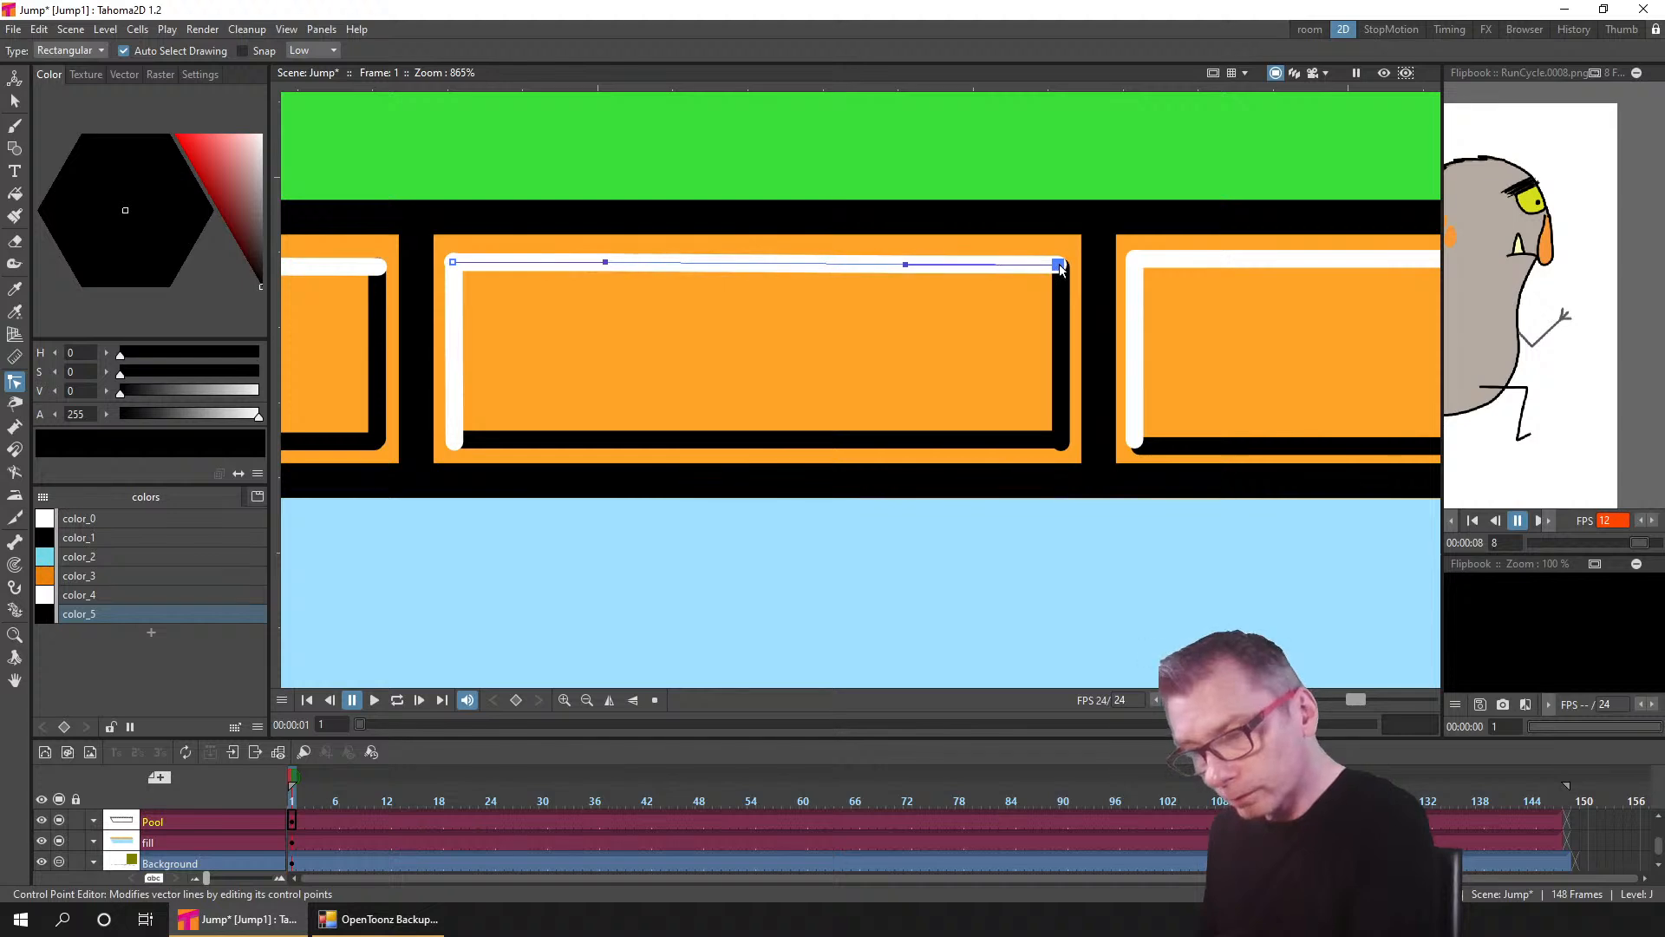
pyautogui.click(1061, 441)
pyautogui.click(1136, 442)
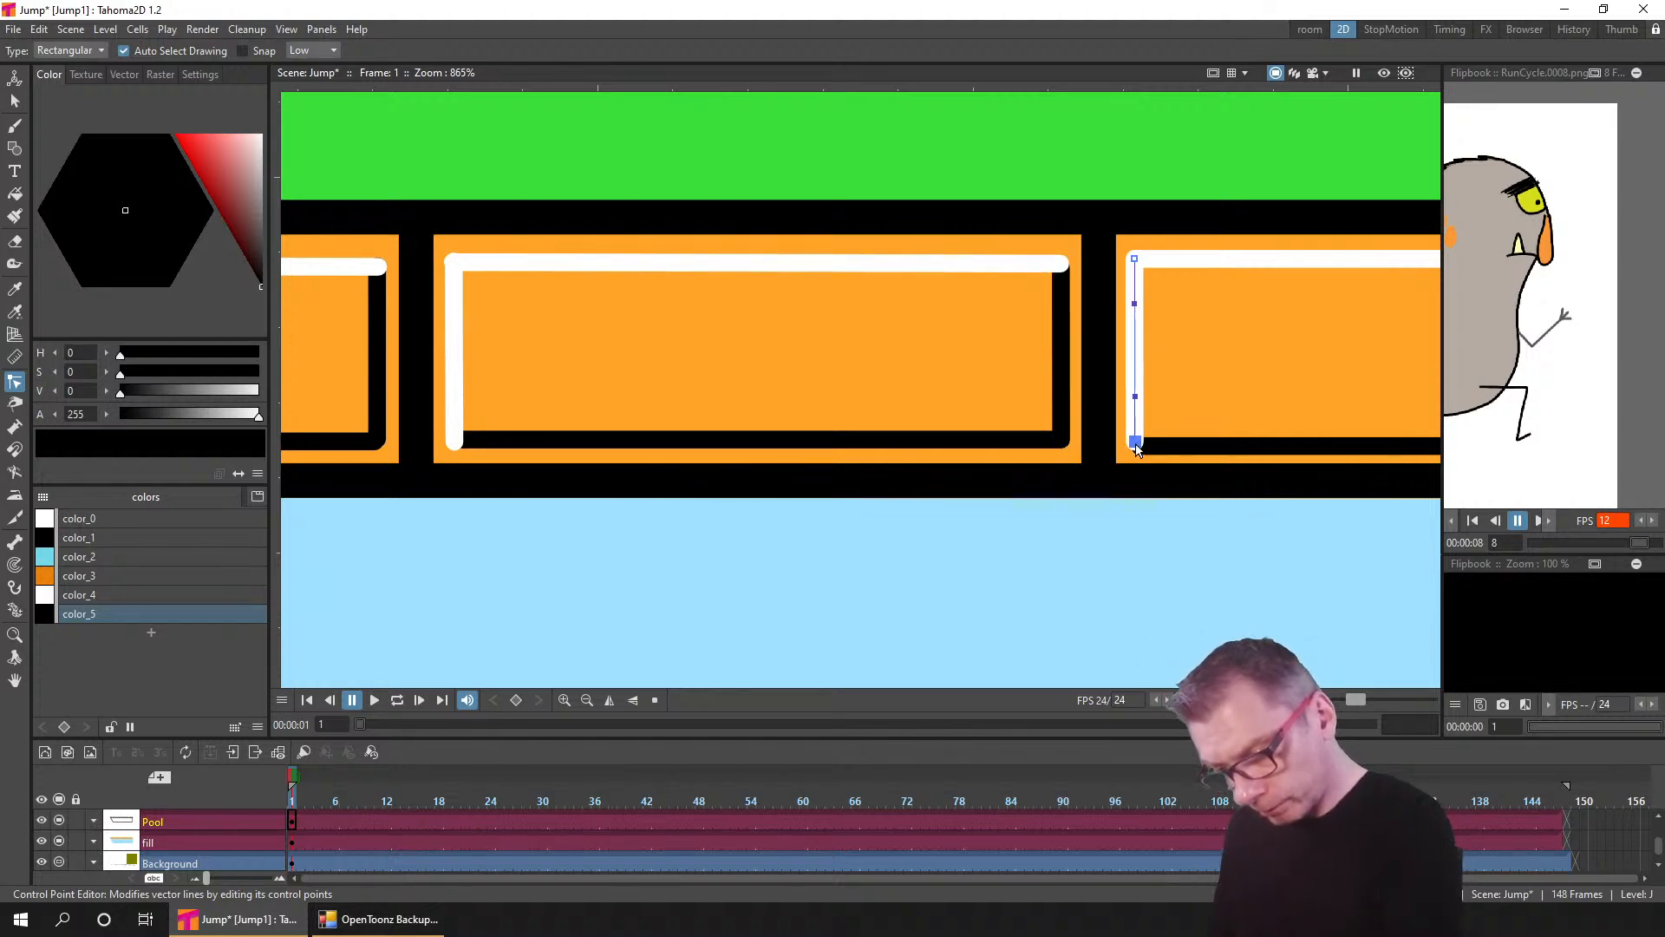
# - Adjust the right ends of the sixth tile's top highlight and bottom shadow to meet neatly at the corners
pyautogui.moveTo(1136, 445); pyautogui.dragTo(818, 382)
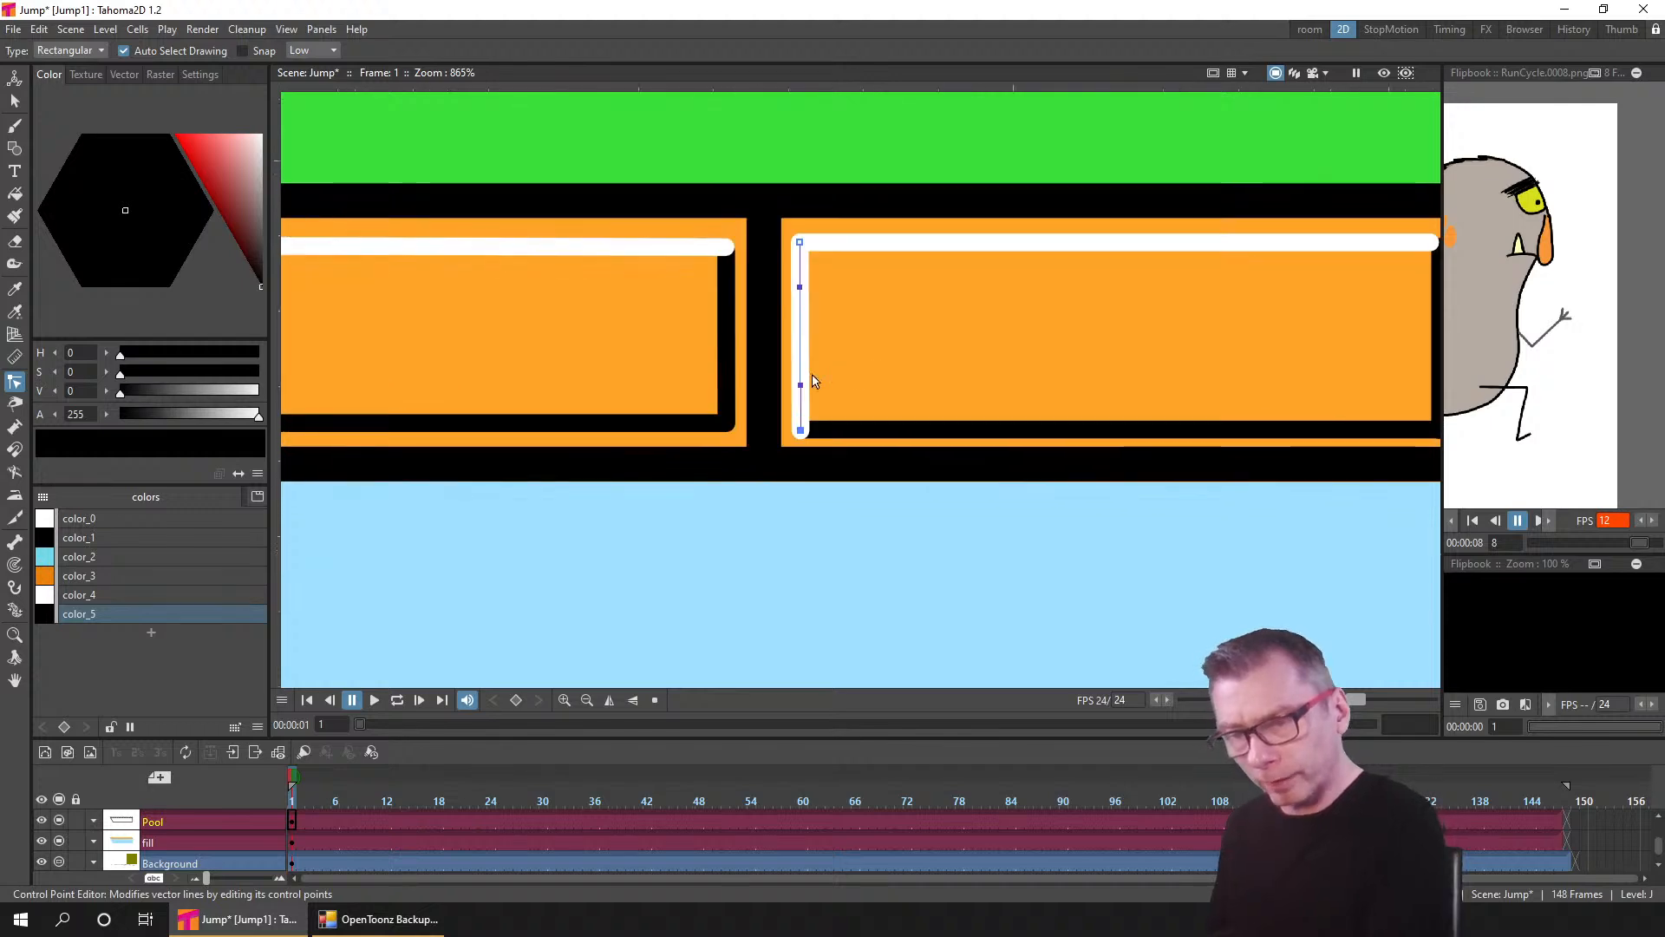
pyautogui.moveTo(1218, 309); pyautogui.dragTo(963, 322)
pyautogui.click(1159, 262)
pyautogui.moveTo(1175, 258); pyautogui.dragTo(1183, 258)
pyautogui.click(1184, 446)
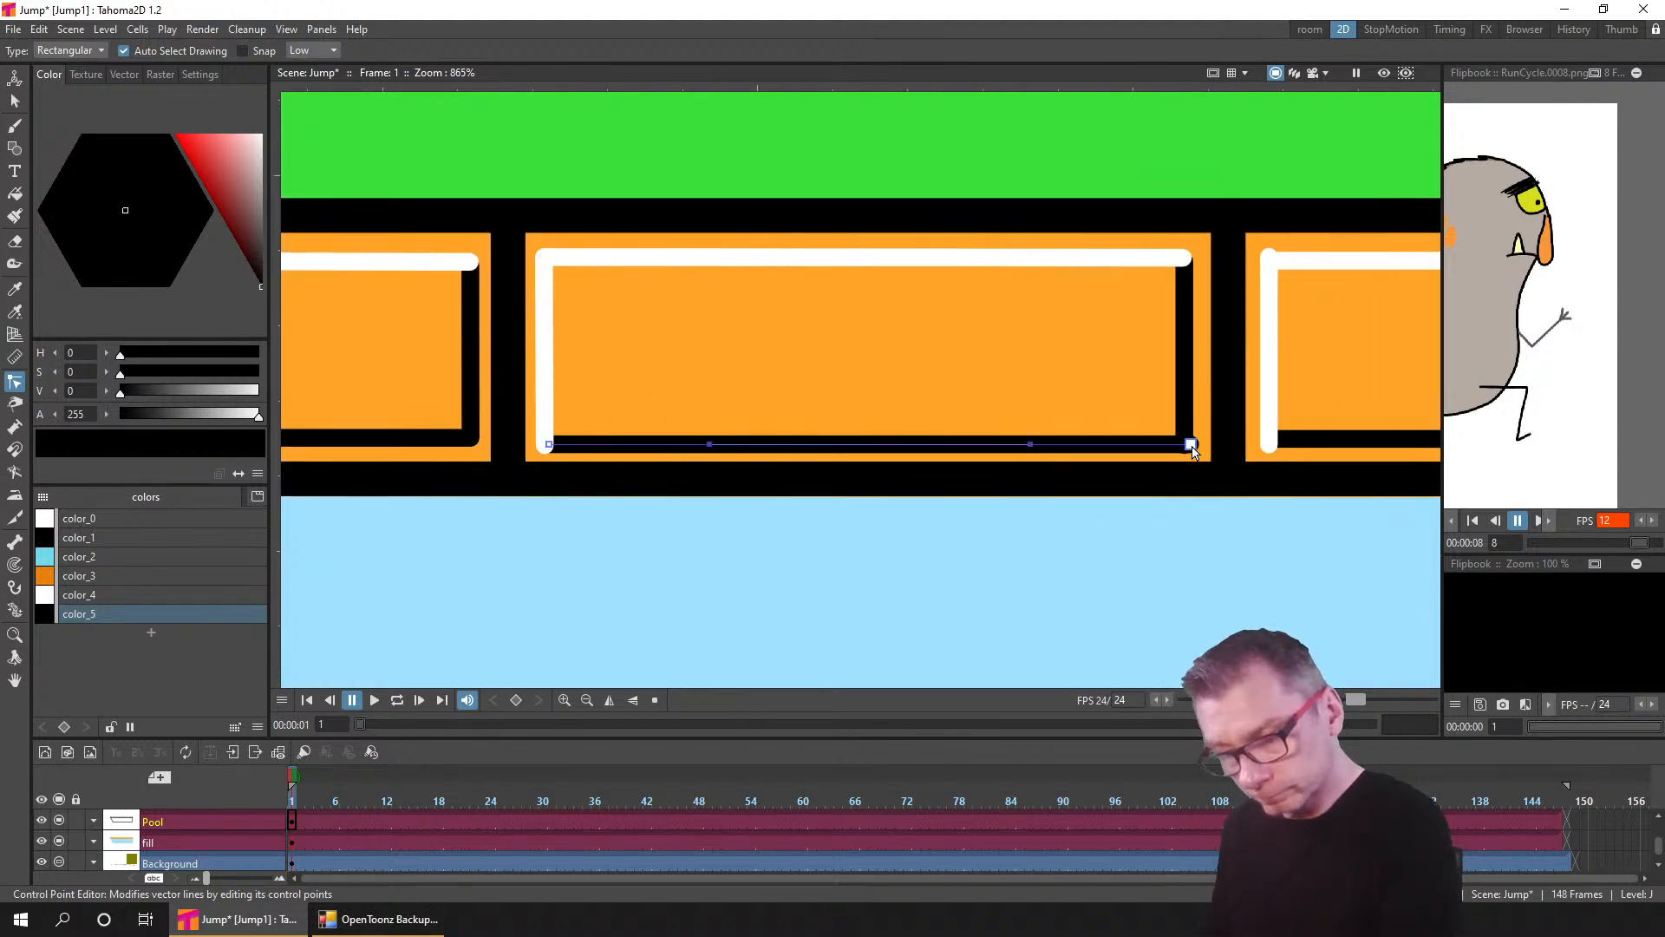
pyautogui.moveTo(1185, 445); pyautogui.dragTo(1184, 443)
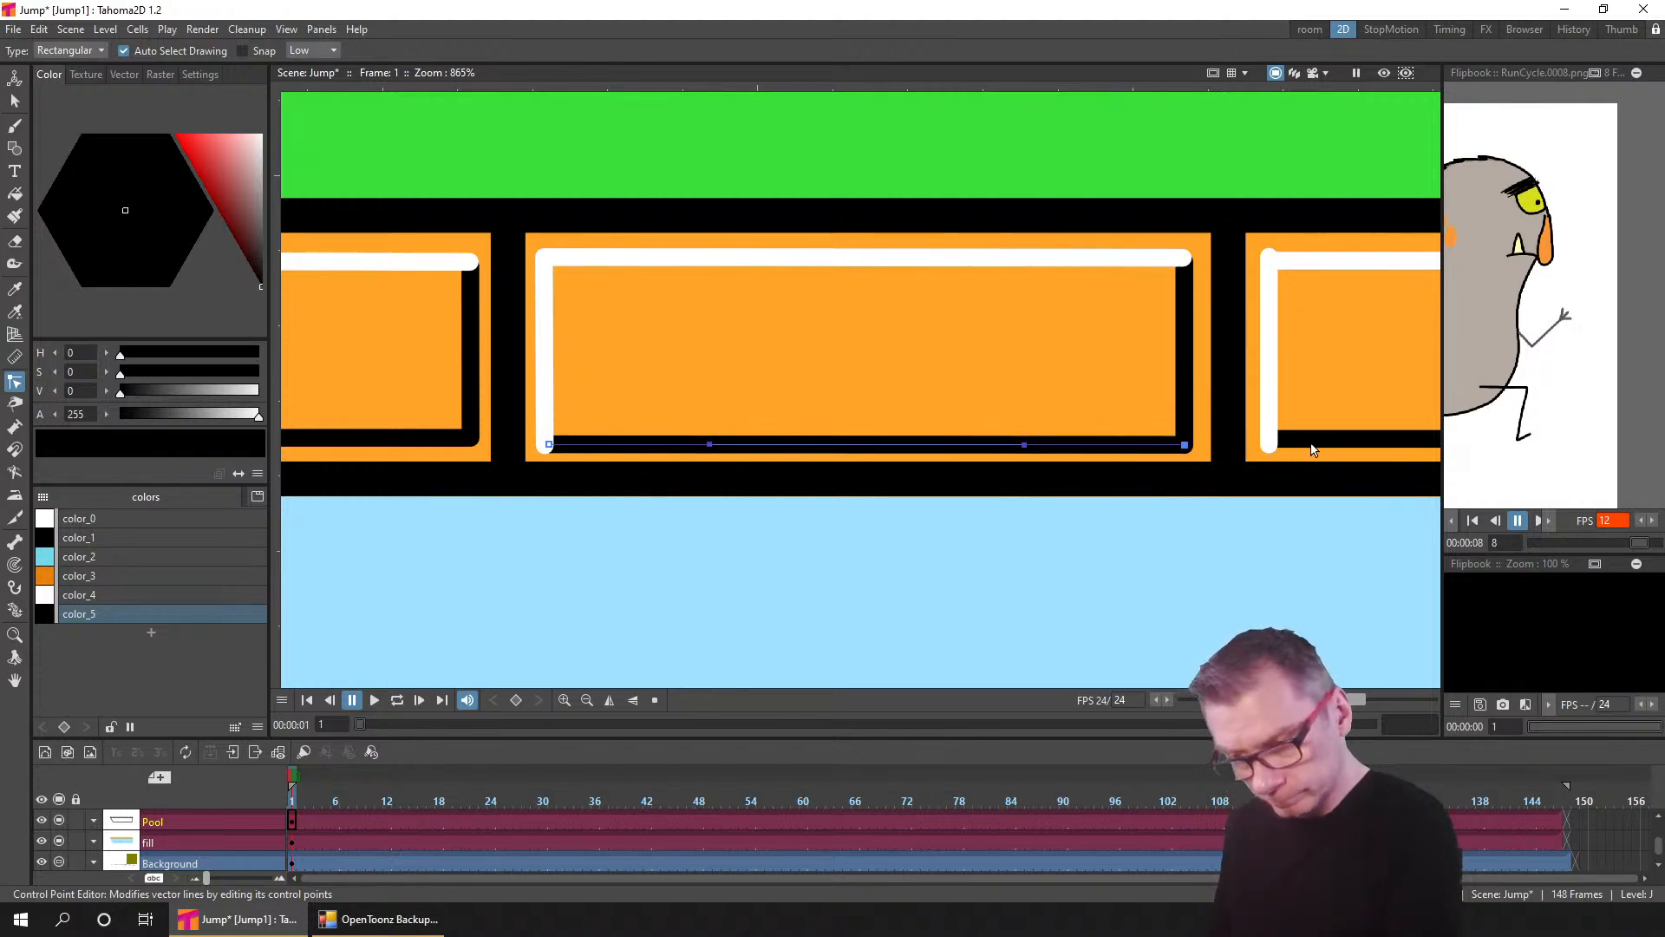
# - Align both ends of the seventh tile's left highlight and the right ends of its top highlight and bottom shadow
pyautogui.moveTo(1074, 460); pyautogui.dragTo(594, 485)
pyautogui.click(787, 292)
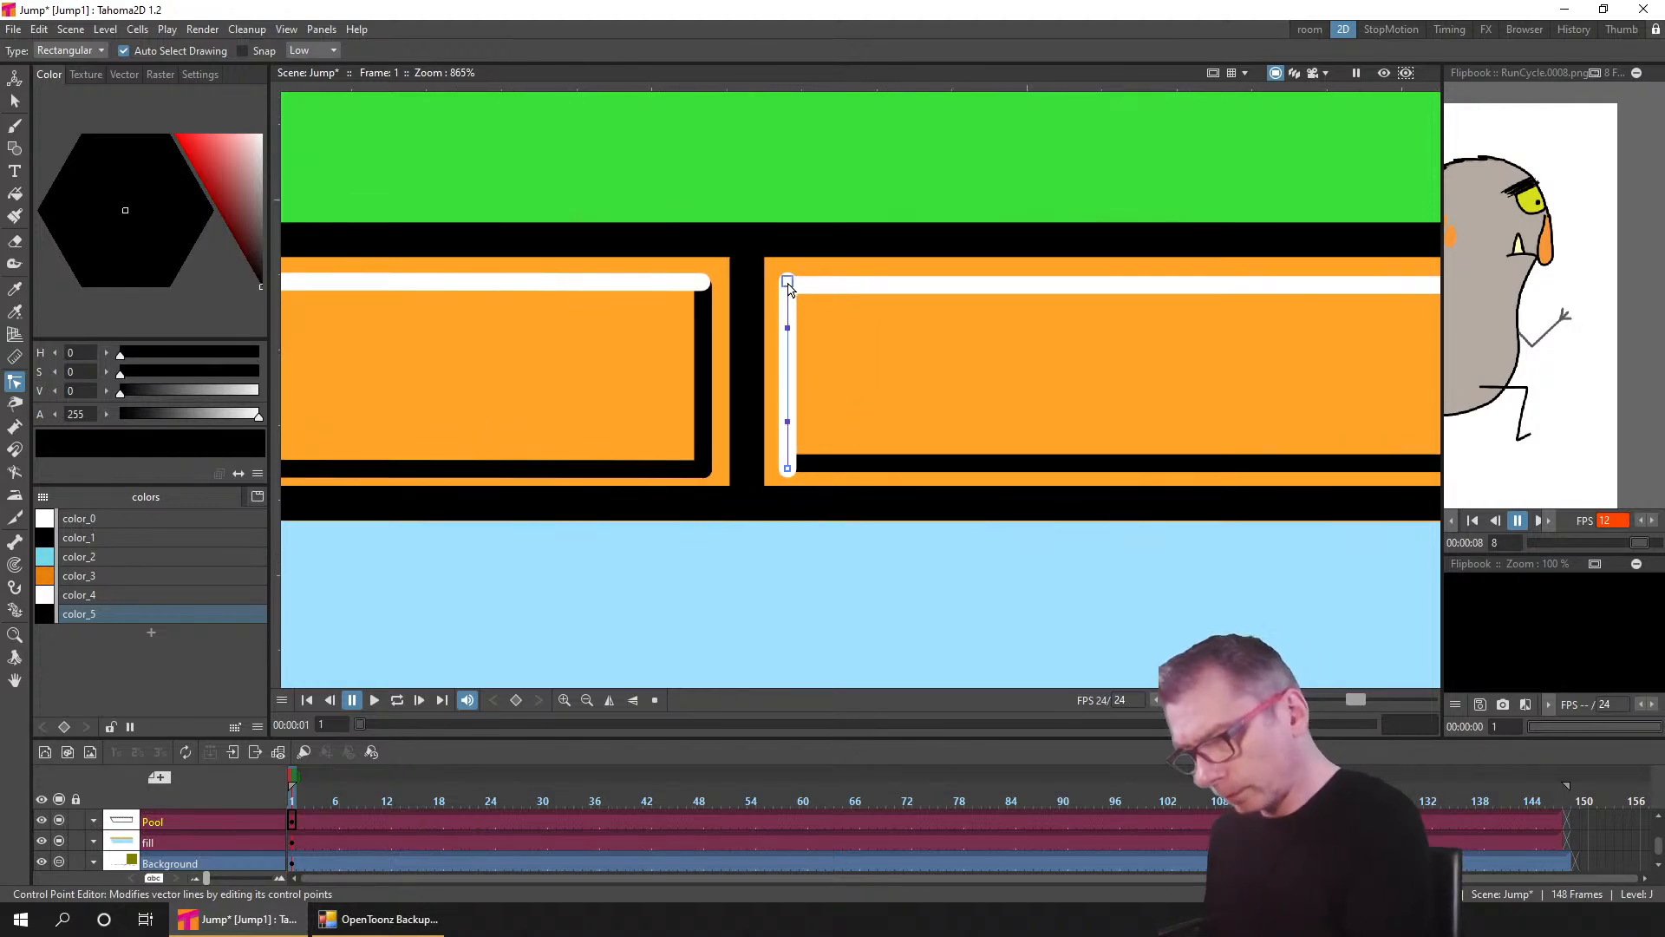
pyautogui.moveTo(788, 468); pyautogui.dragTo(789, 466)
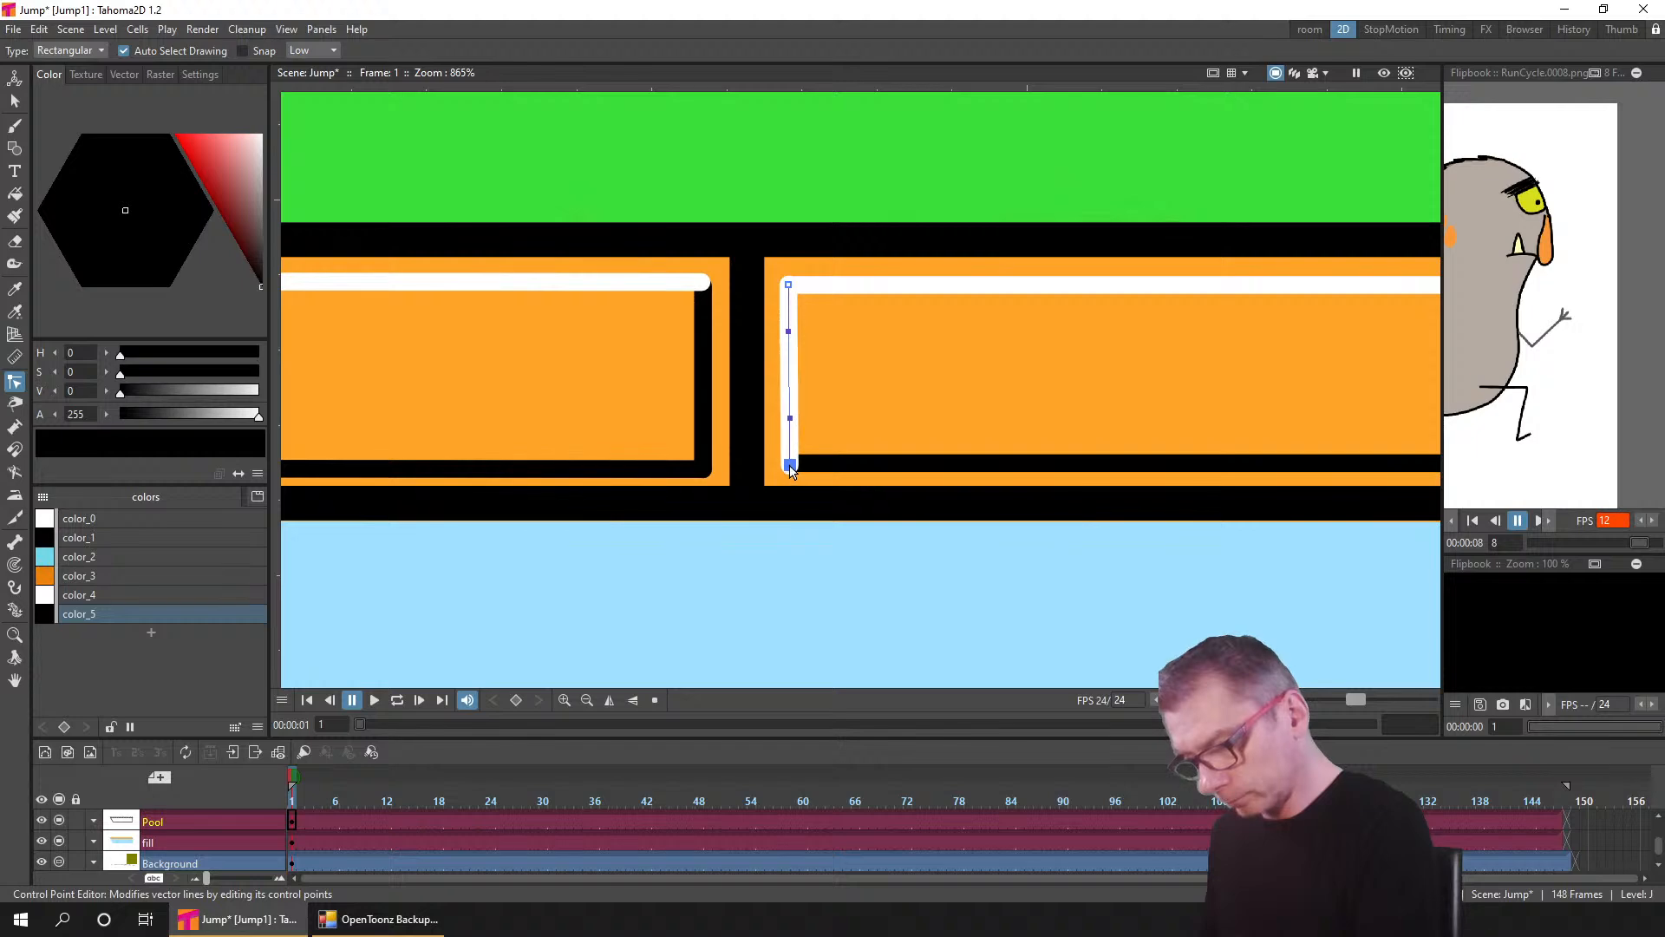
pyautogui.moveTo(1211, 412); pyautogui.dragTo(812, 405)
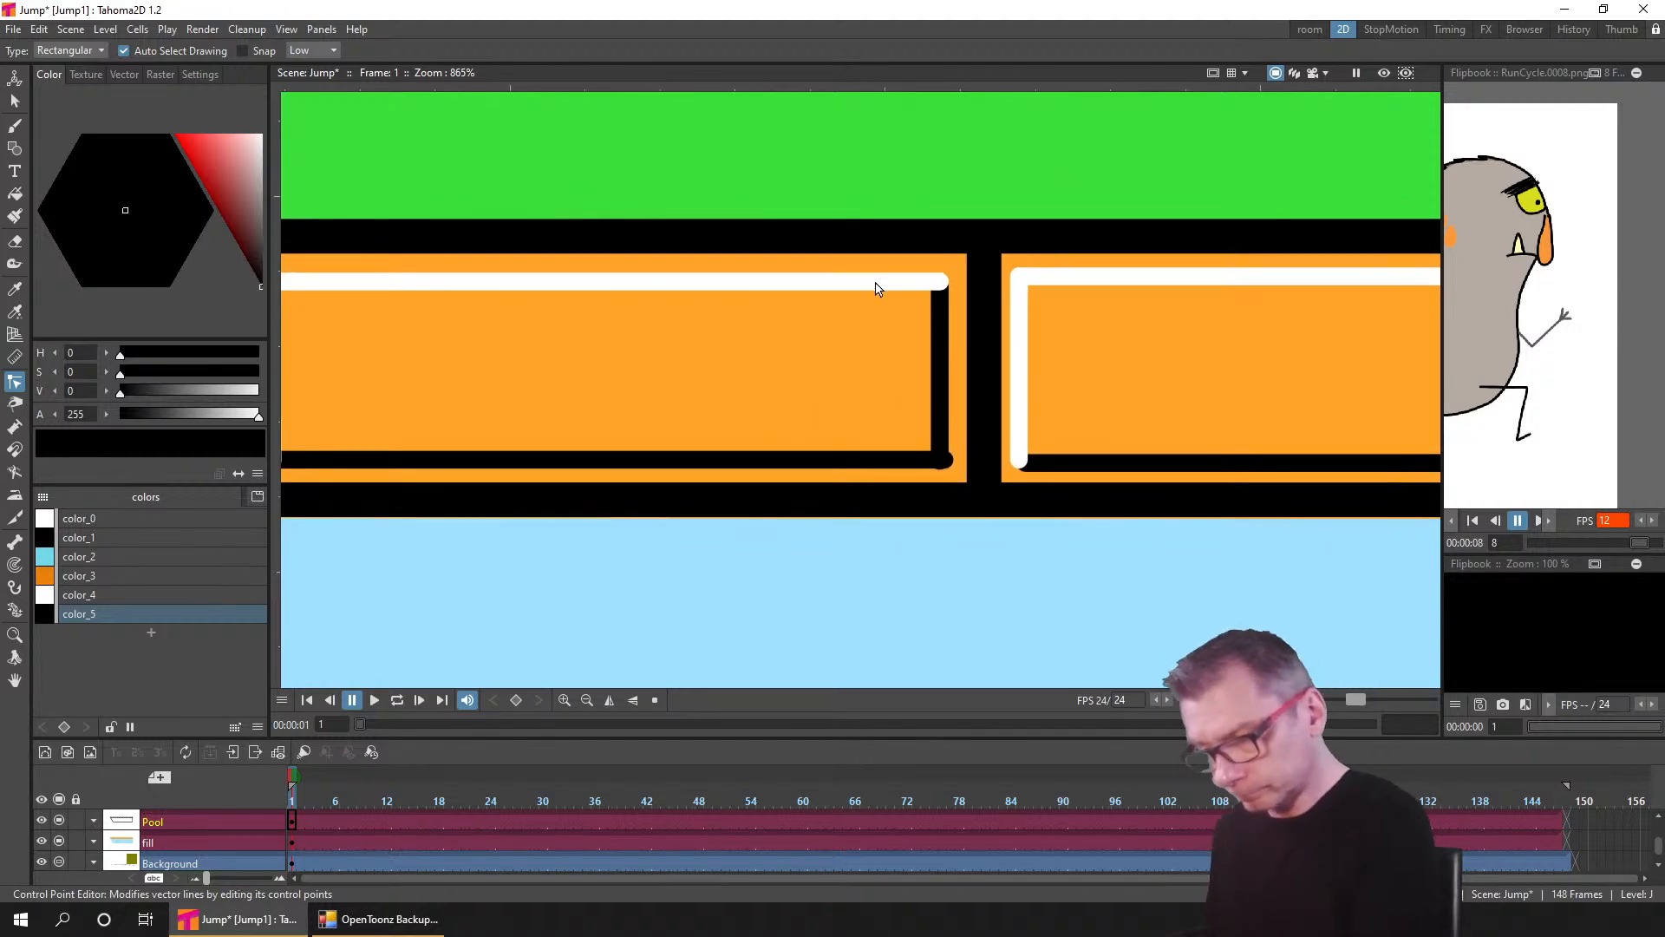
pyautogui.click(876, 285)
pyautogui.moveTo(940, 286); pyautogui.dragTo(940, 283)
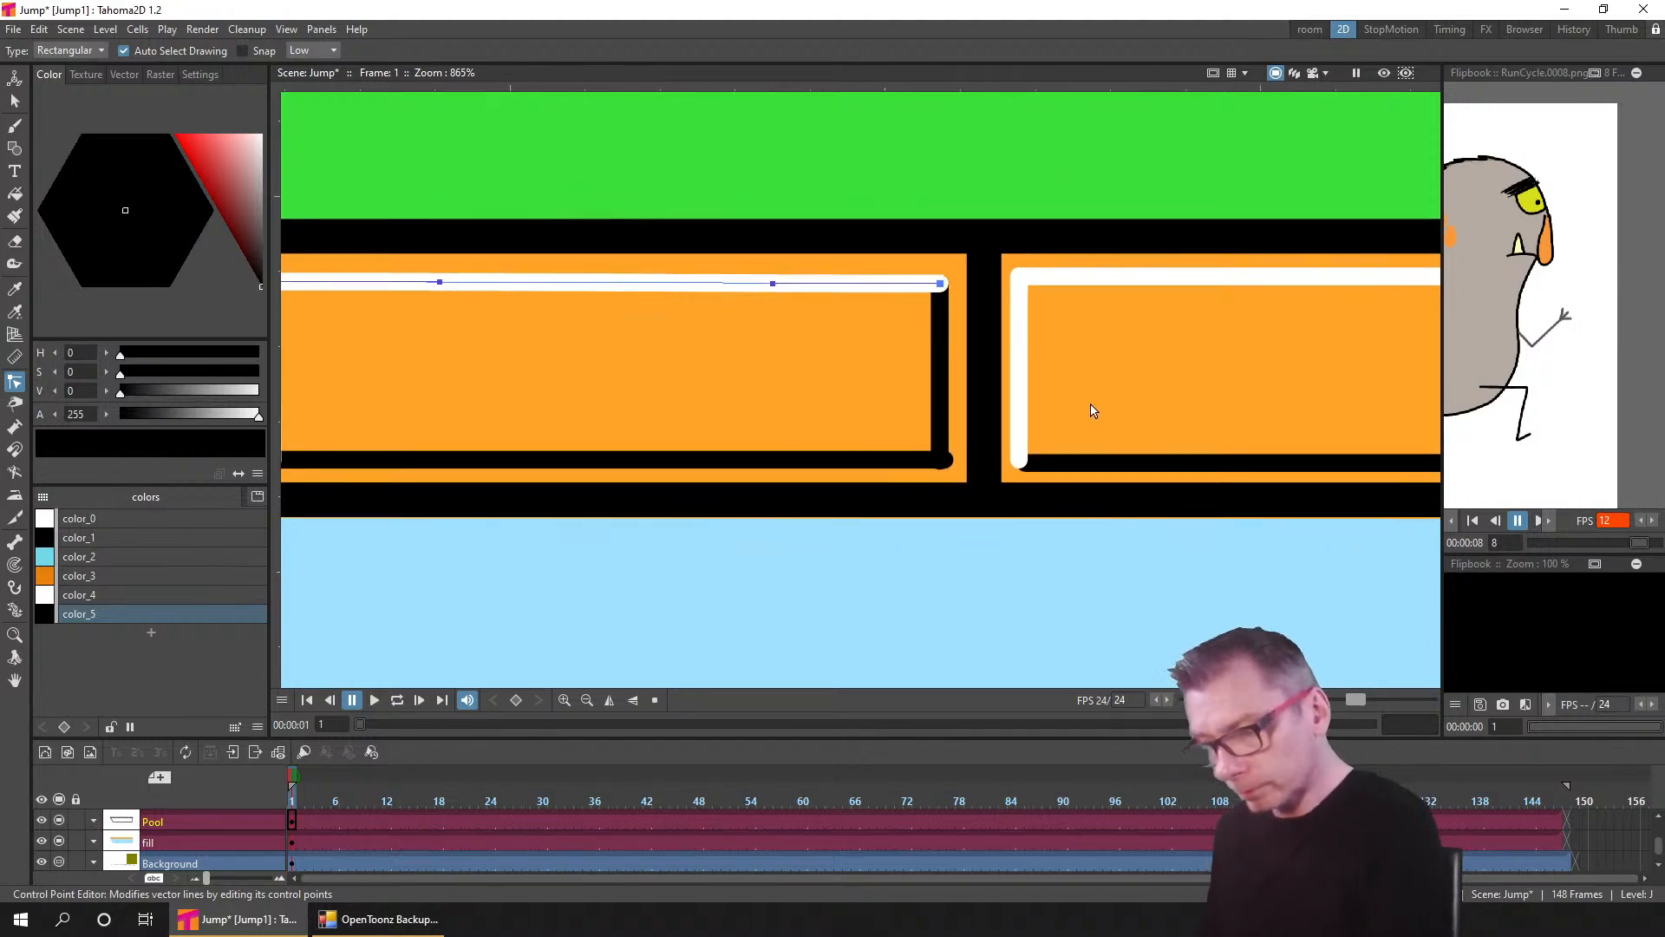
pyautogui.click(917, 459)
pyautogui.moveTo(945, 460); pyautogui.dragTo(1020, 464)
# - Align the eighth tile's corners by adjusting the left highlight's lower end and the right ends of the top and bottom lines
pyautogui.click(1020, 457)
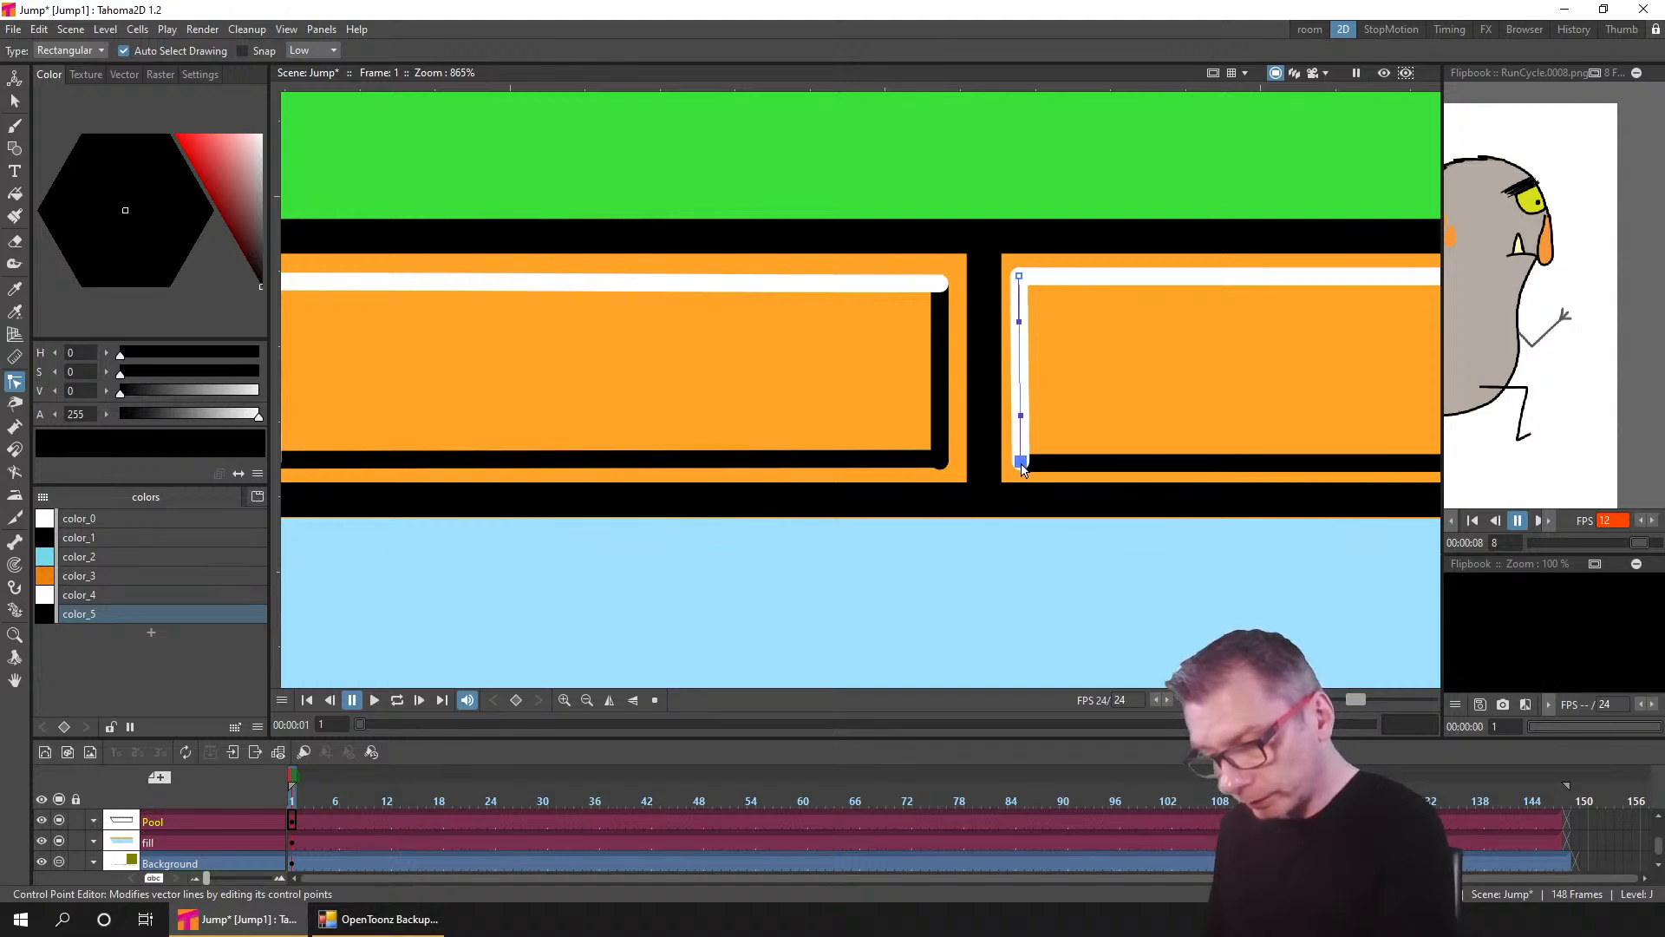
pyautogui.moveTo(1213, 405); pyautogui.dragTo(674, 433)
pyautogui.click(1067, 304)
pyautogui.moveTo(1122, 300); pyautogui.dragTo(1118, 303)
pyautogui.click(1110, 487)
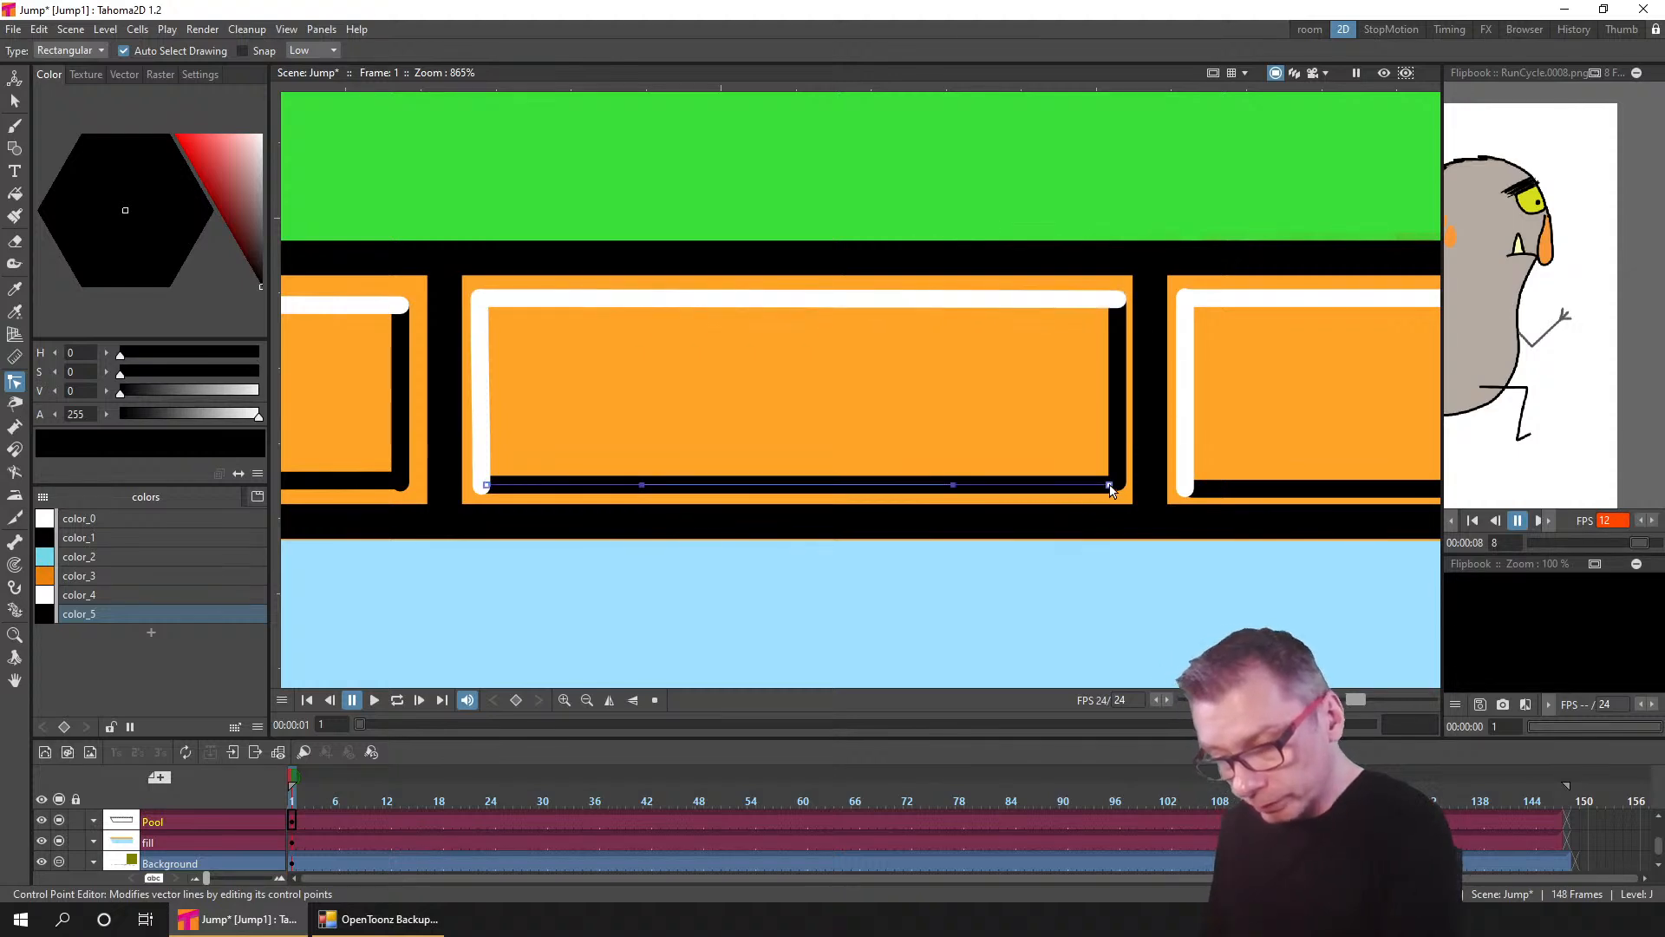
pyautogui.moveTo(1110, 487); pyautogui.dragTo(1118, 482)
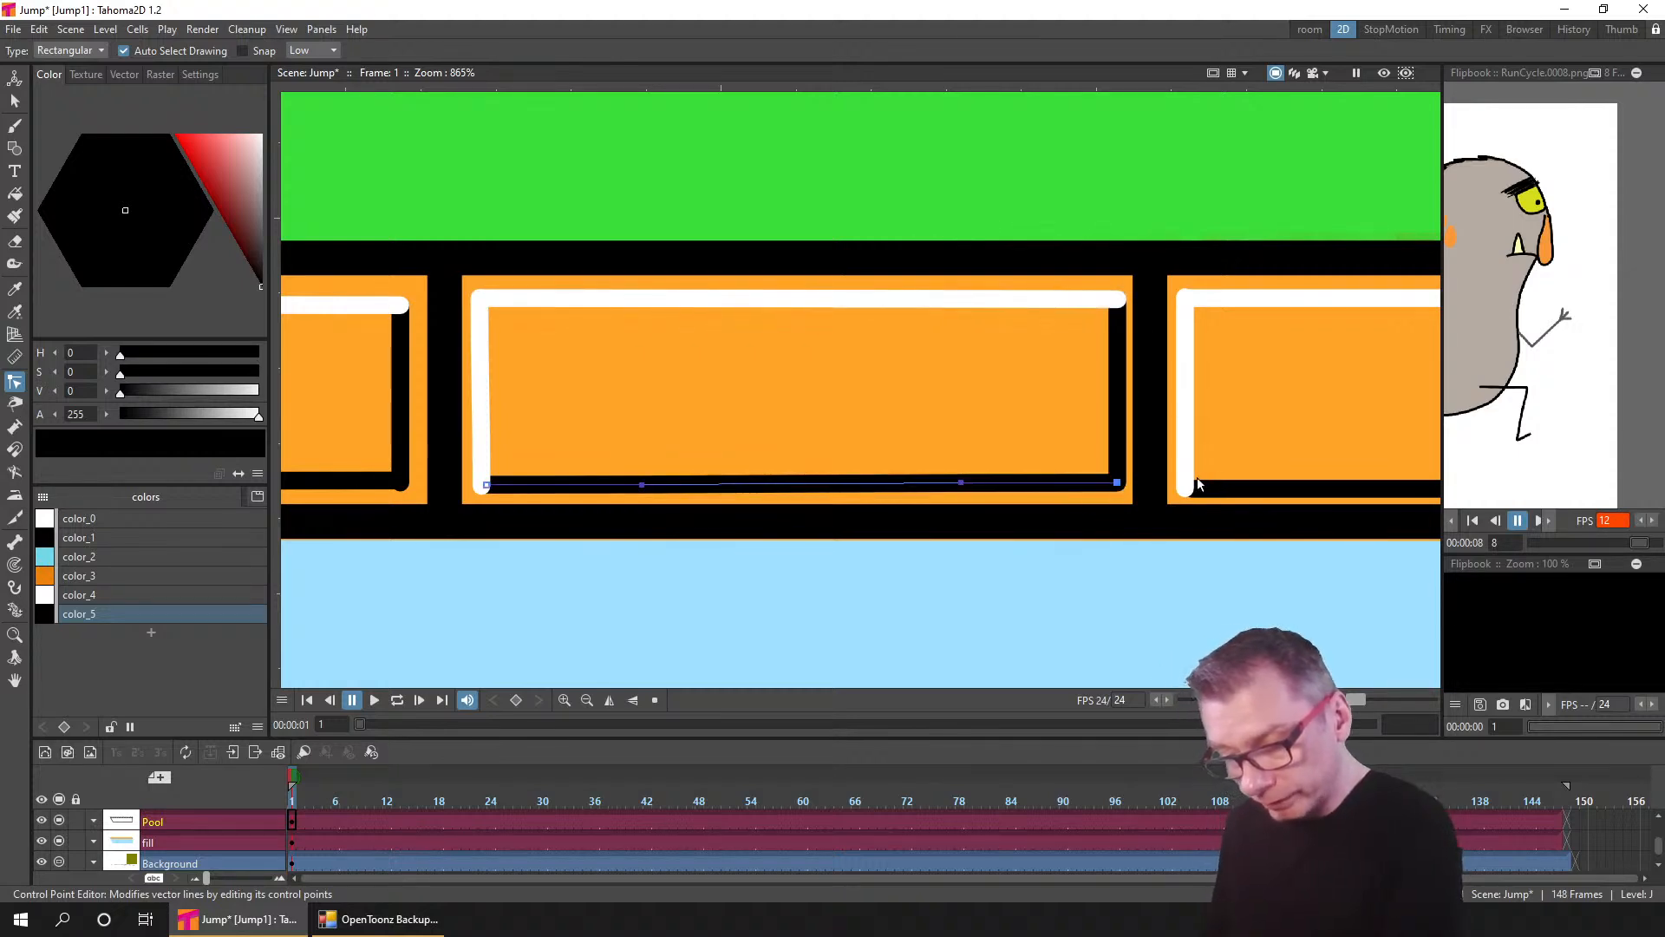
# - Align the ninth tile's left highlight's upper end and right shadow's lower end with the adjoining lines, and save the scene
pyautogui.moveTo(1236, 451); pyautogui.dragTo(674, 470)
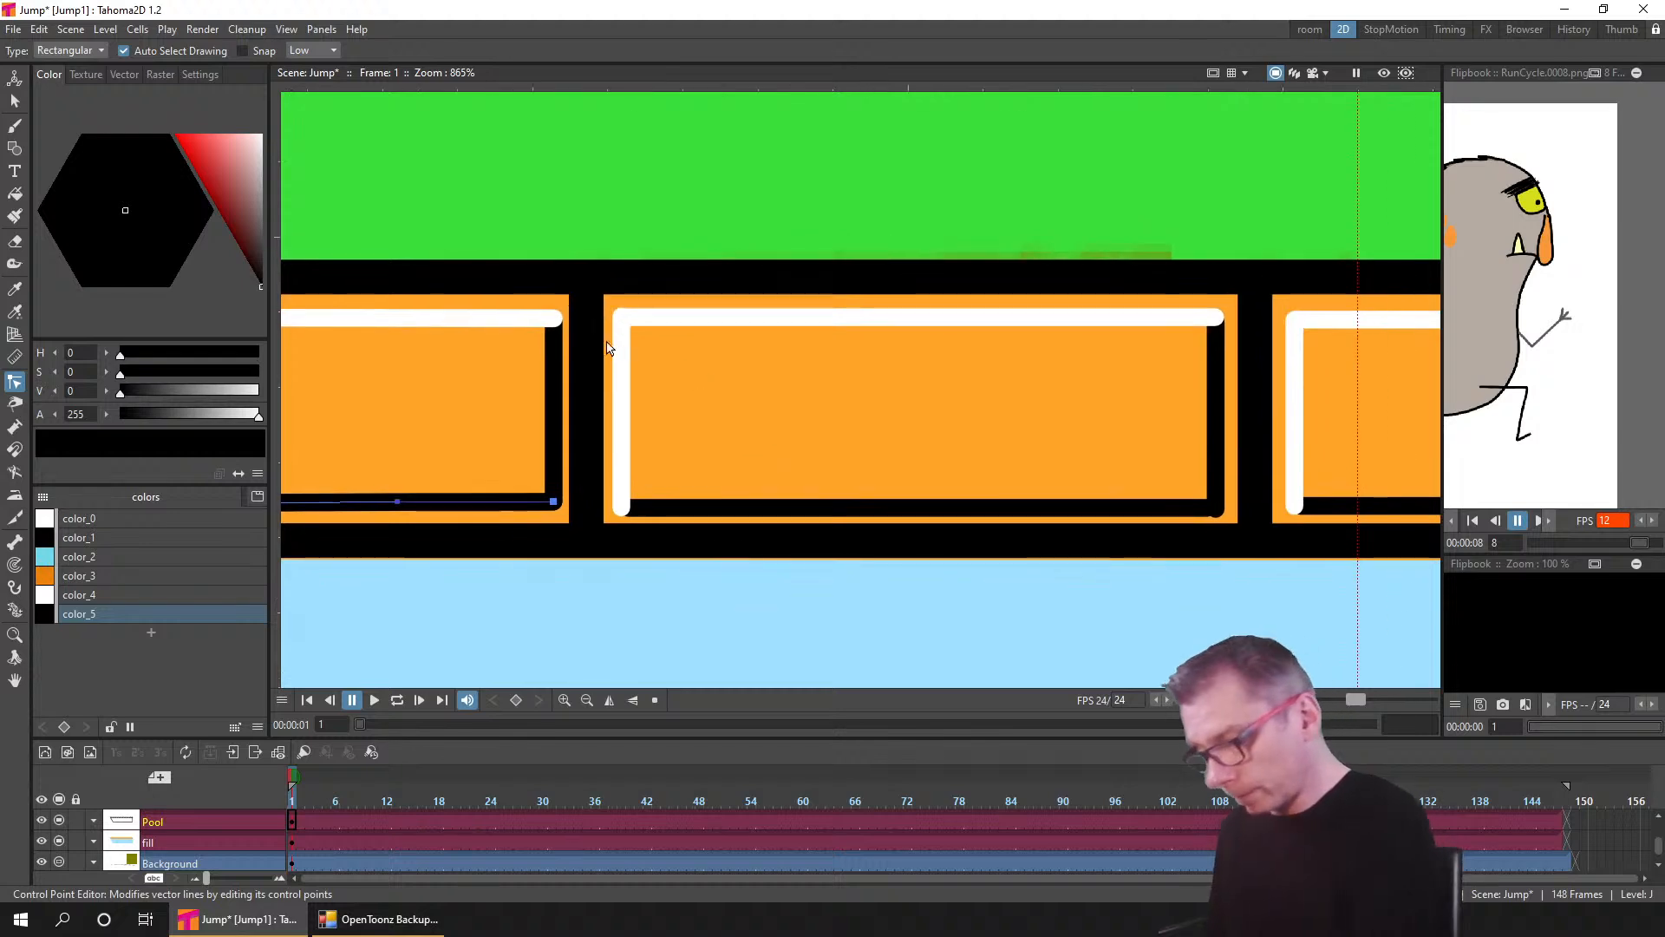
pyautogui.click(620, 338)
pyautogui.moveTo(622, 323); pyautogui.dragTo(621, 321)
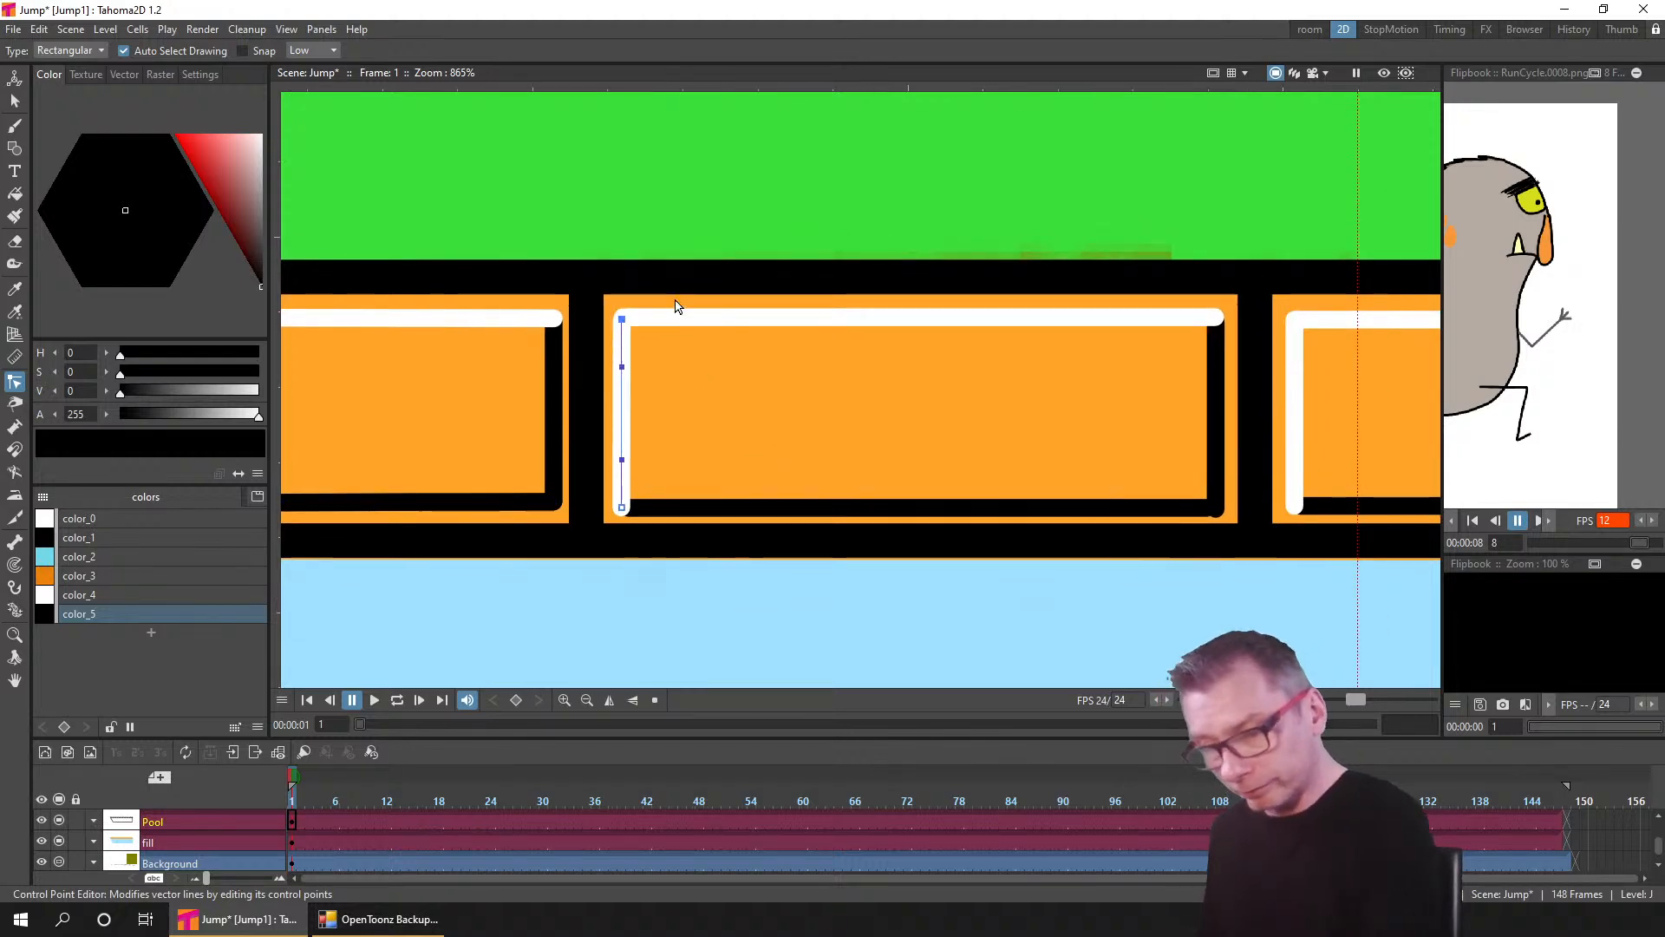
pyautogui.click(1213, 511)
pyautogui.click(1217, 512)
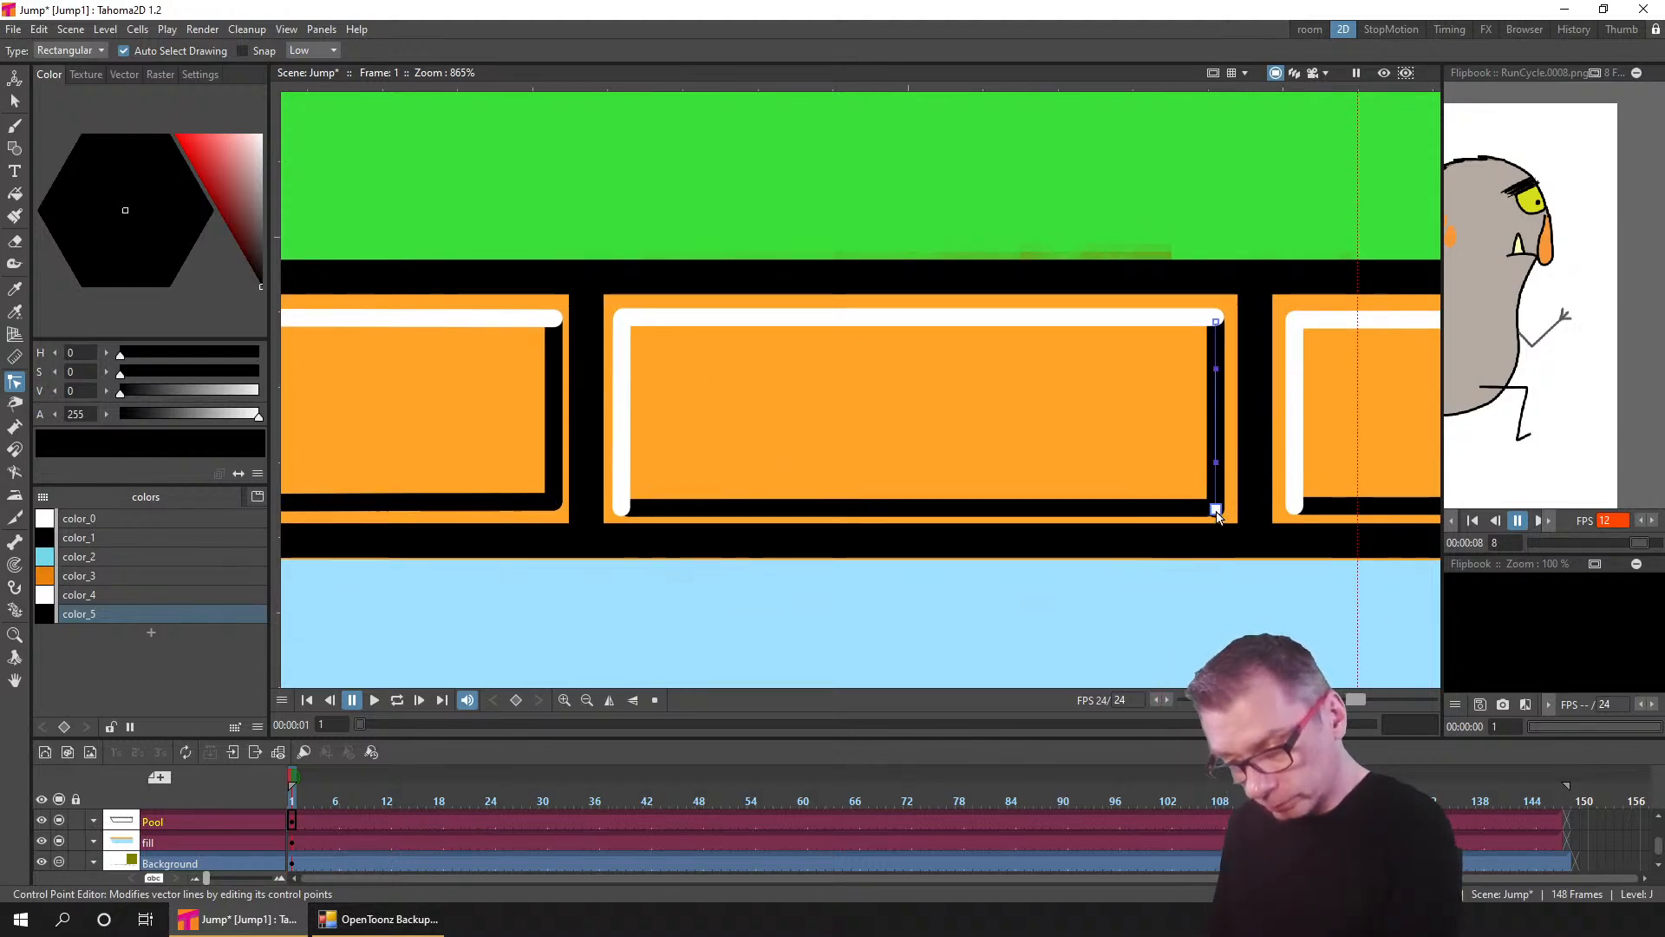
pyautogui.moveTo(1216, 512)
pyautogui.mouseDown()
pyautogui.moveTo(616, 483)
pyautogui.moveTo(348, 518)
pyautogui.mouseUp()
pyautogui.moveTo(820, 459); pyautogui.dragTo(1282, 419)
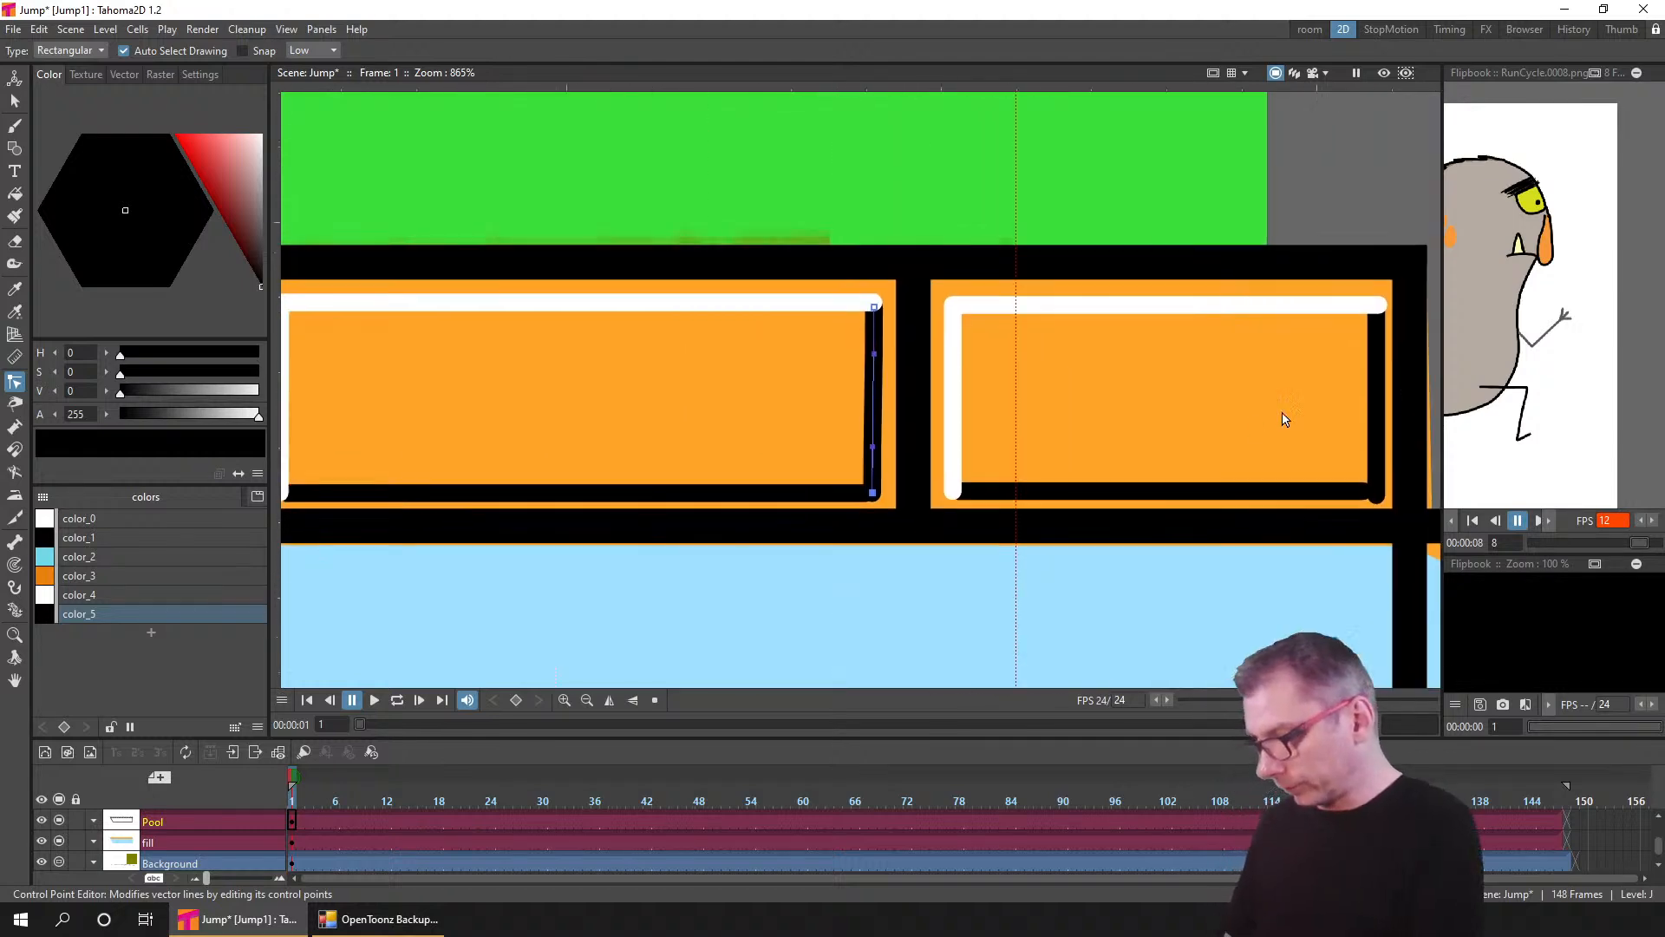
pyautogui.scroll(-5, 1282, 419)
pyautogui.hotkey('ctrl', 's')
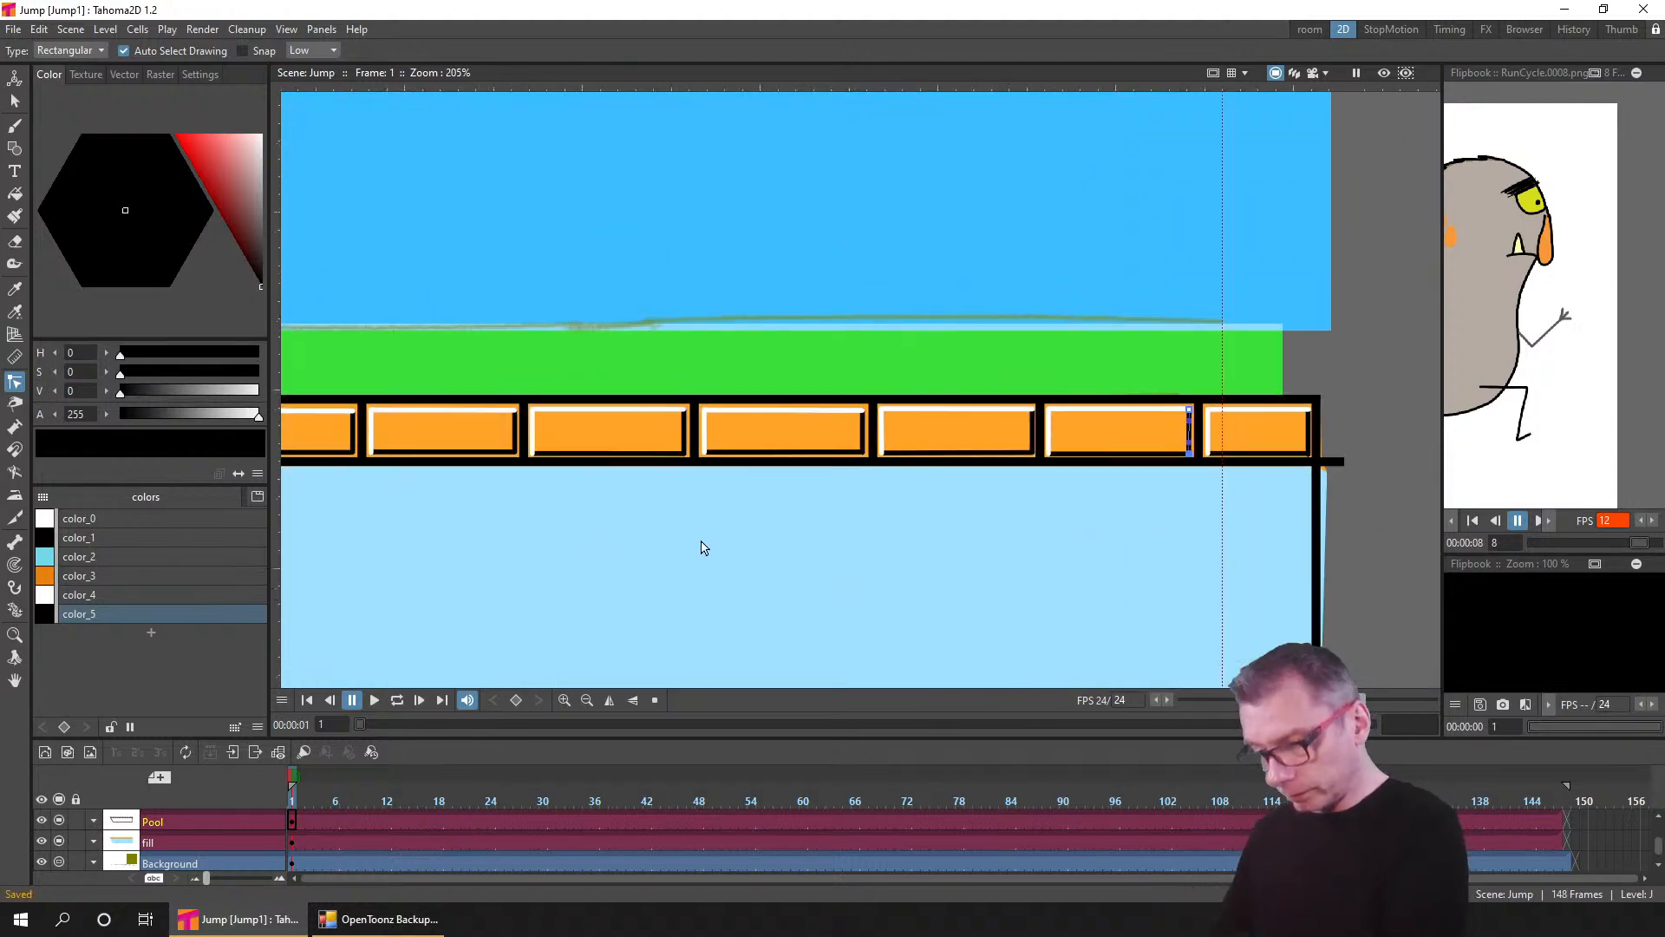
# - Recolour the tile shadow style color_5 from black to brown with hue 36, saturation 86 and value 48
pyautogui.moveTo(587, 556); pyautogui.dragTo(1160, 527)
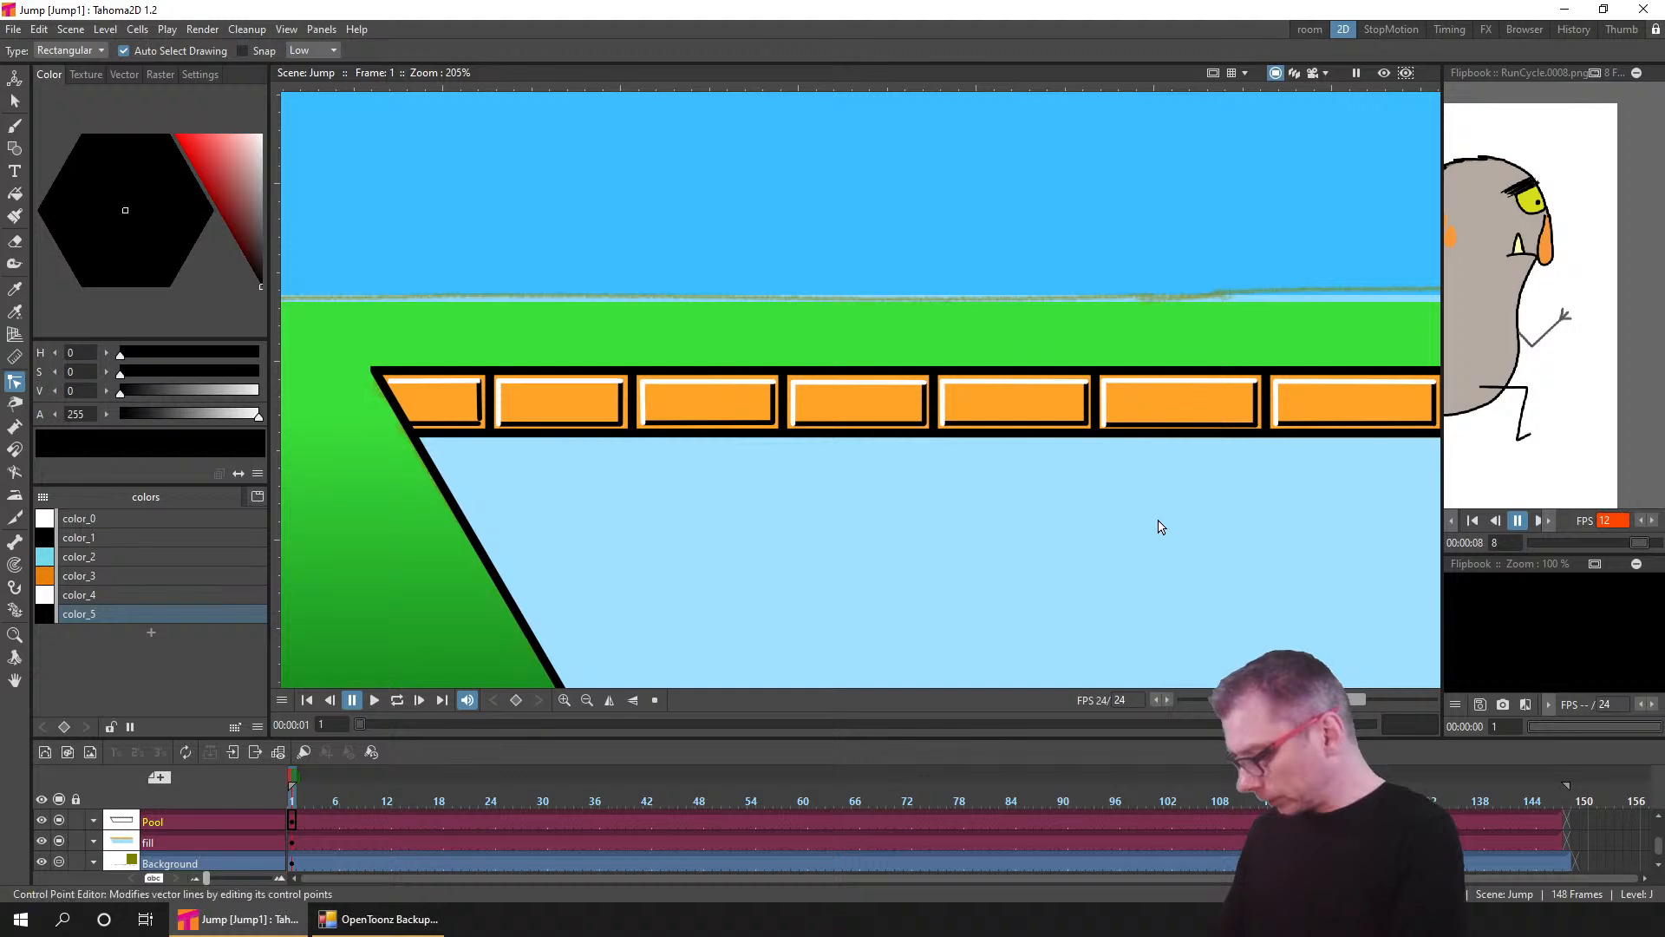
pyautogui.click(123, 613)
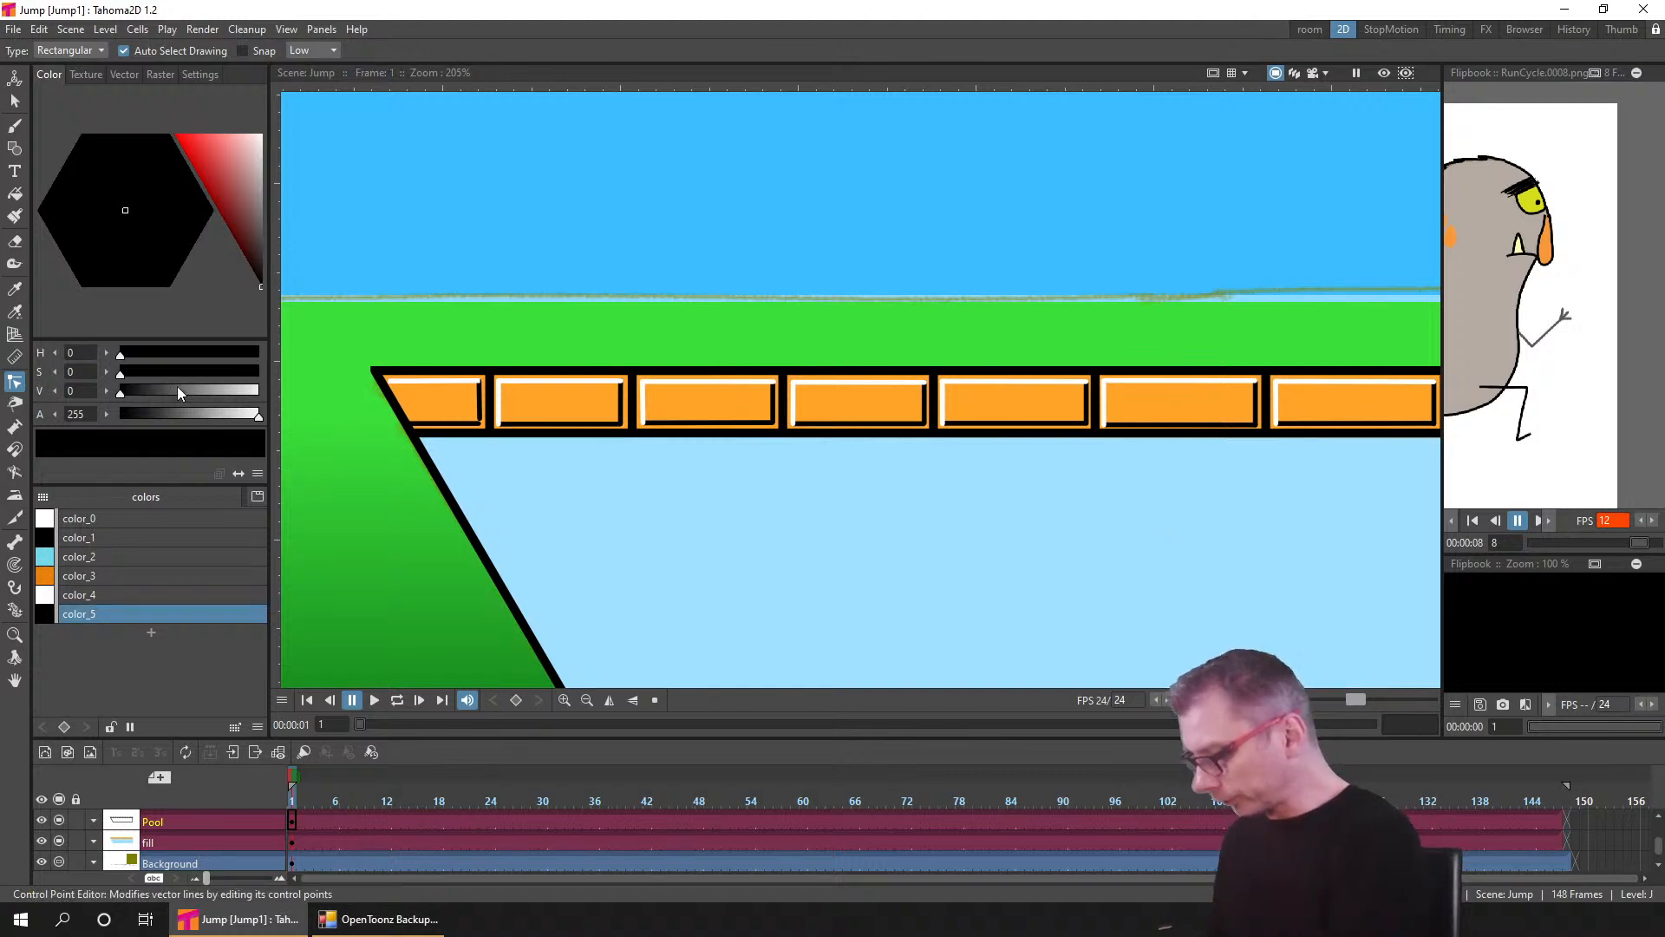
pyautogui.moveTo(177, 390); pyautogui.dragTo(165, 390)
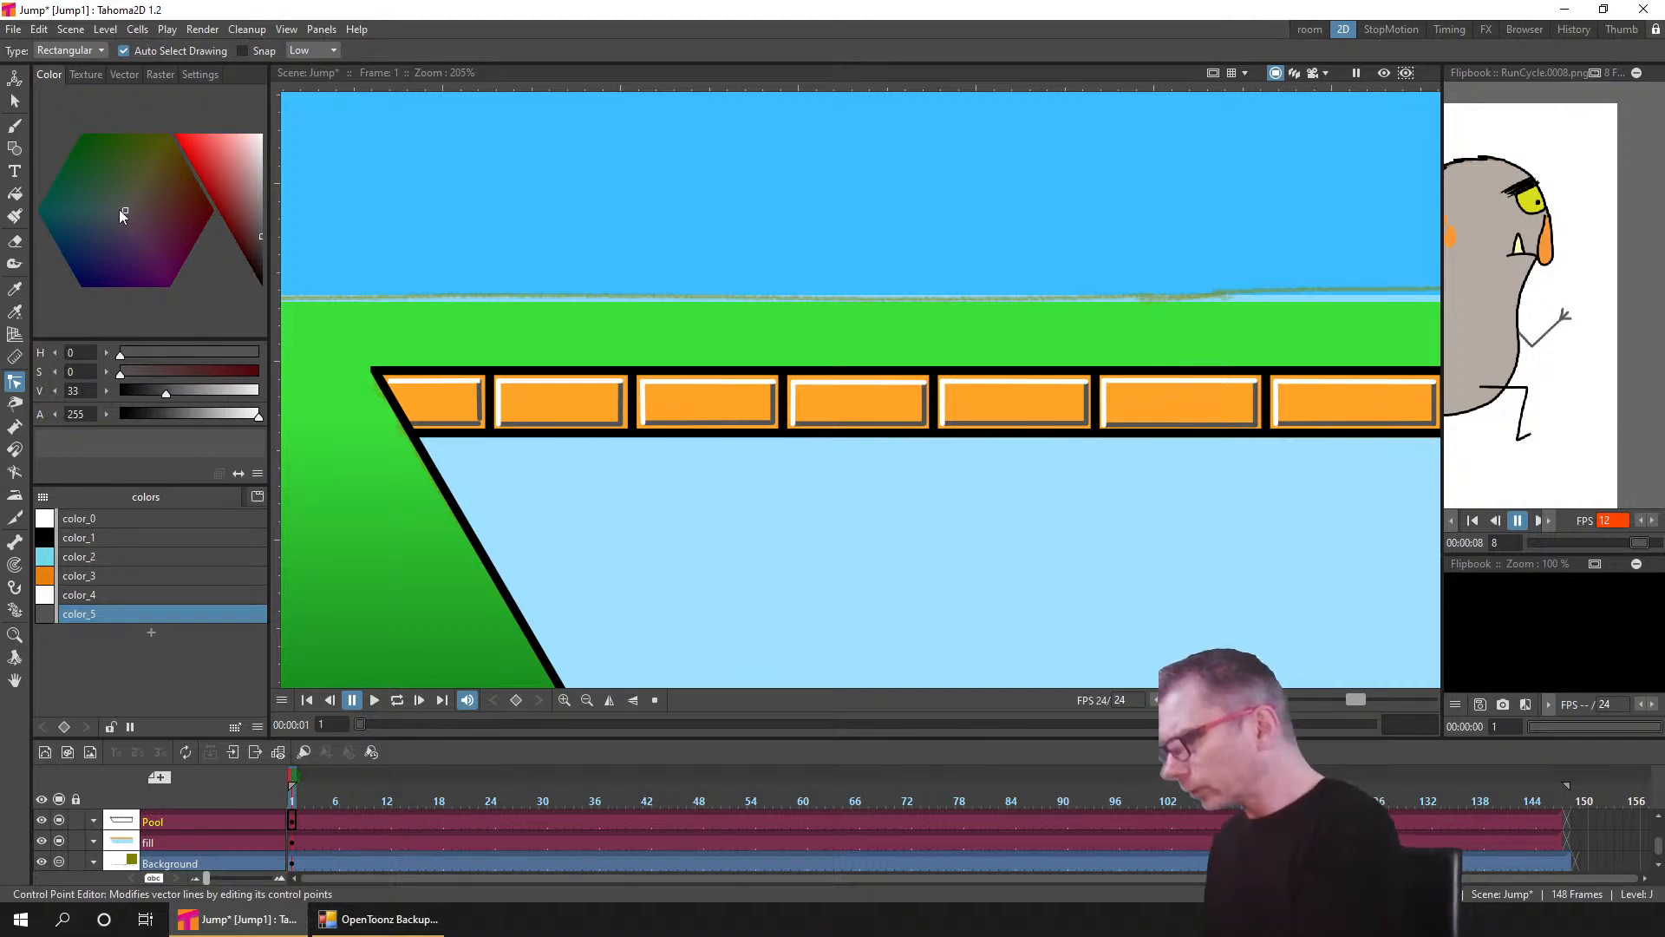
pyautogui.moveTo(122, 211); pyautogui.dragTo(177, 170)
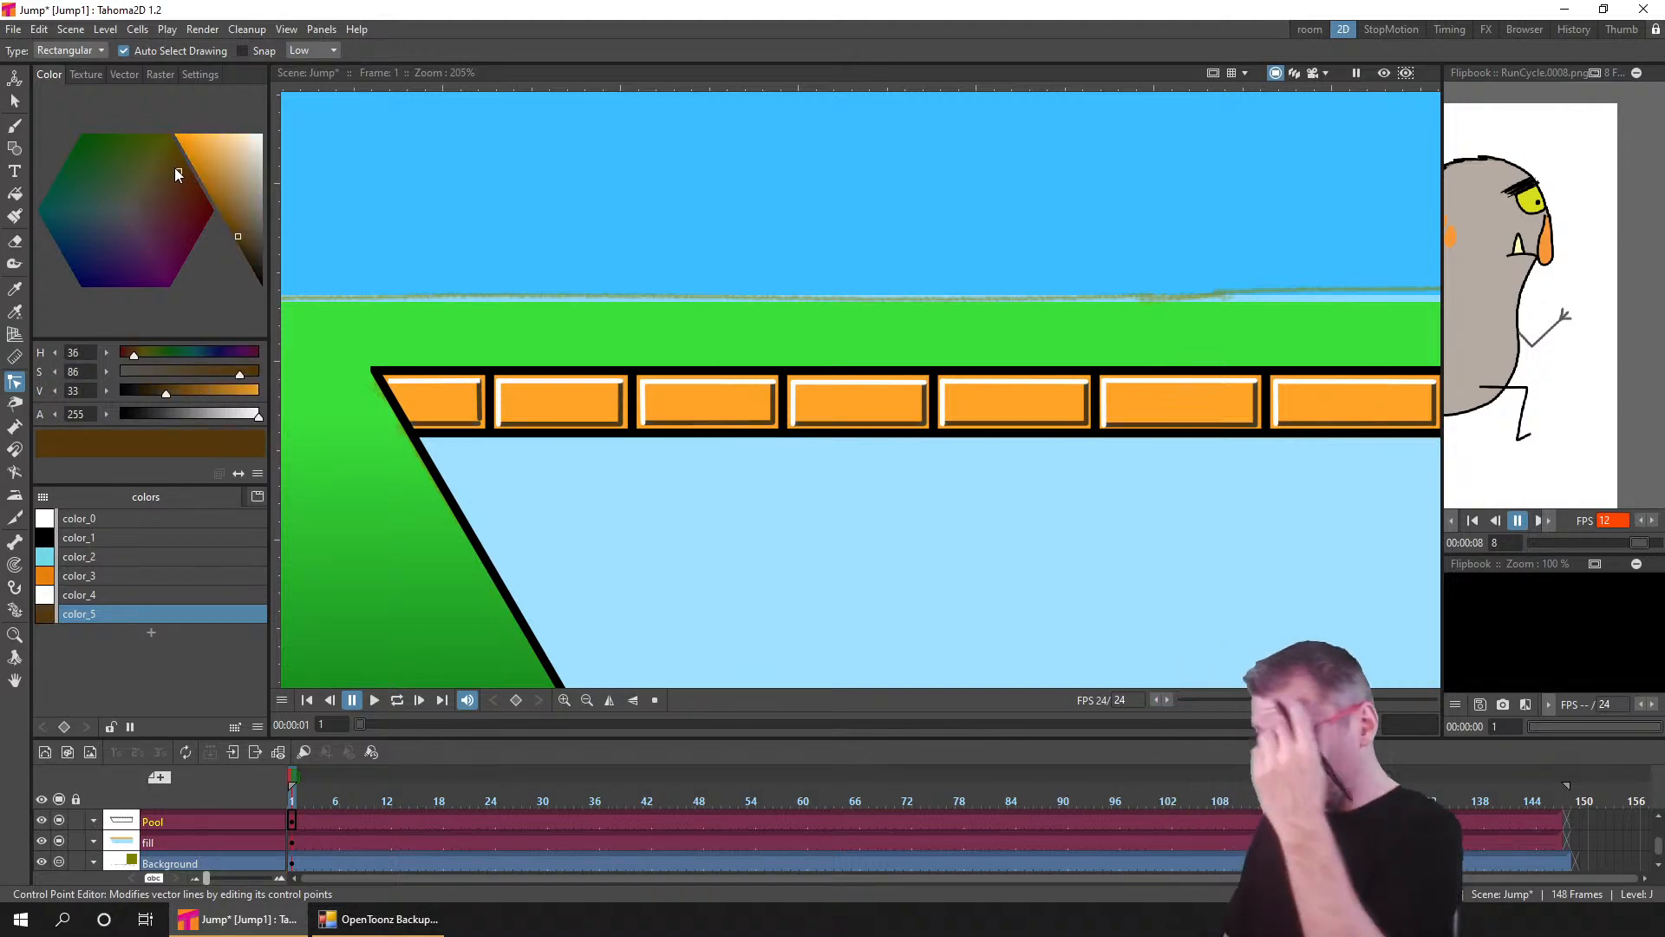
pyautogui.moveTo(167, 394); pyautogui.dragTo(188, 394)
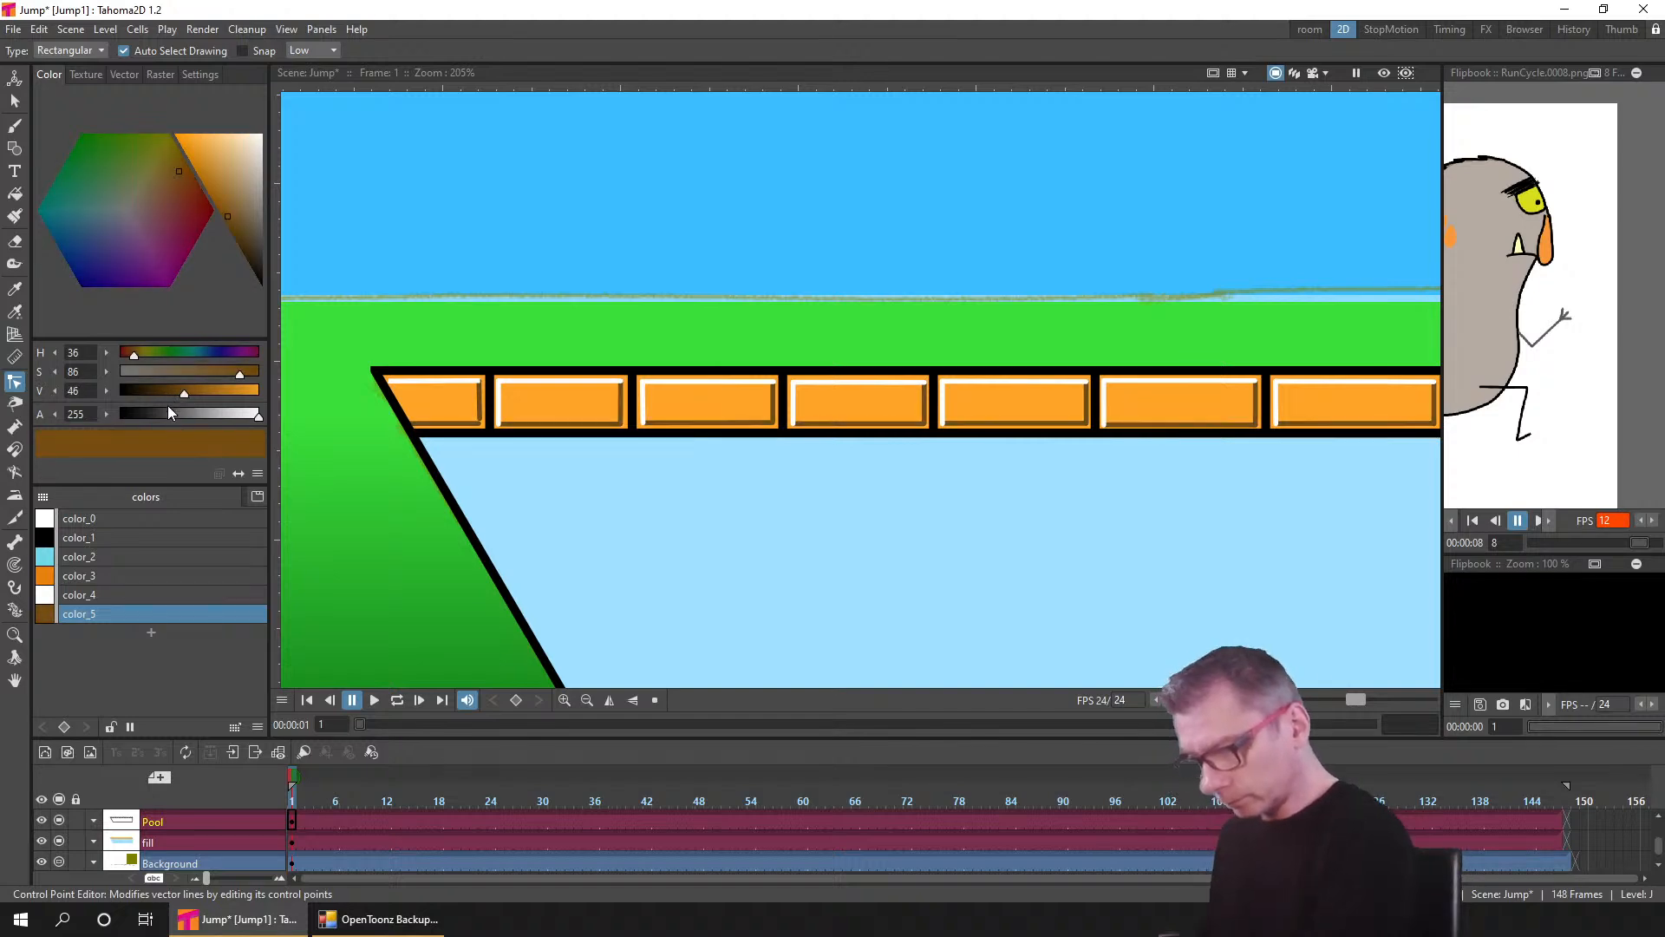
# - Recolour the tile highlight style color_4 to light orange with hue 35, saturation 52 and value 100
pyautogui.click(80, 589)
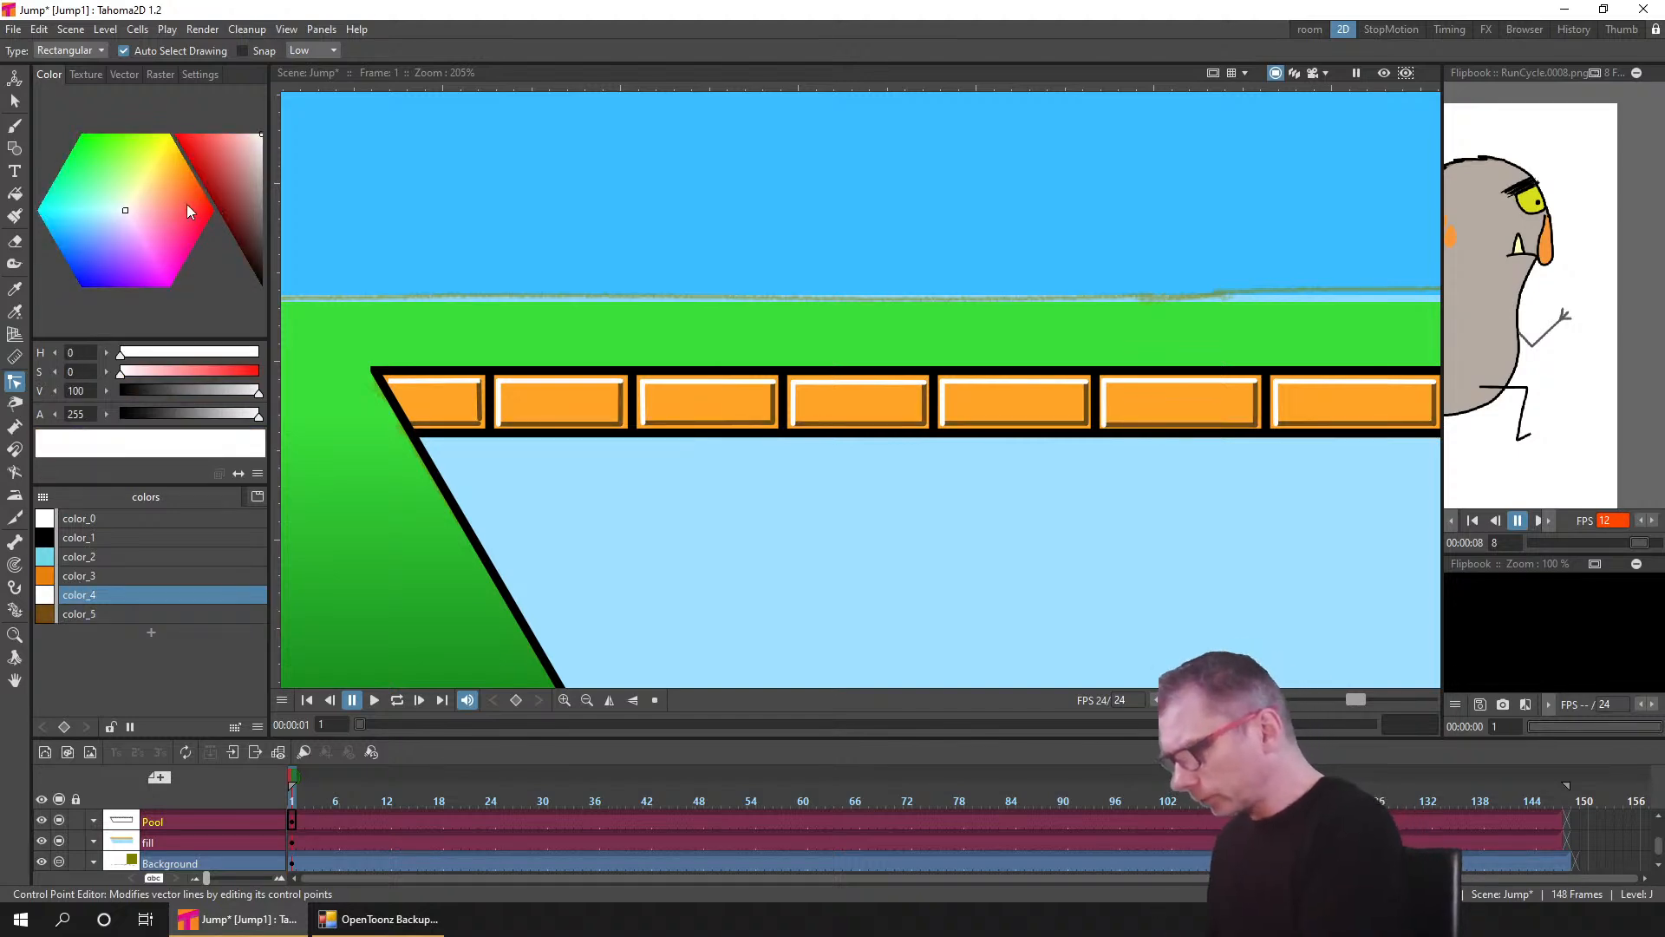
pyautogui.moveTo(131, 209)
pyautogui.mouseDown()
pyautogui.moveTo(232, 135)
pyautogui.moveTo(205, 133)
pyautogui.mouseUp()
pyautogui.scroll(-5, 762, 517)
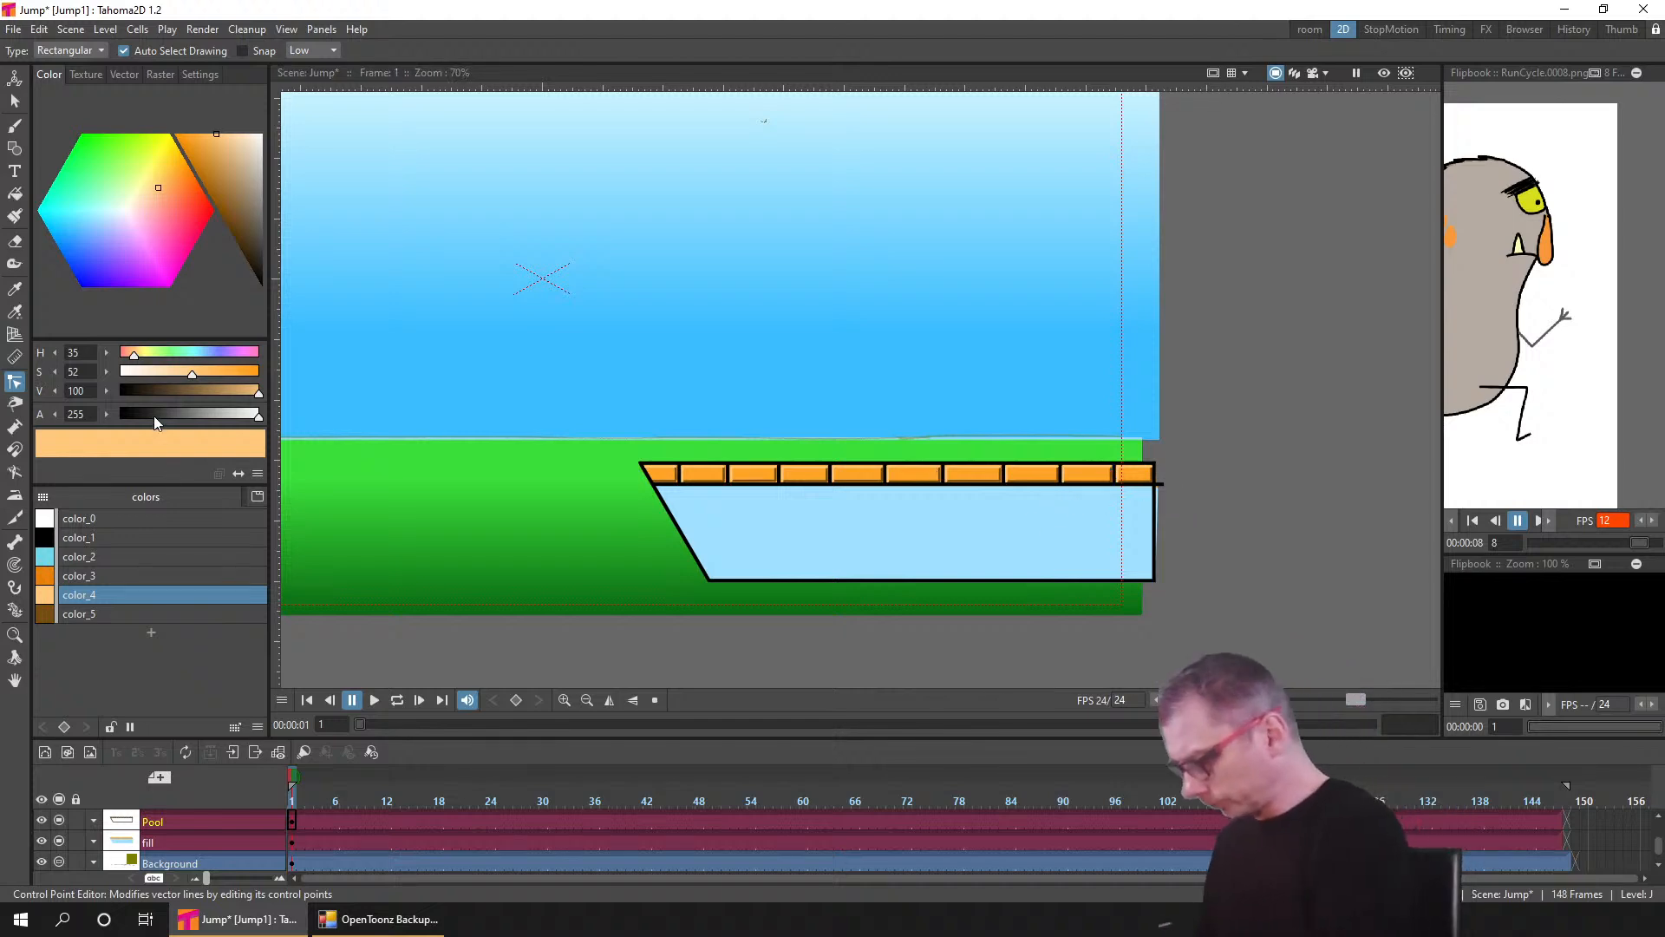
# - Brighten the brown shadow style color_5 to value 63 and save the scene
pyautogui.click(86, 612)
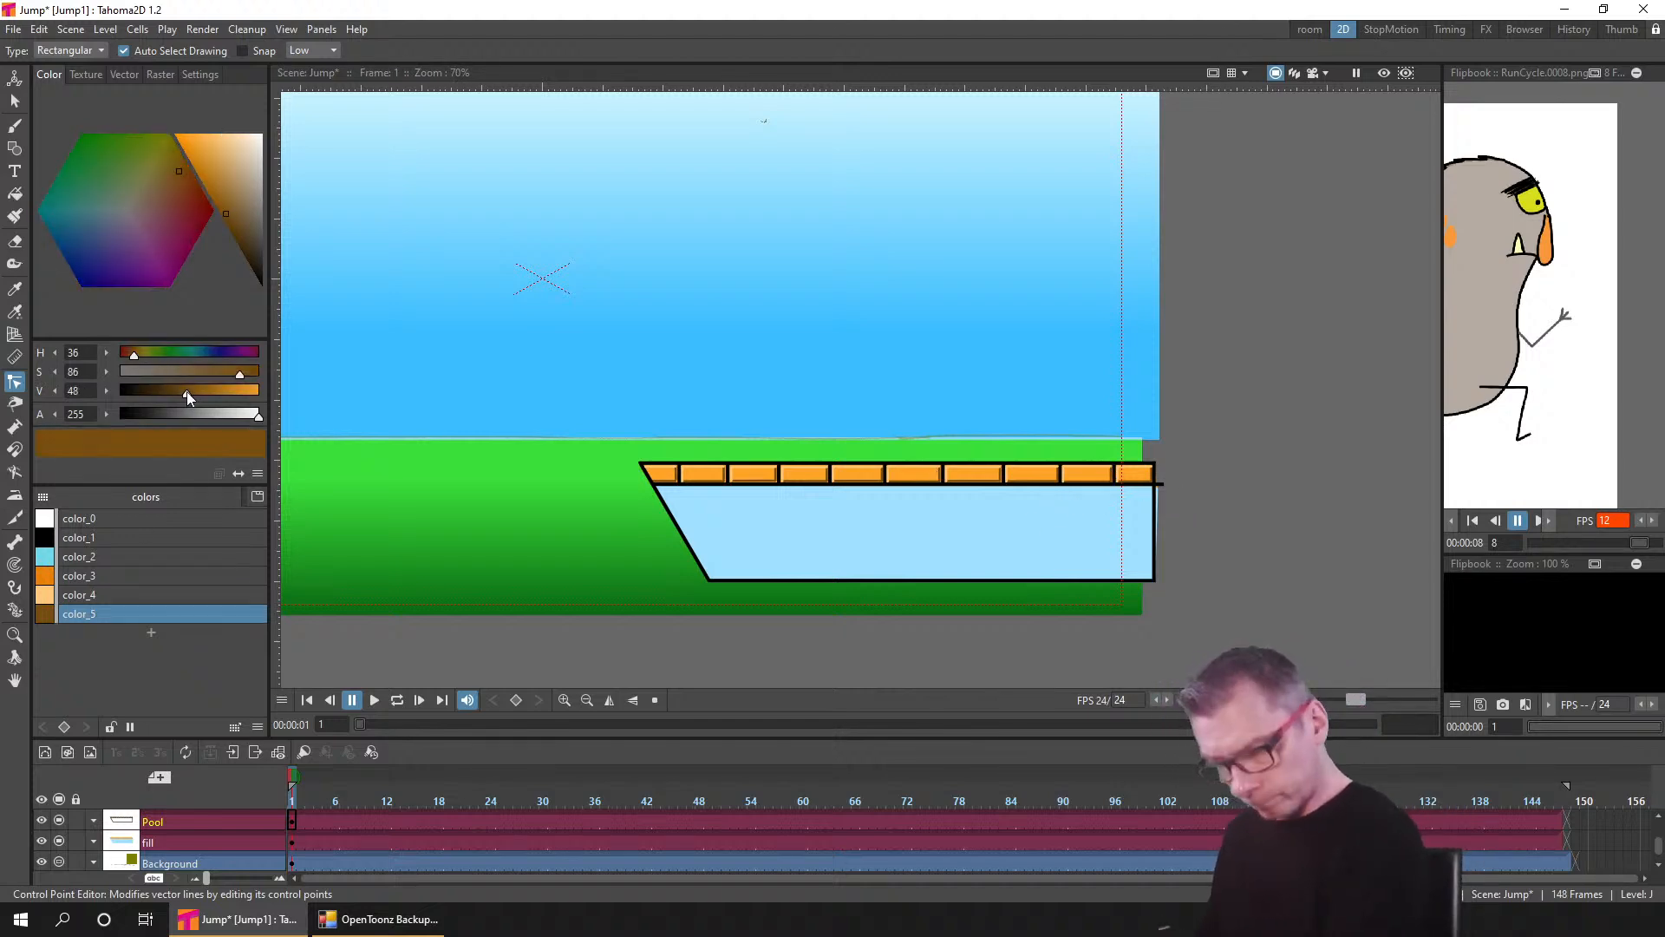
pyautogui.moveTo(187, 392); pyautogui.dragTo(208, 392)
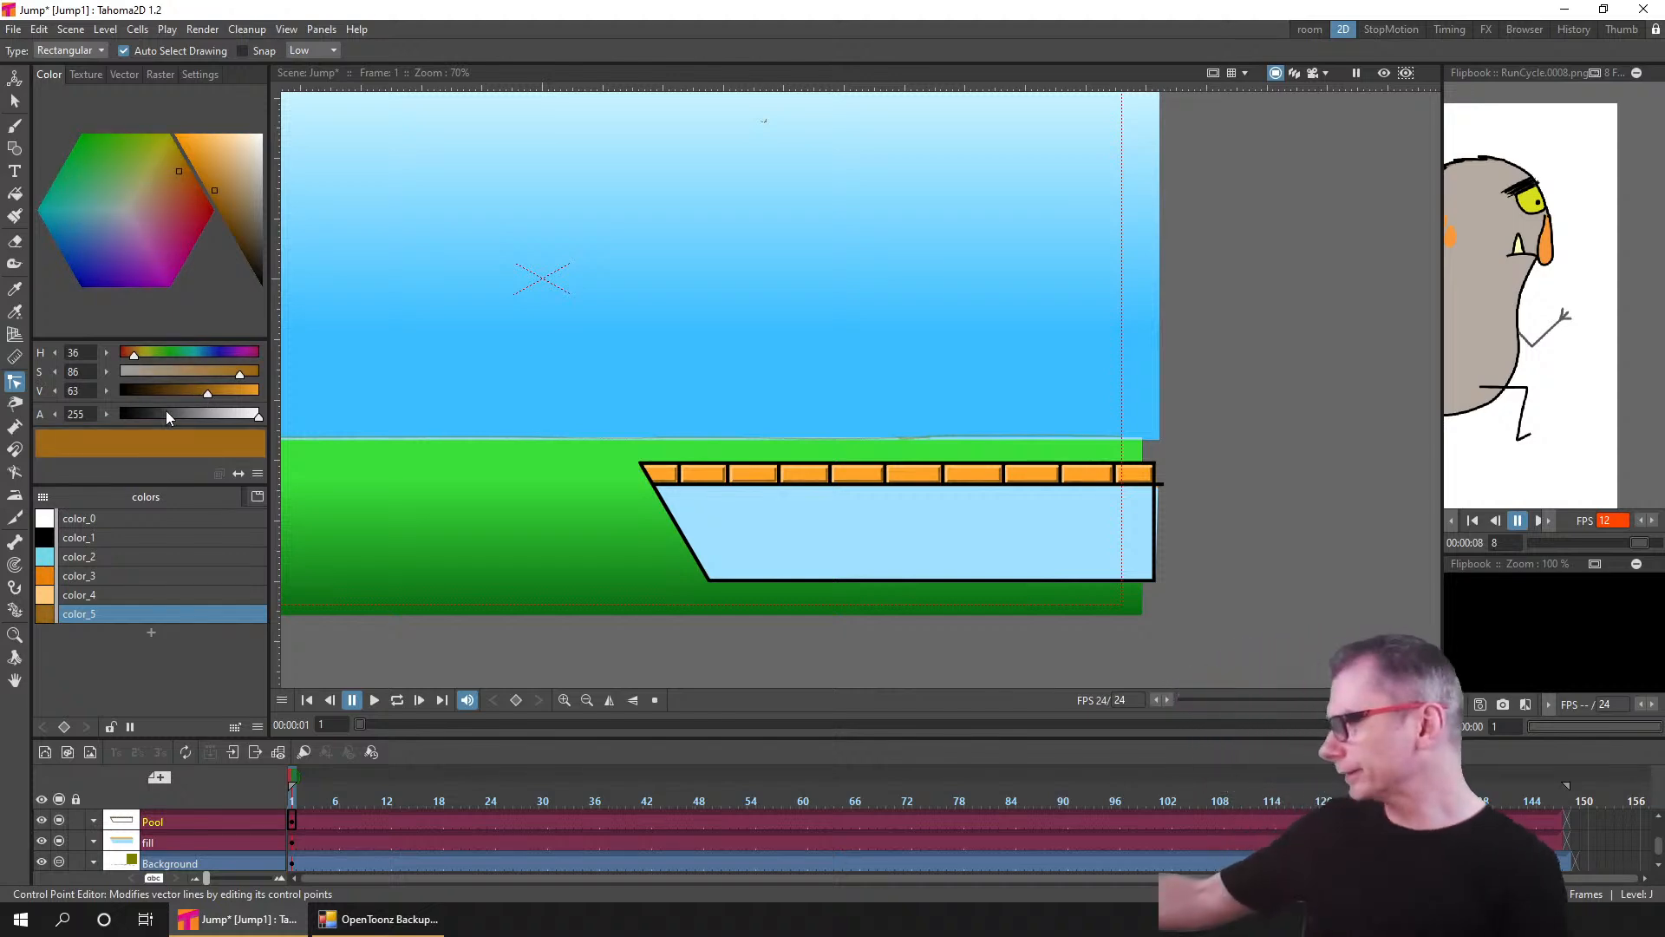
pyautogui.hotkey('ctrl', 's')
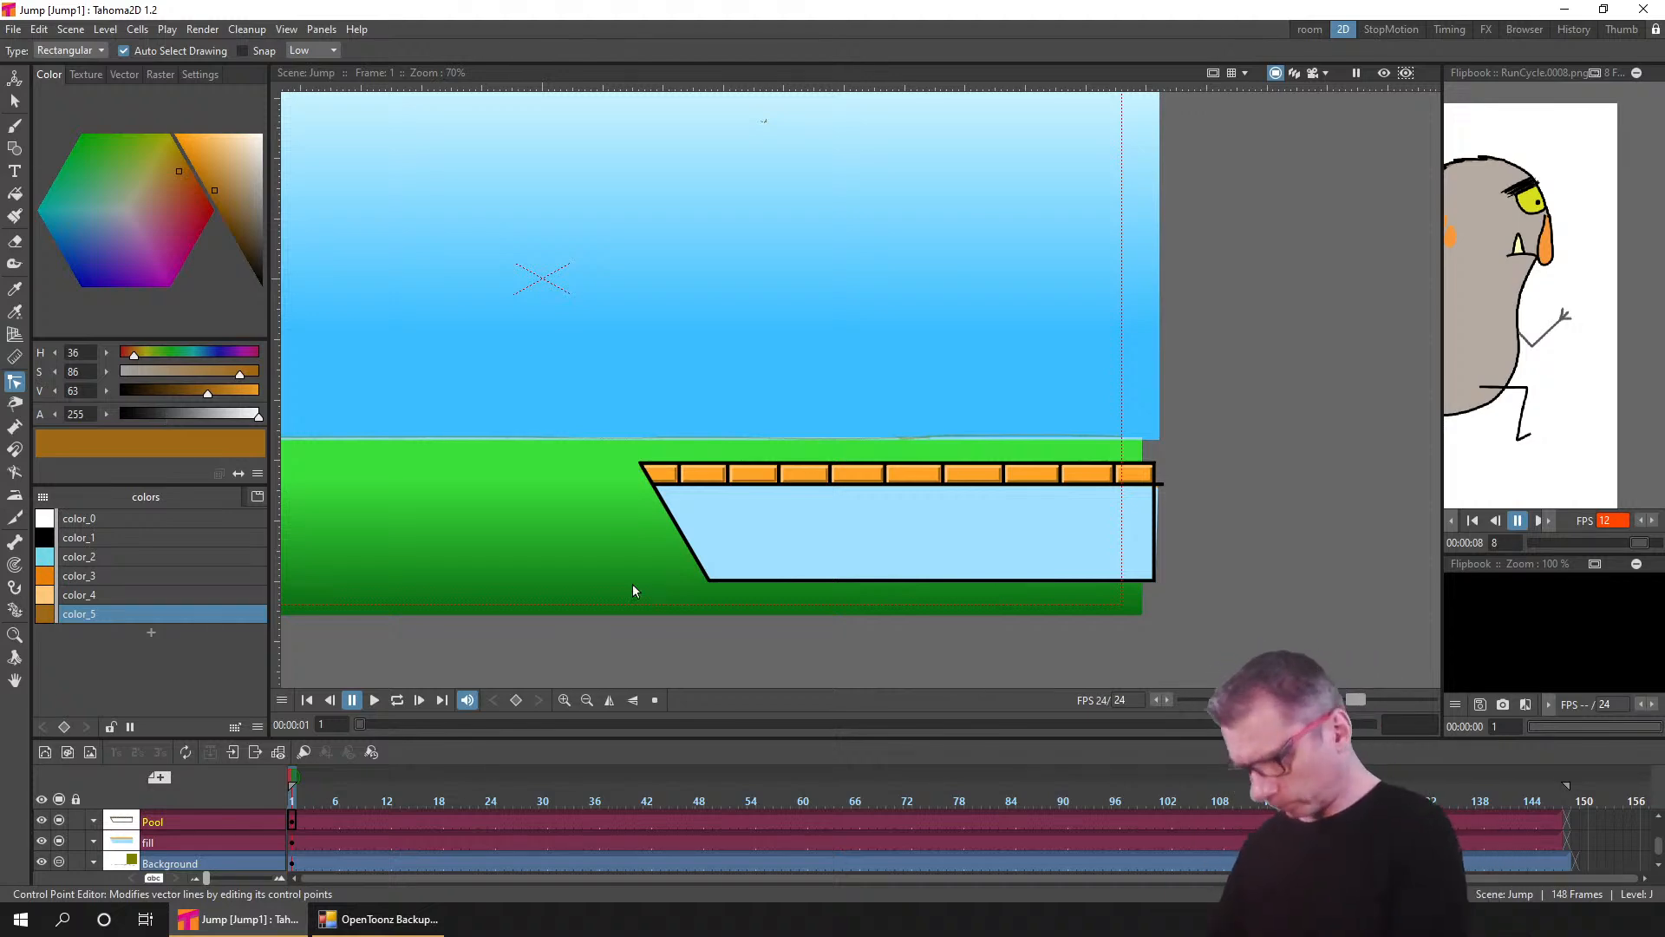
pyautogui.moveTo(633, 585); pyautogui.dragTo(900, 588)
pyautogui.hotkey('ctrl', 's')
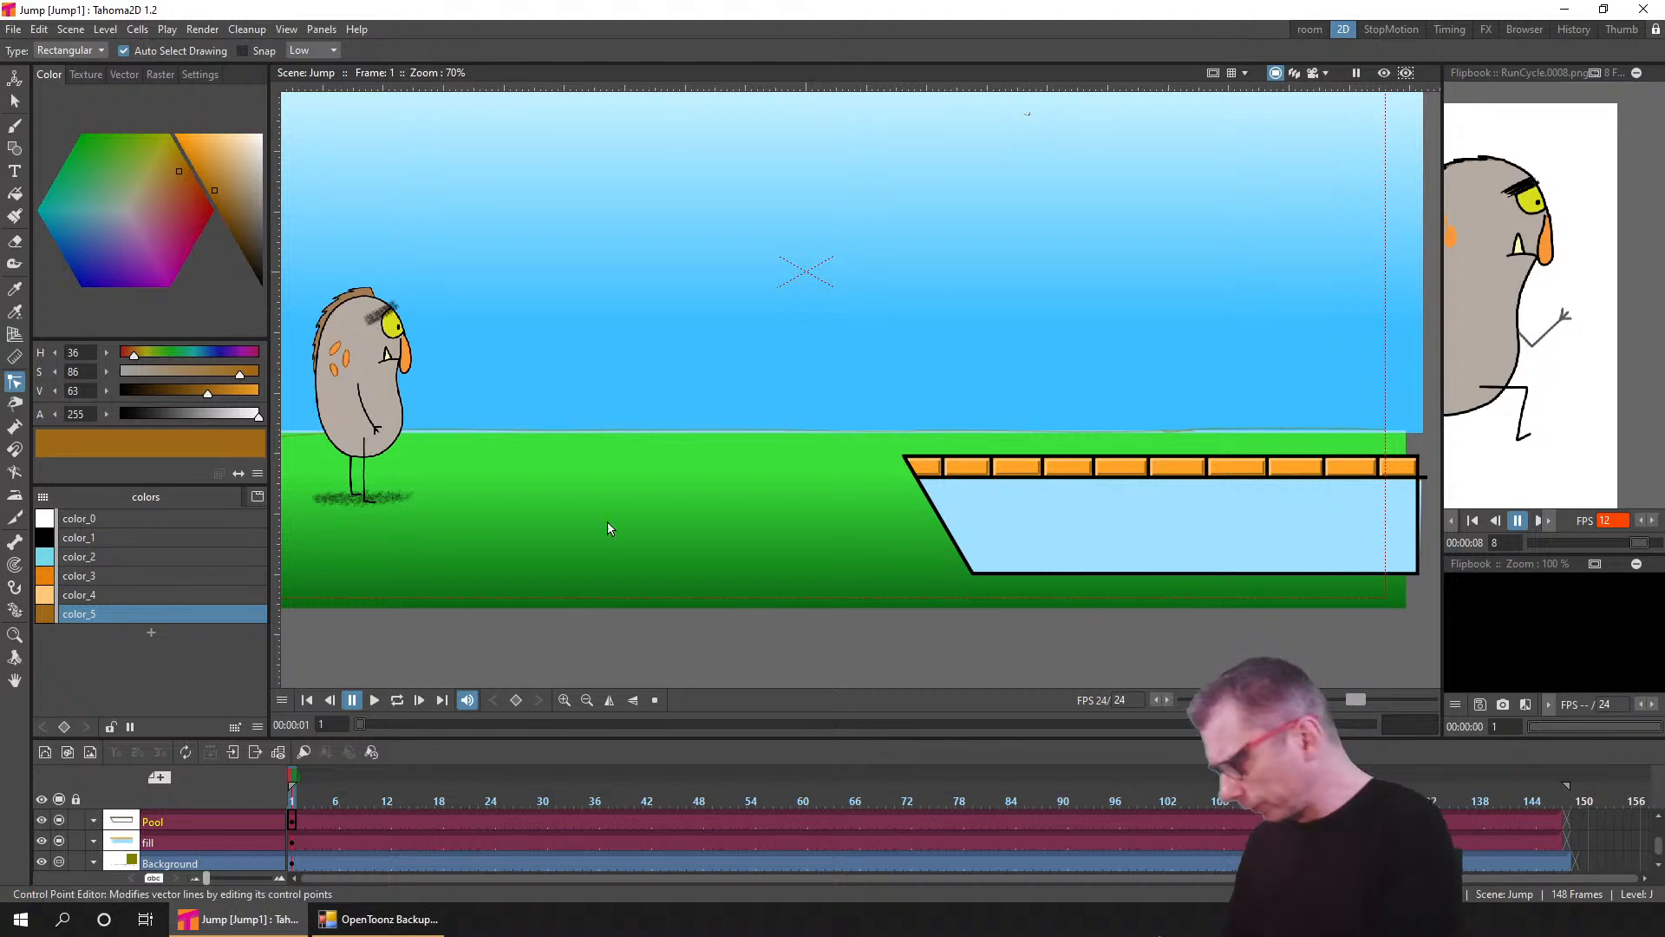
# - Add a new black colour style to the palette based on color_1 and activate the Geometry tool
pyautogui.click(126, 537)
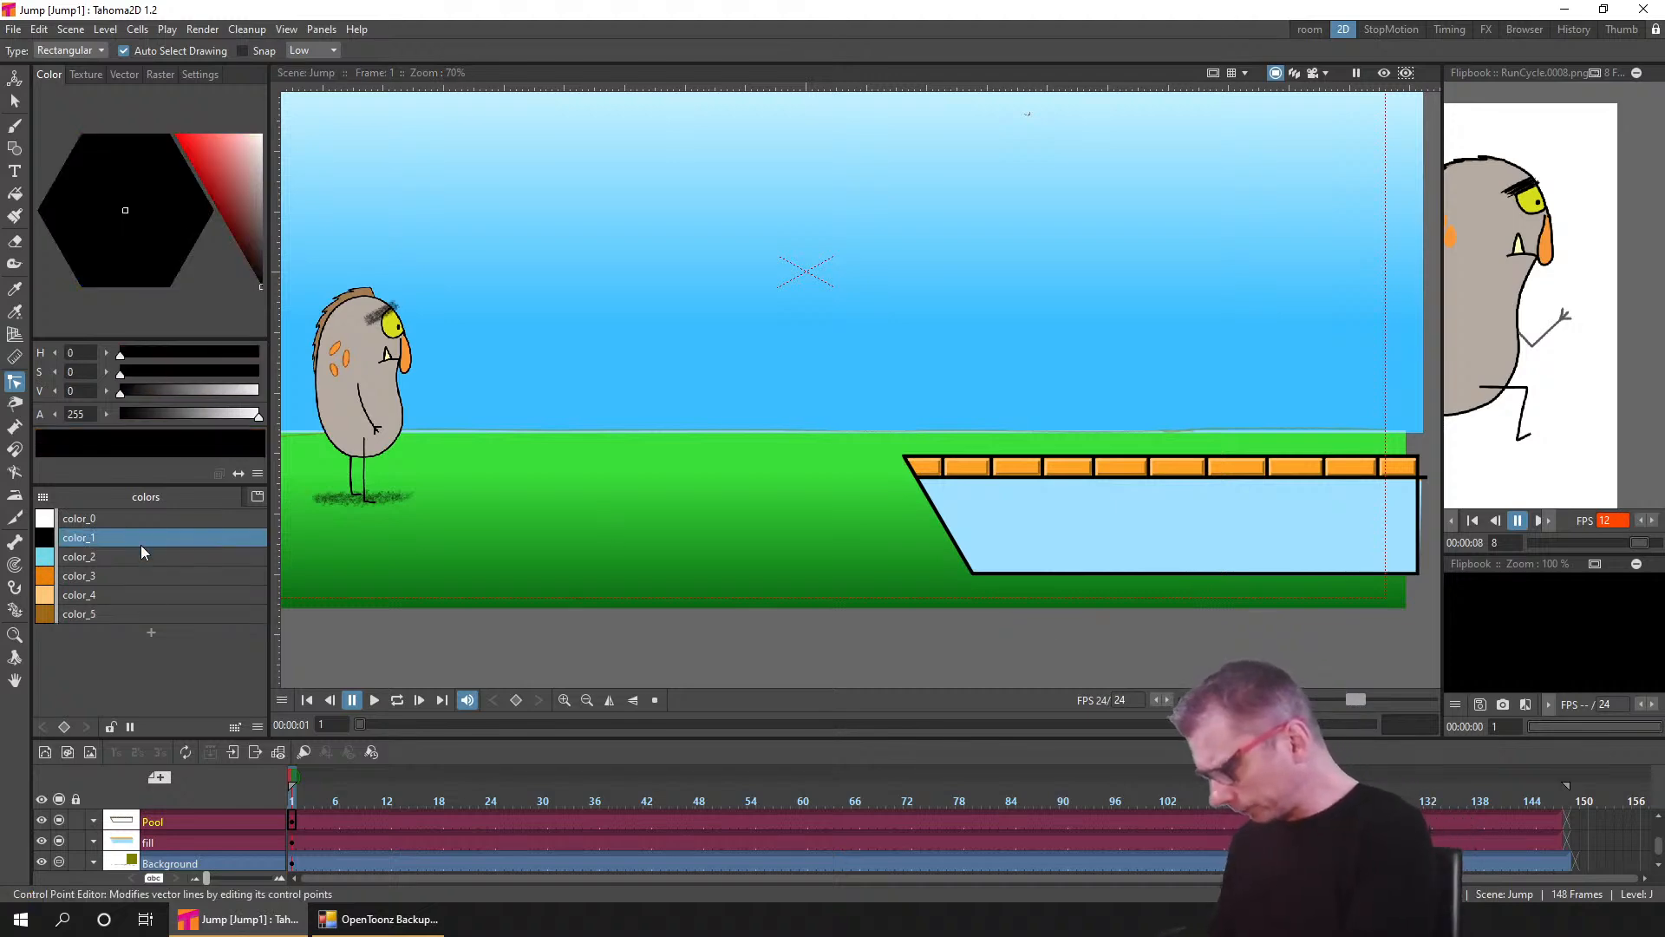
pyautogui.click(152, 635)
pyautogui.click(15, 148)
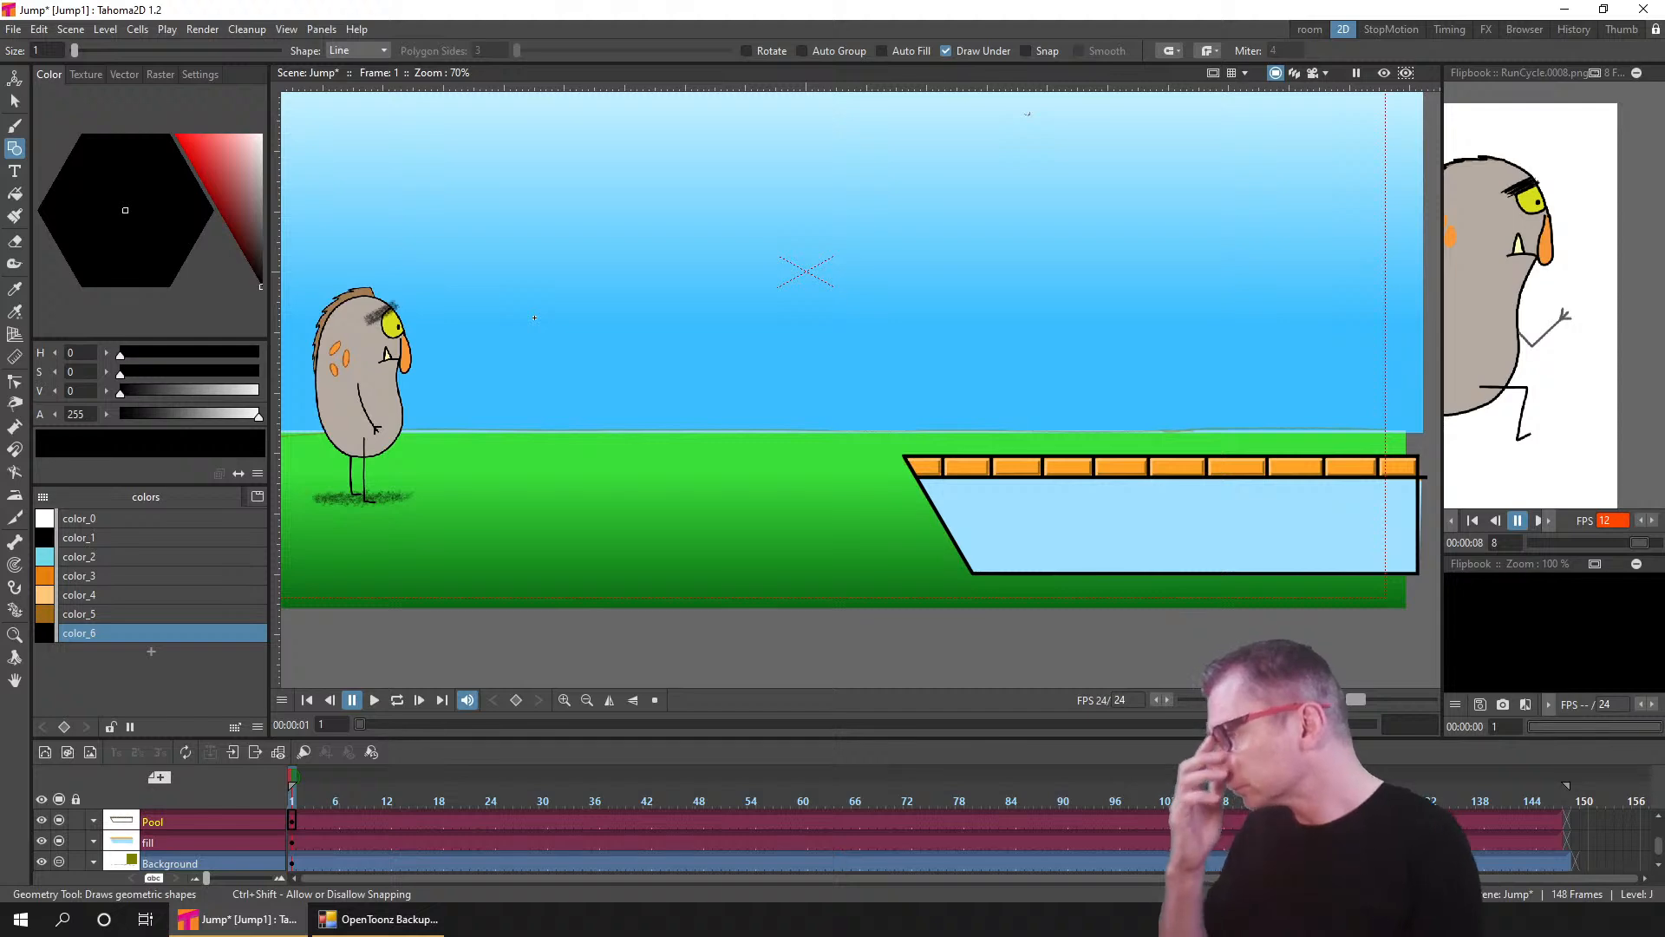
pyautogui.scroll(5, 944, 503)
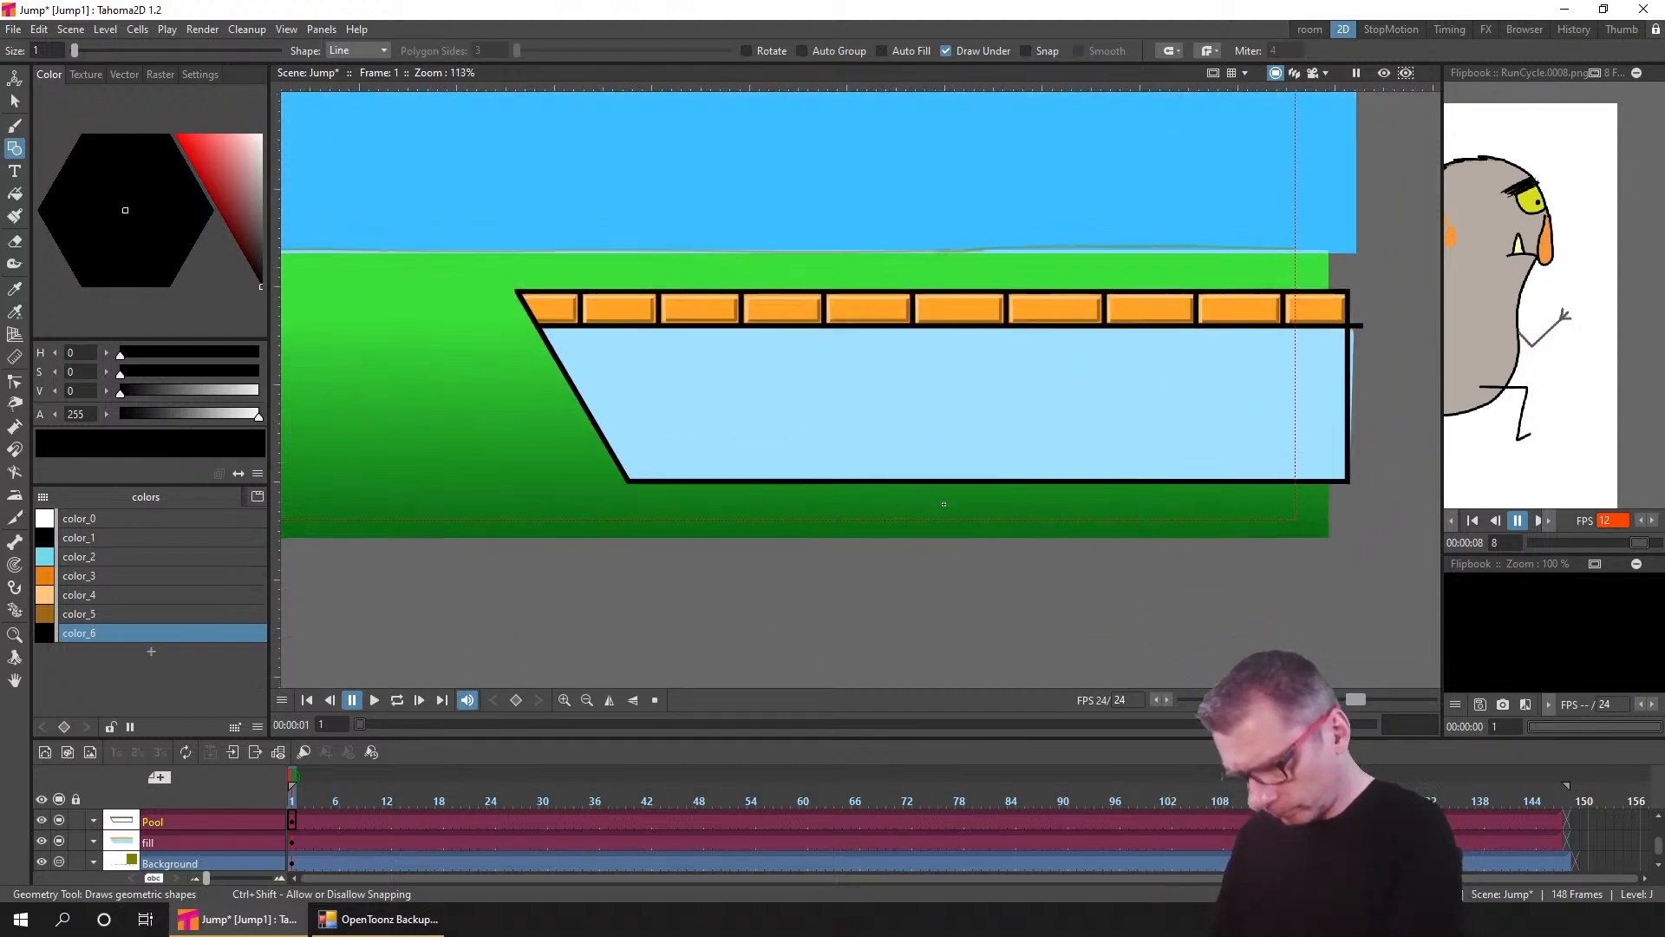
pyautogui.scroll(2, 944, 504)
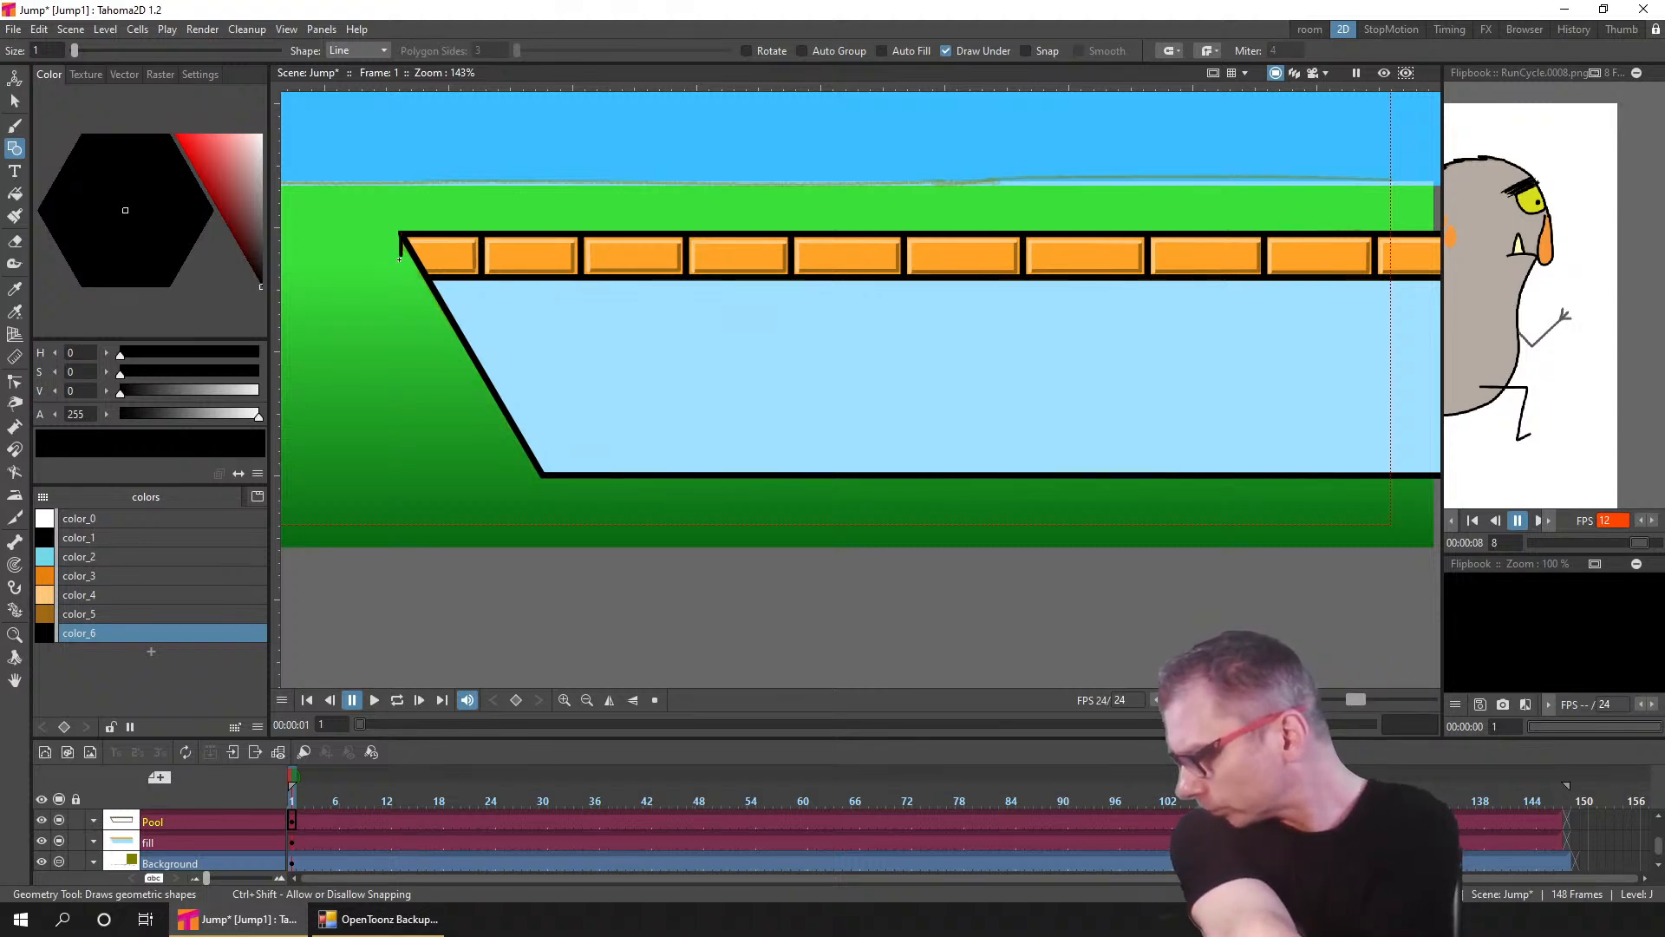
pyautogui.moveTo(400, 253)
pyautogui.mouseDown()
pyautogui.moveTo(481, 407)
pyautogui.moveTo(542, 489)
pyautogui.moveTo(544, 475)
pyautogui.mouseUp()
pyautogui.hotkey('ctrl', 'z')
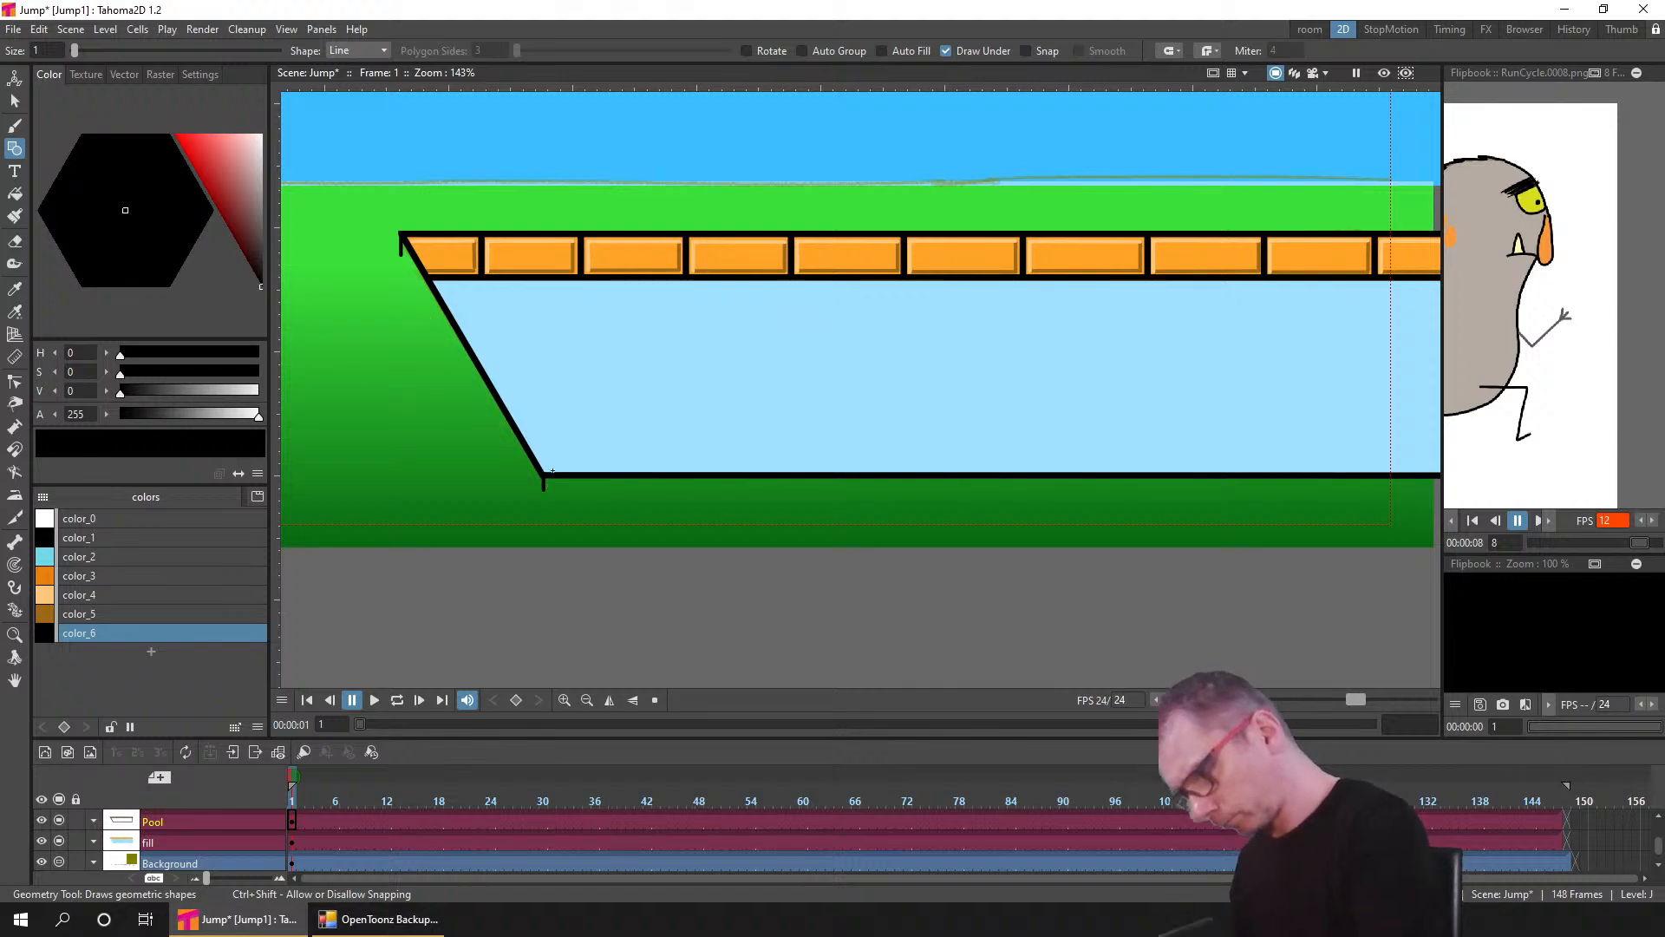
pyautogui.moveTo(651, 524)
pyautogui.mouseDown()
pyautogui.moveTo(500, 549)
pyautogui.moveTo(1330, 517)
pyautogui.mouseUp()
pyautogui.hotkey('ctrl', 'z')
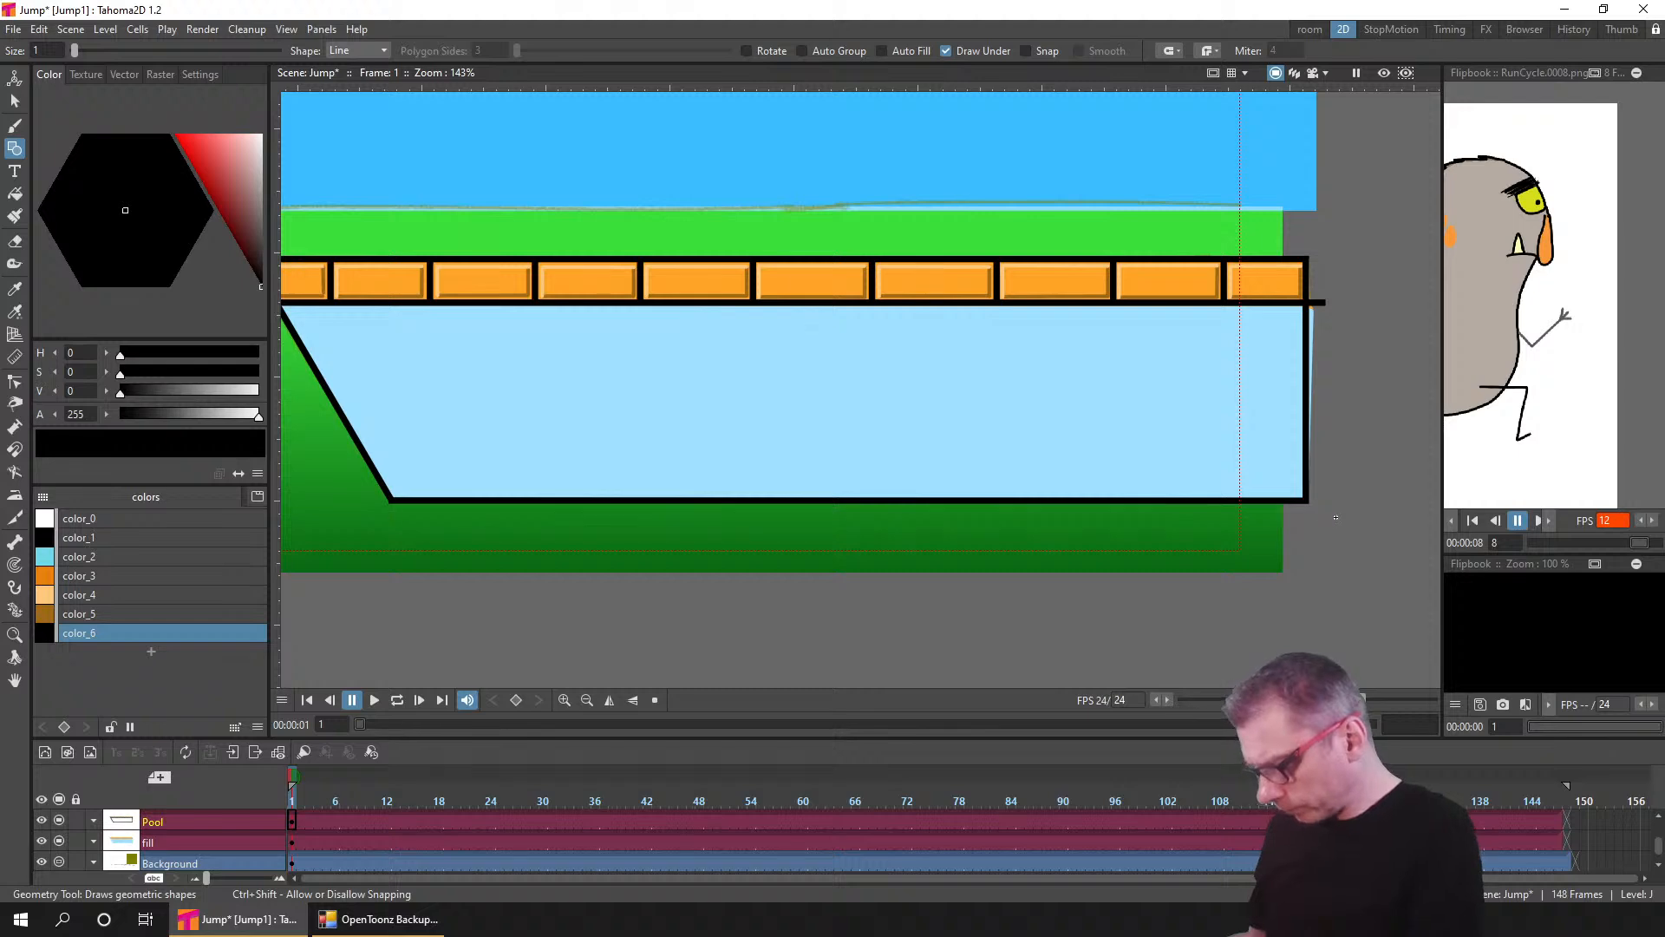
pyautogui.moveTo(486, 550); pyautogui.dragTo(668, 546)
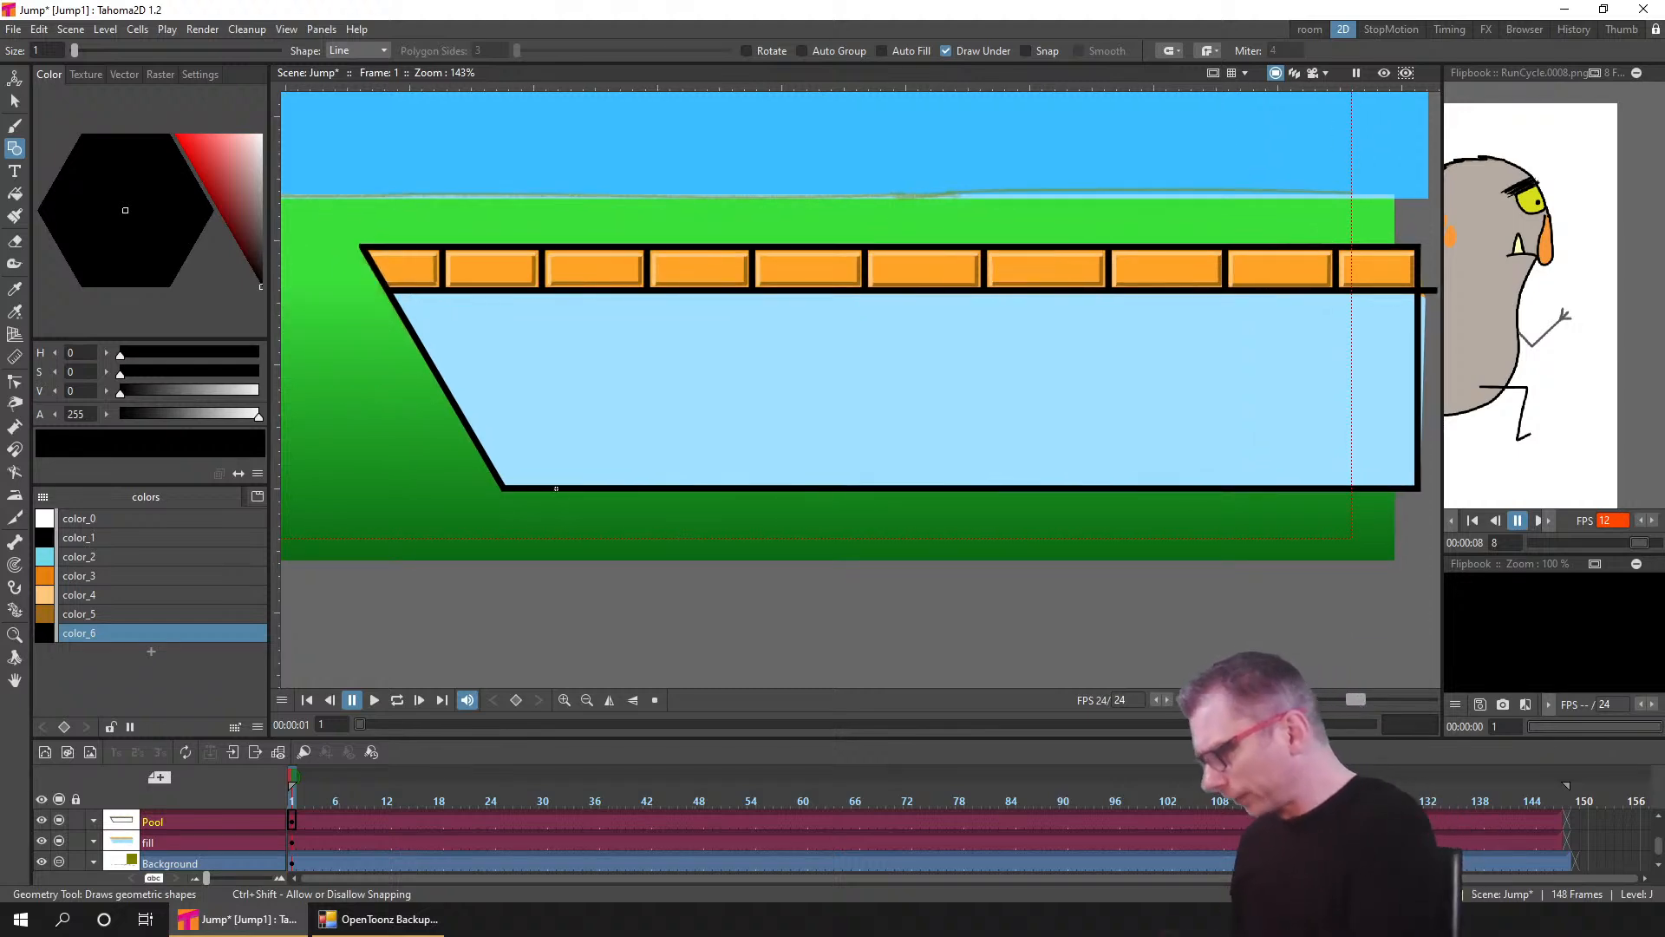
# - Draw a thin black rectangle along the underside of the pool and align its left end with the pool's lower-left corner
pyautogui.hotkey('ctrl', 's')
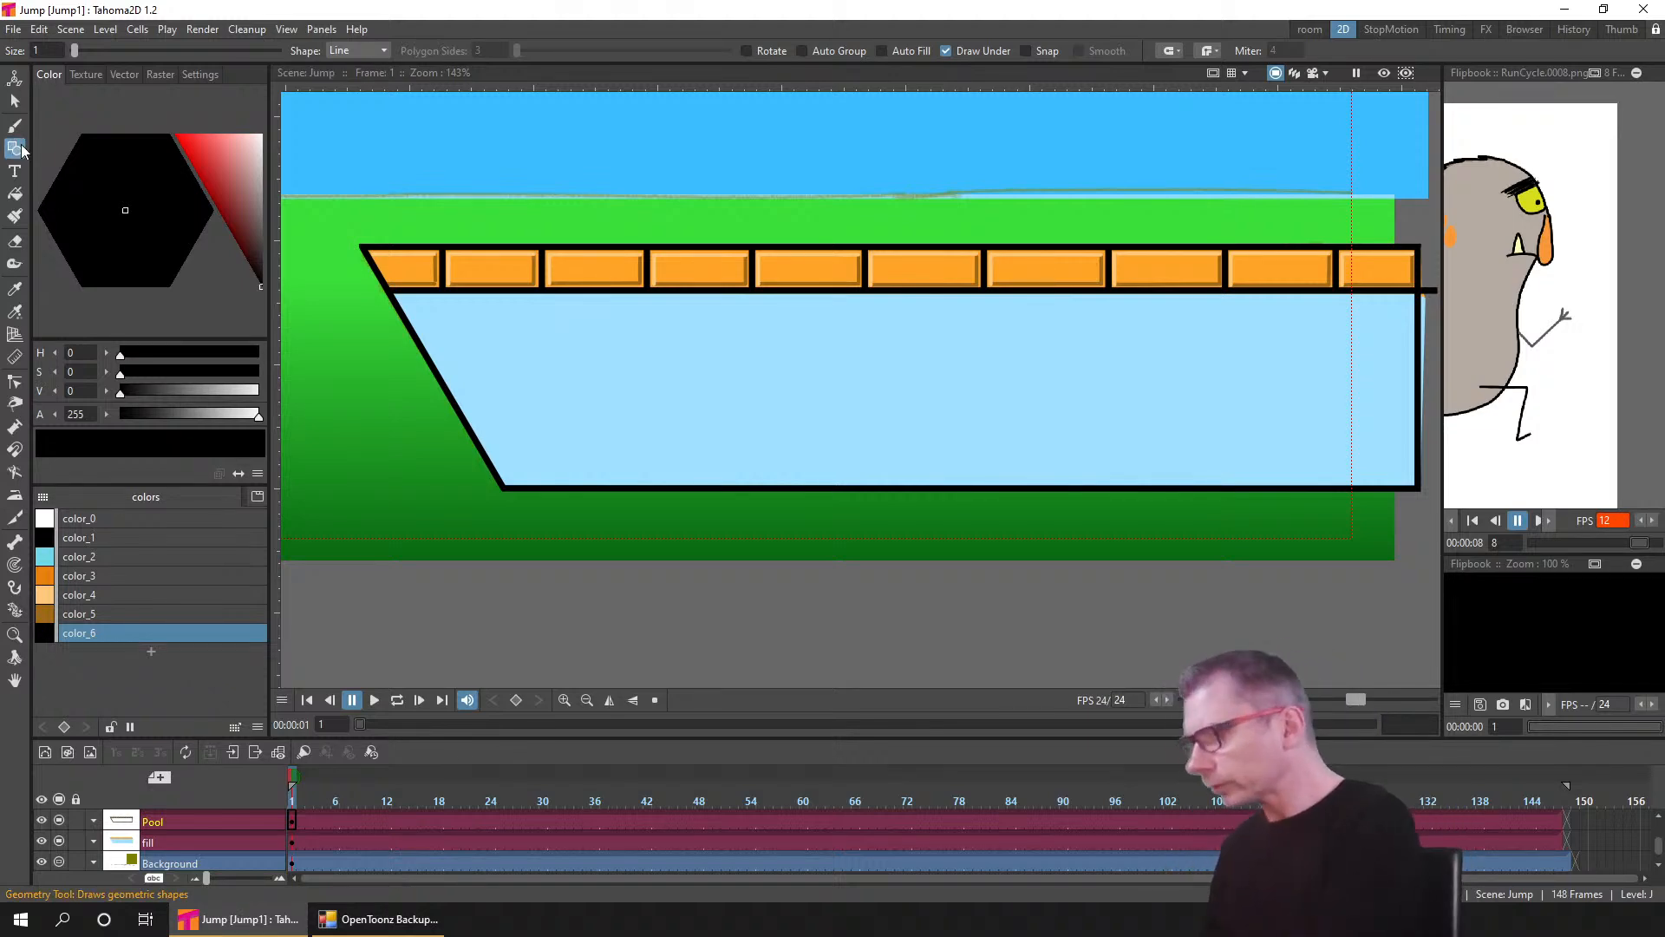
pyautogui.click(358, 50)
pyautogui.click(352, 64)
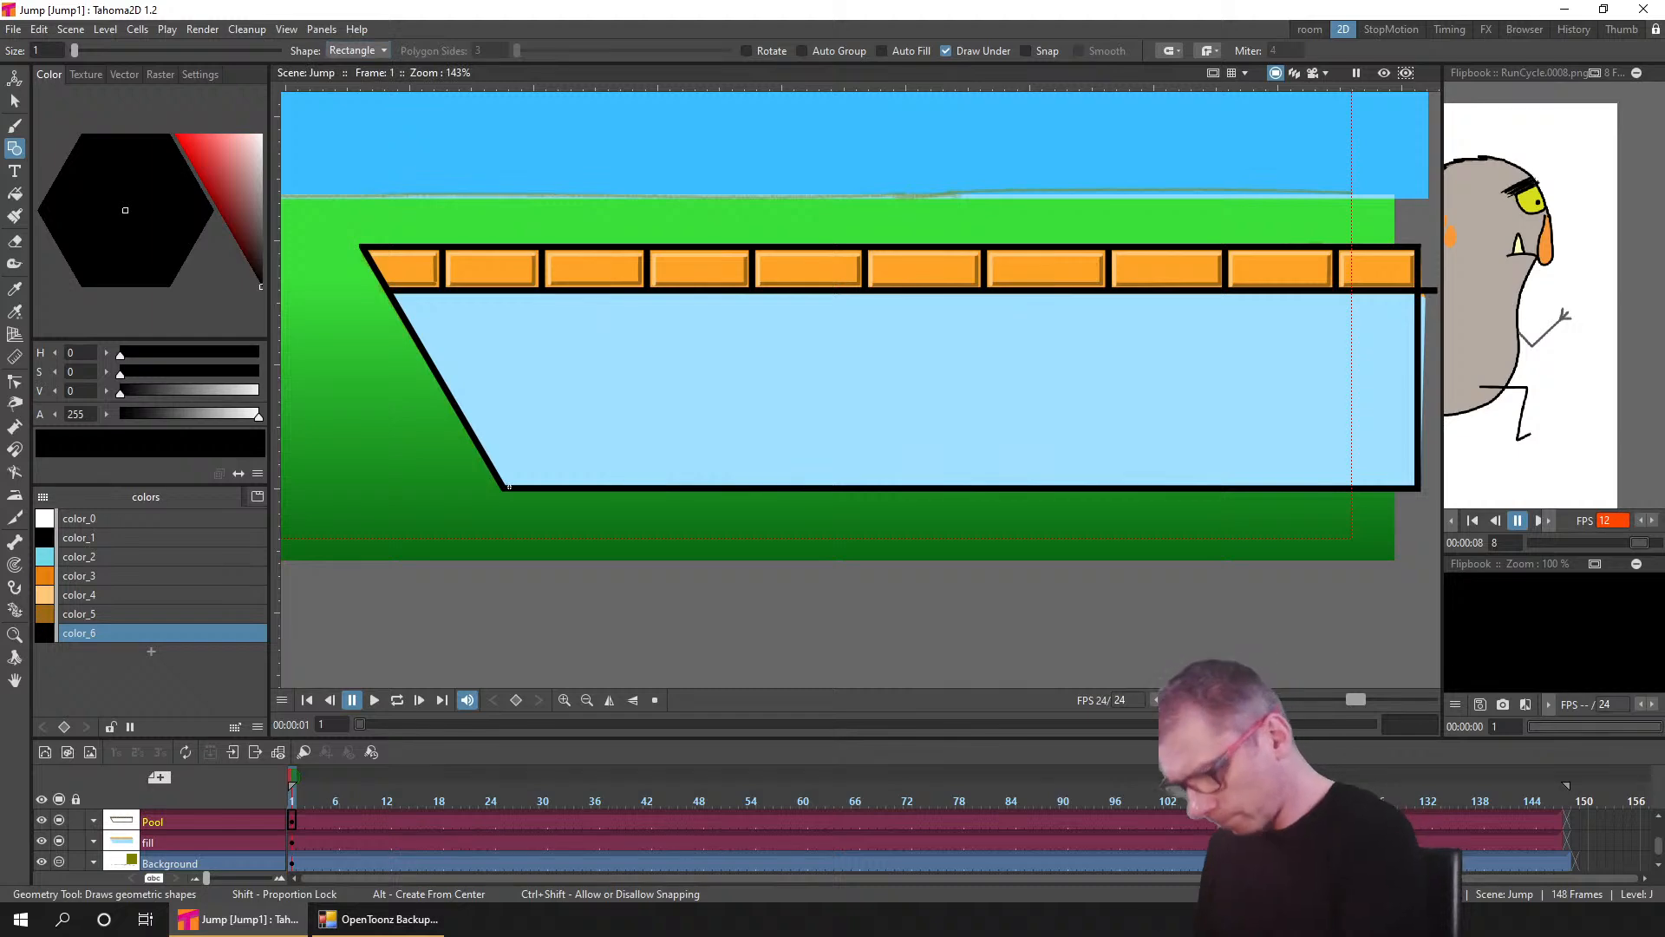
pyautogui.moveTo(773, 506); pyautogui.dragTo(1420, 506)
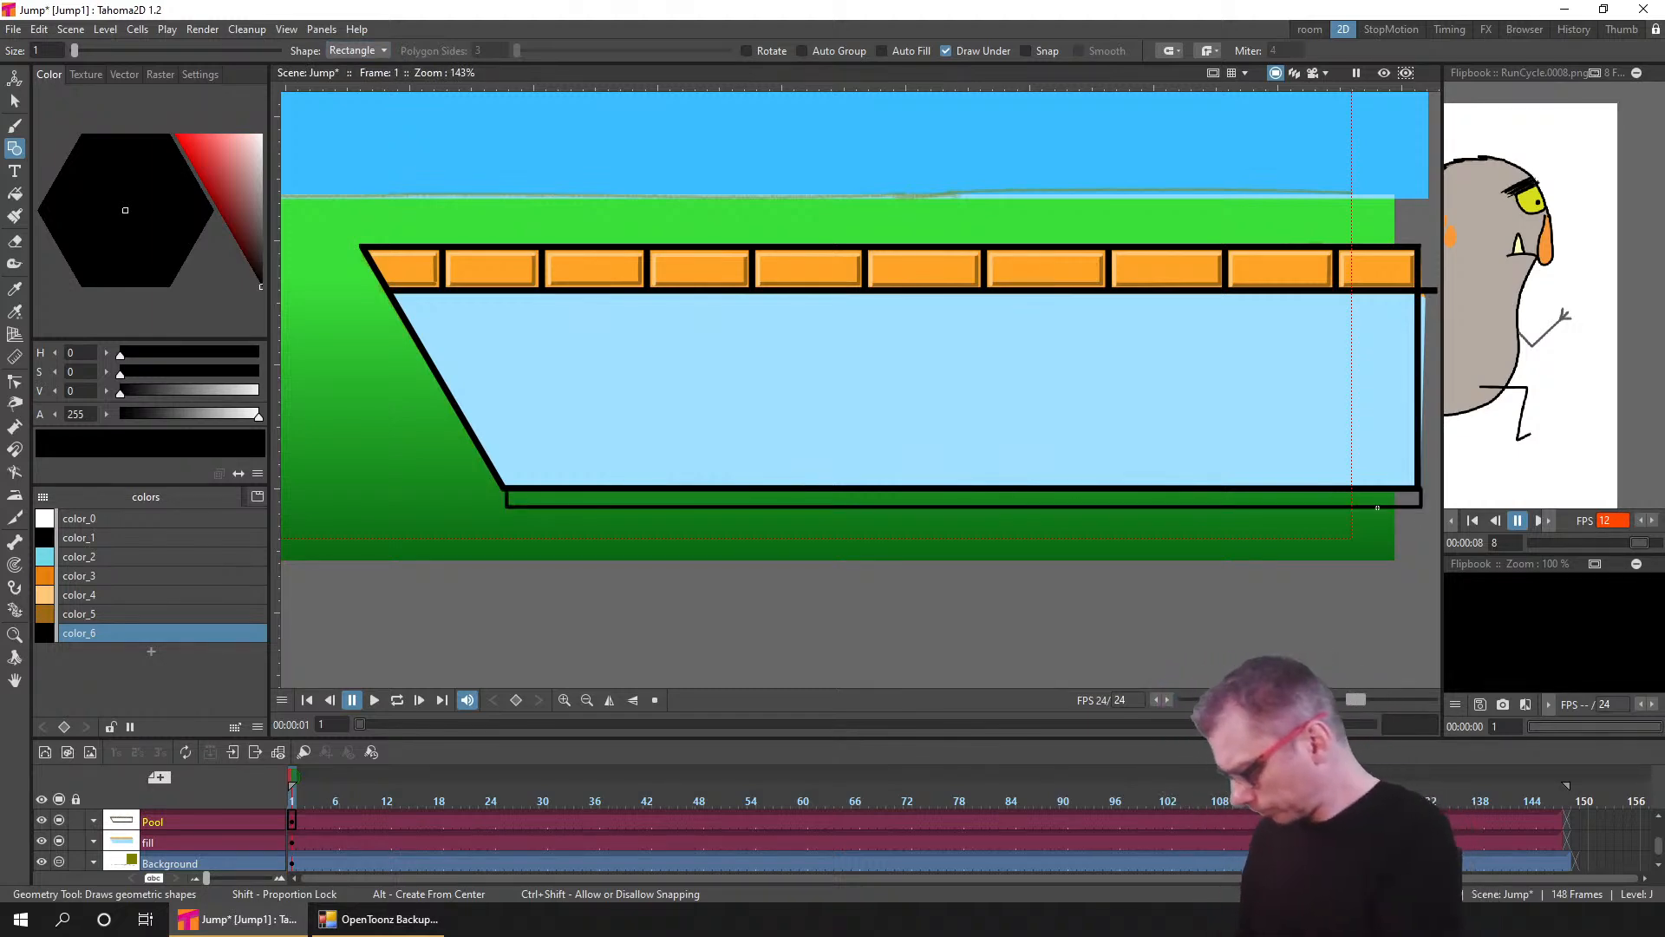
pyautogui.press('s')
pyautogui.click(535, 505)
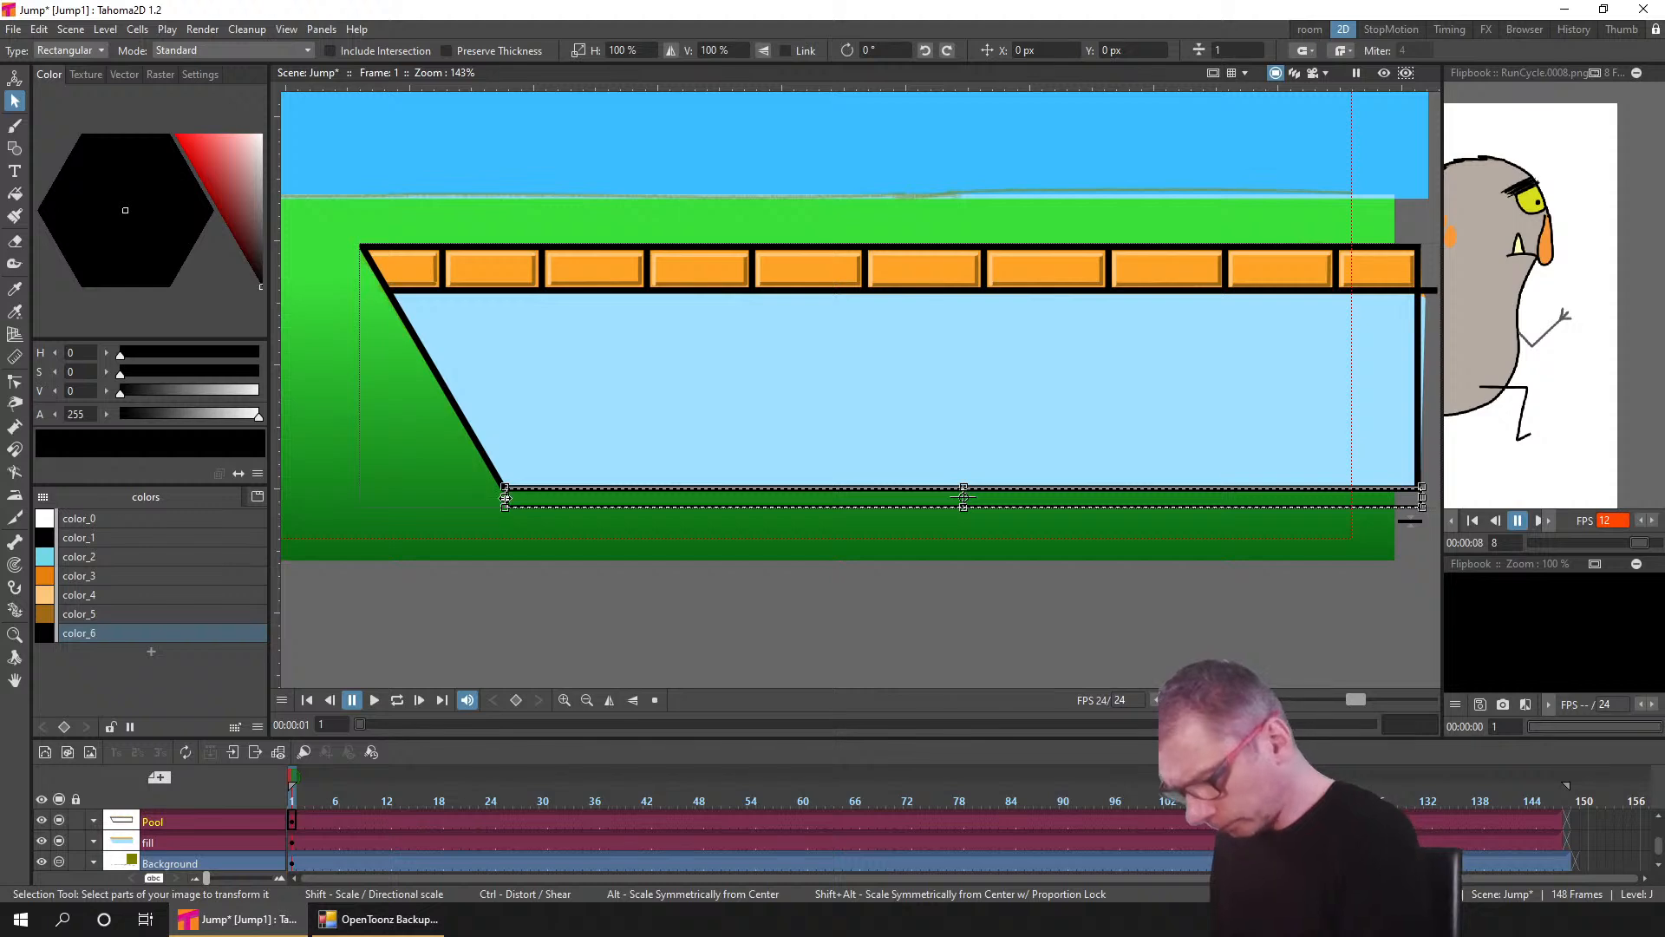
pyautogui.moveTo(504, 497); pyautogui.dragTo(501, 498)
pyautogui.click(501, 536)
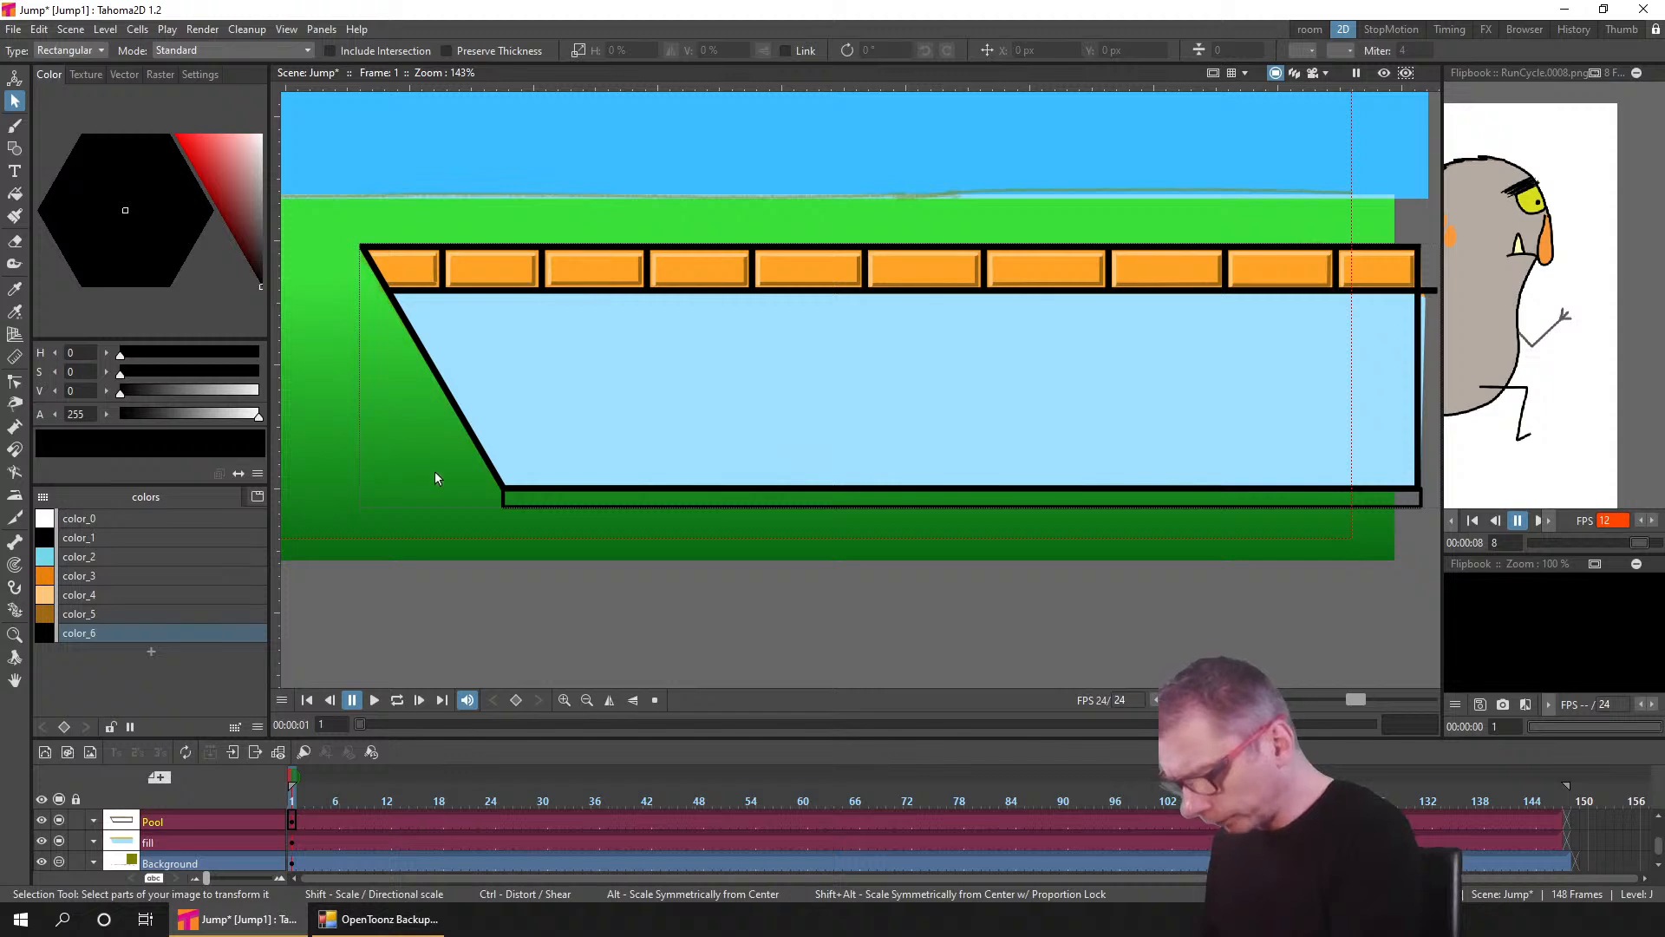
# - Draw a second rectangle and reshape its control points into a narrow slanted border along the pool's left side
pyautogui.press('g')
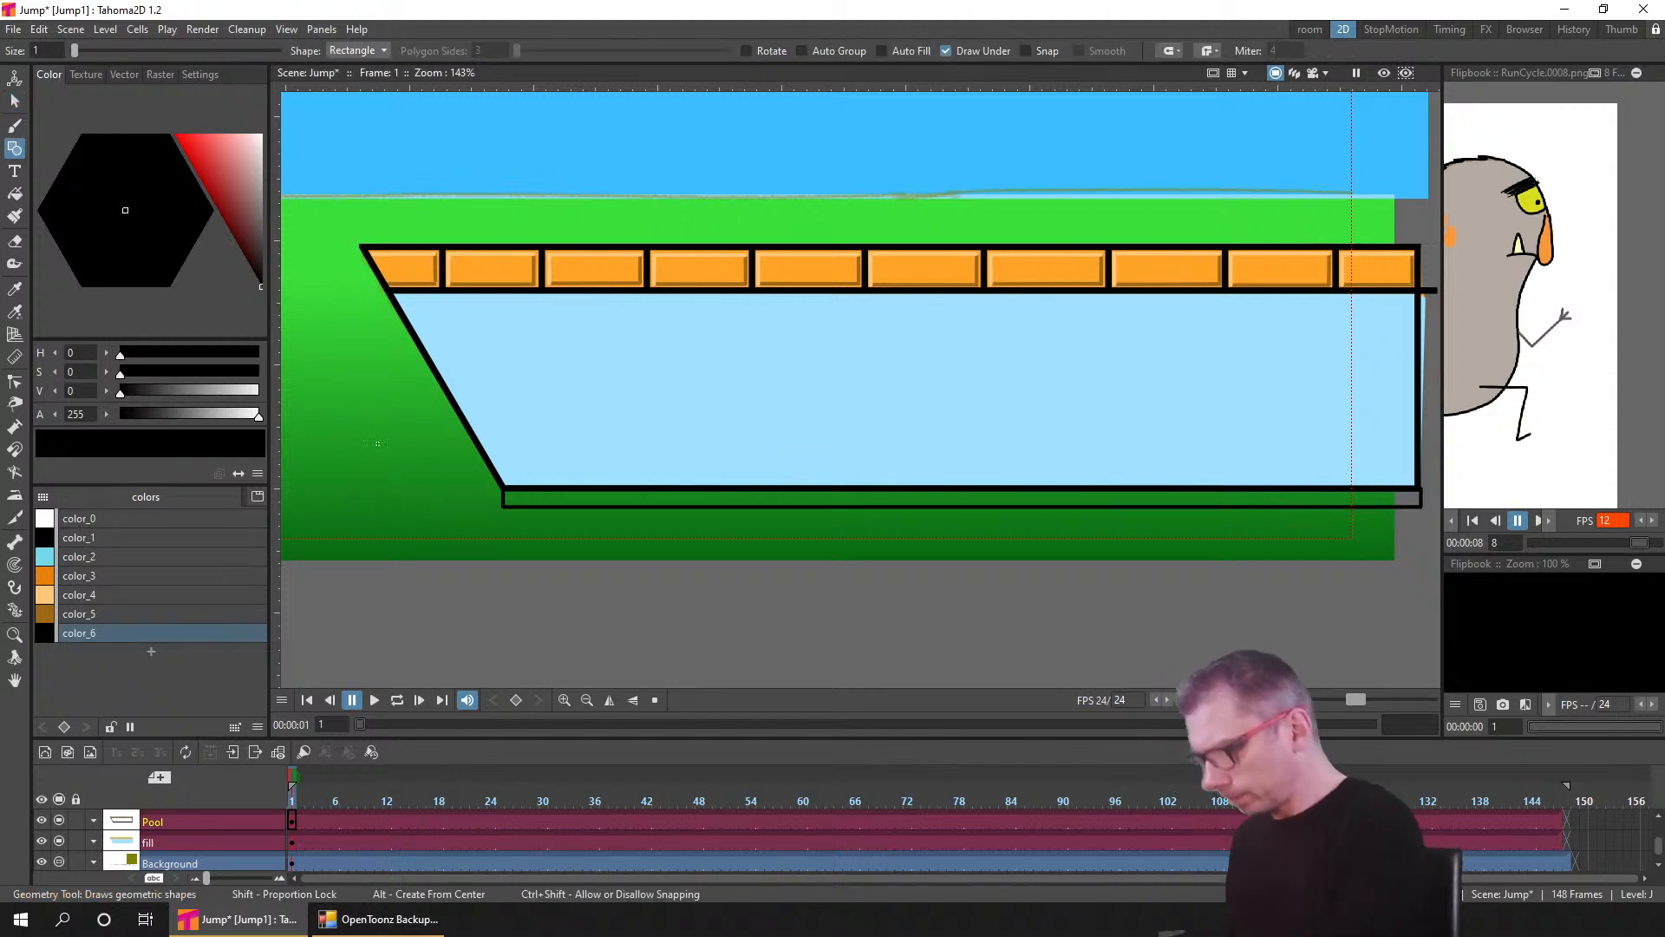
pyautogui.moveTo(425, 438); pyautogui.dragTo(505, 492)
pyautogui.press('c')
pyautogui.click(425, 420)
pyautogui.moveTo(426, 438); pyautogui.dragTo(504, 508)
pyautogui.moveTo(368, 412); pyautogui.dragTo(363, 249)
pyautogui.moveTo(370, 445); pyautogui.dragTo(360, 265)
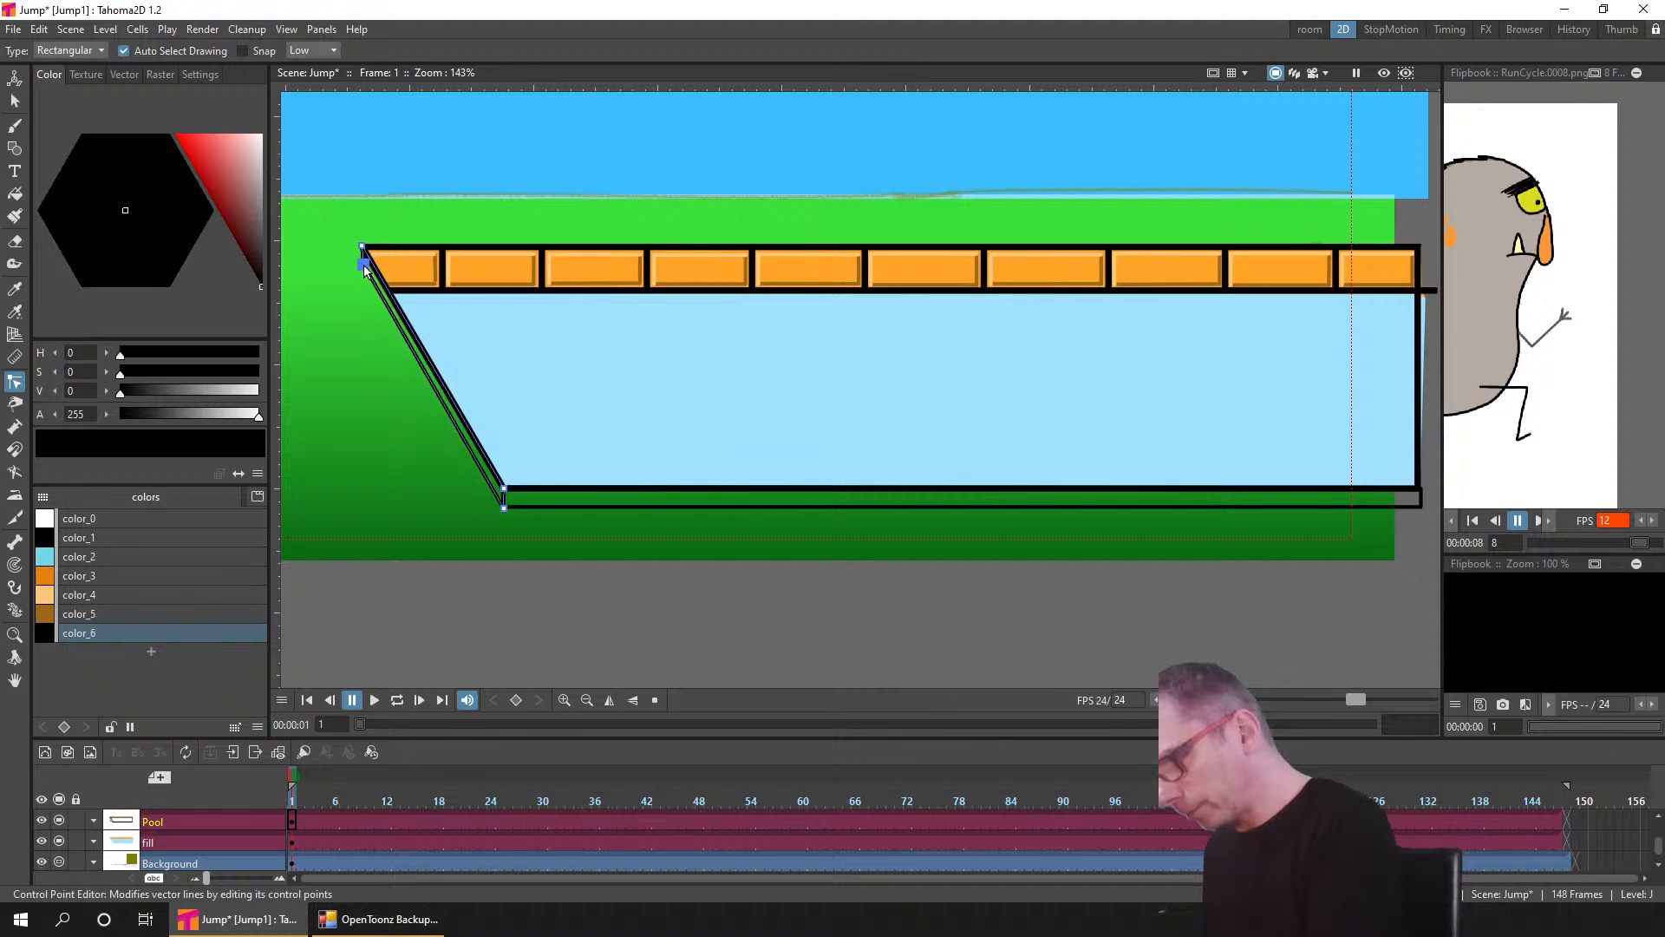
pyautogui.scroll(4, 547, 502)
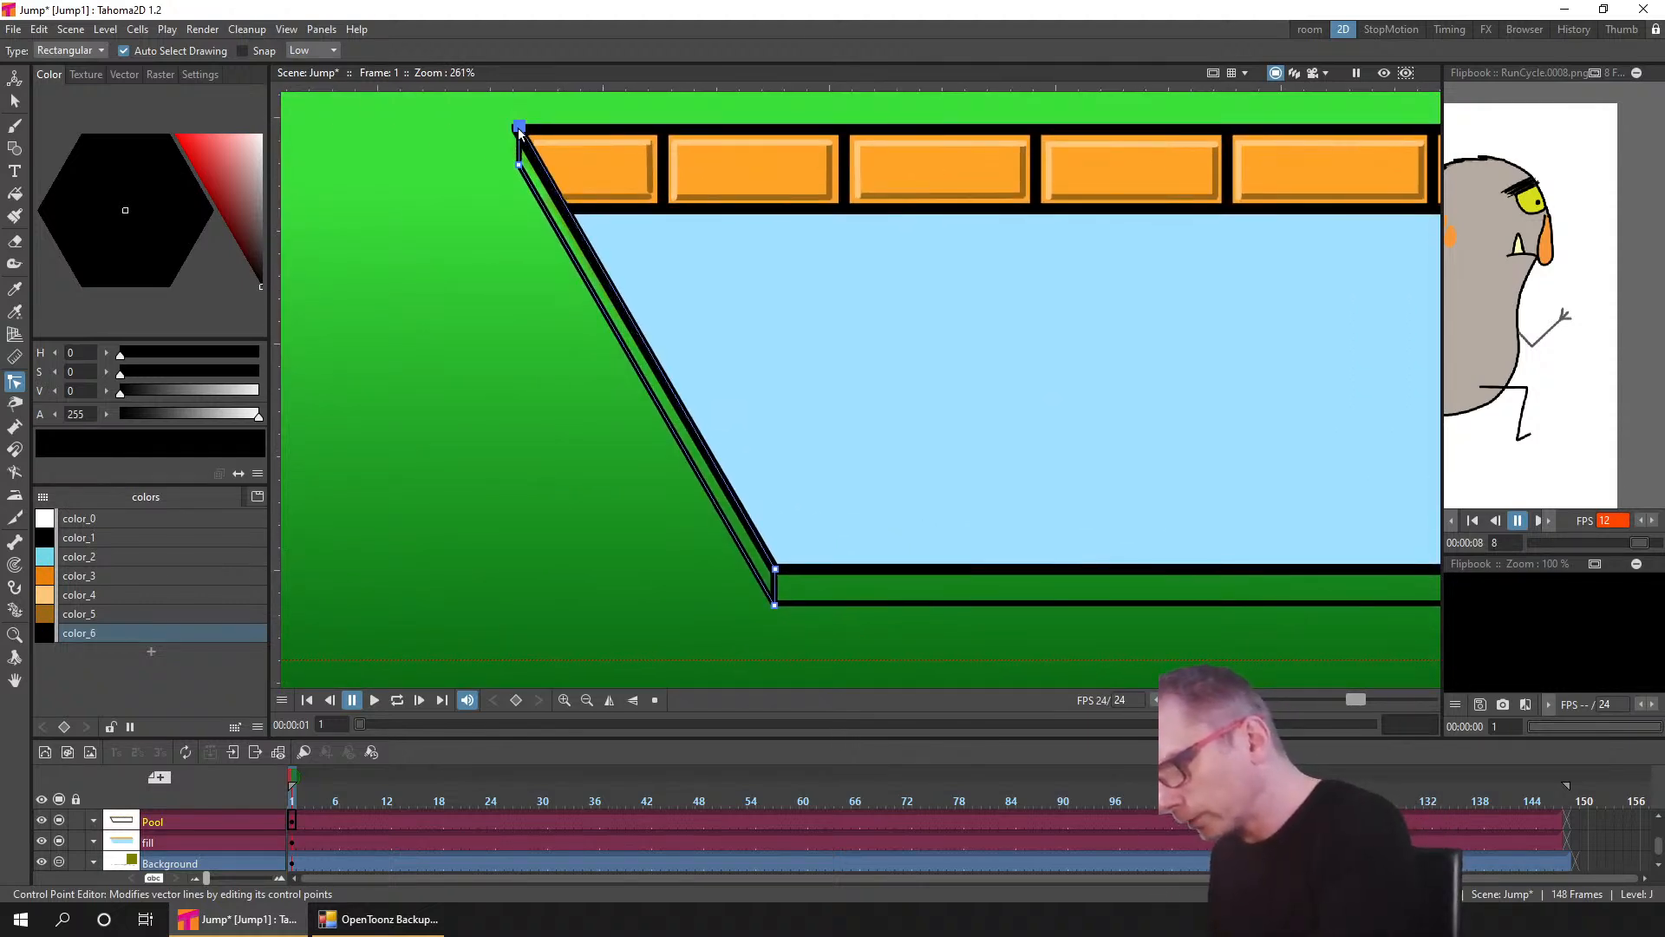
pyautogui.click(520, 166)
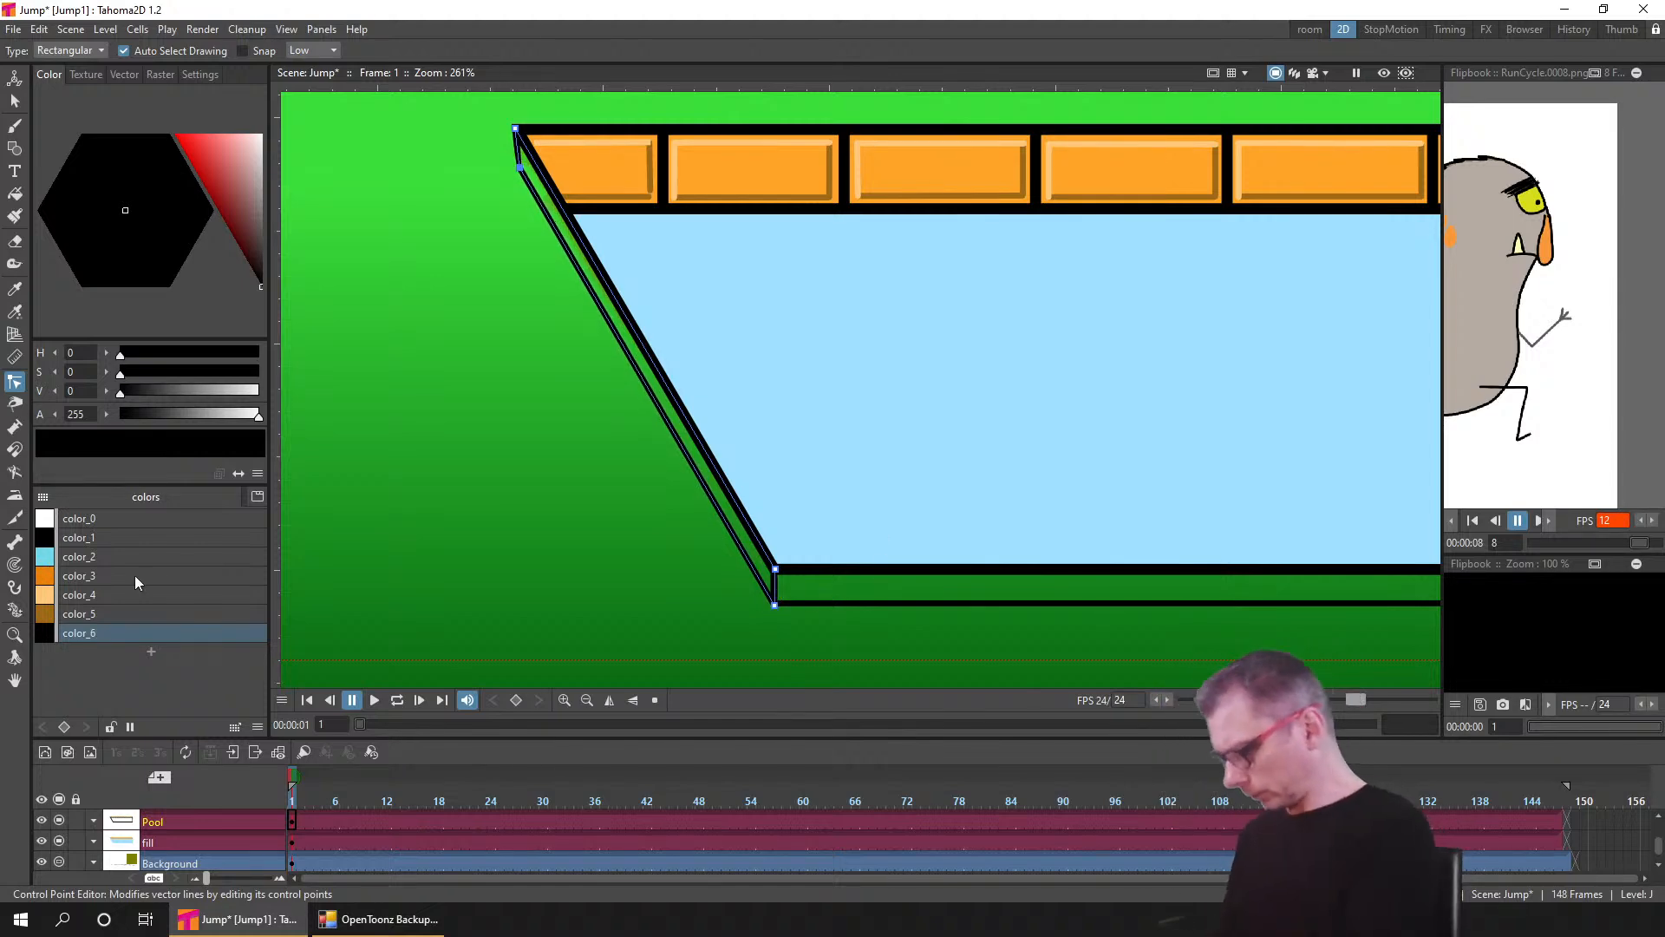
# - Add a brown colour style with hue 31, saturation 82 and value 53, and fill the bottom border strip with it
pyautogui.click(151, 651)
pyautogui.click(204, 158)
pyautogui.click(180, 178)
pyautogui.moveTo(230, 185); pyautogui.dragTo(224, 205)
pyautogui.click(15, 193)
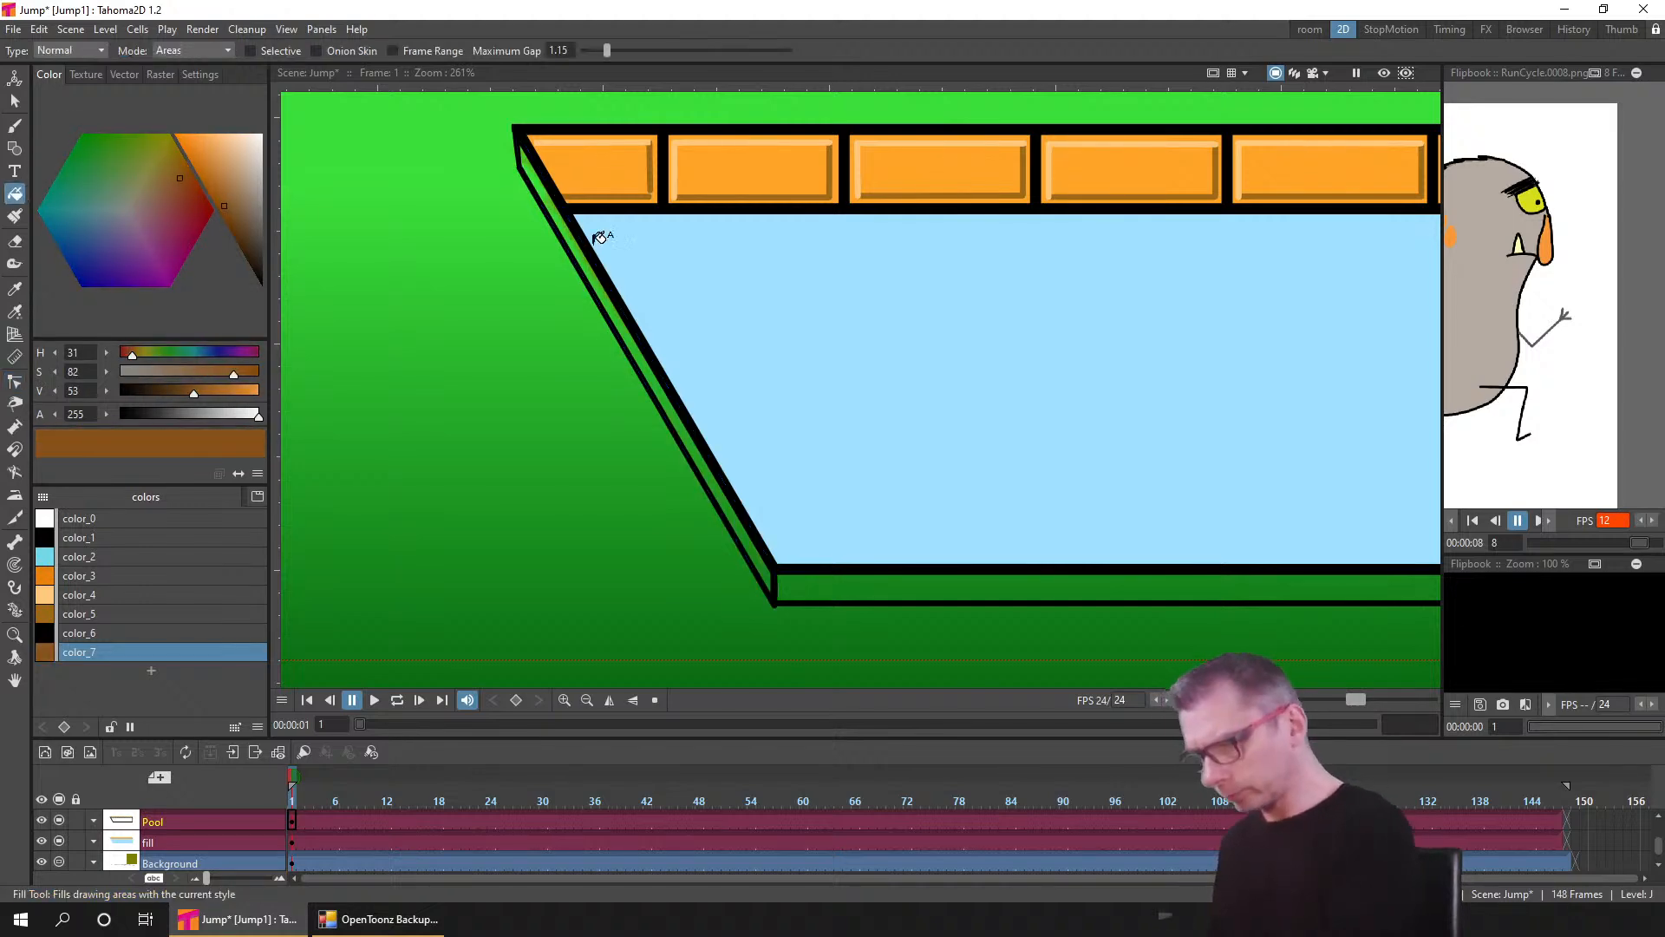
pyautogui.click(907, 584)
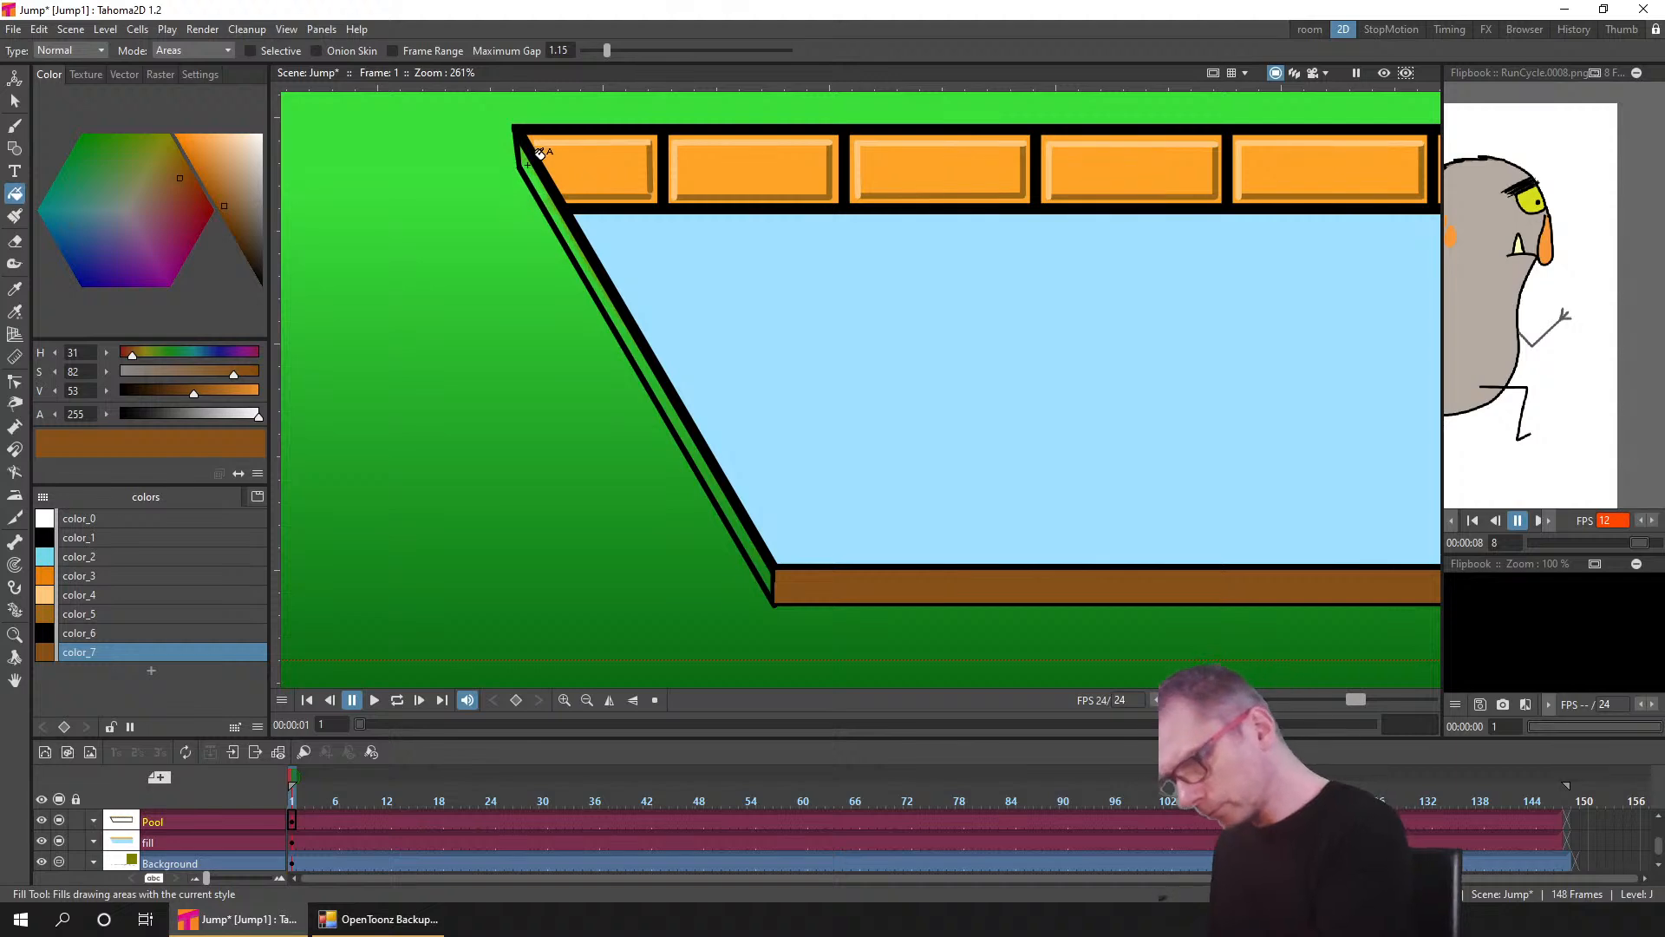
# - Group the slanted border's outline and fill the strip with the brown style color_7
pyautogui.press('s')
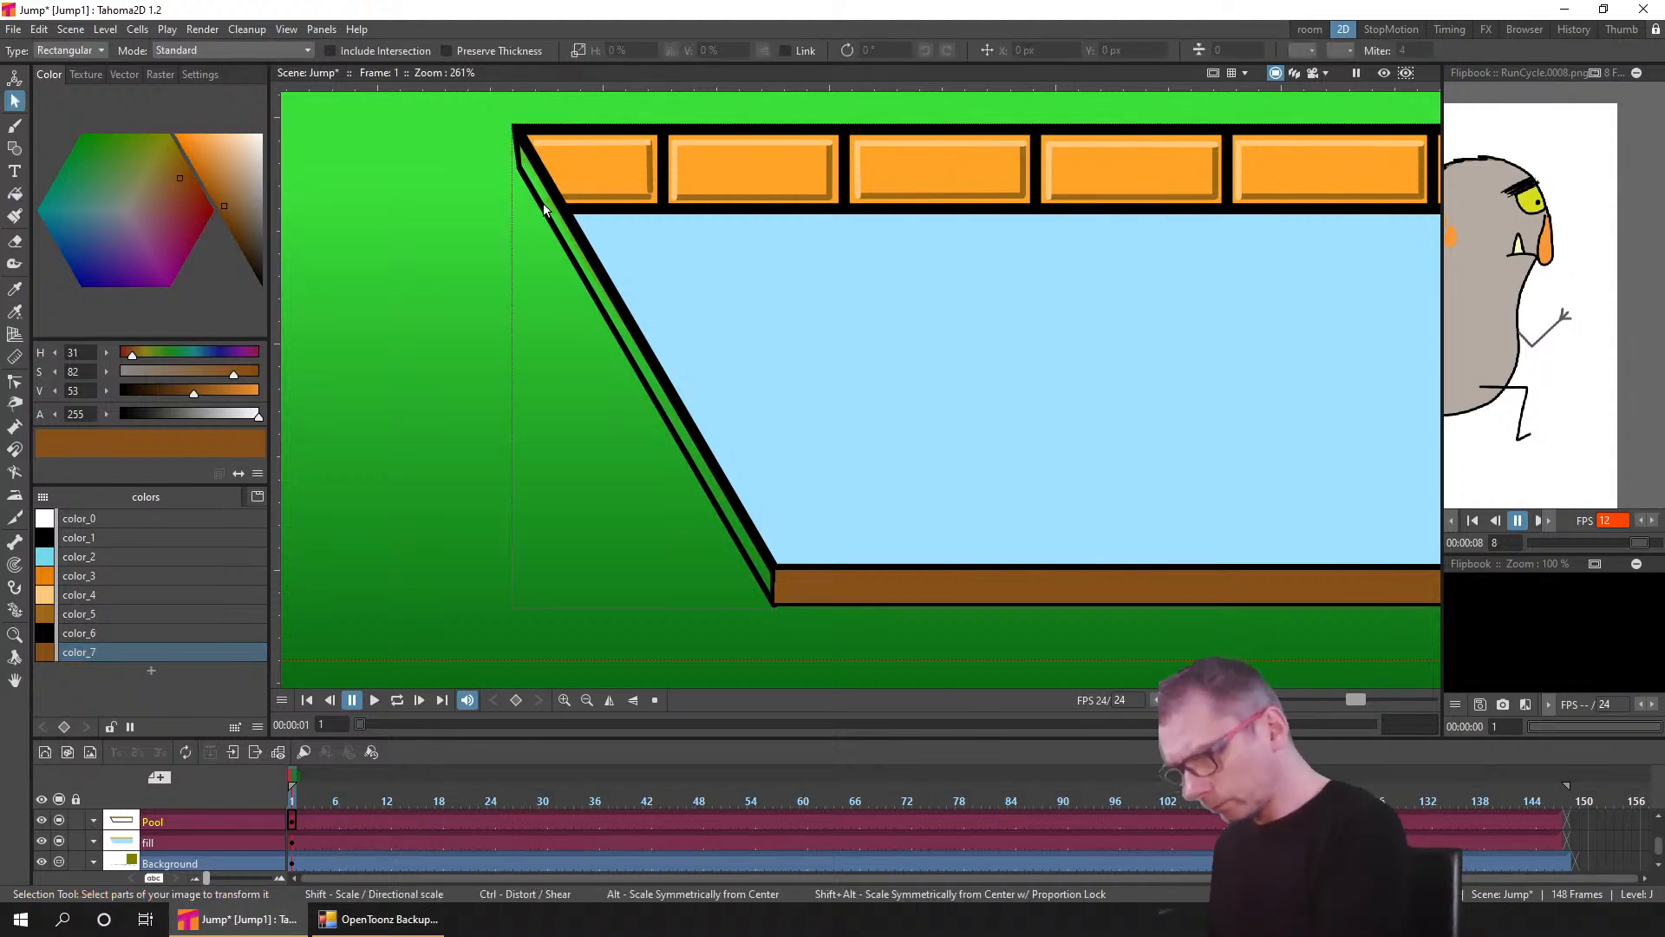
pyautogui.click(565, 218)
pyautogui.rightClick(751, 568)
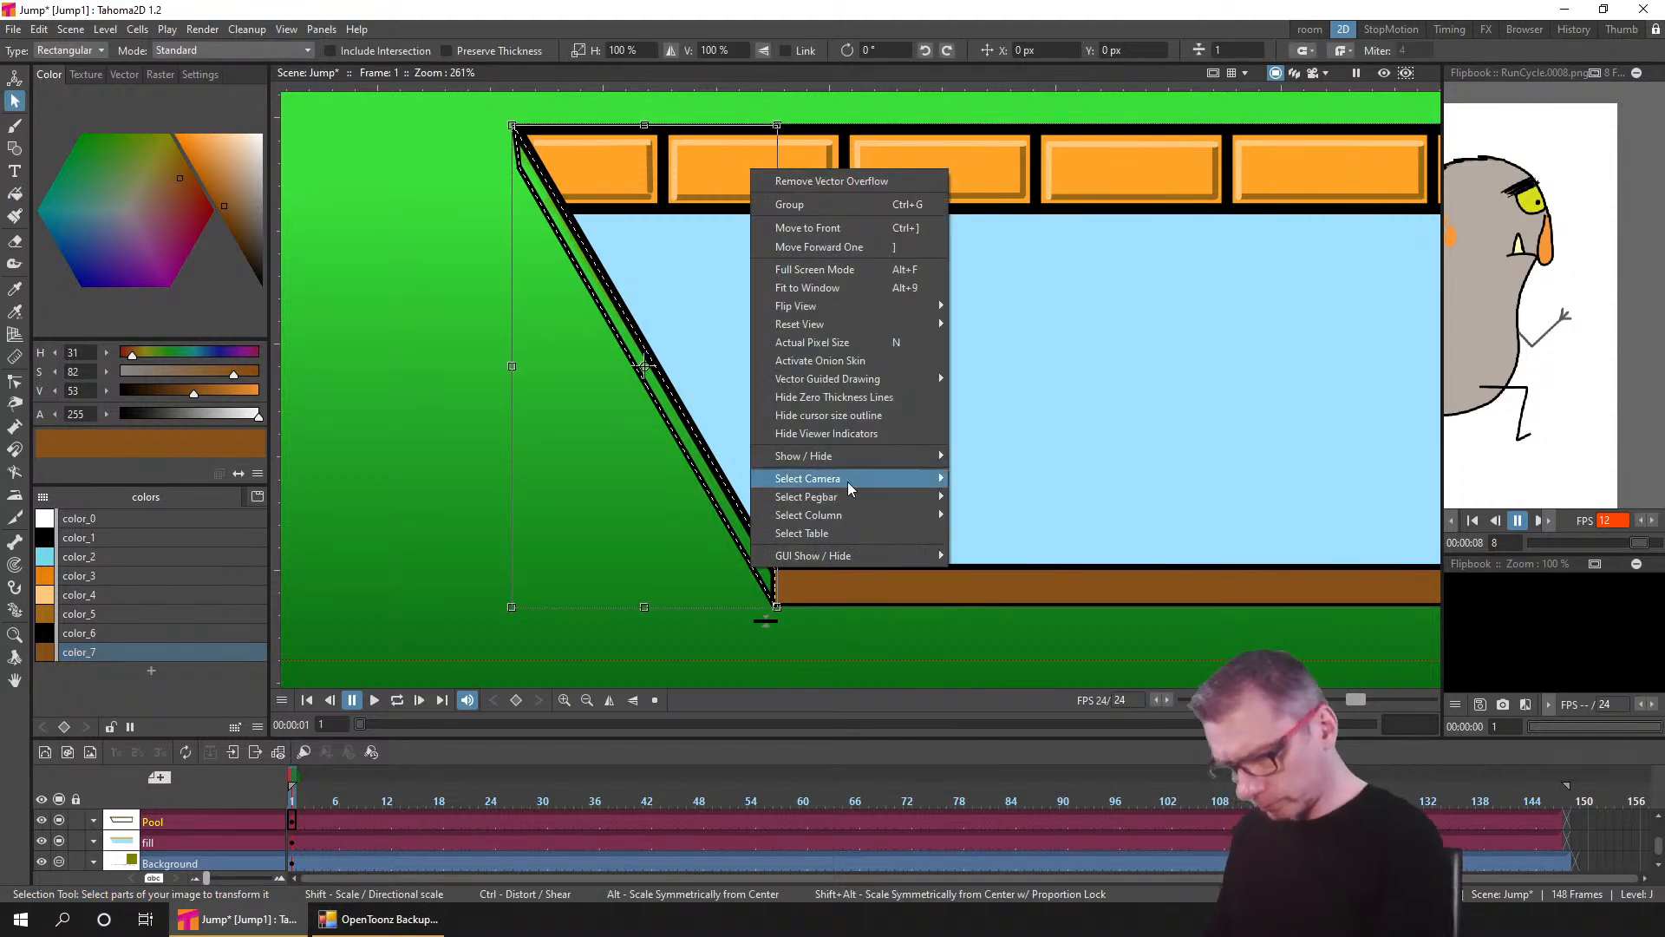
pyautogui.click(841, 208)
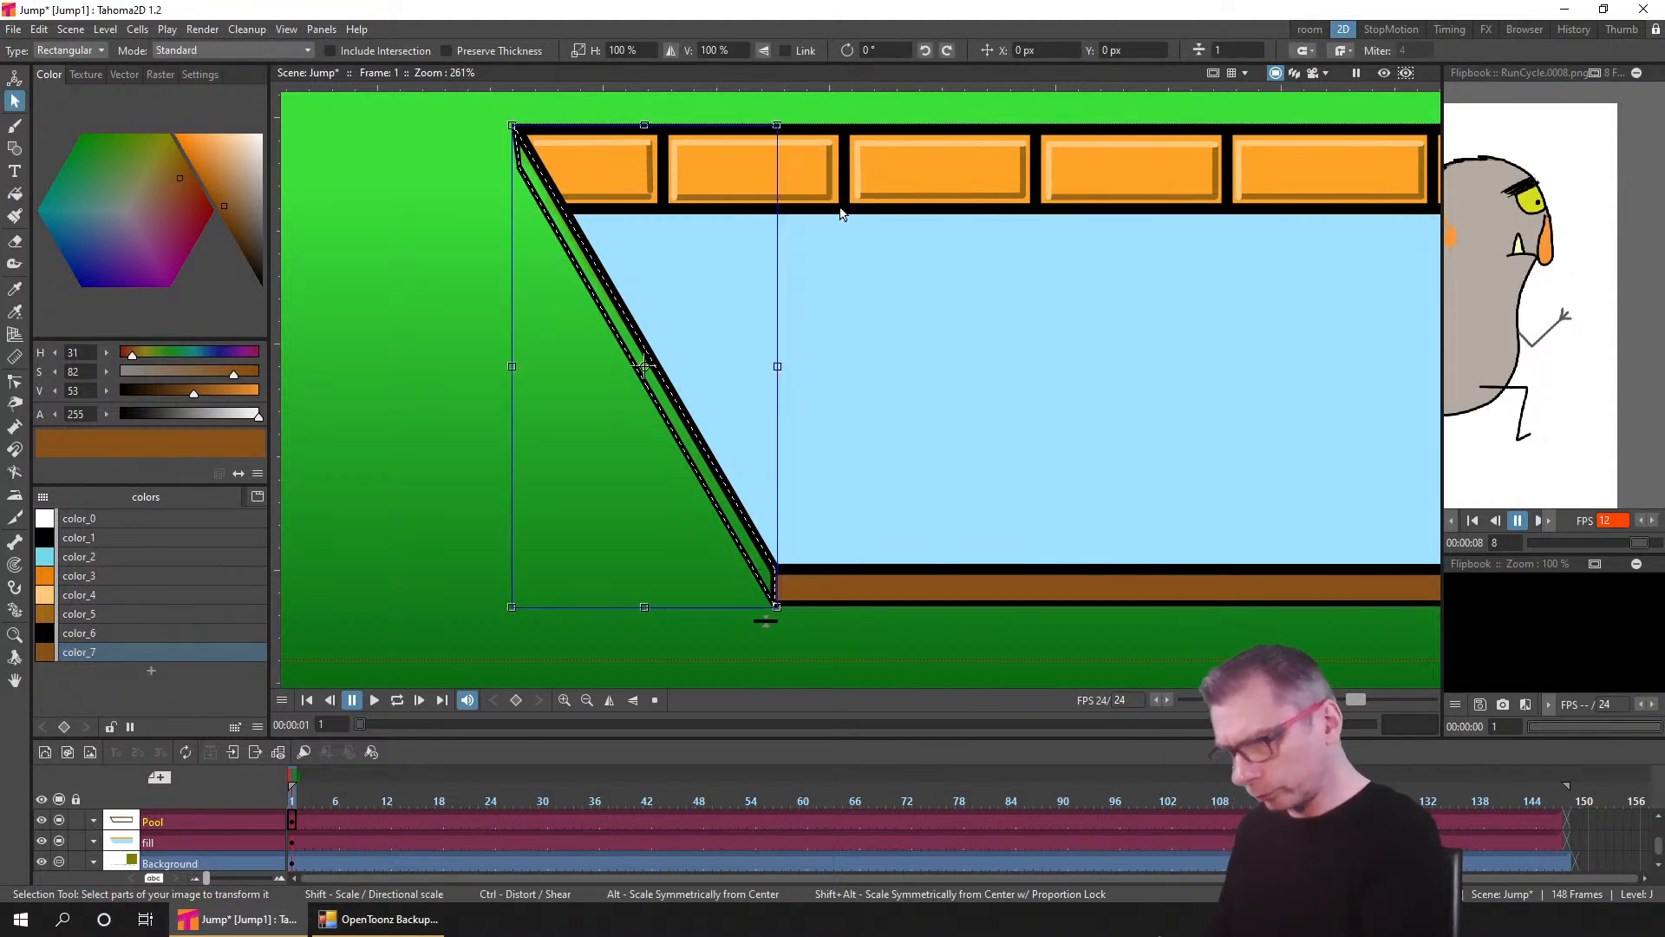
pyautogui.click(15, 193)
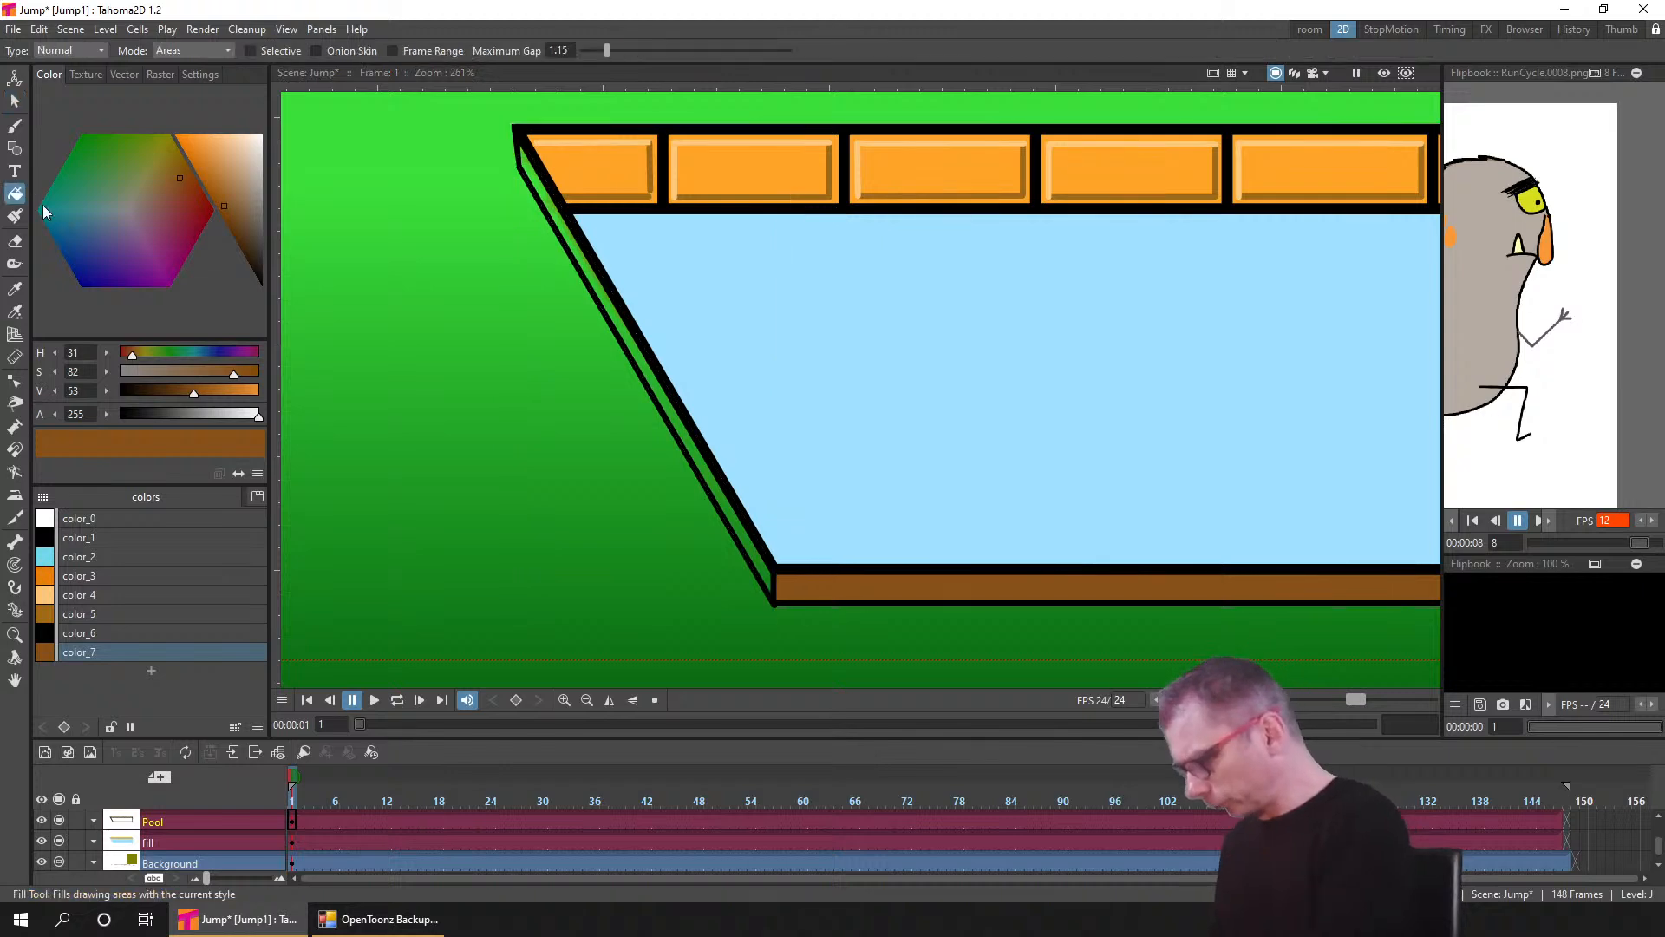
pyautogui.click(106, 652)
pyautogui.click(707, 445)
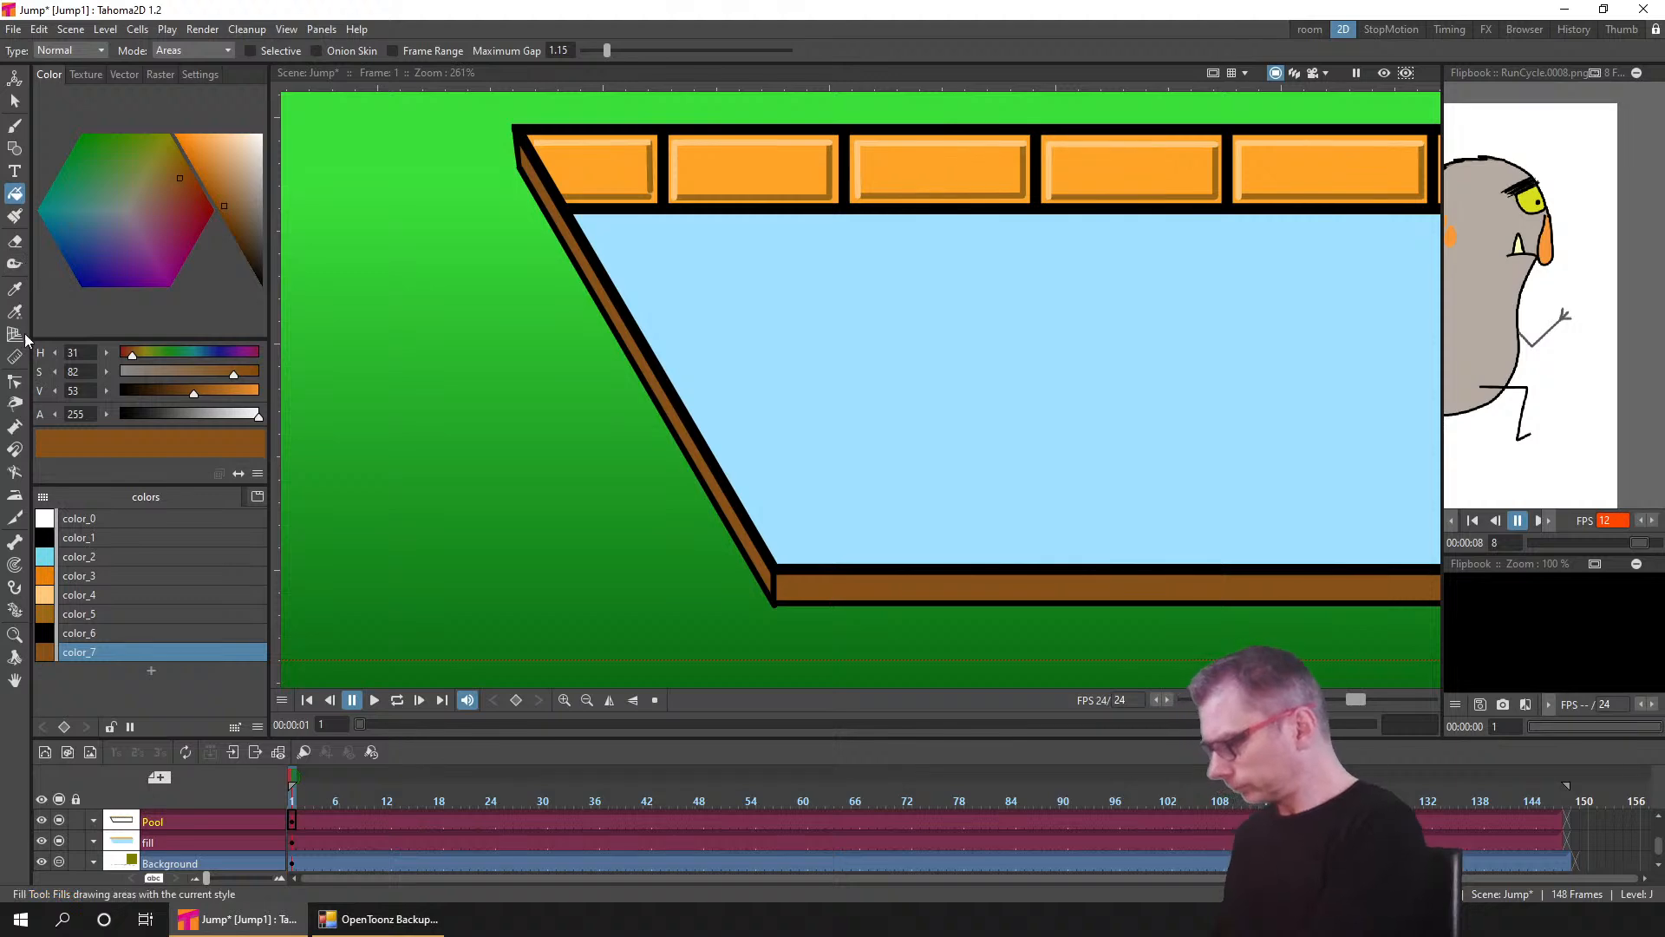
# - Fine-tune the slanted border's two lower control points so they line up with the pool's lower-left corner and the bottom border
pyautogui.click(15, 384)
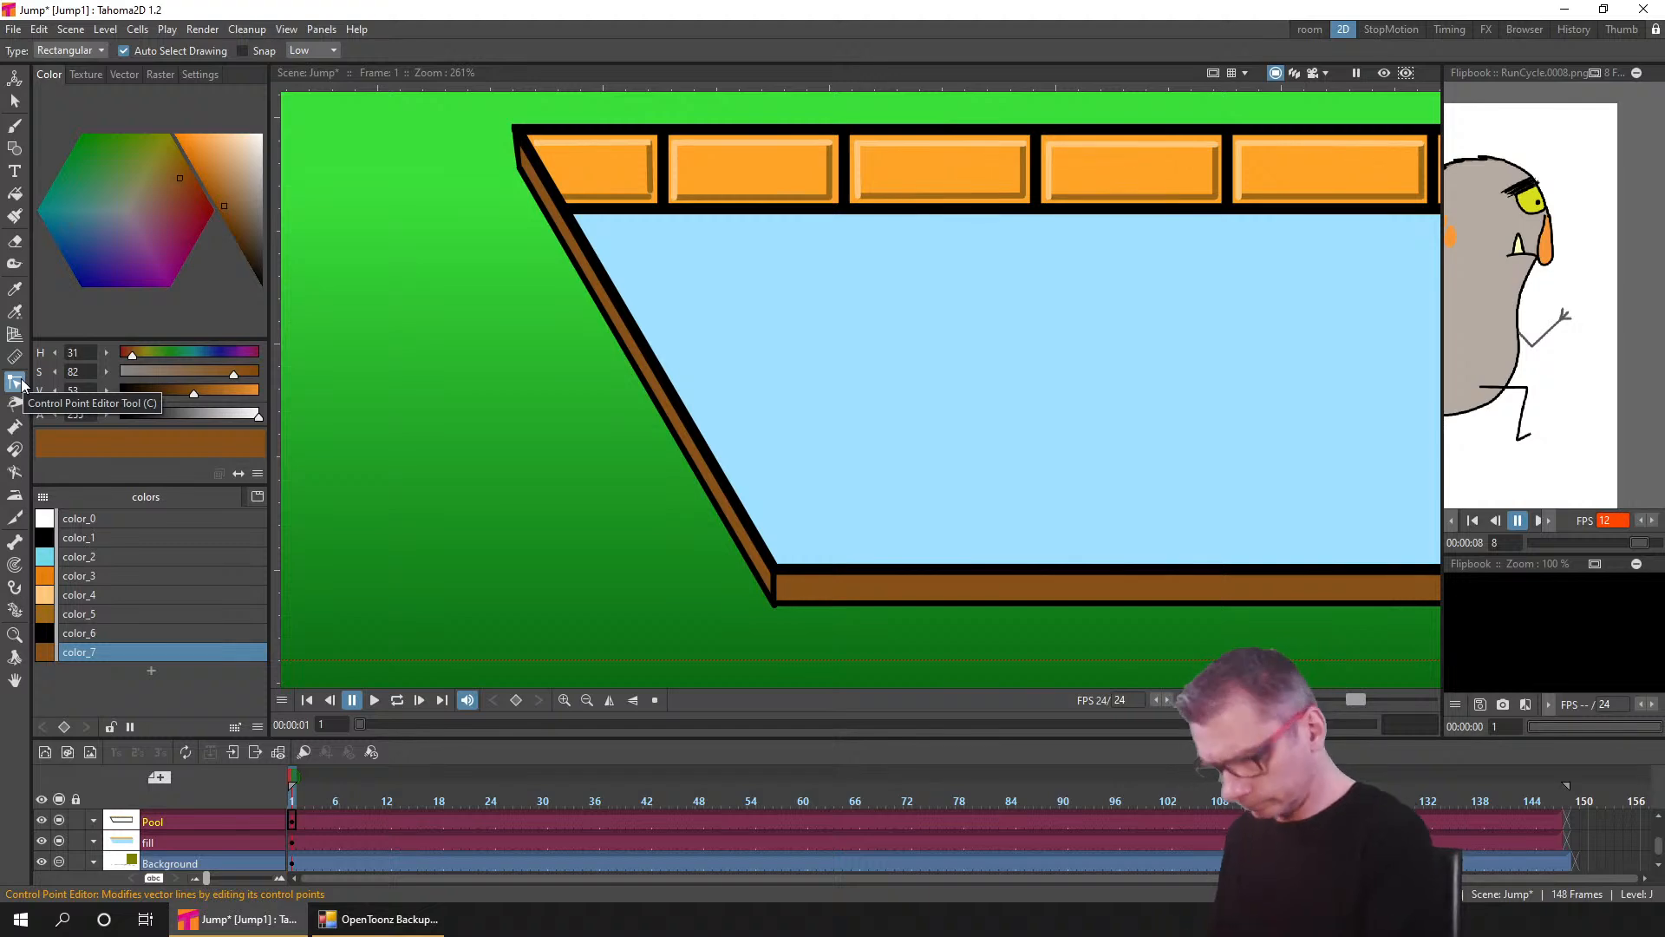
pyautogui.click(762, 587)
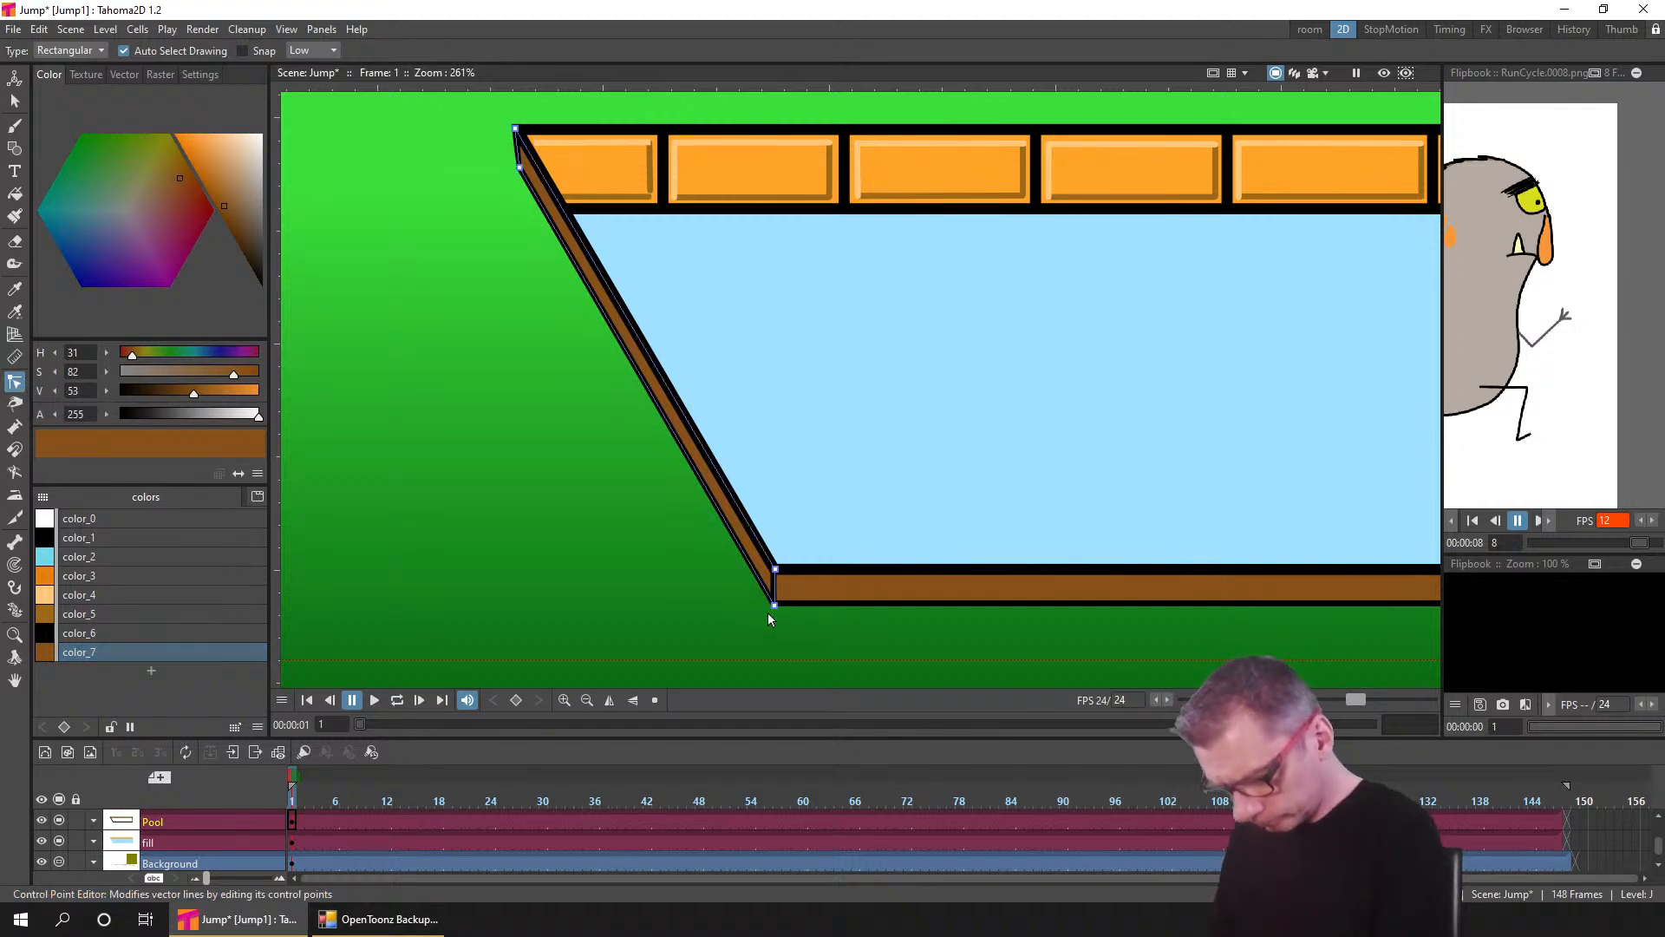
pyautogui.scroll(5, 780, 610)
pyautogui.scroll(1, 755, 596)
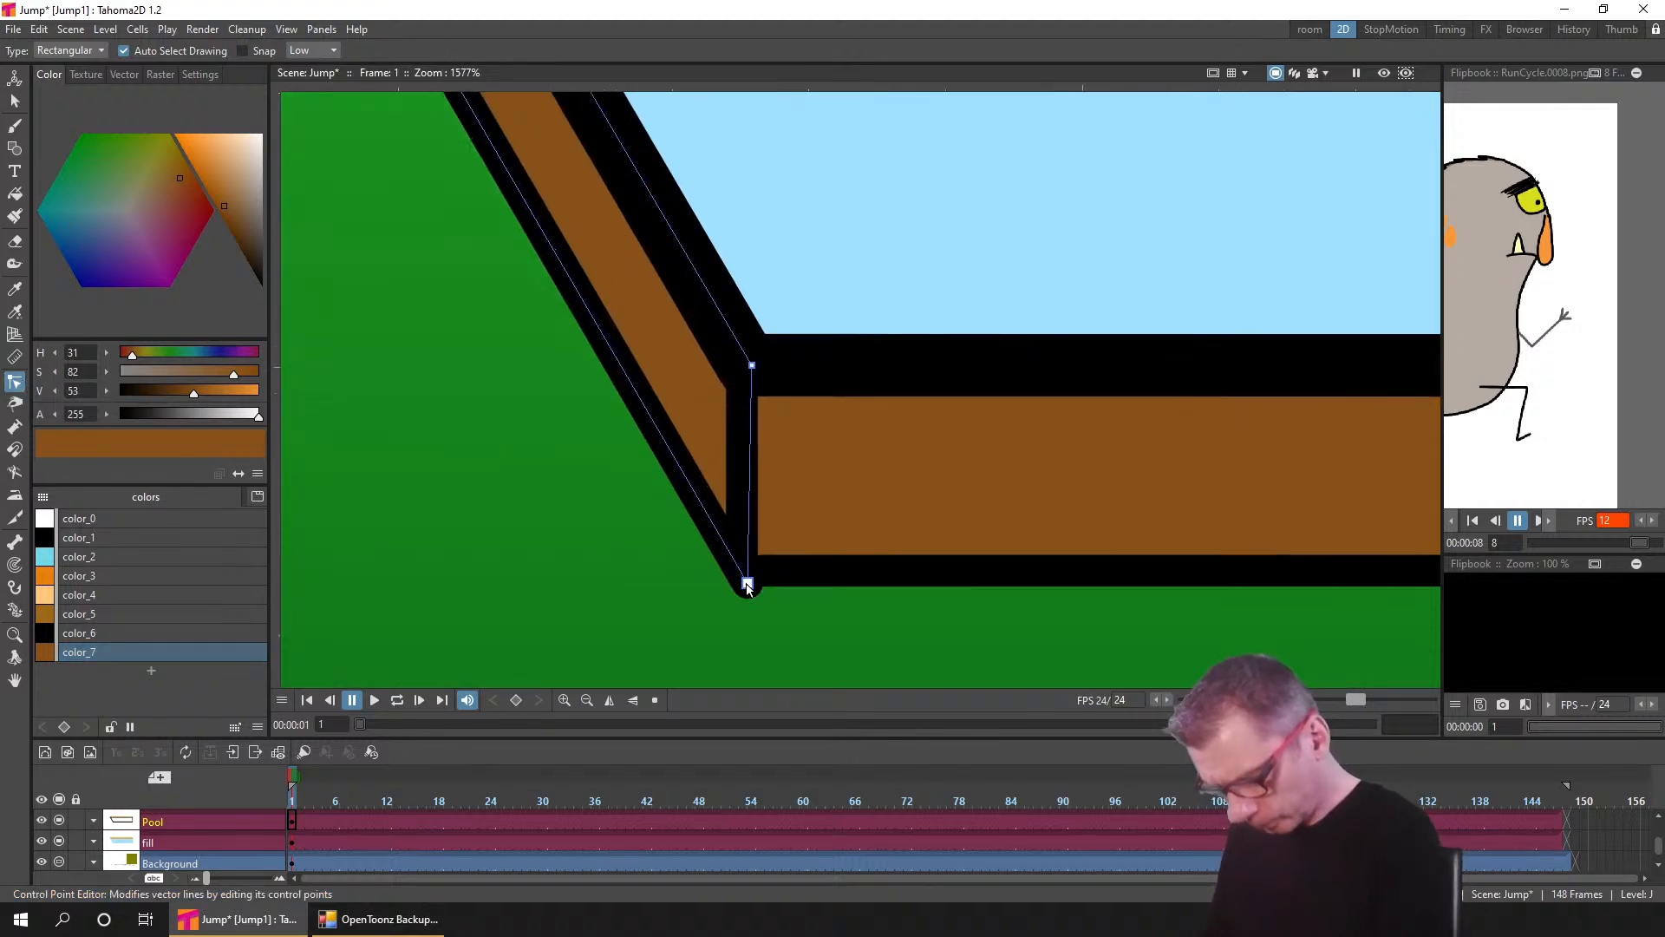
pyautogui.moveTo(750, 583); pyautogui.dragTo(741, 568)
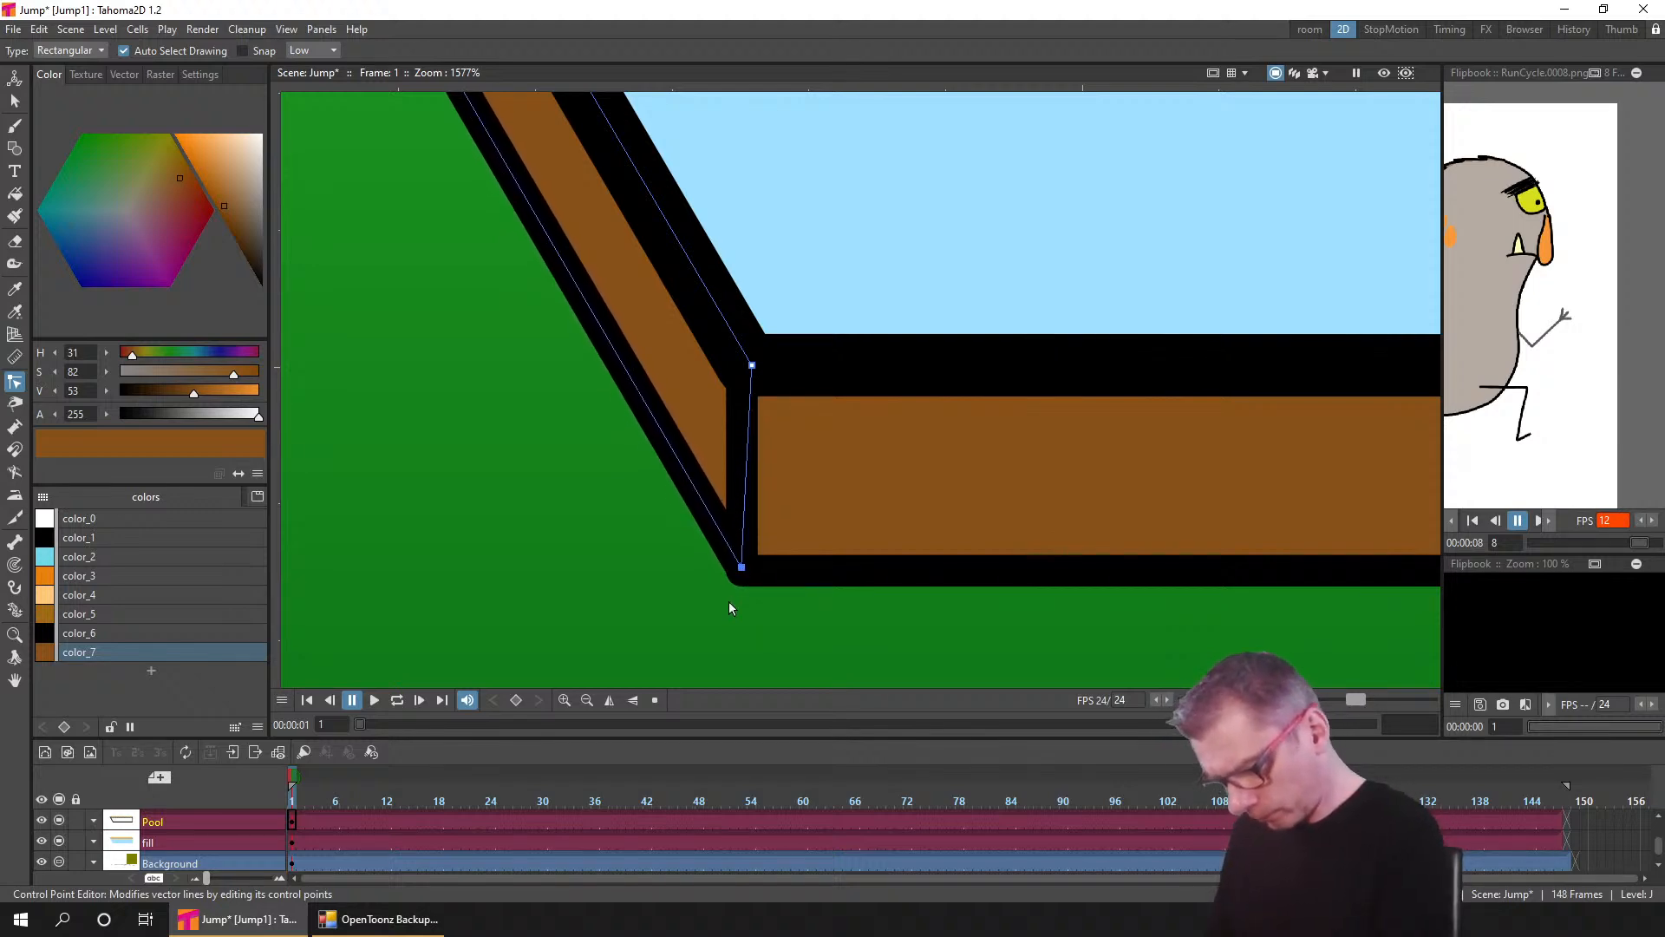
pyautogui.click(727, 602)
pyautogui.scroll(3, 762, 589)
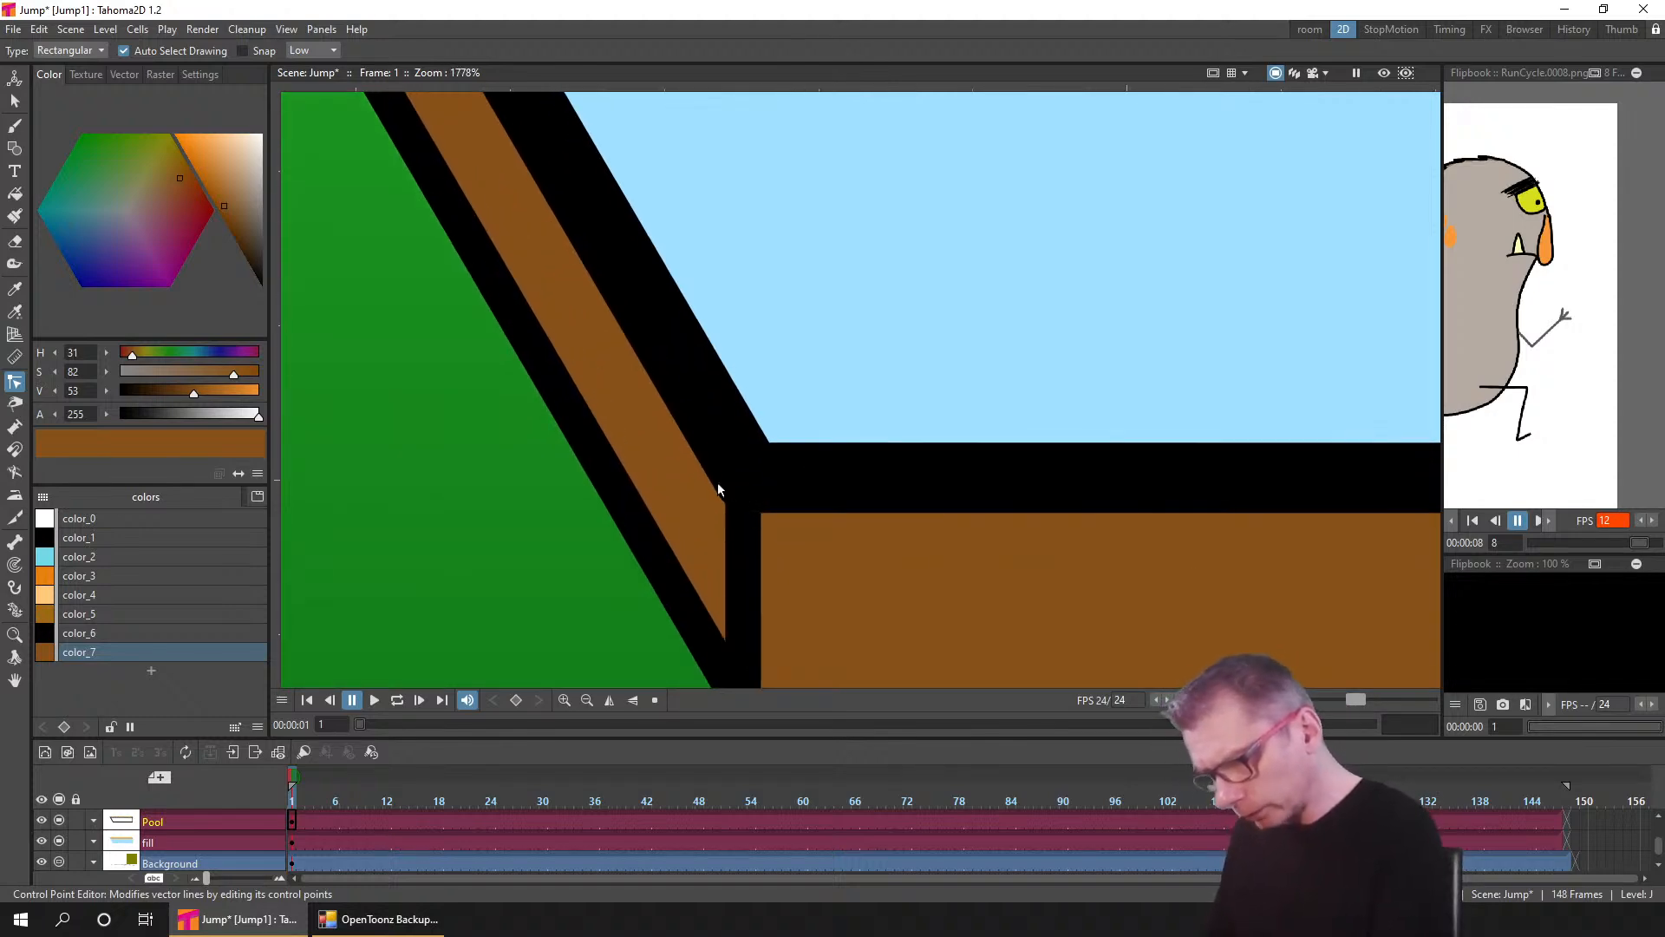
pyautogui.click(667, 580)
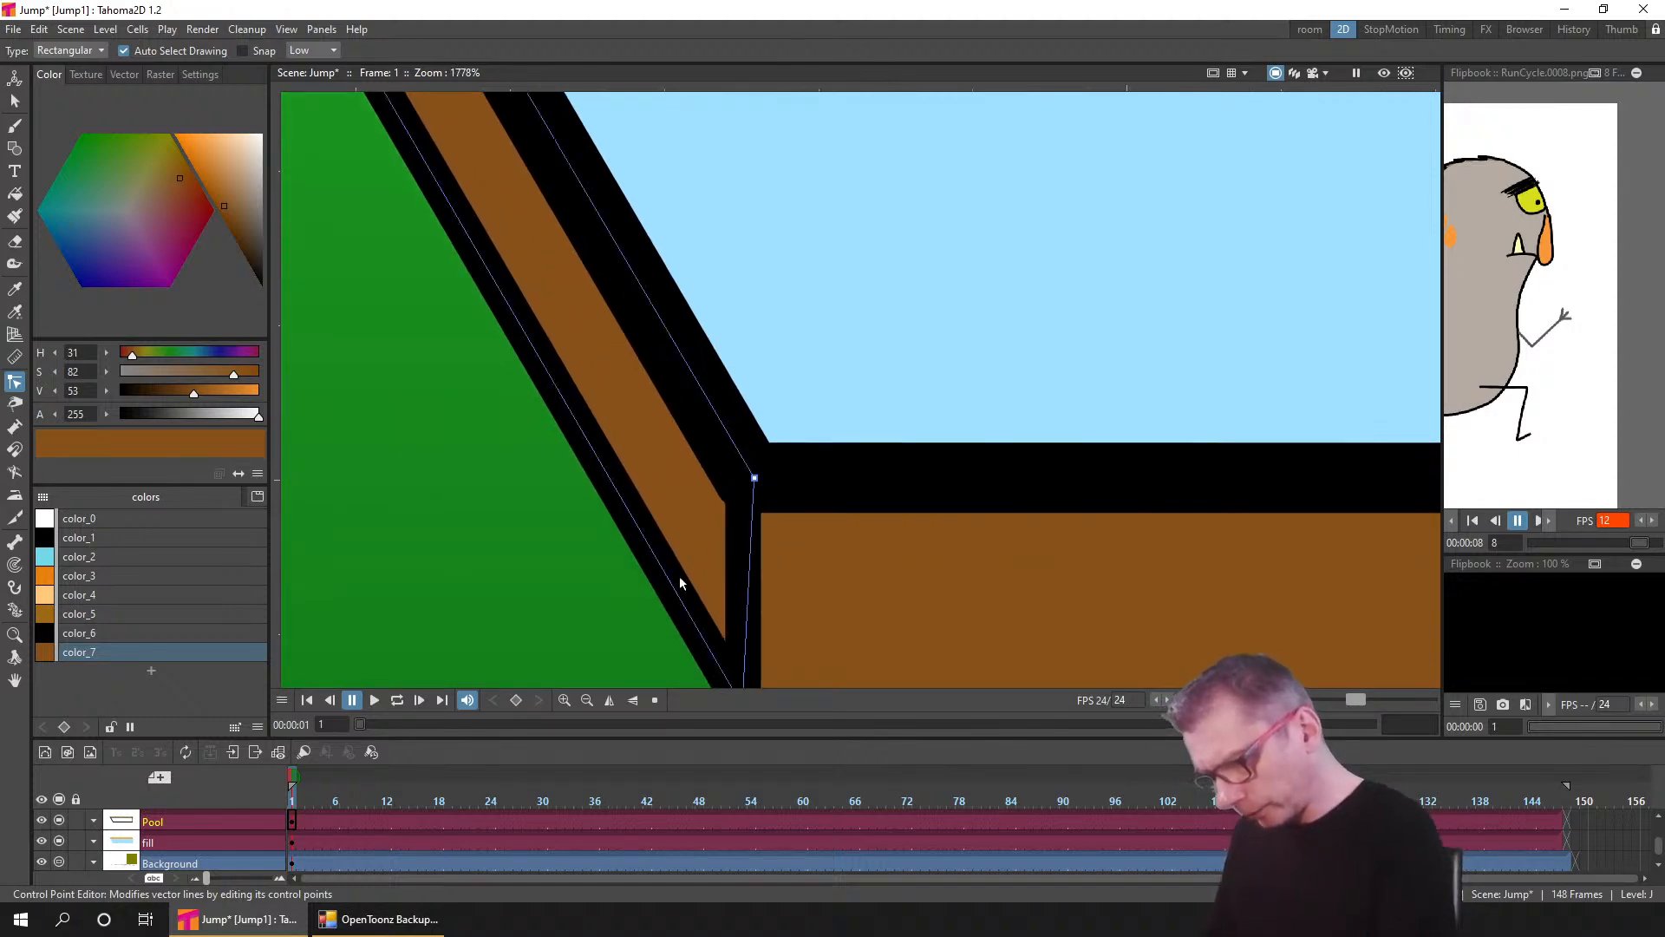
pyautogui.click(754, 478)
pyautogui.moveTo(754, 478); pyautogui.dragTo(737, 465)
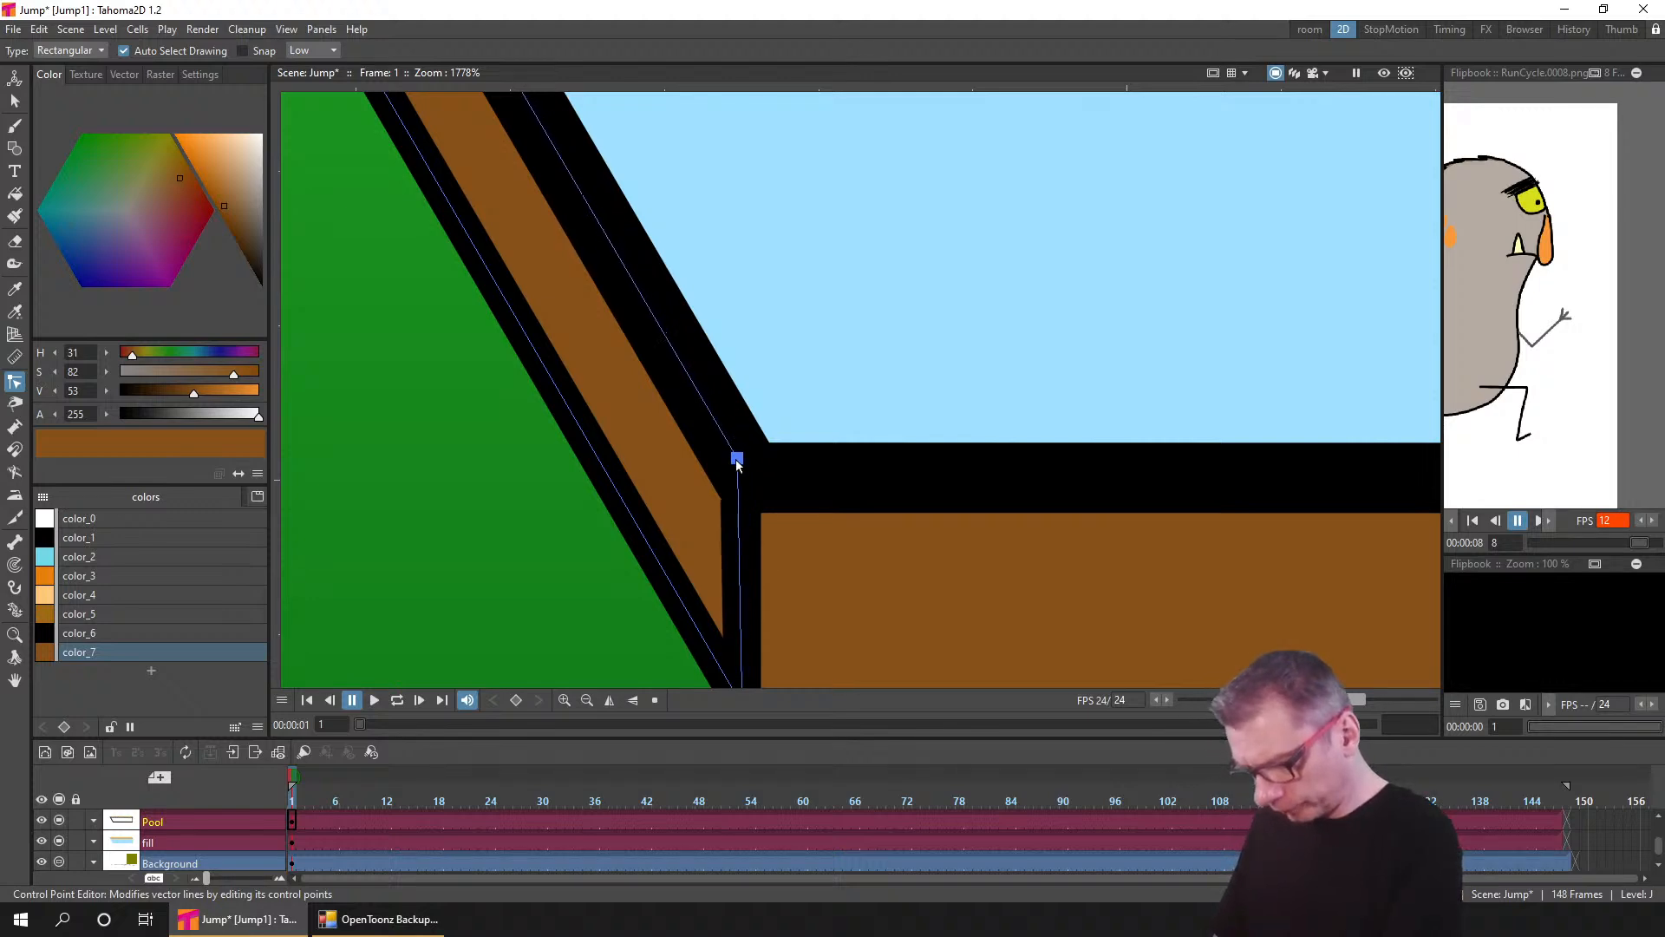
pyautogui.moveTo(808, 558); pyautogui.dragTo(814, 461)
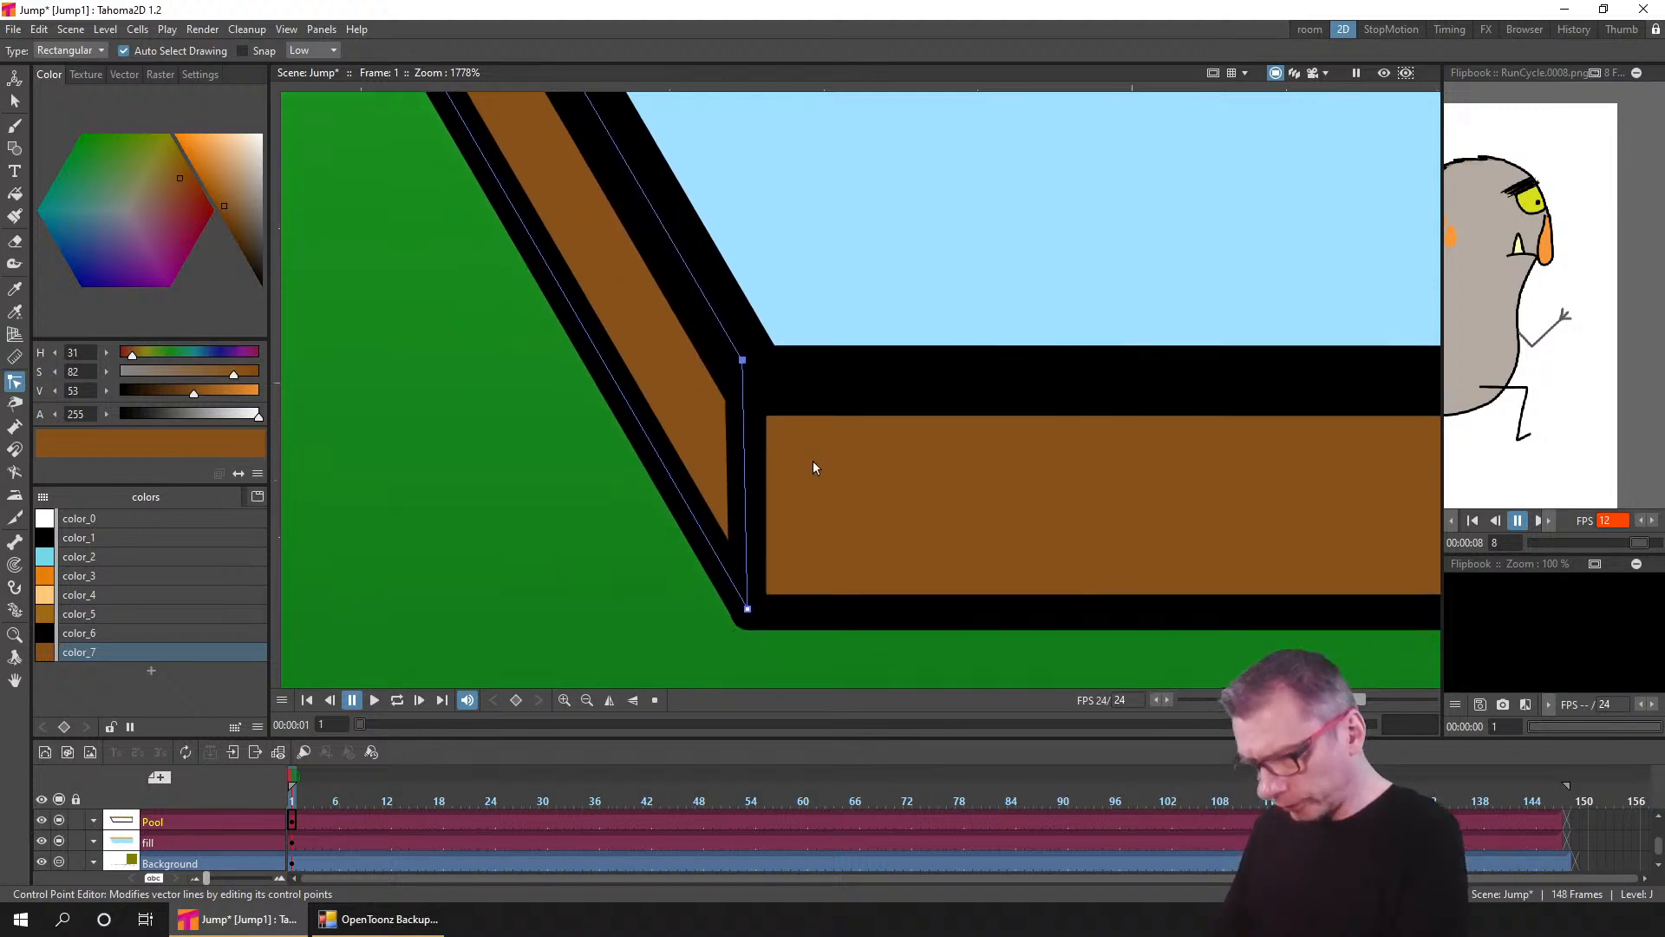
pyautogui.click(585, 569)
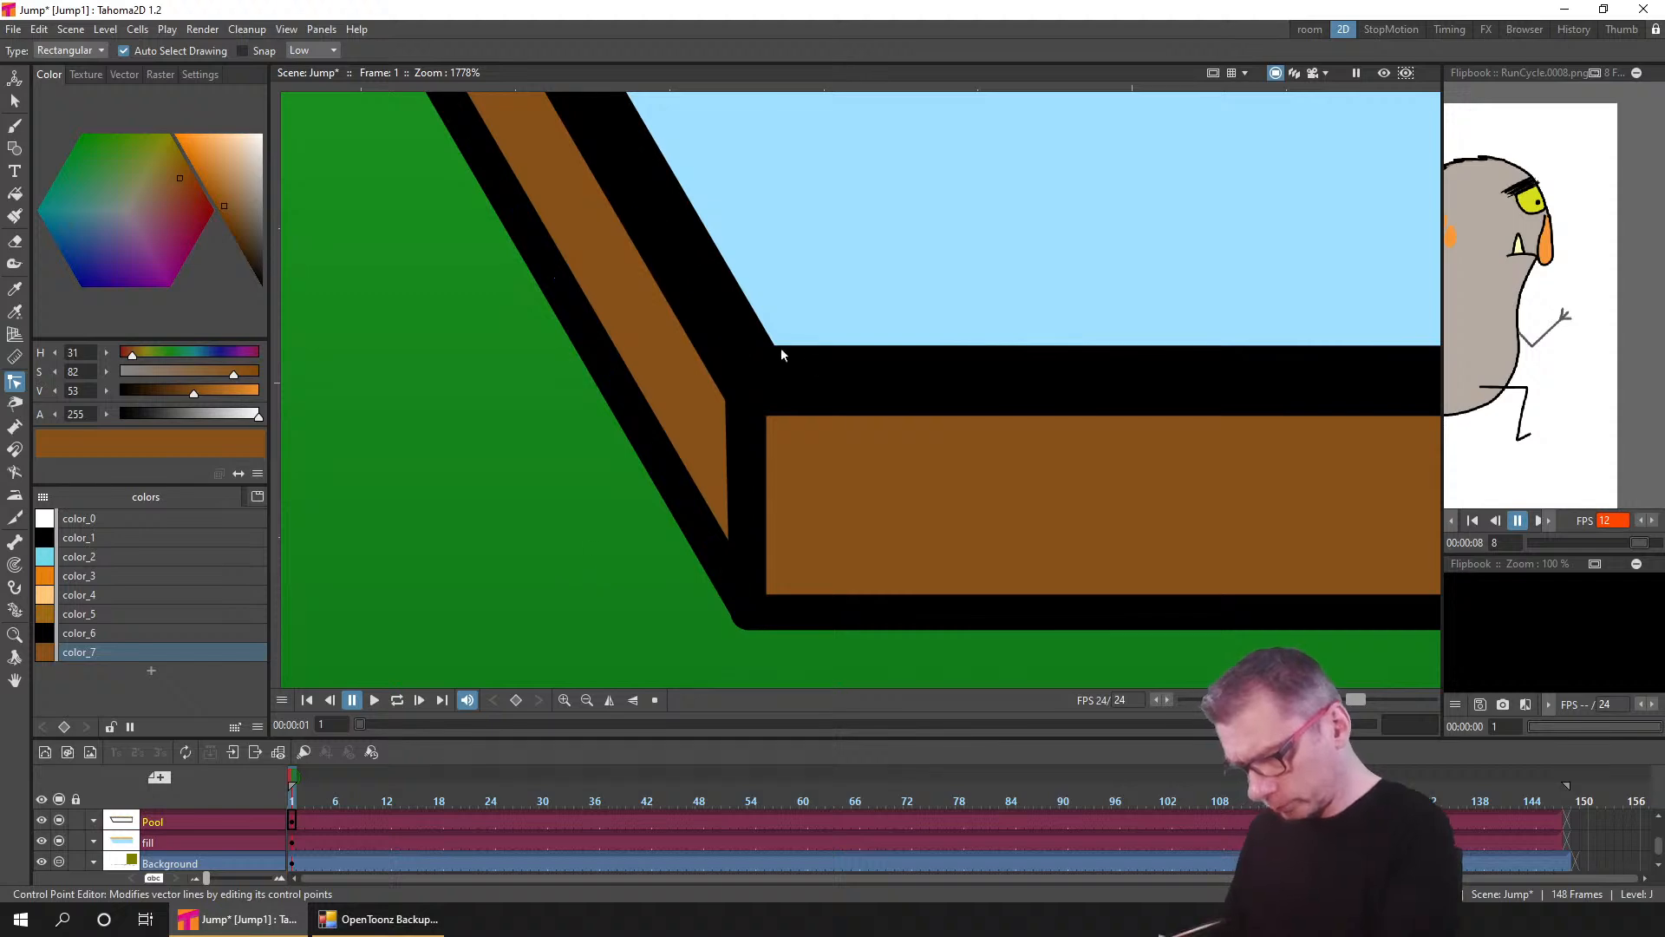
# - Adjust the slanted border's two upper control points to meet the pool's upper-left corner with a nearly vertical end edge
pyautogui.moveTo(780, 347); pyautogui.dragTo(934, 658)
pyautogui.moveTo(618, 496); pyautogui.dragTo(824, 763)
pyautogui.moveTo(652, 238); pyautogui.dragTo(841, 686)
pyautogui.moveTo(750, 362); pyautogui.dragTo(941, 593)
pyautogui.moveTo(845, 431); pyautogui.dragTo(954, 661)
pyautogui.moveTo(831, 373); pyautogui.dragTo(1100, 813)
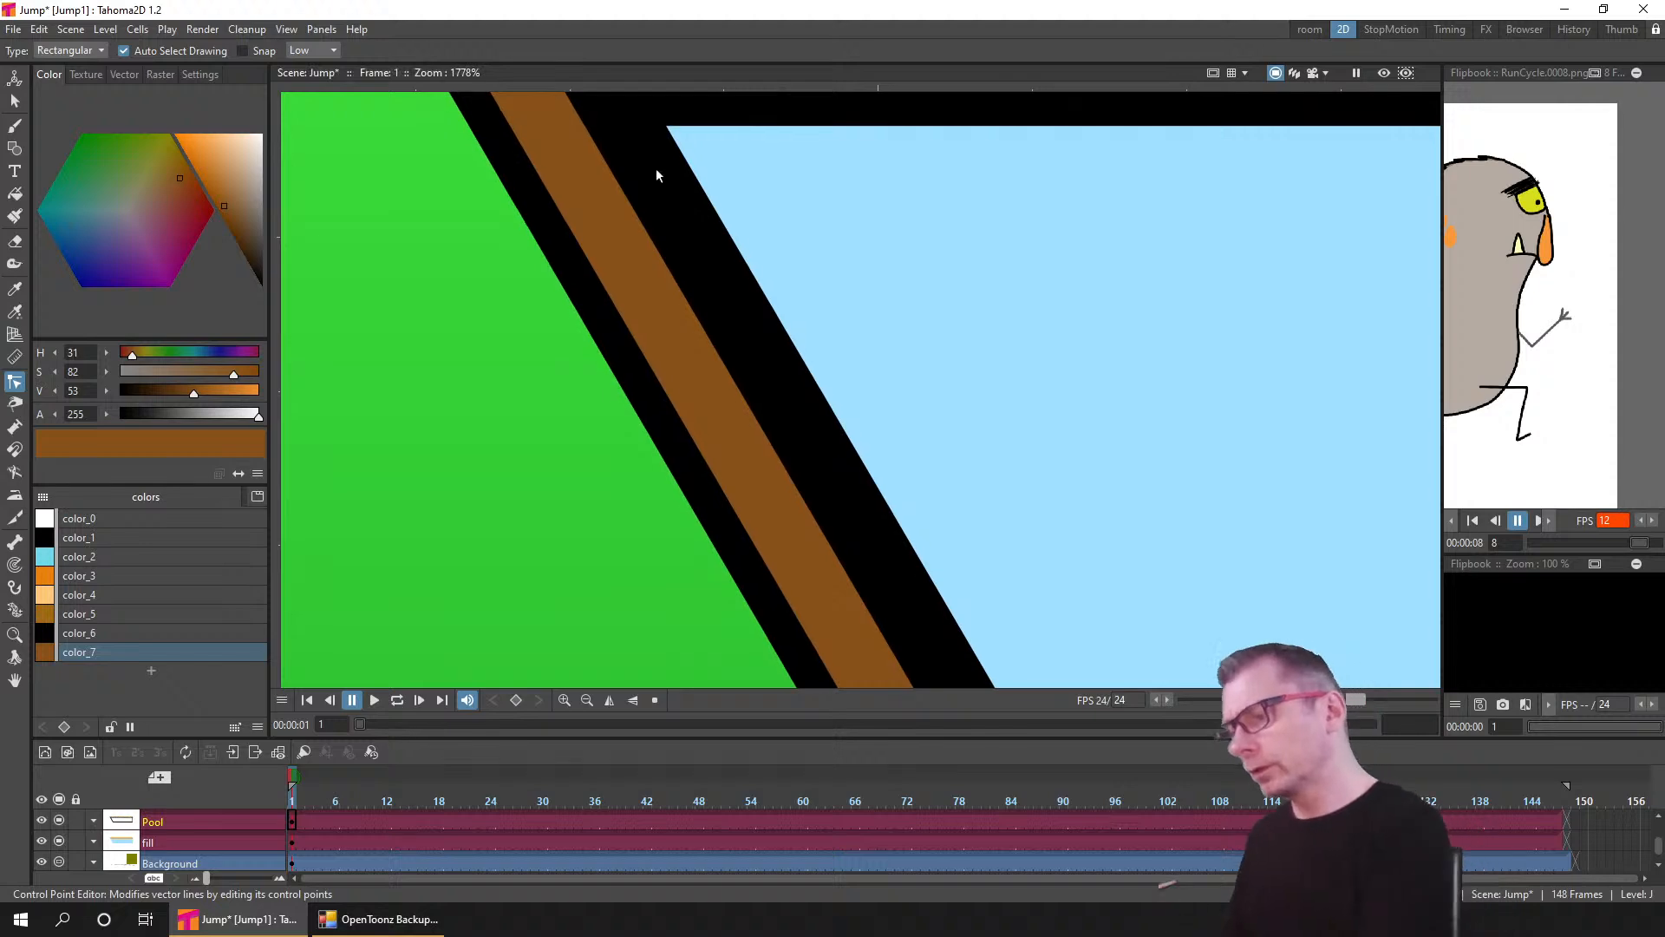
pyautogui.moveTo(655, 168); pyautogui.dragTo(805, 375)
pyautogui.moveTo(519, 293); pyautogui.dragTo(661, 557)
pyautogui.moveTo(569, 382); pyautogui.dragTo(586, 455)
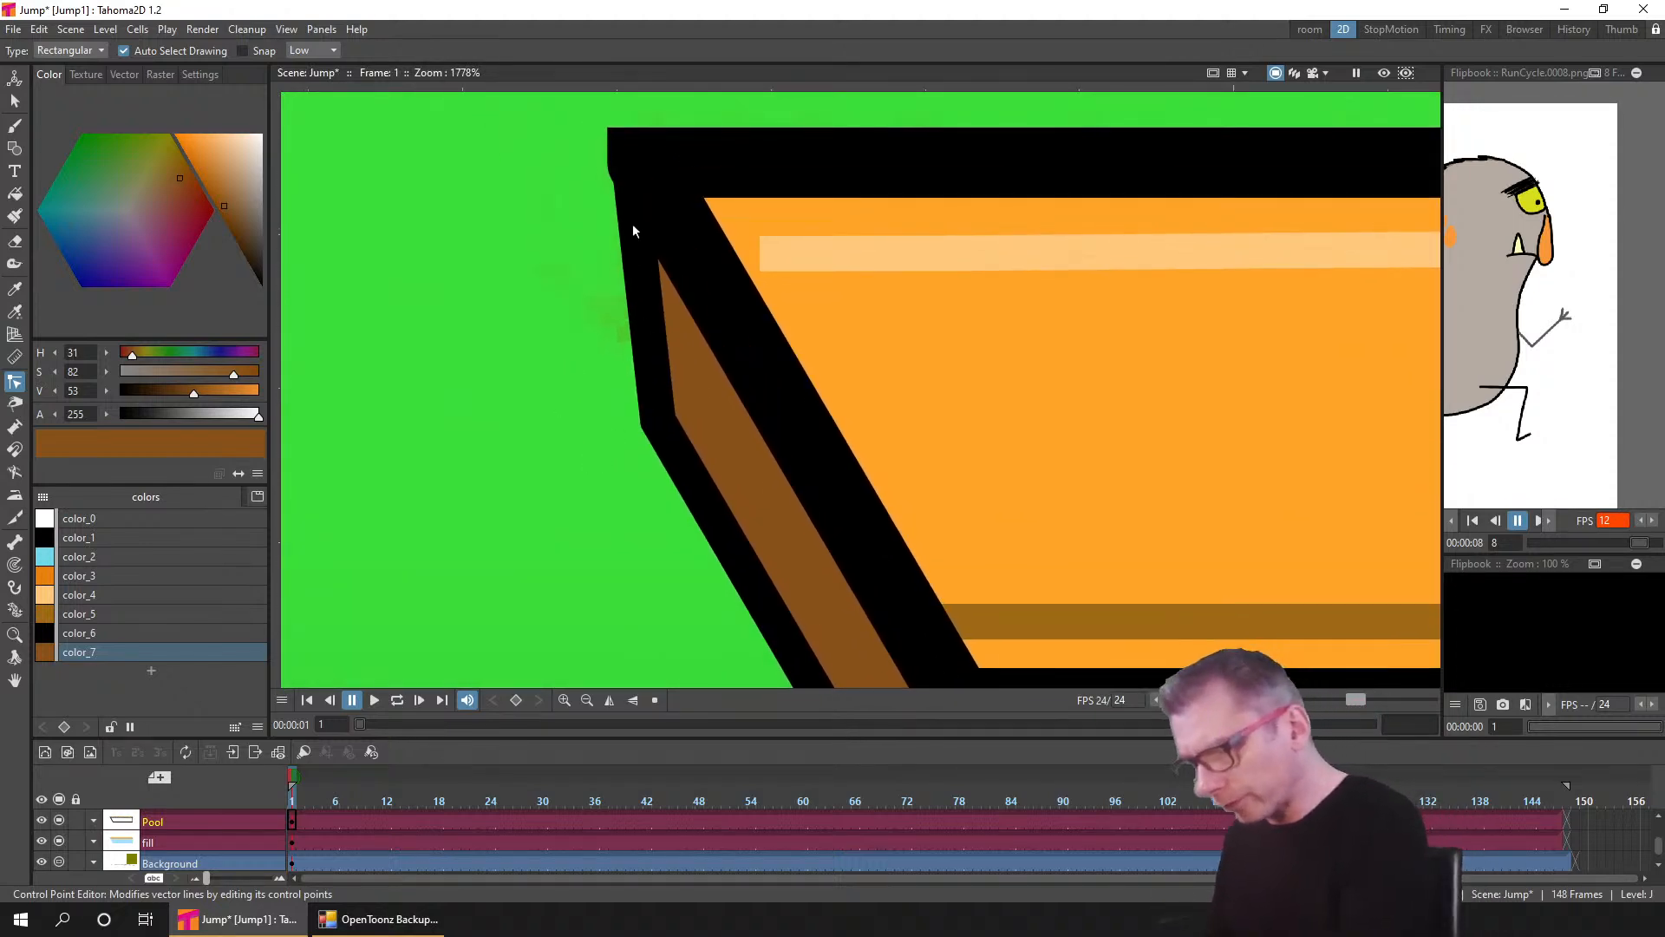
pyautogui.click(653, 372)
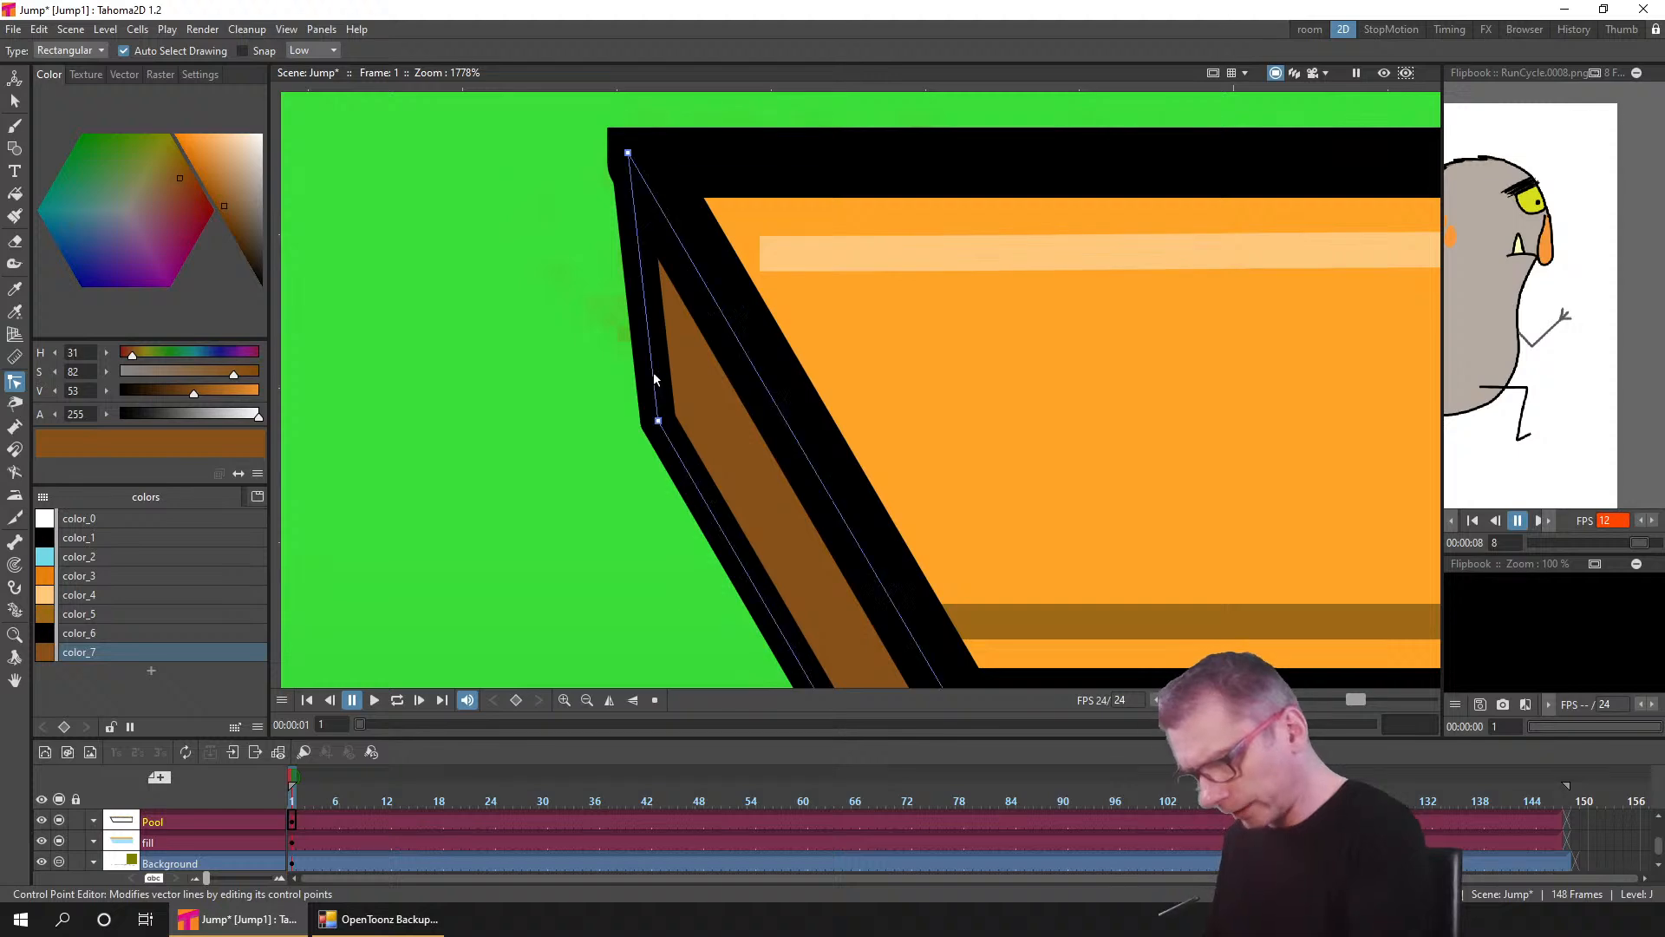
pyautogui.click(630, 154)
pyautogui.moveTo(628, 152); pyautogui.dragTo(624, 152)
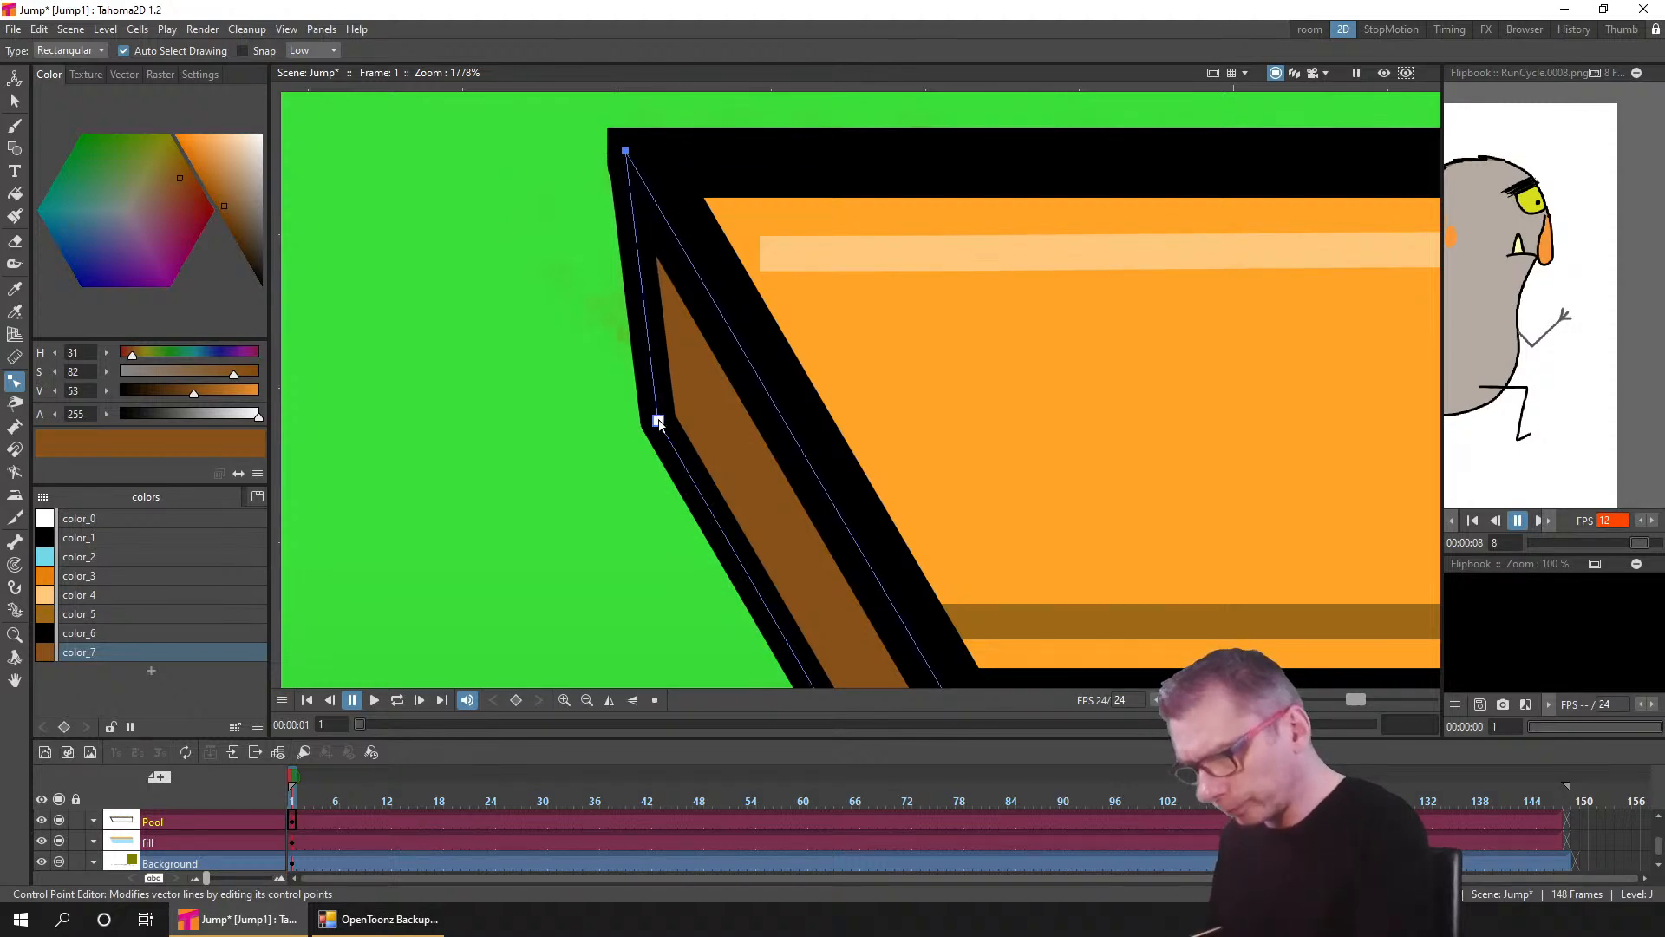
pyautogui.moveTo(656, 419); pyautogui.dragTo(636, 379)
pyautogui.click(627, 152)
pyautogui.moveTo(625, 153); pyautogui.dragTo(625, 153)
pyautogui.moveTo(635, 376); pyautogui.dragTo(632, 372)
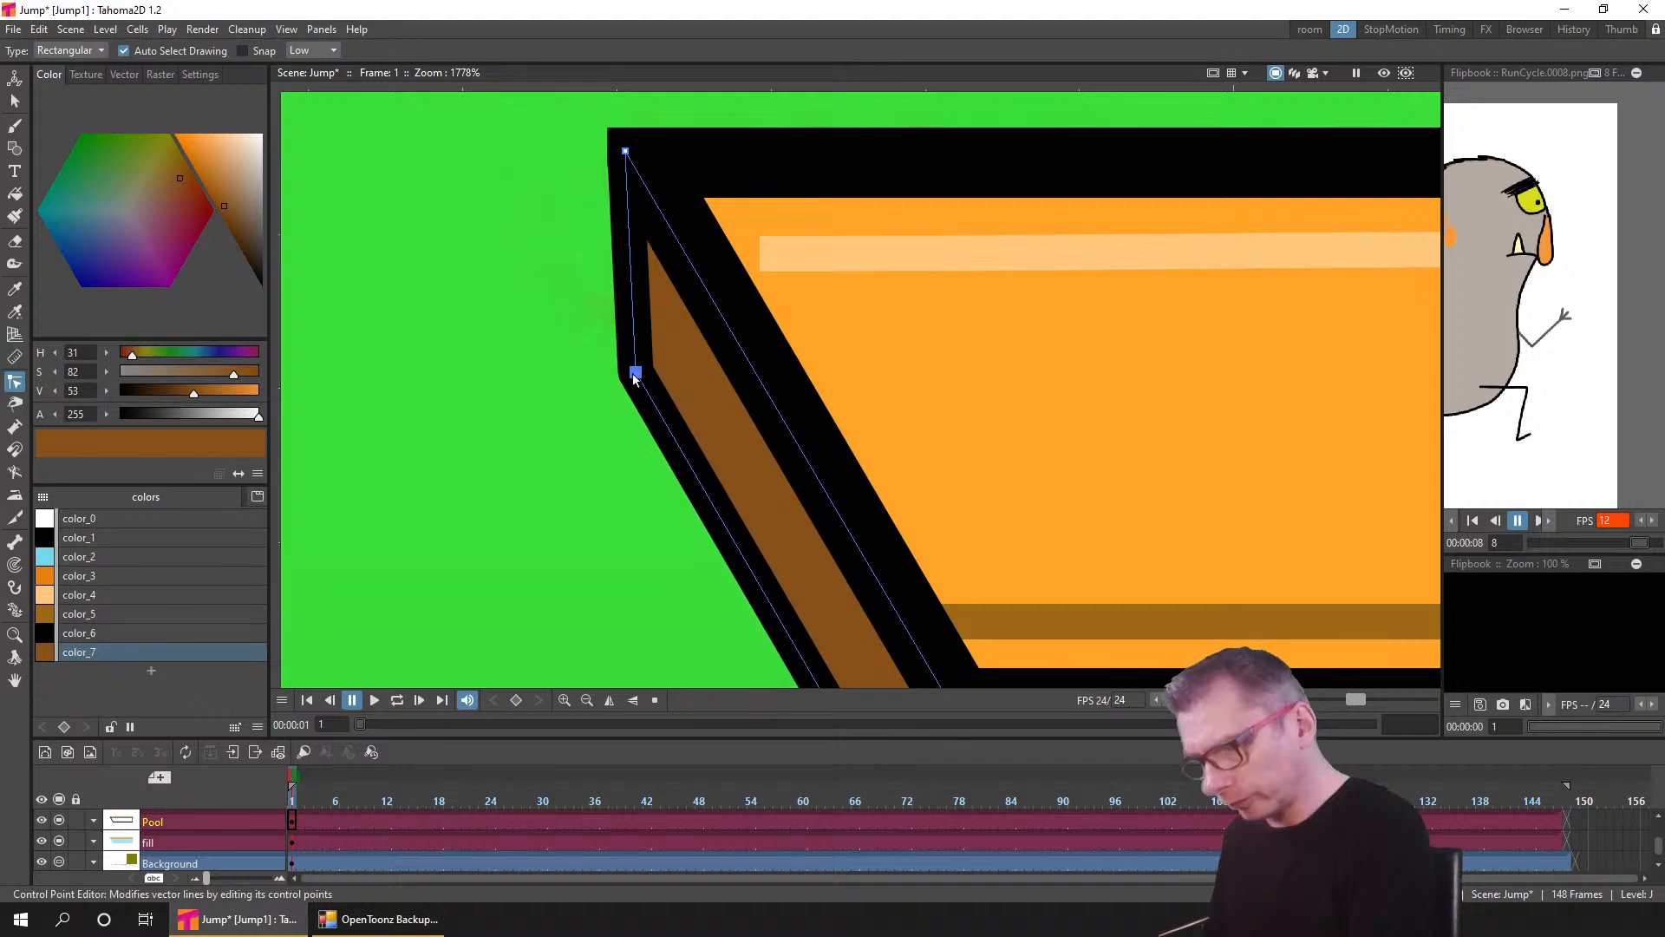
pyautogui.click(613, 401)
pyautogui.scroll(-3, 610, 408)
pyautogui.scroll(-6, 609, 408)
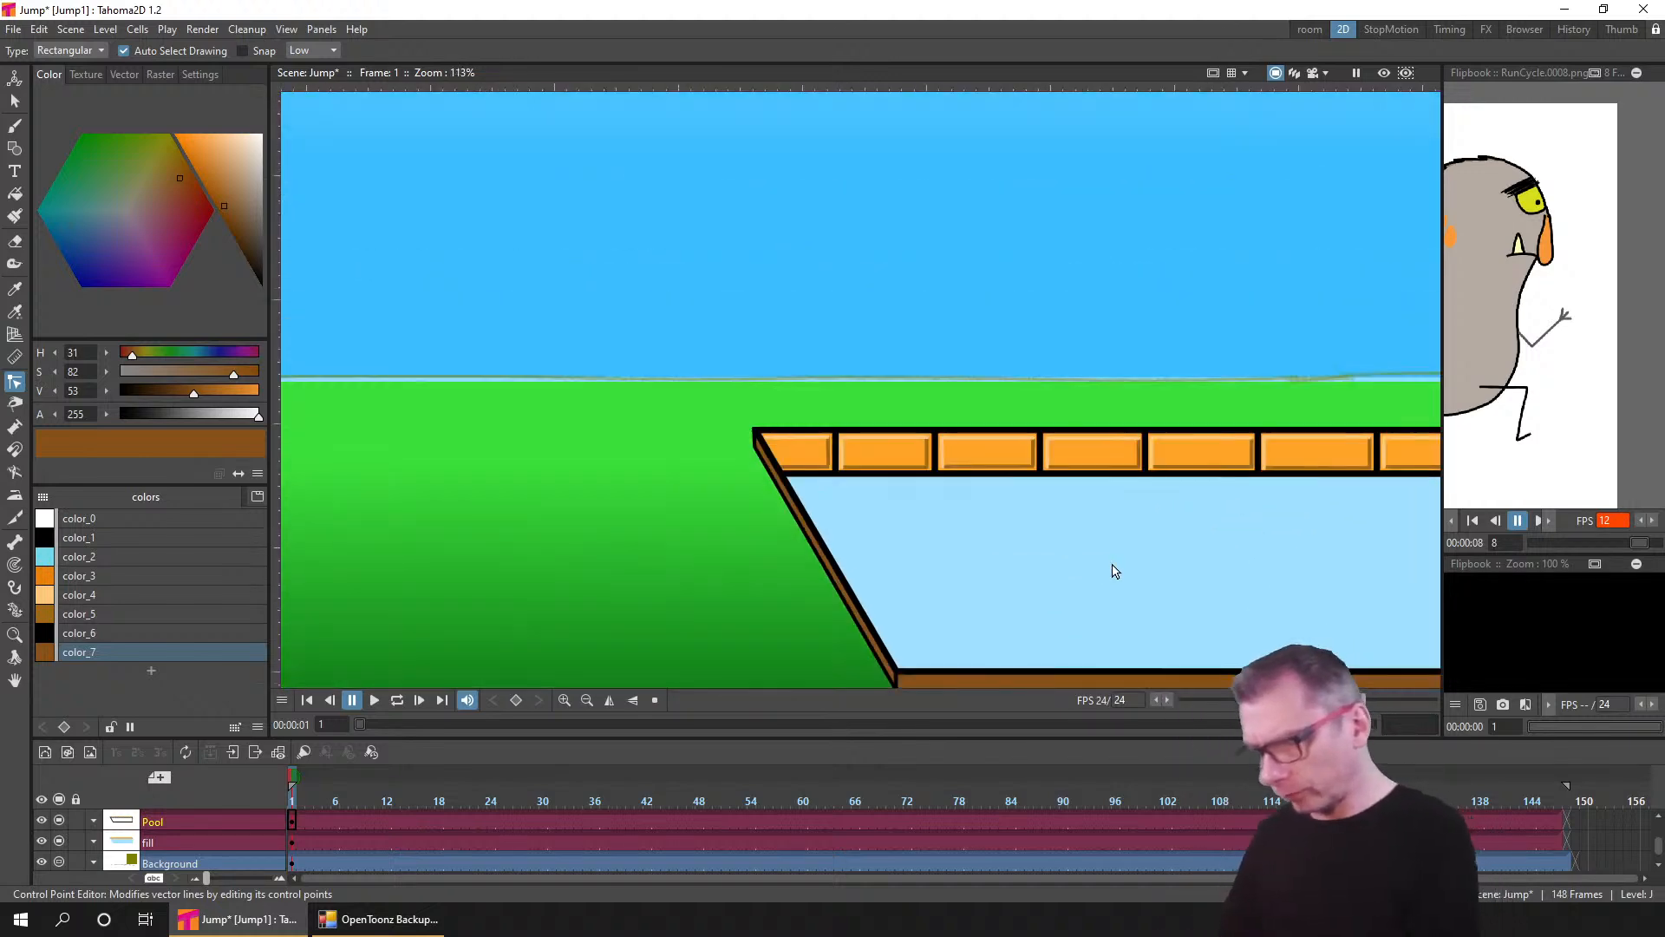
# - Darken the border's brown style color_7 to value 32 and save the scene
pyautogui.hotkey('ctrl', 's')
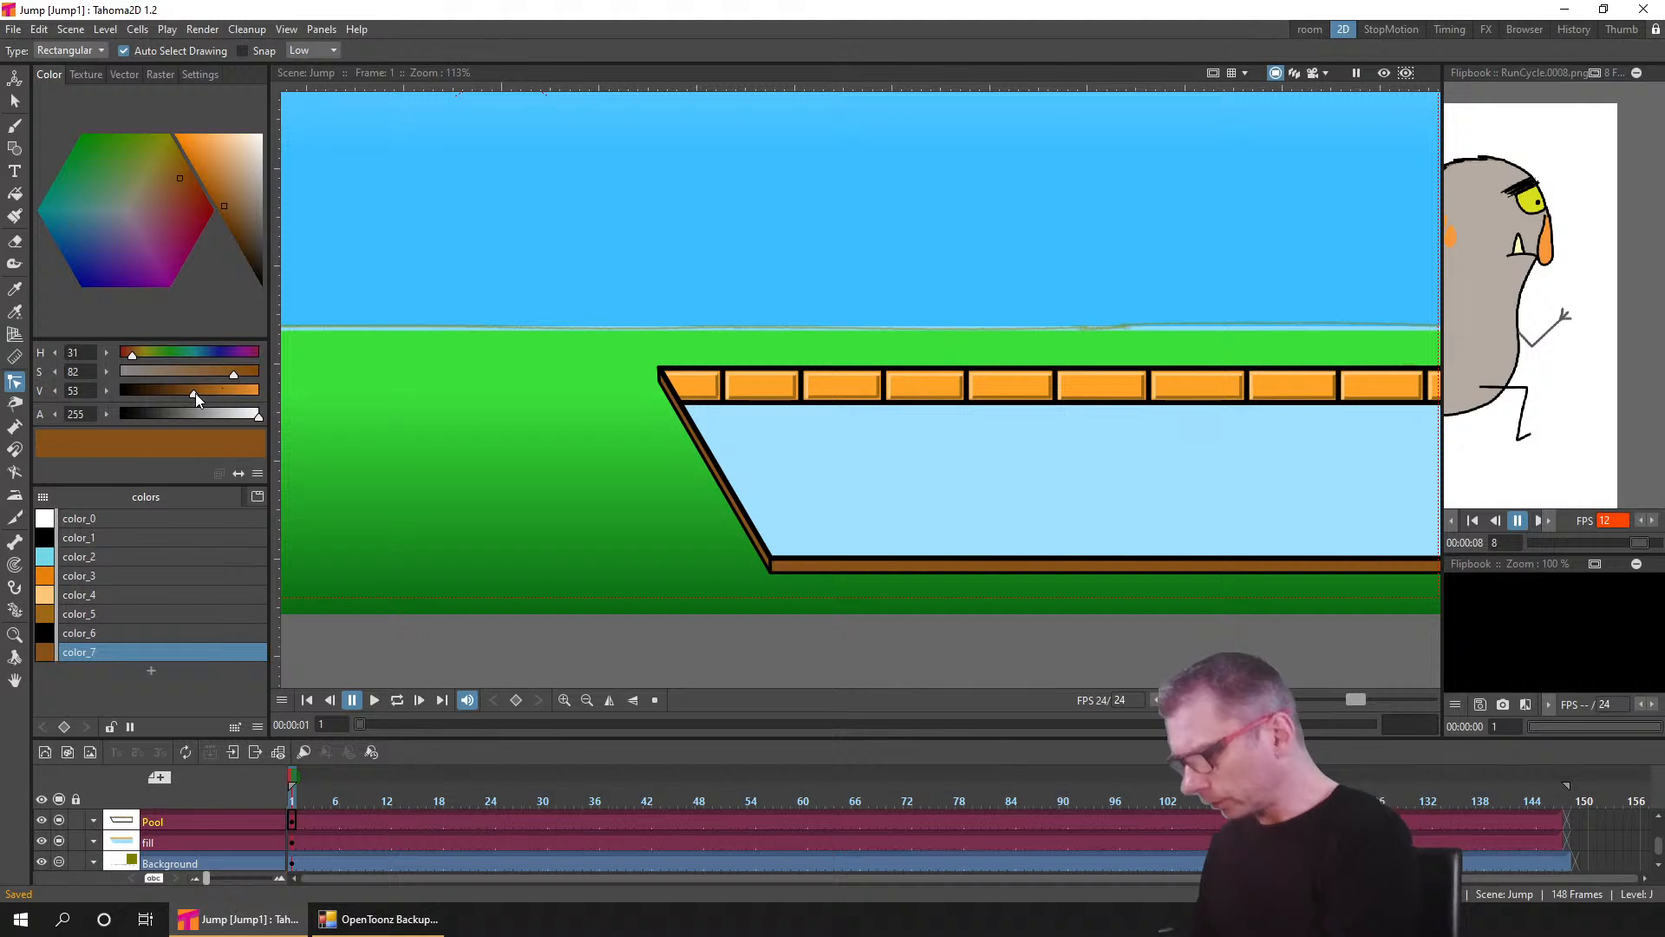
pyautogui.moveTo(195, 393); pyautogui.dragTo(168, 399)
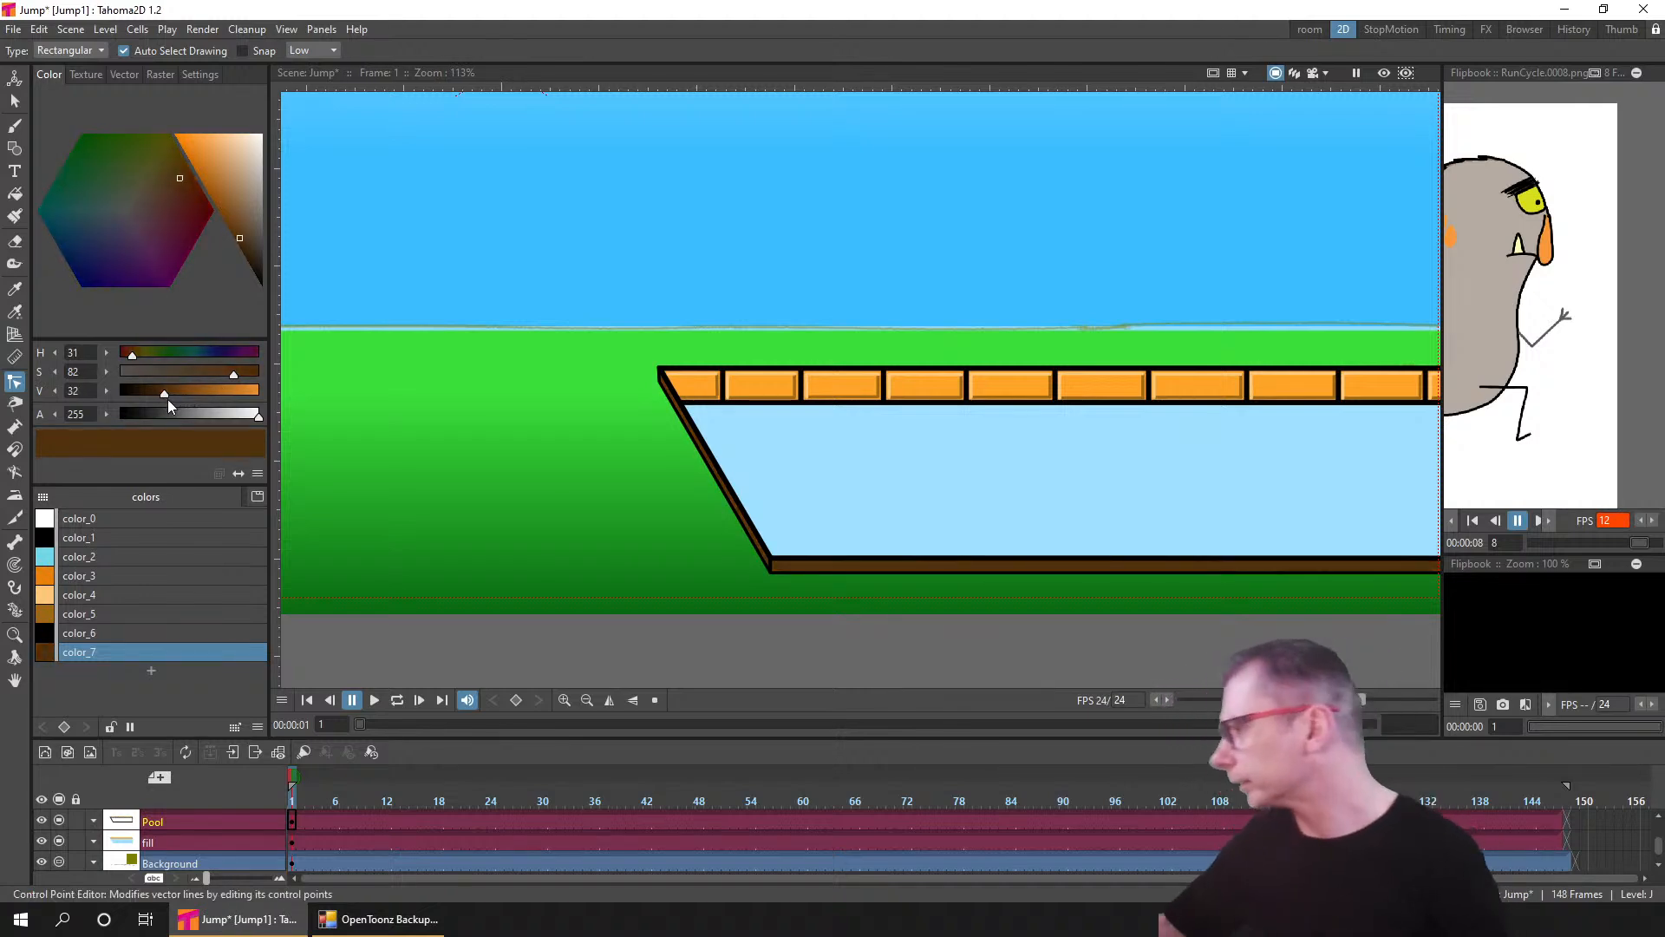
pyautogui.hotkey('ctrl', 's')
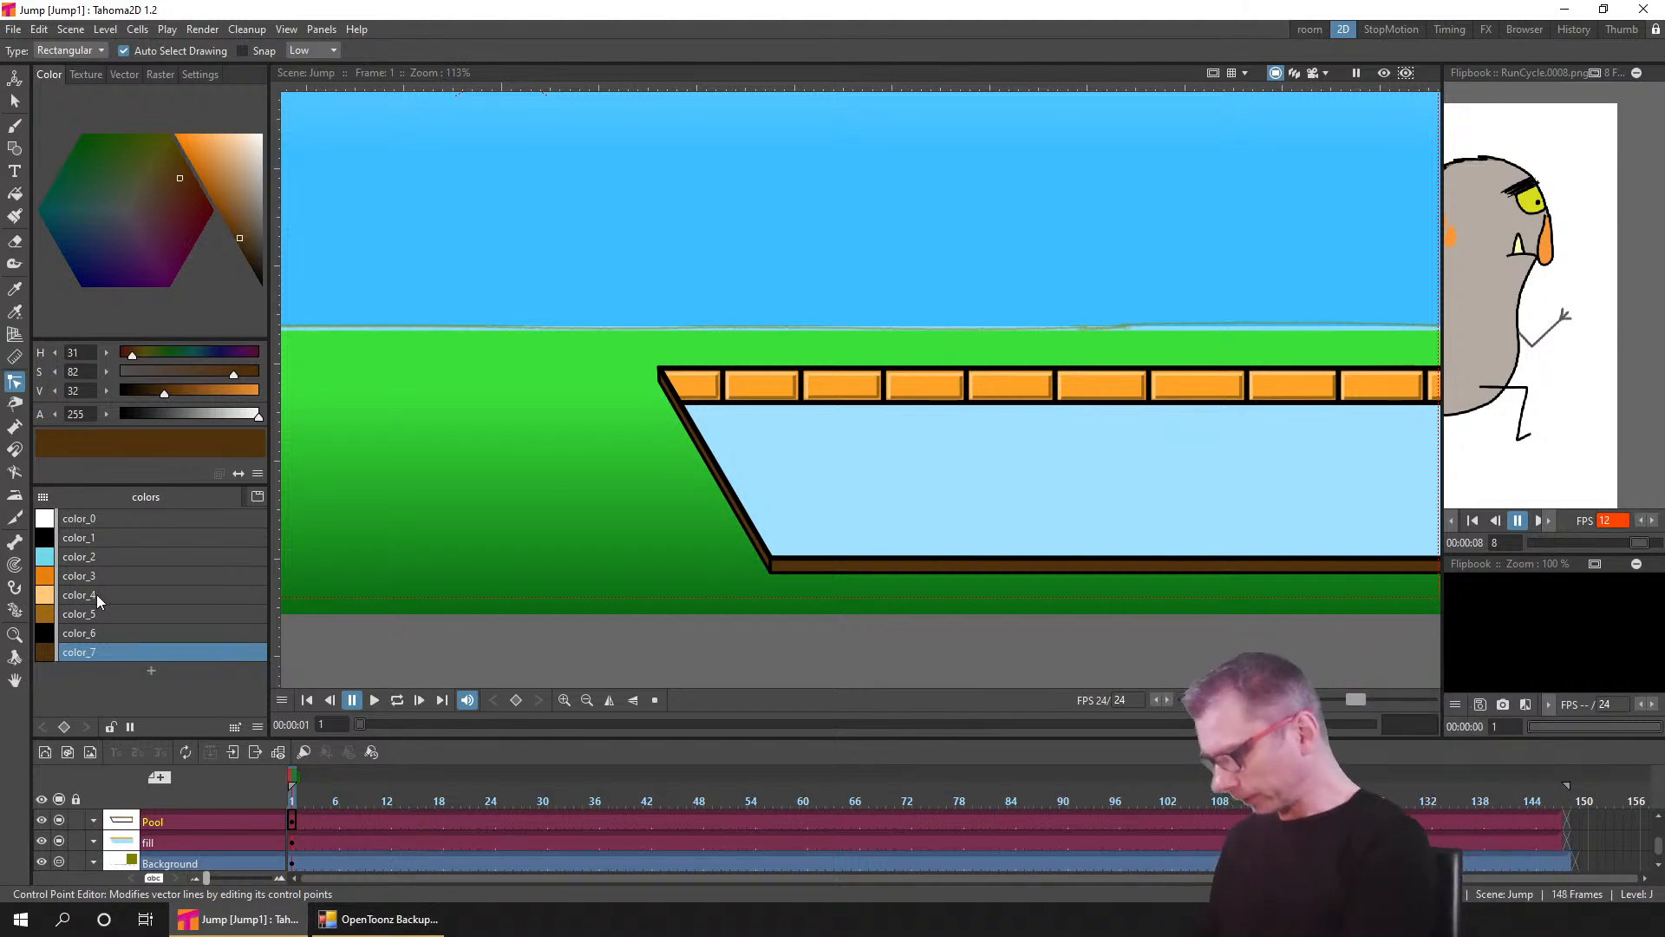
# - Darken the tiles' orange style color_3 on the fill level to value 69
pyautogui.click(14, 287)
pyautogui.click(749, 382)
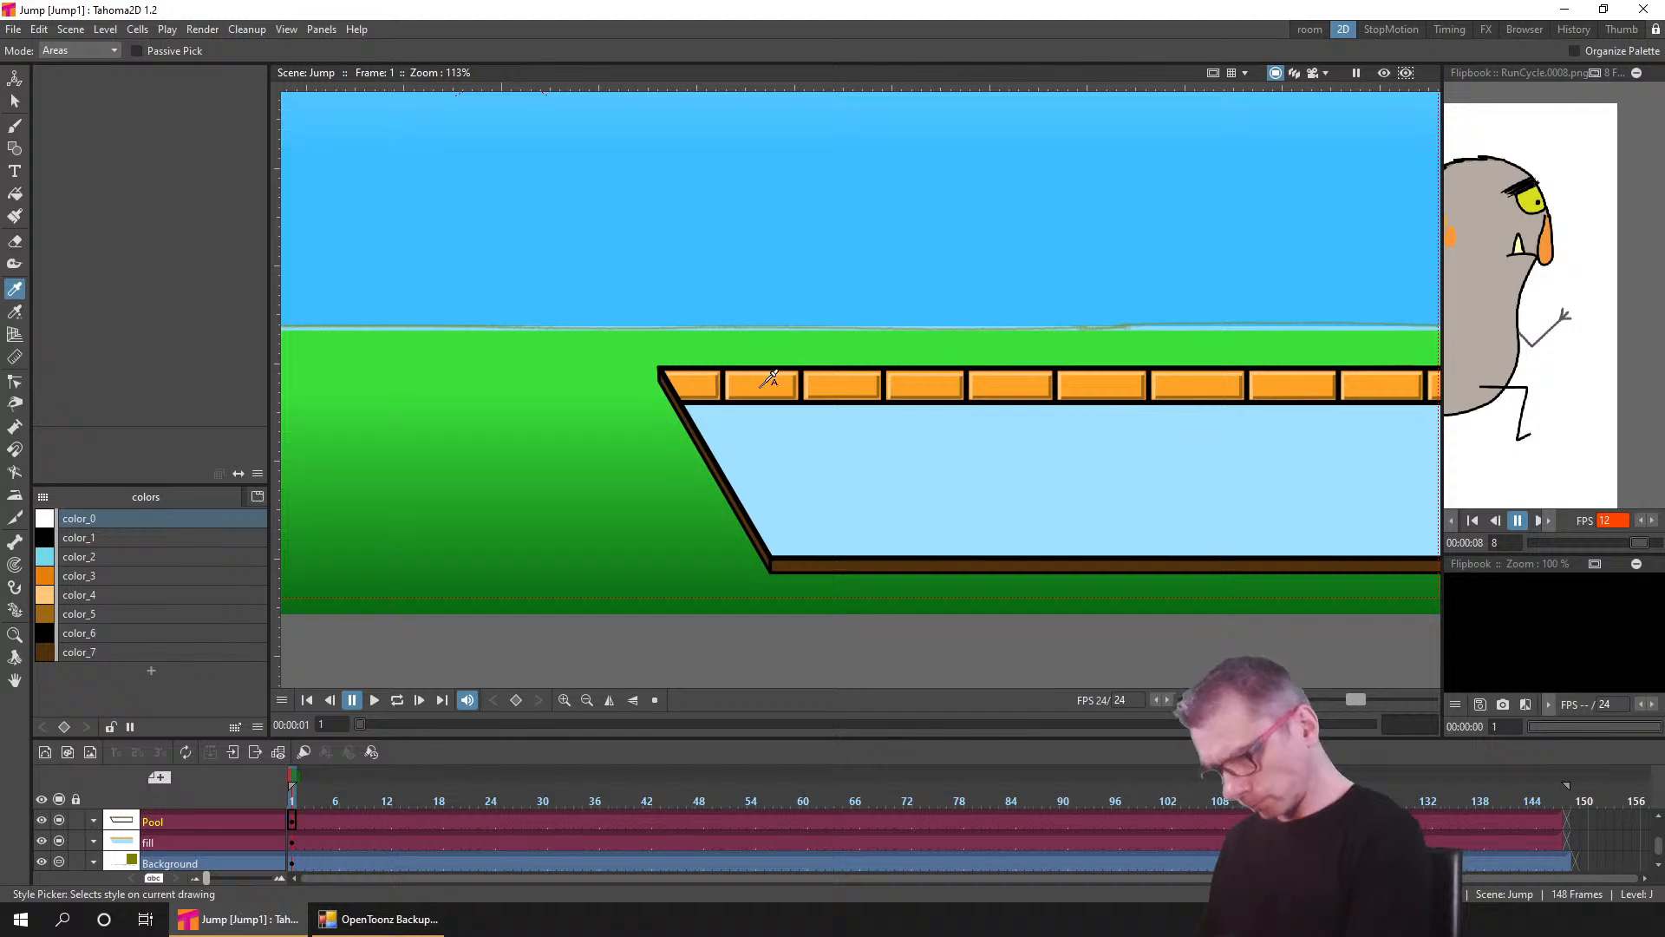
pyautogui.click(291, 843)
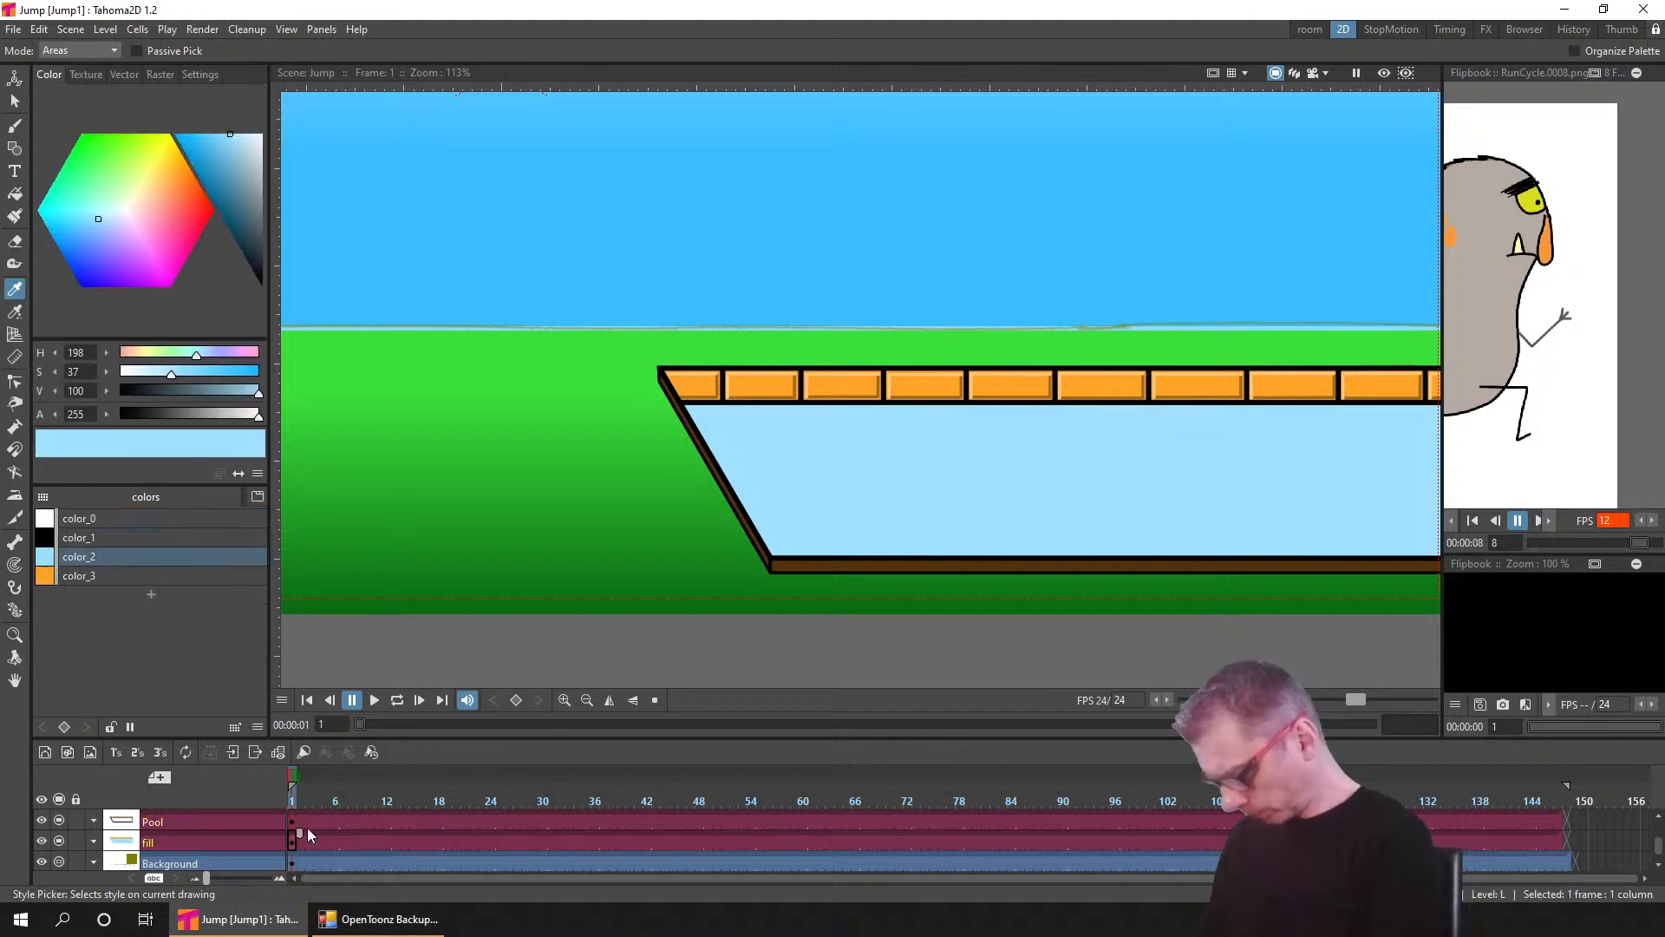
pyautogui.click(765, 379)
pyautogui.click(144, 572)
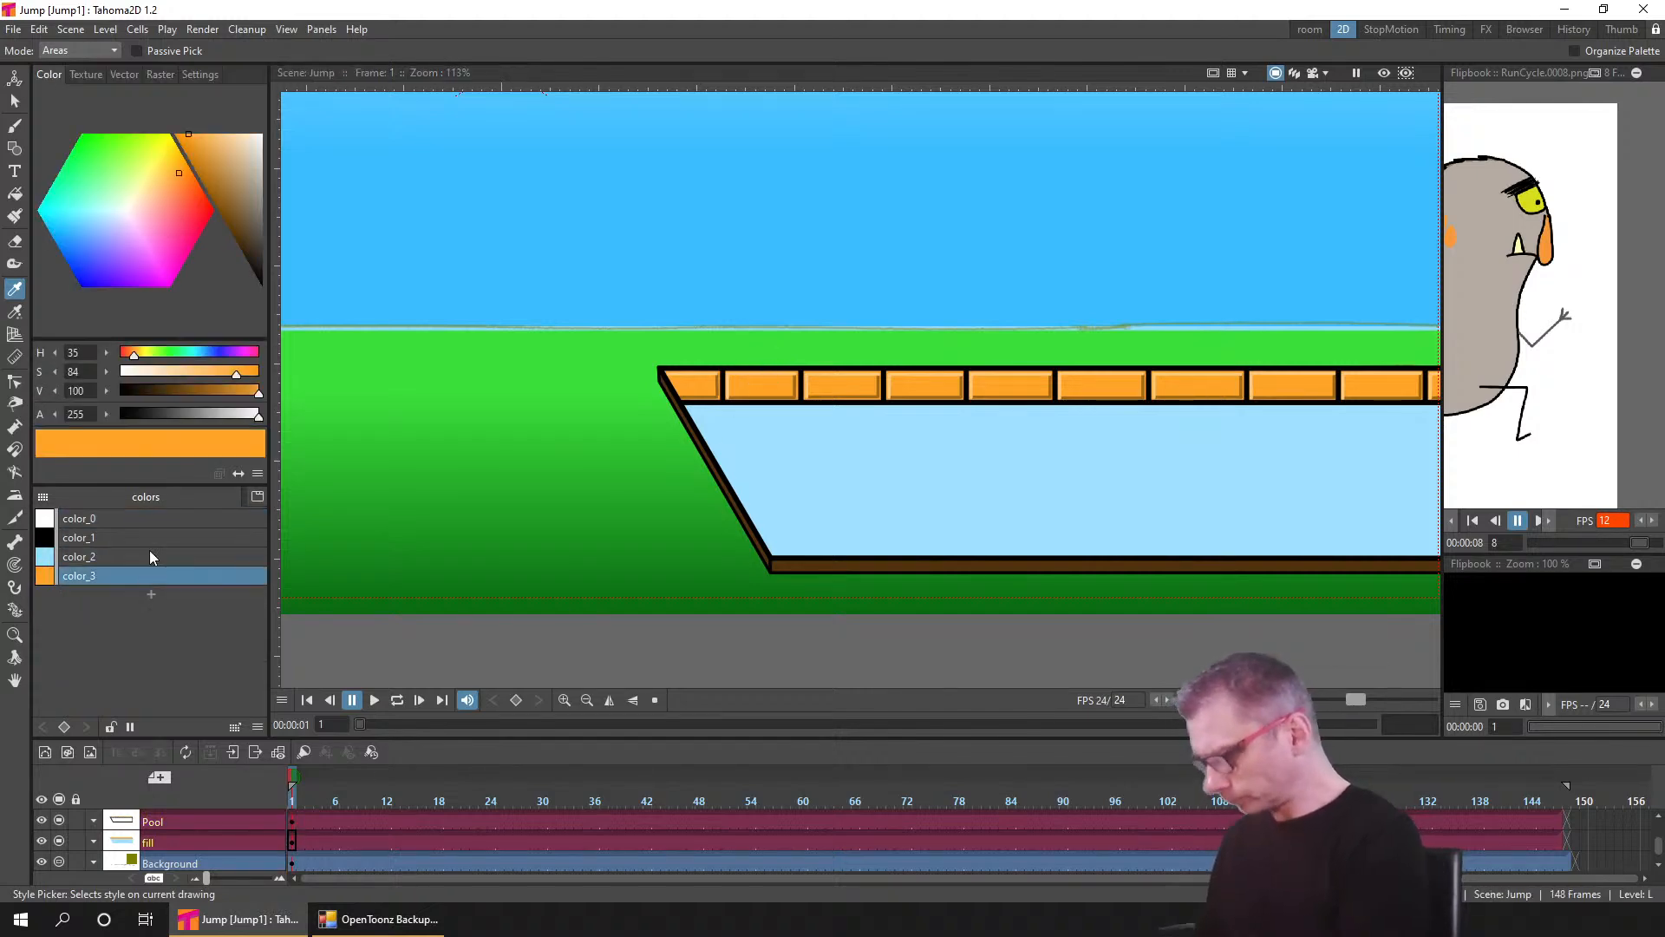
pyautogui.moveTo(241, 395); pyautogui.dragTo(216, 397)
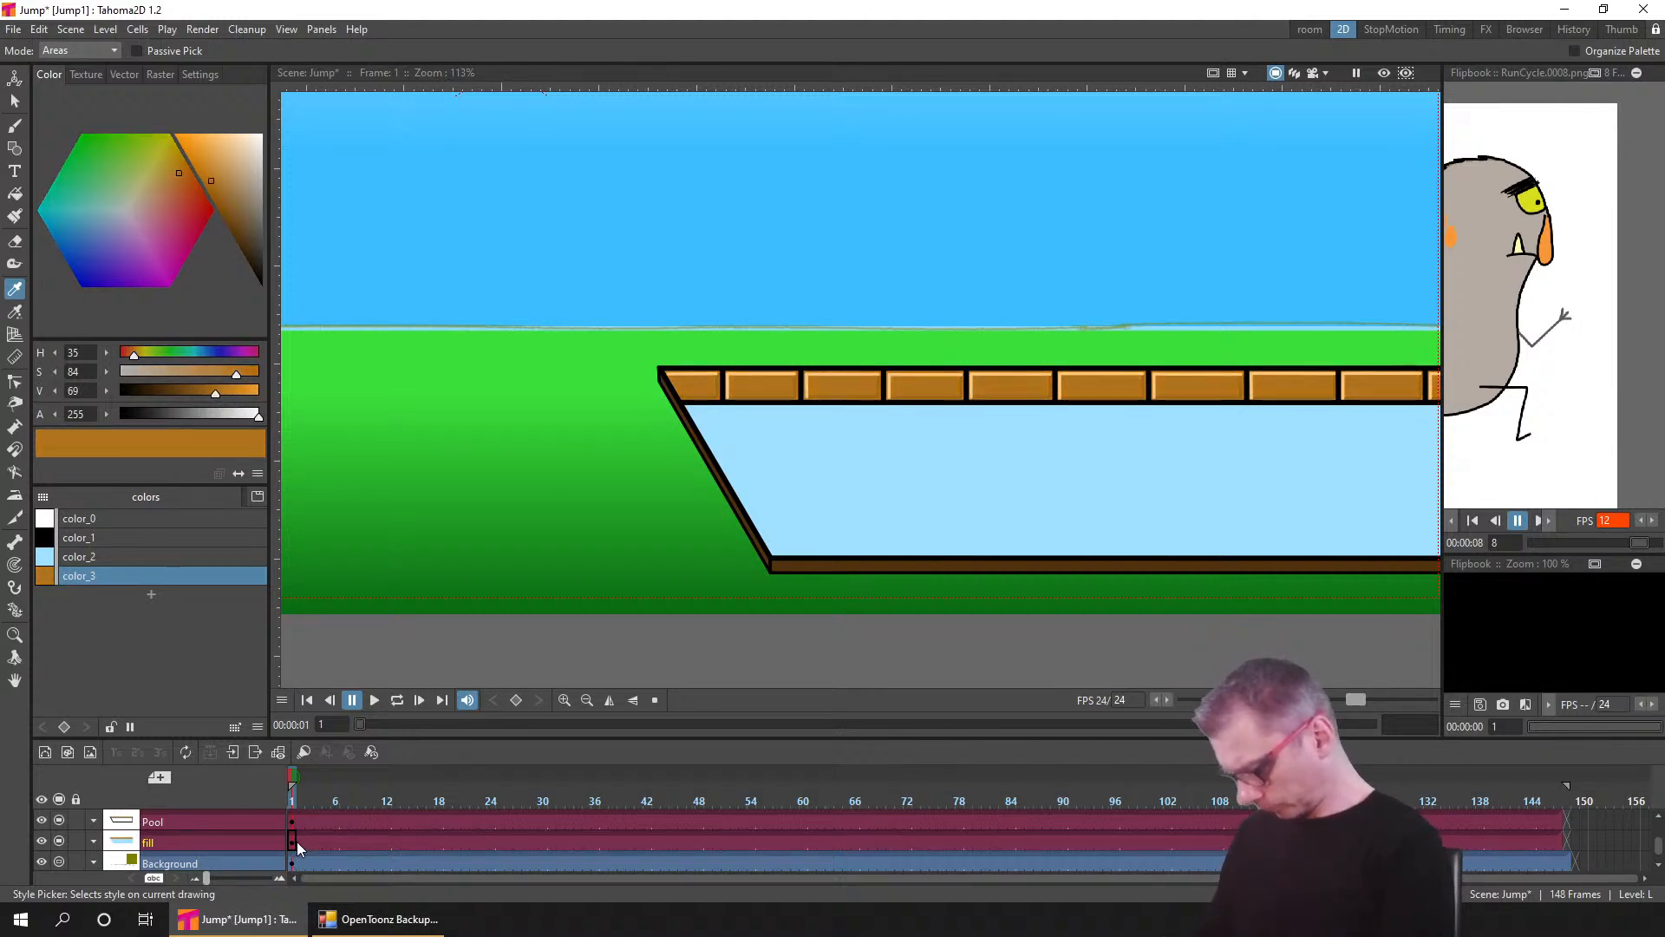
# - Hide the Pool extras layer in both the preview and the camera stand
pyautogui.click(59, 839)
pyautogui.click(60, 838)
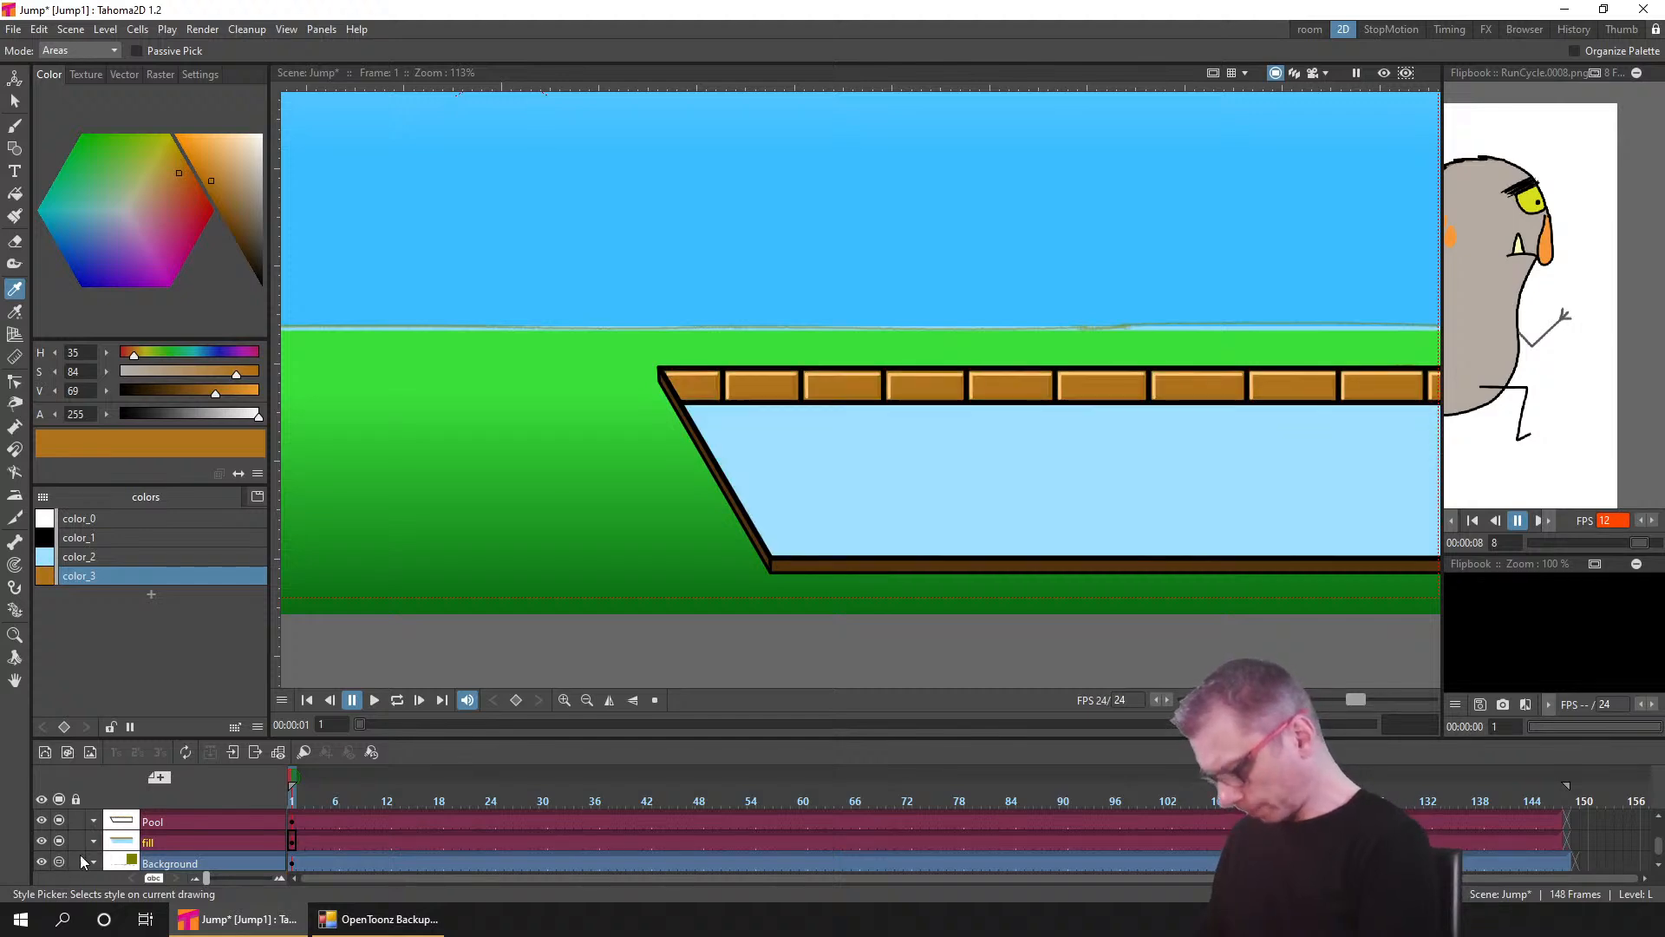
pyautogui.scroll(2, 325, 850)
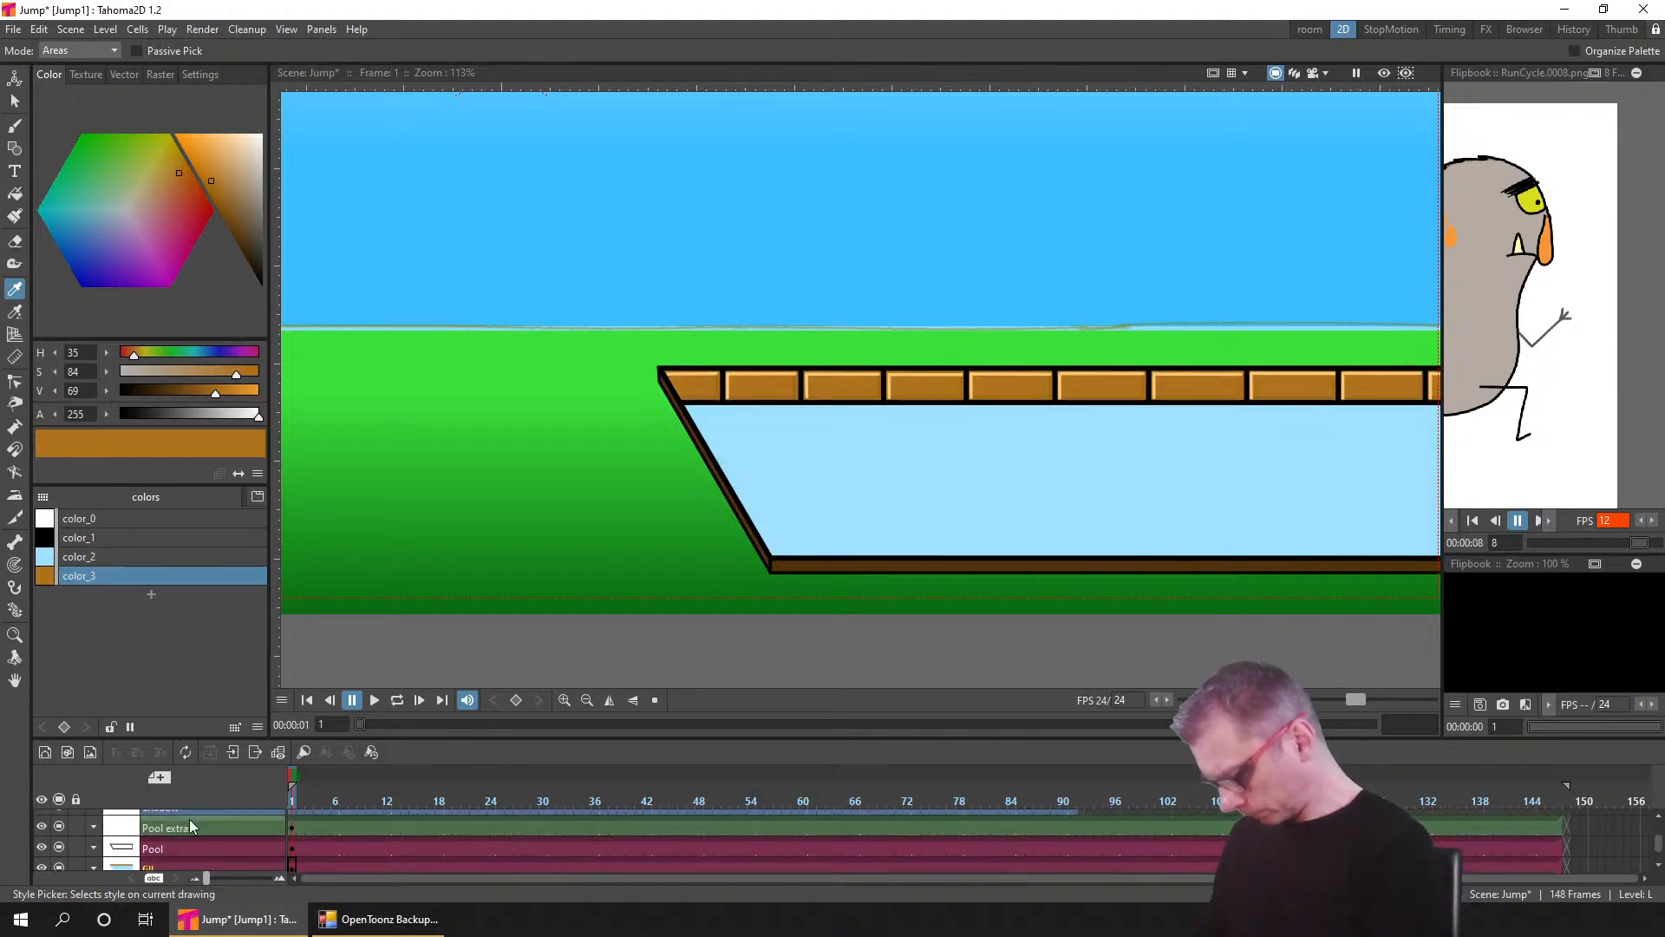
pyautogui.click(42, 826)
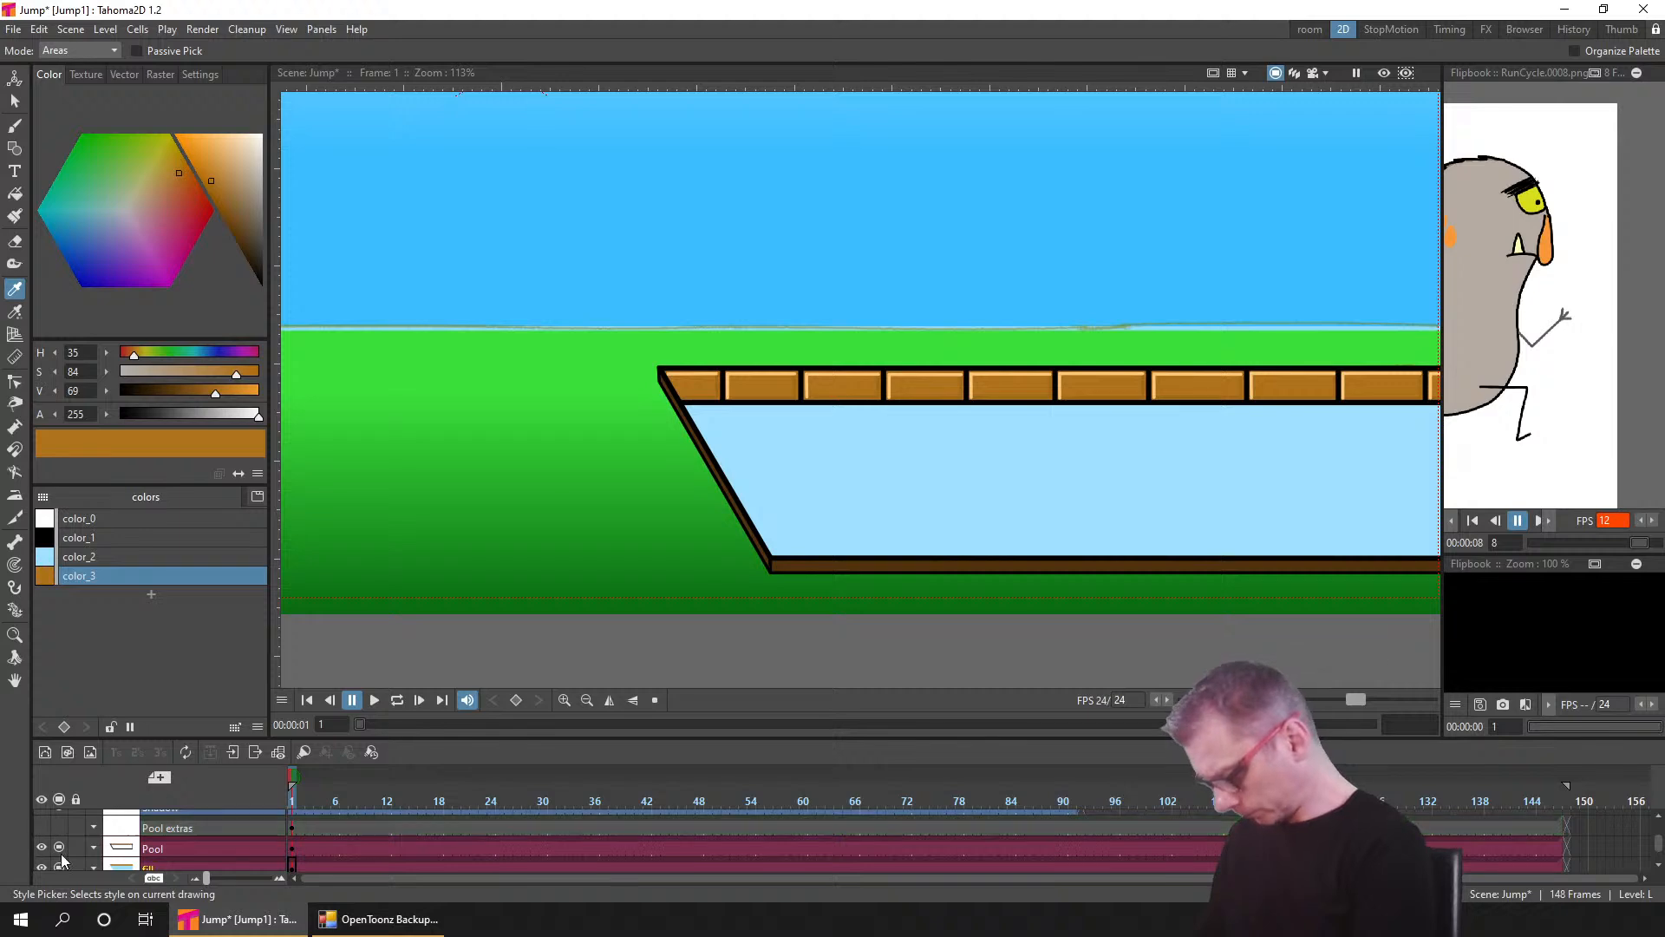
pyautogui.click(61, 847)
pyautogui.click(60, 843)
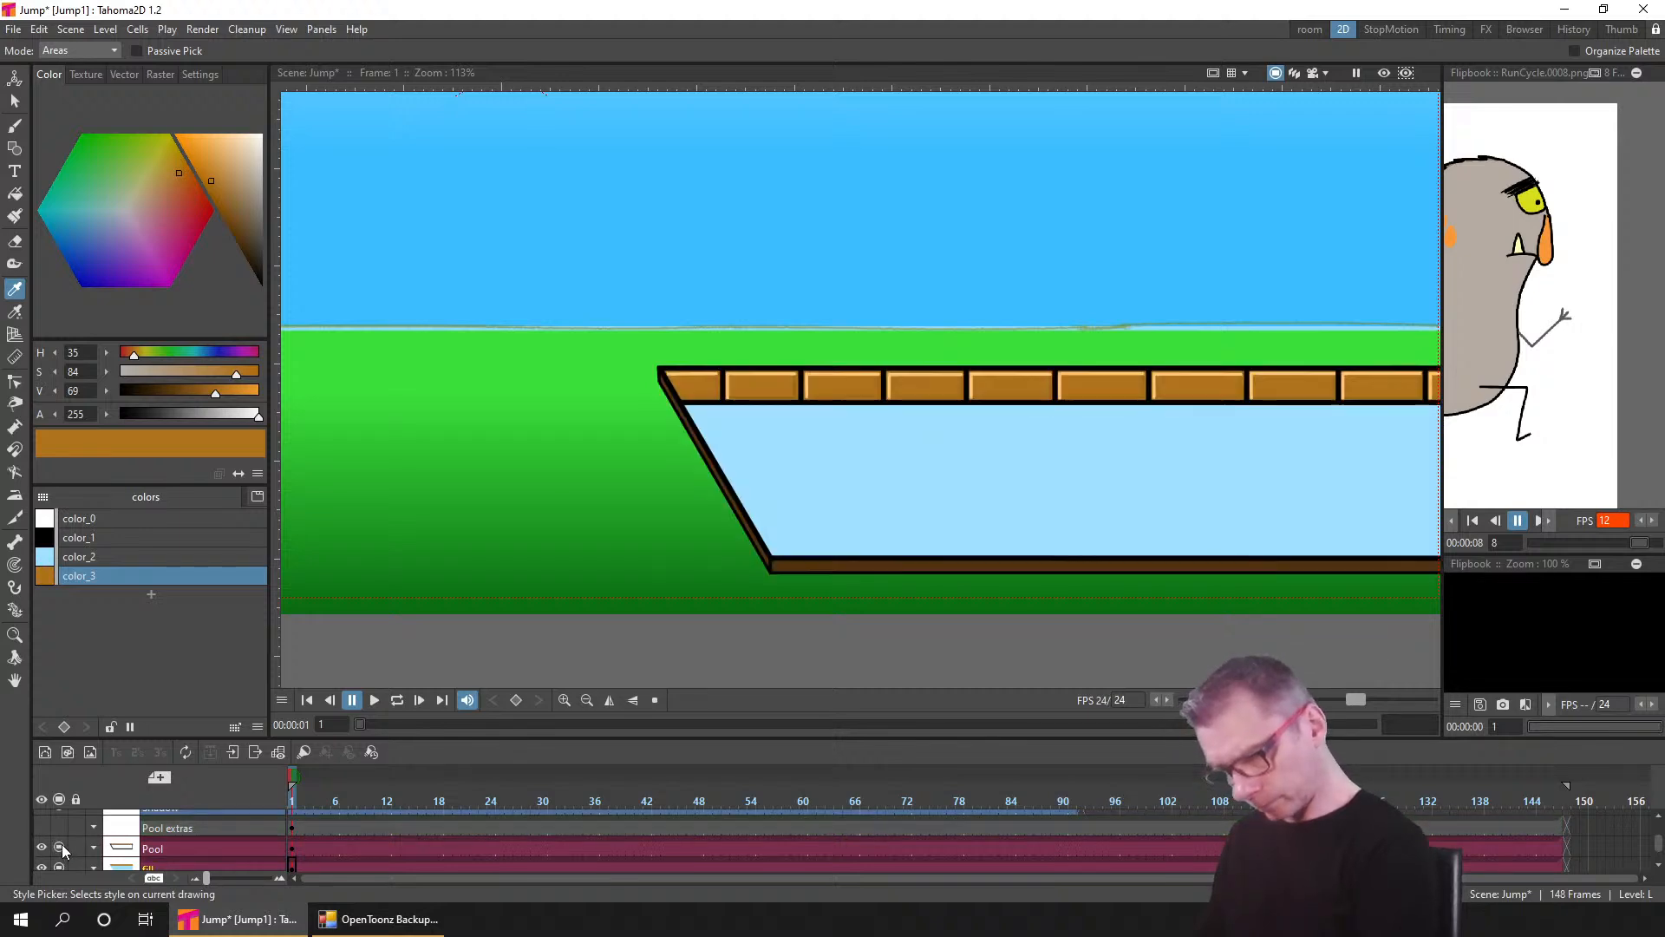
# - Darken the Pool level's light tile-edge style color_4 to value 79 and save the scene
pyautogui.click(290, 846)
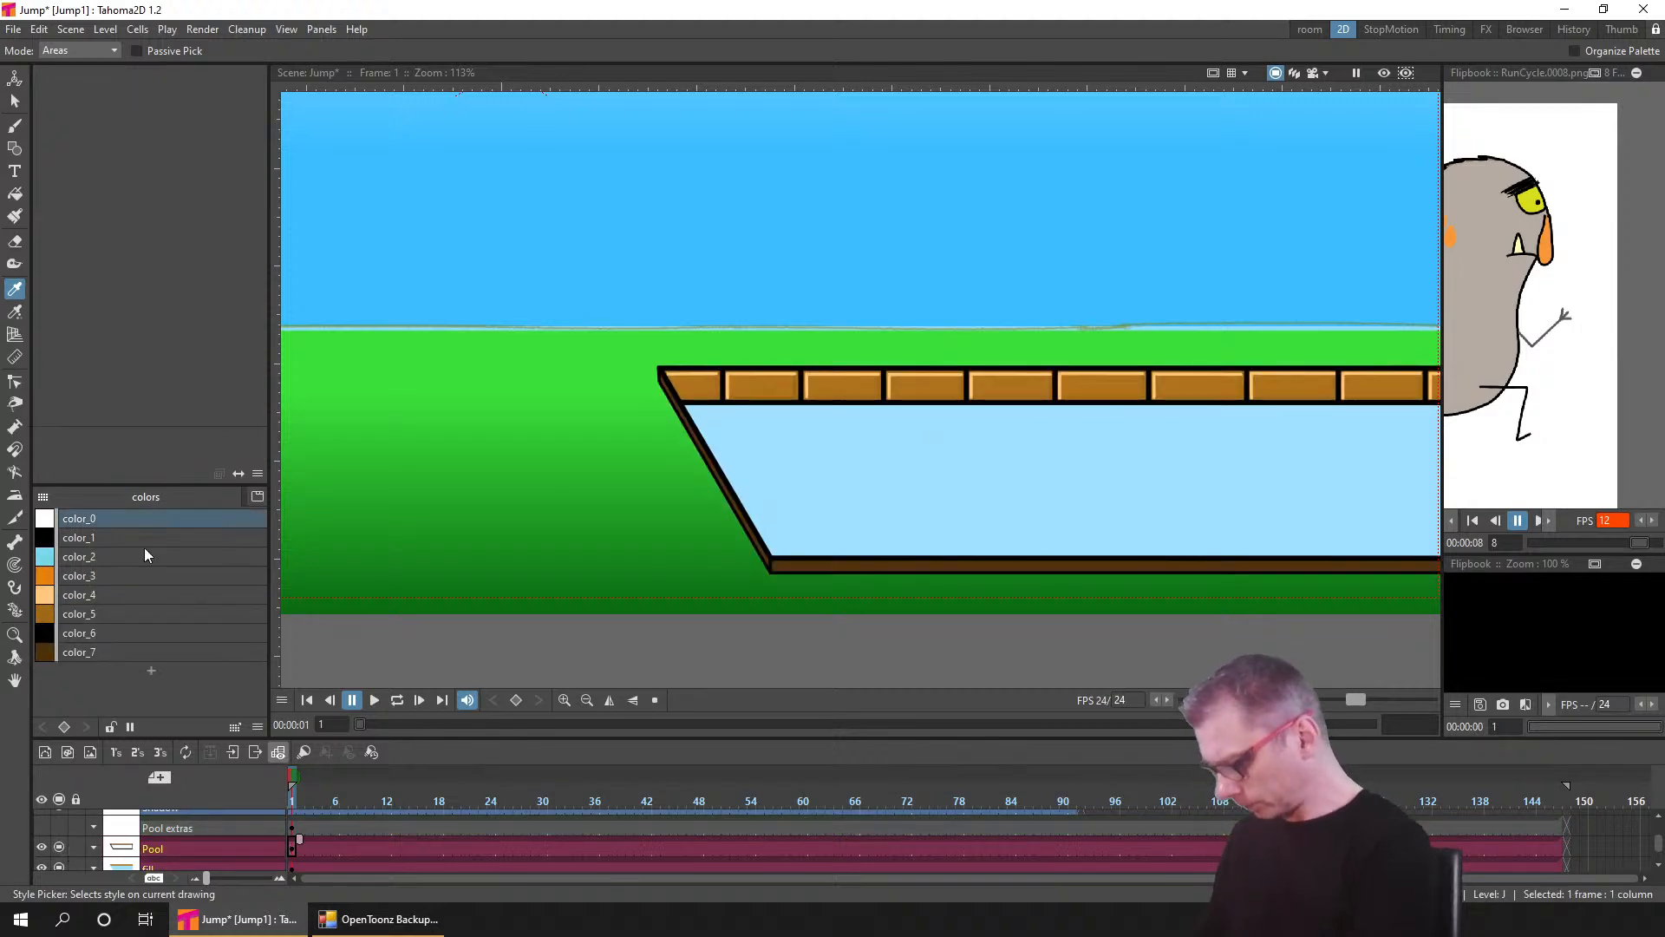
pyautogui.click(103, 595)
pyautogui.moveTo(257, 392); pyautogui.dragTo(231, 397)
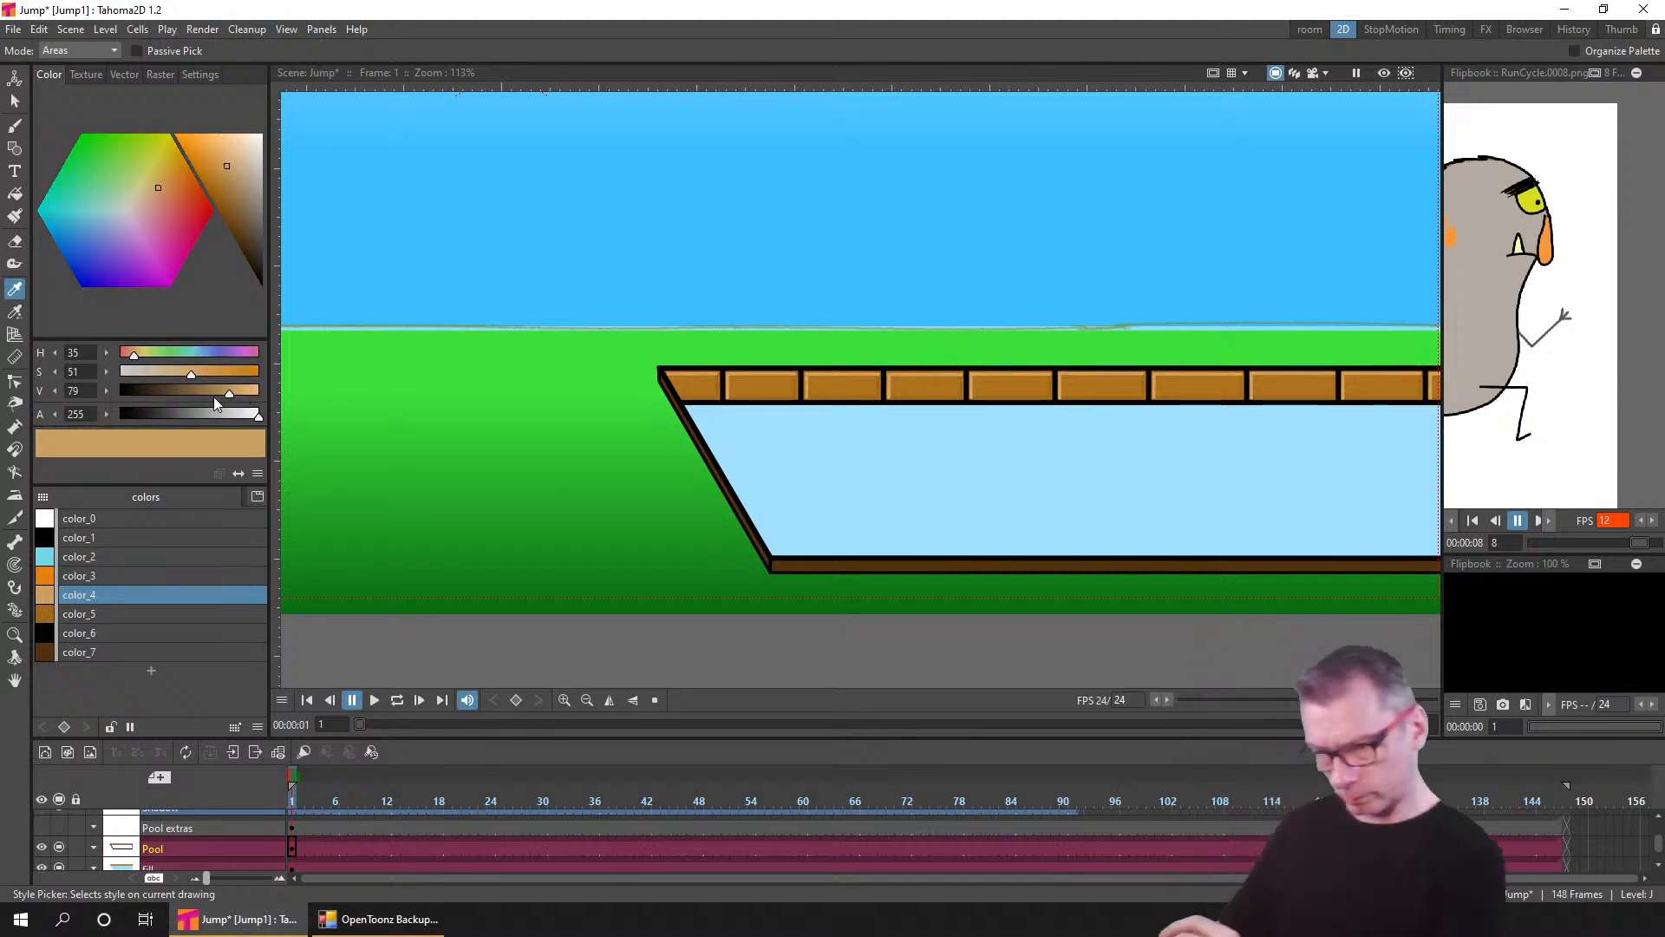
pyautogui.scroll(-3, 607, 473)
pyautogui.hotkey('ctrl', 's')
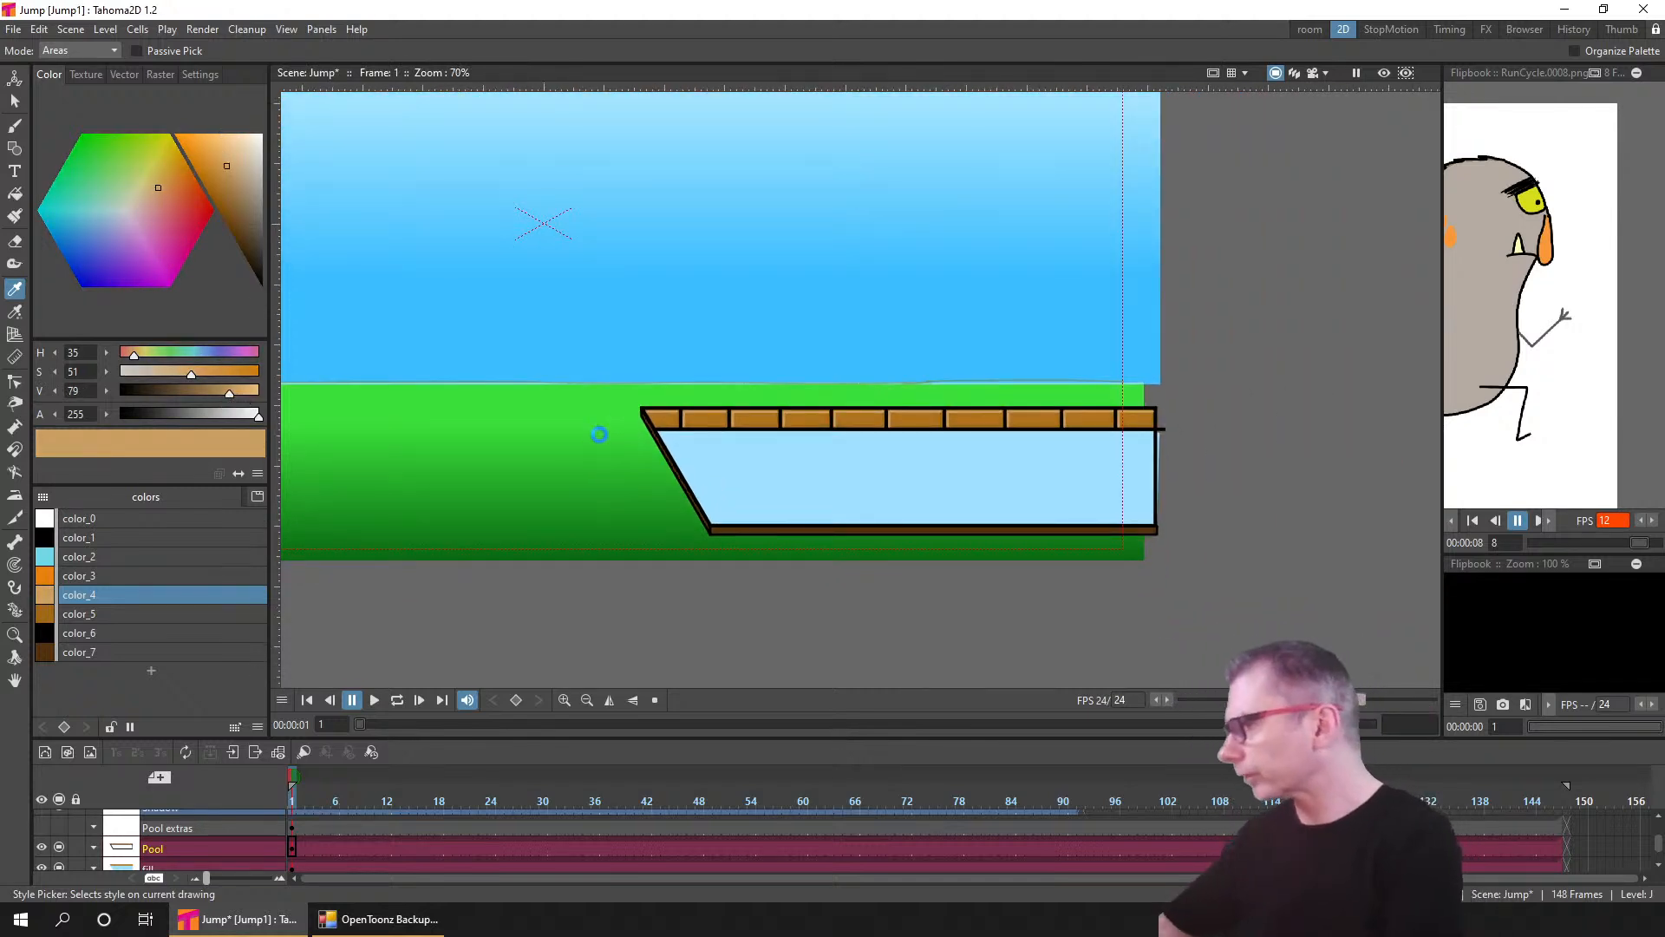
# - In the OpenToonz Backup Tool, copy backup Jump_V0438 with the appended name "with basic bg" and delete all non-named backups
pyautogui.moveTo(576, 491); pyautogui.dragTo(862, 502)
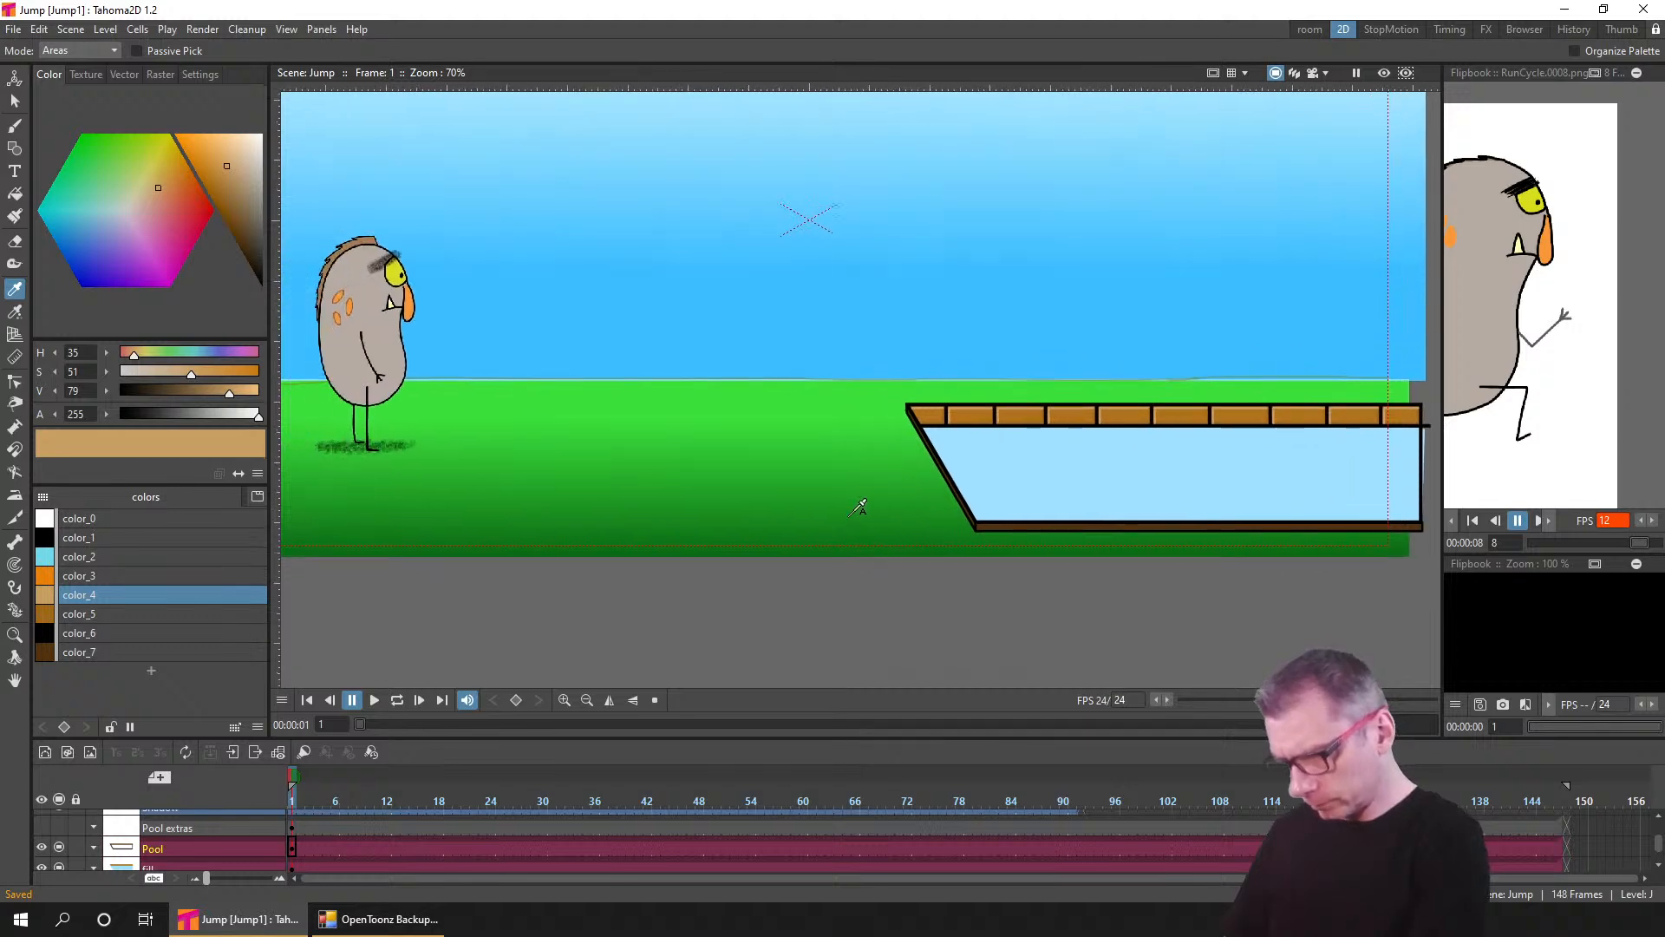
pyautogui.scroll(-1, 856, 511)
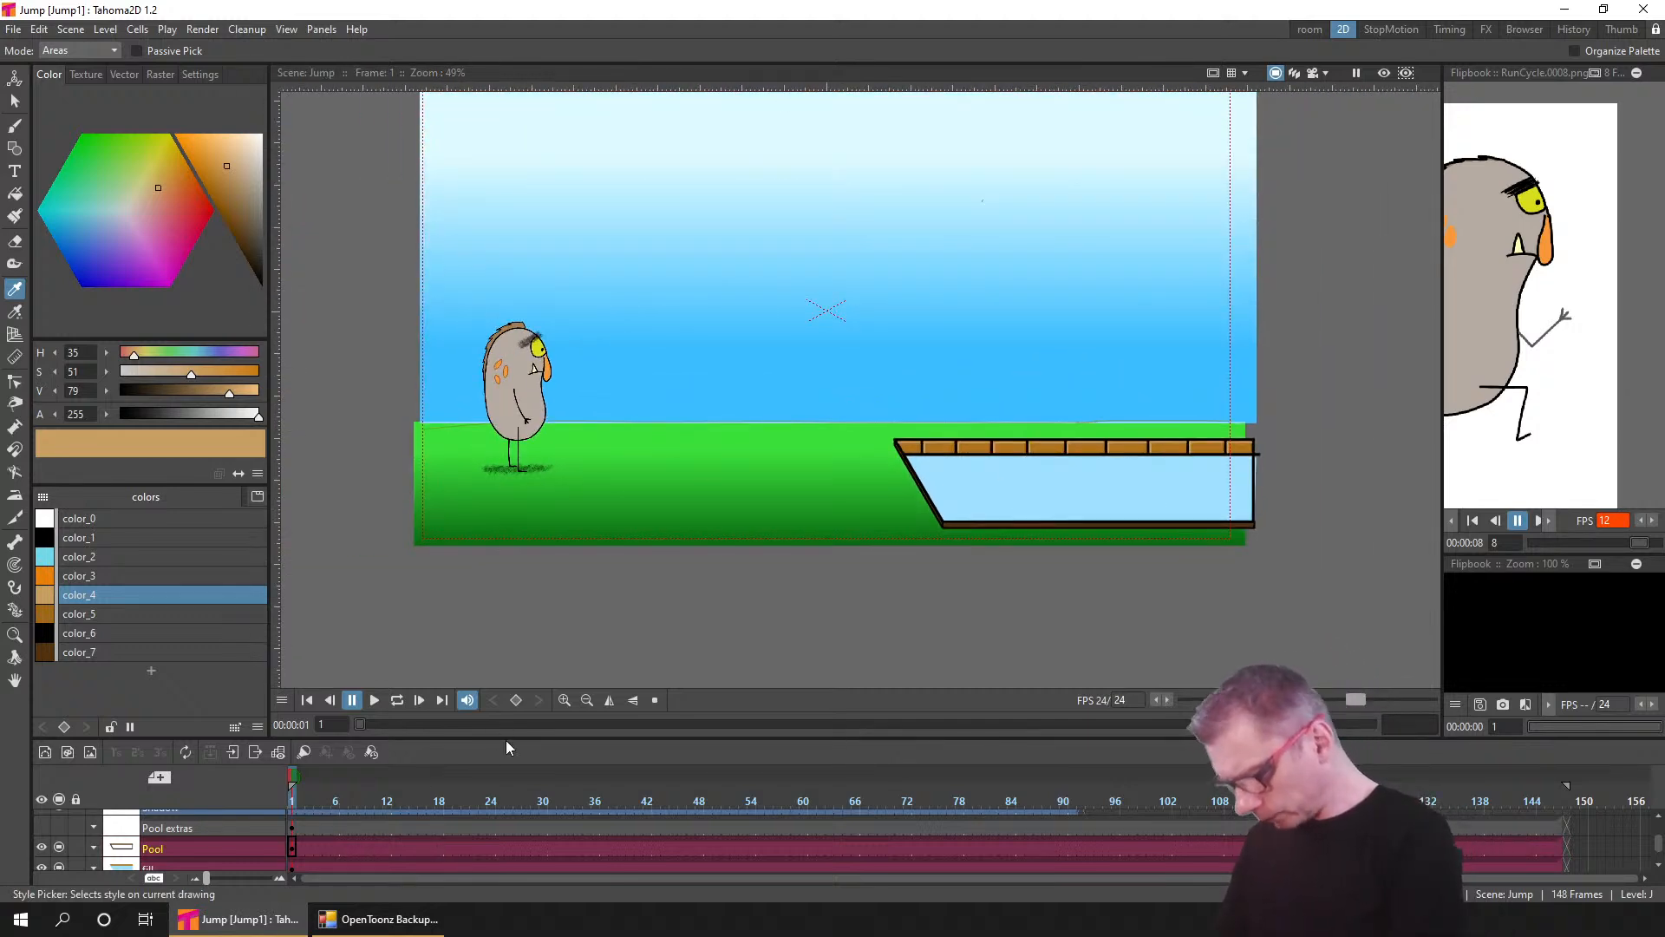
pyautogui.click(382, 918)
pyautogui.moveTo(884, 627); pyautogui.dragTo(707, 666)
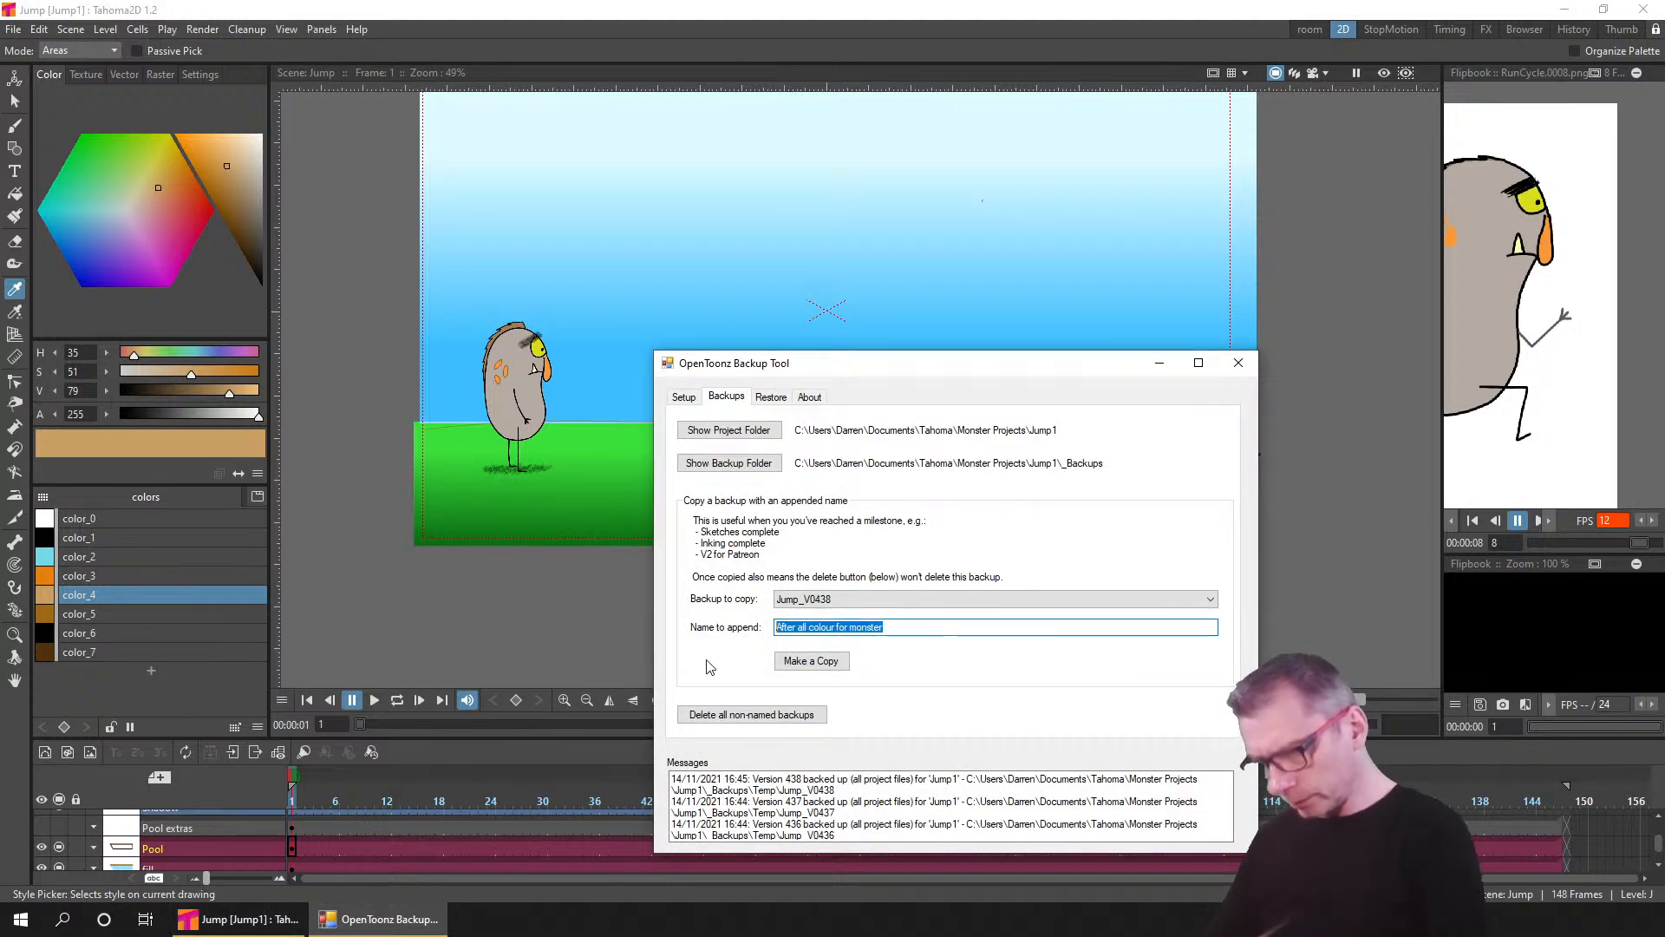
pyautogui.write('with basic bg')
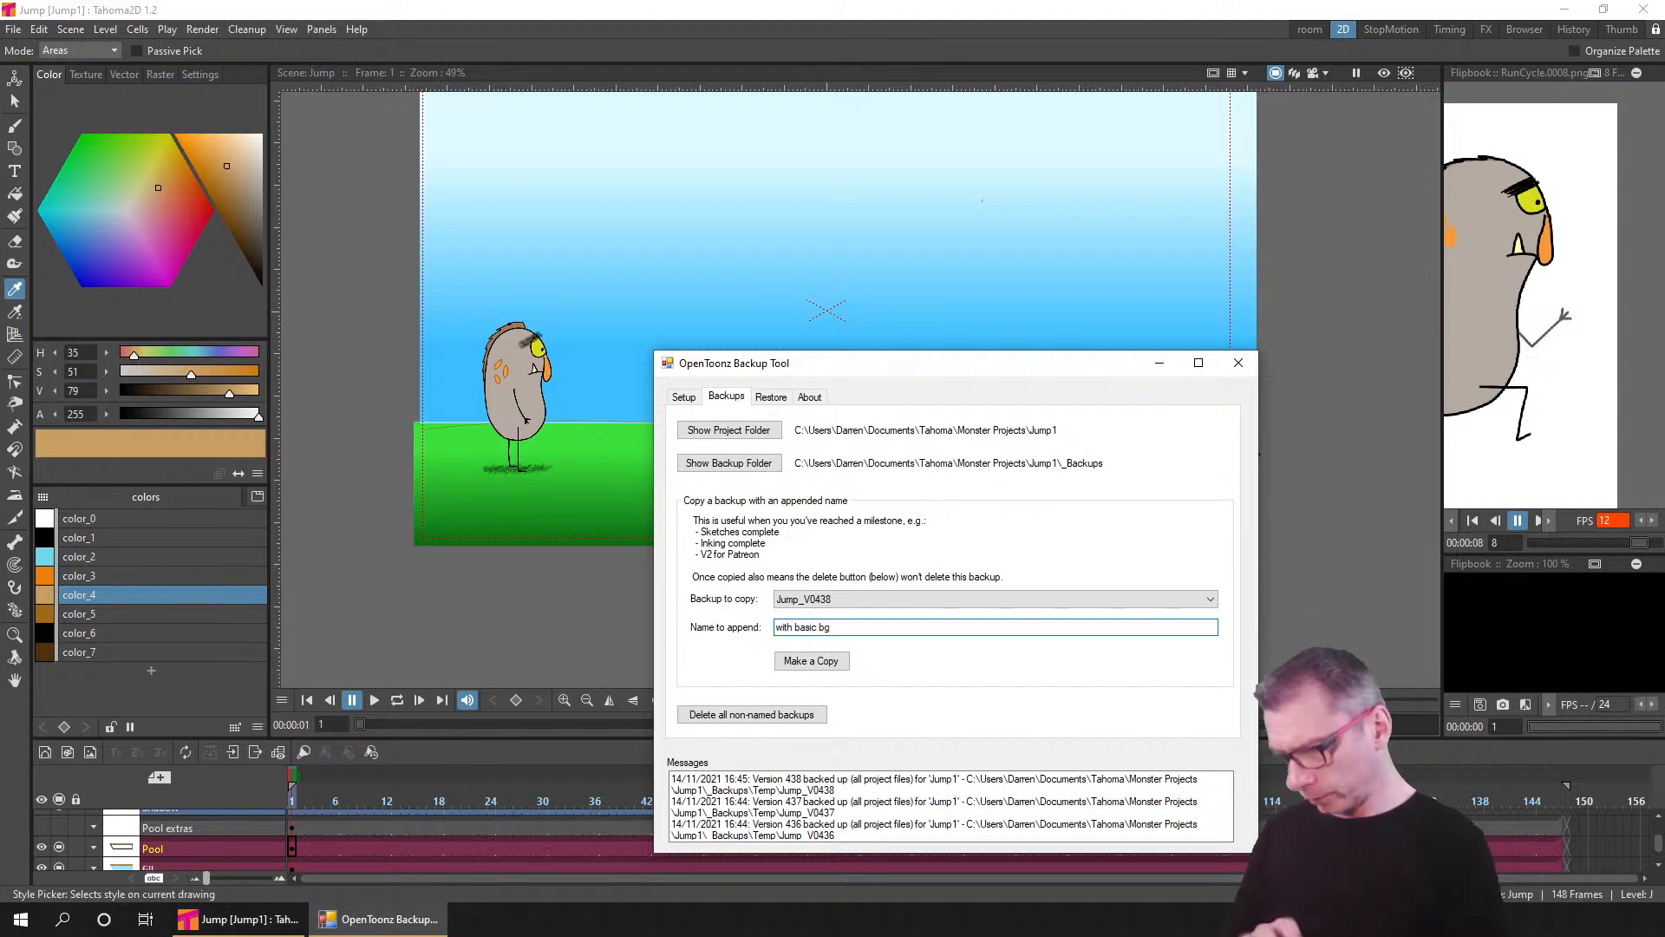
pyautogui.click(819, 662)
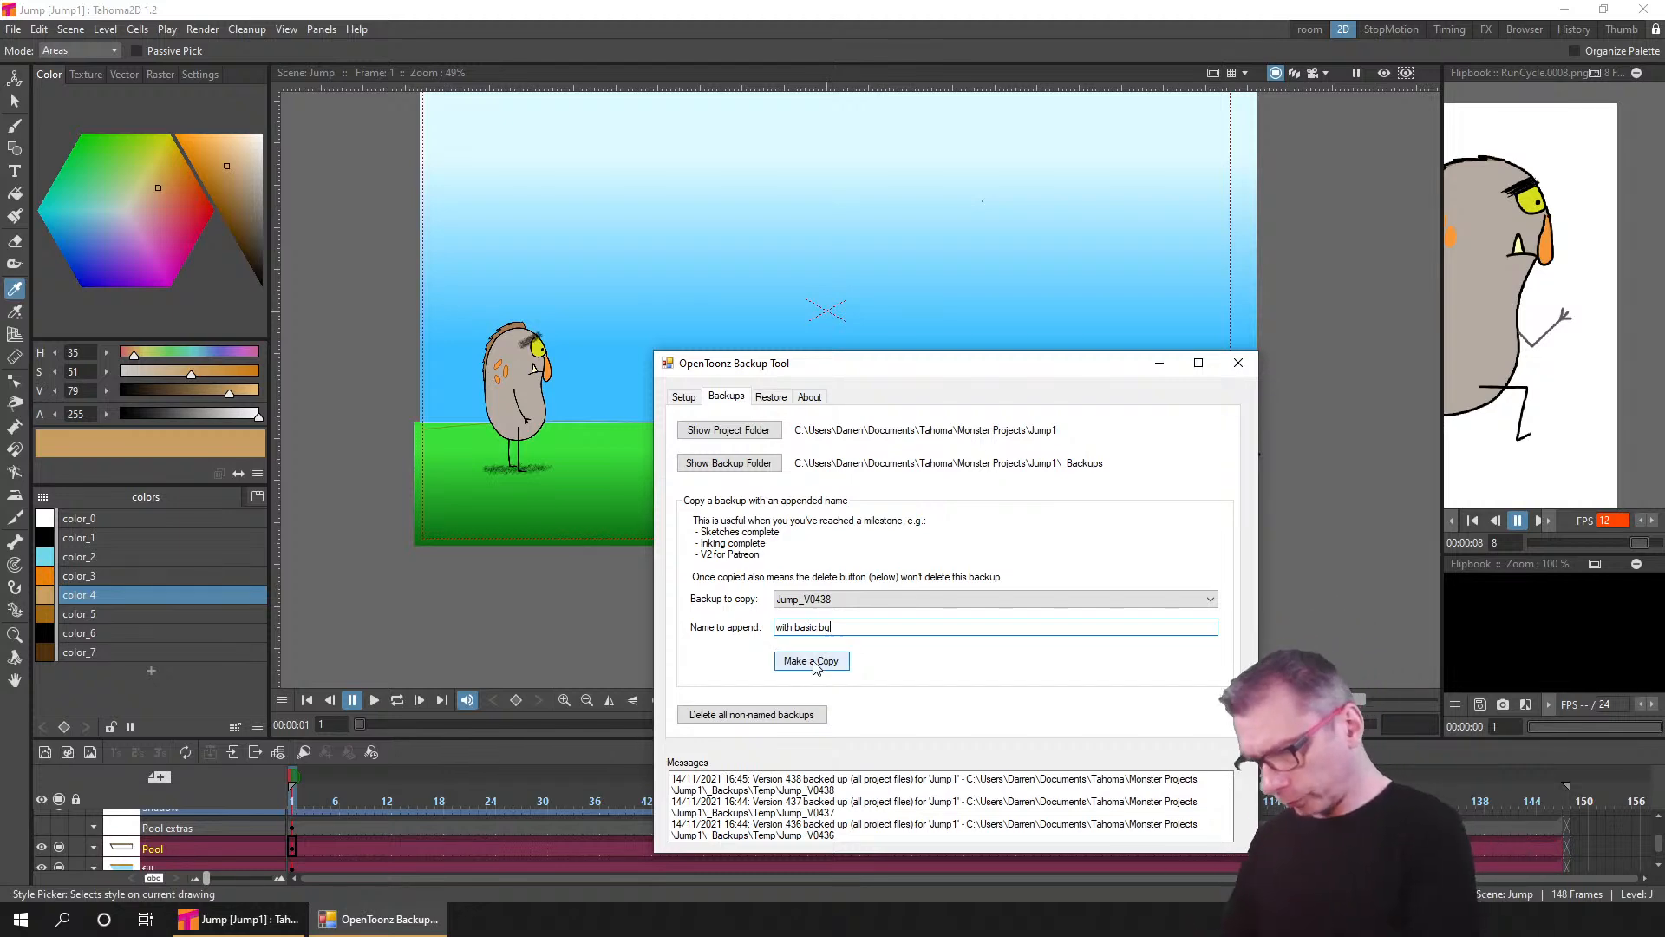
pyautogui.click(792, 720)
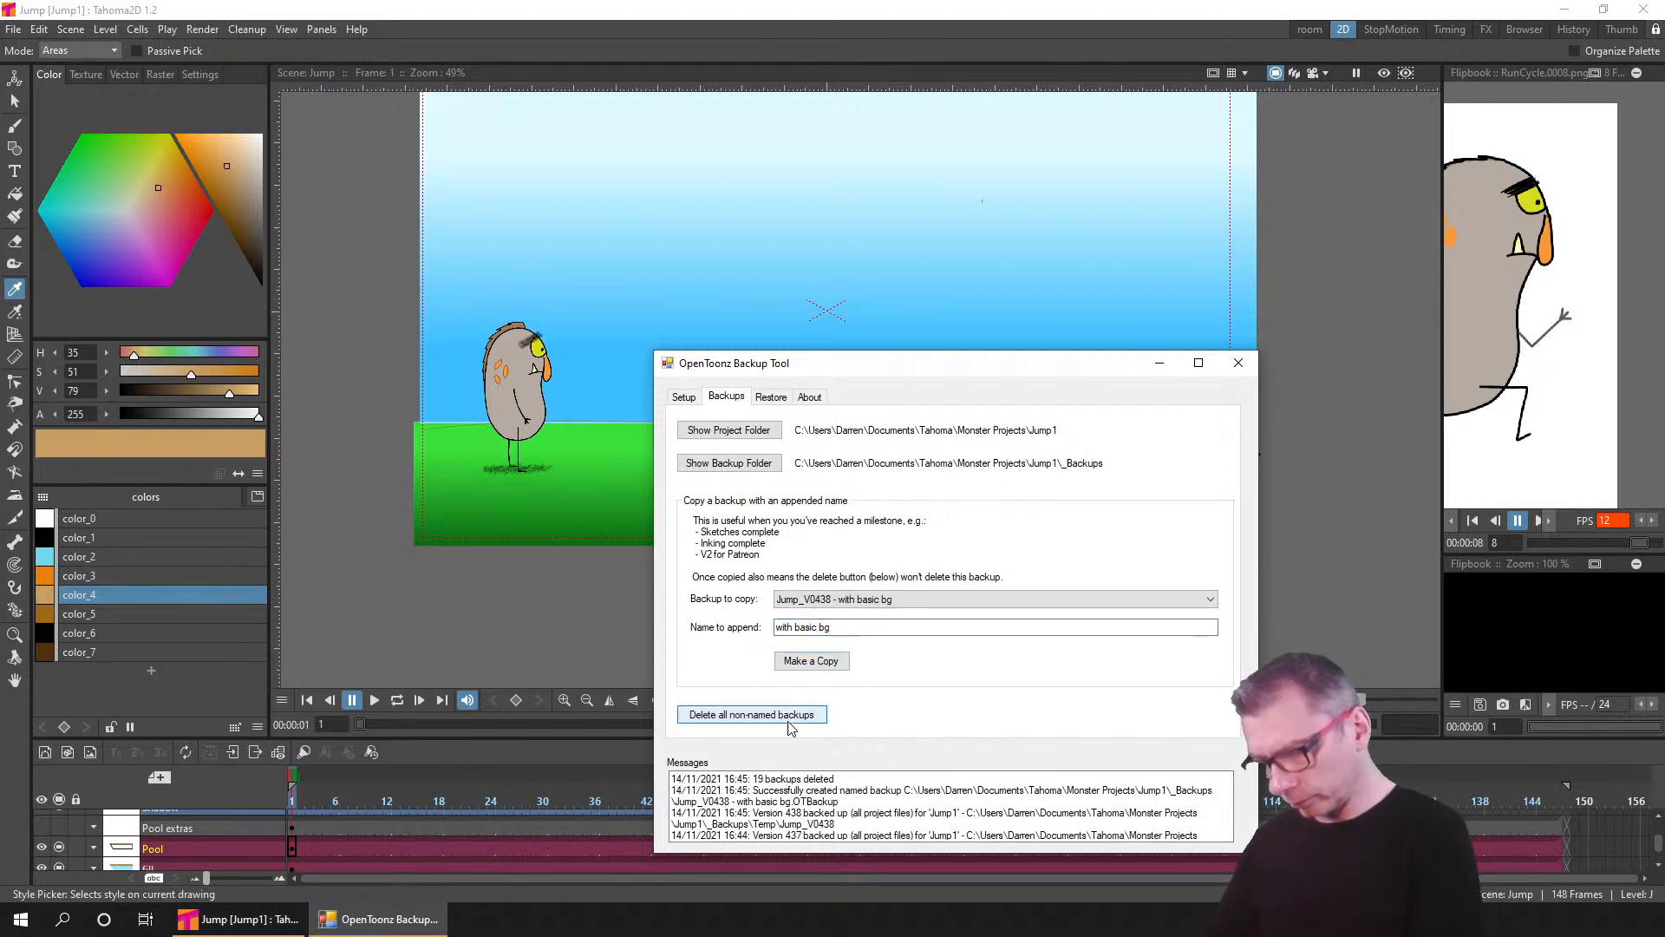
pyautogui.click(1159, 362)
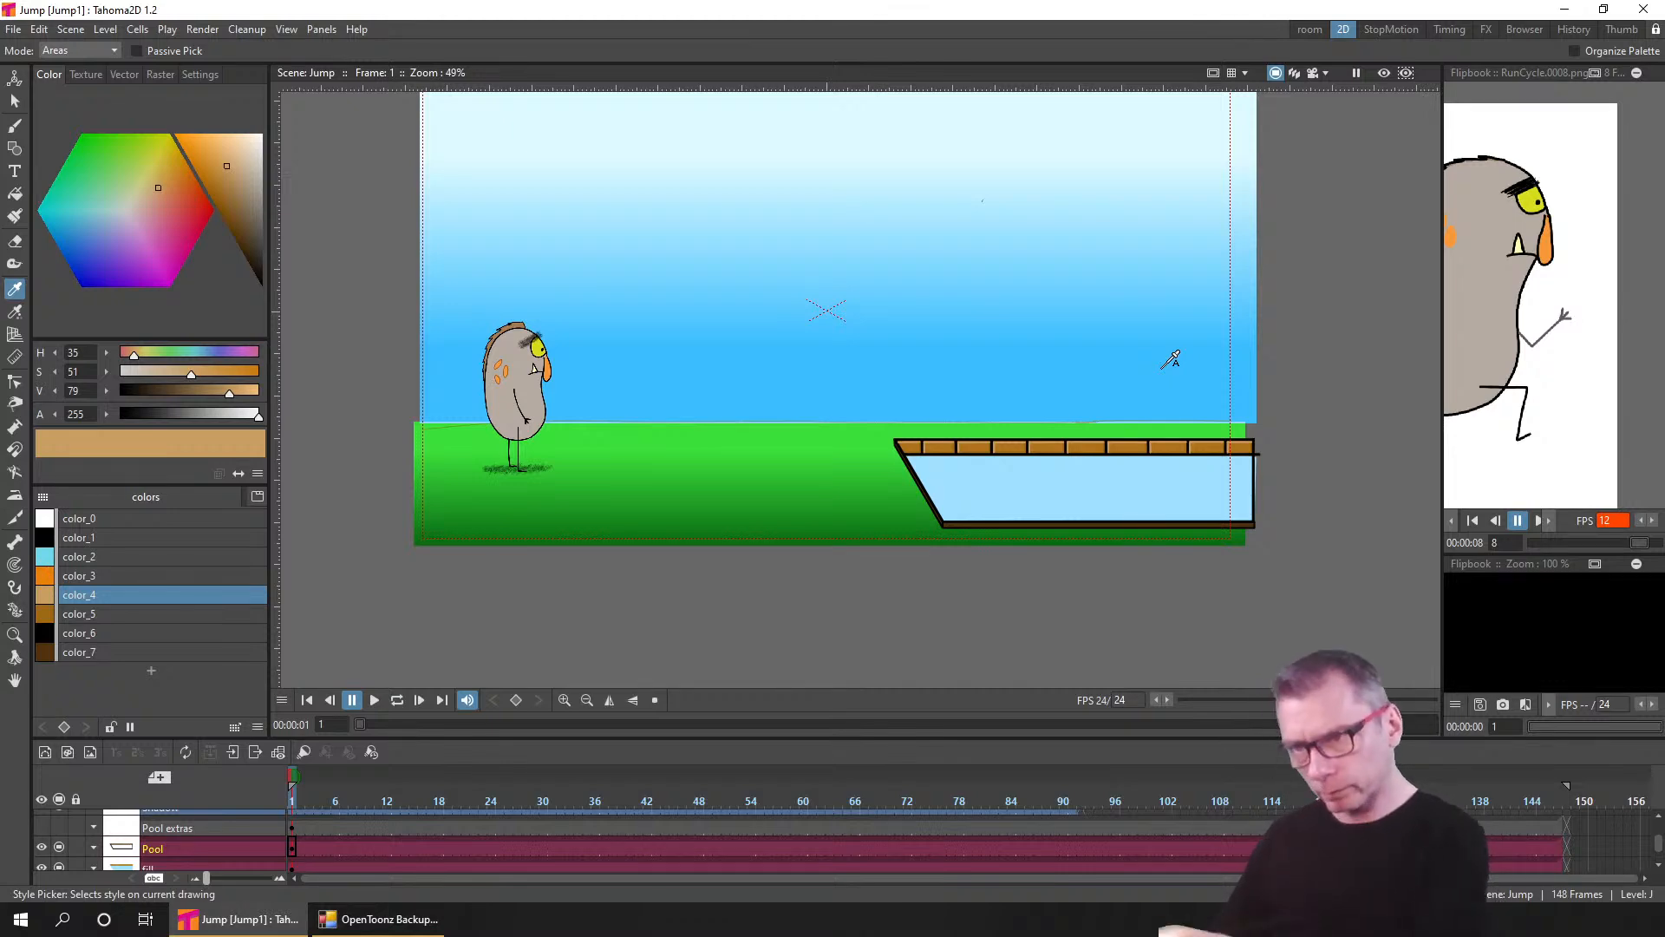
# - Switch to camera view, hide the old Background layer and move the BG layer above it in the timeline
pyautogui.click(1313, 73)
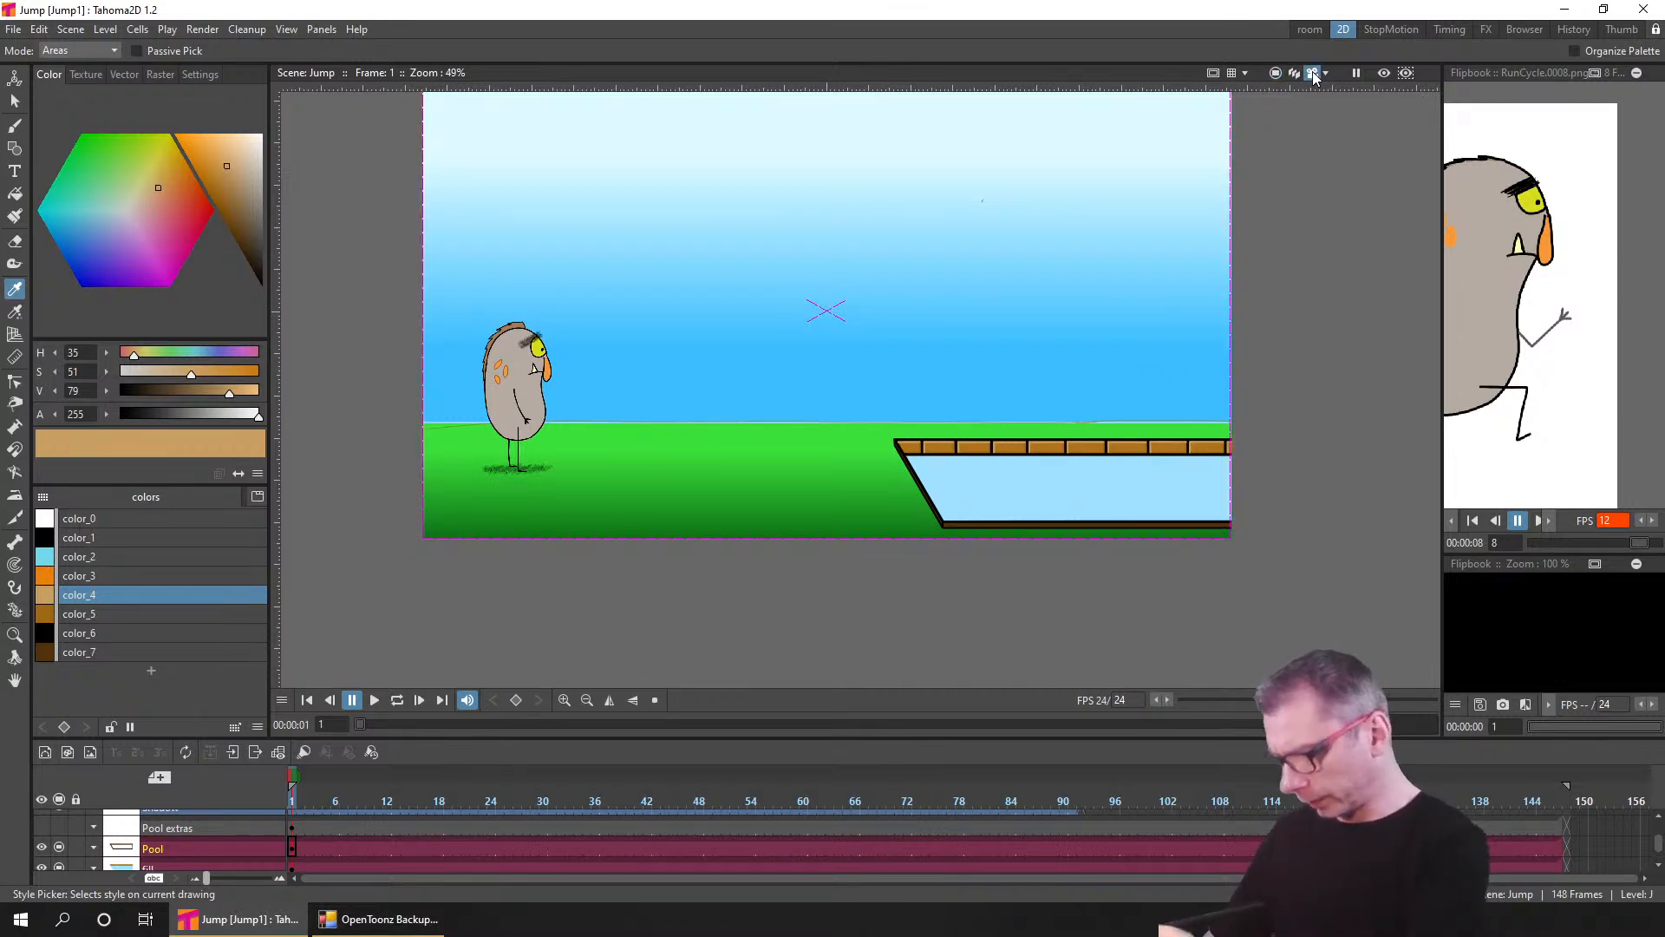
pyautogui.moveTo(194, 850); pyautogui.dragTo(228, 778)
pyautogui.click(59, 821)
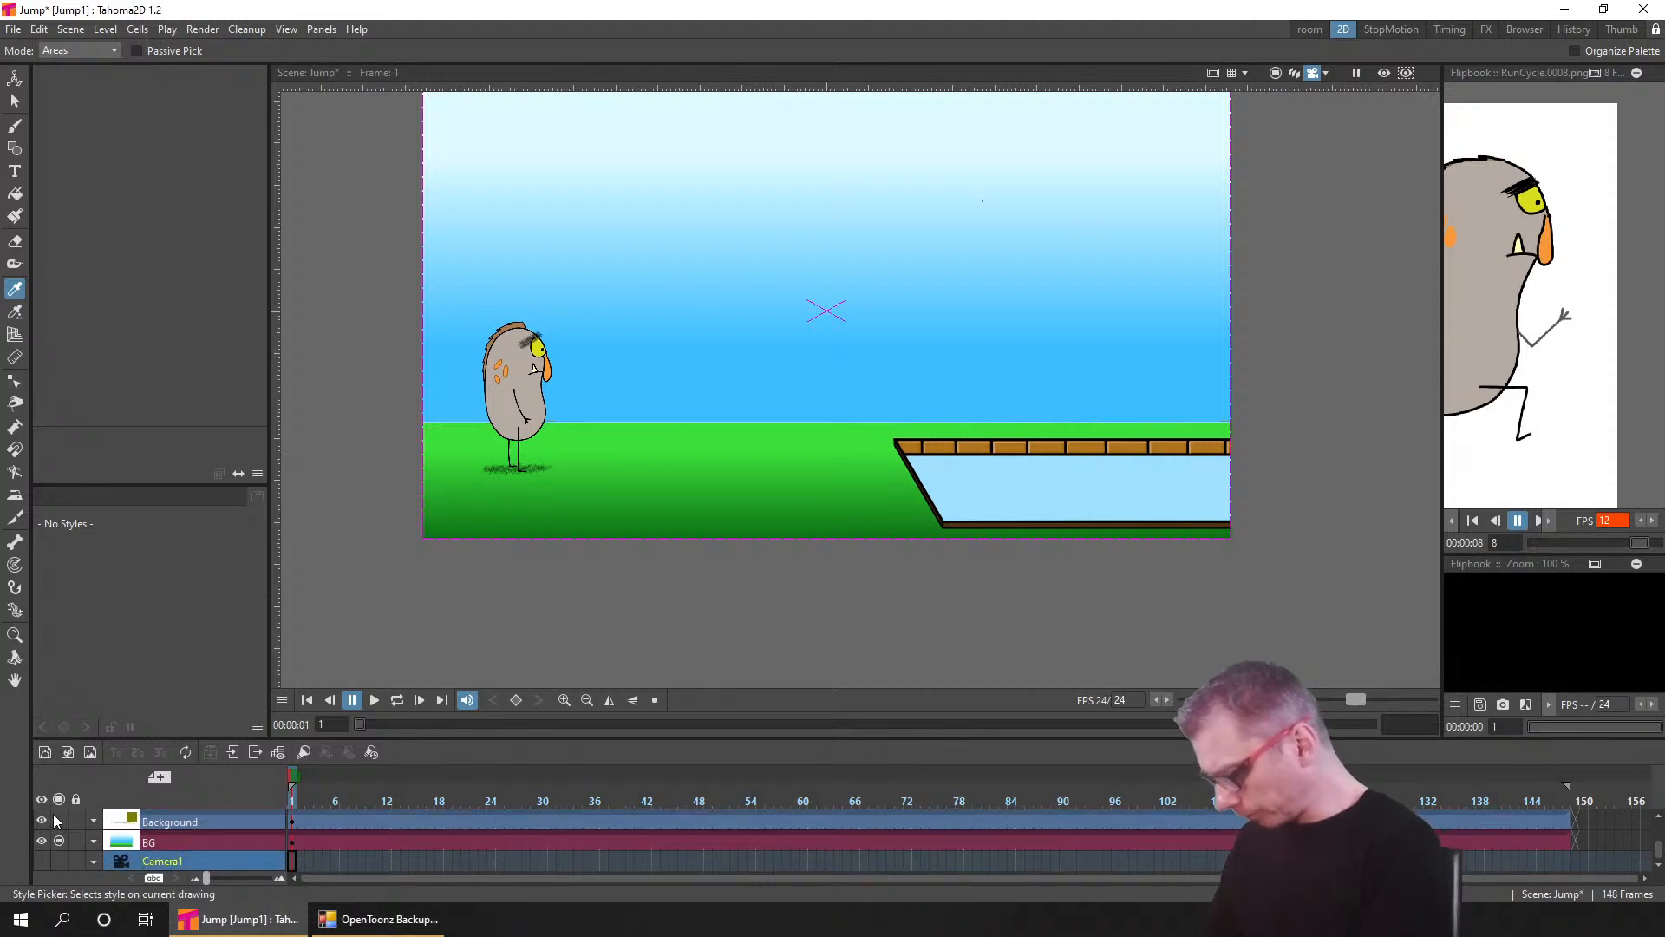
pyautogui.click(41, 822)
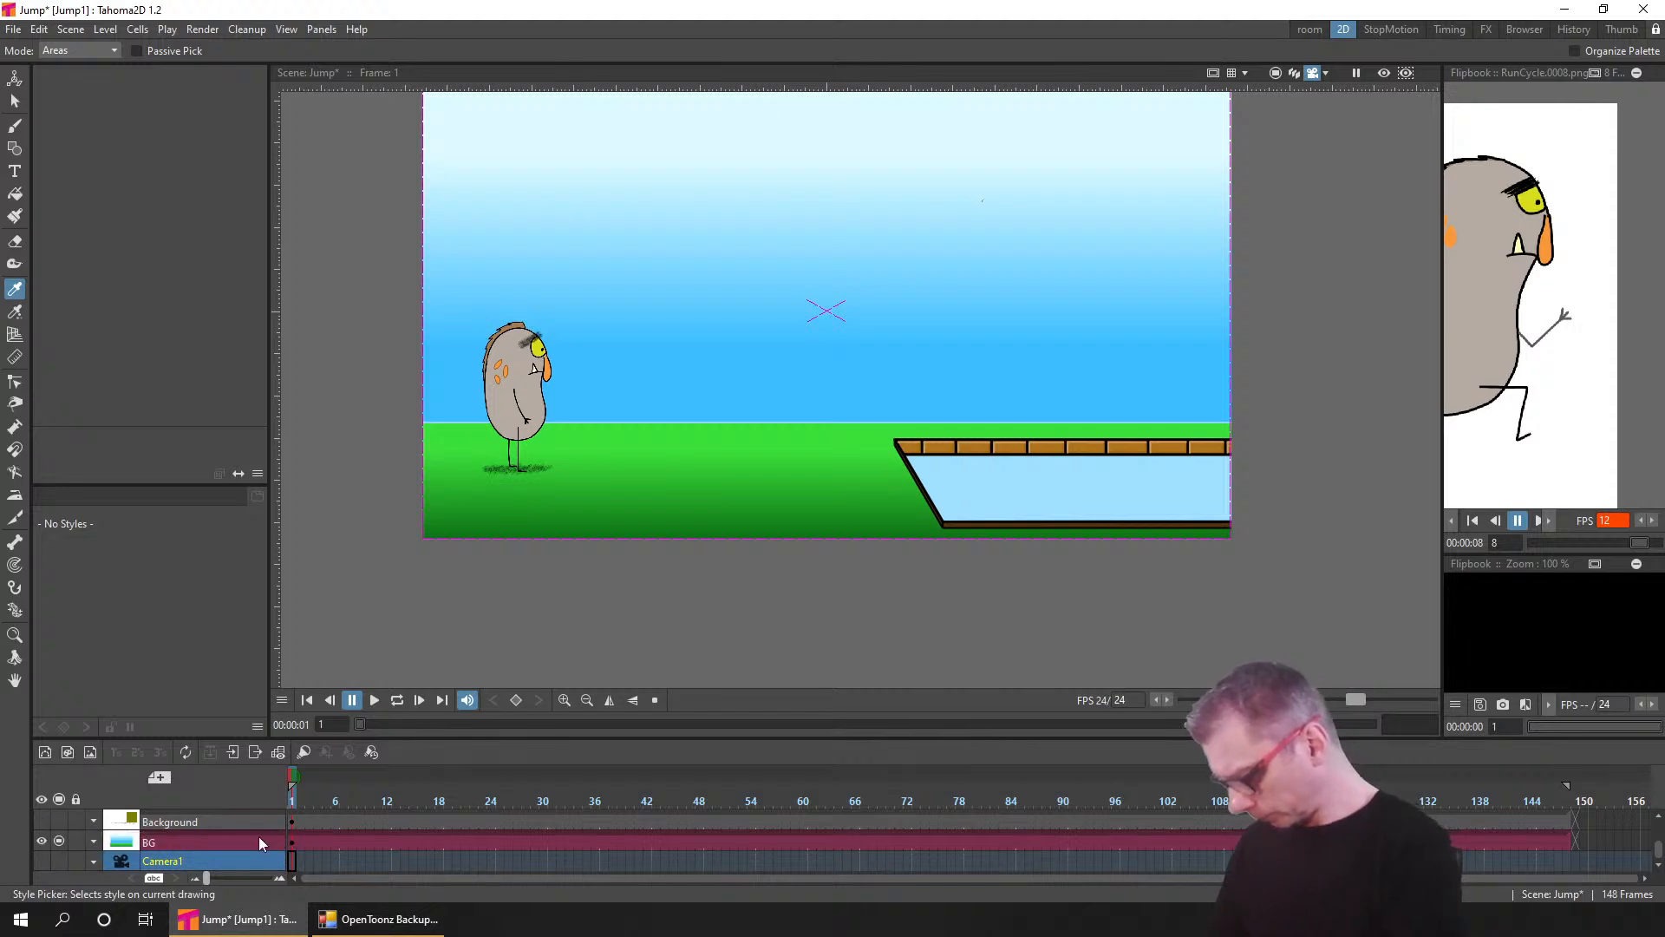
pyautogui.moveTo(232, 836); pyautogui.dragTo(243, 814)
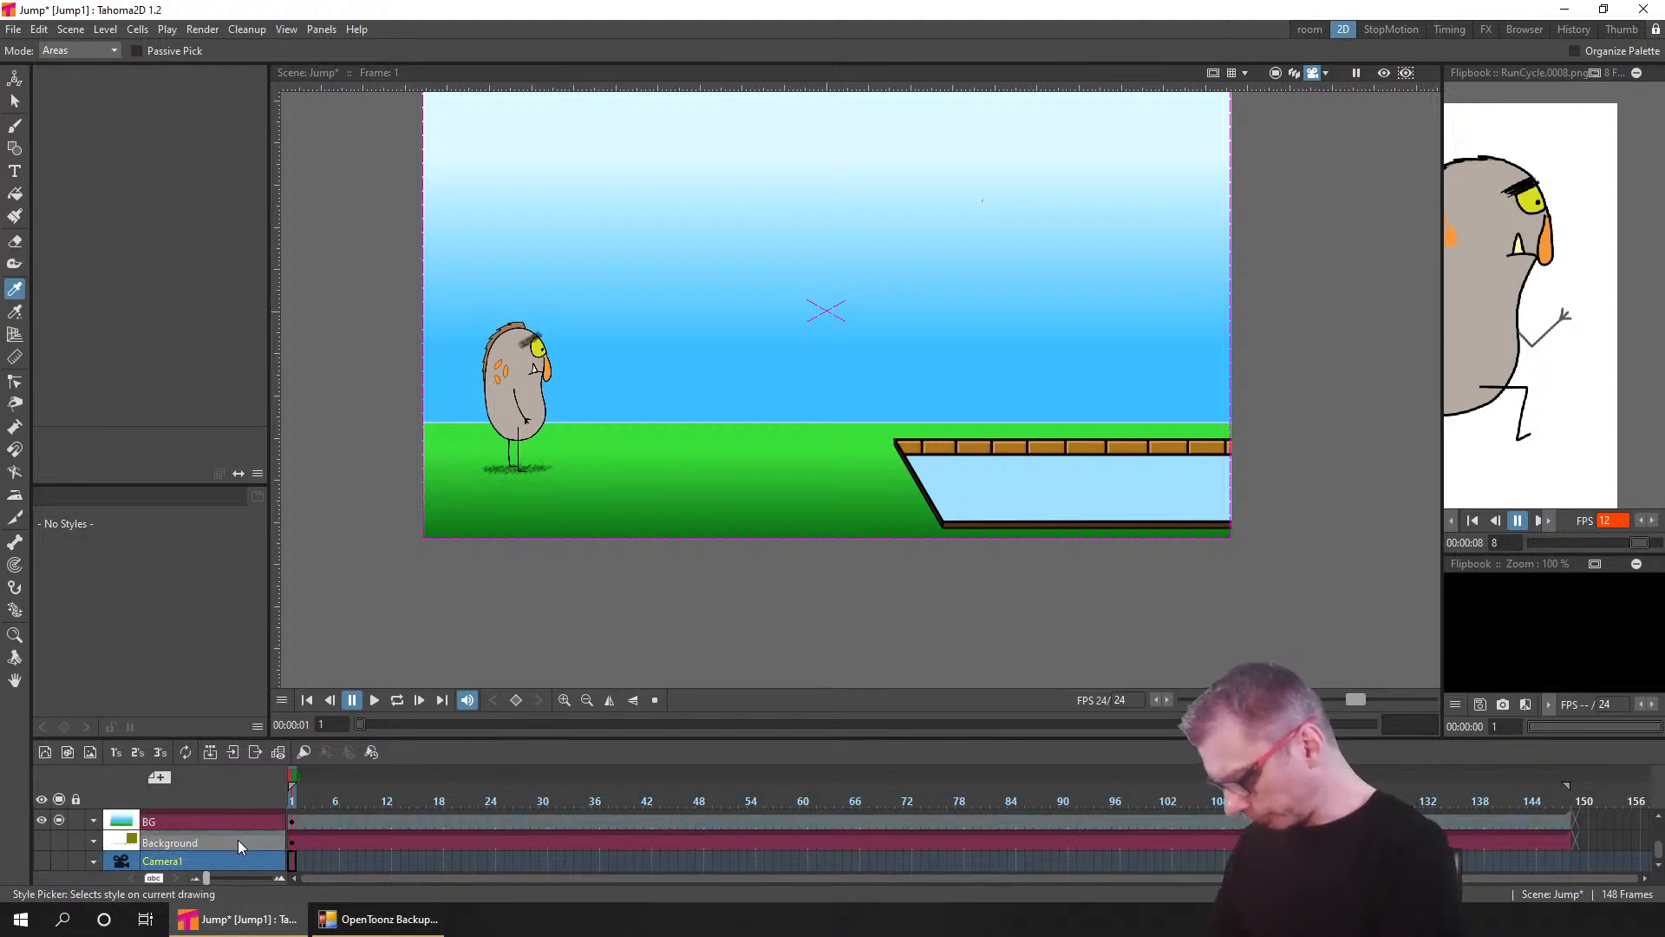
# - Examine the BG drawing's gradient styles color_2 and color_3 and inspect the horizon where sky meets ground
pyautogui.click(290, 820)
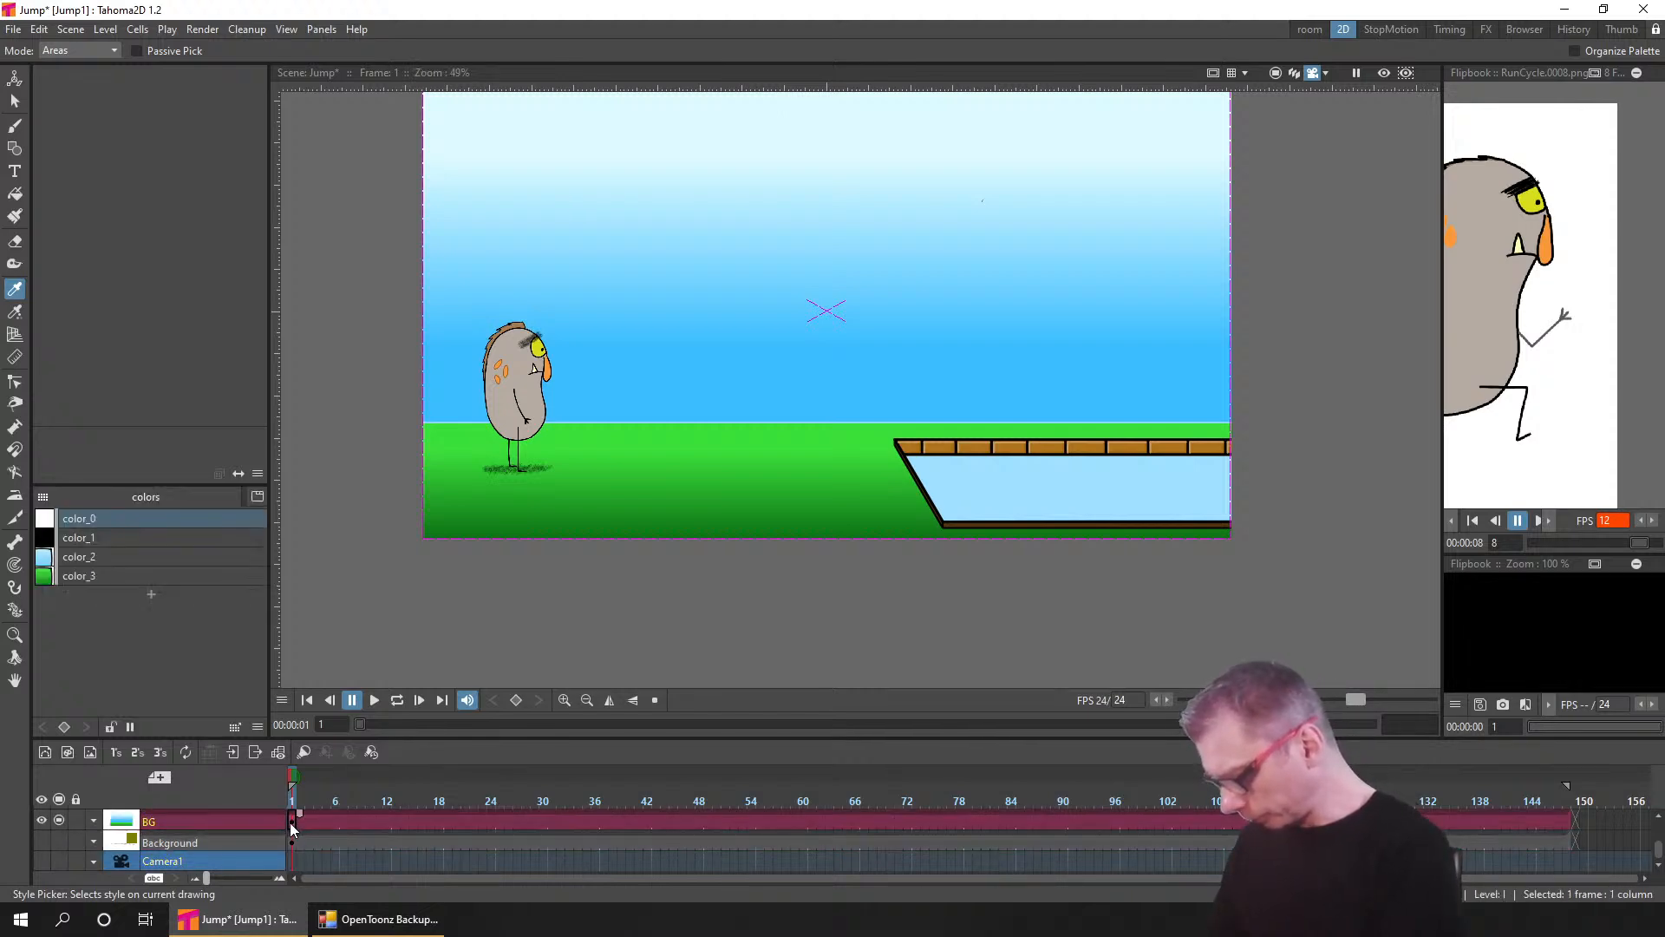
pyautogui.click(108, 560)
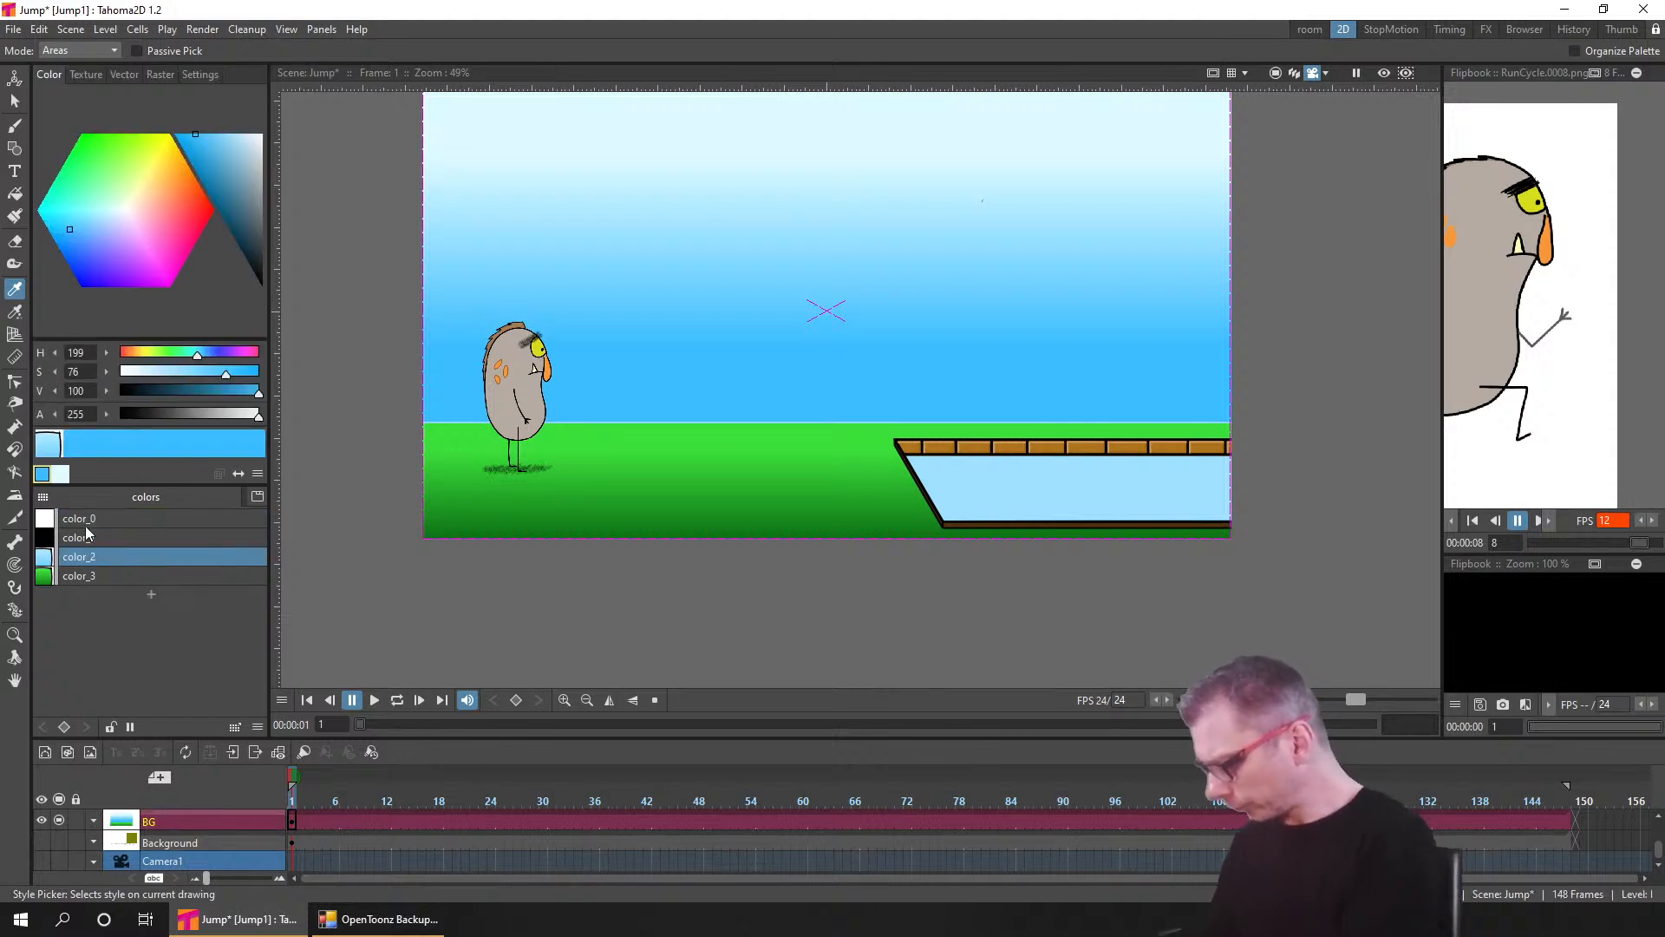
pyautogui.click(79, 576)
pyautogui.click(45, 477)
pyautogui.click(59, 476)
pyautogui.click(44, 476)
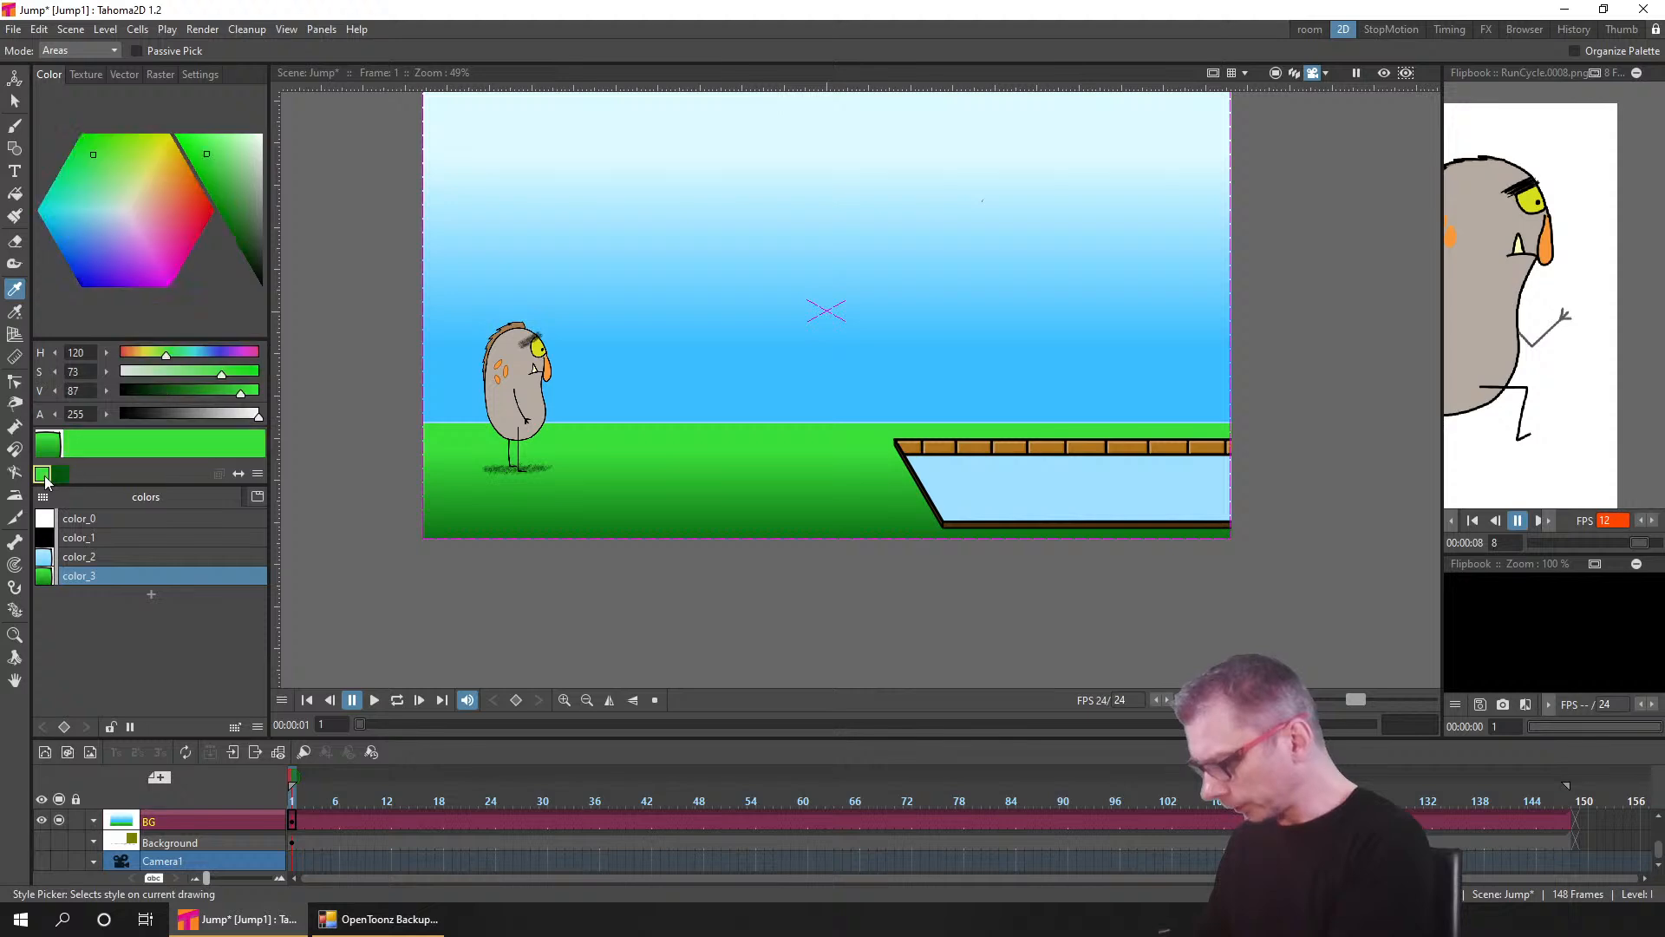
pyautogui.scroll(12, 605, 423)
pyautogui.scroll(-3, 616, 423)
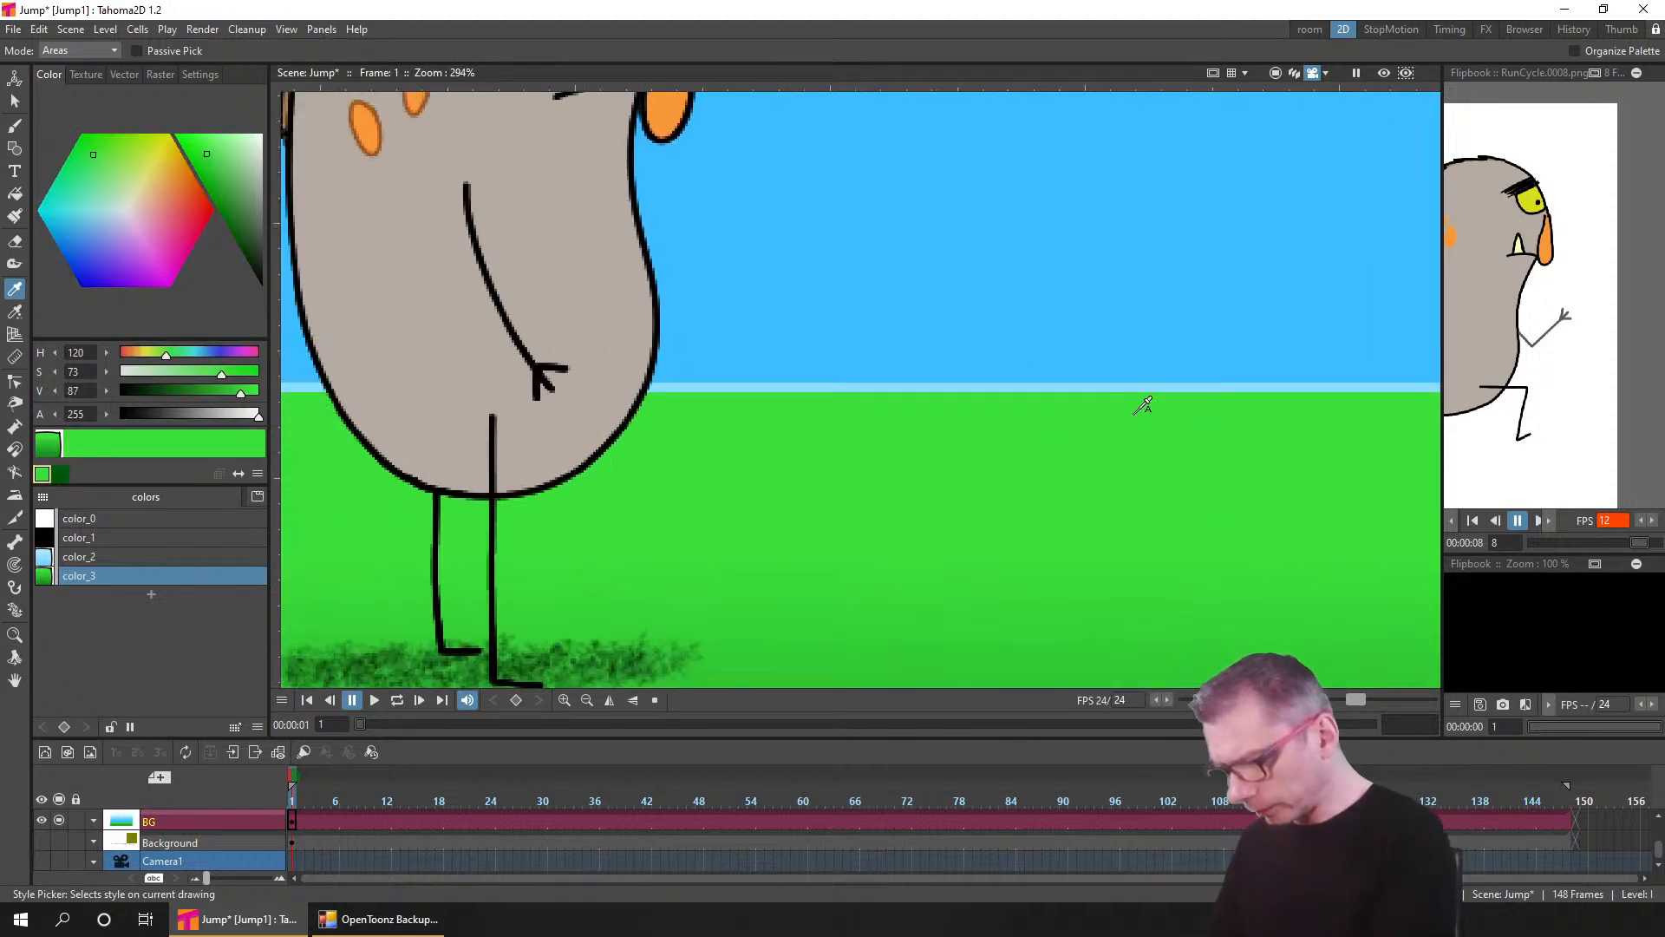
# - Return to the camera stand view and nudge the green ground shape down 4.5 px to close the horizon gap
pyautogui.click(1276, 75)
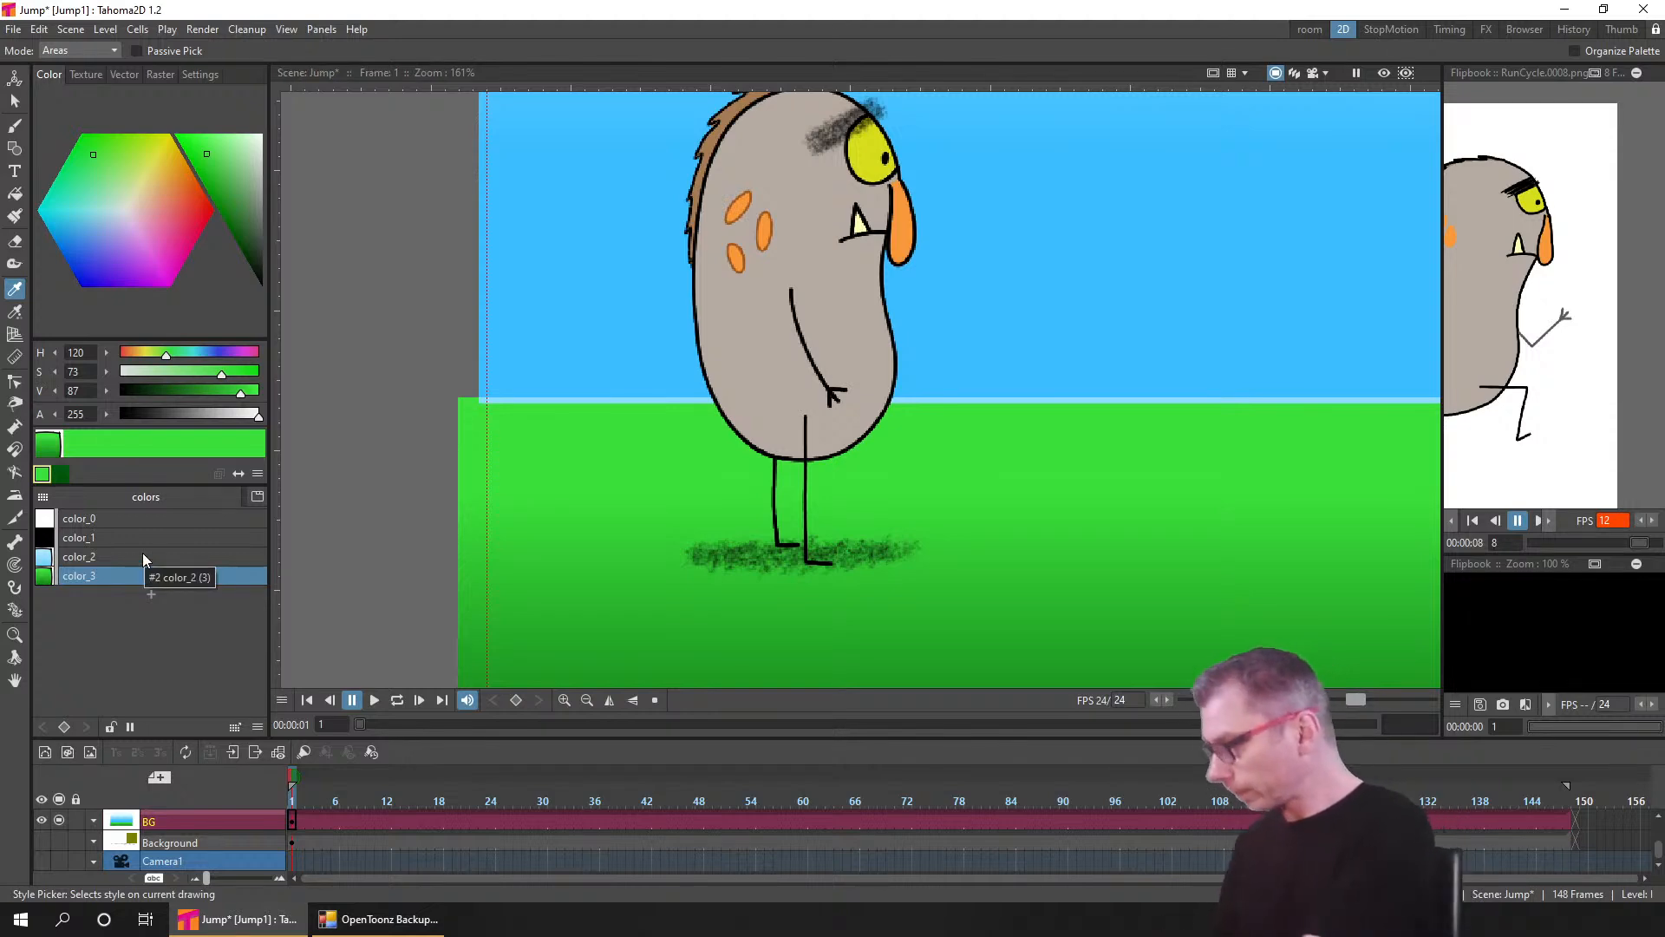
pyautogui.click(13, 101)
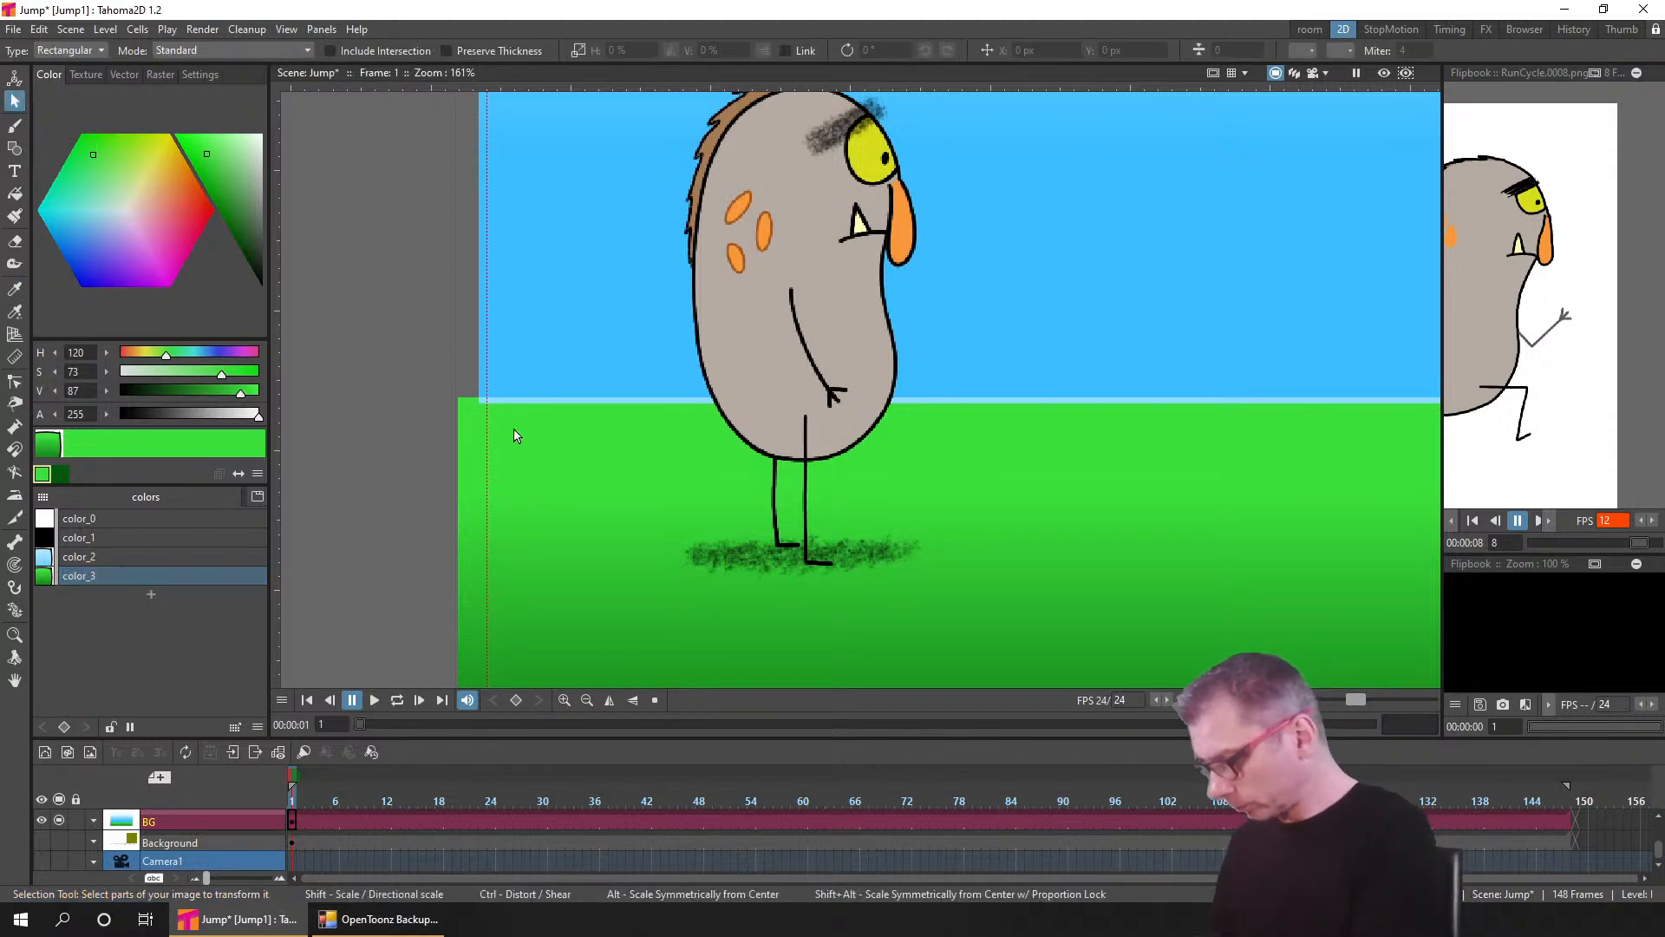
pyautogui.click(470, 407)
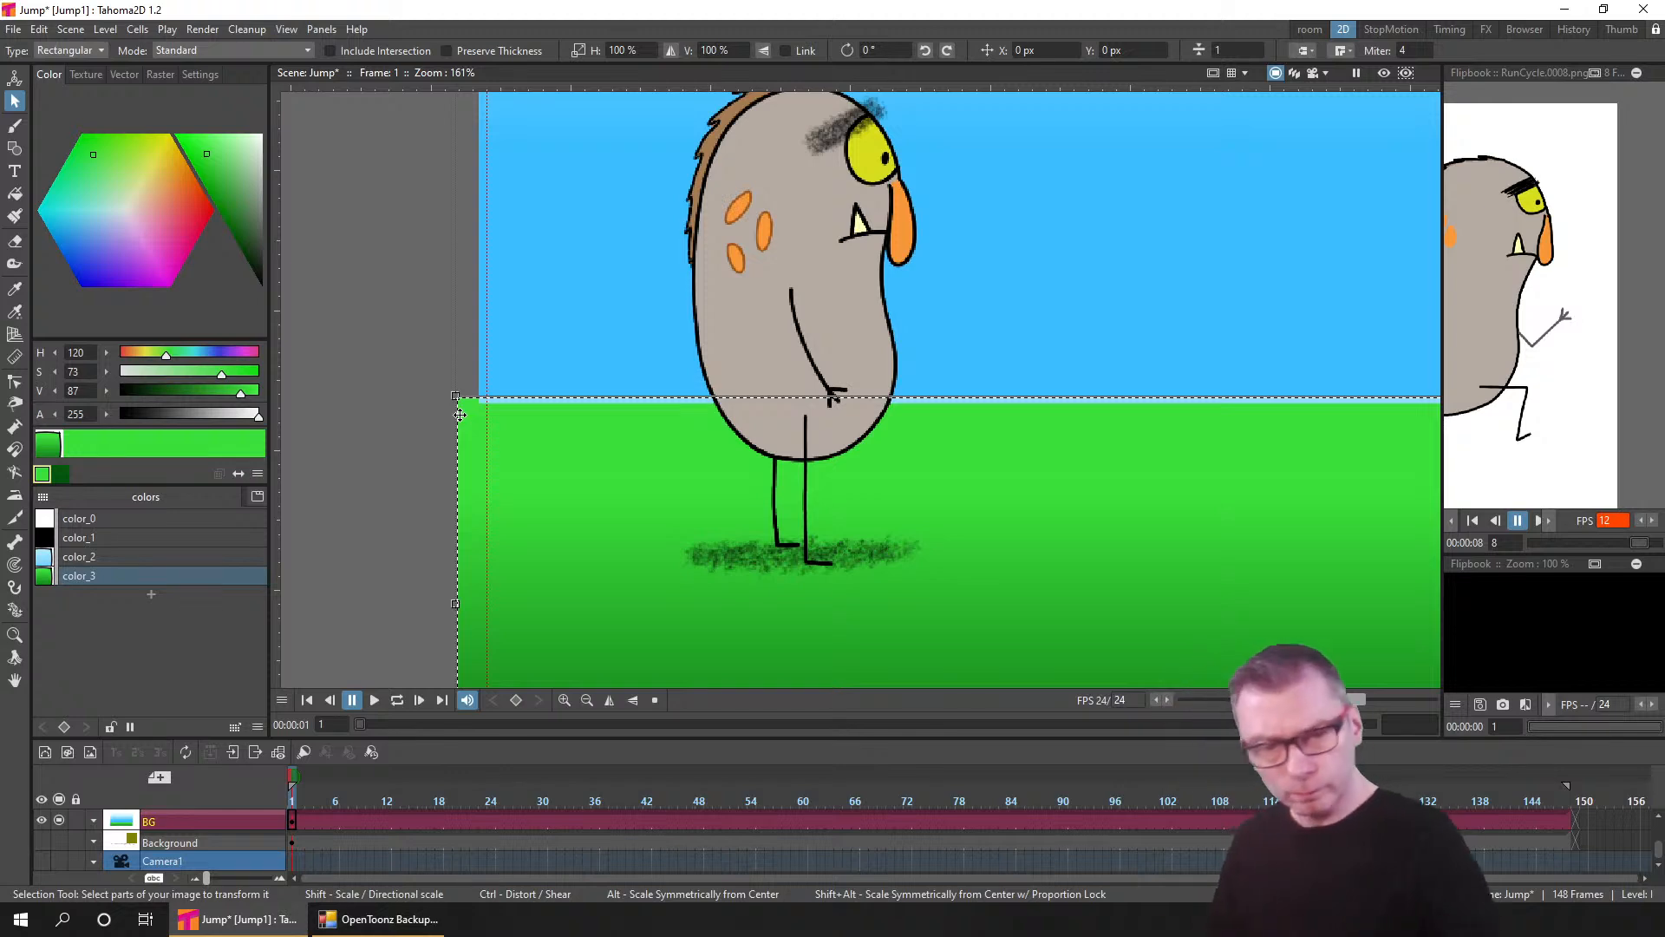
pyautogui.press('Down')
pyautogui.press('Down')
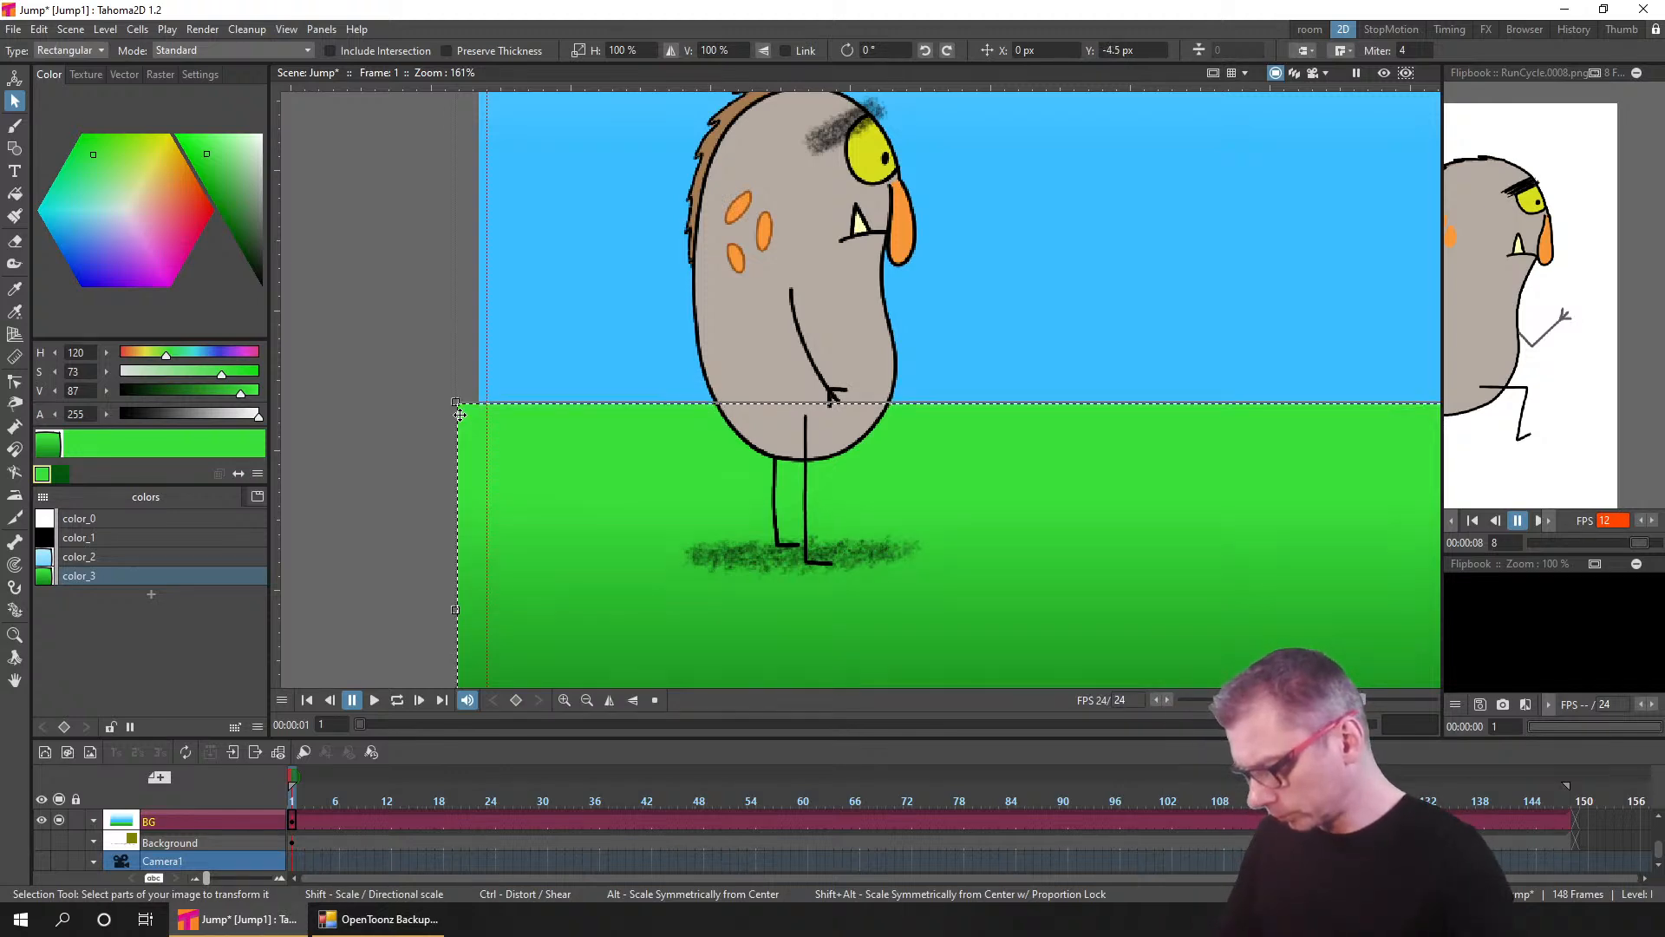
pyautogui.click(378, 528)
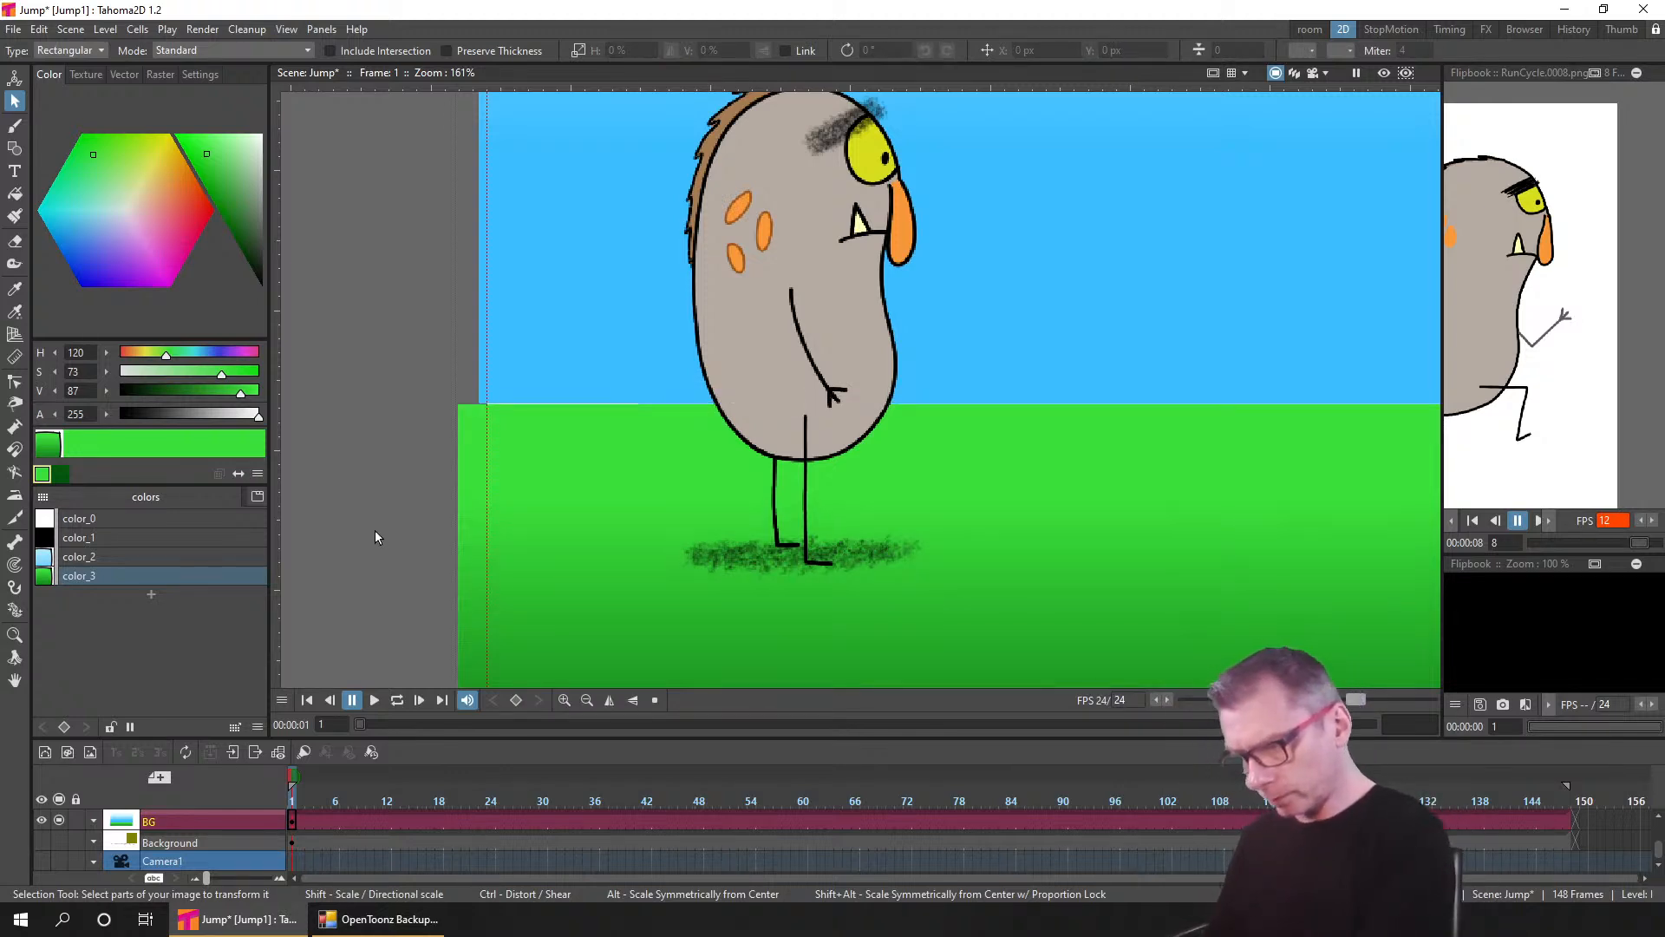
# - Preview the frame to check the horizon up close and the whole background with the pool
pyautogui.click(1385, 74)
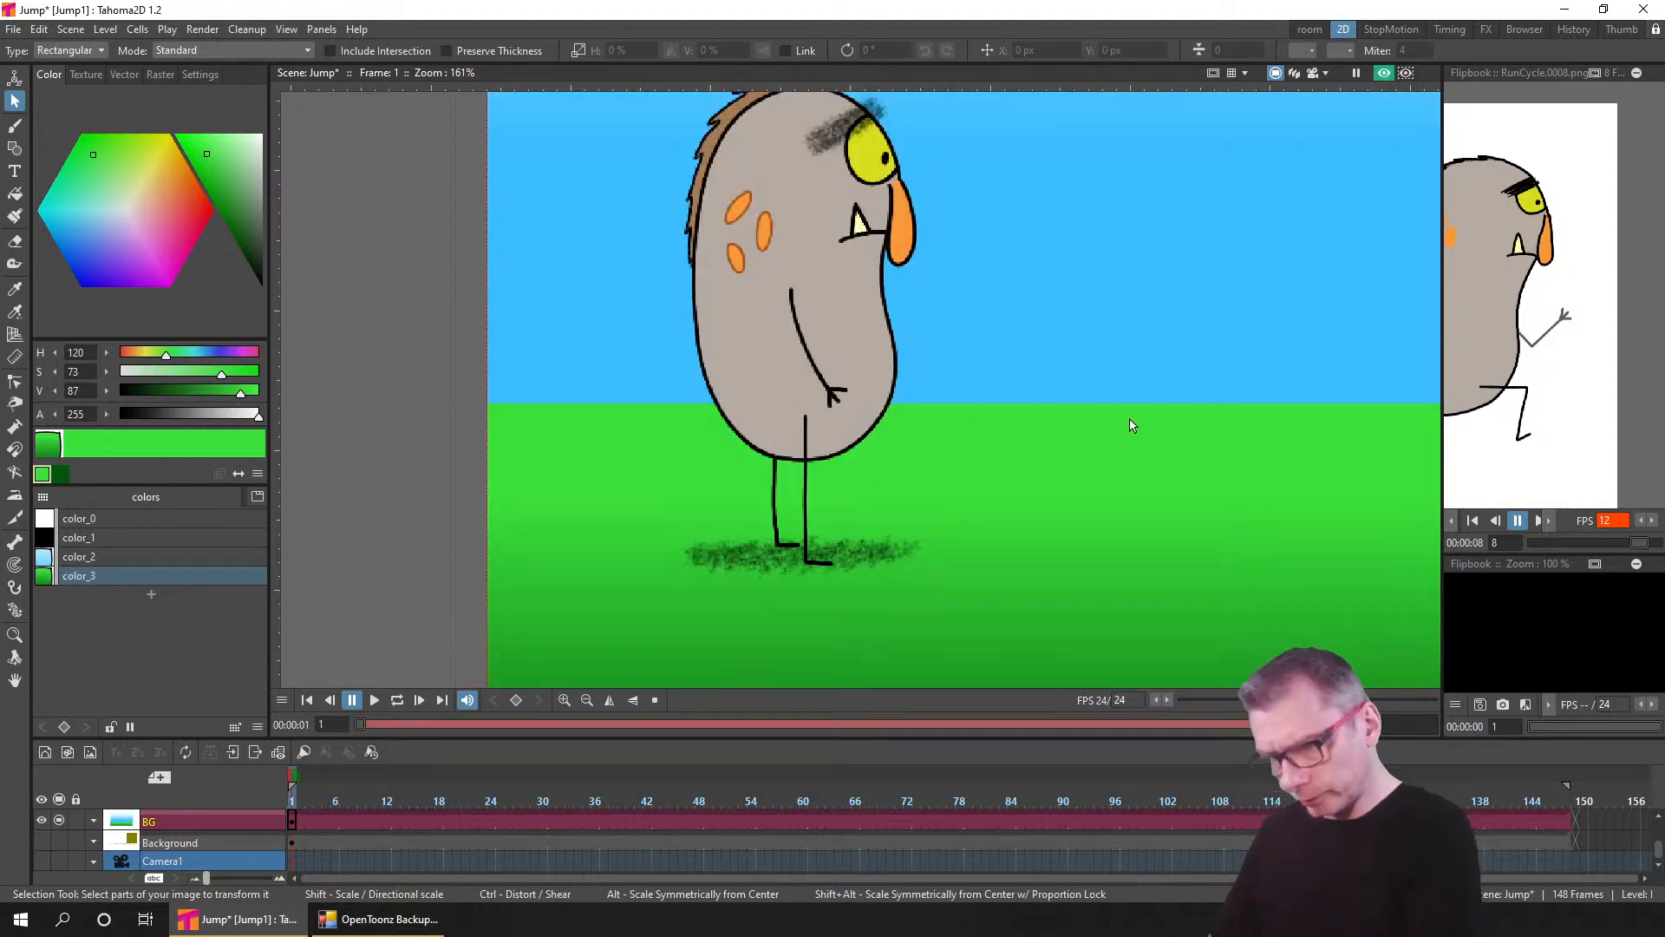
pyautogui.click(1383, 75)
pyautogui.scroll(-6, 922, 487)
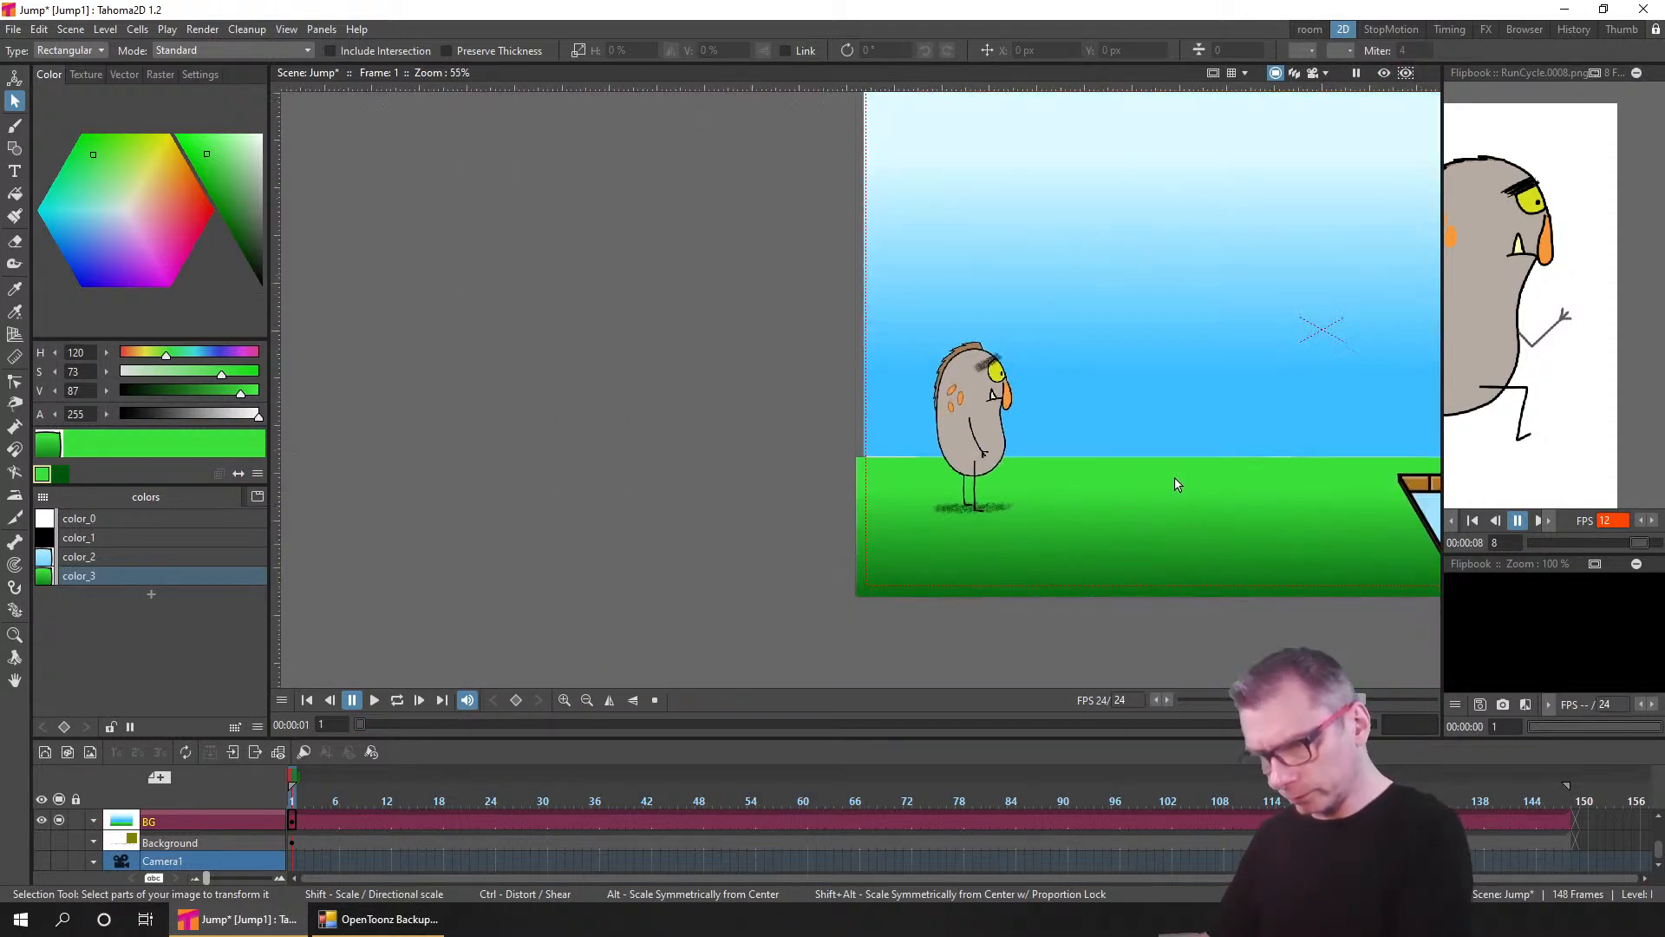
pyautogui.moveTo(1436, 487); pyautogui.dragTo(1217, 539)
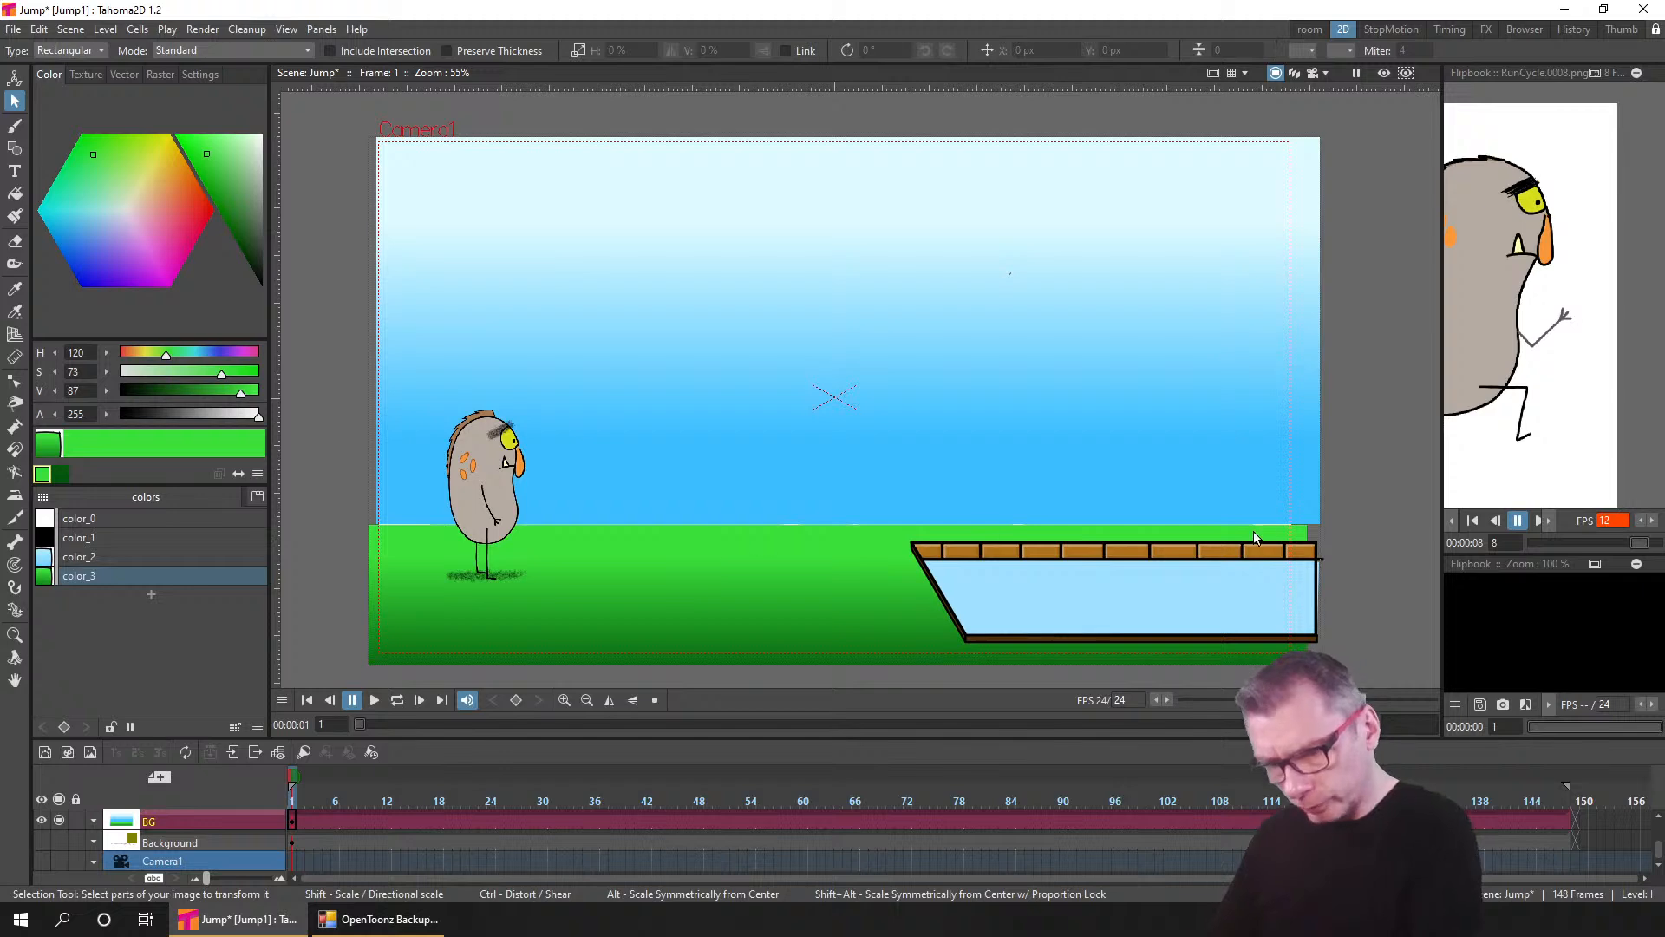
pyautogui.click(1385, 74)
pyautogui.click(1385, 74)
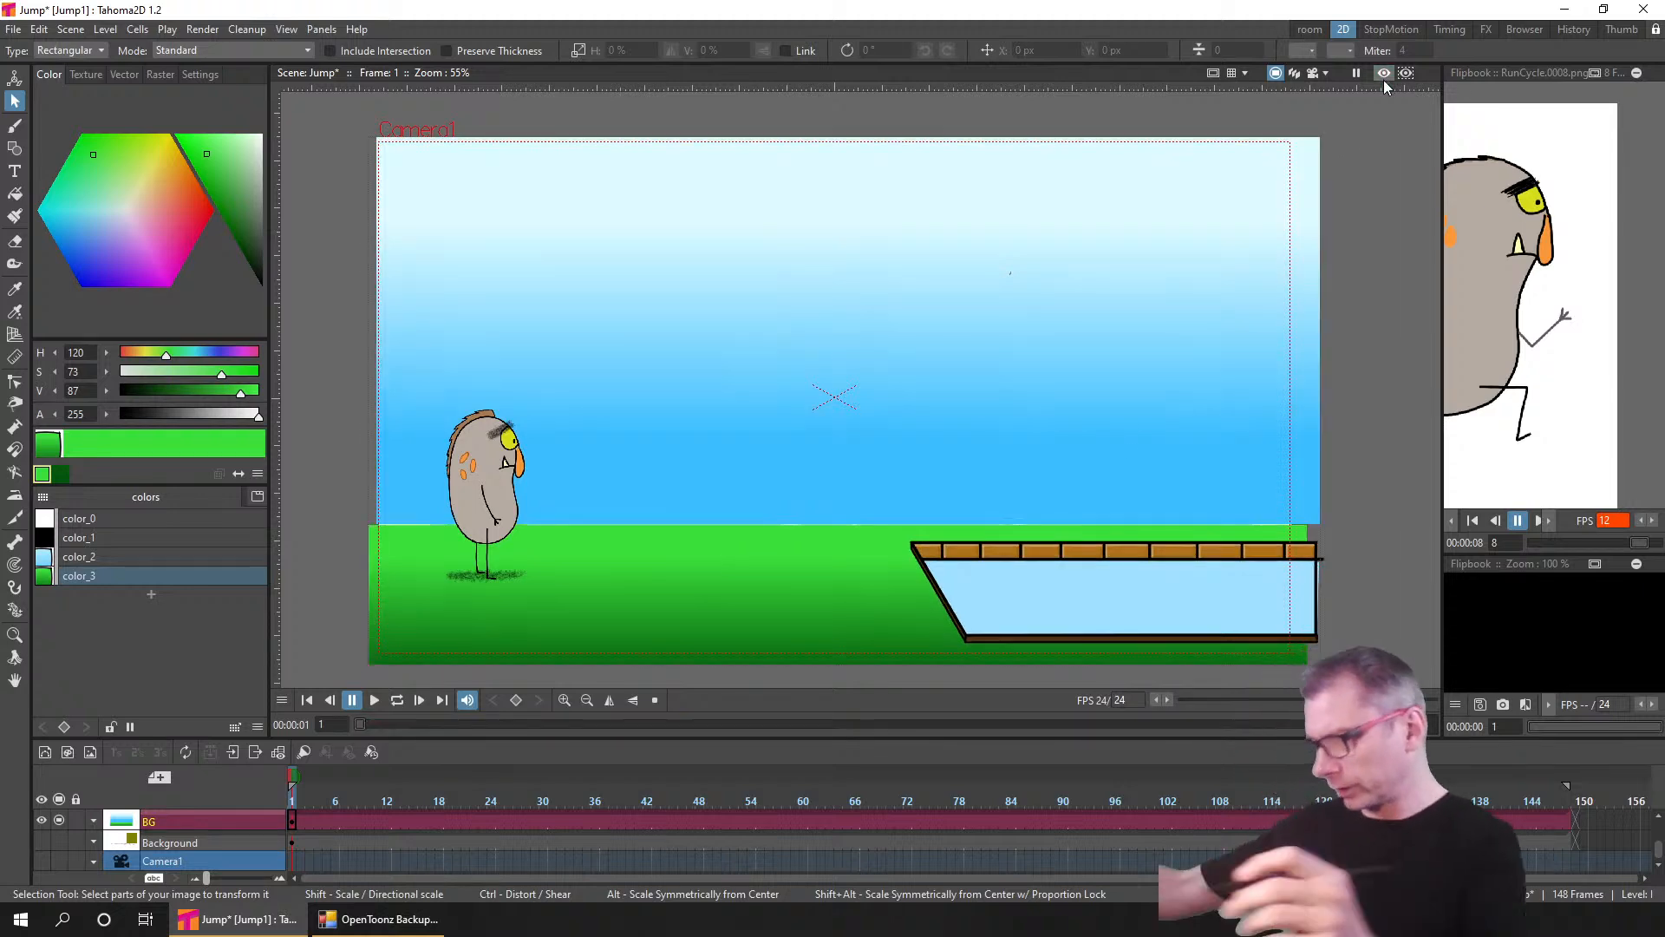
# - Save the scene and render a preview of Camera1 frames 1 to 148 with a shrink of 2
pyautogui.hotkey('ctrl', 's')
pyautogui.click(202, 29)
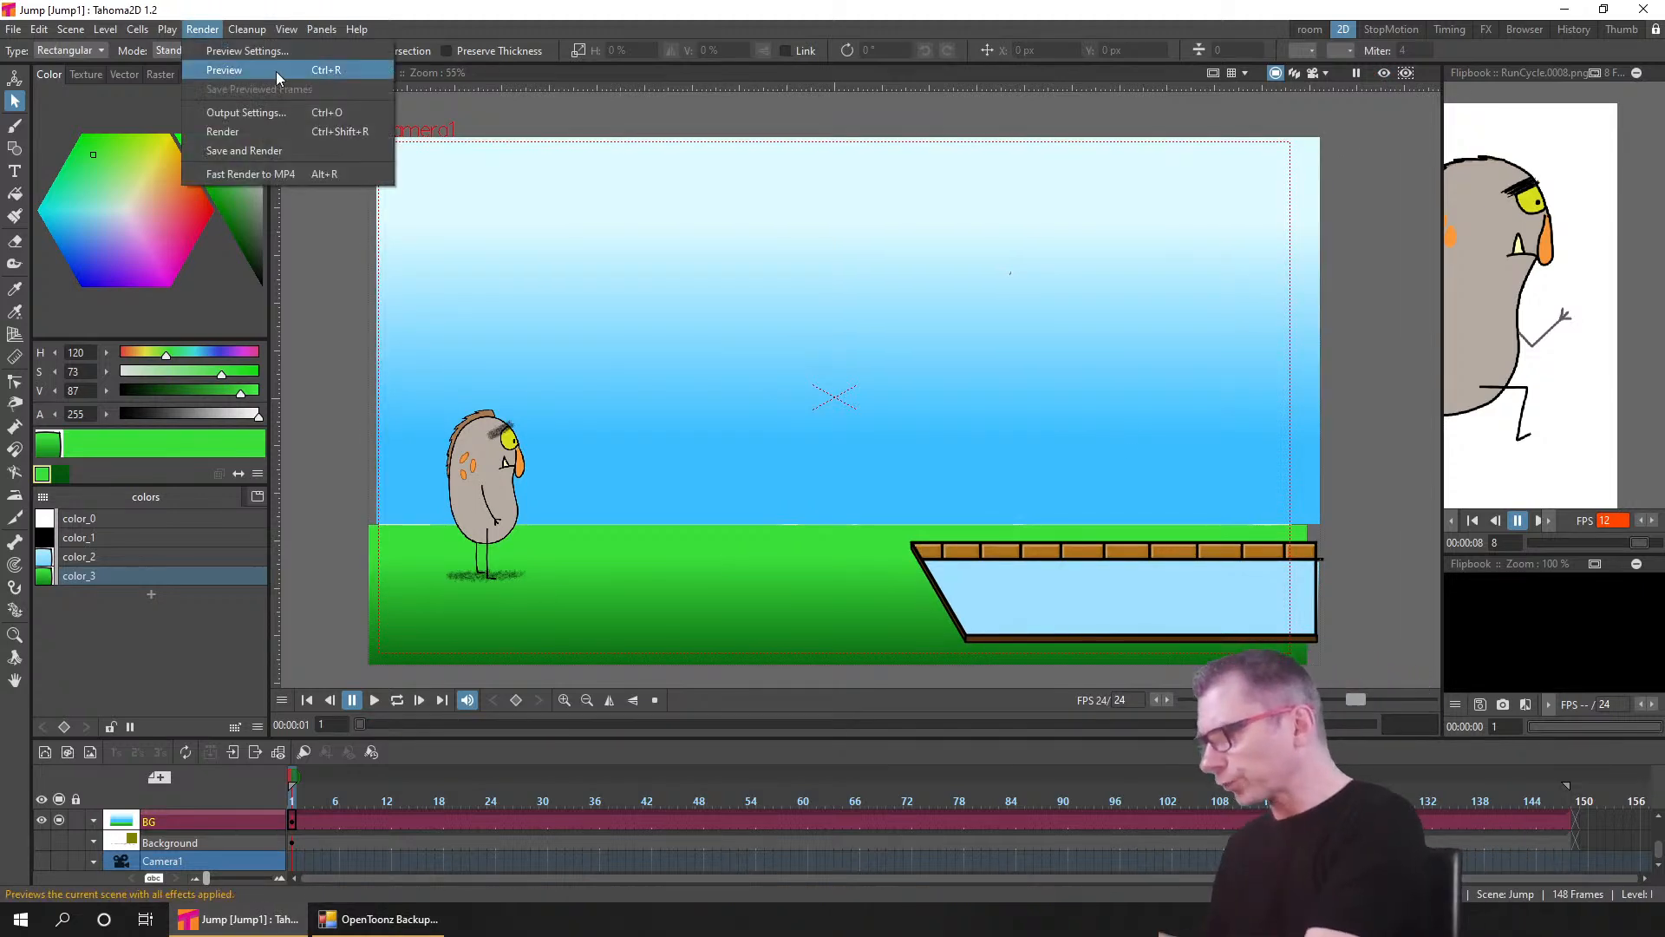
pyautogui.click(296, 53)
pyautogui.doubleClick(594, 322)
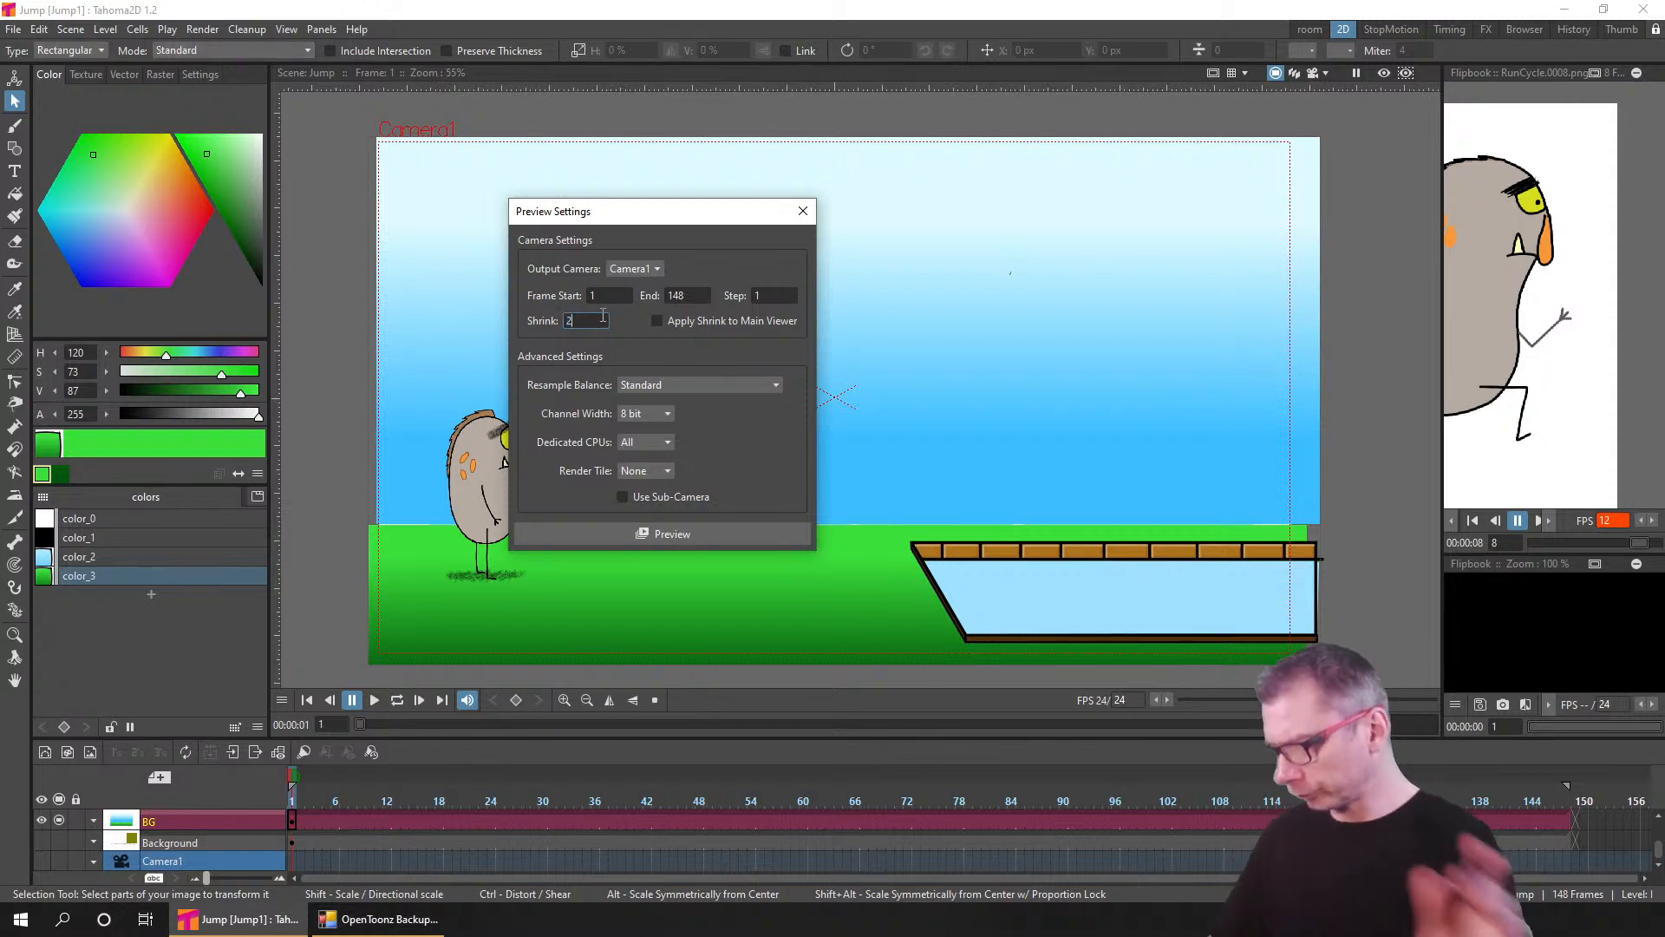
pyautogui.click(688, 534)
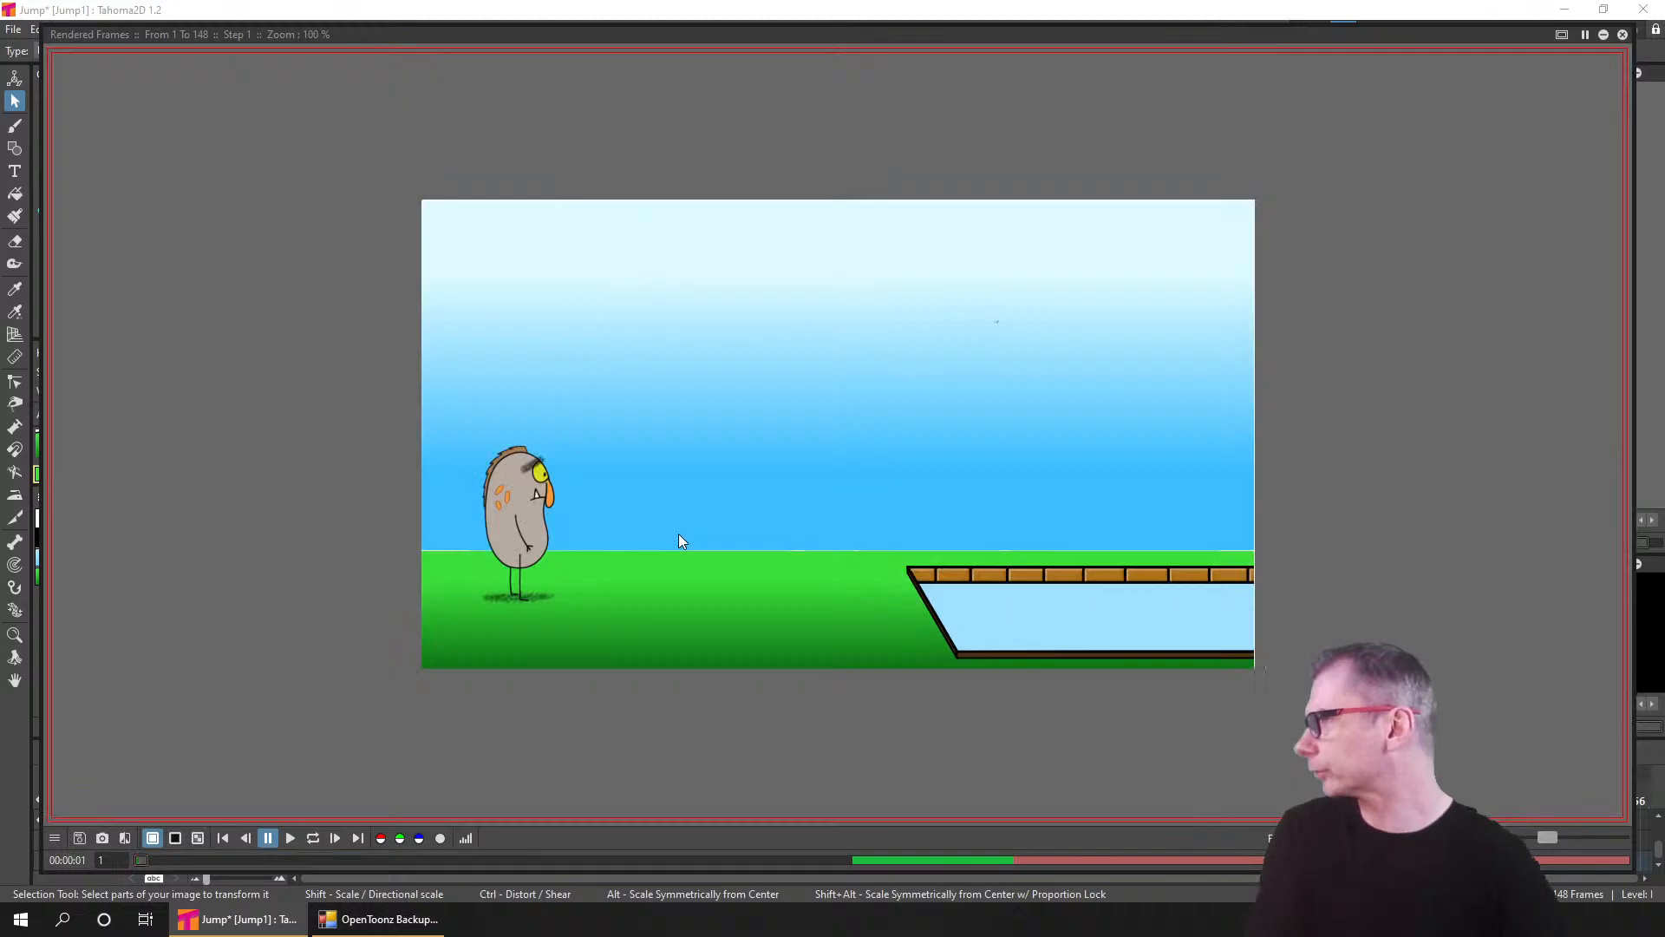
# - Reset the view of the rendered preview, play the jump animation in a loop and close the preview
pyautogui.rightClick(866, 446)
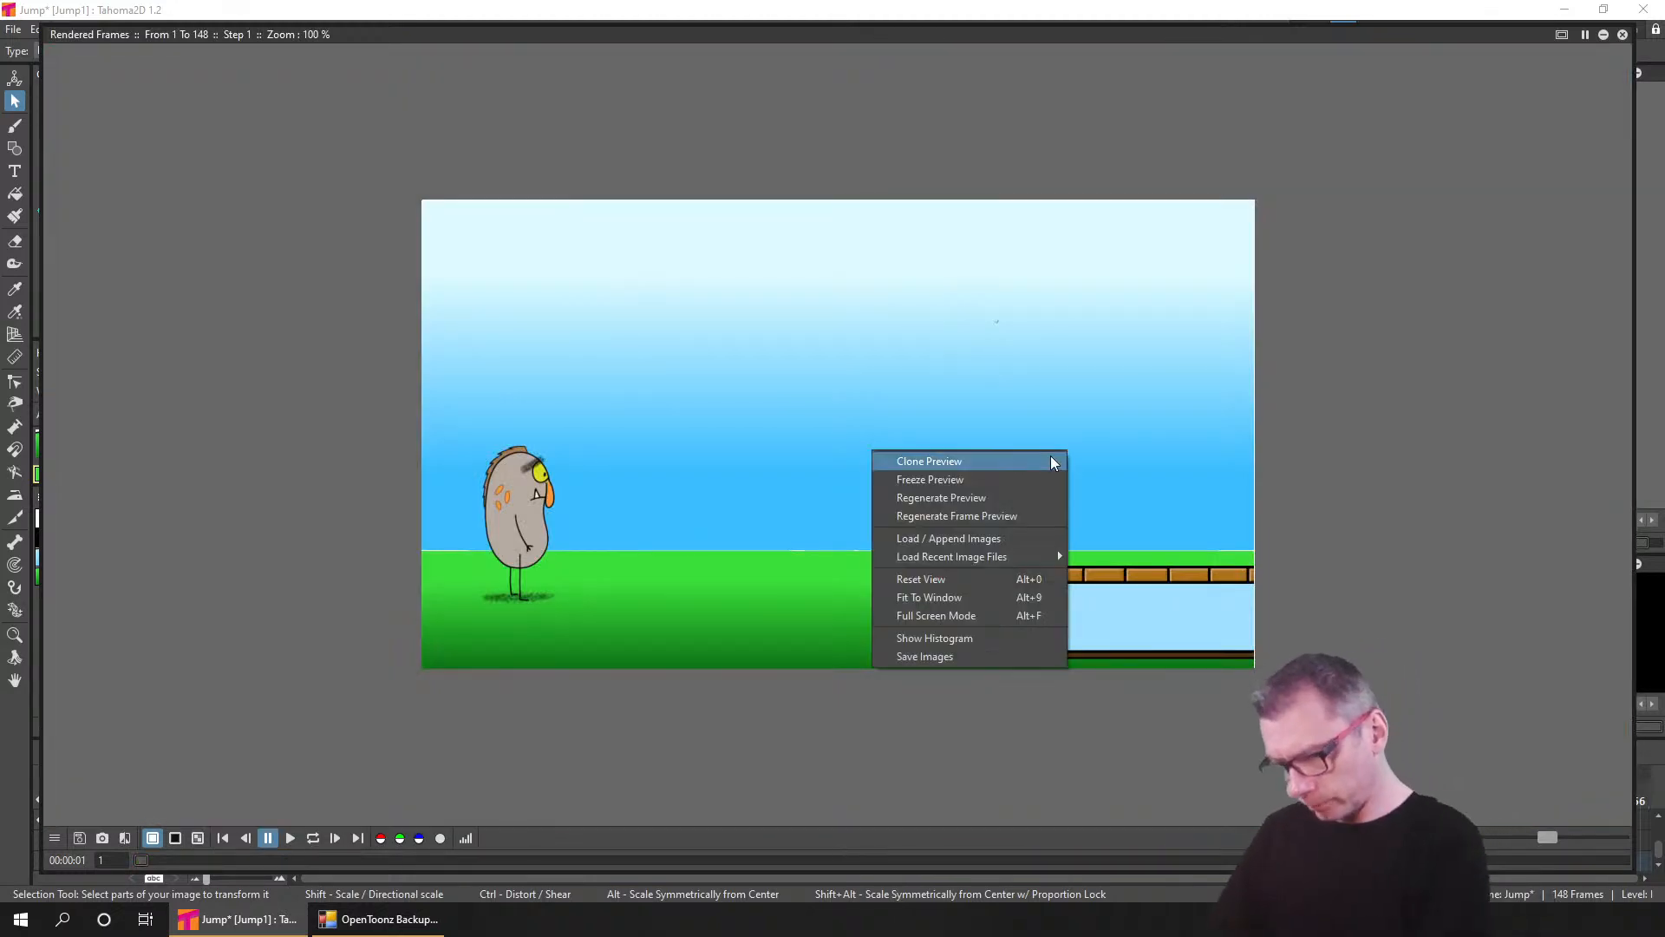
pyautogui.click(1010, 578)
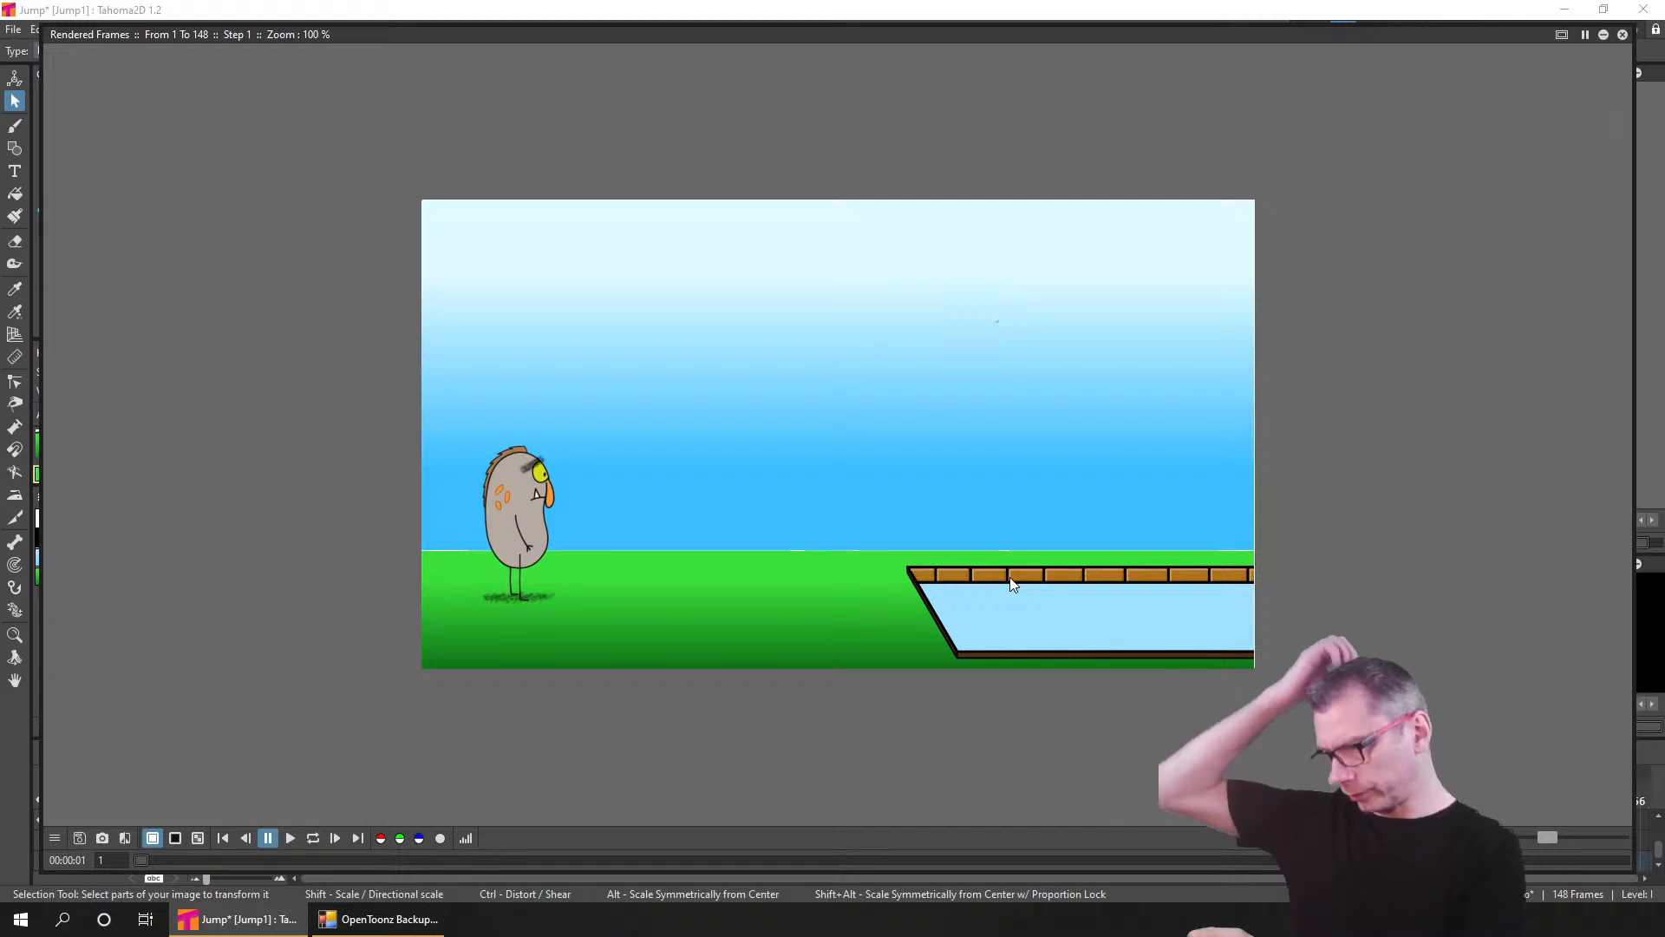
pyautogui.click(314, 838)
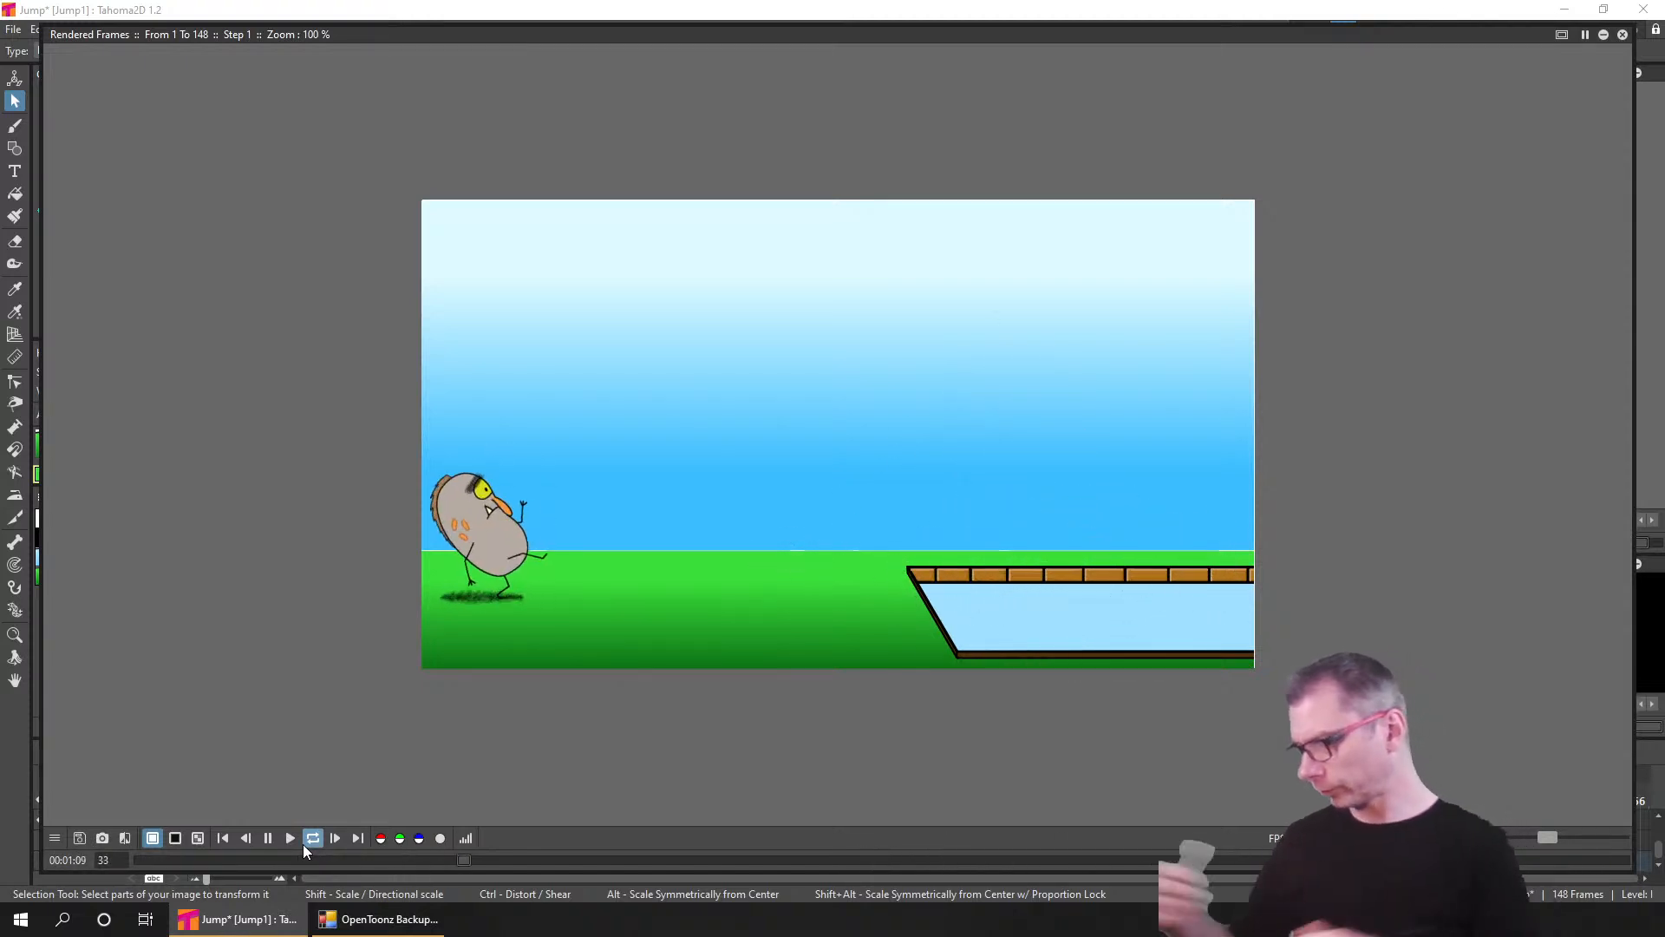
pyautogui.click(1623, 35)
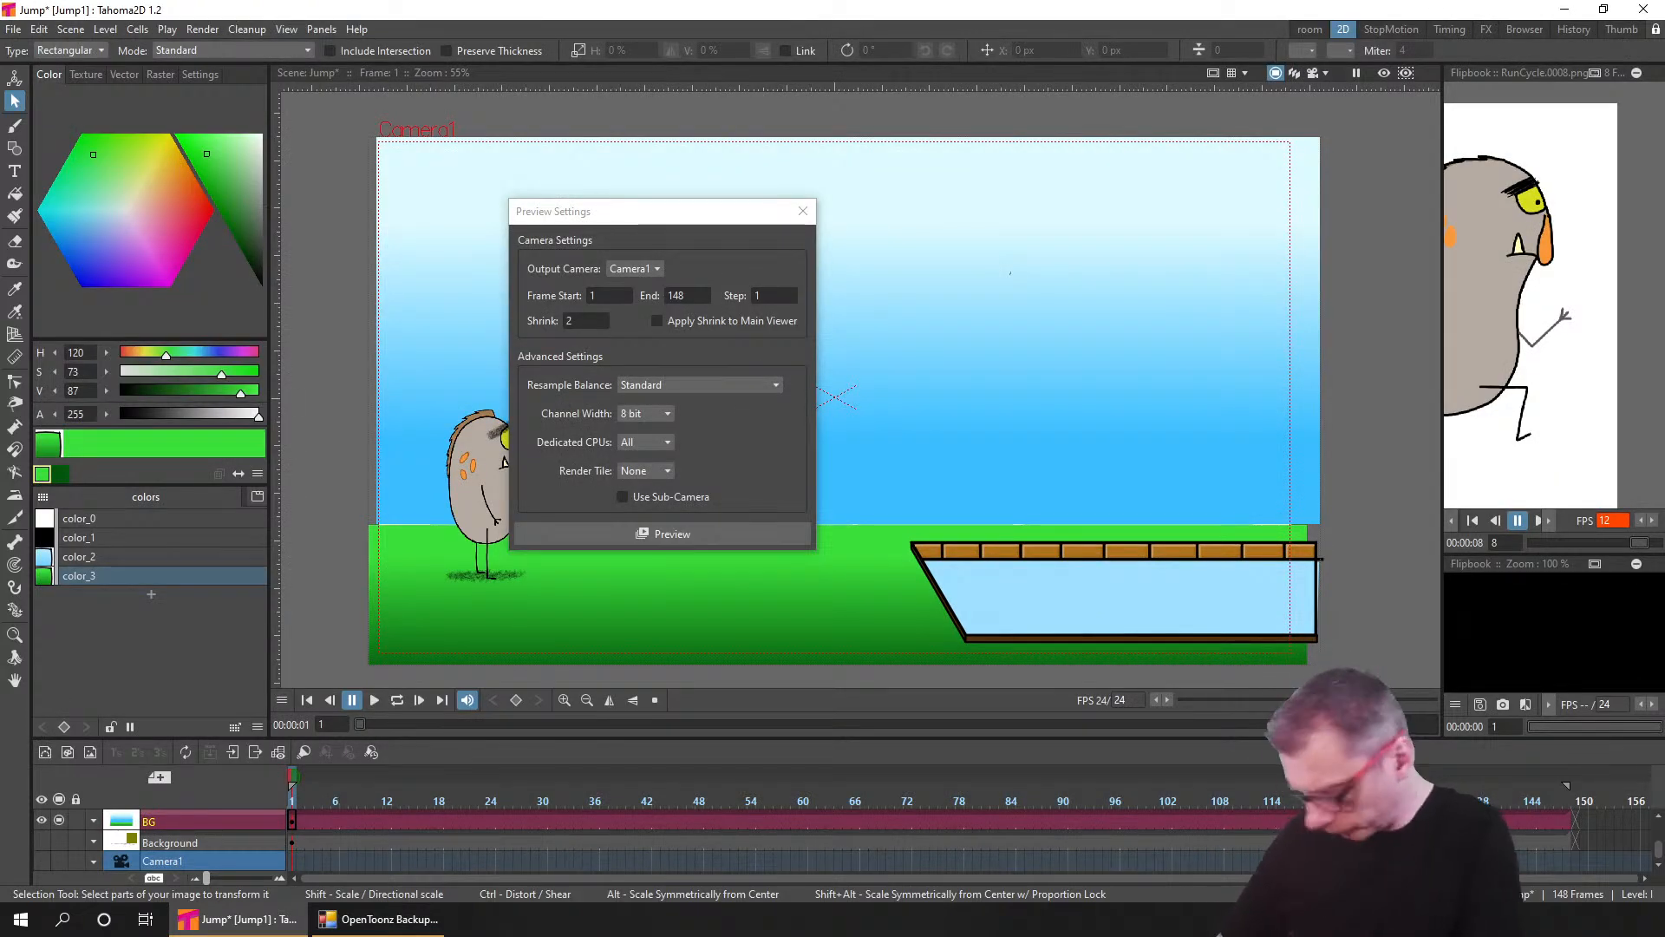
# - Enlarge the timeline area and inspect the last frames of the pool layers around frames 147 and 148
pyautogui.scroll(3, 1605, 855)
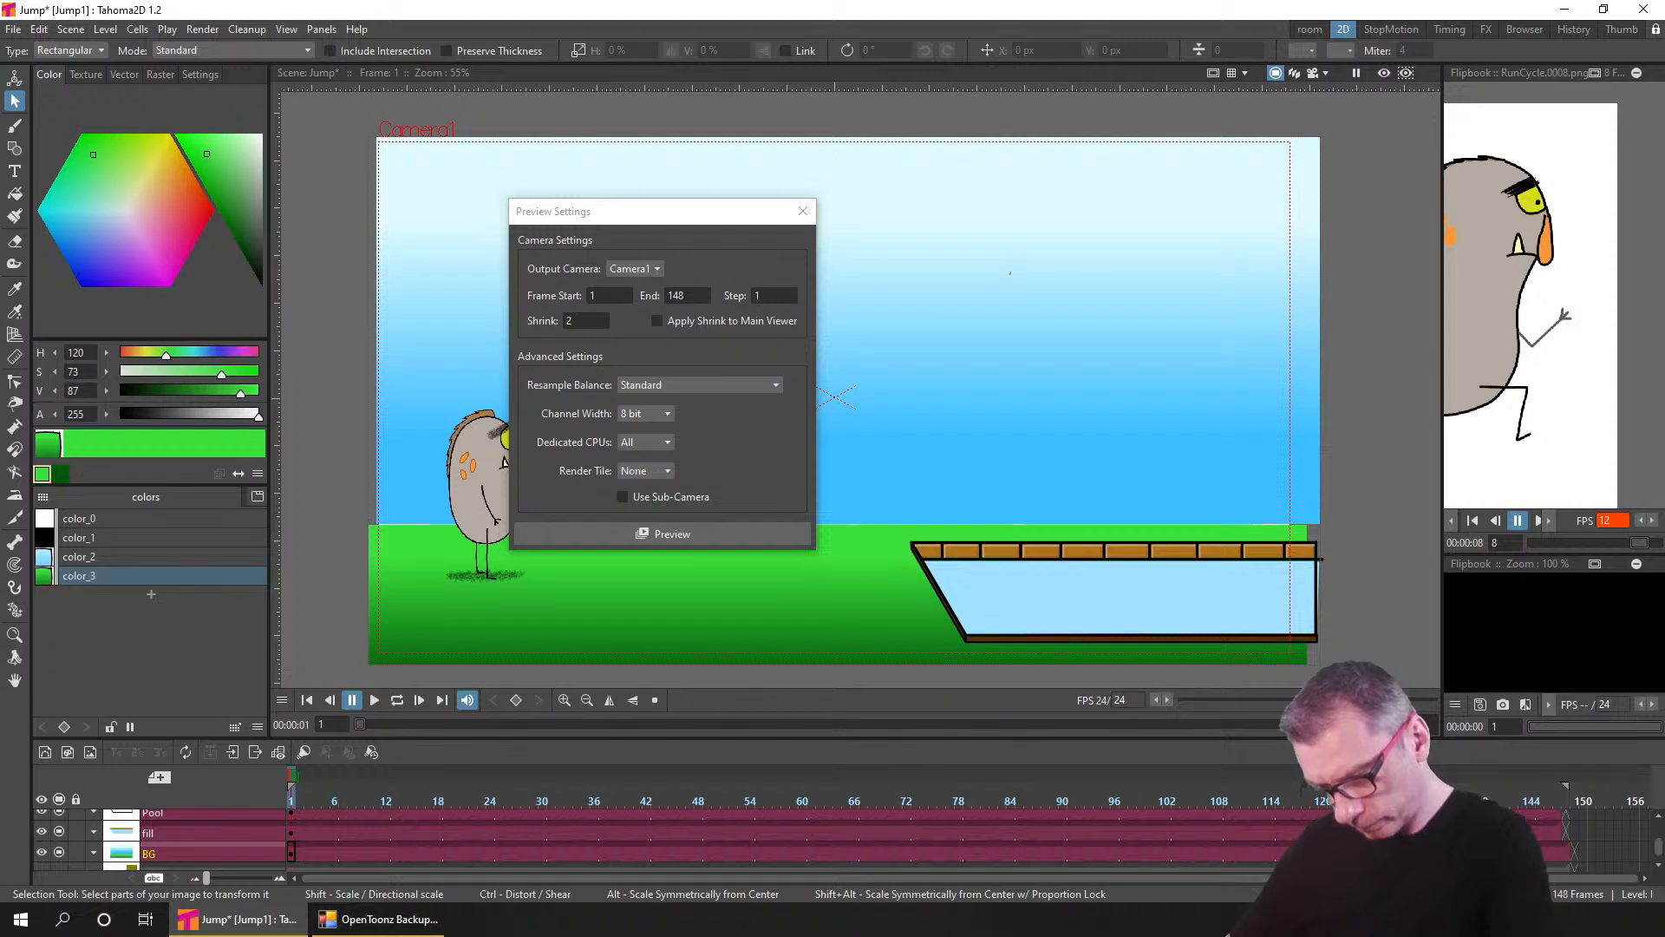
pyautogui.moveTo(1544, 739); pyautogui.dragTo(1544, 673)
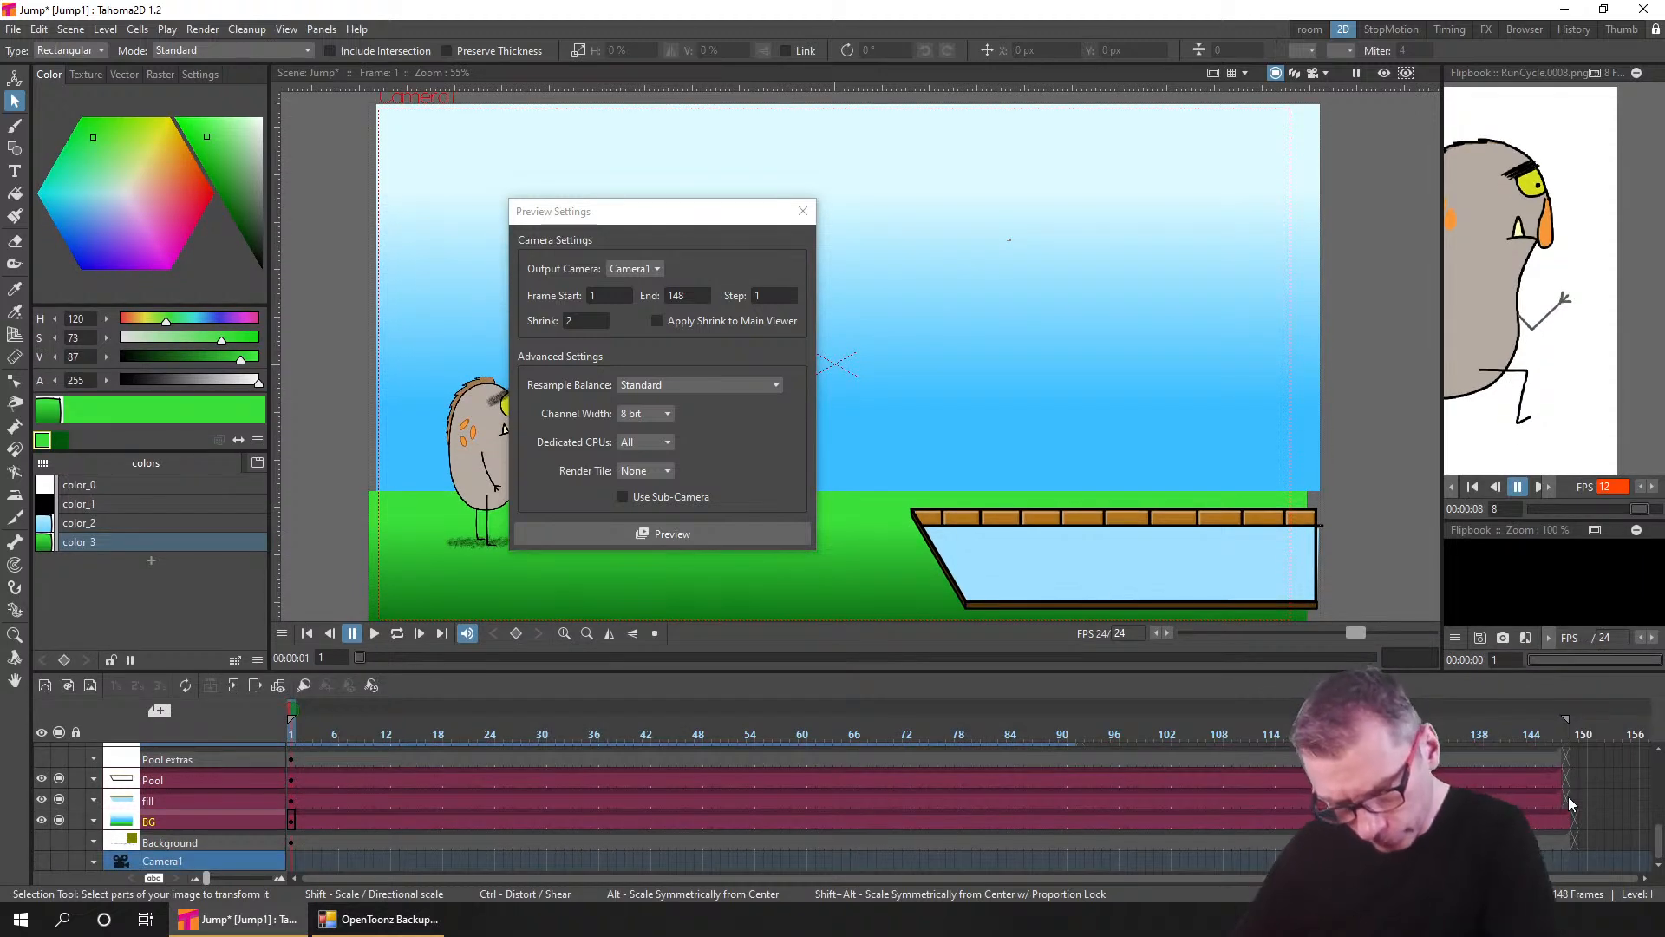
pyautogui.click(1557, 778)
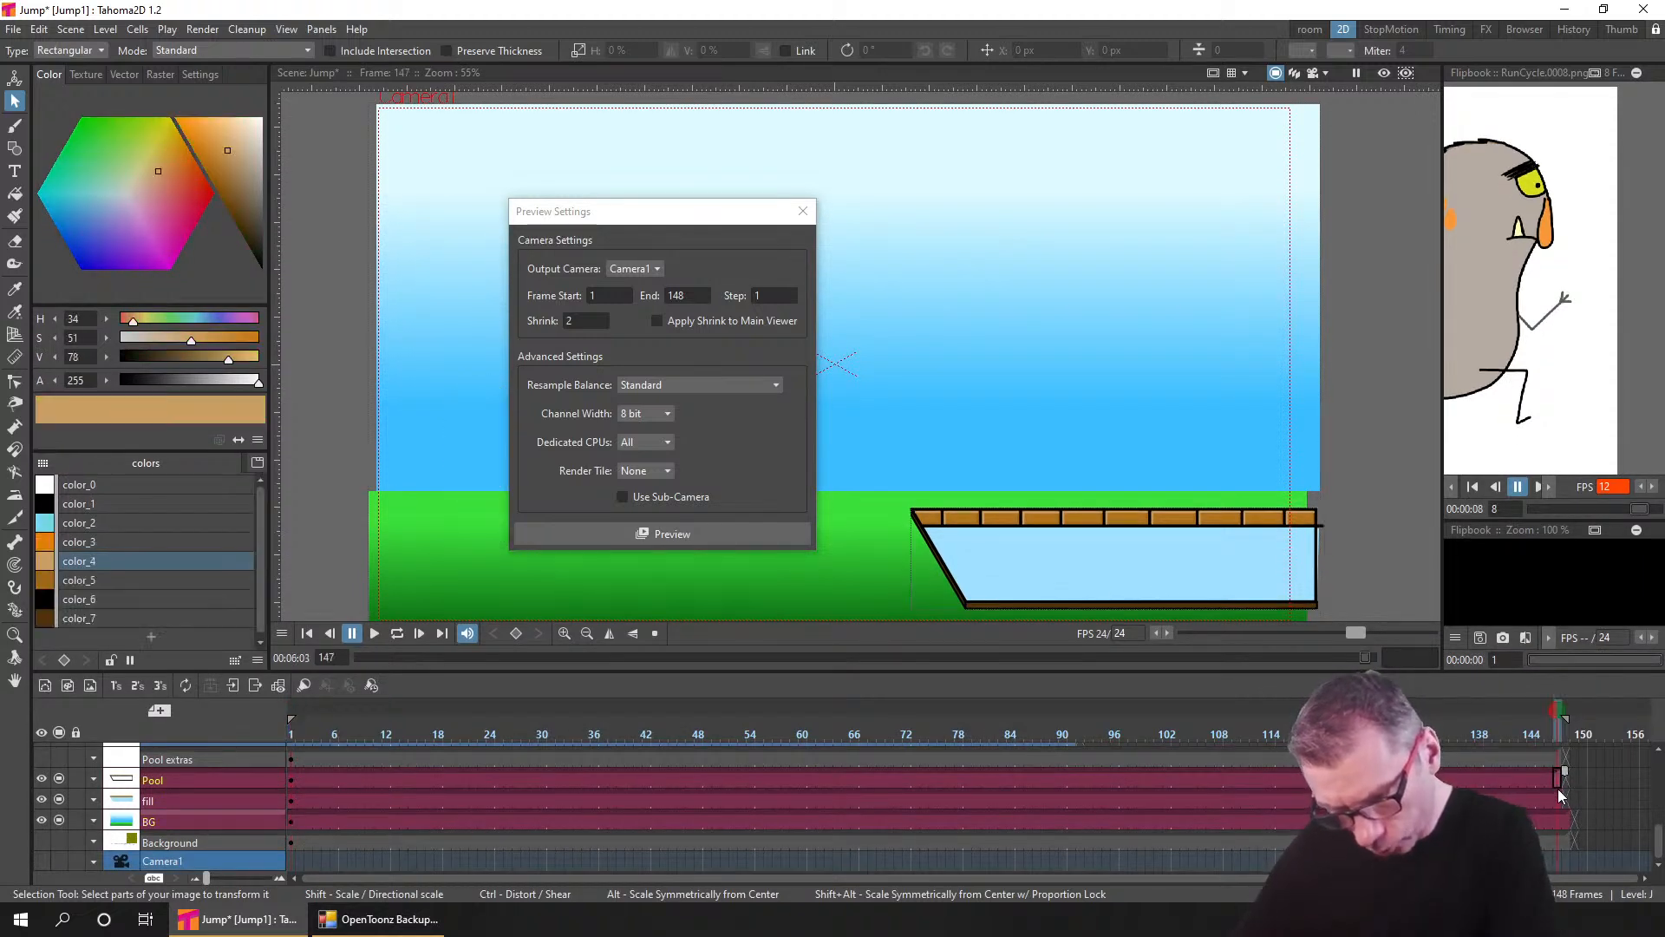
pyautogui.moveTo(1557, 788); pyautogui.dragTo(1573, 794)
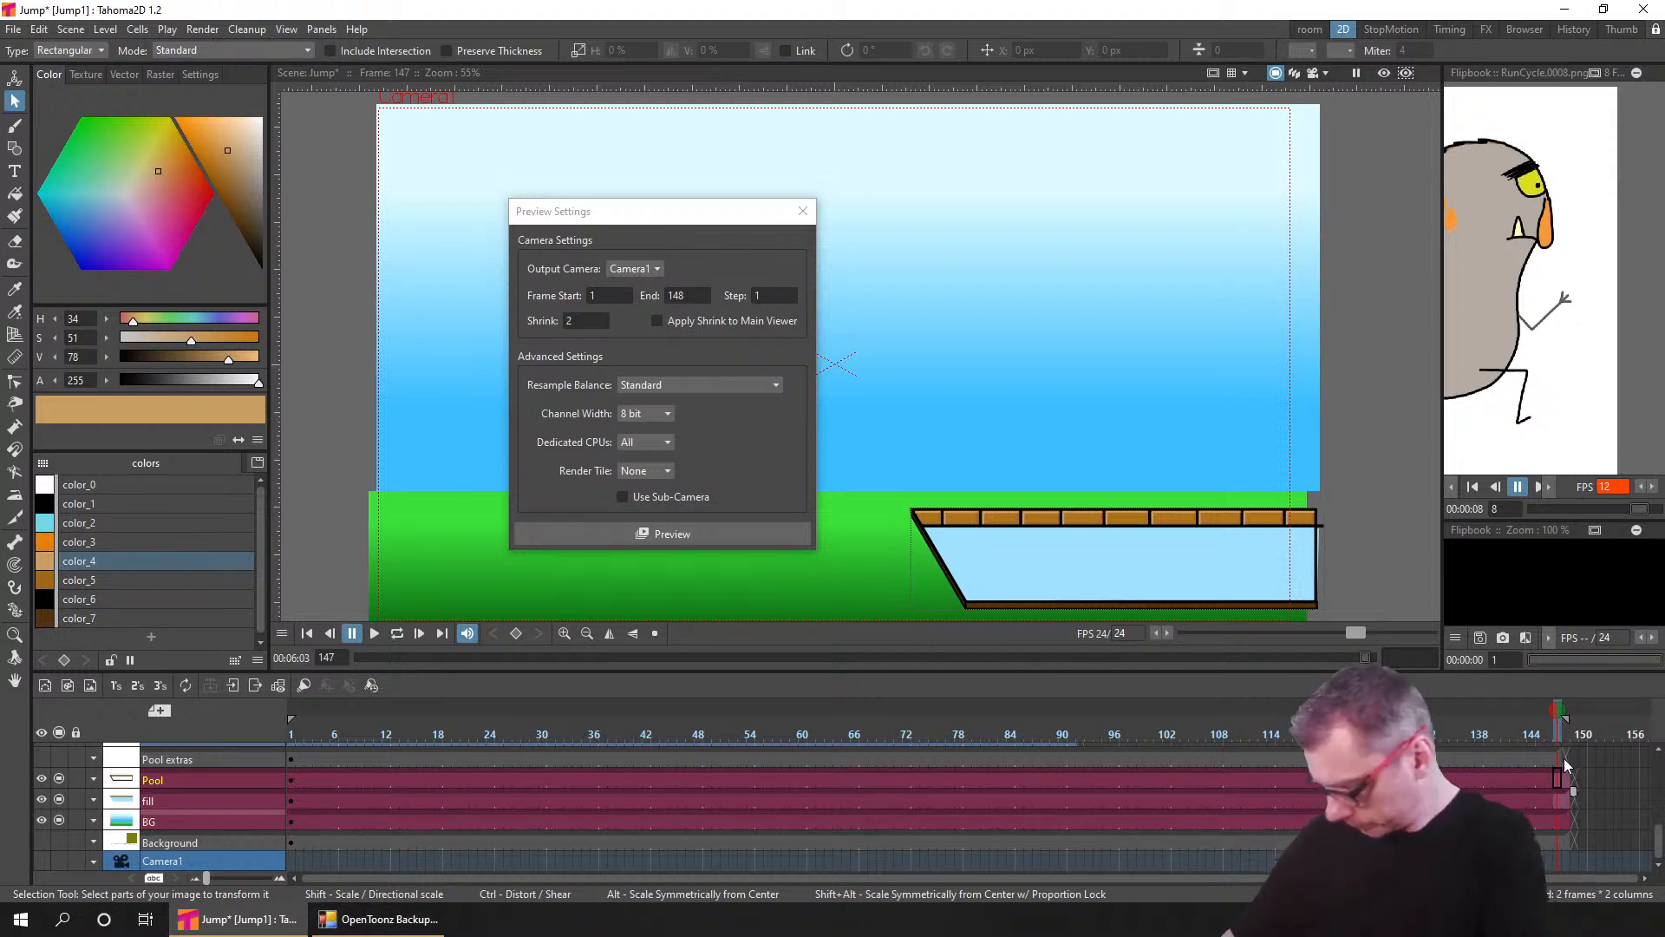
pyautogui.click(1565, 759)
# - Delete the Pool extras layer from the timeline and save the scene with the preview settings closed
pyautogui.scroll(2, 1587, 780)
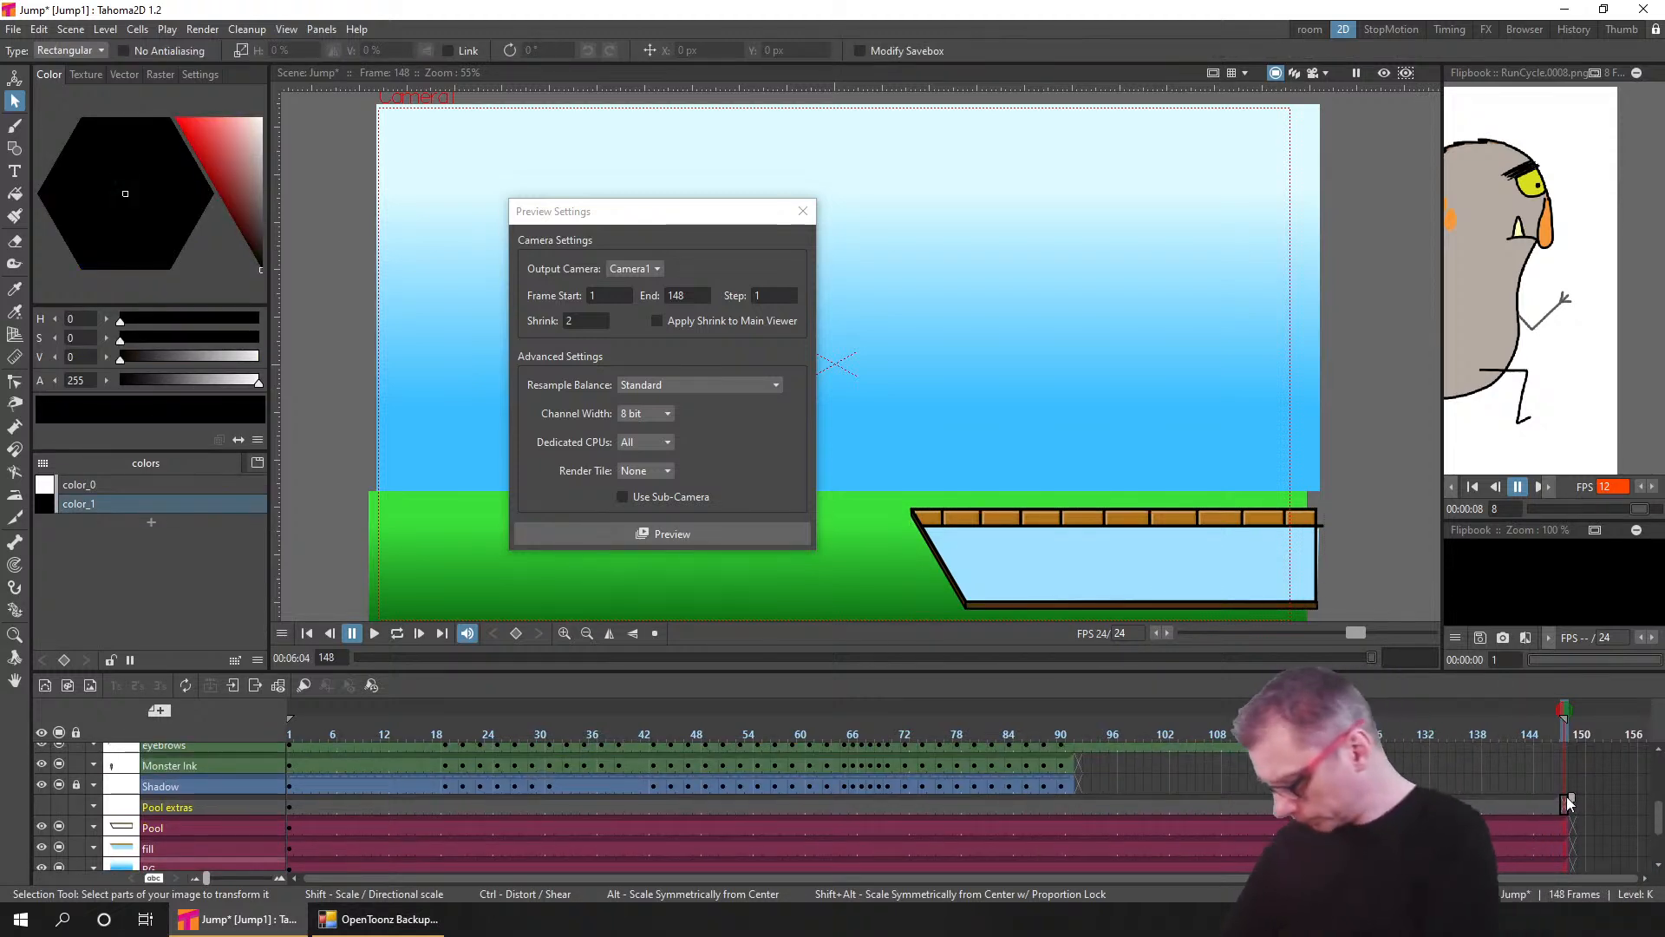
pyautogui.click(194, 808)
pyautogui.press('Delete')
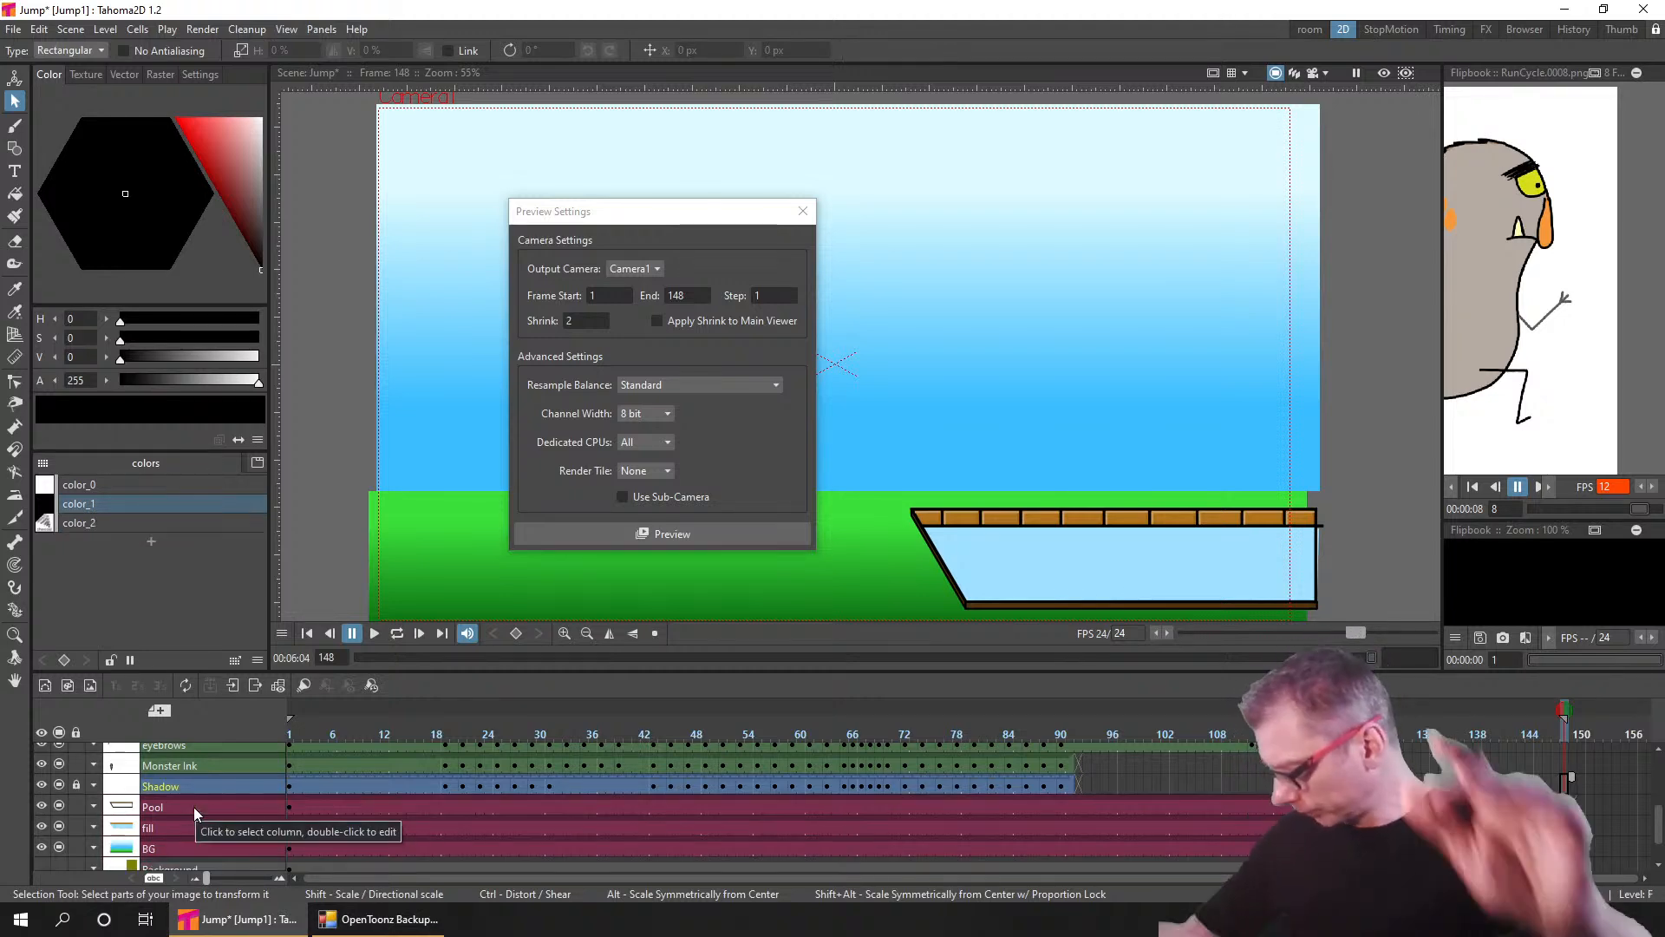
pyautogui.hotkey('ctrl', 's')
pyautogui.click(803, 211)
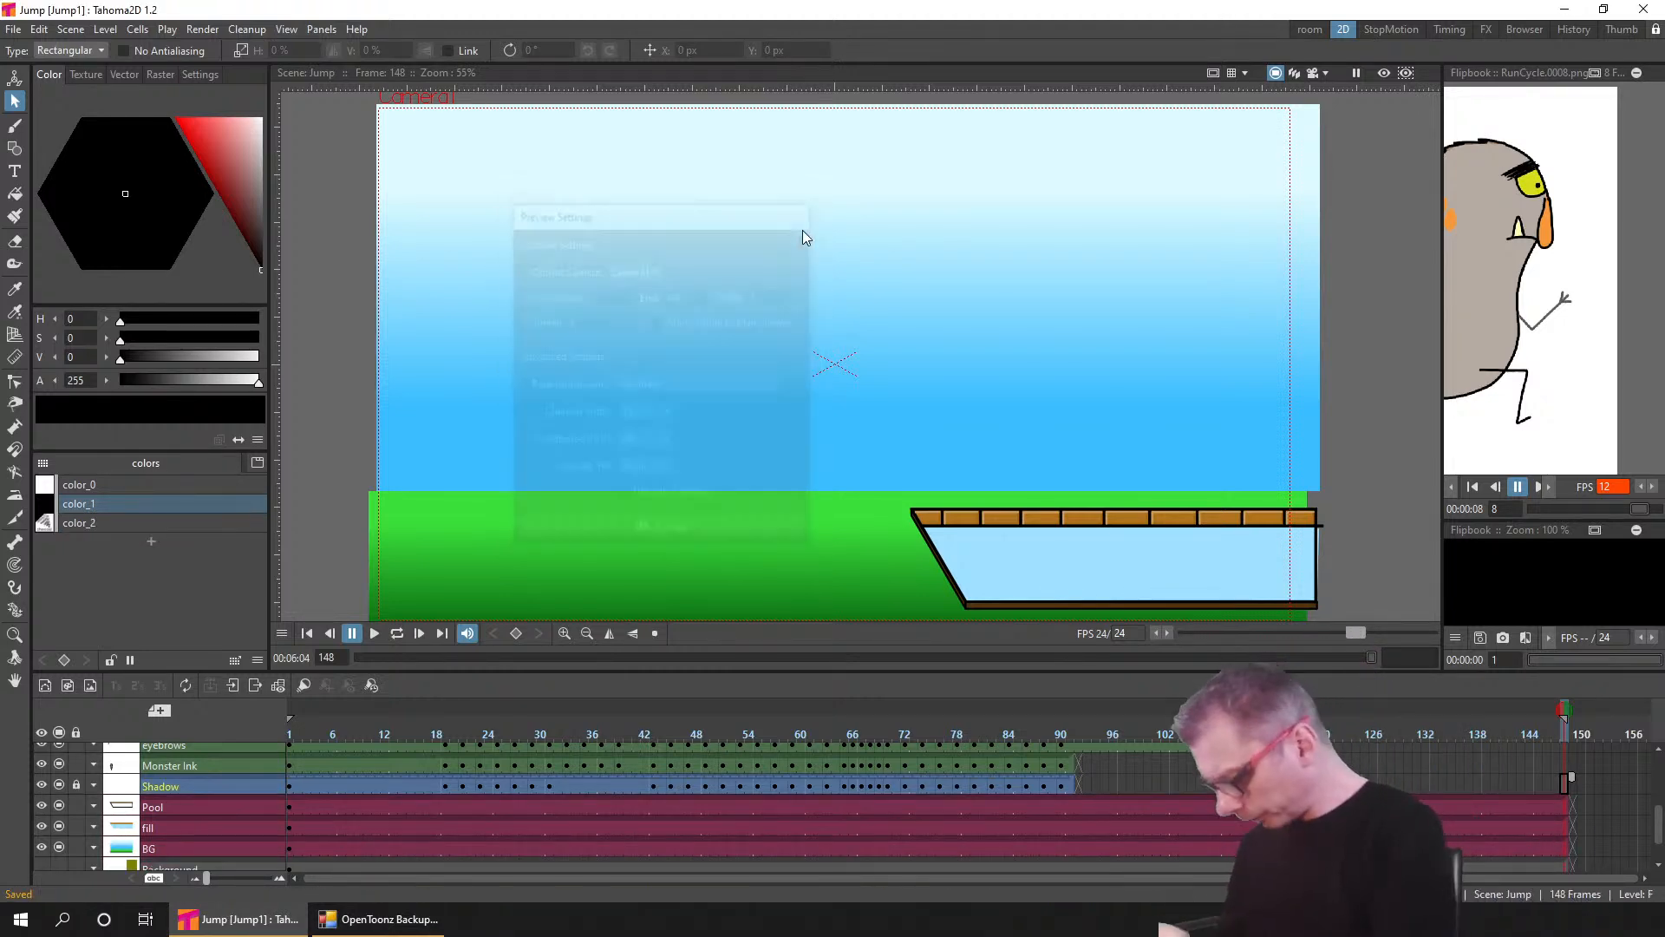
# - Create a new 1920 × 1080 px smart raster level at frame 76, directly above the Reflection layer
pyautogui.scroll(3, 338, 807)
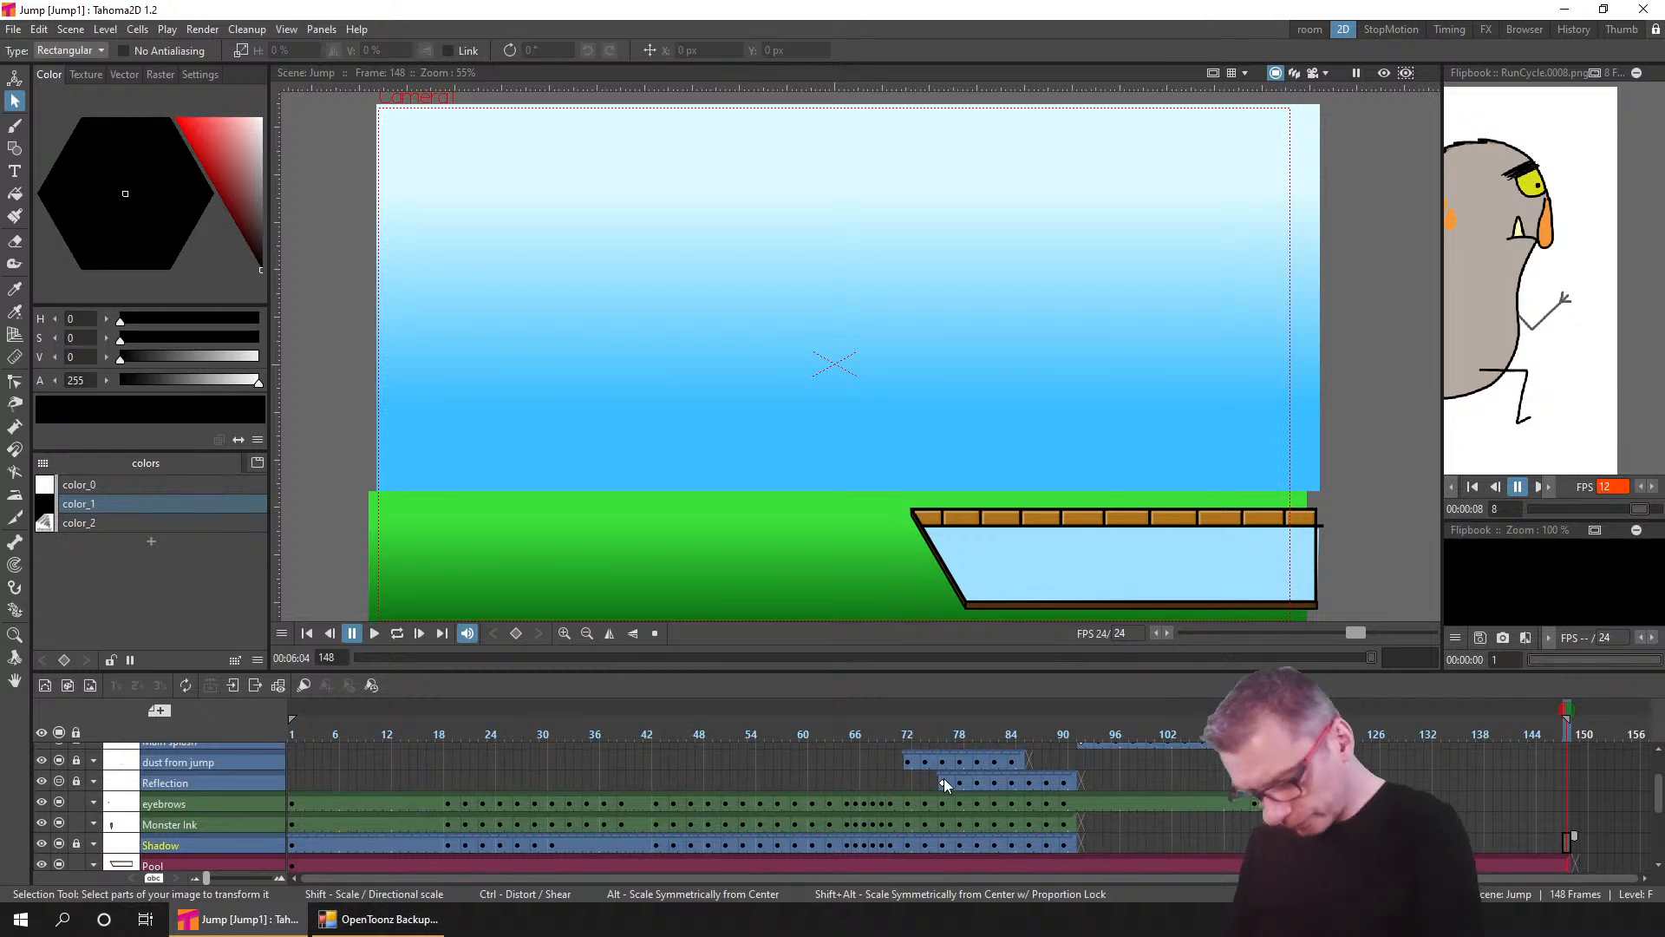
pyautogui.click(950, 732)
pyautogui.scroll(2, 1126, 564)
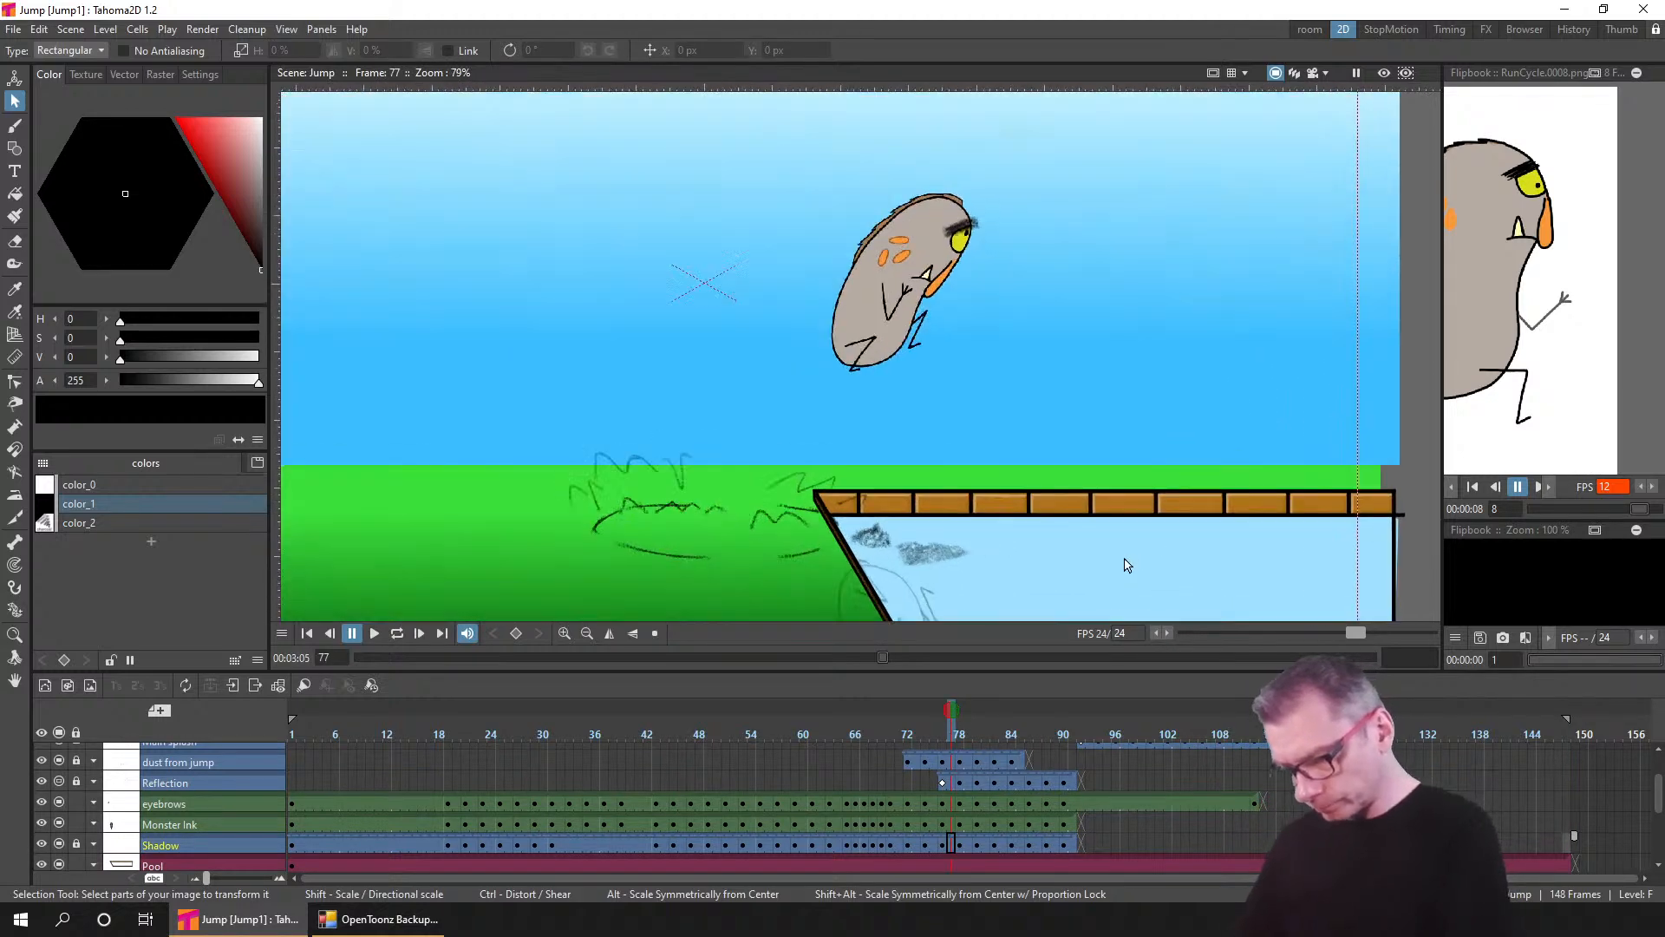
pyautogui.moveTo(1126, 564); pyautogui.dragTo(1078, 394)
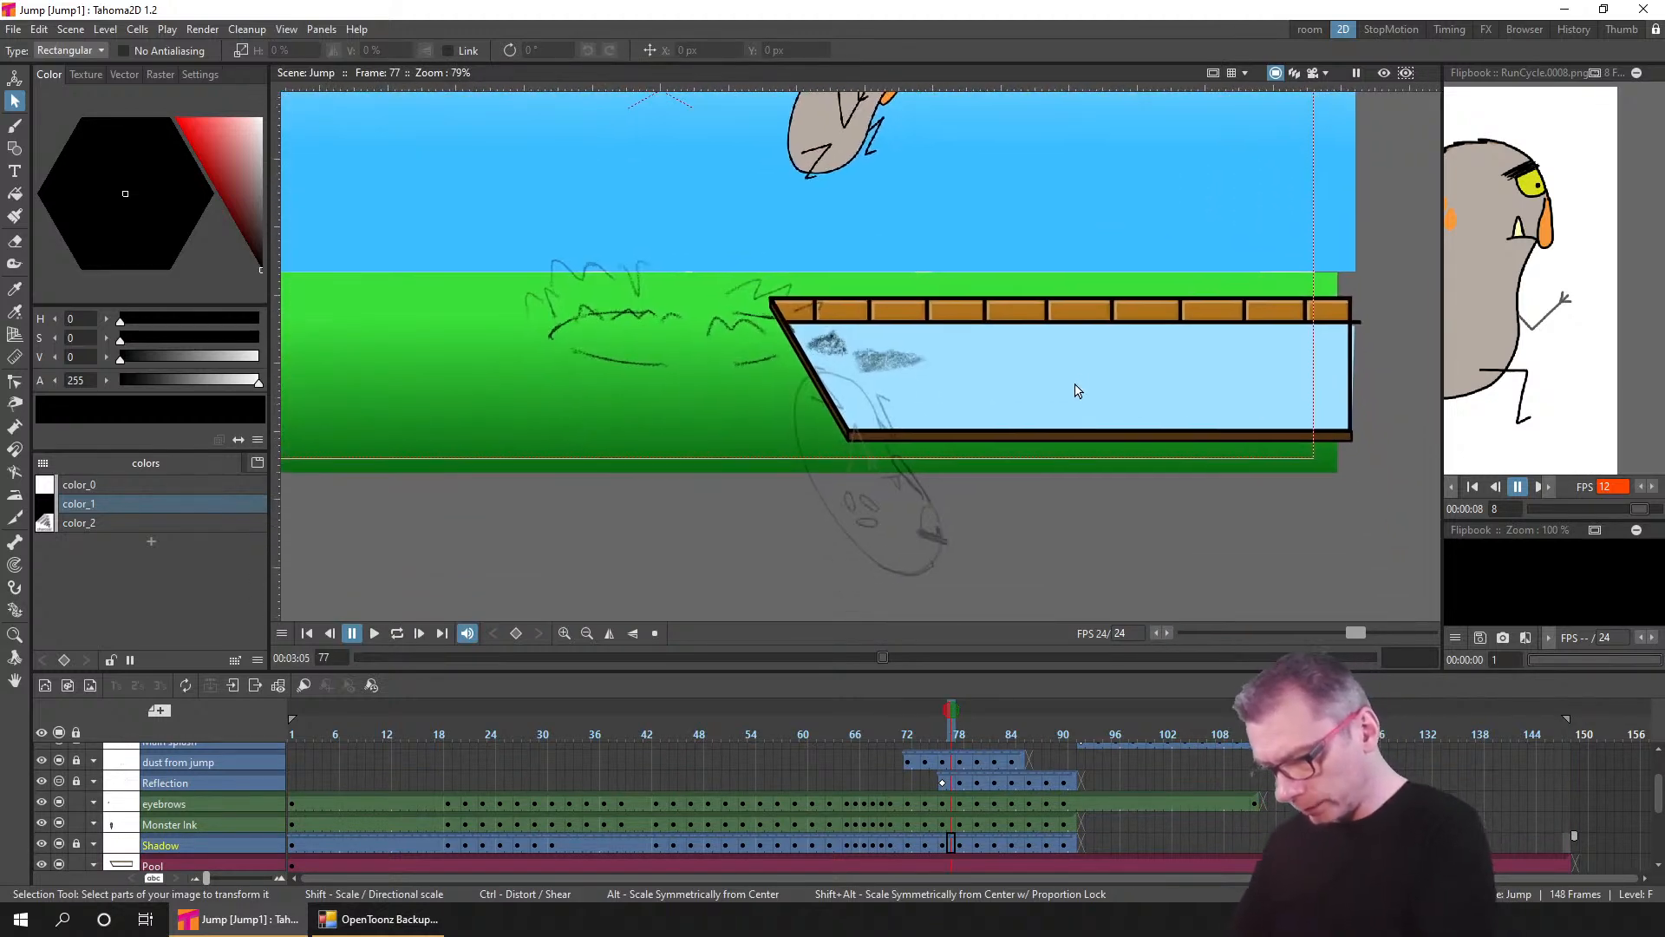
pyautogui.click(942, 784)
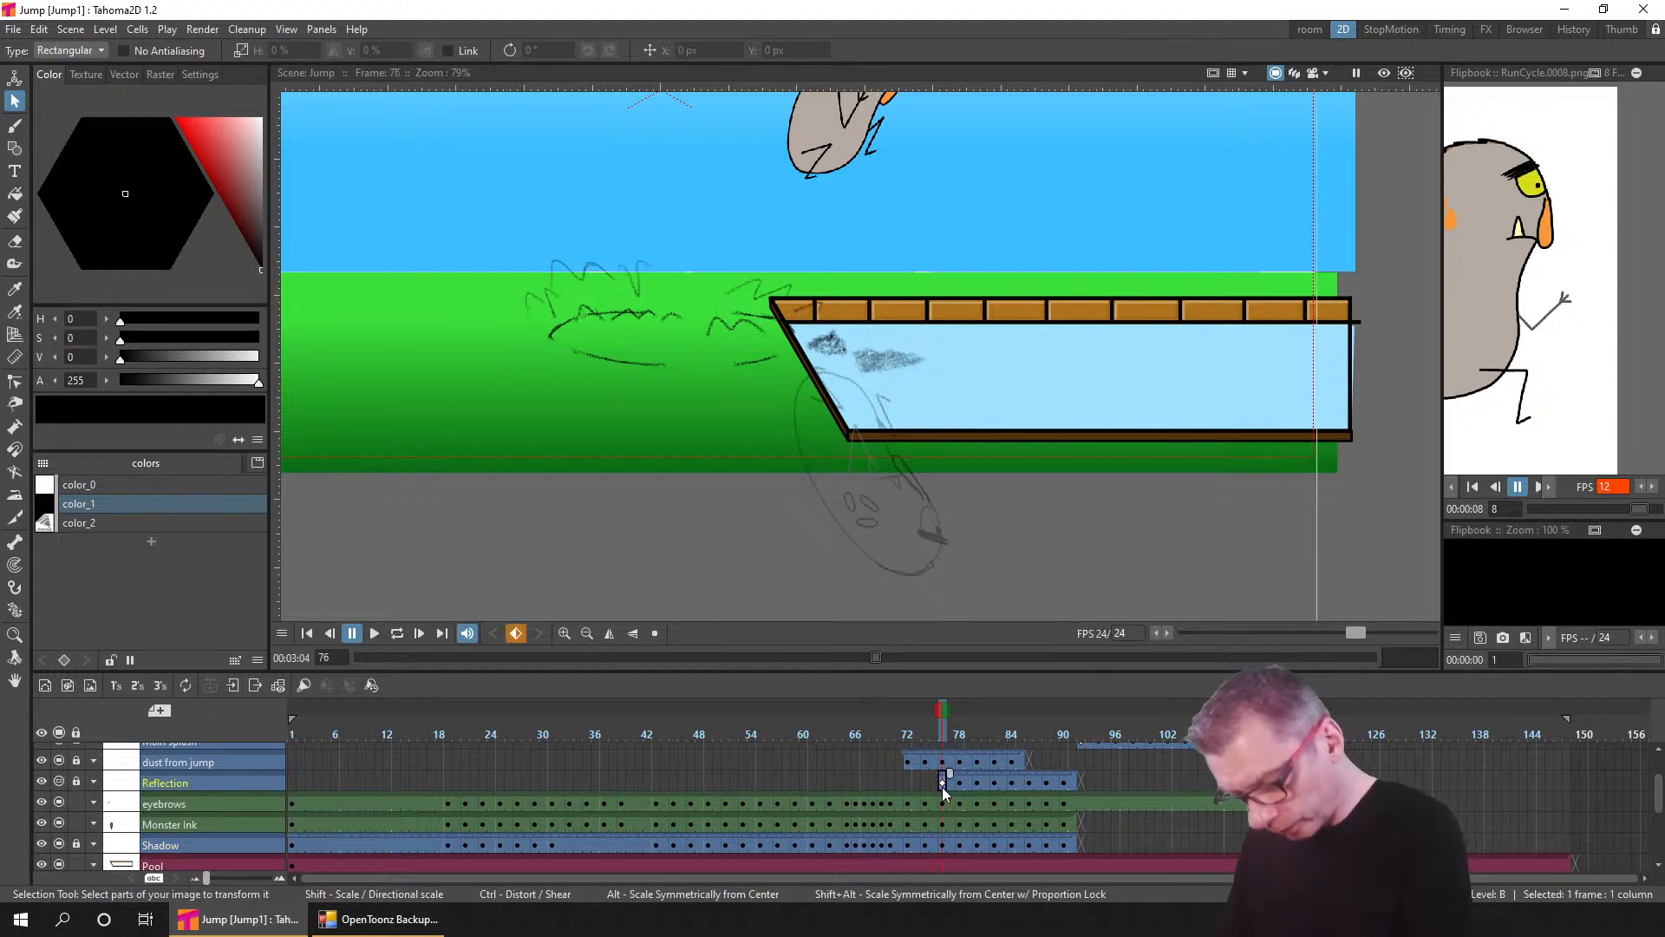
pyautogui.click(69, 686)
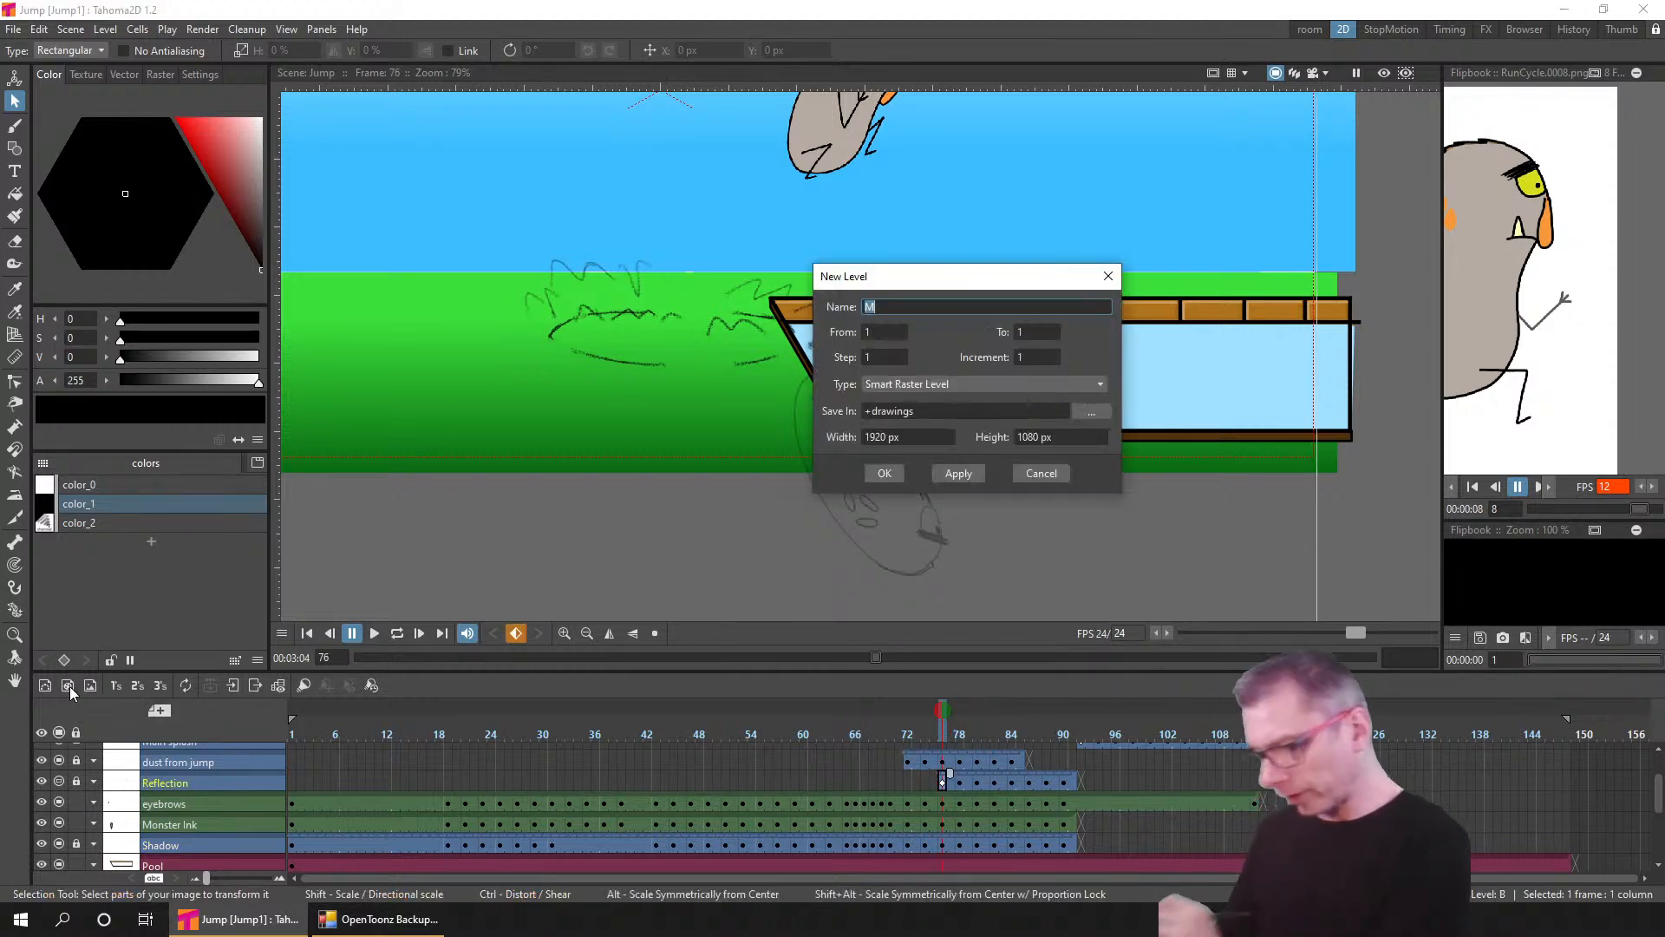
pyautogui.click(882, 469)
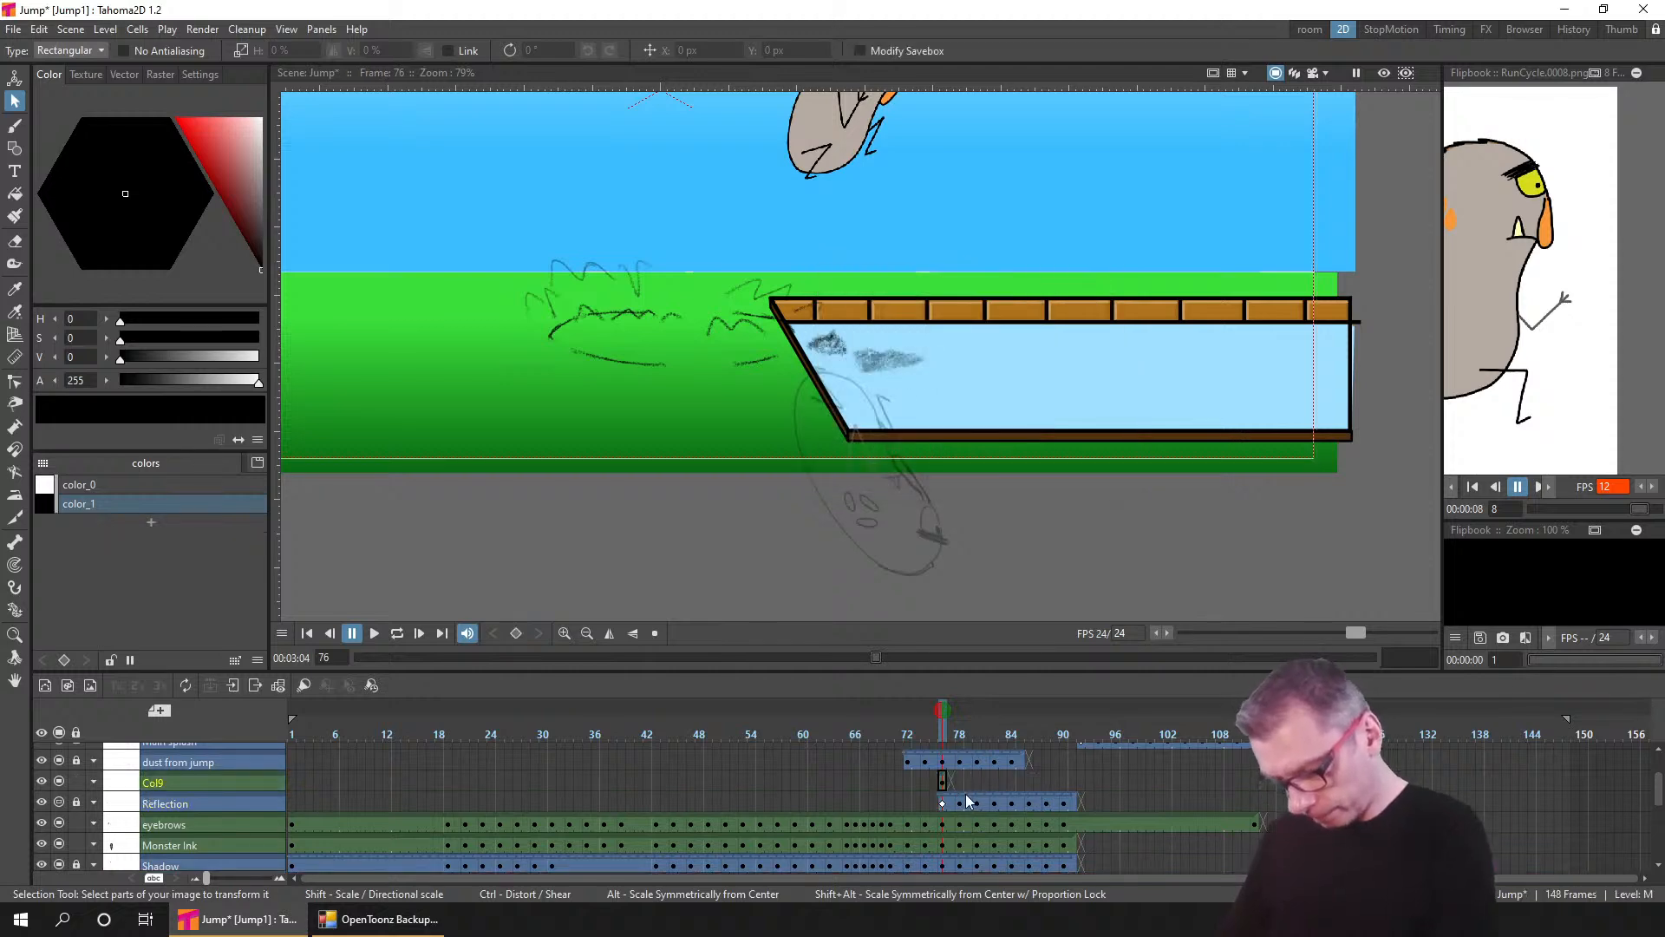
# - Widen the timeline's frame scale and scrub from frame 76 to 89 to examine the monster's reflection over the pool
pyautogui.click(944, 784)
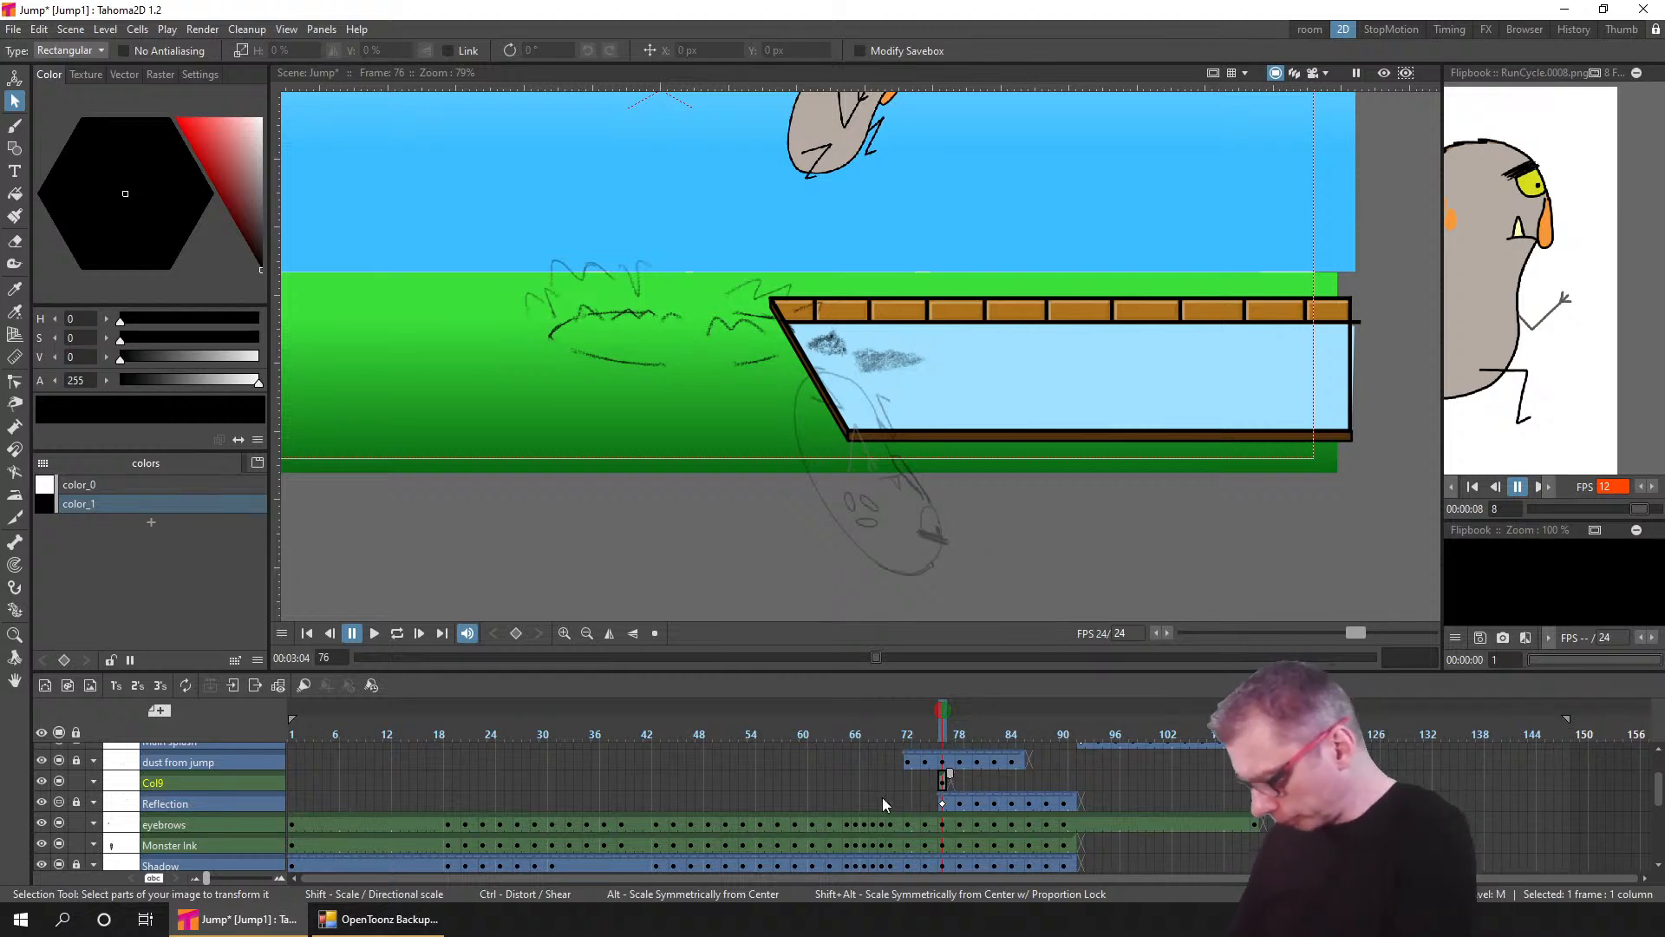
pyautogui.moveTo(210, 877); pyautogui.dragTo(249, 877)
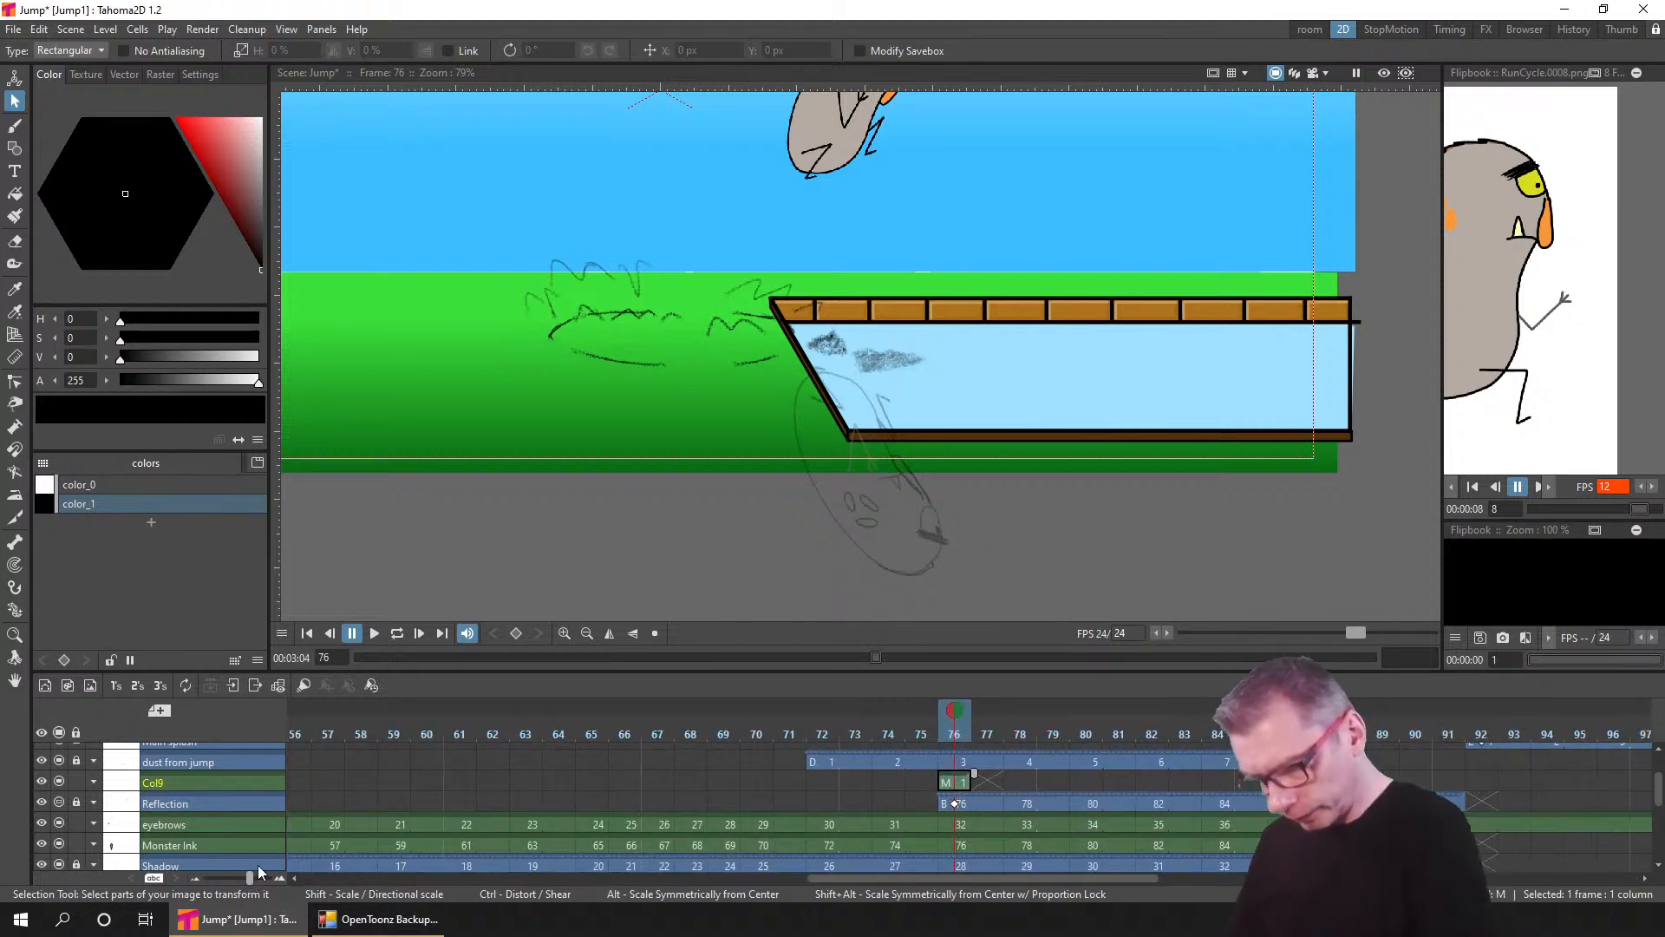
pyautogui.moveTo(955, 738); pyautogui.dragTo(1349, 747)
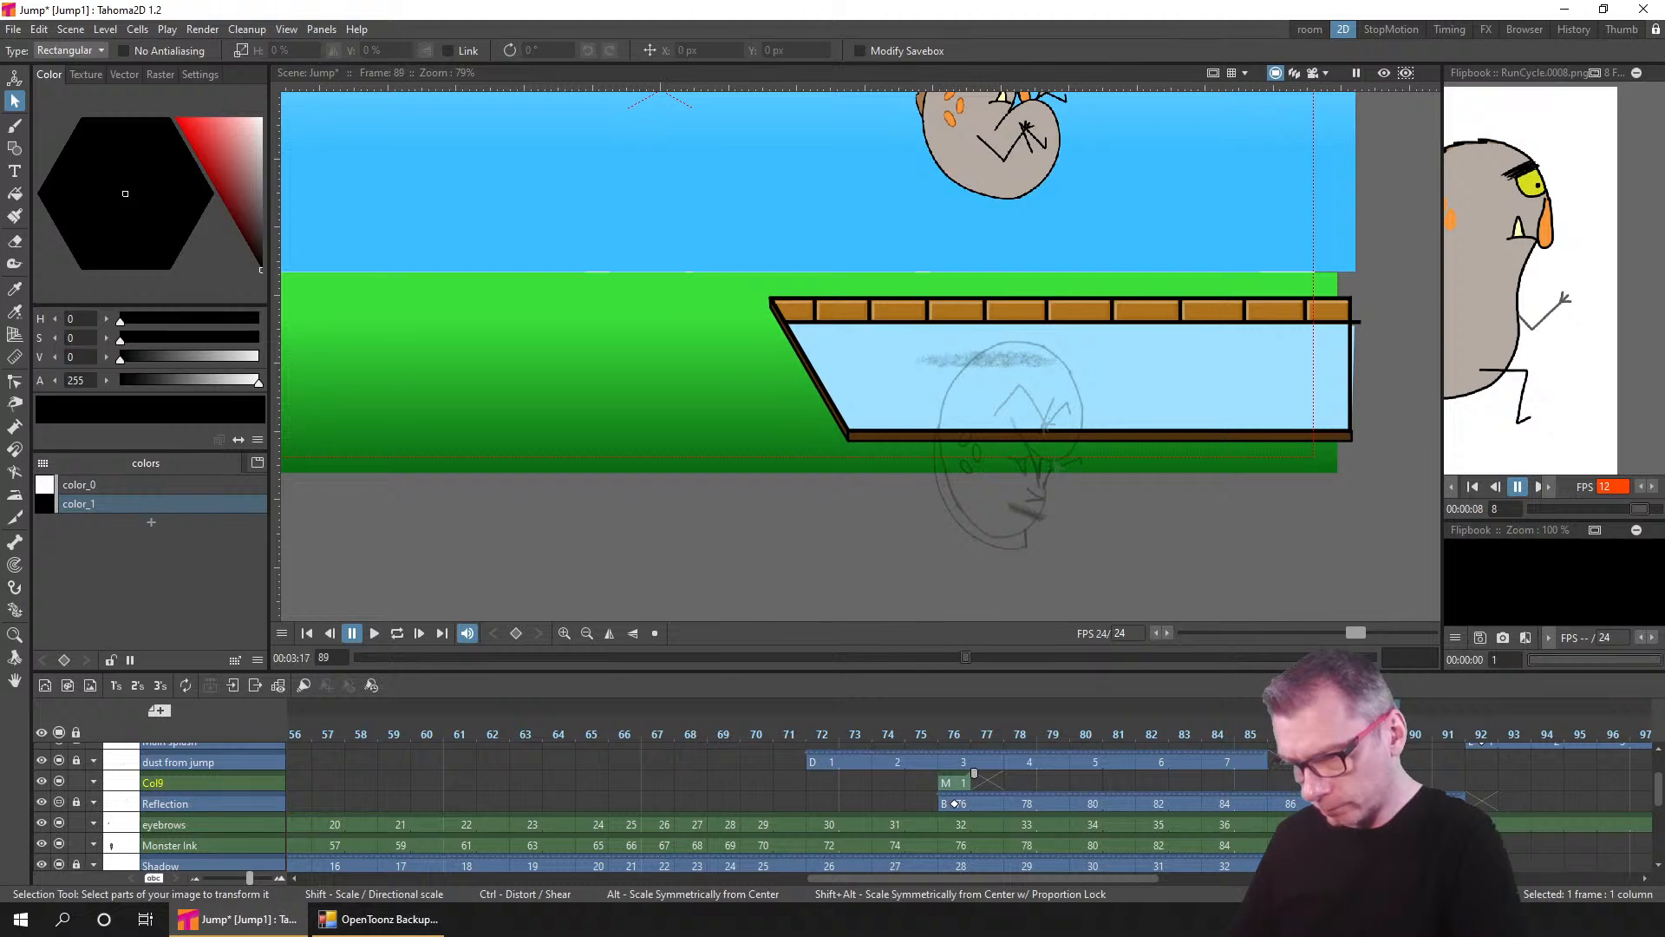
# - Unlock the Reflection column and set its vertical scale at frame 76 to -96% with the Animate tool
pyautogui.moveTo(1382, 748)
pyautogui.mouseDown()
pyautogui.moveTo(1415, 747)
pyautogui.moveTo(955, 731)
pyautogui.moveTo(1415, 735)
pyautogui.mouseUp()
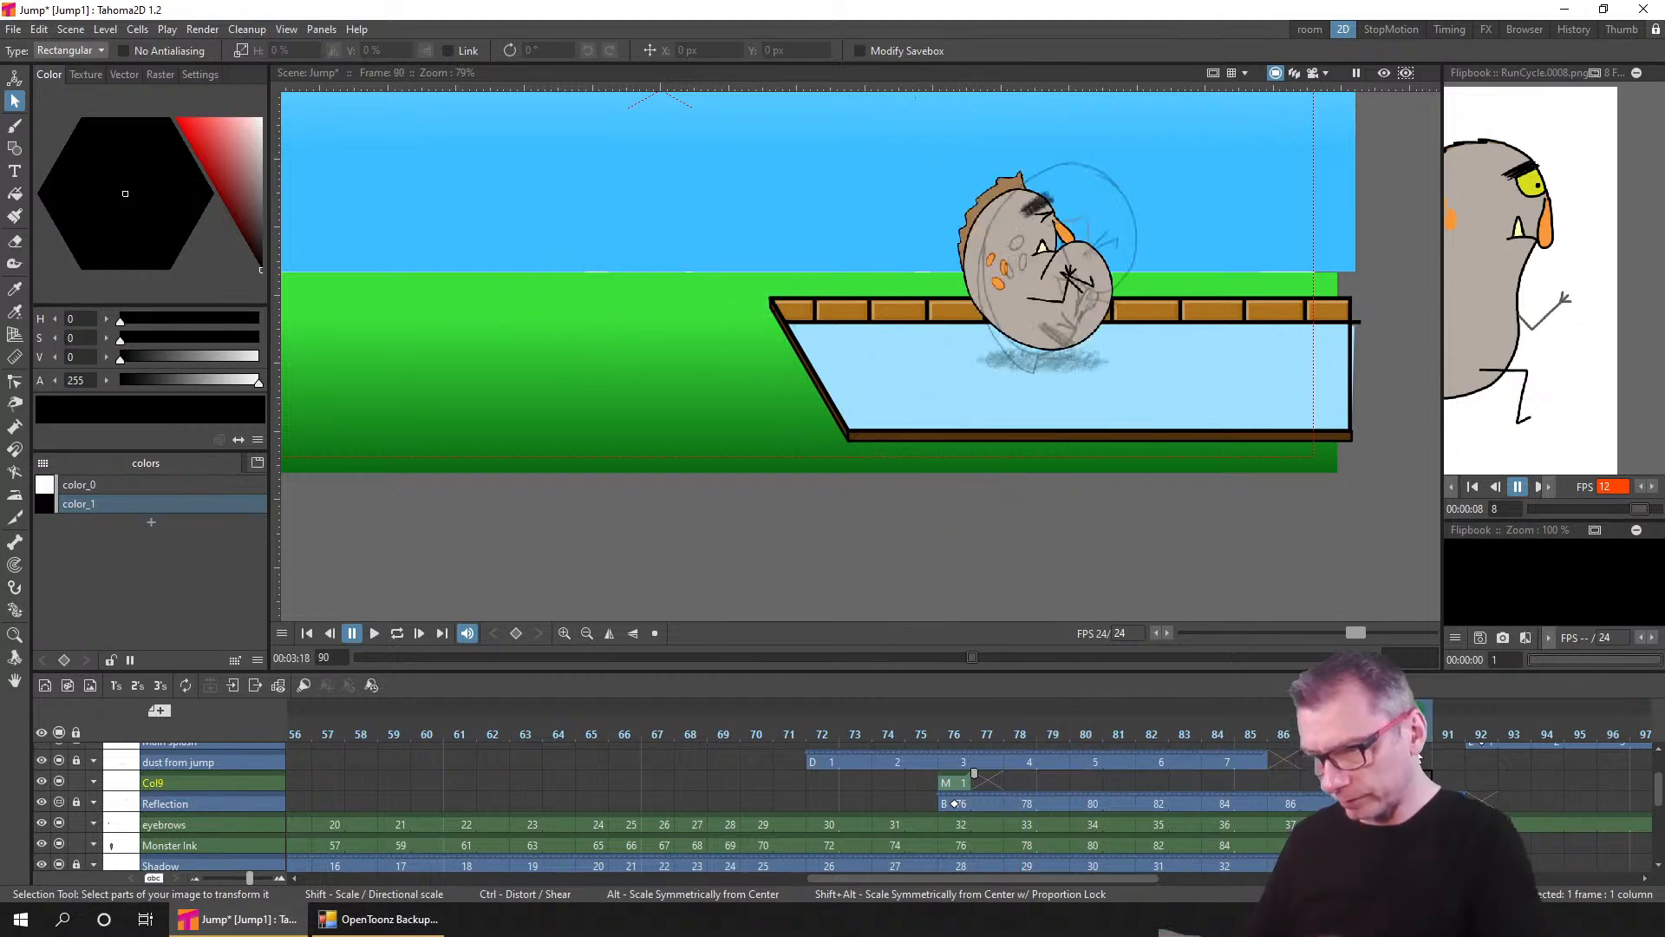
pyautogui.click(960, 806)
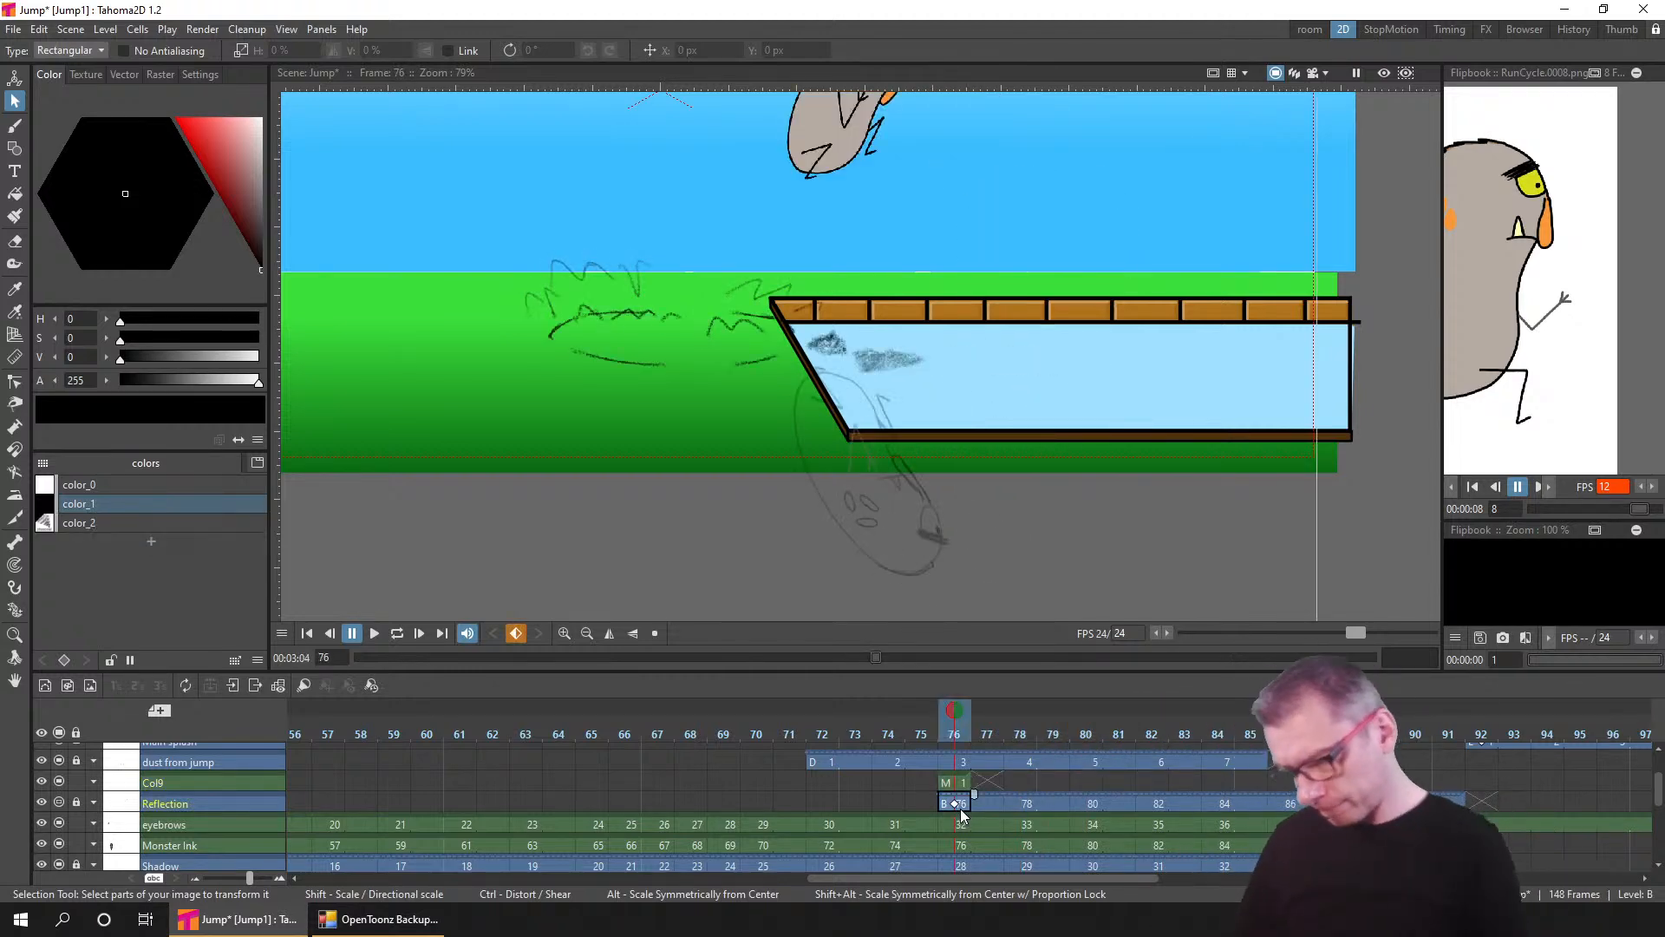
pyautogui.press('a')
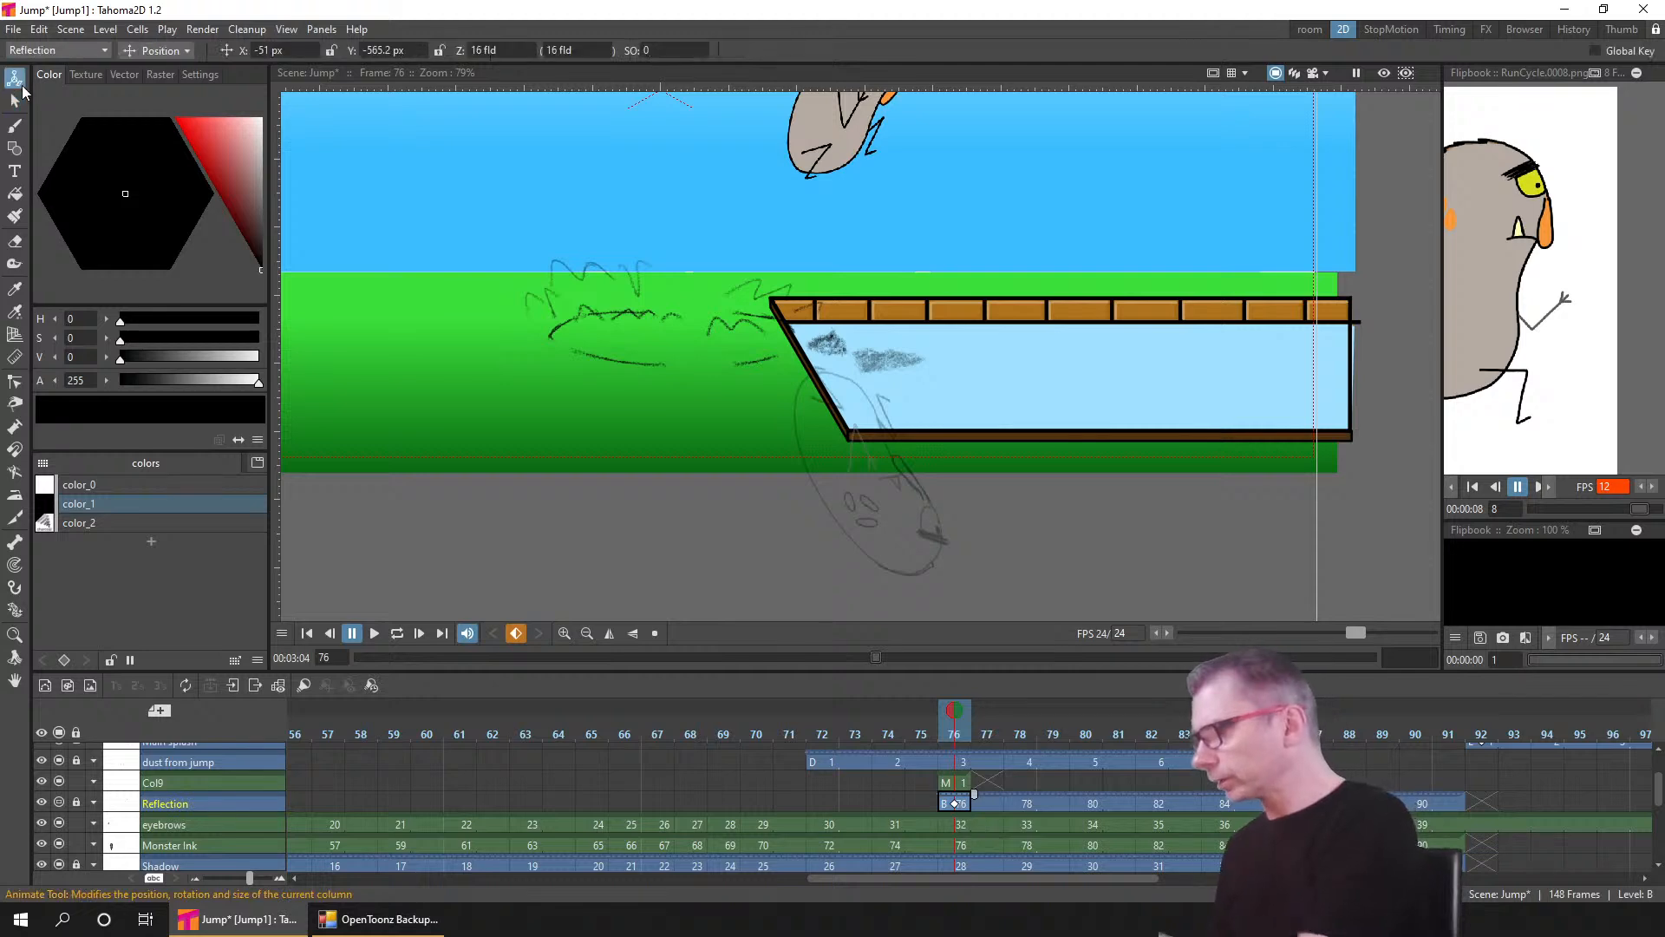
pyautogui.click(180, 54)
pyautogui.click(189, 115)
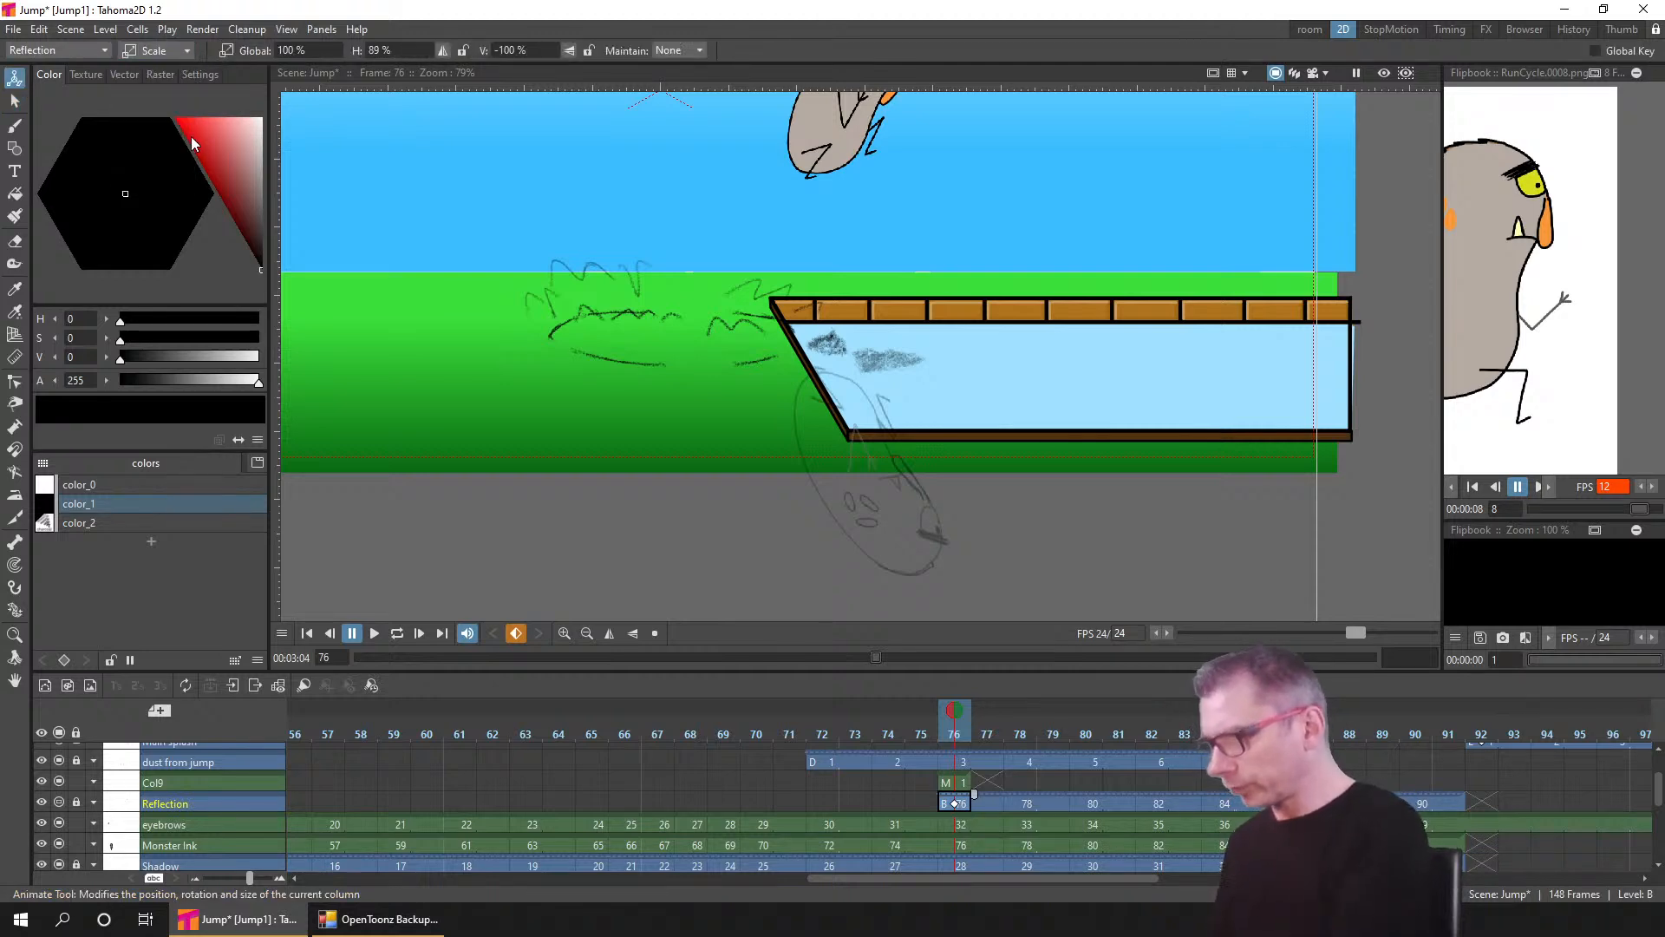
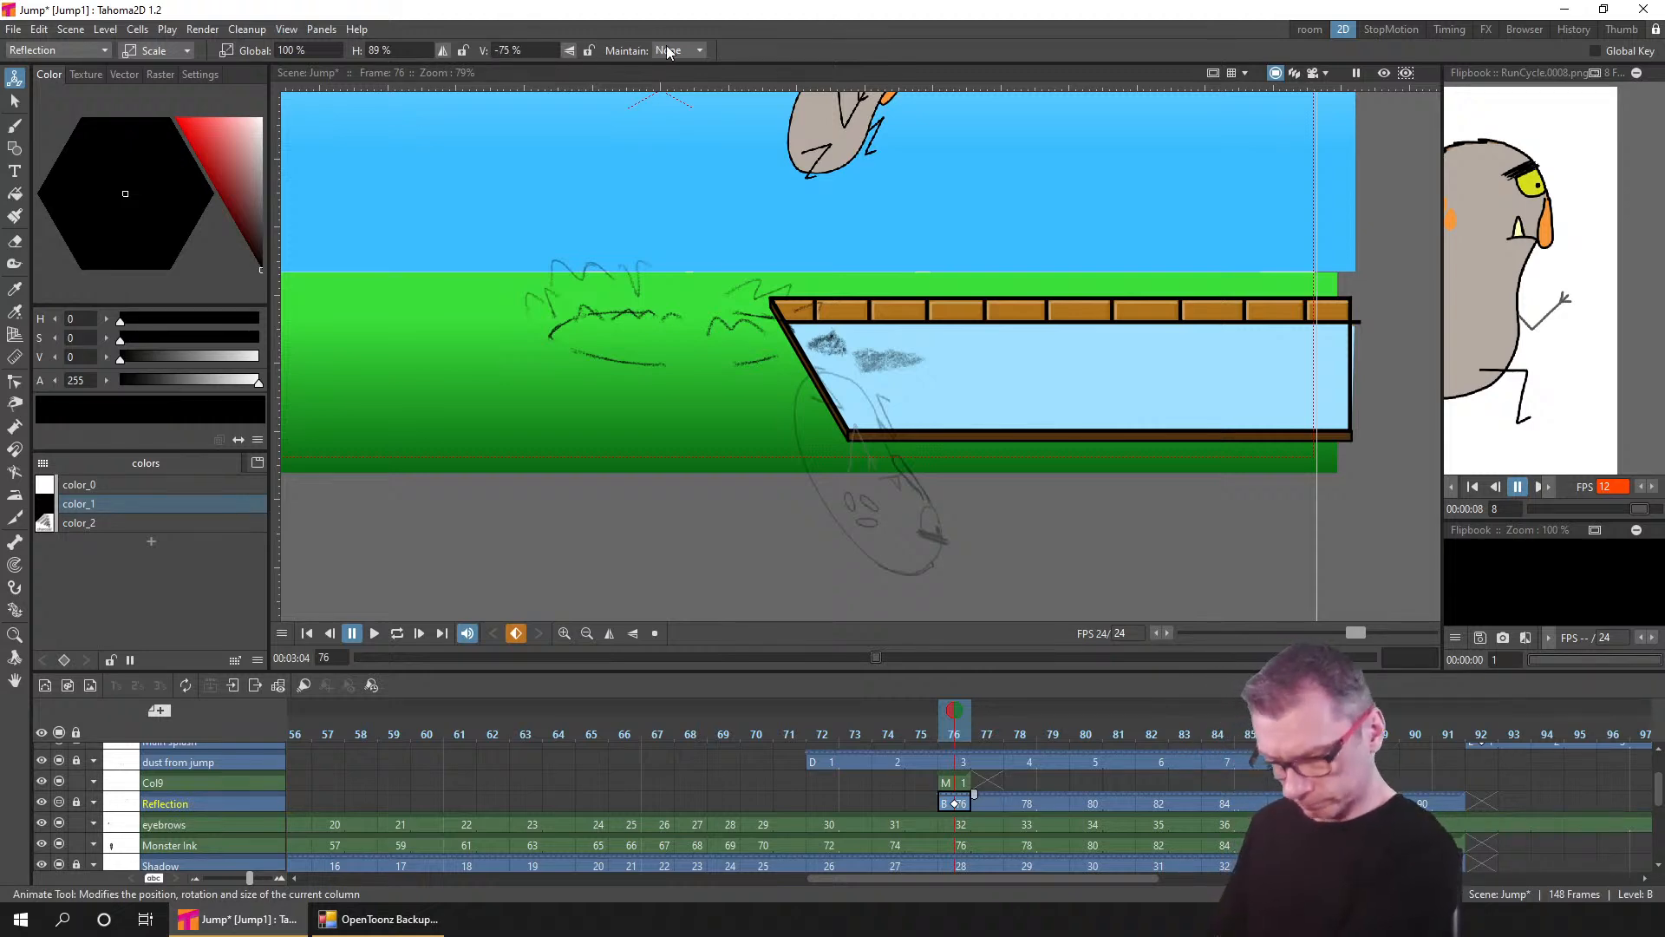
pyautogui.click(75, 803)
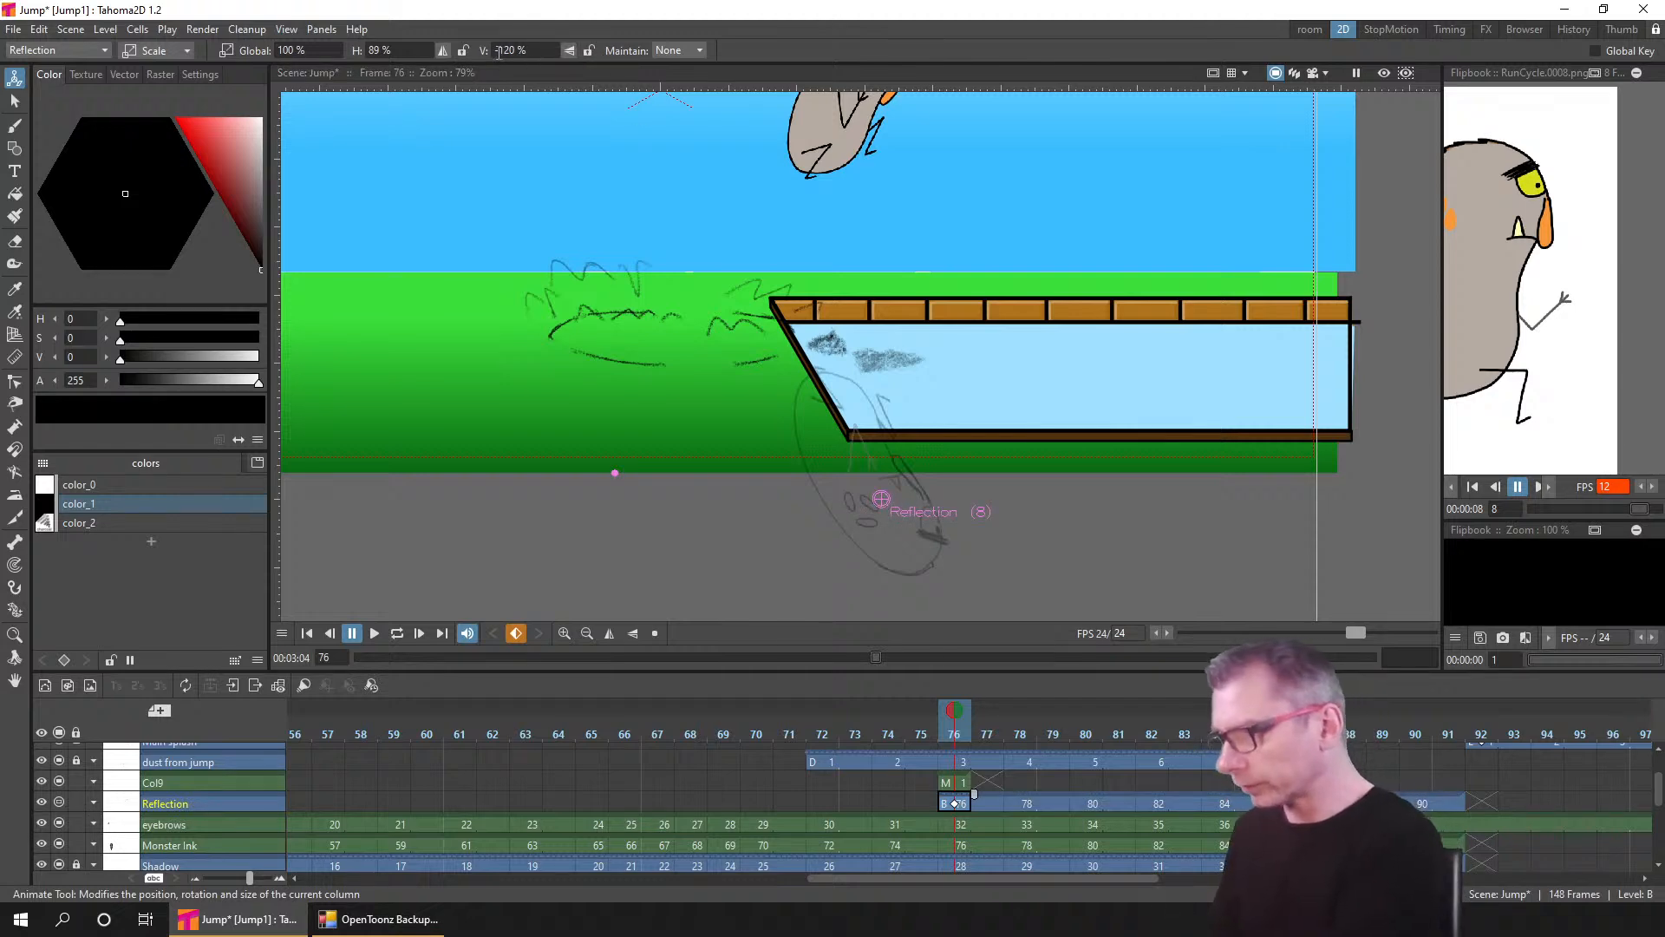
pyautogui.moveTo(483, 52)
pyautogui.mouseDown()
pyautogui.moveTo(461, 55)
pyautogui.moveTo(517, 55)
pyautogui.mouseUp()
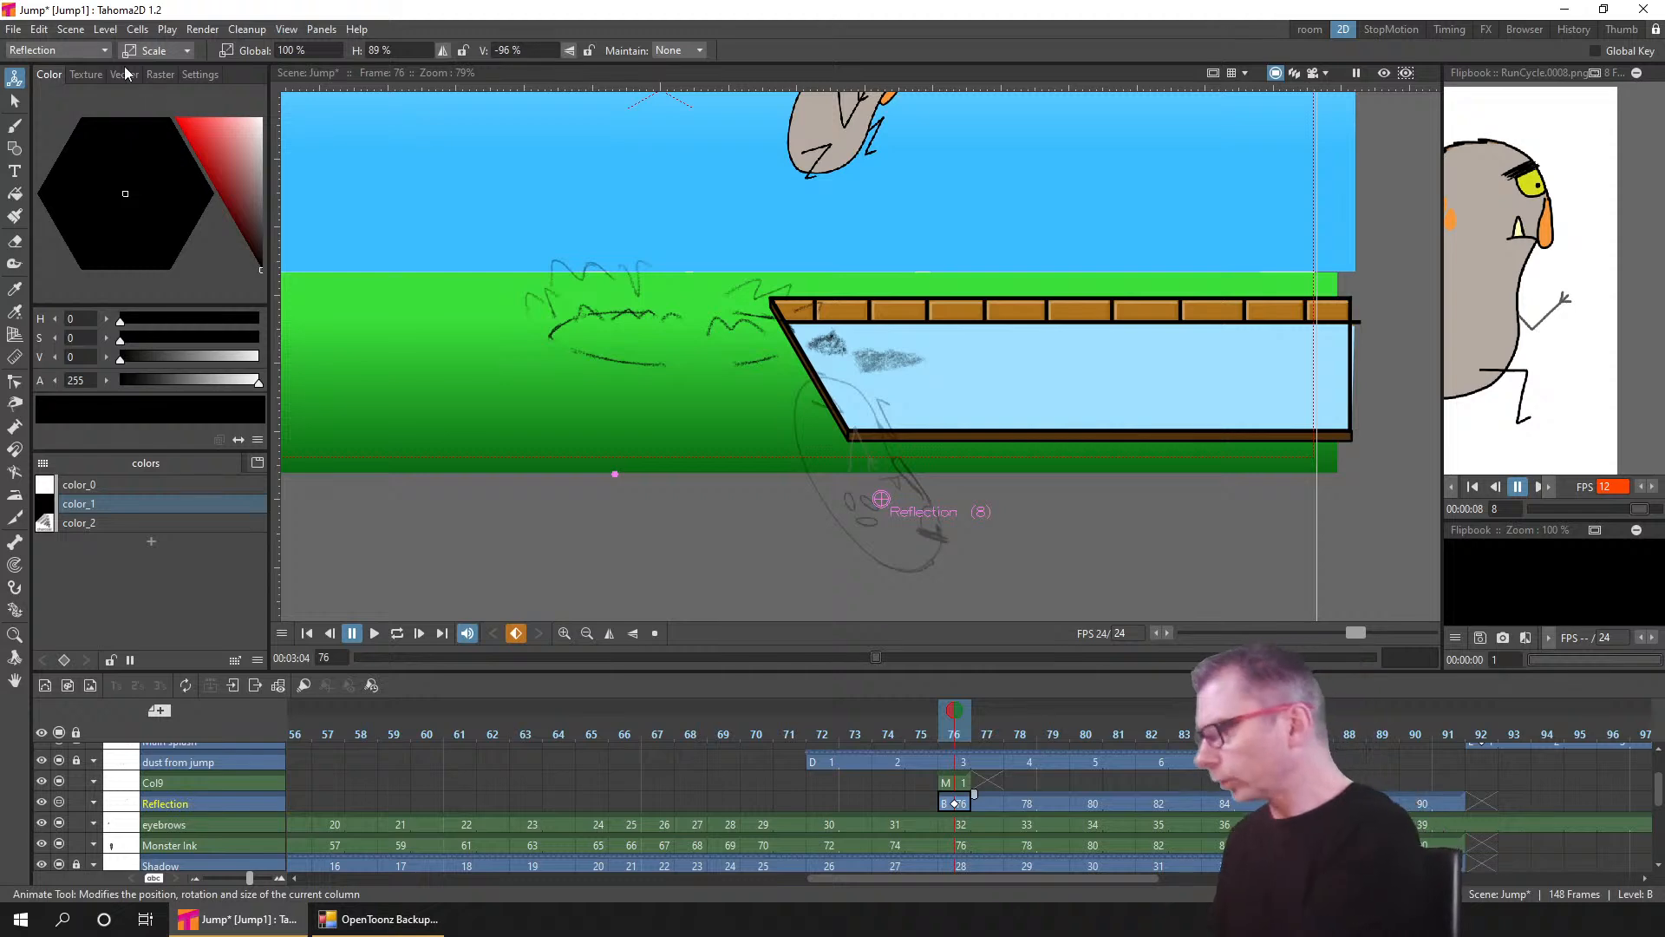
# - Move the Reflection column's center point up onto the monster's shadow in the pool, about X 426 px, Y -172 px
pyautogui.click(155, 50)
pyautogui.click(165, 164)
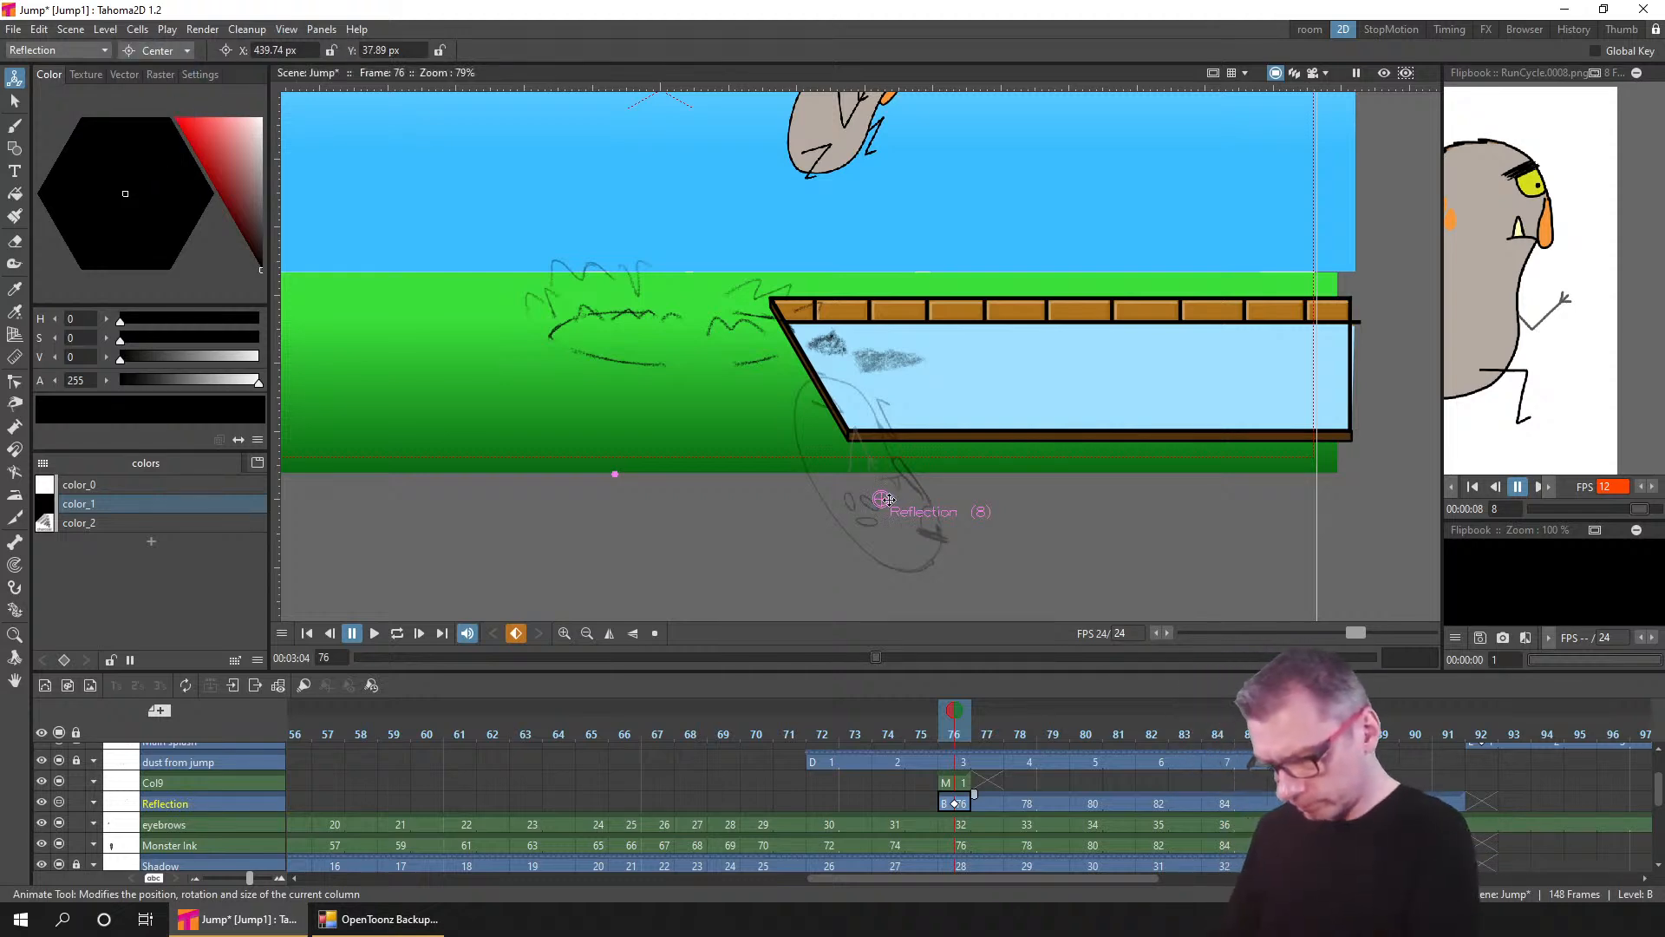
pyautogui.moveTo(881, 501); pyautogui.dragTo(868, 356)
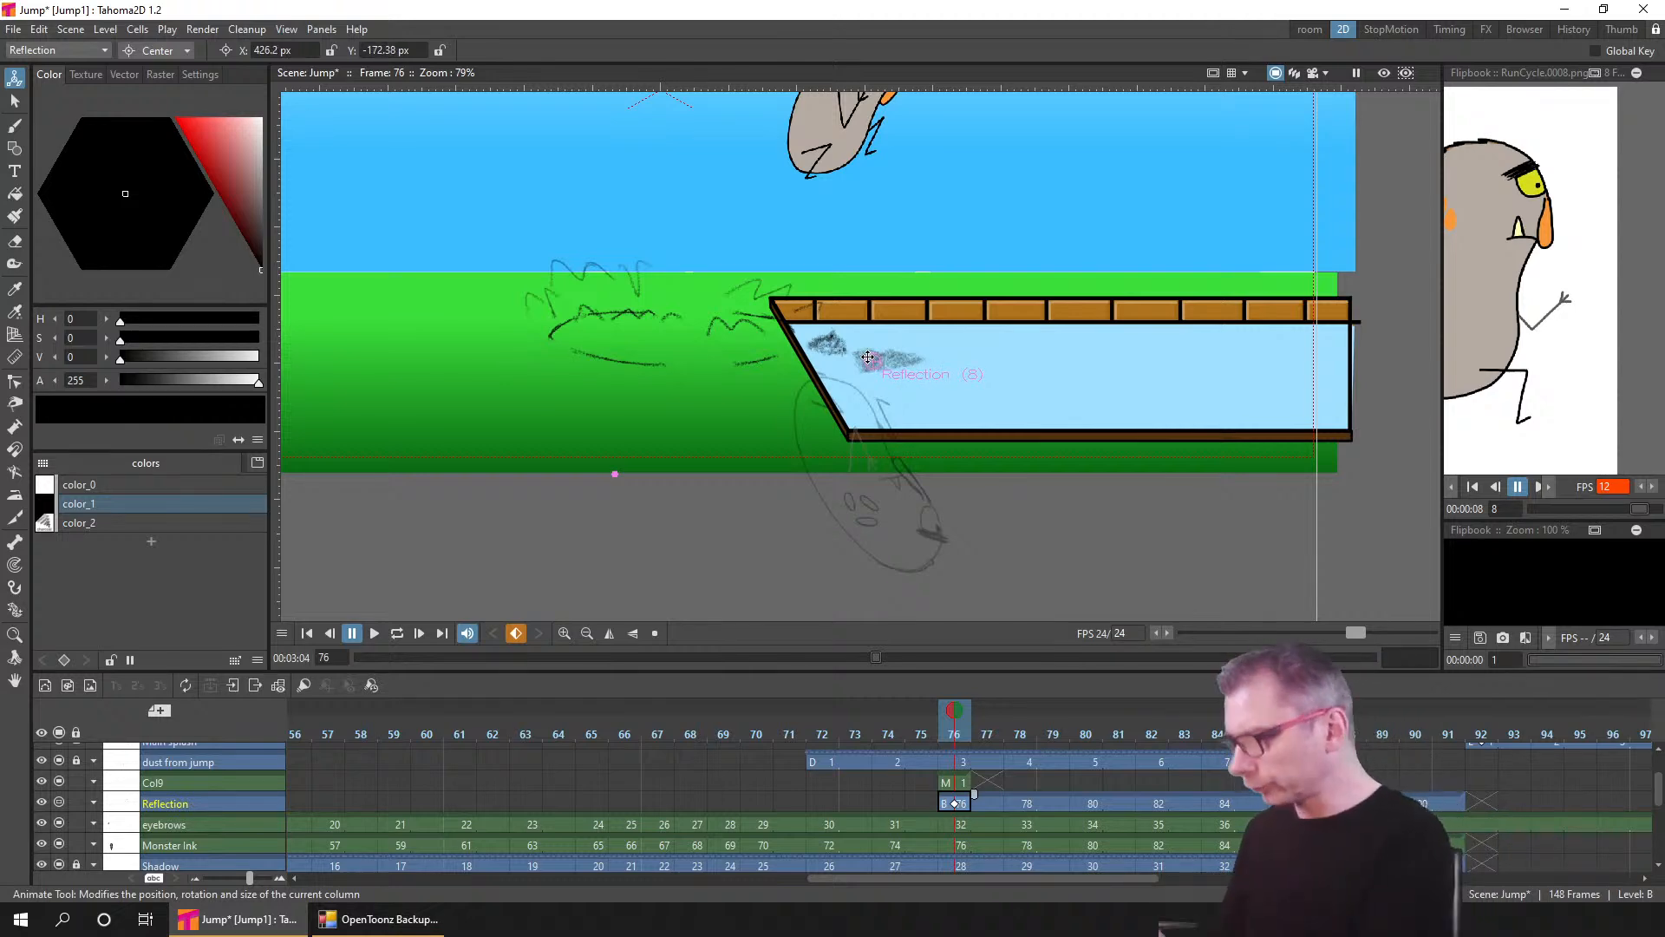
# - Set the Reflection column's vertical scale at frame 76 to -73%
pyautogui.click(162, 54)
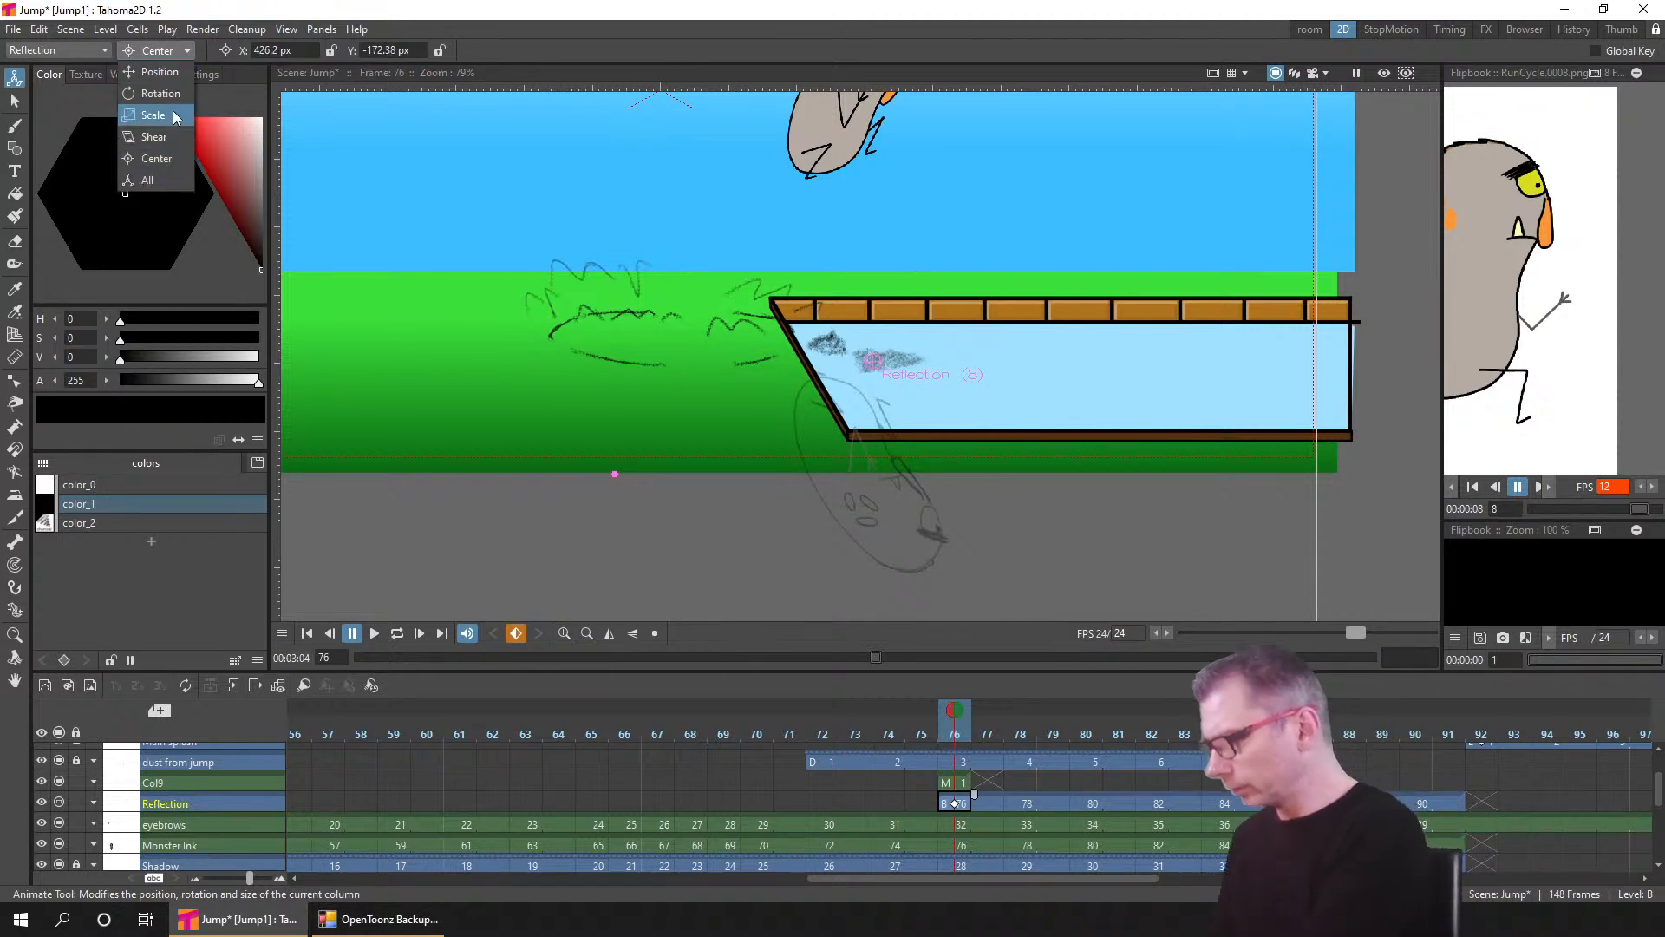
pyautogui.click(170, 117)
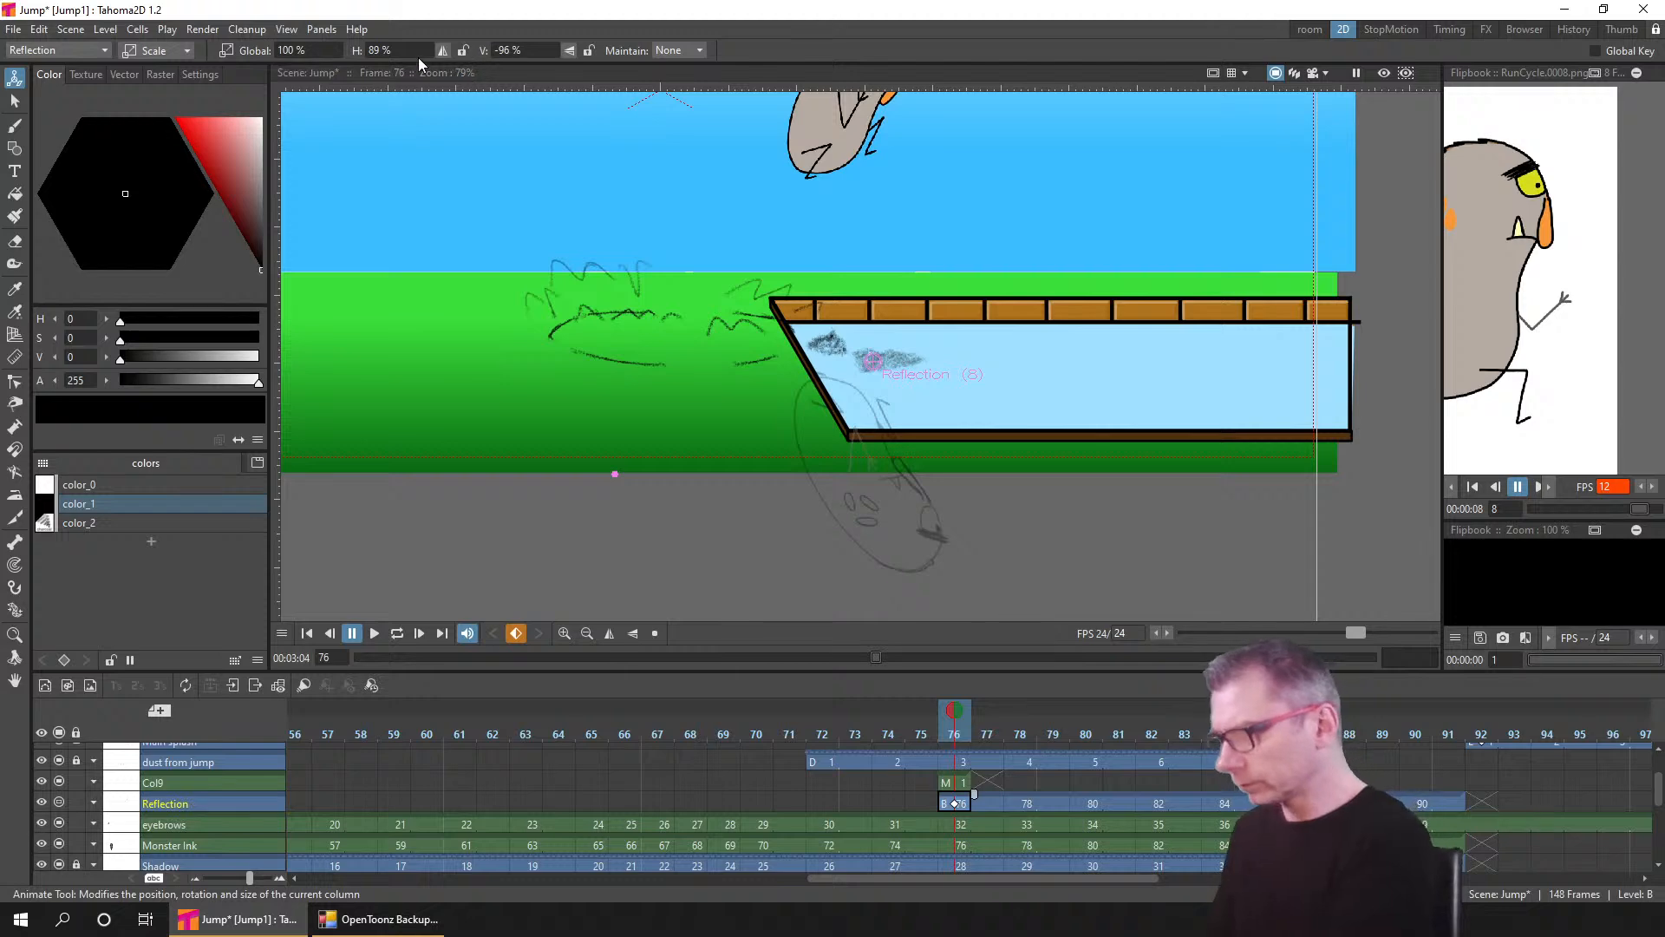
pyautogui.moveTo(479, 54)
pyautogui.mouseDown()
pyautogui.moveTo(466, 50)
pyautogui.moveTo(517, 51)
pyautogui.mouseUp()
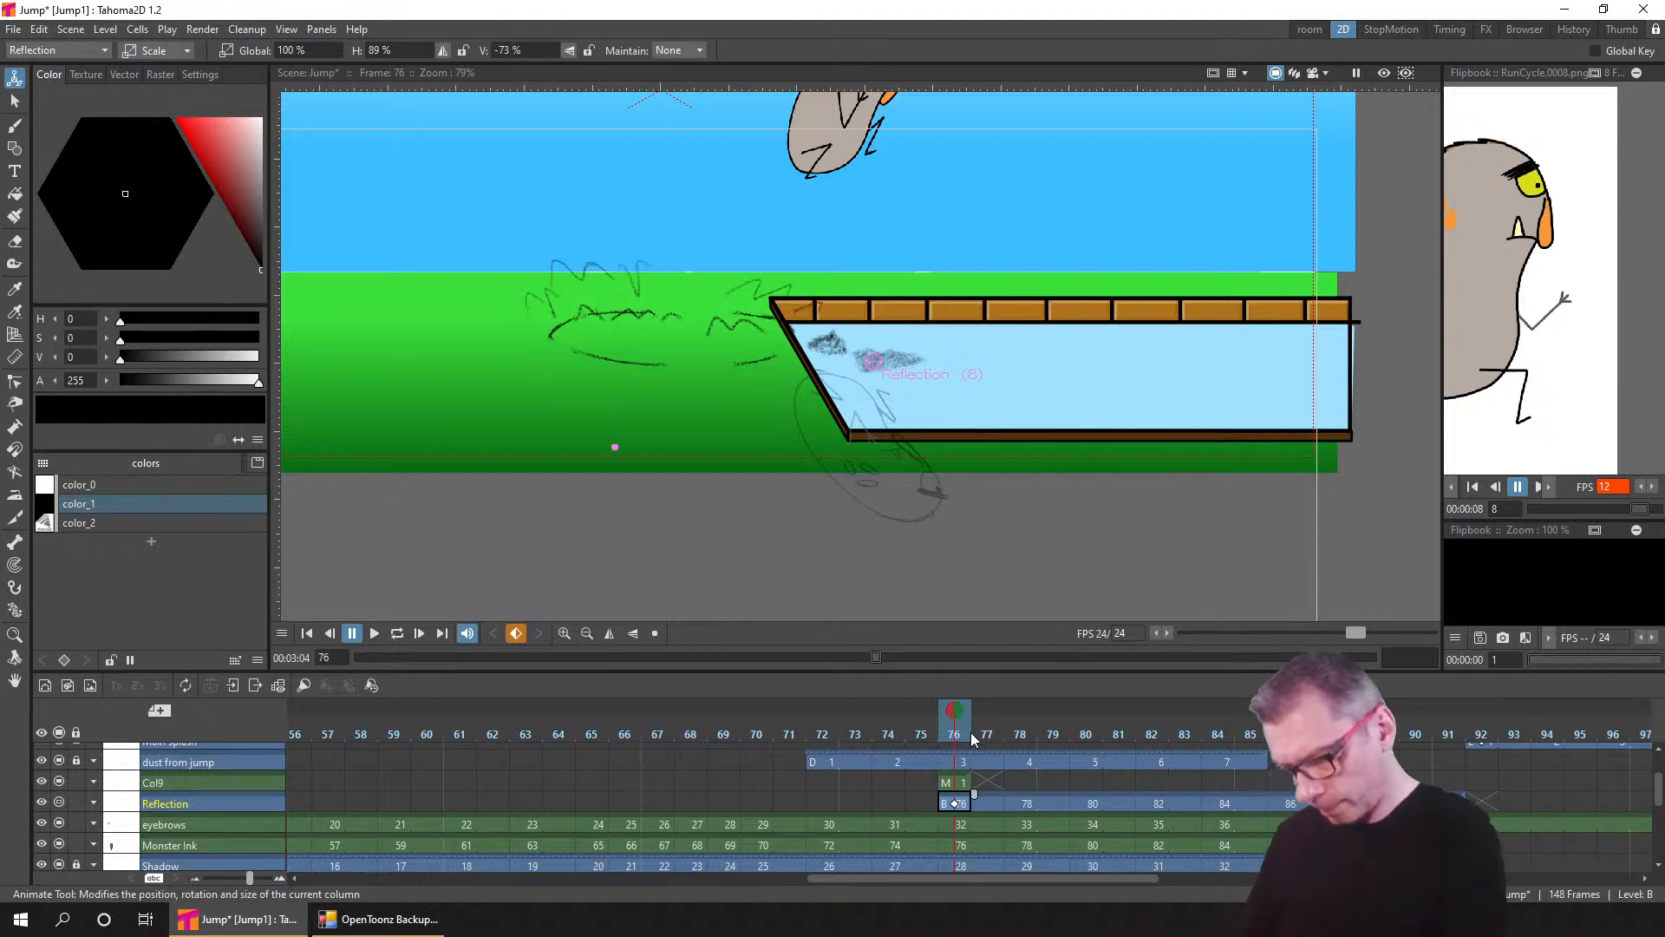
# - Scrub between frames 75 and 82 to compare the reflection and the monster's jump with the pool edge
pyautogui.moveTo(970, 732)
pyautogui.mouseDown()
pyautogui.moveTo(1422, 732)
pyautogui.moveTo(945, 734)
pyautogui.mouseUp()
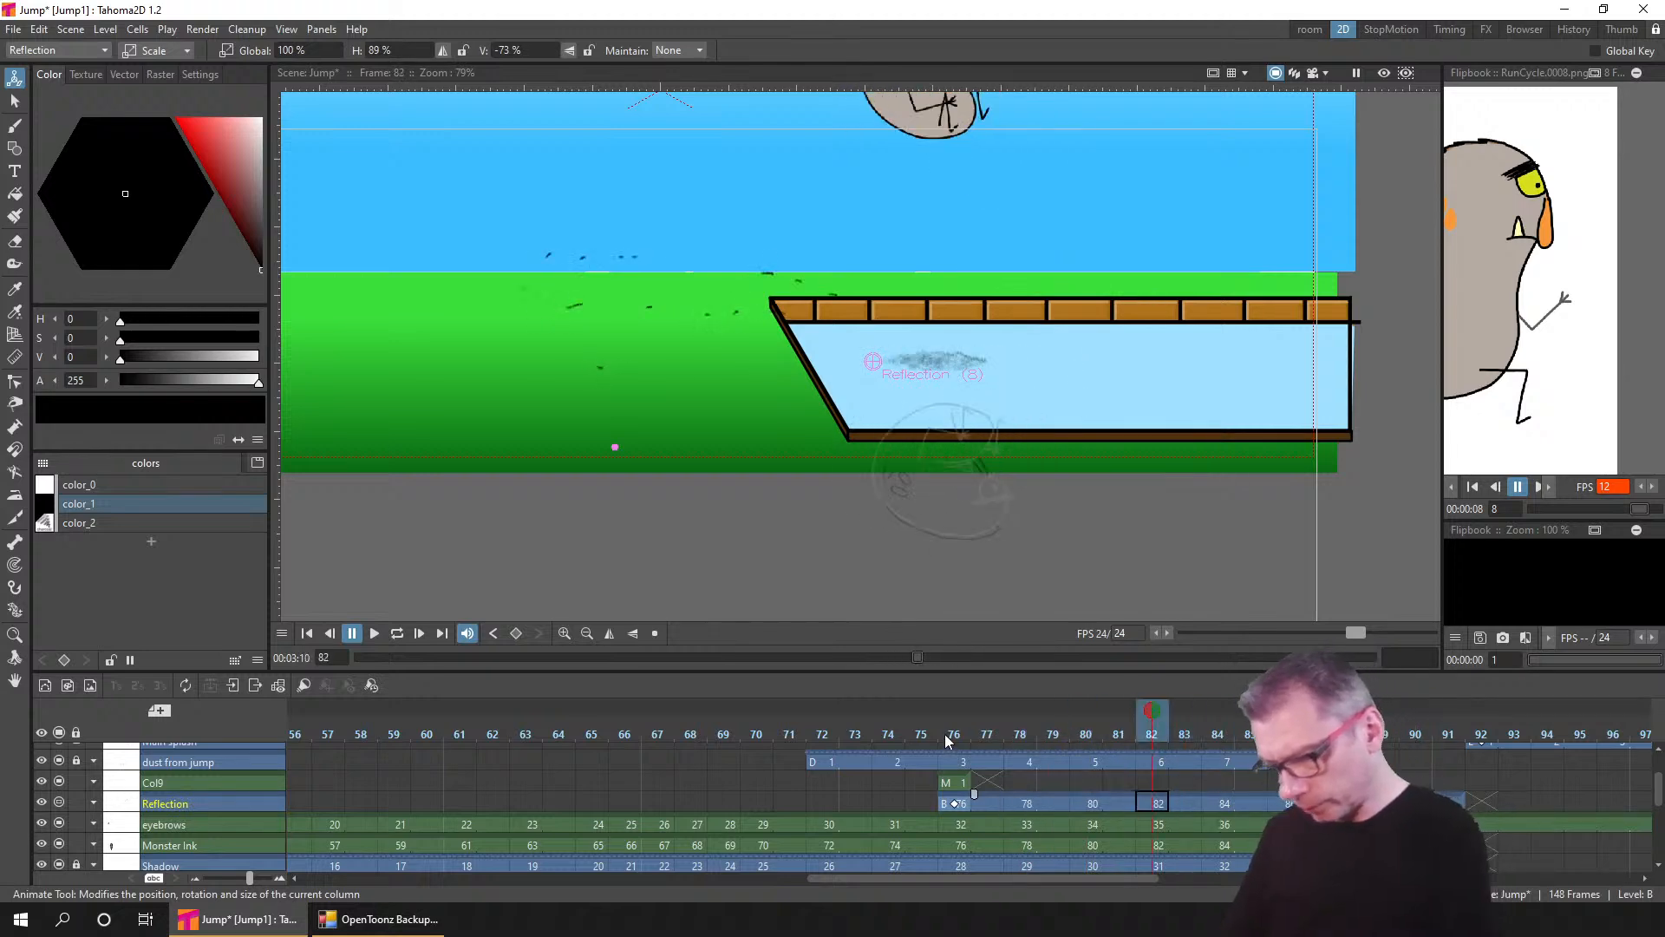
pyautogui.click(961, 805)
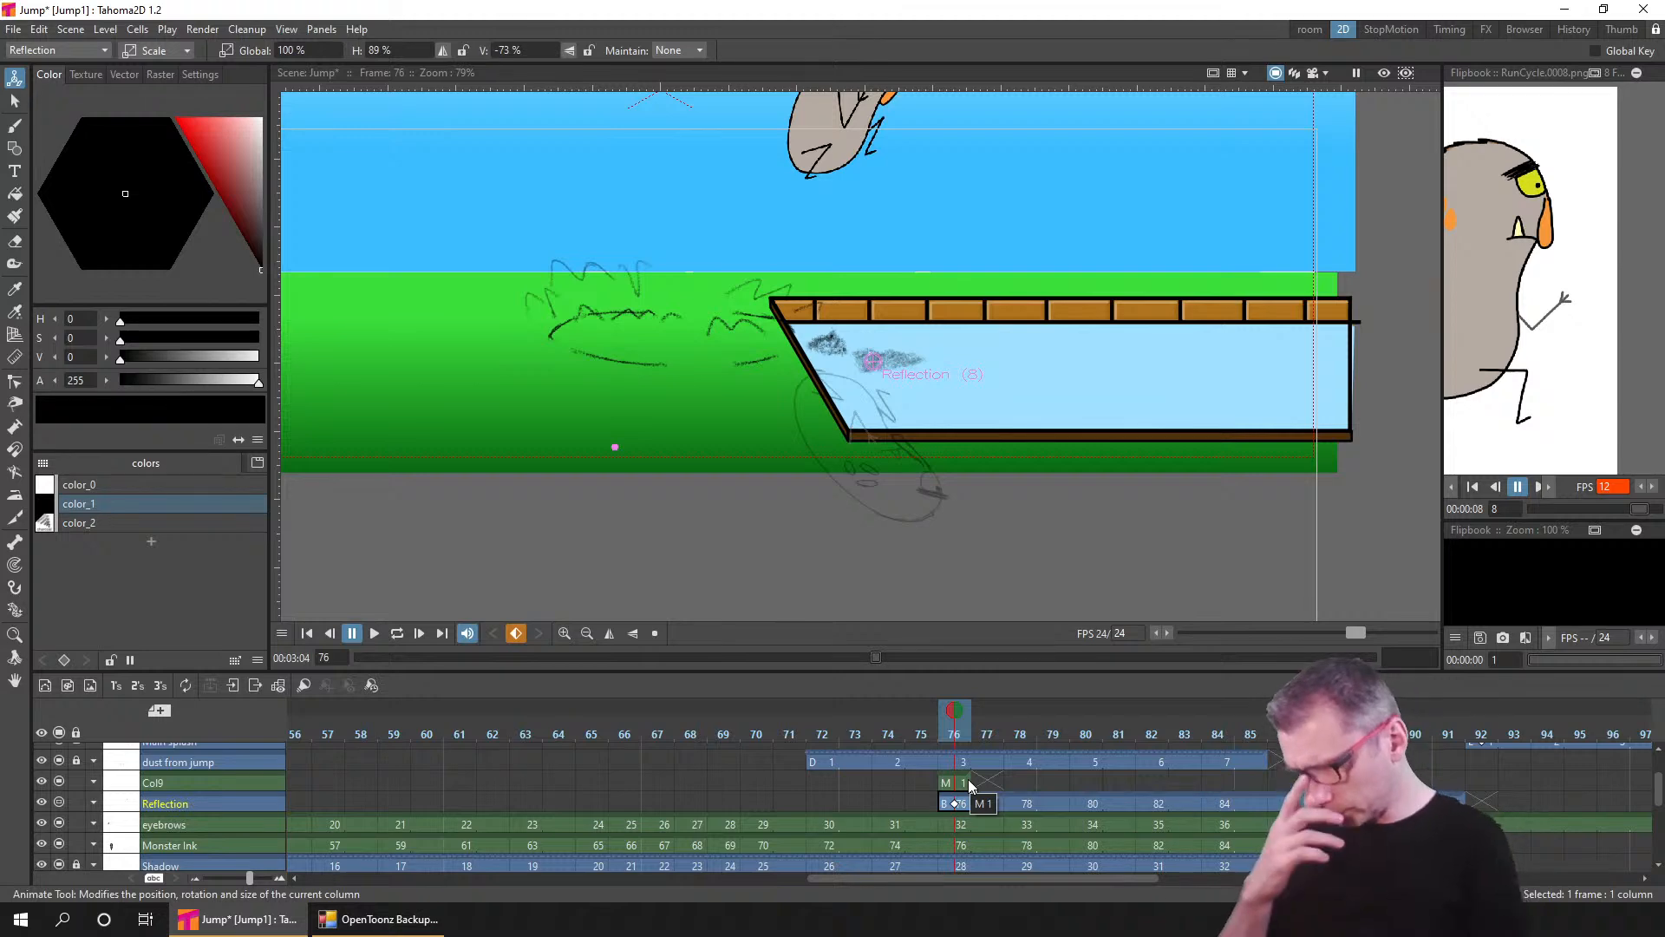
pyautogui.click(968, 783)
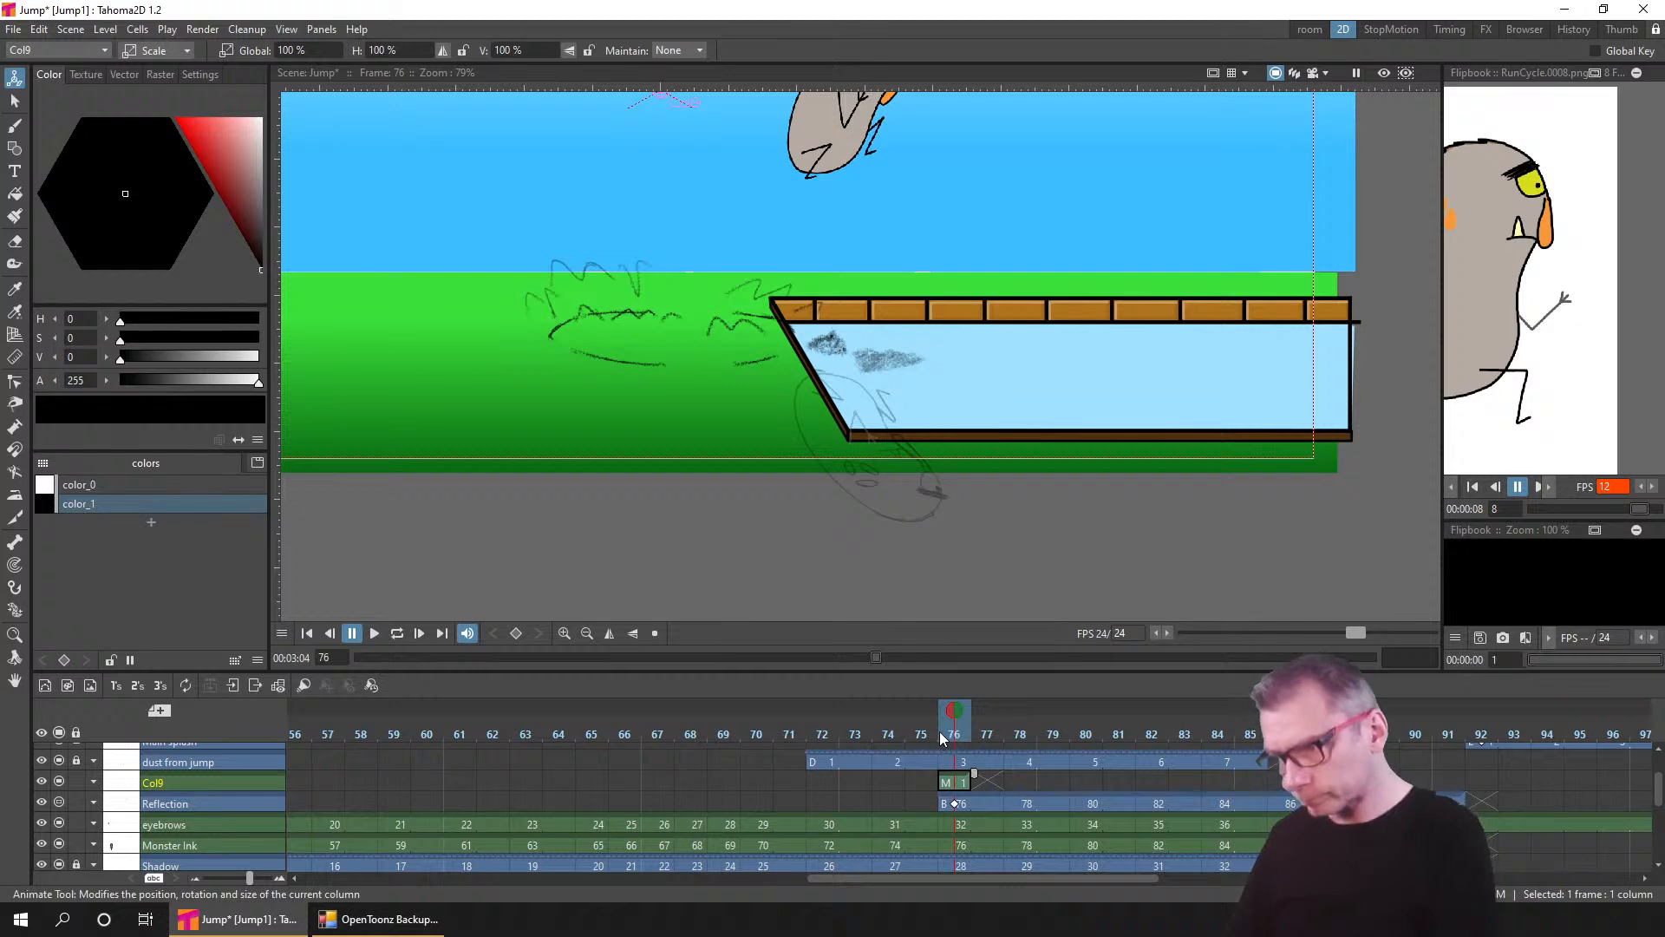
pyautogui.click(905, 732)
pyautogui.moveTo(905, 732)
pyautogui.mouseDown()
pyautogui.moveTo(855, 727)
pyautogui.moveTo(1011, 725)
pyautogui.moveTo(921, 731)
pyautogui.mouseUp()
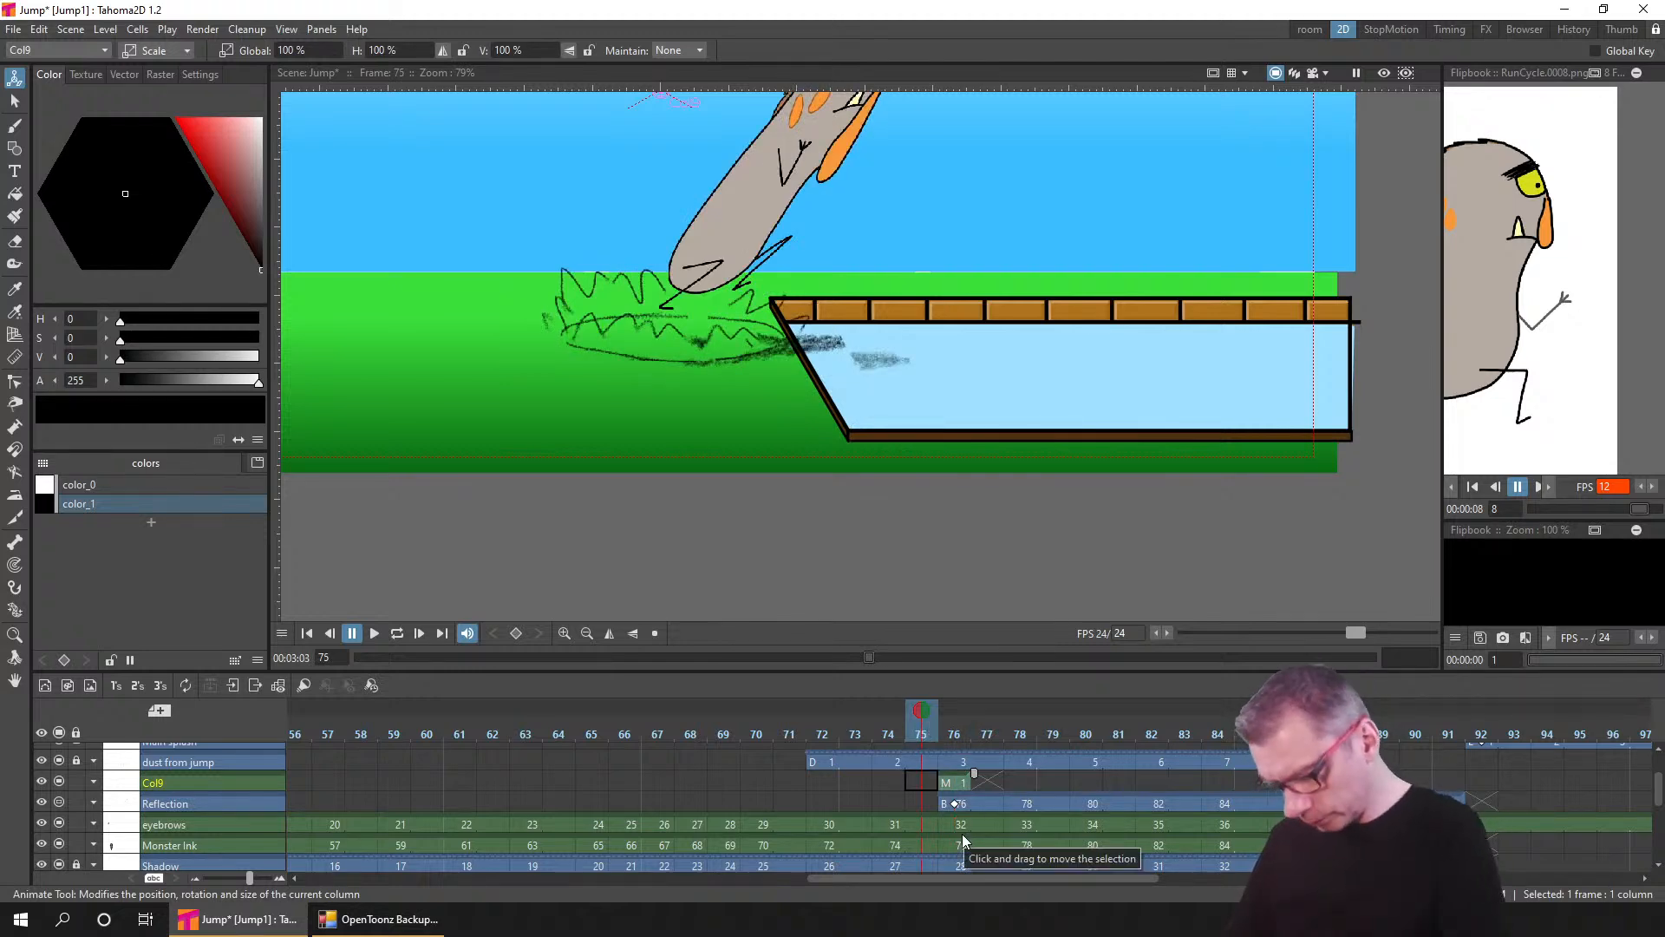
pyautogui.moveTo(961, 834); pyautogui.dragTo(1029, 782)
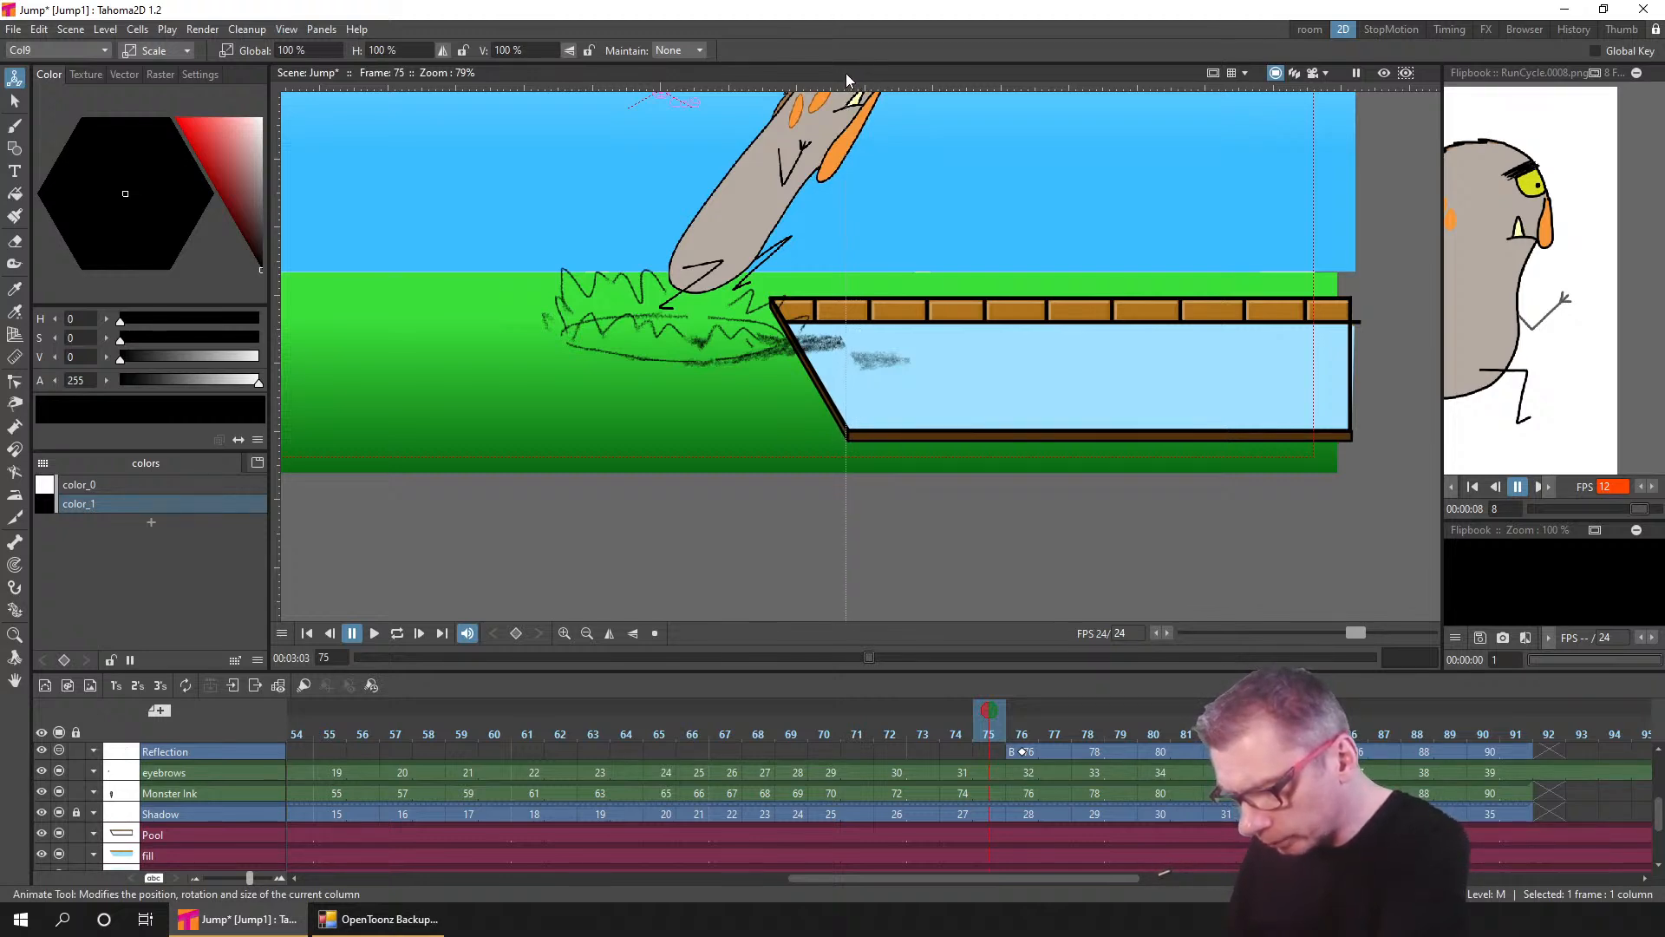
# - Activate the Pool drawing at frame 1 with the Selection tool and frame the pool closely
pyautogui.moveTo(789, 877); pyautogui.dragTo(286, 850)
pyautogui.click(300, 834)
pyautogui.scroll(-4, 1112, 508)
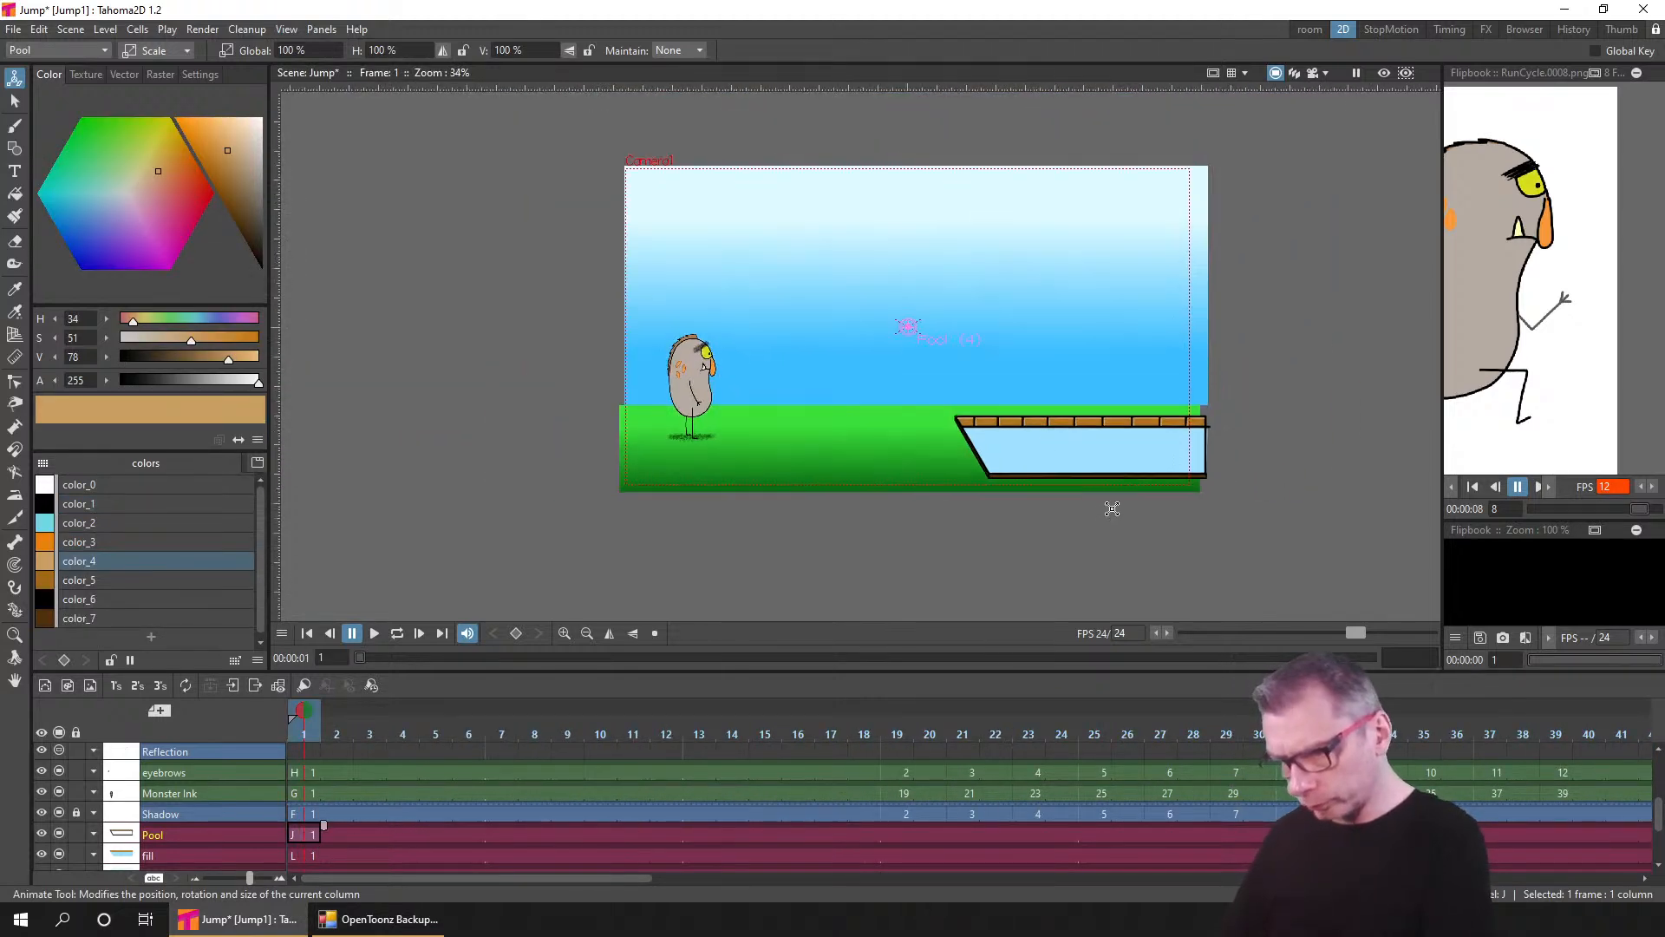
pyautogui.press('s')
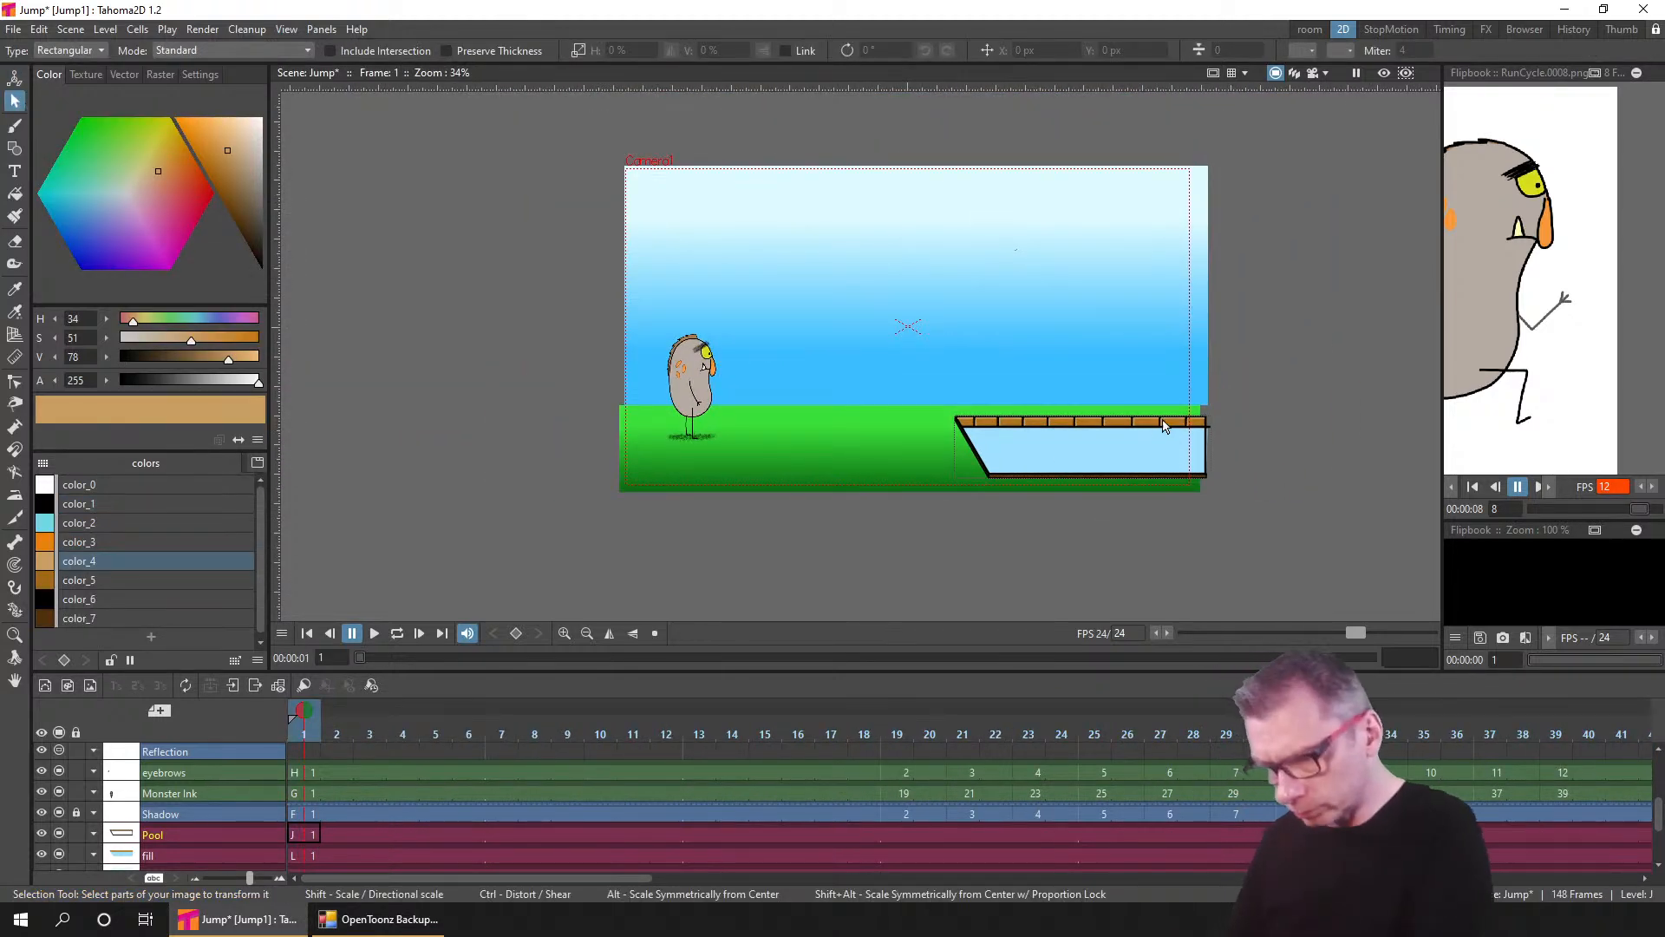
pyautogui.scroll(4, 1153, 438)
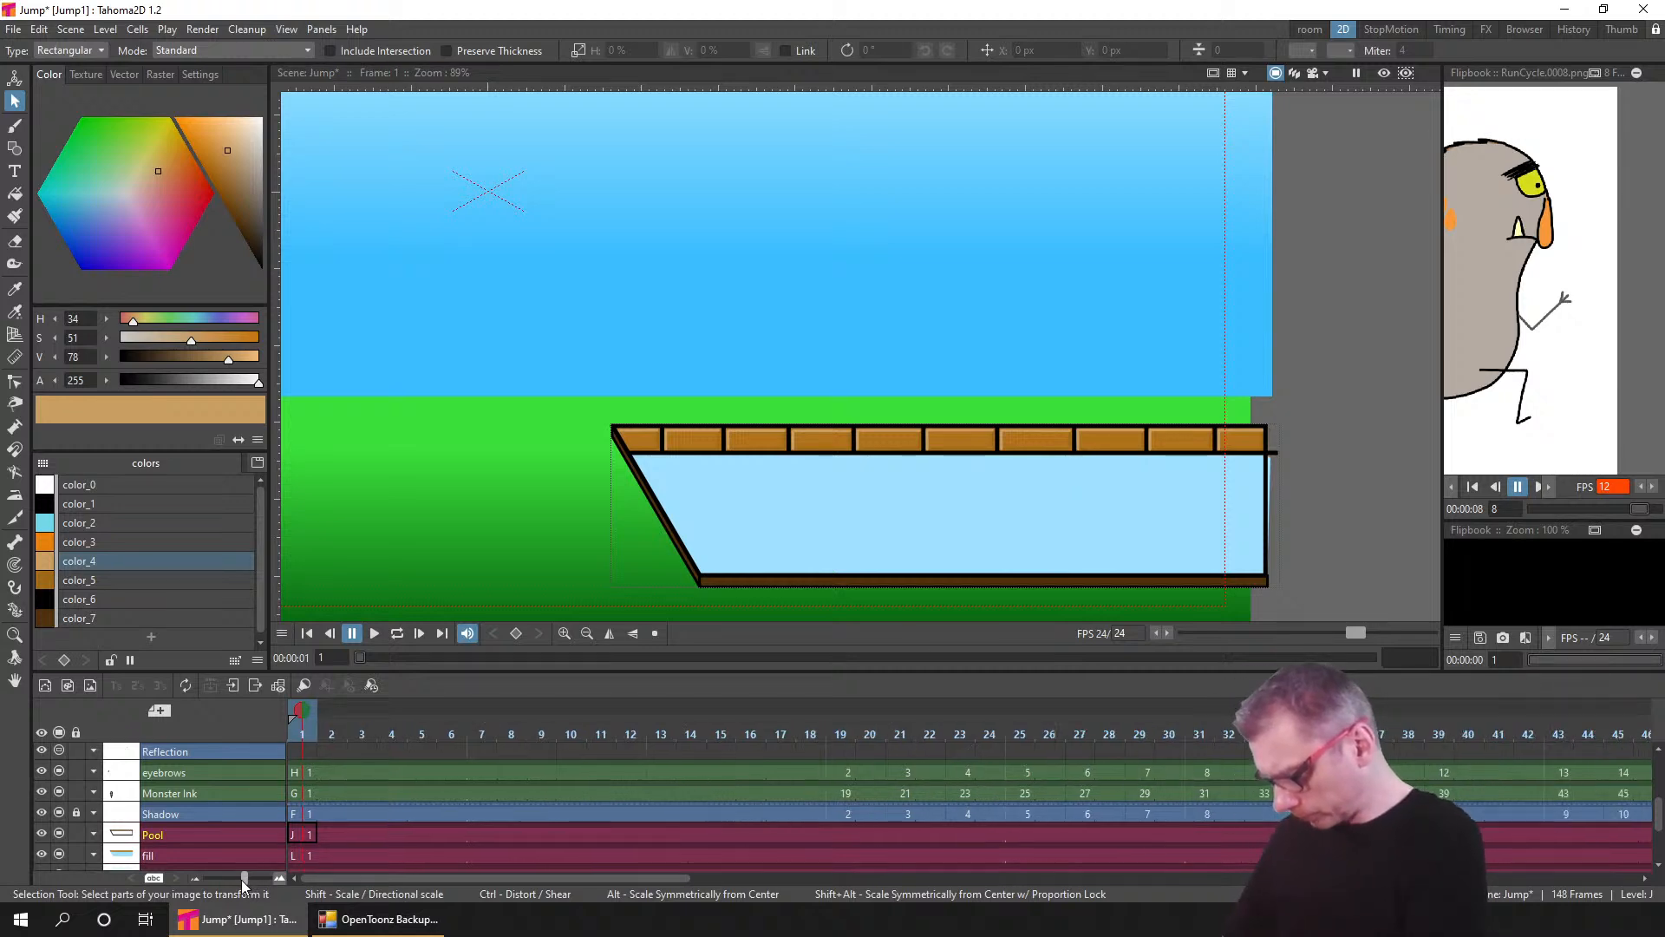
# - Go to frame 76 and place a vertical guide at the pool's lower sloped corner
pyautogui.moveTo(250, 878); pyautogui.dragTo(234, 883)
pyautogui.moveTo(300, 731); pyautogui.dragTo(1514, 729)
pyautogui.moveTo(711, 657); pyautogui.dragTo(876, 661)
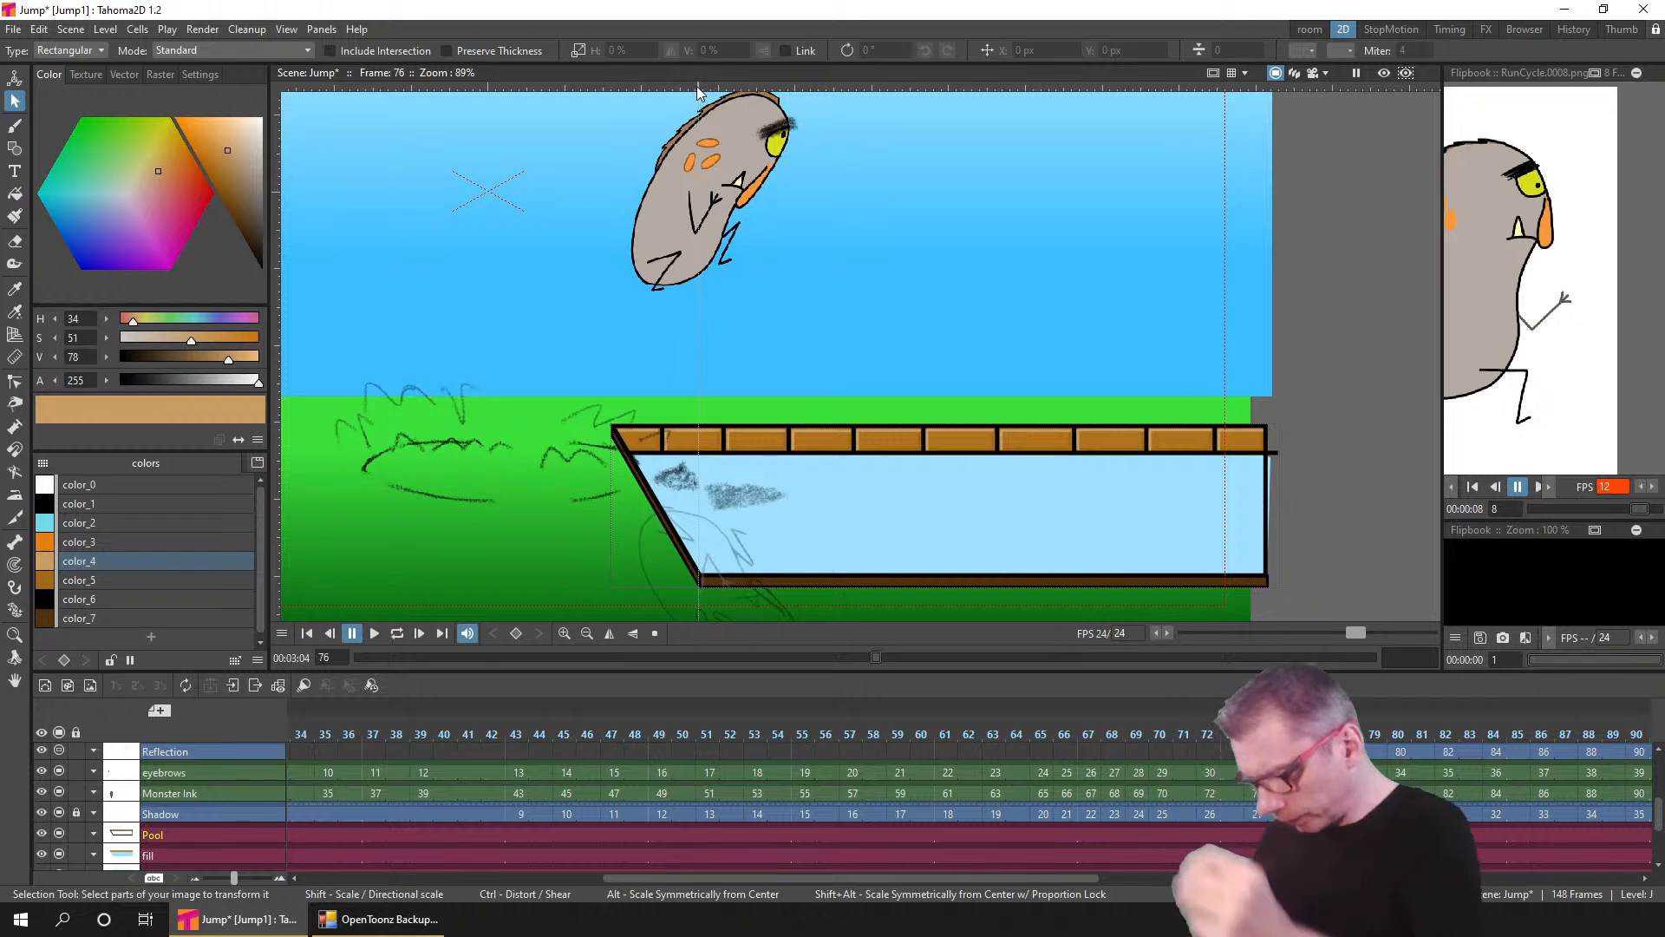
# - Select the whole Pool outline at frame 1 and shift it 63 px to the right
pyautogui.click(307, 633)
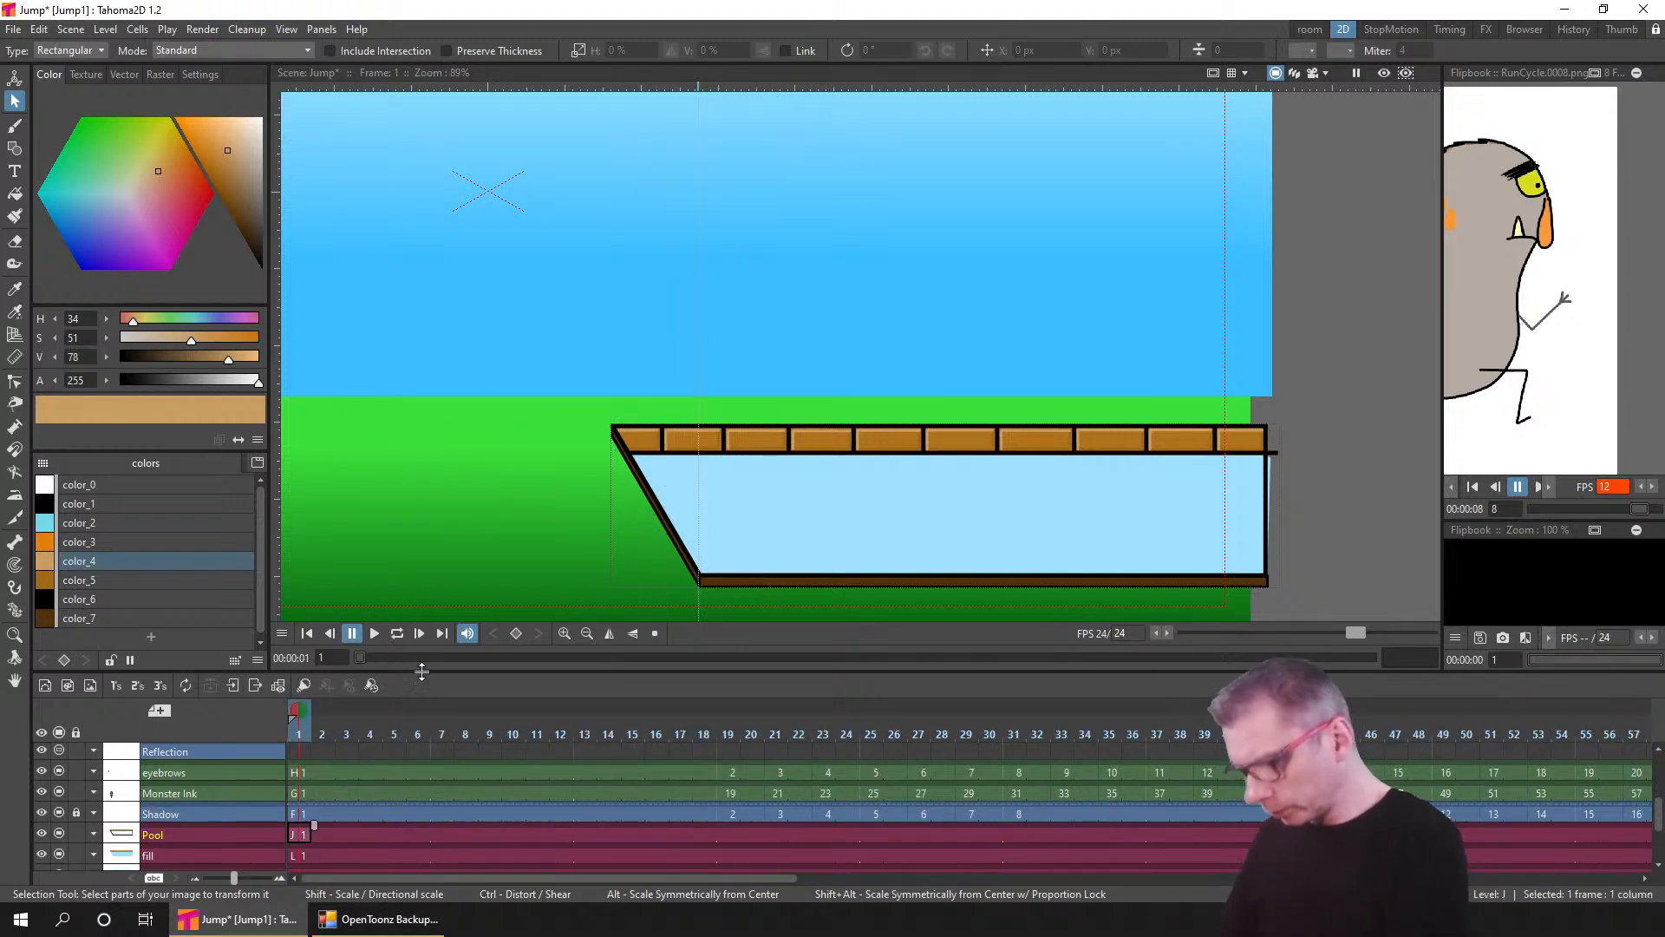
pyautogui.moveTo(552, 373)
pyautogui.mouseDown()
pyautogui.moveTo(1014, 598)
pyautogui.moveTo(1387, 633)
pyautogui.mouseUp()
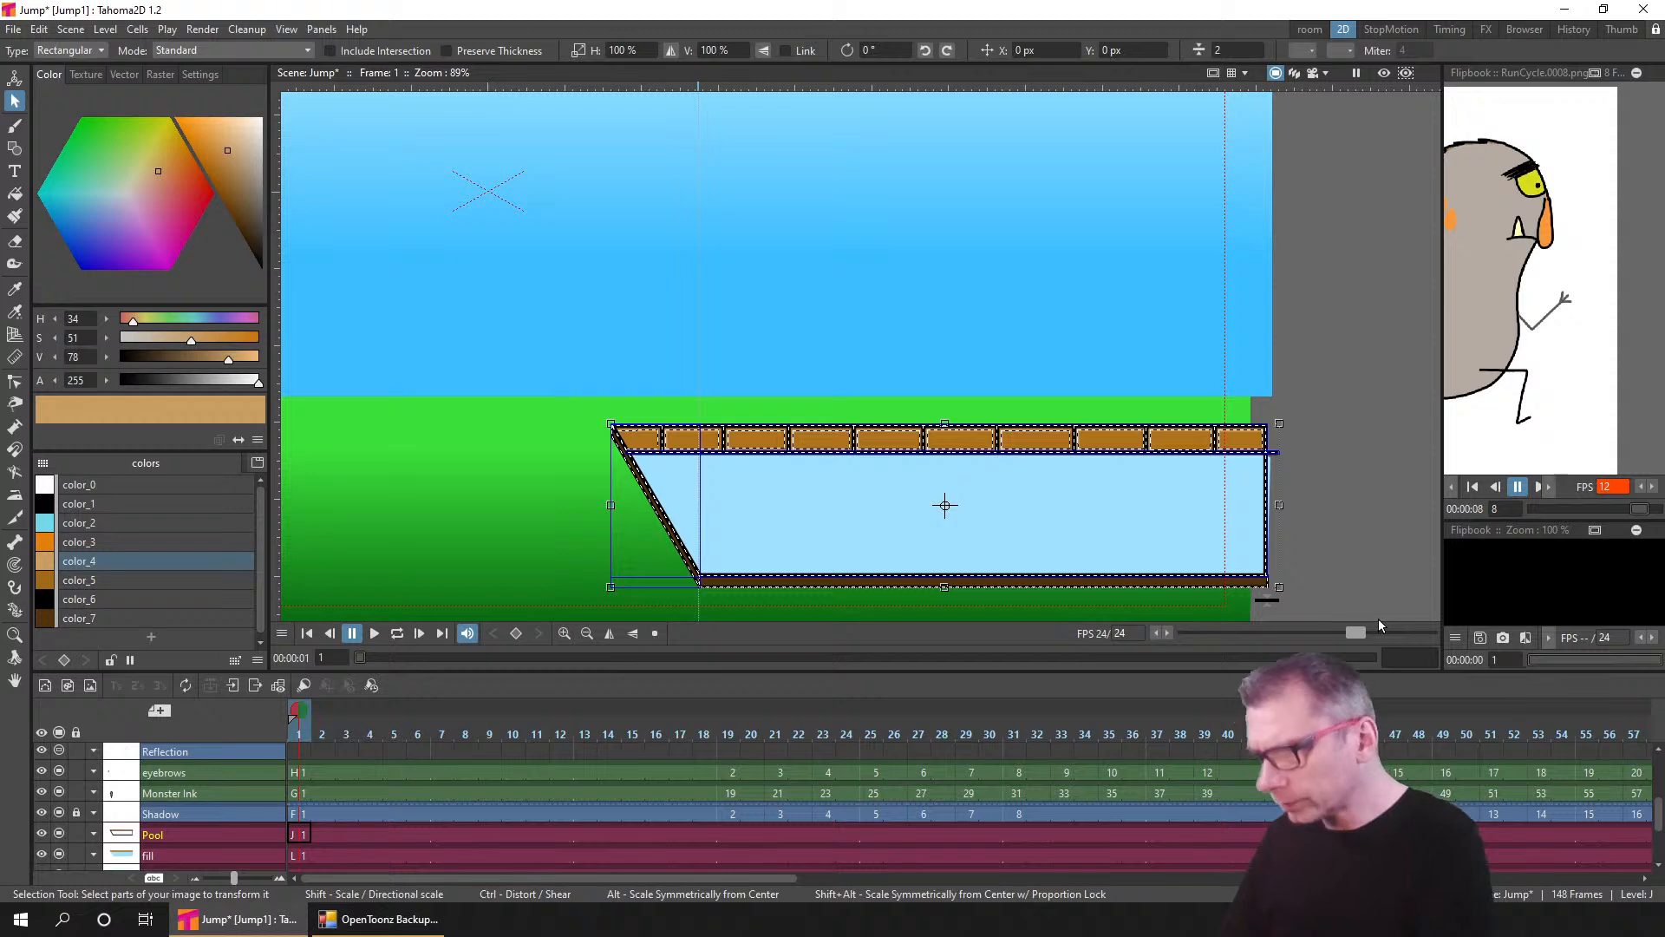
pyautogui.press('Right')
pyautogui.press('Right')
pyautogui.press('Right')
pyautogui.press('Right')
pyautogui.press('Right')
pyautogui.press('Right')
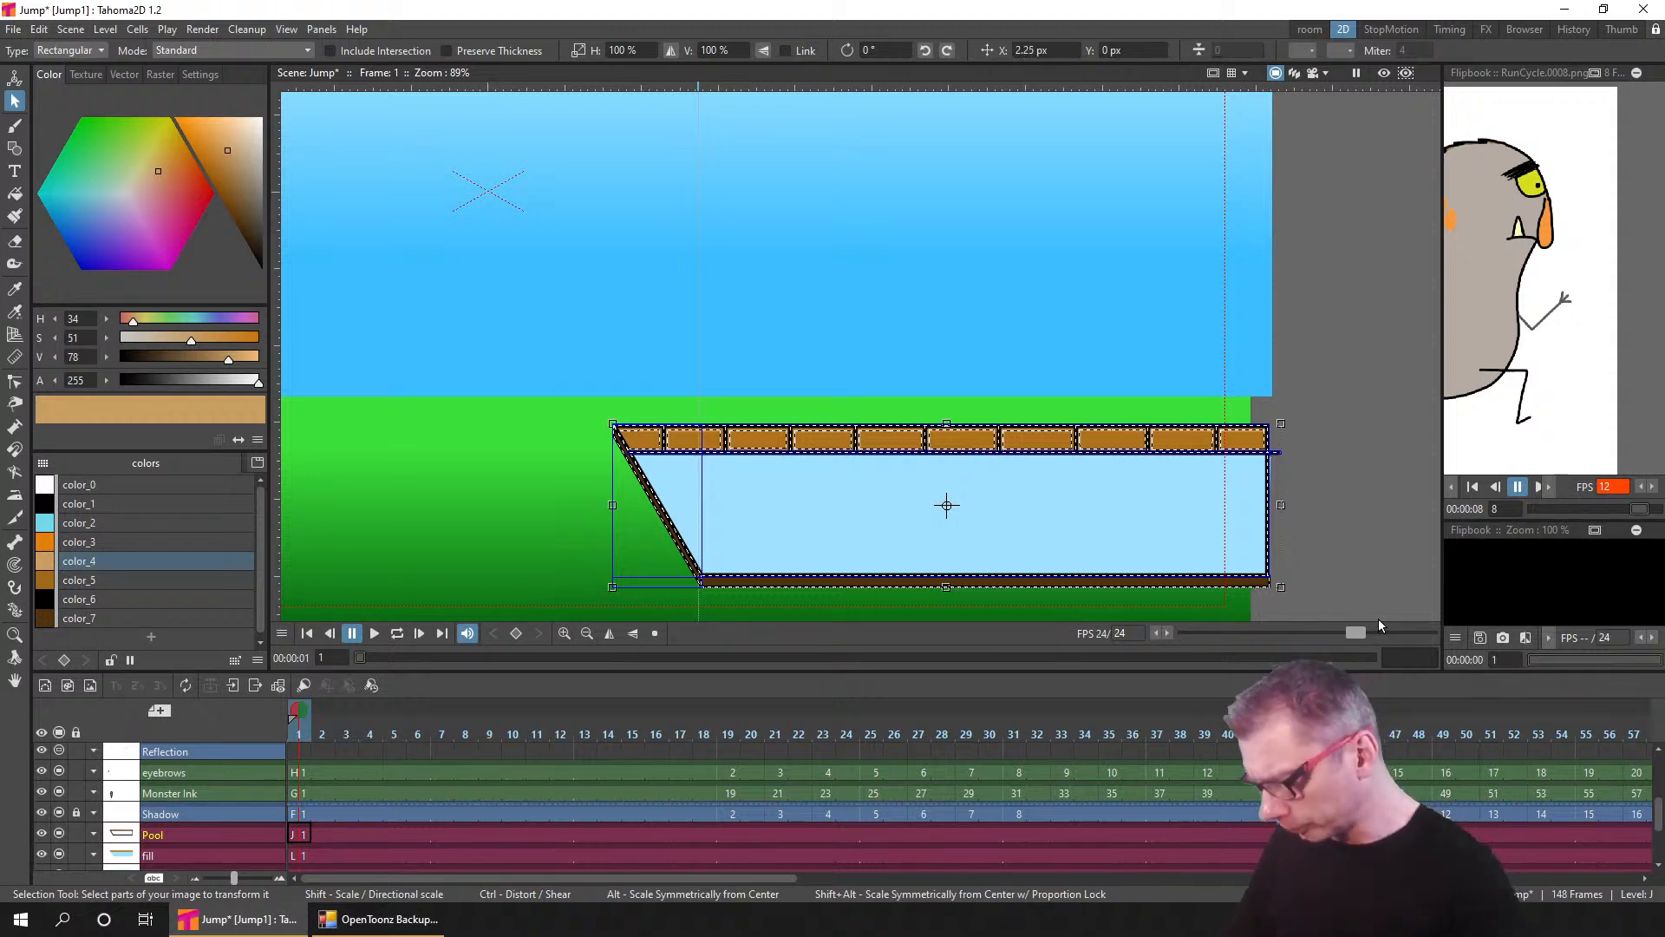
pyautogui.press('Right')
pyautogui.press('Right')
pyautogui.press('Right')
pyautogui.press('Right')
pyautogui.press('Right')
pyautogui.press('Right')
pyautogui.press('Right')
pyautogui.press('Right')
pyautogui.press('Right')
pyautogui.press('Right')
pyautogui.press('Right')
pyautogui.press('Right')
pyautogui.press('Right')
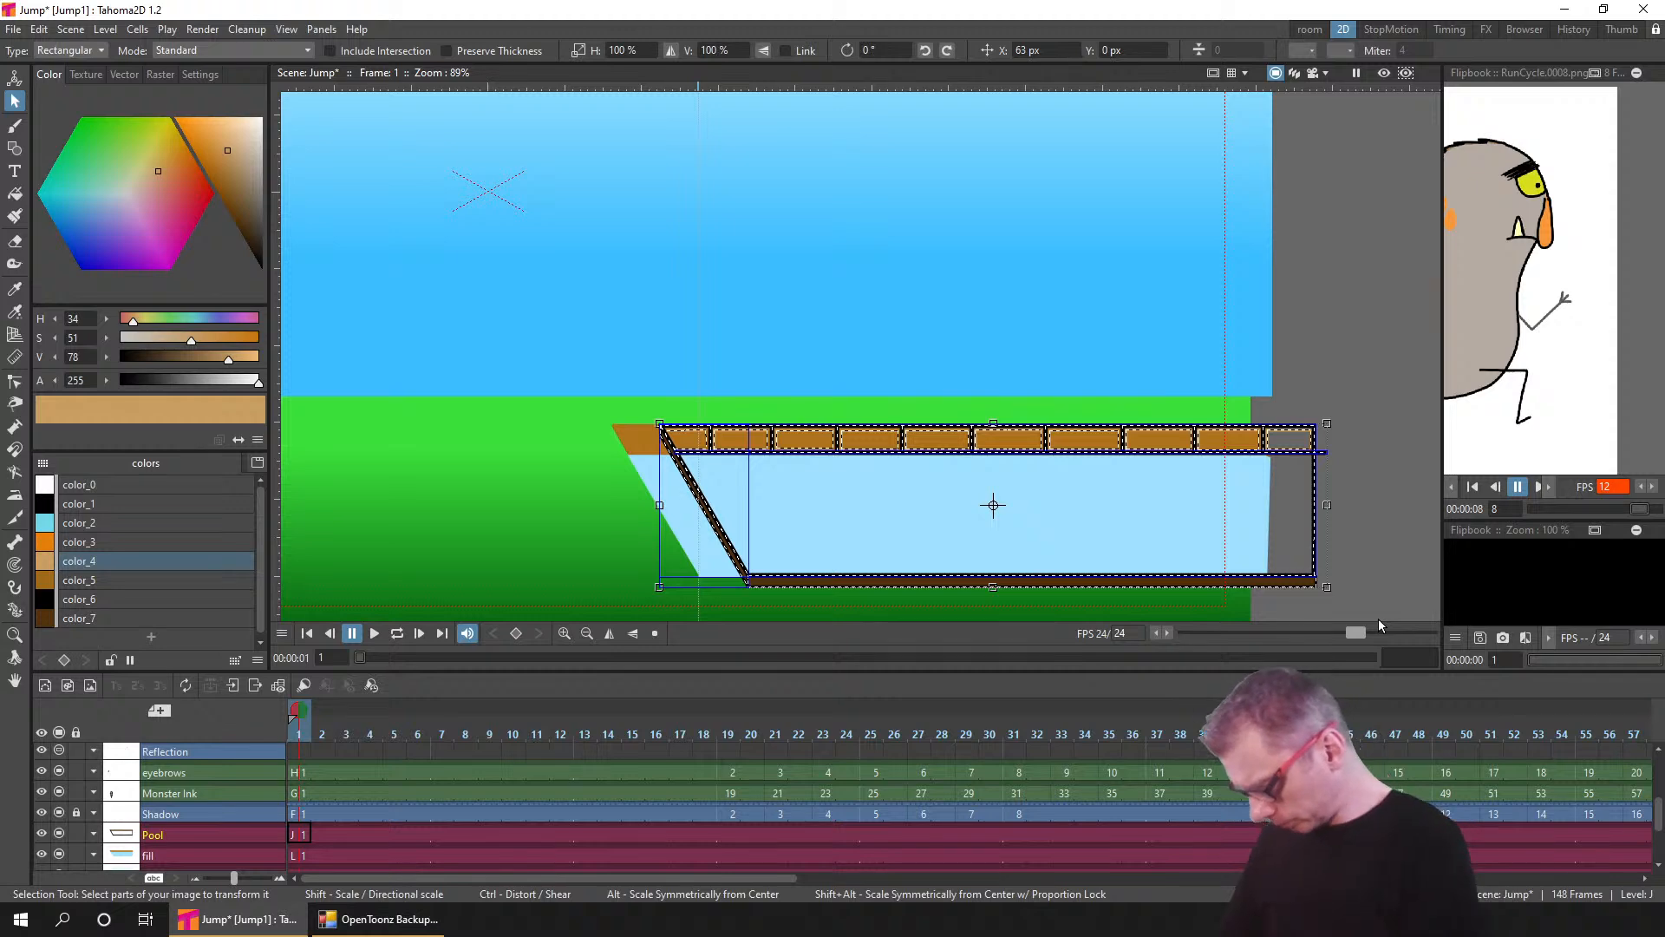
# - Select the pool's fill artwork at frame 1 and shift it 63 px to the right to match the outline
pyautogui.click(300, 856)
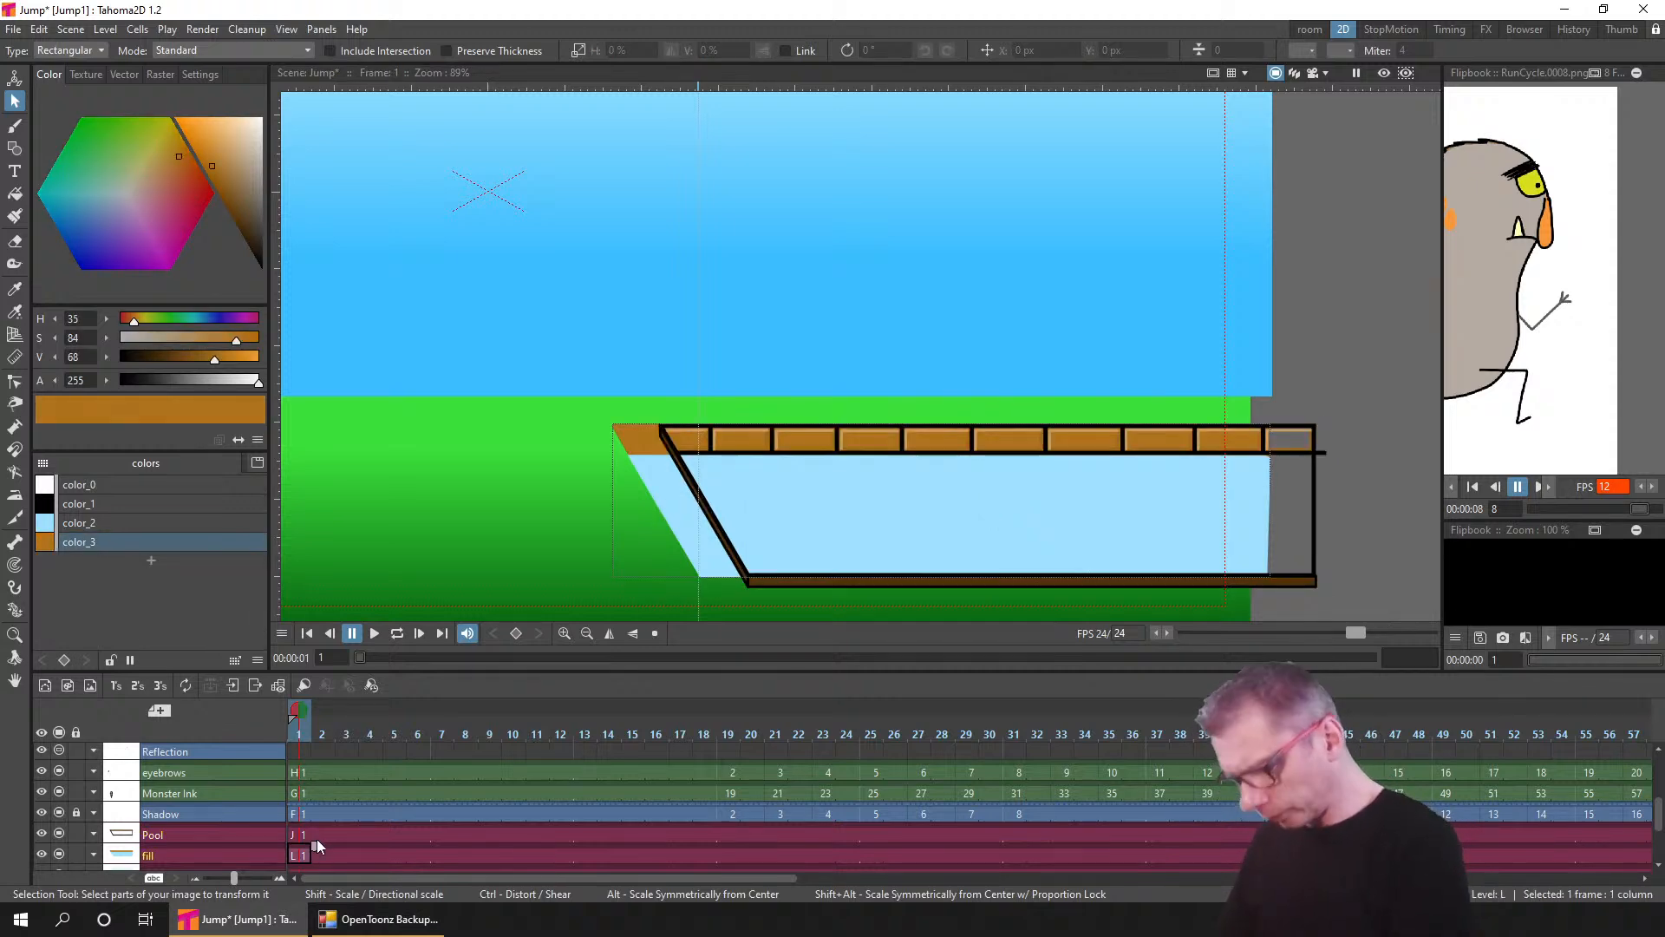
pyautogui.click(623, 427)
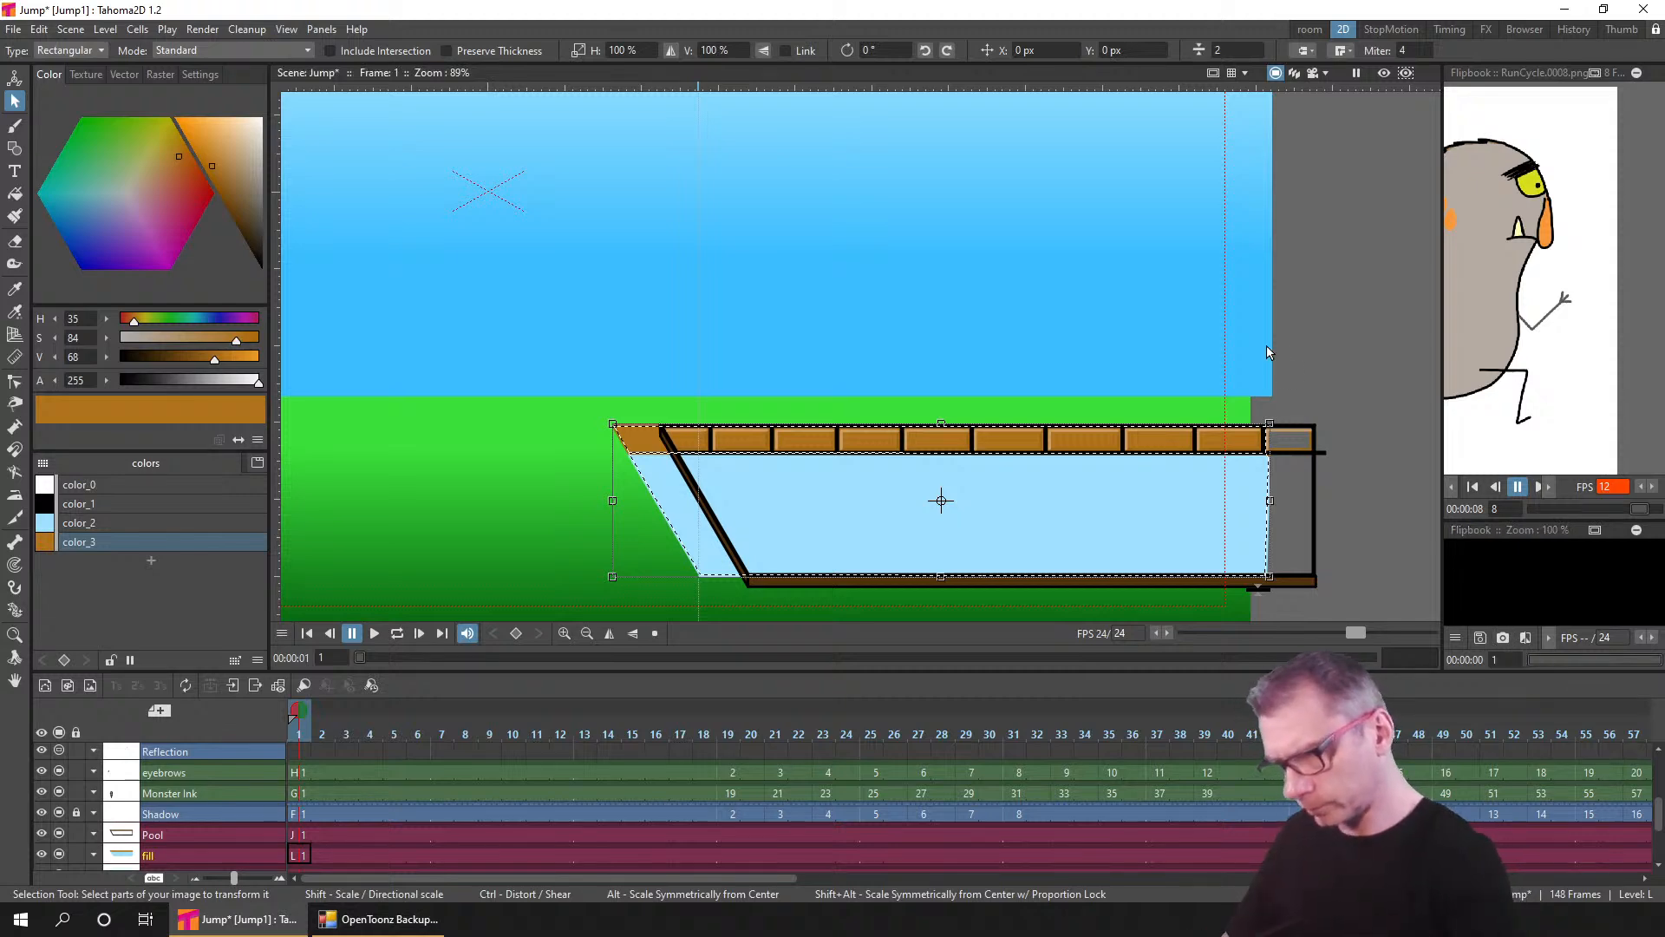
pyautogui.press('Right')
pyautogui.press('Right')
pyautogui.press('Right')
pyautogui.press('Right')
pyautogui.press('Right')
pyautogui.press('Right')
pyautogui.press('Right')
pyautogui.press('Right')
pyautogui.press('Right')
pyautogui.press('Right')
pyautogui.press('Right')
pyautogui.press('Right')
pyautogui.press('Right')
pyautogui.press('Right')
pyautogui.press('Right')
pyautogui.press('Right')
pyautogui.press('Right')
pyautogui.press('Right')
pyautogui.press('Right')
pyautogui.press('Right')
pyautogui.press('Right')
pyautogui.press('Right')
pyautogui.press('Right')
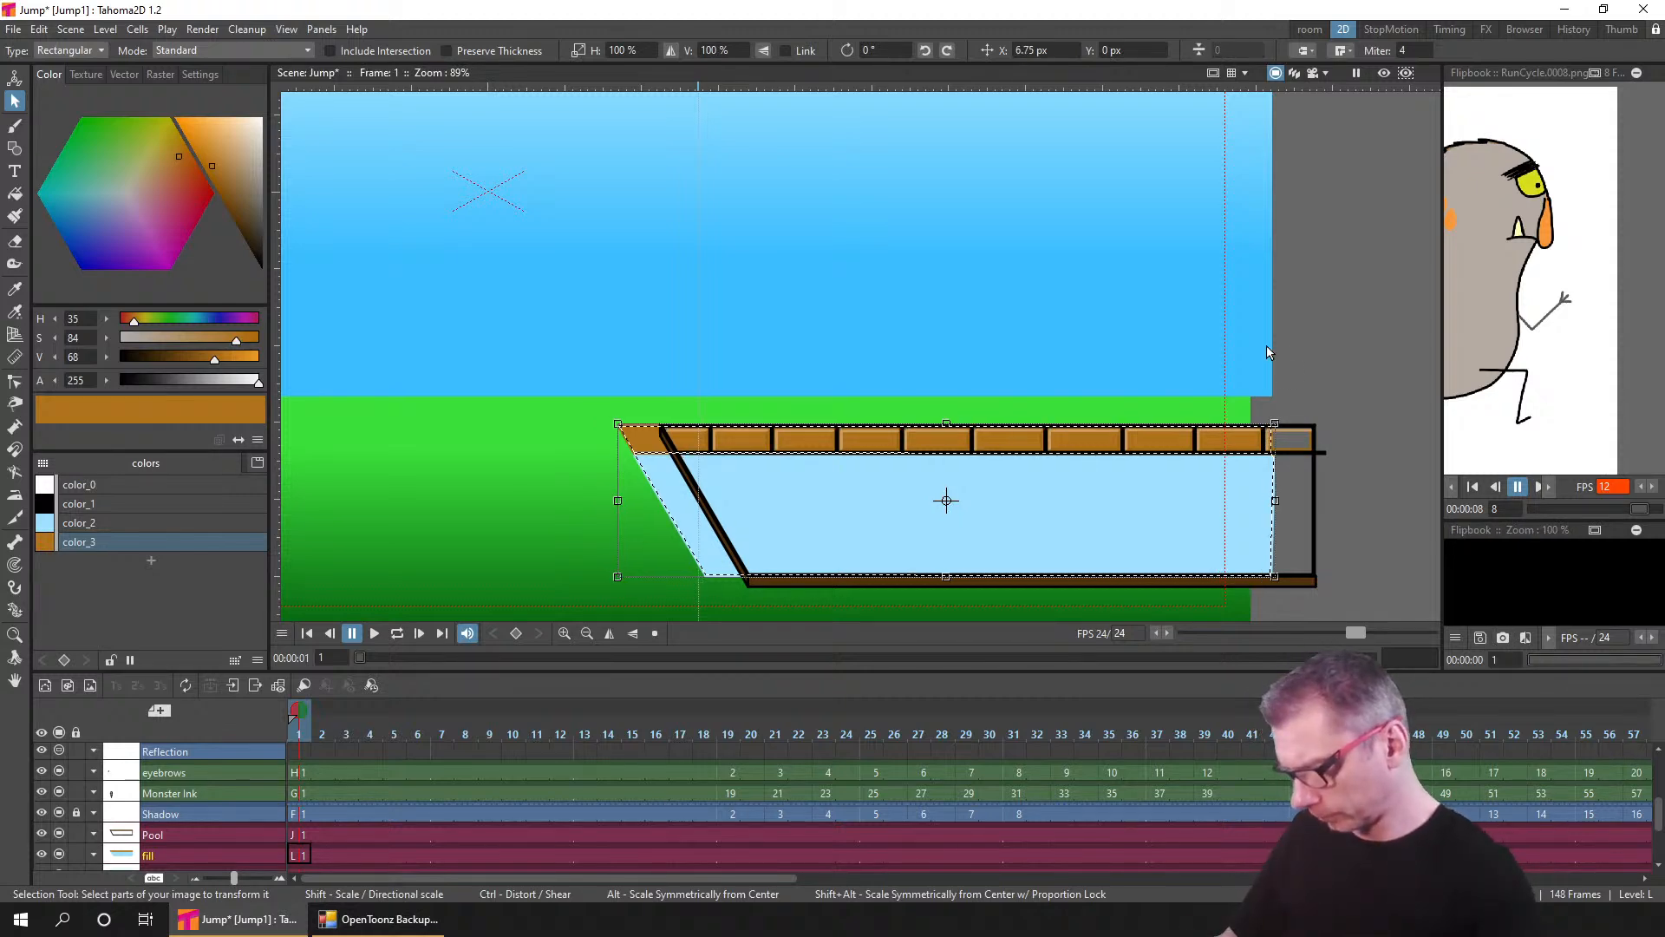
pyautogui.press('Right')
pyautogui.press('Right')
pyautogui.press('Right')
pyautogui.press('Right')
pyautogui.press('Right')
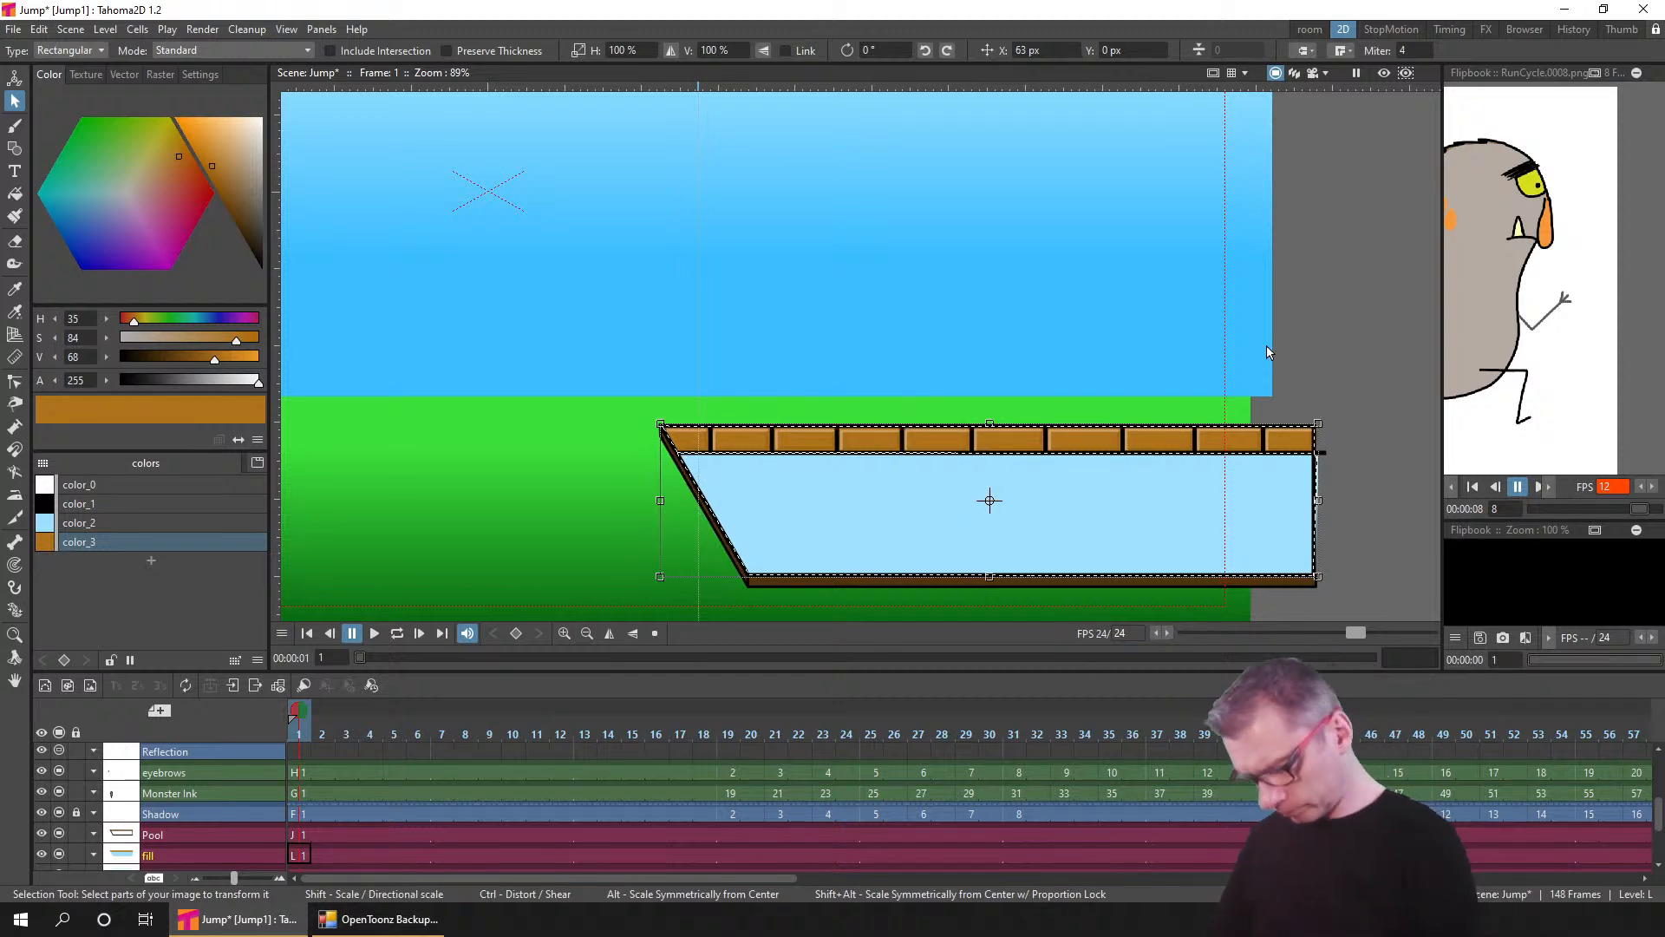
# - Check the pool position at frame 75, and shift the Pool outline at frame 1 another 2.25 px right
pyautogui.click(1013, 658)
pyautogui.moveTo(1012, 663)
pyautogui.mouseDown()
pyautogui.moveTo(850, 668)
pyautogui.moveTo(870, 664)
pyautogui.mouseUp()
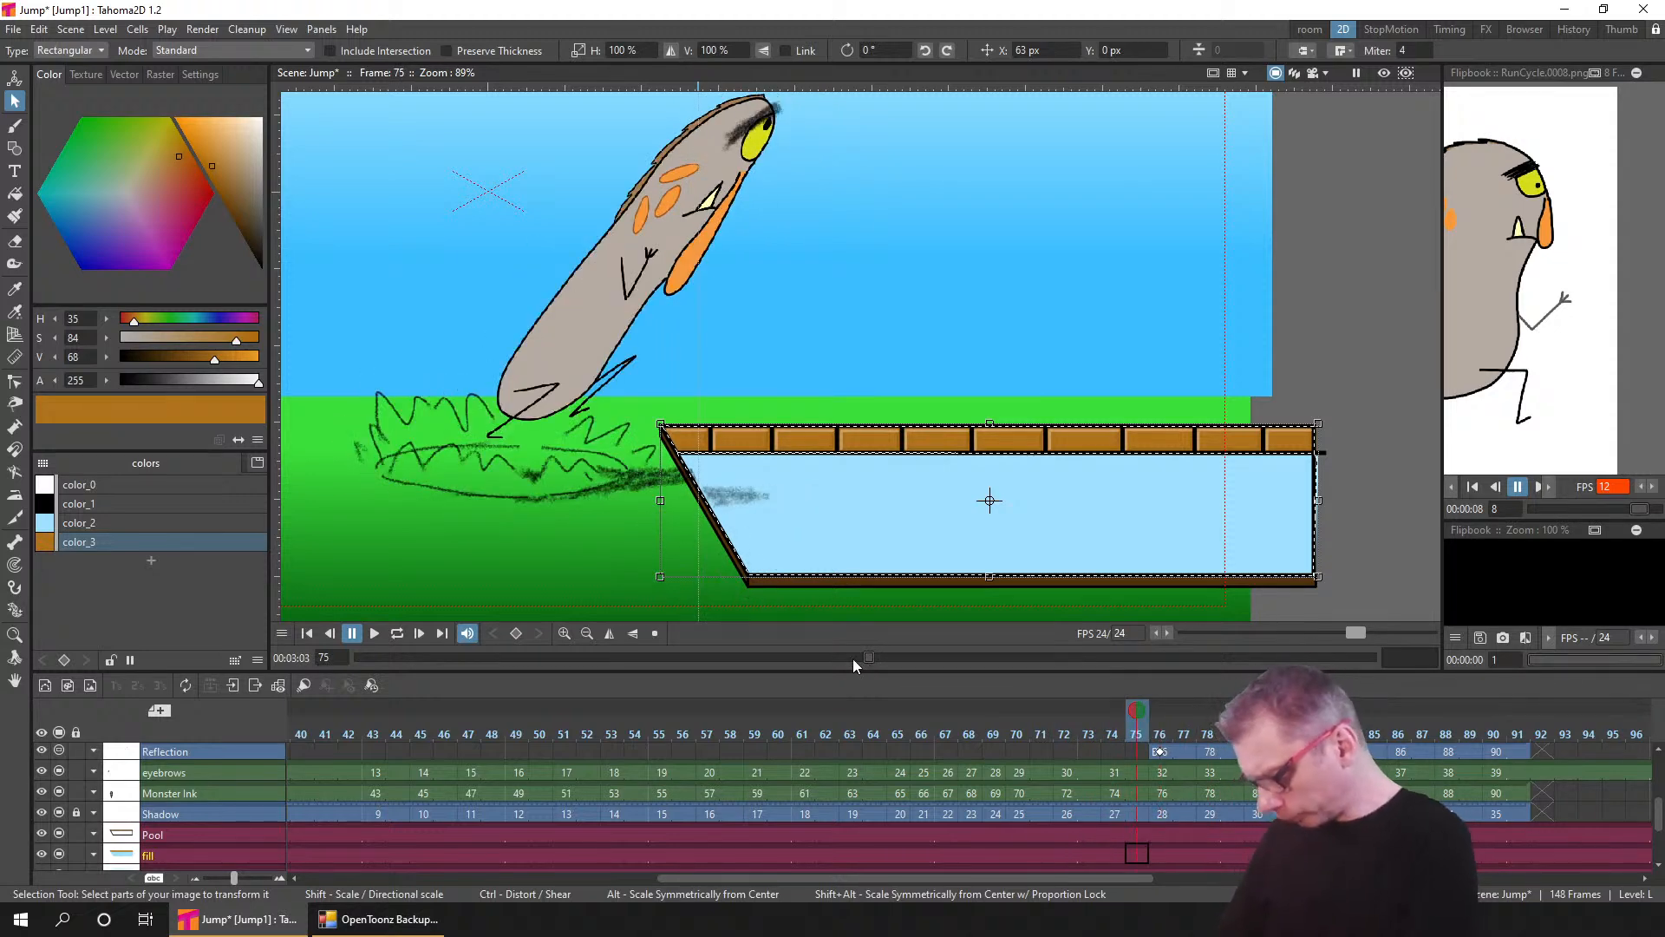
pyautogui.click(308, 633)
pyautogui.click(299, 834)
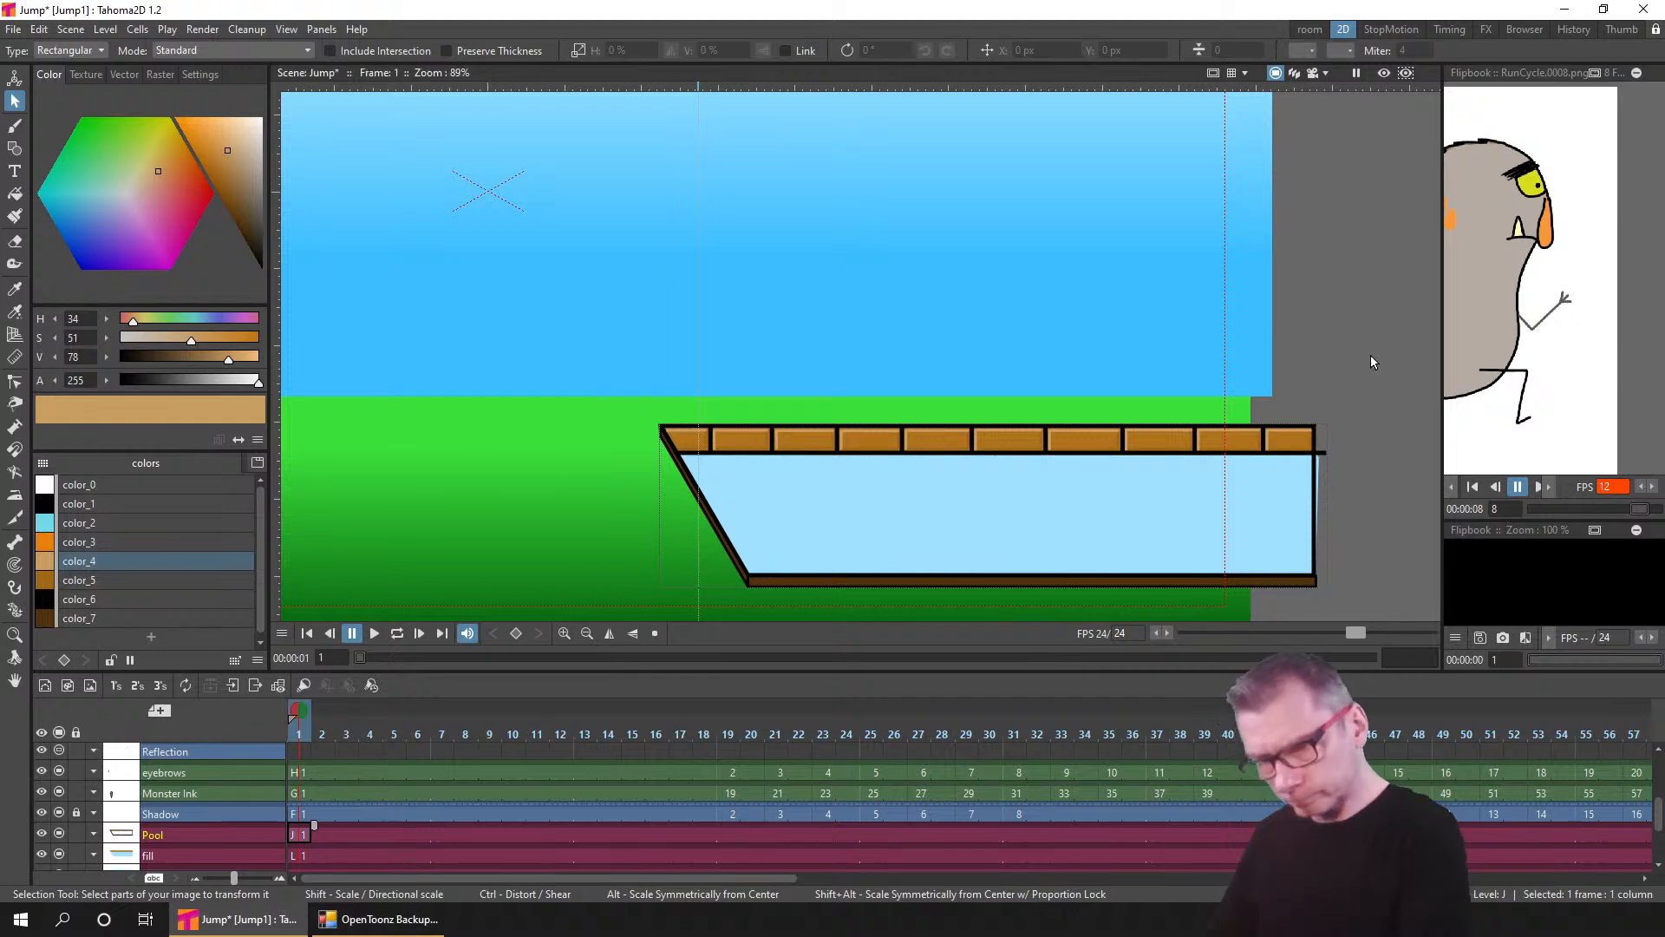
pyautogui.moveTo(1370, 359); pyautogui.dragTo(509, 610)
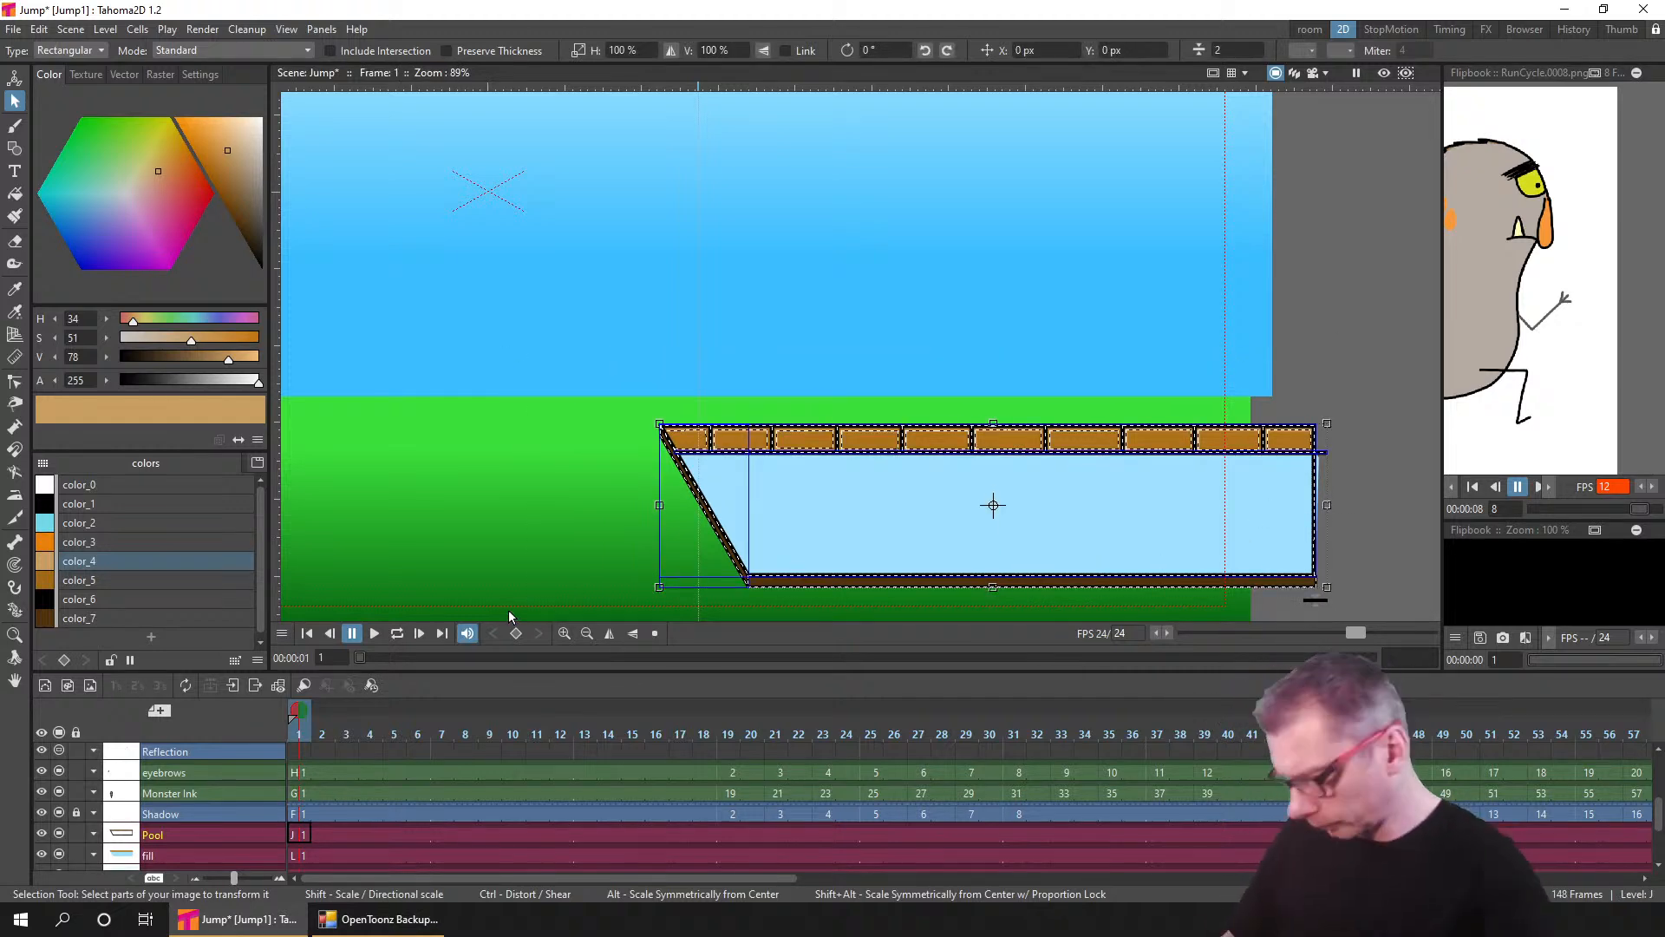
pyautogui.press('Right')
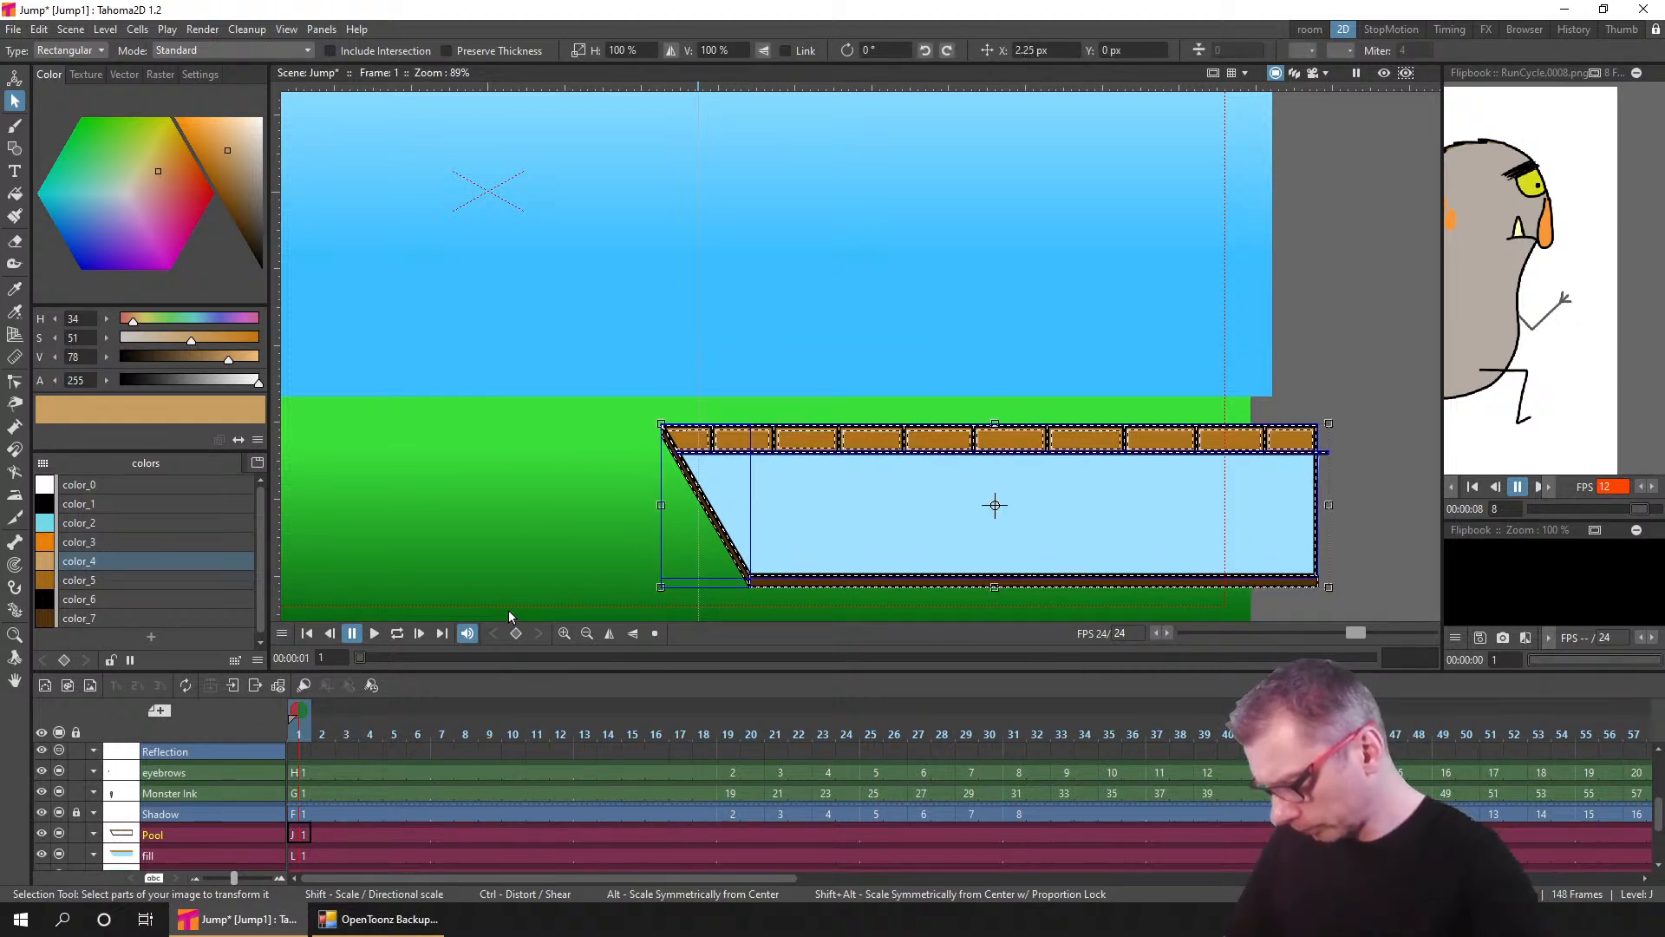
# - Shift the pool's fill artwork at frame 1 by 2.25 px to the right to match the outline
pyautogui.click(297, 853)
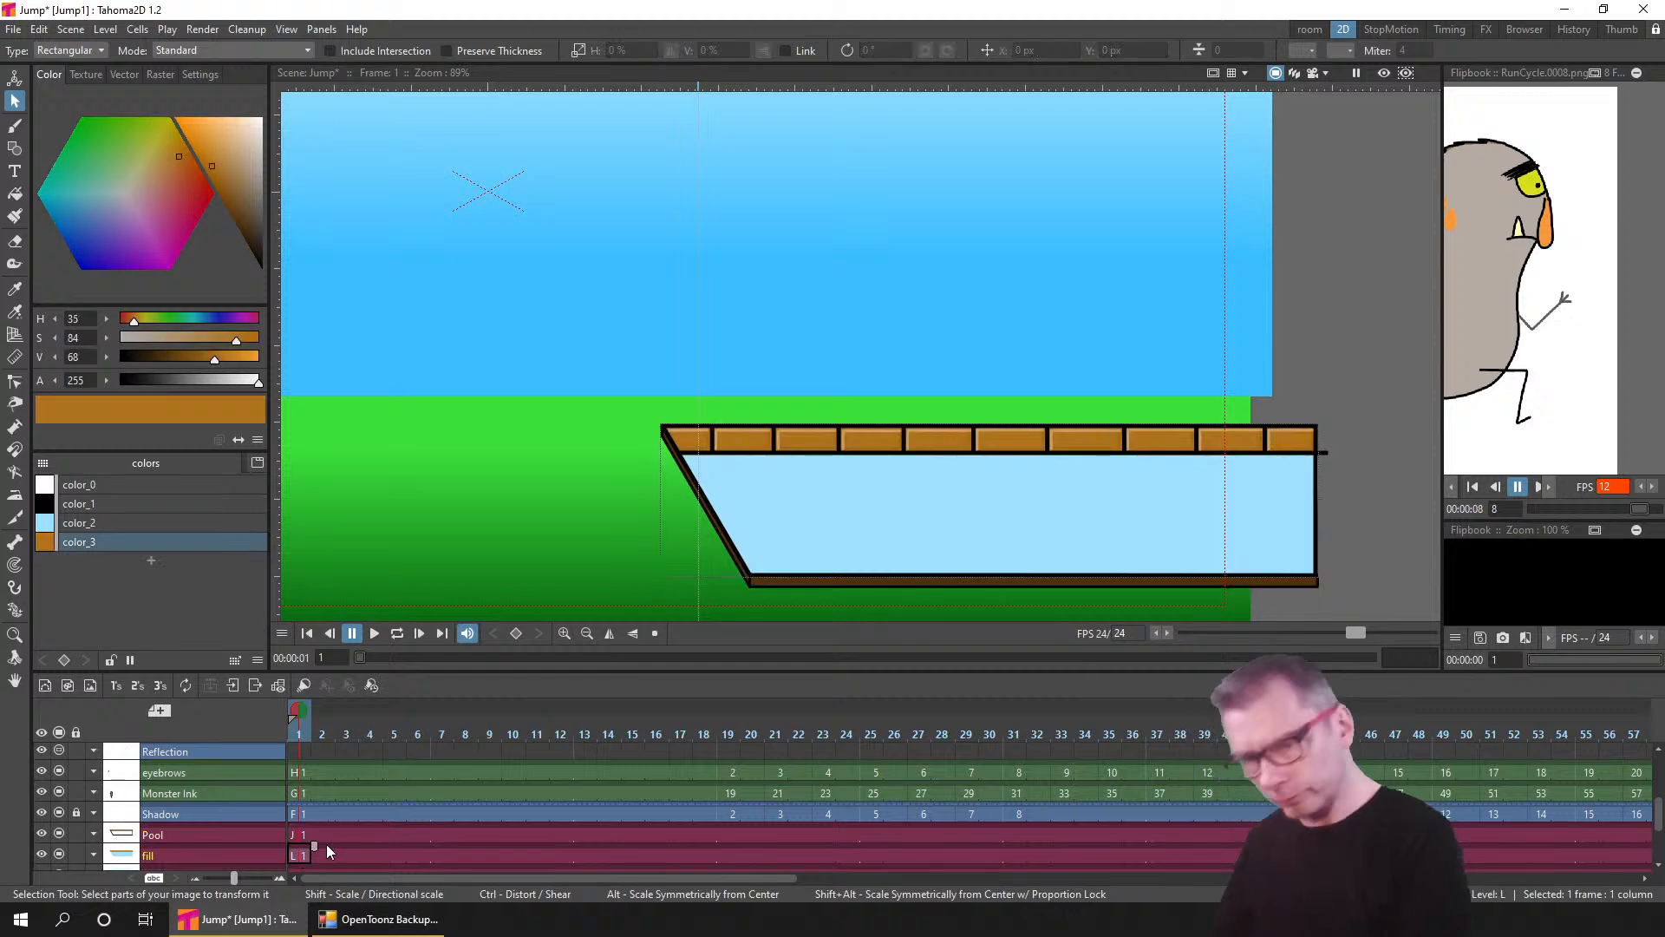
pyautogui.click(1200, 555)
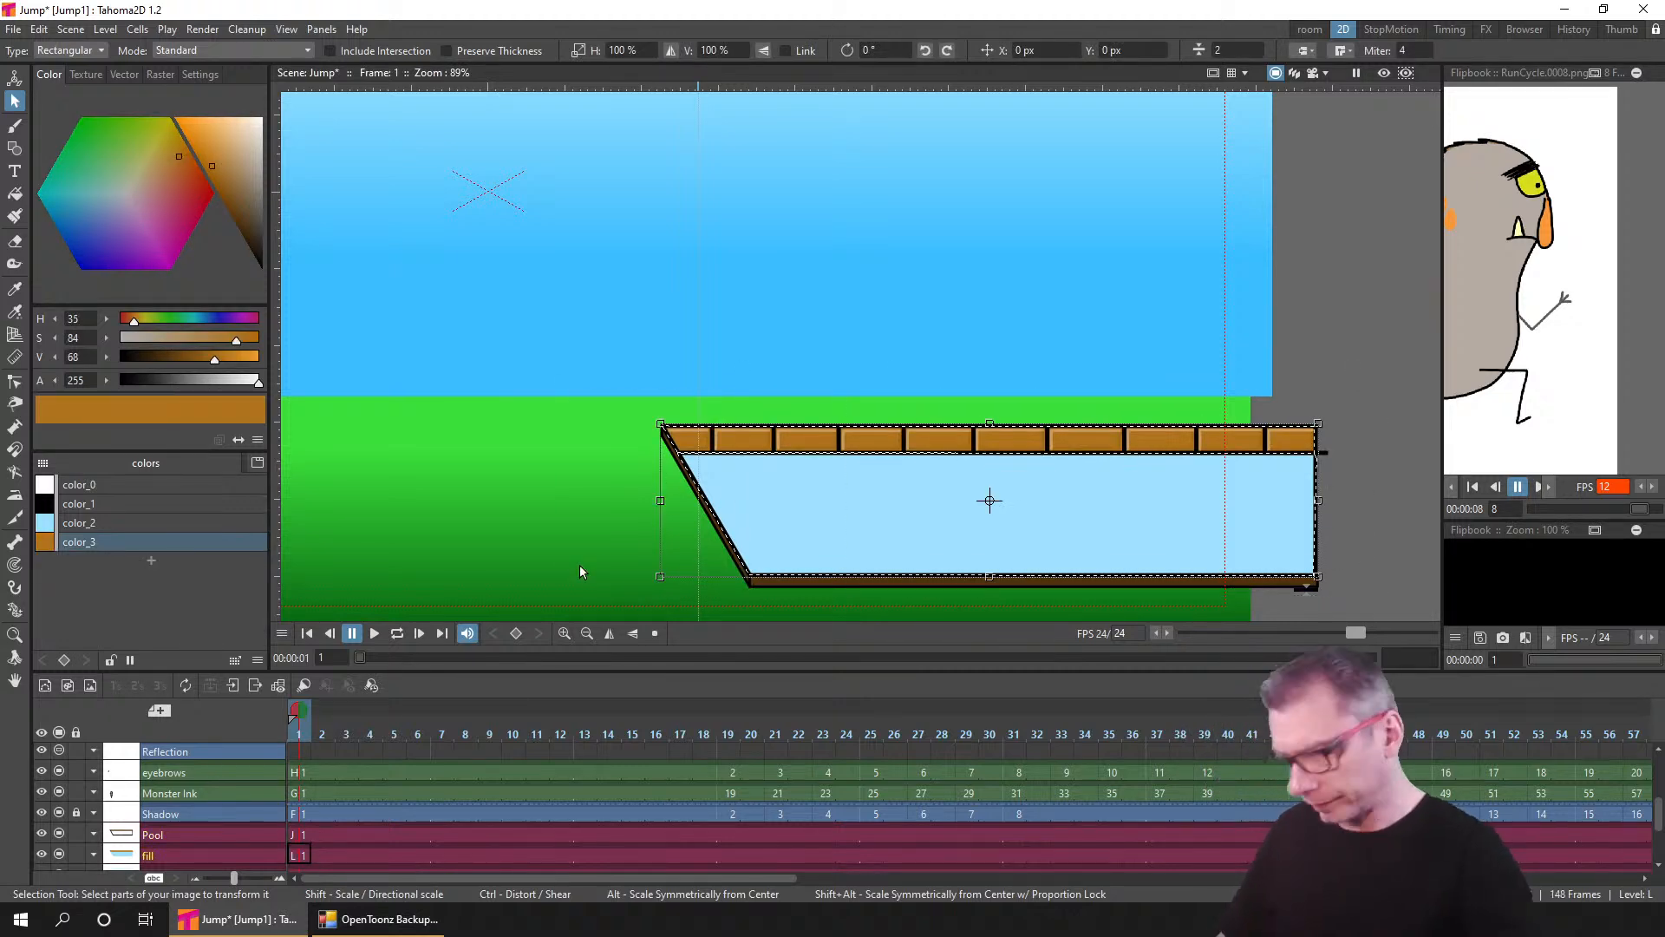
pyautogui.press('Right')
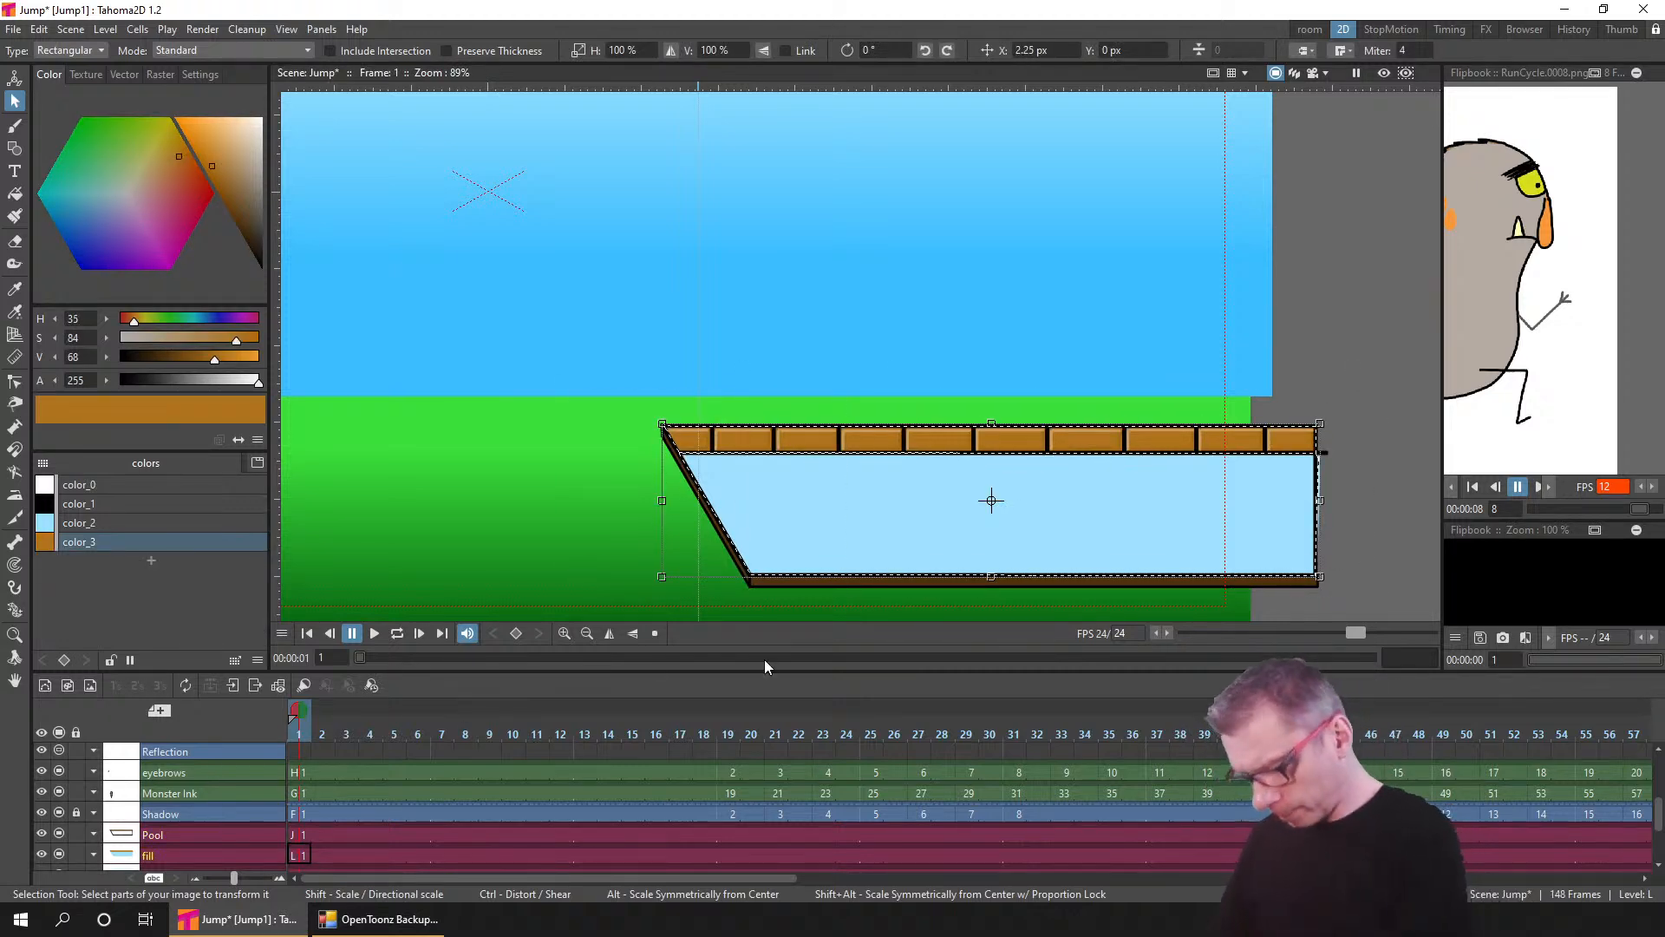
# - Check the pool against the jumping monster at frame 81 and save the scene
pyautogui.click(872, 658)
pyautogui.moveTo(871, 657); pyautogui.dragTo(914, 657)
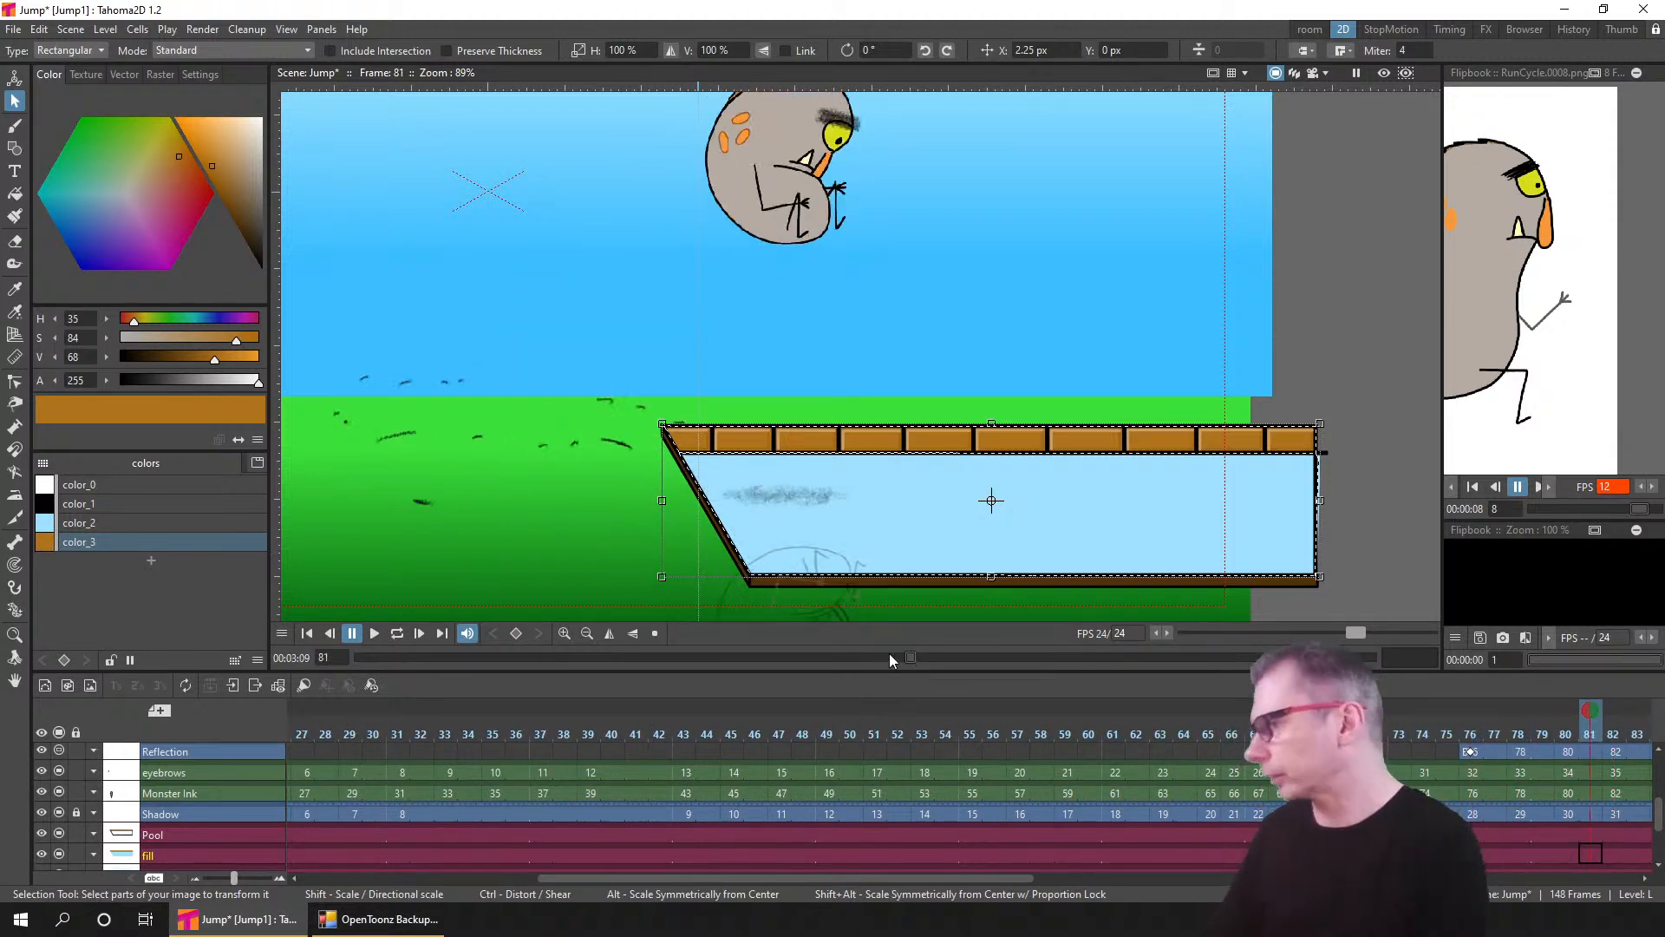
pyautogui.hotkey('ctrl', 's')
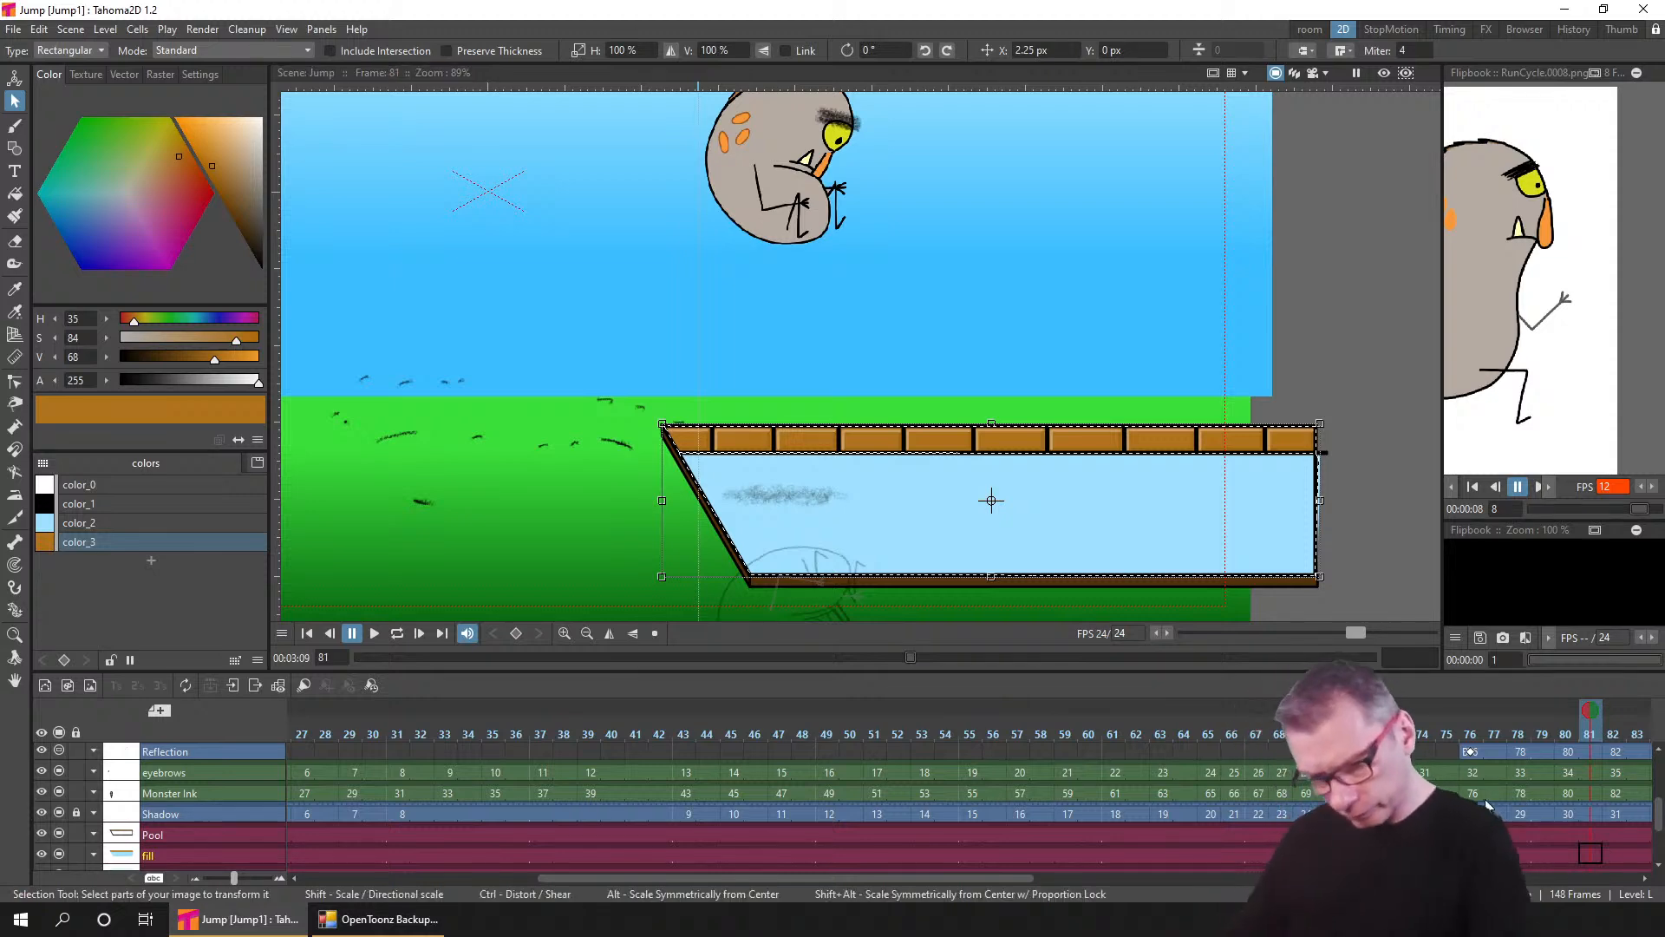
# - Select the Col9 drawing at frame 76 and ready the Brush tool with color_1
pyautogui.moveTo(1453, 801); pyautogui.dragTo(918, 771)
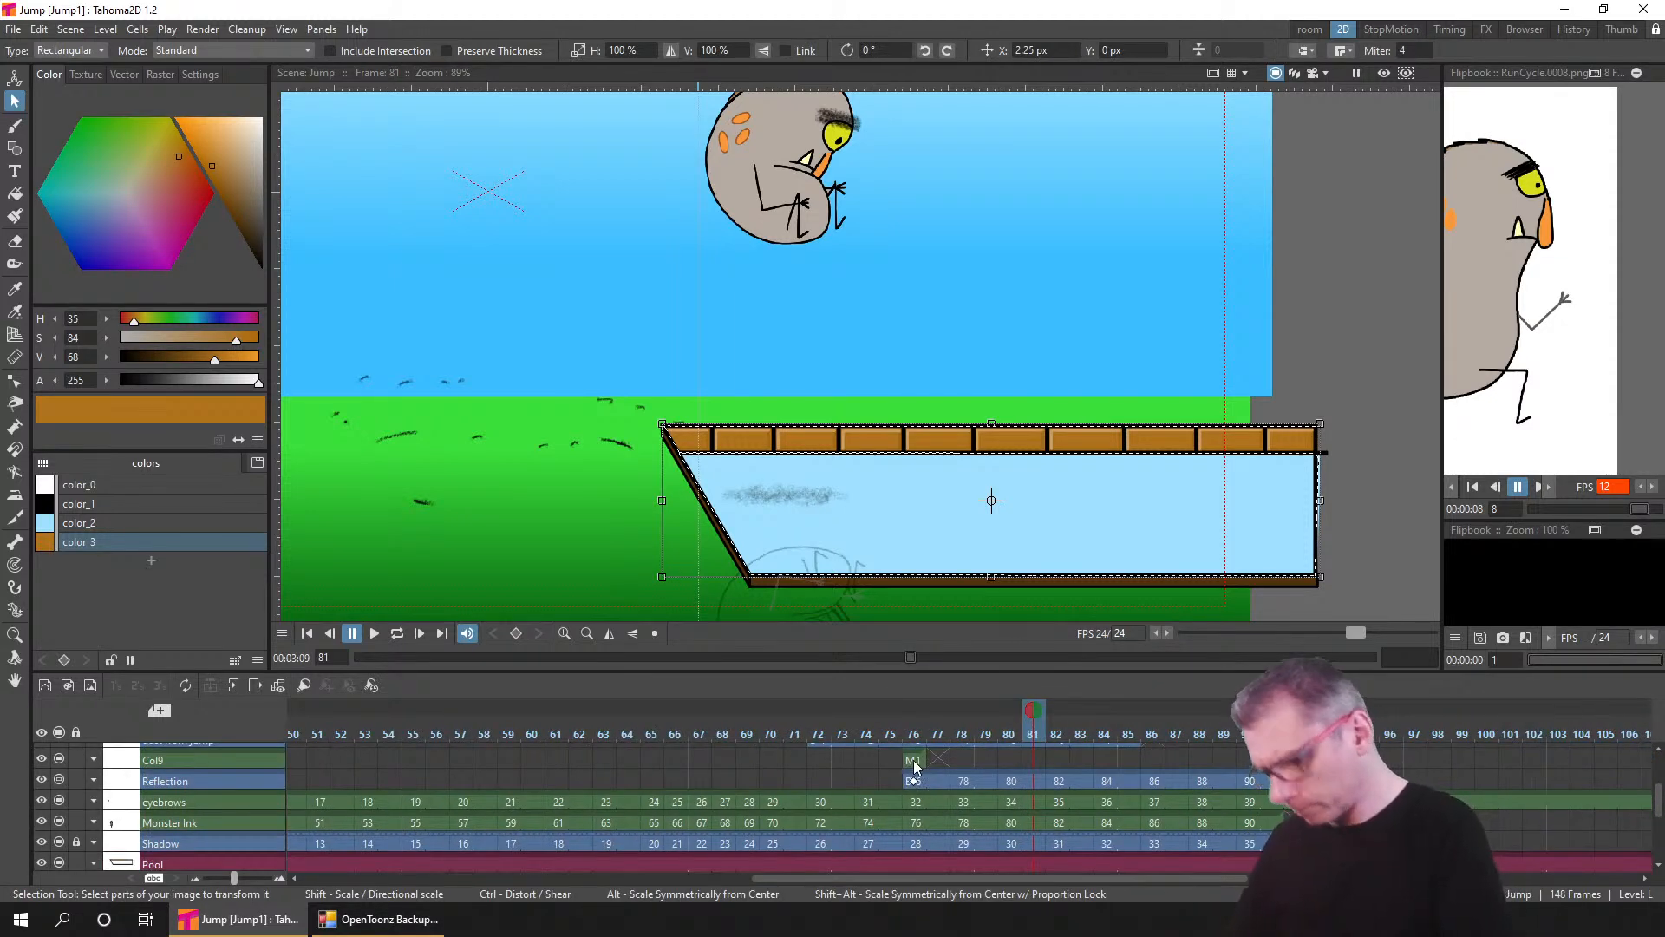
pyautogui.click(915, 763)
pyautogui.click(18, 130)
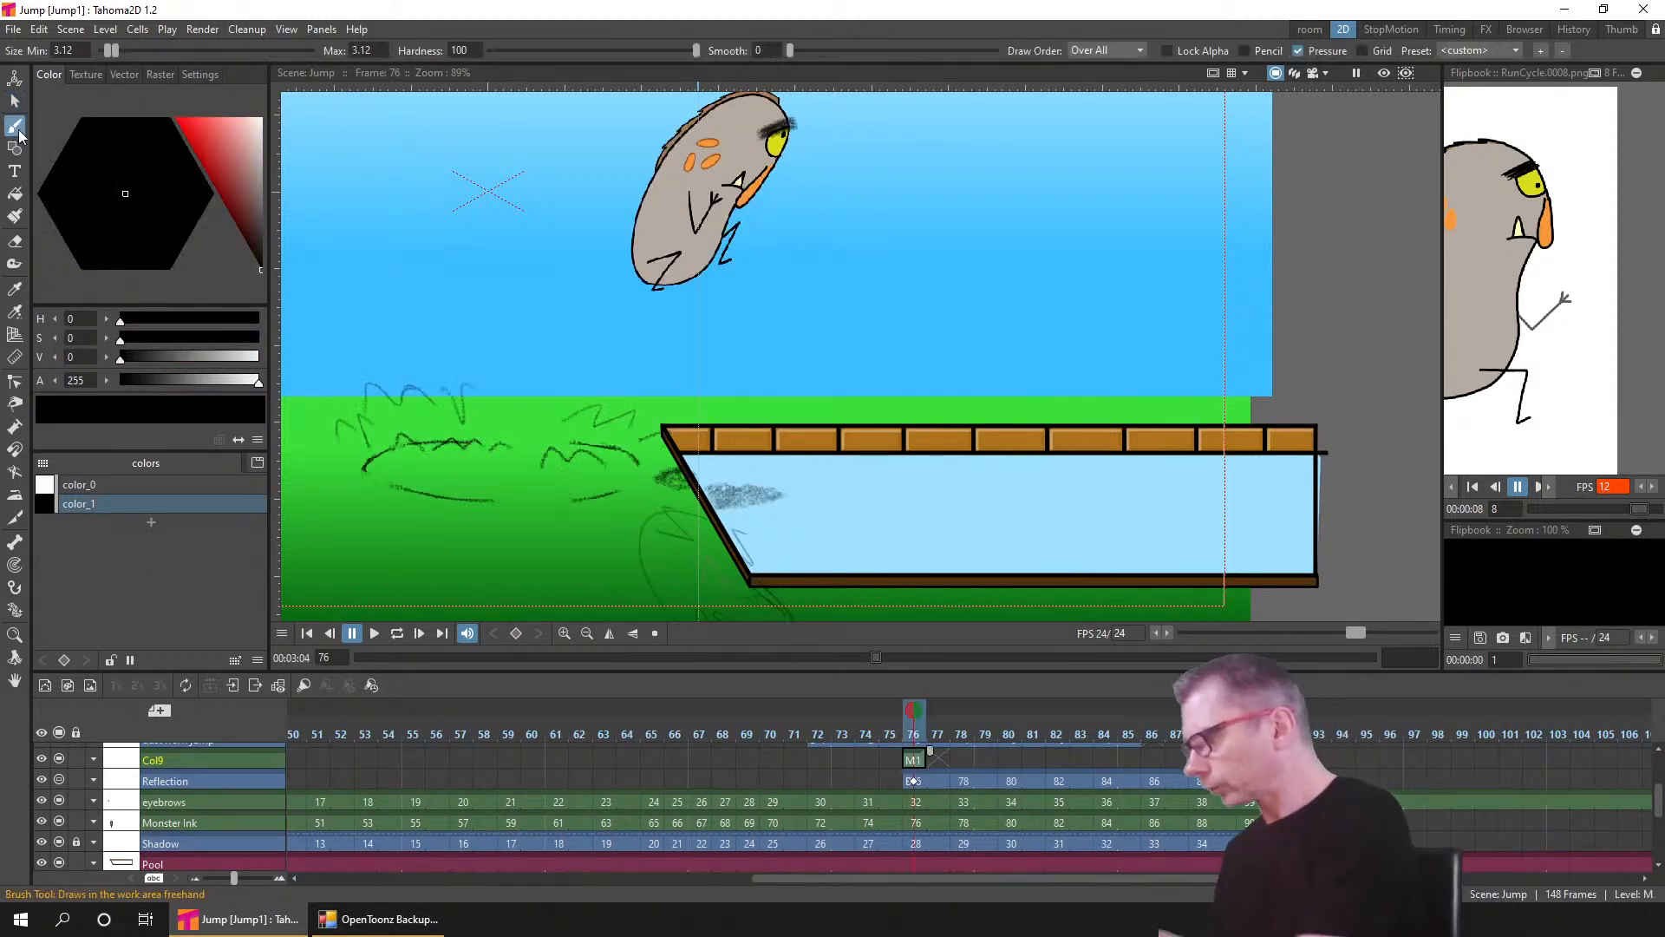
pyautogui.click(112, 505)
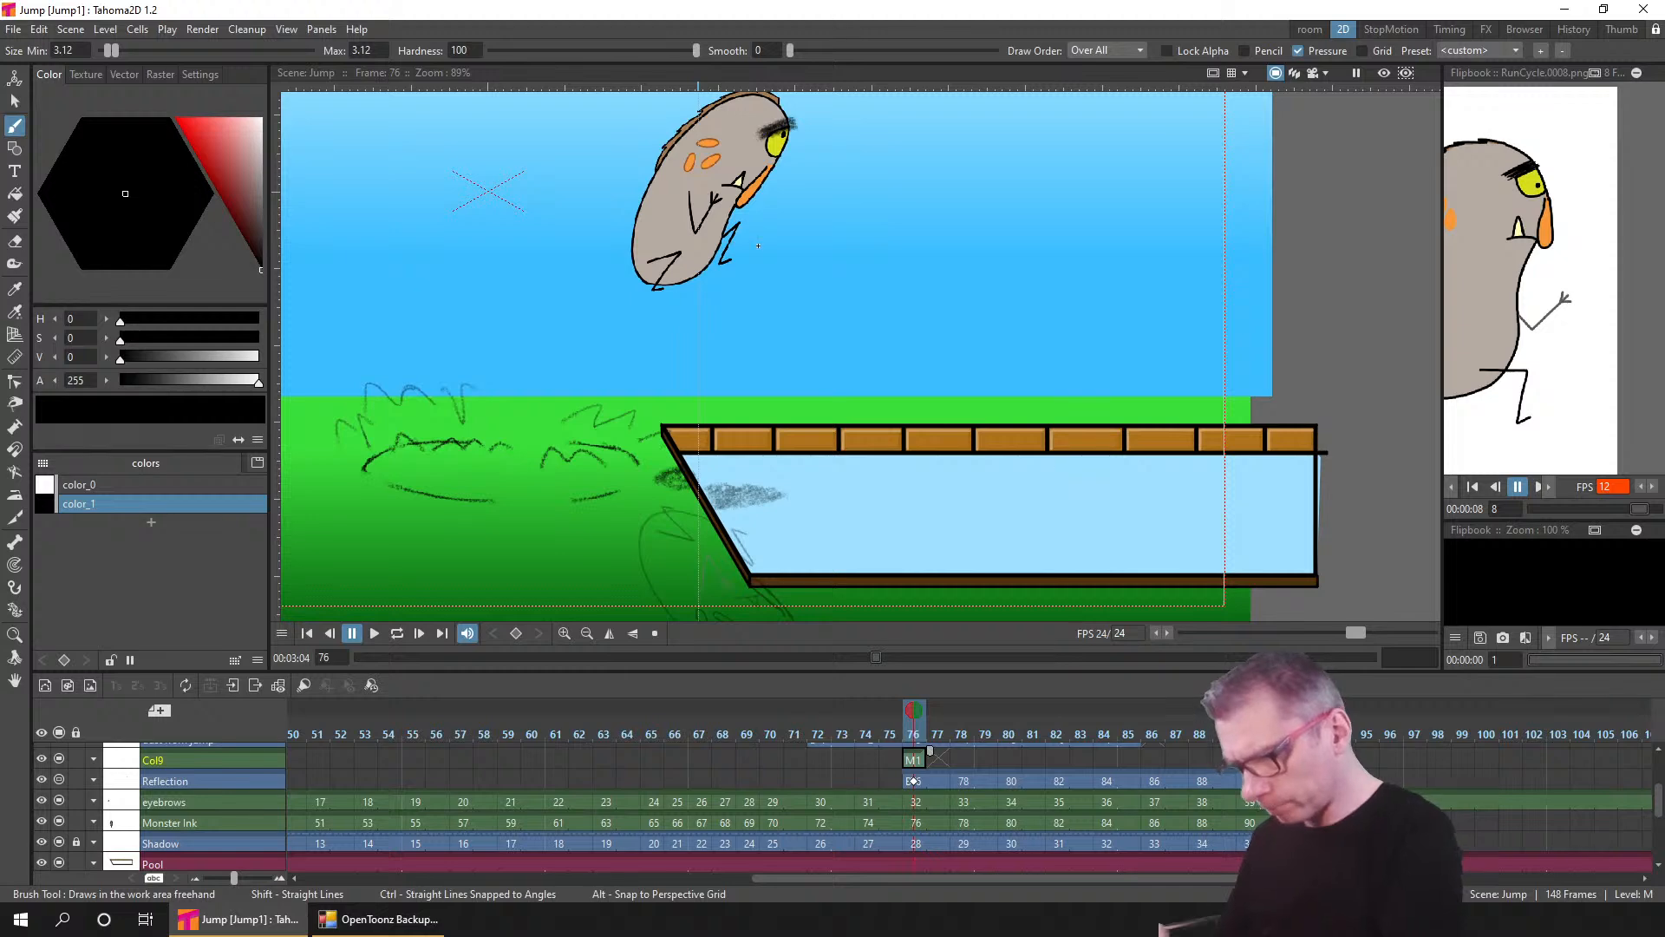
pyautogui.scroll(3, 765, 195)
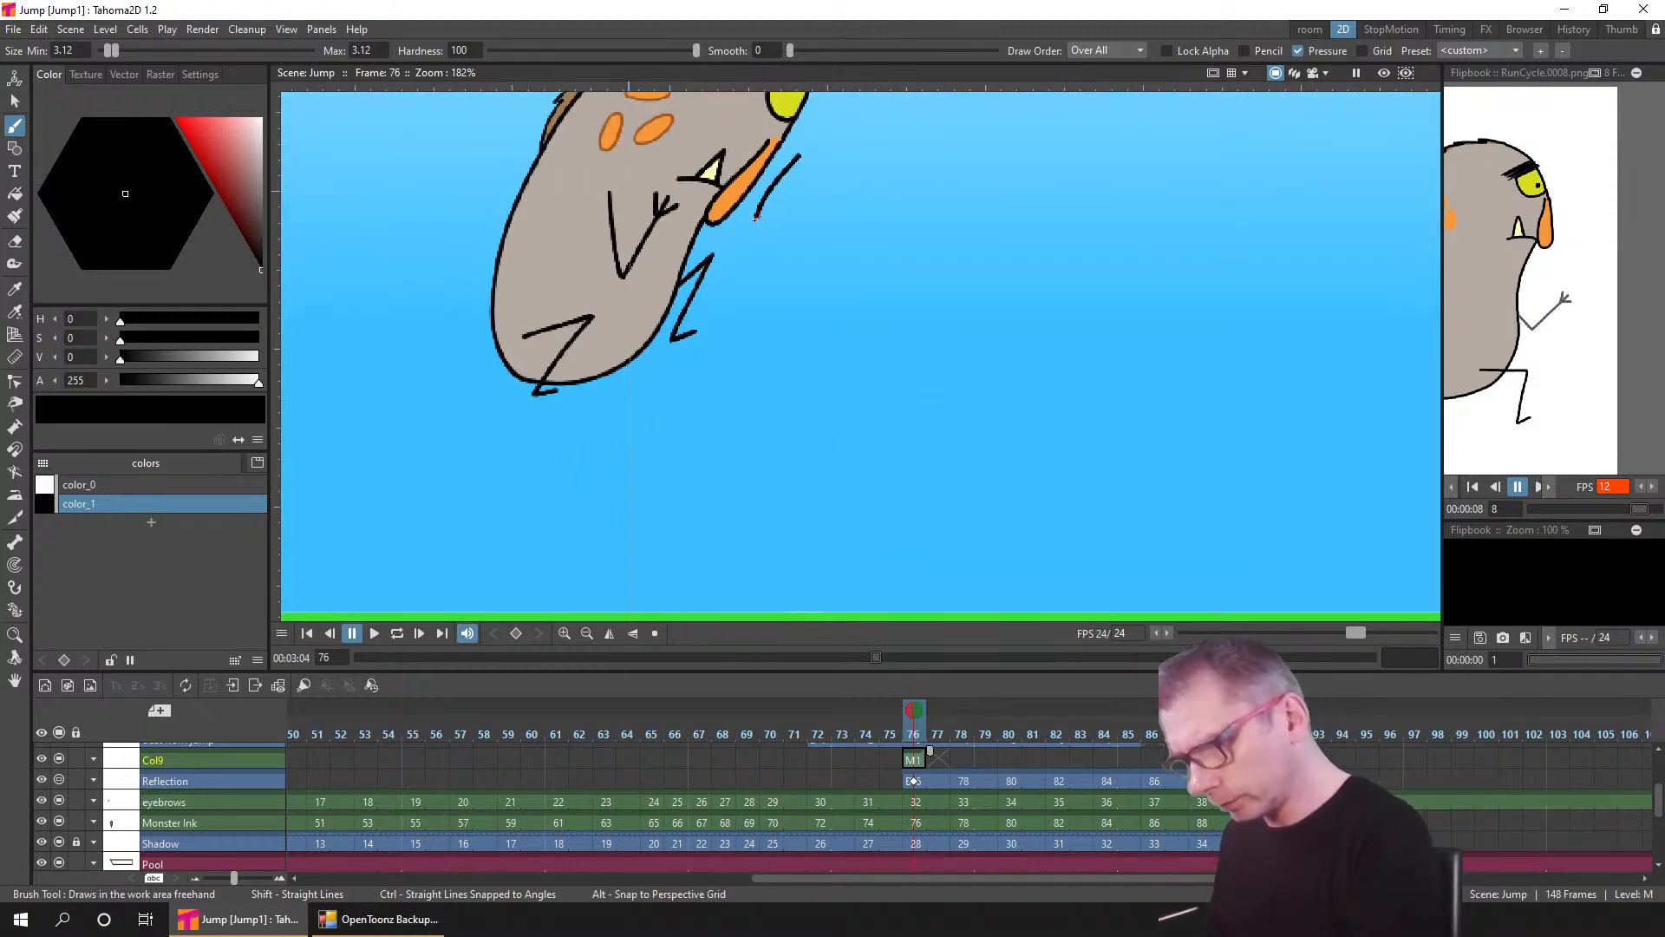
pyautogui.moveTo(755, 218); pyautogui.dragTo(756, 222)
pyautogui.scroll(-3, 757, 251)
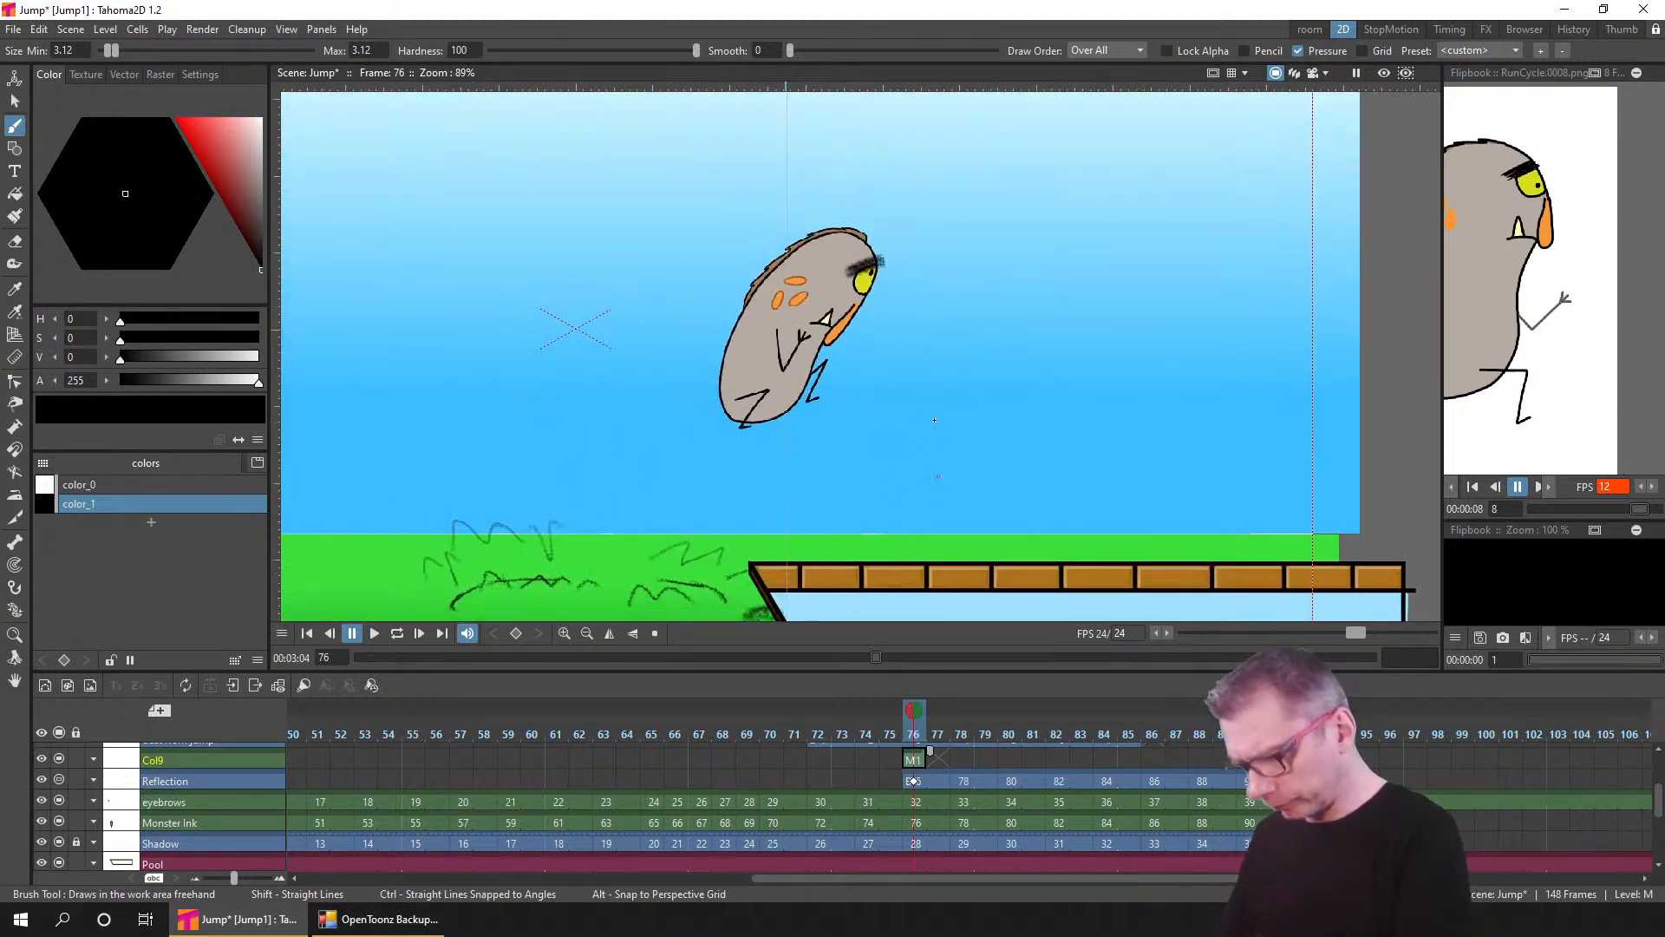
# - Set the brush Smooth to 7.23 and ink the part of the reflected leg inside the pool water at frame 76
pyautogui.click(937, 735)
pyautogui.moveTo(952, 735); pyautogui.dragTo(913, 734)
pyautogui.scroll(5, 782, 448)
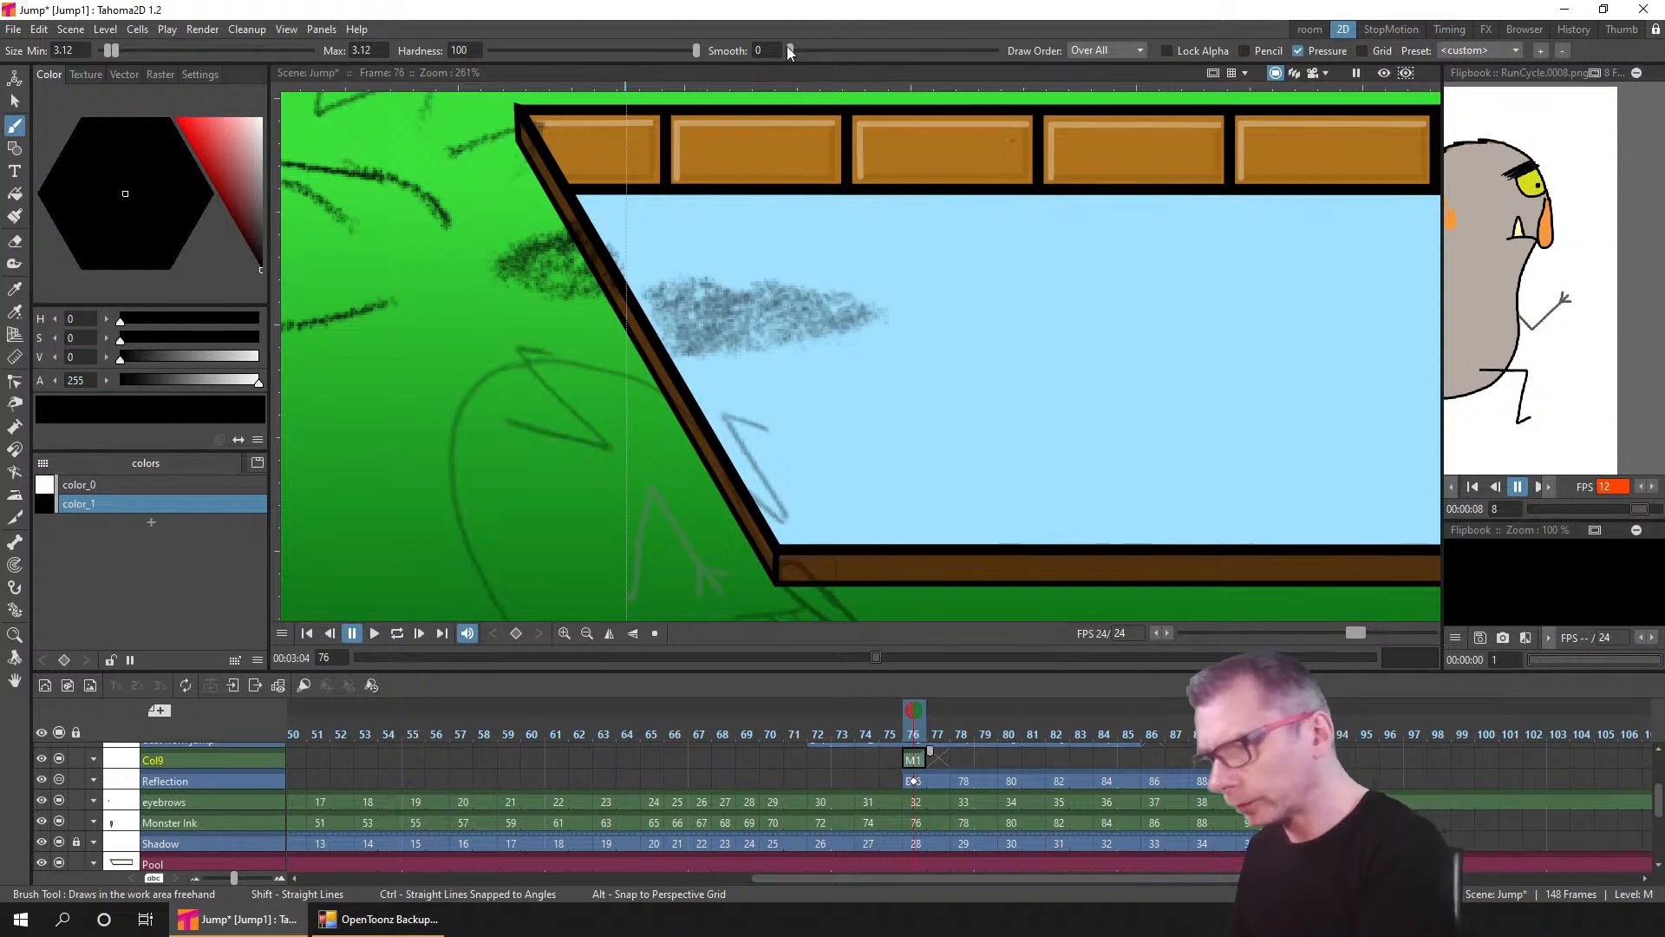
pyautogui.moveTo(816, 52); pyautogui.dragTo(821, 52)
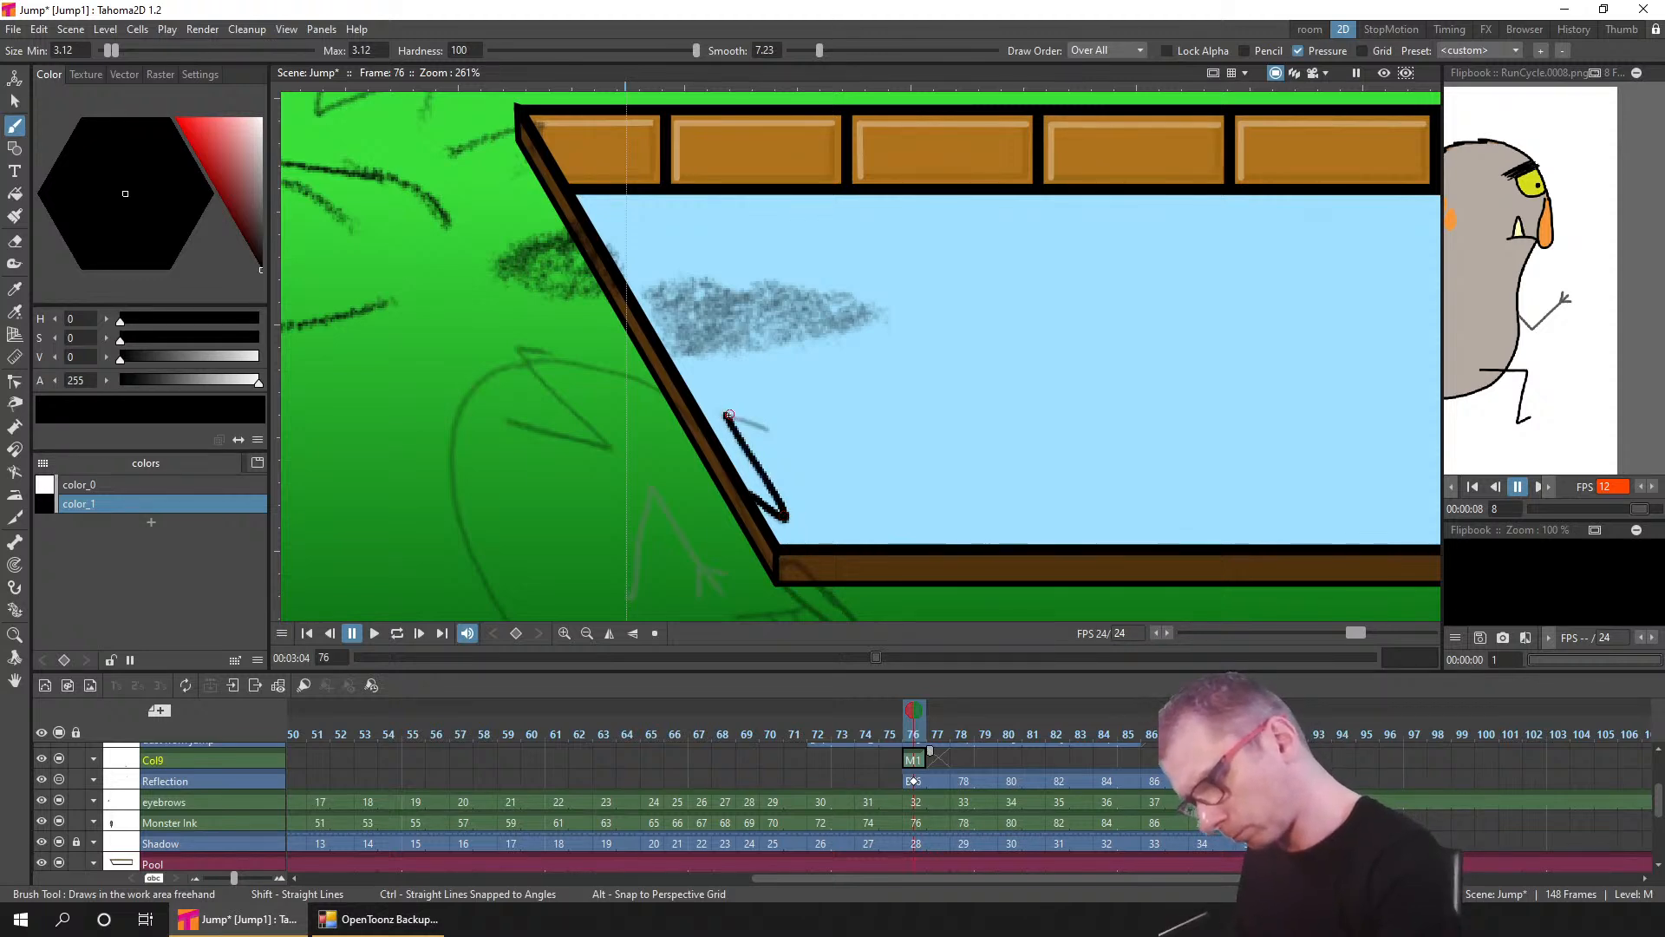
# - On Col9 at frame 78, ink the reflection's limb lines and upper body arc, keeping the strokes within the pool water
pyautogui.click(967, 763)
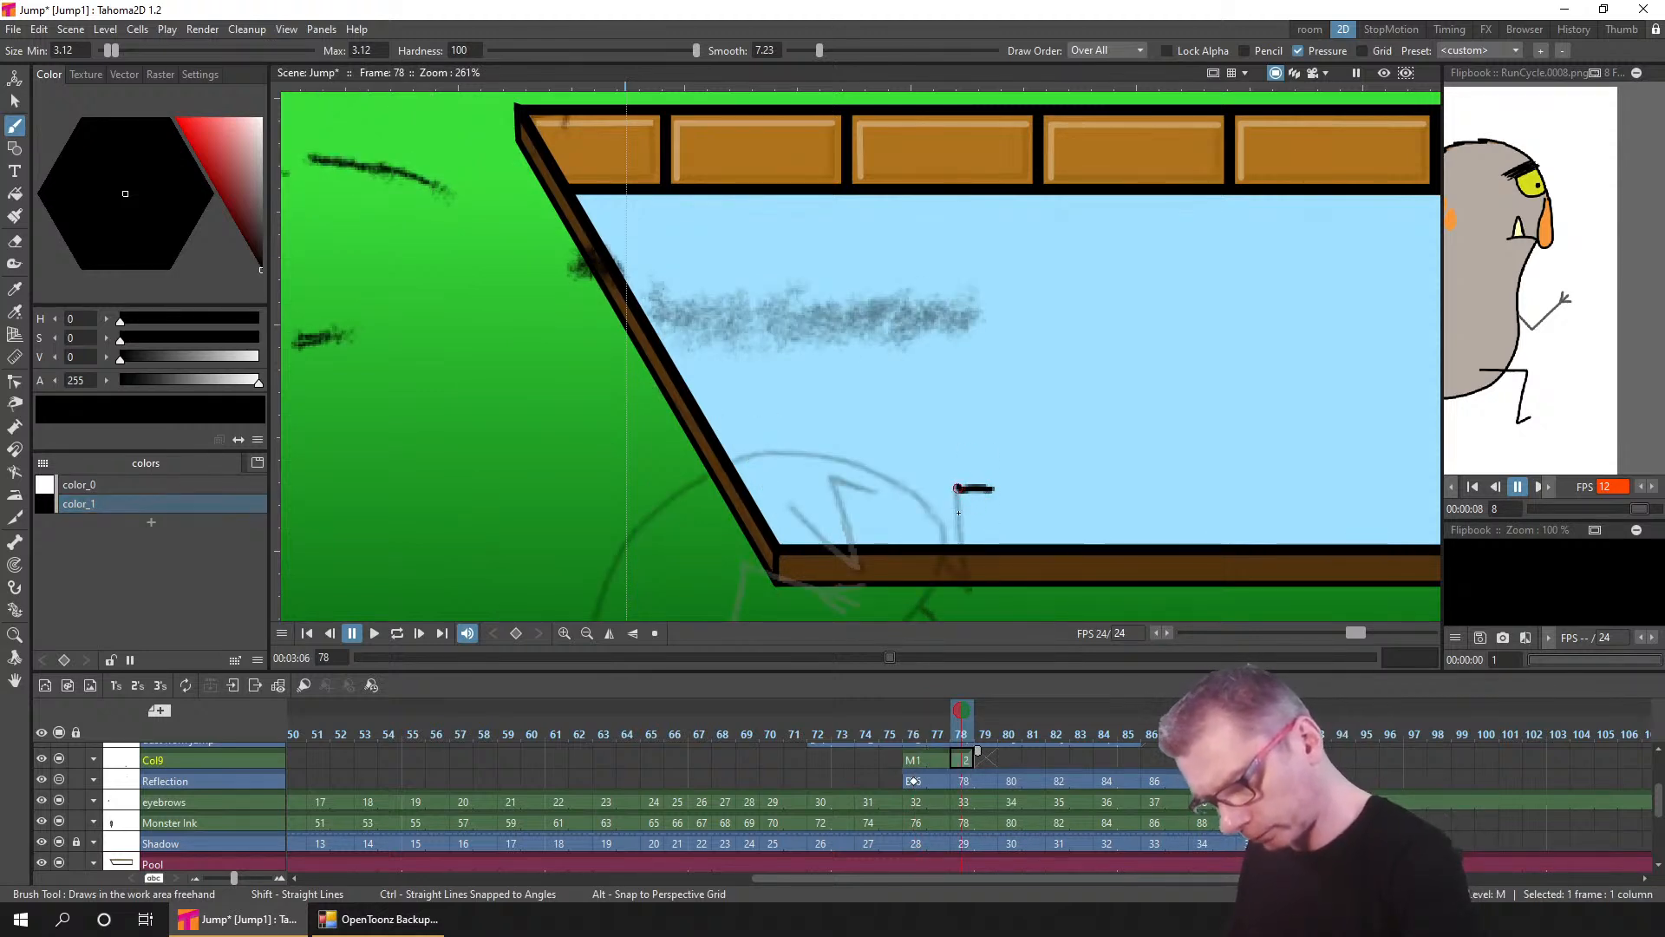
pyautogui.moveTo(959, 492); pyautogui.dragTo(961, 543)
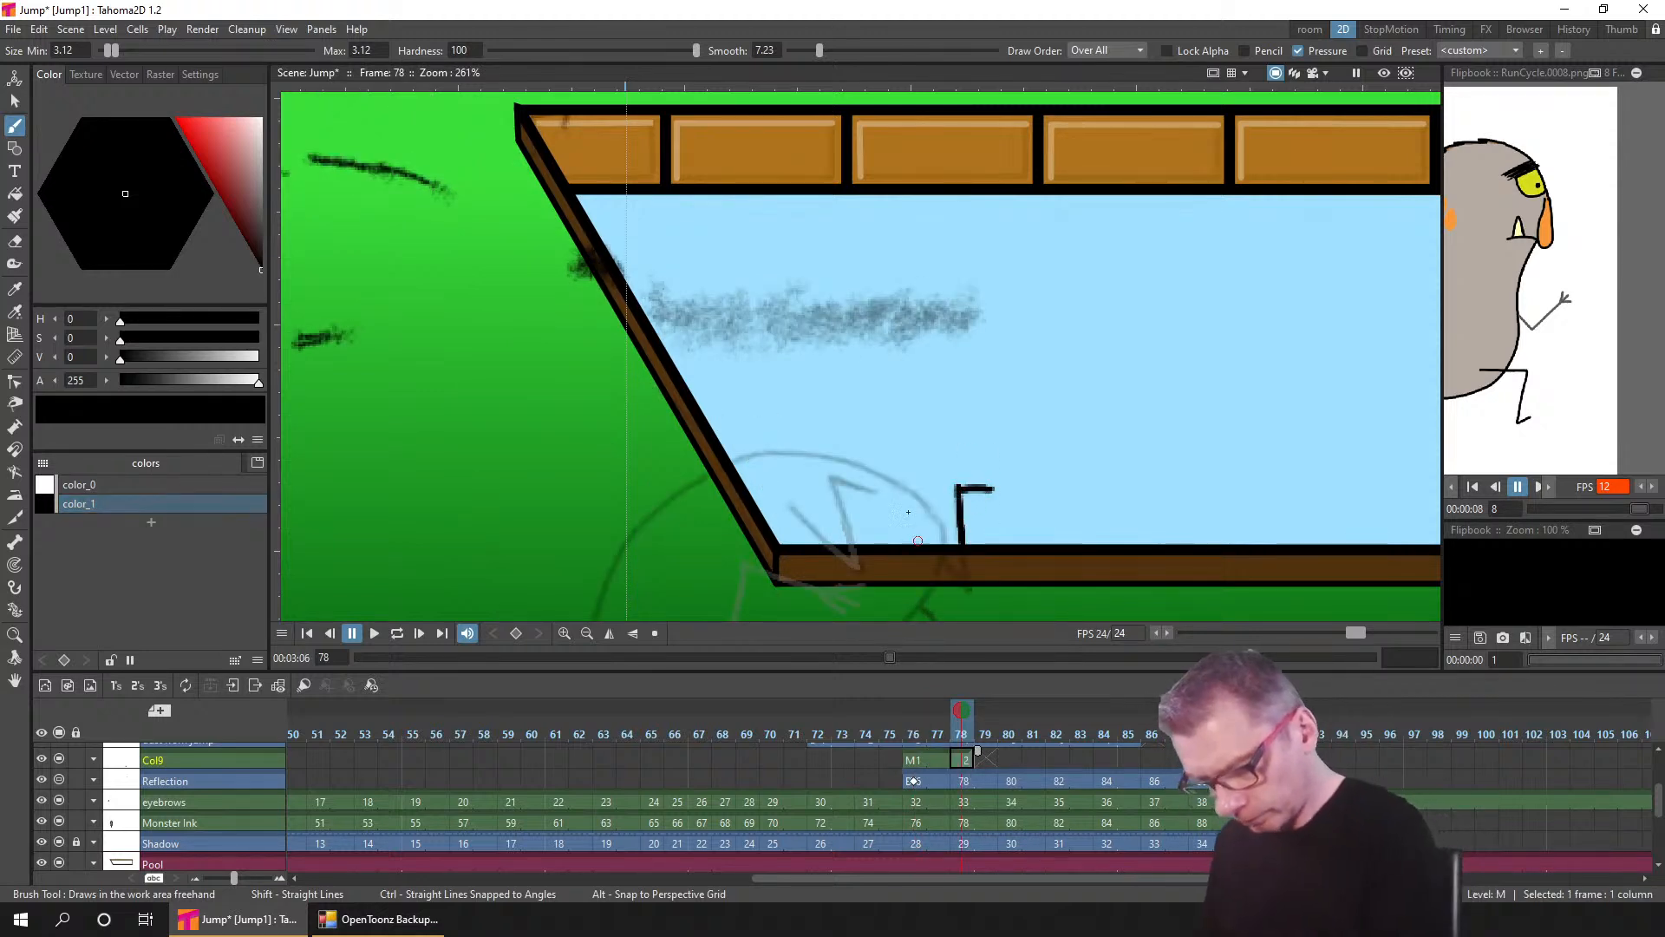
pyautogui.click(831, 479)
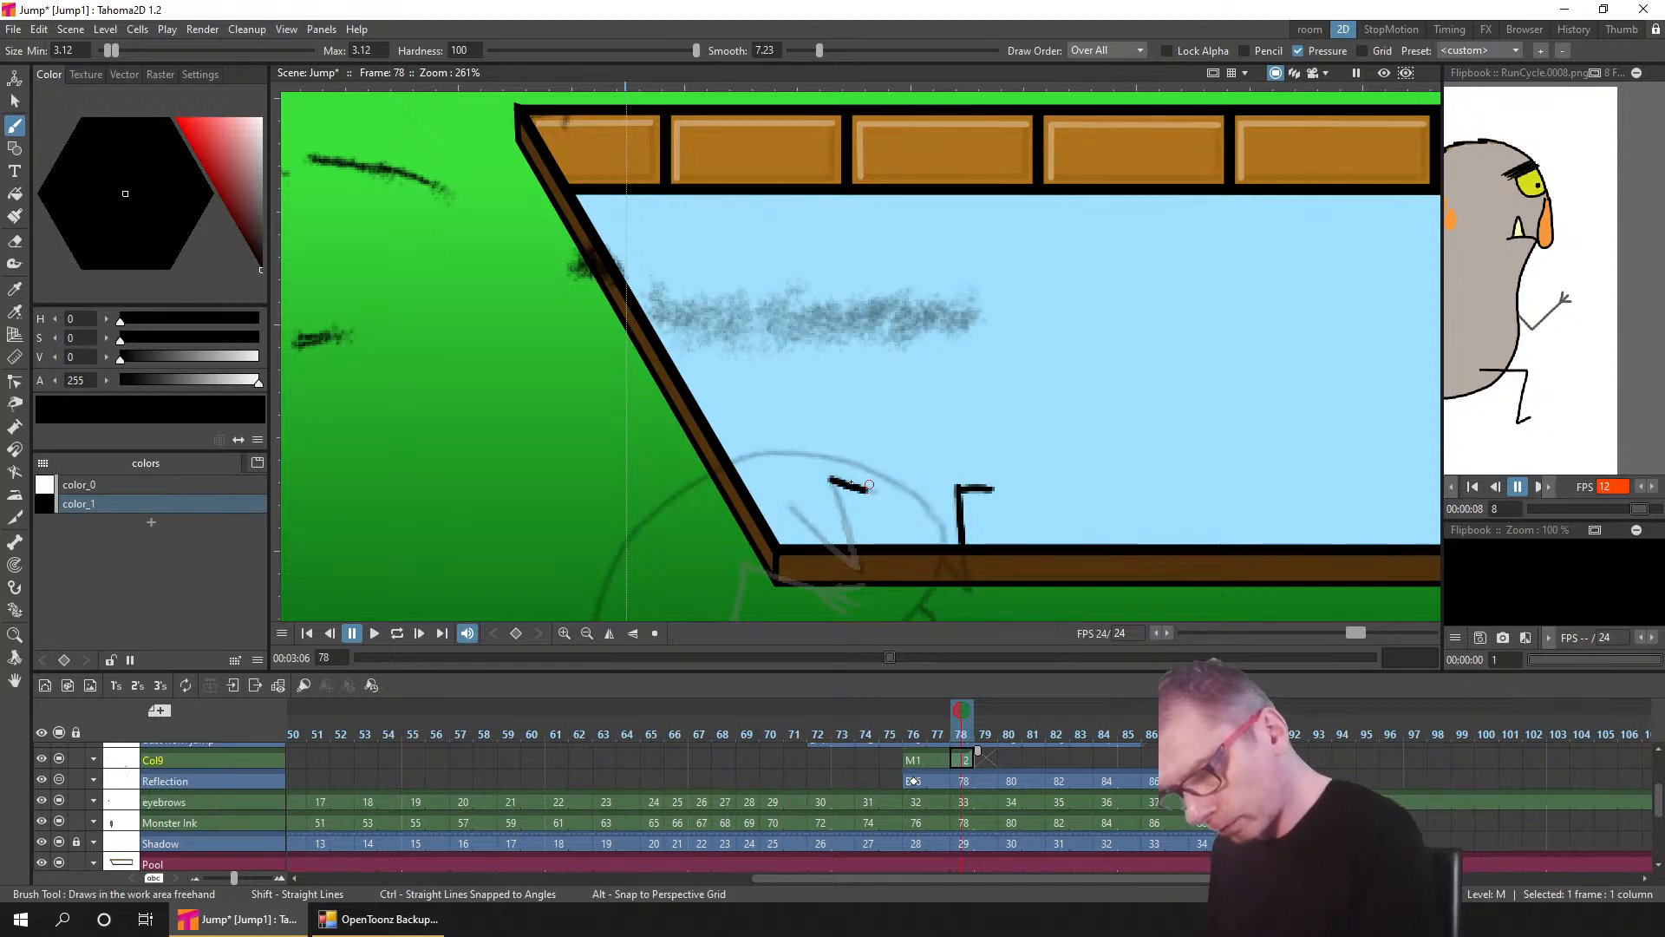
pyautogui.moveTo(853, 543)
pyautogui.mouseDown()
pyautogui.moveTo(792, 511)
pyautogui.moveTo(839, 545)
pyautogui.mouseUp()
pyautogui.click(791, 509)
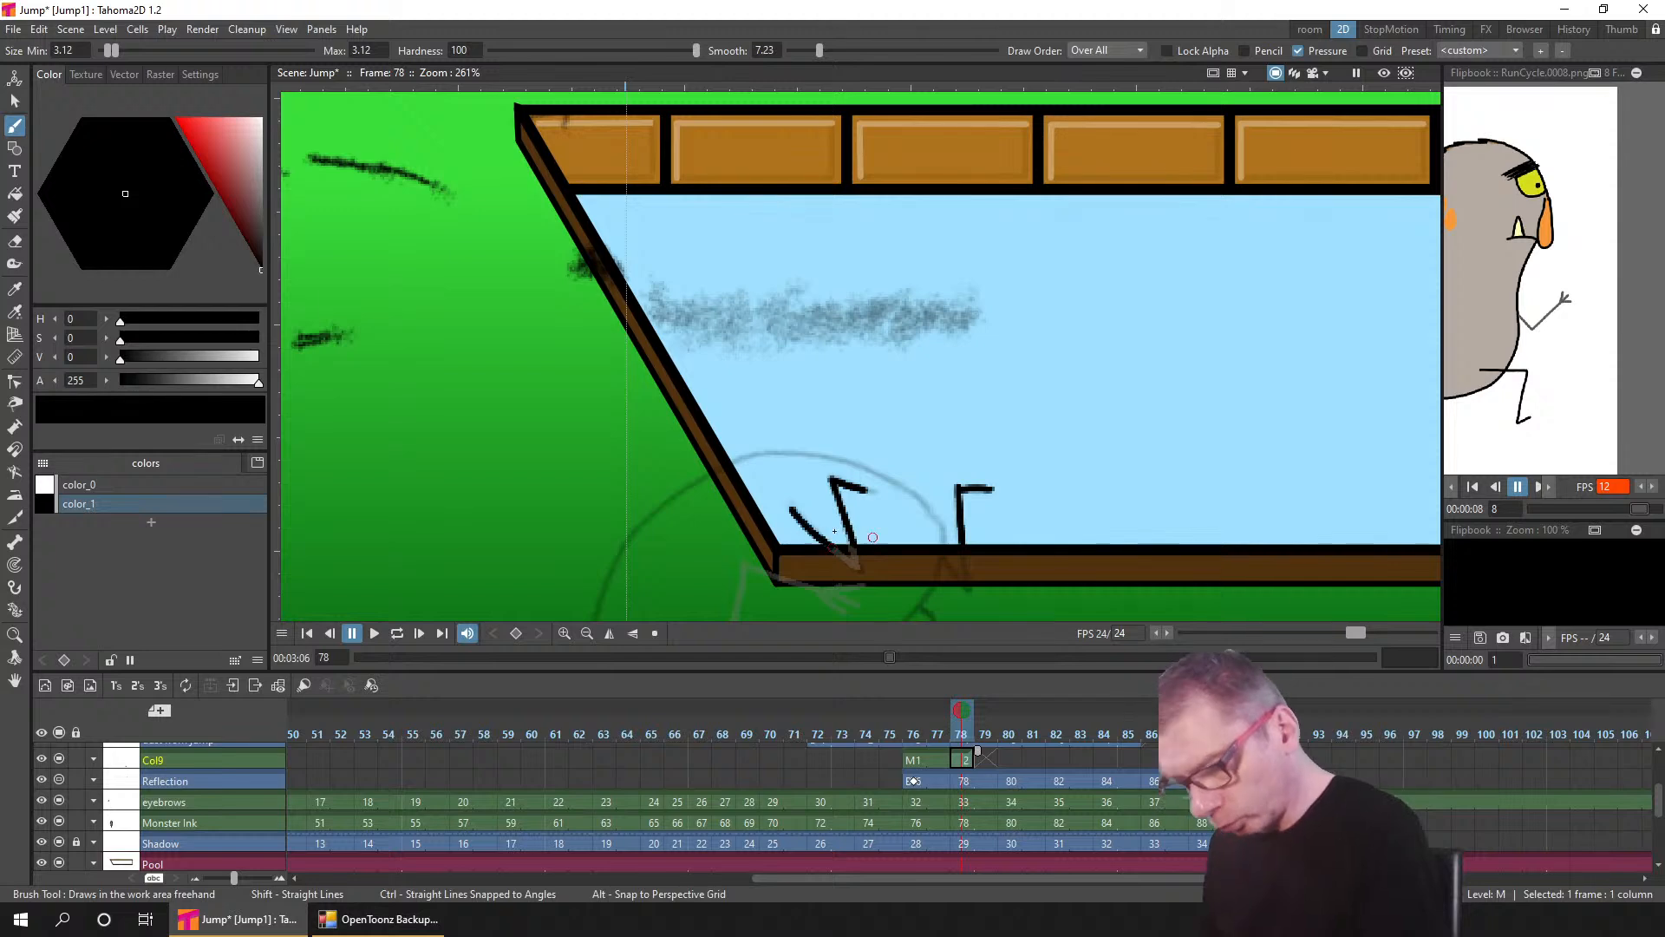
pyautogui.moveTo(733, 462)
pyautogui.mouseDown()
pyautogui.moveTo(830, 457)
pyautogui.moveTo(899, 484)
pyautogui.moveTo(953, 546)
pyautogui.mouseUp()
pyautogui.hotkey('ctrl', 'z')
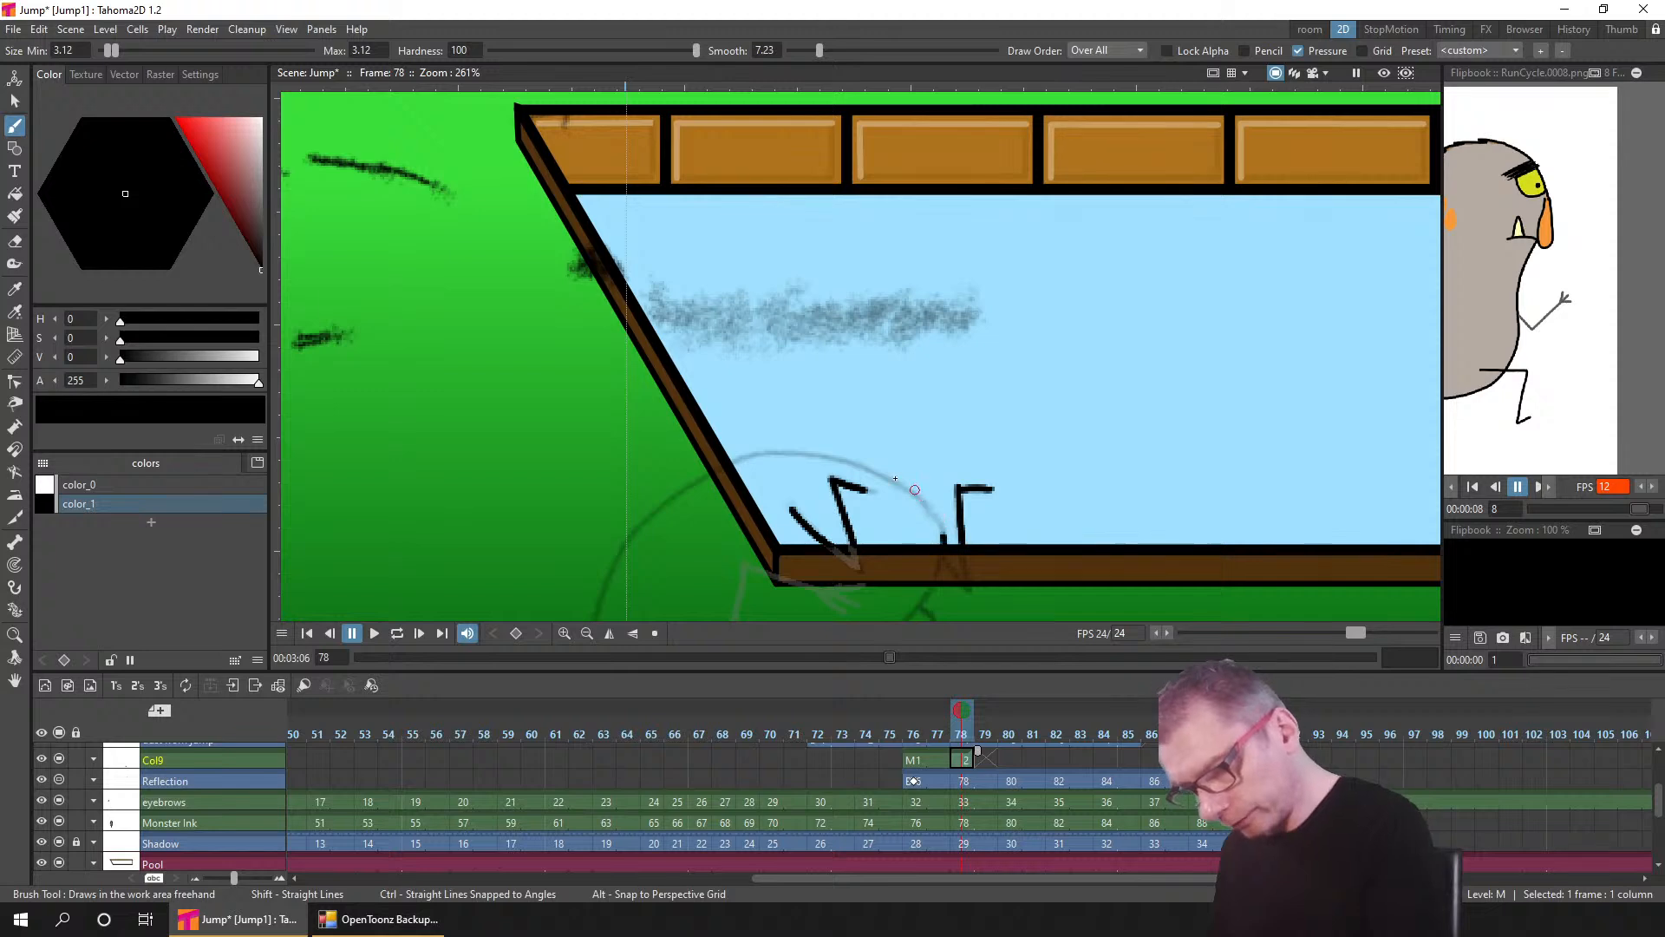
pyautogui.moveTo(914, 489); pyautogui.dragTo(851, 460)
pyautogui.moveTo(733, 463); pyautogui.dragTo(732, 464)
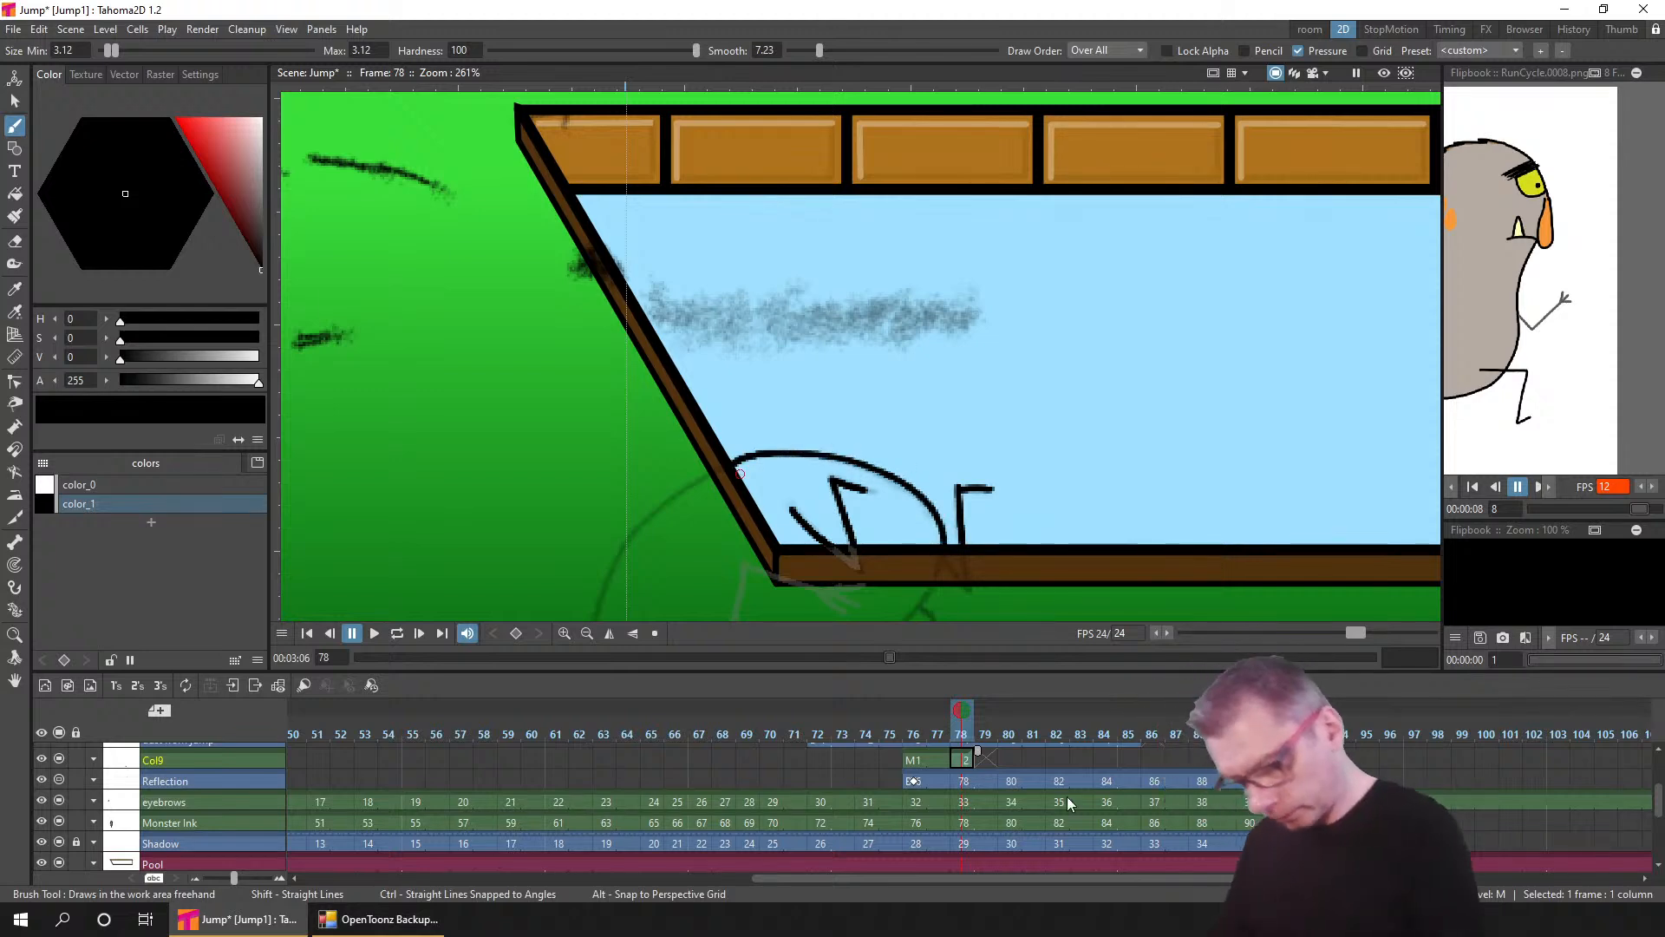
# - On Col9 at frame 80, ink the reflection's body arc and limb lines down to the pool's bottom edge
pyautogui.click(1009, 759)
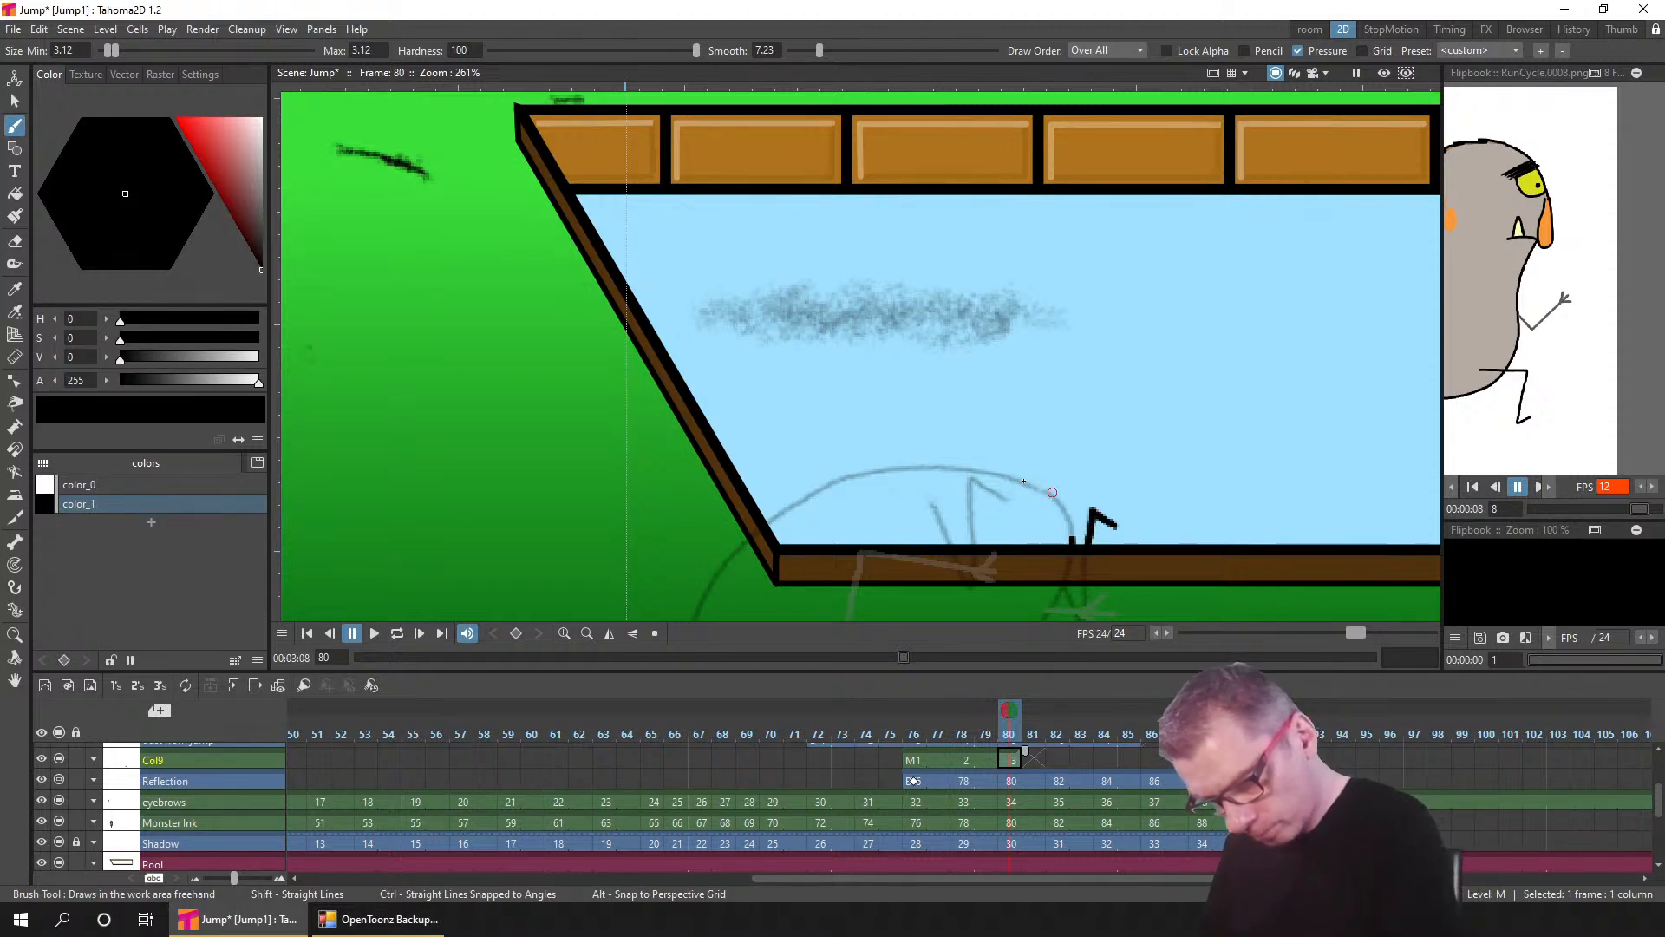
pyautogui.moveTo(1076, 541); pyautogui.dragTo(1028, 481)
pyautogui.moveTo(855, 473); pyautogui.dragTo(763, 525)
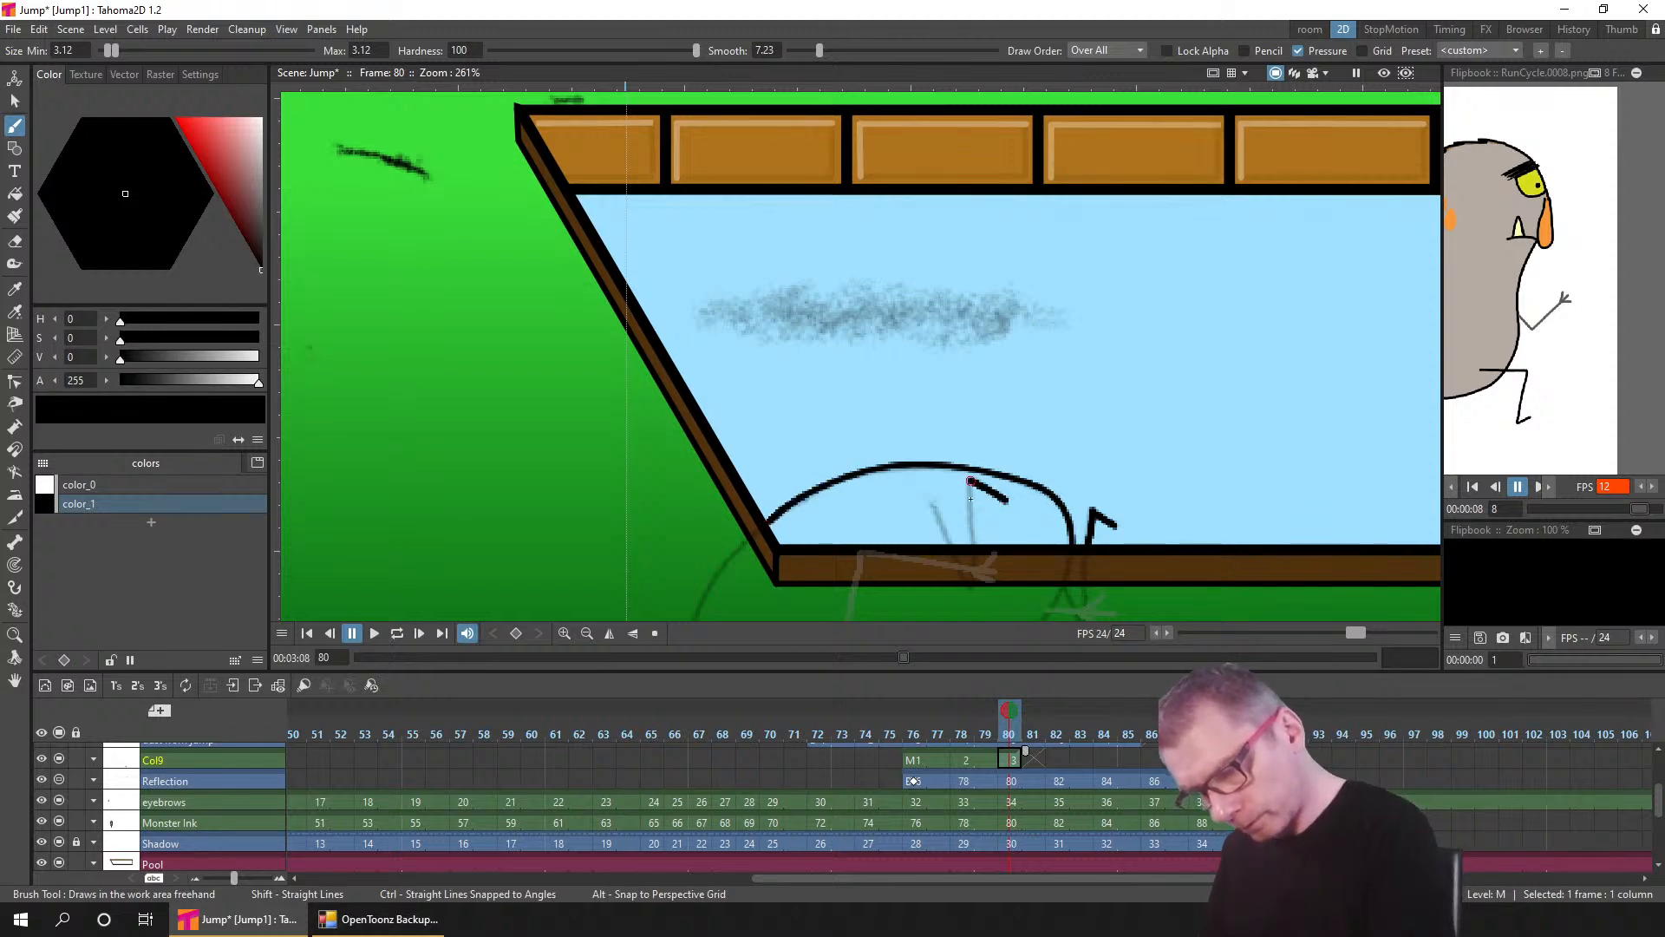
pyautogui.moveTo(941, 531); pyautogui.dragTo(950, 542)
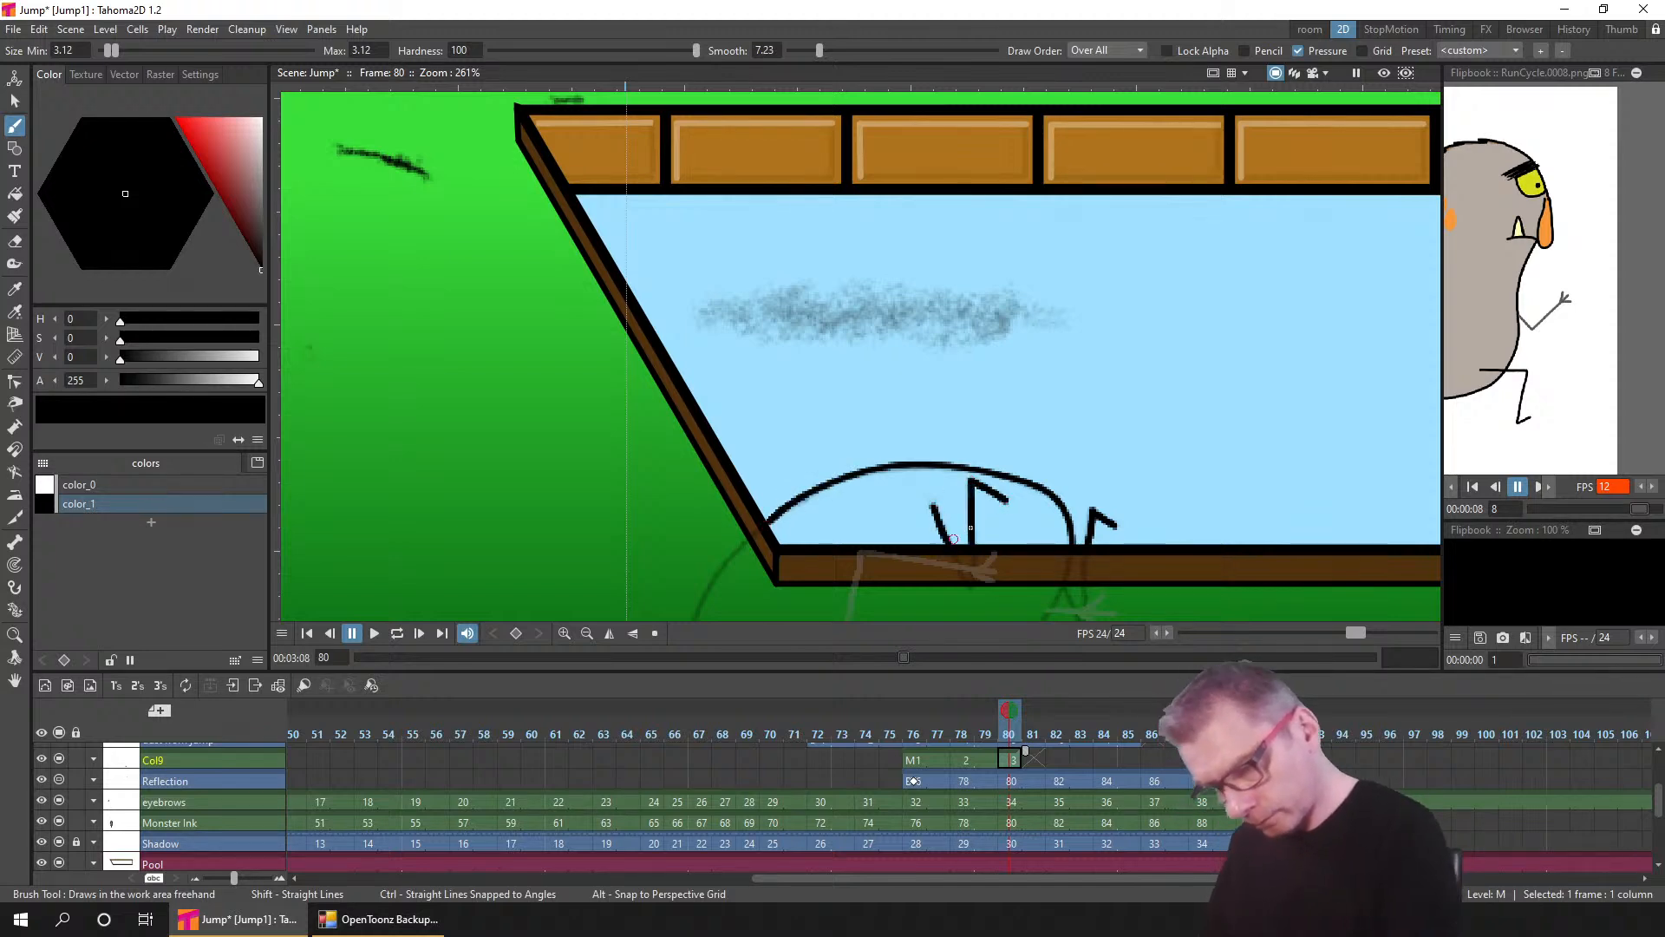
# - On Col9 at frames 82 and 84, ink the reflection's body arc and limb lines that fall inside the pool water
pyautogui.click(1056, 763)
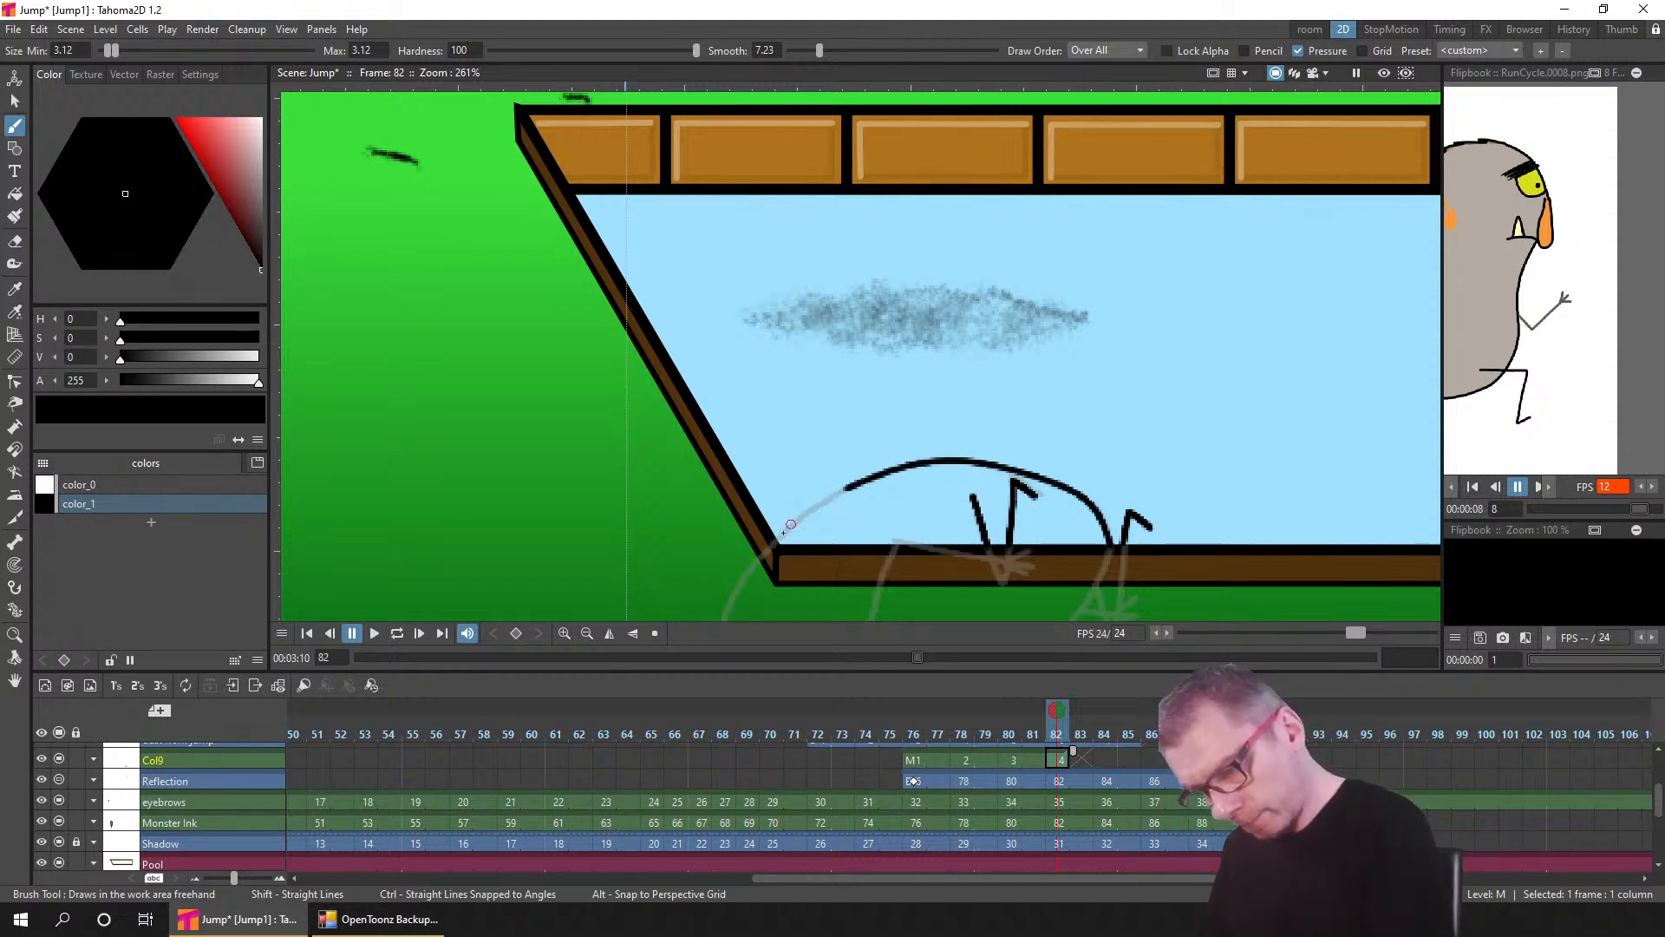
pyautogui.click(1106, 761)
pyautogui.moveTo(1202, 537)
pyautogui.mouseDown()
pyautogui.moveTo(1148, 545)
pyautogui.moveTo(1113, 484)
pyautogui.moveTo(1015, 455)
pyautogui.moveTo(888, 476)
pyautogui.moveTo(794, 545)
pyautogui.mouseUp()
pyautogui.moveTo(1059, 480)
pyautogui.mouseDown()
pyautogui.moveTo(1091, 500)
pyautogui.moveTo(1034, 548)
pyautogui.mouseUp()
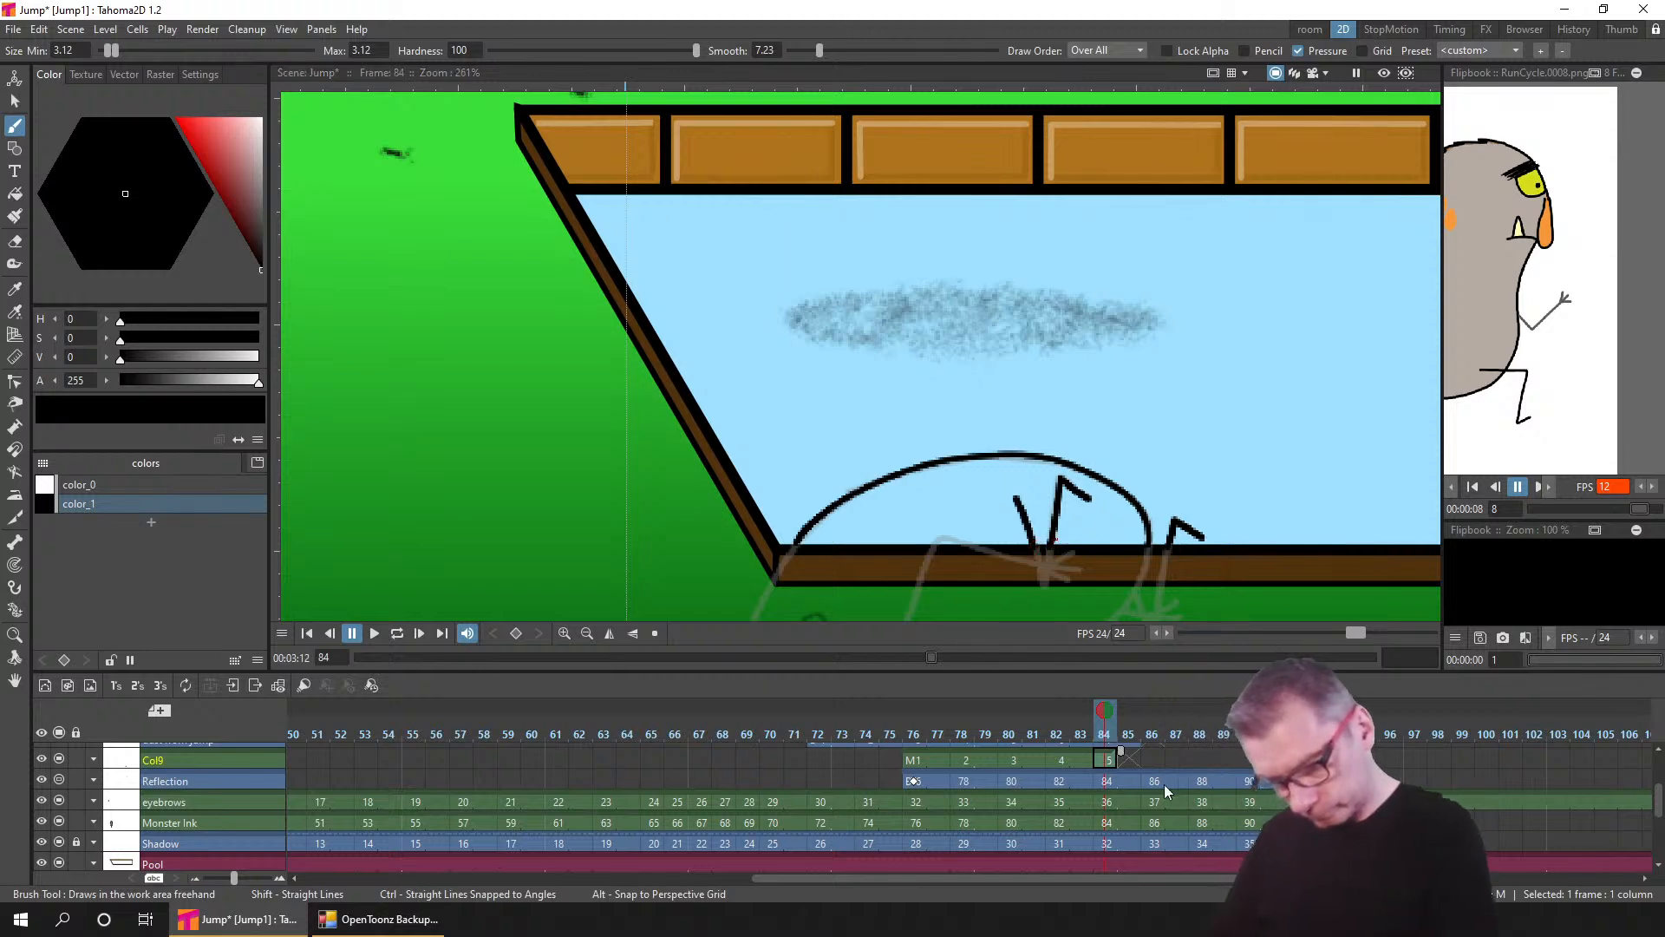
# - On Col9 at frame 86, ink the reflection's body arc, both leg lines and the bent arm above the pool's bottom edge
pyautogui.click(1152, 758)
pyautogui.click(1258, 541)
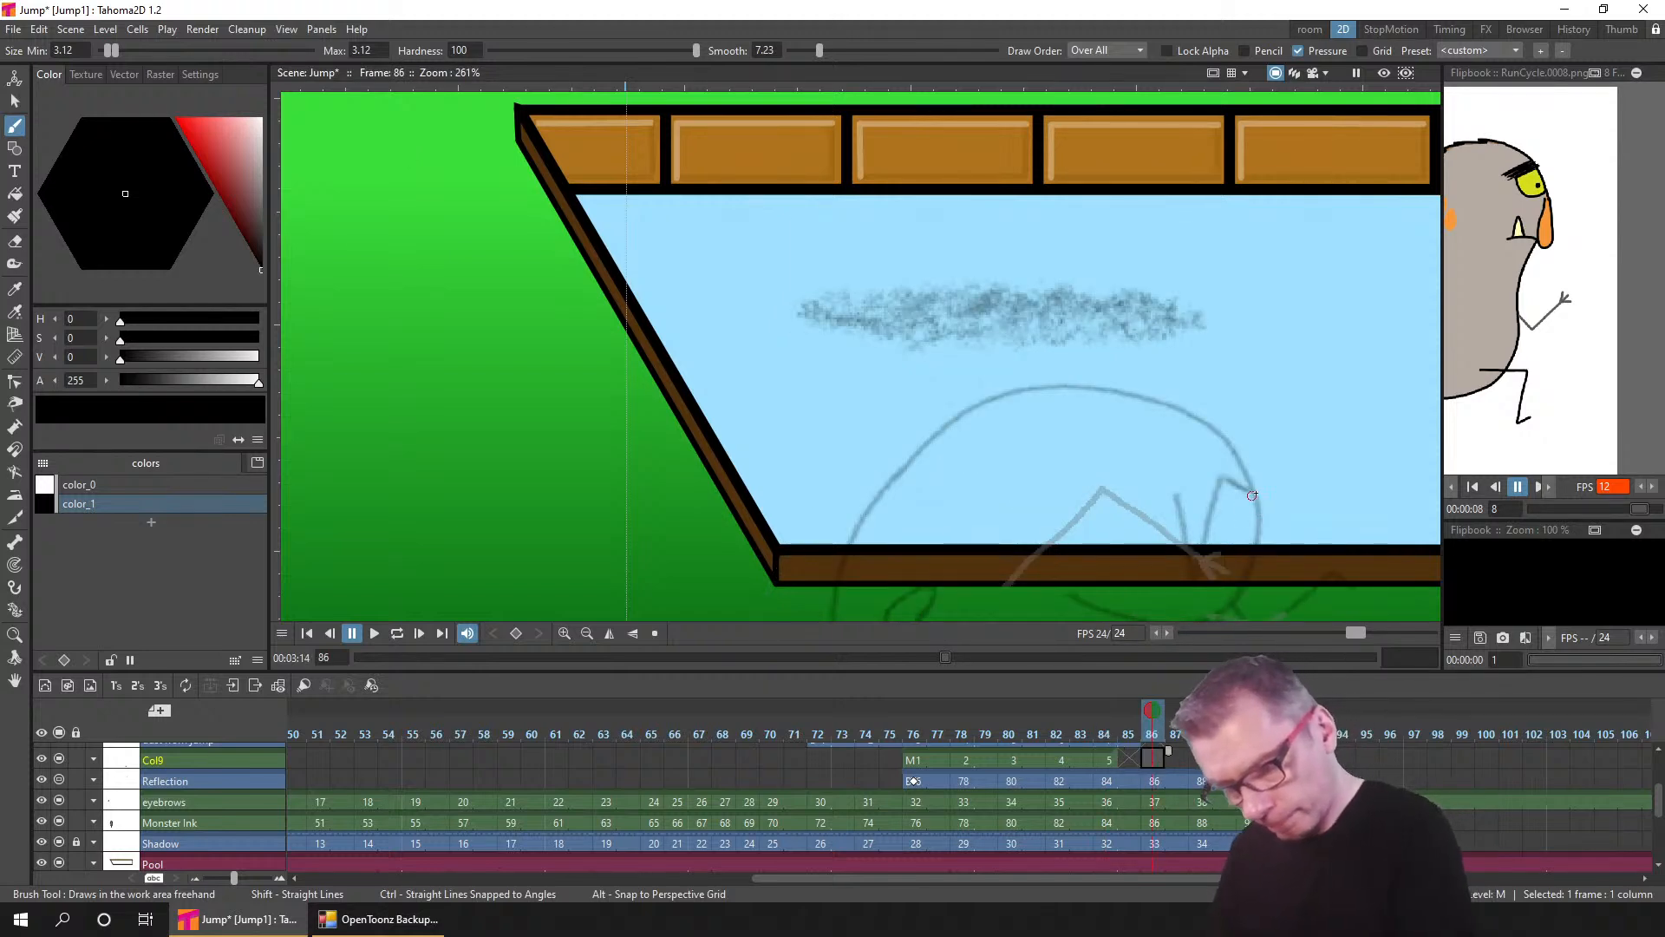
pyautogui.moveTo(1253, 486)
pyautogui.mouseDown()
pyautogui.moveTo(1127, 392)
pyautogui.moveTo(1001, 393)
pyautogui.moveTo(943, 424)
pyautogui.moveTo(854, 542)
pyautogui.mouseUp()
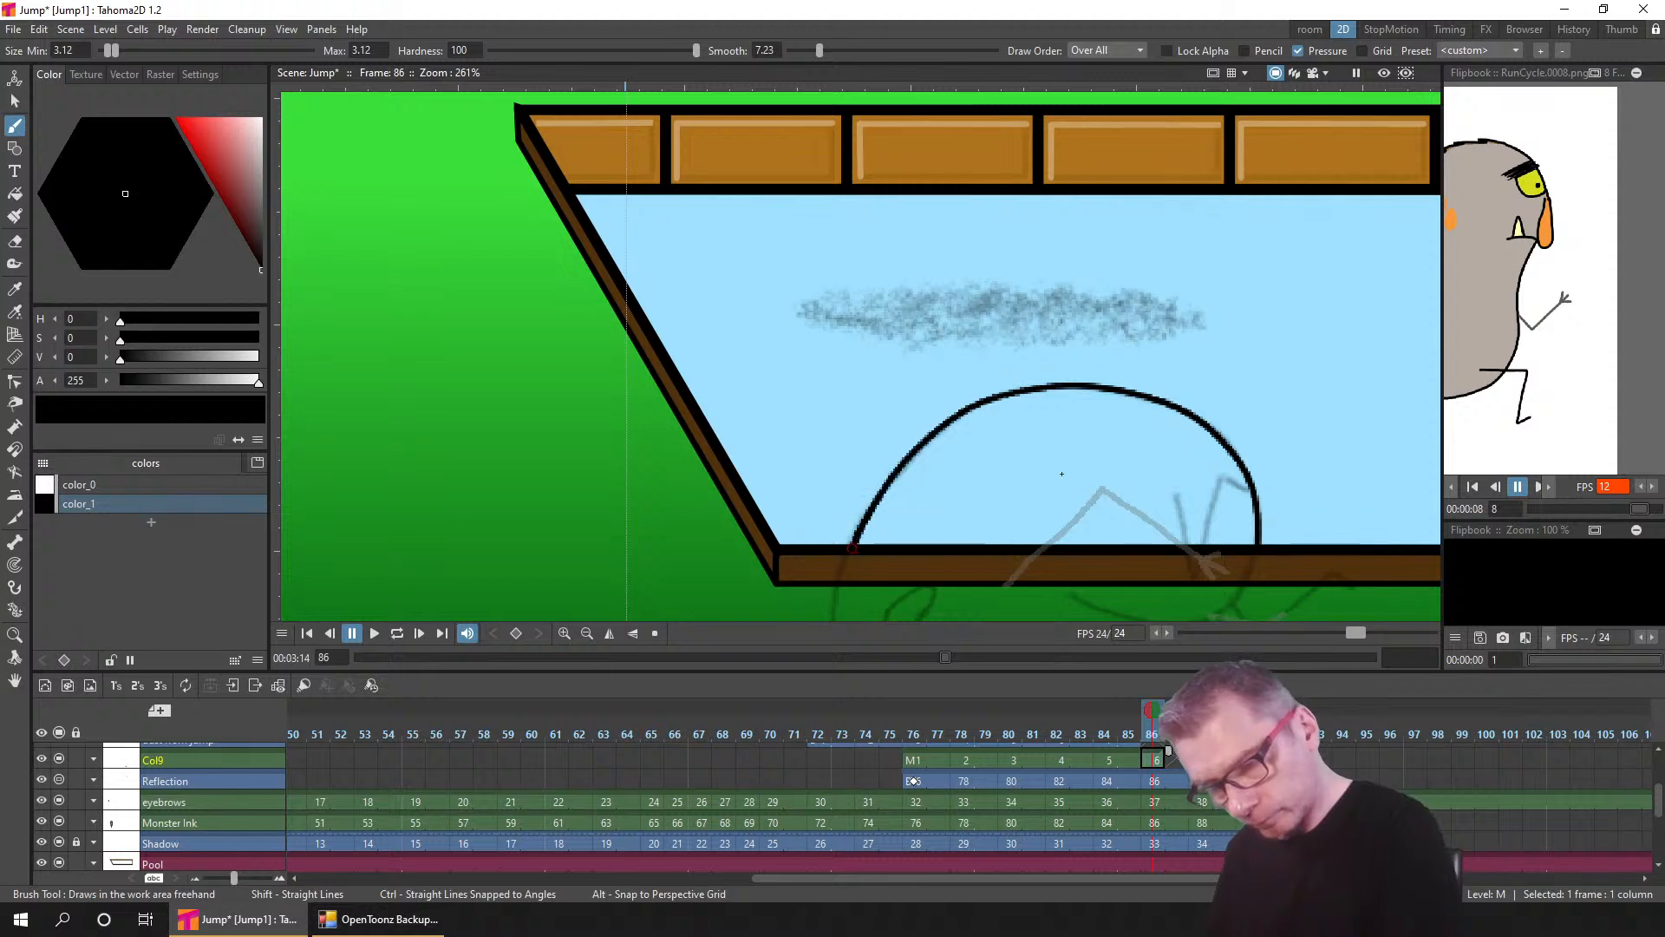
pyautogui.click(1242, 488)
pyautogui.moveTo(1204, 542); pyautogui.dragTo(1242, 490)
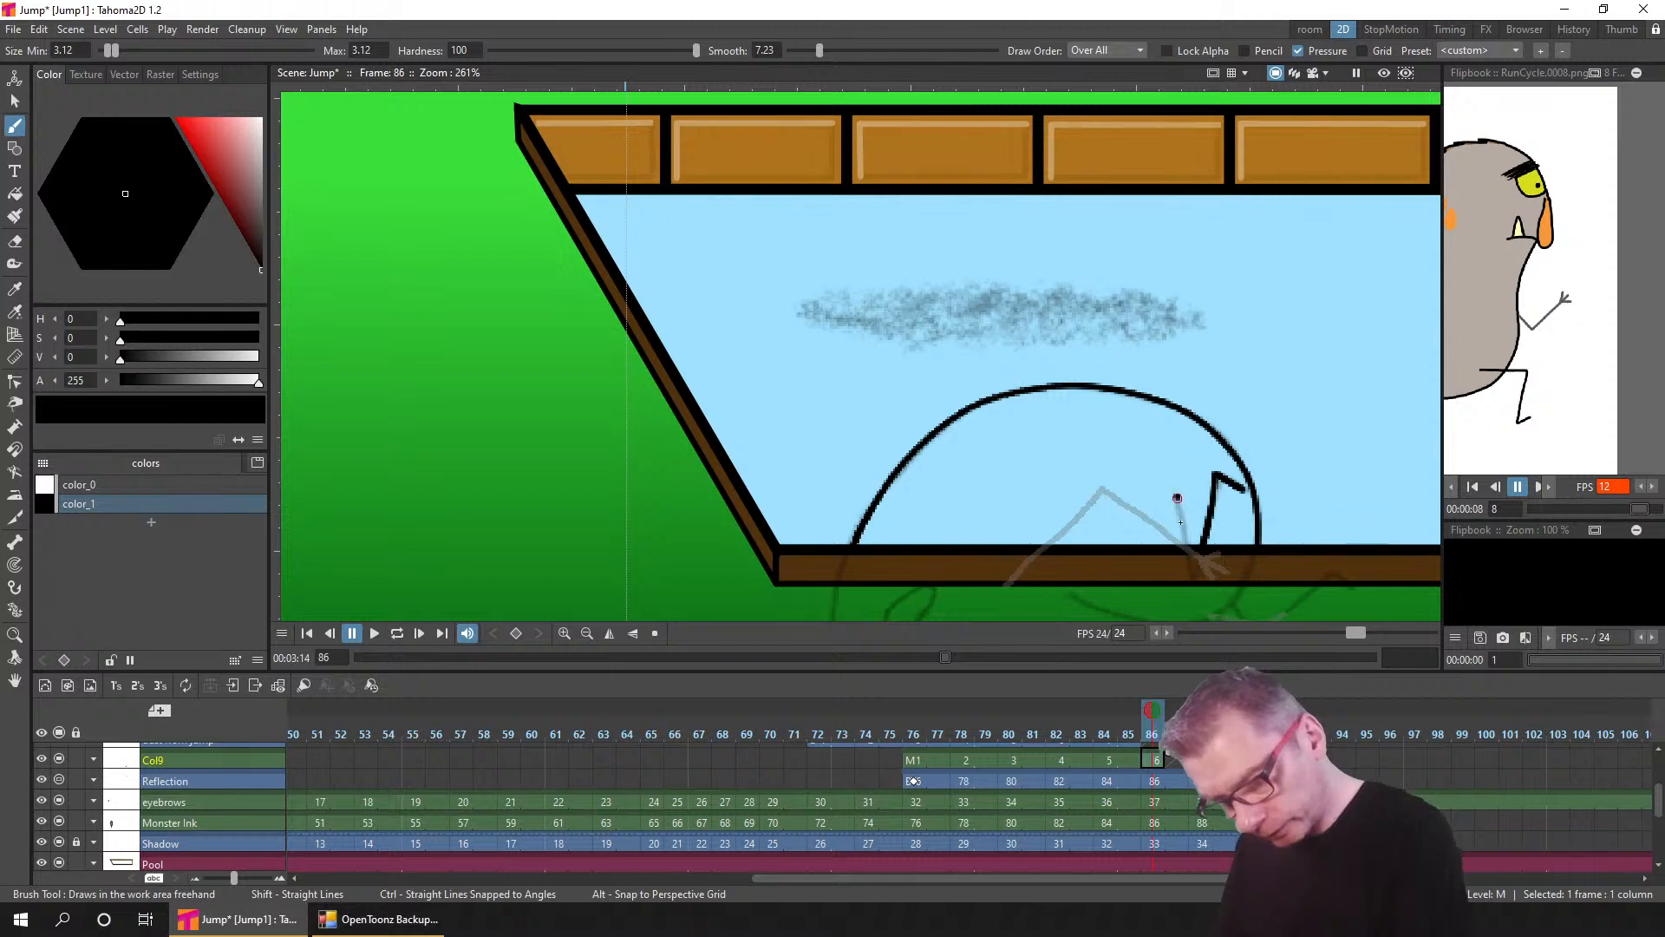
pyautogui.moveTo(1177, 498); pyautogui.dragTo(1184, 545)
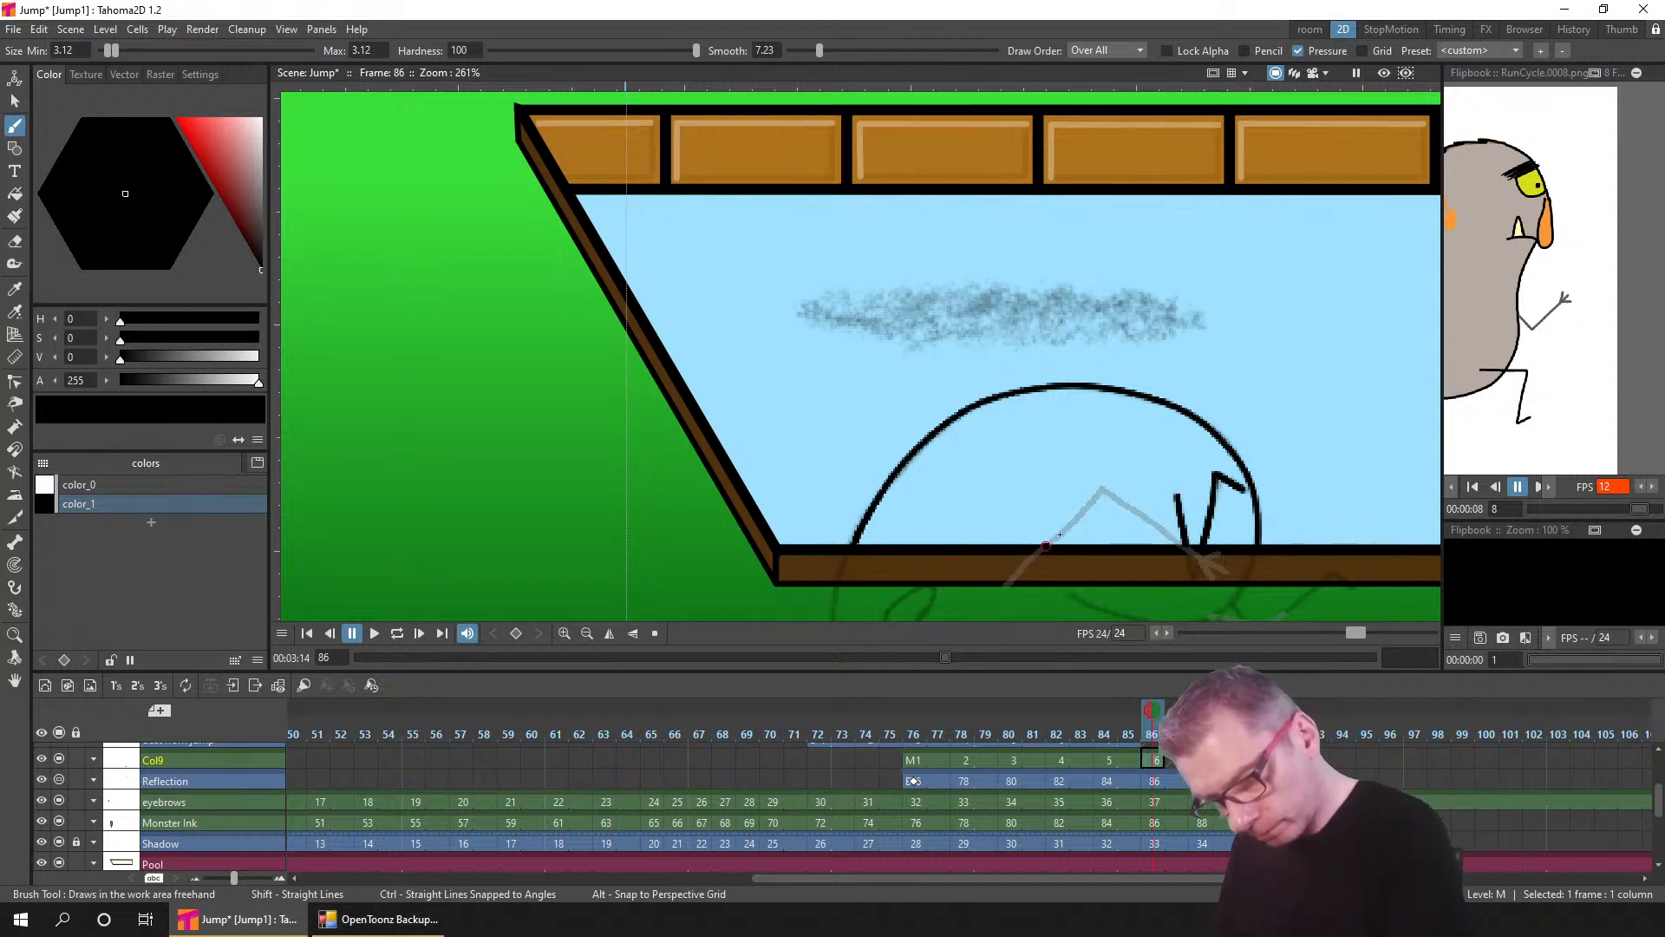
pyautogui.moveTo(1047, 547)
pyautogui.mouseDown()
pyautogui.moveTo(1105, 491)
pyautogui.moveTo(1184, 547)
pyautogui.mouseUp()
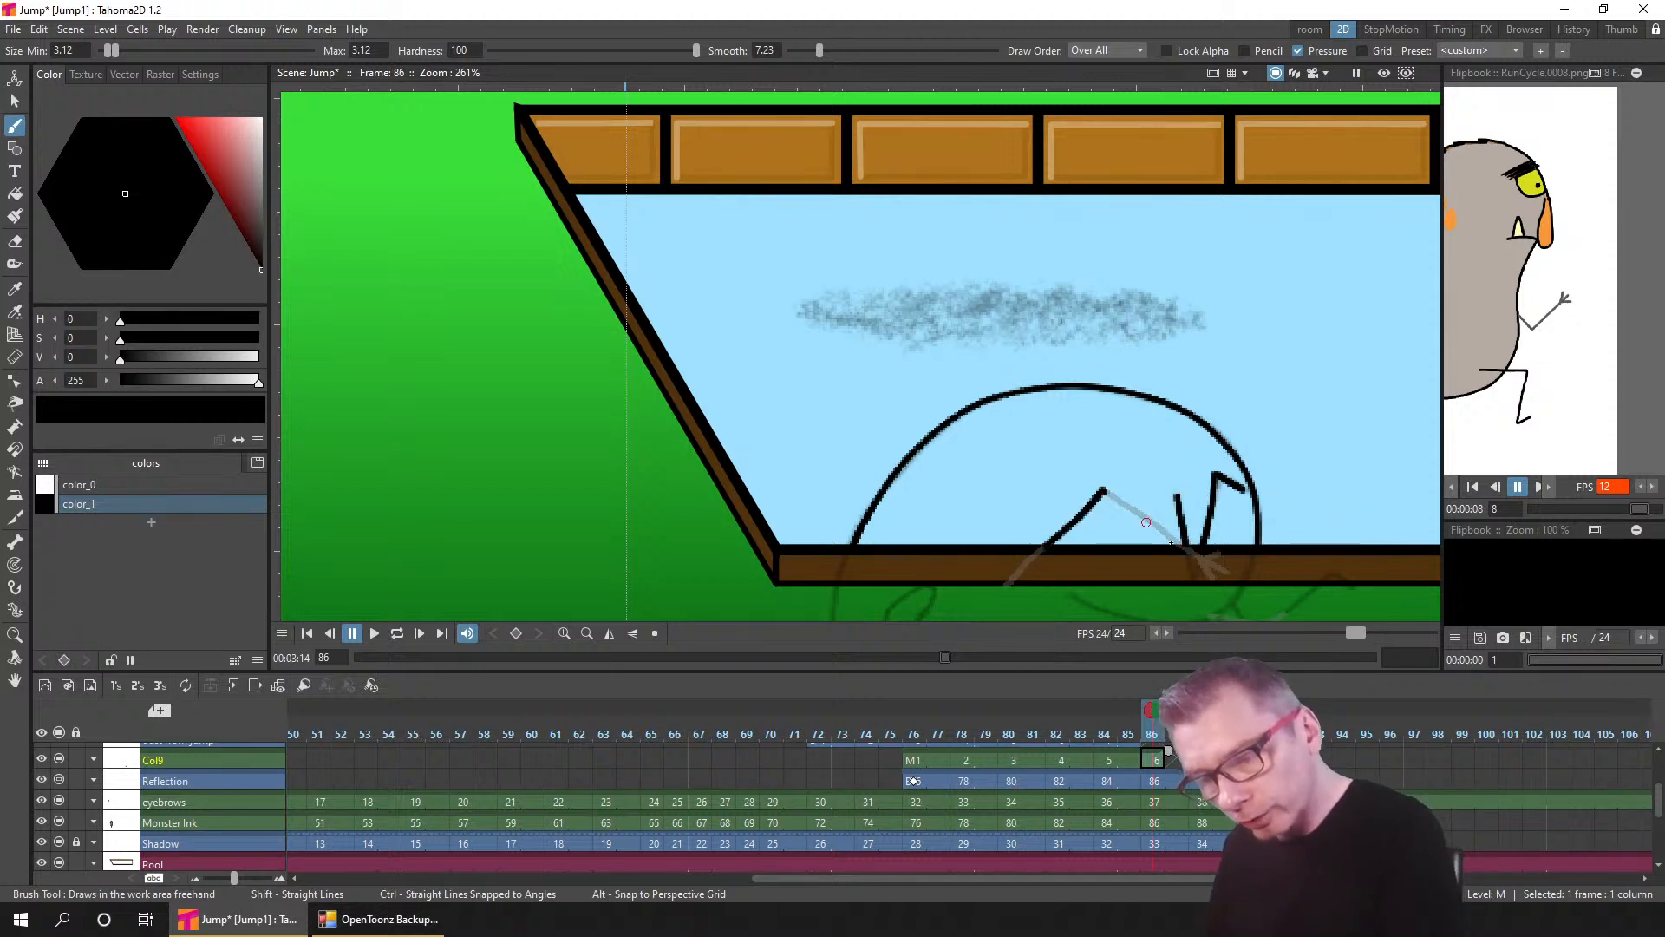
# - On Col9 at frame 88, ink the reflection's large body outline and the small curve along its back, and save the scene
pyautogui.click(1202, 761)
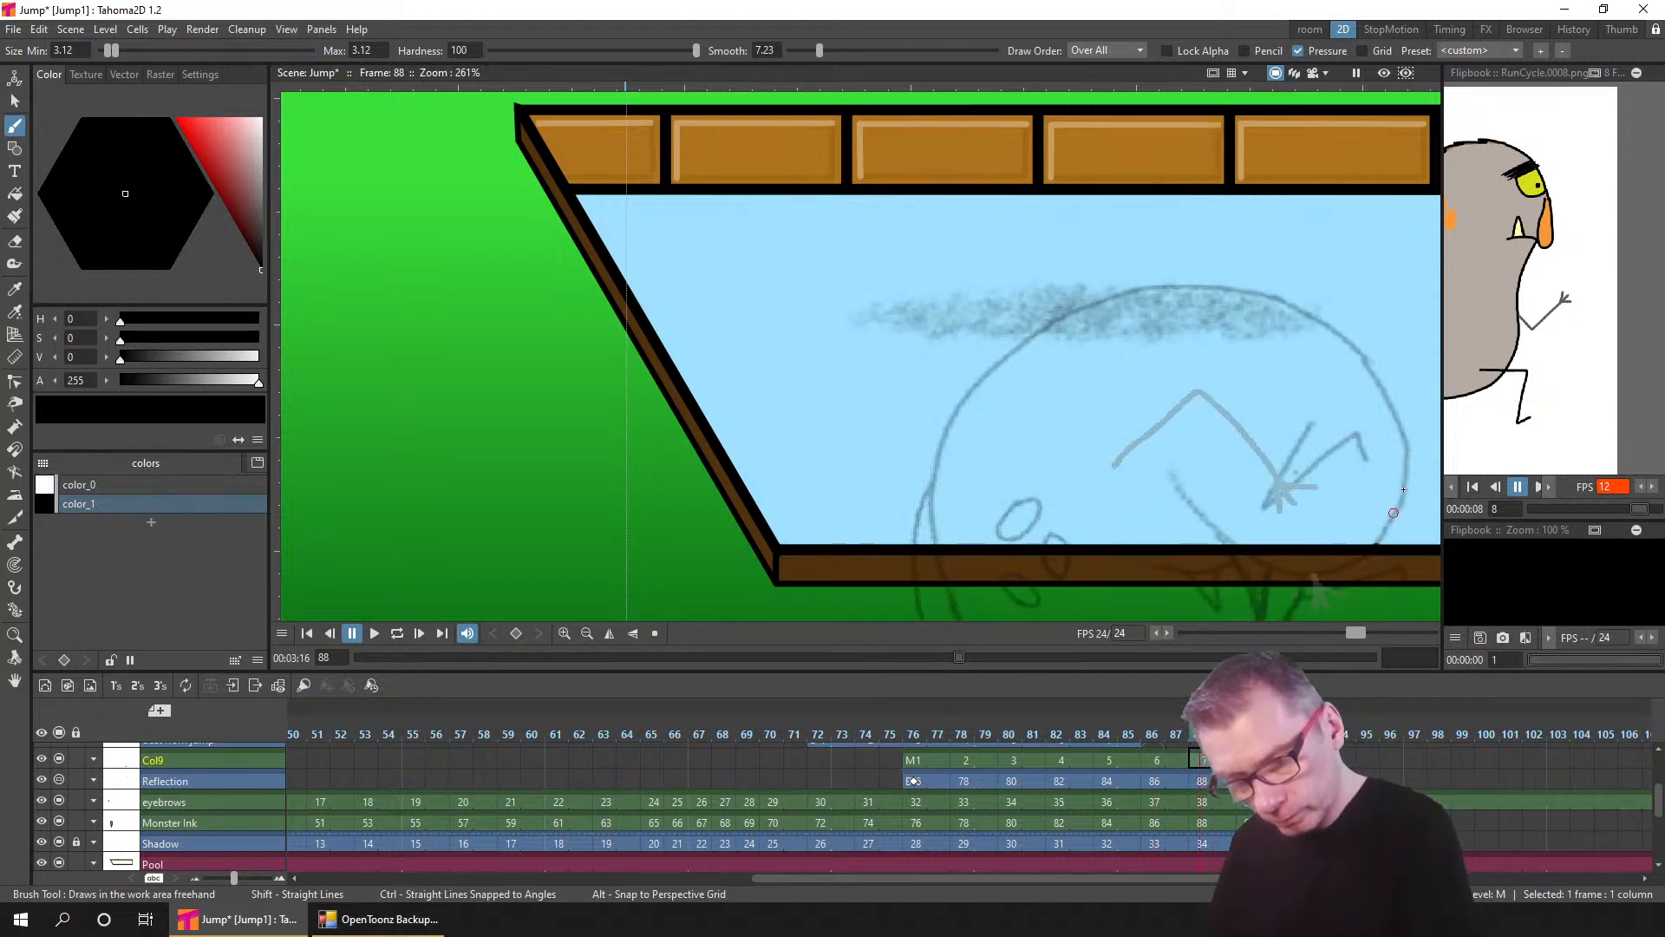
pyautogui.moveTo(1294, 307)
pyautogui.mouseDown()
pyautogui.moveTo(1126, 294)
pyautogui.moveTo(995, 357)
pyautogui.moveTo(946, 424)
pyautogui.moveTo(939, 546)
pyautogui.moveTo(936, 481)
pyautogui.moveTo(914, 535)
pyautogui.mouseUp()
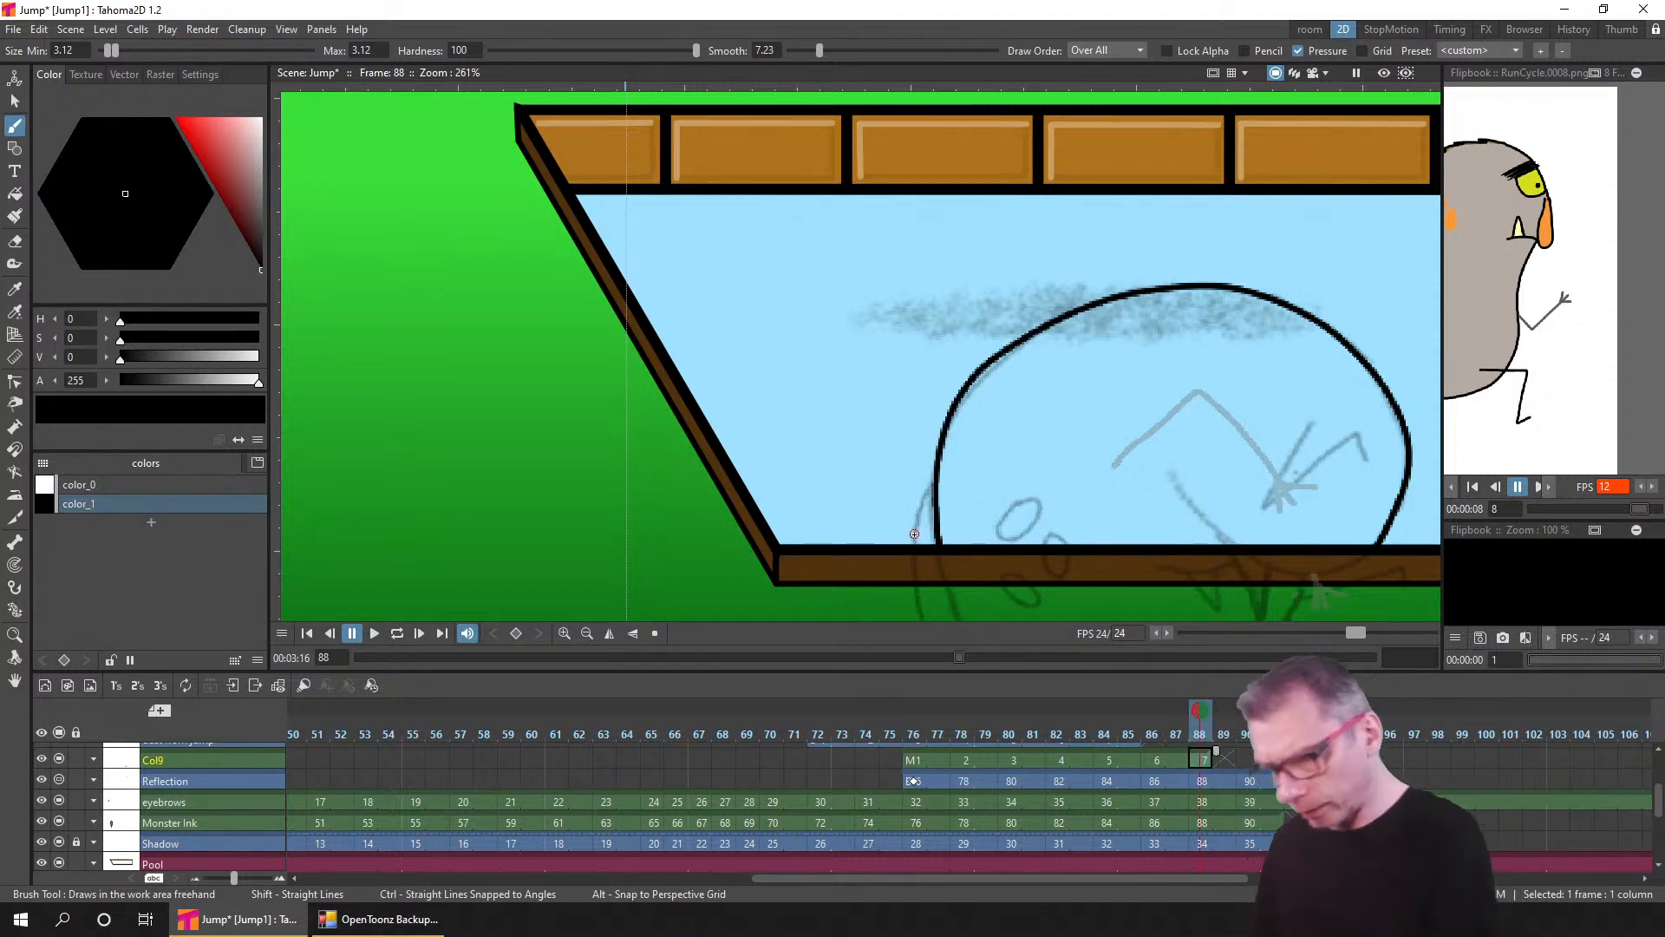
pyautogui.hotkey('ctrl', 'z')
pyautogui.moveTo(934, 482); pyautogui.dragTo(910, 543)
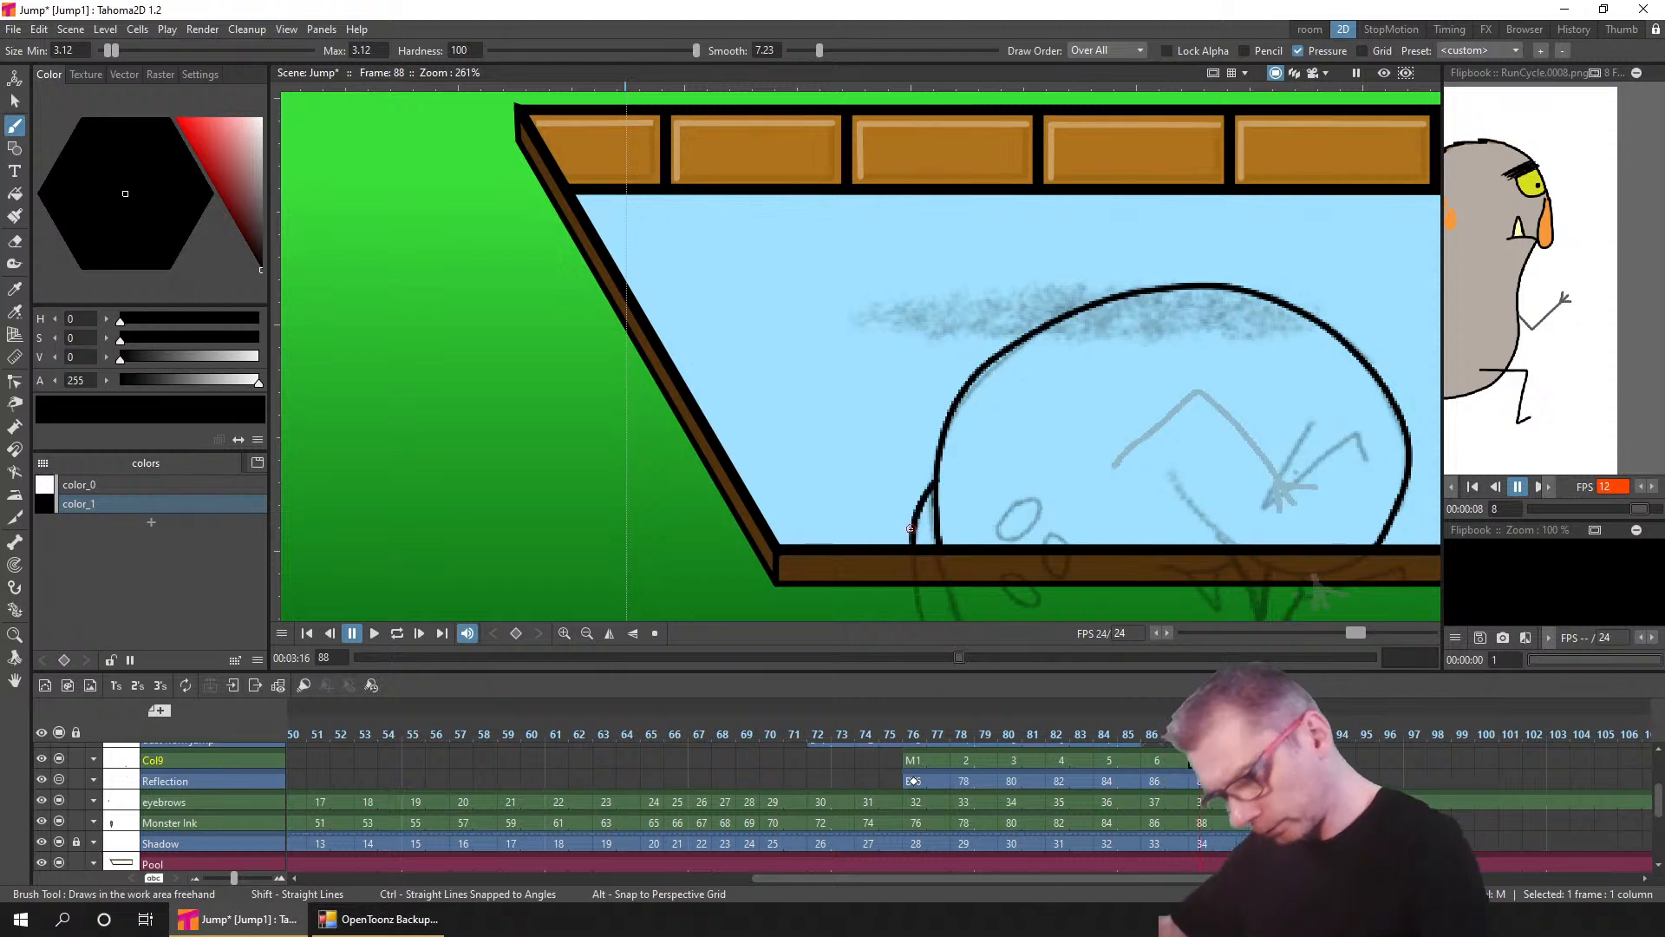
pyautogui.hotkey('ctrl', 's')
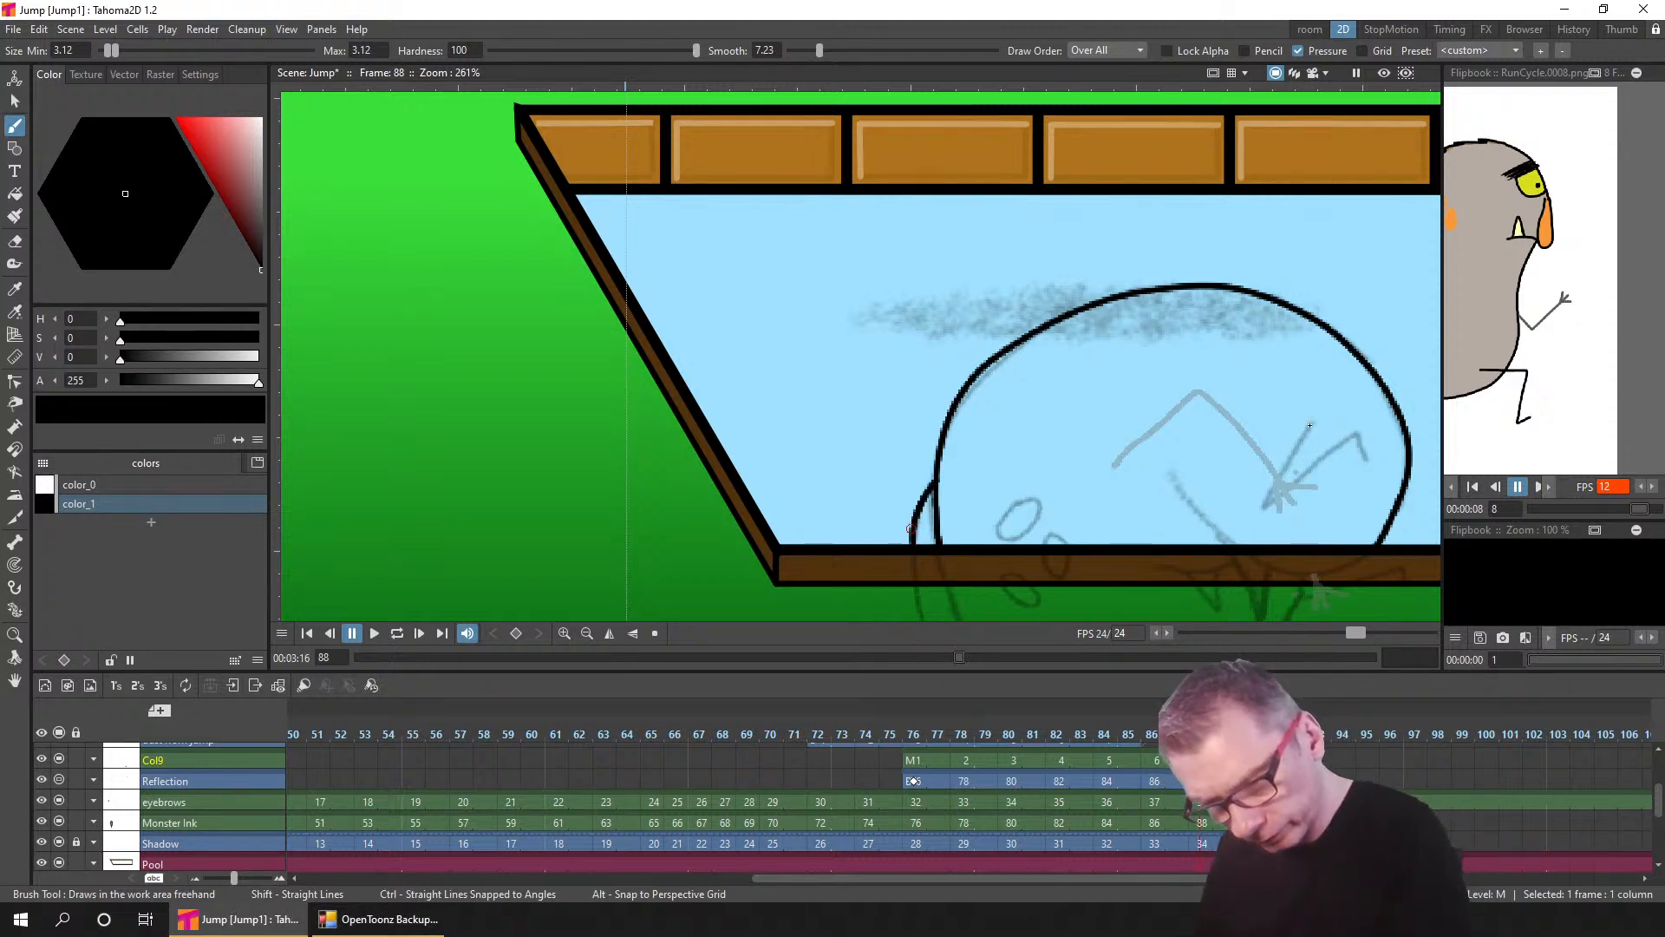
# - On Col9 at frame 88, ink the reflection's bent limbs, the finger lines and the inner body curve down to the pool's bottom edge
pyautogui.click(1310, 424)
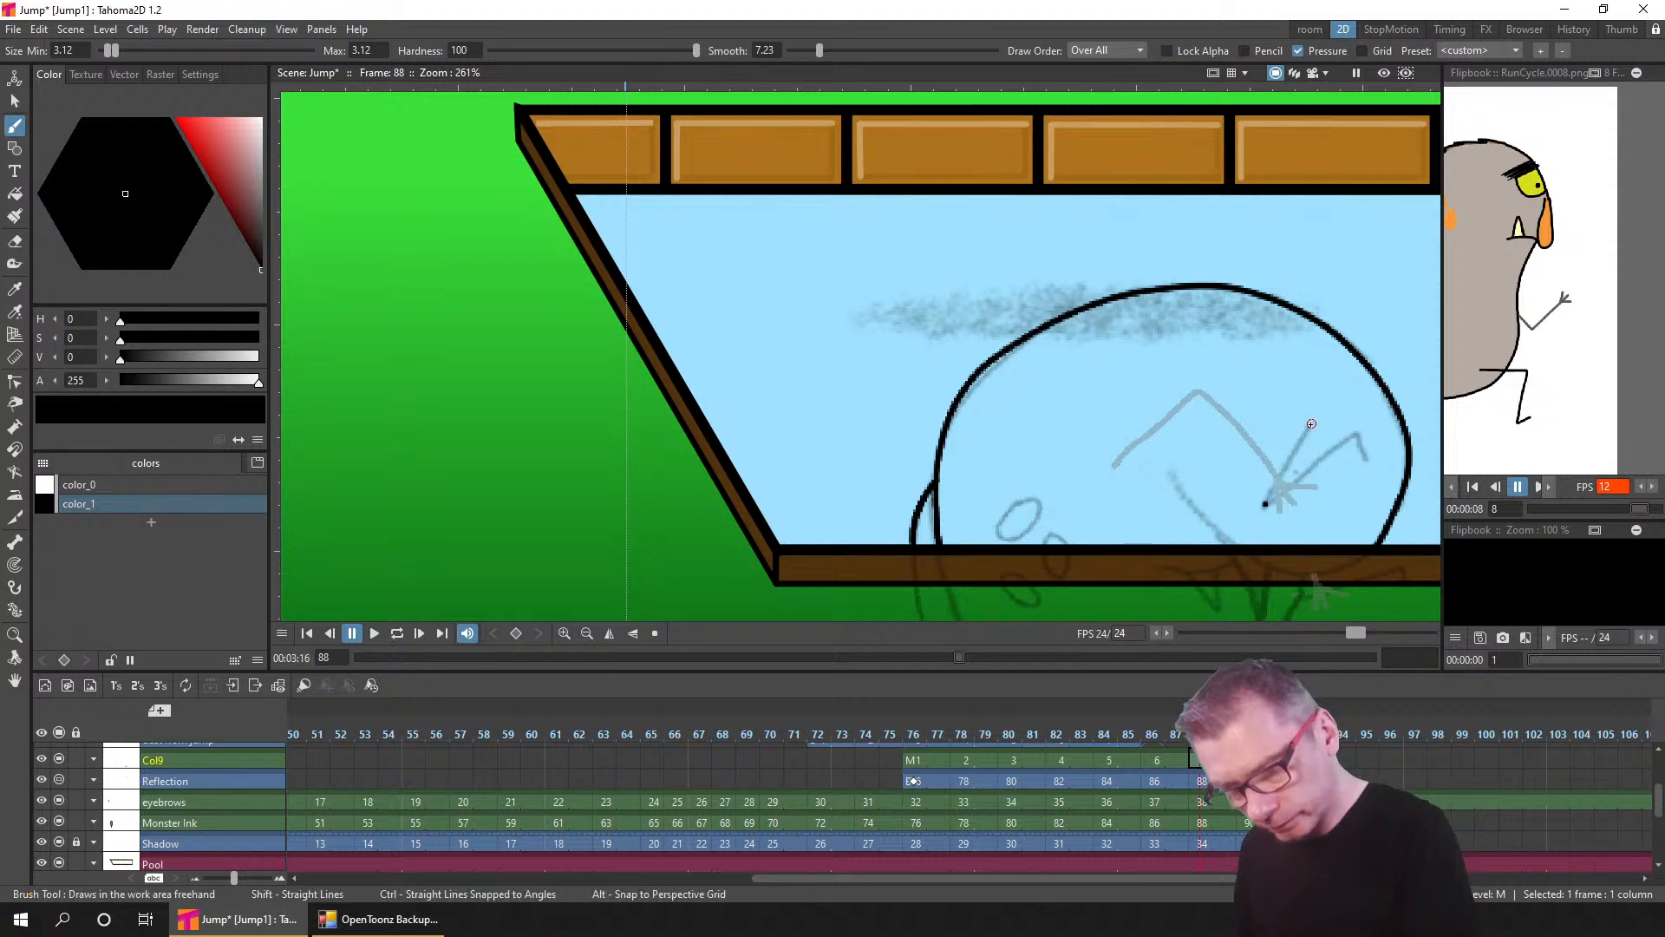
pyautogui.moveTo(1312, 424); pyautogui.dragTo(1264, 508)
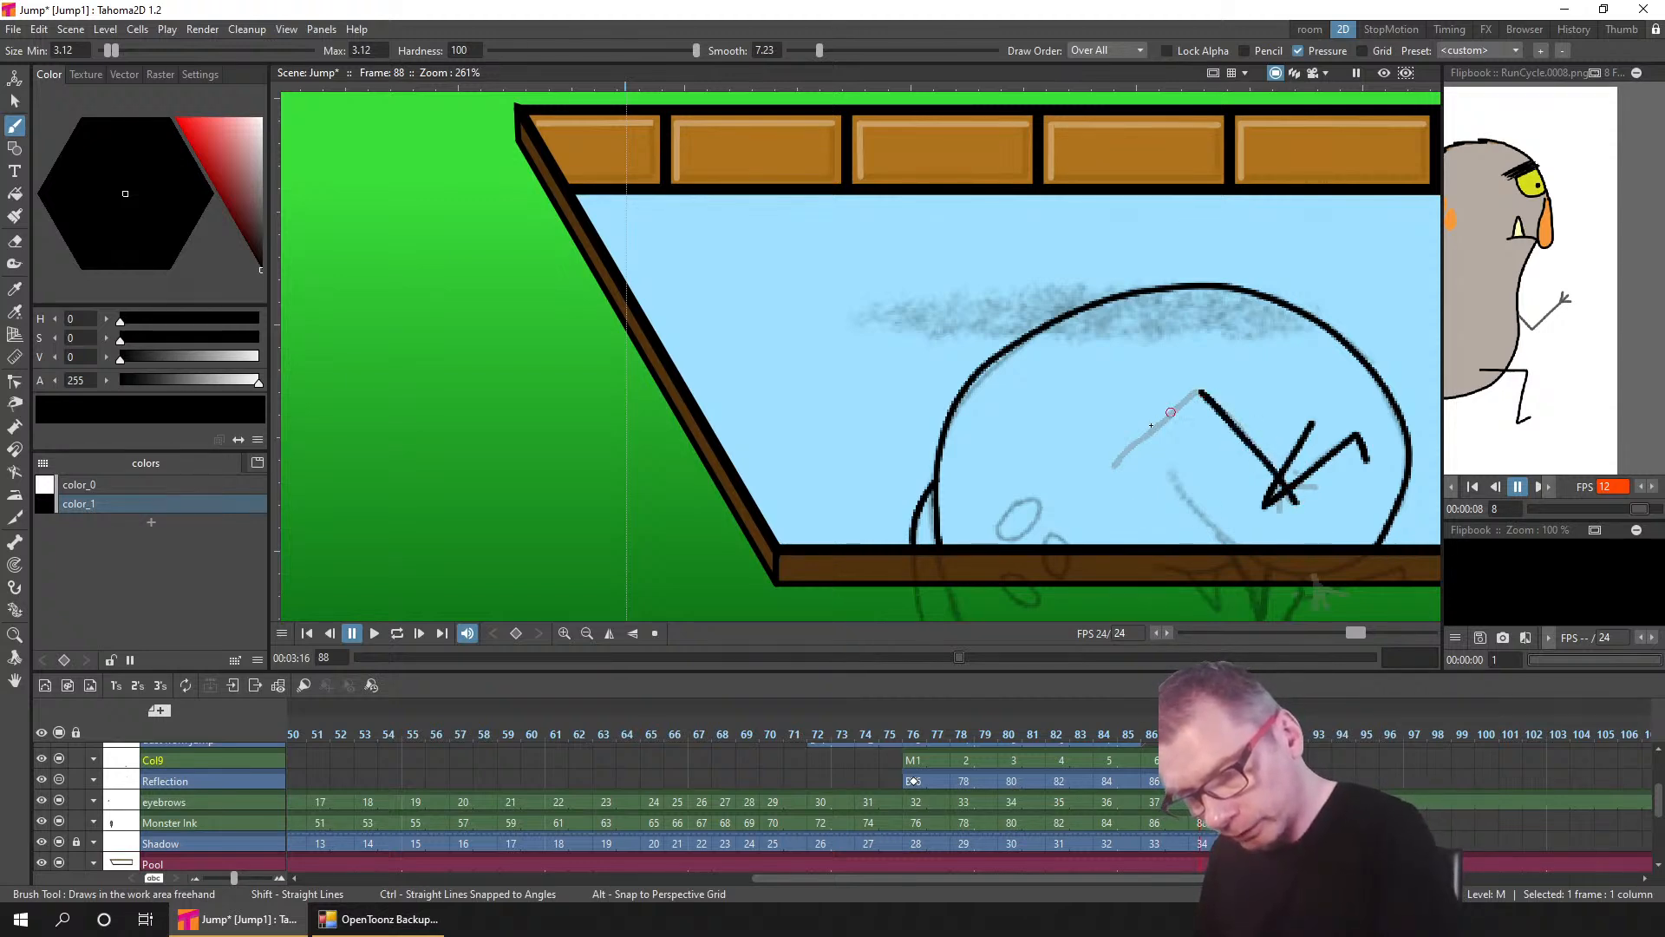
pyautogui.moveTo(1114, 460); pyautogui.dragTo(1113, 461)
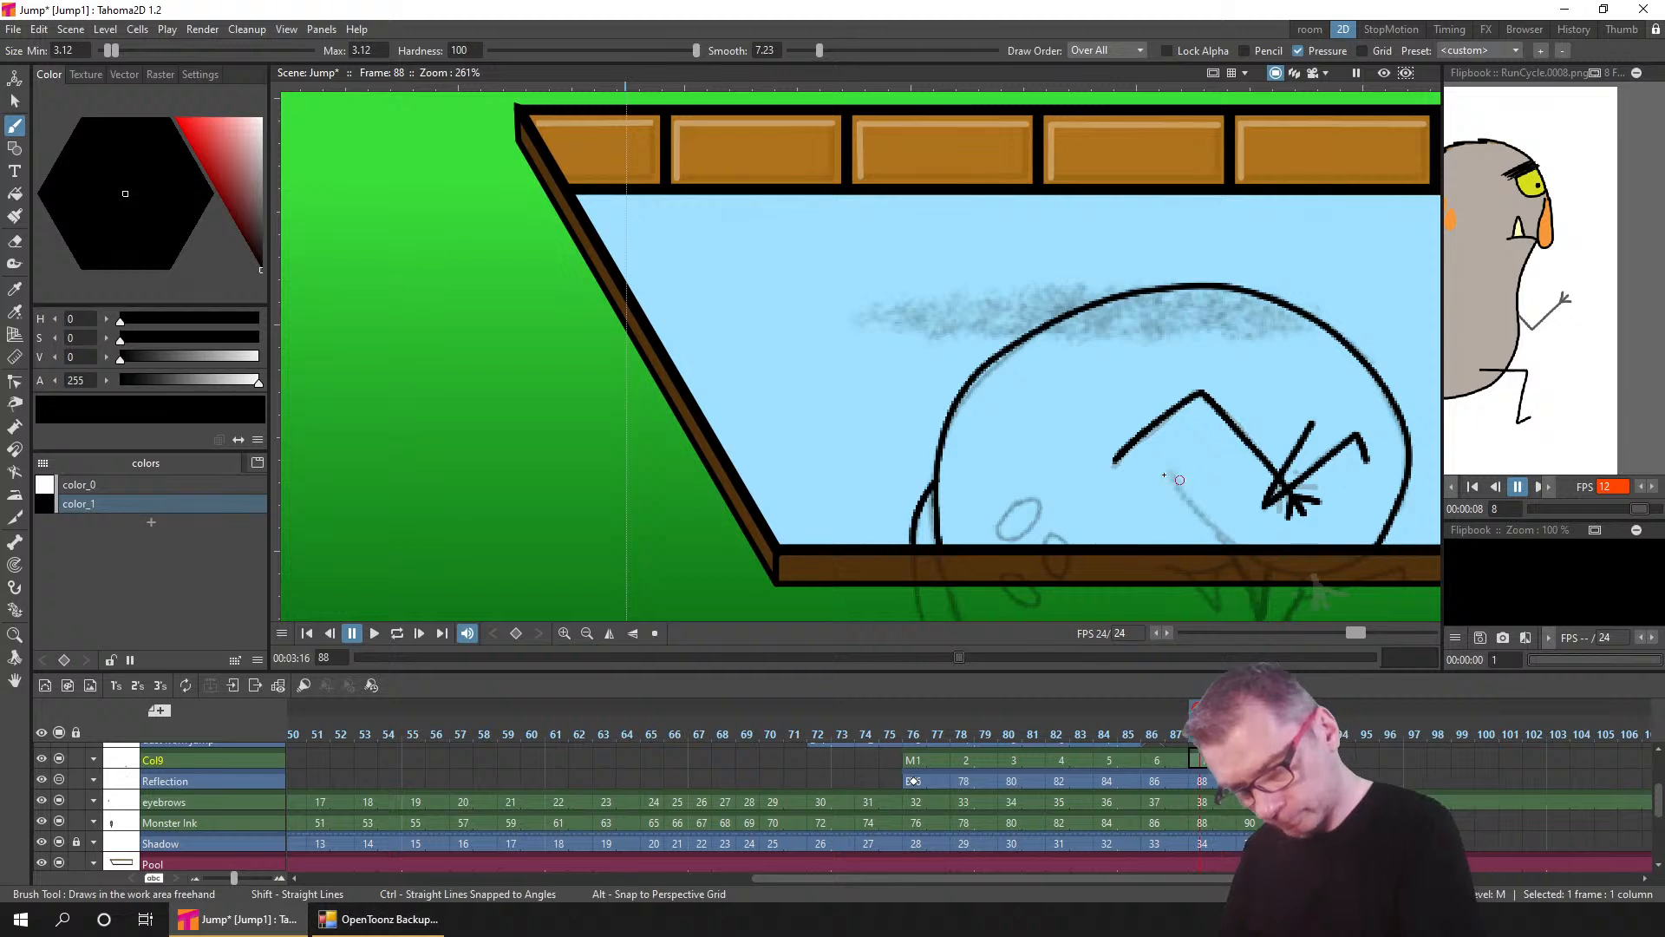
pyautogui.moveTo(1205, 523); pyautogui.dragTo(1246, 532)
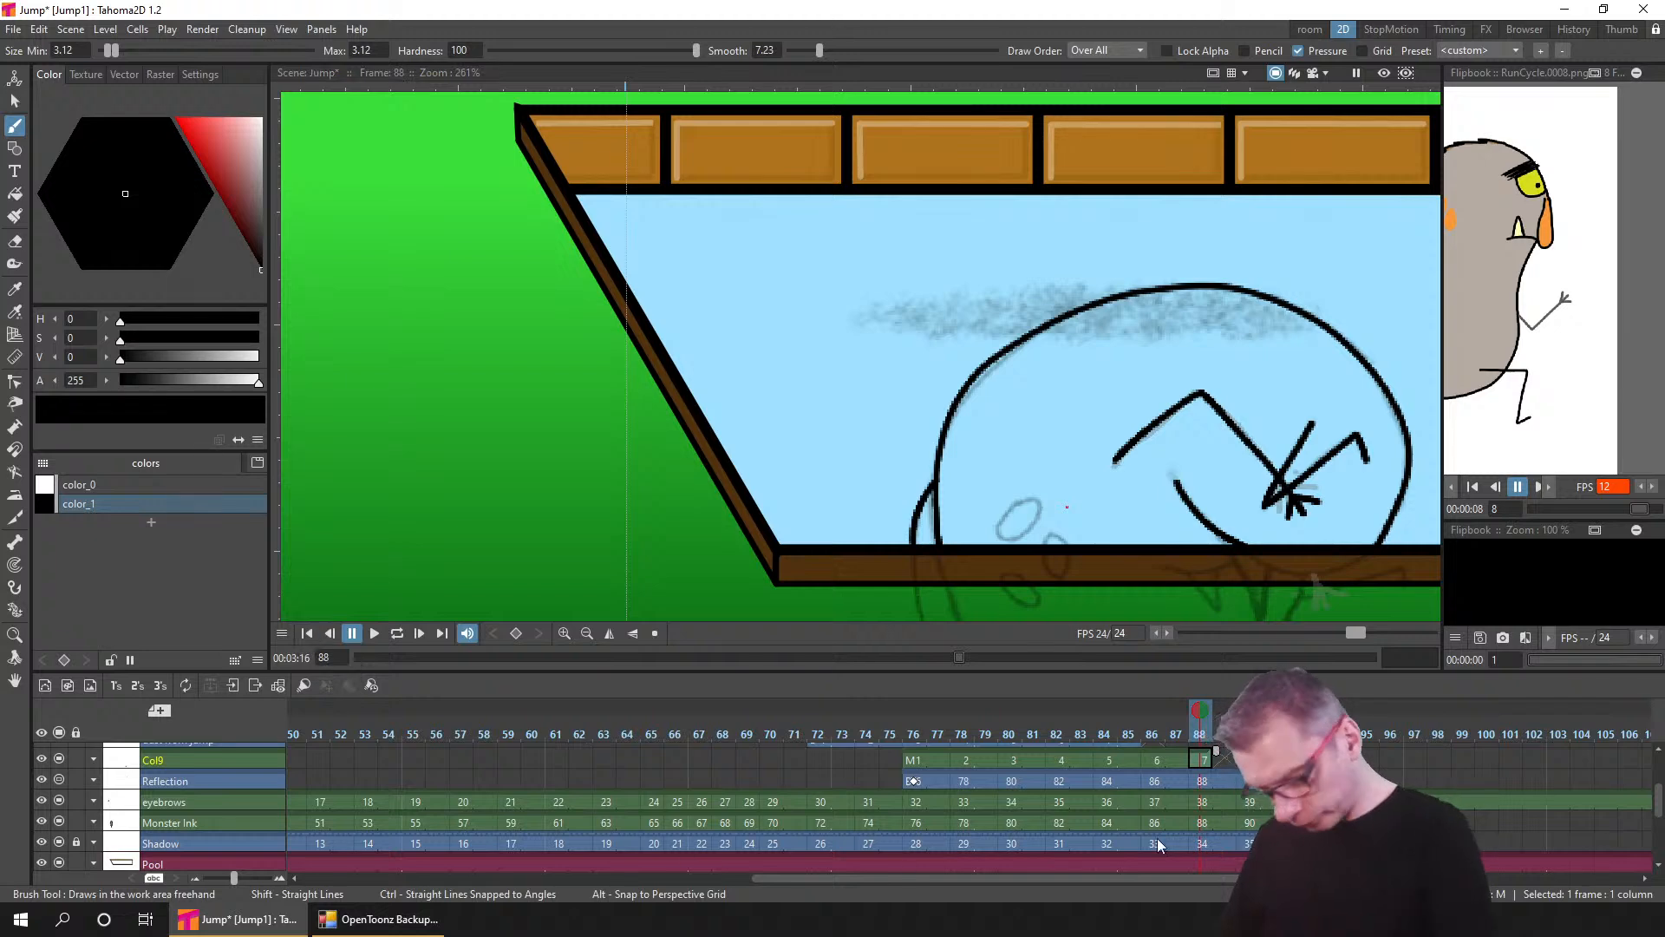
# - Copy the palette colors from Fur through Mane from the Monster Ink level into the Col9 level's palette
pyautogui.click(1201, 818)
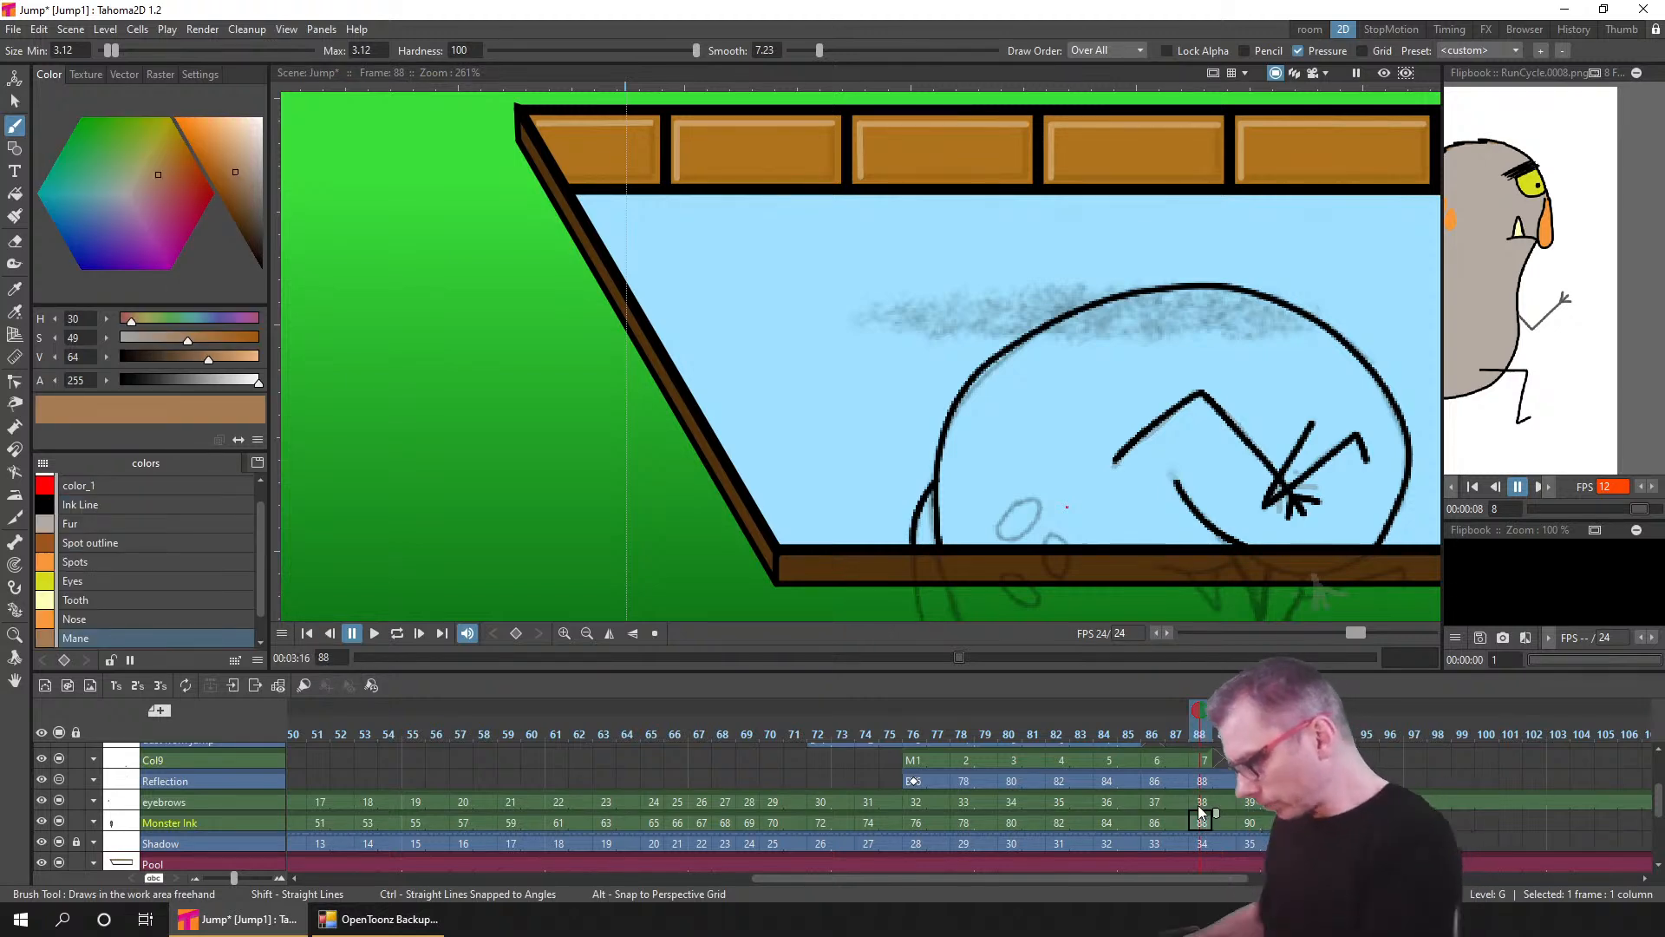
pyautogui.click(117, 520)
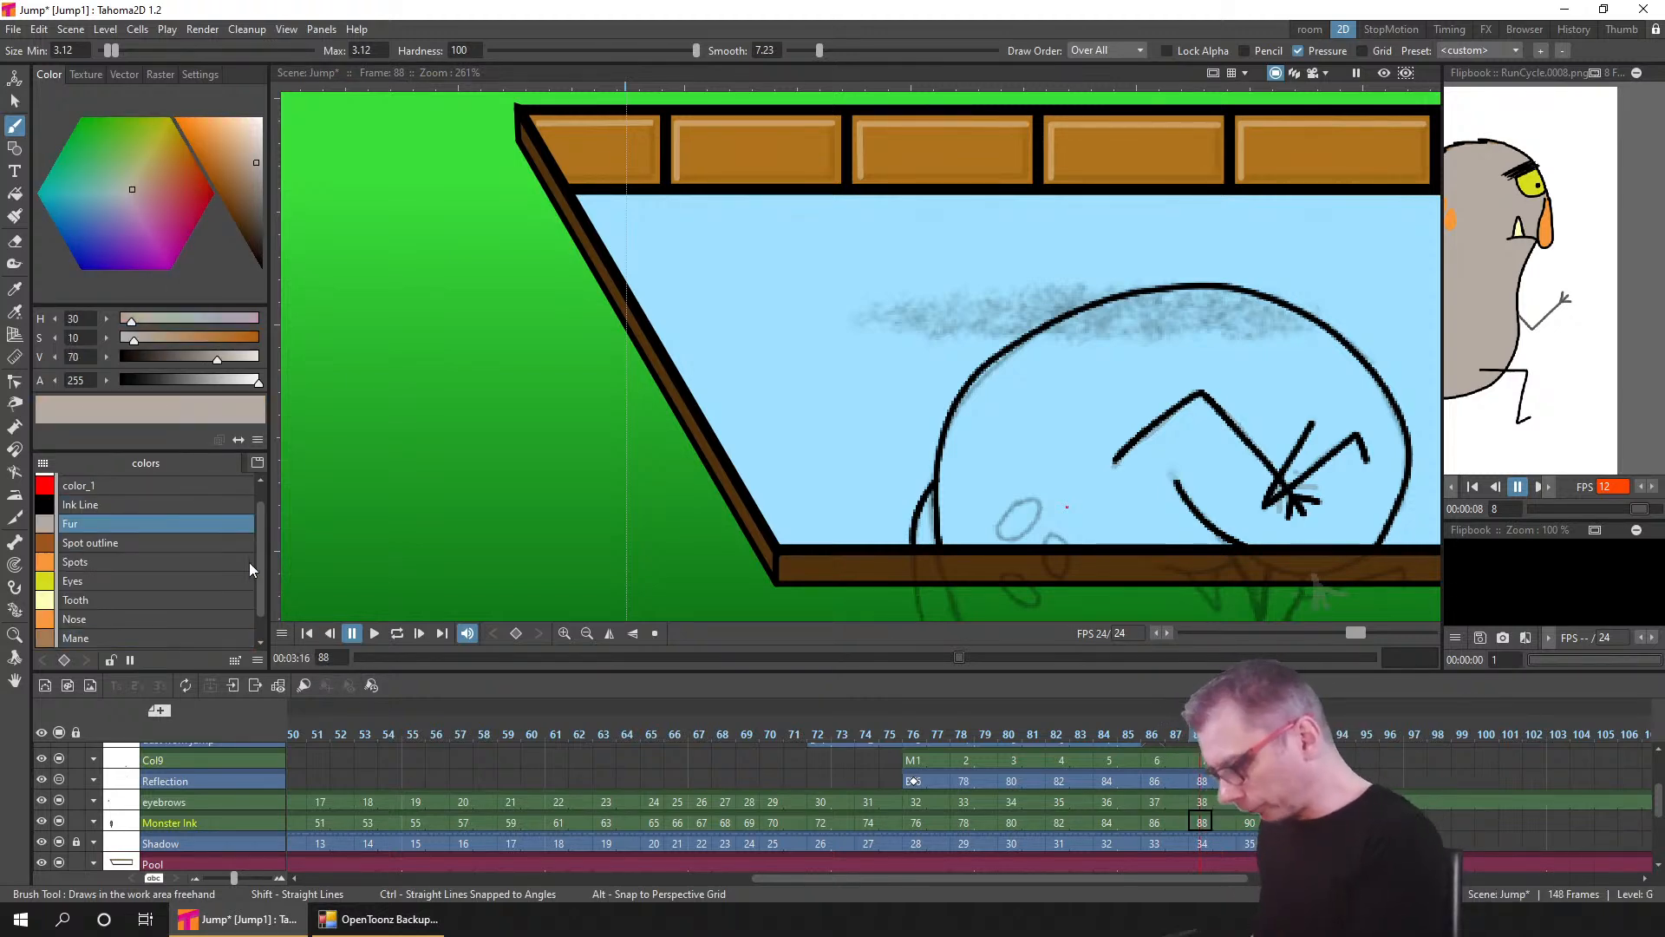
pyautogui.moveTo(259, 555); pyautogui.dragTo(255, 614)
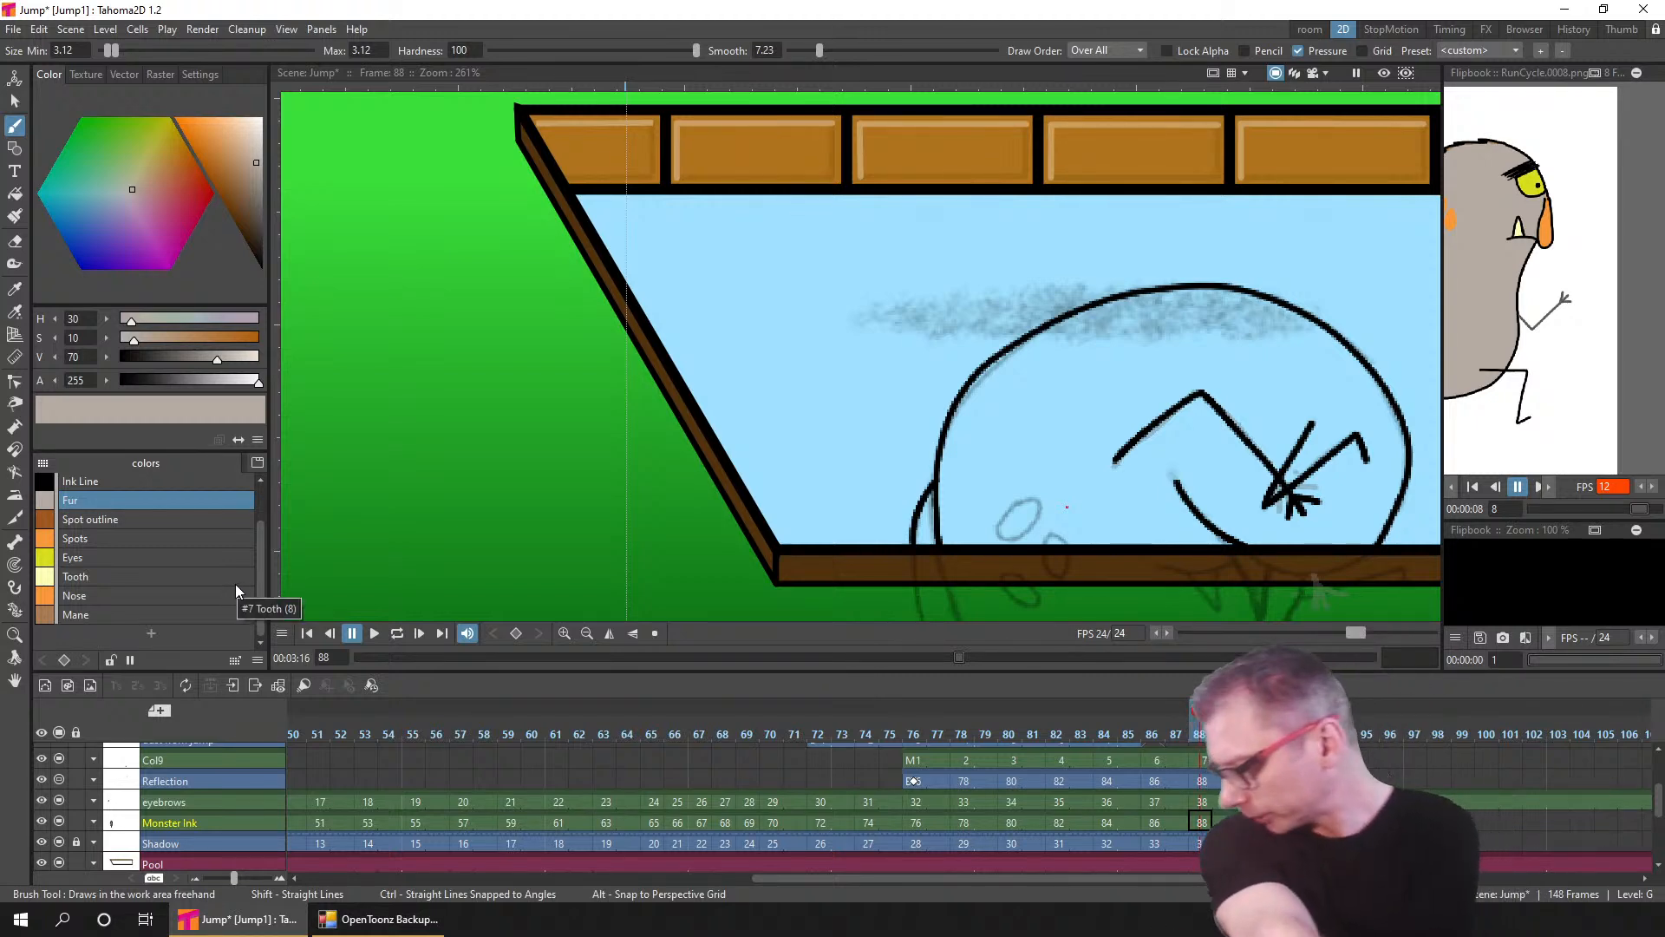
pyautogui.keyDown('shift'); pyautogui.click(96, 613); pyautogui.keyUp('shift')
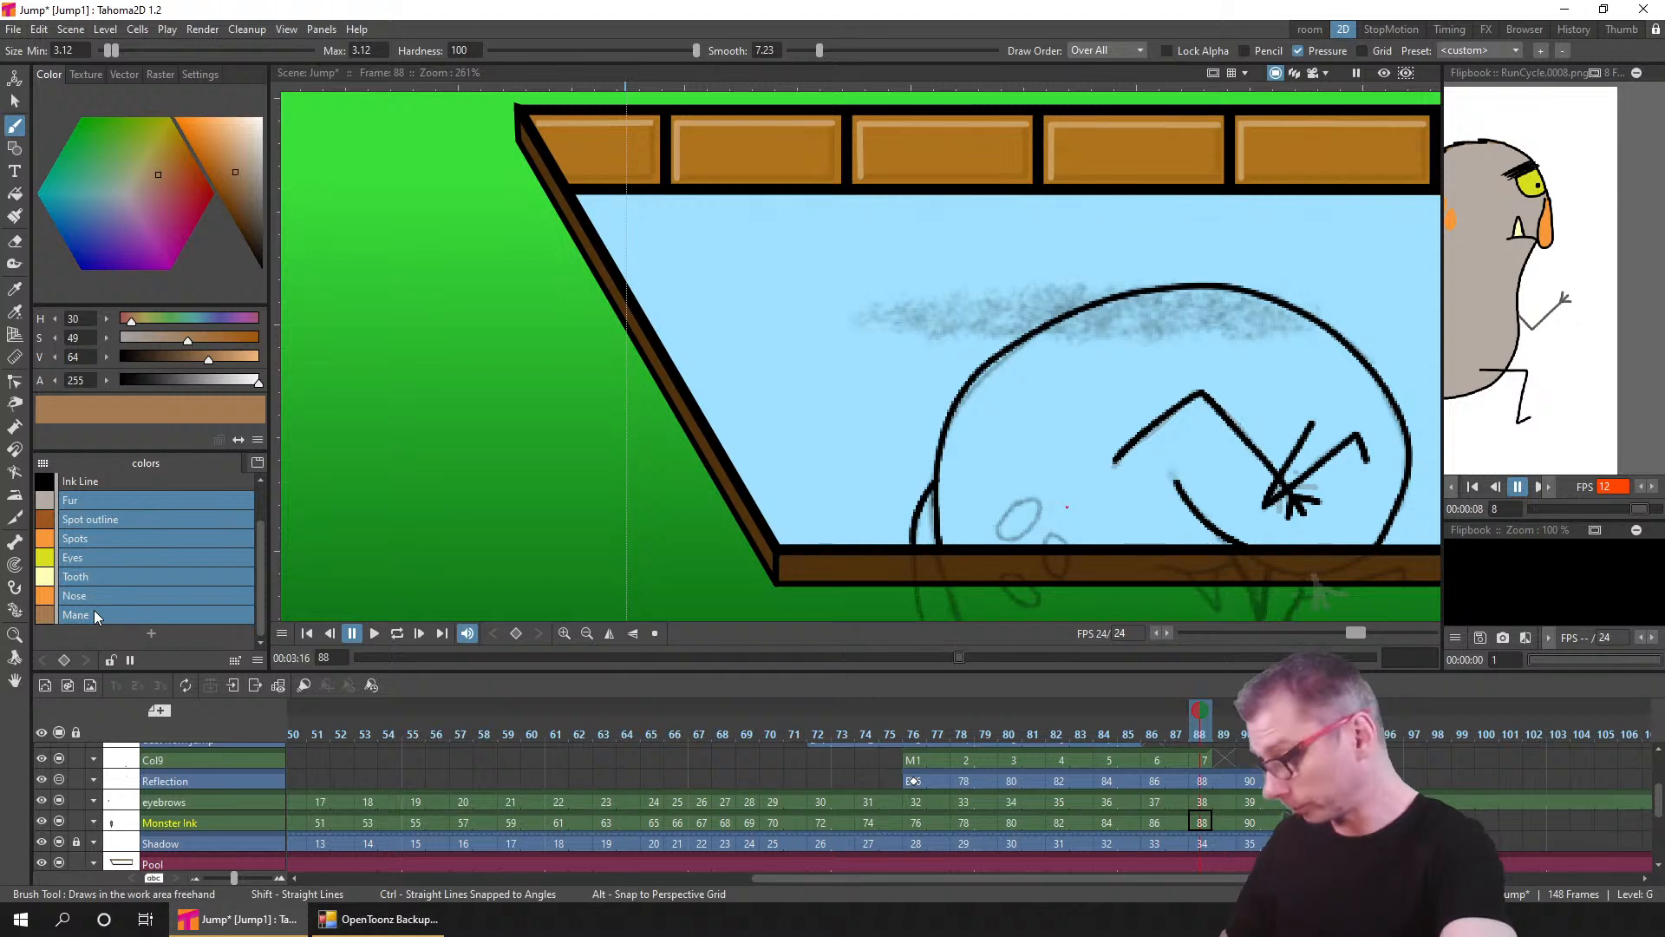
pyautogui.click(1203, 763)
pyautogui.click(167, 563)
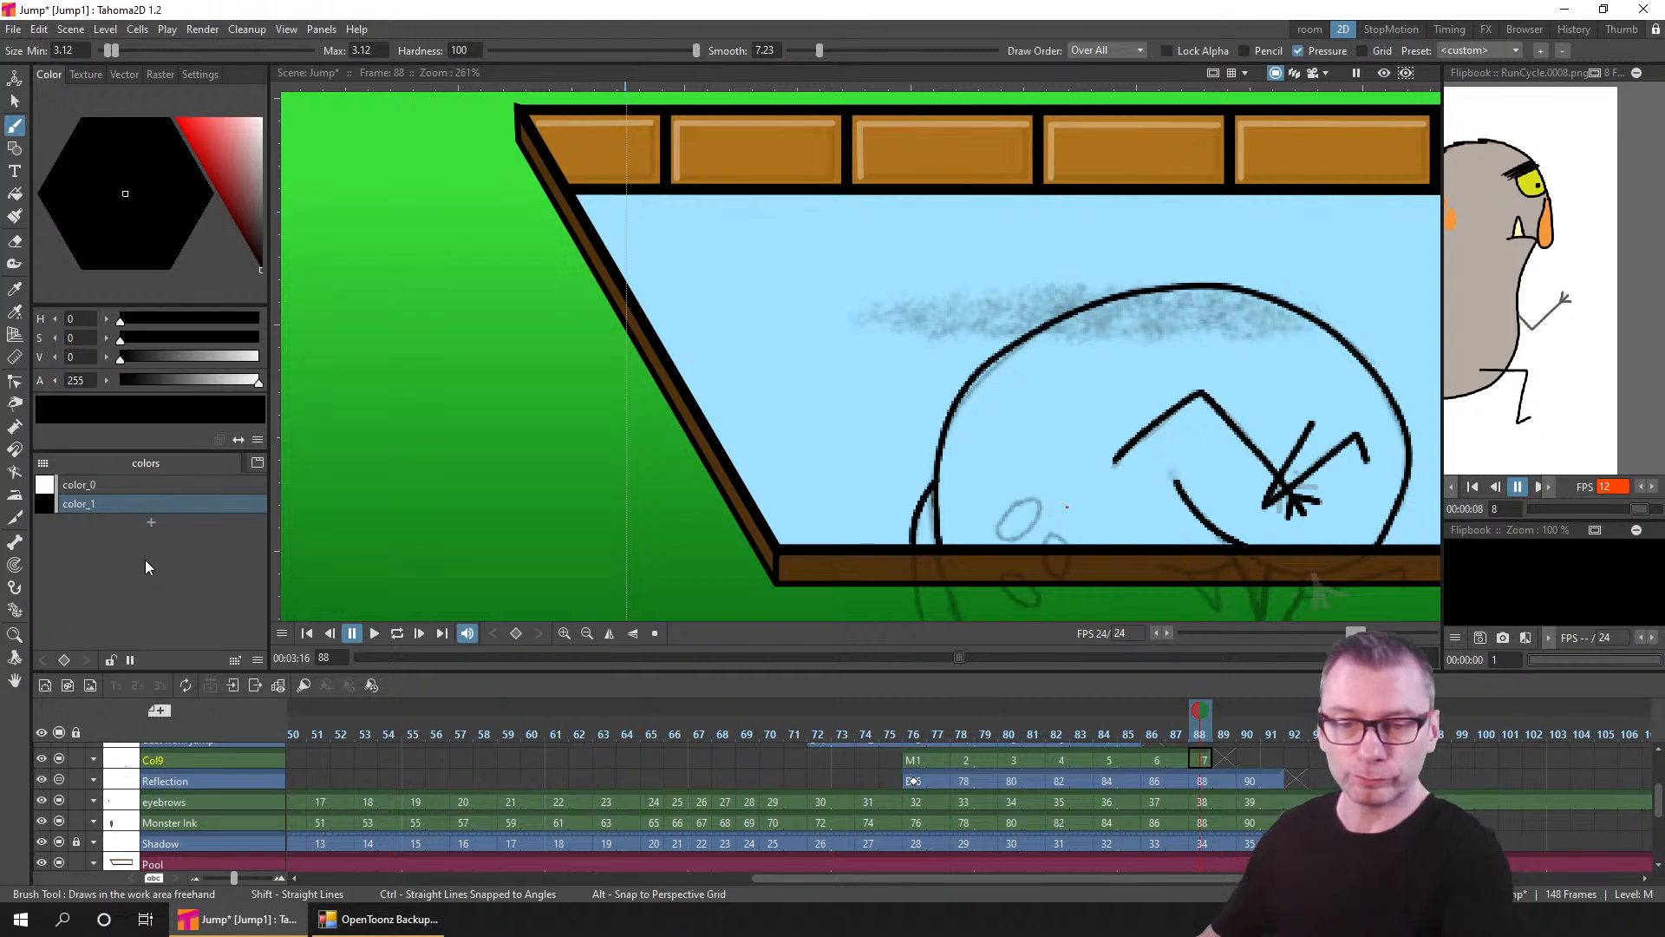
pyautogui.hotkey('ctrl', 'v')
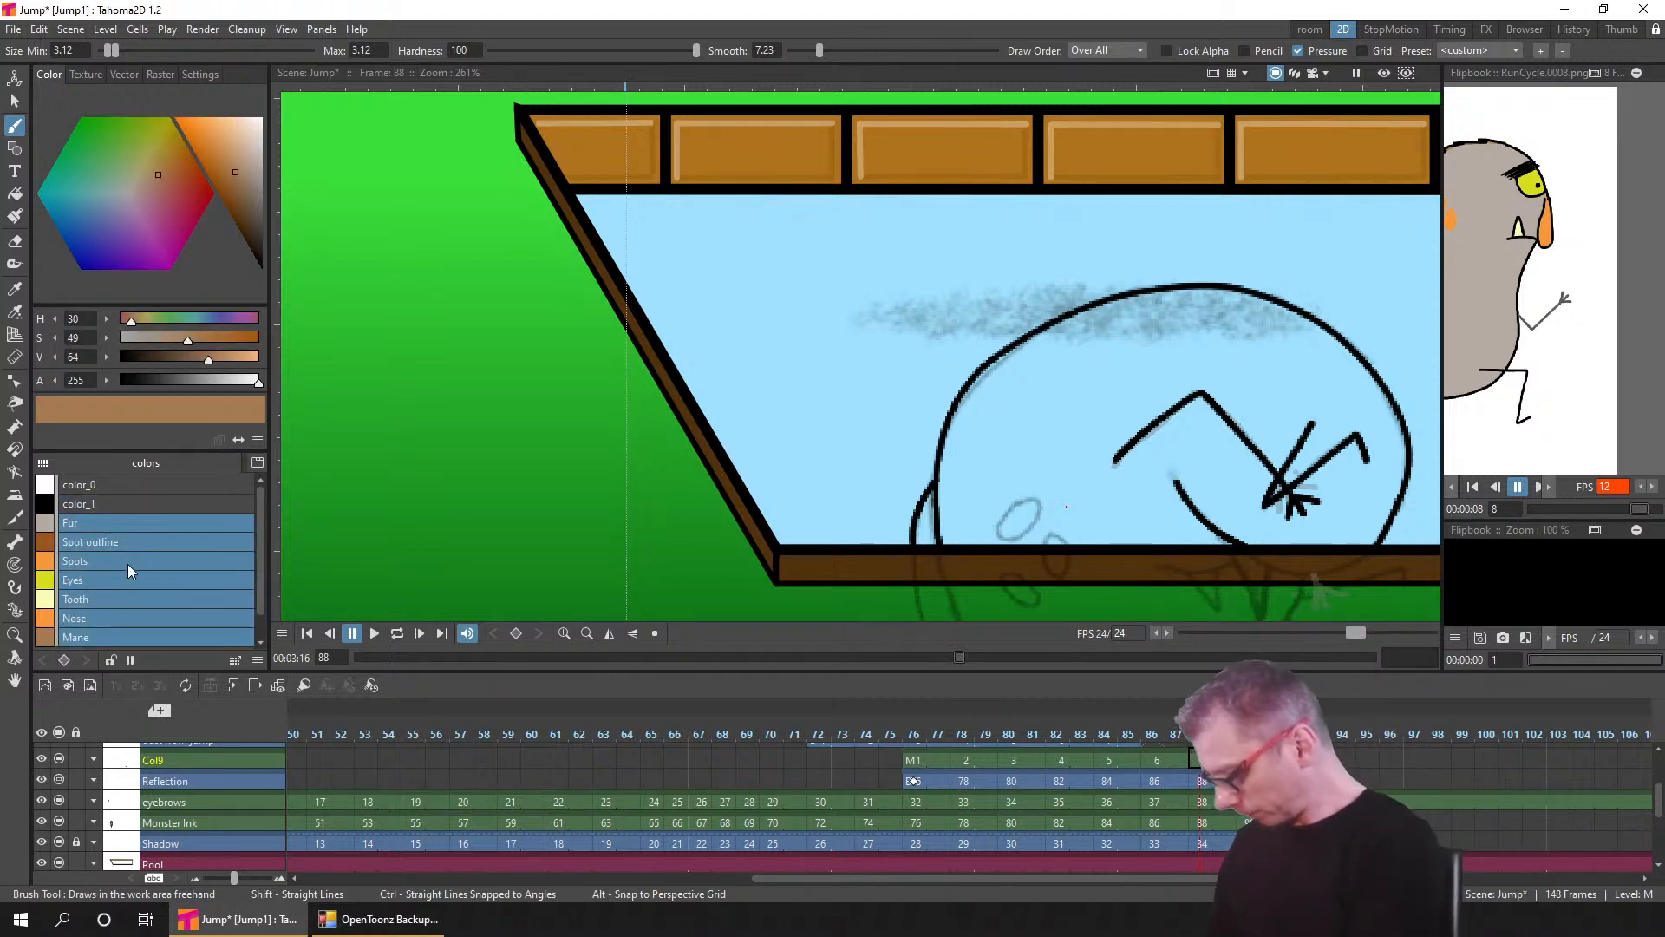
# - Try inking the reflection's upper spot at frame 88 in the Spot outline color, and undo the stroke
pyautogui.click(135, 544)
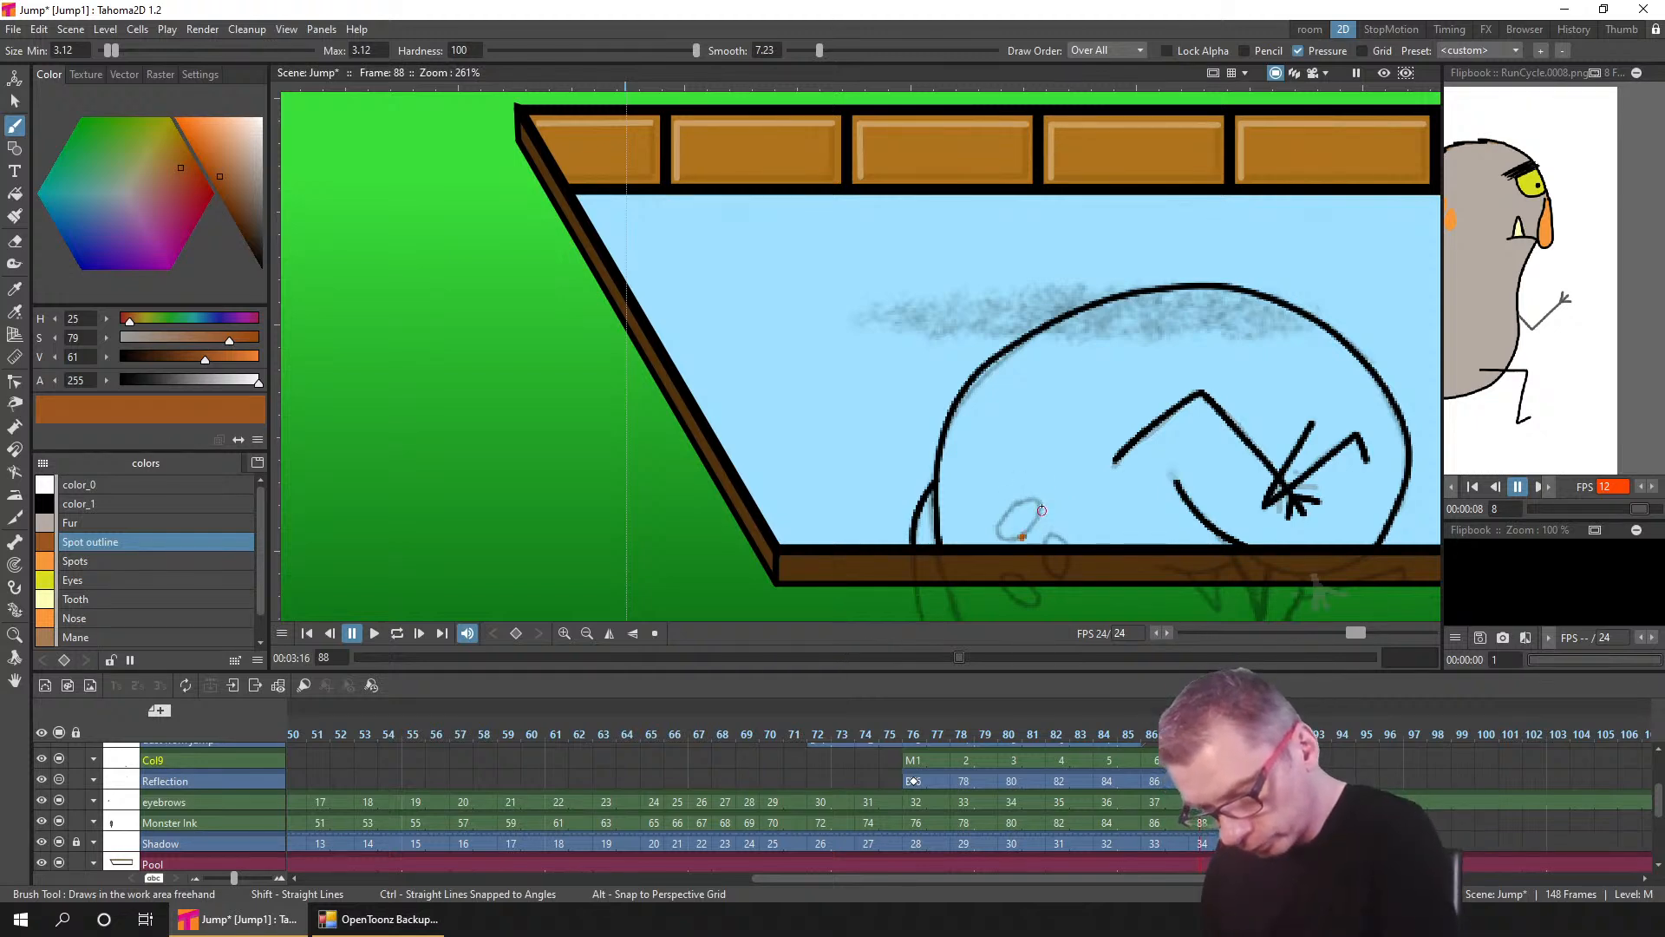
pyautogui.hotkey('ctrl', 'z')
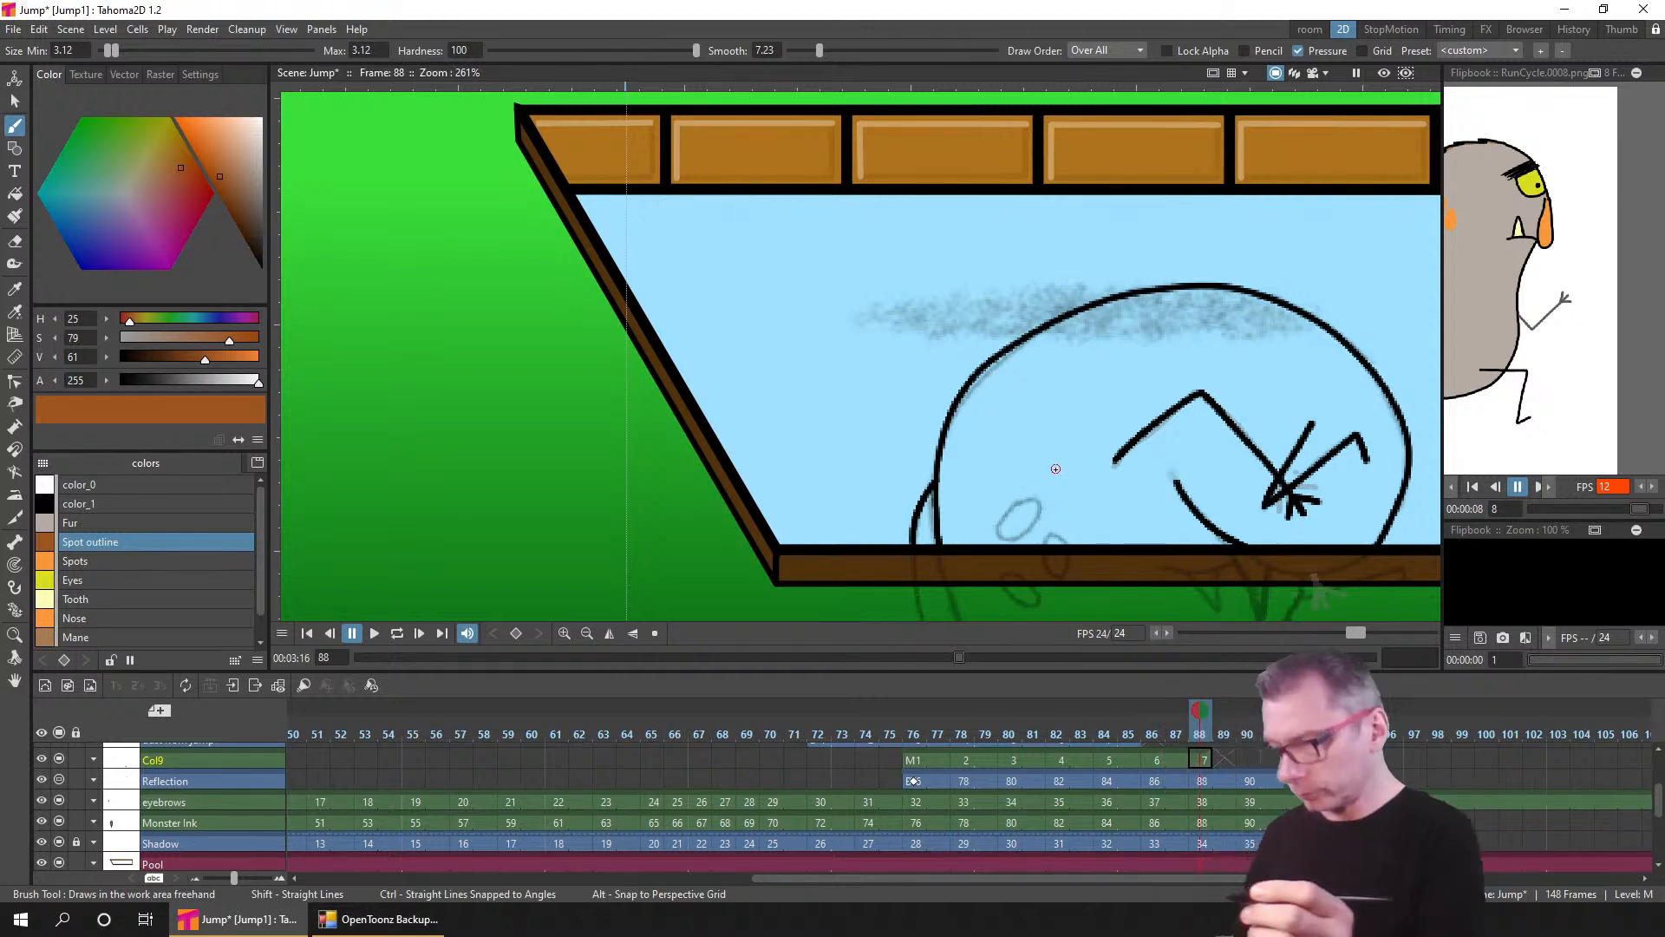
# - Extend Col9's frame 88 drawing so that it holds through frame 89
pyautogui.click(1246, 758)
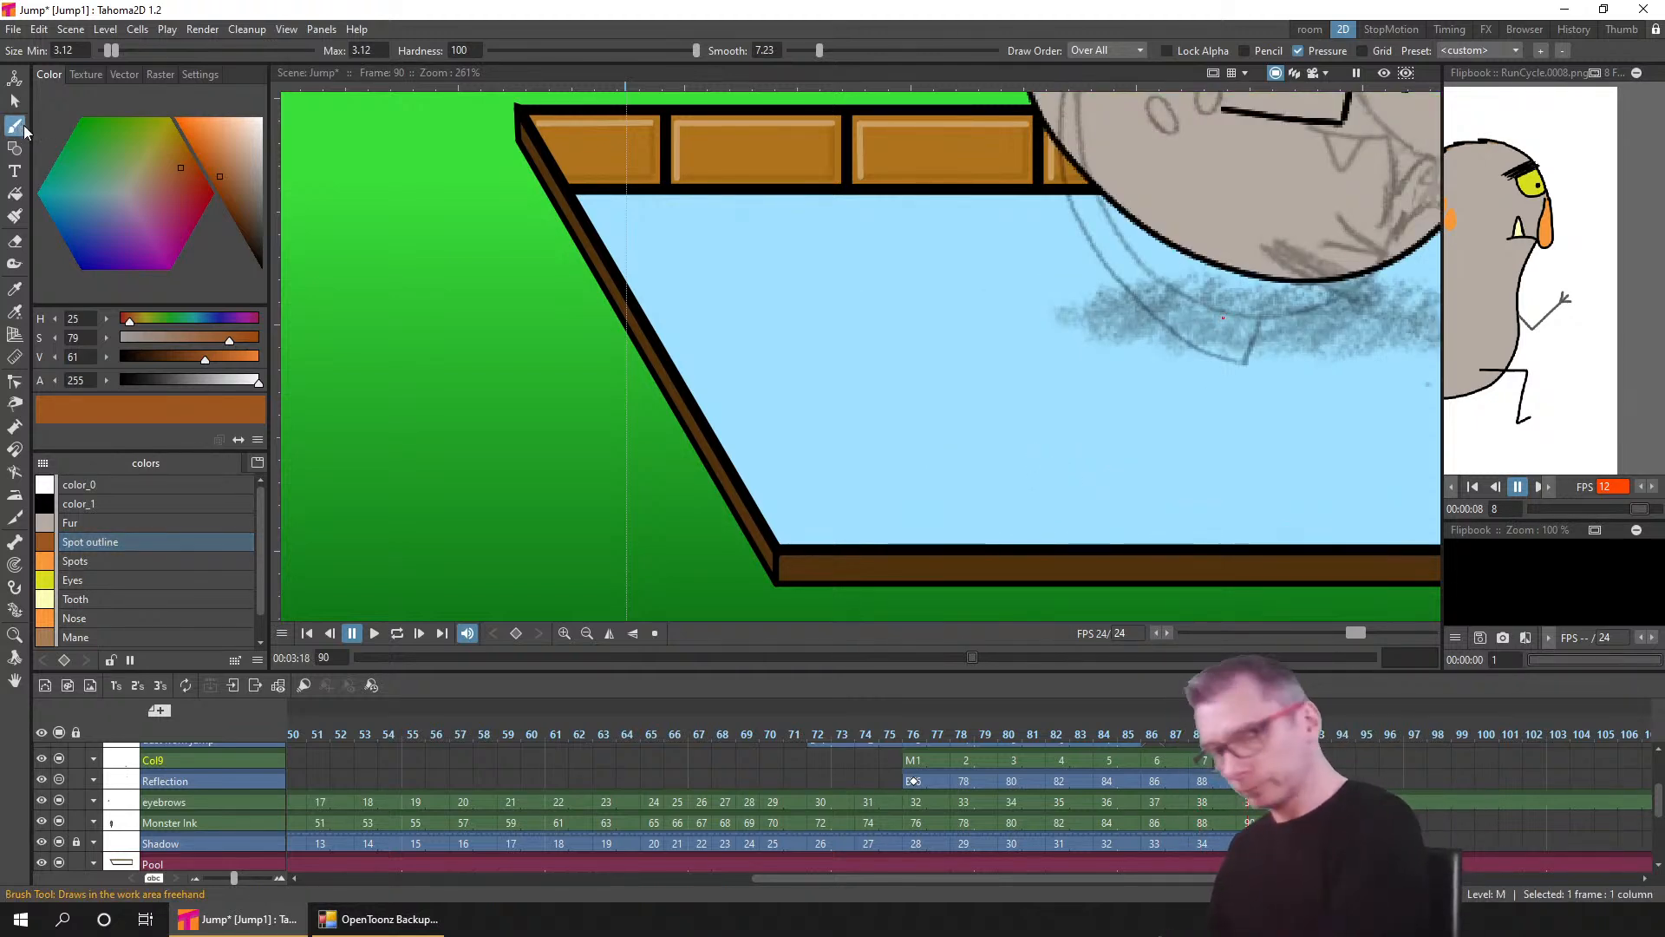
pyautogui.moveTo(1322, 397); pyautogui.dragTo(1115, 372)
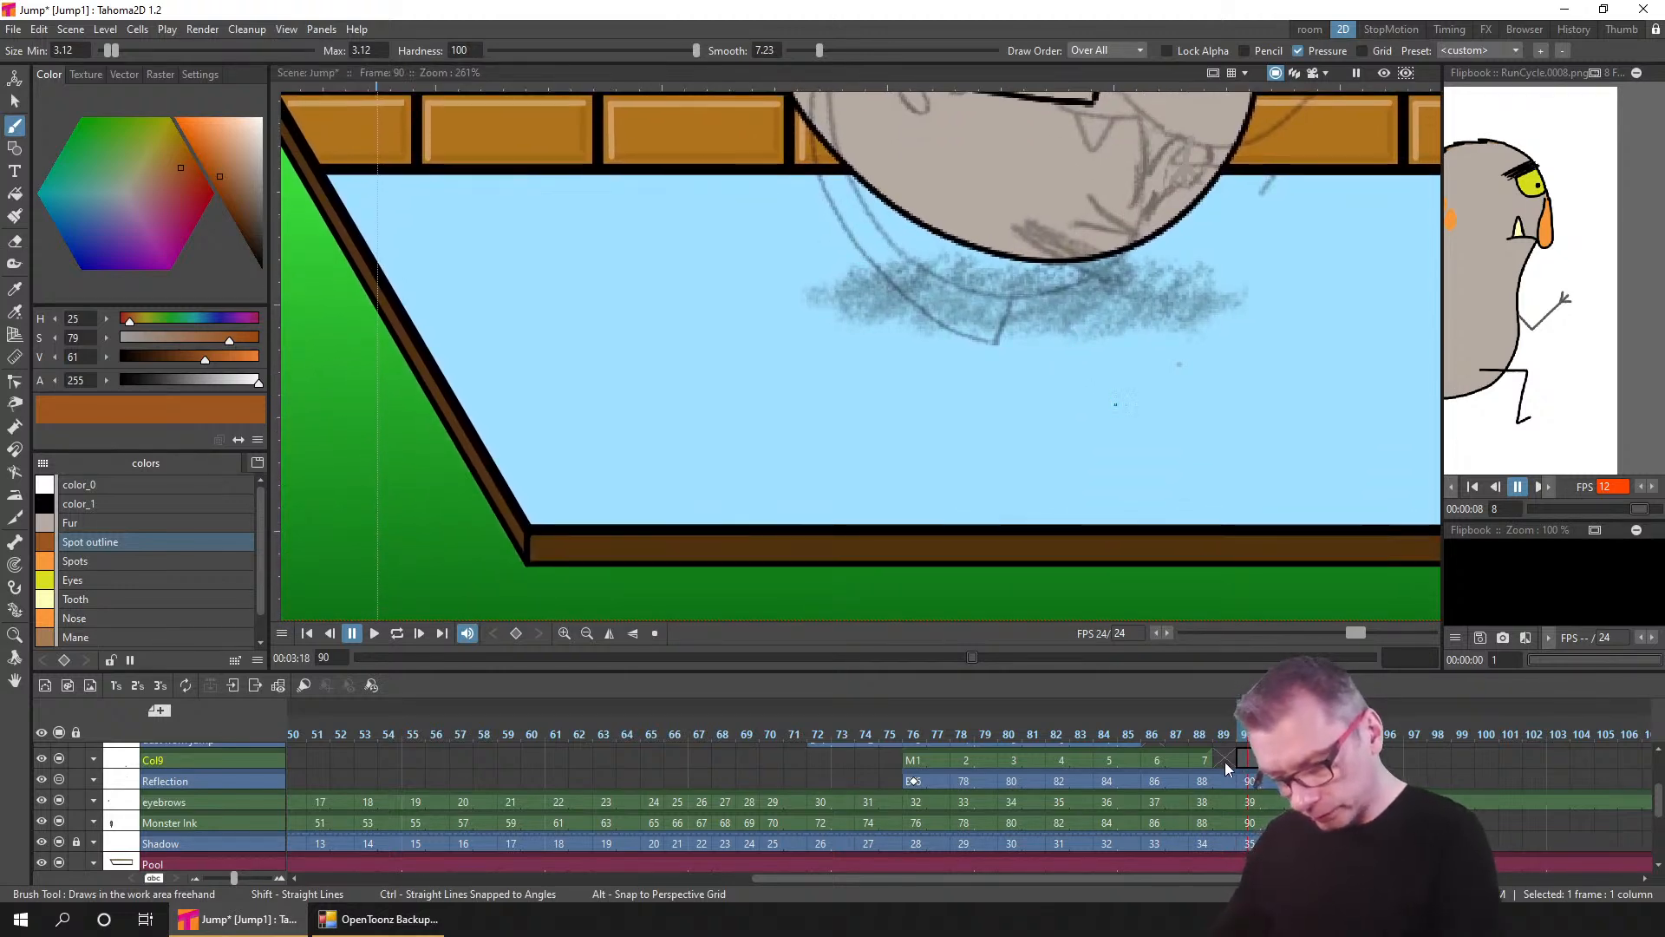
pyautogui.click(1201, 761)
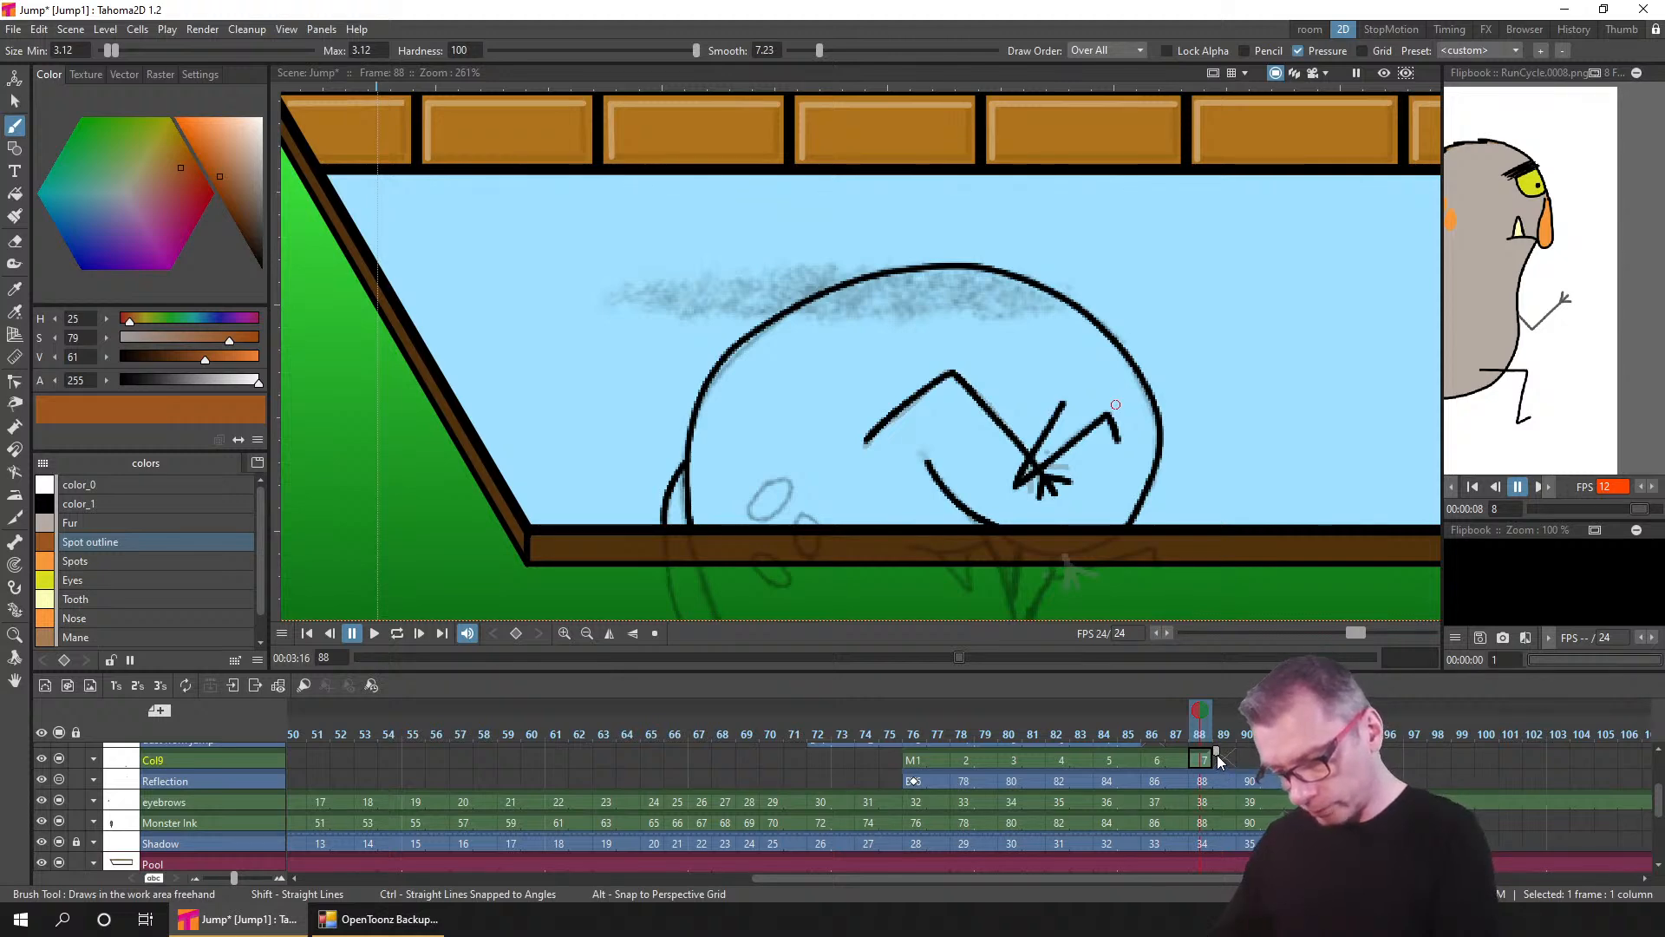
pyautogui.moveTo(1240, 751); pyautogui.dragTo(1240, 754)
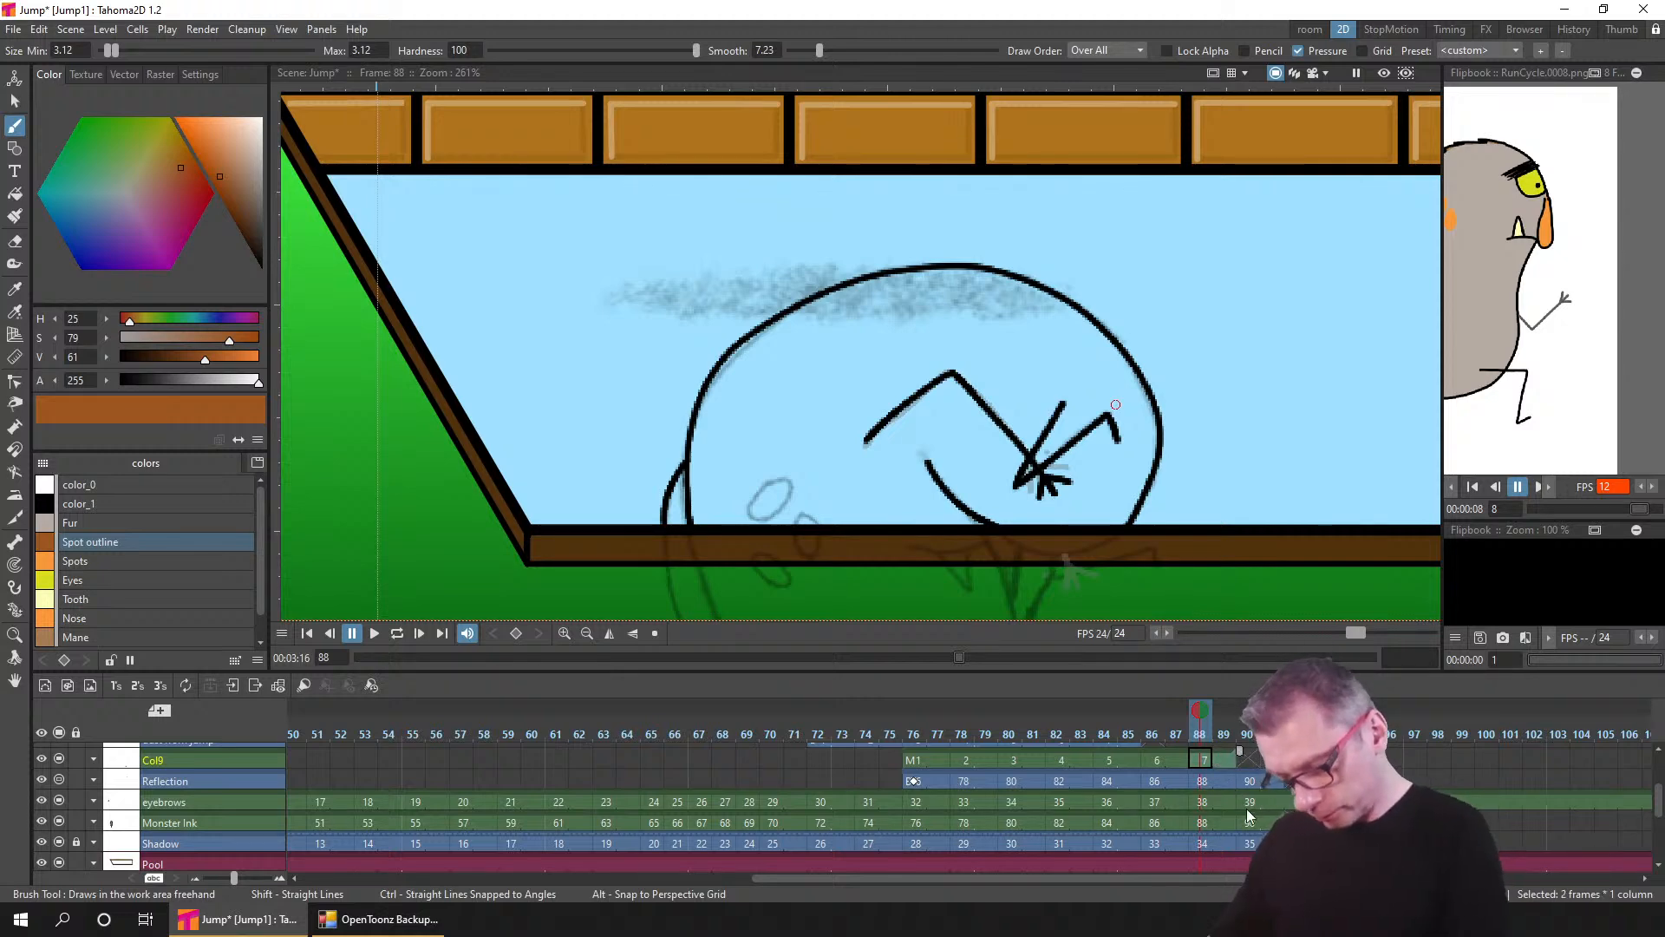
# - Set an Animate tool keyframe on the Reflection column at frame 89
pyautogui.click(1224, 781)
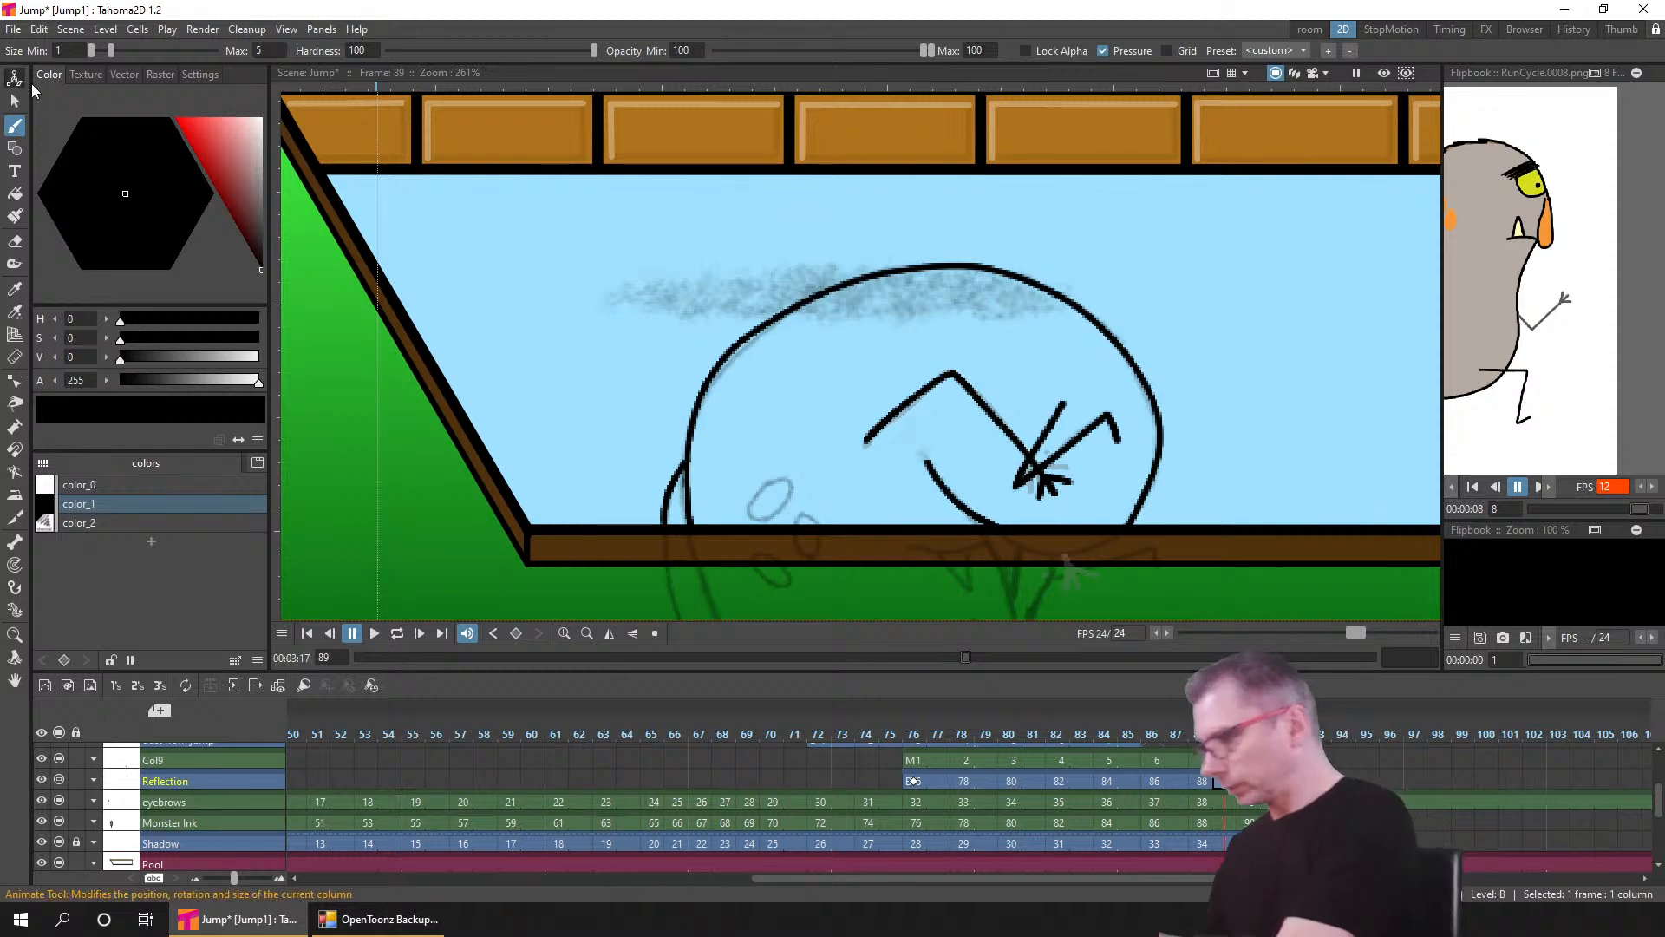
pyautogui.click(14, 78)
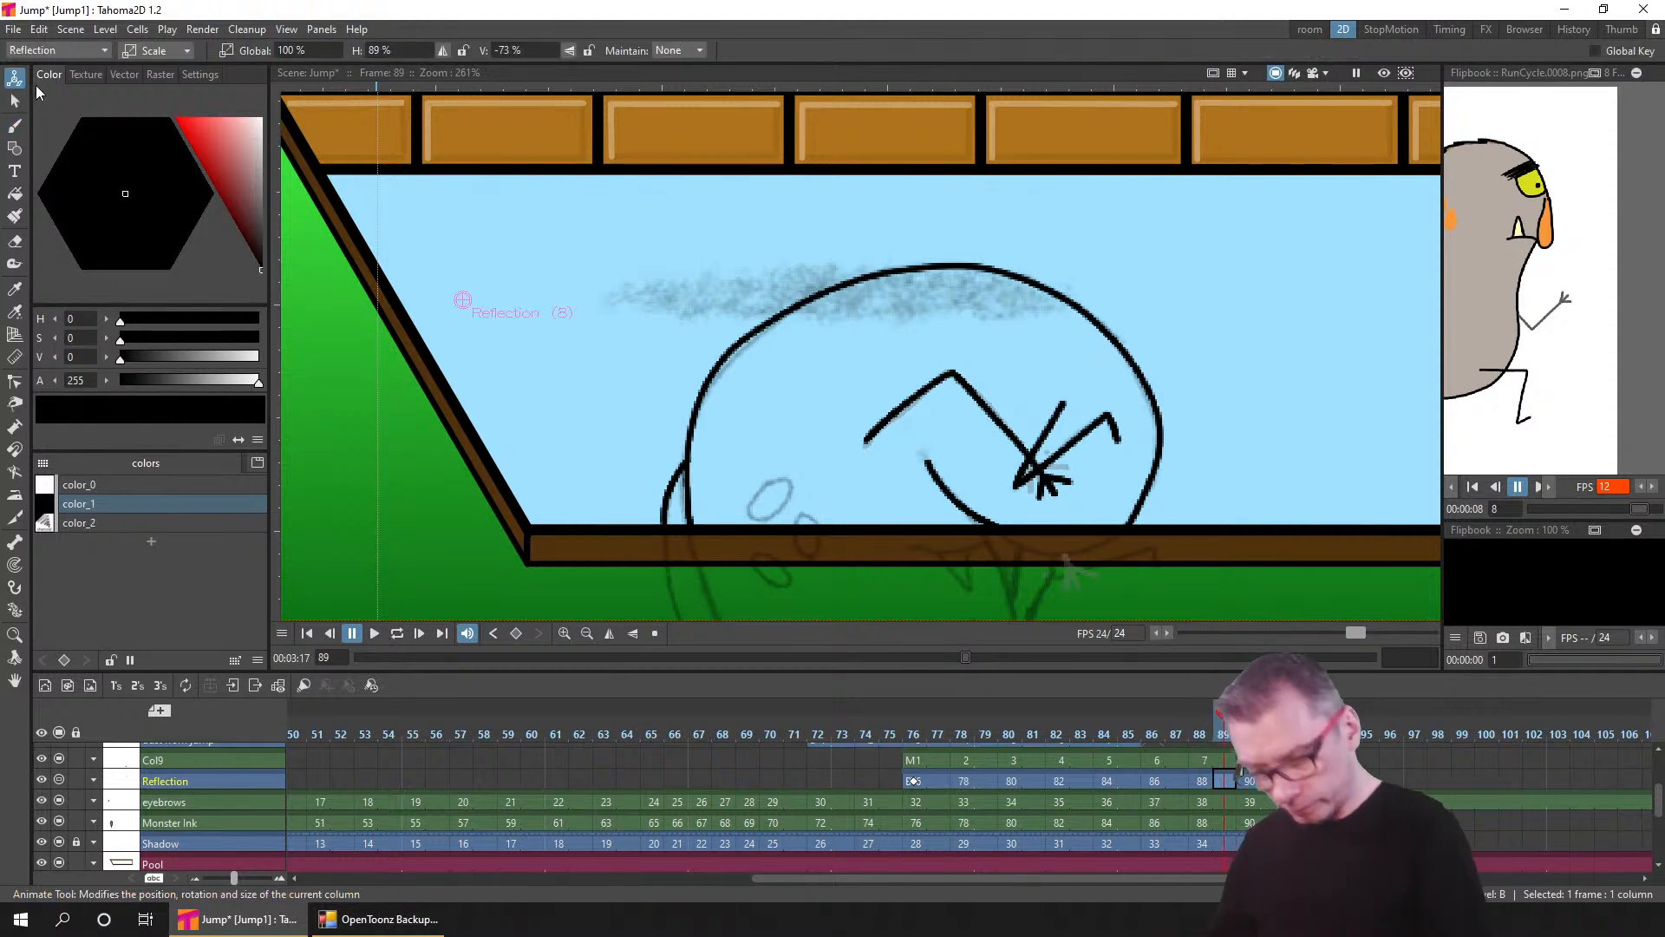
pyautogui.click(516, 633)
# - At frame 90, move the reflection sketch beneath the monster to about X -90.6 px, Y -727 px, and check it against frames 88 and 89
pyautogui.click(1248, 781)
pyautogui.moveTo(1115, 219); pyautogui.dragTo(1059, 465)
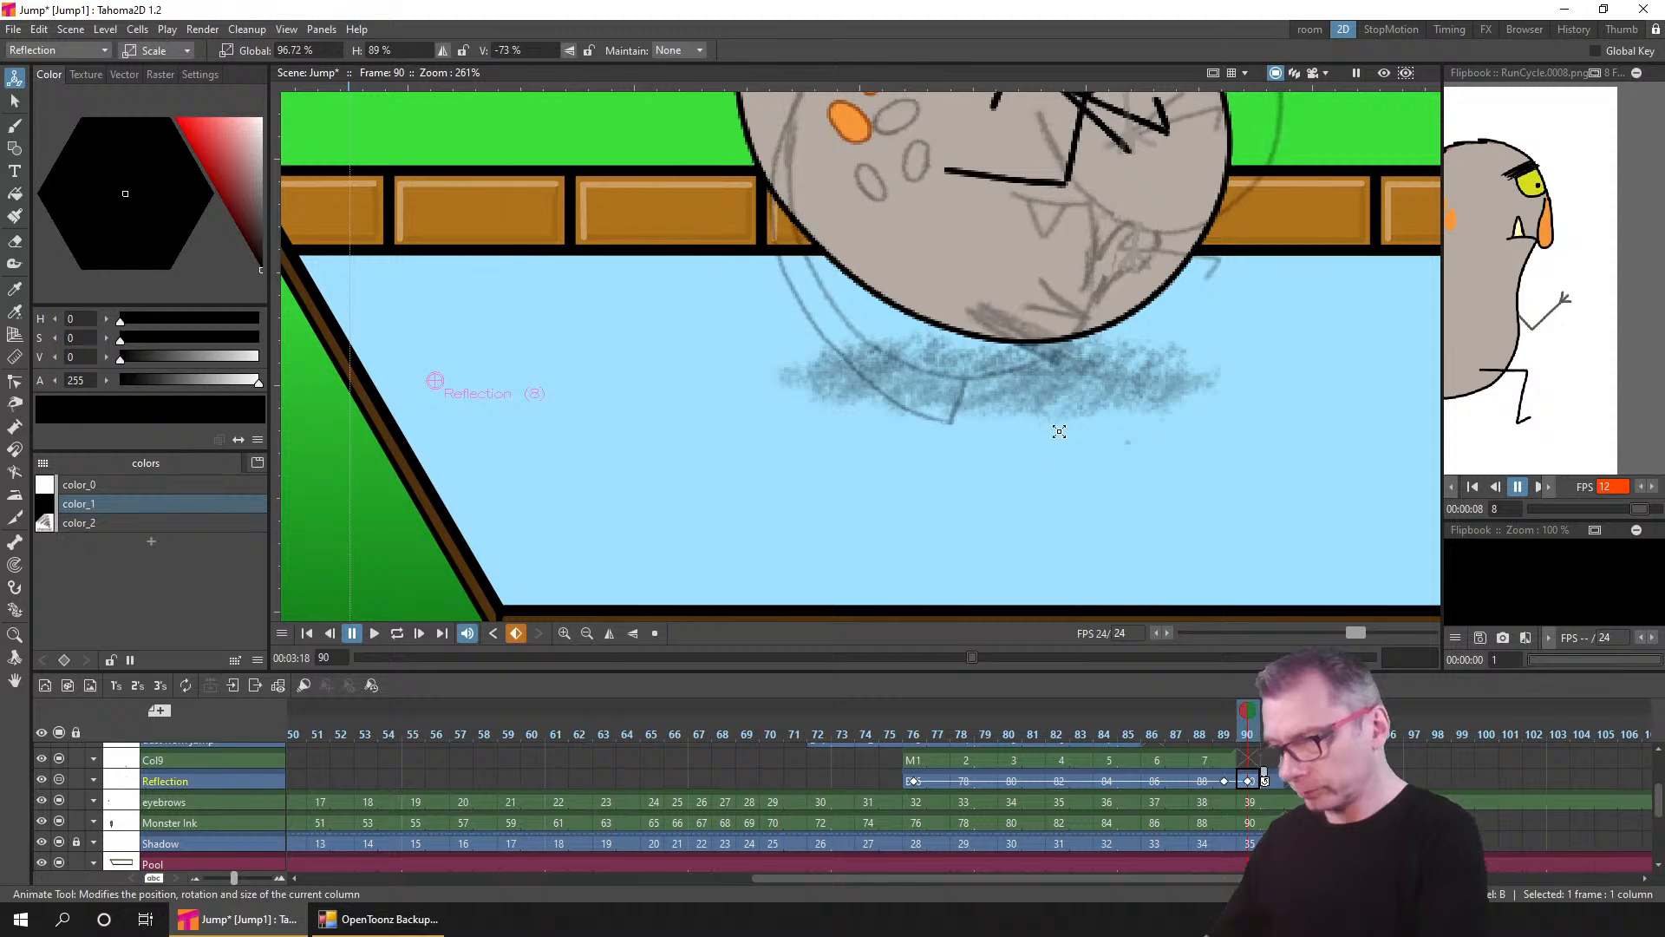
pyautogui.click(169, 51)
pyautogui.click(169, 179)
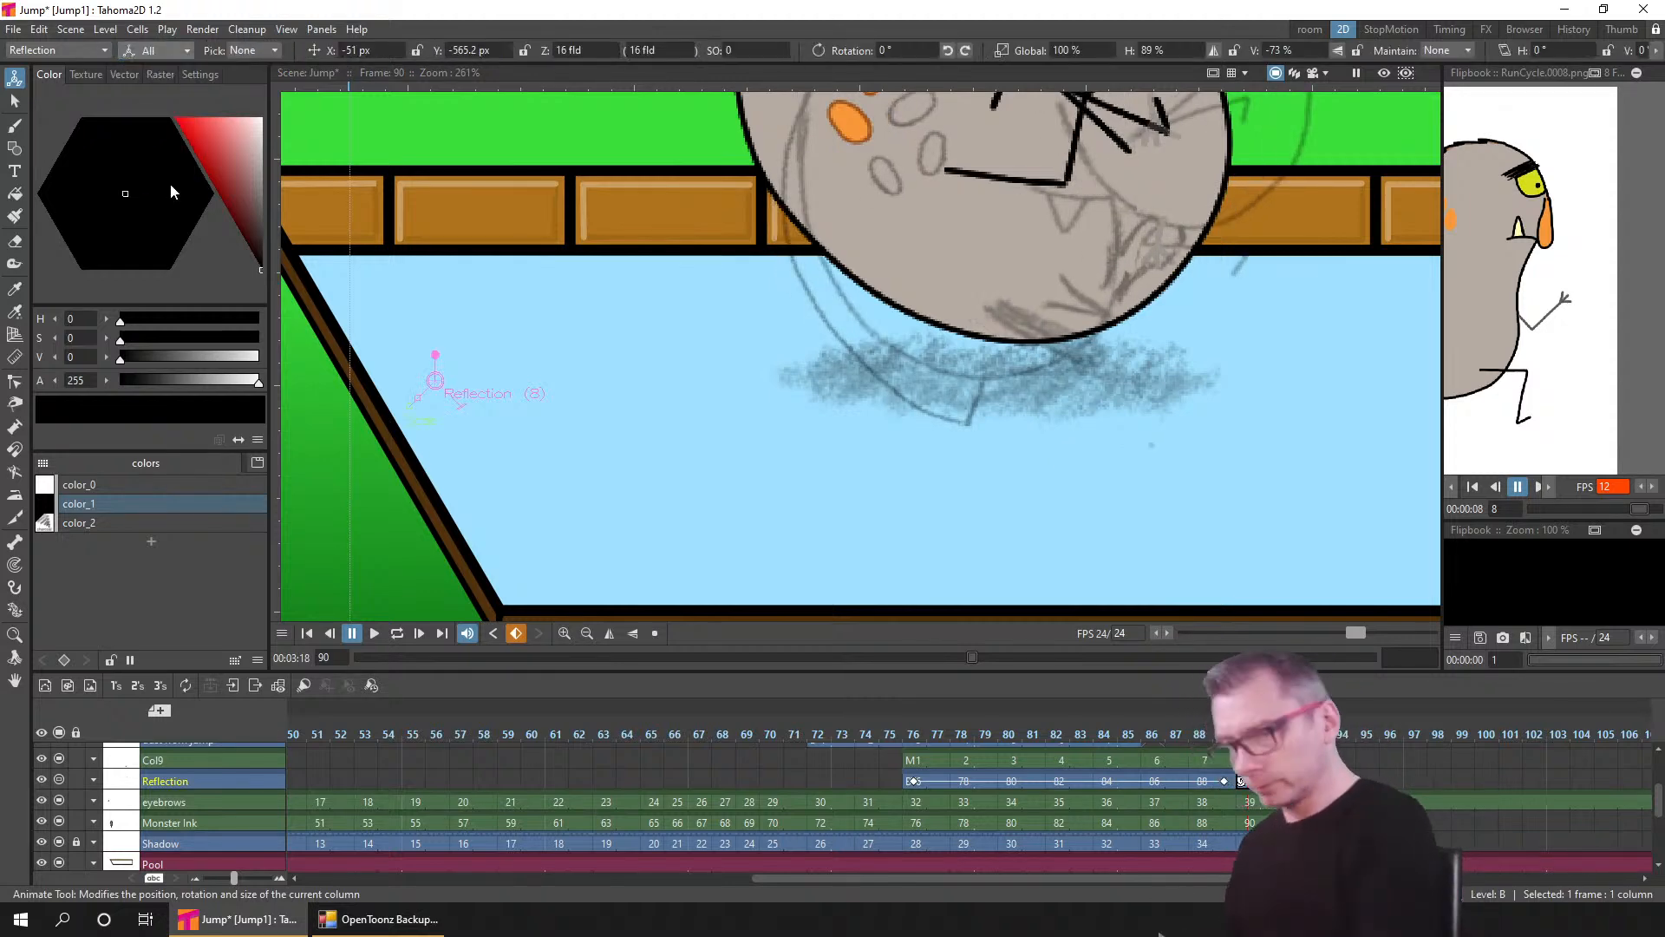
pyautogui.moveTo(1106, 365)
pyautogui.mouseDown()
pyautogui.moveTo(1074, 531)
pyautogui.moveTo(1016, 654)
pyautogui.mouseUp()
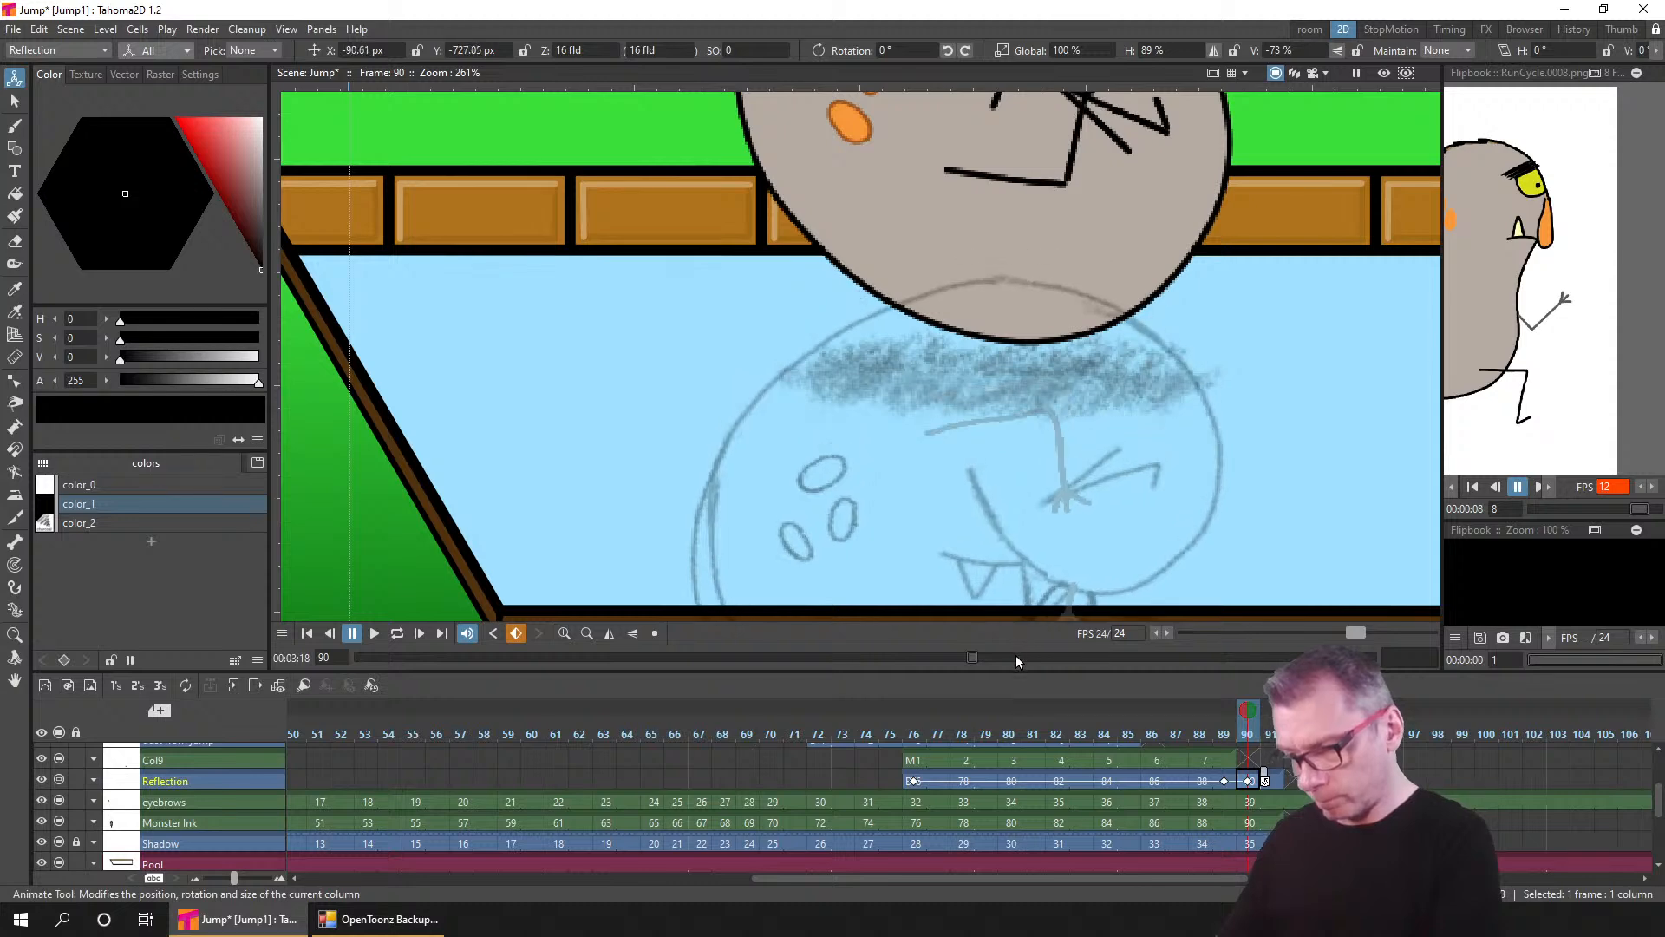
pyautogui.click(1202, 780)
pyautogui.scroll(-5, 1197, 529)
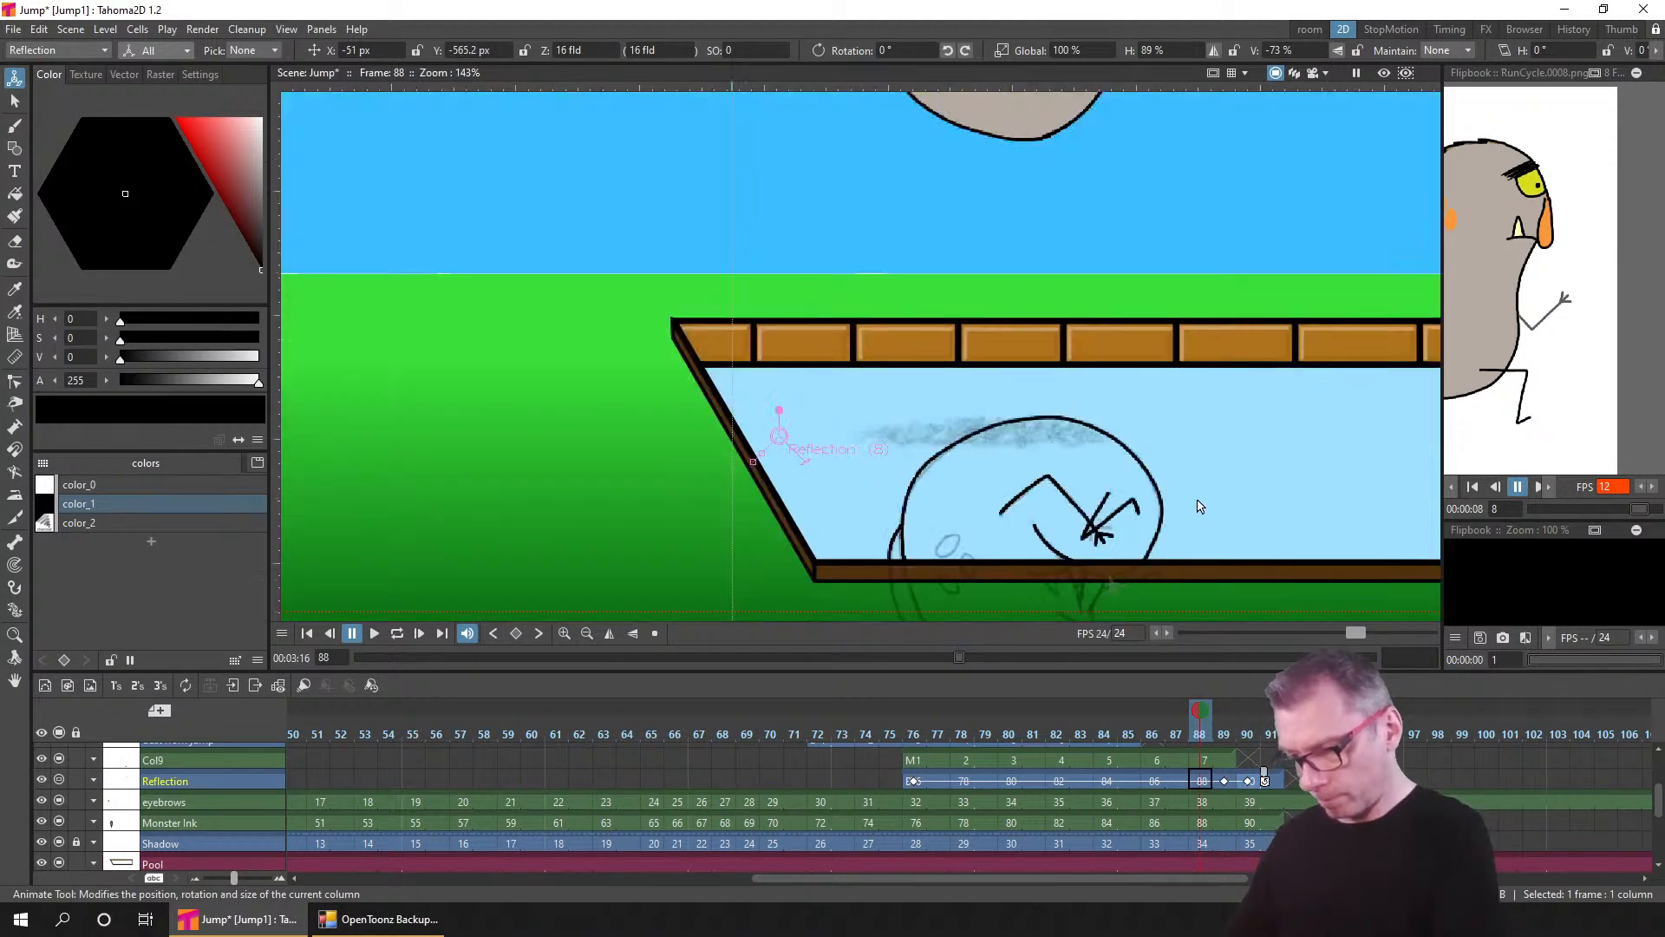
pyautogui.scroll(-2, 1257, 617)
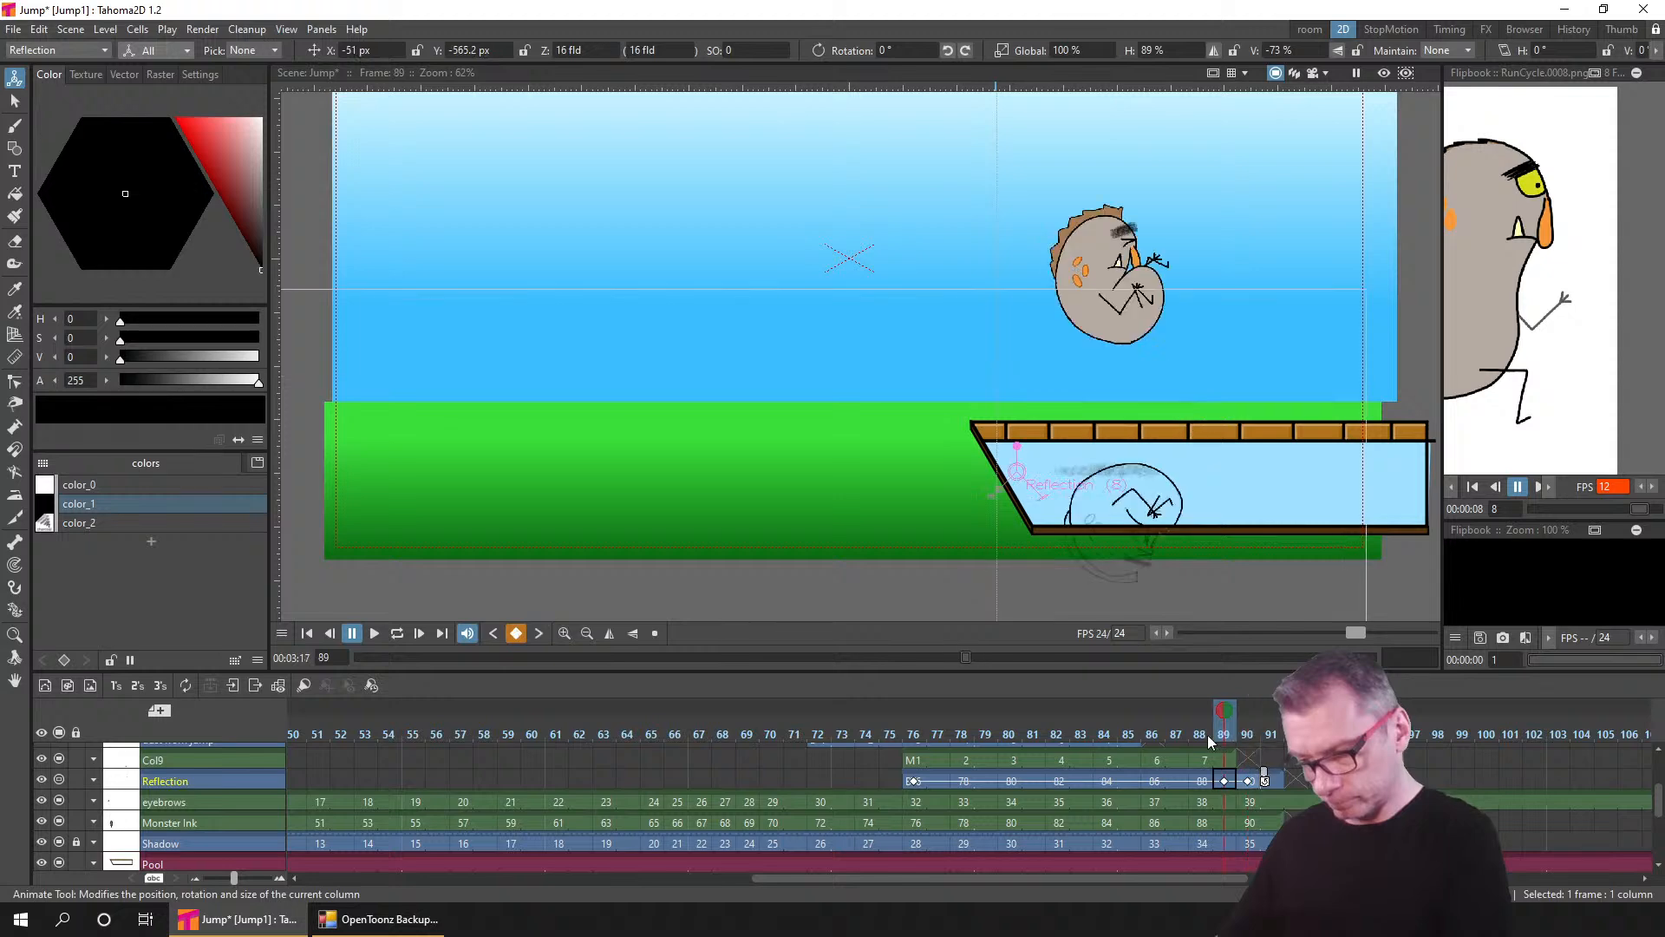
pyautogui.press('Down')
pyautogui.press('Down')
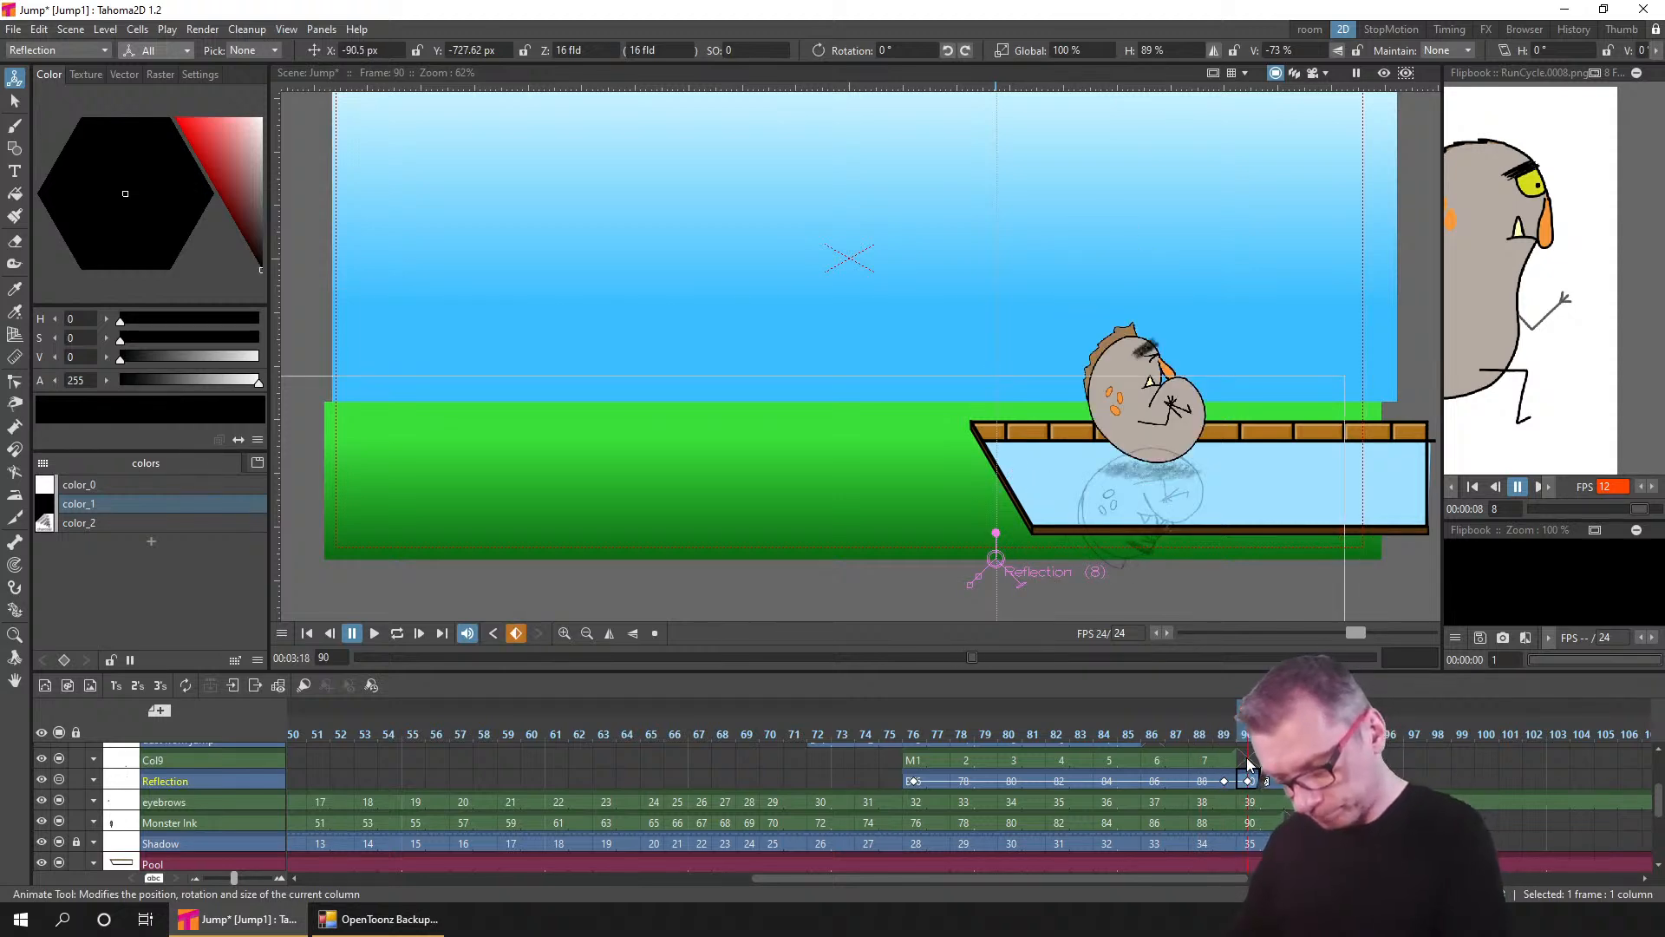
# - On Col9 at frame 90, ink the reflection's inner curve and round body outline in black color_1, ending at the pool's bottom edge
pyautogui.click(1246, 758)
pyautogui.press('b')
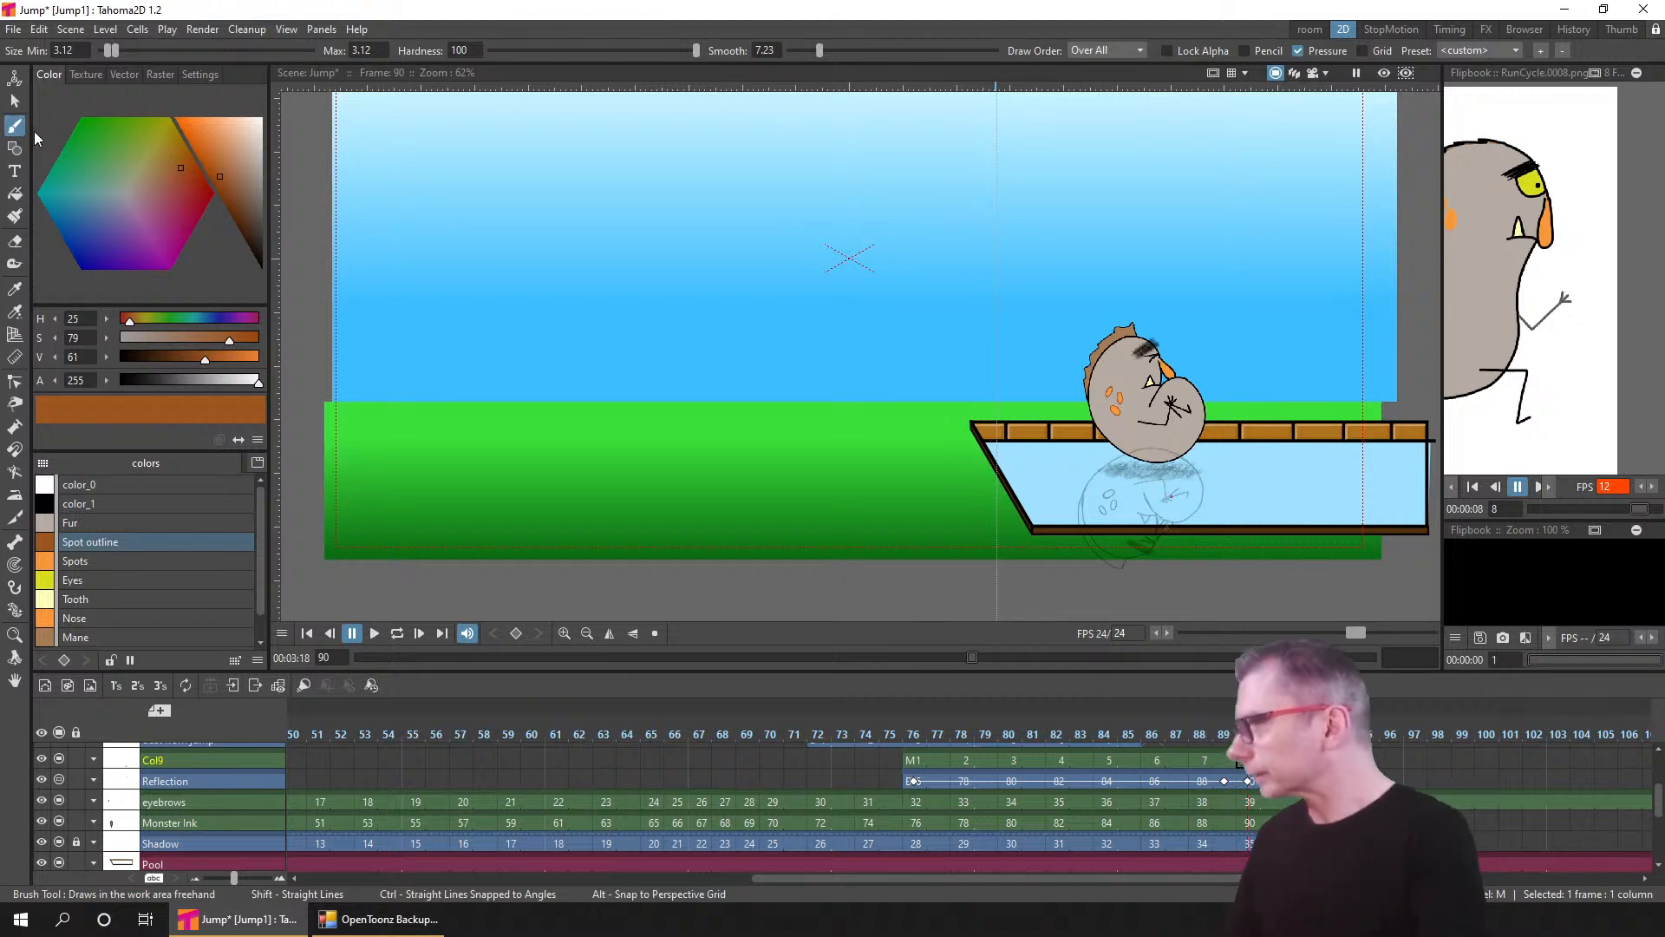
pyautogui.scroll(1, 1127, 416)
pyautogui.scroll(4, 1085, 383)
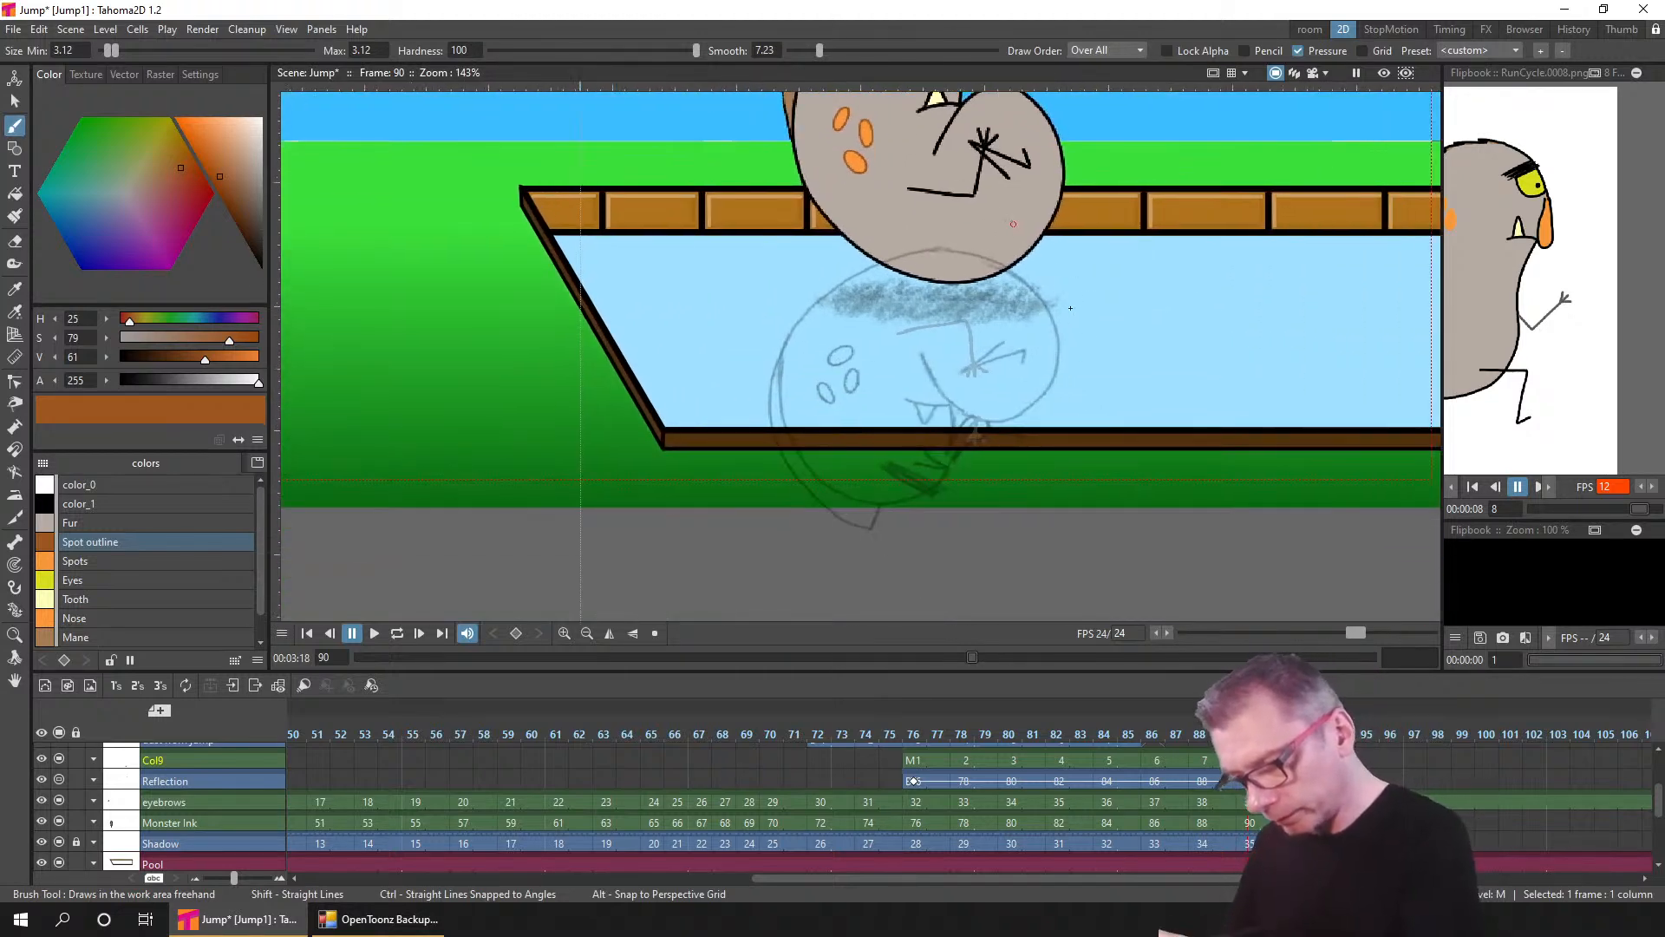
pyautogui.scroll(-2, 1084, 383)
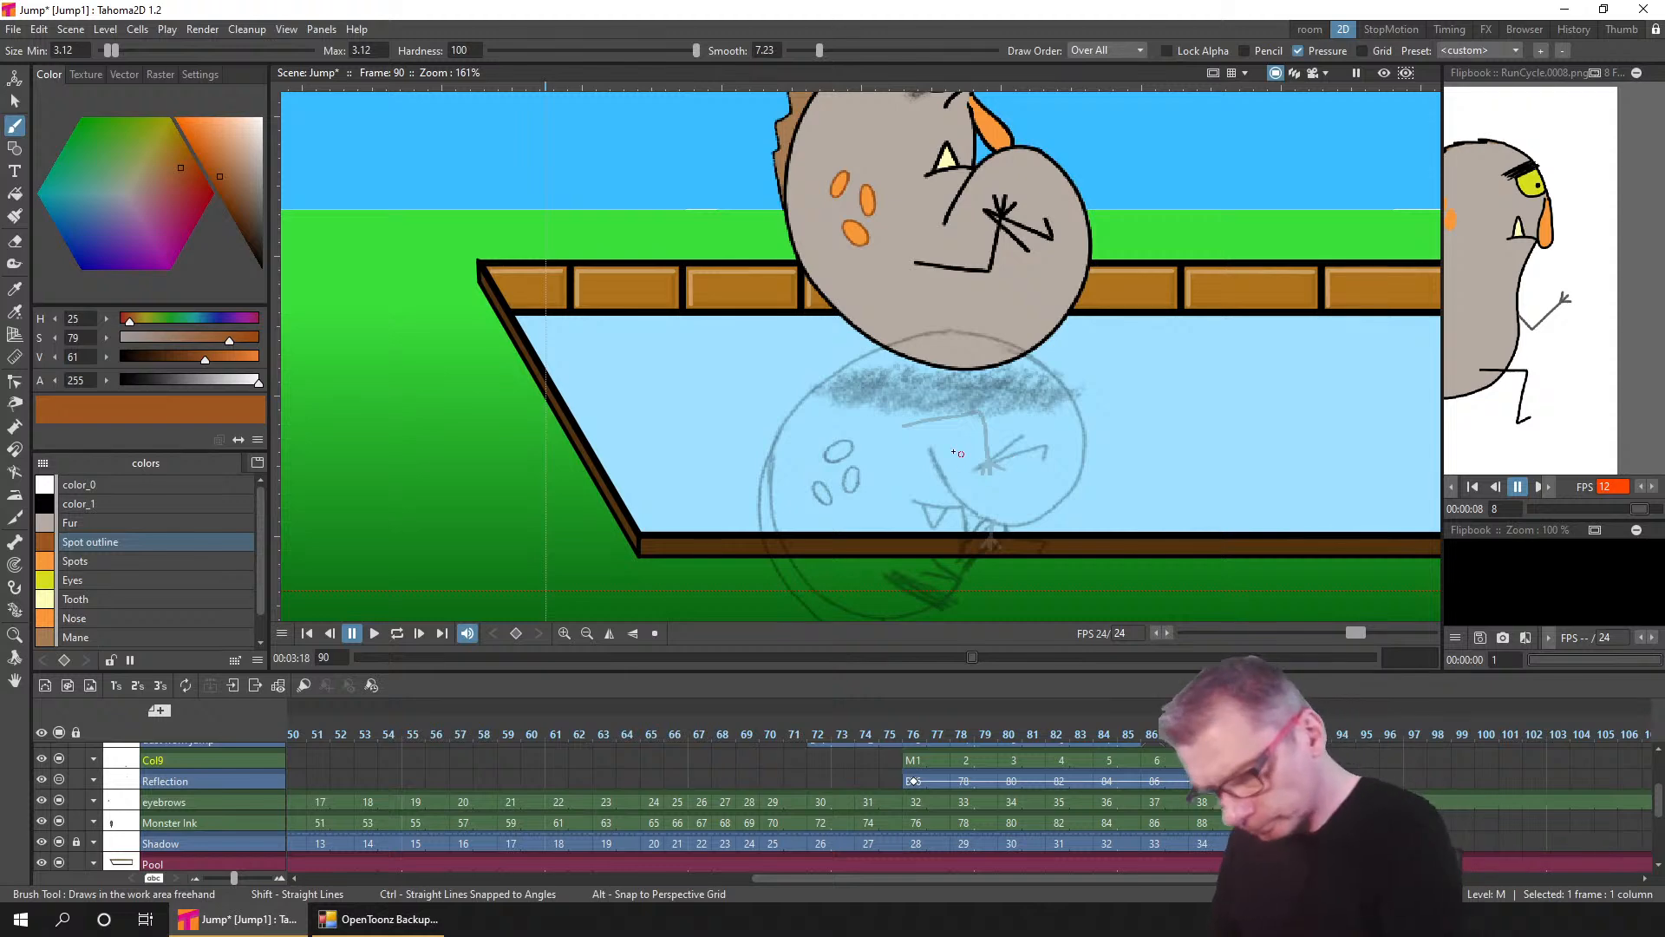
pyautogui.scroll(3, 934, 449)
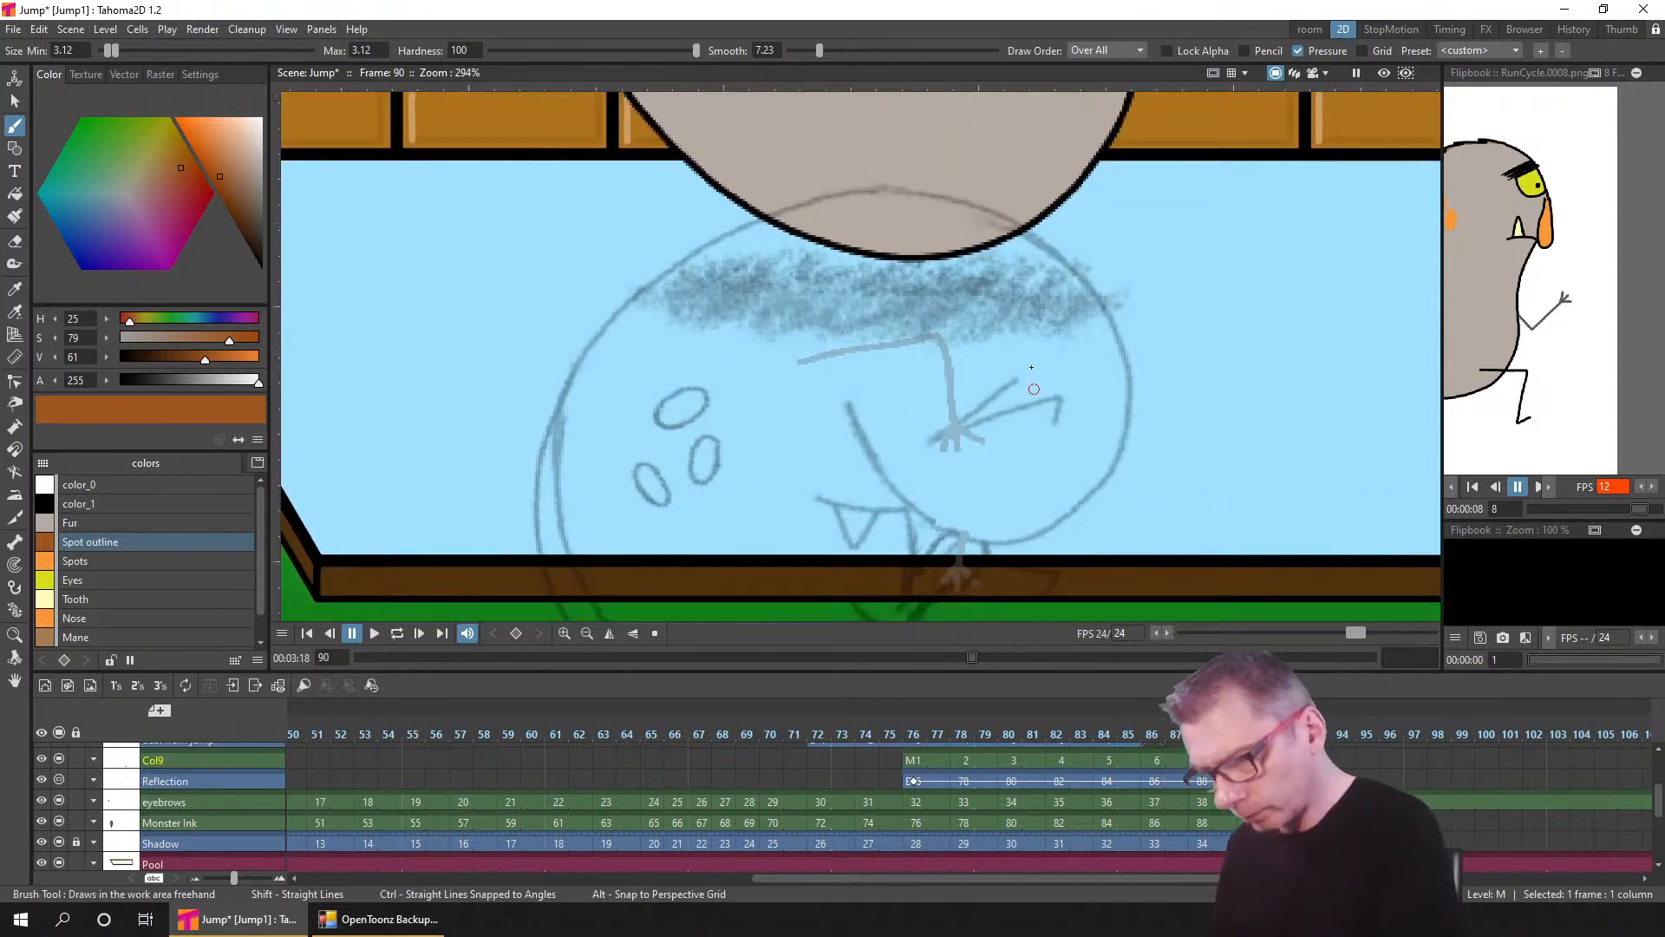
pyautogui.moveTo(841, 361)
pyautogui.mouseDown()
pyautogui.moveTo(911, 465)
pyautogui.moveTo(963, 507)
pyautogui.mouseUp()
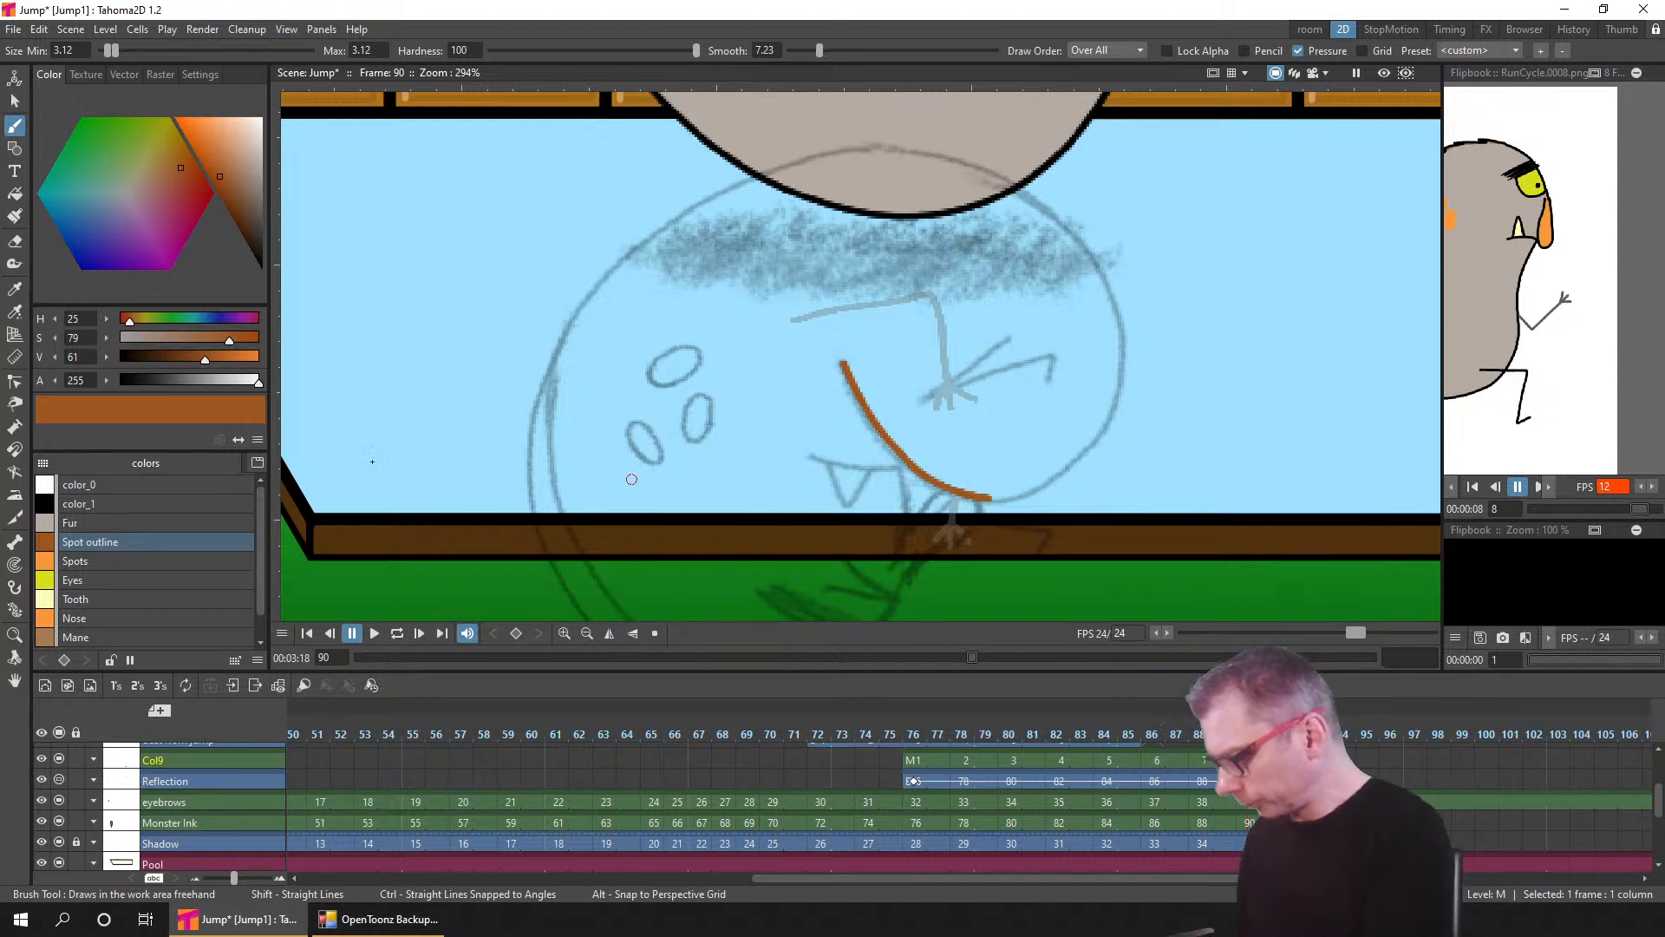
pyautogui.hotkey('ctrl', 'z')
pyautogui.click(113, 504)
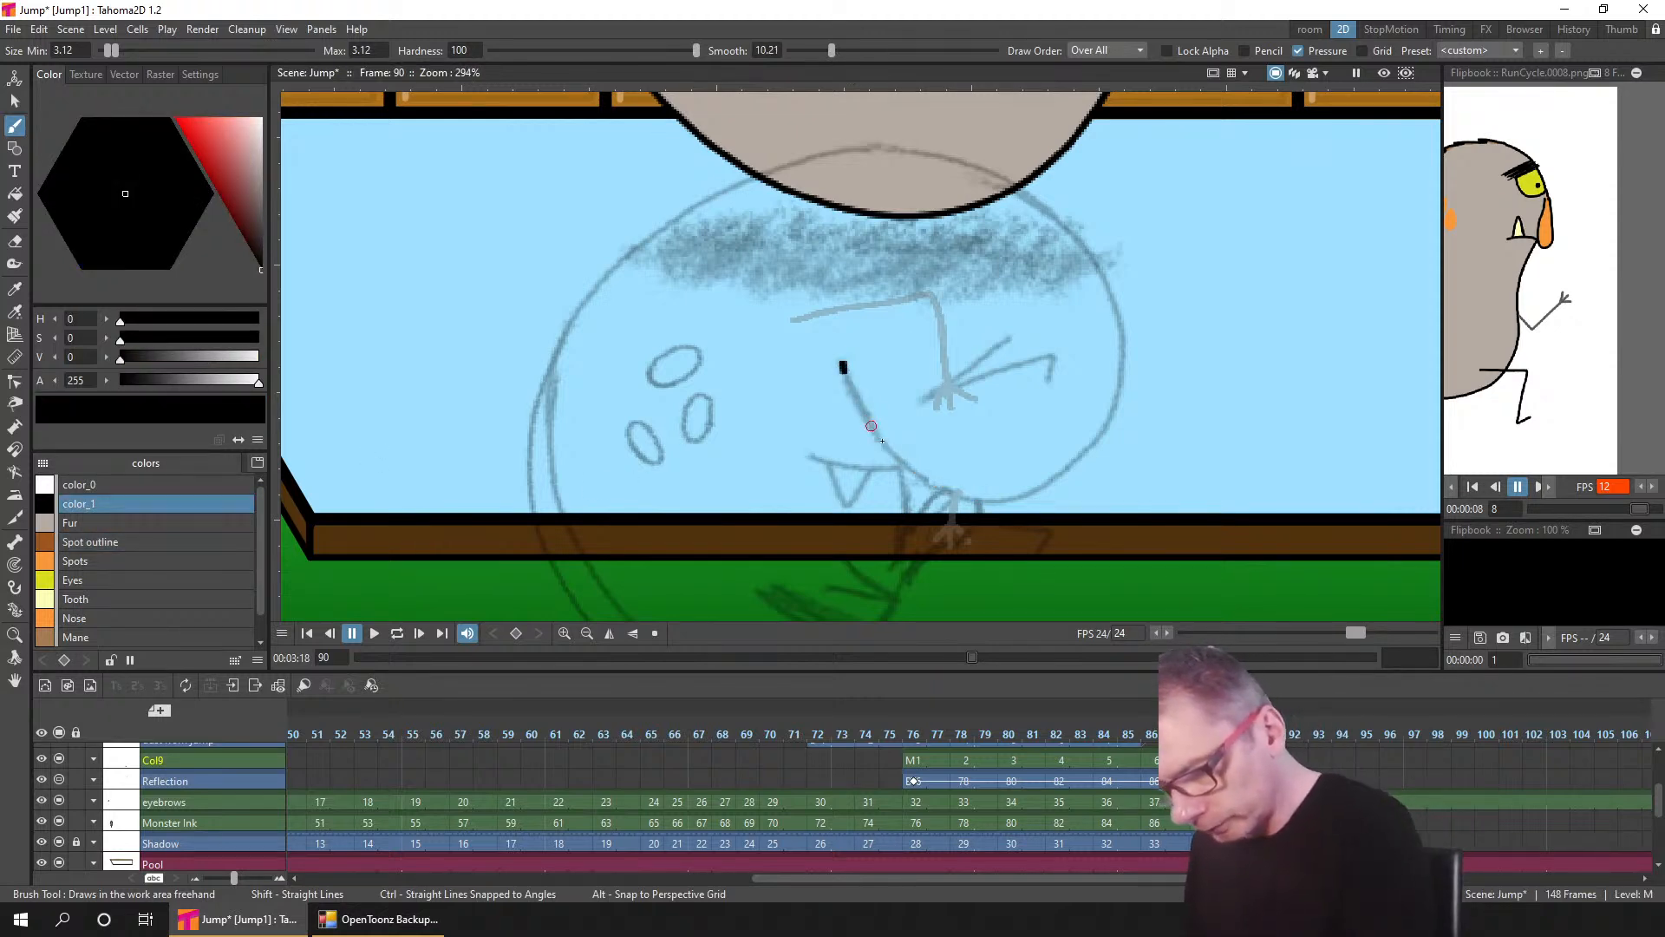
pyautogui.moveTo(870, 426); pyautogui.dragTo(872, 426)
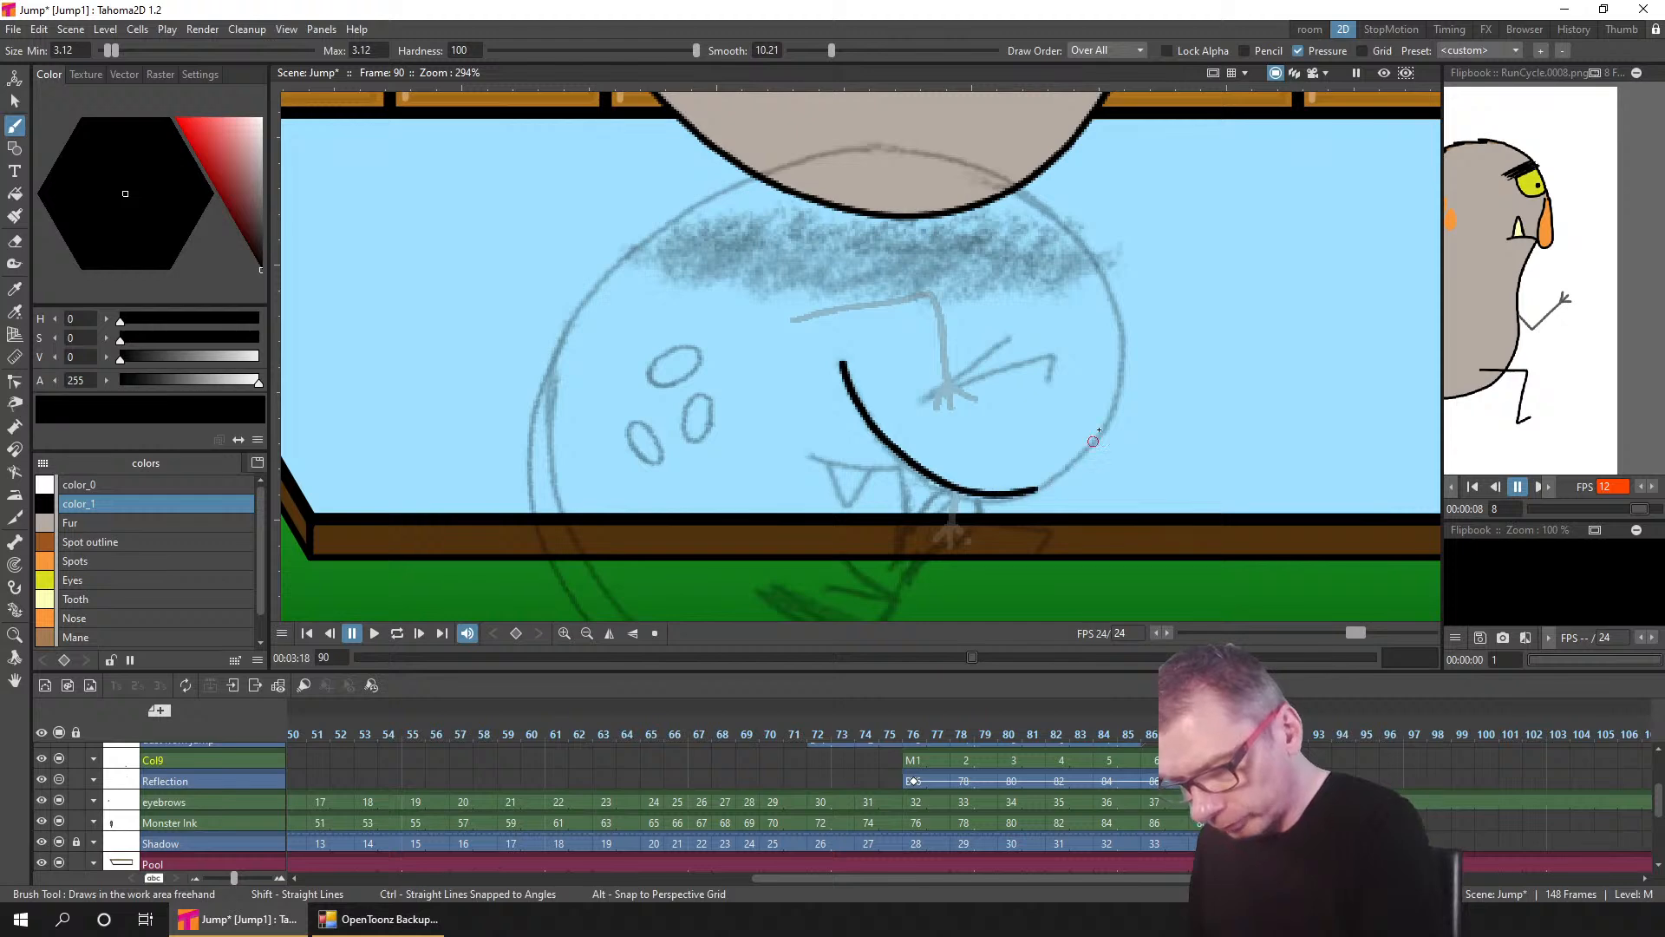
pyautogui.moveTo(1117, 387)
pyautogui.mouseDown()
pyautogui.moveTo(1117, 295)
pyautogui.moveTo(1059, 215)
pyautogui.moveTo(895, 154)
pyautogui.moveTo(802, 160)
pyautogui.moveTo(703, 197)
pyautogui.moveTo(578, 321)
pyautogui.moveTo(555, 425)
pyautogui.mouseUp()
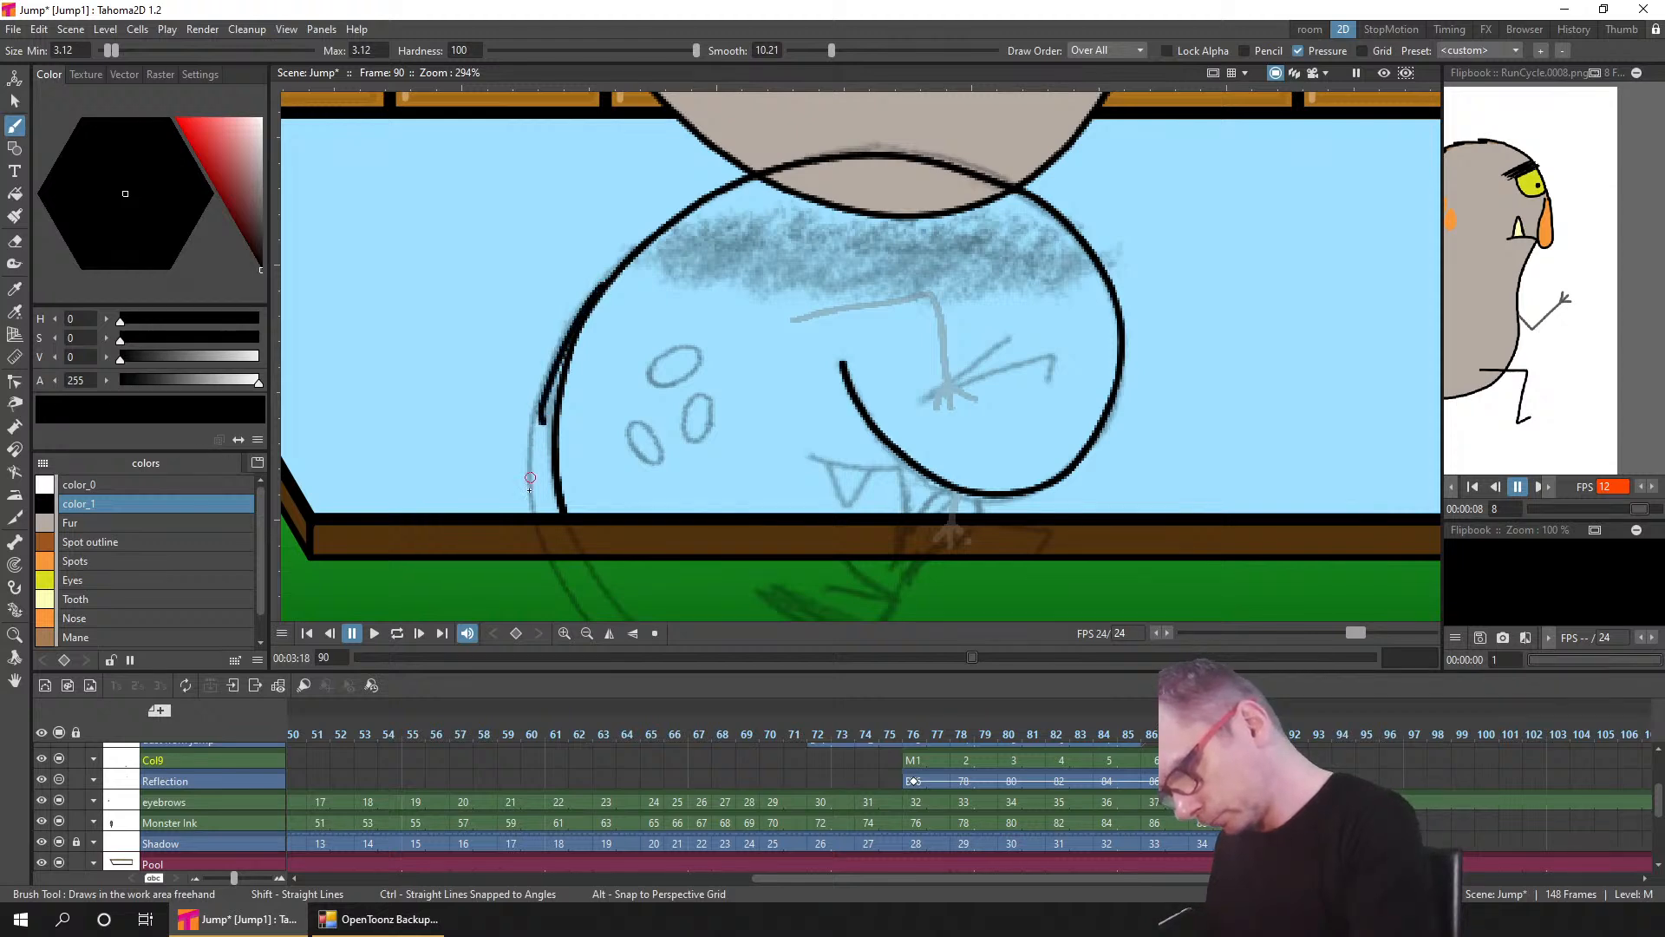
# - Undo the stroke along the reflection's back, and set the brush smoothing to 0 and its minimum and maximum size to 1
pyautogui.hotkey('ctrl', 'z')
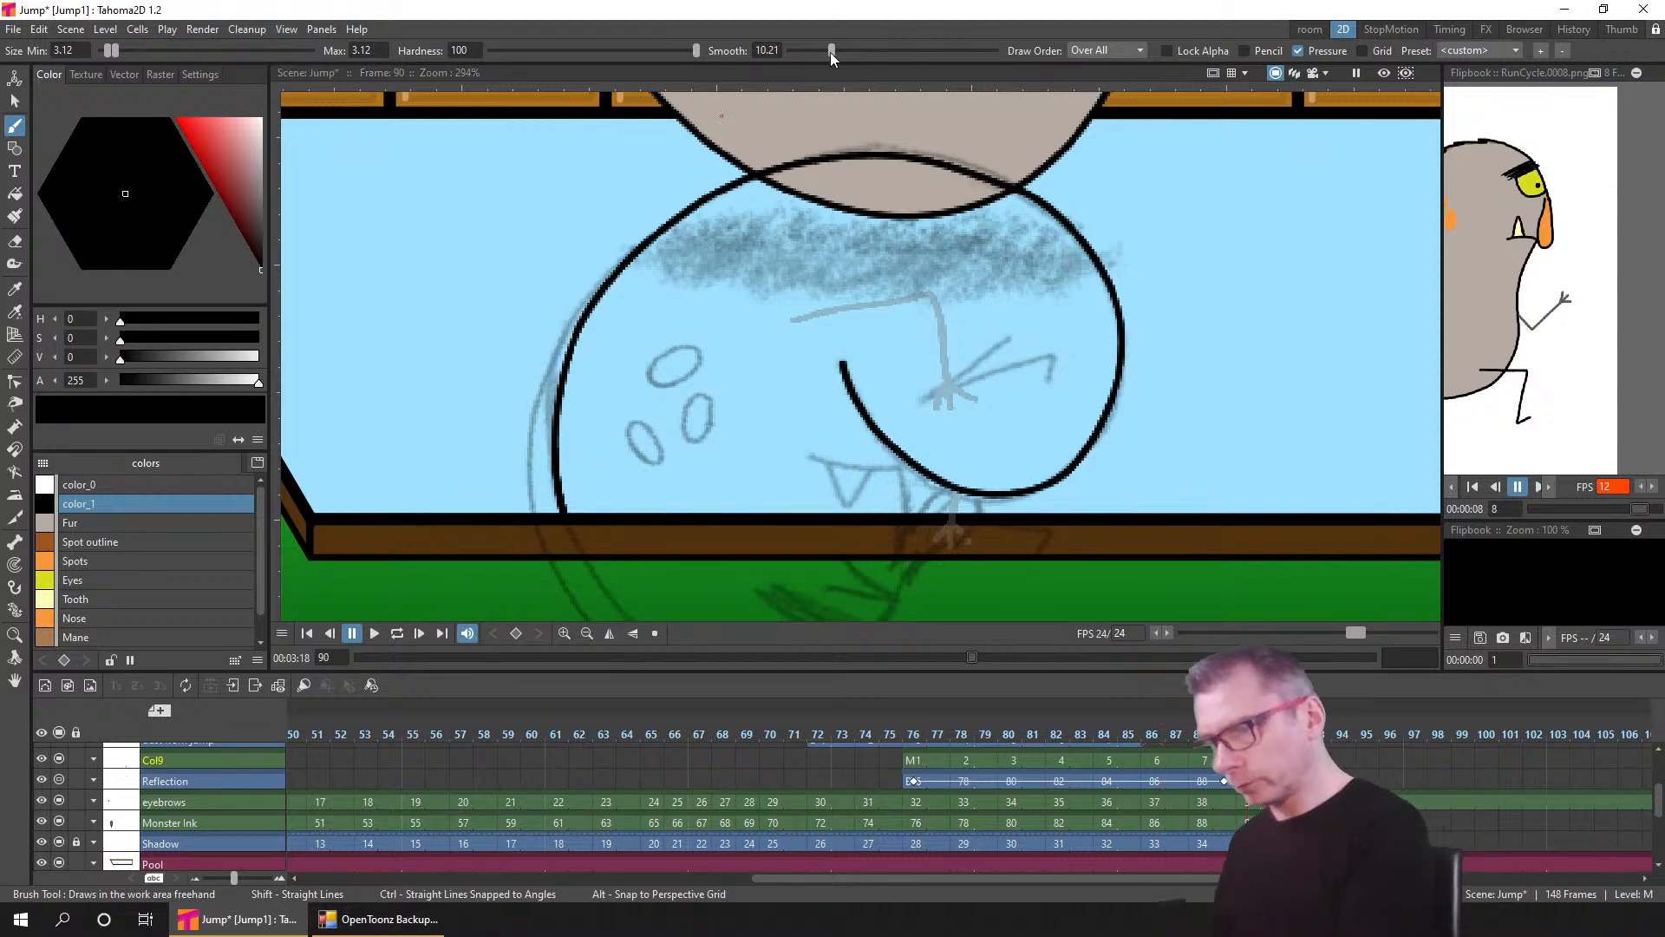
pyautogui.moveTo(830, 52); pyautogui.dragTo(790, 52)
pyautogui.moveTo(112, 50); pyautogui.dragTo(99, 50)
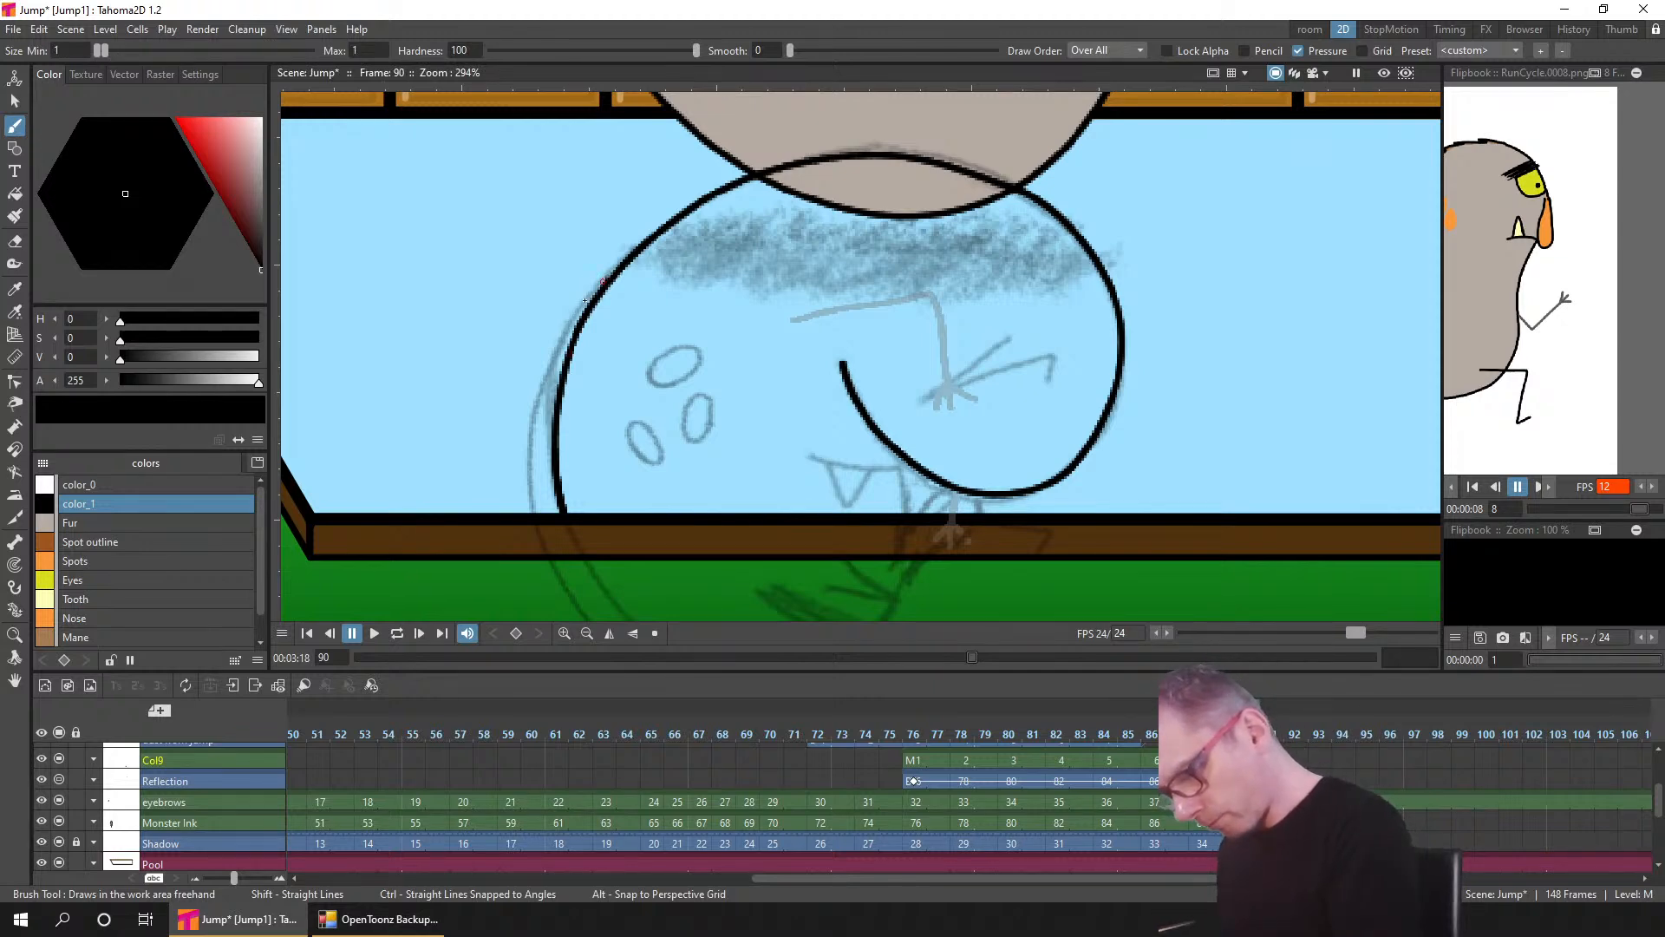
pyautogui.hotkey('ctrl', 'z')
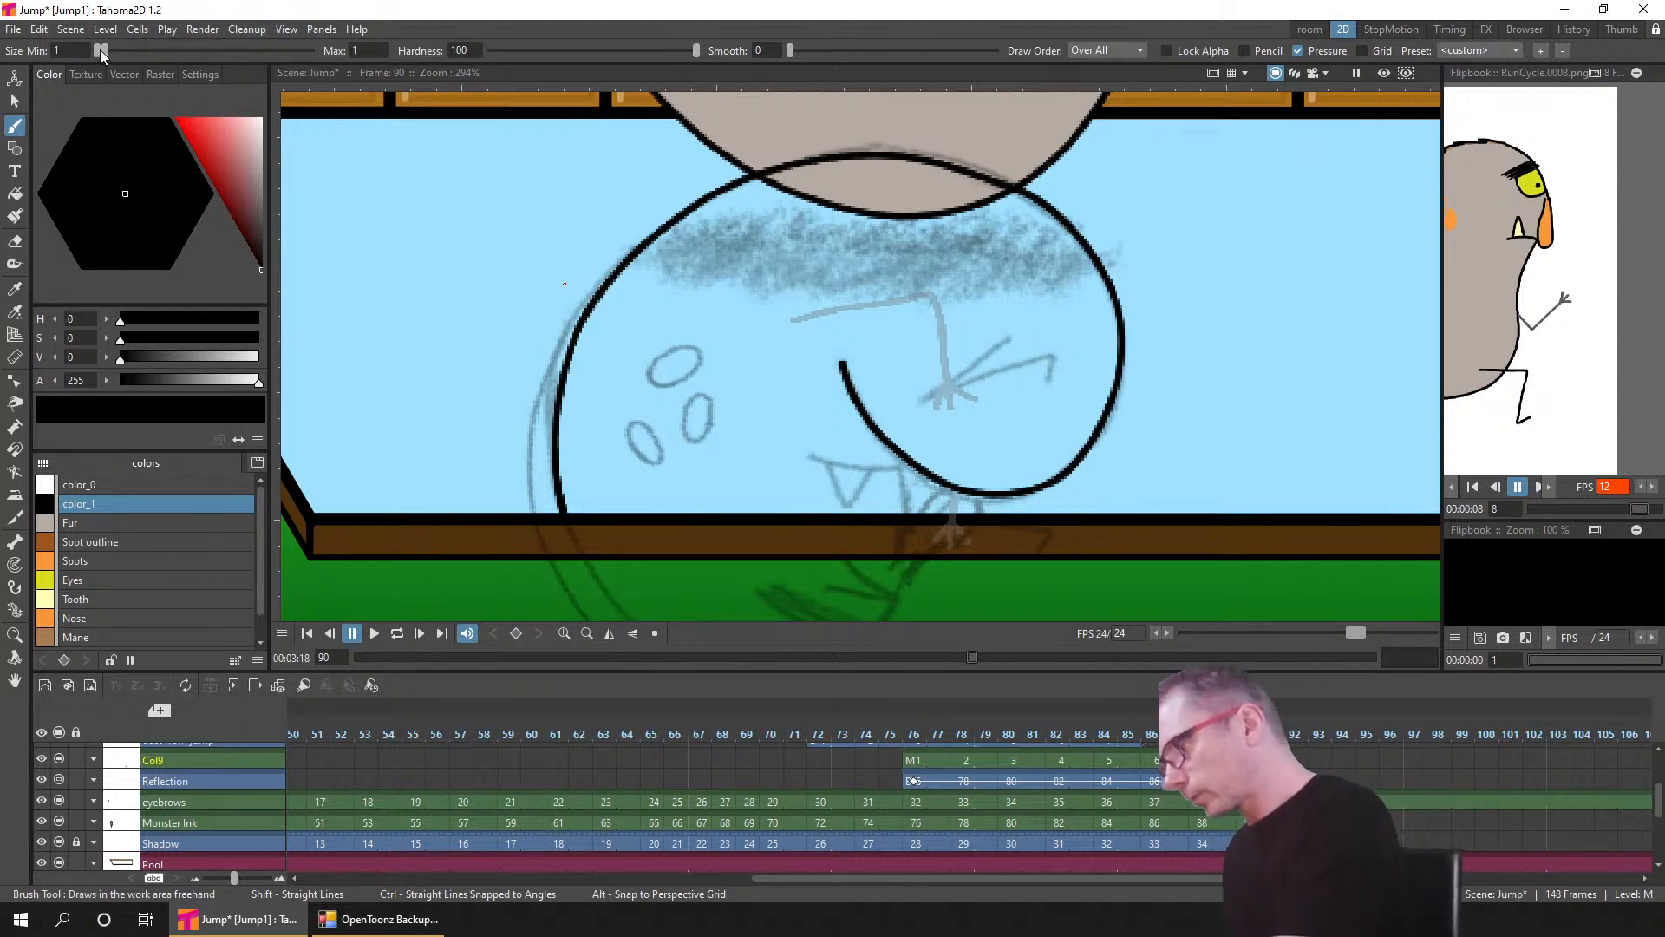
# - Set the brush size to minimum 2.3 and maximum 2.47, and ink the jagged mane along the reflection's back down to the pool edge
pyautogui.moveTo(100, 50); pyautogui.dragTo(111, 49)
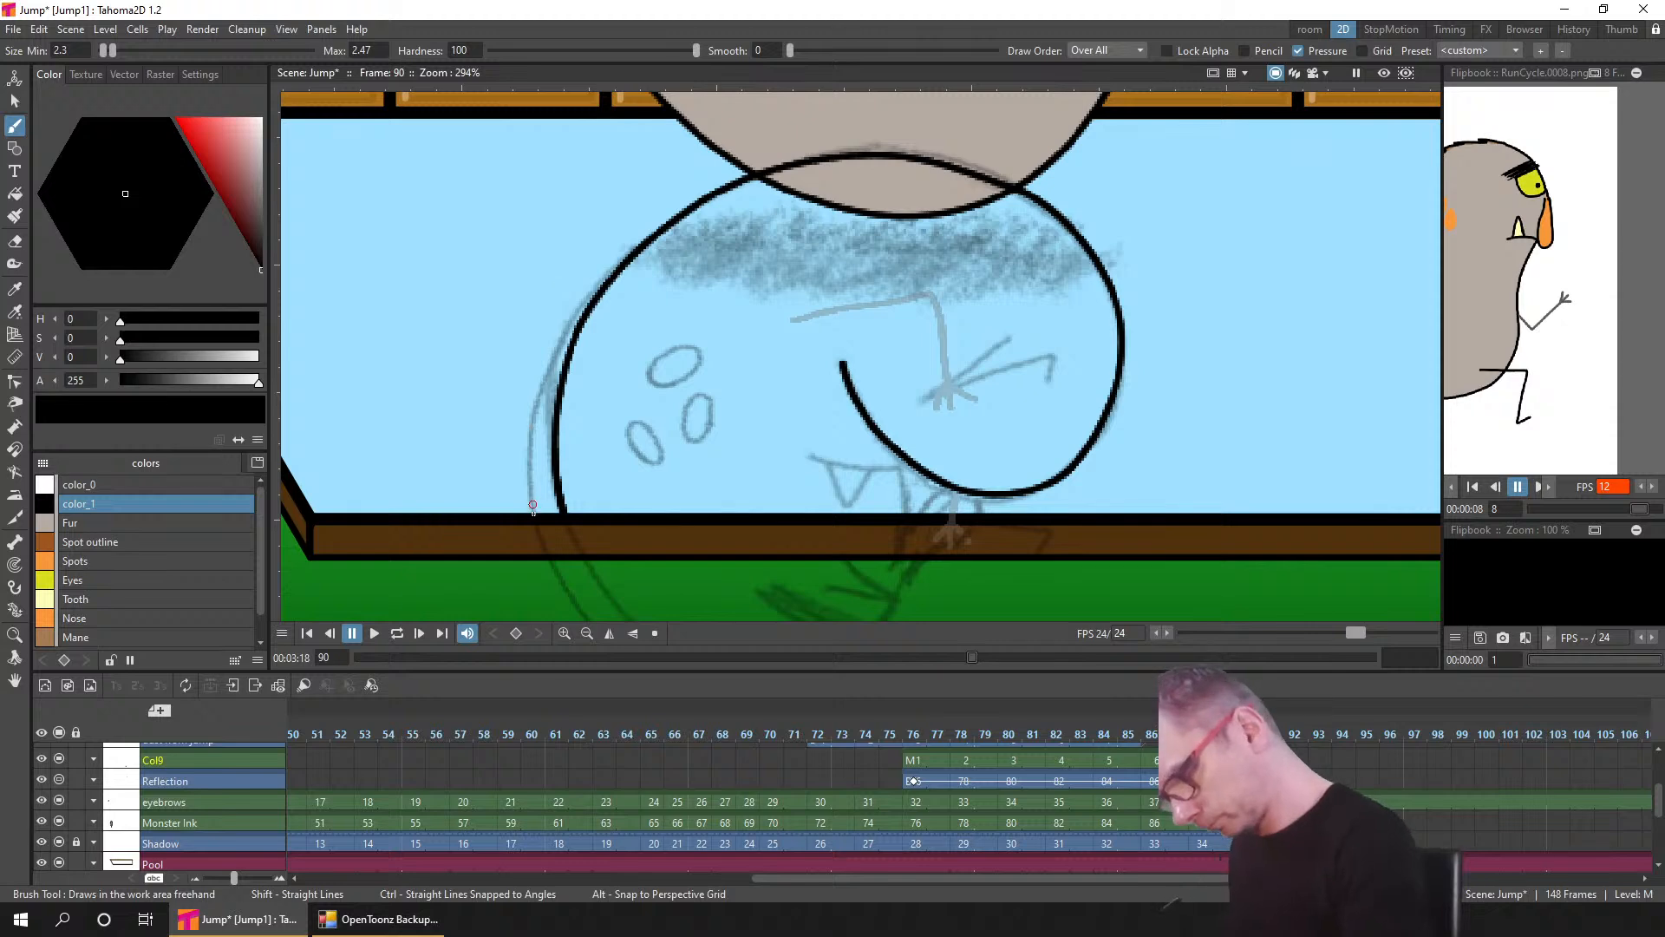
pyautogui.scroll(-4, 529, 447)
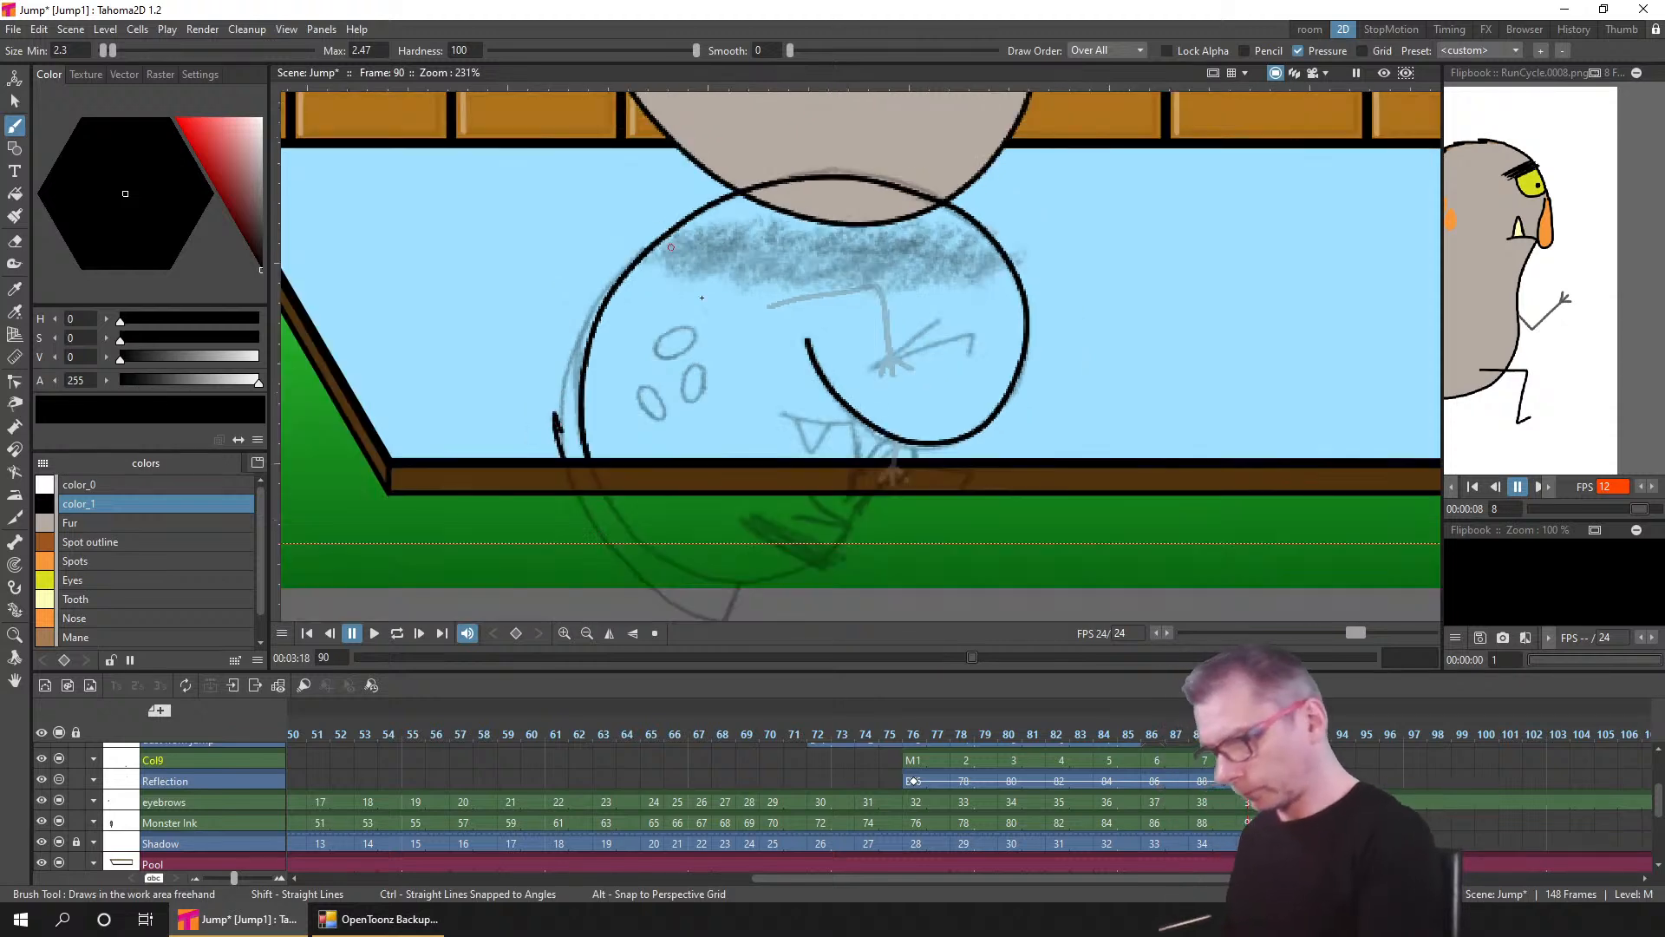
pyautogui.scroll(3, 684, 351)
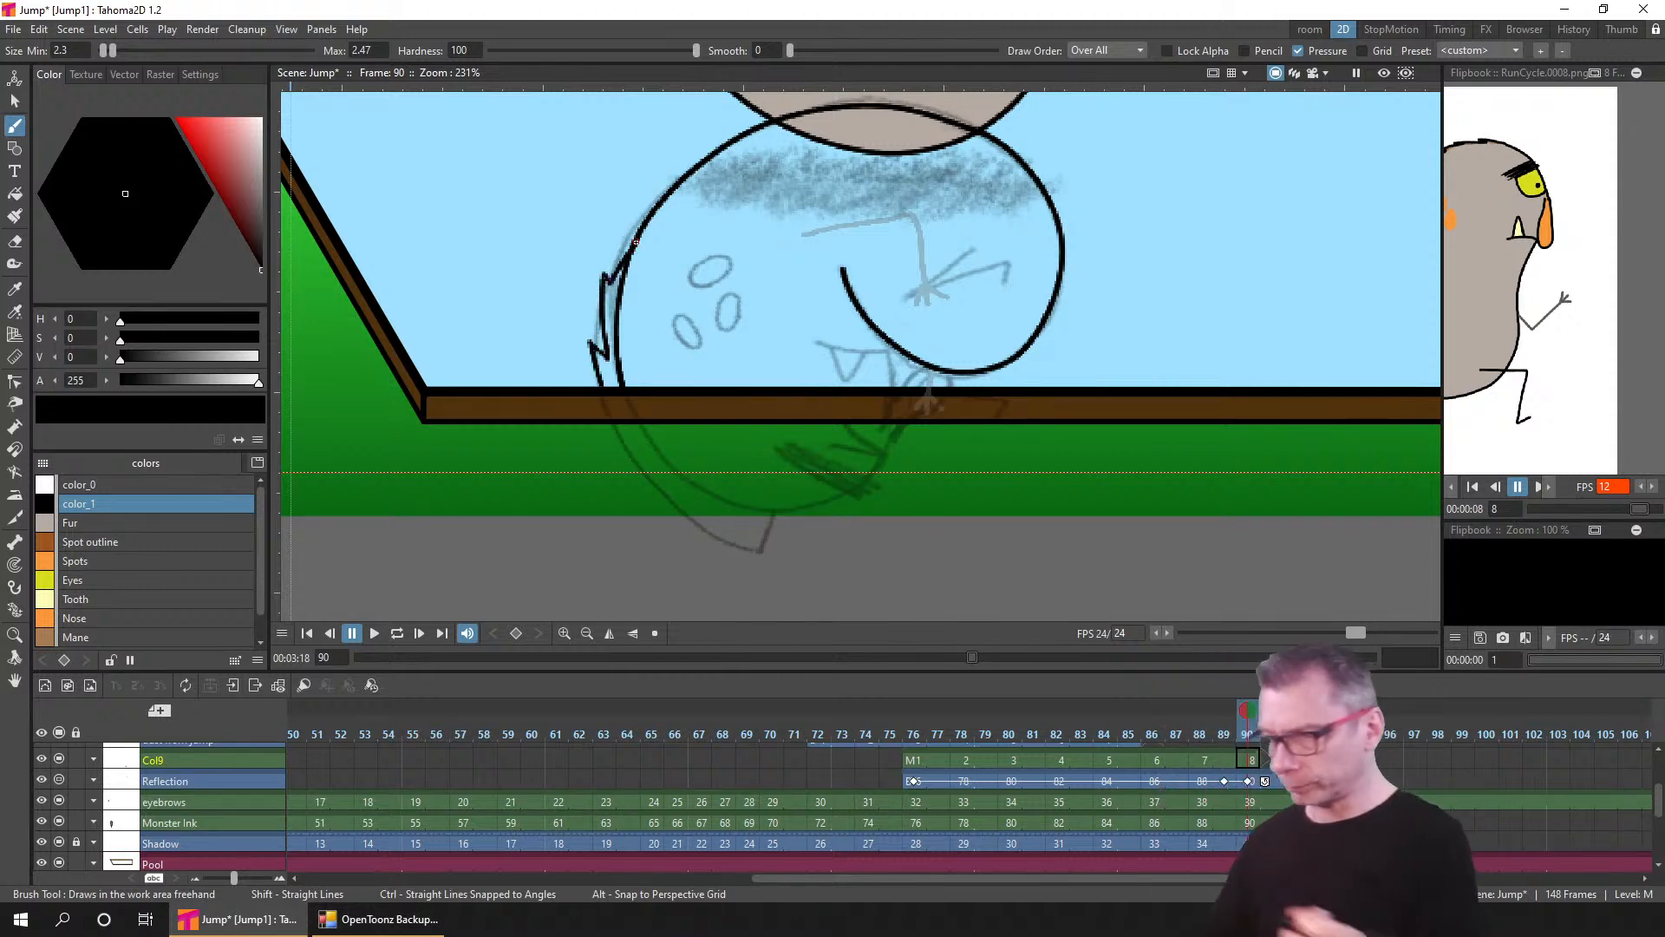
# - Set the brush's minimum and maximum size to 2.96 and ink the reflection's bent limb lines inside the body, undoing the misdrawn stroke
pyautogui.moveTo(101, 48); pyautogui.dragTo(109, 52)
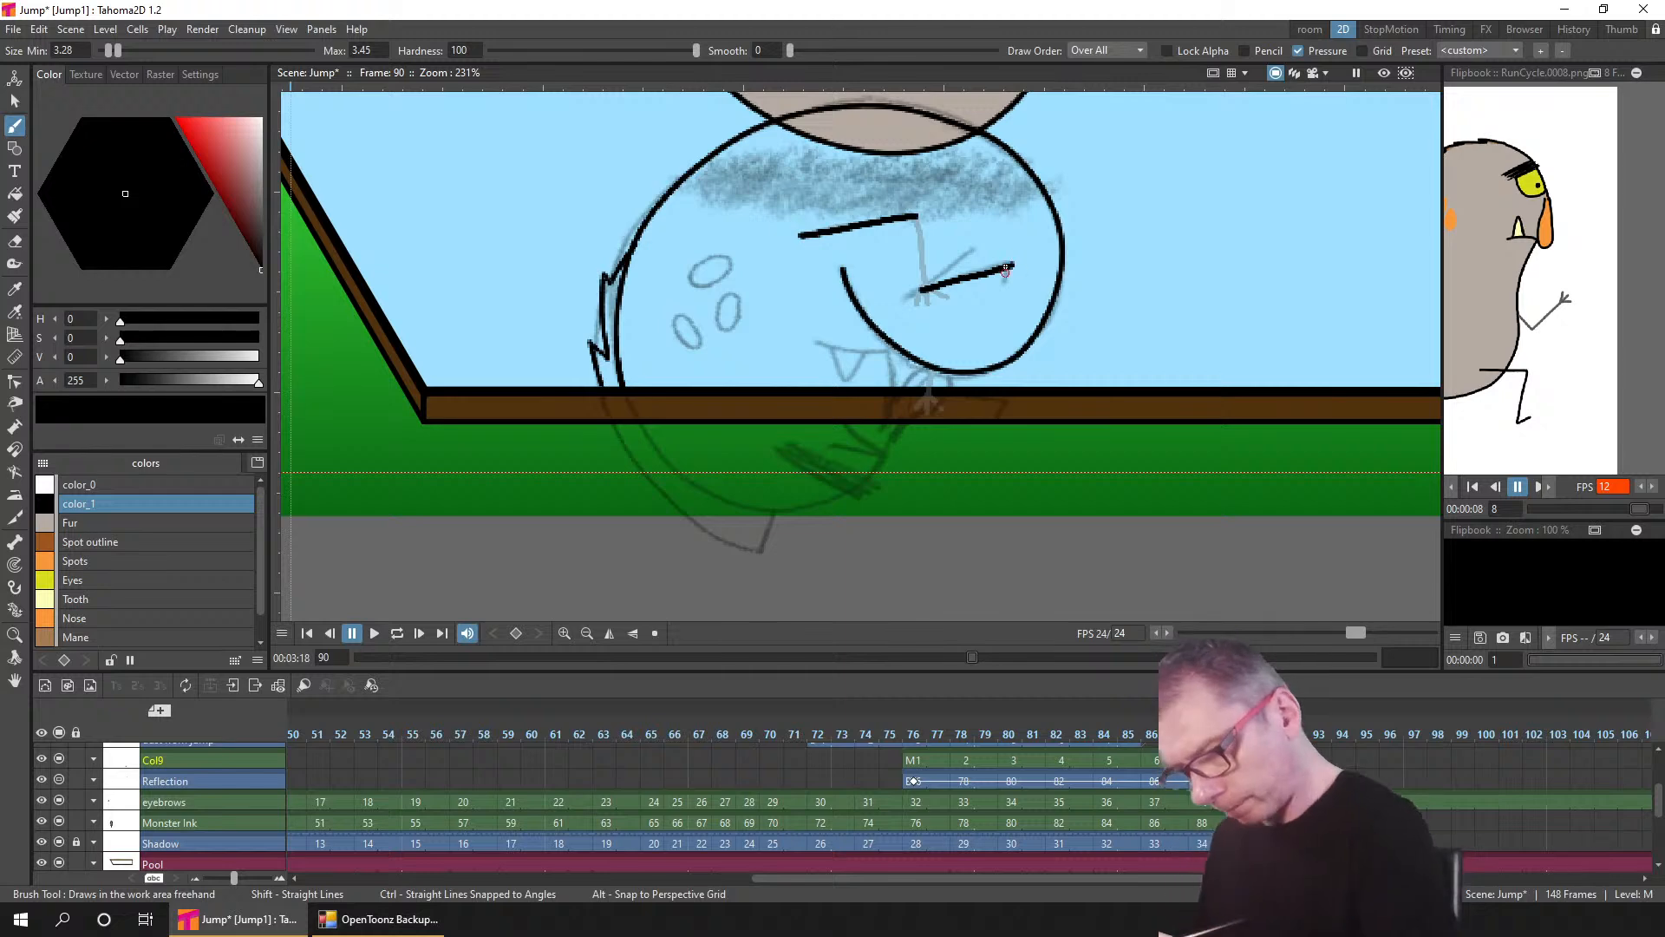
pyautogui.hotkey('ctrl', 'z')
pyautogui.moveTo(118, 51); pyautogui.dragTo(114, 54)
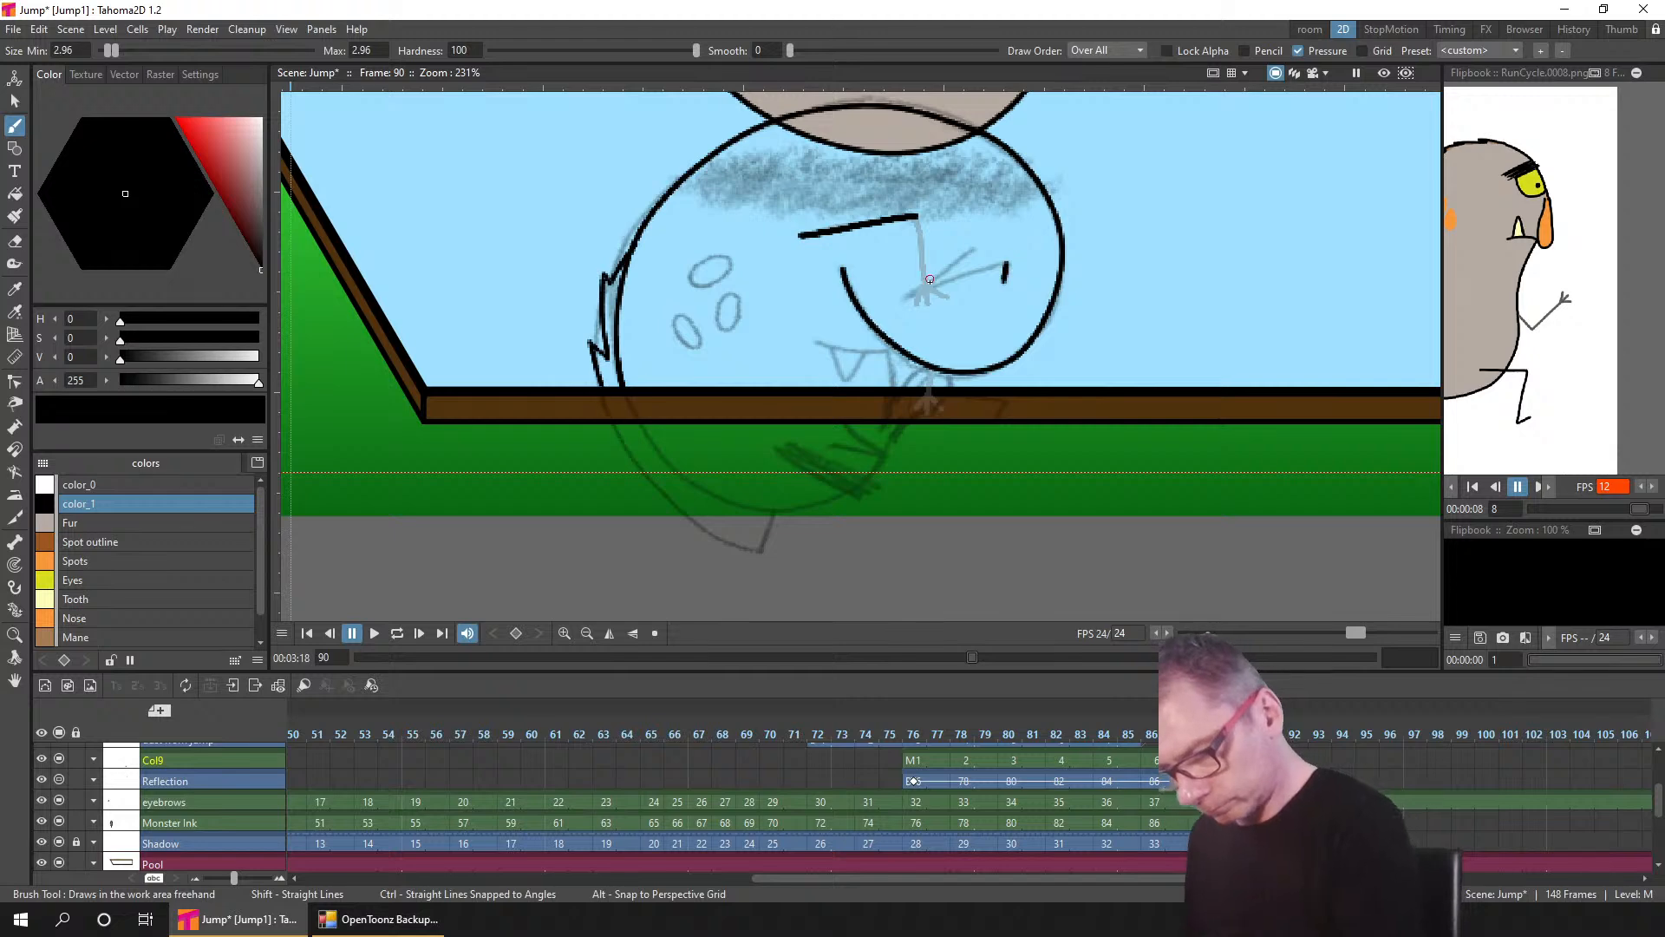
pyautogui.moveTo(917, 293); pyautogui.dragTo(1006, 265)
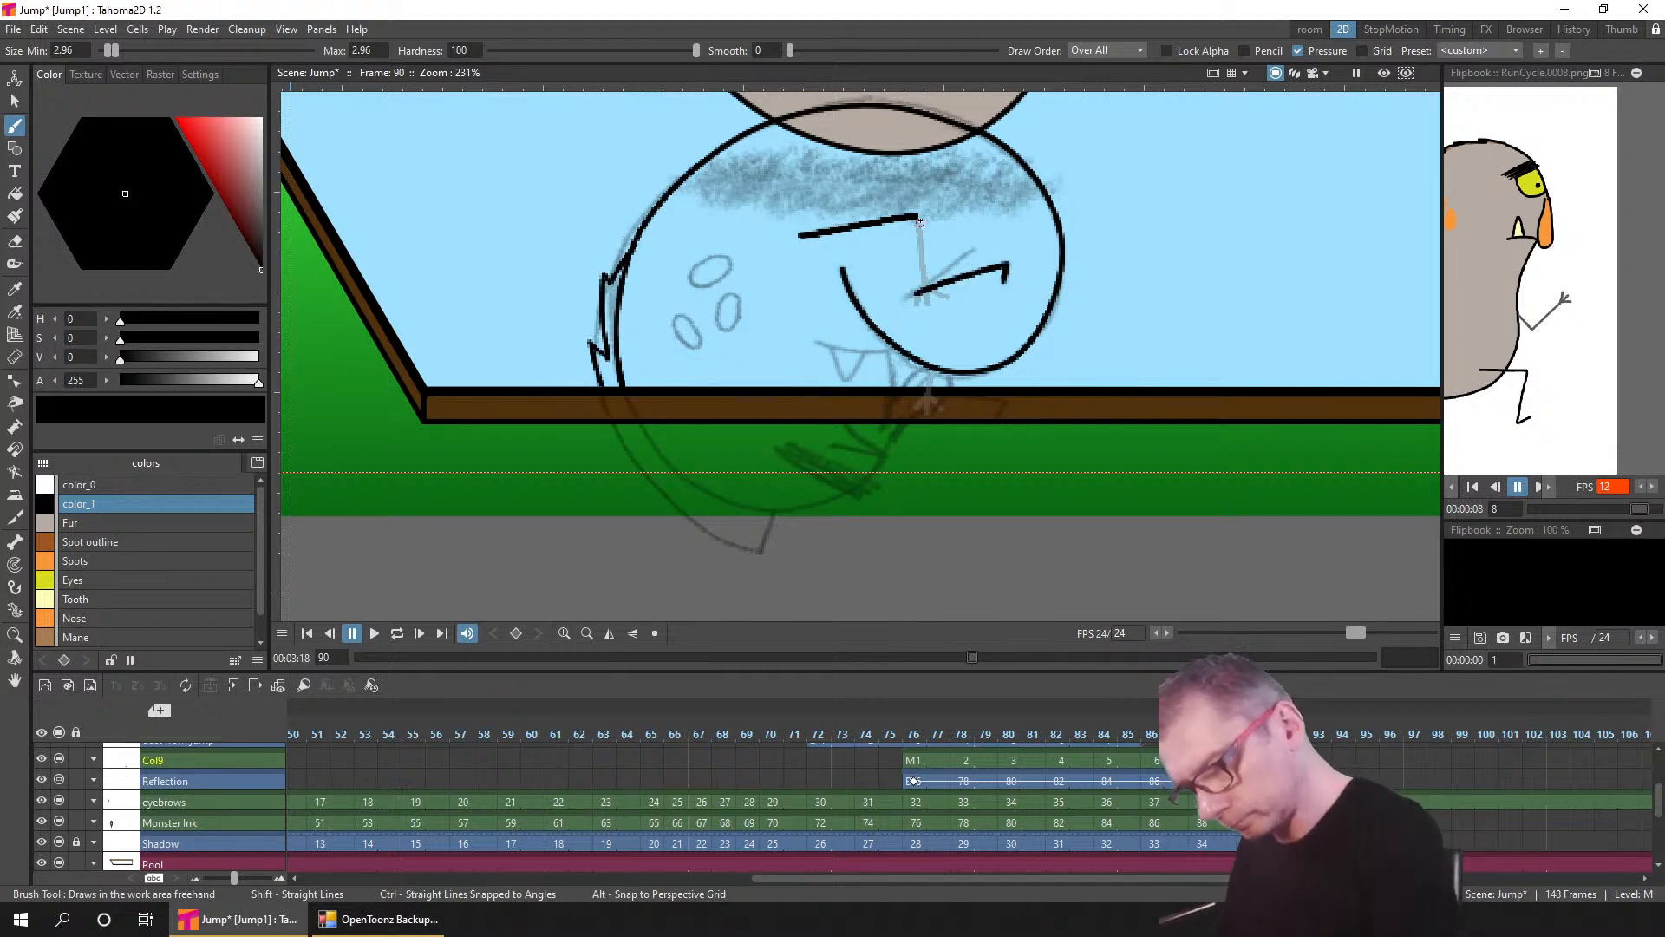
pyautogui.moveTo(917, 218); pyautogui.dragTo(918, 293)
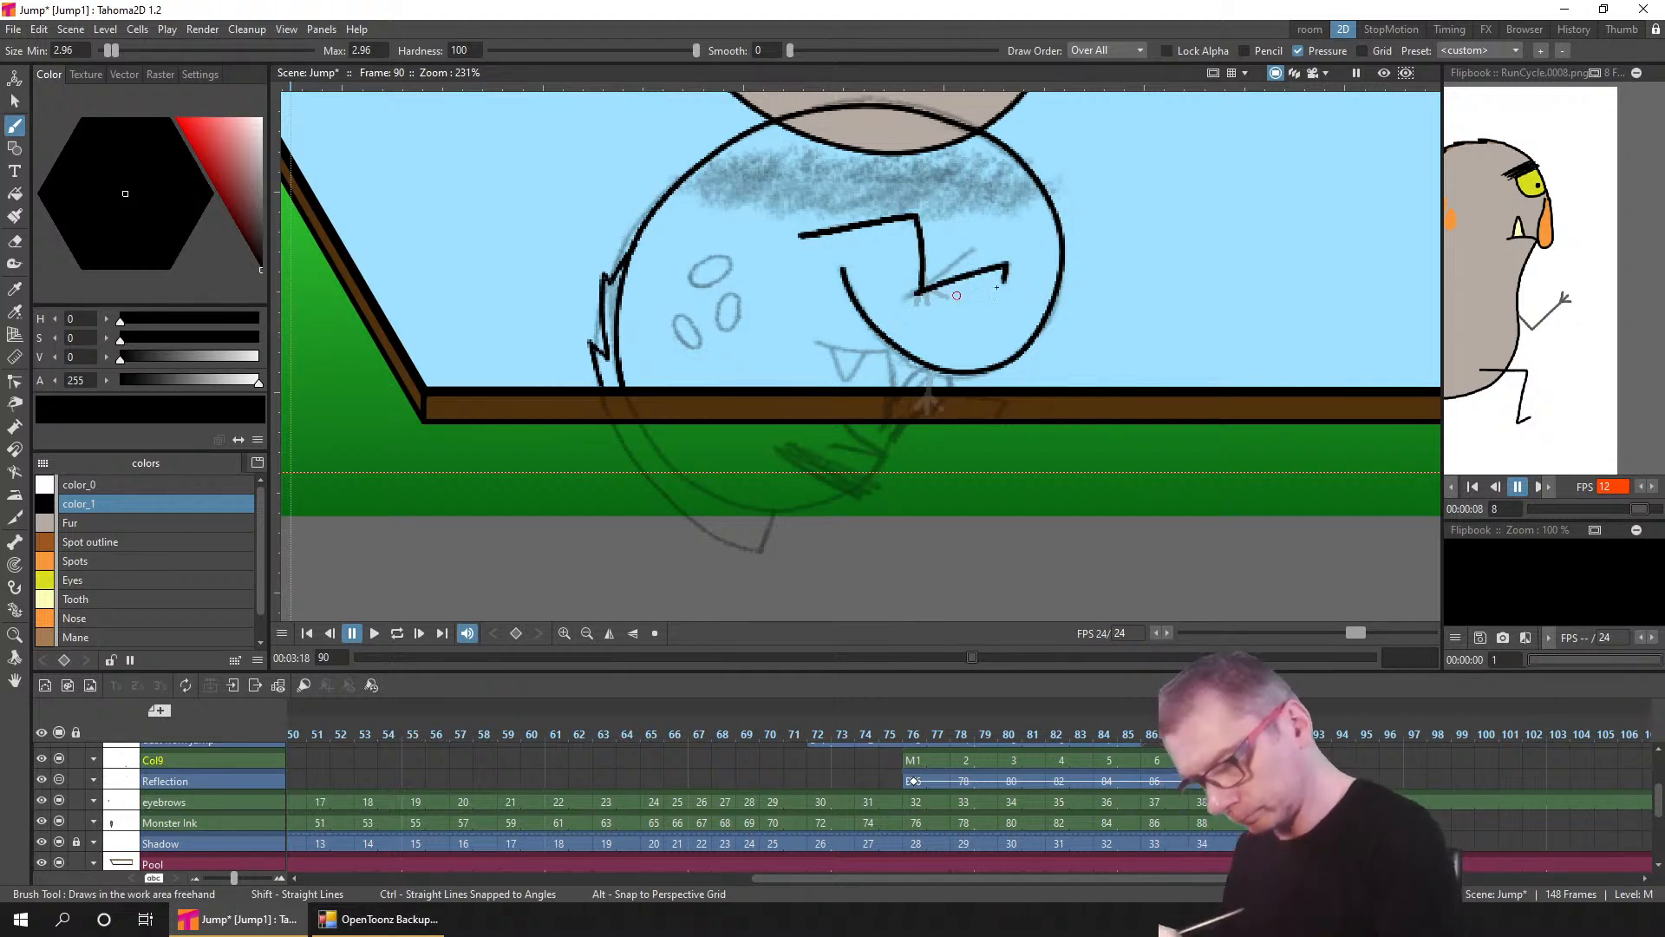
# - Undo the steep limb stroke and redraw it from the end of the upper limb line down to the hand, beside the diagonal stroke
pyautogui.scroll(-6, 1017, 273)
pyautogui.moveTo(1017, 279); pyautogui.dragTo(963, 441)
pyautogui.scroll(3, 964, 448)
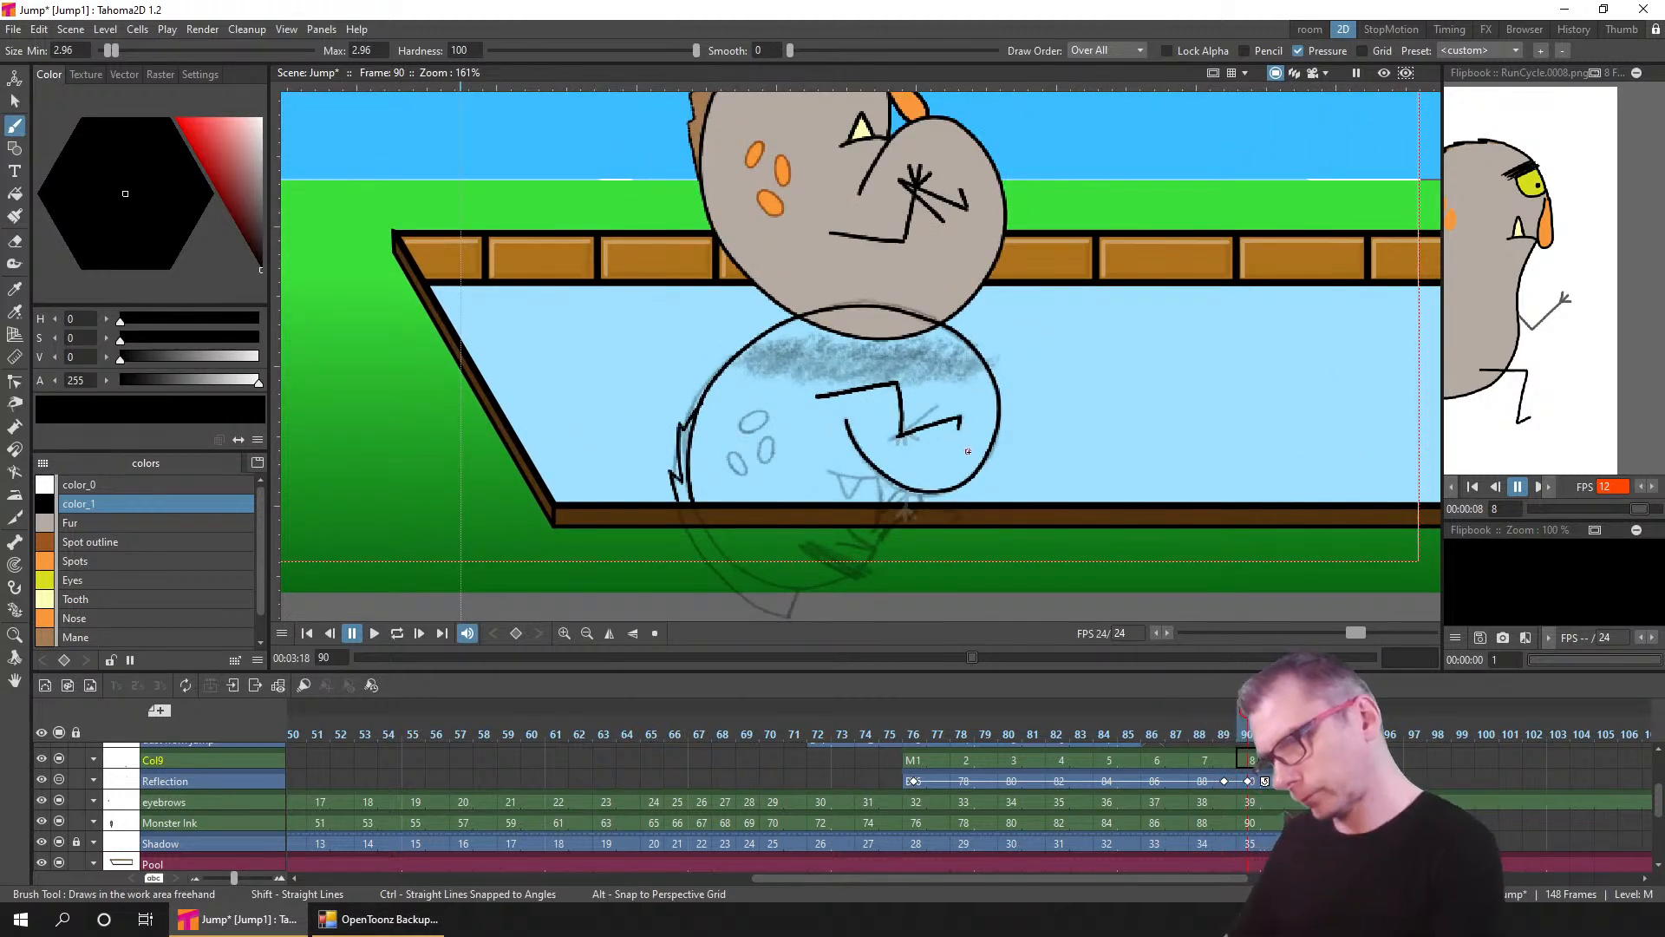
pyautogui.hotkey('ctrl', 'z')
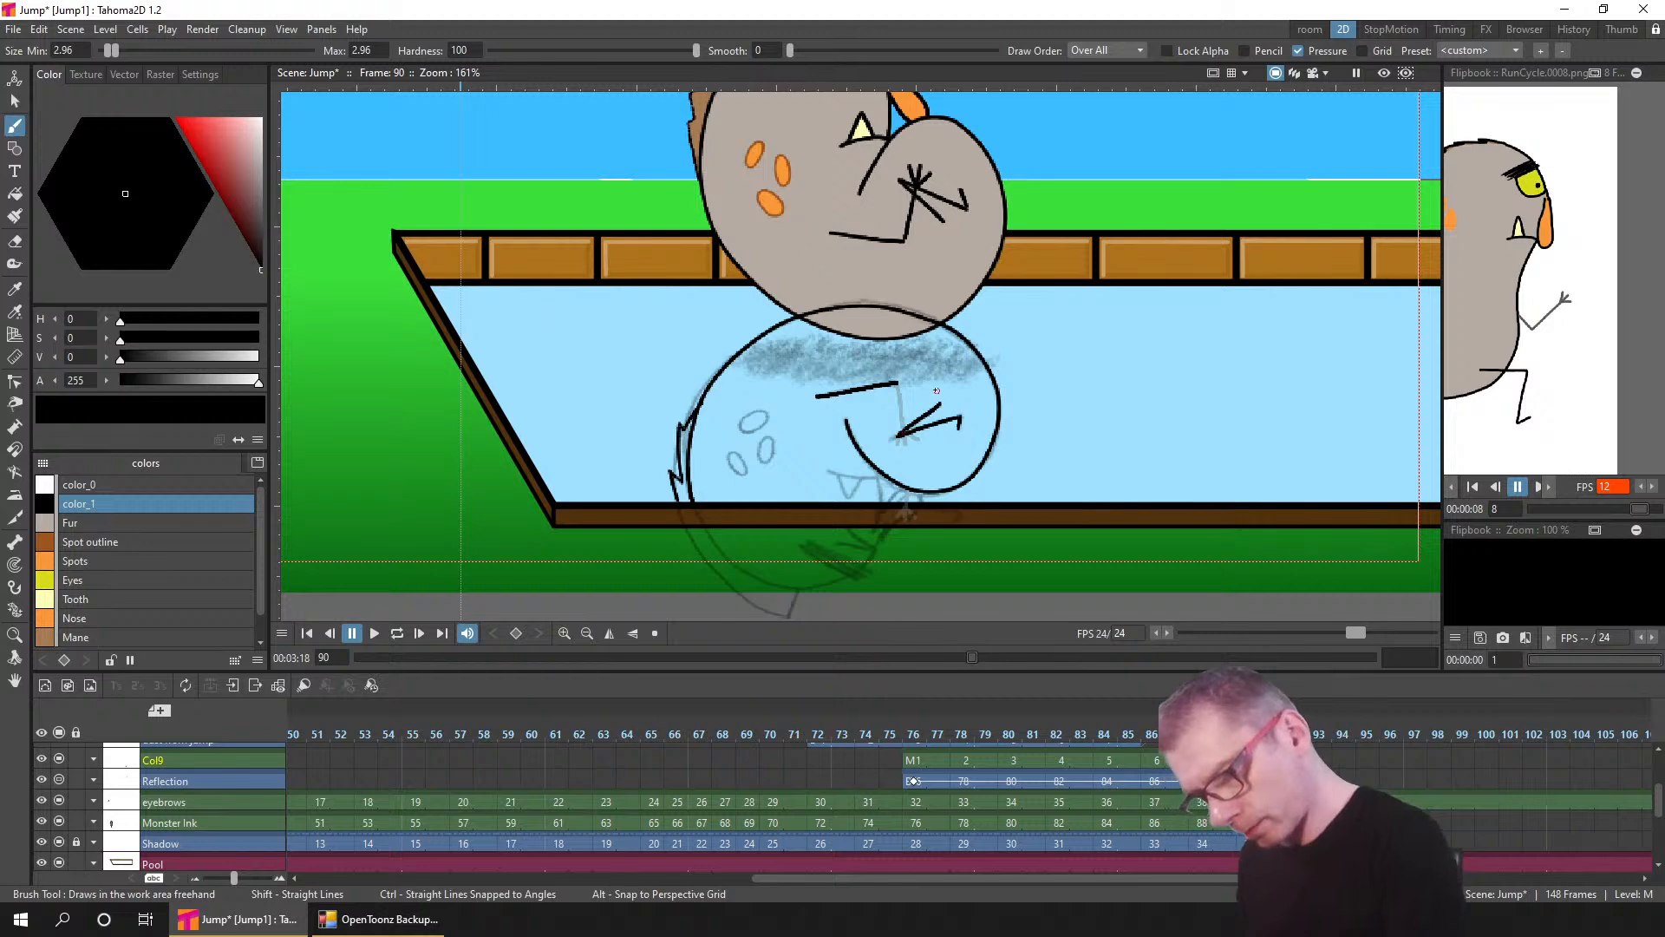
pyautogui.scroll(3, 904, 383)
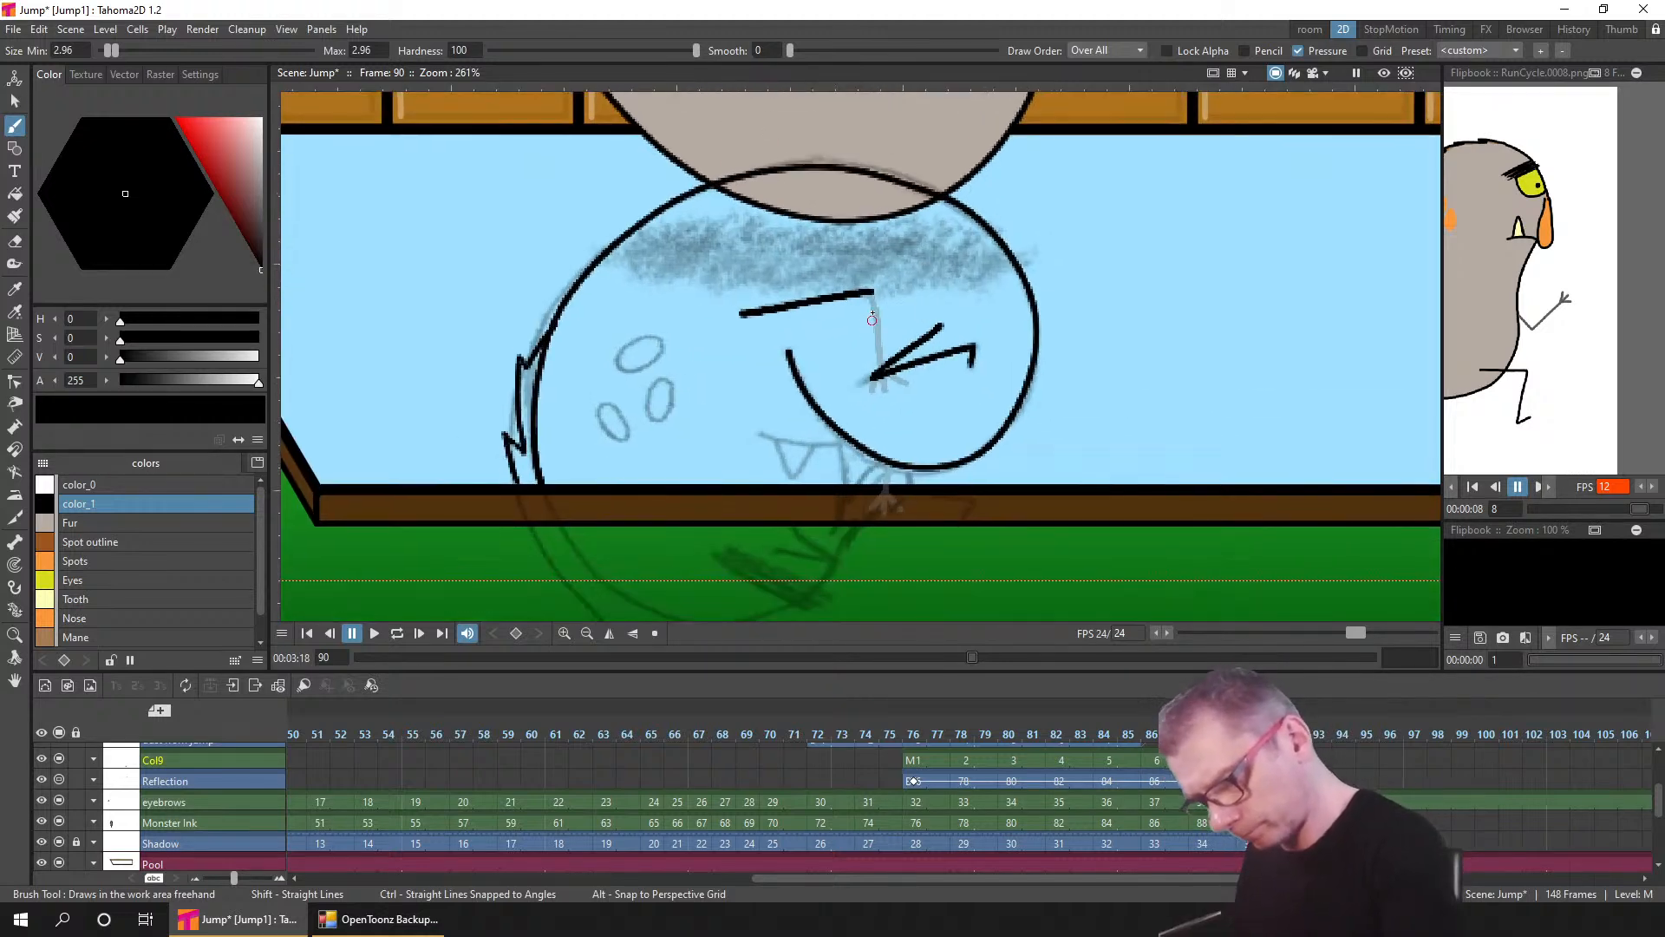
pyautogui.moveTo(871, 292); pyautogui.dragTo(880, 340)
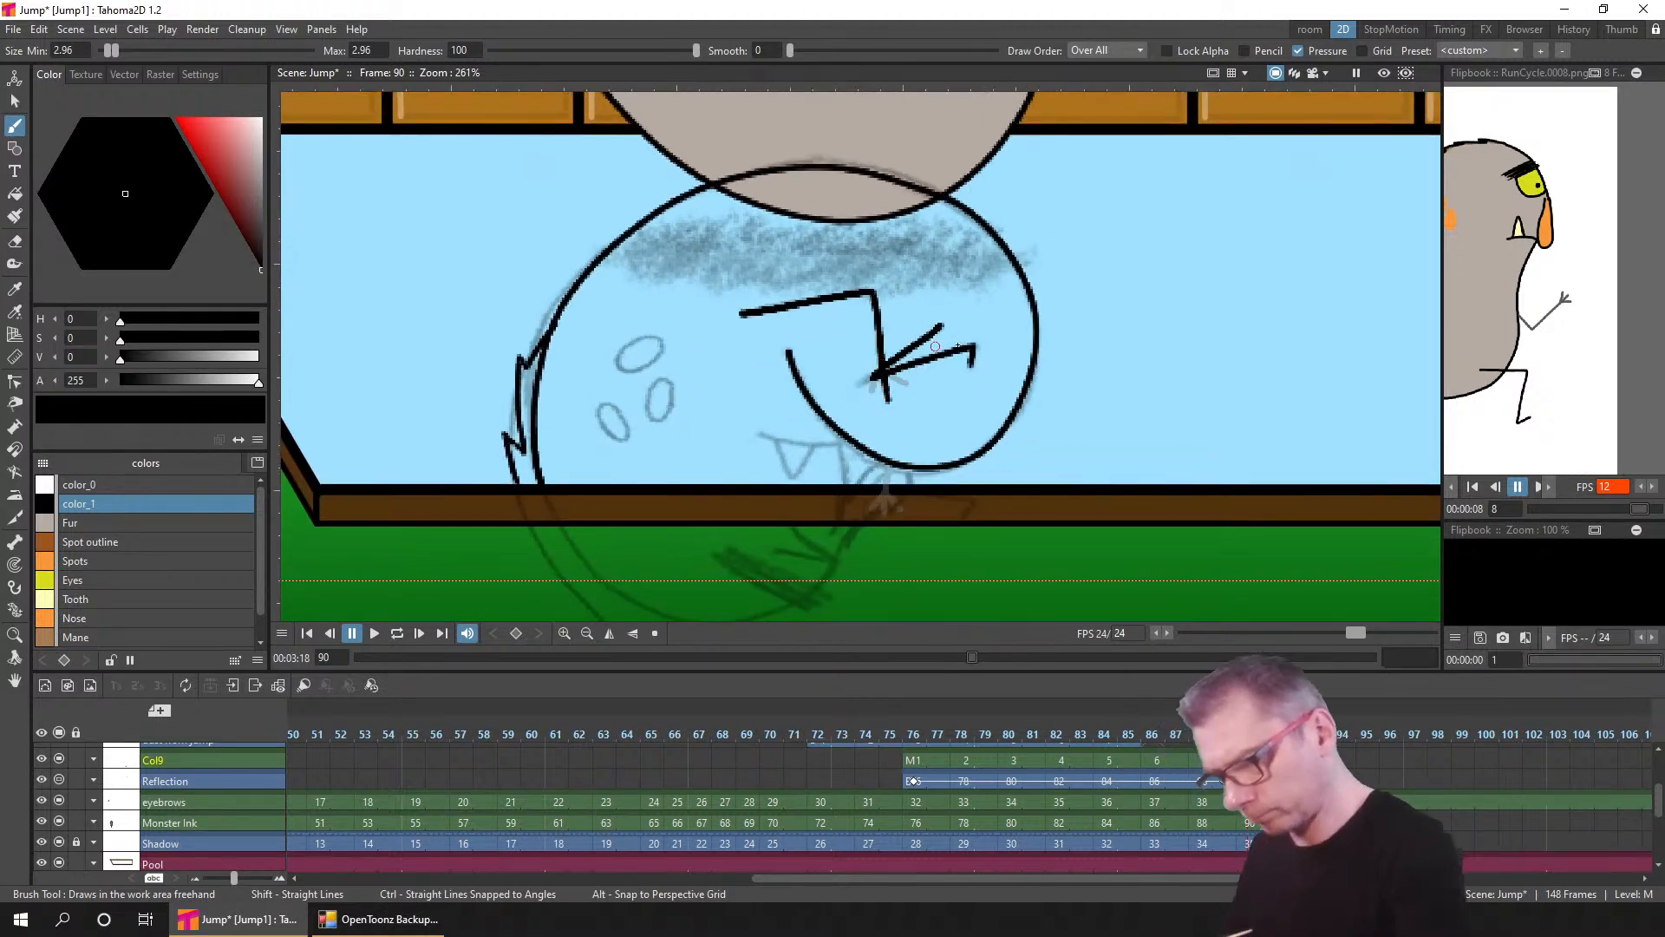
# - Ink the short finger strokes below the limb joint, and the reflection's mouth line and pointed tooth above the pool's bottom edge
pyautogui.scroll(-1, 958, 345)
pyautogui.moveTo(969, 290); pyautogui.dragTo(945, 452)
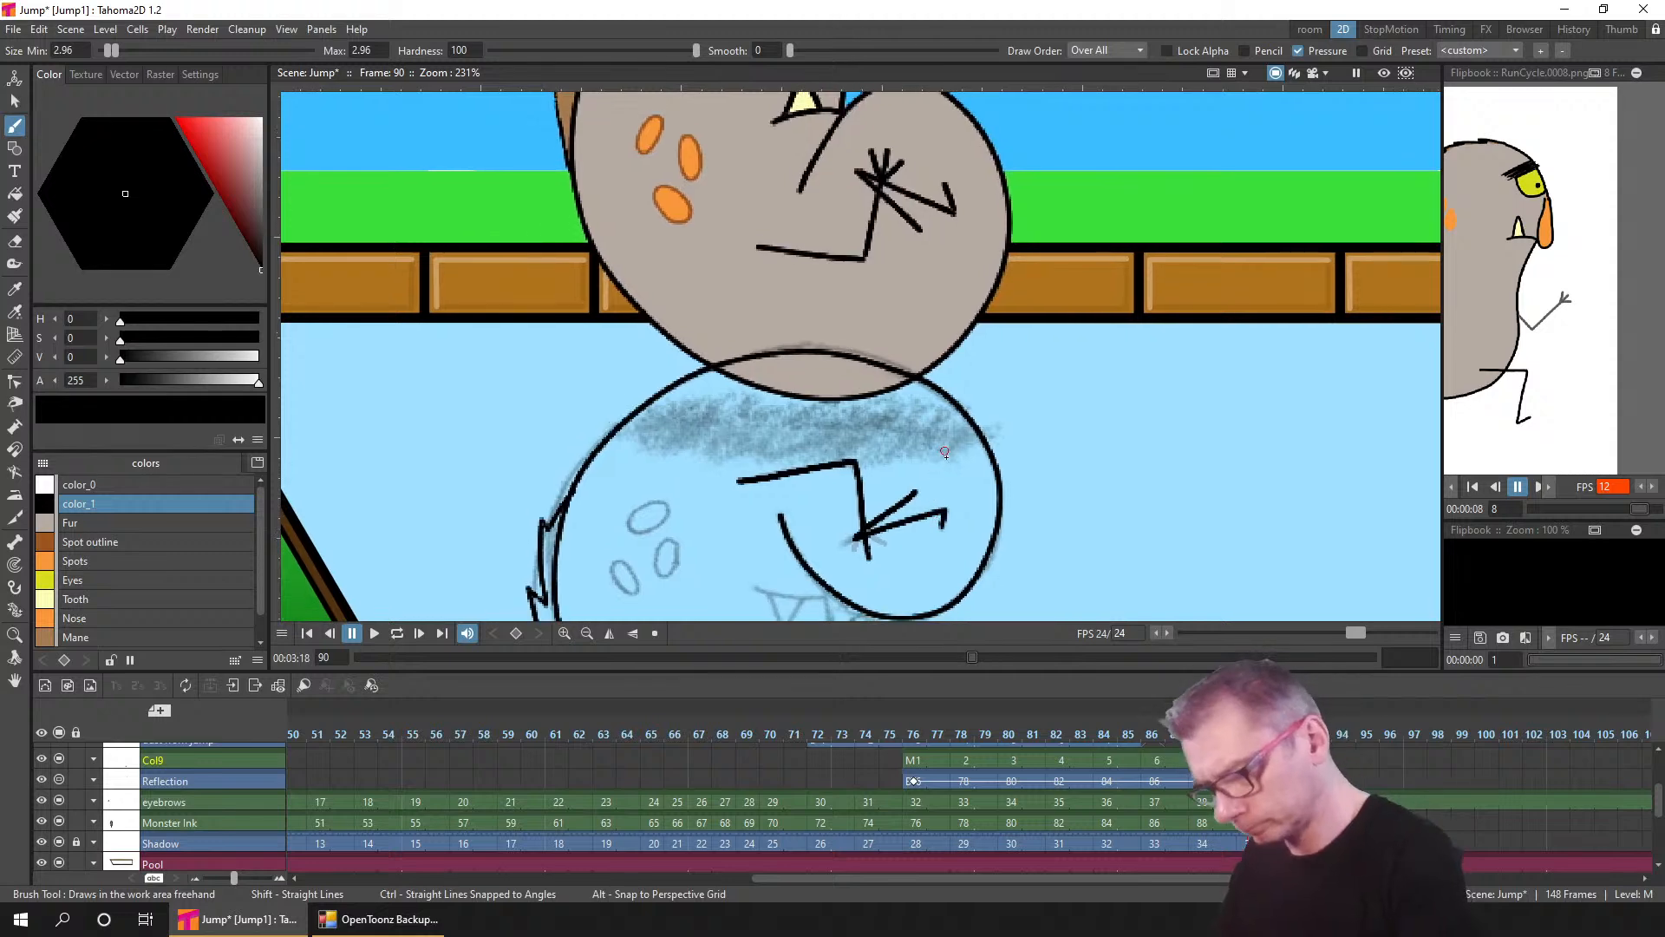
pyautogui.moveTo(870, 546); pyautogui.dragTo(888, 392)
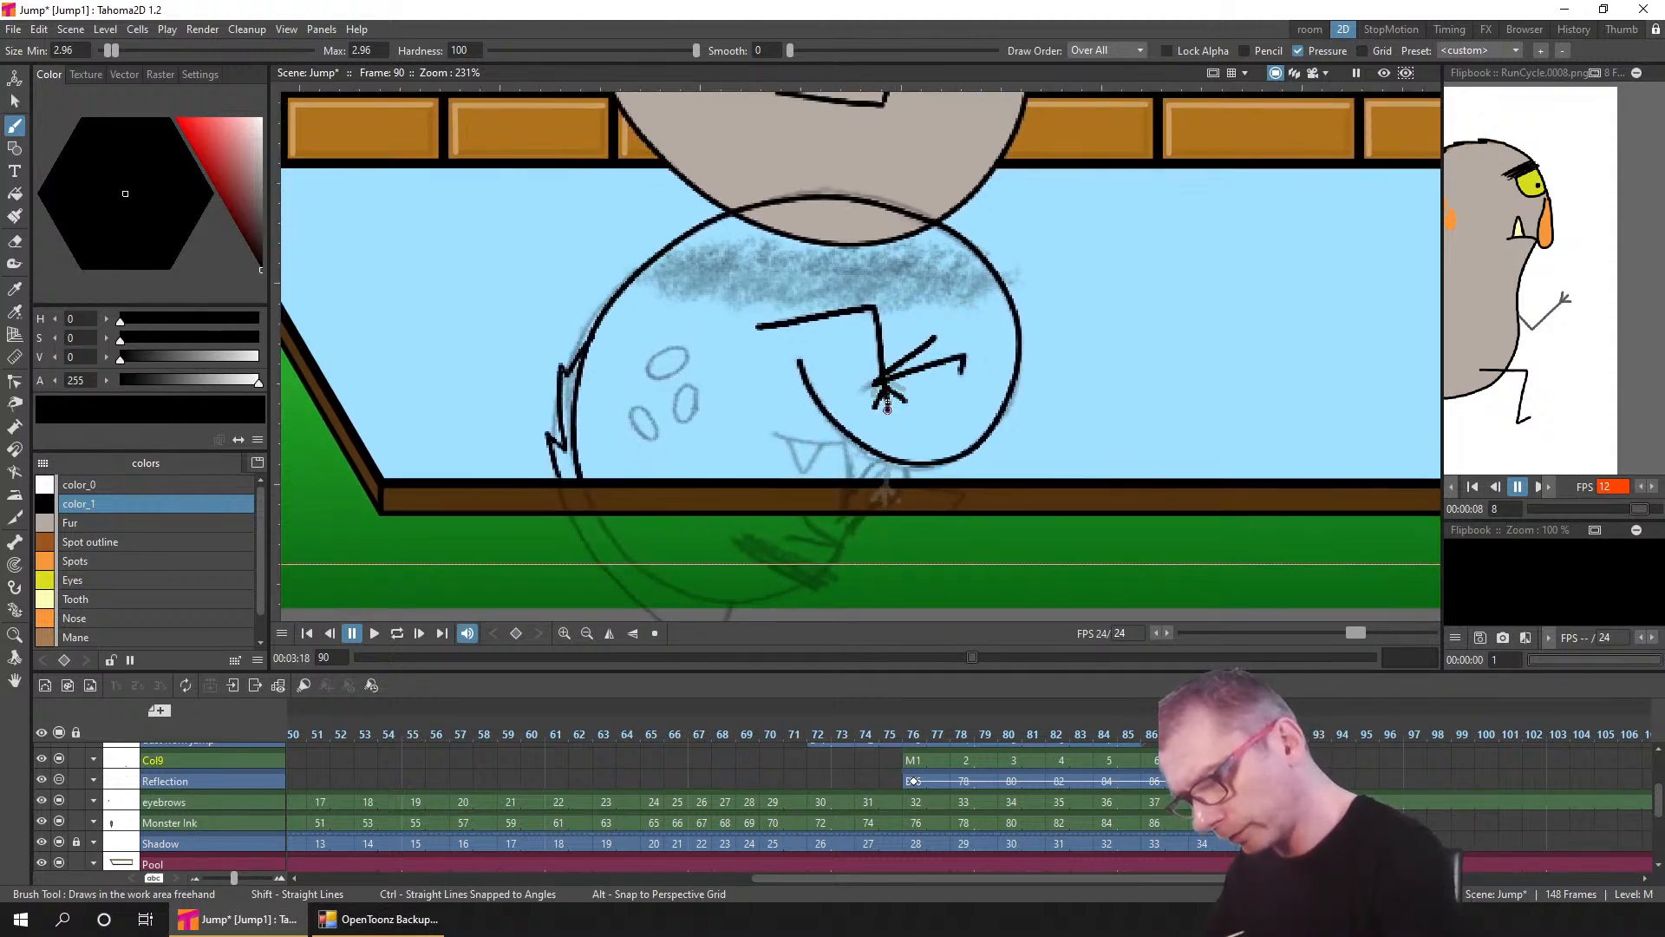
pyautogui.moveTo(886, 407); pyautogui.dragTo(902, 390)
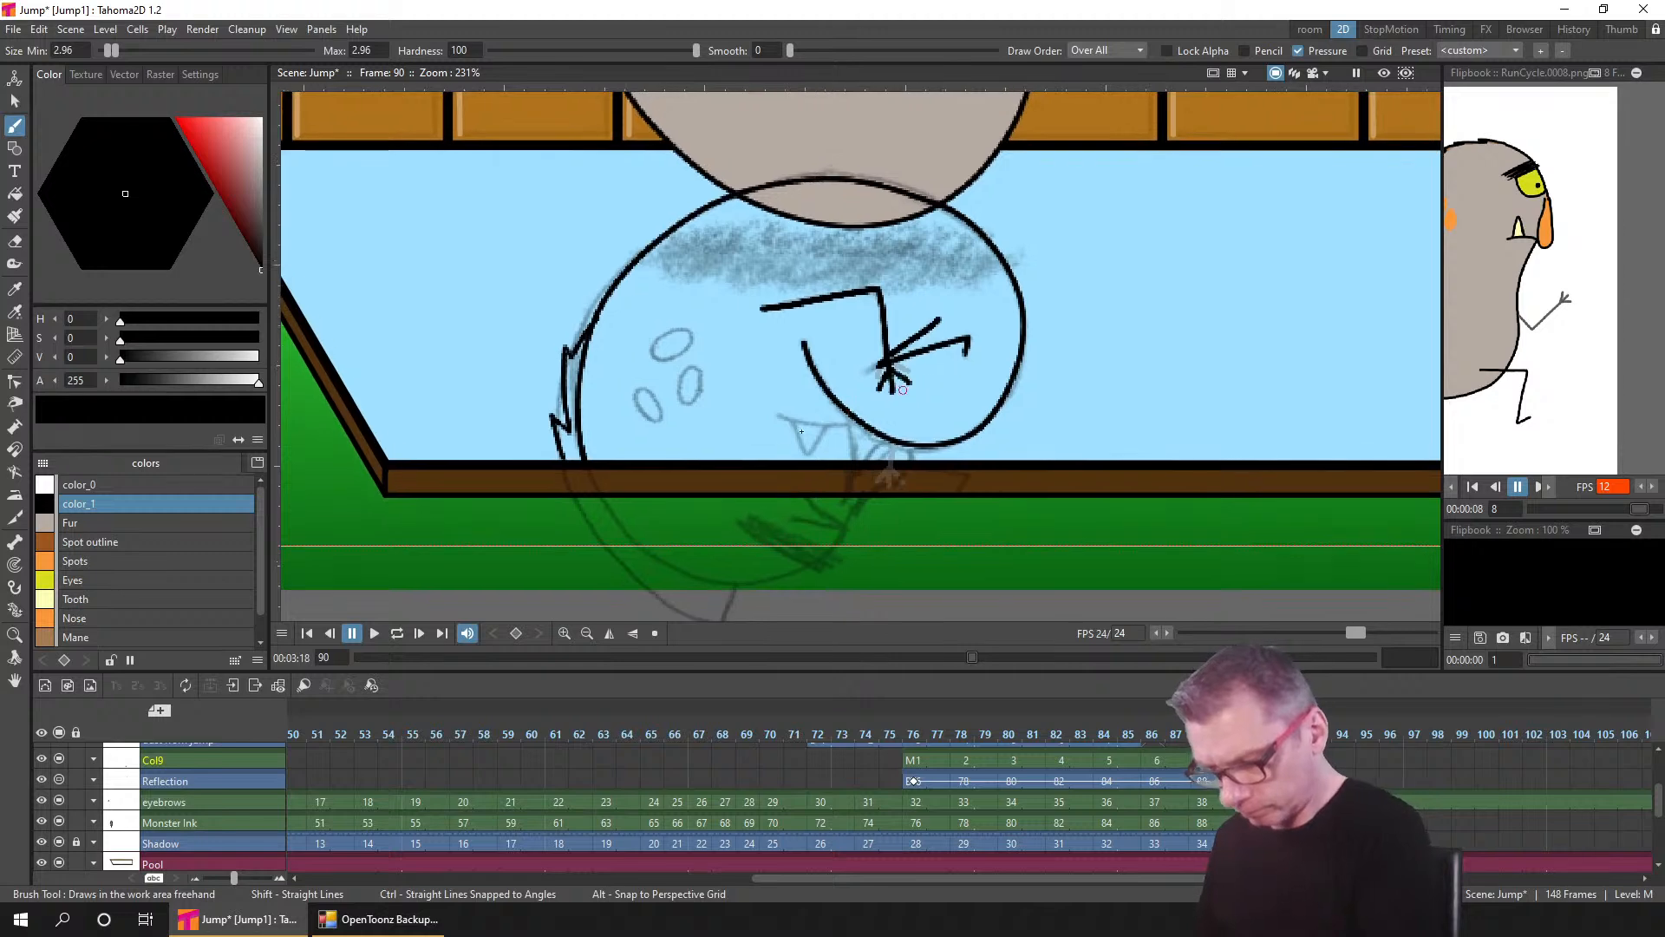
pyautogui.moveTo(780, 419)
pyautogui.mouseDown()
pyautogui.moveTo(859, 421)
pyautogui.moveTo(804, 457)
pyautogui.mouseUp()
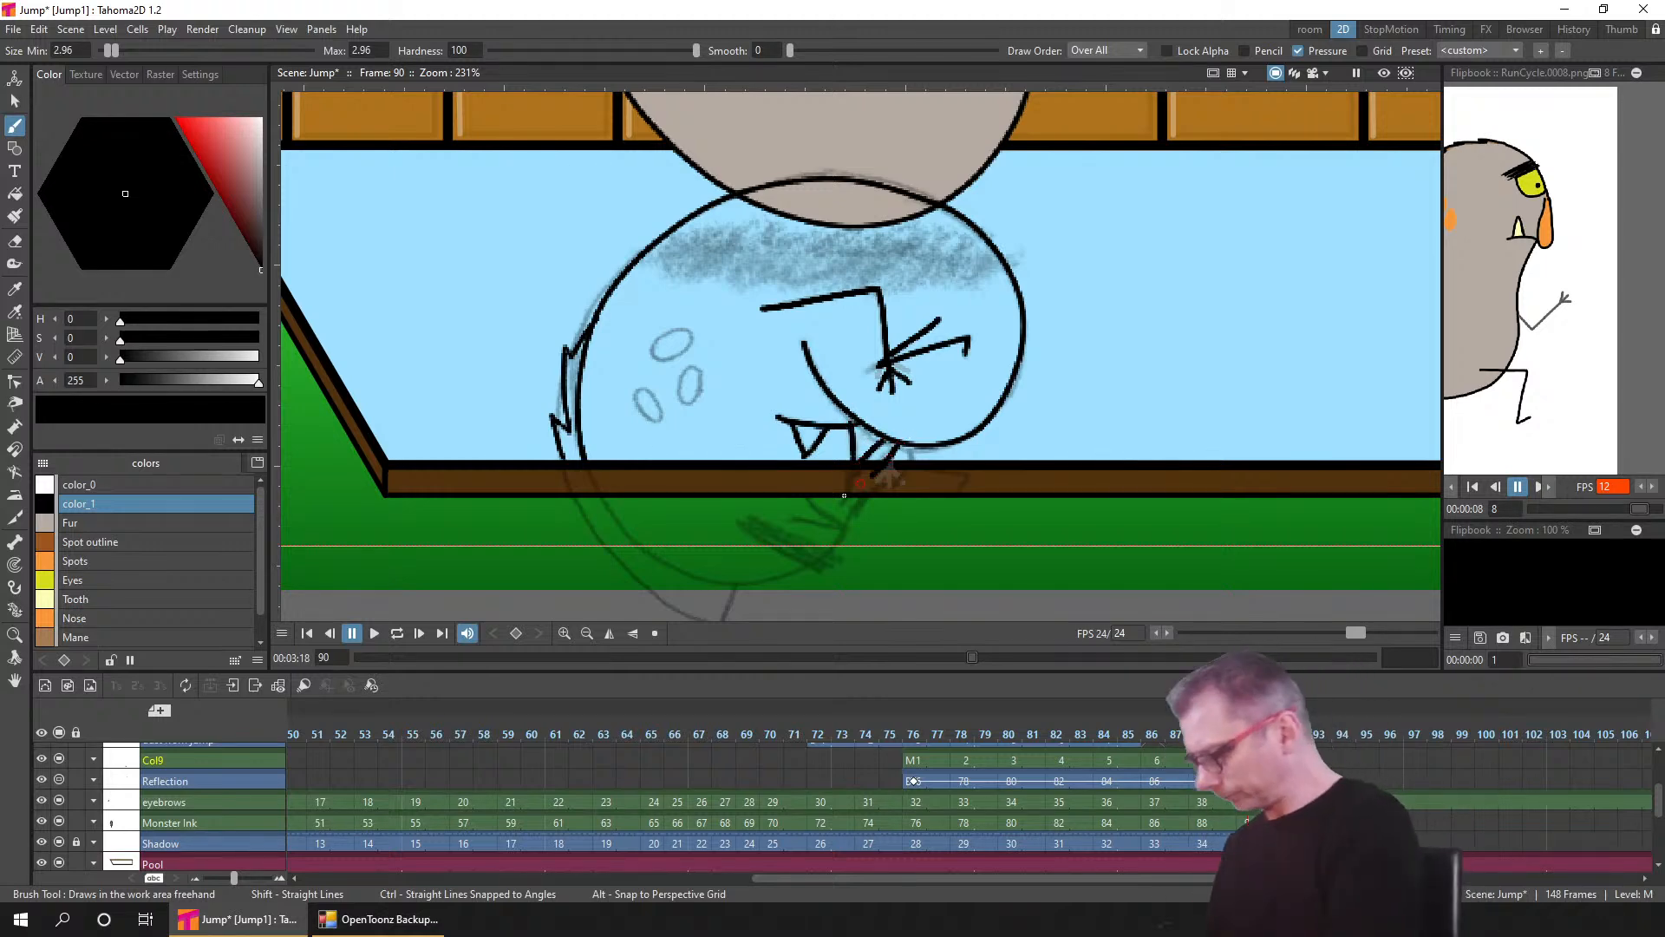
# - Choose the Spot outline palette color for the reflection's spots
pyautogui.click(101, 543)
pyautogui.moveTo(119, 54); pyautogui.dragTo(104, 67)
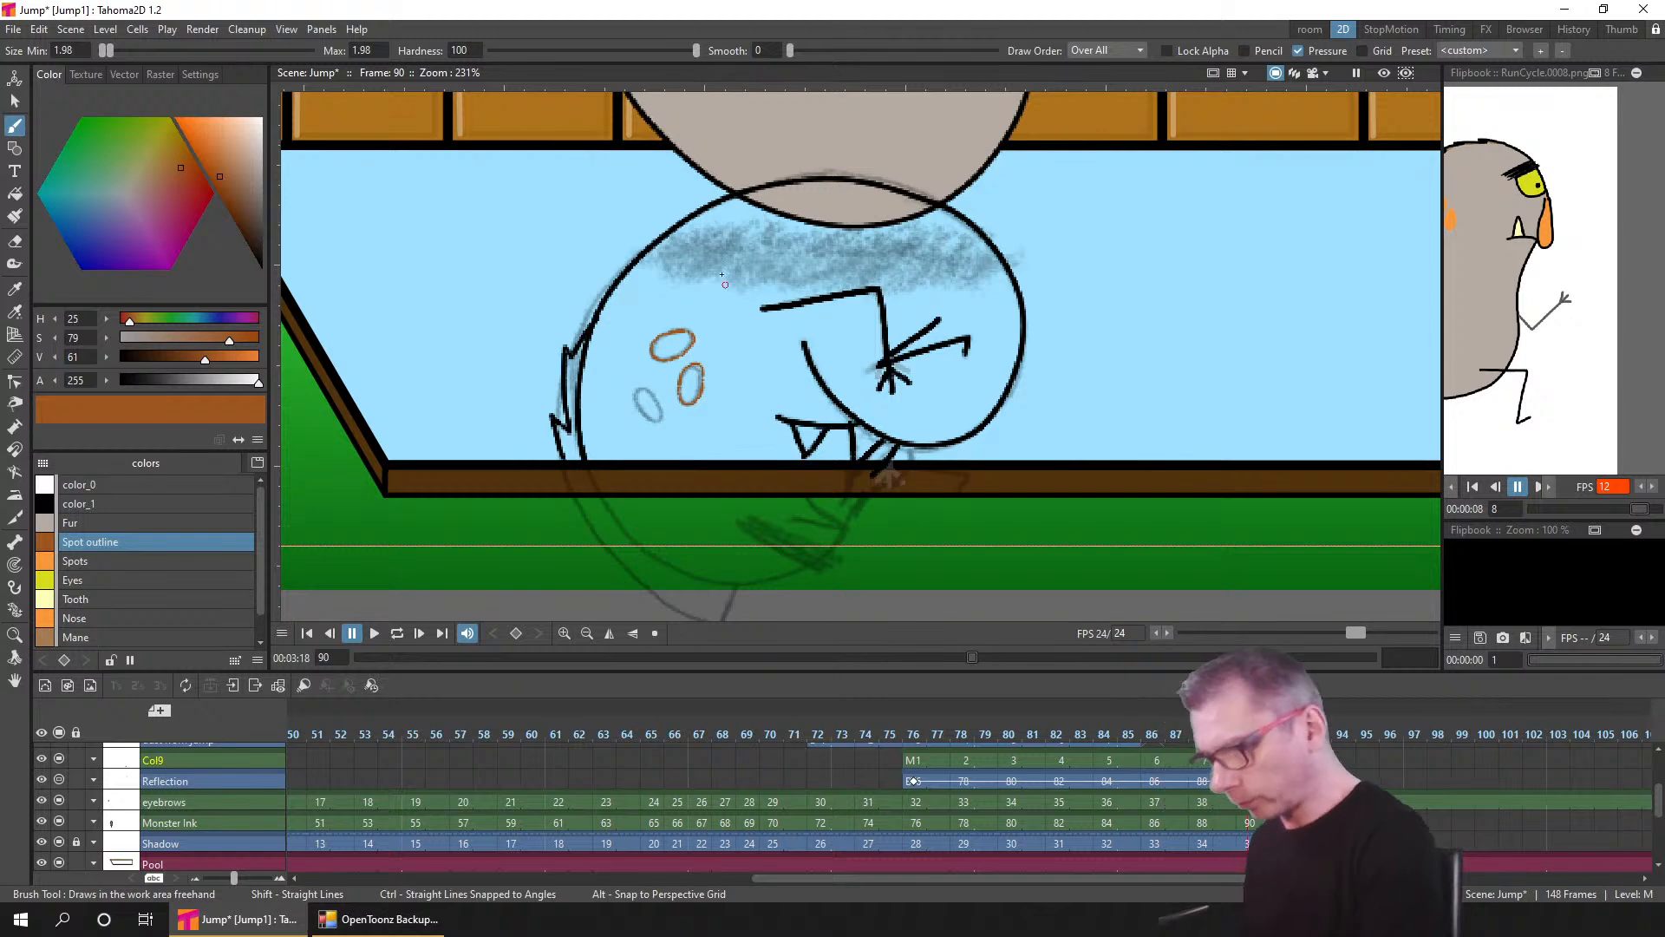
pyautogui.hotkey('ctrl', 'z')
pyautogui.hotkey('ctrl', 'z')
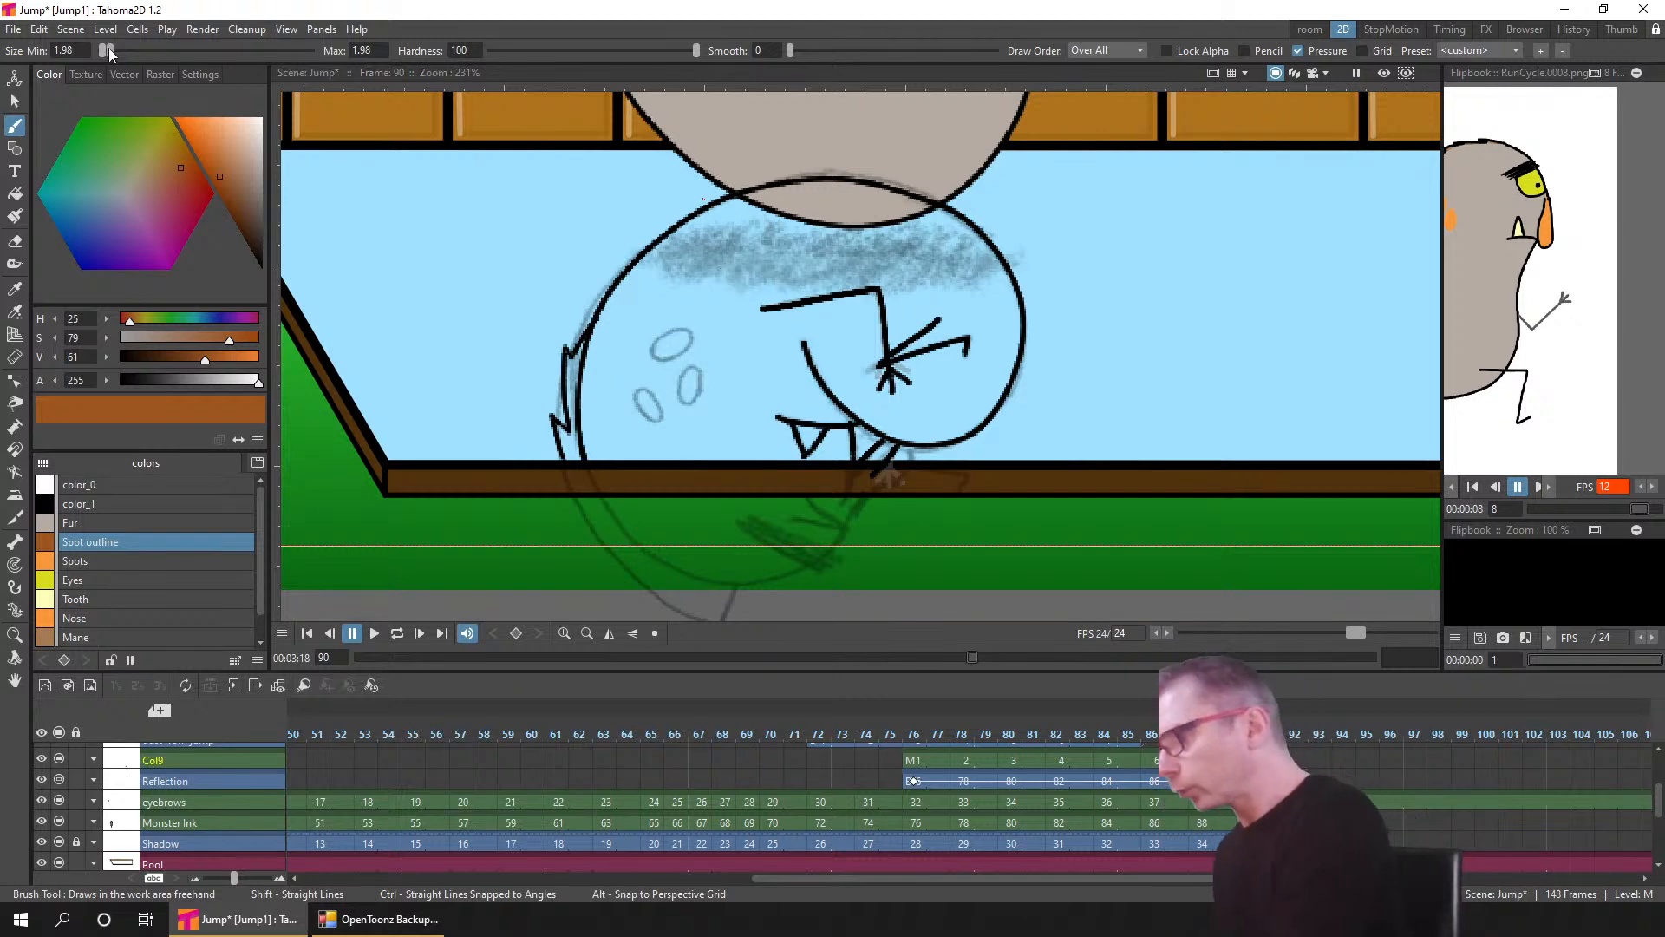
# - Set the brush's minimum and maximum size to 2.47, outline the reflection's three oval spots in Spot outline, and save the scene
pyautogui.moveTo(105, 56); pyautogui.dragTo(109, 57)
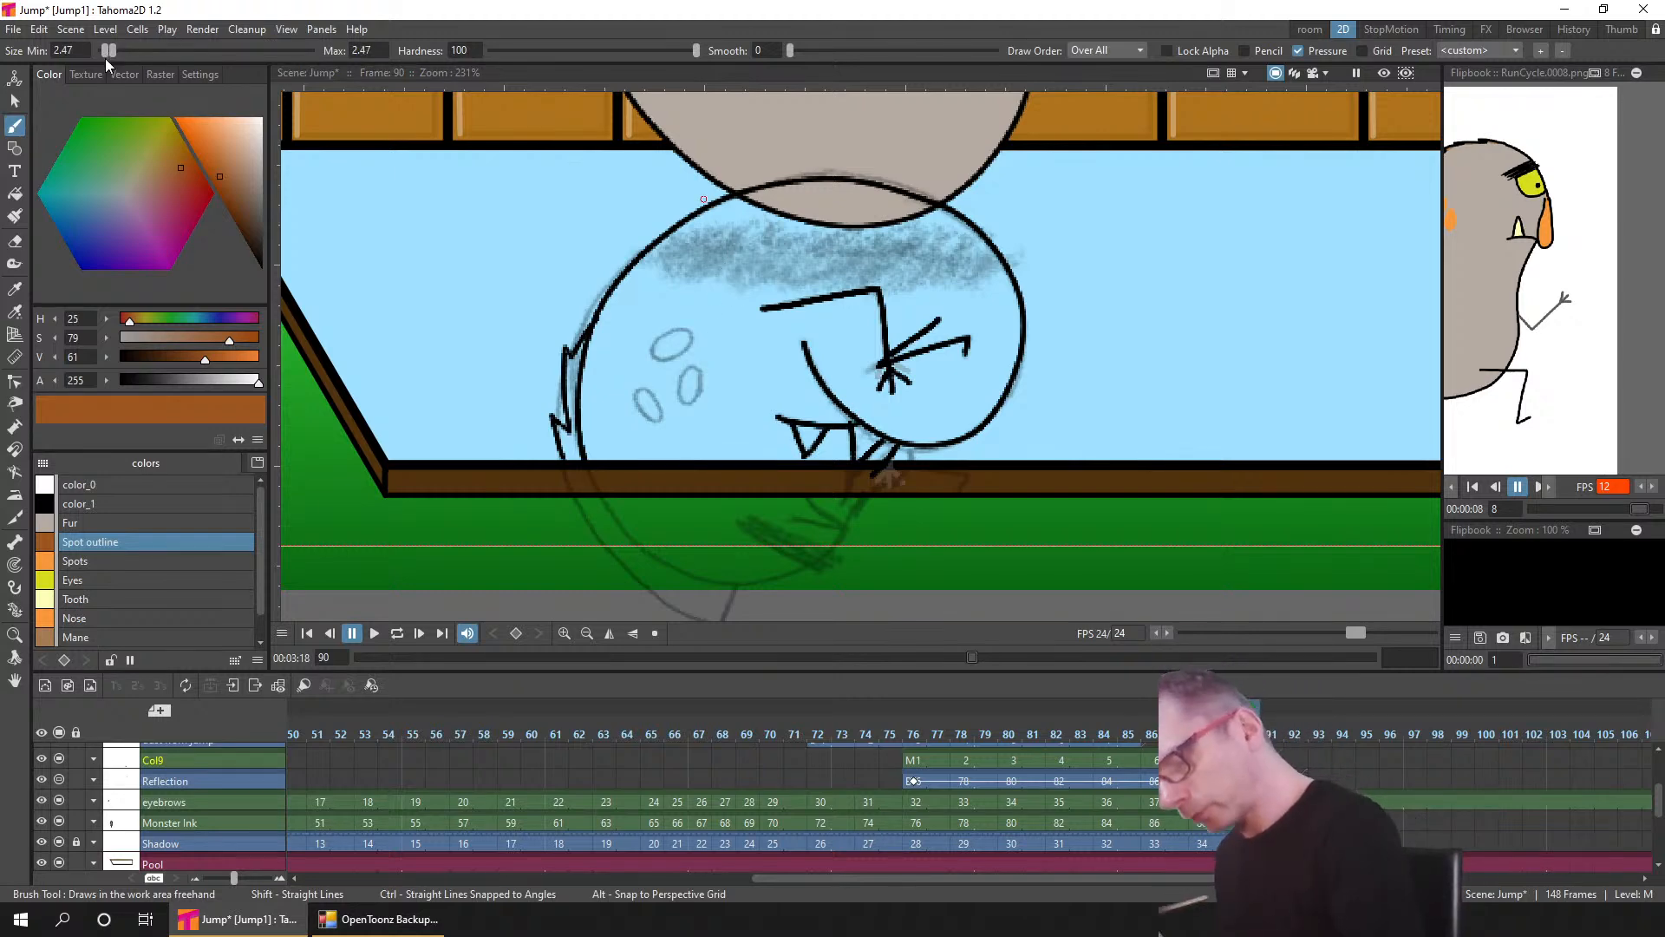
pyautogui.scroll(3, 697, 383)
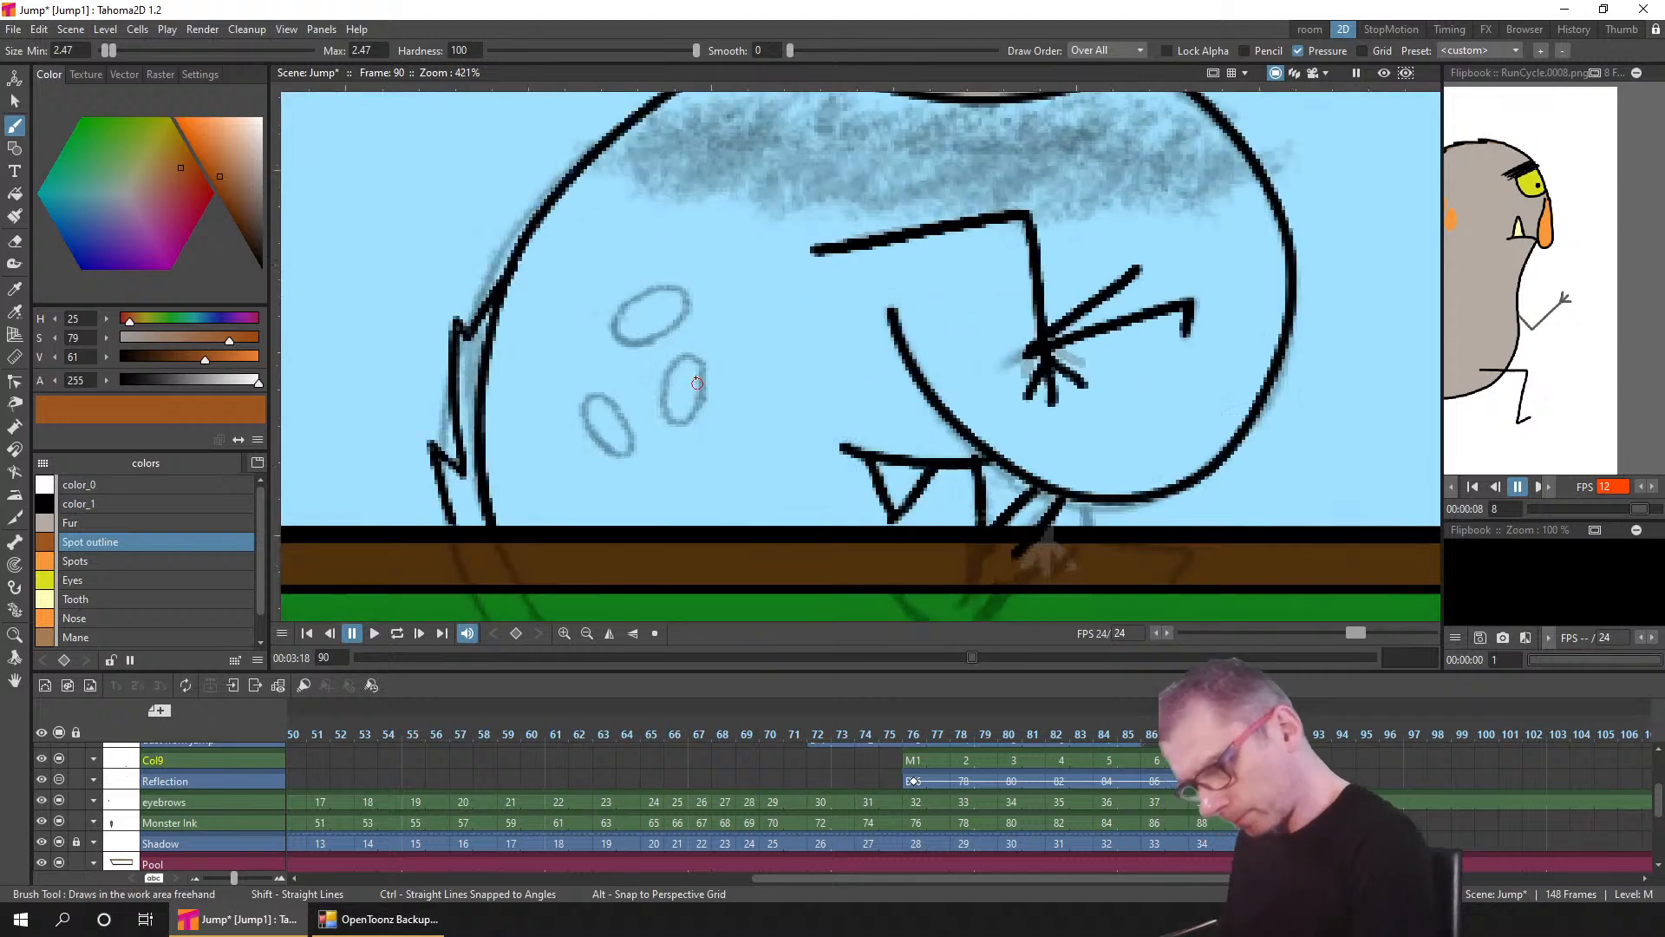
pyautogui.scroll(2, 697, 383)
pyautogui.moveTo(699, 383)
pyautogui.mouseDown()
pyautogui.moveTo(705, 403)
pyautogui.moveTo(696, 349)
pyautogui.moveTo(664, 363)
pyautogui.moveTo(648, 415)
pyautogui.moveTo(680, 431)
pyautogui.moveTo(706, 388)
pyautogui.mouseUp()
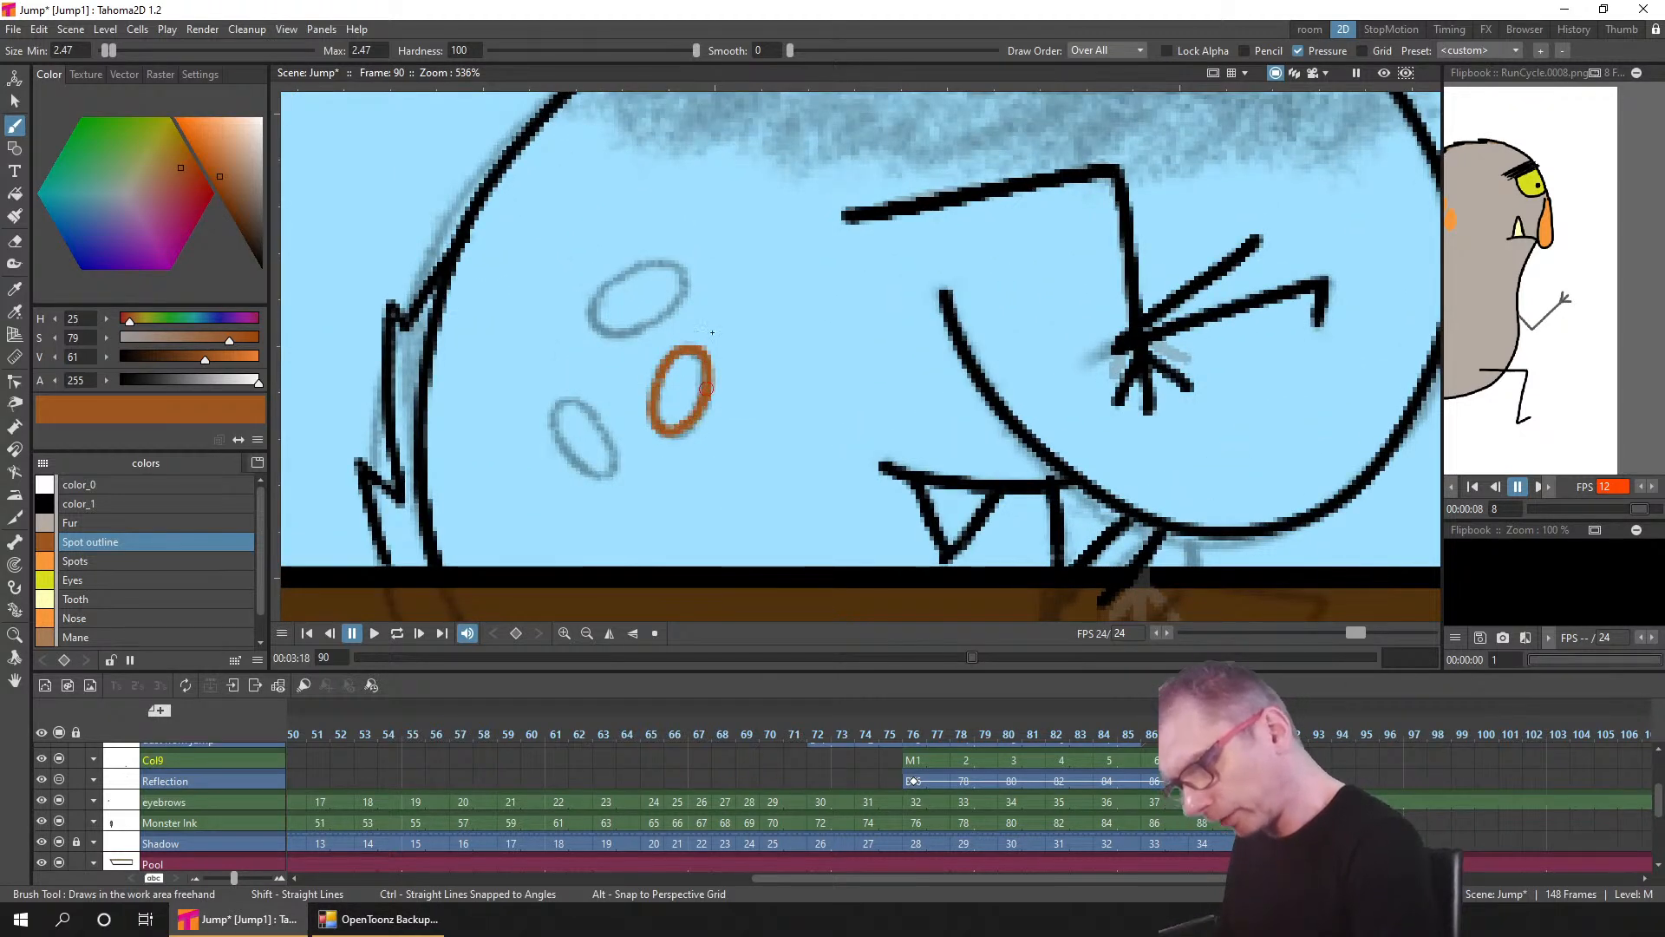
pyautogui.moveTo(654, 262)
pyautogui.mouseDown()
pyautogui.moveTo(596, 297)
pyautogui.moveTo(602, 331)
pyautogui.moveTo(674, 303)
pyautogui.moveTo(680, 272)
pyautogui.moveTo(626, 265)
pyautogui.mouseUp()
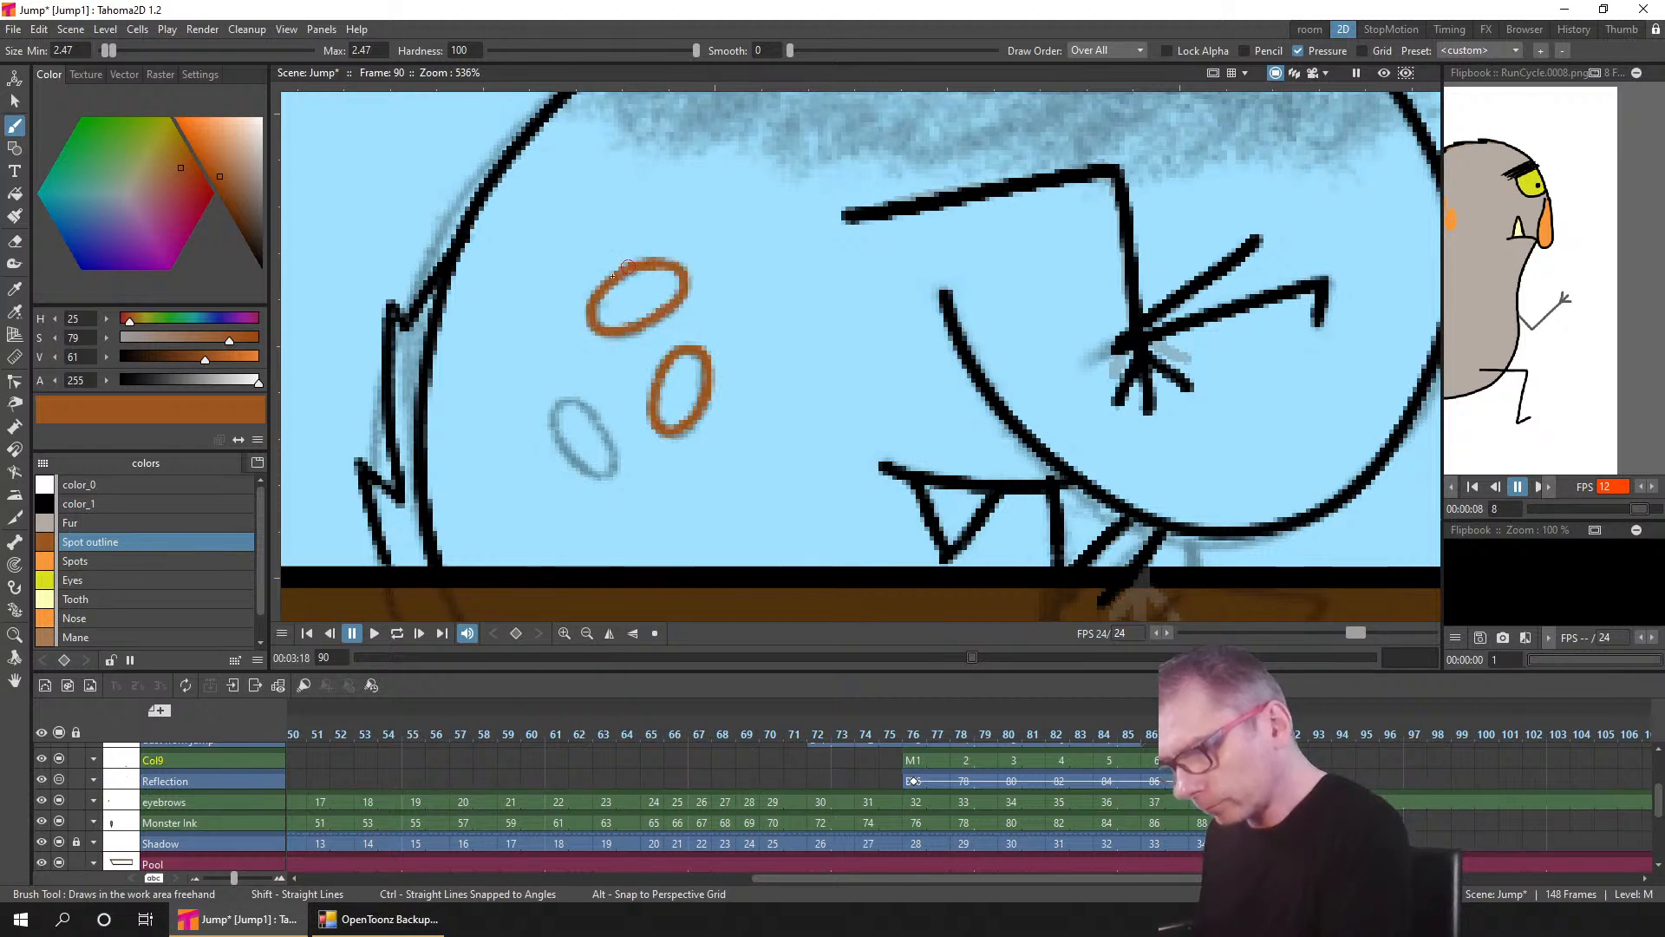
pyautogui.moveTo(607, 433)
pyautogui.mouseDown()
pyautogui.moveTo(568, 401)
pyautogui.moveTo(556, 414)
pyautogui.moveTo(585, 474)
pyautogui.moveTo(602, 476)
pyautogui.moveTo(588, 418)
pyautogui.mouseUp()
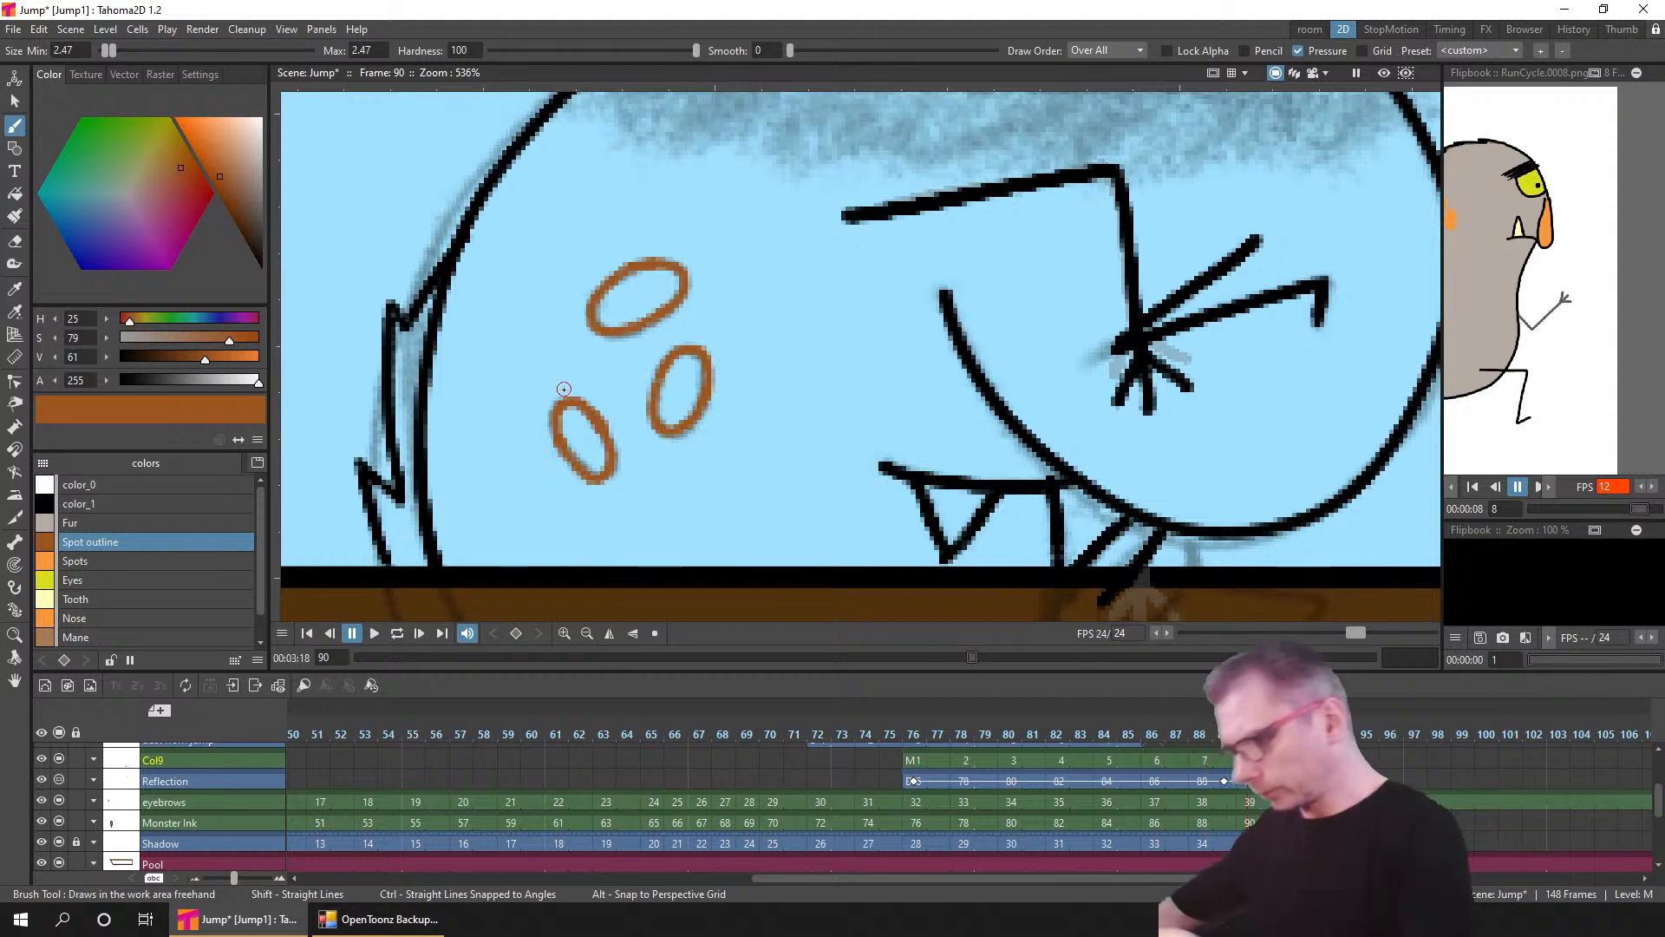
pyautogui.hotkey('ctrl', 's')
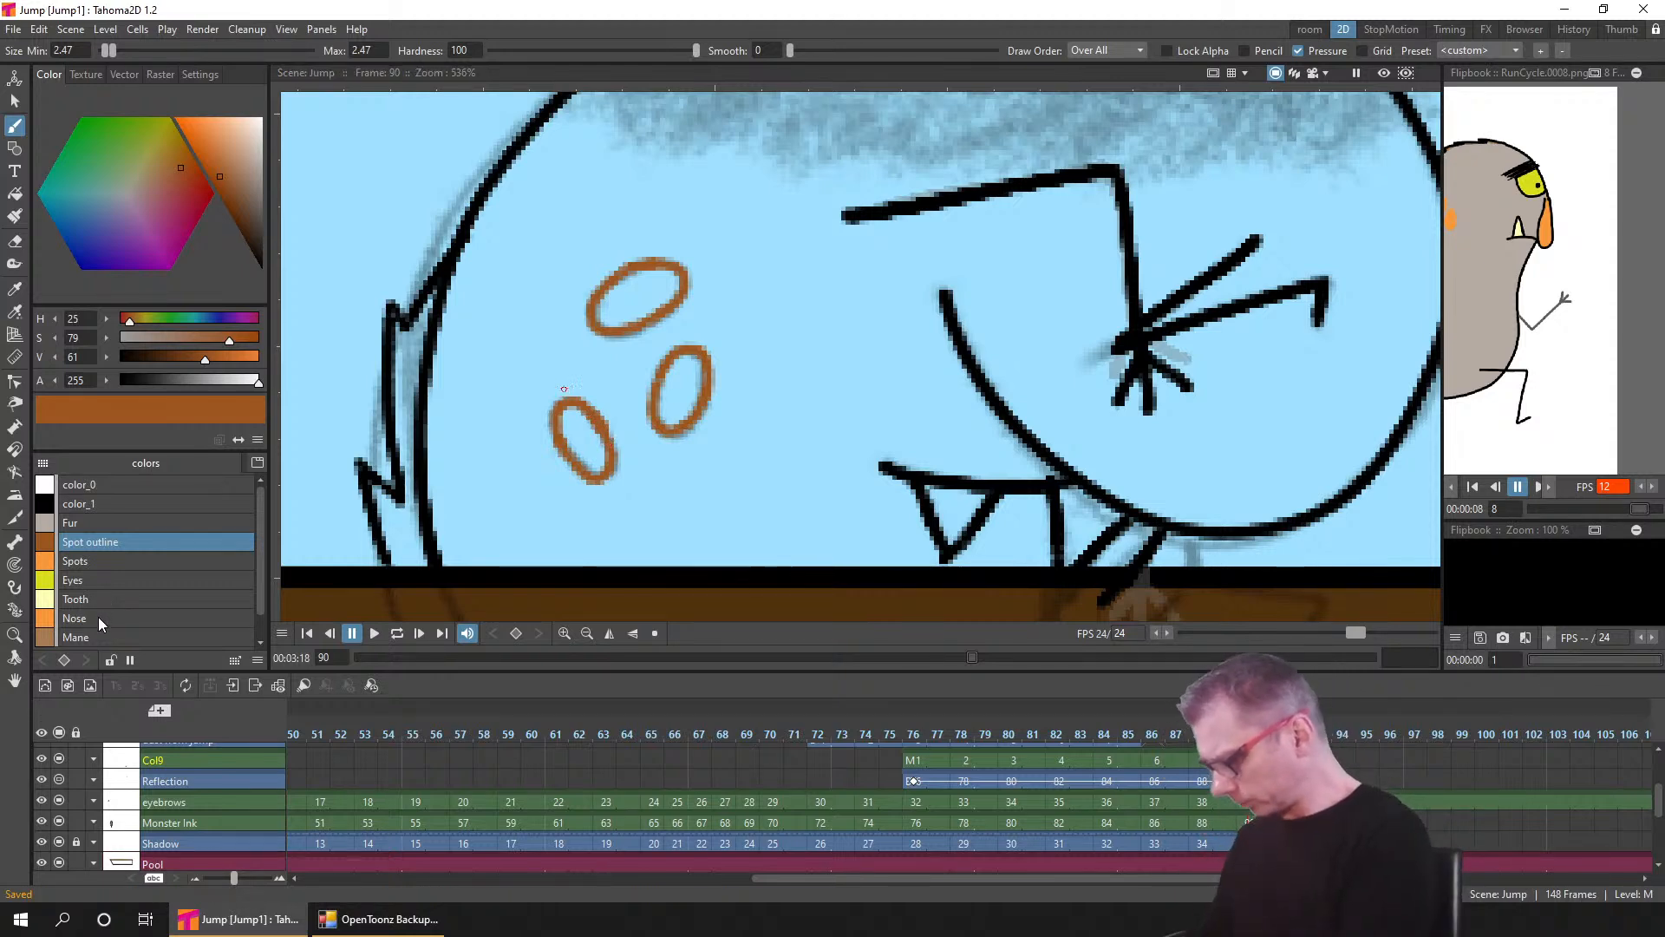
# - Fill the three outlined spots on the frame 90 reflection with the Spots color
pyautogui.click(96, 561)
pyautogui.click(15, 193)
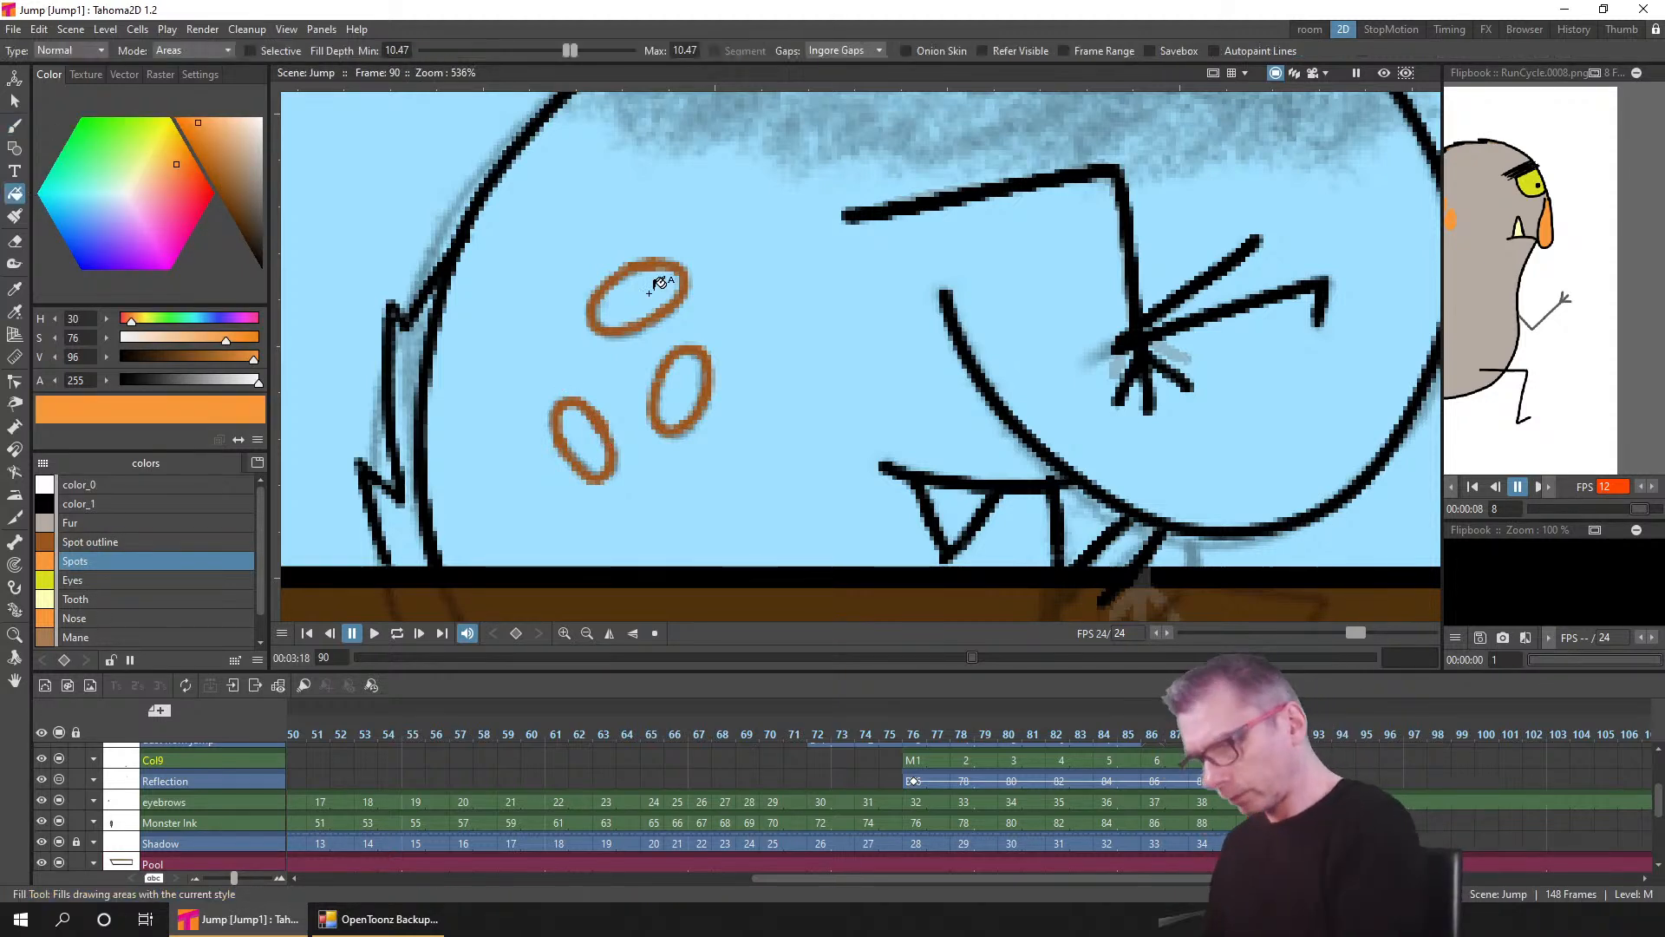
pyautogui.click(653, 290)
pyautogui.click(681, 386)
pyautogui.click(589, 438)
pyautogui.scroll(-2, 978, 345)
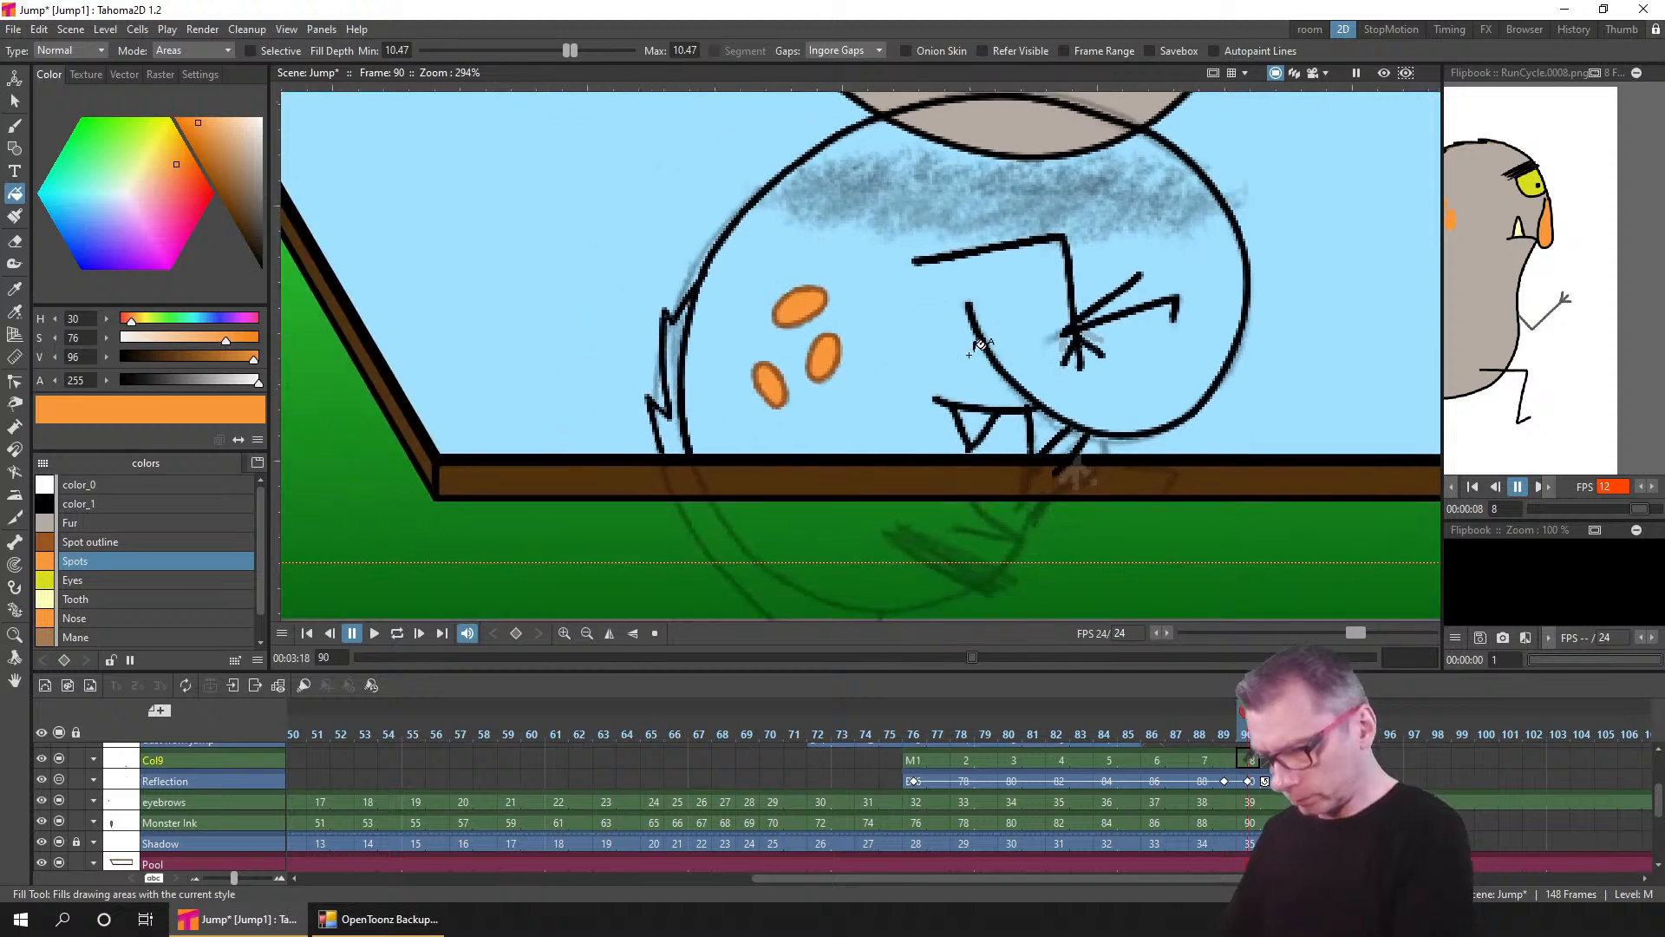
# - On Col9 at frame 88, outline the upper spot and the part of the second spot above the pool edge in Spot outline
pyautogui.moveTo(969, 355); pyautogui.dragTo(1040, 339)
pyautogui.click(1247, 760)
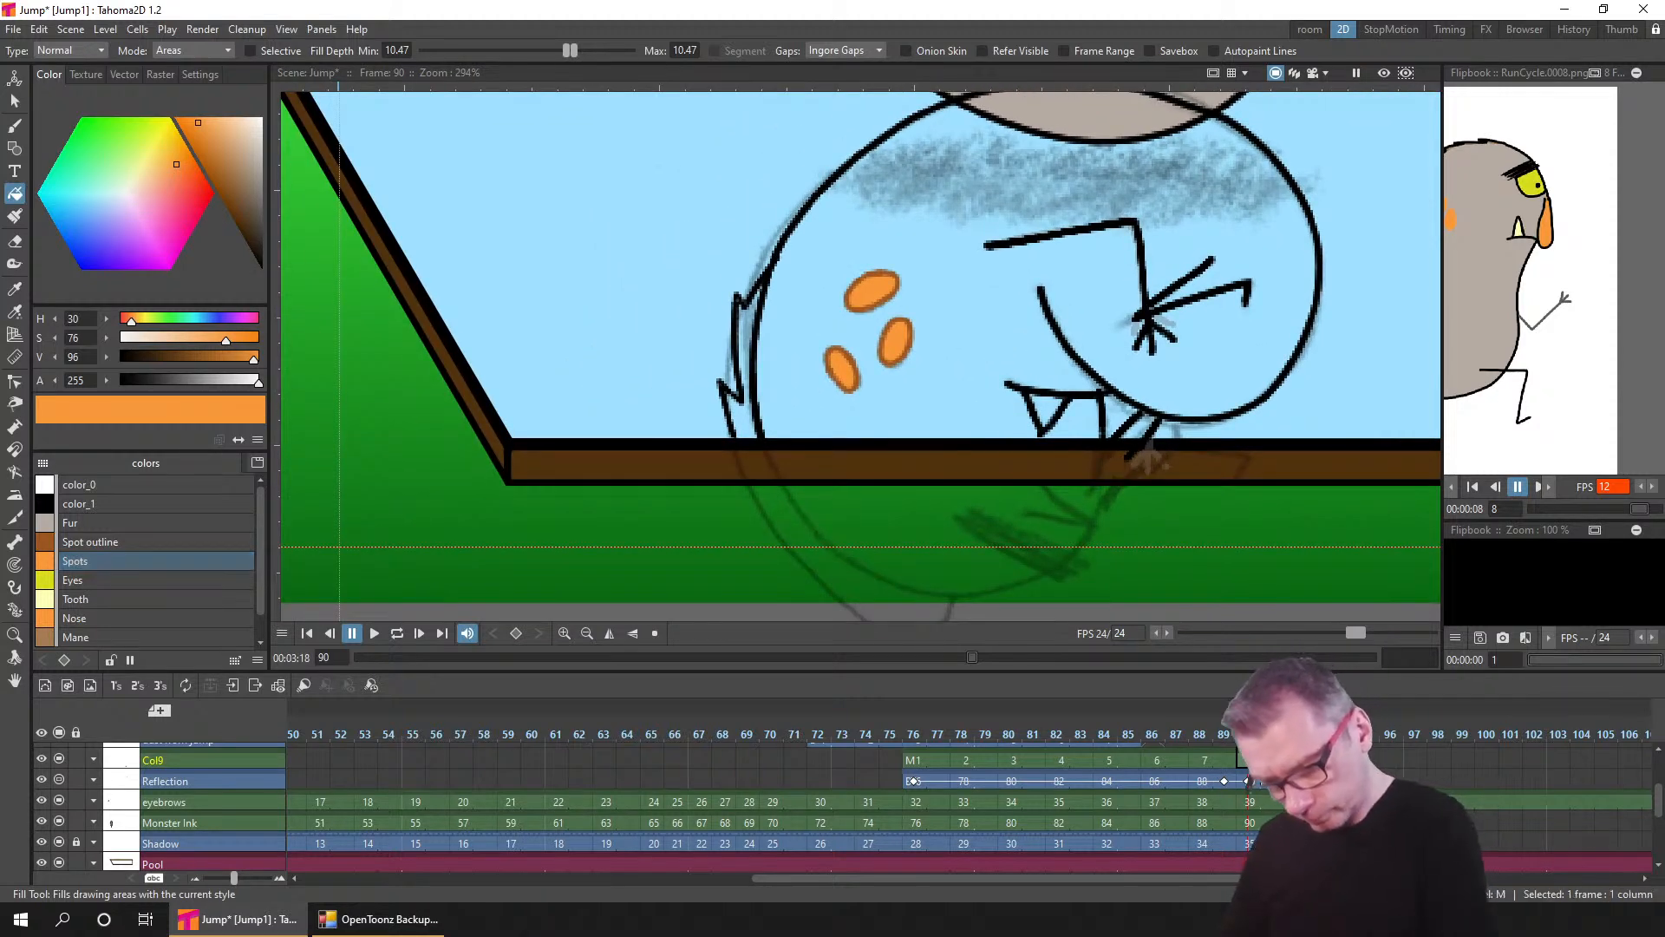
pyautogui.click(1199, 760)
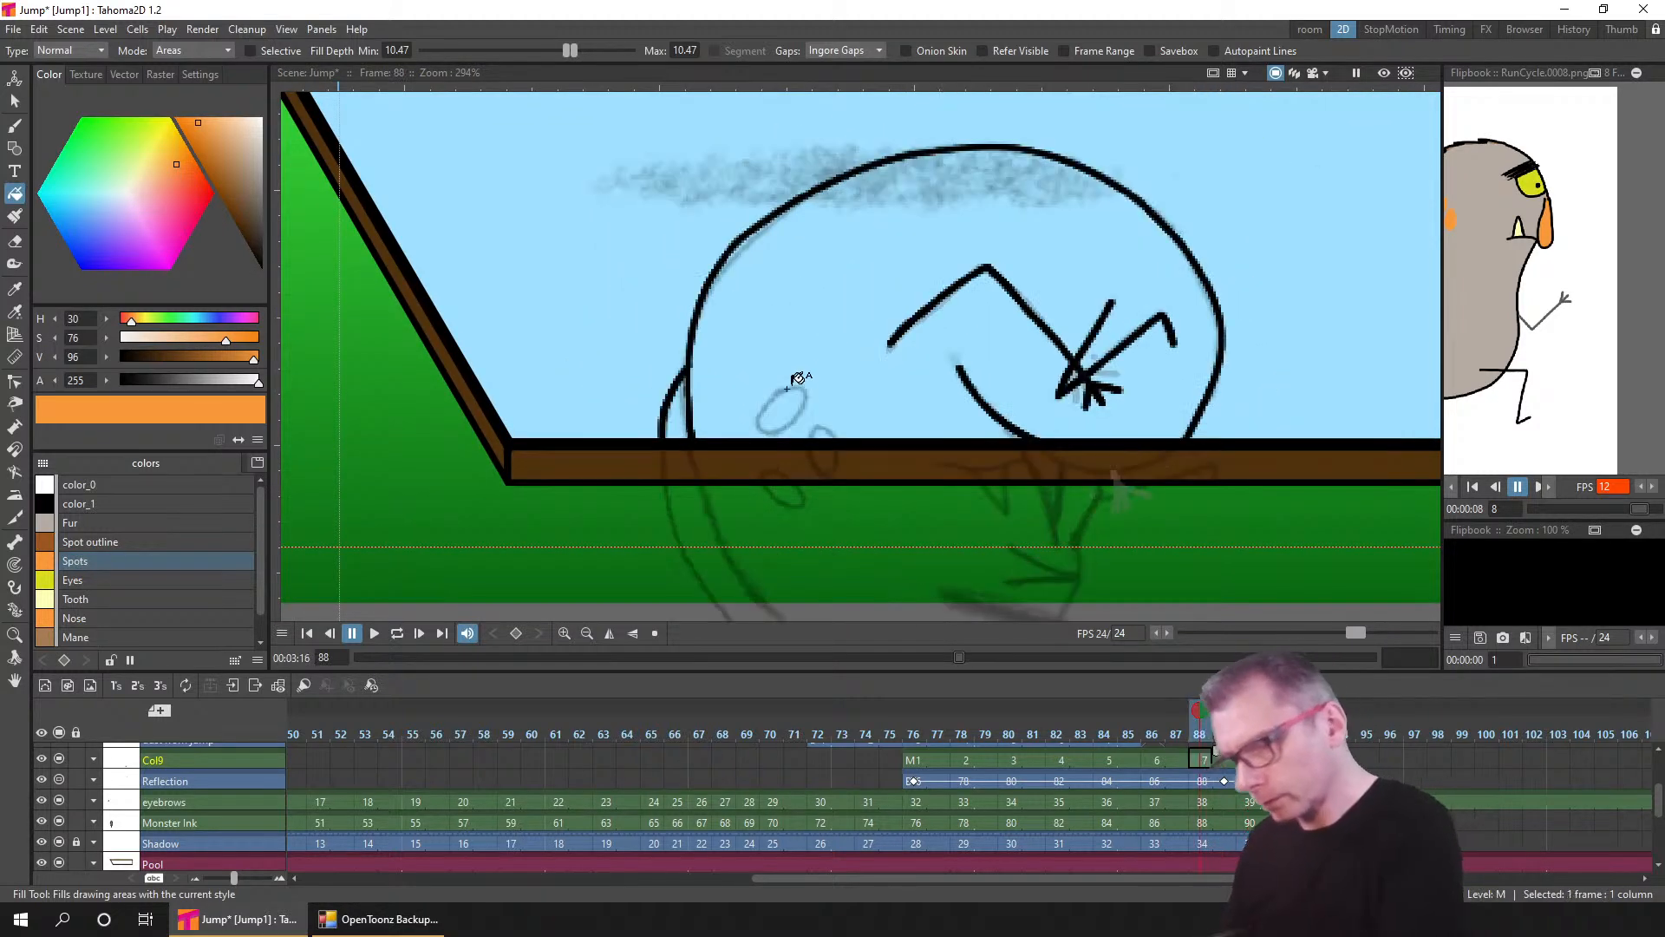
pyautogui.click(834, 427)
pyautogui.hotkey('ctrl', 'z')
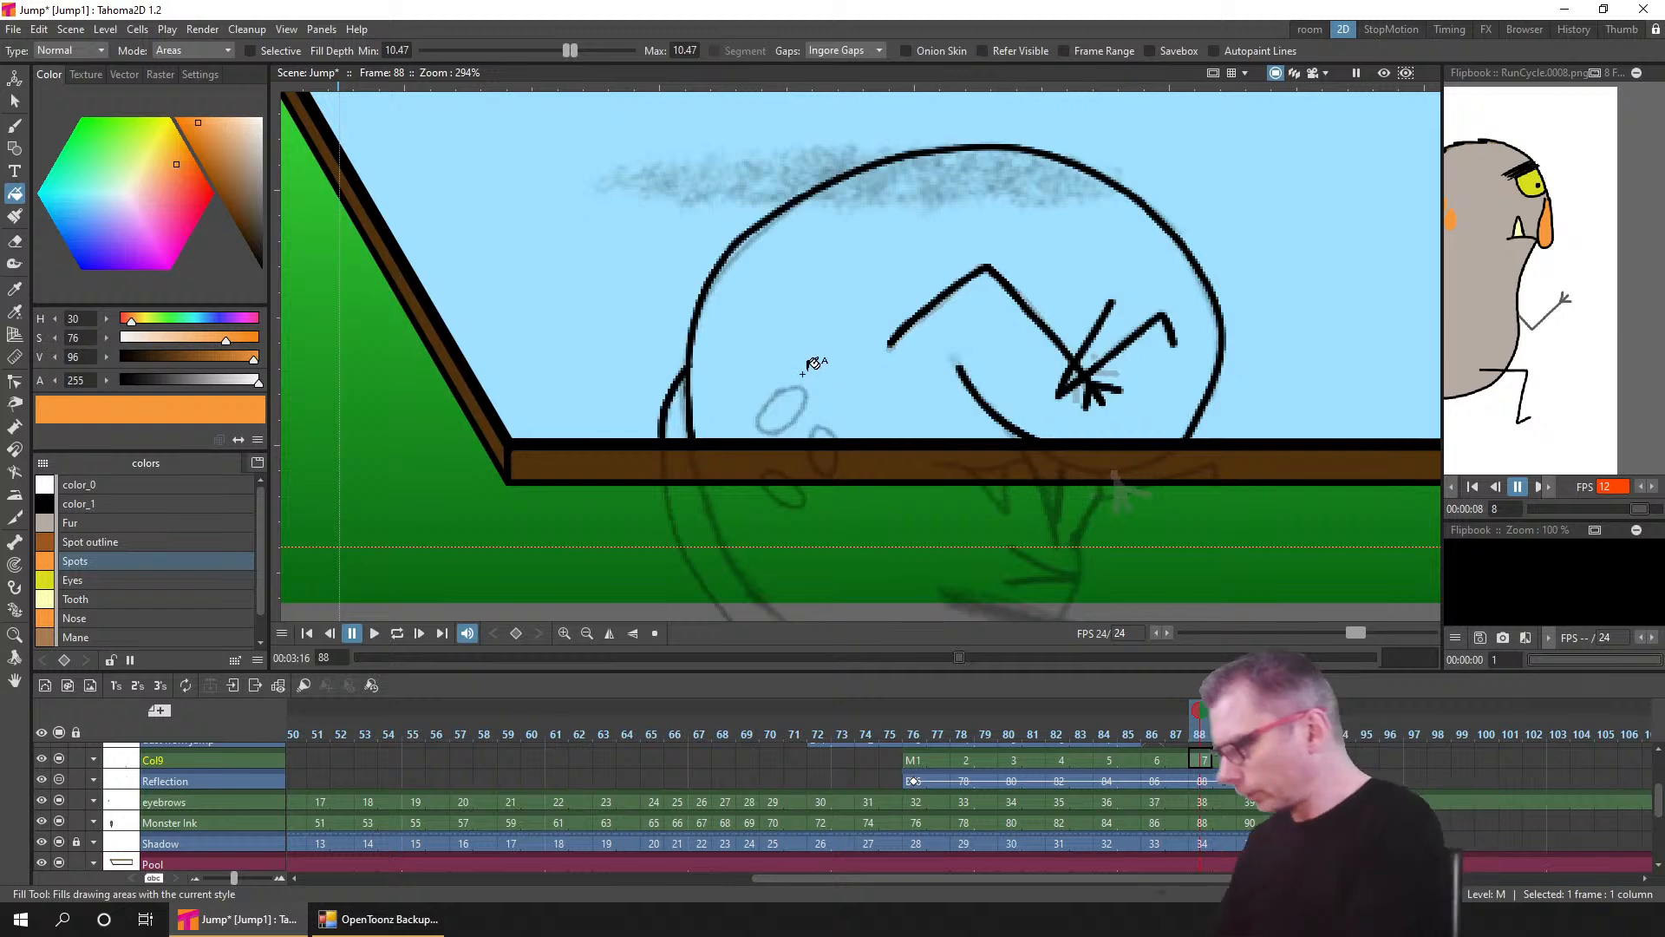
pyautogui.click(88, 548)
pyautogui.press('b')
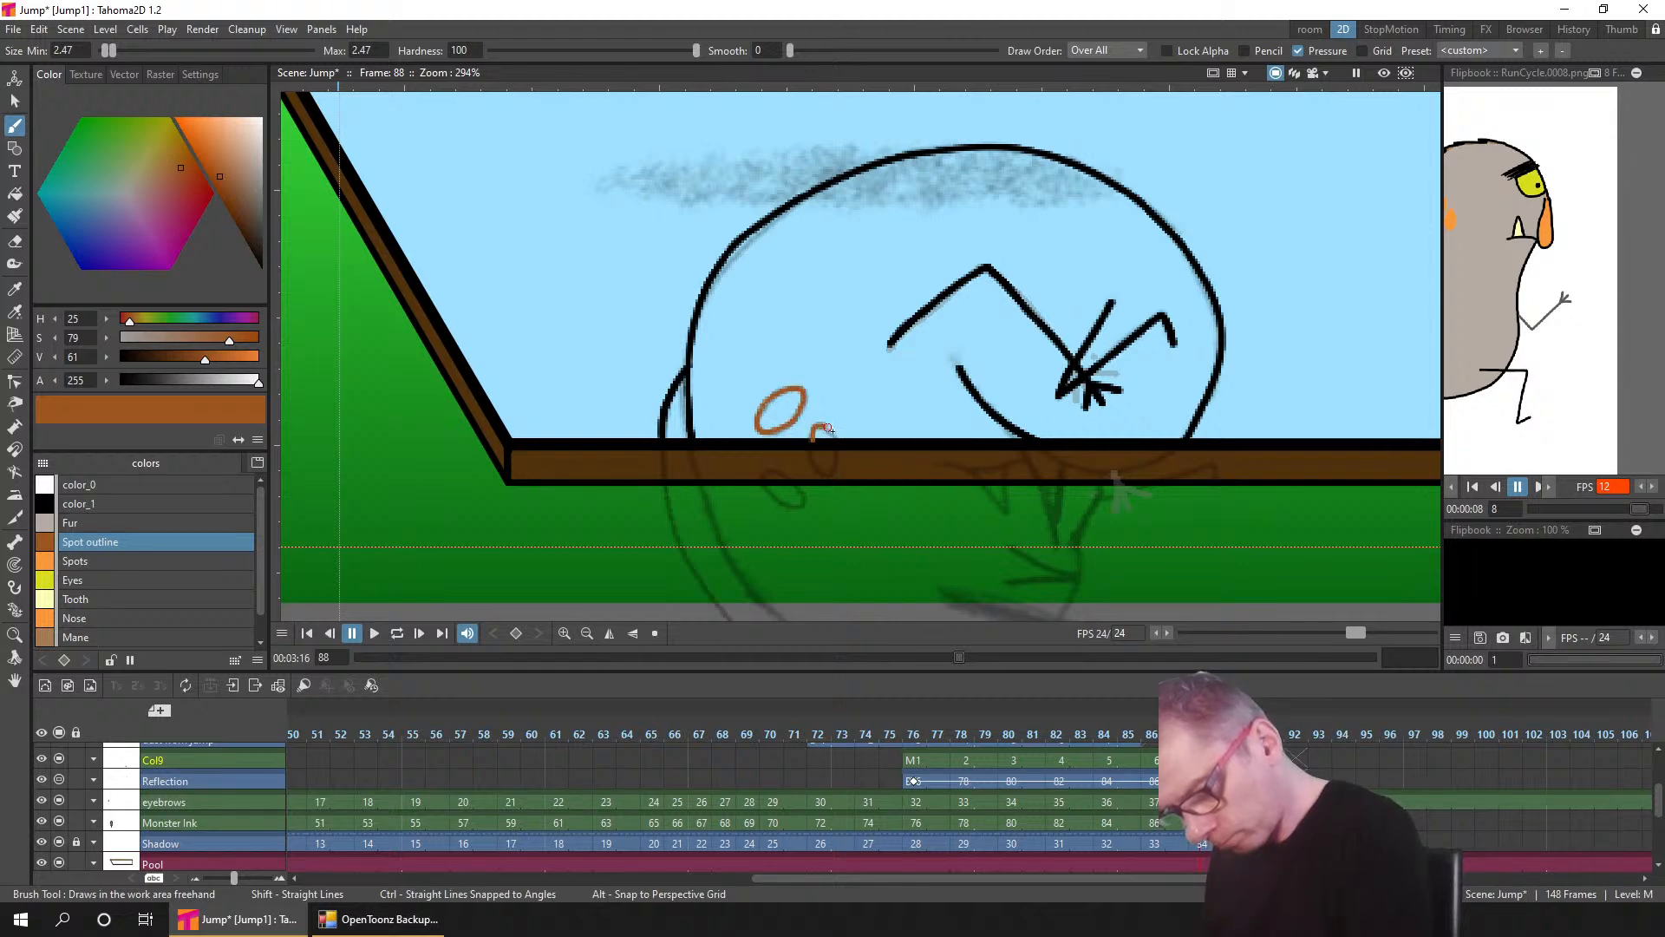
pyautogui.scroll(2, 831, 431)
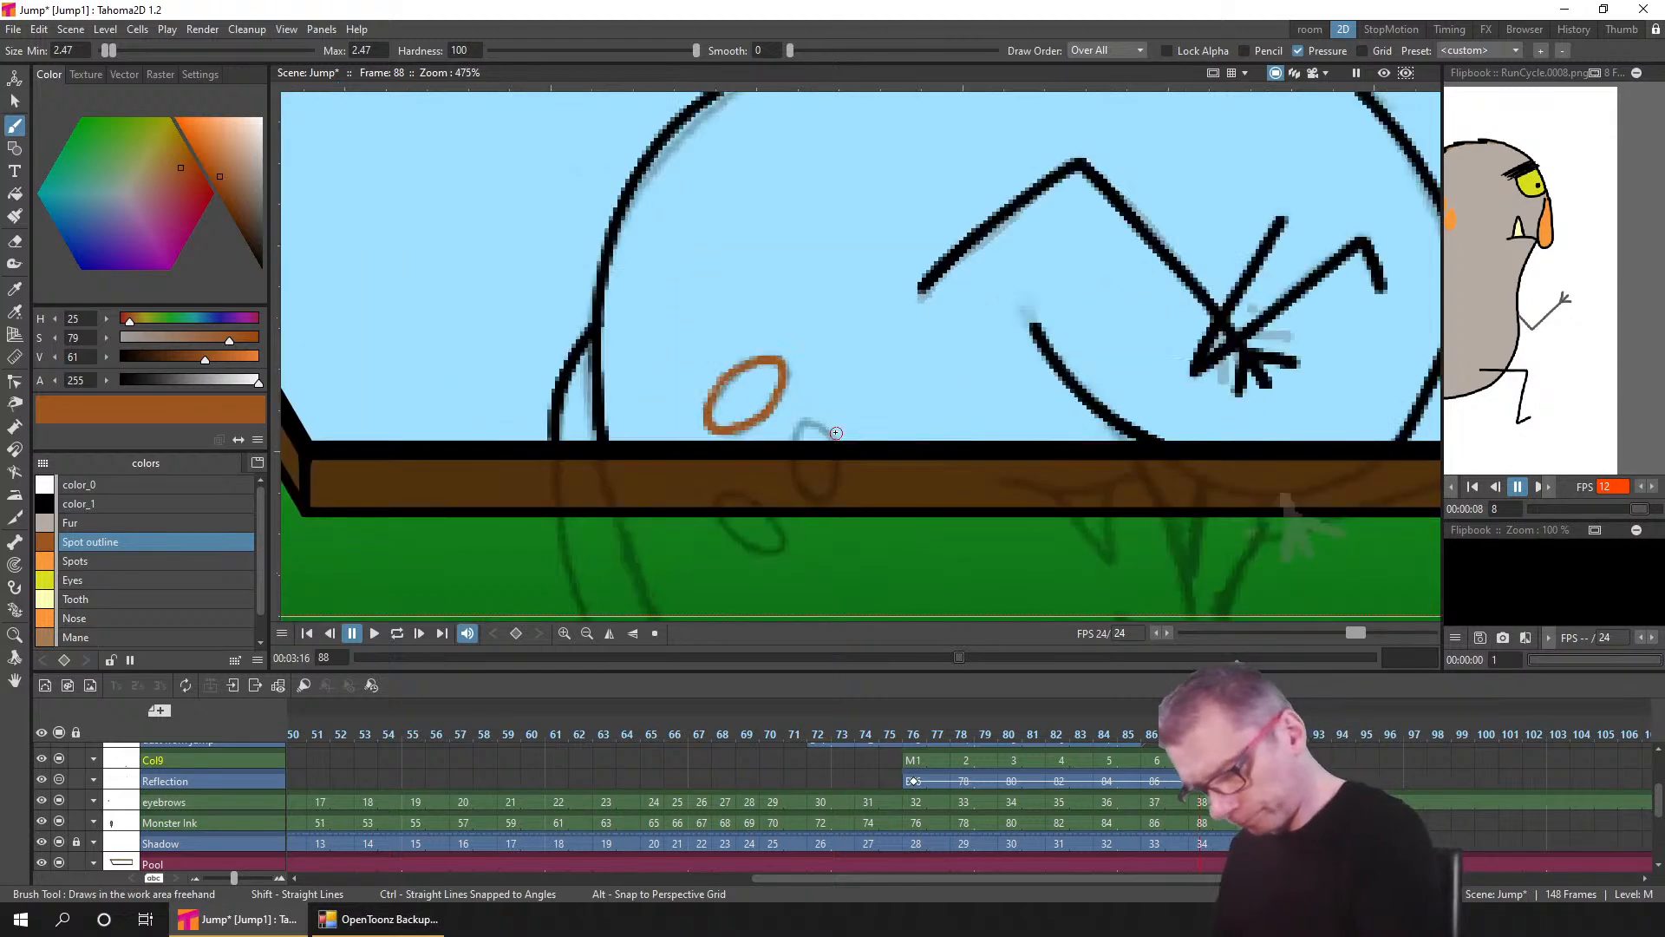
pyautogui.scroll(3, 835, 433)
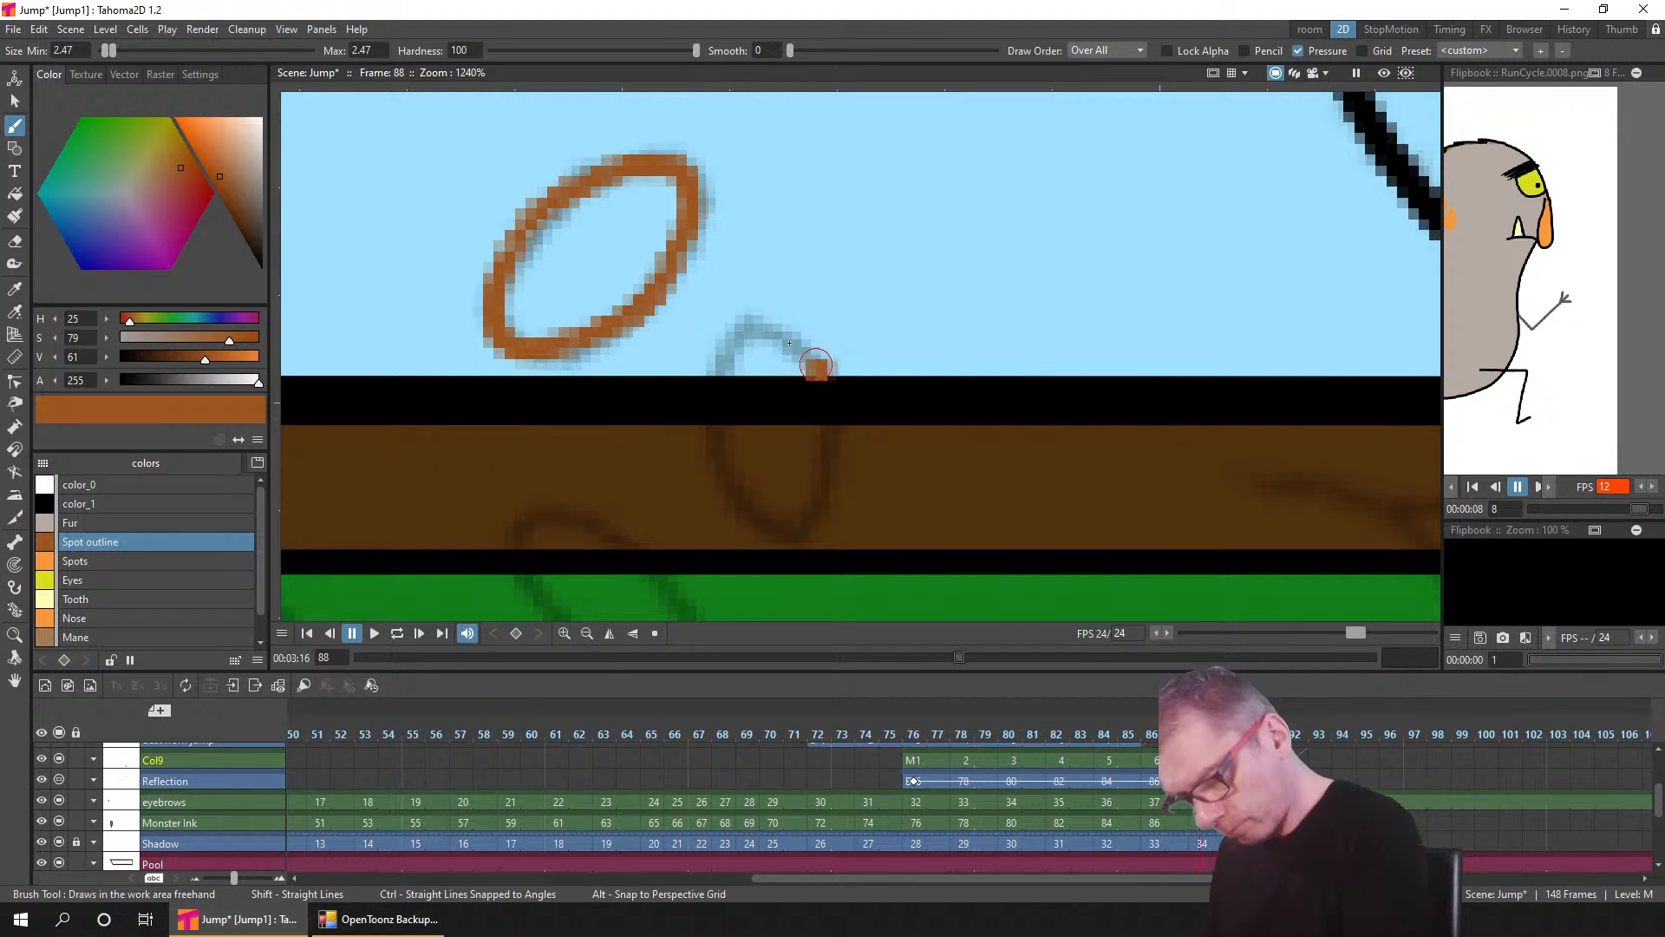
pyautogui.moveTo(815, 366)
pyautogui.mouseDown()
pyautogui.moveTo(753, 321)
pyautogui.moveTo(715, 363)
pyautogui.moveTo(721, 377)
pyautogui.moveTo(802, 373)
pyautogui.moveTo(781, 369)
pyautogui.mouseUp()
# - Close the second spot's base with the Spots color and fill both frame 88 spots with it
pyautogui.click(108, 560)
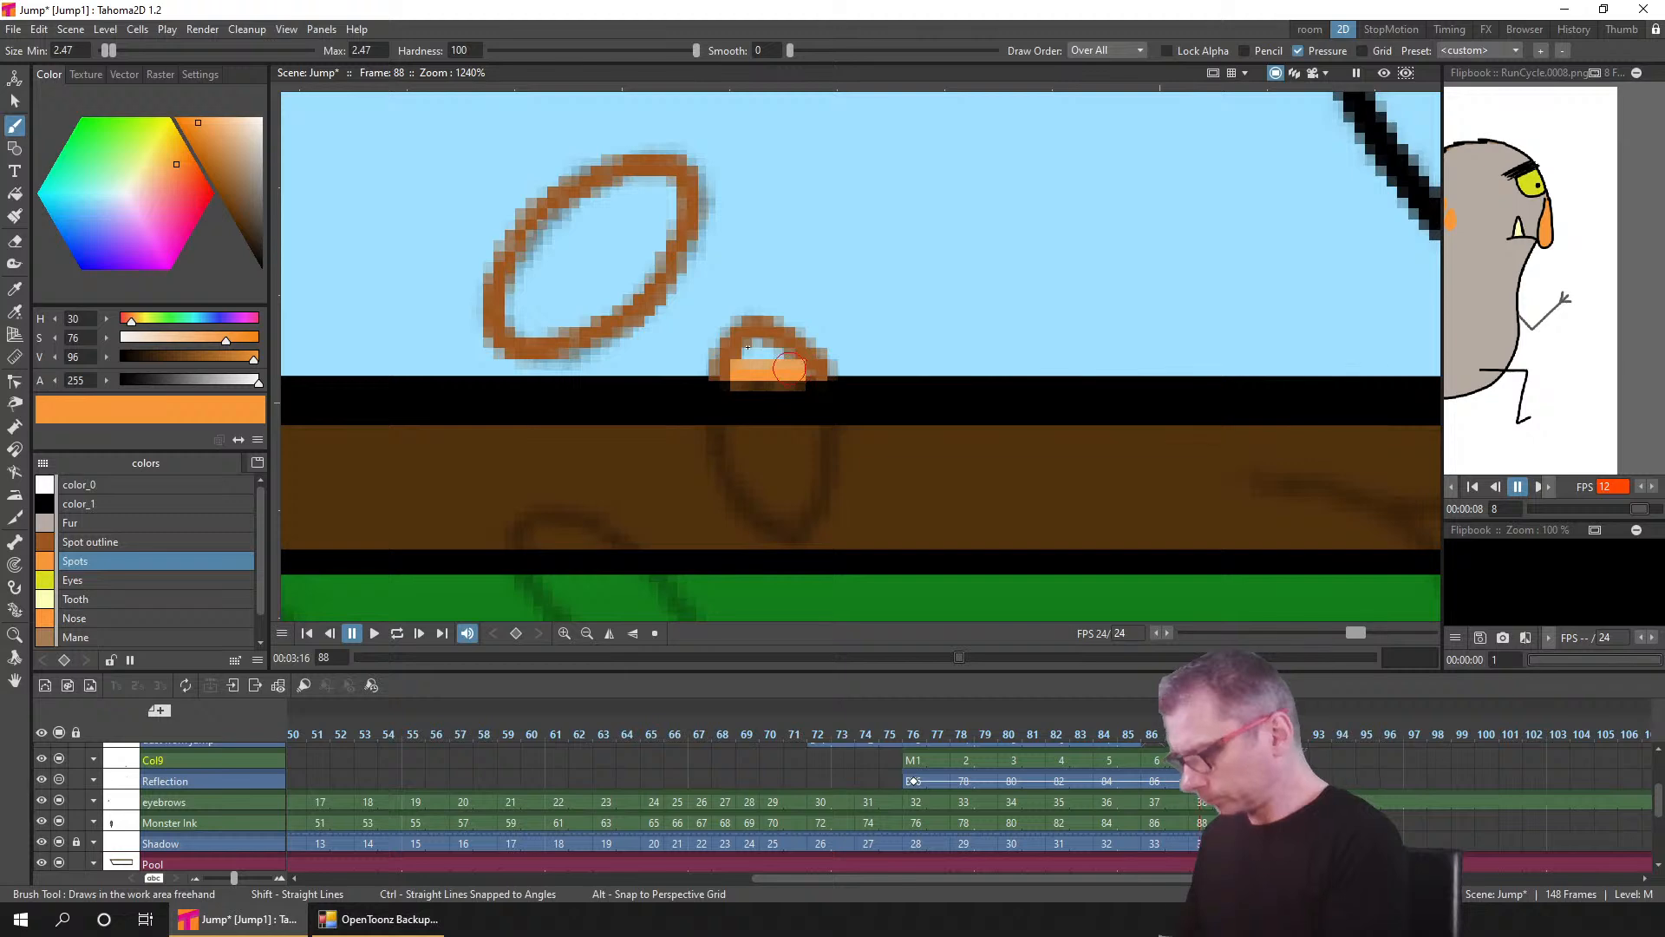
pyautogui.click(14, 193)
pyautogui.click(763, 347)
pyautogui.click(596, 250)
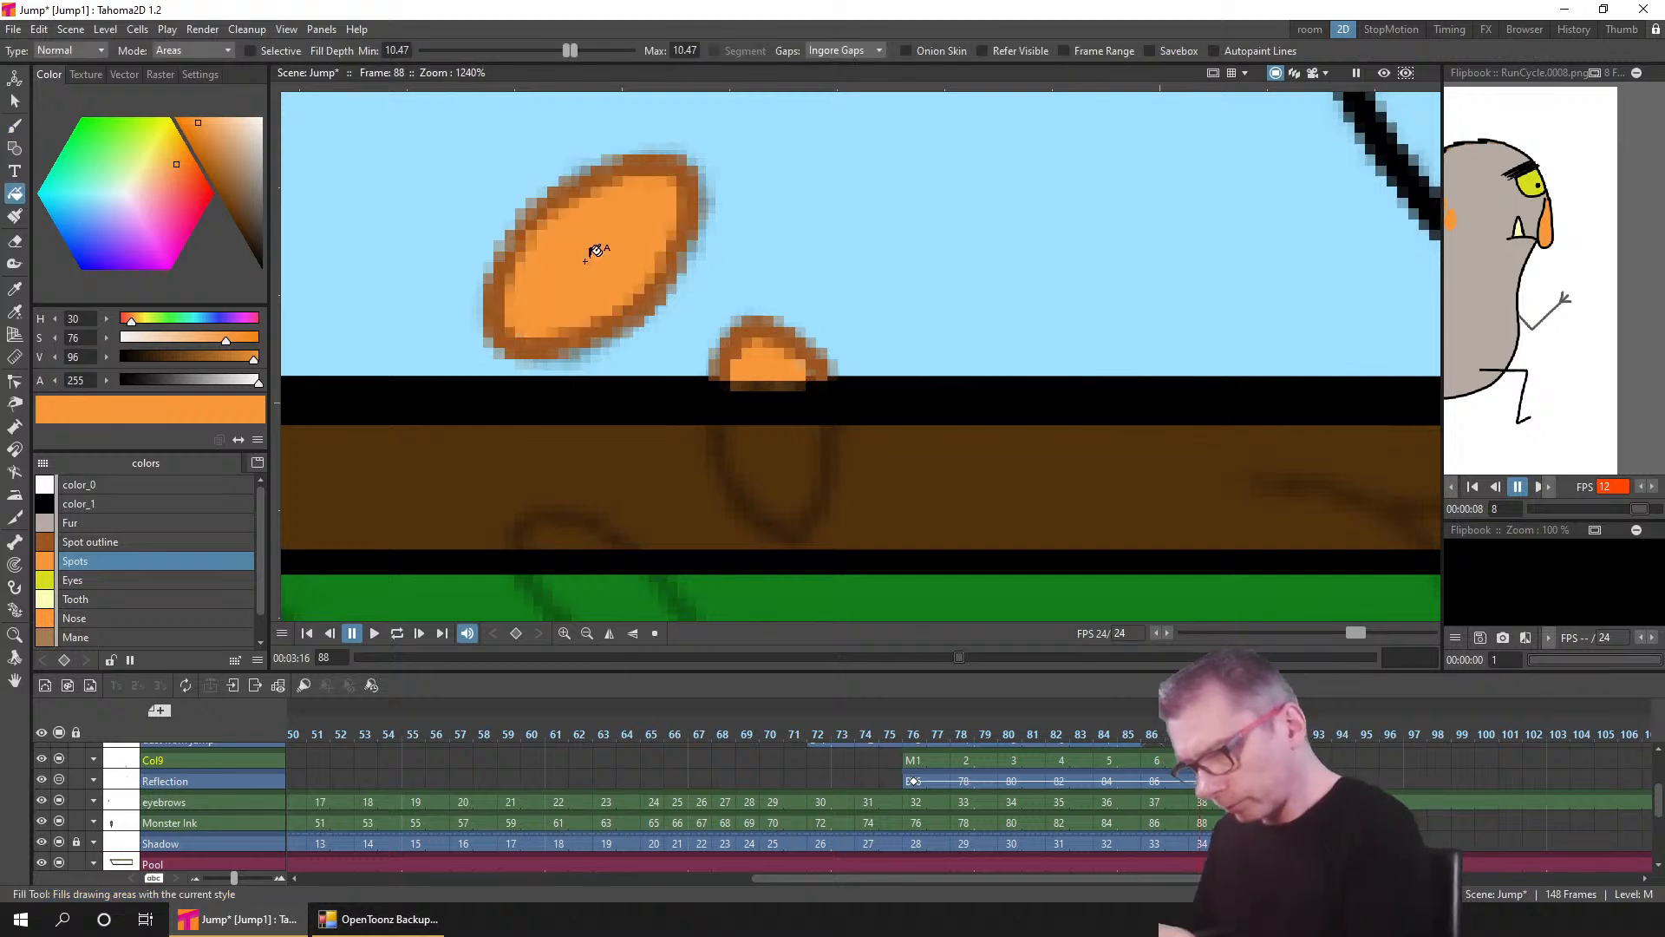
# - Erase the second spot's overlap onto the pool edge at frame 88 with the eraser in Lines & Areas mode, and save the scene
pyautogui.click(20, 242)
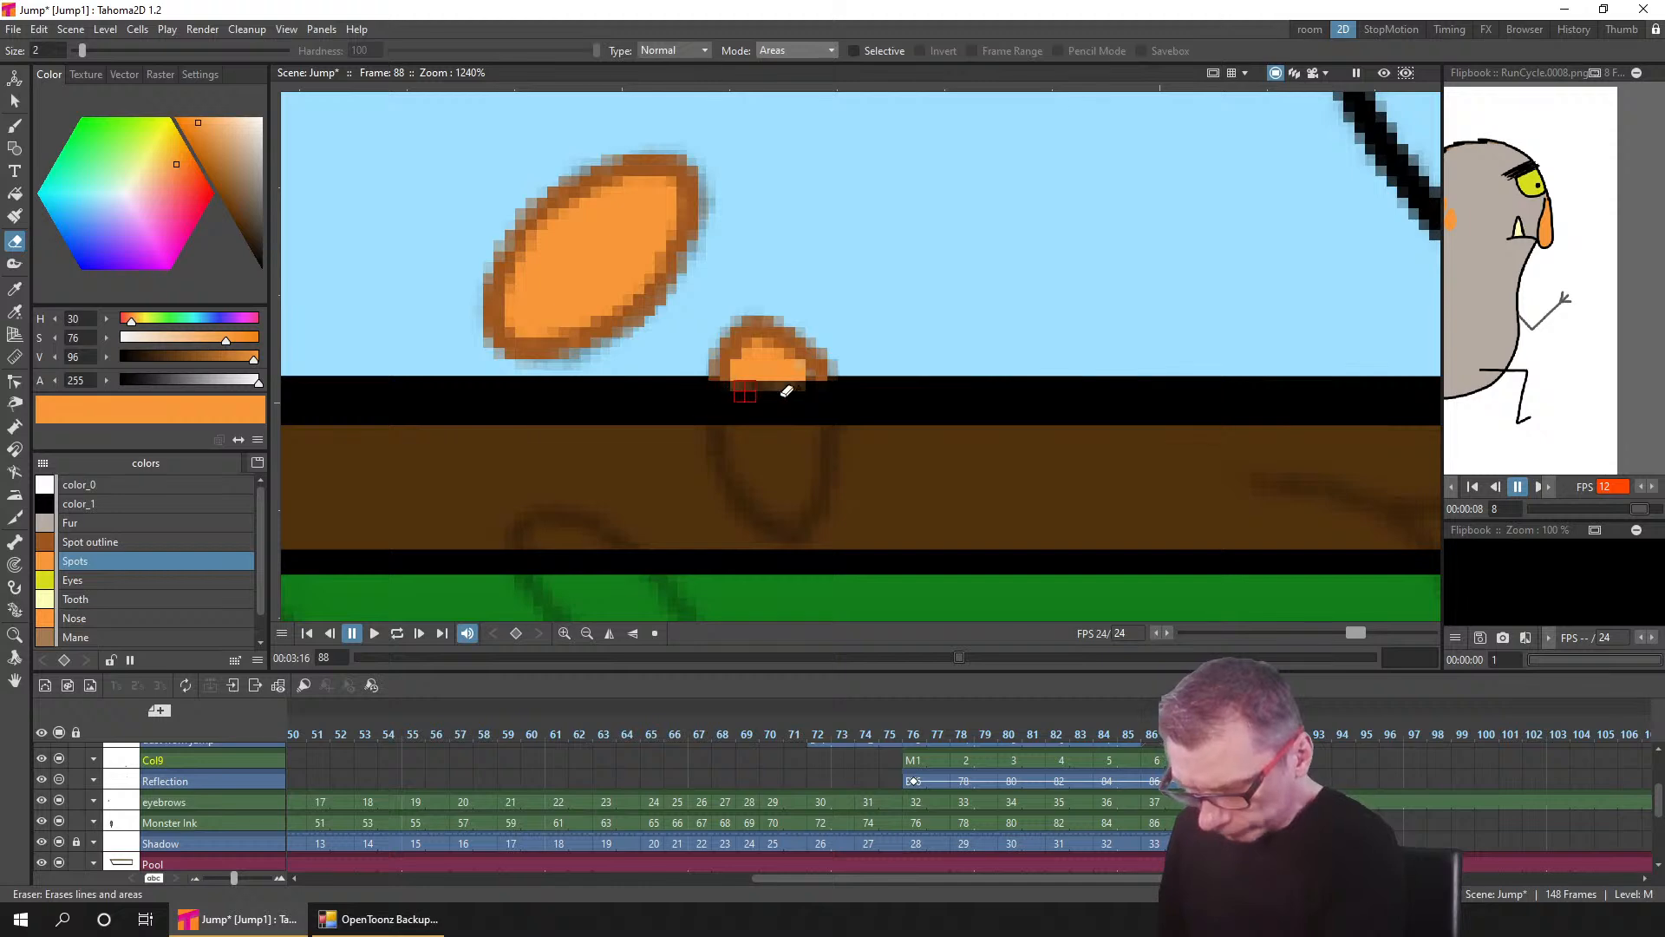
pyautogui.click(784, 52)
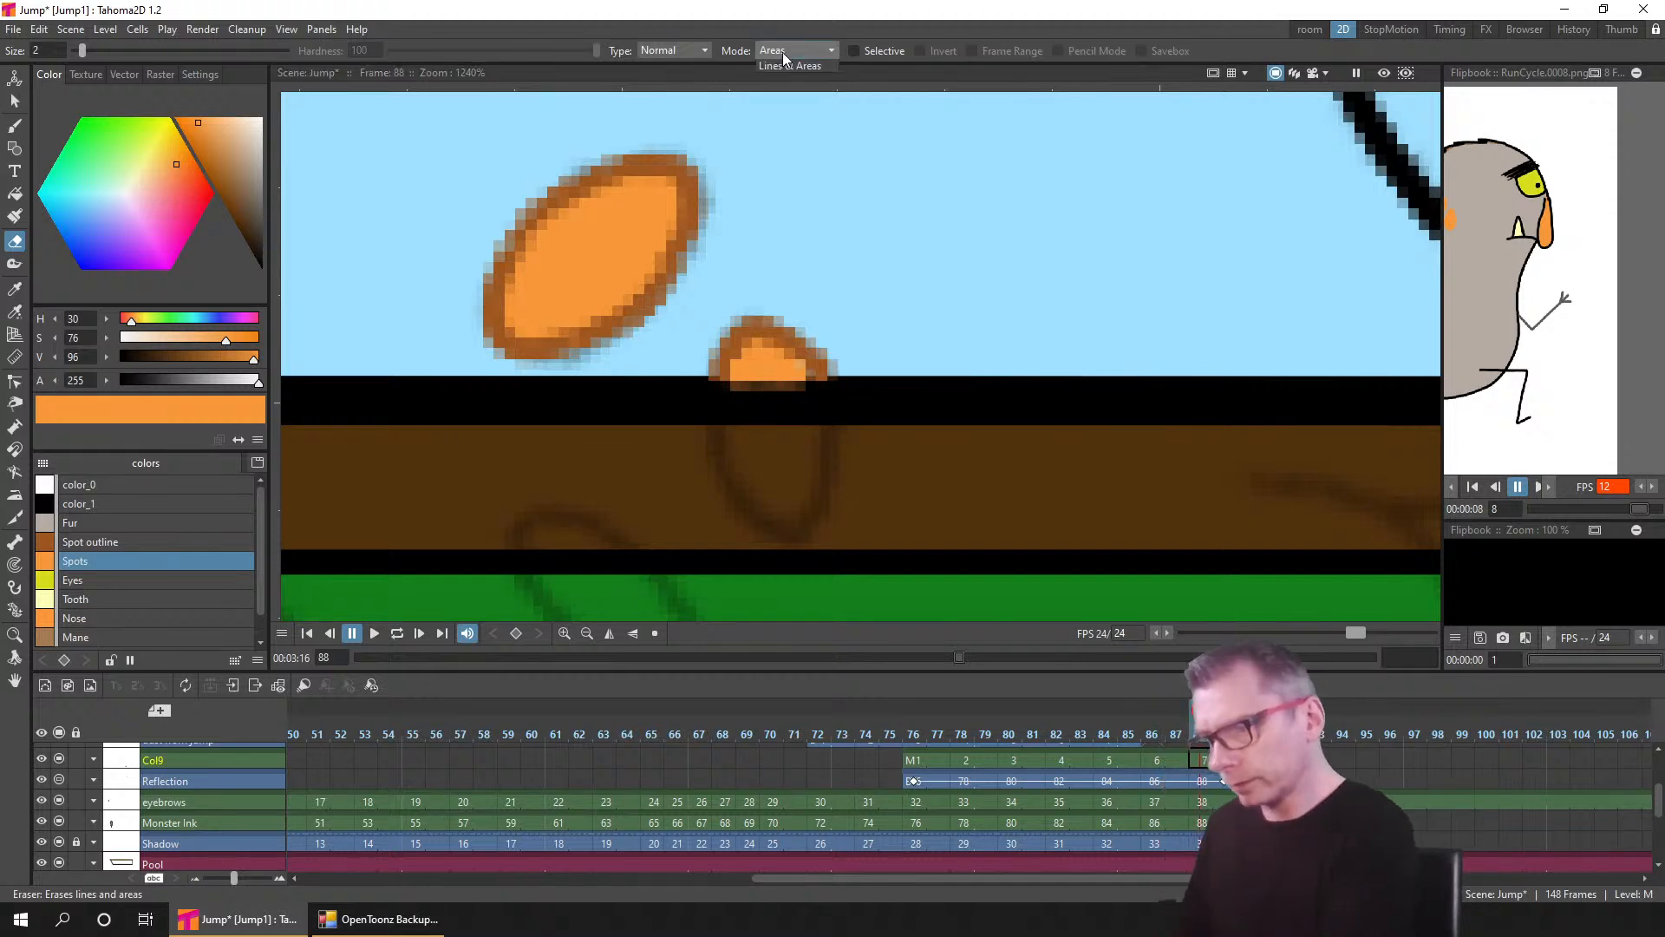
pyautogui.click(789, 66)
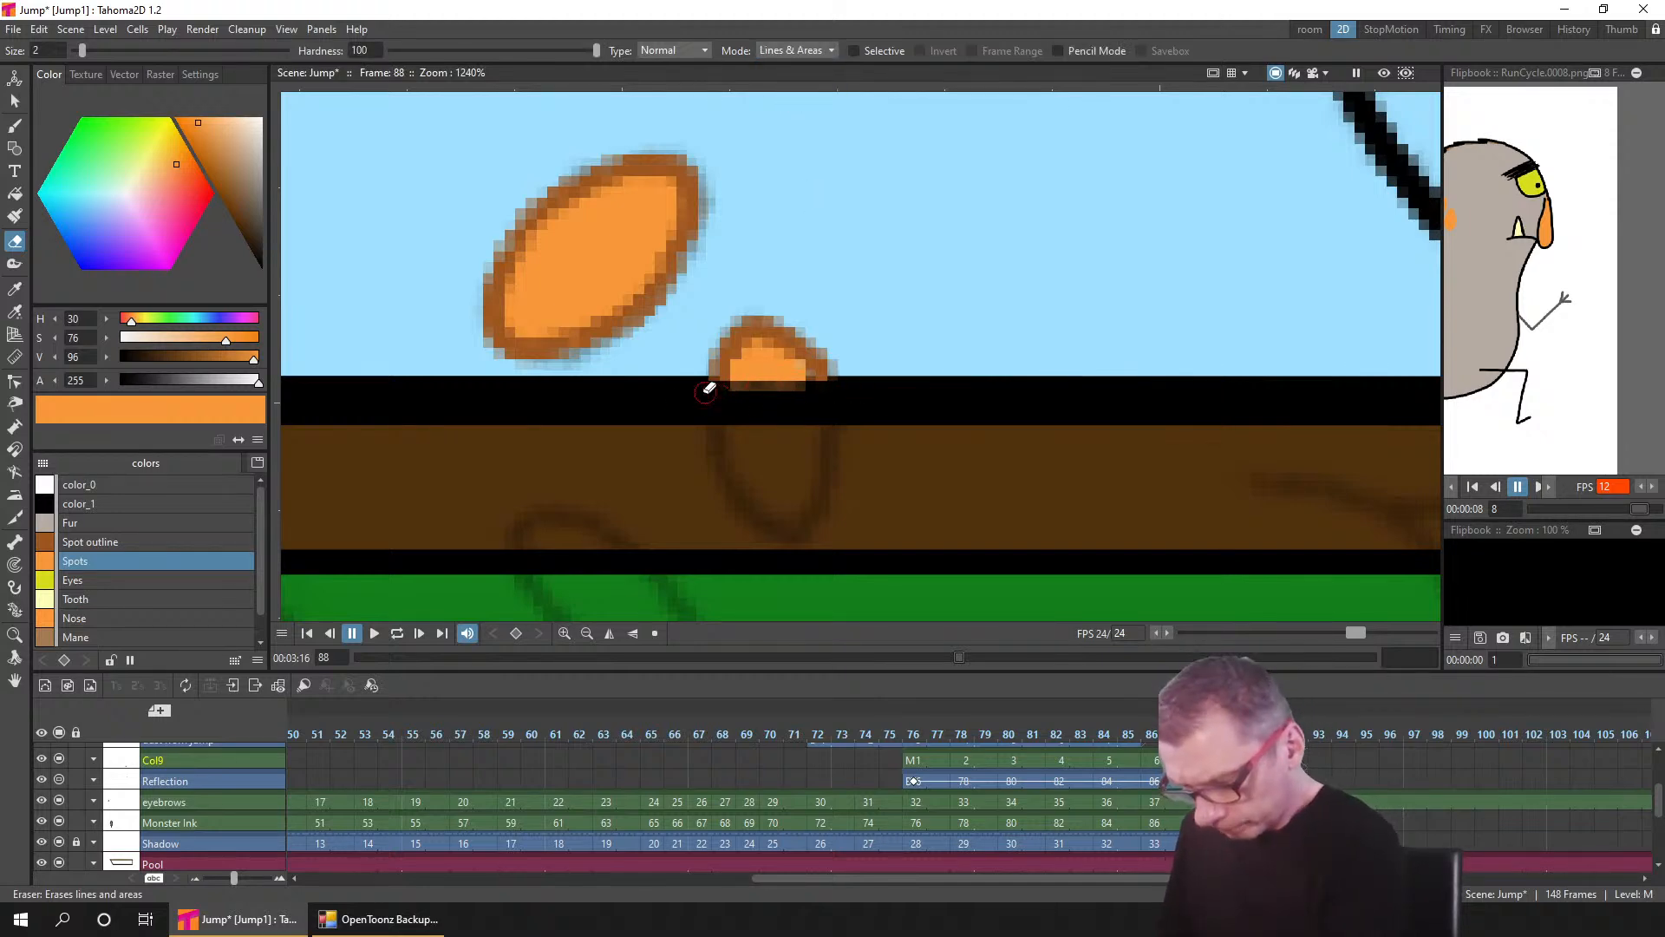
pyautogui.moveTo(706, 390)
pyautogui.mouseDown()
pyautogui.moveTo(732, 372)
pyautogui.moveTo(866, 387)
pyautogui.moveTo(679, 393)
pyautogui.moveTo(881, 380)
pyautogui.moveTo(713, 393)
pyautogui.moveTo(843, 397)
pyautogui.mouseUp()
pyautogui.hotkey('ctrl', 'z')
pyautogui.scroll(3, 749, 385)
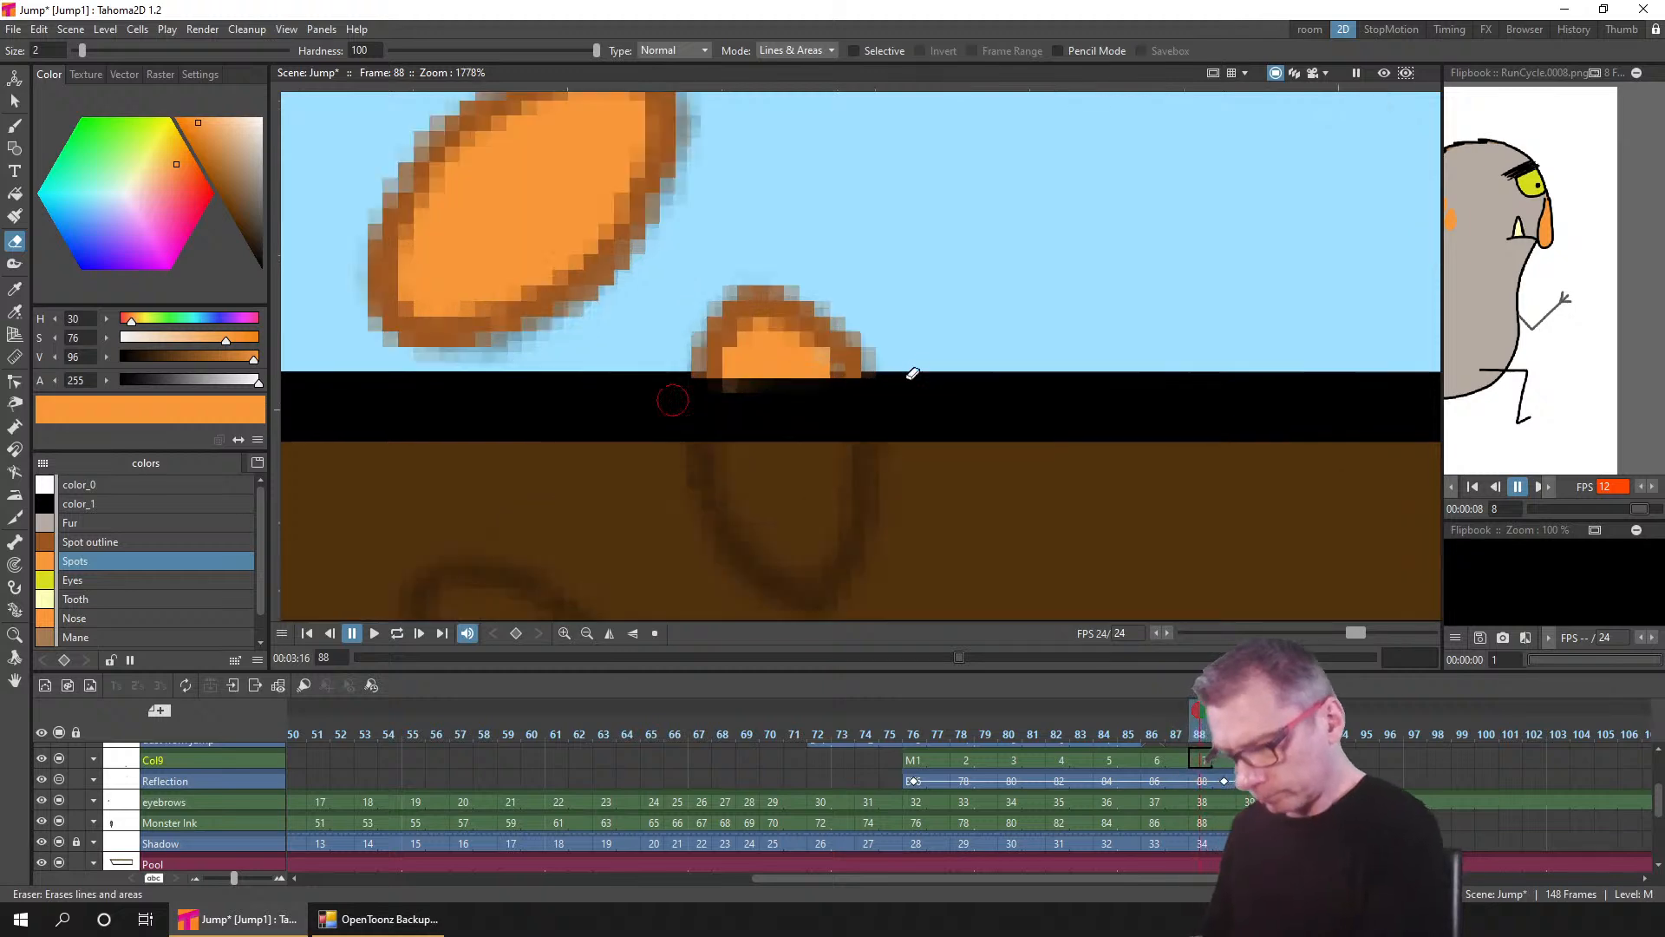
pyautogui.scroll(-8, 912, 373)
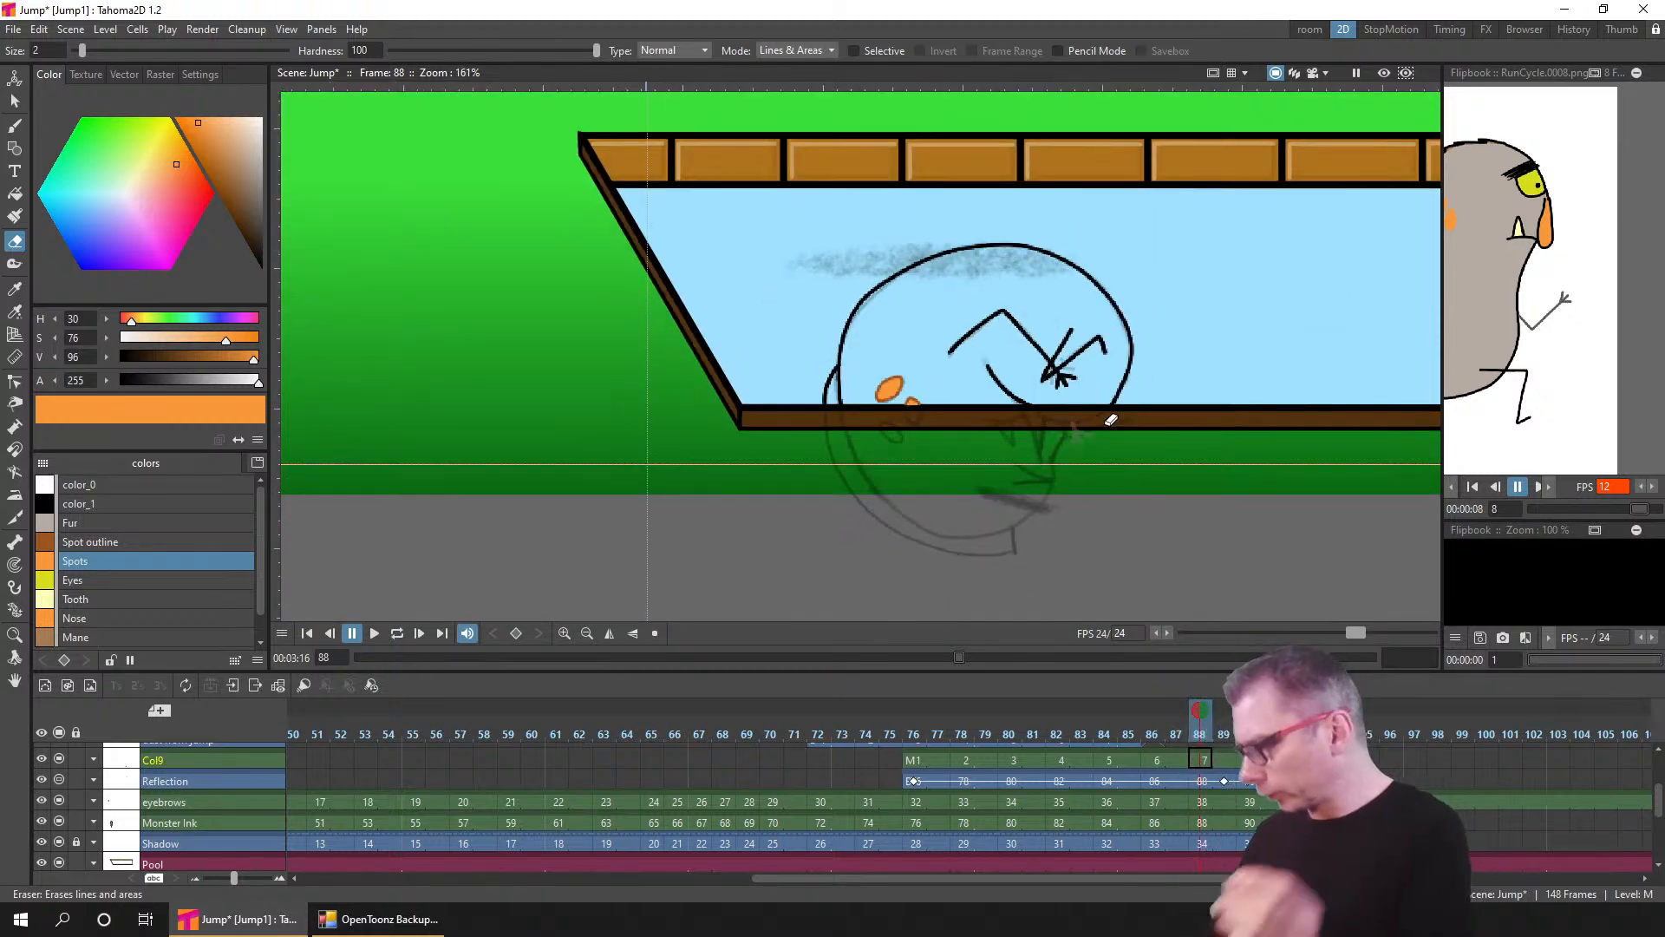
pyautogui.hotkey('ctrl', 's')
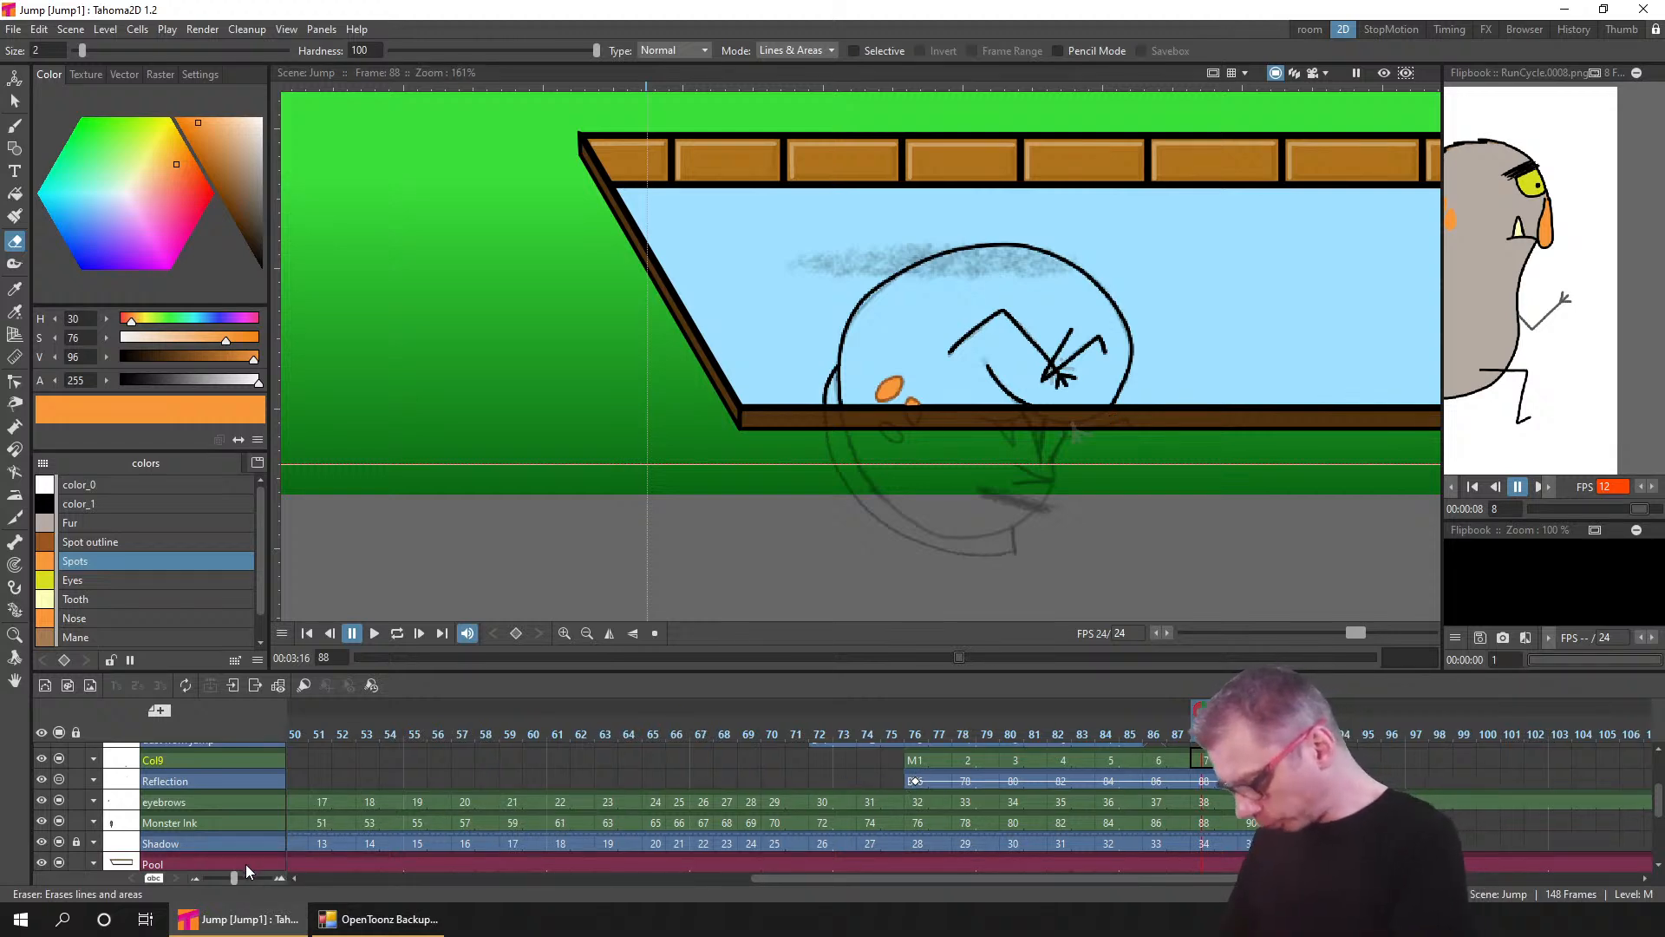
# - Rename the Pool layer to Pool Lines and the Col9 layer to Monster reflection
pyautogui.click(180, 862)
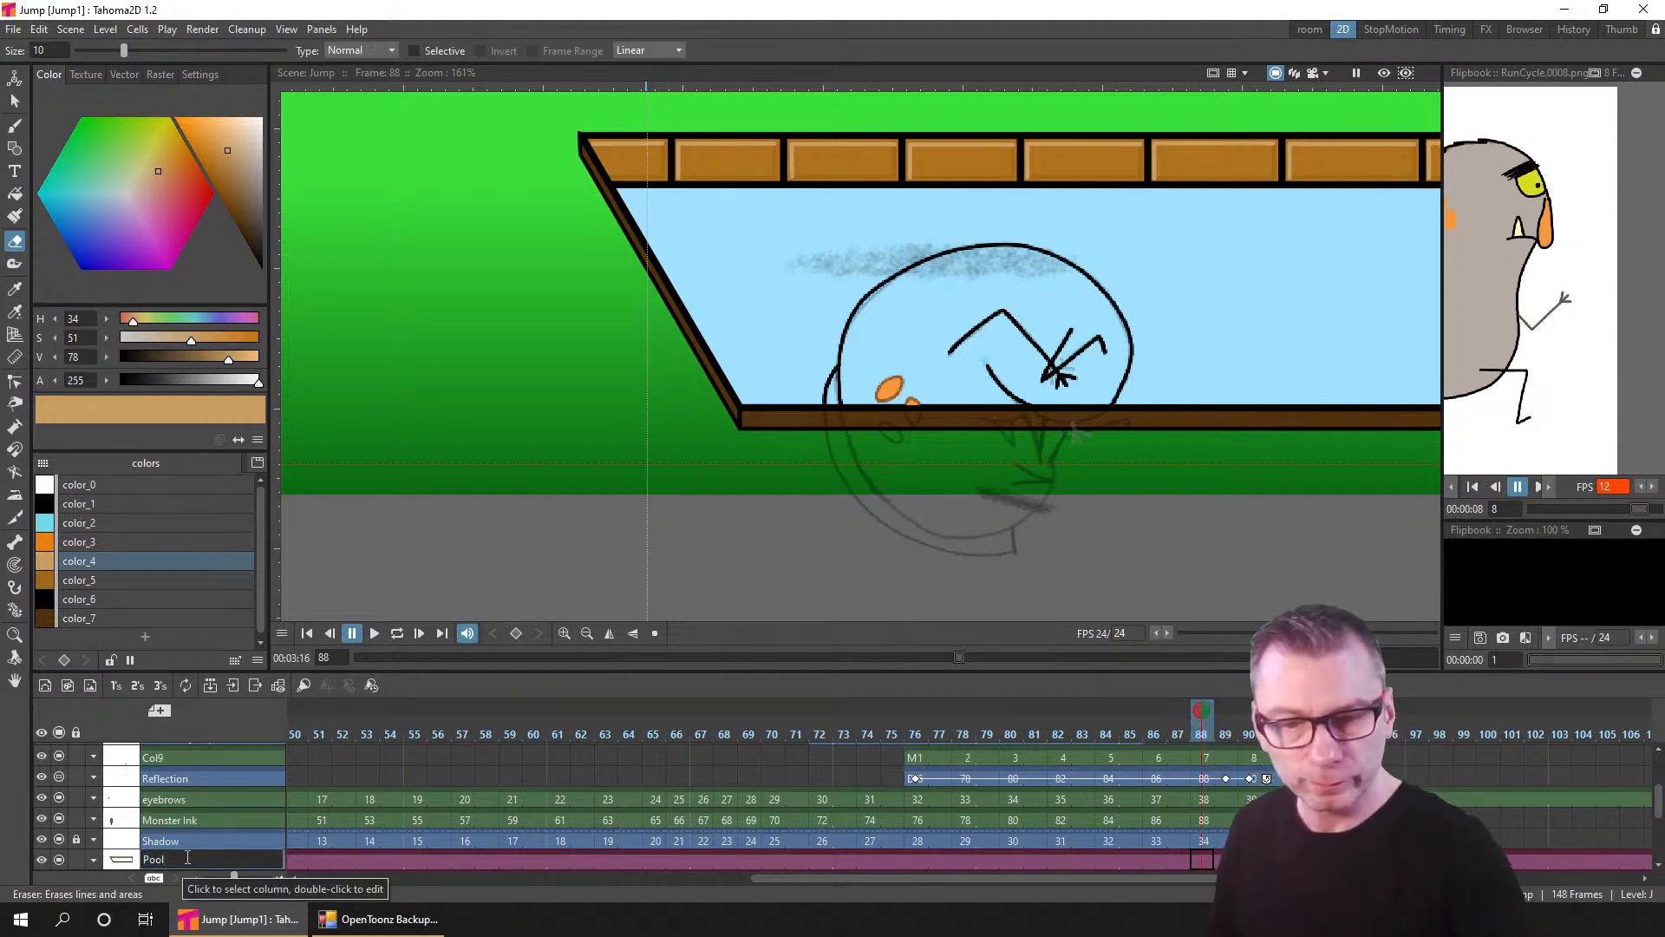
pyautogui.press('Return')
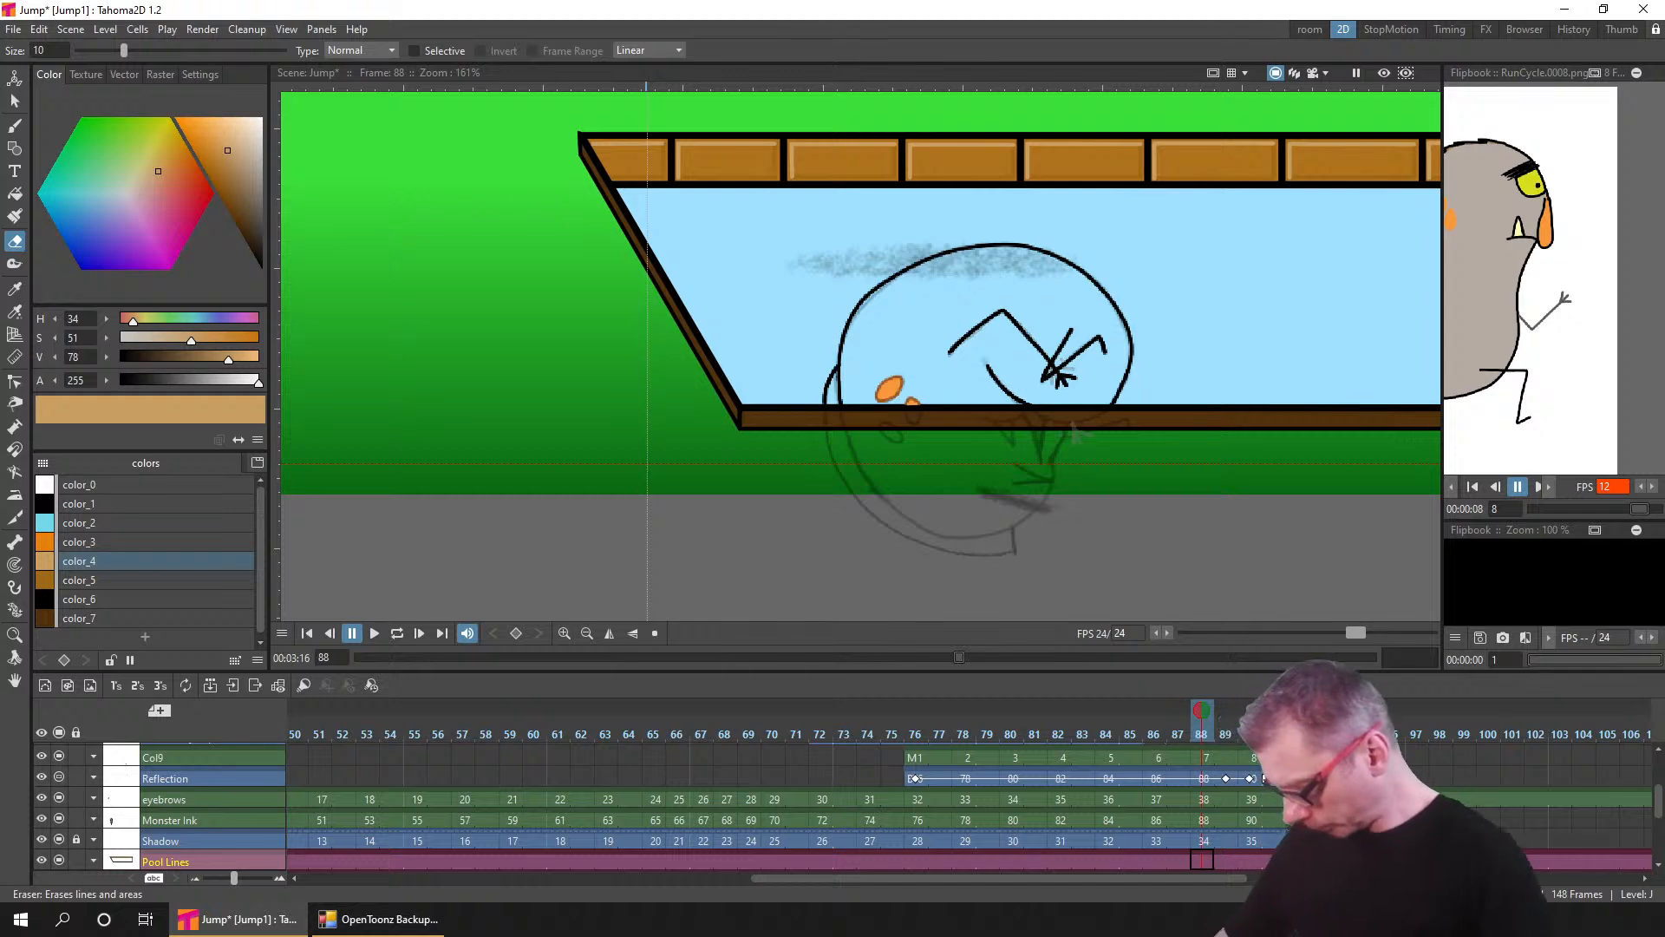
pyautogui.scroll(-1, 255, 746)
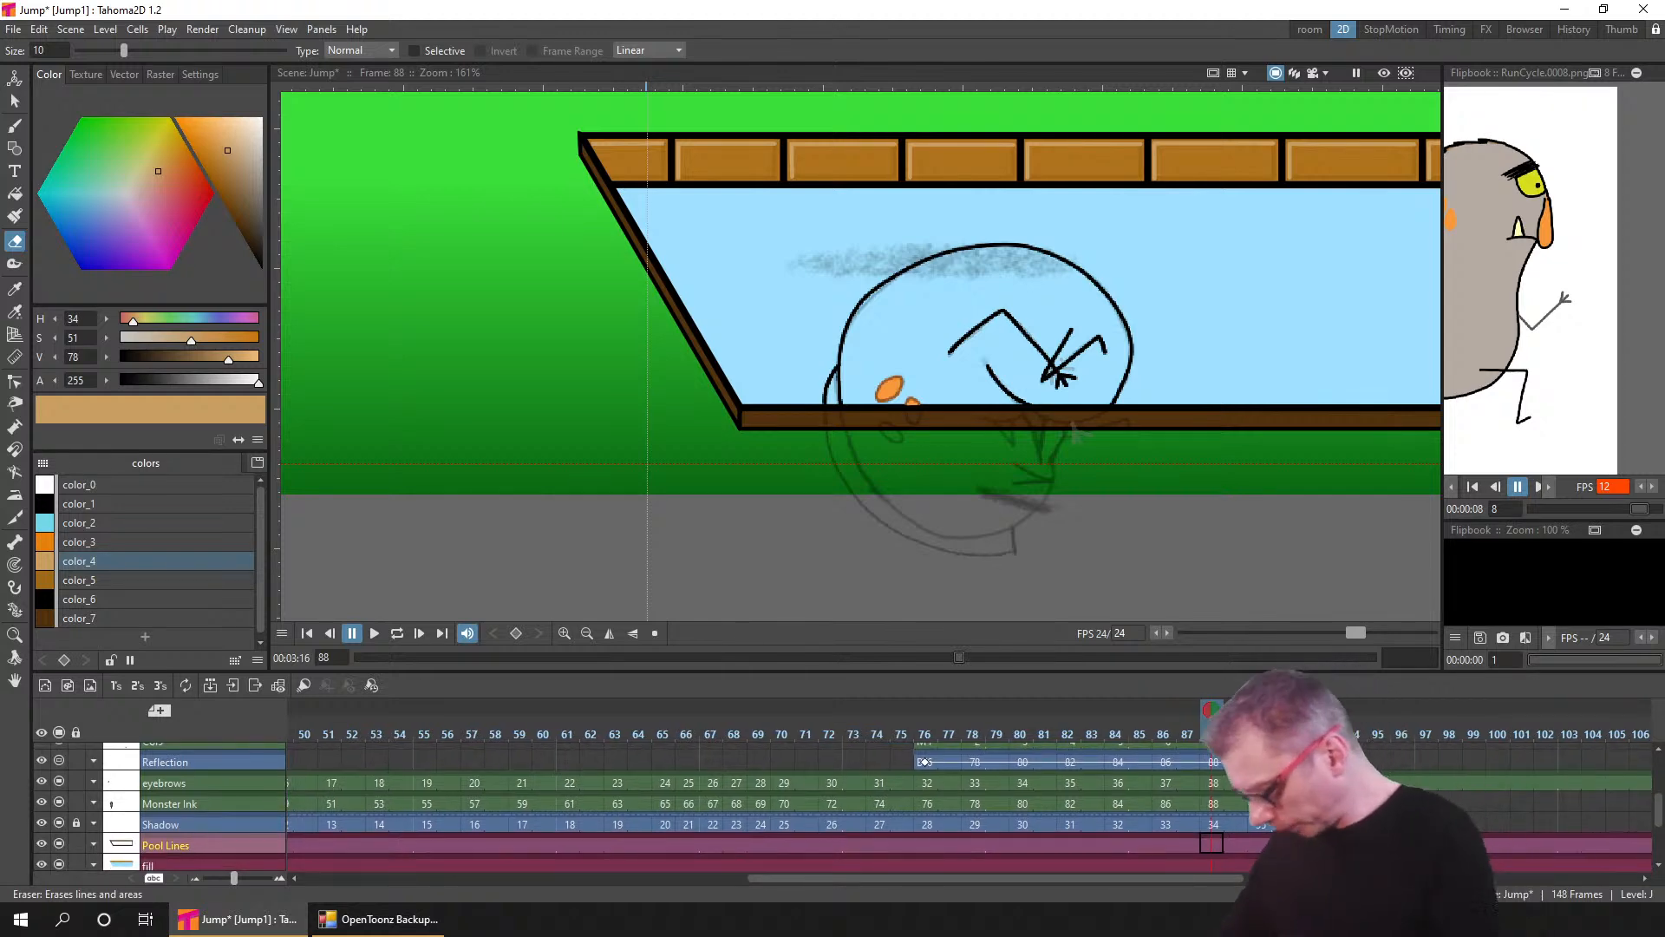
pyautogui.scroll(1, 251, 763)
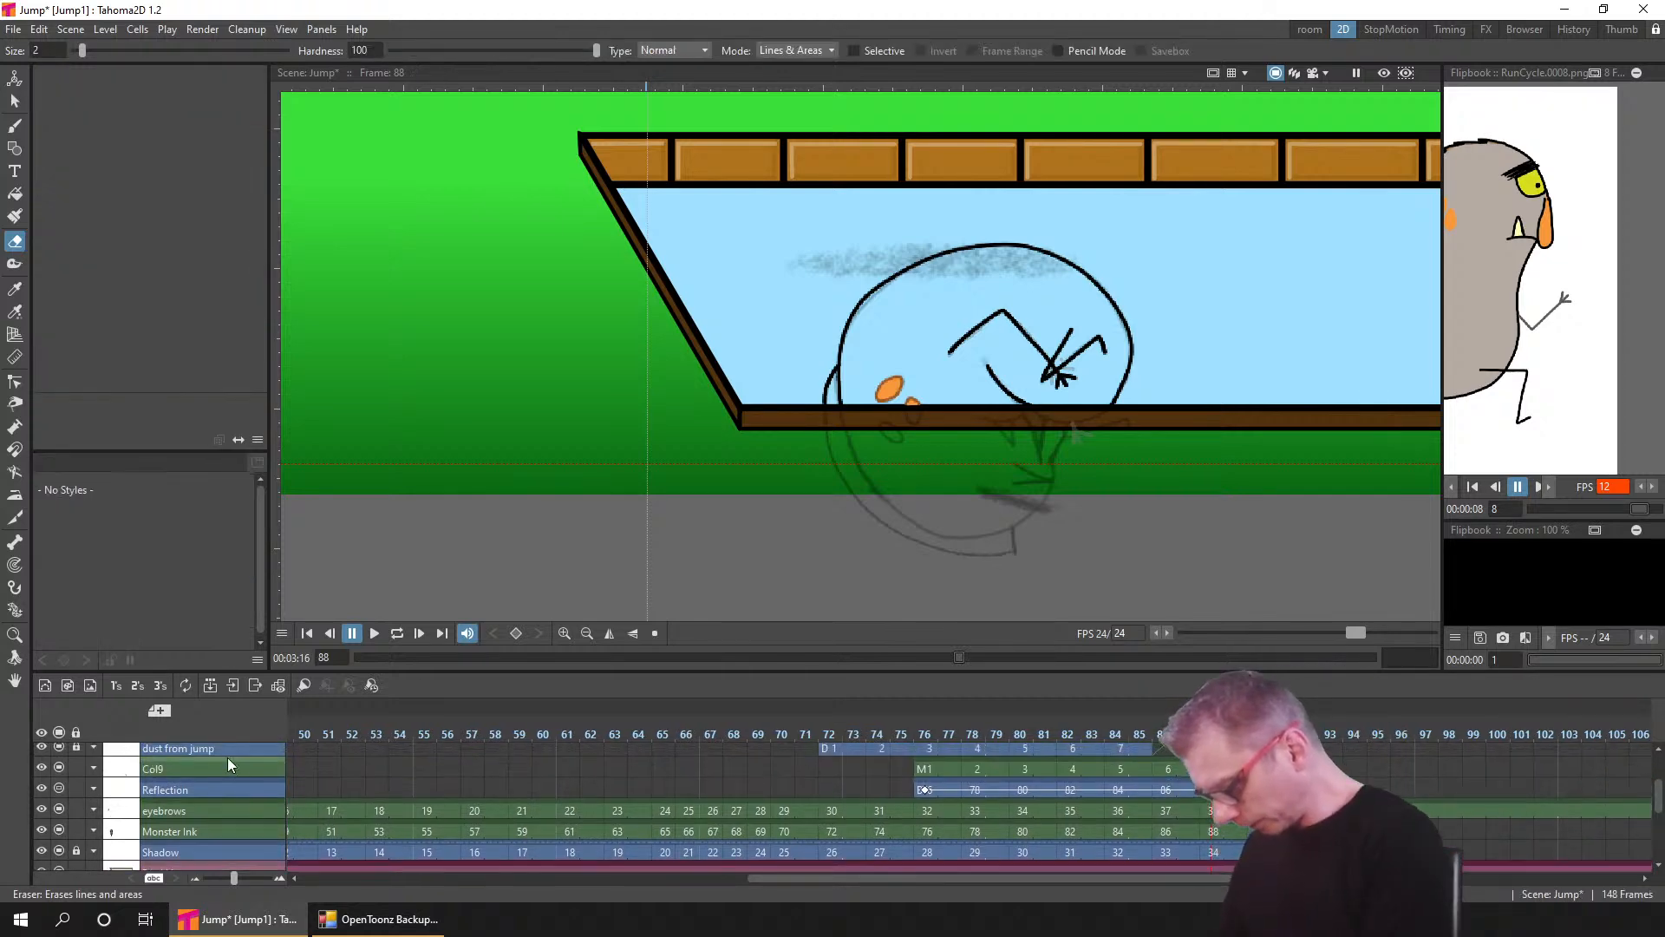
pyautogui.doubleClick(186, 767)
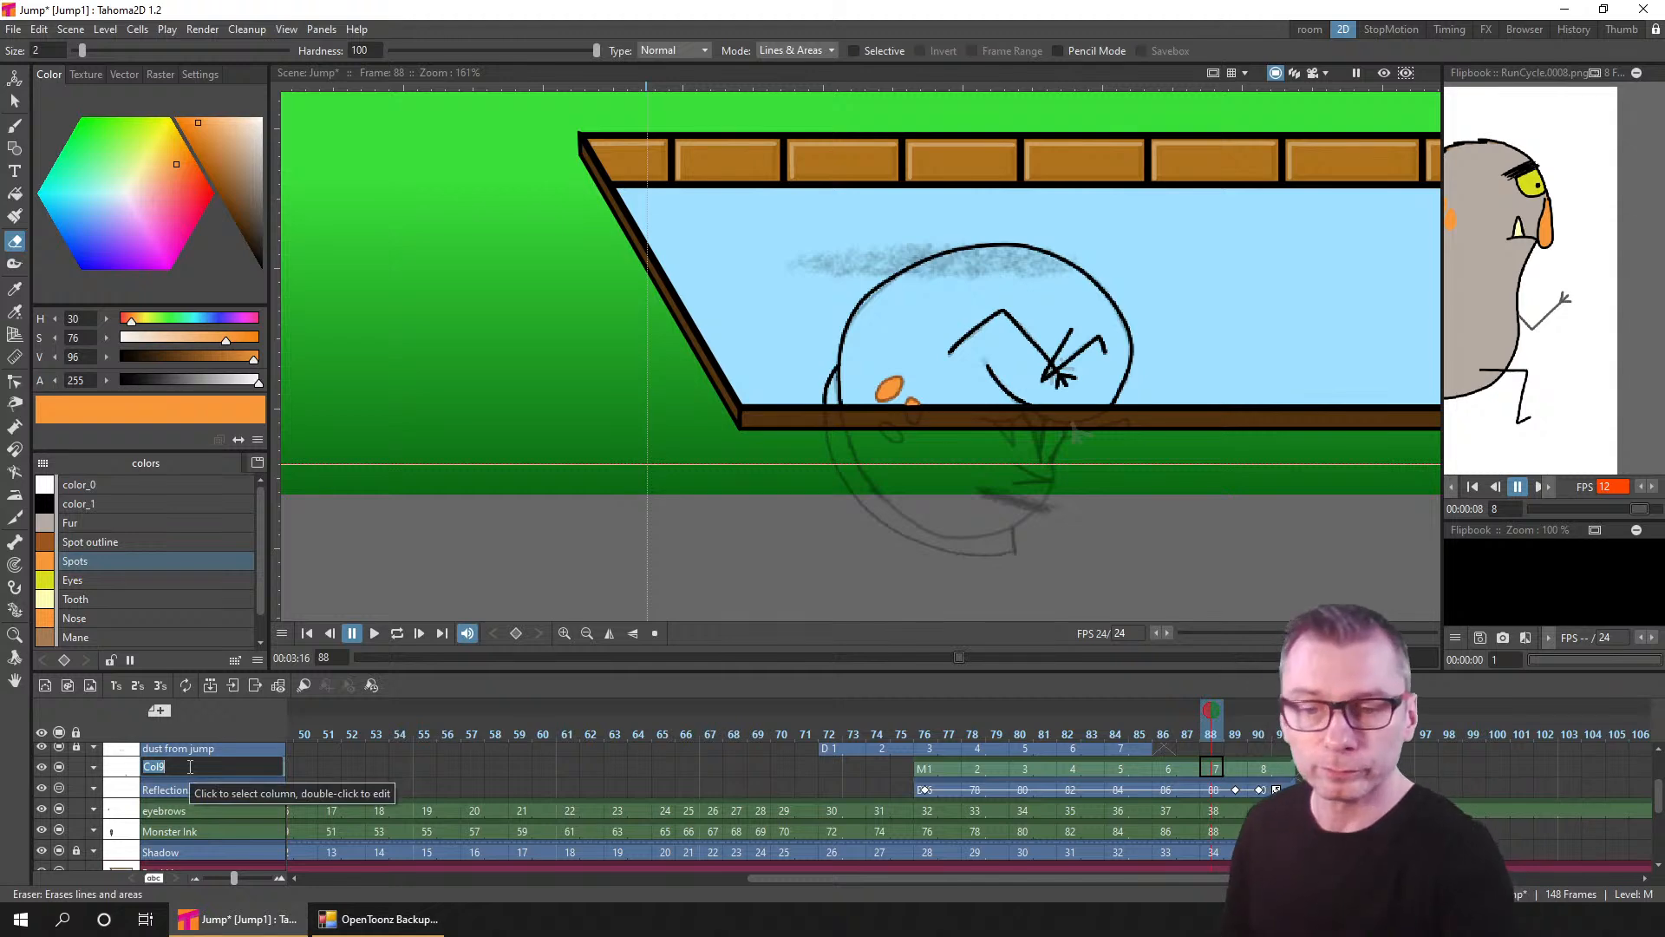
pyautogui.write('Monster reflec')
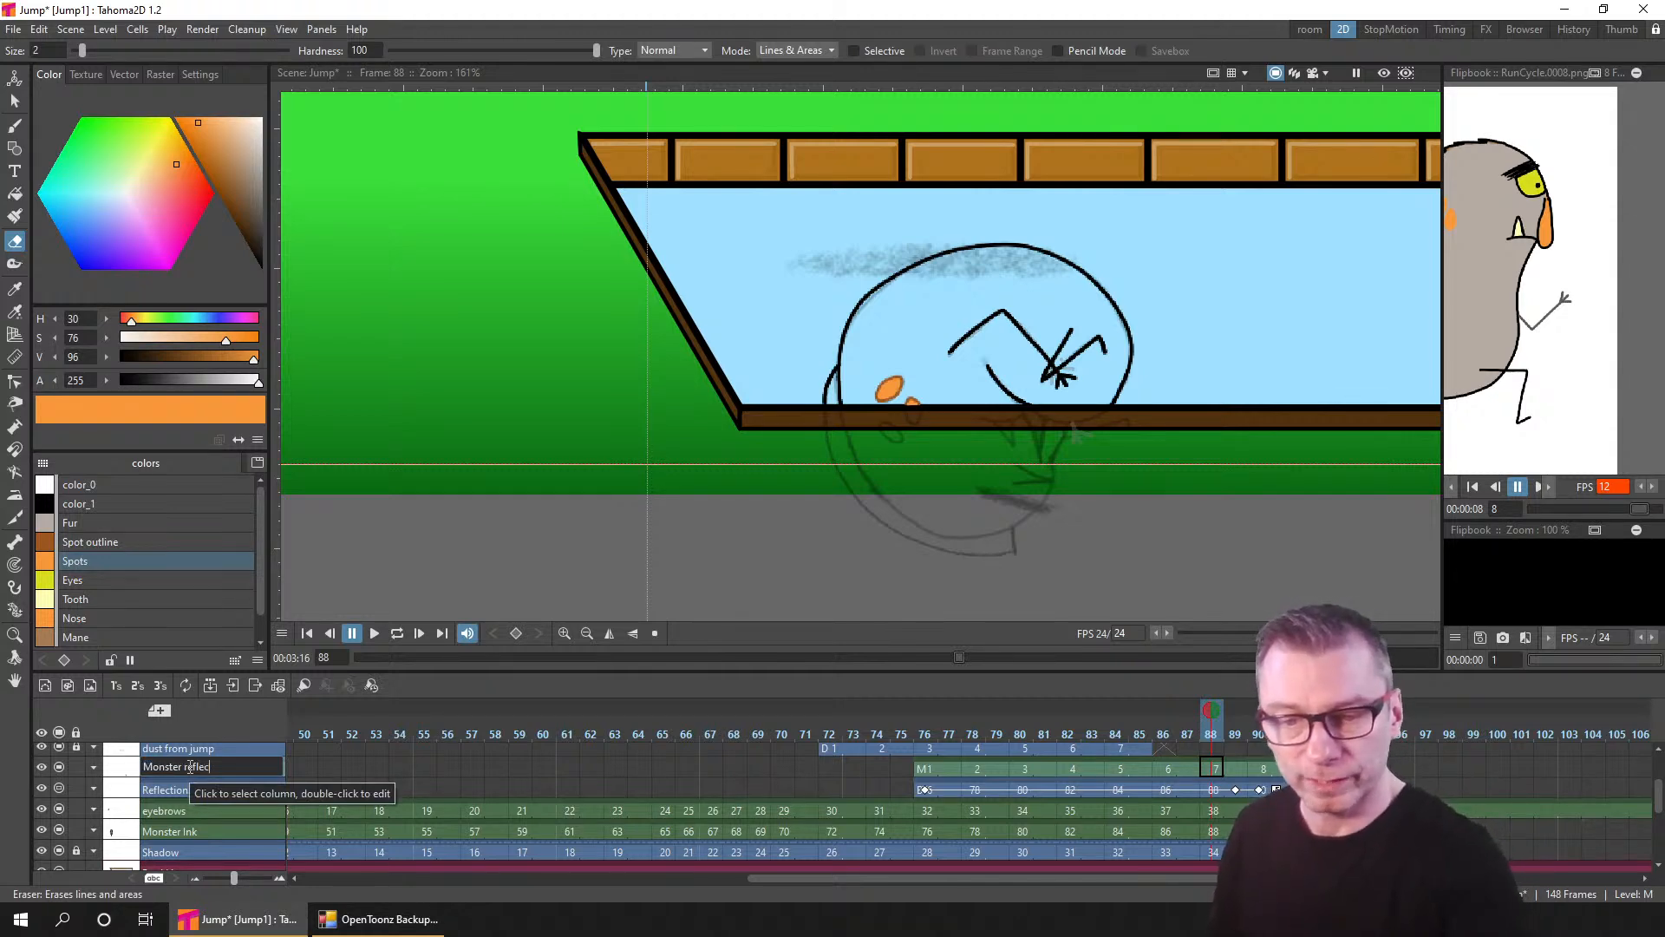
pyautogui.write('tion')
pyautogui.press('Return')
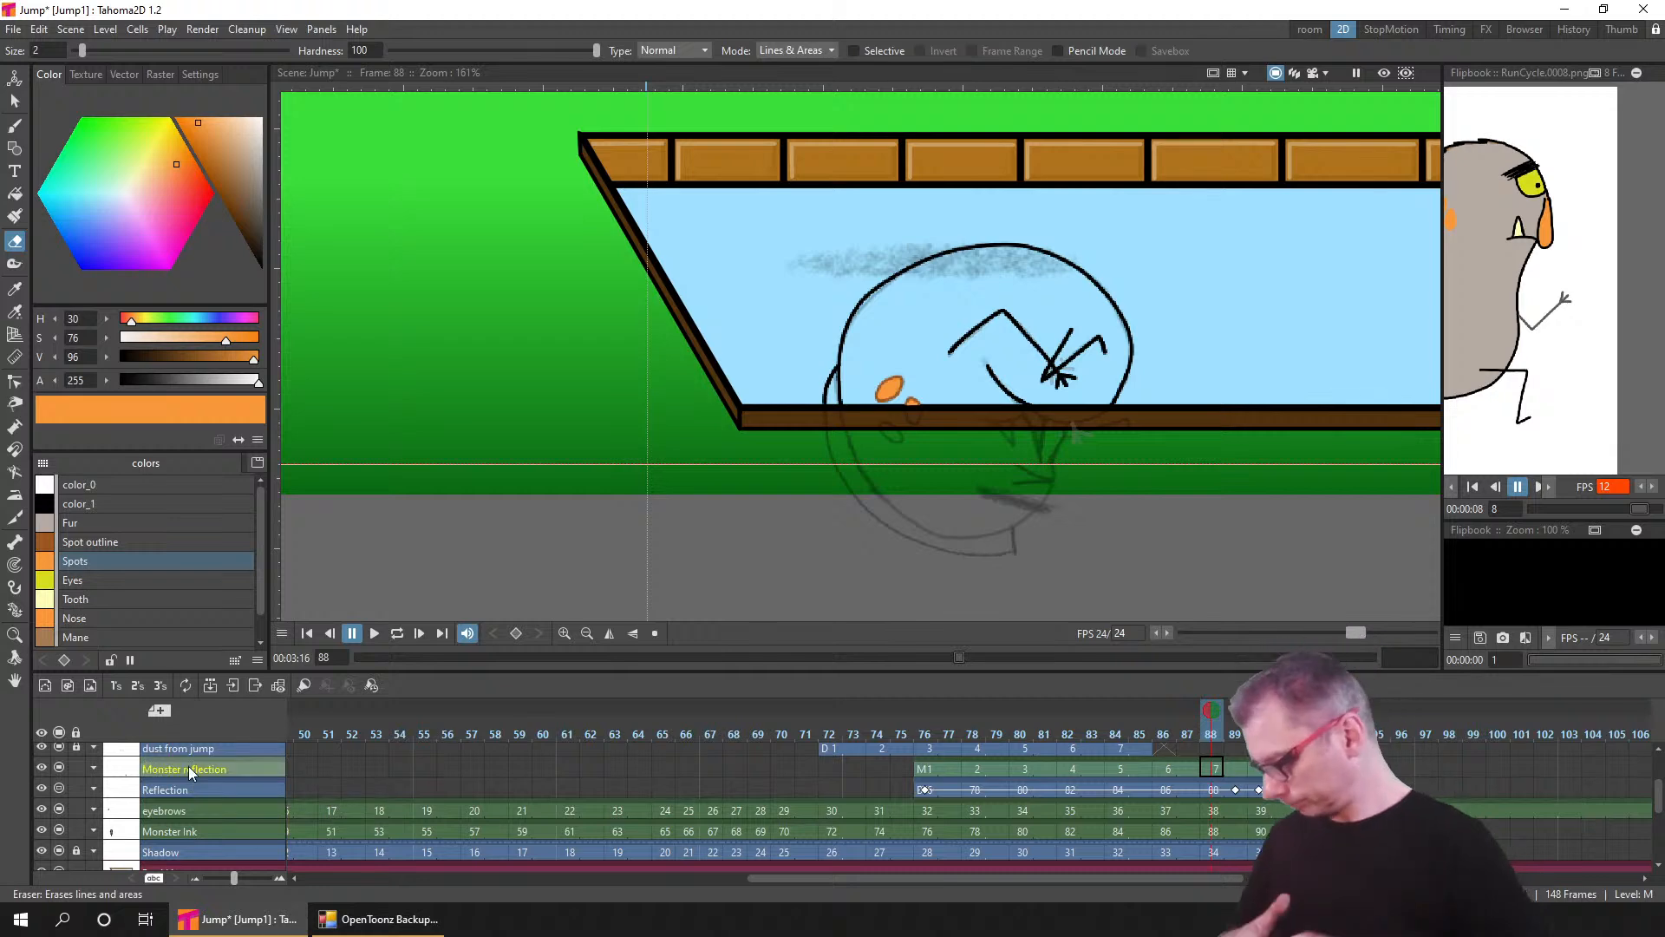
# - Move the Monster reflection layer between Pool Lines and fill, and check the stacking on frames 76 and 78
pyautogui.moveTo(232, 762); pyautogui.dragTo(226, 846)
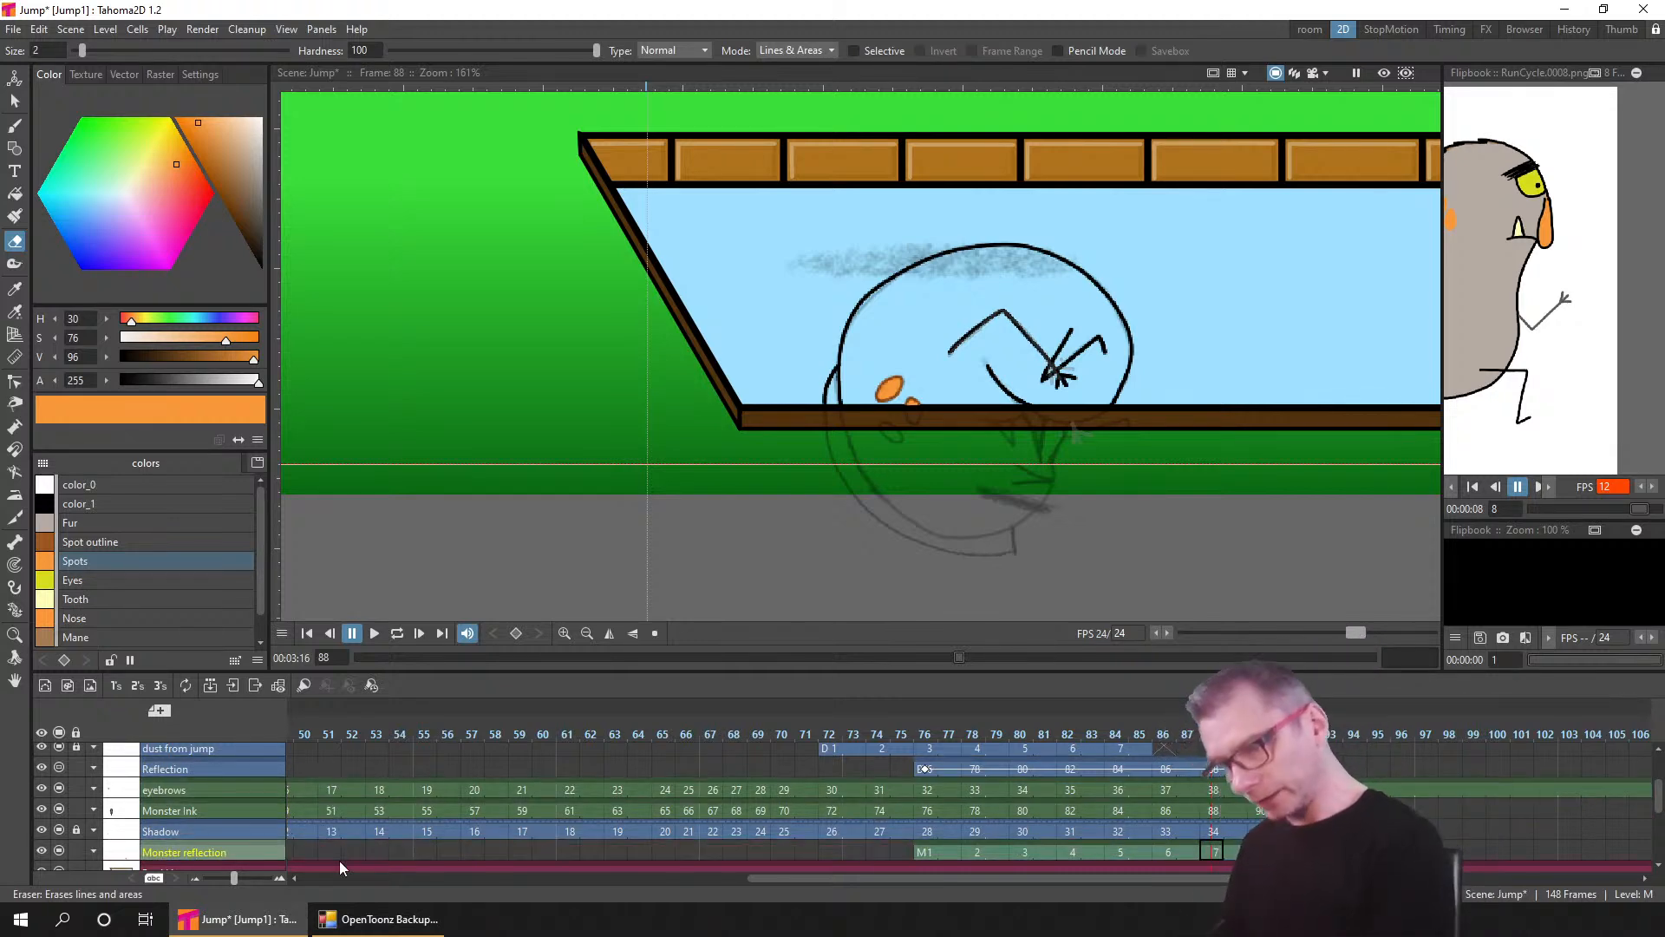
pyautogui.scroll(-3, 326, 839)
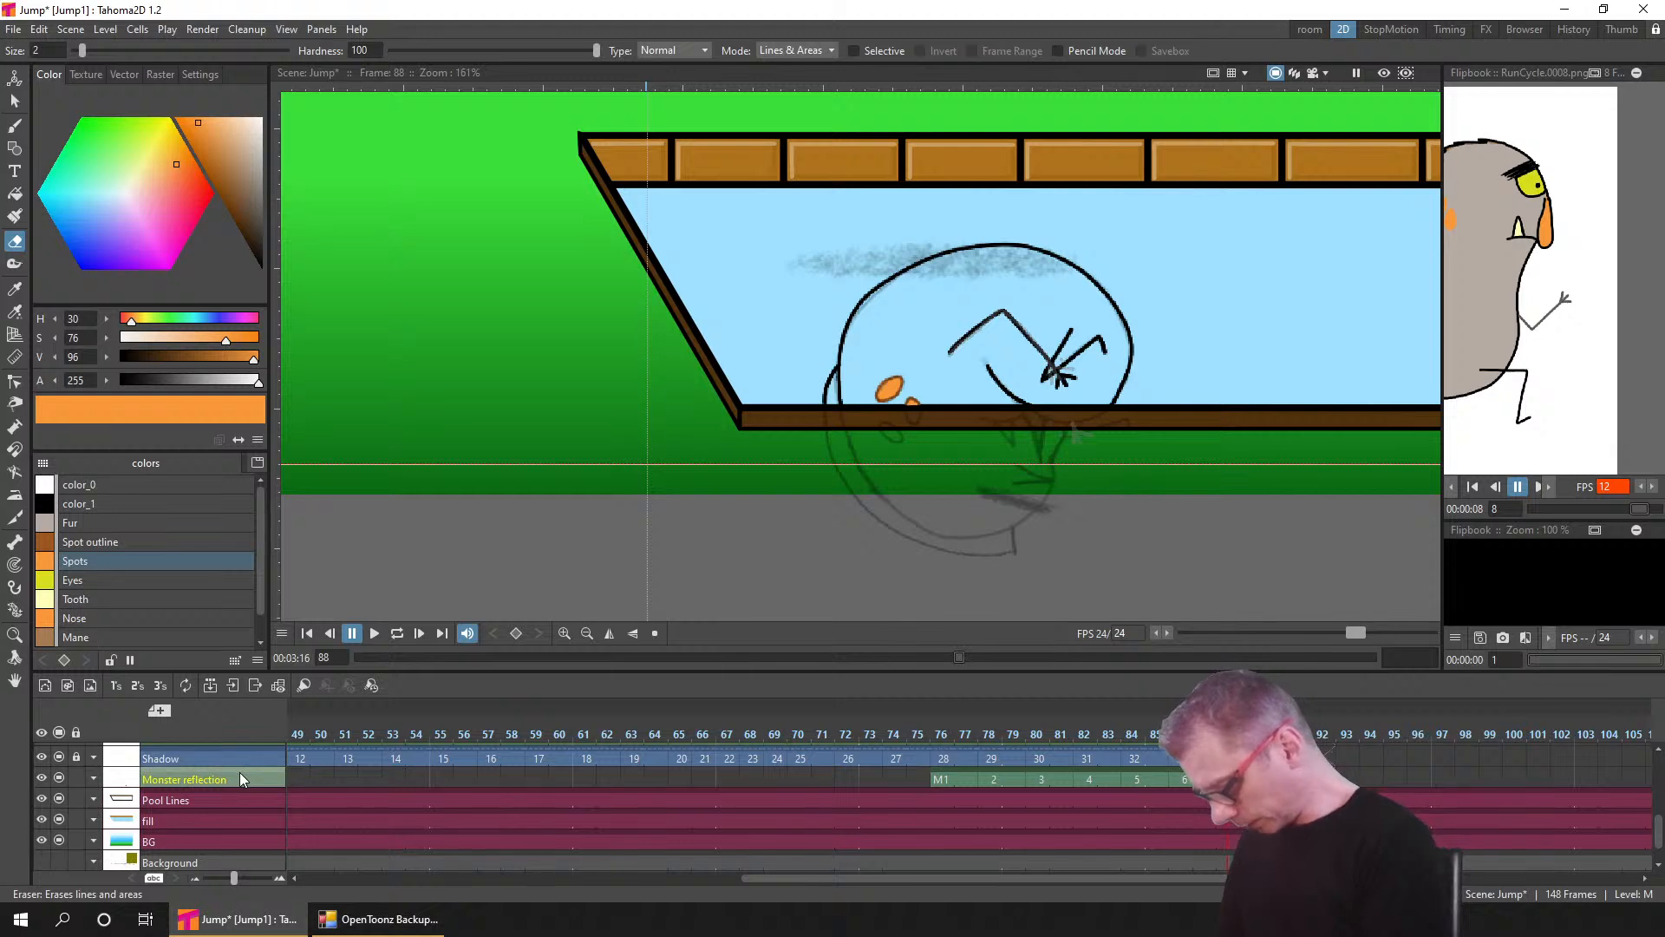
pyautogui.moveTo(240, 772); pyautogui.dragTo(246, 804)
pyautogui.click(940, 796)
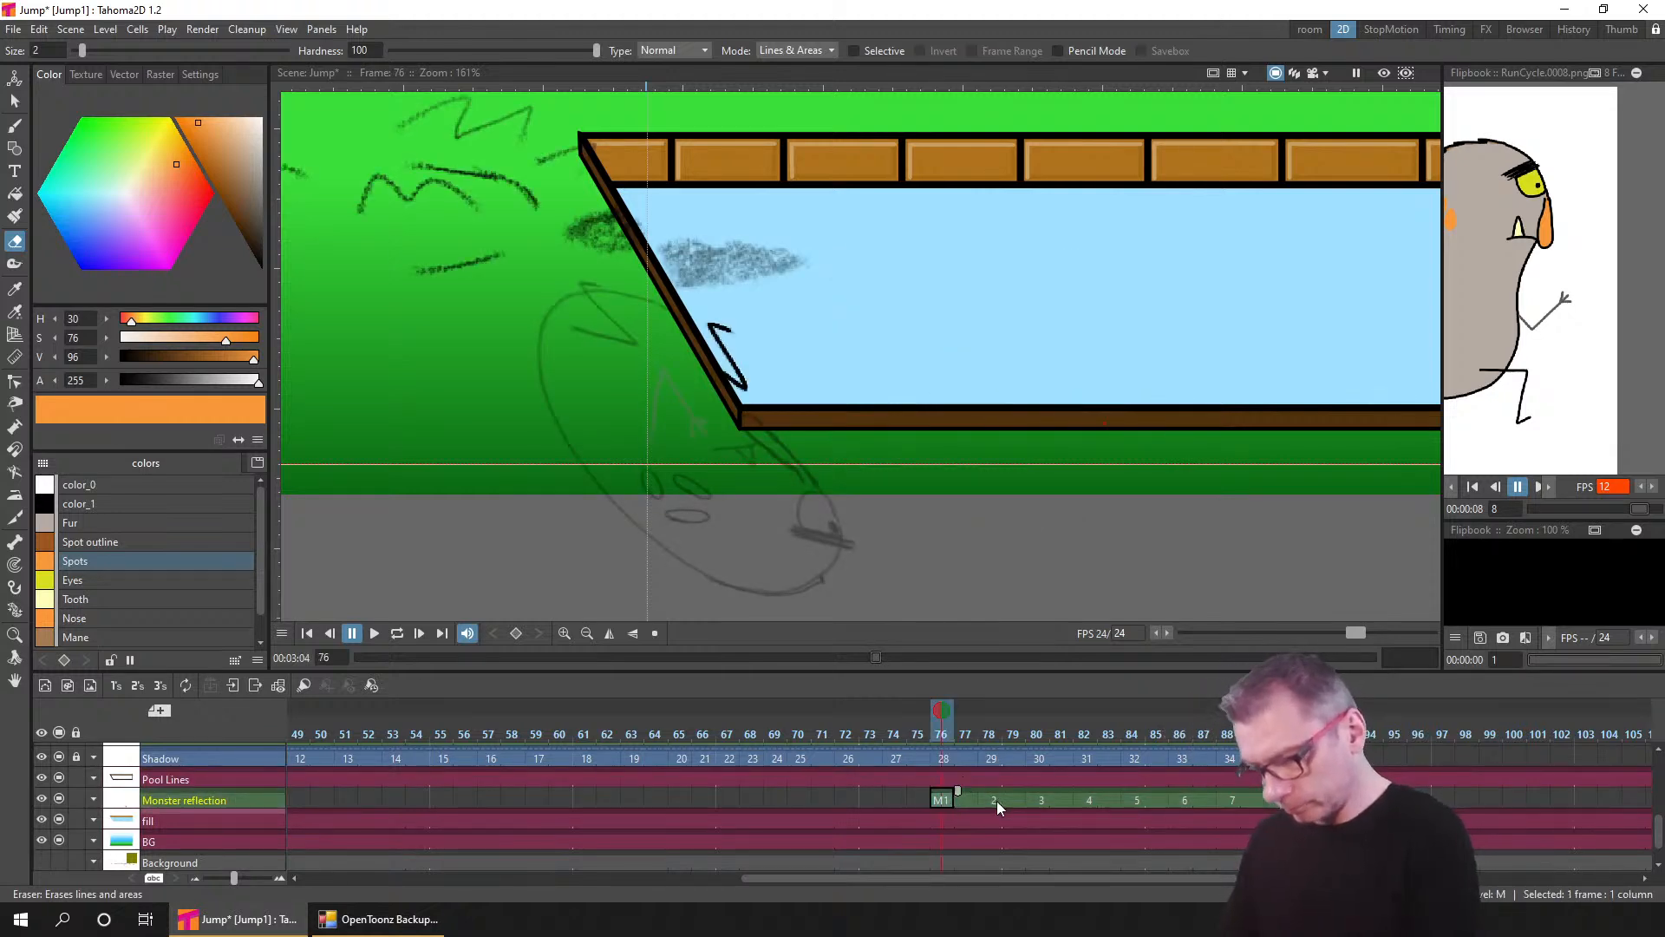
pyautogui.click(995, 799)
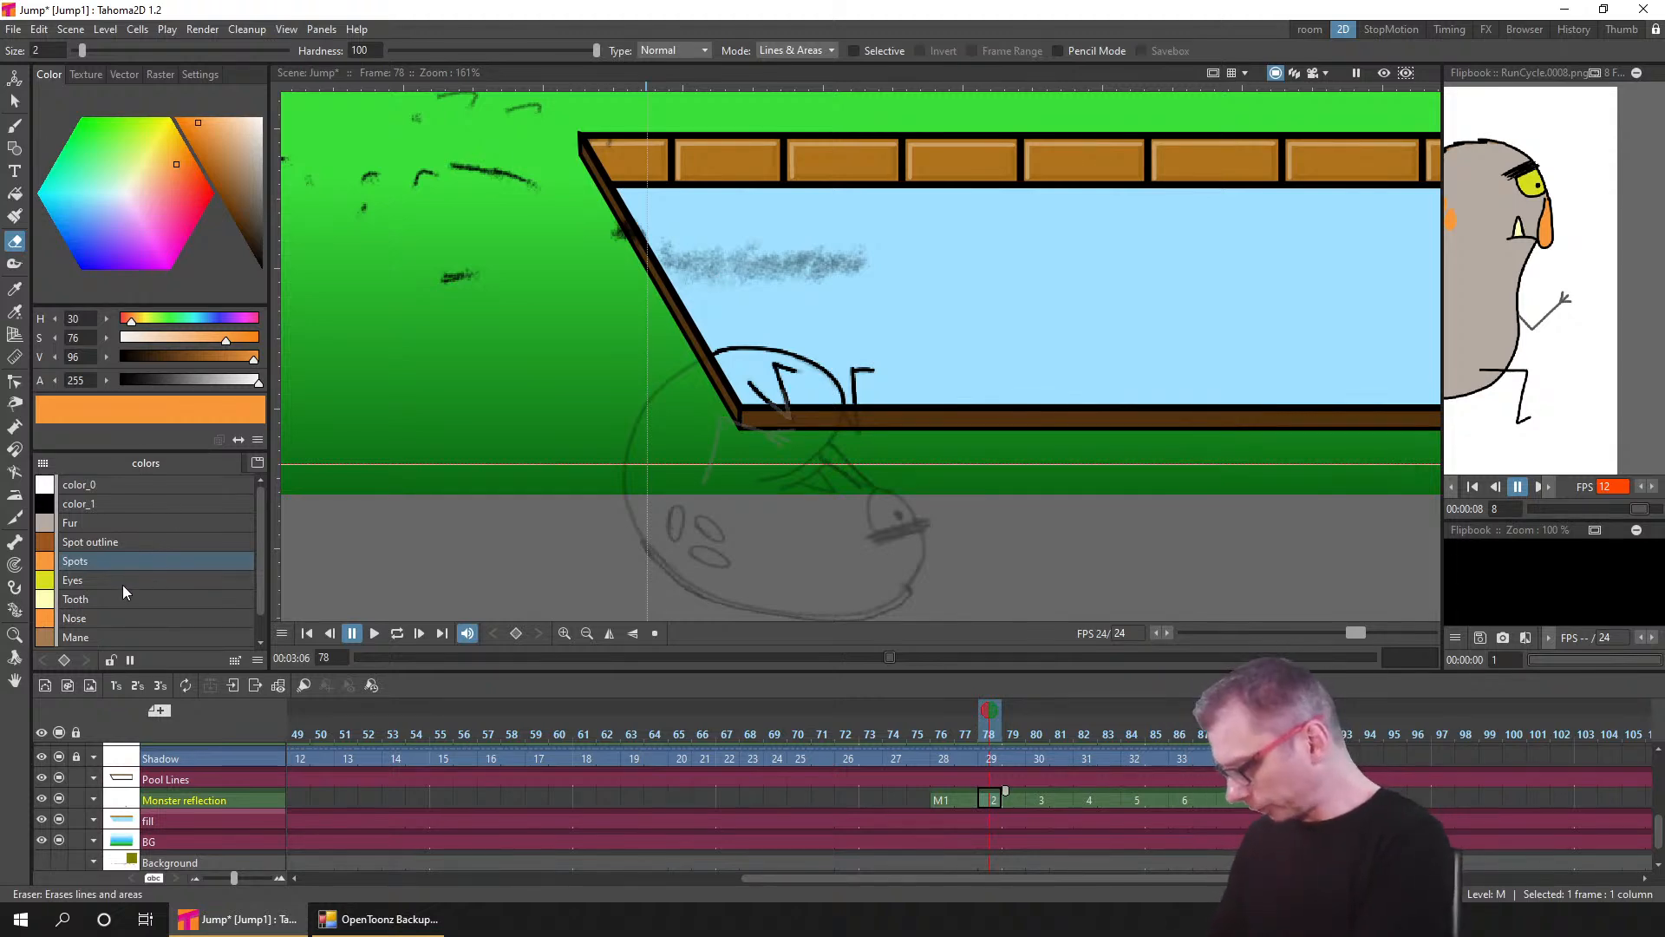
# - Choose the Fur color for the brush on frame 78 and lower the Pool Lines layer's opacity to 40%
pyautogui.click(135, 523)
pyautogui.press('b')
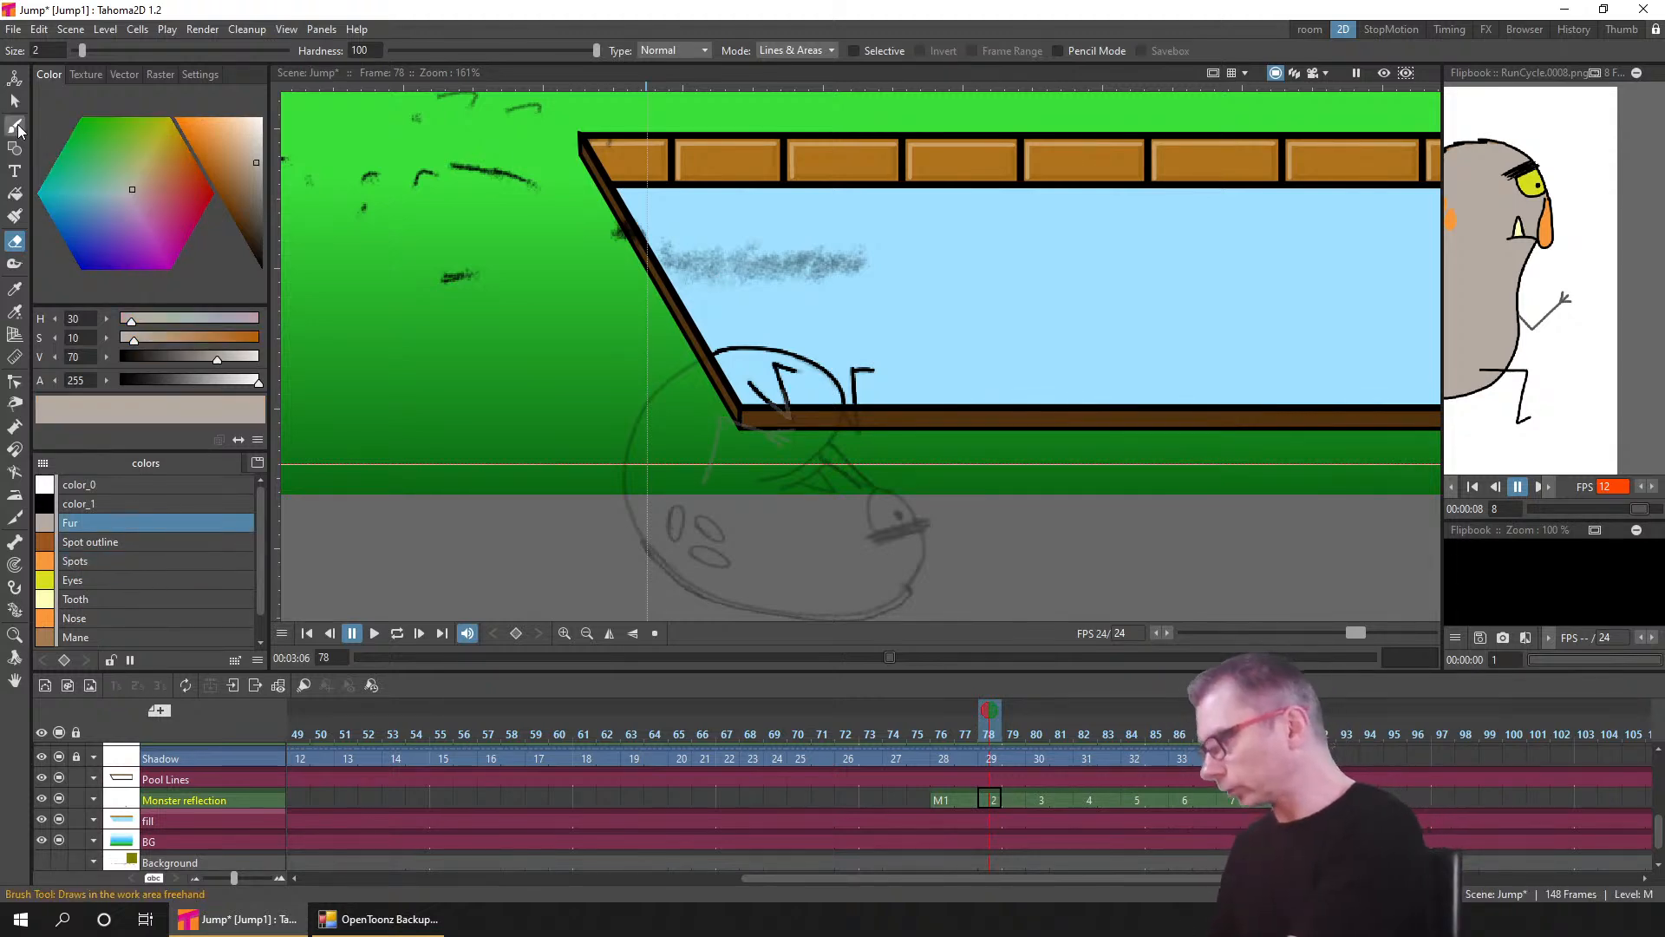
pyautogui.scroll(4, 890, 357)
pyautogui.moveTo(890, 358); pyautogui.dragTo(969, 247)
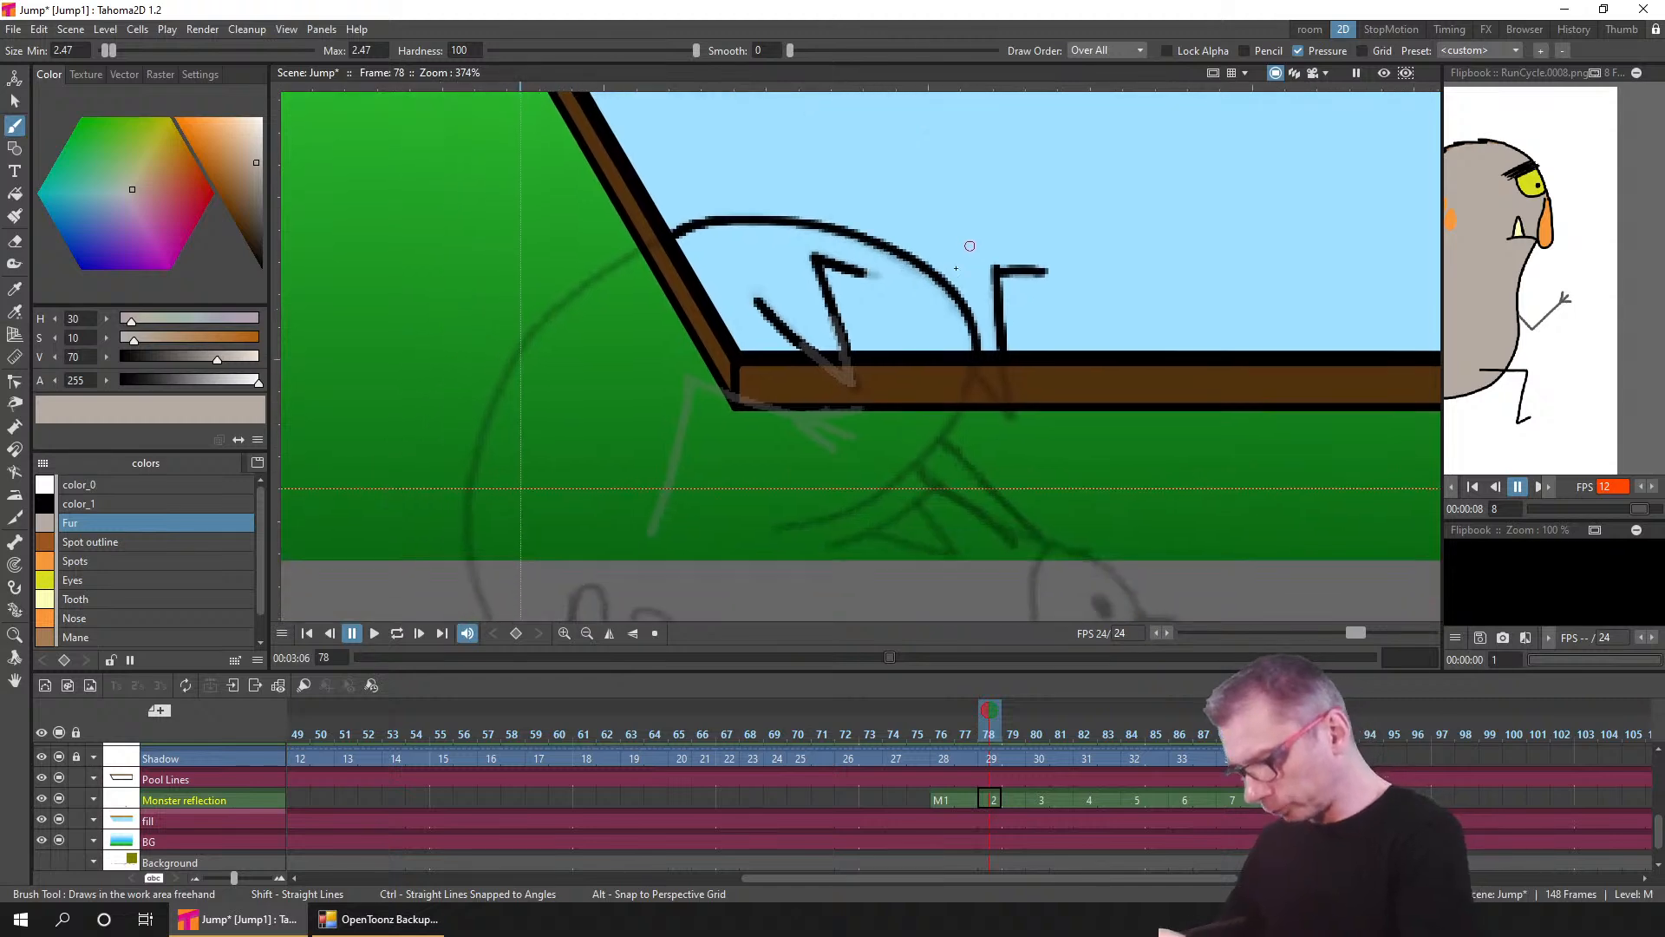
pyautogui.click(93, 779)
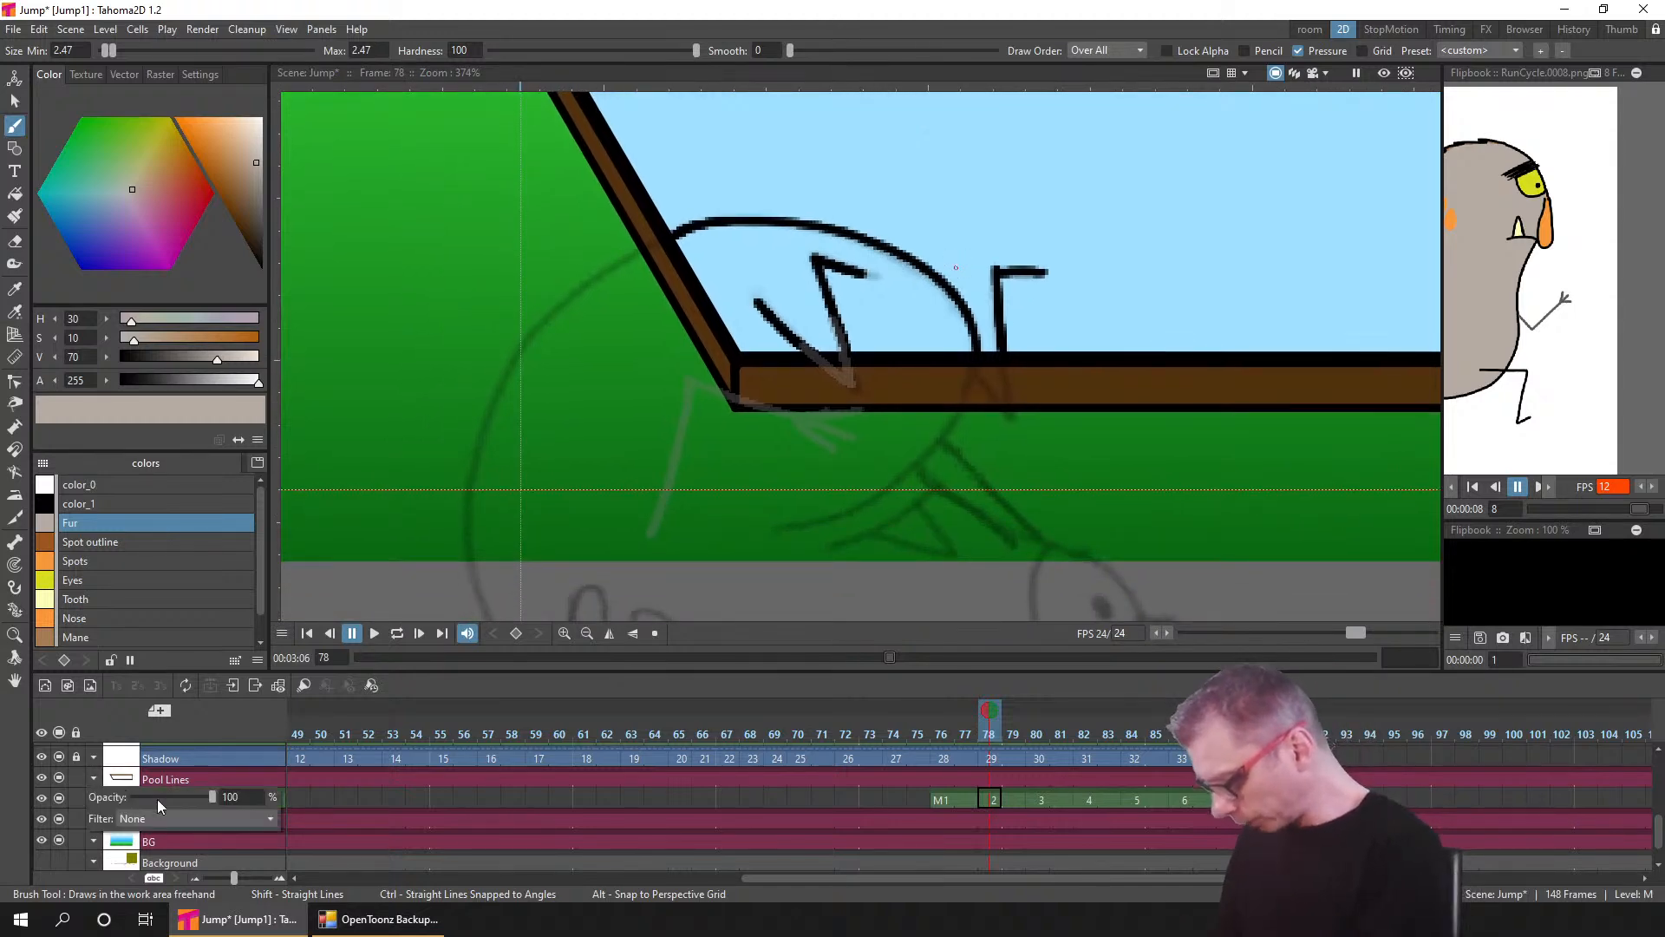
pyautogui.moveTo(174, 797); pyautogui.dragTo(163, 795)
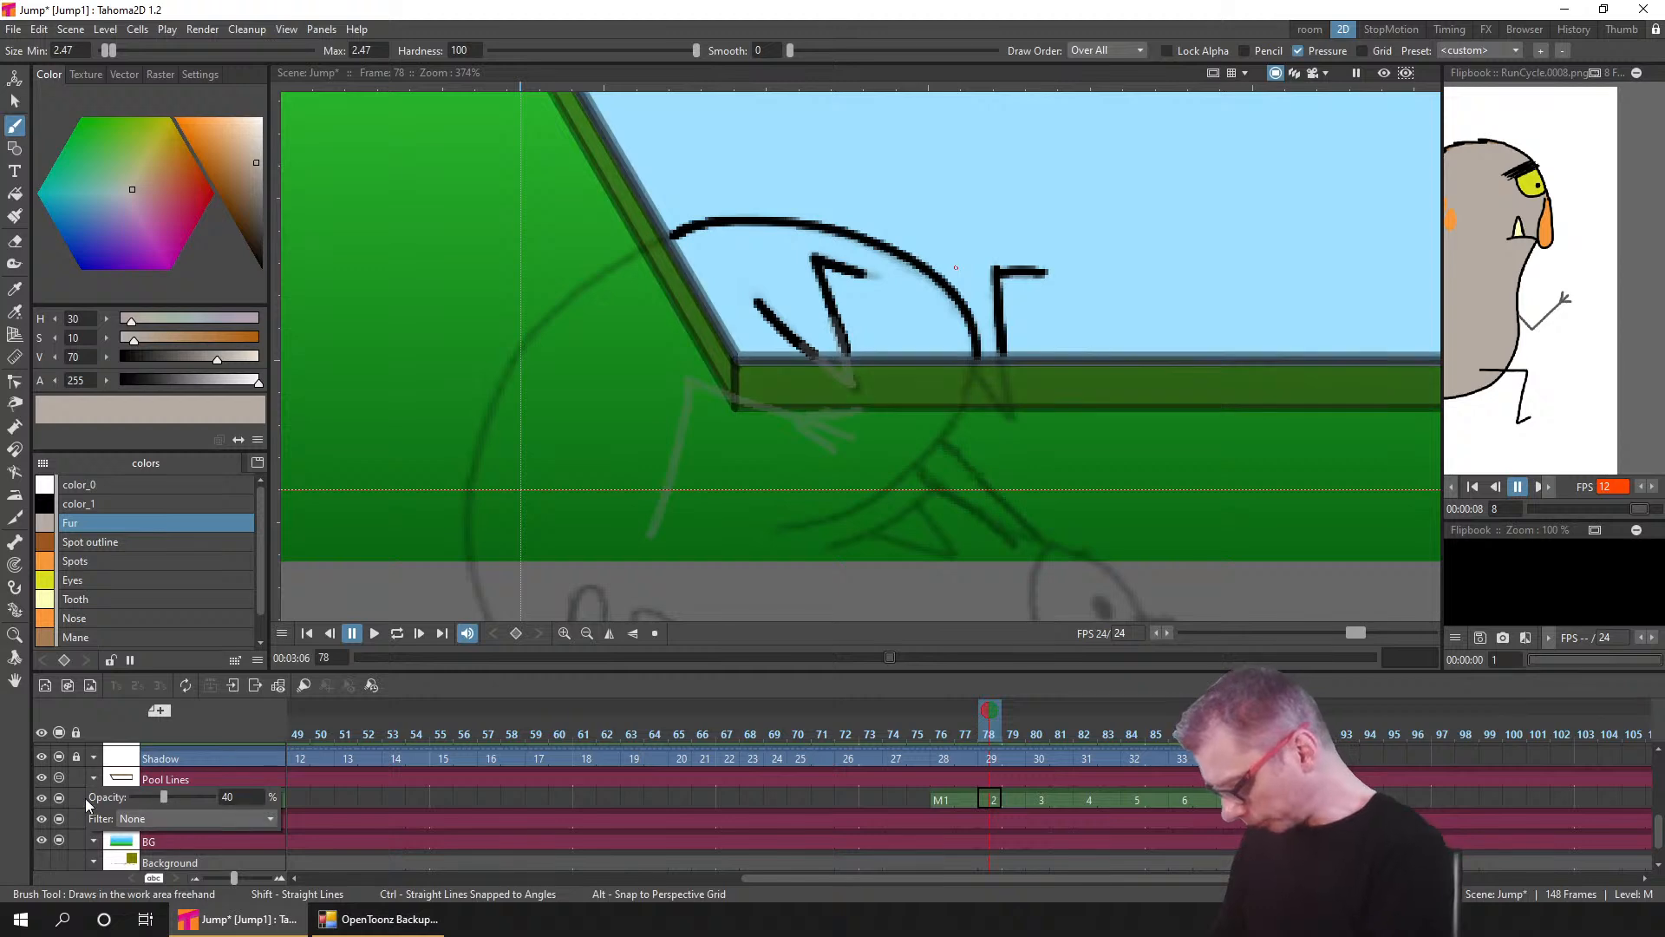
# - Hide the fill and BG layers from the viewer and fade the Pool Lines layer further
pyautogui.click(296, 801)
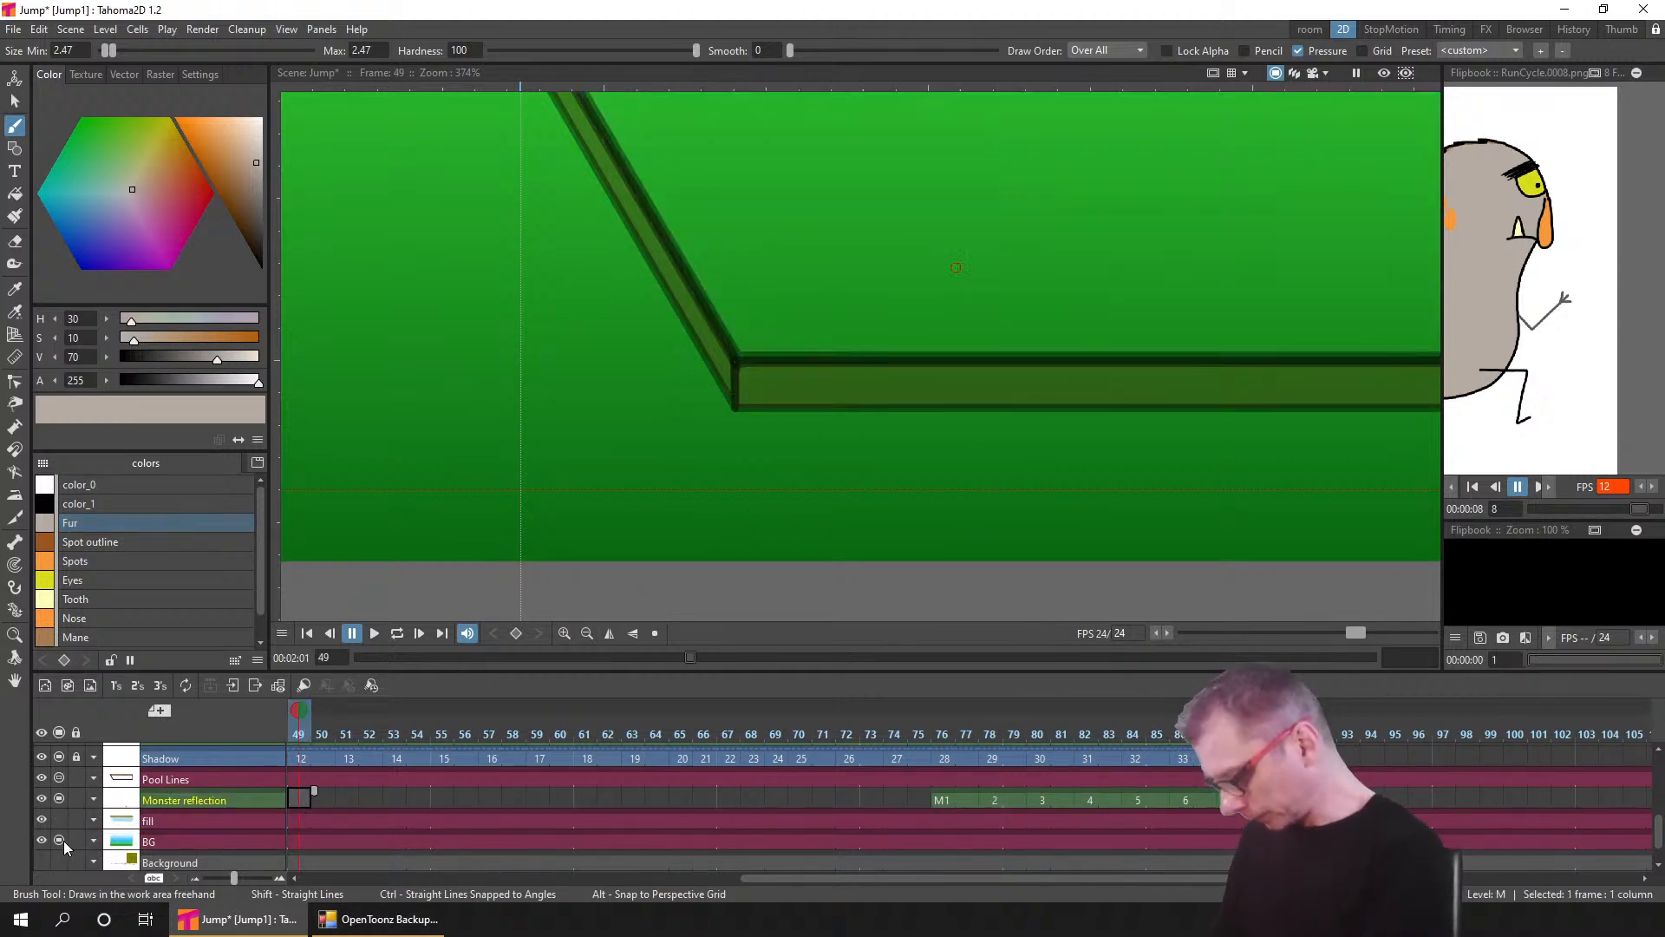
pyautogui.click(61, 840)
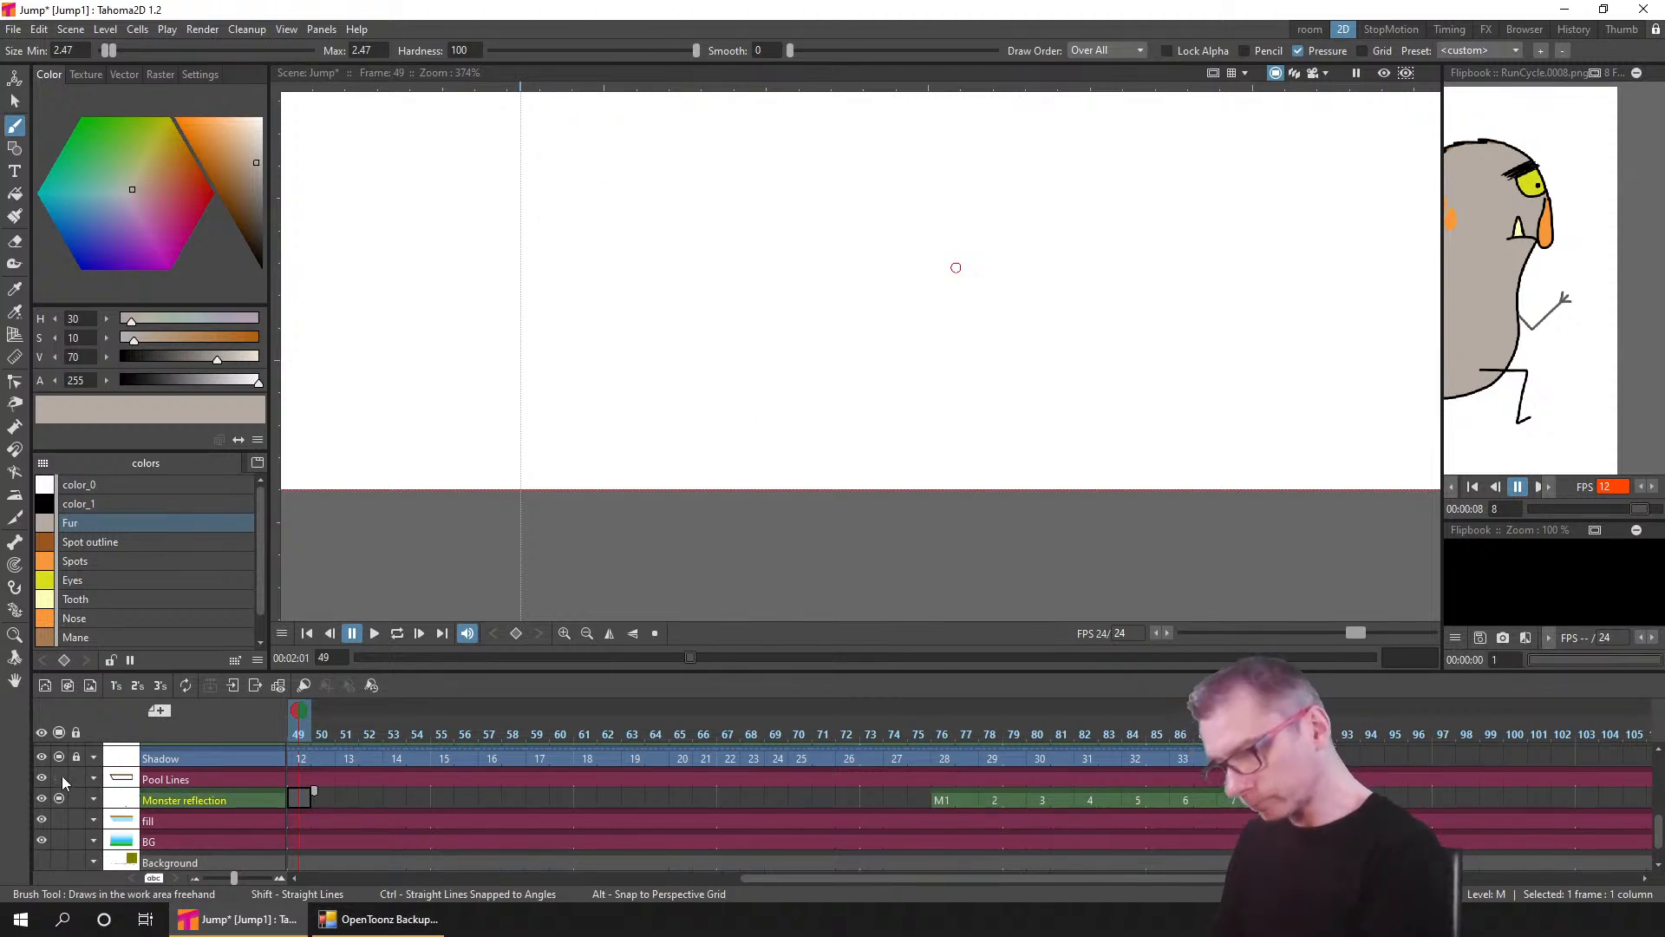
pyautogui.click(94, 778)
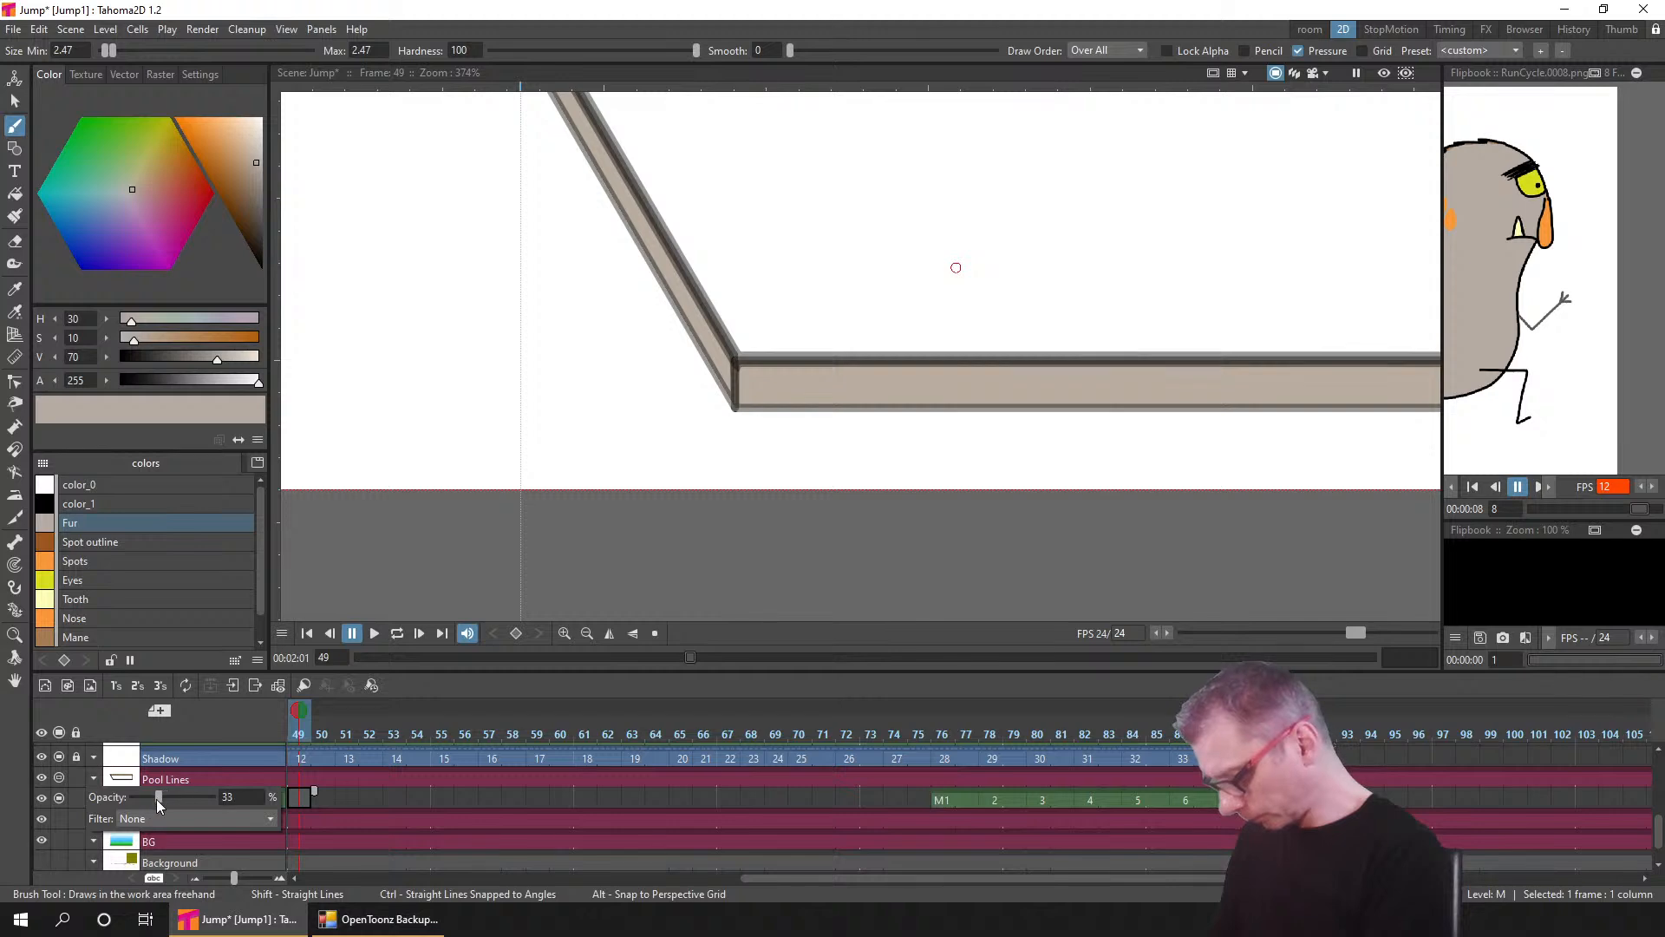
pyautogui.moveTo(156, 799); pyautogui.dragTo(149, 798)
# - Return to the Monster reflection drawing on frame 78 with the Fur color selected, and save the scene
pyautogui.click(942, 798)
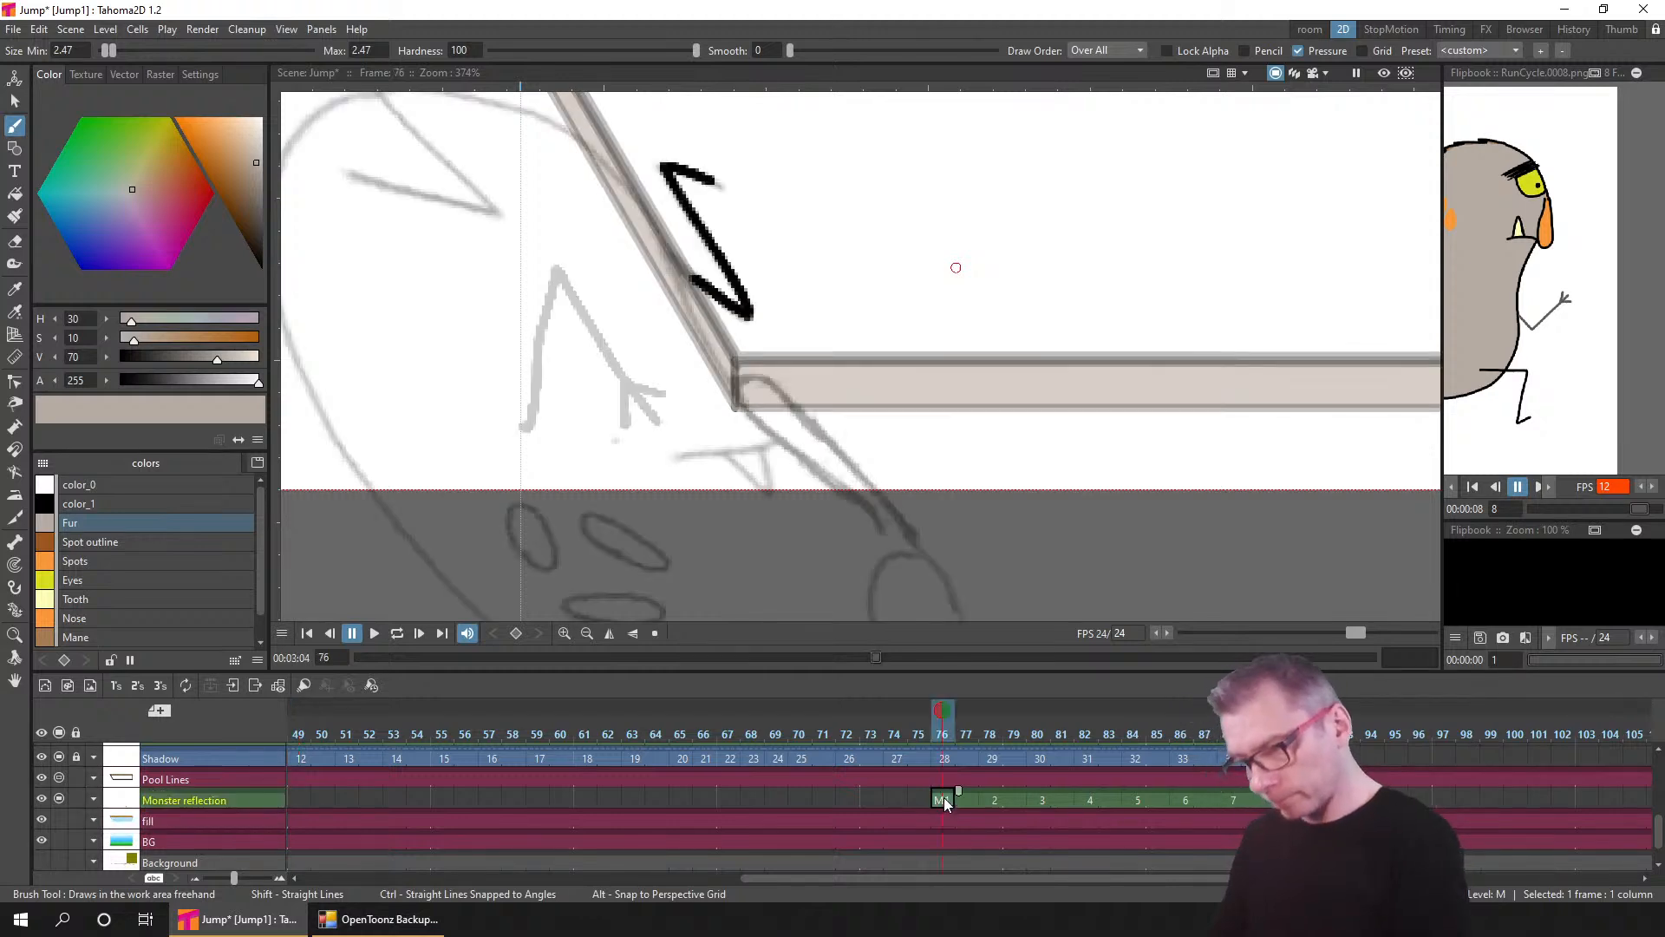
pyautogui.click(989, 799)
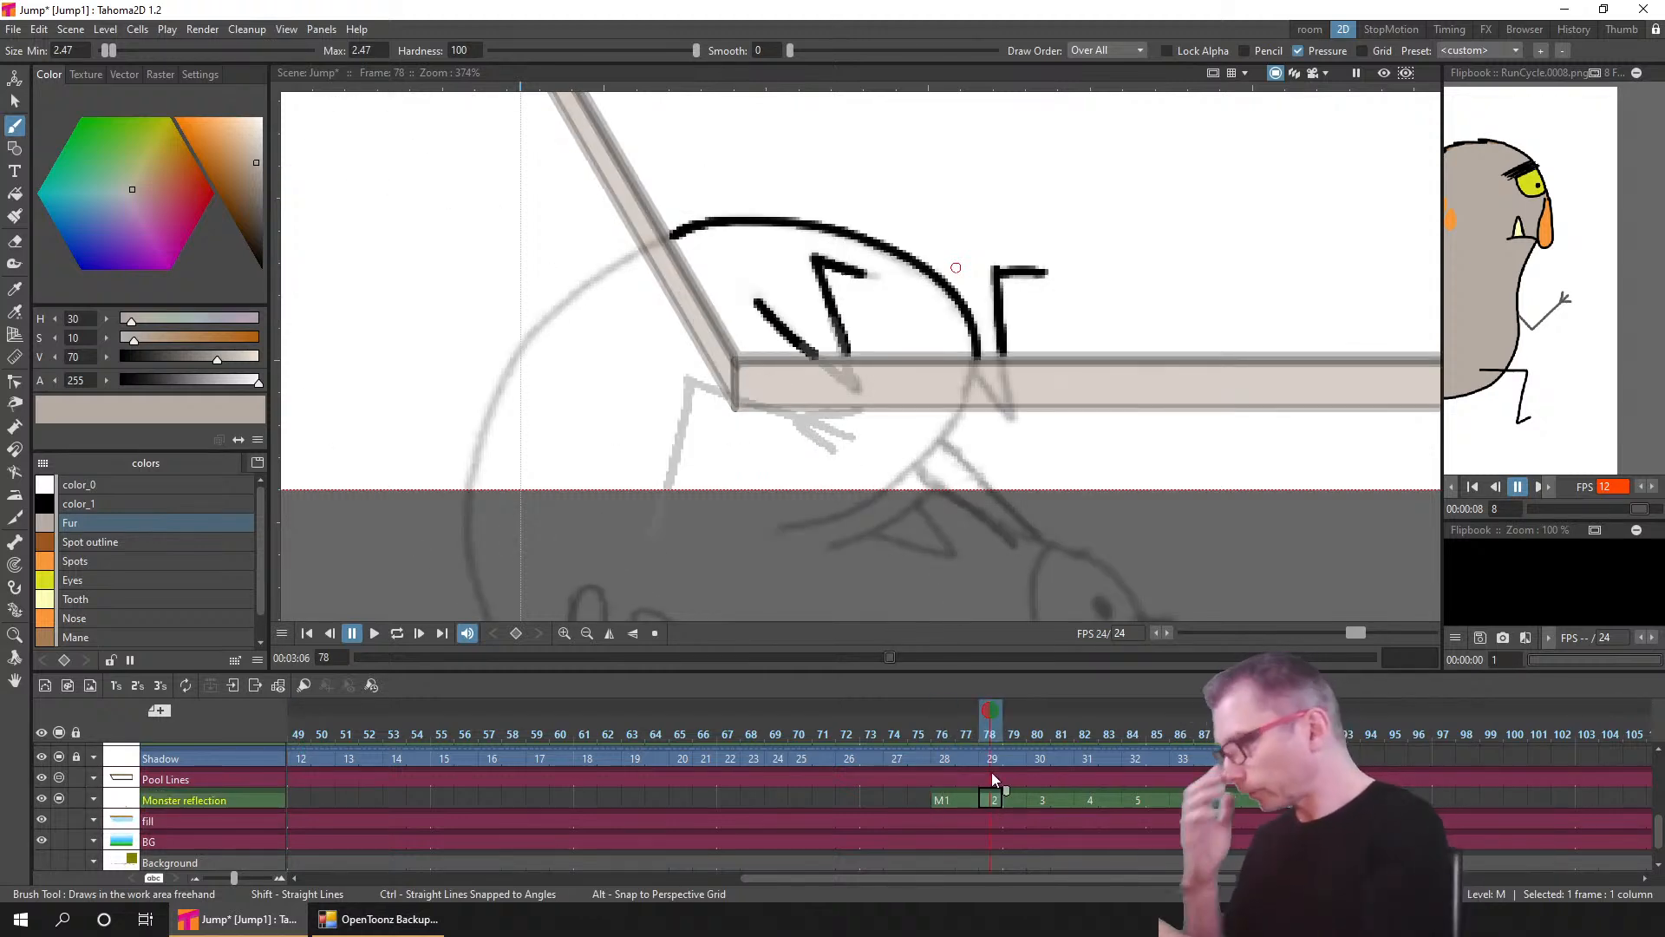
pyautogui.click(102, 521)
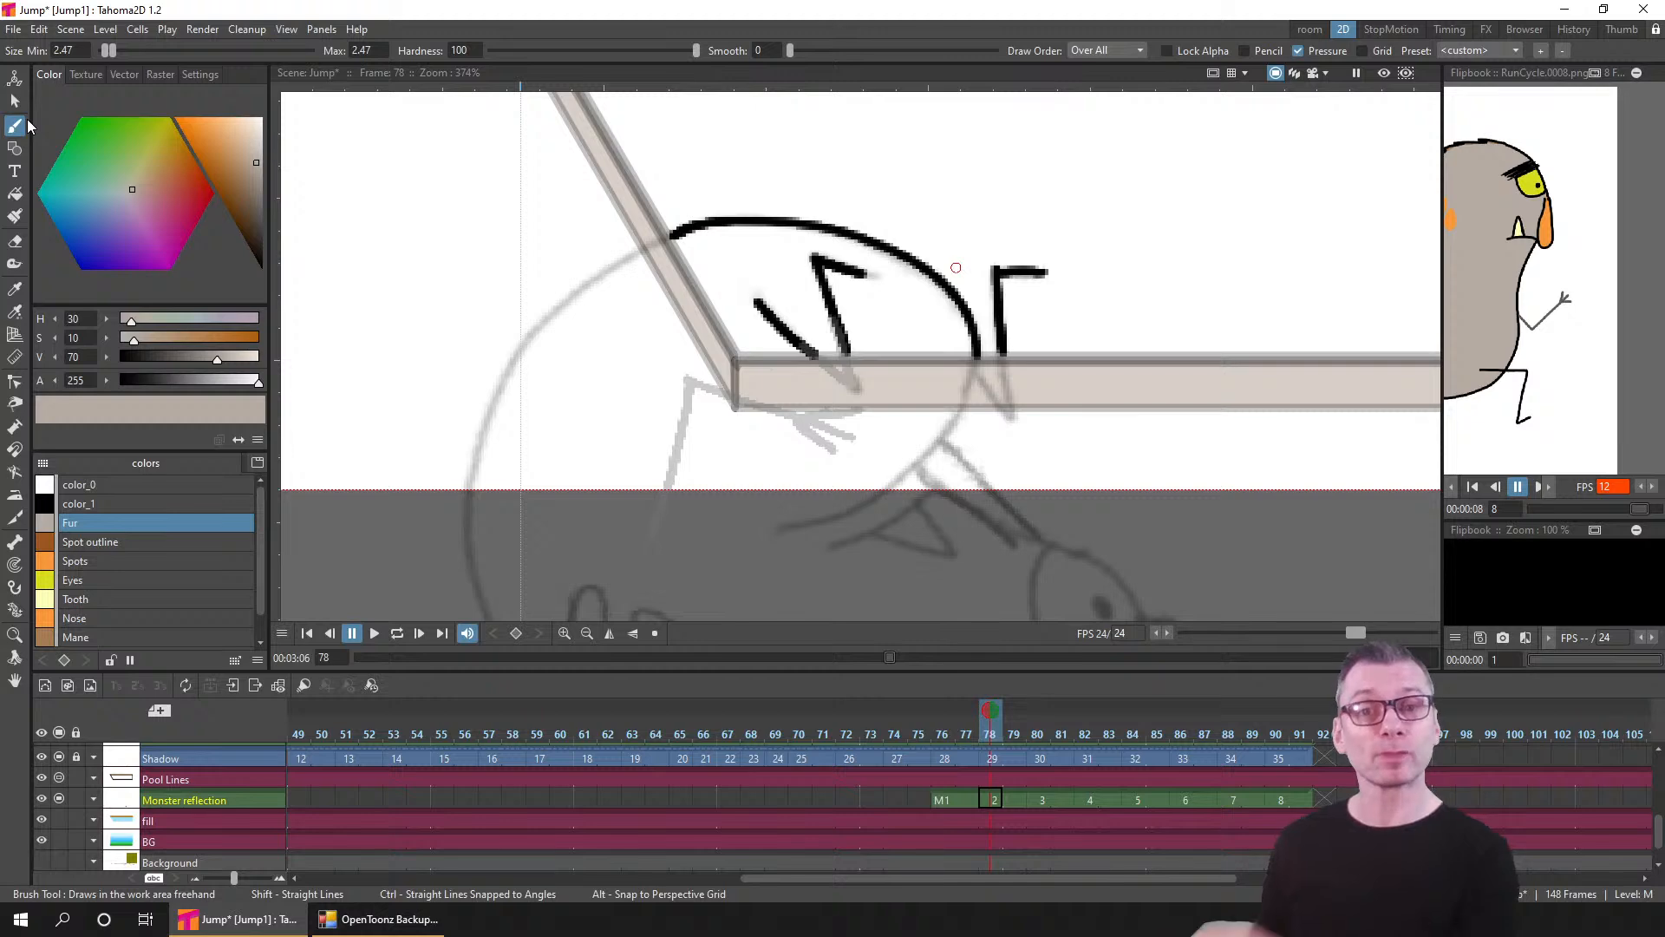
pyautogui.hotkey('ctrl', 's')
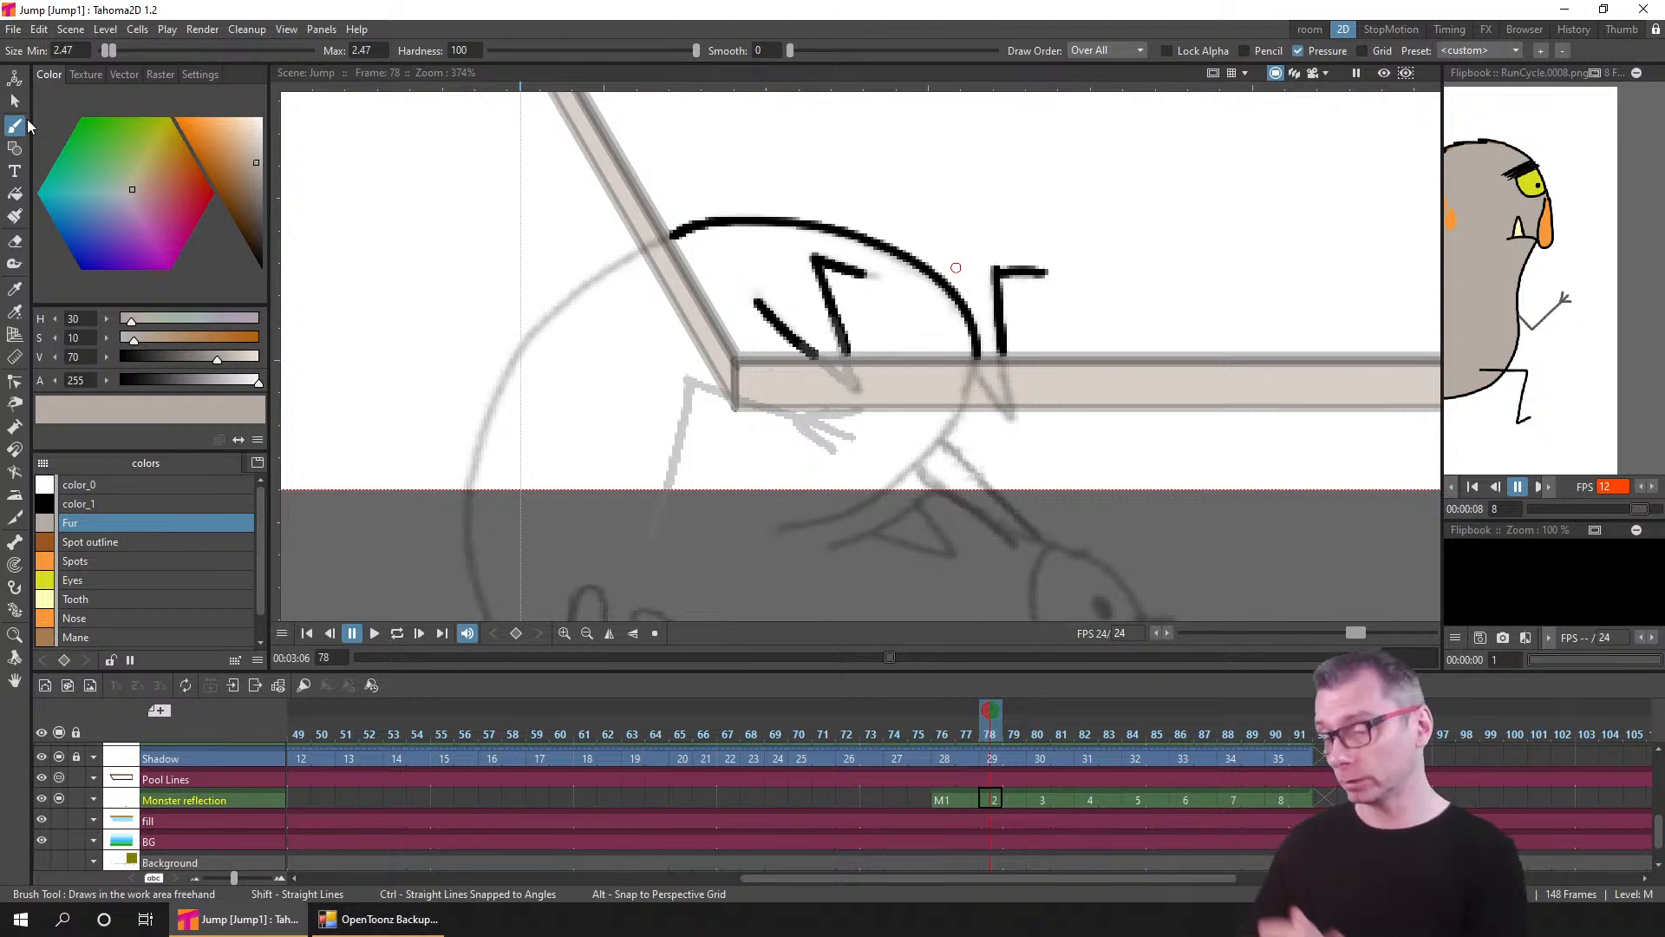
# - Set the brush's draw order to Under All and close the frame 78 body outline with Fur lines along the pool's inner edges
pyautogui.click(995, 798)
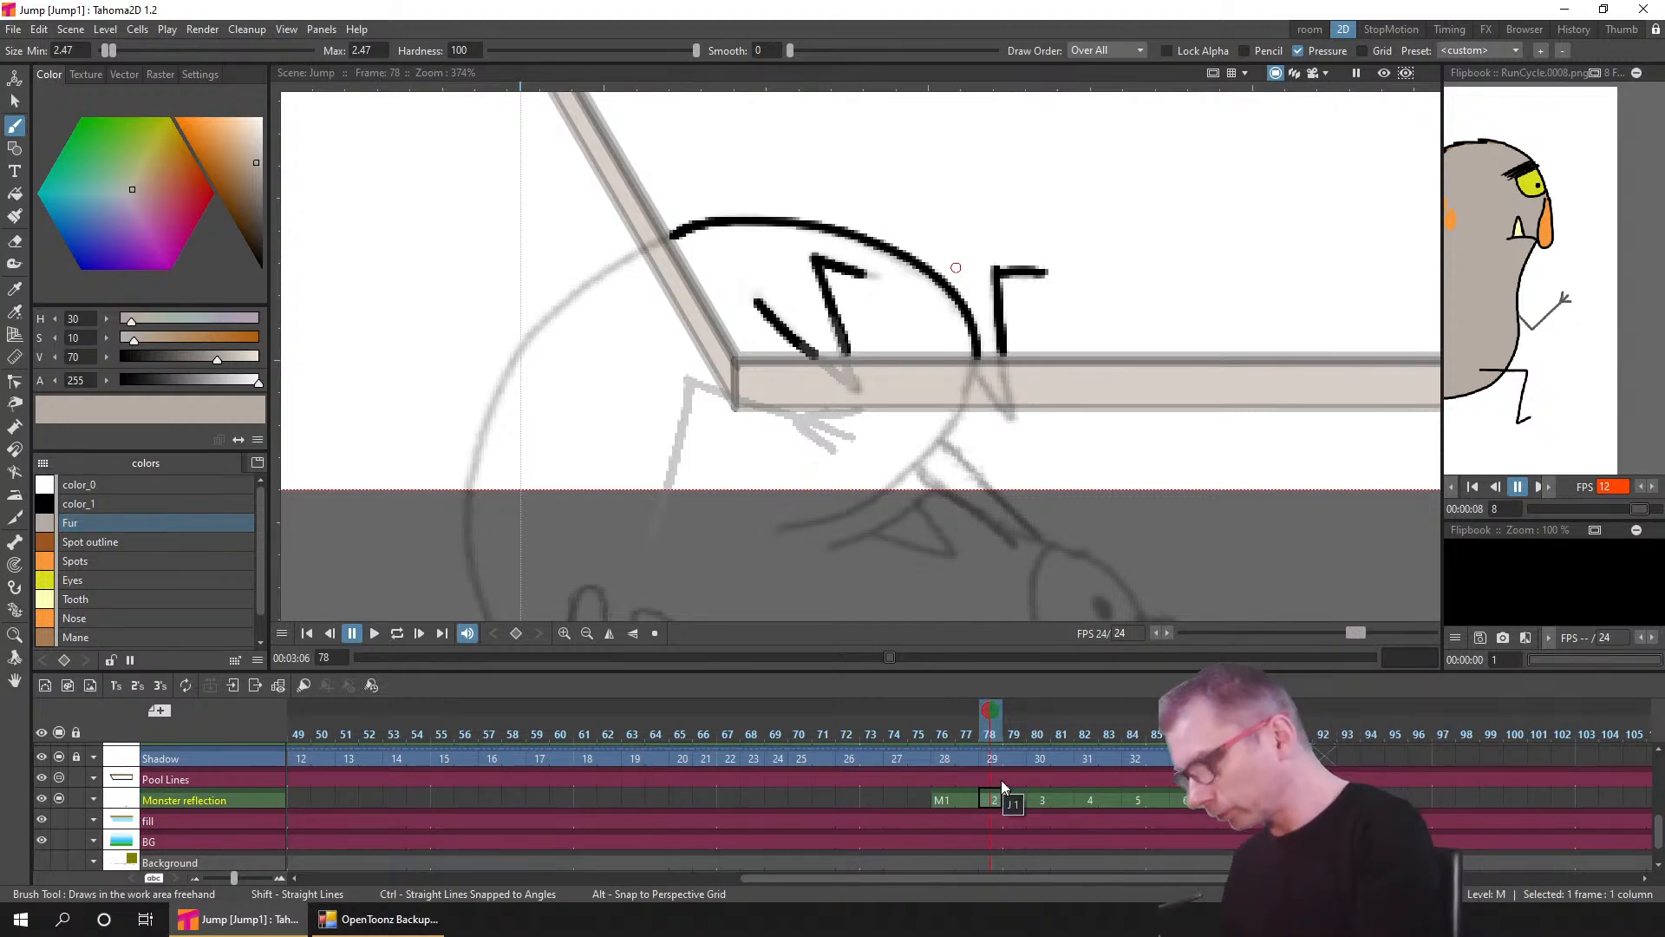
pyautogui.scroll(2, 983, 327)
pyautogui.click(1117, 51)
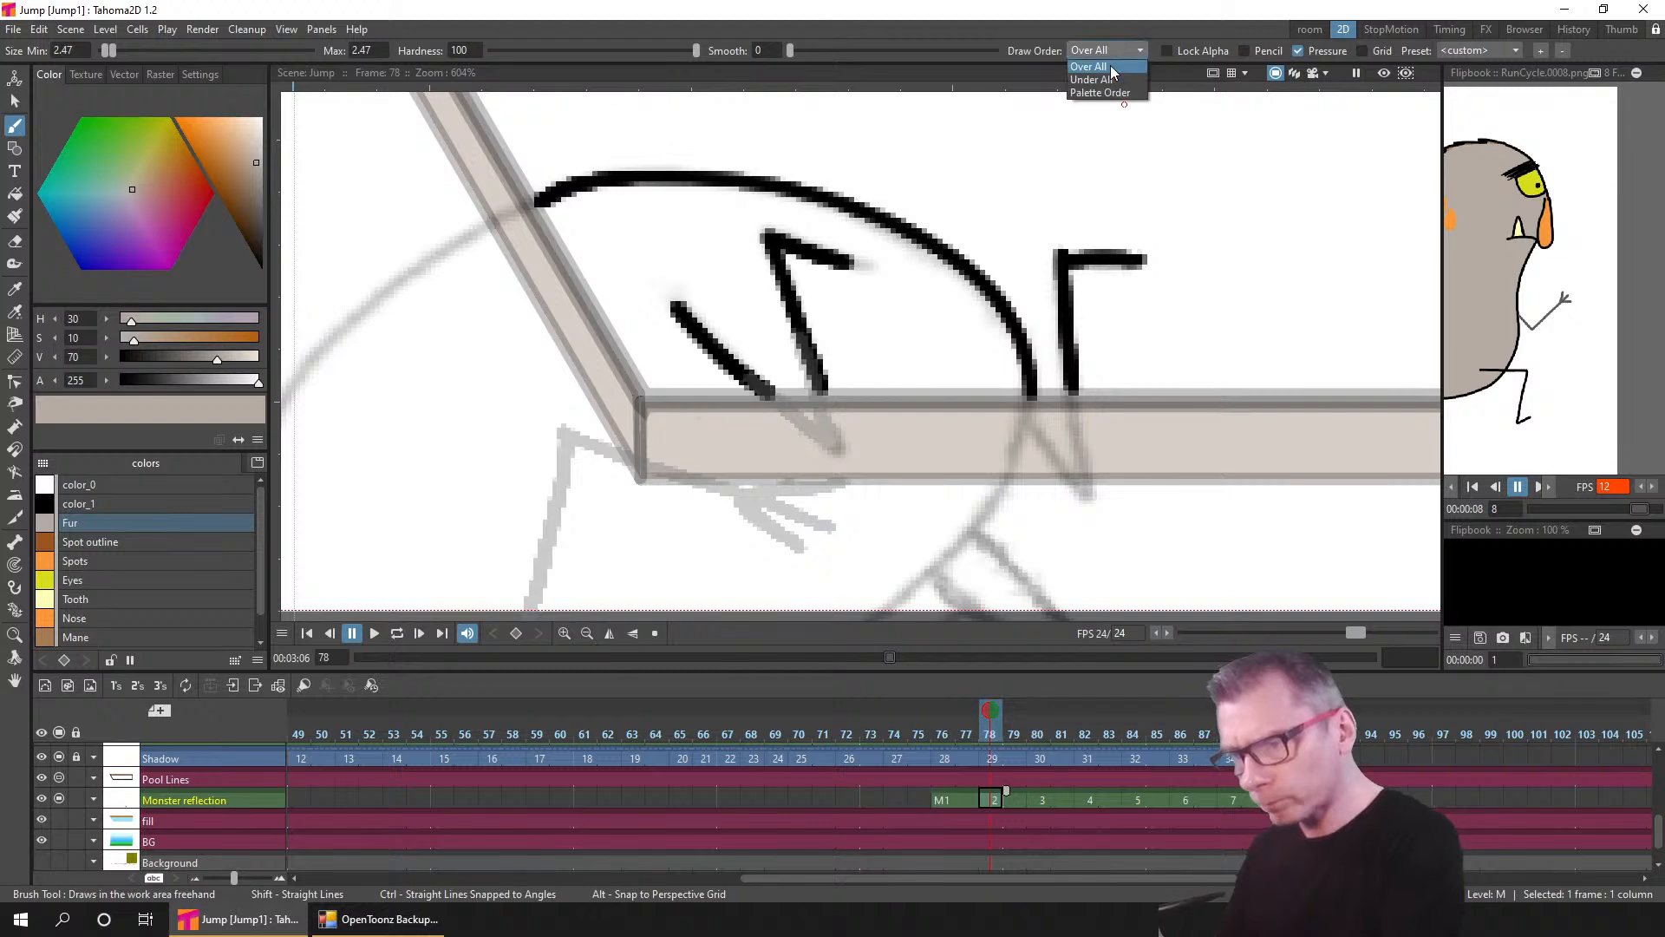
pyautogui.click(1112, 67)
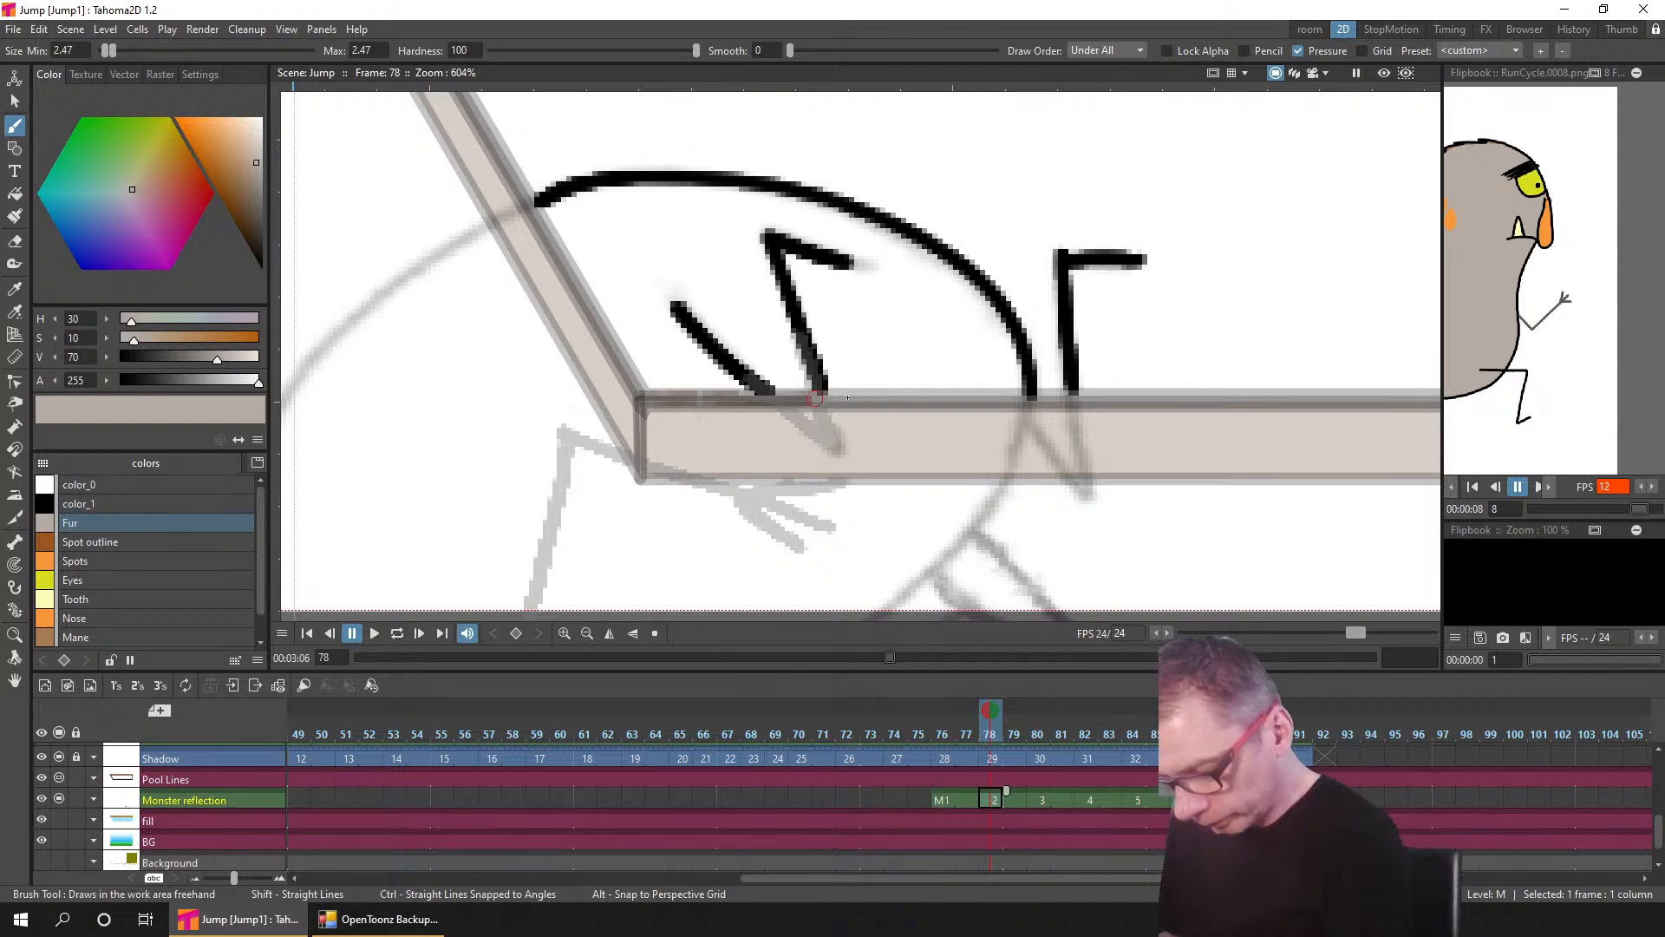
pyautogui.moveTo(853, 399); pyautogui.dragTo(1032, 398)
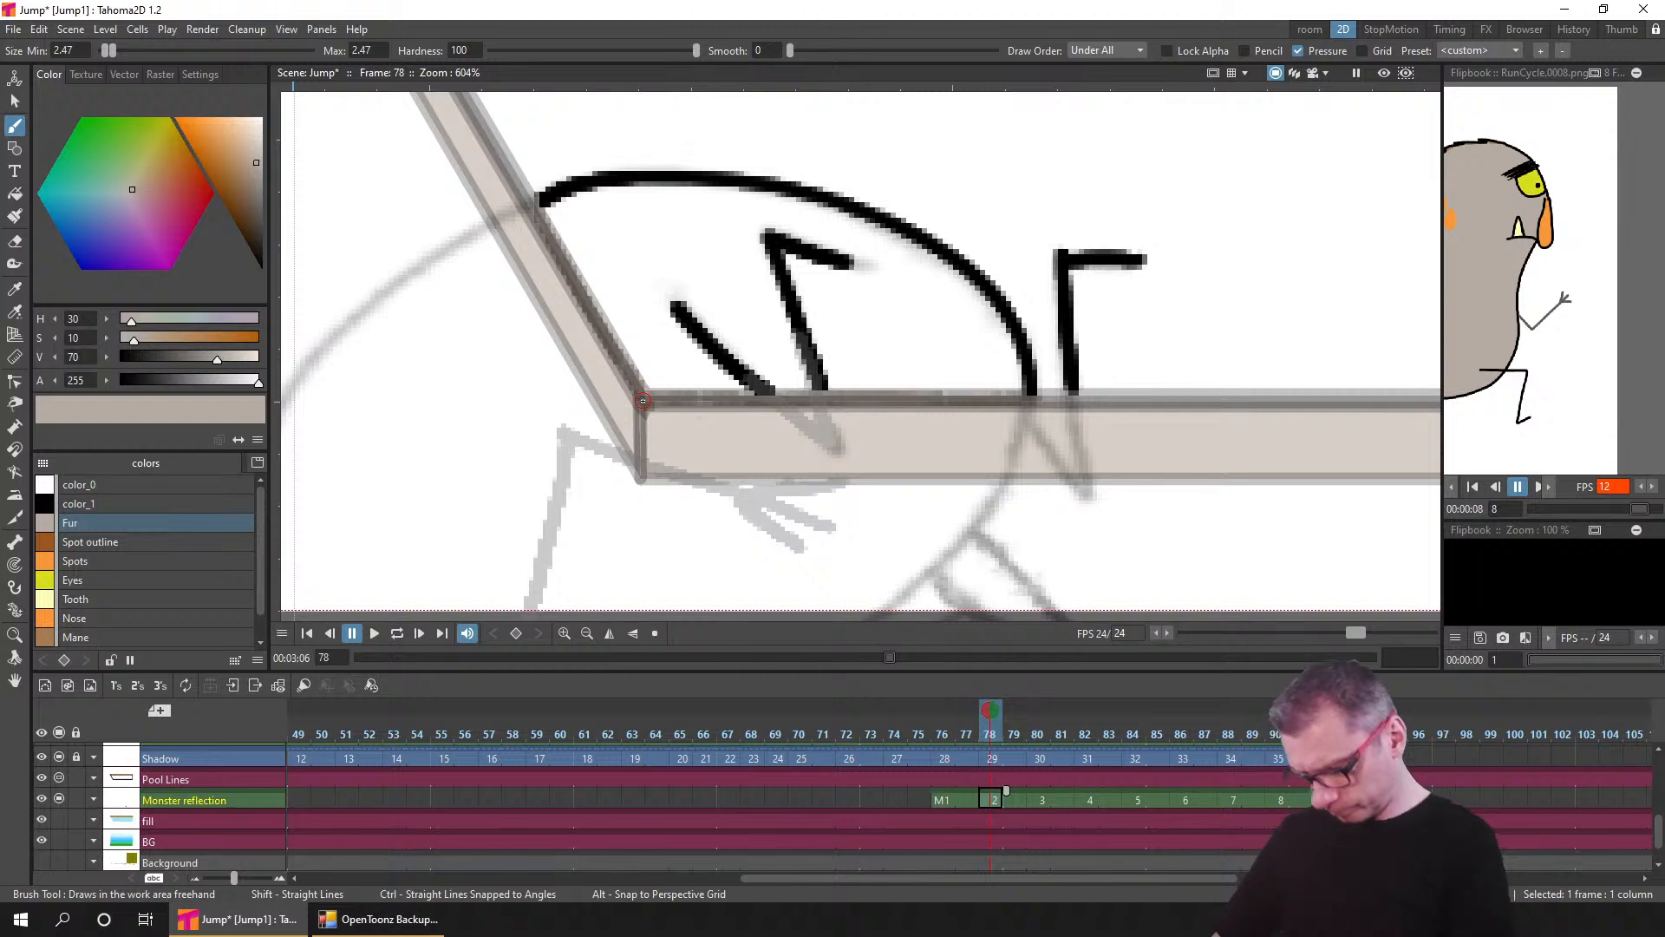
# - Close the reflection's body outline along the pool's front edge with Fur lines on frames 80 and 82
pyautogui.click(1044, 796)
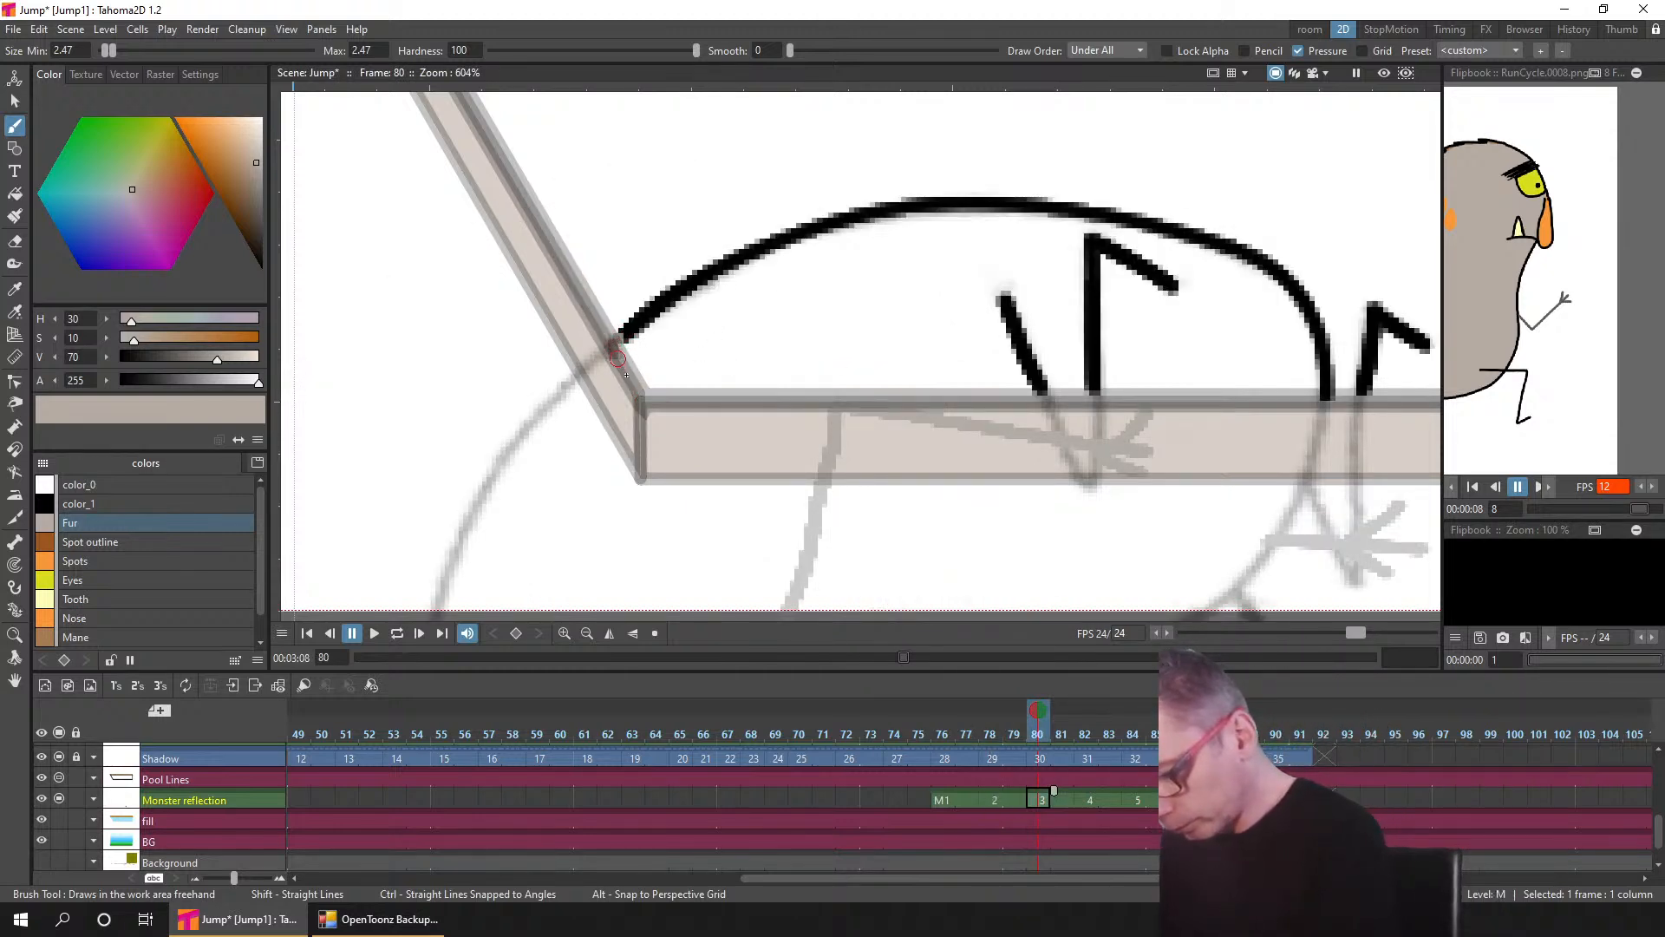
pyautogui.moveTo(642, 397); pyautogui.dragTo(1327, 396)
pyautogui.click(1086, 802)
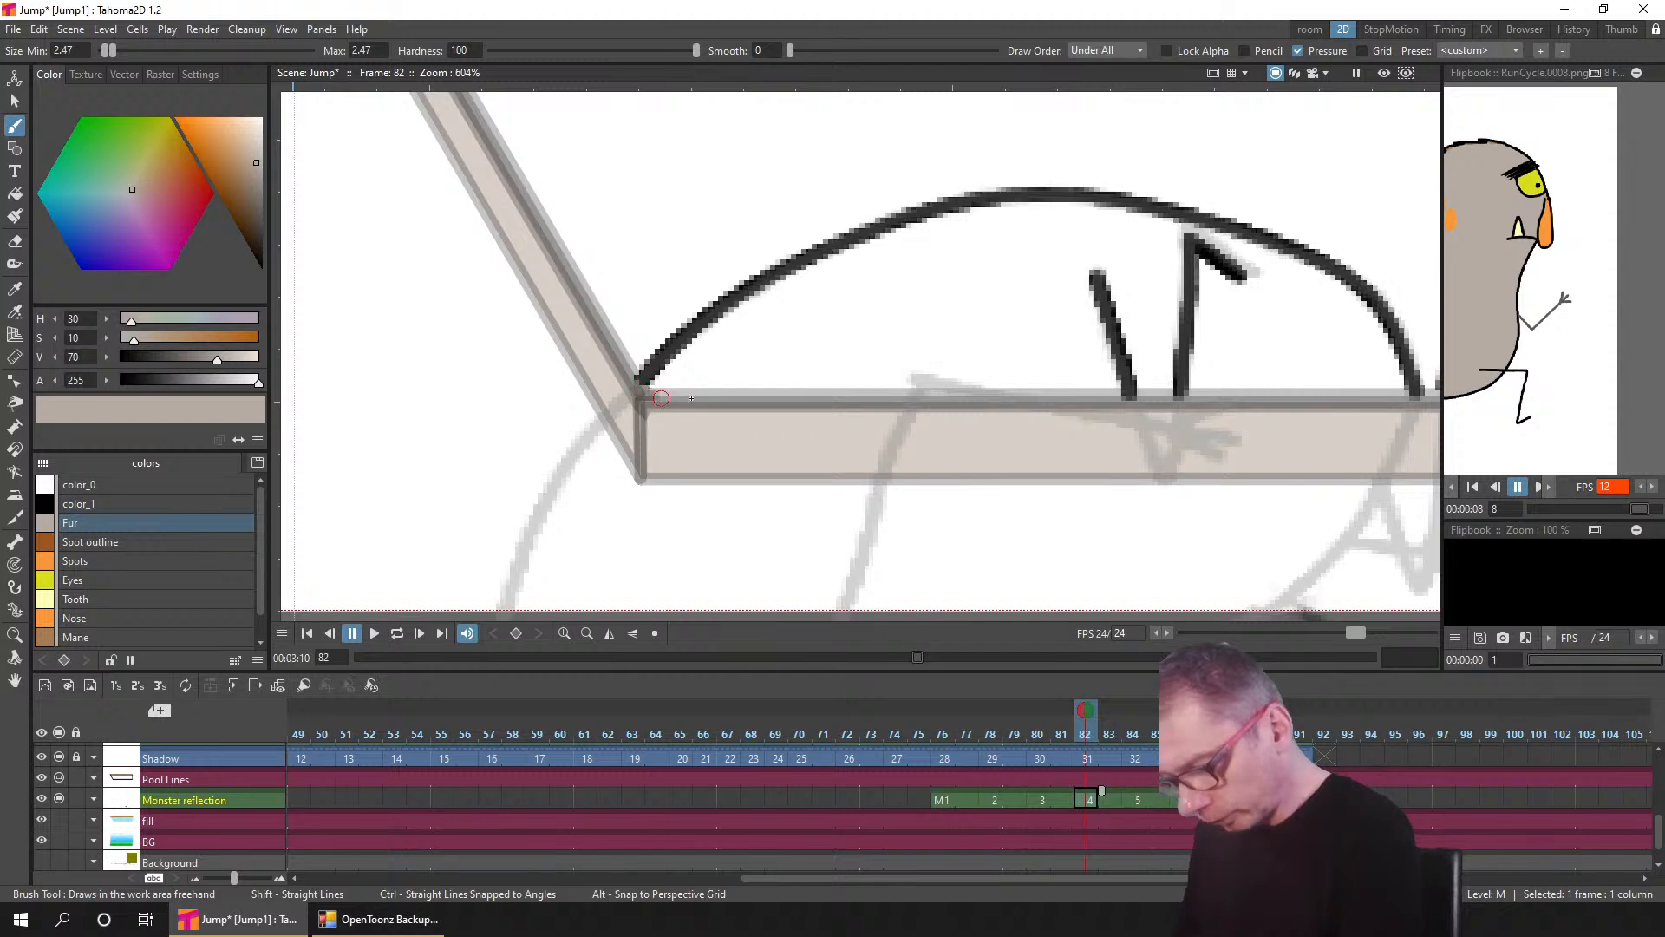
pyautogui.moveTo(646, 399); pyautogui.dragTo(1414, 394)
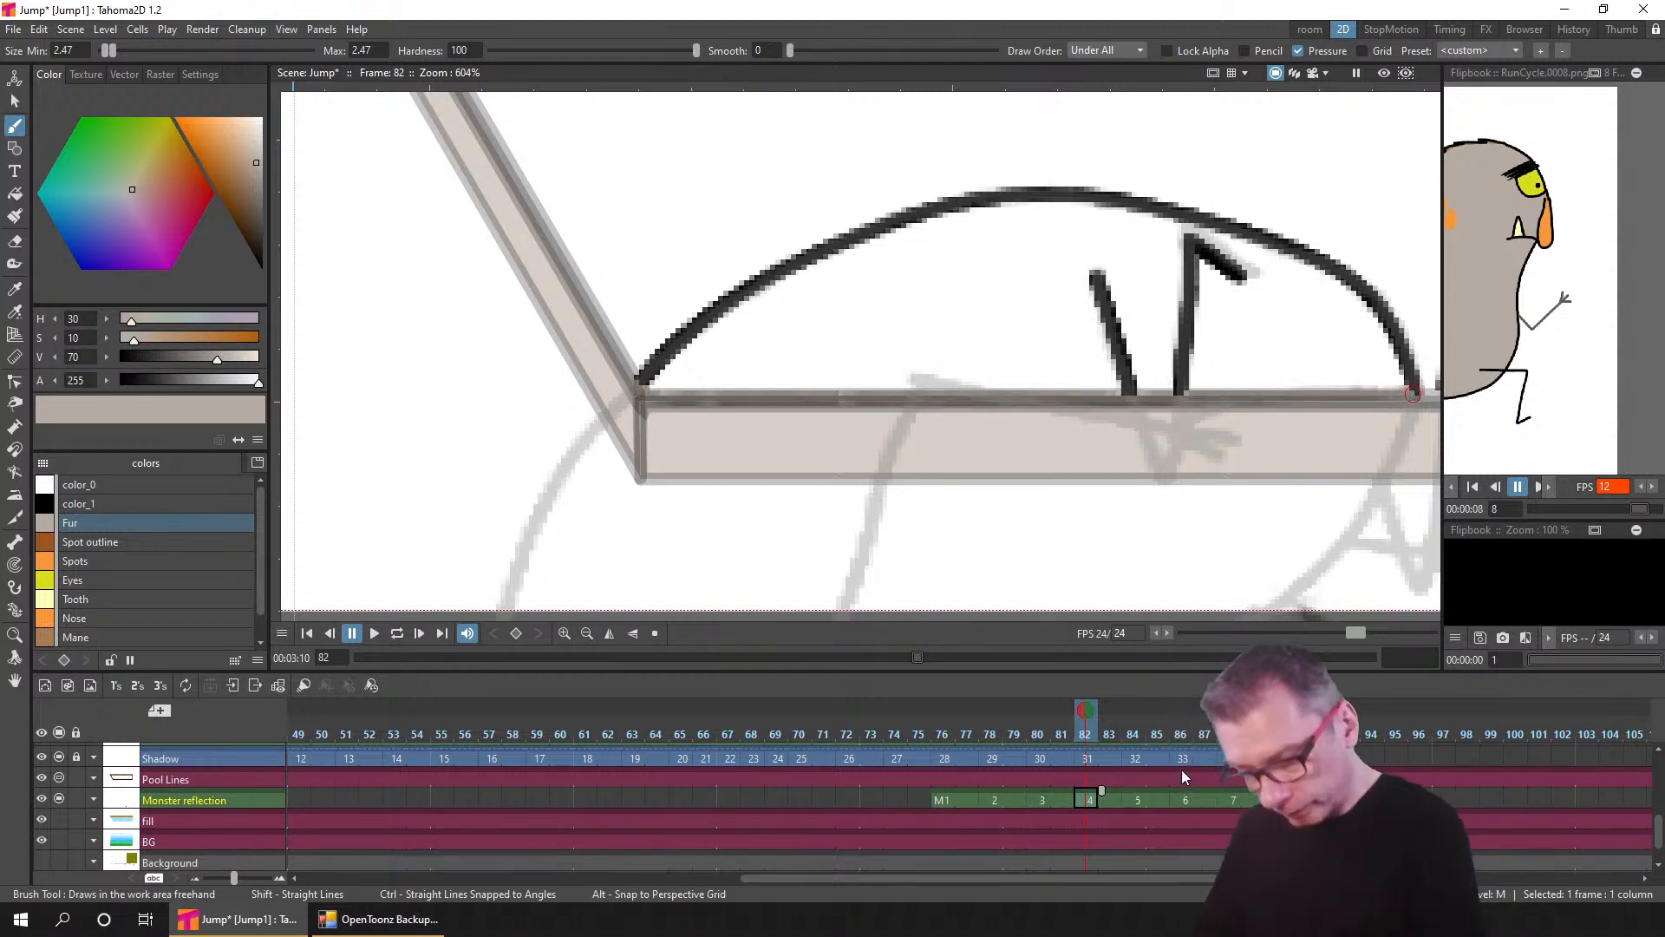
# - Close the reflection's body outline along the pool's front edge with Fur lines on frames 84 and 86
pyautogui.click(1132, 797)
pyautogui.moveTo(1175, 415); pyautogui.dragTo(622, 332)
pyautogui.moveTo(550, 384); pyautogui.dragTo(682, 389)
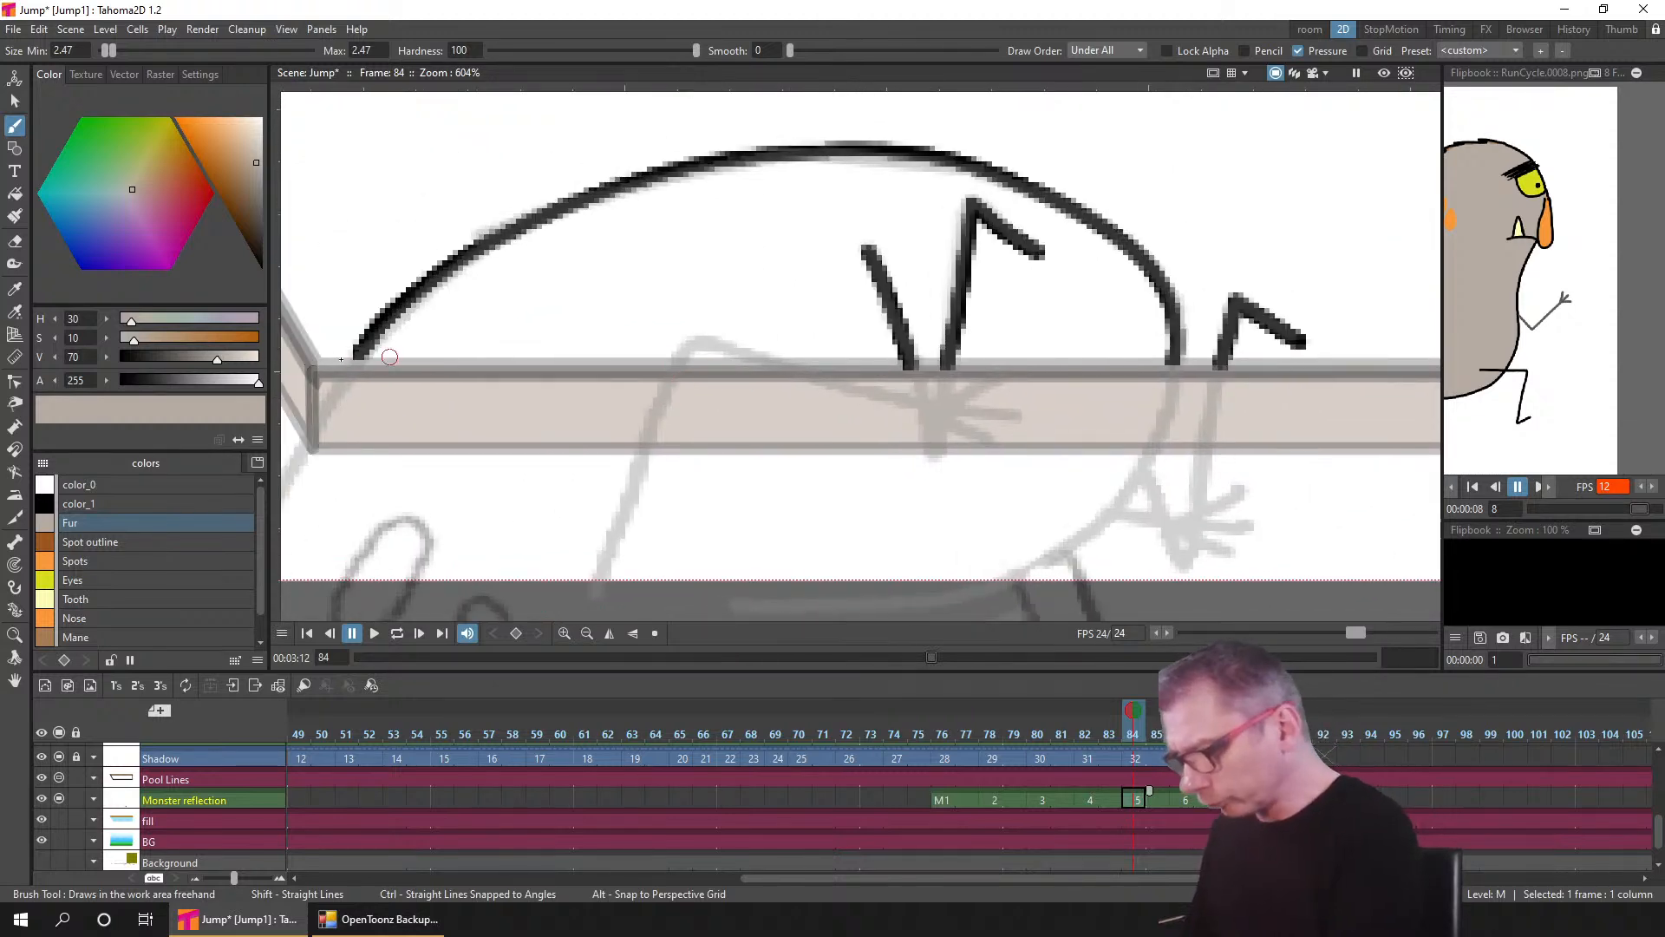
pyautogui.moveTo(417, 362); pyautogui.dragTo(1173, 366)
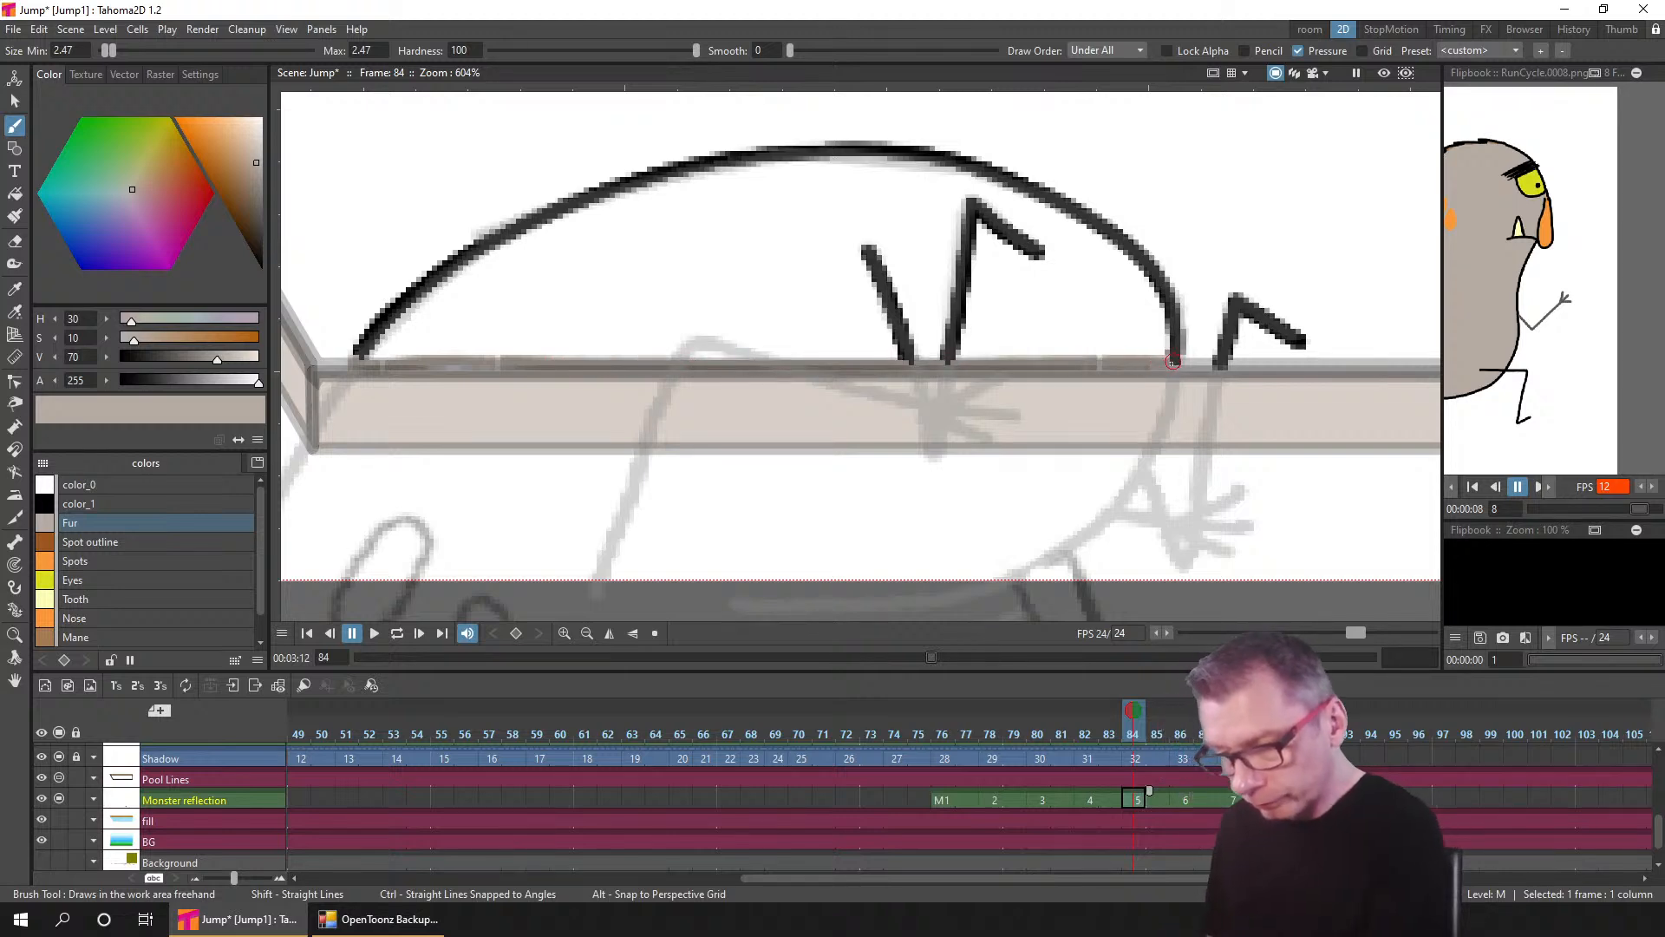
pyautogui.click(1179, 797)
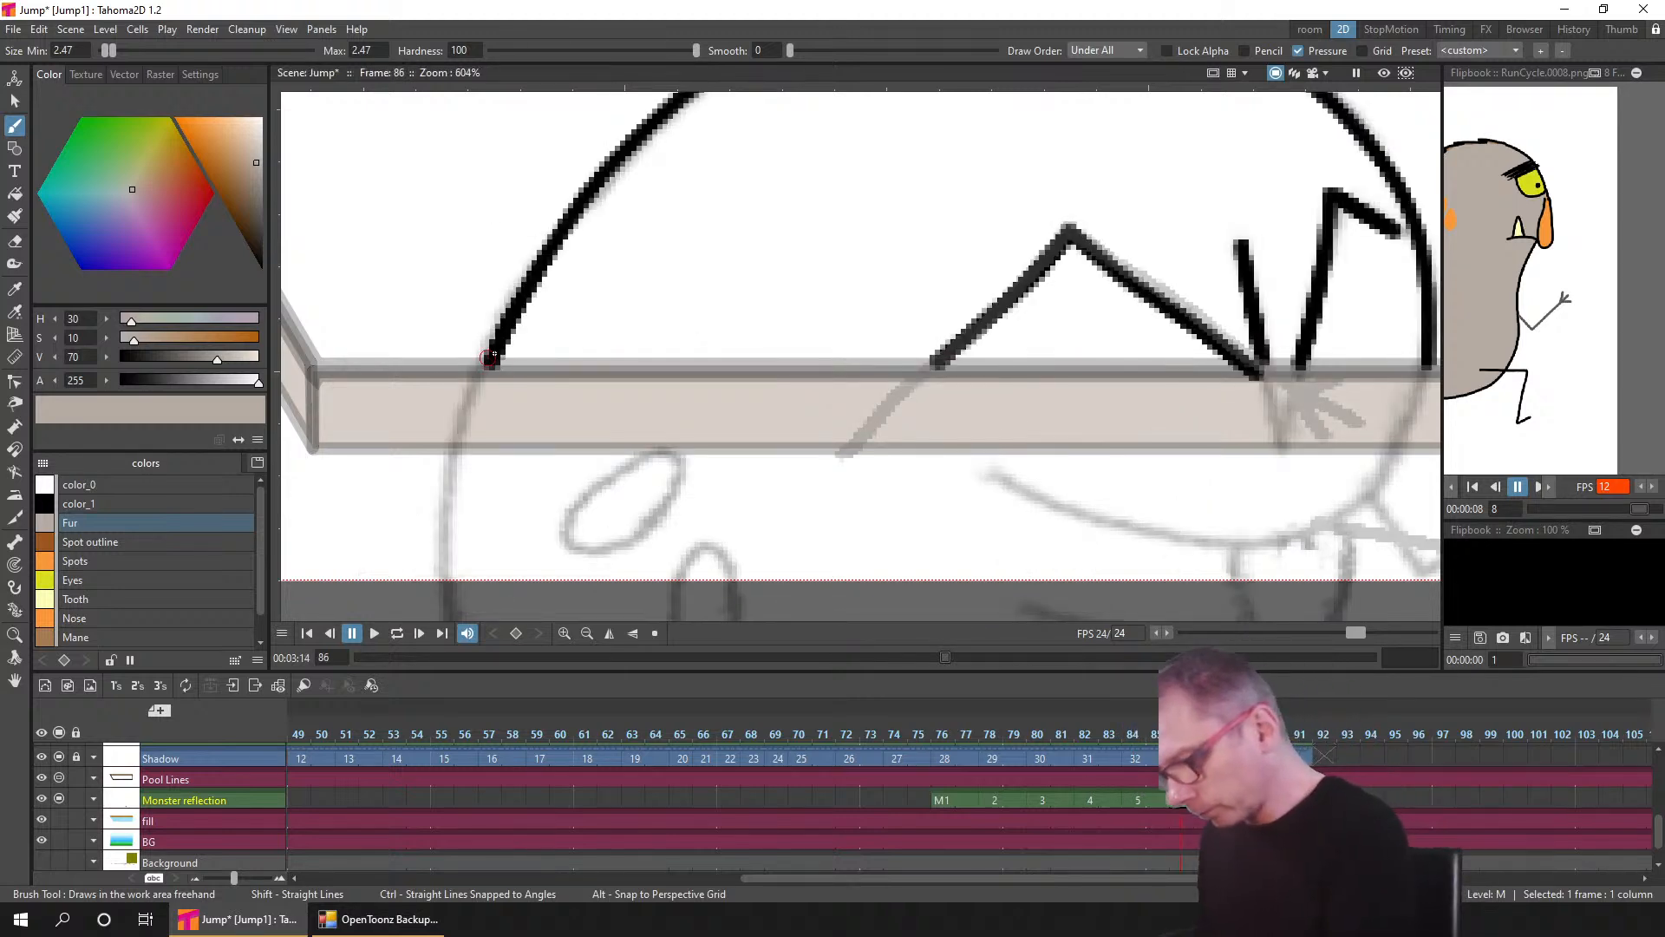
pyautogui.moveTo(502, 365); pyautogui.dragTo(1431, 371)
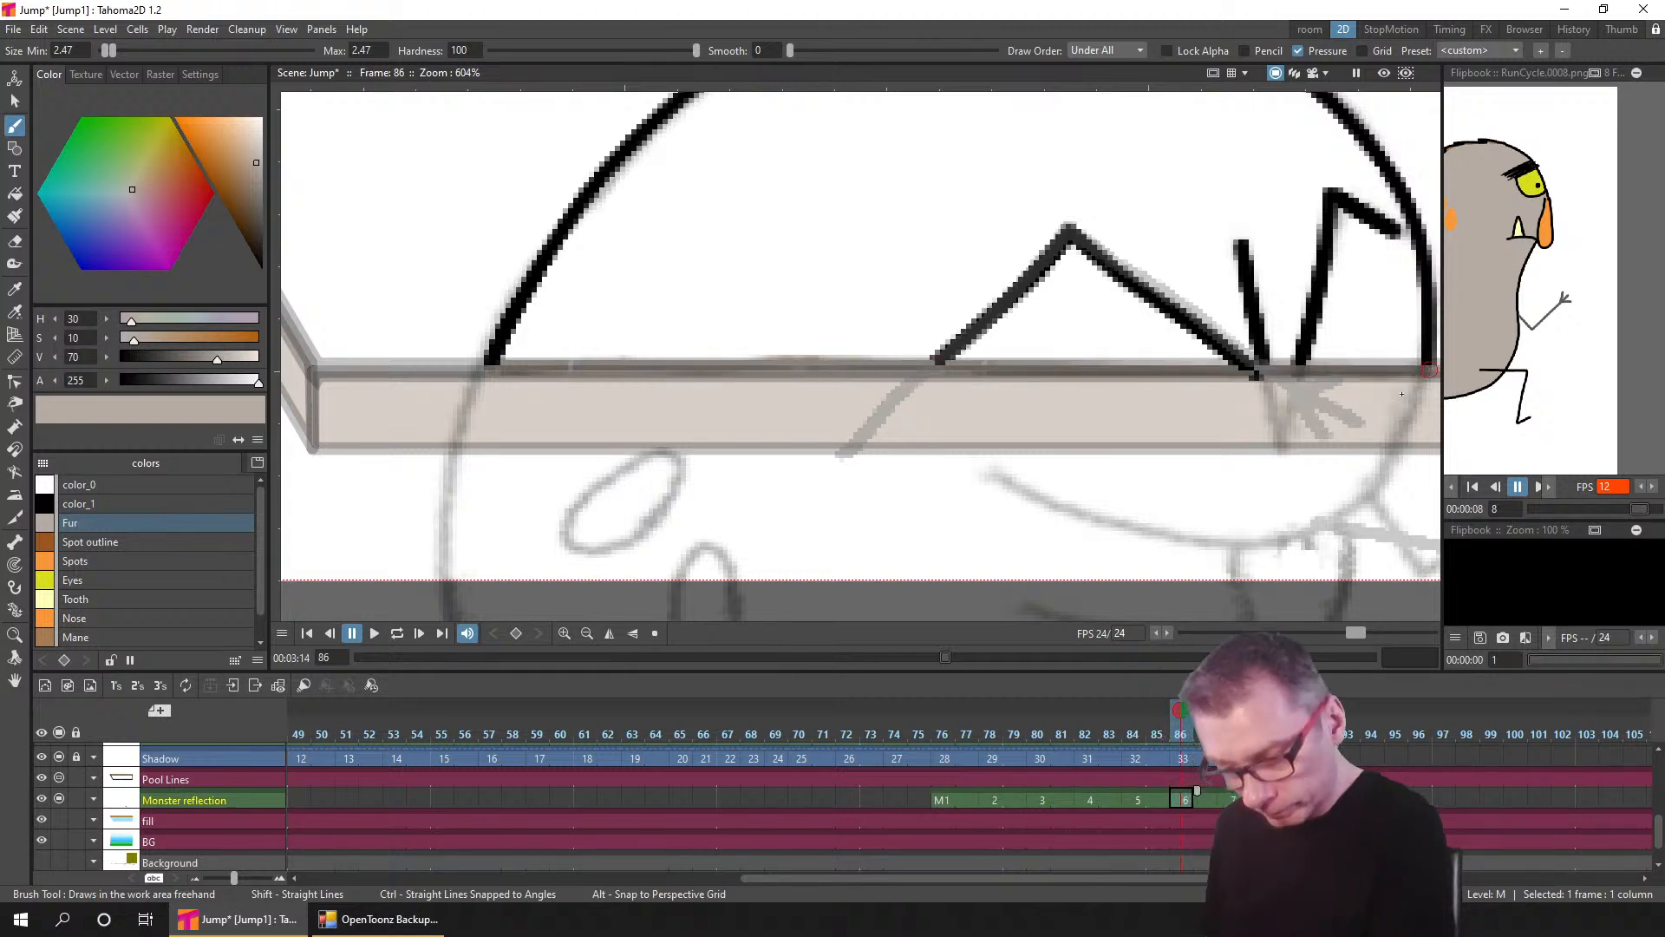
# - Close the body outline with Fur lines along the pool's front edge on frames 88 and 90, and save the scene
pyautogui.click(1230, 800)
pyautogui.moveTo(1118, 416); pyautogui.dragTo(788, 409)
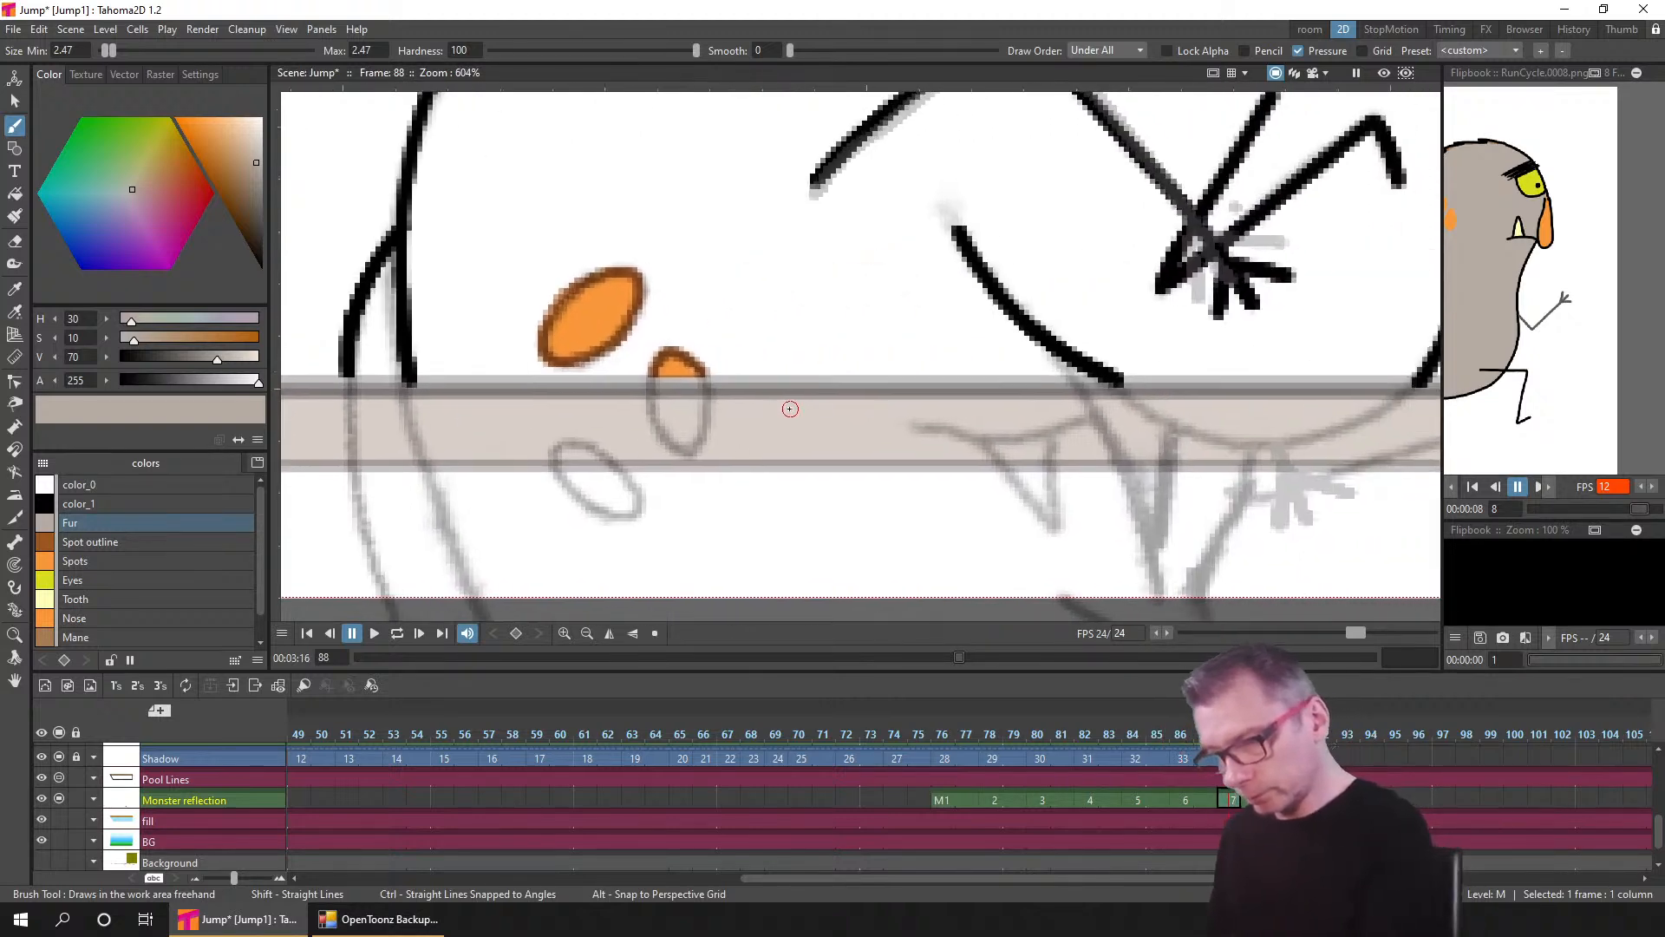
pyautogui.moveTo(346, 379); pyautogui.dragTo(1416, 384)
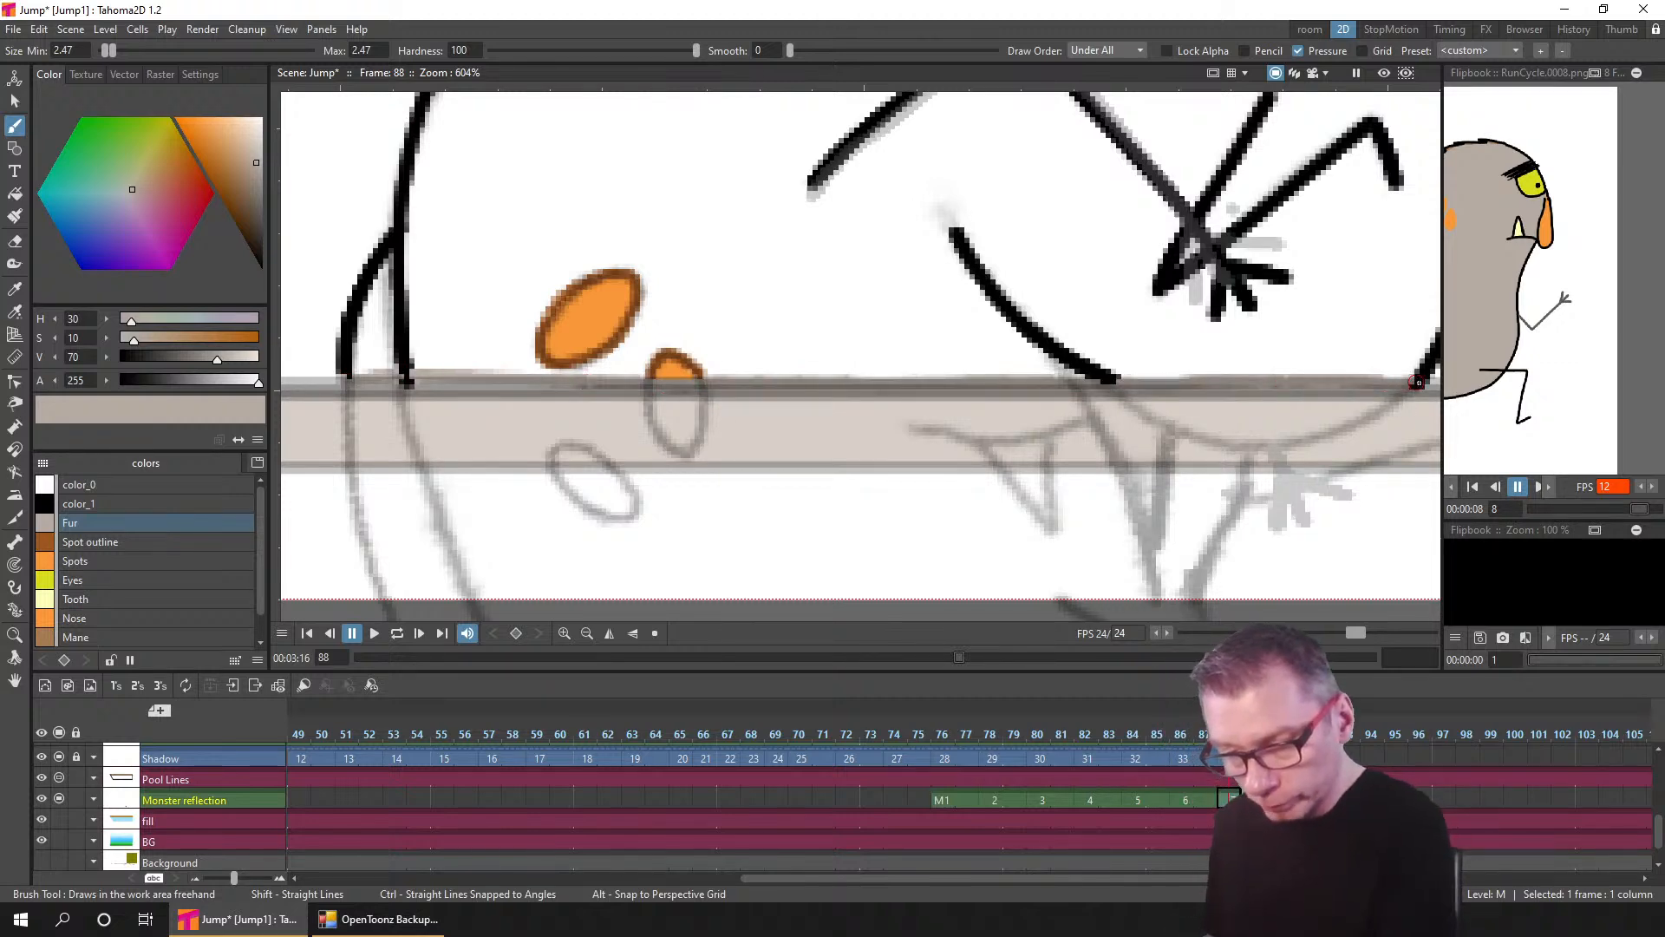
pyautogui.press('.')
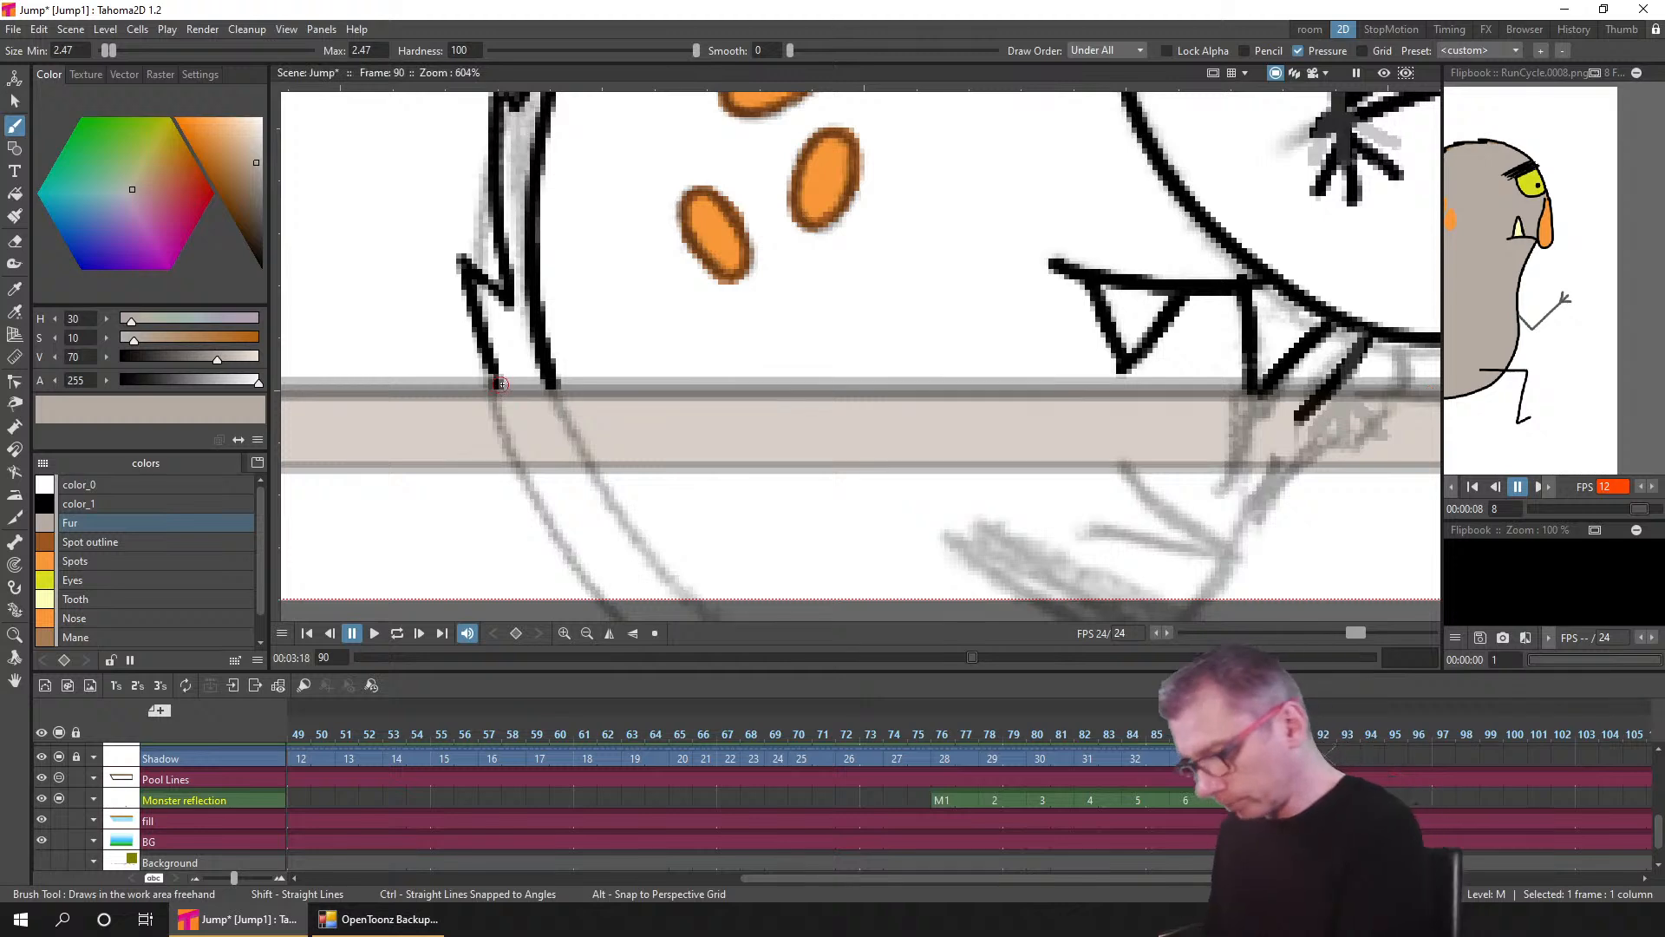
pyautogui.moveTo(491, 382)
pyautogui.mouseDown()
pyautogui.moveTo(1319, 393)
pyautogui.moveTo(1303, 422)
pyautogui.moveTo(1165, 452)
pyautogui.moveTo(701, 469)
pyautogui.mouseUp()
pyautogui.scroll(-4, 702, 468)
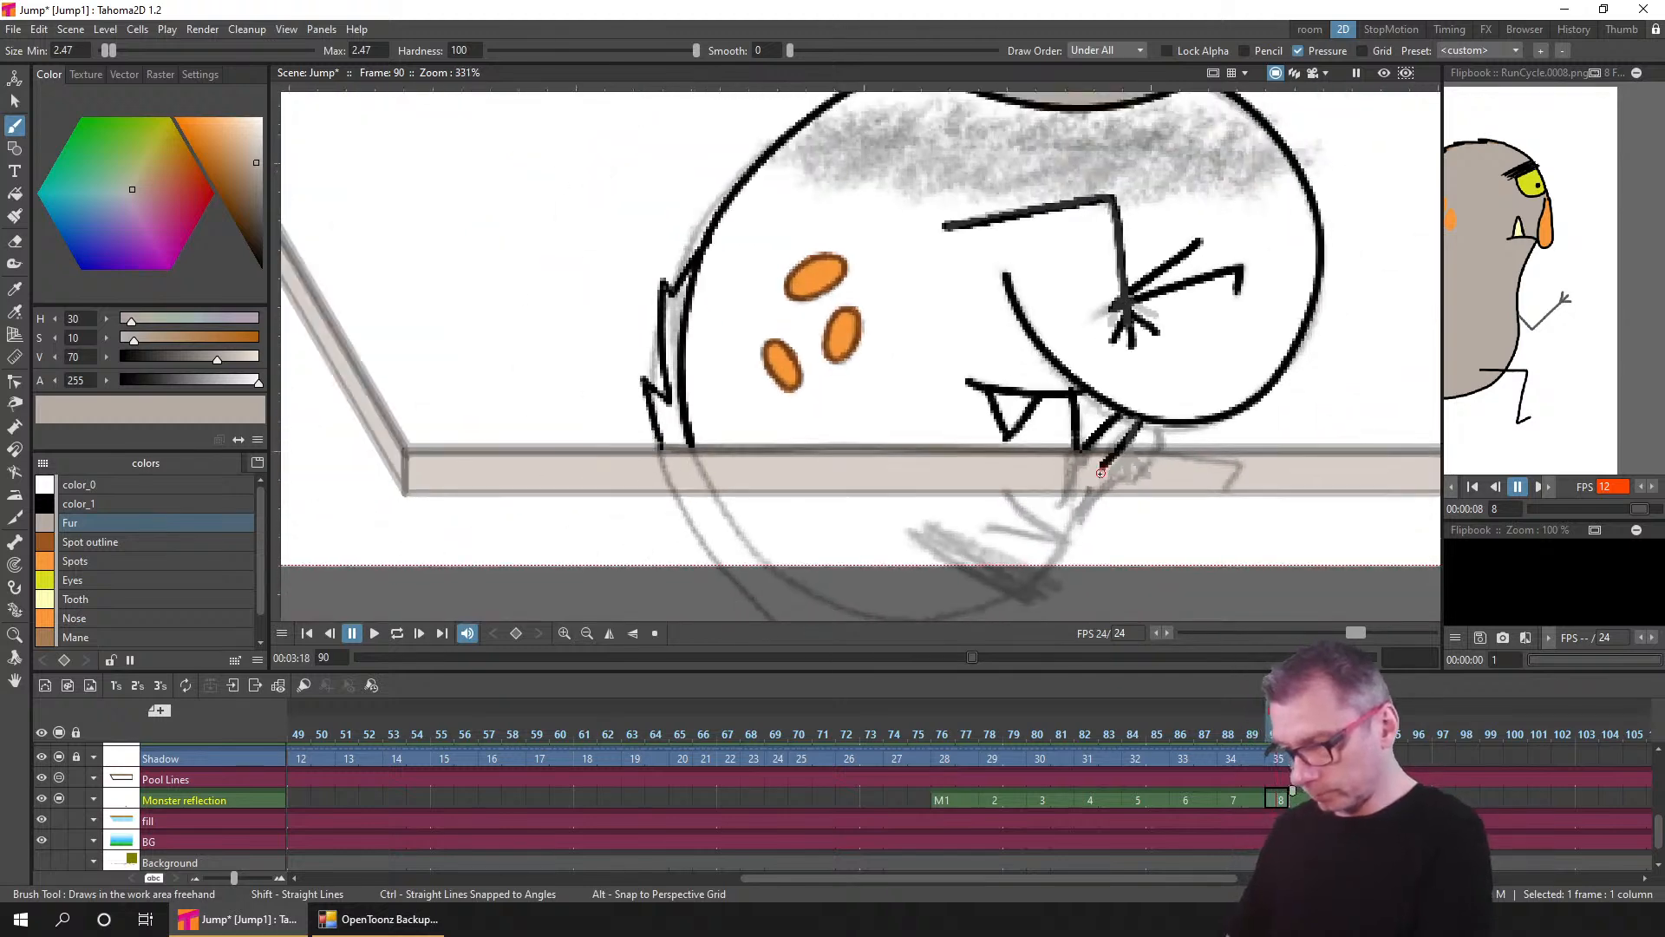
pyautogui.hotkey('ctrl', 's')
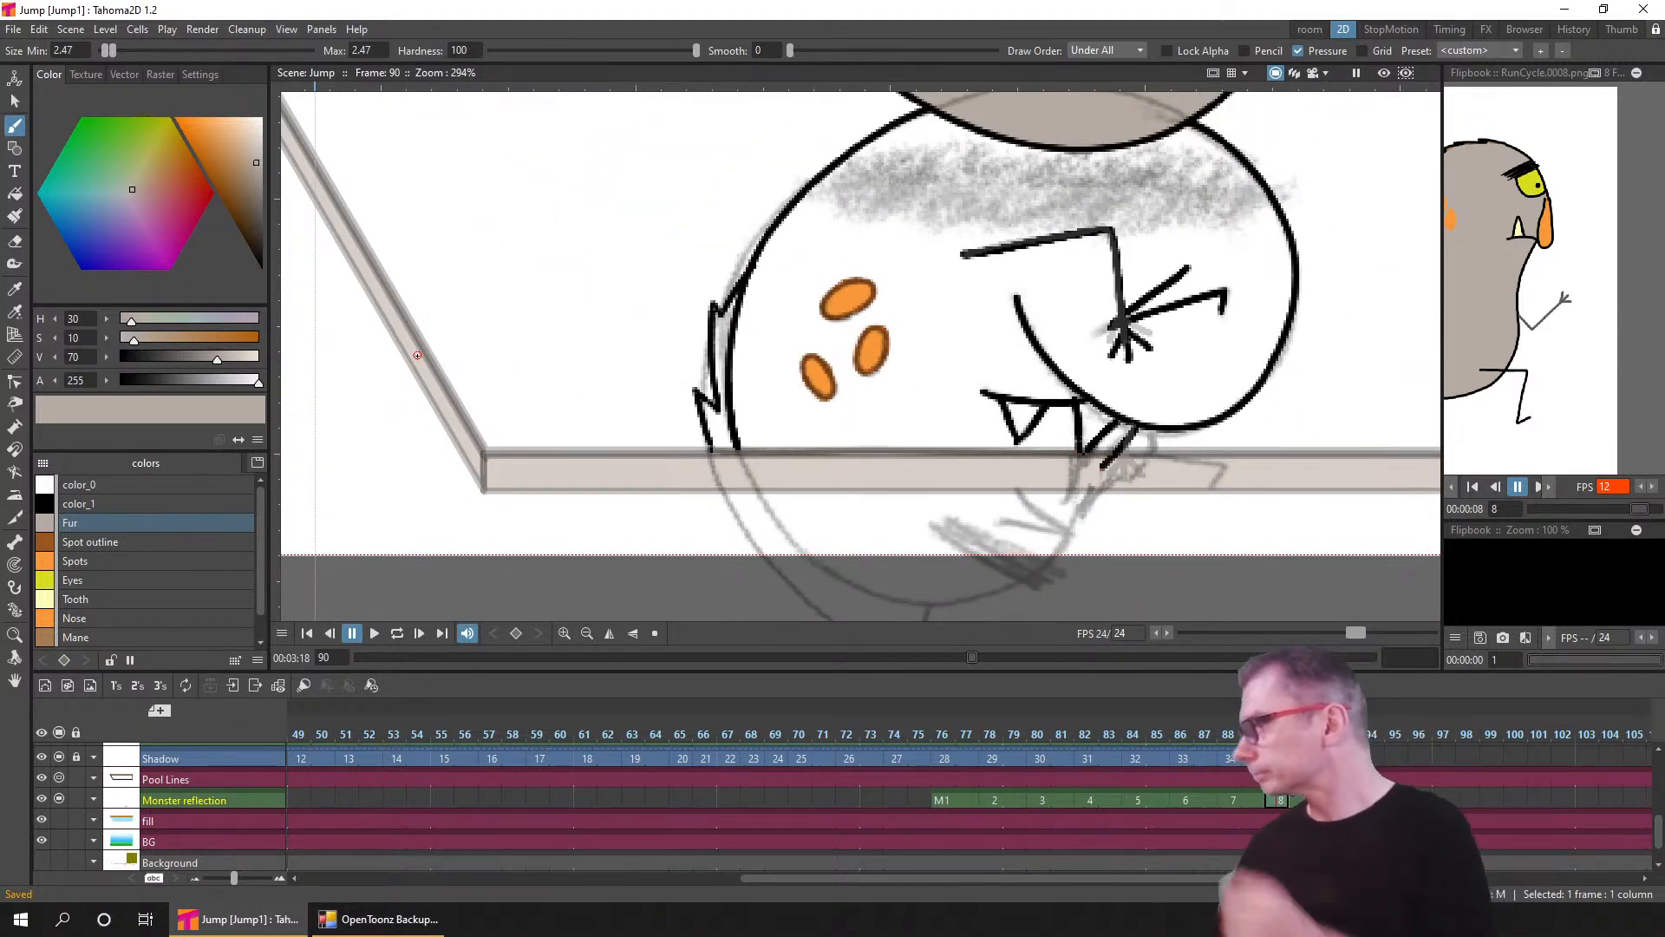
# - Fill the reflection's body with Fur on frames 78, 80 and 82 using the Fill tool
pyautogui.press('f')
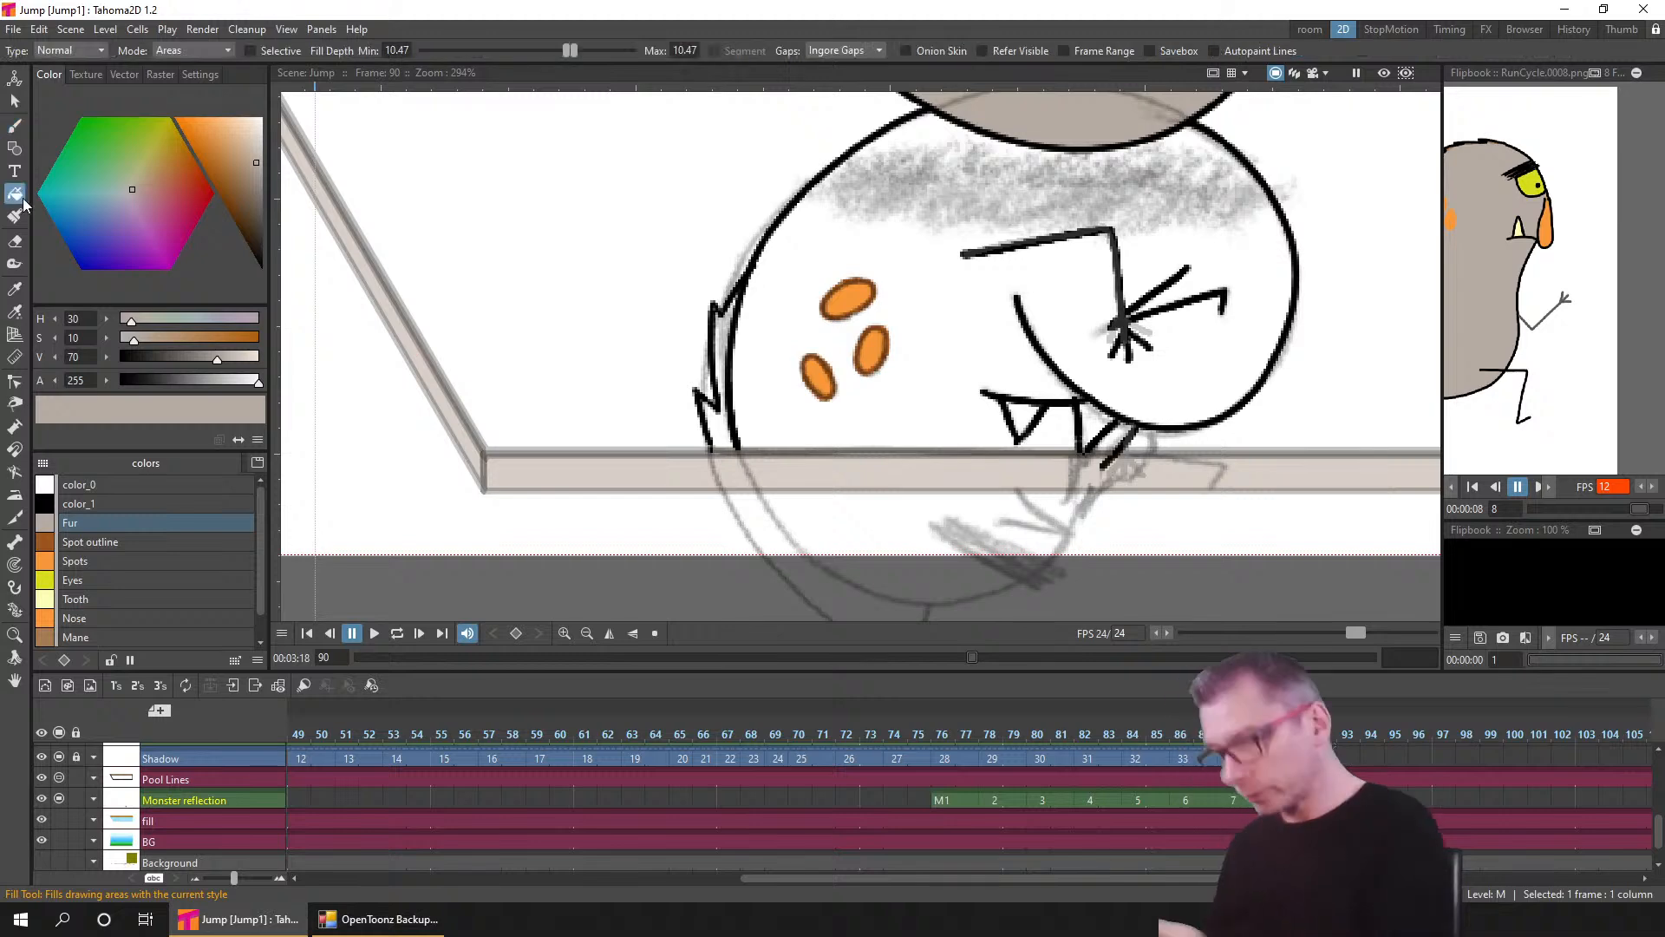
pyautogui.click(992, 802)
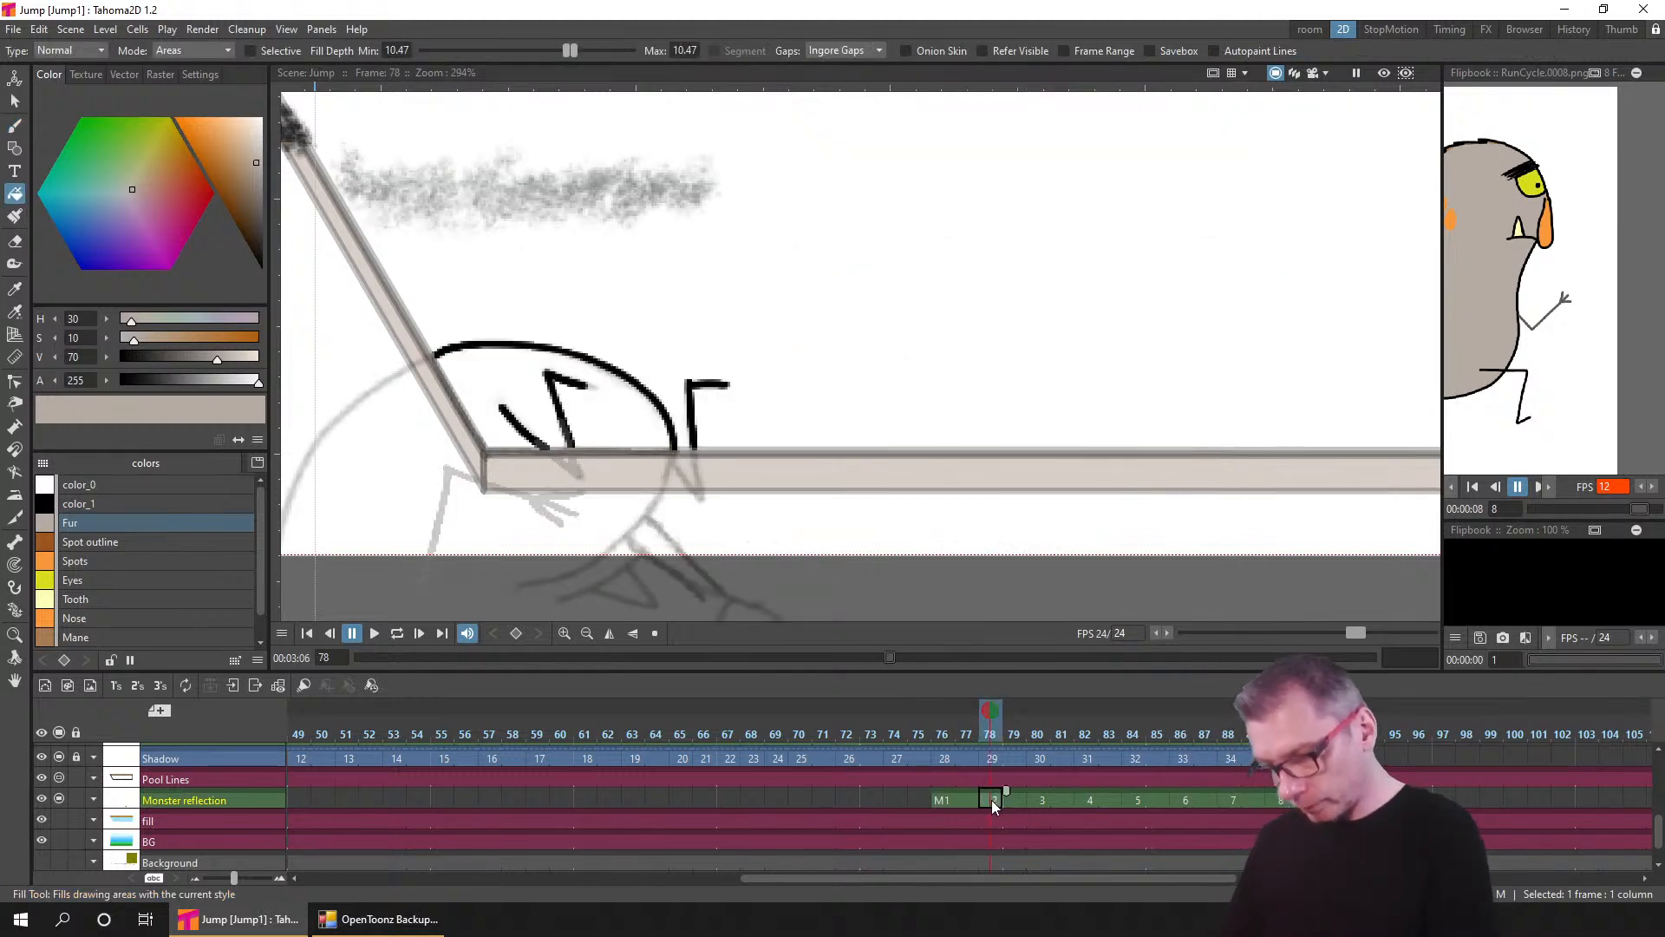
pyautogui.click(606, 386)
pyautogui.click(1042, 800)
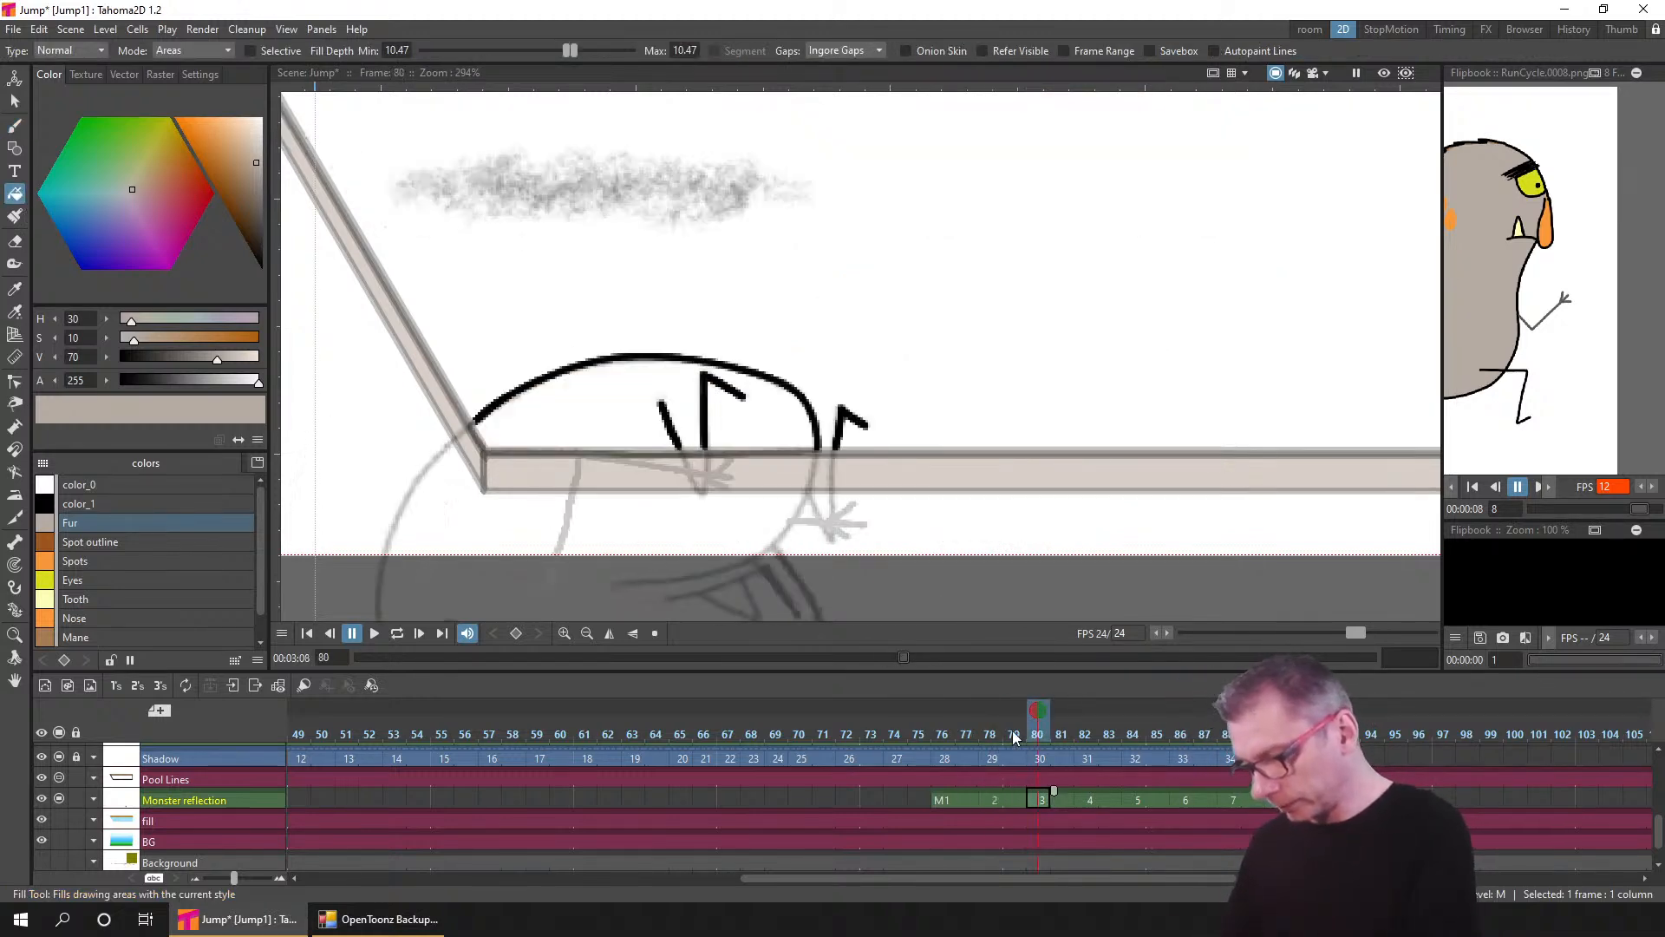
pyautogui.click(737, 390)
pyautogui.click(1090, 800)
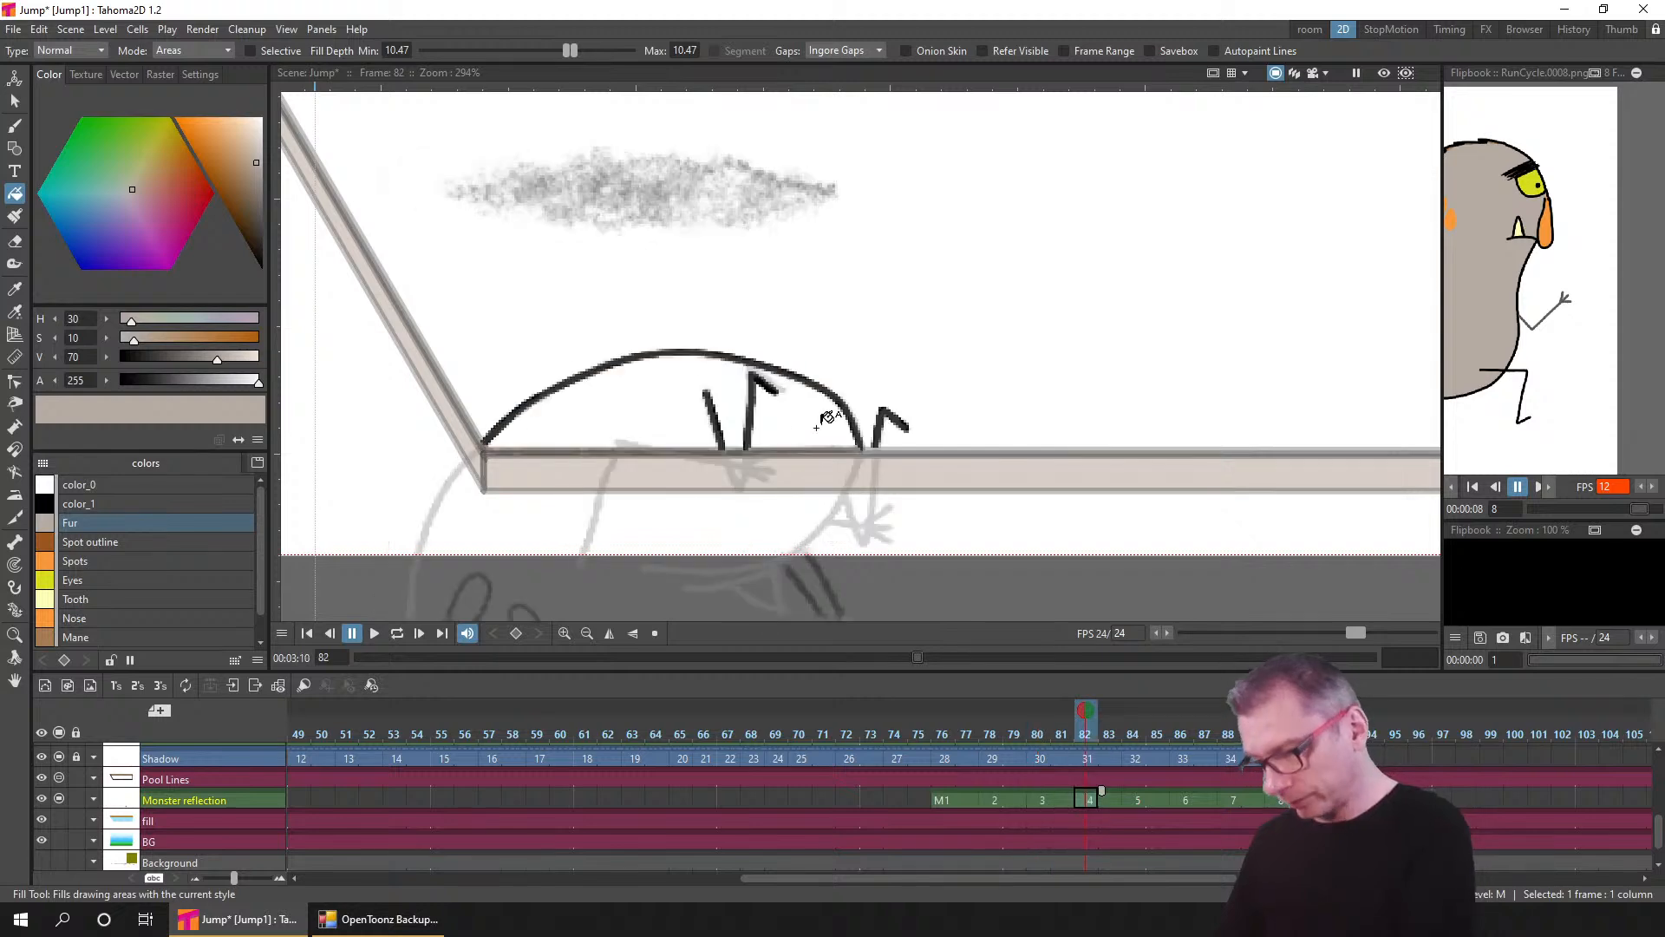
pyautogui.click(819, 418)
# - Try to fill the reflection's body with Fur on frames 84 and 86
pyautogui.click(1137, 800)
pyautogui.click(855, 434)
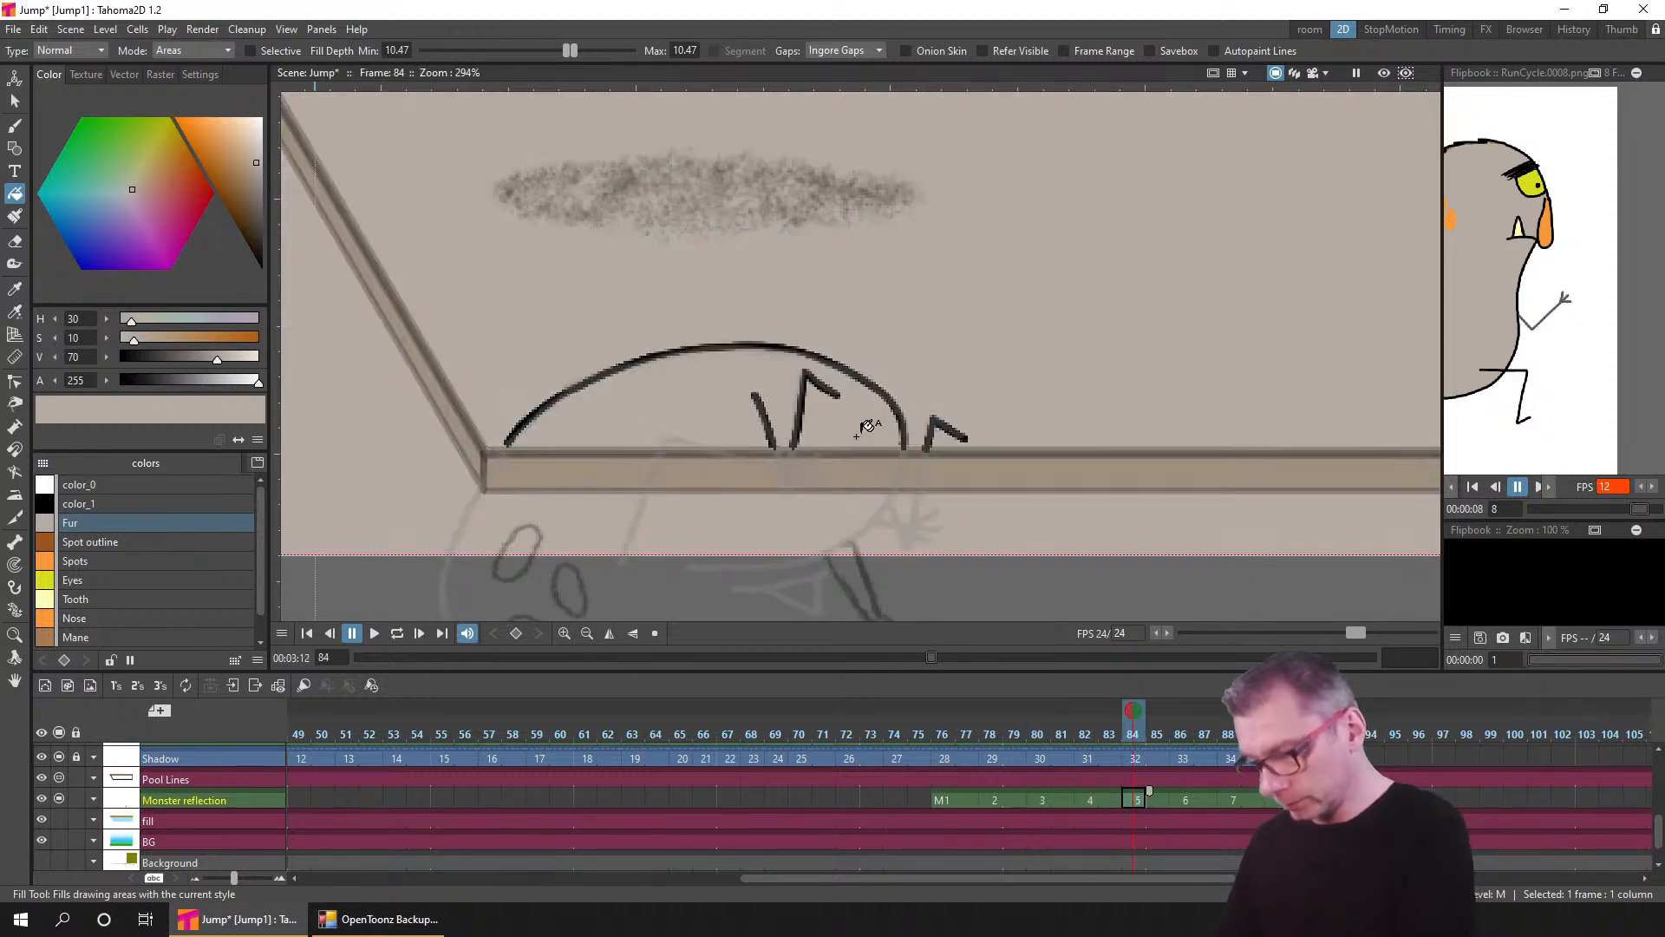
pyautogui.hotkey('ctrl', 'z')
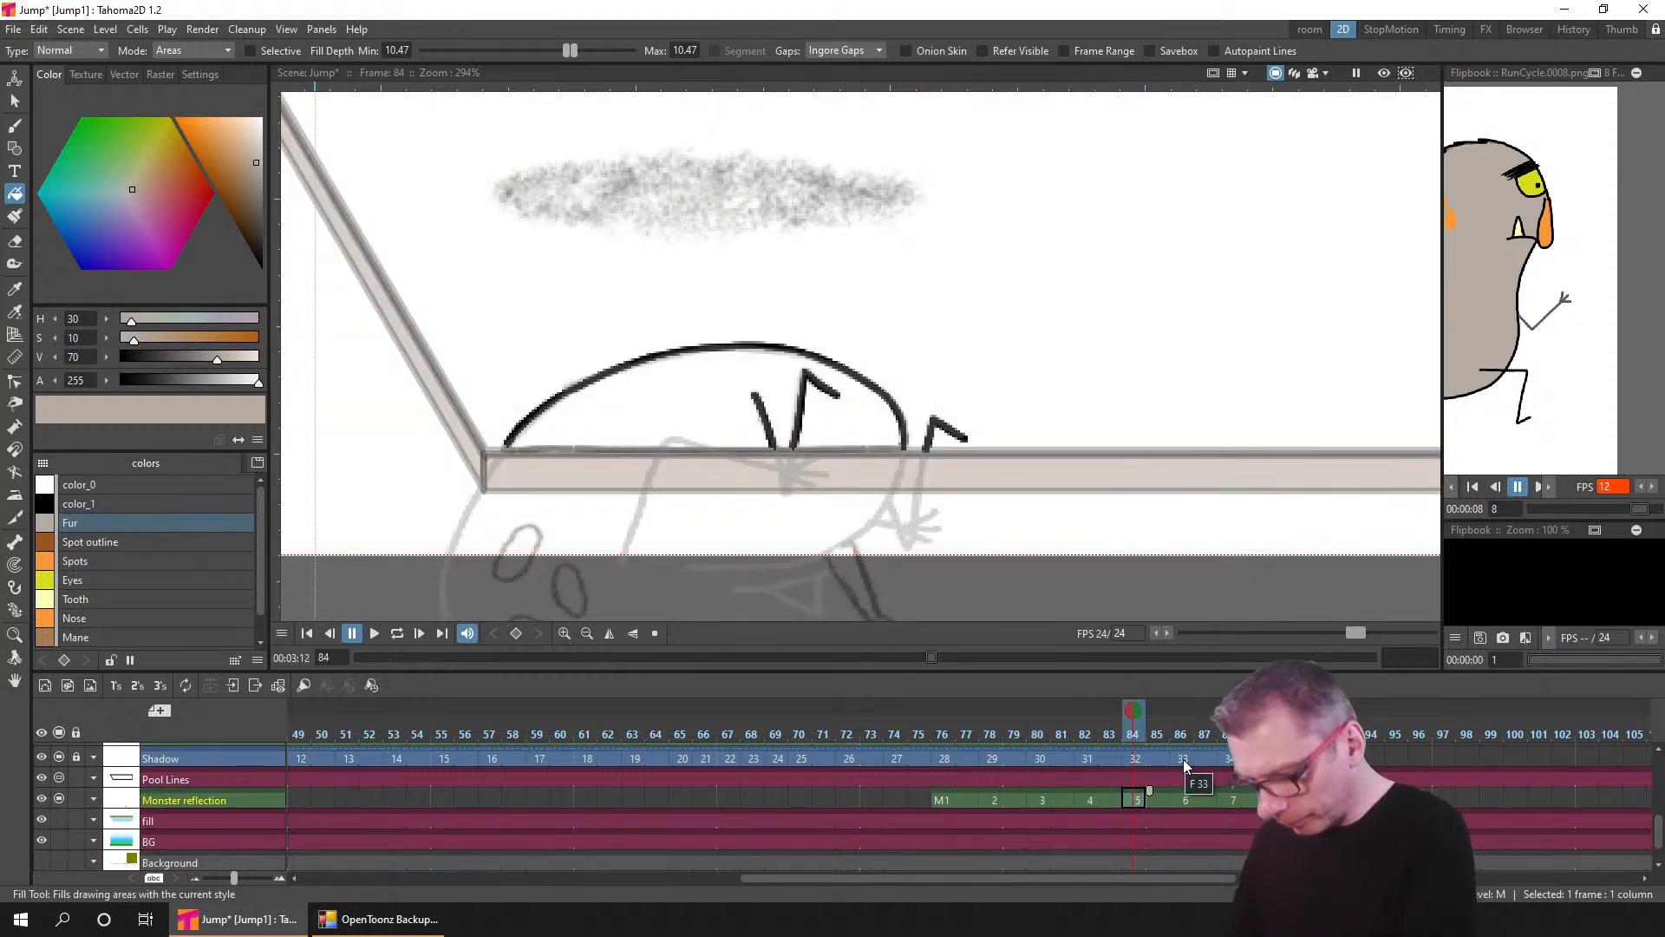
pyautogui.click(1186, 800)
pyautogui.click(902, 366)
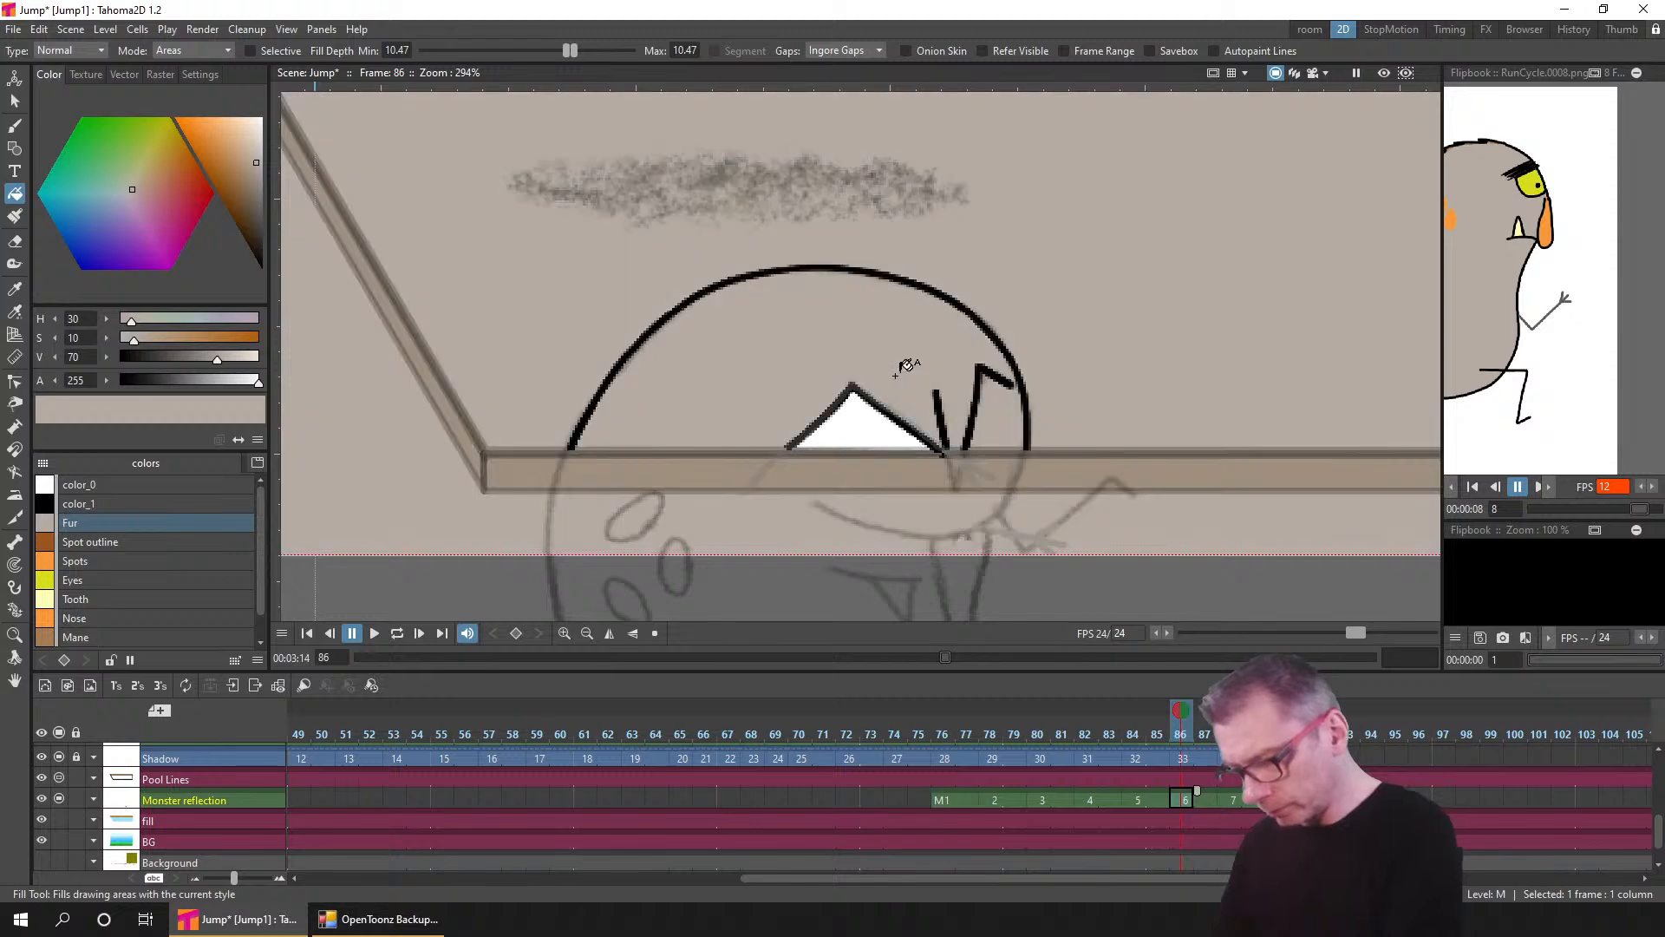
pyautogui.hotkey('ctrl', 'z')
# - Fill the triangle under the bent arm on frame 86 and the reflection's body on frames 88 and 90 with Fur
pyautogui.click(863, 425)
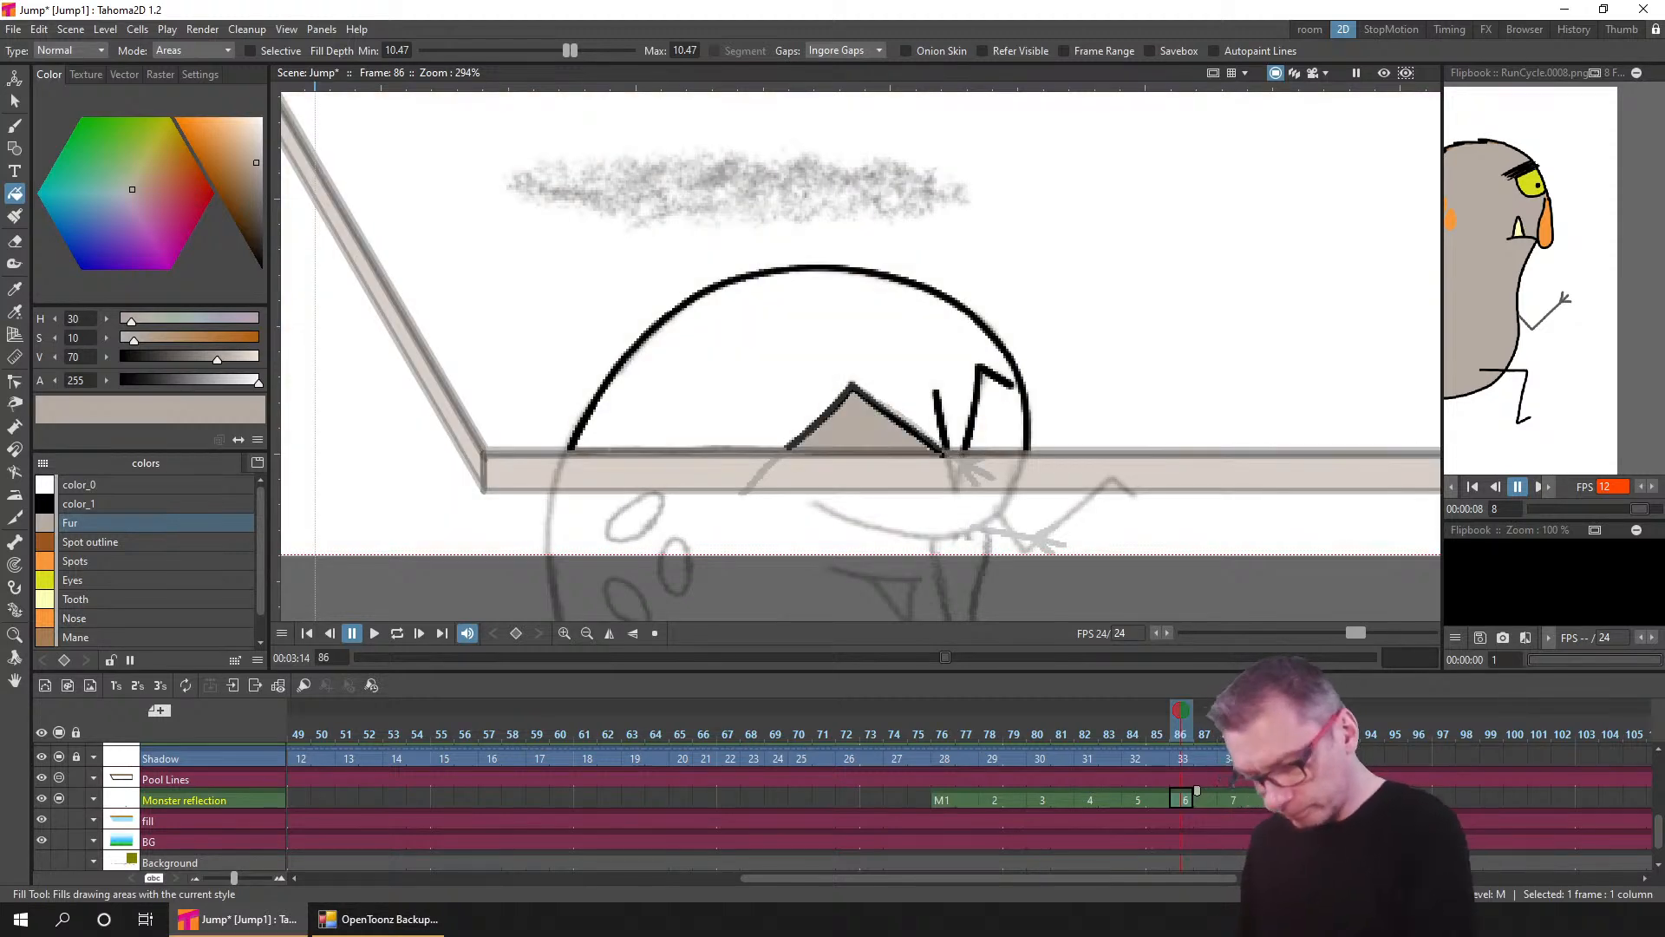
pyautogui.click(1230, 800)
pyautogui.click(995, 425)
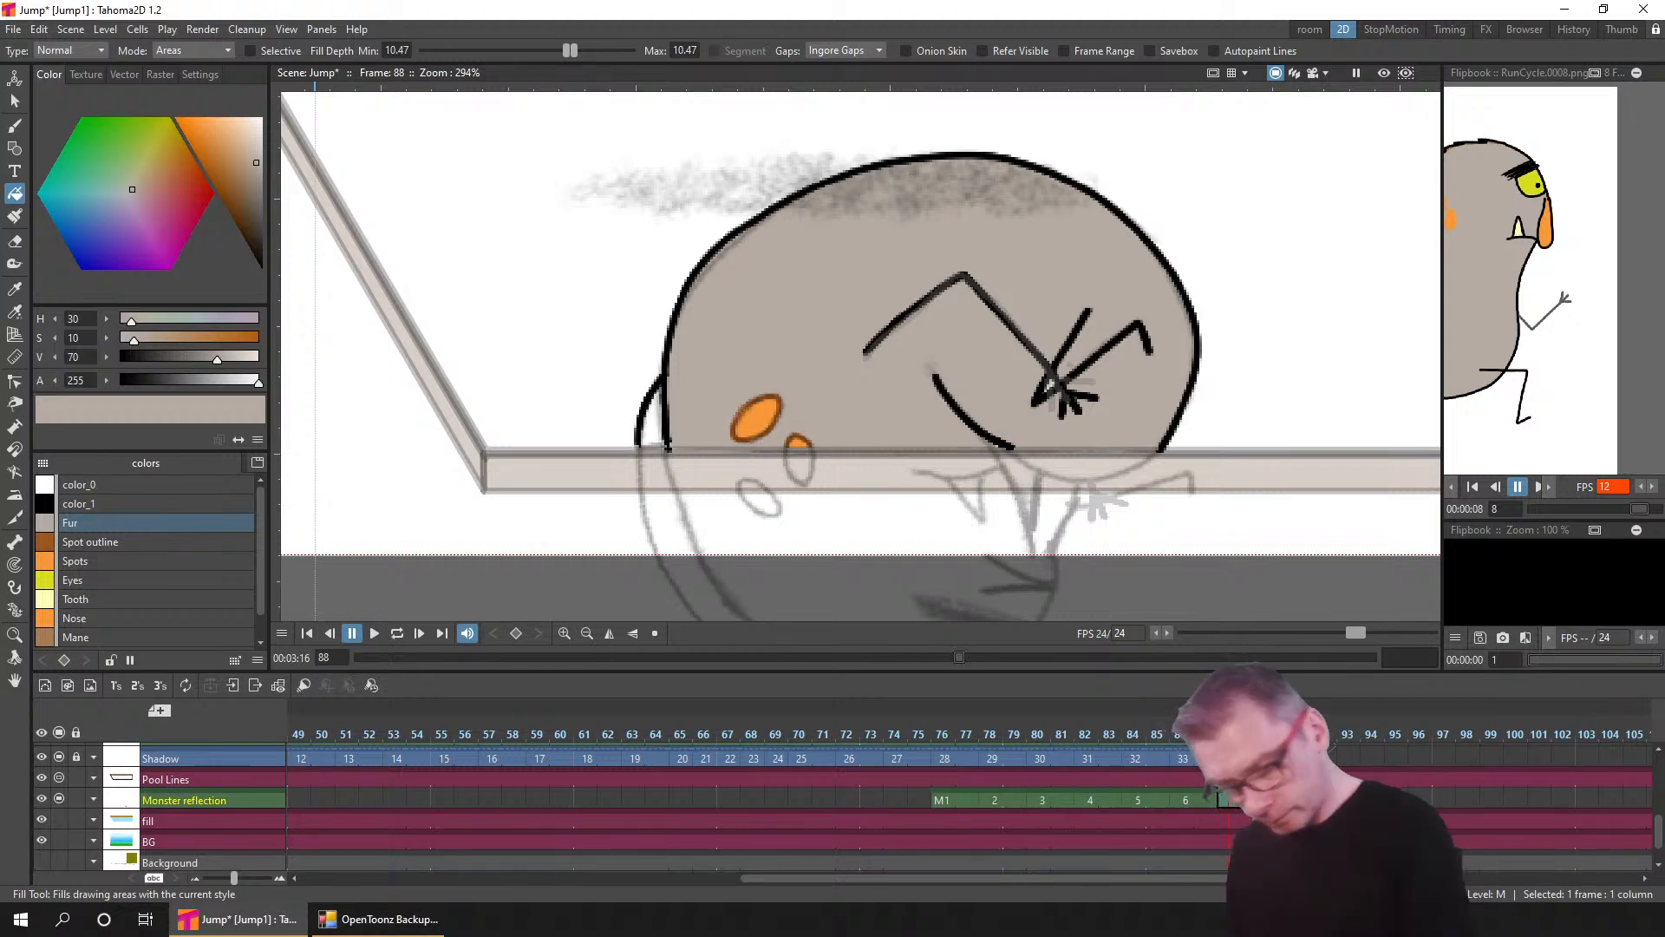
pyautogui.click(1277, 799)
pyautogui.click(1135, 372)
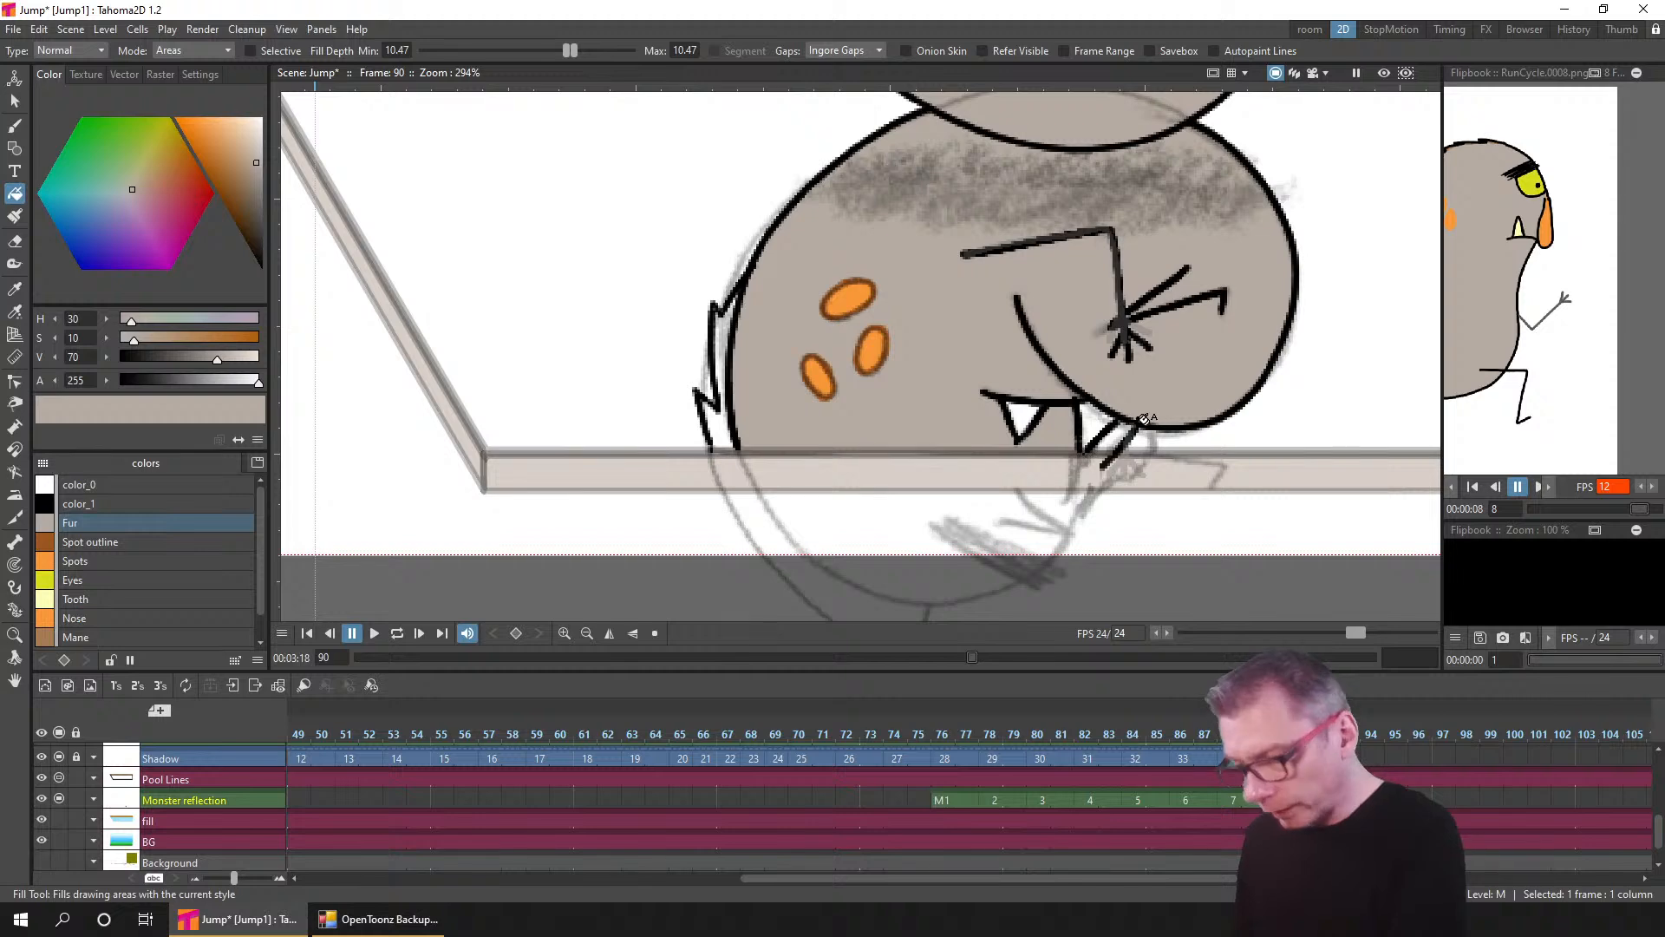
# - Hide the Pool Lines layer, enable the brush's Pencil option, and redraw frame 84's Fur closing line without gaps
pyautogui.click(1132, 795)
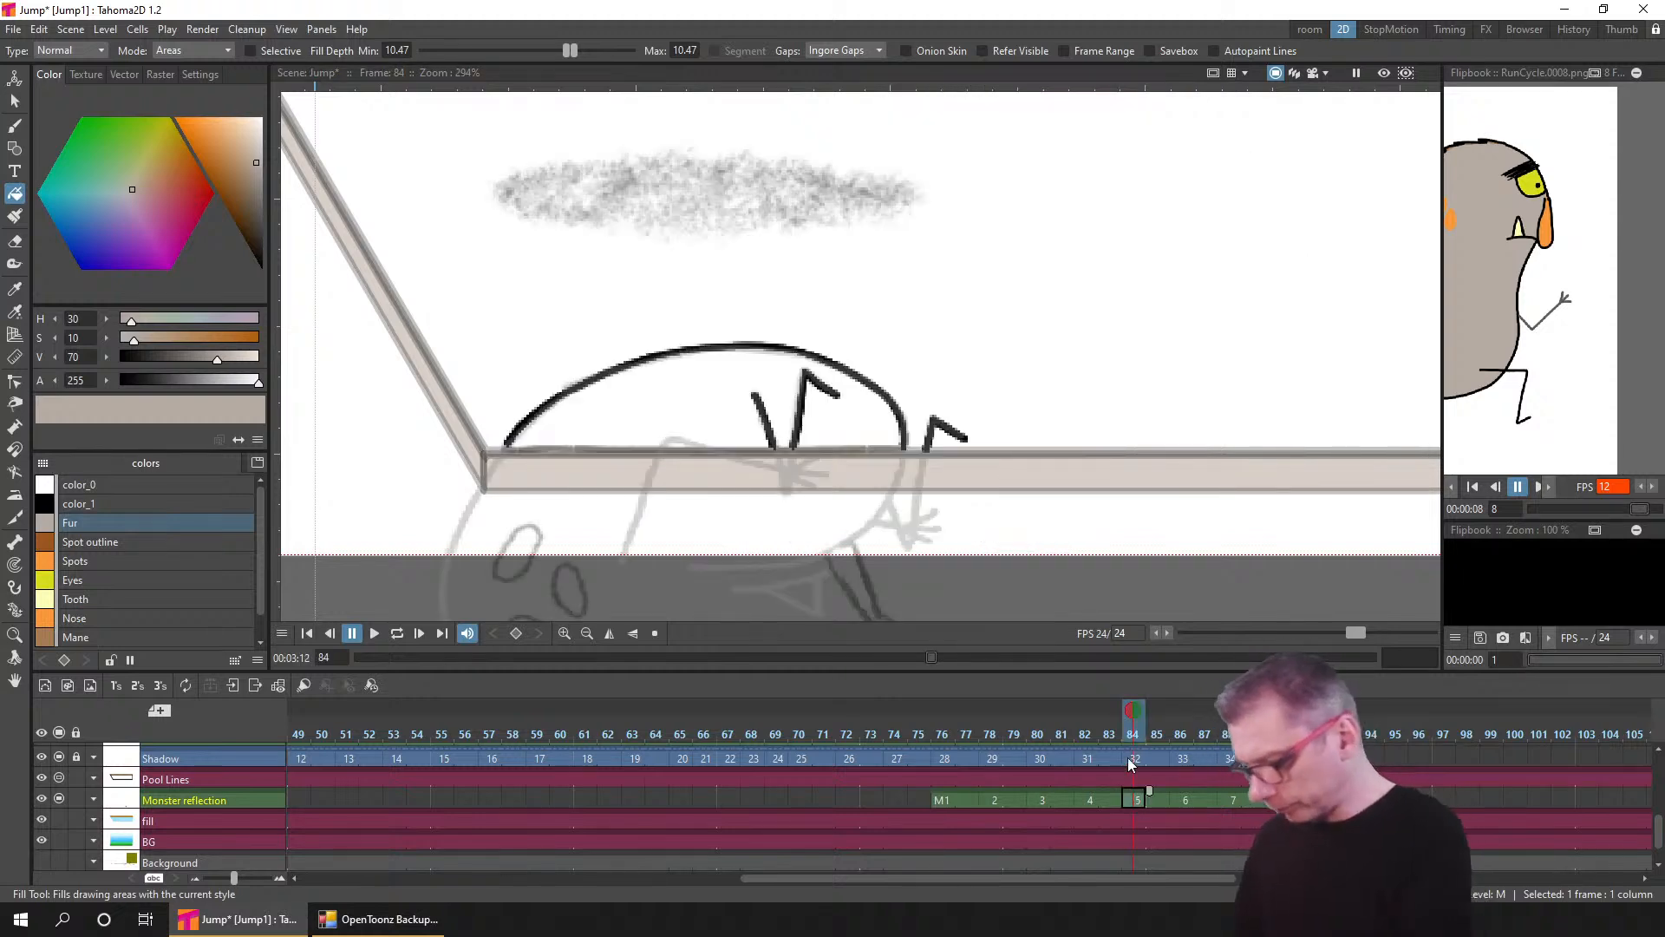
pyautogui.press('b')
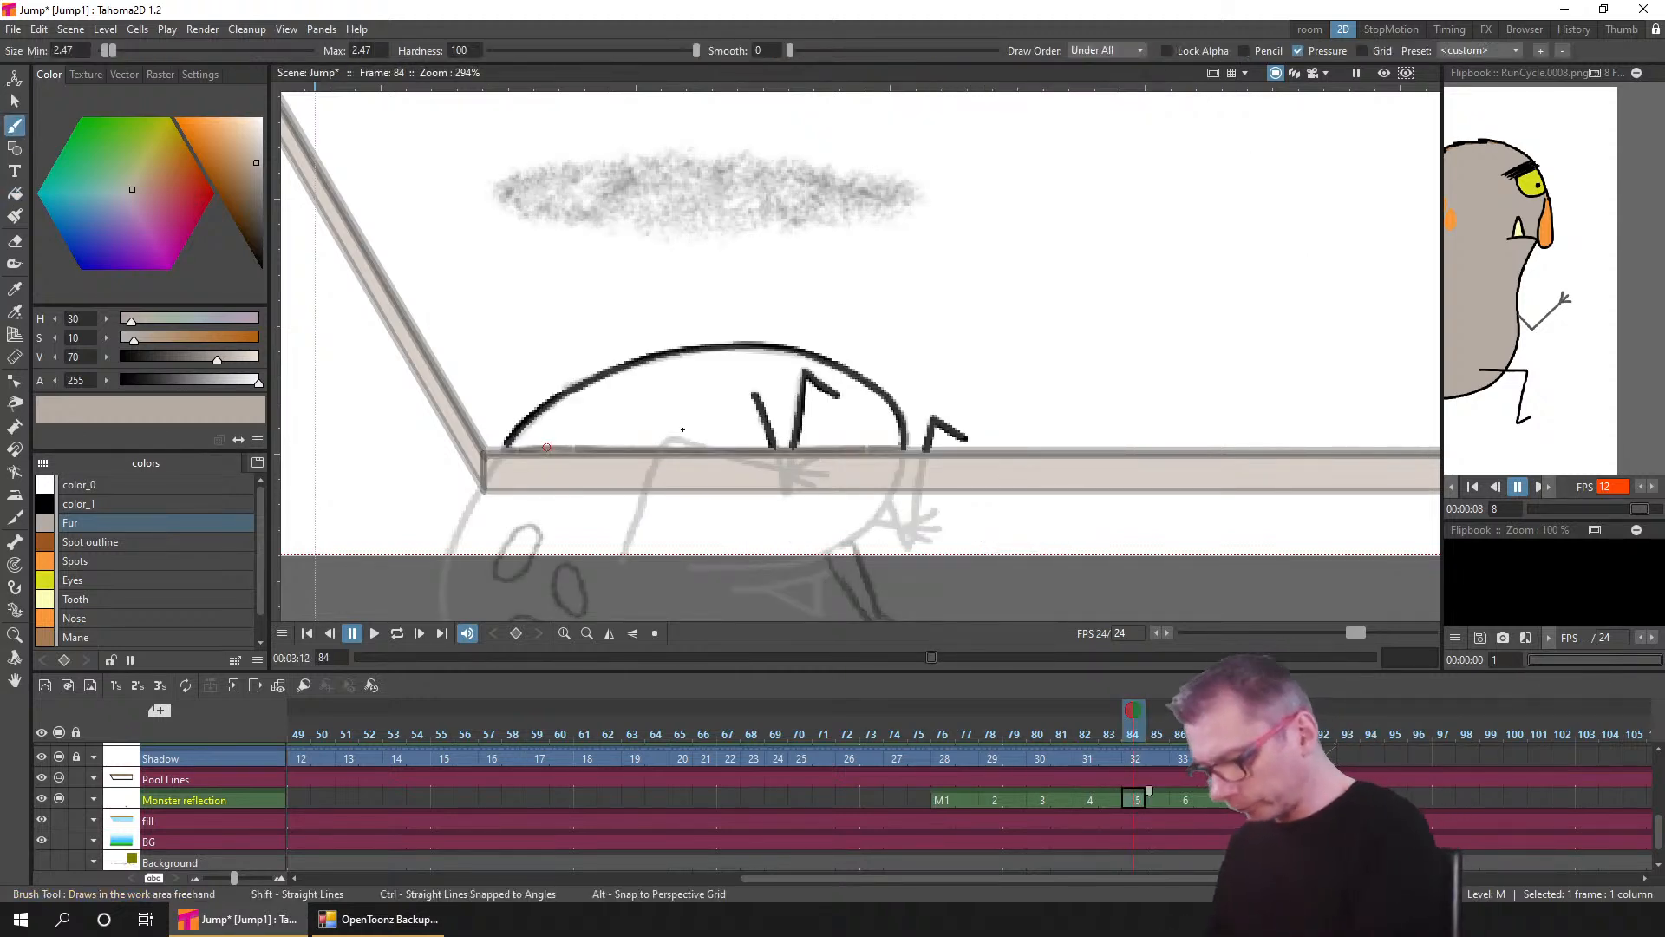
pyautogui.scroll(2, 682, 450)
pyautogui.scroll(3, 557, 479)
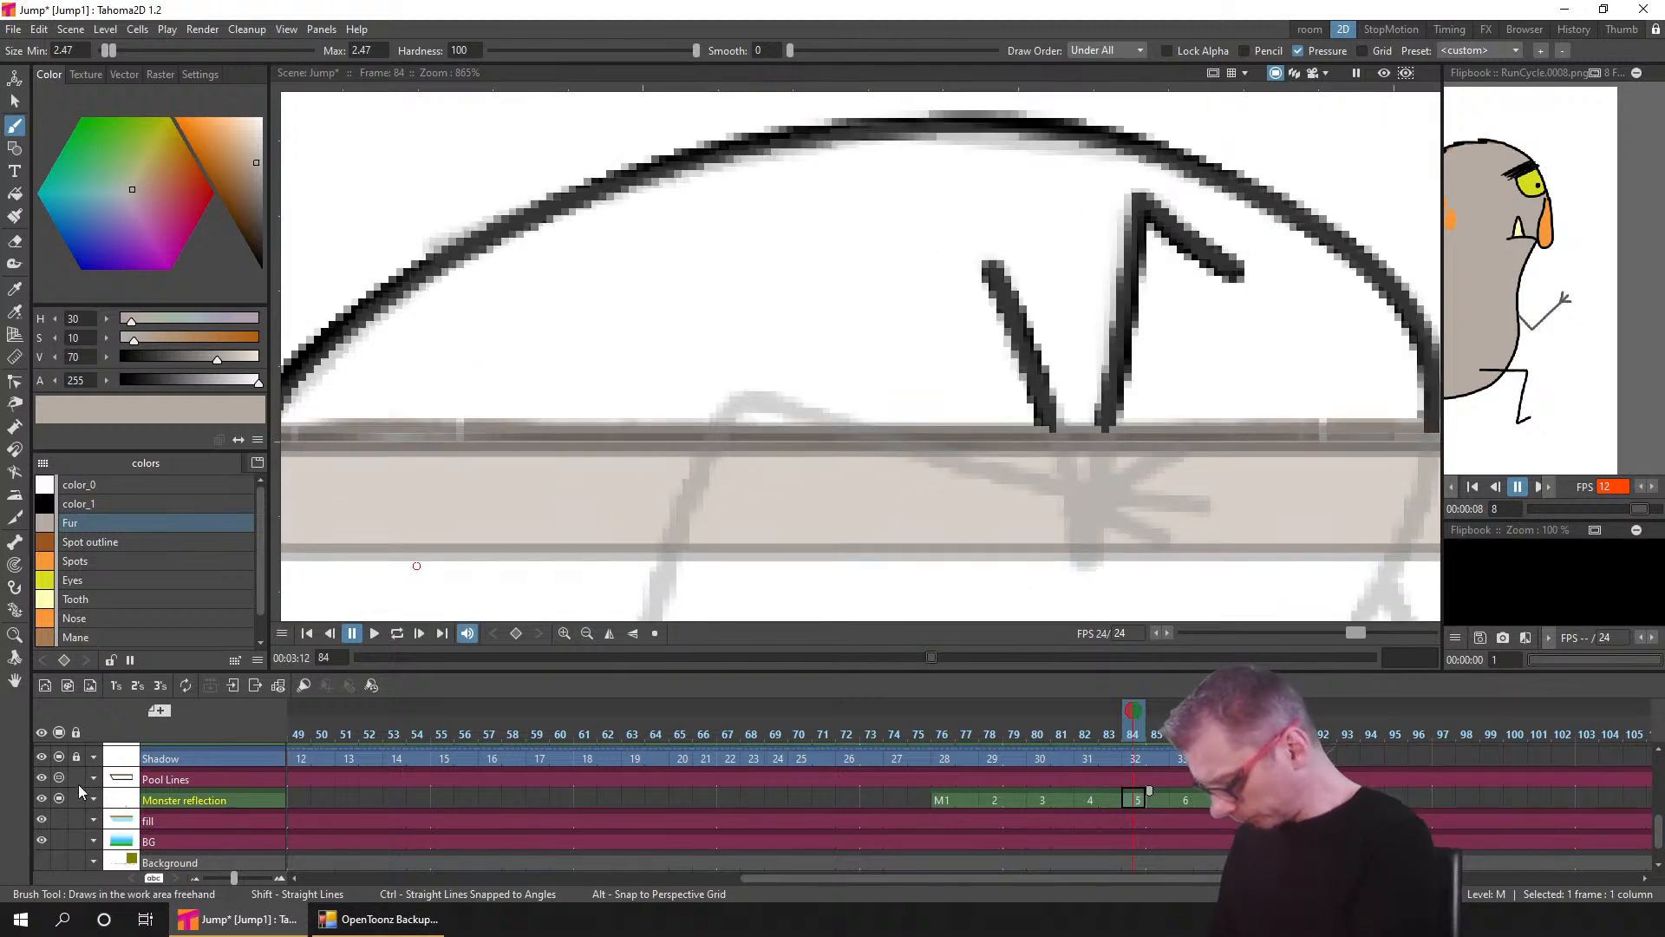
pyautogui.click(60, 777)
pyautogui.moveTo(647, 483); pyautogui.dragTo(848, 451)
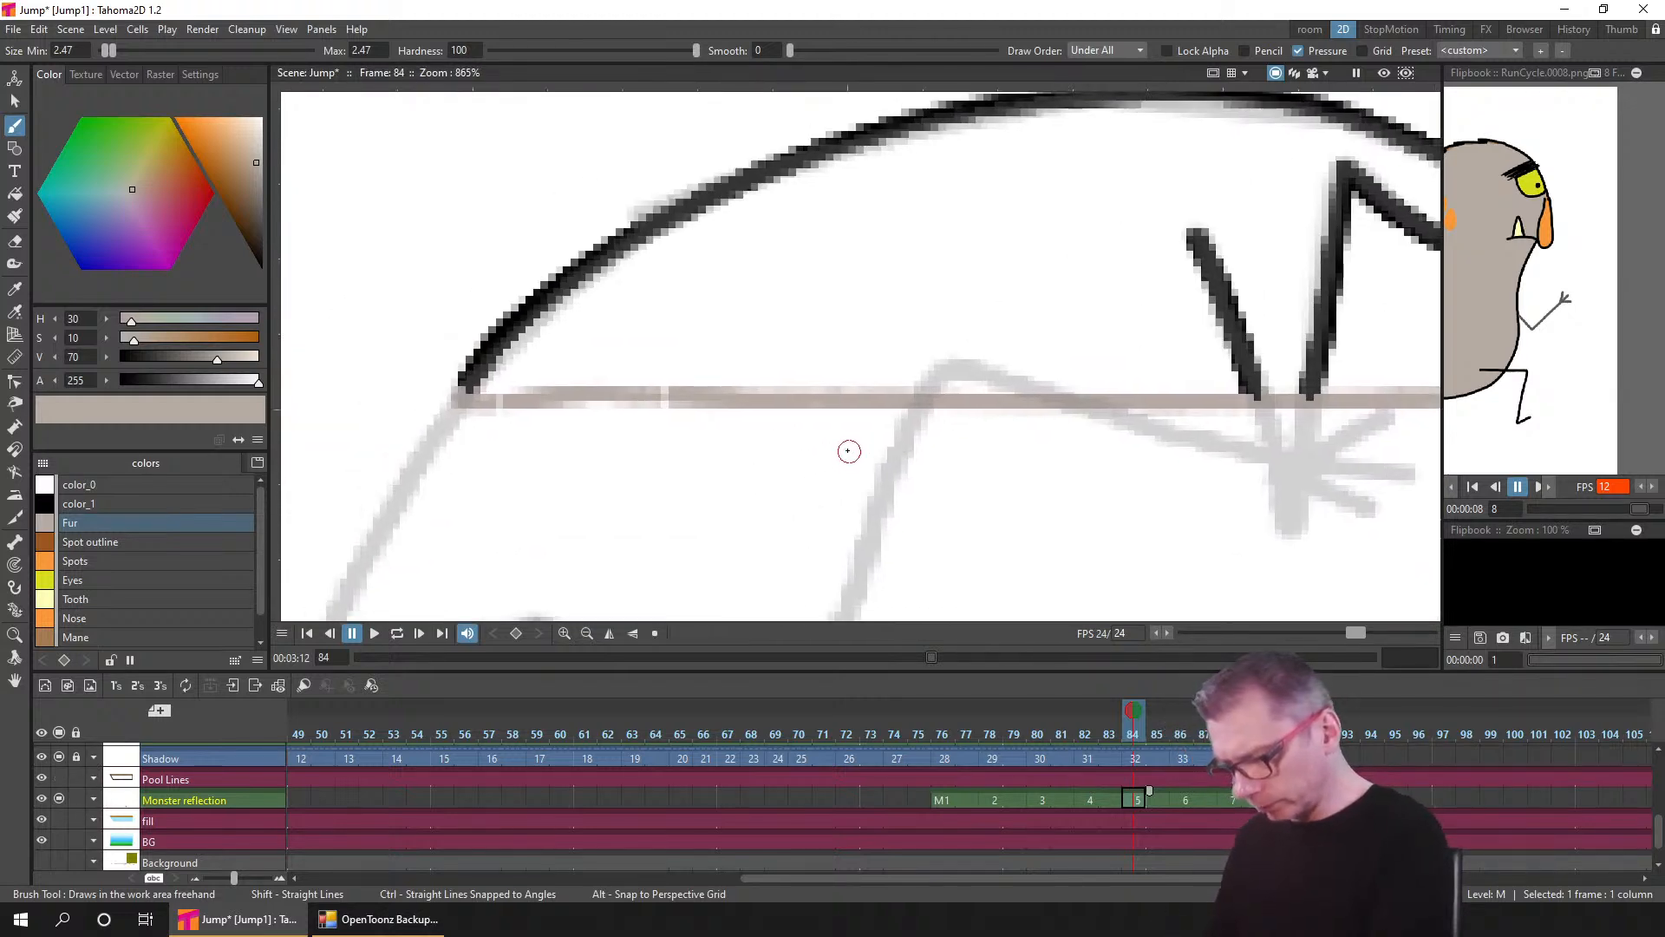
pyautogui.click(1247, 51)
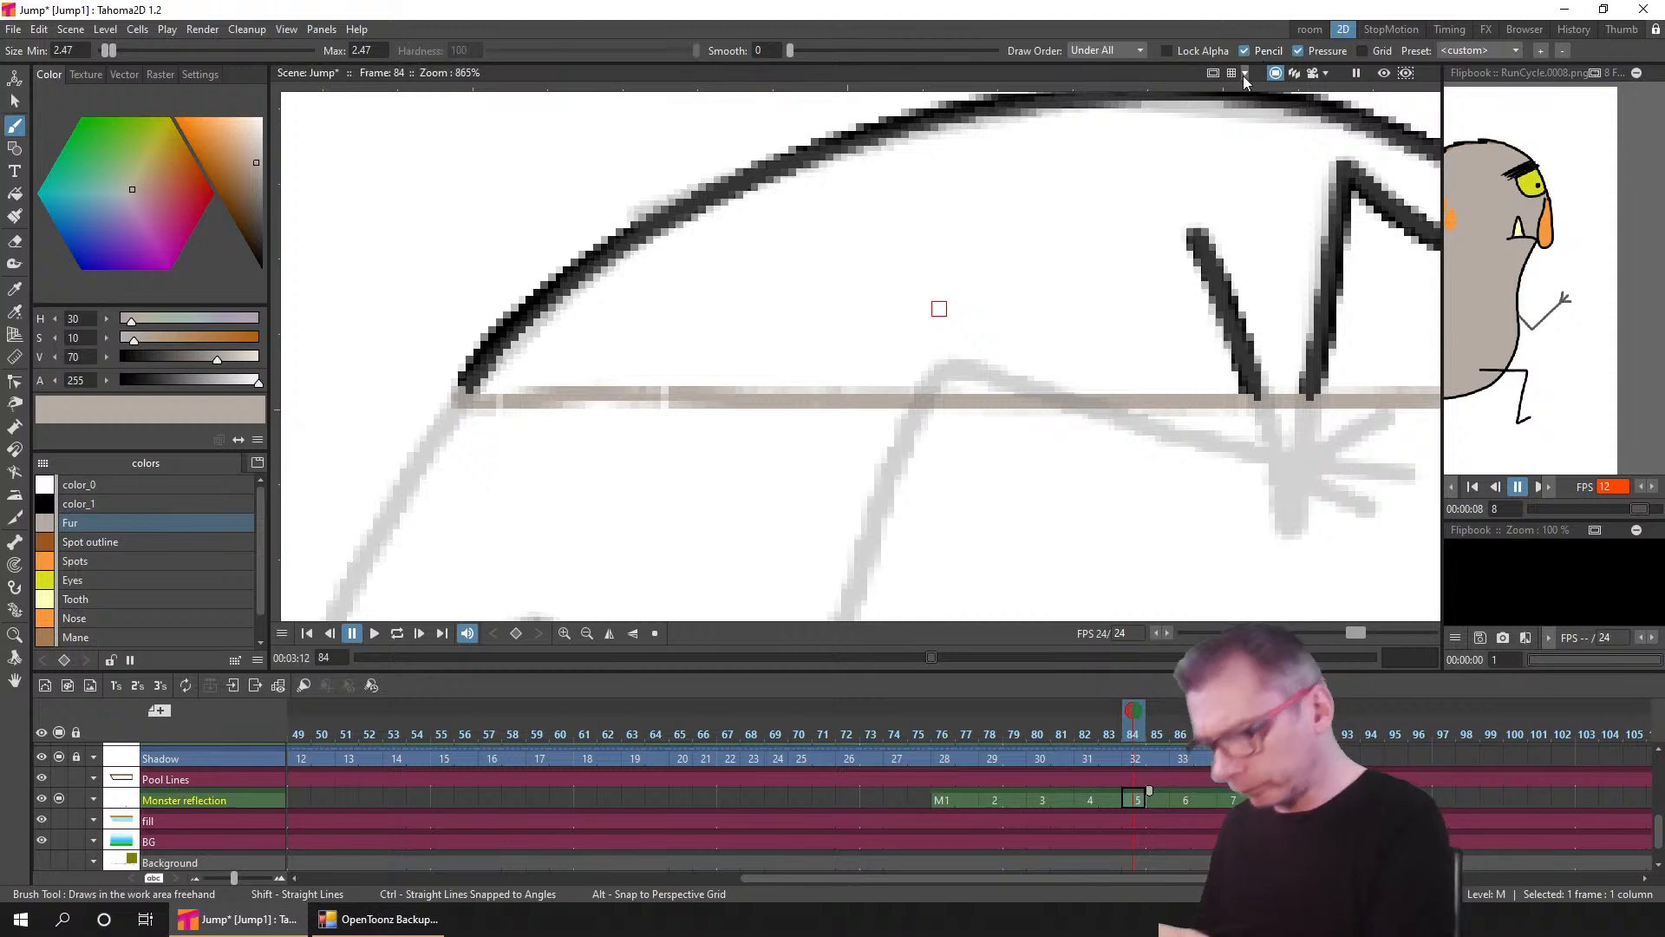
pyautogui.moveTo(473, 395); pyautogui.dragTo(867, 392)
pyautogui.moveTo(1280, 410); pyautogui.dragTo(839, 427)
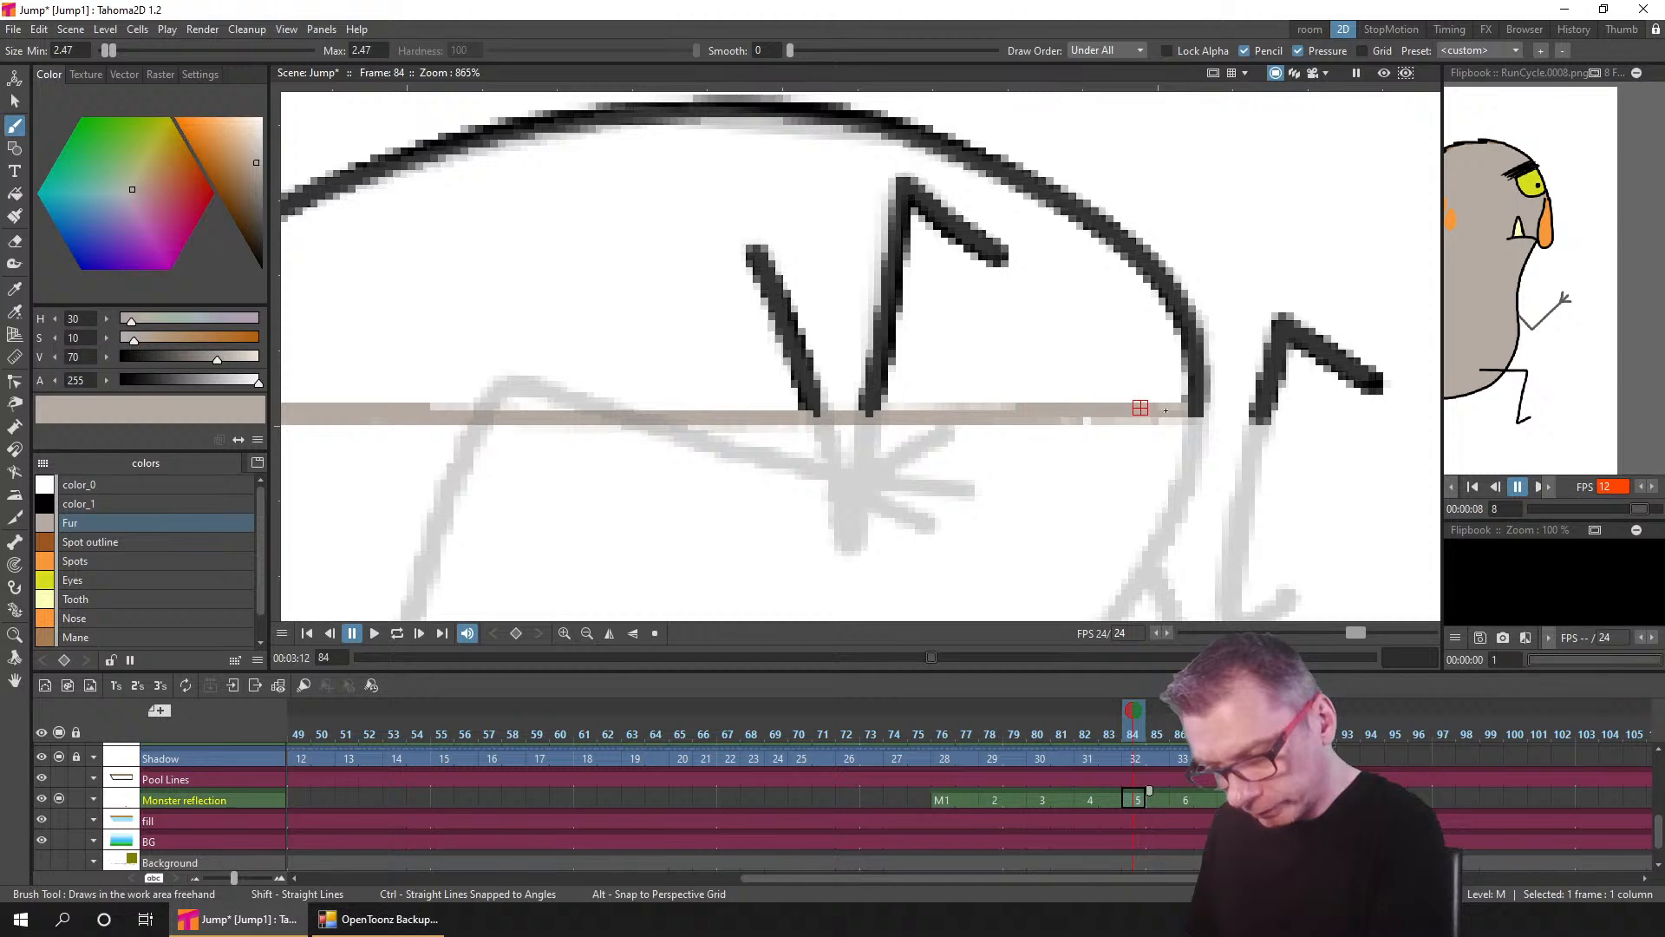
# - Redraw the Fur closing line along the base of the body on frame 86 to seal its gaps
pyautogui.click(1184, 800)
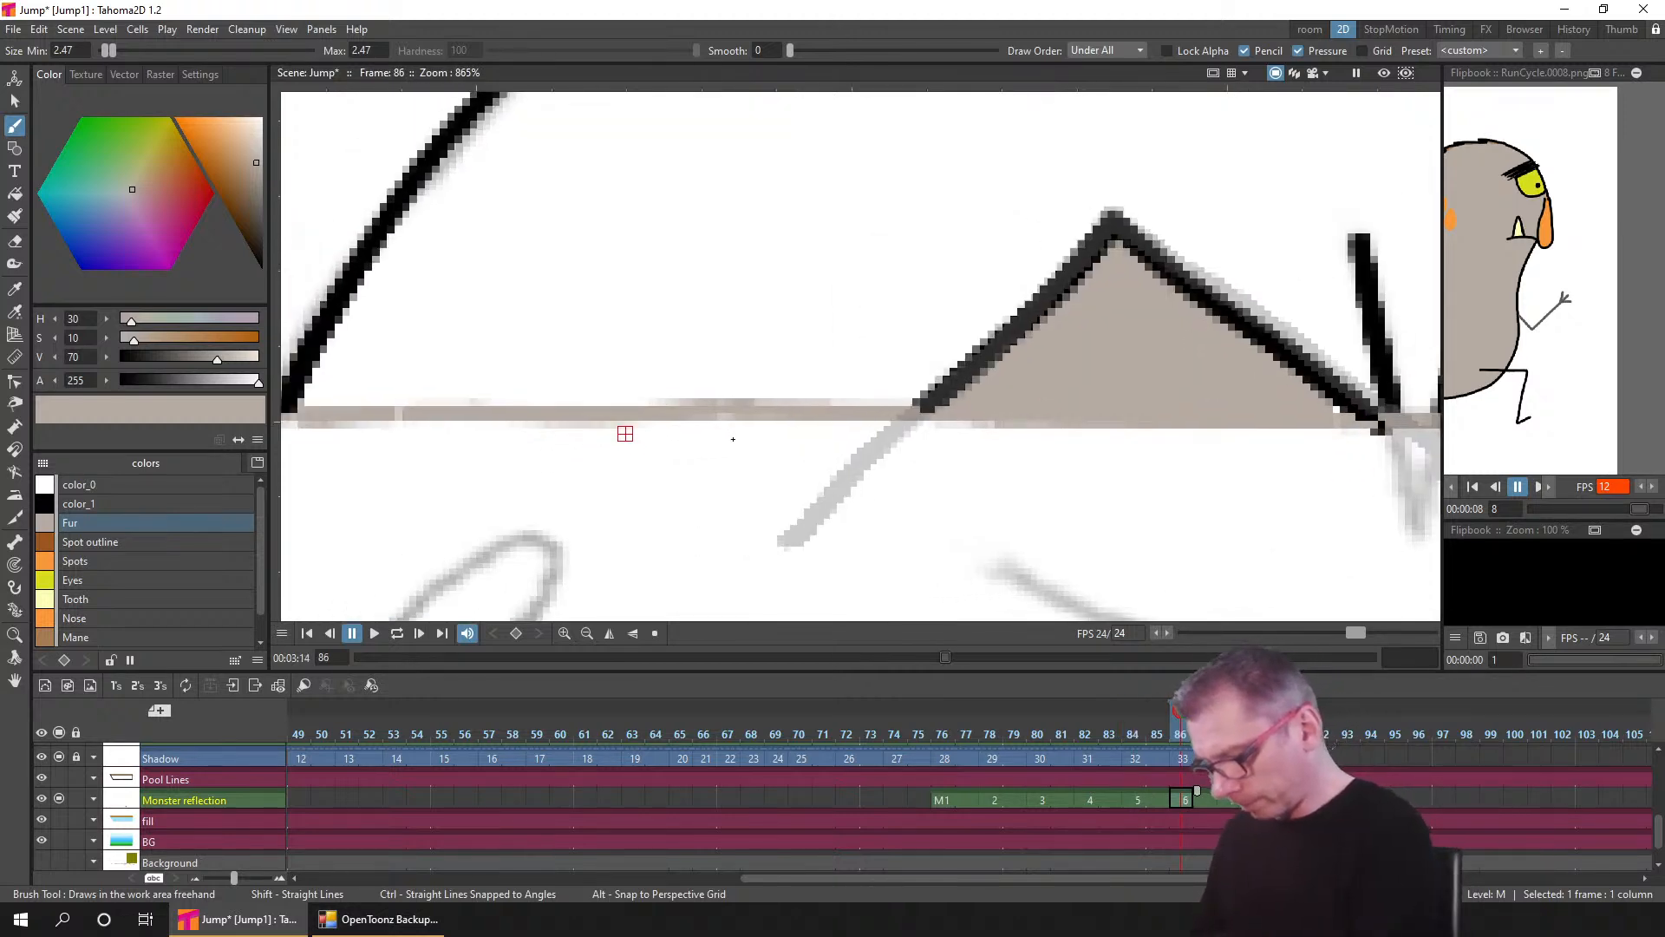
pyautogui.moveTo(625, 434); pyautogui.dragTo(754, 435)
pyautogui.moveTo(420, 403); pyautogui.dragTo(1045, 411)
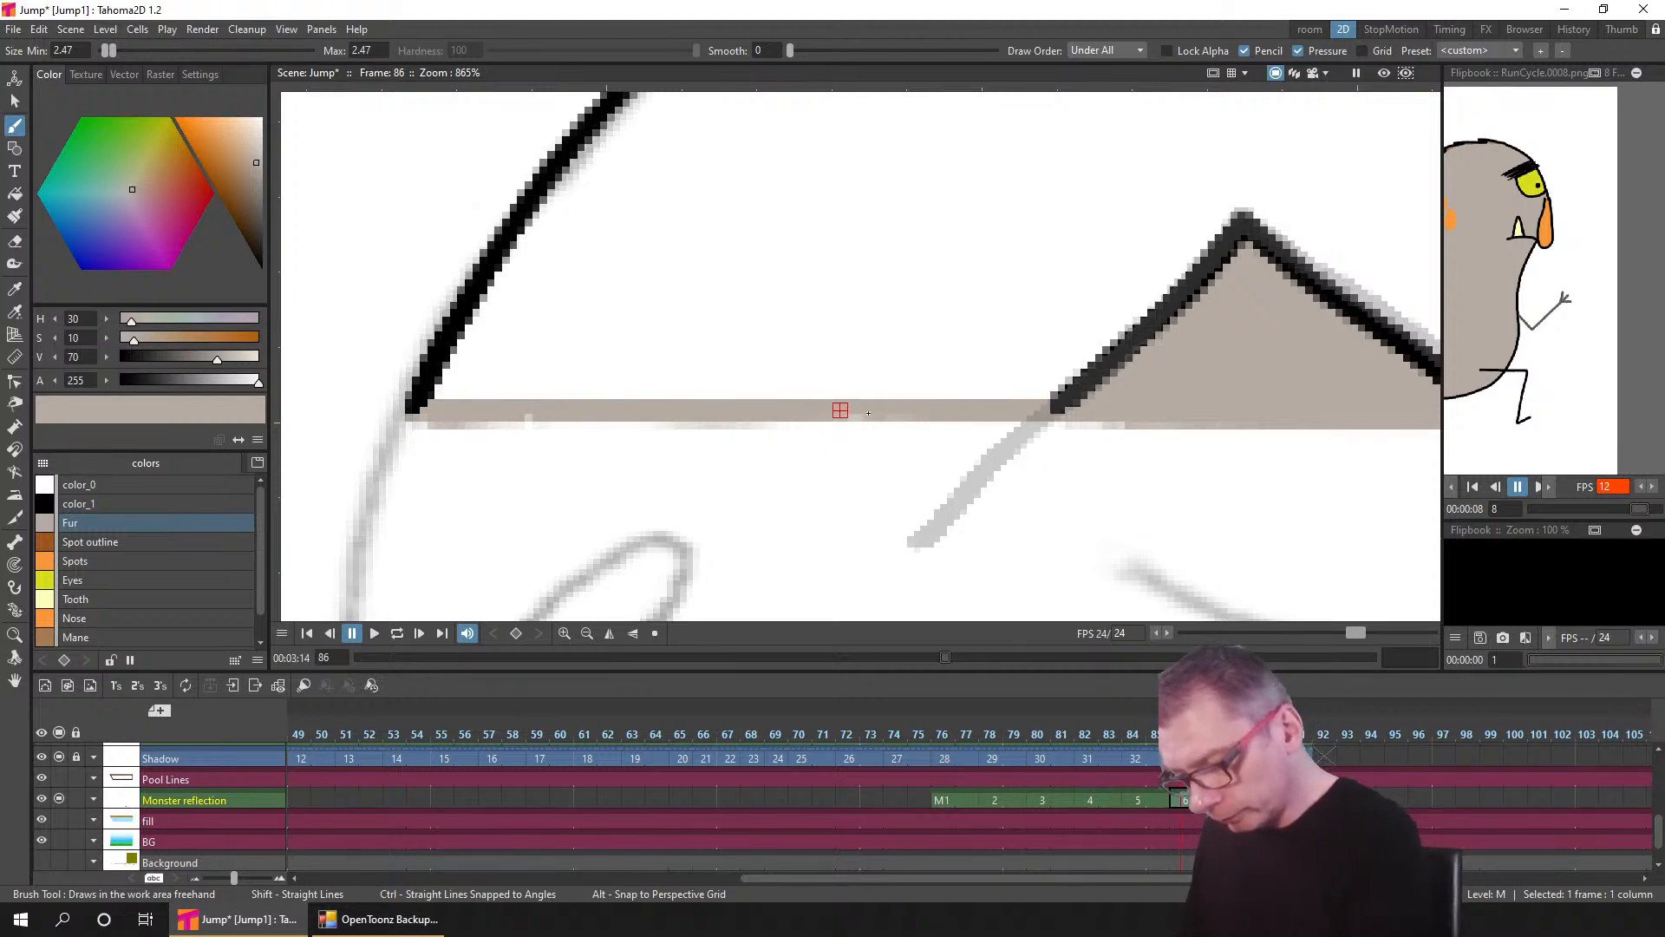
pyautogui.moveTo(1316, 468); pyautogui.dragTo(628, 472)
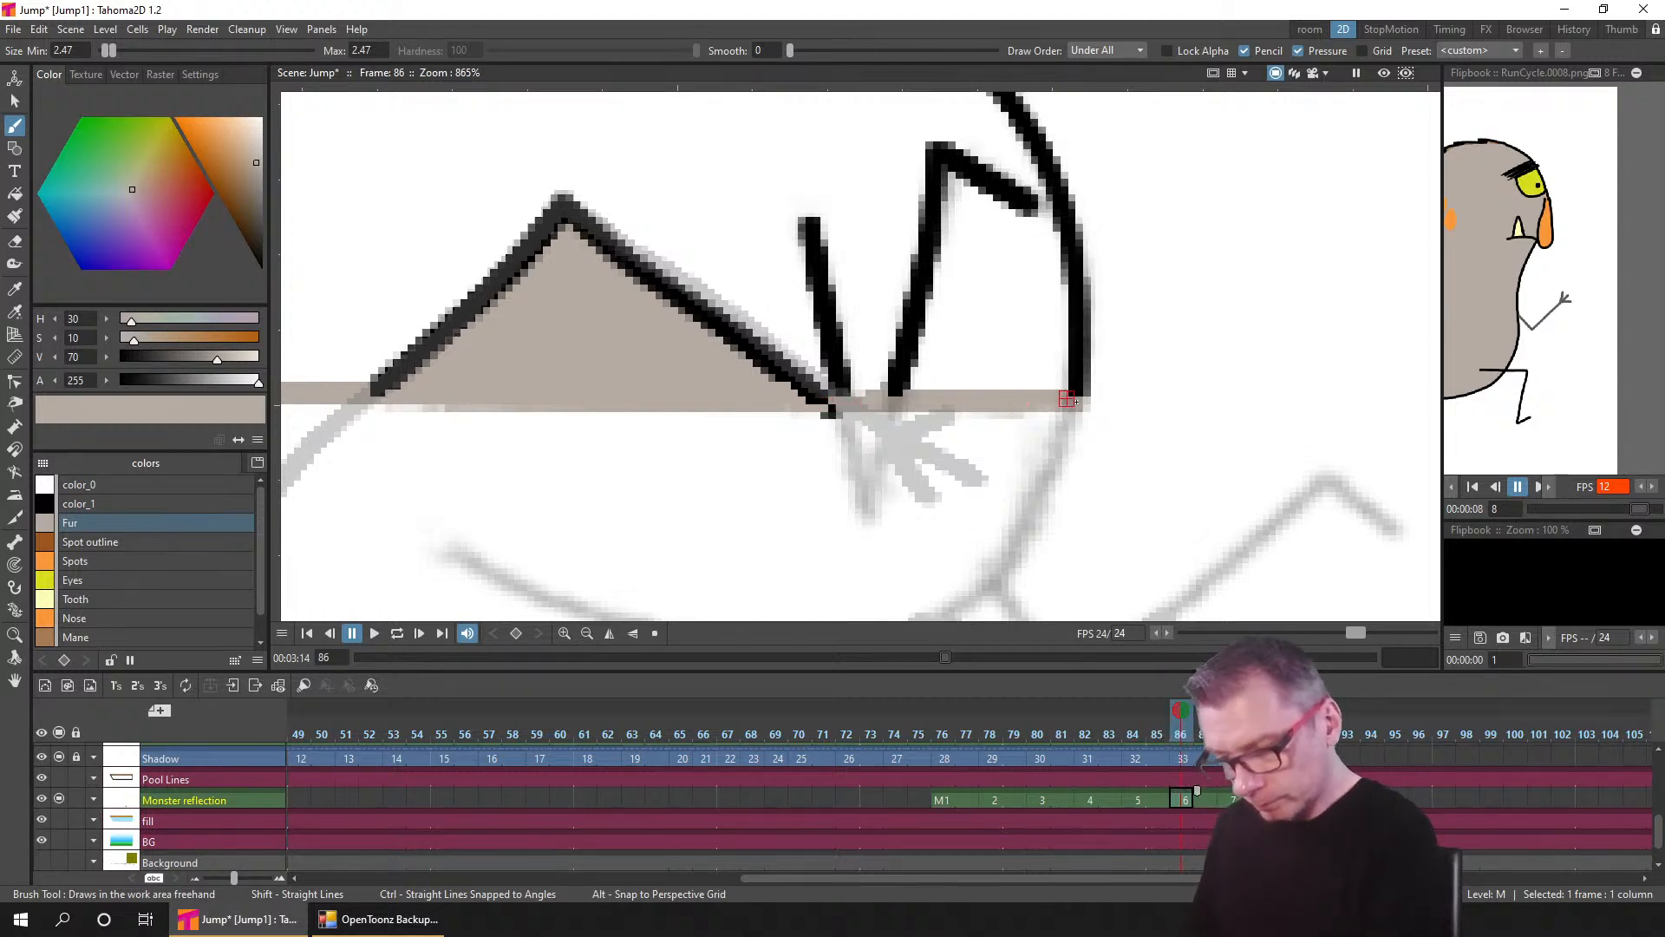
# - Fill the sealed reflection body with Fur on frames 86 and 84
pyautogui.press('f')
pyautogui.click(880, 303)
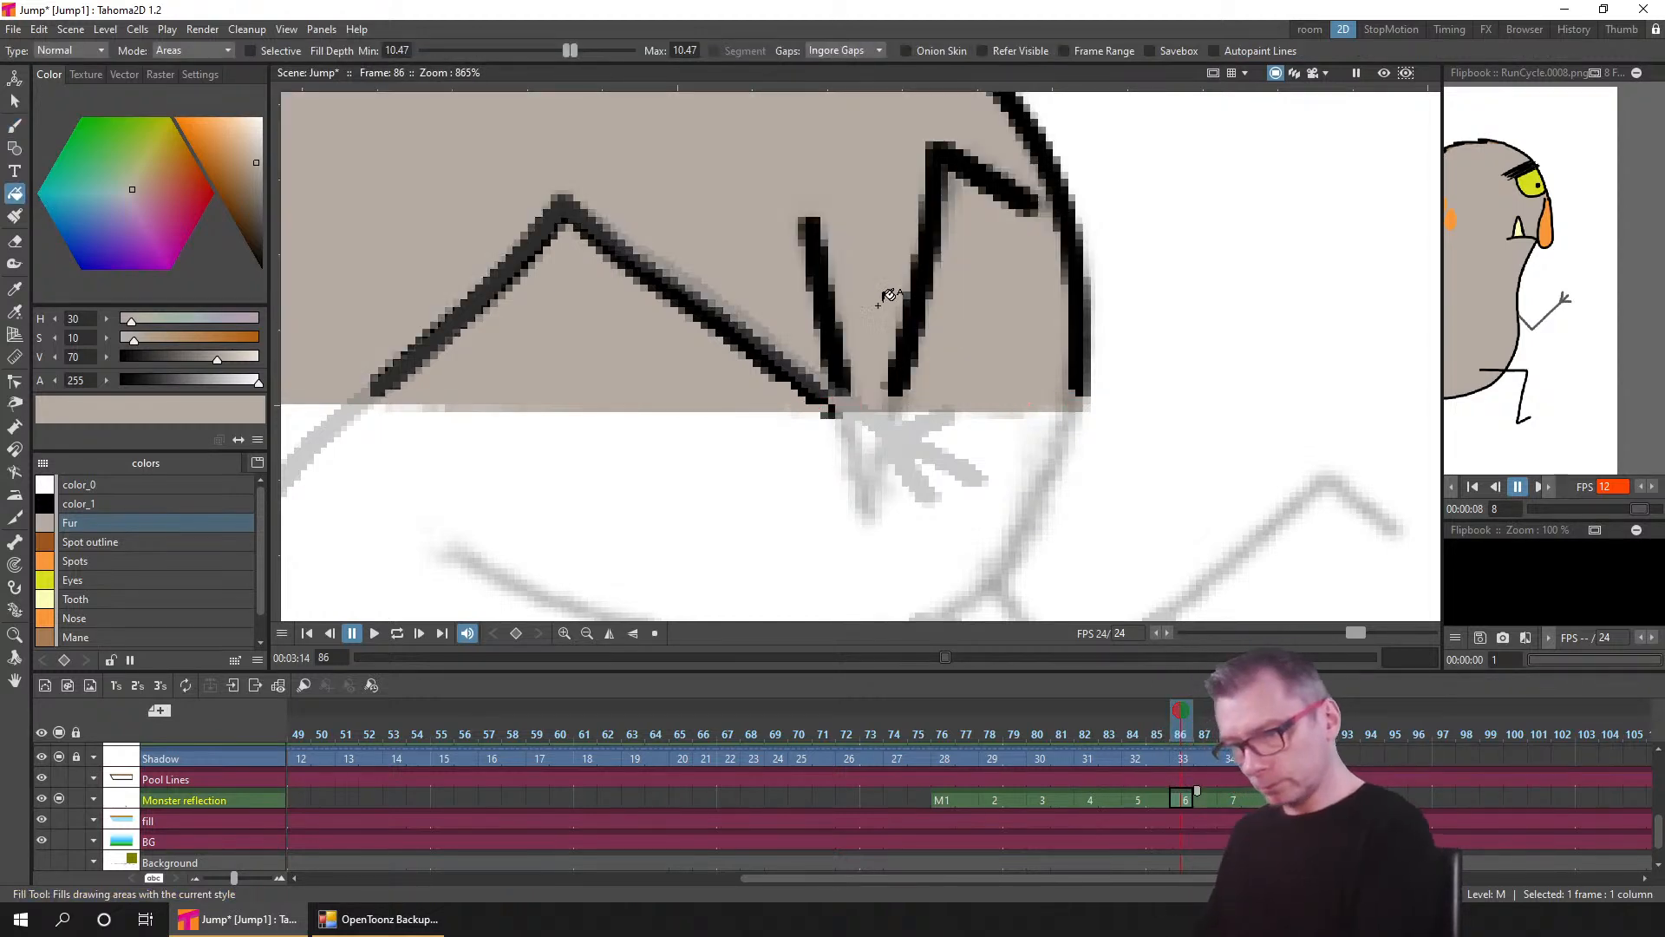
pyautogui.scroll(-3, 889, 299)
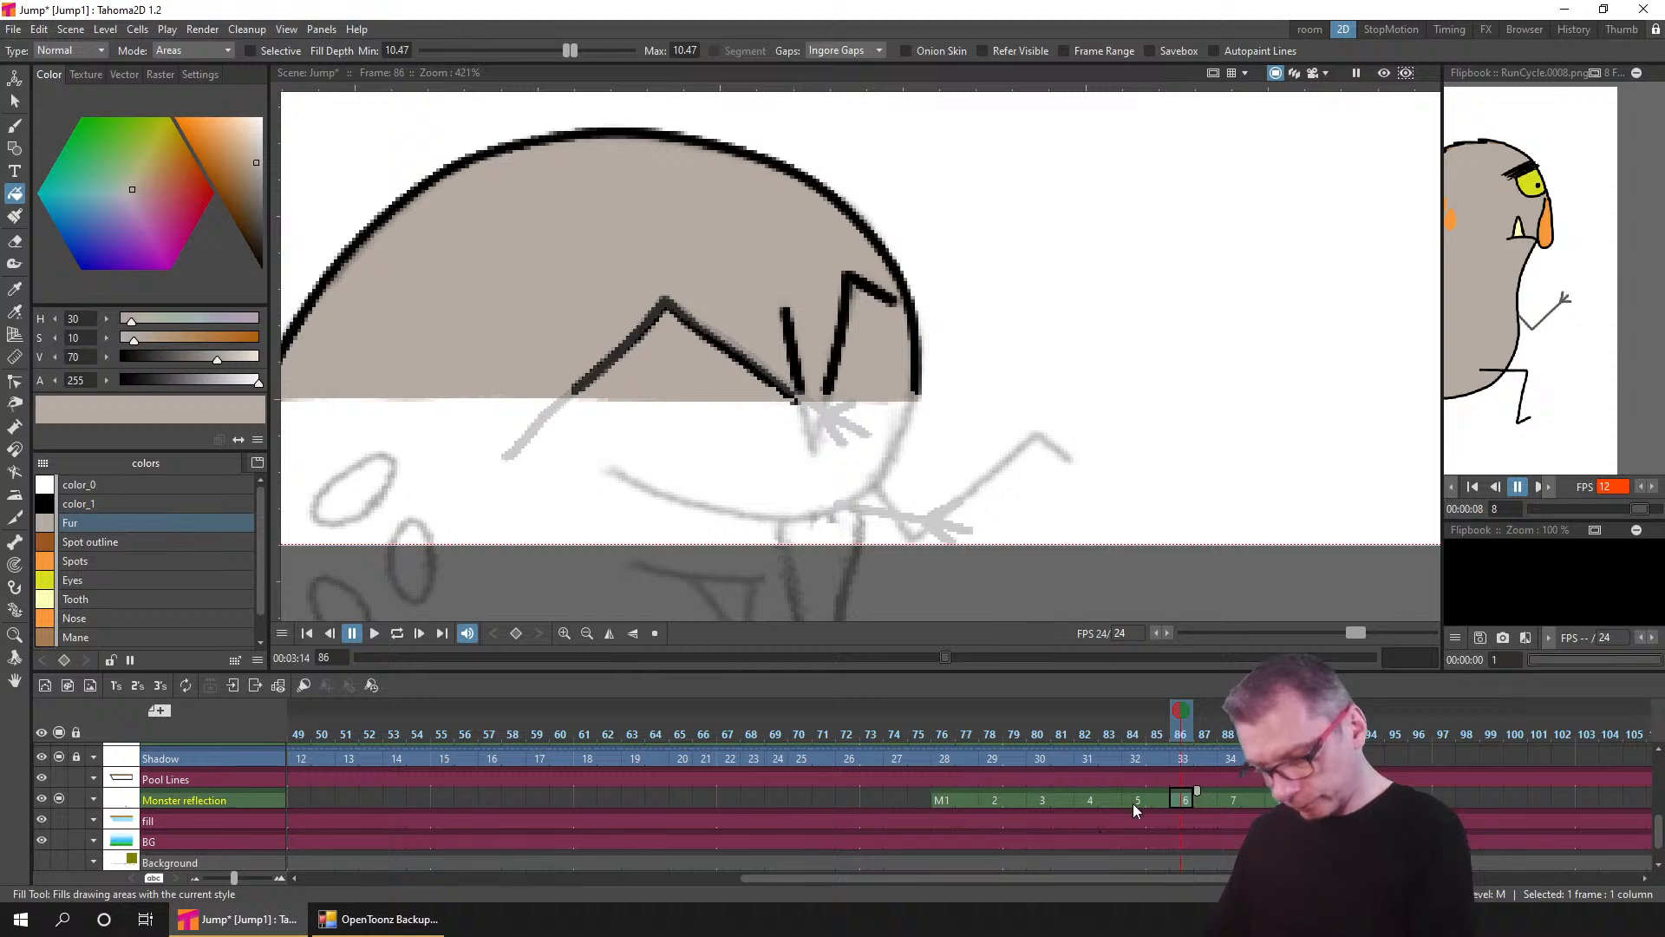
pyautogui.click(1134, 805)
pyautogui.click(678, 346)
pyautogui.moveTo(714, 435); pyautogui.dragTo(991, 423)
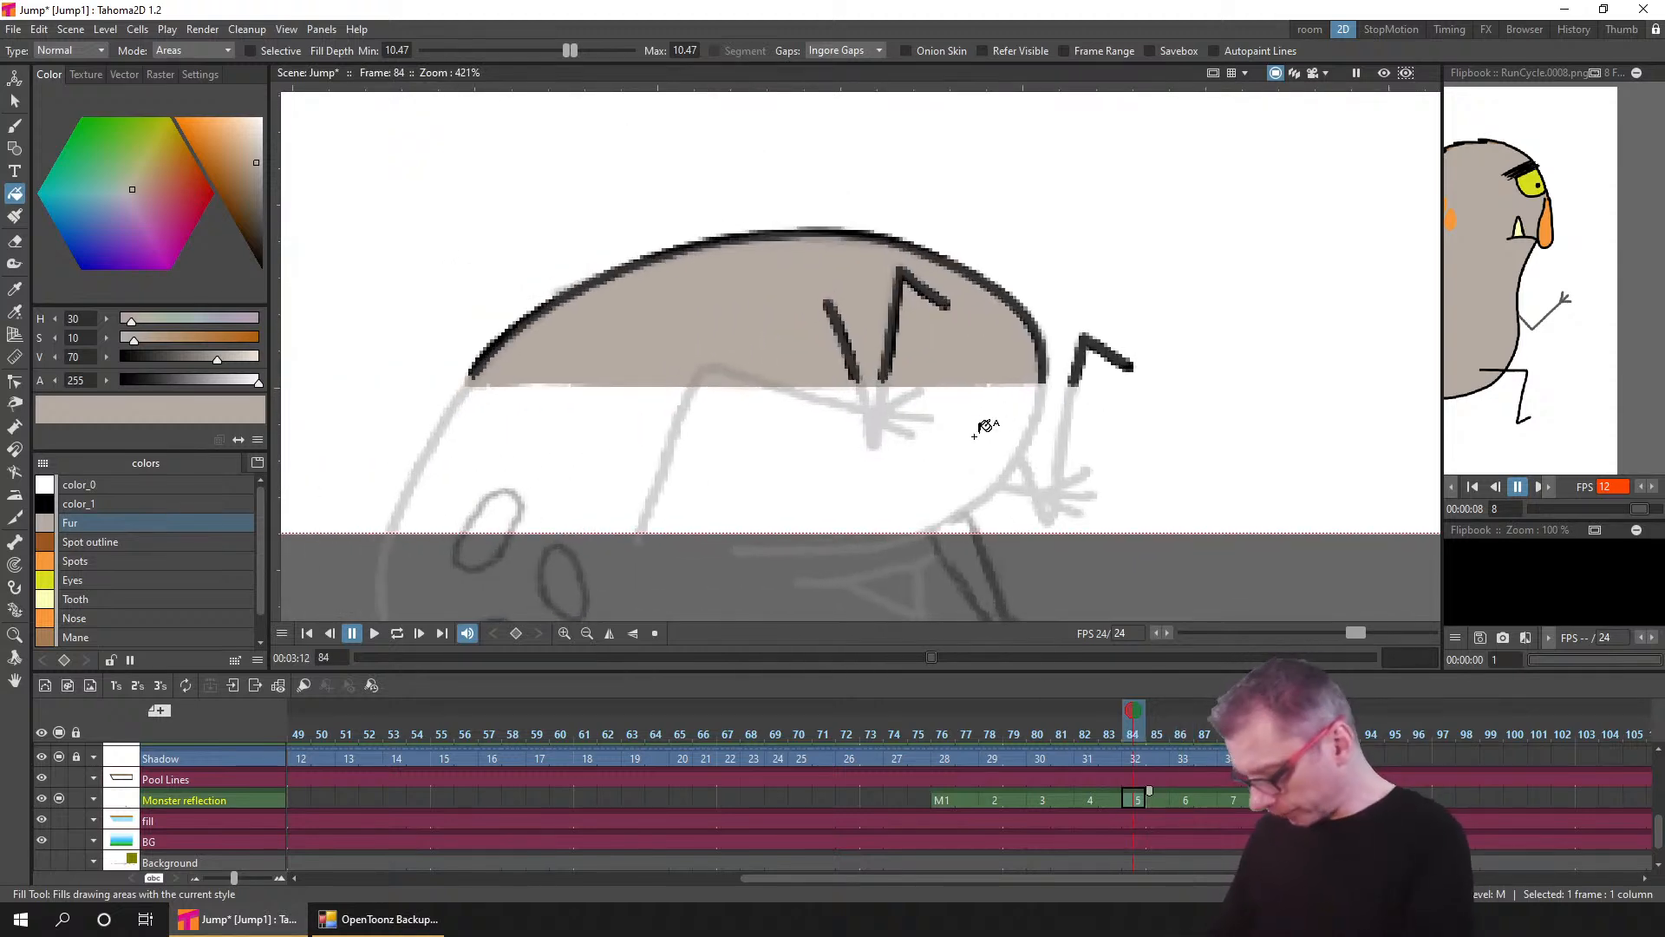
# - Show the Pool Lines layer at 100% opacity and make the fill and BG layers visible again
pyautogui.click(60, 778)
pyautogui.click(93, 779)
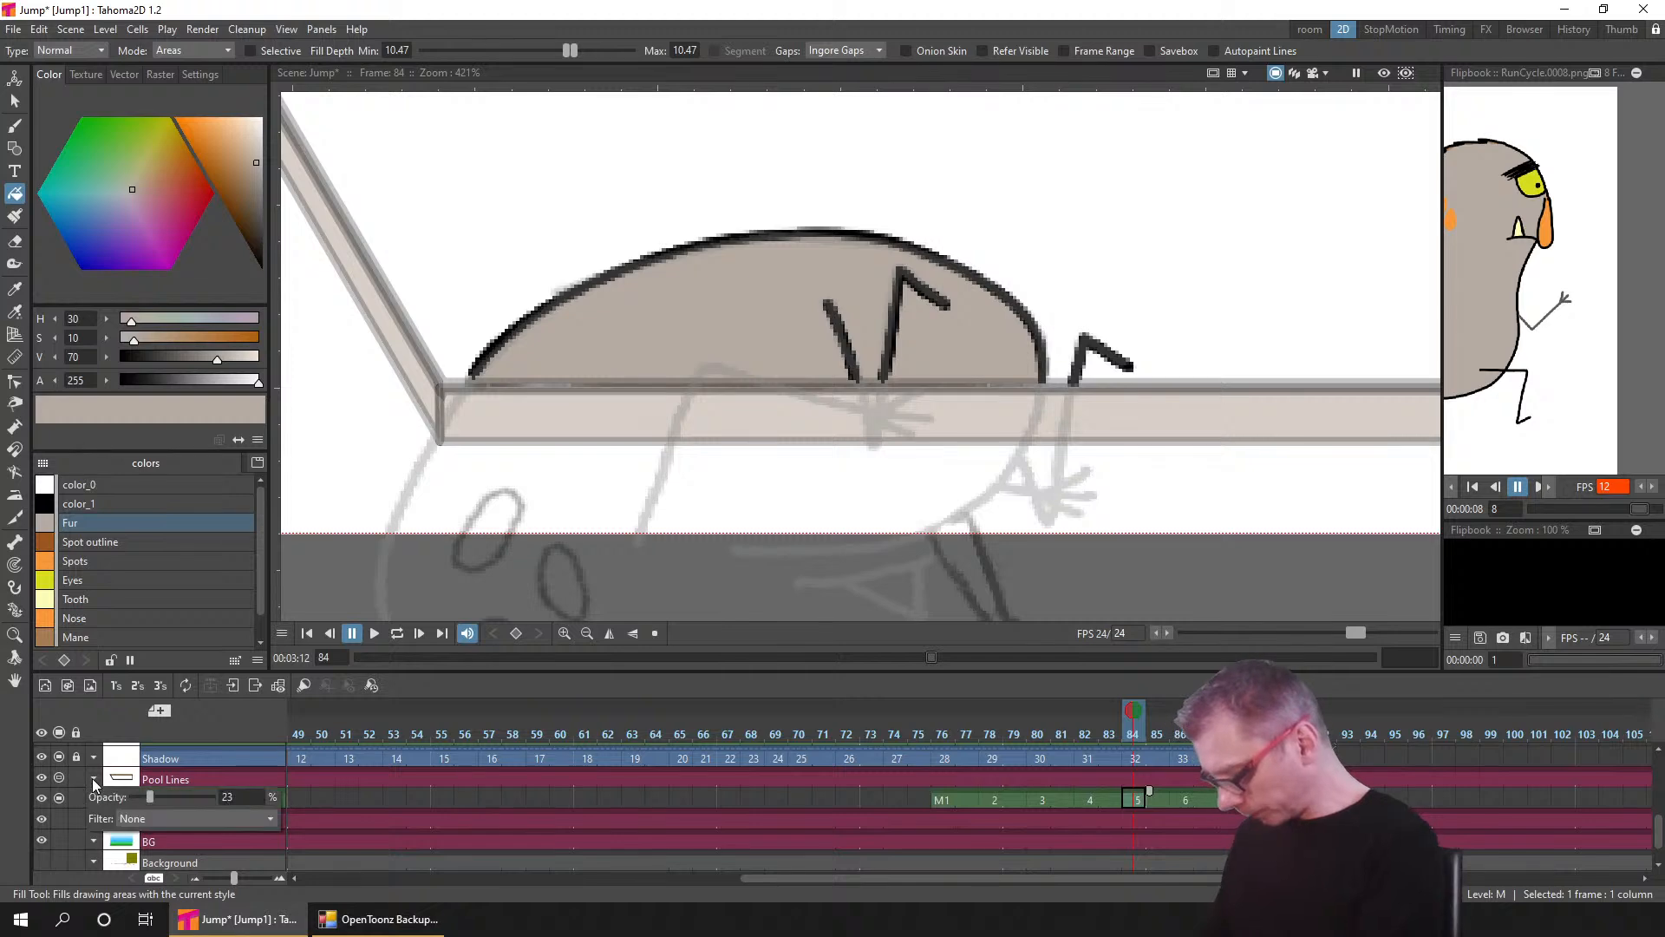
pyautogui.moveTo(149, 796); pyautogui.dragTo(226, 811)
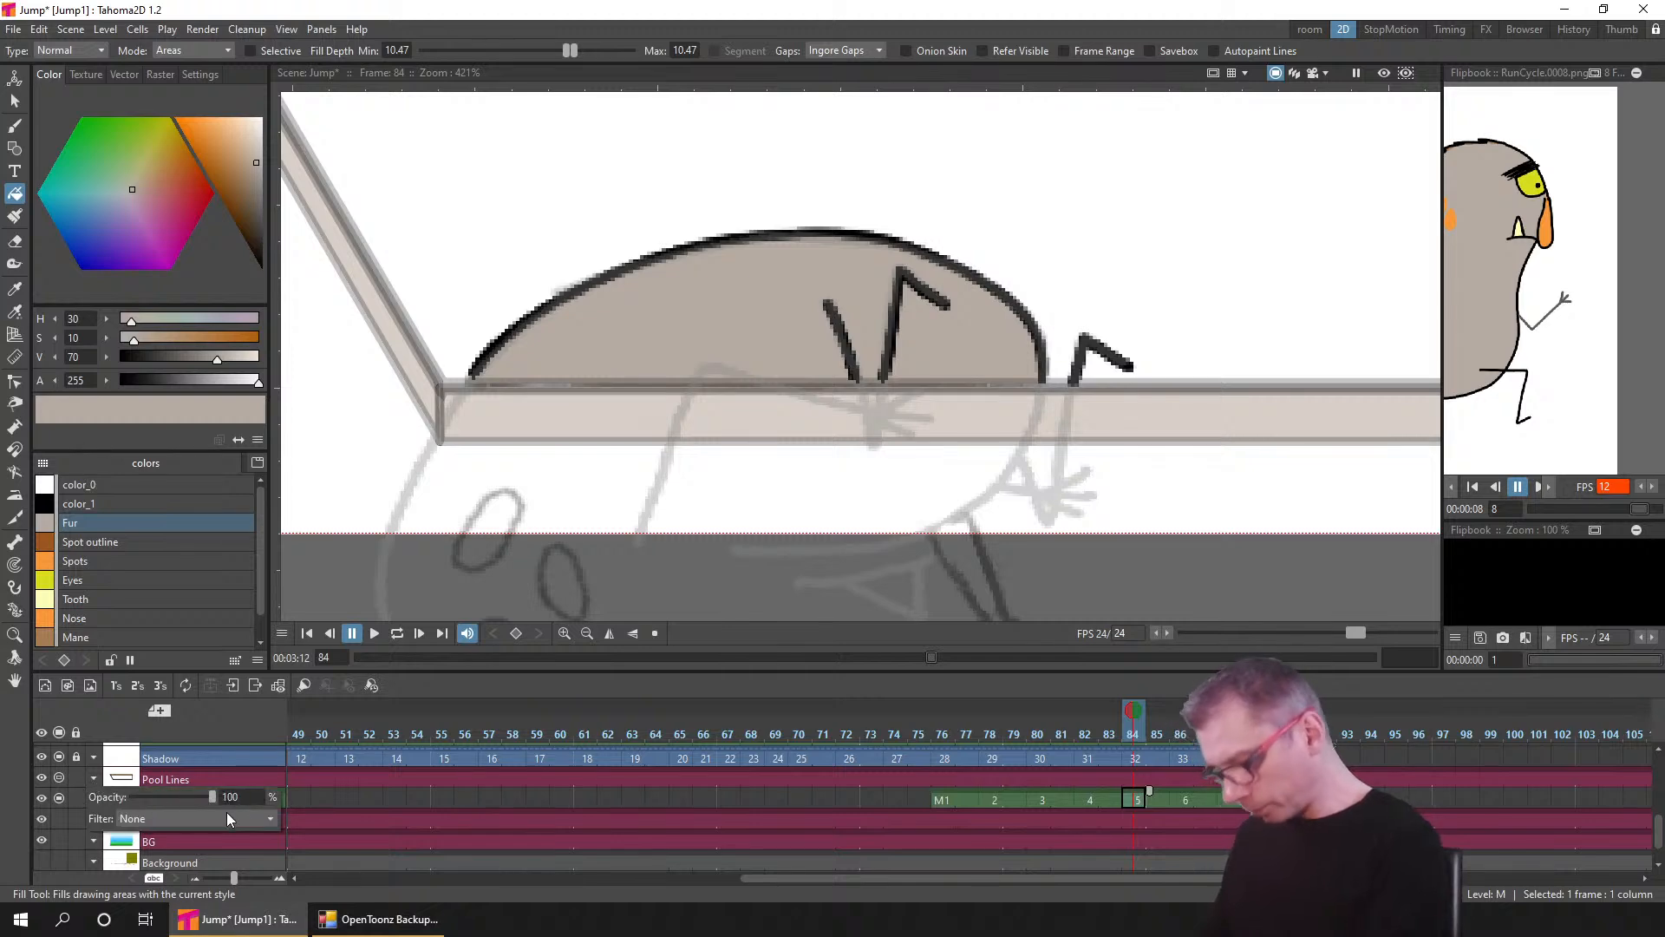
pyautogui.click(59, 818)
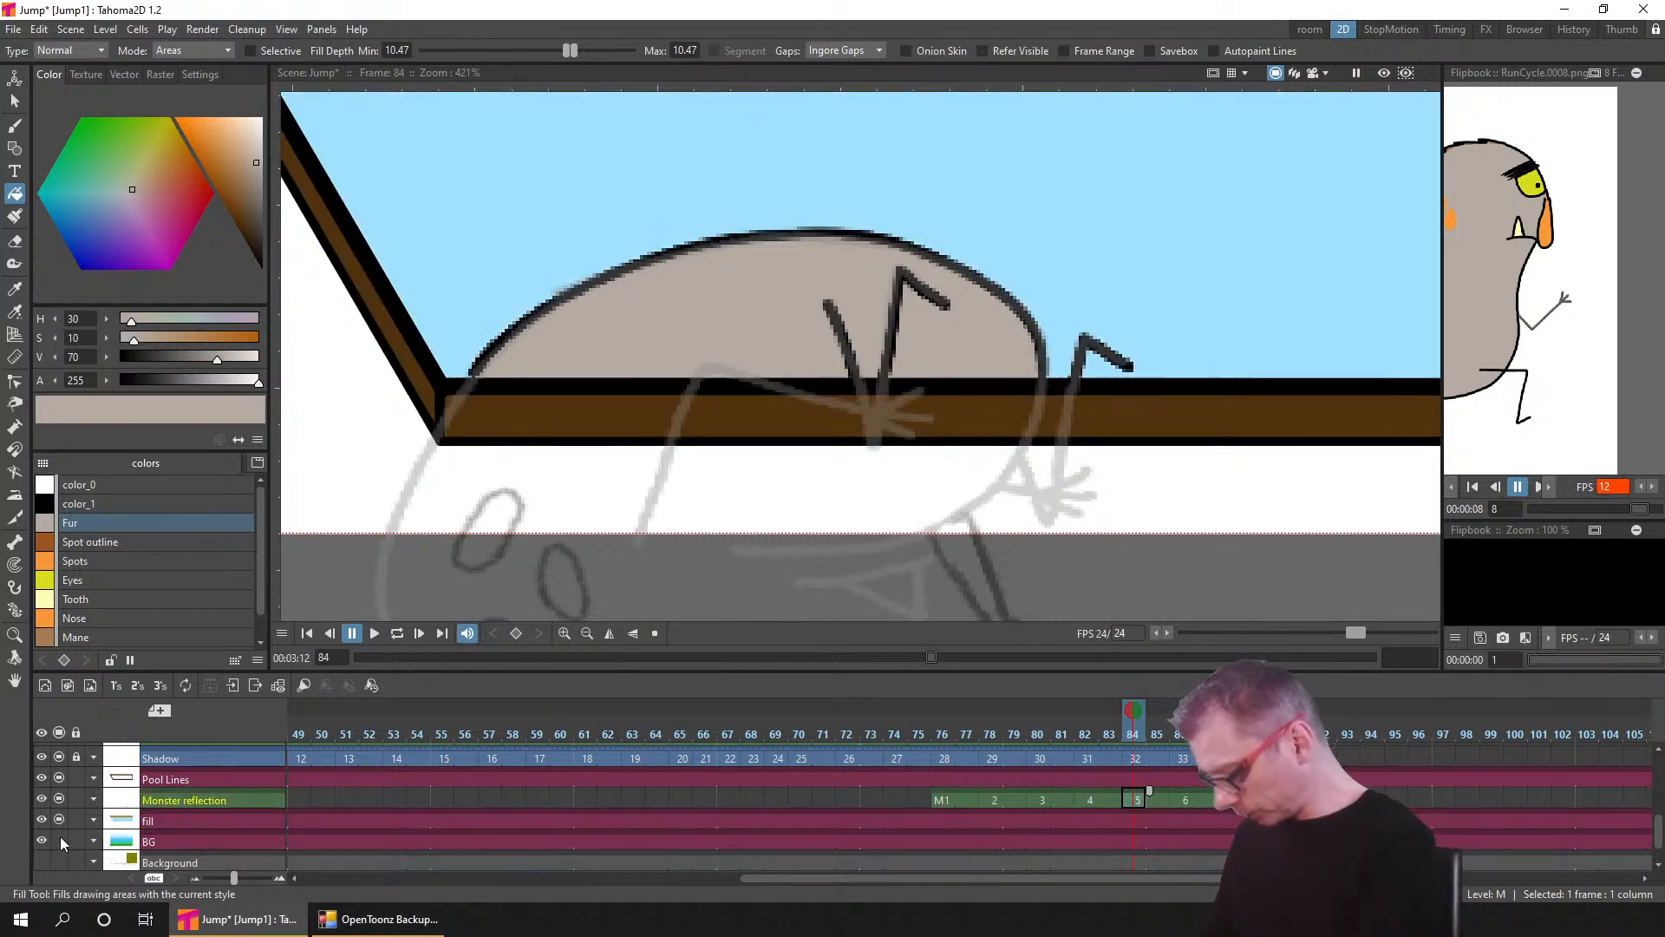
pyautogui.click(59, 837)
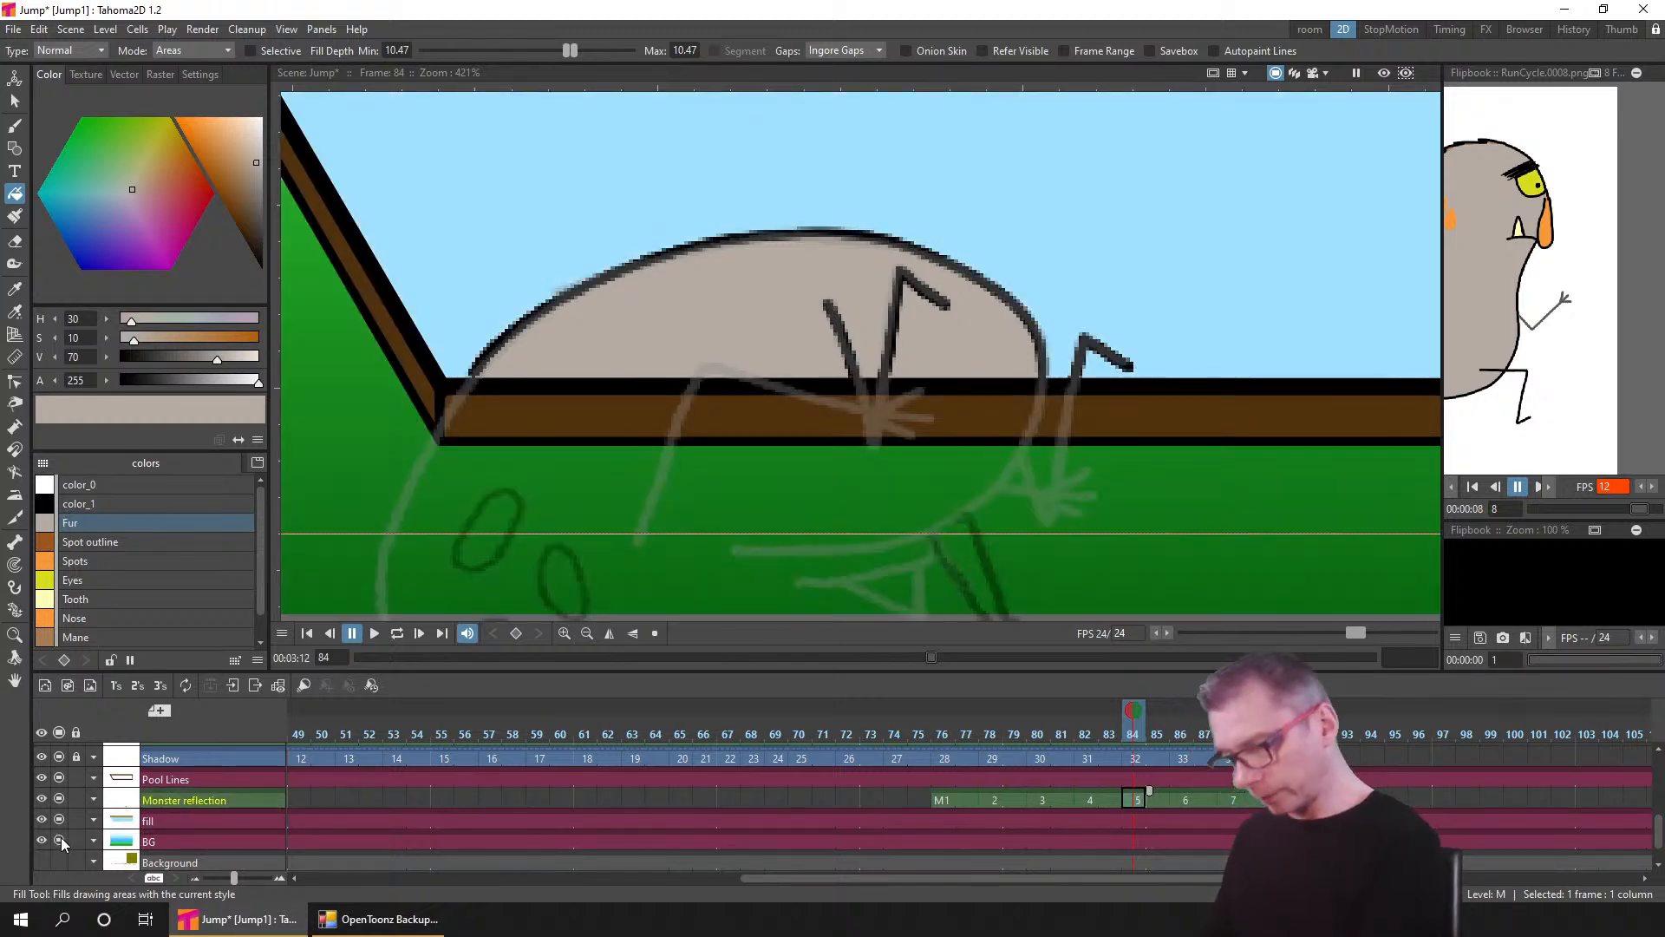
# - Set up the brush with color_1 on frame 76 of the Monster reflection layer and save the scene
pyautogui.click(941, 800)
pyautogui.click(15, 126)
pyautogui.click(87, 506)
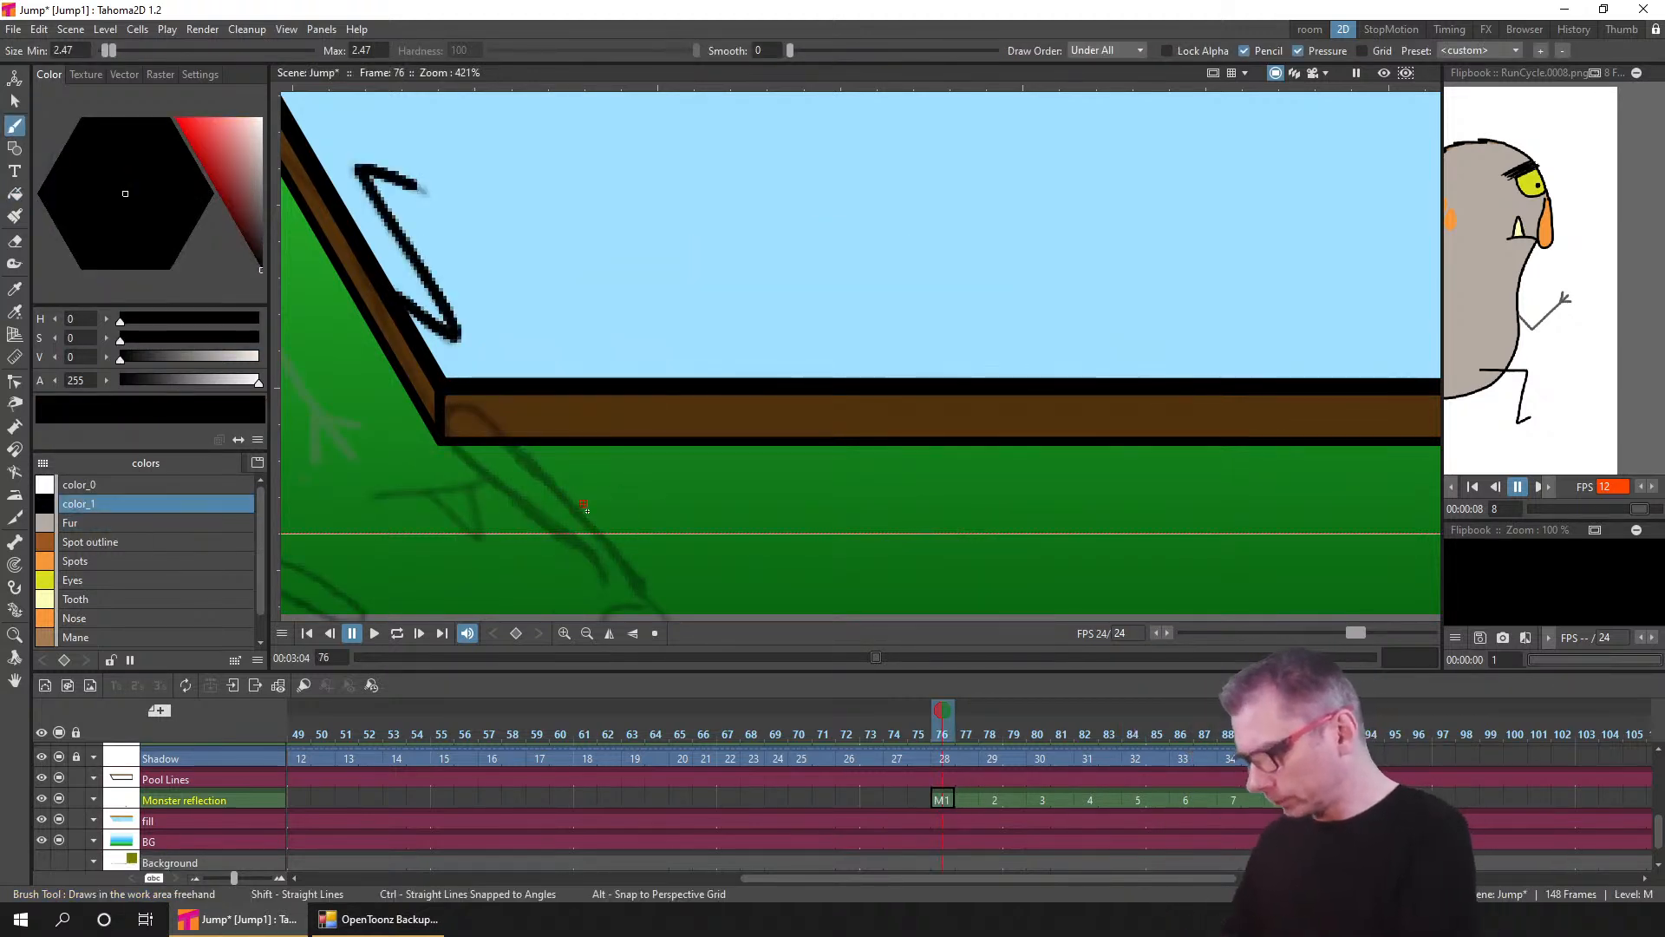
pyautogui.moveTo(588, 511); pyautogui.dragTo(799, 477)
pyautogui.hotkey('ctrl', 's')
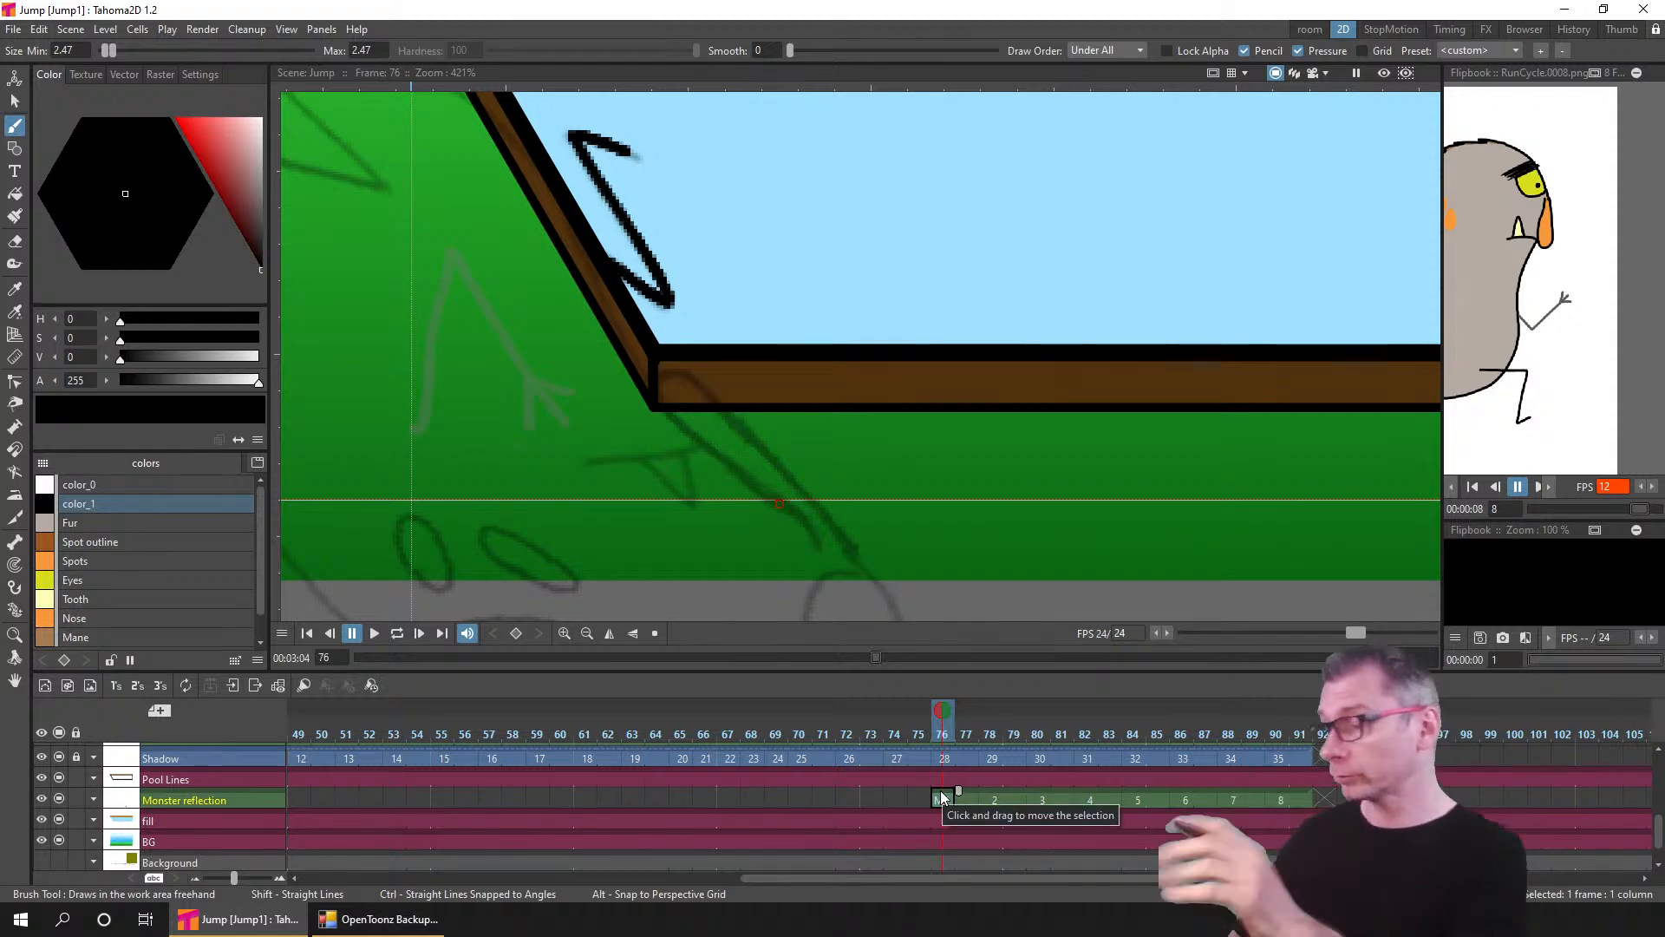
# - Hide the Reflection sketch layer by turning off both of its visibility settings
pyautogui.scroll(-3, 1010, 396)
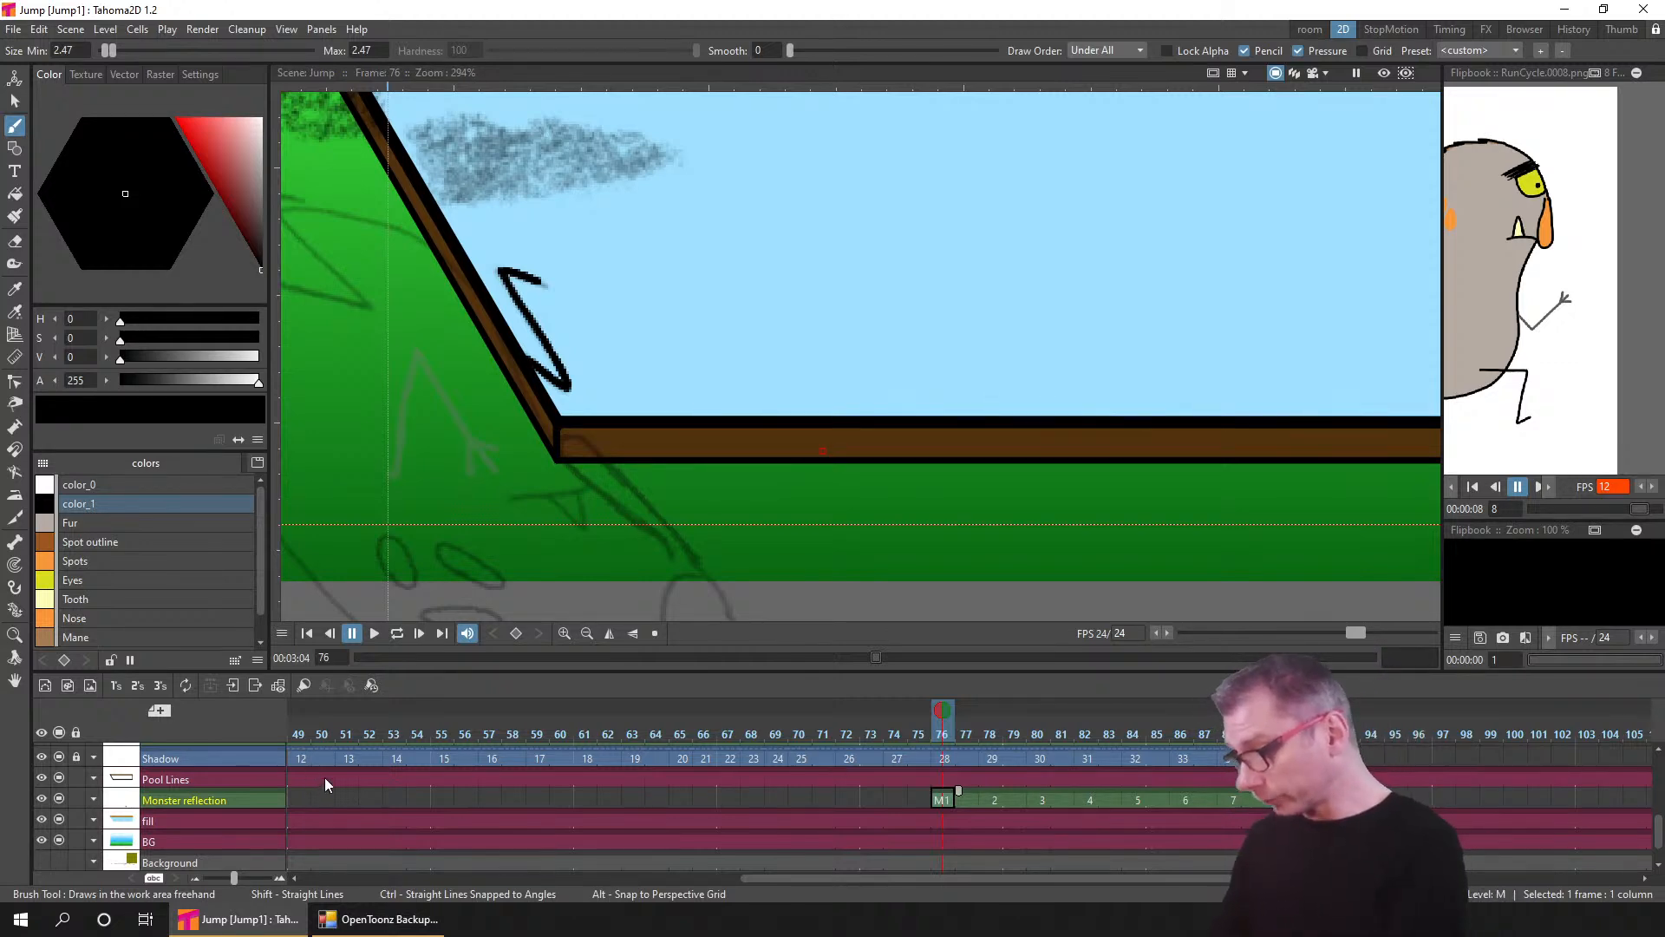
pyautogui.scroll(2, 325, 777)
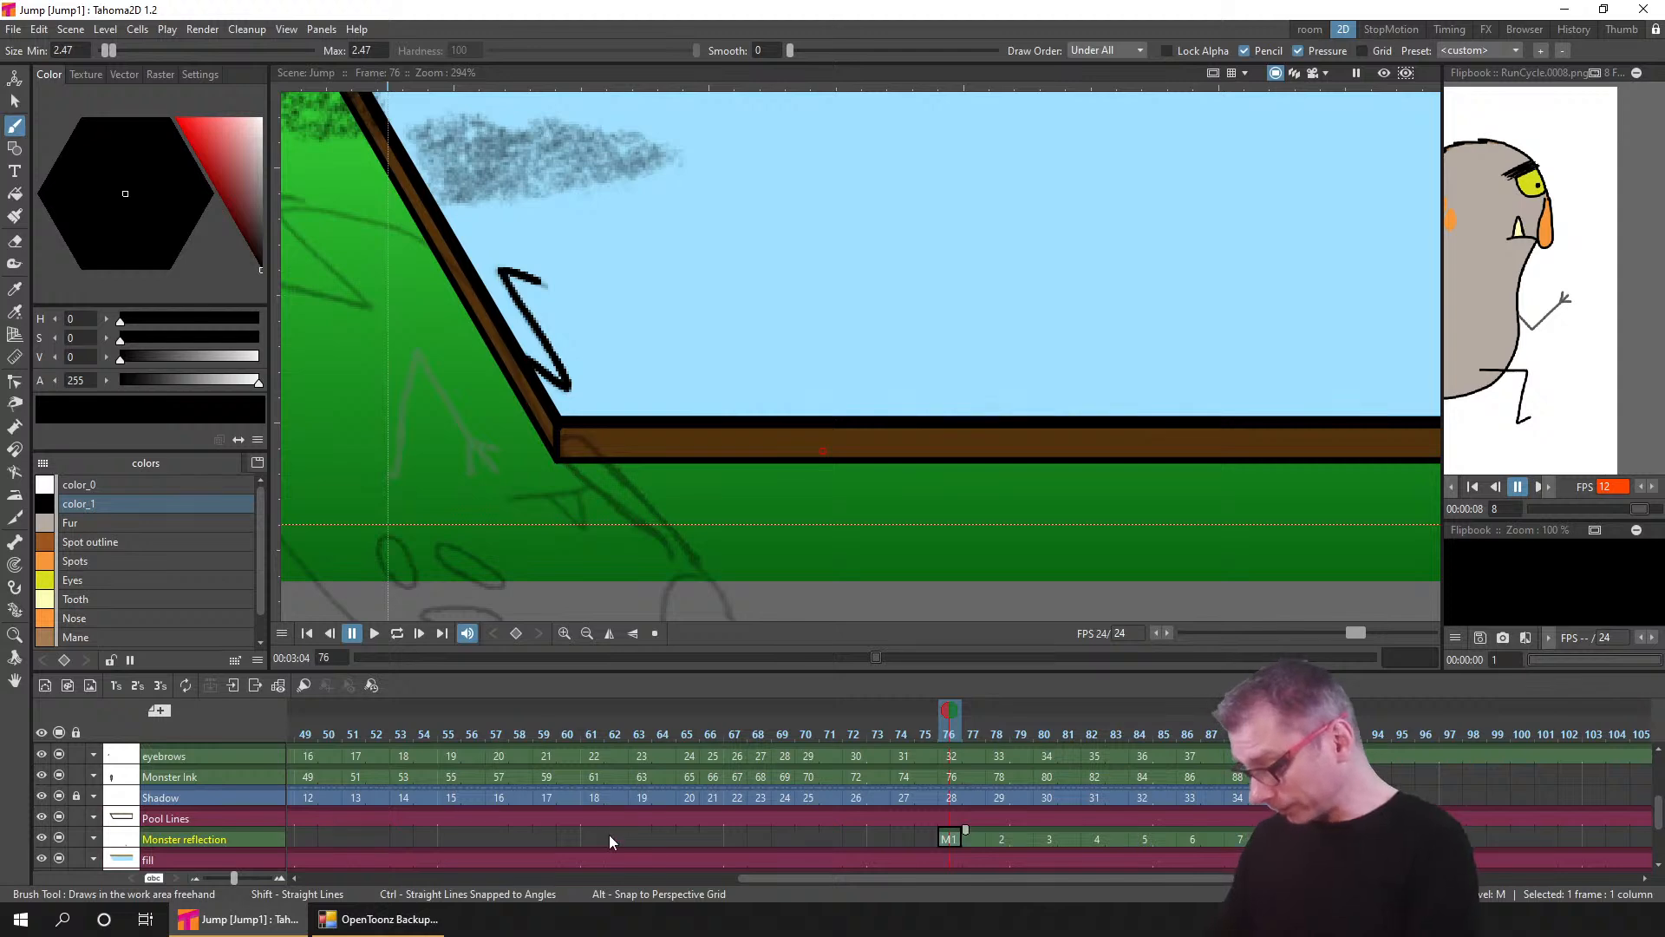
pyautogui.scroll(3, 1070, 824)
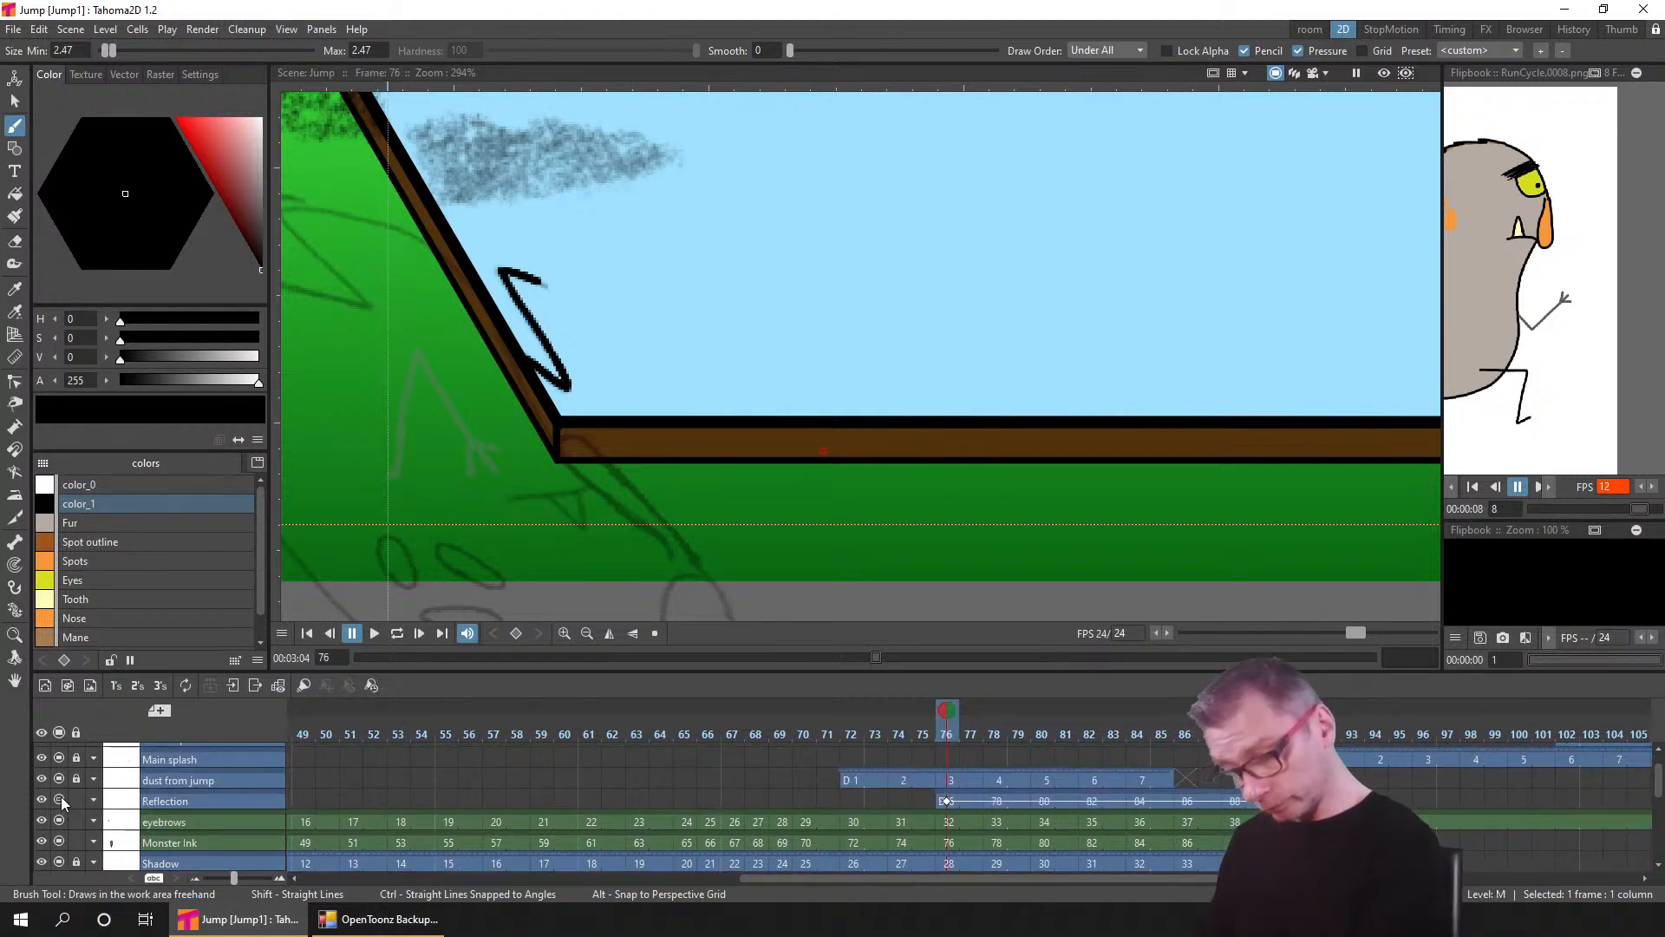
pyautogui.click(59, 799)
pyautogui.click(41, 799)
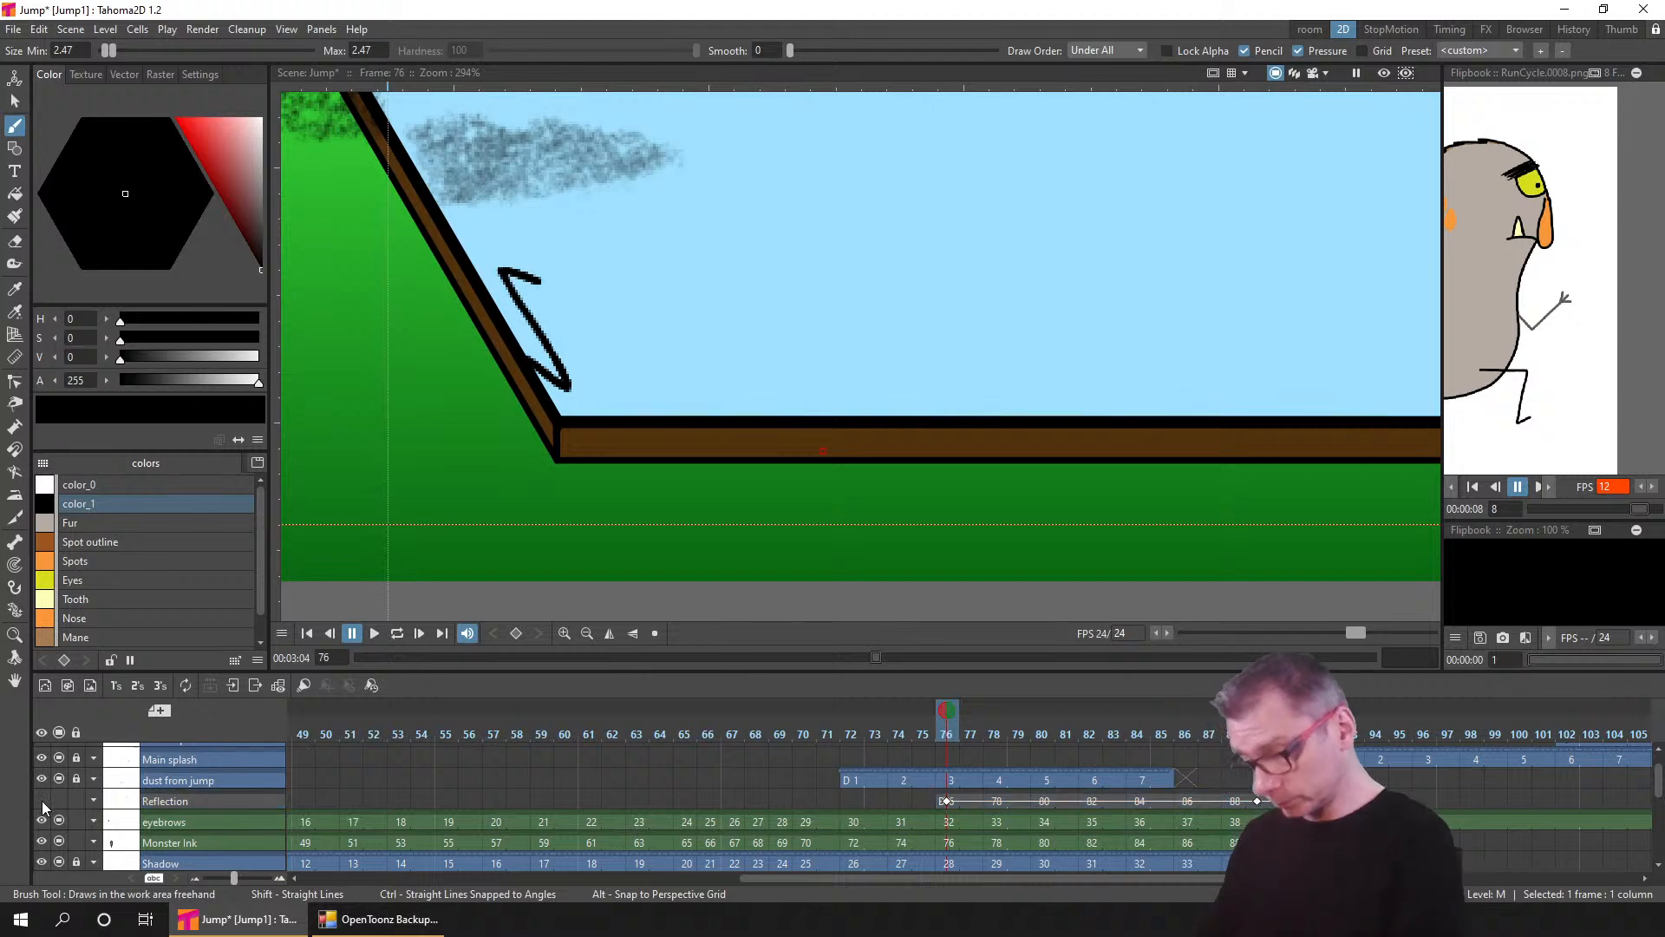
# - Scrub through the reflection from frame 77 onward and fill the mane on frame 88 with the Mane color
pyautogui.scroll(-5, 1006, 801)
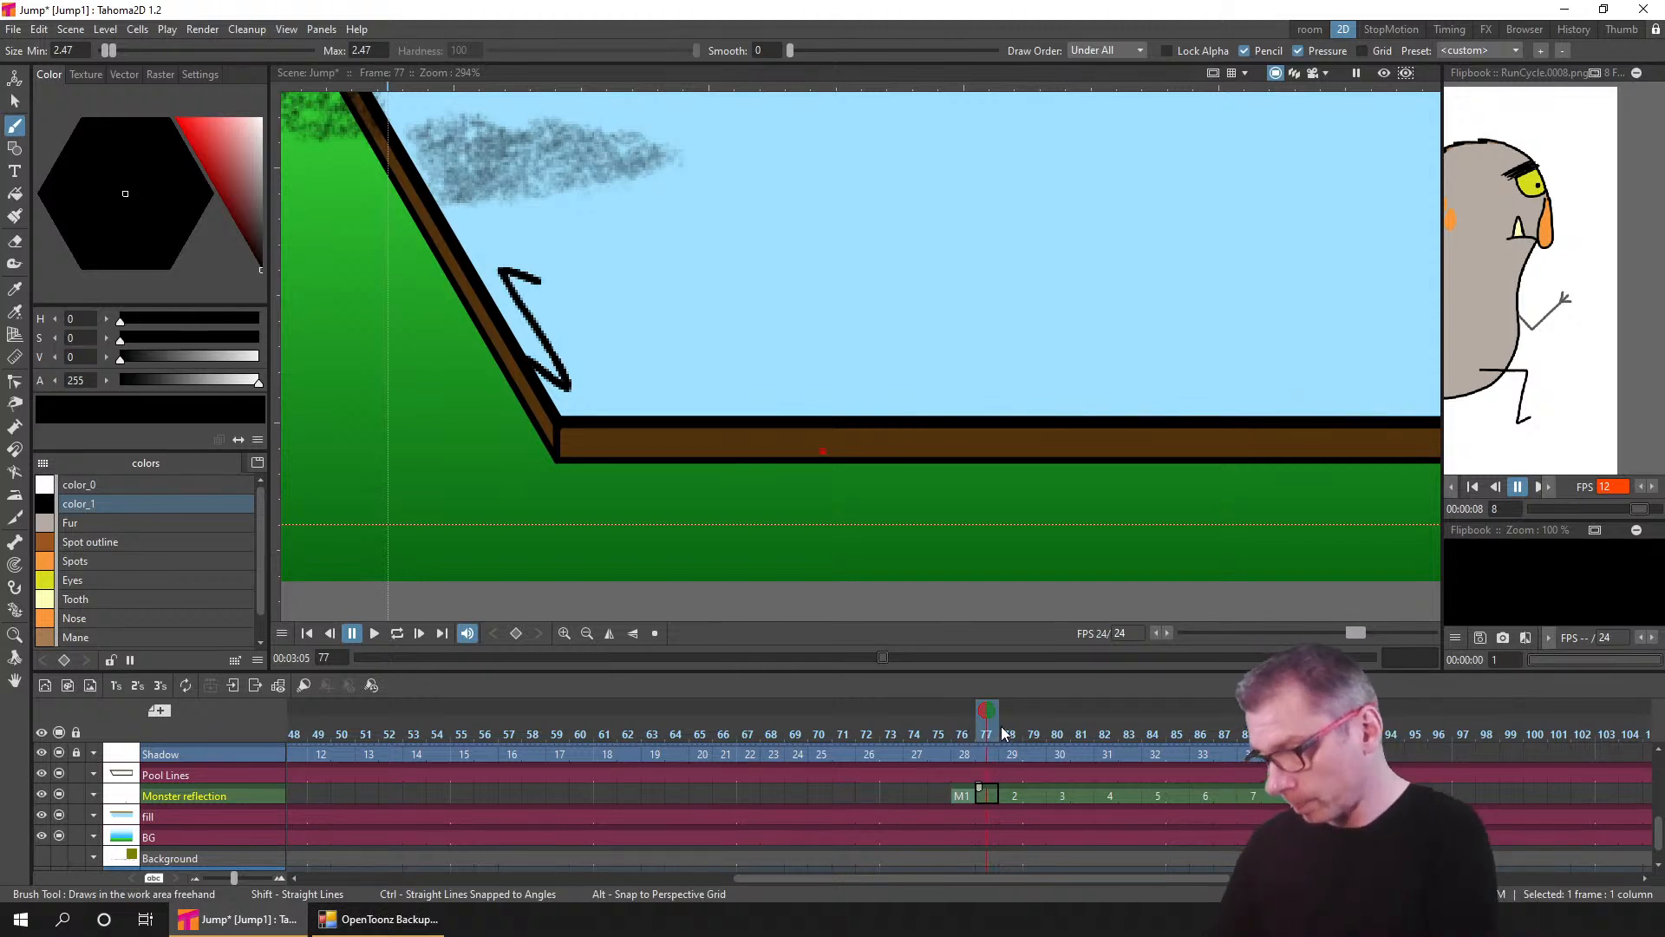
pyautogui.click(1028, 725)
pyautogui.moveTo(1027, 725); pyautogui.dragTo(1295, 723)
pyautogui.click(1201, 733)
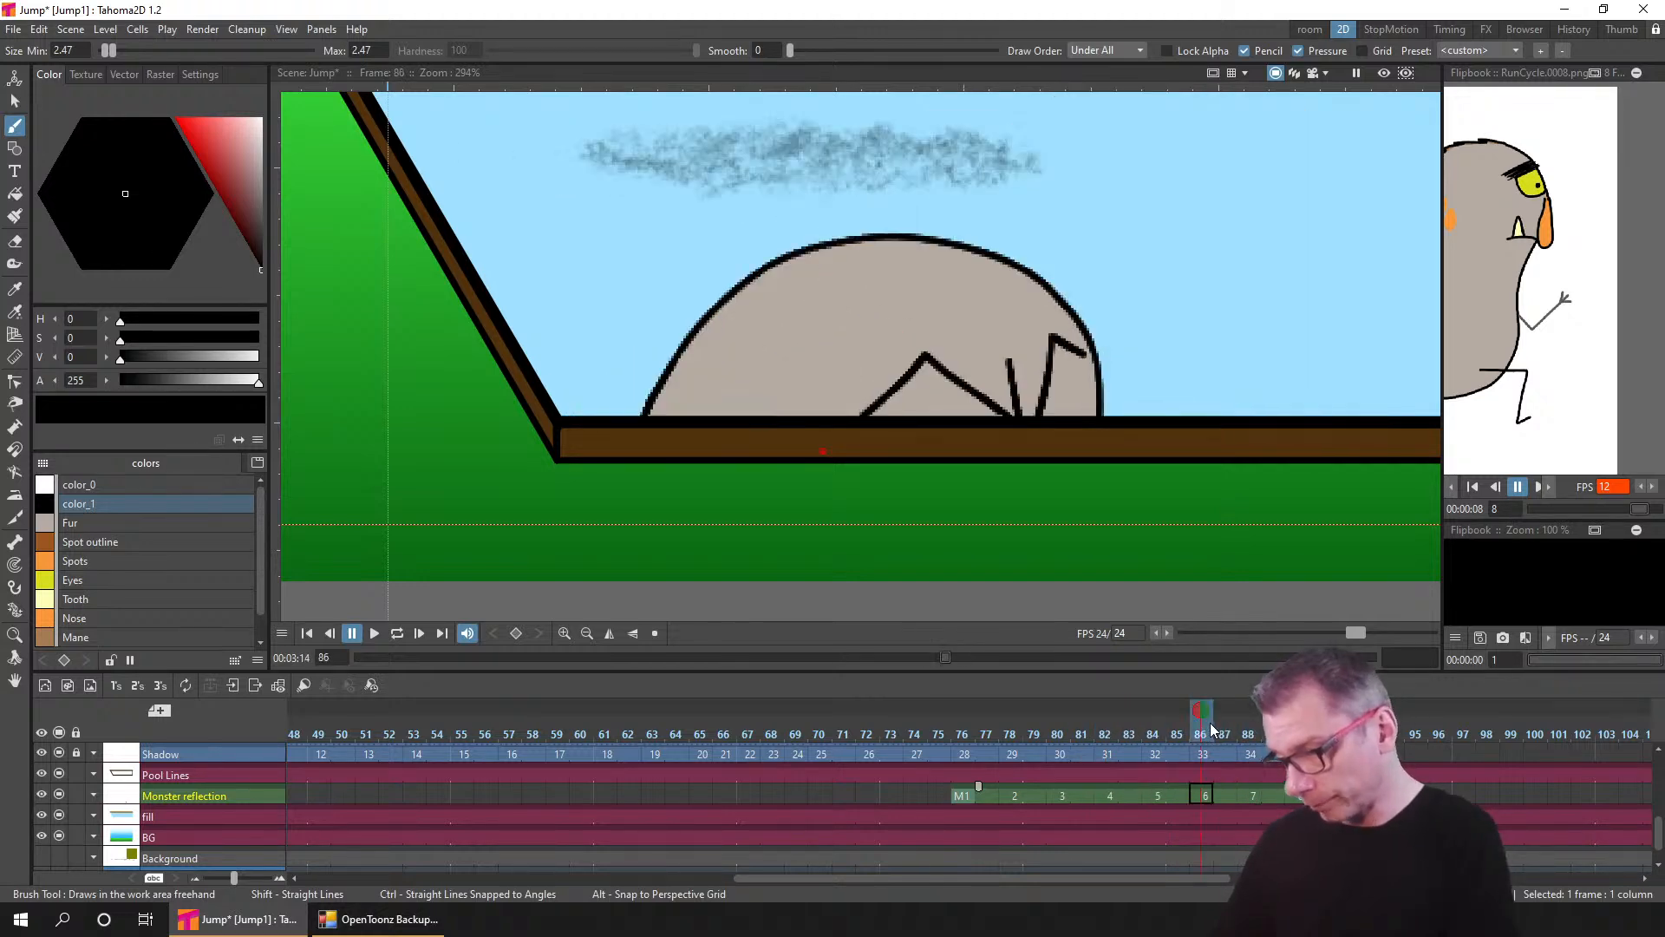
pyautogui.click(1246, 735)
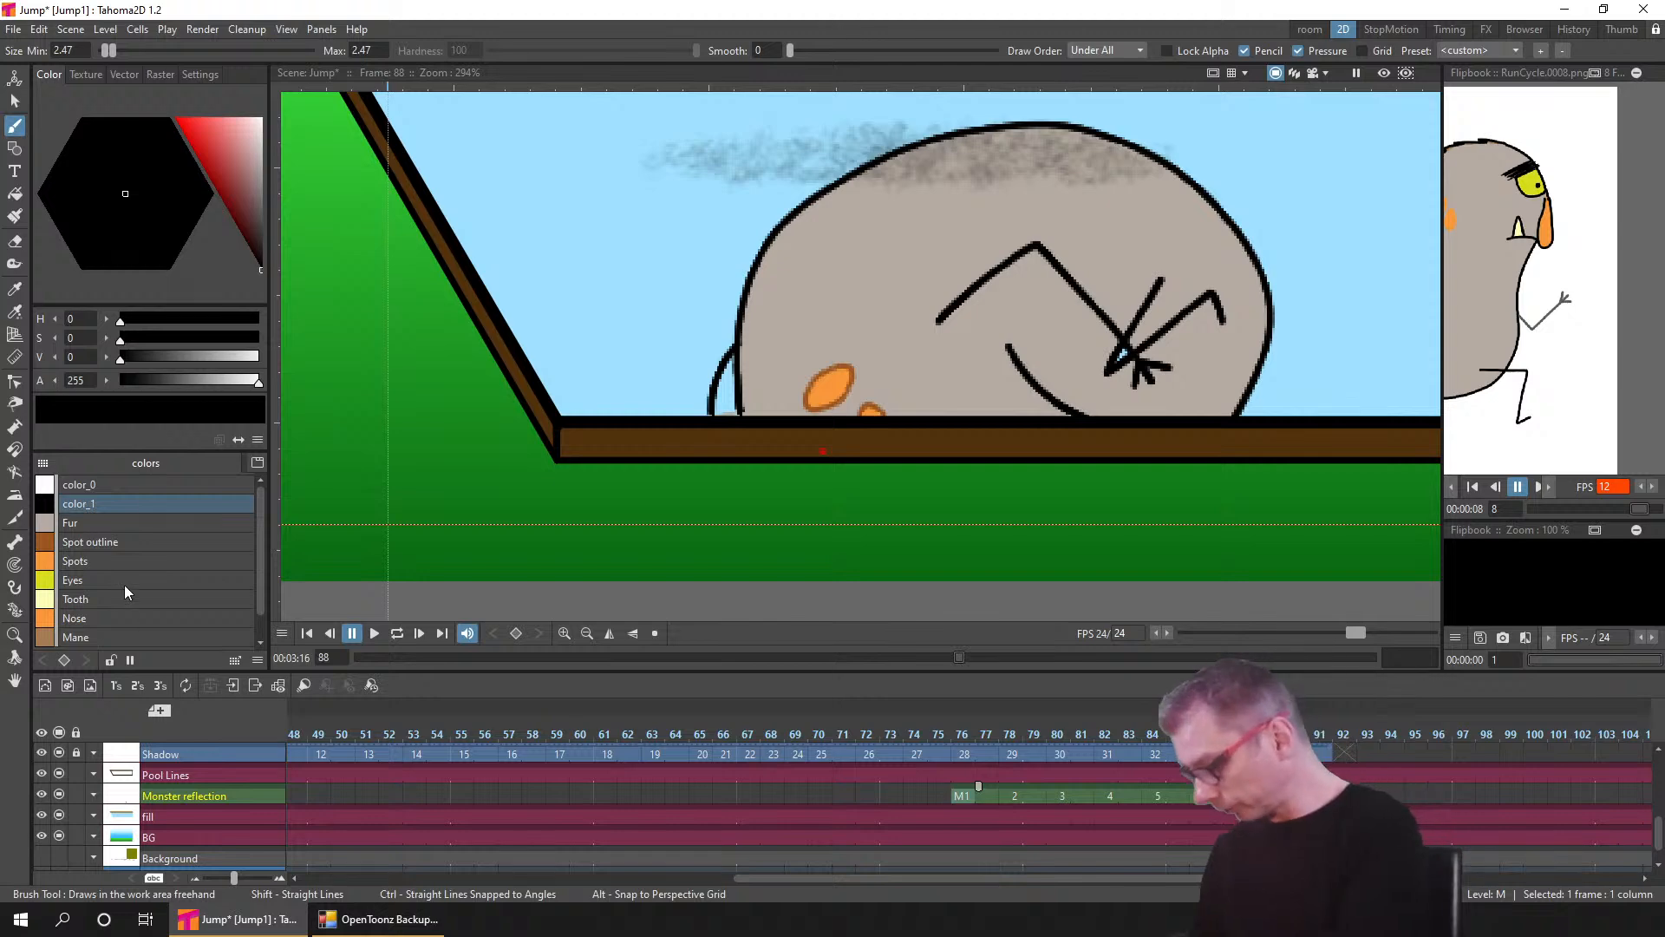
pyautogui.click(117, 634)
pyautogui.click(18, 217)
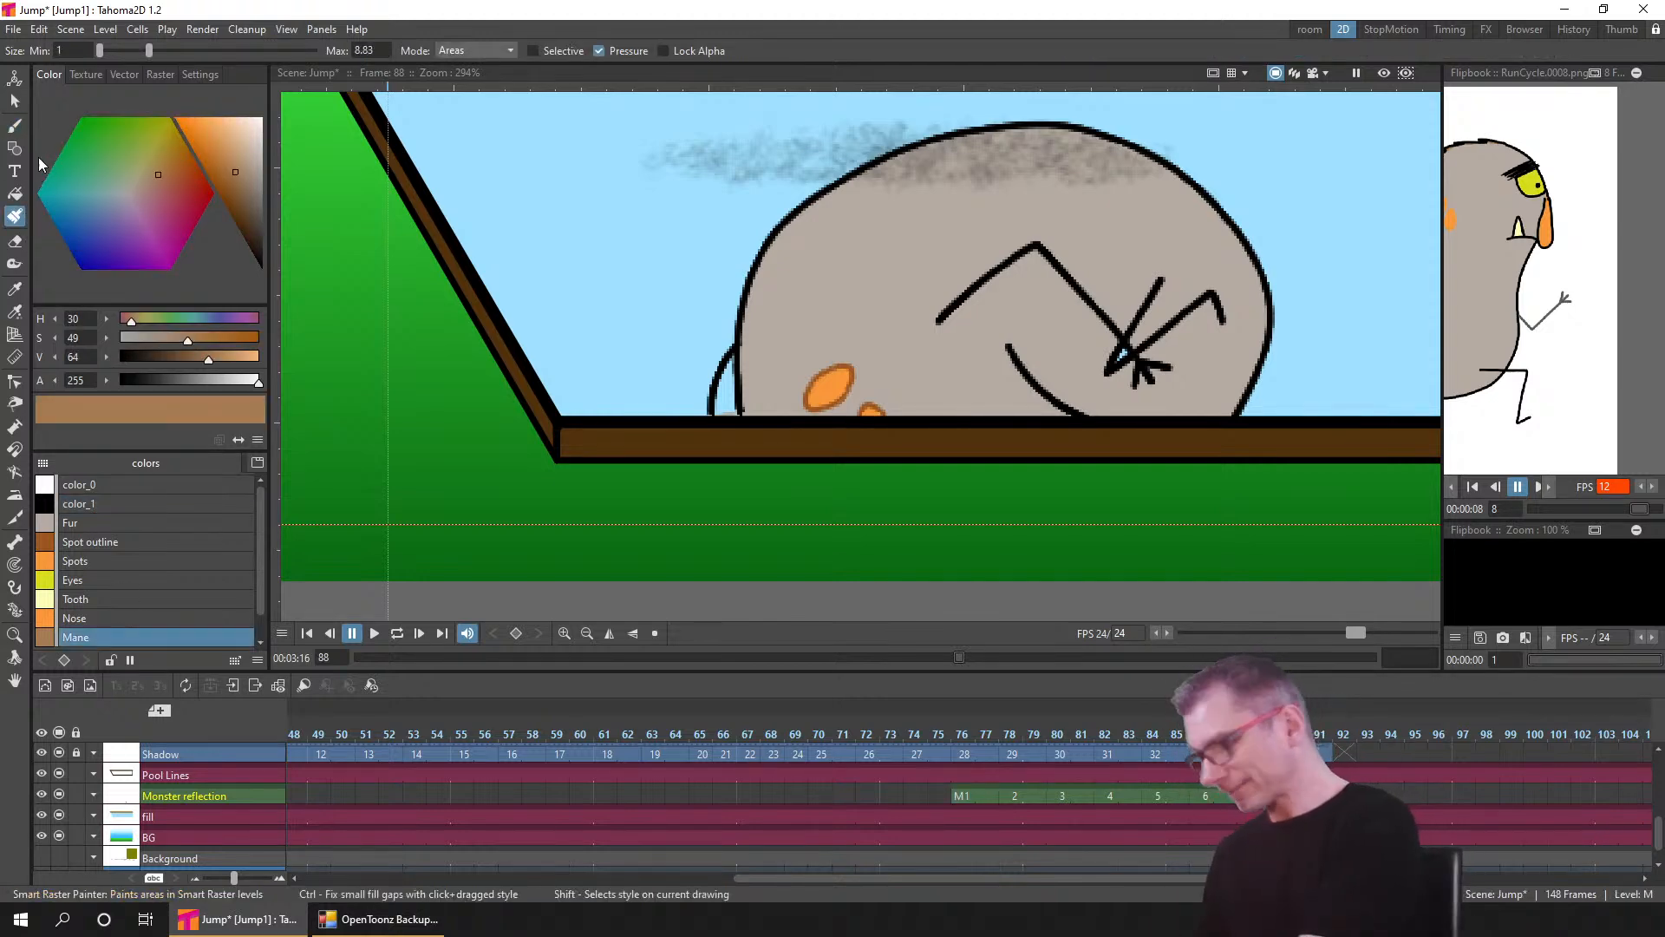
pyautogui.click(15, 192)
pyautogui.click(728, 382)
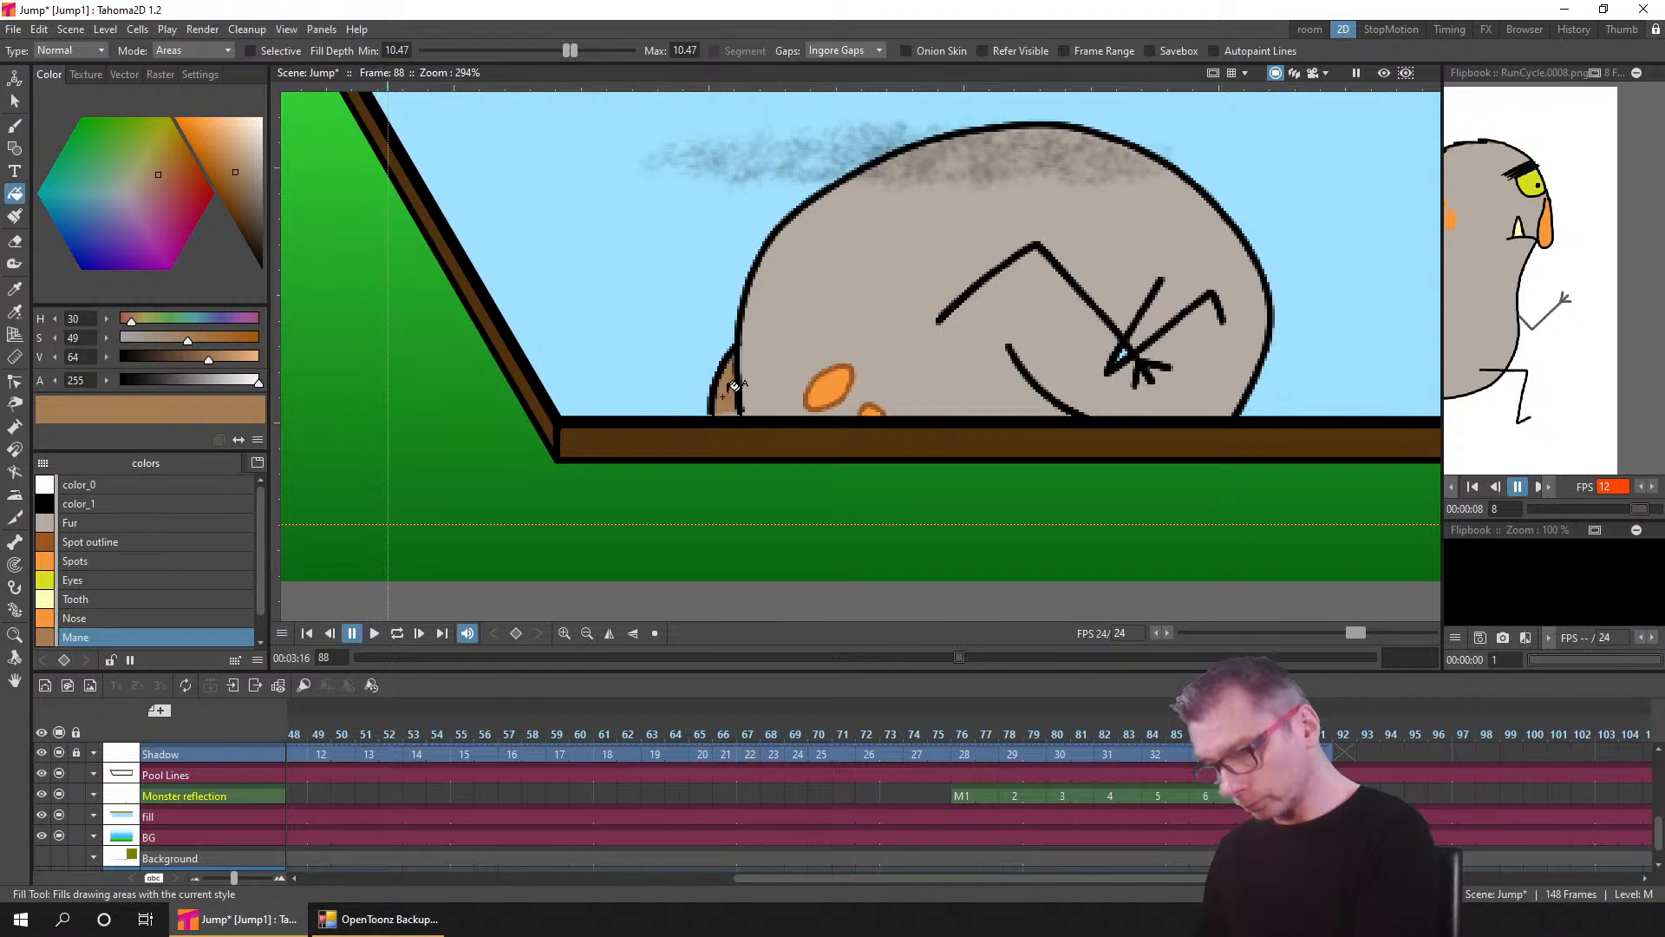
# - Fill the mane on frame 90 with Mane and extend its color_1 outline down to the pool edge
pyautogui.click(1300, 795)
pyautogui.click(791, 407)
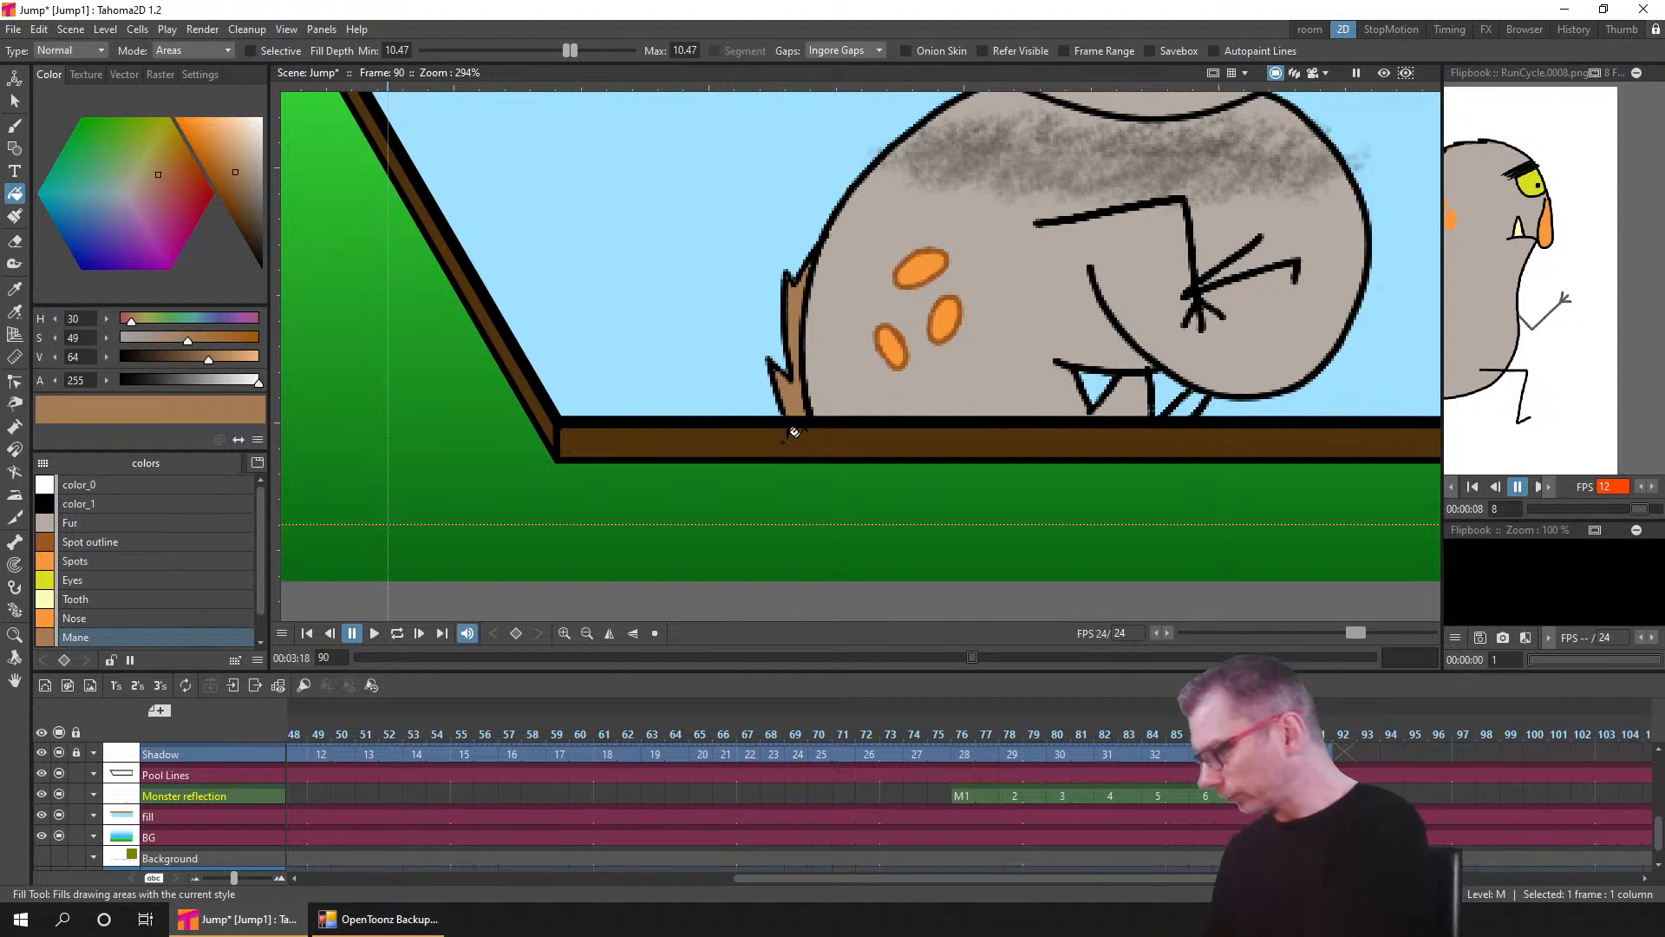
pyautogui.click(18, 128)
pyautogui.scroll(5, 770, 414)
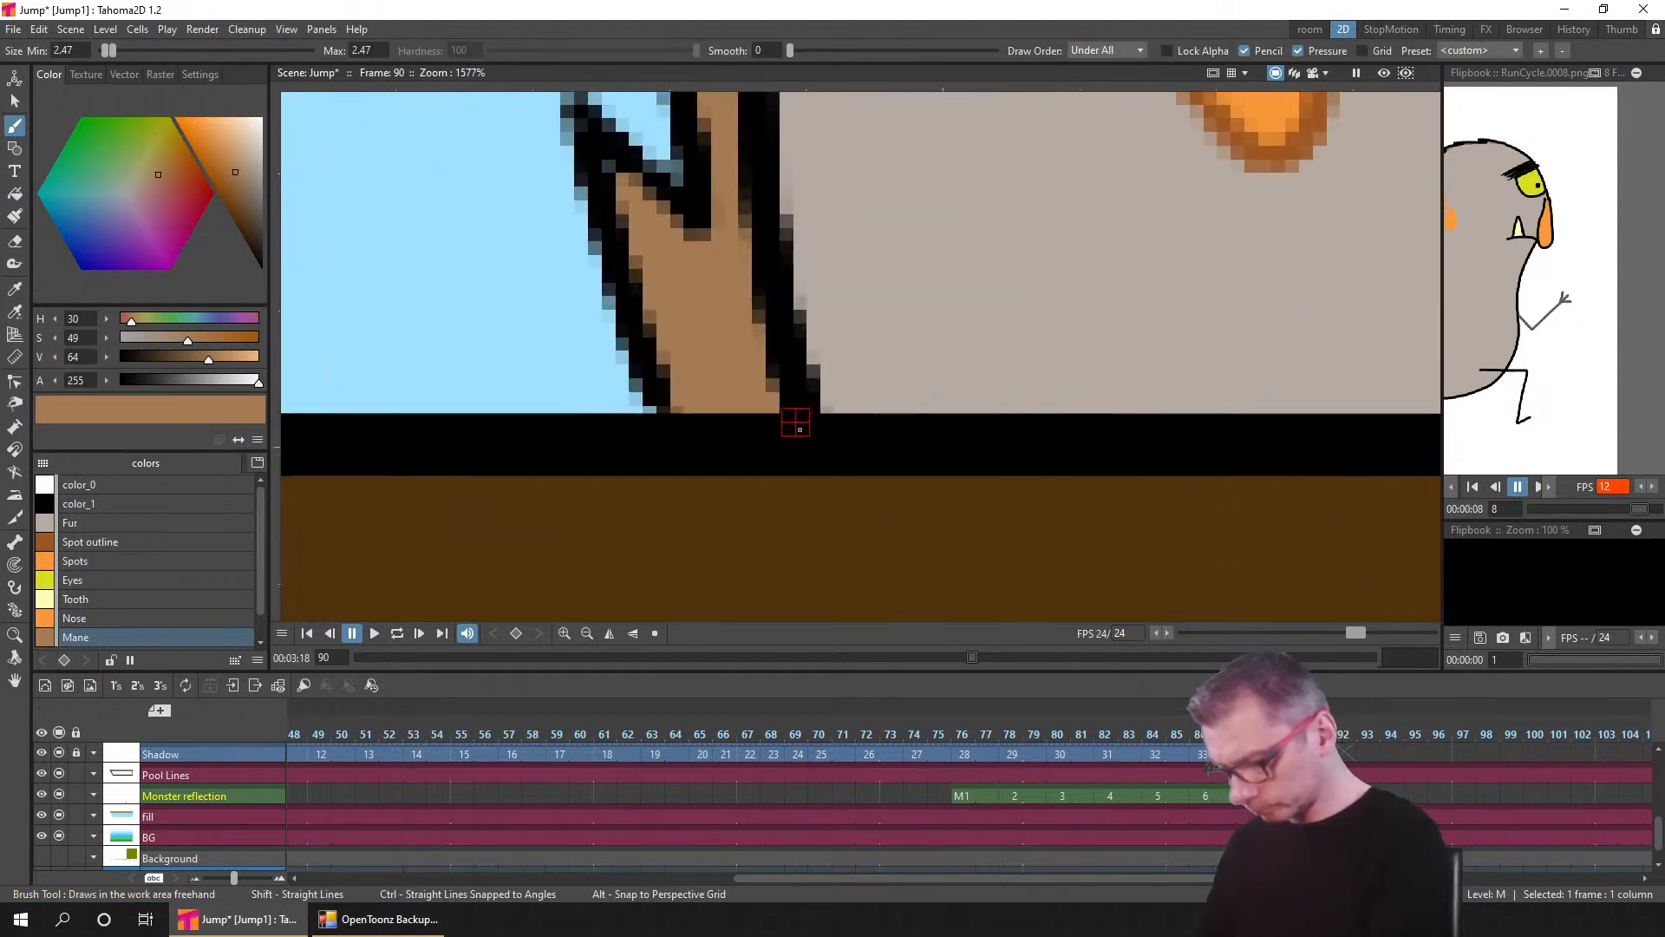
pyautogui.click(97, 503)
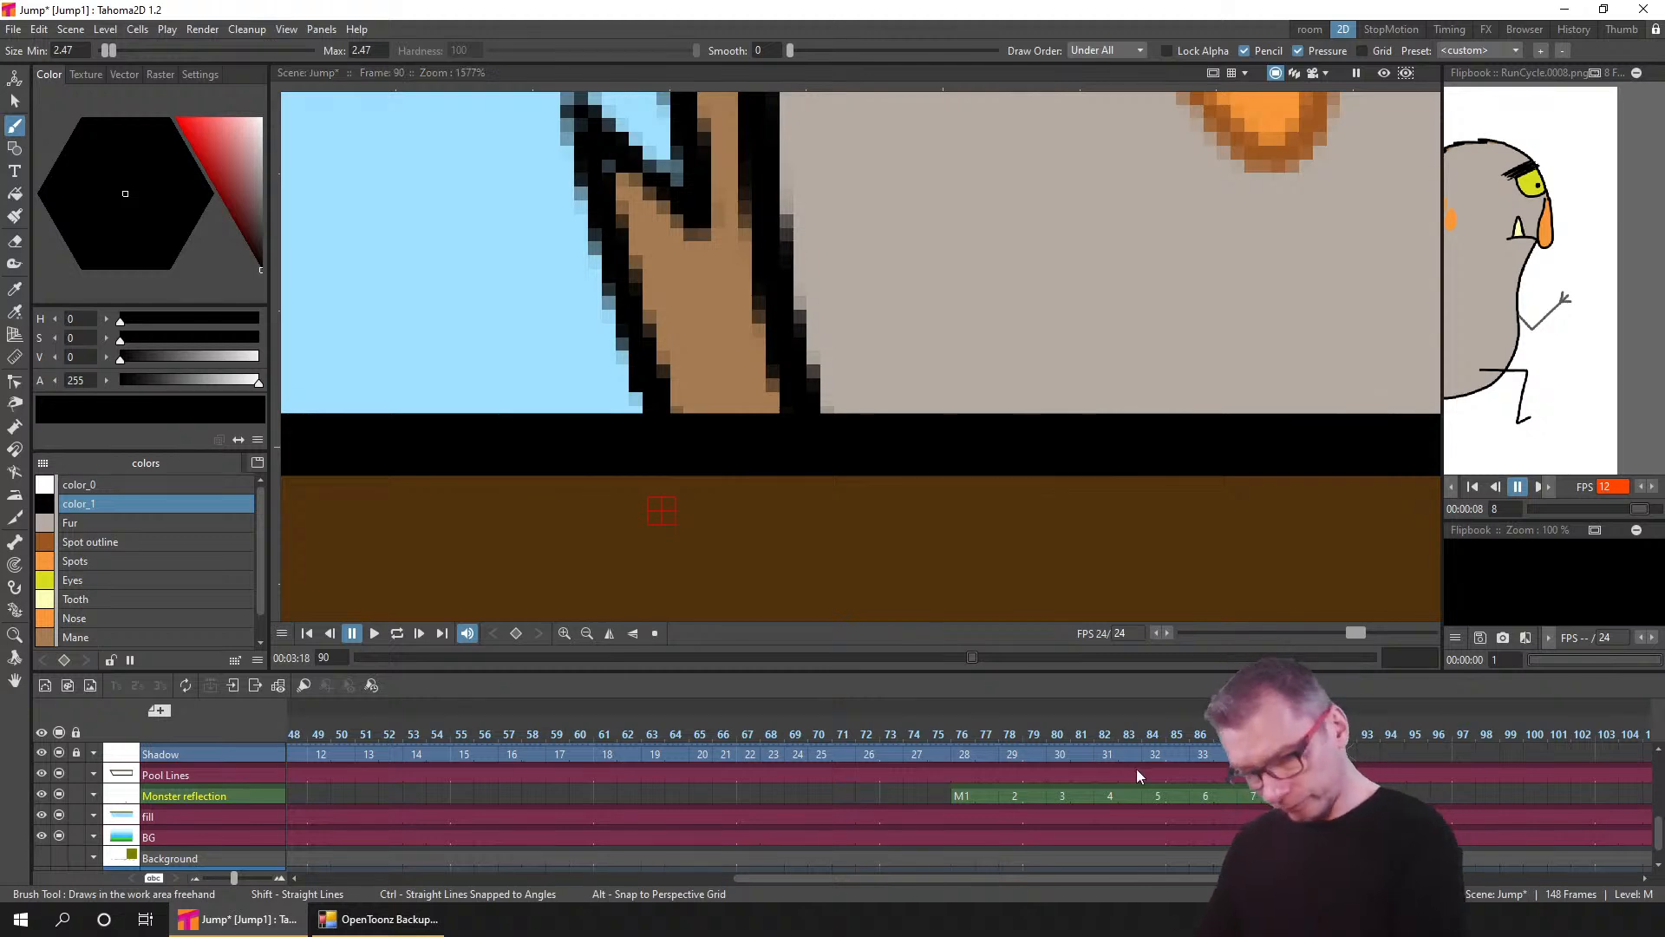
# - Brush the Mane color under the lines along the light strip at the base of frame 88's mane
pyautogui.click(1251, 793)
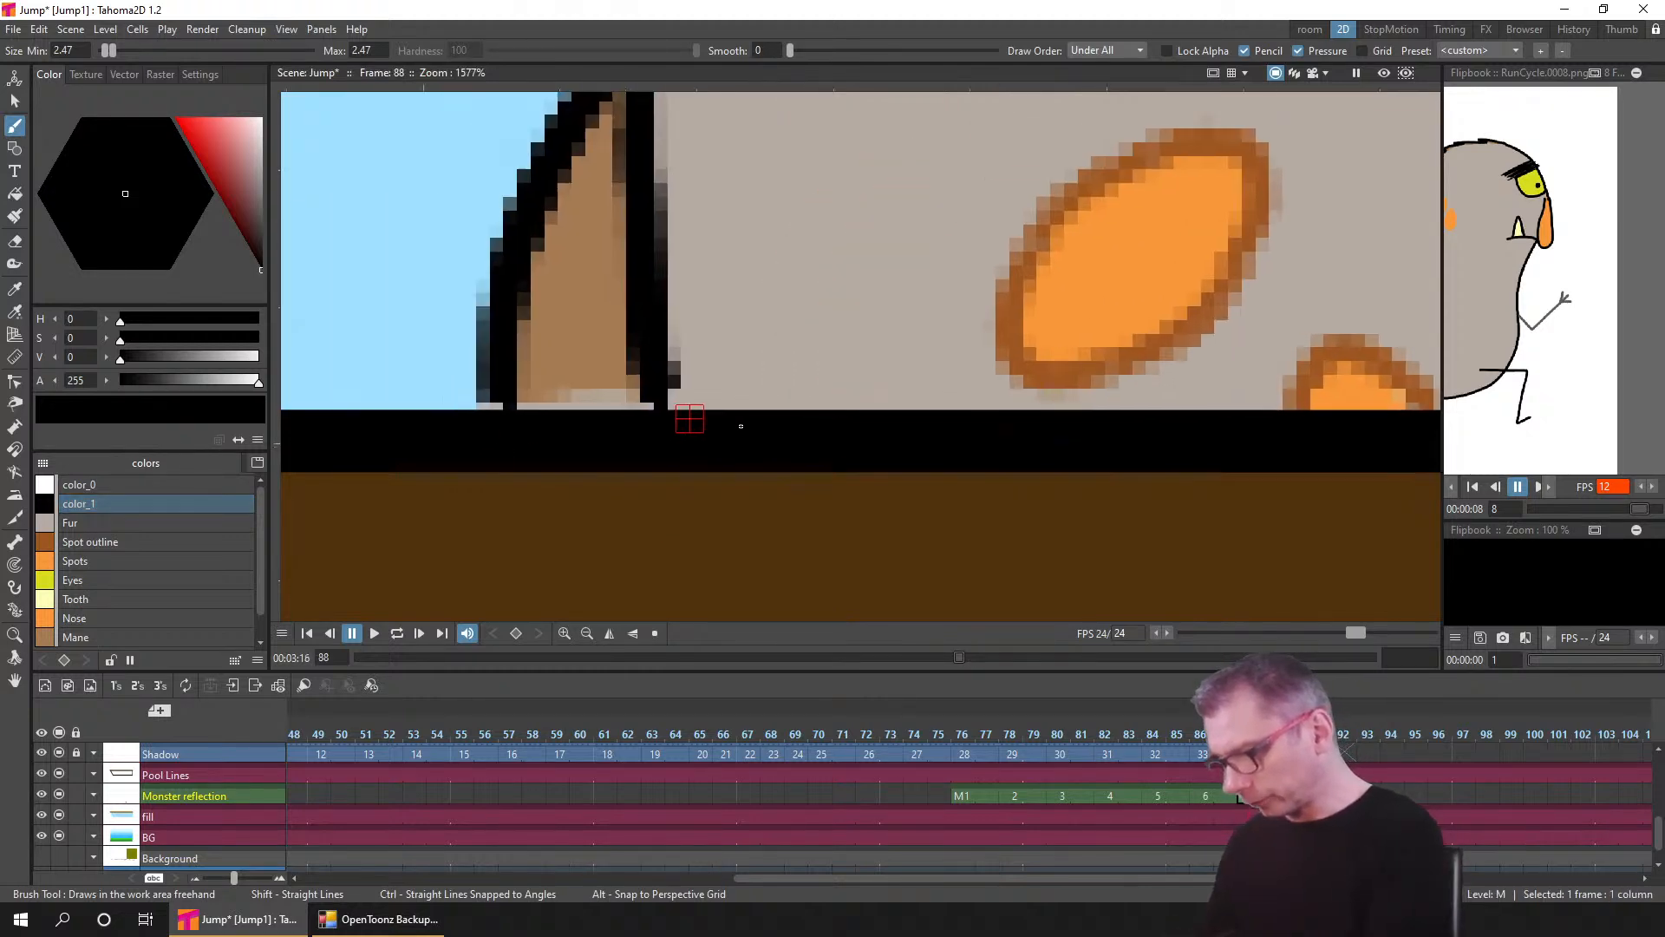
pyautogui.click(16, 215)
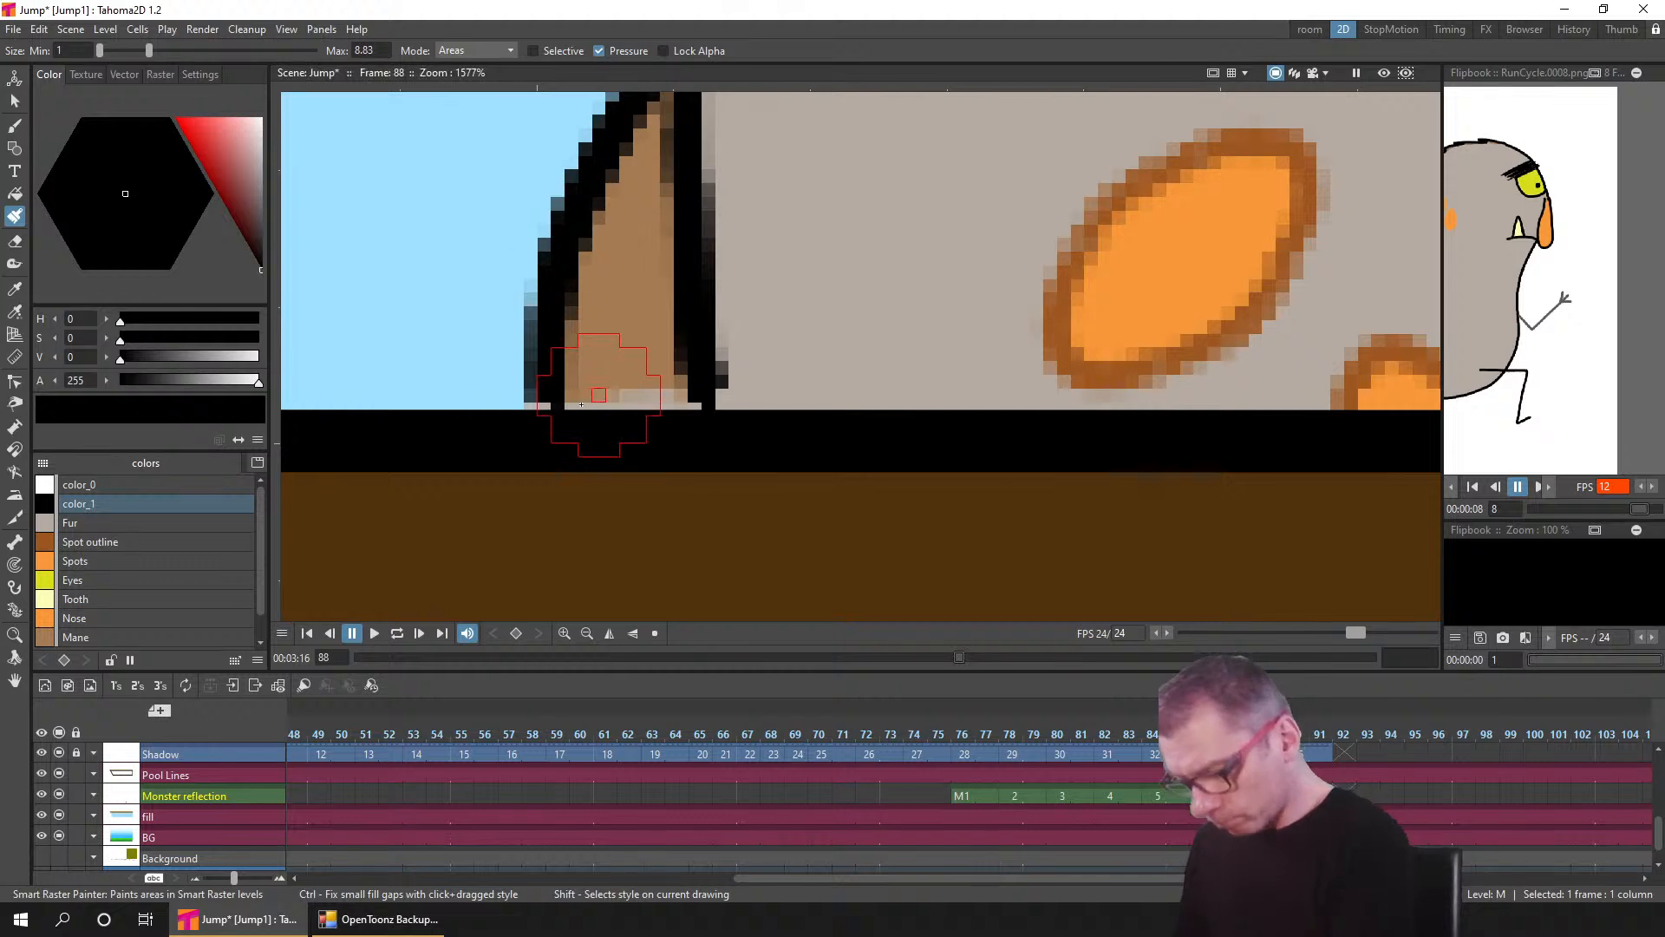
pyautogui.moveTo(587, 407)
pyautogui.mouseDown()
pyautogui.moveTo(663, 401)
pyautogui.moveTo(613, 409)
pyautogui.mouseUp()
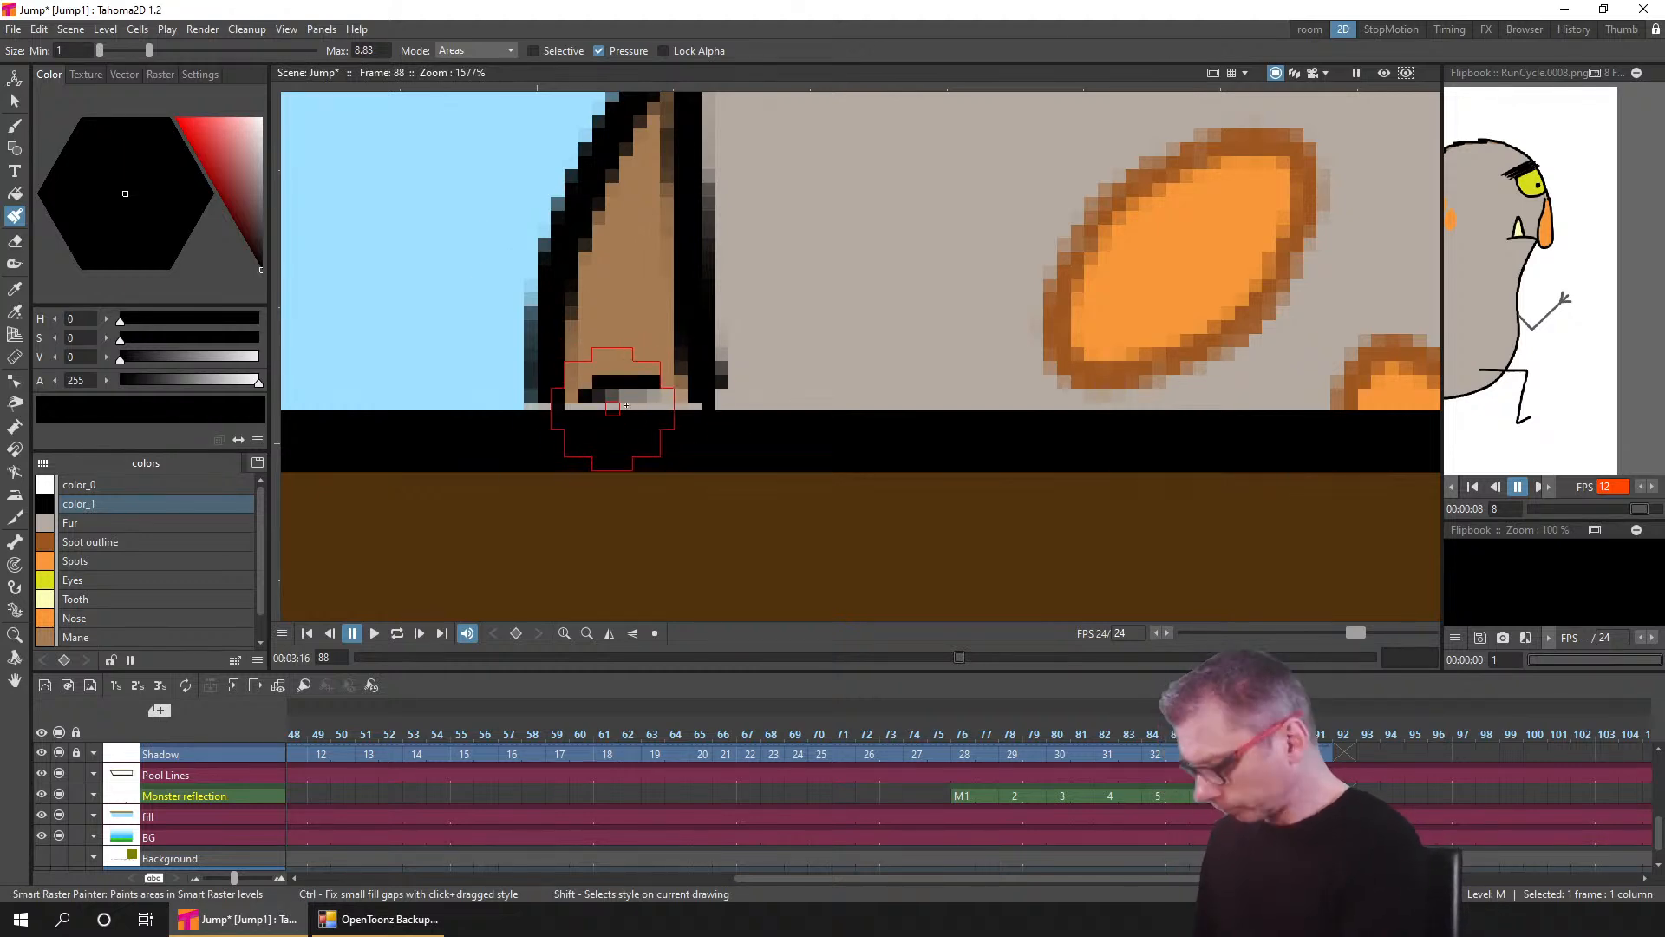
pyautogui.hotkey('ctrl', 'z')
pyautogui.click(131, 632)
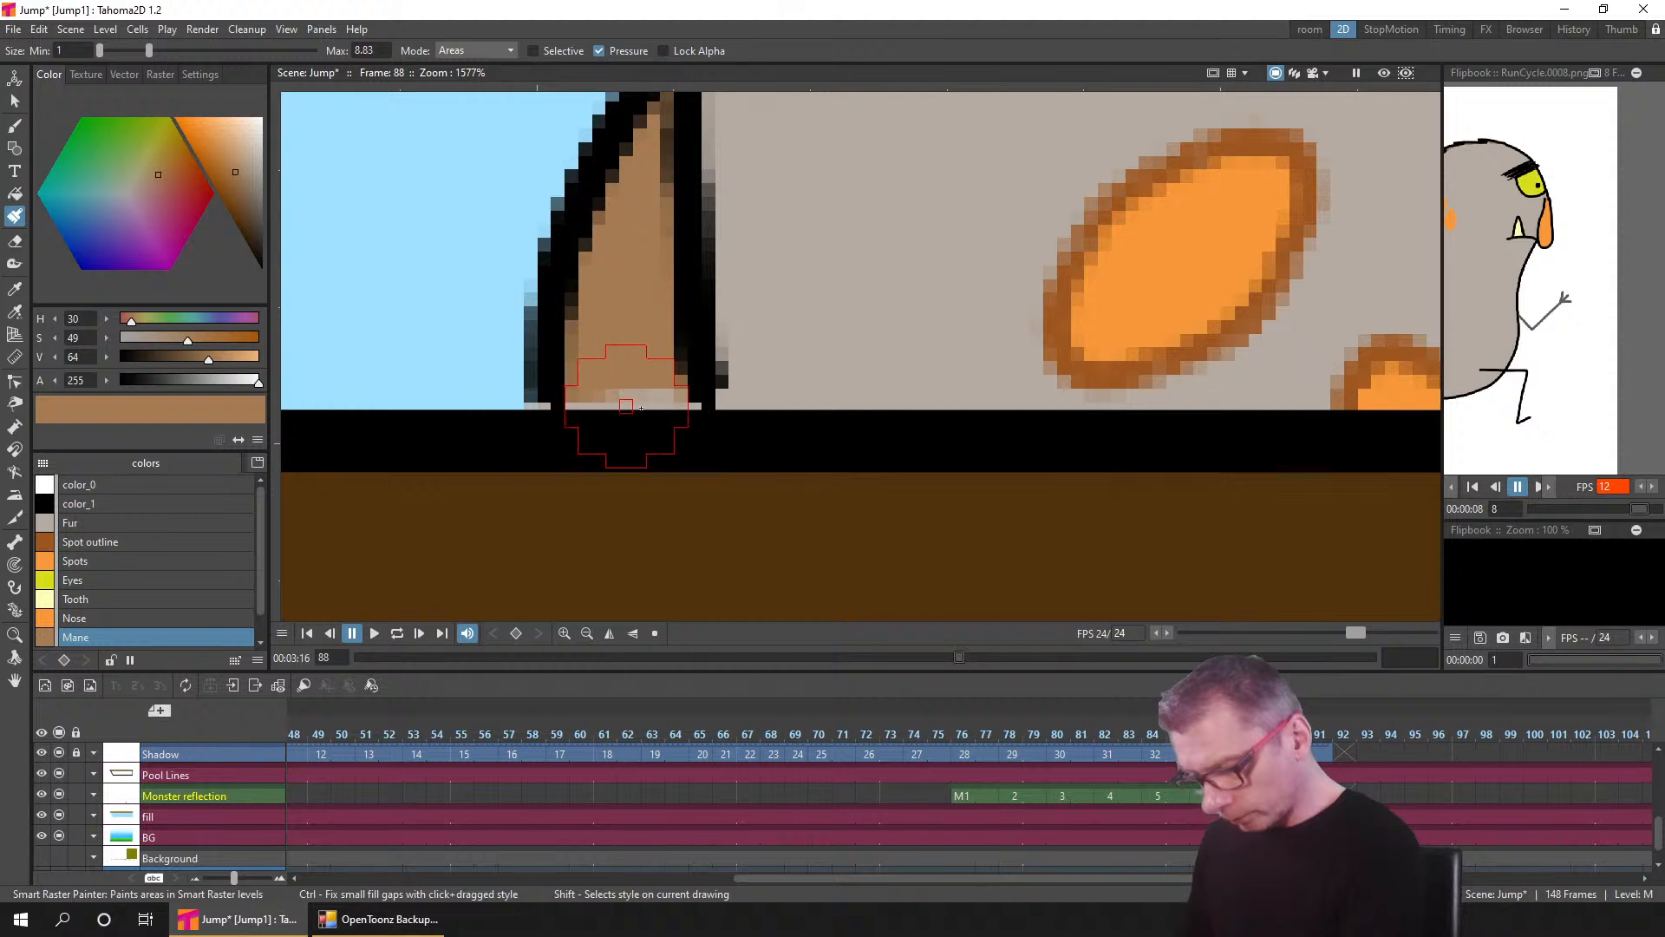
pyautogui.click(23, 127)
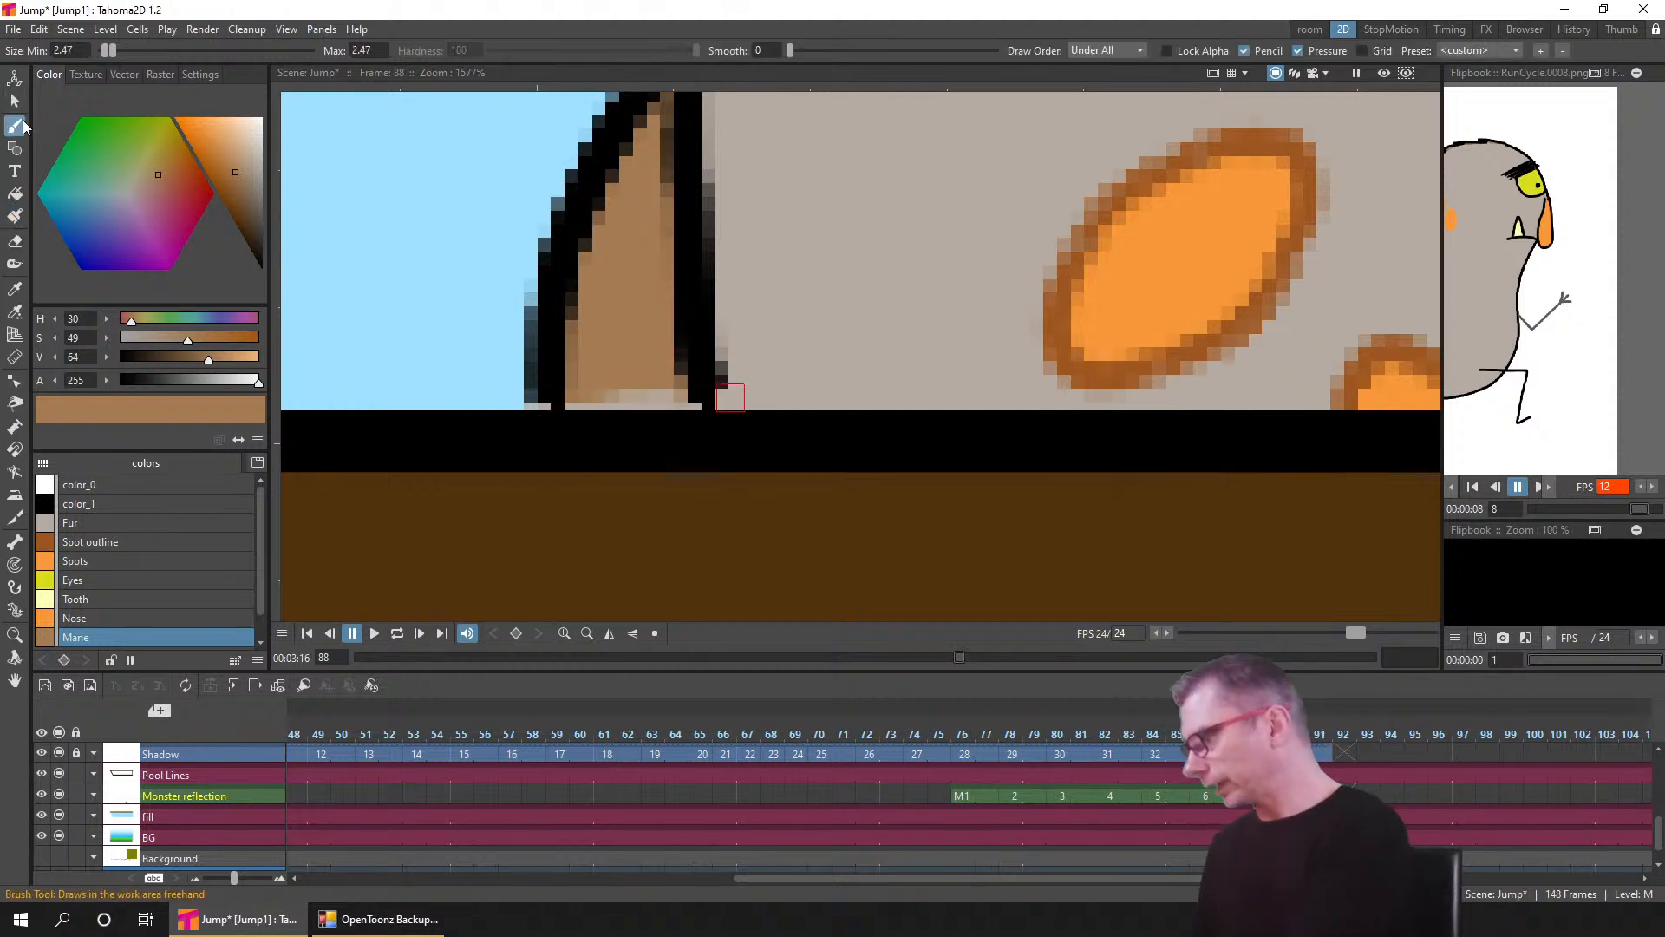
pyautogui.moveTo(576, 402); pyautogui.dragTo(684, 413)
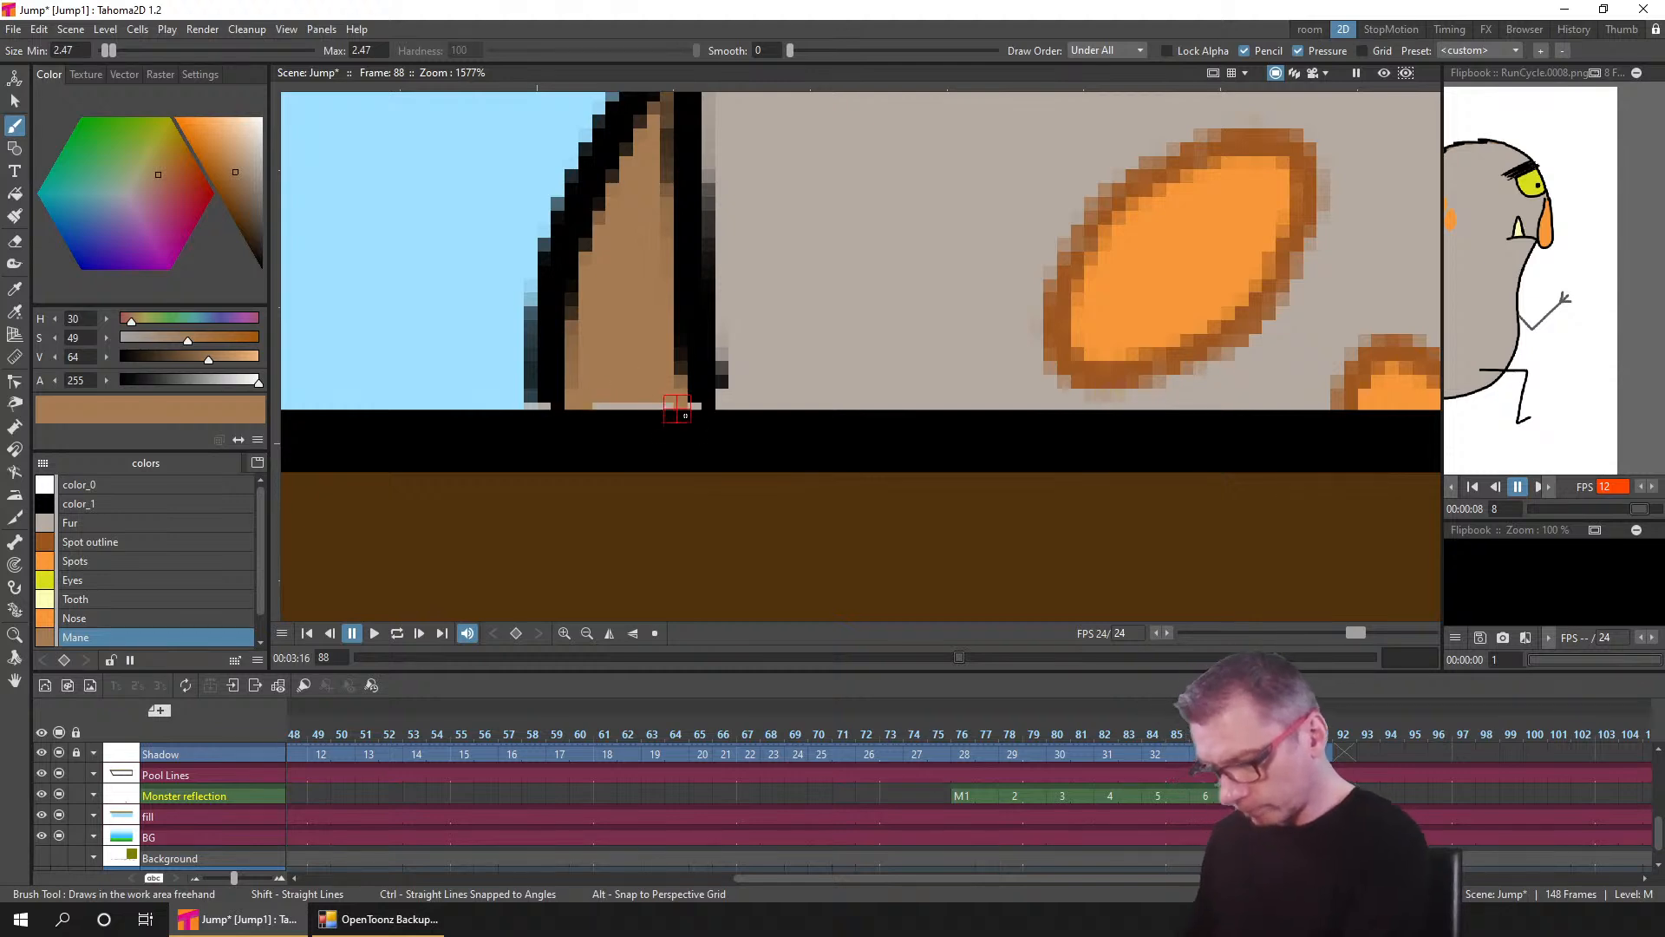
# - Try to recolor the remaining light strip at the base of frame 88's mane with the Paint Brush tool
pyautogui.click(1137, 50)
pyautogui.click(1139, 55)
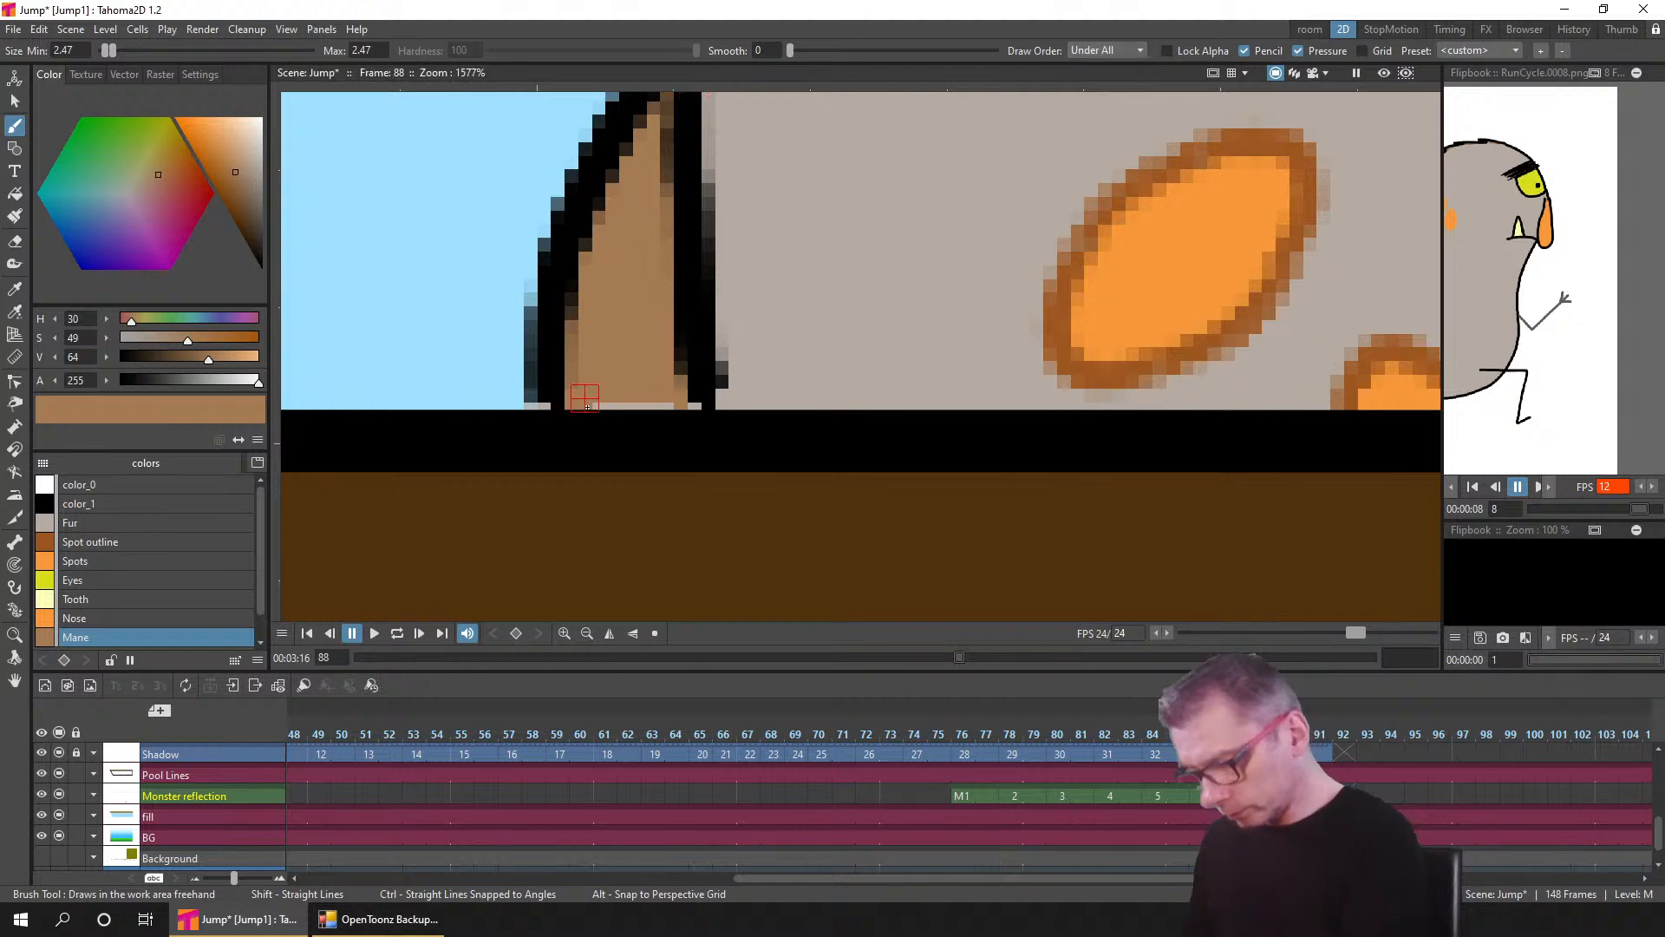
pyautogui.click(15, 216)
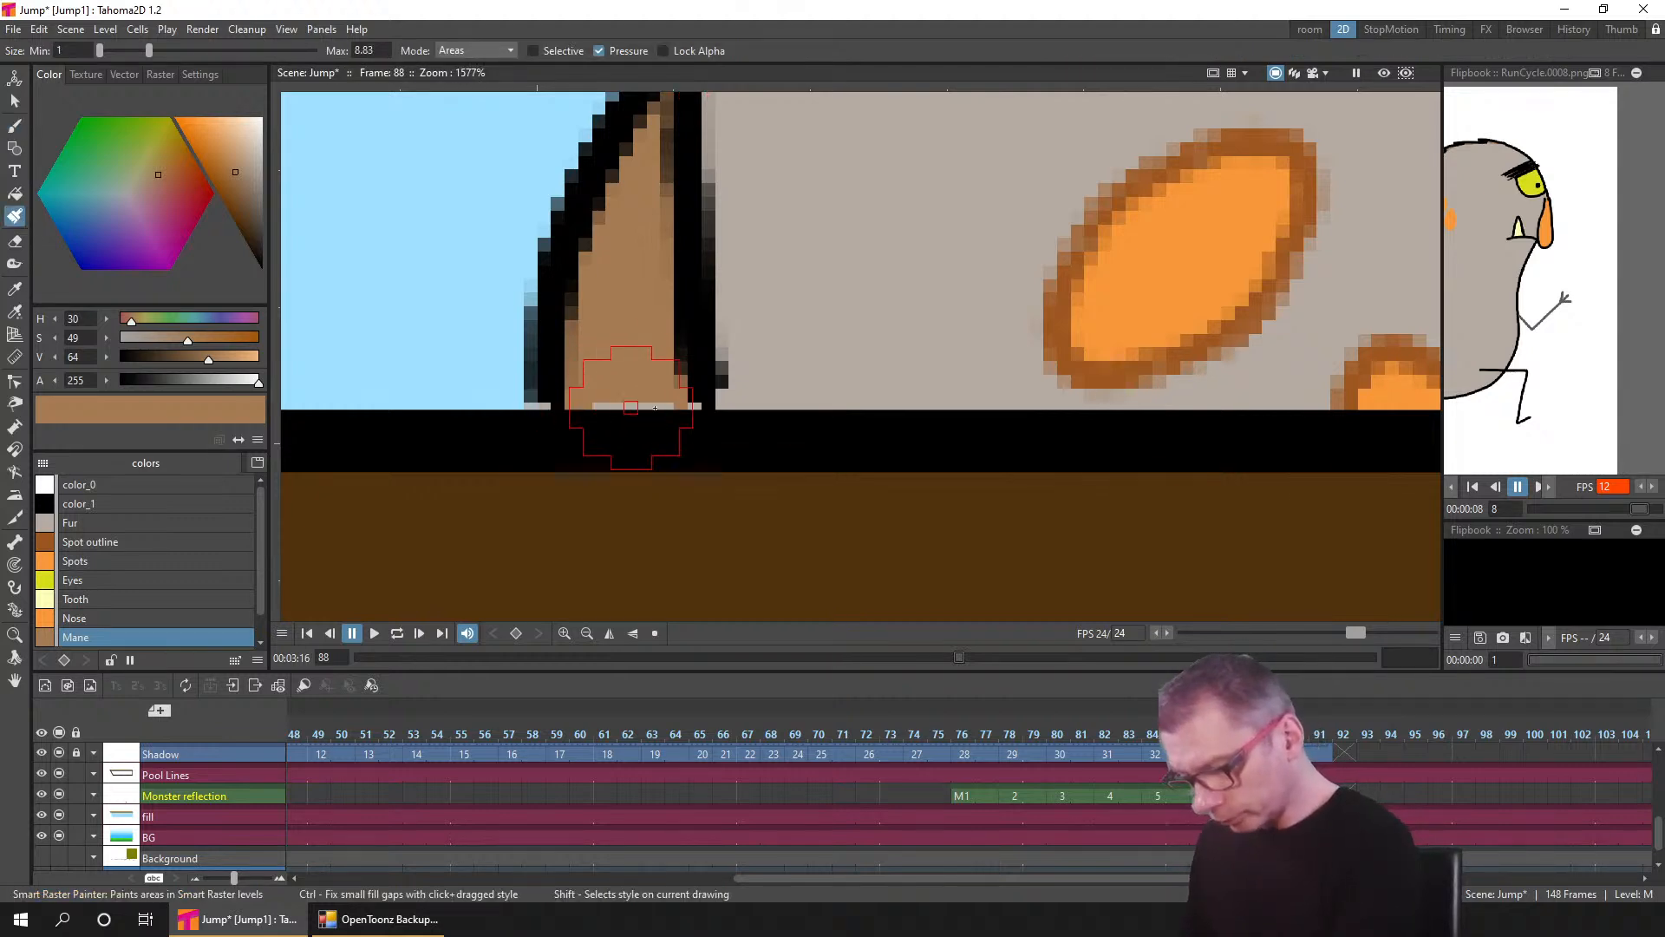
pyautogui.moveTo(632, 405)
pyautogui.mouseDown()
pyautogui.moveTo(674, 409)
pyautogui.moveTo(628, 405)
pyautogui.mouseUp()
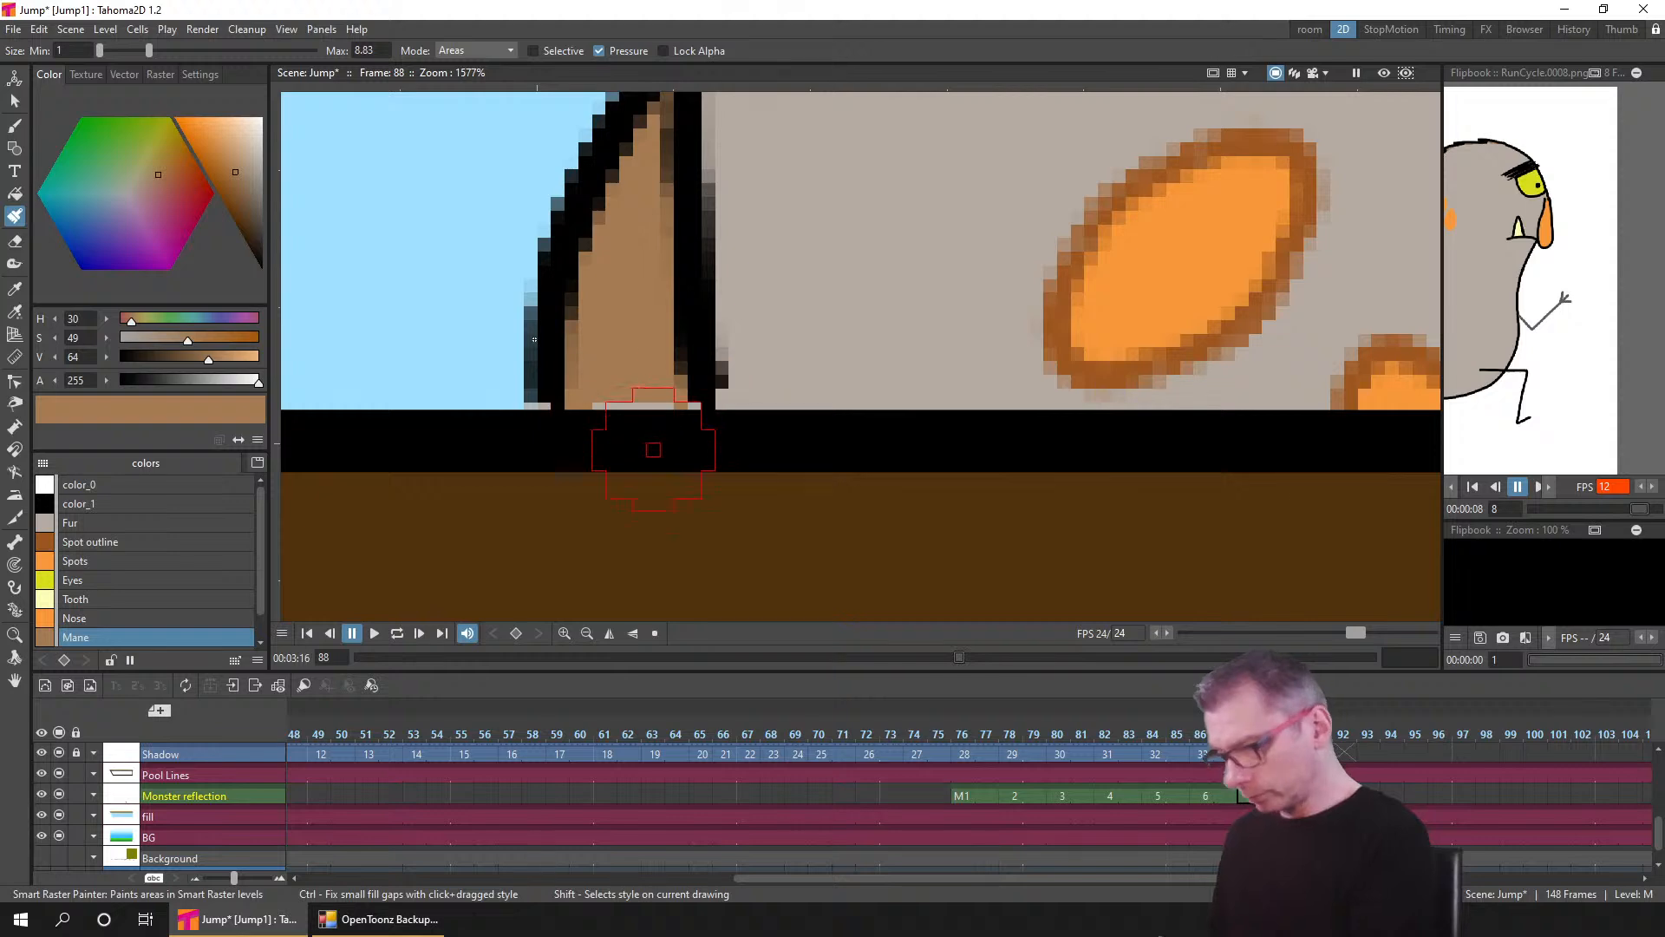
# - Set the brush size to 3.28 and draw order to Over All, and extend frame 88's mane outlines to the pool edge in color_1
pyautogui.click(17, 128)
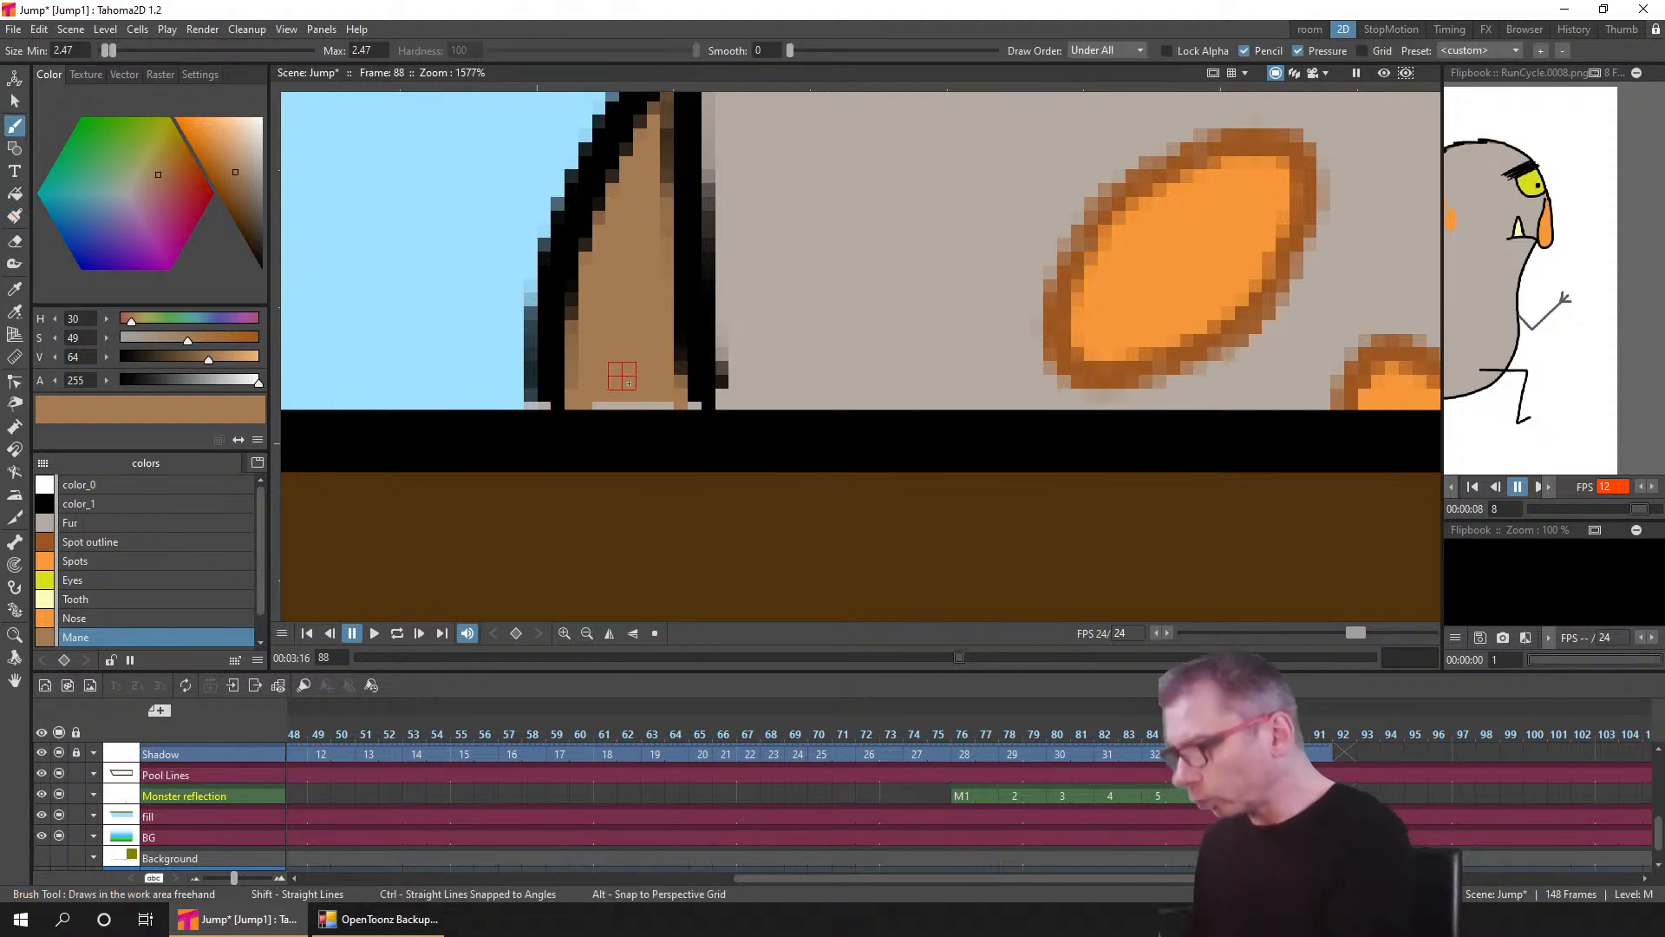
pyautogui.moveTo(107, 52); pyautogui.dragTo(116, 59)
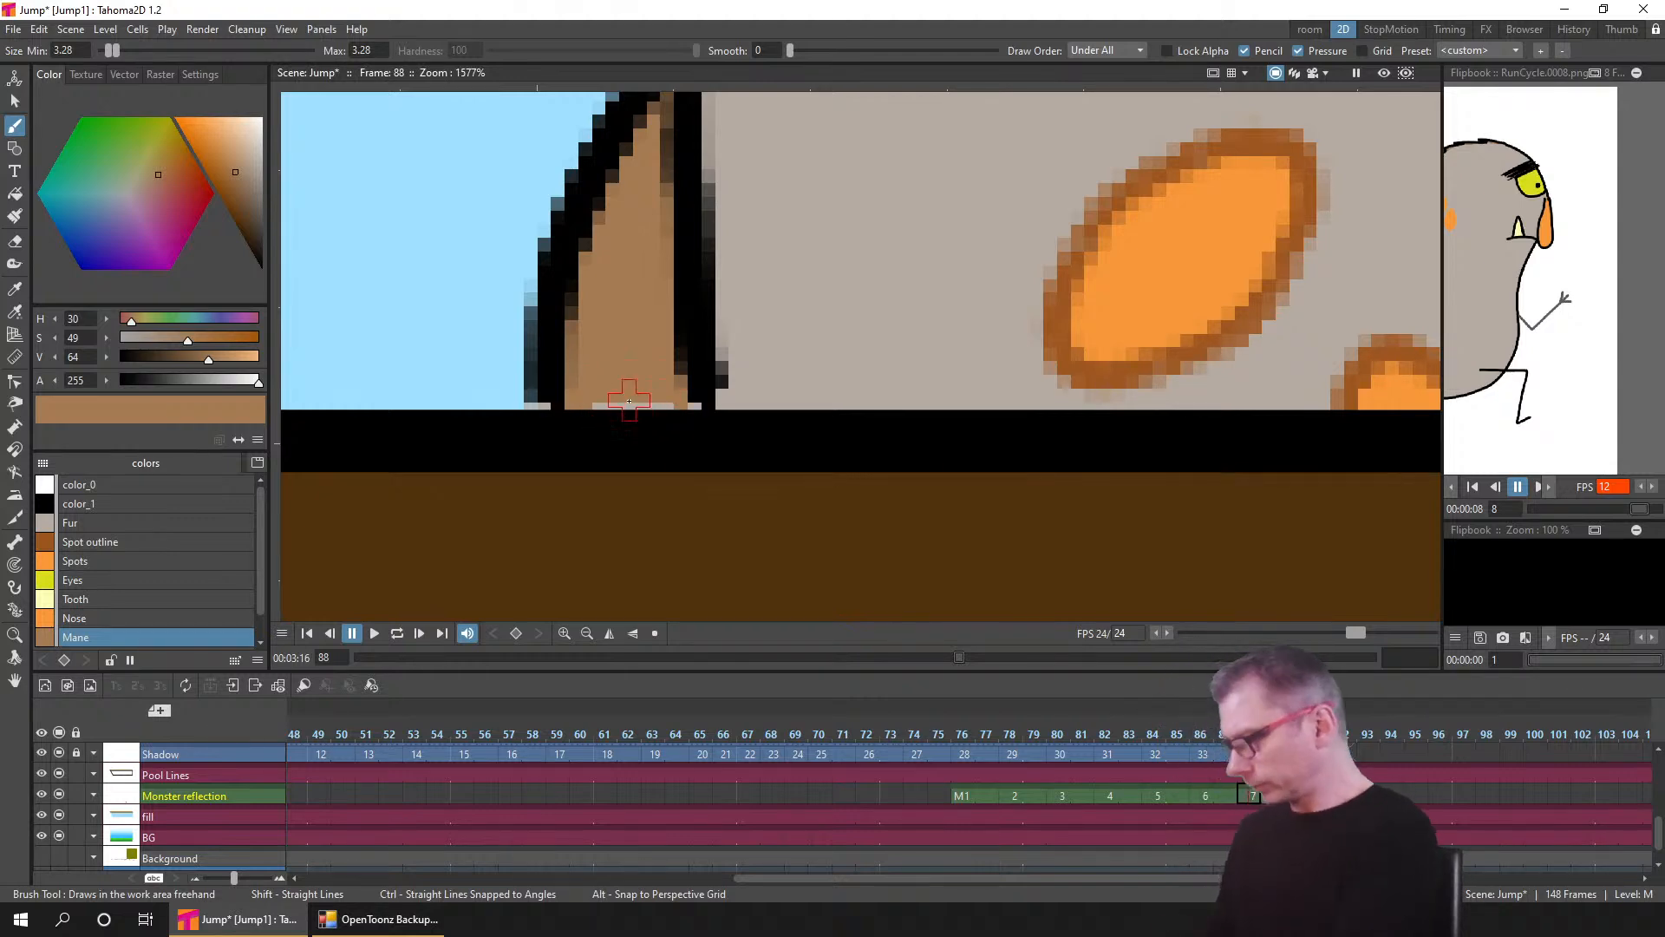
pyautogui.click(91, 503)
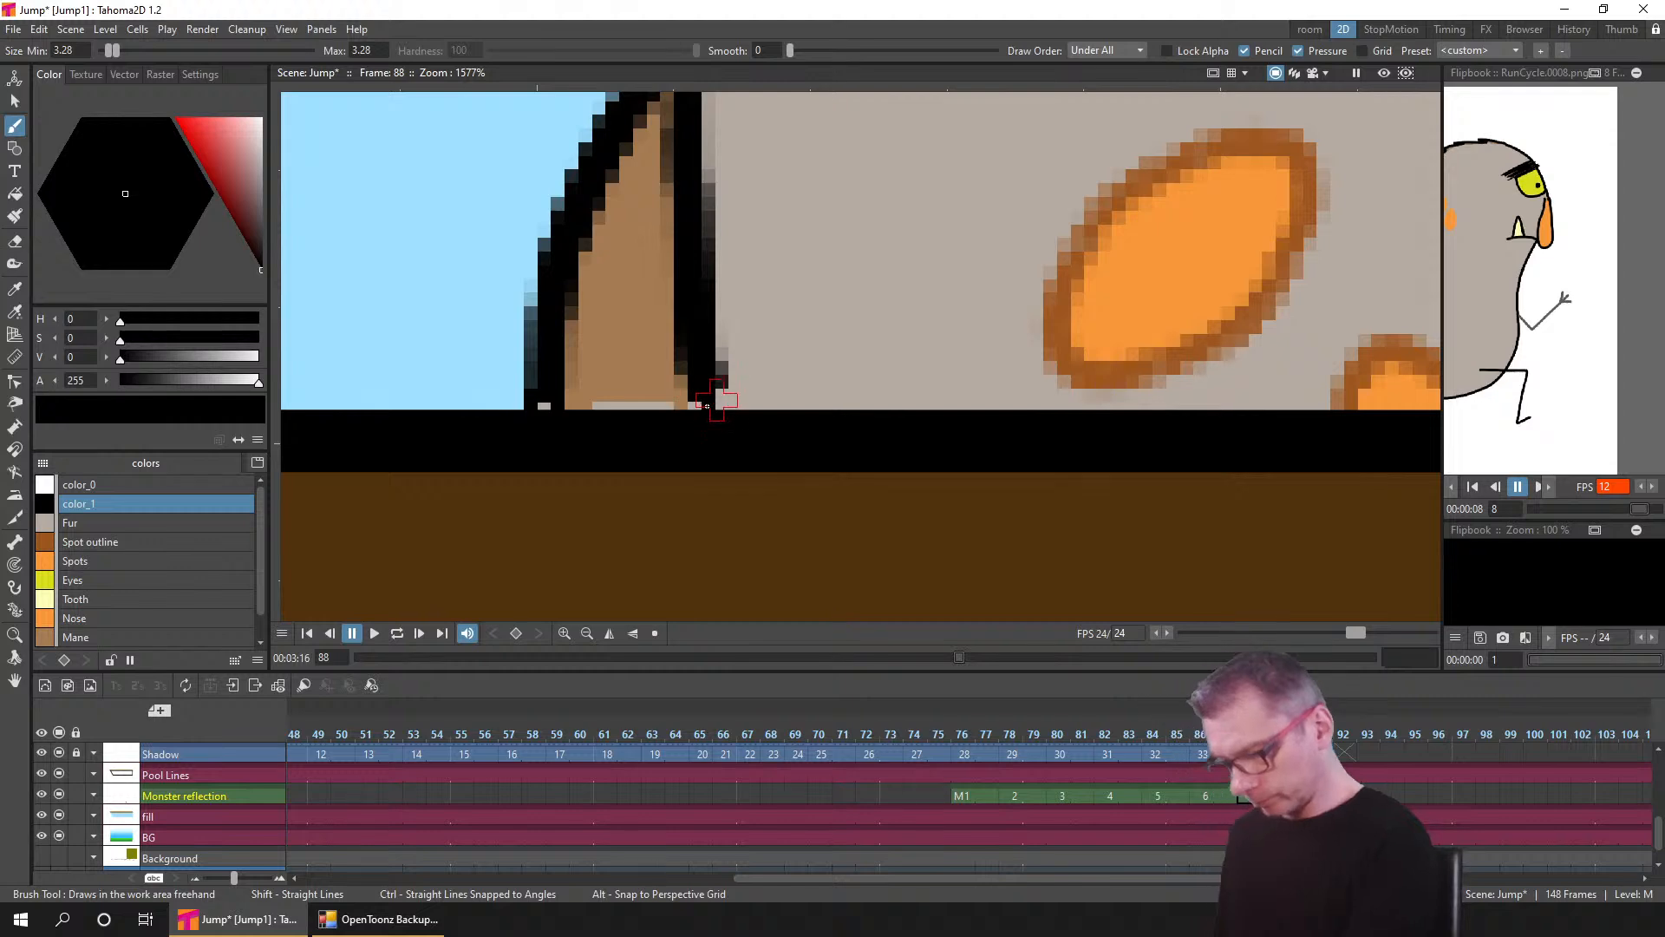
pyautogui.click(1113, 50)
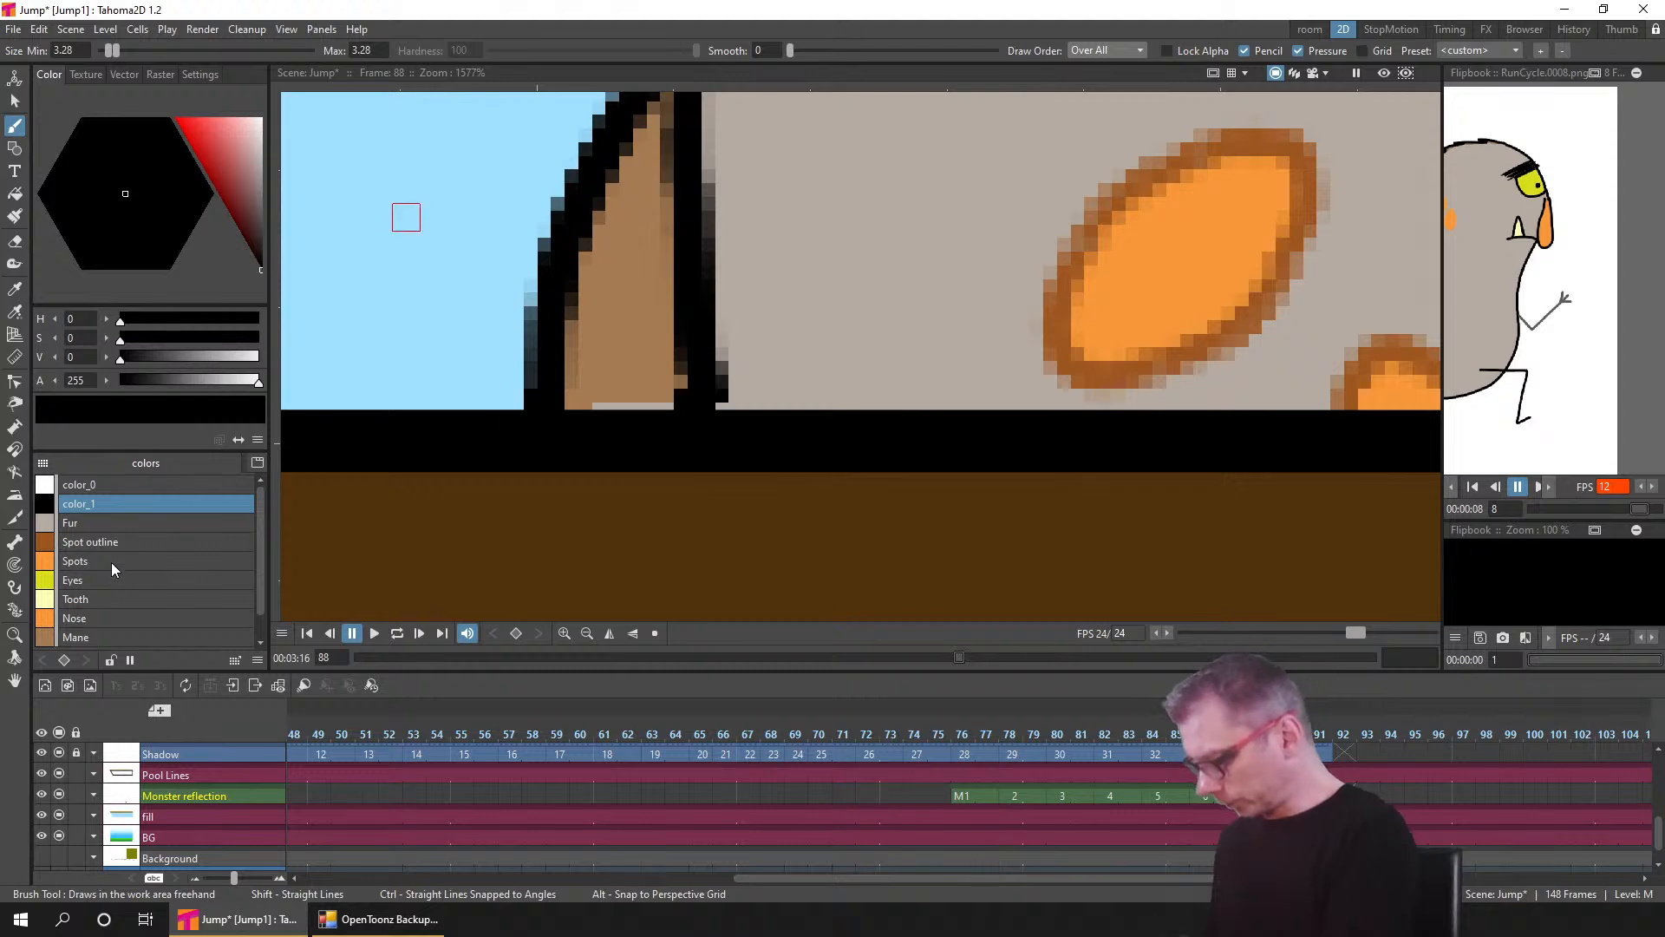
# - Brush Mane over the remaining light strip at the base of frame 88's mane and save the scene
pyautogui.click(104, 636)
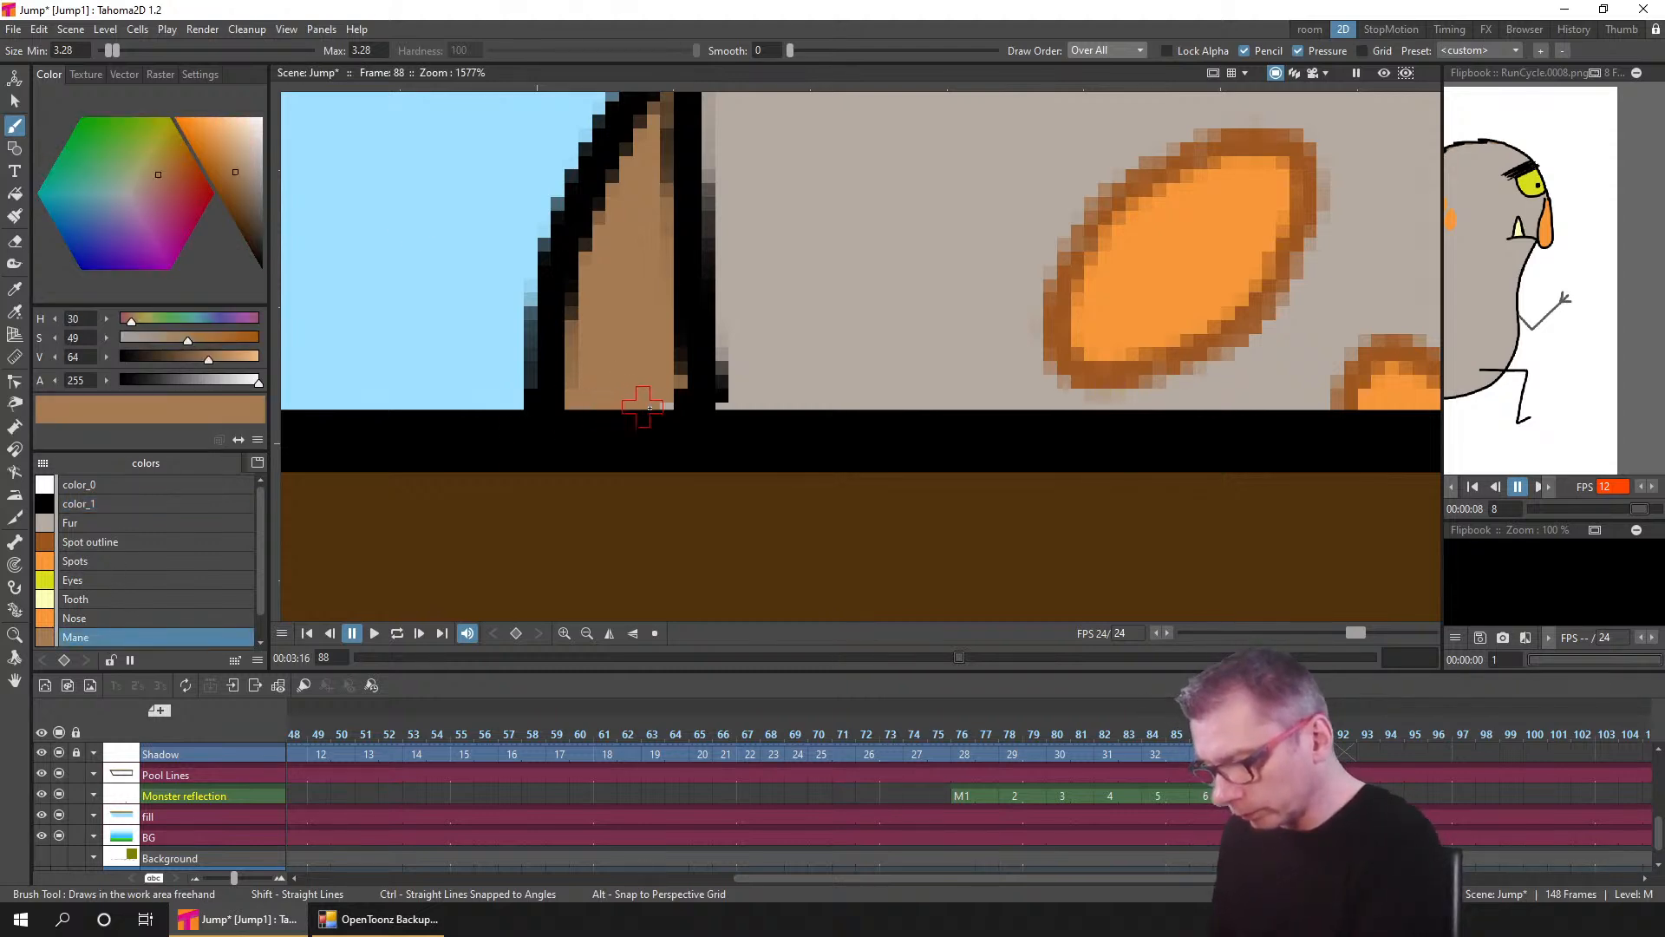
pyautogui.scroll(-4, 725, 380)
pyautogui.scroll(4, 698, 353)
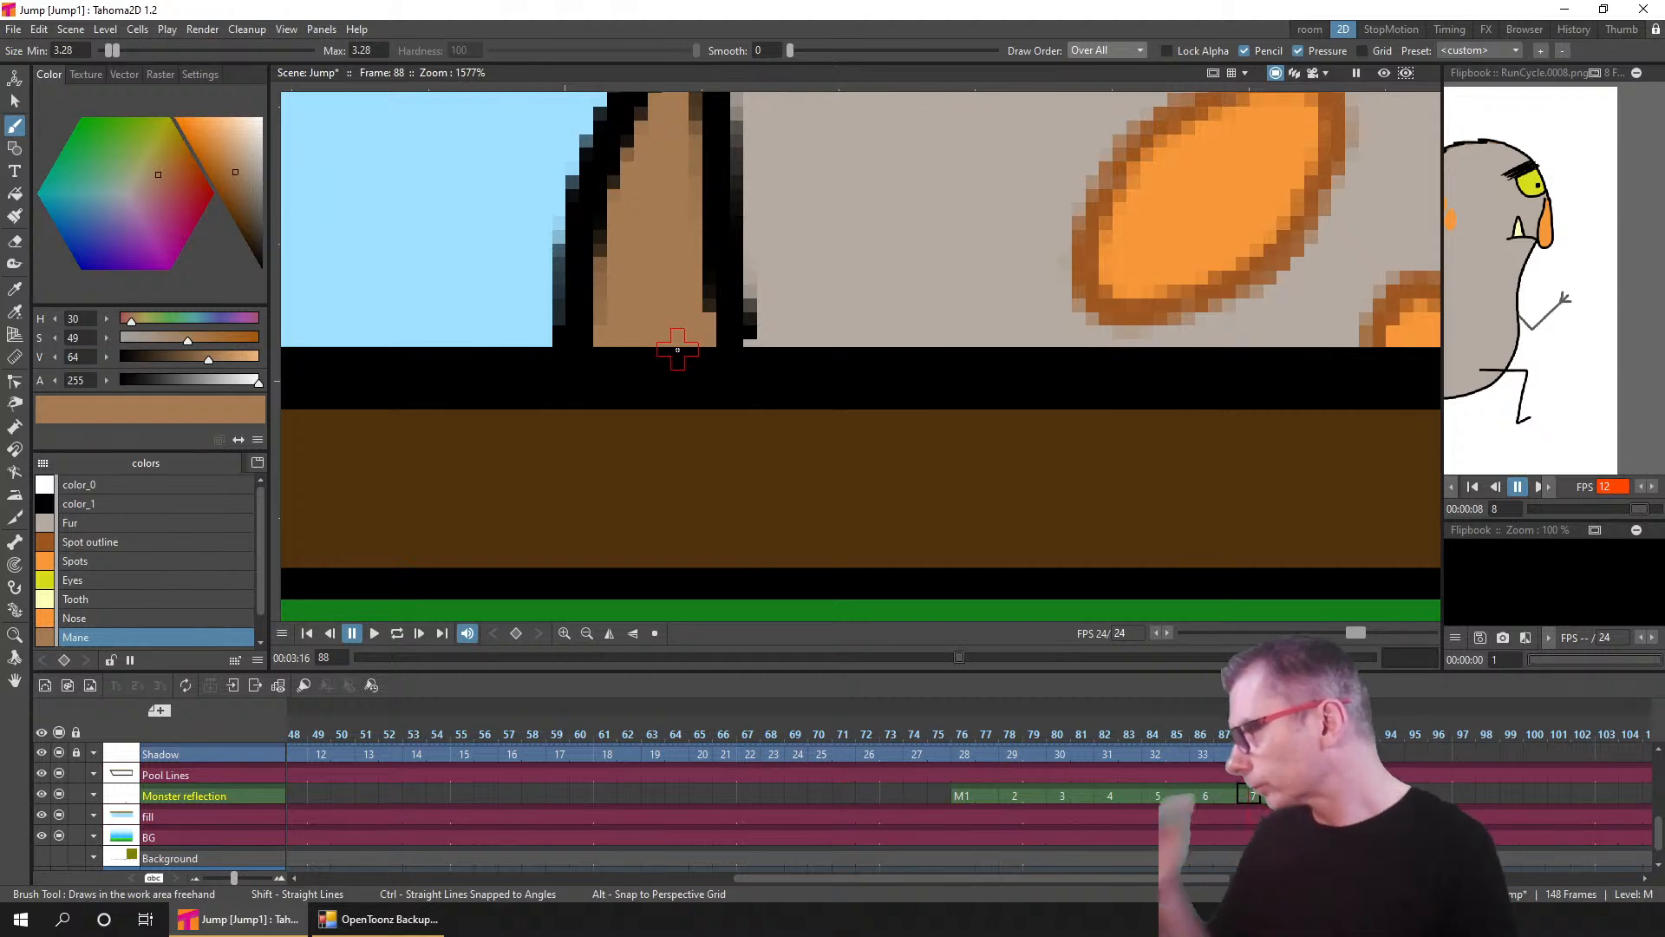
pyautogui.hotkey('ctrl', 's')
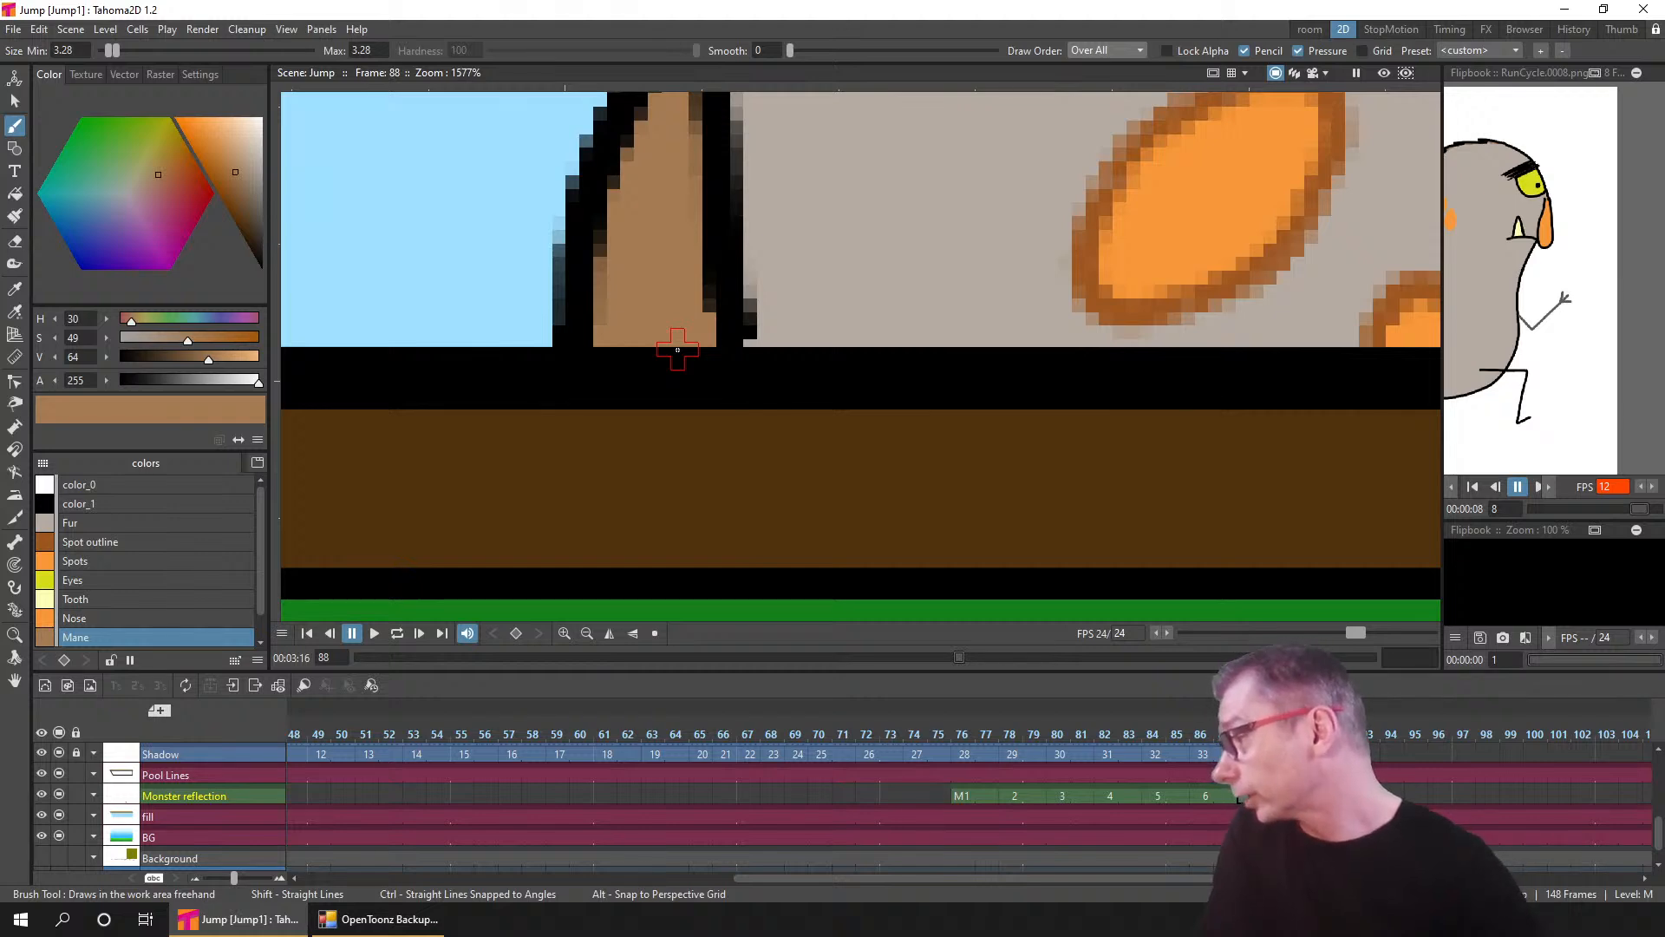
# - Close the small gap at the foot of the body outline beside the mane on frame 88 with color_1
pyautogui.scroll(-3, 677, 349)
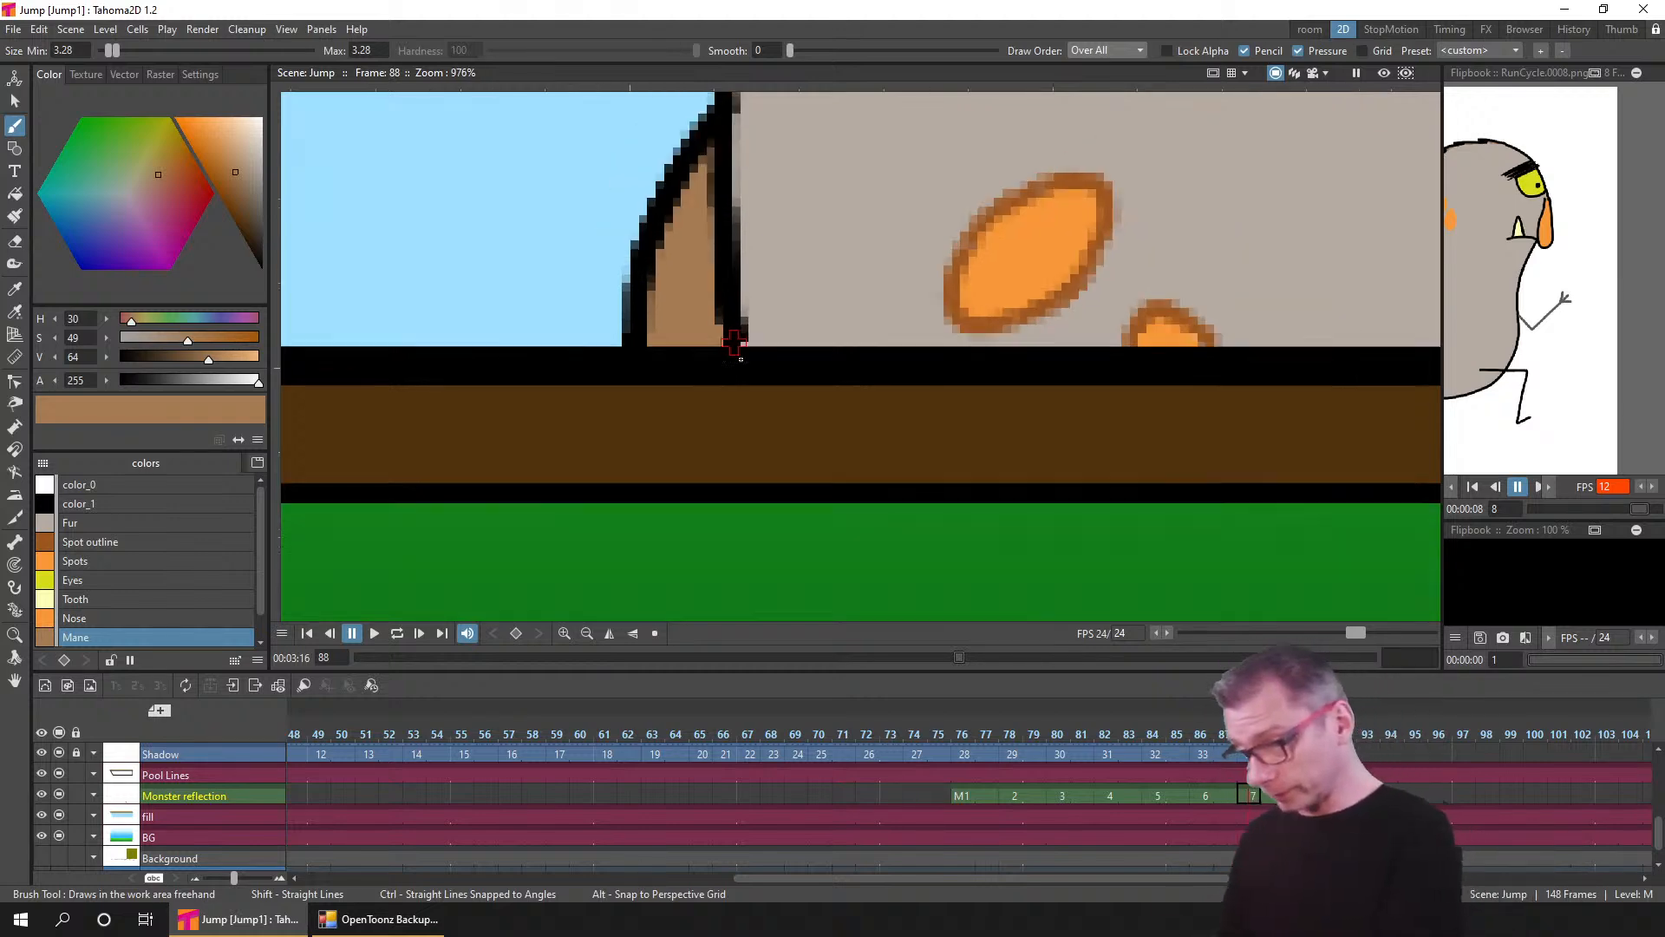
pyautogui.scroll(1, 678, 349)
pyautogui.click(156, 502)
pyautogui.scroll(1, 733, 334)
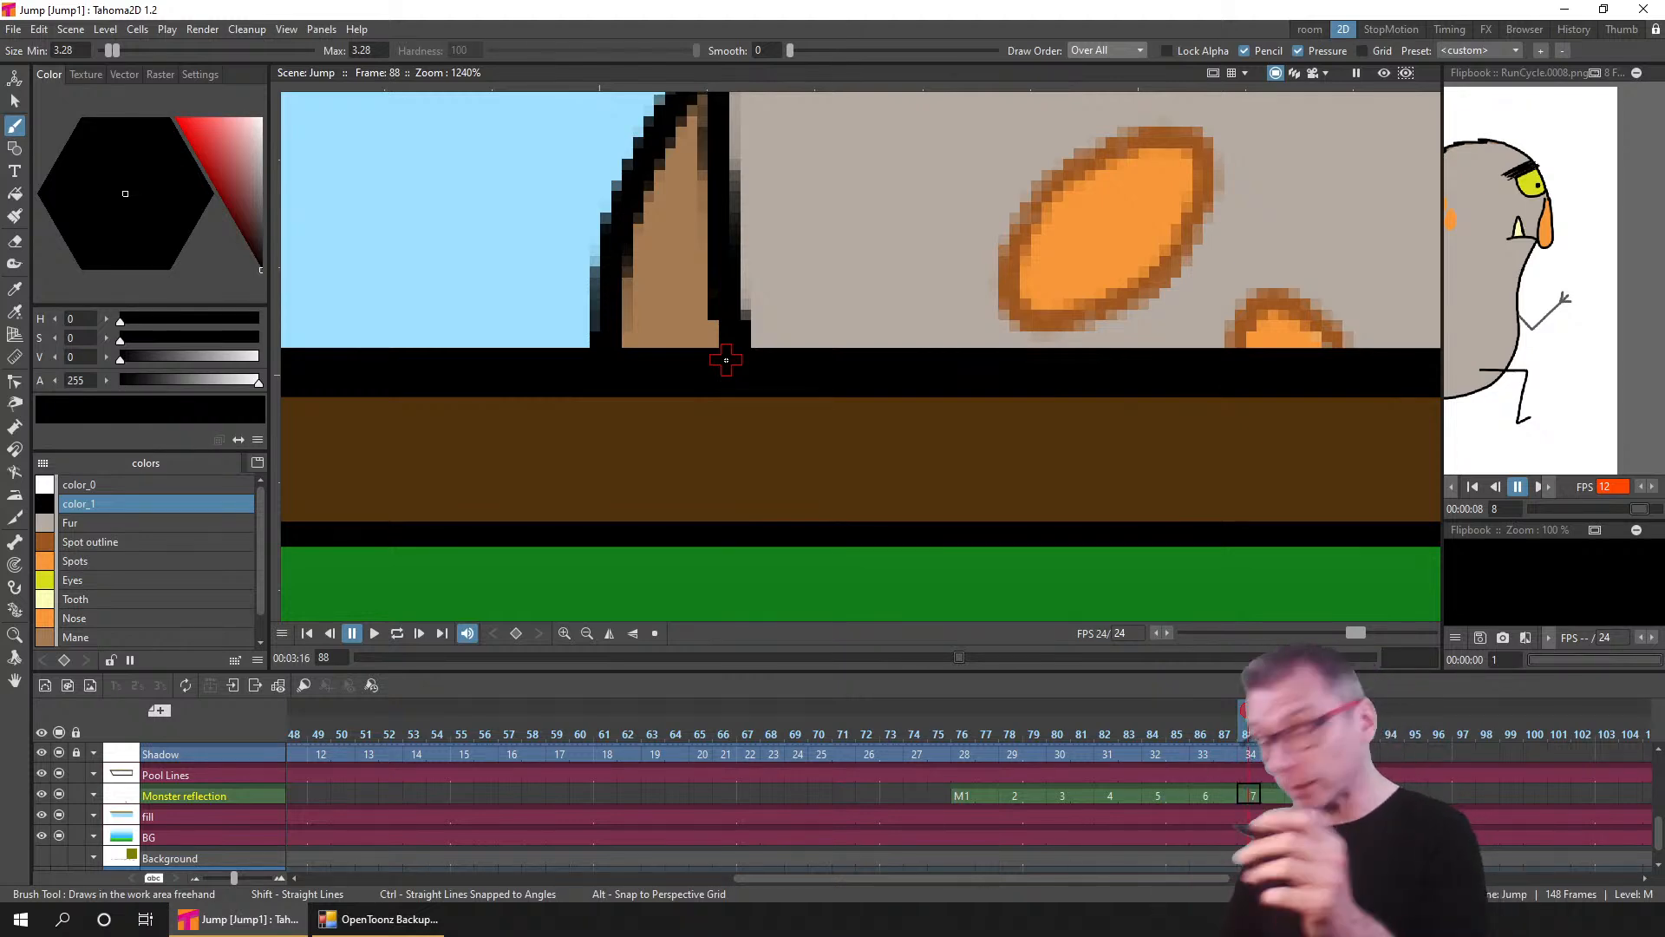
# - Check the Monster reflection drawings on frames 90, 88 and 86 against the pool edge
pyautogui.scroll(-5, 726, 360)
pyautogui.click(1295, 771)
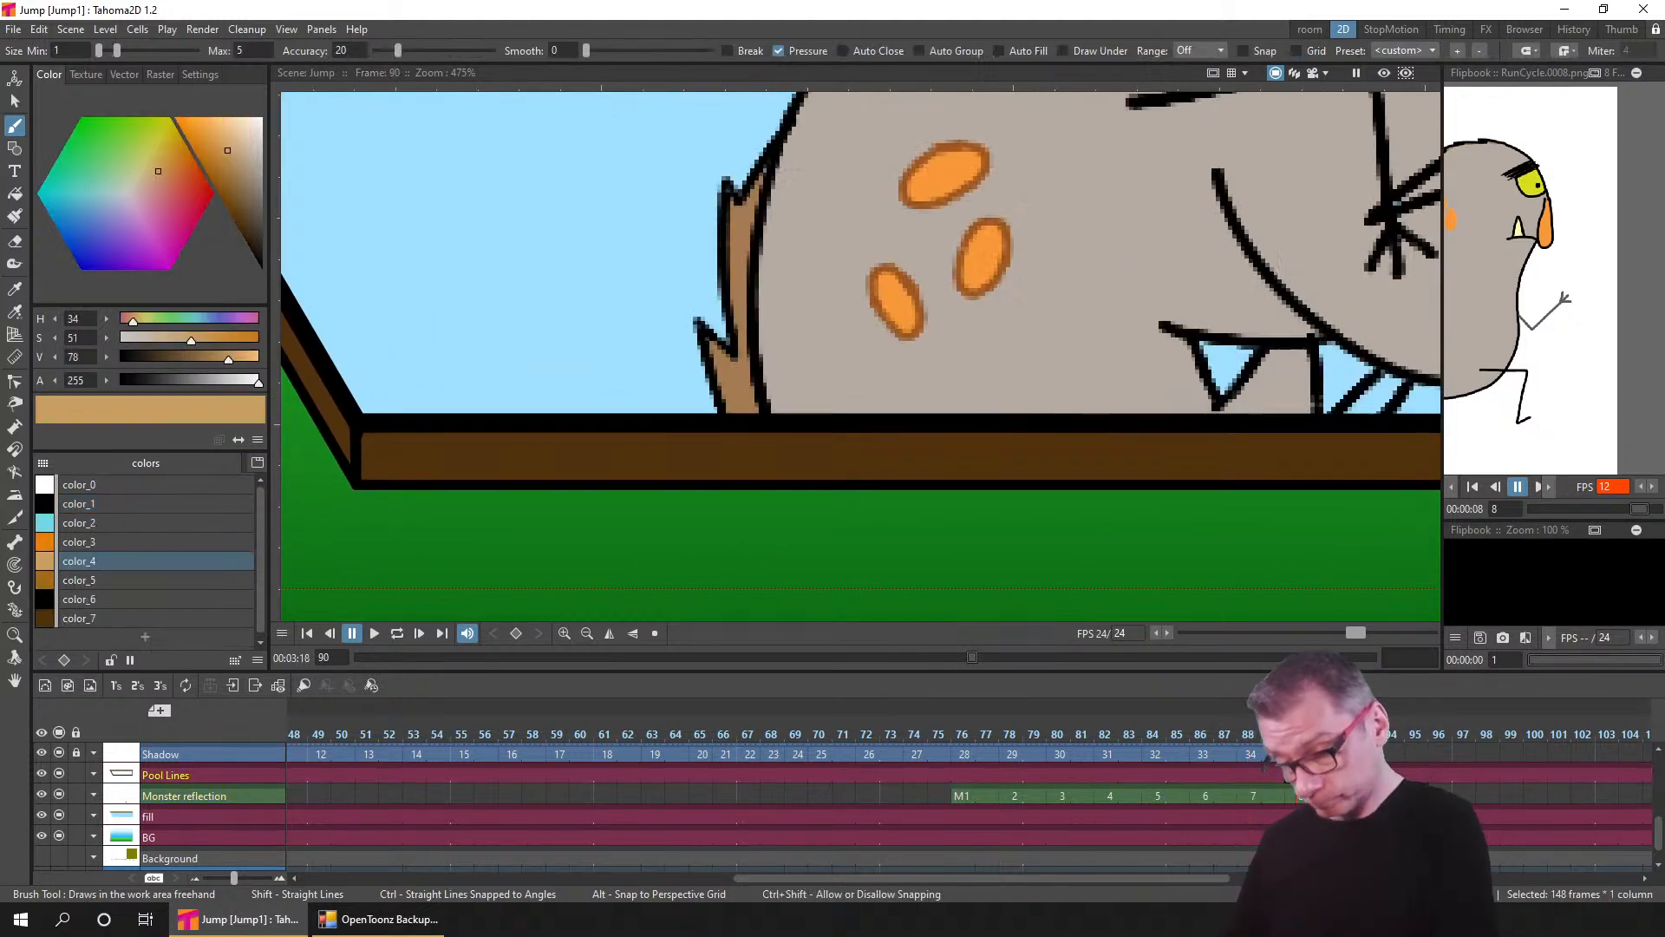
pyautogui.click(1296, 796)
pyautogui.click(1251, 796)
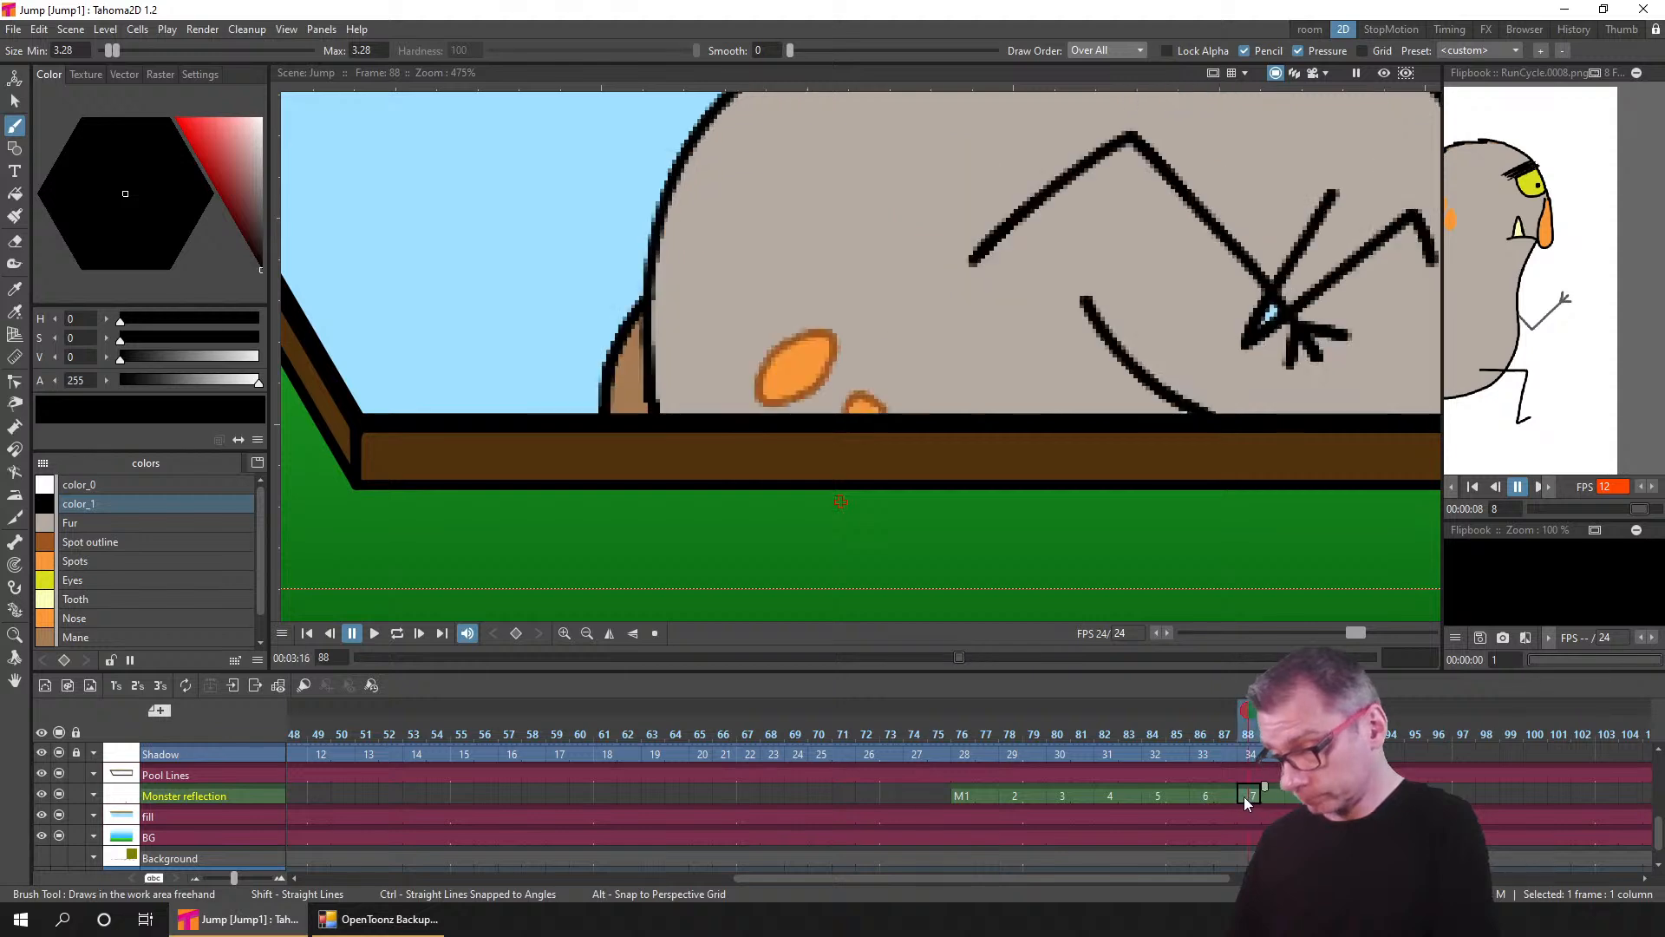
pyautogui.click(1208, 798)
pyautogui.scroll(-7, 1163, 489)
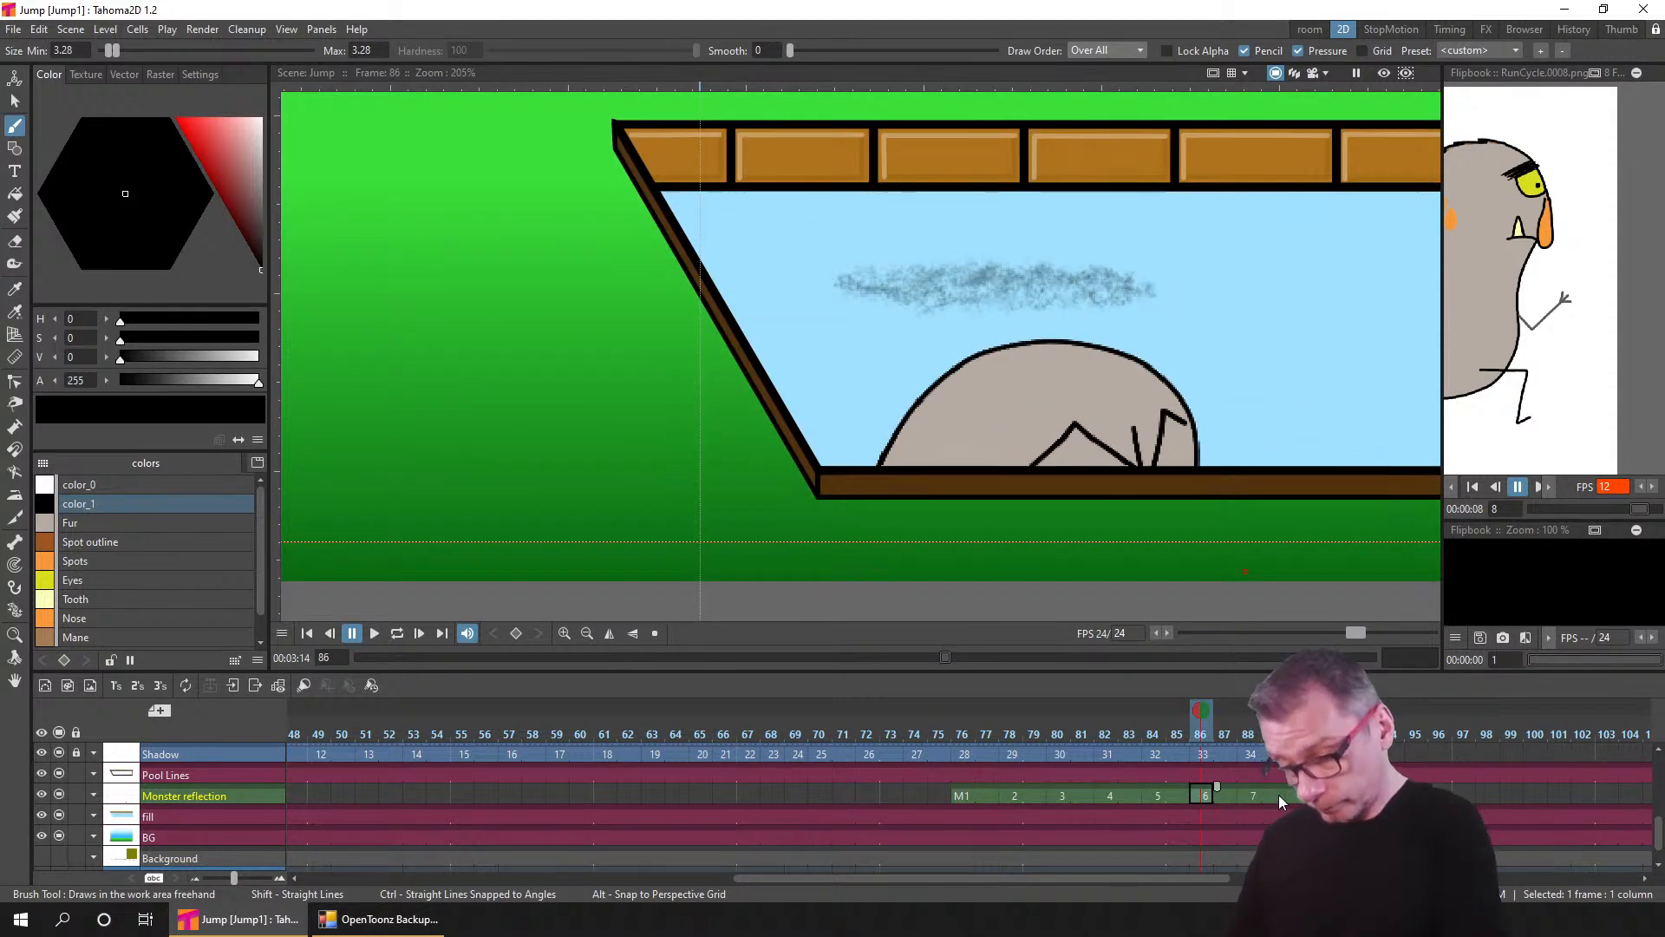
# - Paint the small unfilled gap at the hand of frame 88's reflection with the Fur style
pyautogui.click(1253, 795)
pyautogui.click(1298, 798)
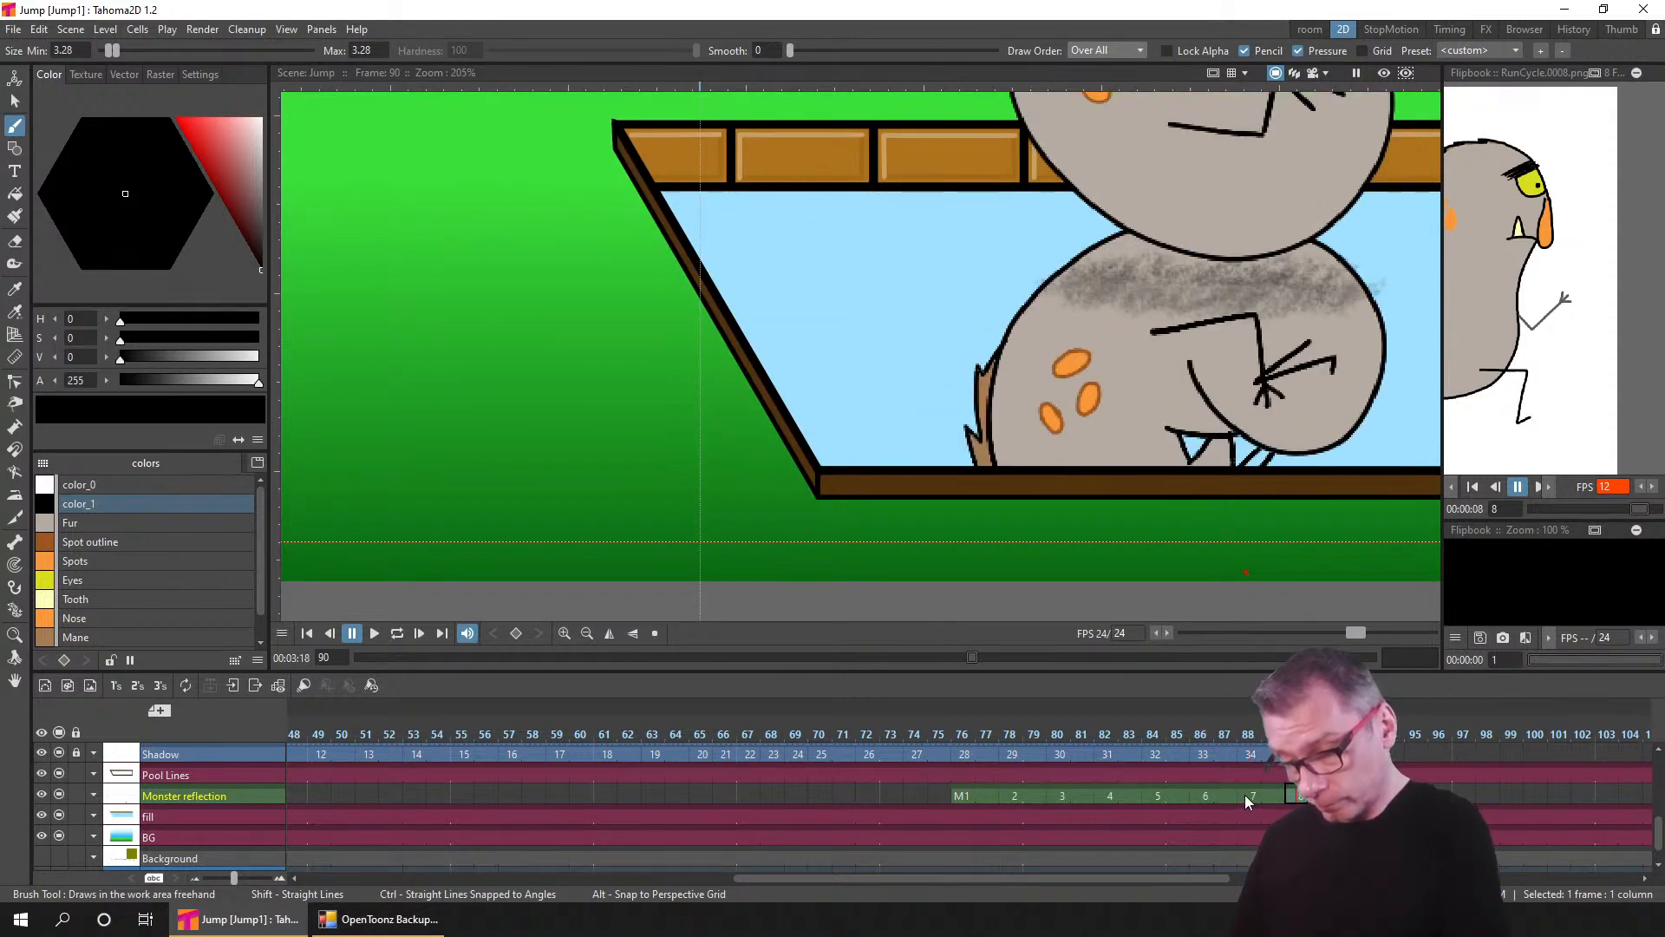
pyautogui.click(1247, 797)
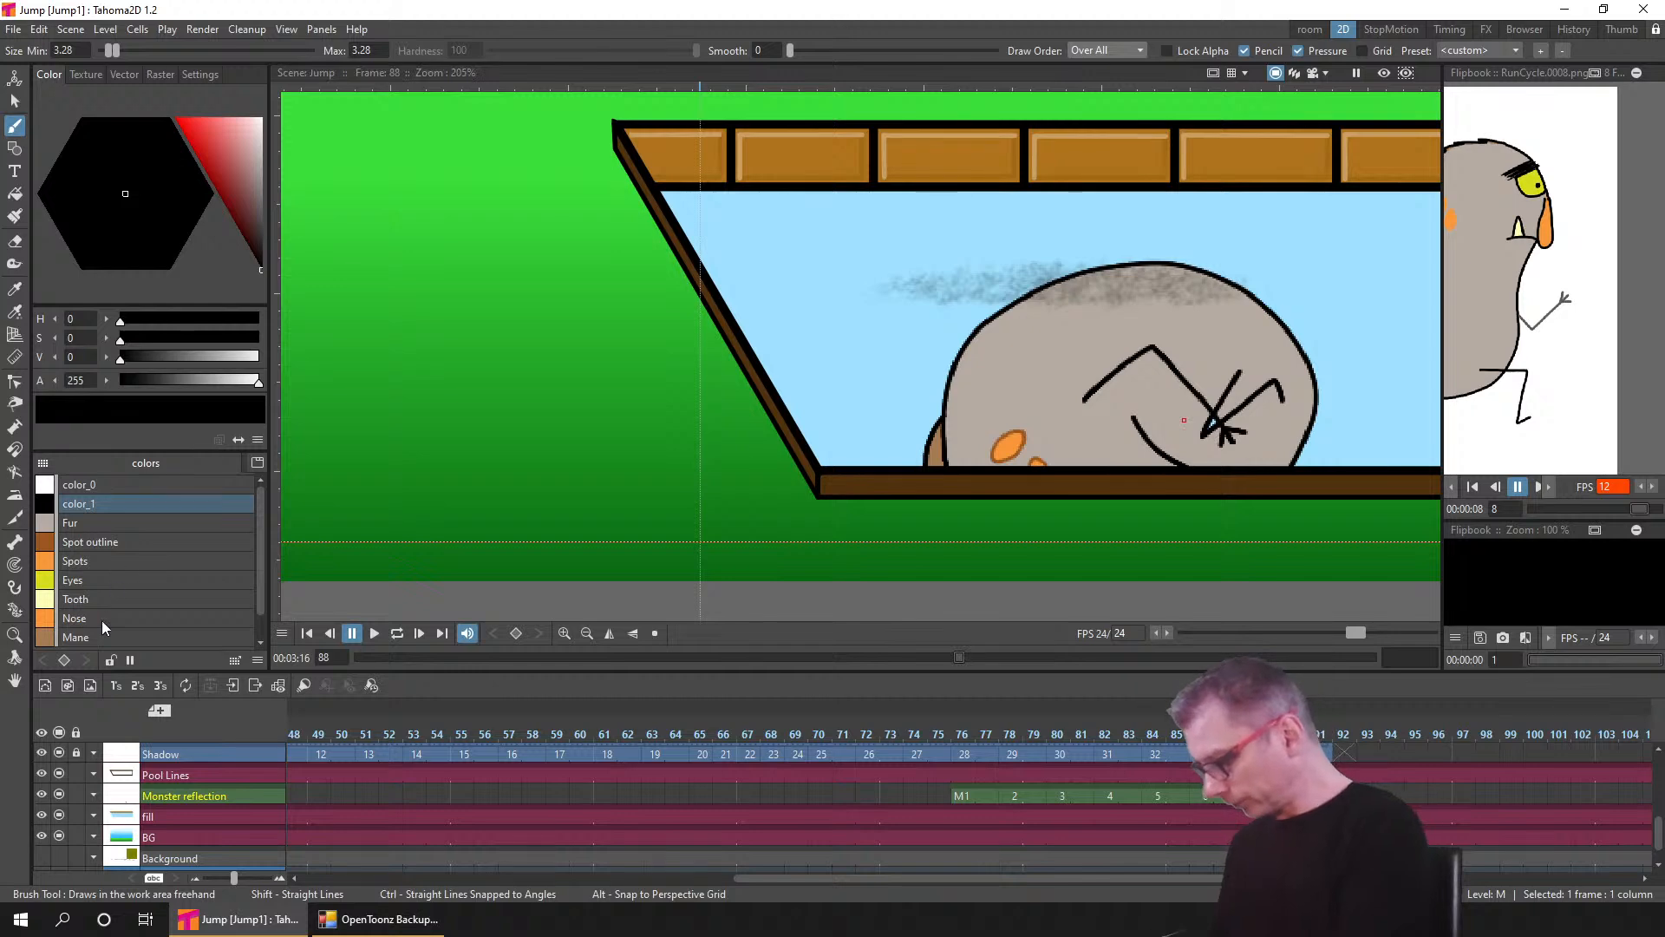
pyautogui.click(107, 519)
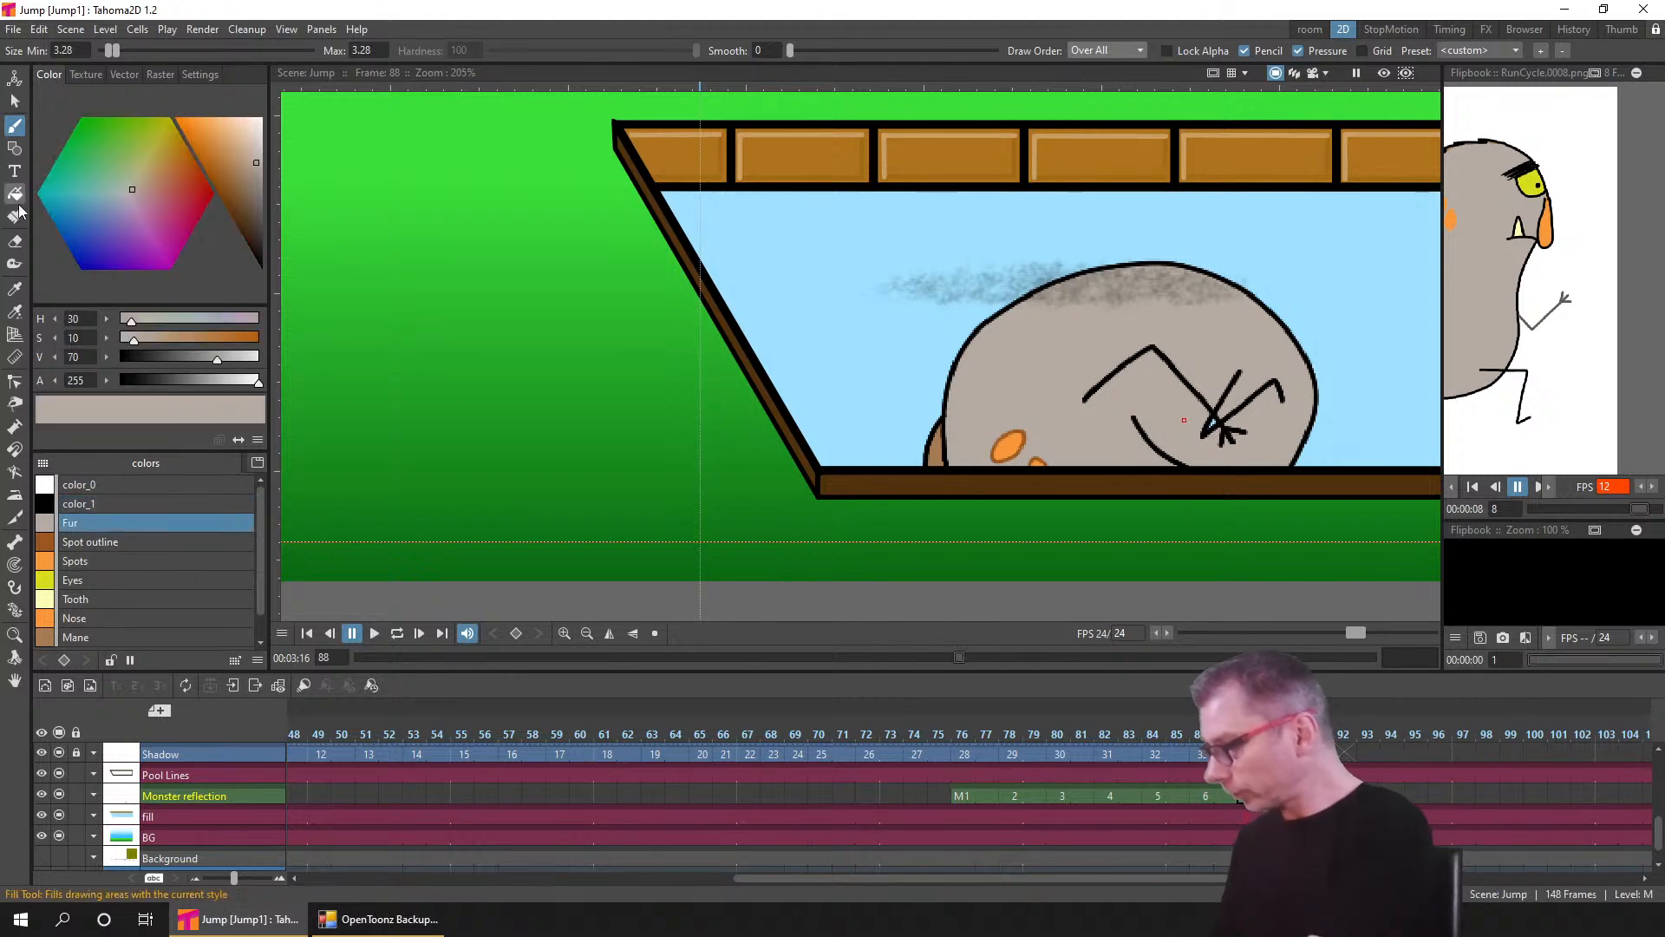
pyautogui.click(15, 215)
pyautogui.scroll(5, 1186, 434)
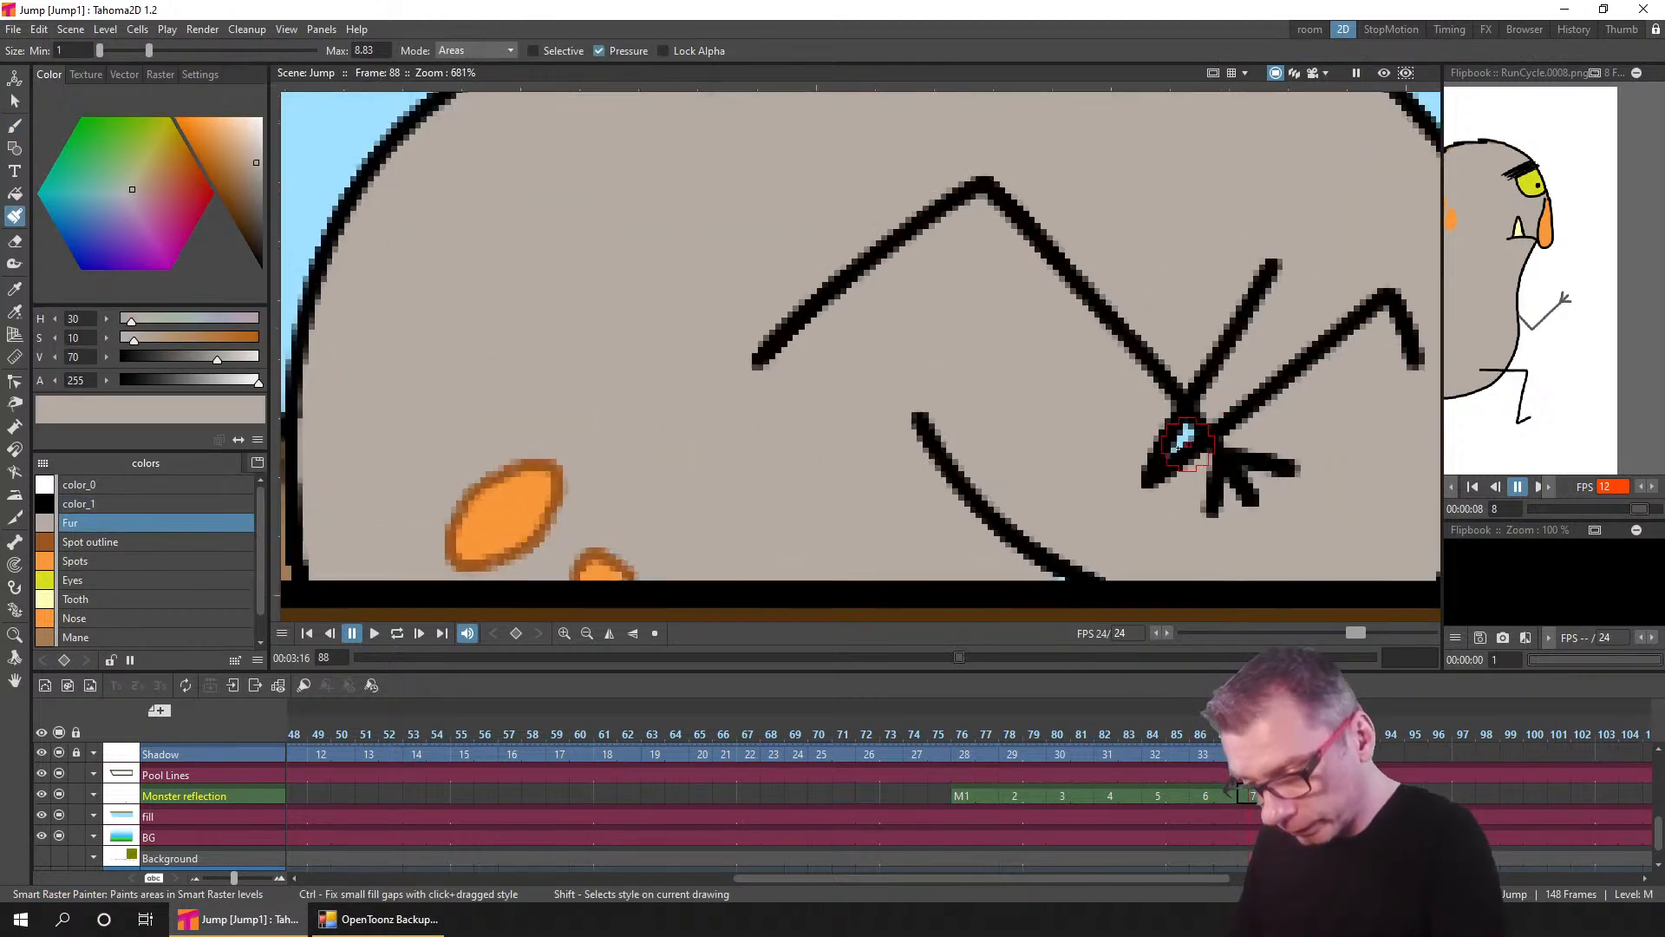
pyautogui.click(1192, 430)
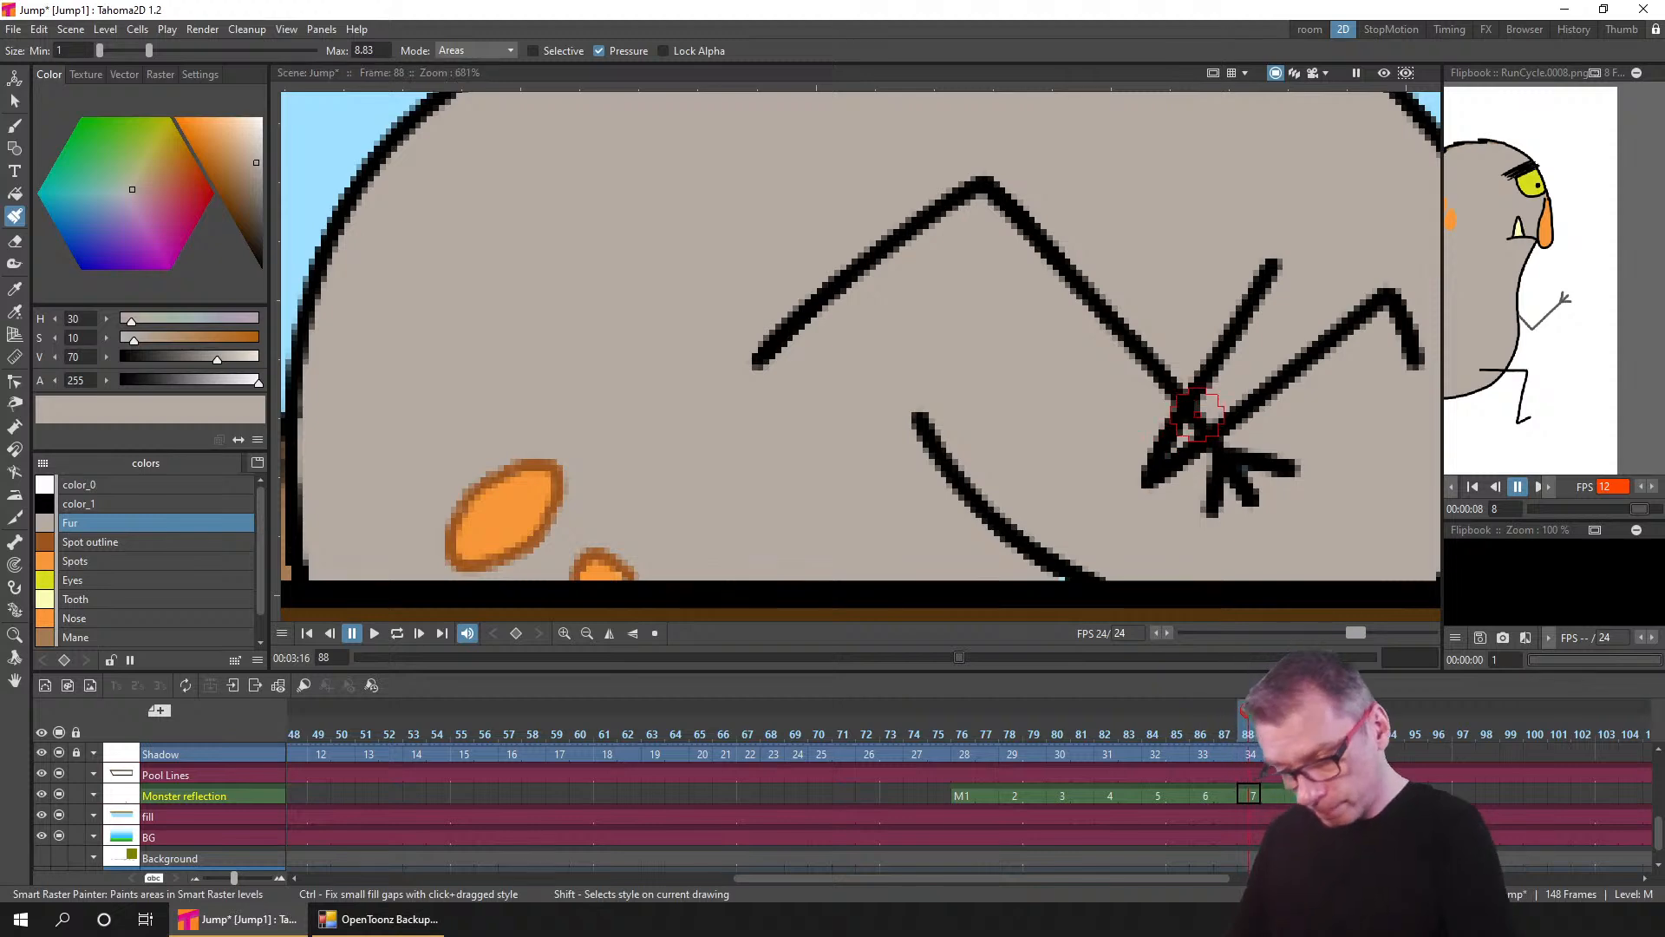
# - Fill the tooth with Tooth and the nose with Nose on frame 90's reflection
pyautogui.press('.')
pyautogui.moveTo(1245, 474); pyautogui.dragTo(1100, 280)
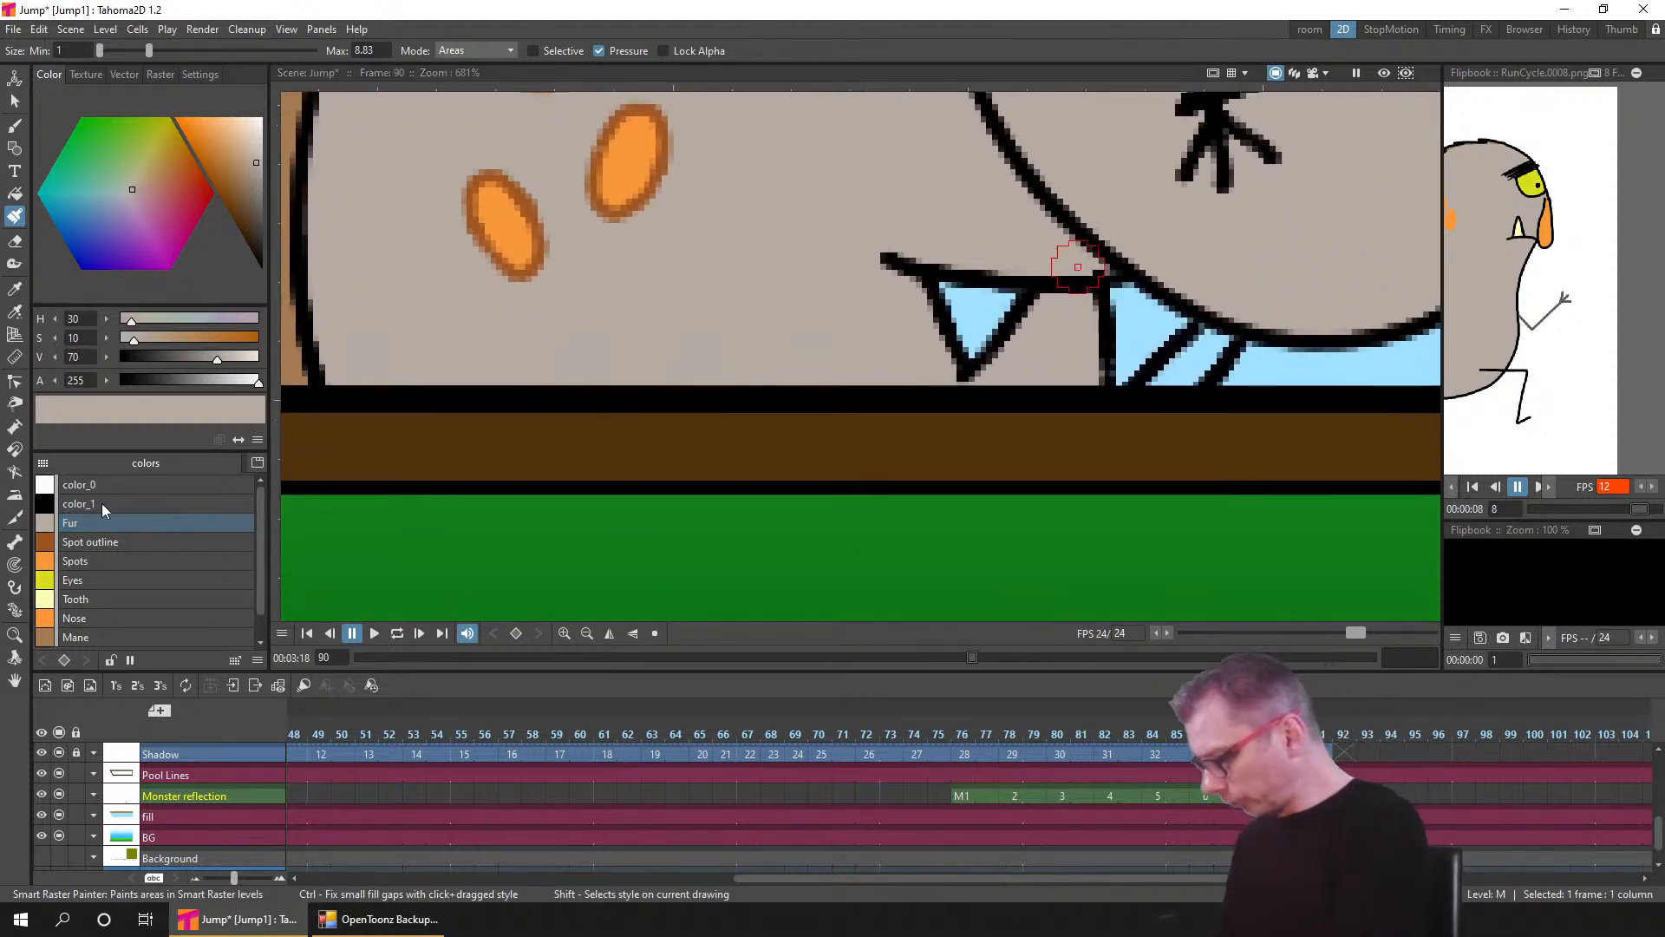
pyautogui.click(93, 598)
pyautogui.click(15, 193)
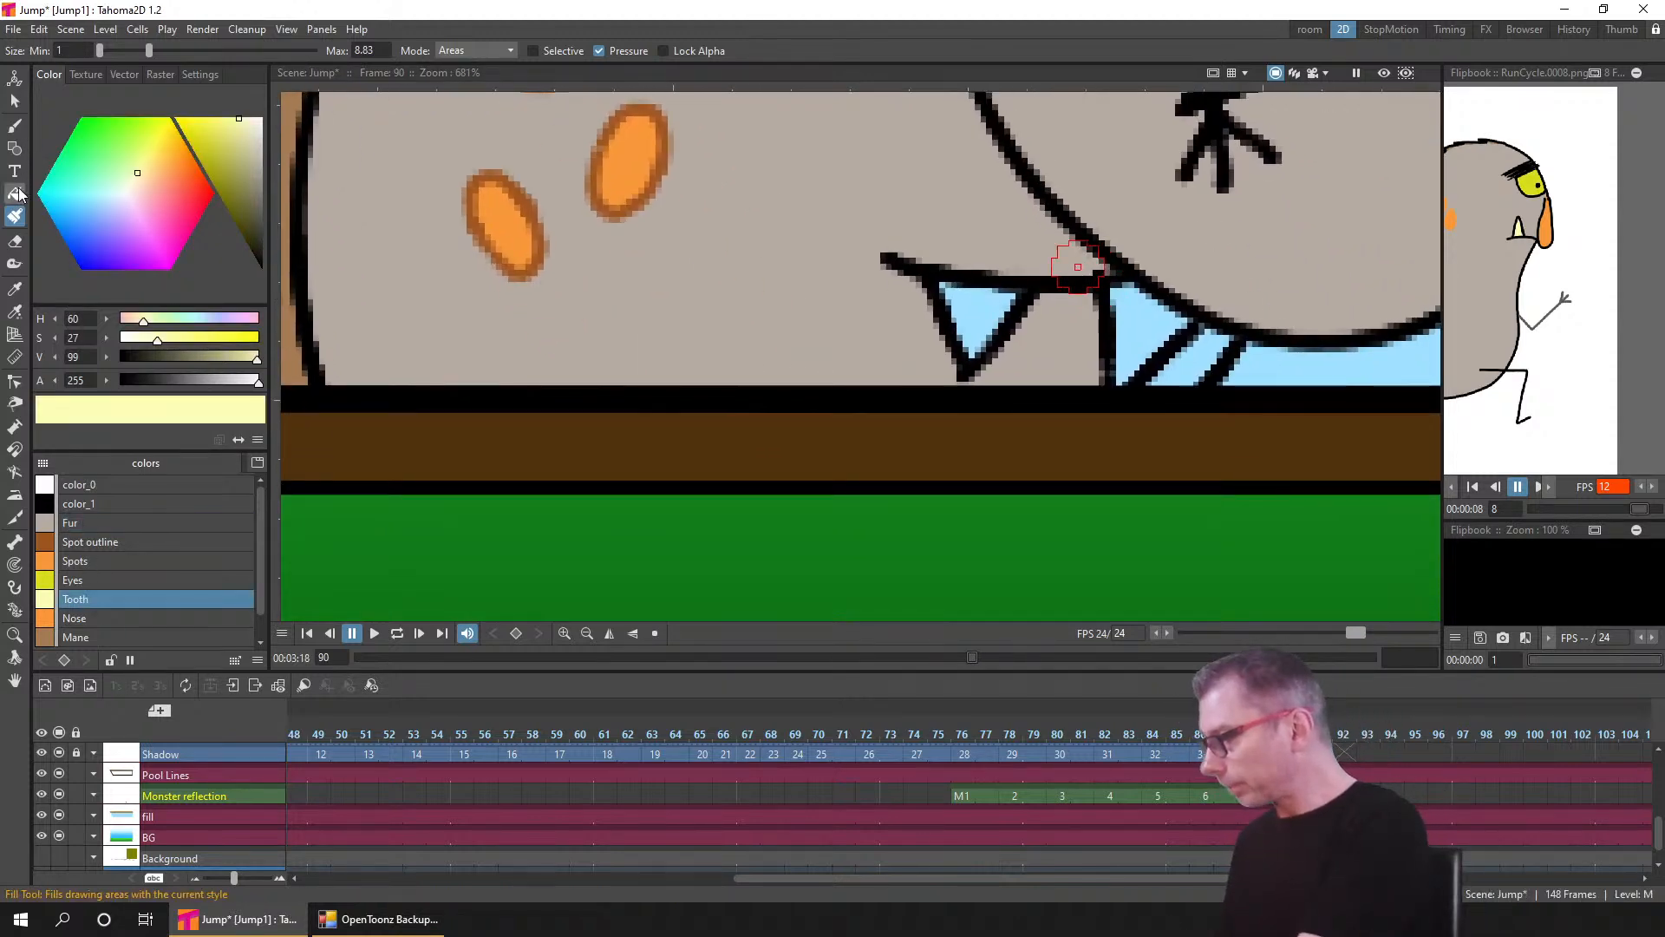
pyautogui.click(980, 309)
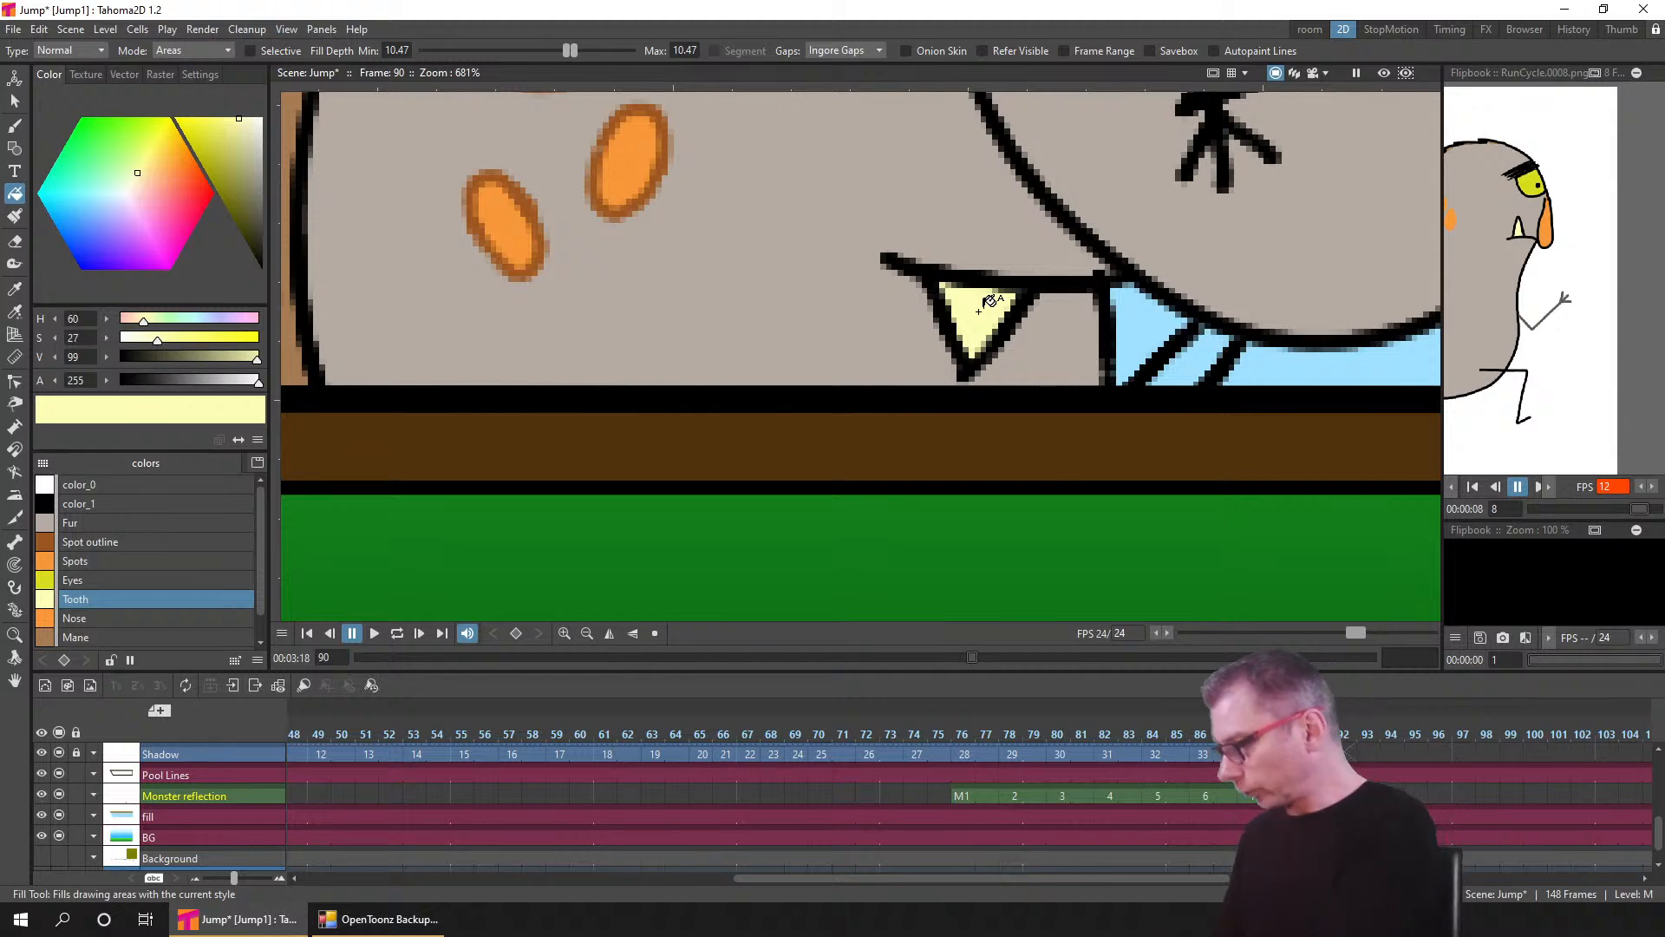
pyautogui.click(96, 618)
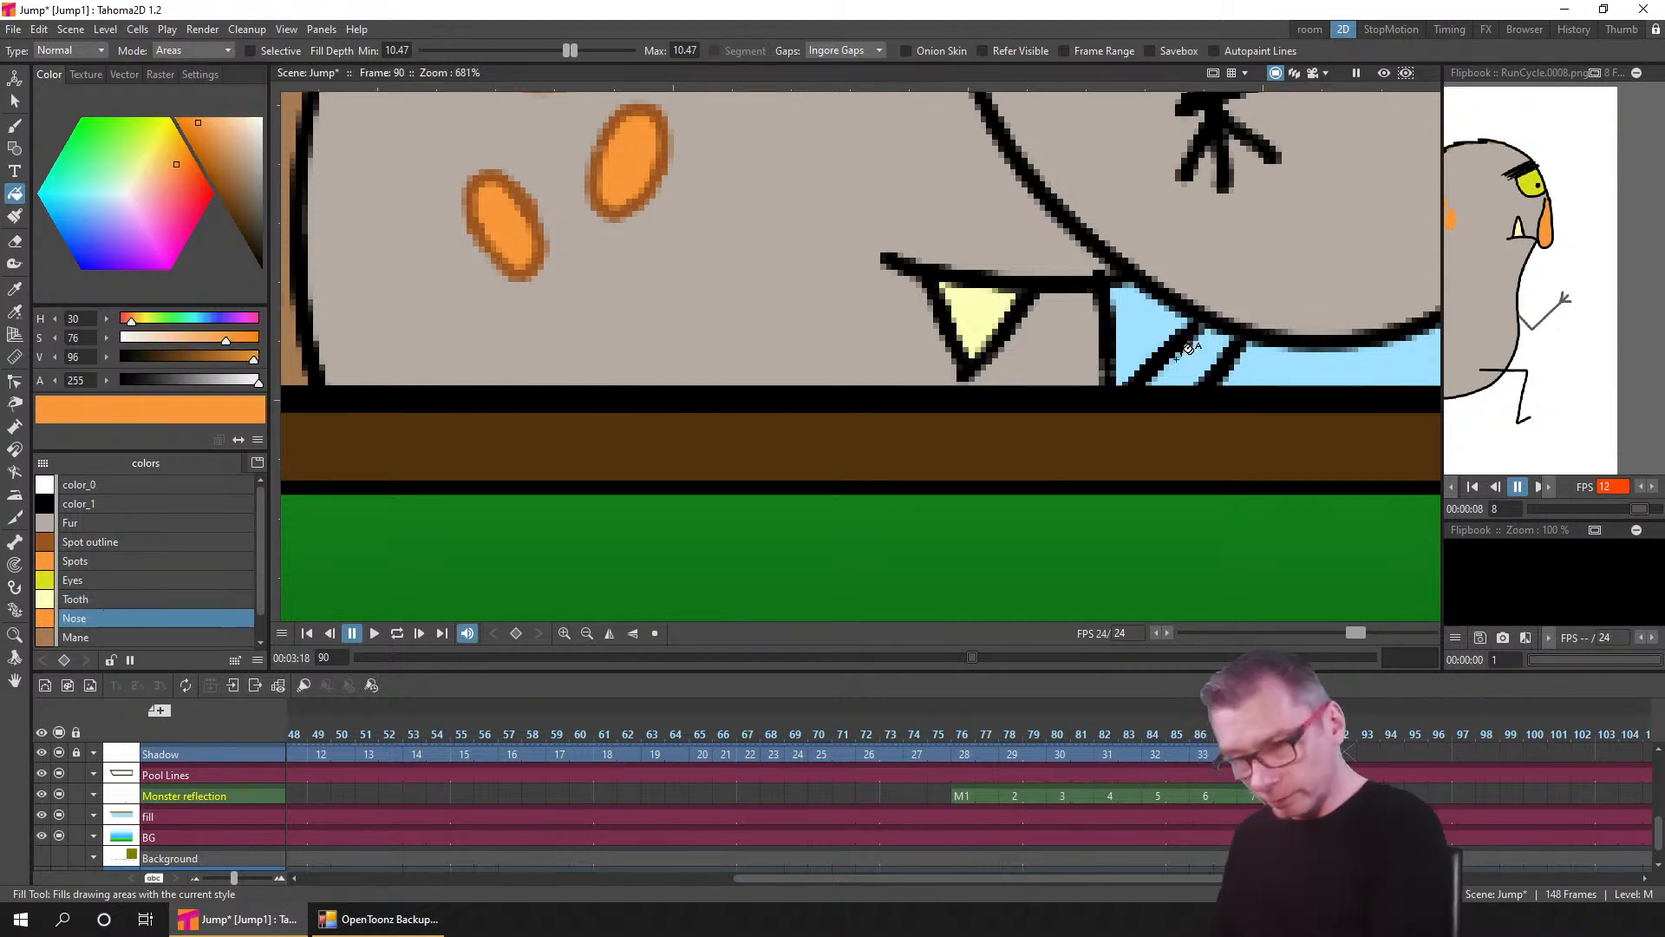
pyautogui.click(1189, 357)
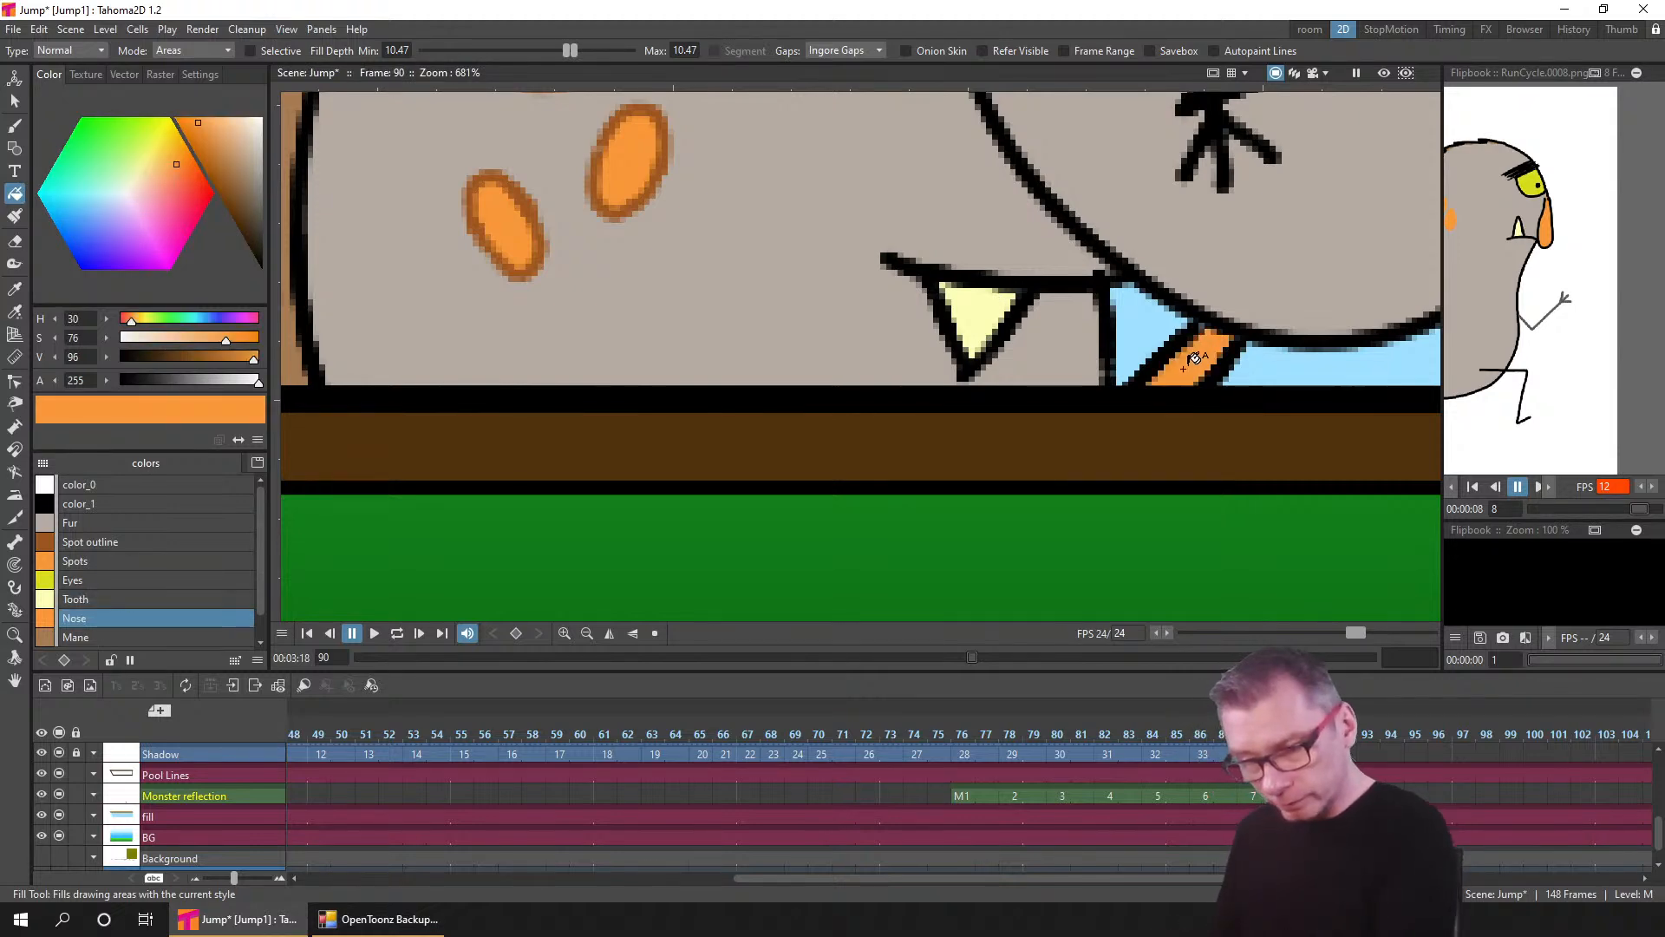
# - Scrub through the Monster reflection drawings up to frame 90 to check the motion, and save the scene
pyautogui.click(15, 101)
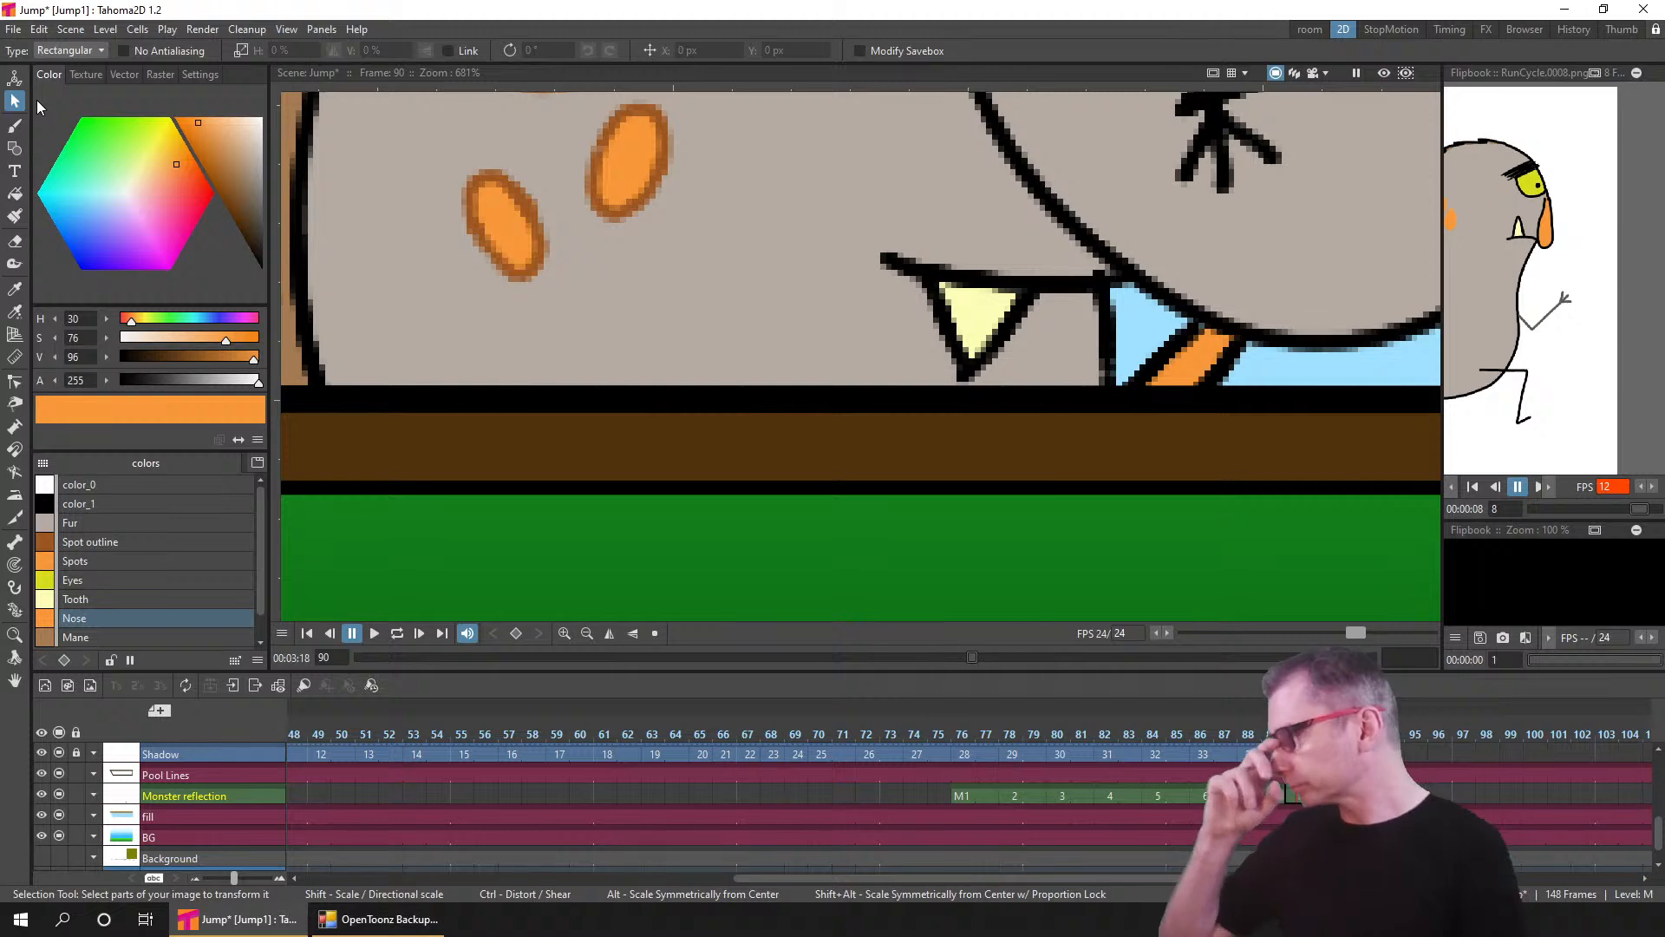
pyautogui.scroll(-3, 1058, 342)
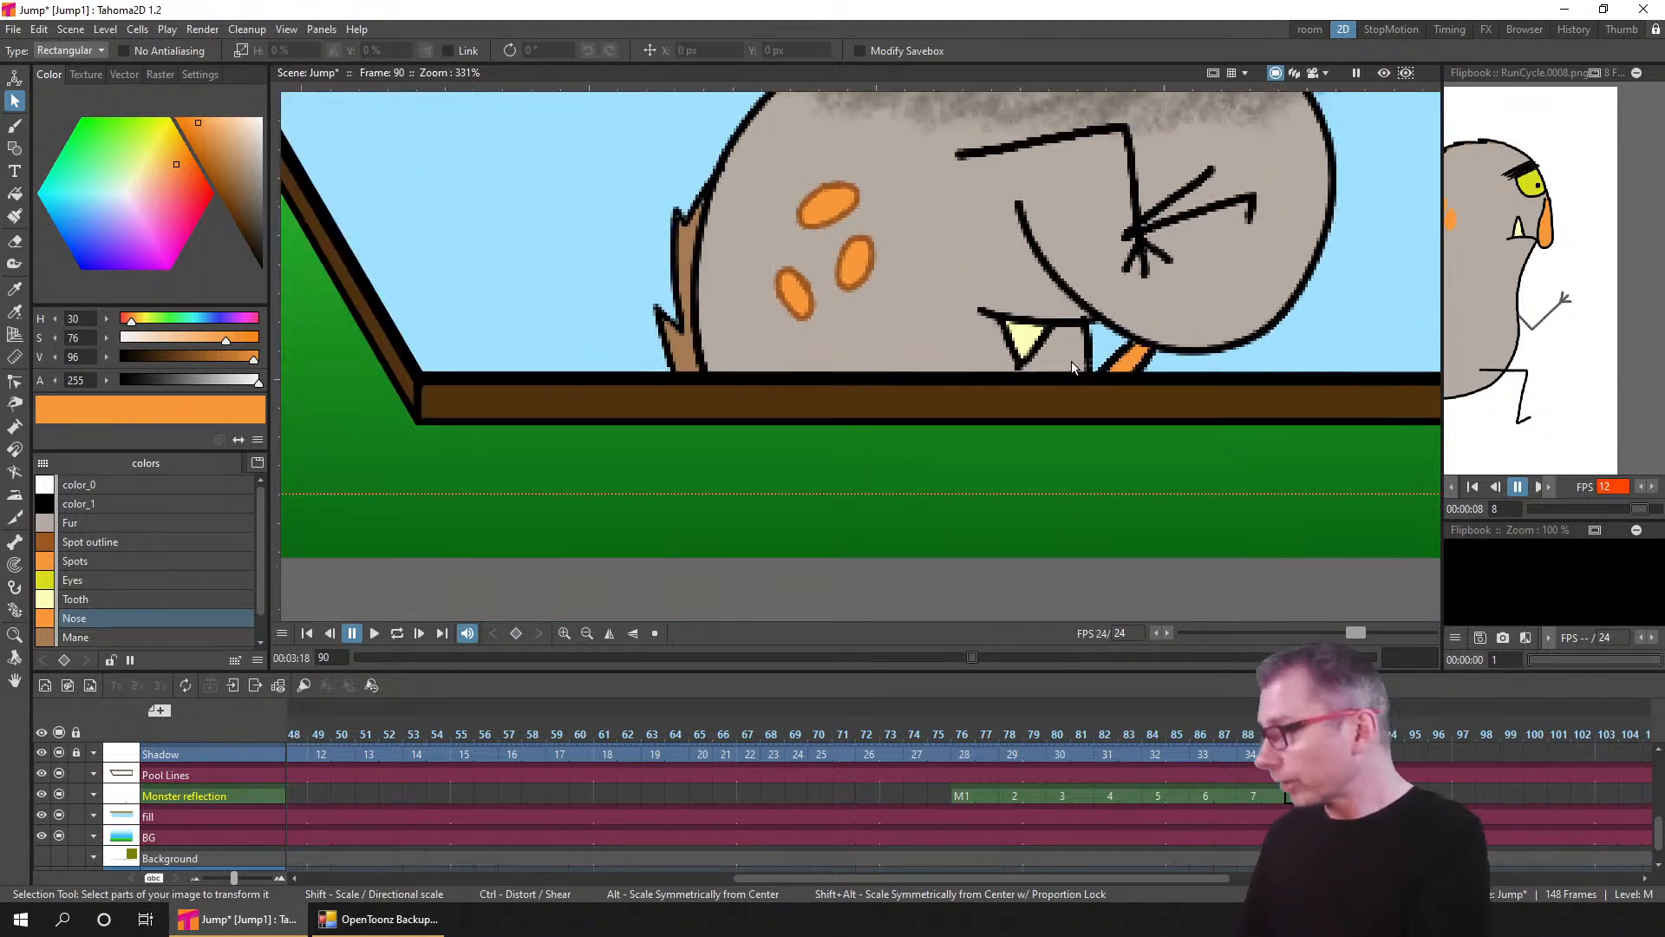
pyautogui.scroll(-3, 1056, 365)
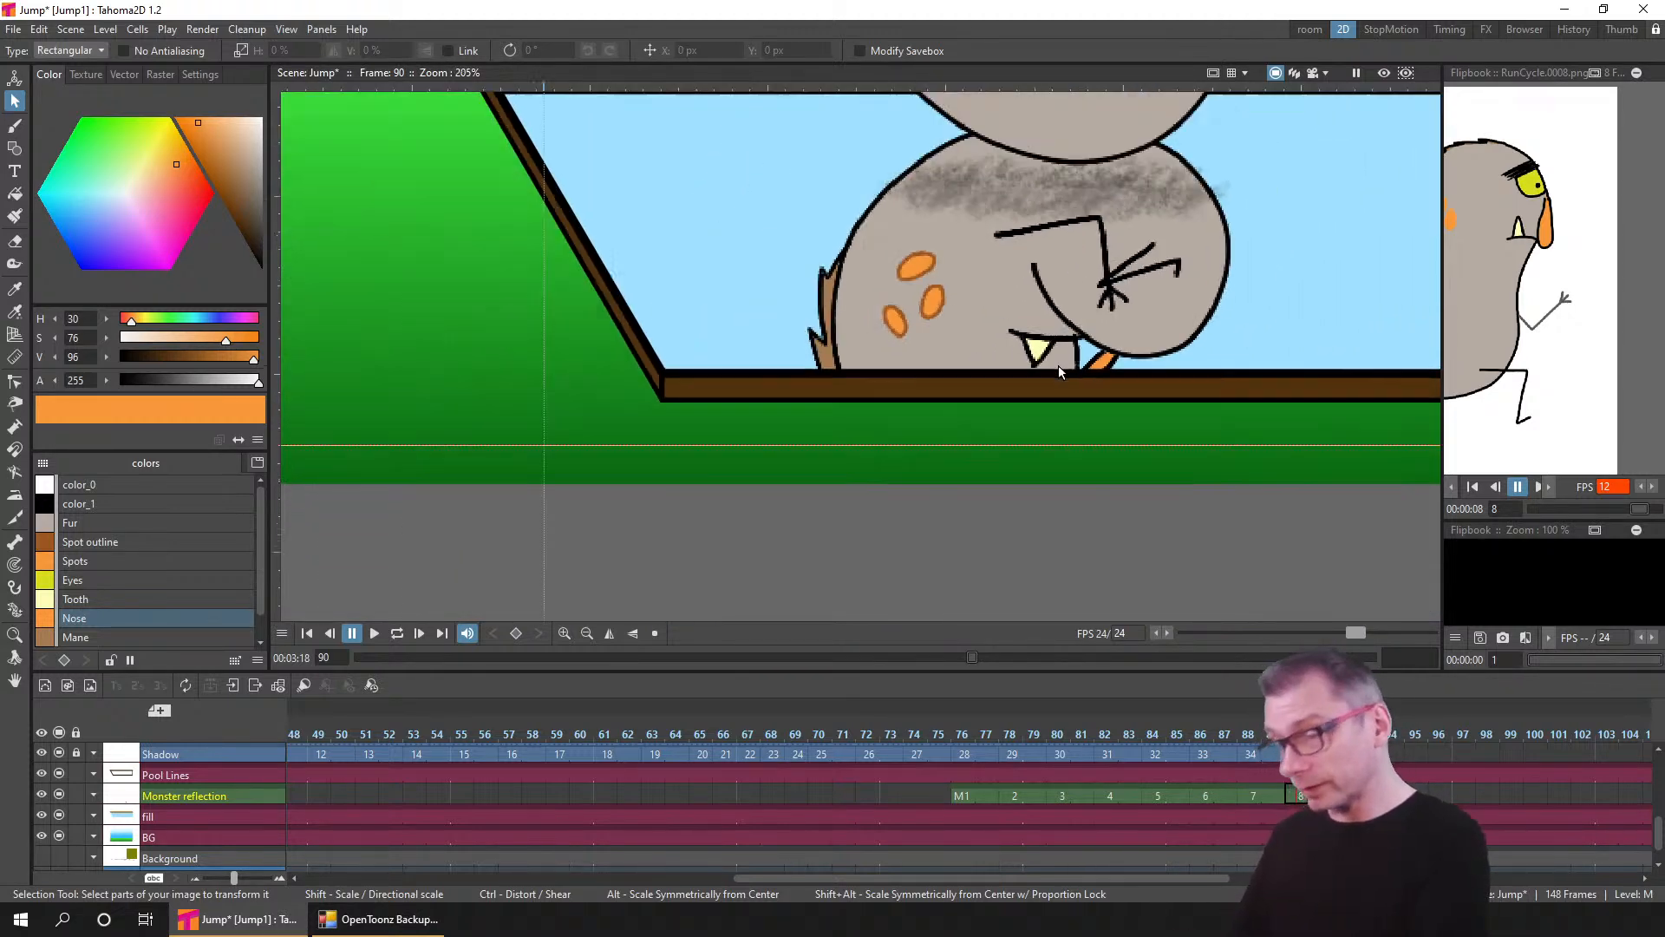
pyautogui.scroll(-1, 1027, 491)
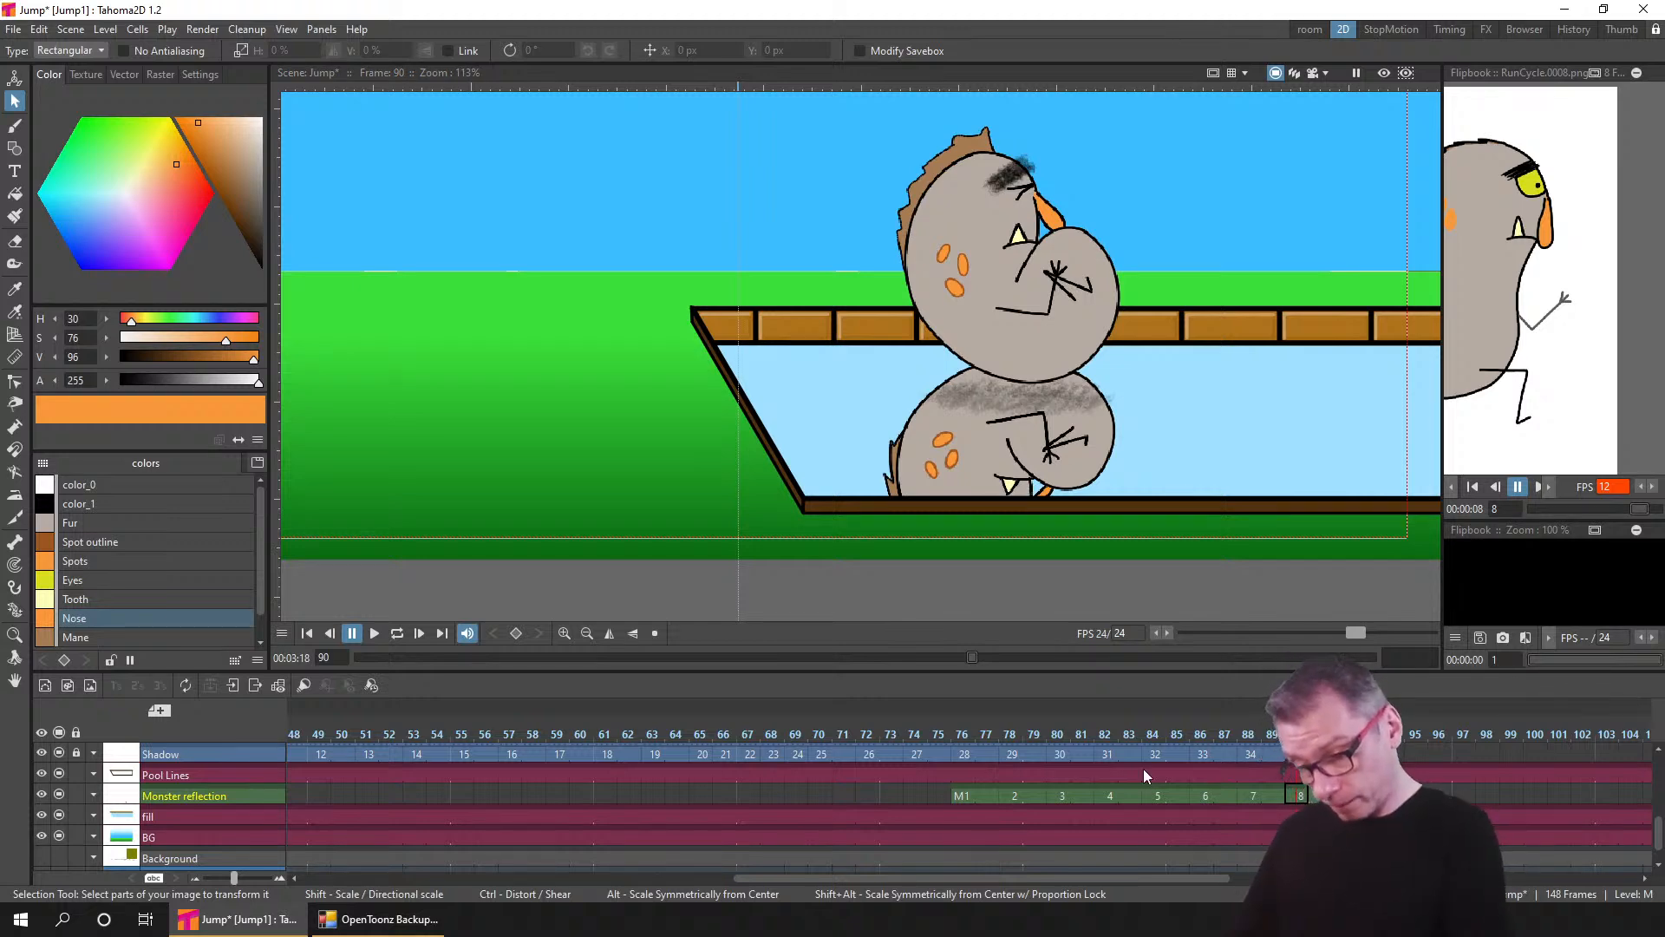
pyautogui.moveTo(963, 730); pyautogui.dragTo(1273, 727)
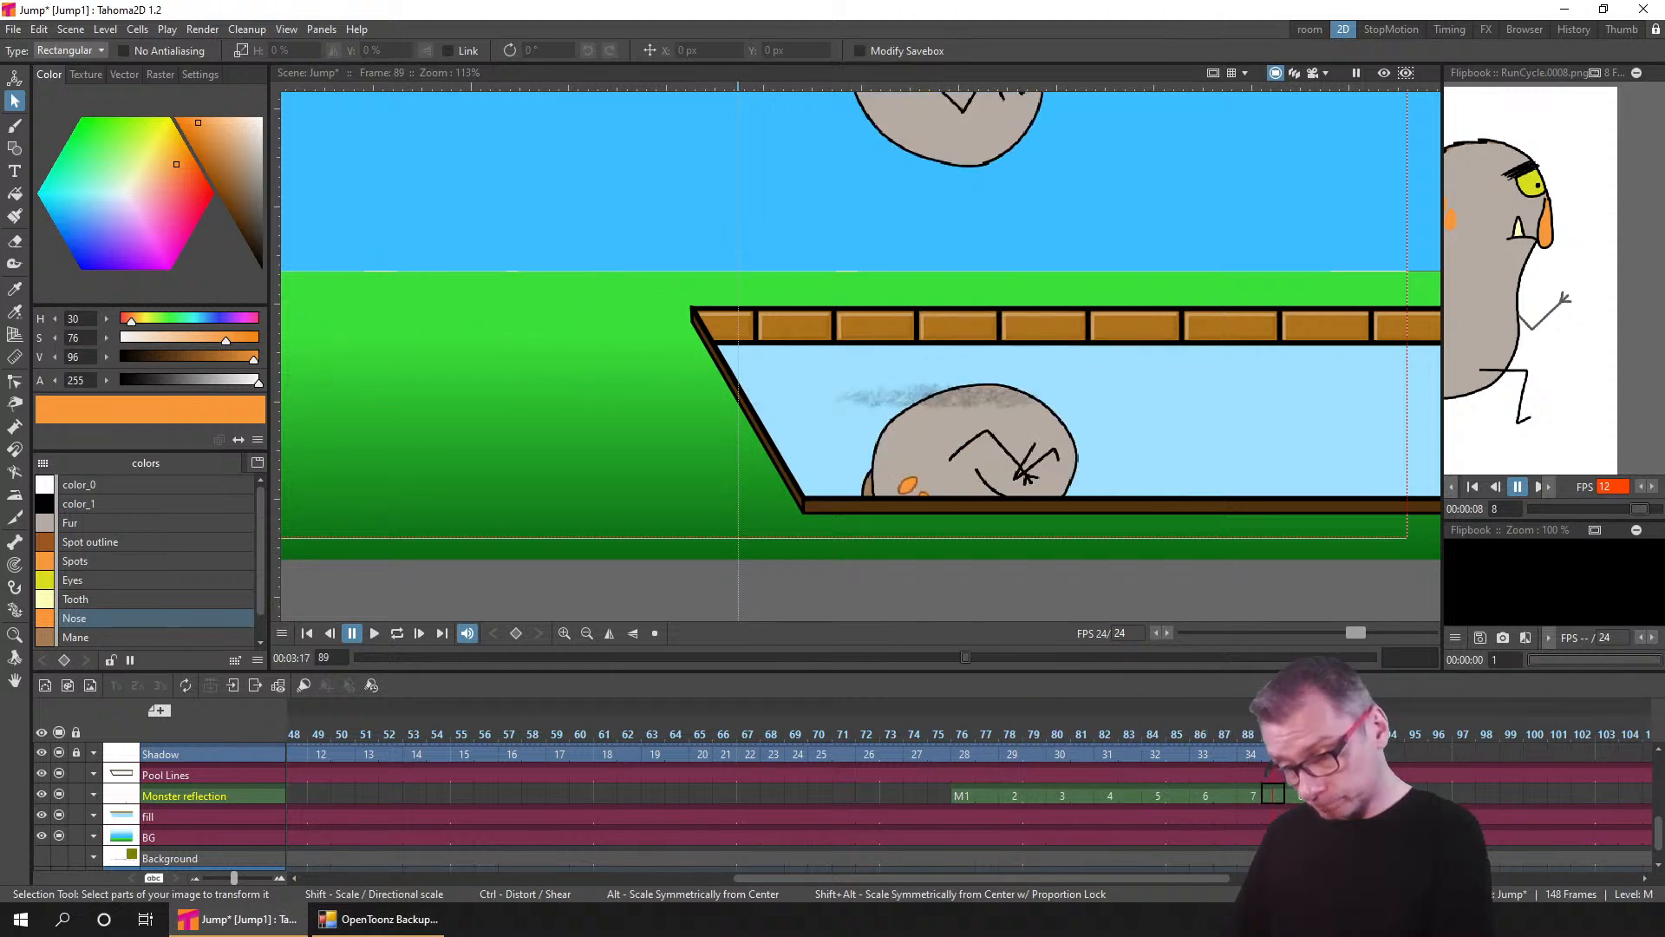
pyautogui.click(975, 733)
pyautogui.click(1295, 733)
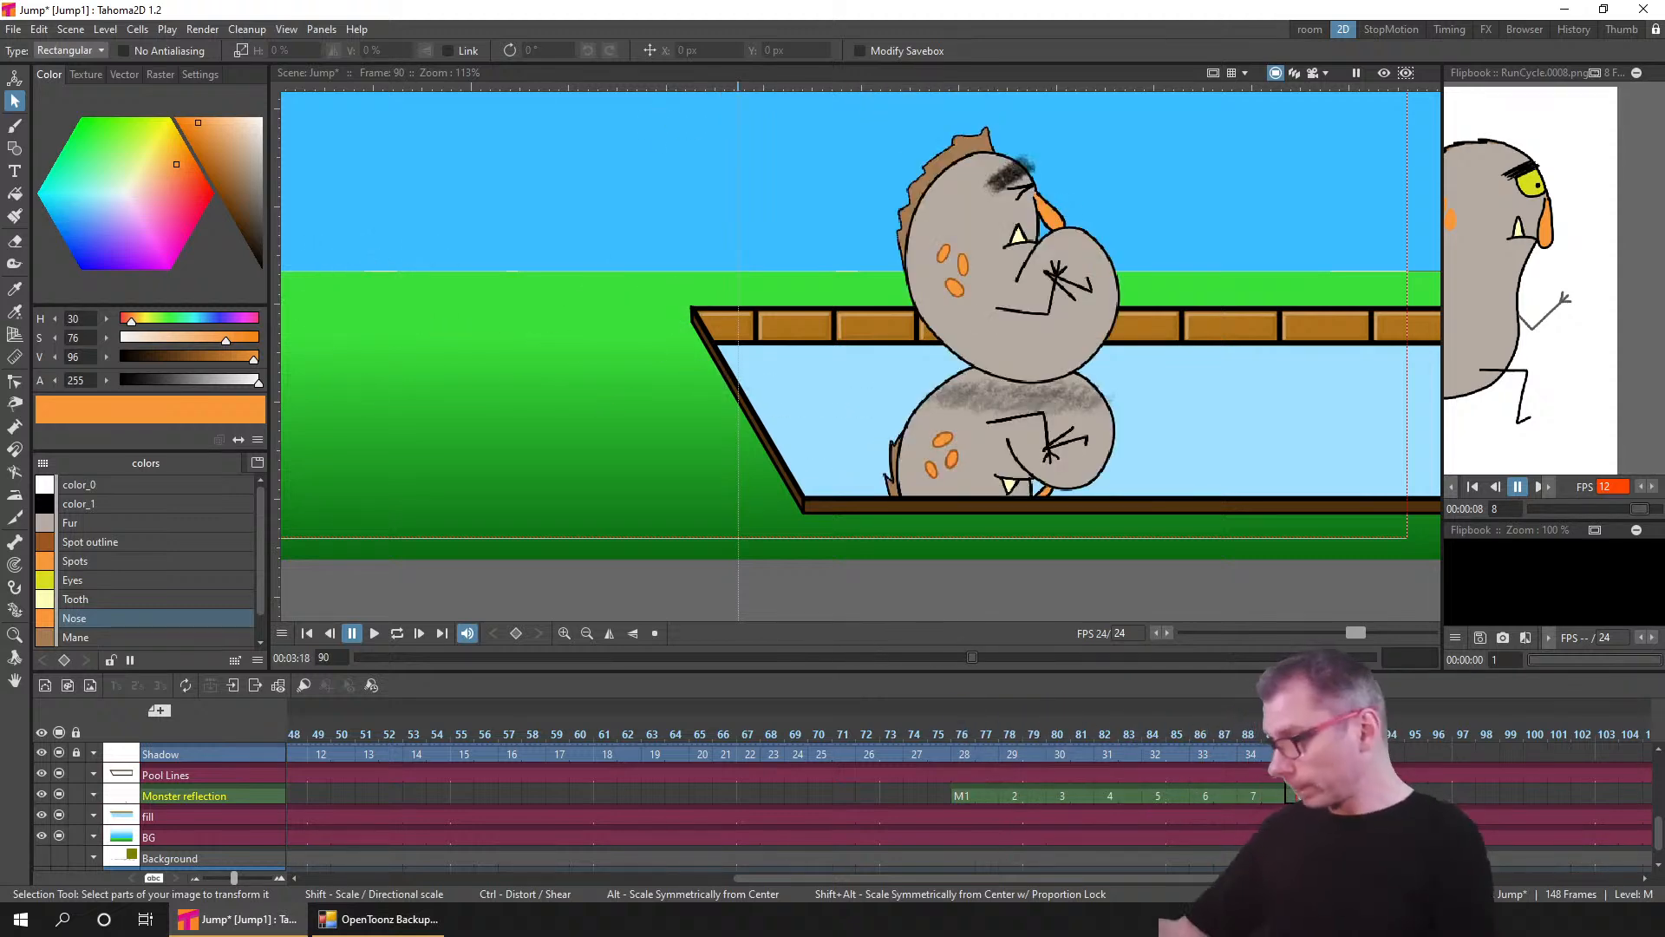
pyautogui.hotkey('ctrl', 's')
# - Try lowering the alpha of the Mane style to 177 and the Fur style to 180 for a translucent reflection
pyautogui.click(165, 637)
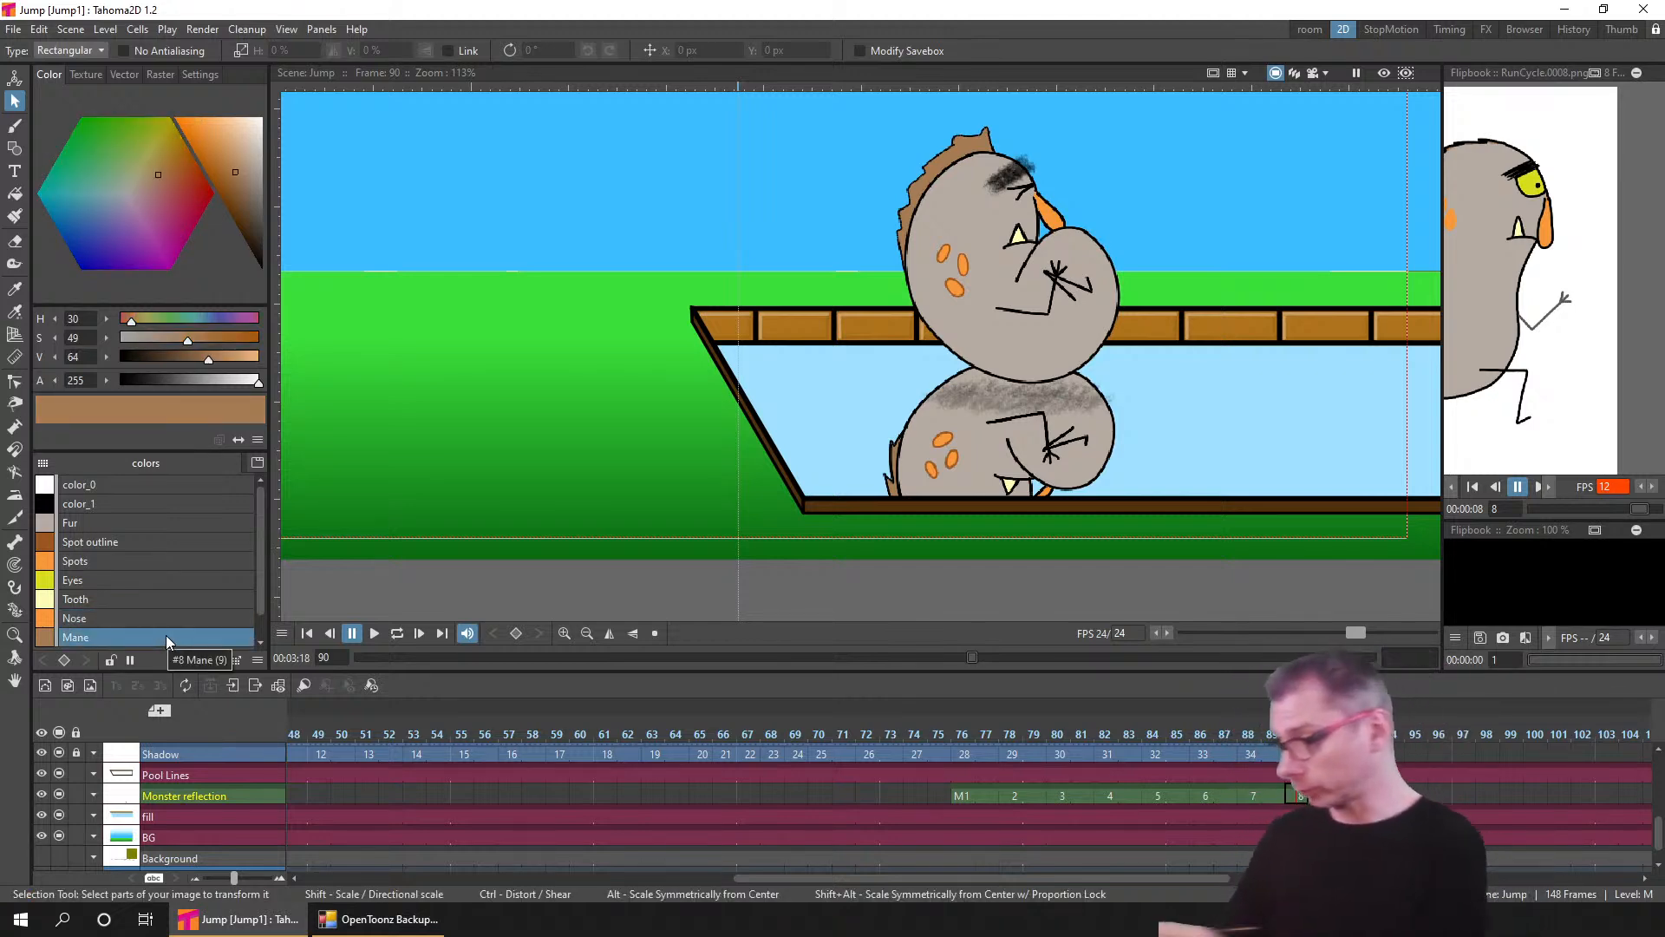
pyautogui.click(216, 379)
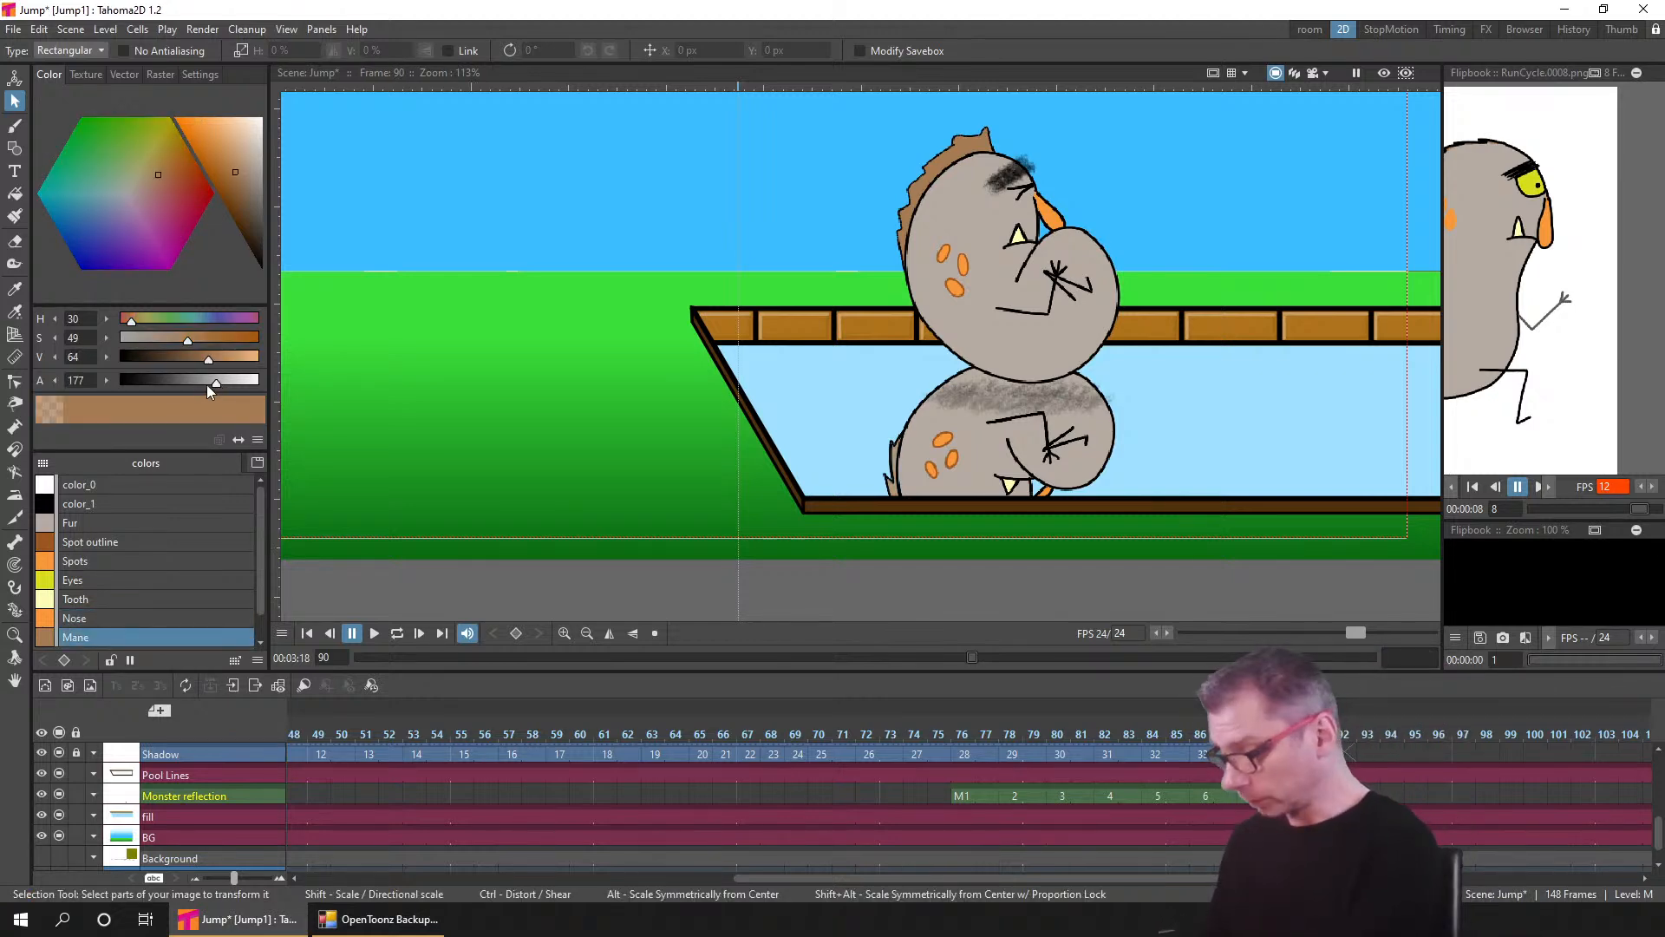
pyautogui.click(210, 382)
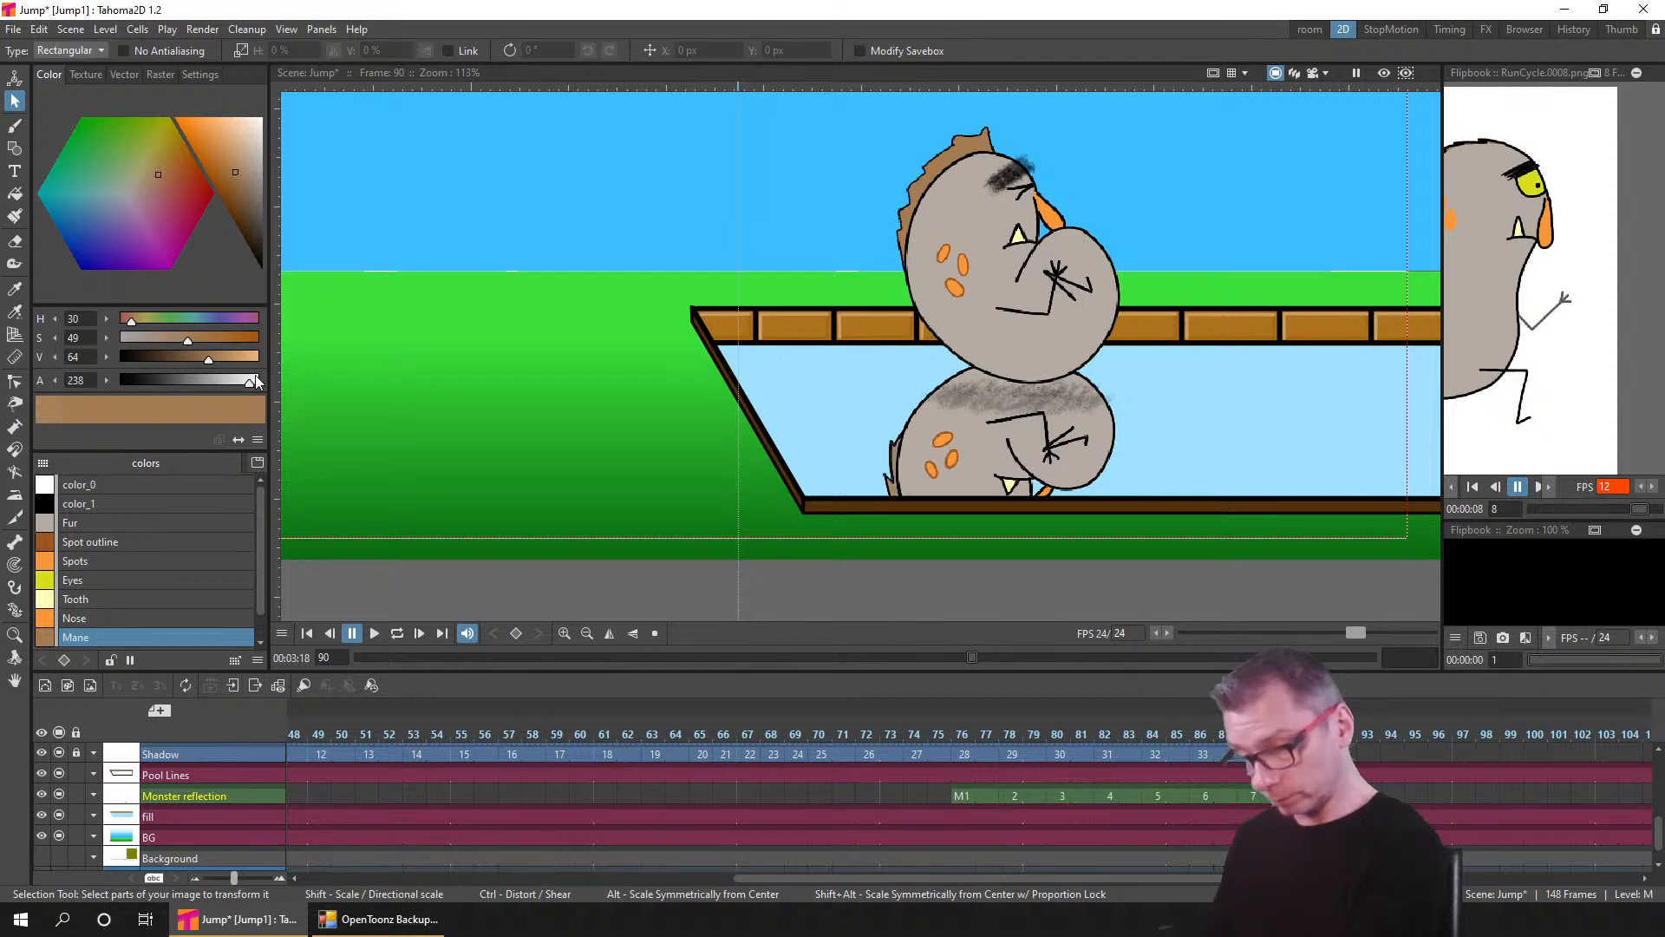
pyautogui.click(163, 521)
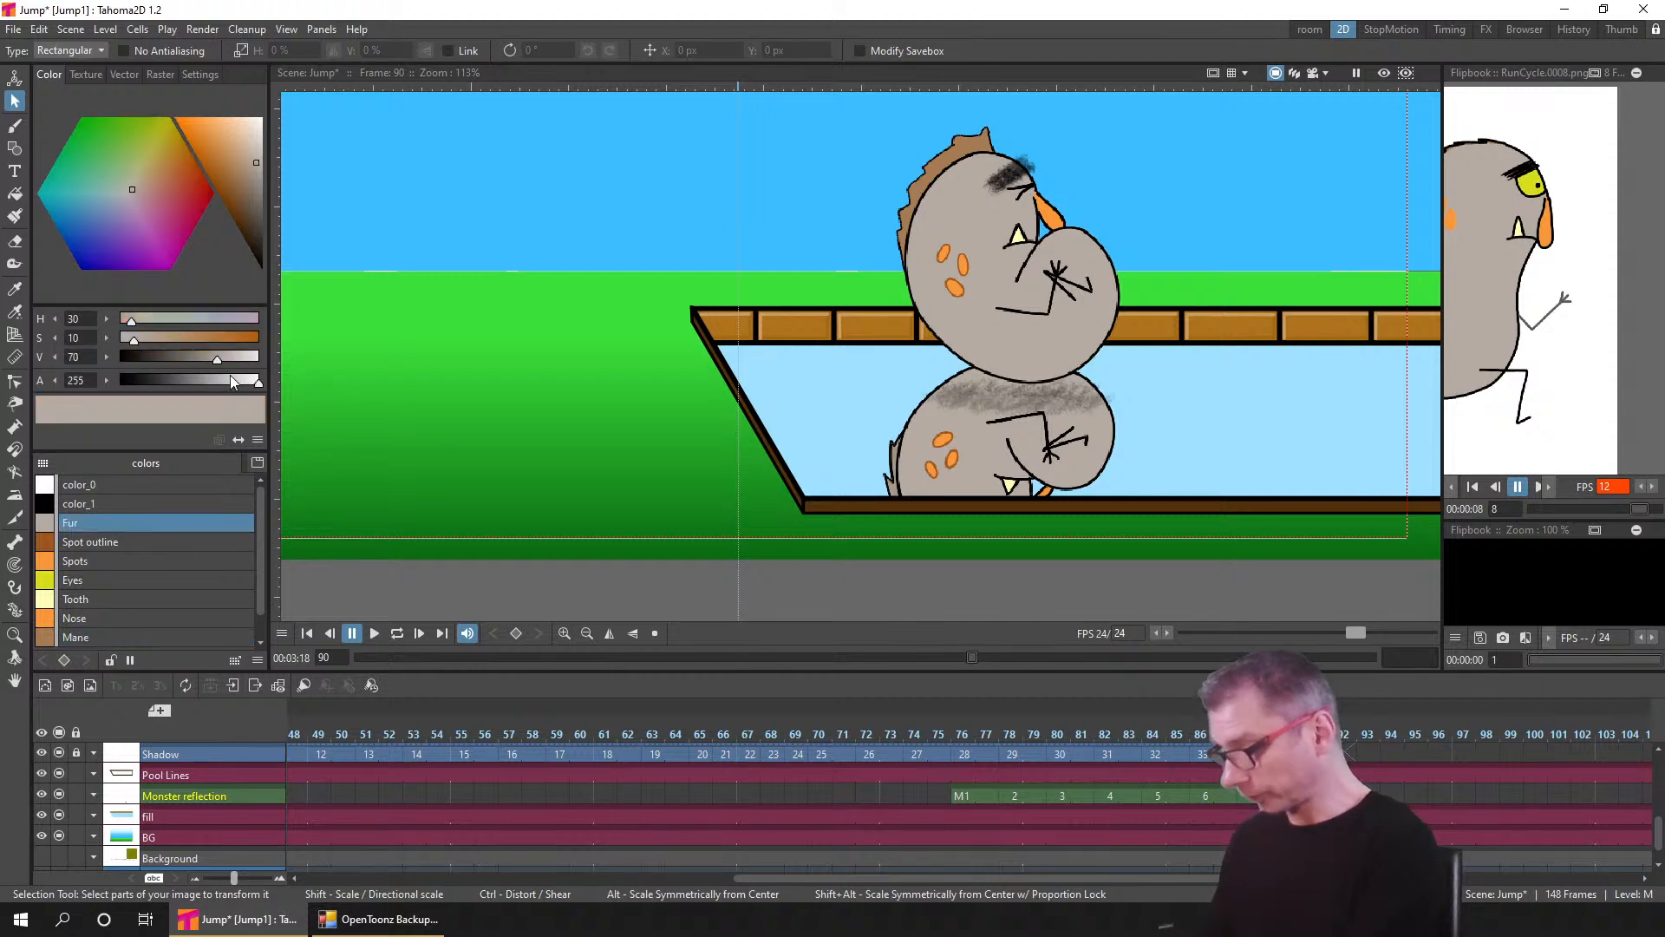
pyautogui.click(218, 382)
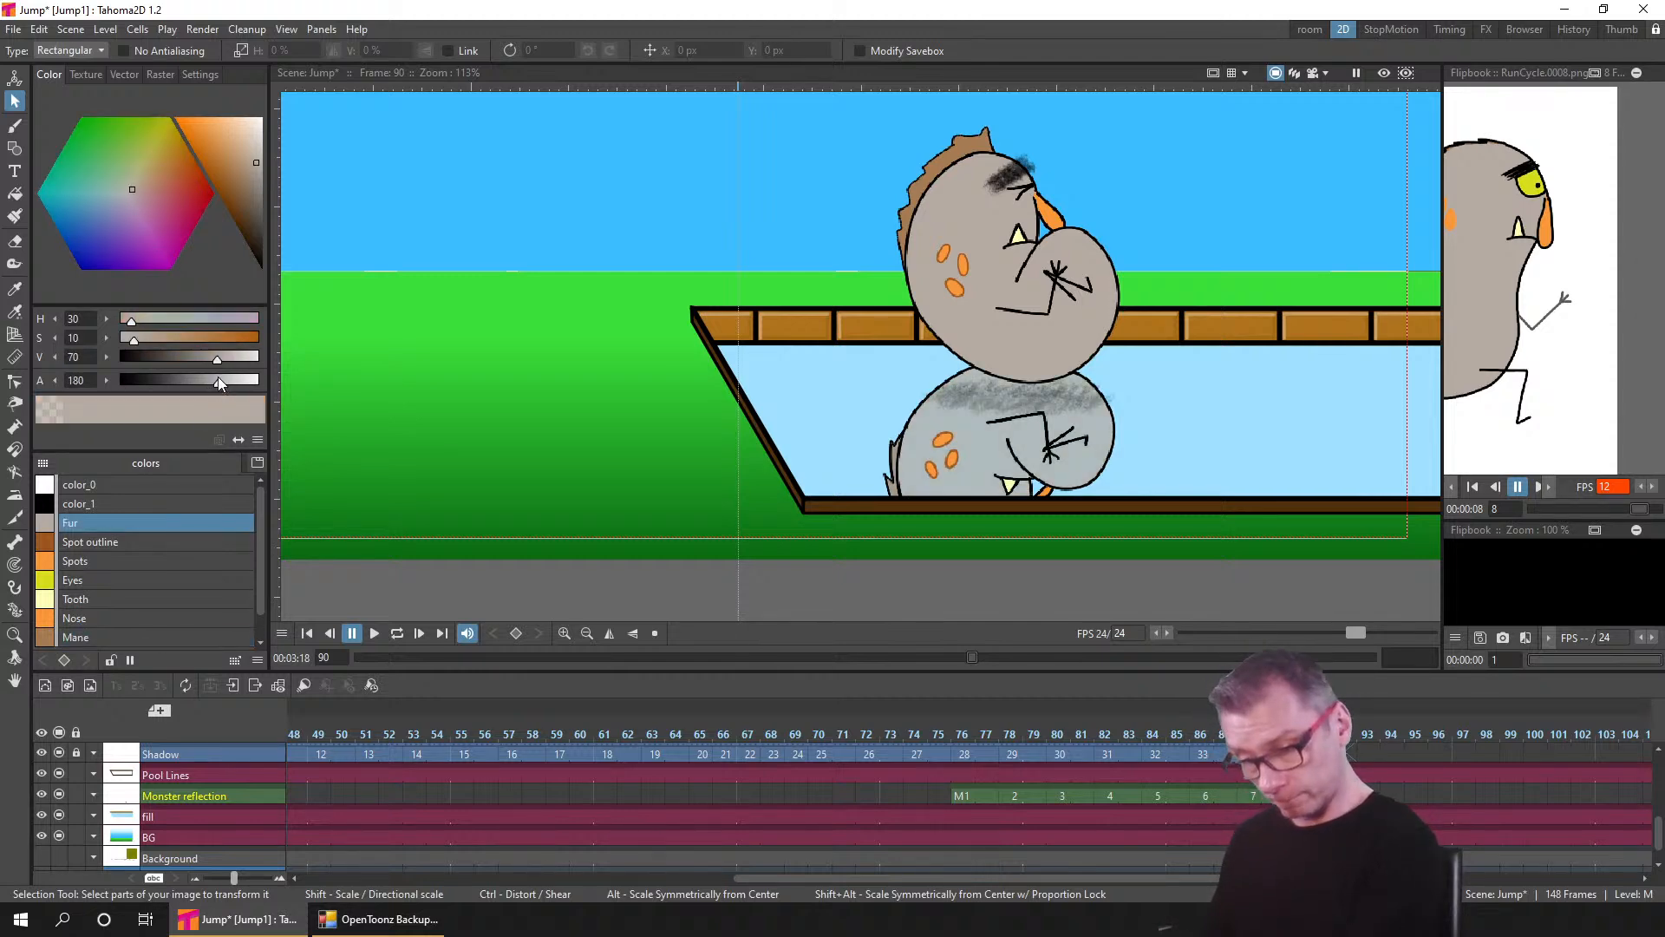
pyautogui.click(164, 636)
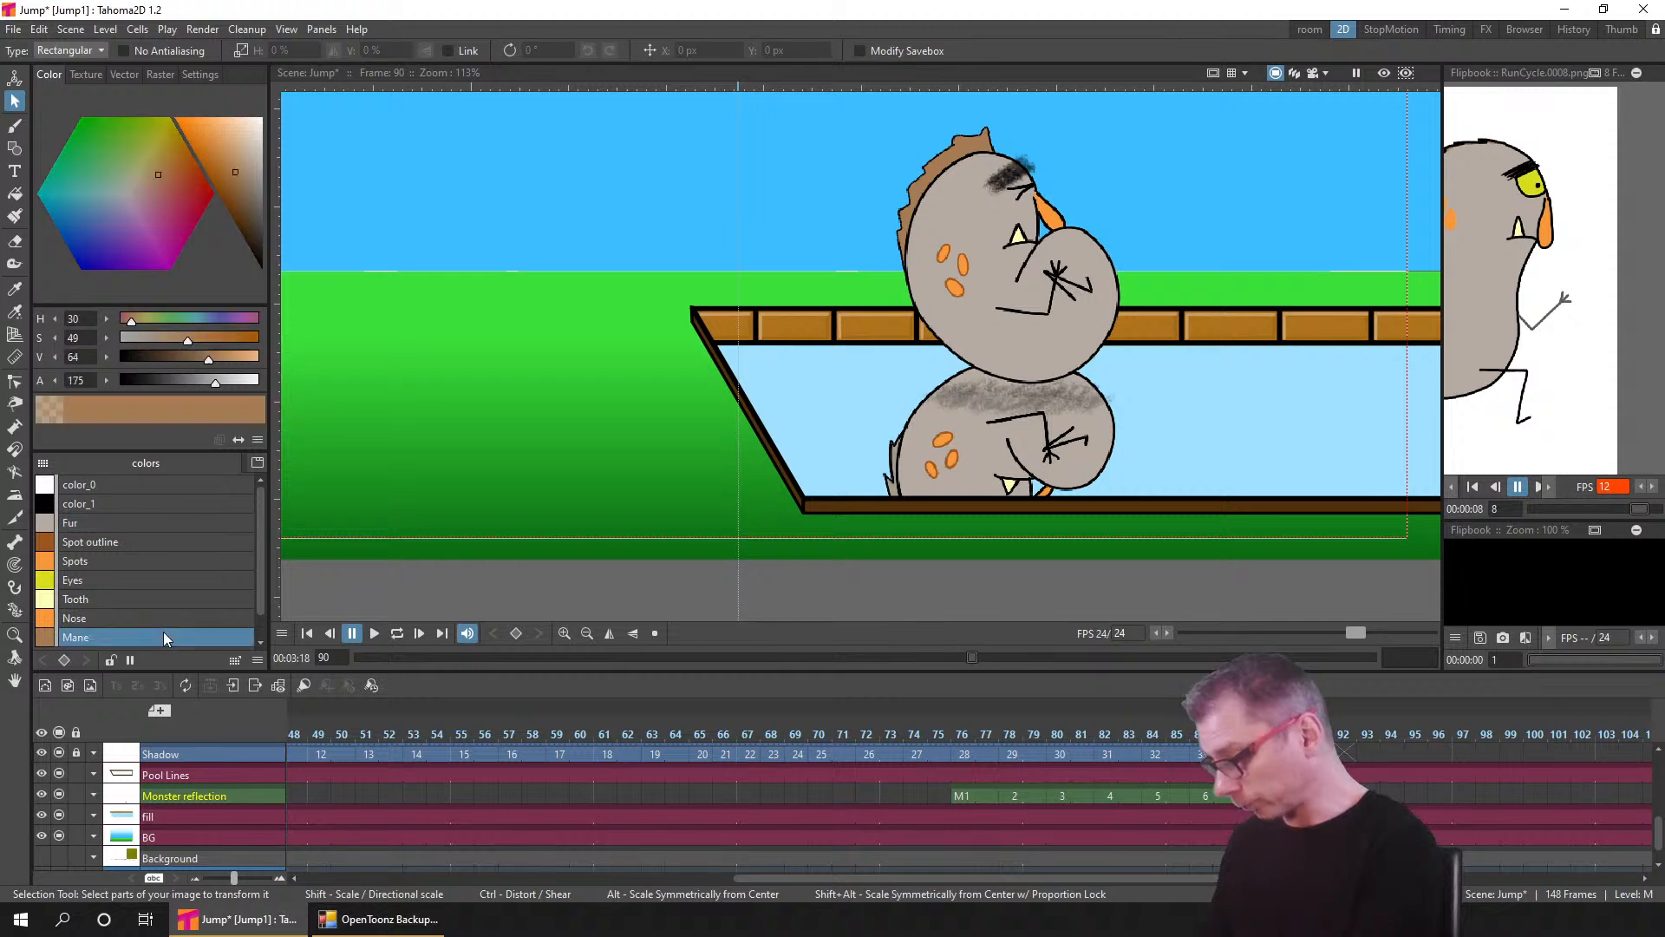
pyautogui.hotkey('ctrl', 's')
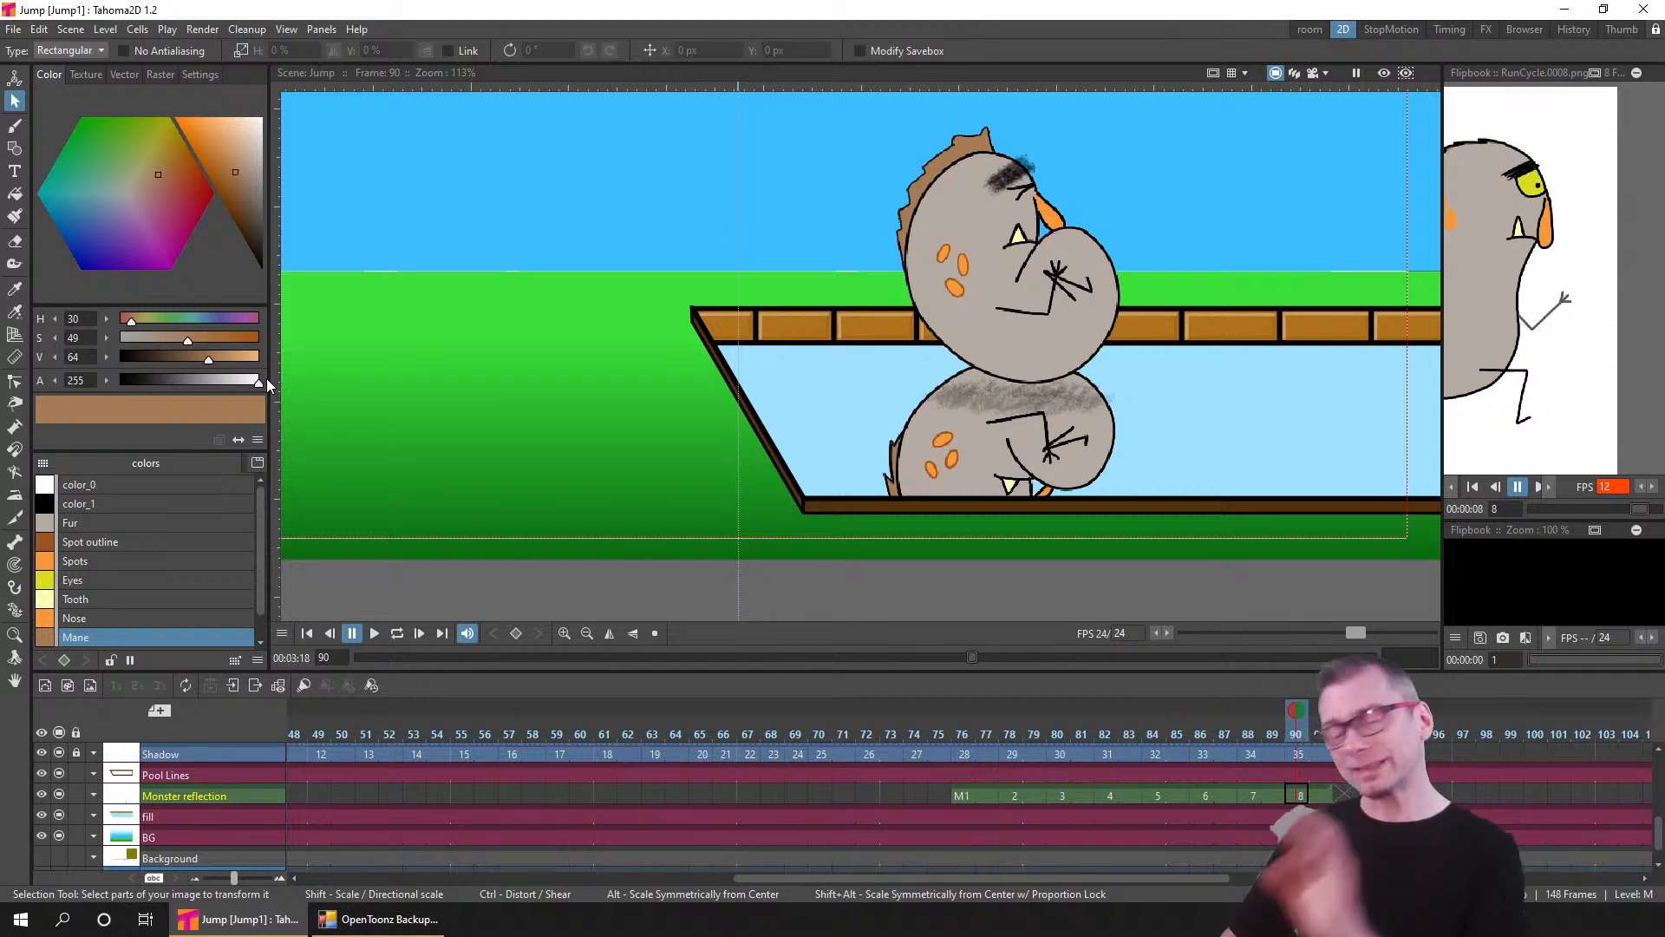
pyautogui.scroll(-6, 1066, 455)
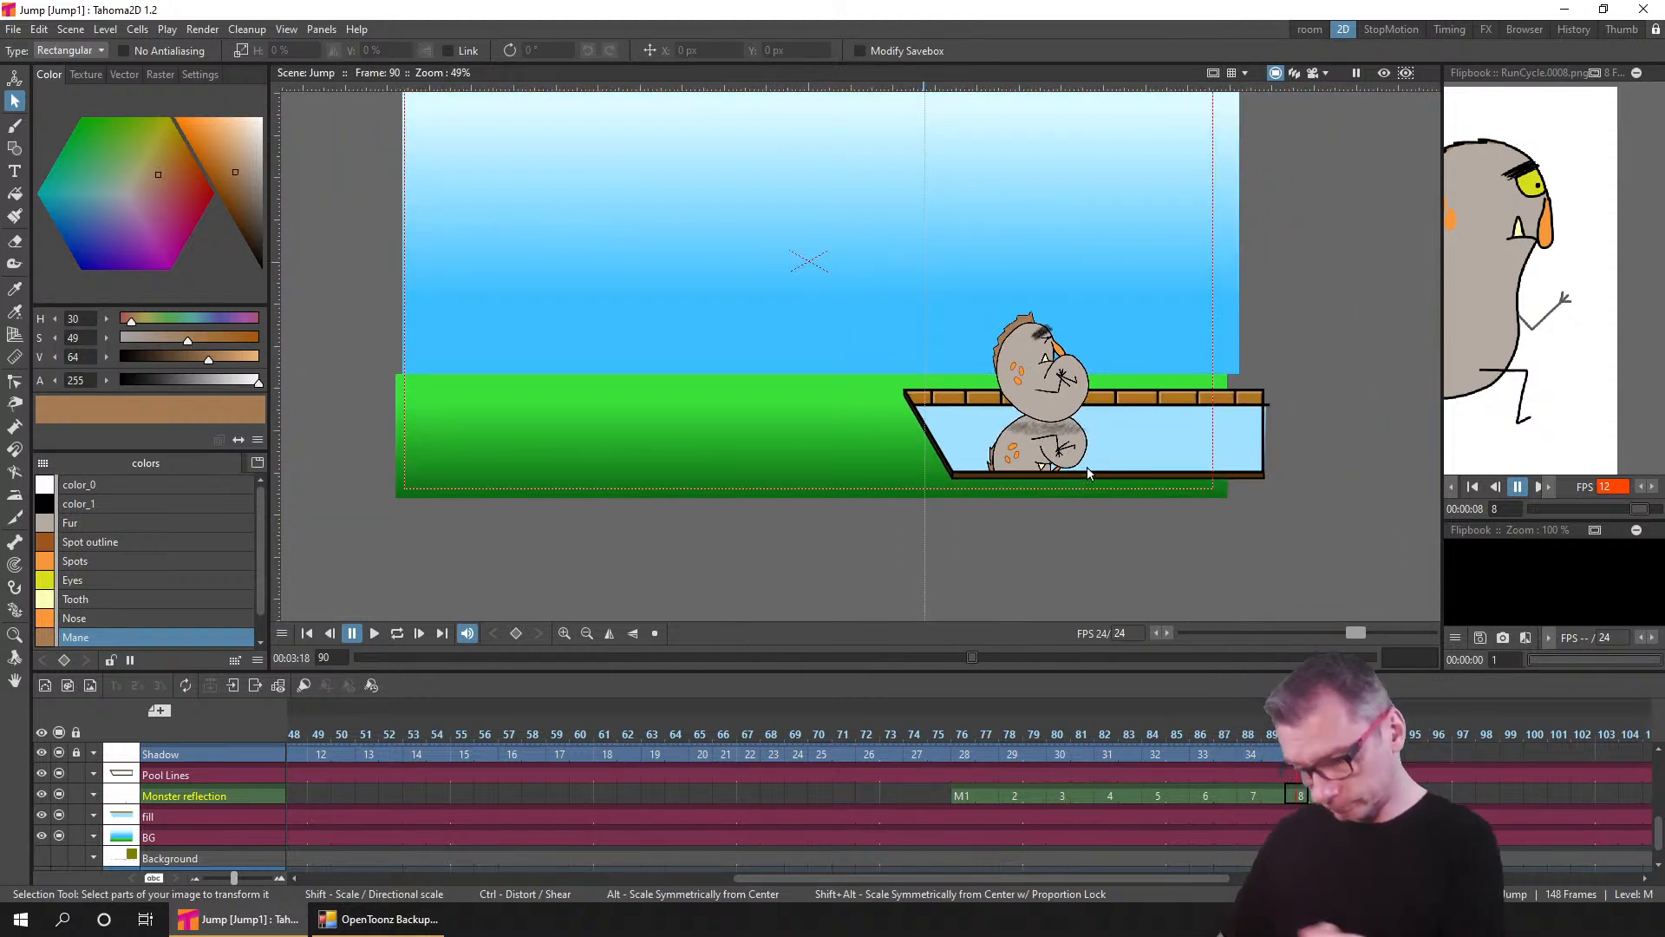
pyautogui.click(211, 32)
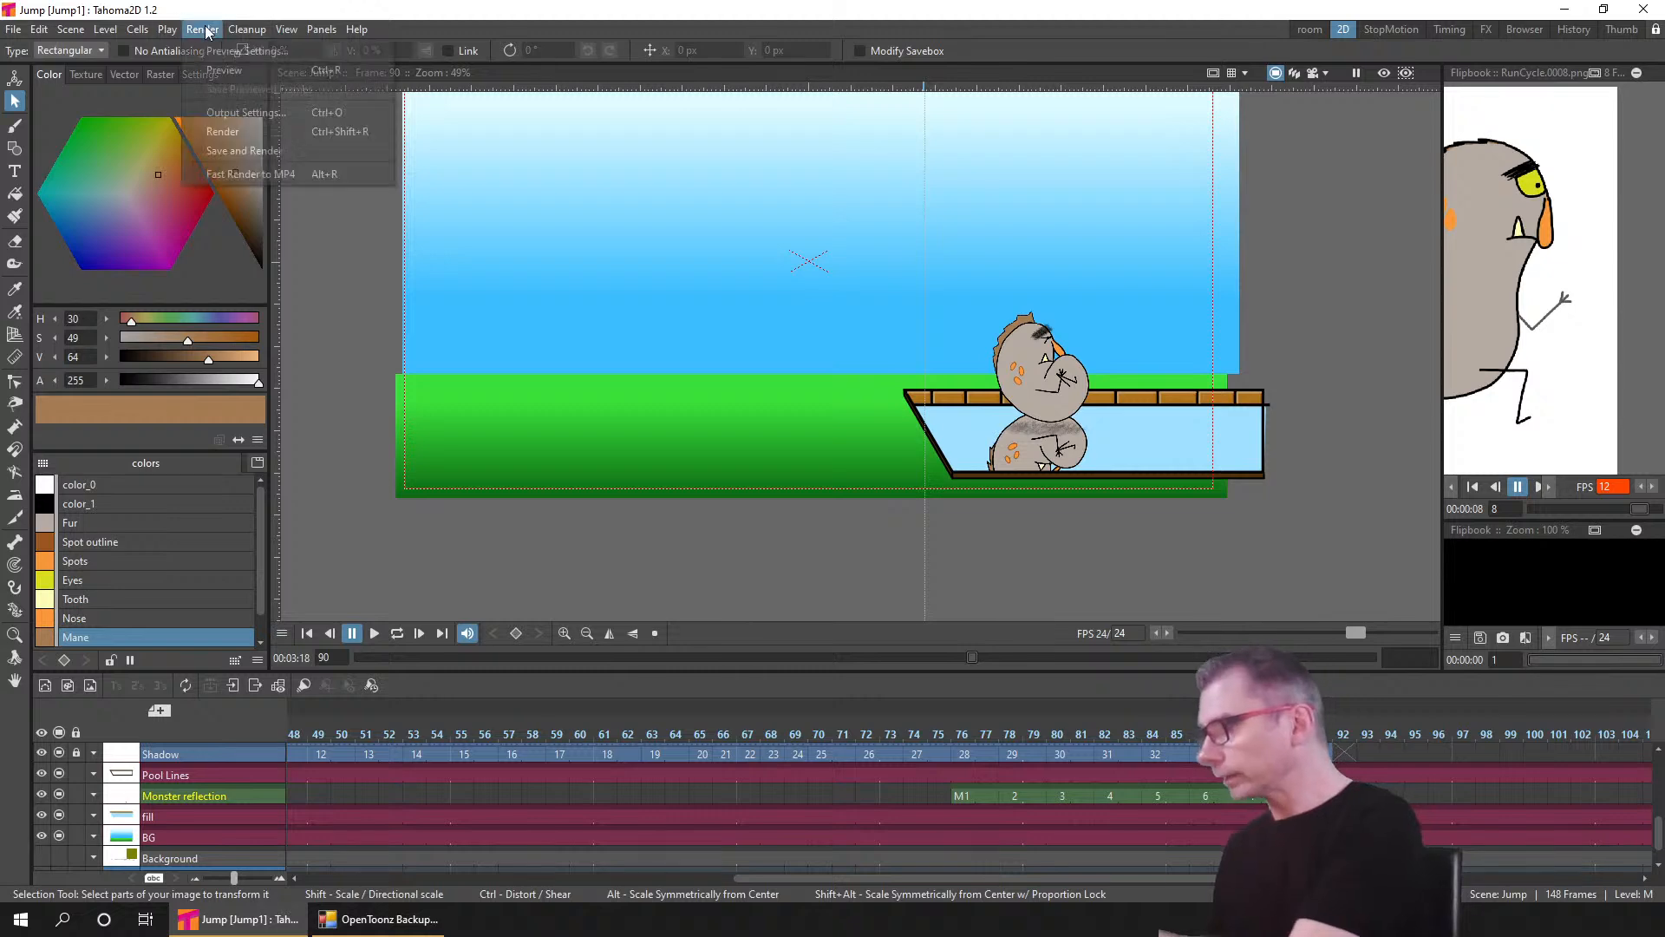
pyautogui.click(279, 109)
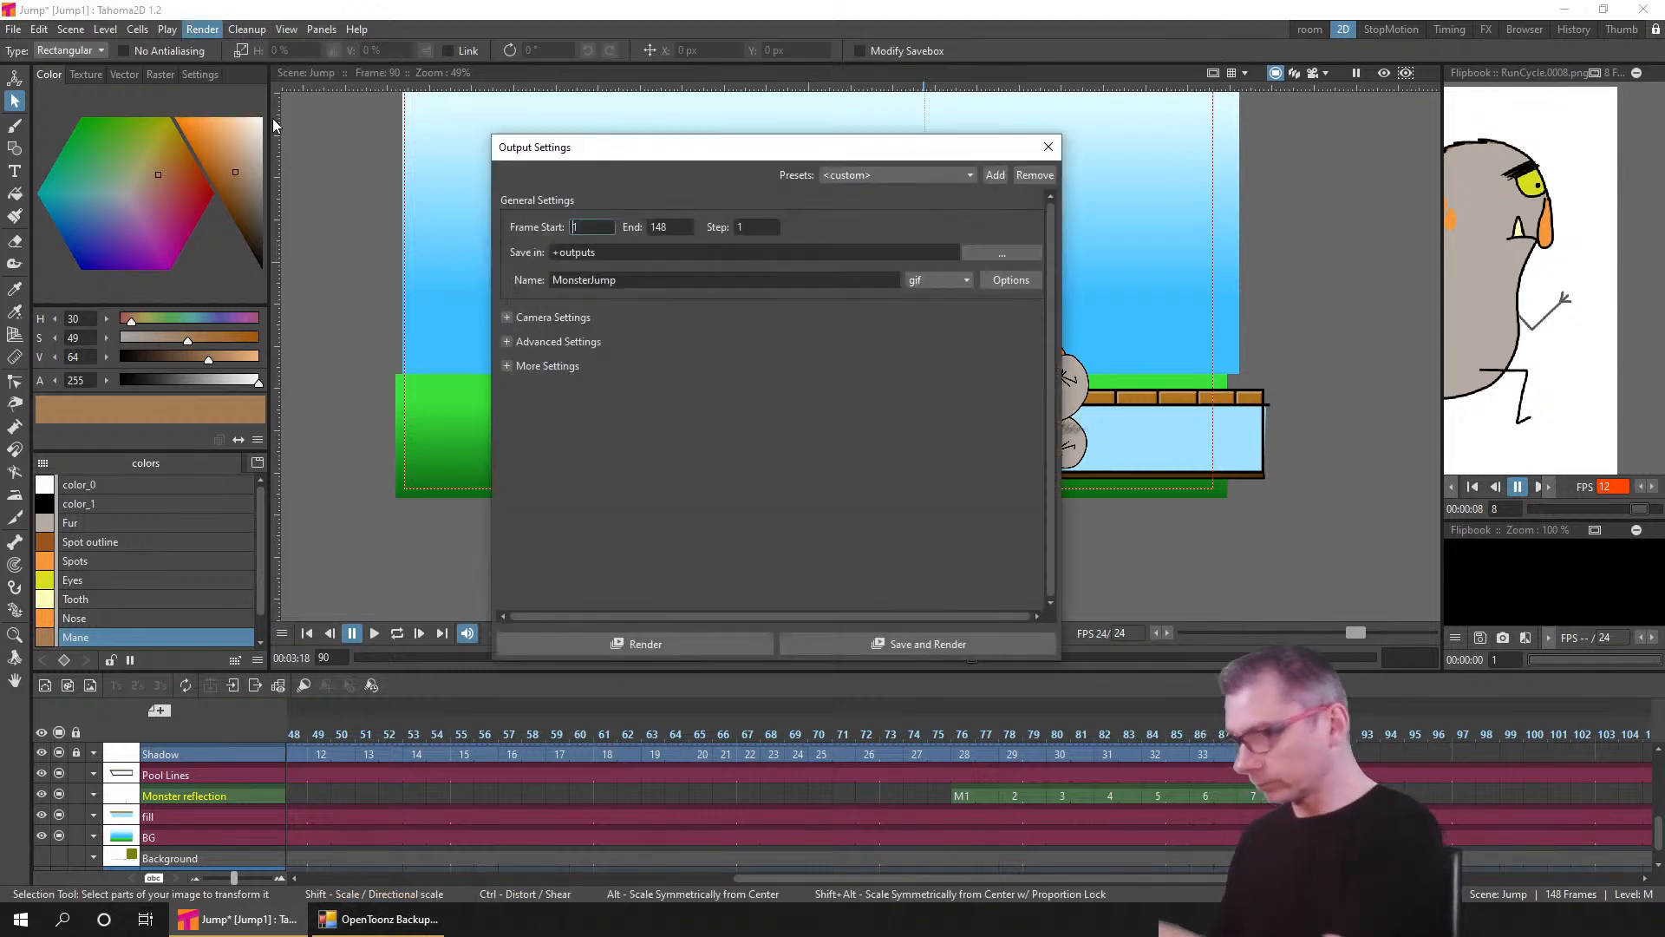
pyautogui.click(1046, 145)
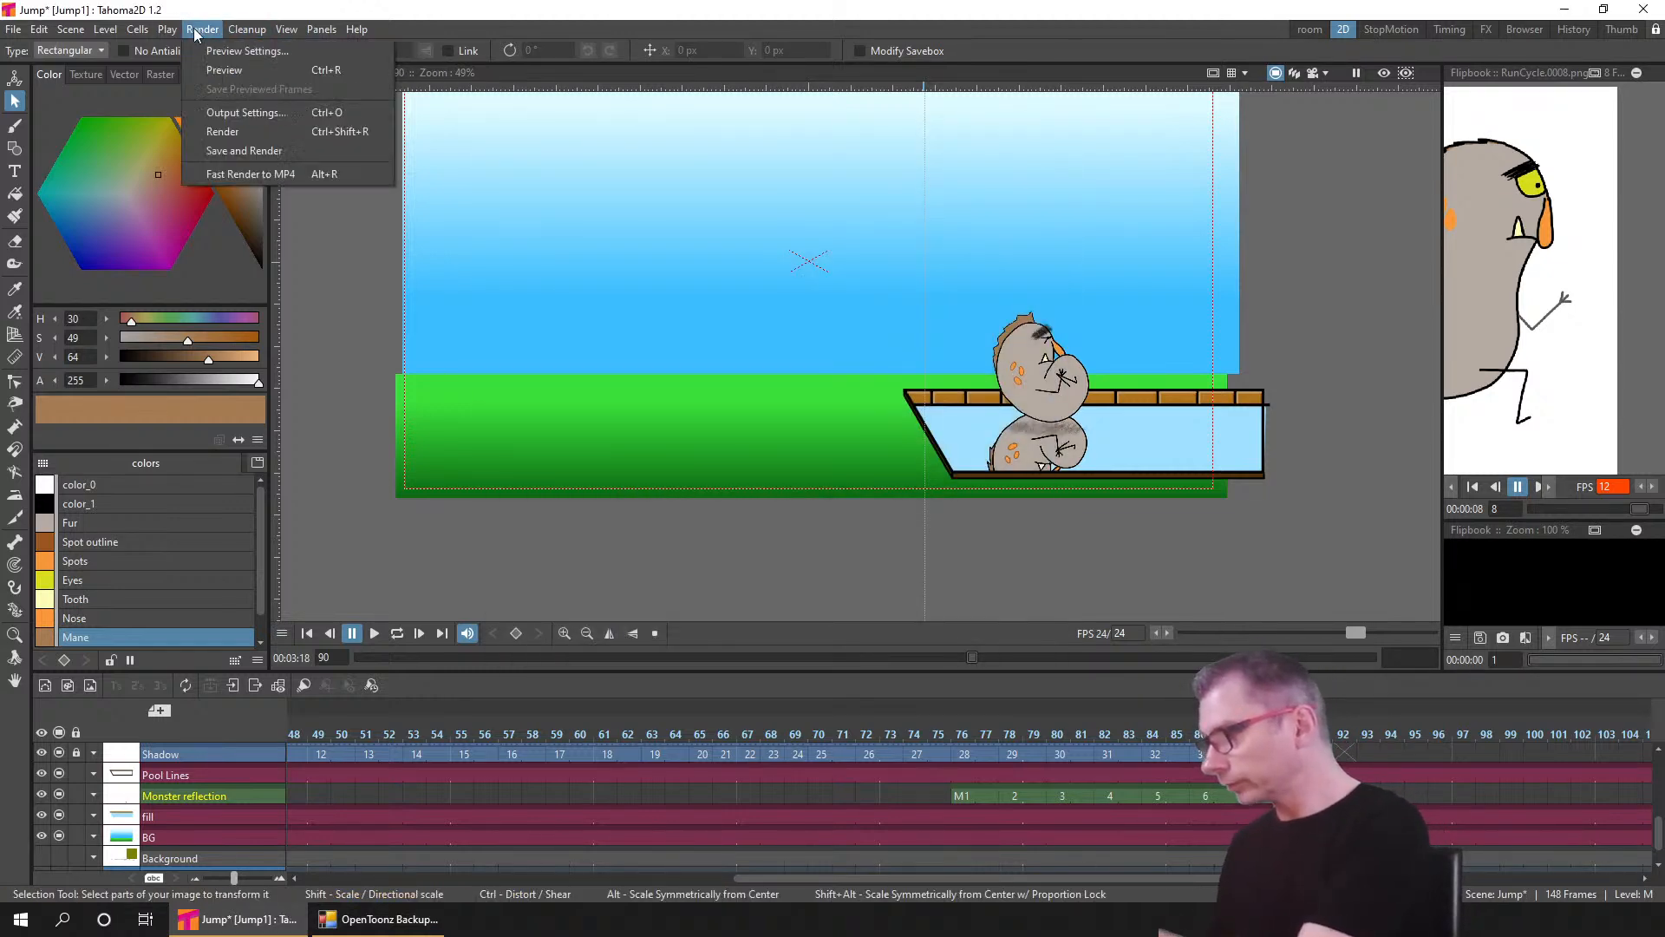
# - Set the preview shrink to 1 and render a preview of frames 1 to 148 from Camera1
pyautogui.click(254, 55)
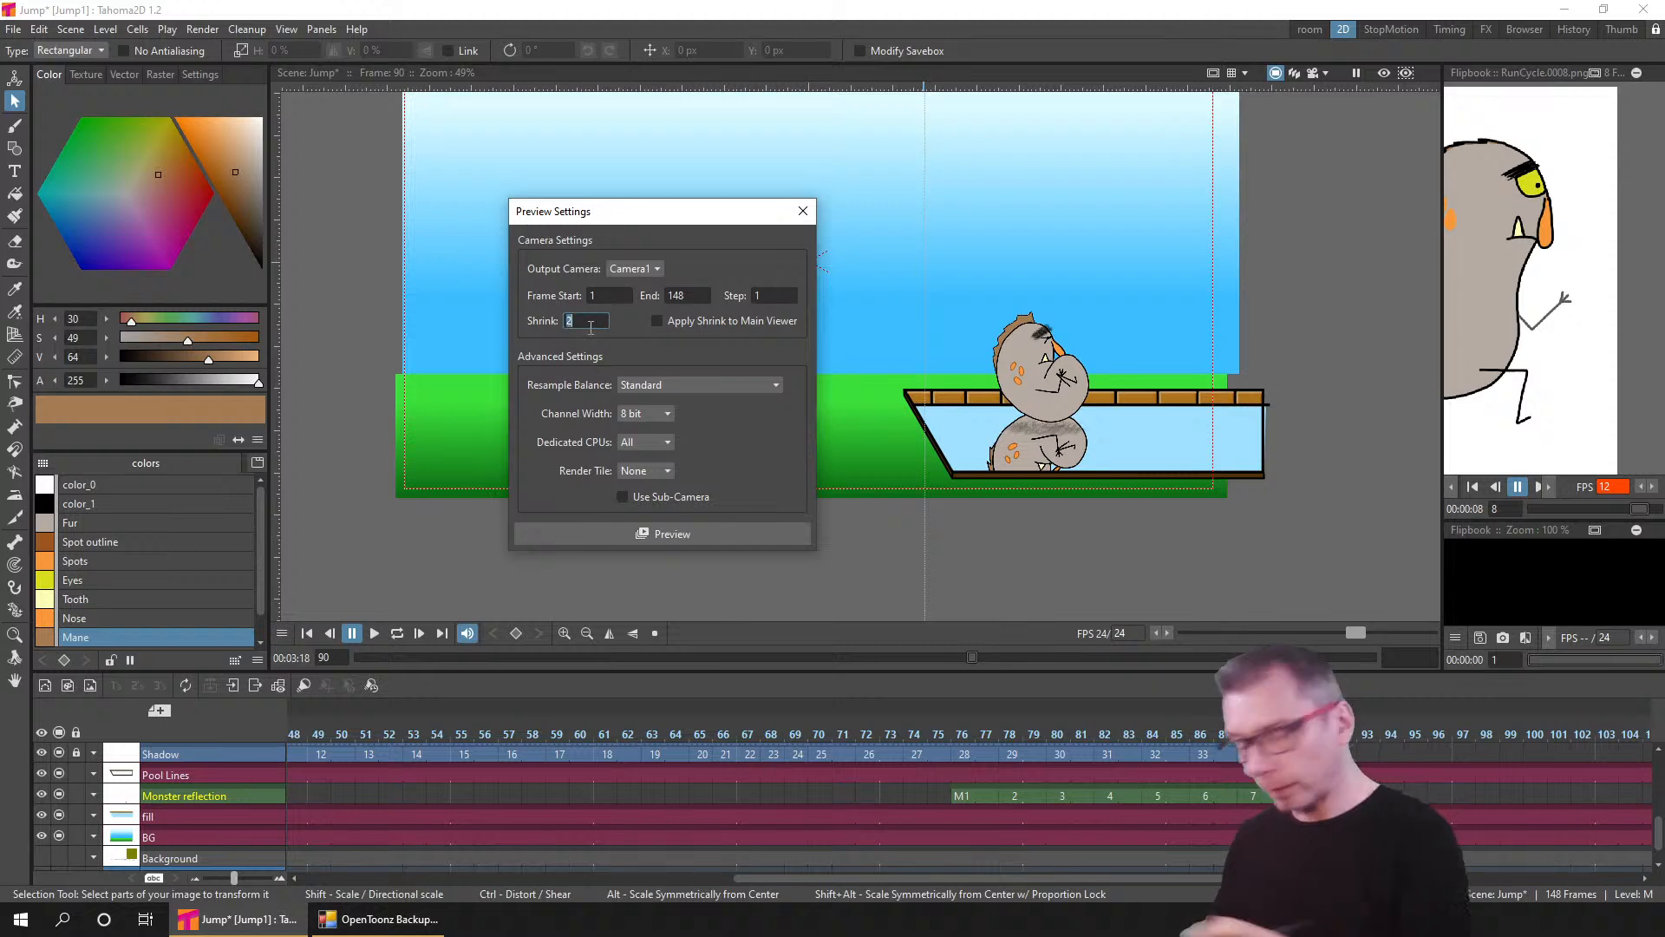
pyautogui.write('1')
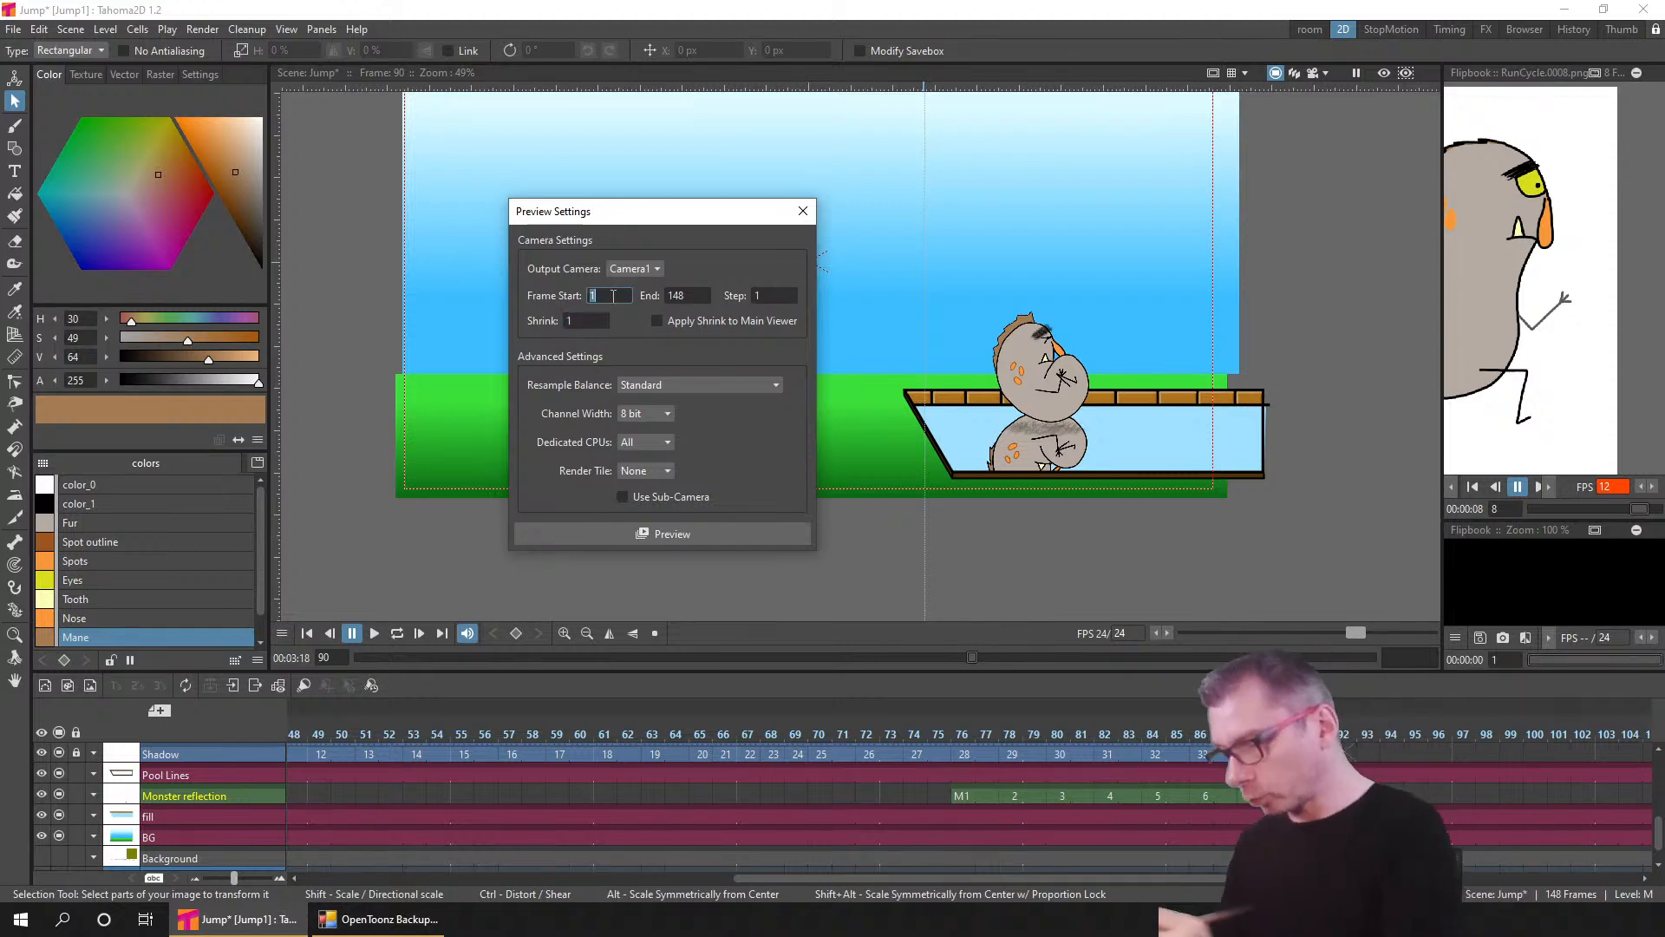
pyautogui.click(683, 535)
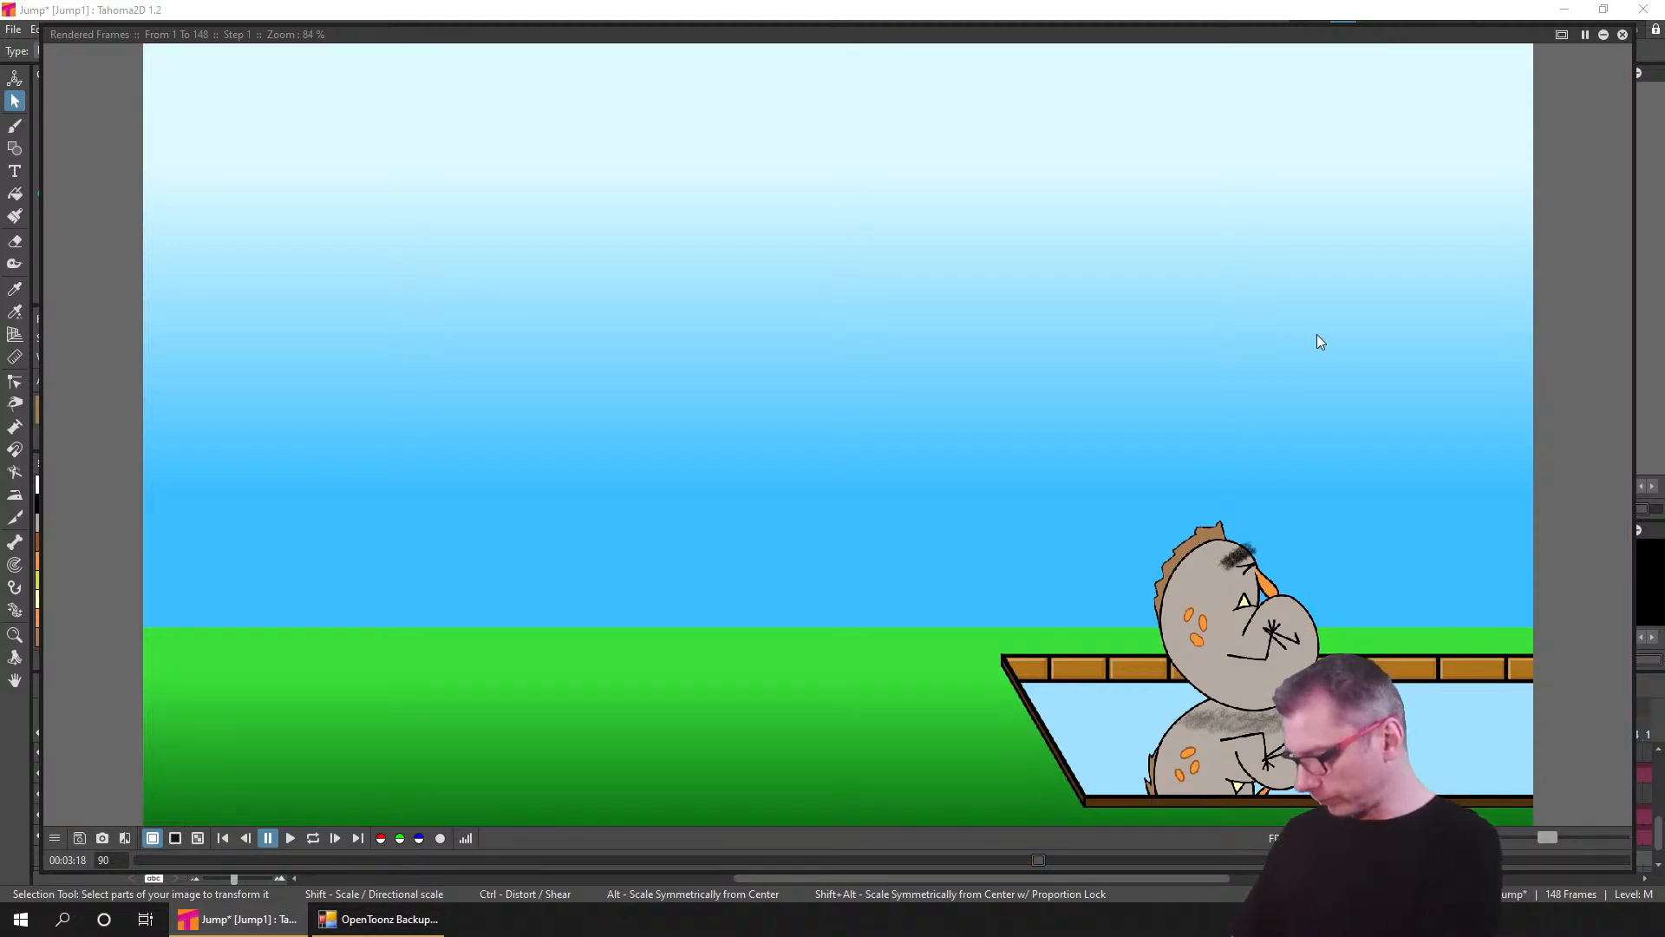
# - Watch the rendered preview in a loop from its first frame, and close the preview and its settings
pyautogui.click(222, 838)
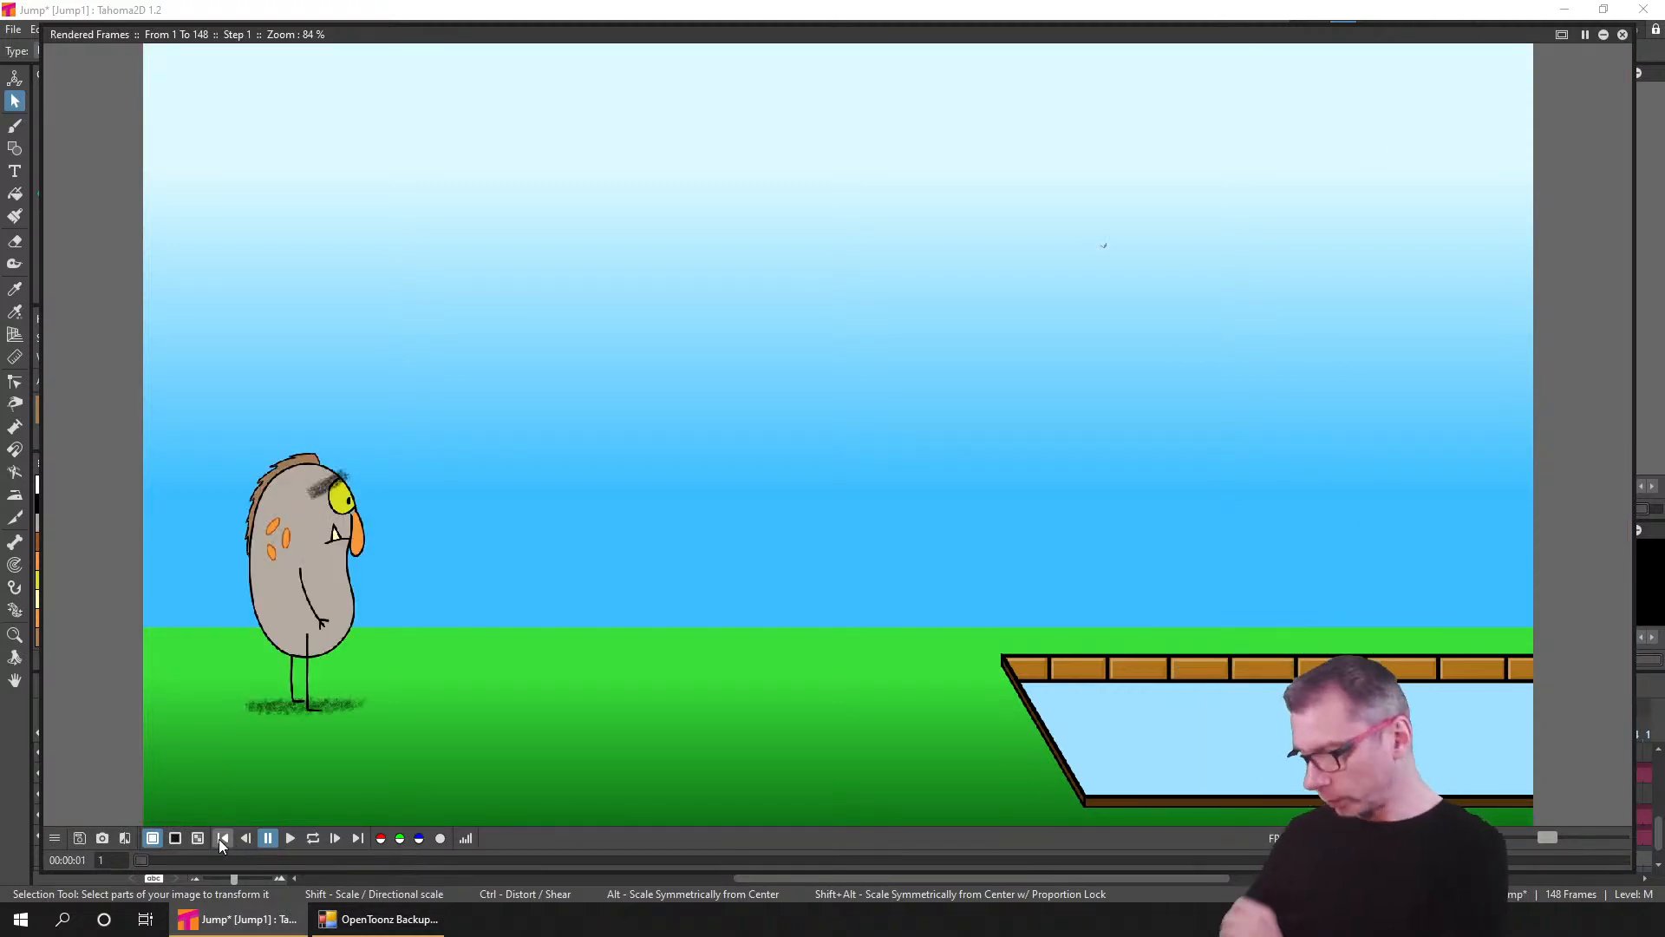
pyautogui.click(314, 839)
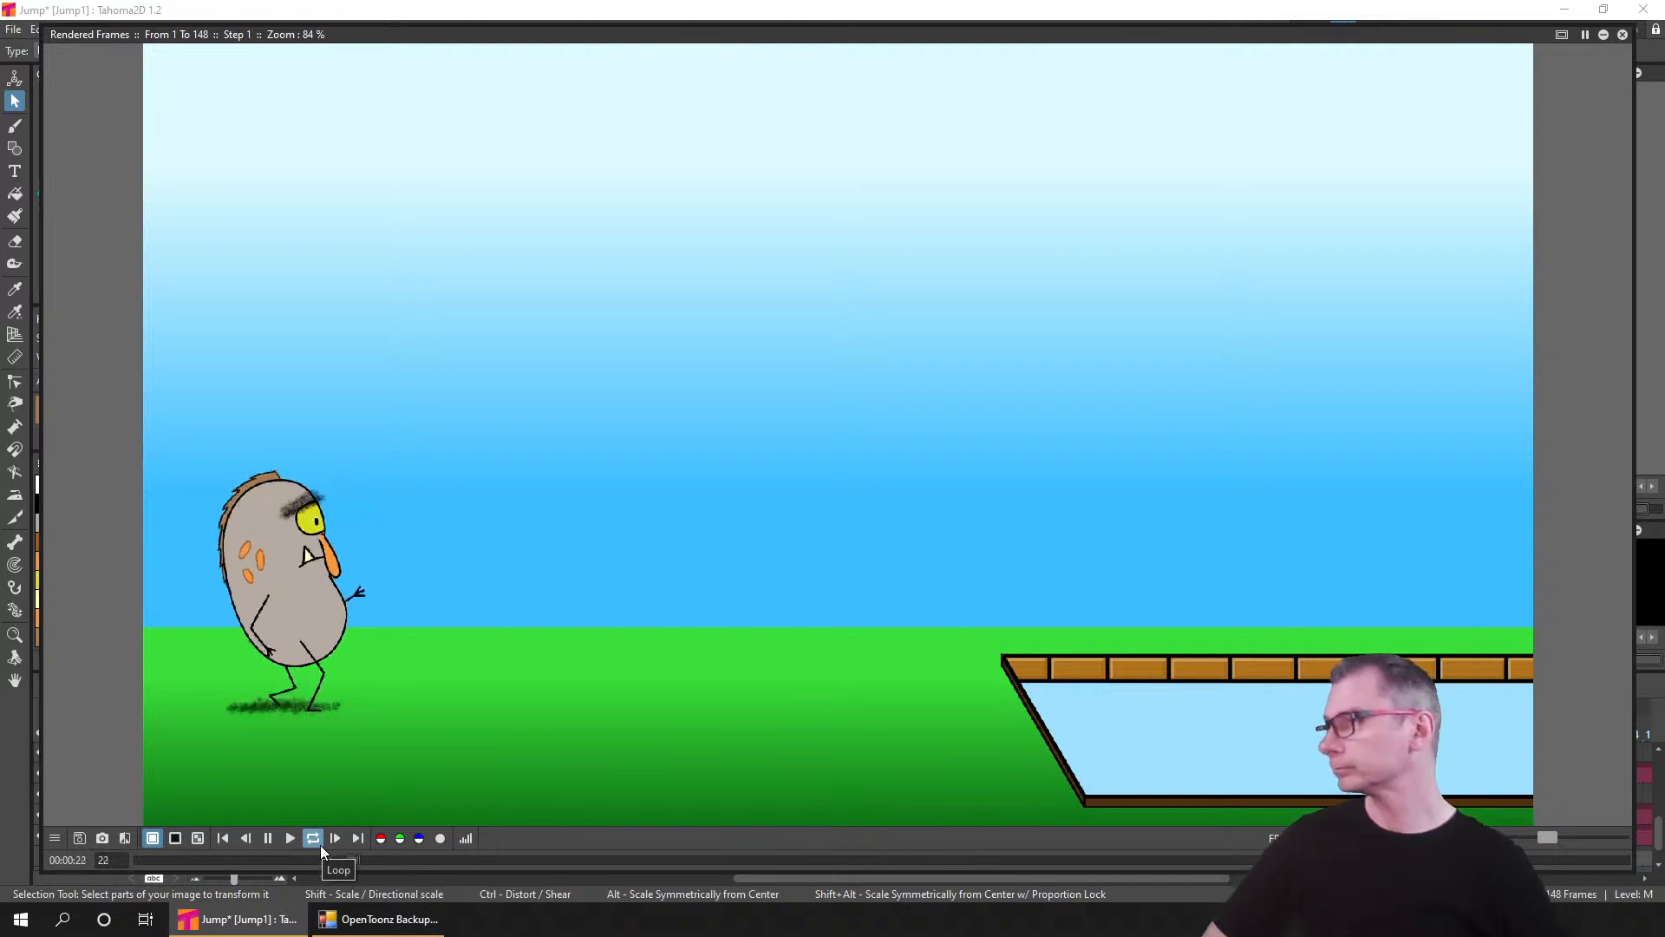
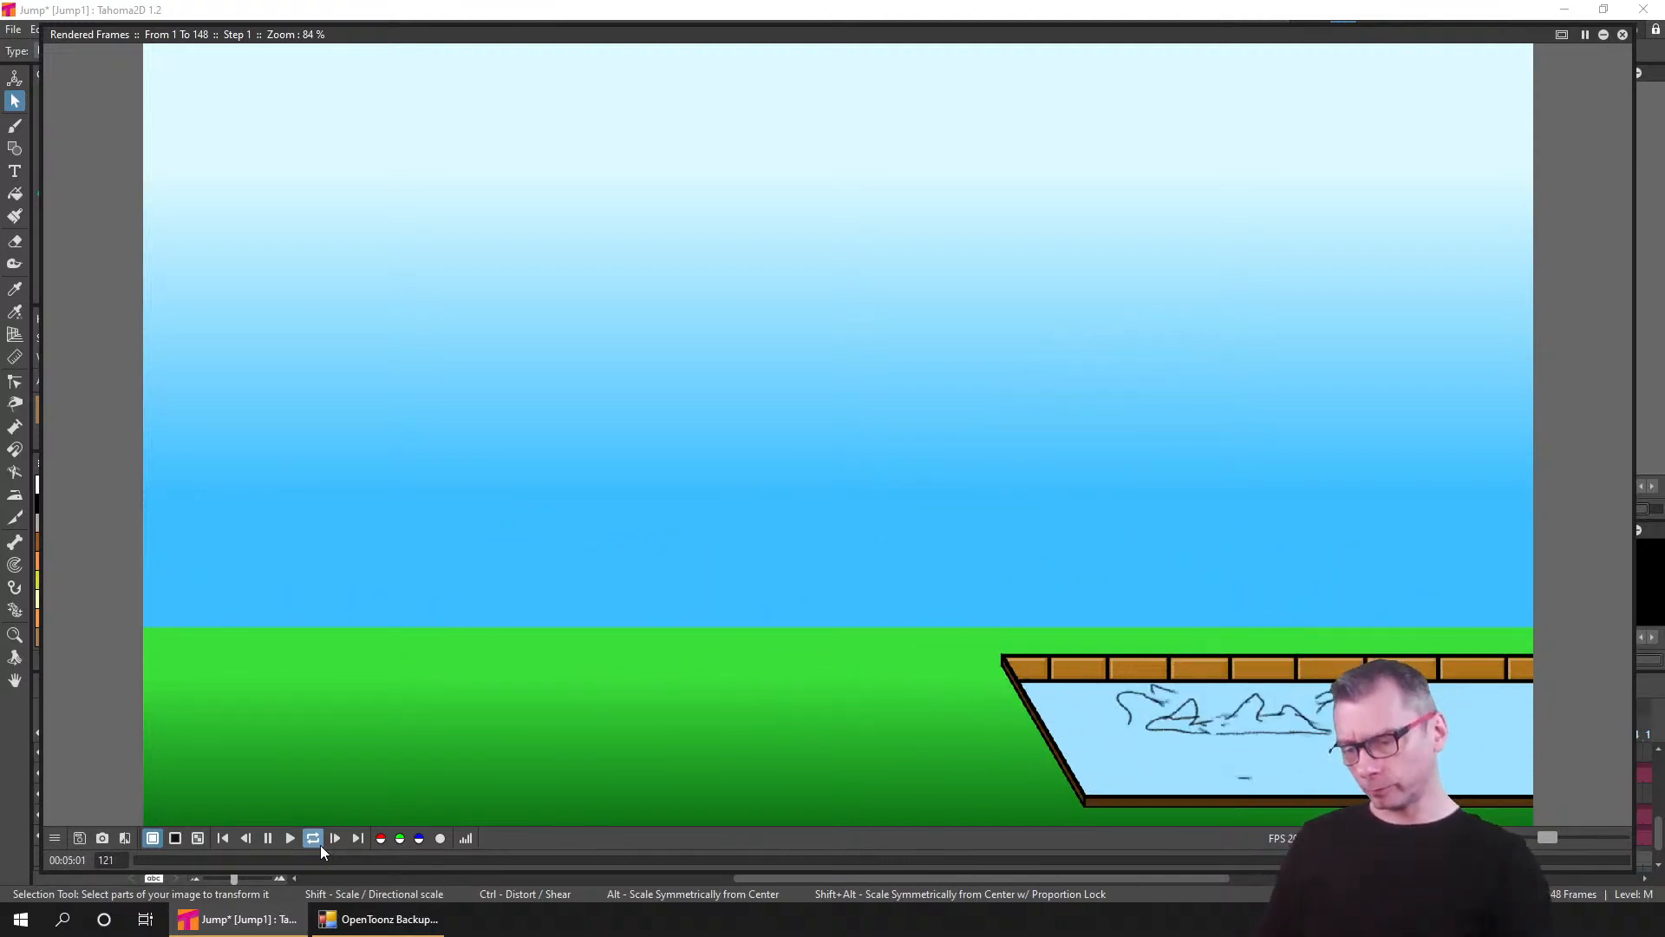
pyautogui.click(1622, 34)
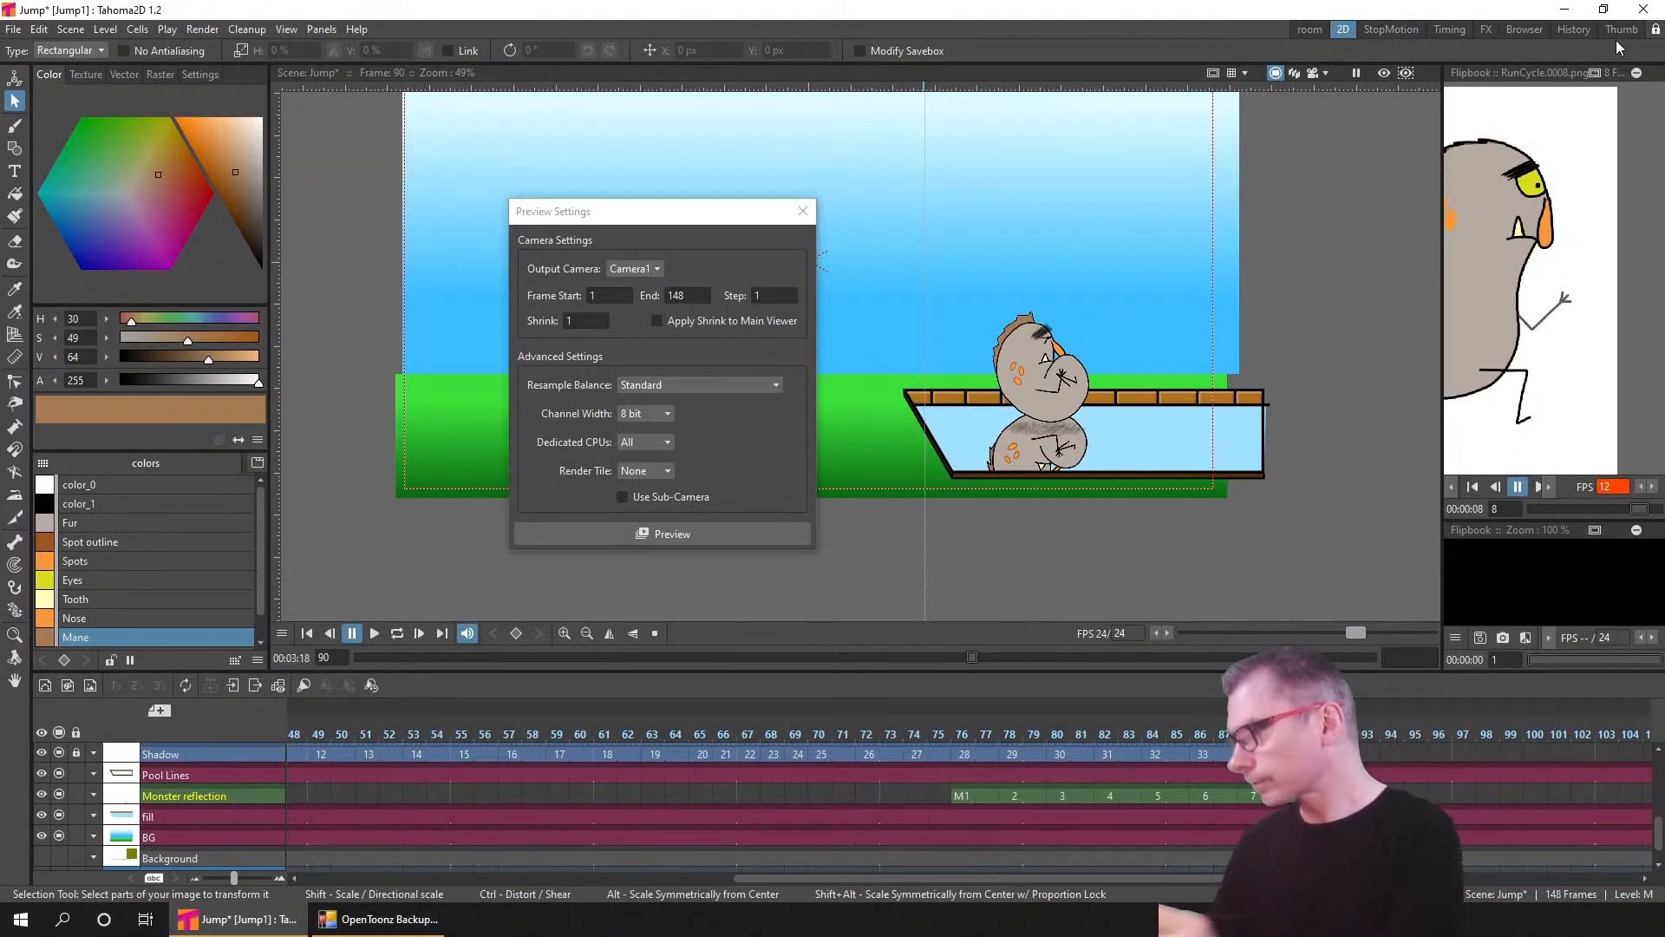
pyautogui.click(802, 211)
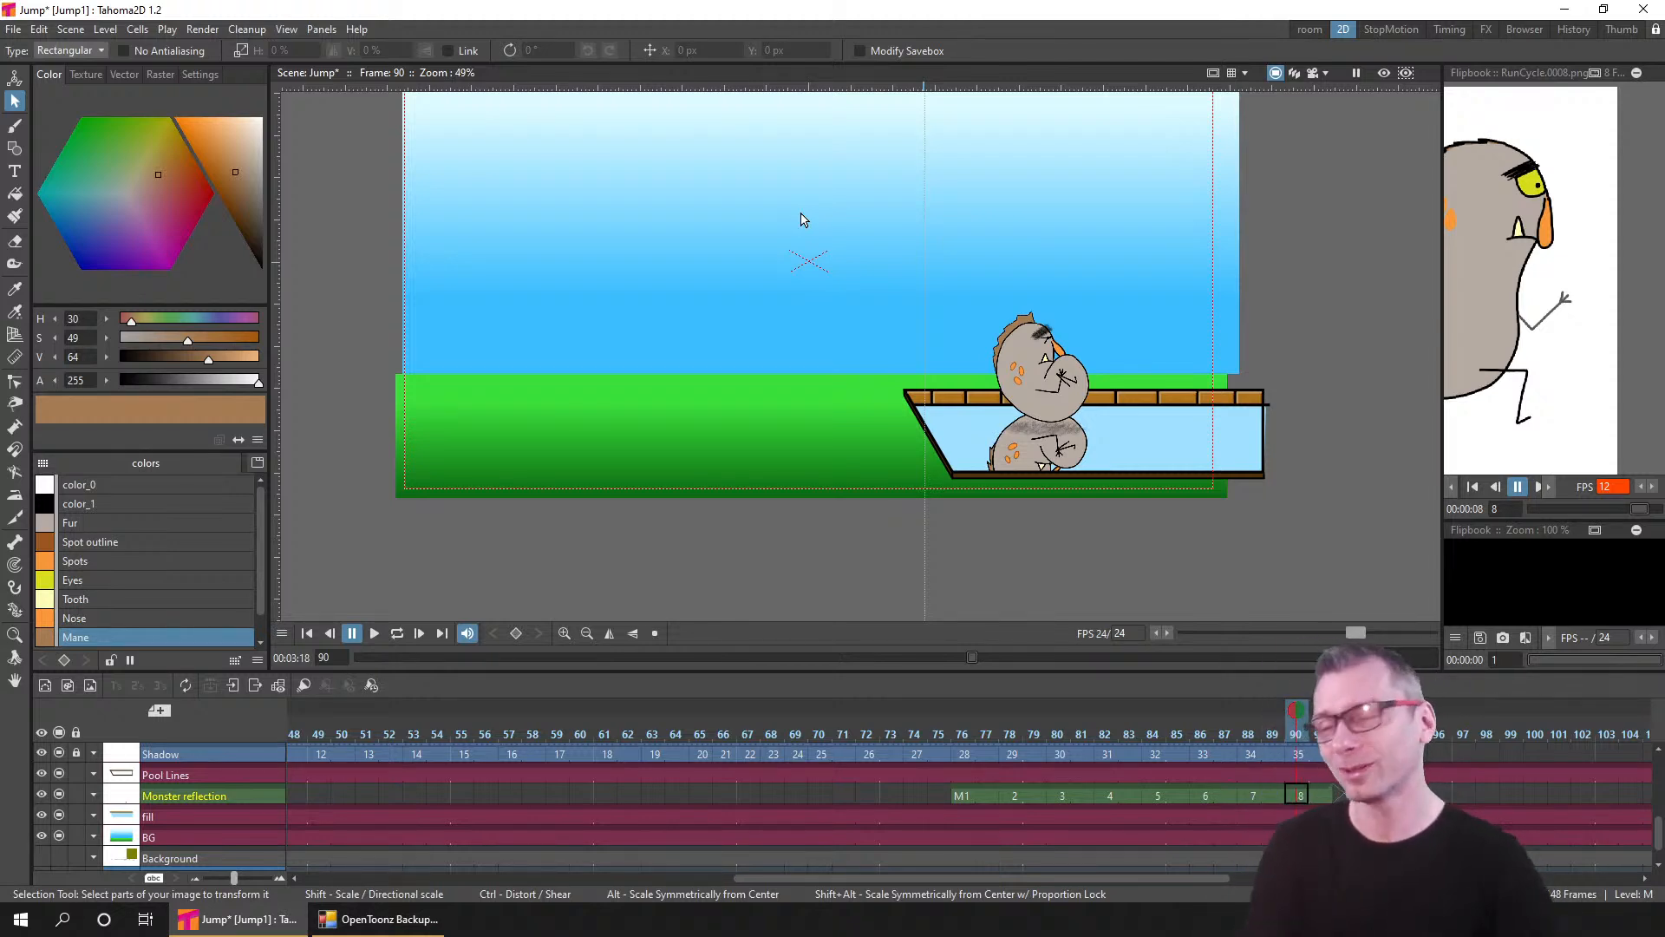
# - Show the first frame in camera view and create a 1920 x 1080 px raster level between the Monster reflection and fill layers
pyautogui.click(308, 633)
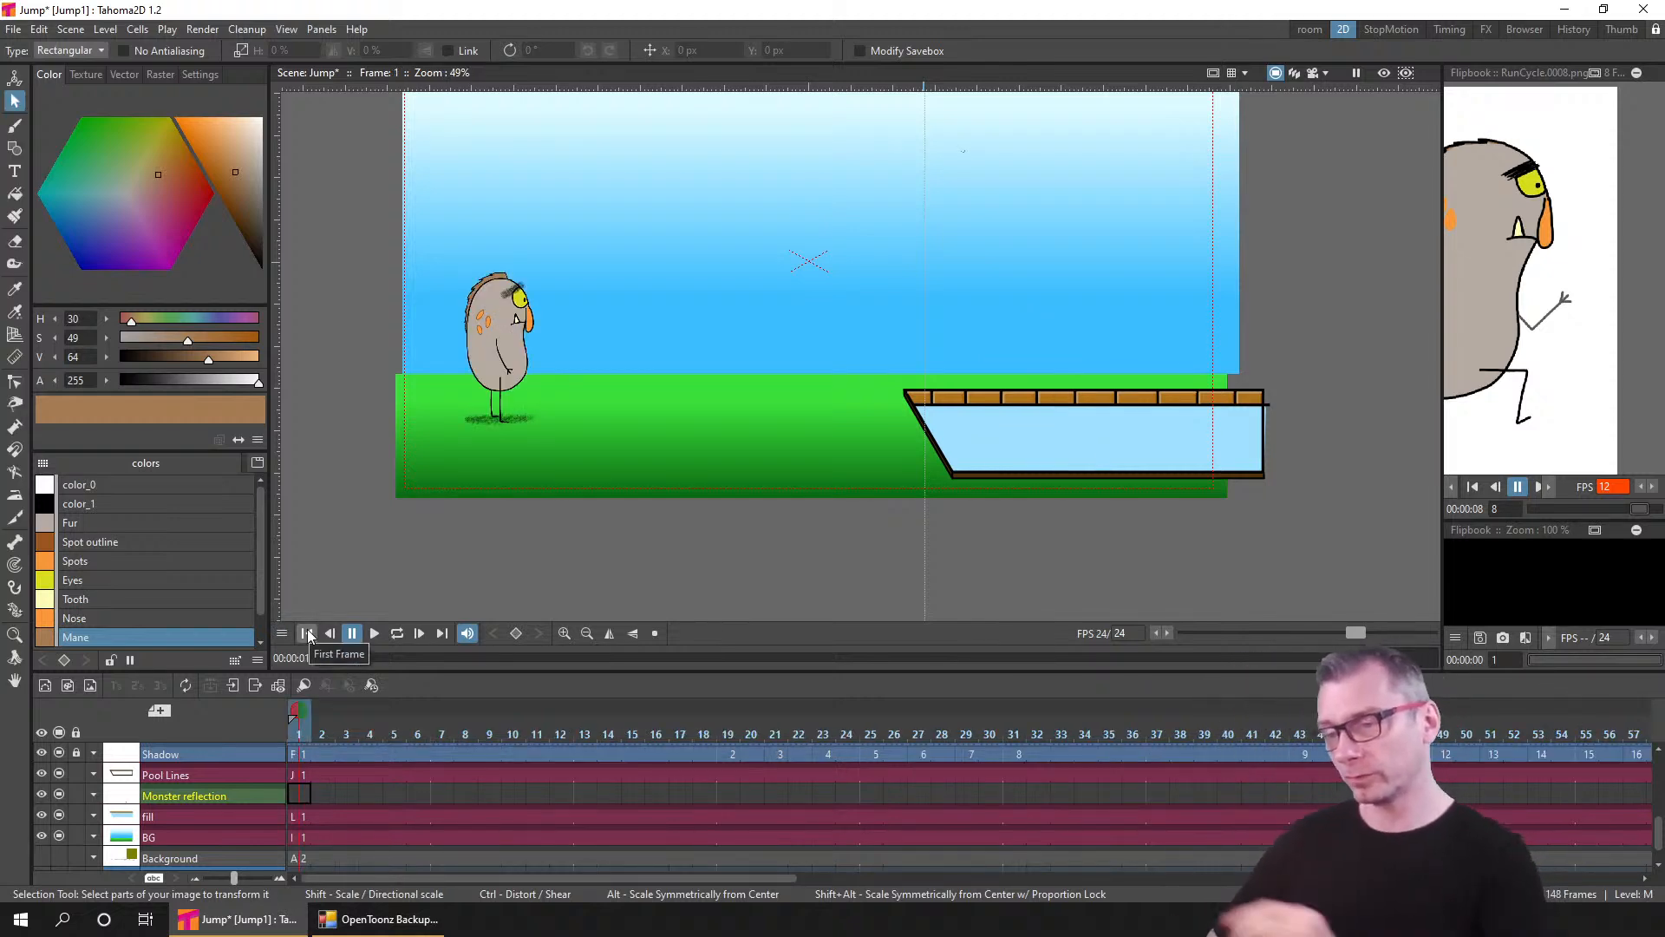
pyautogui.click(1314, 76)
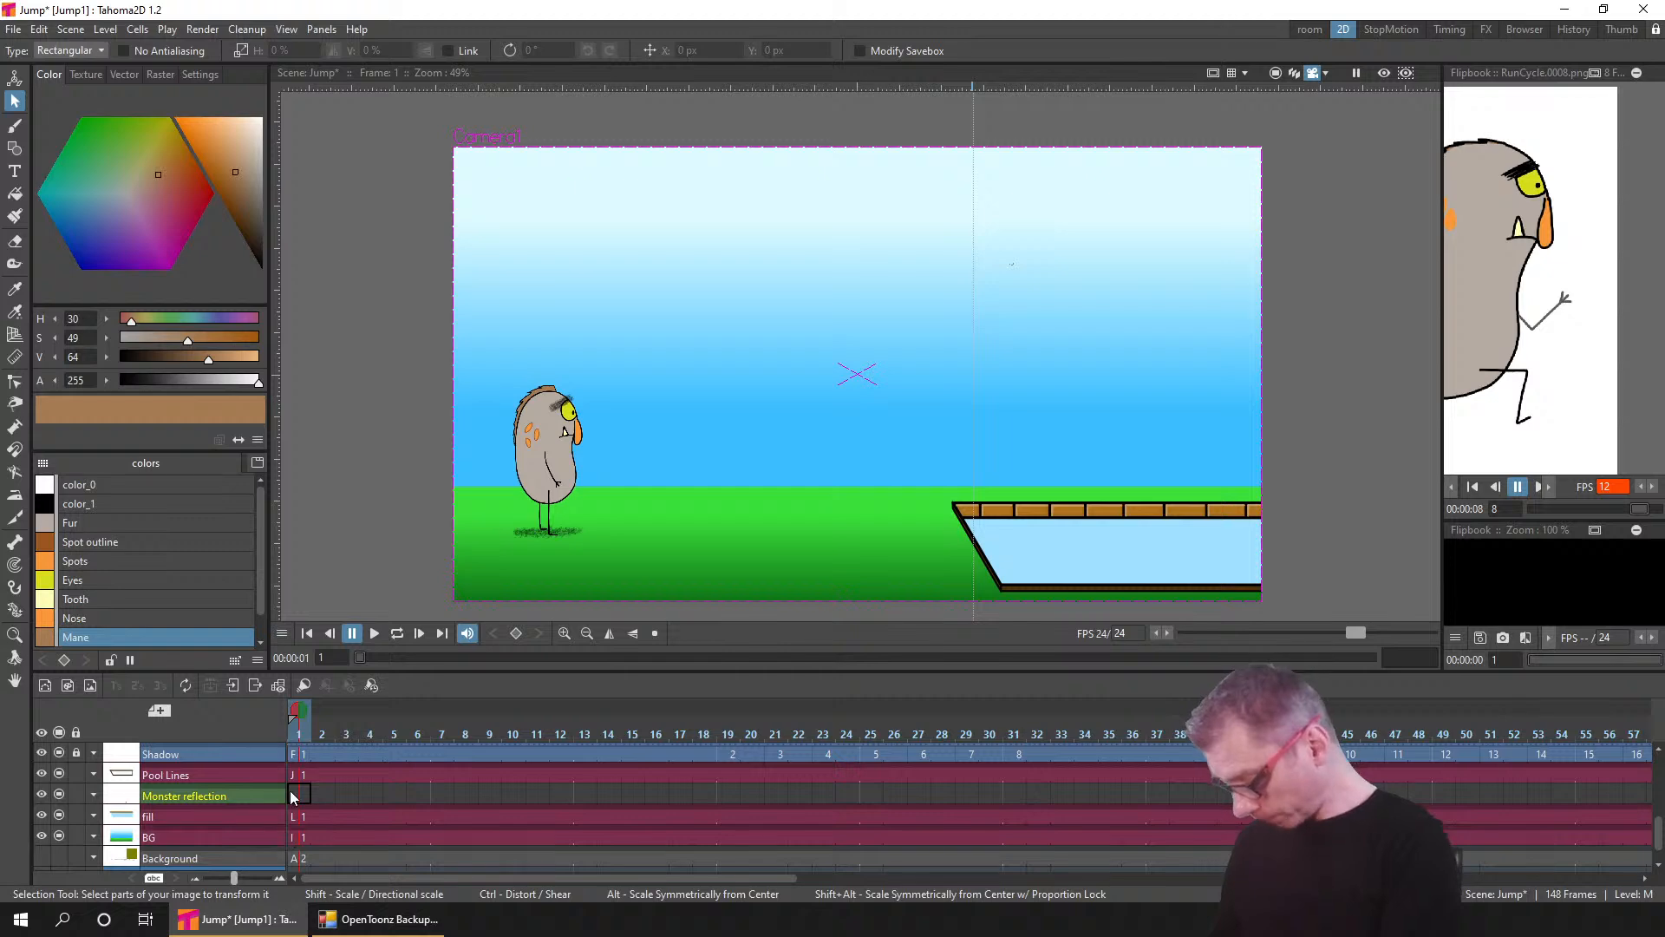
pyautogui.click(296, 816)
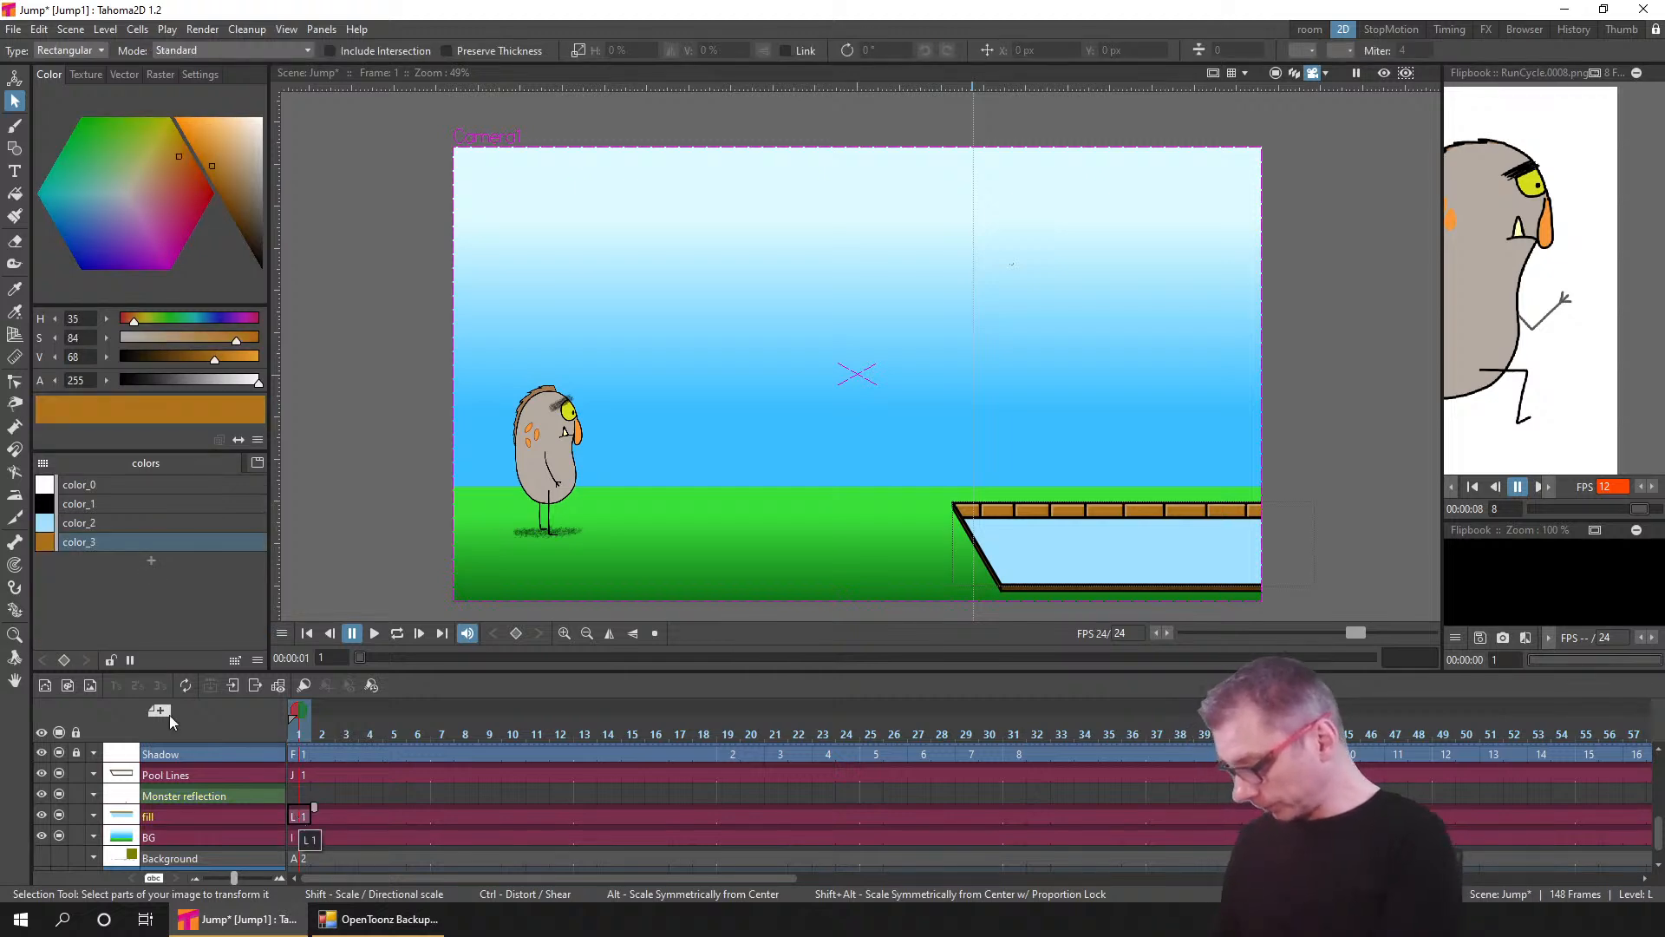
pyautogui.click(86, 688)
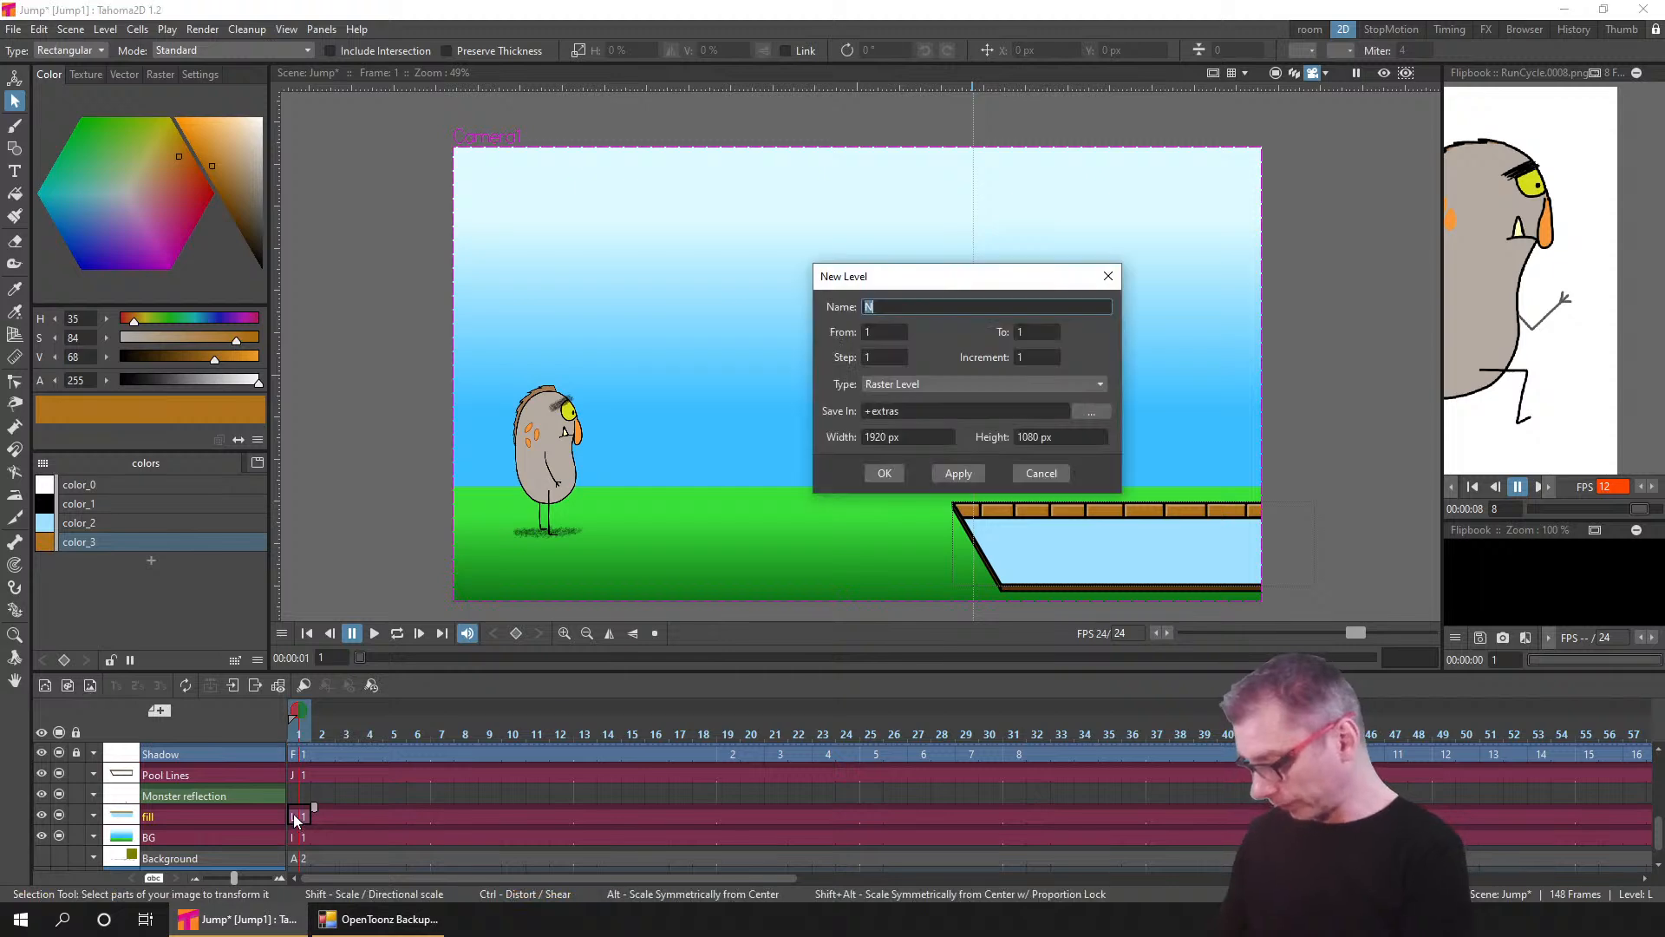
pyautogui.click(883, 472)
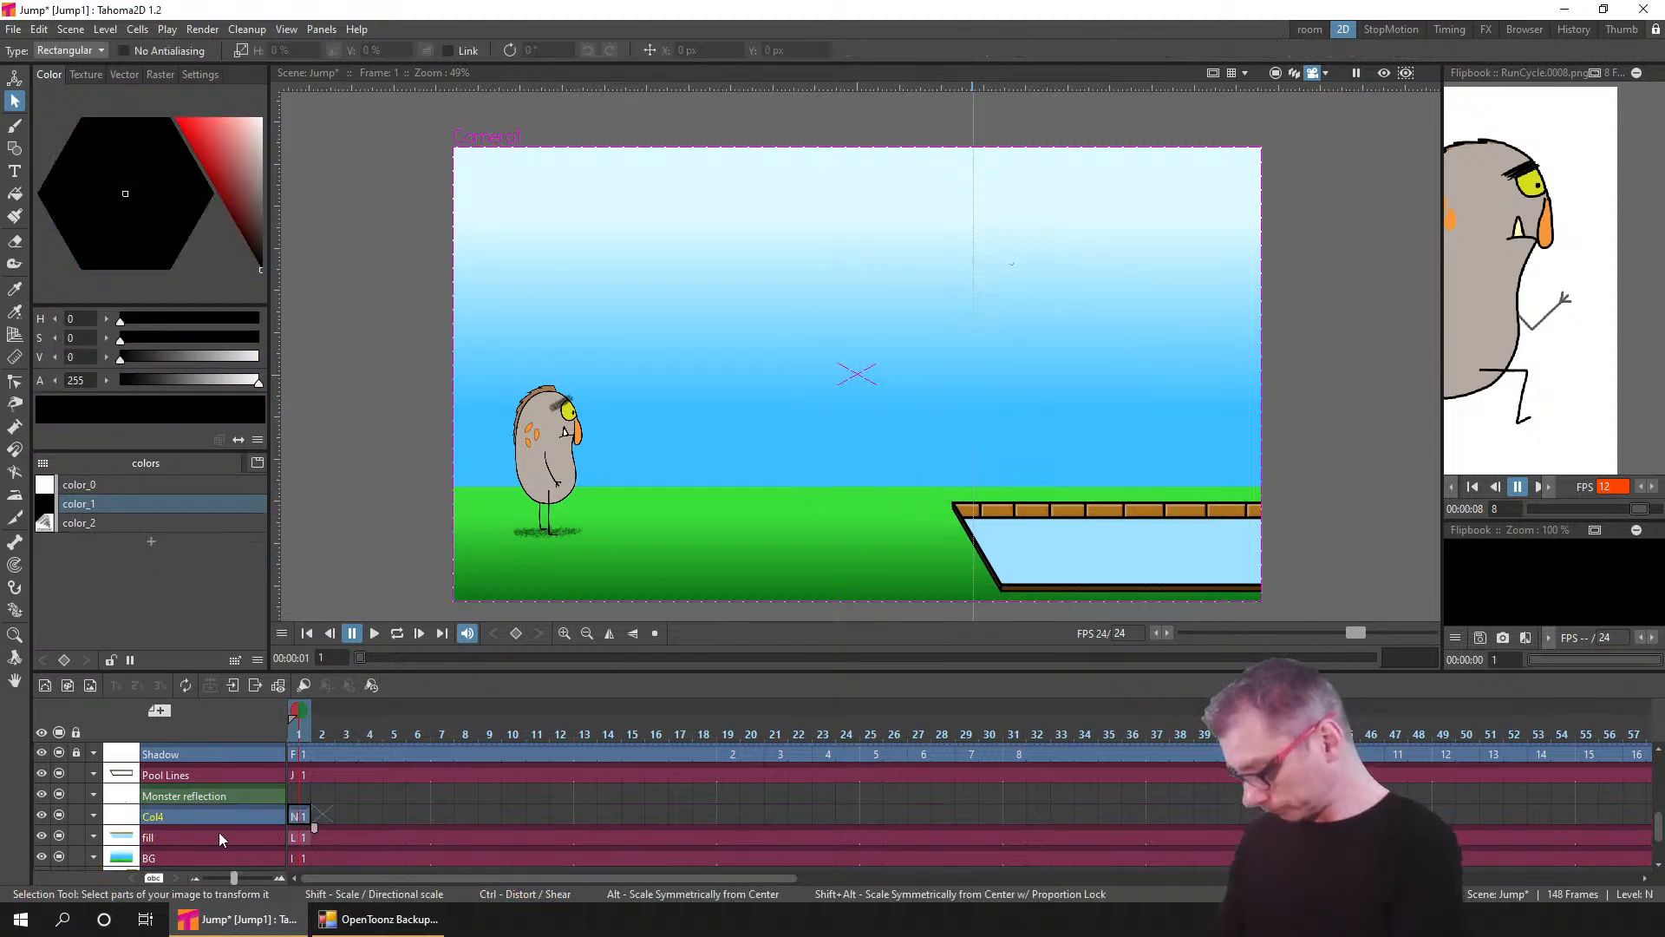
# - Rename the new raster layer as Clouds
pyautogui.doubleClick(224, 813)
pyautogui.press('BackSpace')
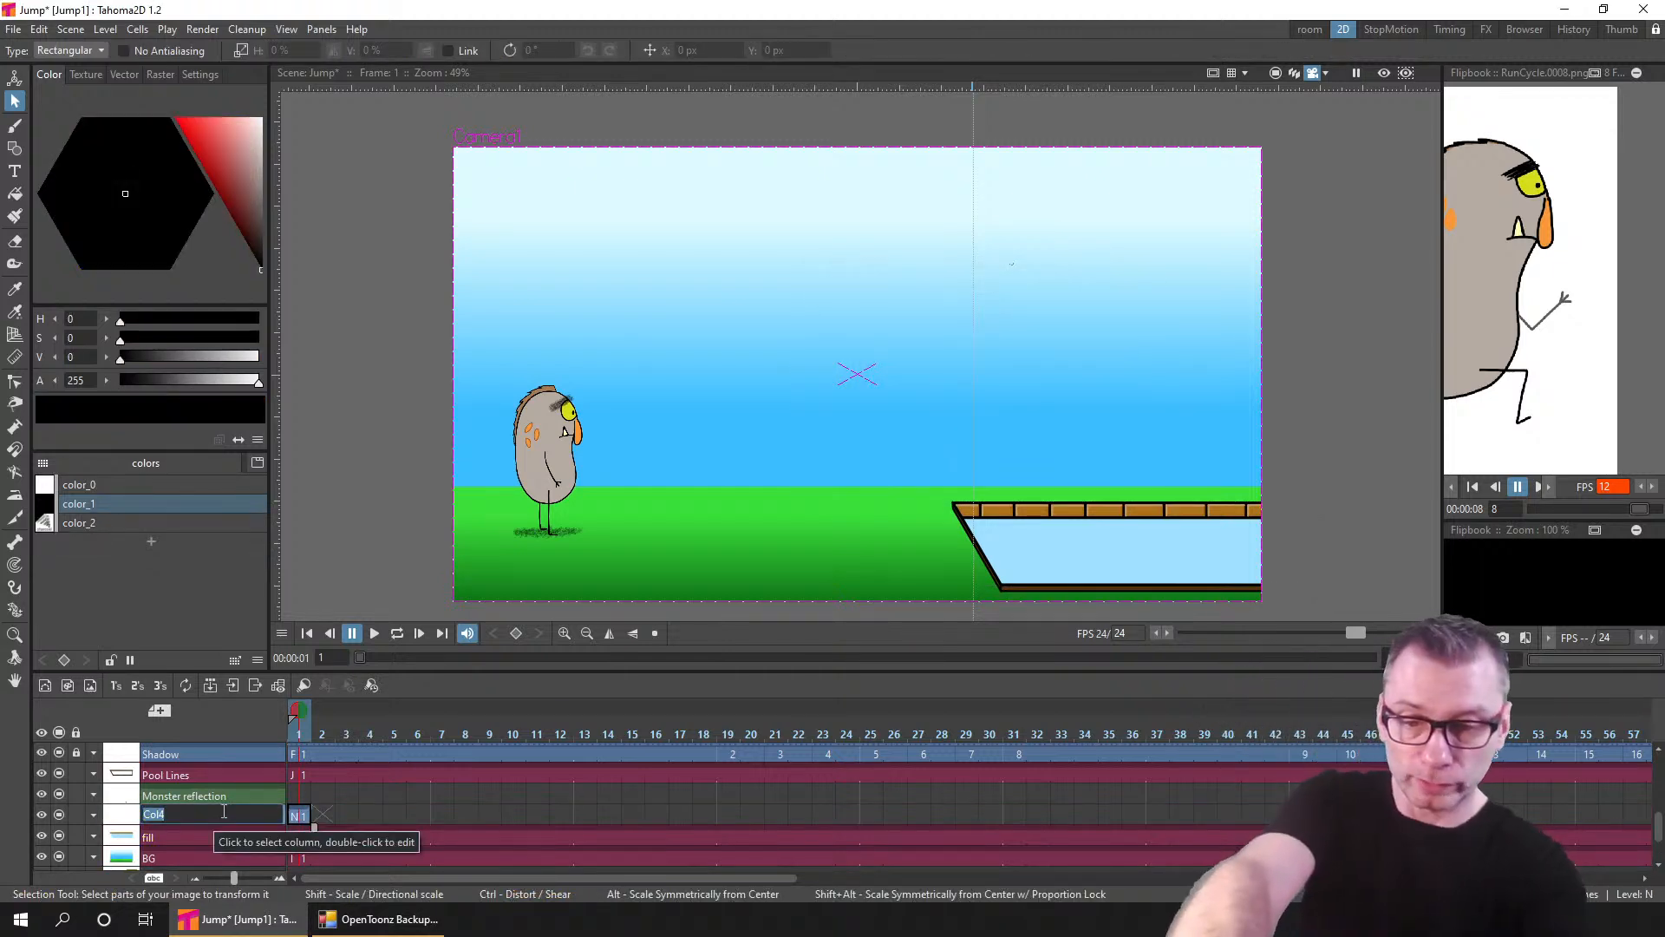
pyautogui.write('louds')
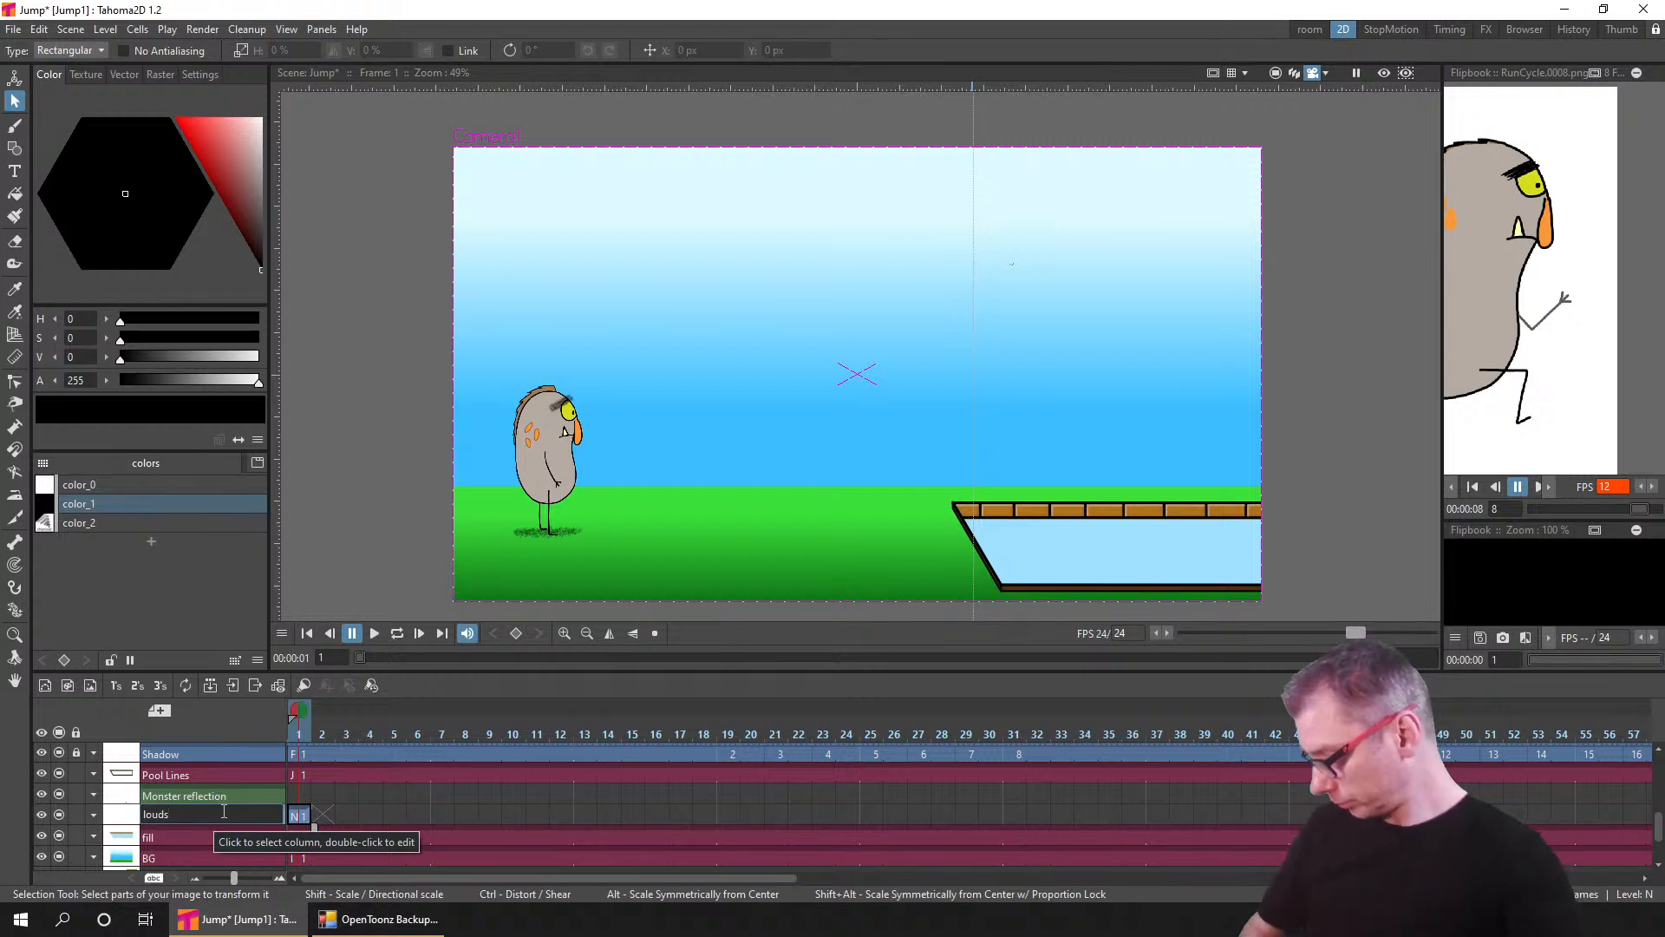
pyautogui.press('Return')
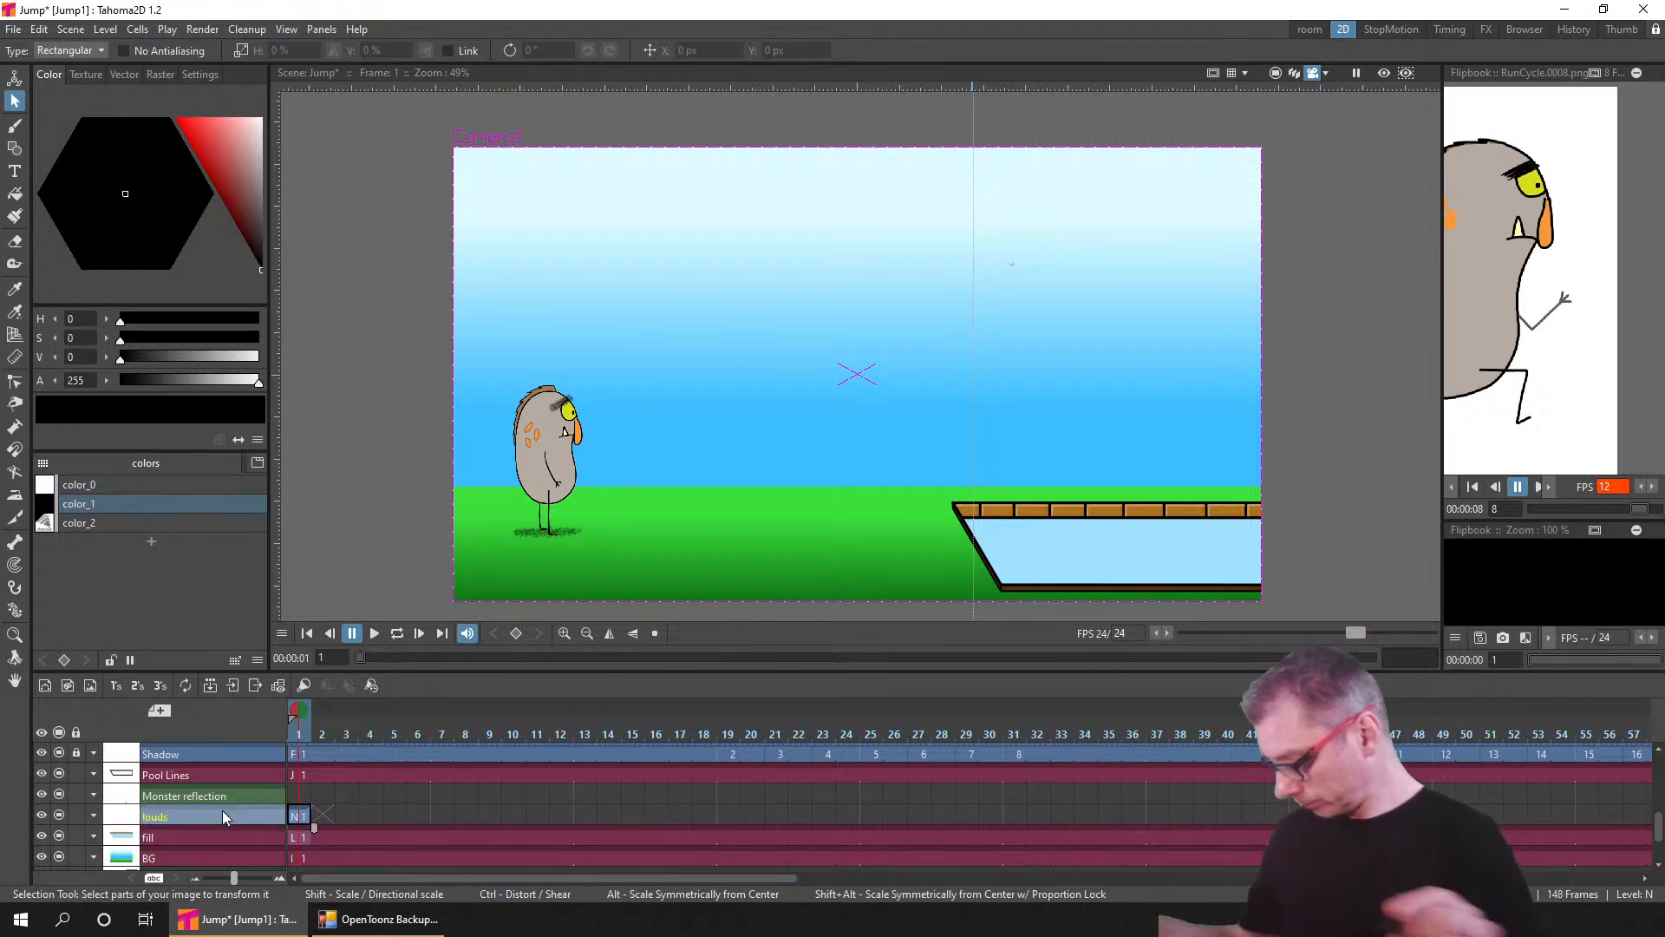
pyautogui.doubleClick(165, 817)
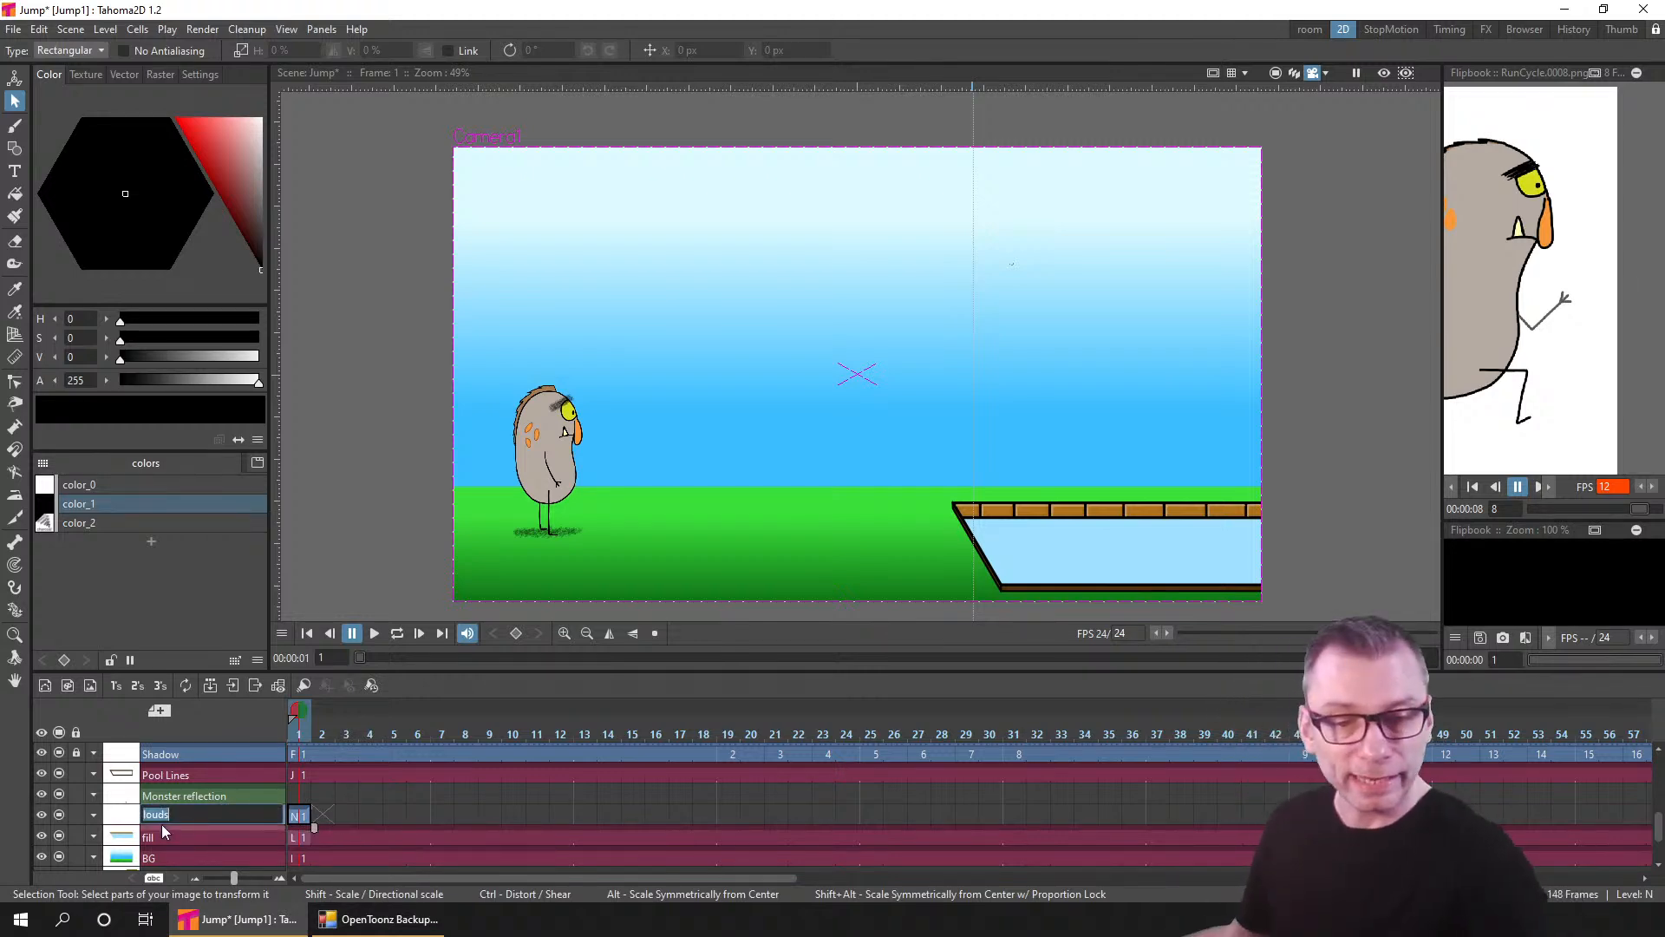
pyautogui.write('Clouds')
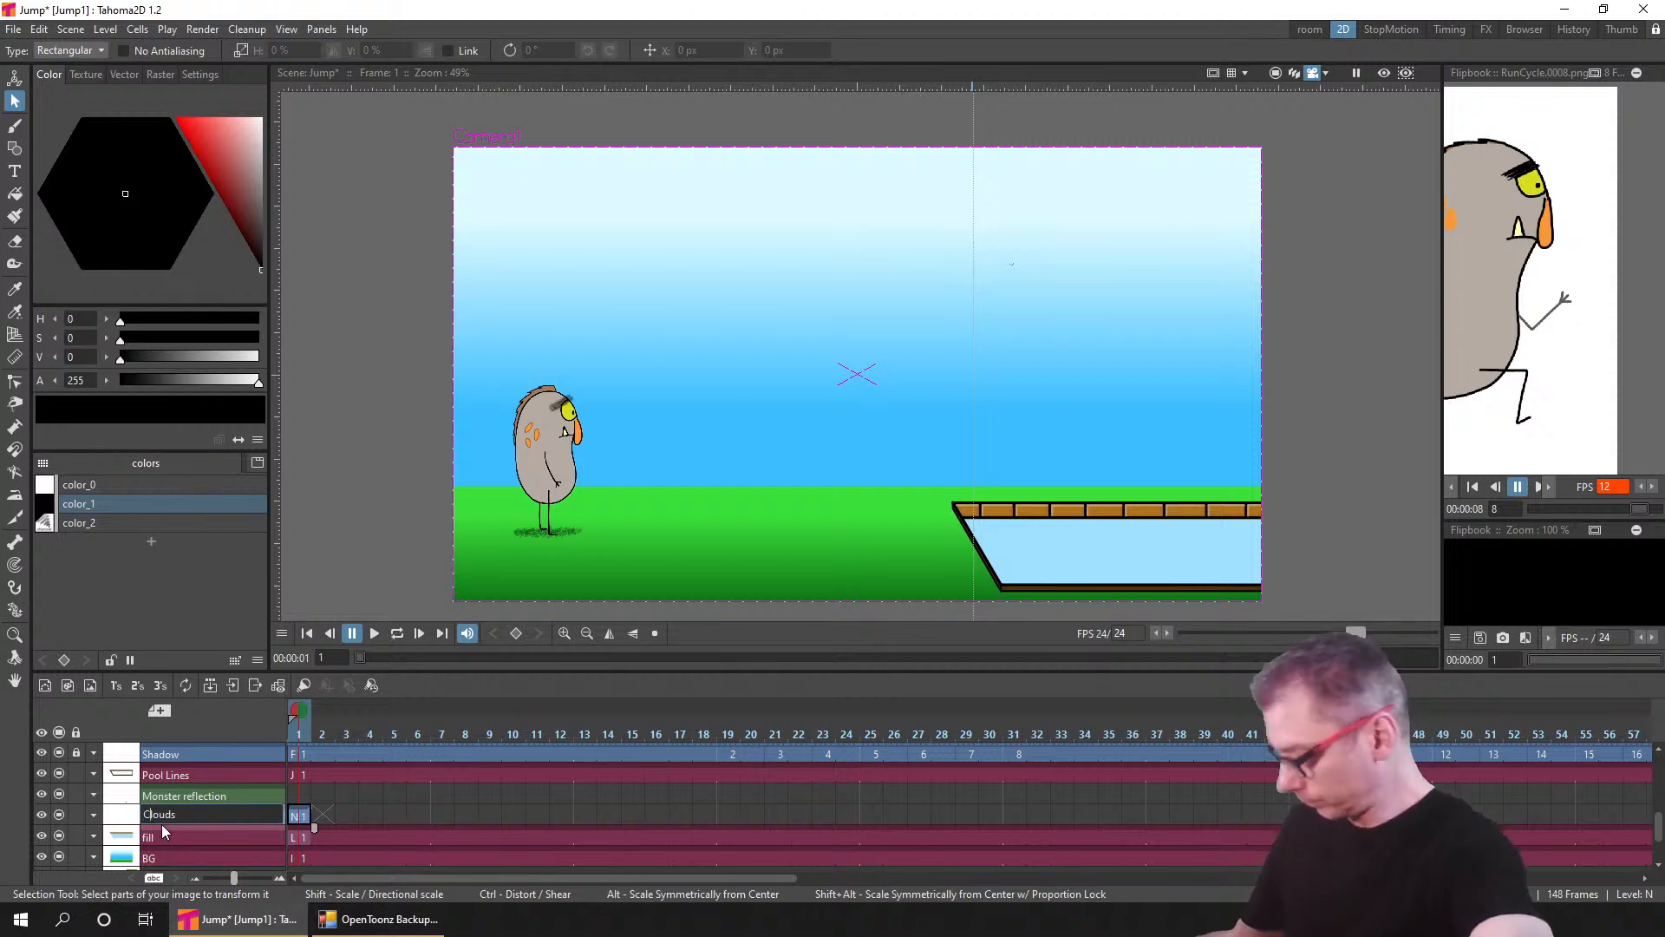
pyautogui.press('Return')
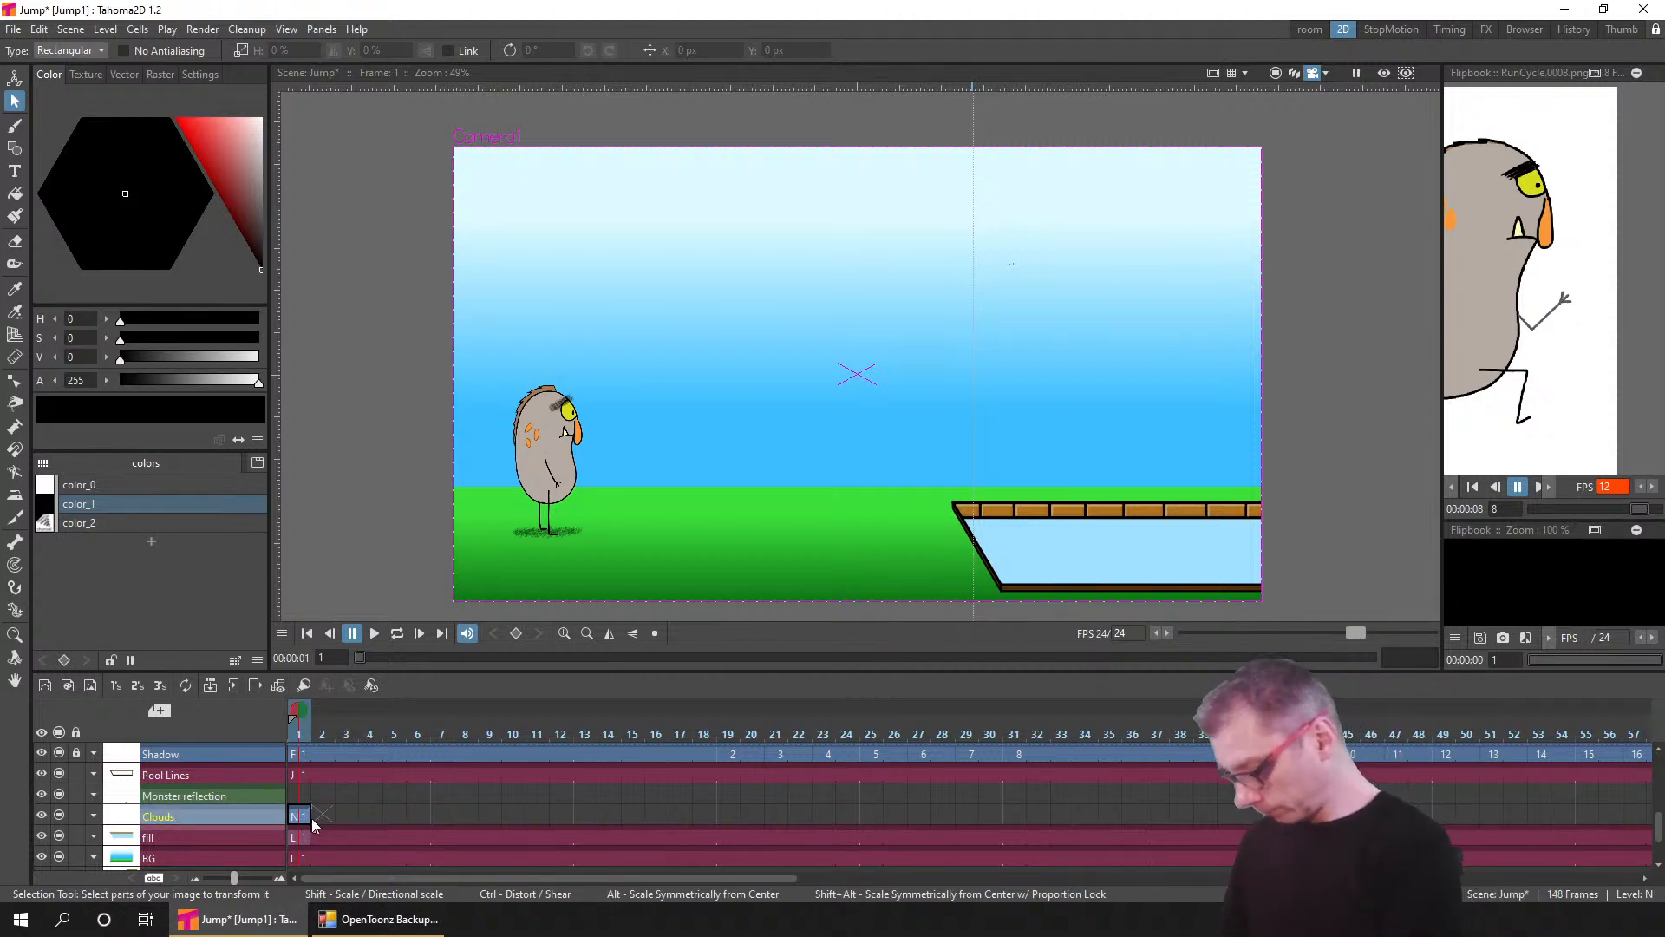
# - Extend the Clouds drawing's exposure to frame 148 and save the scene
pyautogui.moveTo(232, 877); pyautogui.dragTo(205, 876)
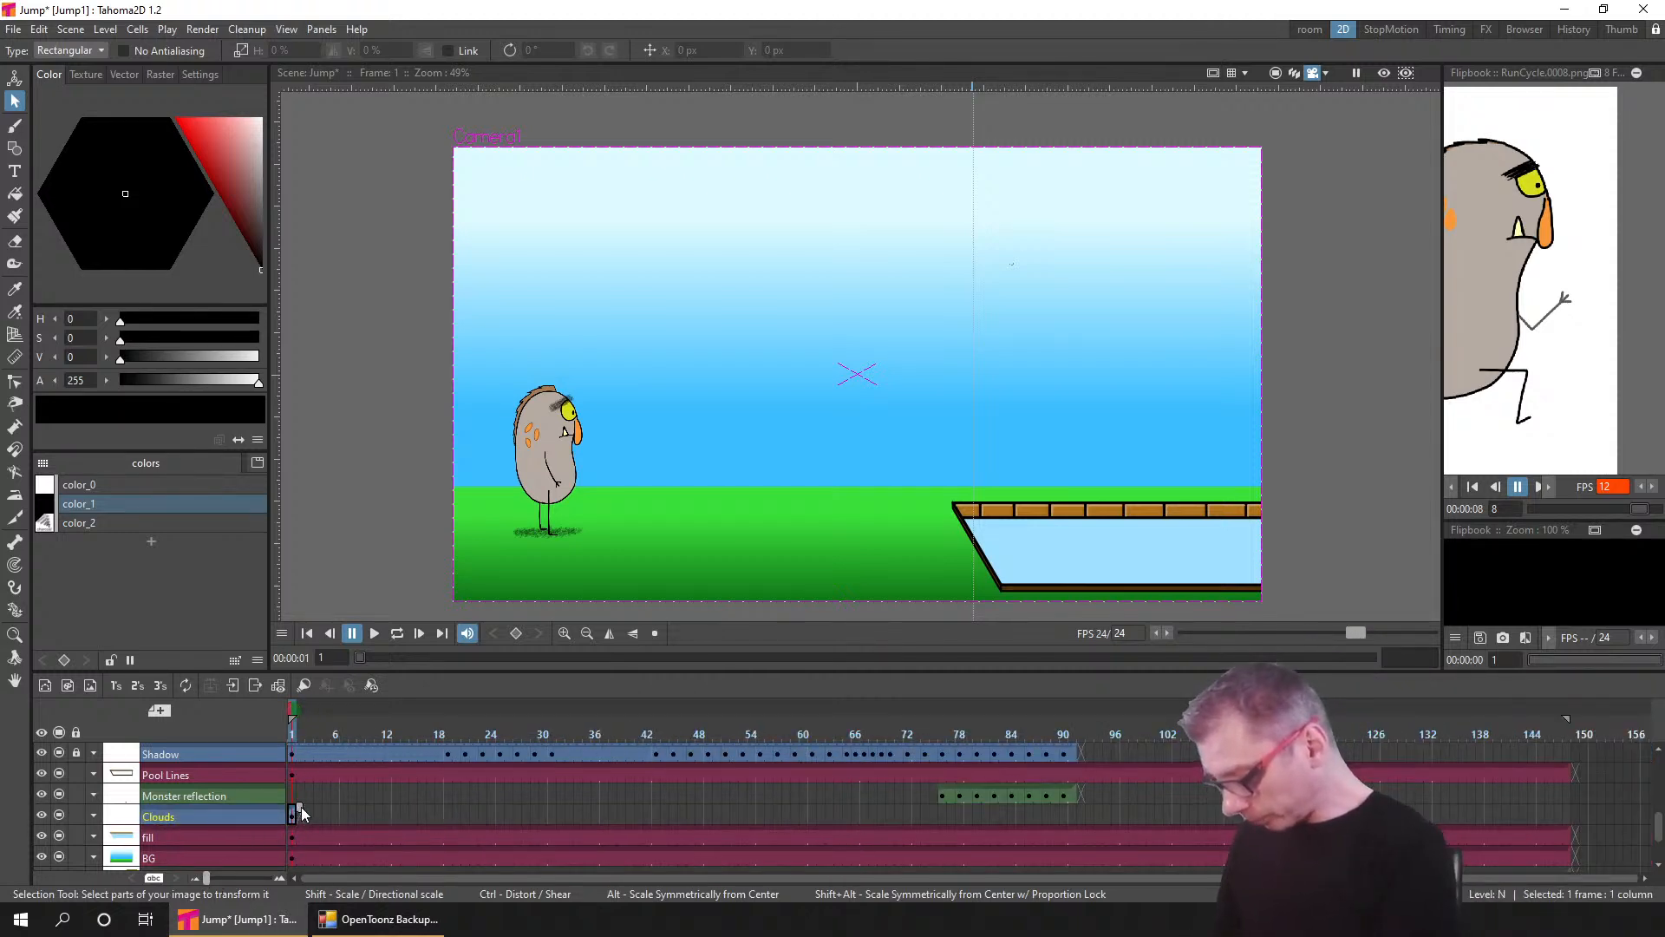
pyautogui.moveTo(300, 806); pyautogui.dragTo(1573, 850)
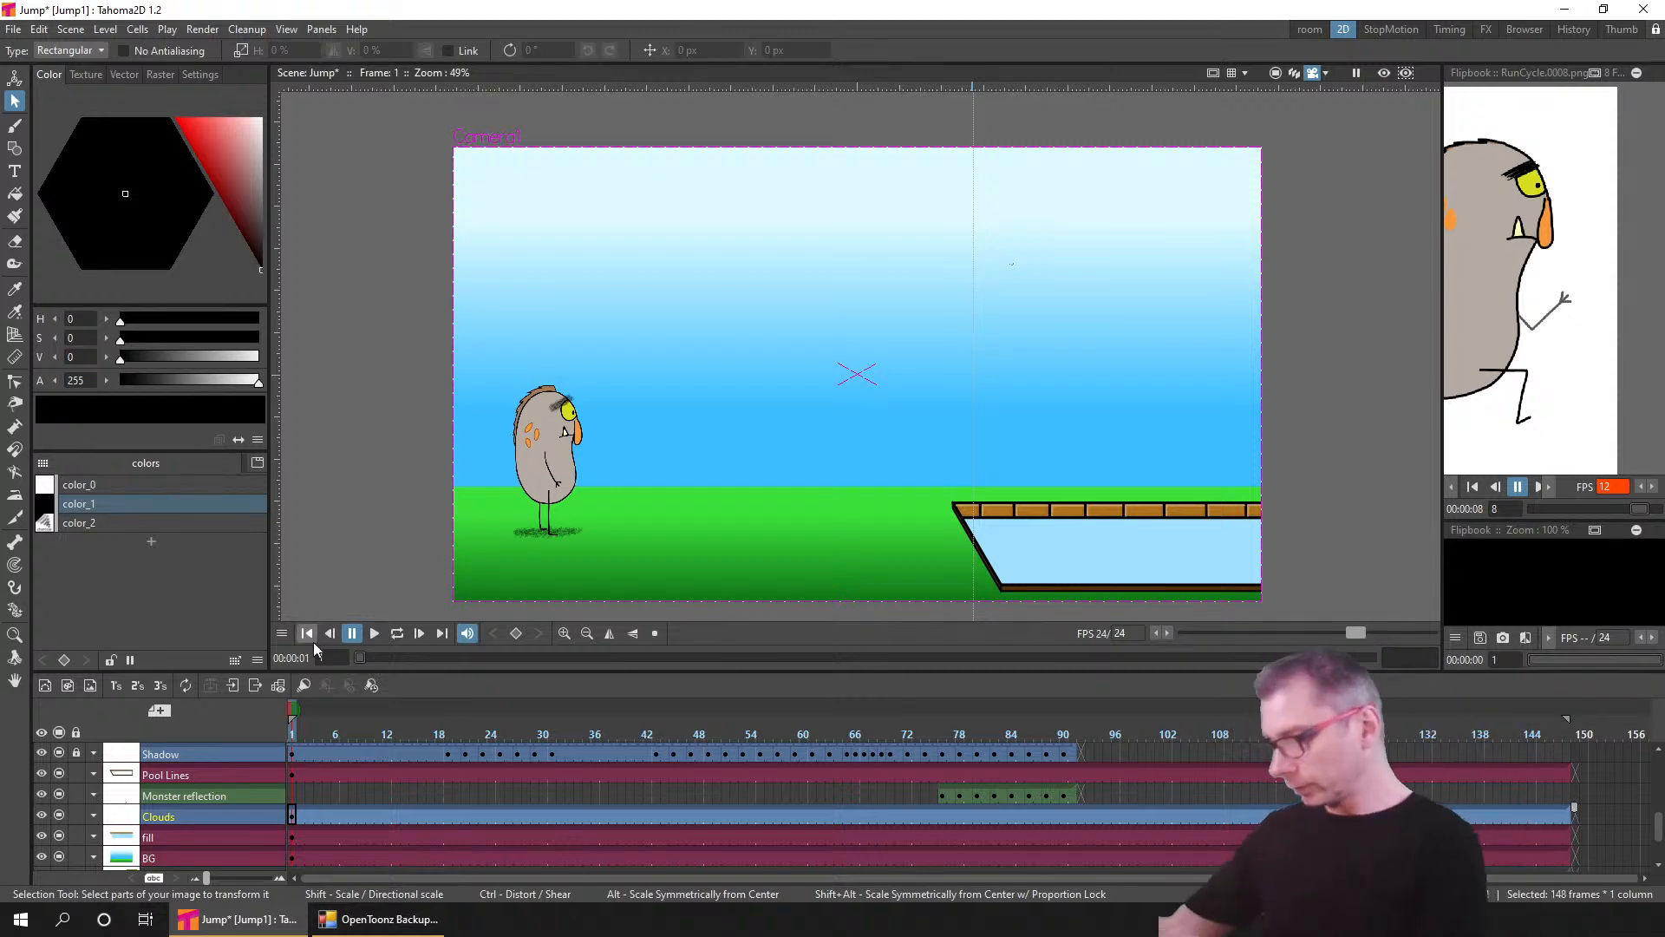
pyautogui.hotkey('ctrl', 's')
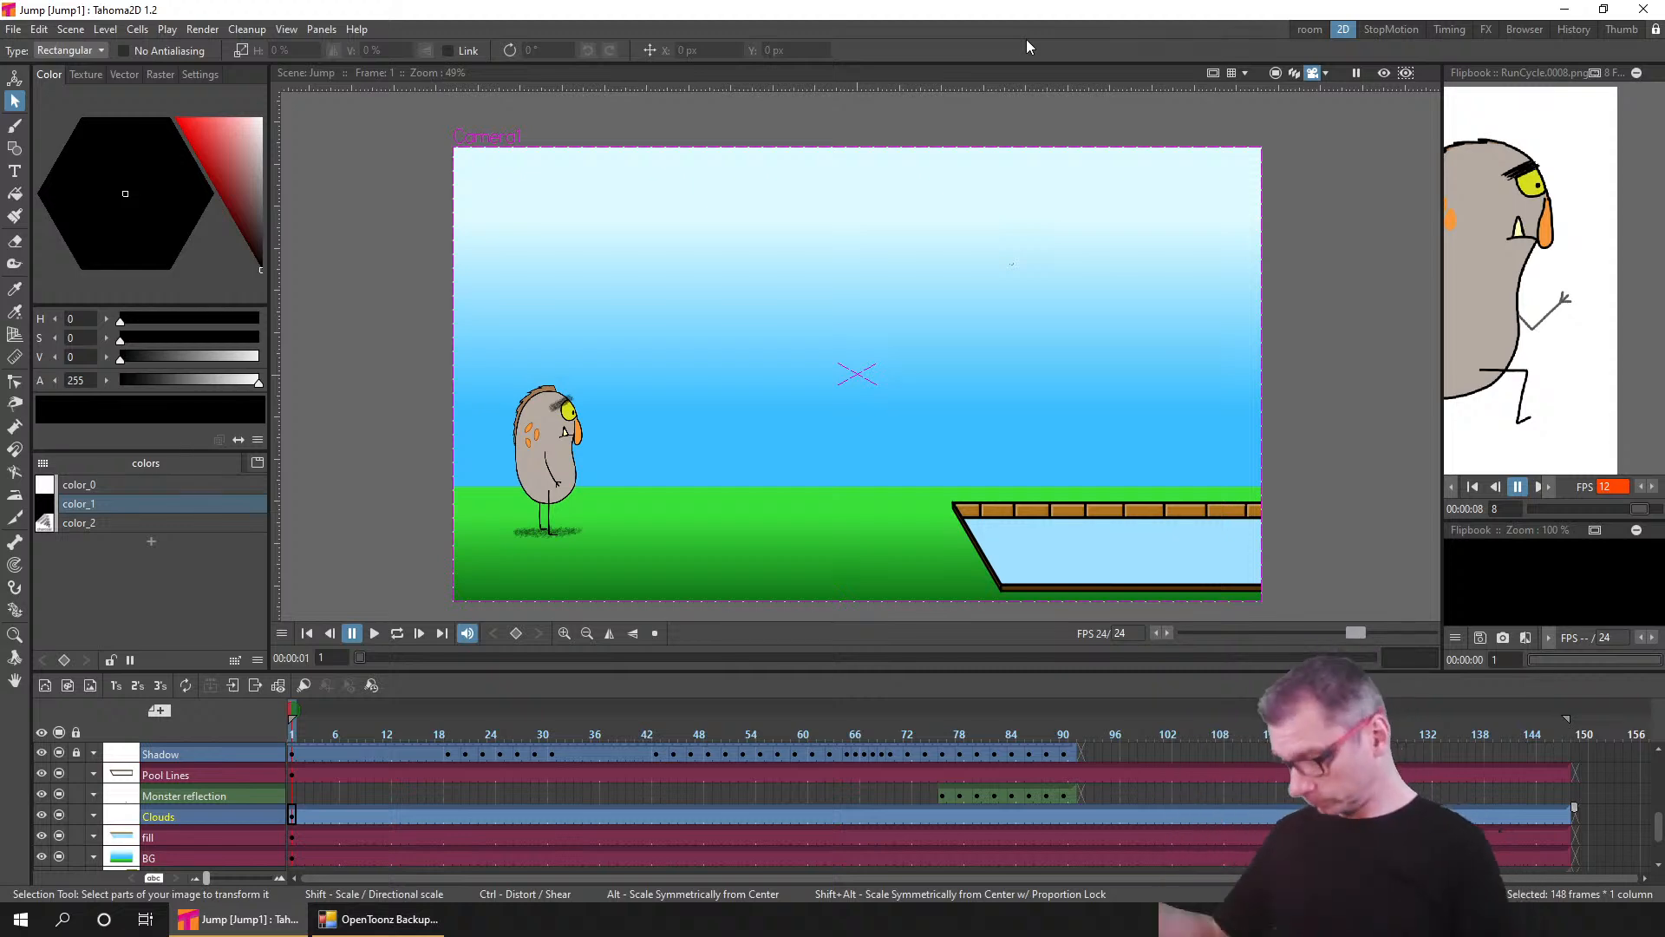
# - Add a new style for the Brush tool using the Clouds raster brush, and set its color to white
pyautogui.click(23, 130)
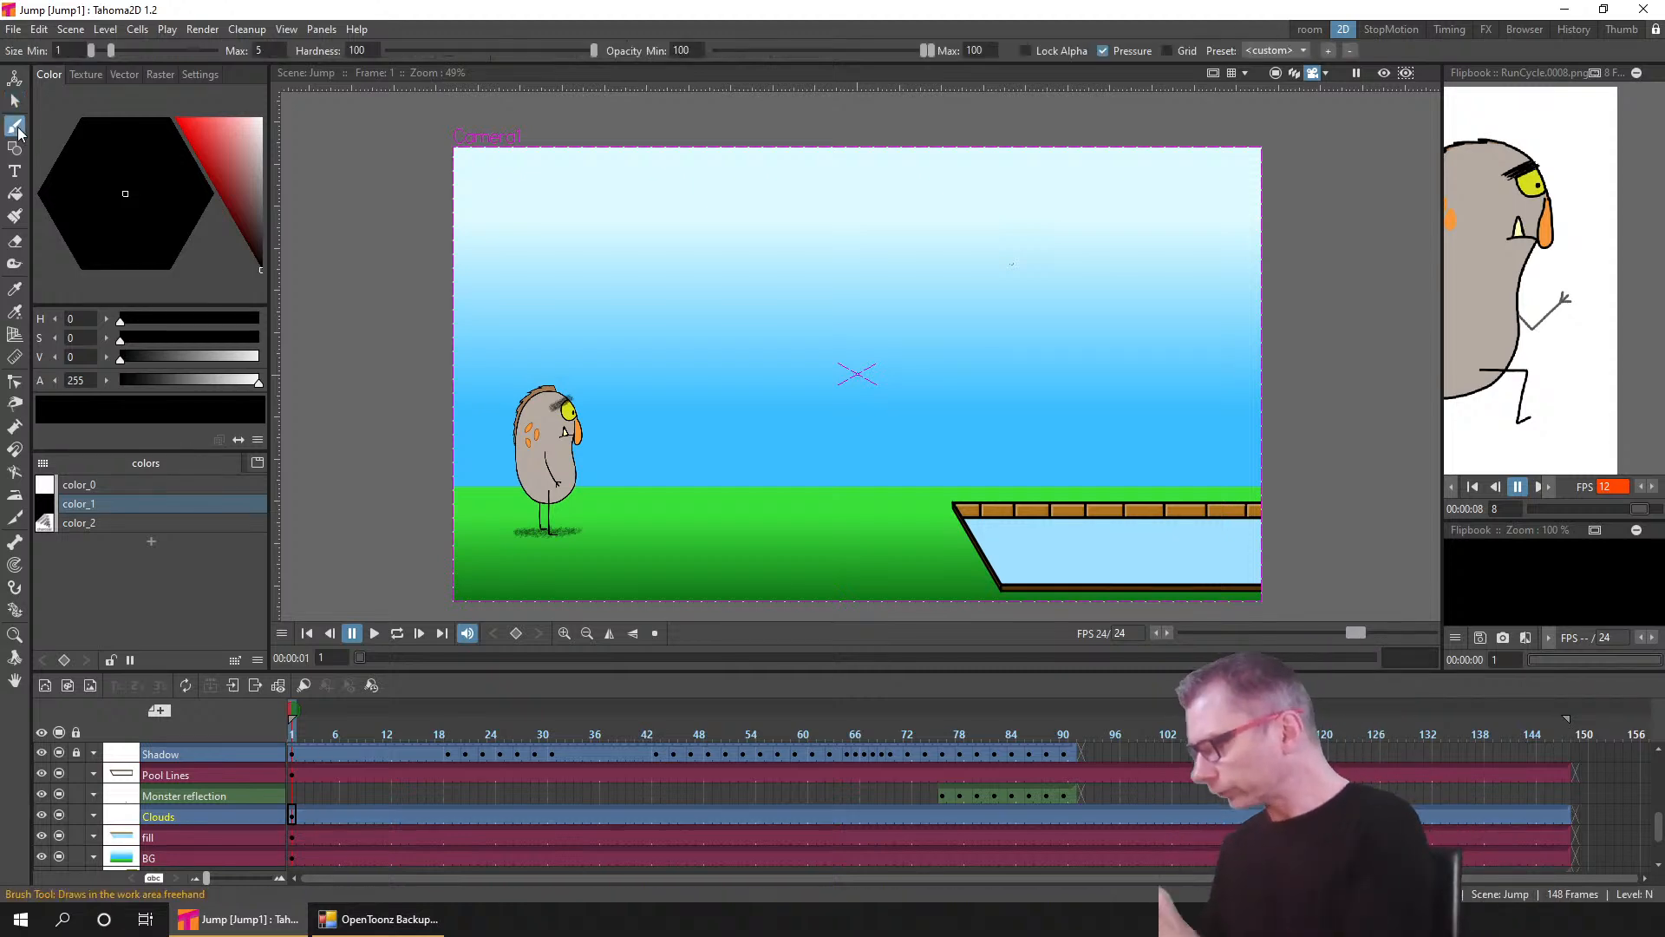
pyautogui.click(143, 539)
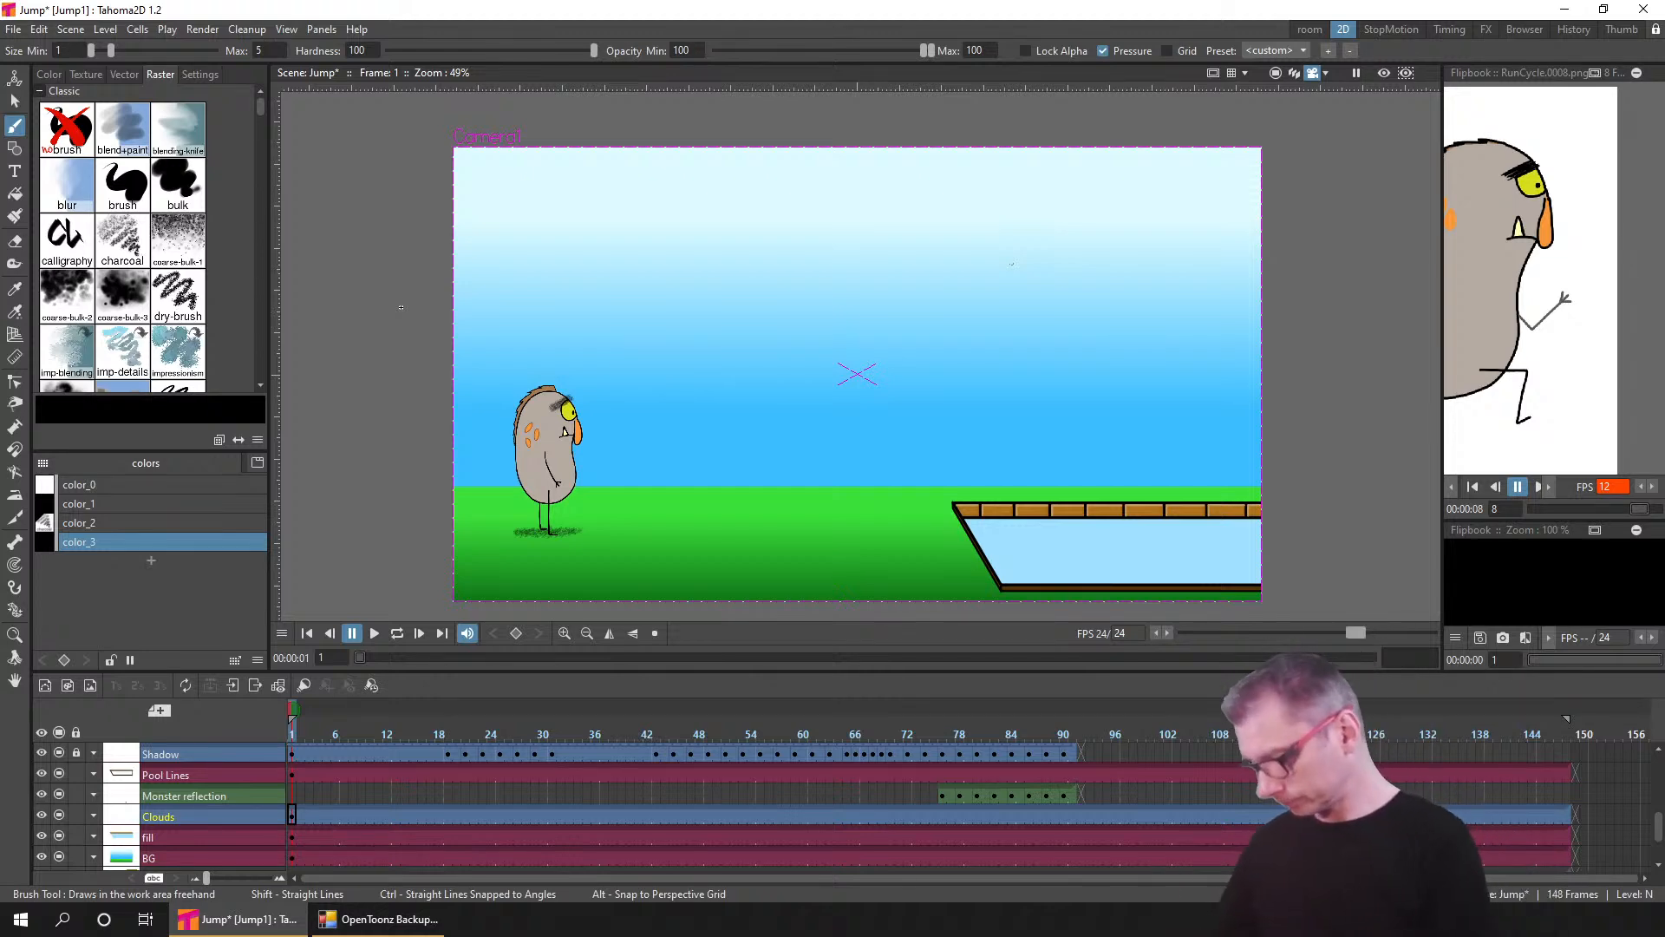
pyautogui.moveTo(260, 105)
pyautogui.mouseDown()
pyautogui.moveTo(248, 382)
pyautogui.moveTo(255, 303)
pyautogui.mouseUp()
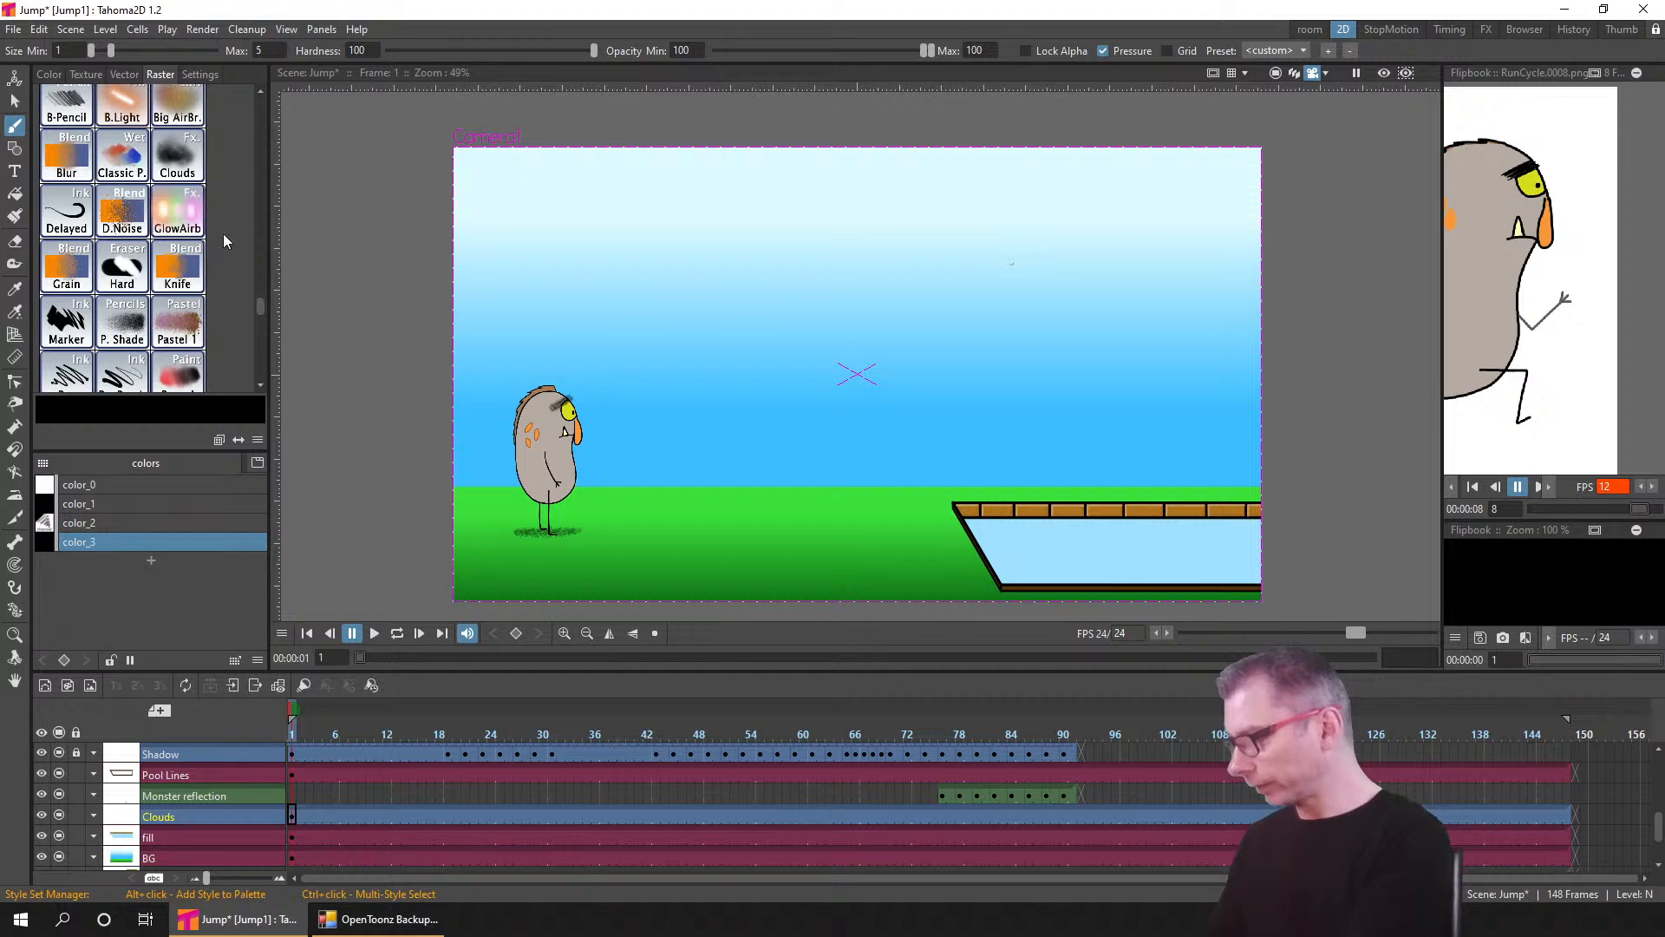
pyautogui.click(188, 163)
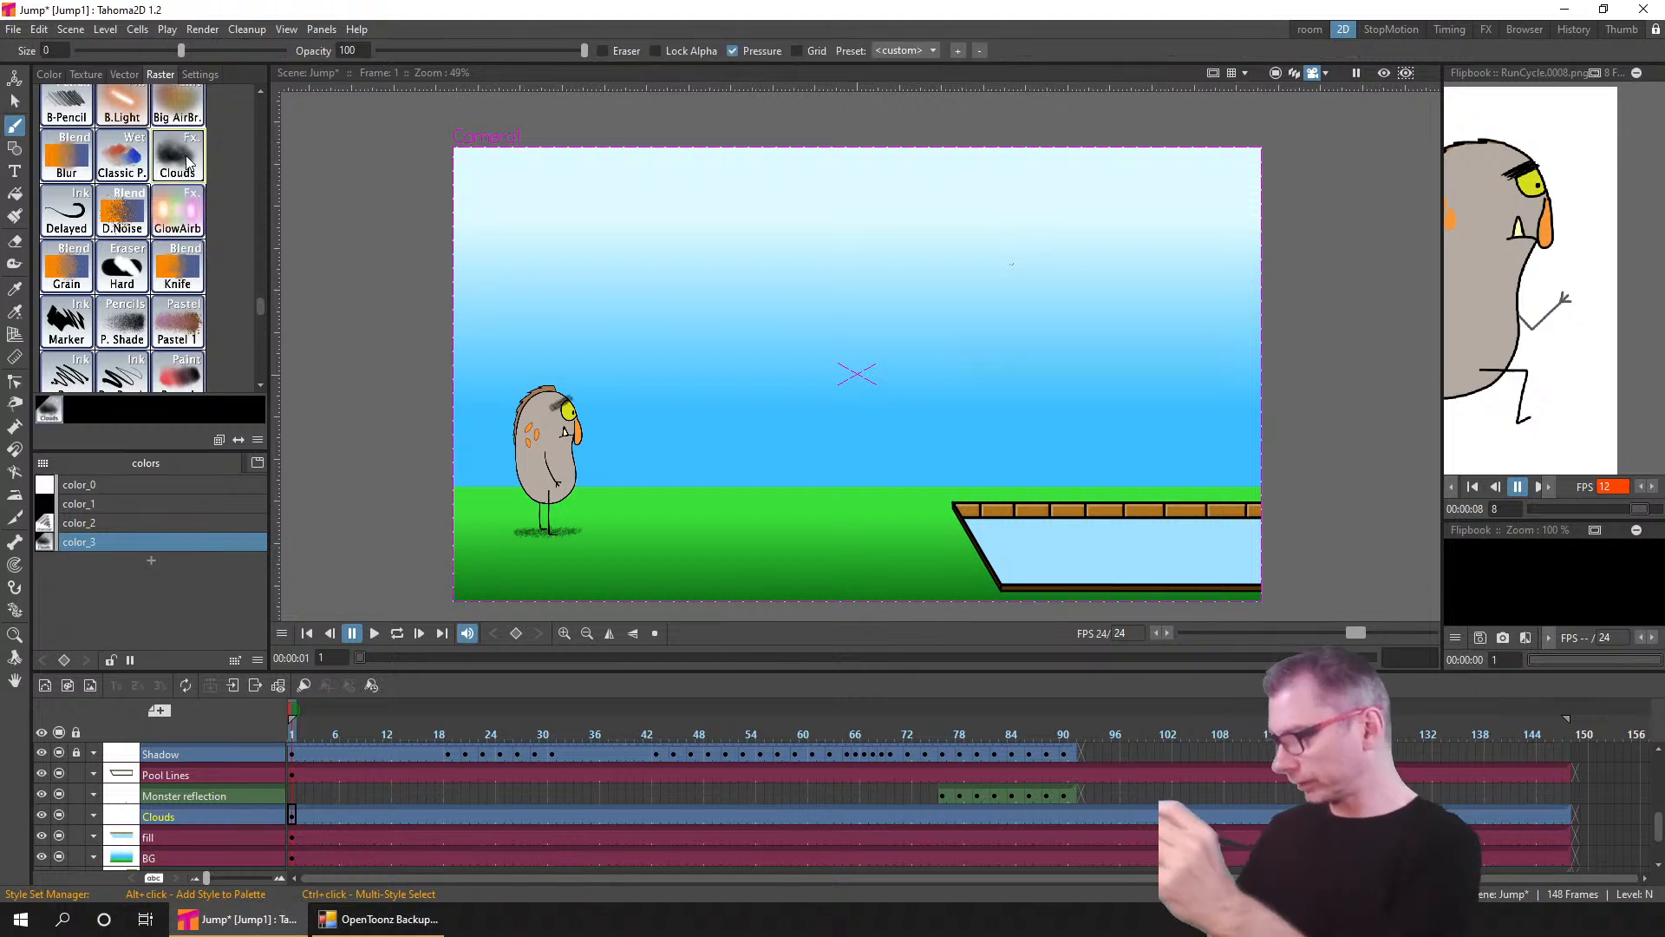
pyautogui.click(54, 76)
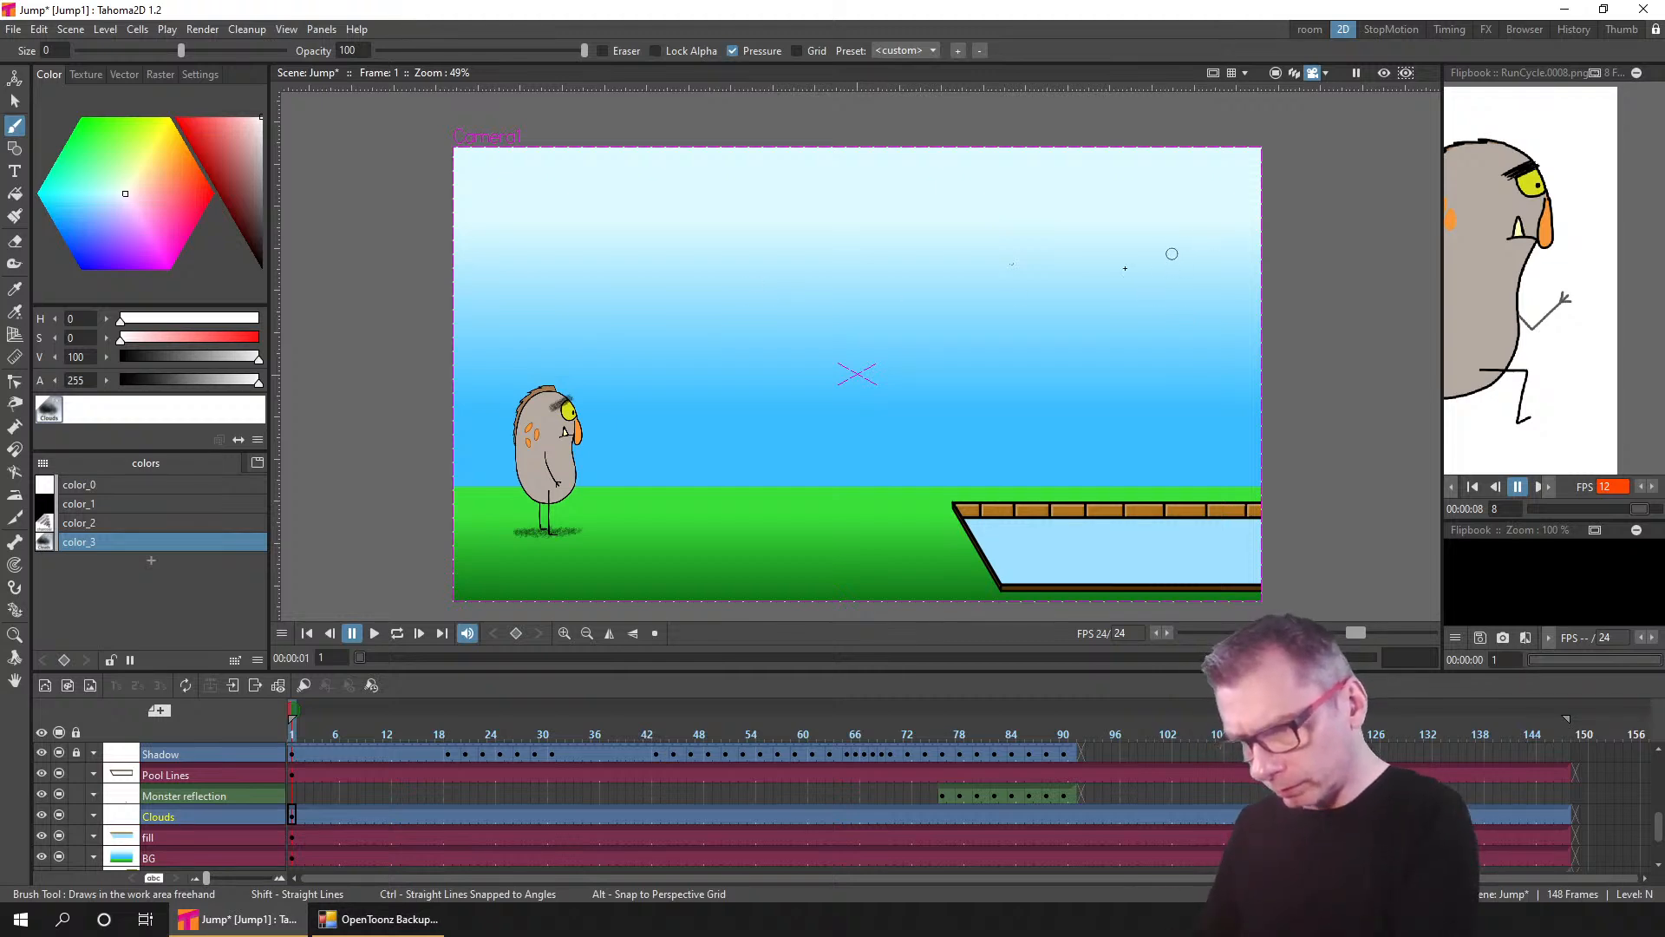
# - Paint three soft white clouds across the sky: one above the monster, one near the center and one at the right edge
pyautogui.moveTo(1143, 266)
pyautogui.mouseDown()
pyautogui.moveTo(1199, 266)
pyautogui.moveTo(1182, 274)
pyautogui.moveTo(1244, 244)
pyautogui.moveTo(1234, 269)
pyautogui.moveTo(1096, 268)
pyautogui.mouseUp()
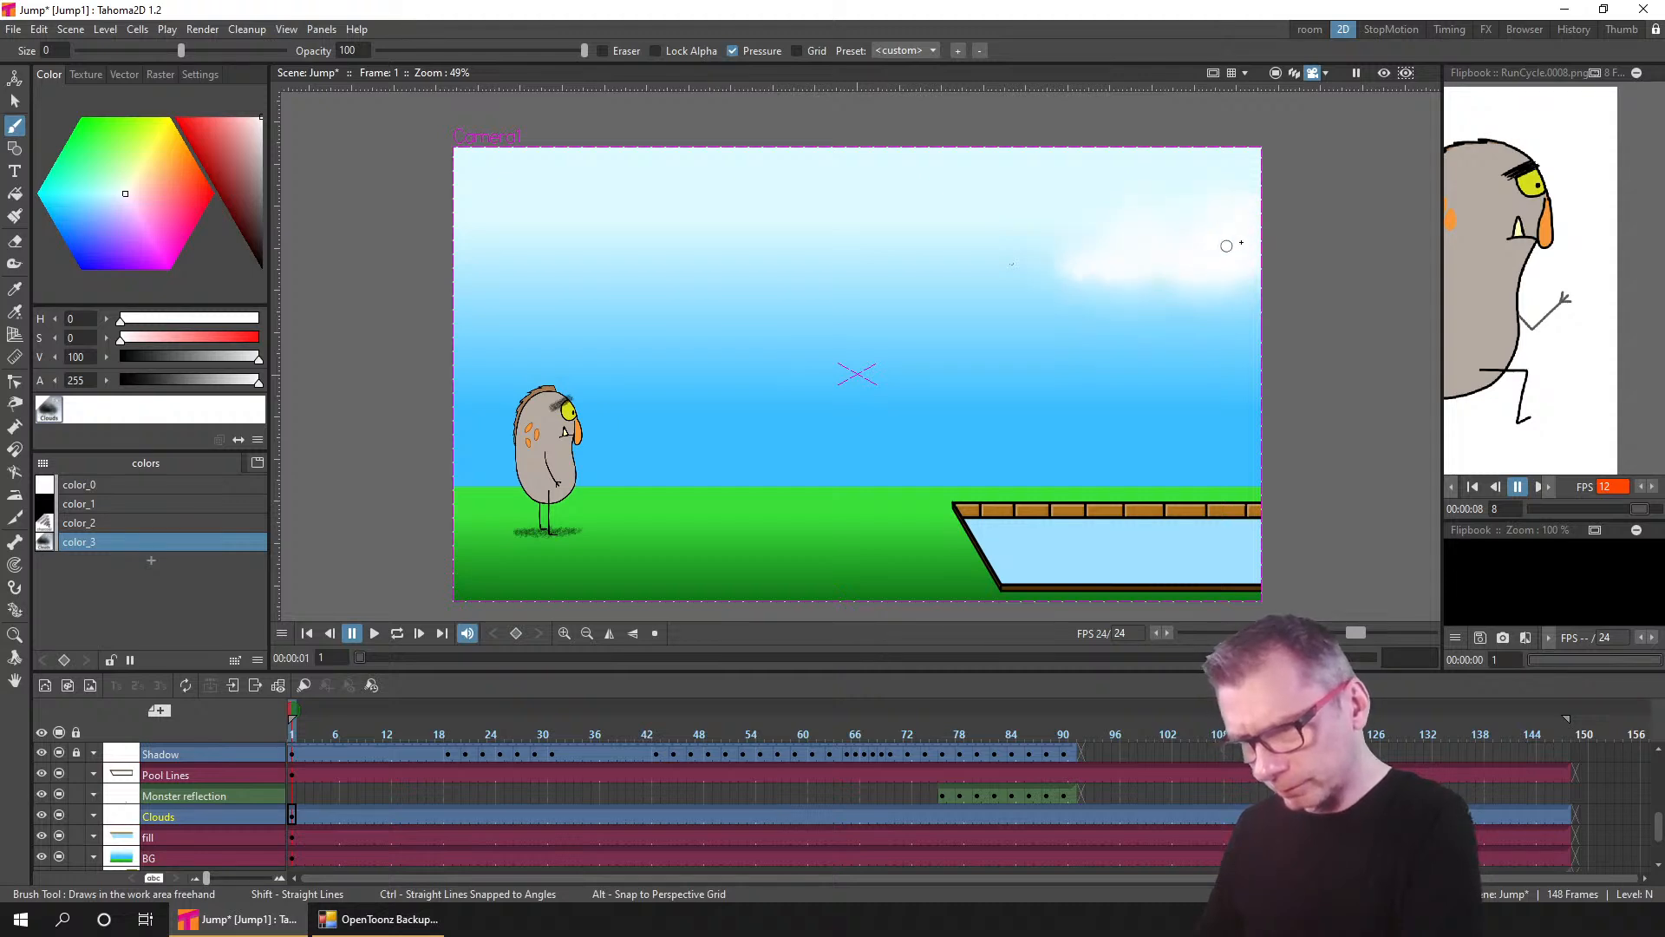
pyautogui.moveTo(1107, 273); pyautogui.dragTo(1245, 279)
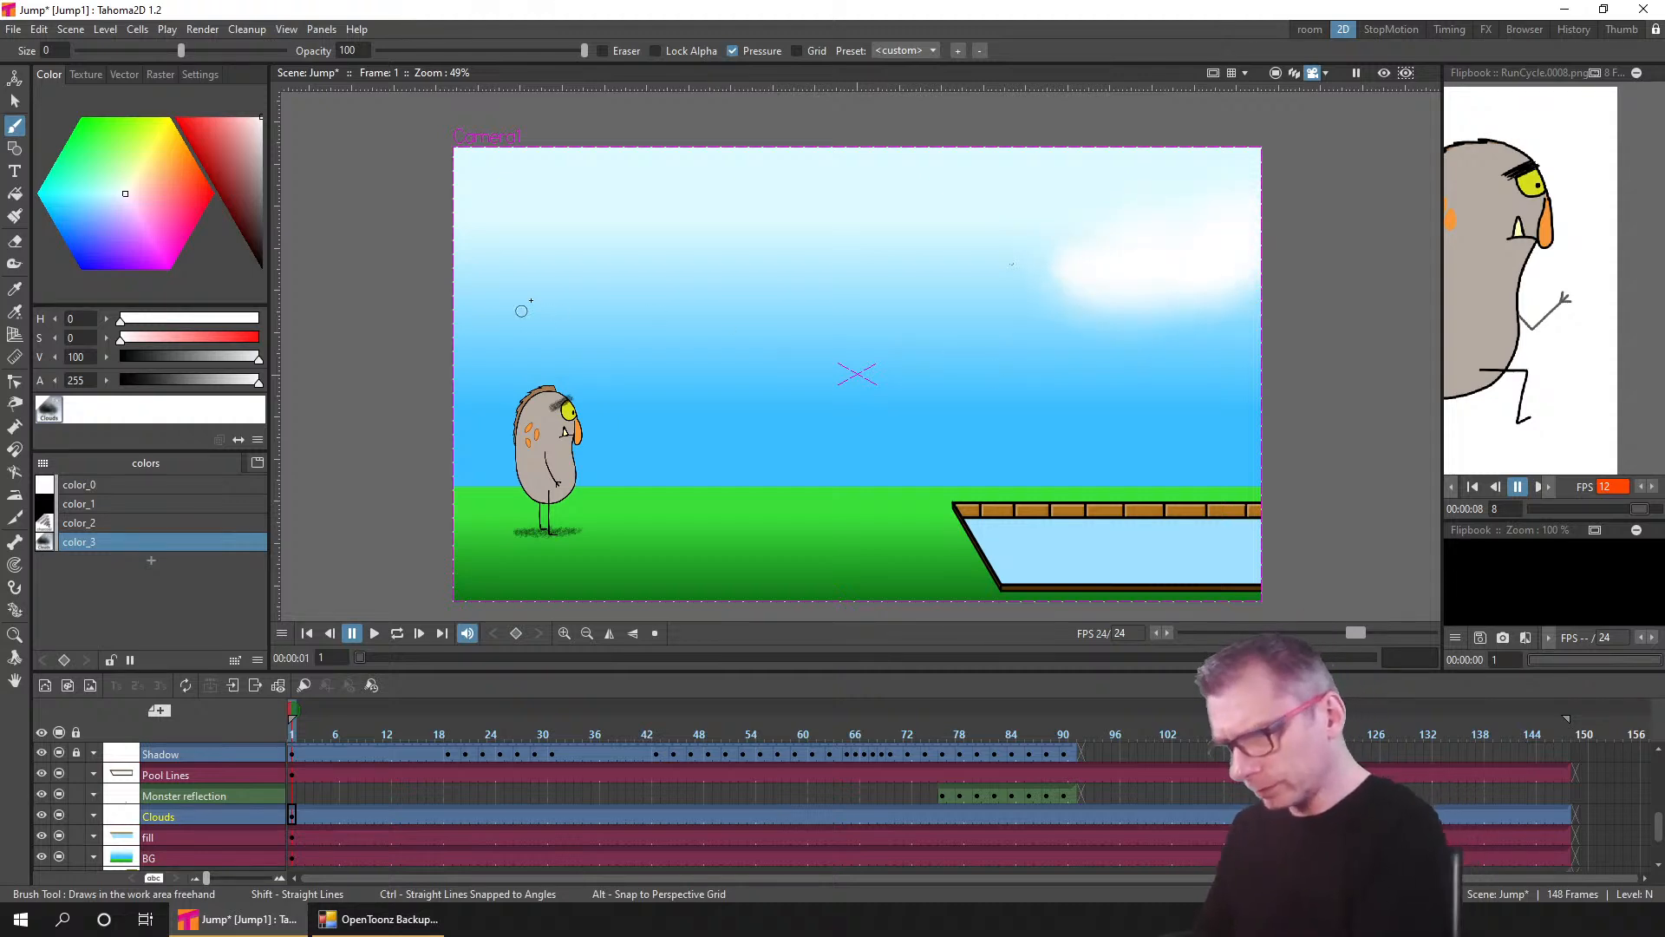
pyautogui.moveTo(648, 291)
pyautogui.mouseDown()
pyautogui.moveTo(733, 292)
pyautogui.moveTo(551, 297)
pyautogui.moveTo(751, 297)
pyautogui.mouseUp()
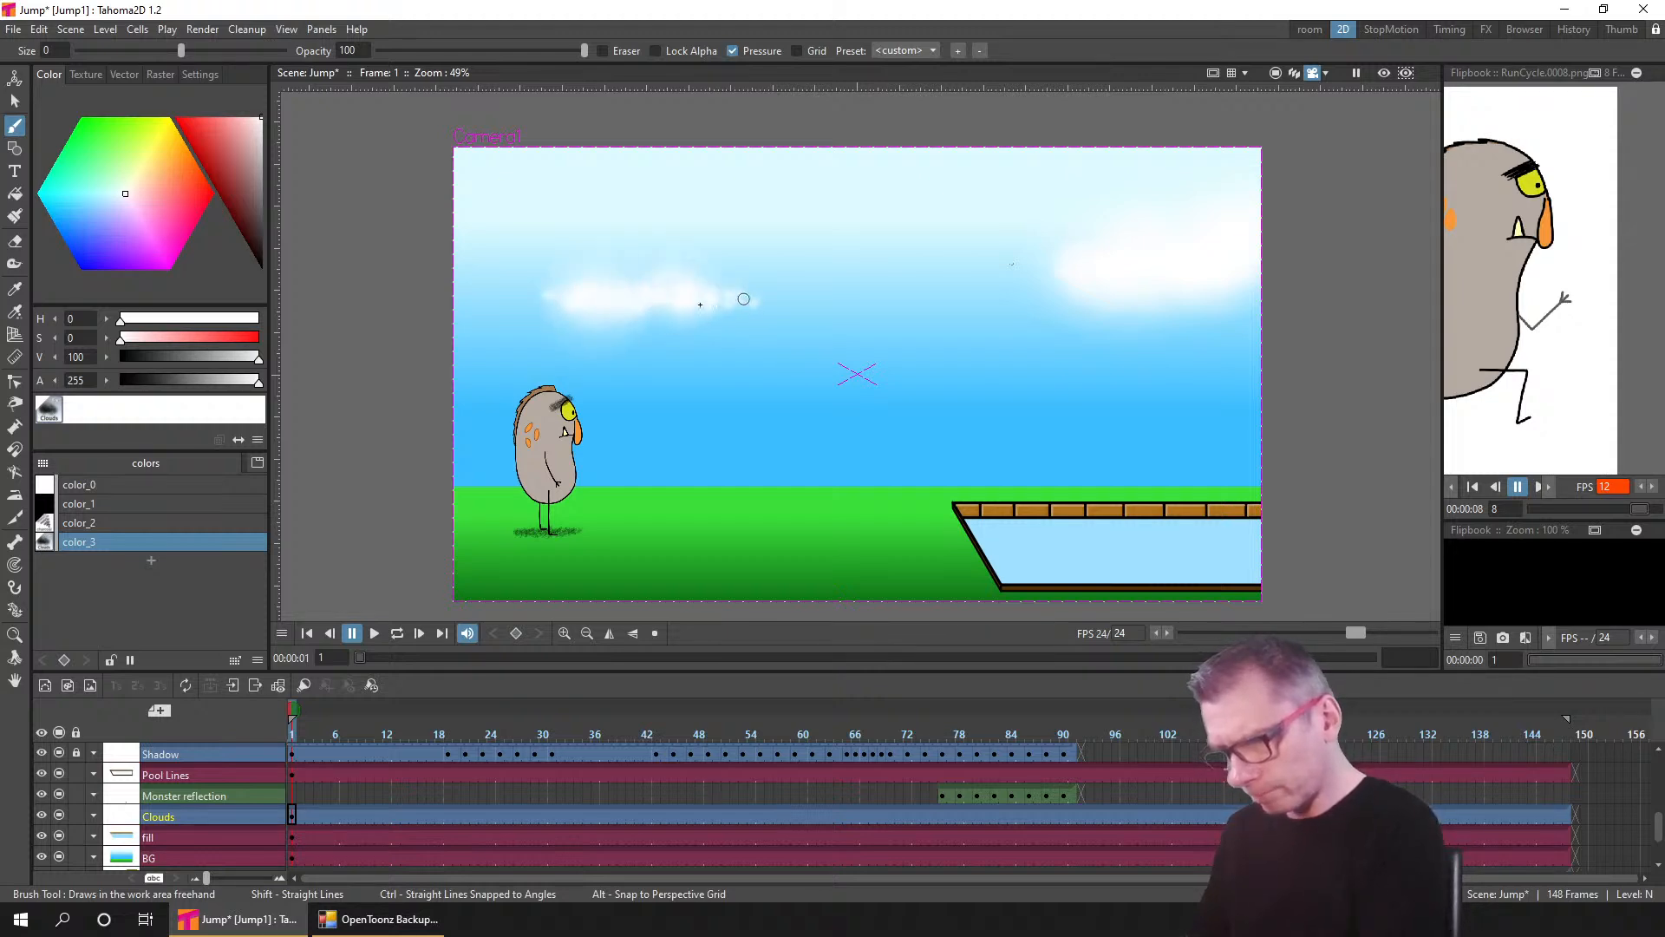
pyautogui.moveTo(609, 280)
pyautogui.mouseDown()
pyautogui.moveTo(562, 278)
pyautogui.moveTo(539, 305)
pyautogui.moveTo(555, 283)
pyautogui.moveTo(533, 285)
pyautogui.moveTo(583, 270)
pyautogui.moveTo(615, 274)
pyautogui.moveTo(528, 302)
pyautogui.moveTo(733, 309)
pyautogui.moveTo(514, 309)
pyautogui.moveTo(650, 300)
pyautogui.moveTo(672, 278)
pyautogui.moveTo(717, 307)
pyautogui.moveTo(799, 308)
pyautogui.moveTo(709, 304)
pyautogui.mouseUp()
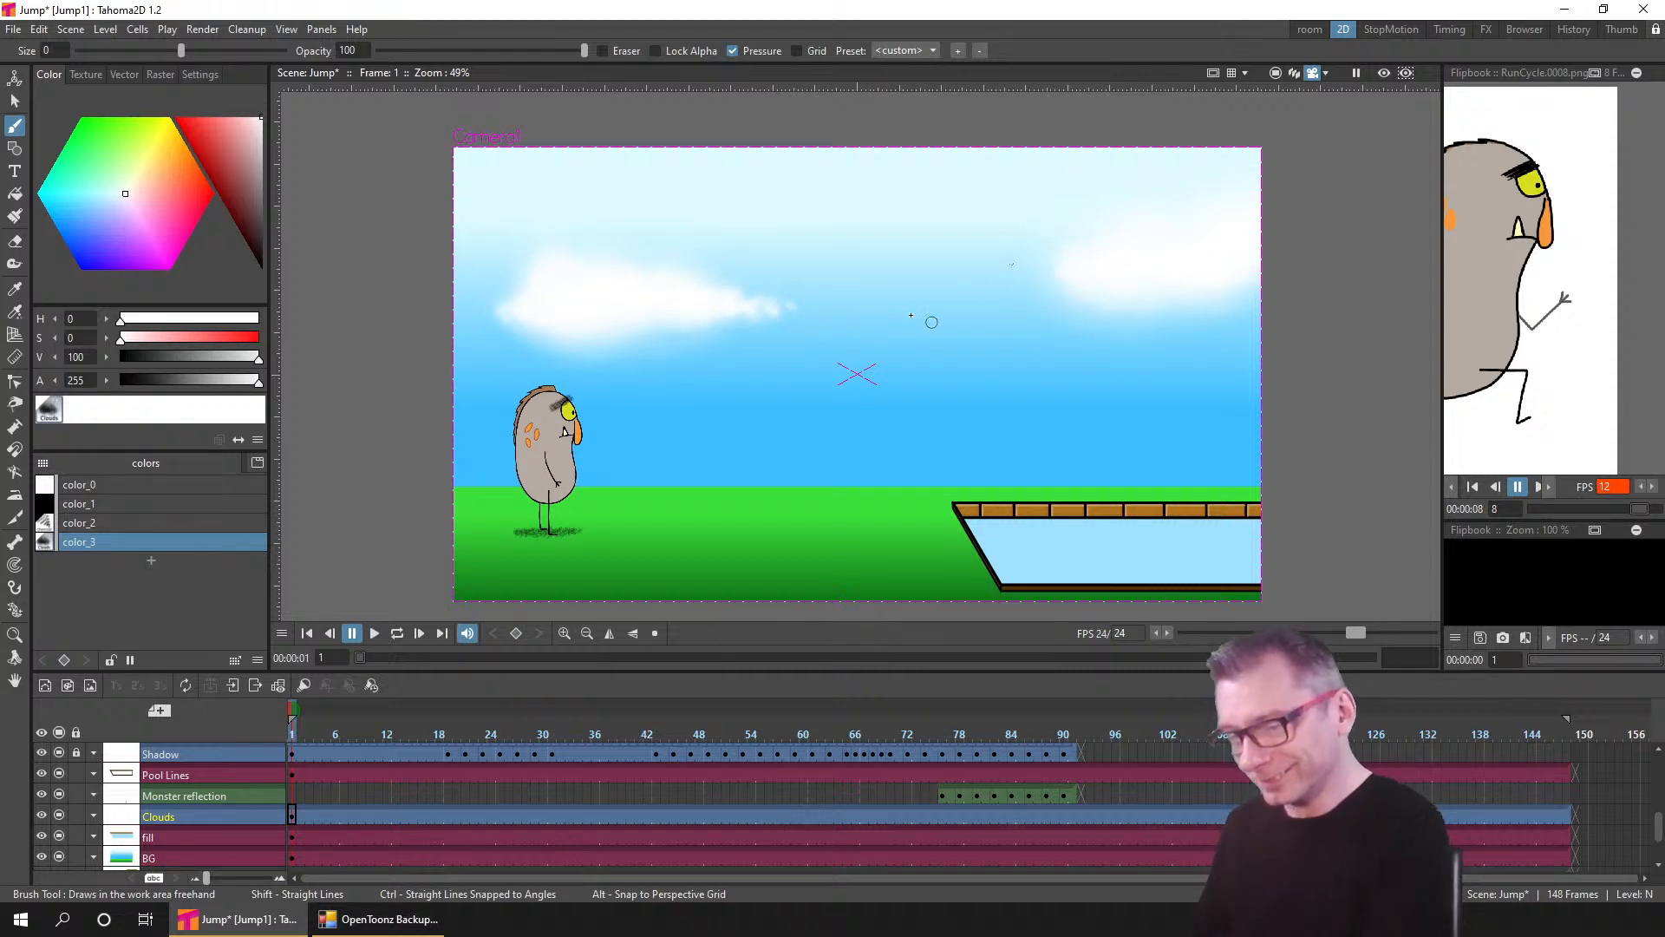
pyautogui.moveTo(932, 322)
pyautogui.mouseDown()
pyautogui.moveTo(1012, 320)
pyautogui.moveTo(869, 324)
pyautogui.moveTo(1058, 331)
pyautogui.moveTo(870, 325)
pyautogui.moveTo(969, 320)
pyautogui.mouseUp()
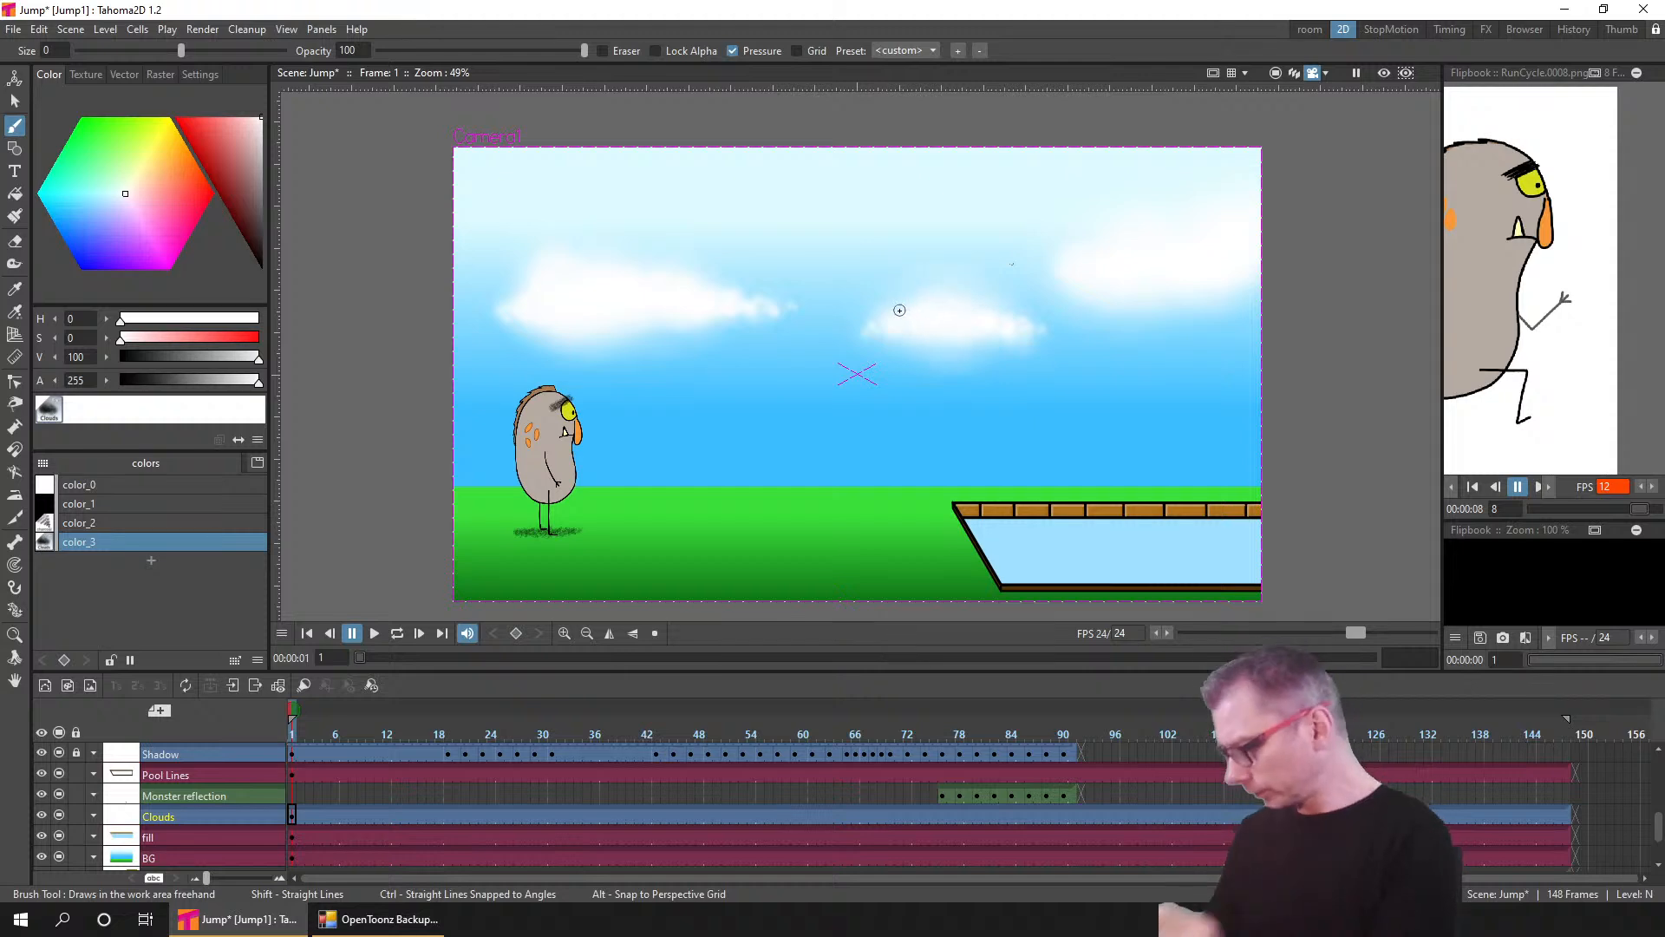
# - Set the cloud brush color to grey with value 63 and shade the underside of the cloud above the monster
pyautogui.moveTo(238, 362); pyautogui.dragTo(225, 366)
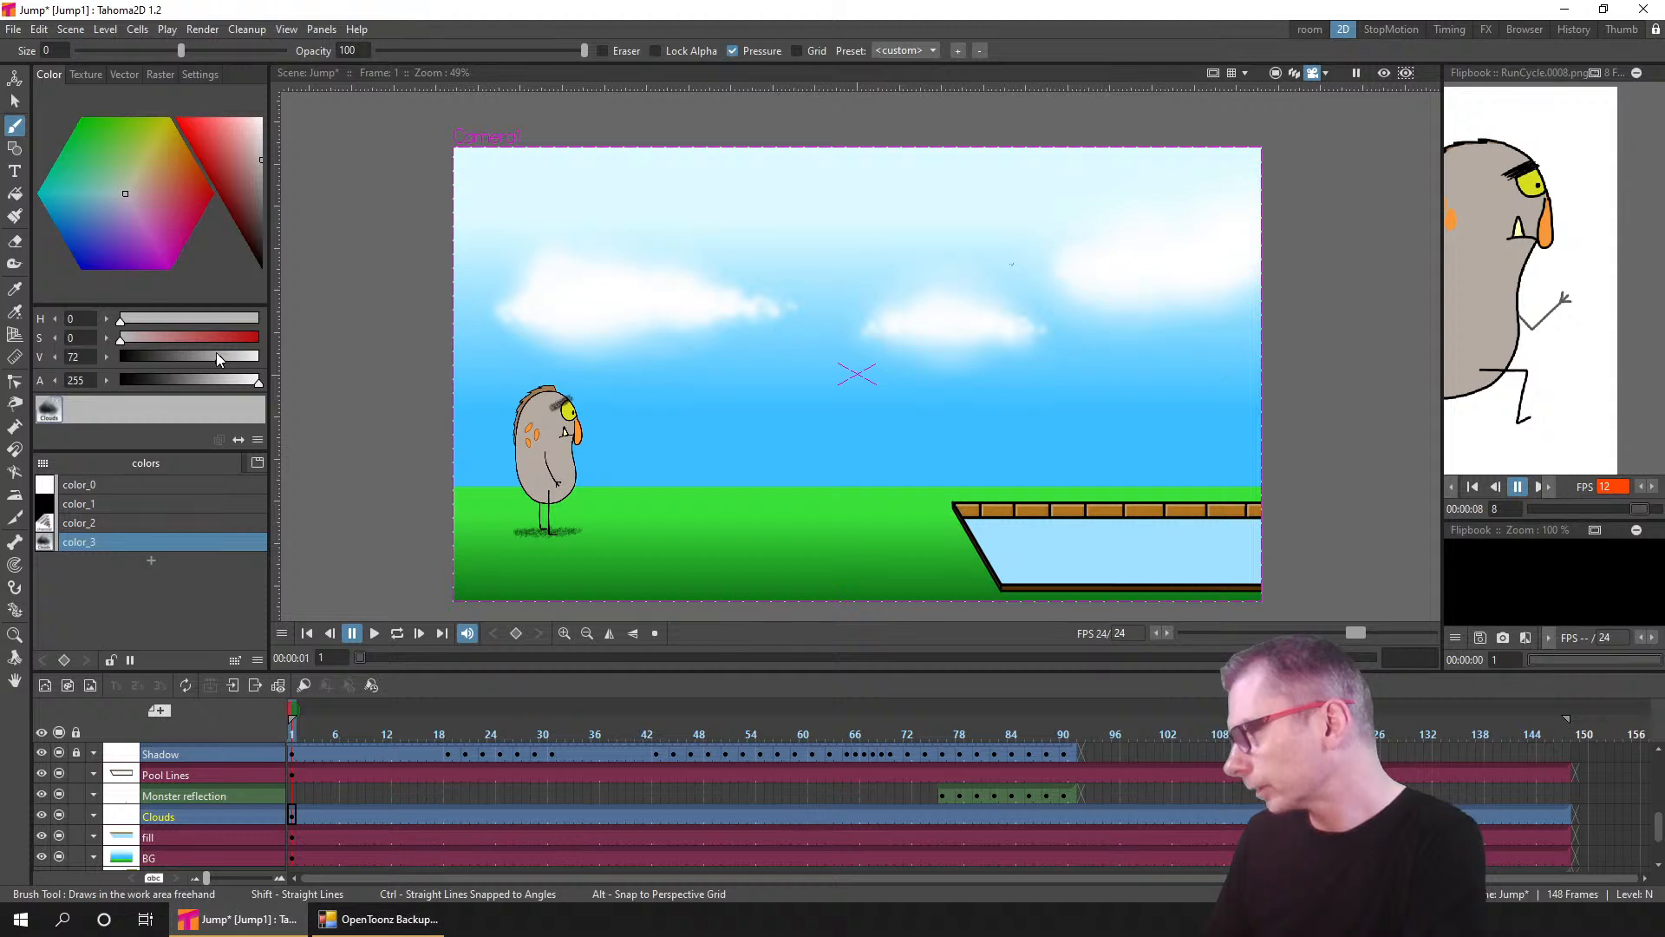
pyautogui.moveTo(217, 356); pyautogui.dragTo(207, 361)
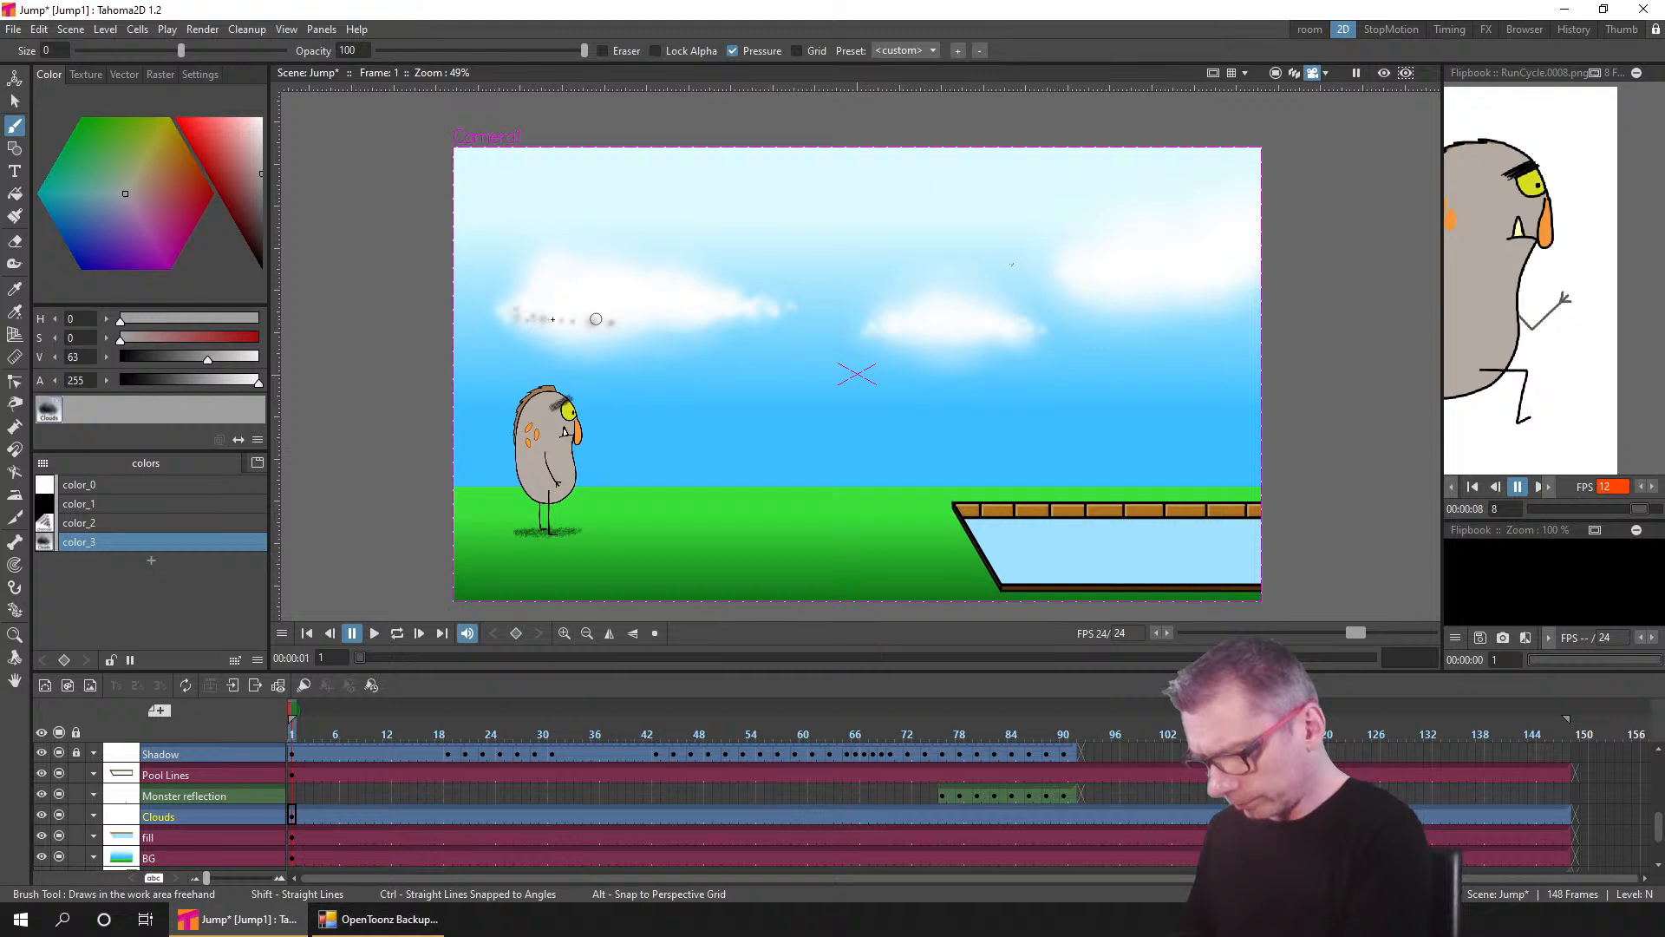
pyautogui.moveTo(596, 319)
pyautogui.mouseDown()
pyautogui.moveTo(518, 316)
pyautogui.moveTo(633, 323)
pyautogui.moveTo(507, 323)
pyautogui.moveTo(634, 326)
pyautogui.moveTo(528, 302)
pyautogui.mouseUp()
pyautogui.hotkey('ctrl', 'z')
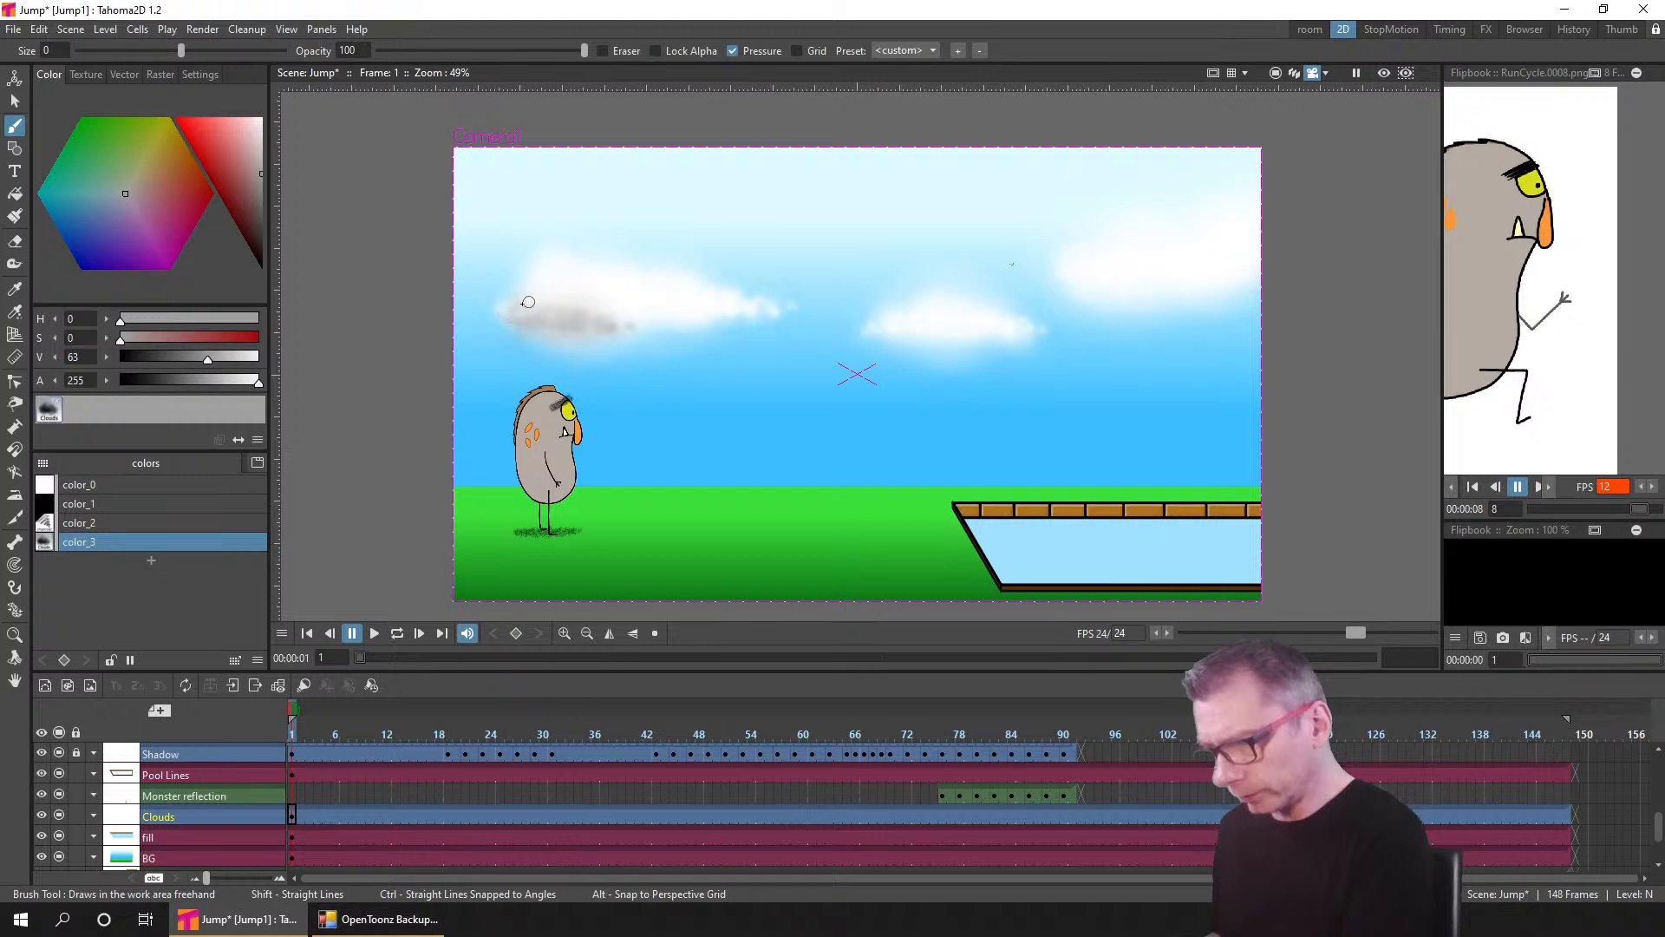
pyautogui.moveTo(639, 325)
pyautogui.mouseDown()
pyautogui.moveTo(560, 327)
pyautogui.moveTo(701, 323)
pyautogui.moveTo(509, 319)
pyautogui.moveTo(549, 283)
pyautogui.moveTo(501, 315)
pyautogui.moveTo(542, 273)
pyautogui.moveTo(516, 304)
pyautogui.moveTo(561, 315)
pyautogui.moveTo(553, 287)
pyautogui.moveTo(536, 319)
pyautogui.moveTo(585, 313)
pyautogui.moveTo(516, 319)
pyautogui.mouseUp()
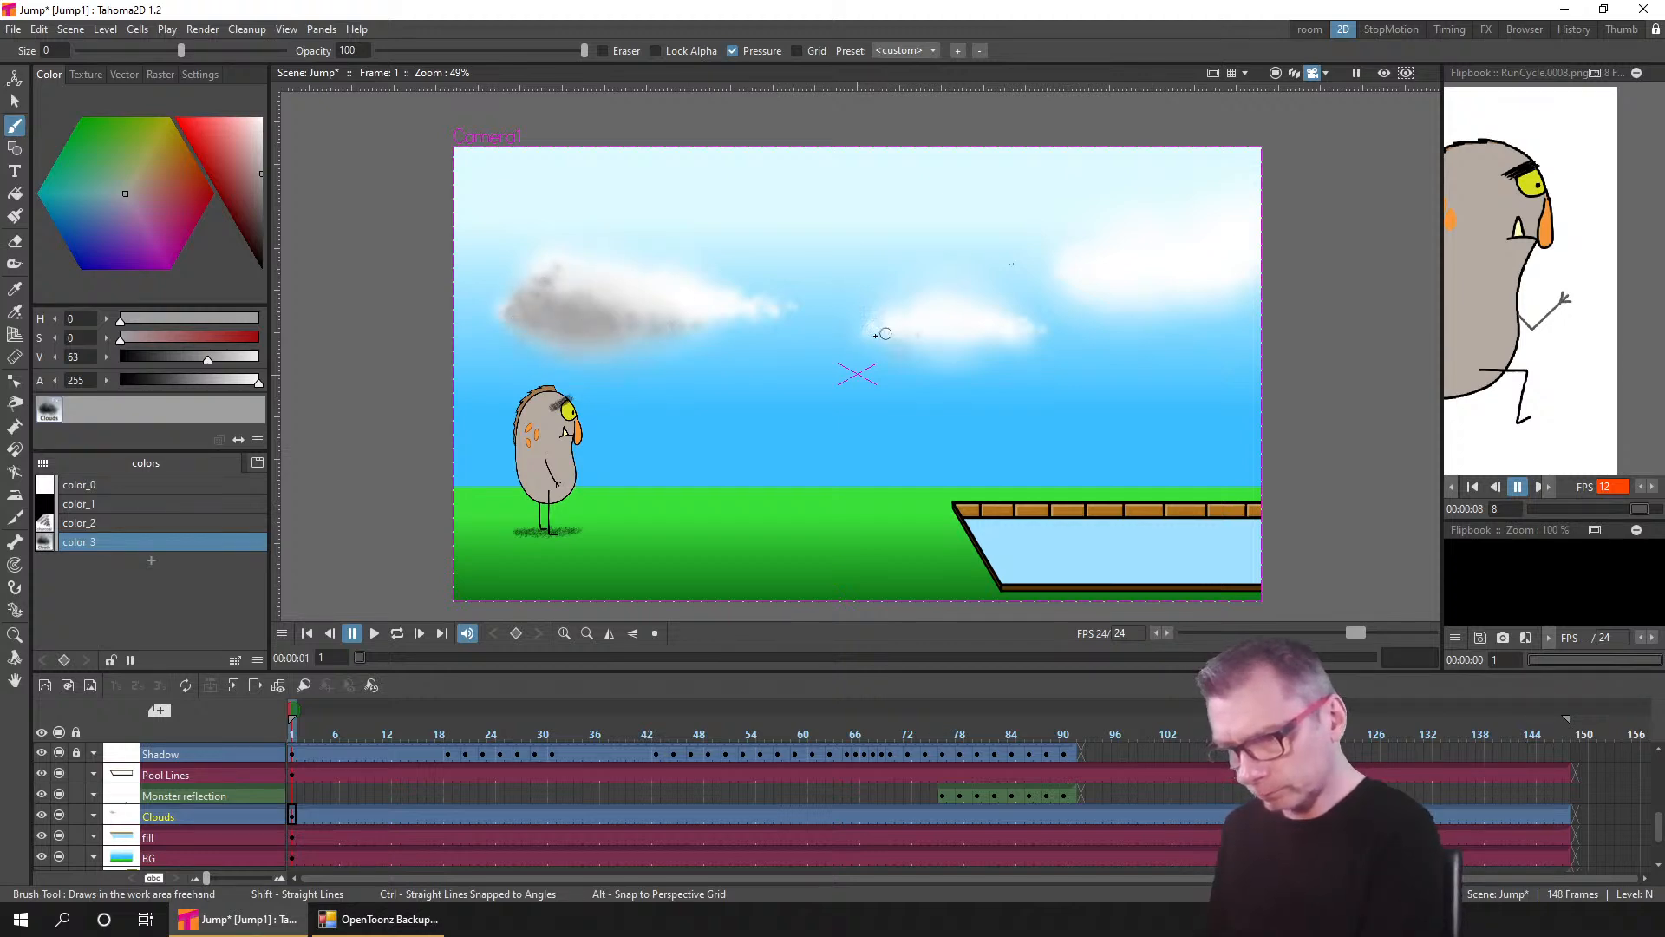
# - Shade the undersides of the center and right clouds with the same grey
pyautogui.moveTo(908, 334); pyautogui.dragTo(941, 336)
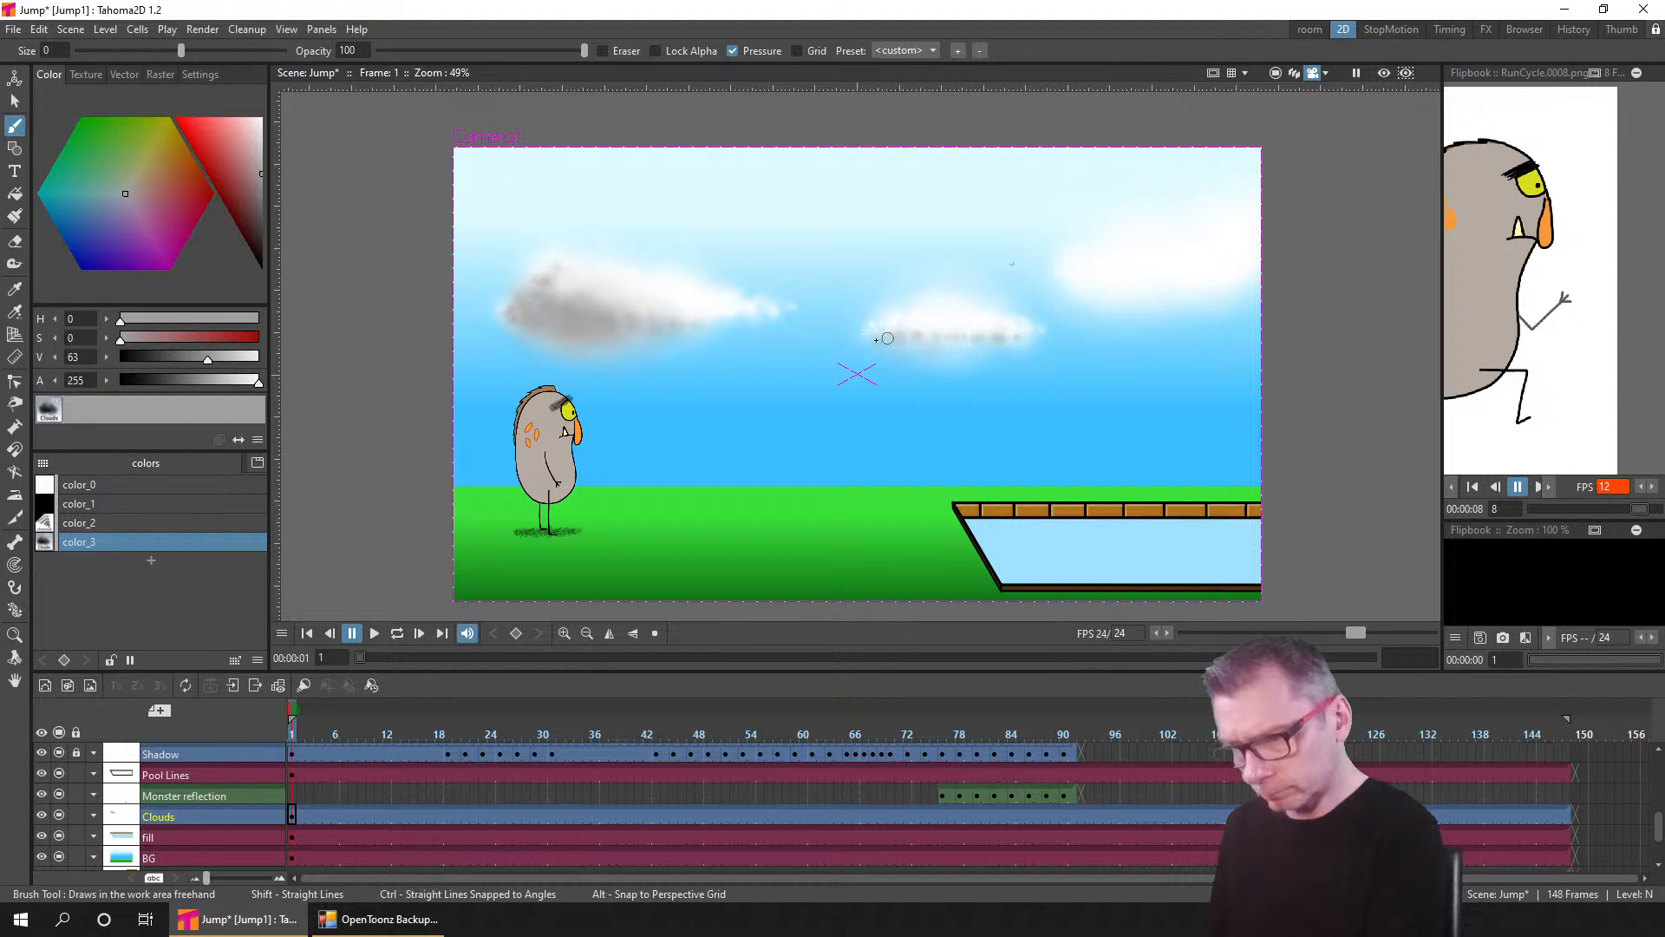
pyautogui.moveTo(889, 338)
pyautogui.mouseDown()
pyautogui.moveTo(1030, 337)
pyautogui.moveTo(882, 329)
pyautogui.mouseUp()
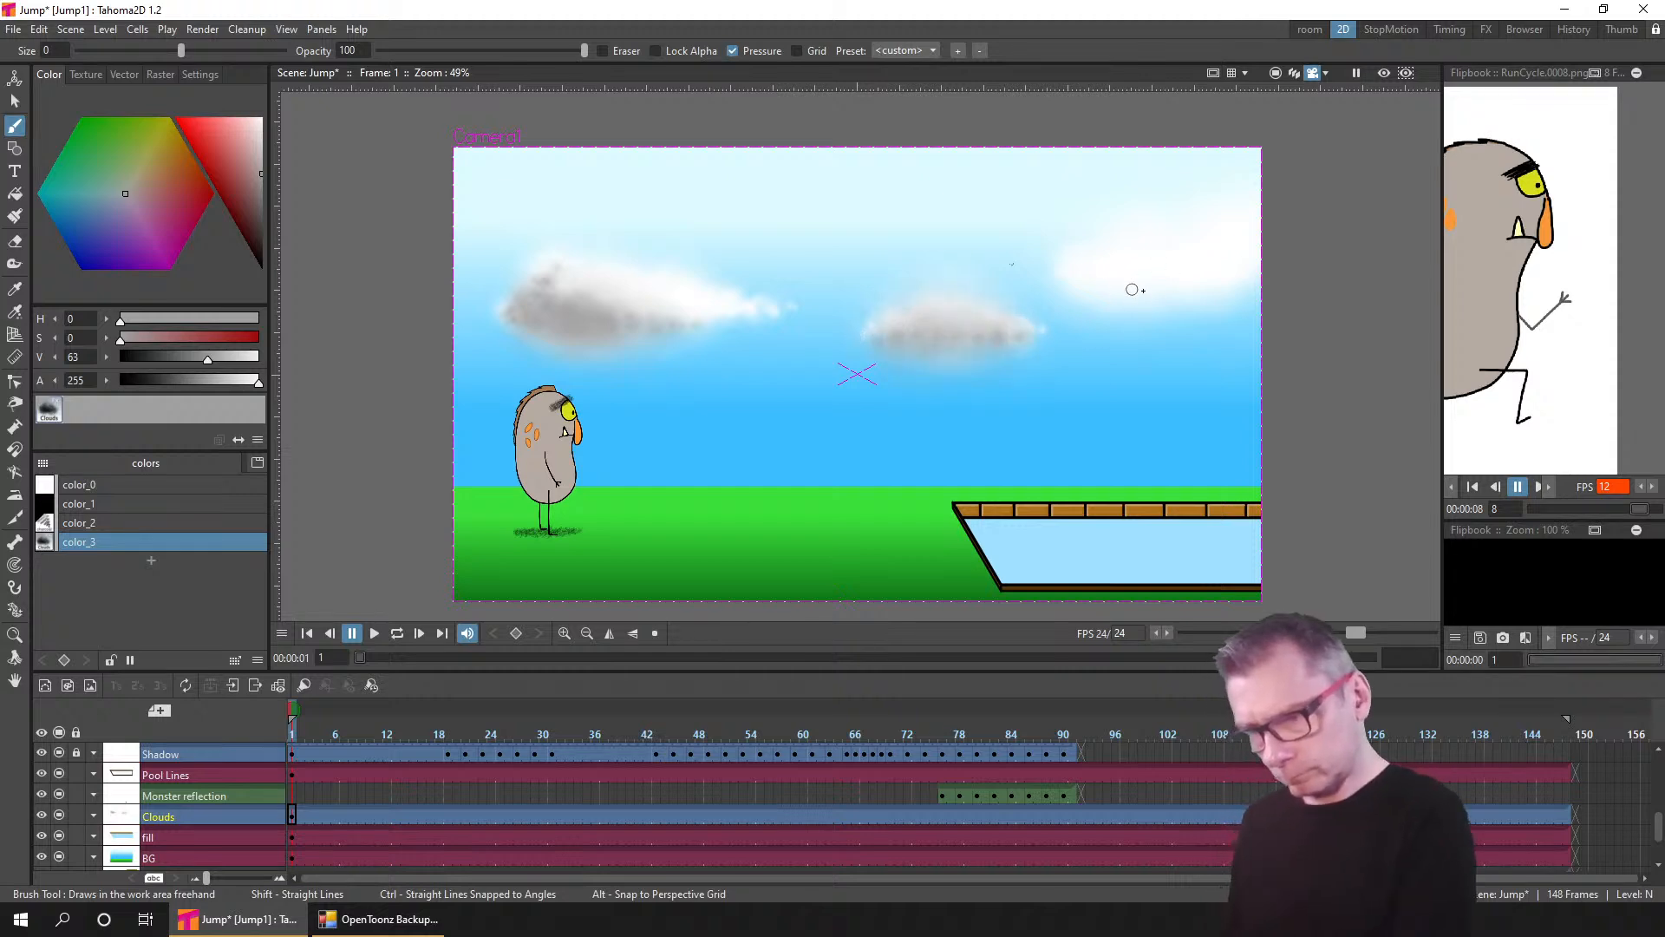
pyautogui.moveTo(1134, 286)
pyautogui.mouseDown()
pyautogui.moveTo(1261, 269)
pyautogui.moveTo(1214, 292)
pyautogui.moveTo(1133, 290)
pyautogui.moveTo(1258, 277)
pyautogui.moveTo(1108, 286)
pyautogui.mouseUp()
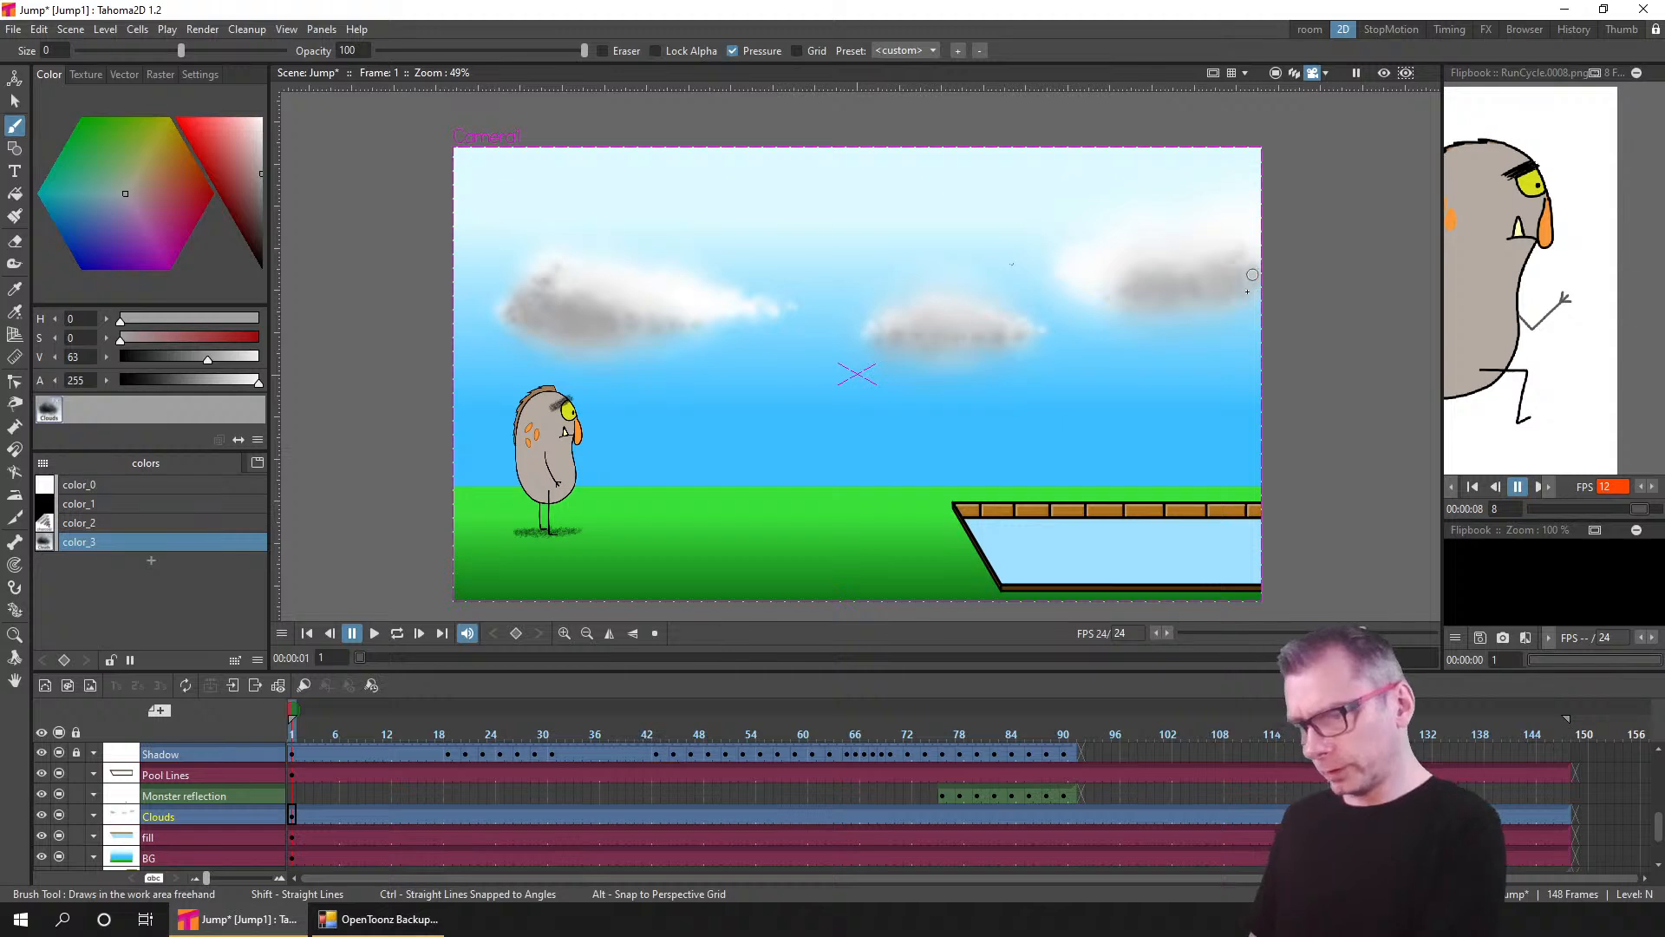
pyautogui.moveTo(1256, 275)
pyautogui.mouseDown()
pyautogui.moveTo(1120, 309)
pyautogui.moveTo(1266, 305)
pyautogui.mouseUp()
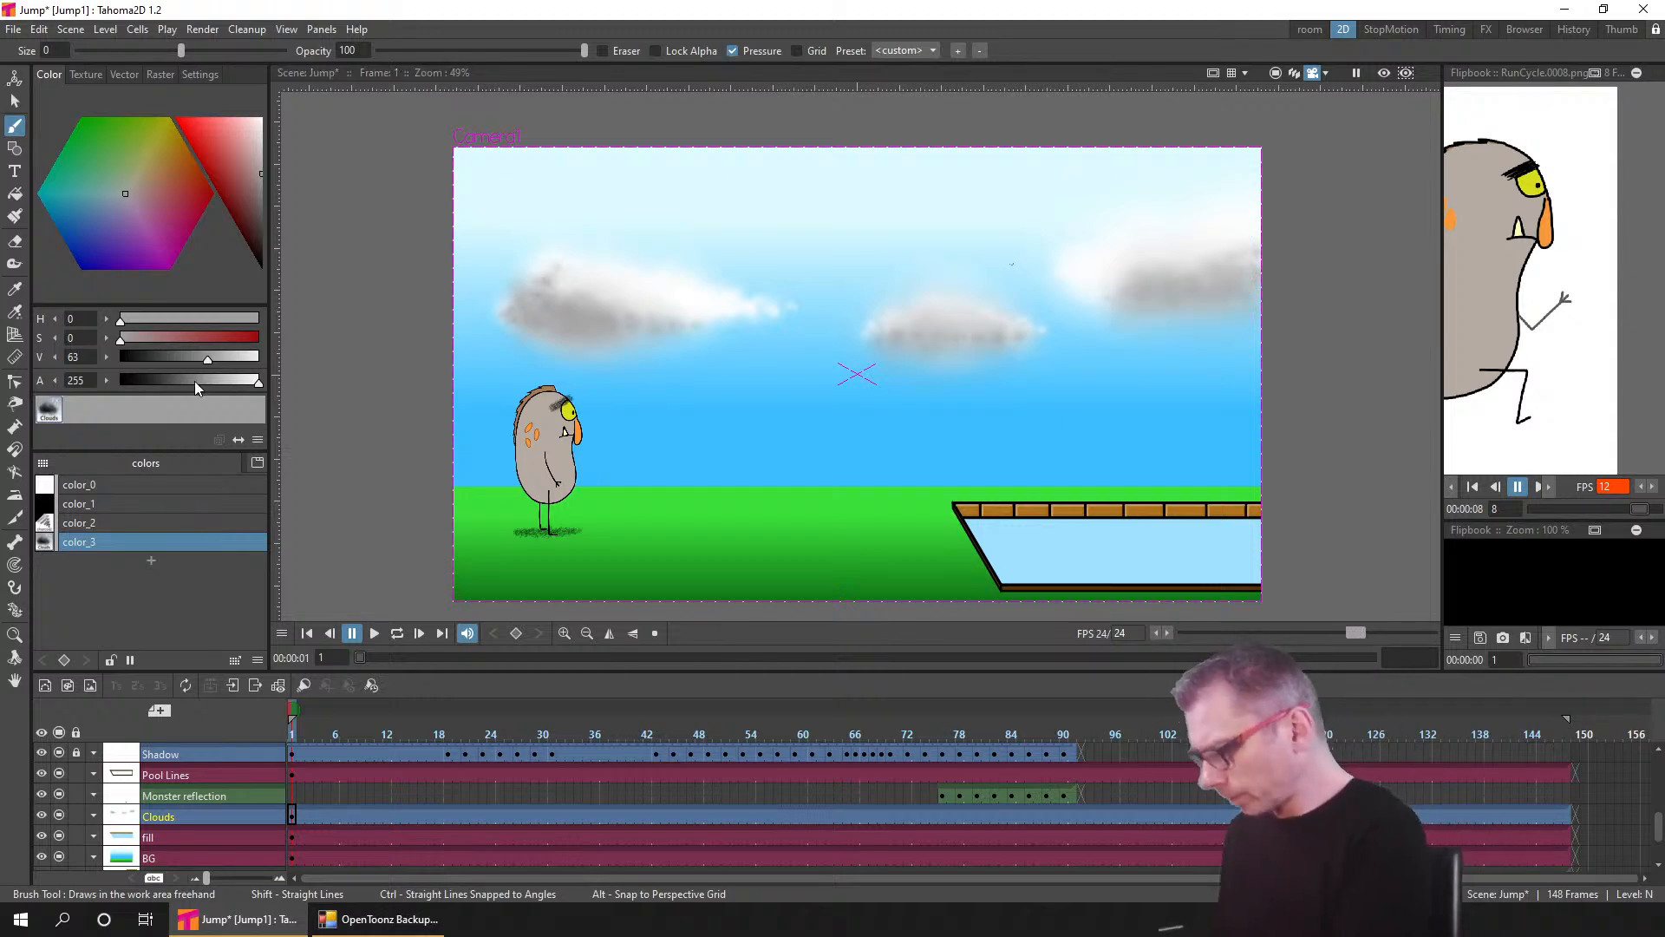
# - Soften the clouds' shading with a lighter grey of value 82, and save the scene
pyautogui.moveTo(209, 357); pyautogui.dragTo(233, 357)
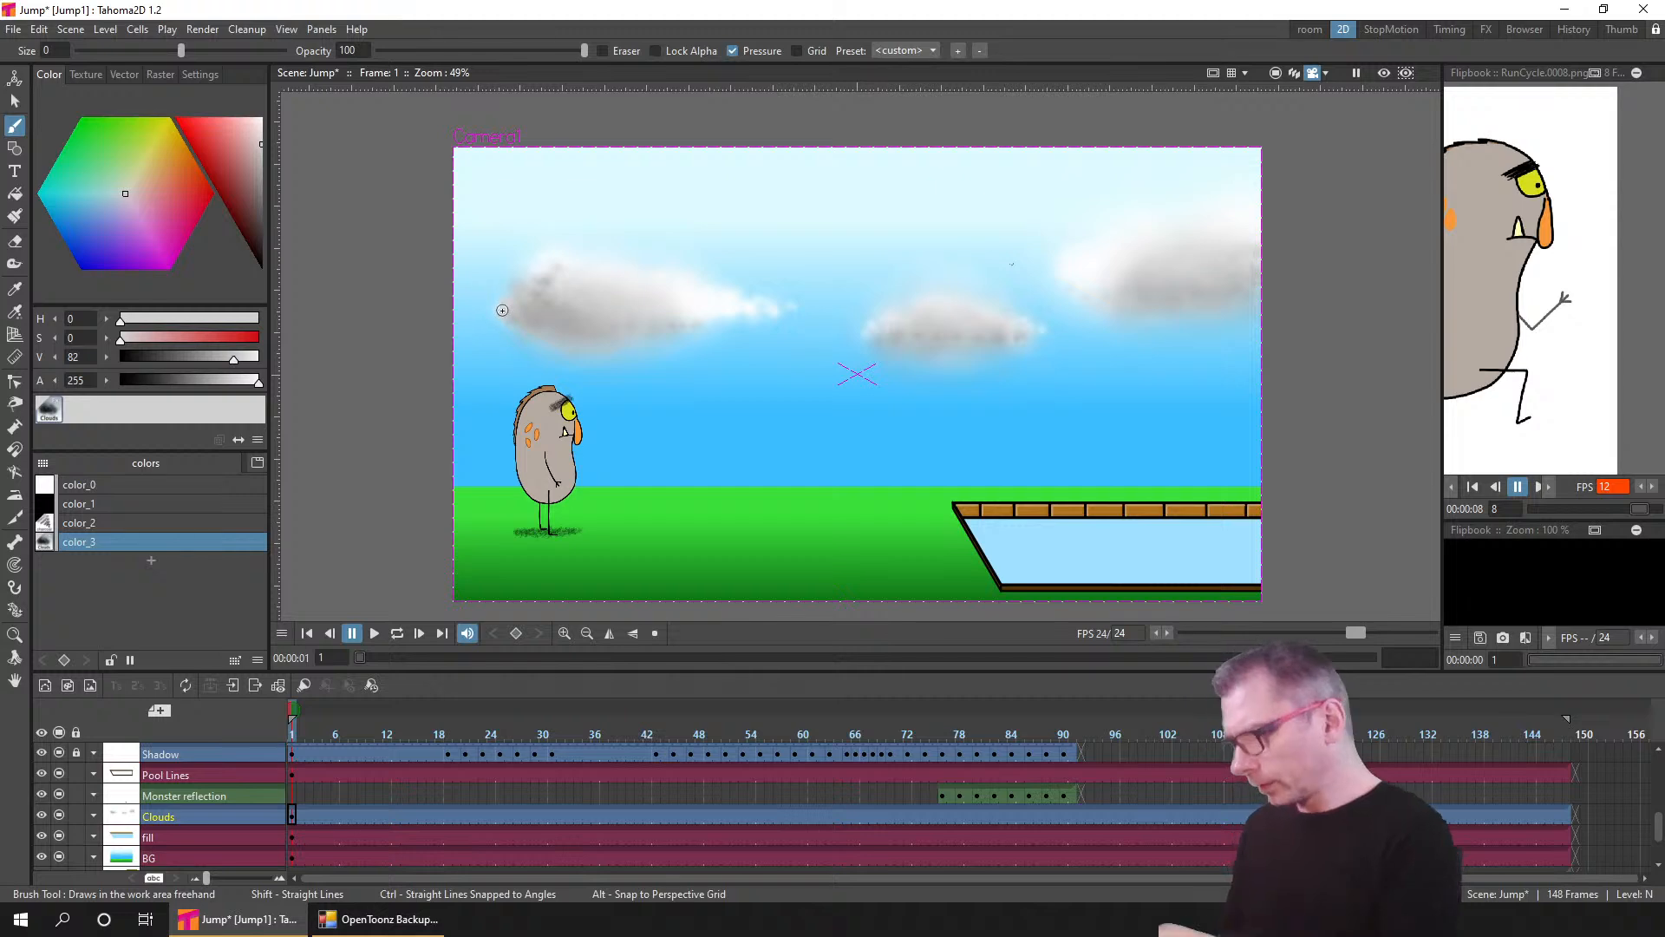
pyautogui.hotkey('ctrl', 's')
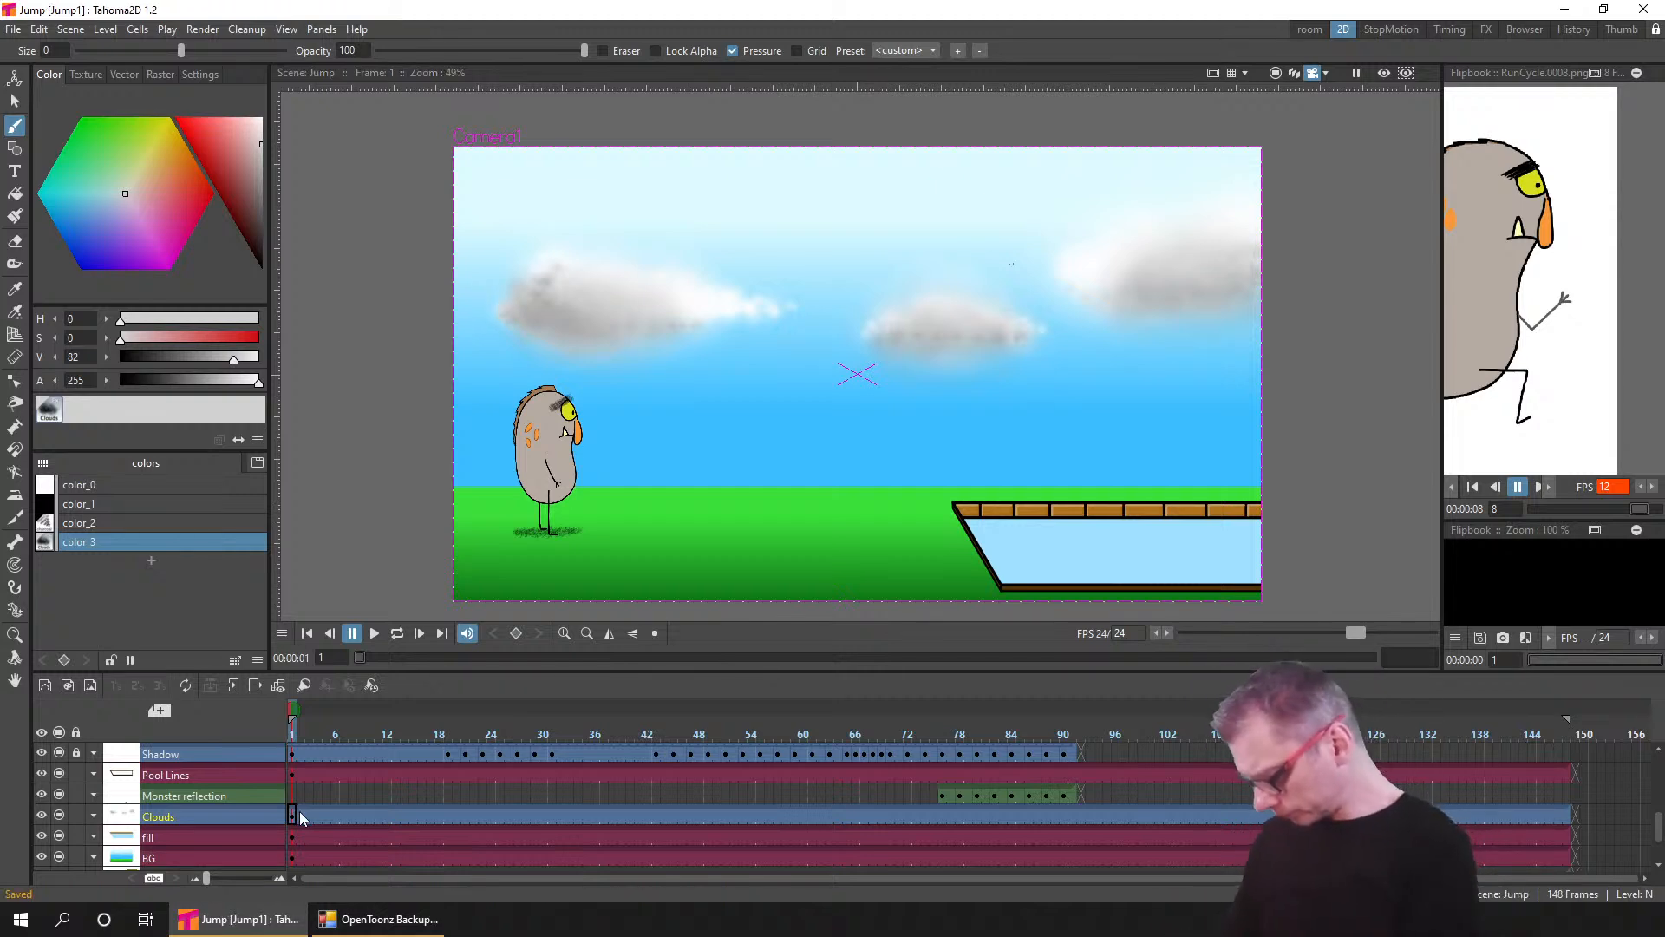
# - Shift the BG sky gradient's light color to a bluer pale tint and darken its deeper blue to value 89
pyautogui.click(292, 857)
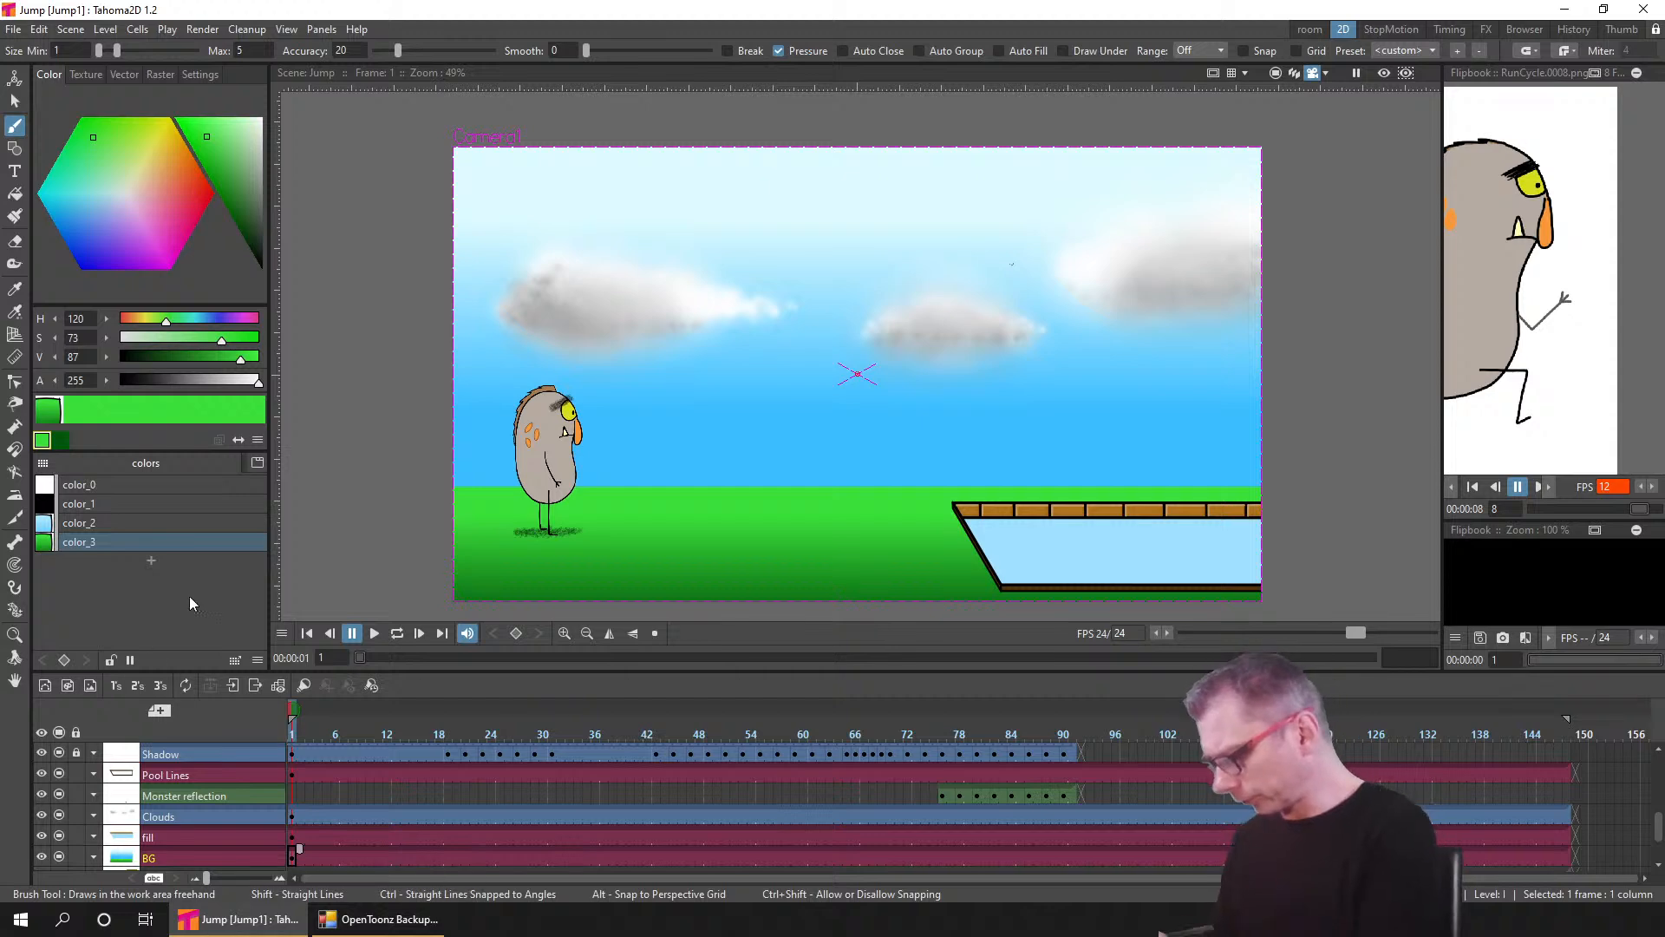
pyautogui.click(102, 521)
pyautogui.click(60, 439)
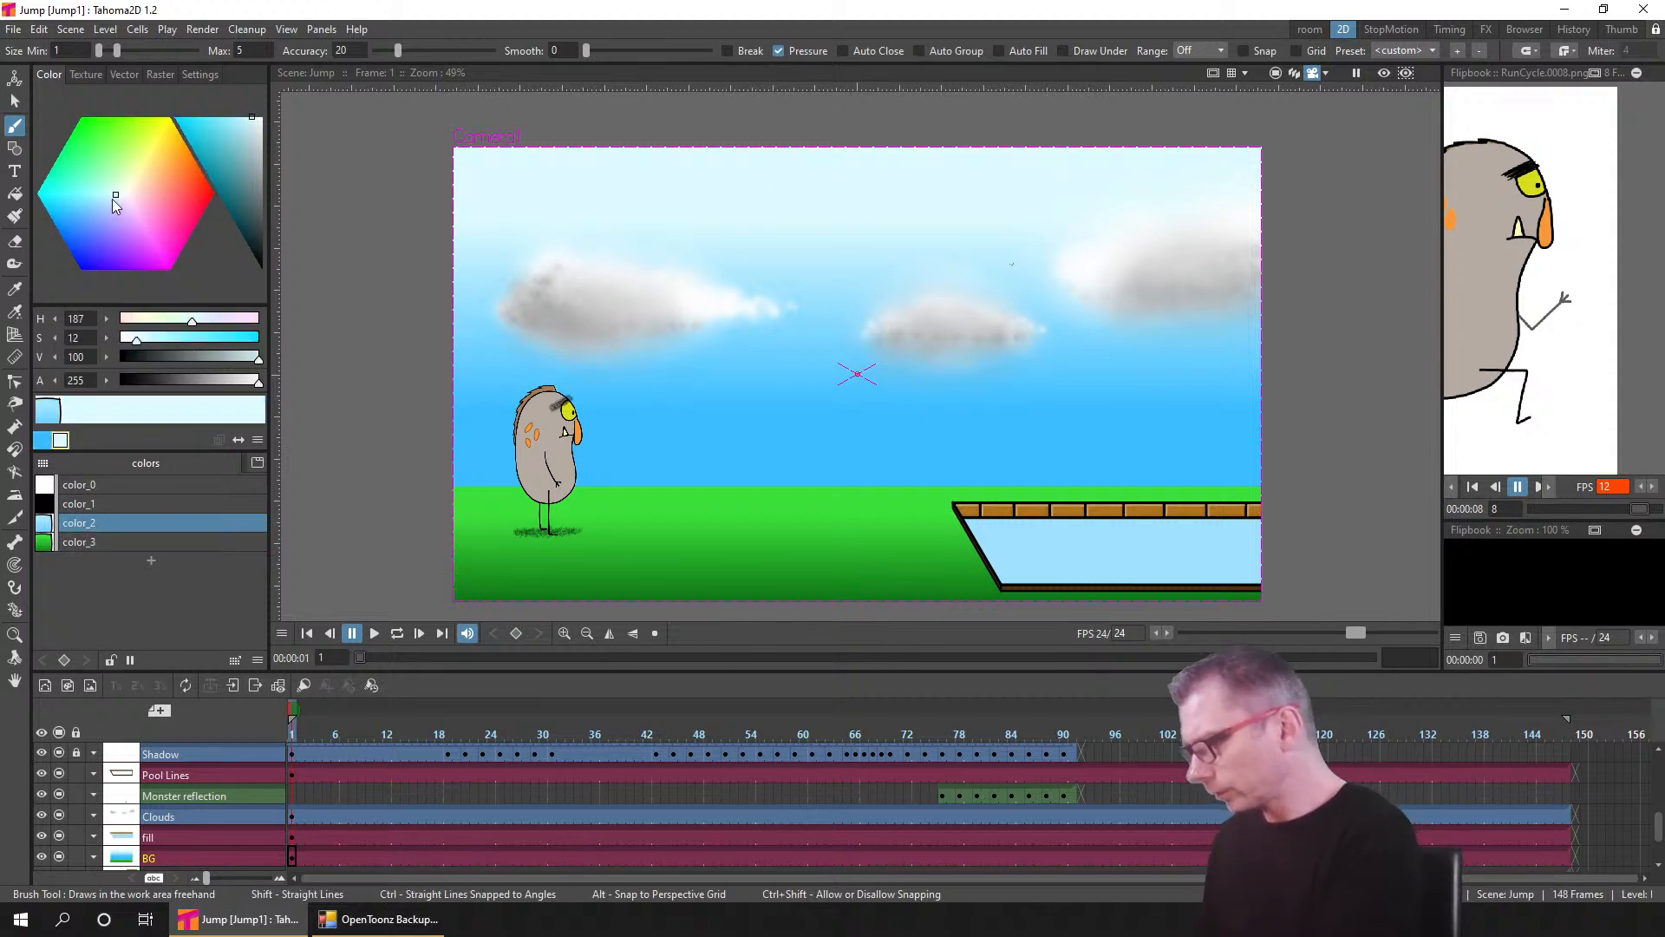
pyautogui.moveTo(115, 203); pyautogui.dragTo(108, 205)
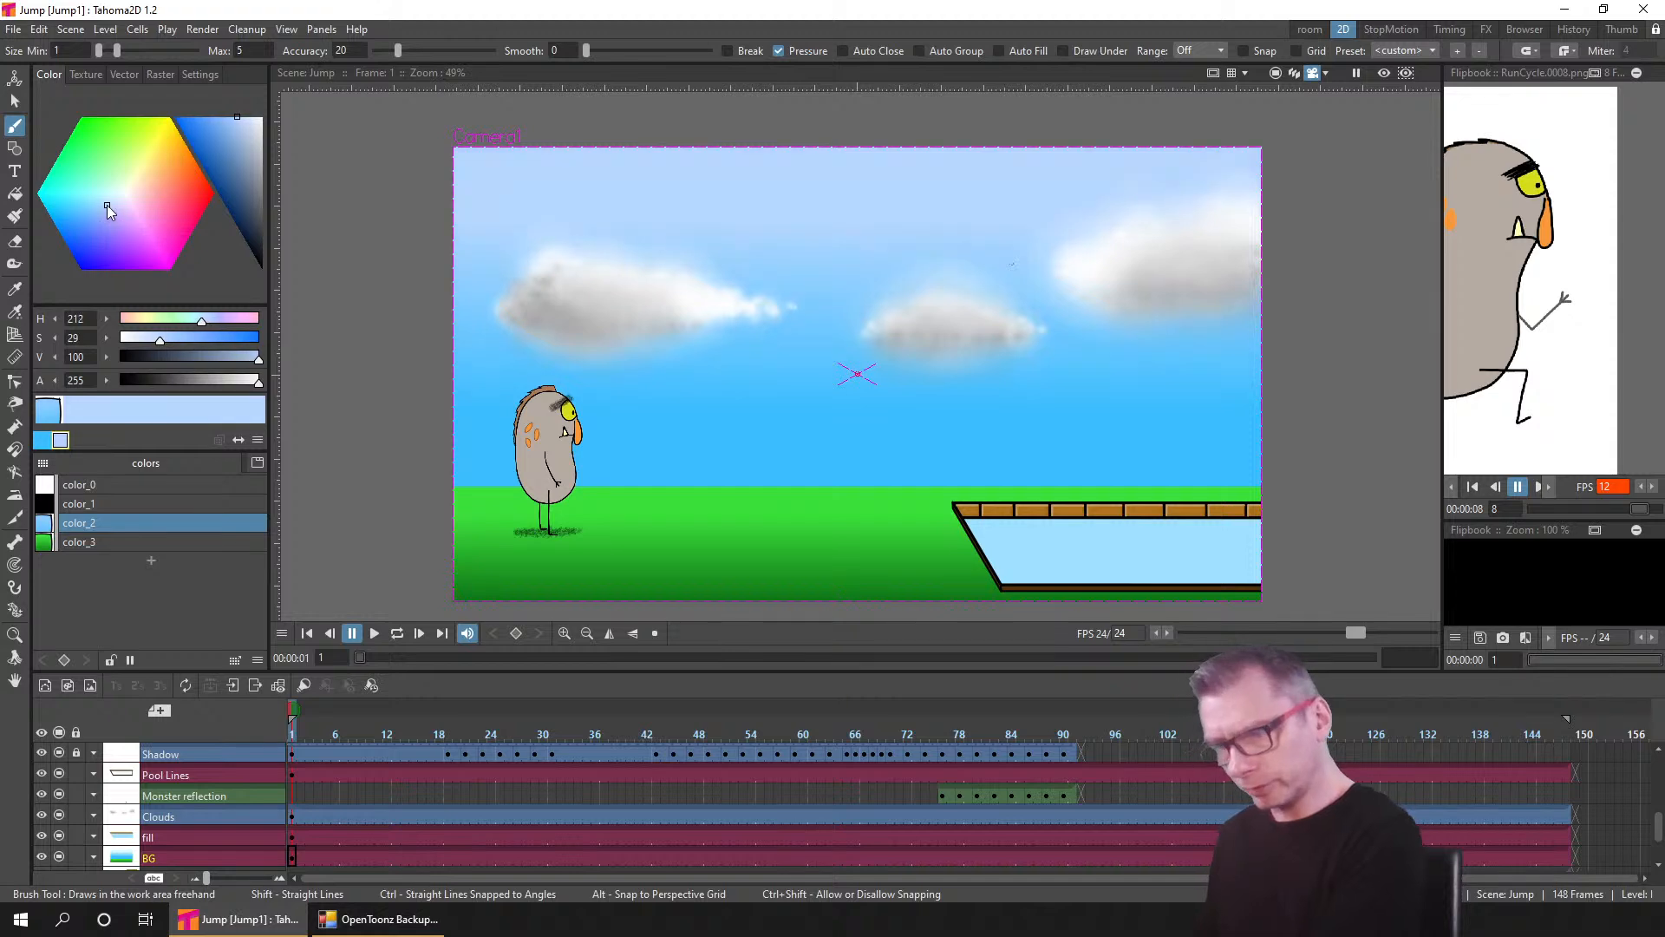
pyautogui.click(41, 439)
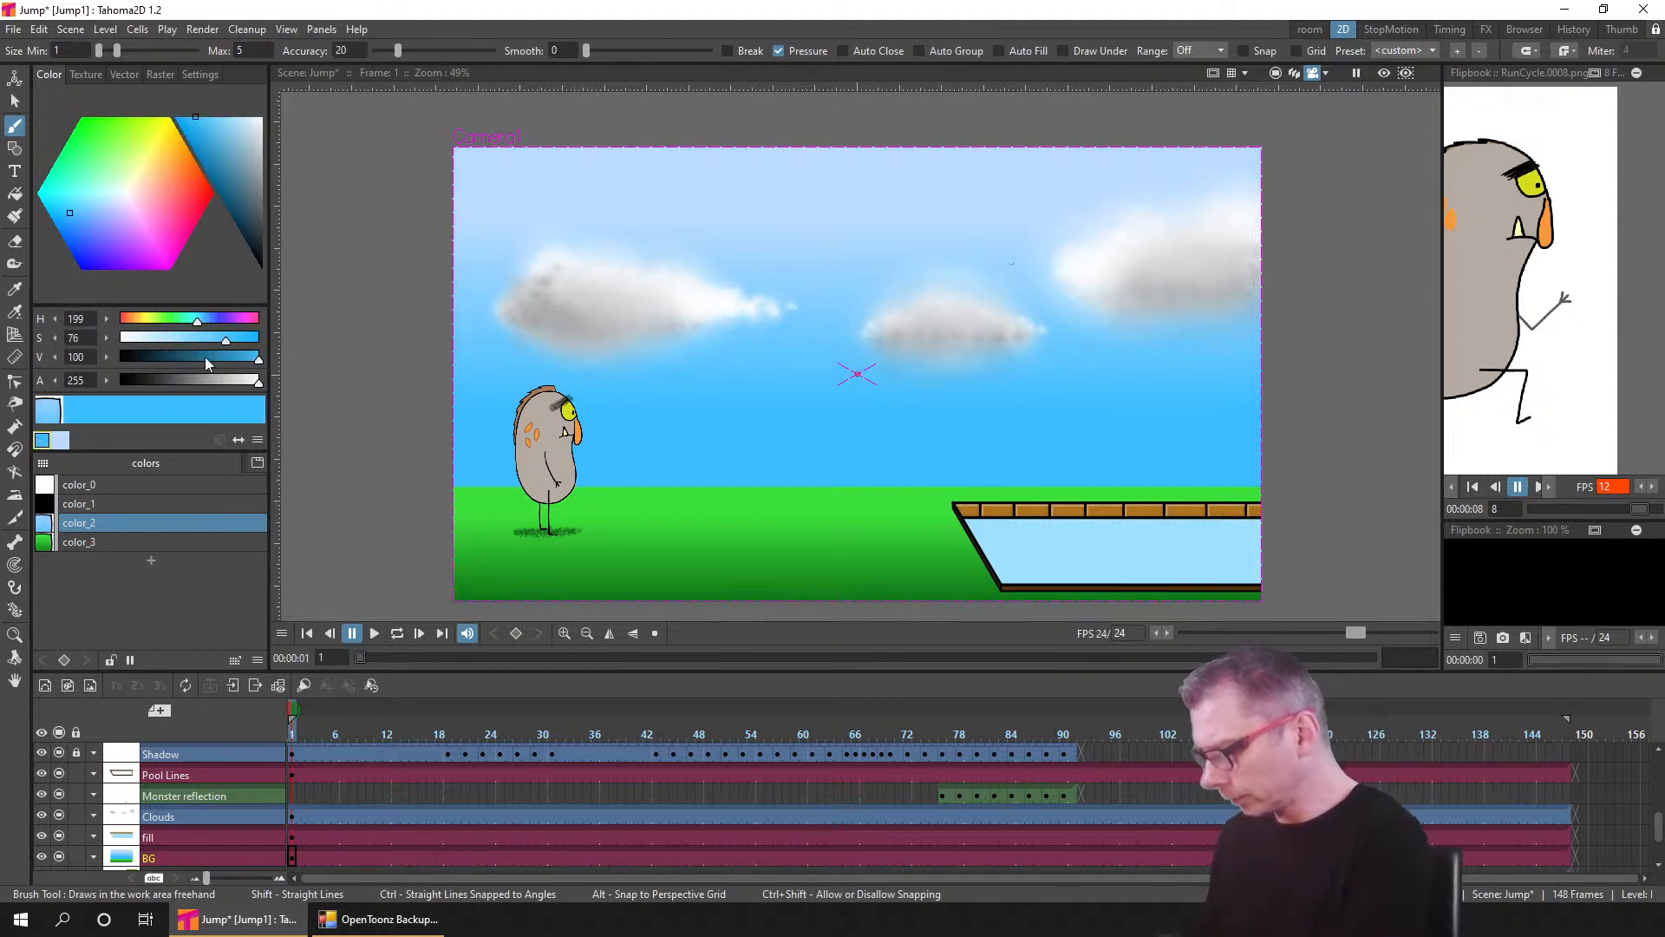
pyautogui.click(249, 361)
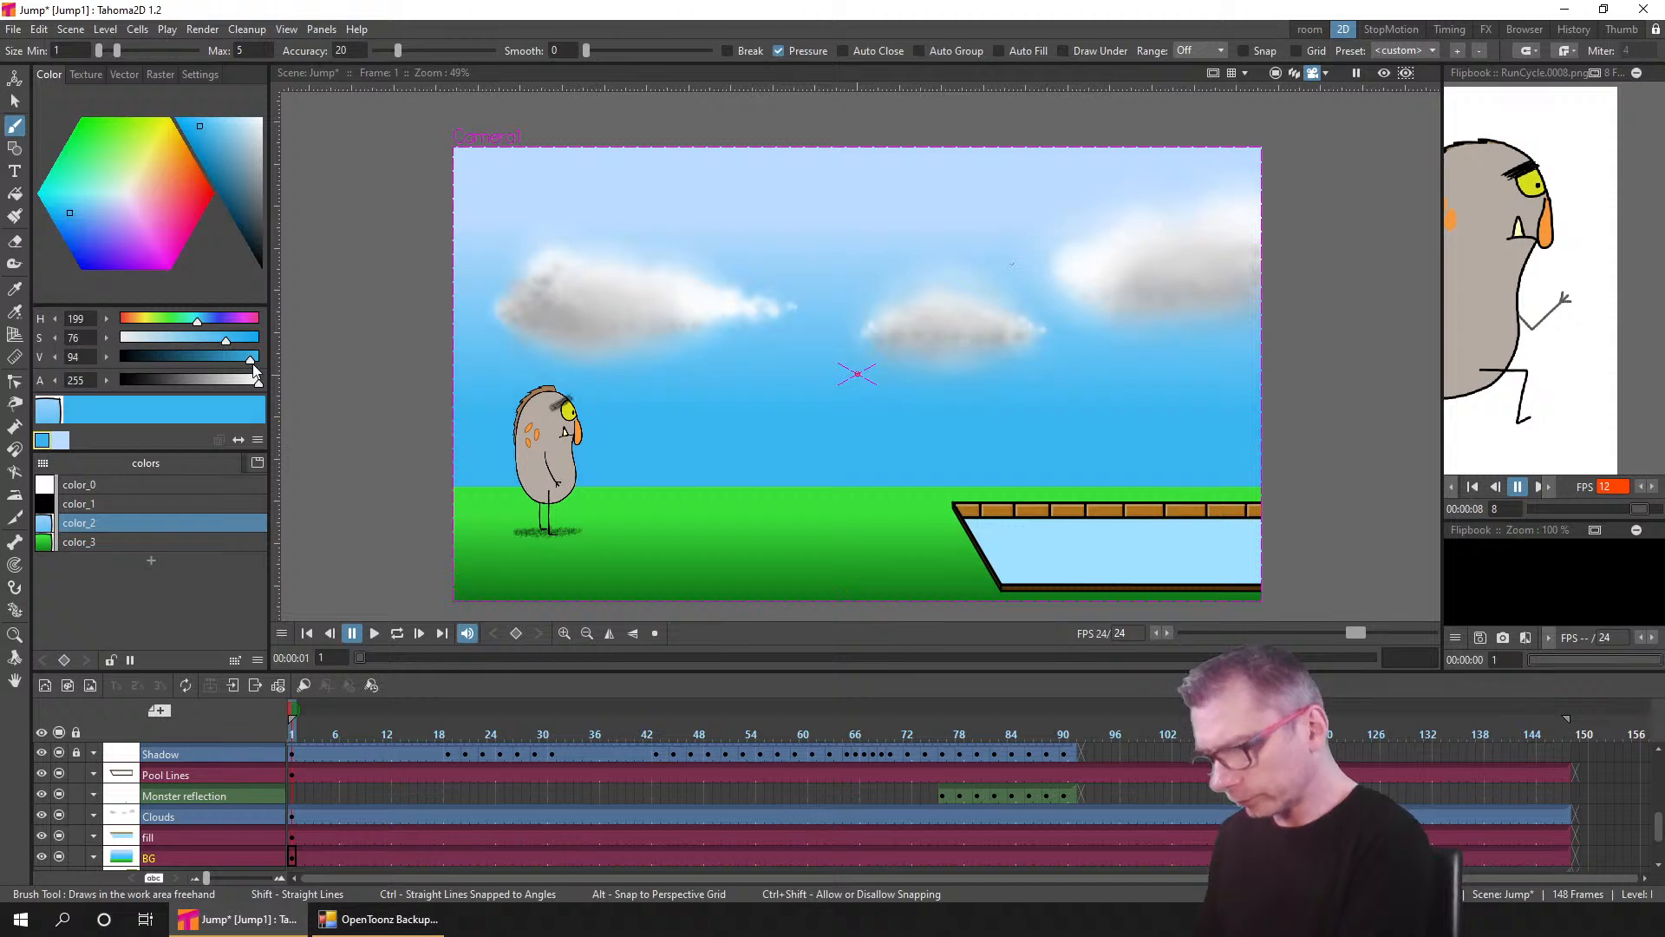
pyautogui.moveTo(256, 371); pyautogui.dragTo(243, 372)
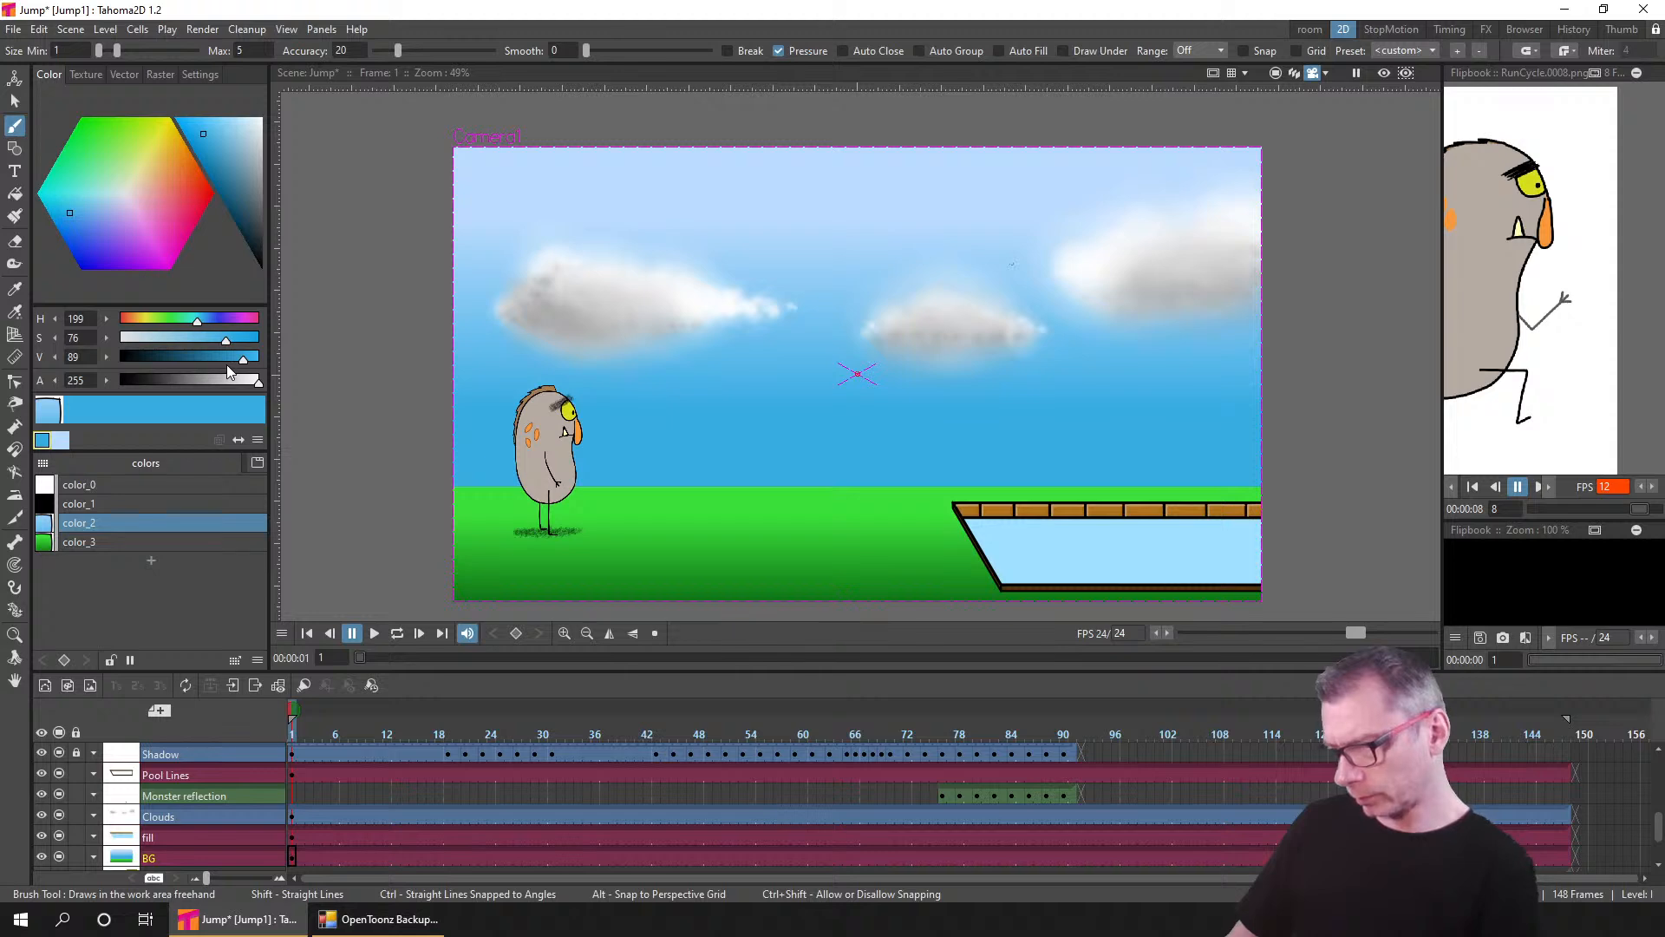
# - Darken the grass gradient's light green to value 74 and its dark green to value 20, and save the scene
pyautogui.click(85, 541)
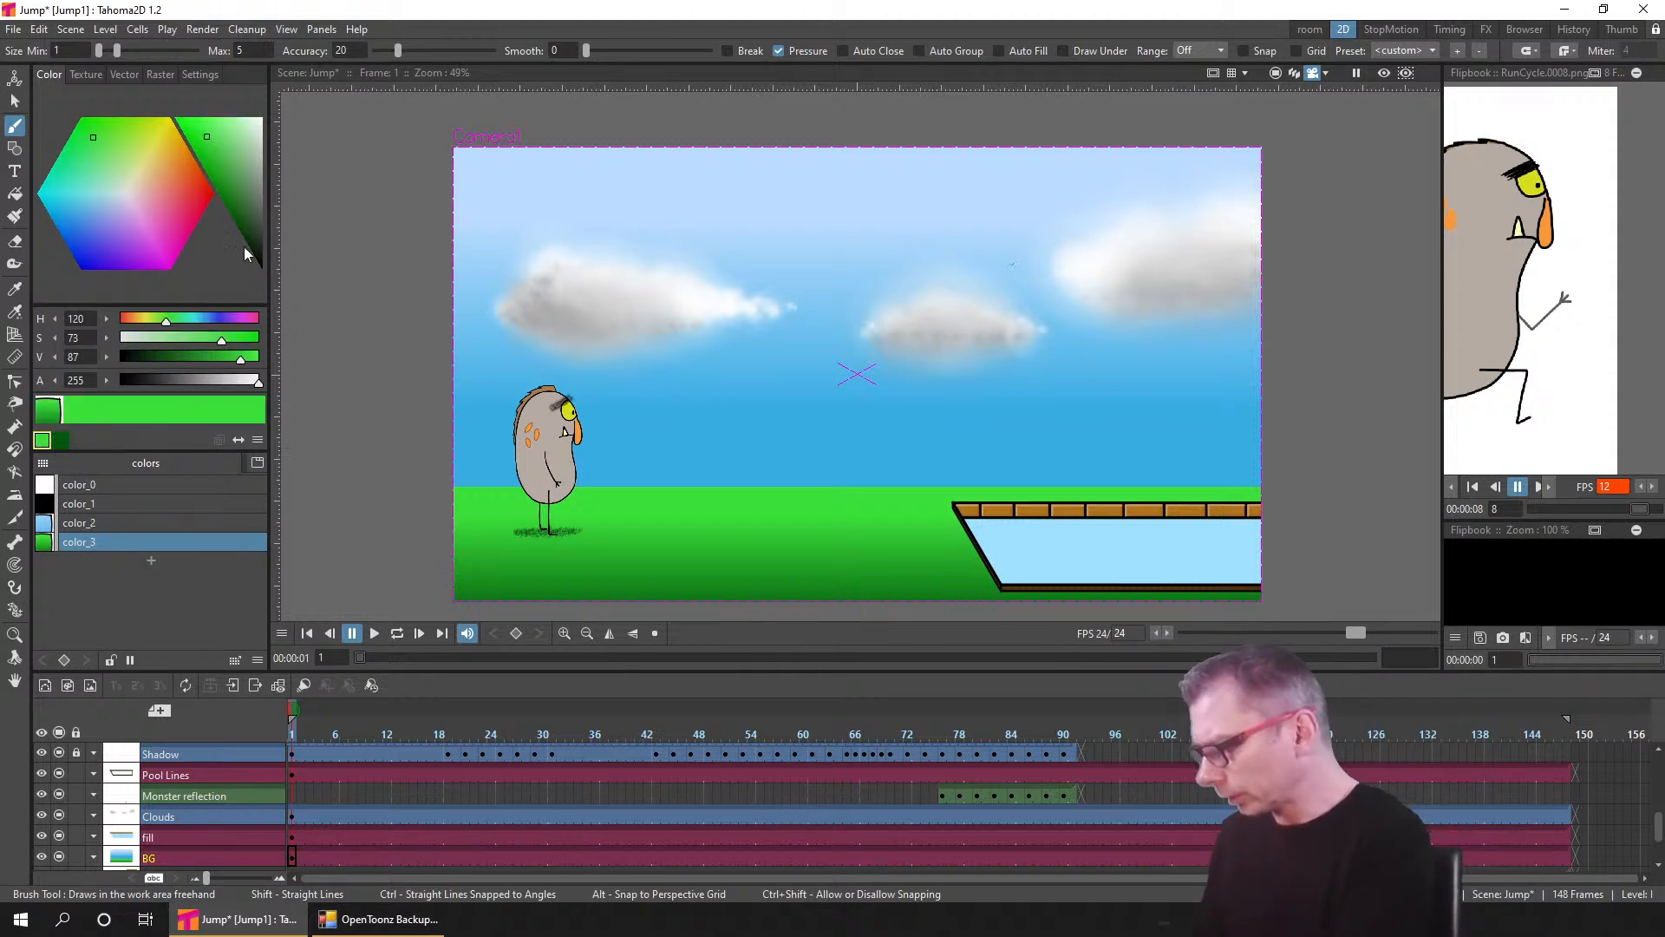
pyautogui.moveTo(240, 363); pyautogui.dragTo(223, 373)
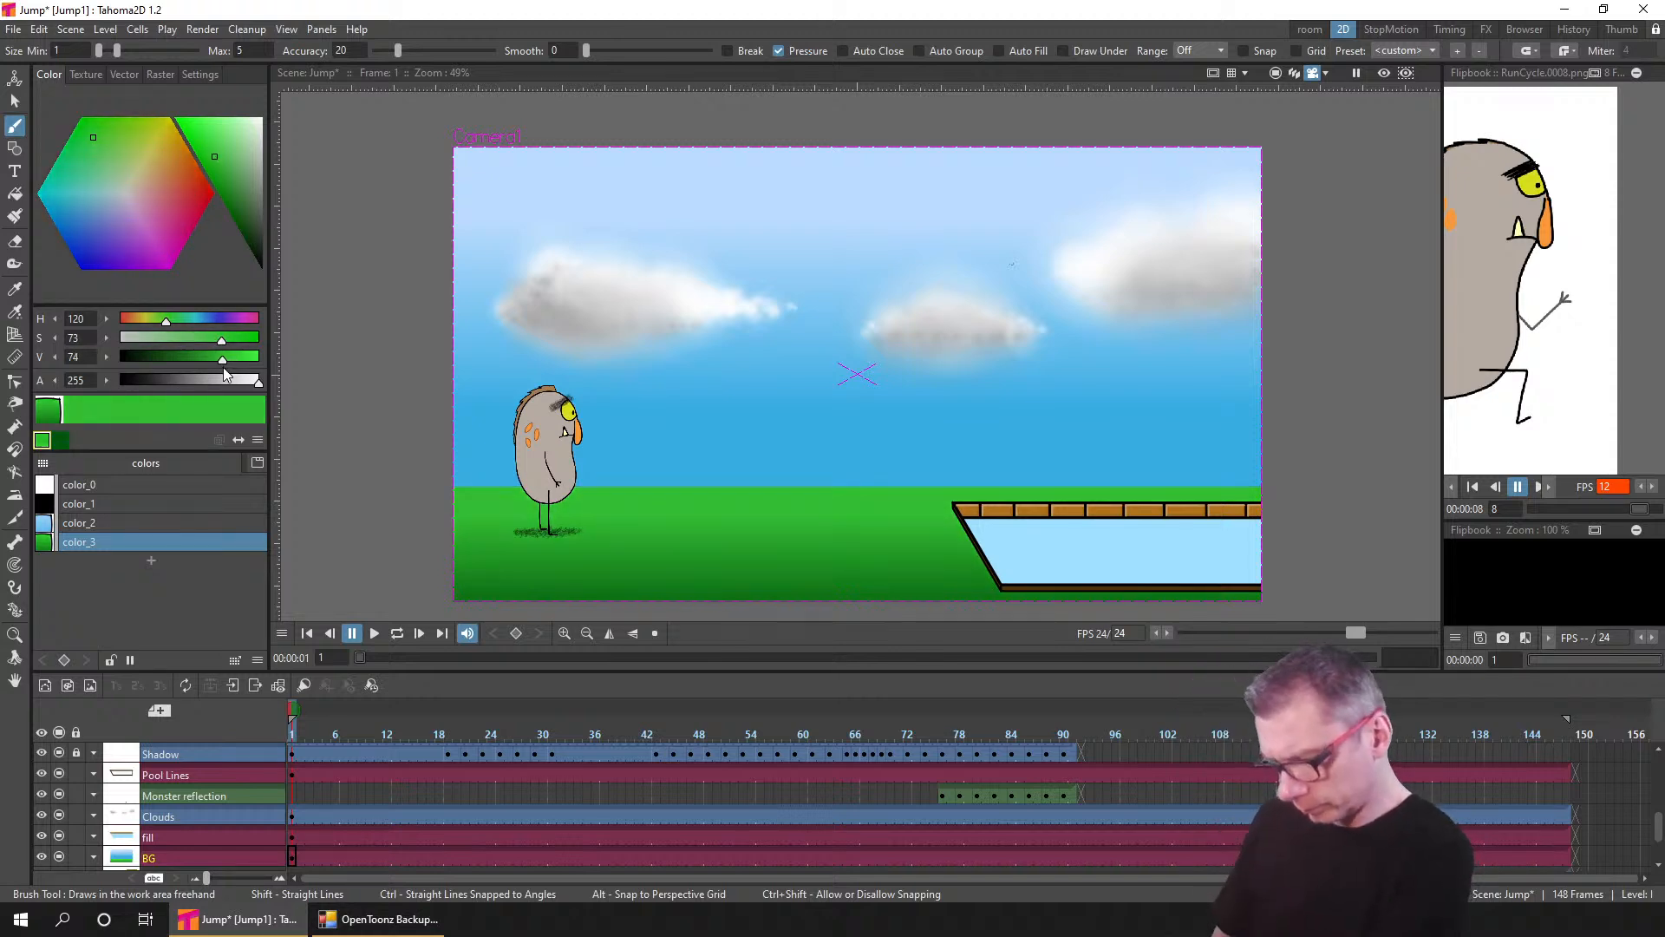
pyautogui.click(57, 443)
pyautogui.moveTo(164, 362); pyautogui.dragTo(147, 362)
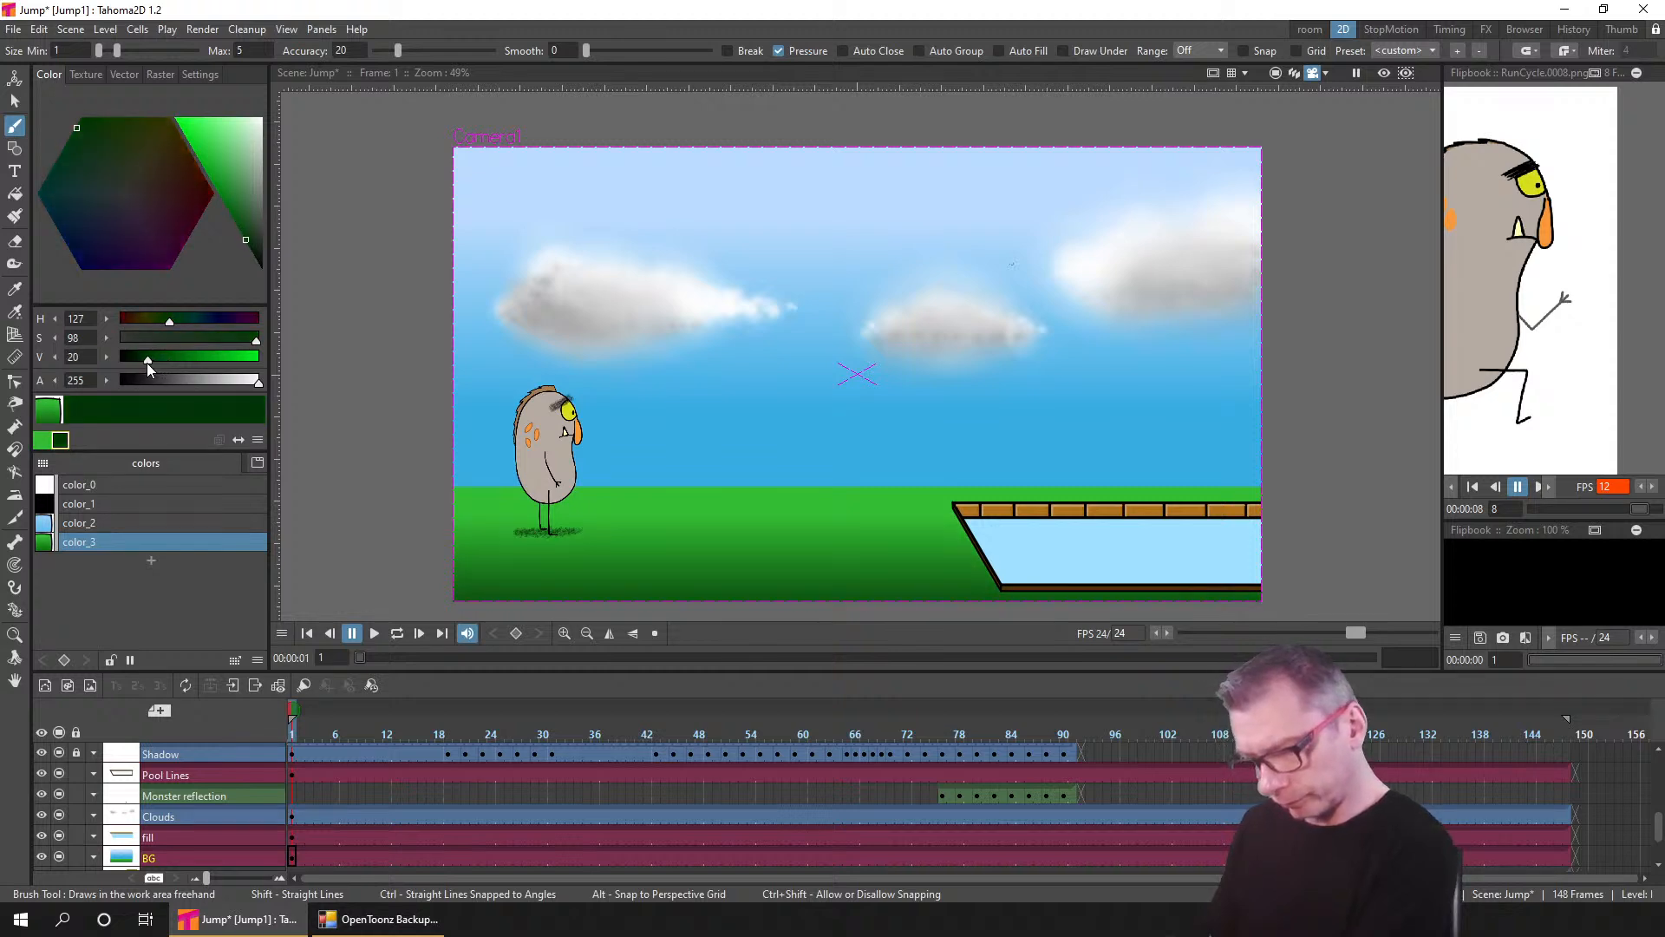
pyautogui.hotkey('ctrl', 's')
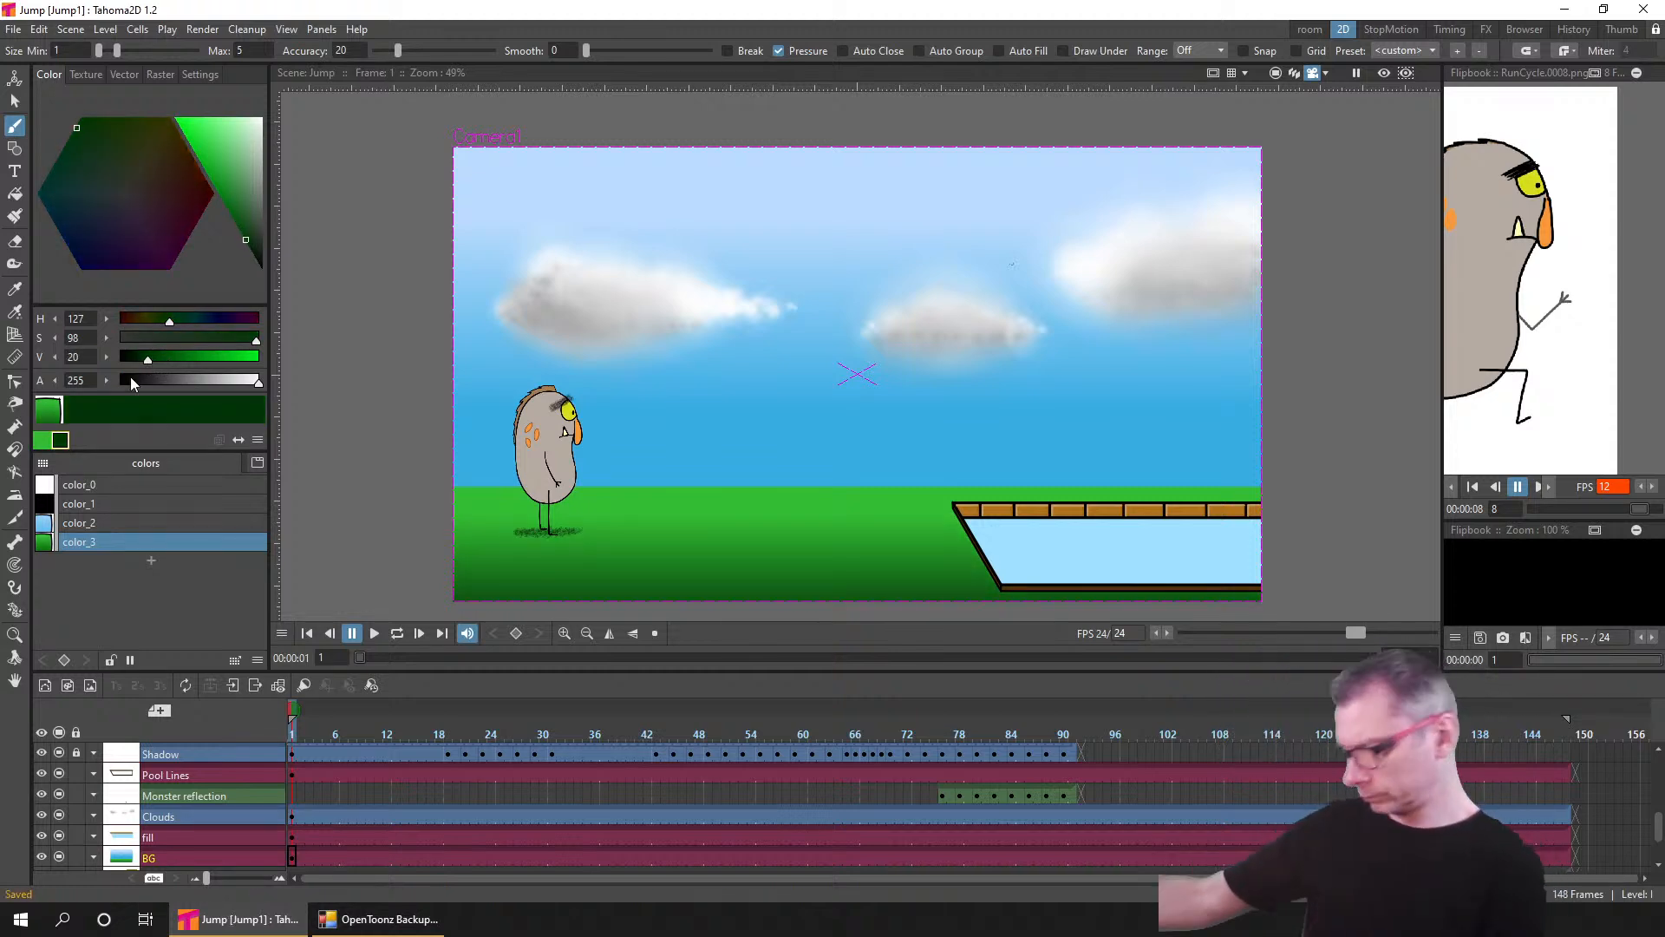
# - Select all the clouds on the Clouds level, move them straight up by a little over 230 px, and save the scene
pyautogui.click(293, 818)
pyautogui.press('s')
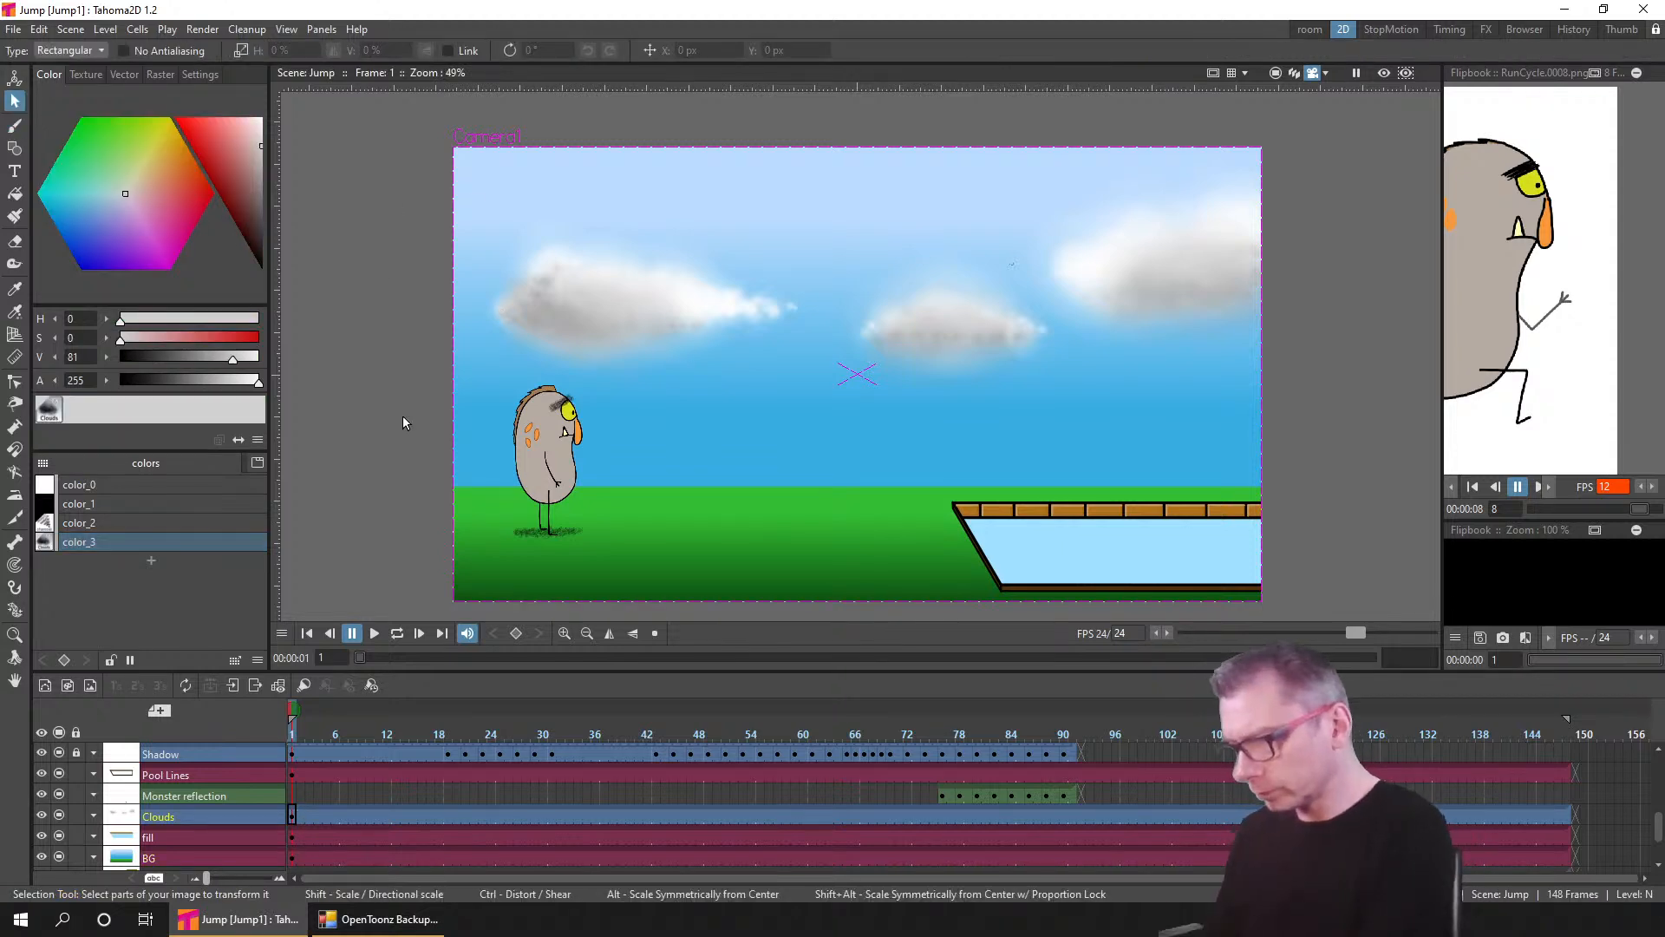
pyautogui.moveTo(369, 477); pyautogui.dragTo(1297, 141)
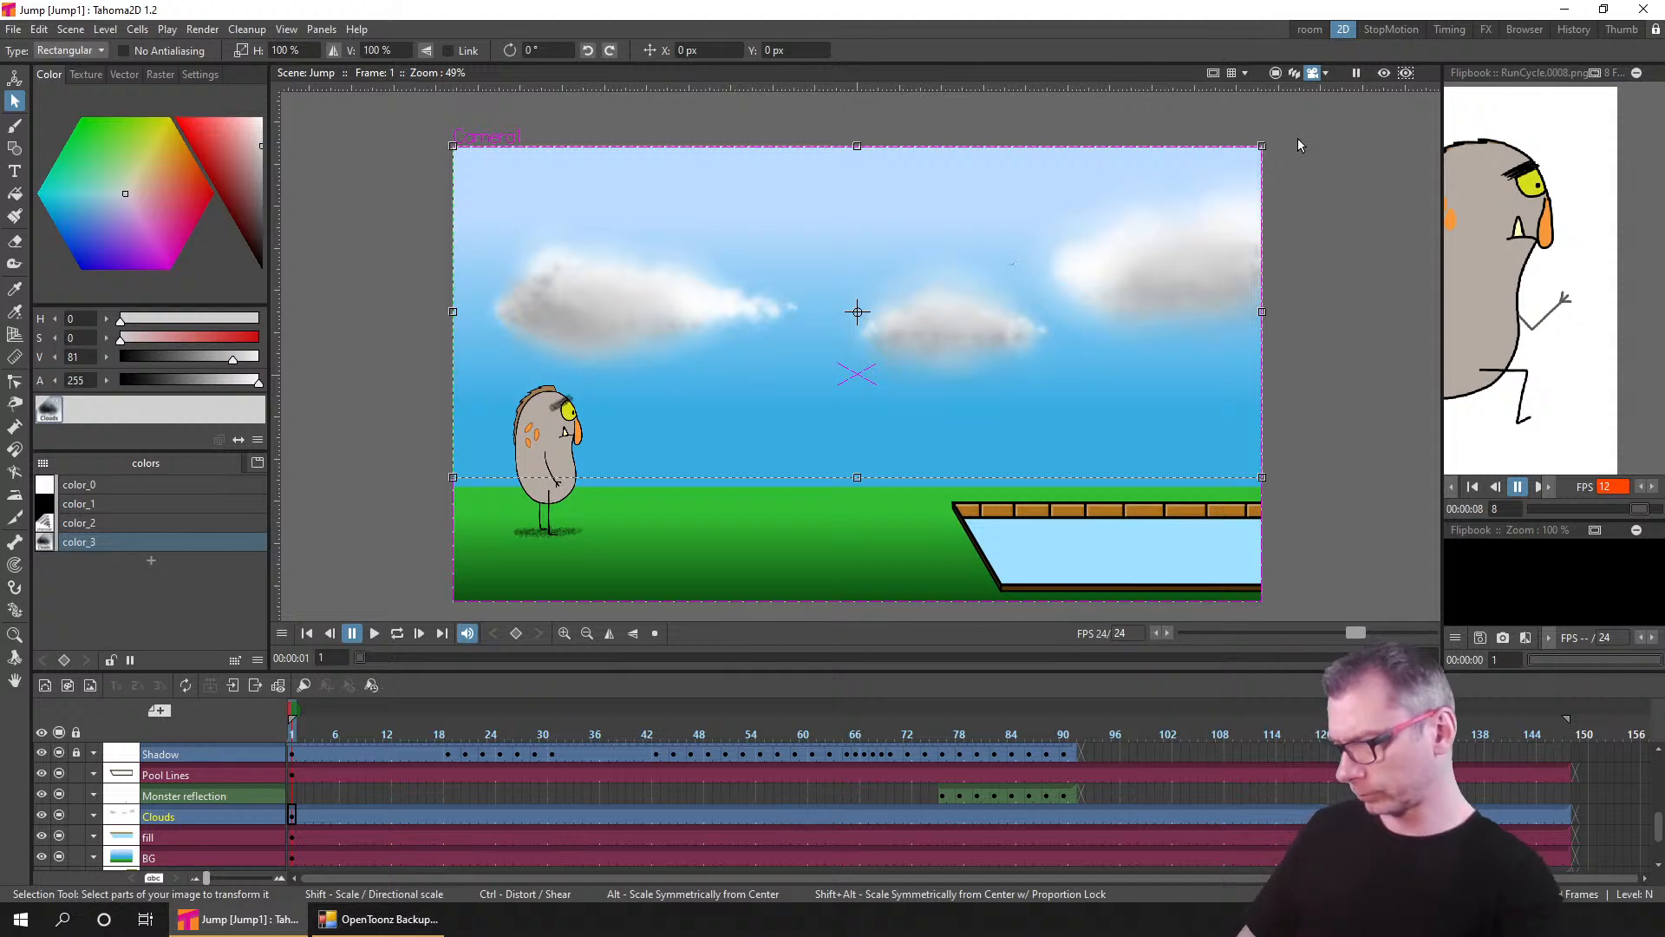
pyautogui.press('Up')
pyautogui.press('Up')
pyautogui.press('Up')
pyautogui.press('Up')
pyautogui.press('Up')
pyautogui.press('Up')
pyautogui.press('Up')
pyautogui.press('Up')
pyautogui.press('Up')
pyautogui.press('Up')
pyautogui.press('Up')
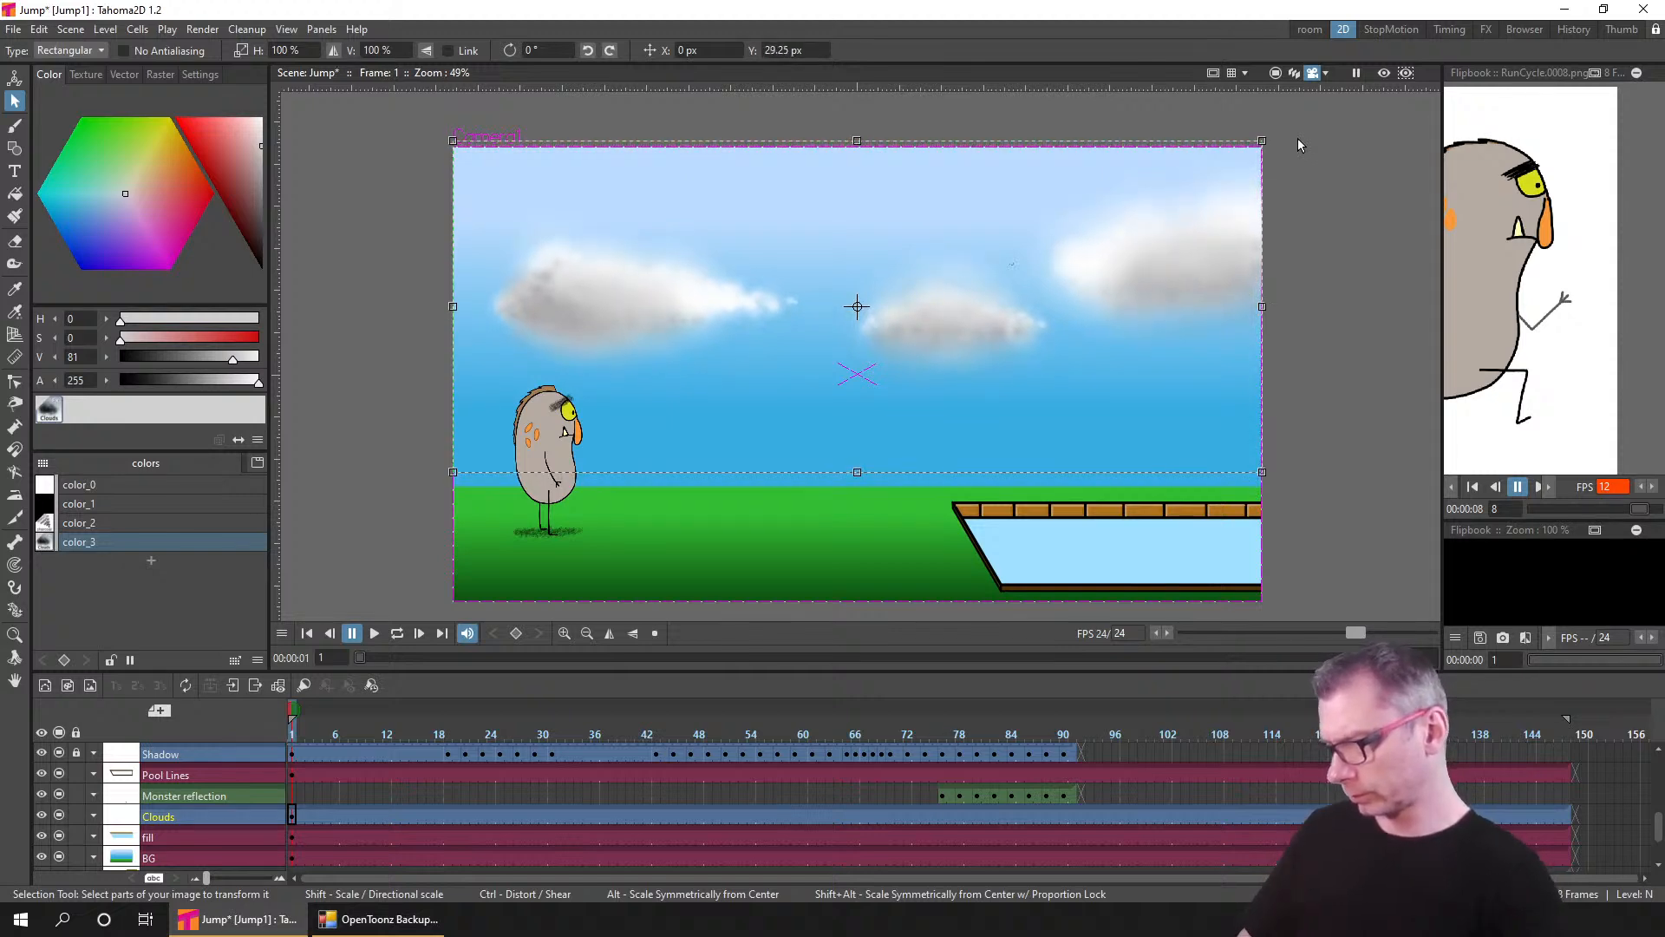
pyautogui.hotkey('shift', 'Up')
pyautogui.hotkey('shift', 'Up')
pyautogui.hotkey('shift', 'Up')
pyautogui.hotkey('shift', 'Up')
pyautogui.hotkey('shift', 'Up')
pyautogui.hotkey('shift', 'Up')
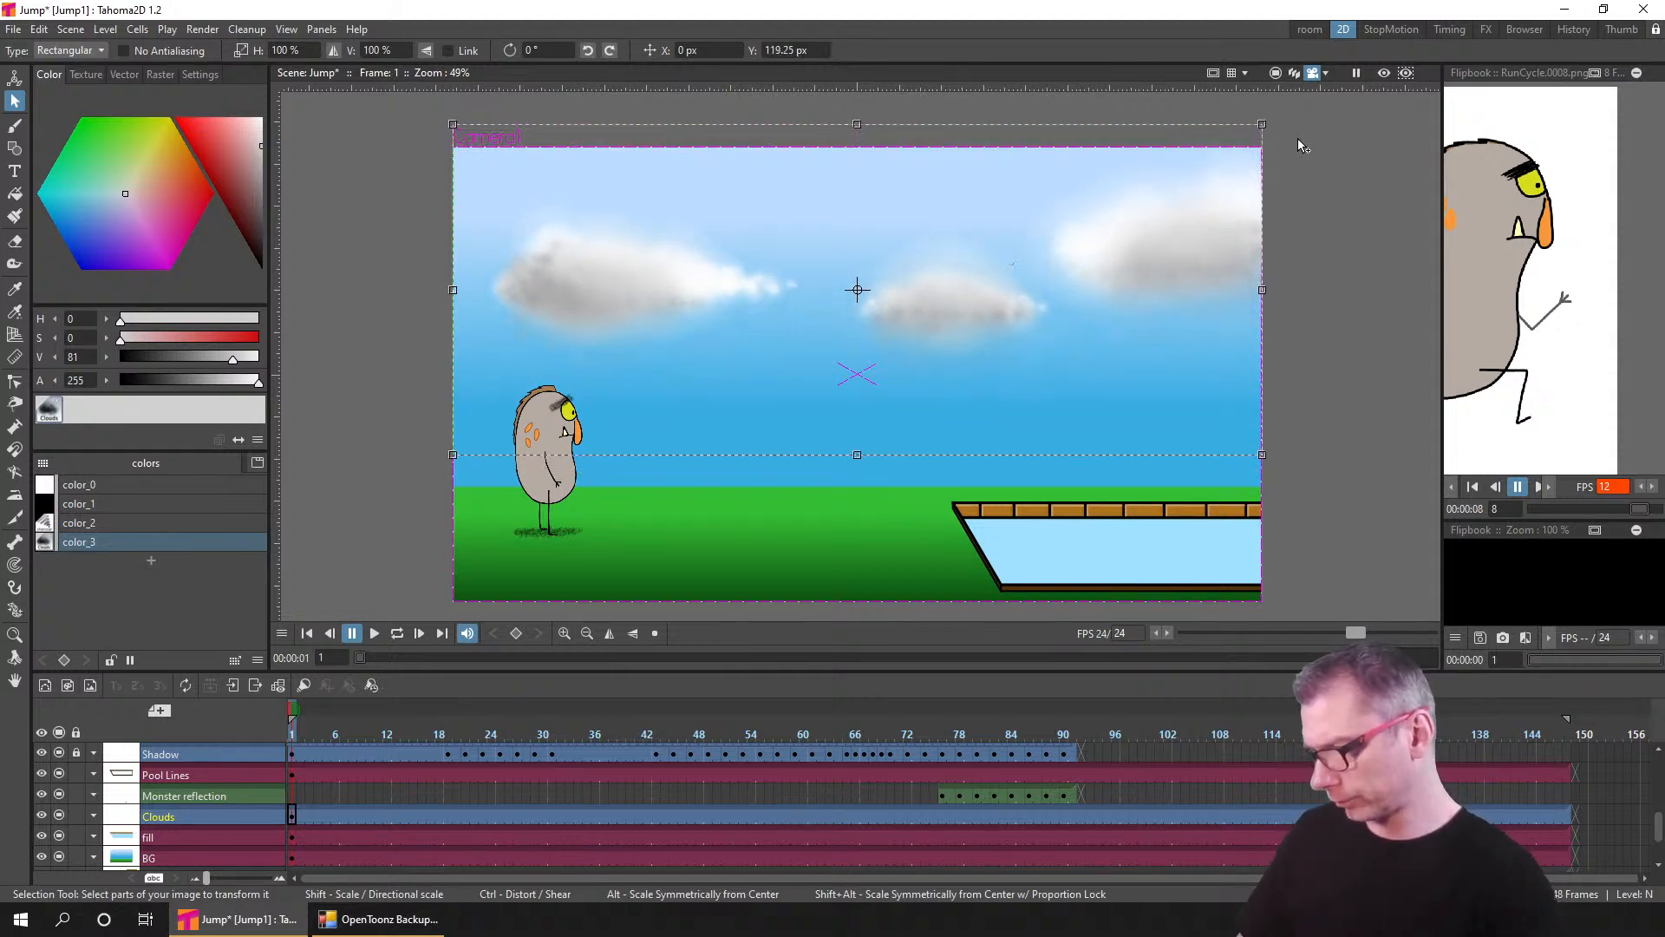
pyautogui.hotkey('shift', 'Up')
pyautogui.hotkey('shift', 'Up')
pyautogui.hotkey('shift', 'Up')
pyautogui.hotkey('shift', 'Up')
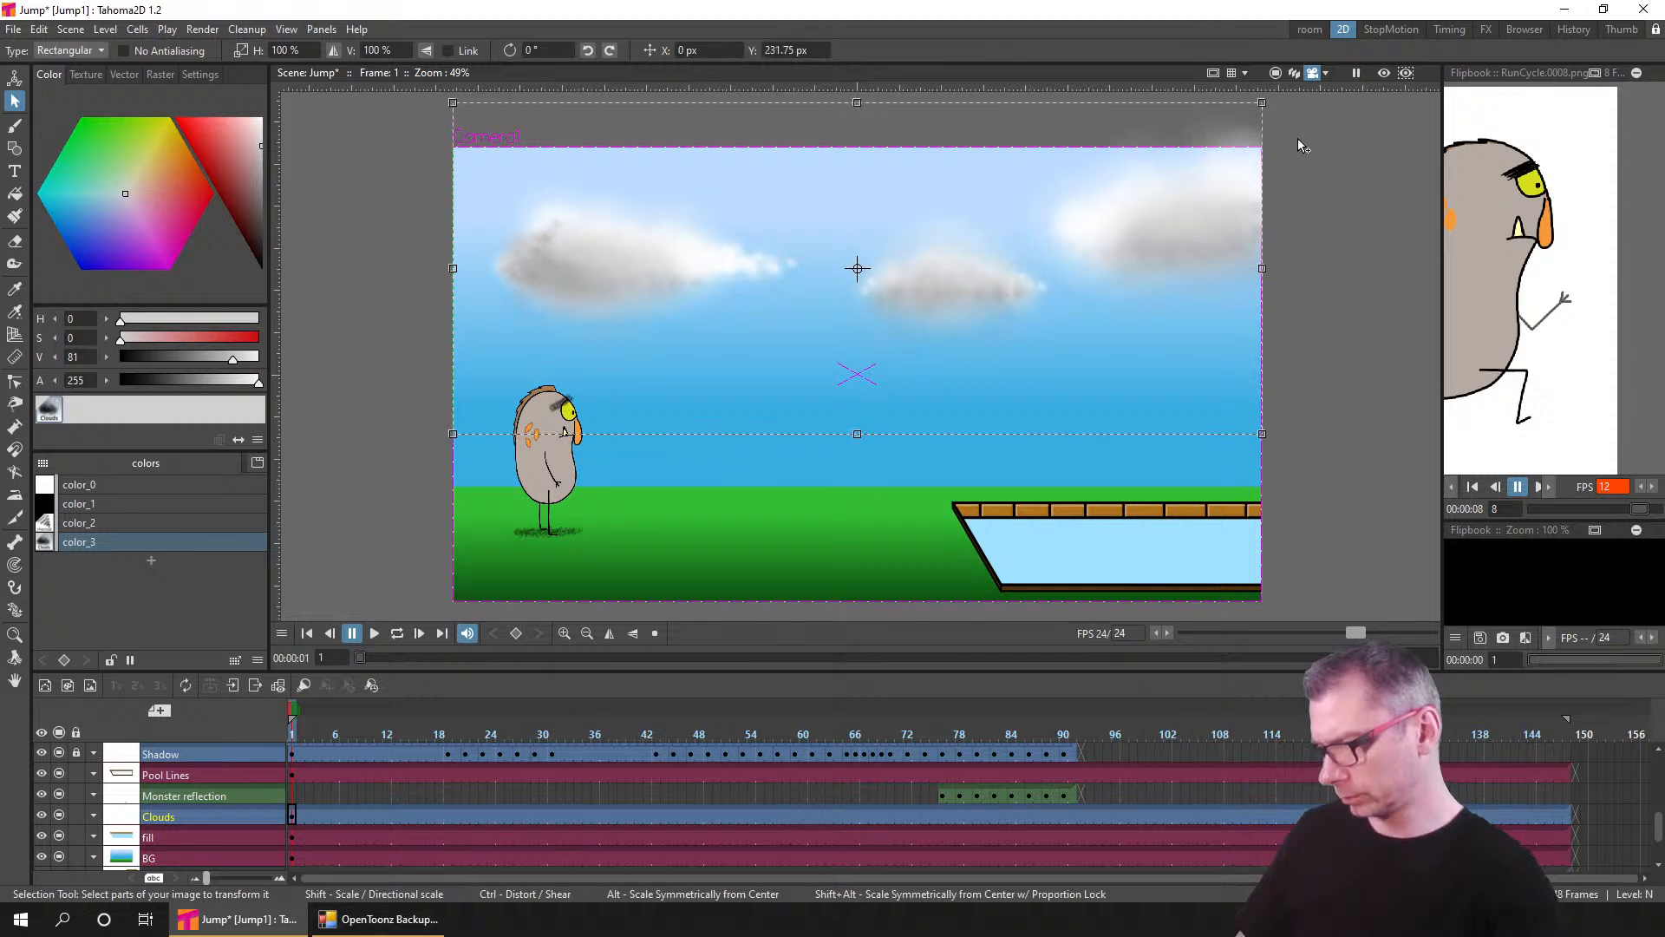
pyautogui.click(1315, 295)
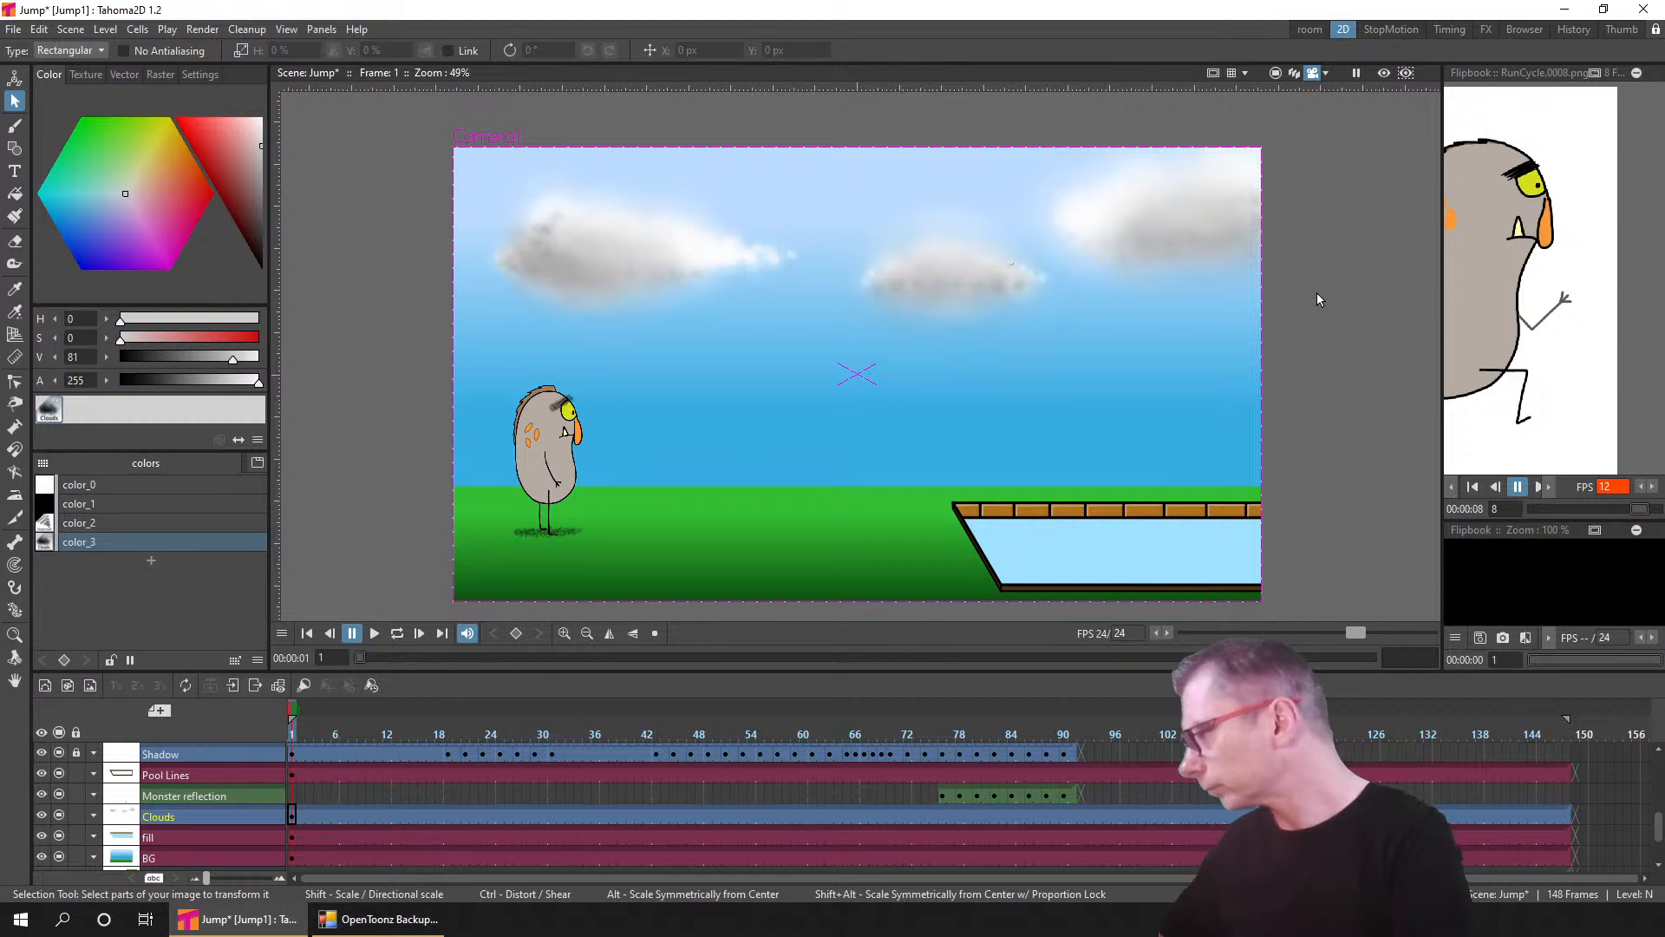
pyautogui.hotkey('ctrl', 's')
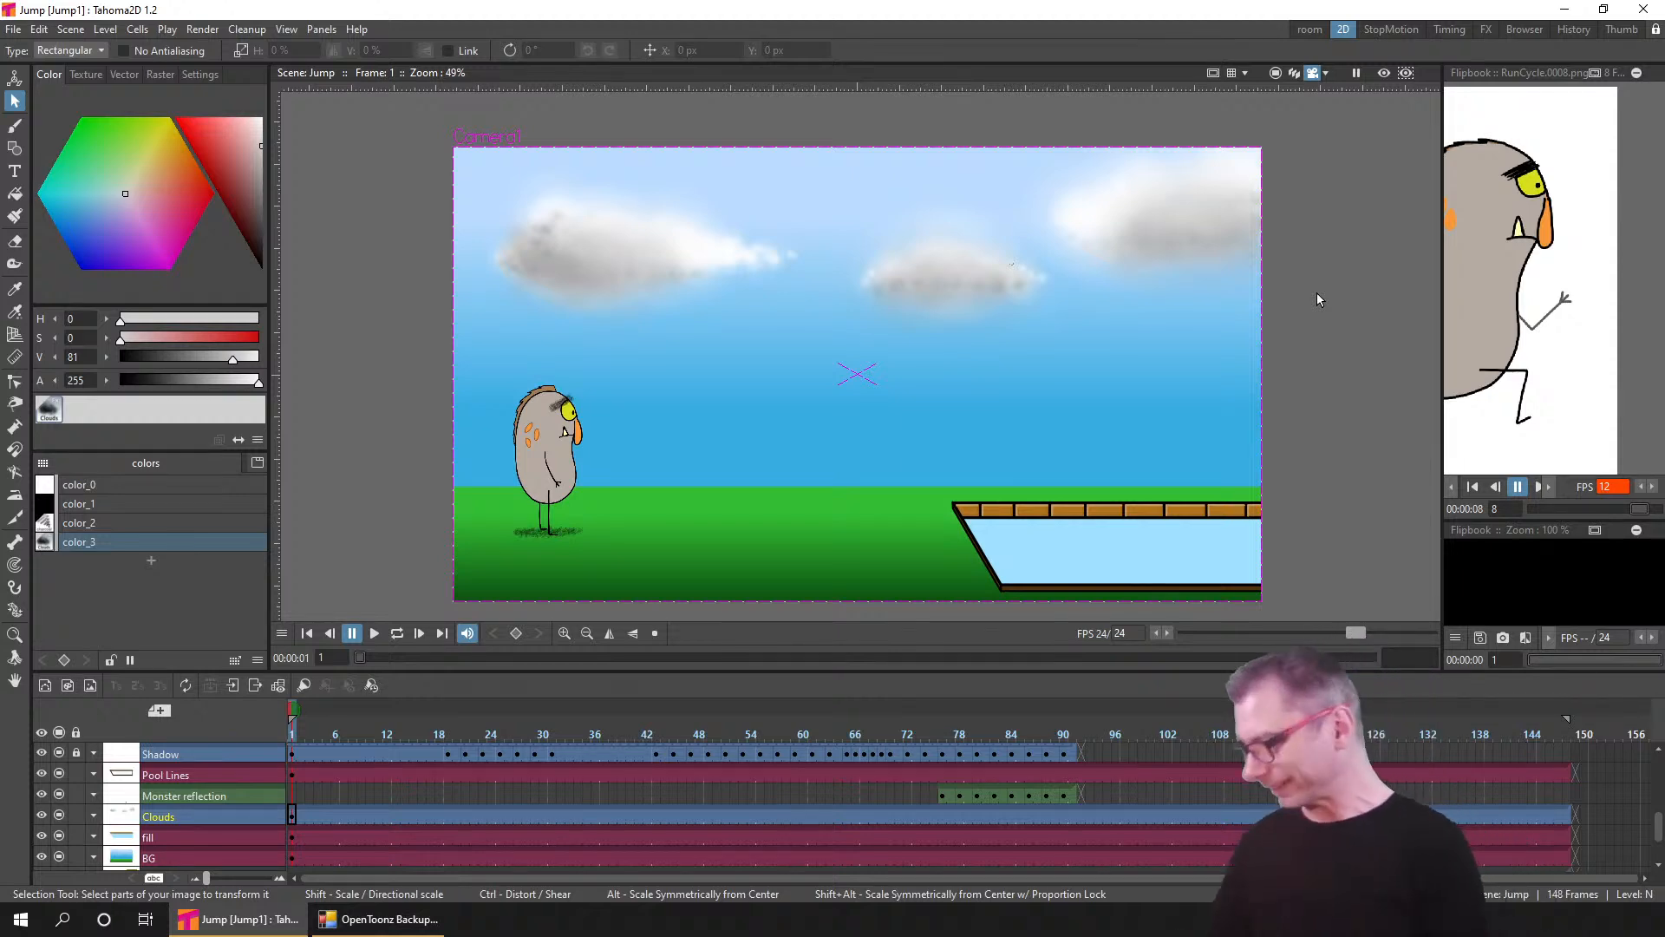
# - Rename the cloud brush style color_3 in the Clouds palette as clouds, and save the scene
pyautogui.doubleClick(94, 542)
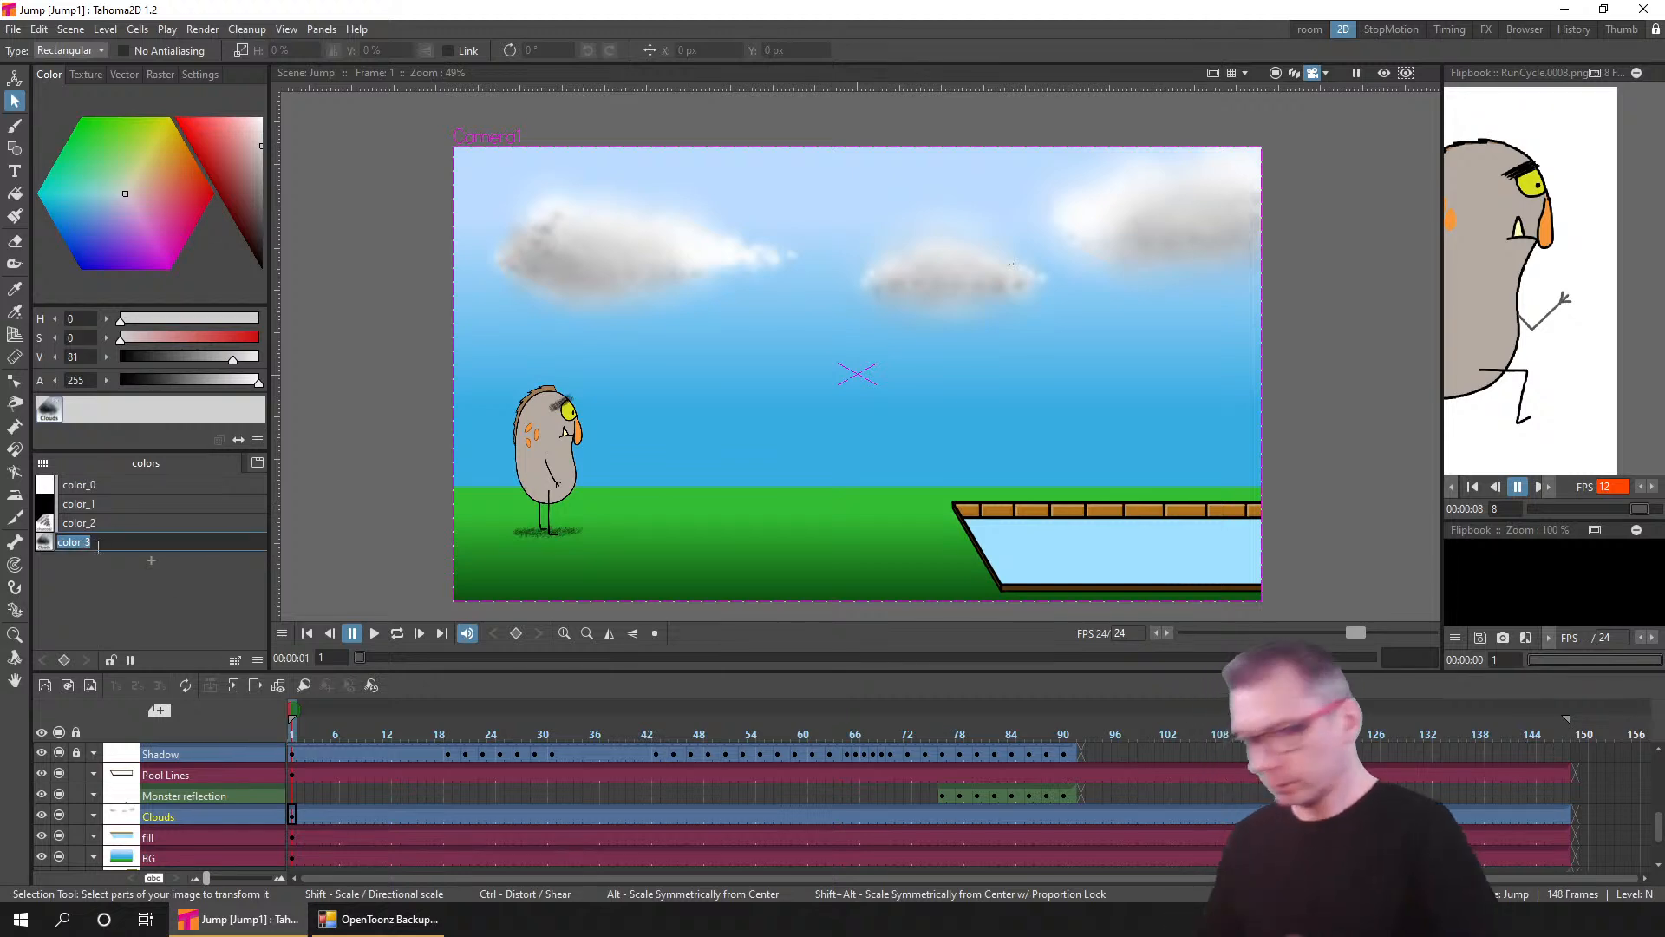
pyautogui.write('clouds')
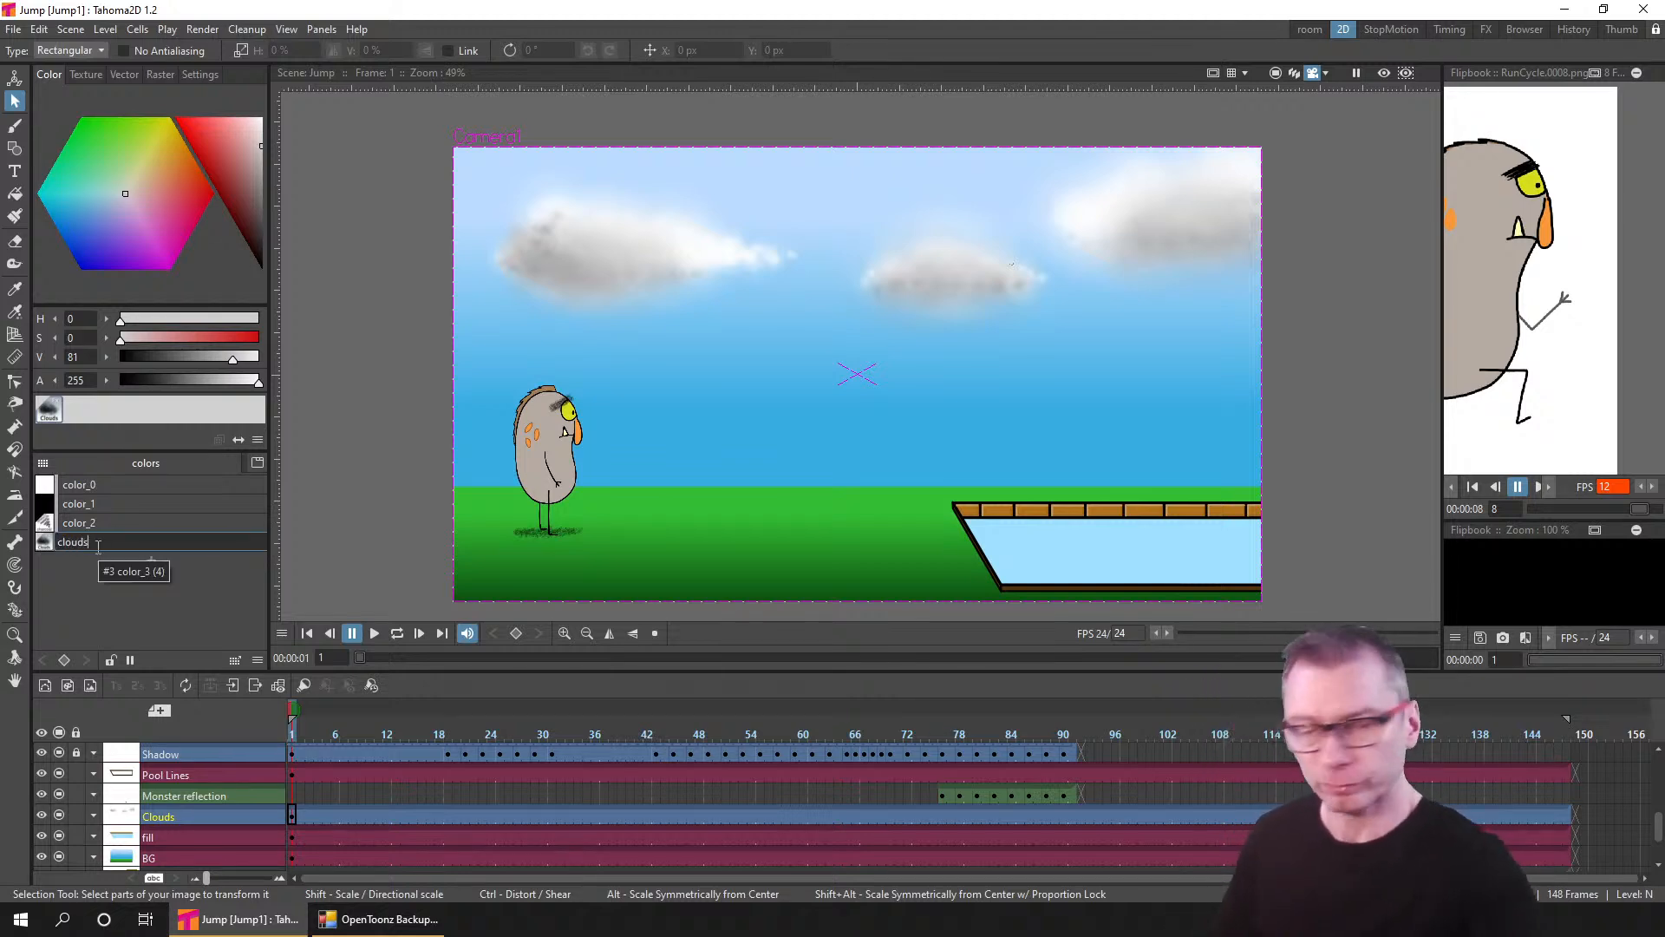
pyautogui.press('Return')
pyautogui.hotkey('ctrl', 's')
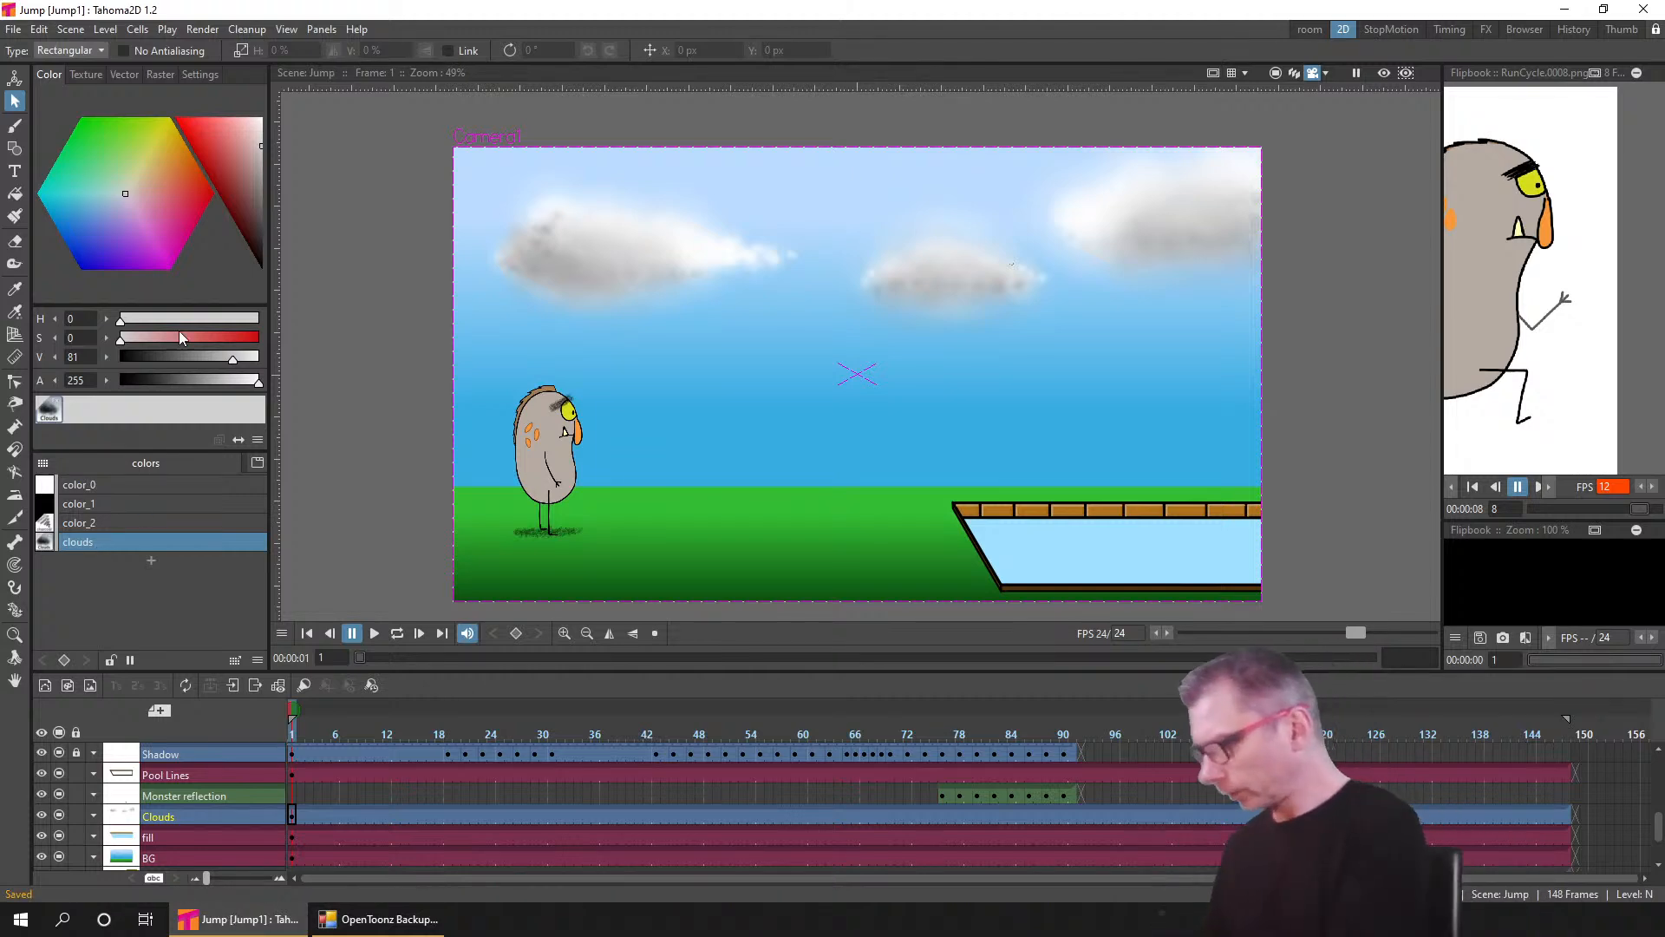
# - Set the clouds color to value 90 and the brush size to -1.14, and paint out the right end of the center cloud
pyautogui.click(244, 356)
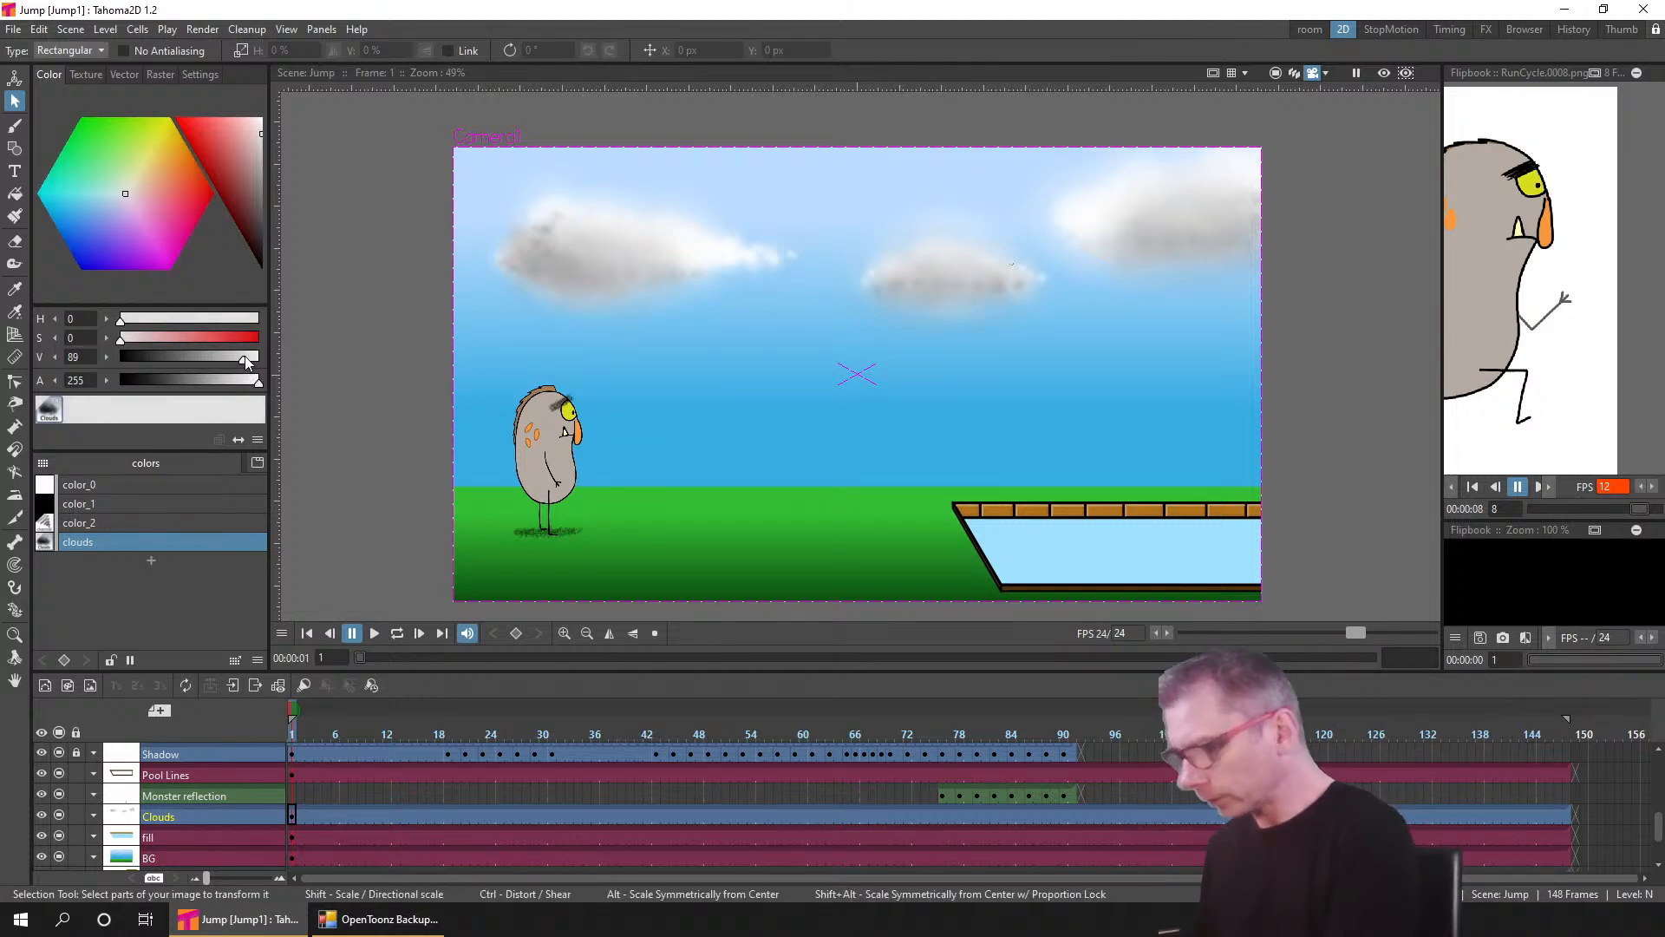
pyautogui.click(15, 125)
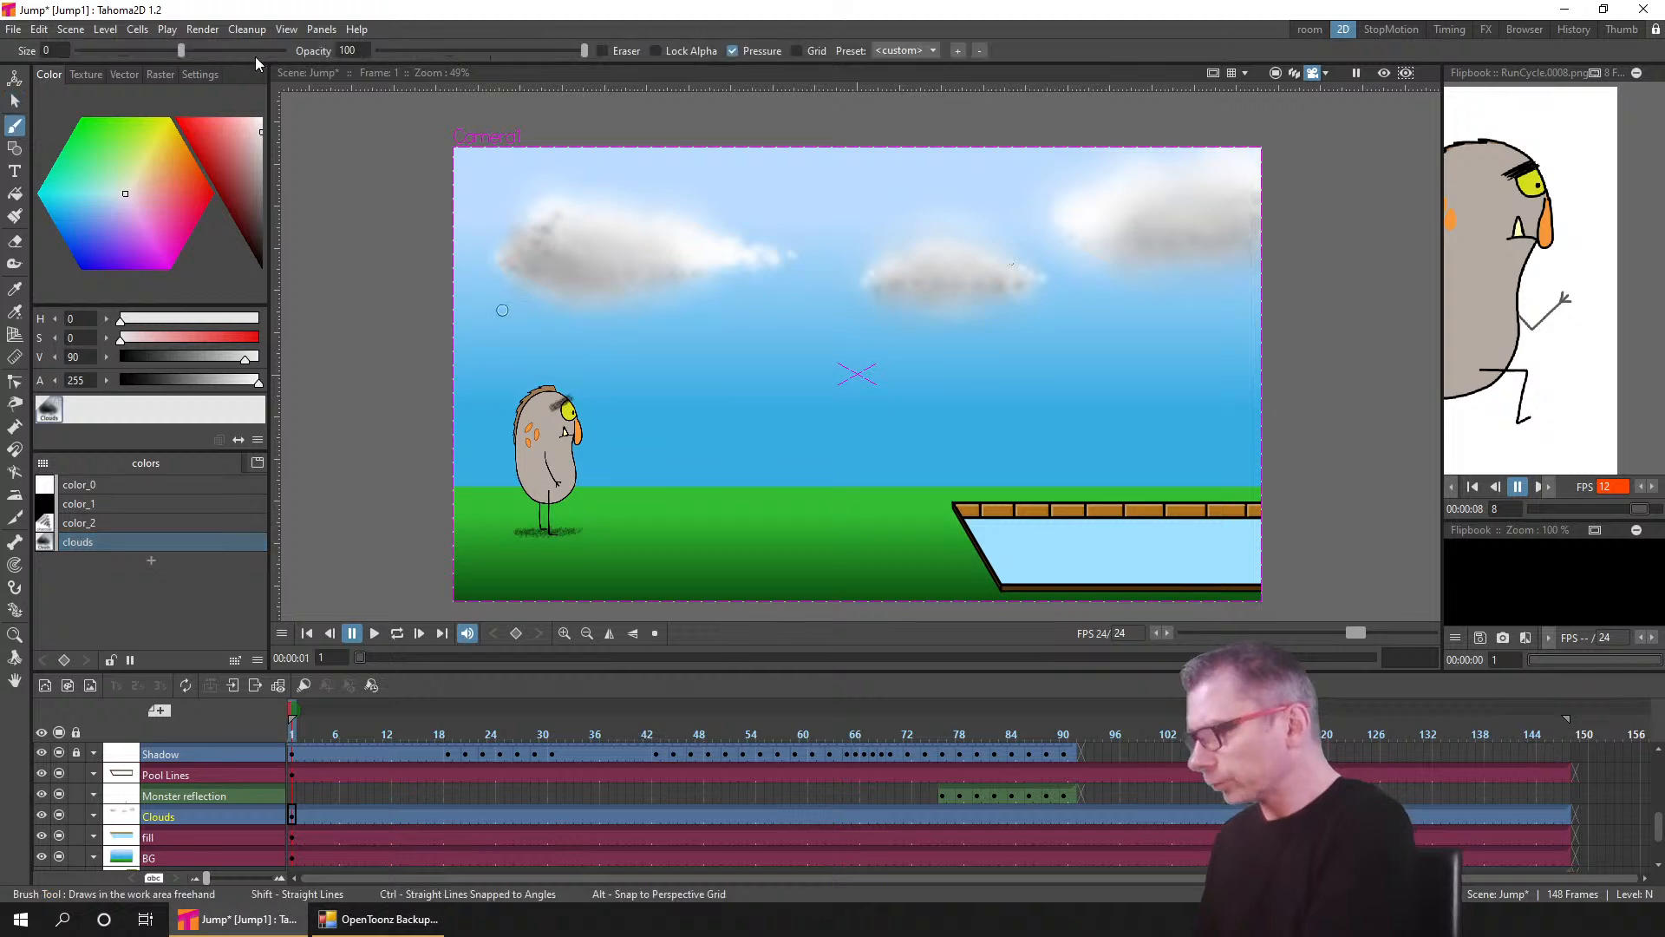
pyautogui.moveTo(144, 65); pyautogui.dragTo(142, 67)
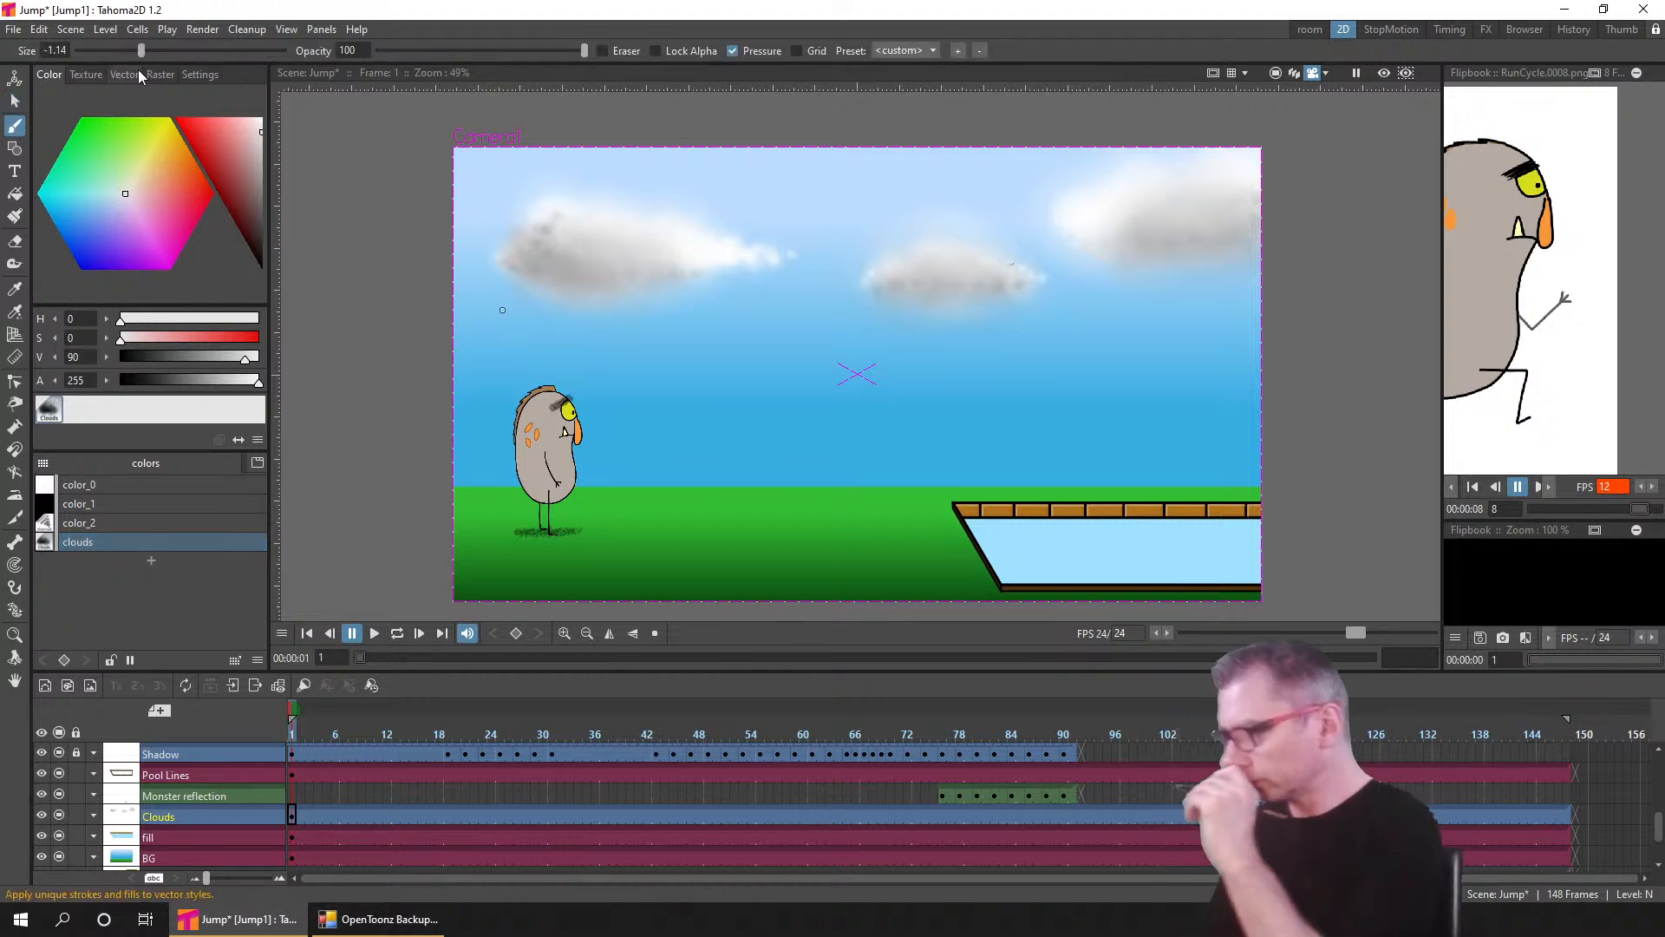
pyautogui.moveTo(1041, 292); pyautogui.dragTo(982, 296)
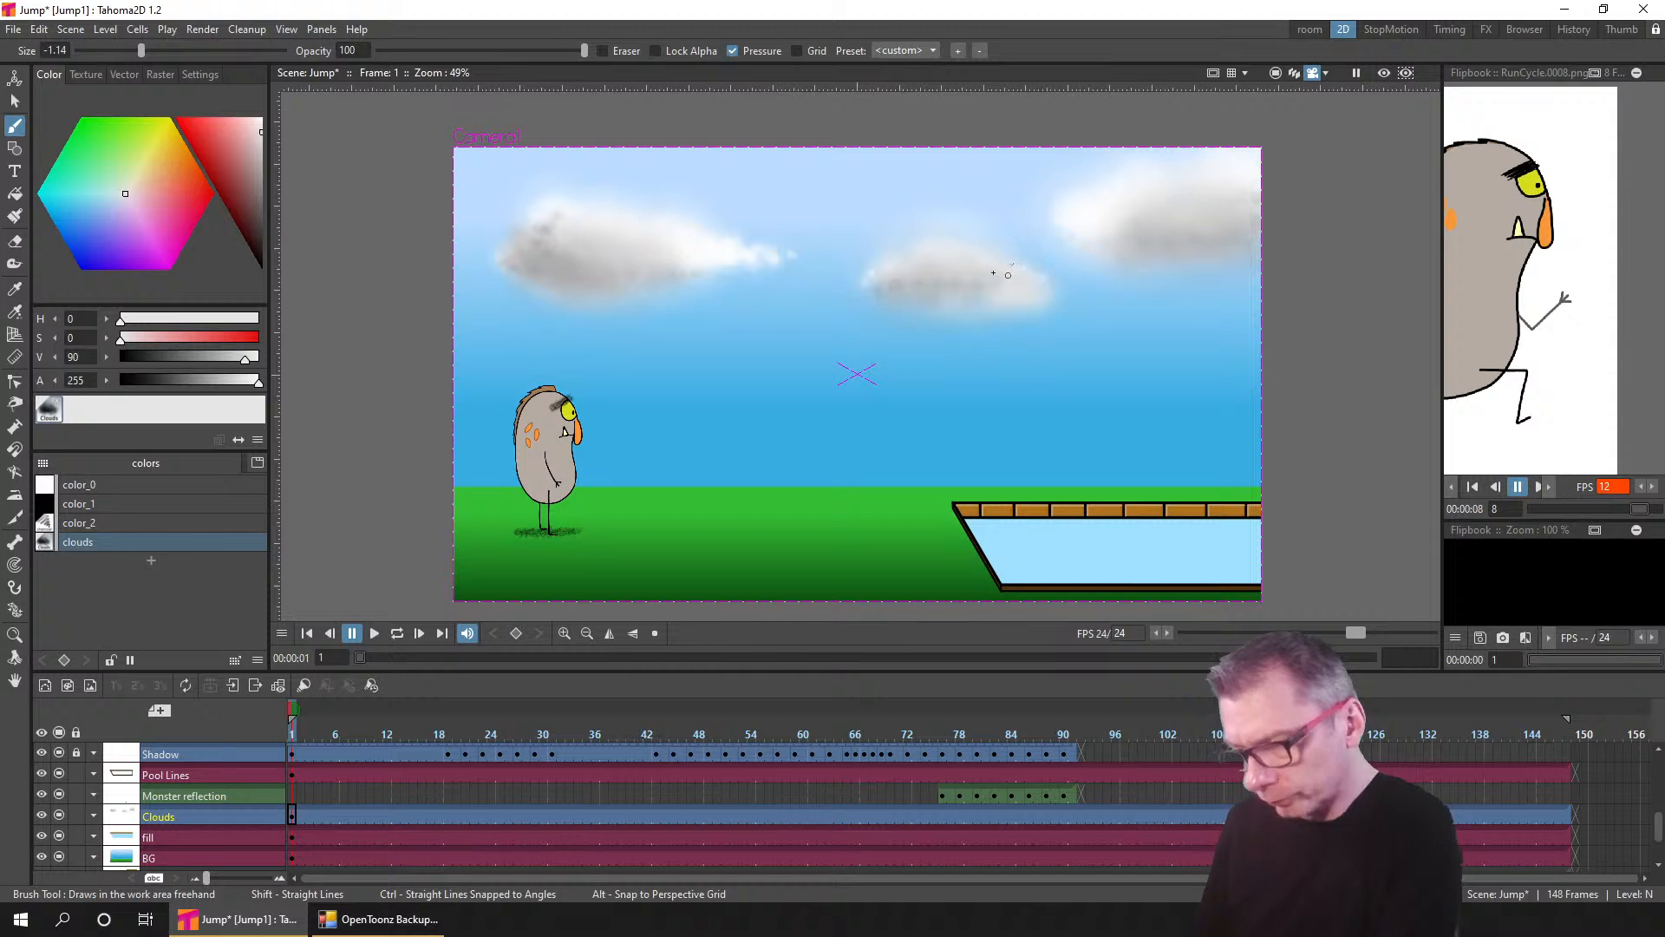
# - Lighten the clouds color to value 97, fill out the tail of the cloud above the monster, and save the scene
pyautogui.moveTo(244, 359); pyautogui.dragTo(254, 359)
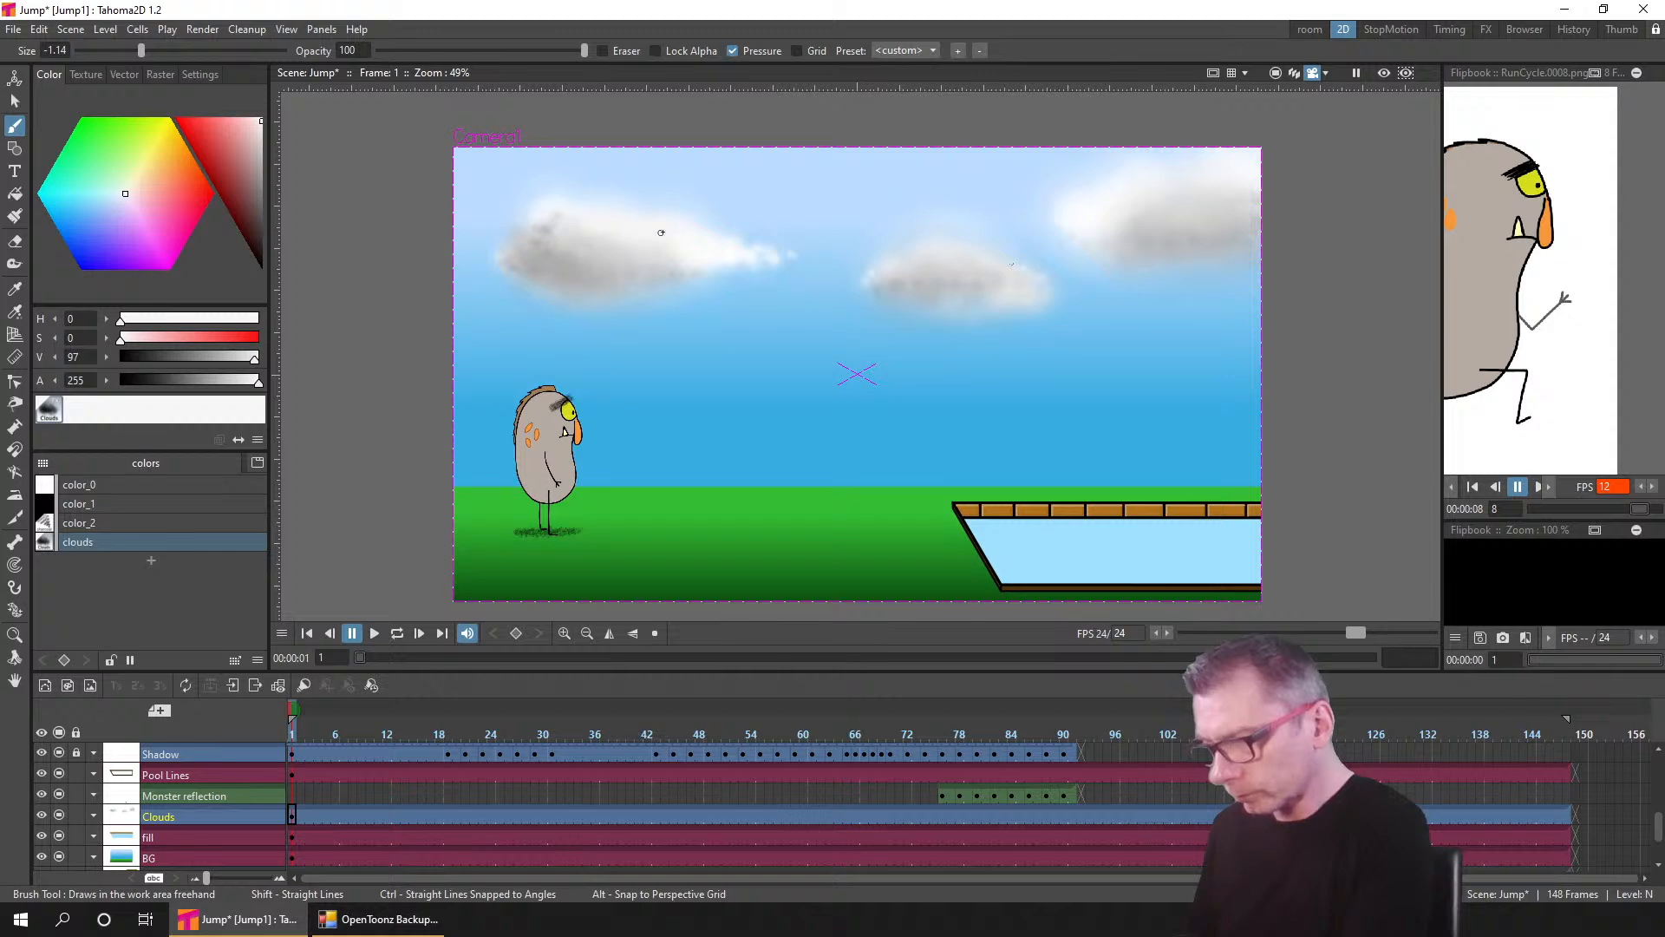
pyautogui.moveTo(755, 252); pyautogui.dragTo(729, 263)
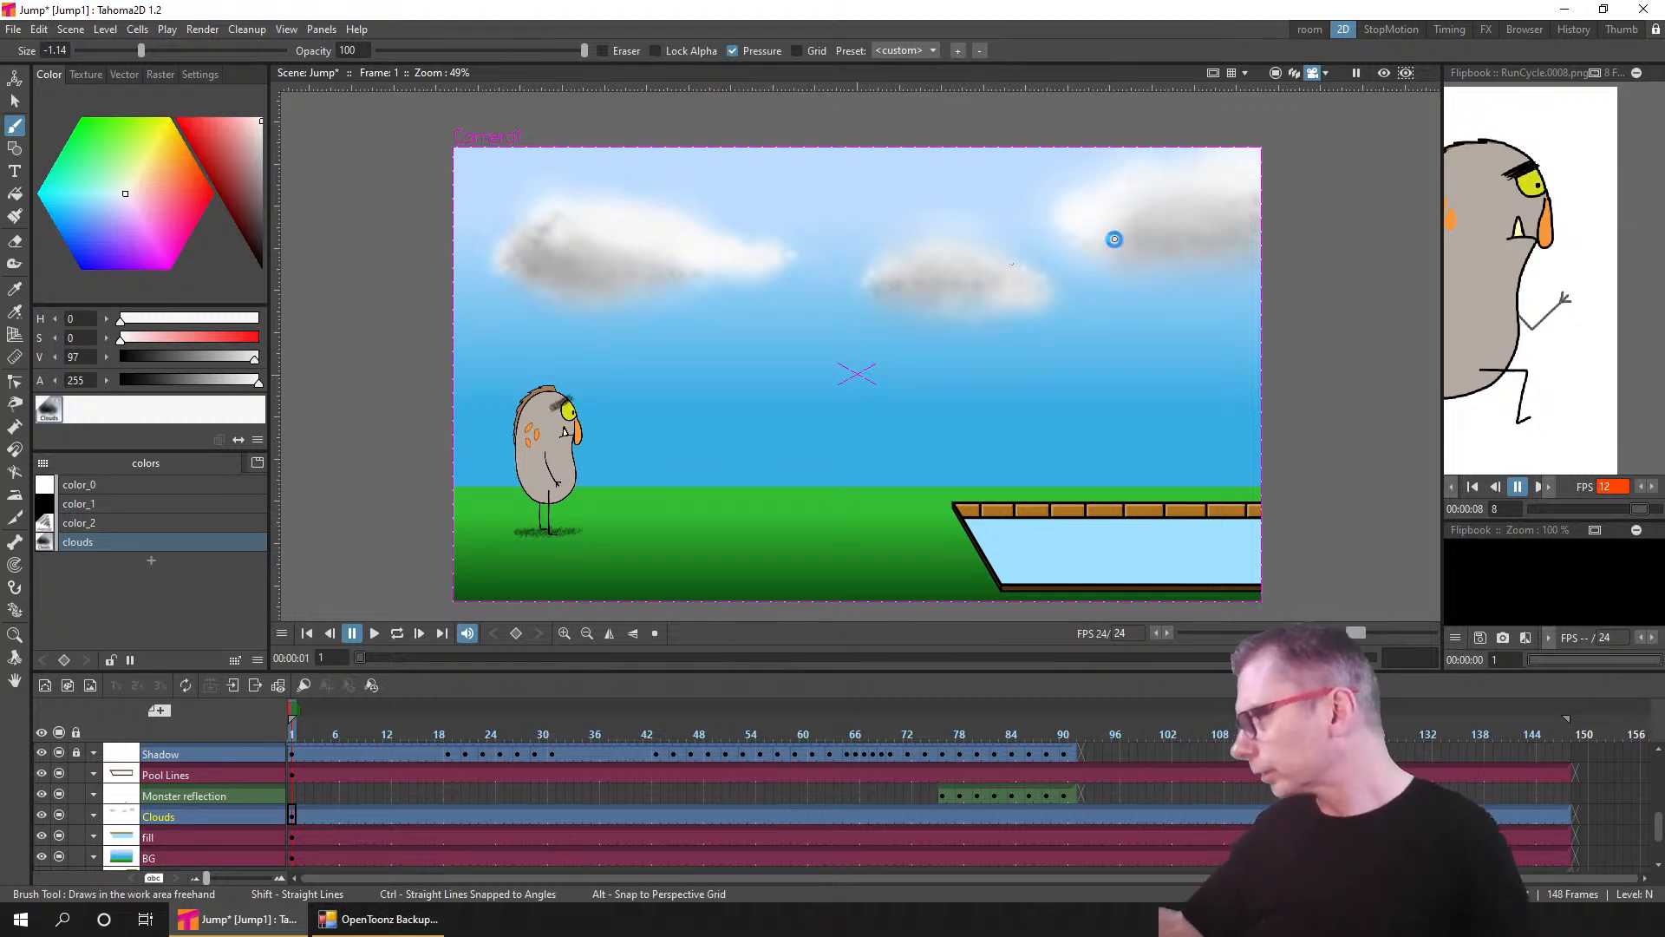
pyautogui.hotkey('ctrl', 's')
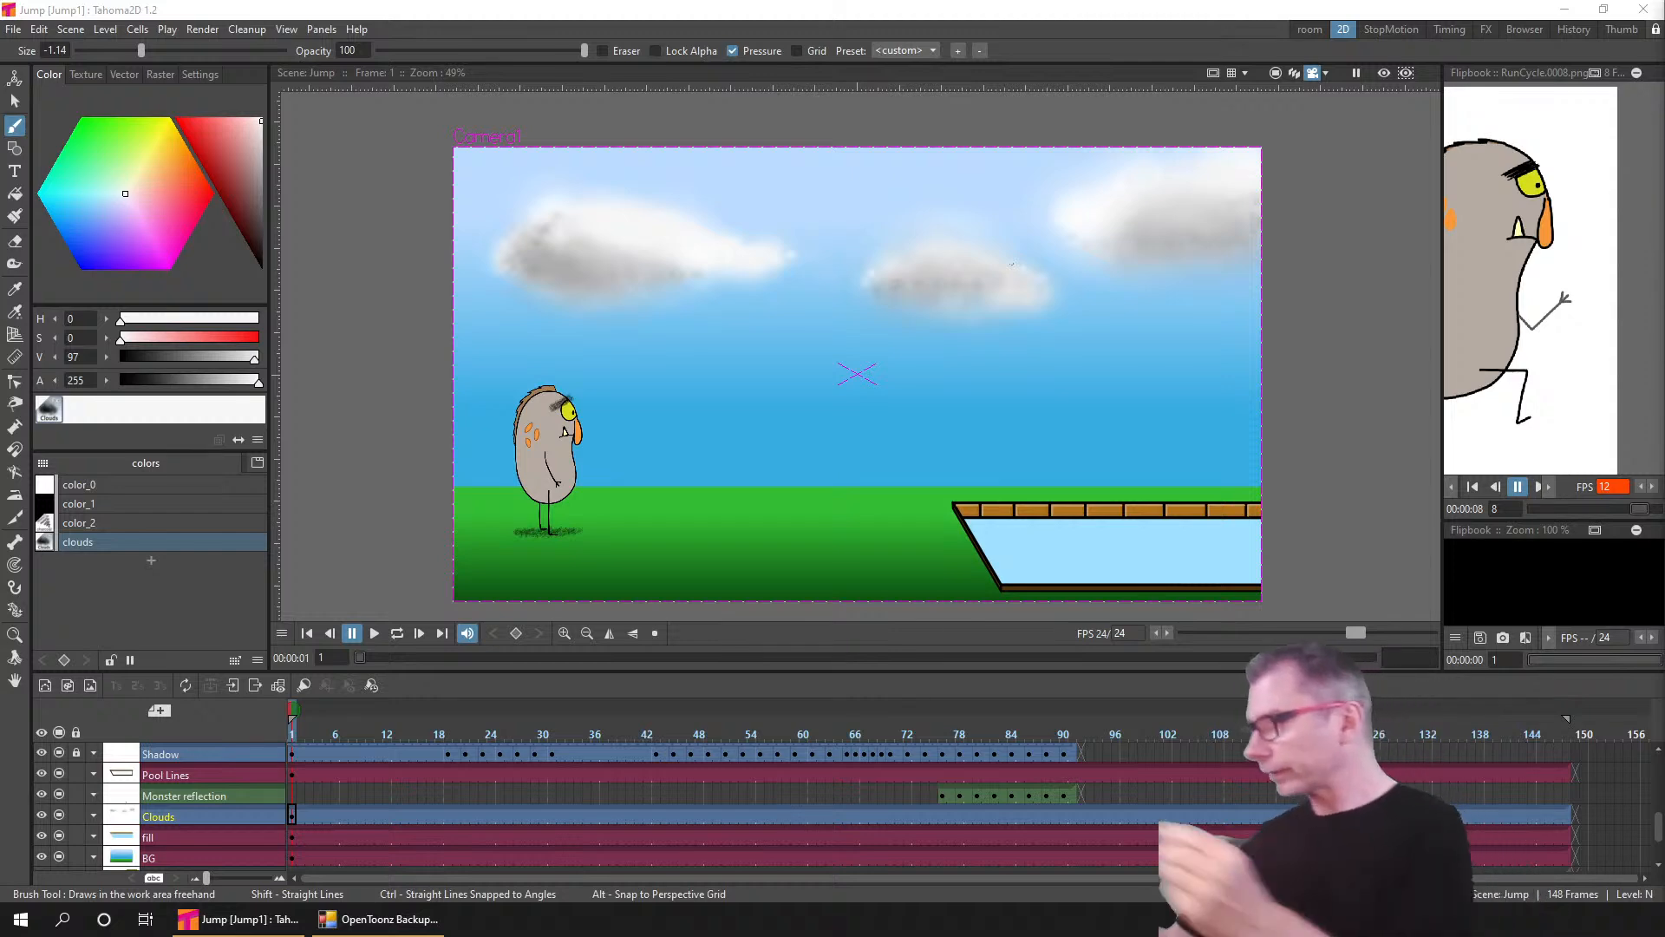
# - Set the output camera's shrink to 3 and render frames 1 to 148 as the MonsterJump gif in the outputs folder
pyautogui.click(433, 23)
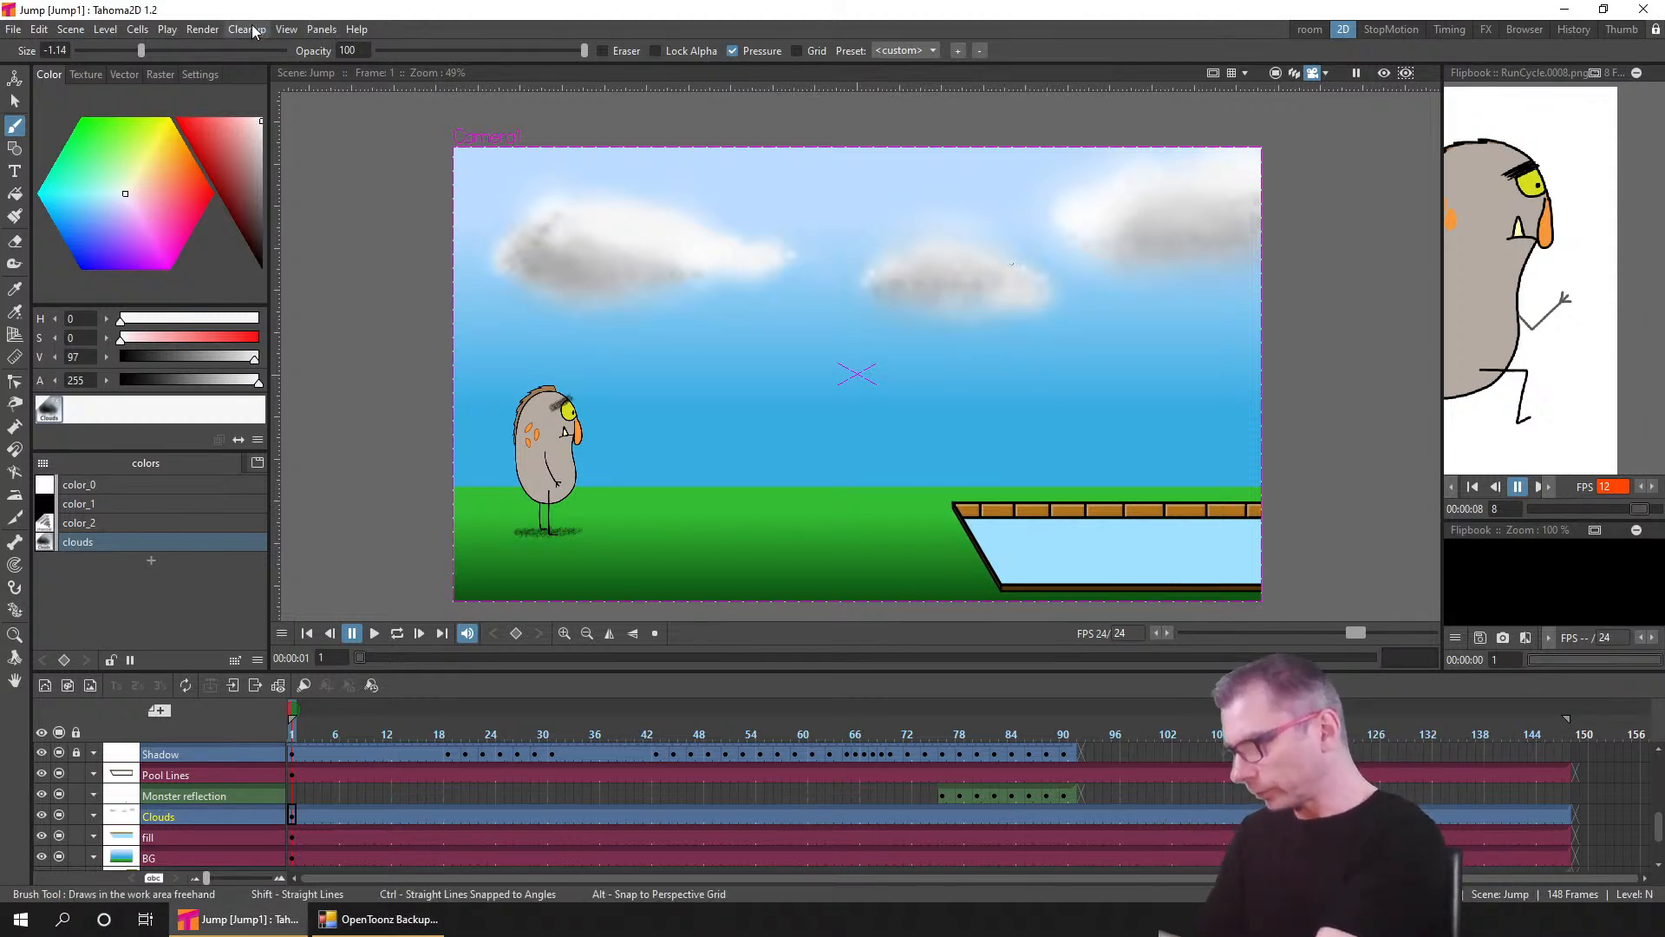
pyautogui.click(203, 29)
pyautogui.click(256, 114)
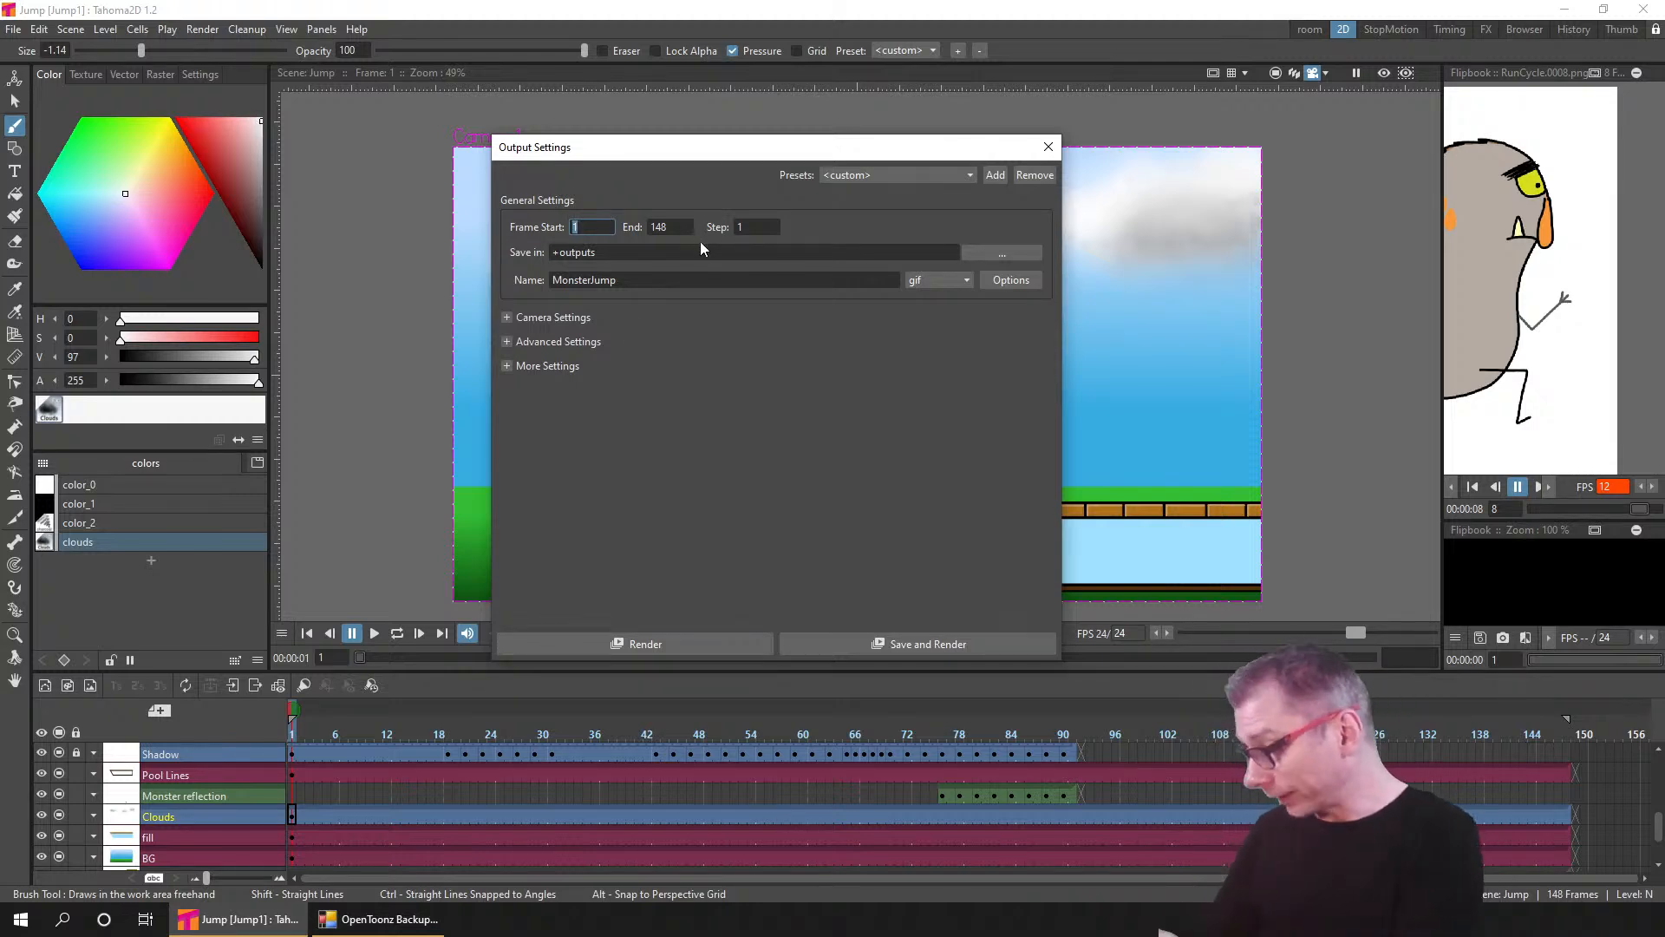
pyautogui.click(513, 339)
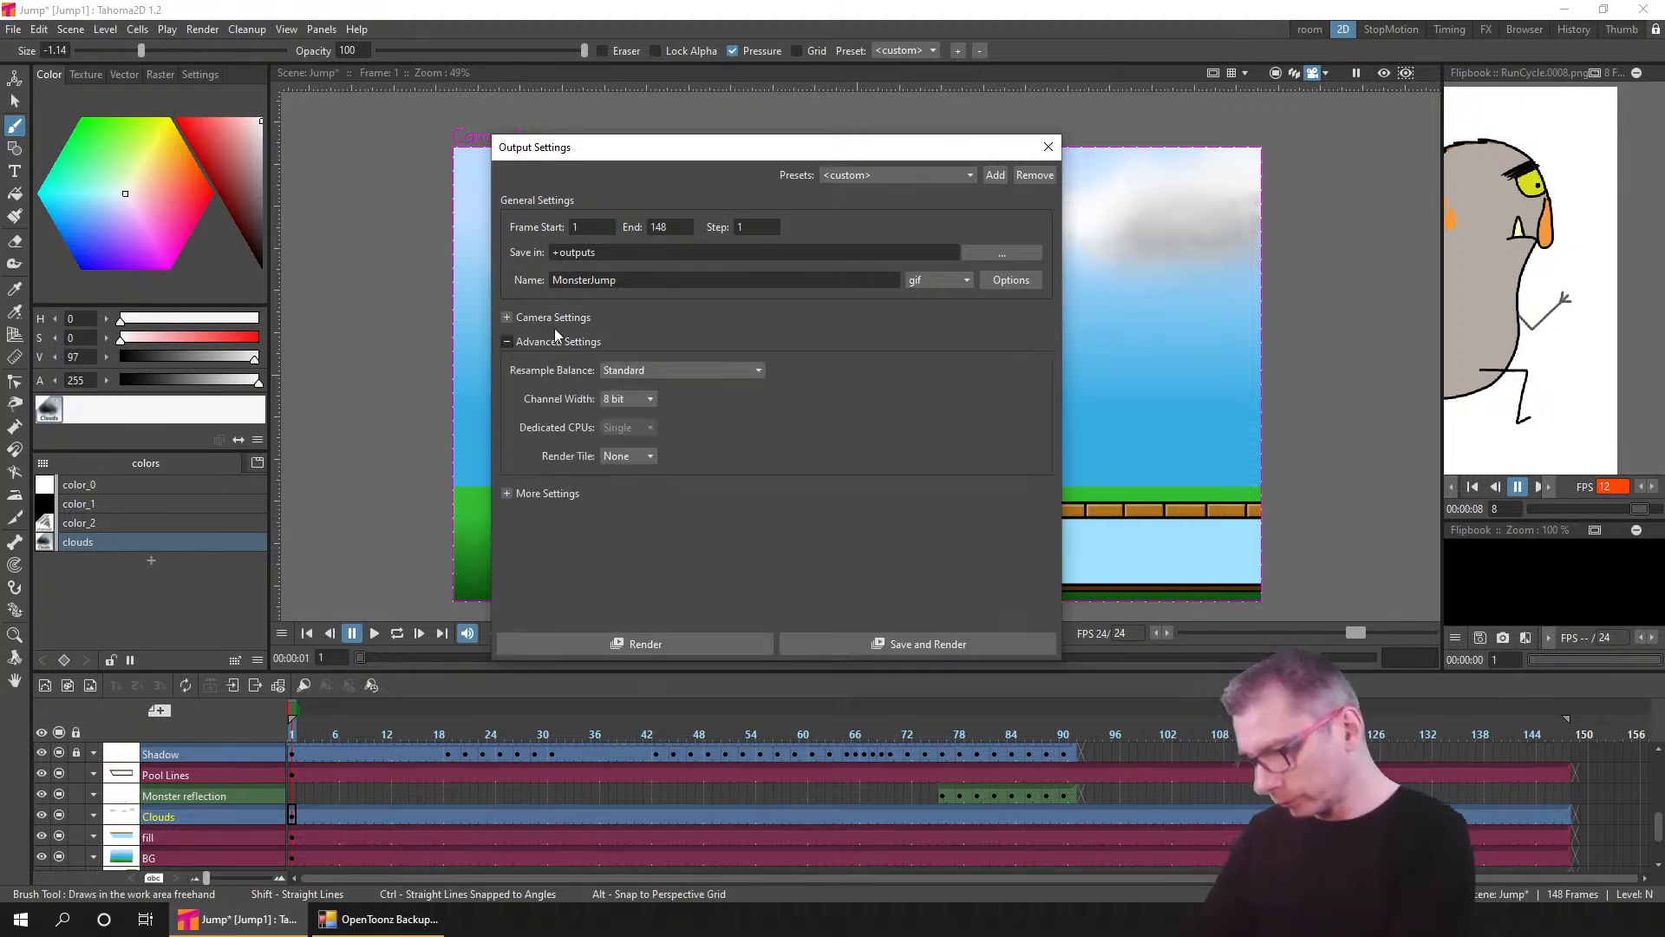
pyautogui.click(508, 341)
pyautogui.click(527, 316)
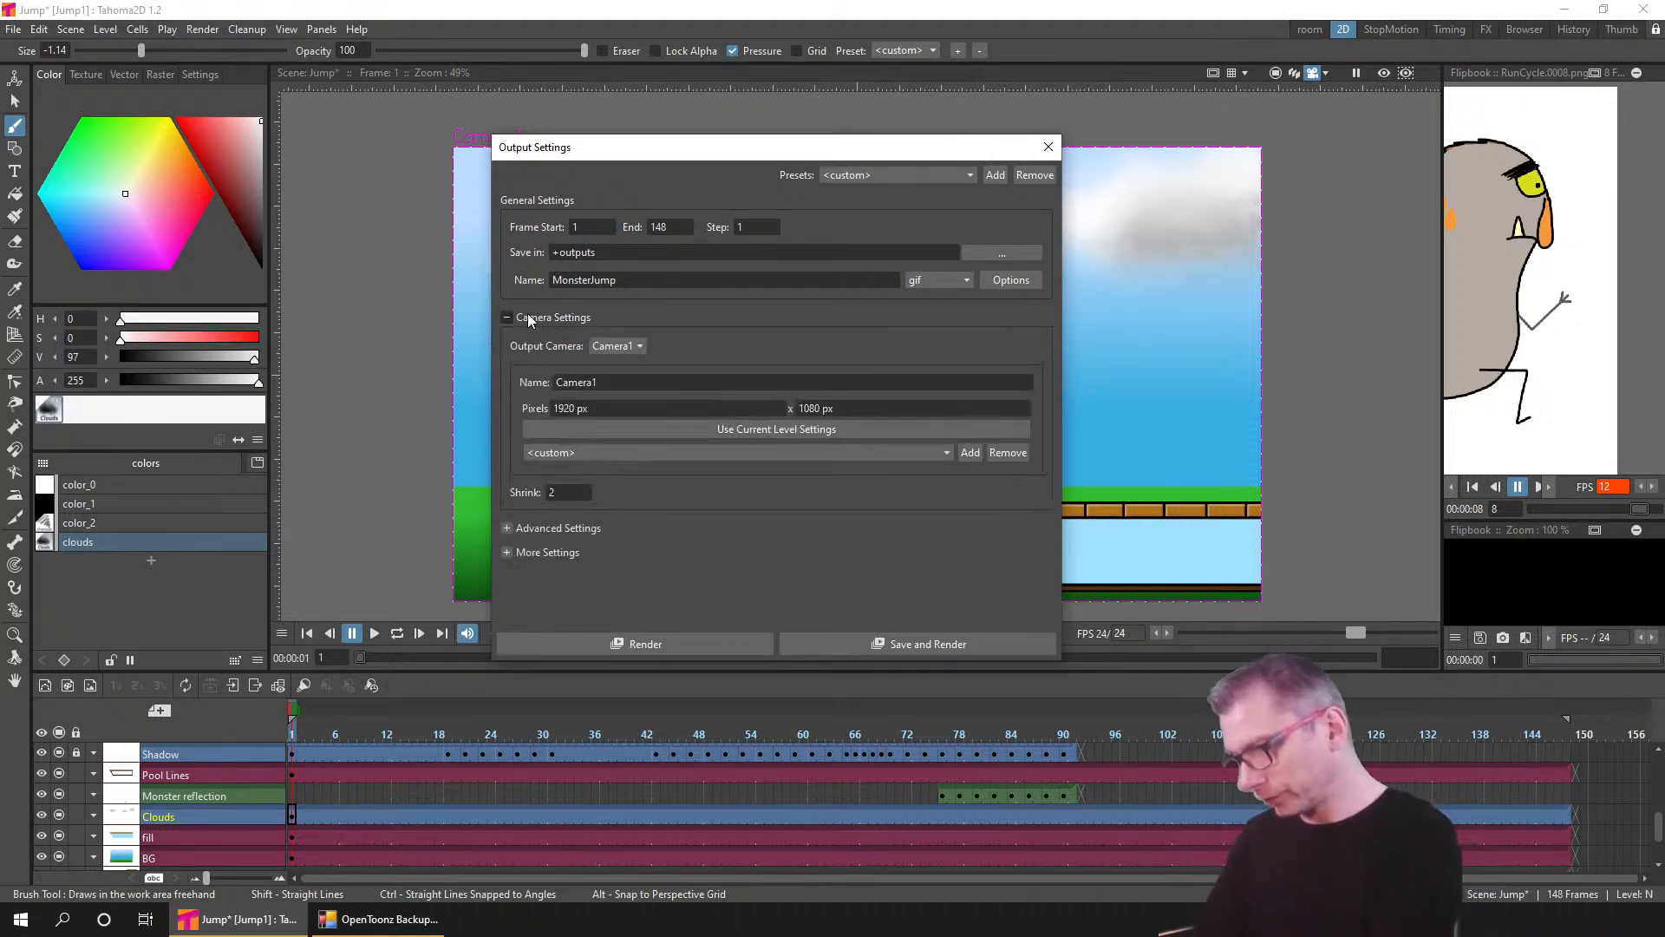
pyautogui.doubleClick(576, 492)
pyautogui.write('3')
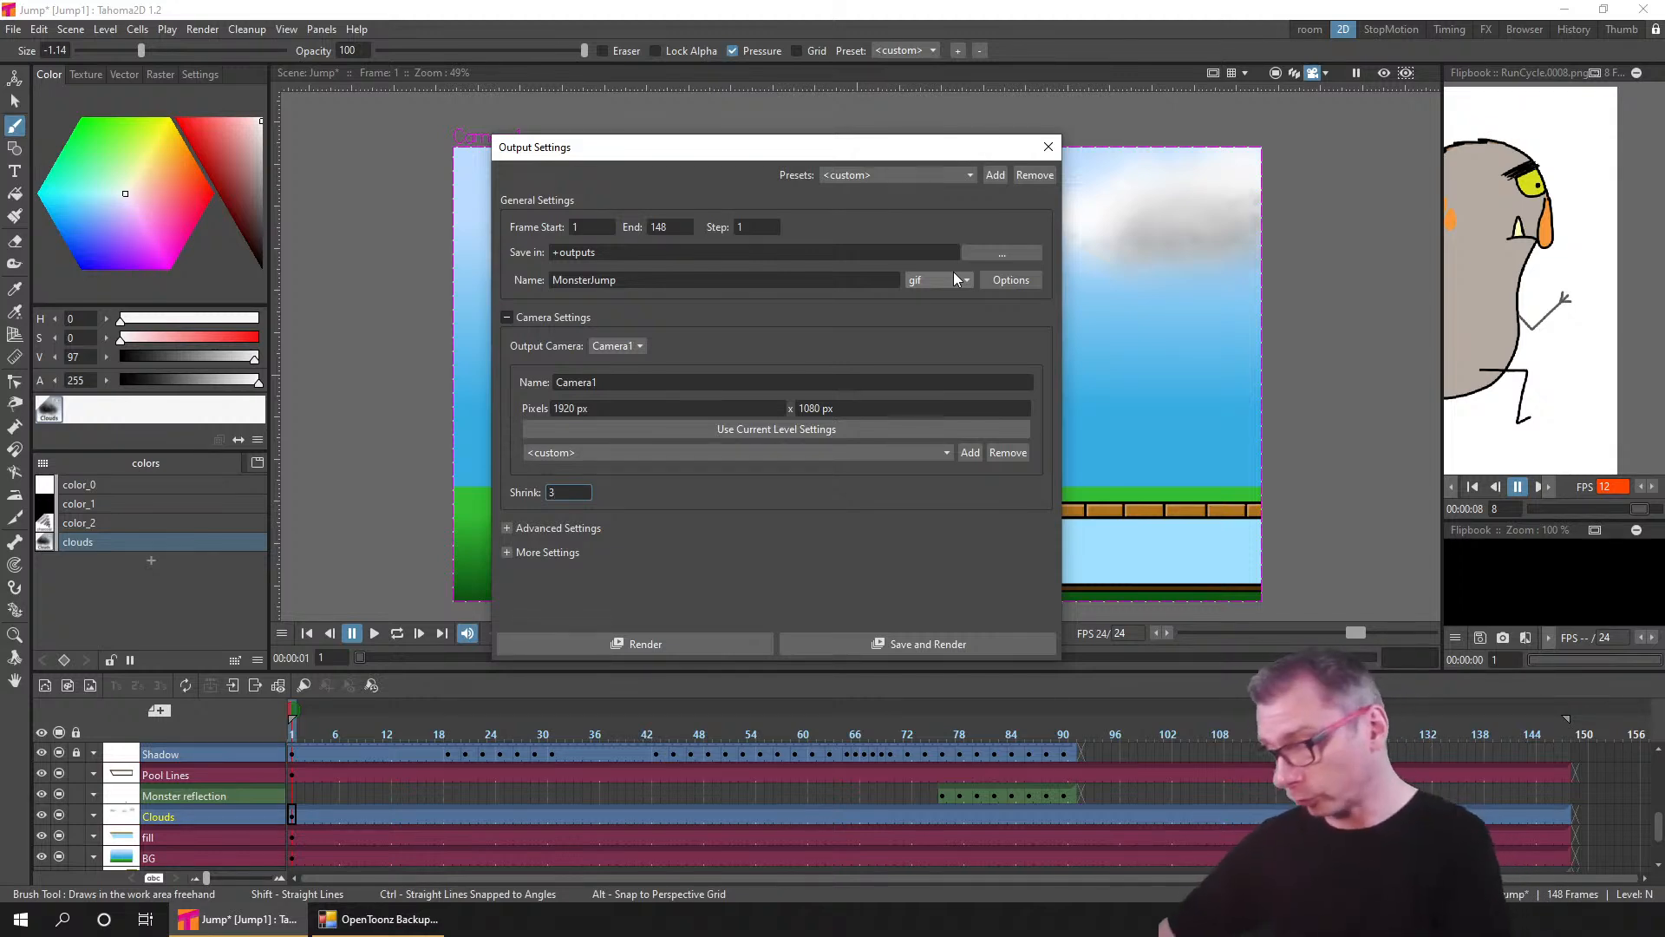
pyautogui.click(961, 645)
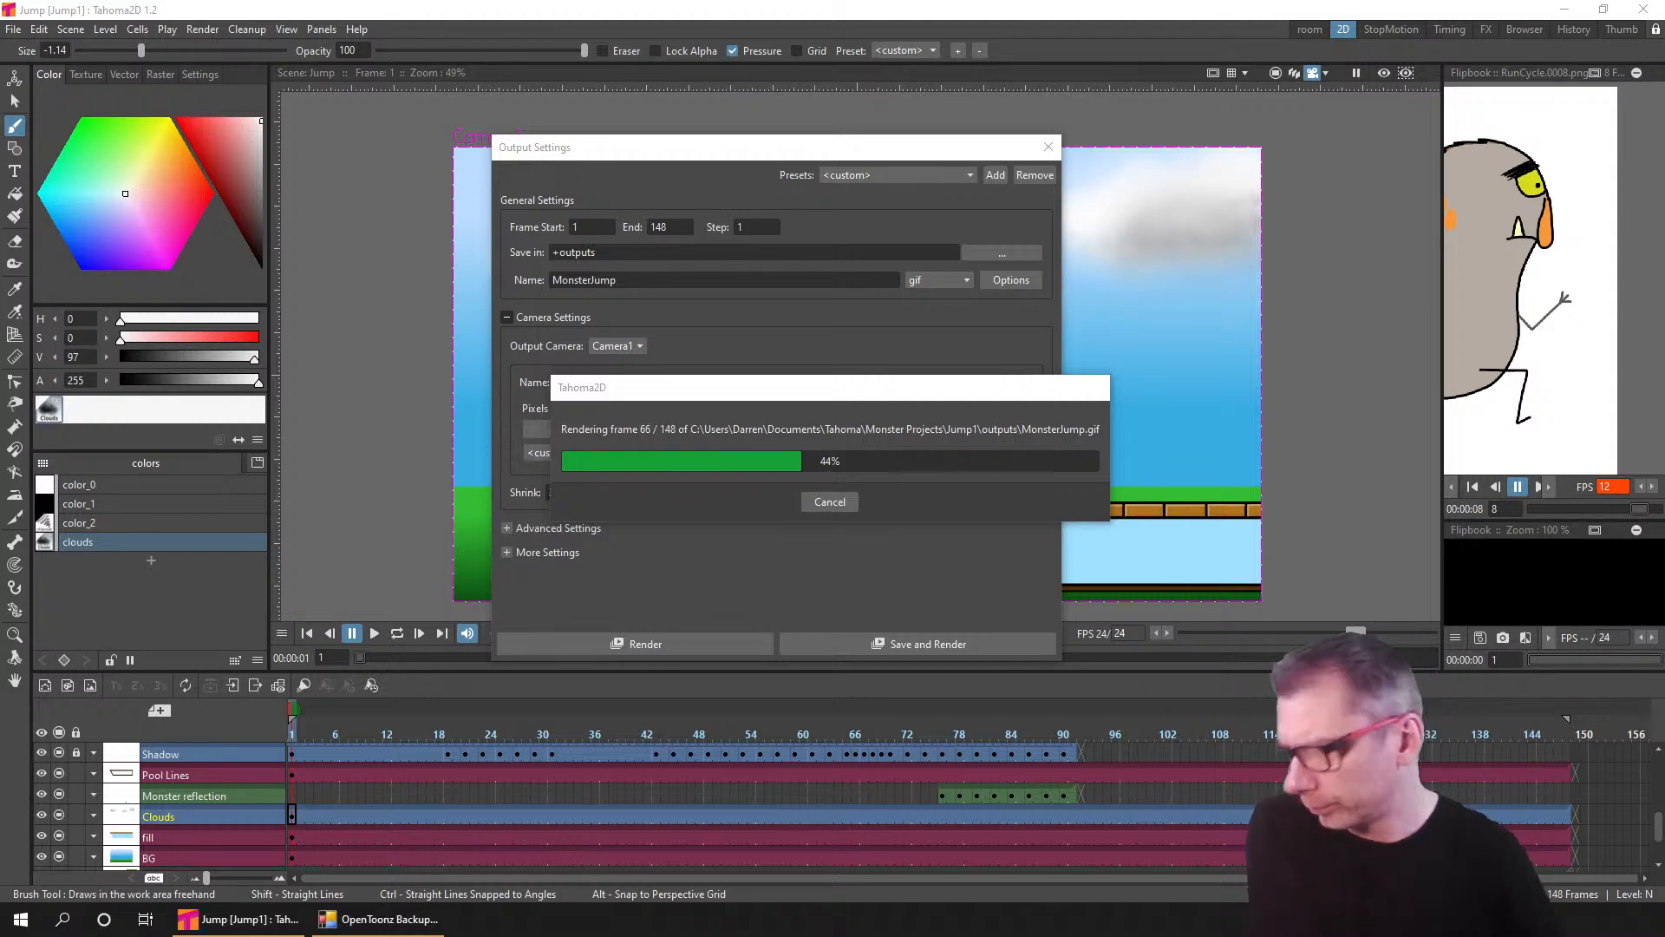
# - Shrink the outputs folder window in File Explorer to uncover the render progress
pyautogui.moveTo(1664, 555); pyautogui.dragTo(1114, 292)
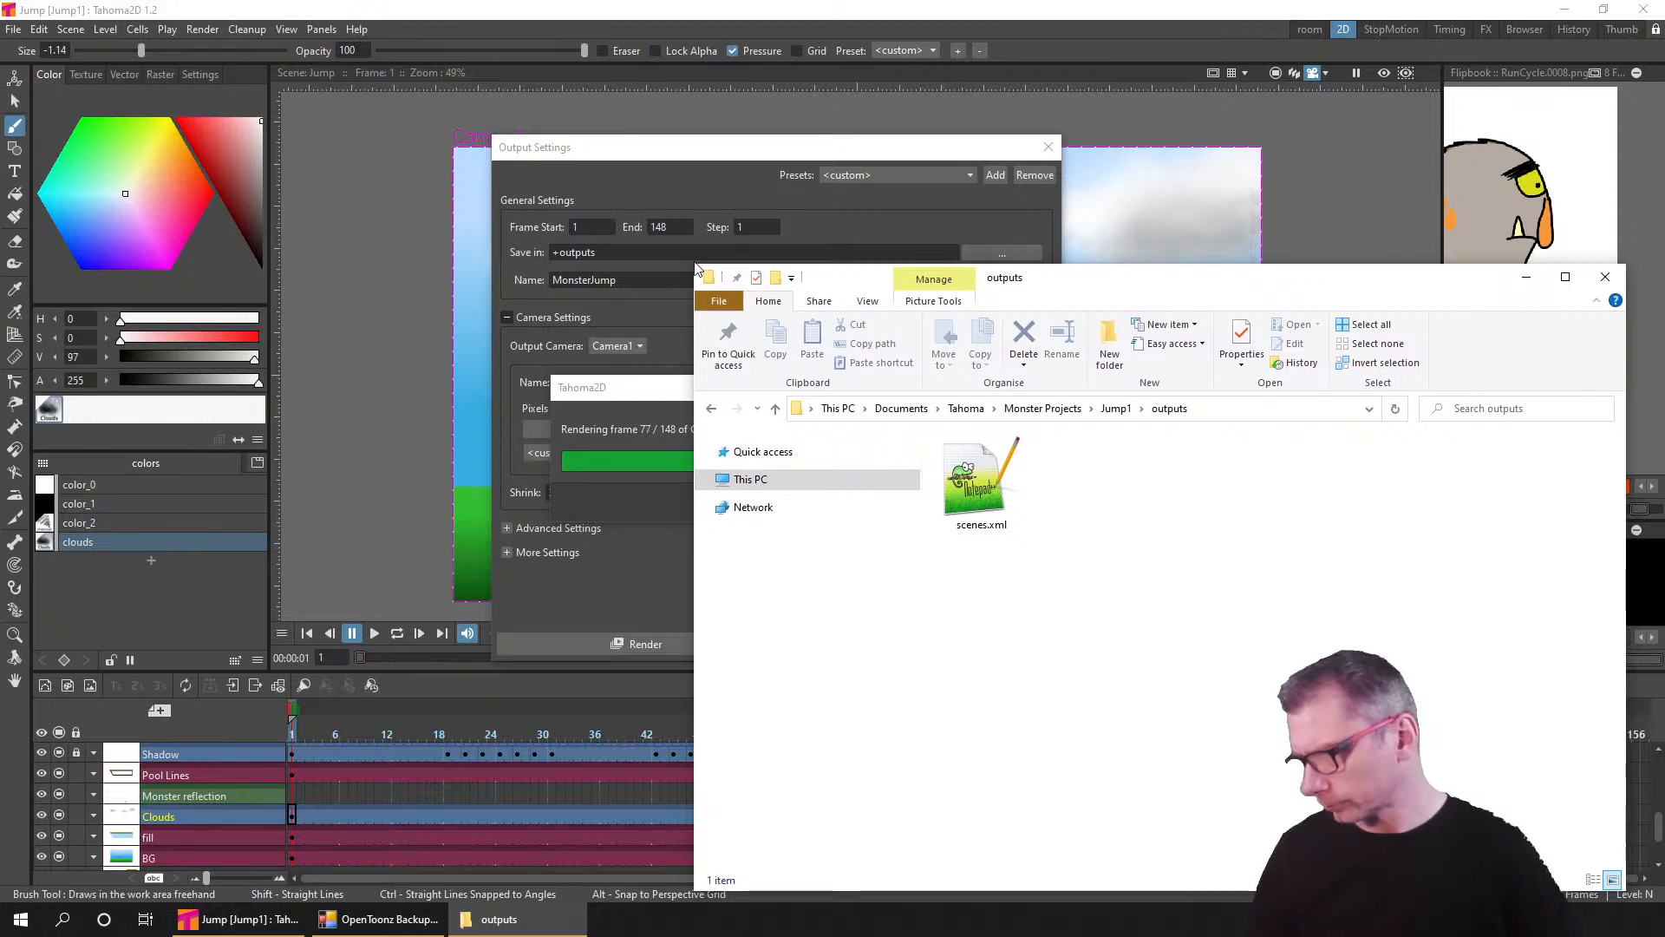
pyautogui.moveTo(691, 261); pyautogui.dragTo(934, 401)
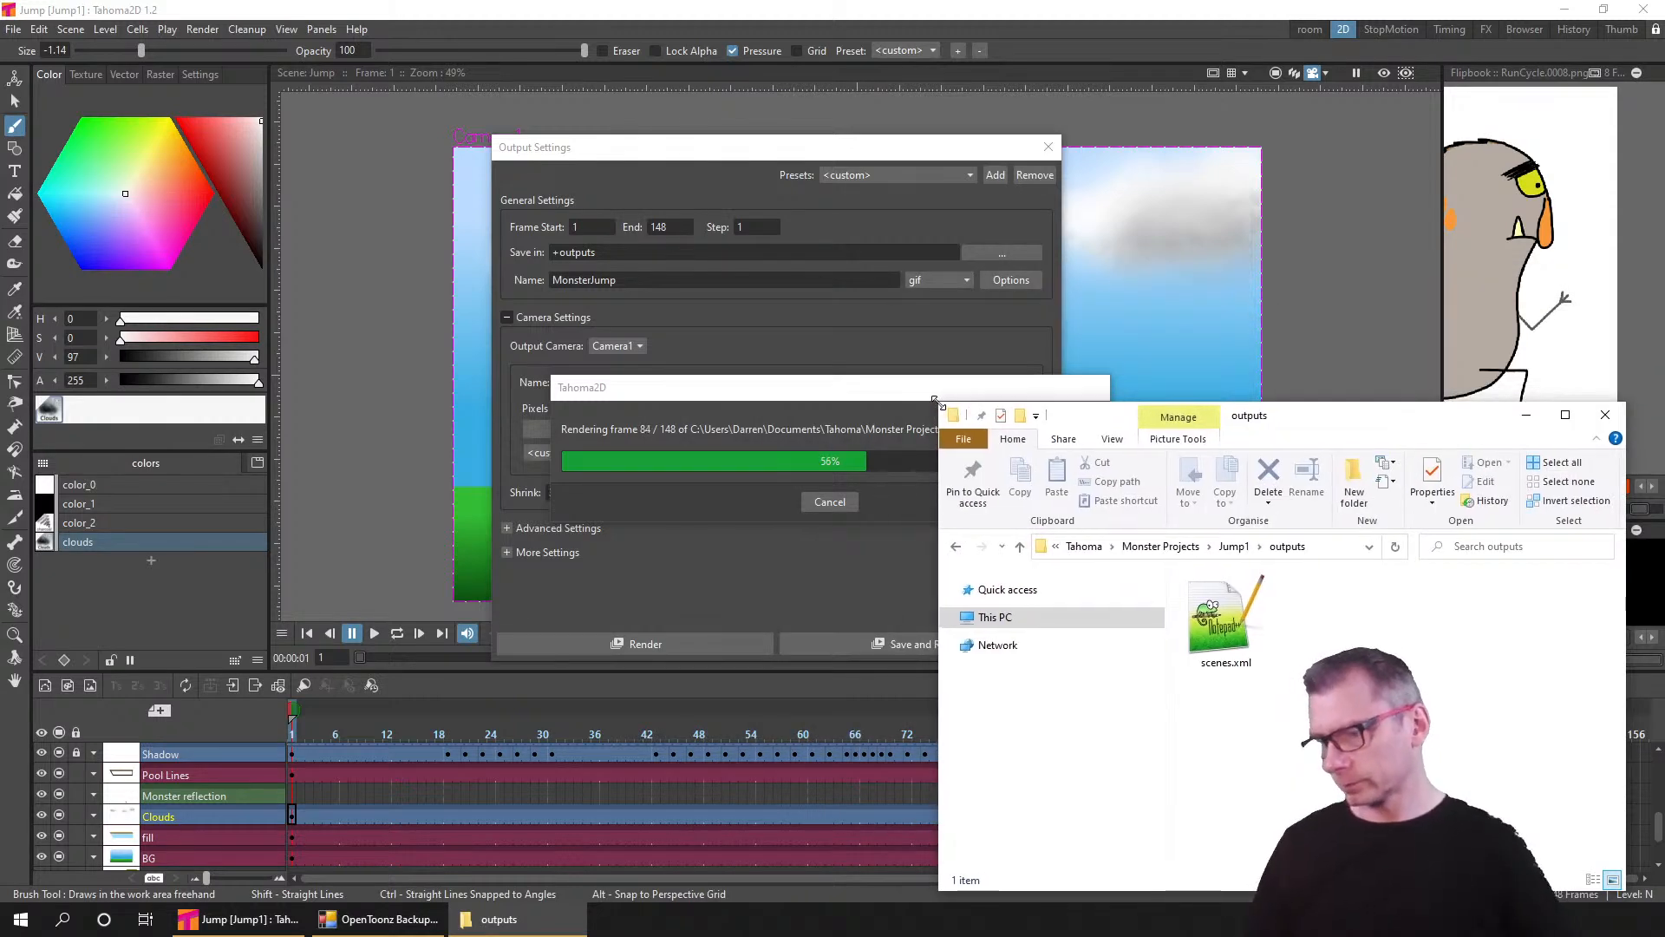
# - Switch between the render progress and the outputs folder, and open the rendered MonsterJump gif to watch it
pyautogui.click(933, 399)
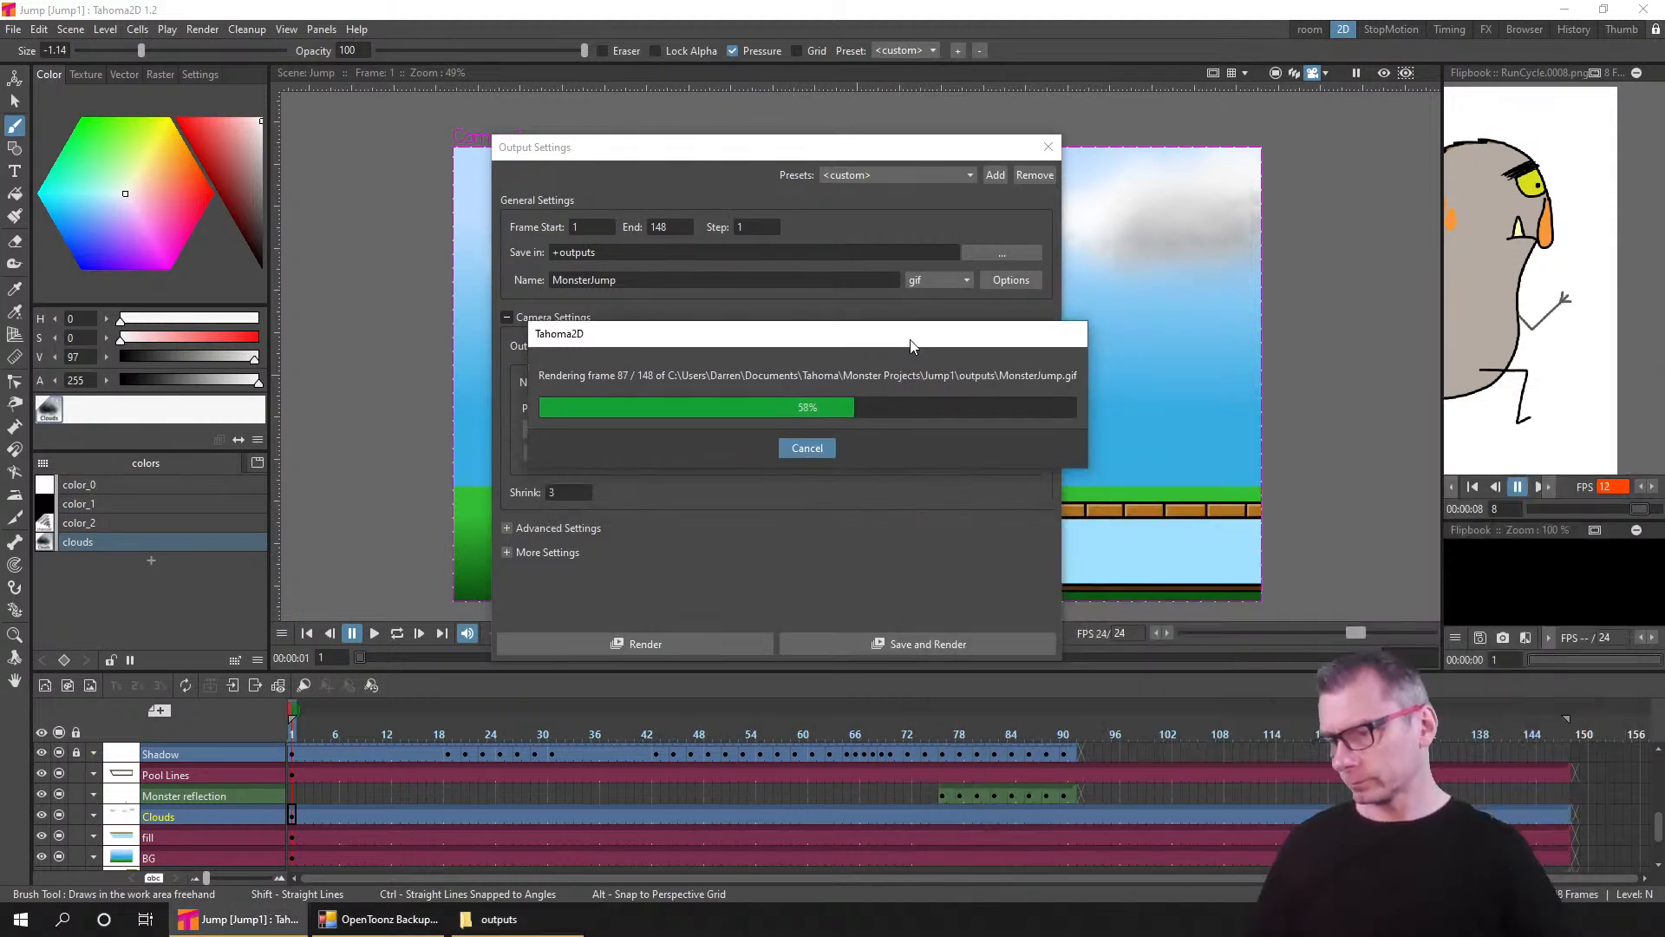
pyautogui.click(555, 919)
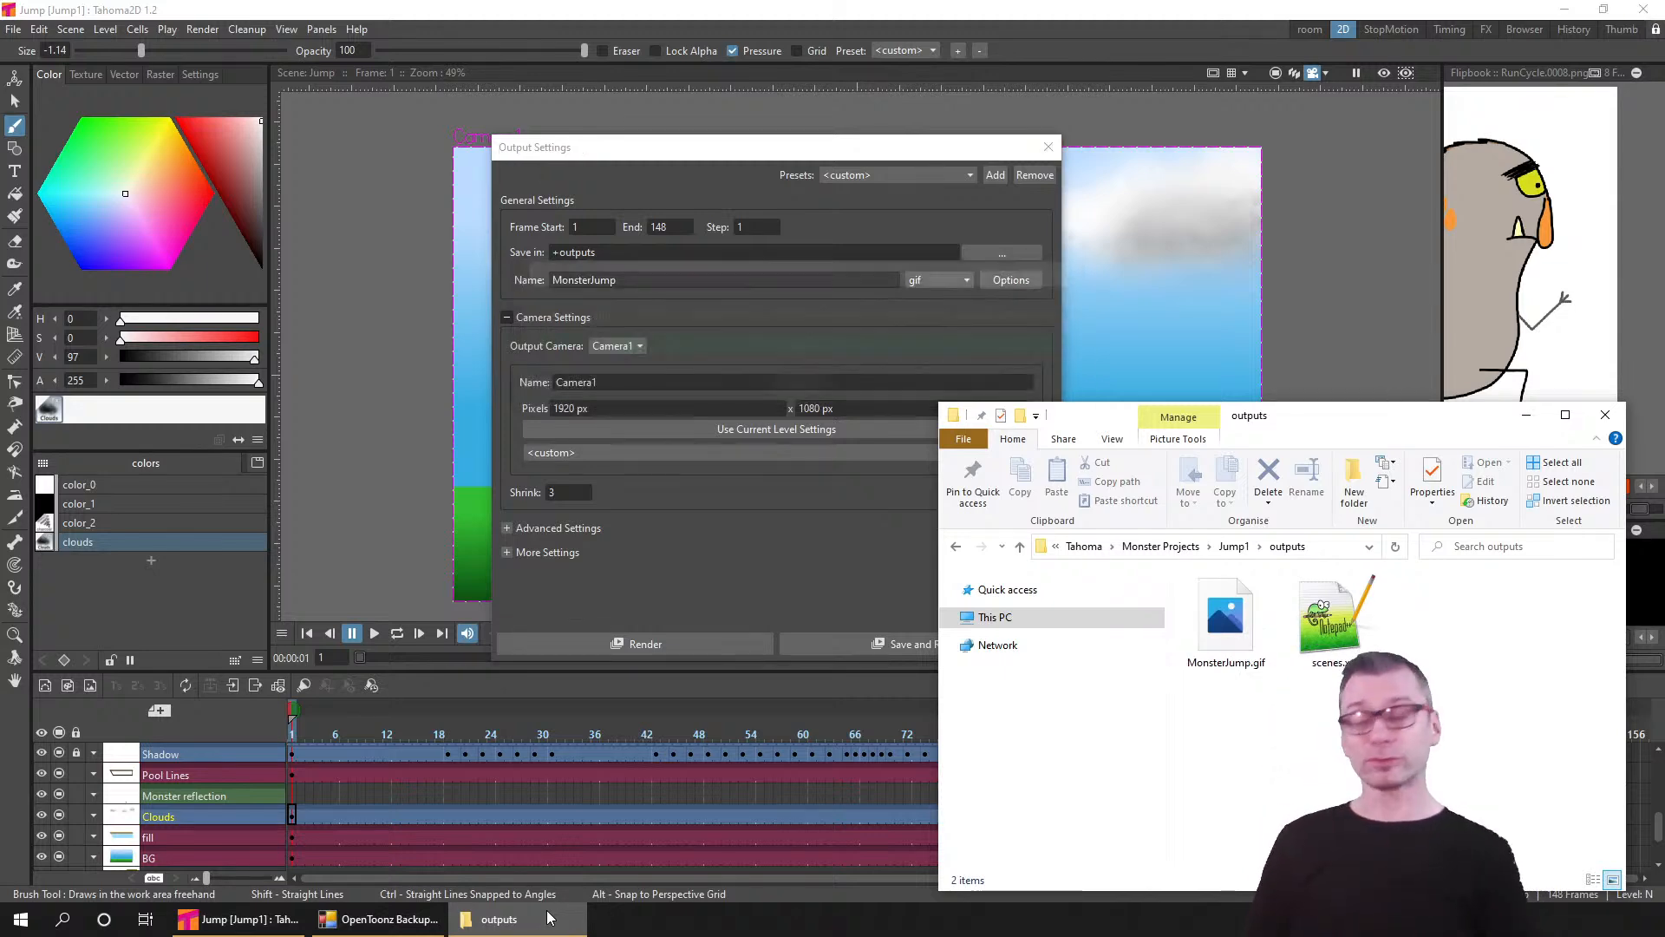
pyautogui.click(1195, 646)
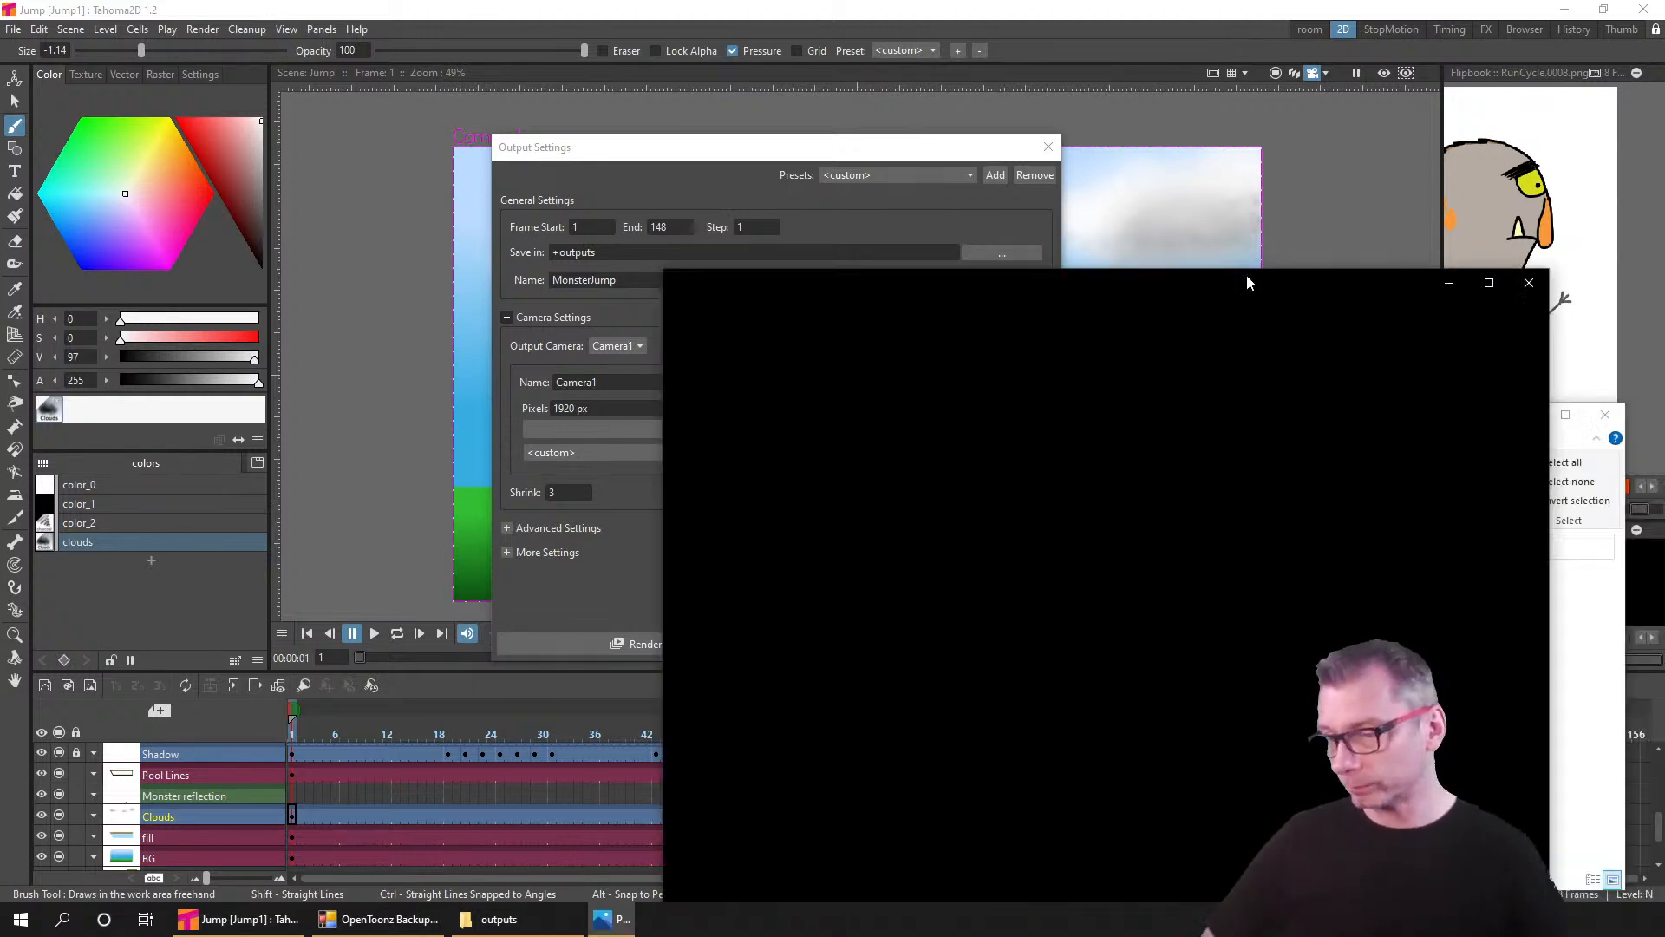
pyautogui.moveTo(1246, 274); pyautogui.dragTo(848, 99)
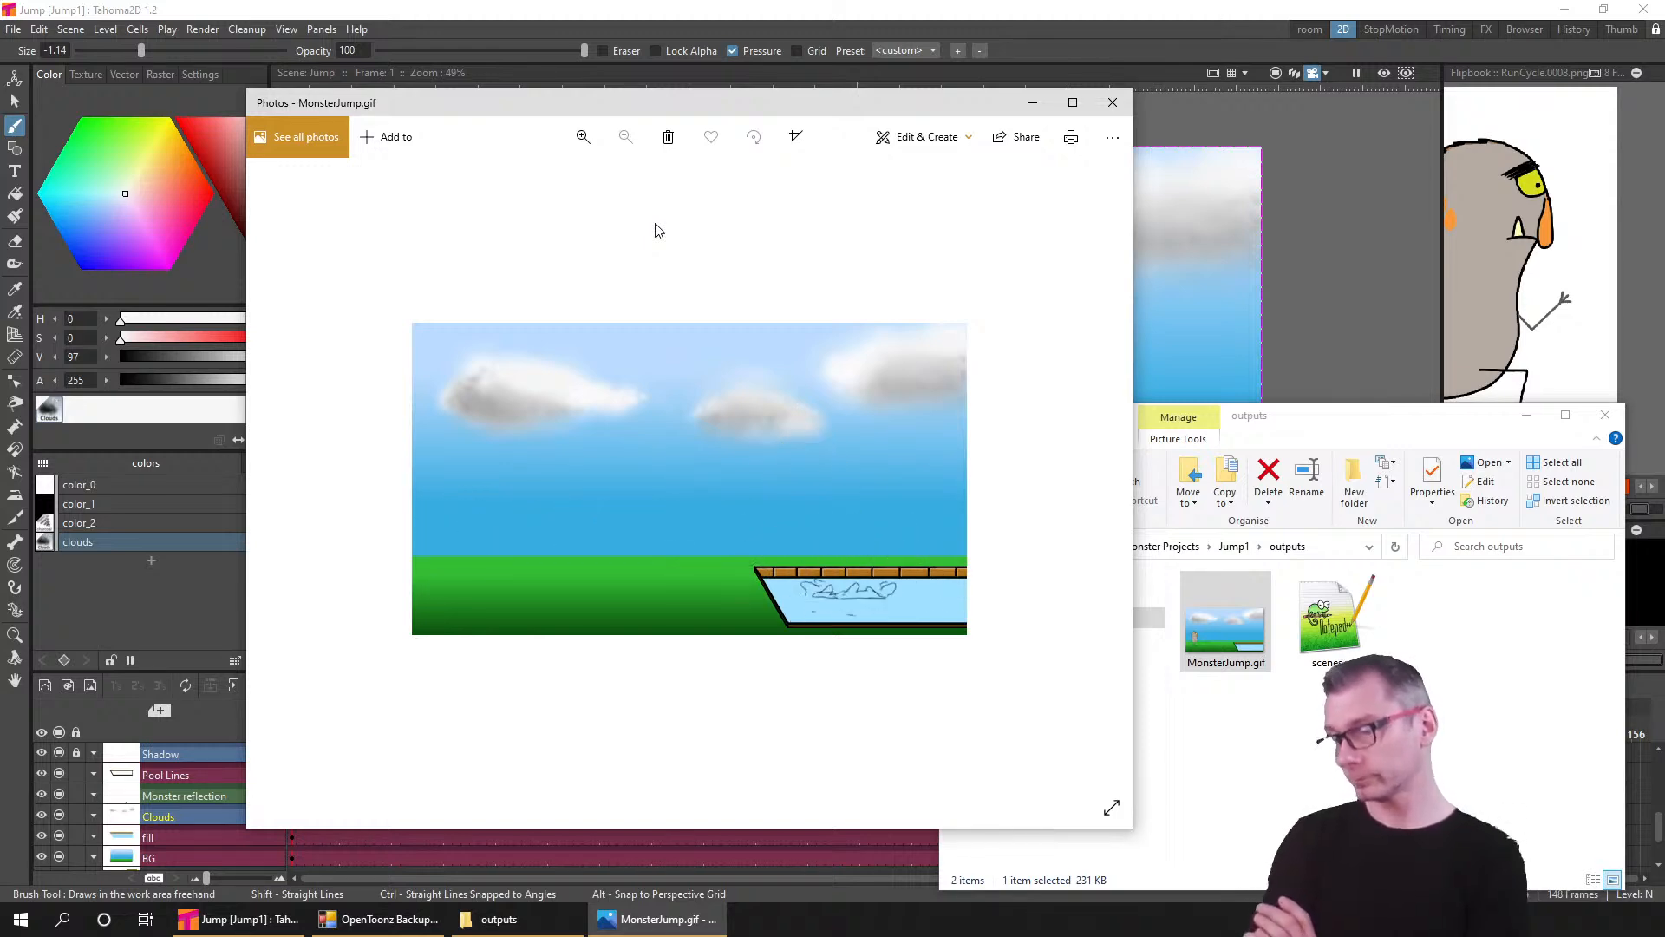
# - Close the MonsterJump gif preview and the Output Settings dialog
pyautogui.click(1112, 102)
pyautogui.click(1107, 27)
pyautogui.click(1048, 147)
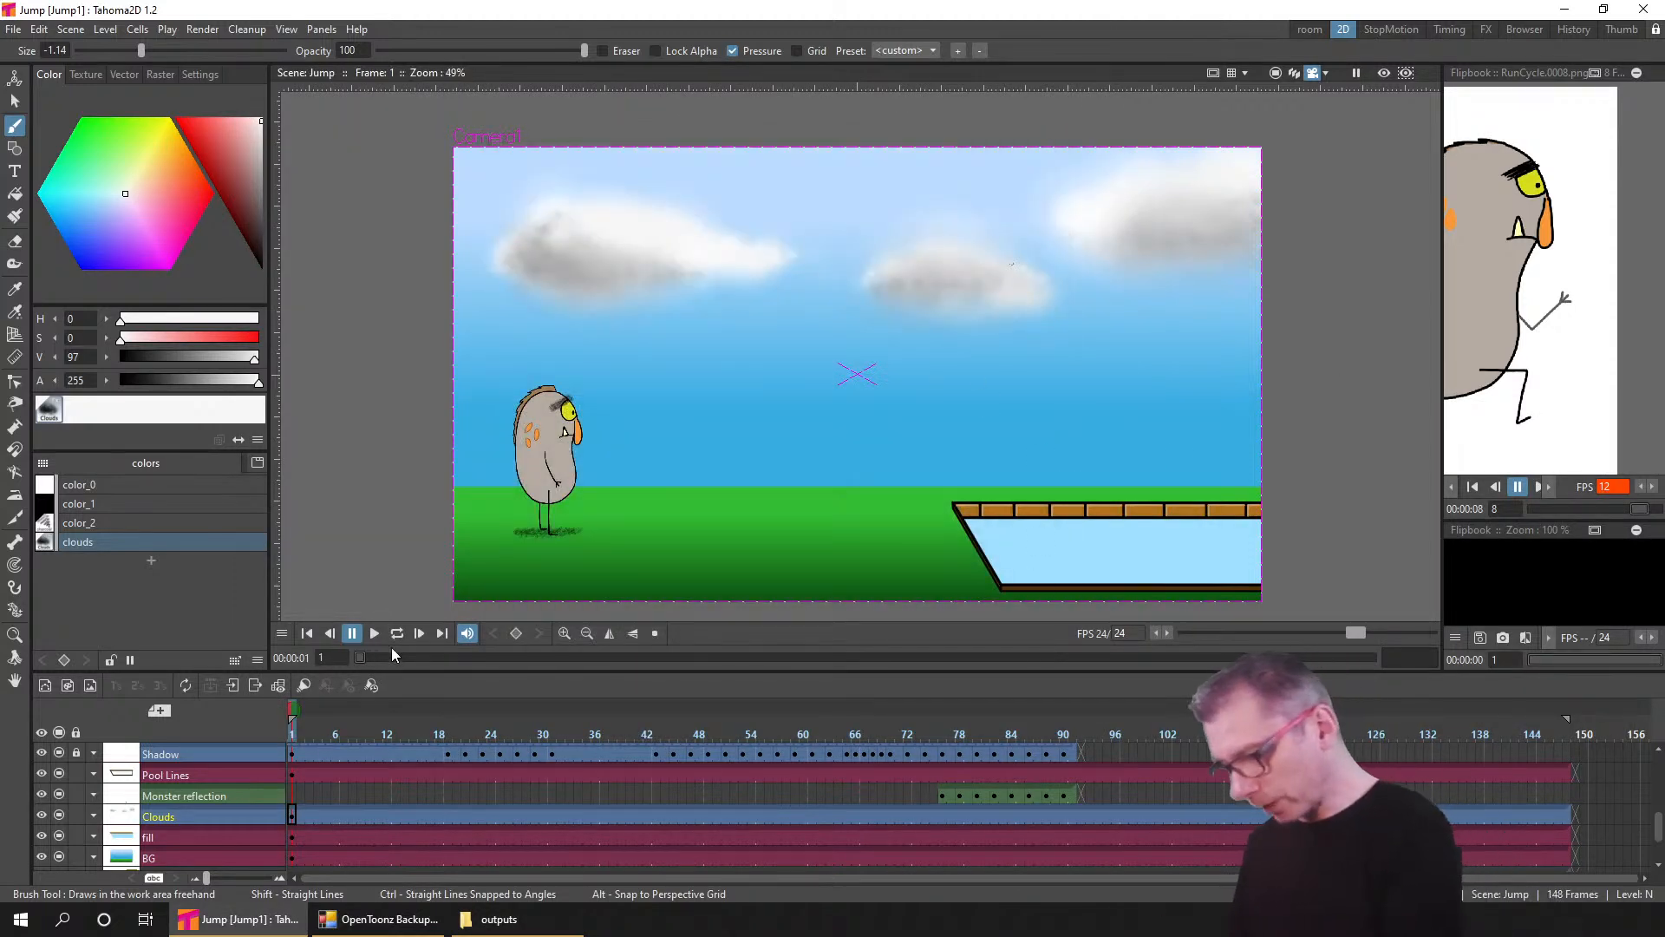
# - Delete the cells in frames 92 to 118 across the Reflection, eyebrows, Monster Ink and Shadow columns, and scrub the splash to check
pyautogui.click(1063, 658)
pyautogui.moveTo(1067, 661); pyautogui.dragTo(981, 668)
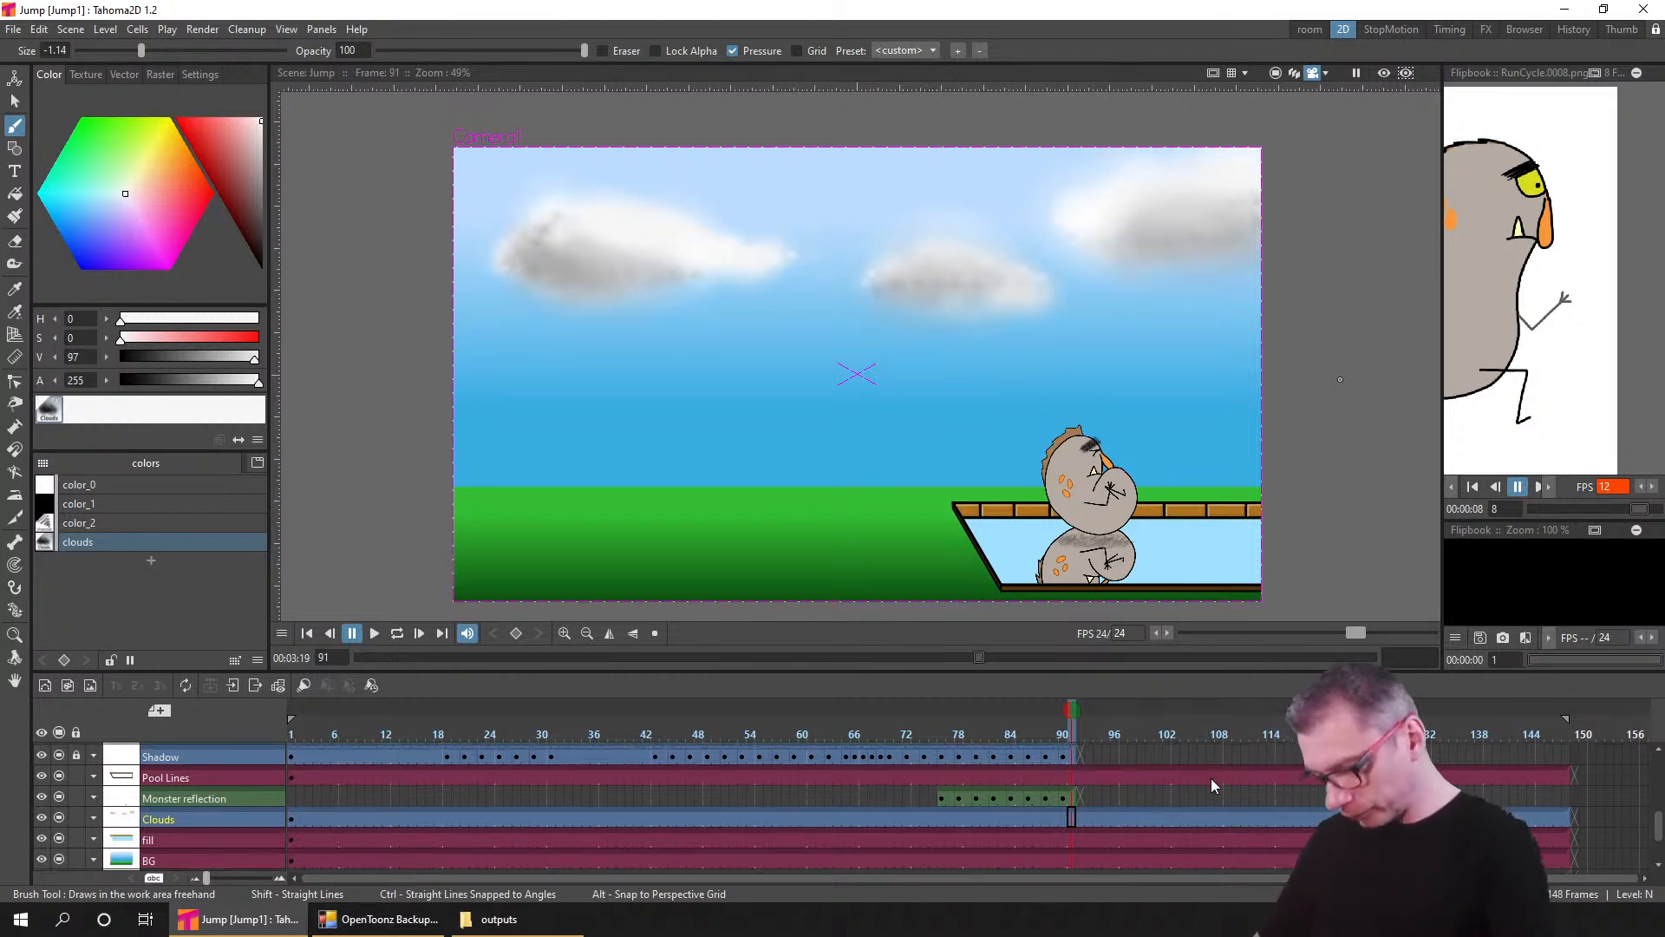
pyautogui.scroll(4, 1211, 778)
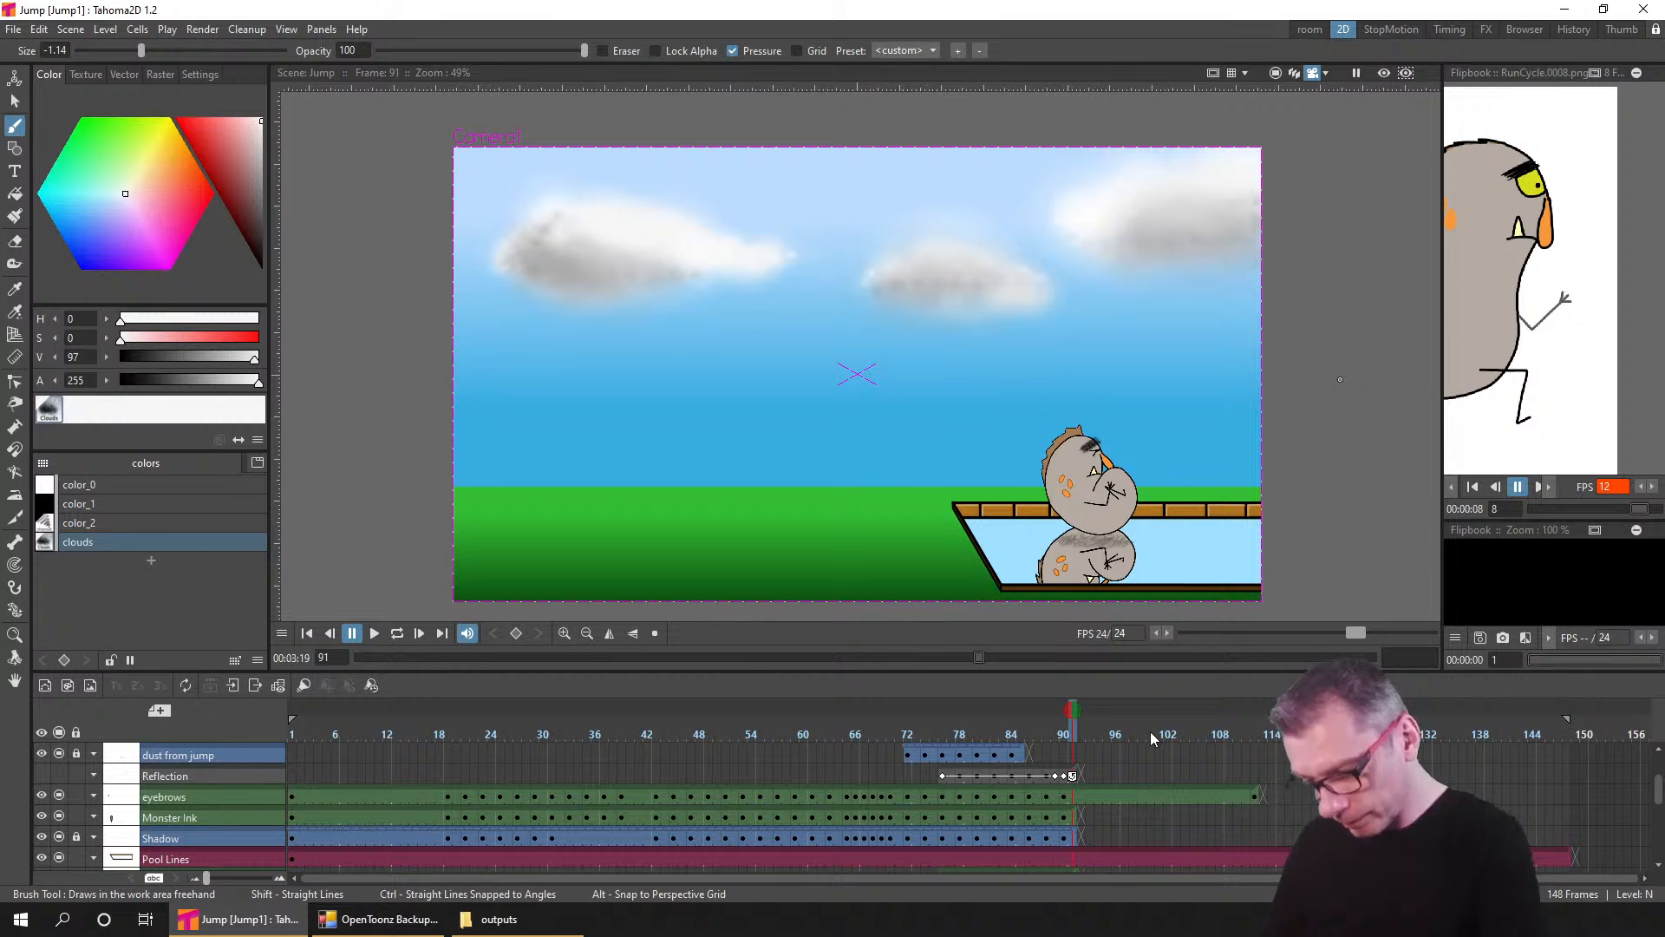
pyautogui.click(1106, 739)
pyautogui.moveTo(1105, 743); pyautogui.dragTo(1089, 811)
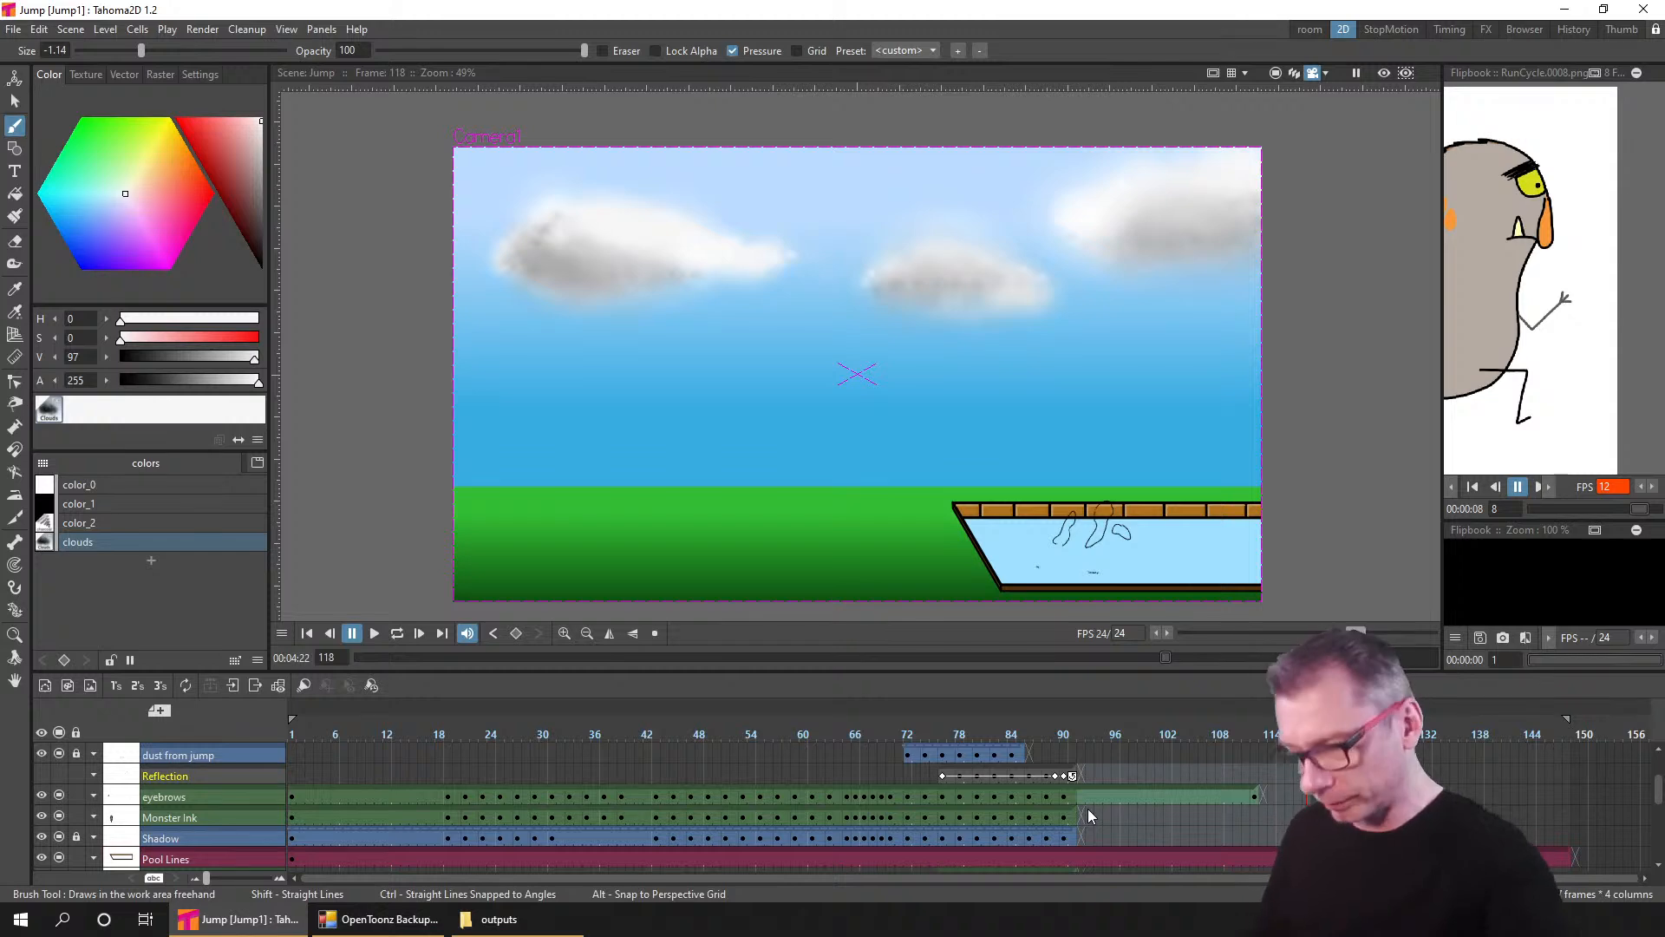
pyautogui.press('Delete')
pyautogui.click(1065, 730)
pyautogui.moveTo(1061, 730); pyautogui.dragTo(1119, 746)
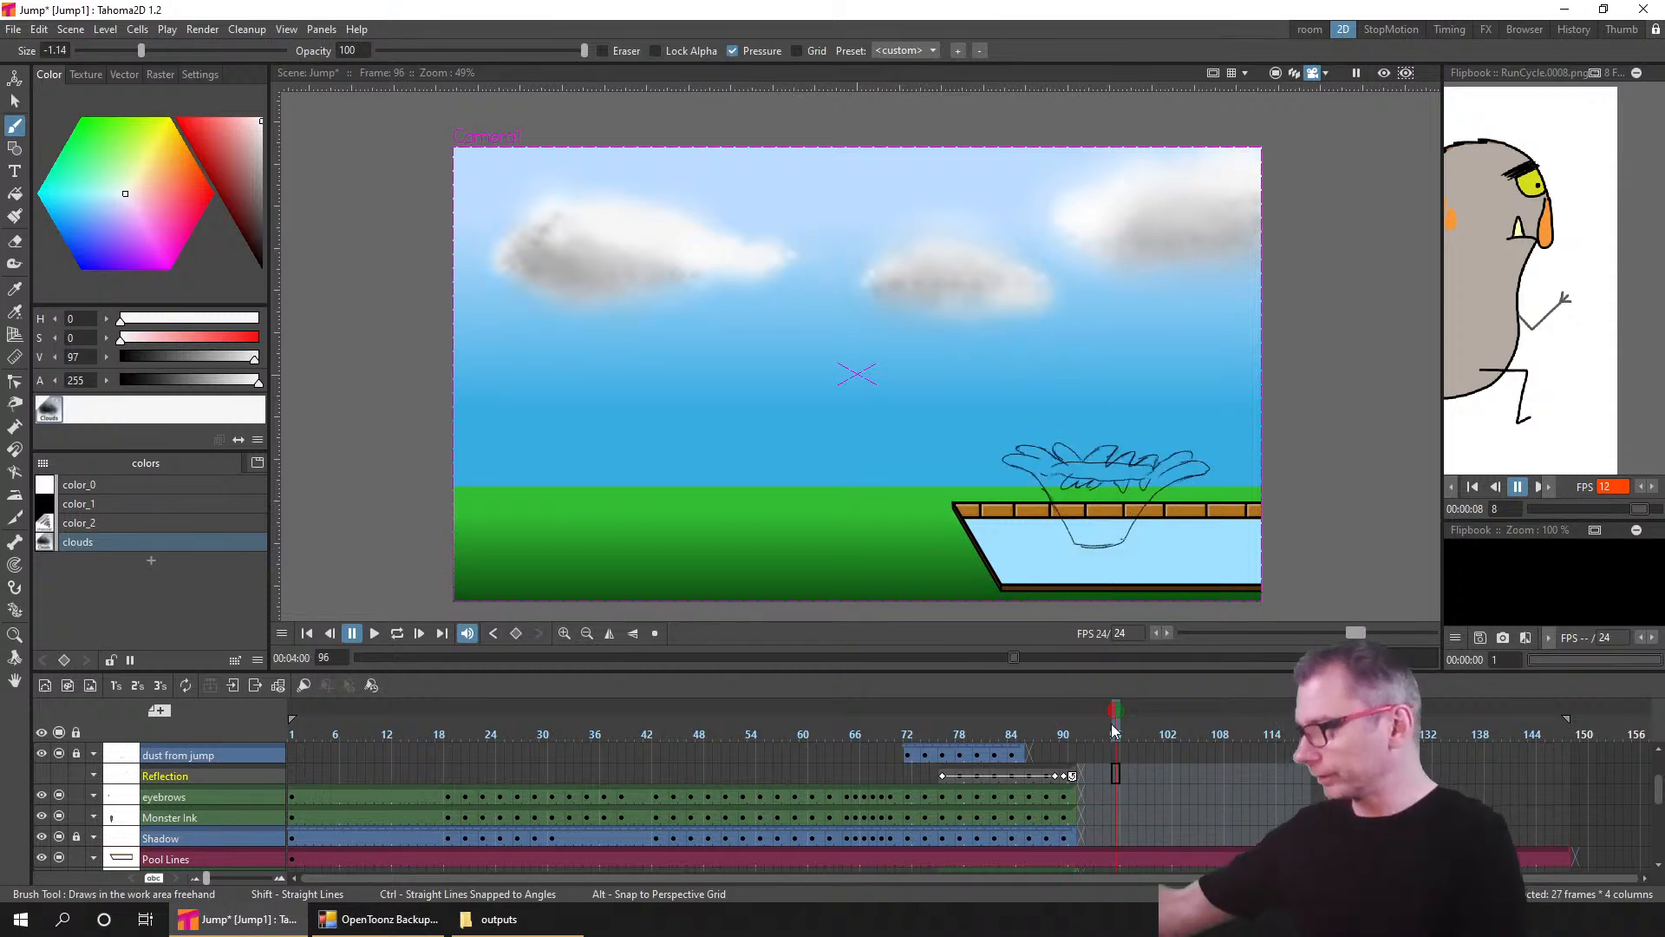
# - Render the MonsterJump gif again and open the new version from the outputs folder
pyautogui.click(202, 28)
pyautogui.click(223, 132)
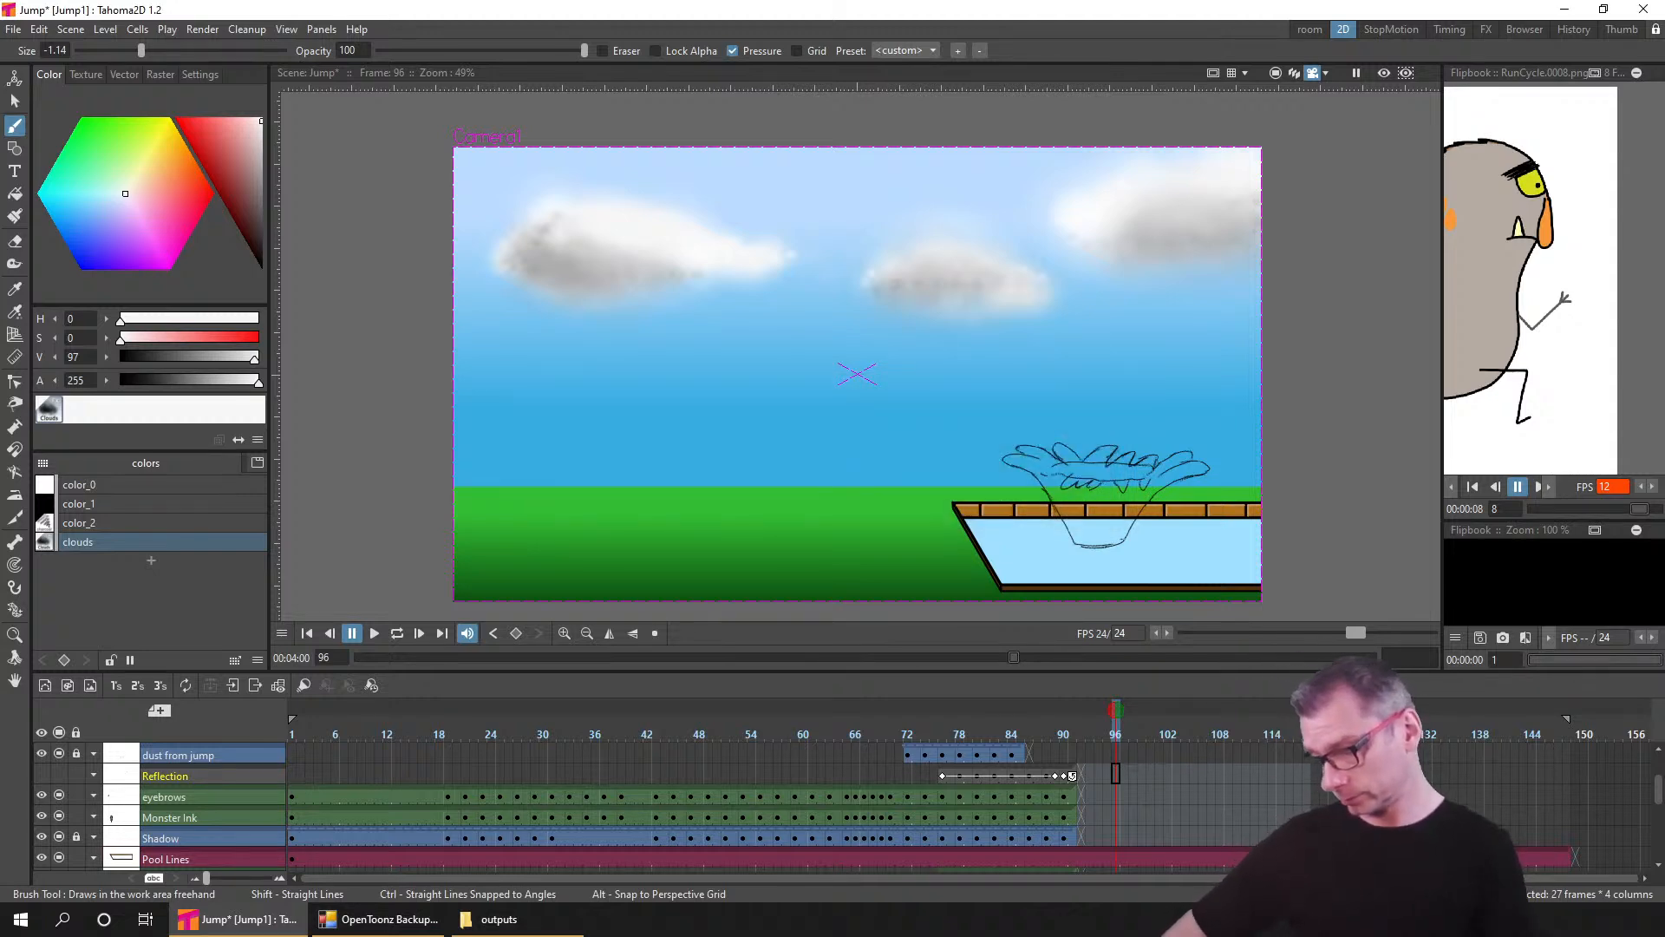
pyautogui.click(498, 919)
pyautogui.click(1238, 643)
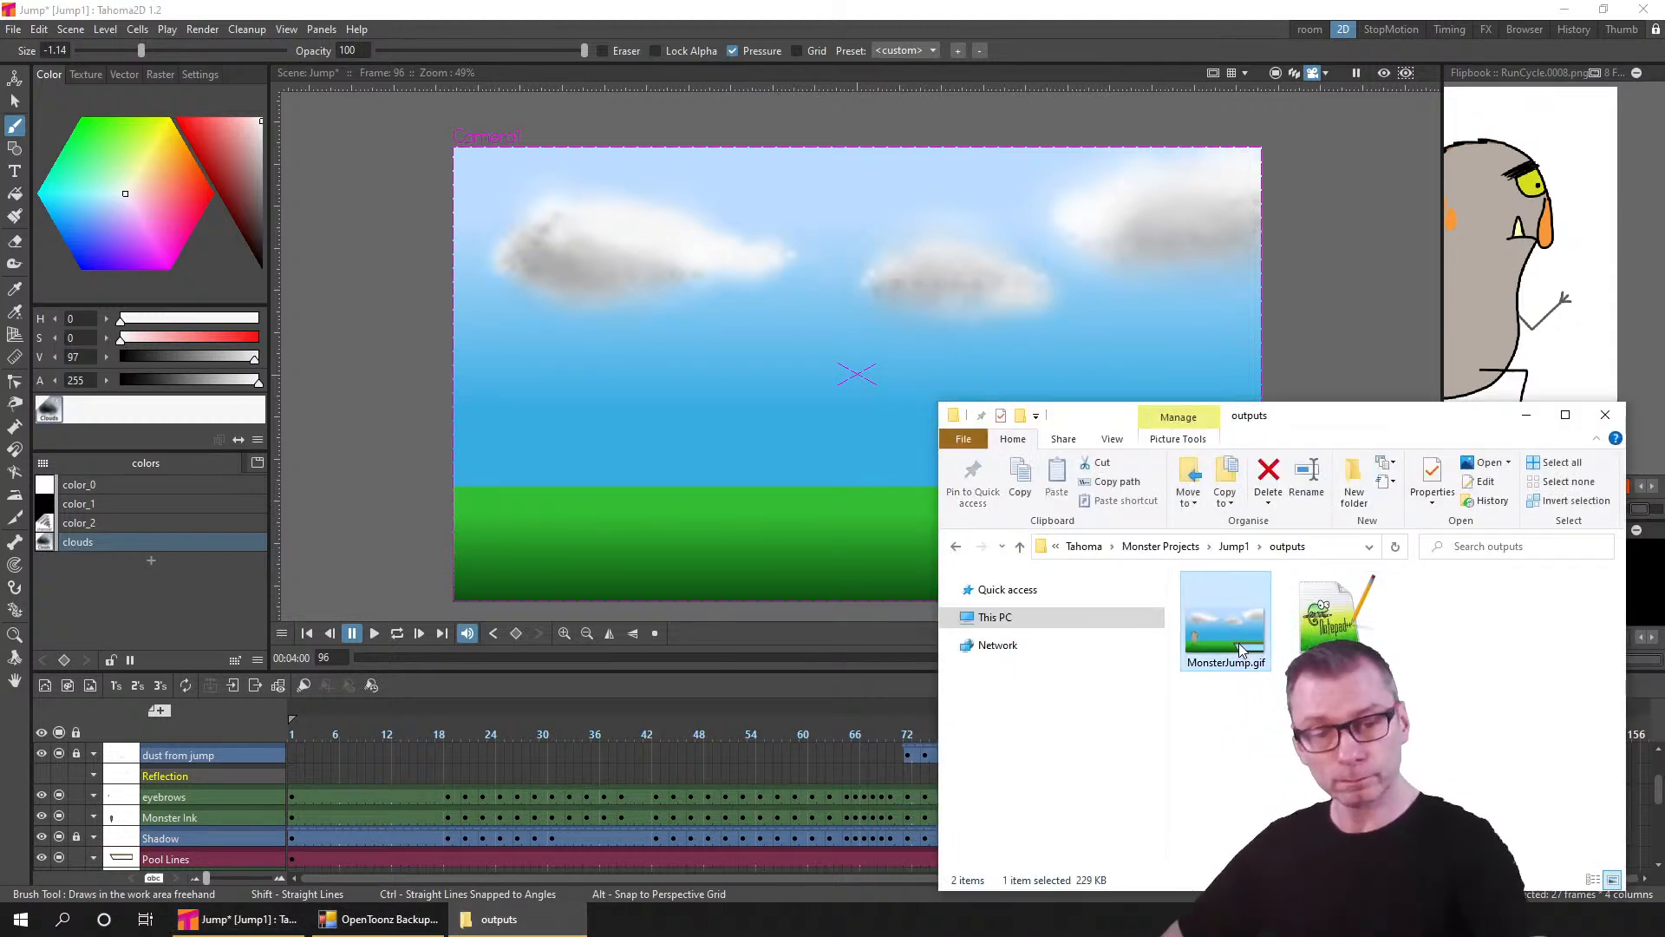
pyautogui.doubleClick(1238, 643)
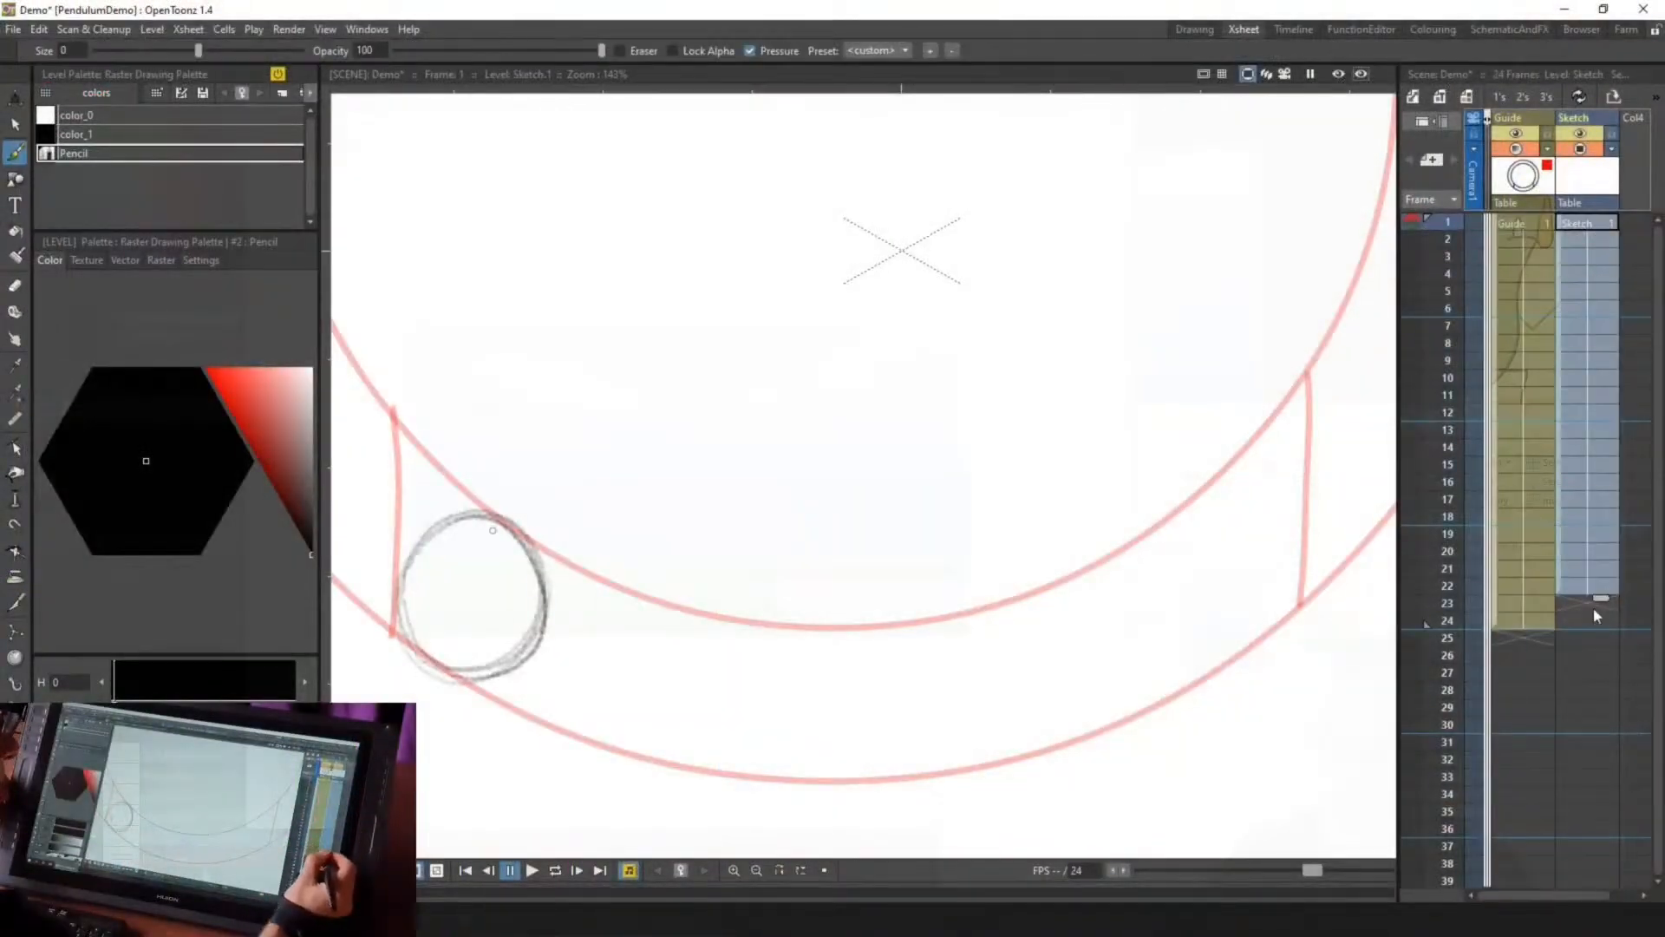
# - In the OpenToonz pendulum demo, sketch the ball at the arc's right end on frame 24 and mid-arc on frame 13, and save
pyautogui.click(1587, 620)
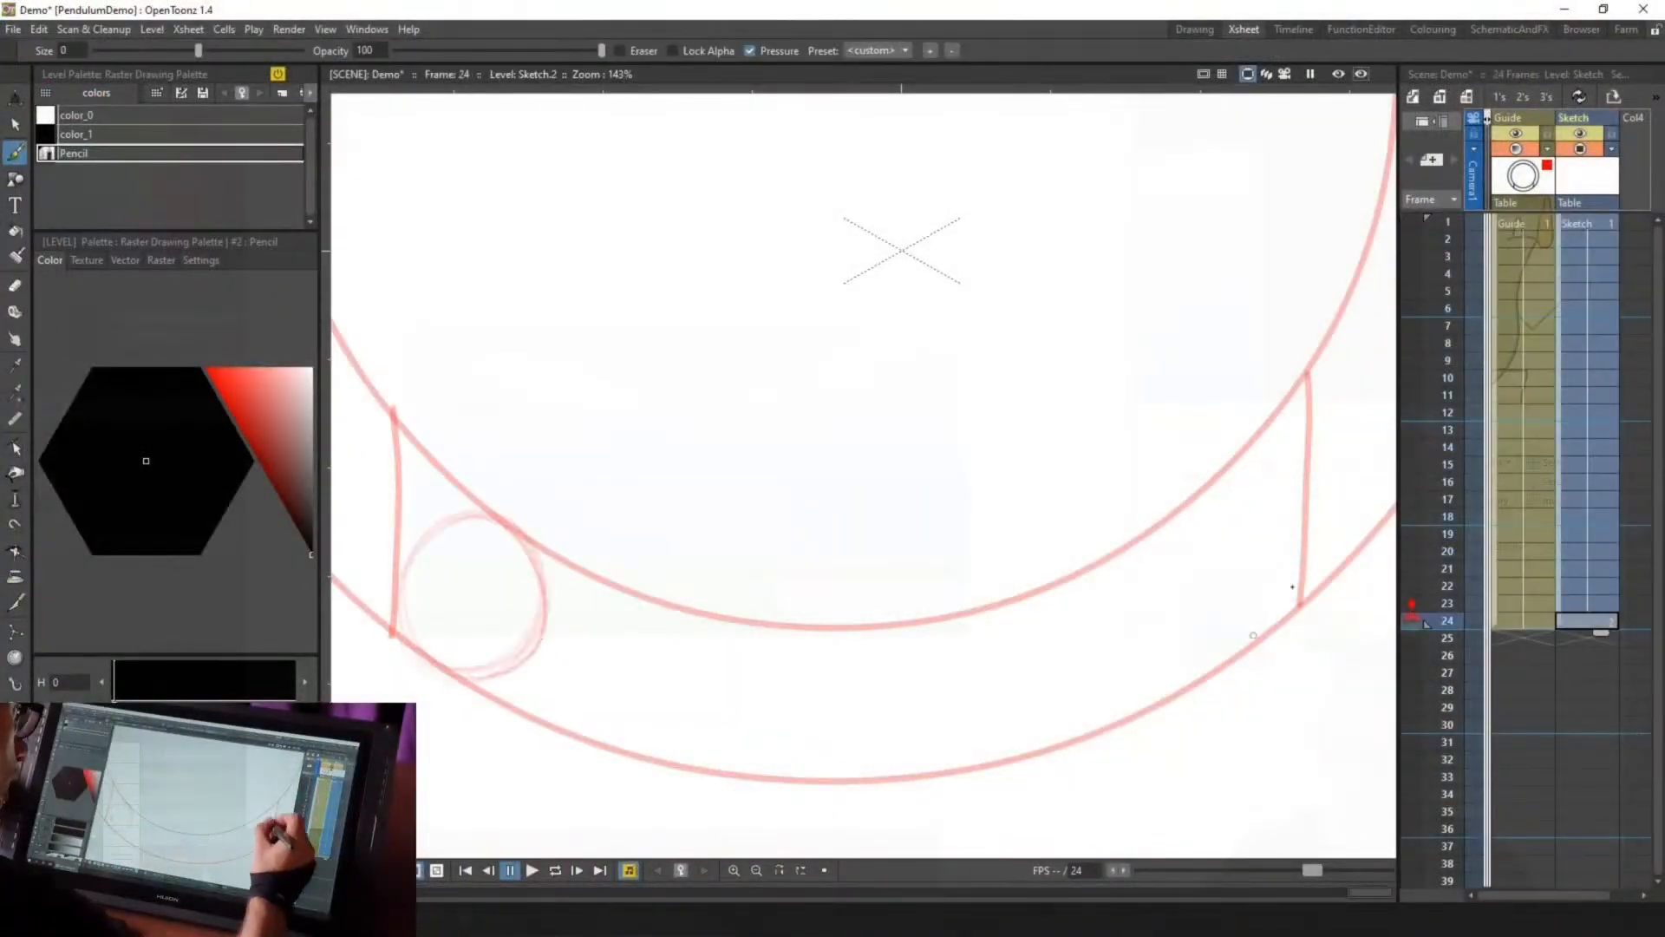
pyautogui.moveTo(1283, 520); pyautogui.dragTo(1252, 620)
pyautogui.click(1590, 431)
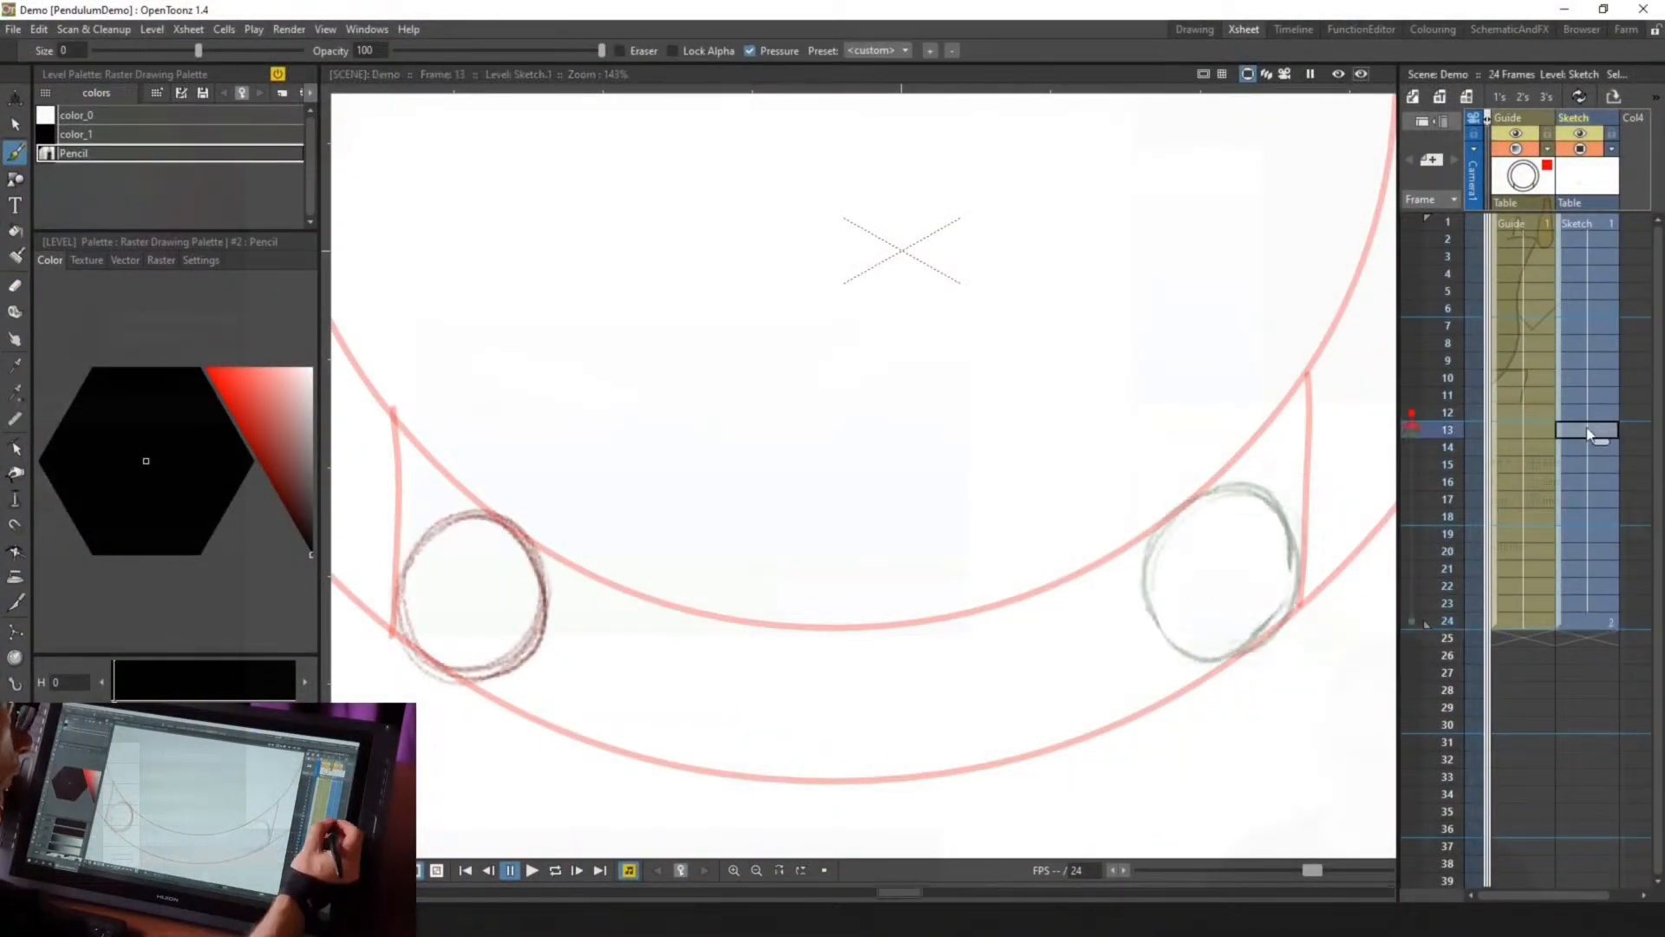
pyautogui.moveTo(848, 627); pyautogui.dragTo(846, 782)
pyautogui.hotkey('ctrl', 's')
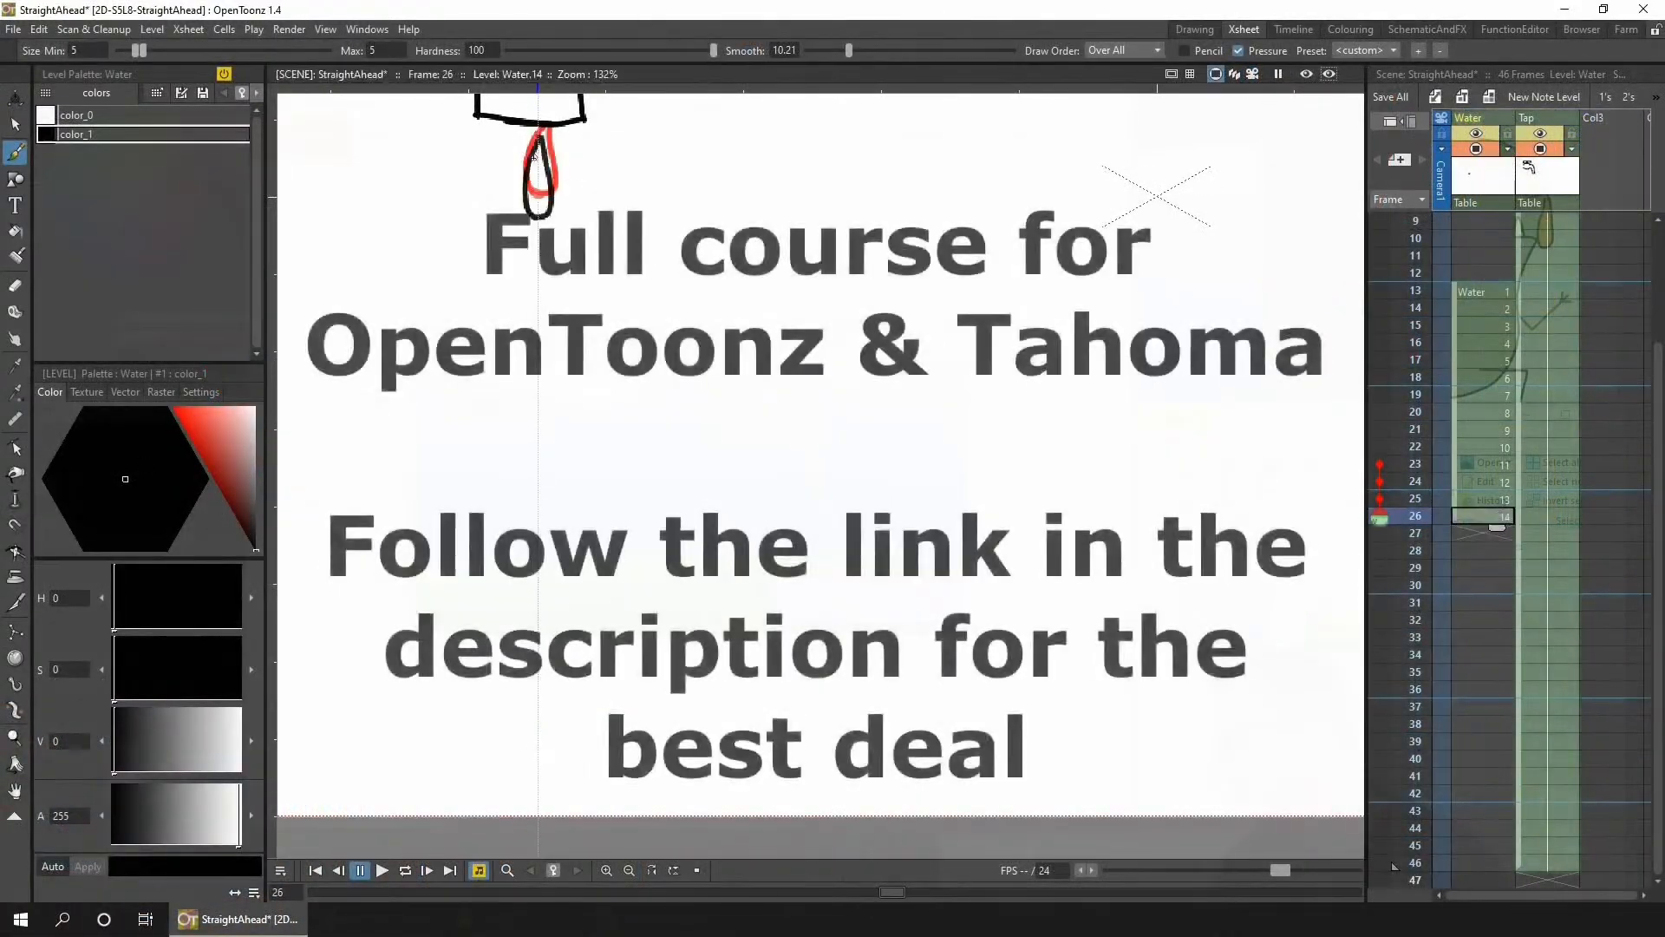
# - Draw the water drop falling from the tap frame by frame on the Water level, starting after frame 26
pyautogui.press('.')
pyautogui.moveTo(538, 174); pyautogui.dragTo(540, 378)
pyautogui.press('.')
pyautogui.press('.')
pyautogui.press('.')
pyautogui.moveTo(538, 416); pyautogui.dragTo(533, 482)
pyautogui.press('.')
# - Draw the drop hitting the ground and its splash travelling to the right on the Water level, up to frame 39
pyautogui.moveTo(538, 668)
pyautogui.mouseDown()
pyautogui.moveTo(547, 776)
pyautogui.moveTo(592, 762)
pyautogui.mouseUp()
pyautogui.press('.')
pyautogui.press('.')
pyautogui.press('.')
pyautogui.moveTo(575, 770); pyautogui.dragTo(620, 750)
pyautogui.press('.')
pyautogui.press('.')
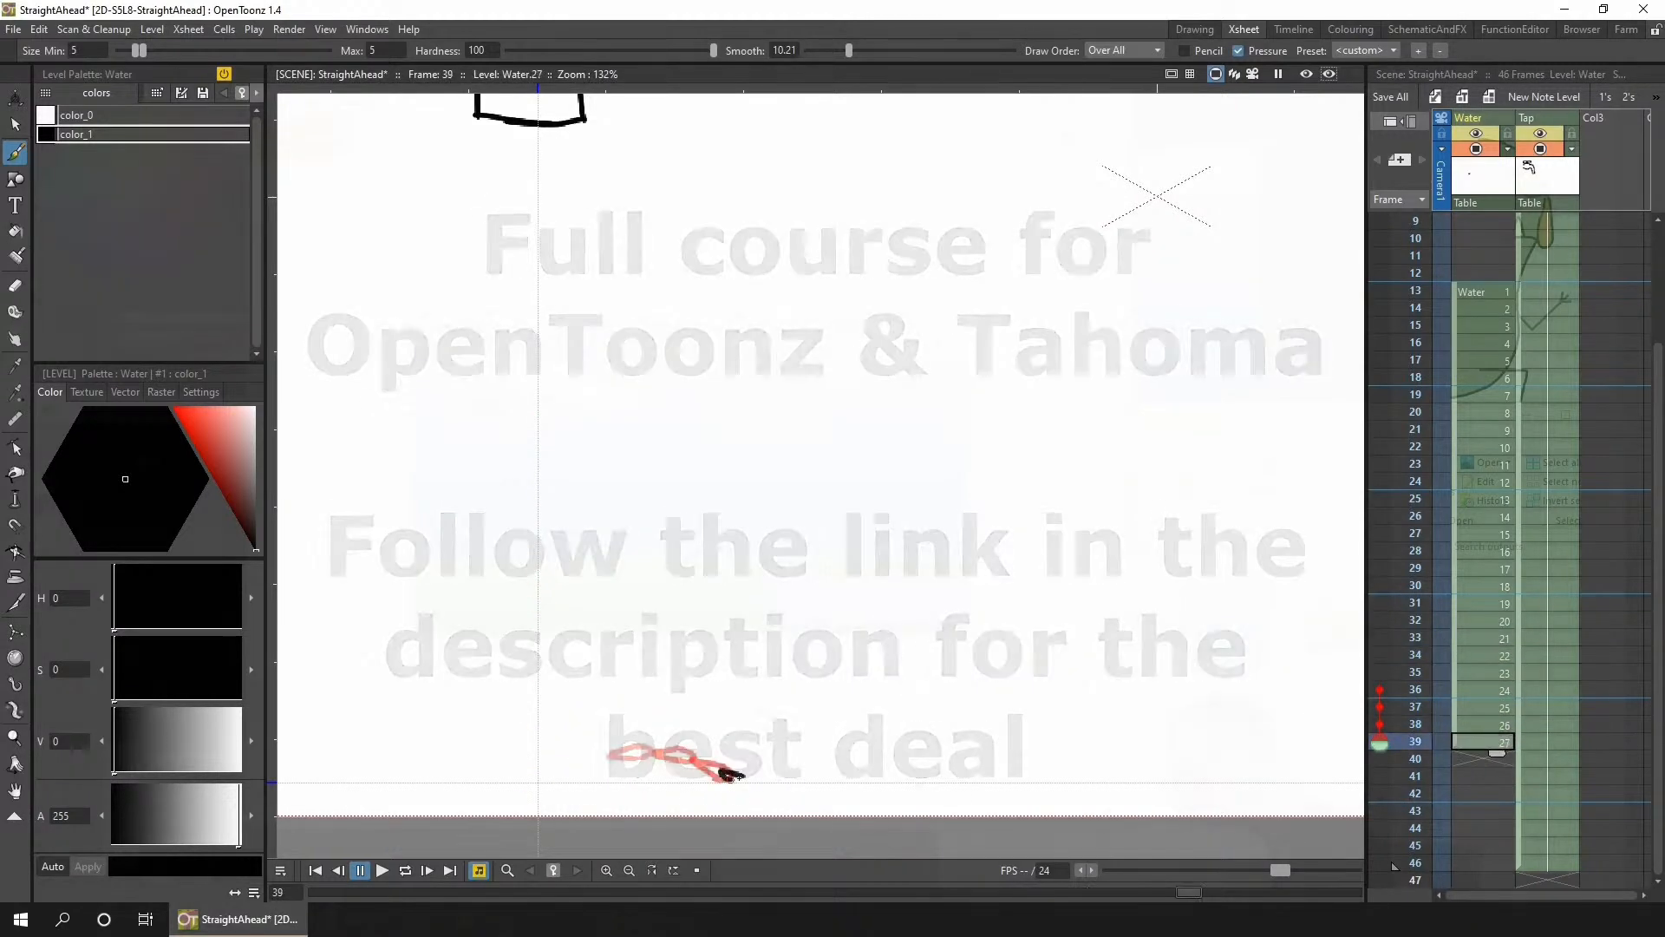